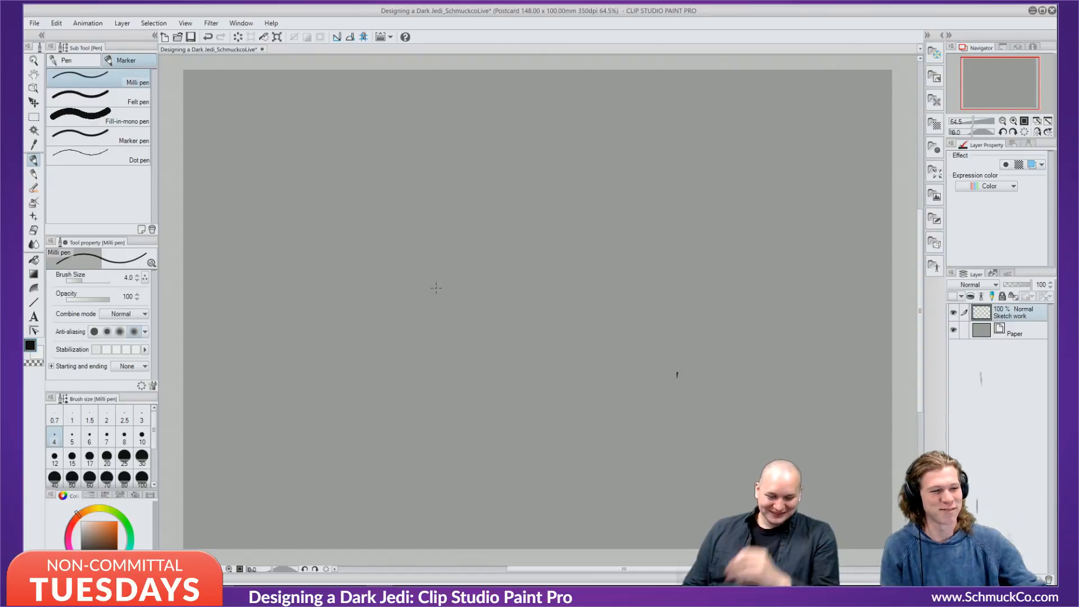
Sketch the head's construction circle and arcs, with long guide lines down the face and jaw.
drag(460, 231, 453, 216)
drag(454, 195, 471, 162)
drag(511, 134, 551, 150)
mouse_move(545, 197)
mouse_down()
mouse_move(476, 182)
mouse_move(535, 204)
mouse_up()
mouse_move(516, 214)
mouse_down()
mouse_move(459, 180)
mouse_move(510, 266)
mouse_move(582, 231)
mouse_move(569, 162)
mouse_move(537, 243)
mouse_up()
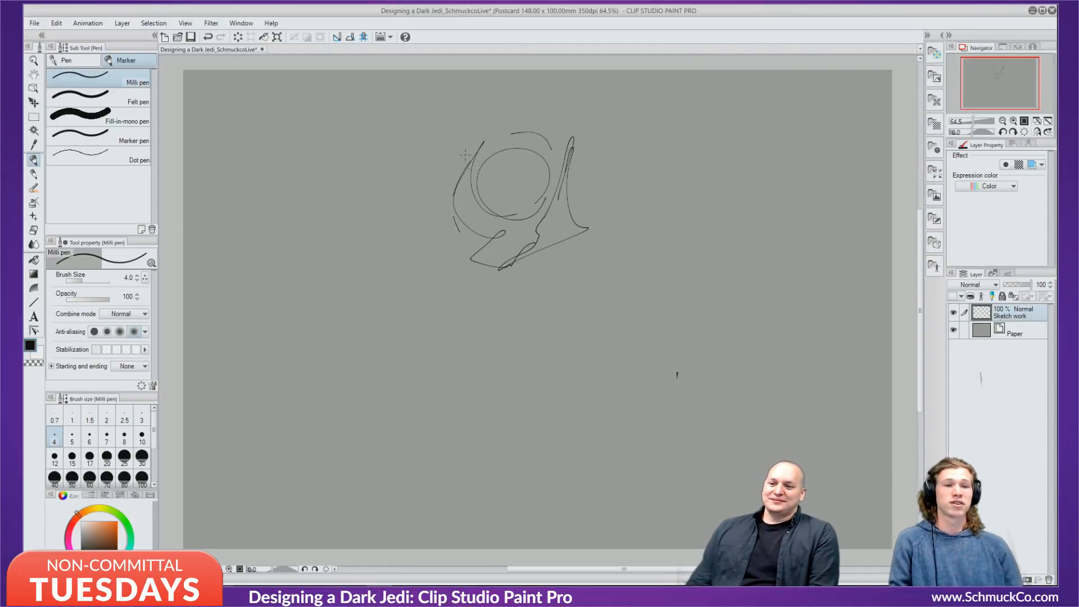
drag(465, 154, 491, 285)
mouse_move(454, 196)
mouse_down()
mouse_move(494, 282)
mouse_move(538, 245)
mouse_move(566, 163)
mouse_up()
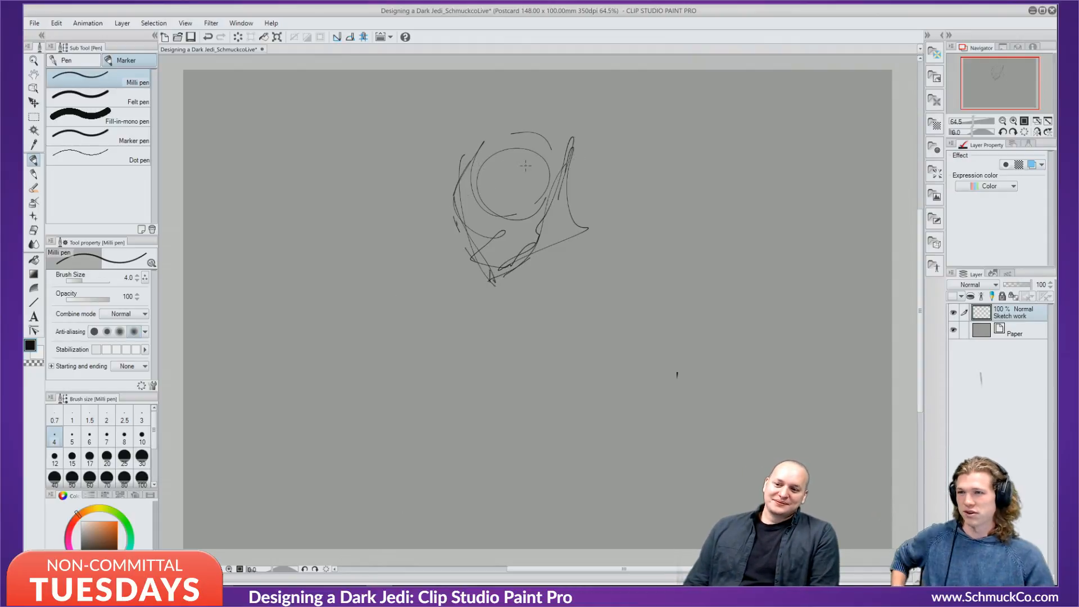
mouse_move(478, 152)
mouse_down()
mouse_move(562, 139)
mouse_move(567, 157)
mouse_move(511, 136)
mouse_up()
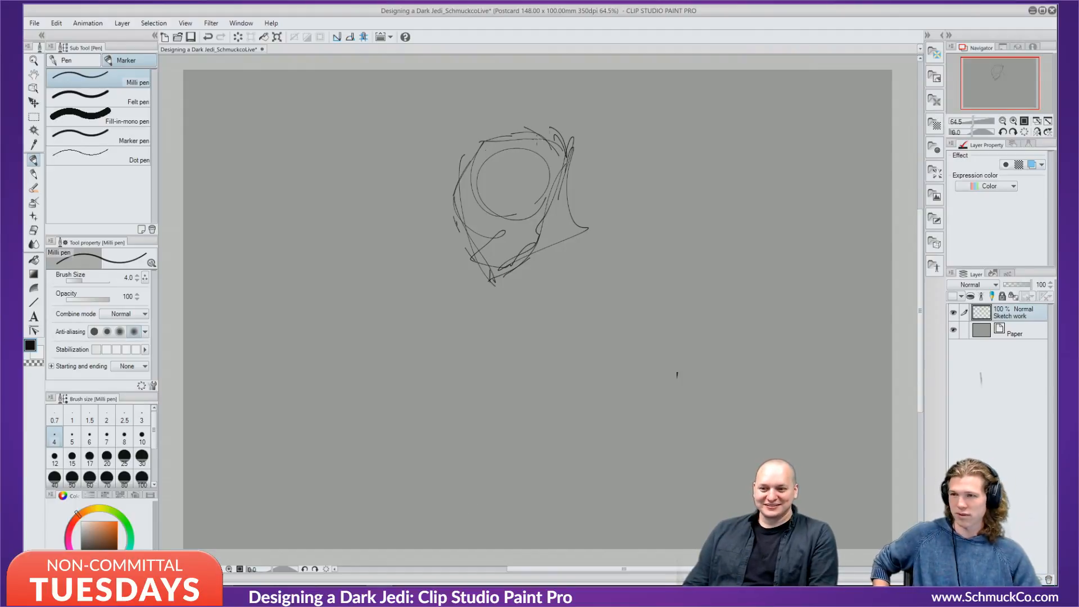
Rough in face lines inside the circle, a nose line and strokes on the right side.
drag(540, 131, 499, 201)
mouse_move(474, 159)
mouse_down()
mouse_move(455, 205)
mouse_move(470, 149)
mouse_move(458, 180)
mouse_up()
mouse_move(474, 149)
mouse_down()
mouse_move(467, 193)
mouse_move(527, 197)
mouse_move(522, 207)
mouse_move(503, 193)
mouse_move(451, 198)
mouse_move(492, 248)
mouse_up()
drag(486, 206, 486, 220)
drag(485, 208, 490, 238)
drag(526, 153, 544, 136)
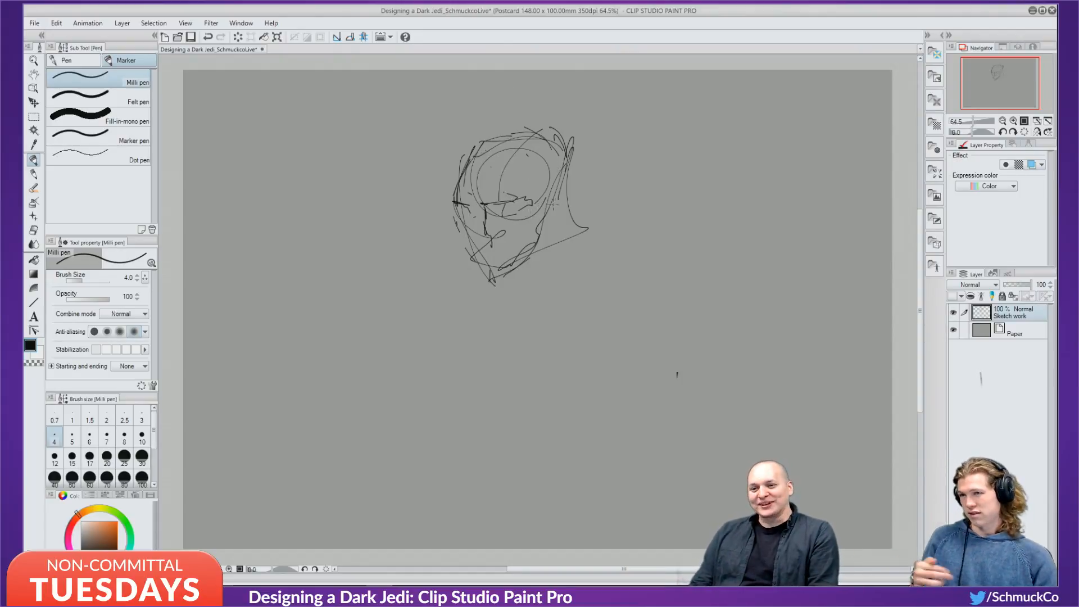
drag(558, 201, 543, 221)
drag(564, 198, 556, 228)
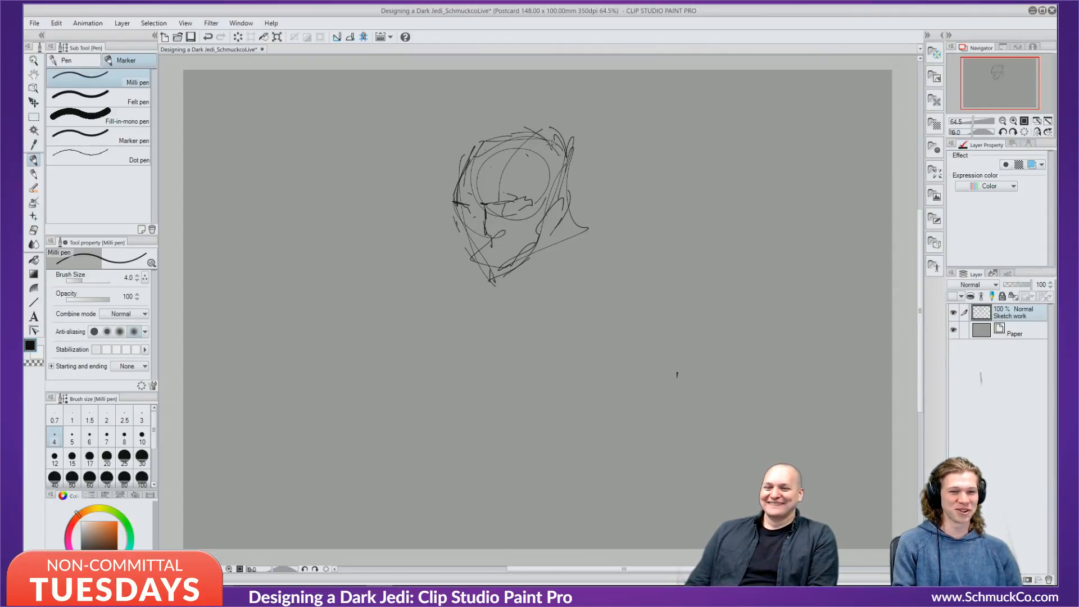
Sketch the right eye and brow, then a small horn on the head's upper left.
mouse_move(550, 145)
mouse_down()
mouse_move(527, 182)
mouse_move(531, 197)
mouse_up()
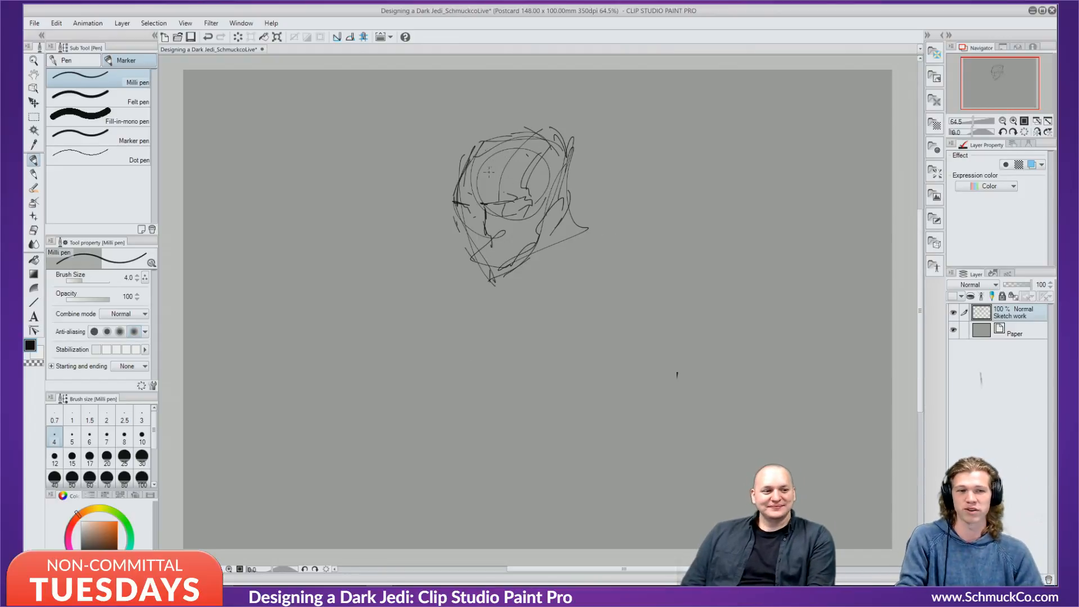
mouse_move(477, 144)
mouse_down()
mouse_move(483, 152)
mouse_move(485, 126)
mouse_move(509, 151)
mouse_move(518, 129)
mouse_move(523, 152)
mouse_move(465, 134)
mouse_move(477, 147)
mouse_move(541, 130)
mouse_move(547, 154)
mouse_up()
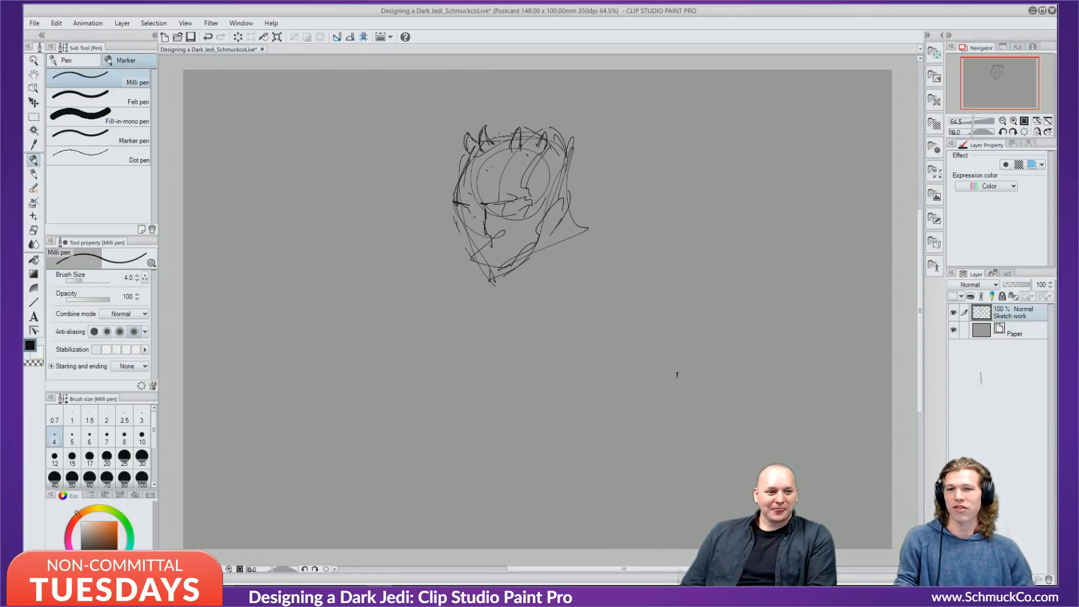
Hatch the left side of the head and left eye area, add a brow line, and raise the pen size to 8.
drag(495, 141, 470, 174)
mouse_move(475, 152)
mouse_down()
mouse_move(468, 198)
mouse_move(475, 162)
mouse_move(469, 199)
mouse_move(483, 201)
mouse_up()
drag(489, 175, 485, 197)
mouse_move(497, 188)
mouse_down()
mouse_move(486, 203)
mouse_move(484, 194)
mouse_up()
mouse_move(491, 189)
mouse_down()
mouse_move(486, 203)
mouse_move(482, 181)
mouse_up()
drag(498, 129, 491, 140)
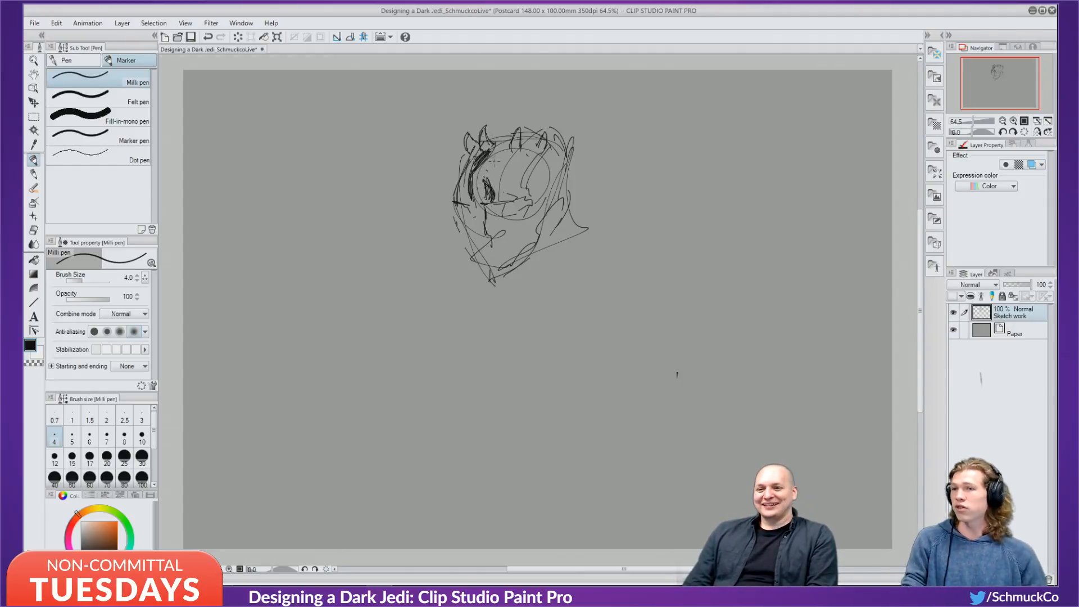
mouse_move(488, 181)
mouse_down()
mouse_move(482, 154)
mouse_move(500, 165)
mouse_move(516, 138)
mouse_move(494, 170)
mouse_up()
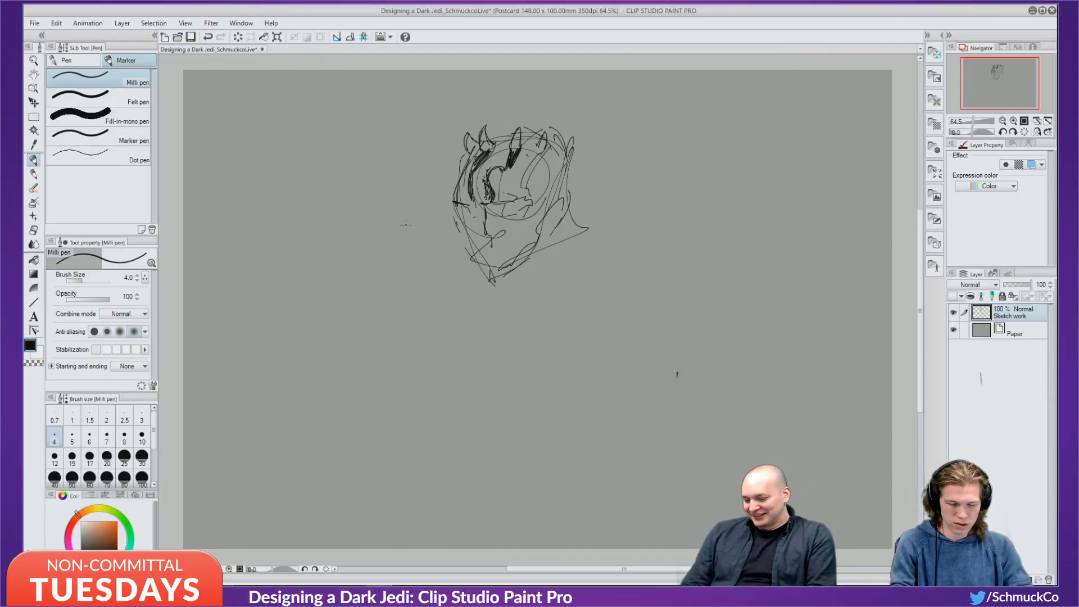
key(bracketright)
key(bracketright)
key(bracketright)
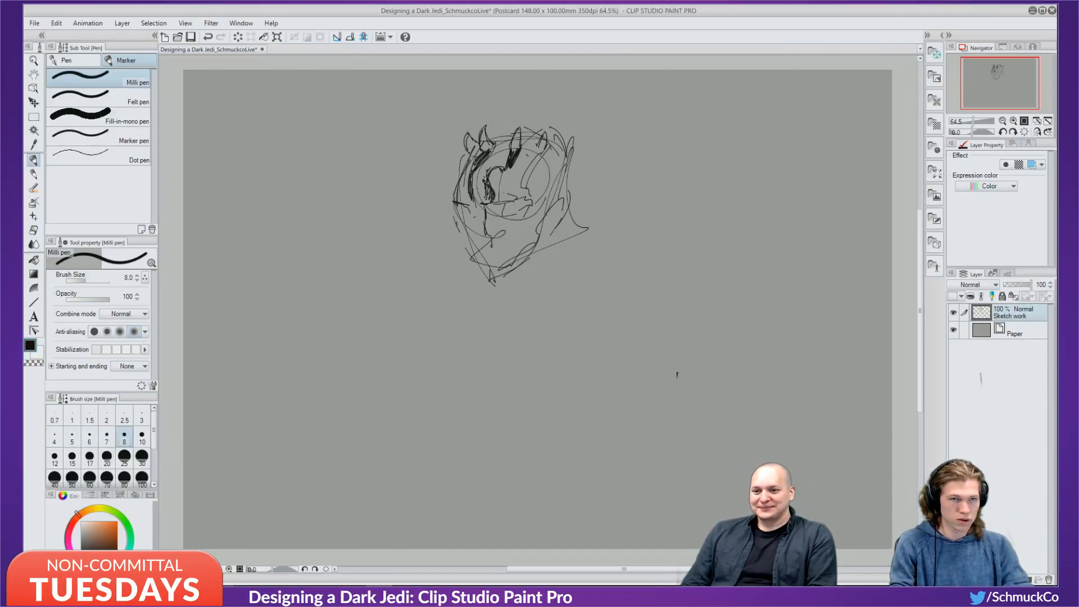
Ink the forehead stripe and fill the right eye area solid black at pen size 12.
mouse_move(514, 155)
mouse_down()
mouse_move(487, 185)
mouse_move(487, 205)
mouse_move(505, 202)
mouse_move(516, 228)
mouse_move(509, 241)
mouse_move(506, 163)
mouse_move(517, 150)
mouse_move(534, 200)
mouse_up()
mouse_move(547, 149)
mouse_down()
mouse_move(538, 198)
mouse_move(544, 186)
mouse_up()
drag(557, 145, 552, 183)
drag(562, 144, 556, 170)
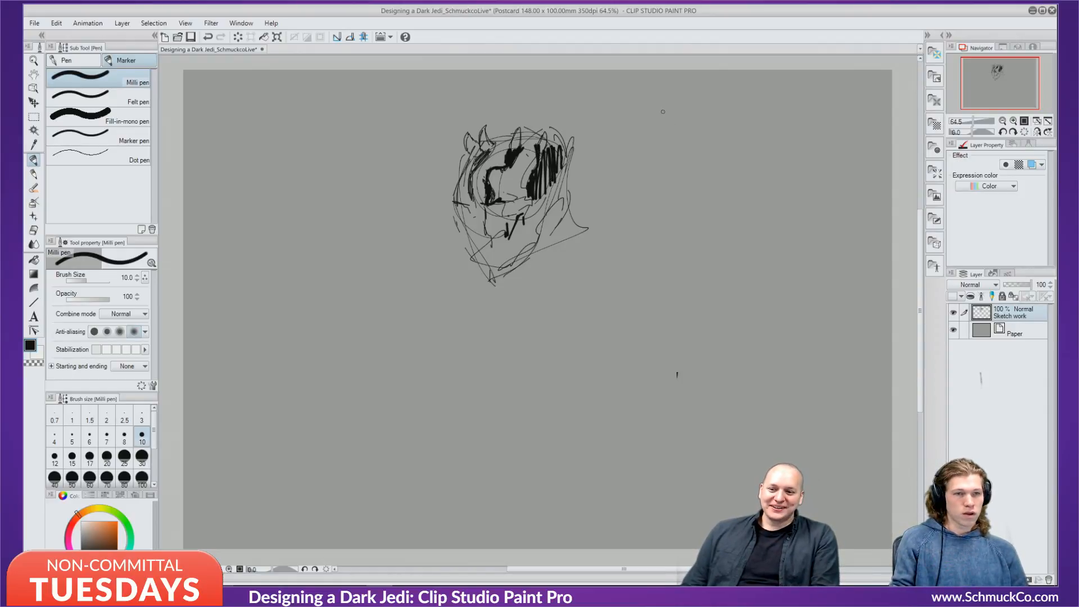
key(])
drag(561, 148, 560, 188)
drag(558, 157, 554, 197)
drag(555, 174, 552, 194)
drag(553, 181, 547, 207)
drag(546, 173, 540, 212)
drag(541, 175, 534, 211)
drag(537, 189, 530, 234)
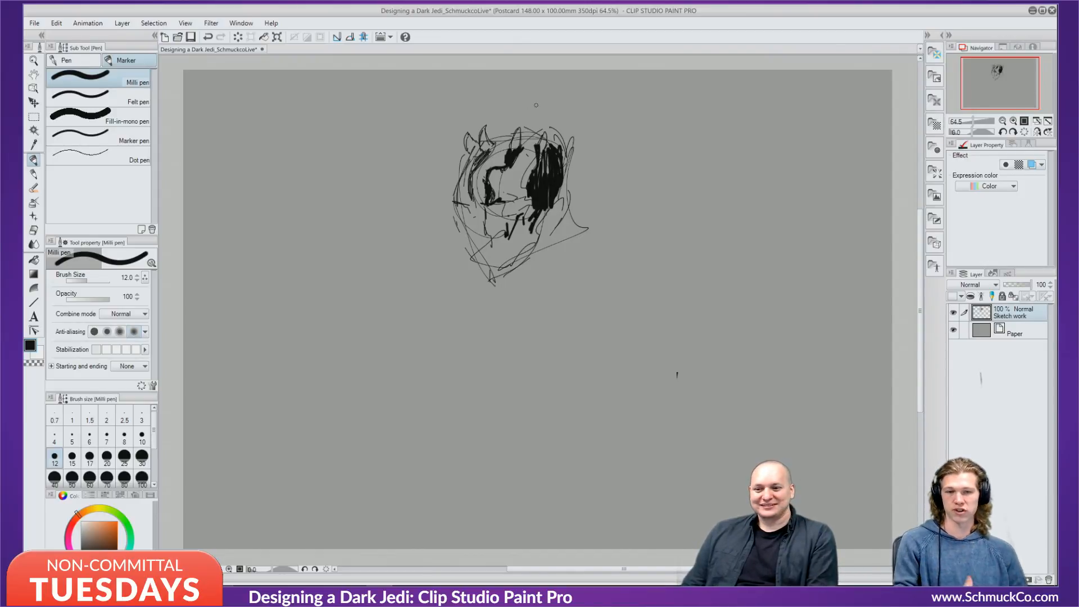
Shade the lower-left face, draw a dark inverted V and mouth, and ink the jawline.
drag(488, 209, 500, 224)
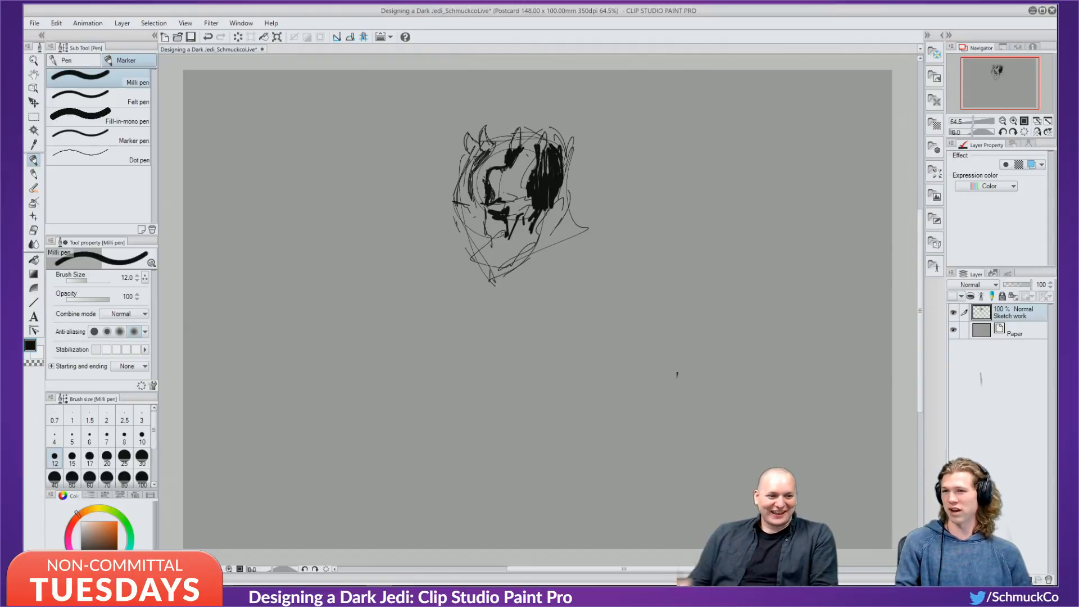
drag(484, 243, 502, 256)
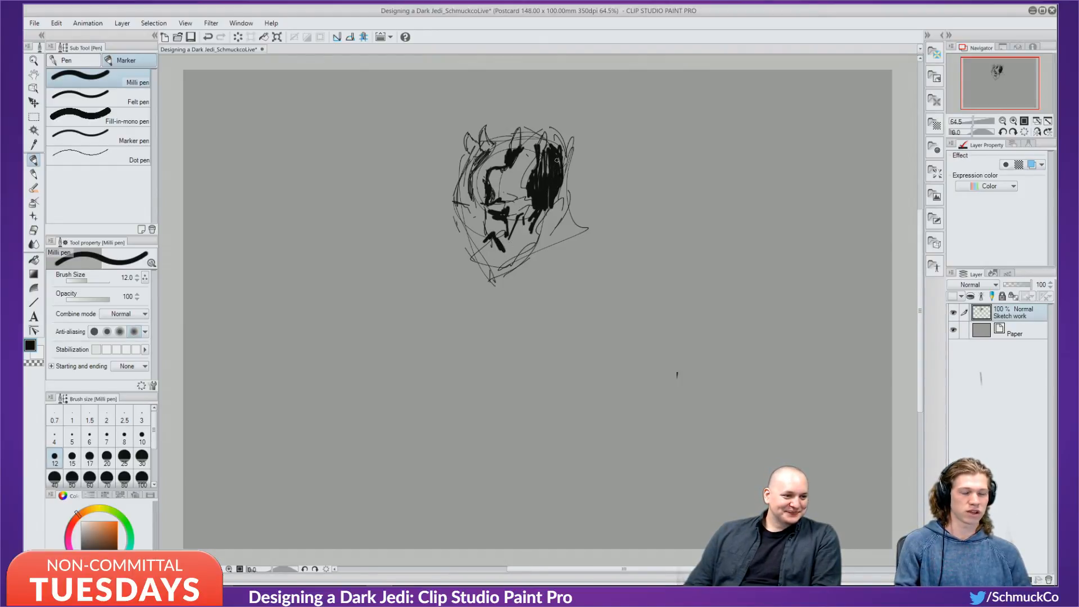
mouse_move(501, 249)
mouse_down()
mouse_move(510, 255)
mouse_move(471, 246)
mouse_up()
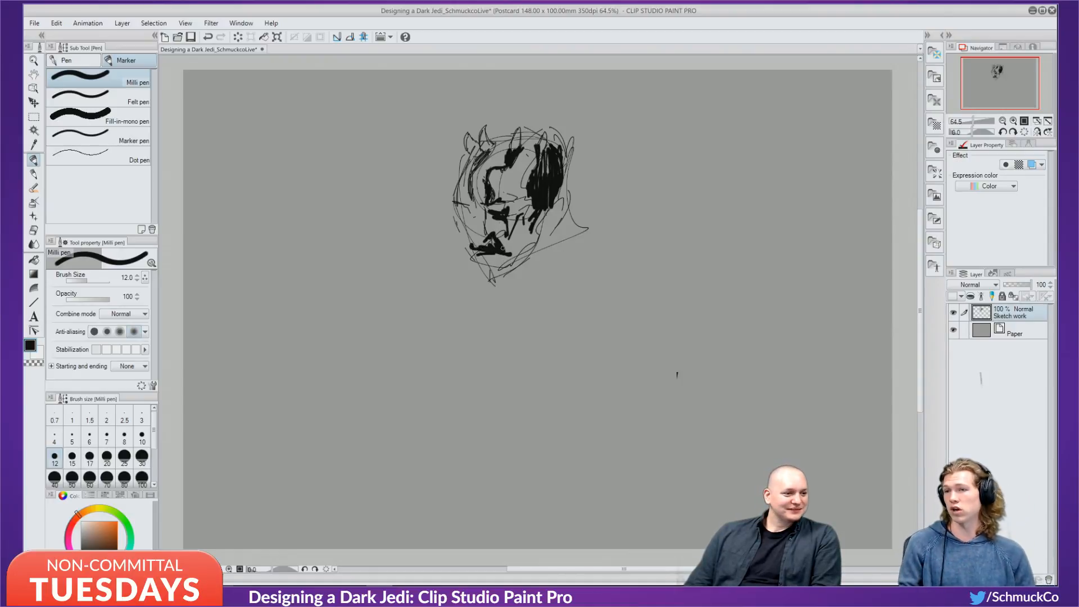
drag(534, 220, 510, 259)
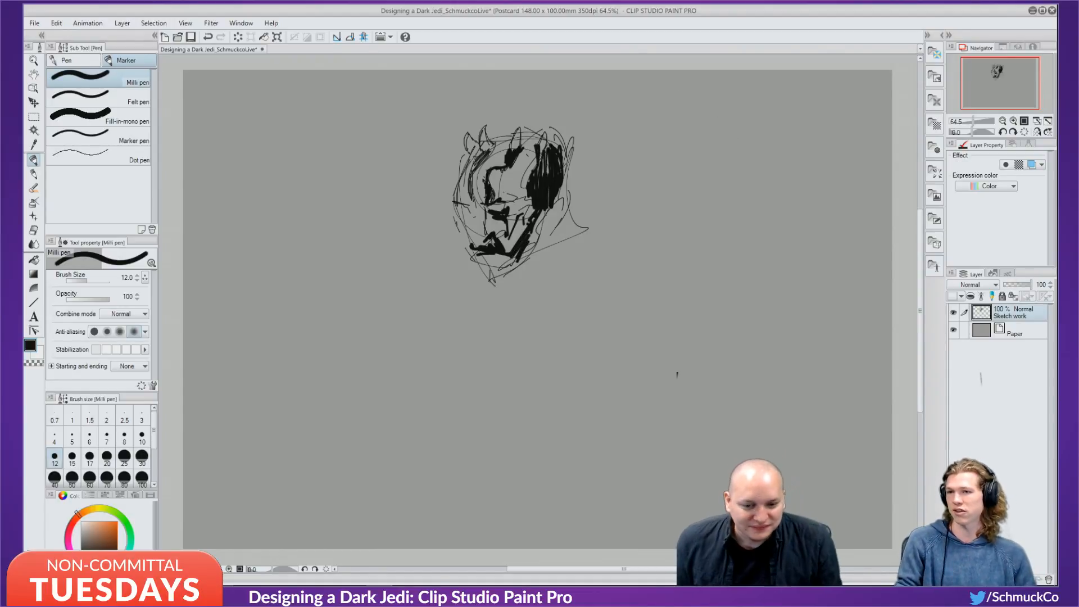
Delete the Sketch work layer, add a new empty Layer 1, and set the pen size back to 10.
click(1044, 579)
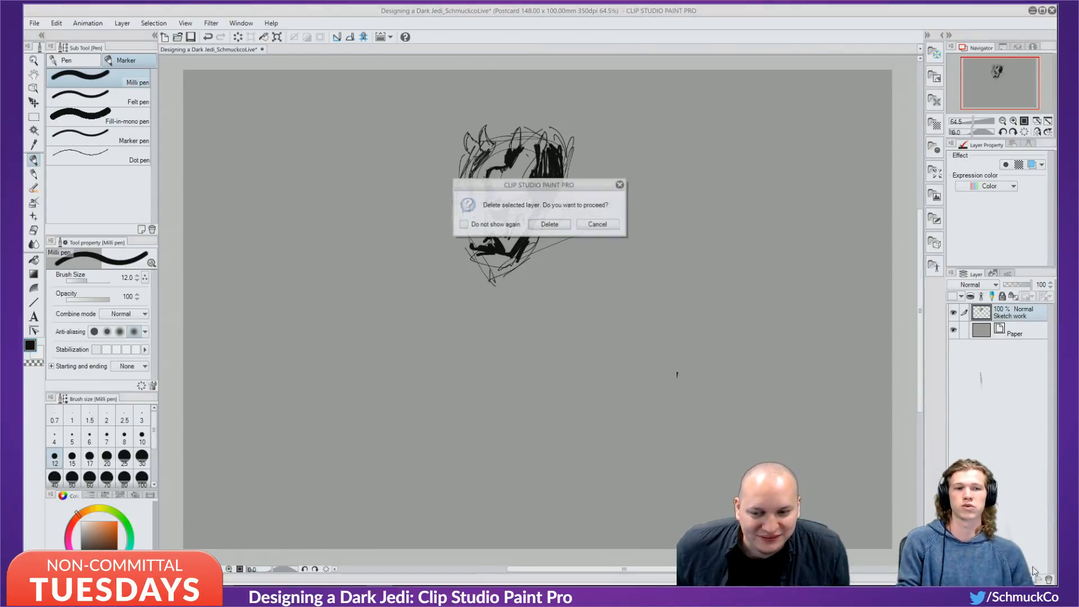
click(549, 225)
click(974, 580)
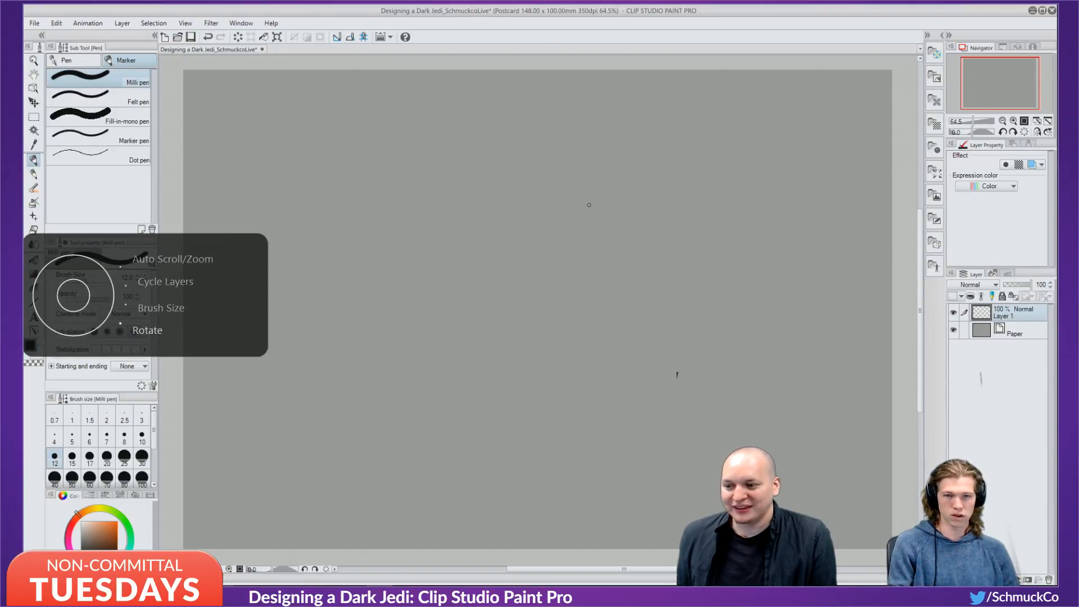
key([)
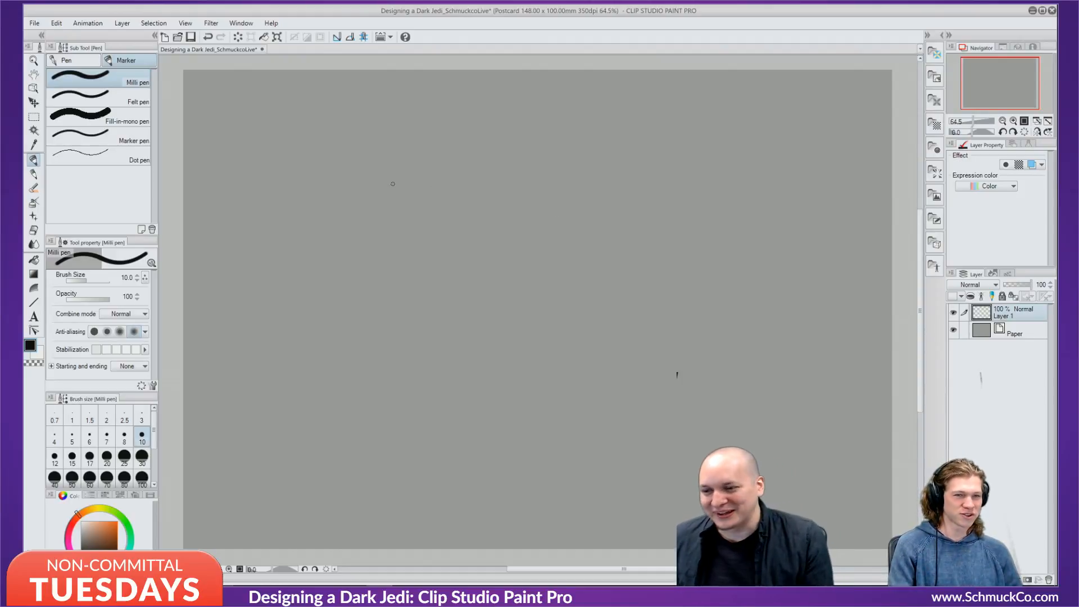
Draw the left and mirrored right curves of the hooded head meeting in a pointed chin.
mouse_move(415, 180)
mouse_down()
mouse_move(433, 268)
mouse_move(469, 335)
mouse_move(431, 258)
mouse_up()
mouse_move(433, 266)
mouse_down()
mouse_move(486, 341)
mouse_move(467, 329)
mouse_up()
drag(473, 345, 488, 362)
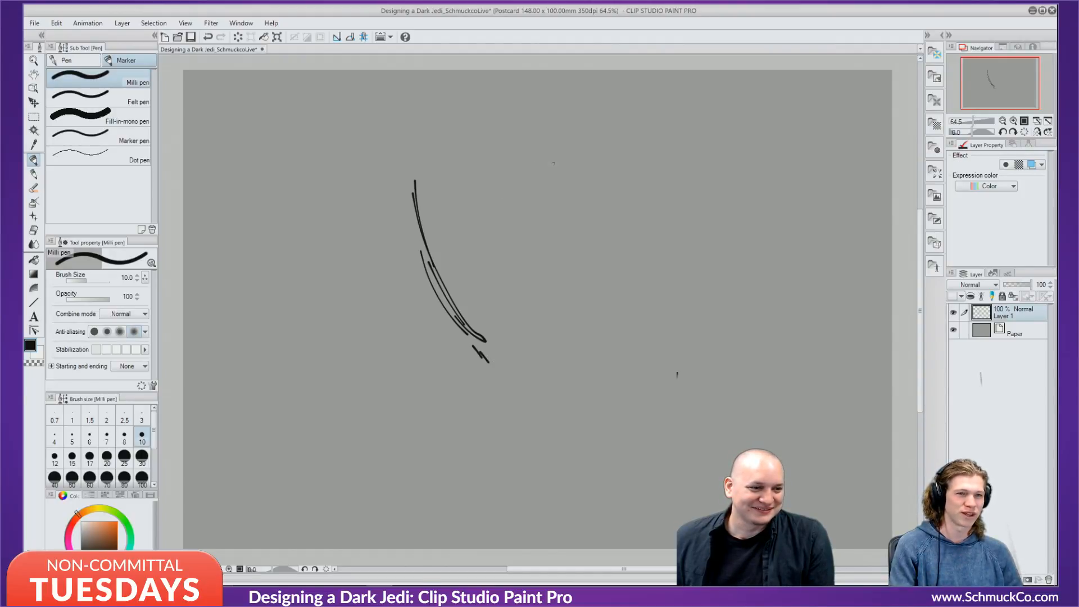
drag(563, 188, 548, 295)
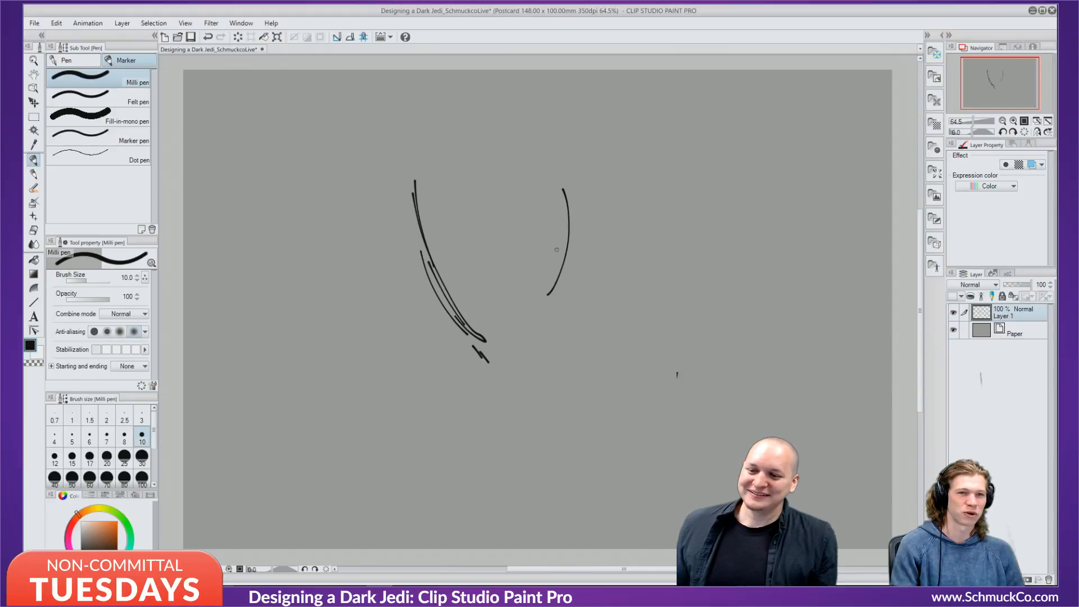
drag(571, 242, 531, 325)
drag(556, 218, 512, 336)
drag(542, 173, 555, 231)
drag(556, 233, 498, 342)
drag(500, 345, 497, 352)
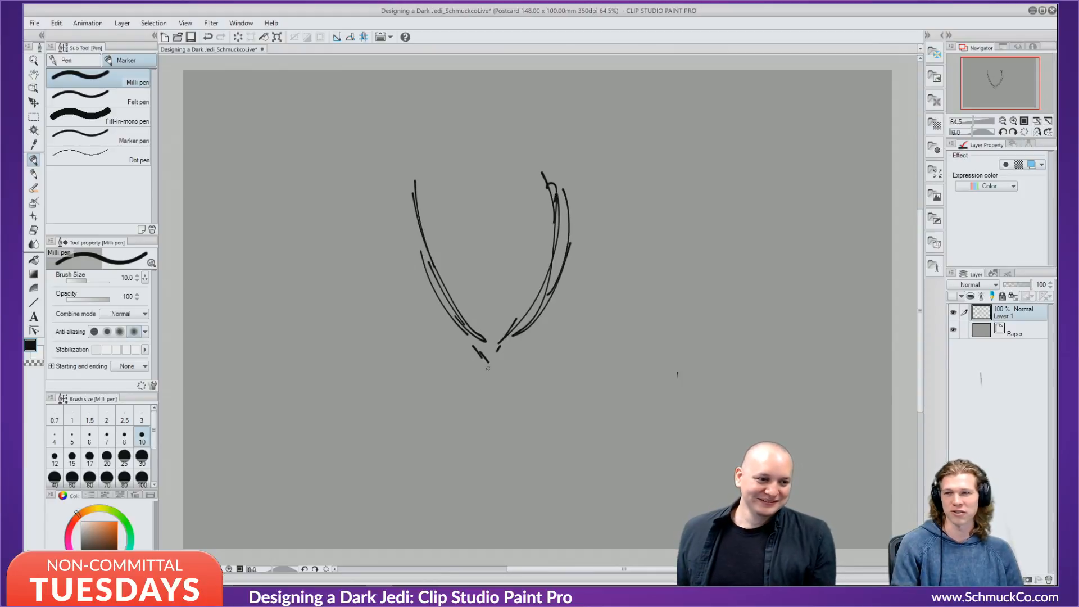
Arc the top of the hood and strengthen both side outlines.
mouse_move(421, 157)
mouse_down()
mouse_move(408, 174)
mouse_move(508, 118)
mouse_up()
mouse_move(428, 178)
mouse_down()
mouse_move(490, 129)
mouse_move(518, 132)
mouse_up()
drag(499, 136, 544, 173)
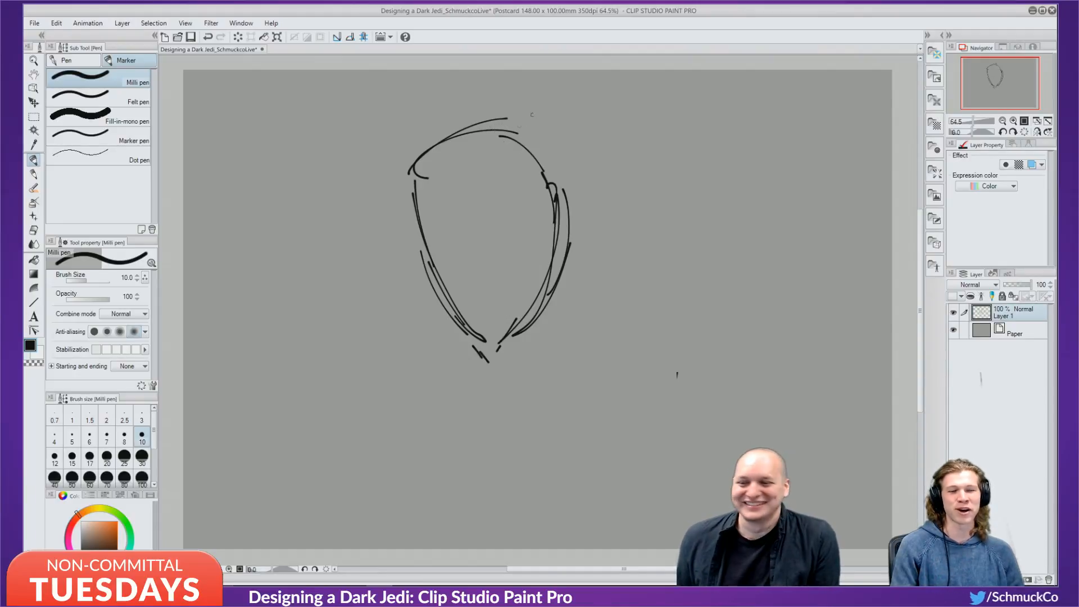
drag(523, 131, 566, 197)
drag(542, 150, 561, 244)
drag(409, 162, 443, 304)
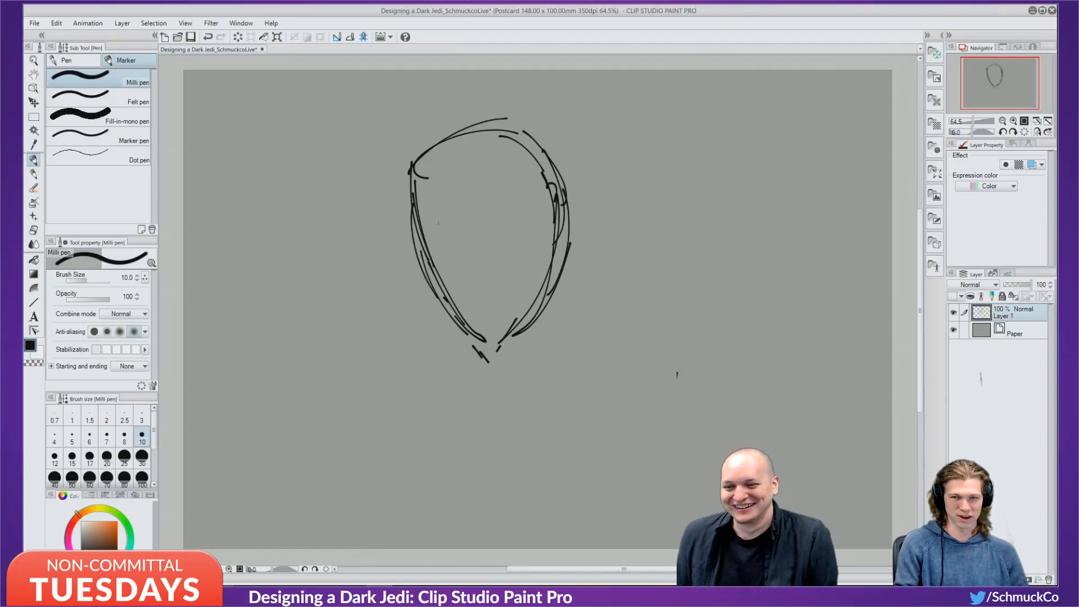
Ink both angular eyes black, with dark marks below and hatching over the left eye and brow.
mouse_move(438, 223)
mouse_down()
mouse_move(489, 245)
mouse_move(470, 232)
mouse_move(464, 238)
mouse_move(484, 247)
mouse_move(447, 253)
mouse_move(481, 224)
mouse_move(492, 241)
mouse_up()
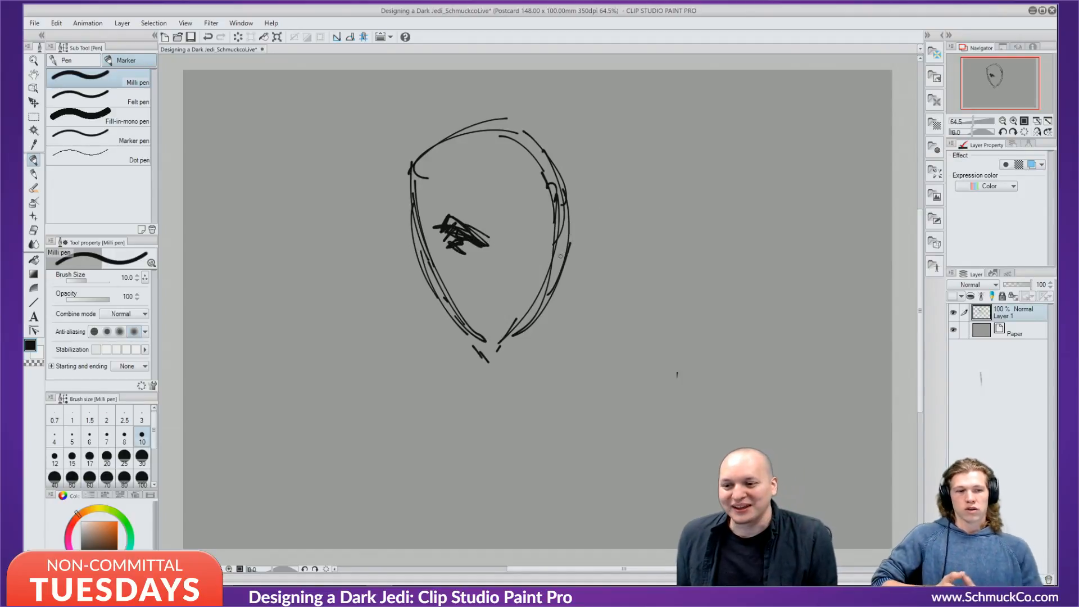
mouse_move(497, 241)
mouse_down()
mouse_move(531, 216)
mouse_move(537, 230)
mouse_up()
mouse_move(517, 232)
mouse_down()
mouse_move(538, 223)
mouse_move(525, 224)
mouse_move(529, 251)
mouse_move(518, 257)
mouse_move(545, 274)
mouse_up()
mouse_move(526, 255)
mouse_down()
mouse_move(506, 256)
mouse_move(528, 254)
mouse_up()
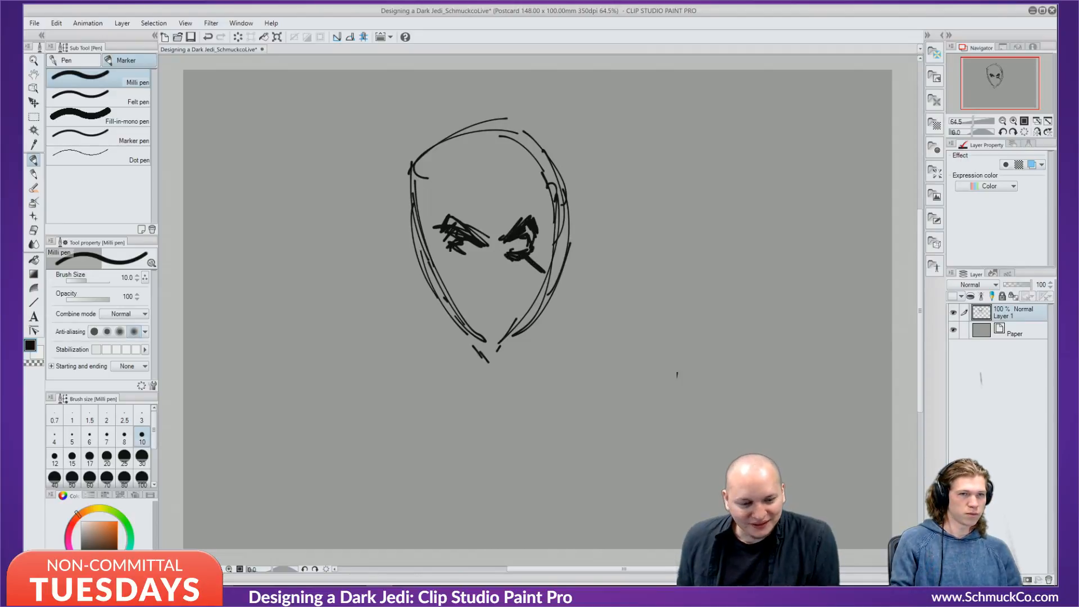
drag(449, 252, 474, 259)
drag(475, 256, 465, 255)
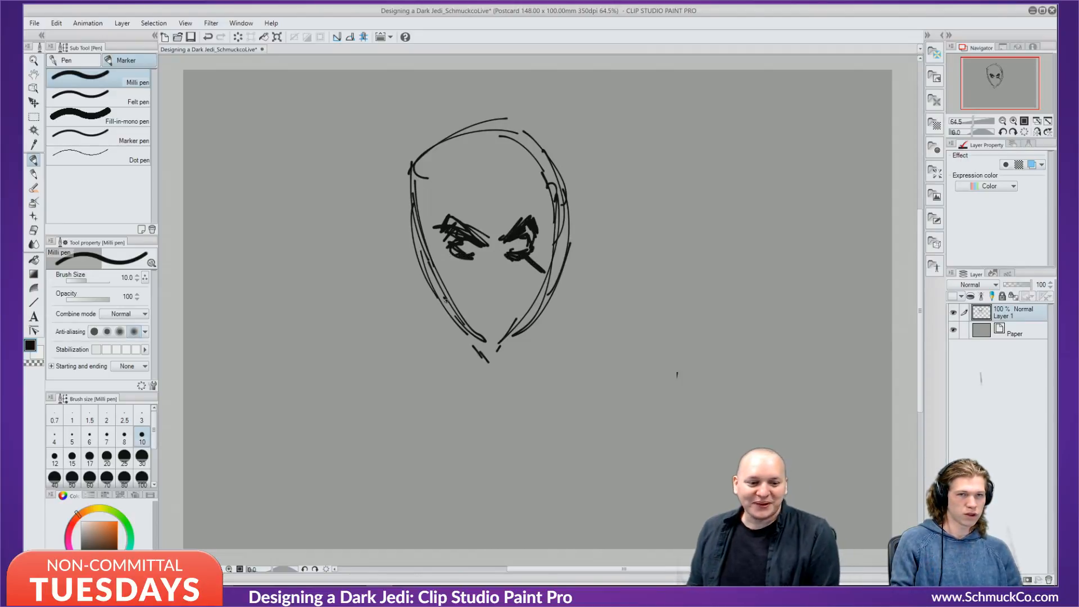
drag(485, 250, 440, 269)
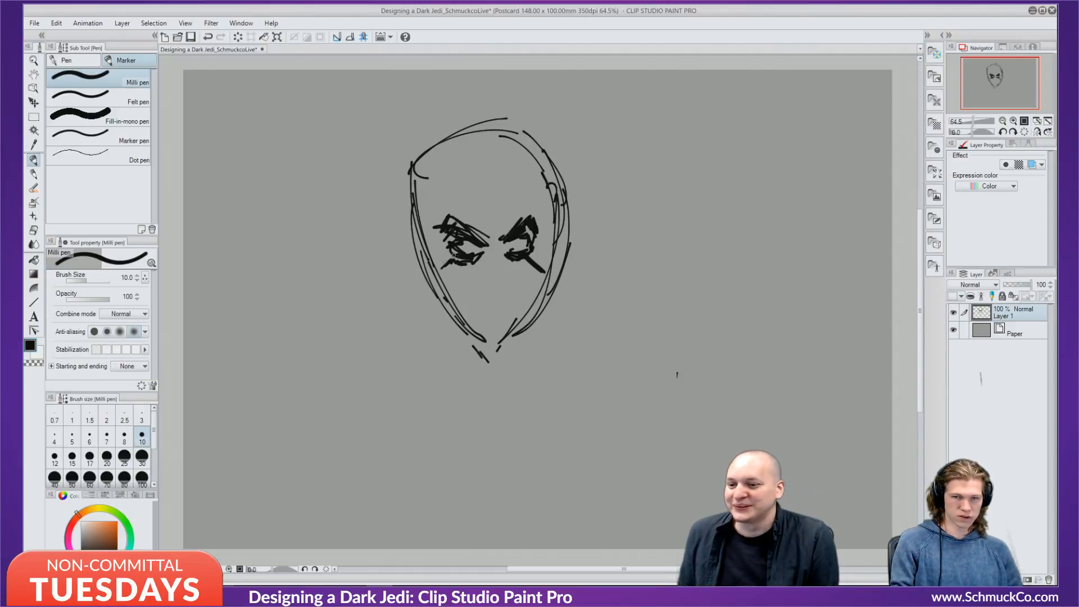
mouse_move(449, 262)
mouse_down()
mouse_move(443, 269)
mouse_move(456, 264)
mouse_up()
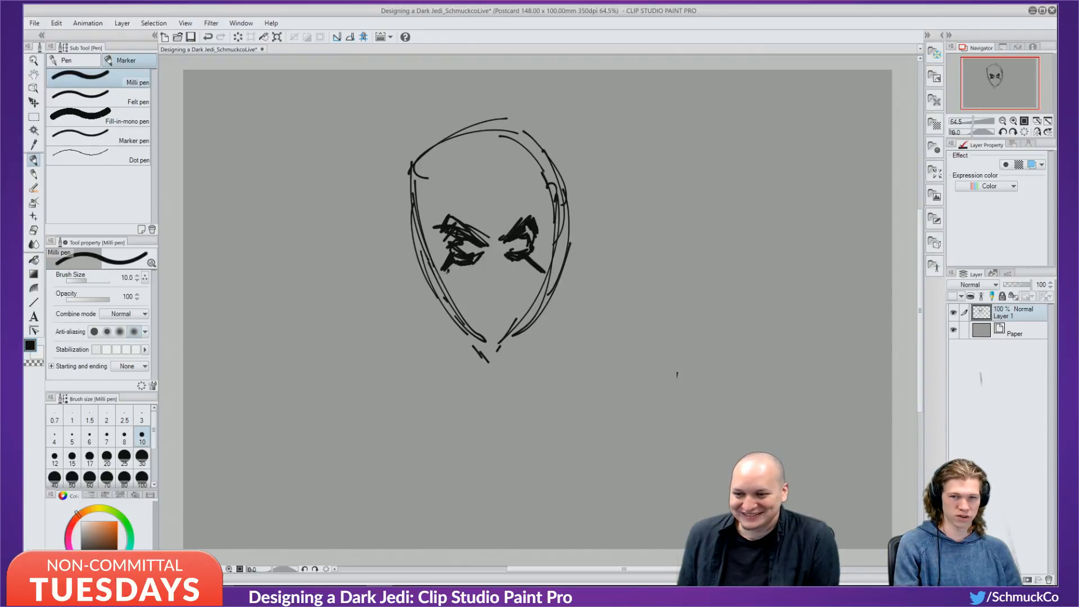
mouse_move(448, 274)
mouse_down()
mouse_move(434, 276)
mouse_move(464, 301)
mouse_move(494, 270)
mouse_move(471, 294)
mouse_move(514, 280)
mouse_move(523, 289)
mouse_move(536, 271)
mouse_move(501, 271)
mouse_move(496, 292)
mouse_up()
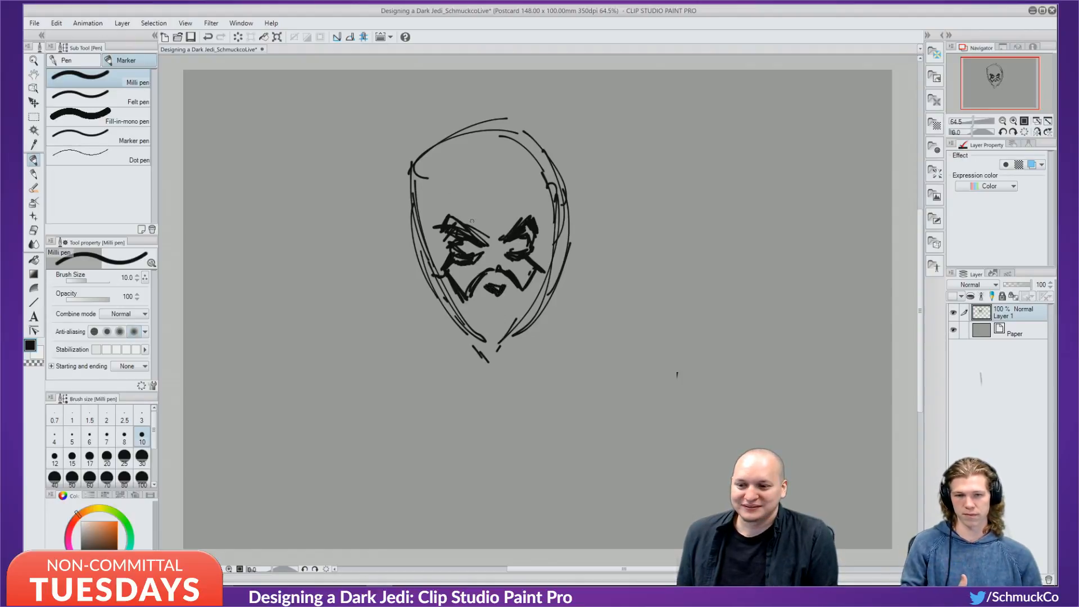
mouse_move(472, 222)
mouse_down()
mouse_move(482, 217)
mouse_move(463, 233)
mouse_move(449, 220)
mouse_move(448, 241)
mouse_move(453, 230)
mouse_up()
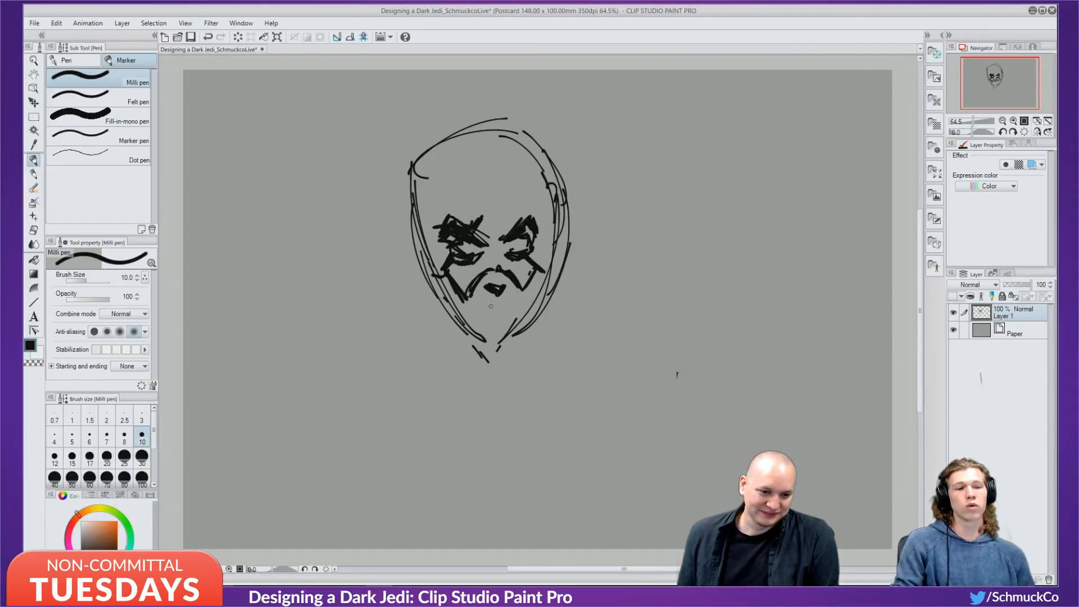
Draw angular forehead markings, a centre line down the face, and thicken the left outline.
mouse_move(461, 186)
mouse_down()
mouse_move(483, 217)
mouse_move(453, 181)
mouse_move(468, 180)
mouse_move(441, 194)
mouse_move(431, 185)
mouse_move(436, 165)
mouse_up()
mouse_move(436, 167)
mouse_down()
mouse_move(432, 187)
mouse_move(461, 140)
mouse_move(437, 154)
mouse_move(450, 153)
mouse_move(439, 187)
mouse_move(476, 138)
mouse_move(496, 170)
mouse_move(481, 127)
mouse_move(499, 213)
mouse_up()
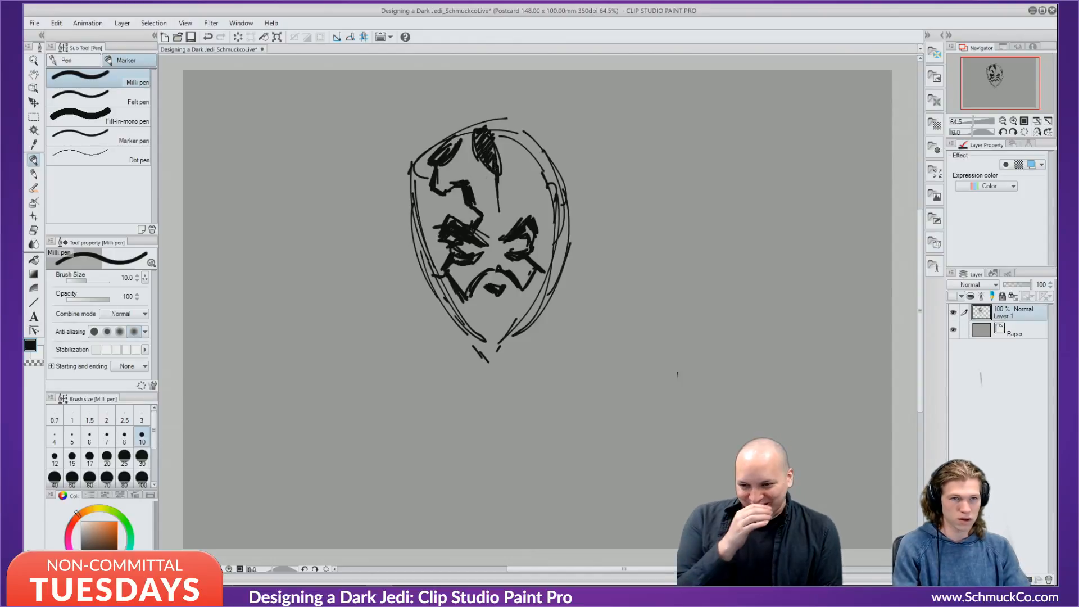
drag(496, 168, 487, 240)
mouse_move(492, 191)
mouse_down()
mouse_move(491, 266)
mouse_move(488, 239)
mouse_up()
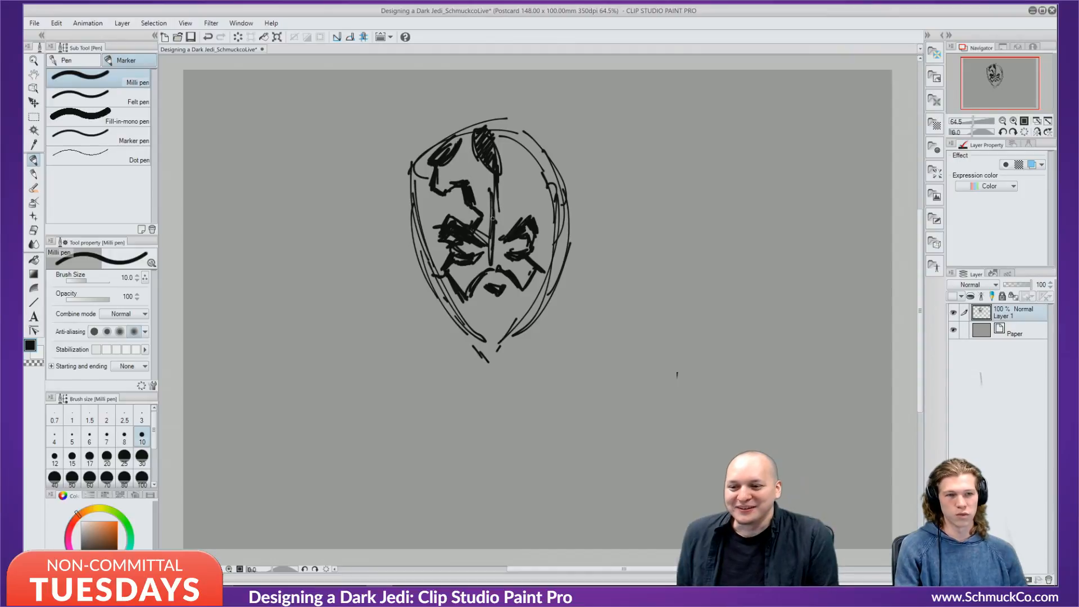
drag(494, 217, 496, 188)
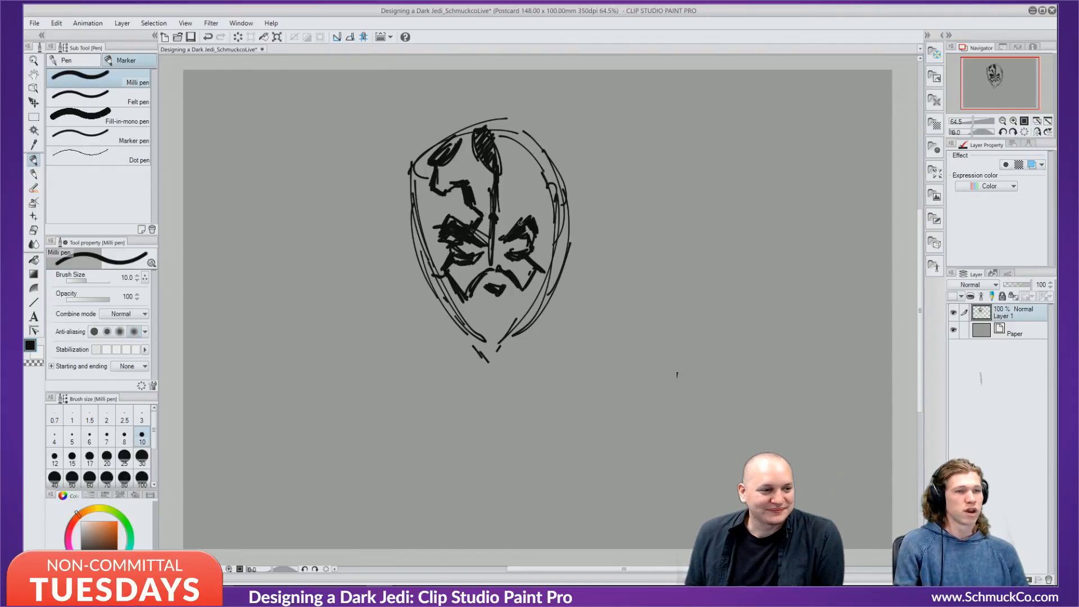
mouse_move(518, 220)
mouse_down()
mouse_move(523, 186)
mouse_move(535, 191)
mouse_up()
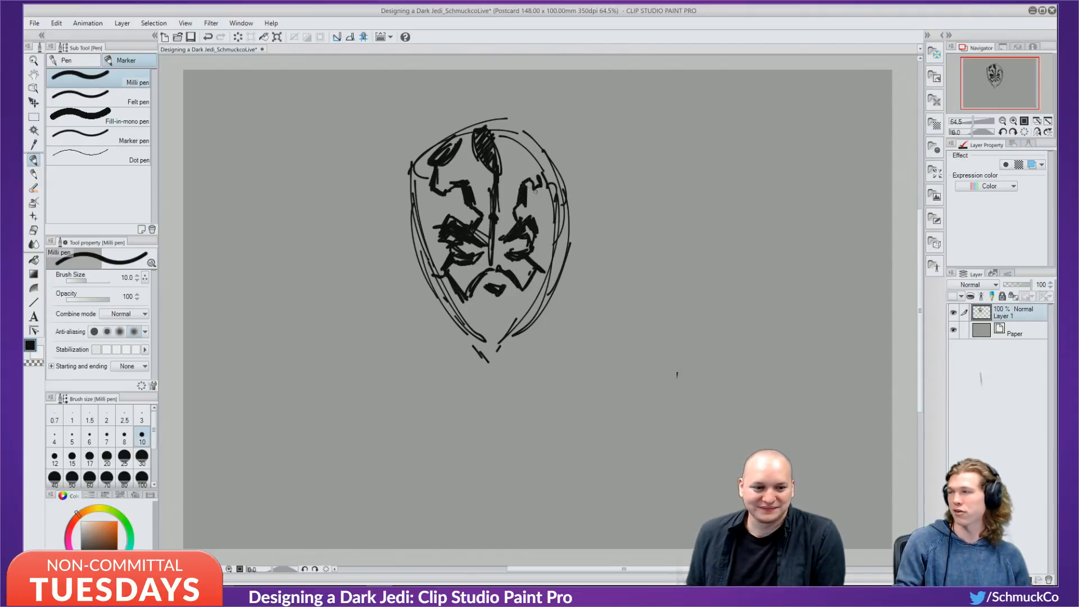
mouse_move(520, 151)
mouse_down()
mouse_move(543, 151)
mouse_move(517, 138)
mouse_up()
mouse_move(508, 236)
mouse_down()
mouse_move(530, 236)
mouse_move(528, 227)
mouse_up()
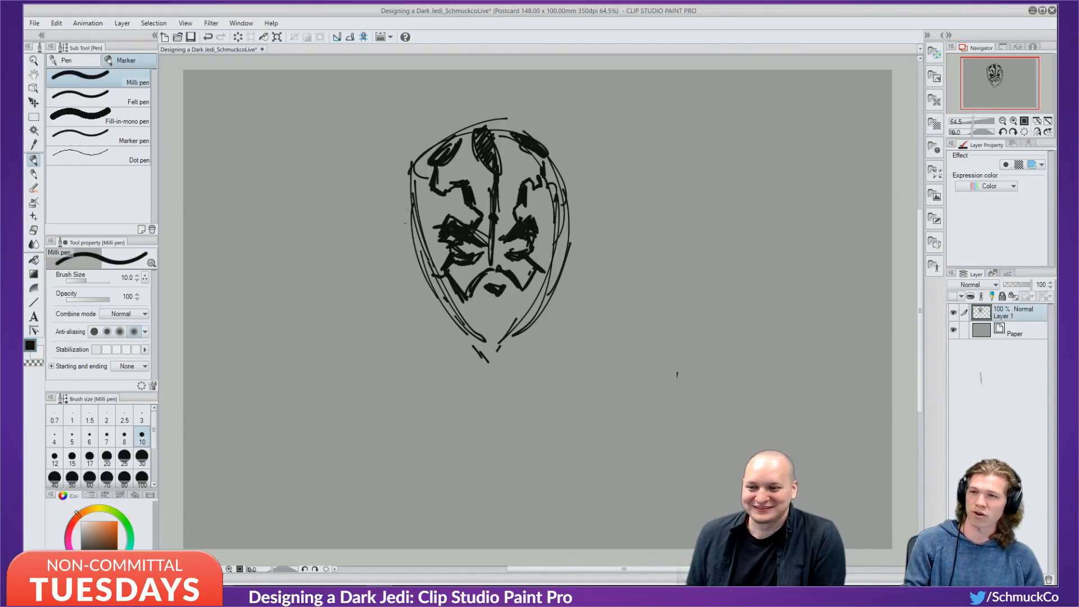
mouse_move(417, 209)
mouse_down()
mouse_move(424, 266)
mouse_move(414, 286)
mouse_move(404, 273)
mouse_move(414, 261)
mouse_move(469, 320)
mouse_up()
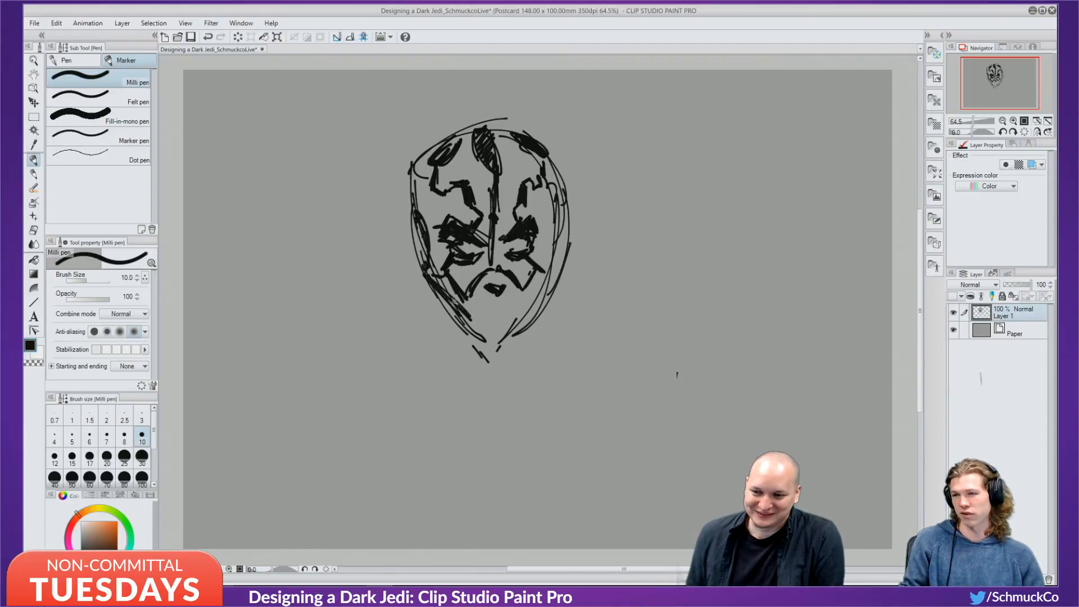
Hatch the jaw, chin and right cheek edge with short black strokes.
mouse_move(433, 278)
mouse_down()
mouse_move(454, 316)
mouse_move(480, 299)
mouse_move(501, 313)
mouse_move(526, 295)
mouse_move(525, 311)
mouse_up()
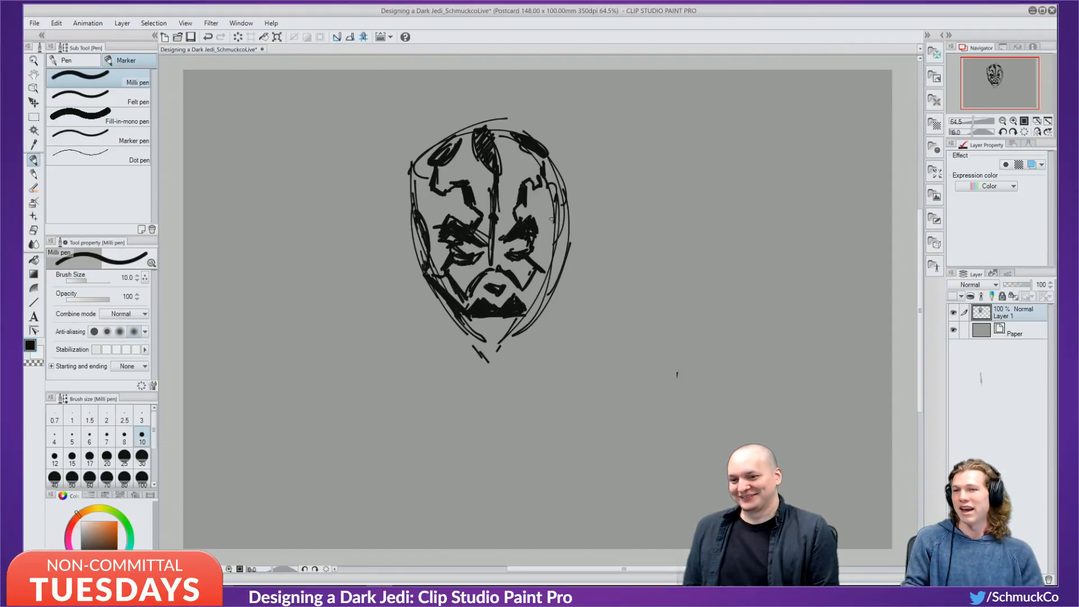
mouse_move(546, 276)
mouse_down()
mouse_move(536, 311)
mouse_move(552, 270)
mouse_move(528, 318)
mouse_up()
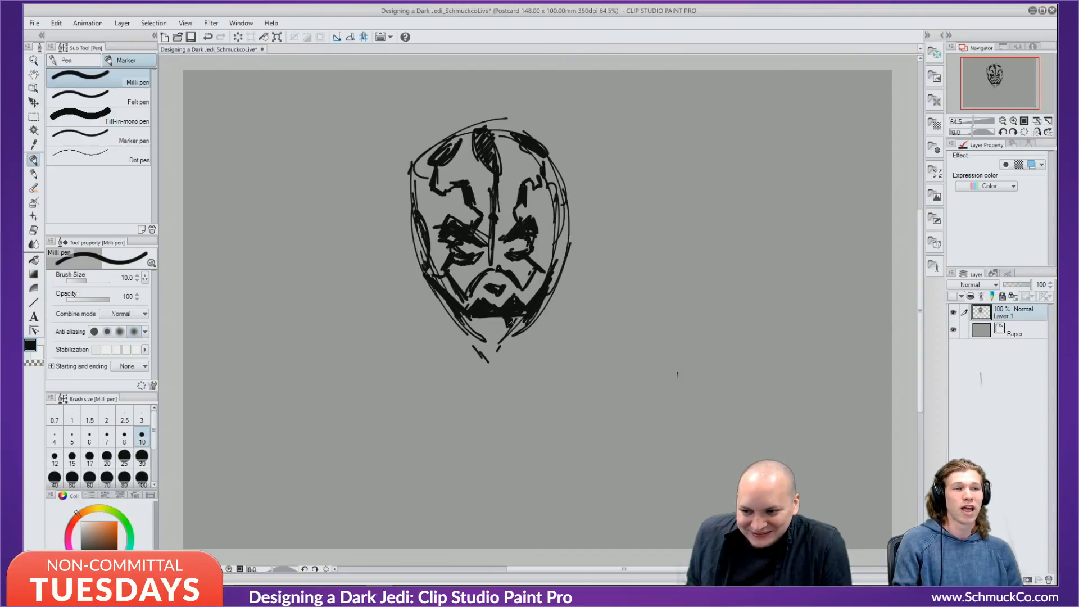
mouse_move(487, 336)
mouse_down()
mouse_move(475, 315)
mouse_move(457, 318)
mouse_move(474, 343)
mouse_move(461, 290)
mouse_move(458, 325)
mouse_move(440, 301)
mouse_up()
mouse_move(467, 331)
mouse_down()
mouse_move(449, 308)
mouse_move(468, 336)
mouse_up()
drag(480, 348, 476, 333)
drag(488, 346, 479, 338)
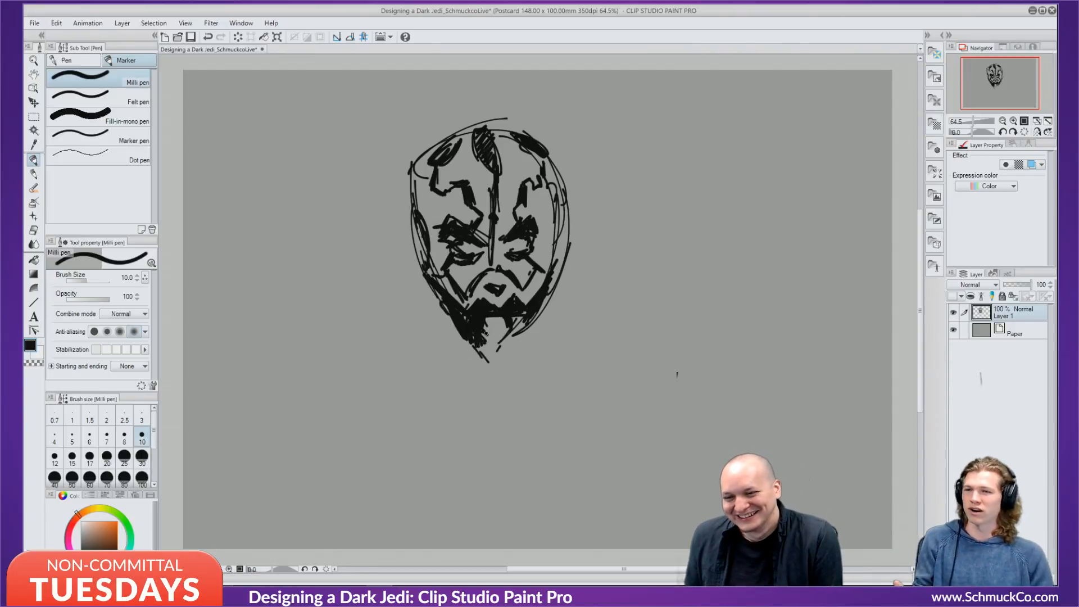
mouse_move(487, 348)
mouse_down()
mouse_move(506, 323)
mouse_move(515, 345)
mouse_move(510, 328)
mouse_move(529, 297)
mouse_up()
drag(555, 293, 547, 275)
drag(549, 338, 531, 292)
drag(558, 291, 550, 261)
drag(547, 332, 540, 314)
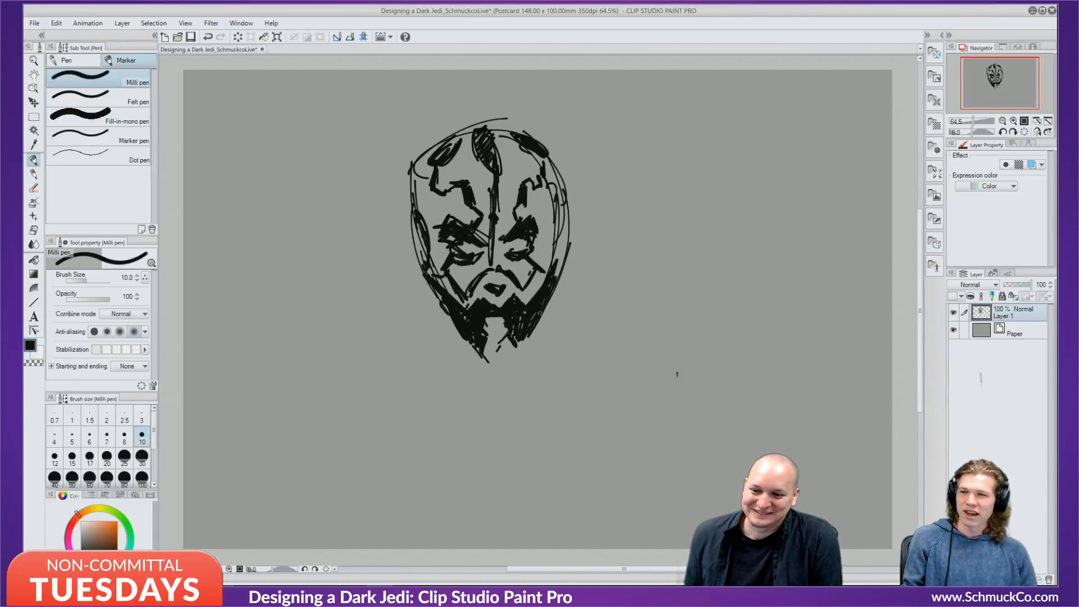
drag(548, 273, 556, 231)
mouse_move(560, 236)
mouse_down()
mouse_move(543, 321)
mouse_move(519, 346)
mouse_up()
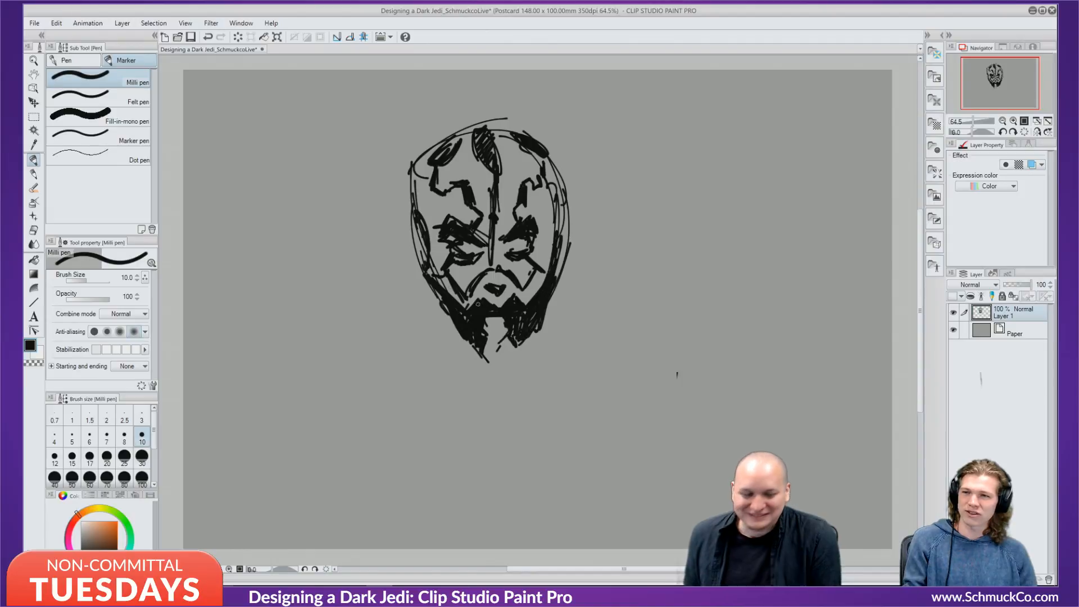
Add hatched ears on both sides and strengthen the head's sides and top.
mouse_move(411, 236)
mouse_down()
mouse_move(401, 266)
mouse_move(400, 248)
mouse_move(421, 265)
mouse_move(402, 264)
mouse_up()
drag(420, 256, 406, 271)
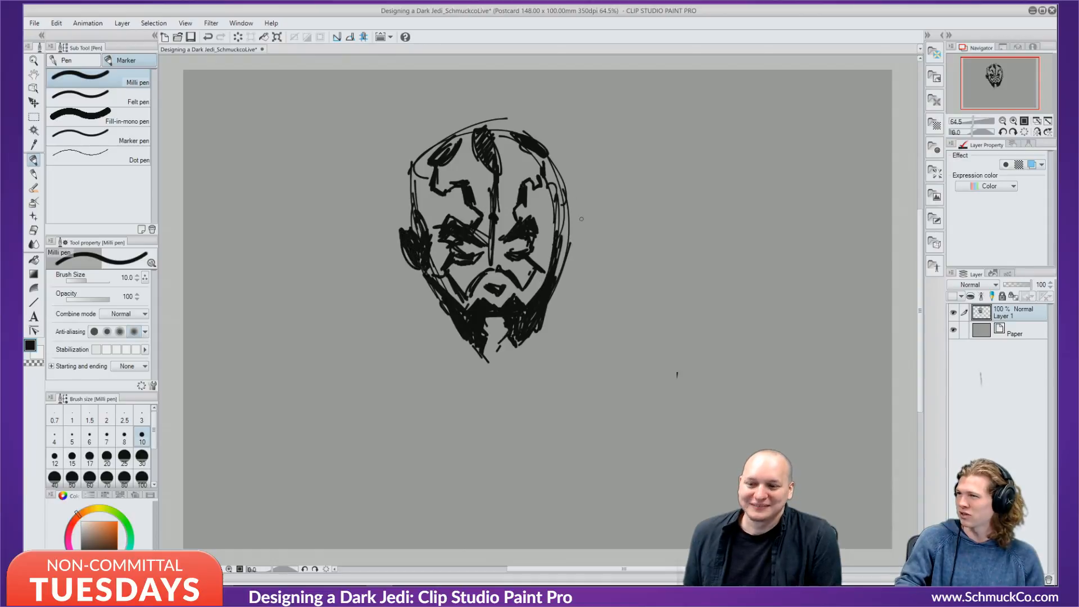
drag(562, 229, 555, 267)
drag(569, 234, 566, 262)
drag(560, 208, 557, 225)
drag(562, 203, 559, 240)
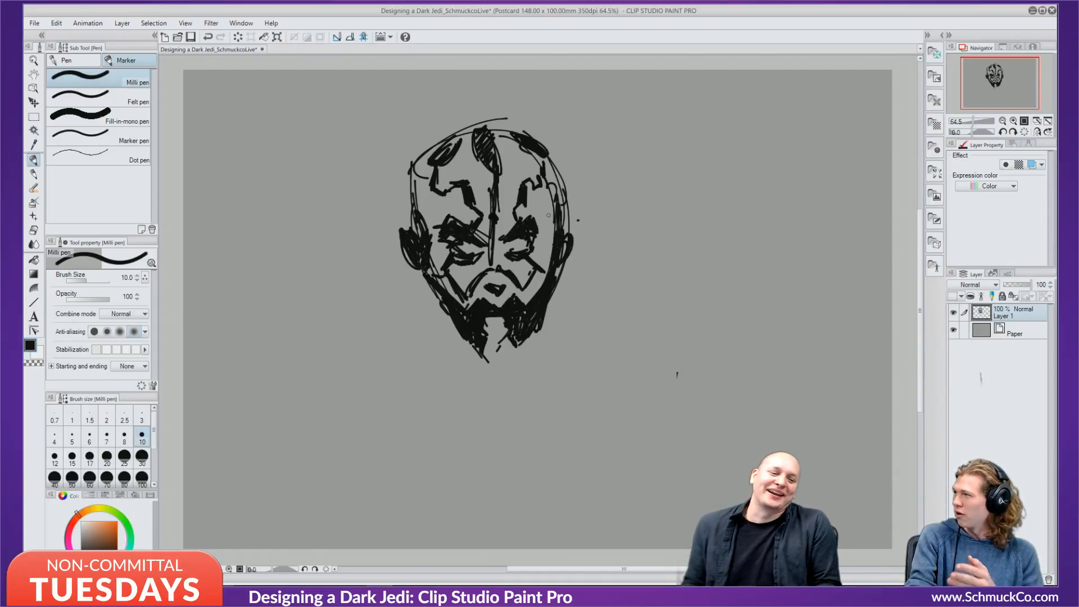
drag(413, 180, 416, 217)
drag(416, 160, 421, 210)
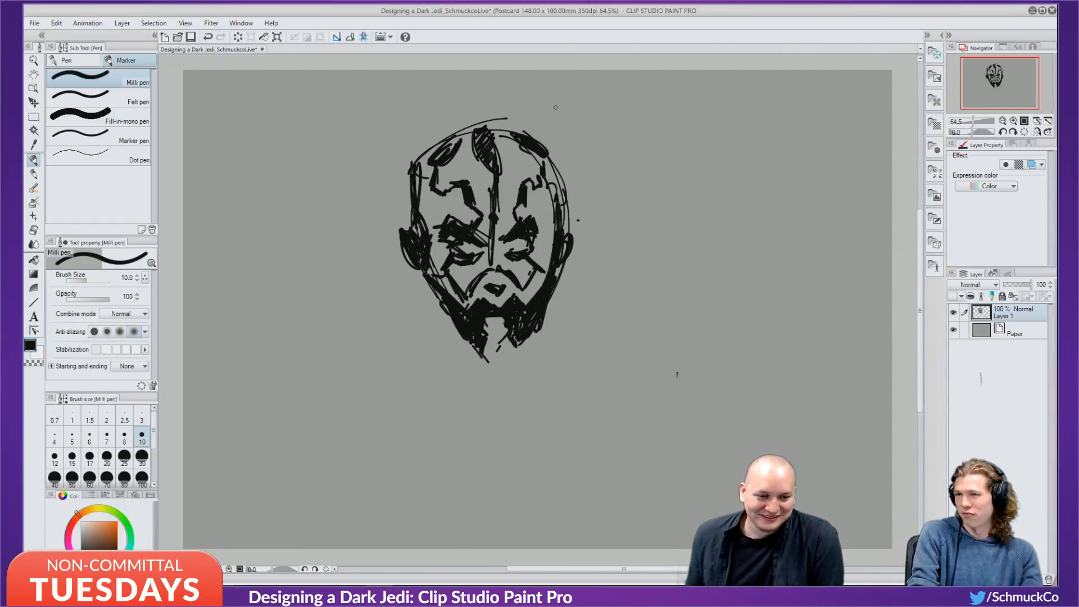
drag(552, 151, 560, 205)
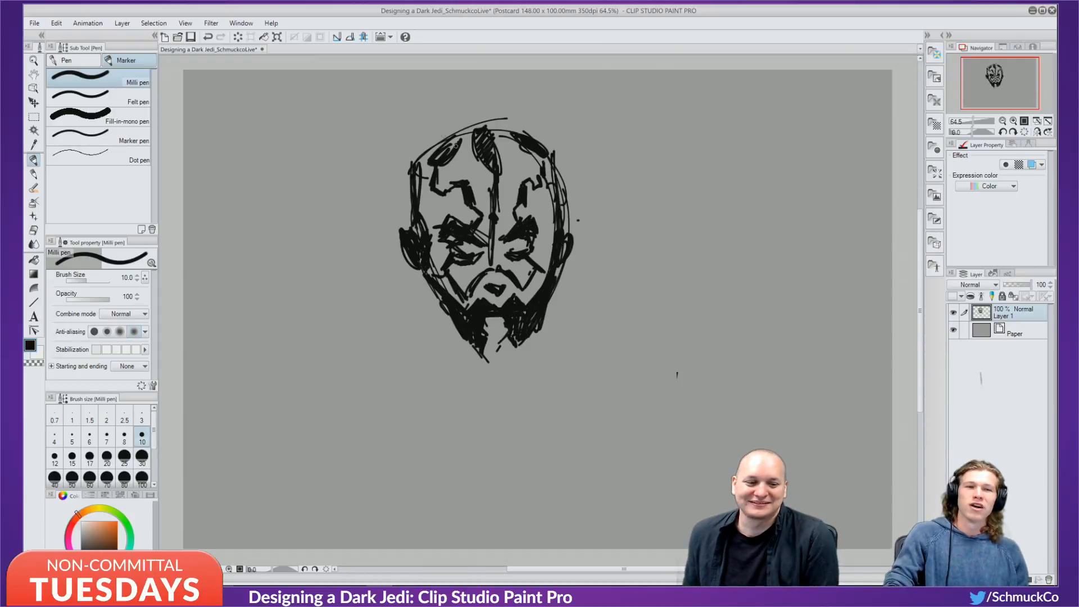
mouse_move(420, 150)
mouse_down()
mouse_move(424, 126)
mouse_move(428, 145)
mouse_move(447, 120)
mouse_move(480, 111)
mouse_move(536, 131)
mouse_move(550, 122)
mouse_move(556, 148)
mouse_up()
Darken the chin and reinforce the lower-left jawline.
mouse_move(462, 337)
mouse_down()
mouse_move(516, 348)
mouse_move(508, 354)
mouse_up()
mouse_move(461, 343)
mouse_down()
mouse_move(509, 358)
mouse_move(526, 333)
mouse_up()
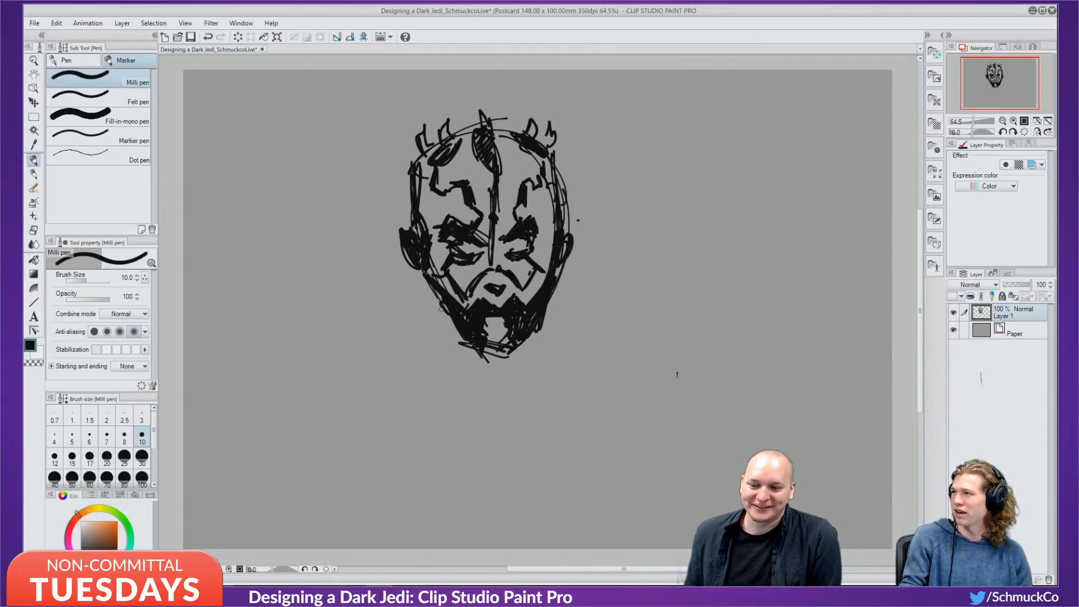
drag(430, 284, 458, 336)
drag(456, 330, 461, 341)
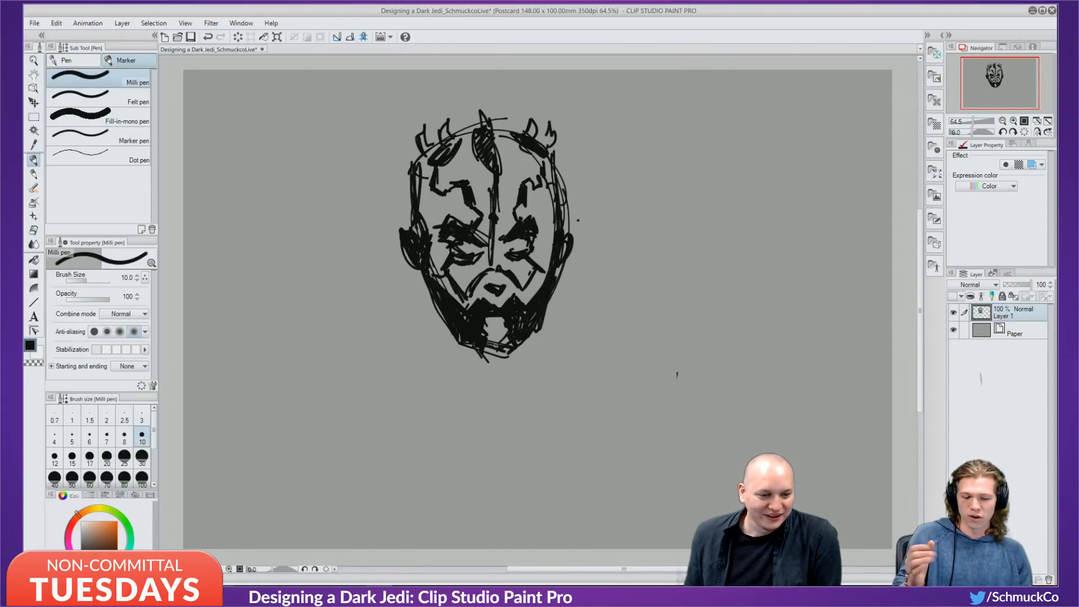
Shape and fill in the nose tip, then shift the drawing colour toward red.
drag(487, 281, 493, 289)
mouse_move(485, 280)
mouse_down()
mouse_move(491, 289)
mouse_move(508, 279)
mouse_up()
mouse_move(502, 291)
mouse_down()
mouse_move(508, 282)
mouse_move(495, 276)
mouse_move(487, 288)
mouse_move(503, 279)
mouse_up()
mouse_move(497, 284)
mouse_down()
mouse_move(507, 275)
mouse_move(503, 287)
mouse_up()
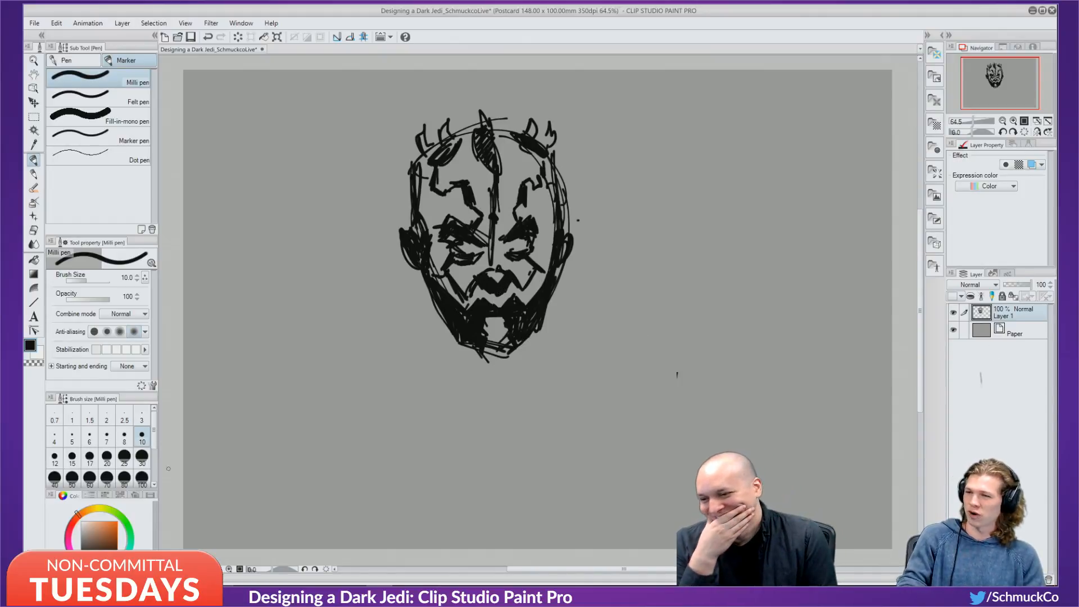
drag(71, 522, 72, 522)
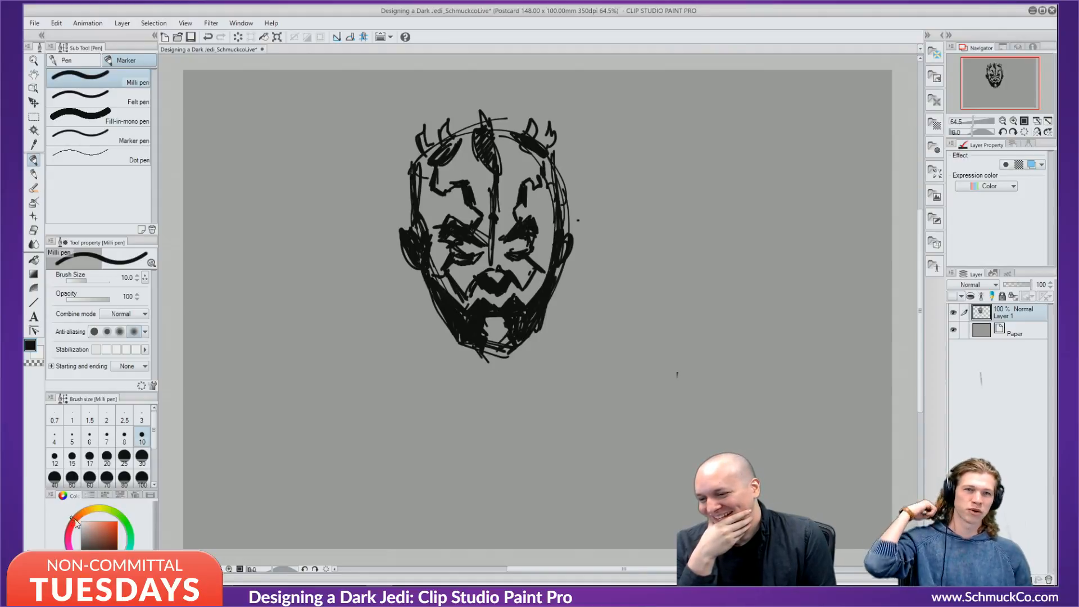
Try orange-red and rust-red strokes over the left eye with a marker brush, undoing them.
click(117, 521)
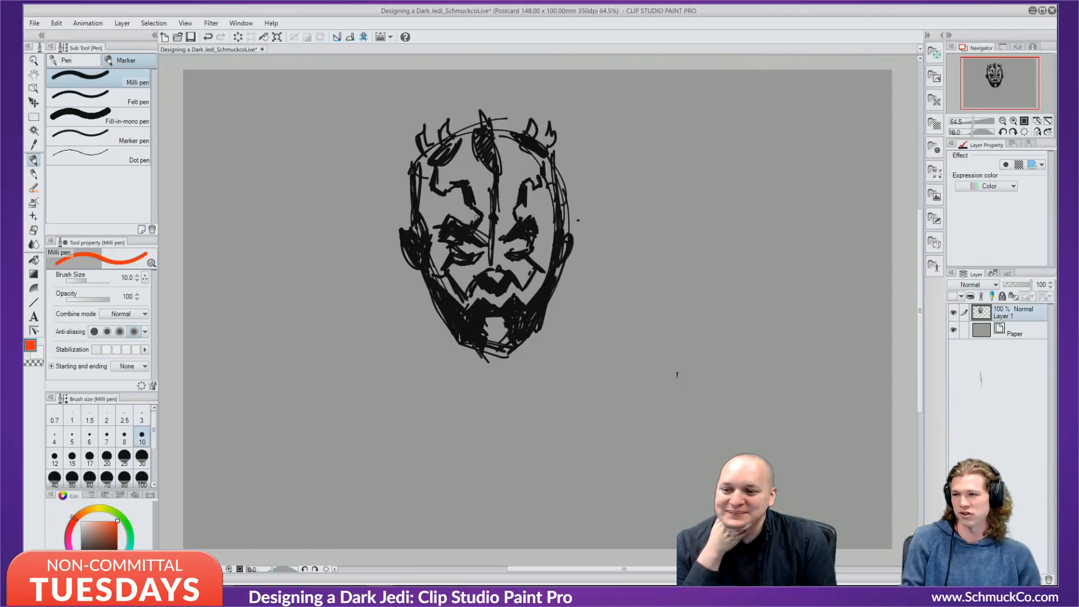
drag(477, 217, 471, 226)
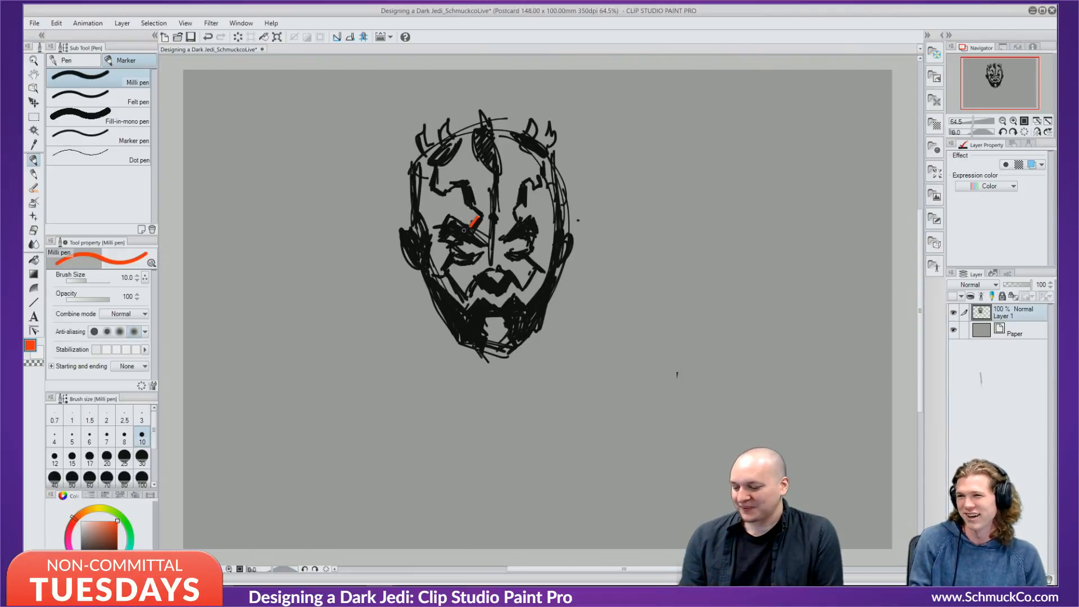
key(ctrl+z)
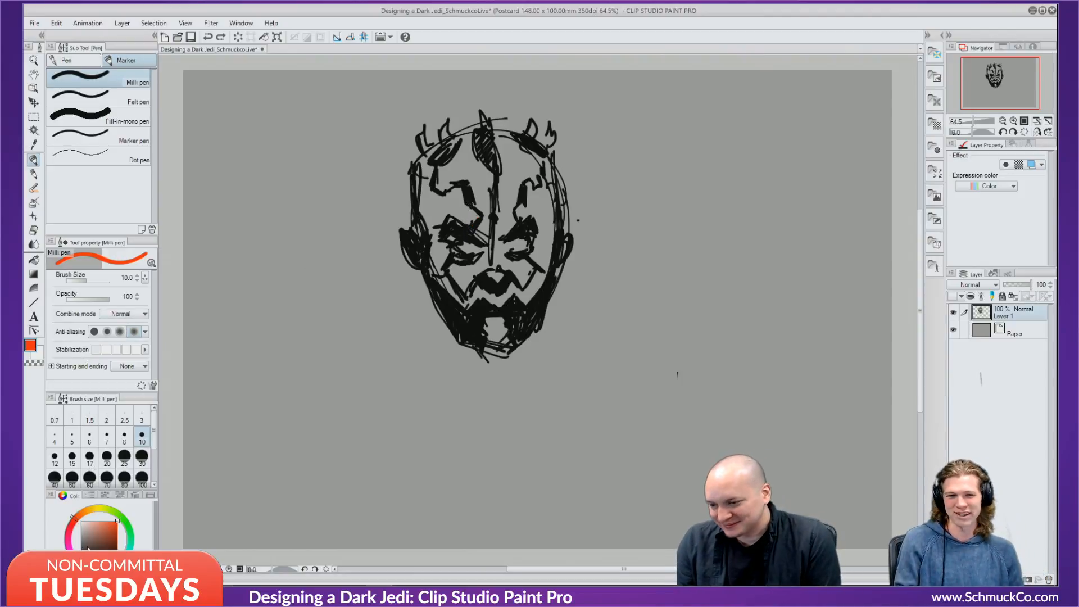
drag(105, 527, 114, 531)
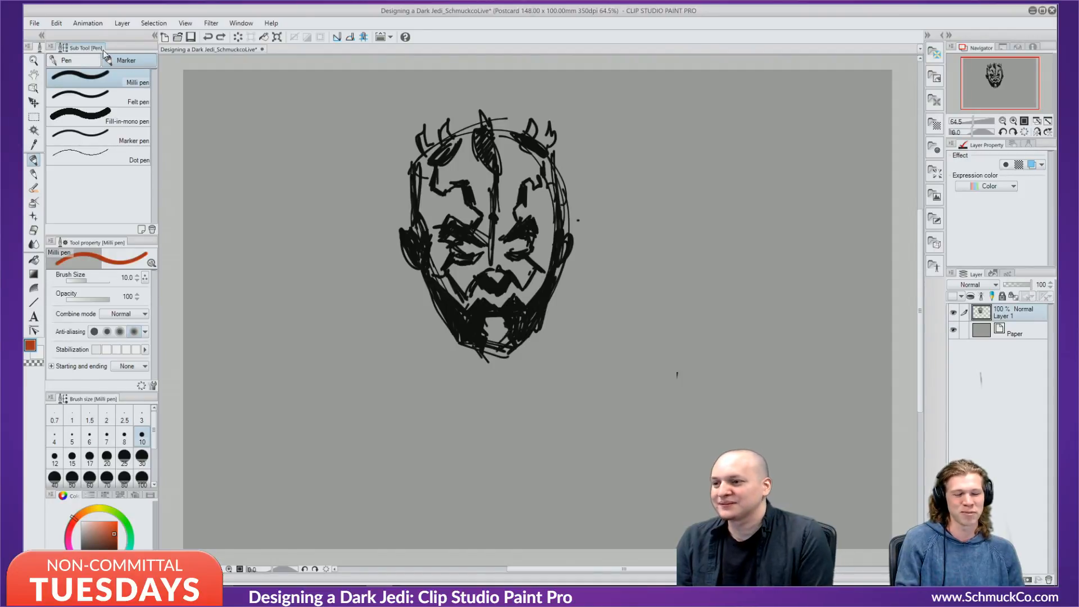
click(105, 101)
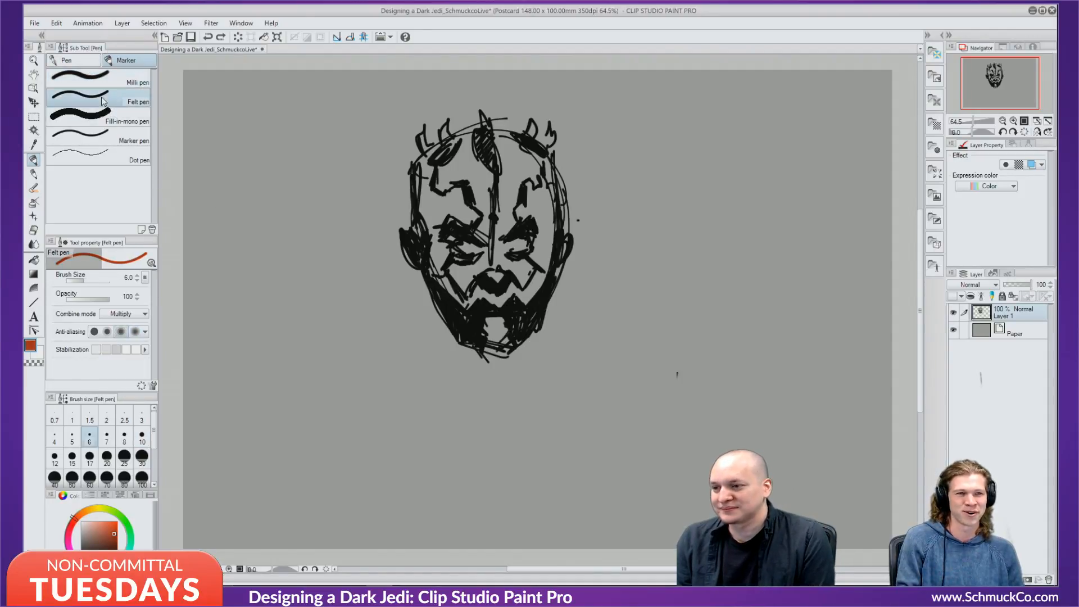
mouse_move(463, 204)
mouse_down()
mouse_move(478, 217)
mouse_move(470, 223)
mouse_up()
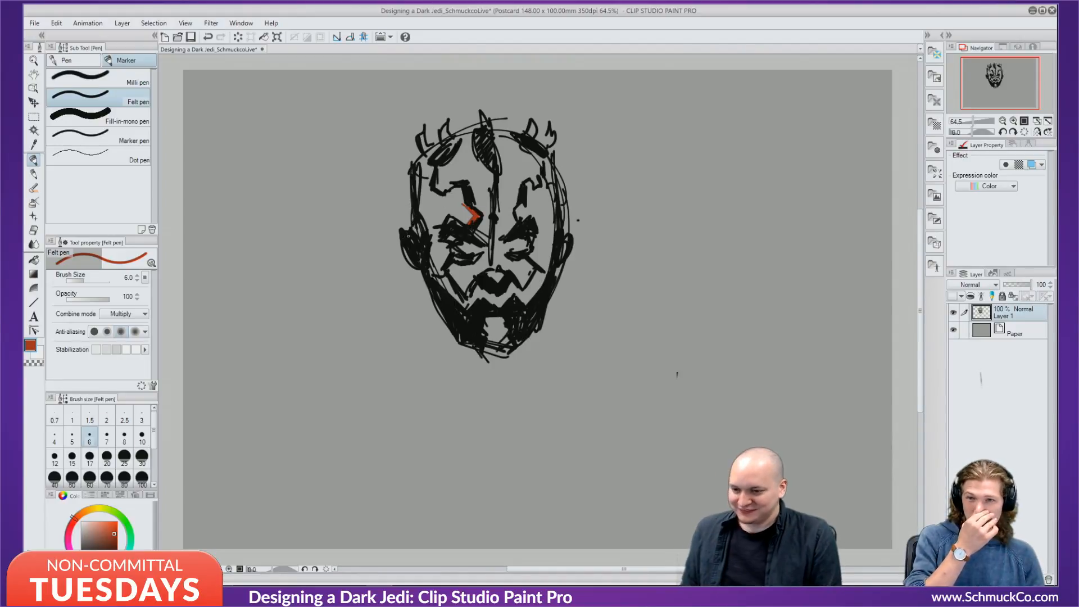
key(bracketright)
key(bracketright)
key(bracketright)
mouse_move(460, 191)
mouse_down()
mouse_move(464, 209)
mouse_move(448, 195)
mouse_move(456, 213)
mouse_move(475, 213)
mouse_move(452, 194)
mouse_up()
key(ctrl+z)
key(ctrl+z)
key(ctrl+z)
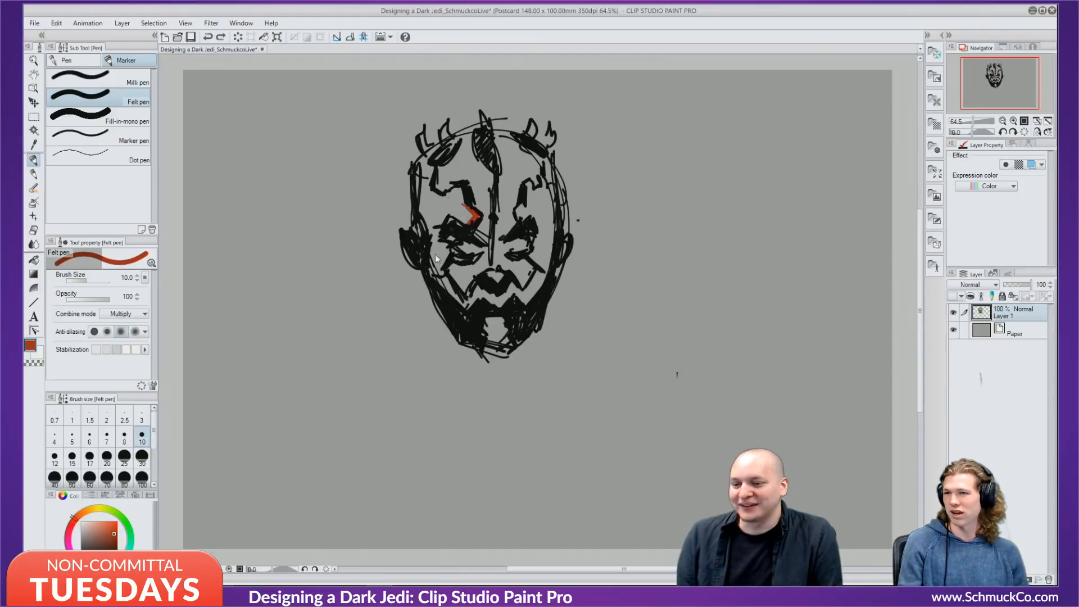
Retry rust-red hatching over the left eye with the fine pen, undo it, and swap to black.
click(126, 82)
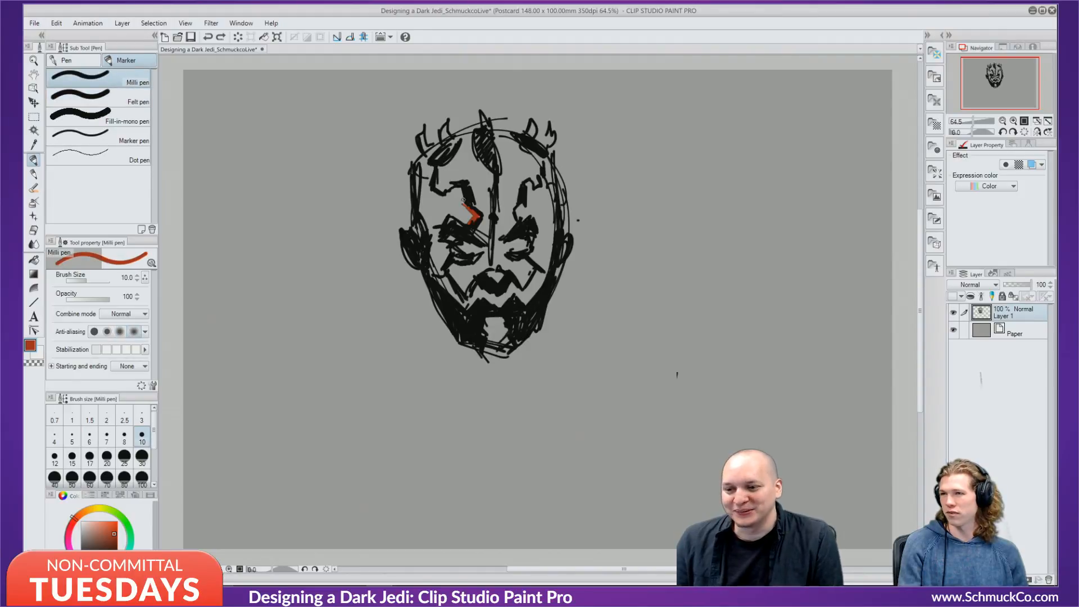
mouse_move(463, 199)
mouse_down()
mouse_move(449, 192)
mouse_move(466, 221)
mouse_up()
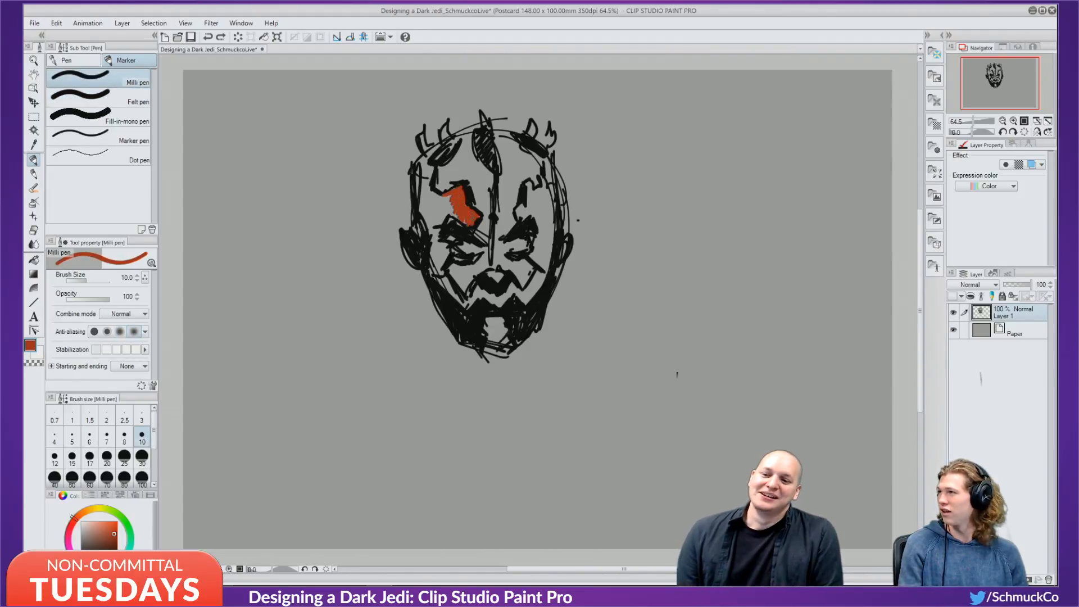
key(ctrl+z)
key(ctrl+z)
key(ctrl+z)
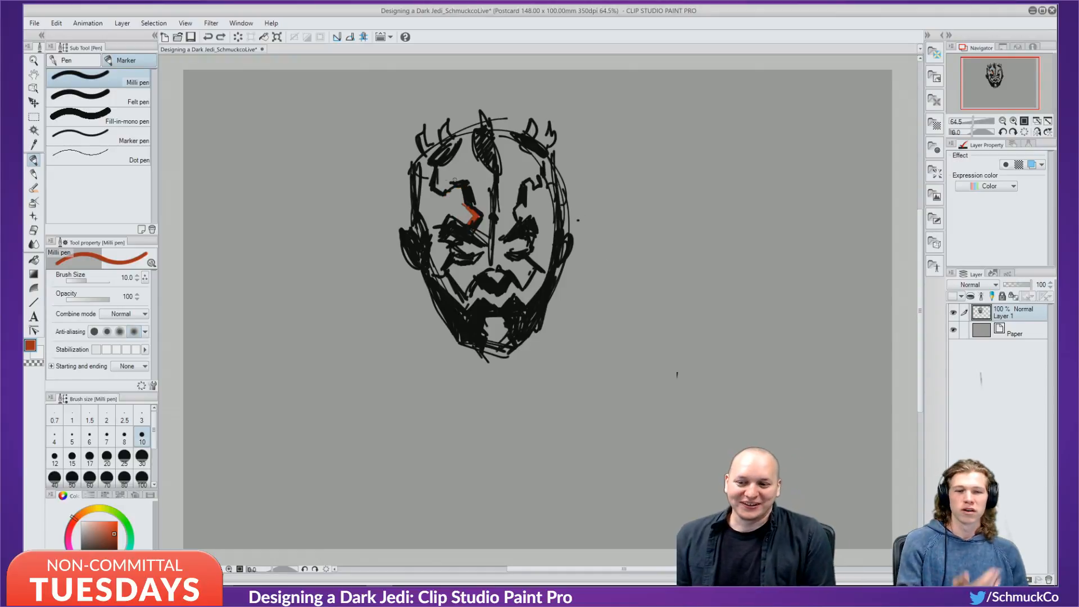
drag(457, 192, 462, 208)
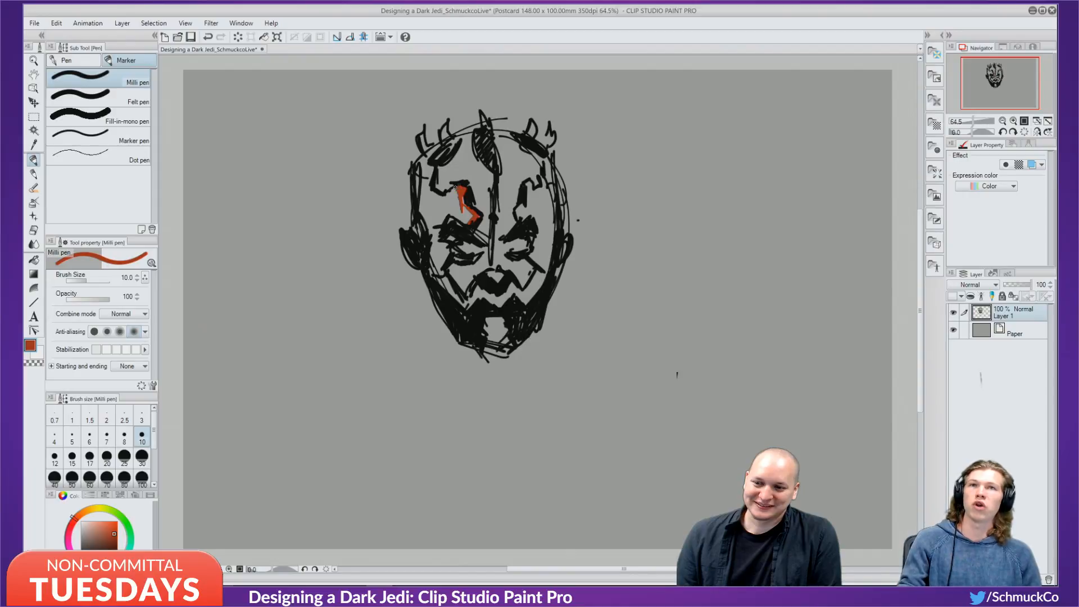
mouse_move(444, 187)
mouse_down()
mouse_move(471, 218)
mouse_move(450, 211)
mouse_up()
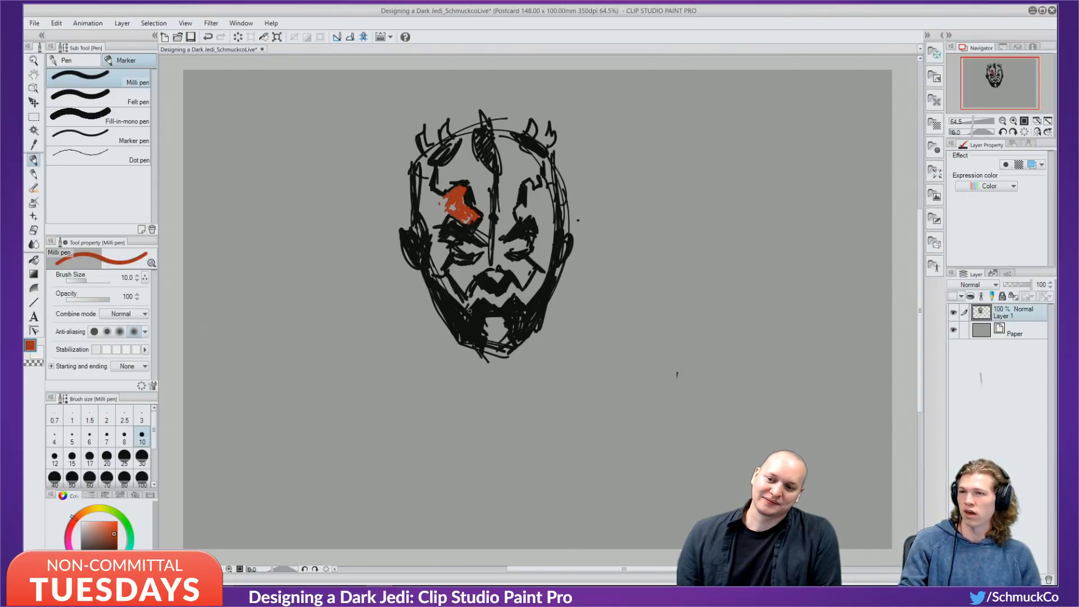
key(ctrl+z)
key(ctrl+z)
key(ctrl+z)
key(ctrl+z)
key(ctrl+z)
key(ctrl+z)
key(ctrl+z)
key(ctrl+z)
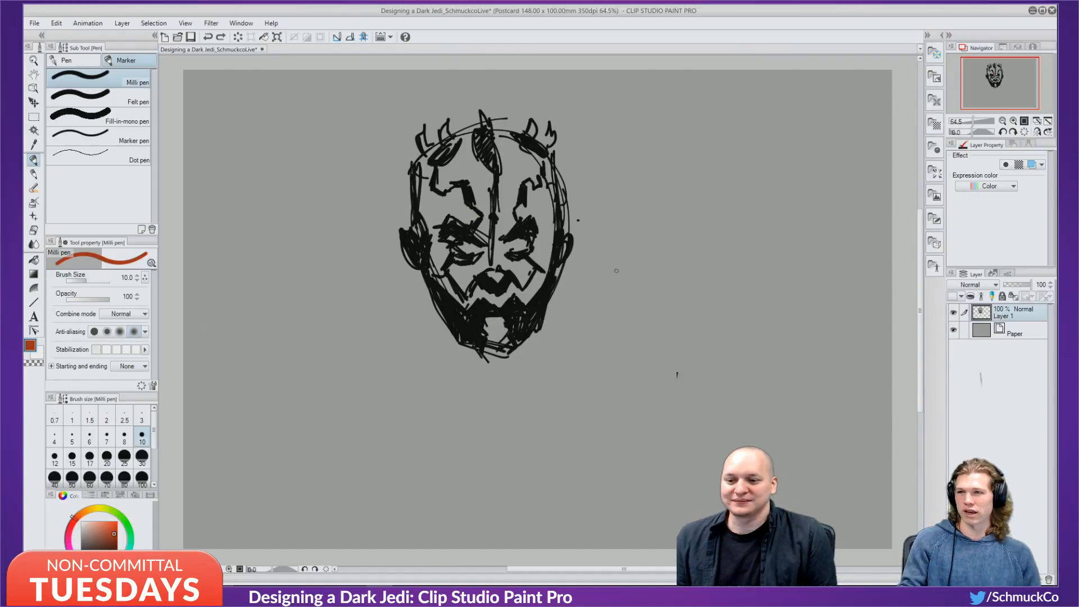
key(x)
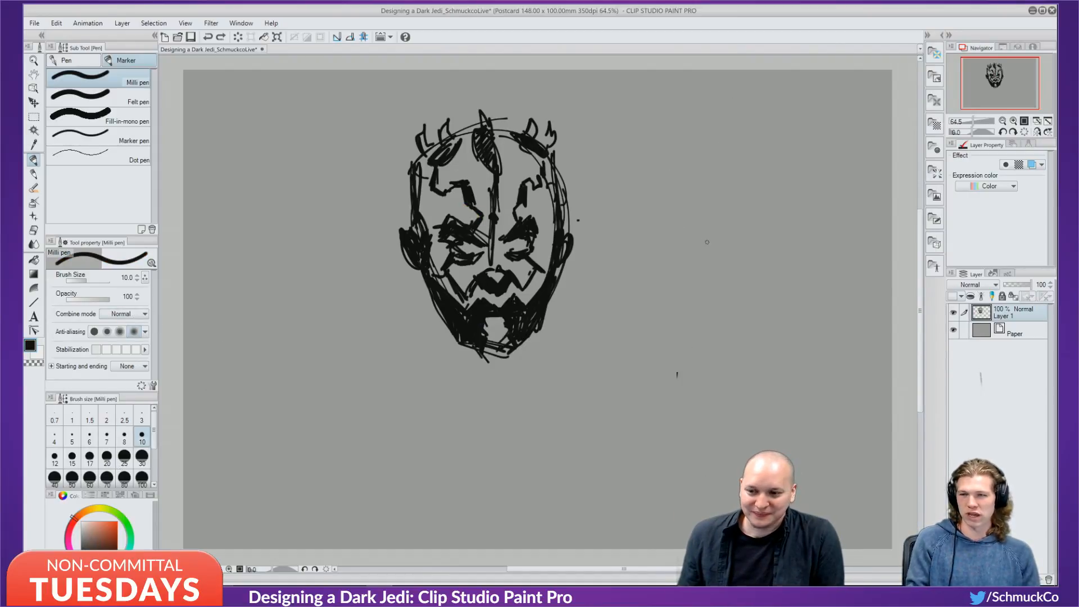
Draw an oval right of the face with an inked eye and thickened outline edges.
mouse_move(724, 128)
mouse_down()
mouse_move(727, 262)
mouse_move(674, 121)
mouse_move(693, 254)
mouse_up()
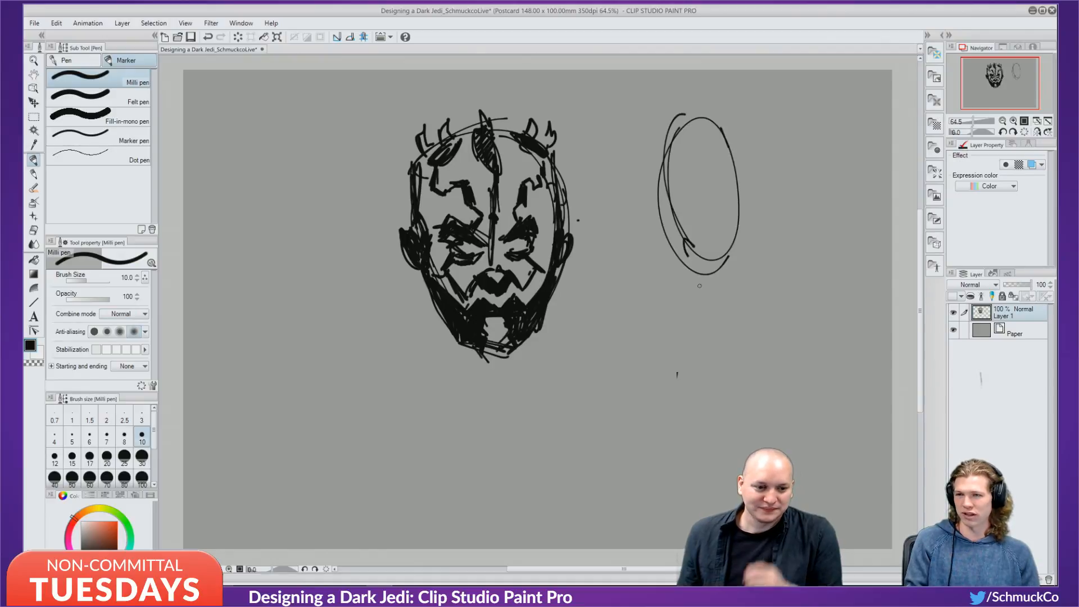
mouse_move(681, 198)
mouse_down()
mouse_move(707, 172)
mouse_move(700, 196)
mouse_move(686, 198)
mouse_move(714, 210)
mouse_move(689, 194)
mouse_move(711, 189)
mouse_move(695, 192)
mouse_move(683, 172)
mouse_move(728, 109)
mouse_move(682, 182)
mouse_move(690, 203)
mouse_move(714, 211)
mouse_move(707, 183)
mouse_up()
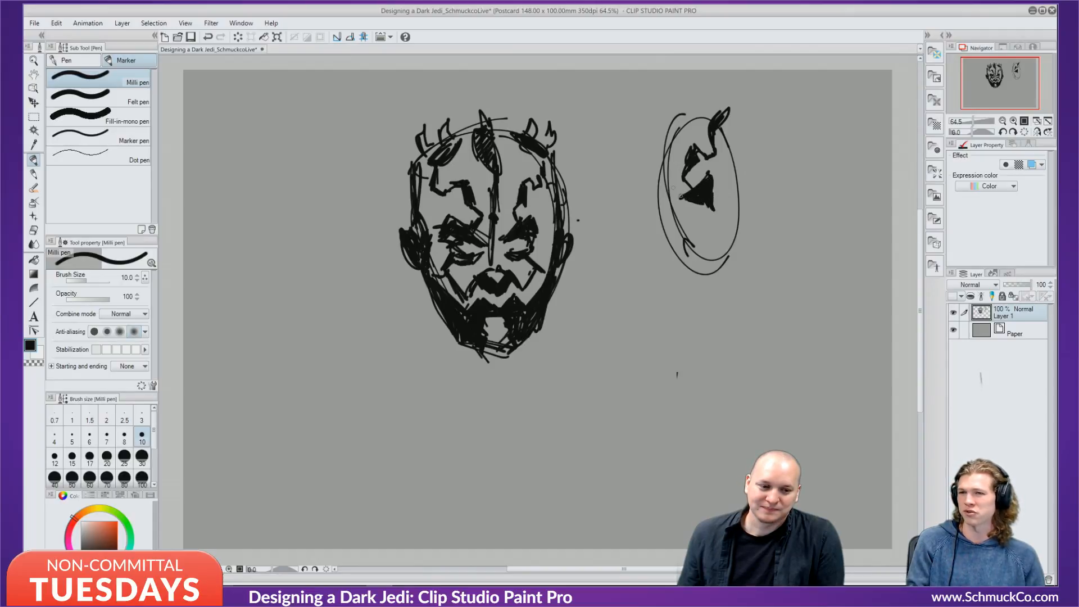
mouse_move(682, 196)
mouse_down()
mouse_move(710, 215)
mouse_move(680, 186)
mouse_up()
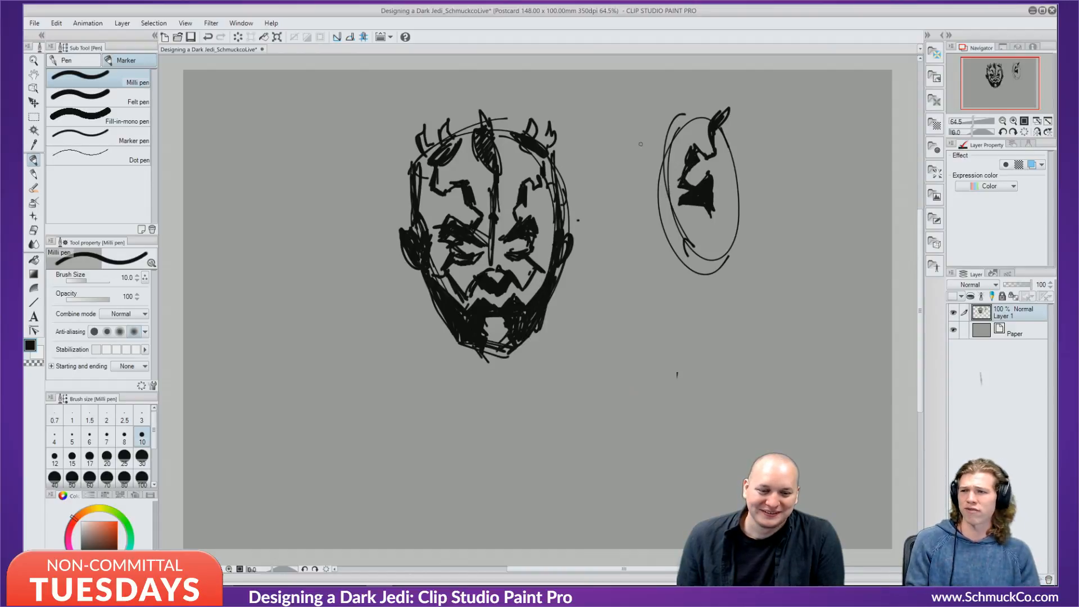
mouse_move(669, 141)
mouse_down()
mouse_move(663, 208)
mouse_move(647, 222)
mouse_move(681, 227)
mouse_up()
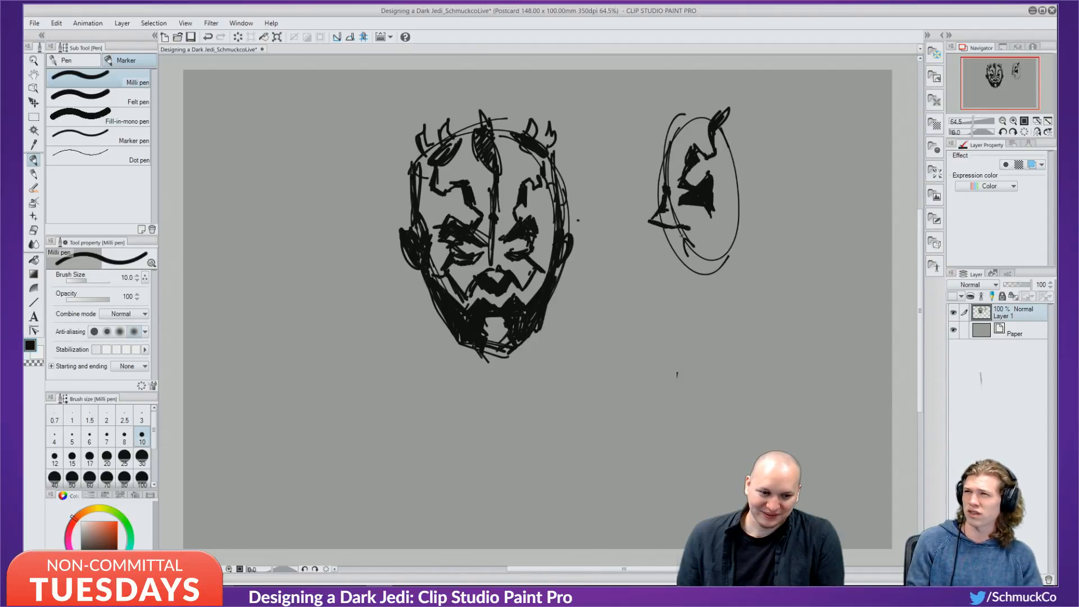
drag(741, 186, 713, 236)
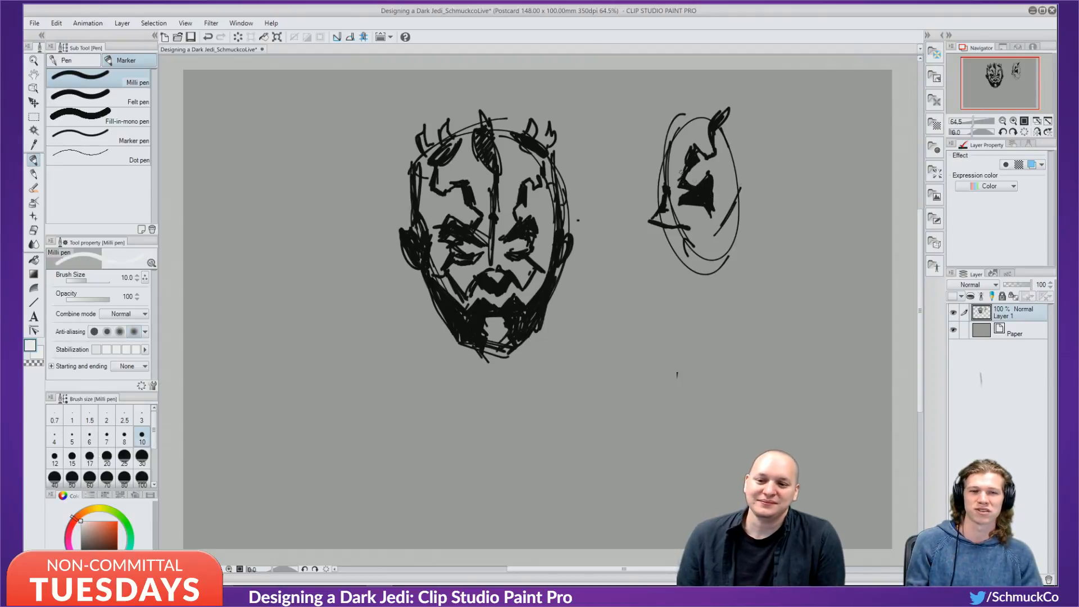
Set the drawing colour back to black and reduce the brush size to 5.
alt+click(694, 197)
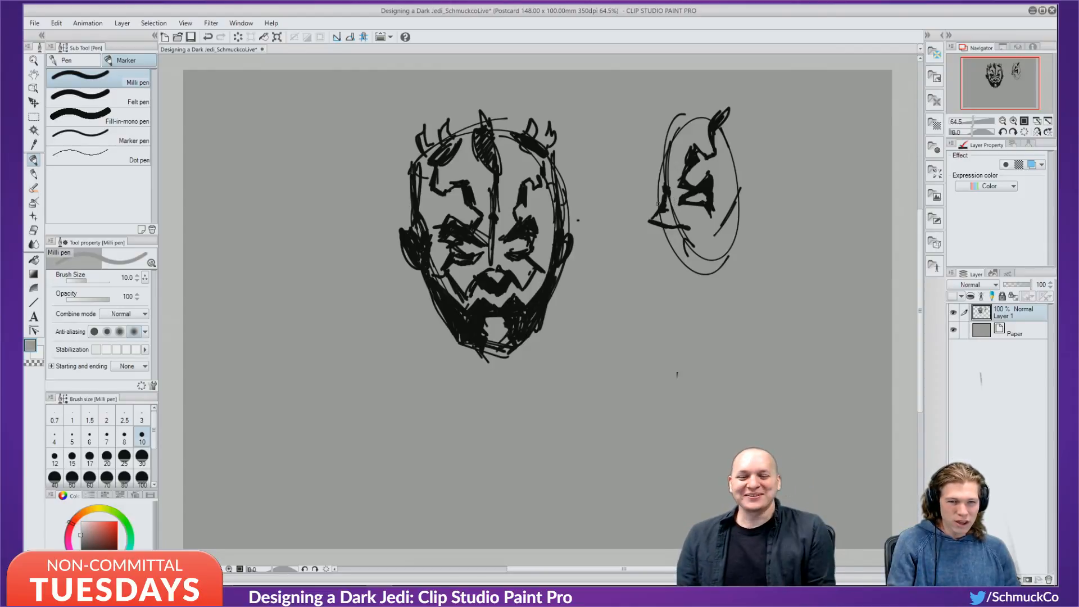
alt+click(694, 193)
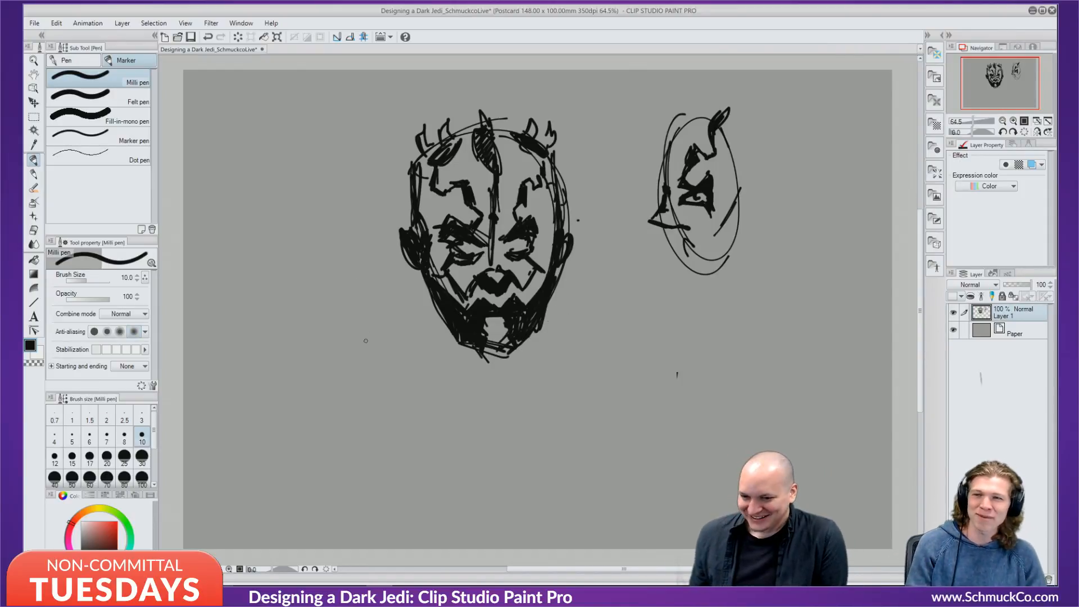
key(bracketleft)
key(bracketleft)
key(bracketleft)
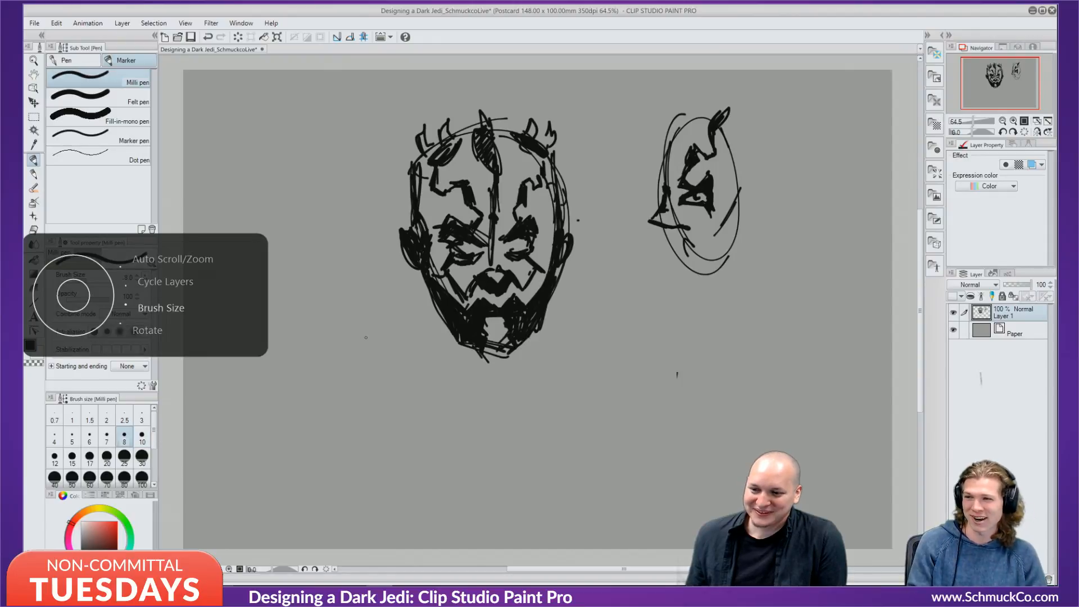
key(bracketleft)
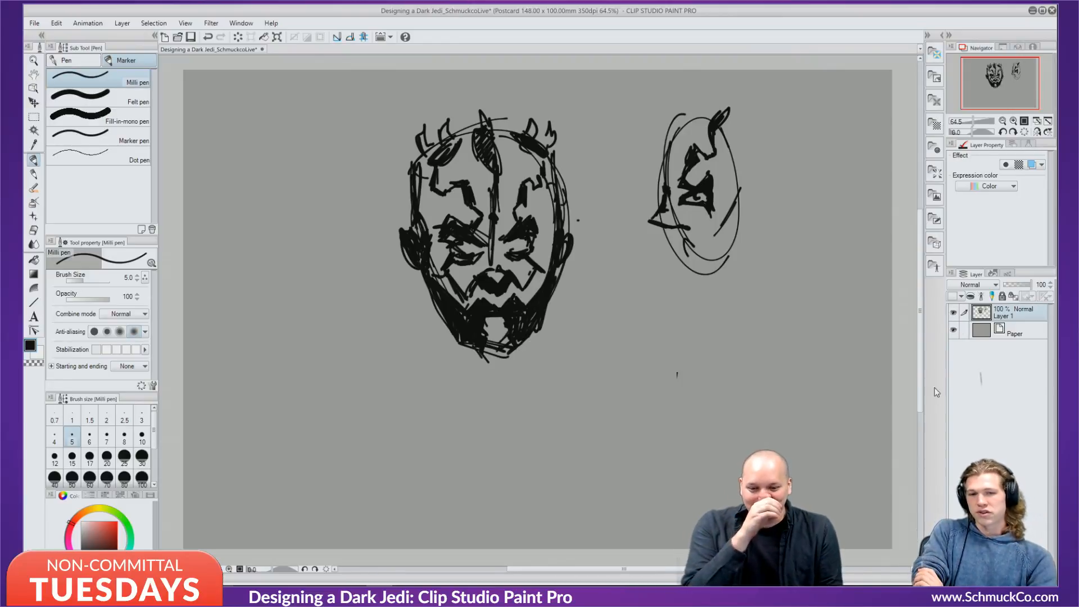
Hide Layer 1's face sketch, add Layer 2, and sketch a loose oval head with a swoop around it.
click(953, 313)
key(ctrl+shift+n)
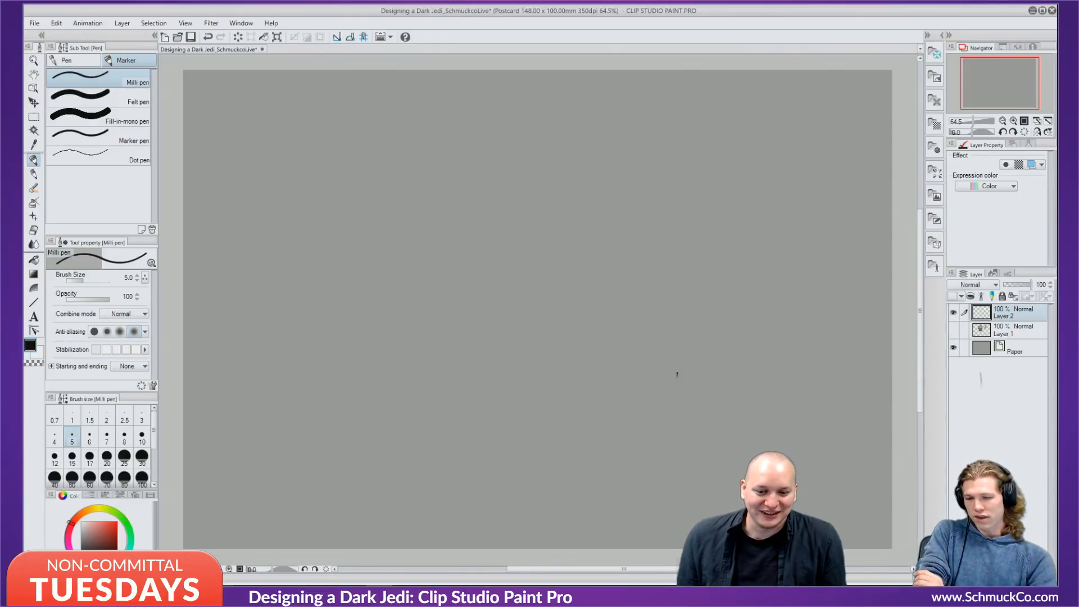
mouse_move(587, 145)
mouse_down()
mouse_move(495, 200)
mouse_move(567, 244)
mouse_move(496, 199)
mouse_move(523, 274)
mouse_move(475, 258)
mouse_up()
mouse_move(510, 164)
mouse_down()
mouse_move(467, 290)
mouse_move(497, 299)
mouse_move(651, 205)
mouse_up()
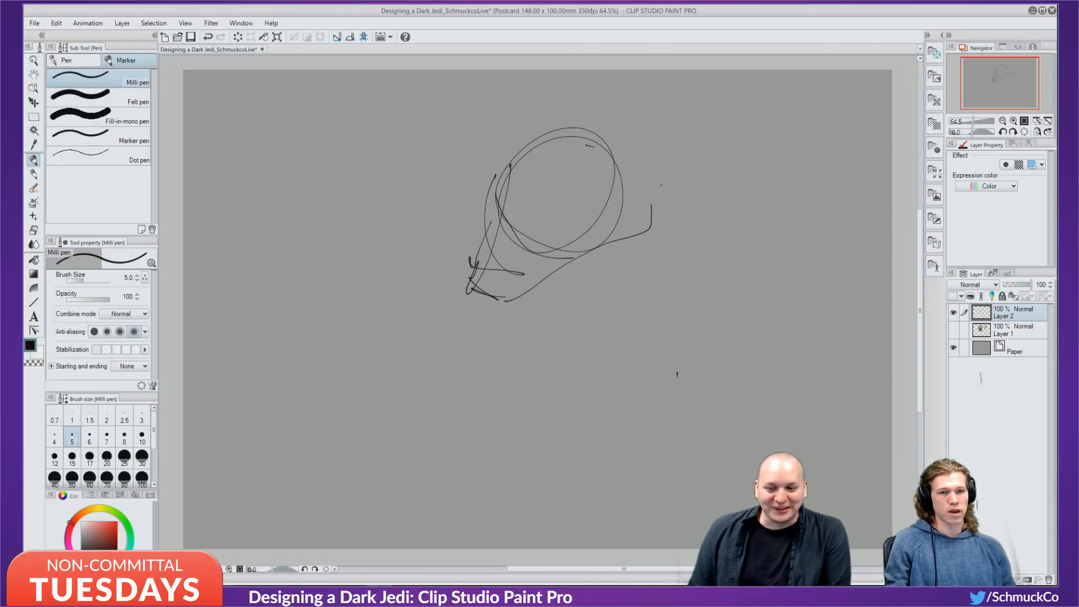
drag(501, 153, 518, 140)
Sketch facial detail strokes and dashes inside the head circle.
drag(524, 189, 582, 180)
drag(582, 173, 562, 200)
drag(544, 172, 527, 219)
drag(542, 217, 535, 220)
drag(525, 180, 518, 220)
mouse_move(499, 221)
mouse_down()
mouse_move(543, 223)
mouse_move(508, 210)
mouse_move(503, 195)
mouse_up()
mouse_move(513, 149)
mouse_down()
mouse_move(496, 173)
mouse_move(520, 142)
mouse_up()
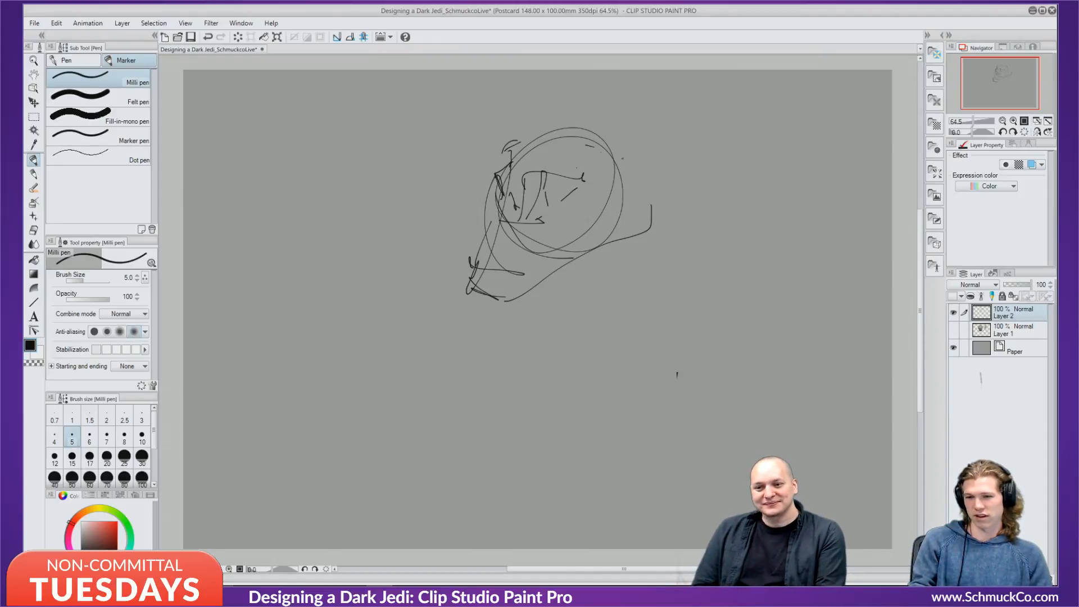
Sketch the hood around the head's top and back, plus short strokes on the face.
mouse_move(519, 148)
mouse_down()
mouse_move(623, 139)
mouse_move(620, 182)
mouse_up()
mouse_move(580, 117)
mouse_down()
mouse_move(614, 145)
mouse_move(631, 184)
mouse_up()
mouse_move(613, 135)
mouse_down()
mouse_move(630, 183)
mouse_move(660, 180)
mouse_up()
mouse_move(648, 176)
mouse_down()
mouse_move(660, 220)
mouse_move(580, 192)
mouse_move(586, 199)
mouse_up()
drag(581, 181, 576, 200)
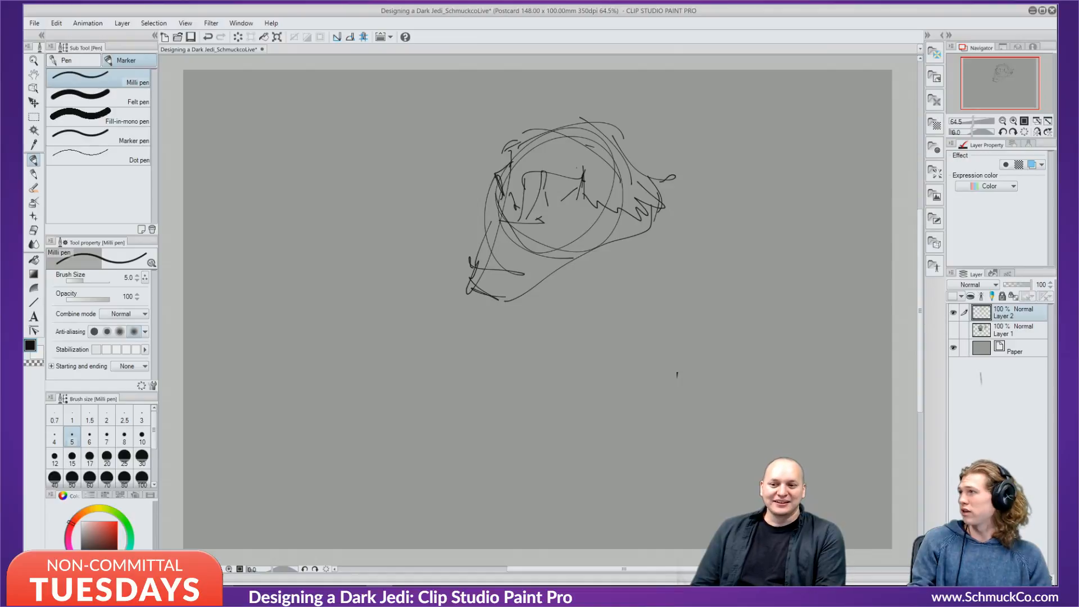
drag(534, 168, 518, 198)
drag(525, 170, 512, 191)
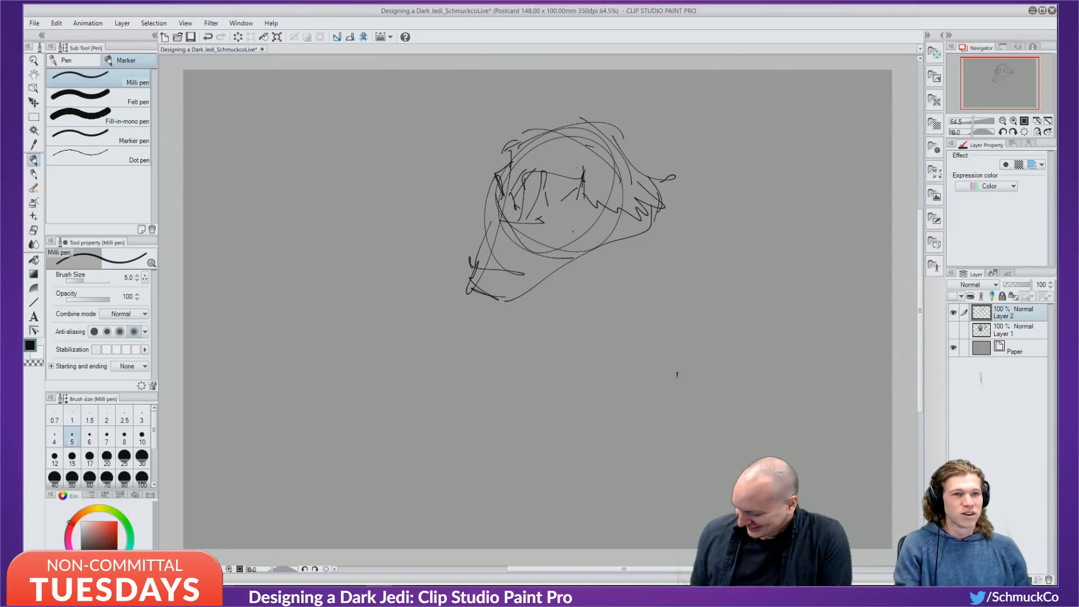
Enlarge the brush slightly and add diagonal strokes and a looping eye on the face.
key(bracketright)
drag(565, 160, 588, 187)
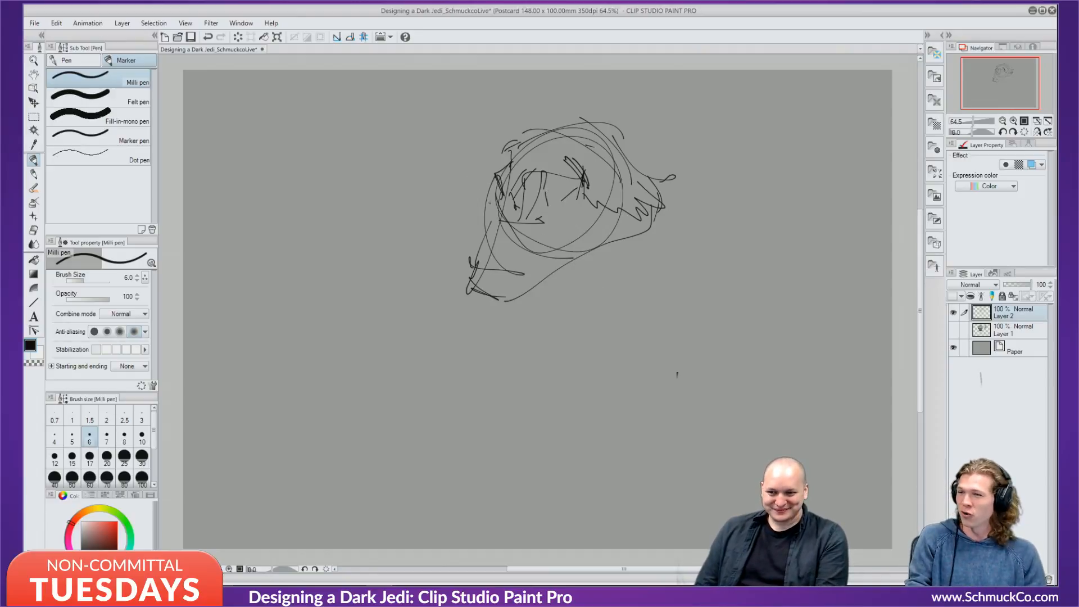
drag(556, 169, 576, 198)
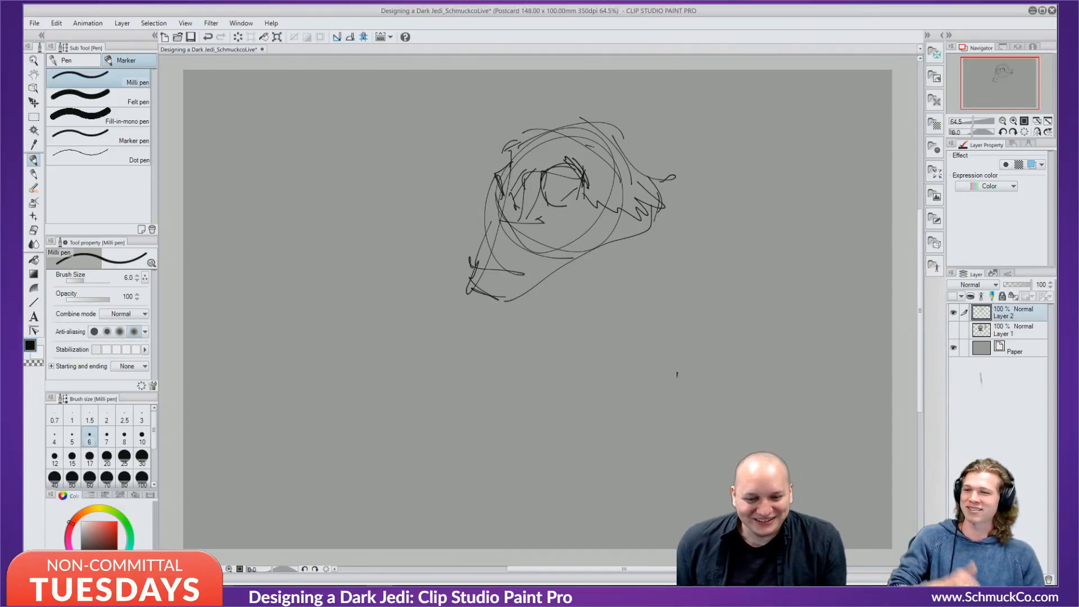
Delete Layer 2 with its head sketch and add a new empty layer.
click(1050, 581)
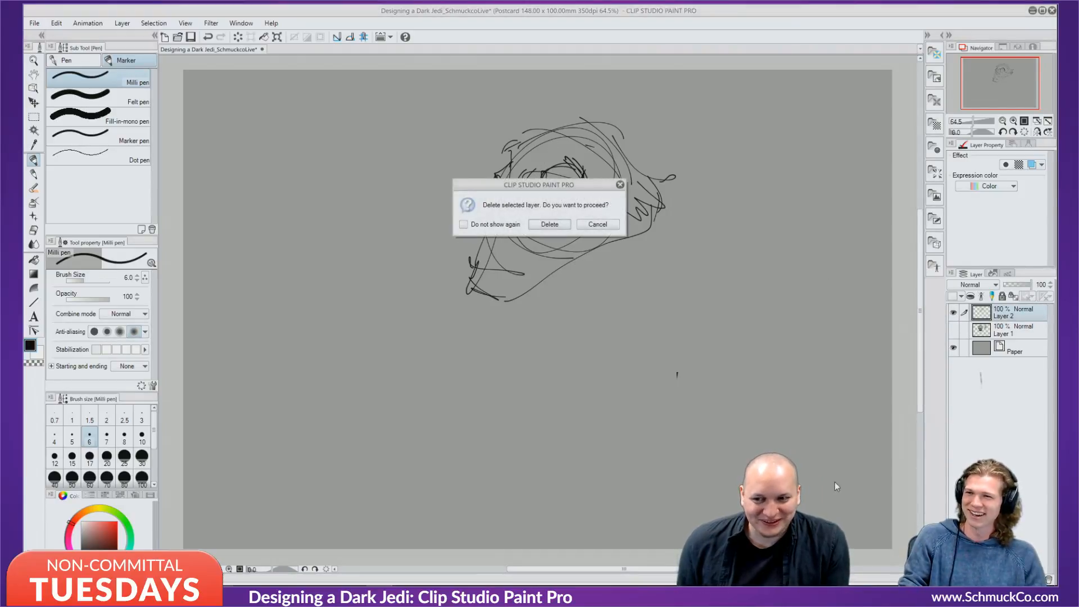
click(555, 227)
key(ctrl+shift+n)
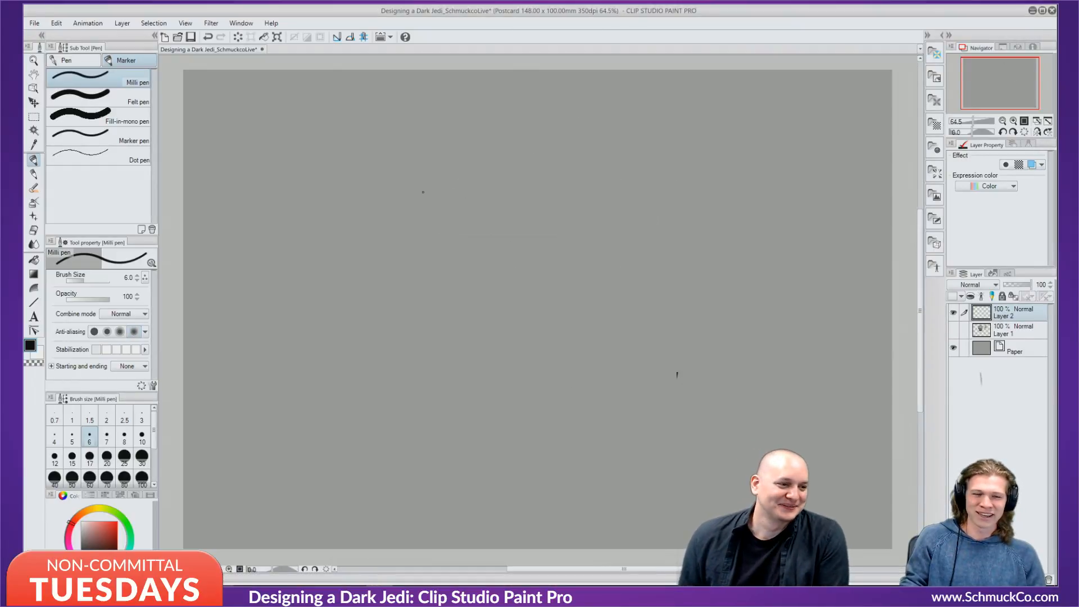
Sketch an eye of long sweeping arcs around a small circle, then start deleting Layer 2.
mouse_move(418, 213)
mouse_down()
mouse_move(533, 193)
mouse_move(570, 225)
mouse_up()
drag(481, 175, 585, 260)
drag(577, 200, 611, 300)
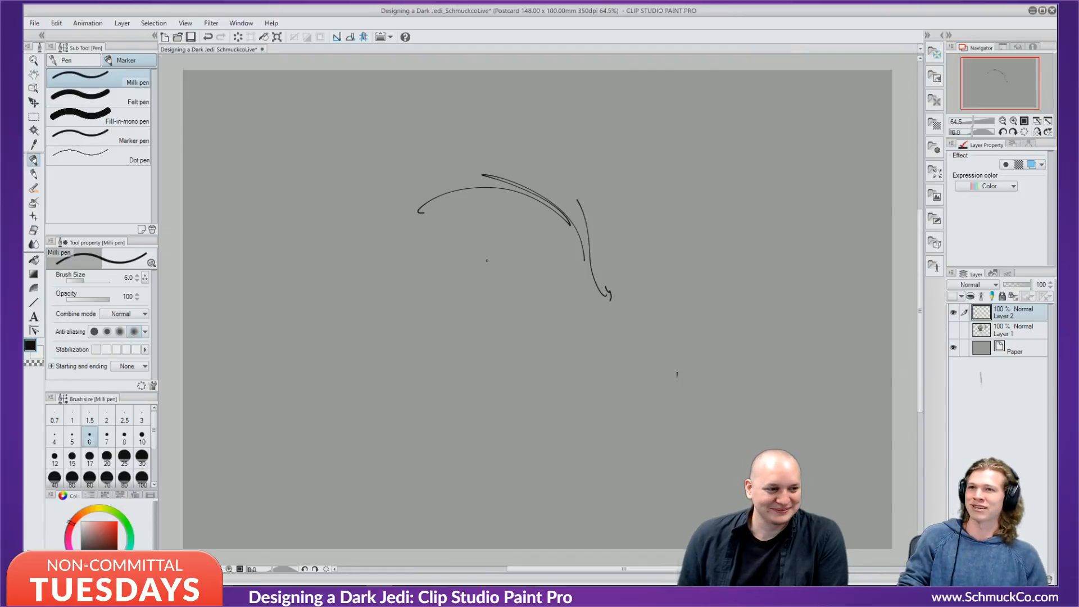
mouse_move(465, 240)
mouse_down()
mouse_move(494, 211)
mouse_move(509, 269)
mouse_move(471, 214)
mouse_move(488, 284)
mouse_up()
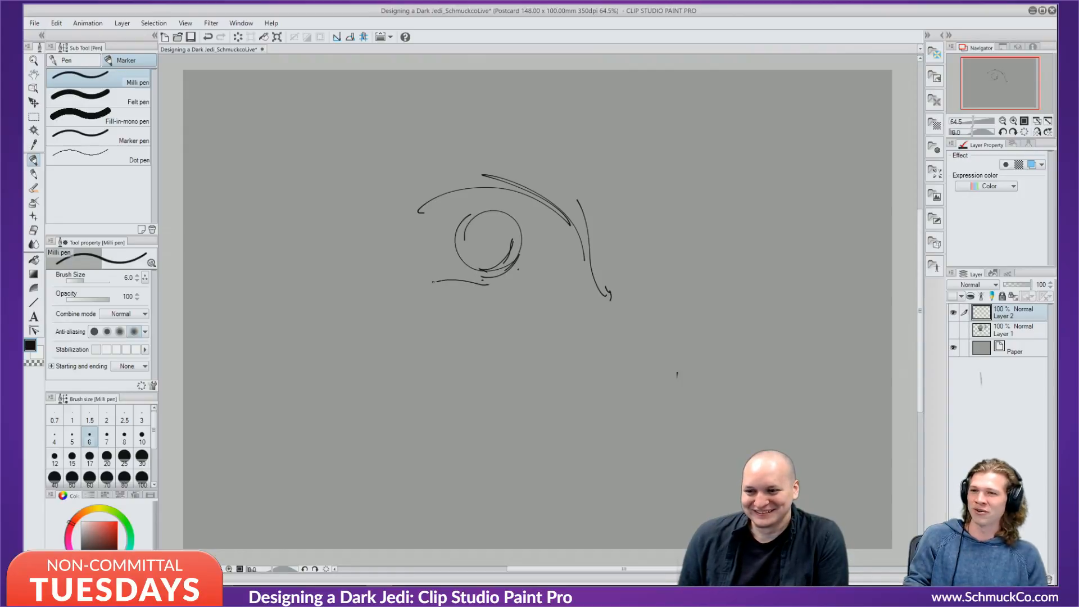
drag(339, 212, 354, 251)
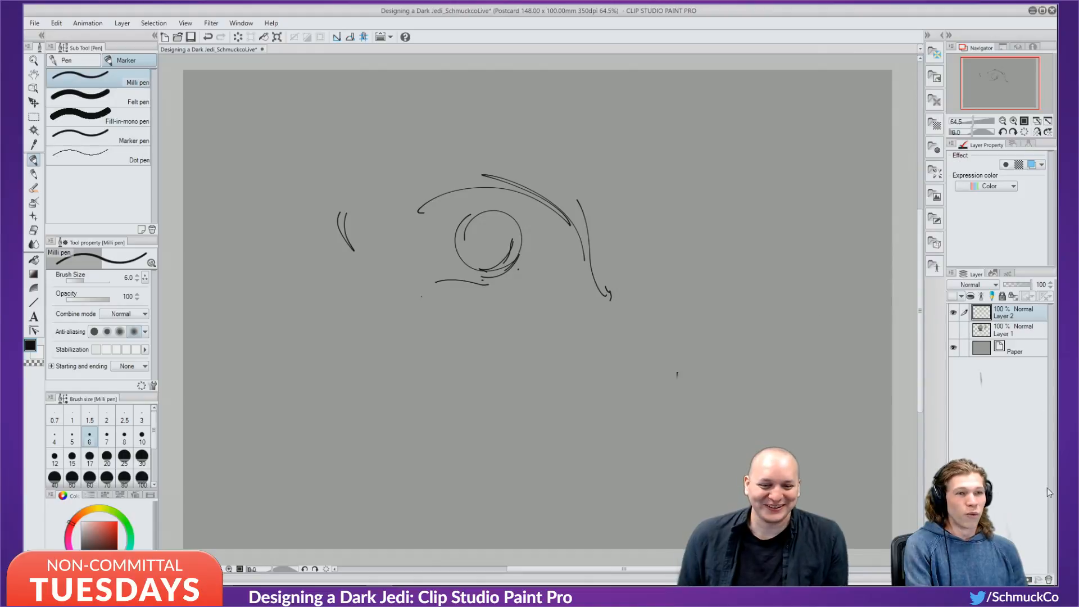
click(1048, 579)
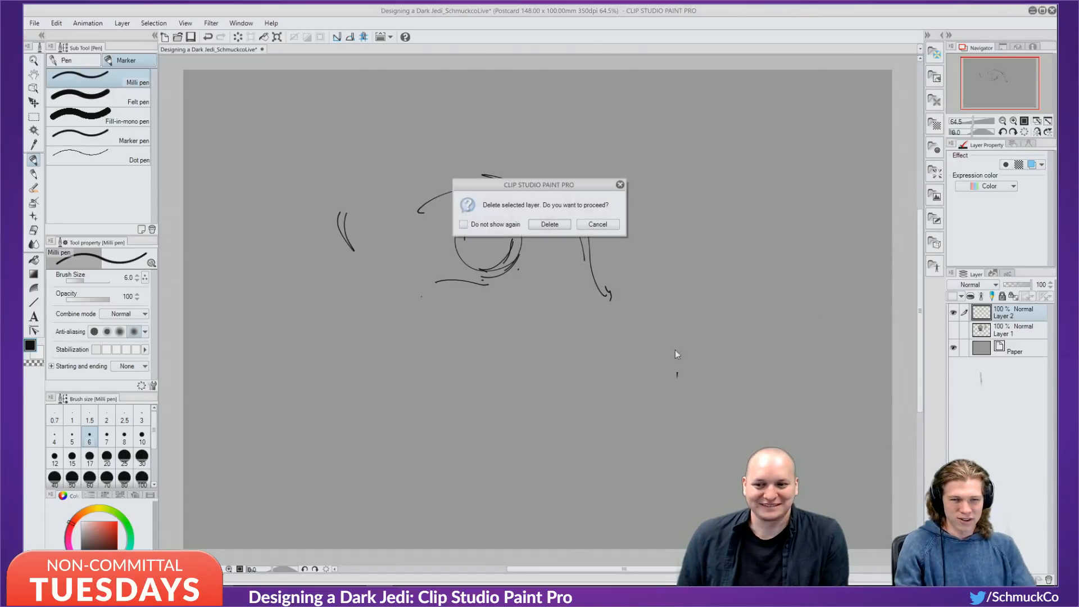
Confirm deletion of the eye sketch layer and add a fresh empty Layer 2.
click(561, 227)
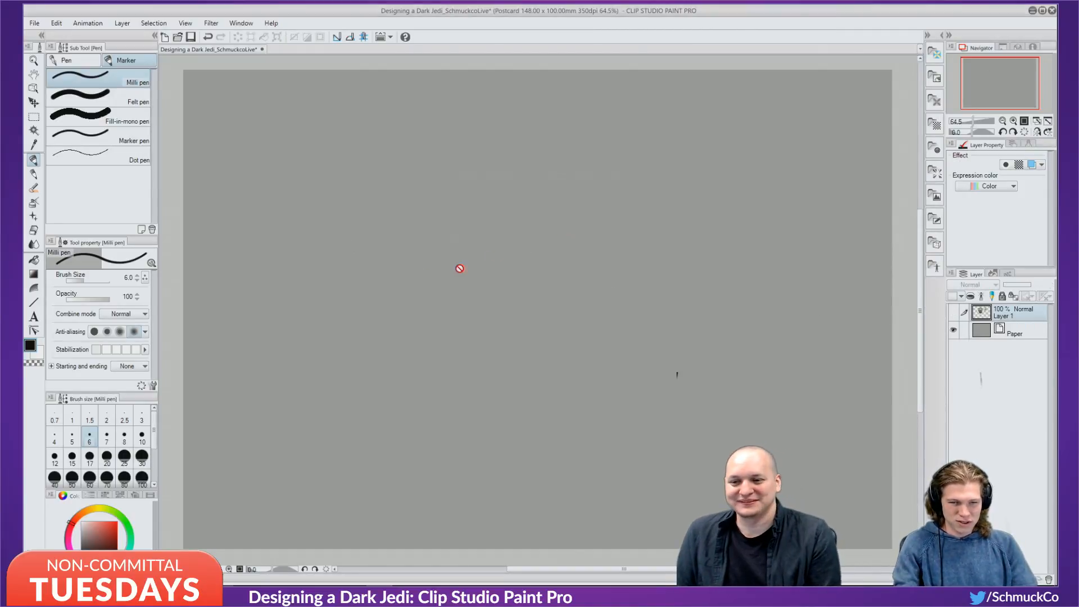
click(974, 579)
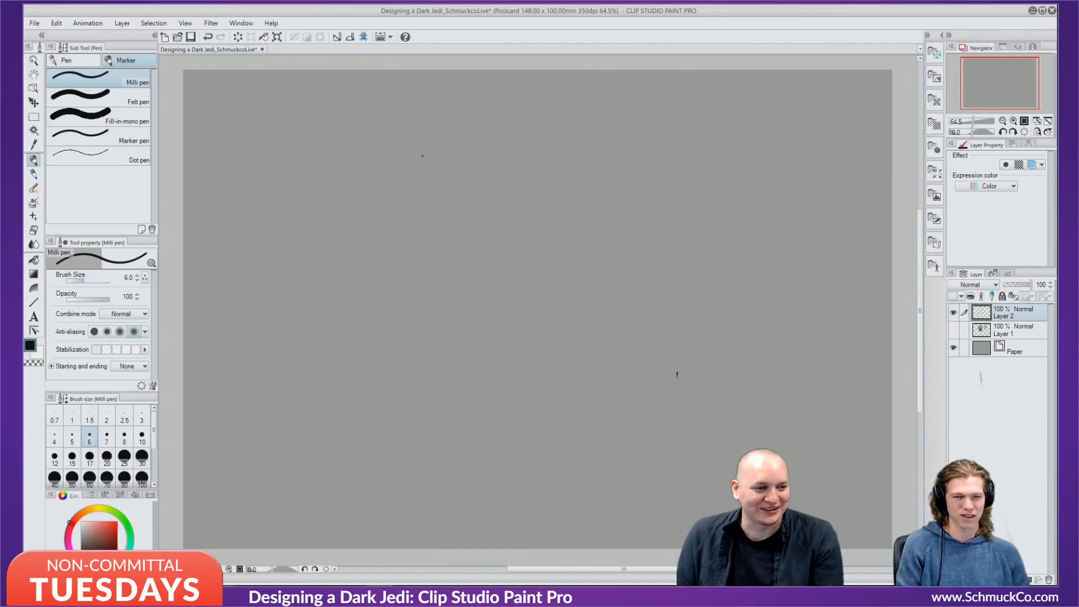
Sketch overlapping arcs, a curved tip and tail curves for a new creature.
mouse_move(415, 189)
mouse_down()
mouse_move(474, 222)
mouse_move(504, 167)
mouse_move(516, 185)
mouse_move(555, 157)
mouse_up()
mouse_move(527, 172)
mouse_down()
mouse_move(554, 152)
mouse_move(563, 164)
mouse_move(571, 149)
mouse_move(566, 160)
mouse_move(576, 163)
mouse_move(518, 186)
mouse_up()
mouse_move(438, 167)
mouse_down()
mouse_move(466, 189)
mouse_move(501, 141)
mouse_move(480, 183)
mouse_move(458, 188)
mouse_move(452, 164)
mouse_move(446, 175)
mouse_move(459, 194)
mouse_move(509, 188)
mouse_move(578, 256)
mouse_up()
mouse_move(463, 217)
mouse_down()
mouse_move(512, 236)
mouse_move(491, 212)
mouse_move(520, 218)
mouse_move(519, 238)
mouse_move(500, 216)
mouse_move(546, 262)
mouse_up()
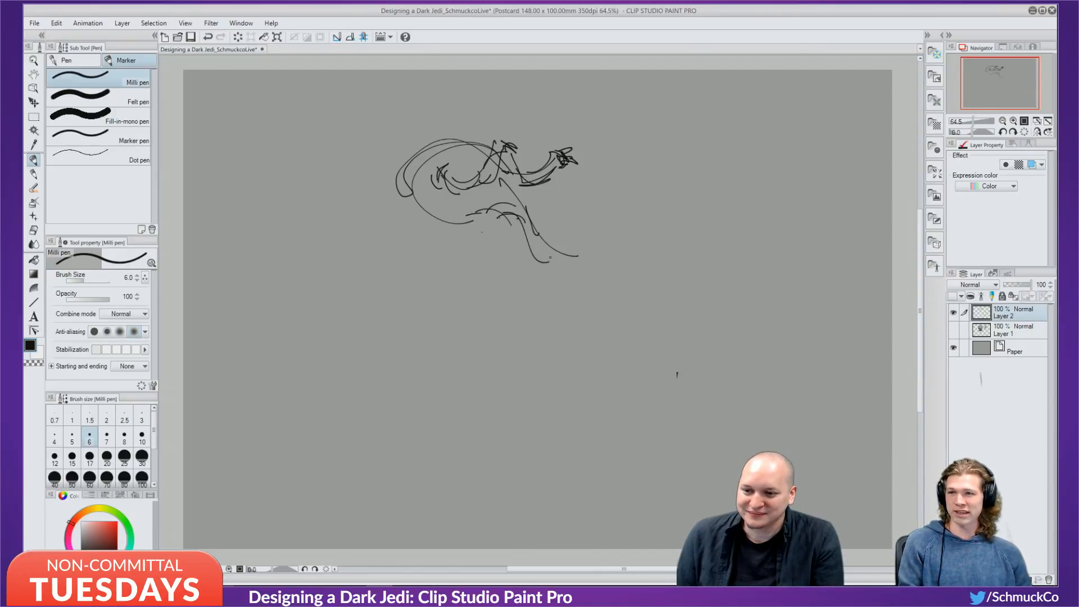
mouse_move(511, 216)
mouse_down()
mouse_move(580, 254)
mouse_move(544, 241)
mouse_move(588, 257)
mouse_up()
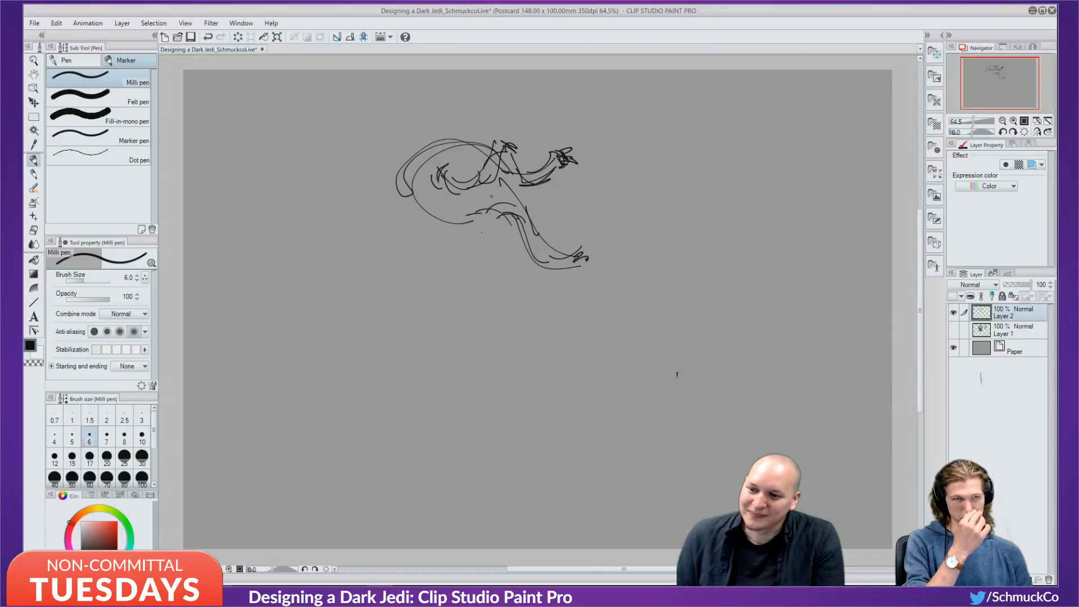
drag(402, 177, 426, 227)
drag(407, 186, 426, 226)
Add loops, arcs and hatching strokes across the creature's lower body.
mouse_move(438, 243)
mouse_down()
mouse_move(469, 231)
mouse_move(483, 206)
mouse_move(472, 228)
mouse_move(487, 238)
mouse_move(475, 243)
mouse_up()
mouse_move(478, 240)
mouse_down()
mouse_move(418, 248)
mouse_move(422, 231)
mouse_move(456, 258)
mouse_up()
drag(437, 251, 452, 256)
drag(403, 223, 427, 232)
drag(403, 215, 422, 278)
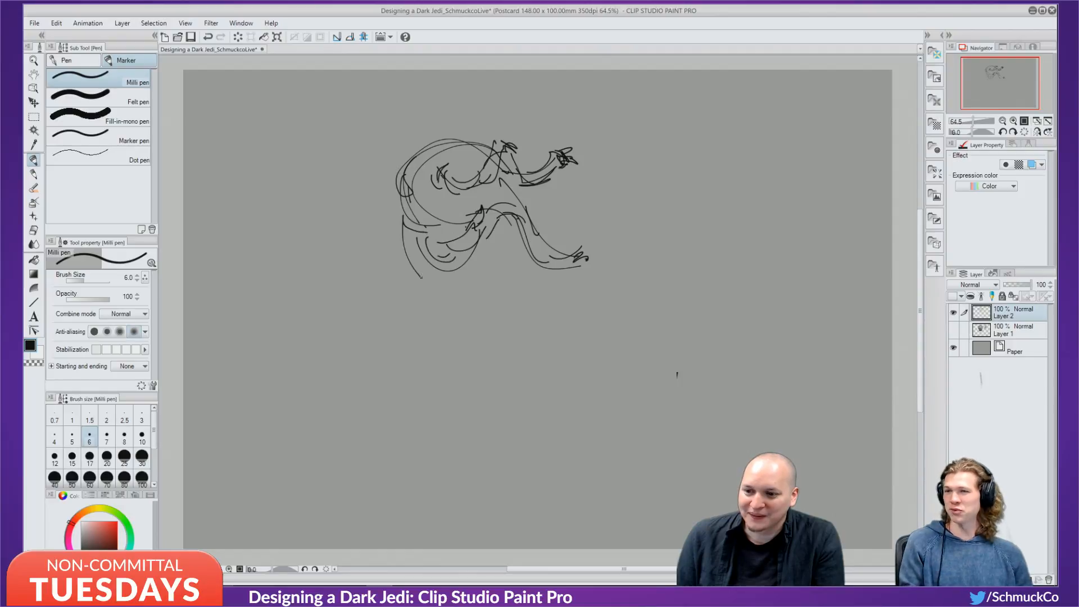
mouse_move(404, 236)
mouse_down()
mouse_move(473, 262)
mouse_move(523, 224)
mouse_up()
mouse_move(513, 230)
mouse_down()
mouse_move(521, 220)
mouse_move(565, 255)
mouse_up()
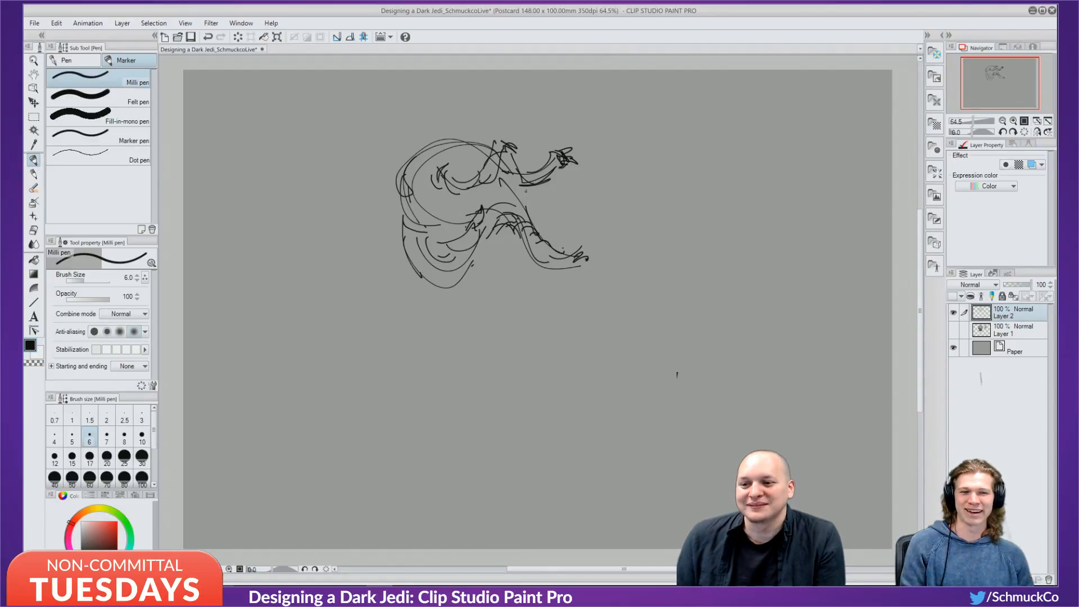
mouse_move(525, 191)
mouse_down()
mouse_move(548, 234)
mouse_move(520, 263)
mouse_move(490, 267)
mouse_move(504, 235)
mouse_move(458, 255)
mouse_move(477, 238)
mouse_up()
drag(500, 226, 444, 242)
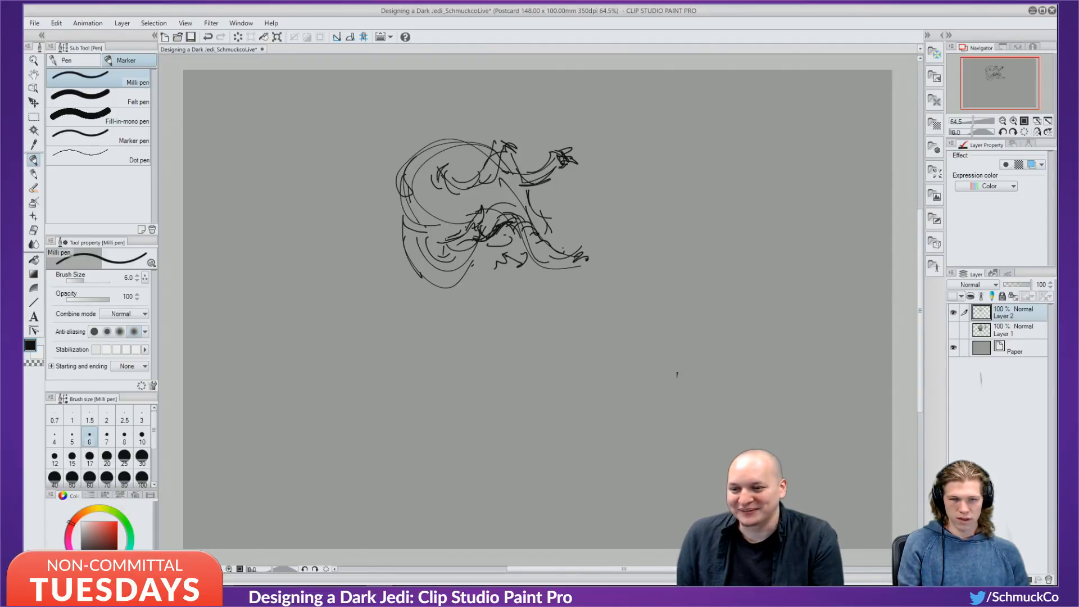
Draw the figure's long flowing left and right side outlines.
drag(460, 242, 431, 268)
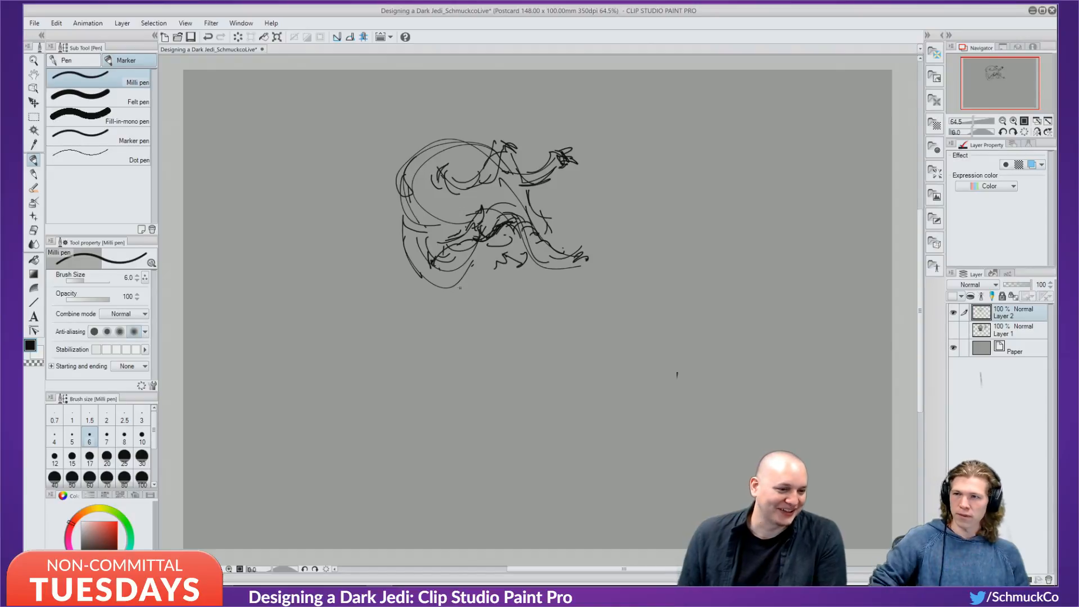
drag(397, 191, 383, 228)
drag(402, 177, 382, 286)
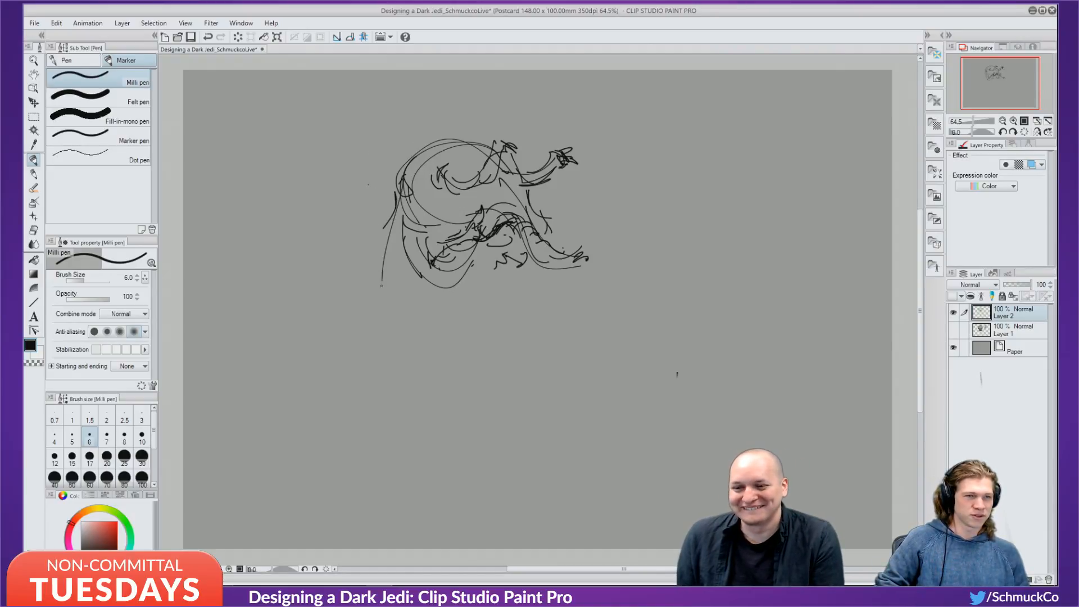
drag(390, 197, 370, 295)
drag(375, 254, 359, 320)
drag(368, 302, 379, 346)
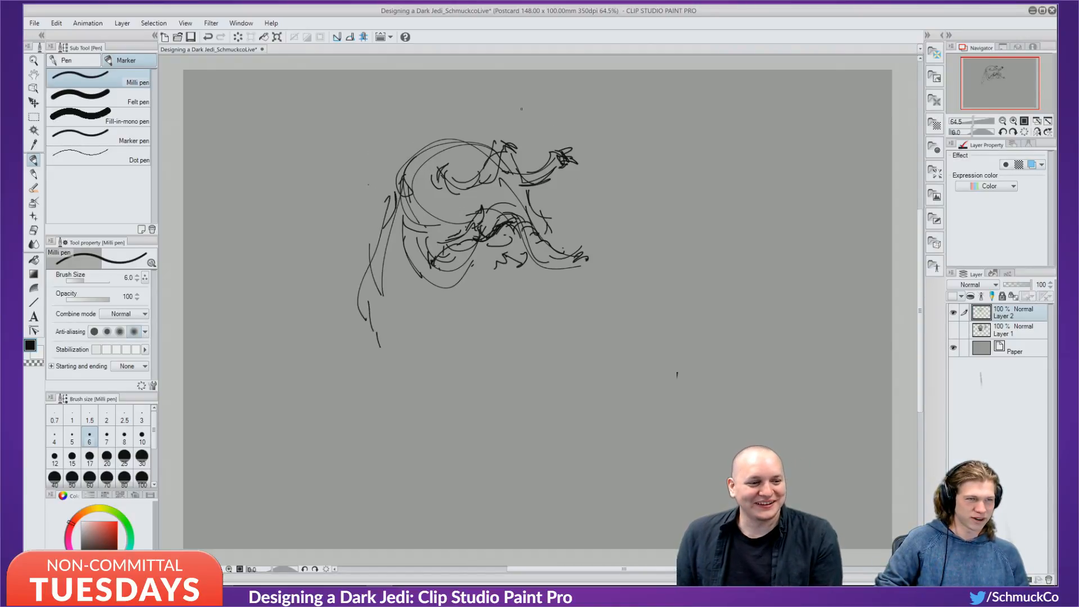
drag(531, 243, 565, 392)
mouse_move(558, 346)
mouse_down()
mouse_move(548, 377)
mouse_move(524, 388)
mouse_up()
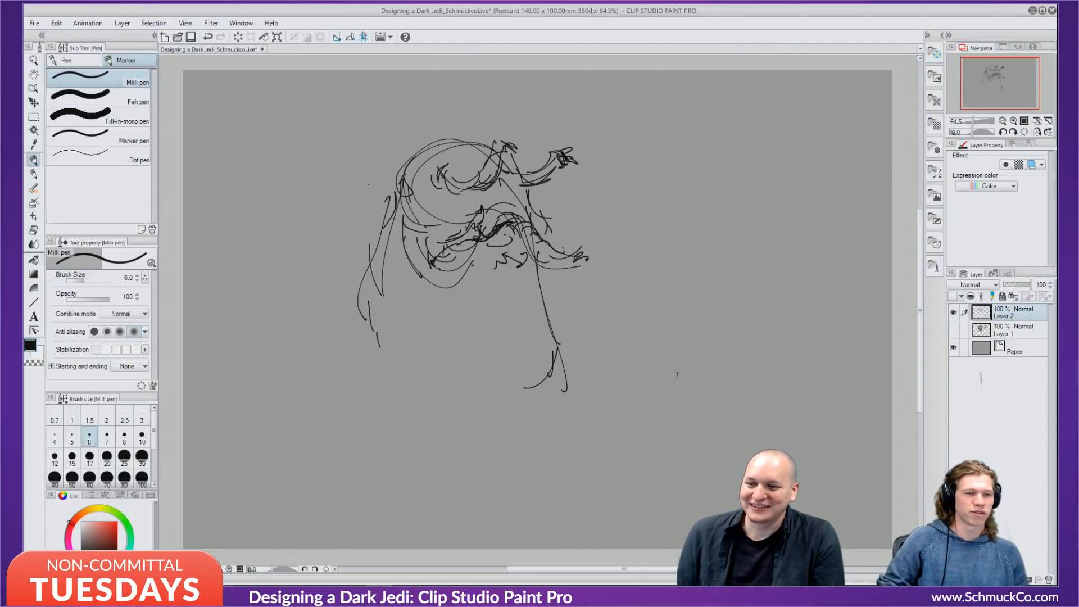
Add a swirl in the head and a row of bristle strokes below the face.
drag(448, 175, 452, 156)
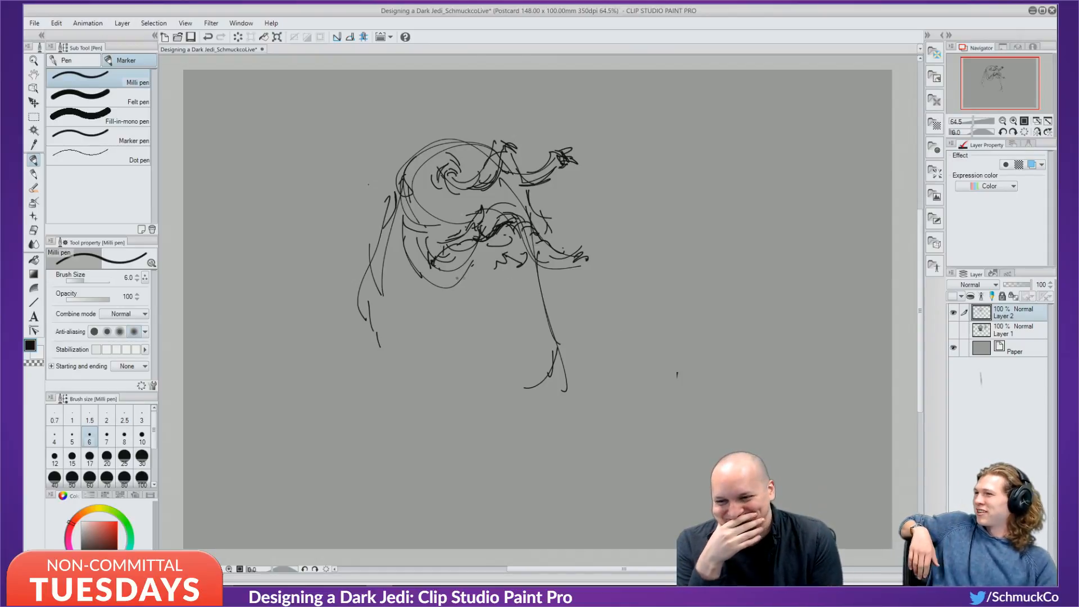
drag(477, 265, 431, 311)
drag(488, 267, 450, 298)
mouse_move(492, 265)
mouse_down()
mouse_move(476, 286)
mouse_move(485, 282)
mouse_up()
drag(501, 264, 497, 281)
drag(506, 264, 513, 280)
mouse_move(521, 263)
mouse_down()
mouse_move(522, 279)
mouse_move(531, 274)
mouse_up()
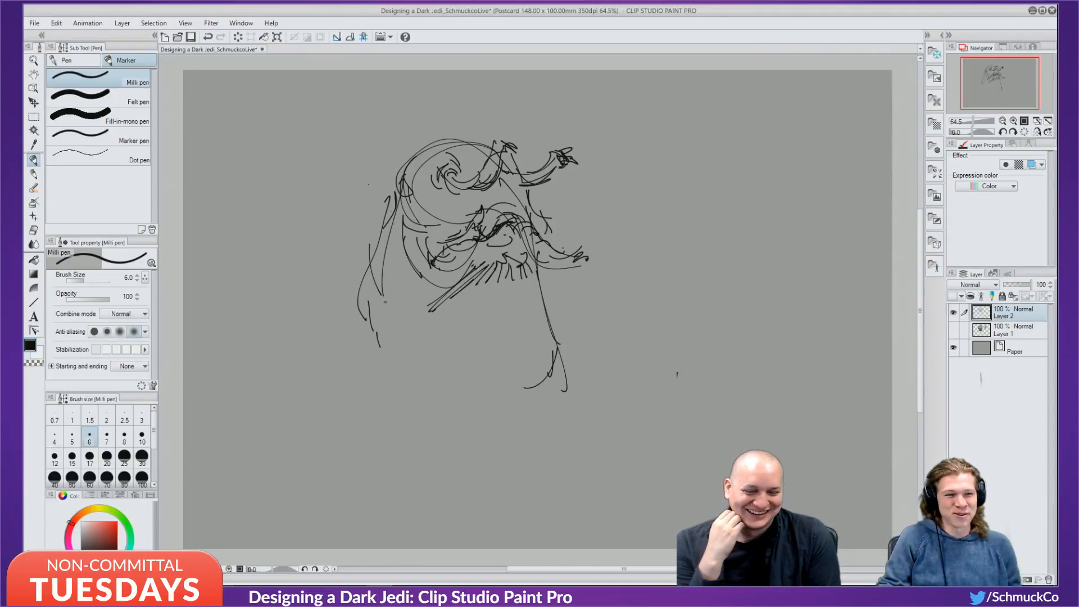
Sketch the head's sides and lower jaw curves, then shift the colour hue to blue.
drag(392, 235, 377, 335)
drag(389, 256, 376, 344)
drag(371, 319, 386, 359)
mouse_move(375, 331)
mouse_down()
mouse_move(414, 375)
mouse_move(444, 387)
mouse_up()
mouse_move(381, 333)
mouse_down()
mouse_move(507, 388)
mouse_move(512, 404)
mouse_up()
mouse_move(389, 274)
mouse_down()
mouse_move(383, 293)
mouse_move(431, 368)
mouse_up()
mouse_move(378, 310)
mouse_down()
mouse_move(411, 352)
mouse_move(394, 348)
mouse_move(453, 380)
mouse_up()
drag(442, 379, 453, 389)
mouse_move(380, 304)
mouse_down()
mouse_move(395, 359)
mouse_move(448, 385)
mouse_up()
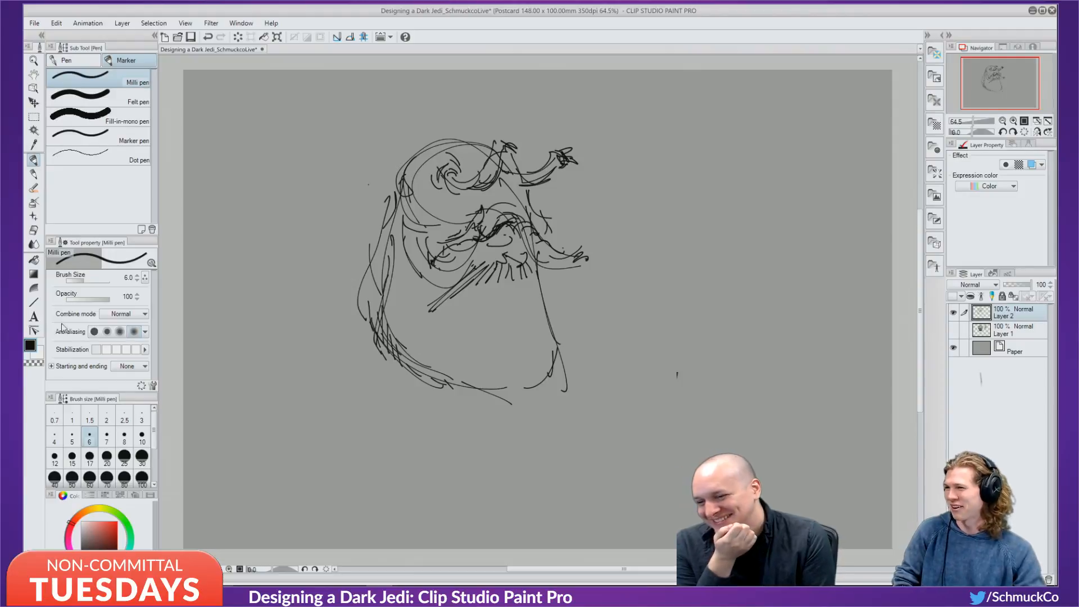
drag(73, 556, 106, 570)
Add a new layer above Layer 1, pick dark blue, and enlarge the brush.
click(1032, 332)
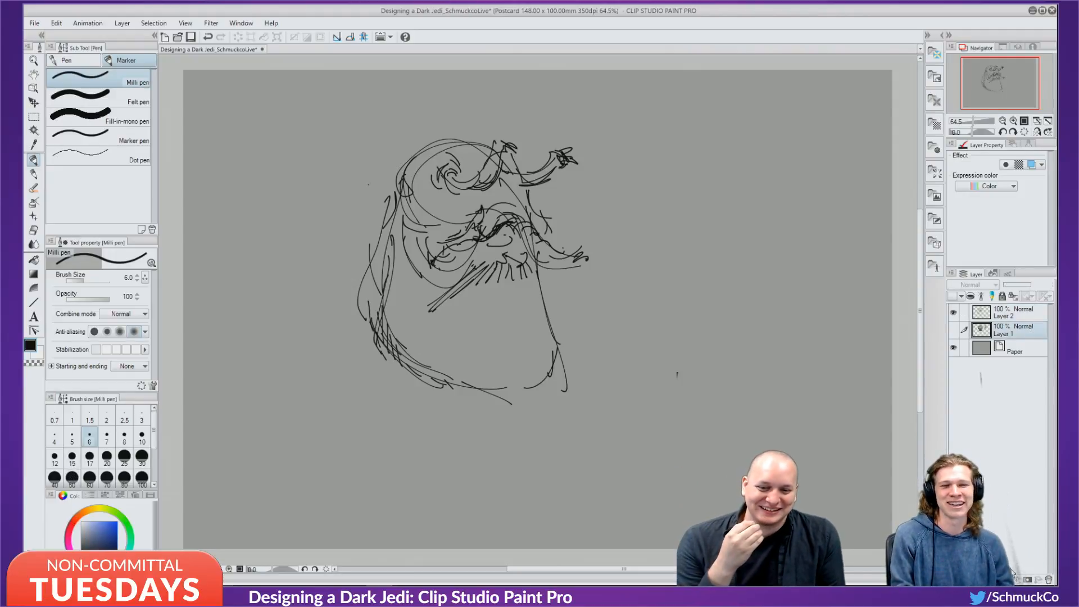
click(973, 579)
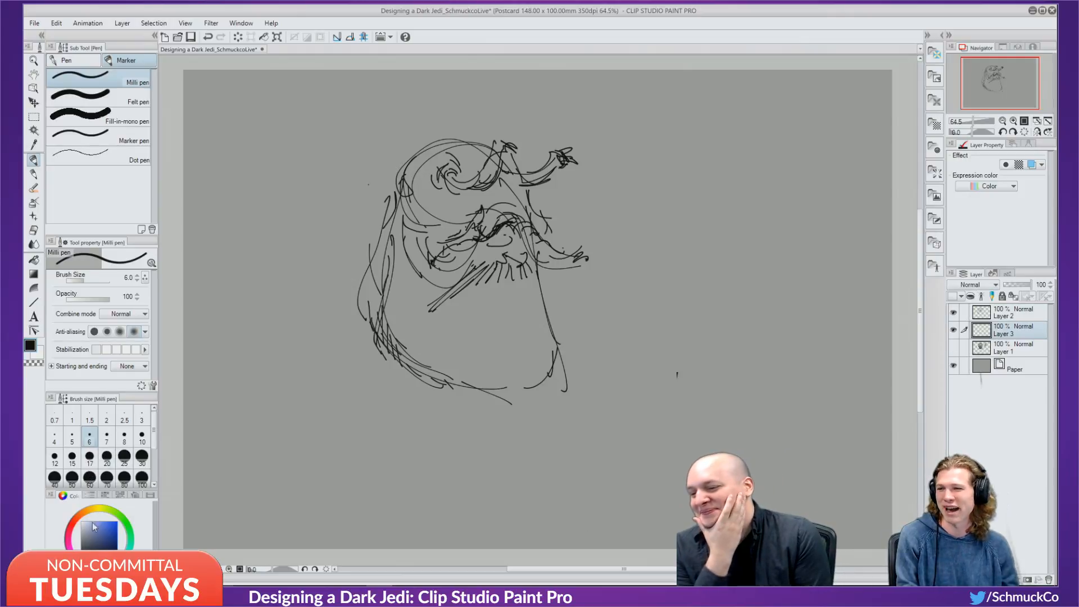
drag(113, 541, 96, 545)
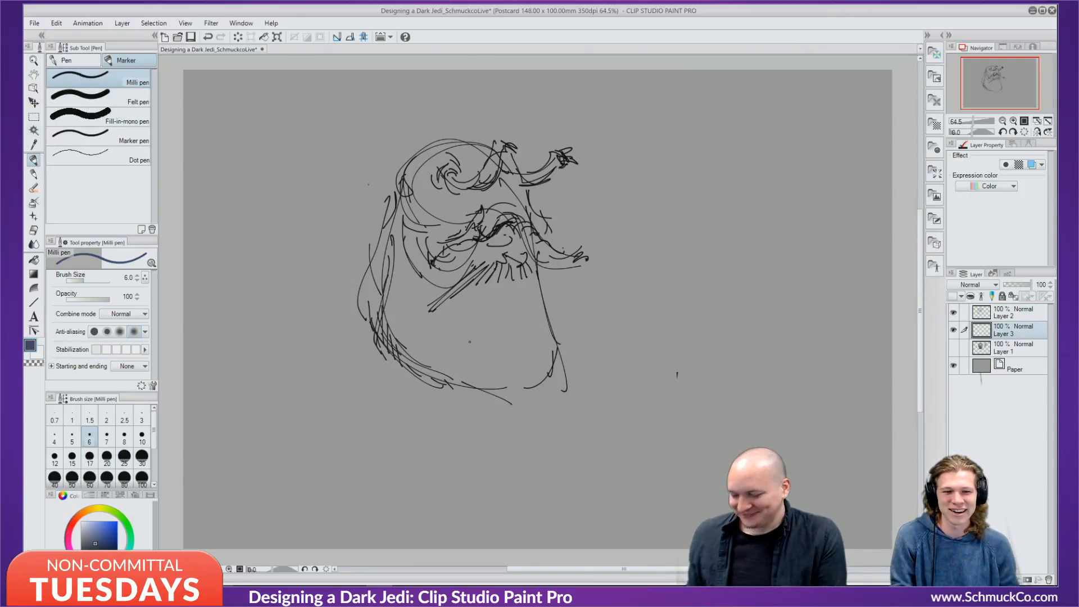
key(bracketright)
key(bracketright)
key(bracketright)
key(bracketright)
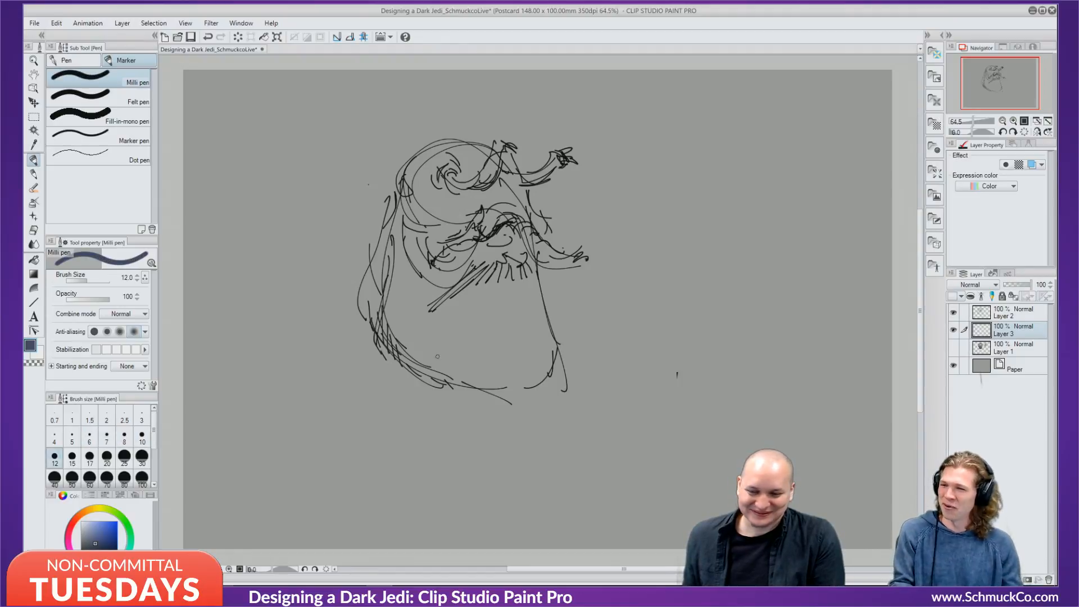
key(bracketright)
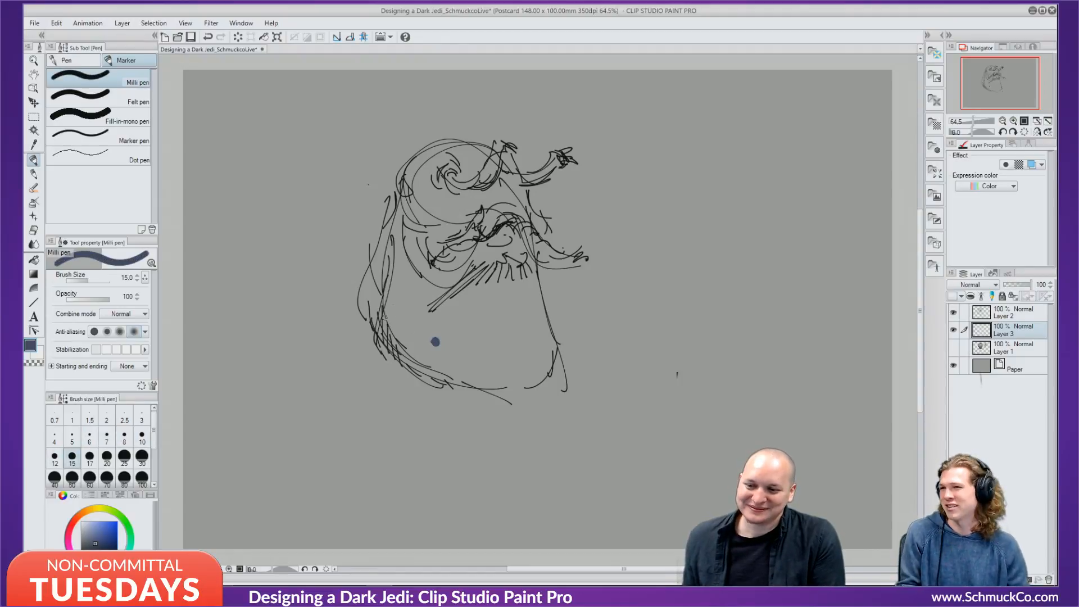
Dab dark-blue shading along the figure's lower left, bottom, head and beard.
mouse_move(388, 294)
mouse_down()
mouse_move(391, 324)
mouse_move(394, 313)
mouse_move(418, 356)
mouse_up()
drag(403, 320, 404, 330)
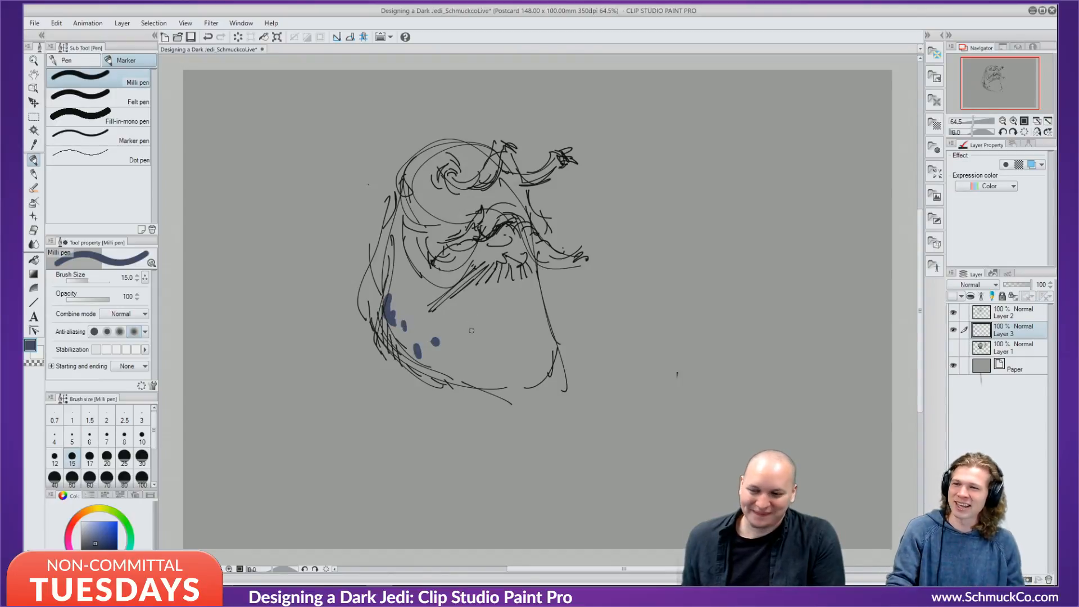
mouse_move(461, 356)
mouse_down()
mouse_move(492, 370)
mouse_move(465, 342)
mouse_up()
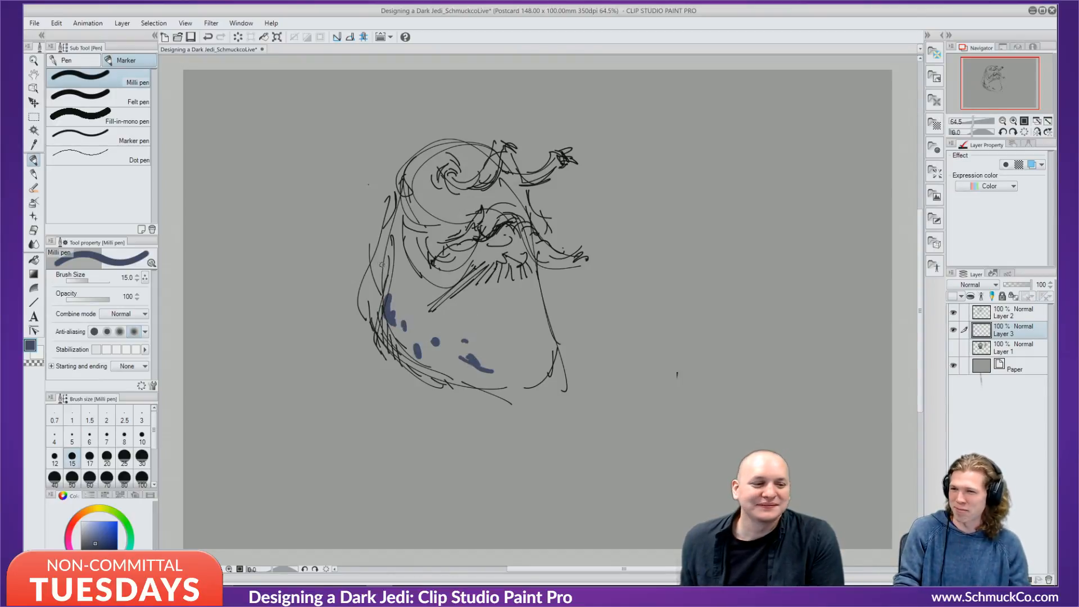
drag(384, 263, 386, 277)
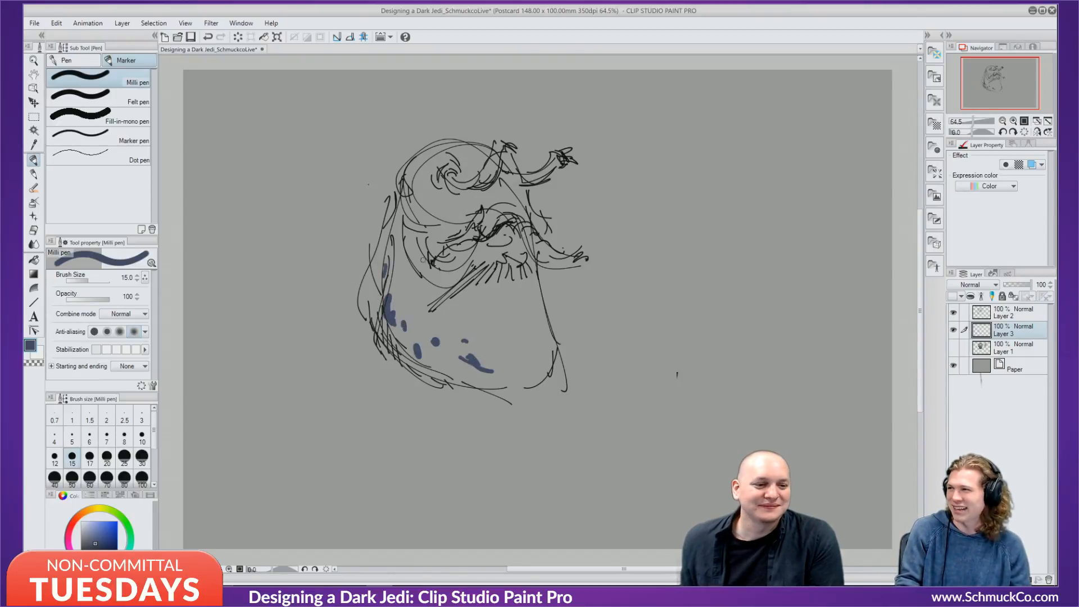
click(423, 189)
drag(418, 157, 420, 163)
click(419, 161)
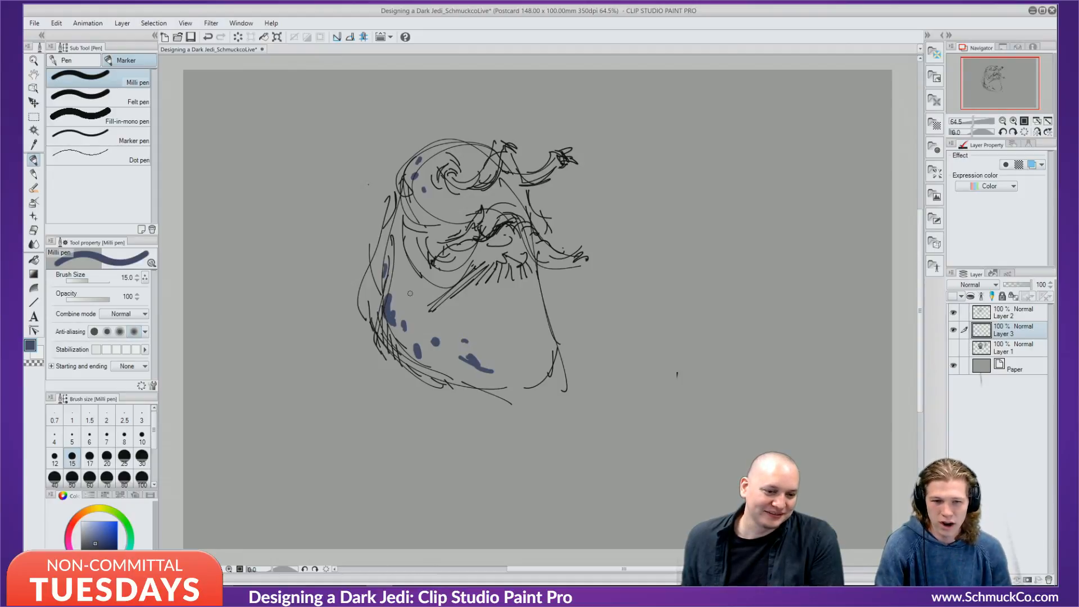
click(426, 167)
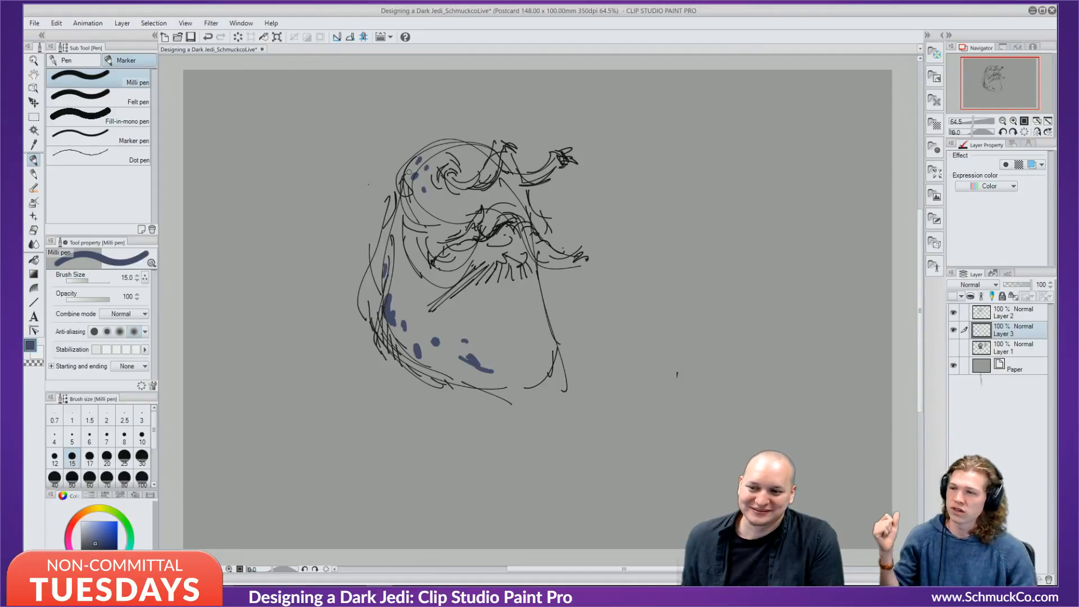
drag(412, 165, 407, 171)
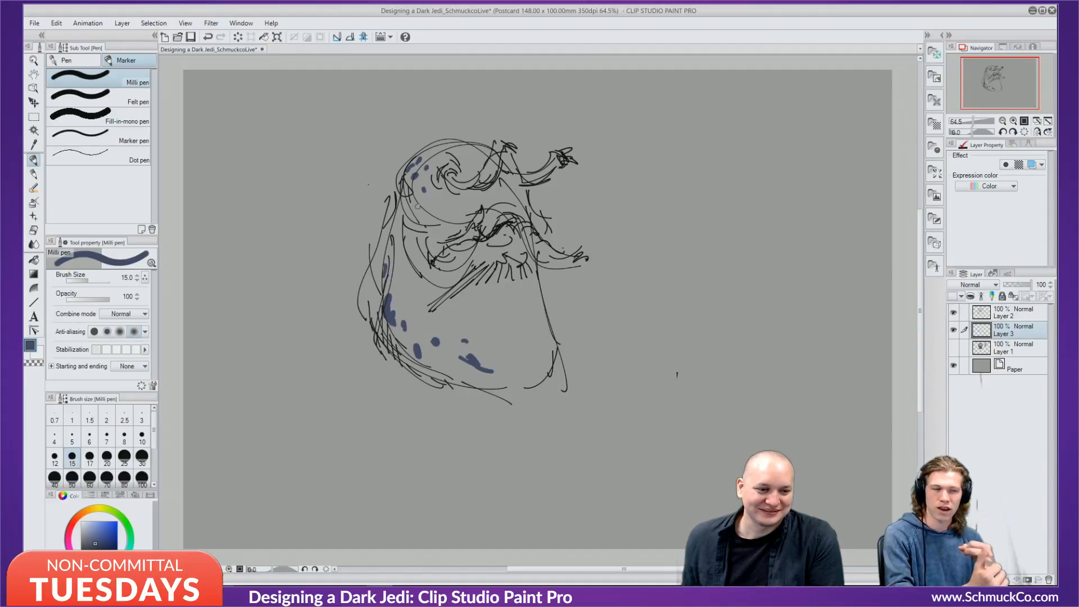
click(492, 256)
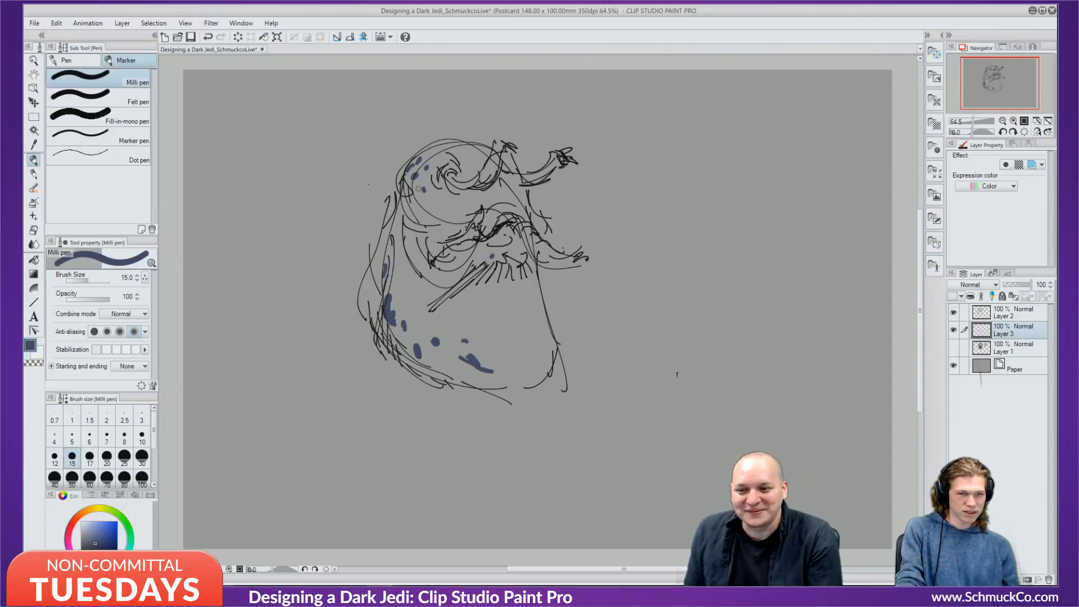
Add more blue dabs on the head's left, the hair, and both sides of the body.
click(424, 226)
click(402, 212)
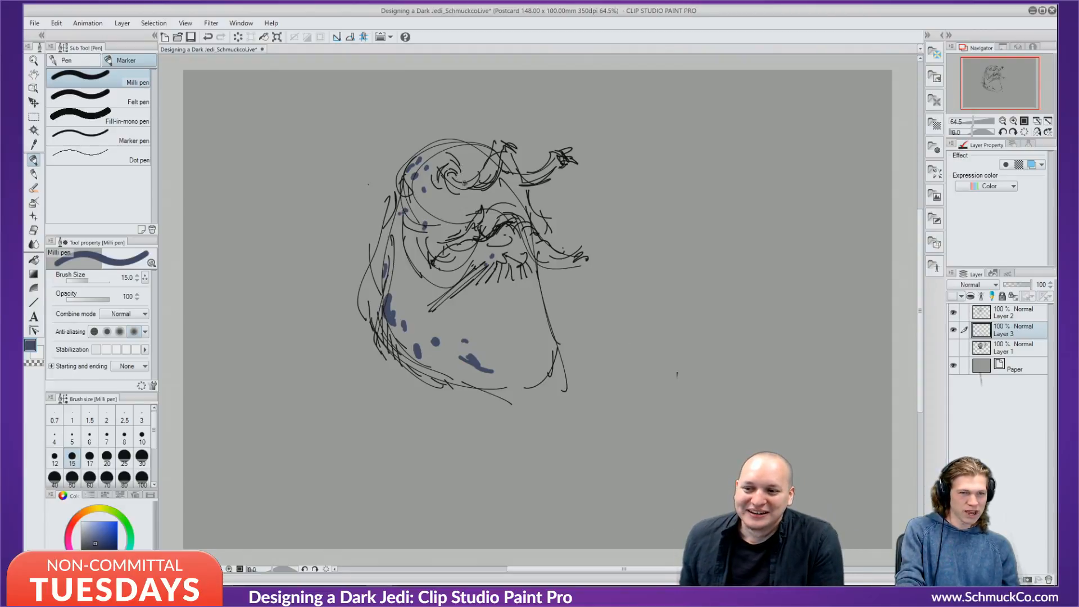
click(487, 172)
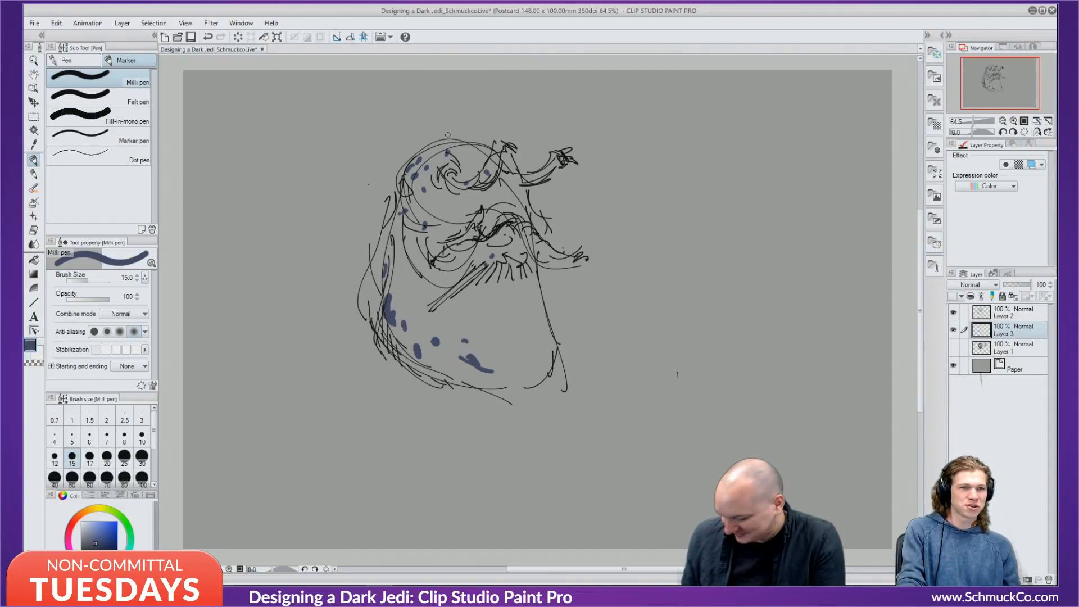
drag(418, 147, 433, 153)
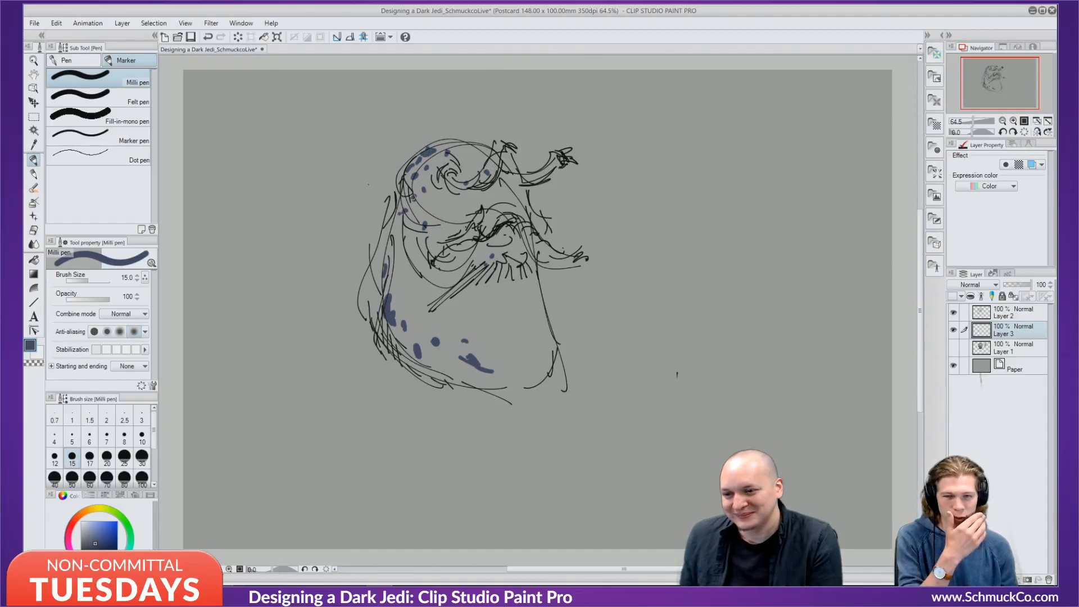
drag(399, 215, 404, 244)
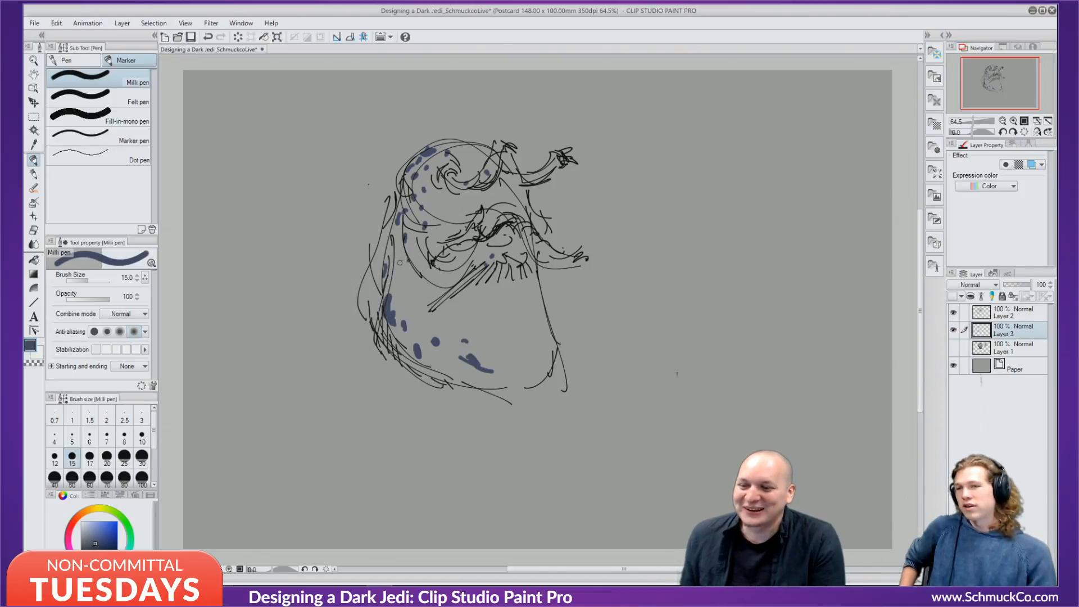
drag(369, 278, 375, 311)
click(456, 332)
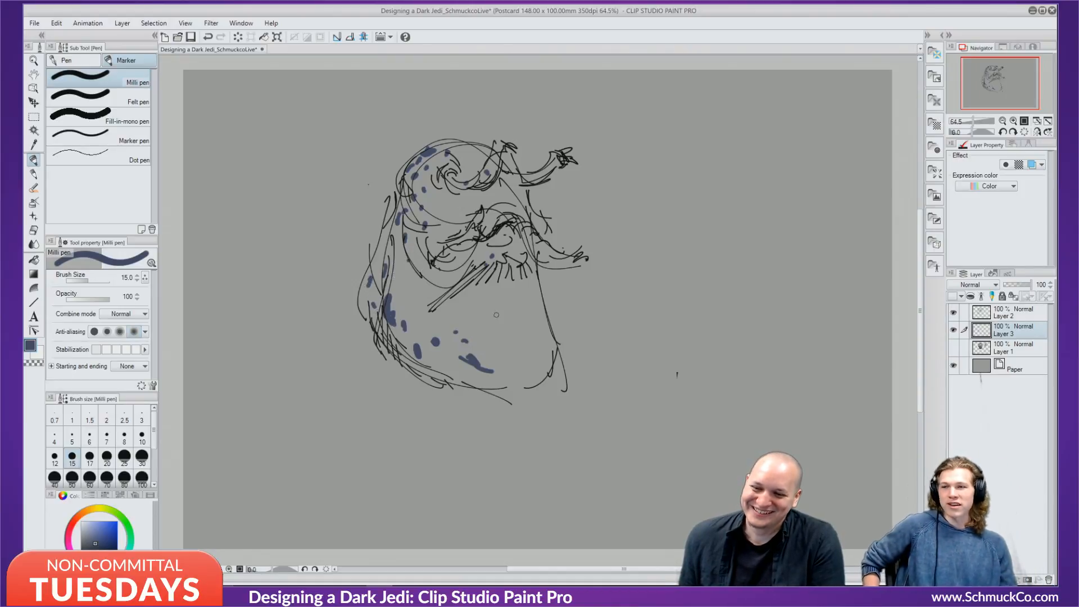
click(551, 339)
click(545, 353)
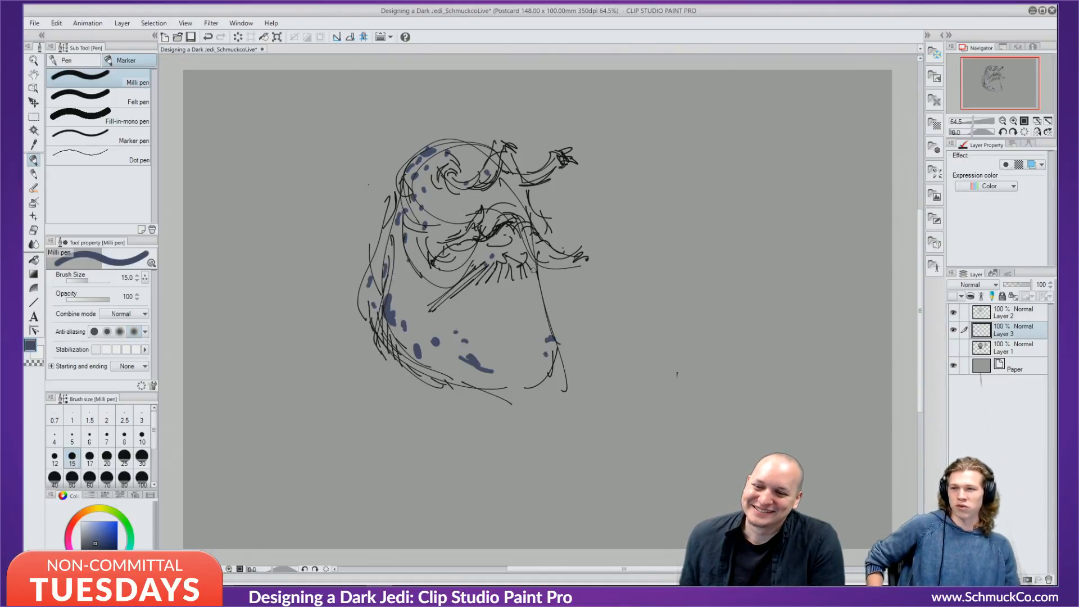
click(393, 276)
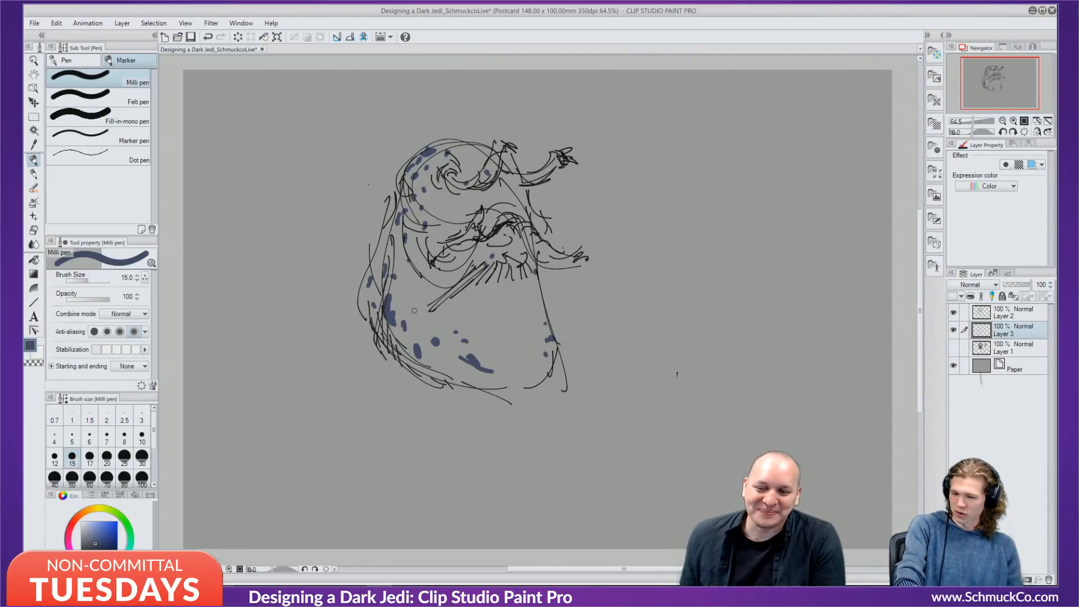
click(413, 306)
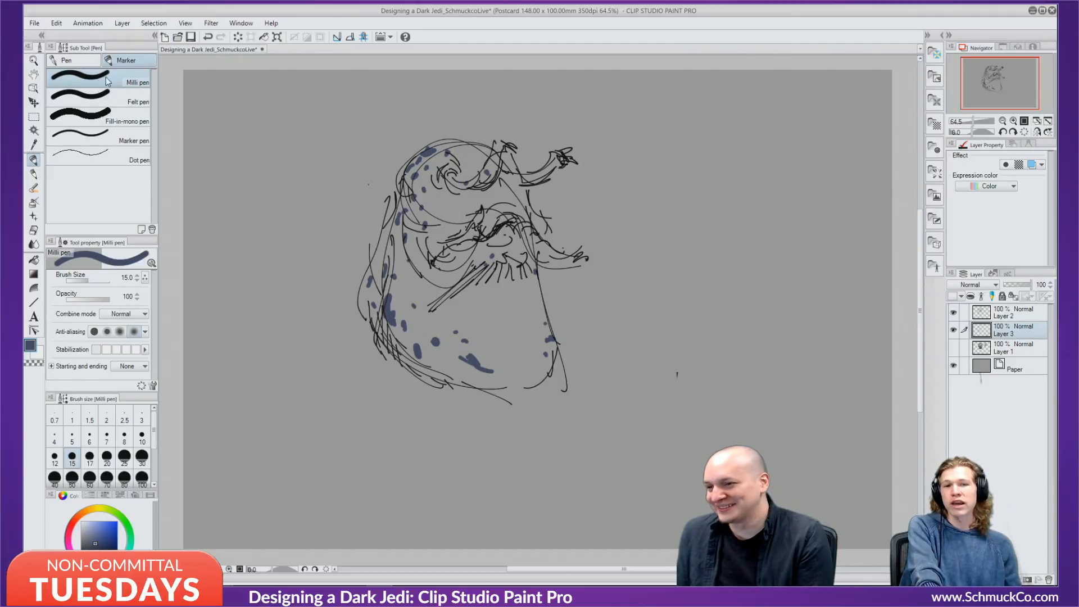
With a darker colour and the Marker pen at size 4, stroke the left outline and brow.
click(98, 544)
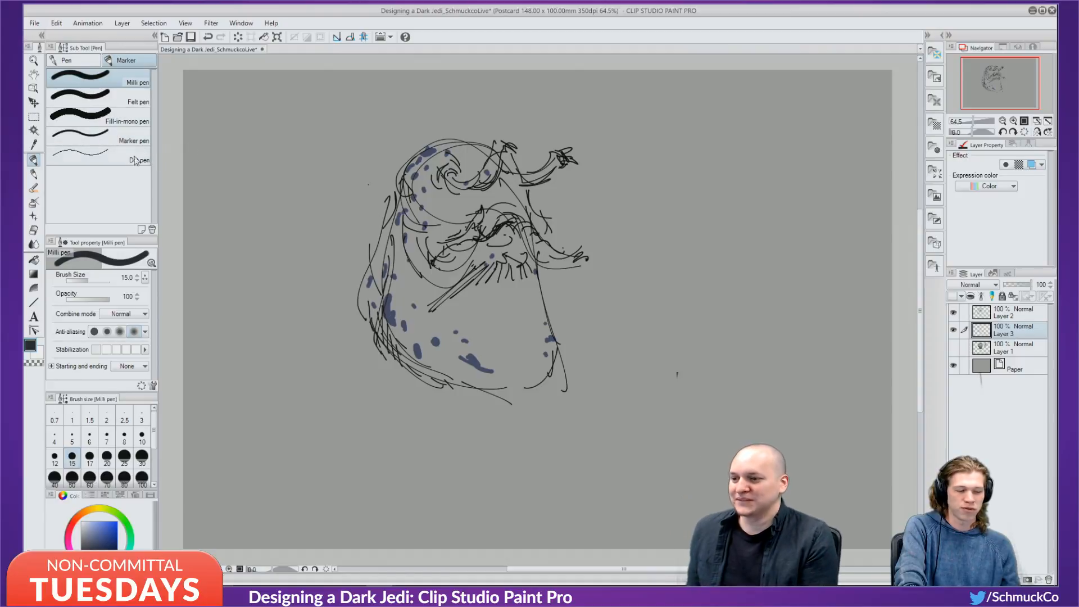
click(80, 135)
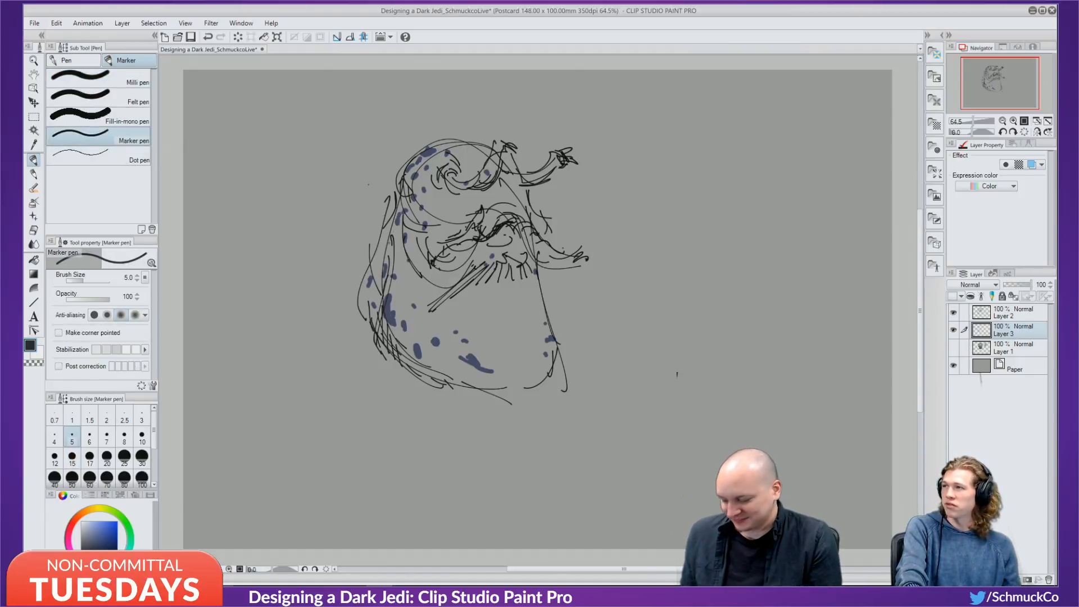
key([)
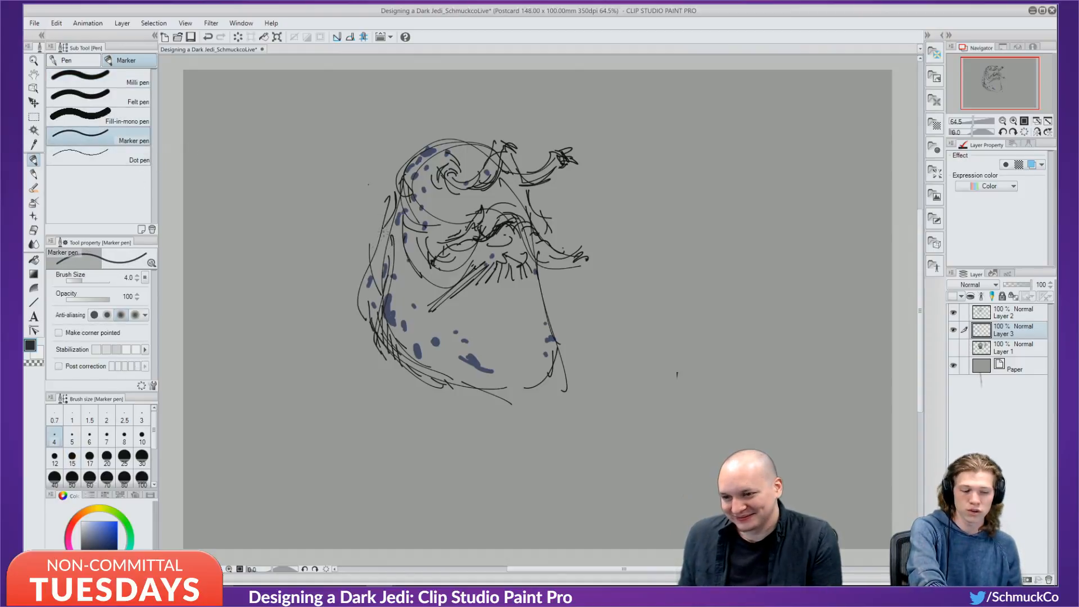
mouse_move(386, 226)
mouse_down()
mouse_move(356, 285)
mouse_move(358, 313)
mouse_move(377, 331)
mouse_up()
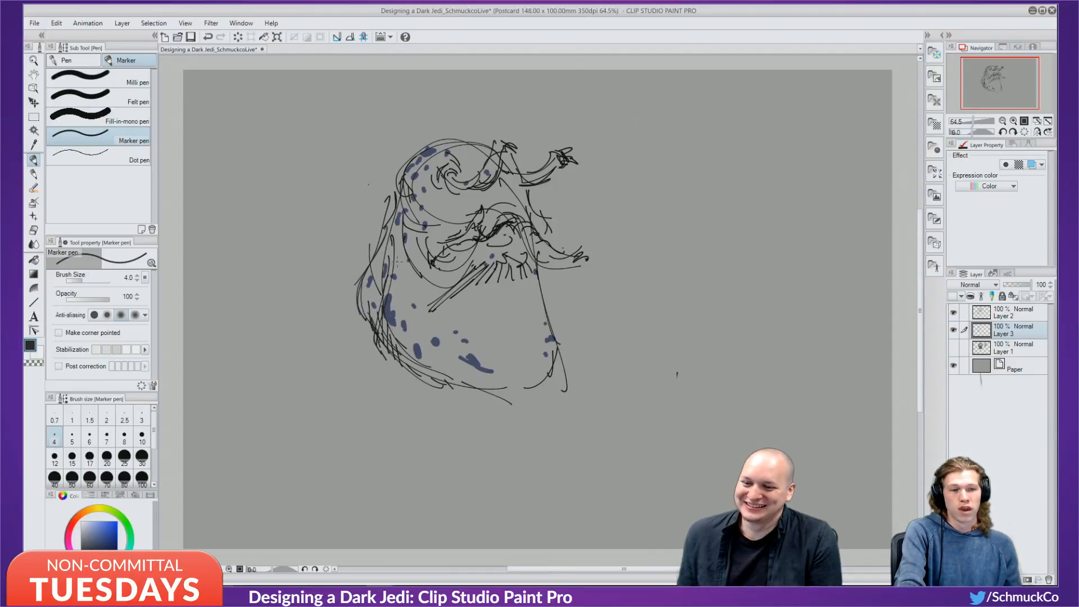
drag(392, 279, 391, 314)
drag(397, 322, 437, 361)
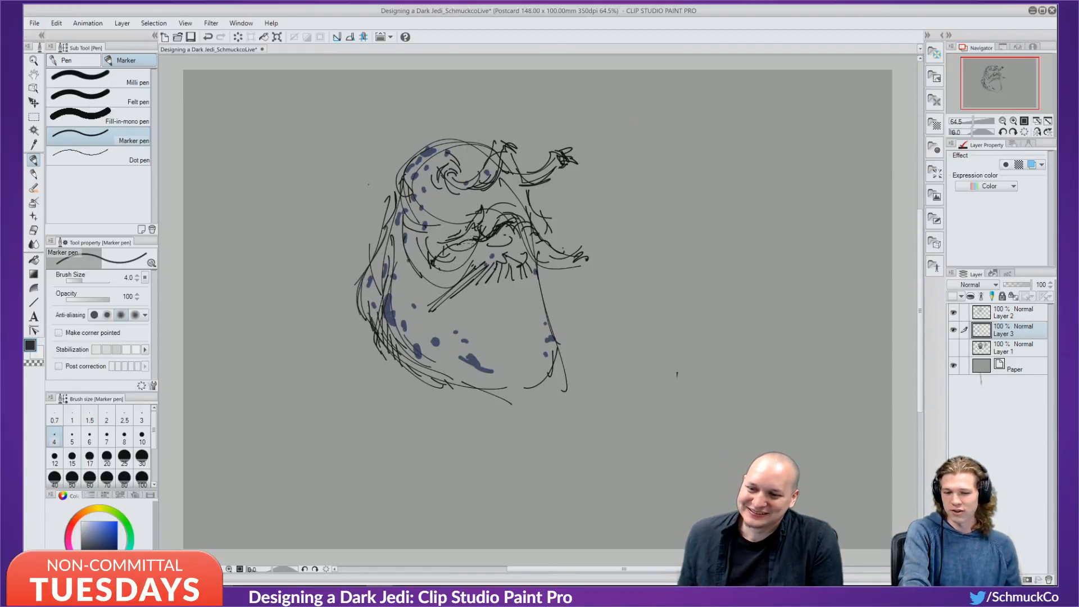
mouse_move(465, 239)
mouse_down()
mouse_move(481, 207)
mouse_move(473, 215)
mouse_up()
drag(457, 234, 480, 235)
mouse_move(91, 530)
mouse_down()
mouse_move(150, 500)
mouse_move(109, 553)
mouse_move(74, 546)
mouse_up()
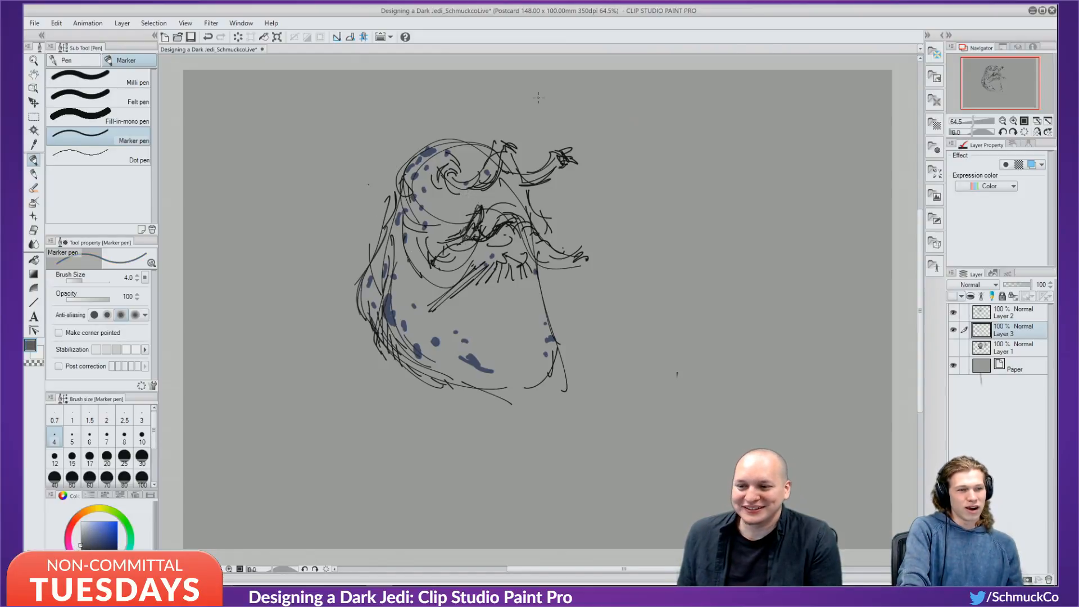
Refine the upper-left head outline and top of the head, checking Layer 3's blue spots.
mouse_move(398, 179)
mouse_down()
mouse_move(423, 145)
mouse_move(465, 135)
mouse_up()
drag(446, 143, 477, 139)
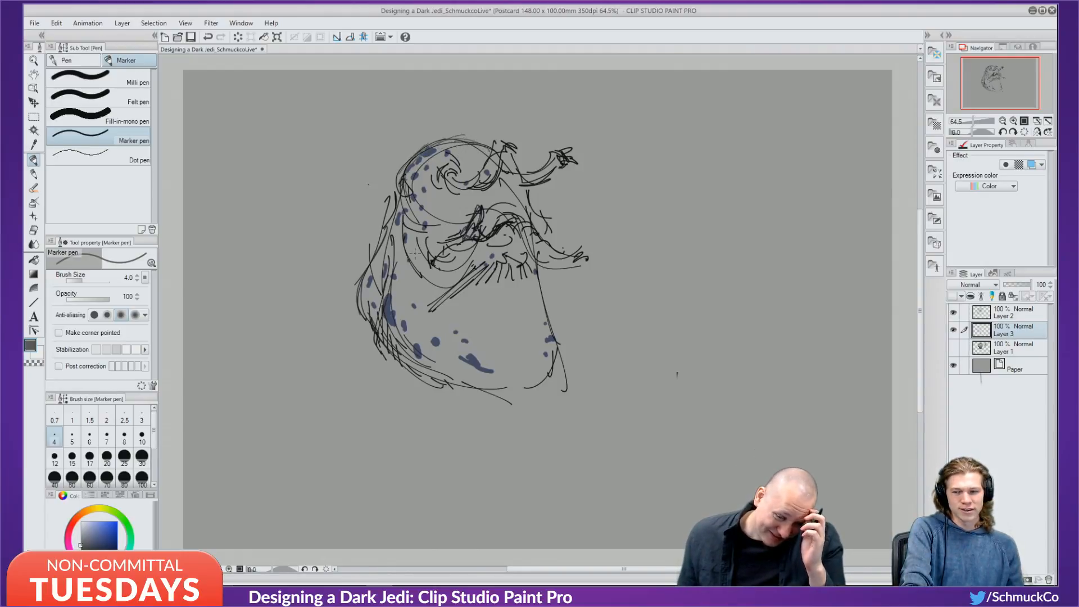
click(953, 330)
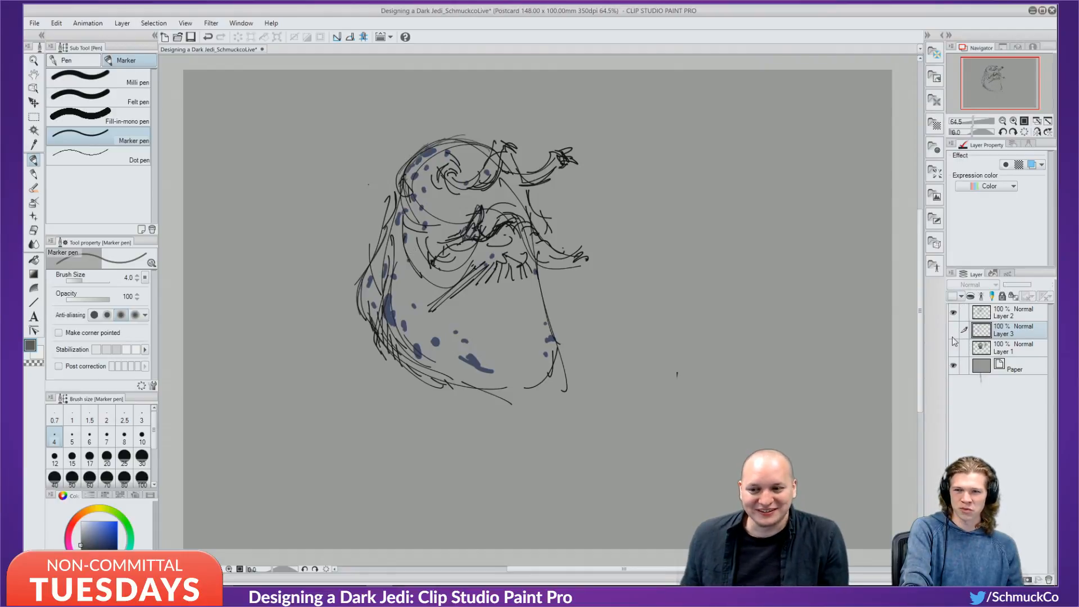
click(953, 331)
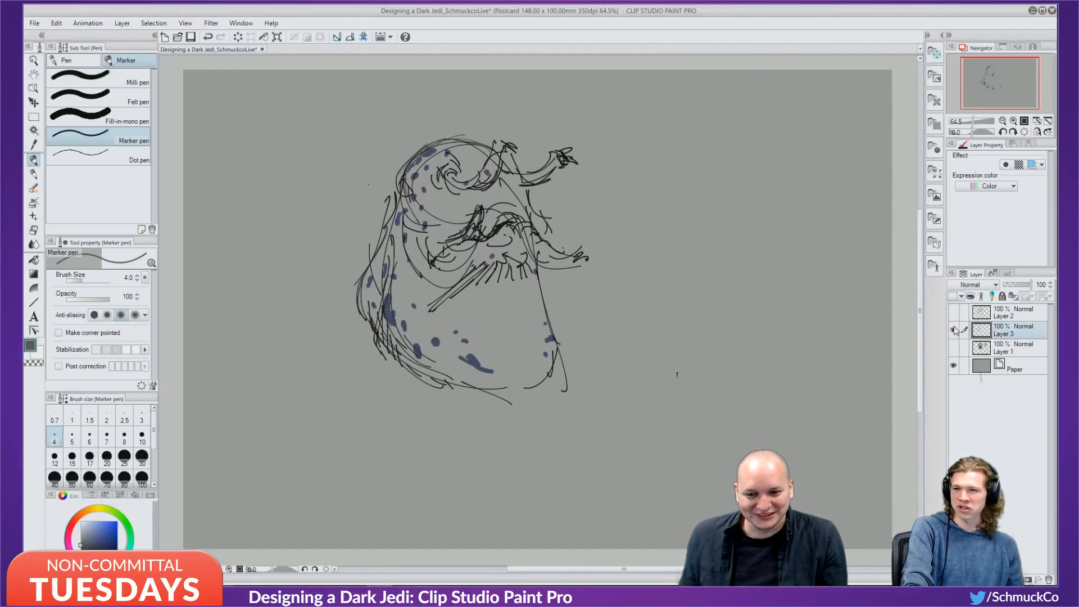
Hide Layers 2 and 3 and create Layer 4 at the top of the stack.
click(954, 312)
click(953, 331)
key(ctrl+shift+n)
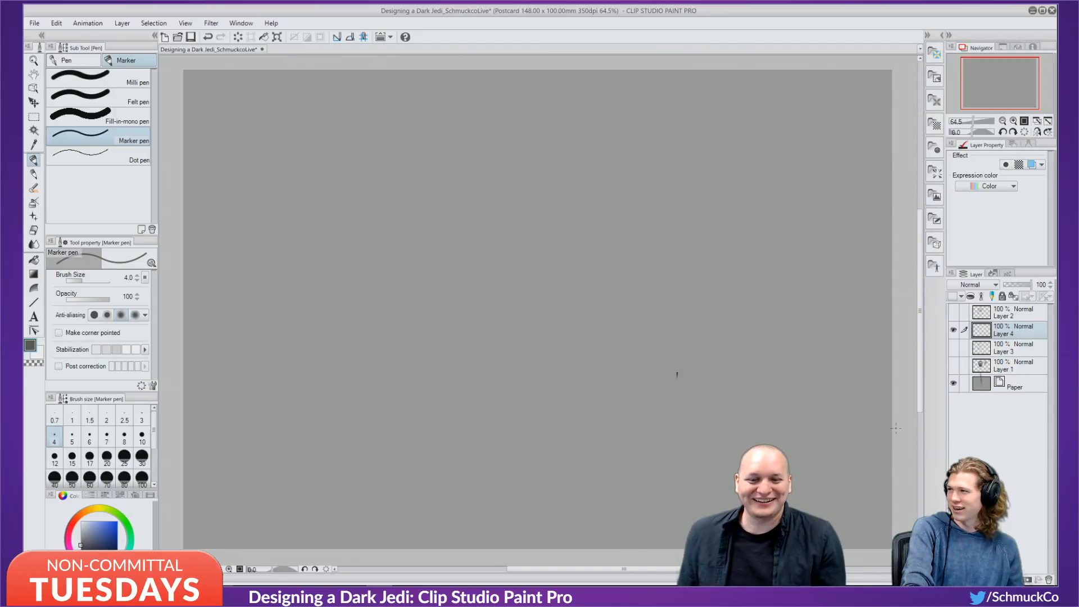
drag(1003, 332, 1005, 309)
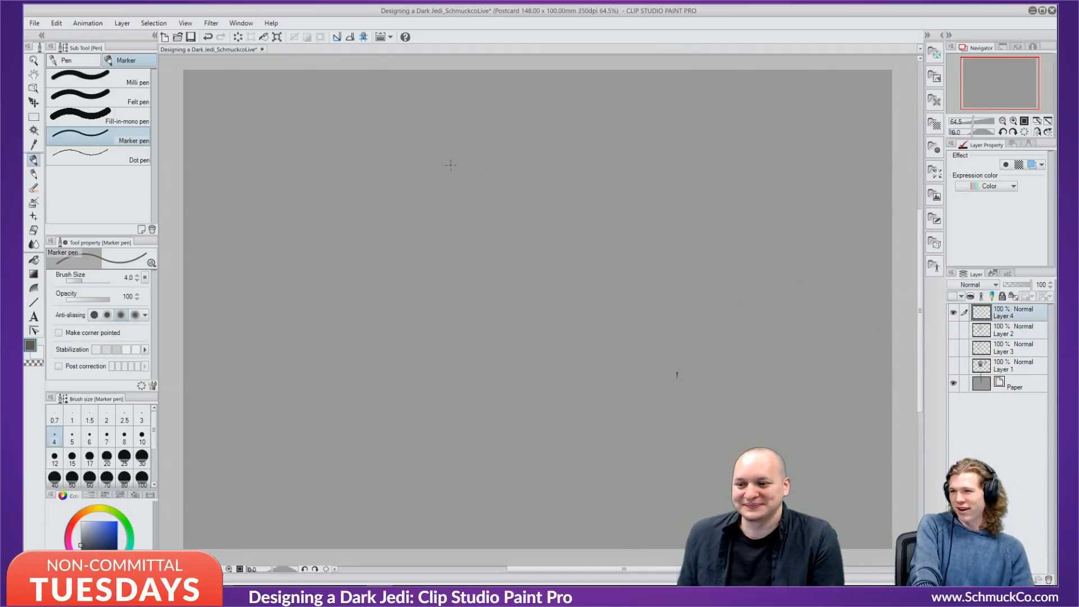
Try and undo trial strokes while settling on a darker reddish-grey drawing colour.
mouse_move(440, 164)
mouse_down()
mouse_move(446, 340)
mouse_move(394, 267)
mouse_up()
click(74, 529)
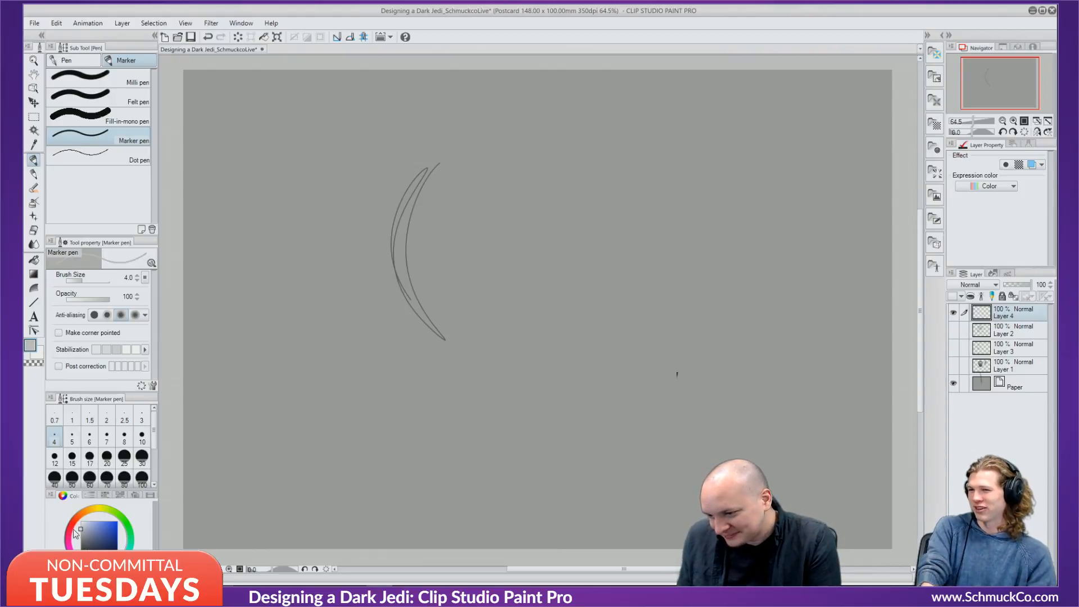
key(ctrl+z)
key(ctrl+z)
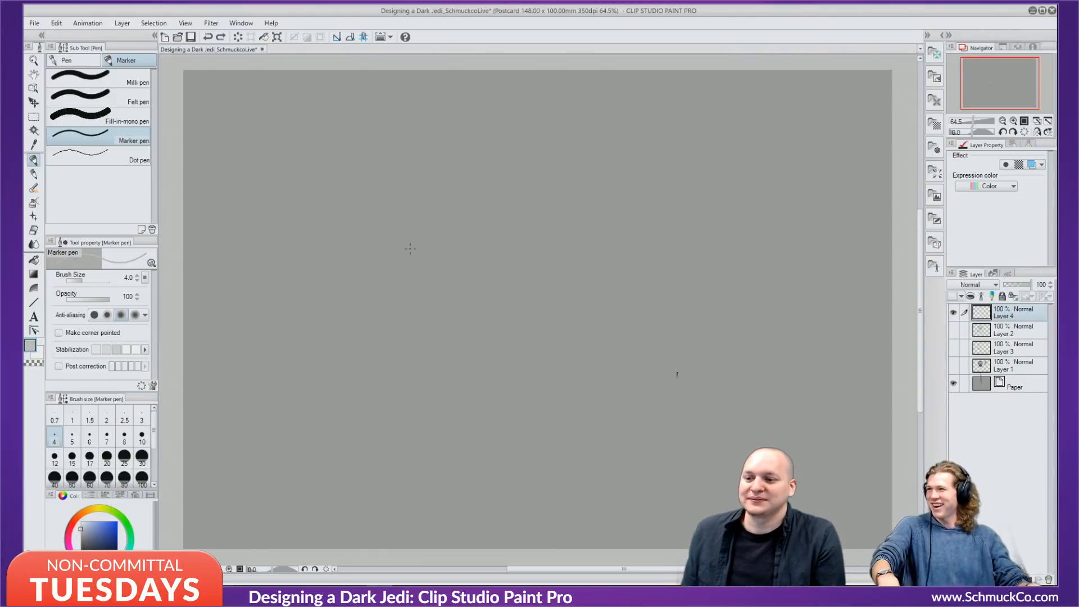
mouse_move(423, 153)
mouse_down()
mouse_move(397, 197)
mouse_move(414, 331)
mouse_up()
drag(394, 214, 413, 326)
key(ctrl+z)
key(ctrl+z)
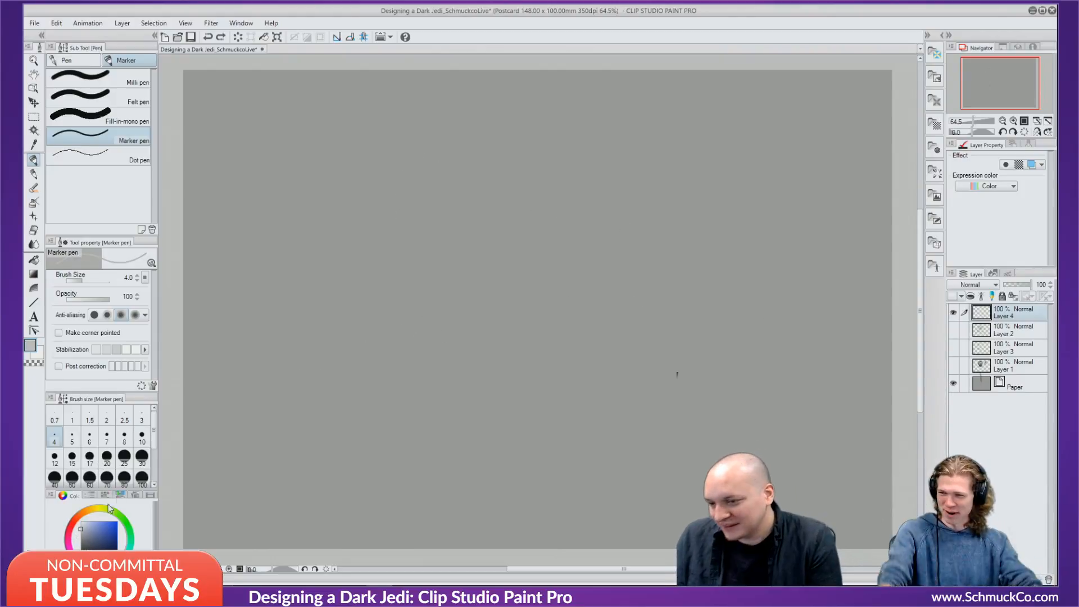
drag(80, 533, 82, 538)
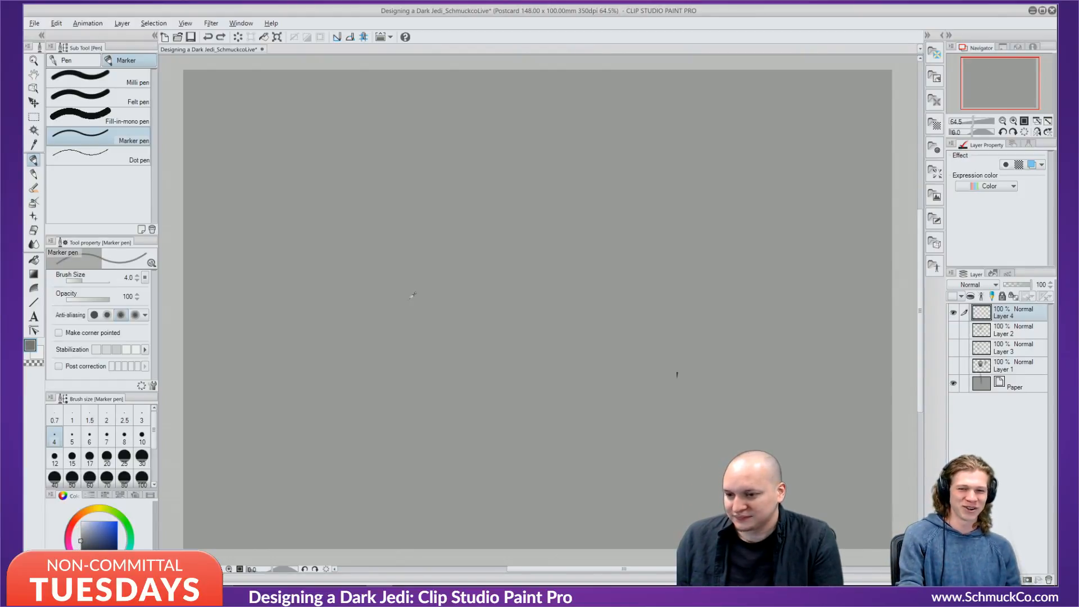
click(74, 537)
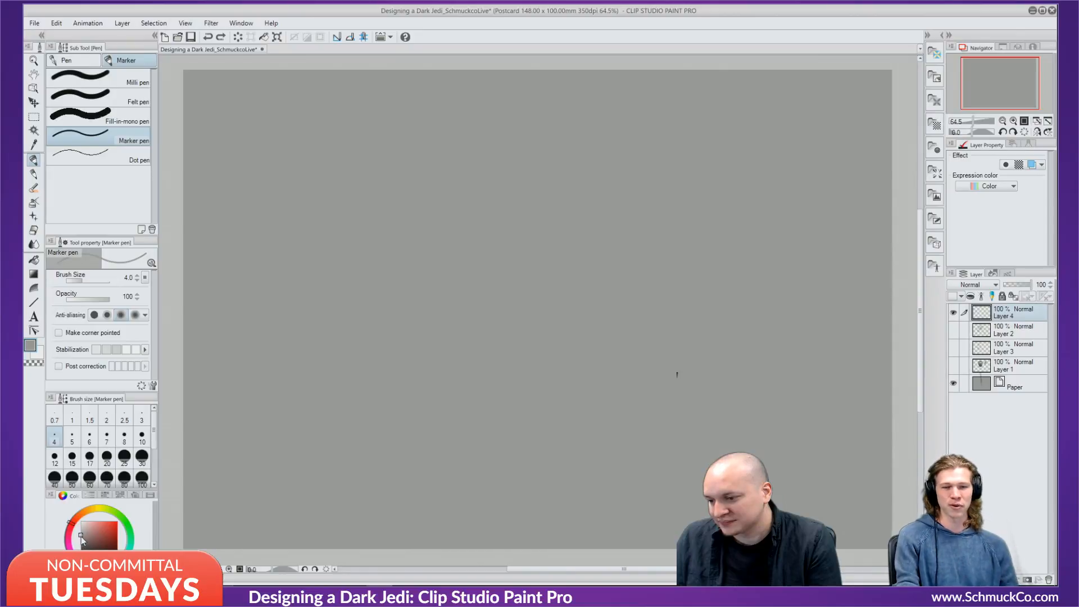
drag(81, 536, 80, 541)
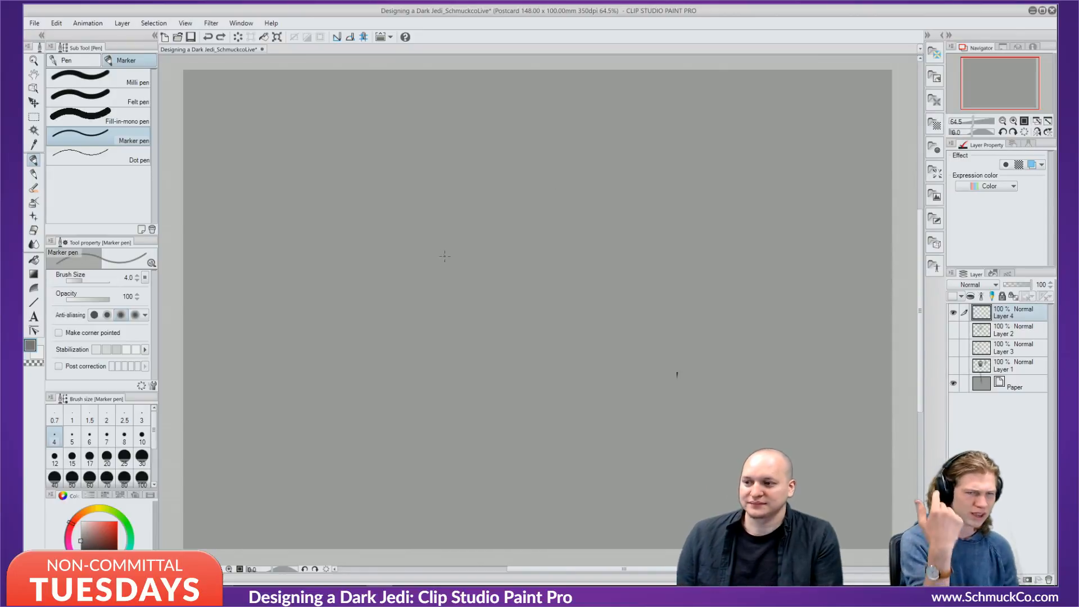
Draw two long hood arcs and a short hooked stroke to their right.
mouse_move(480, 195)
mouse_down()
mouse_move(455, 229)
mouse_move(506, 332)
mouse_up()
mouse_move(454, 231)
mouse_down()
mouse_move(461, 298)
mouse_move(535, 300)
mouse_up()
drag(519, 287, 555, 304)
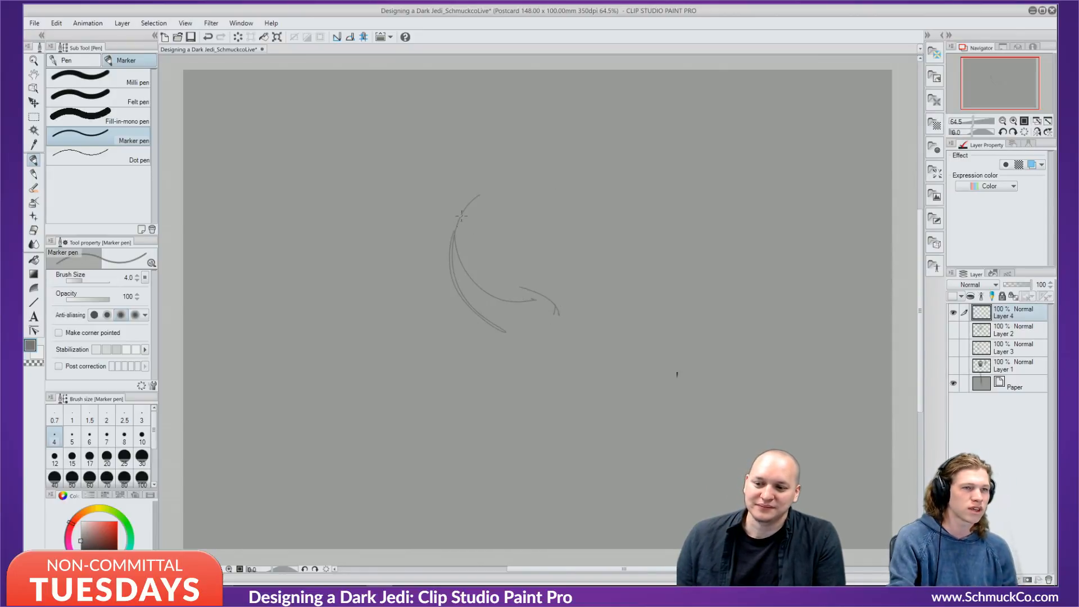
Sketch the hood's left curves with hatching, outline the head's top and right side, add a hooked line above.
mouse_move(479, 195)
mouse_down()
mouse_move(430, 254)
mouse_move(414, 254)
mouse_move(406, 287)
mouse_move(474, 355)
mouse_up()
drag(470, 327, 484, 352)
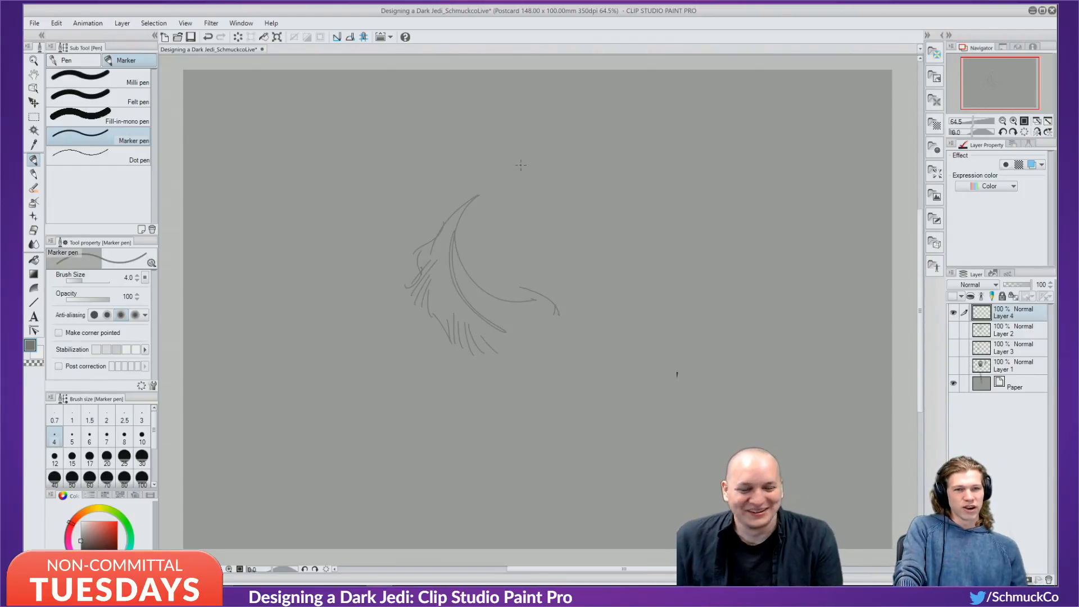
mouse_move(469, 201)
mouse_down()
mouse_move(545, 196)
mouse_move(526, 185)
mouse_move(549, 242)
mouse_up()
drag(538, 185, 573, 267)
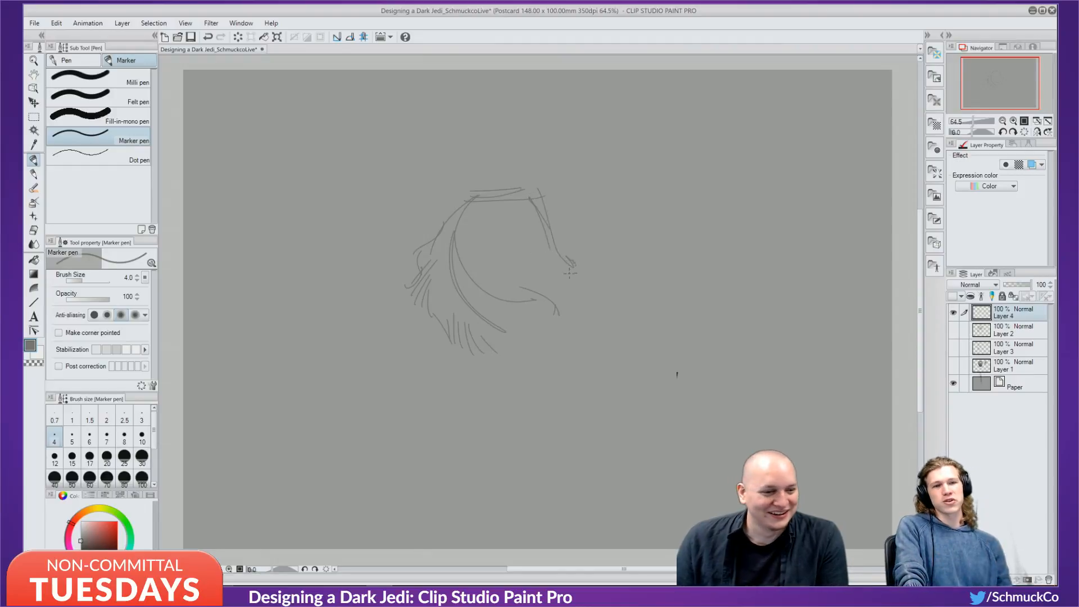
mouse_move(511, 203)
mouse_down()
mouse_move(582, 169)
mouse_move(549, 195)
mouse_up()
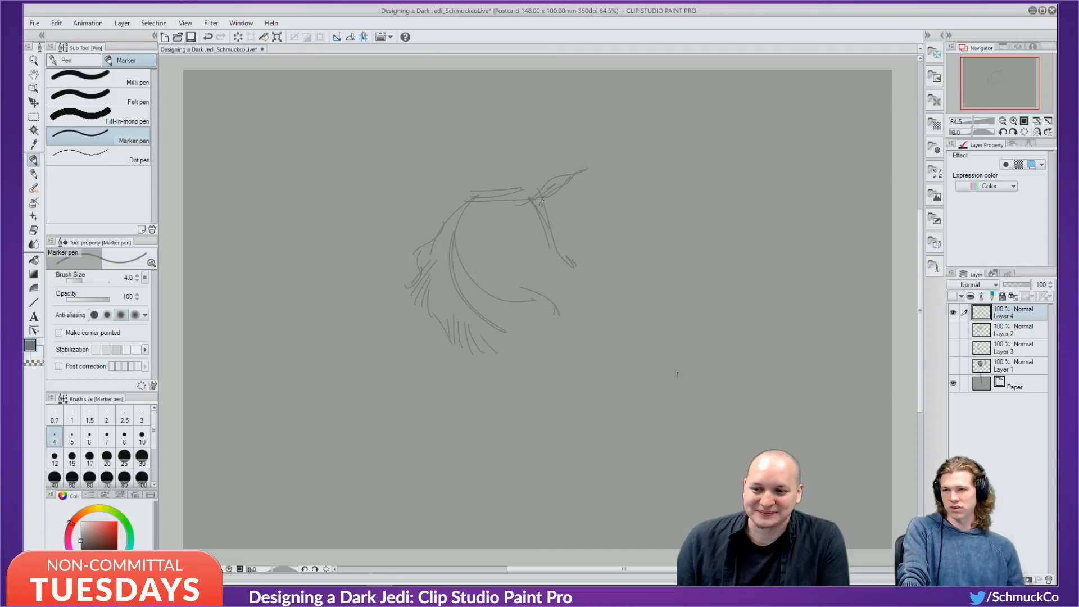
drag(482, 193, 497, 168)
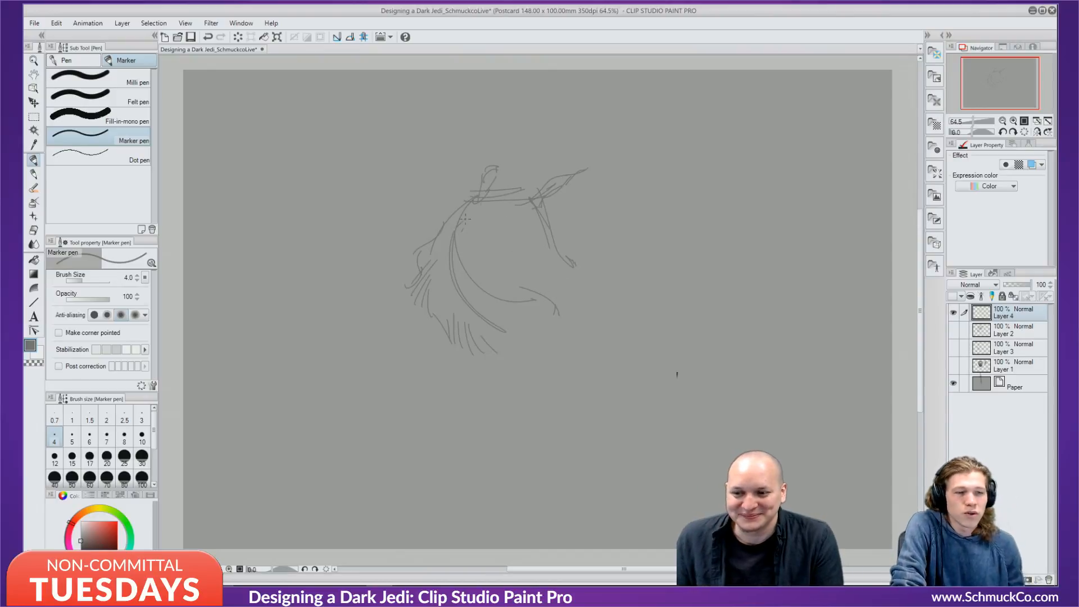
Sketch the head outline strokes, a diagonal face line, hatching beside it and the eye shape.
mouse_move(478, 208)
mouse_down()
mouse_move(454, 232)
mouse_move(469, 232)
mouse_move(473, 251)
mouse_move(475, 237)
mouse_move(462, 260)
mouse_move(499, 298)
mouse_up()
mouse_move(517, 201)
mouse_down()
mouse_move(530, 225)
mouse_move(517, 216)
mouse_move(497, 240)
mouse_up()
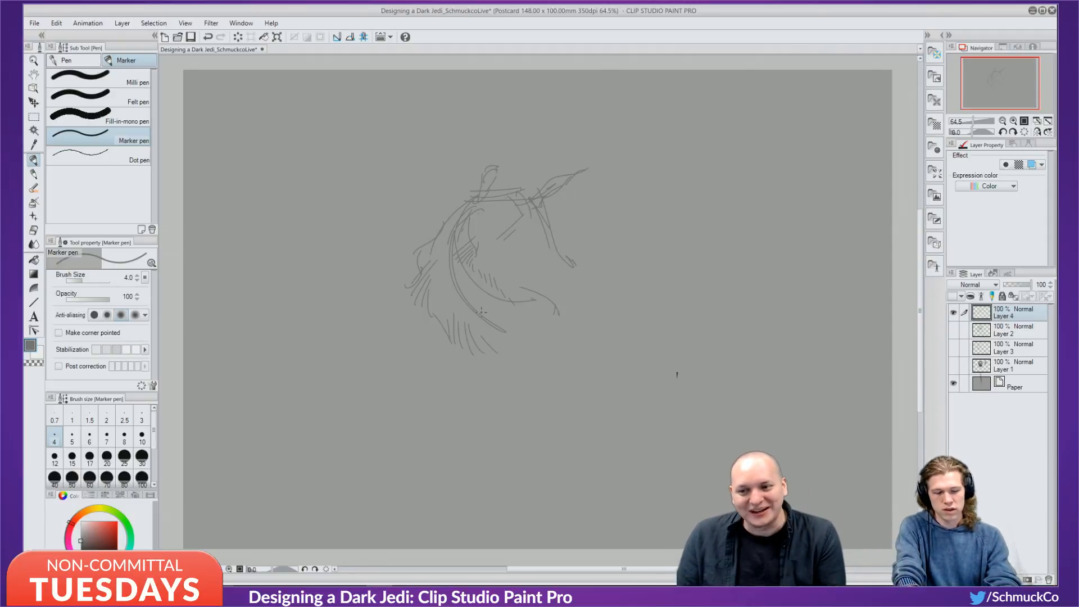
mouse_move(517, 212)
mouse_down()
mouse_move(537, 239)
mouse_move(505, 235)
mouse_up()
drag(523, 218, 468, 262)
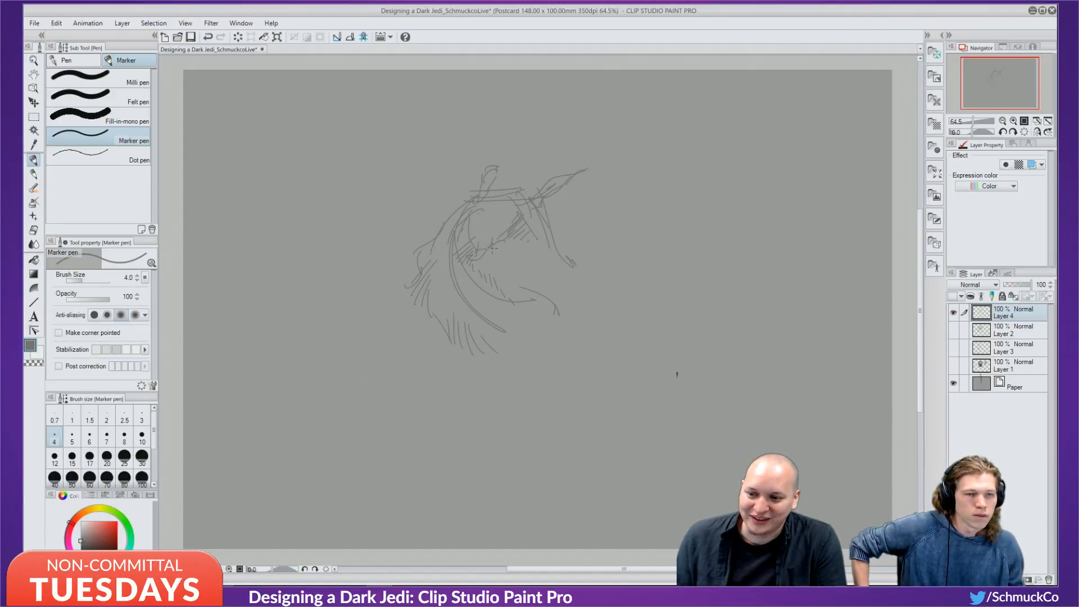
drag(534, 241, 557, 253)
mouse_move(495, 218)
mouse_down()
mouse_move(488, 243)
mouse_move(498, 228)
mouse_up()
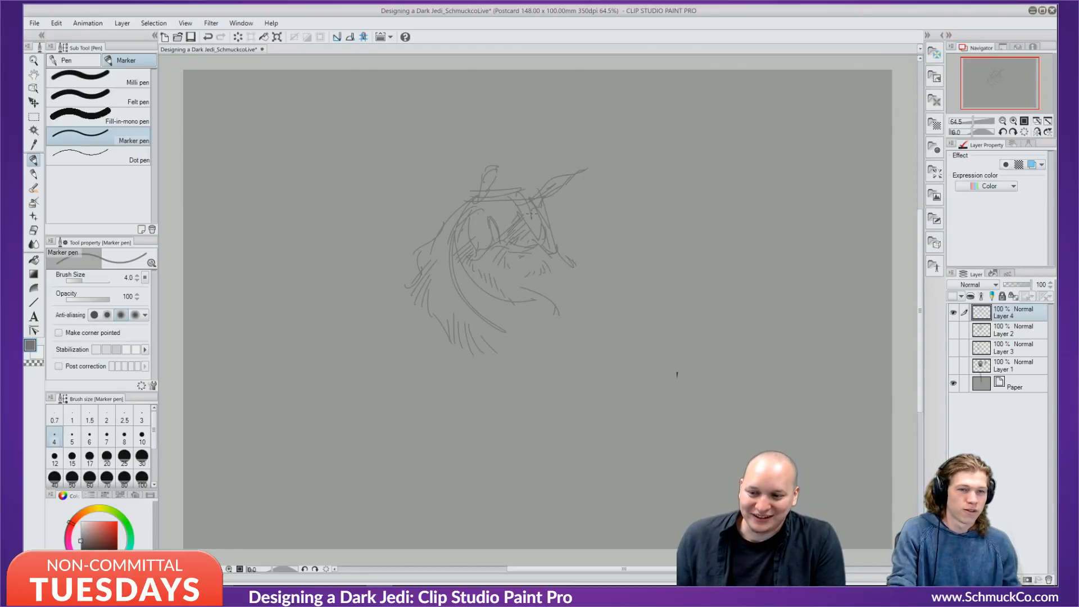
Add right-side fur strokes, bottom hatching, the chin curve, top hair tufts, and darken the right eye.
mouse_move(569, 271)
mouse_down()
mouse_move(576, 290)
mouse_move(555, 289)
mouse_up()
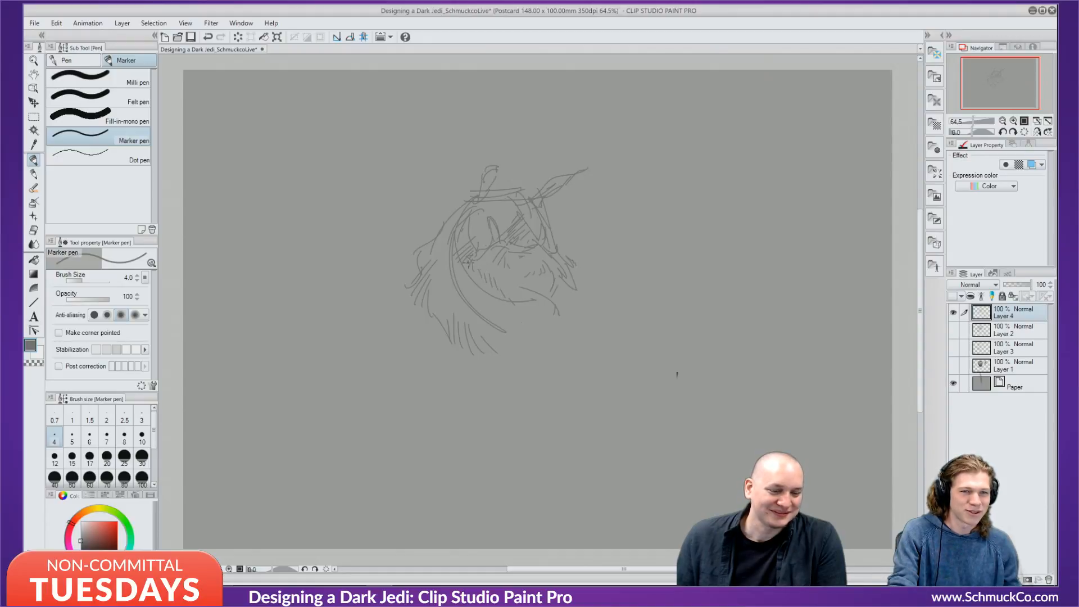
mouse_move(508, 316)
mouse_down()
mouse_move(512, 335)
mouse_move(529, 337)
mouse_up()
mouse_move(569, 291)
mouse_down()
mouse_move(581, 302)
mouse_move(571, 328)
mouse_up()
mouse_move(491, 336)
mouse_down()
mouse_move(524, 359)
mouse_move(566, 327)
mouse_up()
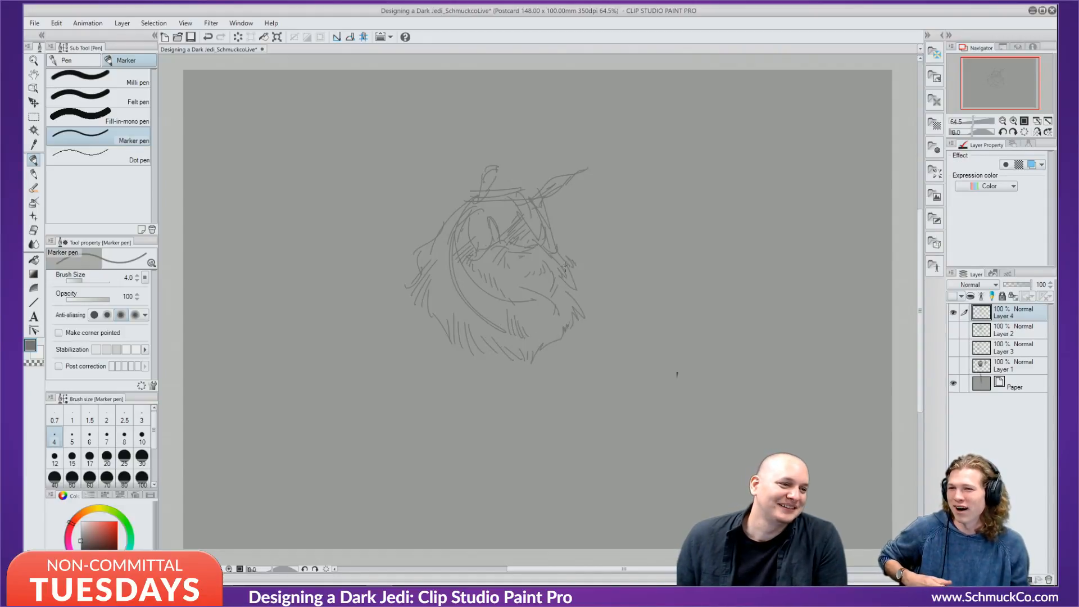
drag(487, 181, 504, 150)
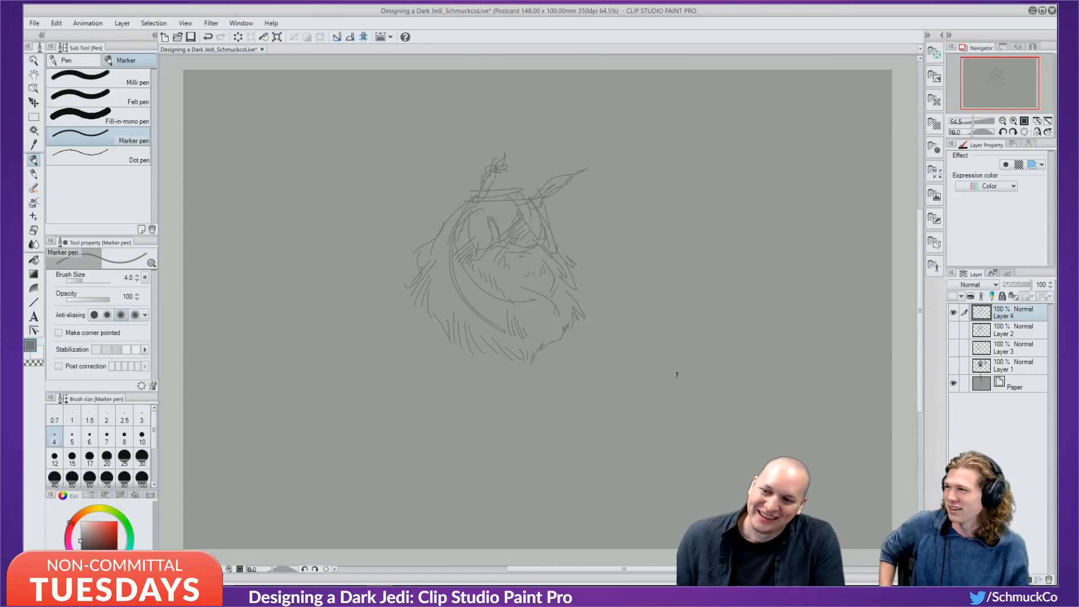
drag(565, 175, 579, 163)
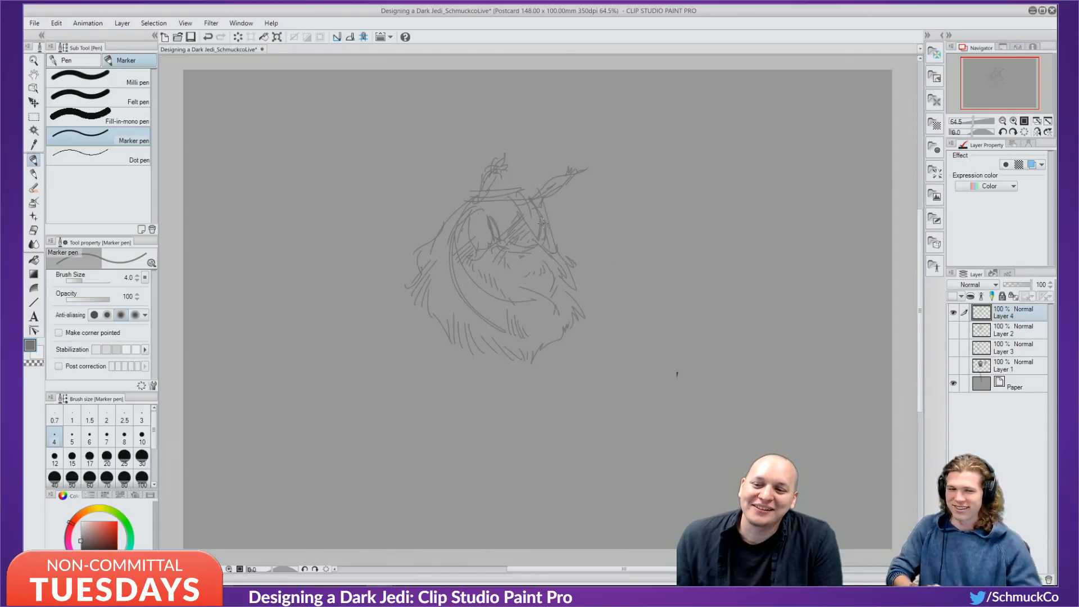
drag(542, 223, 534, 243)
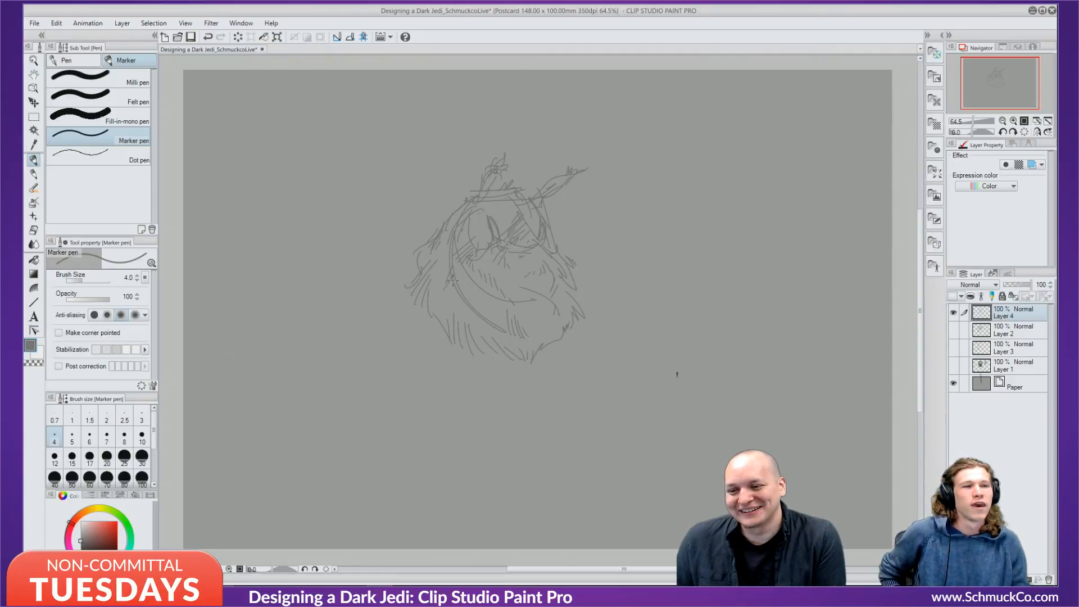
Draw two long thin legs down from the body, each ending in a foot.
mouse_move(449, 349)
mouse_down()
mouse_move(478, 376)
mouse_move(507, 459)
mouse_up()
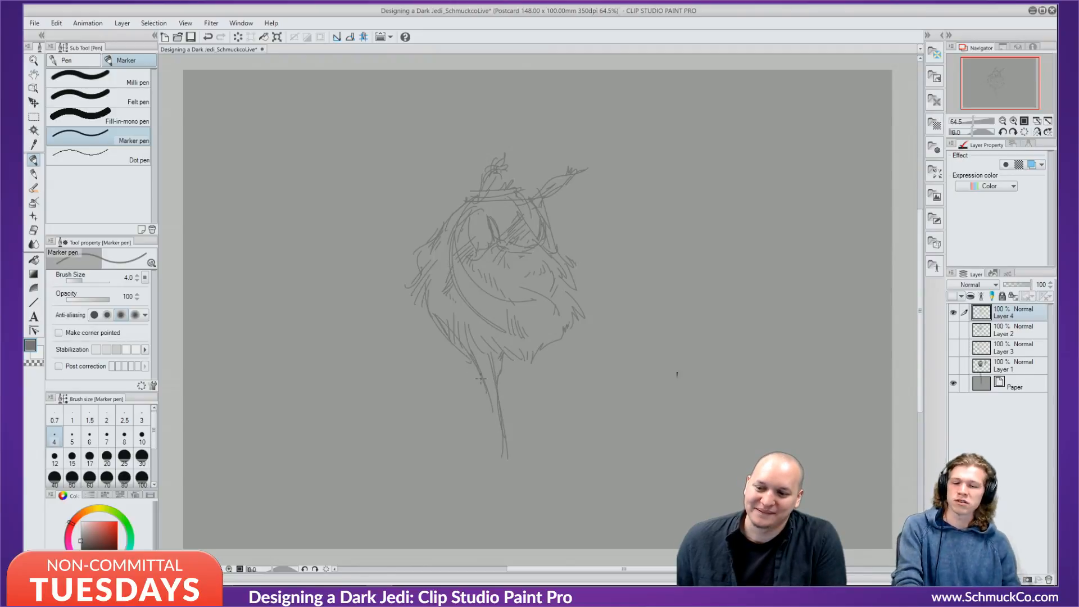
mouse_move(481, 379)
mouse_down()
mouse_move(487, 448)
mouse_move(489, 421)
mouse_move(476, 495)
mouse_up()
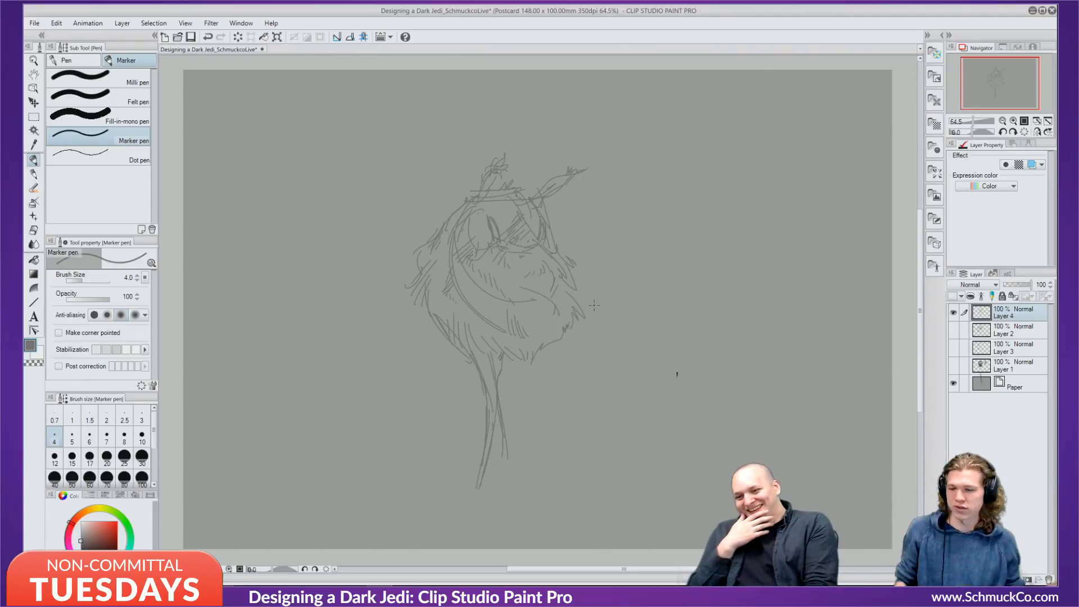
drag(562, 313, 530, 401)
mouse_move(530, 354)
mouse_down()
mouse_move(529, 451)
mouse_move(535, 444)
mouse_move(543, 472)
mouse_up()
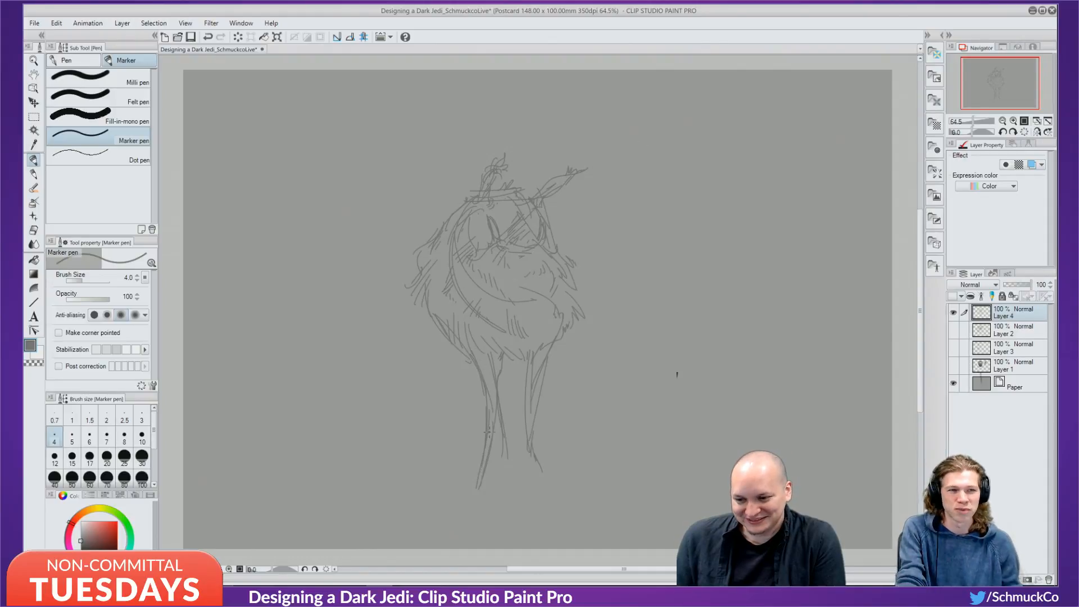
mouse_move(481, 473)
mouse_down()
mouse_move(489, 502)
mouse_move(501, 490)
mouse_move(515, 509)
mouse_move(477, 506)
mouse_up()
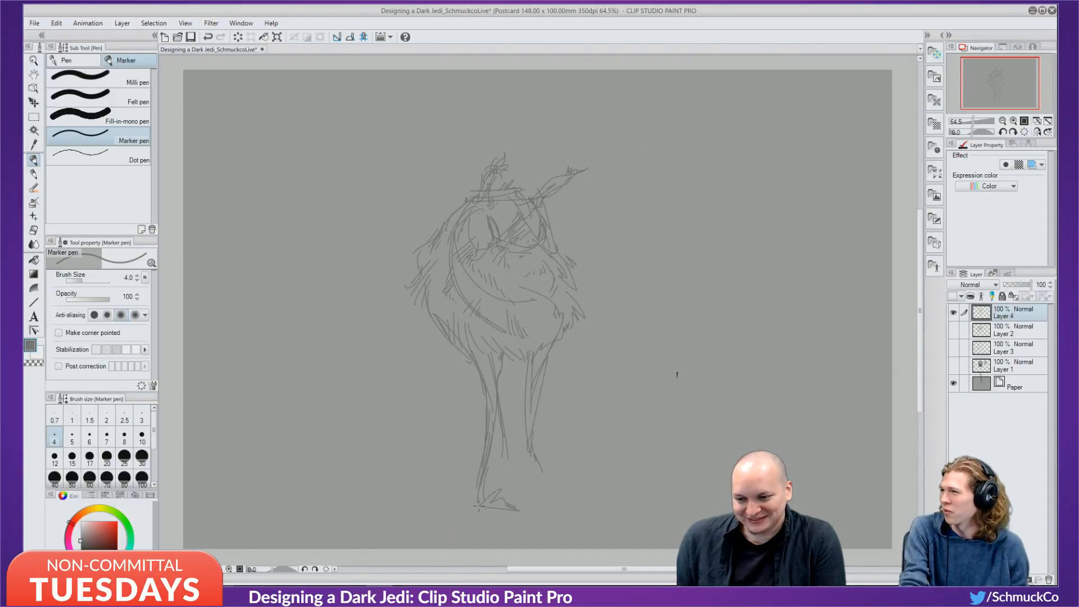
mouse_move(539, 461)
mouse_down()
mouse_move(527, 495)
mouse_move(573, 494)
mouse_up()
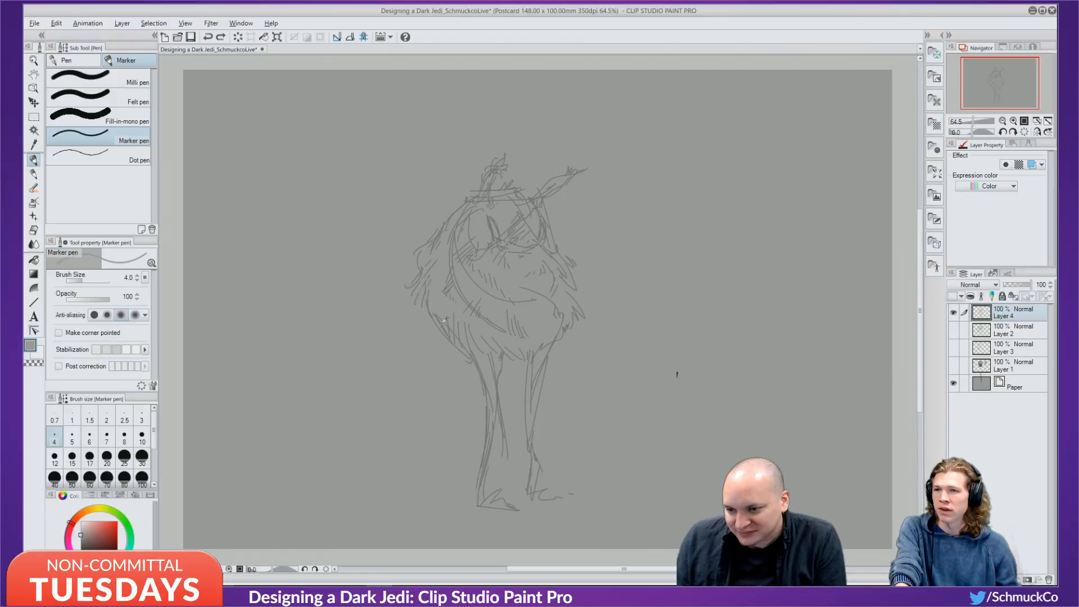
Sample the sketch grey and draw the body's left edge and the left leg with a claw.
drag(420, 270, 419, 281)
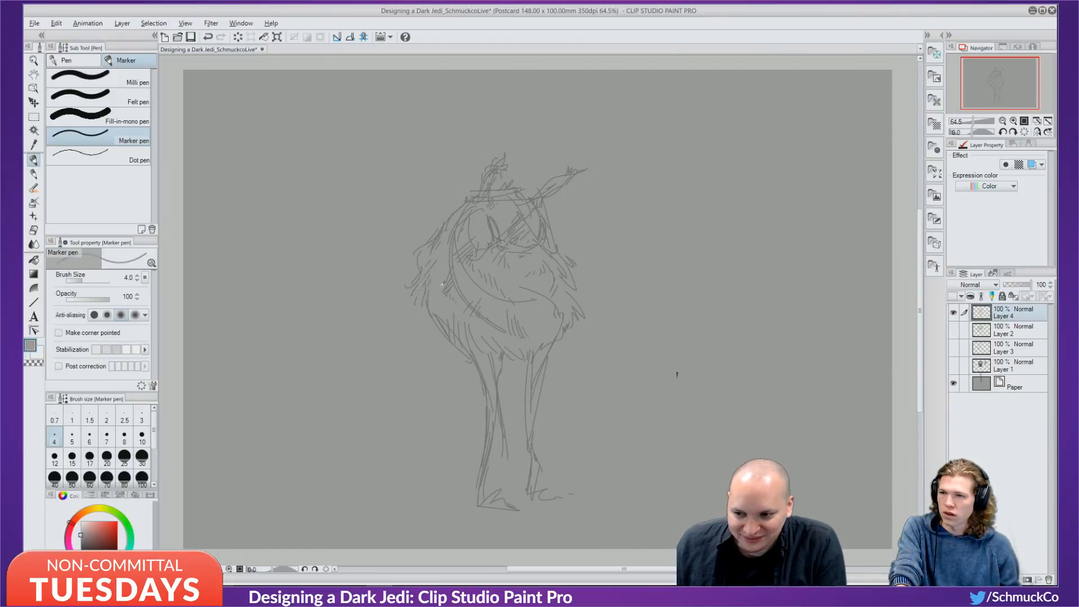
alt+click(478, 362)
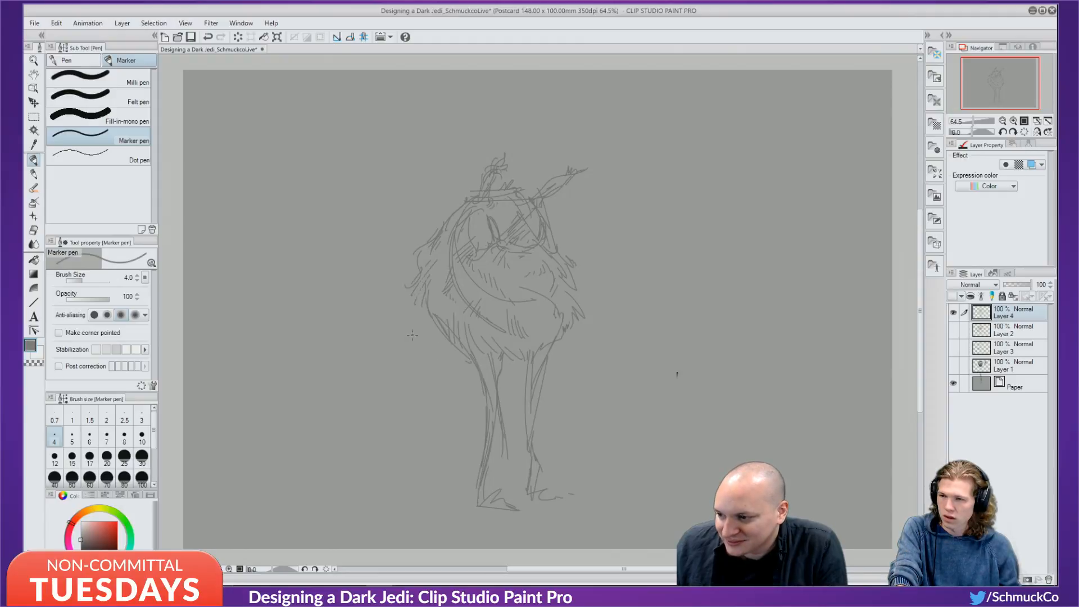
key(ctrl+z)
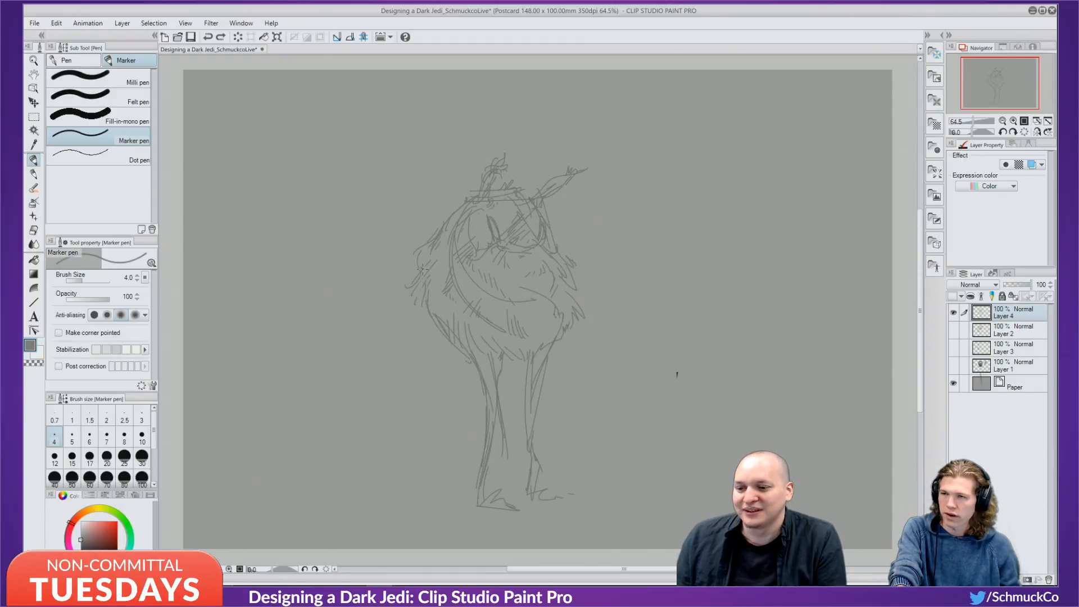
drag(419, 281, 438, 407)
drag(441, 283, 433, 341)
mouse_move(445, 389)
mouse_down()
mouse_move(433, 438)
mouse_move(421, 437)
mouse_move(432, 430)
mouse_up()
Draw a tail with an upturned tuft and a long lightsaber from the hand.
mouse_move(567, 331)
mouse_down()
mouse_move(590, 400)
mouse_move(611, 393)
mouse_move(637, 344)
mouse_move(774, 229)
mouse_up()
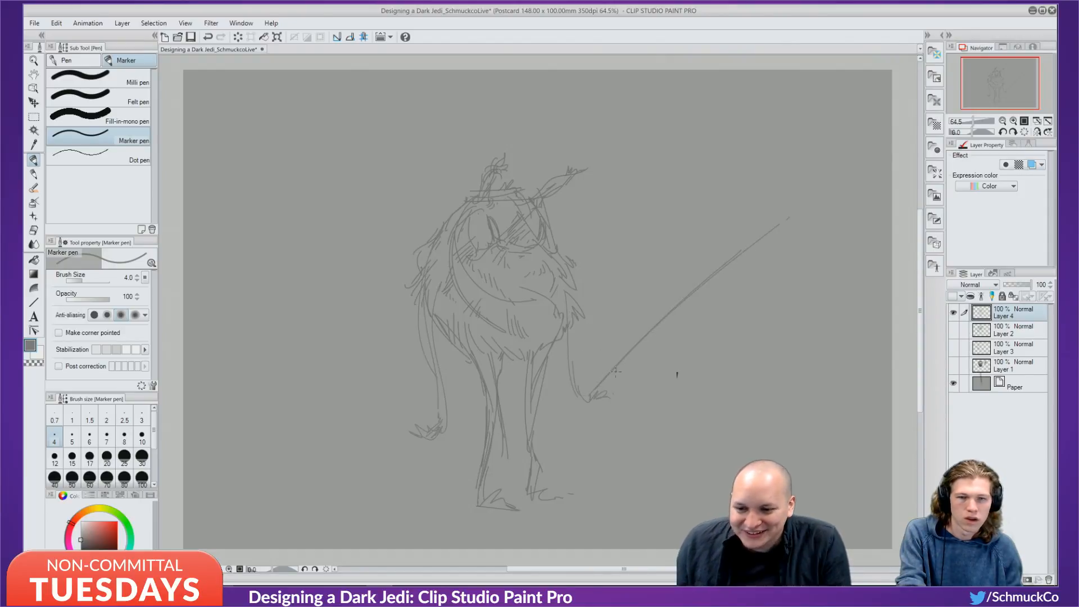
key(ctrl+z)
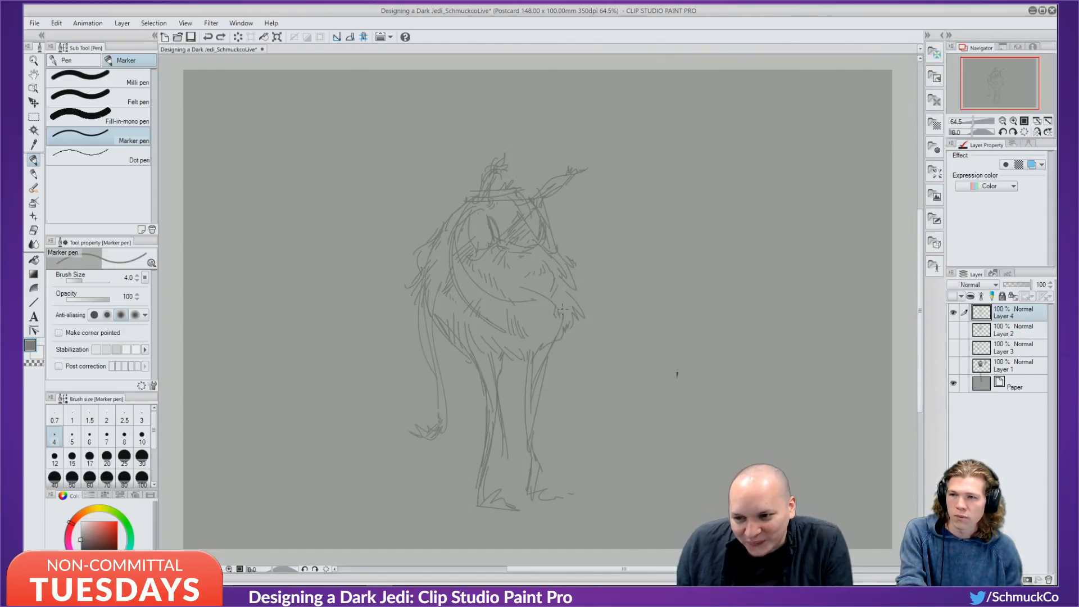
mouse_move(565, 329)
mouse_down()
mouse_move(612, 319)
mouse_move(593, 343)
mouse_move(644, 304)
mouse_move(652, 337)
mouse_up()
drag(622, 355, 757, 207)
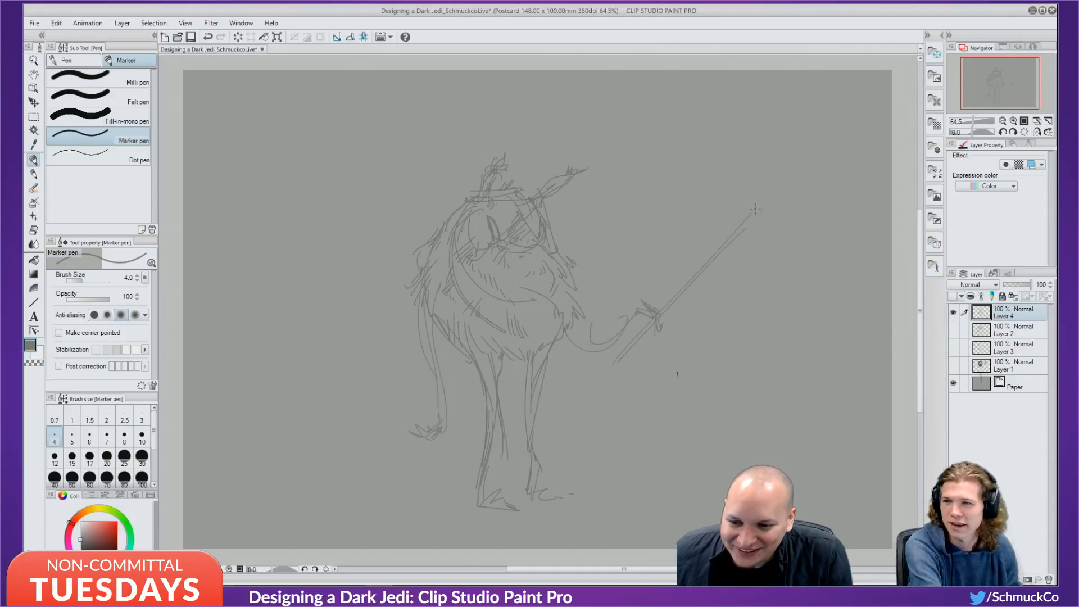
key(ctrl+z)
key(ctrl+z)
mouse_move(645, 320)
mouse_down()
mouse_move(794, 201)
mouse_move(698, 283)
mouse_up()
Switch the colour to black and add a small dark mark on the head.
click(104, 556)
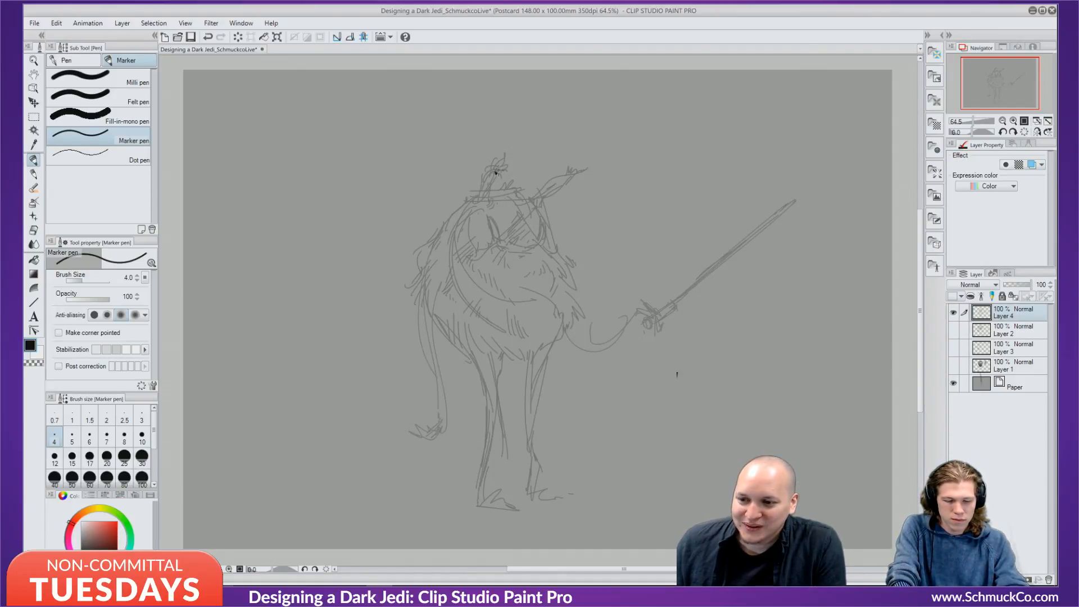
key(ctrl+z)
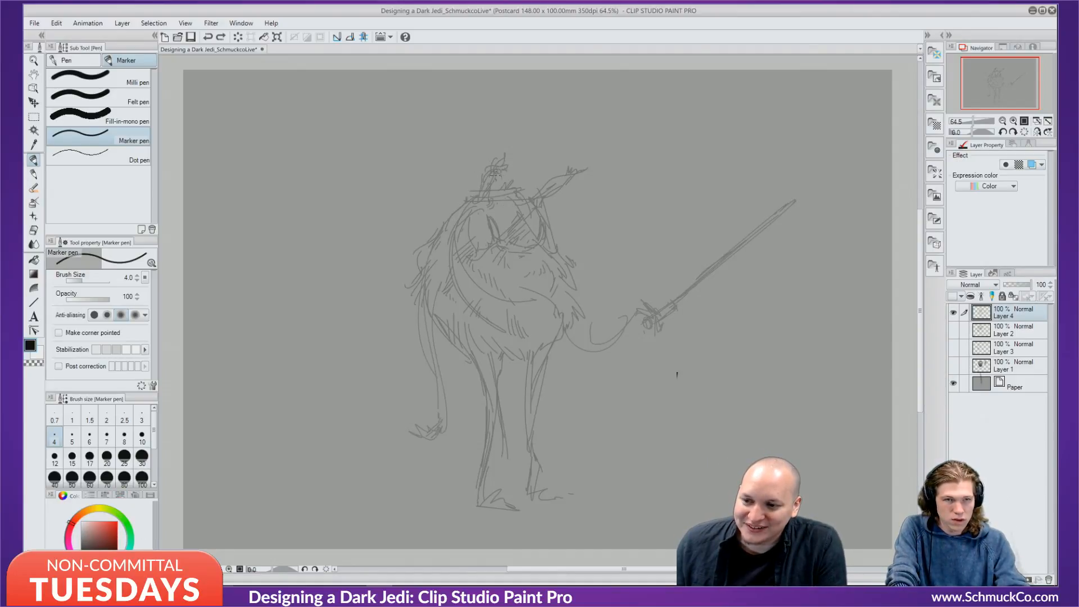
drag(493, 171, 497, 173)
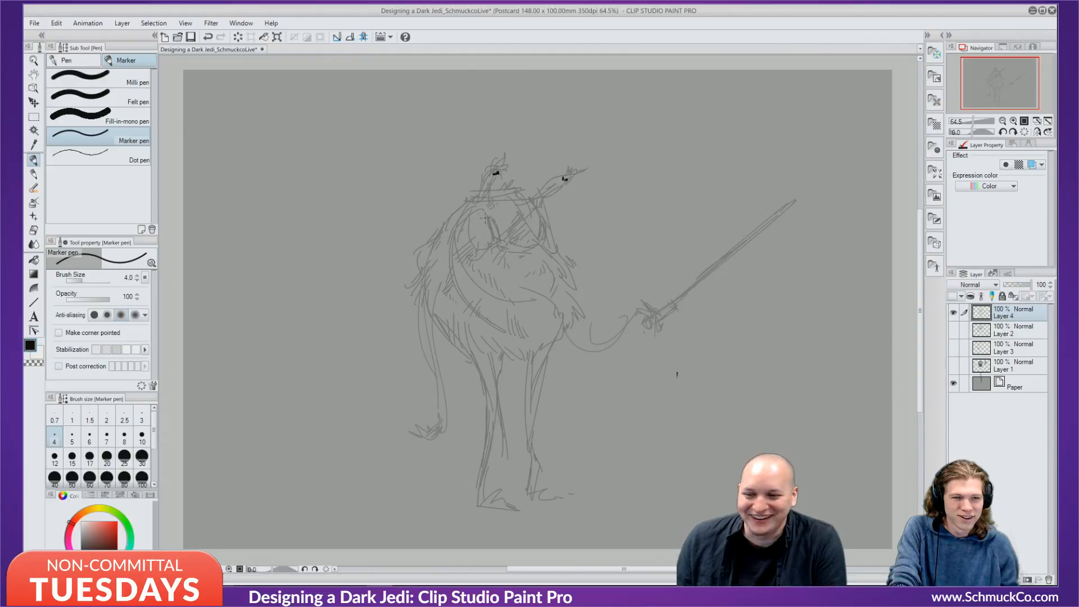
Ink the eye, the muzzle line below it and the left ear with its base.
drag(486, 219, 499, 242)
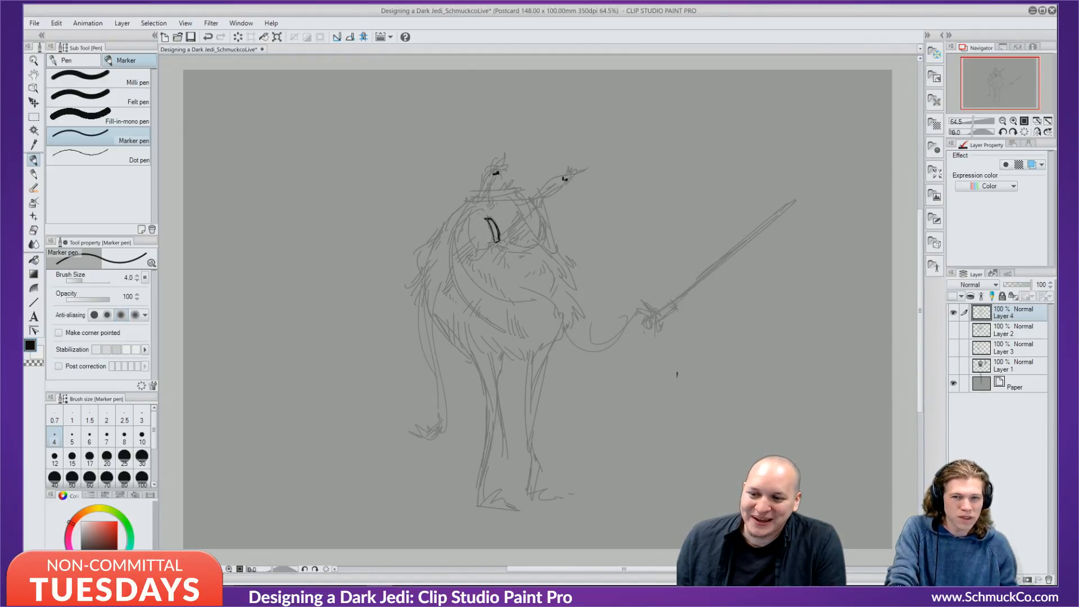
key(ctrl+z)
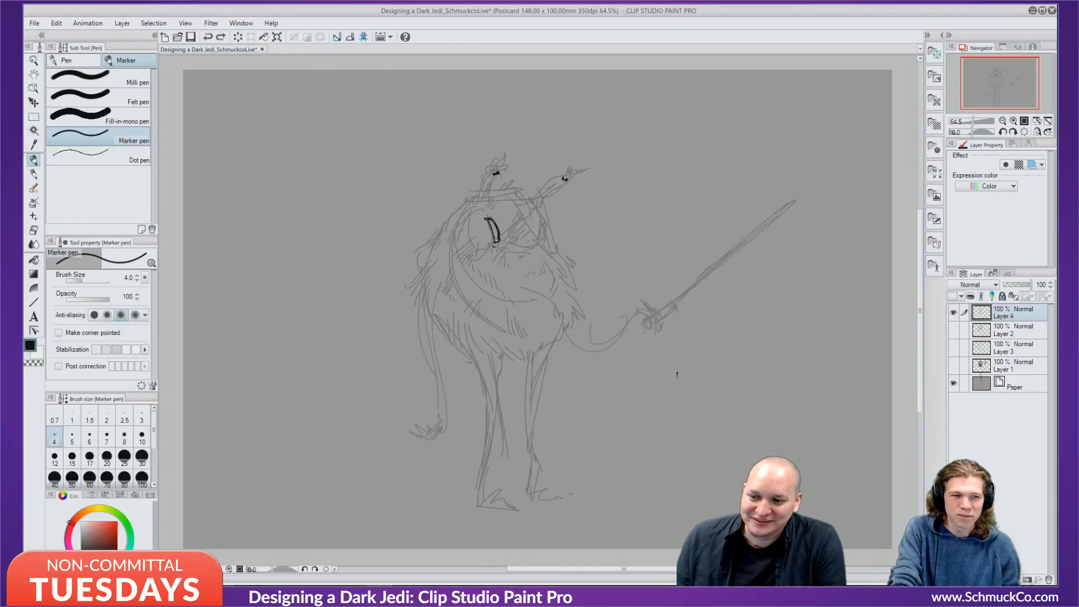
mouse_move(493, 246)
mouse_down()
mouse_move(520, 255)
mouse_move(503, 242)
mouse_move(515, 243)
mouse_move(493, 242)
mouse_move(471, 265)
mouse_move(553, 228)
mouse_move(541, 251)
mouse_move(512, 260)
mouse_up()
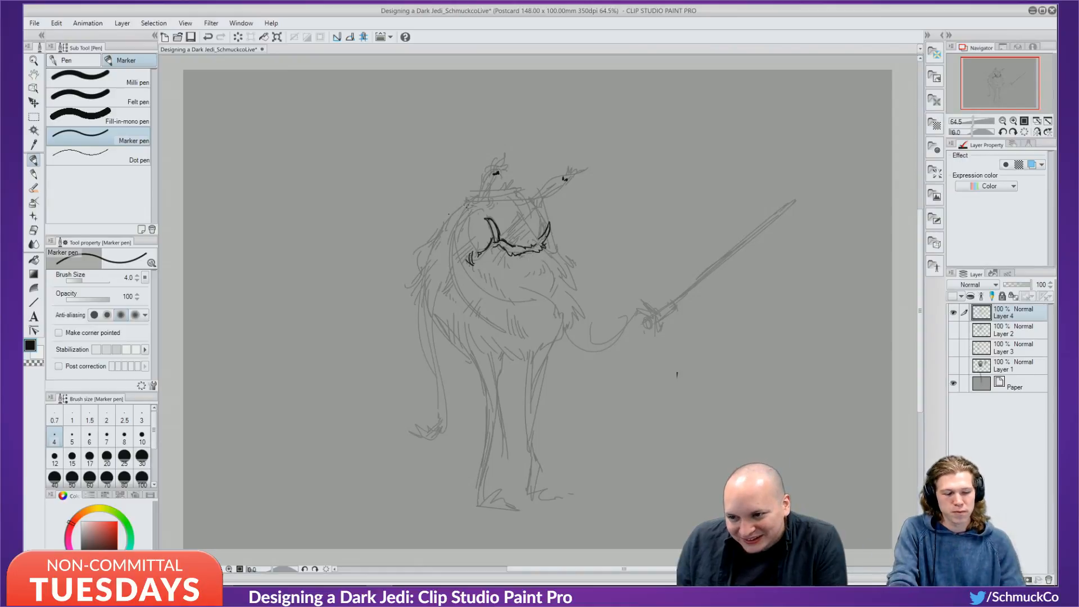
mouse_move(468, 202)
mouse_down()
mouse_move(495, 168)
mouse_move(483, 213)
mouse_move(486, 198)
mouse_up()
key(ctrl+z)
key(ctrl+z)
key(ctrl+z)
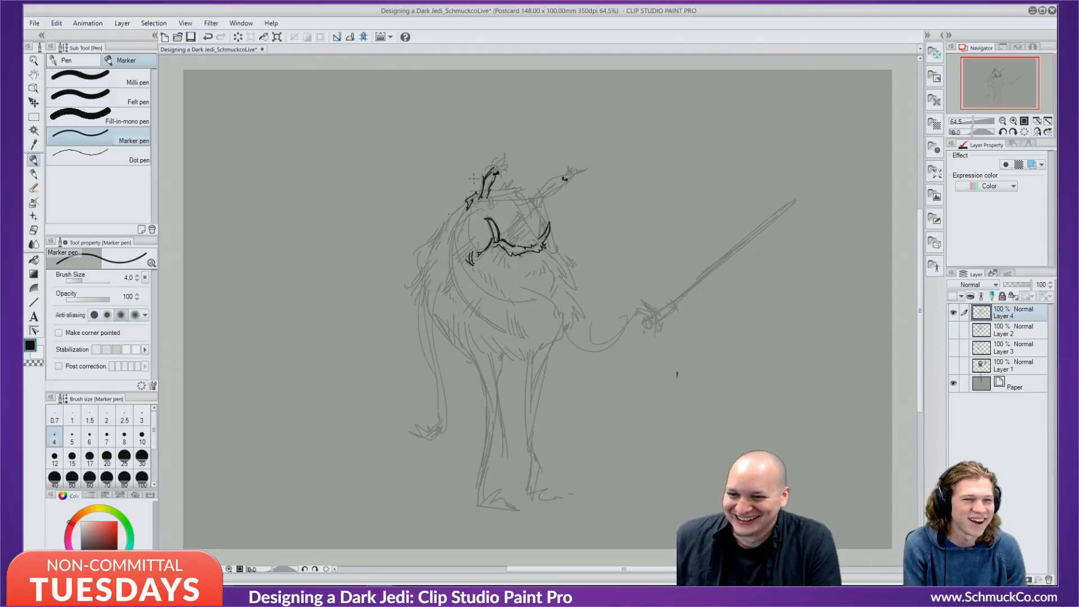
mouse_move(491, 197)
mouse_down()
mouse_move(491, 206)
mouse_move(503, 181)
mouse_move(524, 189)
mouse_up()
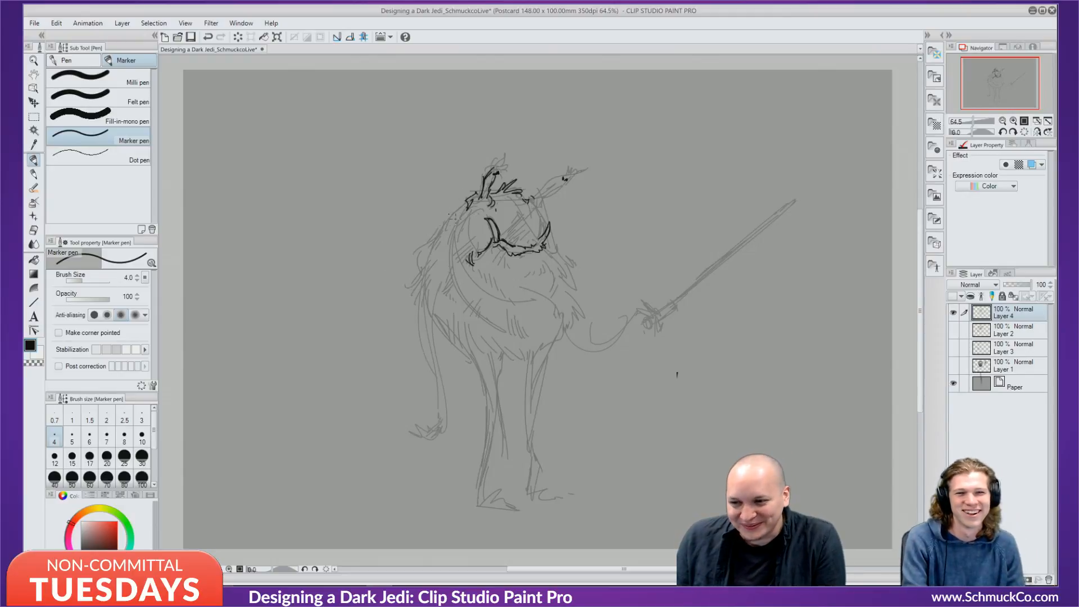
Ink the left side of the head and the raised right horn.
mouse_move(464, 202)
mouse_down()
mouse_move(436, 237)
mouse_move(455, 227)
mouse_up()
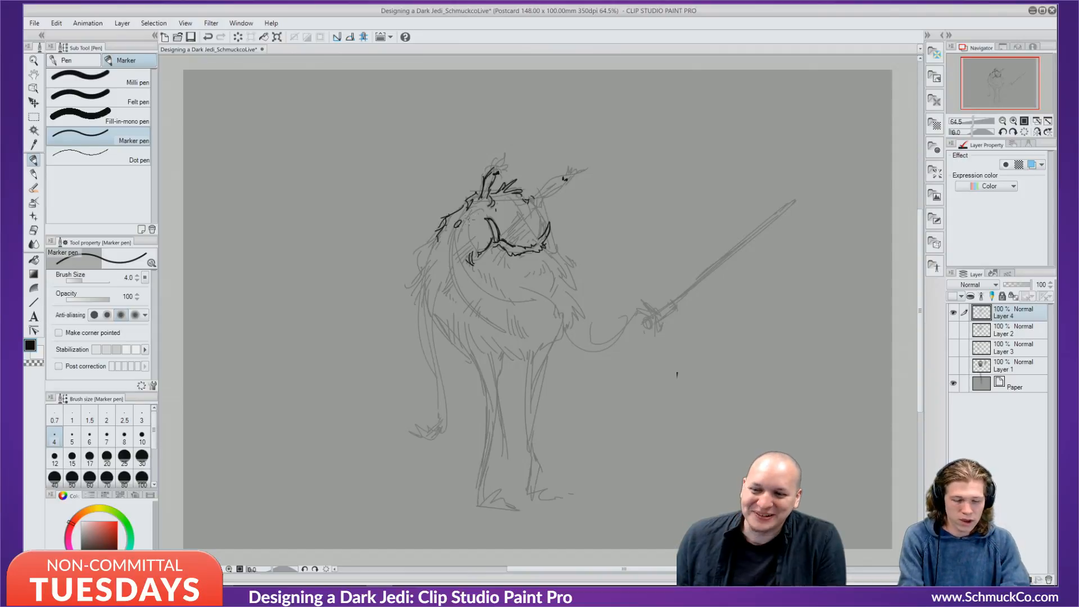
key(ctrl+z)
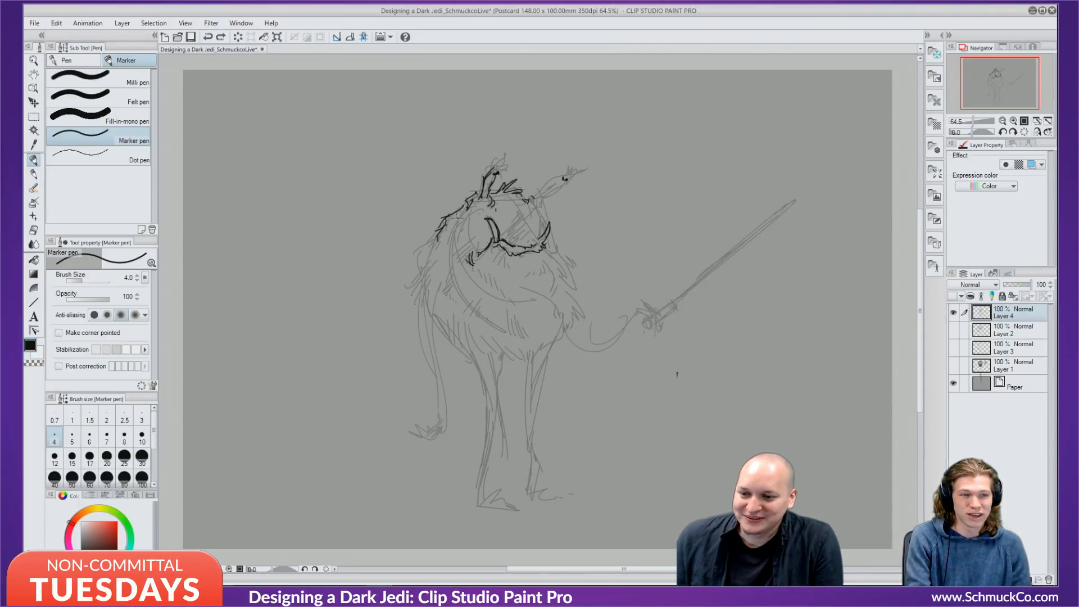
mouse_move(458, 219)
mouse_down()
mouse_move(443, 234)
mouse_move(444, 263)
mouse_up()
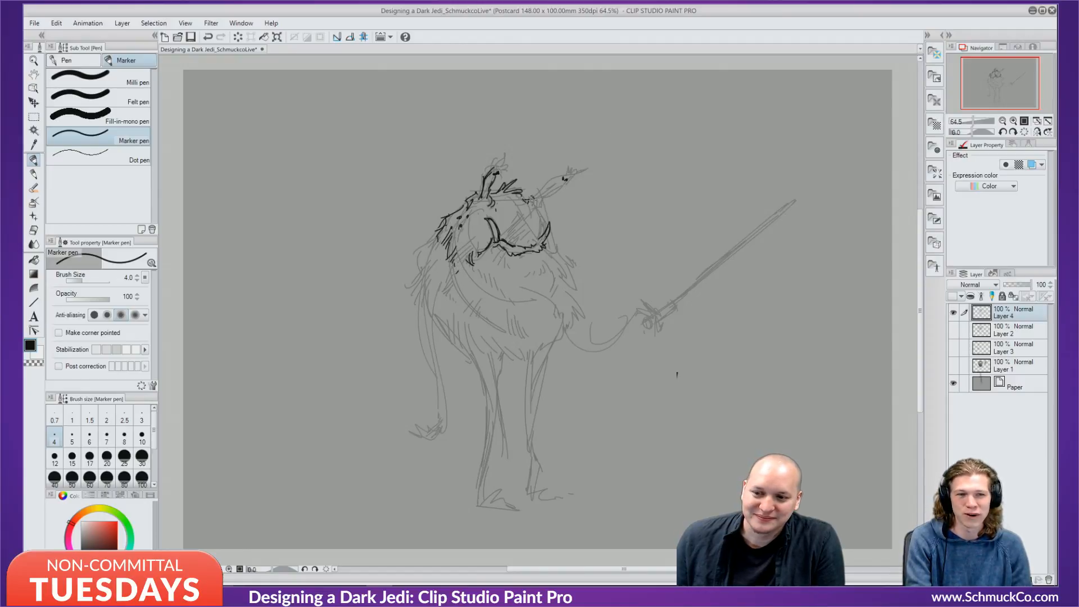
drag(533, 200, 562, 179)
drag(557, 178, 571, 172)
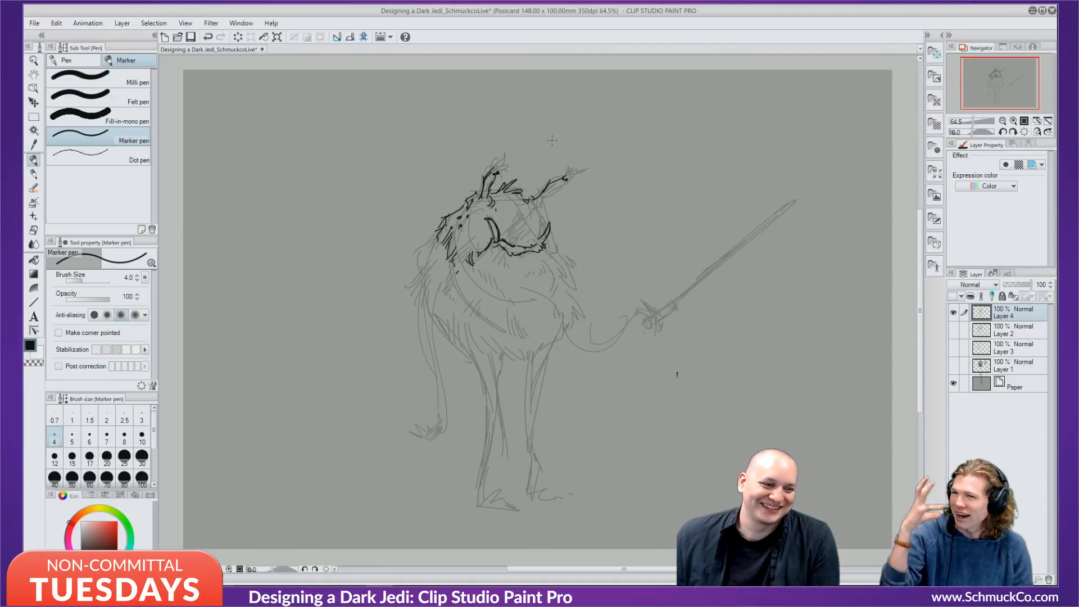
Ink the horn, right shoulder, left flank, front leg and left leg curving into the foot.
mouse_move(538, 206)
mouse_down()
mouse_move(567, 169)
mouse_move(544, 204)
mouse_up()
mouse_move(553, 242)
mouse_down()
mouse_move(564, 259)
mouse_move(559, 297)
mouse_up()
mouse_move(448, 320)
mouse_down()
mouse_move(481, 365)
mouse_move(464, 351)
mouse_up()
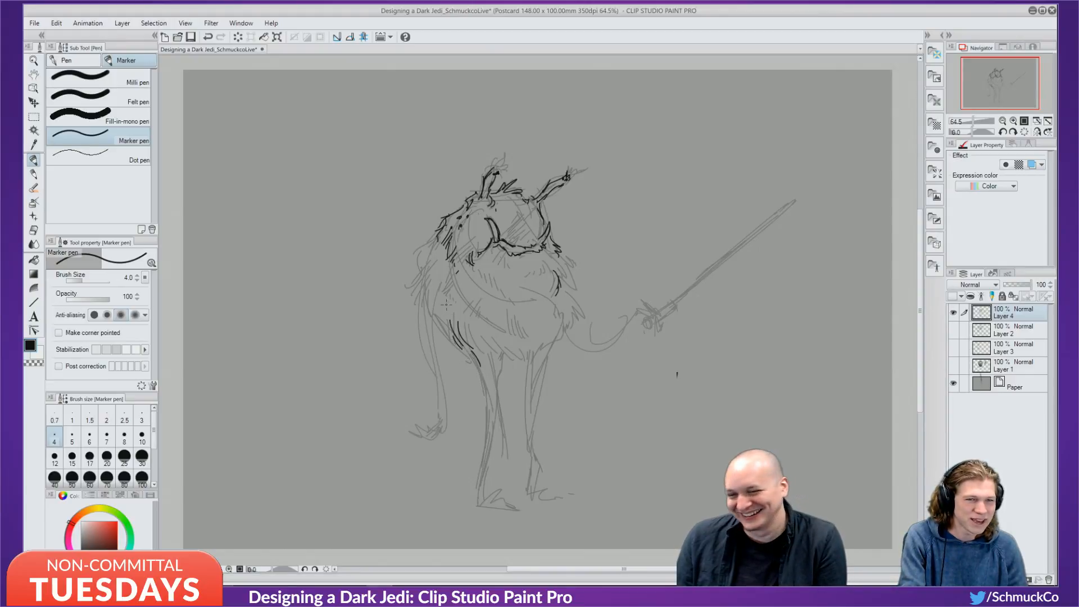
drag(433, 316, 480, 400)
drag(500, 350, 482, 497)
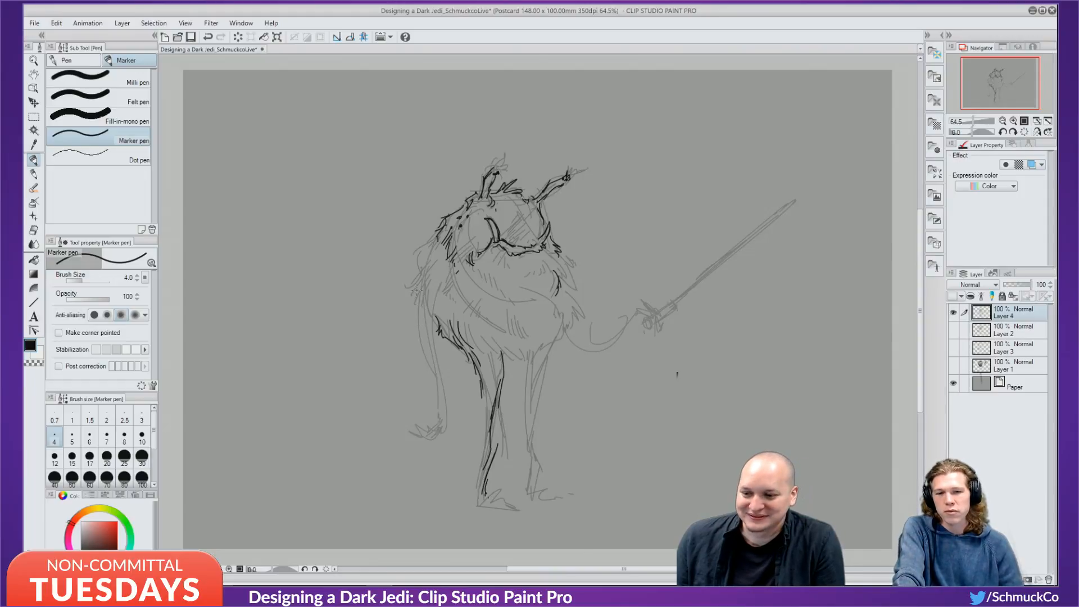
mouse_move(417, 290)
mouse_down()
mouse_move(416, 351)
mouse_move(430, 371)
mouse_up()
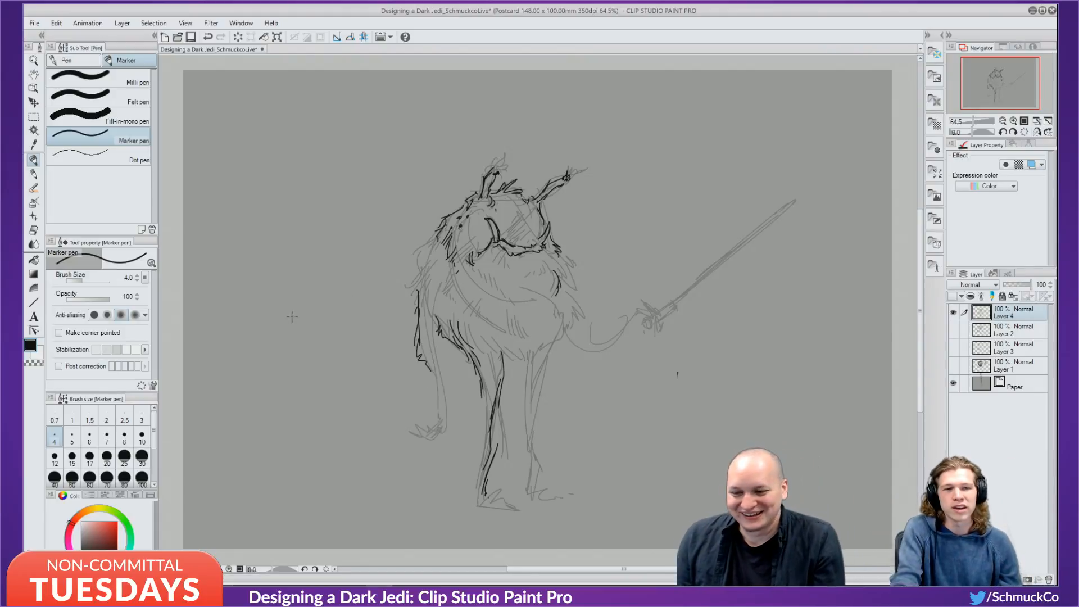
mouse_move(433, 352)
mouse_down()
mouse_move(446, 406)
mouse_move(427, 439)
mouse_up()
Touch up a spot in lighter grey, then ink the left contour, chest, head and shoulder in black.
drag(446, 272, 438, 298)
alt+click(436, 302)
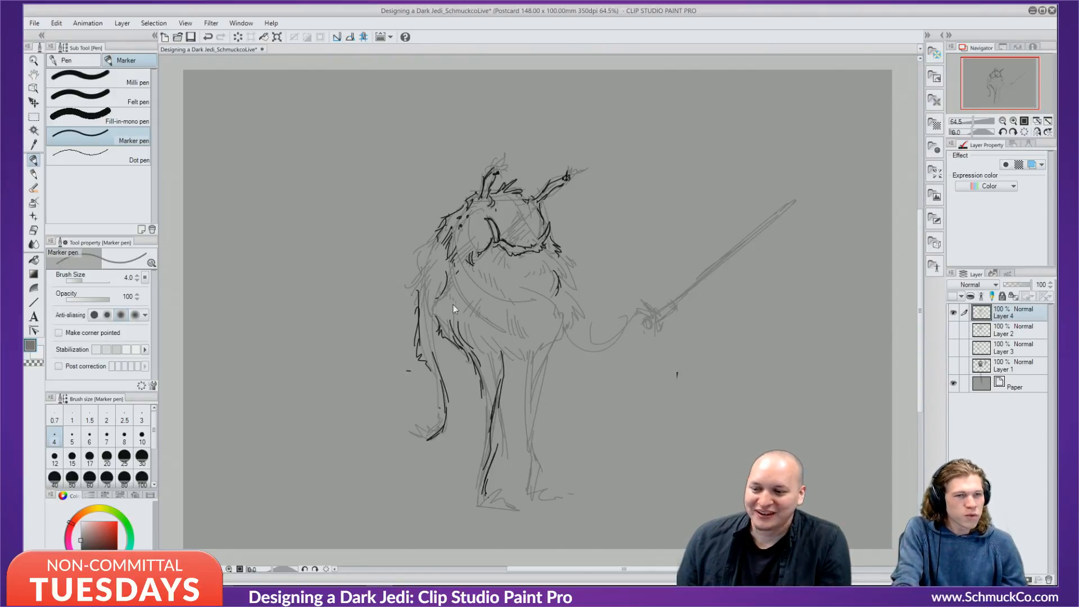
key(ctrl+z)
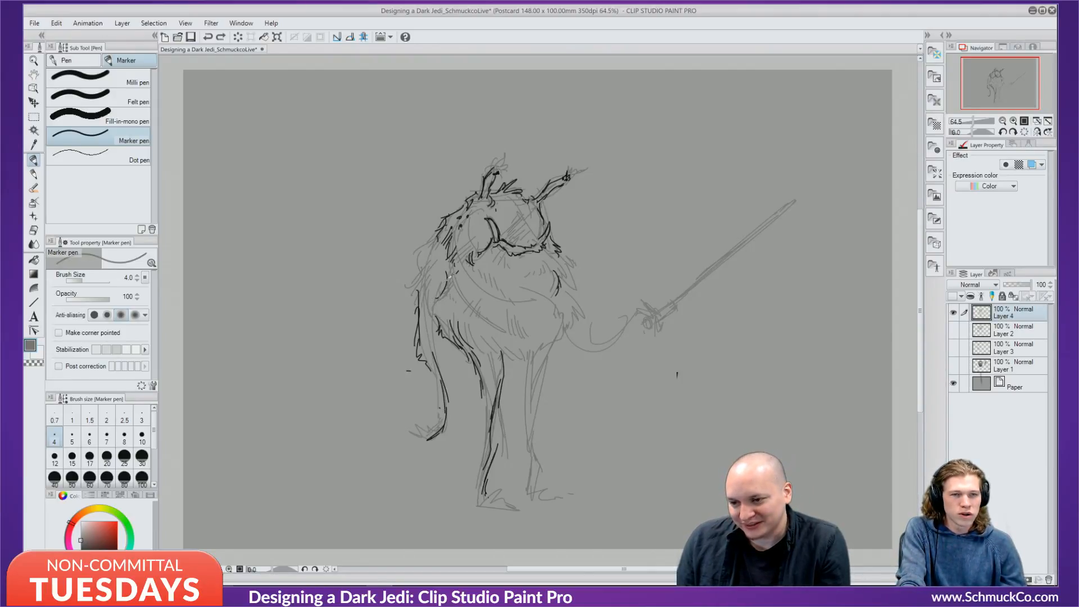
alt+click(448, 277)
drag(440, 295, 436, 299)
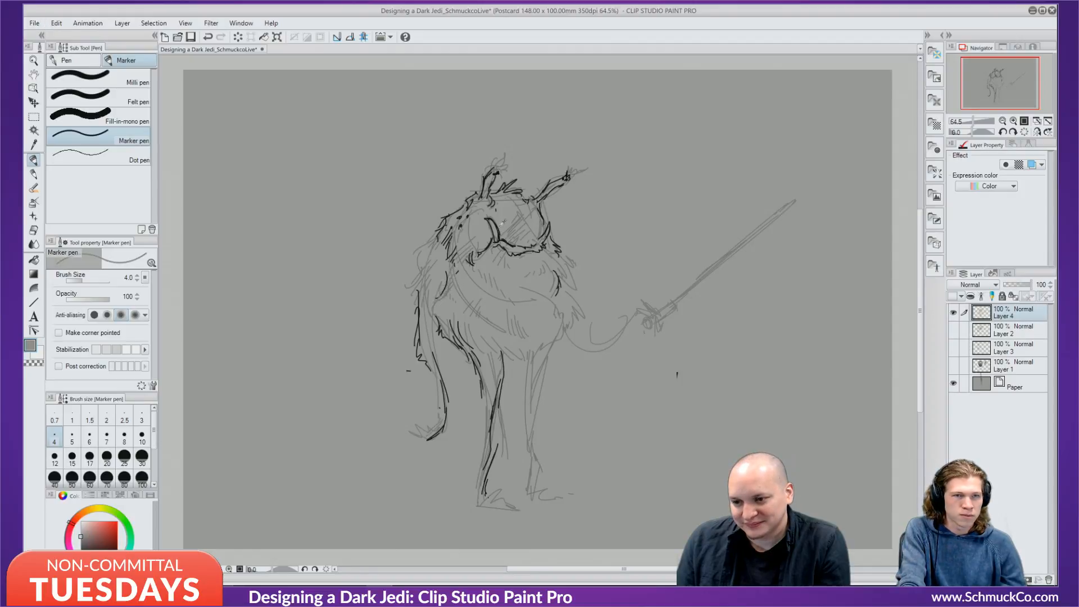
alt+click(417, 295)
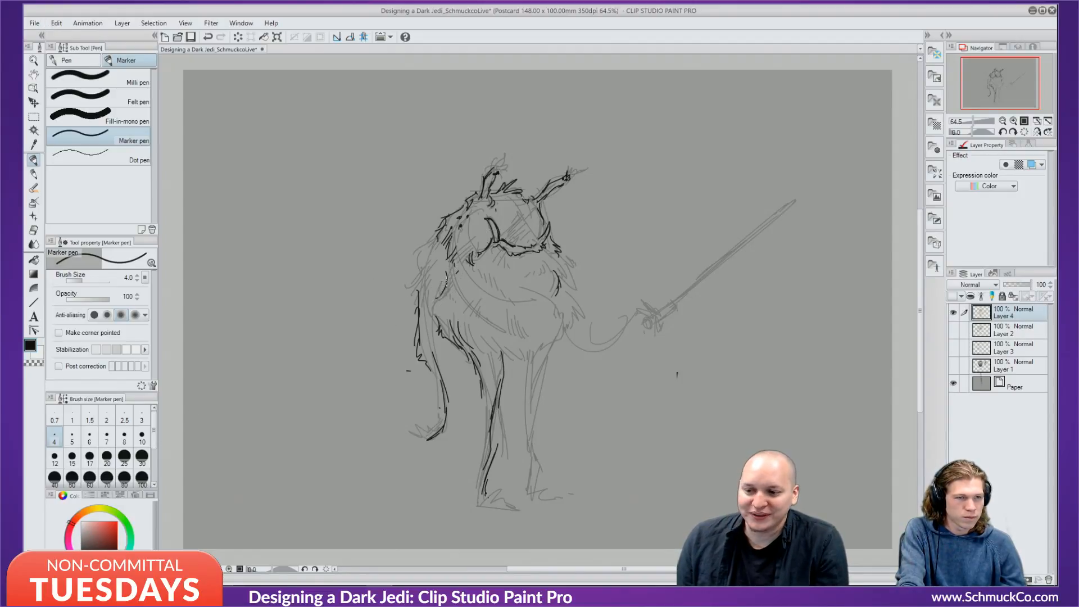
drag(447, 279, 426, 323)
drag(425, 254, 419, 277)
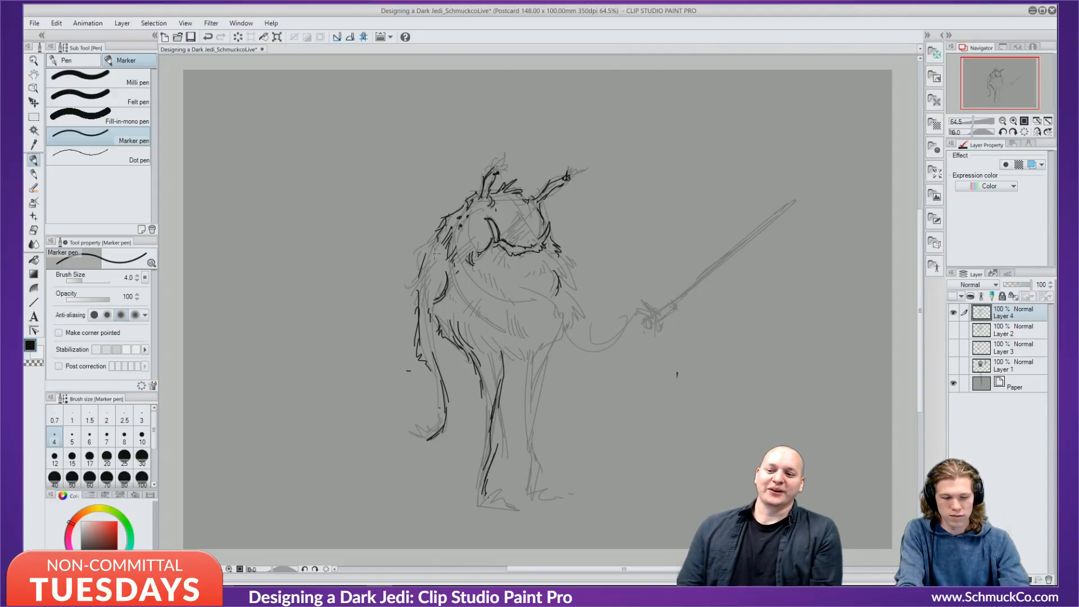
mouse_move(430, 239)
mouse_down()
mouse_move(410, 256)
mouse_move(419, 284)
mouse_up()
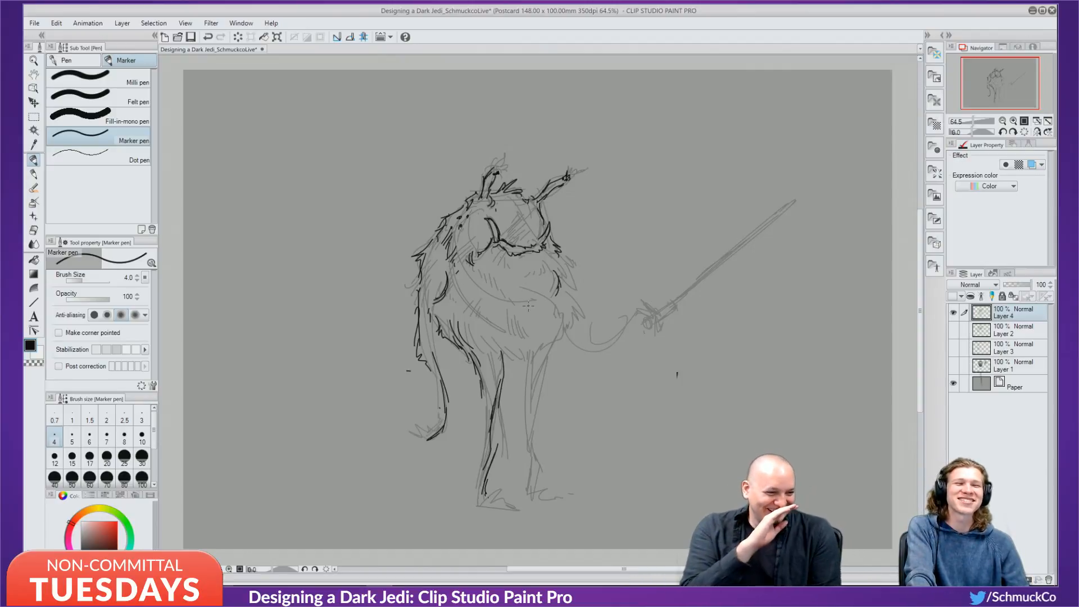
Ink the right side curve and outline the right leg down to its foot.
mouse_move(547, 292)
mouse_down()
mouse_move(555, 329)
mouse_move(537, 348)
mouse_move(550, 353)
mouse_move(512, 354)
mouse_move(524, 369)
mouse_move(541, 346)
mouse_move(533, 384)
mouse_up()
drag(548, 341, 527, 412)
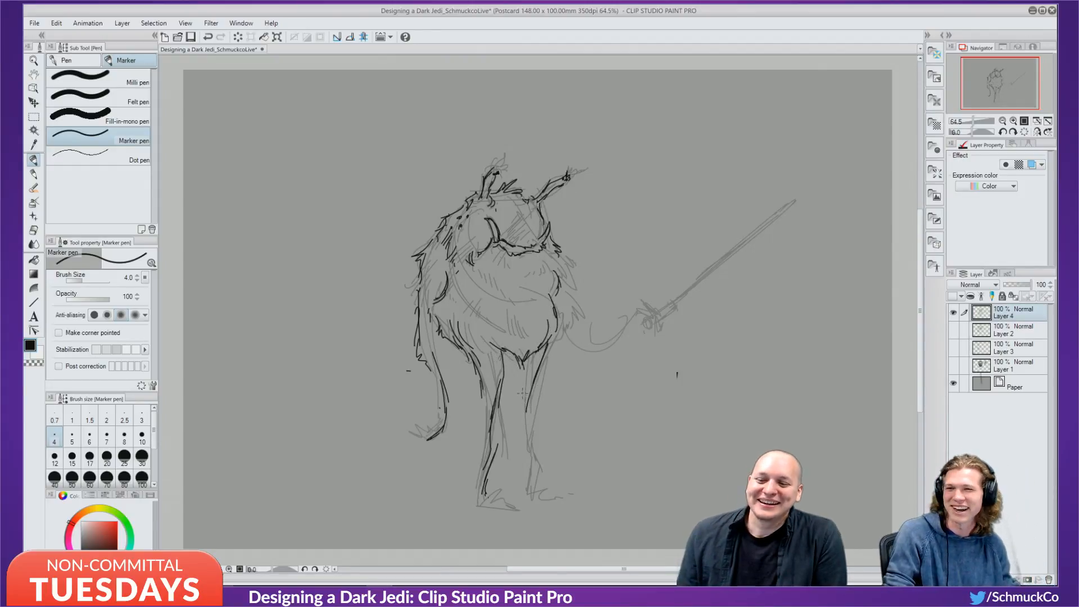
drag(522, 353, 527, 439)
drag(538, 370, 529, 448)
drag(524, 413, 526, 496)
drag(525, 494, 562, 498)
drag(541, 506, 562, 503)
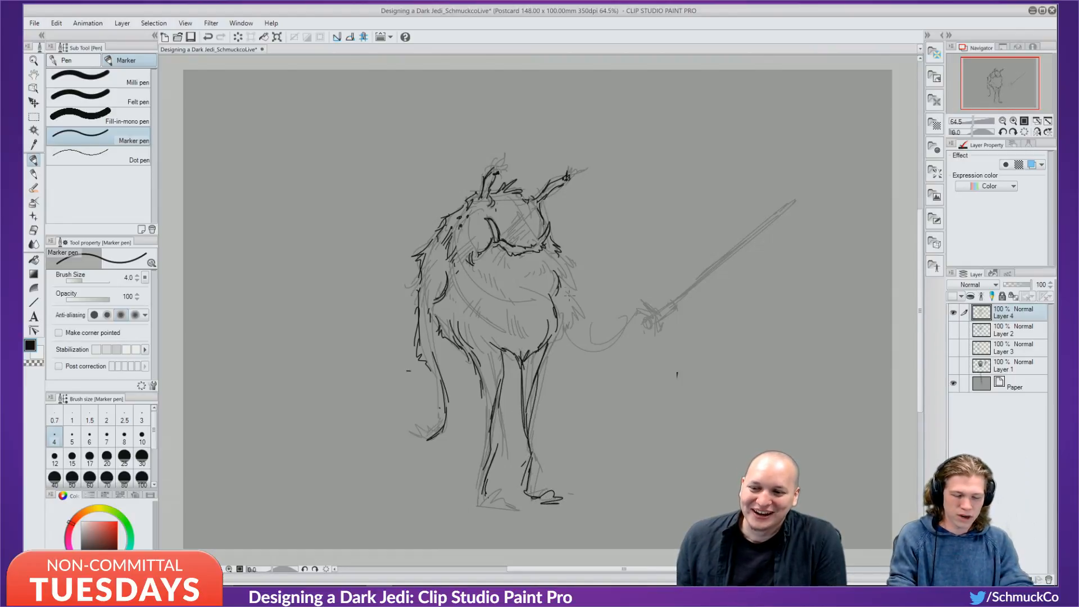
Ink the torso's right contour, then draw the hand gripping a black lightsaber hilt.
mouse_move(570, 247)
mouse_down()
mouse_move(563, 321)
mouse_move(592, 354)
mouse_move(581, 355)
mouse_move(640, 313)
mouse_move(661, 315)
mouse_up()
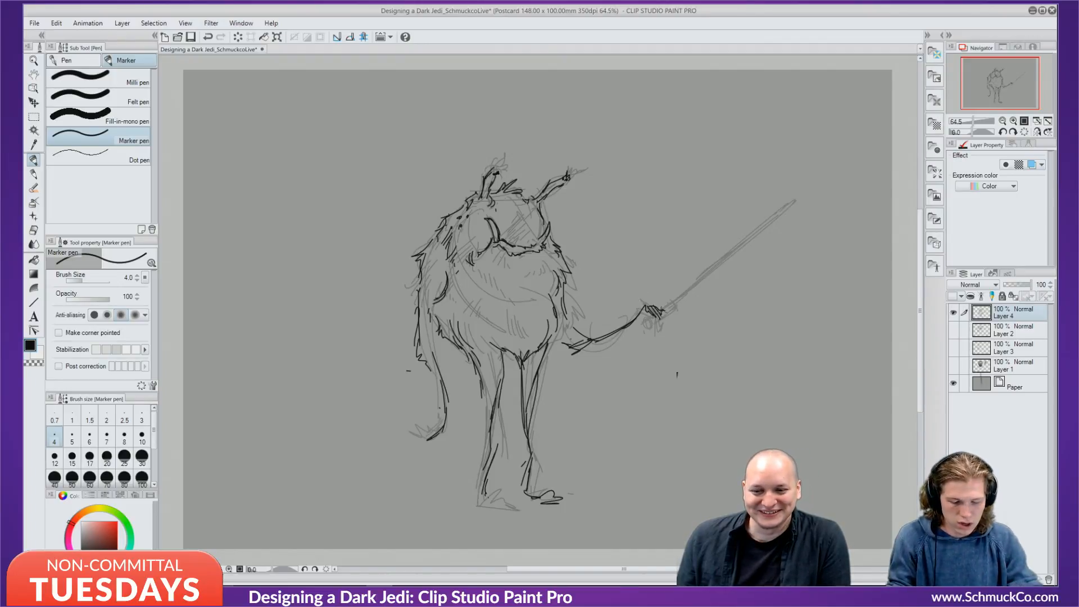
drag(644, 319, 651, 322)
mouse_move(651, 321)
mouse_down()
mouse_move(645, 328)
mouse_move(673, 297)
mouse_move(678, 309)
mouse_move(648, 326)
mouse_move(677, 308)
mouse_up()
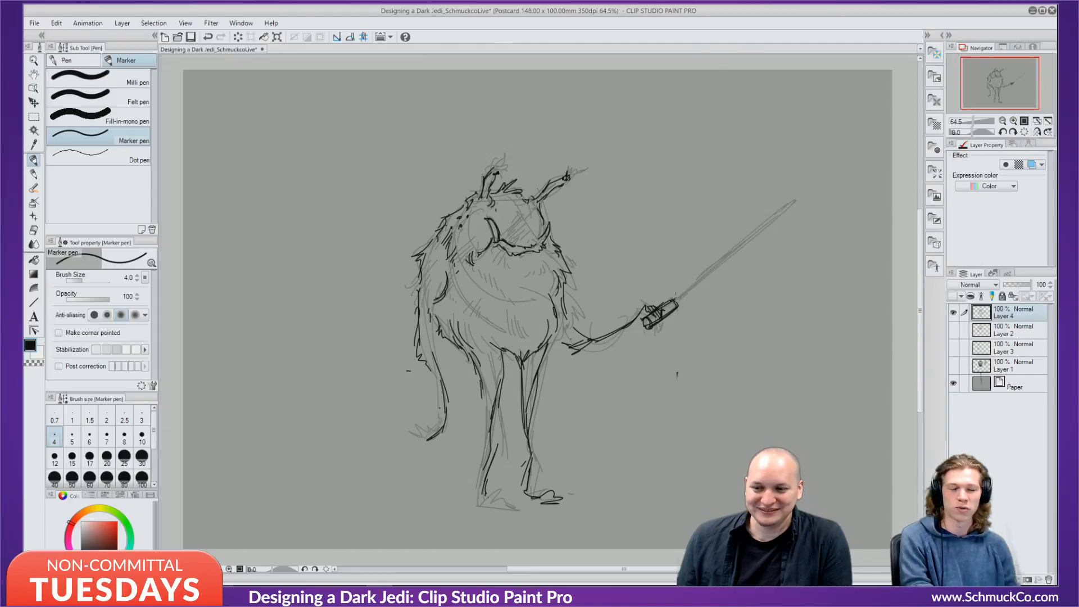
Replace the dark blade stroke with a thick white lightsaber blade extending to its tip.
drag(676, 296, 723, 253)
key(ctrl+z)
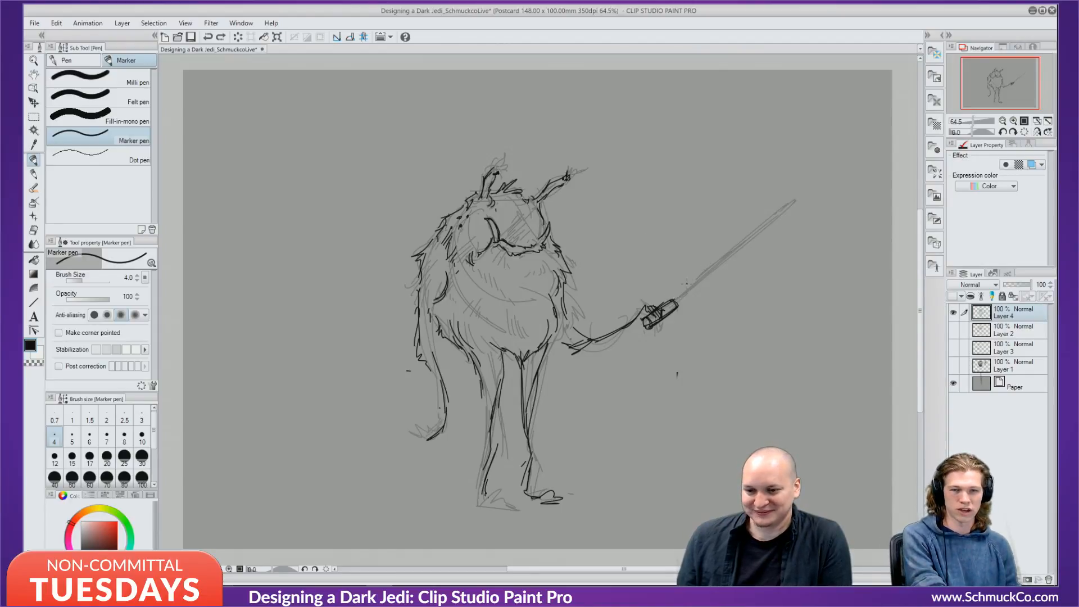
key(x)
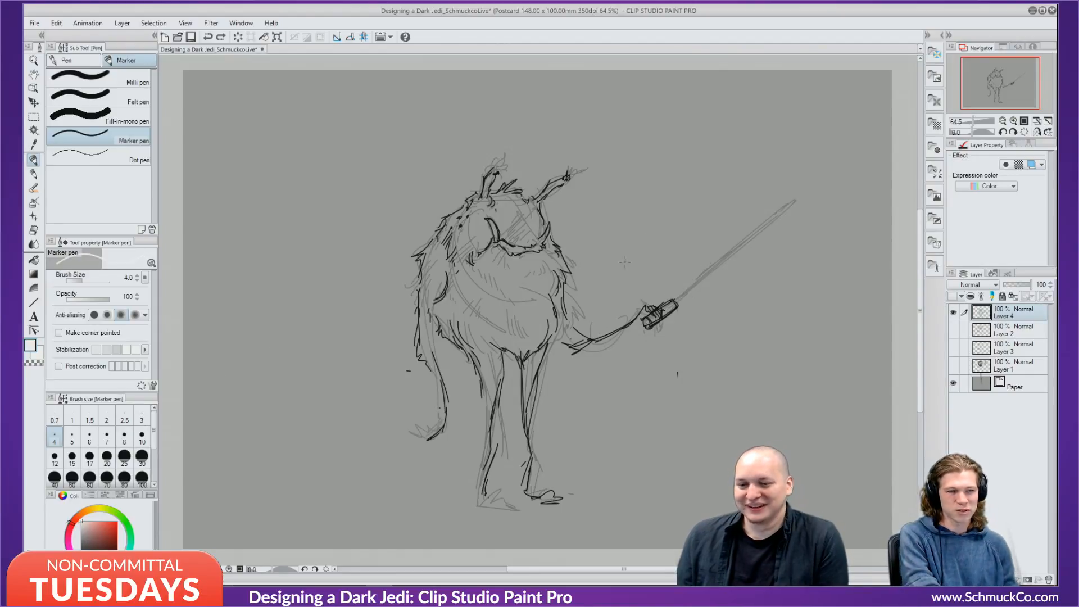
mouse_move(679, 298)
mouse_down()
mouse_move(745, 252)
mouse_move(768, 235)
mouse_up()
key(ctrl+z)
key(ctrl+z)
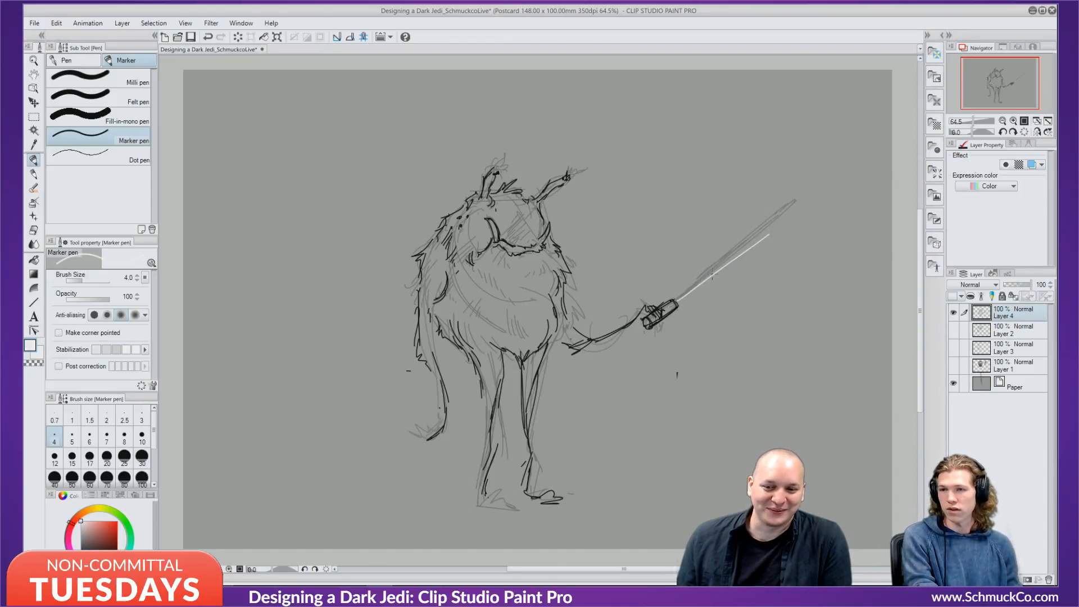
drag(679, 302, 775, 227)
drag(713, 277, 788, 219)
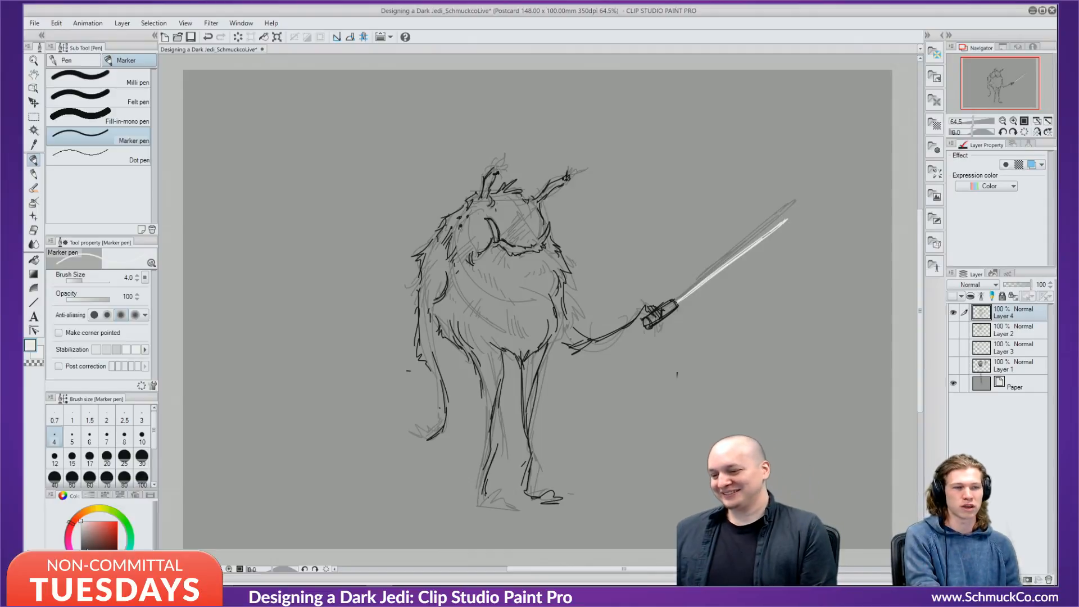
Switch back to black and handwrite 'This is a horror.' at the canvas top-left.
key(x)
mouse_move(258, 109)
mouse_down()
mouse_move(275, 145)
mouse_move(259, 134)
mouse_up()
mouse_move(269, 107)
mouse_down()
mouse_move(282, 143)
mouse_move(291, 137)
mouse_up()
mouse_move(294, 129)
mouse_down()
mouse_move(300, 138)
mouse_move(447, 113)
mouse_move(449, 123)
mouse_up()
drag(462, 115, 512, 107)
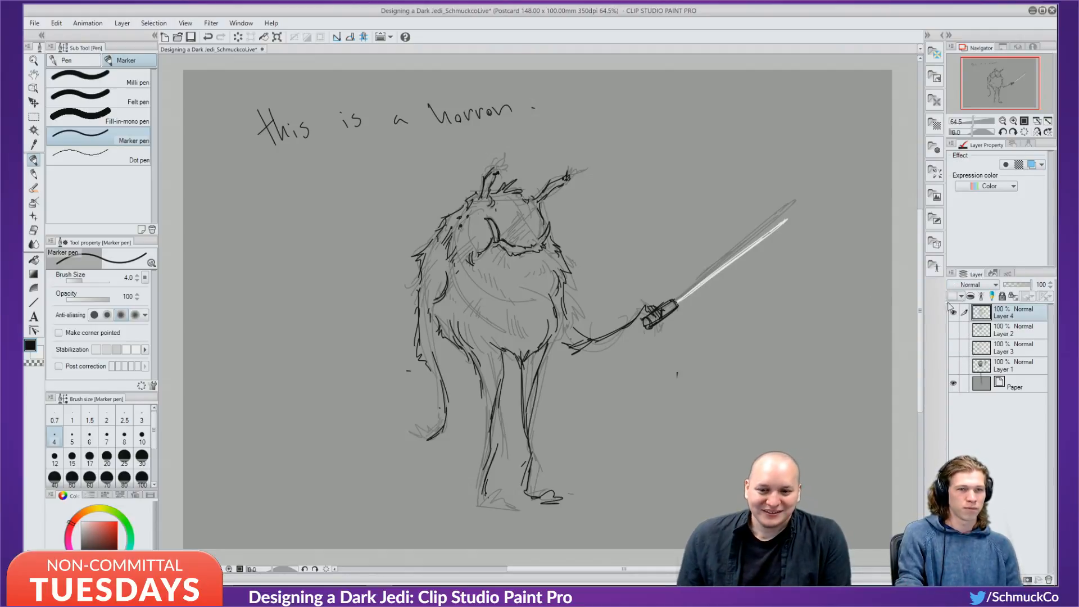
Hide Layer 4's creature drawing and add a new raster Layer 5 above it.
click(954, 315)
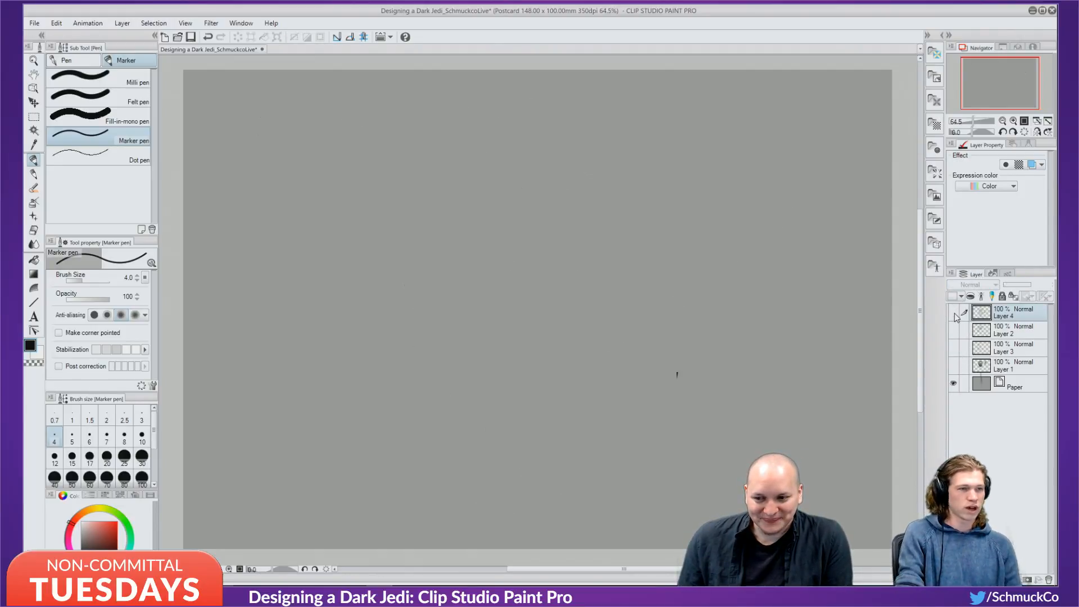
click(954, 316)
click(953, 314)
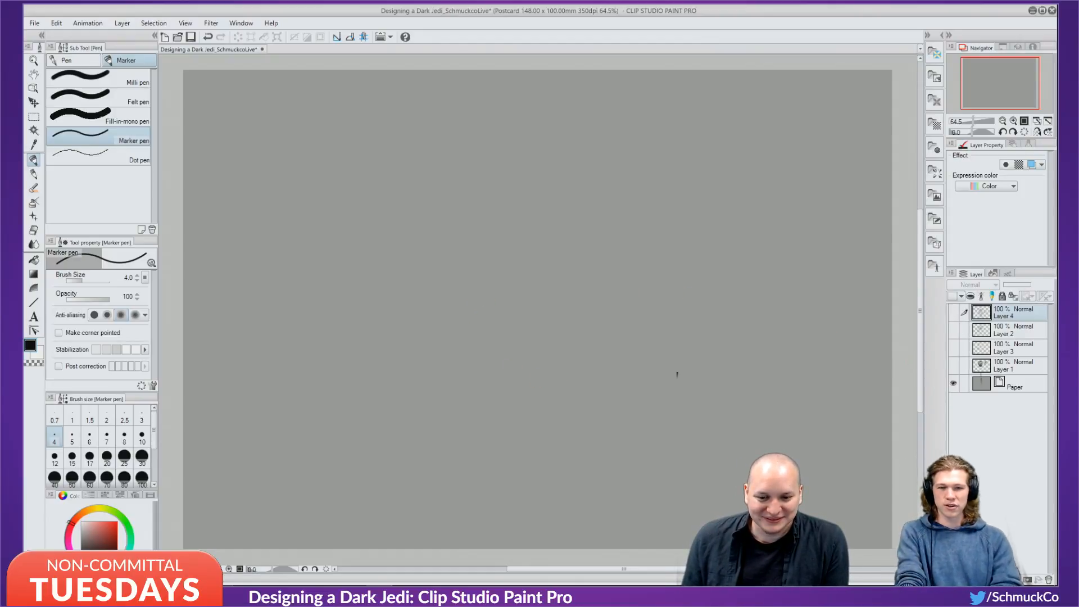
key(ctrl+shift+n)
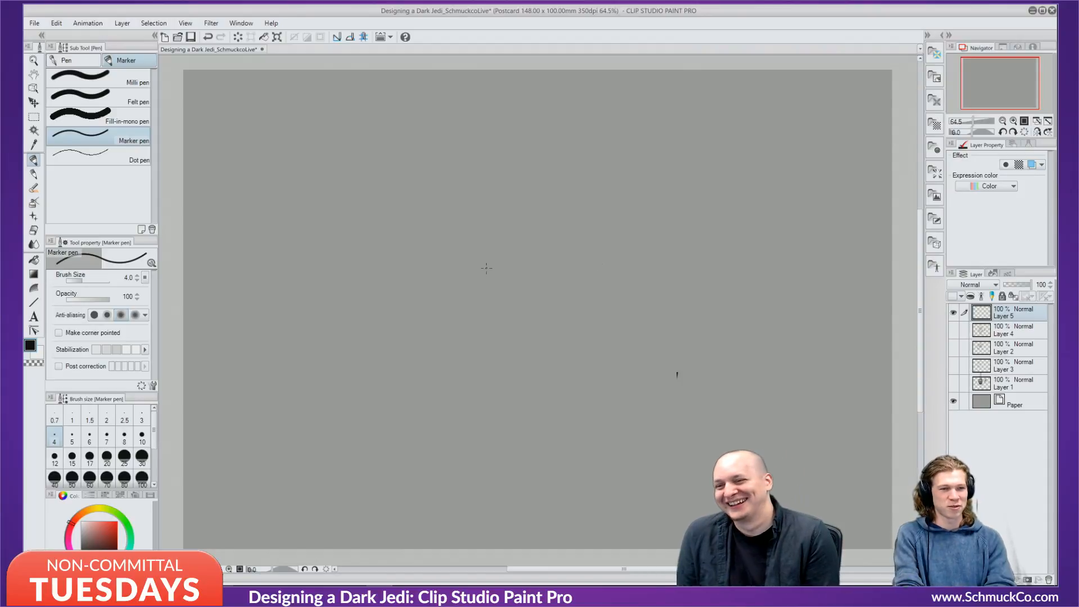
Sketch the hood's two long curves, the round head inside and strokes below the hood.
drag(363, 229, 382, 337)
mouse_move(367, 333)
mouse_down()
mouse_move(336, 202)
mouse_move(509, 141)
mouse_move(562, 199)
mouse_move(590, 180)
mouse_move(584, 218)
mouse_up()
mouse_move(465, 259)
mouse_down()
mouse_move(548, 222)
mouse_move(523, 271)
mouse_up()
mouse_move(512, 262)
mouse_down()
mouse_move(507, 275)
mouse_move(516, 271)
mouse_up()
mouse_move(517, 269)
mouse_down()
mouse_move(457, 289)
mouse_move(464, 324)
mouse_move(377, 331)
mouse_move(454, 316)
mouse_up()
drag(413, 346, 385, 393)
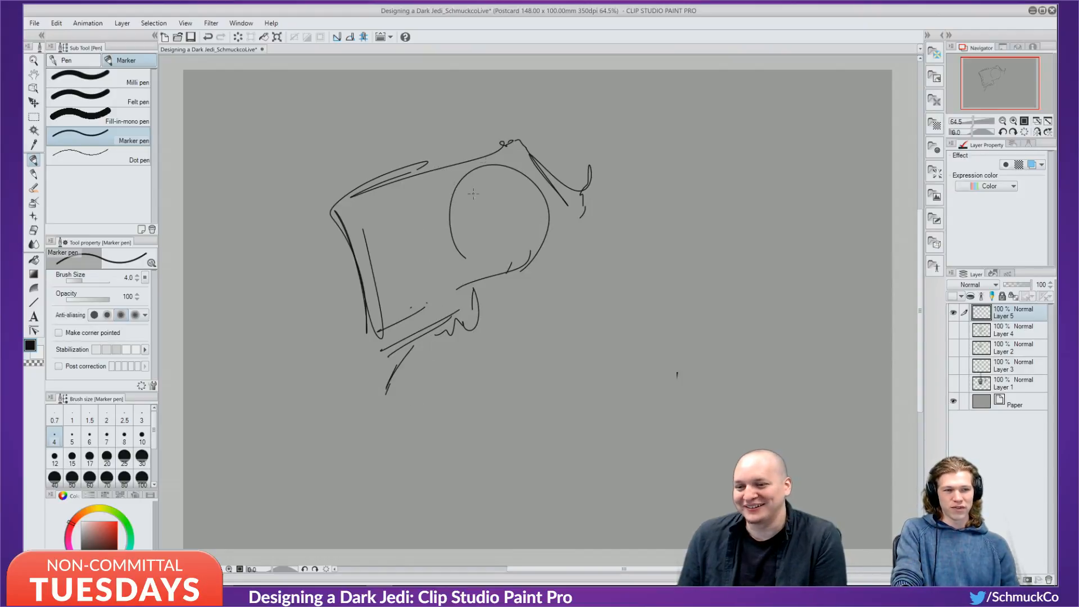
Add guide curves over the head, outline the hood's right side and hatch inside the circle.
mouse_move(490, 157)
mouse_down()
mouse_move(434, 290)
mouse_move(444, 172)
mouse_move(465, 162)
mouse_up()
drag(473, 149, 526, 176)
mouse_move(508, 153)
mouse_down()
mouse_move(546, 160)
mouse_move(561, 194)
mouse_up()
mouse_move(542, 156)
mouse_down()
mouse_move(556, 197)
mouse_move(570, 205)
mouse_move(555, 252)
mouse_up()
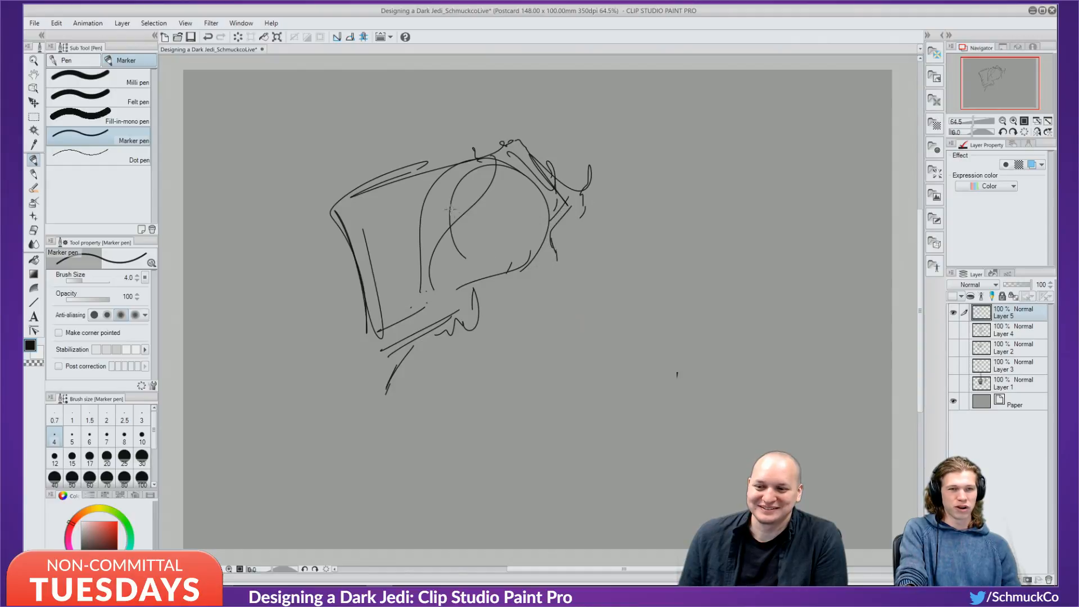
mouse_move(460, 214)
mouse_down()
mouse_move(434, 245)
mouse_move(448, 267)
mouse_move(523, 207)
mouse_move(532, 222)
mouse_move(478, 226)
mouse_move(527, 214)
mouse_up()
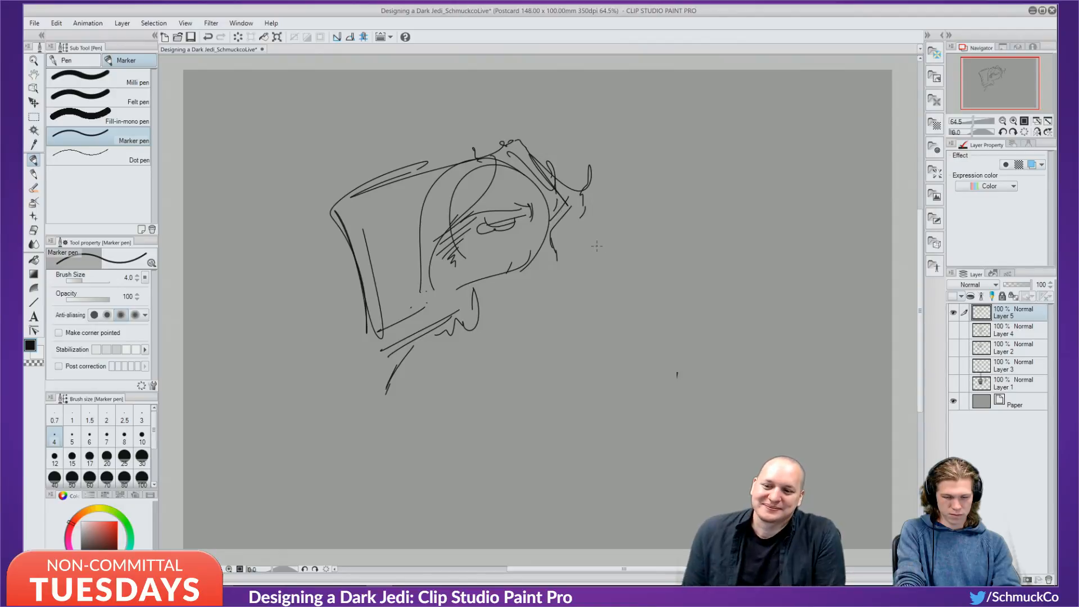
Draw the neck line, a long body curve and the collar below the hooded figure's face.
mouse_move(574, 209)
mouse_down()
mouse_move(572, 243)
mouse_move(590, 274)
mouse_up()
drag(587, 251, 636, 315)
drag(631, 268, 585, 393)
mouse_move(498, 251)
mouse_down()
mouse_move(542, 358)
mouse_move(526, 345)
mouse_move(555, 363)
mouse_move(535, 377)
mouse_move(541, 386)
mouse_move(608, 400)
mouse_up()
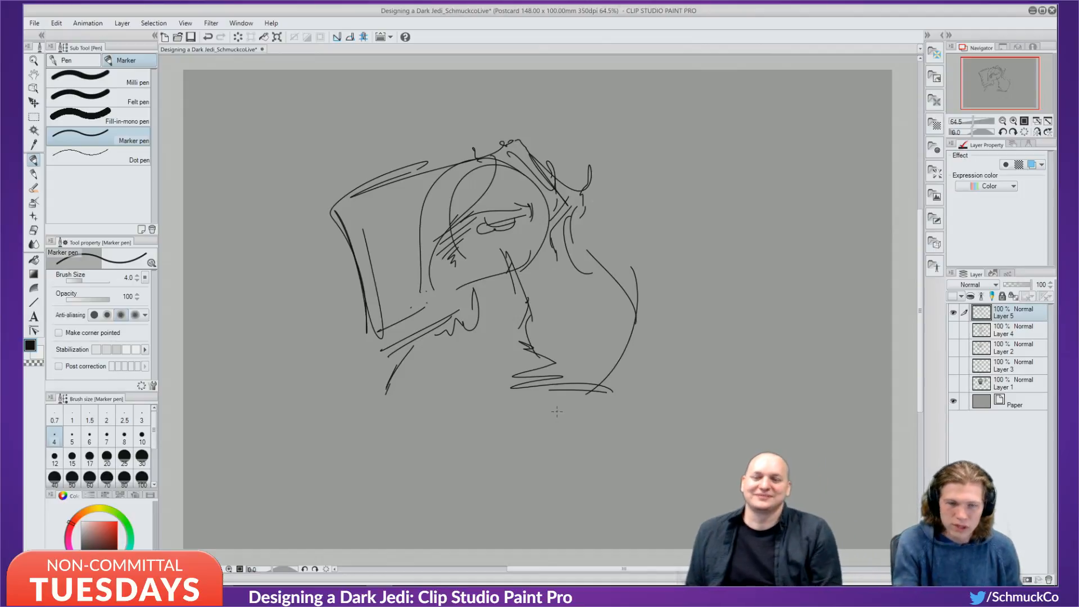
Hatch shading near the eye and across the face, and add a curve with a dot down the right side.
mouse_move(506, 233)
mouse_down()
mouse_move(482, 254)
mouse_move(509, 272)
mouse_move(526, 264)
mouse_move(523, 275)
mouse_move(525, 254)
mouse_up()
mouse_move(531, 247)
mouse_down()
mouse_move(524, 267)
mouse_move(567, 323)
mouse_up()
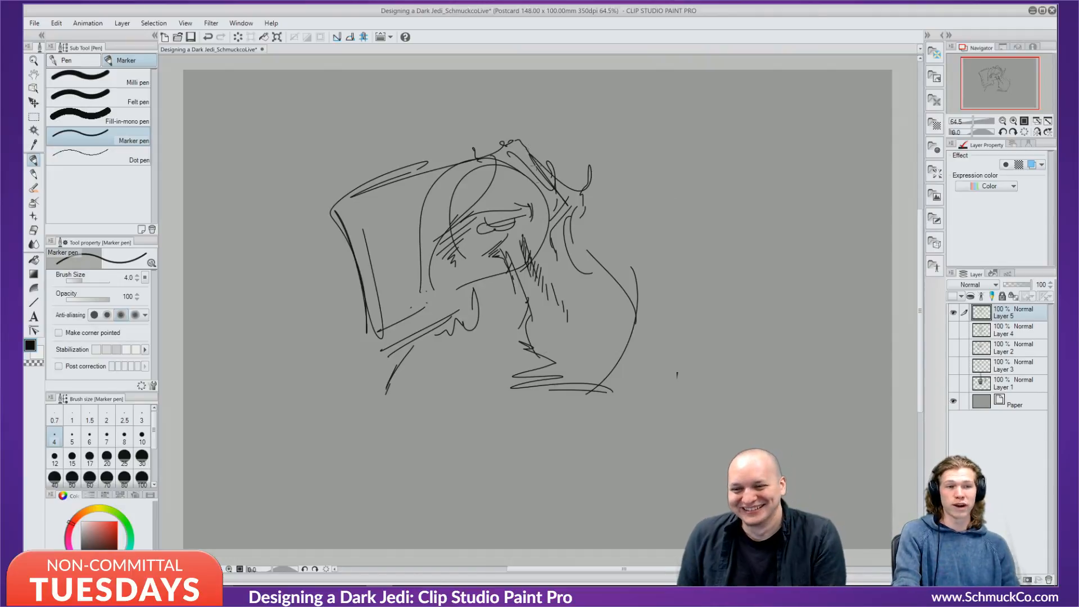
drag(565, 235, 592, 280)
click(606, 291)
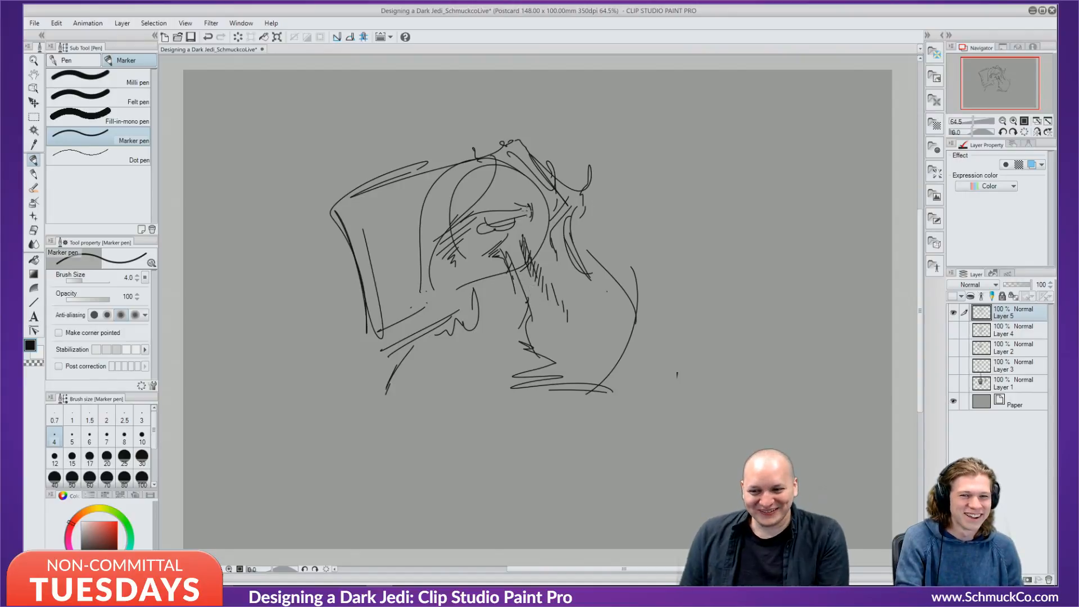
Thicken the upper eyelid, add detail atop the head, and hatch the right side and under the face.
mouse_move(486, 223)
mouse_down()
mouse_move(524, 210)
mouse_move(468, 223)
mouse_up()
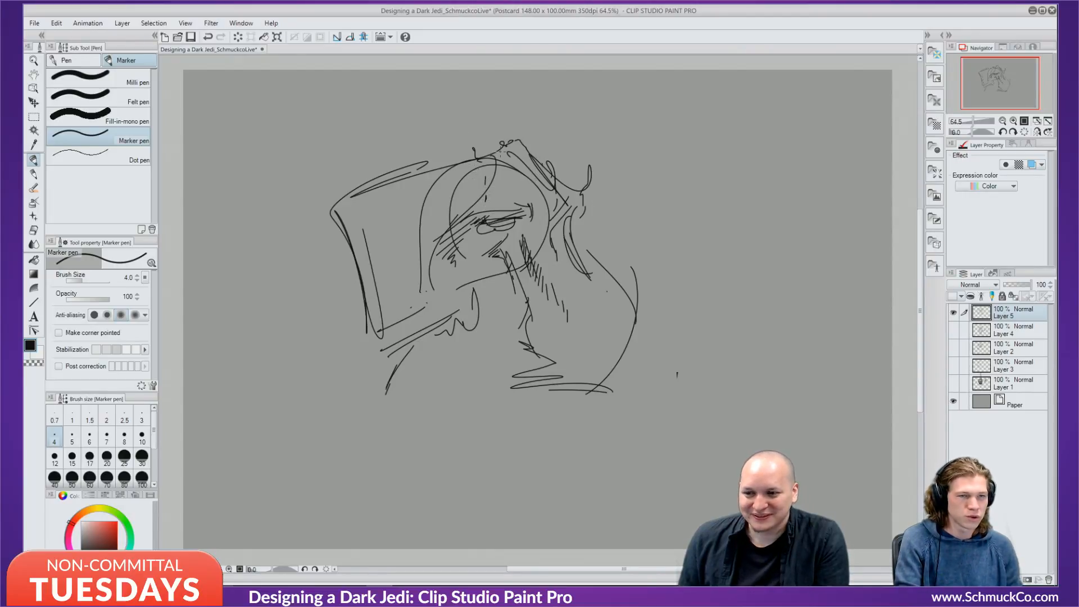
mouse_move(475, 148)
mouse_down()
mouse_move(470, 157)
mouse_move(495, 150)
mouse_up()
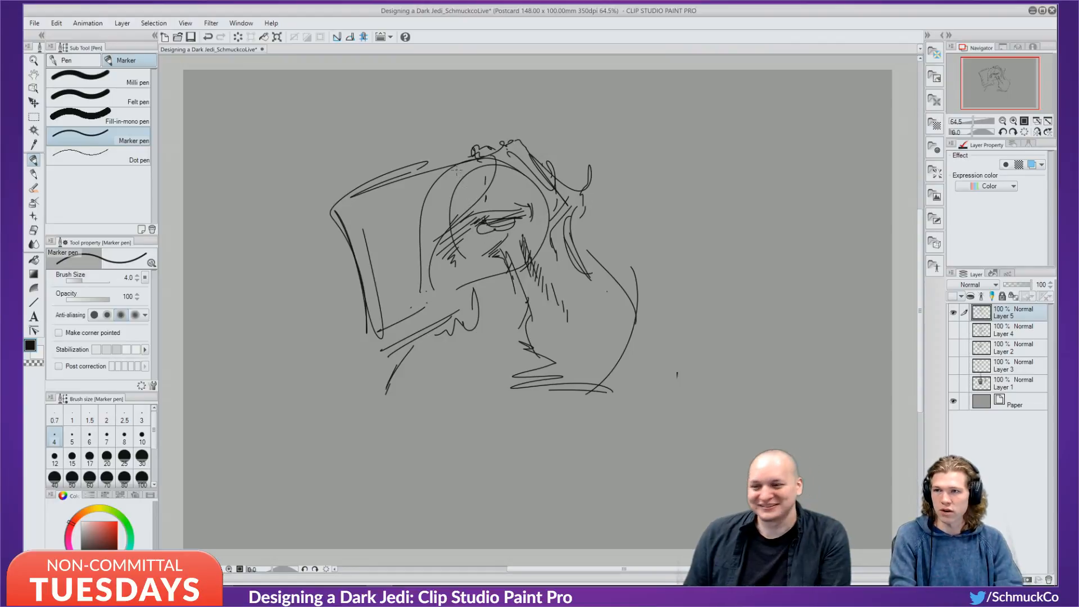
mouse_move(454, 163)
mouse_down()
mouse_move(467, 186)
mouse_move(483, 157)
mouse_up()
mouse_move(560, 217)
mouse_down()
mouse_move(597, 274)
mouse_move(600, 310)
mouse_up()
drag(601, 295, 607, 316)
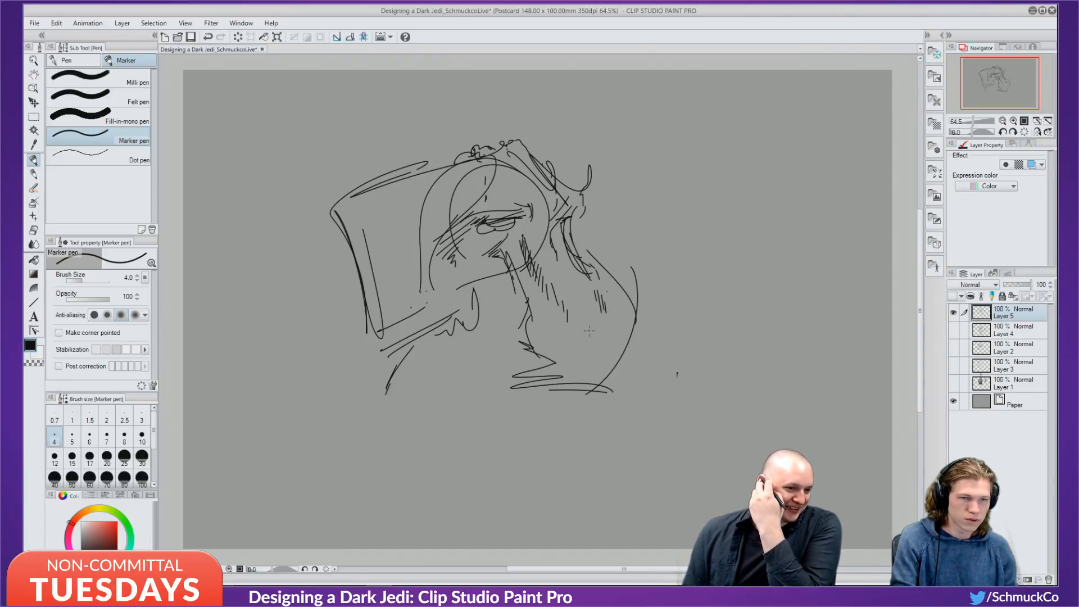
mouse_move(477, 152)
mouse_down()
mouse_move(497, 147)
mouse_move(476, 153)
mouse_up()
mouse_move(458, 254)
mouse_down()
mouse_move(465, 270)
mouse_move(499, 274)
mouse_up()
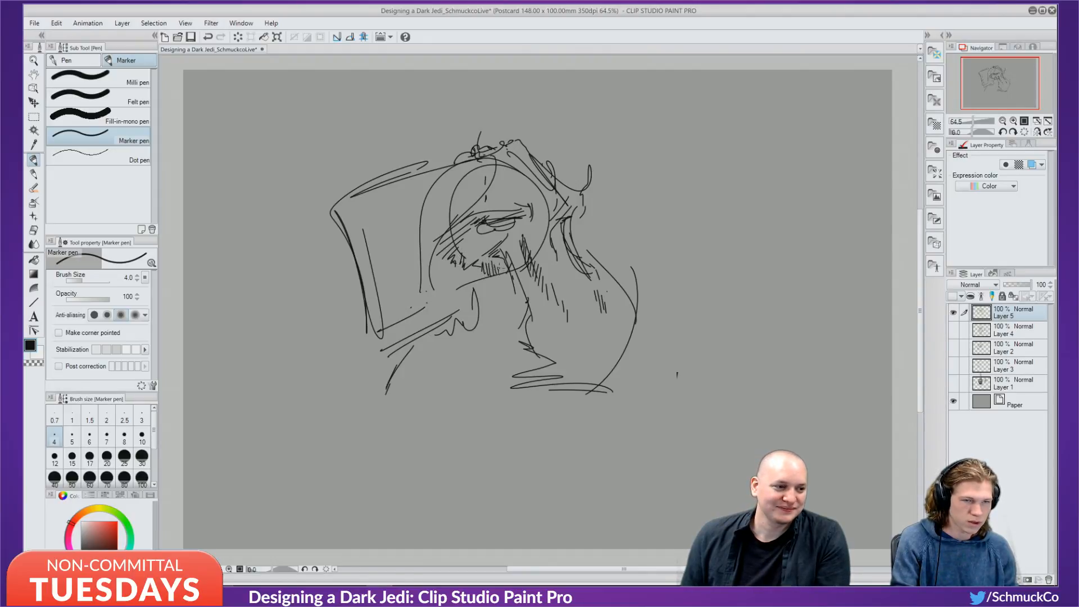
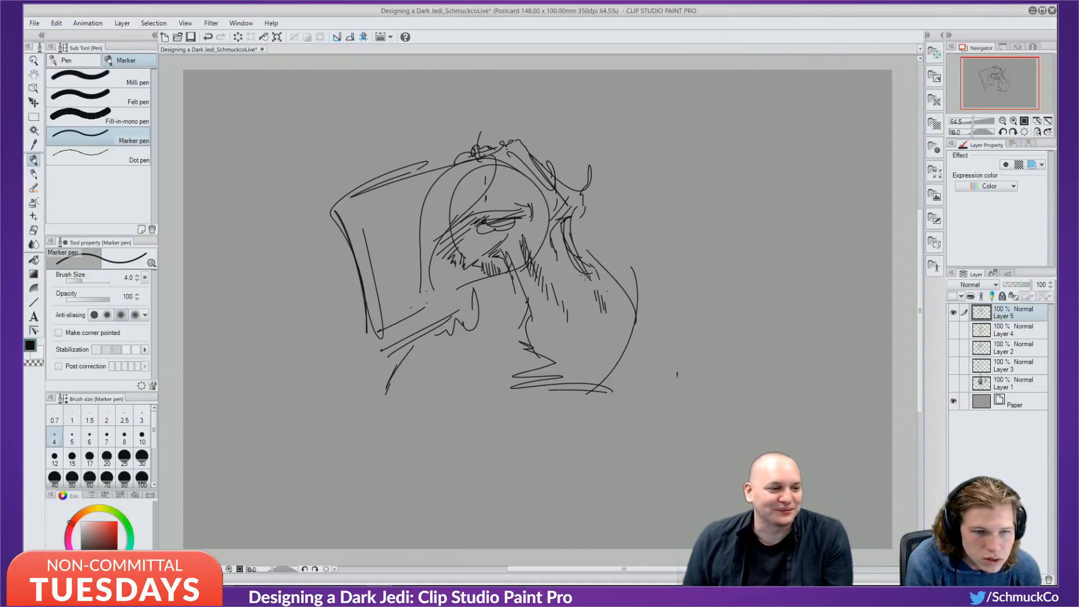
Hatch shadows around the mouth, chin and neck, and run a shadow line down the cheek.
drag(587, 318, 556, 333)
mouse_move(595, 296)
mouse_down()
mouse_move(562, 326)
mouse_move(609, 306)
mouse_move(620, 319)
mouse_up()
drag(620, 304, 625, 324)
mouse_move(614, 315)
mouse_down()
mouse_move(621, 322)
mouse_move(605, 346)
mouse_move(584, 357)
mouse_move(561, 363)
mouse_move(531, 346)
mouse_move(499, 363)
mouse_move(506, 368)
mouse_up()
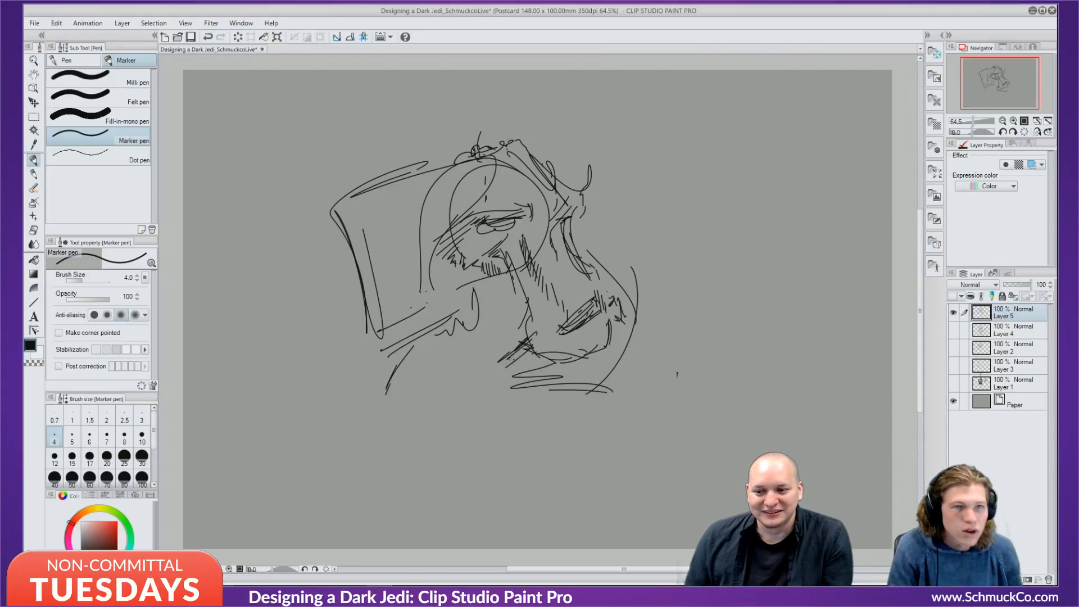
drag(523, 326, 505, 343)
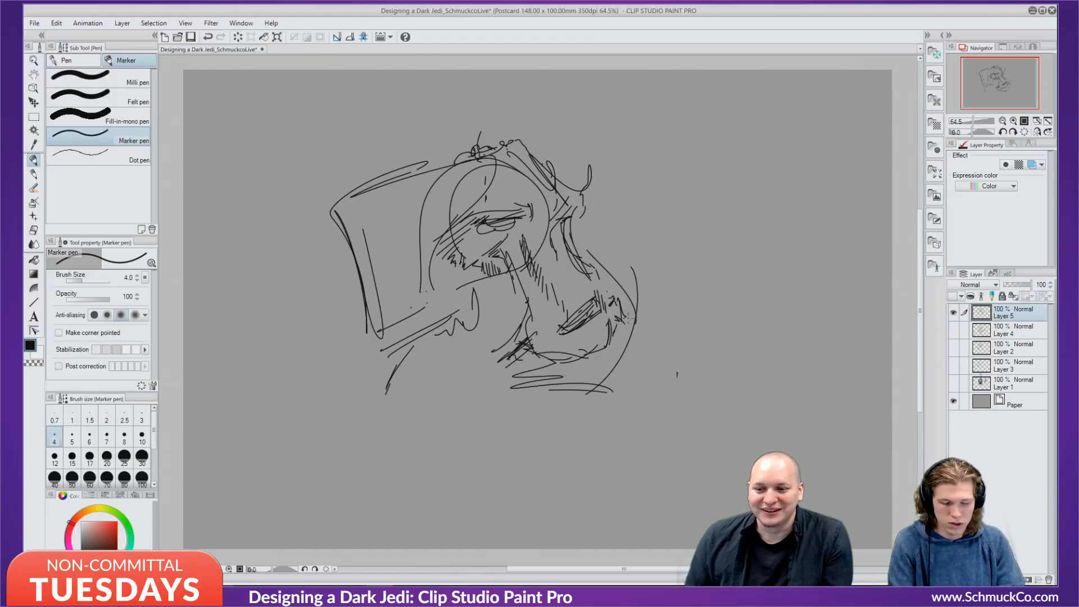
mouse_move(612, 280)
mouse_down()
mouse_move(639, 345)
mouse_move(627, 349)
mouse_up()
drag(632, 341, 622, 347)
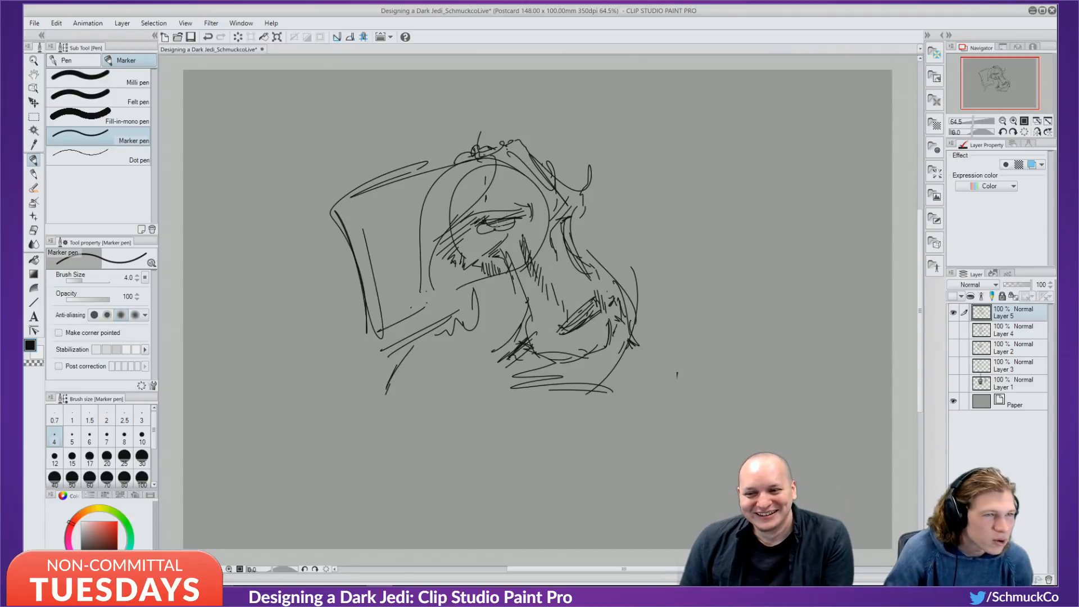
Darken the eyelid, brow and pupil, then hatch beside the eye and along the nose bridge.
mouse_move(499, 219)
mouse_down()
mouse_move(529, 211)
mouse_move(481, 227)
mouse_move(507, 227)
mouse_up()
drag(497, 228, 509, 224)
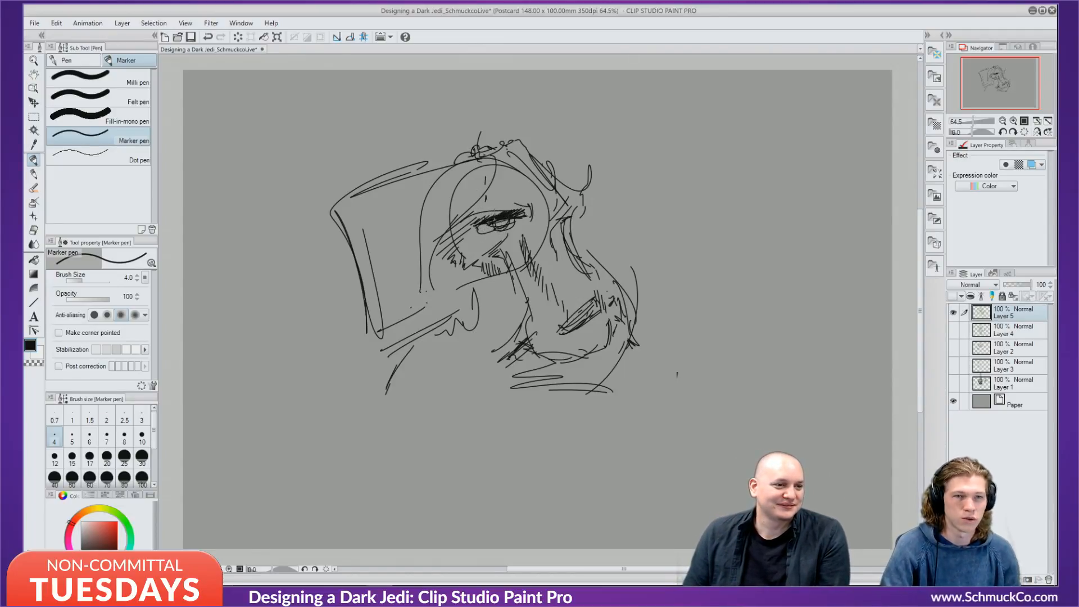
mouse_move(488, 219)
mouse_down()
mouse_move(500, 216)
mouse_move(478, 225)
mouse_up()
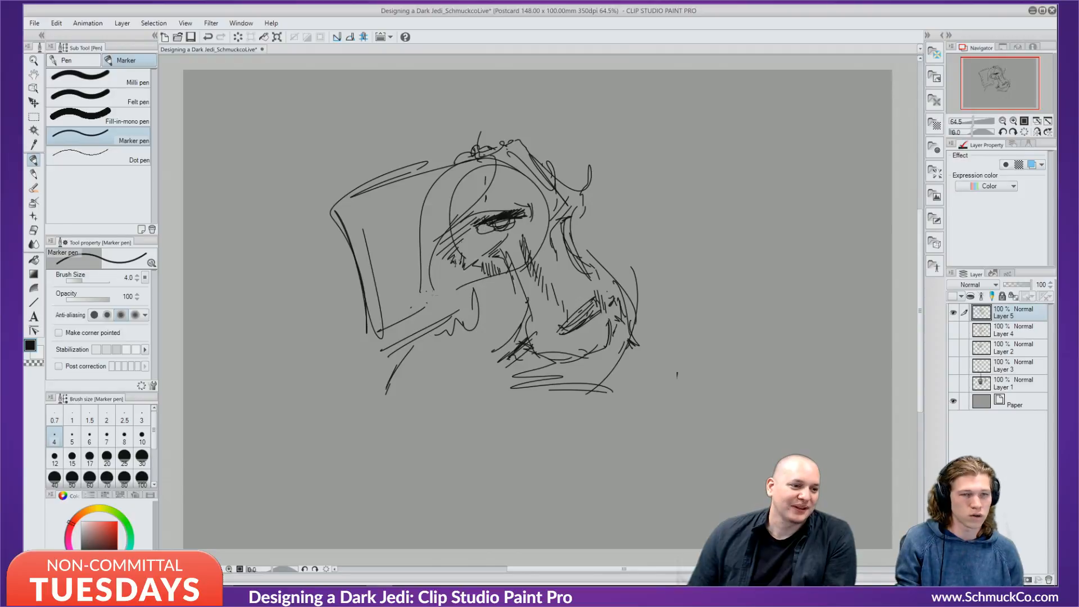
mouse_move(522, 198)
mouse_down()
mouse_move(511, 241)
mouse_move(503, 220)
mouse_move(525, 199)
mouse_move(497, 213)
mouse_move(527, 200)
mouse_move(565, 215)
mouse_up()
drag(563, 212, 573, 210)
mouse_move(562, 216)
mouse_down()
mouse_move(578, 211)
mouse_move(563, 231)
mouse_up()
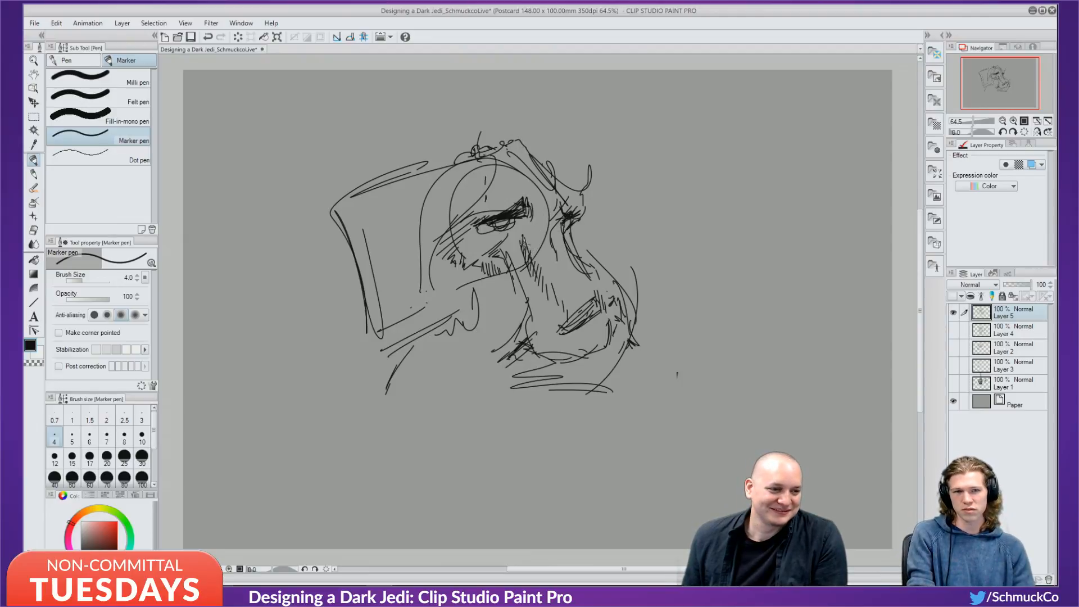
drag(541, 209, 544, 230)
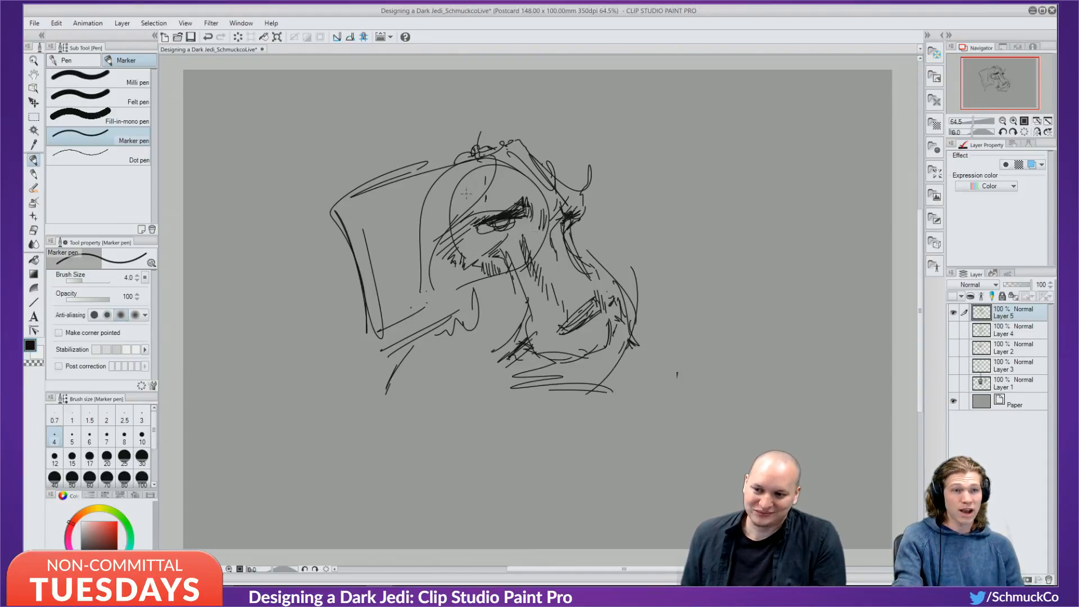
Hatch the left forehead and brow toward the hood, and strengthen the hood's left edge.
drag(467, 176, 452, 202)
drag(477, 167, 464, 187)
mouse_move(487, 161)
mouse_down()
mouse_move(468, 181)
mouse_move(468, 172)
mouse_move(451, 222)
mouse_up()
mouse_move(461, 204)
mouse_down()
mouse_move(437, 249)
mouse_move(442, 225)
mouse_up()
drag(451, 220, 441, 234)
drag(447, 163, 410, 211)
drag(449, 174, 428, 258)
mouse_move(428, 206)
mouse_down()
mouse_move(429, 258)
mouse_move(500, 282)
mouse_move(473, 256)
mouse_move(497, 279)
mouse_up()
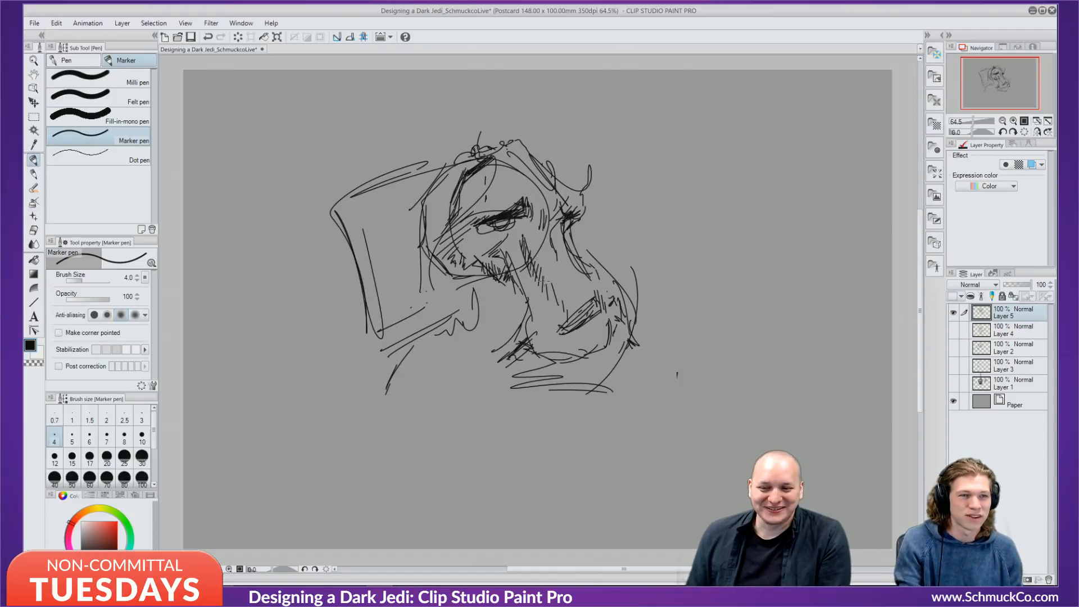
Hide Layer 5, add a new raster layer, and draw a long back curve and strokes beside the head.
click(953, 312)
click(973, 579)
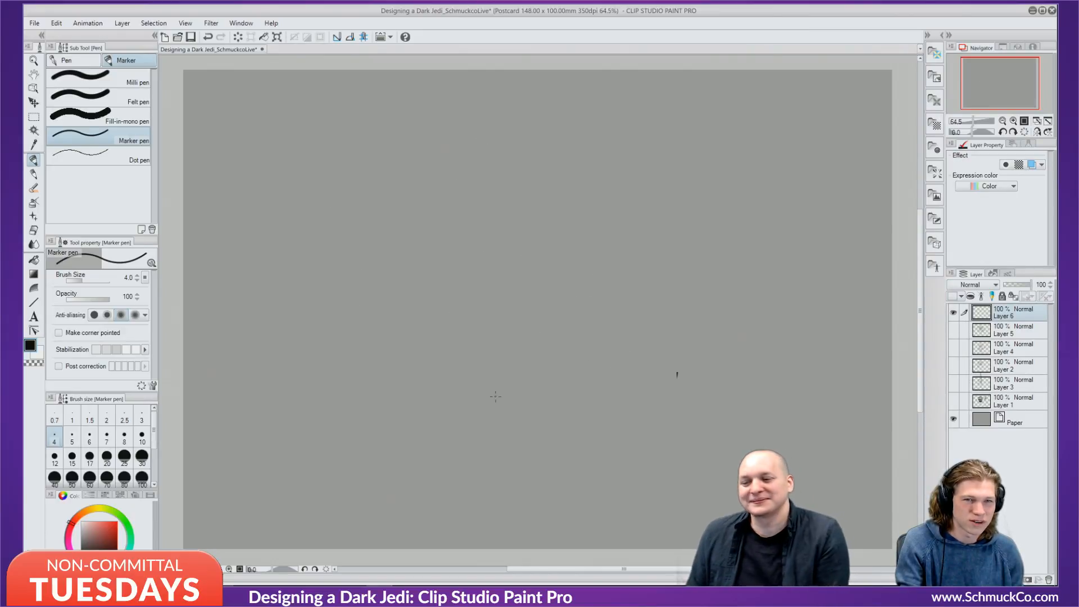
mouse_move(365, 332)
mouse_down()
mouse_move(540, 168)
mouse_move(612, 185)
mouse_up()
drag(610, 143, 614, 178)
drag(621, 149, 618, 186)
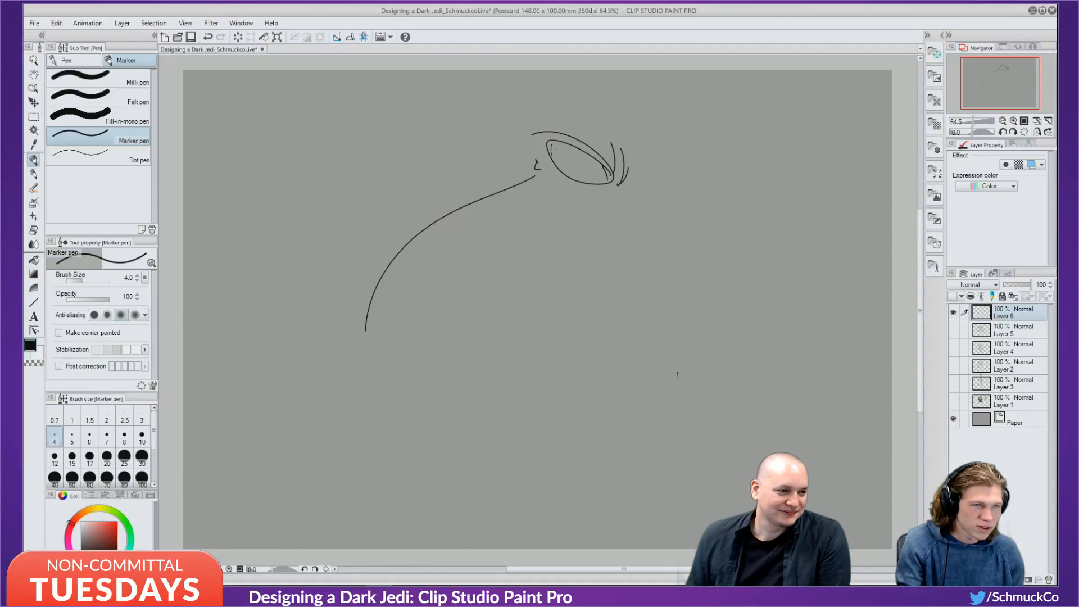
Shape a pointed snout on the new head and block in the body below it.
drag(555, 140, 543, 161)
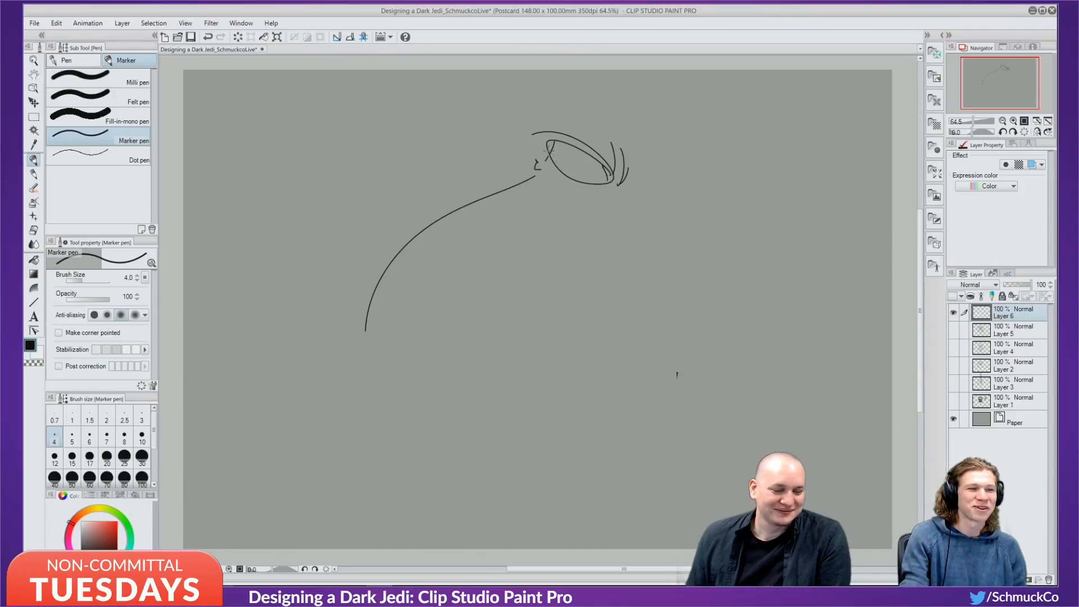
mouse_move(548, 144)
mouse_down()
mouse_move(523, 169)
mouse_move(559, 199)
mouse_up()
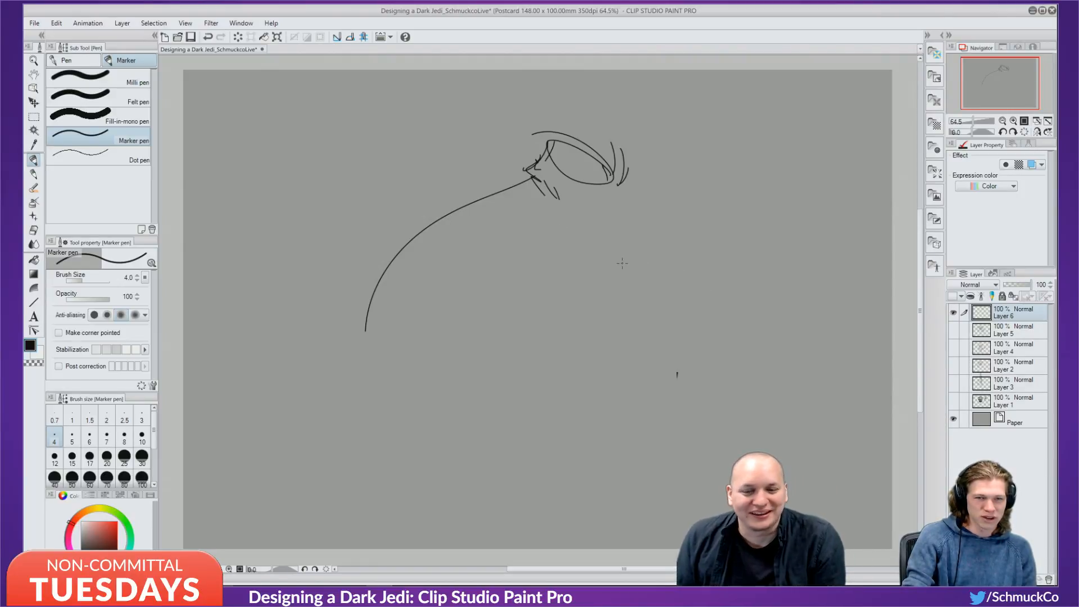
mouse_move(584, 200)
mouse_down()
mouse_move(556, 280)
mouse_move(539, 270)
mouse_move(536, 298)
mouse_up()
mouse_move(498, 239)
mouse_down()
mouse_move(490, 272)
mouse_move(509, 317)
mouse_up()
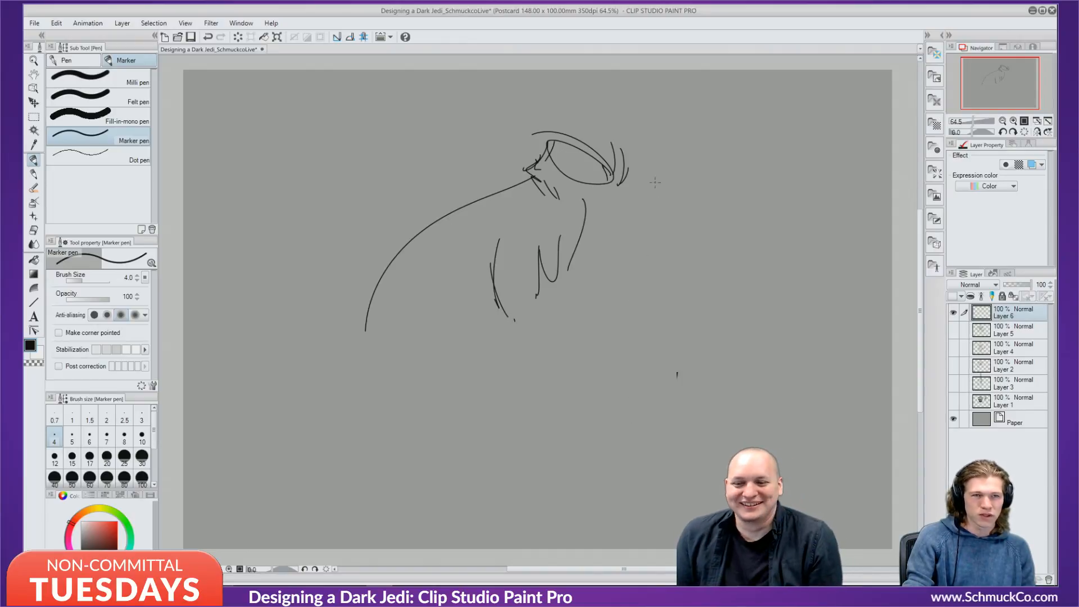
Draw the torso's right contour, hatch its lower left, and add an arch below the head.
mouse_move(591, 211)
mouse_down()
mouse_move(574, 336)
mouse_move(553, 362)
mouse_up()
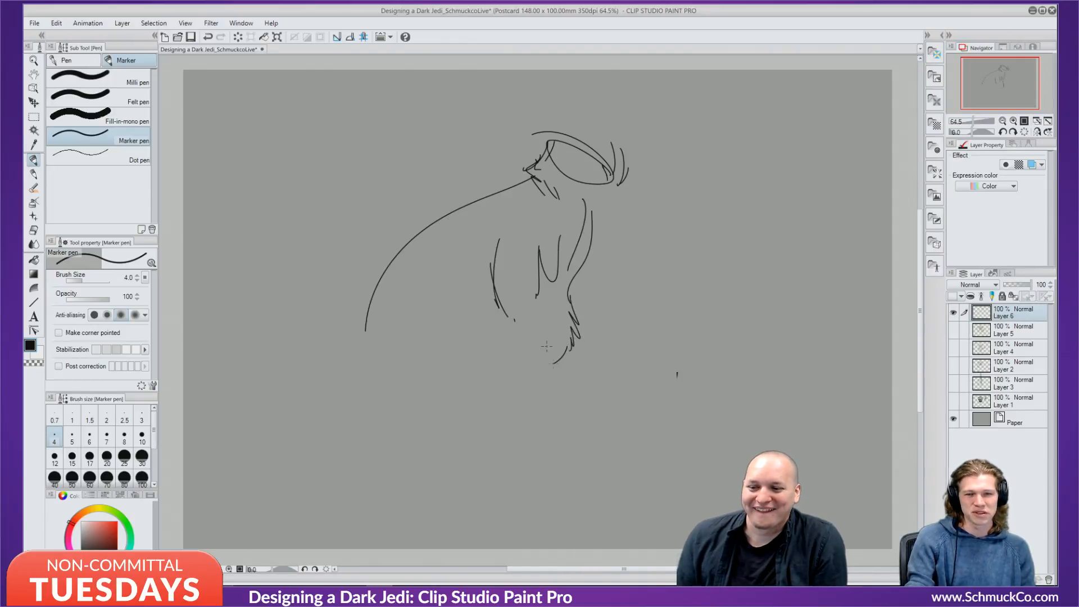
mouse_move(536, 289)
mouse_down()
mouse_move(503, 326)
mouse_move(514, 336)
mouse_up()
drag(520, 331, 512, 355)
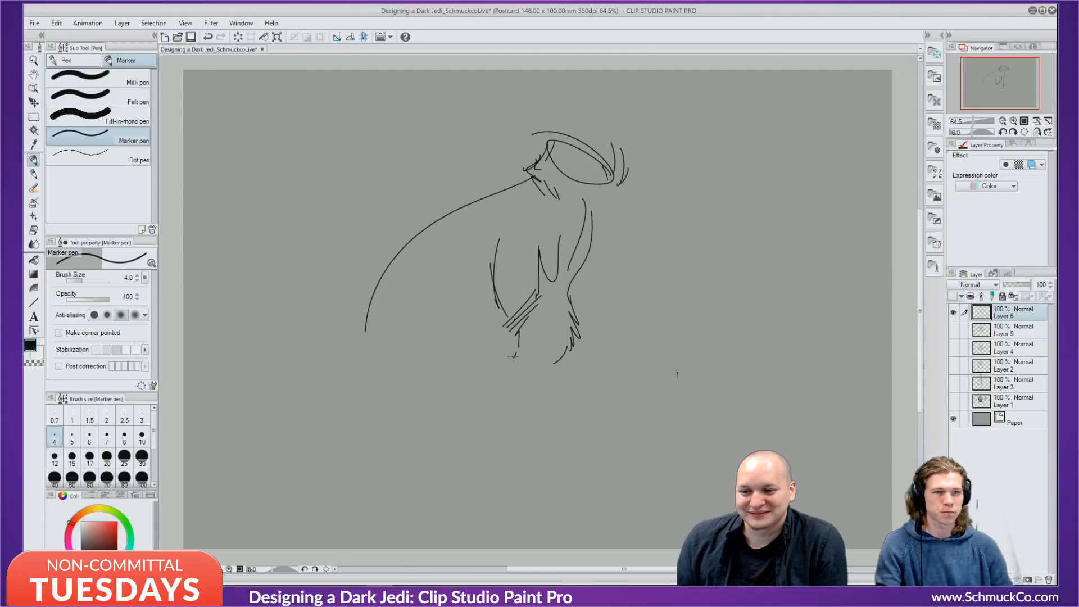
drag(577, 192, 639, 283)
Draw a hatched arm reaching down-right into a hand, reinforcing its inner and outer edges.
drag(618, 270, 657, 350)
drag(618, 273, 655, 360)
mouse_move(585, 261)
mouse_down()
mouse_move(628, 317)
mouse_move(648, 373)
mouse_move(660, 369)
mouse_move(617, 411)
mouse_move(622, 397)
mouse_move(607, 396)
mouse_move(637, 400)
mouse_move(661, 361)
mouse_move(647, 331)
mouse_move(649, 365)
mouse_move(636, 345)
mouse_move(624, 396)
mouse_up()
drag(640, 335, 645, 369)
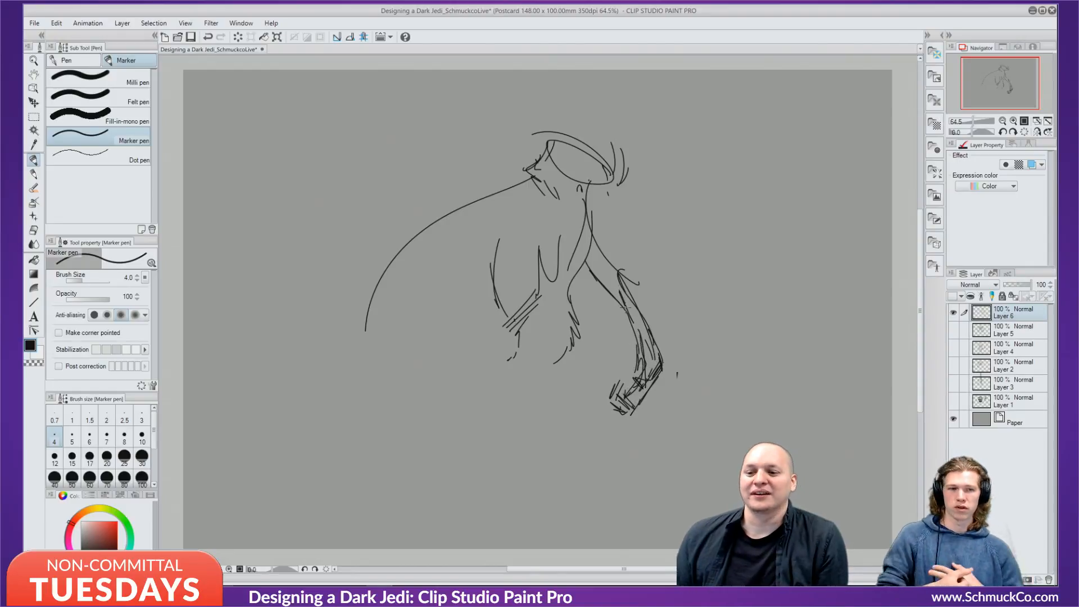
drag(618, 290, 627, 310)
drag(591, 271, 616, 295)
drag(572, 227, 584, 269)
mouse_move(600, 215)
mouse_down()
mouse_move(643, 278)
mouse_move(639, 320)
mouse_move(651, 344)
mouse_up()
drag(626, 290, 666, 373)
Mark the neck, hatch diagonally across the torso, and add cape curves on the left.
drag(590, 178, 588, 199)
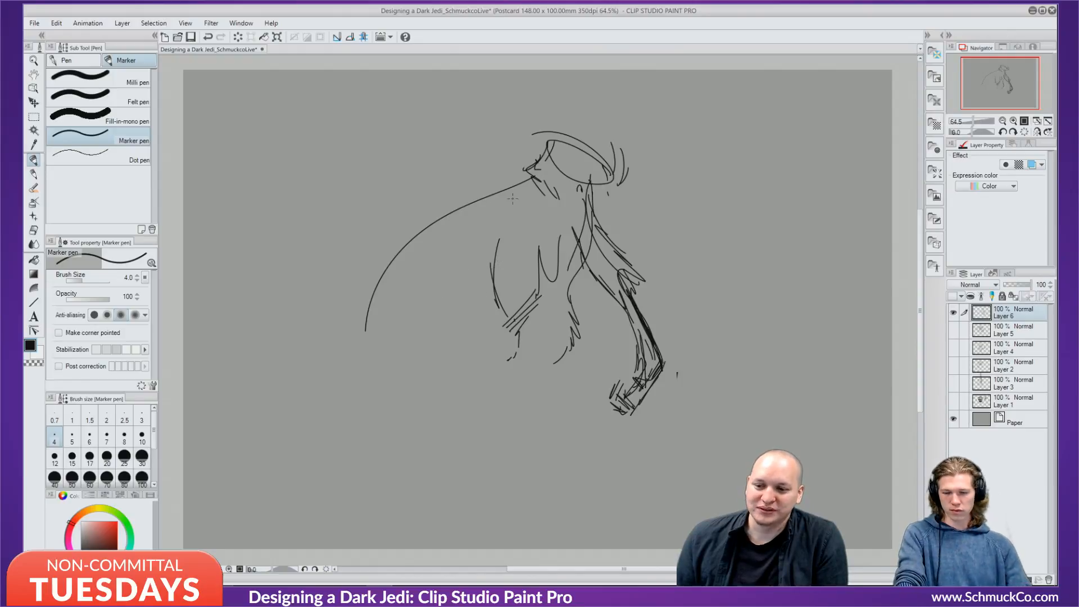
mouse_move(573, 256)
mouse_down()
mouse_move(532, 294)
mouse_move(531, 329)
mouse_move(557, 332)
mouse_up()
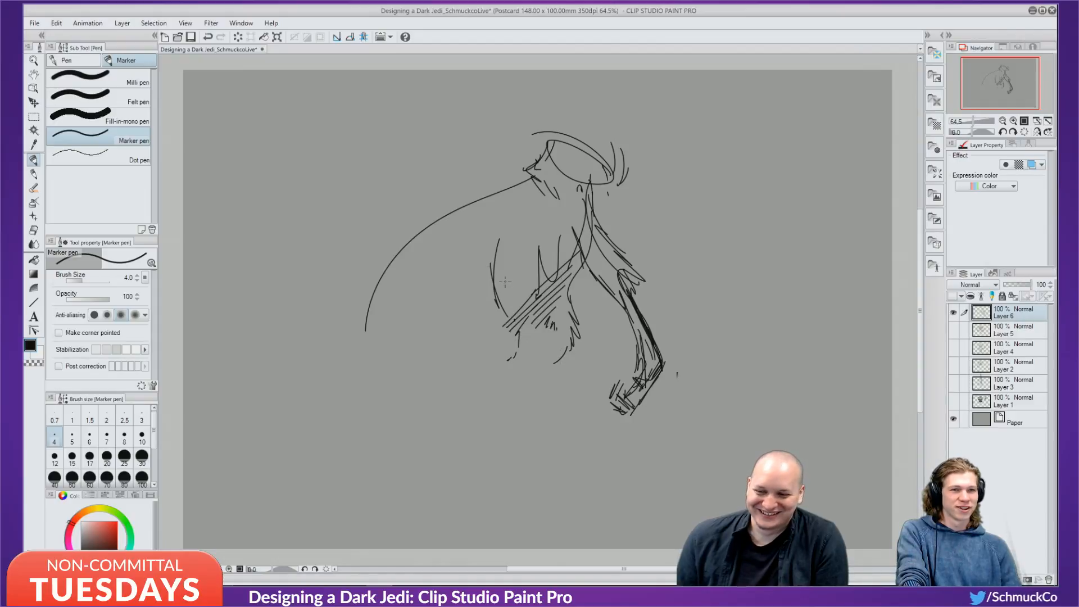
drag(460, 221, 445, 331)
mouse_move(515, 164)
mouse_down()
mouse_move(432, 286)
mouse_move(502, 197)
mouse_up()
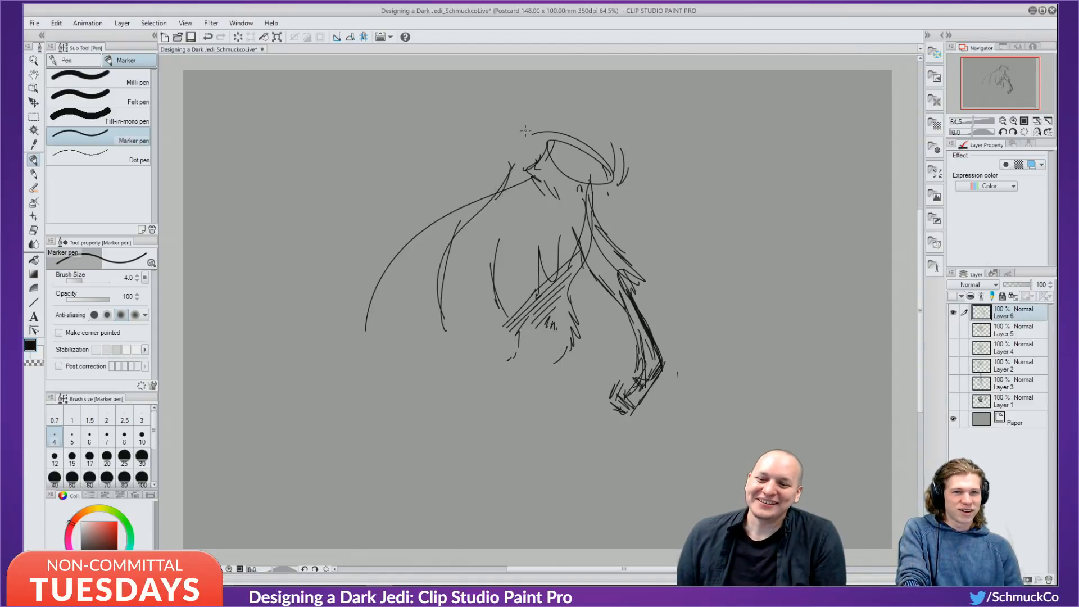
Draw a hood over the creature's head and darken its brim and eye area.
mouse_move(548, 141)
mouse_down()
mouse_move(544, 158)
mouse_move(587, 108)
mouse_up()
mouse_move(588, 106)
mouse_down()
mouse_move(608, 155)
mouse_move(591, 184)
mouse_up()
drag(563, 134, 571, 146)
mouse_move(561, 145)
mouse_down()
mouse_move(577, 133)
mouse_move(579, 149)
mouse_move(579, 139)
mouse_up()
drag(557, 135, 562, 146)
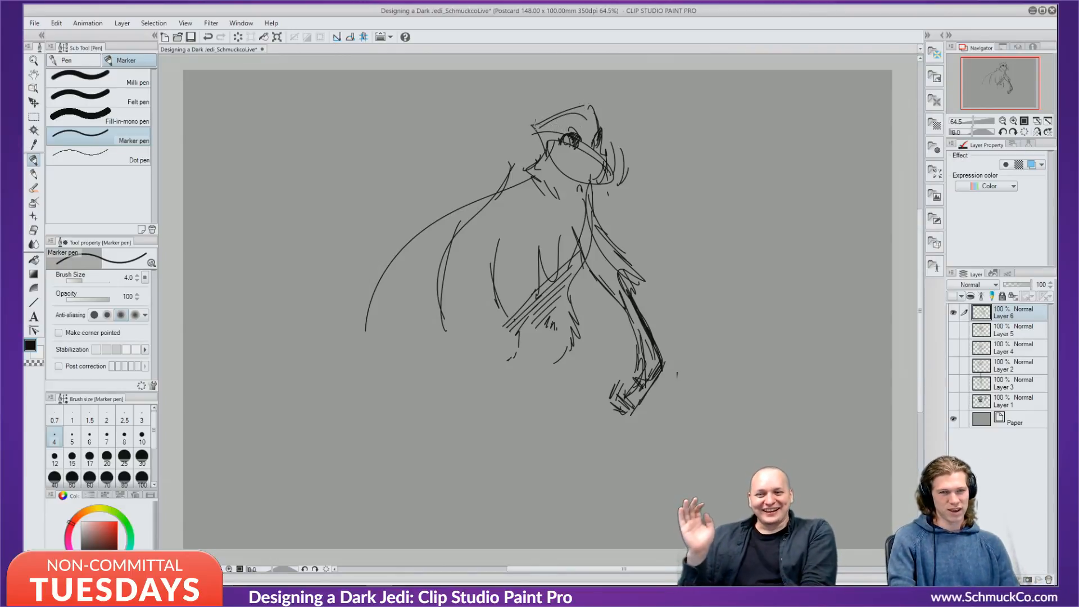
Add strokes down the back of the head and shade the face, muzzle and underside of the chin.
mouse_move(536, 125)
mouse_down()
mouse_move(544, 167)
mouse_move(552, 118)
mouse_up()
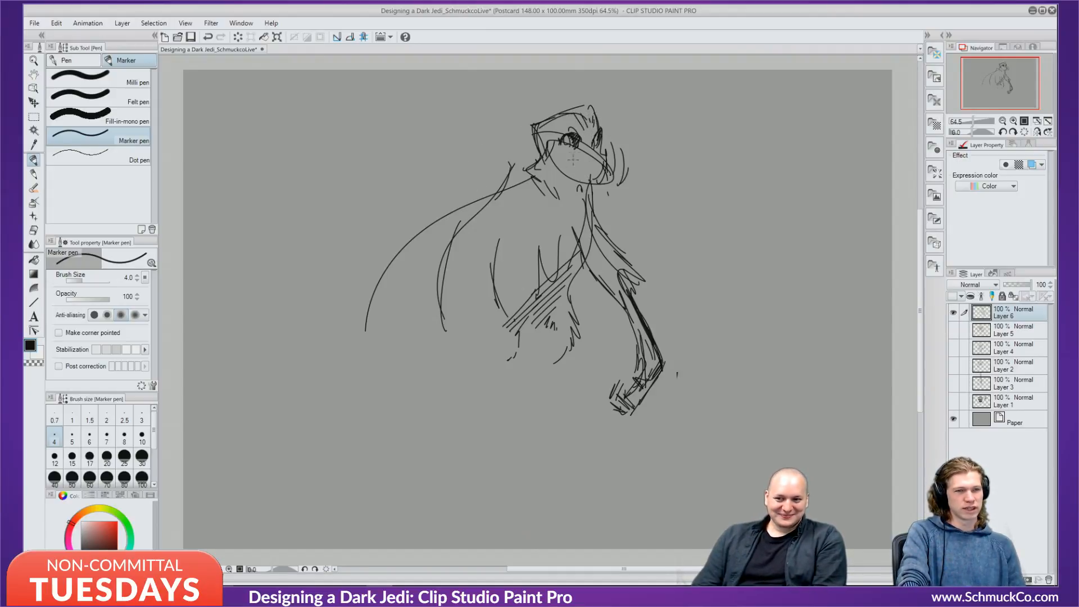
drag(579, 148, 580, 167)
mouse_move(582, 155)
mouse_down()
mouse_move(607, 161)
mouse_move(586, 174)
mouse_move(564, 164)
mouse_move(567, 153)
mouse_move(566, 177)
mouse_move(597, 168)
mouse_move(557, 190)
mouse_up()
drag(574, 185, 564, 192)
mouse_move(577, 185)
mouse_down()
mouse_move(577, 213)
mouse_move(537, 226)
mouse_move(583, 256)
mouse_up()
Hatch the chest's left side and mark the inner upper arm.
drag(595, 262, 599, 281)
drag(519, 201, 531, 220)
drag(527, 199, 538, 222)
mouse_move(535, 205)
mouse_down()
mouse_move(541, 224)
mouse_move(527, 236)
mouse_move(538, 240)
mouse_up()
Strengthen the left cape edge and shoulder with repeated strokes.
drag(488, 205, 478, 247)
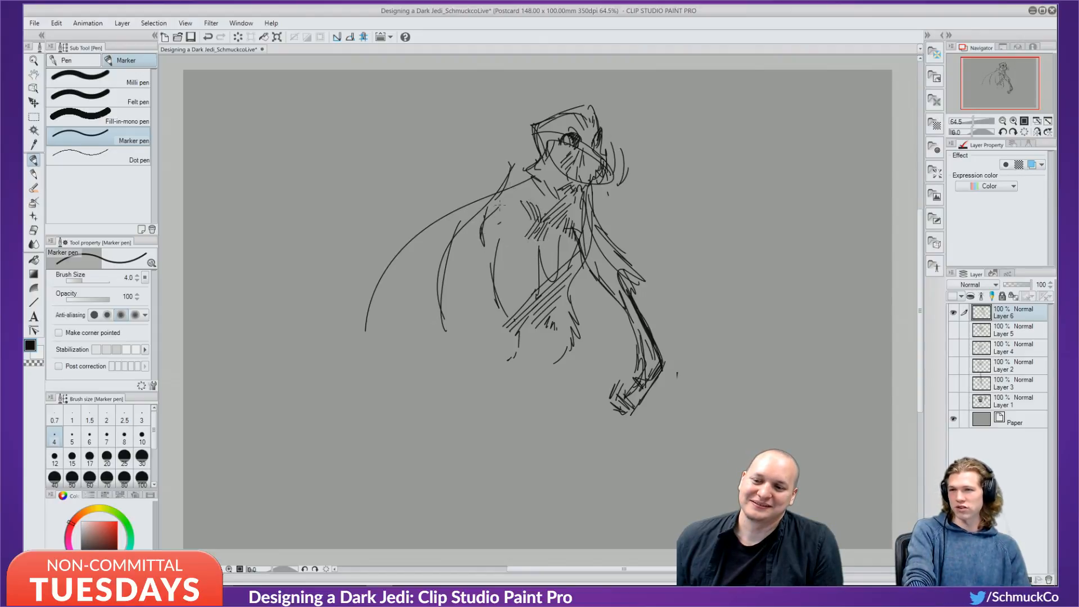
mouse_move(512, 186)
mouse_down()
mouse_move(495, 207)
mouse_move(540, 175)
mouse_move(510, 186)
mouse_up()
drag(498, 208, 475, 231)
drag(505, 191, 499, 210)
drag(488, 221, 481, 253)
Add a stroke on the right arm edge and darken the inner arm with hatching.
mouse_move(590, 200)
mouse_down()
mouse_move(613, 231)
mouse_move(589, 280)
mouse_up()
mouse_move(597, 222)
mouse_down()
mouse_move(586, 281)
mouse_move(573, 291)
mouse_up()
drag(586, 278, 570, 312)
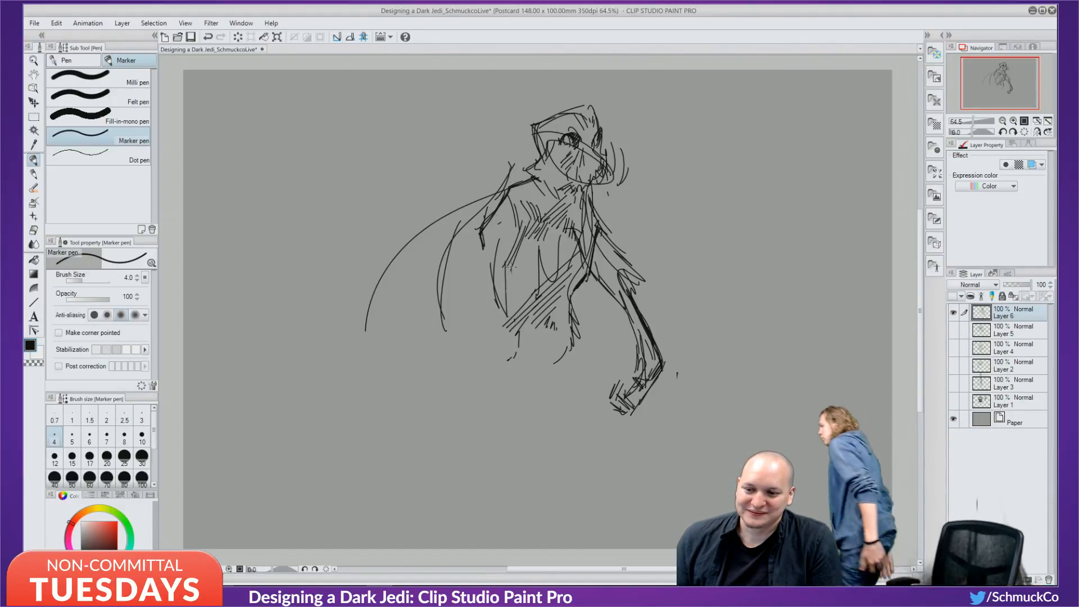
Draw the figure's left side down into a hatched left leg, and hatch the lower torso.
drag(500, 213, 473, 298)
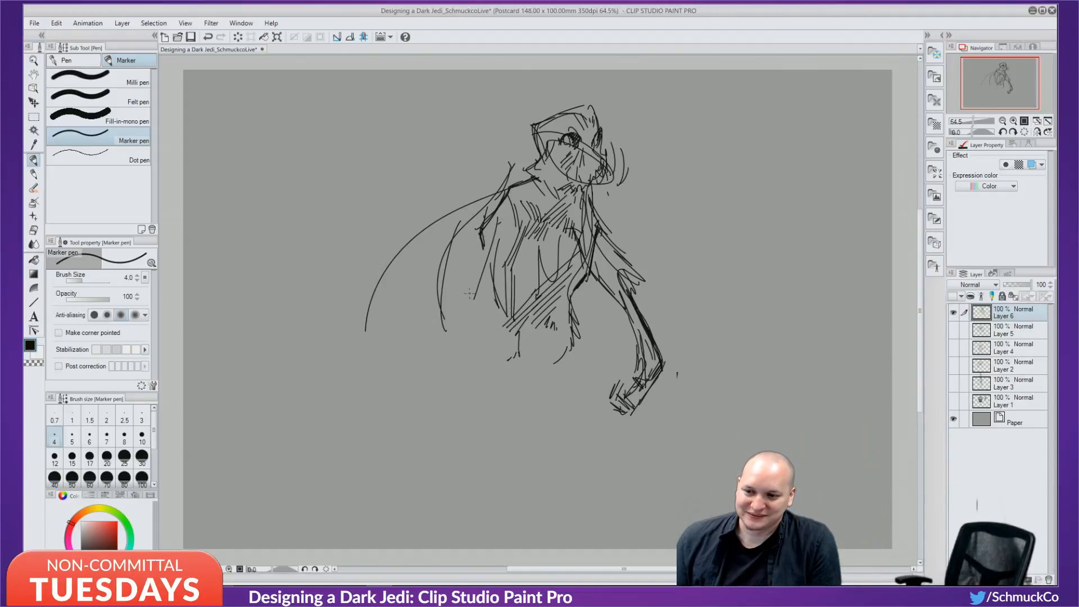
drag(489, 234, 467, 403)
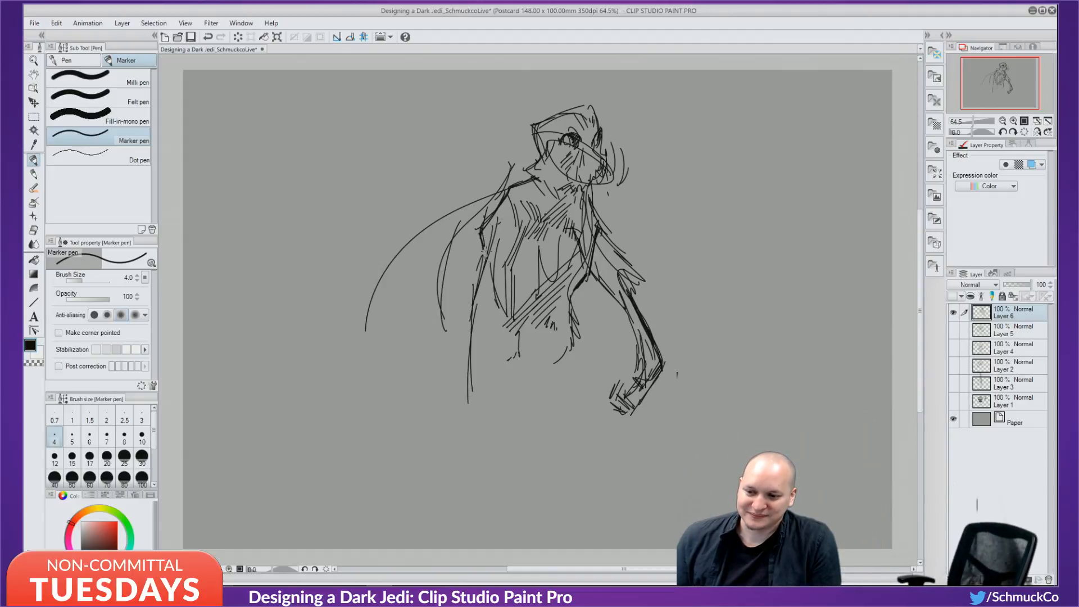
drag(488, 253, 482, 365)
drag(490, 309, 494, 418)
mouse_move(484, 340)
mouse_down()
mouse_move(481, 394)
mouse_move(502, 426)
mouse_move(517, 400)
mouse_move(496, 417)
mouse_move(511, 376)
mouse_move(512, 396)
mouse_move(487, 362)
mouse_up()
drag(490, 311, 498, 384)
drag(504, 336, 495, 408)
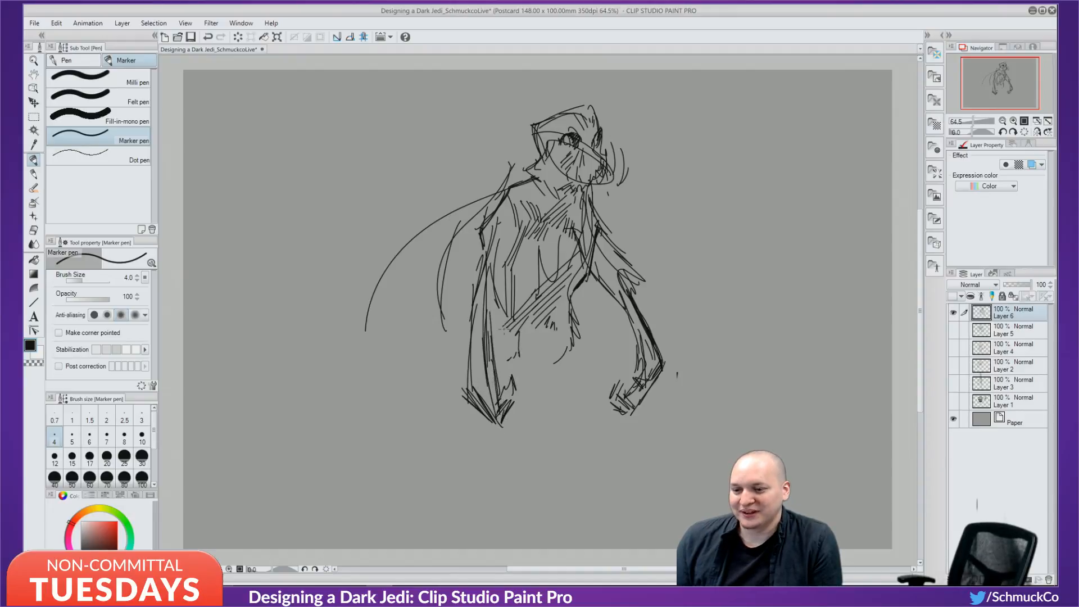
mouse_move(543, 298)
mouse_down()
mouse_move(515, 346)
mouse_move(542, 388)
mouse_up()
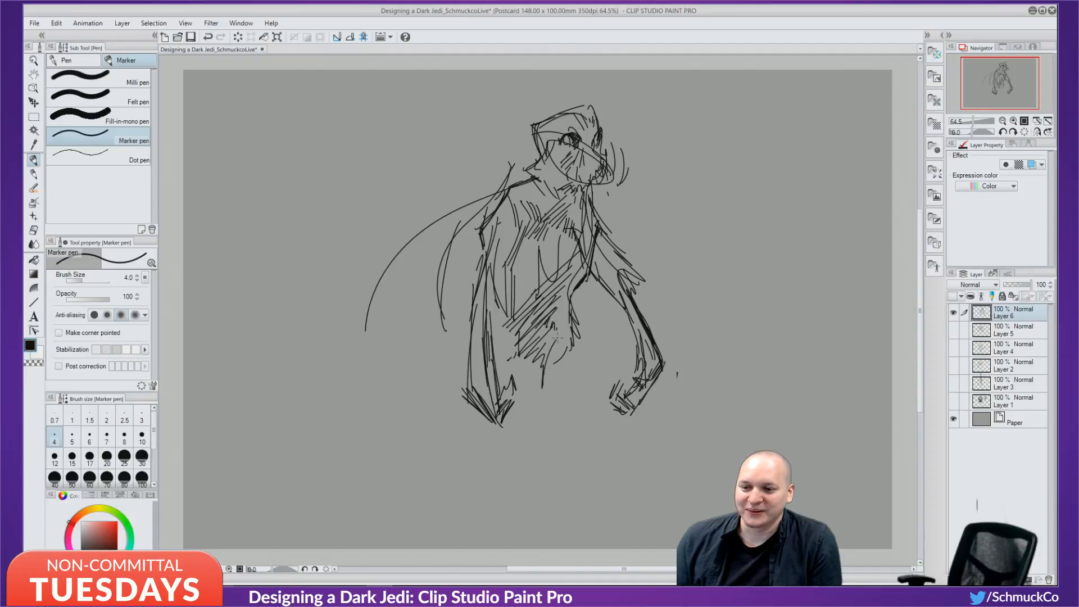
drag(564, 325, 557, 344)
Darken the face around the eye and its lower left, and add a pointed tip atop the head.
drag(602, 127, 605, 133)
drag(600, 146, 595, 164)
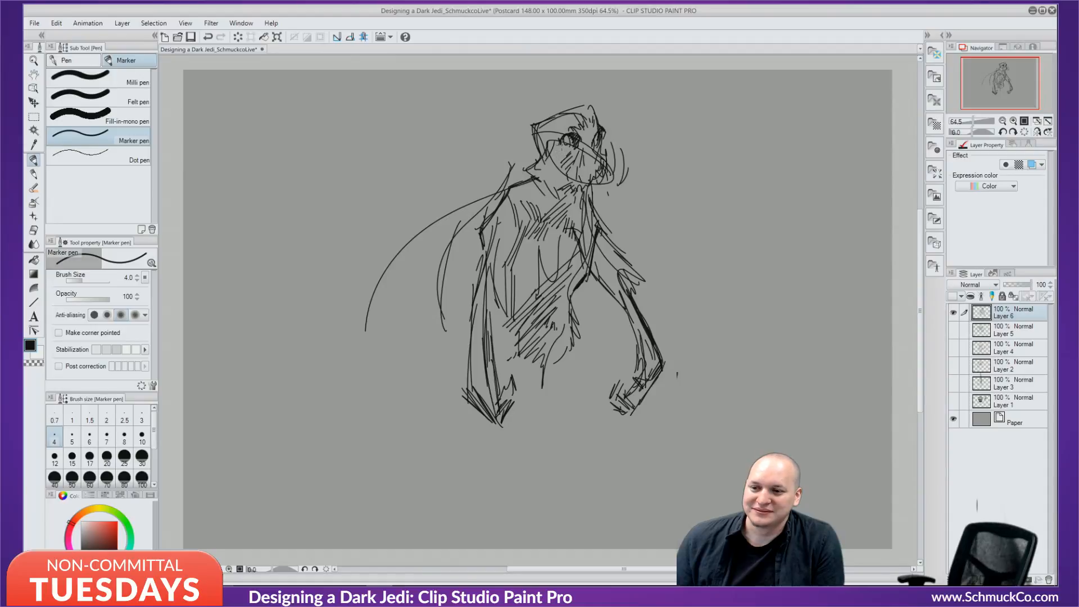
mouse_move(561, 139)
mouse_down()
mouse_move(564, 148)
mouse_move(579, 136)
mouse_move(596, 140)
mouse_up()
mouse_move(581, 135)
mouse_down()
mouse_move(605, 159)
mouse_move(564, 158)
mouse_up()
mouse_move(552, 167)
mouse_down()
mouse_move(569, 157)
mouse_move(561, 166)
mouse_up()
drag(558, 169, 569, 163)
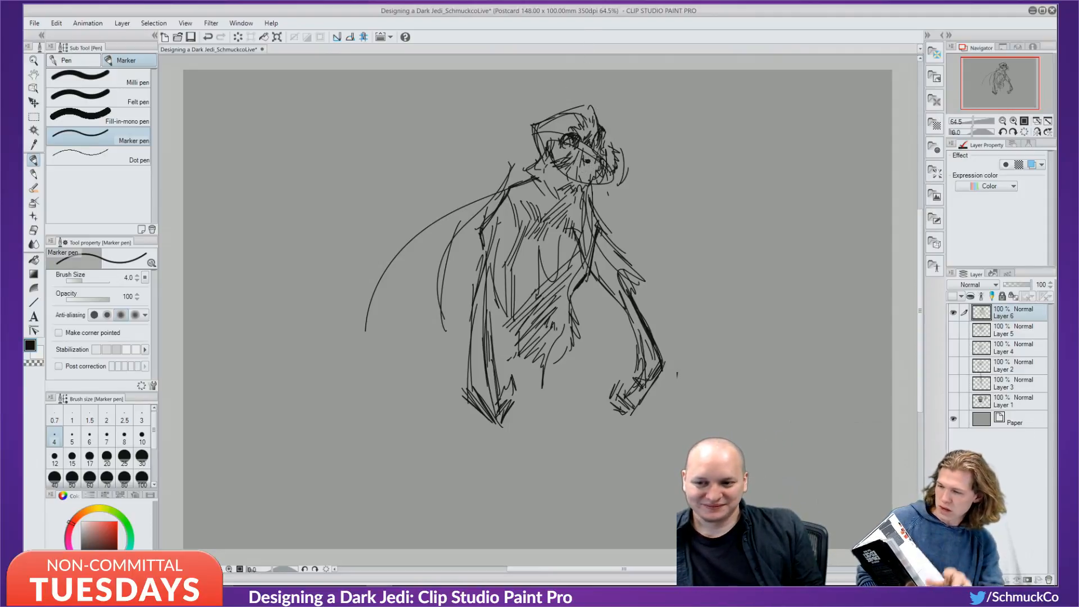
drag(579, 160, 582, 159)
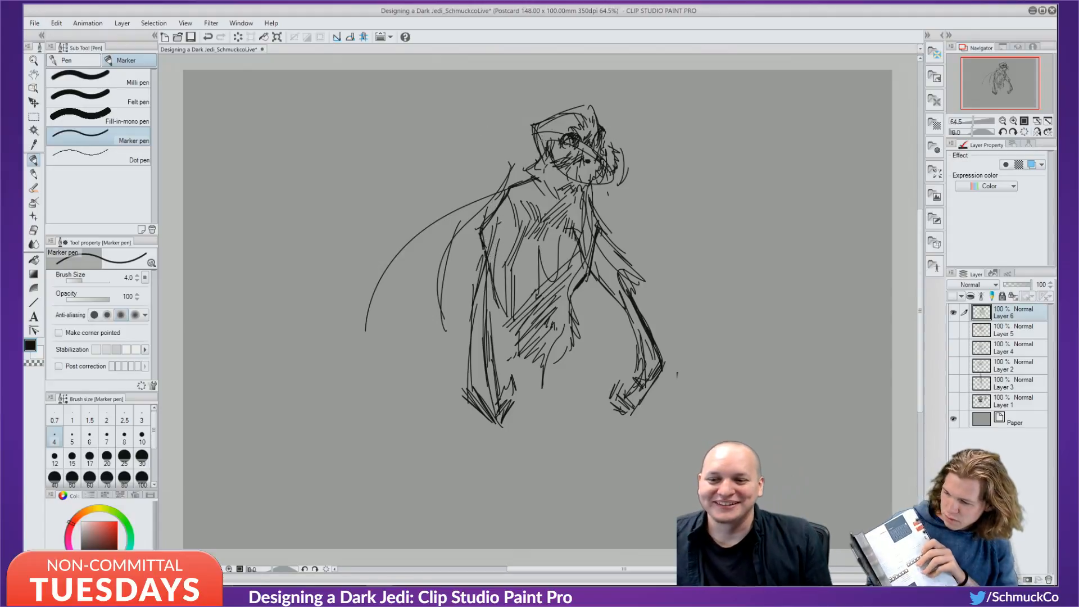
mouse_move(567, 116)
mouse_down()
mouse_move(594, 88)
mouse_move(584, 116)
mouse_move(600, 119)
mouse_up()
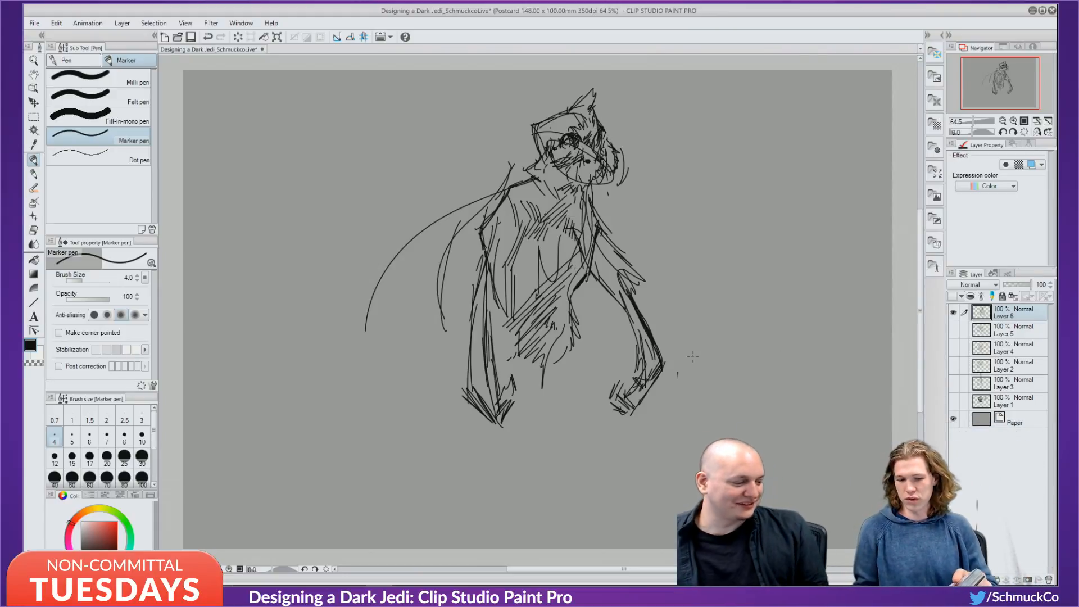
Hide Layer 6, add a new layer with Ctrl+Shift+N, and rough in a head with hatched chin.
click(953, 313)
key(ctrl+shift+n)
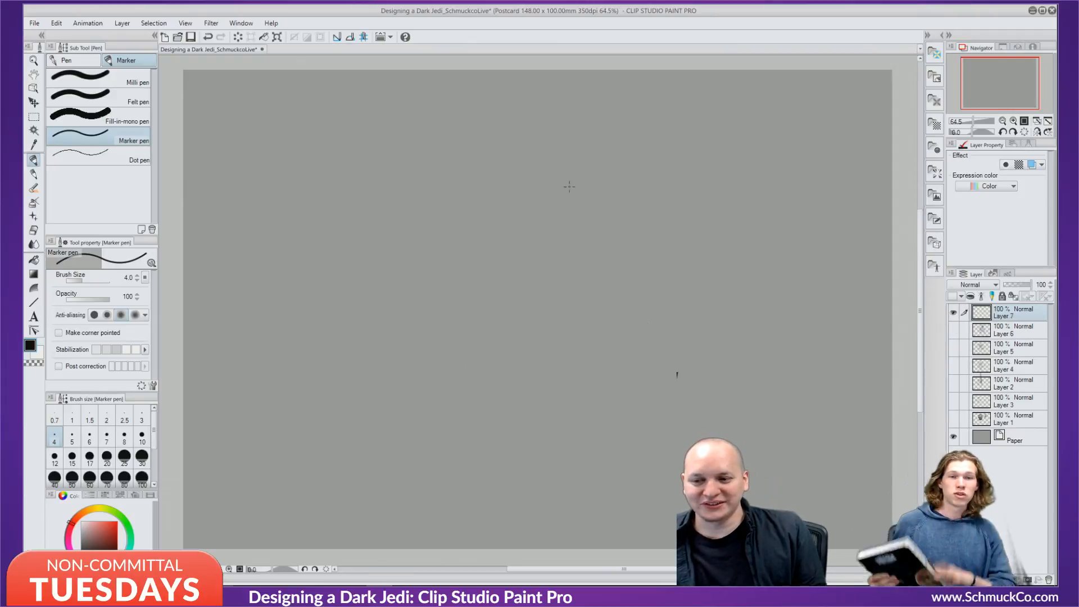
drag(571, 131, 579, 144)
drag(508, 196, 531, 205)
mouse_move(523, 122)
mouse_down()
mouse_move(585, 208)
mouse_move(474, 219)
mouse_move(471, 118)
mouse_move(545, 143)
mouse_move(593, 205)
mouse_move(551, 261)
mouse_up()
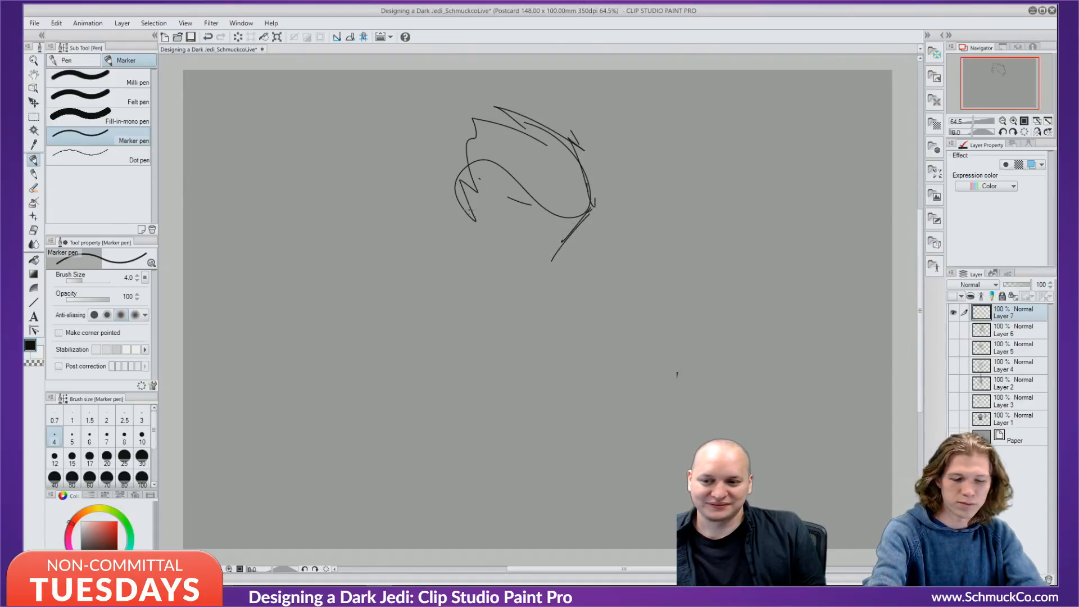
mouse_move(453, 194)
mouse_down()
mouse_move(506, 245)
mouse_move(537, 250)
mouse_move(548, 264)
mouse_move(573, 253)
mouse_move(545, 267)
mouse_move(581, 250)
mouse_move(533, 278)
mouse_move(527, 262)
mouse_up()
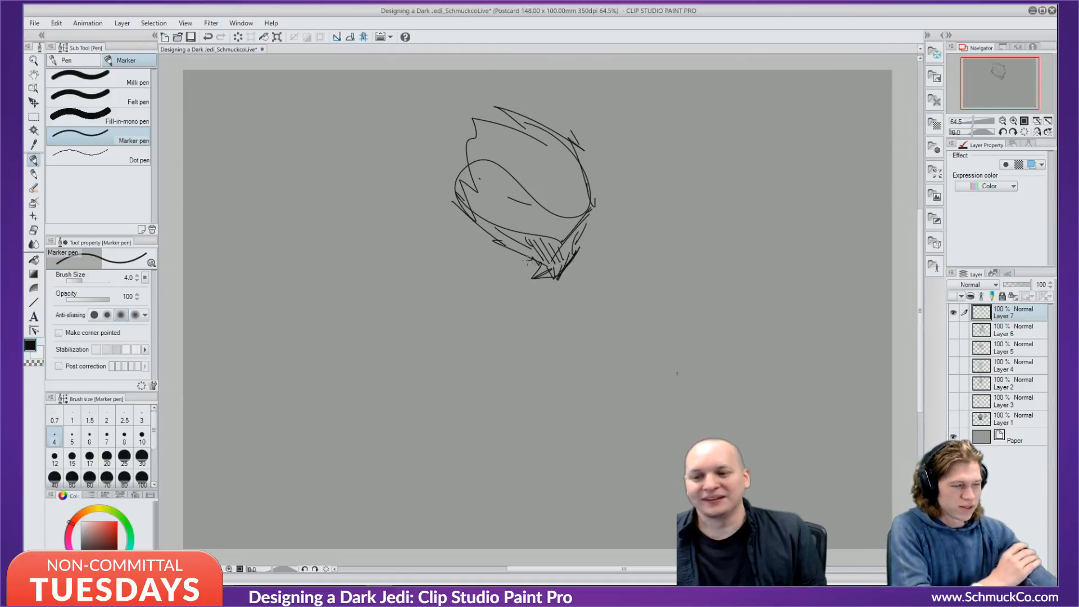
Draw an oval eye with a dark inner stroke and hatch the helmet's top-left edge.
mouse_move(508, 179)
mouse_down()
mouse_move(523, 225)
mouse_move(492, 182)
mouse_move(531, 180)
mouse_move(495, 171)
mouse_move(520, 161)
mouse_move(535, 199)
mouse_move(519, 181)
mouse_move(488, 194)
mouse_move(492, 222)
mouse_move(517, 202)
mouse_move(531, 208)
mouse_move(512, 198)
mouse_move(535, 209)
mouse_up()
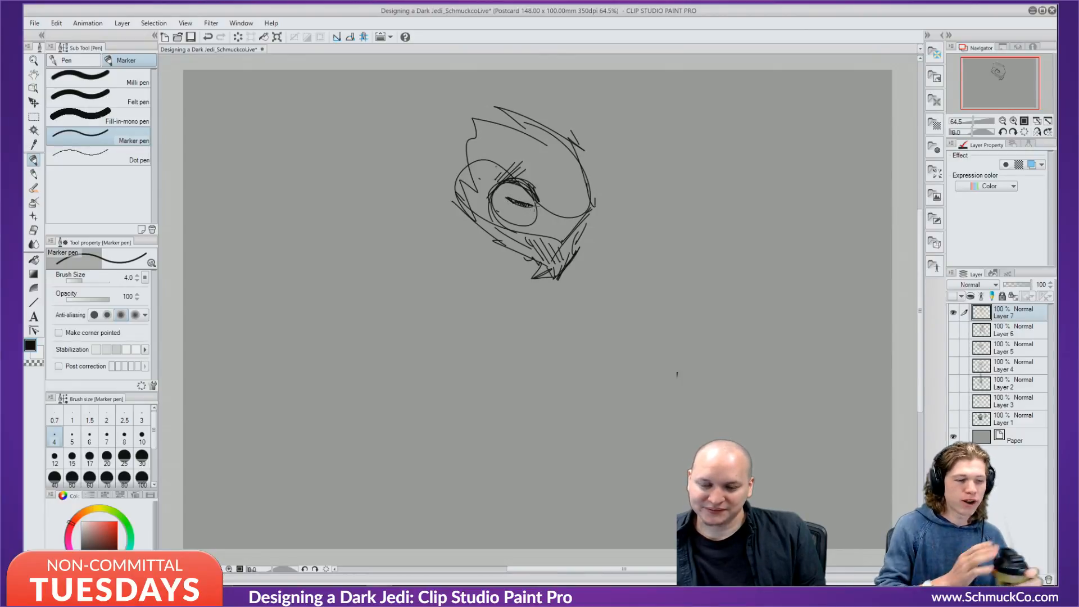
mouse_move(587, 168)
mouse_down()
mouse_move(595, 206)
mouse_move(575, 227)
mouse_move(590, 201)
mouse_up()
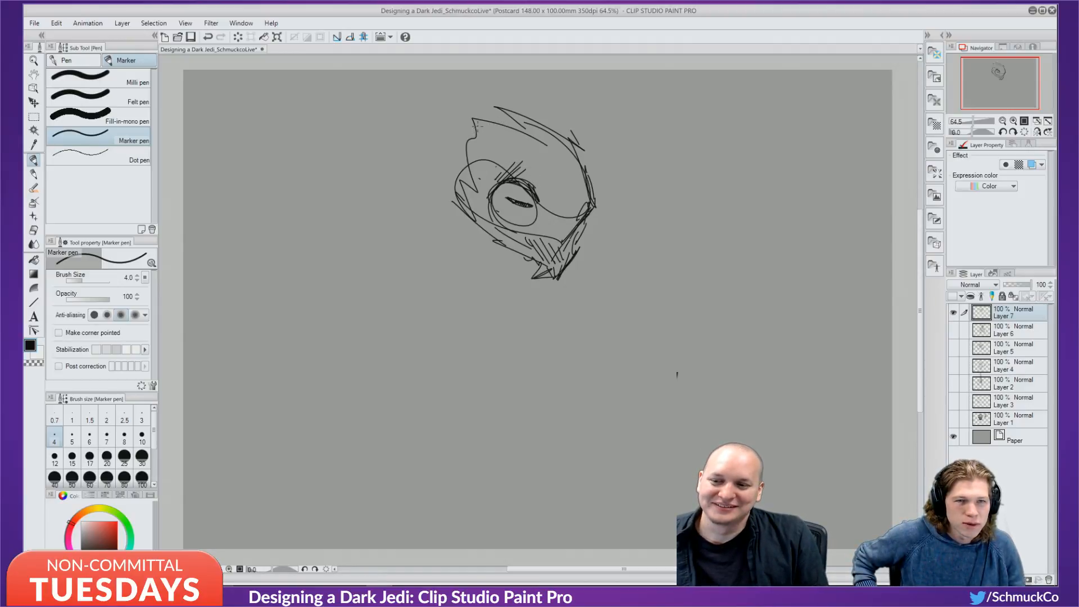
drag(476, 126, 501, 143)
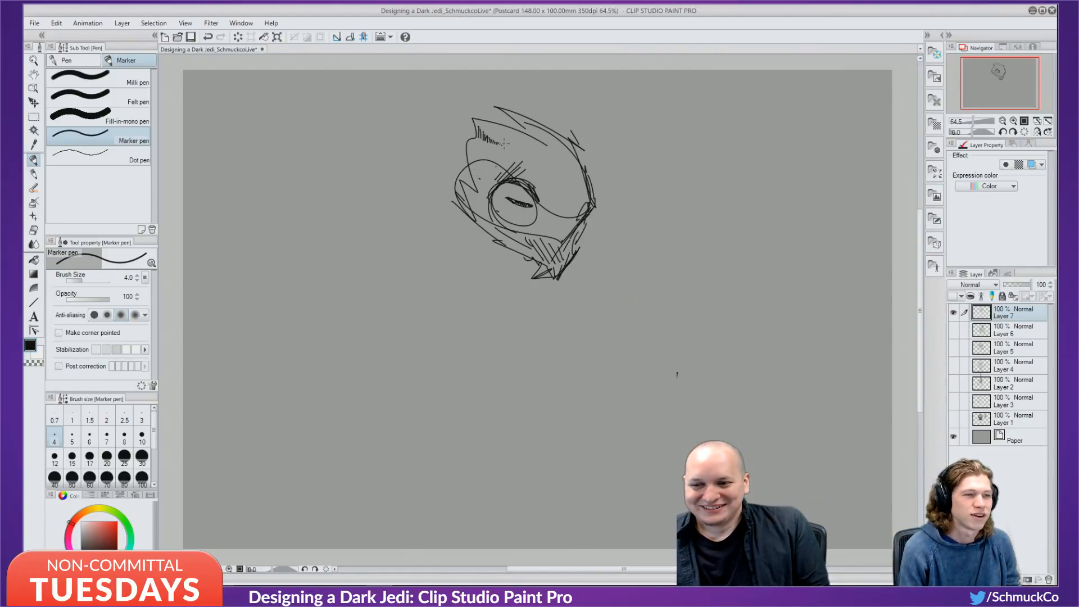
drag(505, 144, 566, 166)
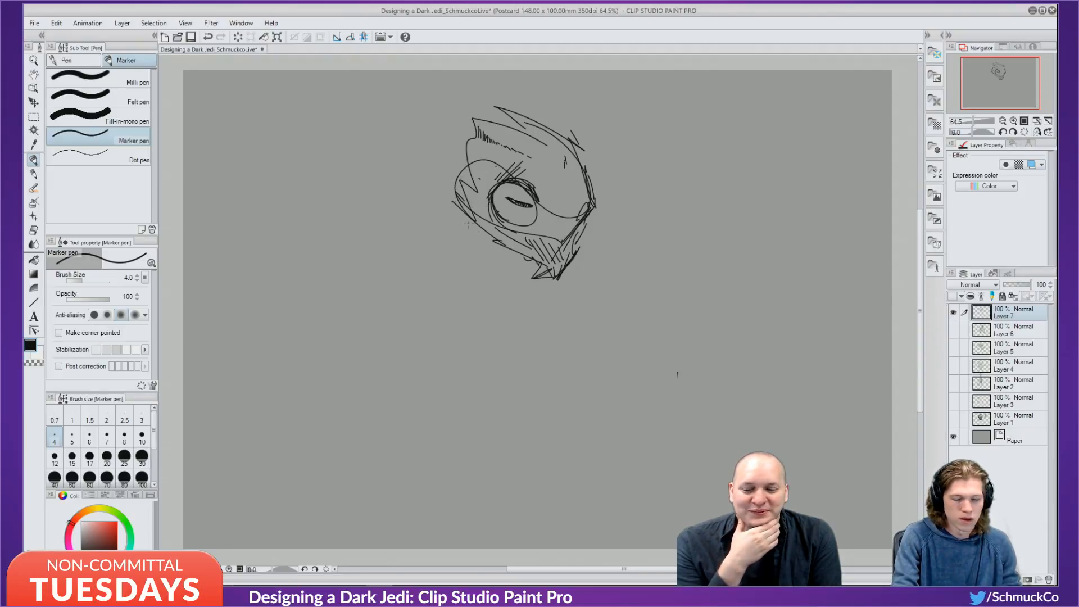
Hatch the head's left edge and top, and thicken the eye's upper-left rim.
drag(481, 155, 484, 176)
mouse_move(481, 158)
mouse_down()
mouse_move(481, 178)
mouse_move(475, 157)
mouse_up()
mouse_move(470, 145)
mouse_down()
mouse_move(481, 164)
mouse_move(469, 187)
mouse_up()
mouse_move(477, 162)
mouse_down()
mouse_move(465, 177)
mouse_move(467, 164)
mouse_up()
drag(535, 148, 541, 172)
drag(539, 154, 545, 171)
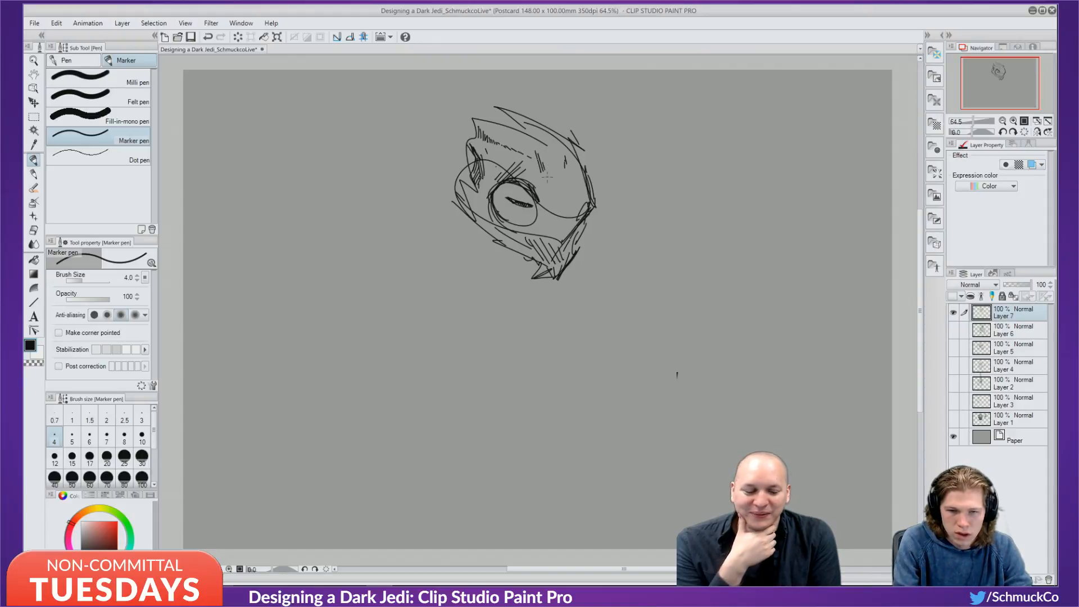
drag(541, 208, 530, 217)
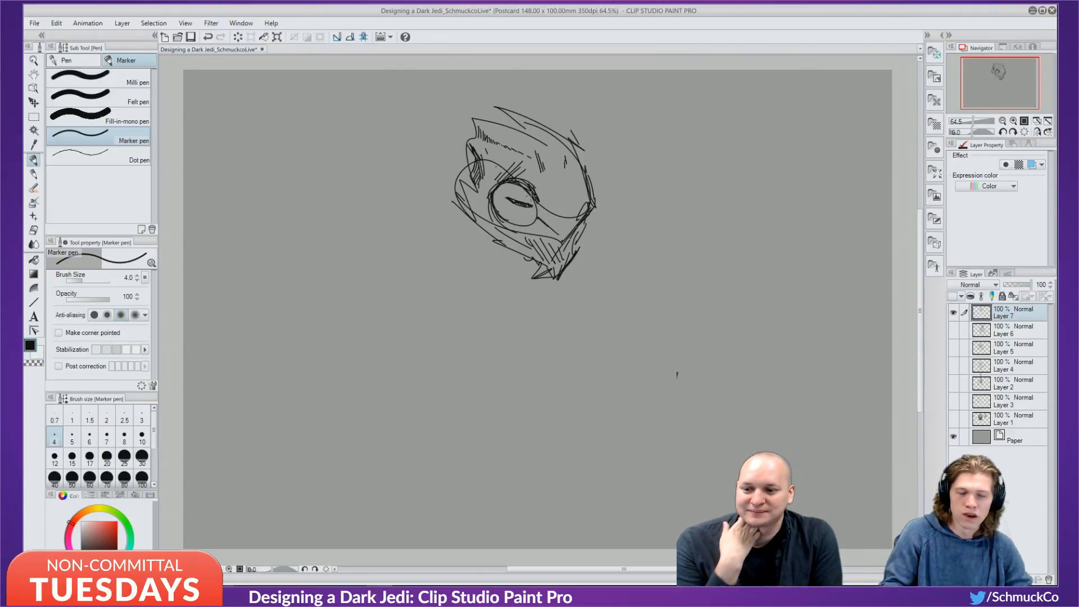
mouse_move(518, 182)
mouse_down()
mouse_move(498, 189)
mouse_move(489, 212)
mouse_move(485, 198)
mouse_up()
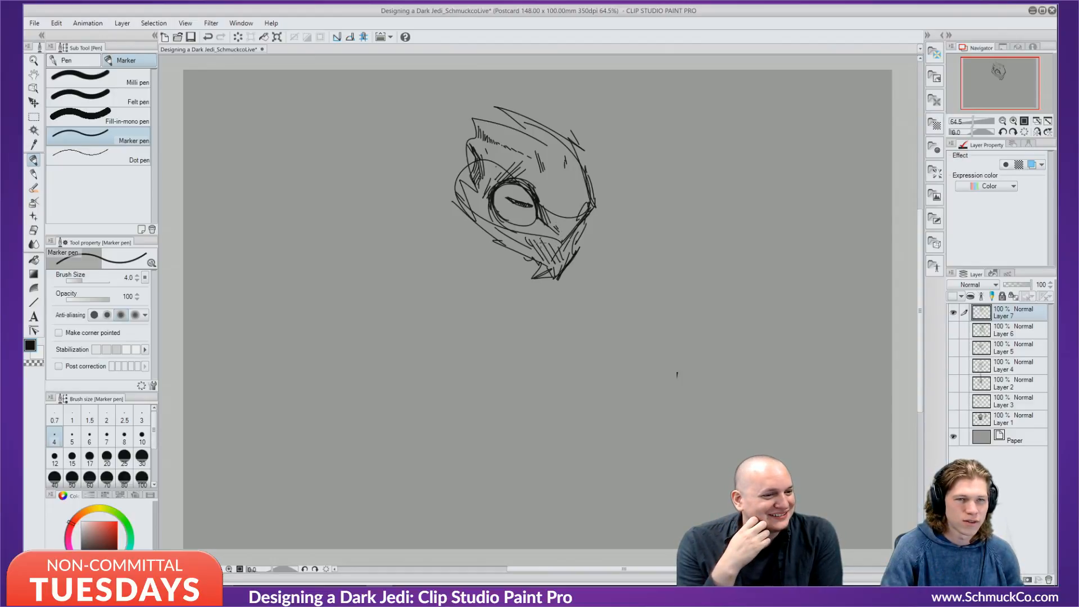
Hatch the head right of the eye, add short marks below it, and hatch the jaw's right side.
drag(561, 203, 560, 209)
drag(565, 196, 566, 214)
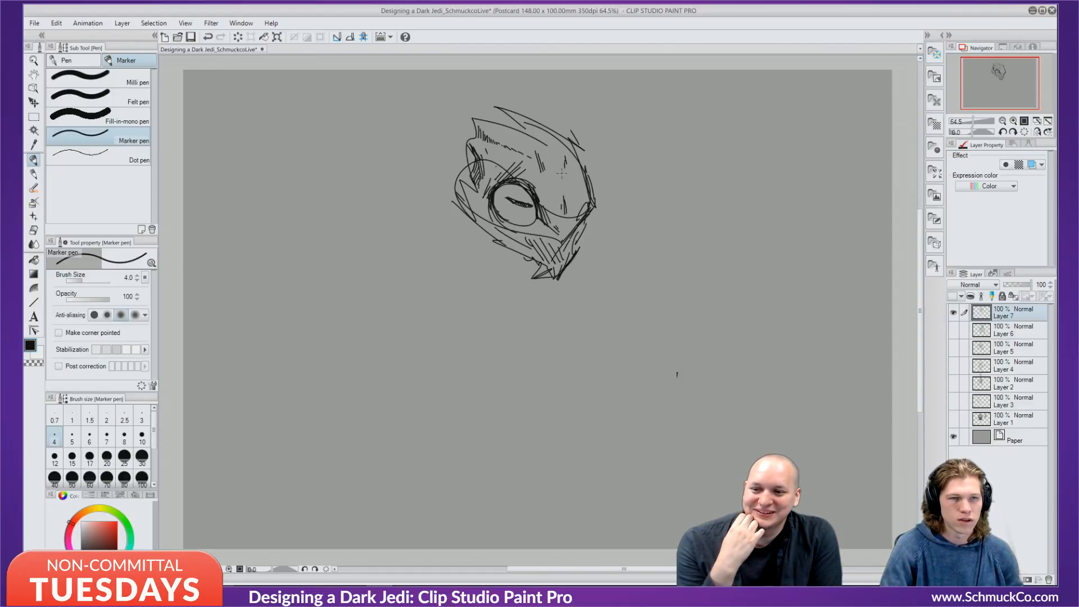
drag(563, 171, 574, 209)
drag(569, 203, 578, 214)
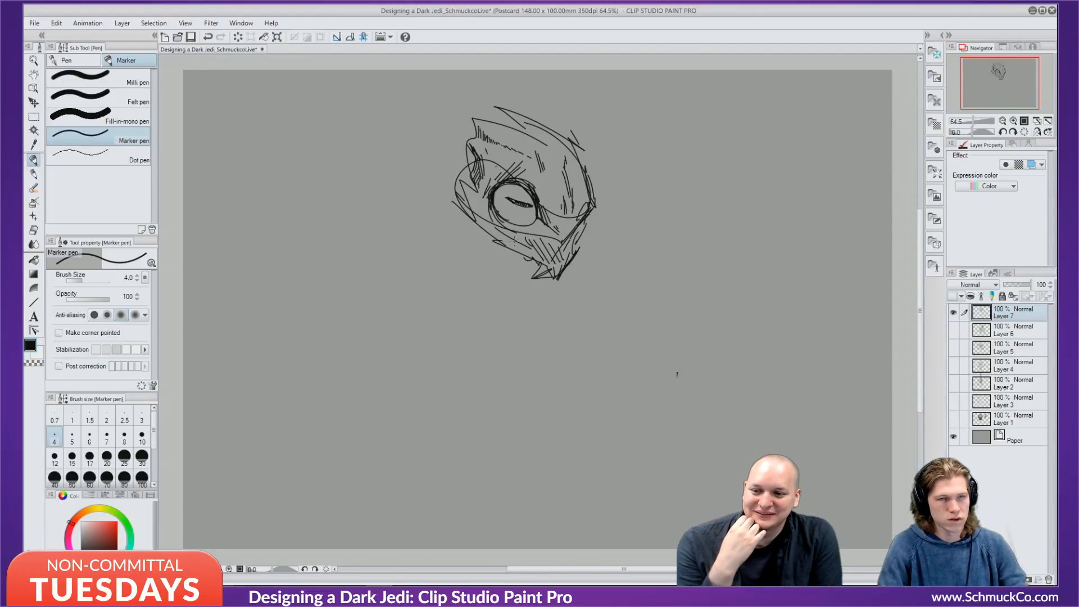
drag(520, 238, 541, 232)
mouse_move(541, 232)
mouse_down()
mouse_move(552, 245)
mouse_move(539, 244)
mouse_move(556, 250)
mouse_move(554, 237)
mouse_move(556, 255)
mouse_move(572, 255)
mouse_up()
drag(588, 219, 580, 233)
drag(584, 224, 576, 234)
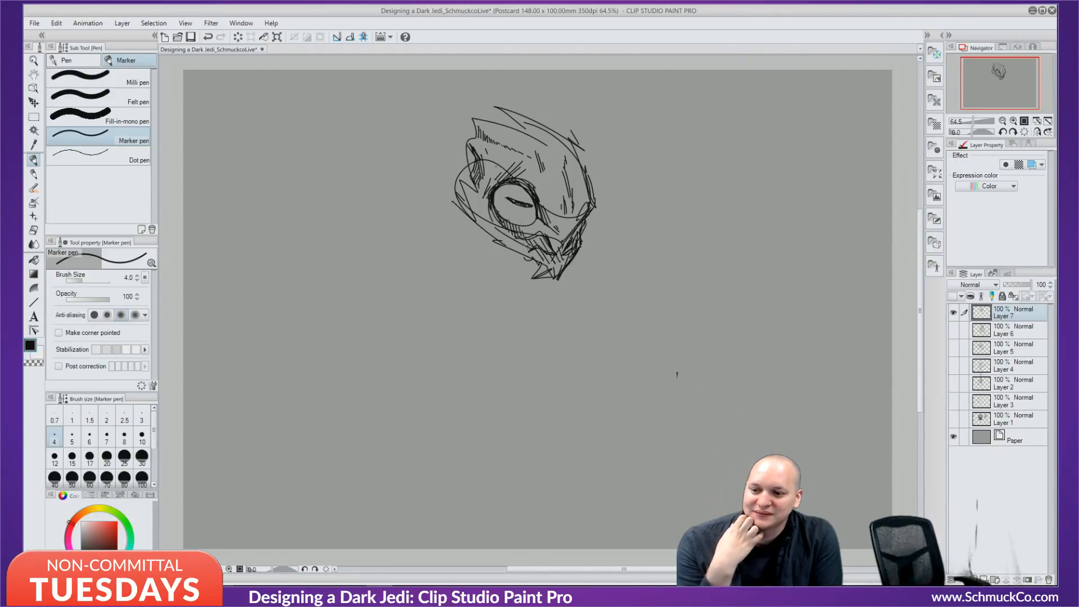
Sketch a pointed fin sweeping left from the head.
drag(447, 158, 368, 231)
drag(399, 207, 375, 253)
mouse_move(371, 223)
mouse_down()
mouse_move(345, 230)
mouse_move(365, 252)
mouse_move(418, 273)
mouse_up()
drag(402, 237, 440, 274)
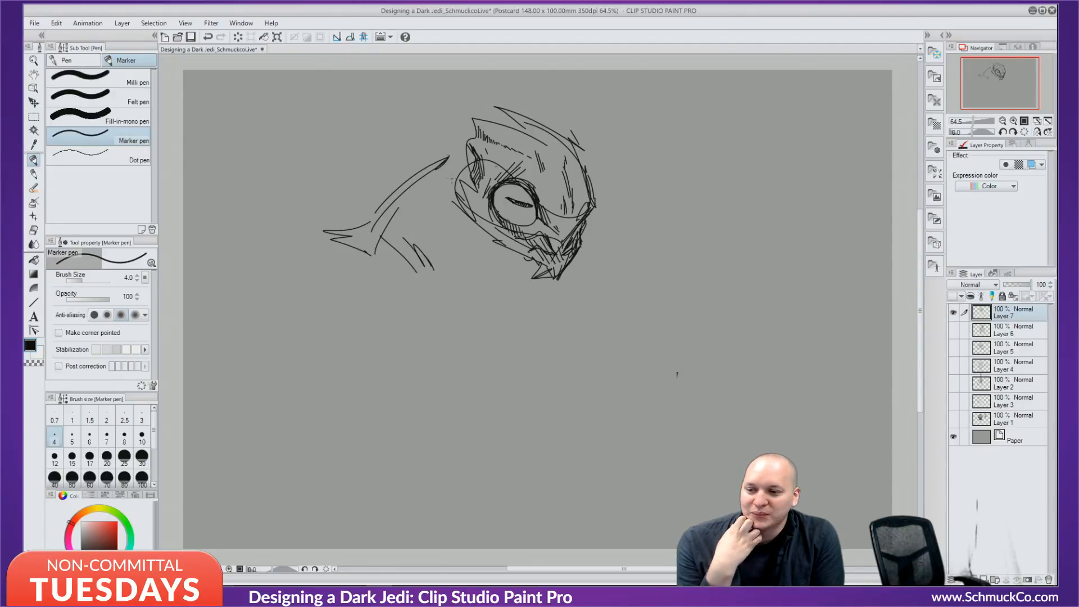
Join the fin to the head, draw the lower collar, and hatch beneath fin and collar.
mouse_move(441, 169)
mouse_down()
mouse_move(463, 162)
mouse_move(452, 202)
mouse_move(481, 267)
mouse_up()
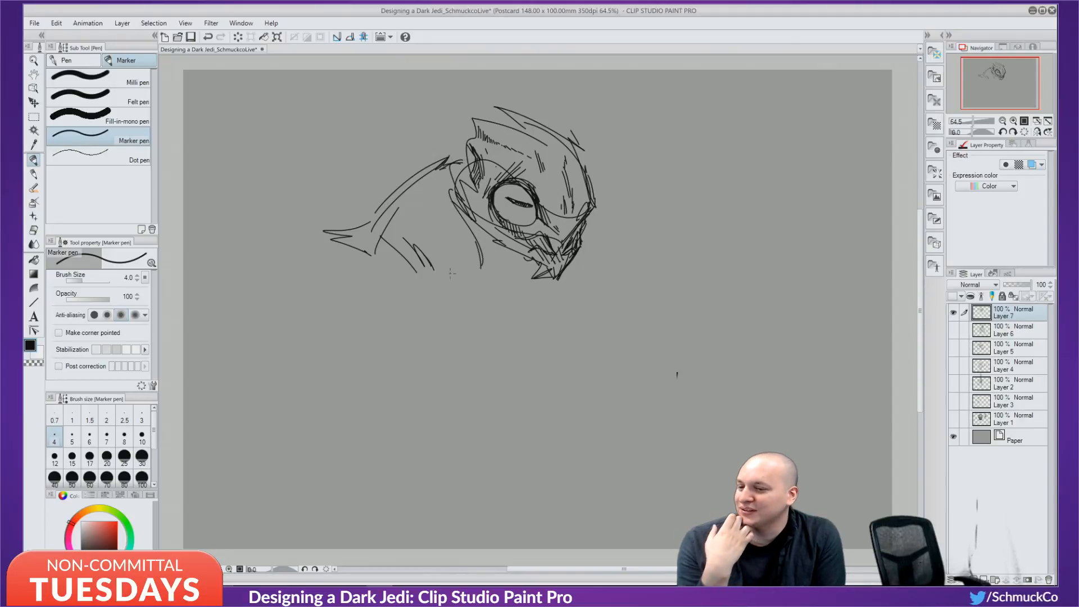
mouse_move(461, 220)
mouse_down()
mouse_move(427, 261)
mouse_move(431, 272)
mouse_move(456, 269)
mouse_up()
drag(485, 260, 521, 276)
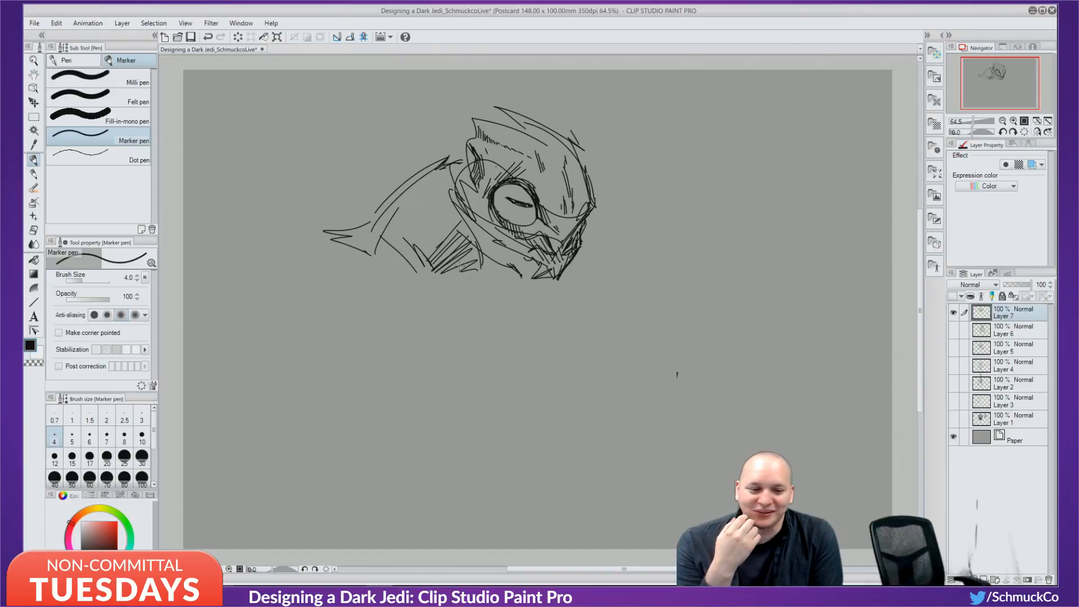
mouse_move(358, 251)
mouse_down()
mouse_move(385, 252)
mouse_move(373, 241)
mouse_move(434, 285)
mouse_move(432, 276)
mouse_move(445, 296)
mouse_up()
drag(463, 266, 448, 295)
mouse_move(474, 268)
mouse_down()
mouse_move(454, 294)
mouse_move(513, 326)
mouse_up()
Outline the jaw and collar edge, reinforce the fin's top, and add a jaw spike.
drag(548, 280, 518, 320)
mouse_move(554, 280)
mouse_down()
mouse_move(522, 314)
mouse_move(544, 294)
mouse_up()
mouse_move(458, 159)
mouse_down()
mouse_move(376, 181)
mouse_move(389, 196)
mouse_move(358, 224)
mouse_up()
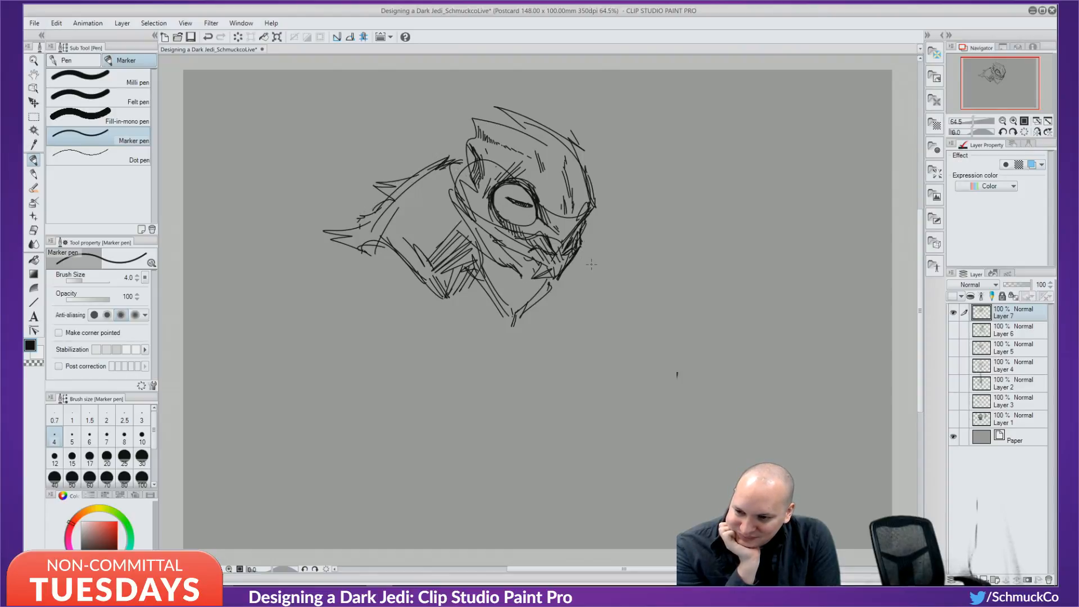
mouse_move(576, 249)
mouse_down()
mouse_move(602, 269)
mouse_move(562, 274)
mouse_up()
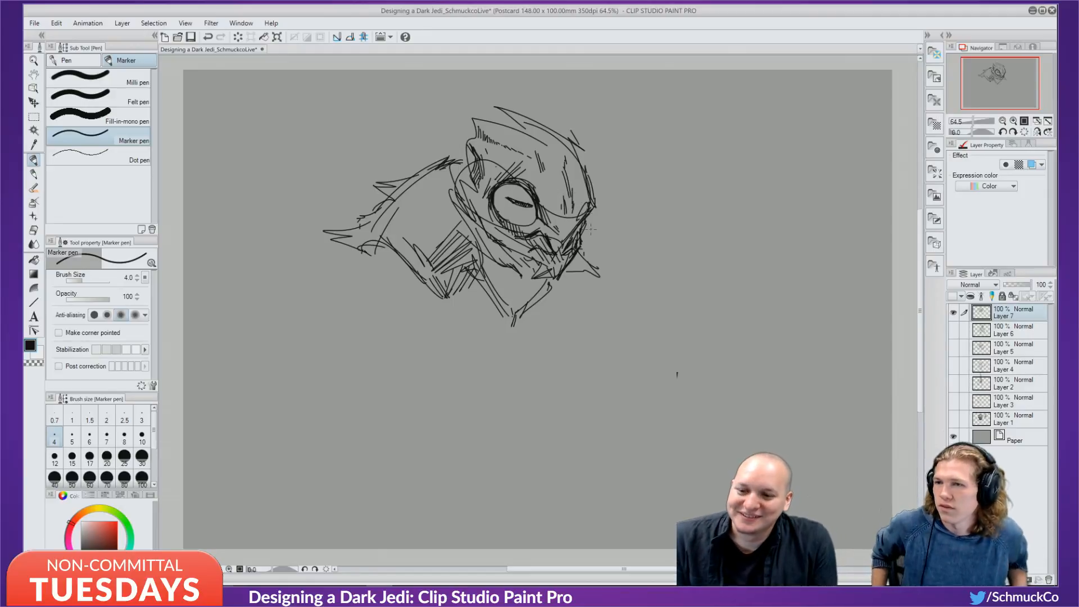
drag(581, 263, 605, 270)
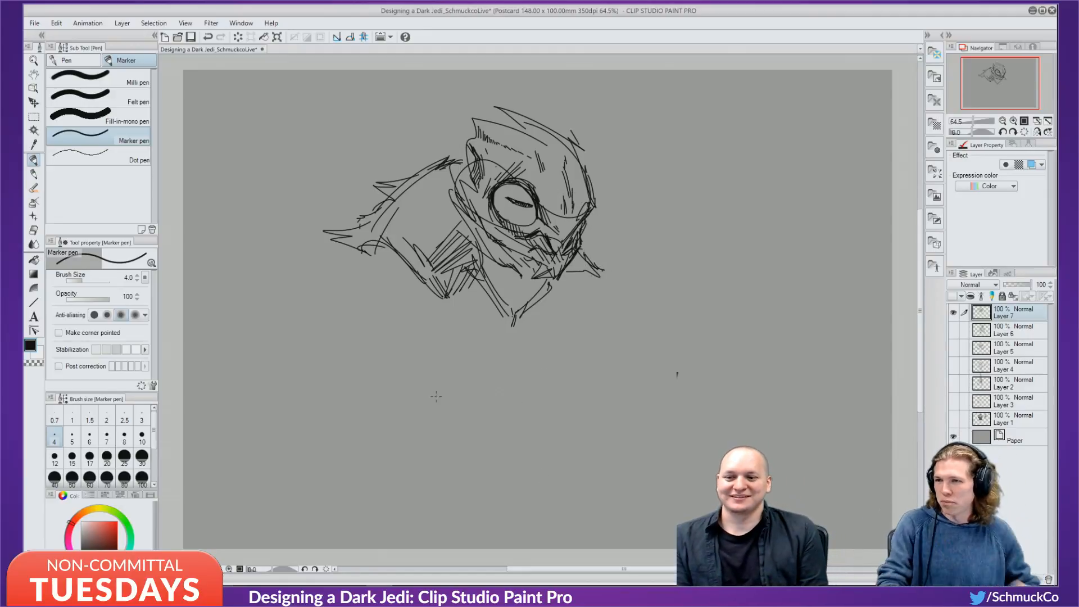
Hatch the neck, shoulder, the head's top-left and left side, and add a cheek line.
drag(421, 204, 444, 240)
drag(428, 209, 448, 242)
drag(437, 206, 452, 242)
drag(471, 137, 466, 156)
mouse_move(460, 136)
mouse_down()
mouse_move(471, 153)
mouse_move(460, 141)
mouse_up()
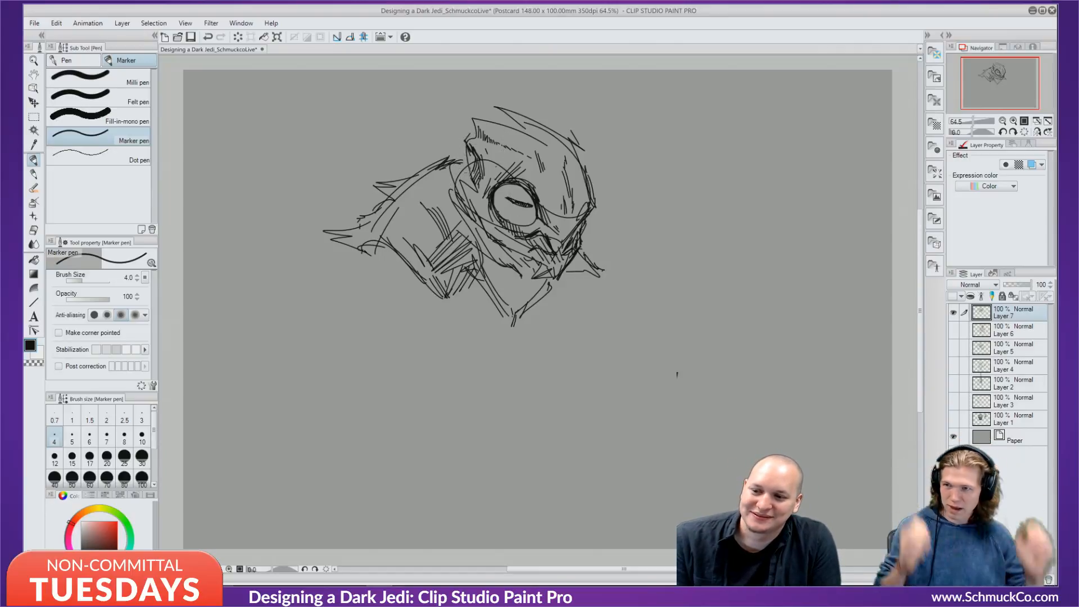
mouse_move(471, 158)
mouse_down()
mouse_move(449, 180)
mouse_move(464, 183)
mouse_up()
drag(464, 174, 473, 188)
drag(457, 179, 485, 226)
Extend the cheek line to the jaw and hatch along the jaw and lower jaw.
drag(482, 211, 522, 266)
drag(515, 258, 545, 272)
drag(541, 269, 553, 285)
mouse_move(541, 264)
mouse_down()
mouse_move(553, 287)
mouse_move(547, 271)
mouse_move(563, 281)
mouse_up()
mouse_move(538, 266)
mouse_down()
mouse_move(495, 277)
mouse_move(526, 281)
mouse_move(507, 304)
mouse_up()
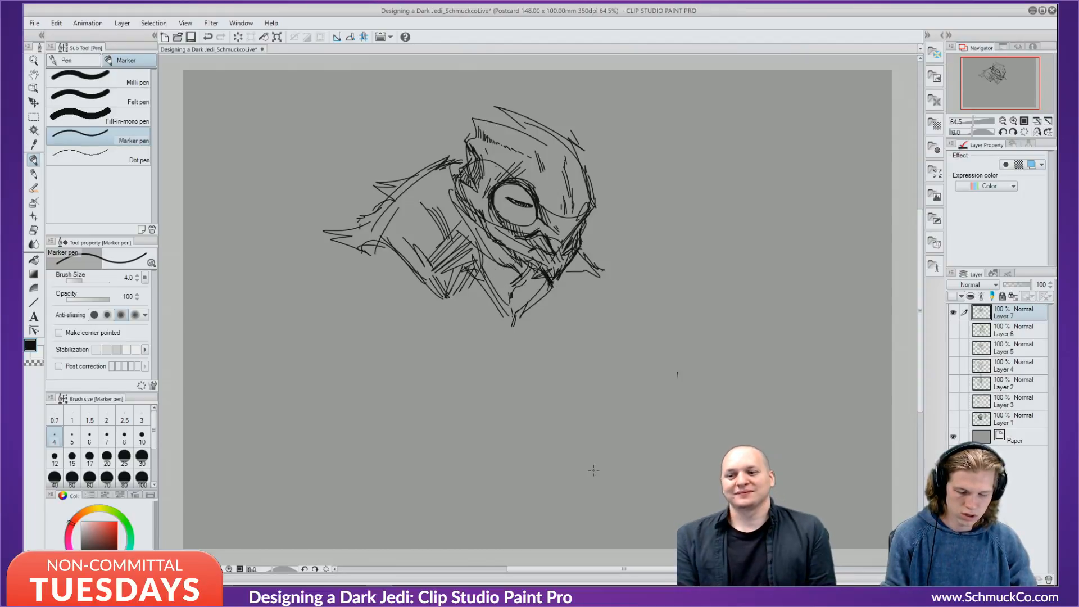
drag(506, 252, 495, 277)
mouse_move(504, 270)
mouse_down()
mouse_move(572, 268)
mouse_move(569, 294)
mouse_up()
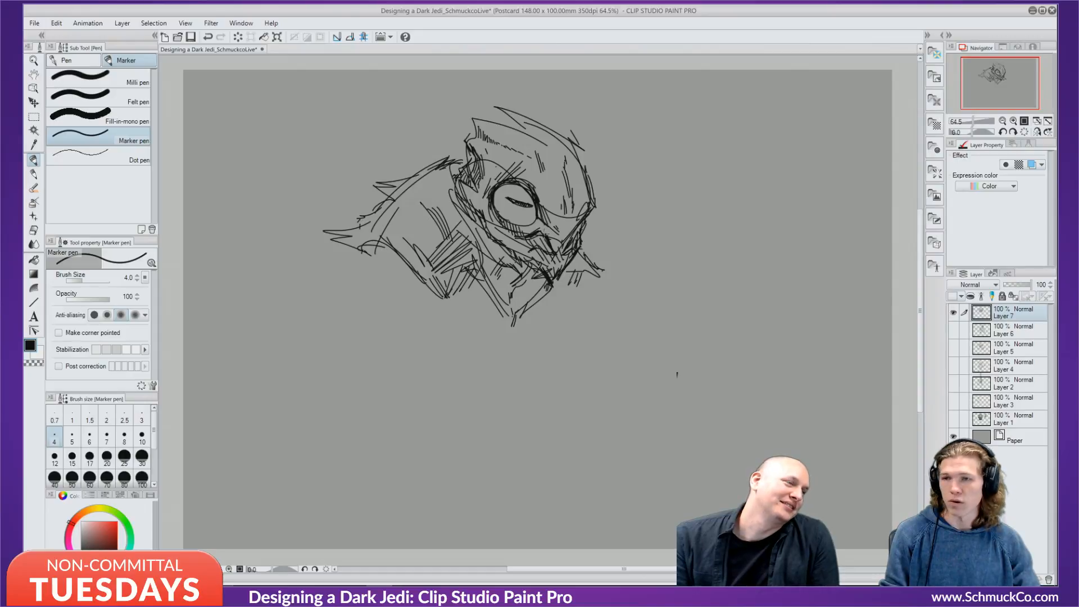
drag(547, 201, 552, 220)
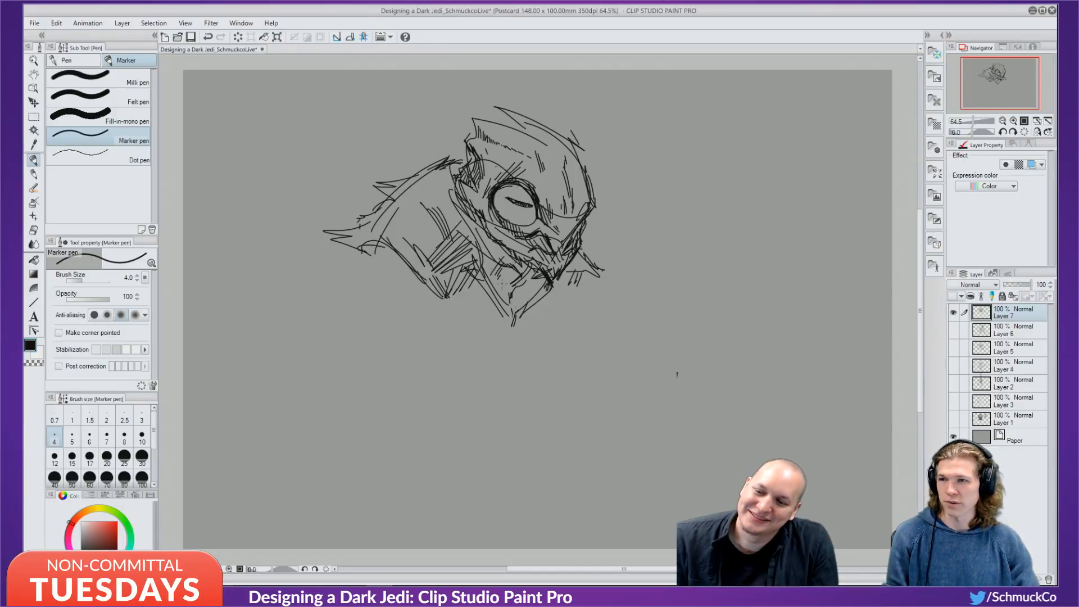
Sketch both shoulder lines, extend and shape the left arm, and hatch the left shoulder.
mouse_move(371, 228)
mouse_down()
mouse_move(316, 328)
mouse_move(336, 331)
mouse_up()
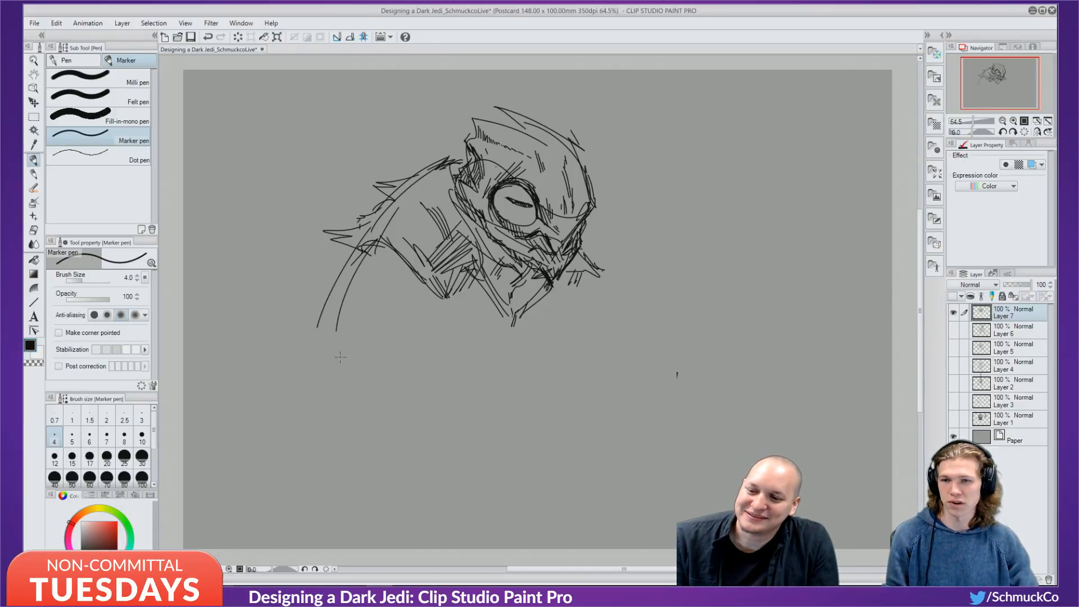
mouse_move(587, 269)
mouse_down()
mouse_move(620, 324)
mouse_move(675, 381)
mouse_move(702, 417)
mouse_up()
mouse_move(391, 252)
mouse_down()
mouse_move(369, 338)
mouse_move(334, 387)
mouse_move(333, 425)
mouse_up()
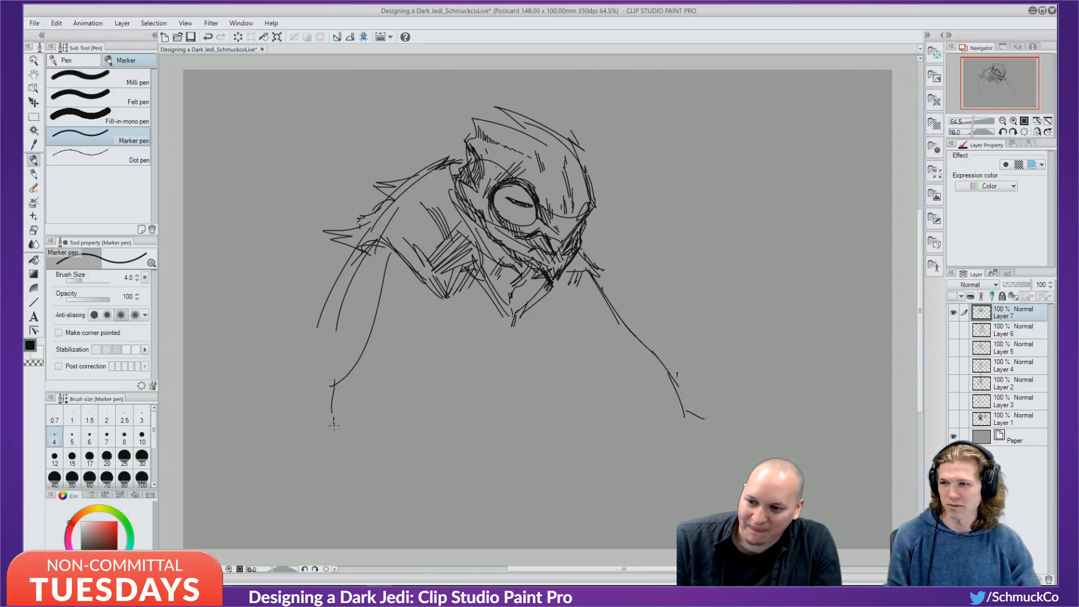
mouse_move(404, 271)
mouse_down()
mouse_move(380, 308)
mouse_move(386, 371)
mouse_up()
drag(385, 325, 376, 378)
mouse_move(350, 274)
mouse_down()
mouse_move(326, 364)
mouse_move(363, 253)
mouse_up()
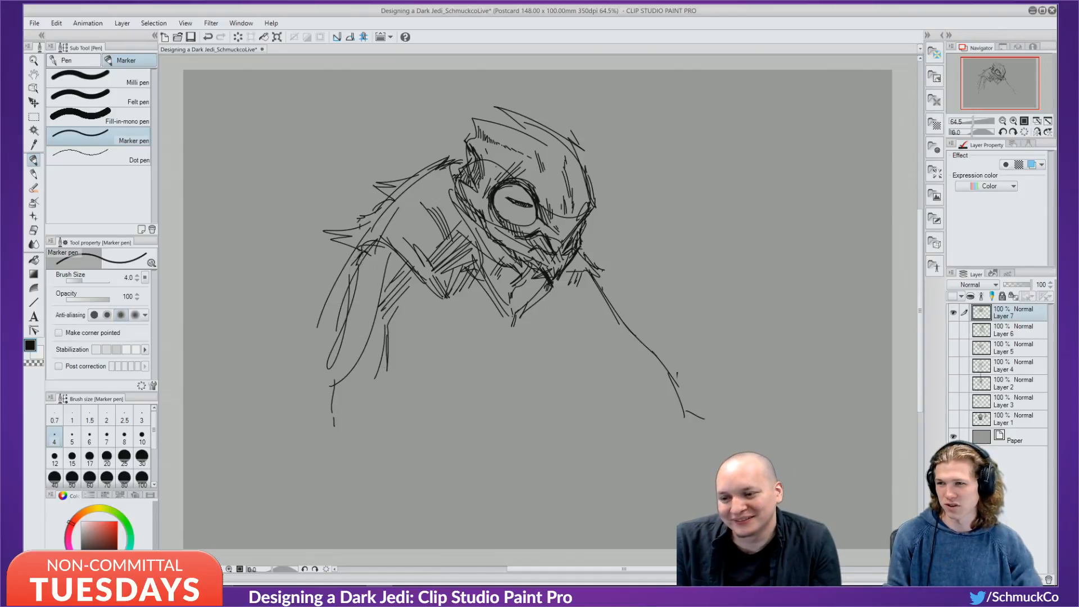
drag(591, 280, 624, 343)
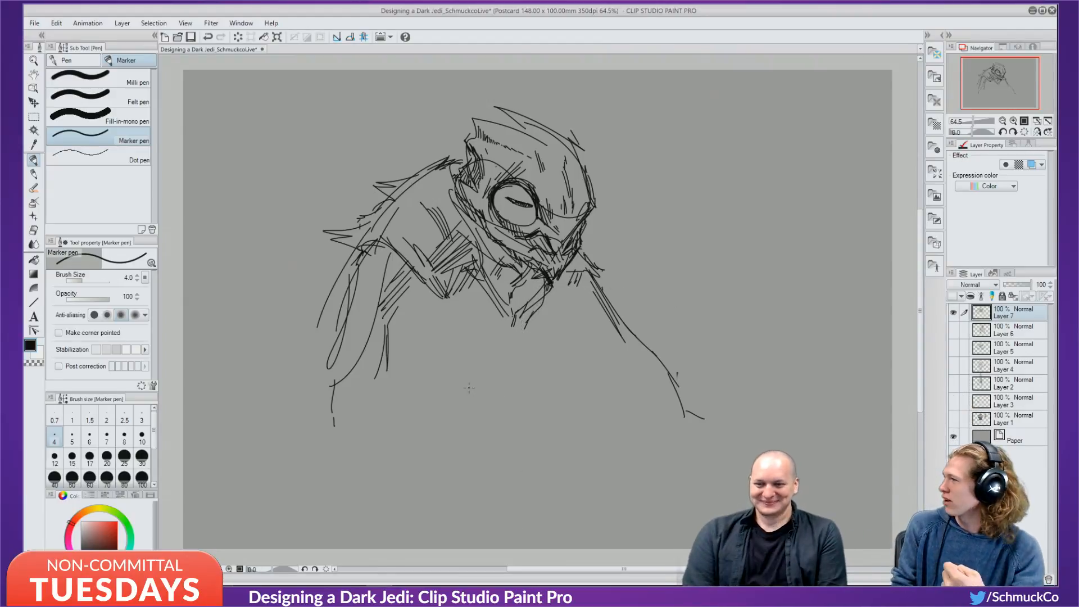
Hatch below the chest and jaw and extend the torso's right side downward.
mouse_move(446, 296)
mouse_down()
mouse_move(436, 322)
mouse_move(439, 302)
mouse_move(465, 304)
mouse_move(479, 284)
mouse_up()
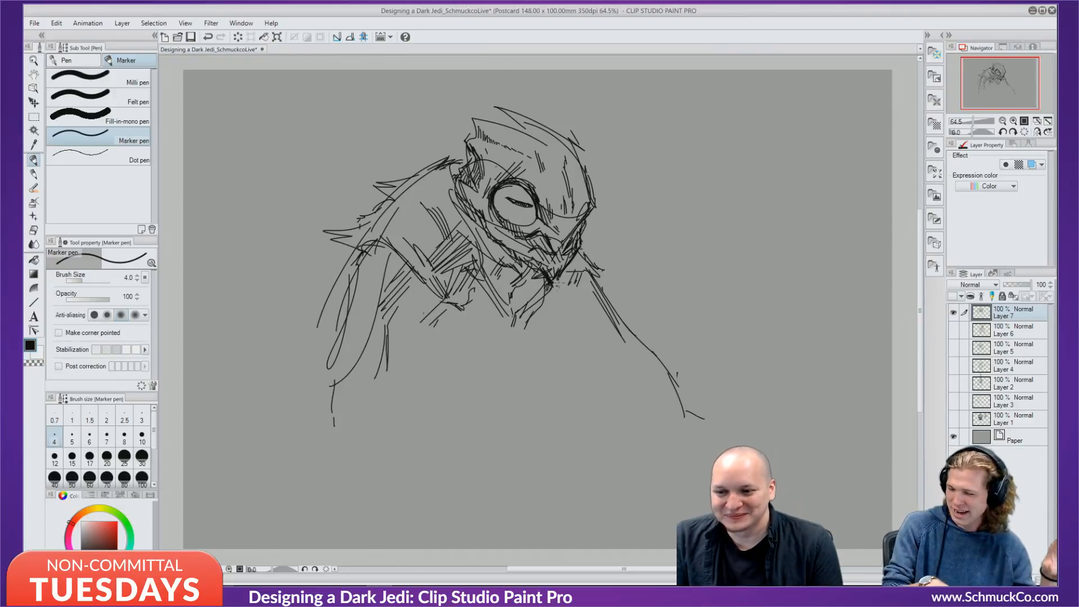
mouse_move(567, 280)
mouse_down()
mouse_move(558, 300)
mouse_move(574, 369)
mouse_up()
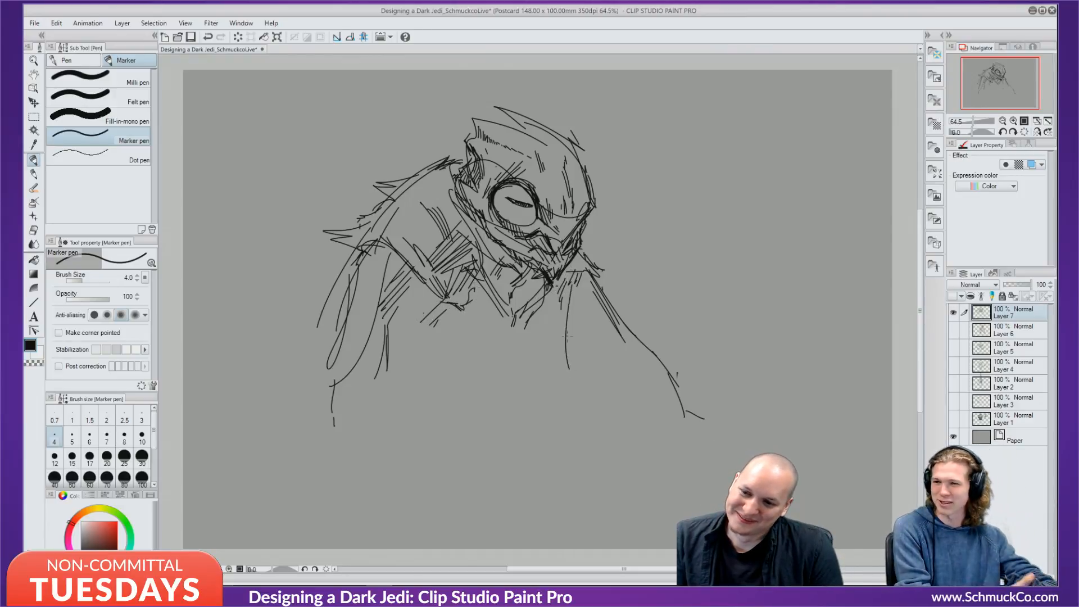
drag(563, 316, 579, 397)
drag(579, 356, 560, 429)
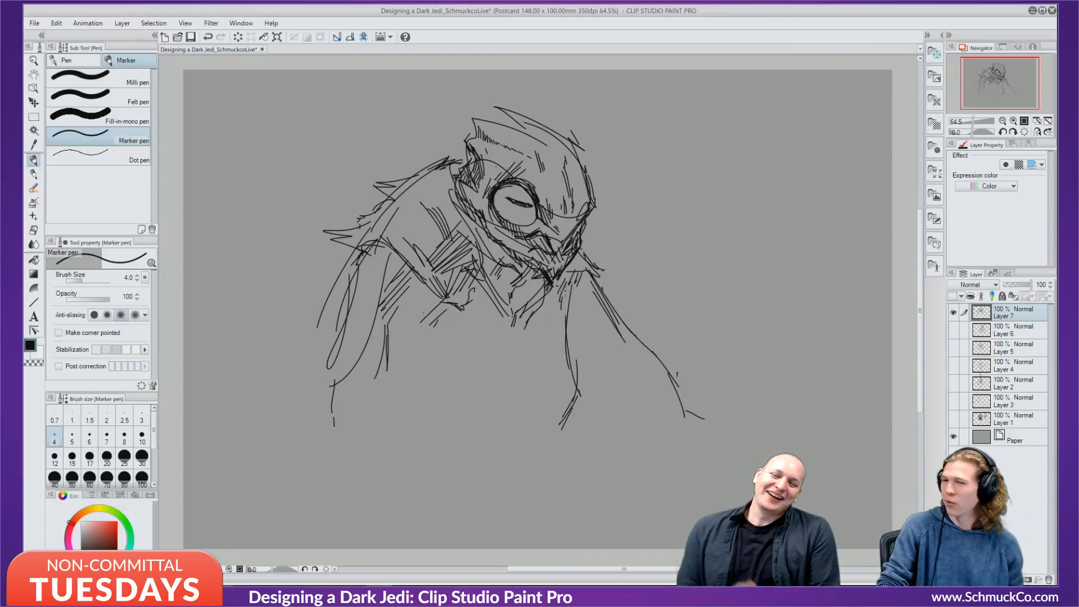
Hatch the chest below the chin and continue the hatching down the right torso.
mouse_move(579, 272)
mouse_down()
mouse_move(604, 320)
mouse_move(590, 288)
mouse_up()
mouse_move(588, 286)
mouse_down()
mouse_move(613, 331)
mouse_move(569, 295)
mouse_move(567, 311)
mouse_up()
mouse_move(589, 299)
mouse_down()
mouse_move(575, 316)
mouse_move(582, 336)
mouse_up()
mouse_move(586, 320)
mouse_down()
mouse_move(590, 358)
mouse_move(604, 336)
mouse_move(588, 363)
mouse_up()
drag(607, 347, 588, 371)
mouse_move(603, 364)
mouse_down()
mouse_move(585, 382)
mouse_move(585, 421)
mouse_up()
drag(603, 404, 594, 429)
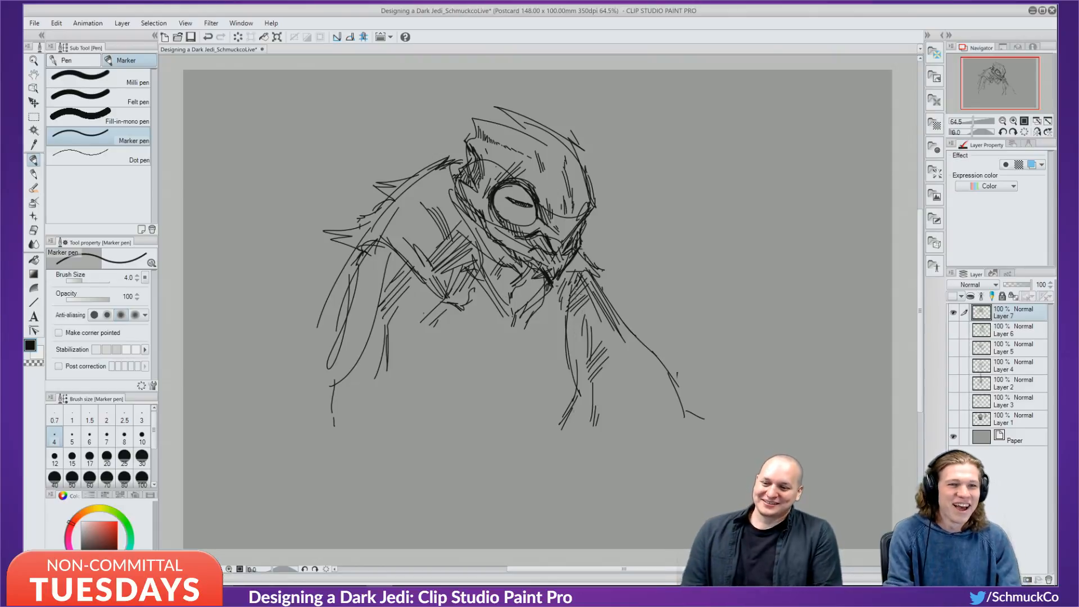
Draw long strokes down the middle and left side of the chest.
drag(556, 307, 531, 396)
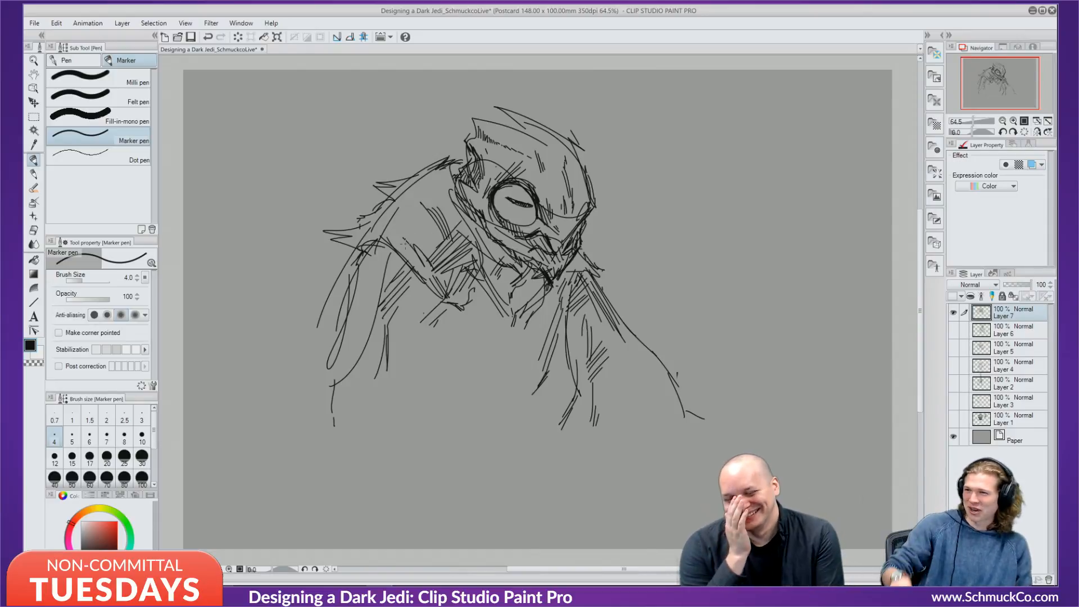
drag(415, 324, 409, 370)
drag(419, 307, 403, 464)
mouse_move(422, 339)
mouse_down()
mouse_move(414, 501)
mouse_move(425, 341)
mouse_up()
drag(438, 299, 427, 322)
mouse_move(443, 299)
mouse_down()
mouse_move(419, 329)
mouse_move(424, 444)
mouse_up()
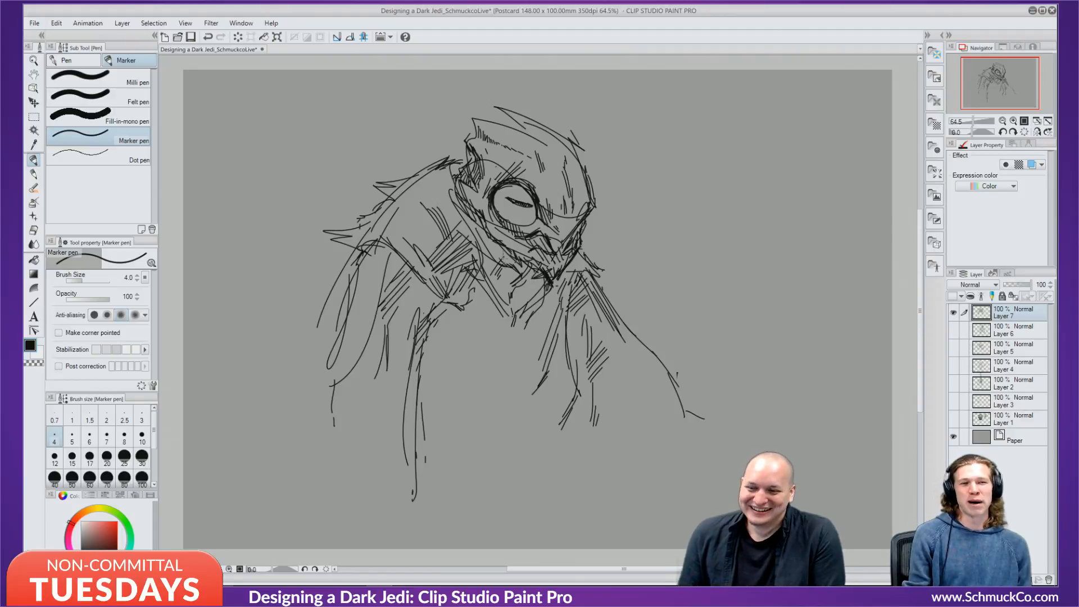
Darken the eye circle, shade between eye and beak, and add lines atop the head.
mouse_move(498, 197)
mouse_down()
mouse_move(488, 211)
mouse_move(507, 228)
mouse_move(497, 228)
mouse_up()
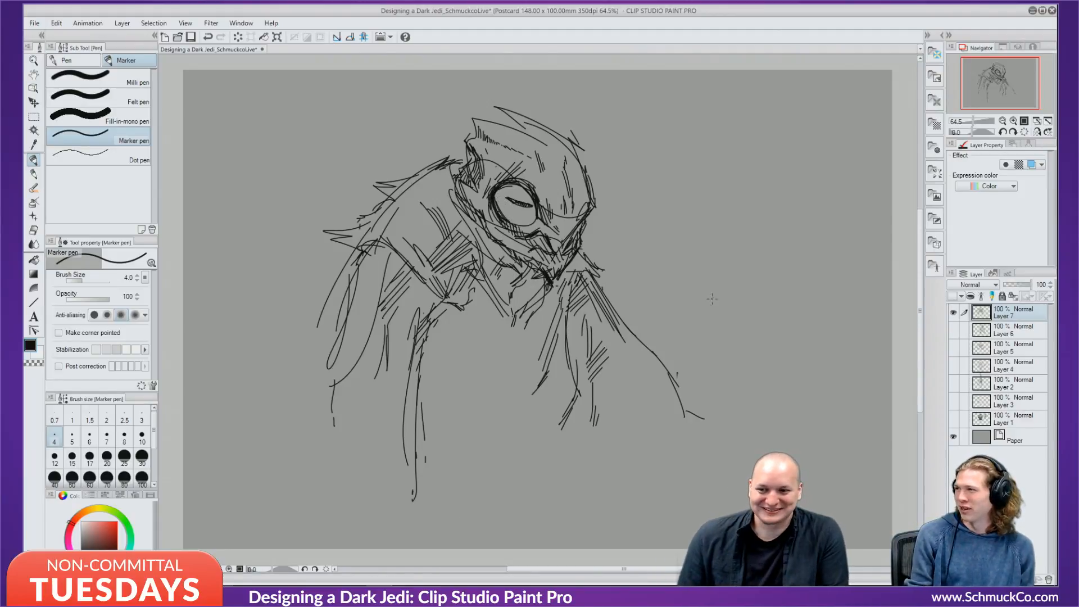
mouse_move(536, 216)
mouse_down()
mouse_move(526, 229)
mouse_move(534, 226)
mouse_up()
mouse_move(542, 218)
mouse_down()
mouse_move(534, 228)
mouse_move(566, 231)
mouse_up()
mouse_move(573, 211)
mouse_down()
mouse_move(559, 235)
mouse_move(576, 223)
mouse_up()
mouse_move(589, 205)
mouse_down()
mouse_move(574, 230)
mouse_move(581, 241)
mouse_up()
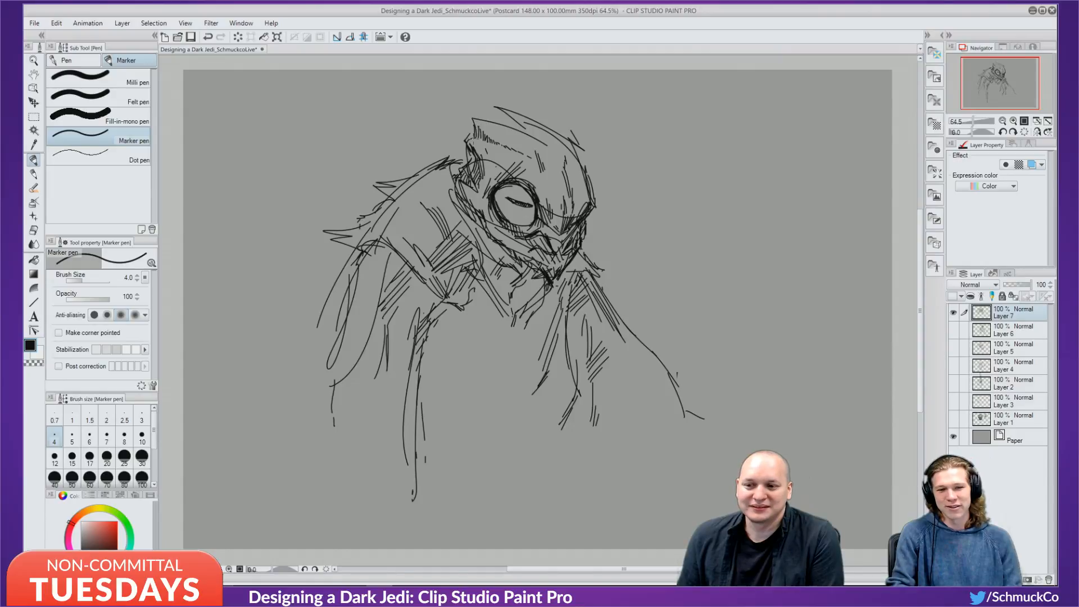
drag(466, 120, 528, 125)
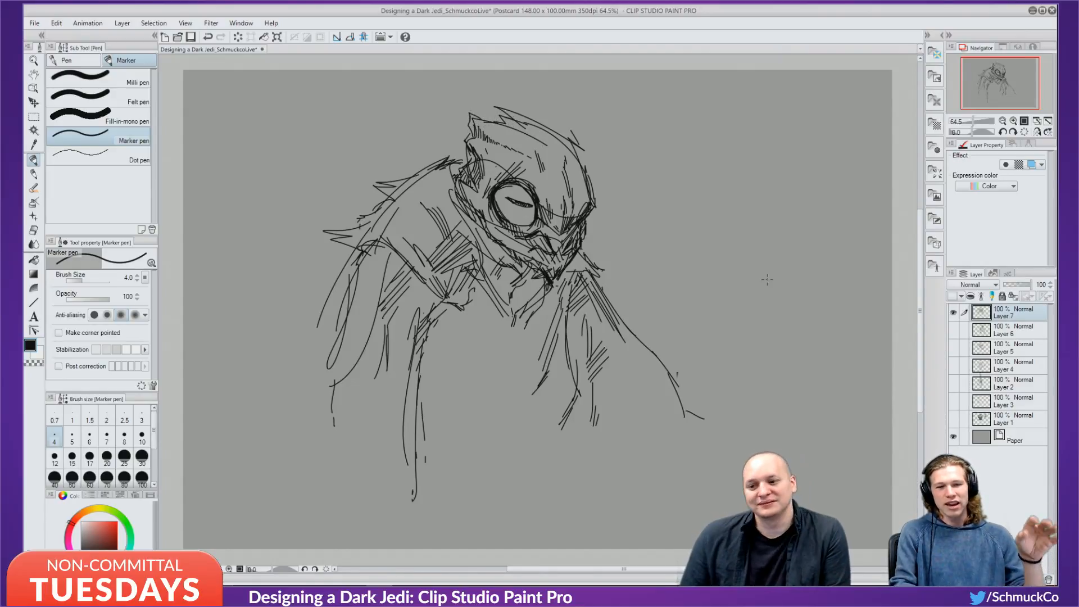
Add robe folds, hatch the left shoulder and sleeve, and draw torso folds.
drag(582, 318, 590, 363)
drag(409, 208, 424, 203)
mouse_move(421, 188)
mouse_down()
mouse_move(447, 192)
mouse_move(447, 203)
mouse_up()
drag(415, 320, 409, 338)
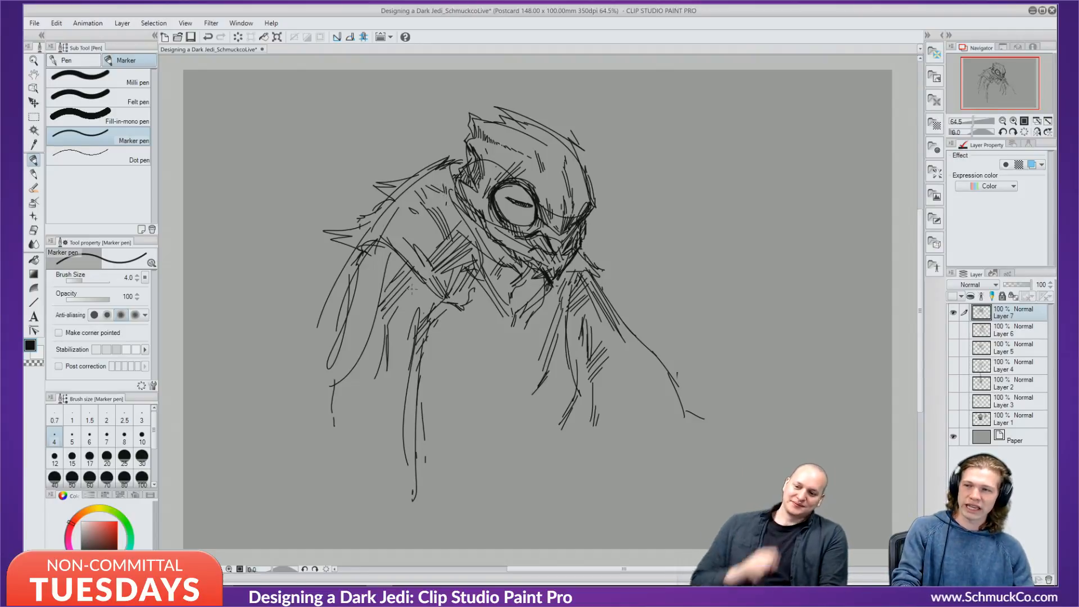
mouse_move(429, 291)
mouse_down()
mouse_move(444, 373)
mouse_move(455, 369)
mouse_up()
drag(456, 365, 490, 393)
drag(446, 344, 495, 394)
mouse_move(454, 337)
mouse_down()
mouse_move(506, 393)
mouse_move(528, 392)
mouse_move(450, 338)
mouse_move(427, 353)
mouse_up()
drag(438, 348, 428, 368)
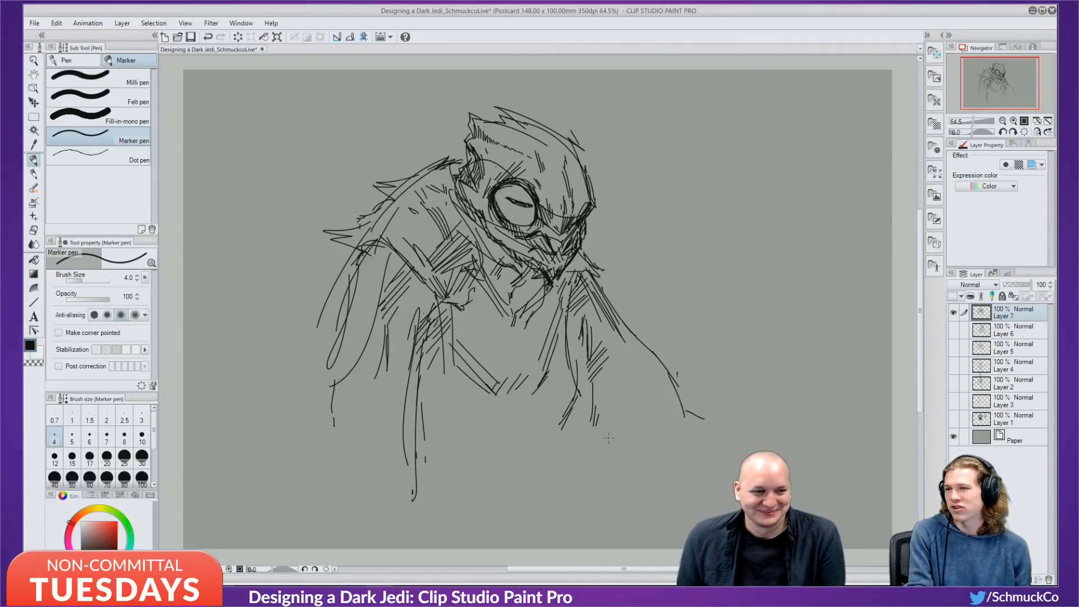
Hatch the shadow and vertical strokes under the lower-right drape.
mouse_move(594, 413)
mouse_down()
mouse_move(617, 424)
mouse_move(694, 440)
mouse_up()
drag(621, 419, 615, 495)
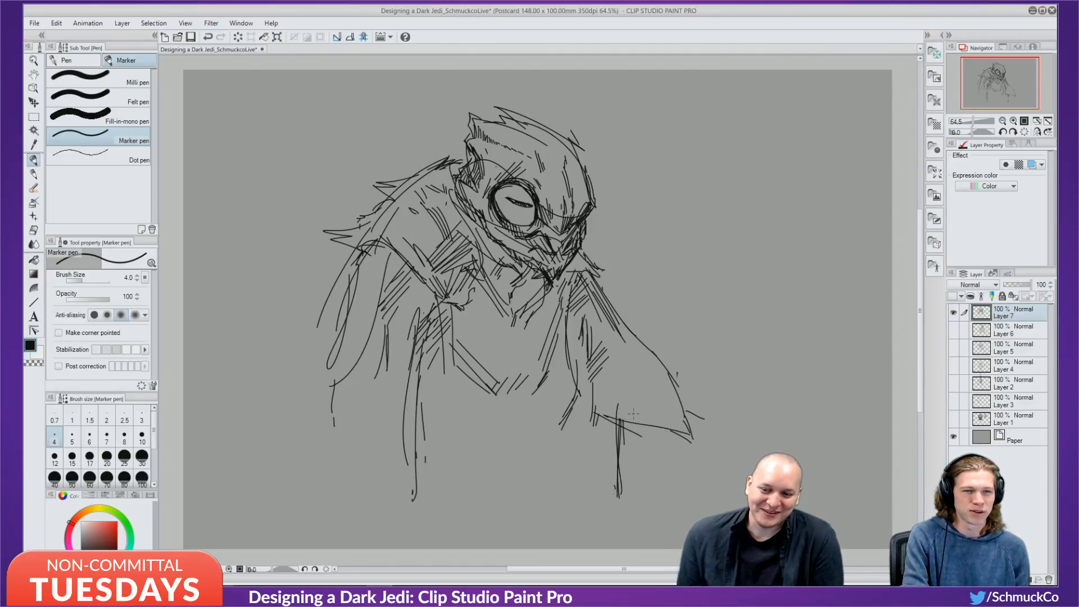
mouse_move(617, 431)
mouse_down()
mouse_move(630, 420)
mouse_move(683, 432)
mouse_up()
mouse_move(625, 456)
mouse_down()
mouse_move(650, 452)
mouse_move(649, 439)
mouse_move(633, 446)
mouse_up()
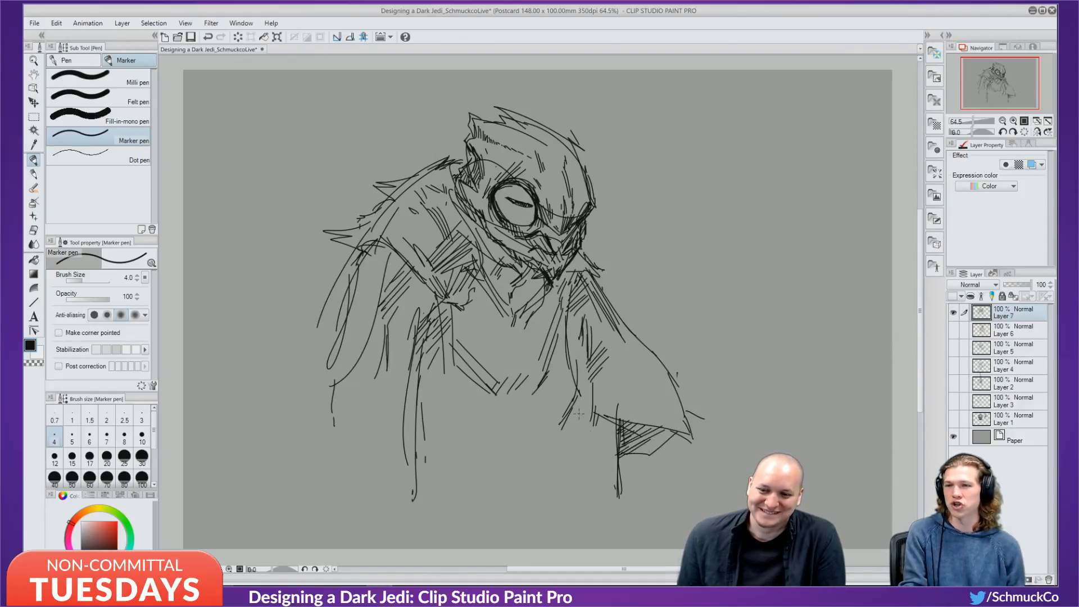
drag(580, 394, 569, 478)
mouse_move(577, 396)
mouse_down()
mouse_move(571, 478)
mouse_move(574, 436)
mouse_move(567, 459)
mouse_move(569, 488)
mouse_up()
drag(585, 400, 576, 482)
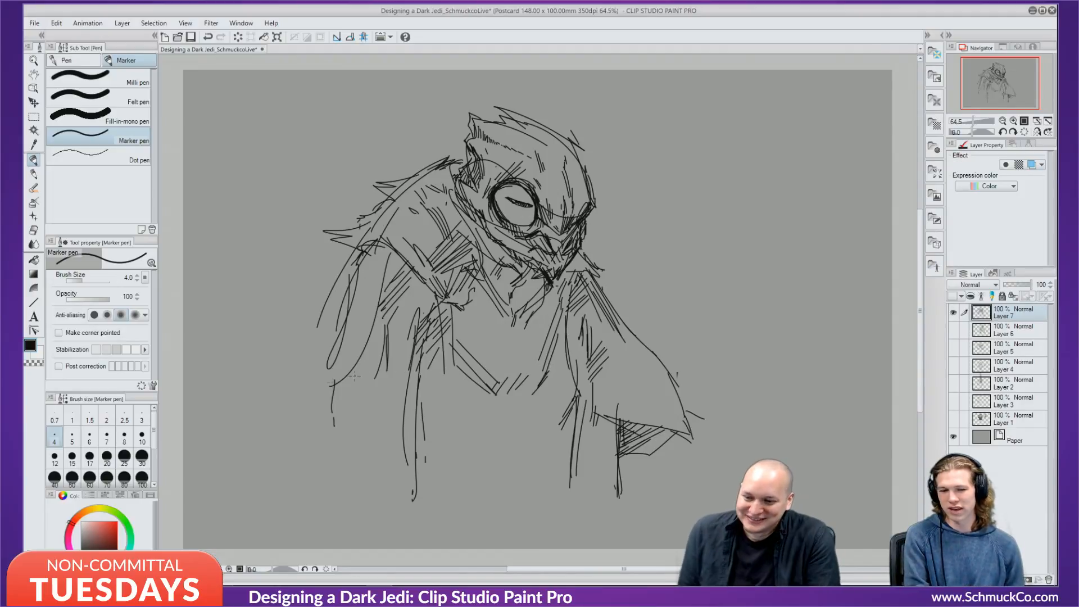
Draw the lower-left cloak hem and hatch down along its edge.
mouse_move(299, 410)
mouse_down()
mouse_move(314, 426)
mouse_move(305, 389)
mouse_move(298, 399)
mouse_move(326, 362)
mouse_move(329, 337)
mouse_up()
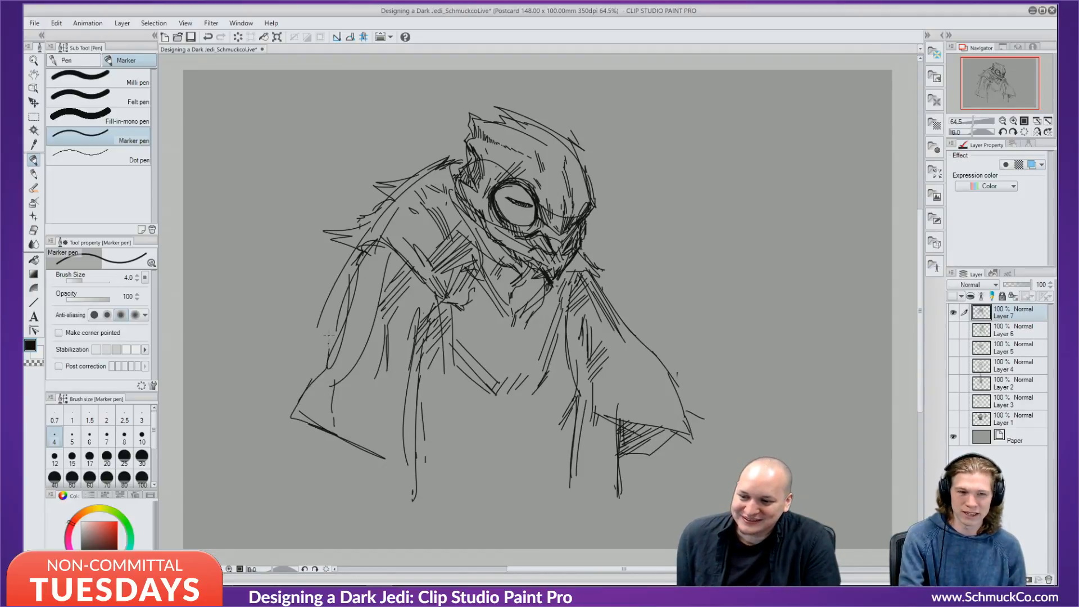
drag(311, 435, 412, 469)
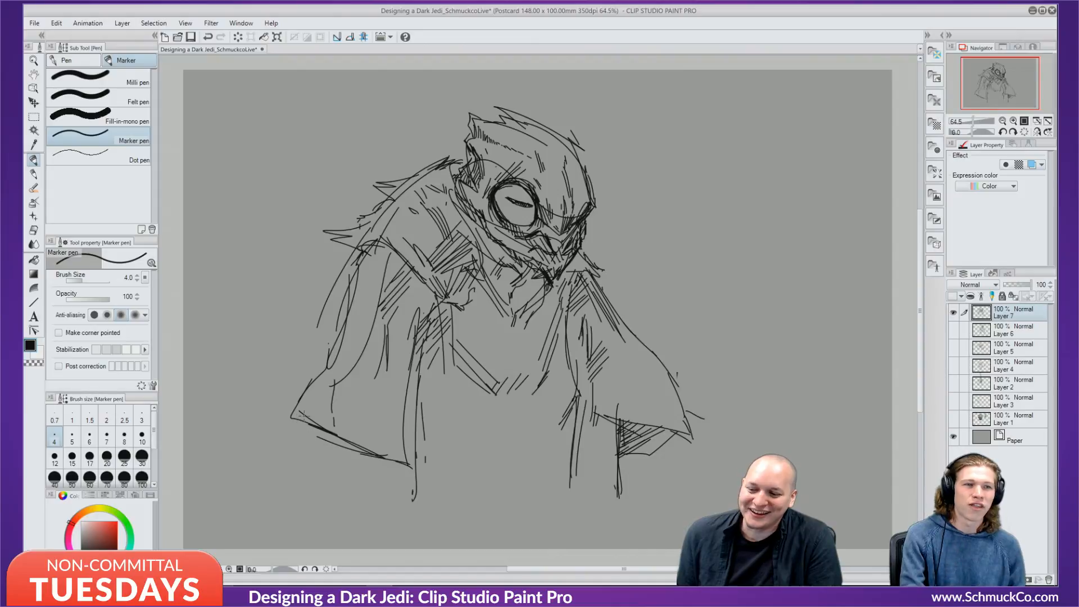
mouse_move(318, 429)
mouse_down()
mouse_move(356, 454)
mouse_move(337, 443)
mouse_up()
drag(333, 441, 354, 459)
drag(351, 444, 371, 459)
drag(365, 449, 382, 509)
drag(365, 456, 393, 522)
drag(403, 466, 407, 511)
mouse_move(397, 457)
mouse_down()
mouse_move(408, 520)
mouse_move(386, 512)
mouse_up()
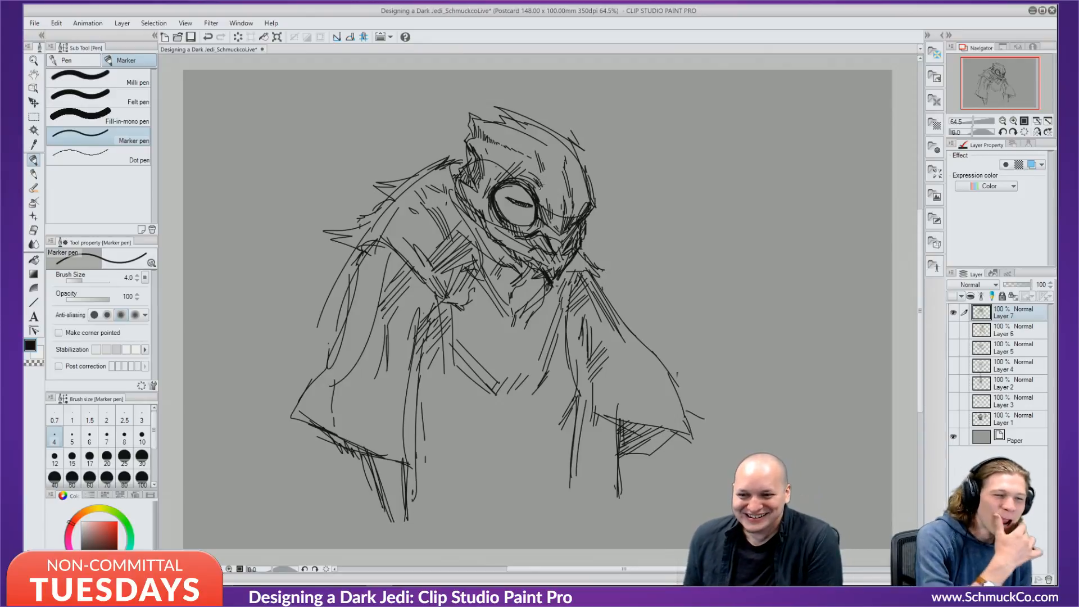
Darken the forehead above the eye with short hatch strokes.
drag(535, 169, 546, 189)
drag(545, 174, 550, 187)
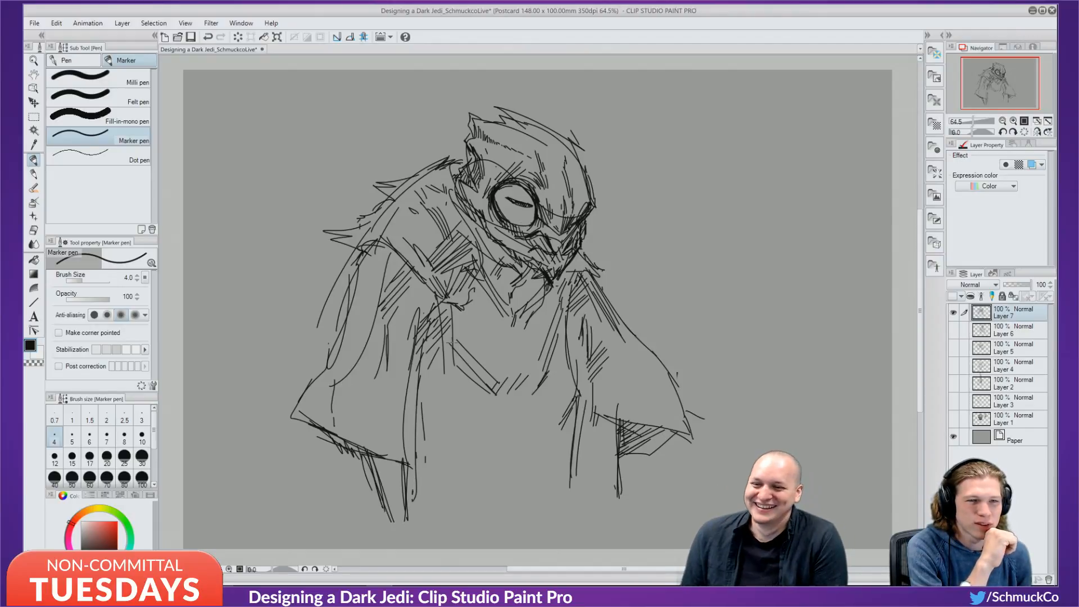
drag(541, 151, 555, 162)
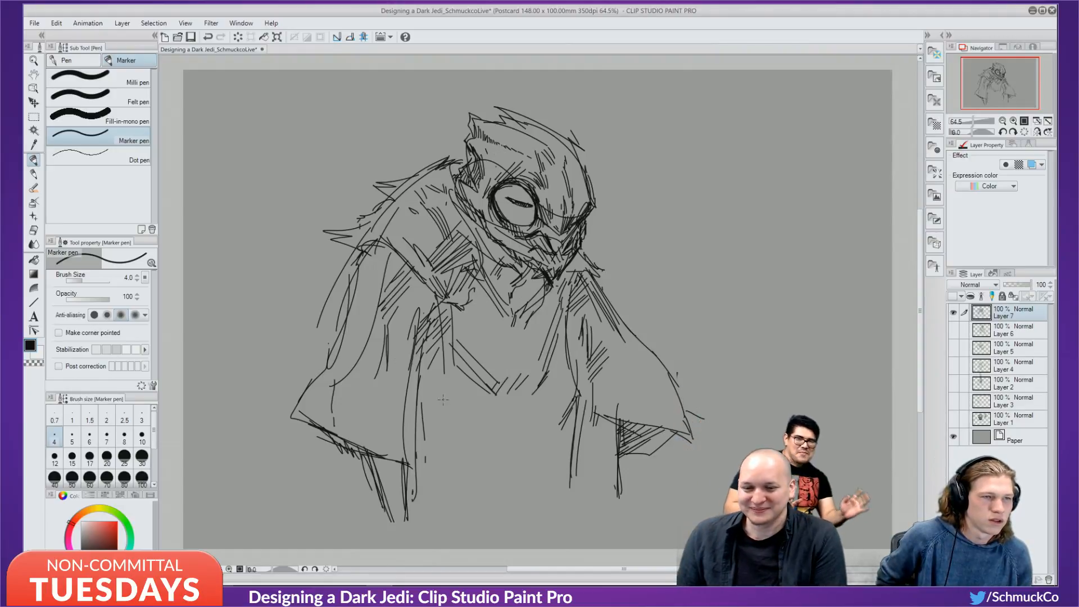
Pick light grey at brush size 15, undo the stray mark, and select Layer 6.
click(80, 545)
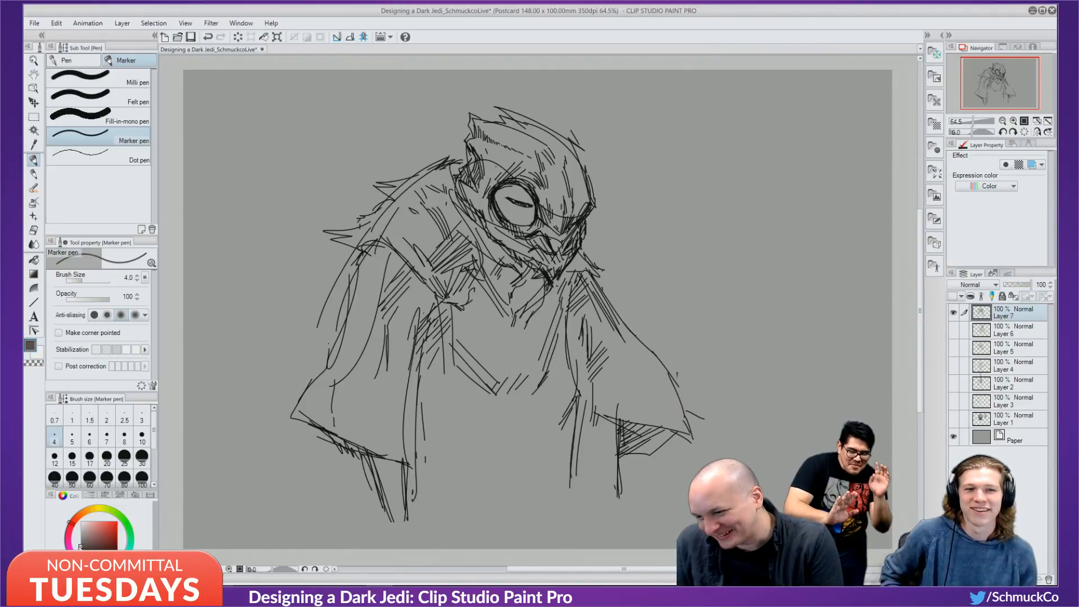
click(81, 540)
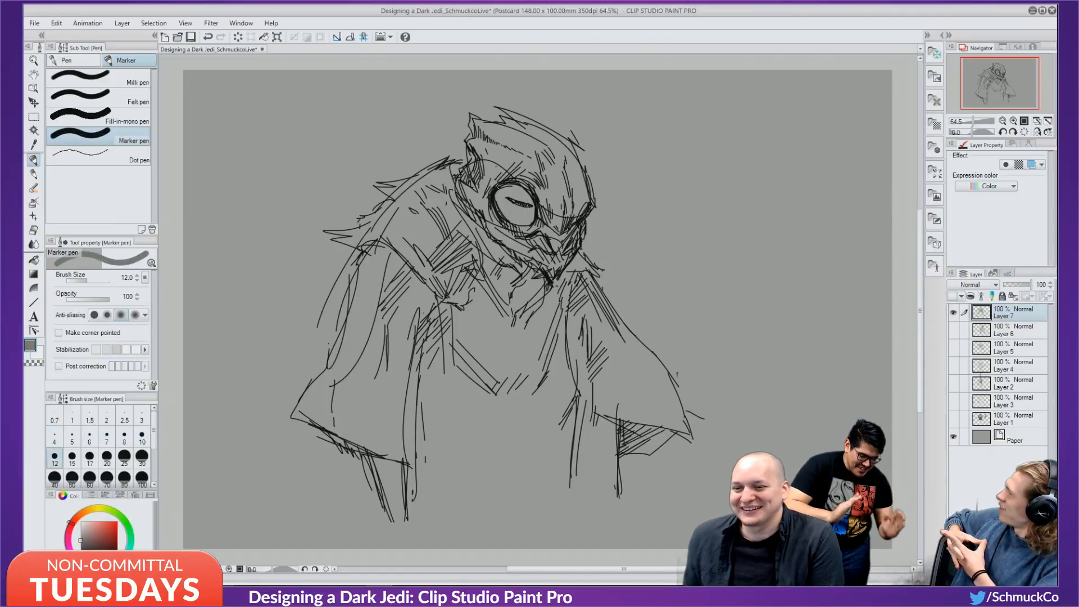
click(72, 456)
key(ctrl+z)
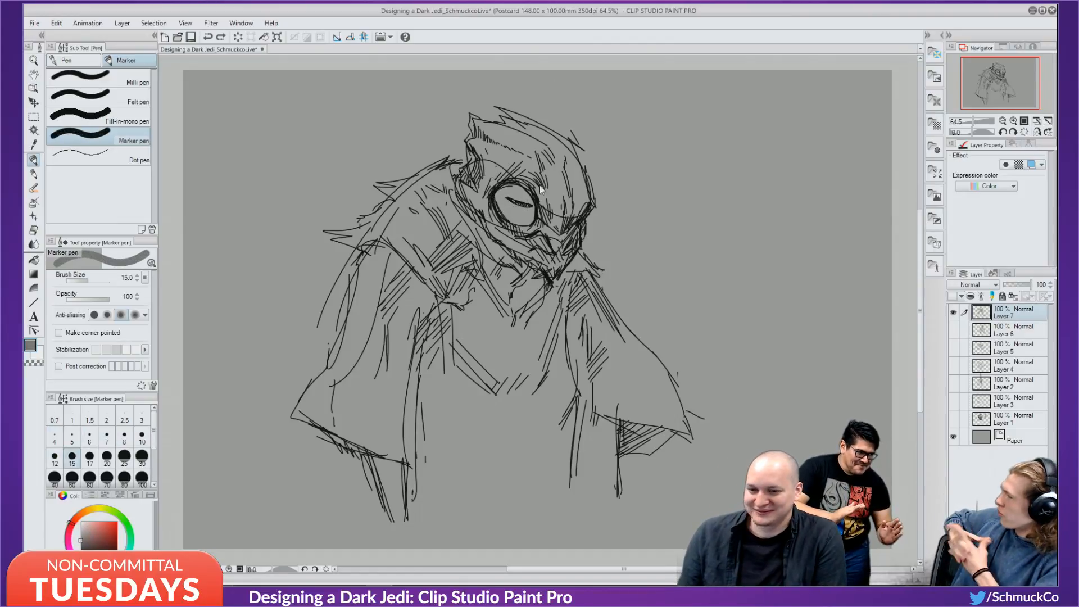
click(1011, 333)
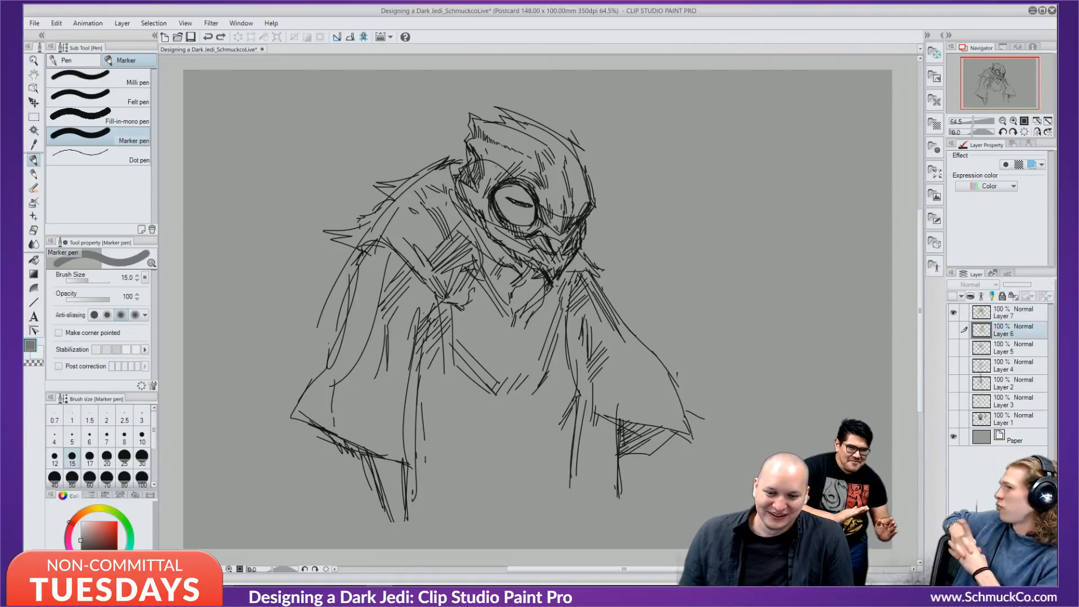
Add Layer 8 above Layer 6 and shade the eye's left edge and helmet top in grey.
key(ctrl+shift+n)
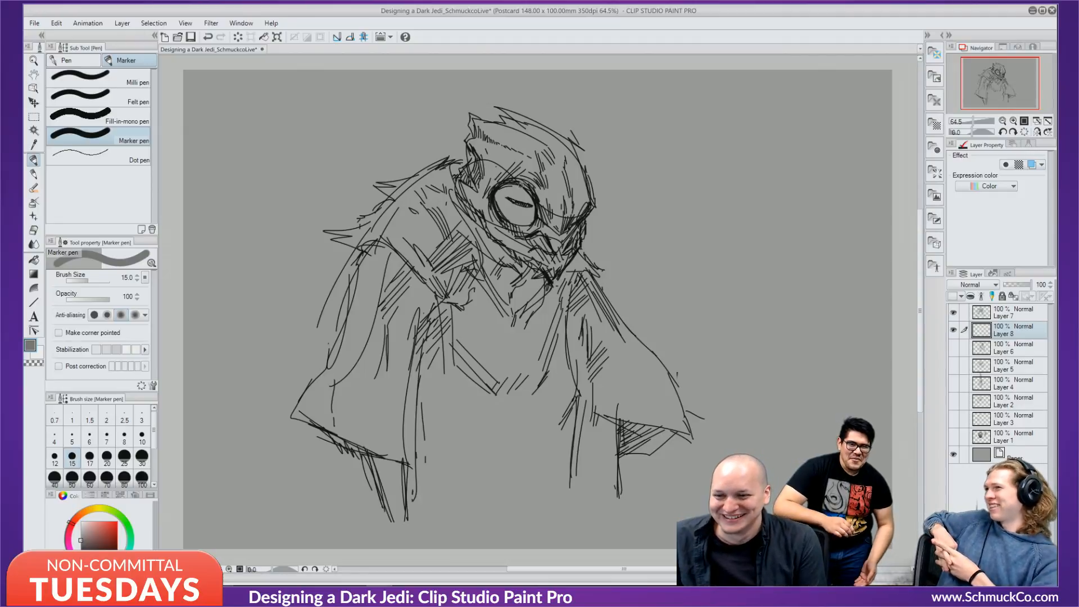
mouse_move(490, 184)
mouse_down()
mouse_move(499, 205)
mouse_move(500, 188)
mouse_move(509, 216)
mouse_move(496, 192)
mouse_move(524, 223)
mouse_move(512, 222)
mouse_move(536, 218)
mouse_up()
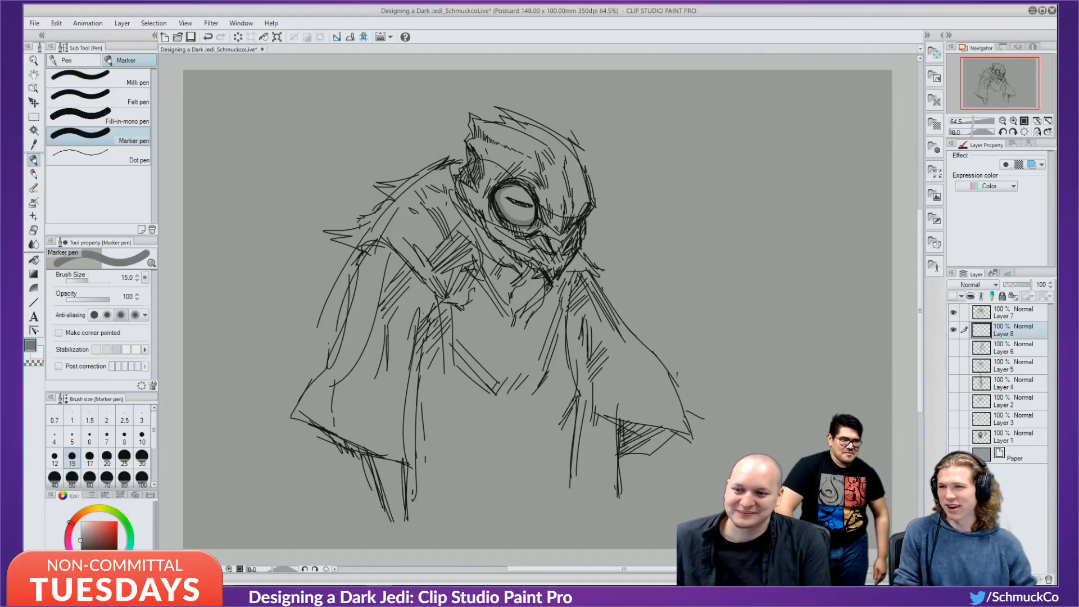
mouse_move(470, 147)
mouse_down()
mouse_move(476, 131)
mouse_move(514, 154)
mouse_move(460, 182)
mouse_move(495, 244)
mouse_move(537, 271)
mouse_move(519, 275)
mouse_up()
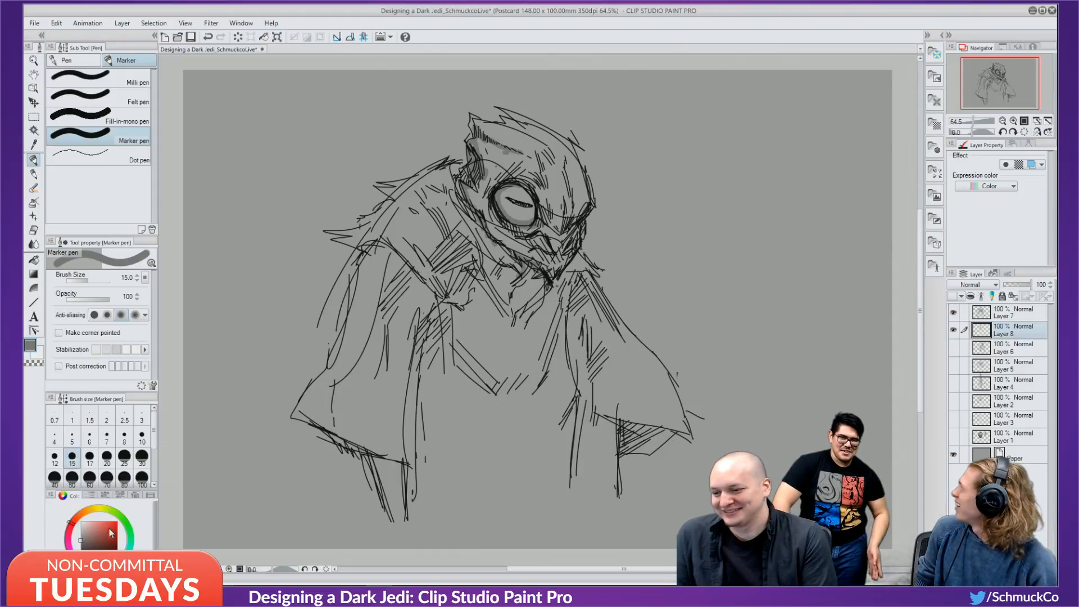
Try a bright cyan accent stroke on the helmet, then undo it.
click(125, 557)
click(104, 521)
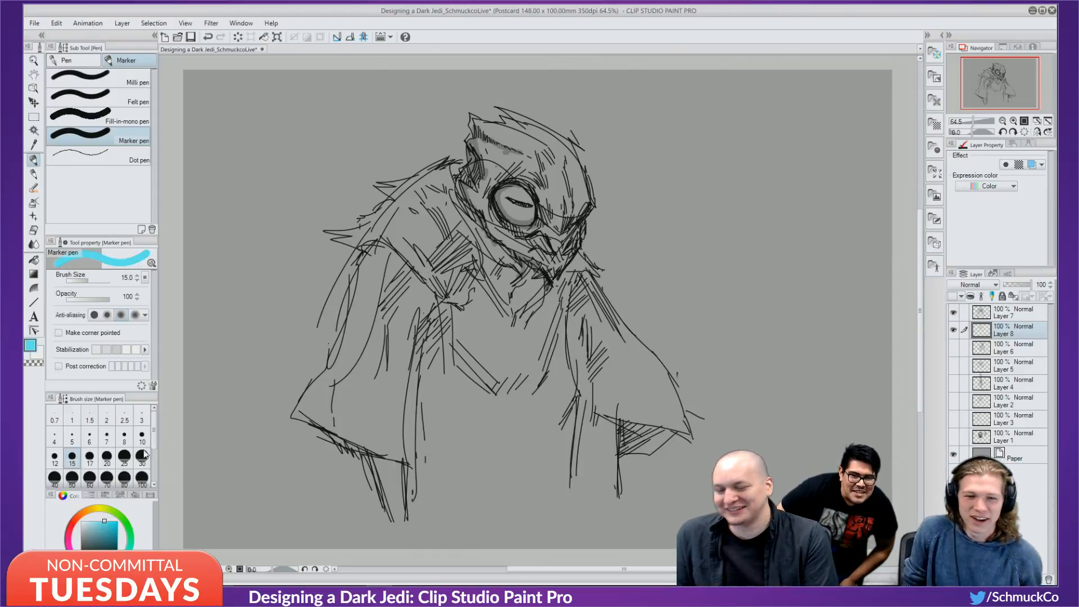
drag(499, 125, 528, 142)
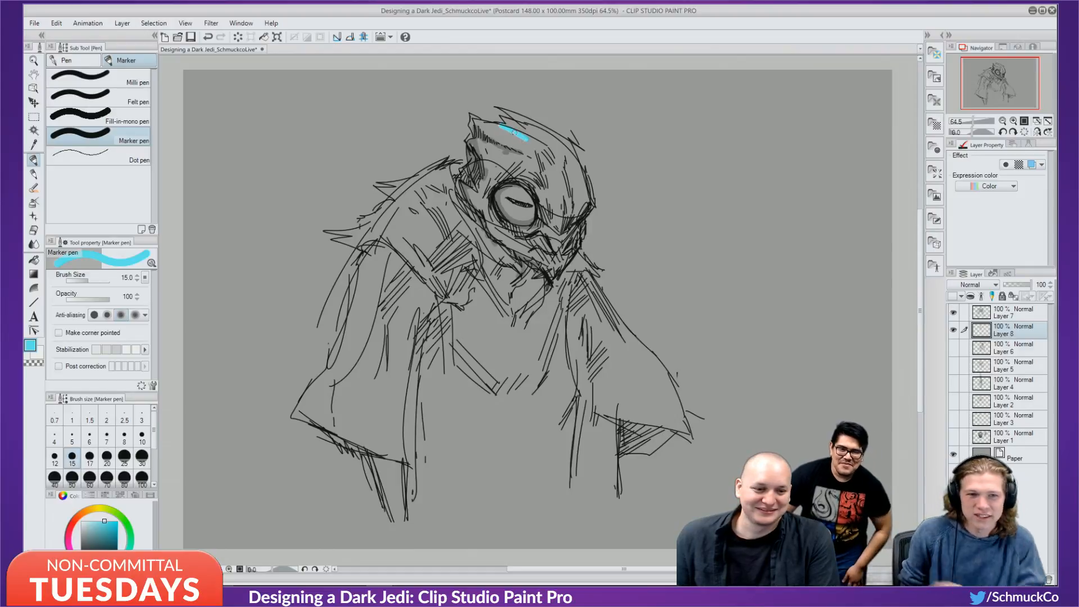
key(ctrl+z)
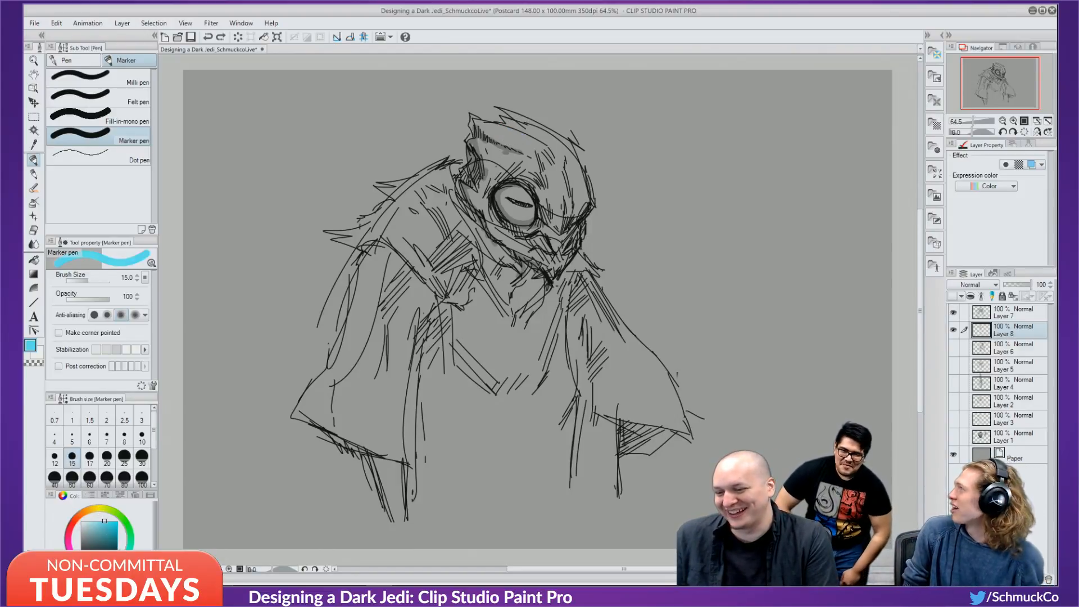
Try a blue accent across and down the helmet, then undo both strokes.
mouse_move(104, 521)
mouse_down()
mouse_move(106, 531)
mouse_move(108, 523)
mouse_up()
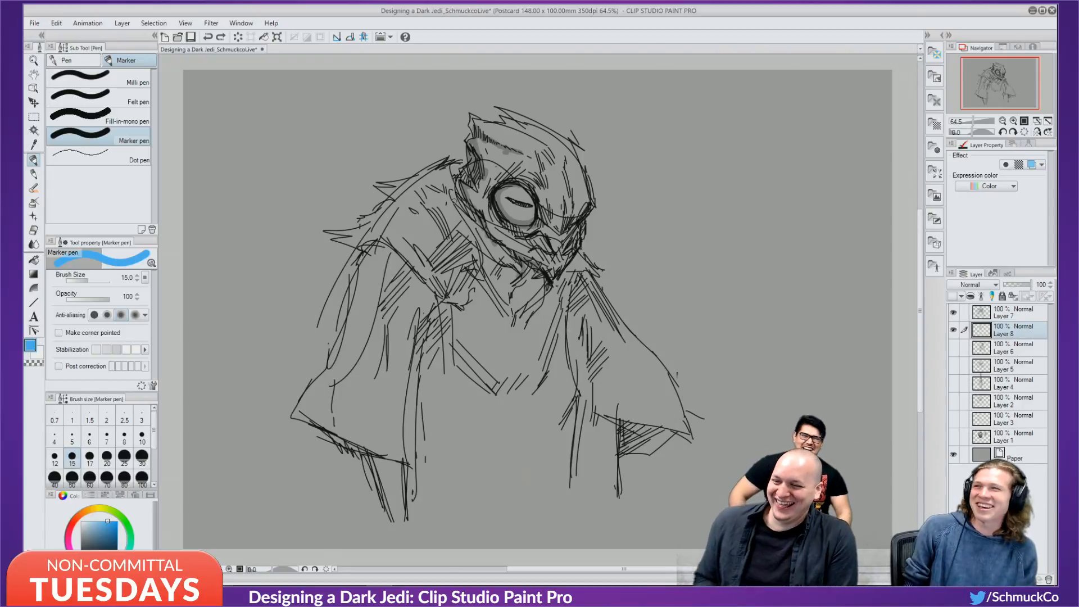
drag(504, 120, 537, 139)
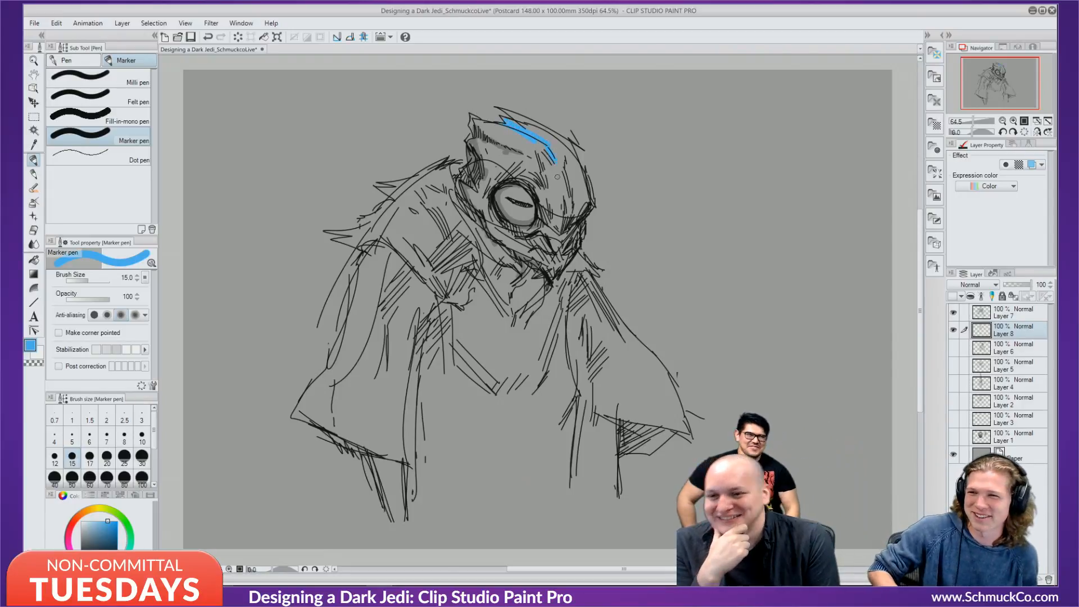
drag(556, 172, 562, 181)
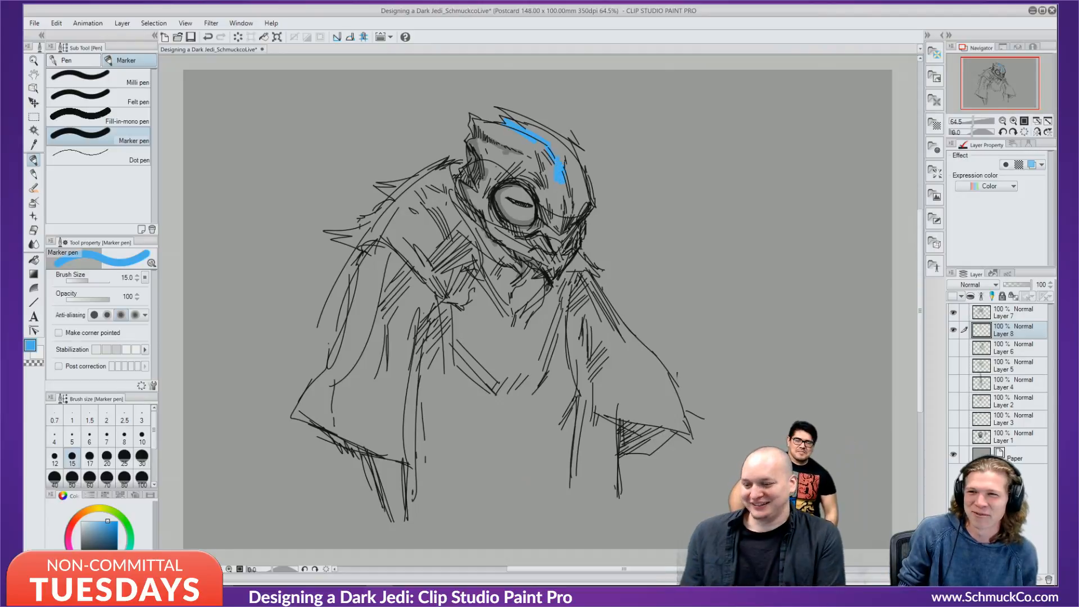
key(ctrl+z)
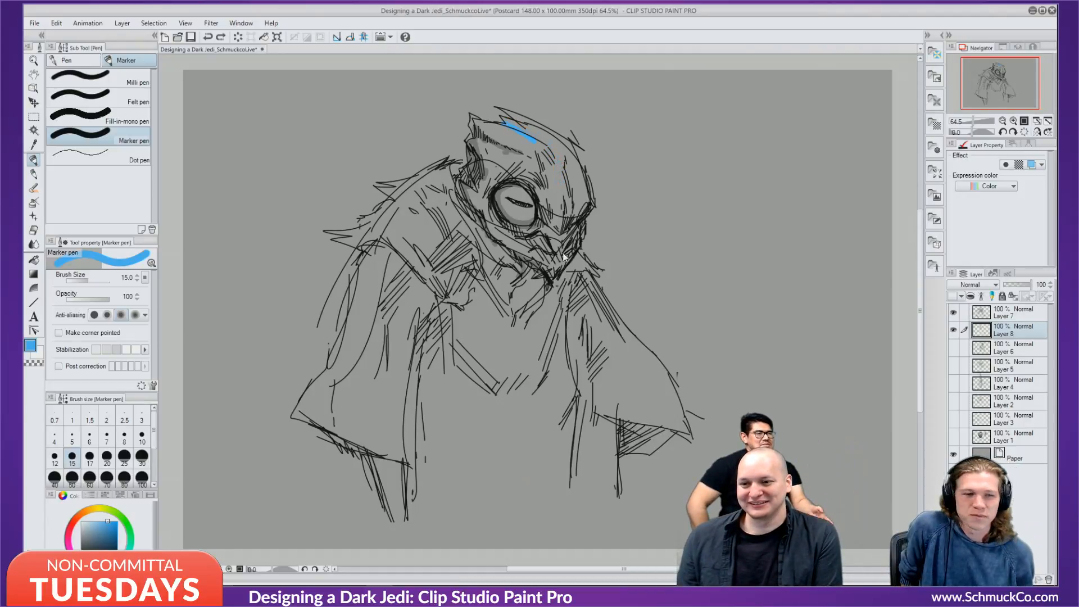
key(ctrl+z)
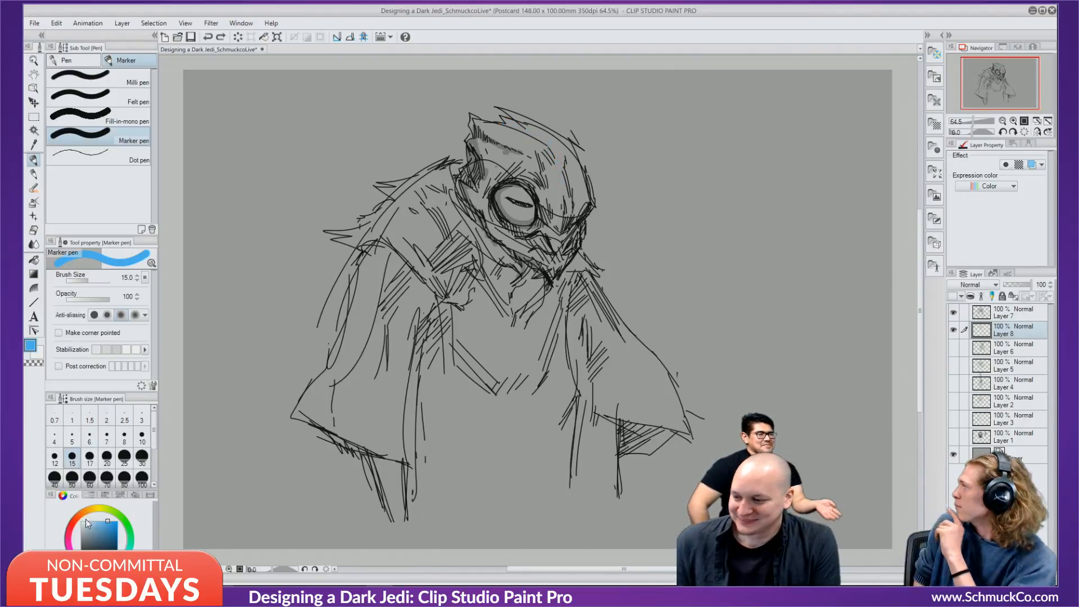
Switch to saturated red, test two dots on the helmet, and undo them.
drag(79, 514, 70, 522)
click(117, 521)
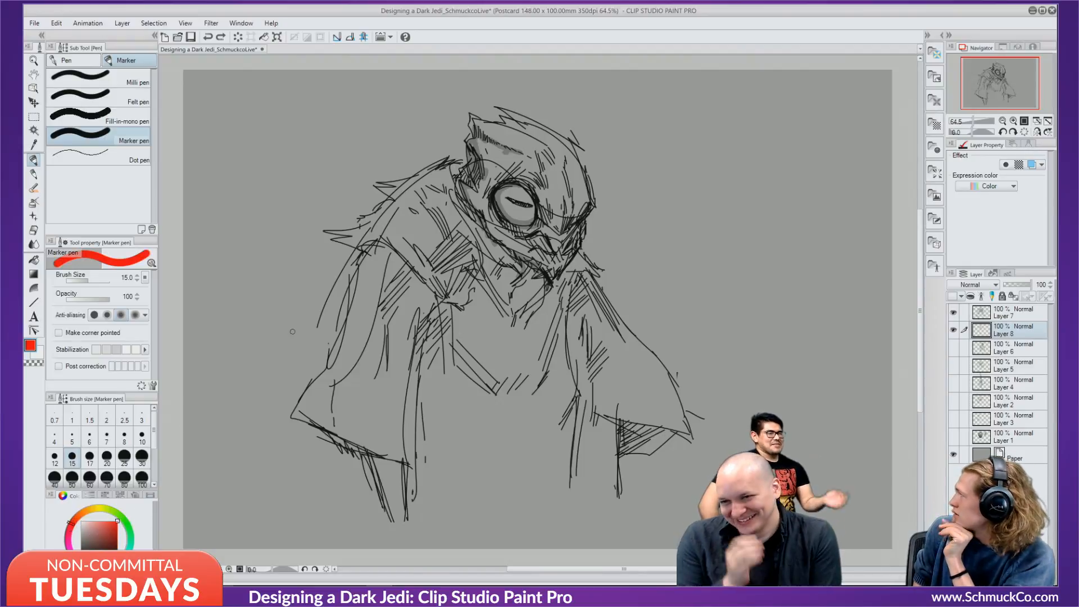
click(492, 159)
click(500, 167)
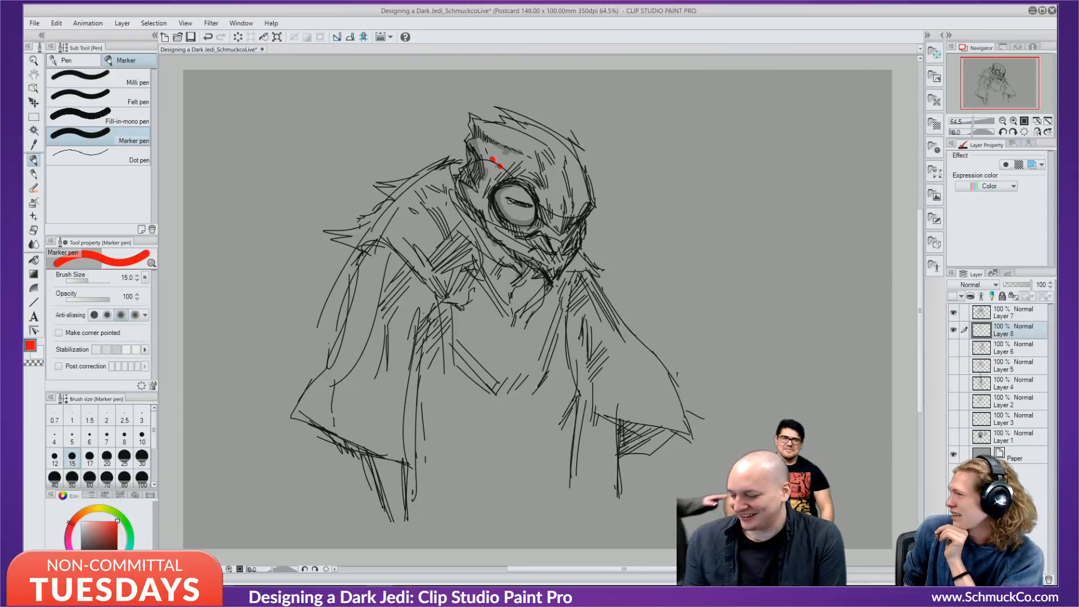
key(ctrl+z)
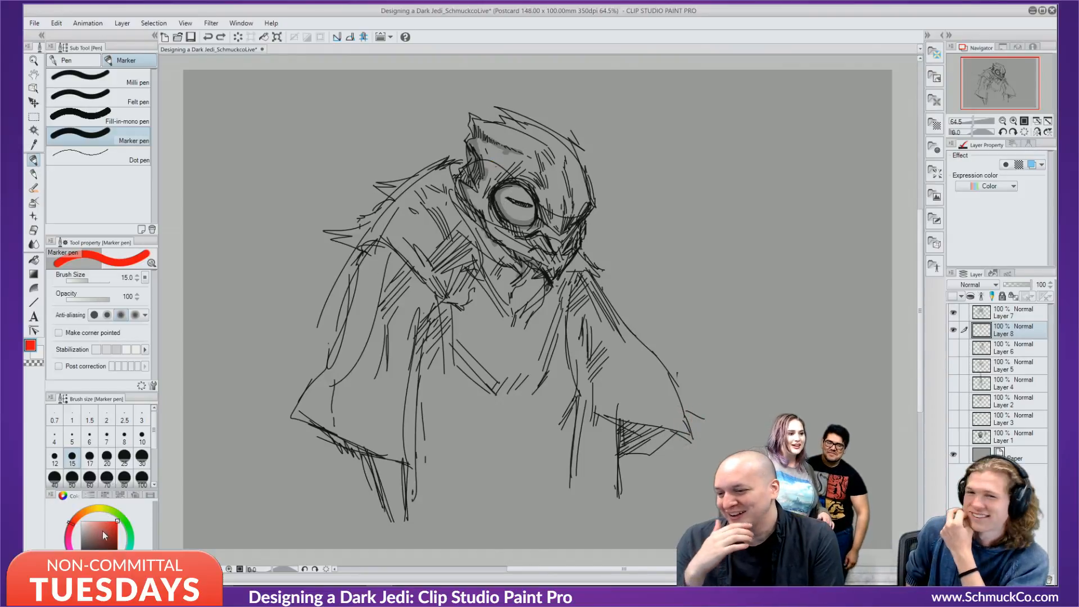
Mute the colour to brownish red and paint forehead patches and dabs left of the eye.
drag(102, 530, 90, 535)
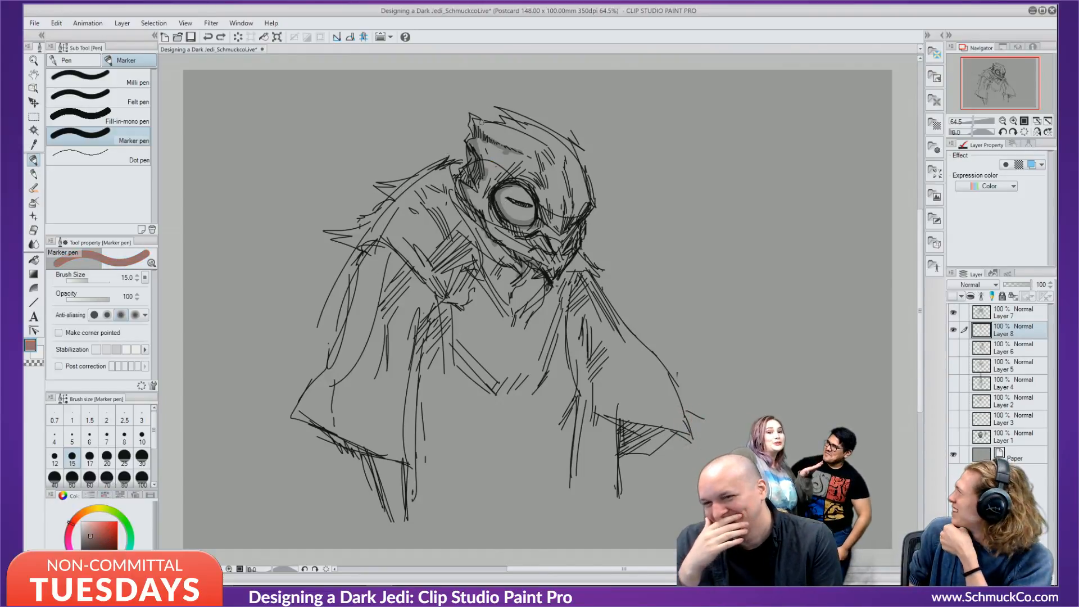
mouse_move(493, 160)
mouse_down()
mouse_move(503, 175)
mouse_move(545, 147)
mouse_move(553, 168)
mouse_move(562, 151)
mouse_move(553, 227)
mouse_move(575, 232)
mouse_move(586, 218)
mouse_move(576, 221)
mouse_up()
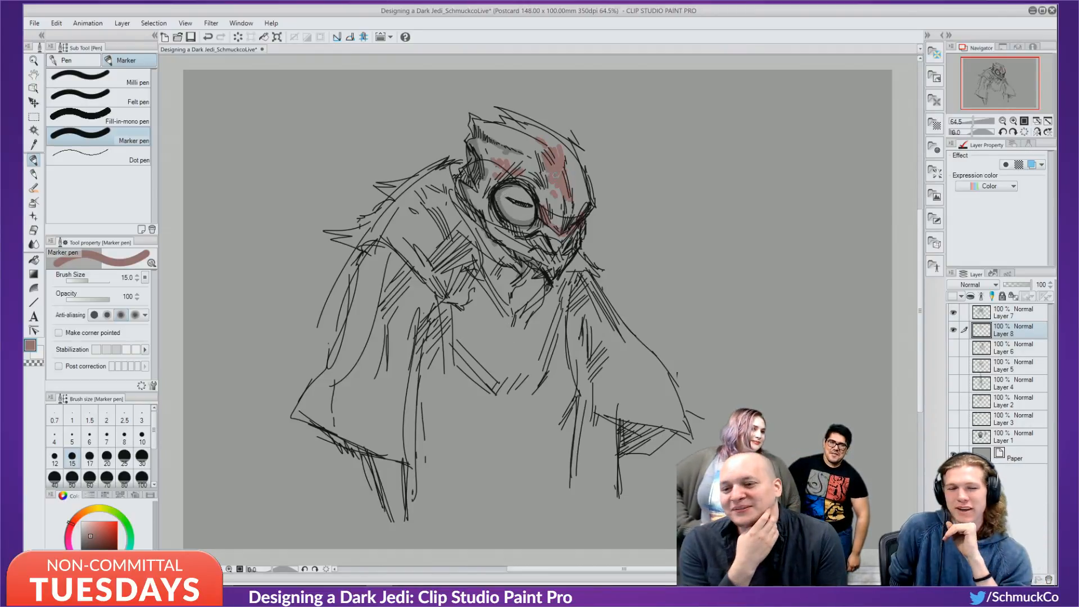
mouse_move(555, 174)
mouse_down()
mouse_move(572, 176)
mouse_move(571, 152)
mouse_move(581, 198)
mouse_up()
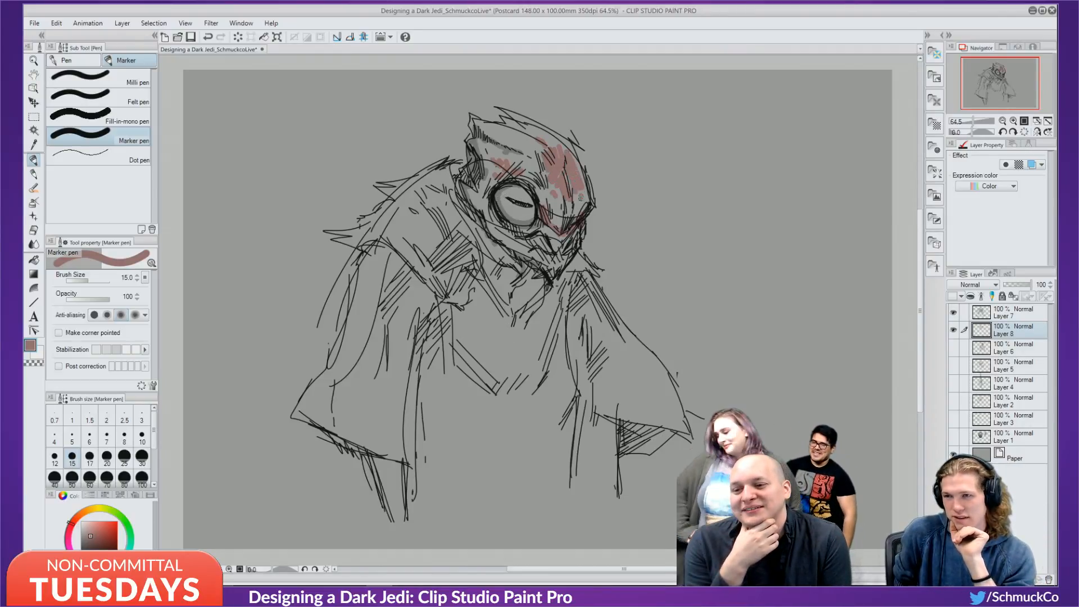
drag(480, 195, 509, 230)
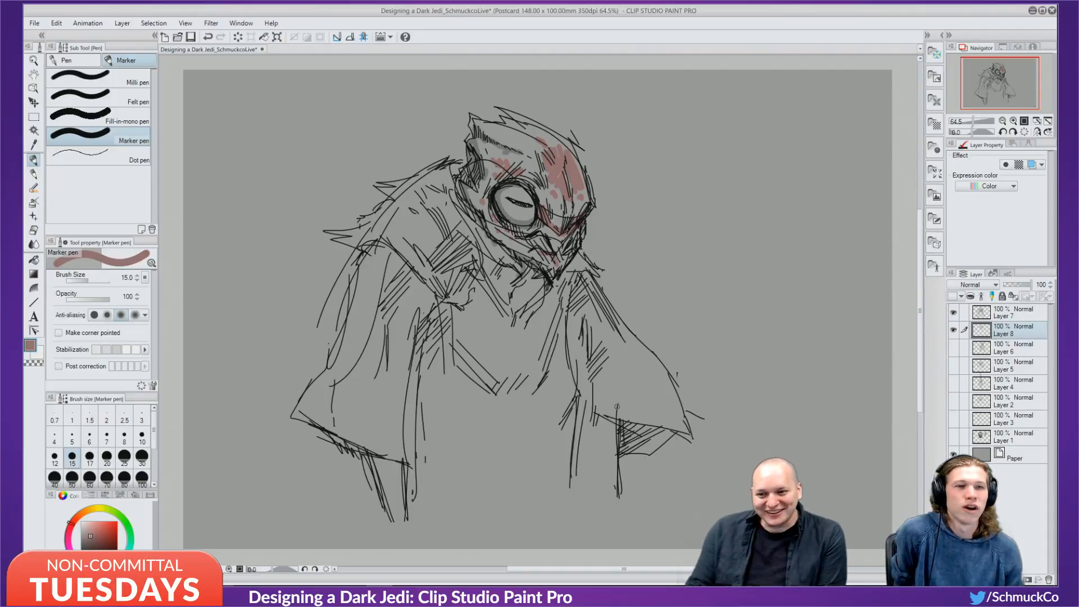
click(96, 510)
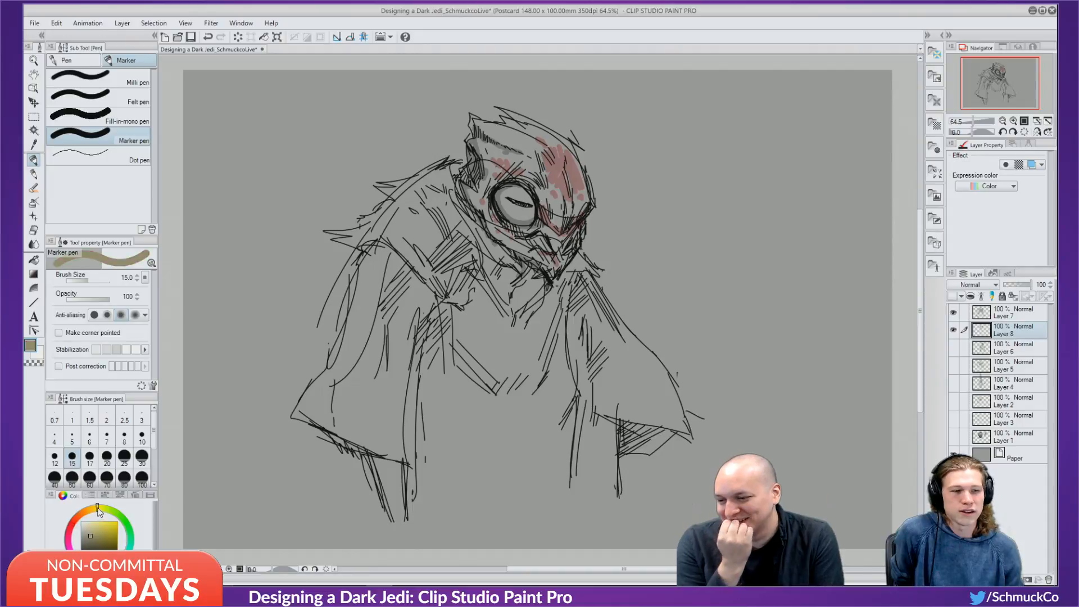
Choose a yellow hue and paint it into the eye.
click(93, 527)
click(89, 531)
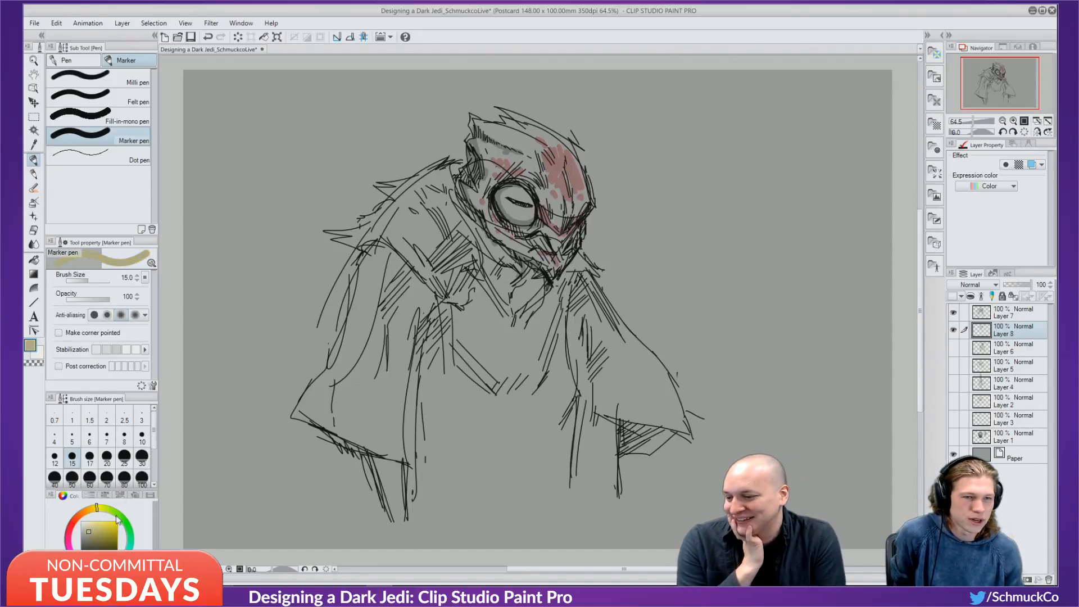
click(95, 527)
mouse_move(517, 187)
mouse_down()
mouse_move(529, 201)
mouse_move(504, 195)
mouse_move(532, 214)
mouse_move(513, 219)
mouse_move(520, 213)
mouse_up()
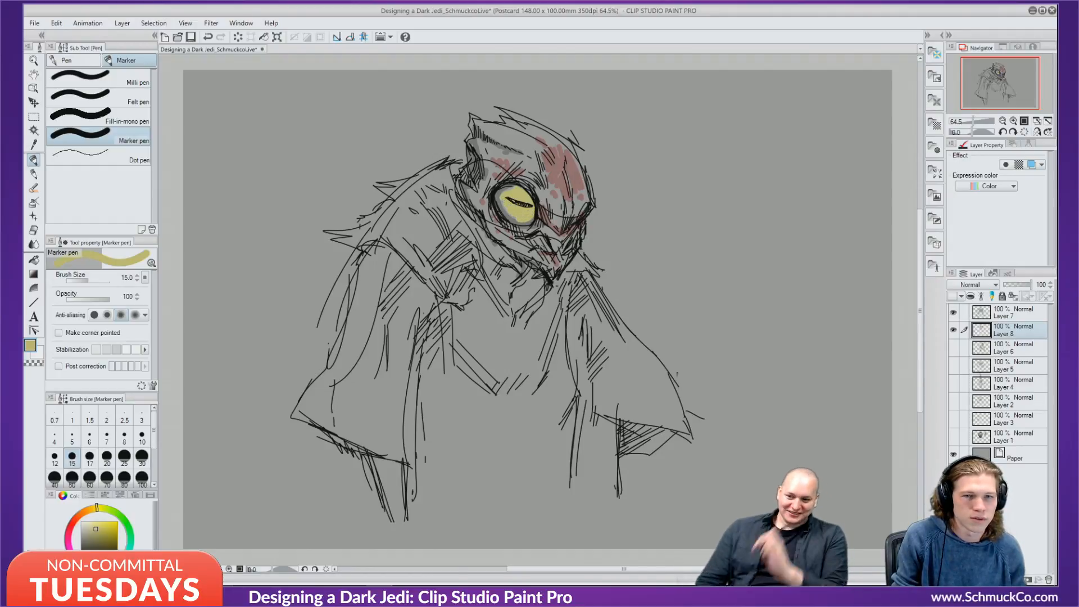
Repaint the eye yellow-orange and shade its upper-left edge and pupil area in tan.
click(88, 510)
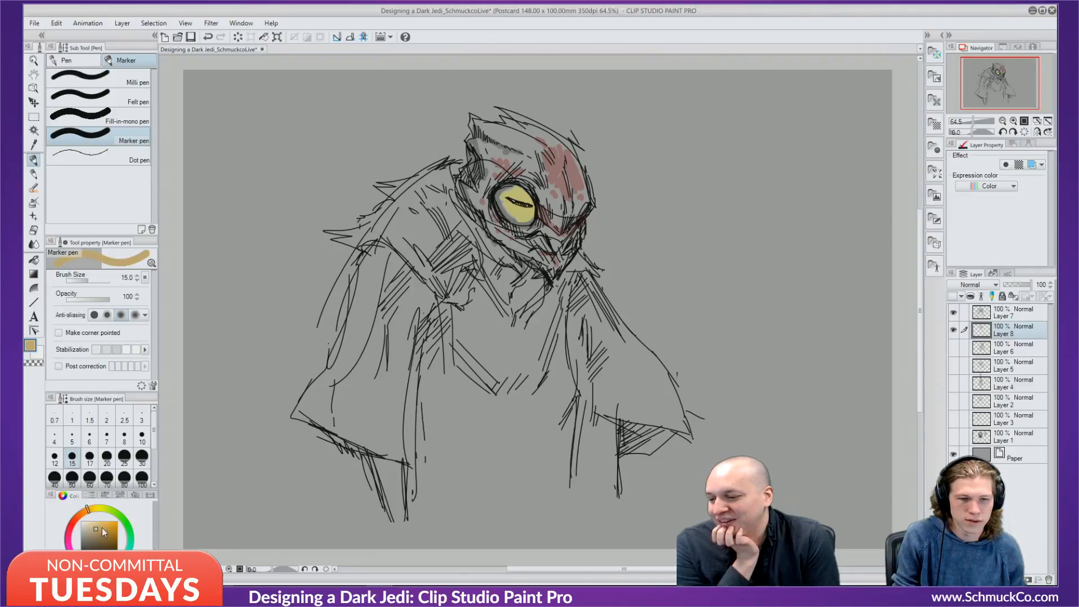
click(99, 526)
mouse_move(517, 189)
mouse_down()
mouse_move(500, 197)
mouse_move(509, 185)
mouse_up()
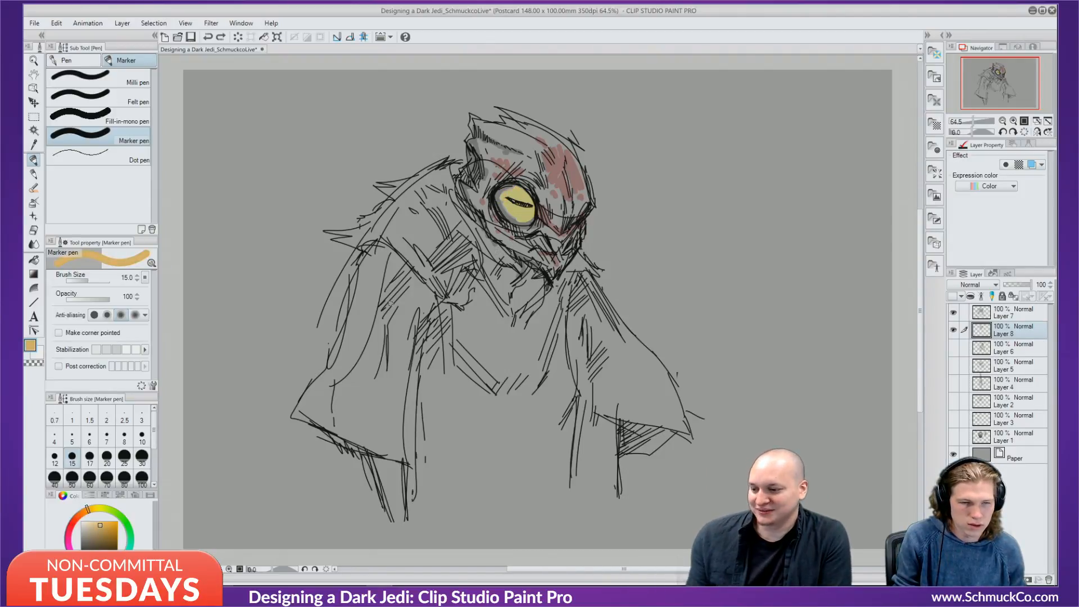
click(100, 535)
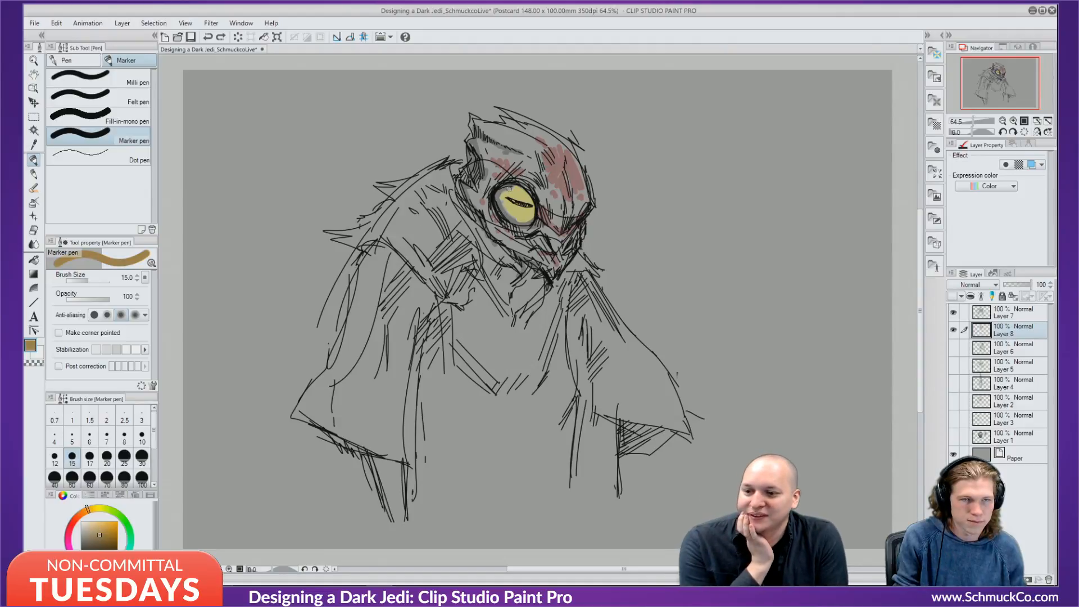
mouse_move(514, 187)
mouse_down()
mouse_move(510, 214)
mouse_move(532, 218)
mouse_up()
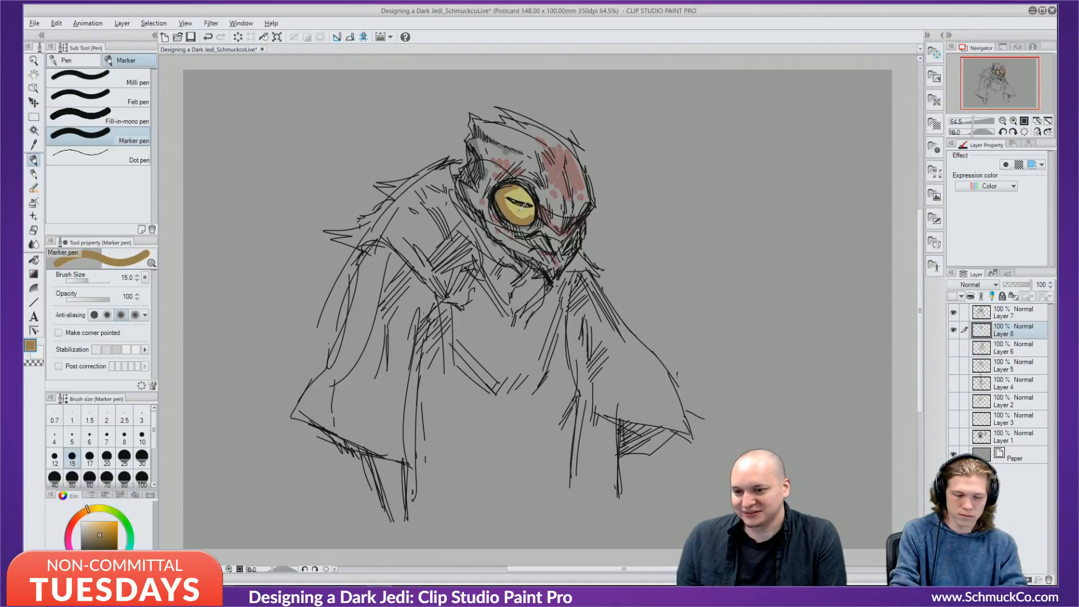
drag(98, 534, 103, 527)
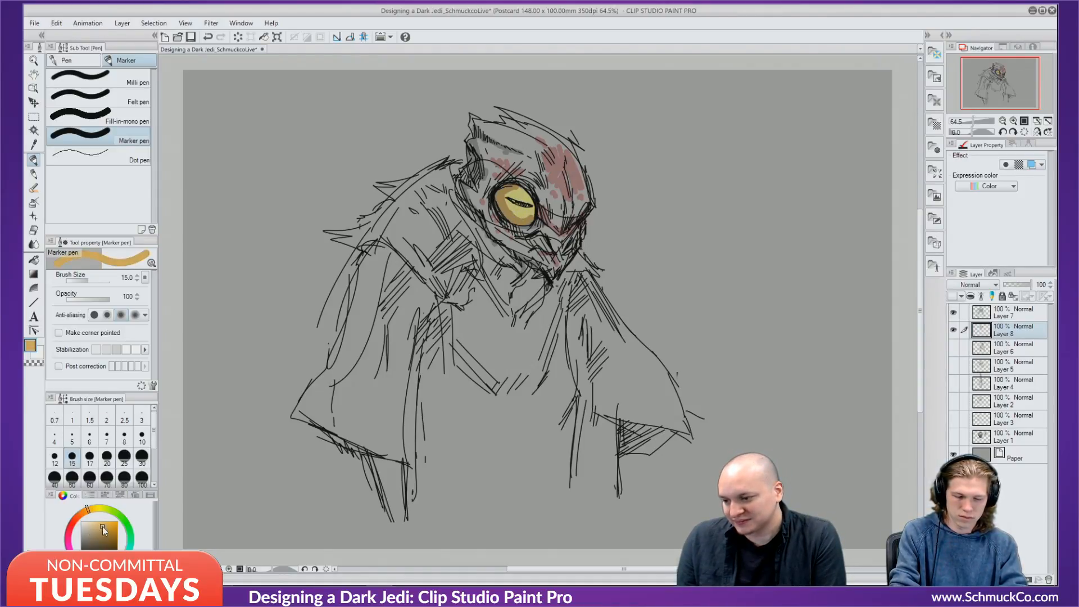
mouse_move(506, 192)
mouse_down()
mouse_move(515, 215)
mouse_move(518, 193)
mouse_move(512, 207)
mouse_up()
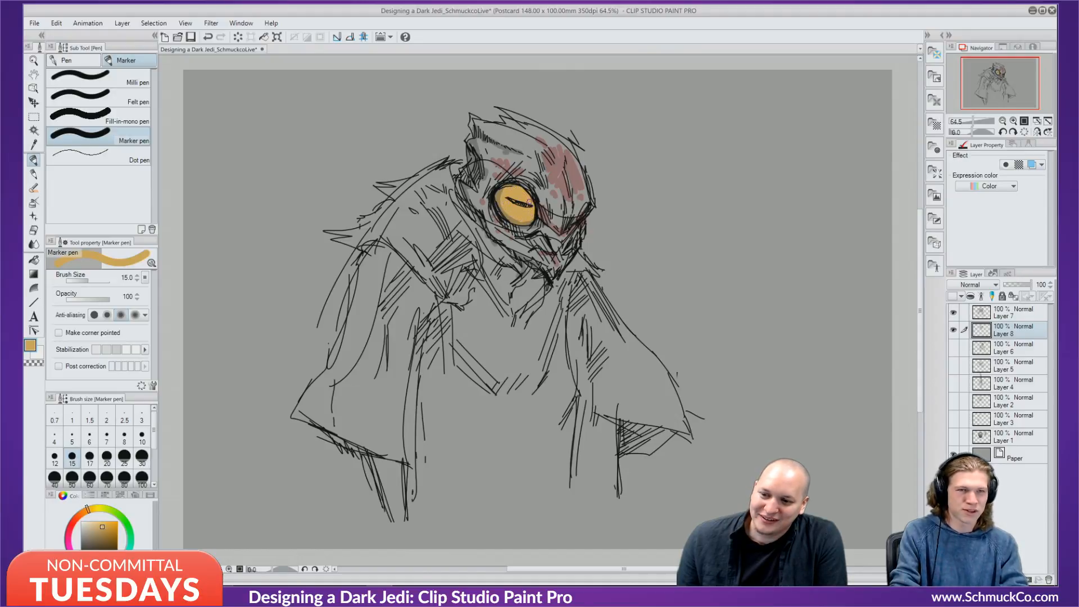
click(81, 522)
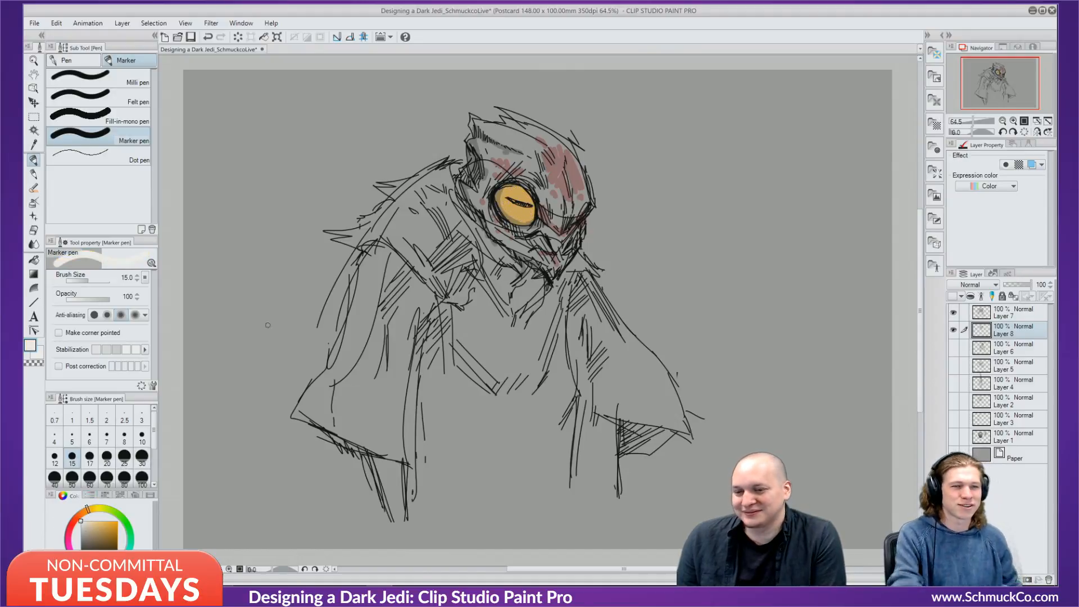
Replace the white eye highlight with a small pale cream highlight.
drag(518, 194, 525, 197)
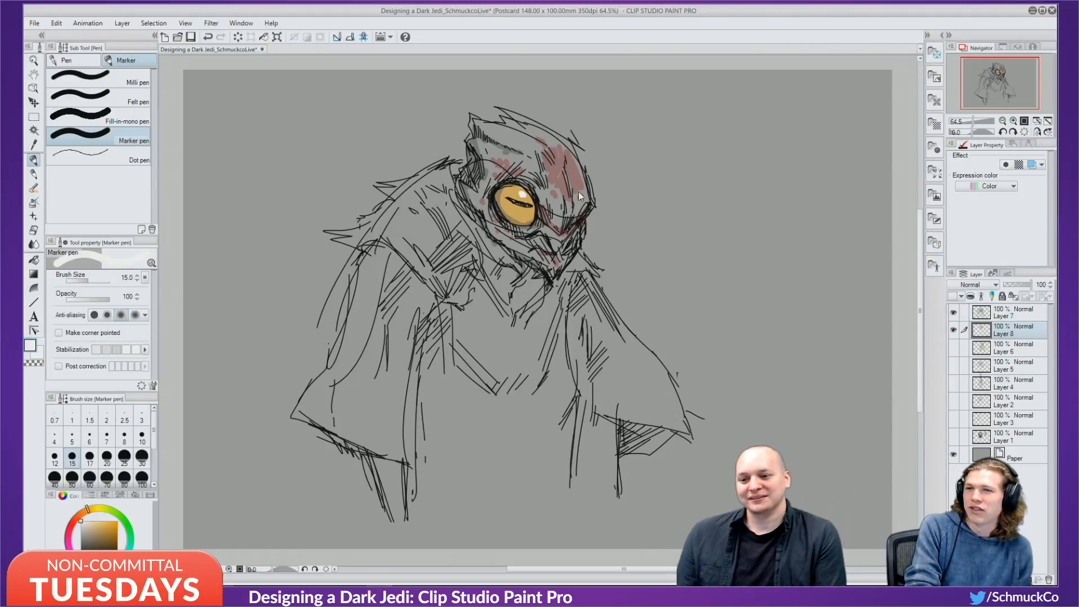
key(ctrl+z)
alt+click(499, 208)
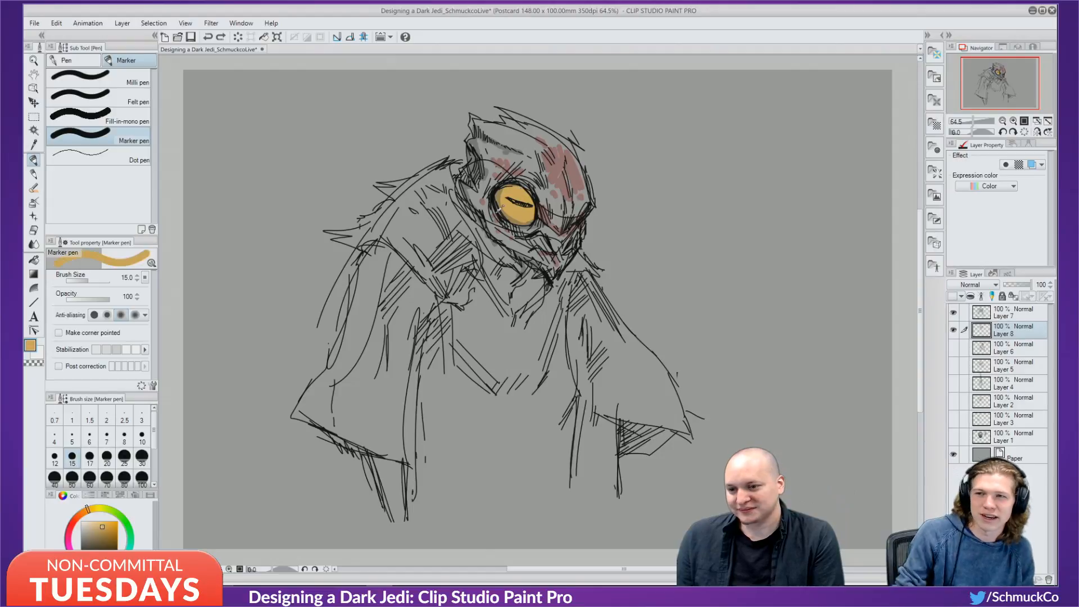
drag(99, 524, 92, 521)
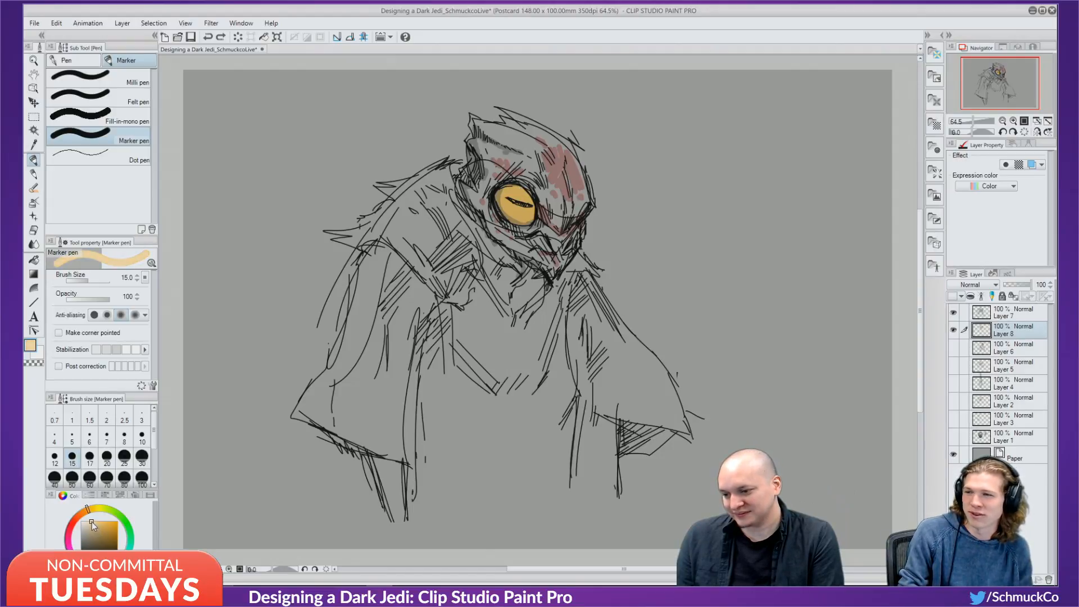
drag(519, 191, 522, 196)
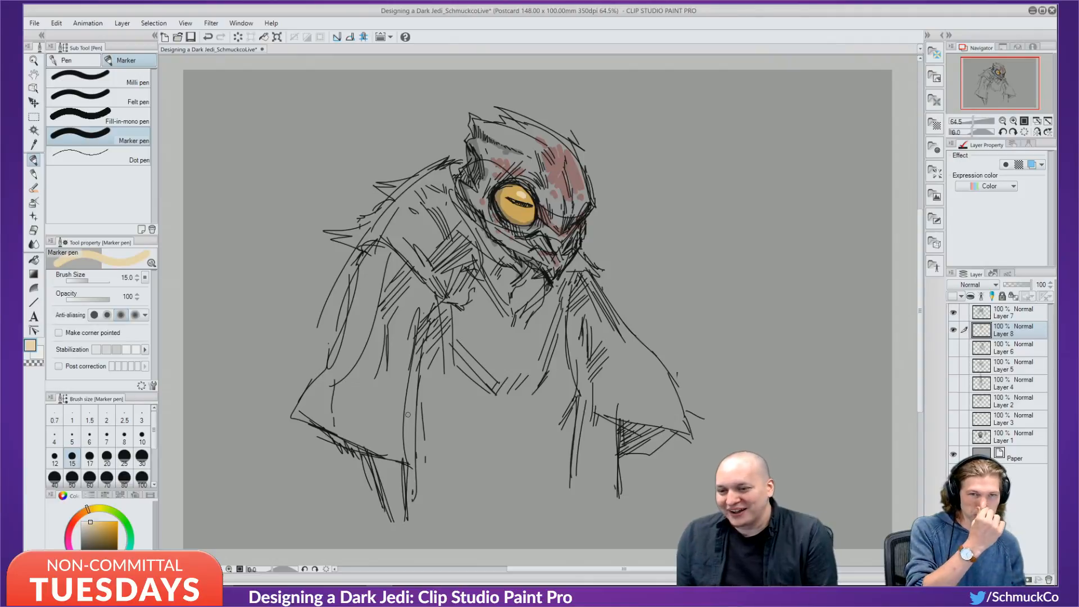
Switch to a dark colour, trim back the pupil slit, and set brush size 8.
alt+click(494, 197)
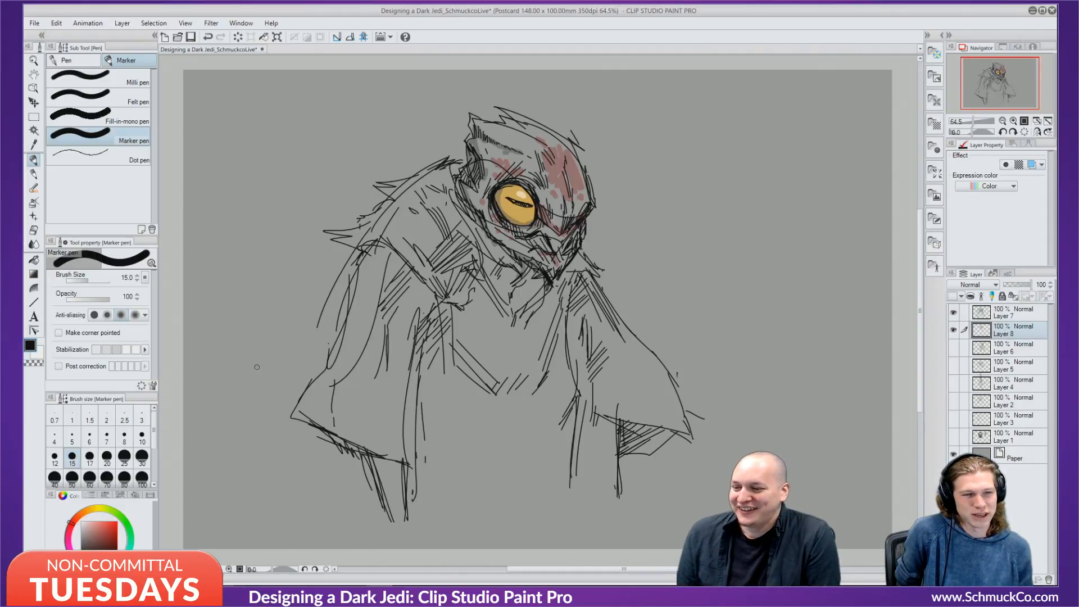
click(81, 547)
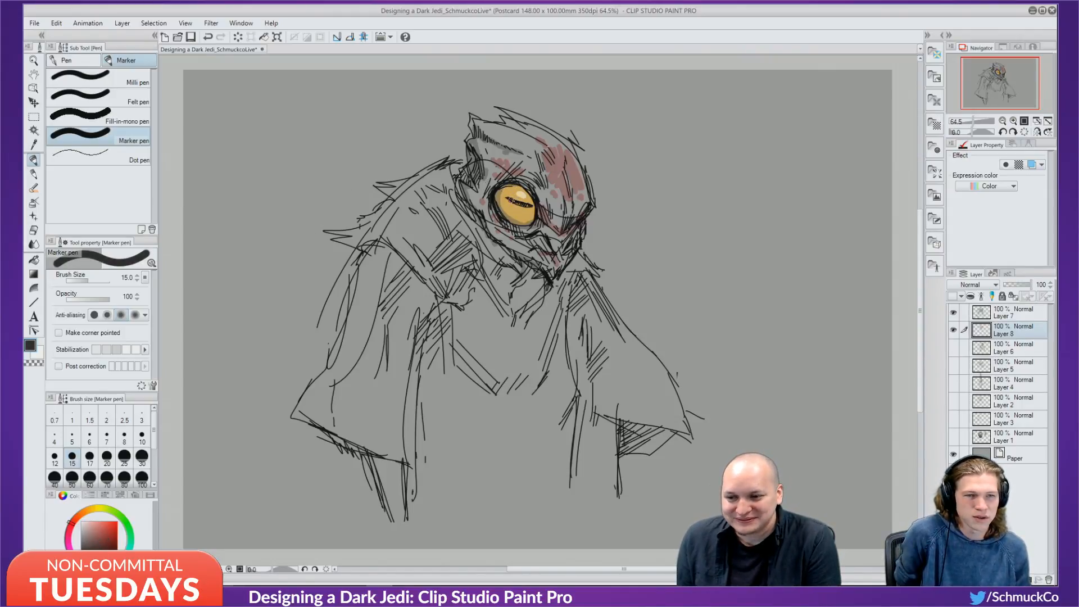
key(ctrl+z)
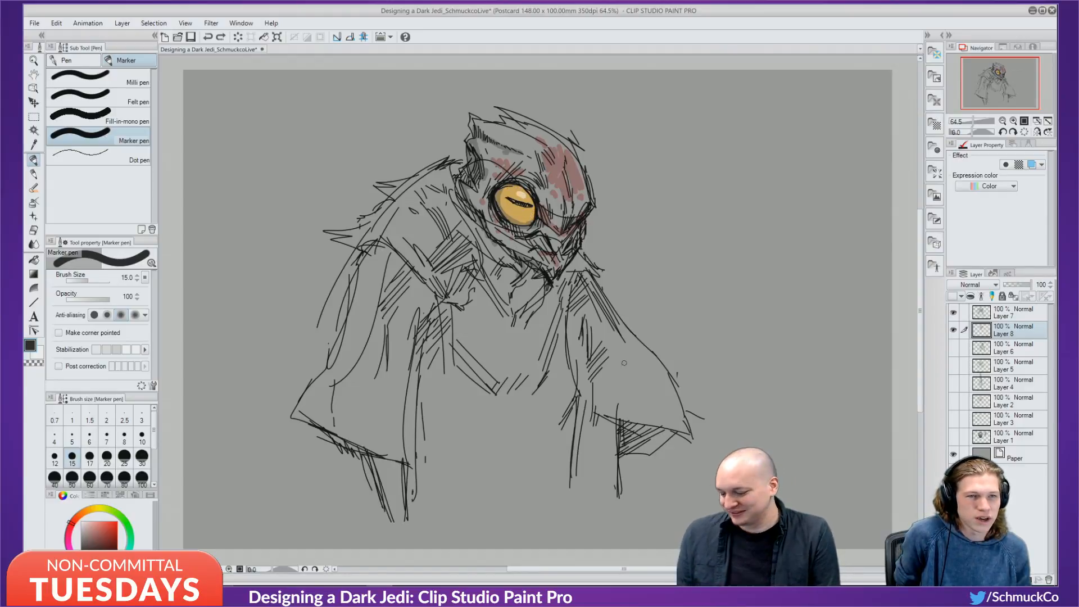
key(bracketleft)
key(bracketleft)
key(bracketleft)
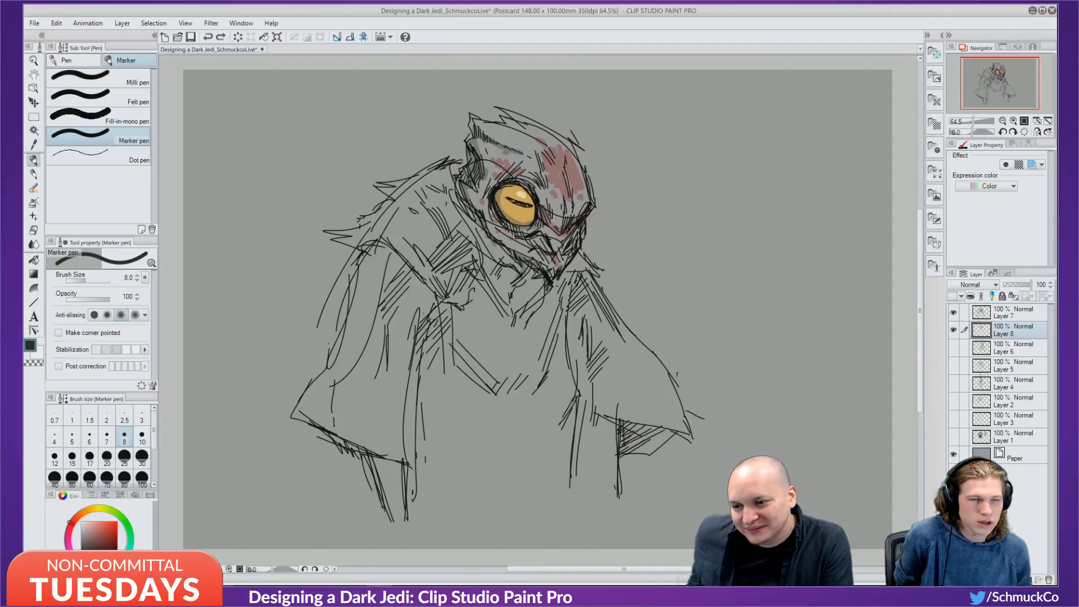
Redraw the pupil slit darker, sample canvas grey, add Layer 9, and select Layer 7.
drag(512, 200, 531, 207)
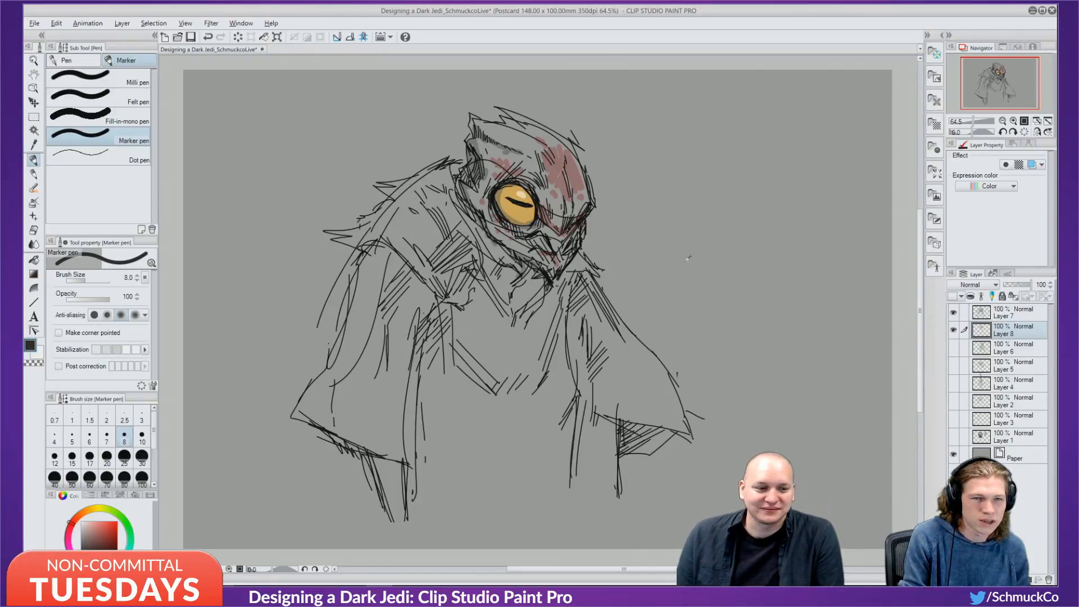
alt+click(687, 273)
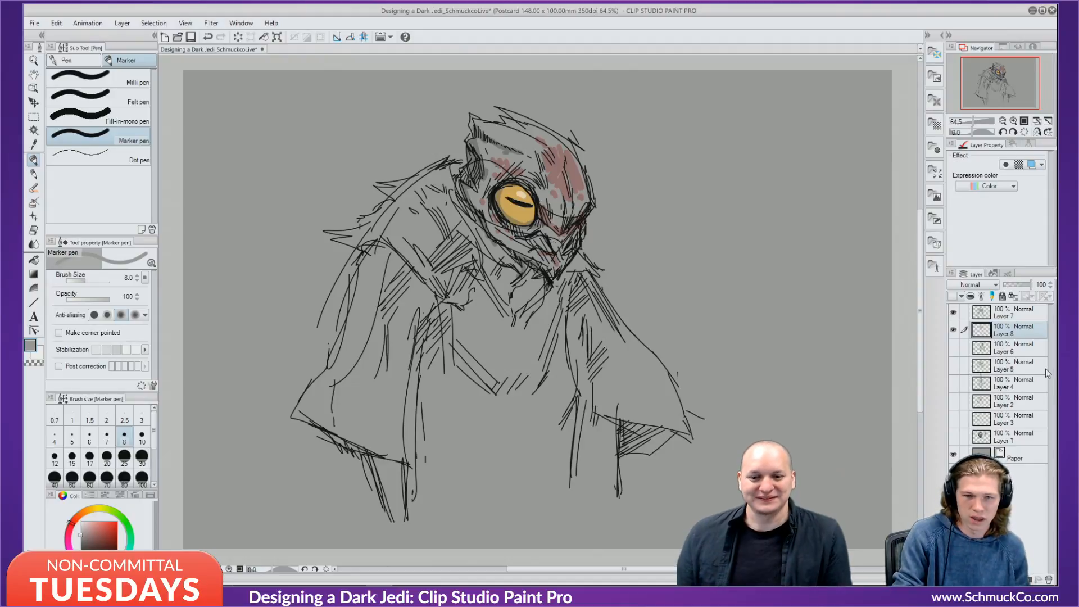
key(ctrl+shift+n)
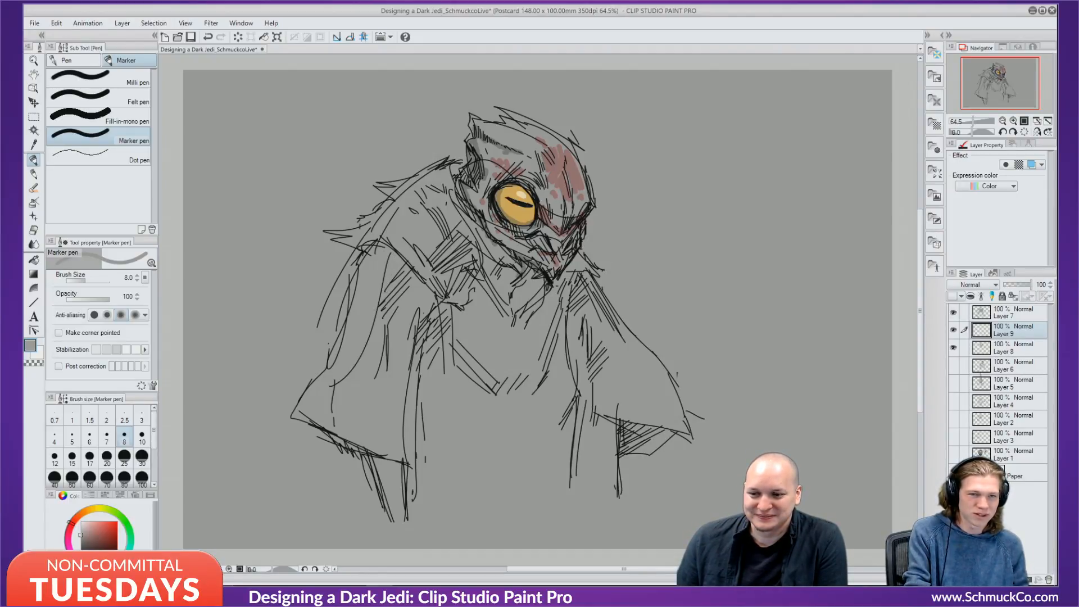
click(963, 313)
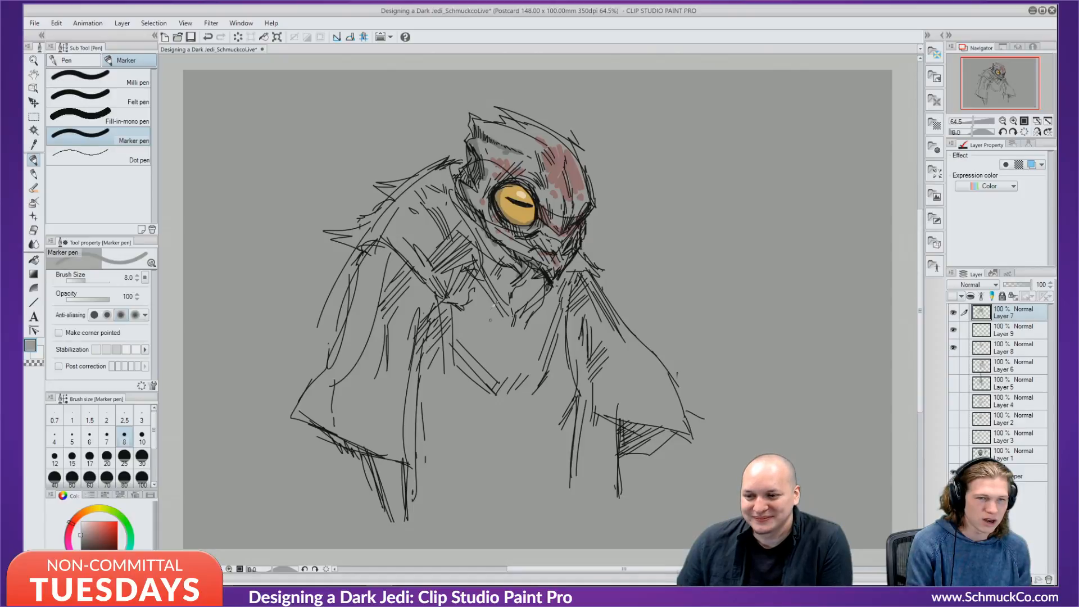
Group Layers 7 and 8 into a new Folder 1 and collapse it.
key(alt)
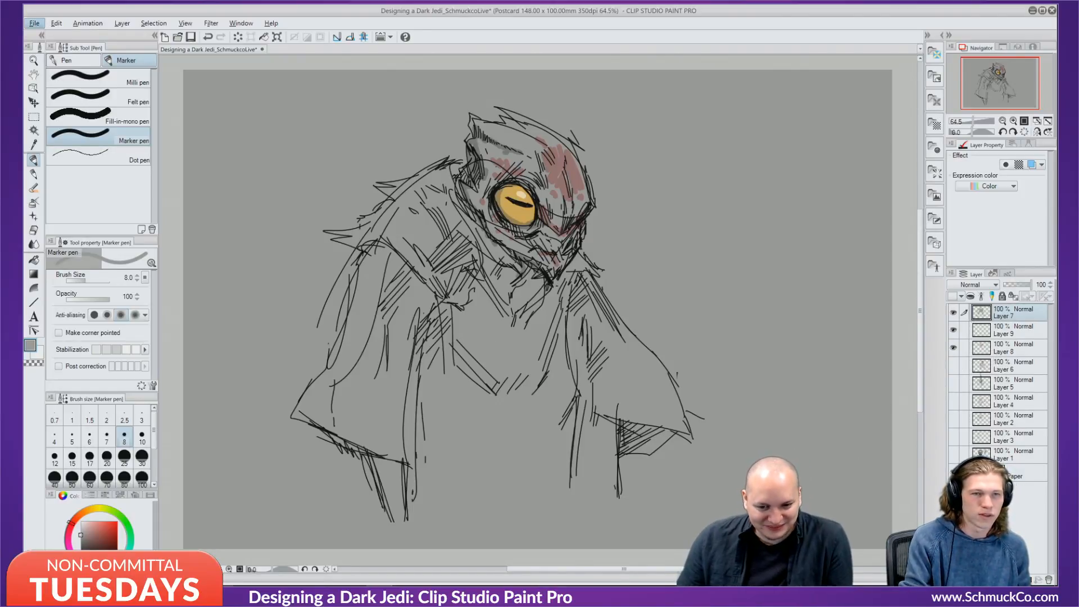
key(ctrl+g)
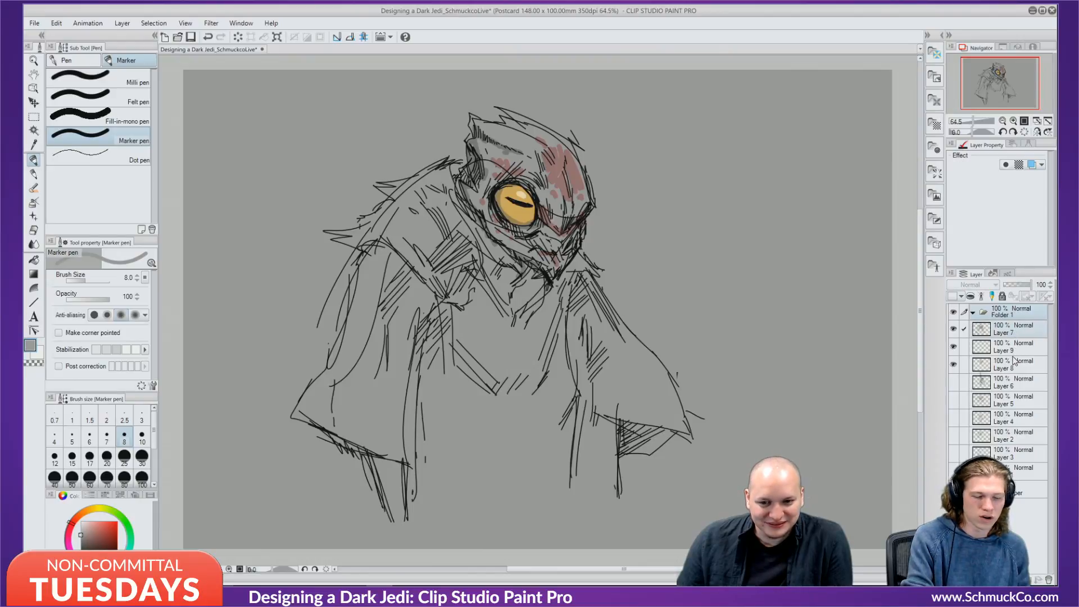
shift+click(1013, 360)
click(1014, 328)
shift+click(1016, 361)
drag(1015, 332, 1010, 314)
click(973, 312)
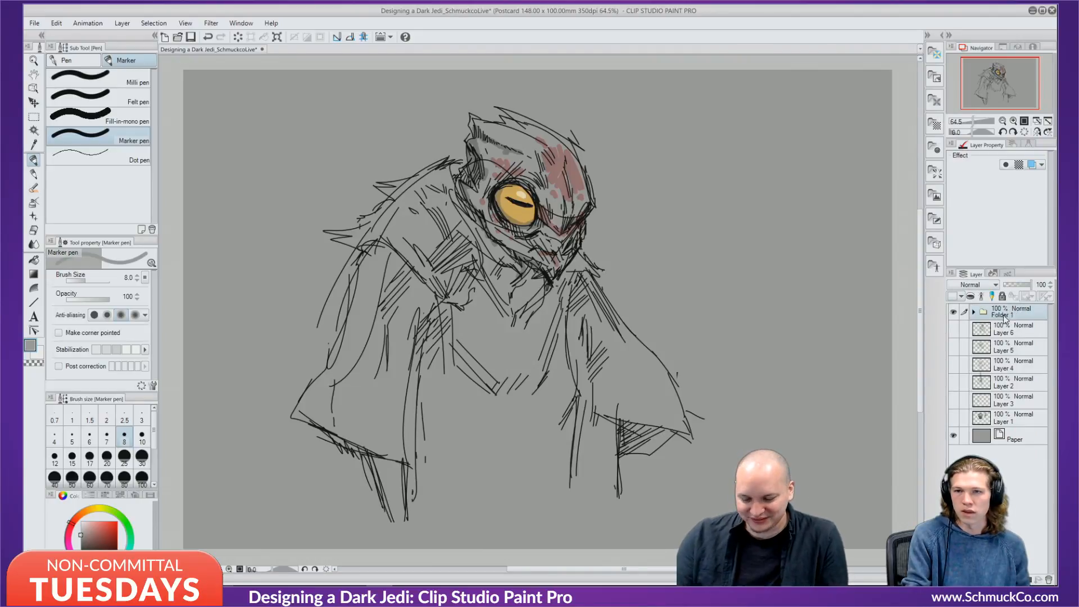
Rename Folder 1 to 'Insect Jedi'.
click(1020, 336)
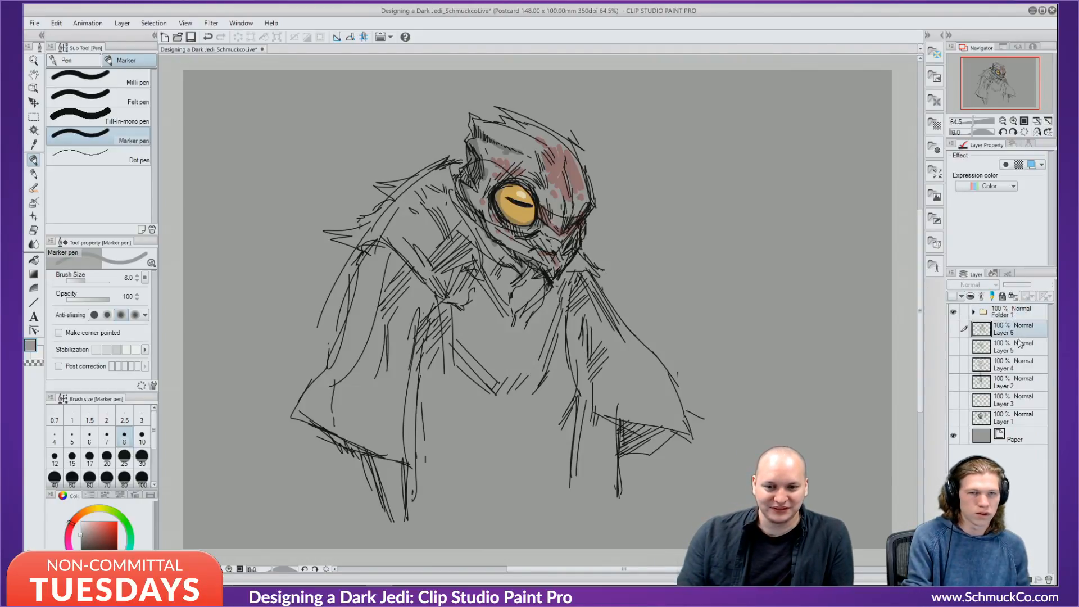
click(1016, 315)
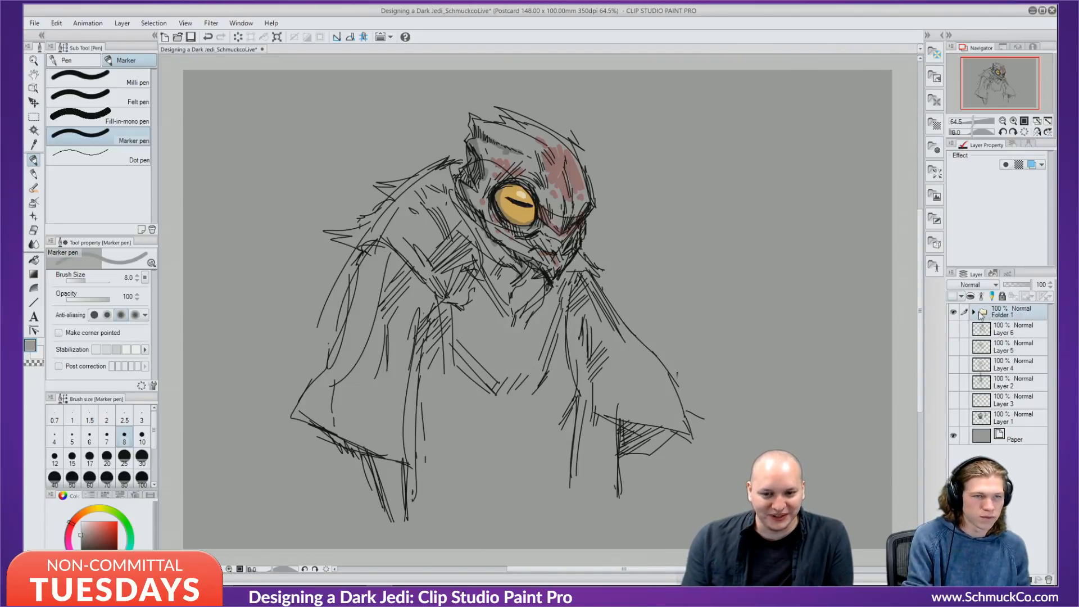
right_click(1025, 314)
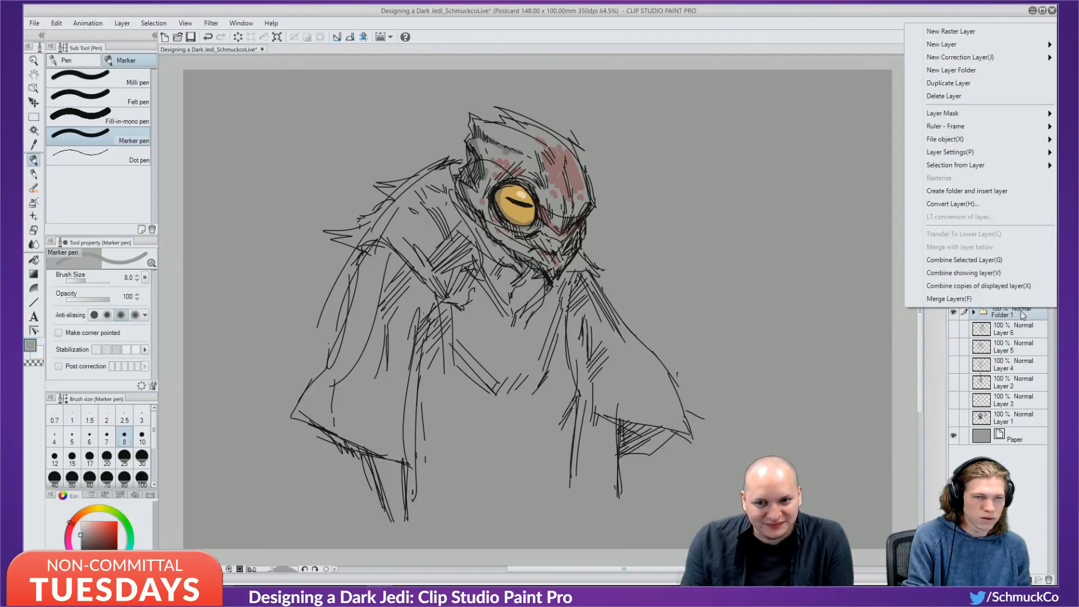
click(995, 331)
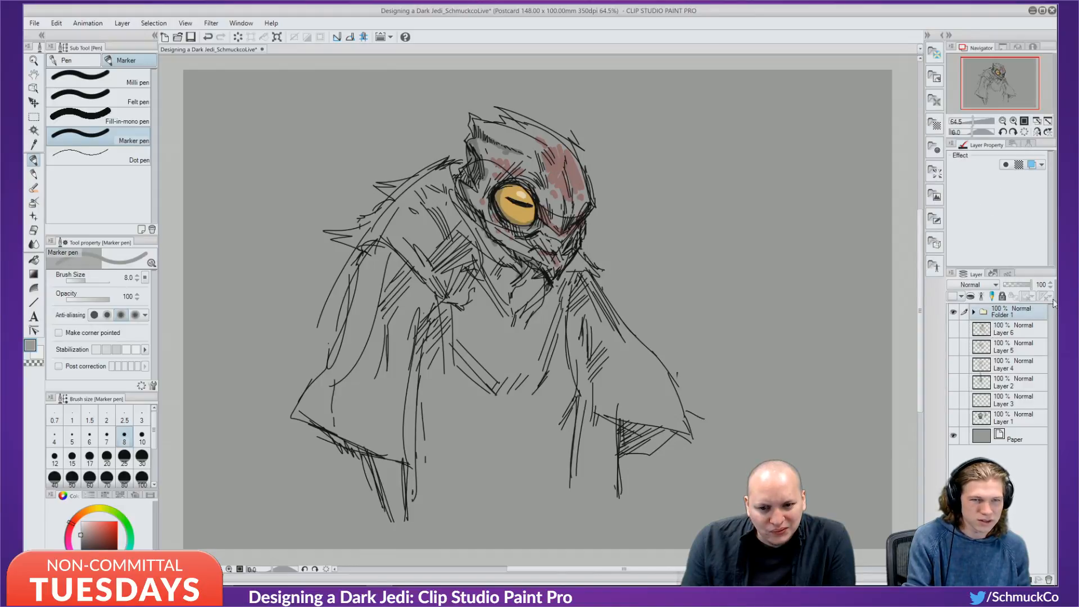
double_click(1020, 313)
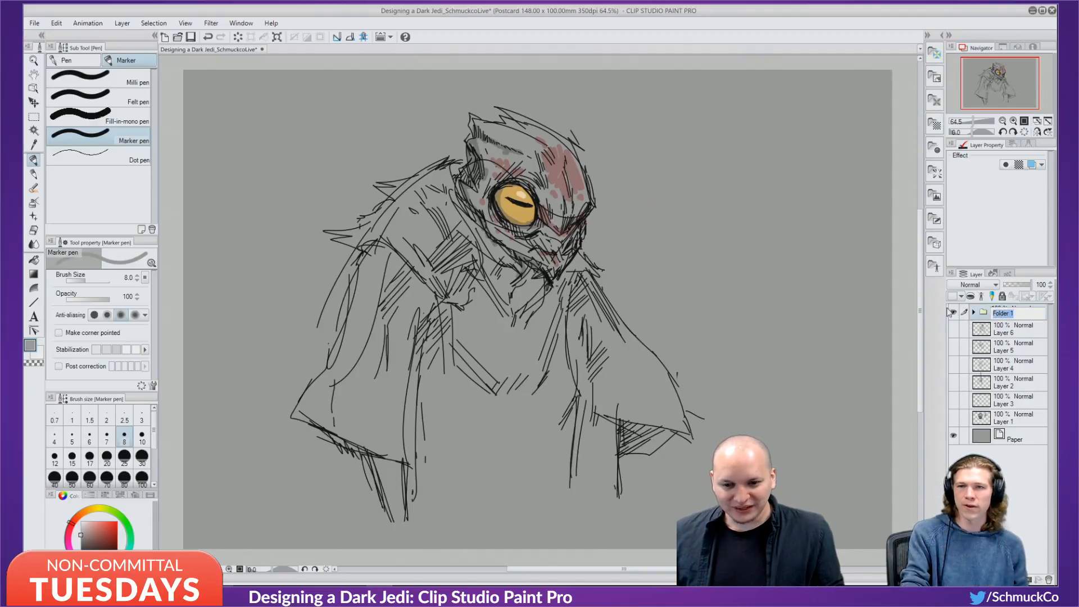
key(BackSpace)
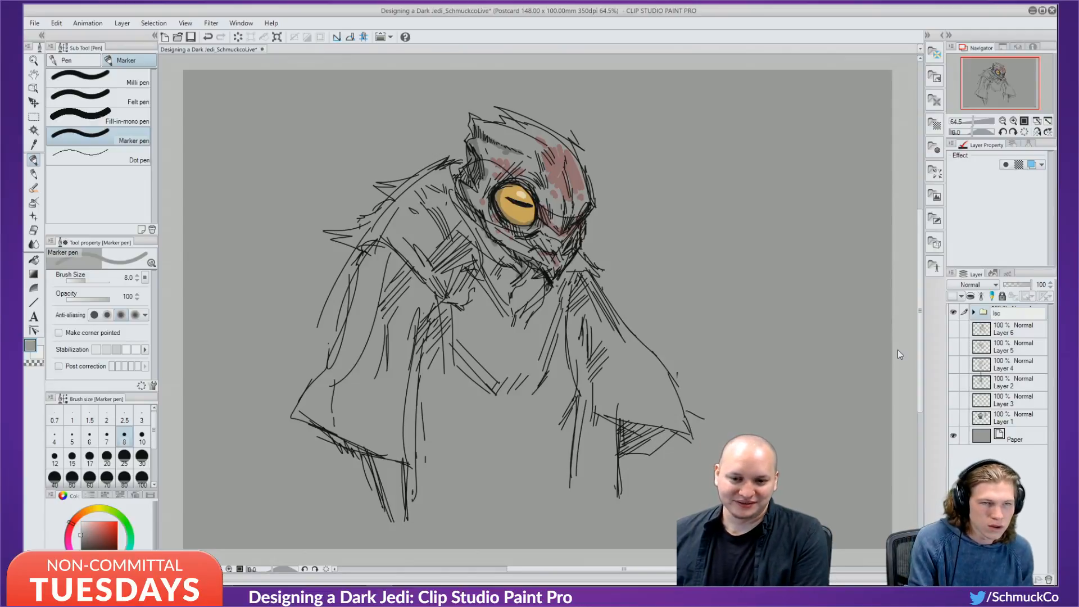
text(Ins)
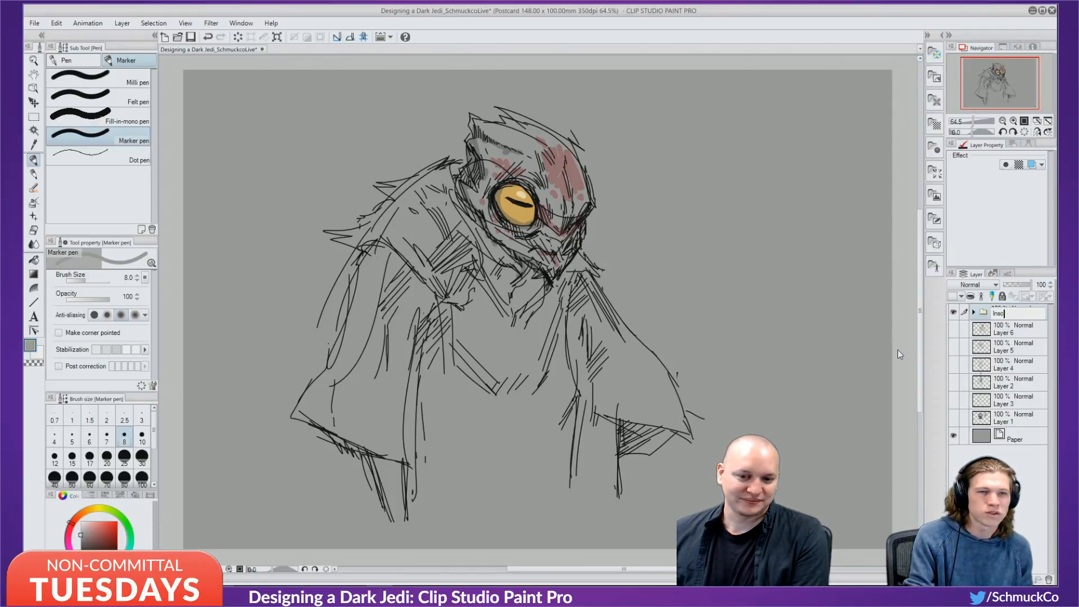
text(ect Jedi)
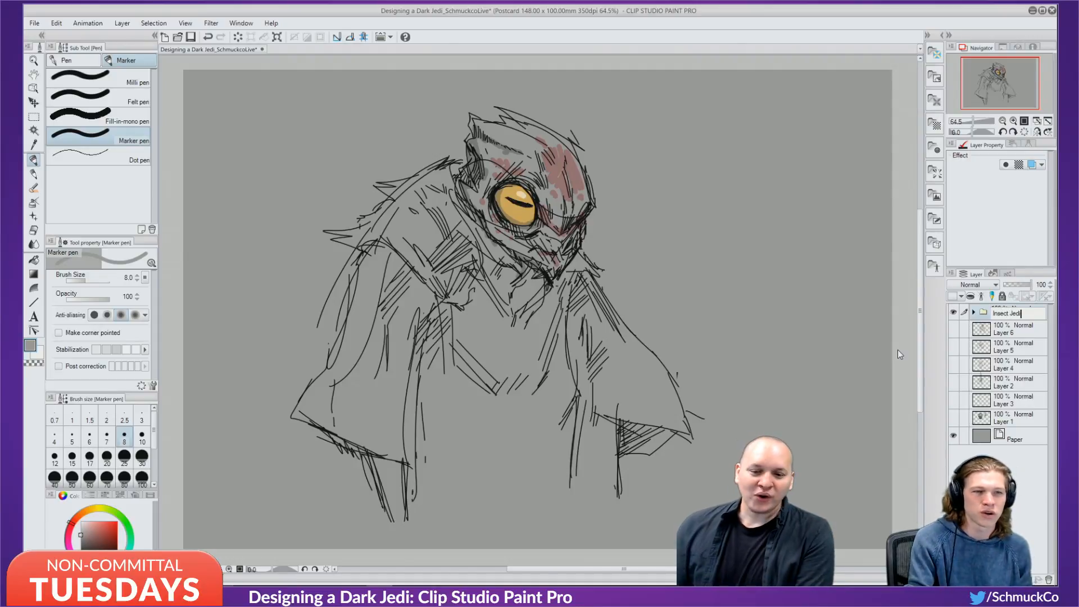
key(Return)
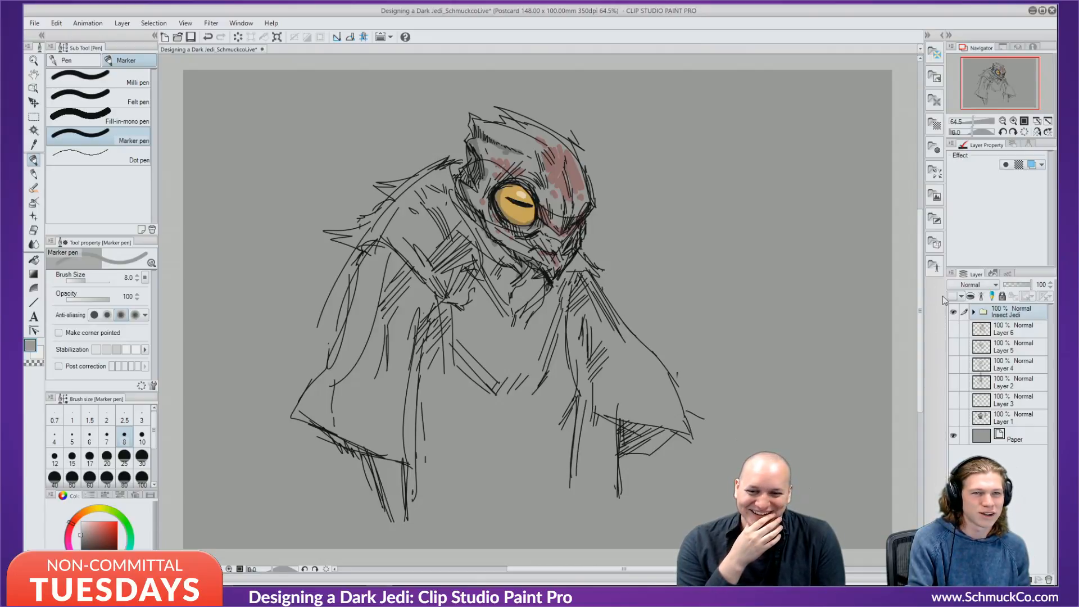
Hide the Insect Jedi folder and add a new blank Layer 10 with a grey colour.
click(953, 312)
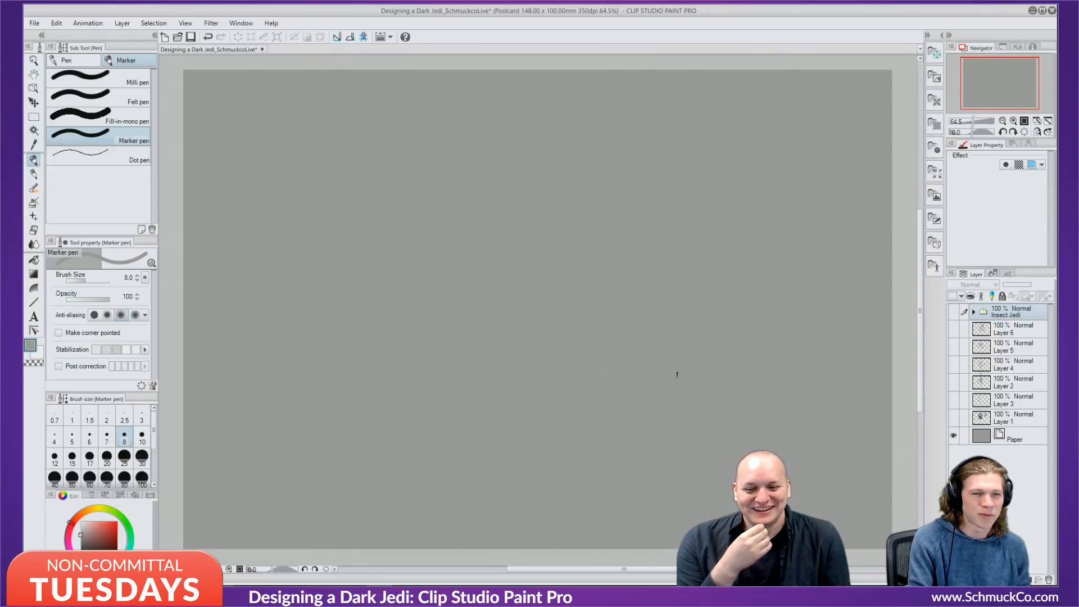
click(975, 580)
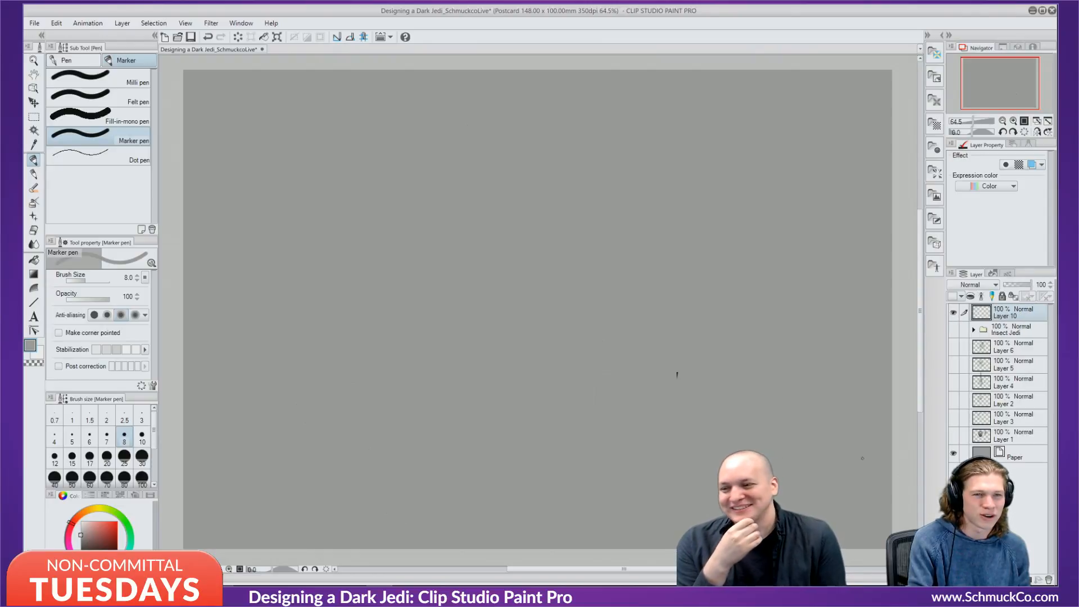
click(81, 541)
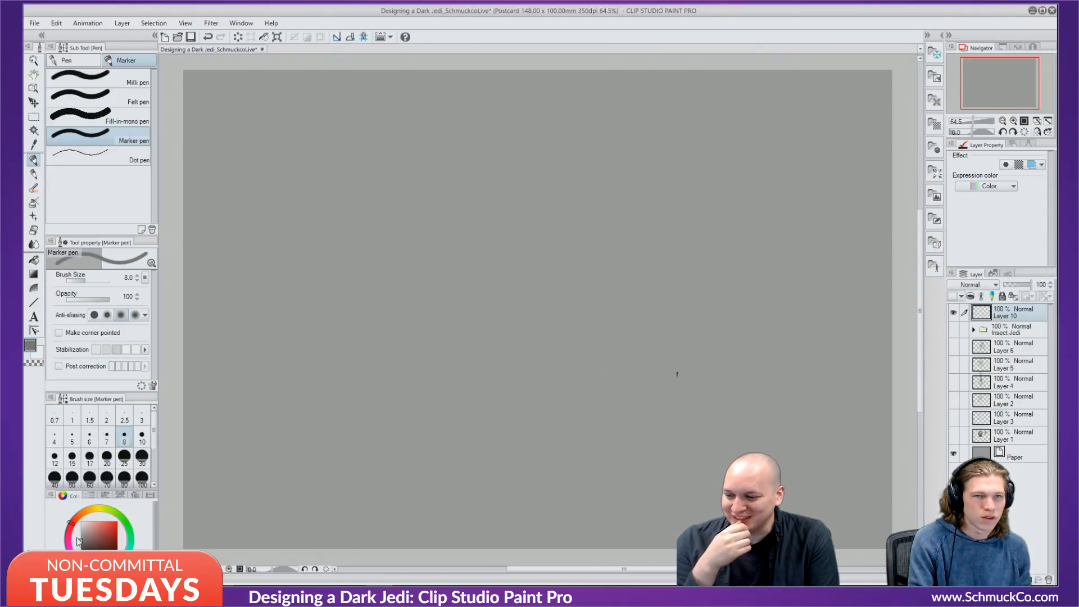
Darken the grey, sketch a first curved head outline, then lighten the colour.
drag(78, 544, 86, 544)
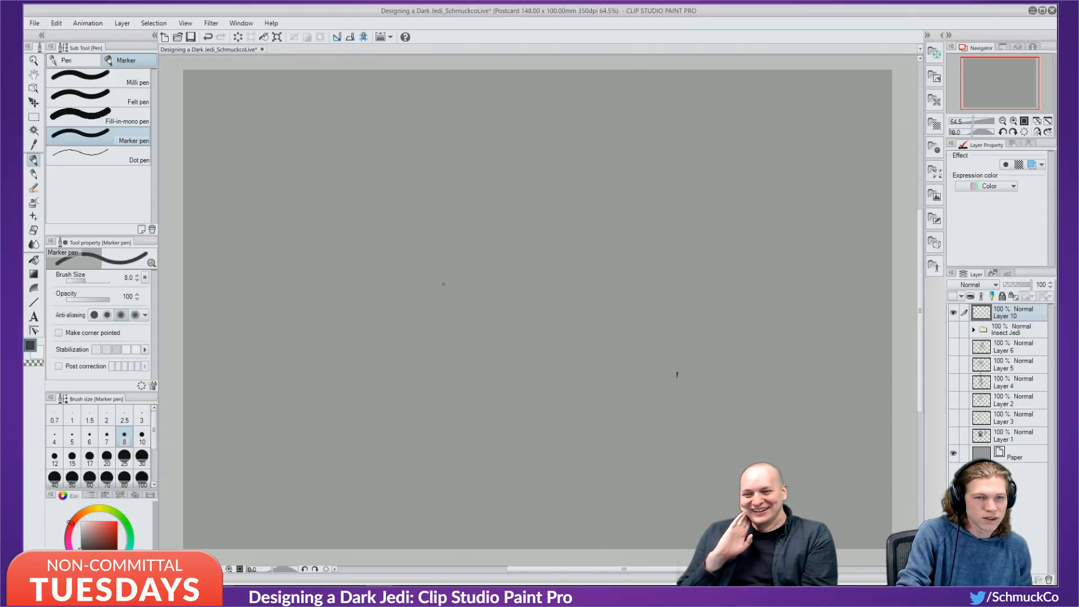
mouse_move(495, 174)
mouse_down()
mouse_move(541, 134)
mouse_move(587, 121)
mouse_move(563, 207)
mouse_up()
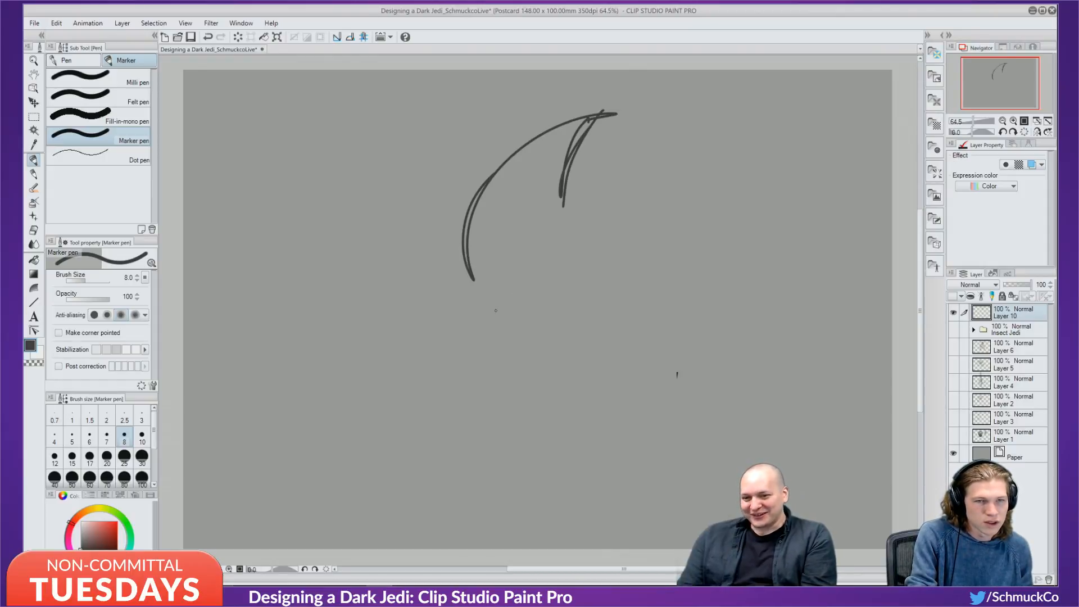
click(80, 543)
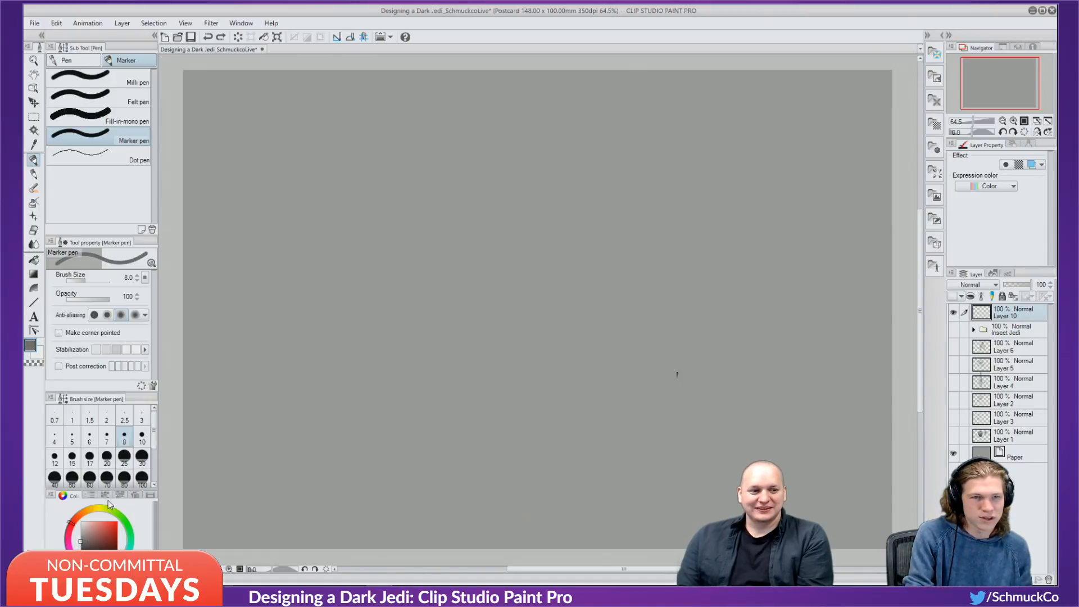
Draw the curved head top, snout tip, right jaw with hatching, and lower jaw and neck lines.
mouse_move(385, 288)
mouse_down()
mouse_move(471, 162)
mouse_move(507, 147)
mouse_up()
mouse_move(467, 182)
mouse_down()
mouse_move(453, 188)
mouse_move(573, 158)
mouse_move(567, 171)
mouse_up()
drag(589, 121, 577, 215)
drag(579, 159, 585, 290)
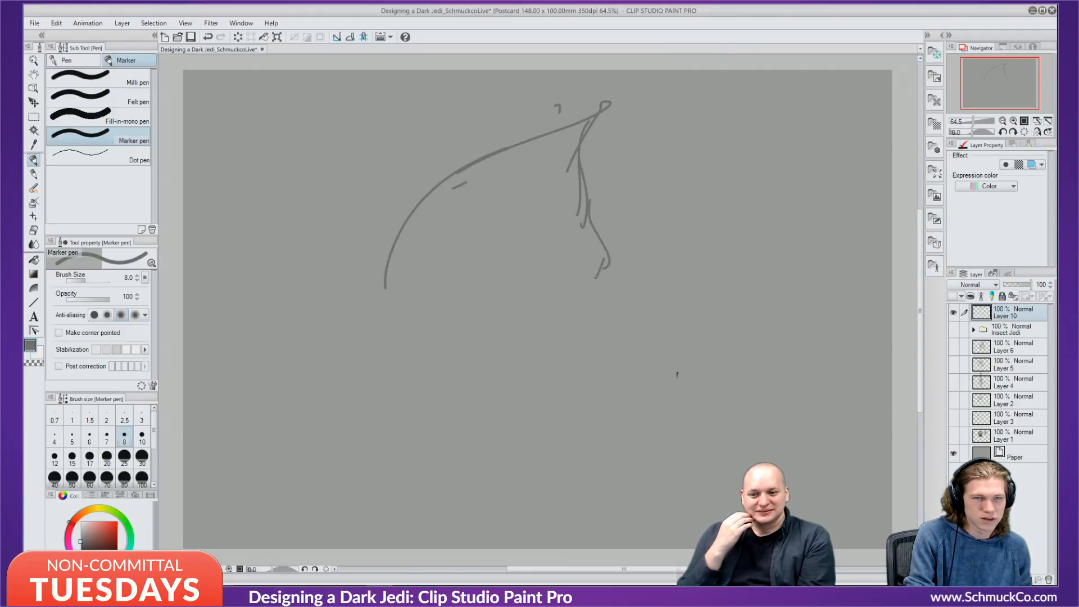
mouse_move(572, 158)
mouse_down()
mouse_move(541, 193)
mouse_move(519, 255)
mouse_up()
mouse_move(564, 227)
mouse_down()
mouse_move(500, 271)
mouse_move(509, 296)
mouse_up()
drag(514, 281, 503, 293)
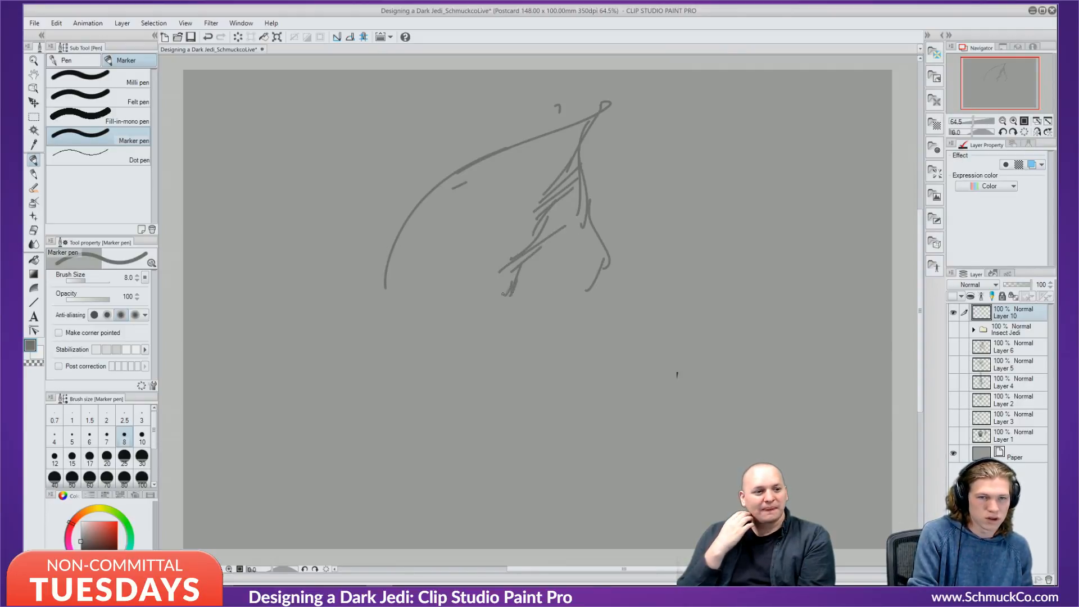
mouse_move(335, 300)
mouse_down()
mouse_move(385, 357)
mouse_move(550, 336)
mouse_up()
mouse_move(402, 351)
mouse_down()
mouse_move(540, 359)
mouse_move(609, 325)
mouse_up()
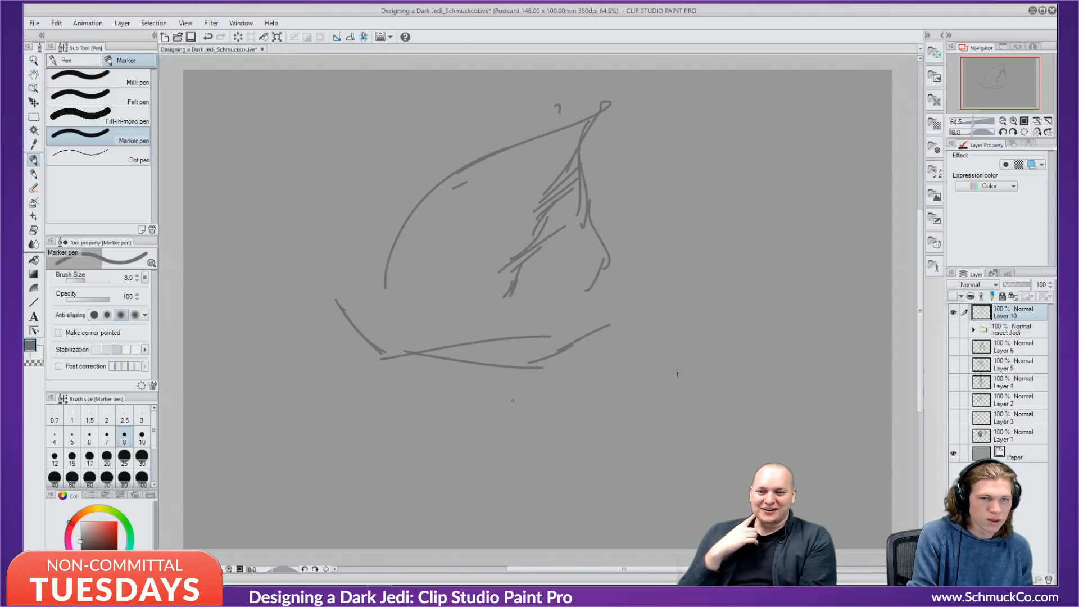
Sketch the left face, the large round eye, a head bump, spikes above the eye and nearby hatching.
drag(403, 232, 385, 277)
drag(385, 275, 365, 284)
drag(379, 272, 361, 270)
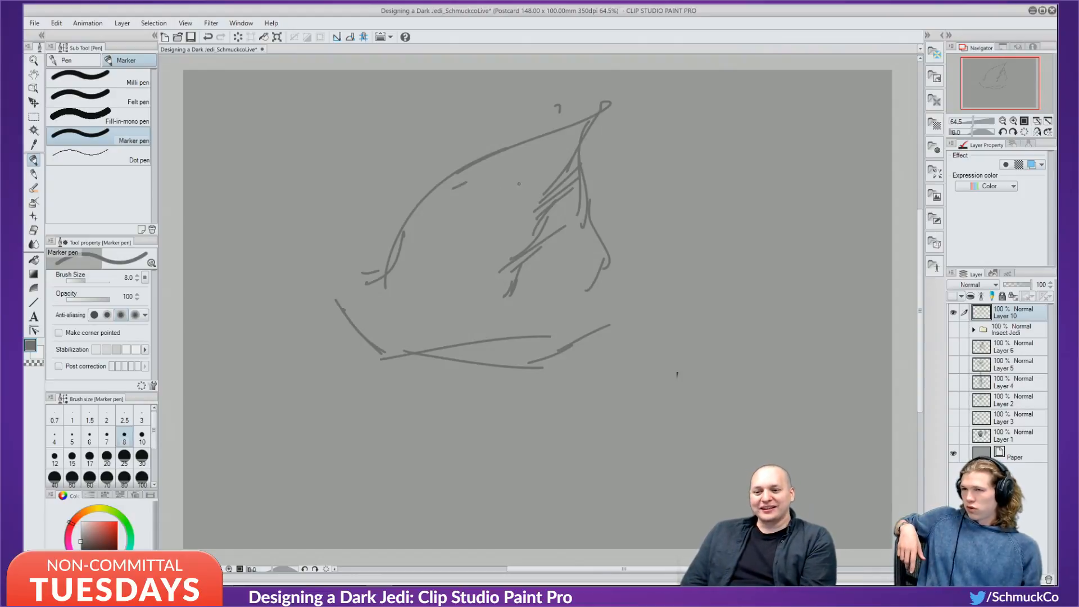
mouse_move(487, 195)
mouse_down()
mouse_move(523, 223)
mouse_move(471, 220)
mouse_move(502, 185)
mouse_up()
mouse_move(408, 214)
mouse_down()
mouse_move(427, 181)
mouse_move(434, 188)
mouse_move(415, 191)
mouse_up()
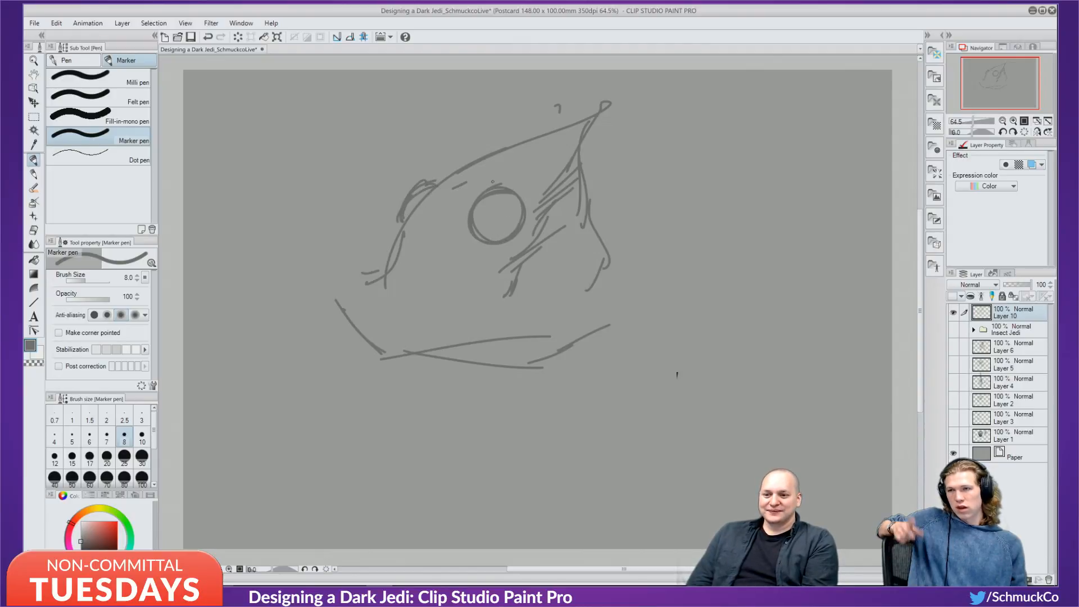
mouse_move(506, 170)
mouse_down()
mouse_move(528, 163)
mouse_move(537, 233)
mouse_up()
mouse_move(465, 232)
mouse_down()
mouse_move(442, 250)
mouse_move(473, 272)
mouse_up()
drag(479, 267, 486, 278)
Toggle layer visibility to compare with the finished insect Jedi sketch, then return to the new one.
click(953, 313)
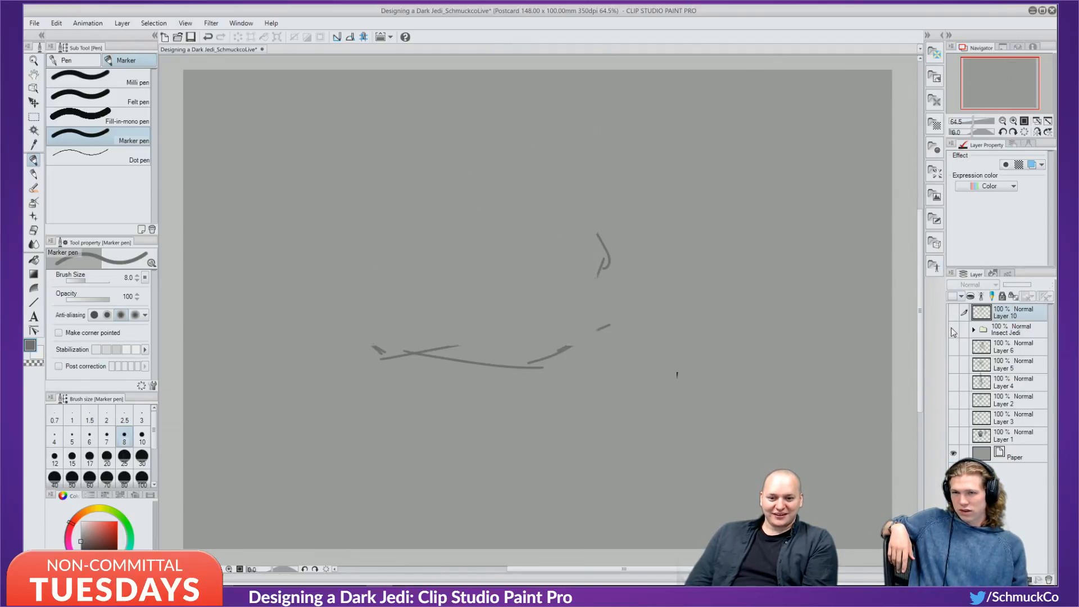
click(953, 329)
click(953, 330)
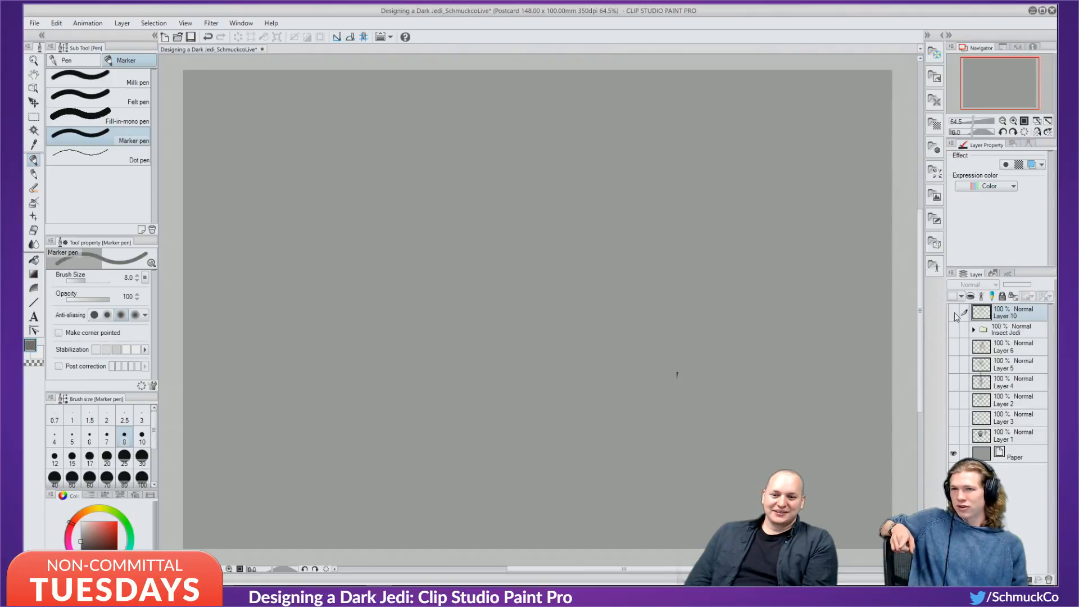
click(953, 312)
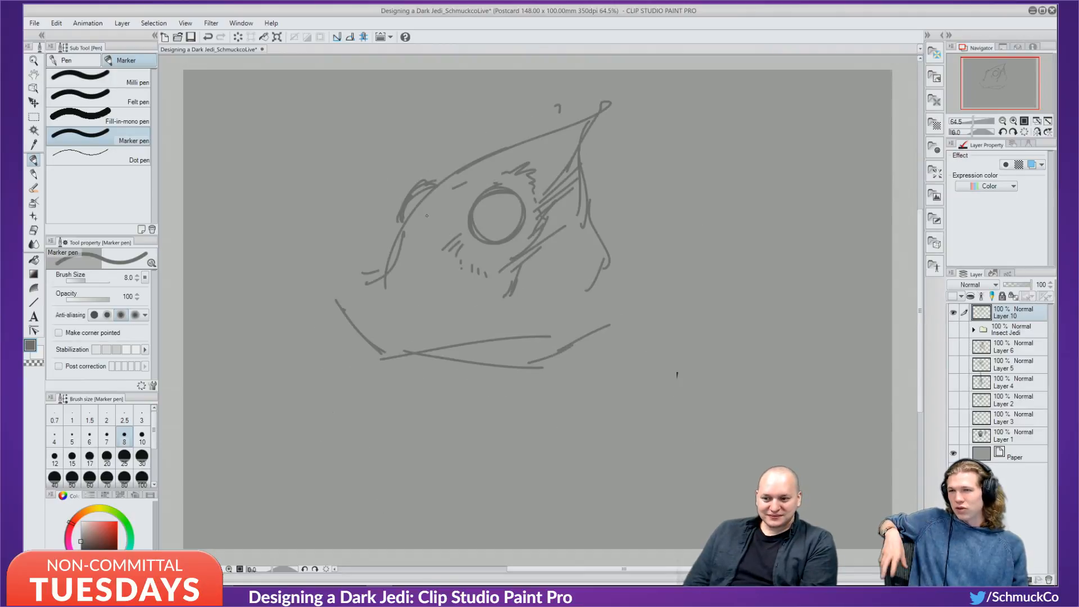
Hatch shading across the cheek below and left of the eye.
drag(433, 216, 436, 224)
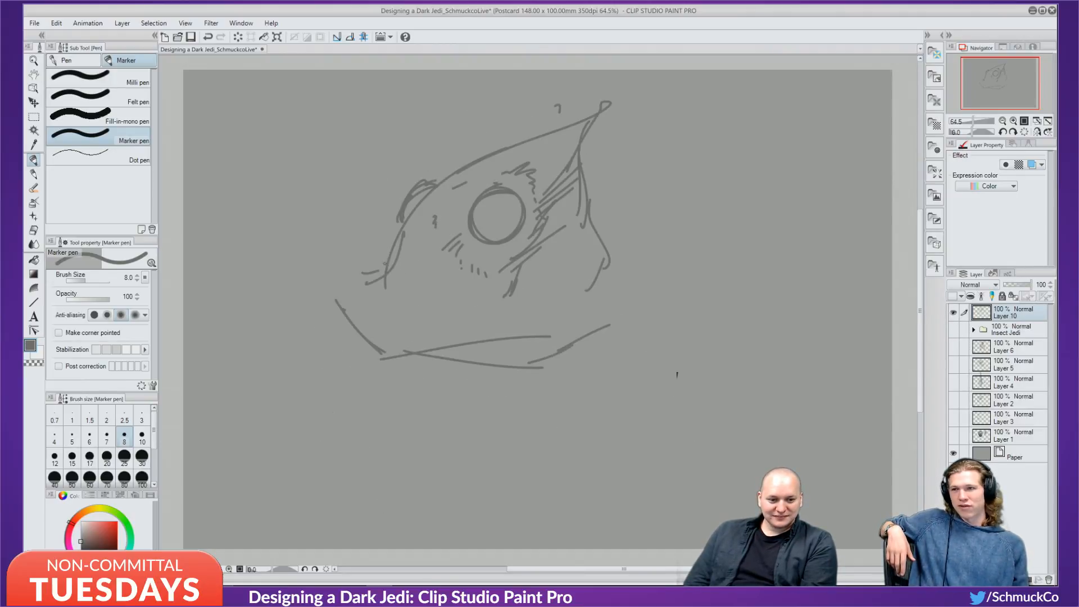
drag(368, 246, 390, 254)
drag(383, 247, 407, 261)
drag(410, 253, 414, 264)
mouse_move(418, 255)
mouse_down()
mouse_move(420, 267)
mouse_move(444, 269)
mouse_up()
drag(446, 273, 452, 280)
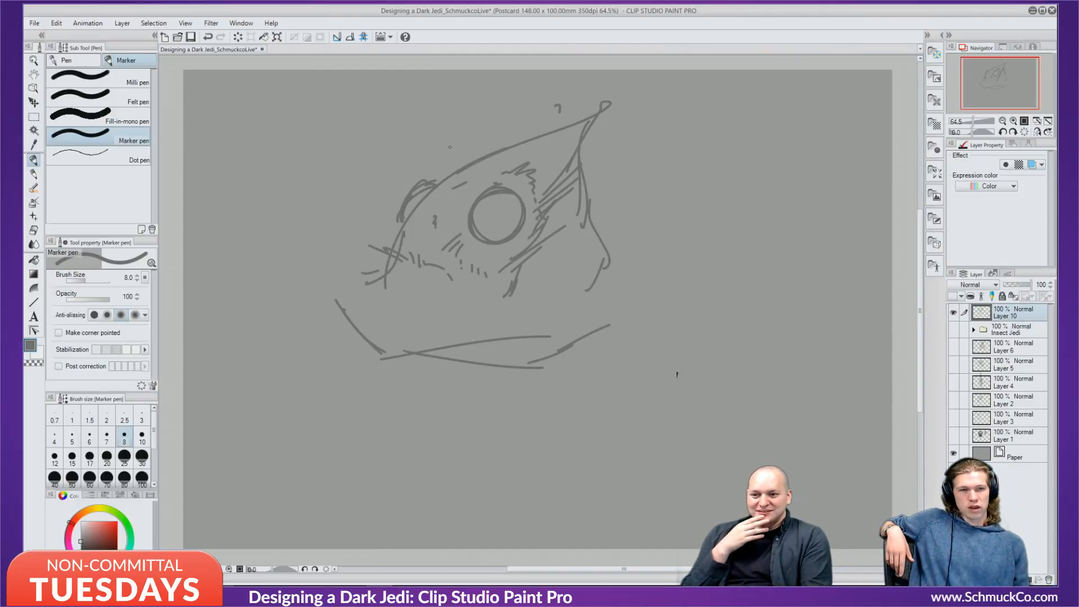
Add a stroke above the head and hatch right of the eye and under the head's right side.
mouse_move(452, 174)
mouse_down()
mouse_move(453, 149)
mouse_move(466, 167)
mouse_move(502, 134)
mouse_move(505, 161)
mouse_move(551, 151)
mouse_up()
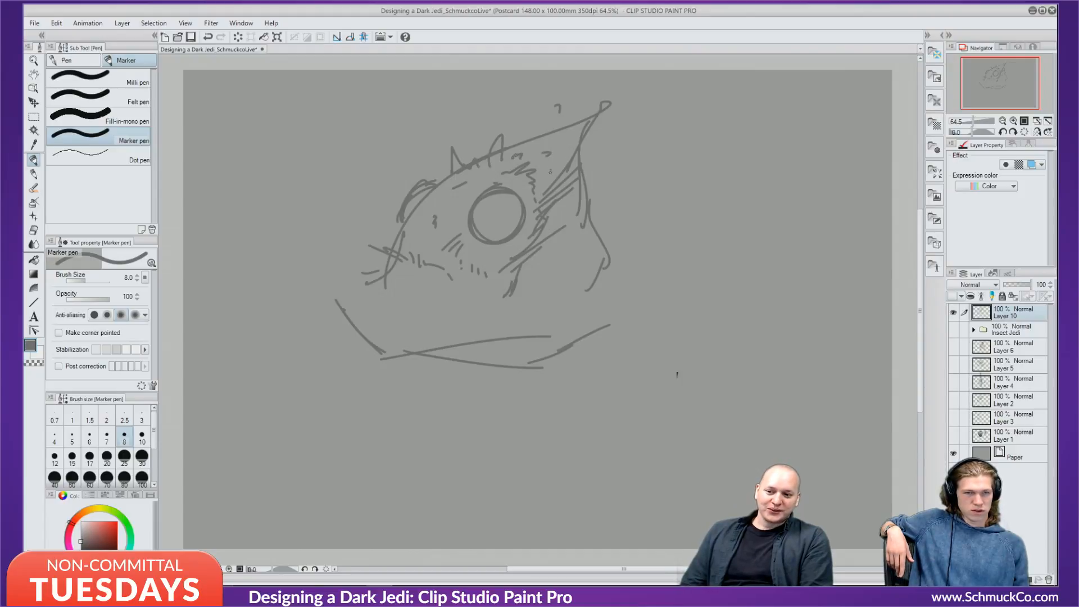
drag(548, 245, 578, 227)
mouse_move(581, 253)
mouse_down()
mouse_move(584, 225)
mouse_move(590, 233)
mouse_up()
drag(590, 252, 593, 237)
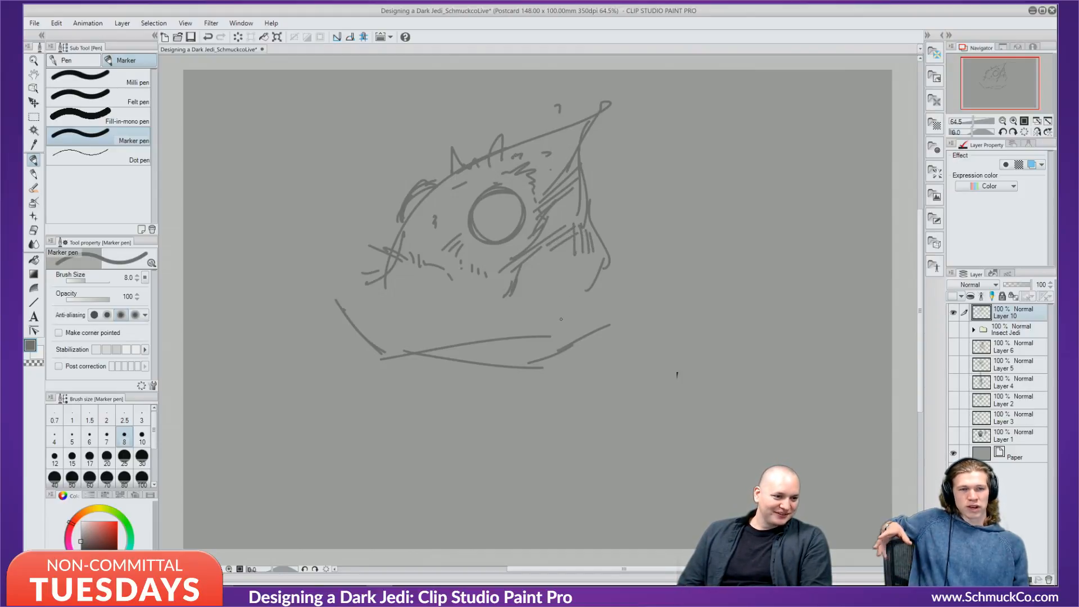
mouse_move(572, 269)
mouse_down()
mouse_move(581, 284)
mouse_move(571, 299)
mouse_up()
mouse_move(569, 280)
mouse_down()
mouse_move(573, 303)
mouse_move(559, 319)
mouse_up()
drag(582, 297, 563, 330)
mouse_move(577, 311)
mouse_down()
mouse_move(572, 327)
mouse_move(583, 325)
mouse_up()
drag(597, 273, 601, 304)
drag(604, 280, 611, 308)
drag(614, 282, 618, 302)
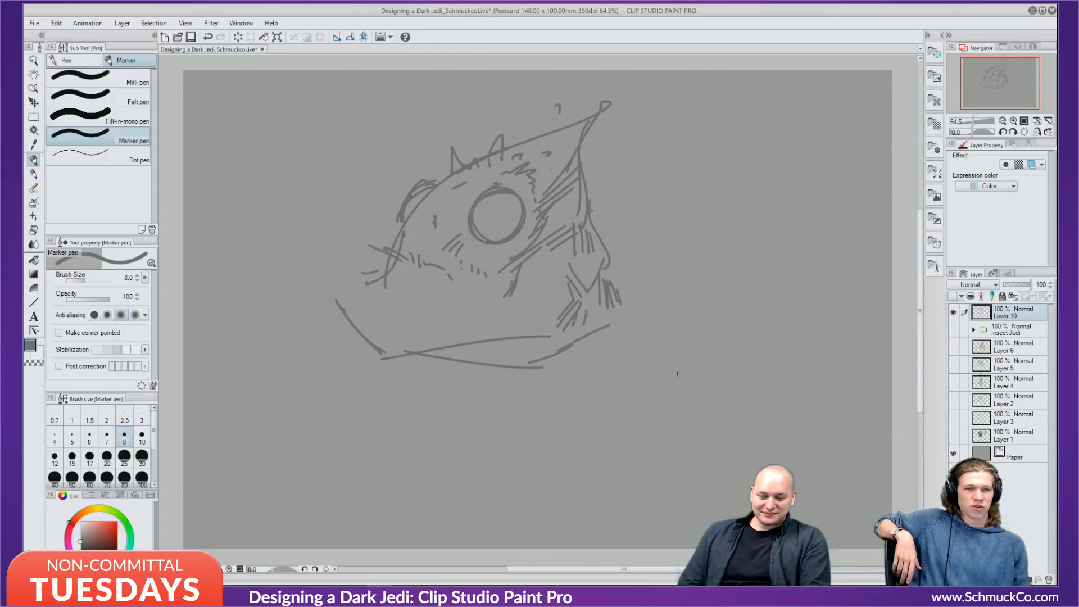
Draw neck and diagonal body lines, the jaw curve, and hatching under the jaw.
mouse_move(591, 215)
mouse_down()
mouse_move(645, 245)
mouse_move(649, 262)
mouse_up()
drag(646, 253, 658, 328)
mouse_move(653, 291)
mouse_down()
mouse_move(657, 331)
mouse_move(585, 400)
mouse_up()
drag(635, 360, 573, 425)
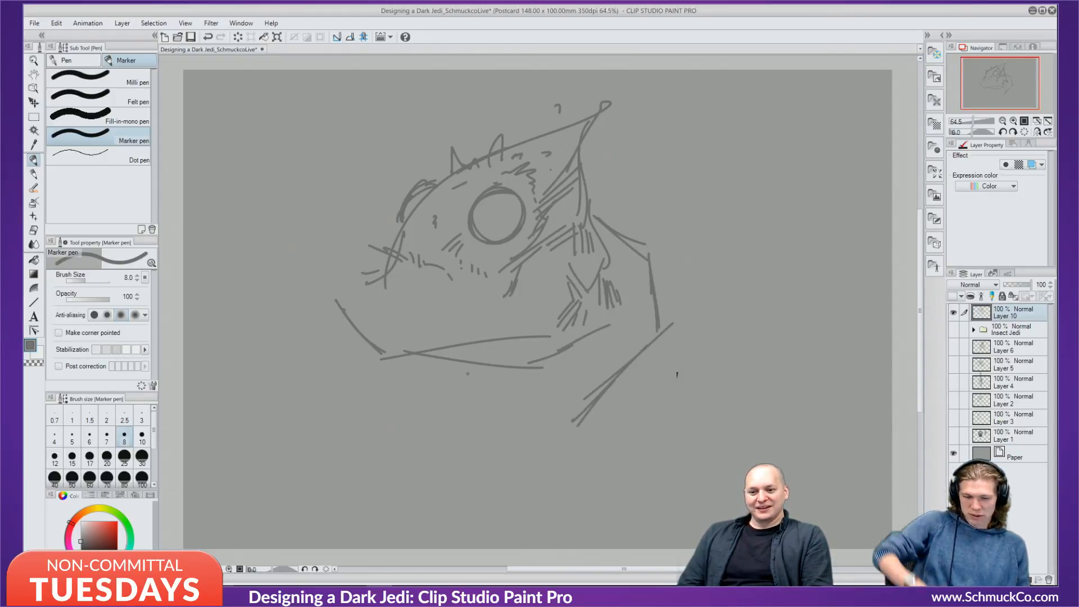
drag(469, 369, 538, 421)
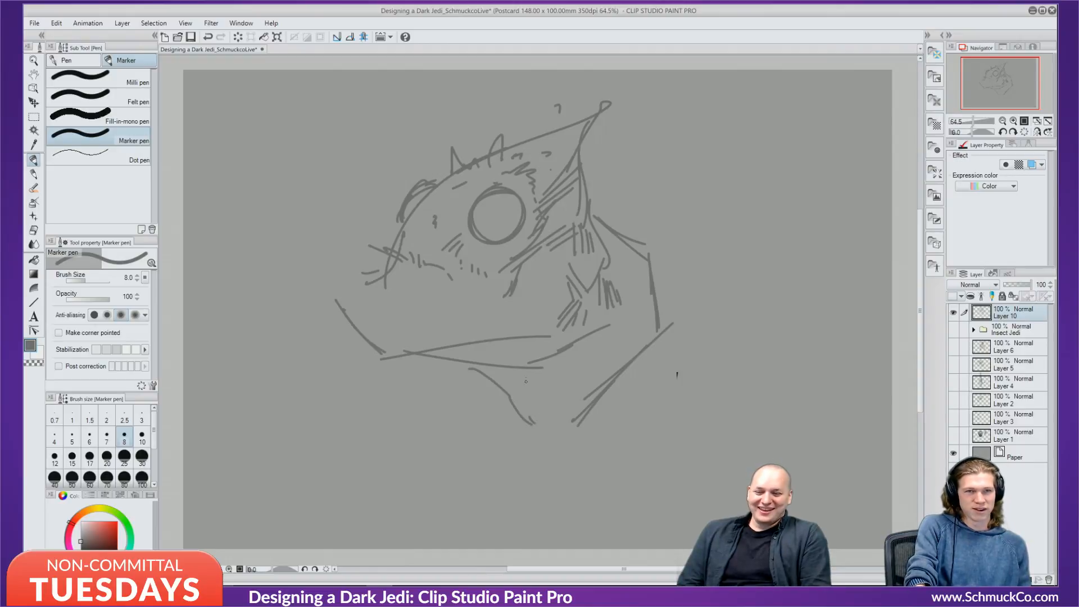
drag(501, 369, 546, 424)
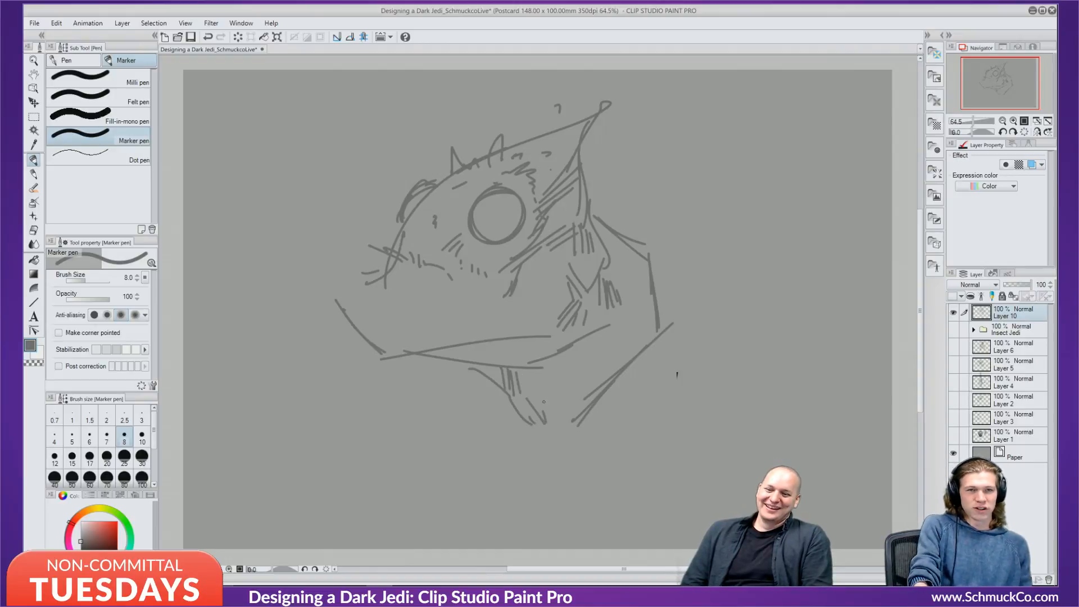
drag(557, 387, 553, 416)
drag(570, 395, 564, 432)
drag(571, 429, 571, 447)
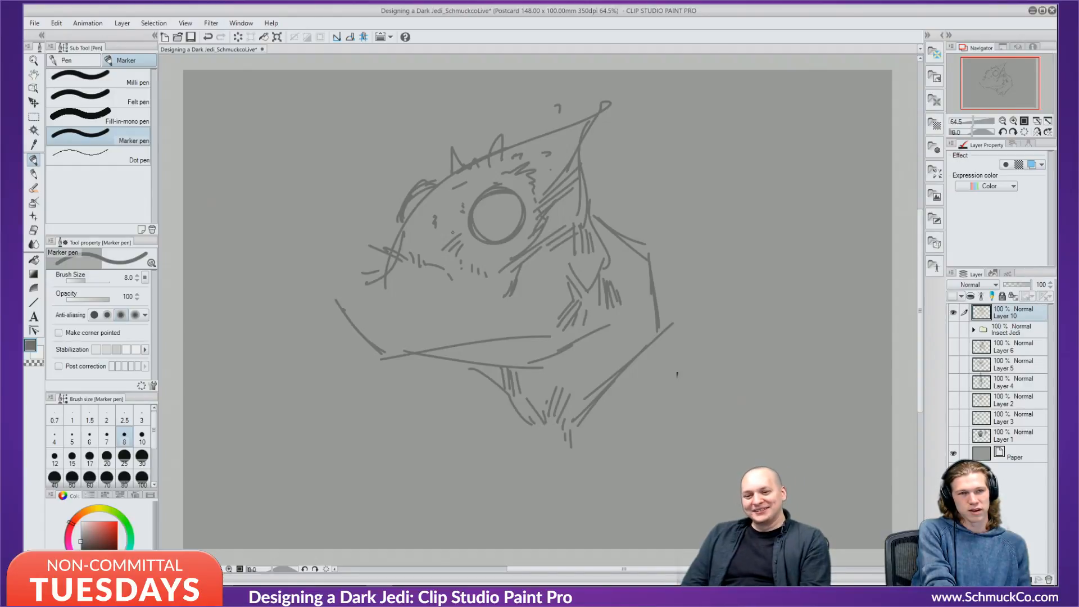
Add a curve below the eye, hatch left of the chin, and darken the eye and head outlines.
mouse_move(453, 275)
mouse_down()
mouse_move(479, 305)
mouse_move(516, 308)
mouse_up()
drag(423, 326, 448, 306)
mouse_move(426, 330)
mouse_down()
mouse_move(449, 310)
mouse_move(448, 327)
mouse_up()
drag(456, 319, 454, 326)
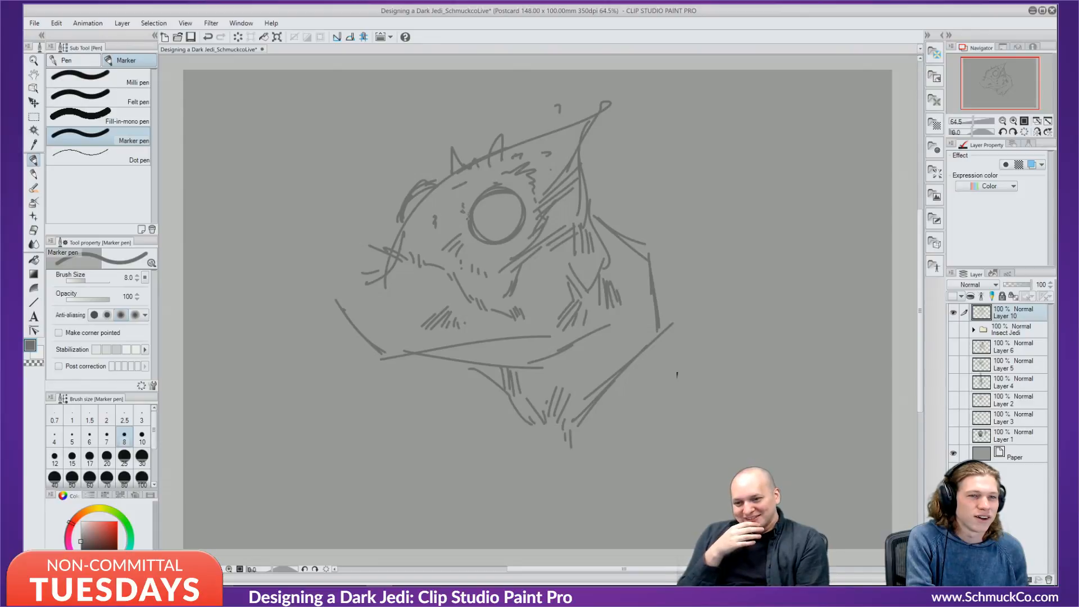
drag(484, 183, 467, 220)
mouse_move(487, 183)
mouse_down()
mouse_move(501, 173)
mouse_move(478, 195)
mouse_move(511, 176)
mouse_up()
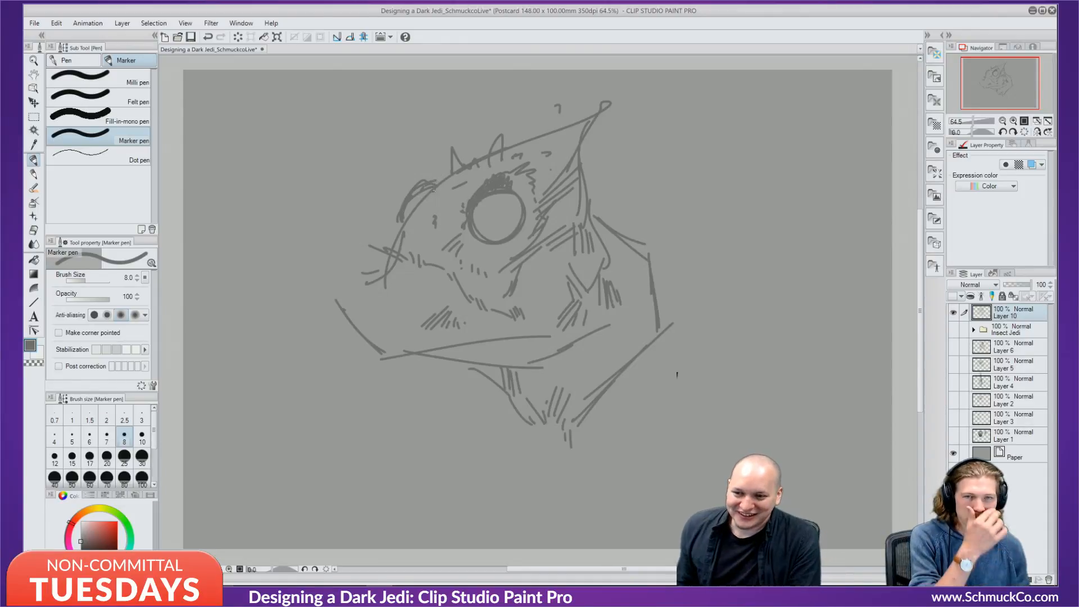
mouse_move(433, 189)
mouse_down()
mouse_move(444, 174)
mouse_move(430, 192)
mouse_up()
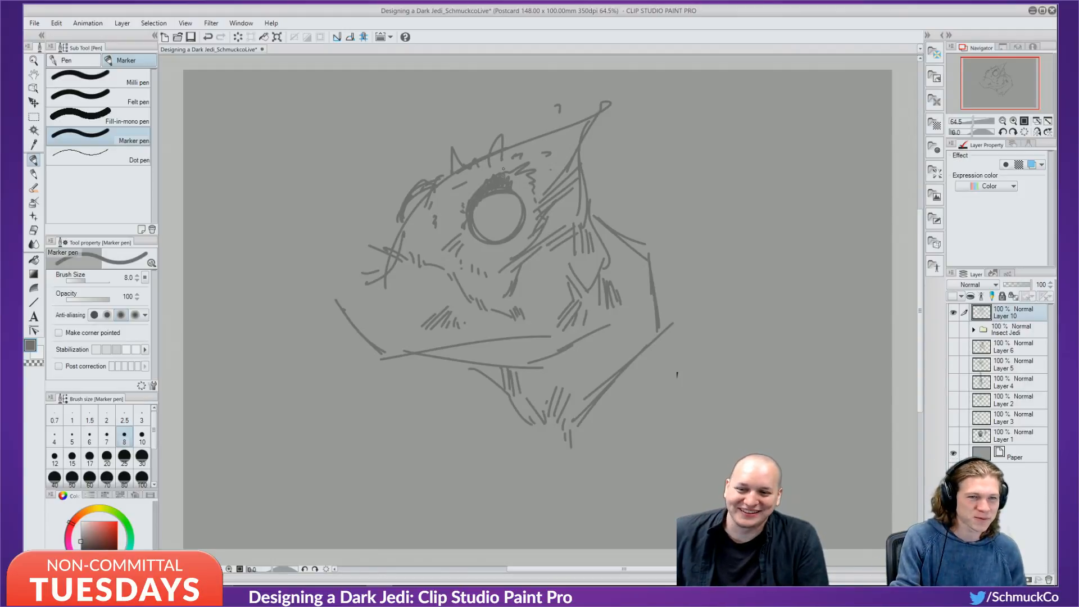
Hatch below and left of the eye and sketch new lines across the lower face.
drag(538, 267, 526, 300)
drag(537, 284, 535, 315)
drag(548, 309, 539, 319)
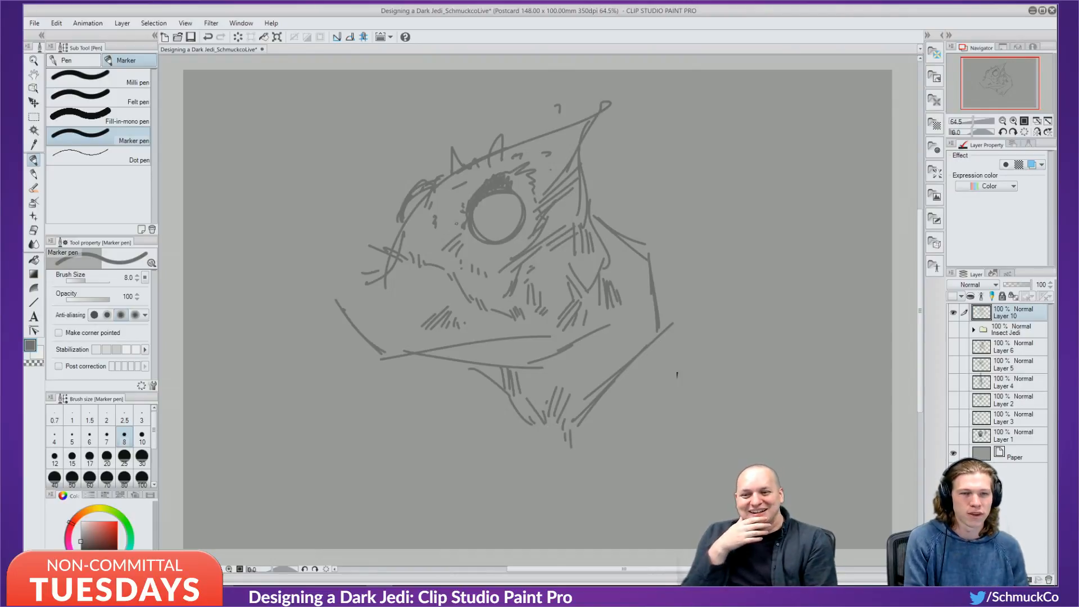
drag(443, 221, 451, 239)
drag(447, 223, 458, 236)
drag(459, 235, 465, 242)
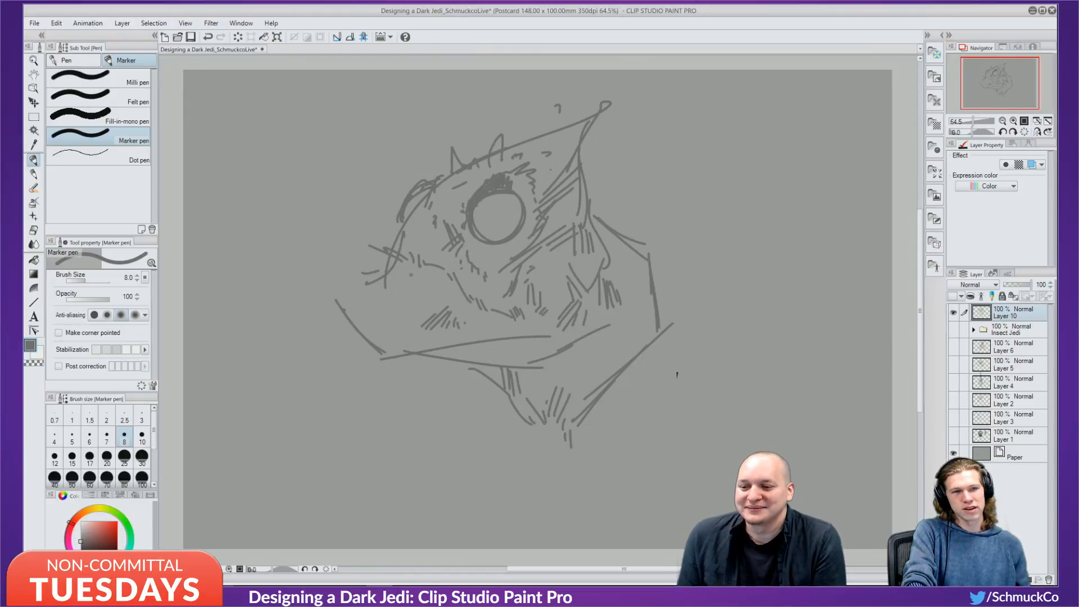
mouse_move(404, 275)
mouse_down()
mouse_move(433, 281)
mouse_move(493, 325)
mouse_up()
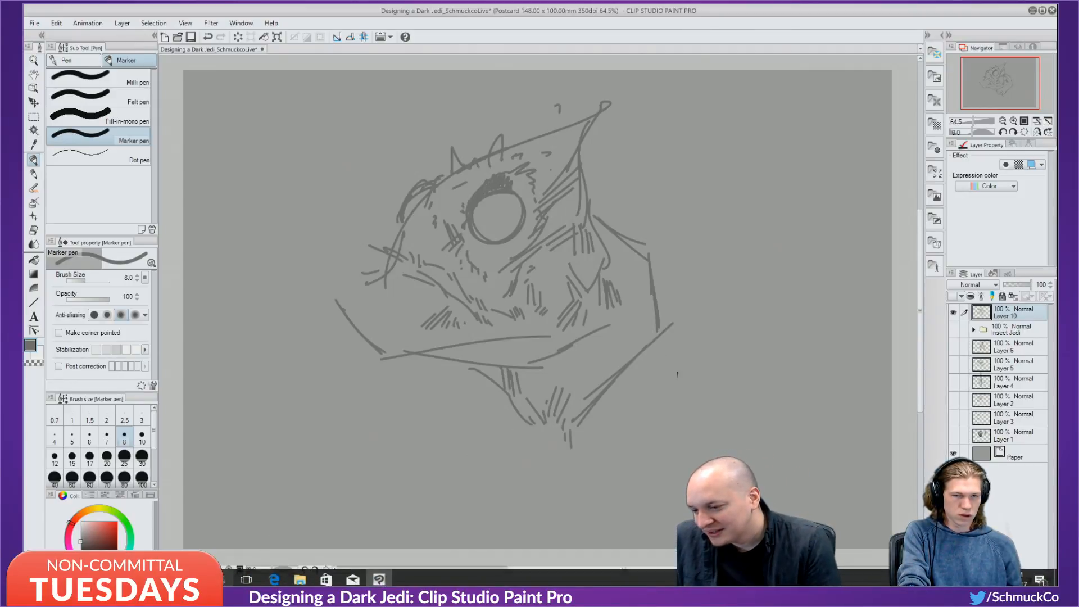
Try a light grey eye highlight, undo it, then draw a darker grey curve in the eye's lower right.
click(79, 528)
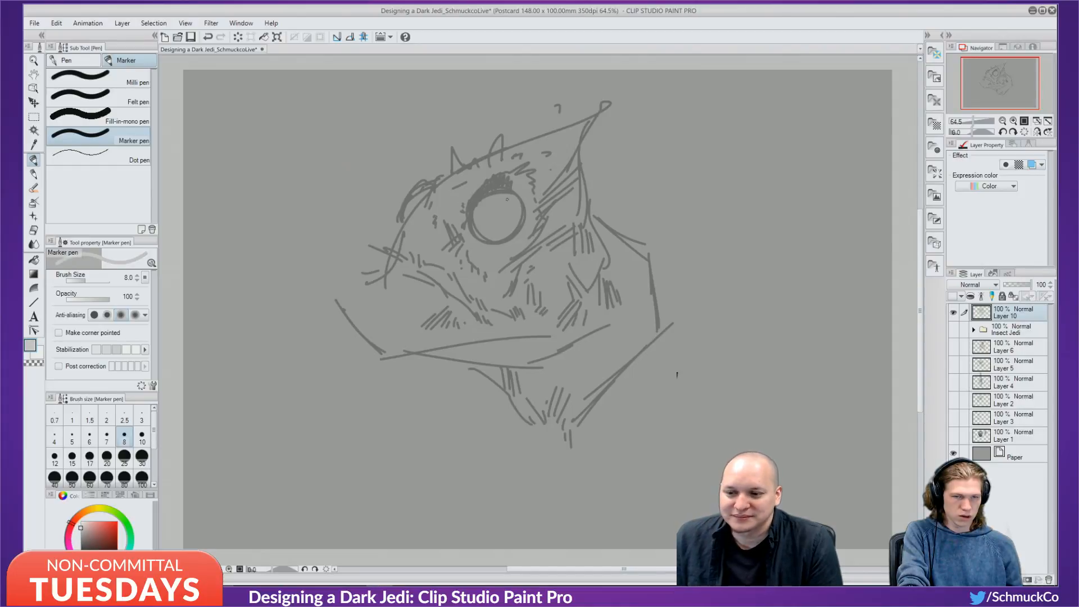
mouse_move(507, 200)
mouse_down()
mouse_move(492, 206)
mouse_move(503, 205)
mouse_up()
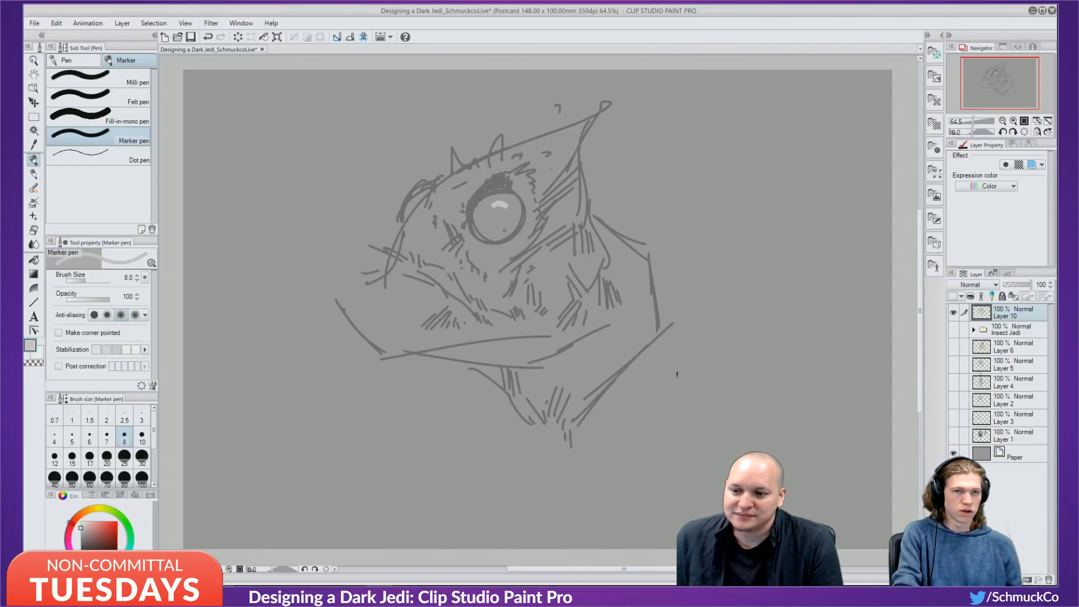
key(ctrl+z)
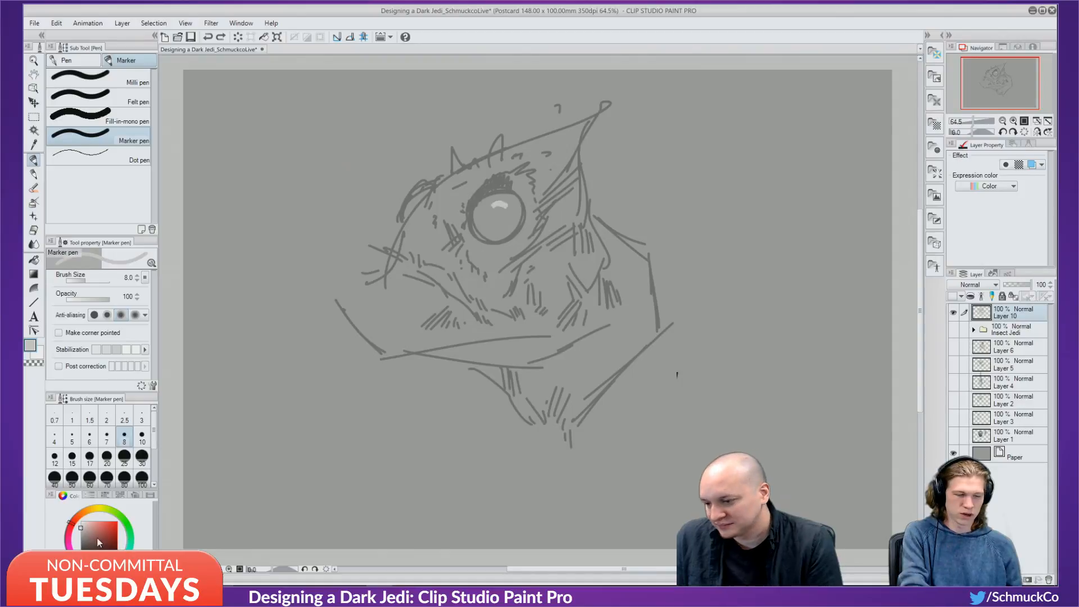
click(83, 539)
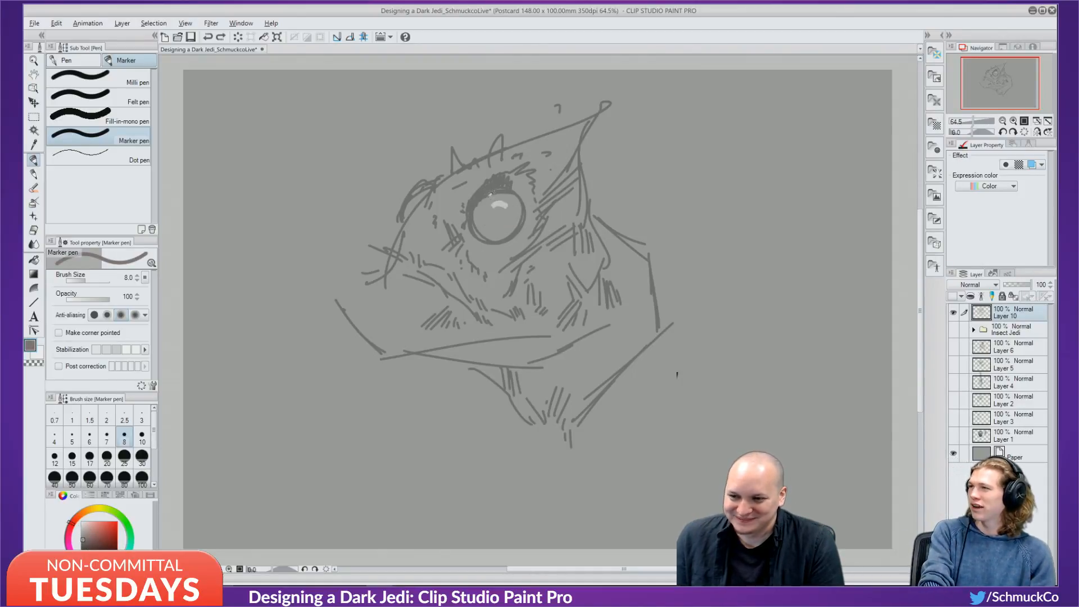
click(80, 541)
drag(515, 210, 503, 229)
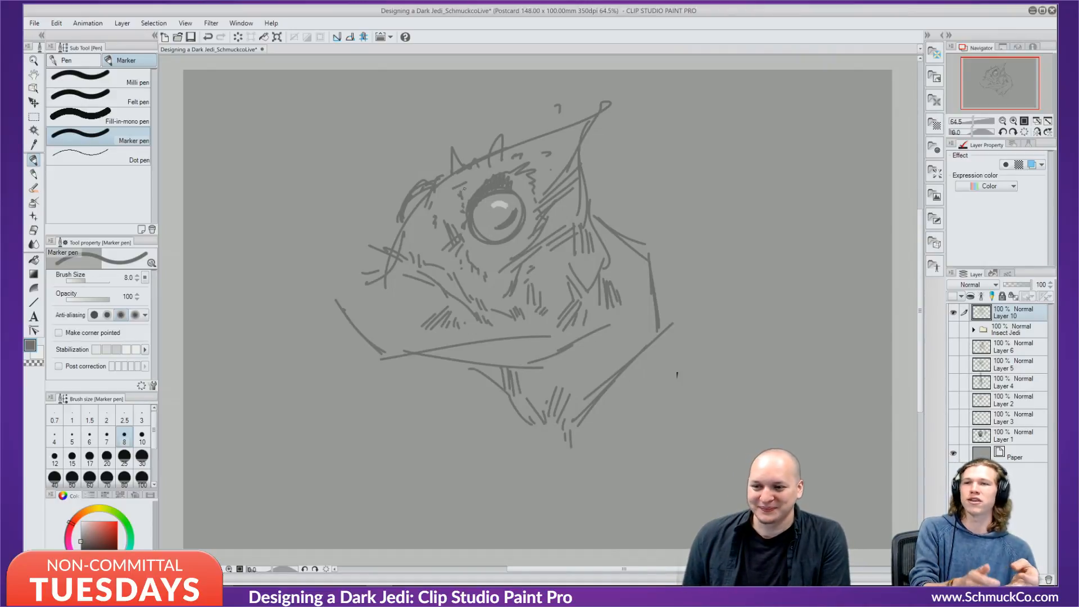
Hatch the left edge of the eye and the area to its right.
drag(459, 194, 449, 205)
drag(460, 202, 439, 217)
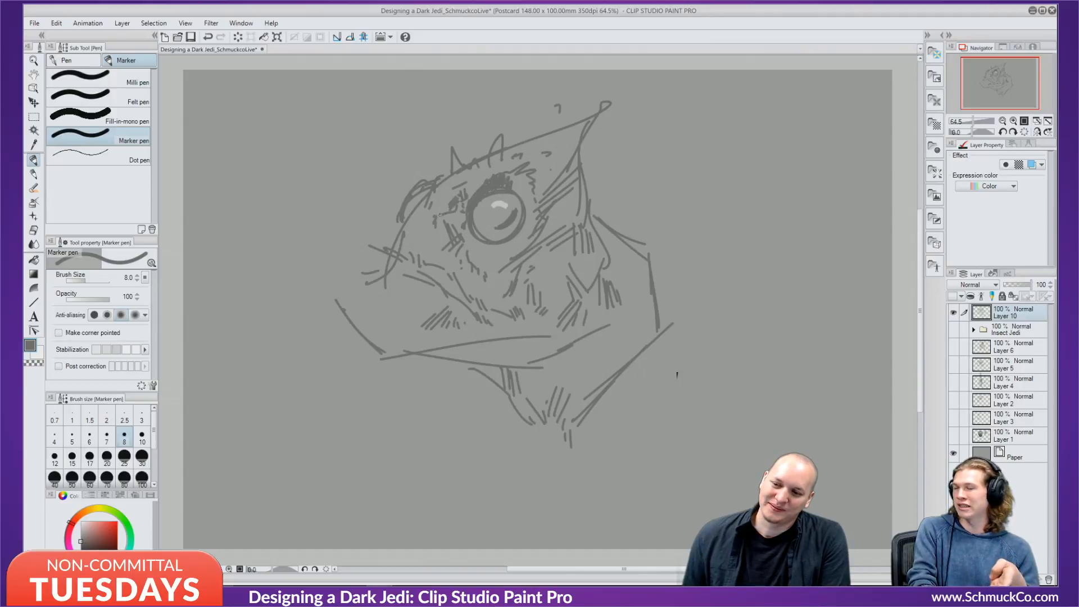
mouse_move(553, 203)
mouse_down()
mouse_move(546, 226)
mouse_move(569, 210)
mouse_up()
drag(584, 206, 580, 224)
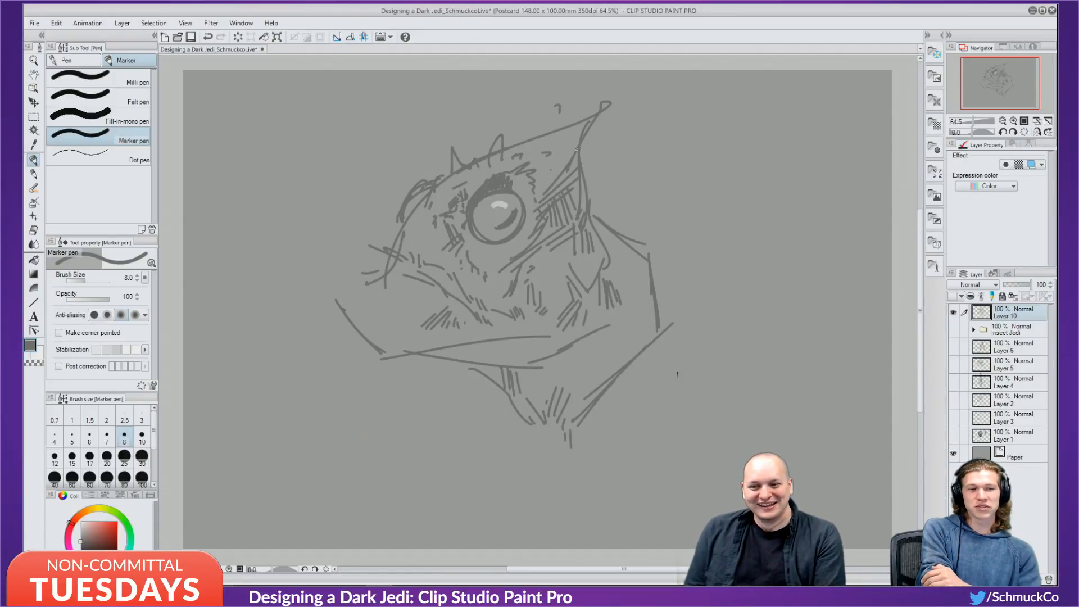
Draw a line from the ear behind the head down to the neck, plus short marks on the head's left.
mouse_move(581, 146)
mouse_down()
mouse_move(627, 177)
mouse_move(618, 171)
mouse_up()
drag(624, 175, 636, 220)
mouse_move(623, 176)
mouse_down()
mouse_move(630, 223)
mouse_move(603, 231)
mouse_move(604, 204)
mouse_move(601, 219)
mouse_move(622, 210)
mouse_move(622, 230)
mouse_move(592, 220)
mouse_move(614, 271)
mouse_up()
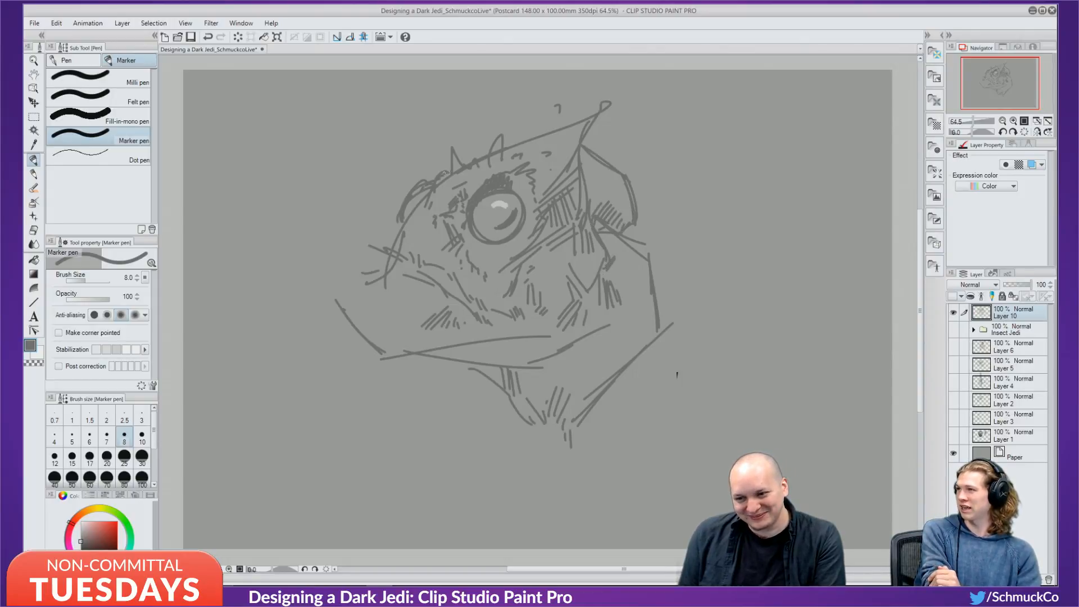
drag(426, 199, 418, 210)
drag(400, 222, 390, 231)
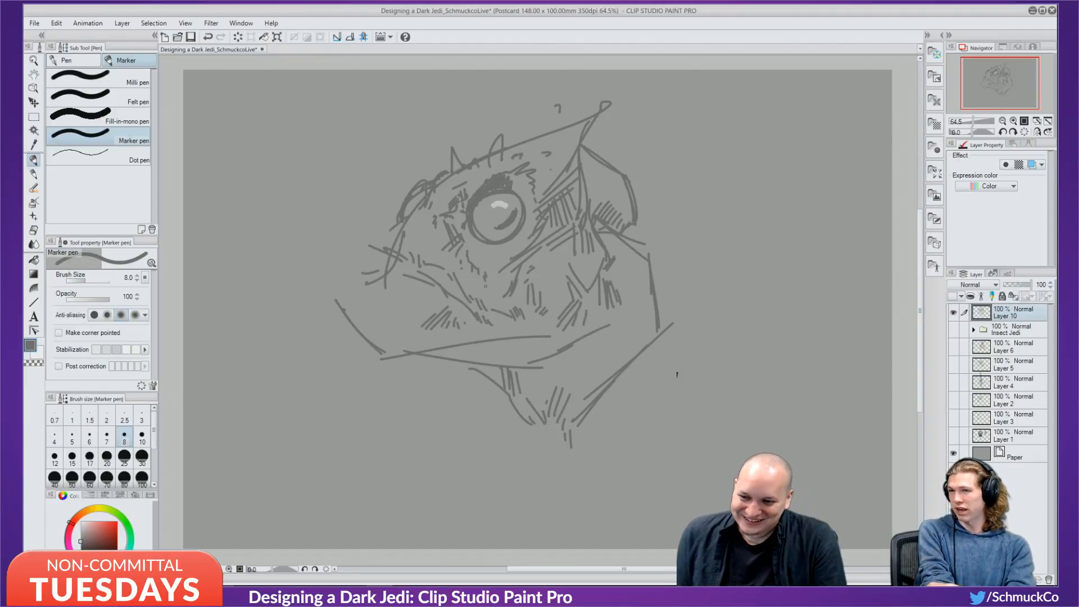
Hatch below the eye and densely along the lower lip and jaw.
mouse_move(485, 288)
mouse_down()
mouse_move(508, 337)
mouse_move(544, 342)
mouse_up()
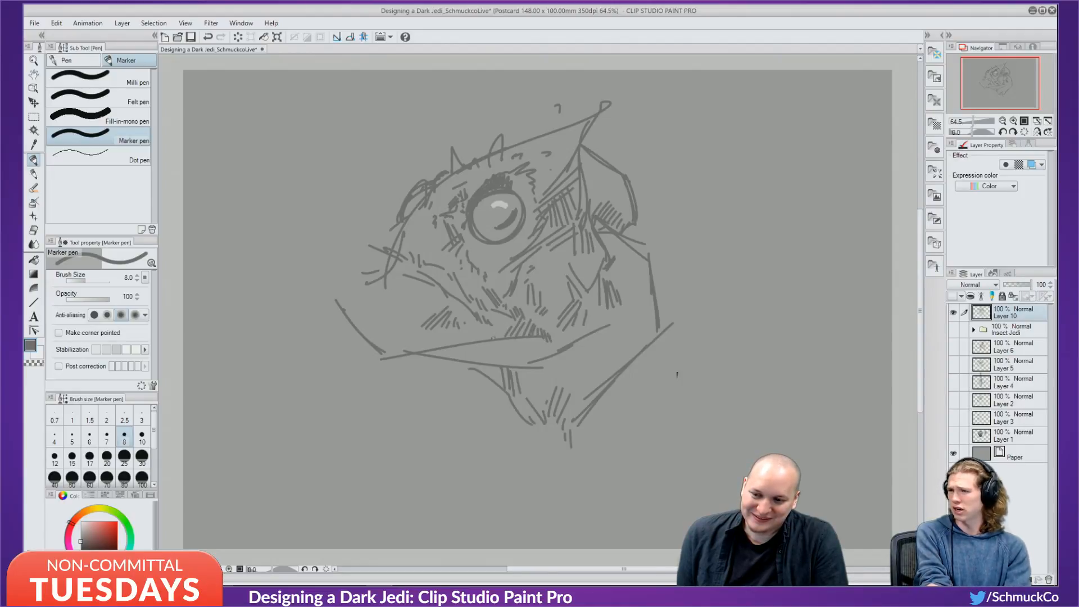
drag(478, 342, 462, 358)
mouse_move(494, 340)
mouse_down()
mouse_move(475, 359)
mouse_move(492, 353)
mouse_up()
mouse_move(490, 349)
mouse_down()
mouse_move(479, 362)
mouse_move(488, 363)
mouse_up()
drag(525, 336, 509, 366)
mouse_move(540, 339)
mouse_down()
mouse_move(523, 360)
mouse_move(532, 354)
mouse_up()
drag(522, 356, 513, 366)
drag(535, 351, 521, 371)
drag(549, 341, 545, 352)
drag(558, 343, 543, 356)
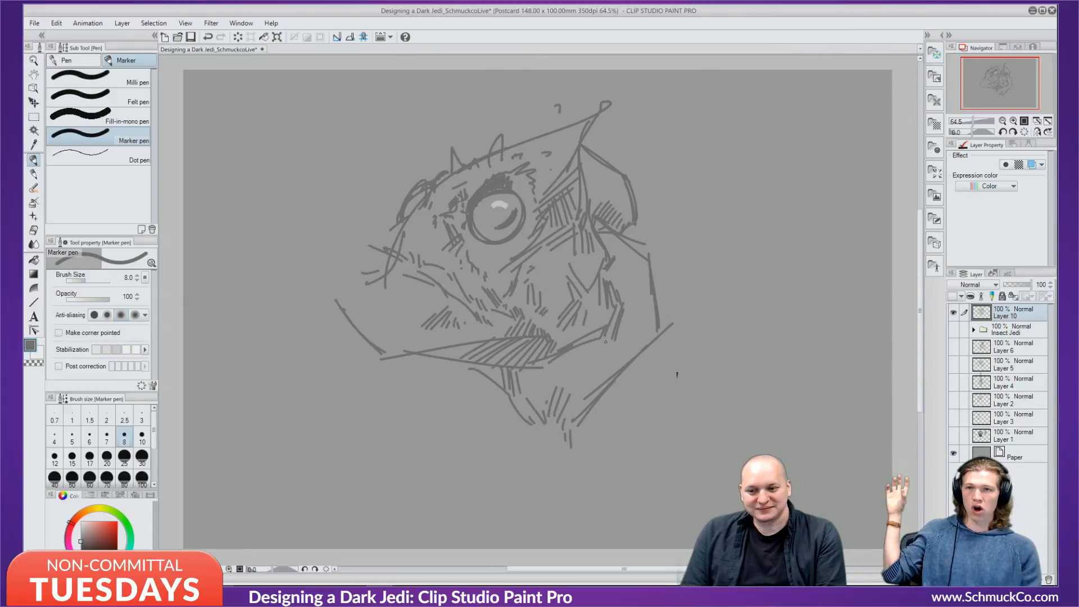
Hatch the lower right of the head and along its right edge.
drag(579, 348, 602, 376)
drag(589, 348, 615, 372)
drag(611, 351, 620, 371)
drag(618, 352, 625, 369)
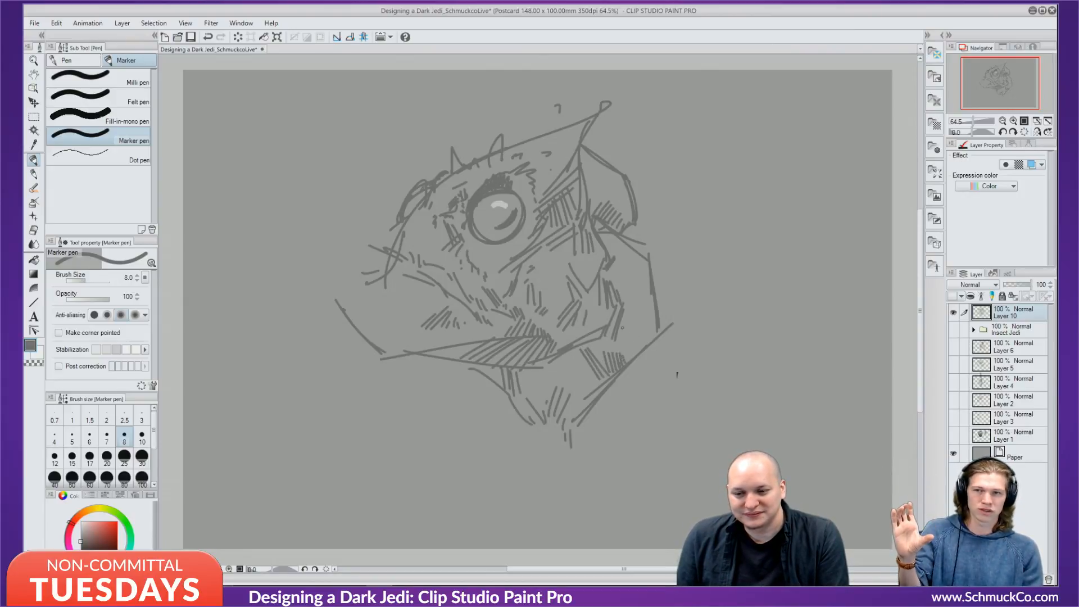
drag(625, 329, 637, 341)
drag(628, 326, 642, 336)
mouse_move(635, 323)
mouse_down()
mouse_move(645, 331)
mouse_move(646, 319)
mouse_up()
drag(644, 299, 655, 324)
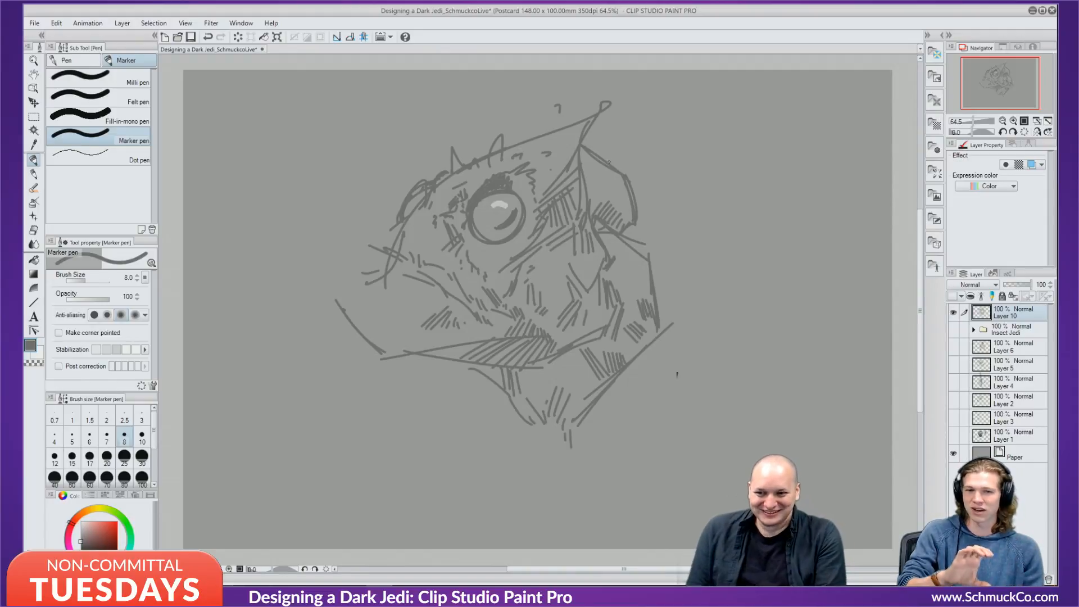
Draw the right-side contour, a spiky top bump, the mouth and jaw, and redraw the curve below the jaw.
mouse_move(635, 182)
mouse_down()
mouse_move(653, 215)
mouse_move(630, 249)
mouse_up()
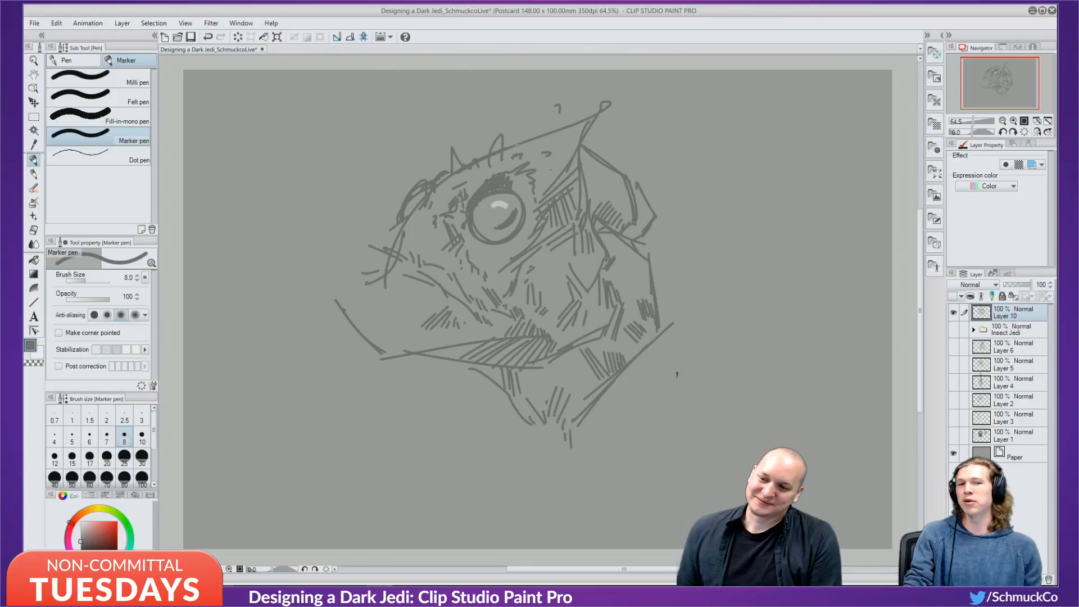
mouse_move(516, 145)
mouse_down()
mouse_move(527, 126)
mouse_move(572, 140)
mouse_move(558, 164)
mouse_move(577, 136)
mouse_up()
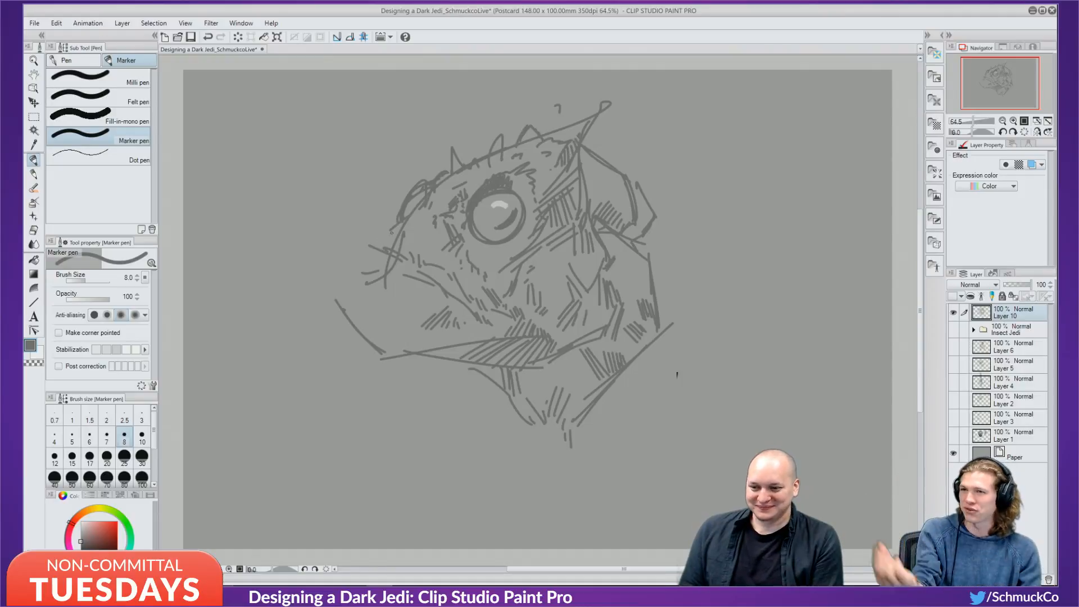
drag(397, 226, 363, 273)
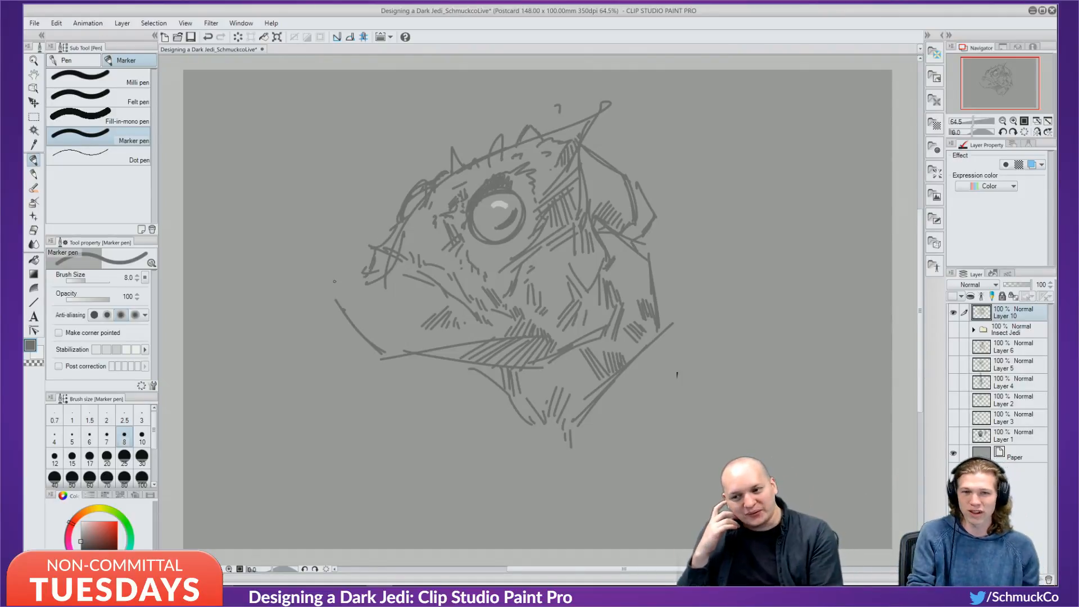
drag(385, 254, 382, 277)
mouse_move(384, 279)
mouse_down()
mouse_move(375, 289)
mouse_move(417, 284)
mouse_up()
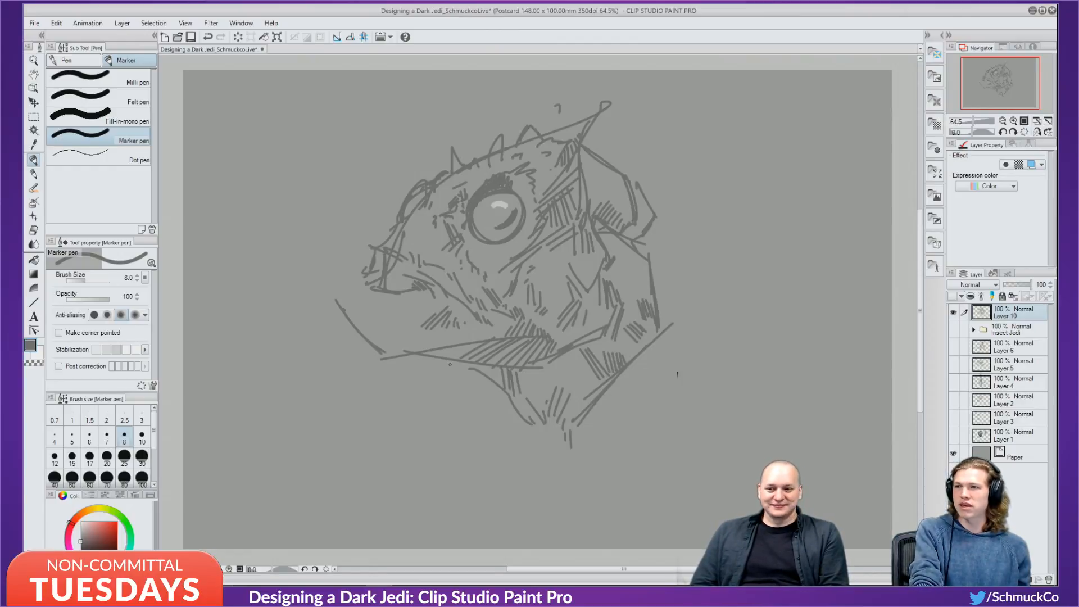
drag(450, 384, 507, 405)
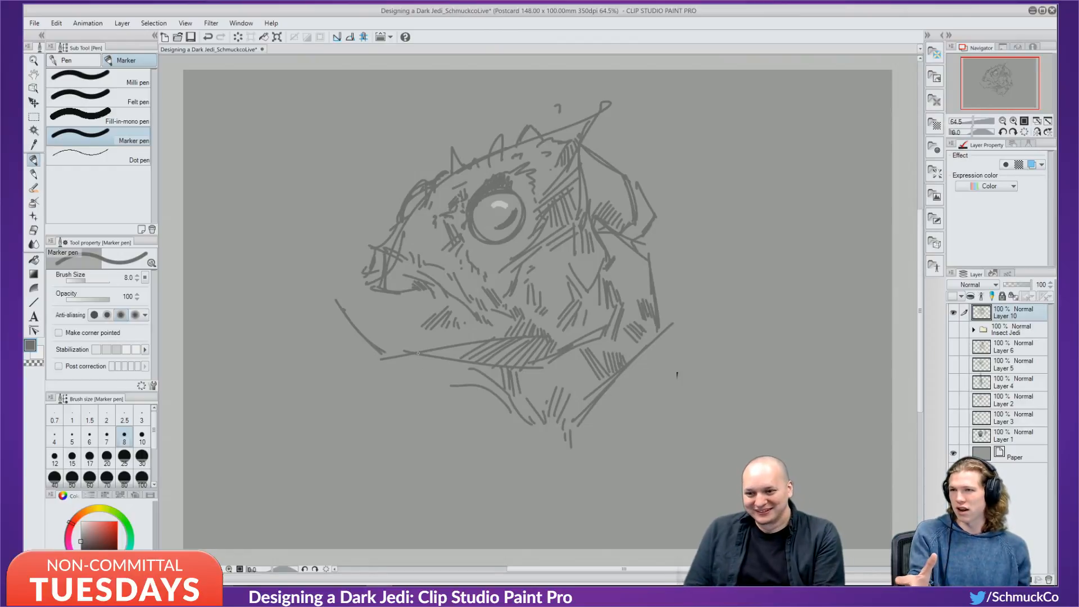
key(ctrl+z)
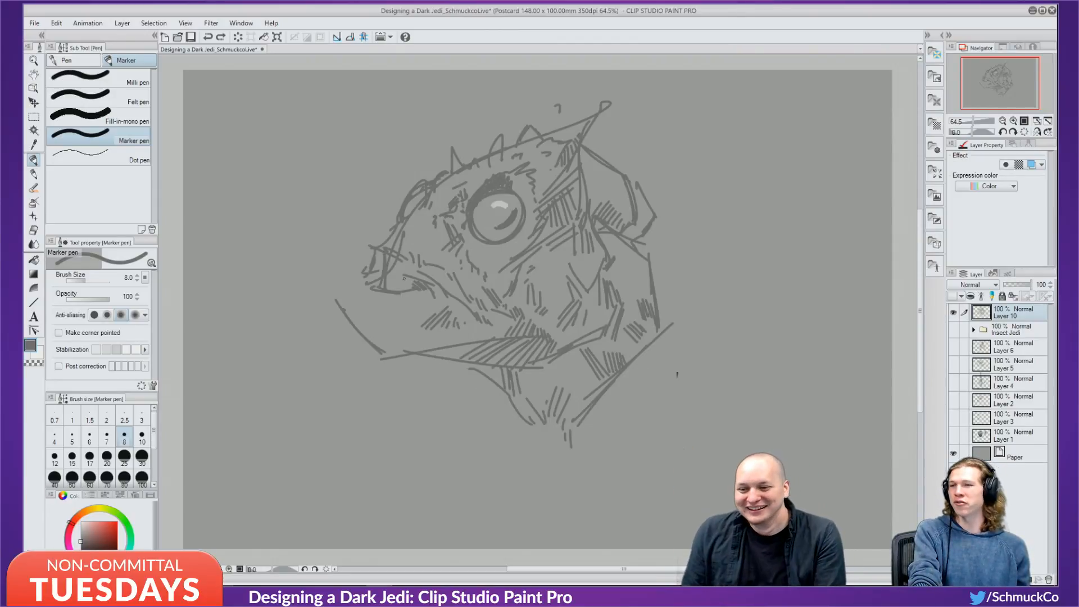
mouse_move(414, 359)
mouse_down()
mouse_move(436, 378)
mouse_move(481, 379)
mouse_move(508, 405)
mouse_move(404, 363)
mouse_move(373, 364)
mouse_up()
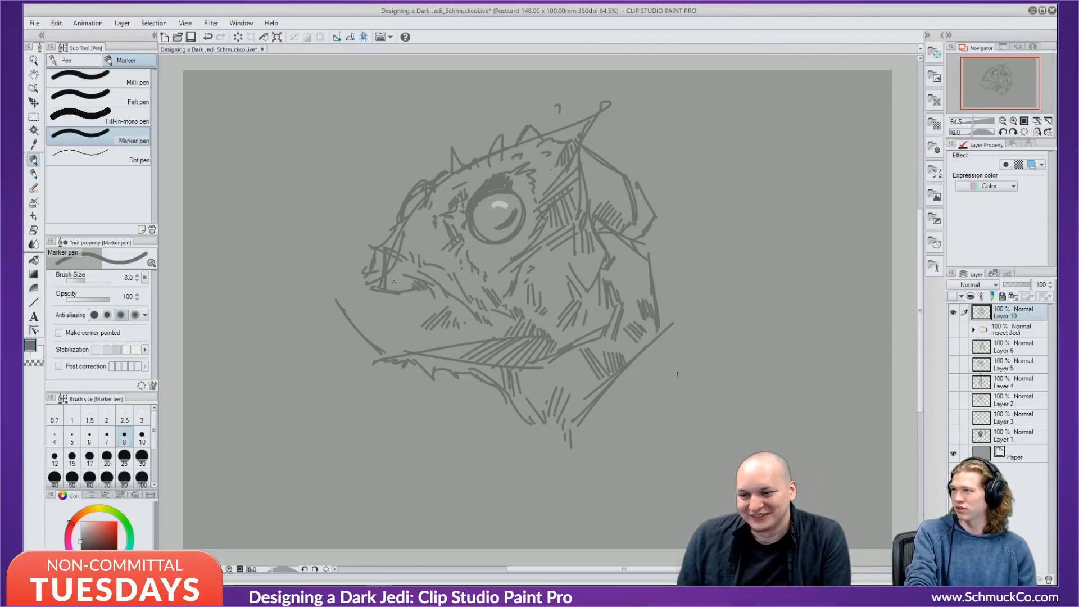
Sketch the snout tip and lower jaw, then cover the nostril's lower line with the sampled background grey.
mouse_move(369, 280)
mouse_down()
mouse_move(323, 300)
mouse_move(381, 343)
mouse_up()
drag(393, 342, 400, 340)
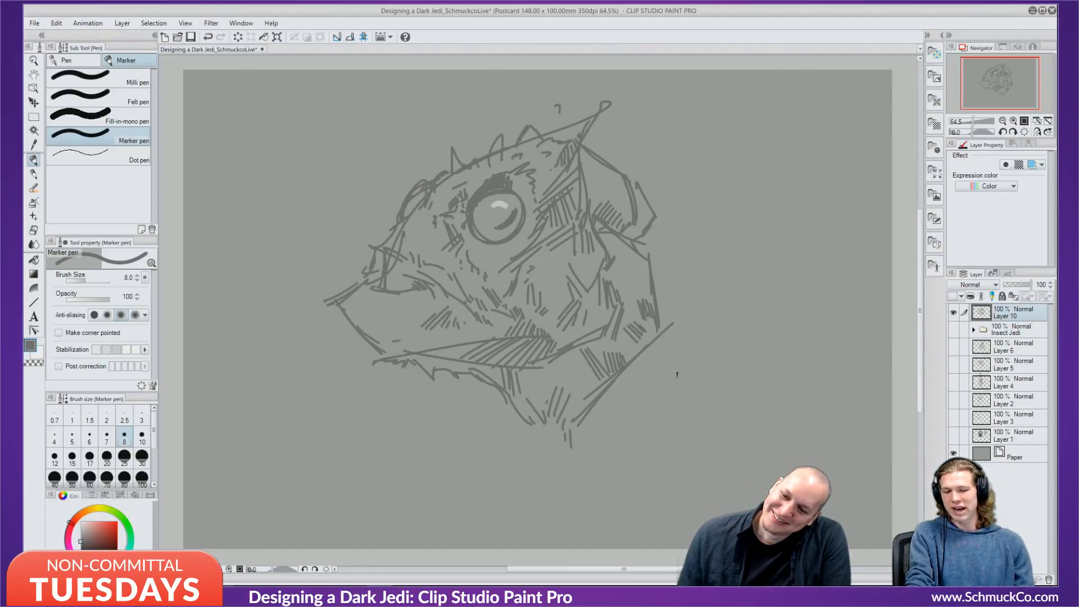
alt+click(493, 256)
mouse_move(422, 288)
mouse_down()
mouse_move(387, 294)
mouse_move(434, 286)
mouse_move(433, 296)
mouse_move(408, 274)
mouse_up()
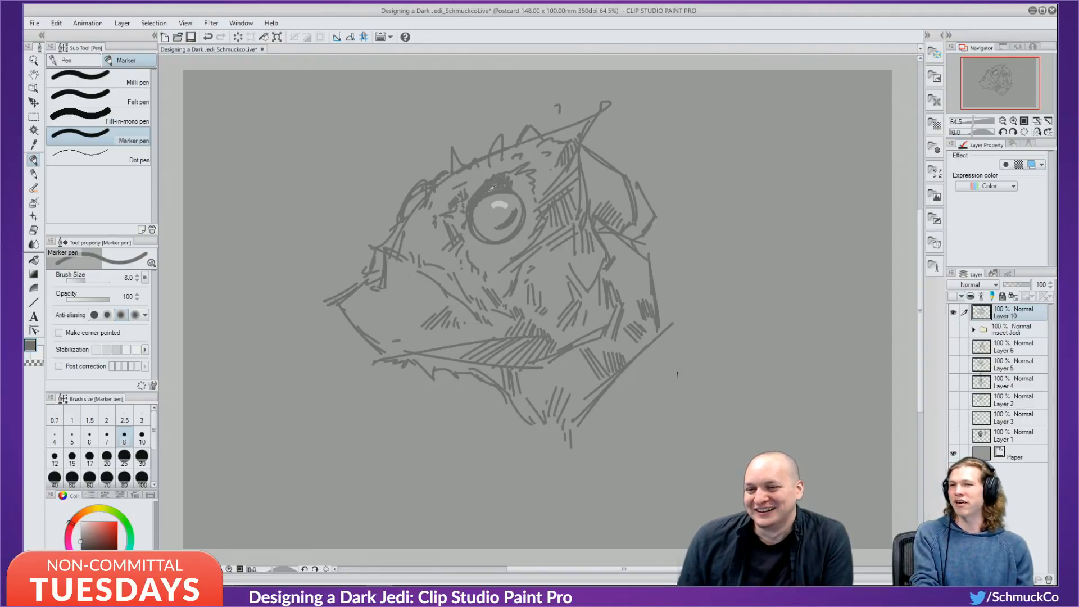
Rework the mouth line, undoing two attempts, and add a small mark at the mouth corner.
drag(419, 313, 437, 308)
key(ctrl+z)
drag(369, 298, 433, 306)
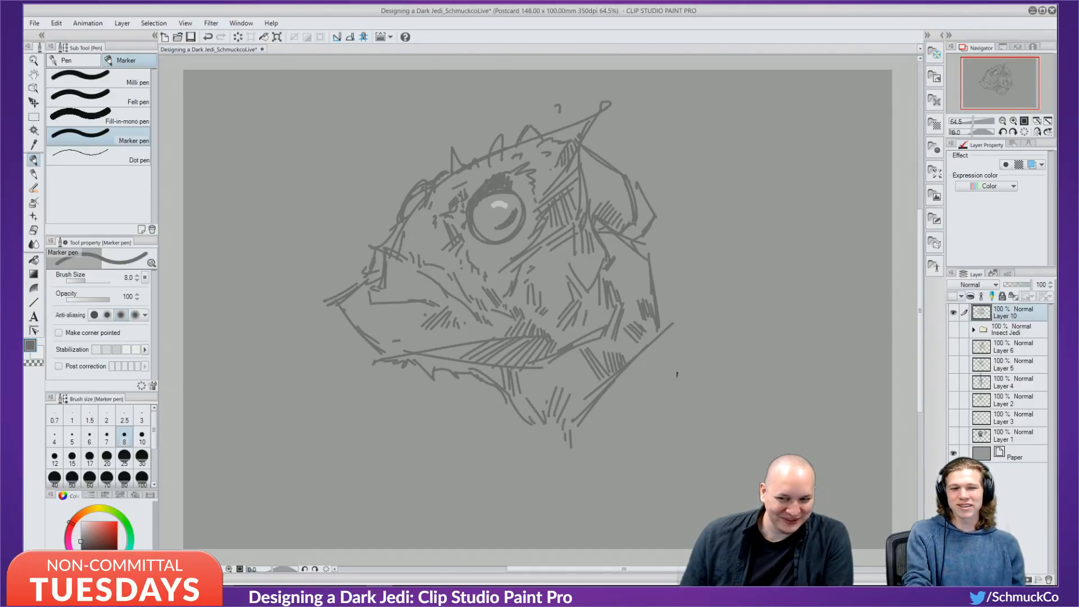
key(ctrl+z)
key(ctrl+z)
mouse_move(367, 290)
mouse_down()
mouse_move(438, 303)
mouse_move(397, 293)
mouse_up()
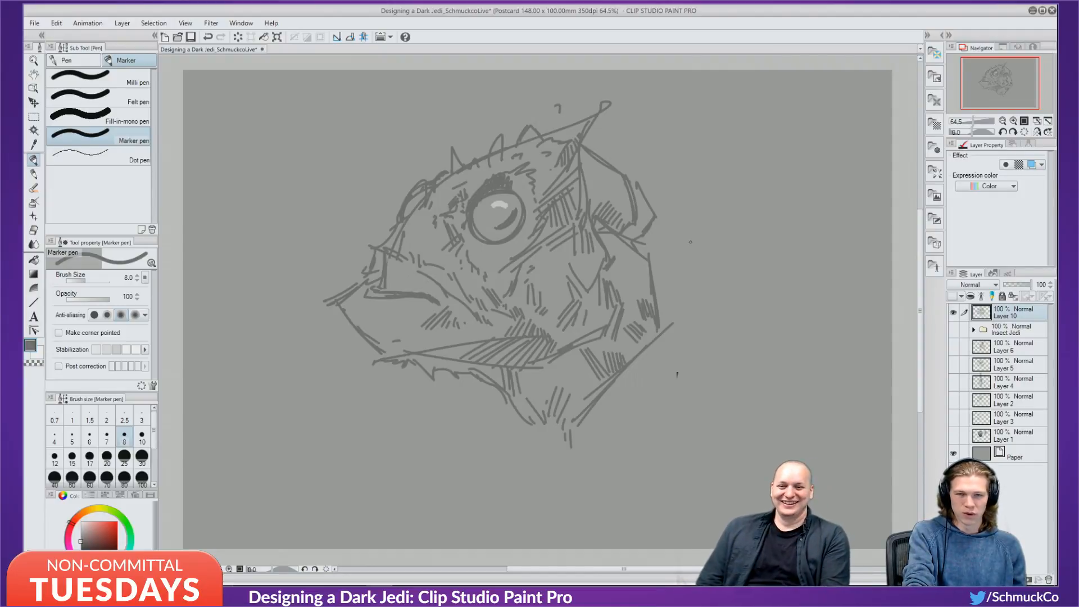
Hatch shading down the neck and sketch a shape right of the ear.
drag(638, 255, 632, 283)
drag(641, 258, 639, 300)
drag(651, 283, 641, 337)
drag(653, 320, 648, 336)
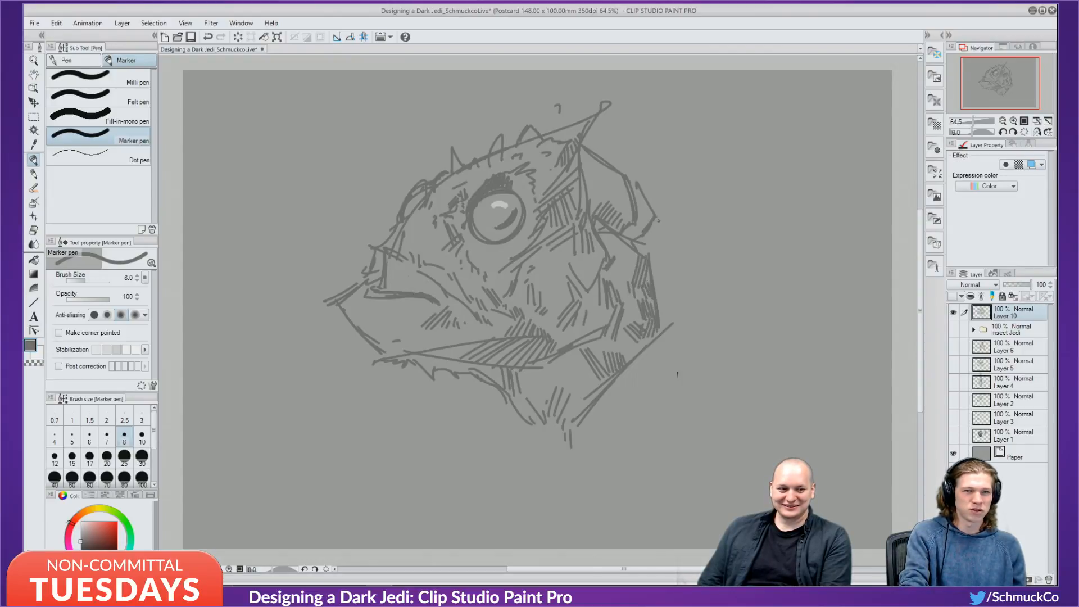
mouse_move(646, 218)
mouse_down()
mouse_move(682, 248)
mouse_move(686, 263)
mouse_move(652, 281)
mouse_up()
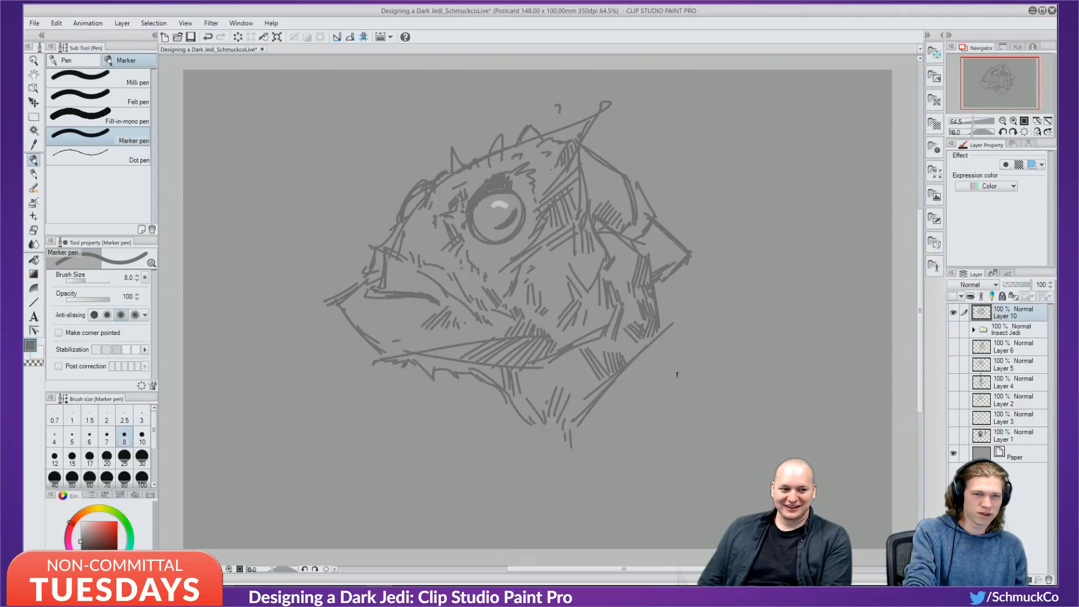
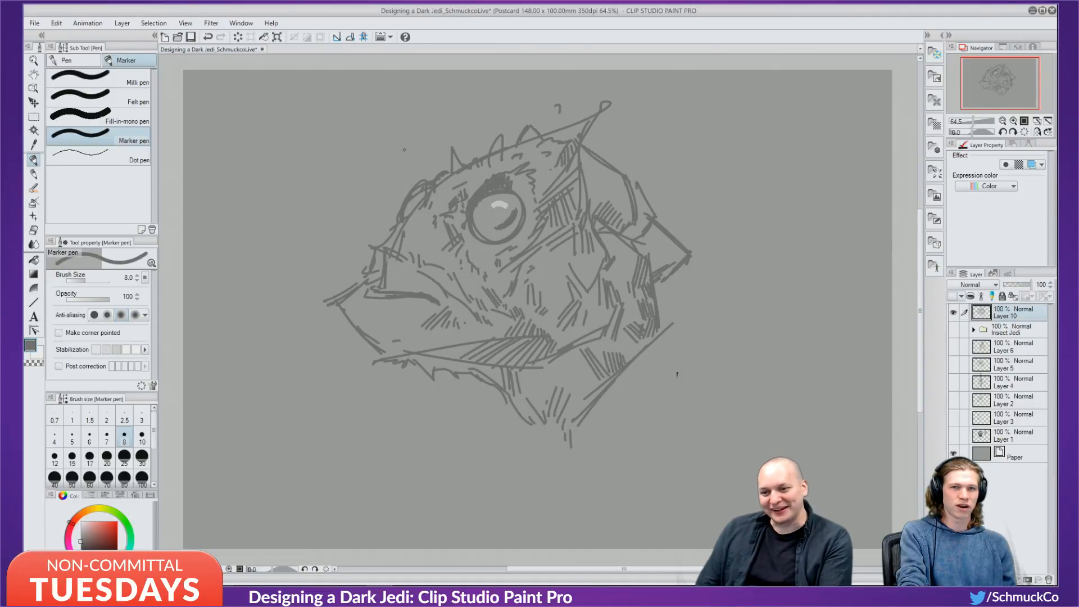
Draw two tall spikes above the head and hatch the cheek and the left edge of the jaw.
mouse_move(452, 163)
mouse_down()
mouse_move(444, 114)
mouse_move(453, 146)
mouse_up()
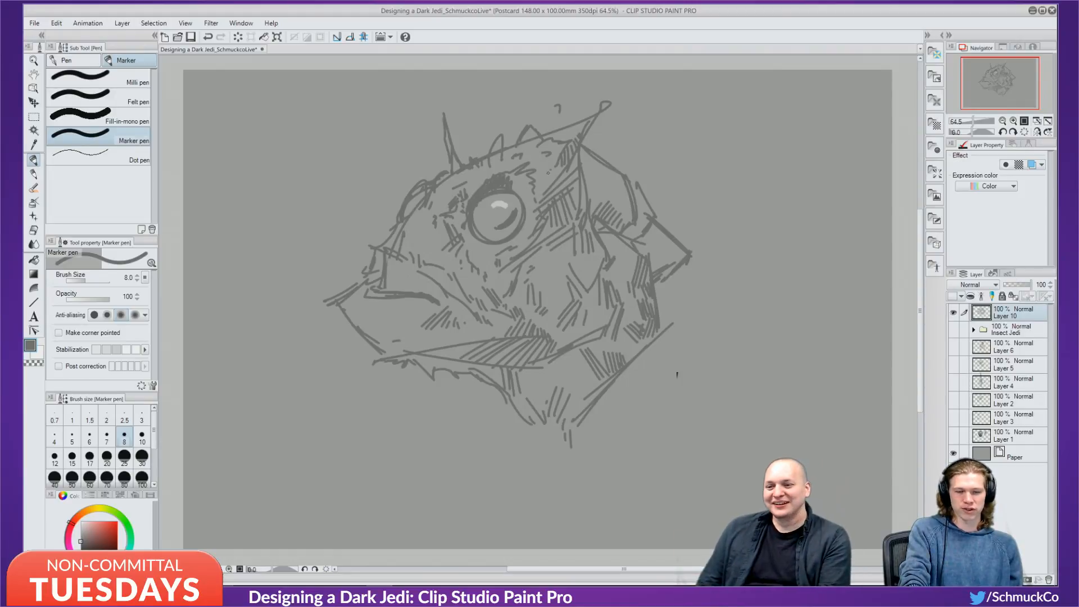
mouse_move(487, 155)
mouse_down()
mouse_move(485, 135)
mouse_move(493, 142)
mouse_up()
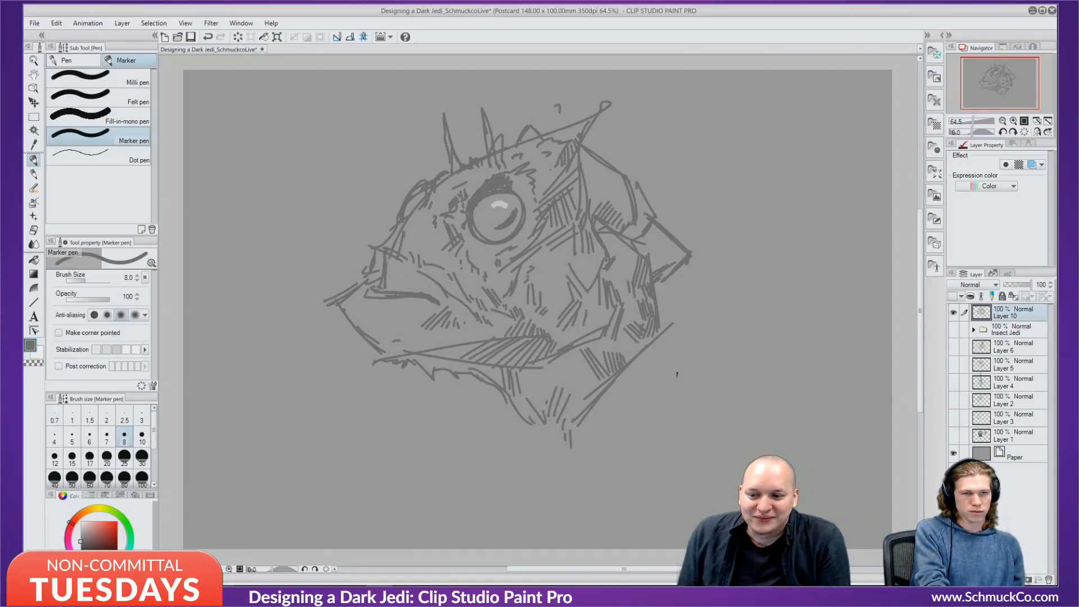
drag(527, 277, 563, 268)
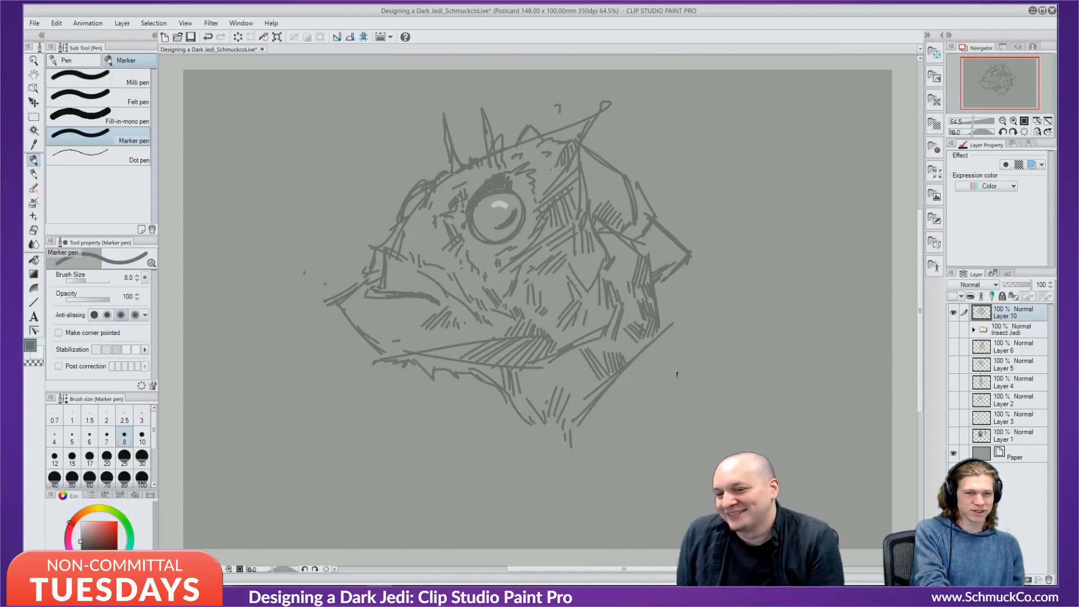
drag(332, 302, 316, 332)
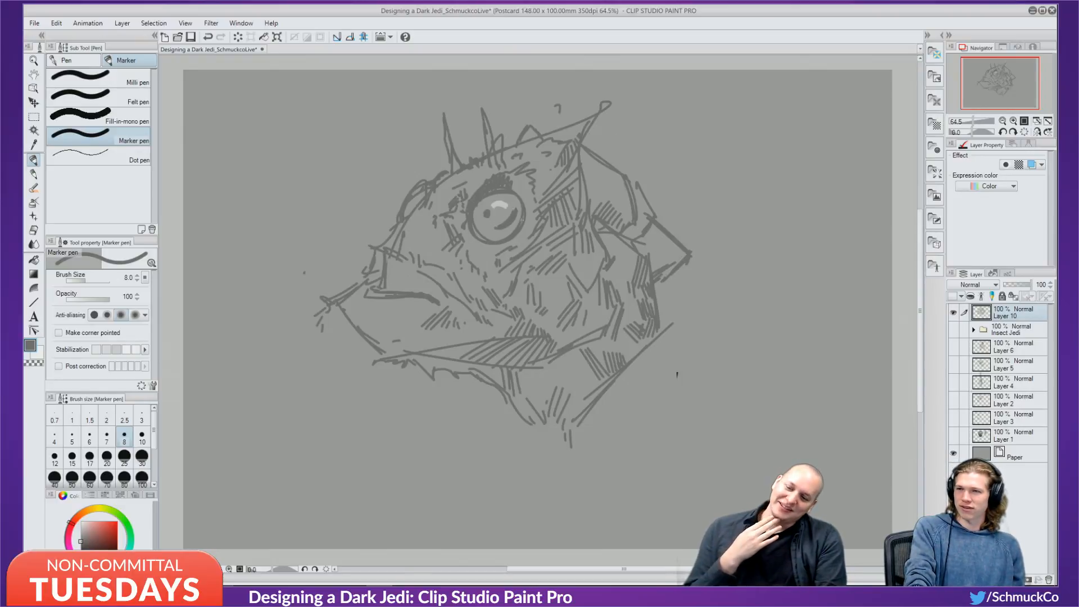
Undo the stray strokes, paint a light highlight inside the eye, then sample the darker outline grey.
key(ctrl+z)
key(ctrl+z)
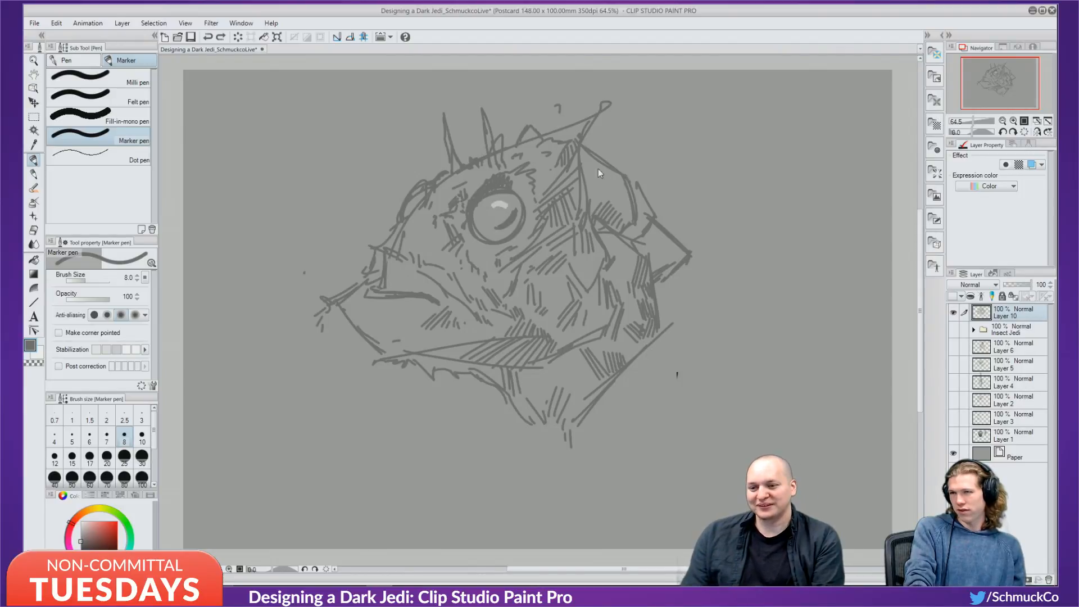
alt+click(505, 214)
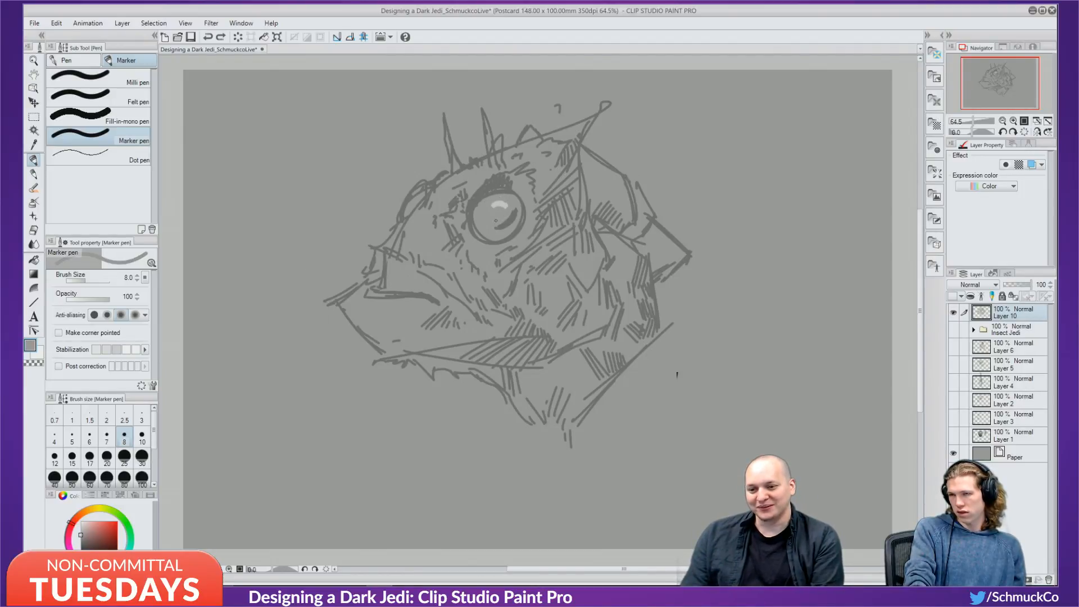
mouse_move(514, 213)
mouse_down()
mouse_move(499, 227)
mouse_move(504, 215)
mouse_move(480, 213)
mouse_move(499, 217)
mouse_up()
alt+click(525, 214)
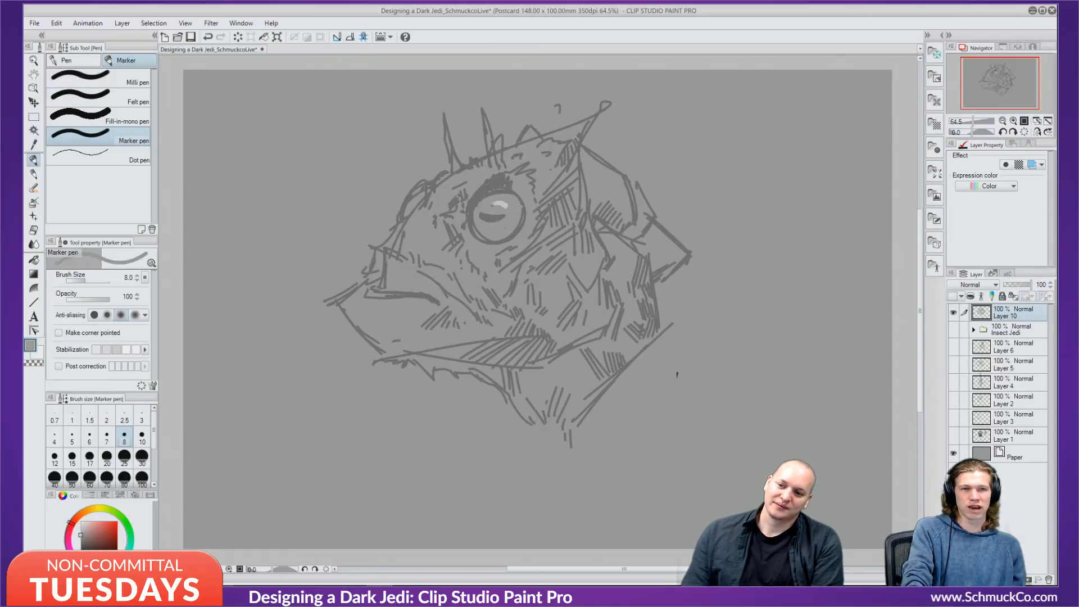
Undo the eye highlight and add a short stroke left of the eye.
key(ctrl+z)
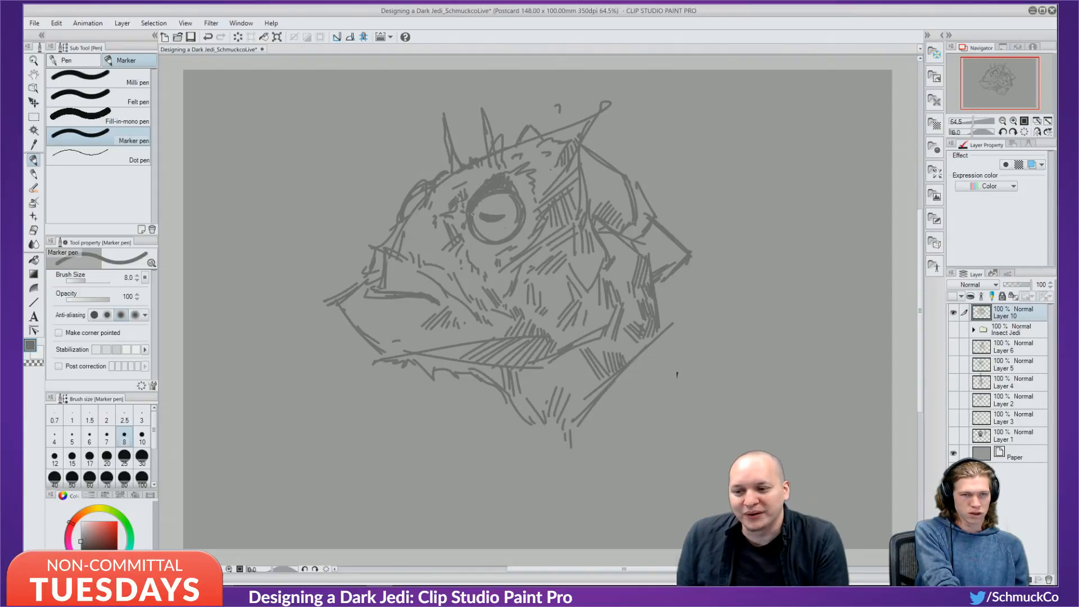
drag(451, 248, 442, 262)
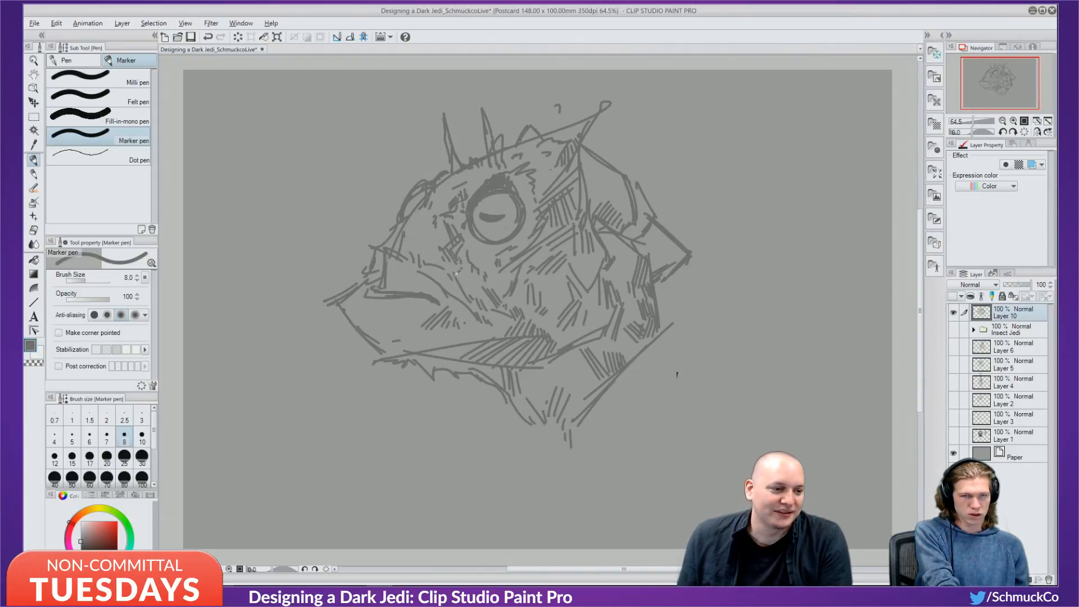
key(alt)
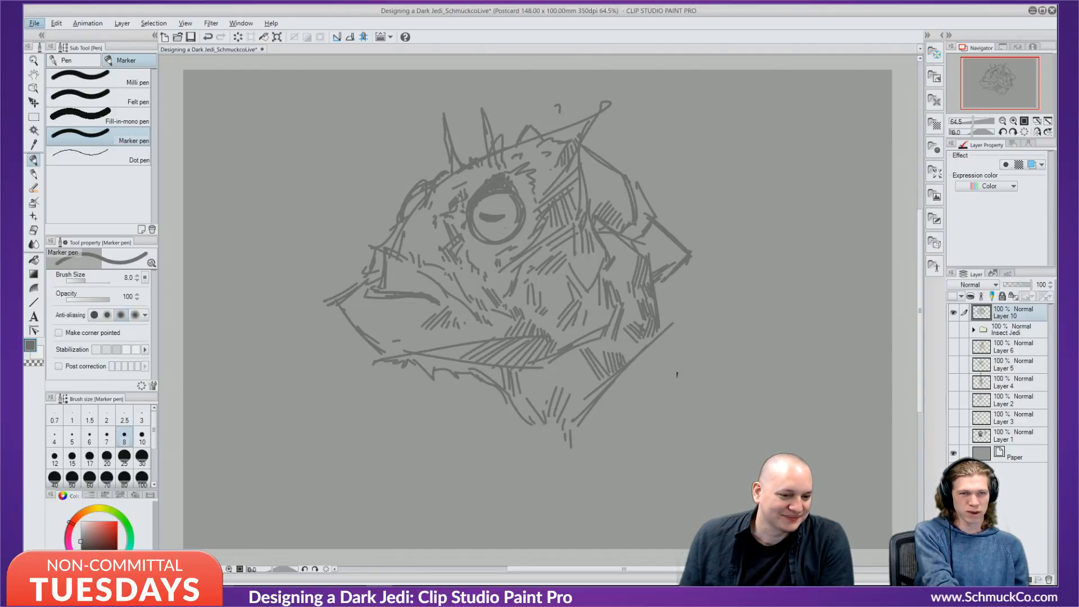
key(alt)
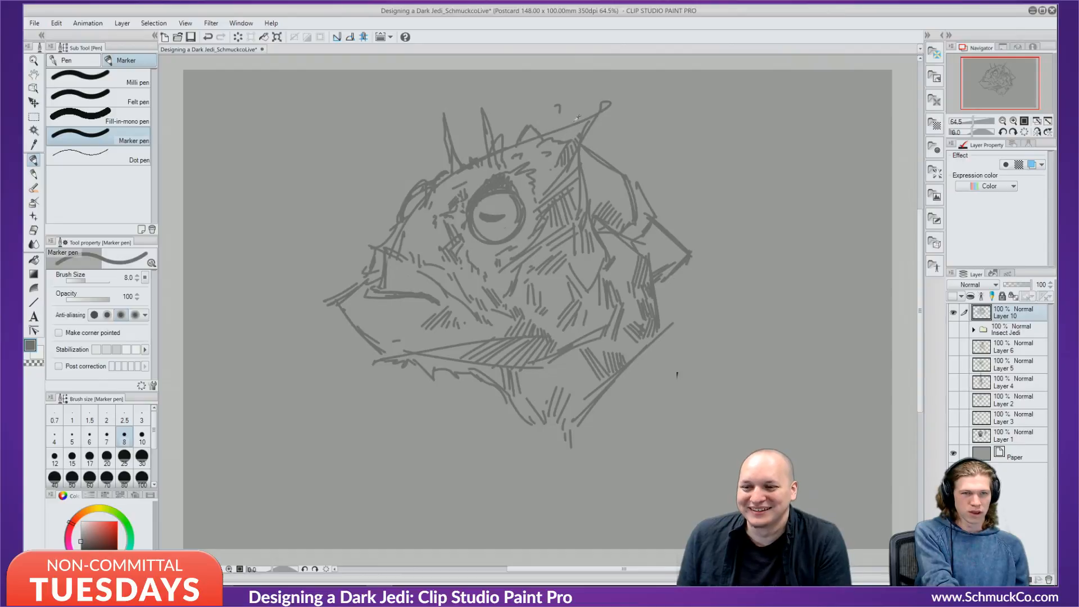
Sketch strokes across the head's top right, then paint out the spike at marker size 25.
mouse_move(649, 129)
mouse_down()
mouse_move(590, 145)
mouse_move(655, 137)
mouse_move(581, 160)
mouse_move(583, 182)
mouse_up()
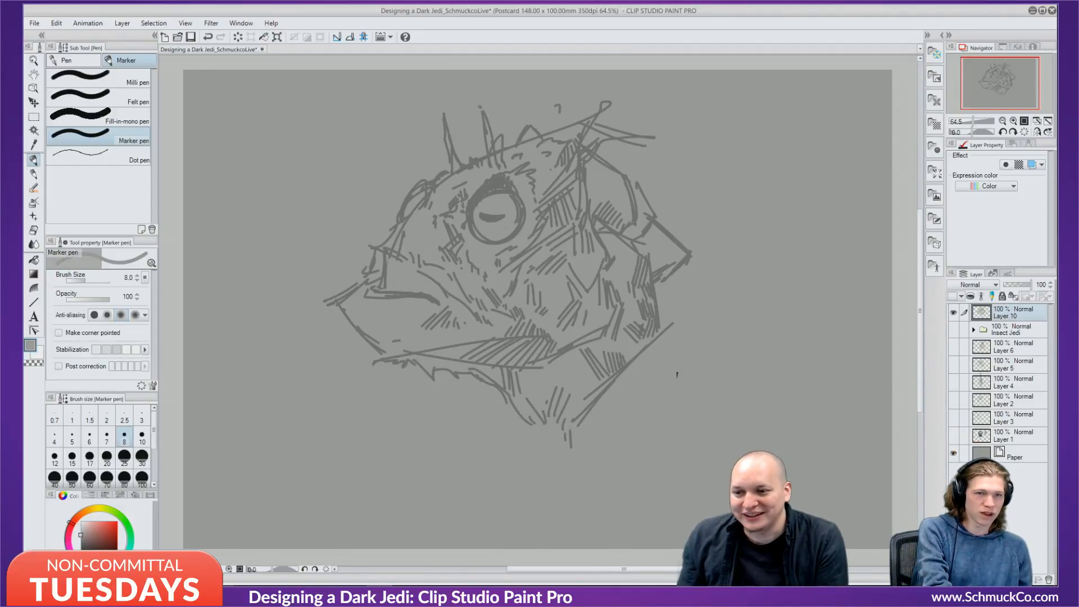
key(])
key(])
key(])
key(])
key(])
key(])
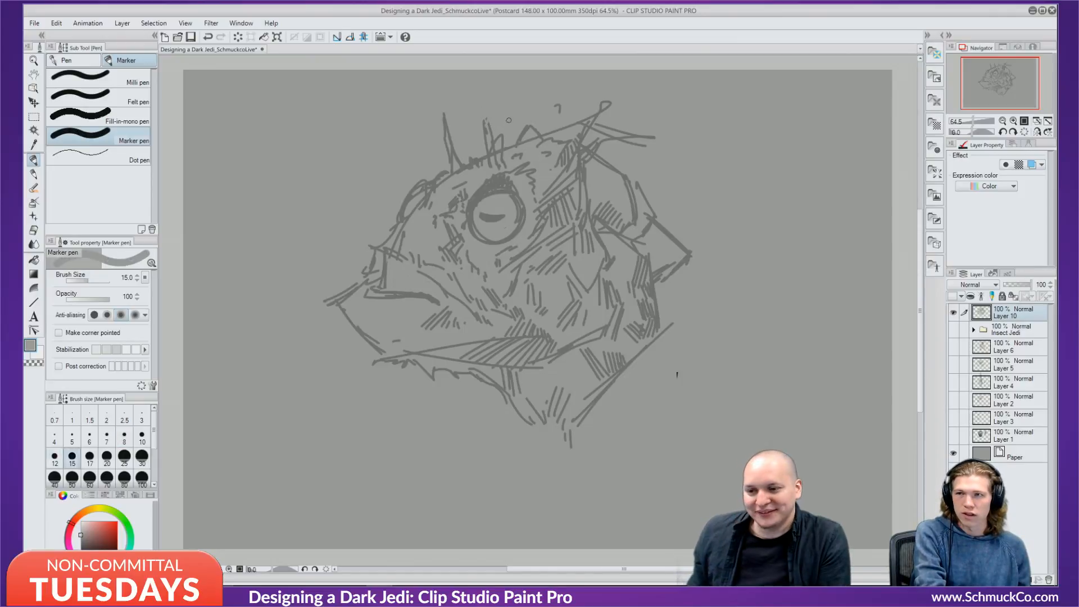
mouse_move(486, 120)
mouse_down()
mouse_move(488, 161)
mouse_move(498, 143)
mouse_move(503, 154)
mouse_move(453, 160)
mouse_move(442, 137)
mouse_up()
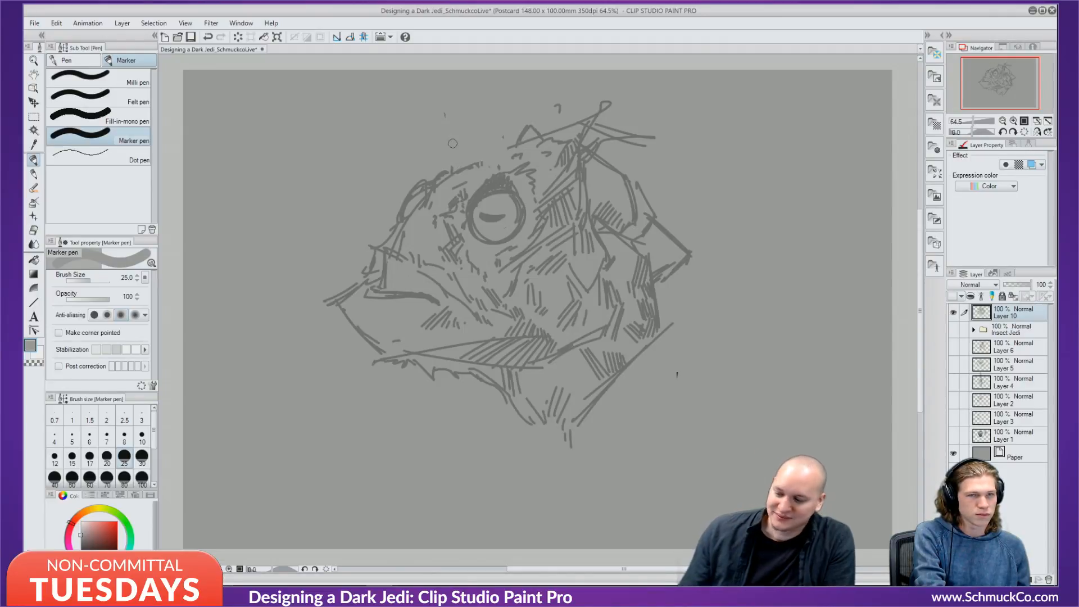
Return to the Marker pen at size 6, undo the light stroke and sample the dark line grey.
key(b)
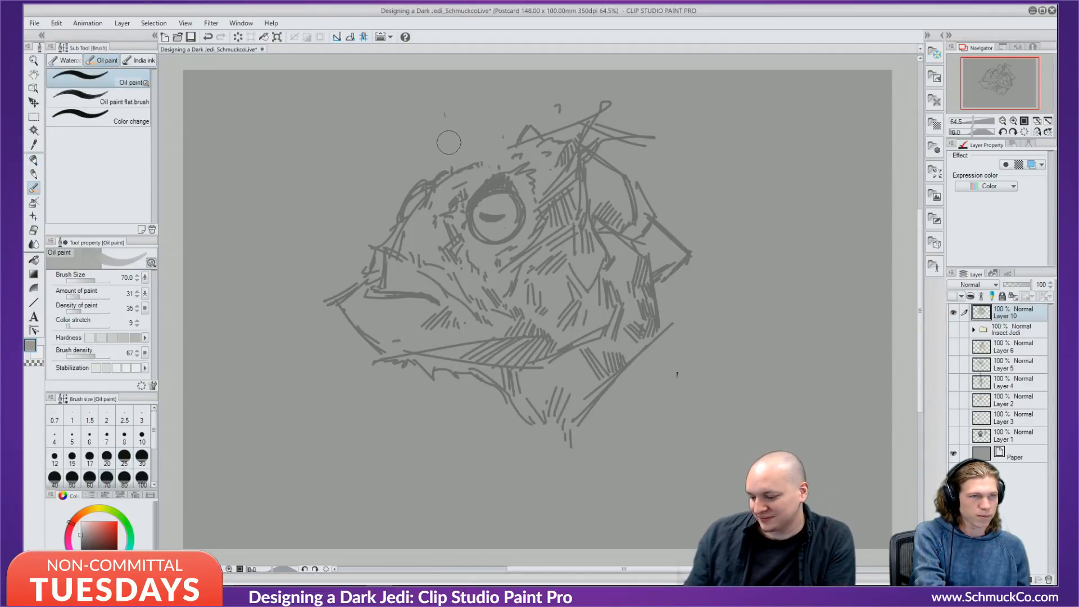
key(b)
key(b)
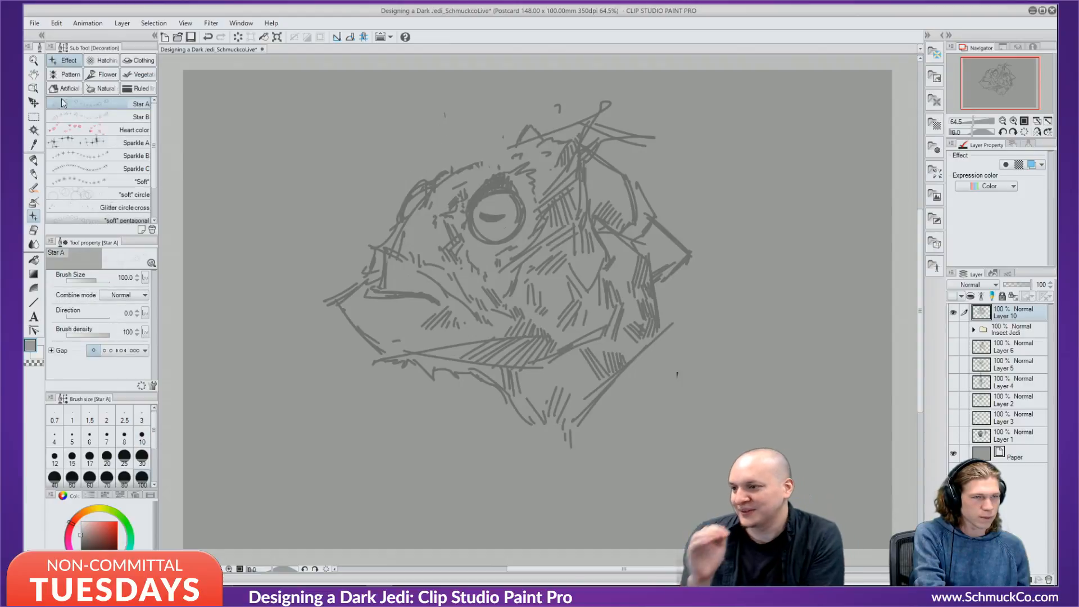
click(33, 160)
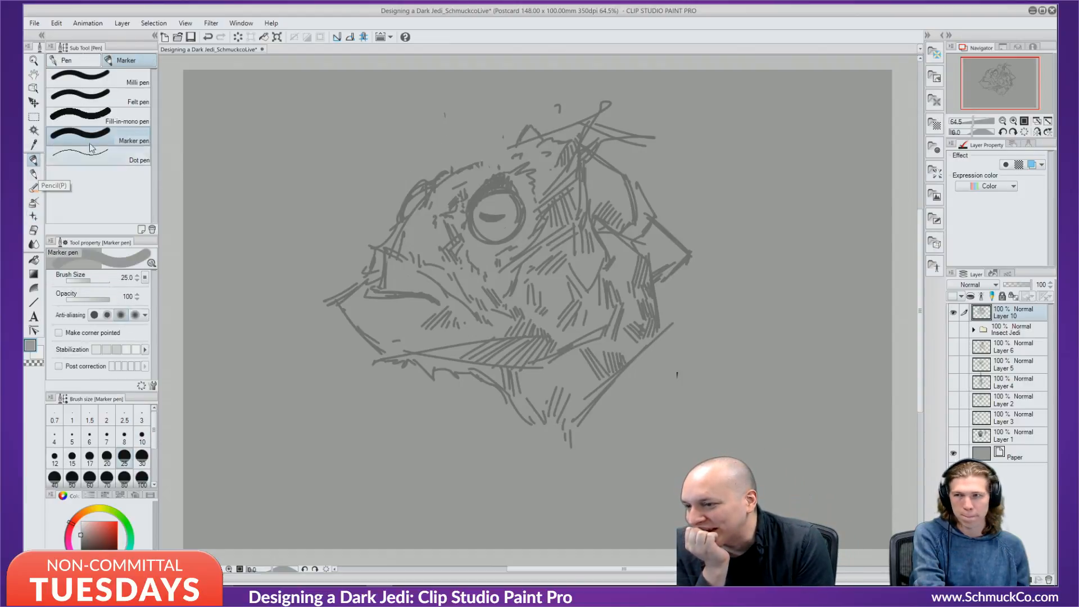
key(bracketleft)
key(bracketleft)
key(bracketleft)
key(bracketleft)
key(bracketleft)
key(bracketleft)
key(bracketleft)
key(bracketleft)
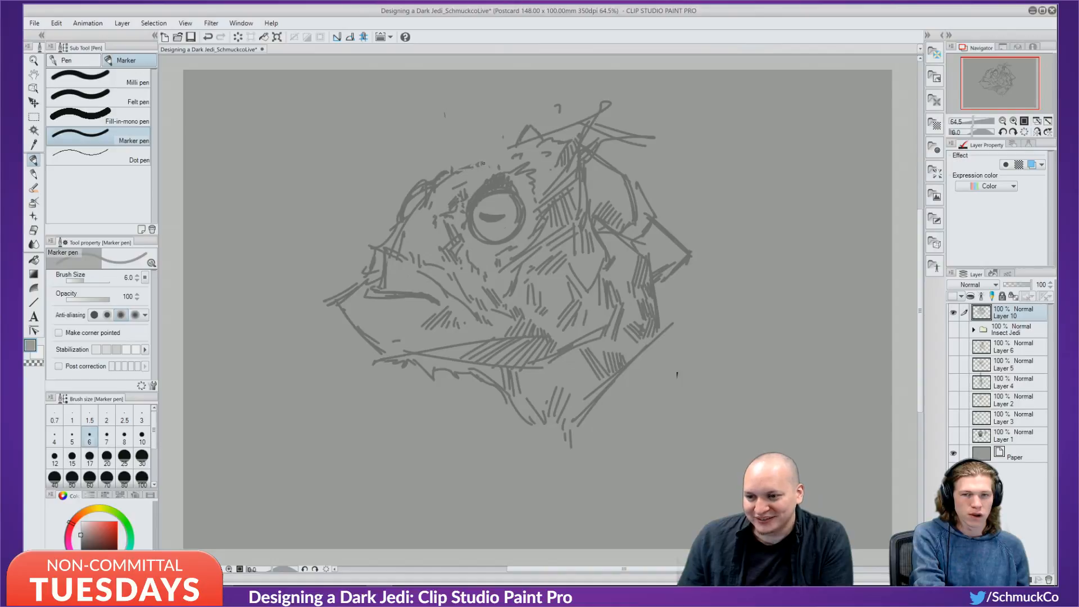
key(ctrl+z)
alt+click(464, 166)
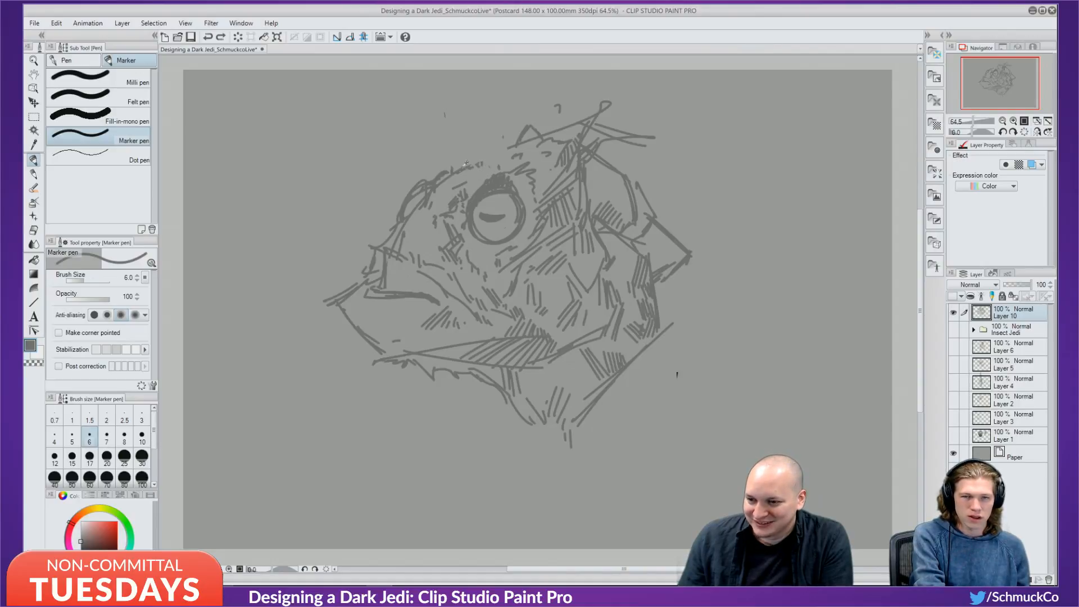
Hatch the head outline above the eye and inside the right head plate.
mouse_move(470, 164)
mouse_down()
mouse_move(496, 138)
mouse_move(514, 141)
mouse_move(492, 137)
mouse_up()
drag(489, 145, 510, 139)
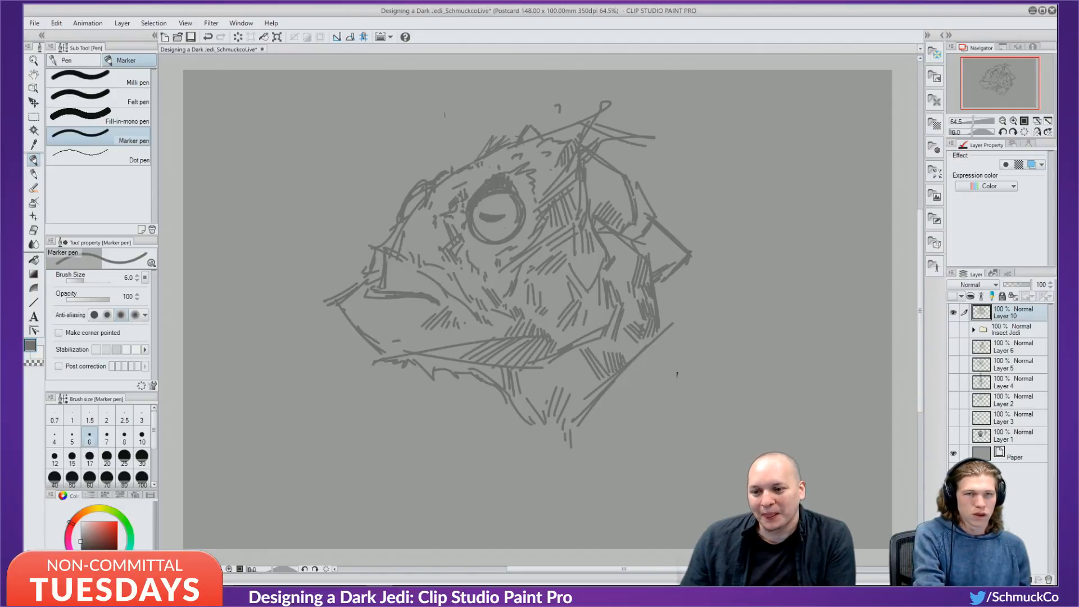
drag(619, 187, 629, 211)
drag(626, 194, 644, 227)
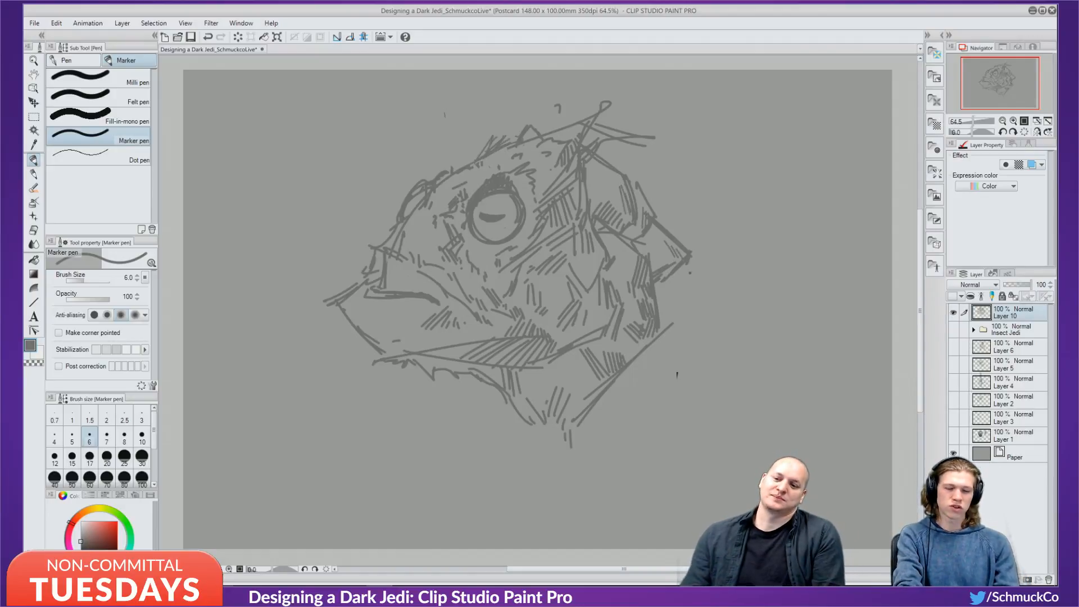
Draw two spikes jutting from the back of the head and hatch the lower right plate.
drag(624, 177, 682, 164)
drag(682, 164, 639, 186)
drag(641, 185, 678, 206)
mouse_move(678, 206)
mouse_down()
mouse_move(714, 228)
mouse_move(696, 252)
mouse_move(731, 281)
mouse_move(682, 275)
mouse_move(668, 294)
mouse_move(676, 313)
mouse_move(693, 297)
mouse_move(699, 322)
mouse_up()
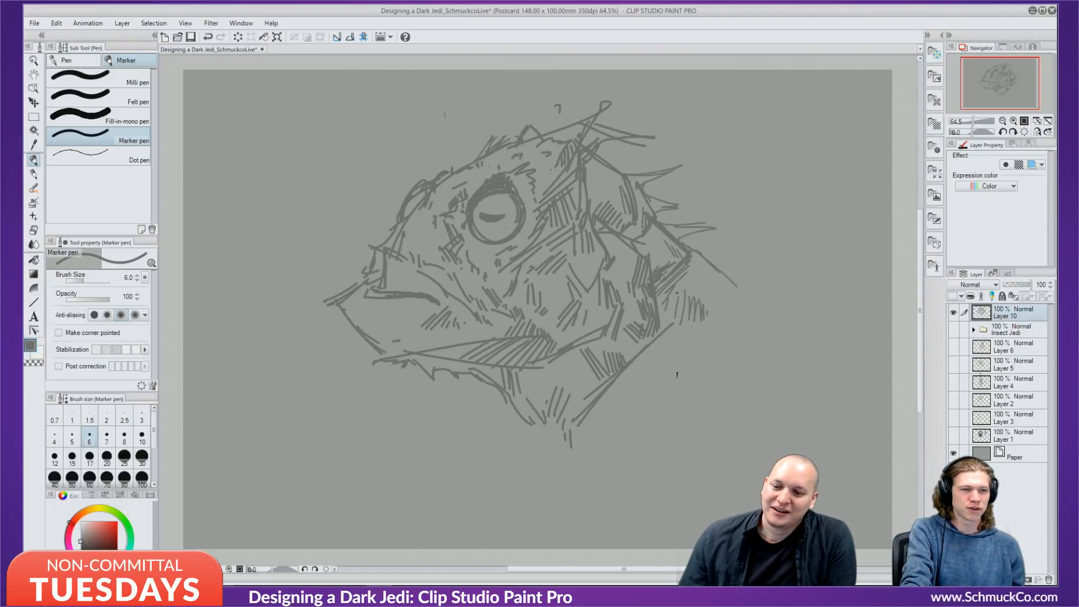
drag(683, 294, 667, 313)
drag(687, 300, 676, 314)
drag(682, 310, 670, 326)
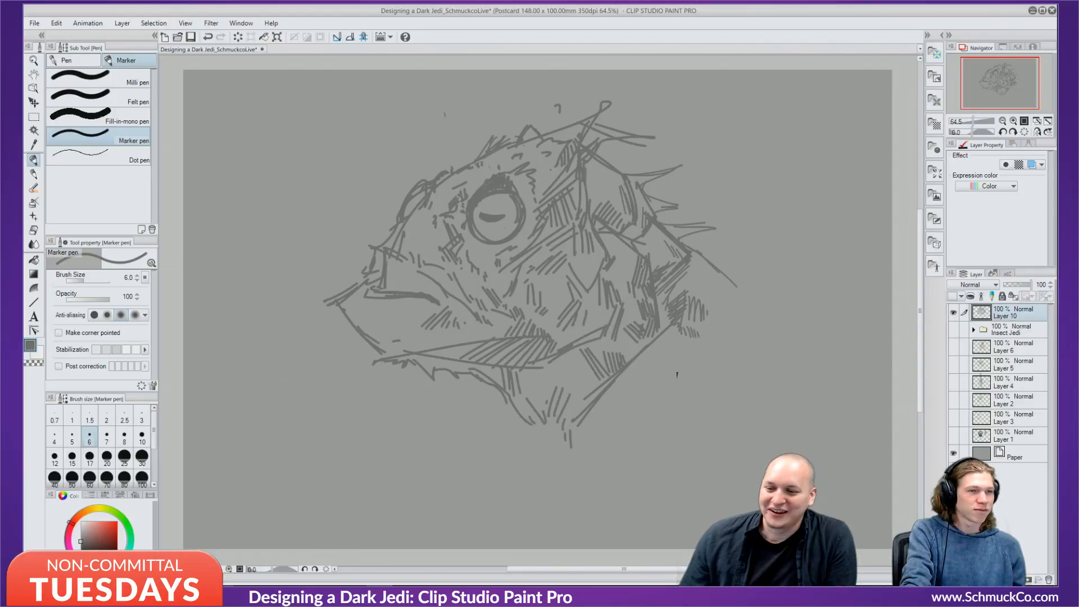
Hatch beneath the lower jaw, then paint out the nostril line's right part at size 15.
drag(426, 360, 431, 379)
mouse_move(438, 391)
mouse_down()
mouse_move(439, 406)
mouse_move(442, 397)
mouse_up()
drag(443, 390, 442, 375)
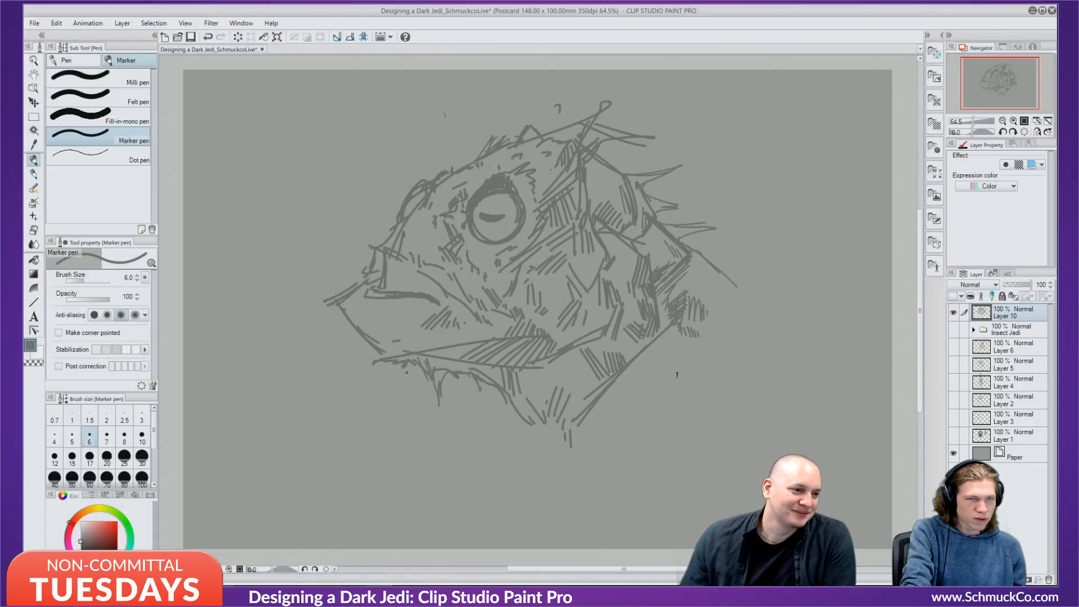
drag(407, 369, 435, 431)
drag(436, 372, 446, 386)
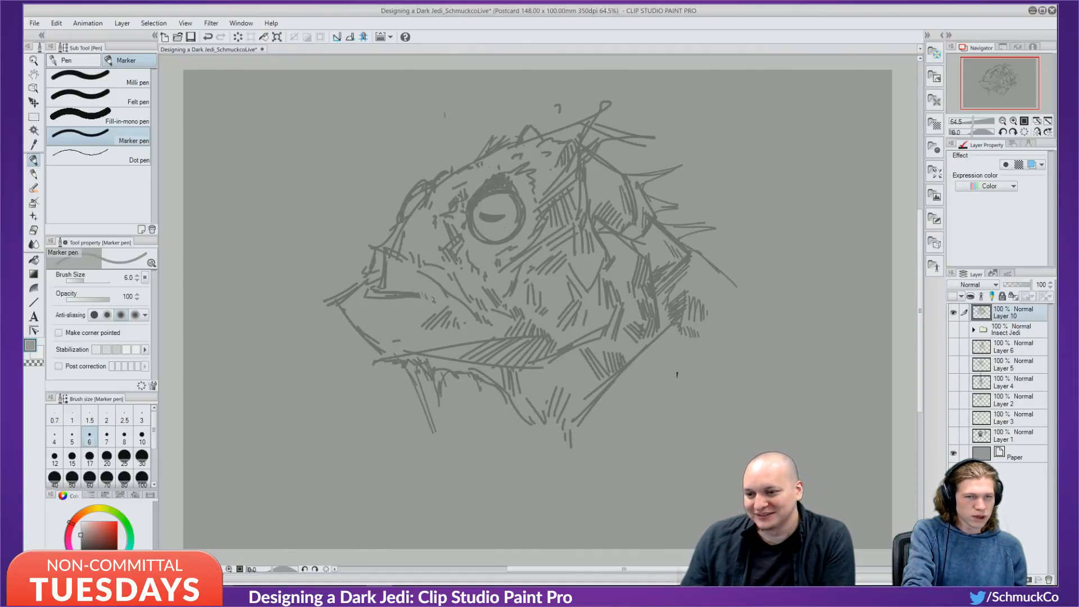
click(72, 458)
mouse_move(399, 292)
mouse_down()
mouse_move(419, 300)
mouse_move(410, 292)
mouse_move(429, 292)
mouse_move(425, 300)
mouse_move(381, 306)
mouse_move(395, 274)
mouse_move(369, 296)
mouse_move(384, 255)
mouse_move(385, 275)
mouse_move(387, 259)
mouse_move(398, 263)
mouse_move(394, 299)
mouse_up()
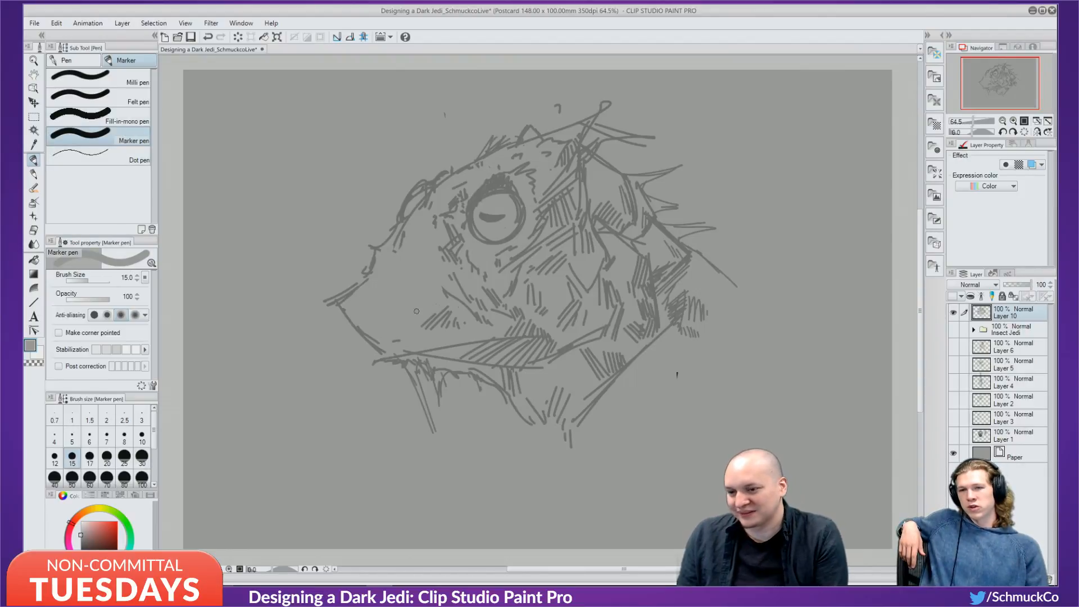
Draw a short dark grey stroke near the mouth with the marker at size 7.
alt+click(501, 184)
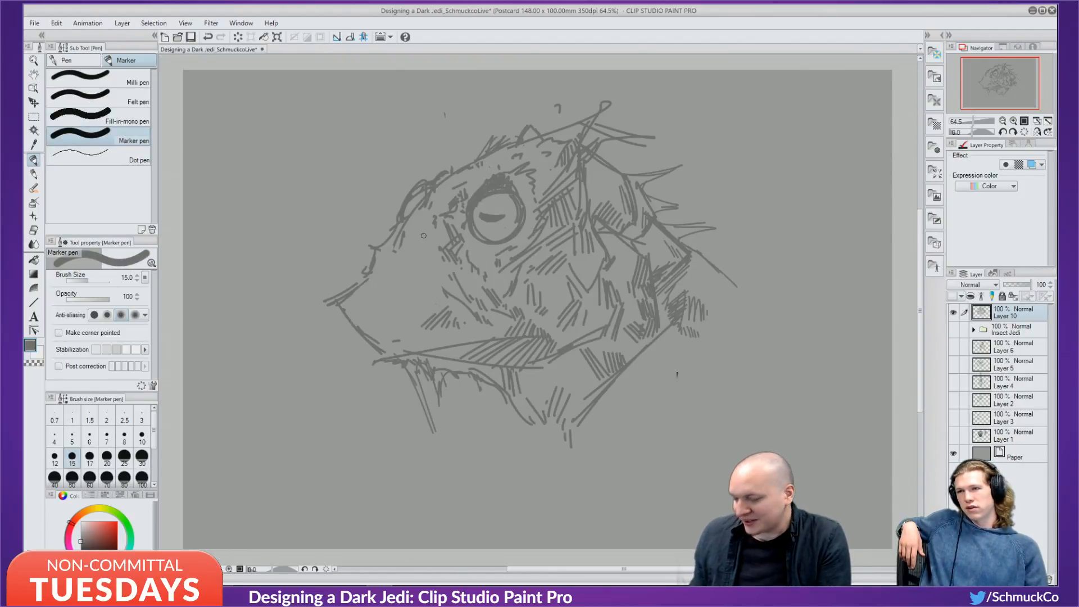
key(bracketleft)
key(bracketleft)
key(bracketleft)
key(bracketleft)
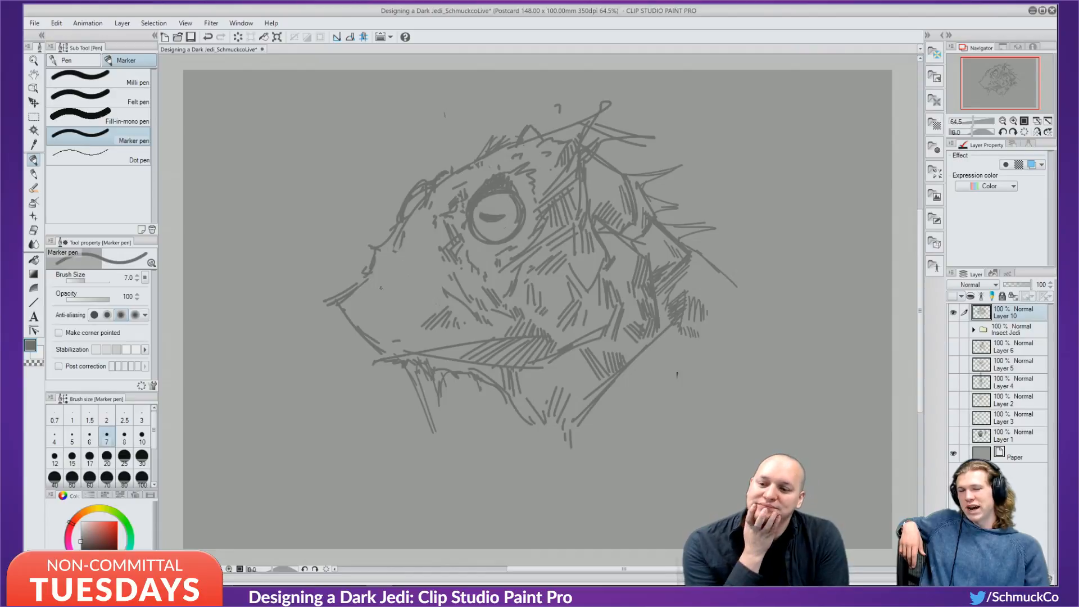
drag(381, 297, 433, 306)
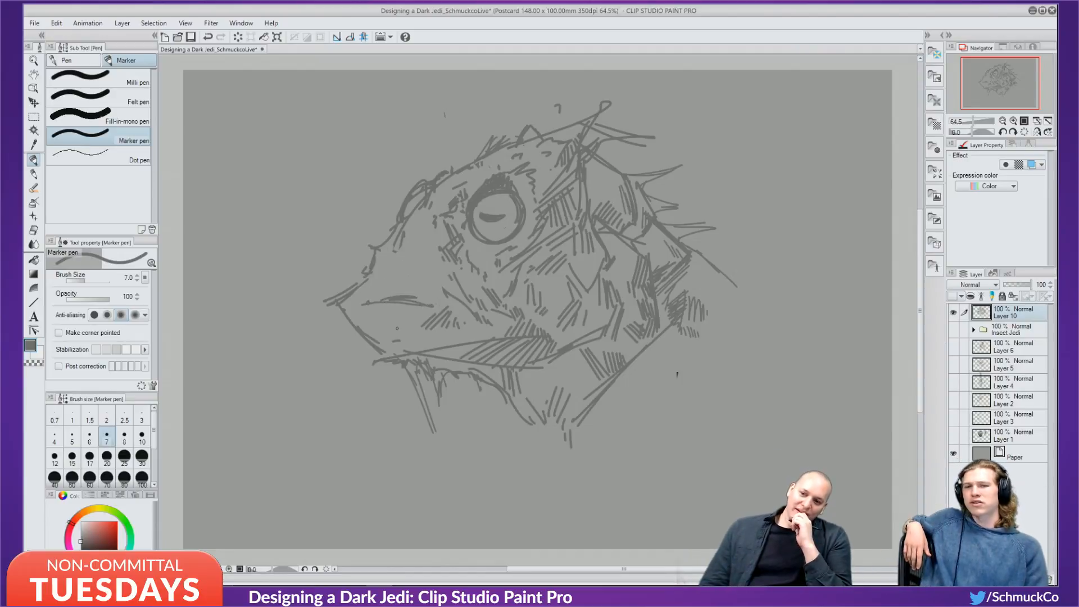
Compare Layer 10 against the Insect Jedi folder, hide Layer 10, and add new Layer 11.
click(953, 313)
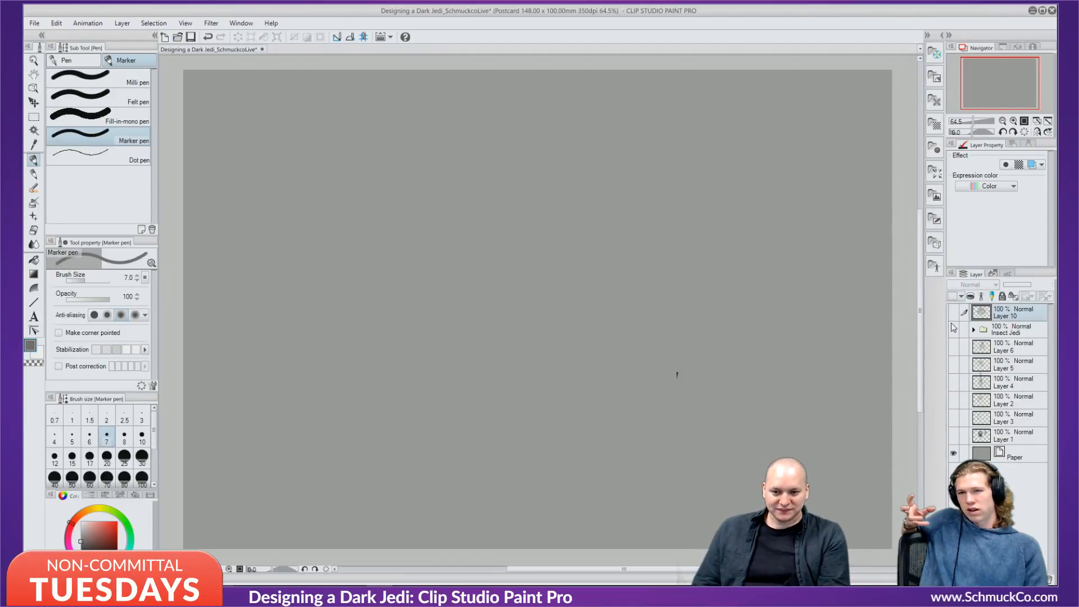
click(954, 331)
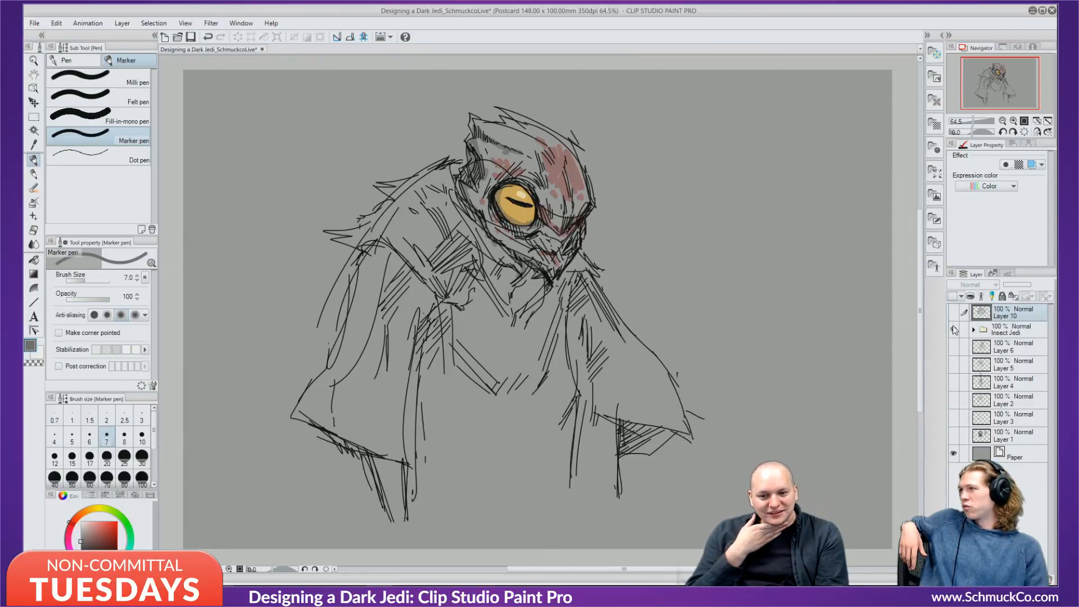
click(954, 327)
click(955, 315)
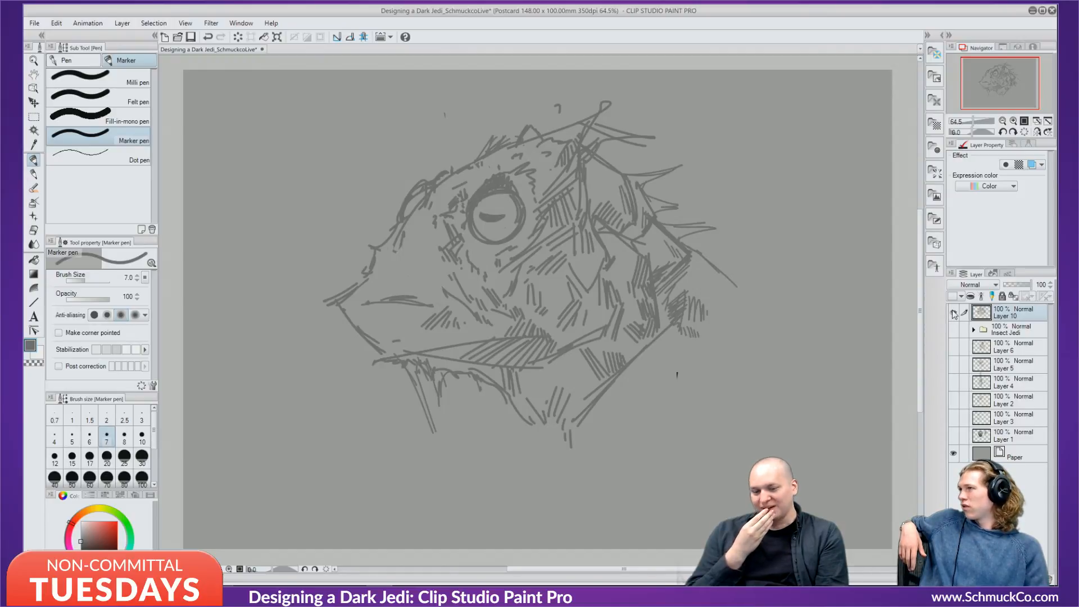
click(953, 314)
key(ctrl+shift+n)
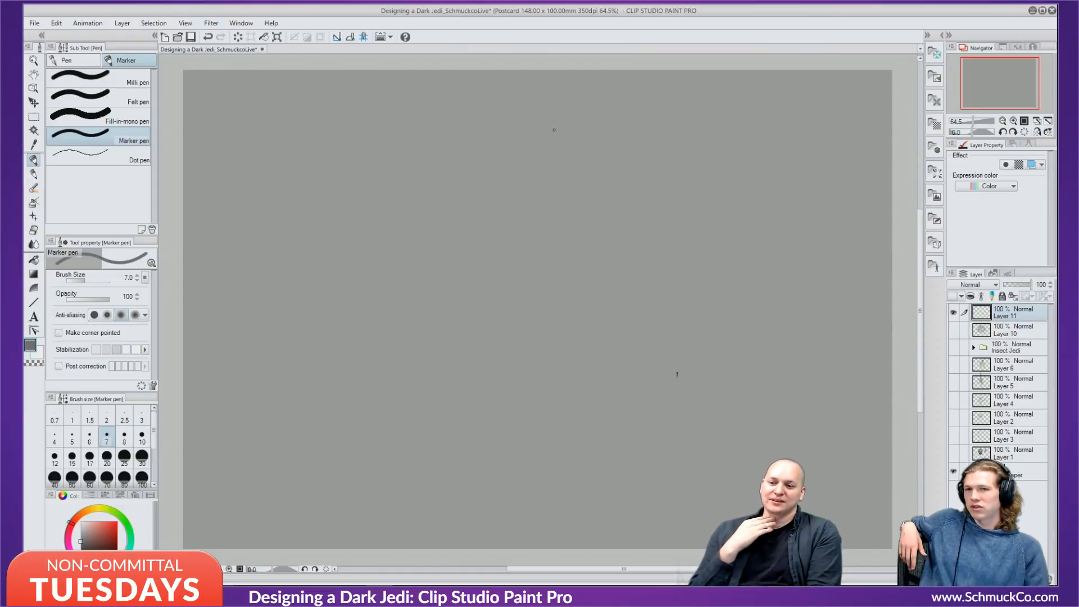
Draw the helmet outline on Layer 11, checking it against the old head sketch.
drag(526, 140, 471, 261)
drag(513, 161, 600, 115)
drag(549, 139, 663, 162)
mouse_move(625, 116)
mouse_down()
mouse_move(682, 181)
mouse_move(688, 259)
mouse_up()
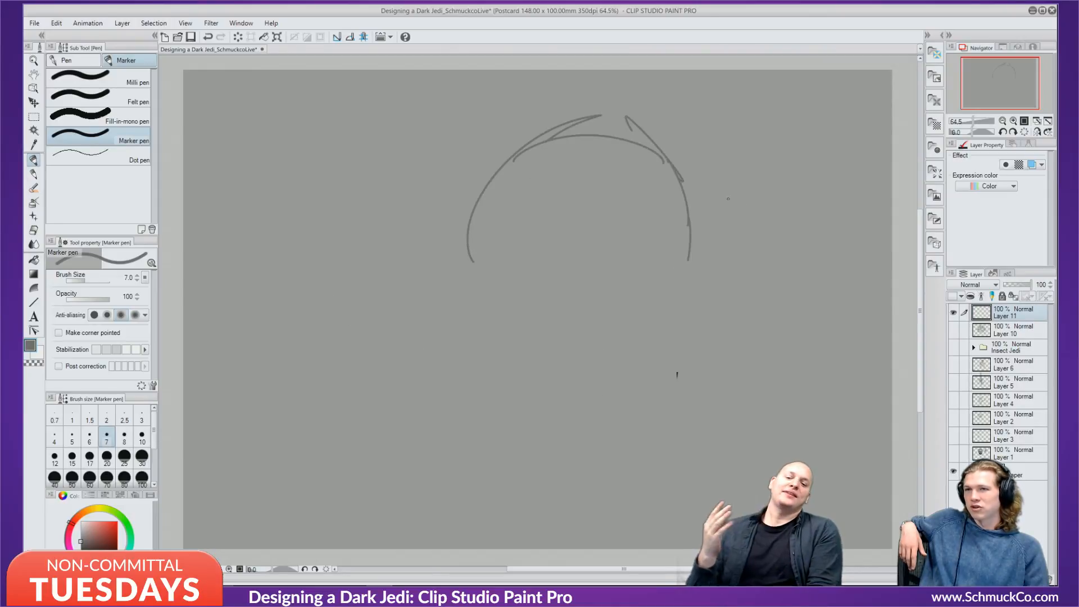
click(953, 330)
click(953, 312)
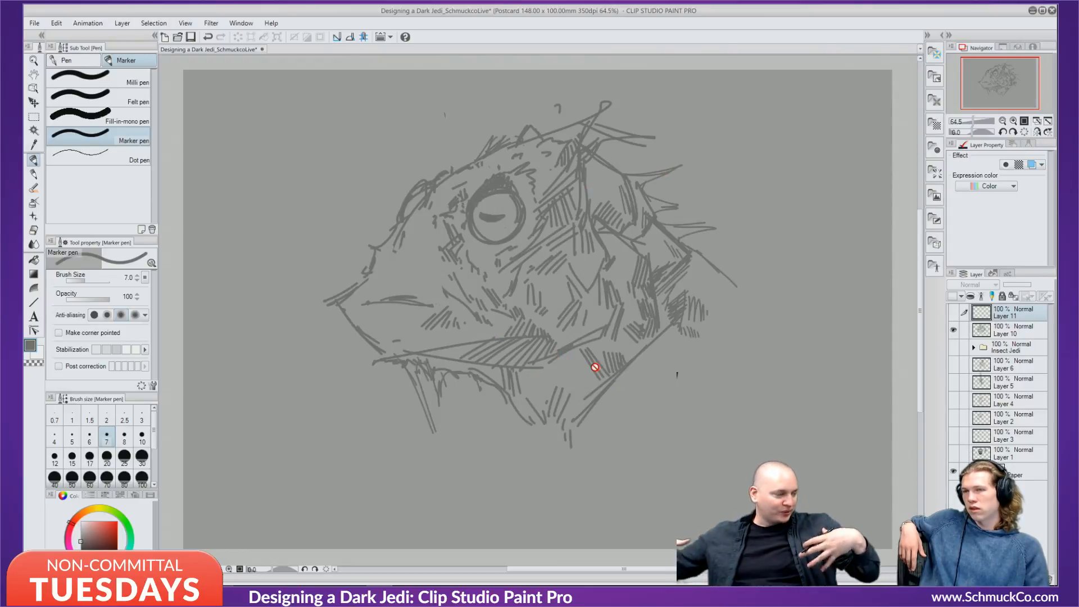
click(953, 330)
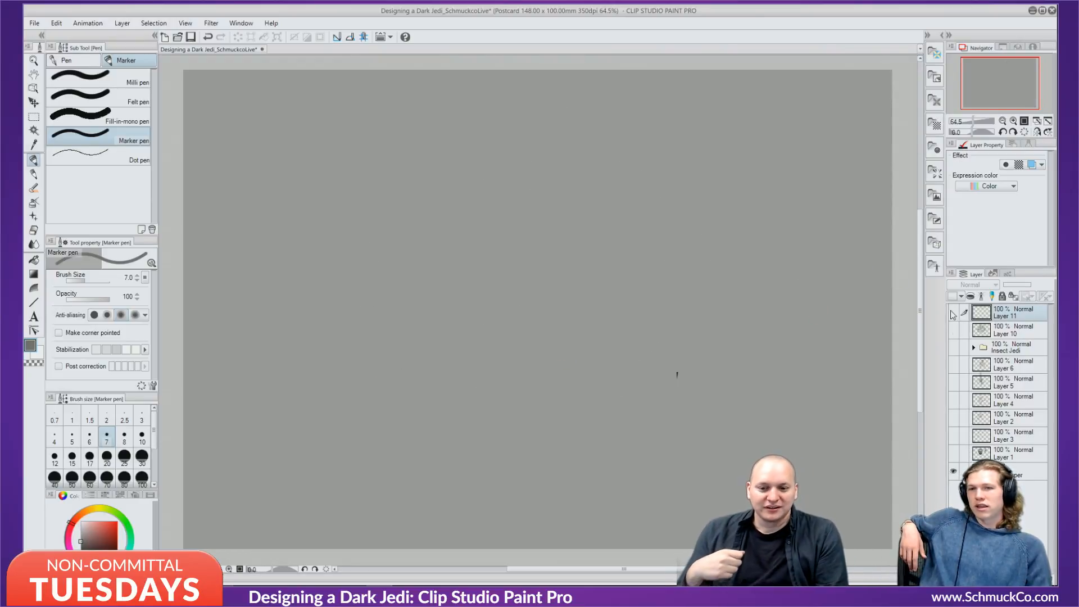
click(953, 312)
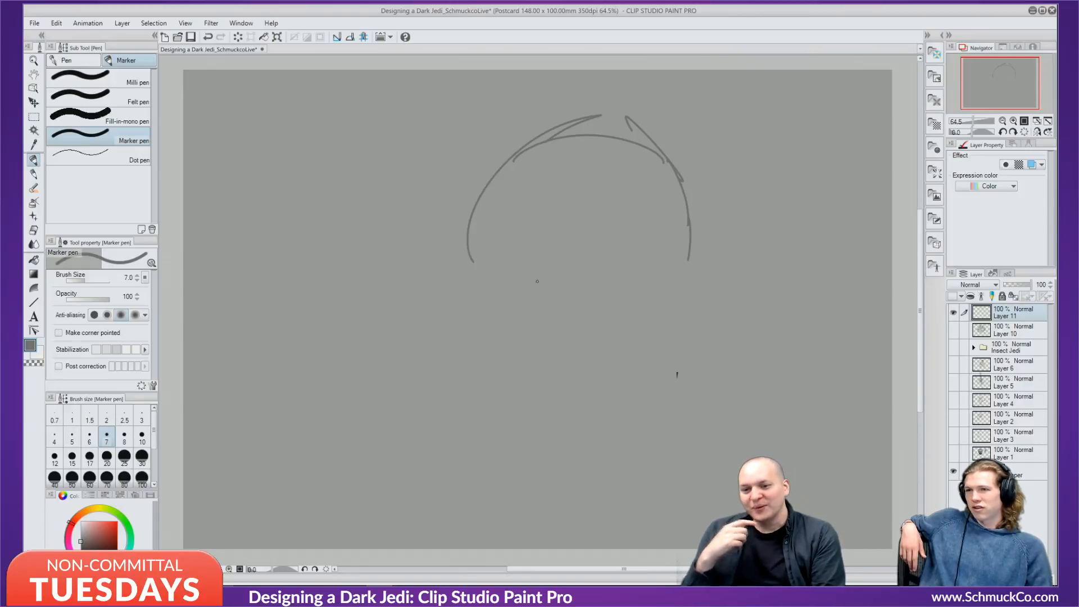
Draw the brow line, left contour and jaw curve, plus short curves along the helmet's upper-left.
drag(554, 251, 643, 211)
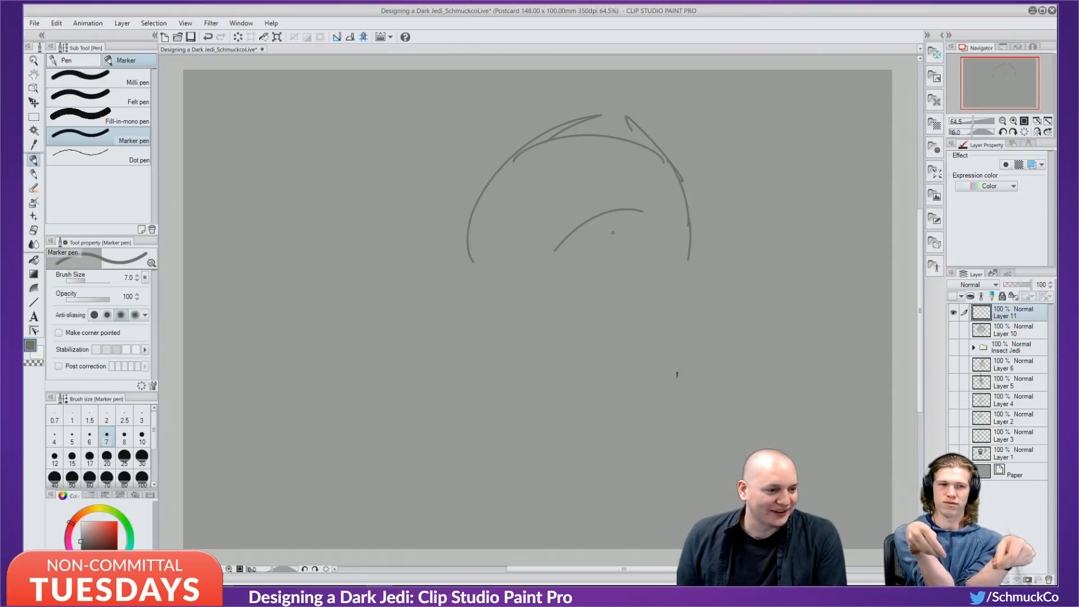
mouse_move(452, 183)
mouse_down()
mouse_move(478, 312)
mouse_move(475, 350)
mouse_move(461, 364)
mouse_move(549, 356)
mouse_move(566, 333)
mouse_move(633, 297)
mouse_move(579, 208)
mouse_move(596, 303)
mouse_move(655, 226)
mouse_move(665, 270)
mouse_move(531, 375)
mouse_up()
mouse_move(442, 300)
mouse_down()
mouse_move(484, 388)
mouse_move(613, 339)
mouse_move(670, 290)
mouse_up()
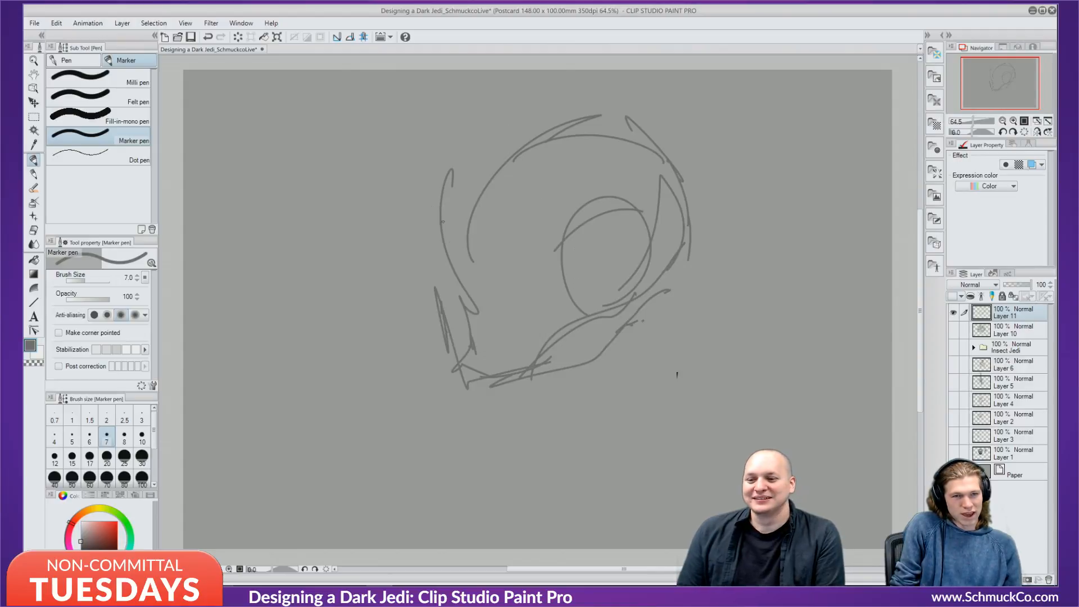
mouse_move(547, 151)
mouse_down()
mouse_move(479, 246)
mouse_move(471, 178)
mouse_move(442, 222)
mouse_move(455, 299)
mouse_up()
drag(442, 242, 464, 298)
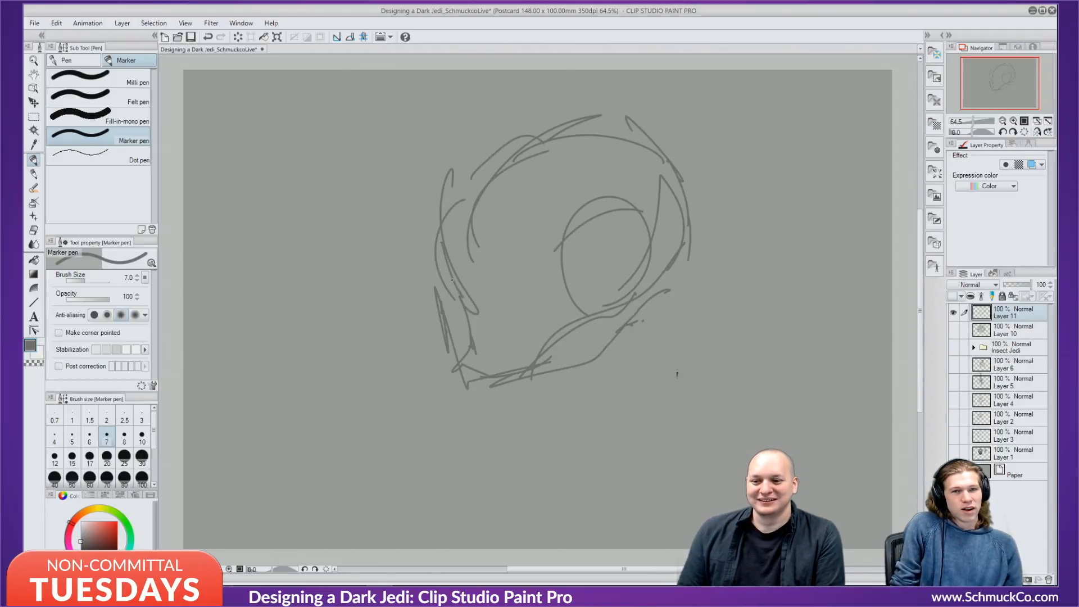
drag(471, 190, 445, 240)
drag(462, 204, 459, 245)
drag(520, 134, 494, 156)
mouse_move(497, 190)
mouse_down()
mouse_move(479, 241)
mouse_move(488, 280)
mouse_up()
mouse_move(497, 237)
mouse_down()
mouse_move(505, 281)
mouse_move(541, 257)
mouse_move(507, 282)
mouse_up()
Hatch the helmet's left side and above the eye, then draw a triangle left of the head.
mouse_move(531, 269)
mouse_down()
mouse_move(516, 293)
mouse_move(477, 269)
mouse_move(485, 308)
mouse_up()
drag(500, 289, 497, 310)
mouse_move(503, 310)
mouse_down()
mouse_move(526, 287)
mouse_move(552, 307)
mouse_up()
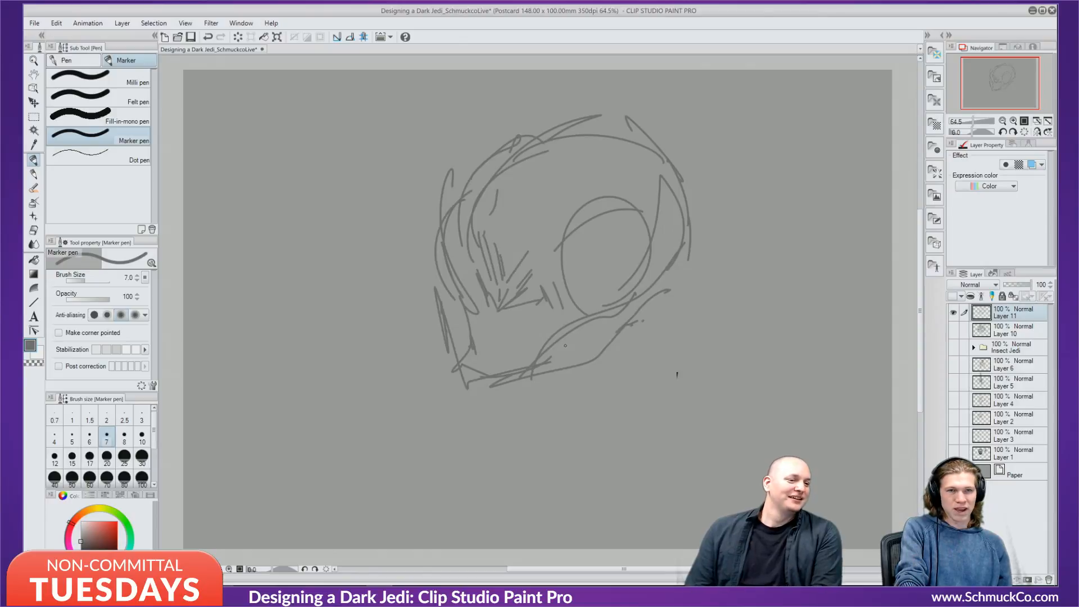
mouse_move(531, 251)
mouse_down()
mouse_move(566, 200)
mouse_move(600, 188)
mouse_up()
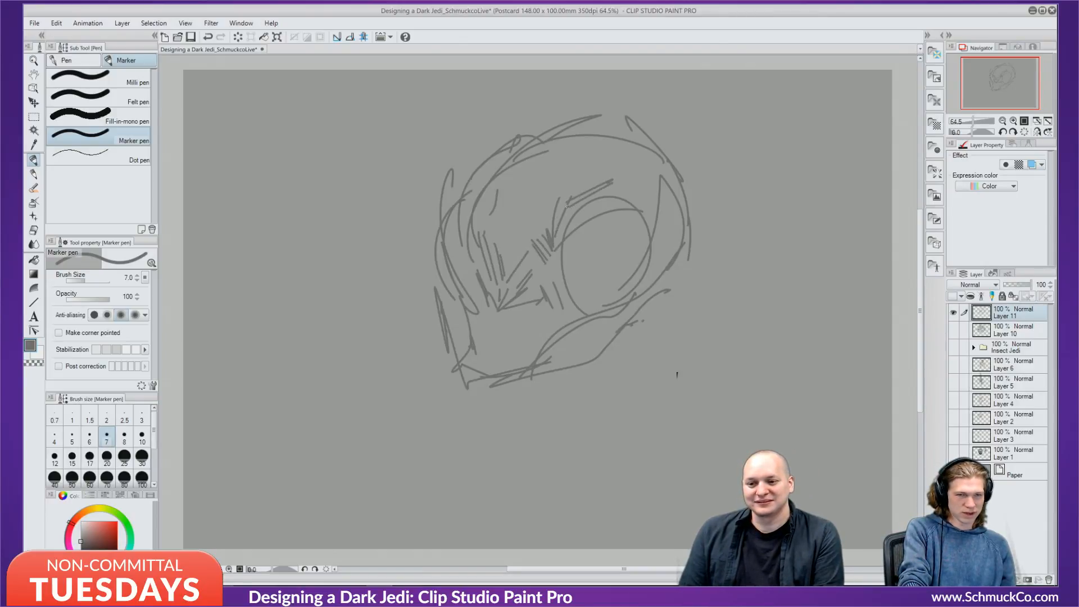
mouse_move(562, 231)
mouse_down()
mouse_move(569, 203)
mouse_move(628, 179)
mouse_move(644, 200)
mouse_up()
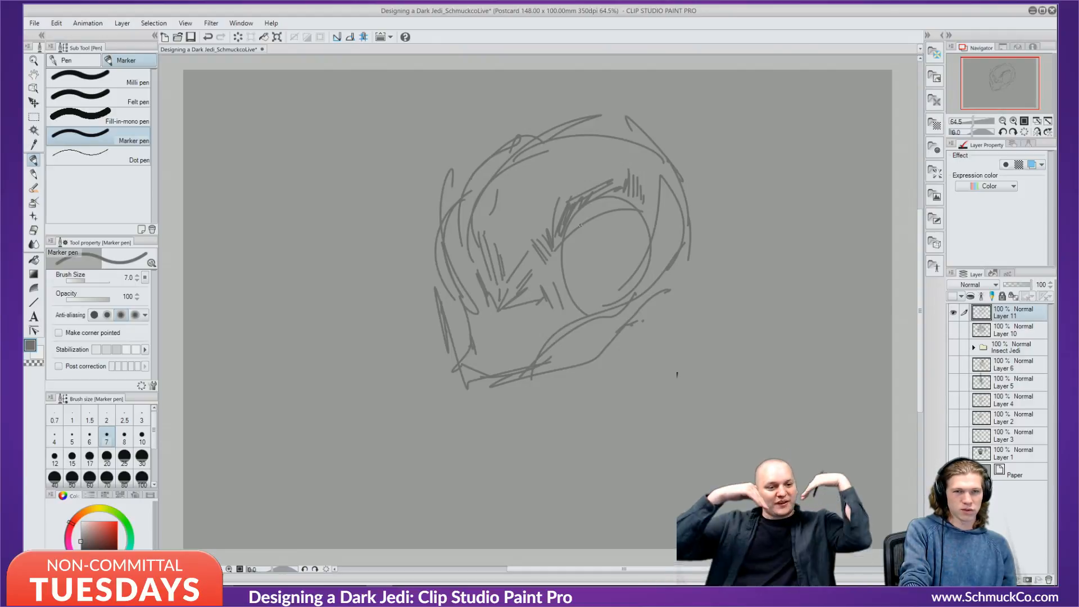
mouse_move(227, 178)
mouse_down()
mouse_move(271, 257)
mouse_move(330, 174)
mouse_move(289, 252)
mouse_move(268, 257)
mouse_up()
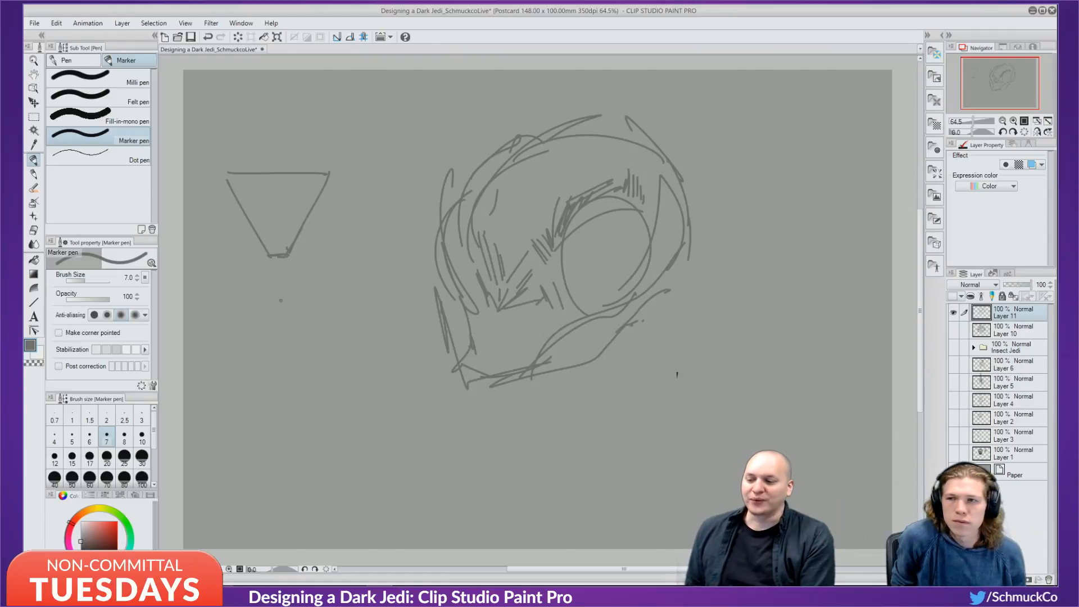
Draw a trapezoid below the triangle with a straw-like line and two oval eyes.
mouse_move(251, 304)
mouse_down()
mouse_move(284, 387)
mouse_move(348, 307)
mouse_up()
mouse_move(344, 308)
mouse_down()
mouse_move(330, 392)
mouse_move(306, 400)
mouse_move(332, 370)
mouse_move(325, 407)
mouse_move(310, 406)
mouse_move(334, 371)
mouse_up()
mouse_move(280, 315)
mouse_down()
mouse_move(275, 291)
mouse_move(328, 281)
mouse_up()
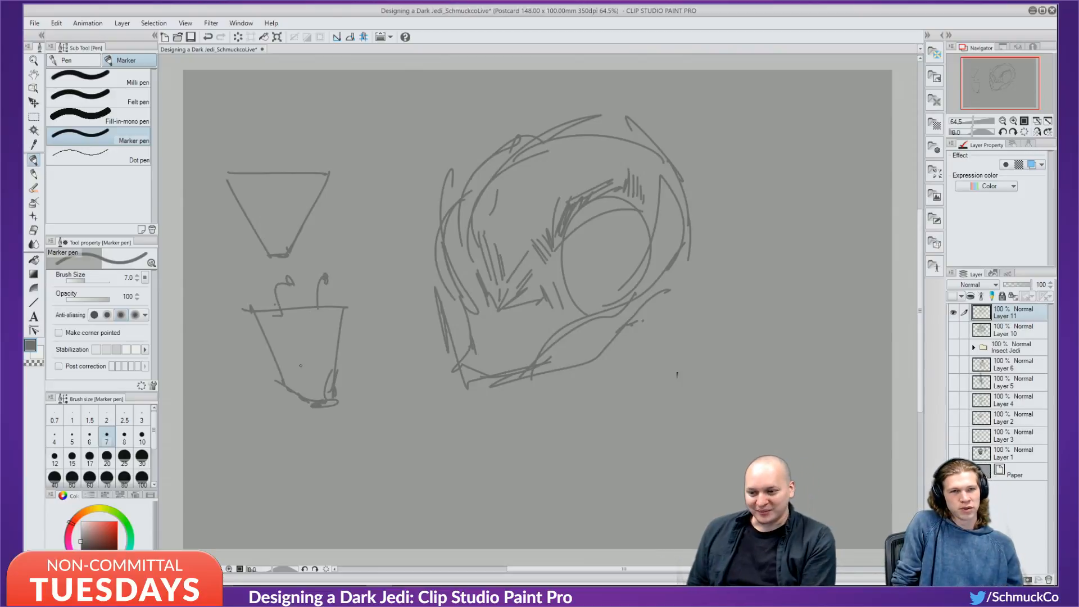
mouse_move(300, 366)
mouse_down()
mouse_move(282, 357)
mouse_move(323, 358)
mouse_up()
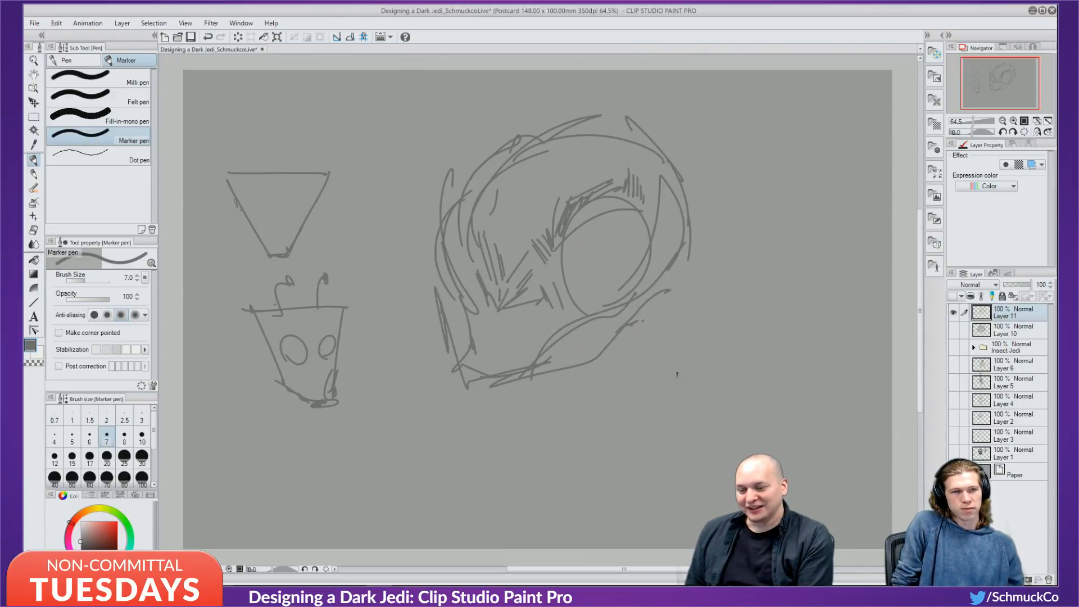
Add ear loops to the triangle and a head outline above it.
mouse_move(235, 201)
mouse_down()
mouse_move(245, 234)
mouse_move(304, 235)
mouse_up()
drag(252, 167, 261, 96)
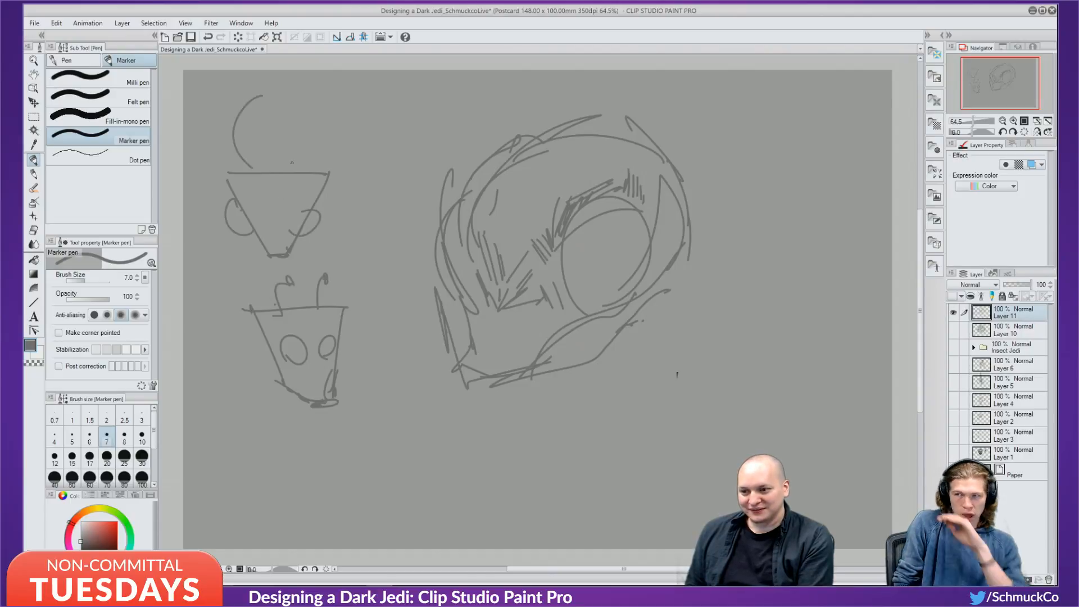
drag(294, 170, 293, 115)
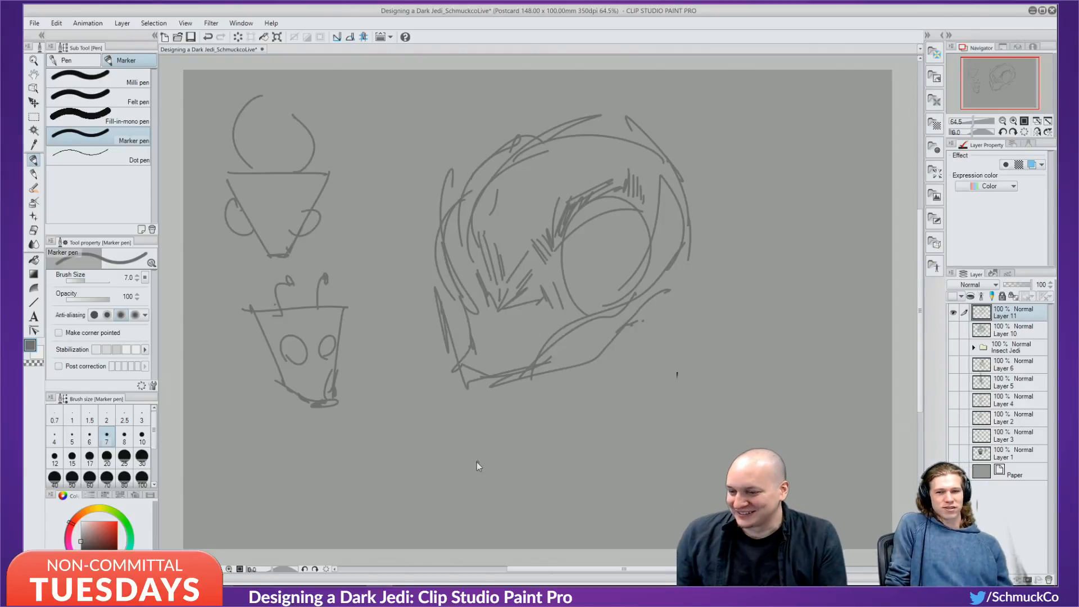
Undo the doodles, extend the brow over the eye, and hatch the head's right edge and lower jaw.
key(ctrl+z)
key(ctrl+z)
key(ctrl+z)
key(ctrl+z)
key(ctrl+z)
key(ctrl+z)
key(ctrl+z)
key(ctrl+z)
key(ctrl+z)
key(ctrl+z)
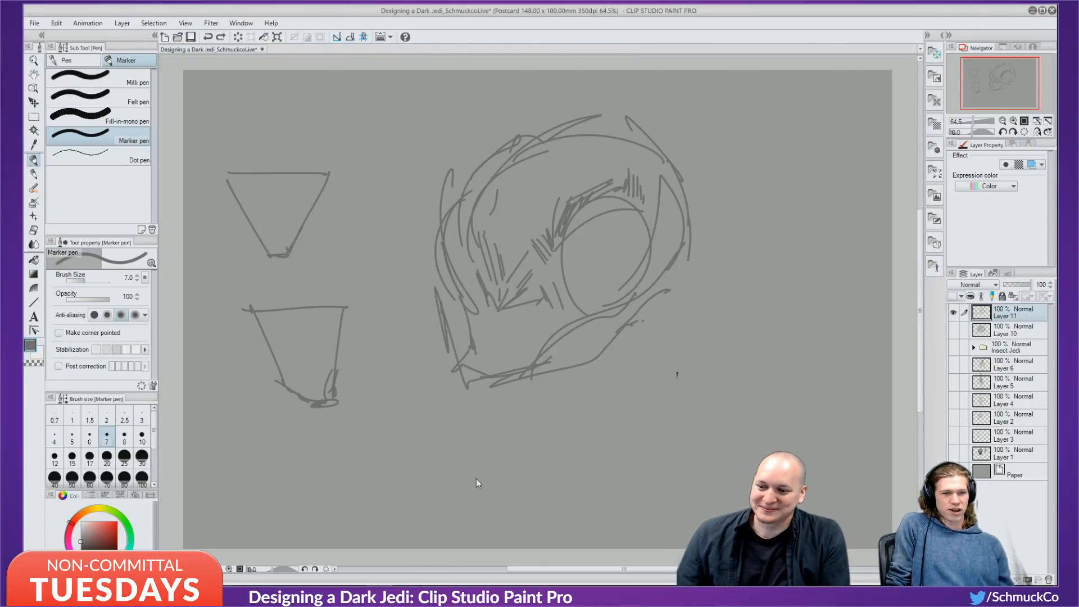
key(ctrl+z)
key(ctrl+z)
key(ctrl+z)
key(ctrl+z)
key(ctrl+z)
key(ctrl+z)
key(ctrl+z)
key(ctrl+z)
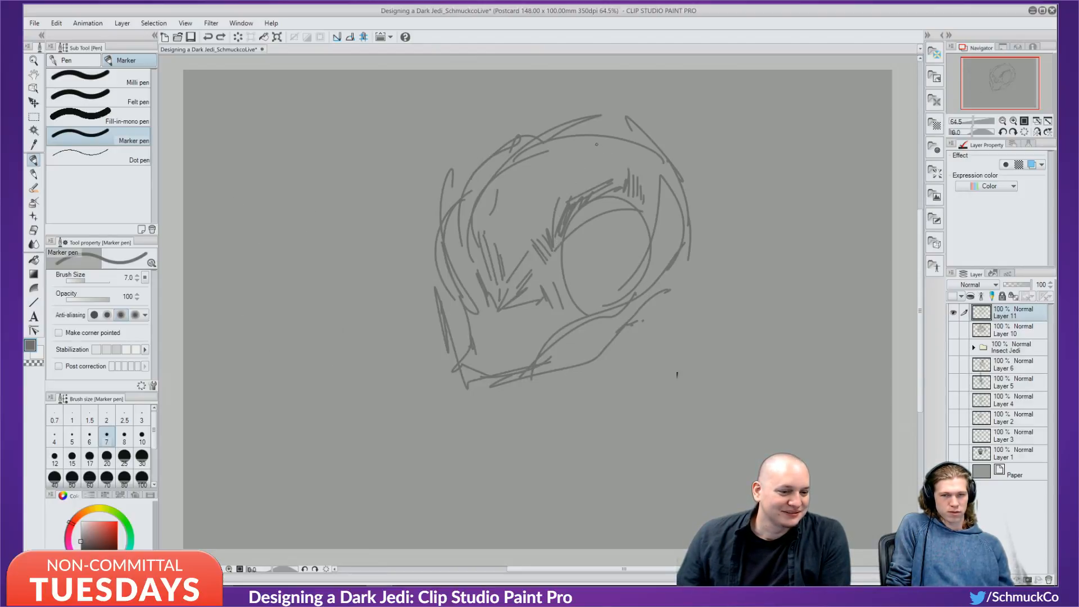
mouse_move(556, 218)
mouse_down()
mouse_move(593, 177)
mouse_move(592, 202)
mouse_move(625, 176)
mouse_up()
mouse_move(628, 161)
mouse_down()
mouse_move(629, 176)
mouse_move(609, 169)
mouse_up()
mouse_move(653, 197)
mouse_down()
mouse_move(644, 215)
mouse_move(656, 256)
mouse_up()
mouse_move(671, 244)
mouse_down()
mouse_move(661, 303)
mouse_move(593, 354)
mouse_move(527, 376)
mouse_up()
drag(579, 344, 530, 374)
Draw spiky shapes at the head's upper right and a line down its right side.
mouse_move(573, 135)
mouse_down()
mouse_move(682, 111)
mouse_move(647, 136)
mouse_up()
drag(646, 136, 700, 150)
mouse_move(699, 150)
mouse_down()
mouse_move(672, 158)
mouse_move(701, 192)
mouse_up()
mouse_move(707, 172)
mouse_down()
mouse_move(705, 223)
mouse_move(663, 289)
mouse_up()
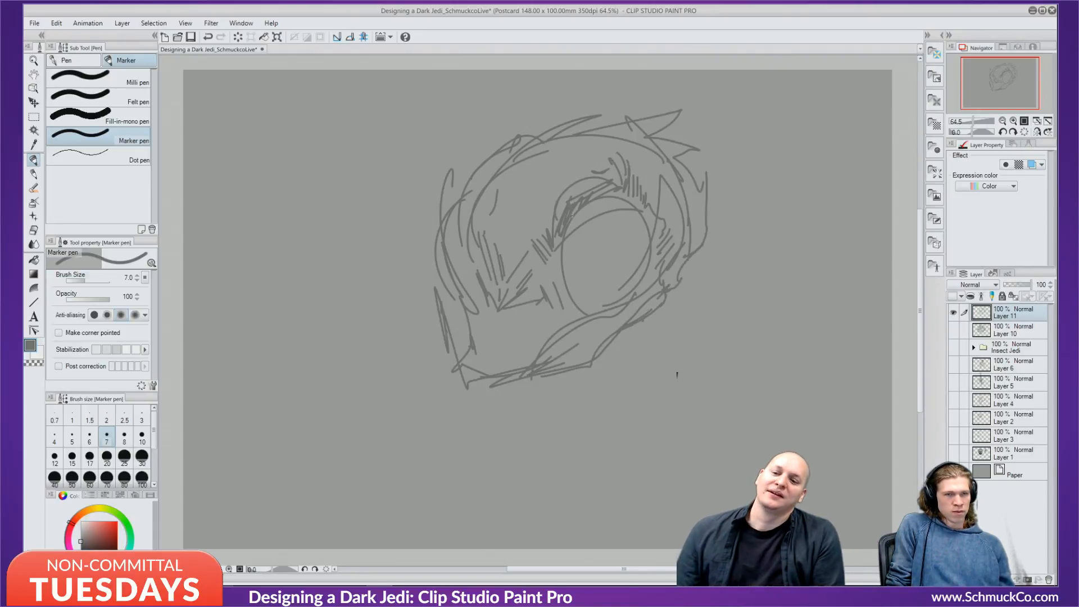
Paint out part of the skull outline and stray face lines with the canvas grey.
alt+click(572, 156)
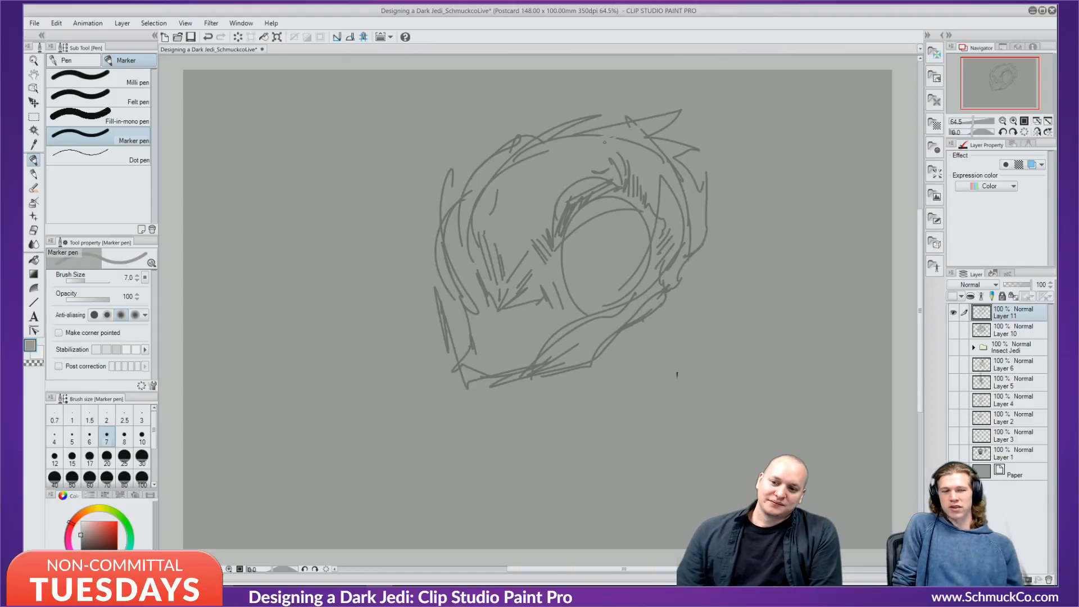
mouse_move(604, 136)
mouse_down()
mouse_move(651, 127)
mouse_move(631, 133)
mouse_up()
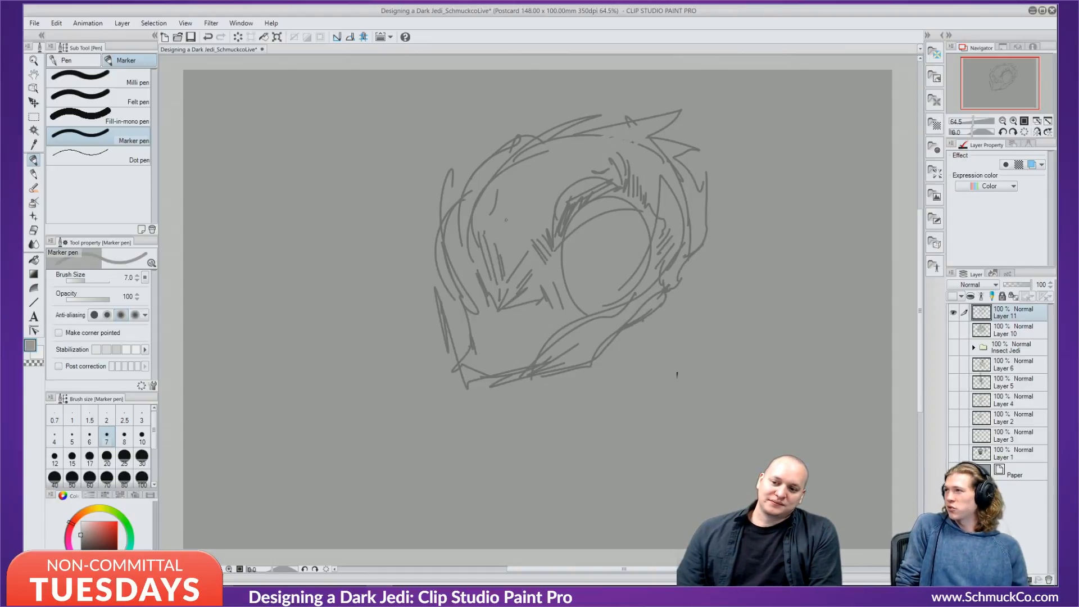
mouse_move(484, 281)
mouse_down()
mouse_move(496, 321)
mouse_move(500, 283)
mouse_move(496, 303)
mouse_move(485, 299)
mouse_move(500, 284)
mouse_move(505, 326)
mouse_move(526, 293)
mouse_move(539, 286)
mouse_move(521, 316)
mouse_move(541, 291)
mouse_move(519, 301)
mouse_move(512, 288)
mouse_move(499, 311)
mouse_move(483, 275)
mouse_move(486, 296)
mouse_move(497, 274)
mouse_up()
mouse_move(530, 274)
mouse_down()
mouse_move(579, 198)
mouse_move(539, 287)
mouse_up()
In the darker line grey, add hatching and arcs across the head's top and the eye's left edge.
alt+click(566, 217)
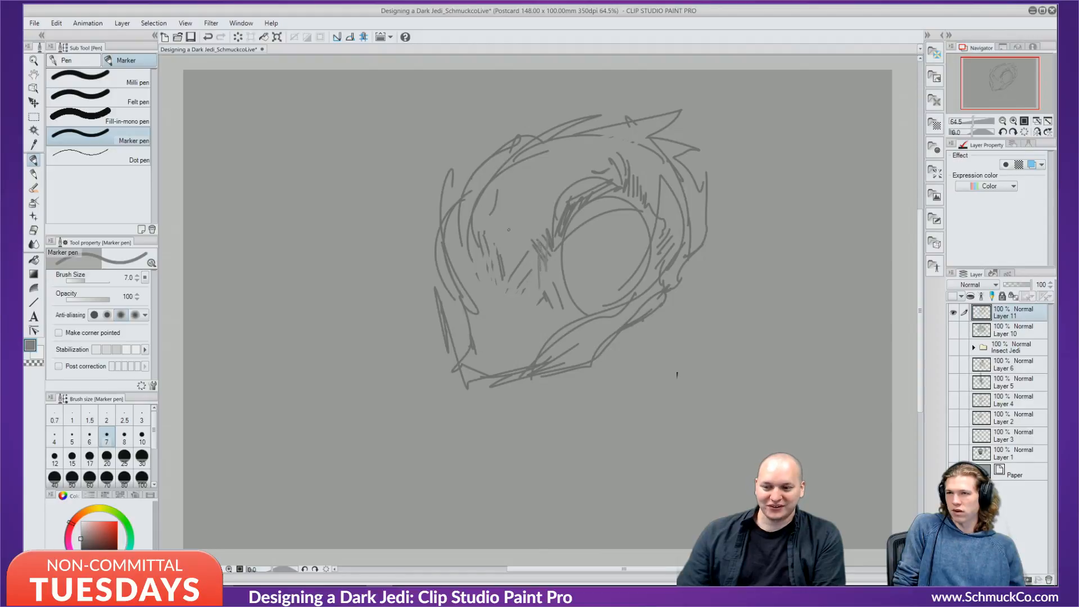
mouse_move(518, 137)
mouse_down()
mouse_move(539, 113)
mouse_move(584, 111)
mouse_move(630, 135)
mouse_up()
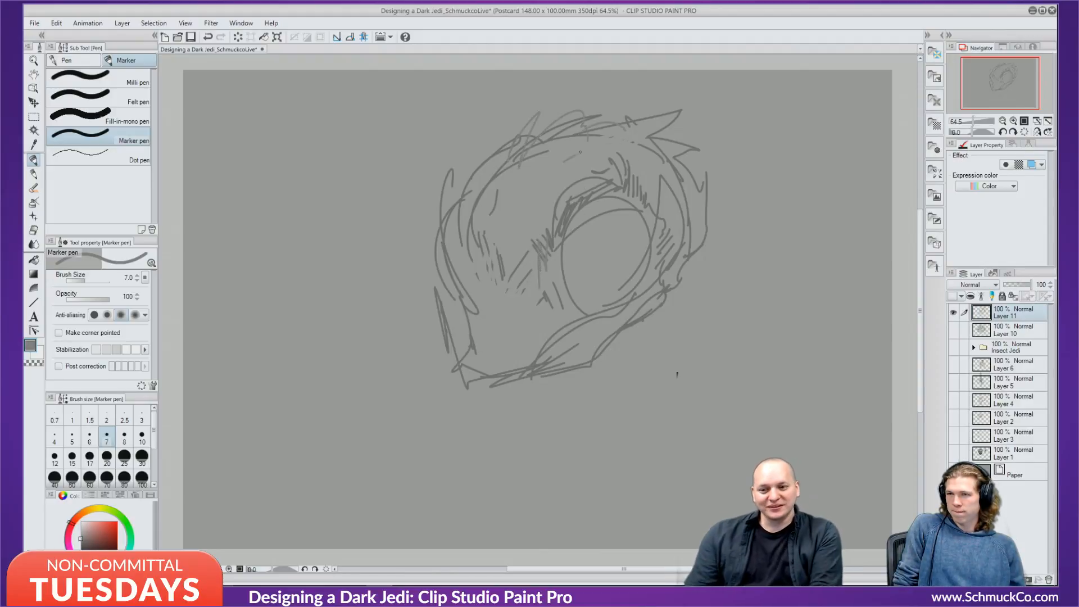
mouse_move(564, 161)
mouse_down()
mouse_move(634, 175)
mouse_move(630, 138)
mouse_move(646, 179)
mouse_up()
mouse_move(556, 248)
mouse_down()
mouse_move(565, 314)
mouse_move(611, 314)
mouse_move(564, 302)
mouse_move(630, 298)
mouse_up()
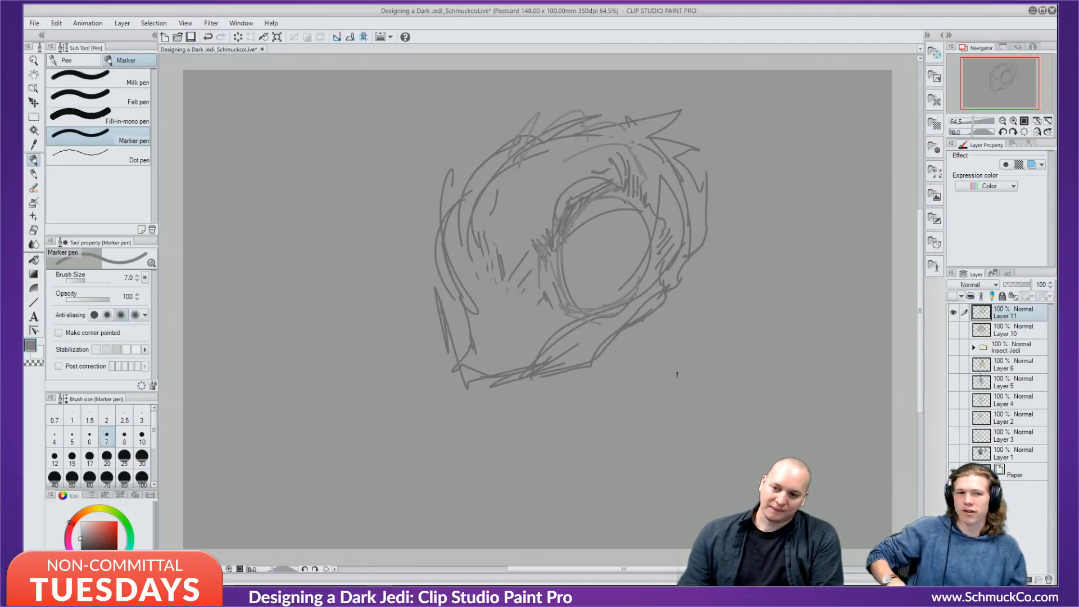
Darken the eye circle's rim along its right, bottom-right and upper-left inner edges.
mouse_move(639, 213)
mouse_down()
mouse_move(639, 264)
mouse_move(618, 197)
mouse_move(632, 269)
mouse_up()
drag(641, 217, 637, 244)
drag(623, 288, 608, 304)
drag(636, 226, 636, 245)
drag(628, 211, 635, 234)
drag(632, 278, 614, 302)
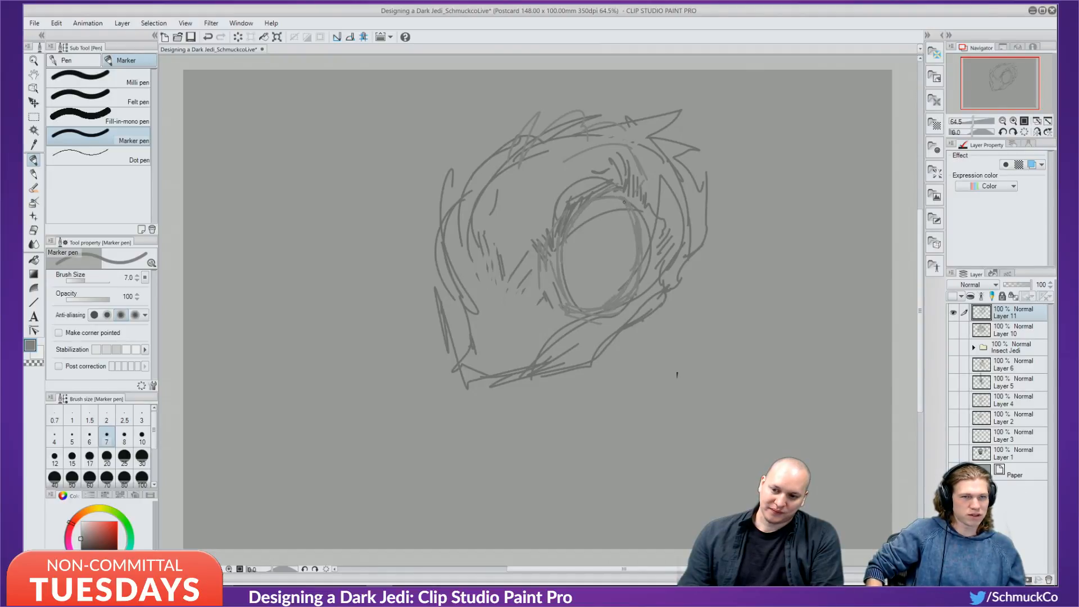
drag(643, 231, 644, 254)
drag(636, 196, 641, 209)
drag(640, 216, 644, 234)
drag(569, 269, 599, 202)
mouse_move(575, 250)
mouse_down()
mouse_move(569, 232)
mouse_move(566, 273)
mouse_up()
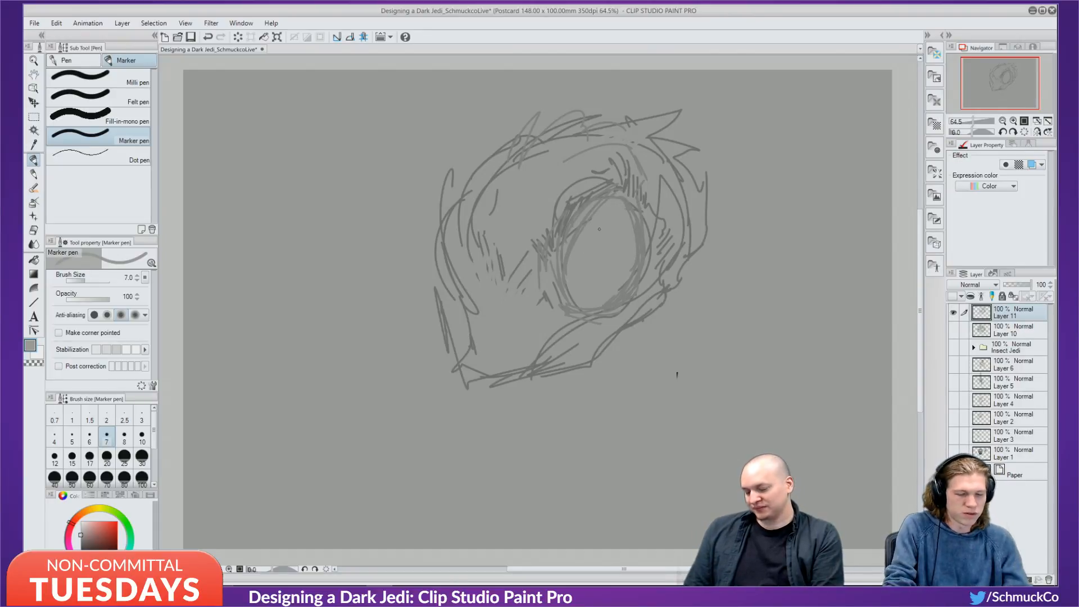
With a thinner dark grey marker, hatch above, left of, and along the eye's upper-left rim.
key(bracketright)
key(bracketright)
key(bracketright)
key(bracketright)
key(bracketright)
key(bracketright)
key(bracketright)
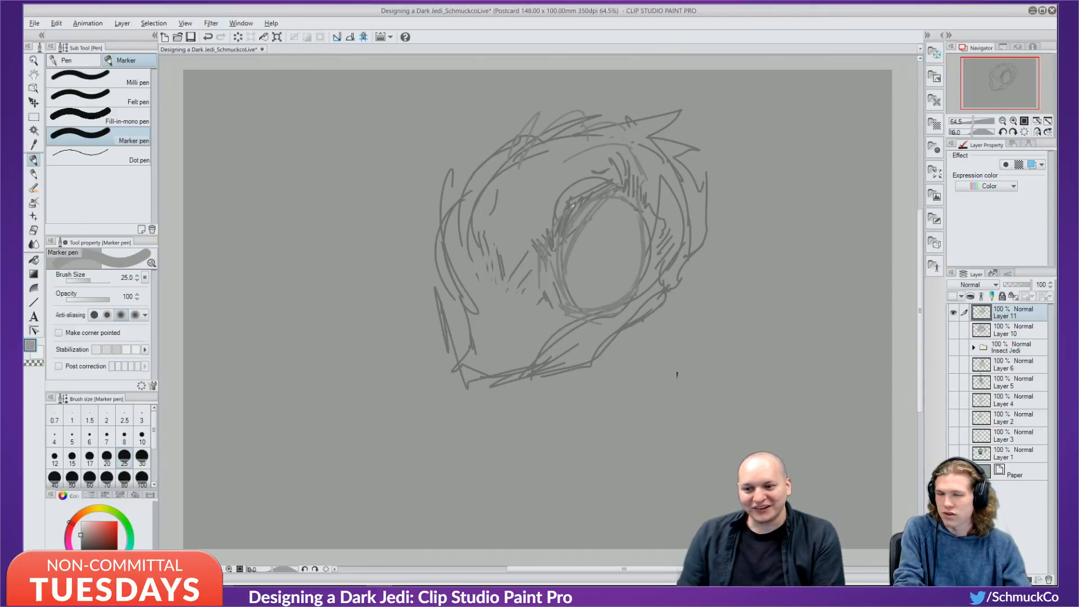
alt+click(571, 209)
key([)
key([)
key([)
key([)
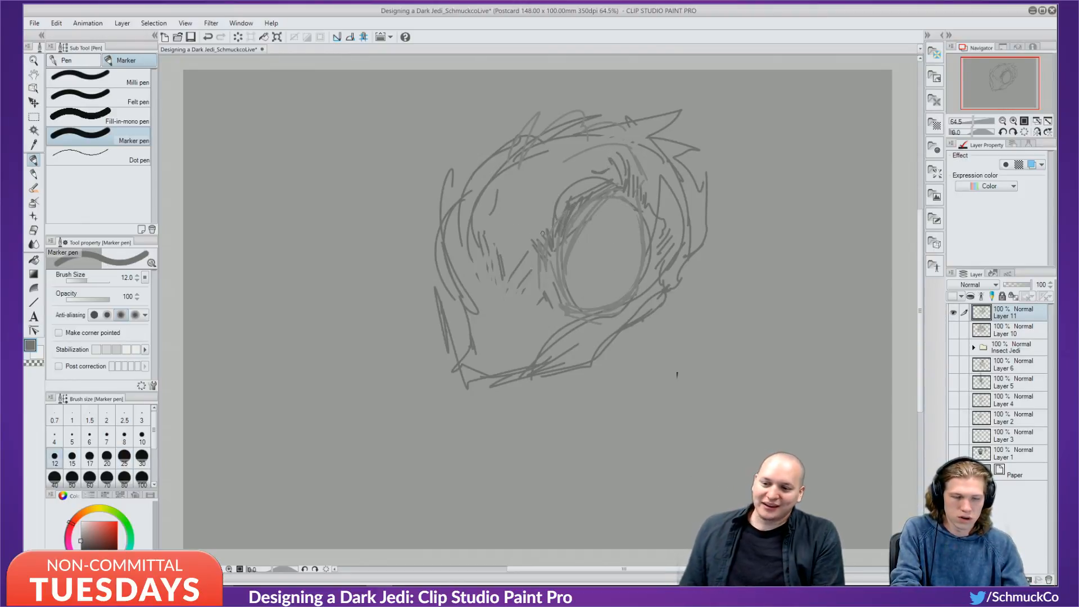
key([)
key([)
mouse_move(519, 214)
mouse_down()
mouse_move(556, 189)
mouse_move(524, 224)
mouse_up()
drag(553, 197, 546, 230)
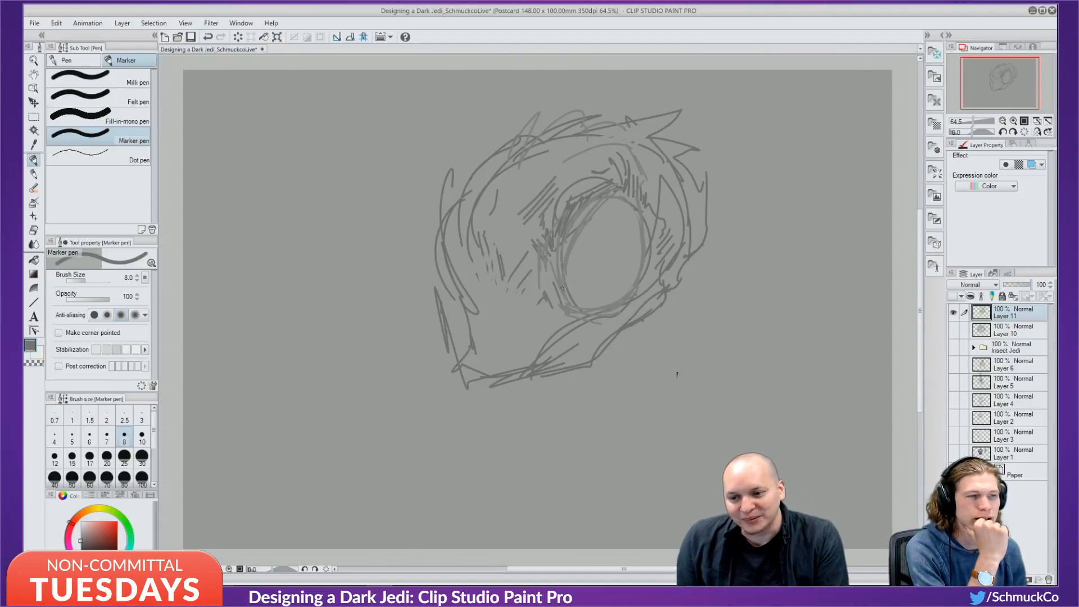
drag(568, 244, 558, 272)
drag(602, 201, 587, 221)
mouse_move(624, 192)
mouse_down()
mouse_move(563, 240)
mouse_move(552, 276)
mouse_move(564, 226)
mouse_move(555, 265)
mouse_up()
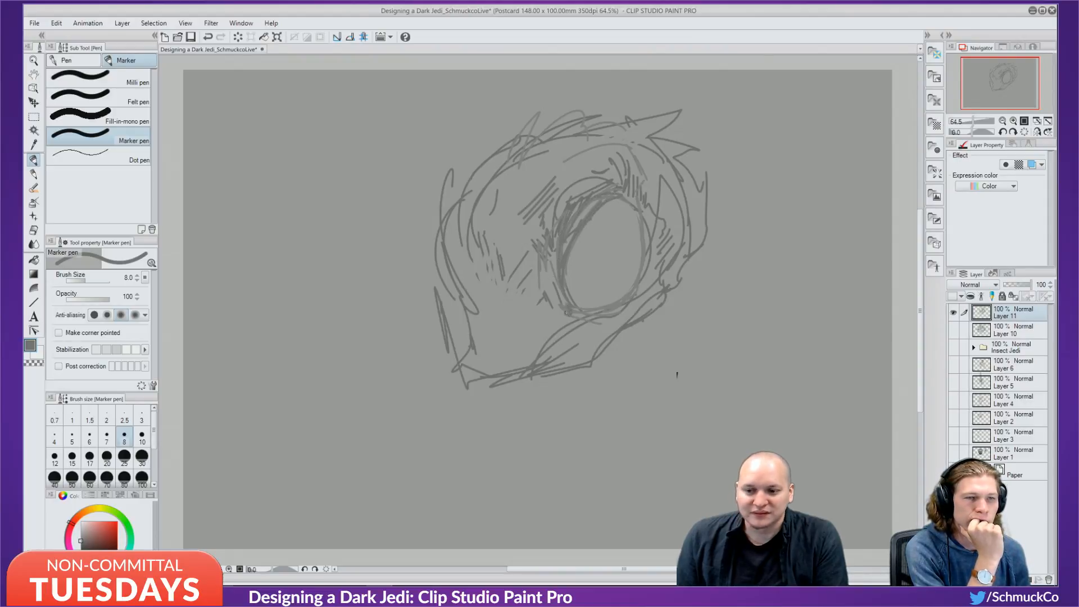
Hatch the lower-left and right eye rim, undo stray strokes, and draw two small circles in the eye.
mouse_move(566, 312)
mouse_down()
mouse_move(595, 308)
mouse_move(564, 288)
mouse_move(556, 332)
mouse_move(596, 307)
mouse_up()
drag(649, 274, 628, 295)
mouse_move(631, 212)
mouse_down()
mouse_move(632, 256)
mouse_move(624, 200)
mouse_move(600, 240)
mouse_move(643, 240)
mouse_move(579, 248)
mouse_move(586, 275)
mouse_move(619, 233)
mouse_move(586, 276)
mouse_up()
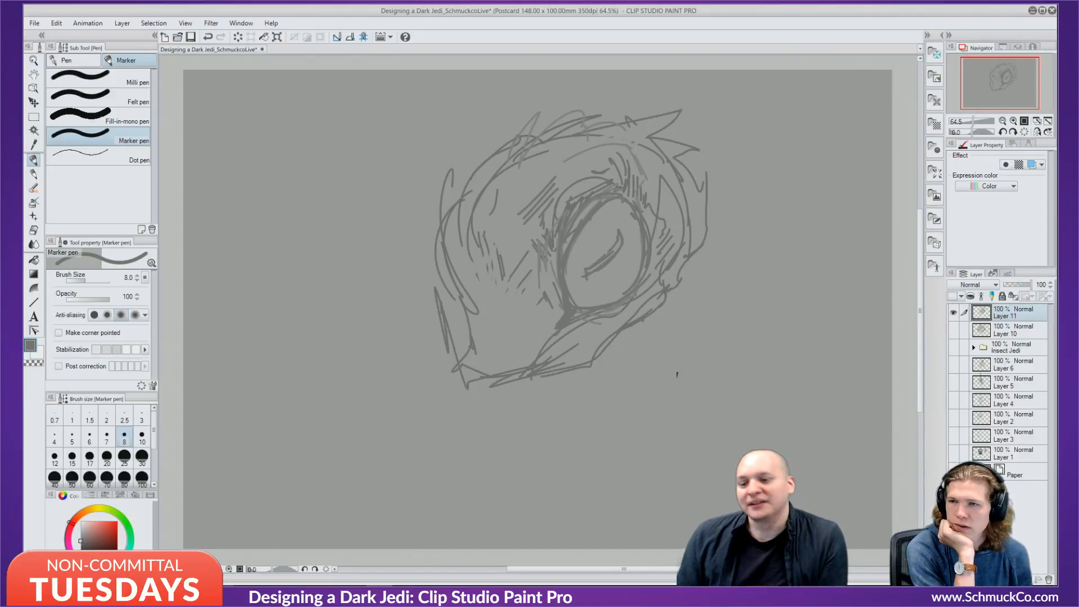
key(ctrl+z)
key(ctrl+z)
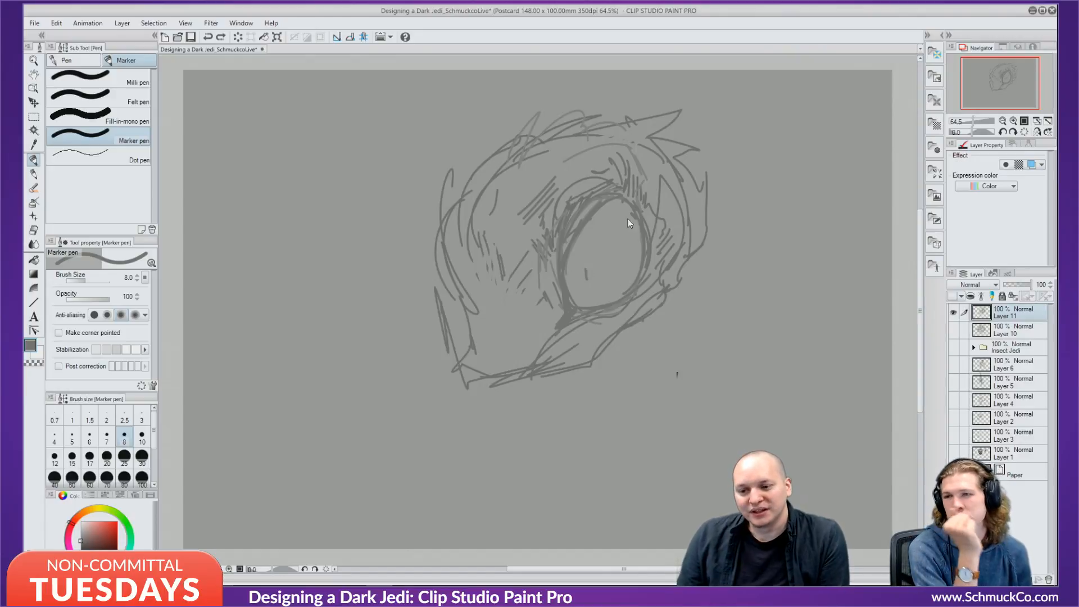
mouse_move(587, 268)
mouse_down()
mouse_move(594, 278)
mouse_move(590, 262)
mouse_move(629, 239)
mouse_move(602, 265)
mouse_up()
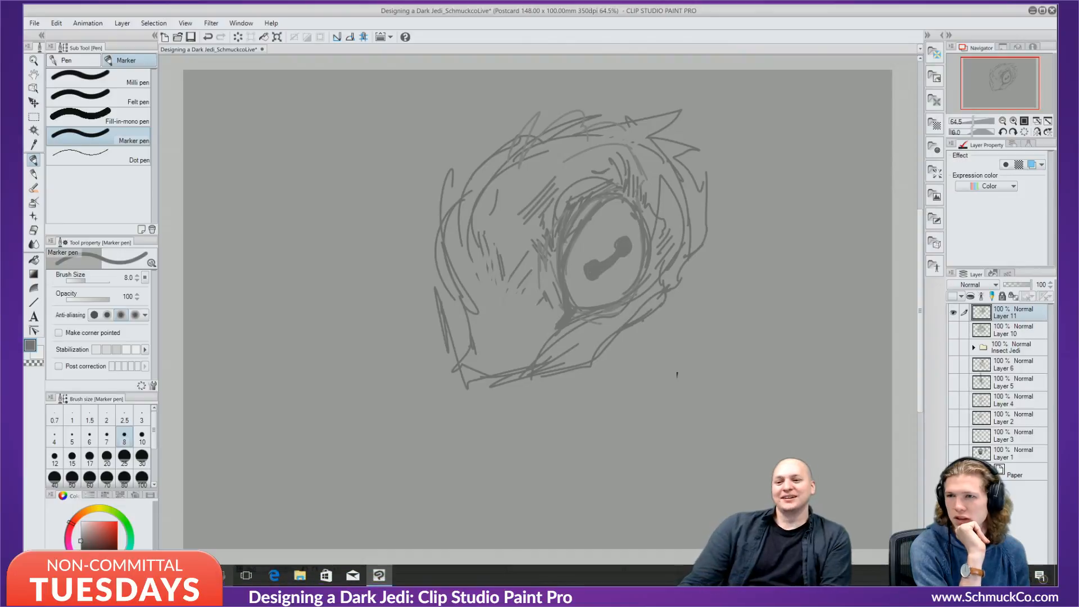
Remove the marks inside the eye and thicken the eye outline's upper-right inner edge.
key(ctrl+z)
key(ctrl+z)
key(ctrl+z)
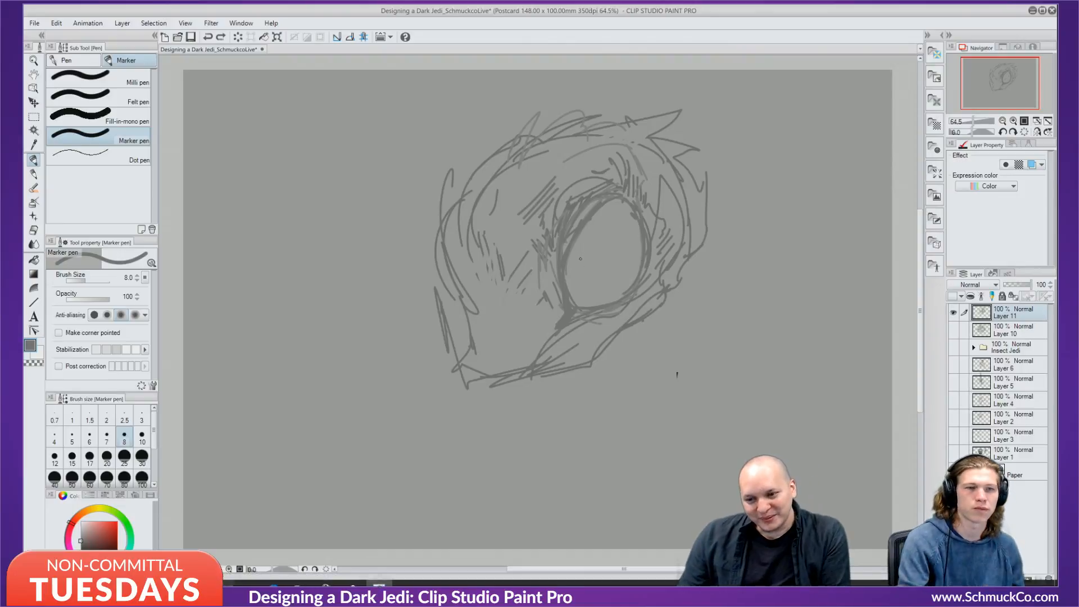
mouse_move(579, 266)
mouse_down()
mouse_move(578, 275)
mouse_move(606, 263)
mouse_move(607, 275)
mouse_up()
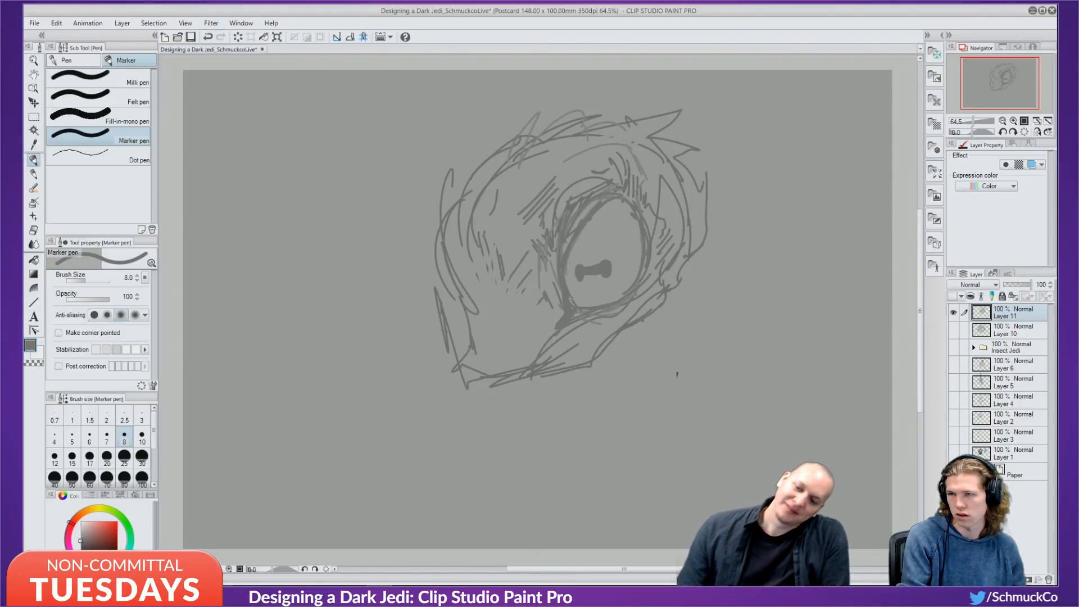
key(ctrl+z)
key(ctrl+z)
key(ctrl+z)
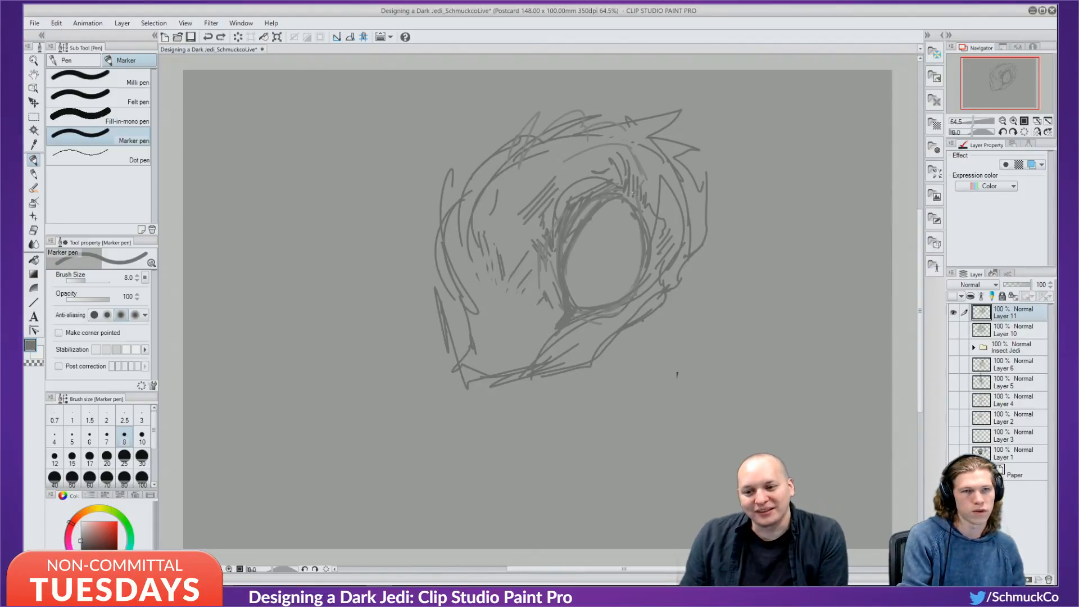
mouse_move(613, 199)
mouse_down()
mouse_move(644, 246)
mouse_move(637, 279)
mouse_move(553, 322)
mouse_up()
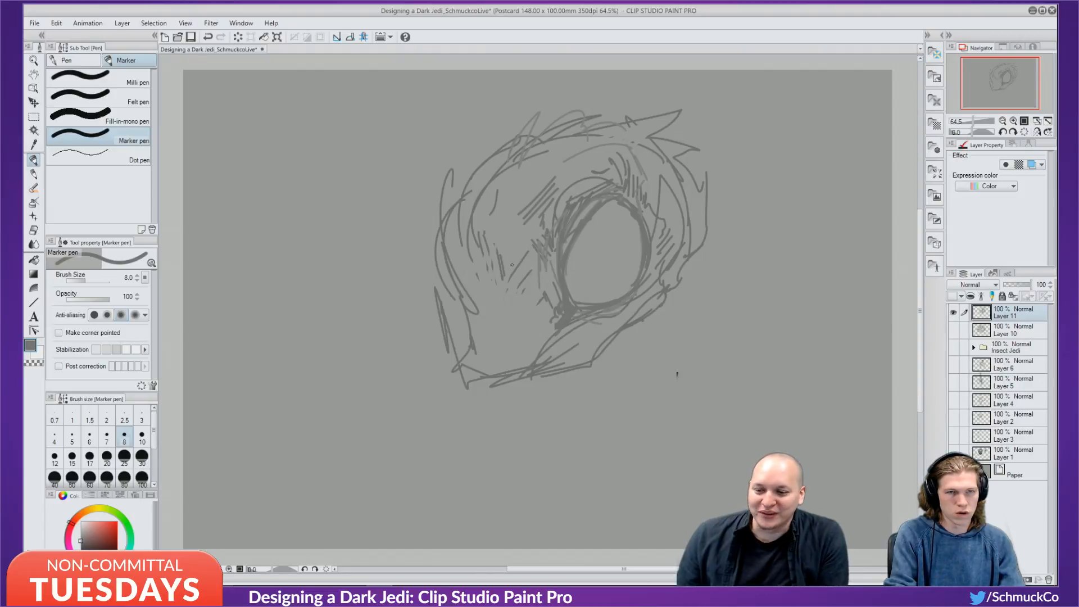
Shade the cheek below-left of the eye with a diagonal stroke, vertical strokes and an angled edge.
drag(542, 310, 507, 343)
drag(541, 312, 494, 352)
drag(483, 309, 490, 327)
mouse_move(475, 270)
mouse_down()
mouse_move(486, 311)
mouse_move(523, 298)
mouse_up()
drag(512, 300, 553, 318)
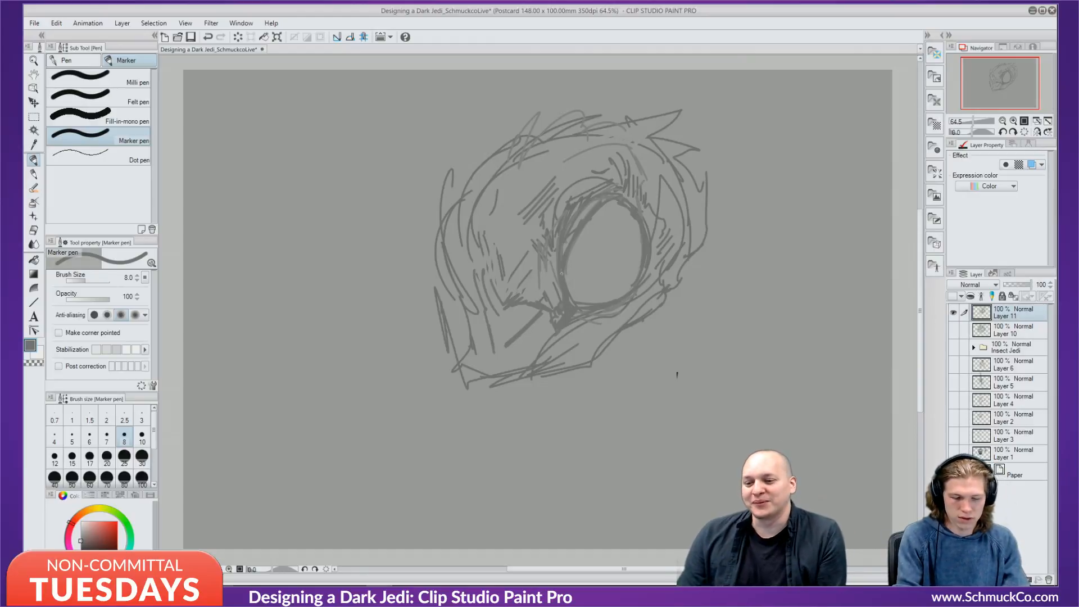
Add five short hatch strokes under the beak line and a vertical slit pupil in the eye.
drag(510, 308, 495, 349)
mouse_move(512, 308)
mouse_down()
mouse_move(502, 349)
mouse_move(510, 338)
mouse_up()
mouse_move(518, 306)
mouse_down()
mouse_move(514, 335)
mouse_move(517, 325)
mouse_up()
drag(530, 305, 529, 319)
drag(537, 306, 532, 318)
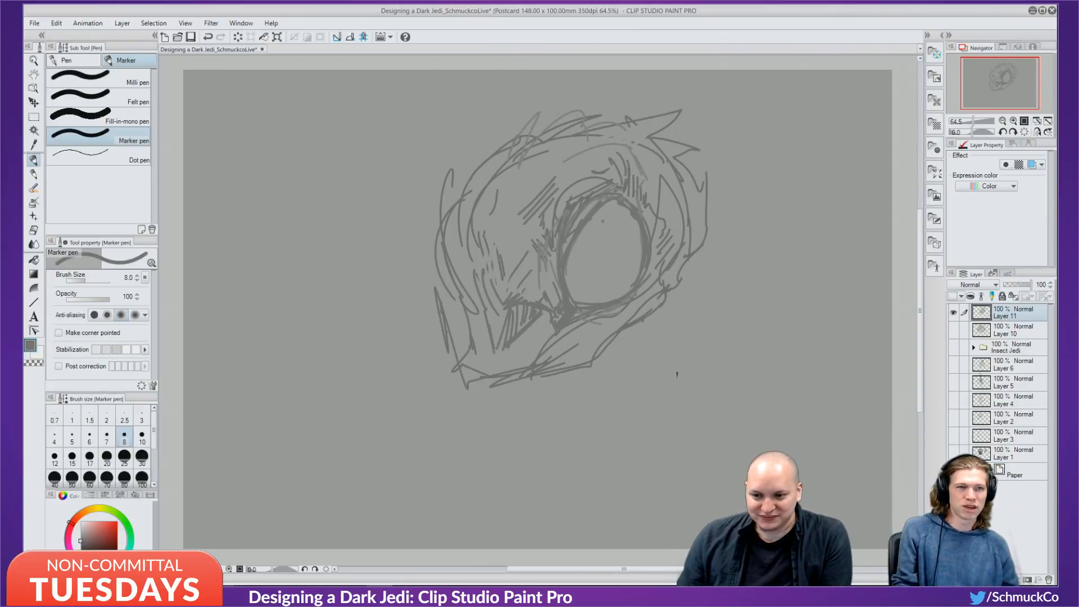
drag(606, 216, 604, 284)
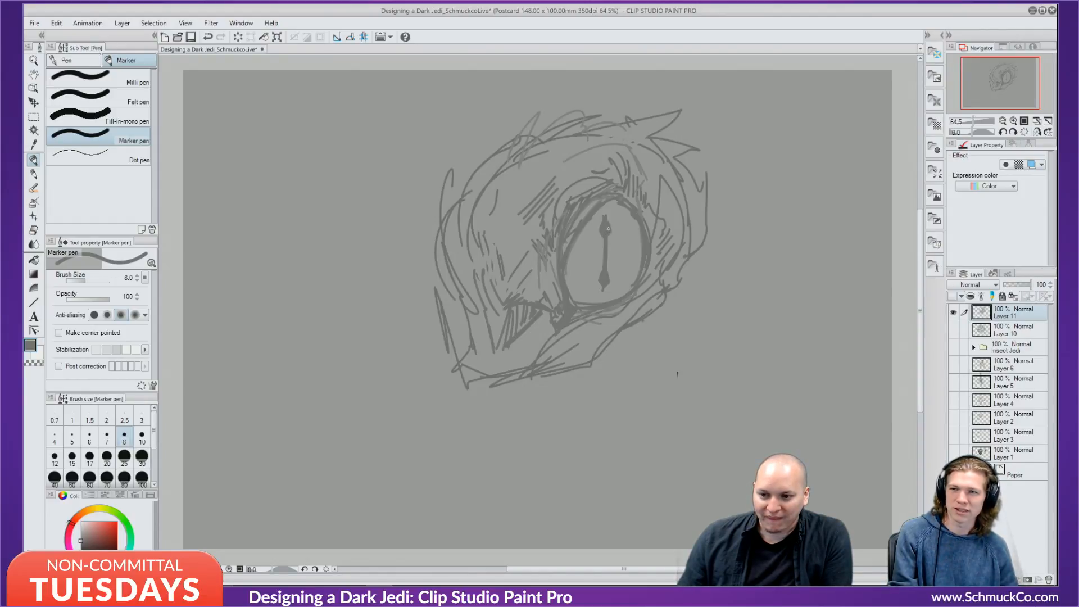
Thicken the slit pupil with jagged grey Marker strokes, then switch the drawing colour to pale blue.
drag(608, 229, 606, 241)
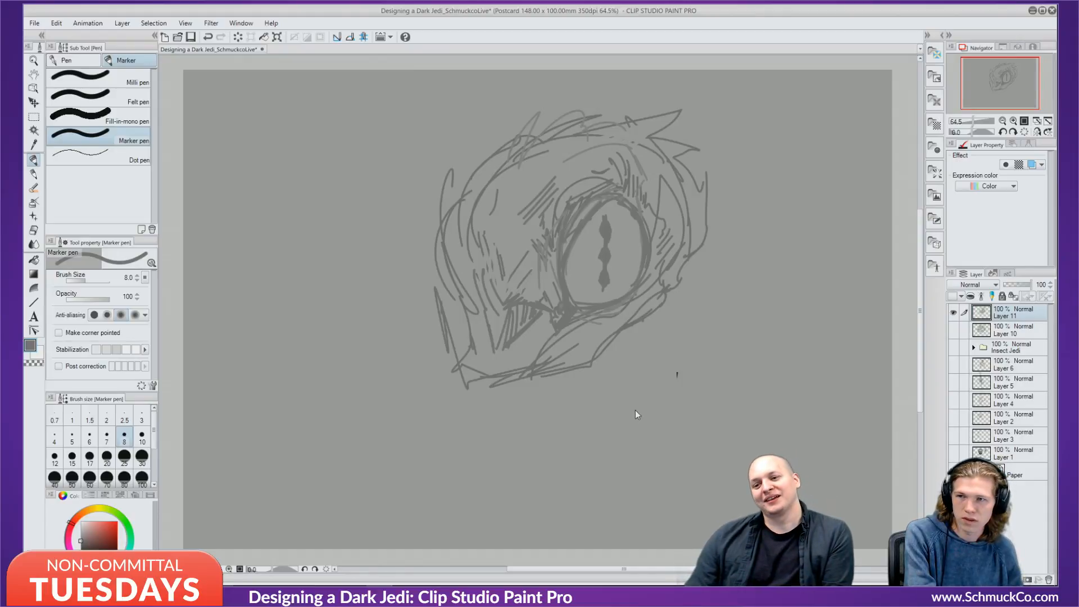
key(ctrl+z)
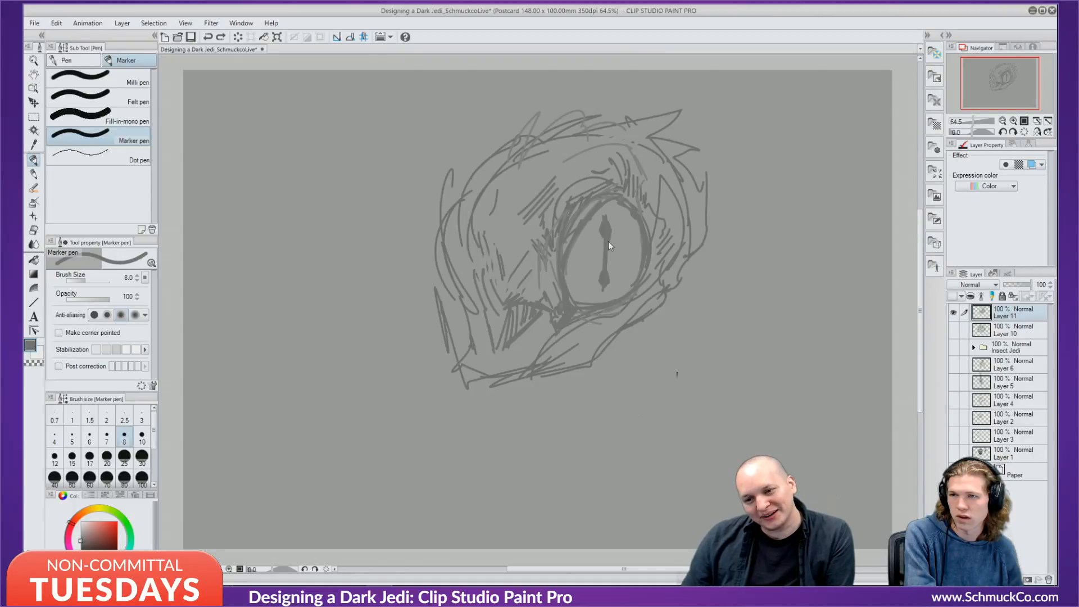
key(ctrl+y)
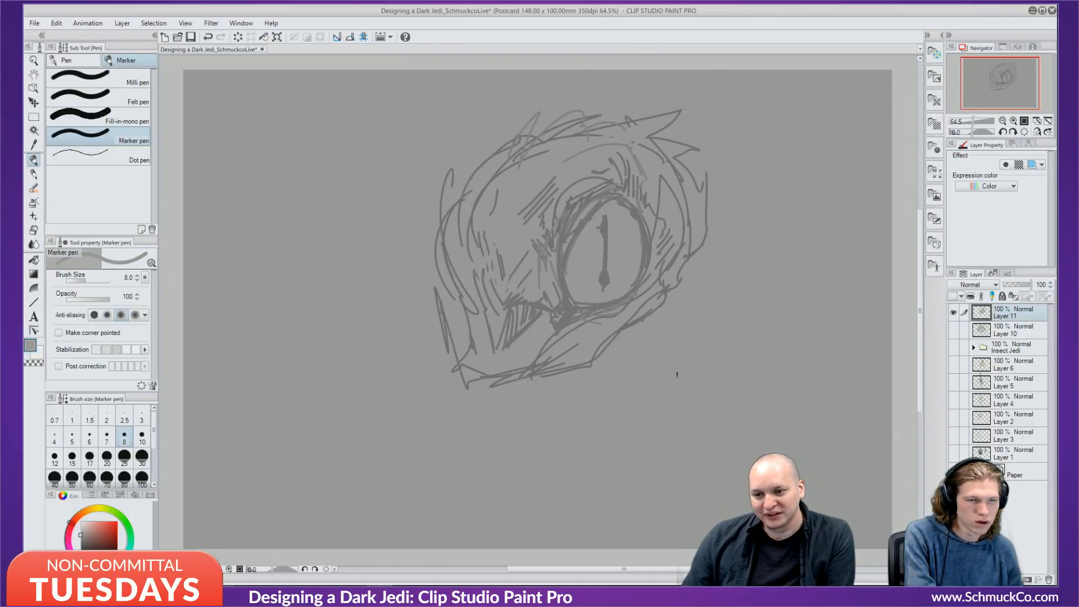
alt+click(606, 227)
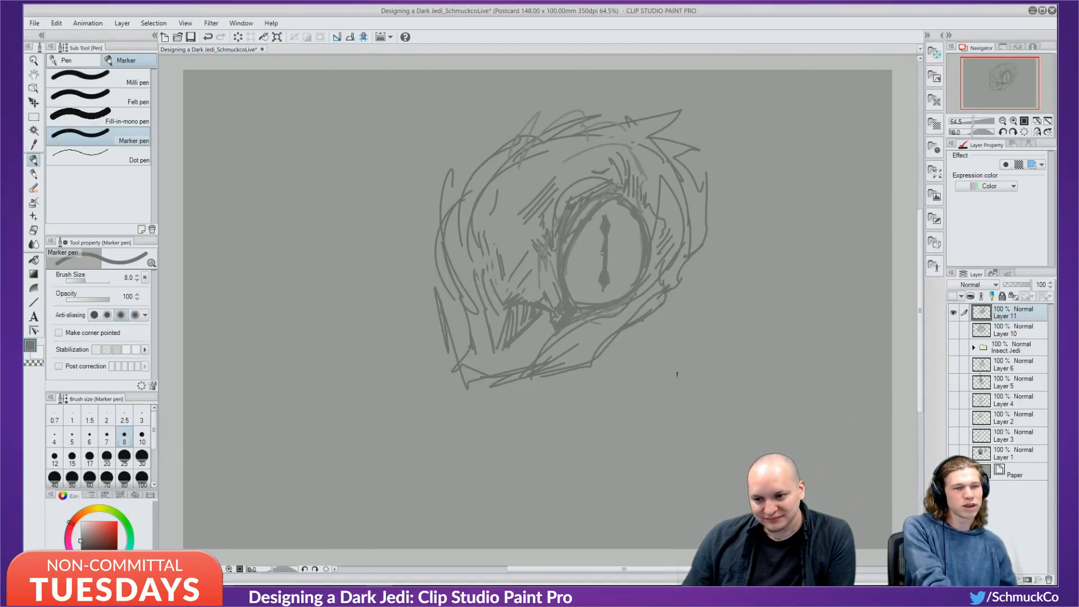
drag(607, 239, 608, 252)
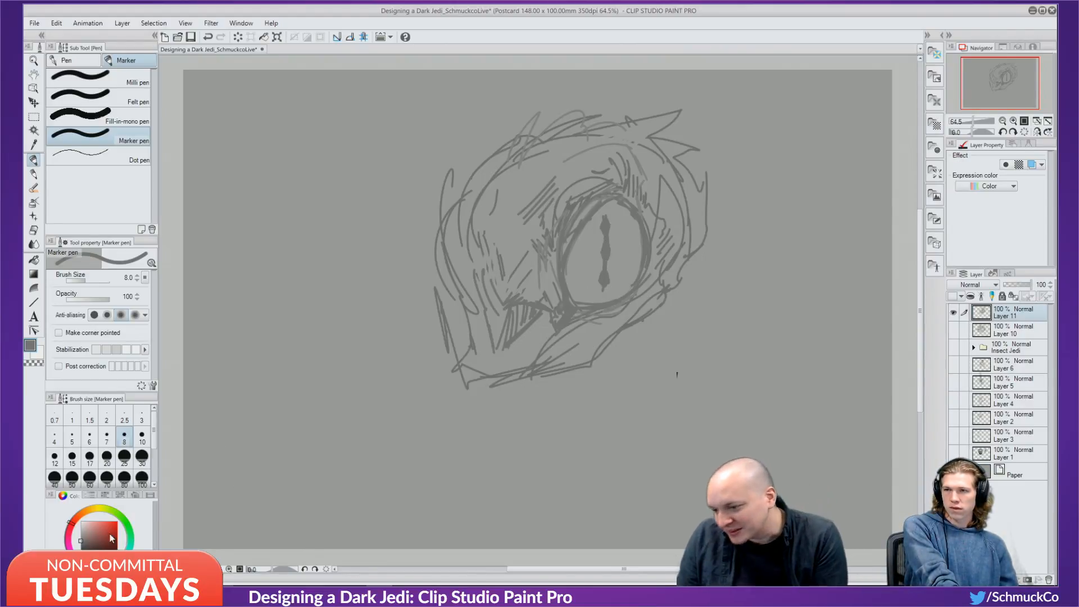
key(x)
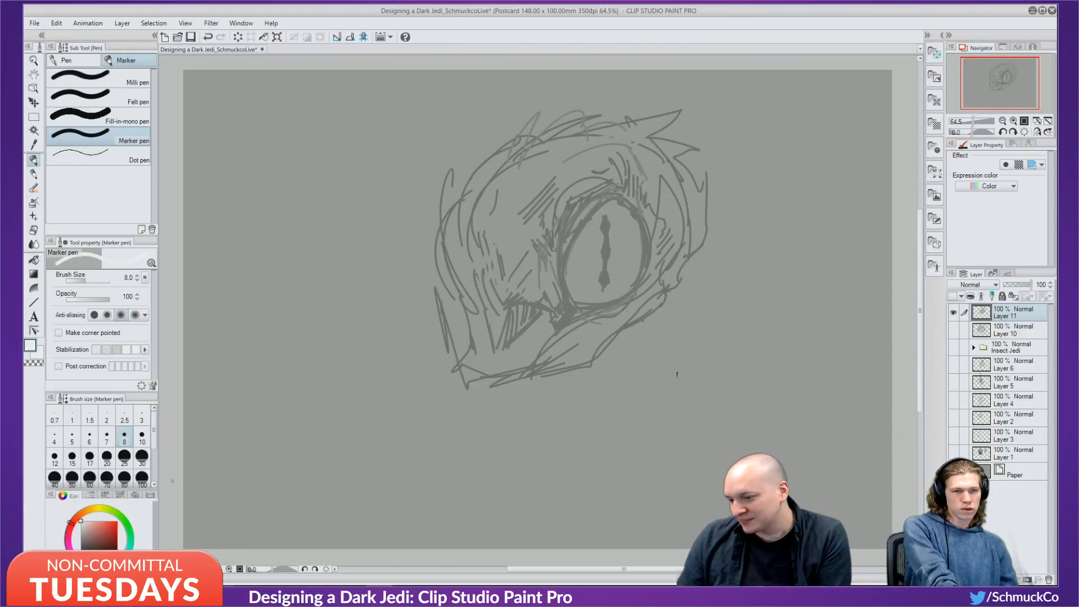
mouse_move(128, 555)
mouse_down()
mouse_move(121, 565)
mouse_move(83, 508)
mouse_up()
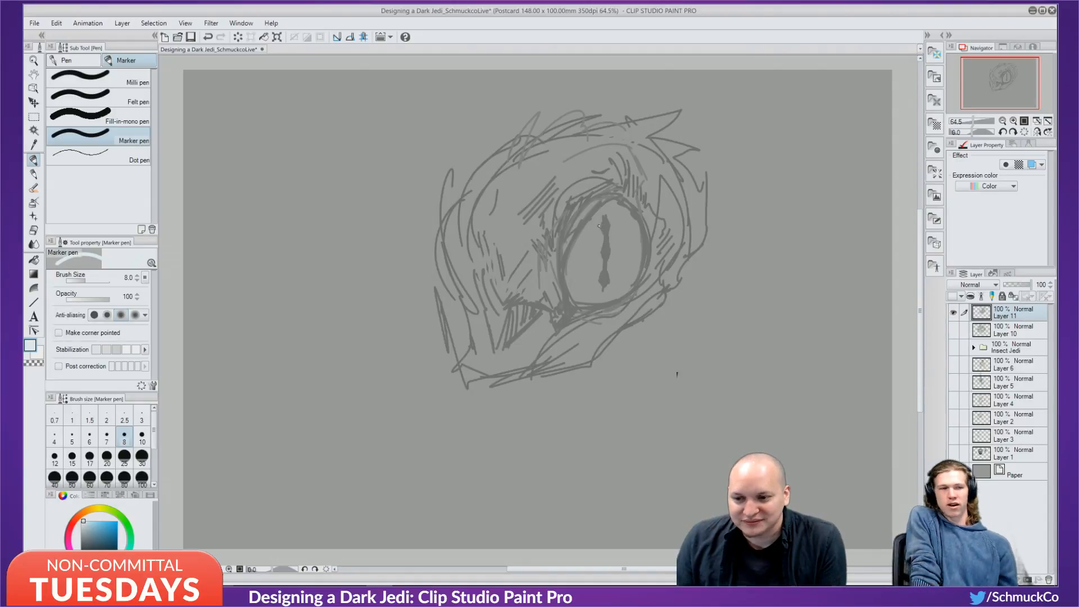
Trace a light blue highlight down the length of the slit pupil.
key(ctrl+z)
click(97, 526)
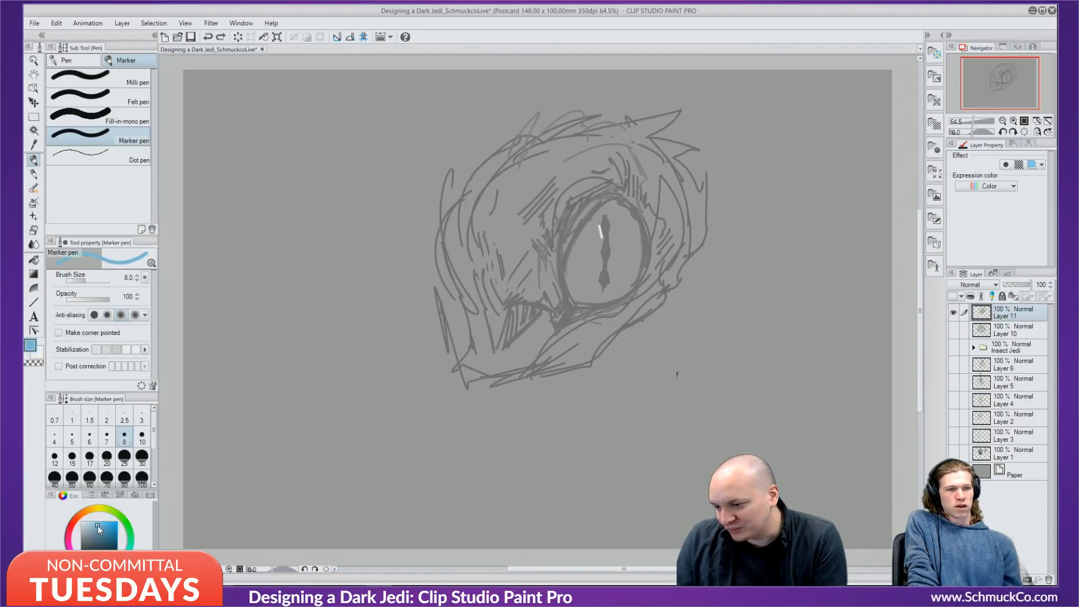
key(ctrl+z)
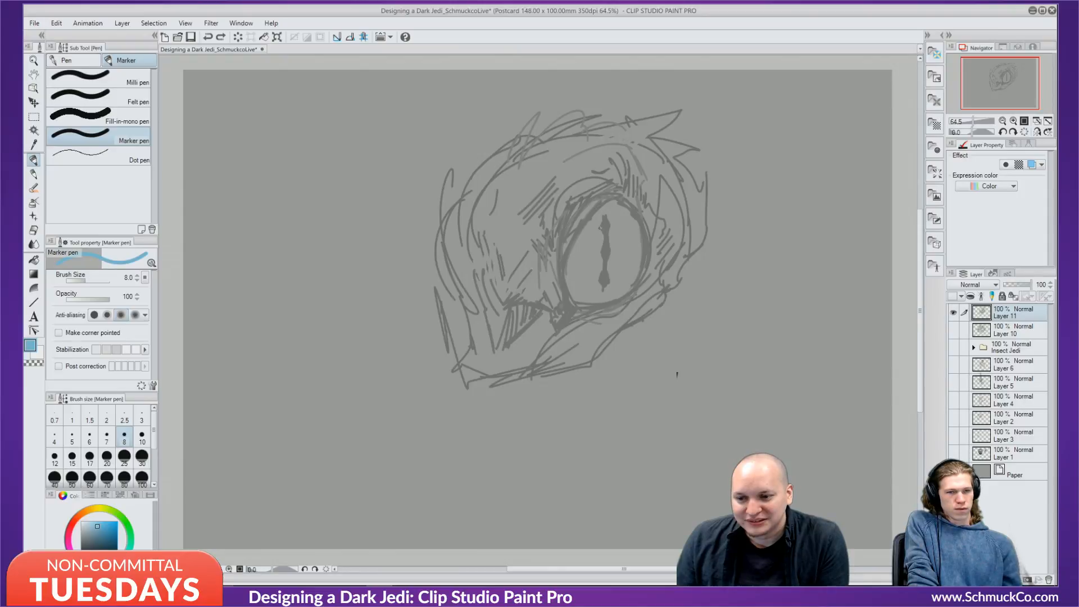
drag(599, 226, 601, 235)
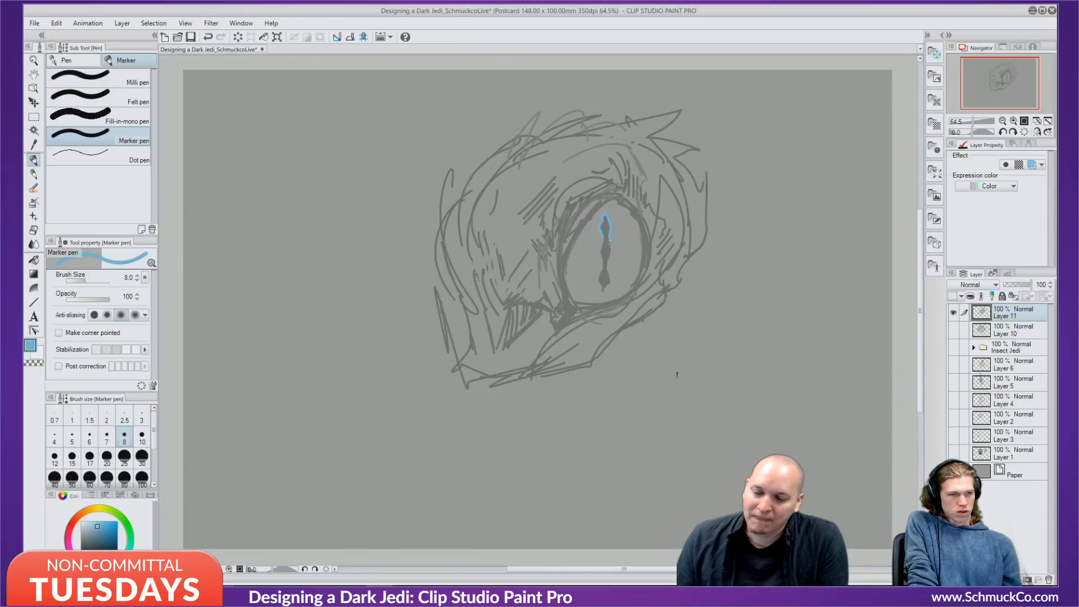
drag(609, 243, 612, 254)
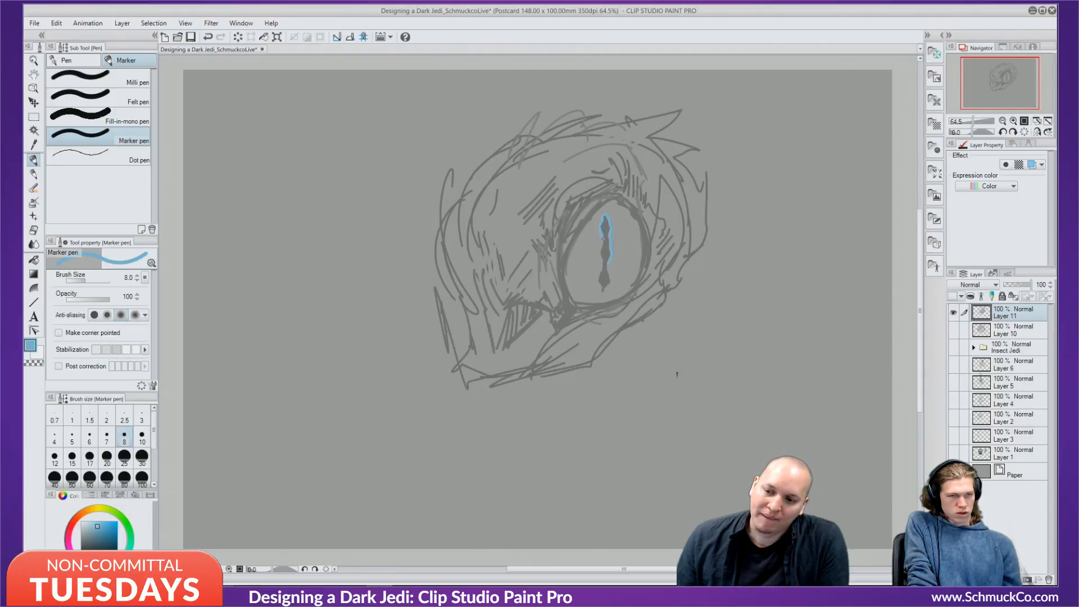
drag(604, 264, 598, 278)
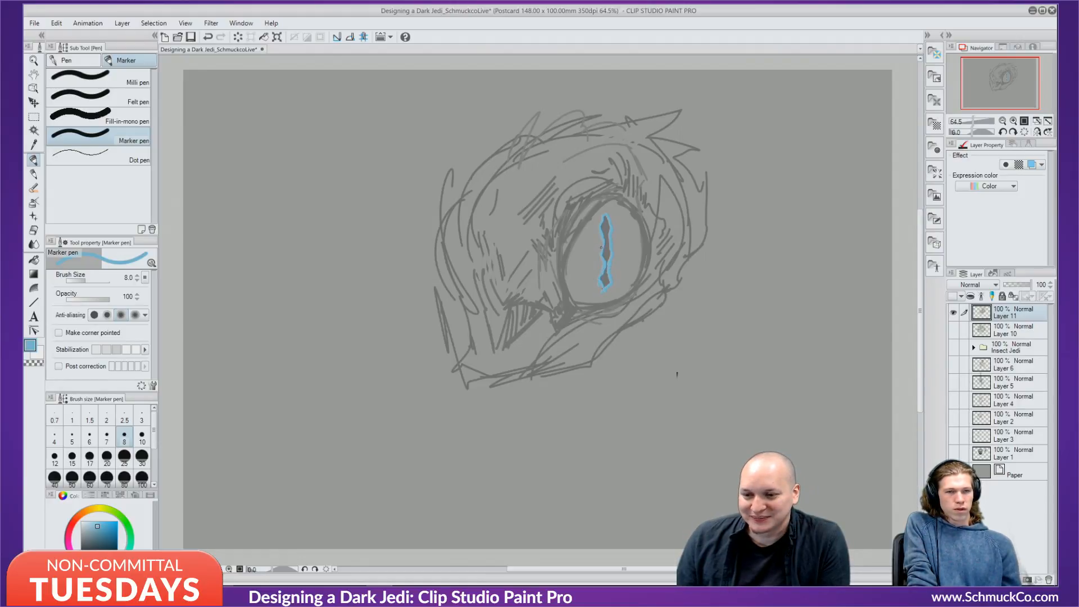
Add light blue strokes radiating beside the eye slit.
mouse_move(595, 240)
mouse_down()
mouse_move(602, 247)
mouse_move(601, 230)
mouse_move(612, 245)
mouse_up()
key(ctrl+z)
key(ctrl+z)
key(ctrl+z)
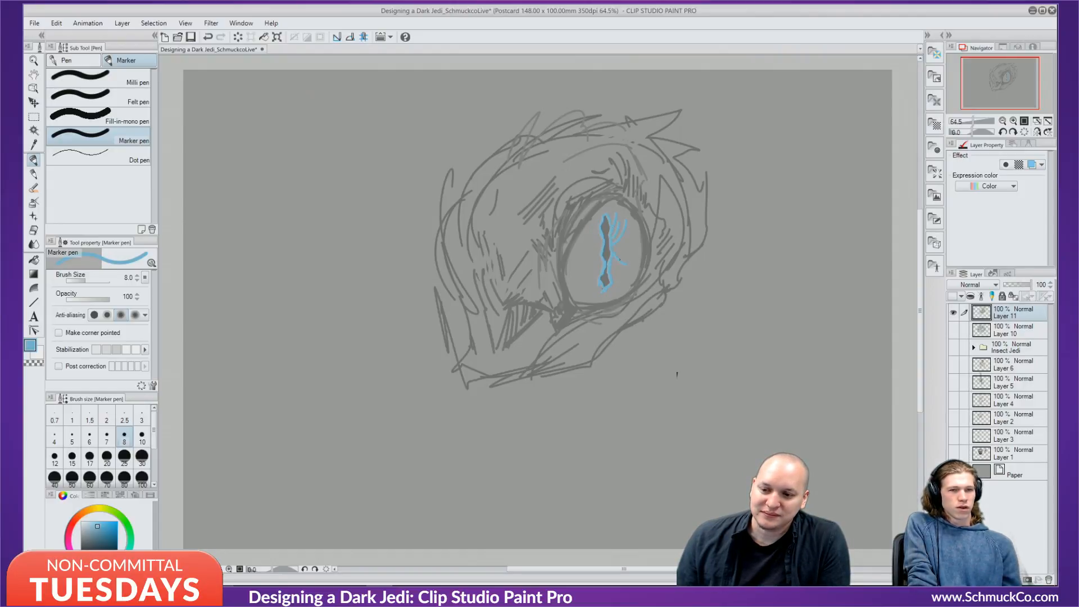
mouse_move(601, 266)
mouse_down()
mouse_move(595, 277)
mouse_move(588, 240)
mouse_up()
drag(600, 247, 587, 261)
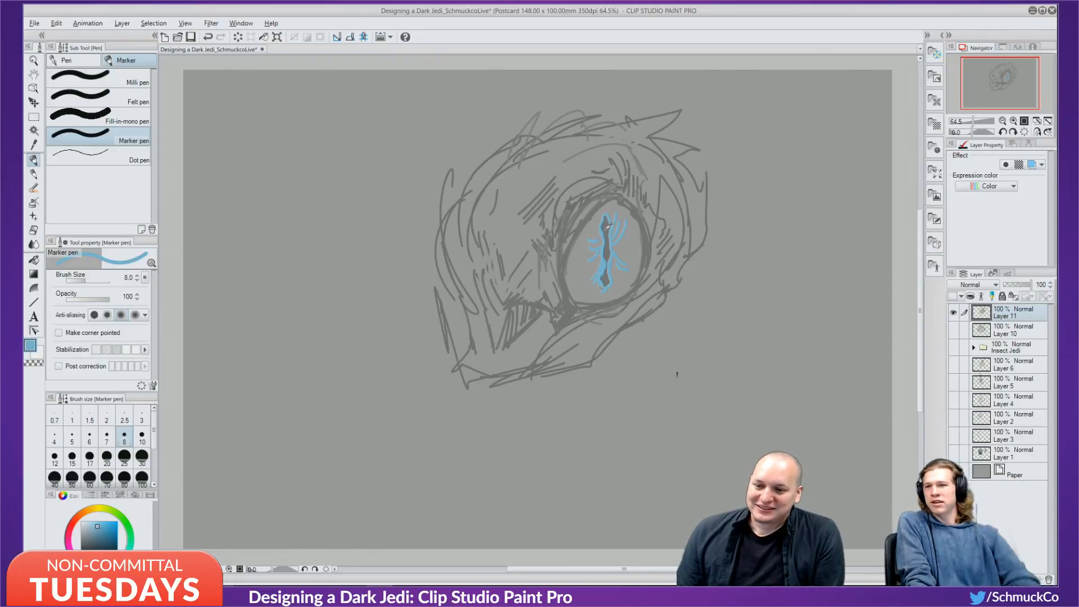
Thicken the pupil line in dark grey and its upper-left outline in light blue.
alt+click(579, 215)
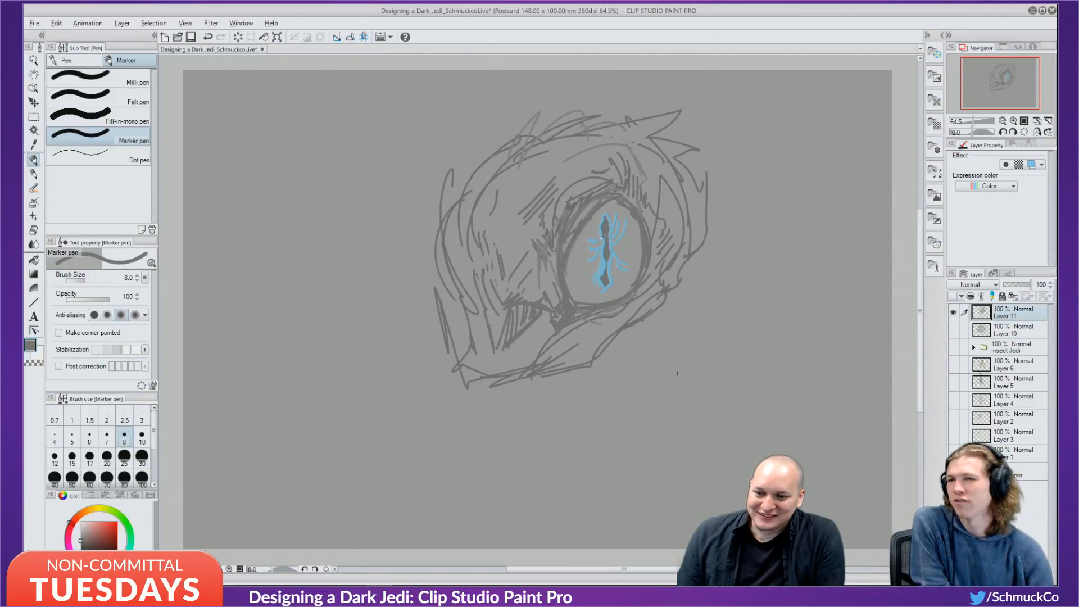
alt+click(605, 229)
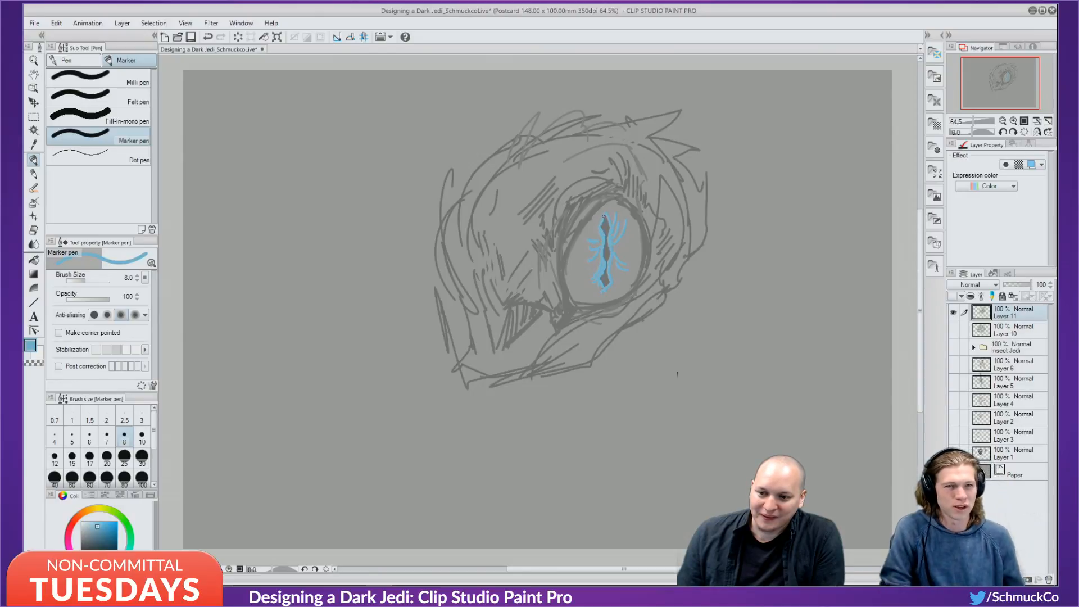
alt+click(605, 254)
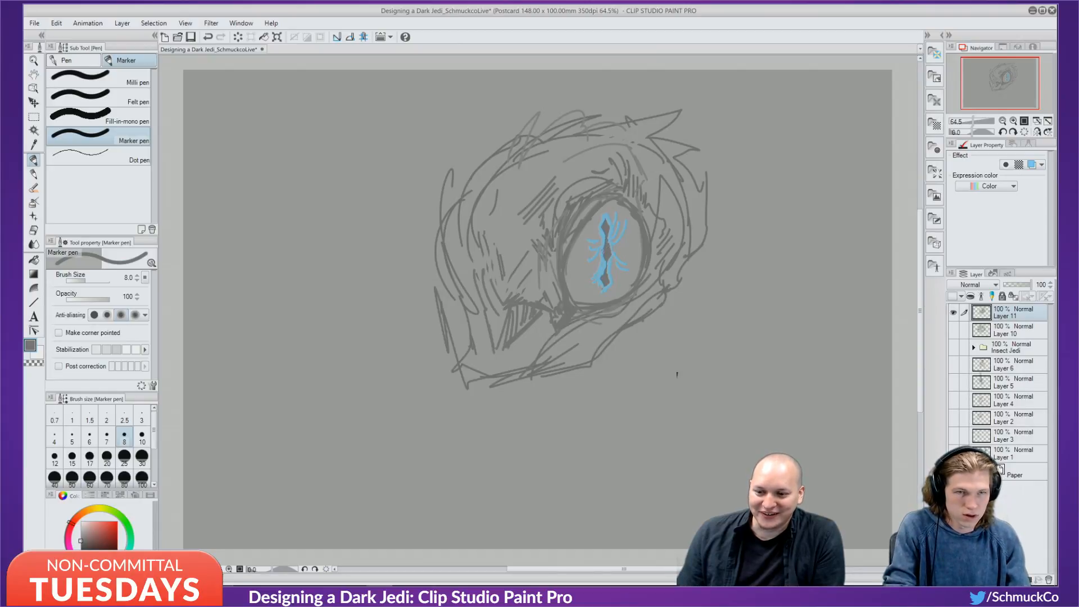
drag(608, 259, 607, 274)
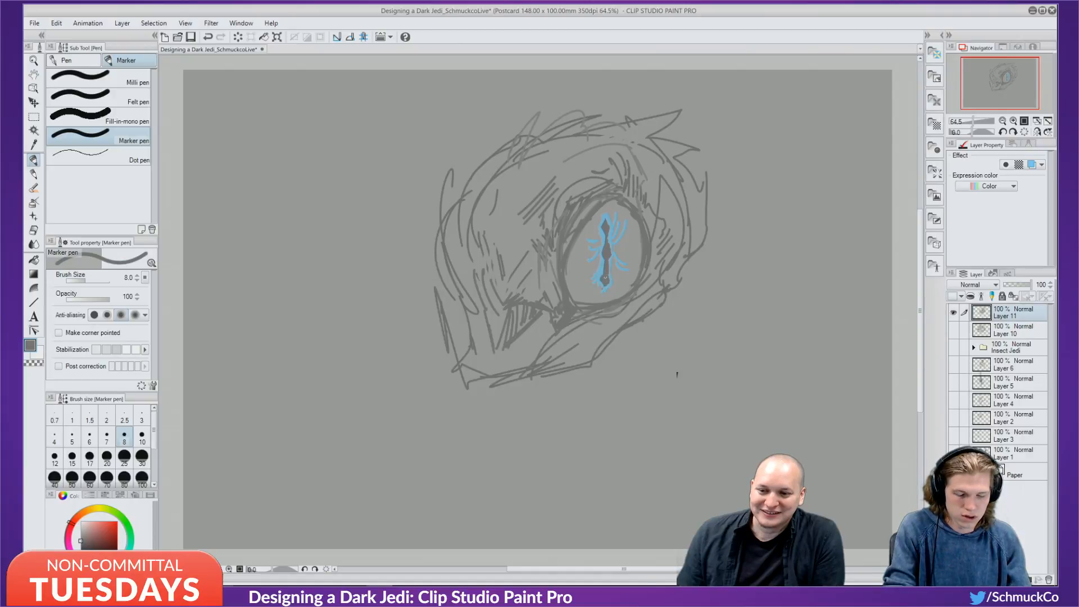
alt+click(607, 262)
alt+click(605, 263)
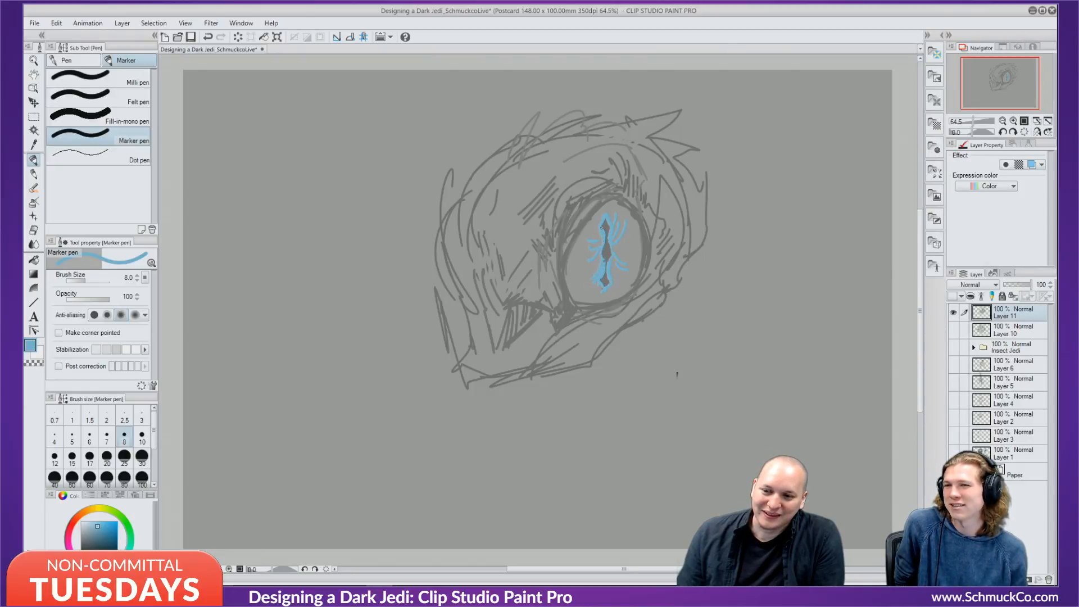
drag(601, 229, 603, 222)
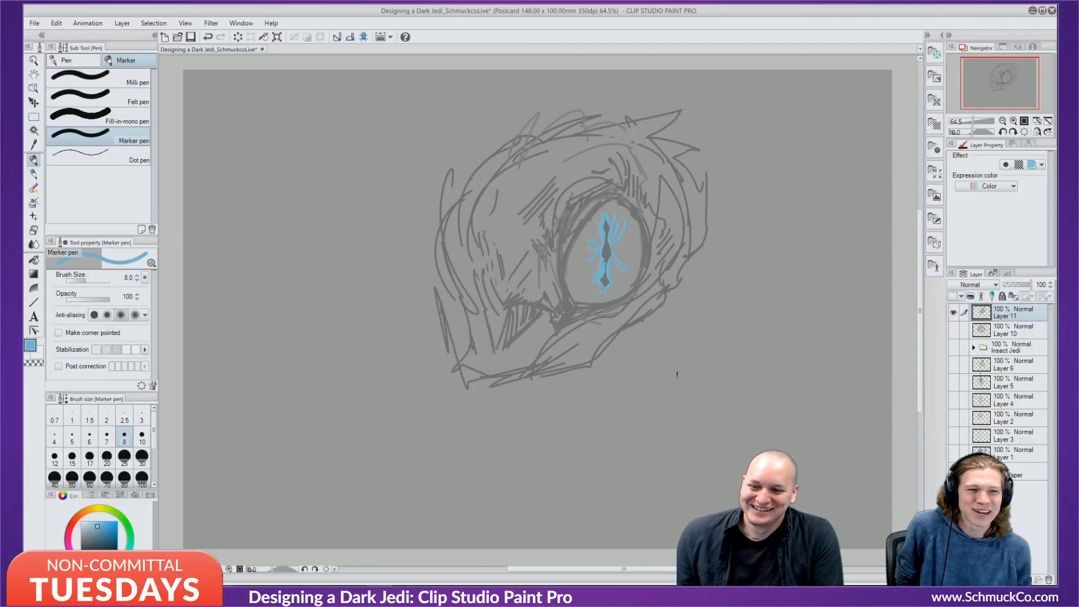
Darken the head's left contour and the eye's lower-left inner rim with grey strokes.
alt+click(677, 374)
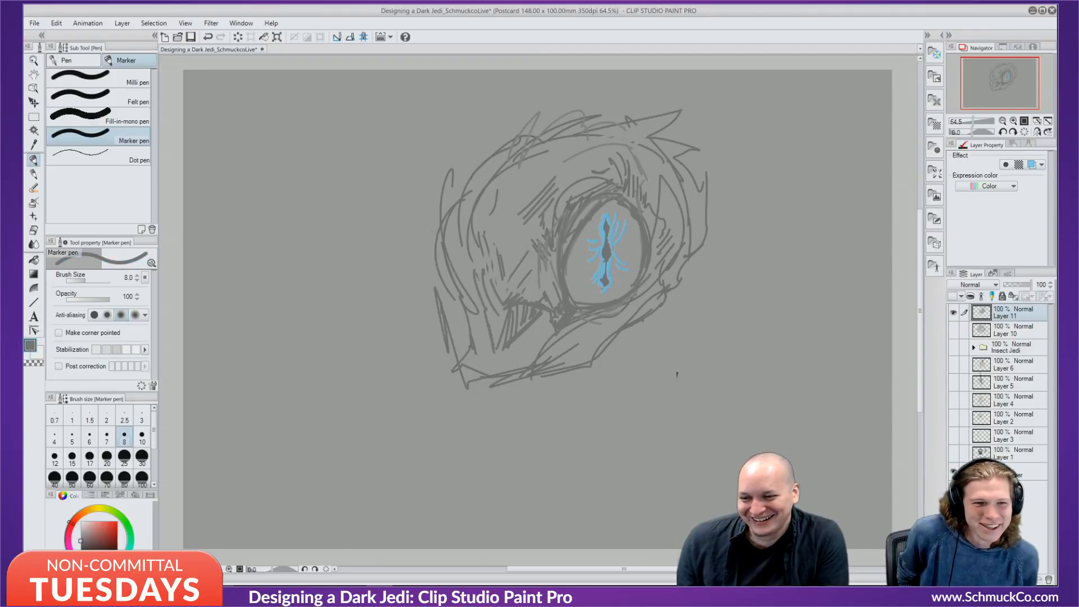
drag(442, 212, 456, 260)
drag(461, 181, 450, 204)
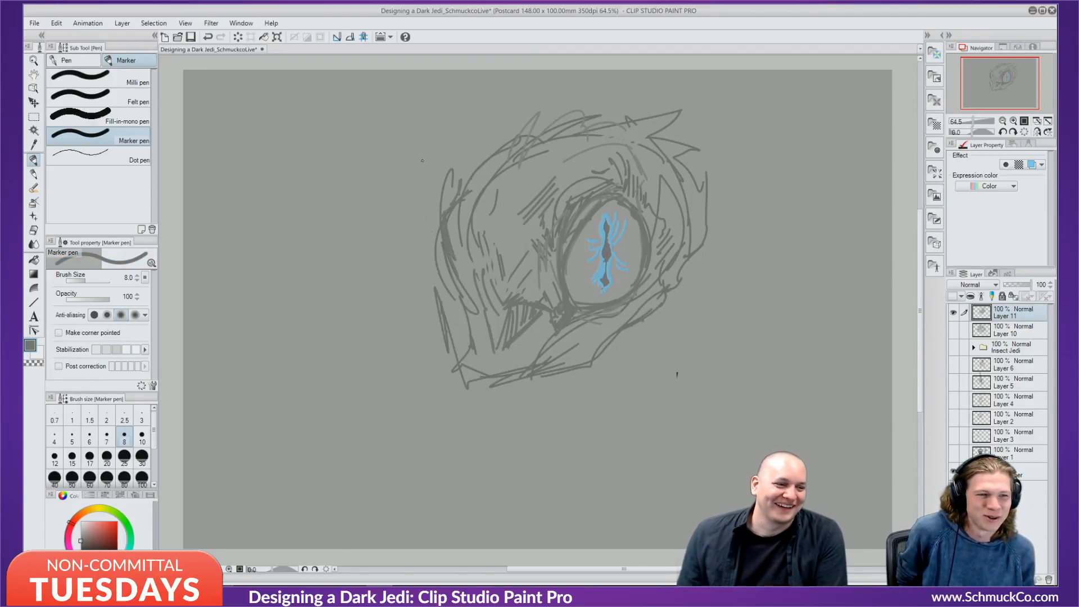
drag(467, 196, 465, 210)
mouse_move(497, 144)
mouse_down()
mouse_move(462, 186)
mouse_move(471, 173)
mouse_up()
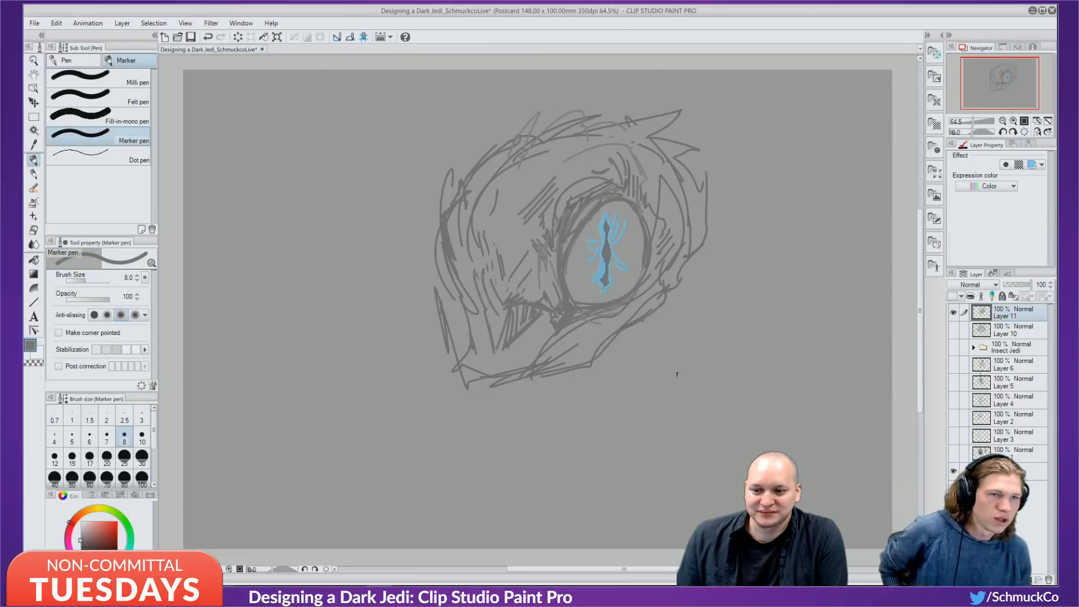
drag(569, 263, 571, 295)
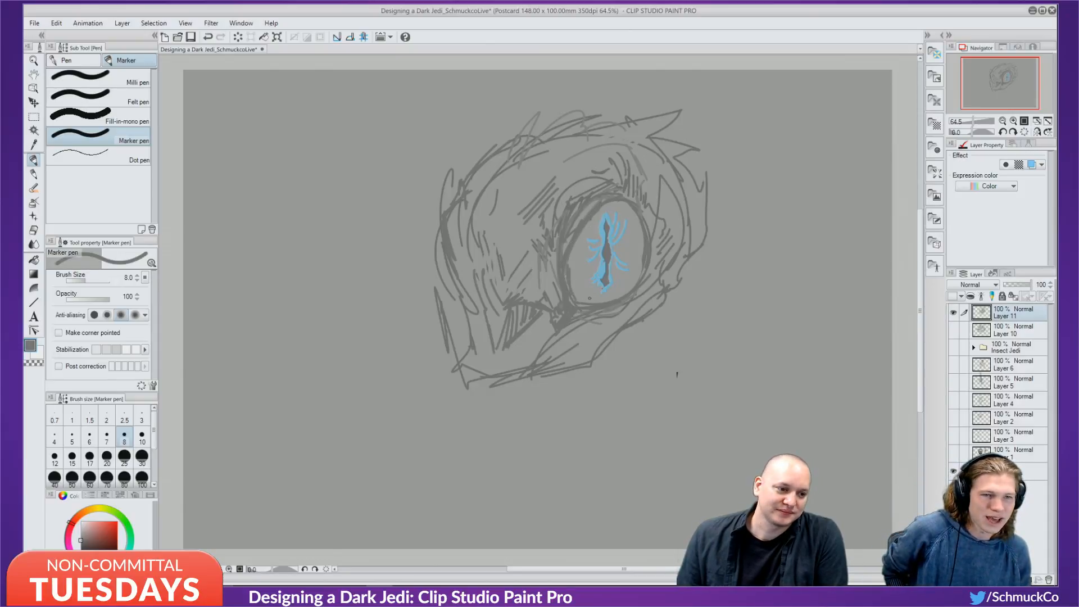
Draw a bright yellow ring to the left of the head sketch.
key(ctrl+z)
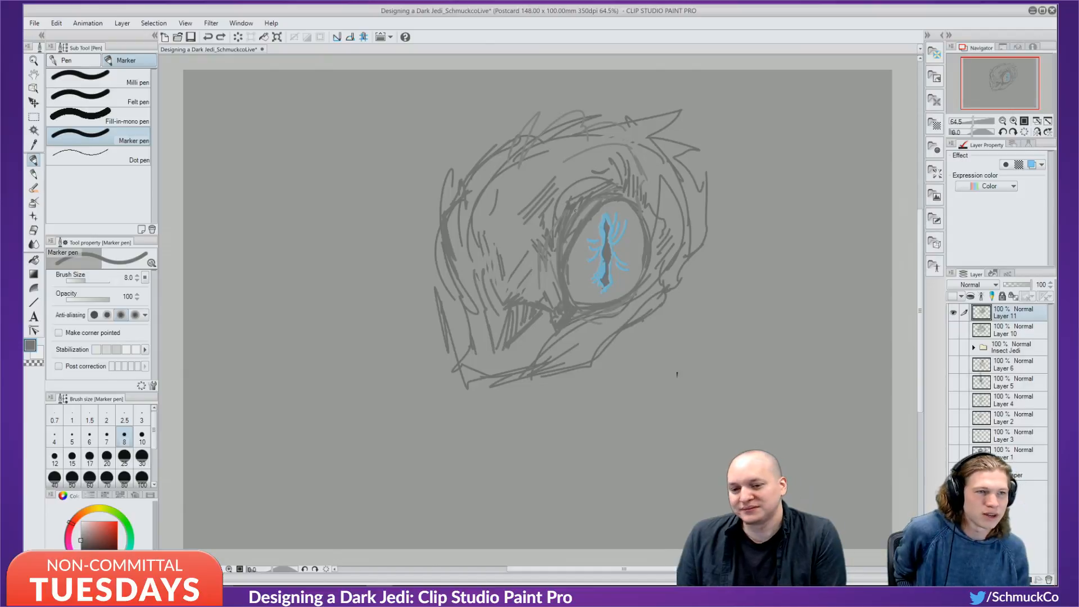
click(98, 508)
click(106, 523)
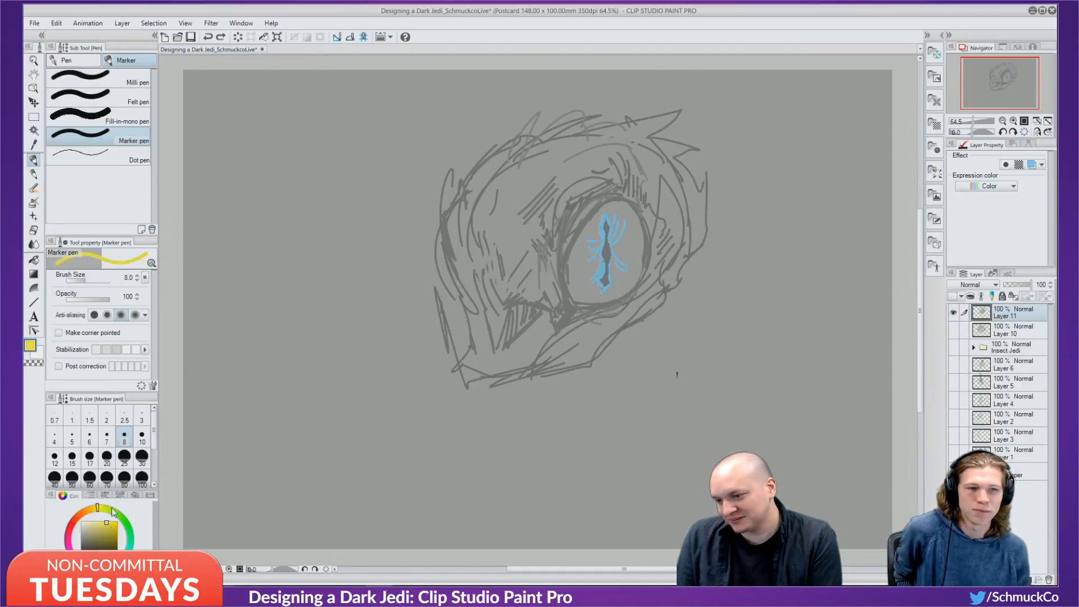
mouse_move(288, 297)
mouse_down()
mouse_move(315, 308)
mouse_move(341, 284)
mouse_move(298, 265)
mouse_move(332, 253)
mouse_move(315, 292)
mouse_move(323, 260)
mouse_move(326, 275)
mouse_move(306, 280)
mouse_move(347, 276)
mouse_move(287, 271)
mouse_move(294, 241)
mouse_up()
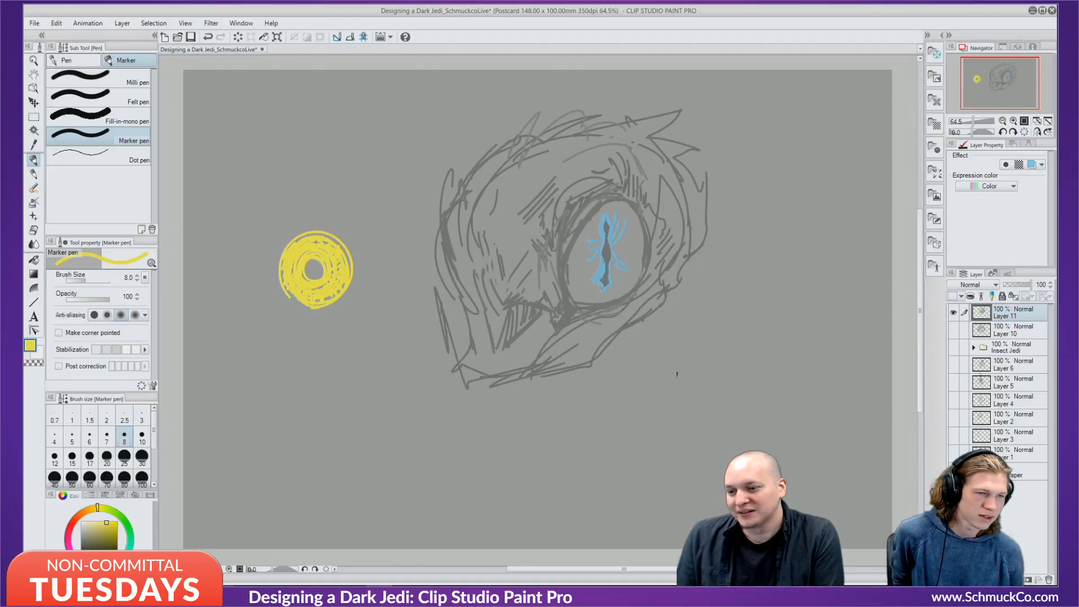
Paint orange veins down the ring's upper-left and right sides.
click(77, 514)
click(107, 525)
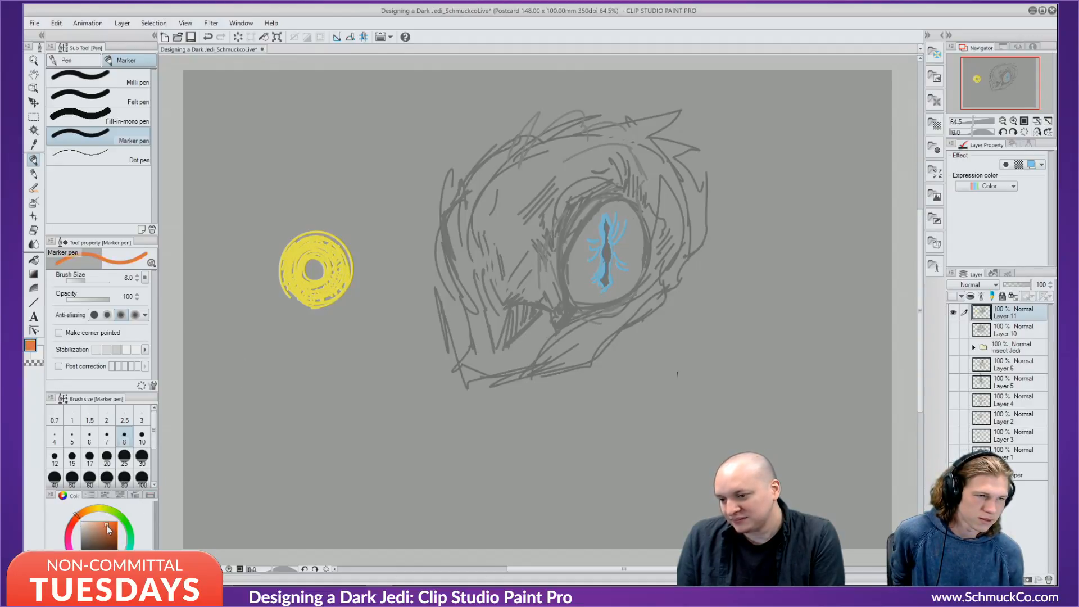
mouse_move(291, 241)
mouse_down()
mouse_move(283, 273)
mouse_move(303, 303)
mouse_move(291, 243)
mouse_move(287, 292)
mouse_move(288, 241)
mouse_move(295, 259)
mouse_move(282, 280)
mouse_move(300, 238)
mouse_up()
key(ctrl+z)
key(ctrl+z)
mouse_move(287, 243)
mouse_down()
mouse_move(280, 264)
mouse_move(302, 293)
mouse_up()
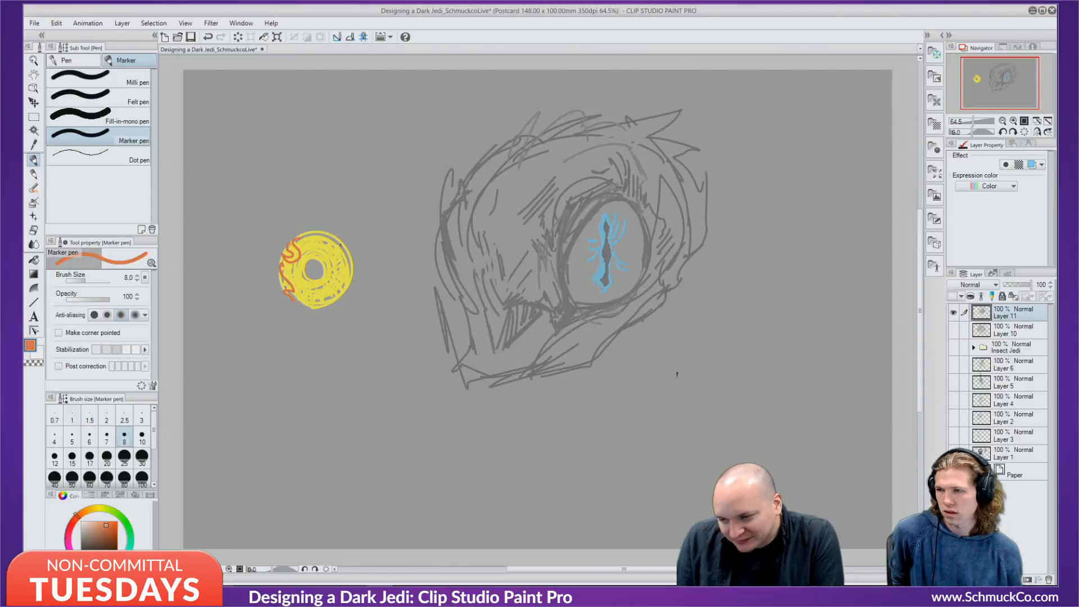
mouse_move(340, 246)
mouse_down()
mouse_move(336, 293)
mouse_move(336, 278)
mouse_up()
mouse_move(329, 243)
mouse_down()
mouse_move(340, 247)
mouse_move(308, 284)
mouse_move(322, 278)
mouse_move(313, 263)
mouse_move(314, 288)
mouse_move(315, 273)
mouse_up()
Cover part of an orange vein with yellow, then set bright orange at brush size 5.
alt+click(311, 252)
alt+click(315, 260)
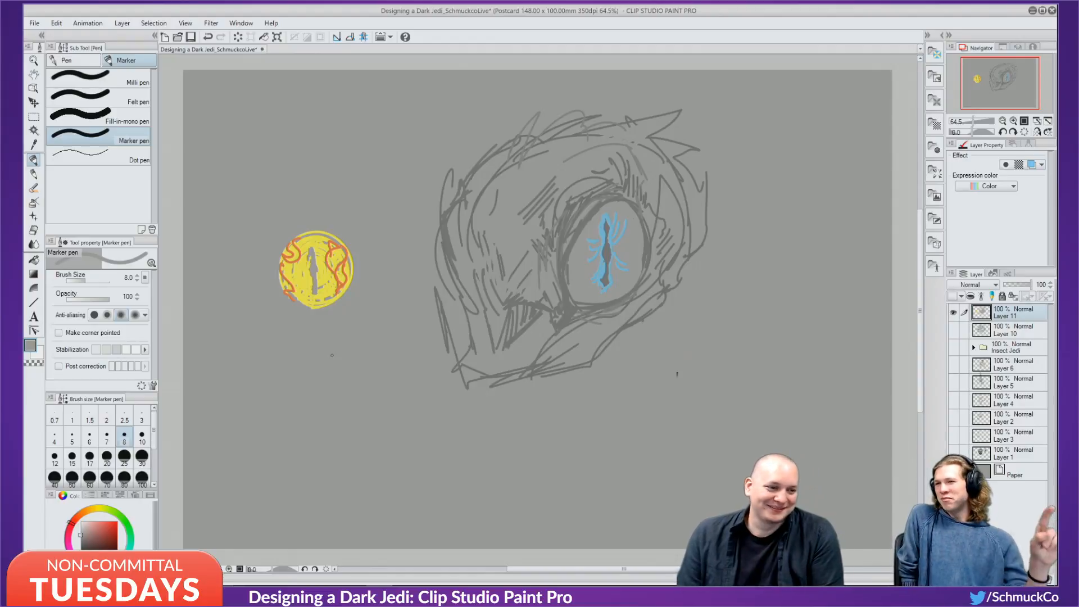
alt+click(329, 248)
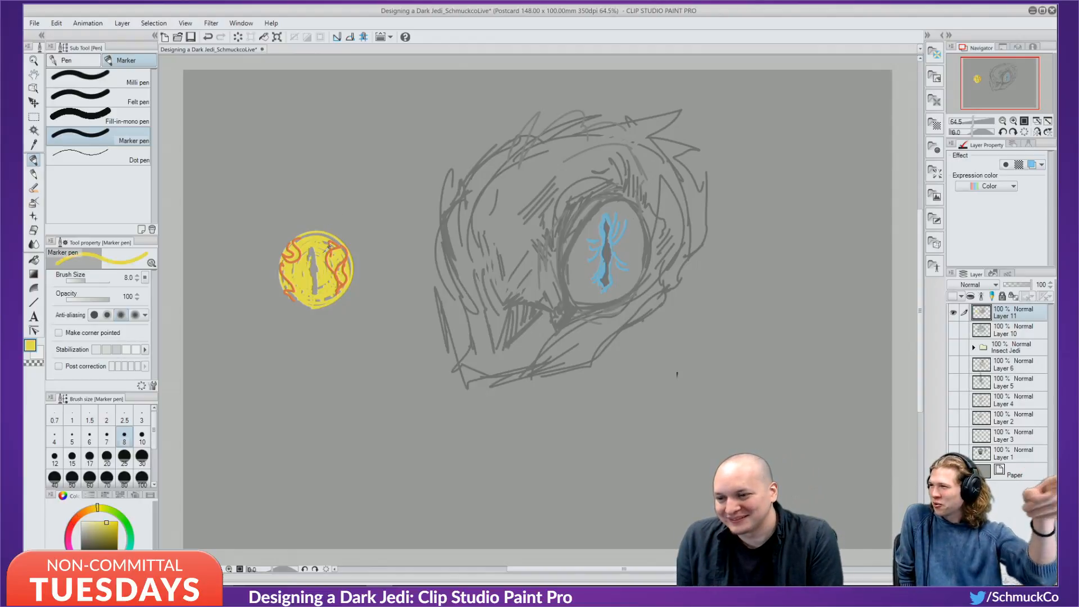
mouse_move(328, 249)
mouse_down()
mouse_move(346, 271)
mouse_move(328, 259)
mouse_move(336, 255)
mouse_move(333, 294)
mouse_move(348, 270)
mouse_move(305, 268)
mouse_move(300, 245)
mouse_move(297, 282)
mouse_move(299, 240)
mouse_move(288, 257)
mouse_move(289, 270)
mouse_move(300, 237)
mouse_move(288, 245)
mouse_move(287, 292)
mouse_move(286, 273)
mouse_move(304, 306)
mouse_up()
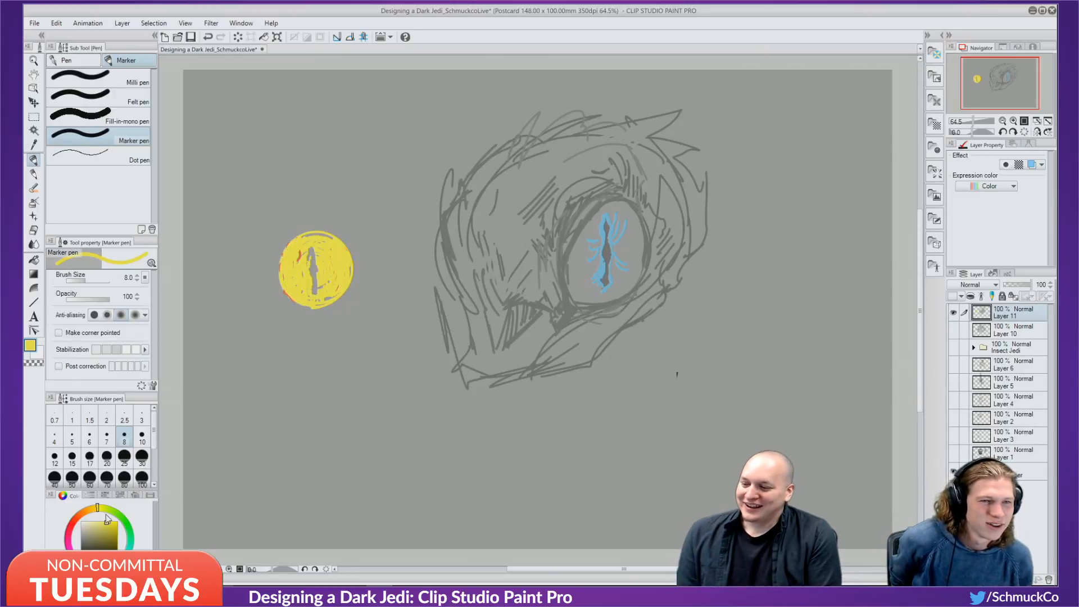
drag(86, 512, 78, 514)
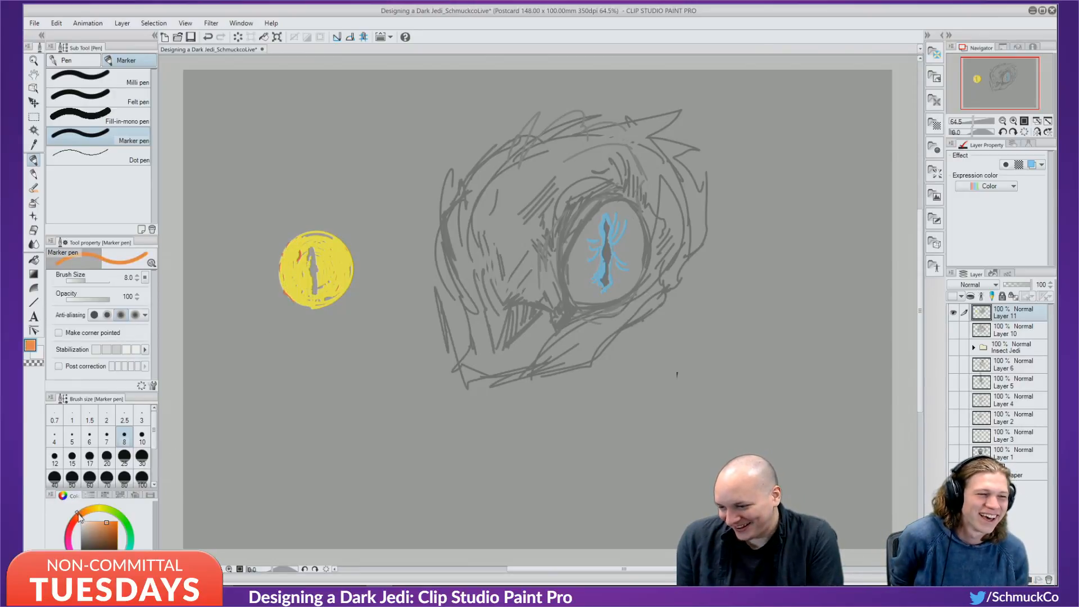
click(115, 521)
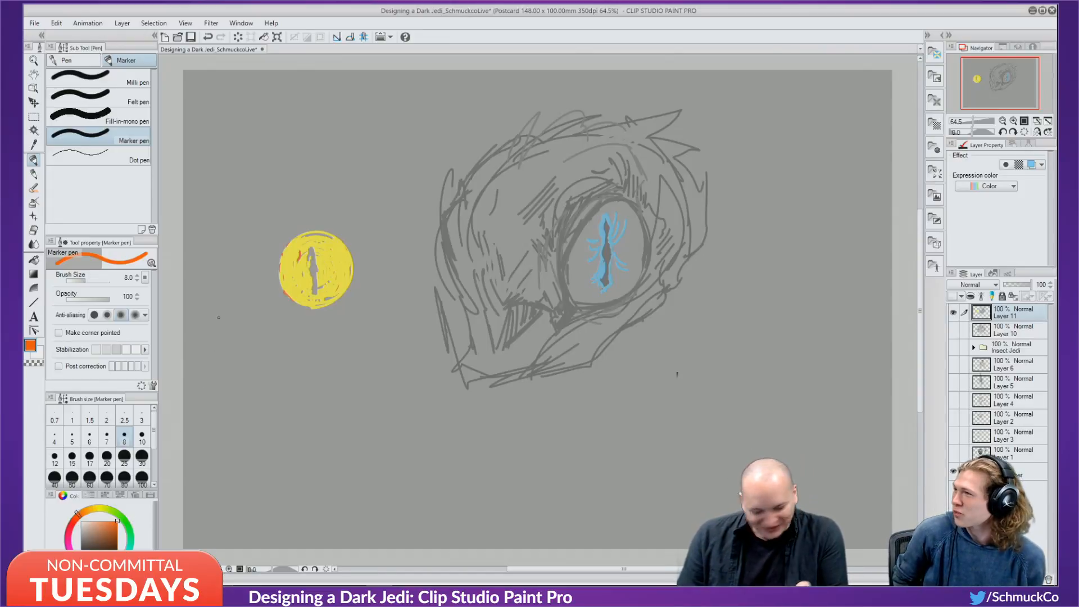
key(bracketleft)
key(bracketleft)
key(bracketleft)
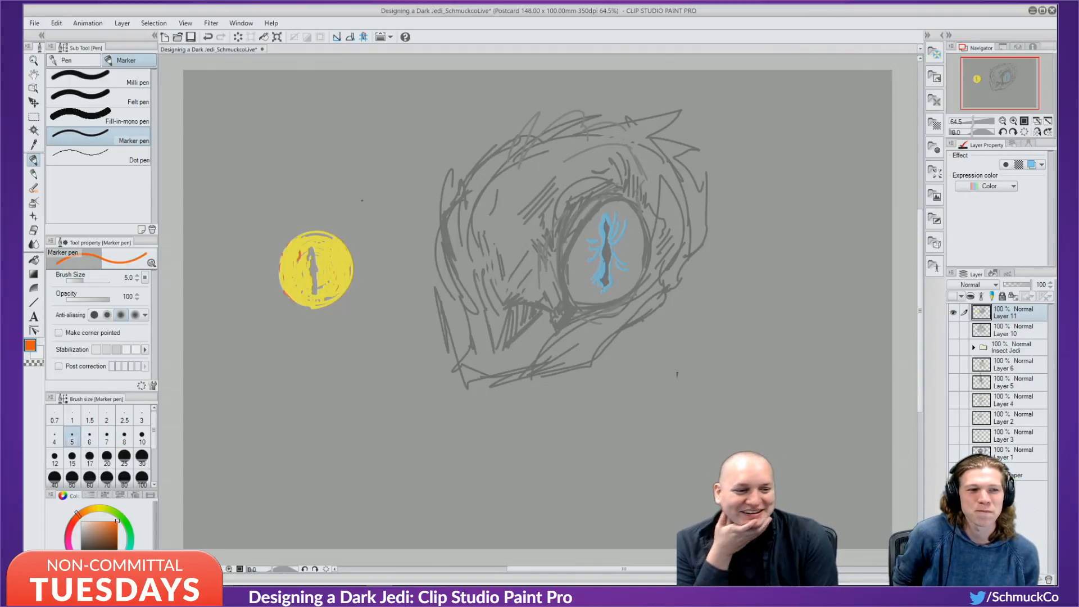
Hatch orange strokes along the yellow eye's left and right edges, then switch the colour to yellow, then grey.
drag(280, 248, 301, 262)
mouse_move(288, 254)
mouse_down()
mouse_move(302, 269)
mouse_move(286, 292)
mouse_up()
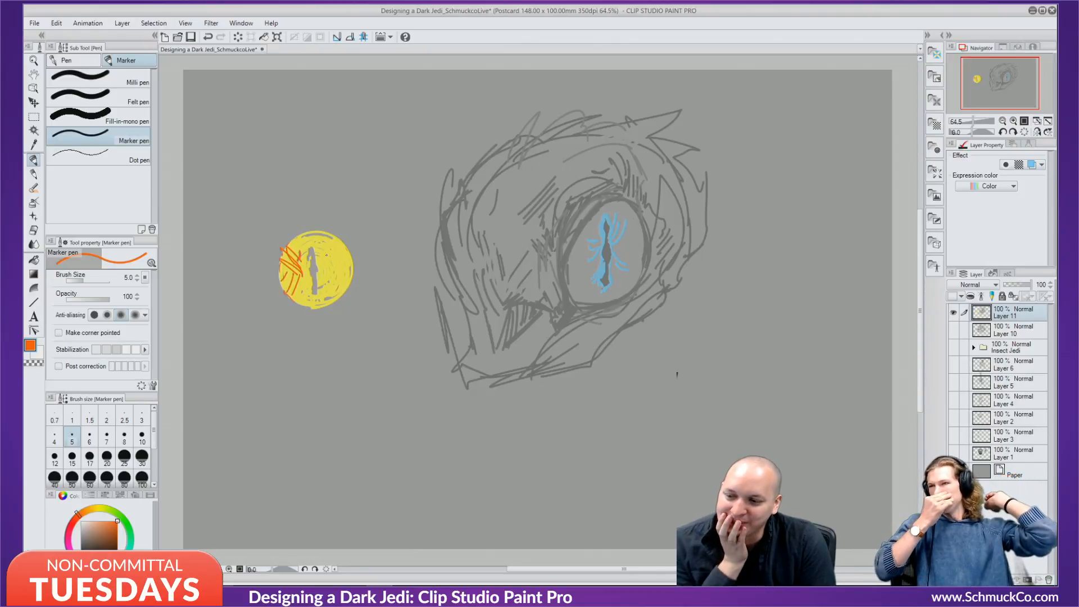
mouse_move(344, 243)
mouse_down()
mouse_move(326, 269)
mouse_move(342, 244)
mouse_move(336, 275)
mouse_move(351, 286)
mouse_move(341, 262)
mouse_up()
drag(343, 277, 331, 294)
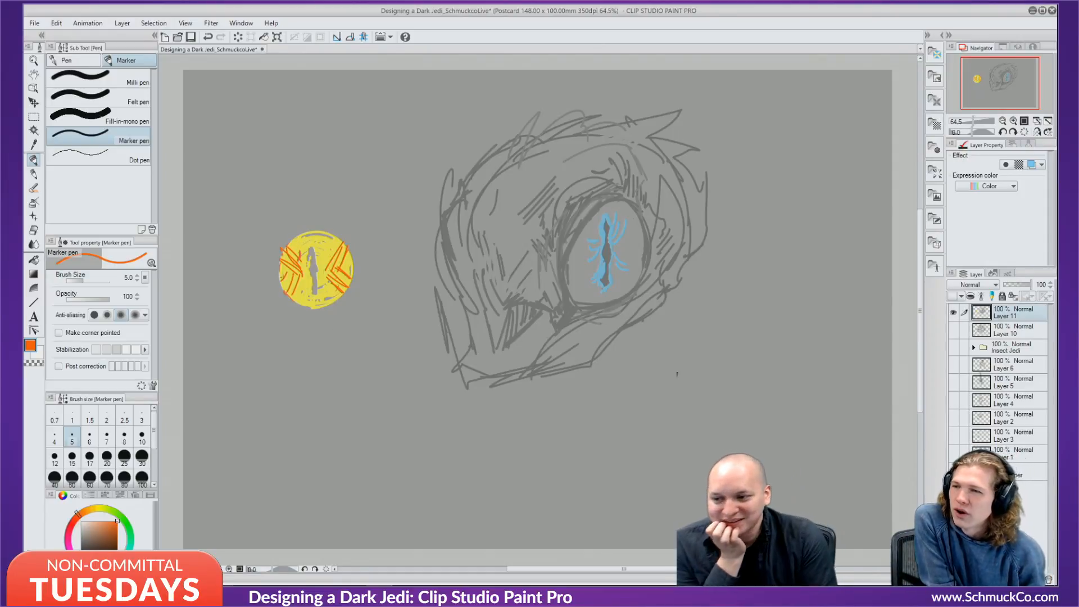
drag(304, 250, 291, 296)
drag(301, 275, 284, 289)
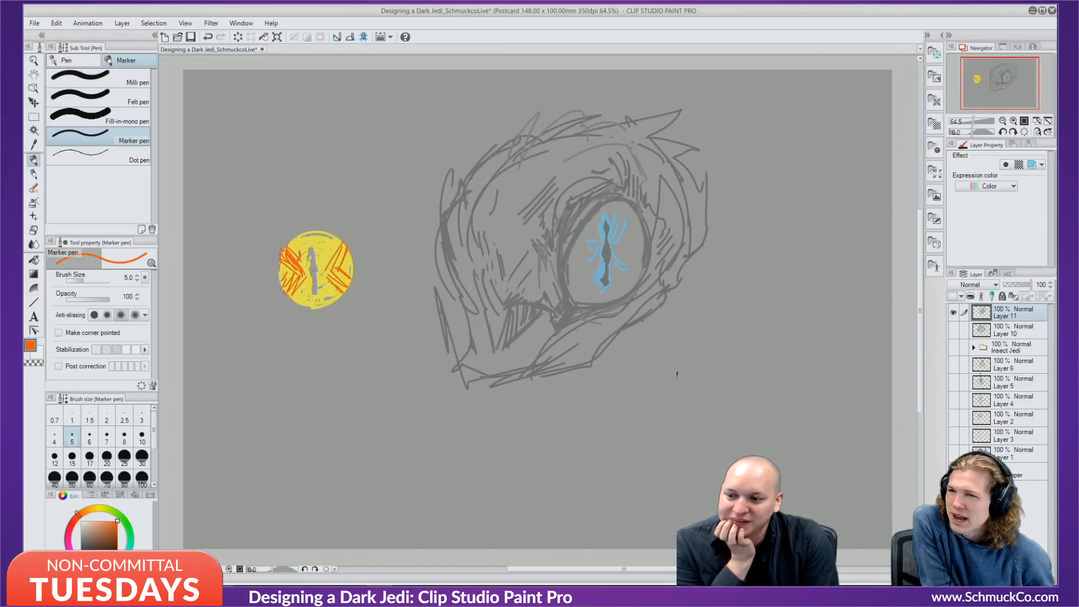
mouse_move(333, 234)
mouse_down()
mouse_move(353, 278)
mouse_move(333, 298)
mouse_up()
drag(334, 291, 338, 299)
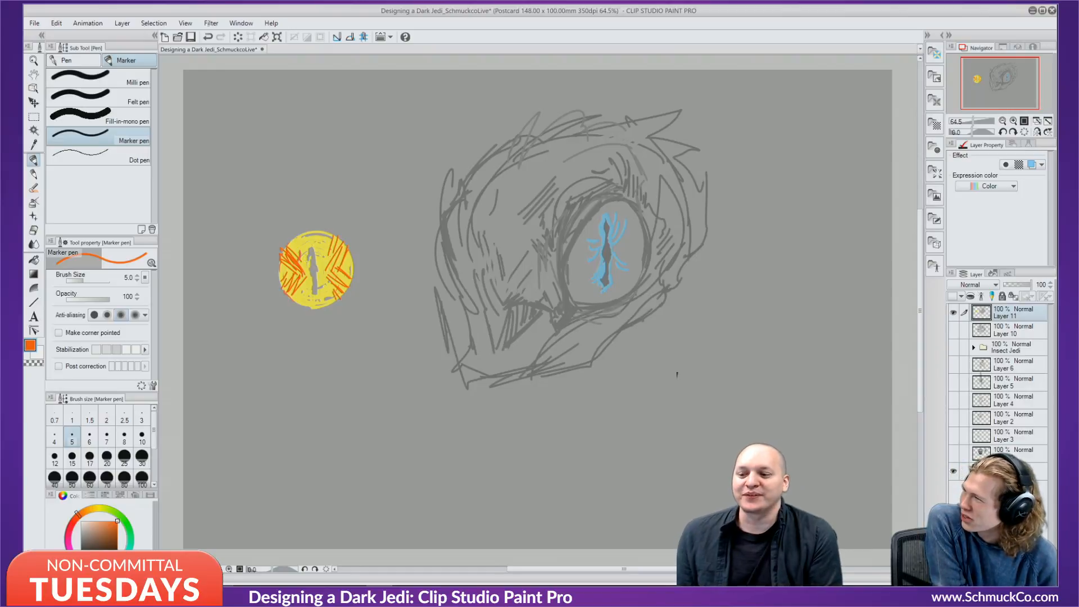
key(x)
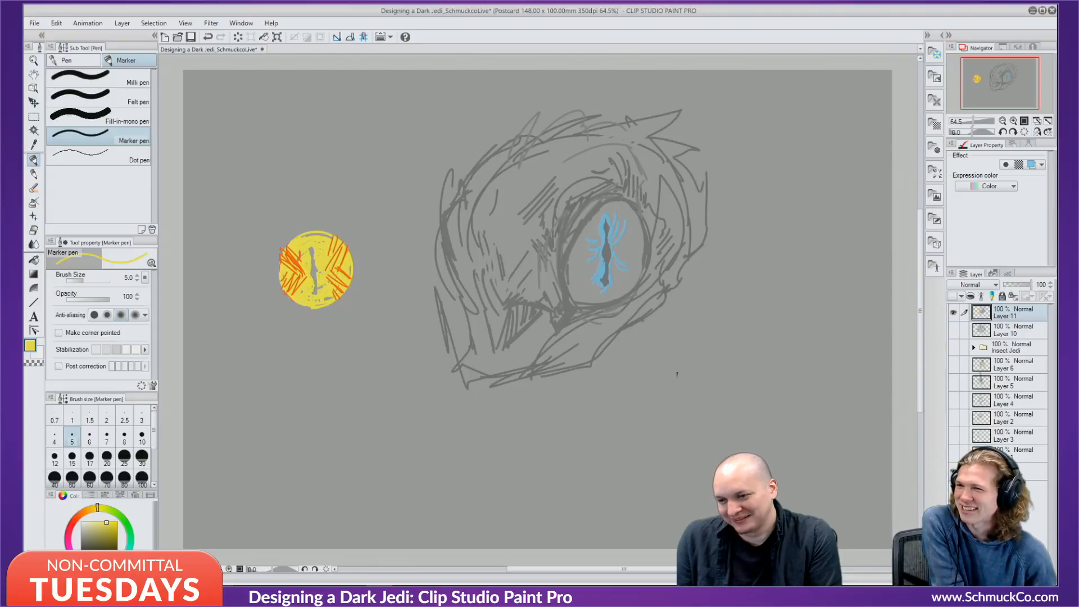
alt+click(677, 374)
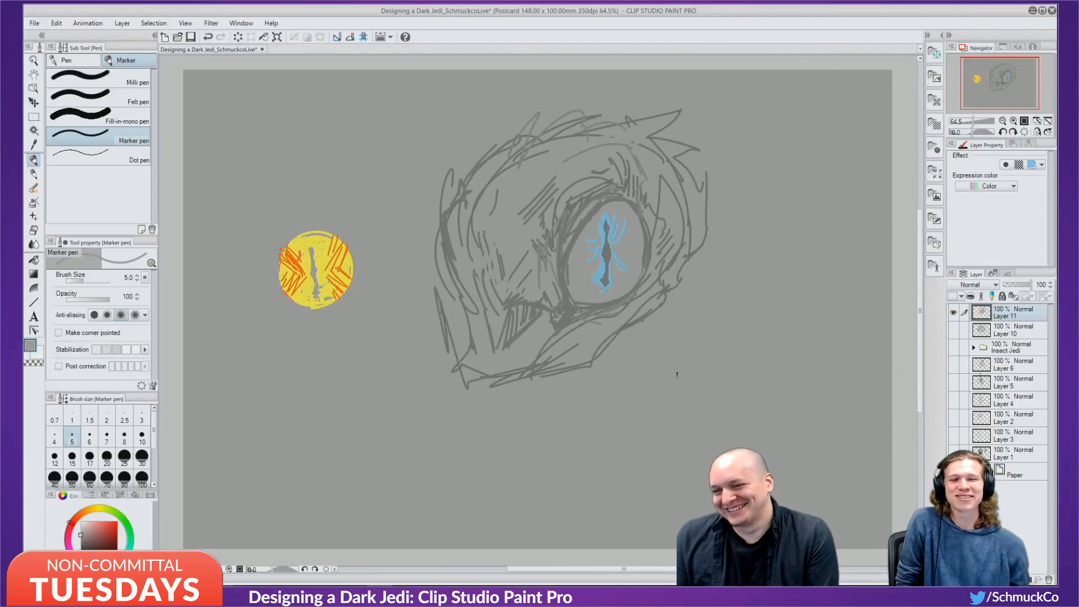
Sketch black strokes along the yellow eye's upper-right and lower-left edges.
drag(86, 524, 79, 583)
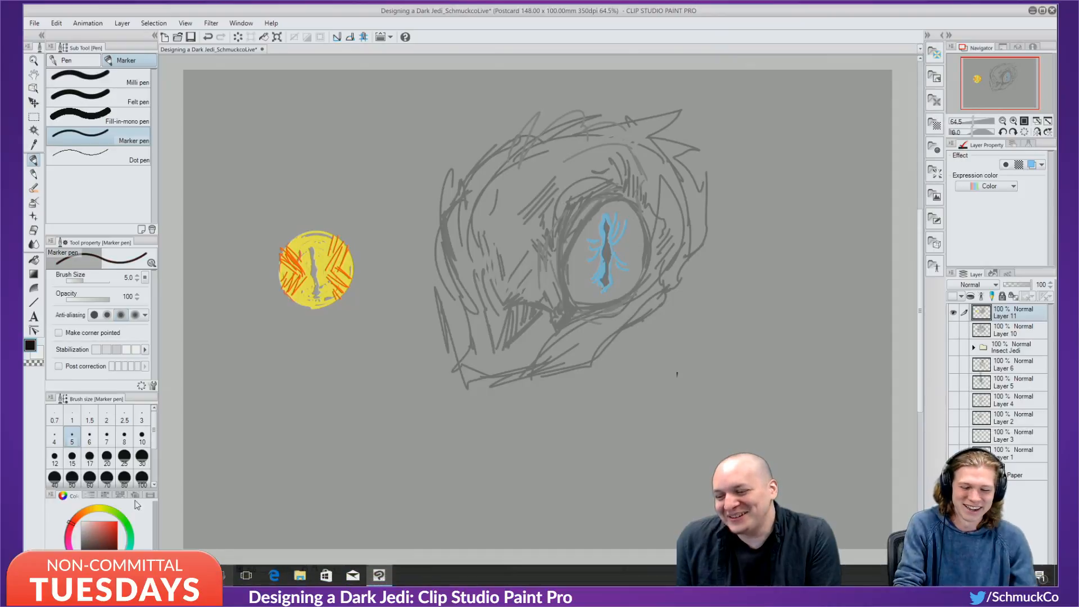
drag(280, 275, 298, 232)
key(ctrl+z)
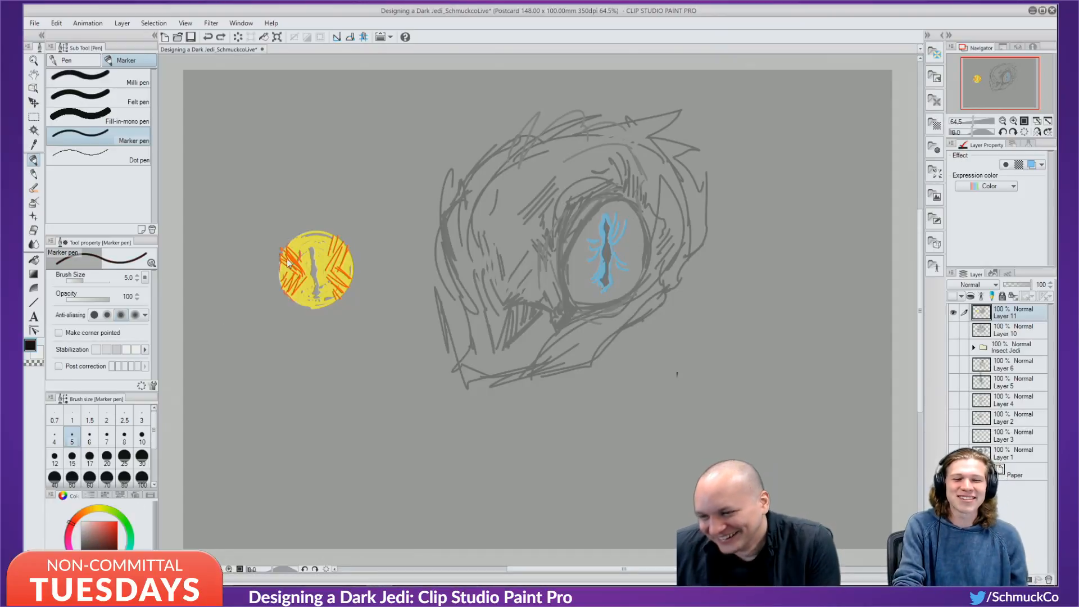
mouse_move(278, 272)
mouse_down()
mouse_move(304, 231)
mouse_move(347, 249)
mouse_up()
key(ctrl+z)
drag(310, 230, 349, 252)
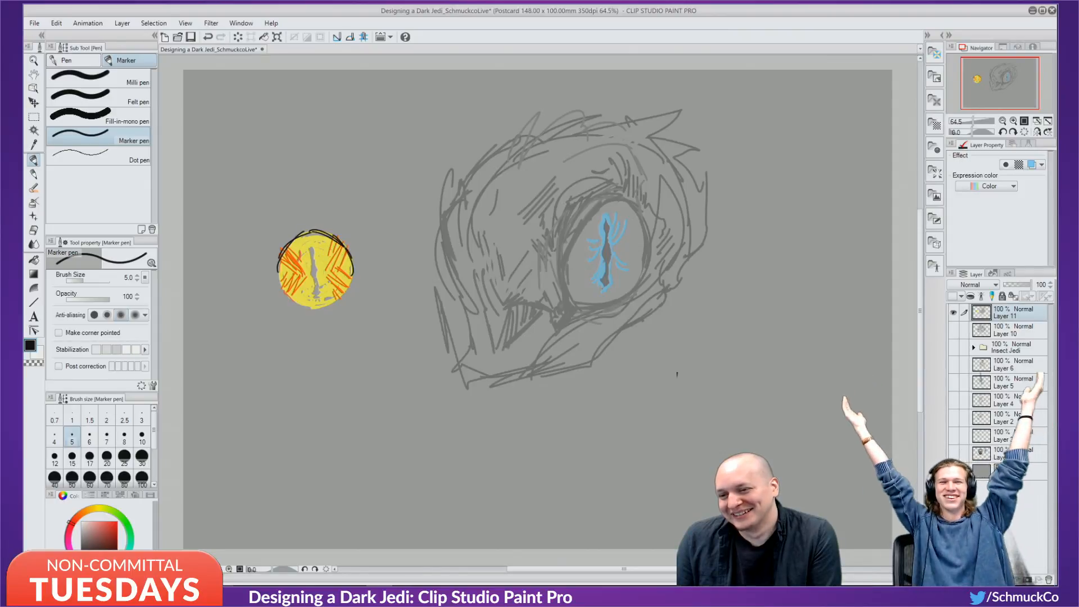
drag(281, 244, 276, 290)
mouse_move(278, 272)
mouse_down()
mouse_move(323, 310)
mouse_move(301, 303)
mouse_move(349, 294)
mouse_move(311, 251)
mouse_move(318, 297)
mouse_up()
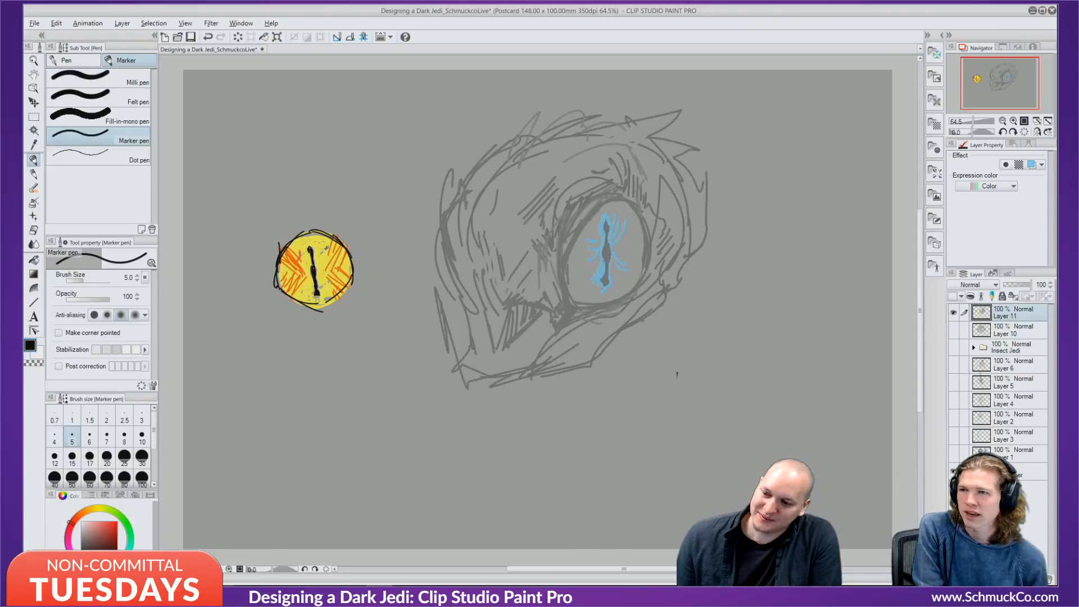
Highlight the black slit pupil with pale yellow.
alt+click(319, 252)
click(91, 525)
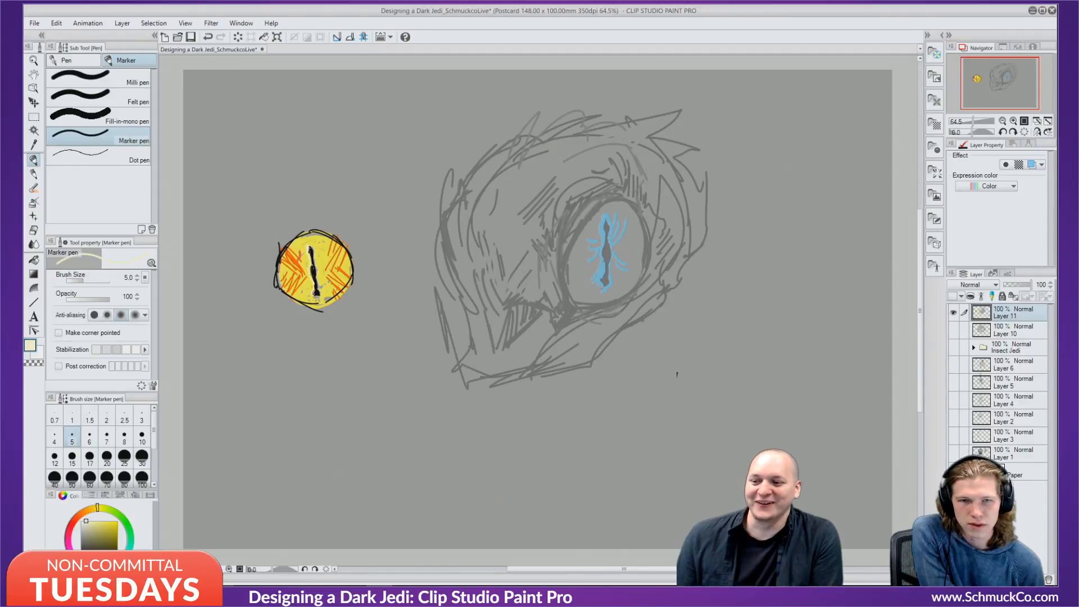
drag(311, 245, 317, 291)
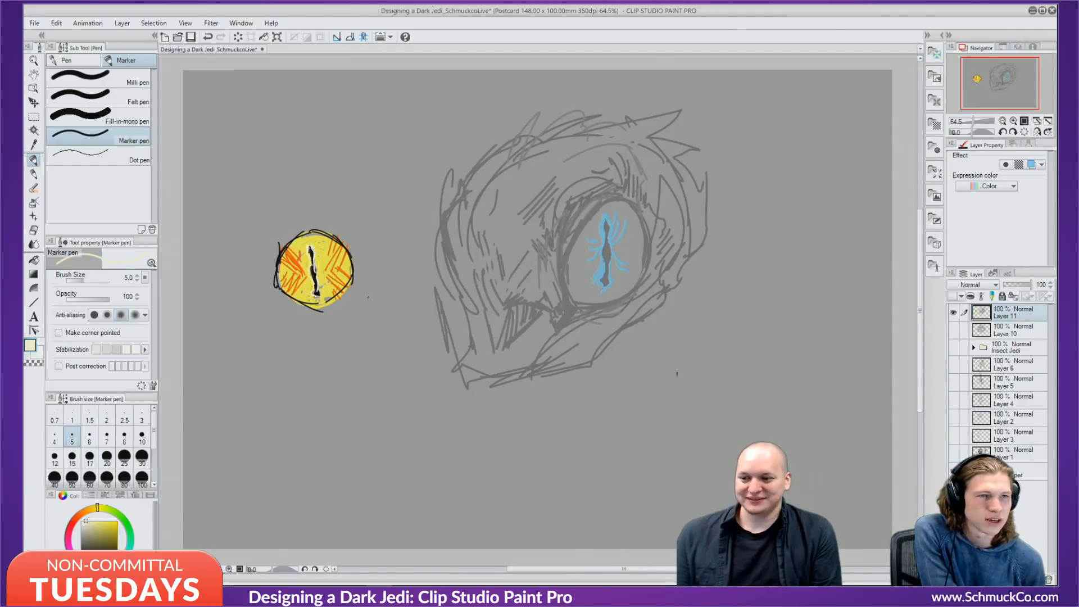
Outline the yellow eye with scratchy dark strokes and hatching, especially along its upper edges.
alt+click(281, 253)
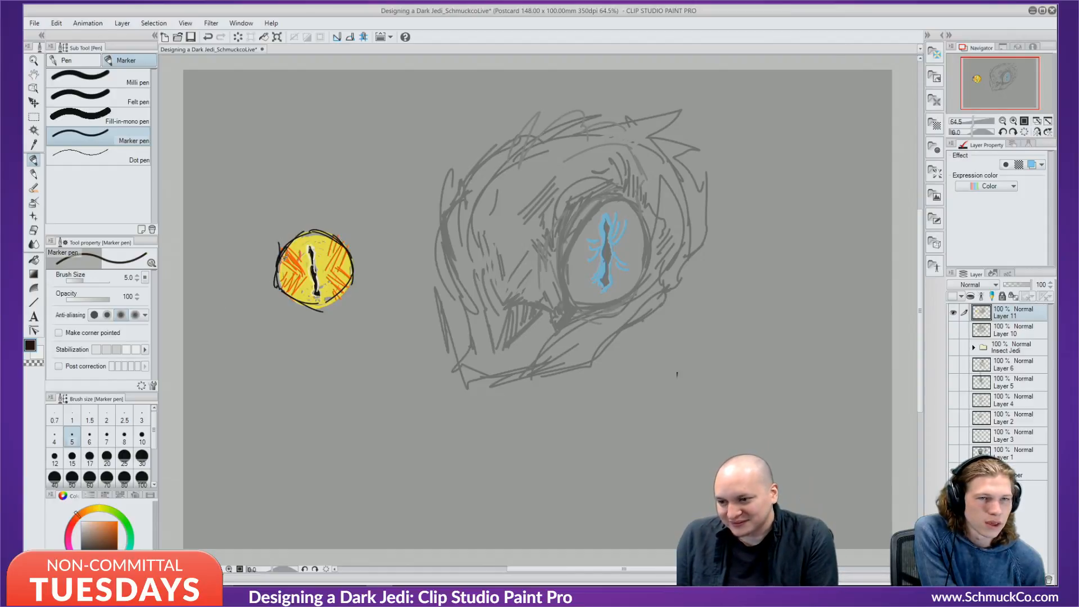
mouse_move(275, 272)
mouse_down()
mouse_move(313, 230)
mouse_move(357, 269)
mouse_up()
mouse_move(339, 234)
mouse_down()
mouse_move(308, 213)
mouse_move(273, 244)
mouse_move(286, 244)
mouse_move(263, 289)
mouse_up()
drag(299, 223, 280, 245)
drag(279, 245, 272, 266)
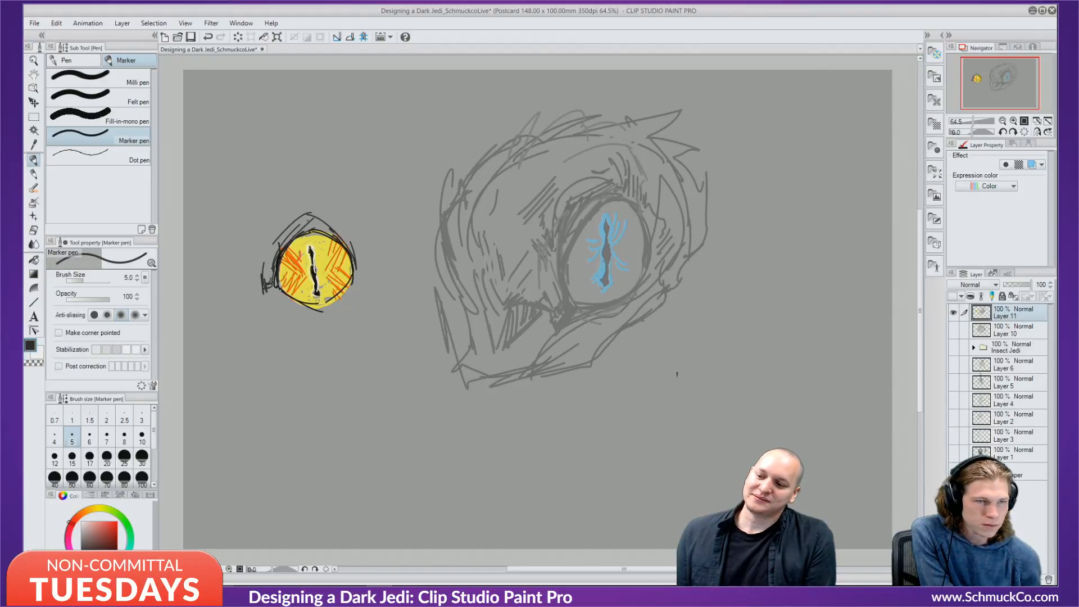
drag(331, 219, 356, 255)
drag(348, 234, 367, 281)
drag(355, 272, 364, 286)
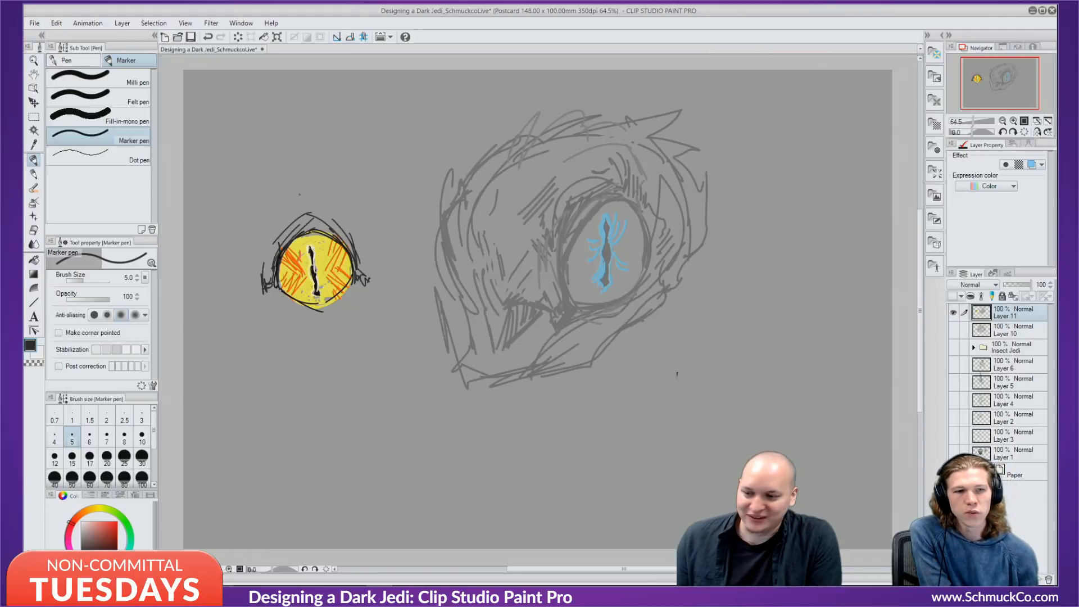
mouse_move(309, 232)
mouse_down()
mouse_move(350, 259)
mouse_move(278, 285)
mouse_up()
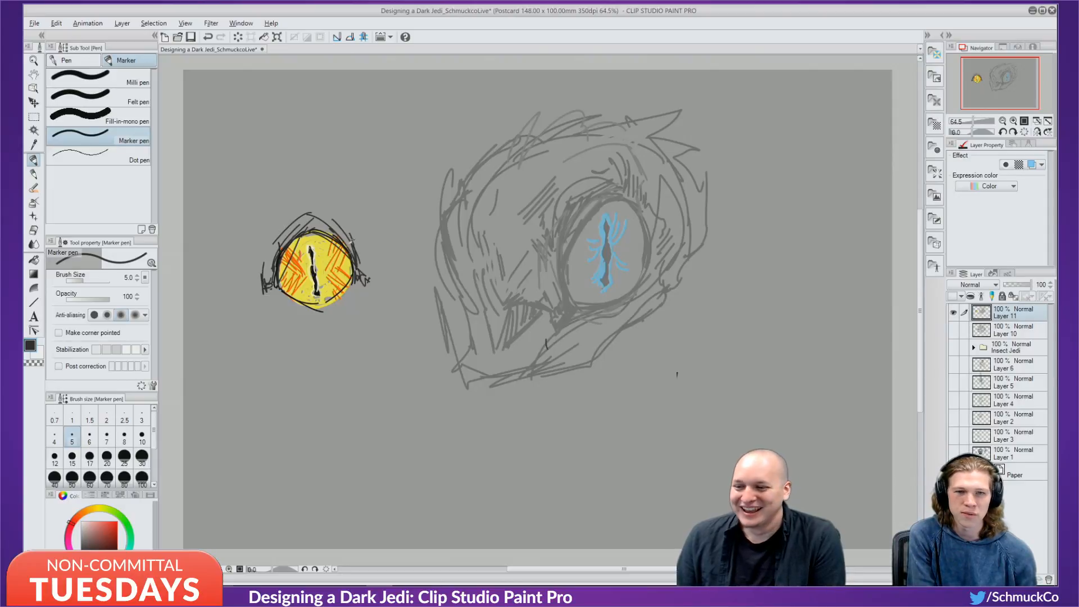
Add a thin orange hatch on the eye's right and soften some hatching with yellow.
alt+click(345, 259)
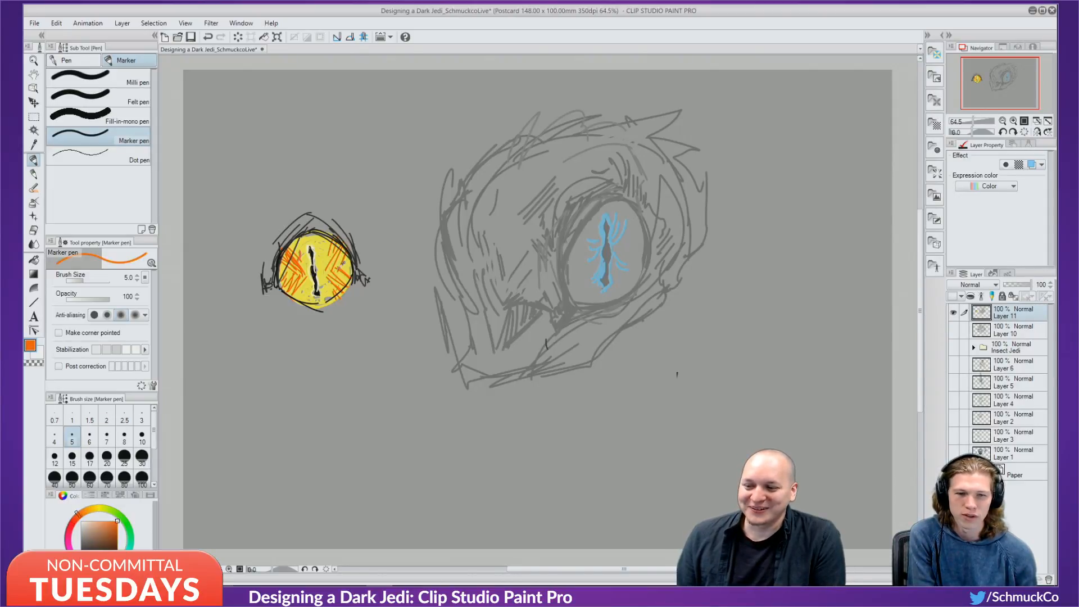
drag(333, 245, 324, 268)
key(ctrl+z)
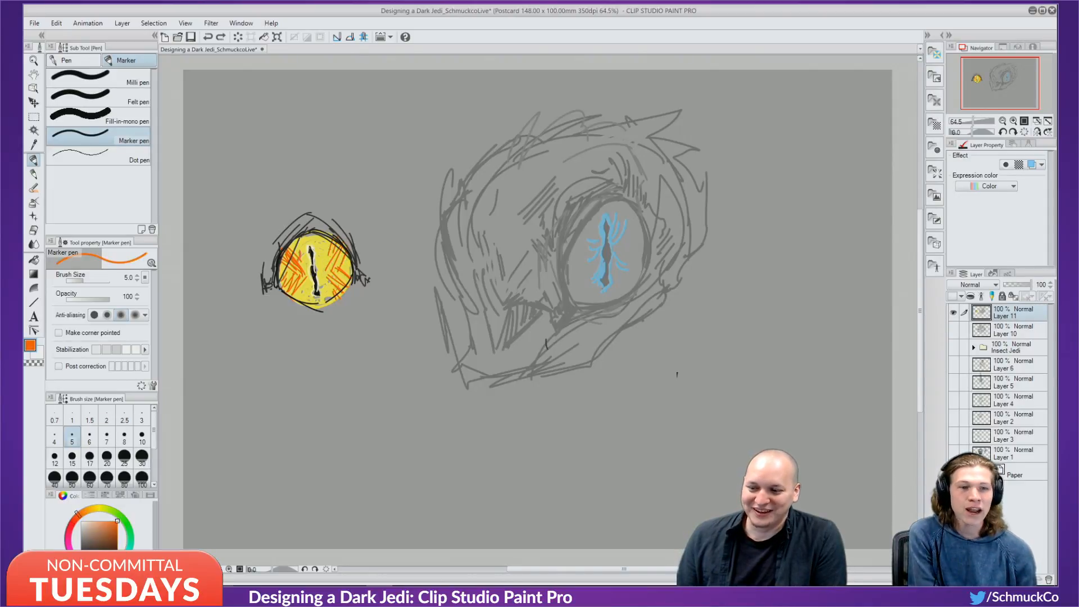
key(ctrl+y)
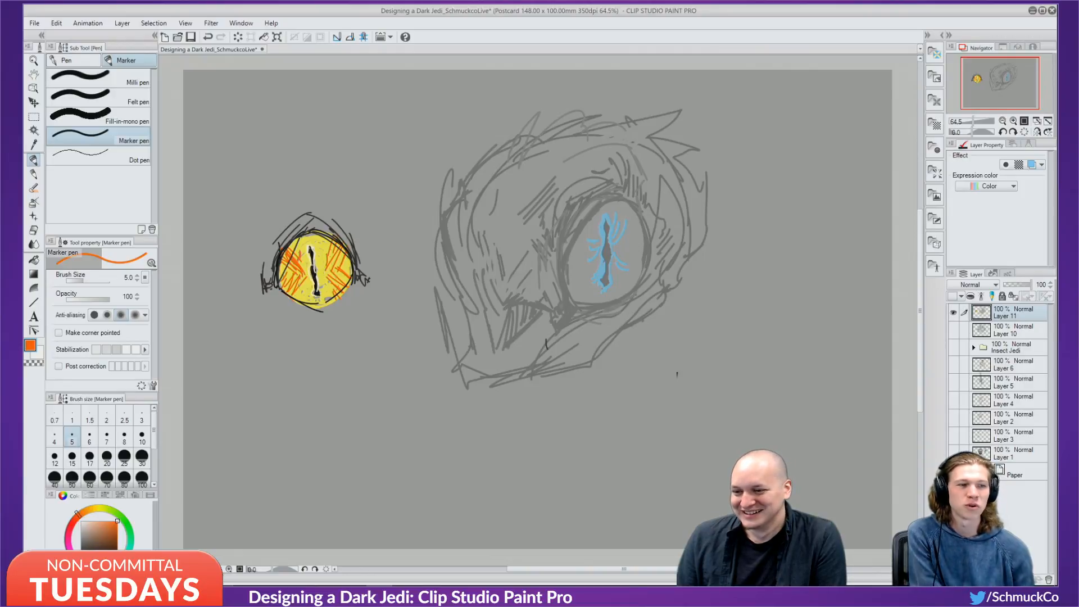
alt+click(309, 280)
drag(300, 252, 281, 269)
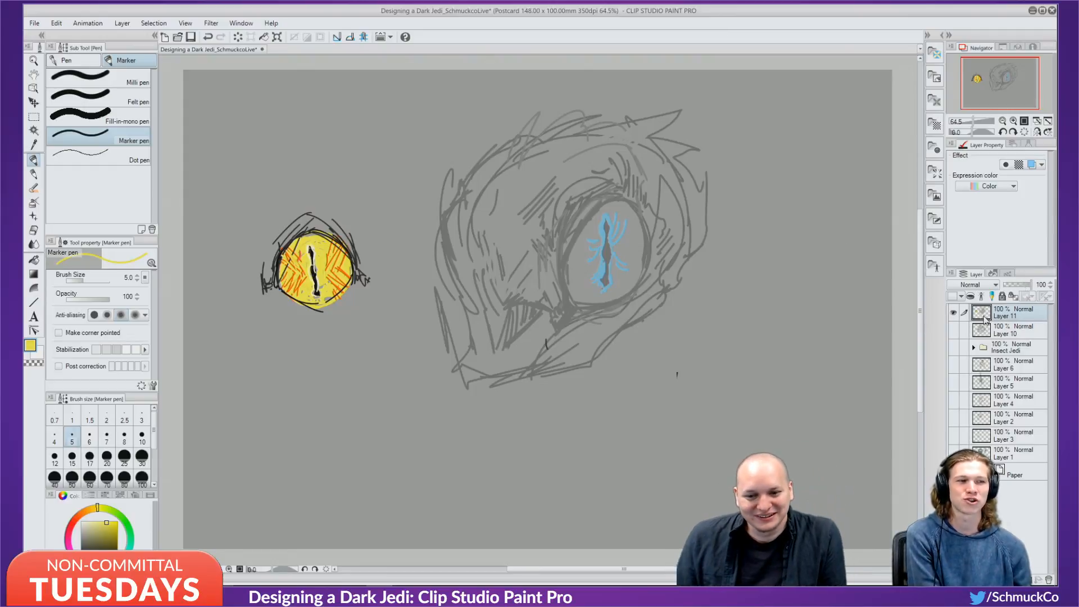
click(34, 230)
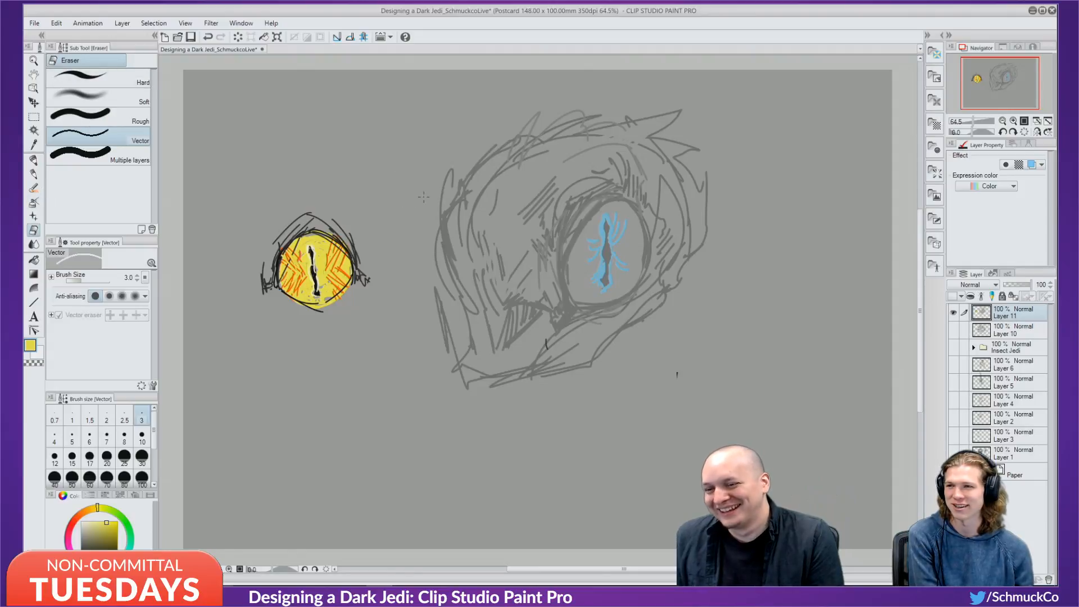
Enlarge the eraser and wipe out the grey insect head sketch, then set the colour to grey.
key(bracketright)
key(bracketright)
key(bracketright)
key(bracketright)
key(bracketright)
key(bracketright)
key(bracketright)
key(bracketright)
key(bracketright)
key(bracketright)
key(bracketright)
key(bracketright)
key(bracketright)
key(bracketright)
key(bracketright)
key(bracketright)
key(bracketright)
key(bracketright)
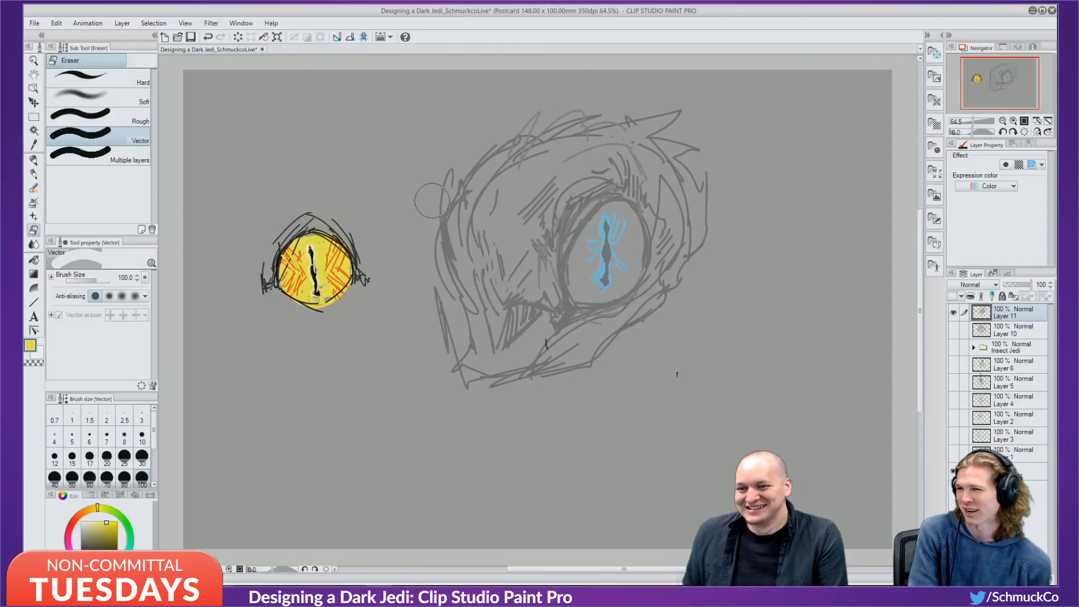
mouse_move(431, 201)
mouse_down()
mouse_move(453, 312)
mouse_move(453, 179)
mouse_move(494, 131)
mouse_move(485, 345)
mouse_move(521, 415)
mouse_move(546, 336)
mouse_move(560, 153)
mouse_move(594, 100)
mouse_move(608, 169)
mouse_move(636, 163)
mouse_move(585, 247)
mouse_move(617, 98)
mouse_move(559, 232)
mouse_move(591, 374)
mouse_move(664, 378)
mouse_up()
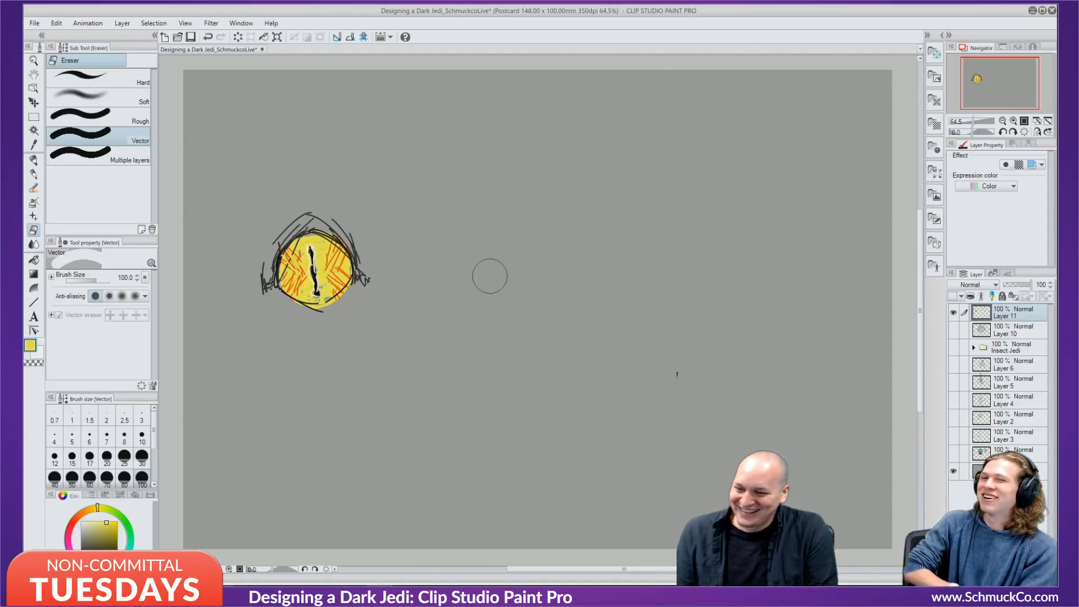
alt+click(274, 265)
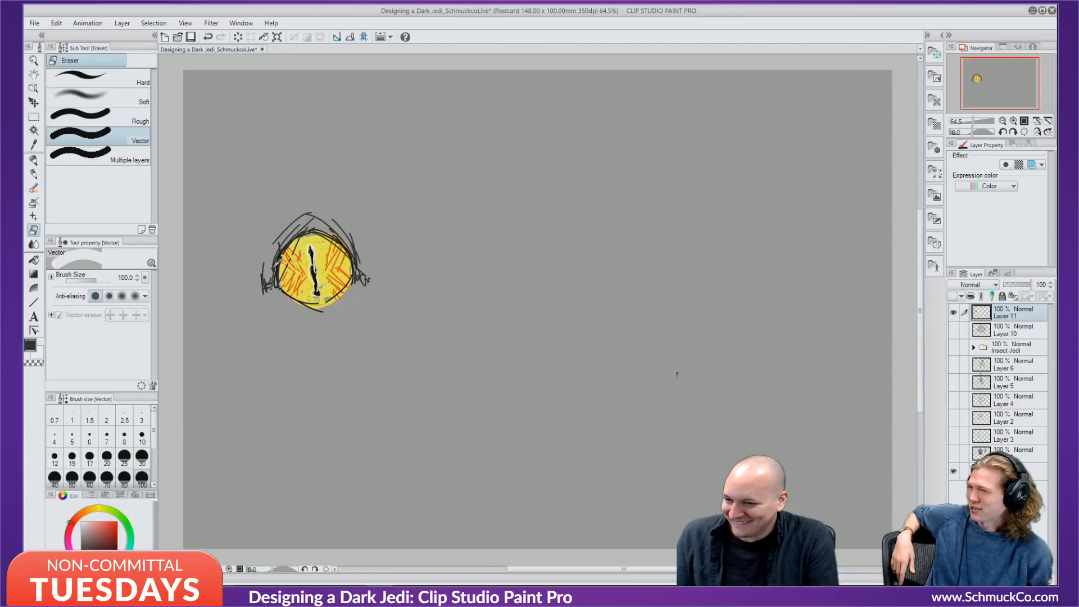
alt+click(218, 322)
click(80, 534)
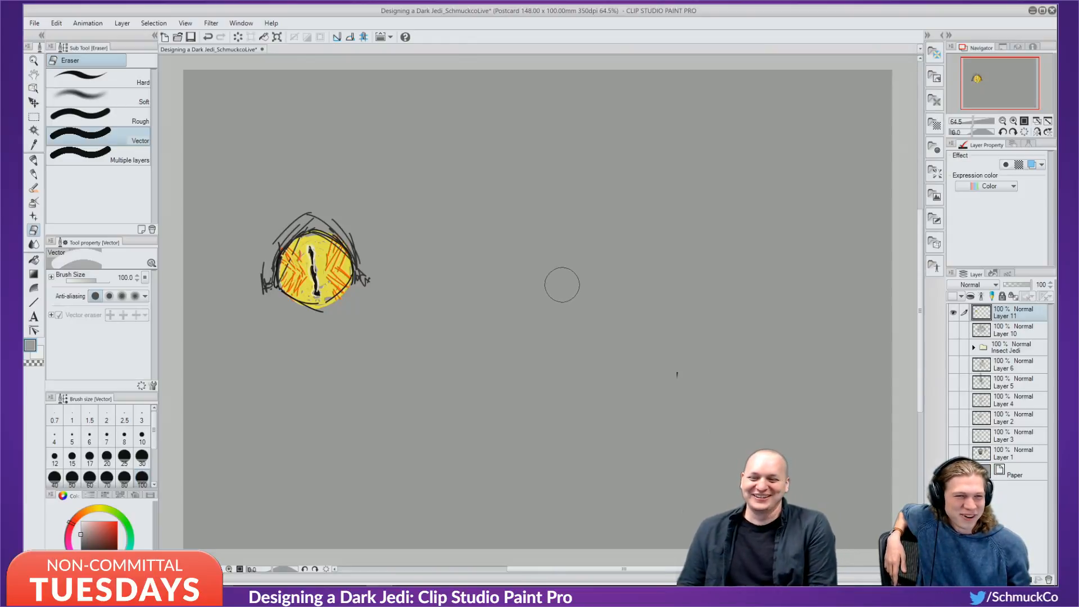
Shrink the eraser to size 10, add a new empty Layer 12, and darken the grey slightly.
key(bracketleft)
key(bracketleft)
key(bracketleft)
key(bracketleft)
key(bracketleft)
key(bracketleft)
key(bracketleft)
key(bracketleft)
key(bracketleft)
key(bracketleft)
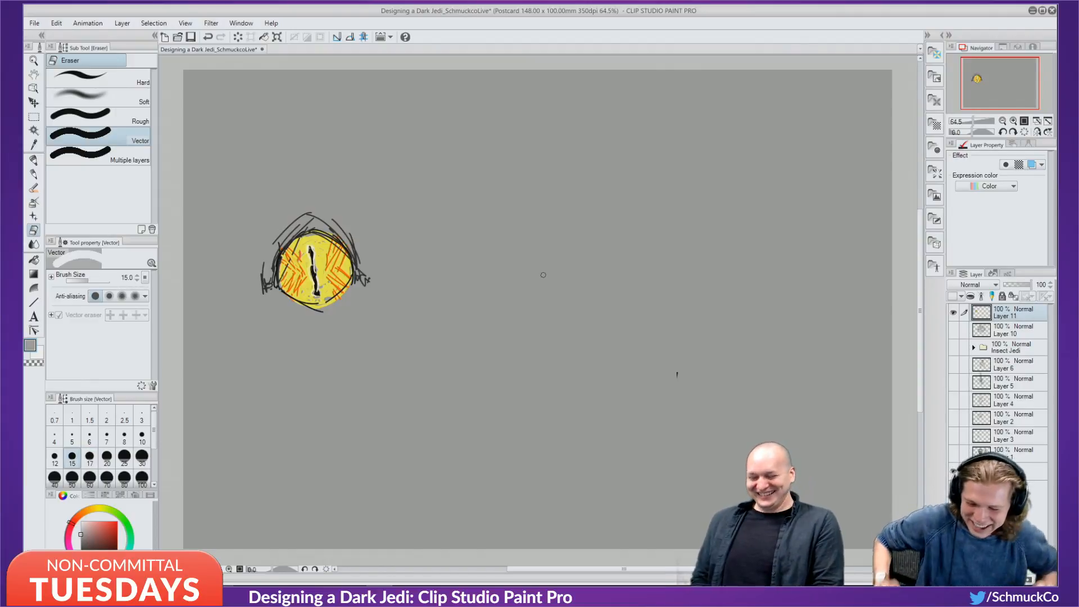
key(bracketleft)
key(bracketleft)
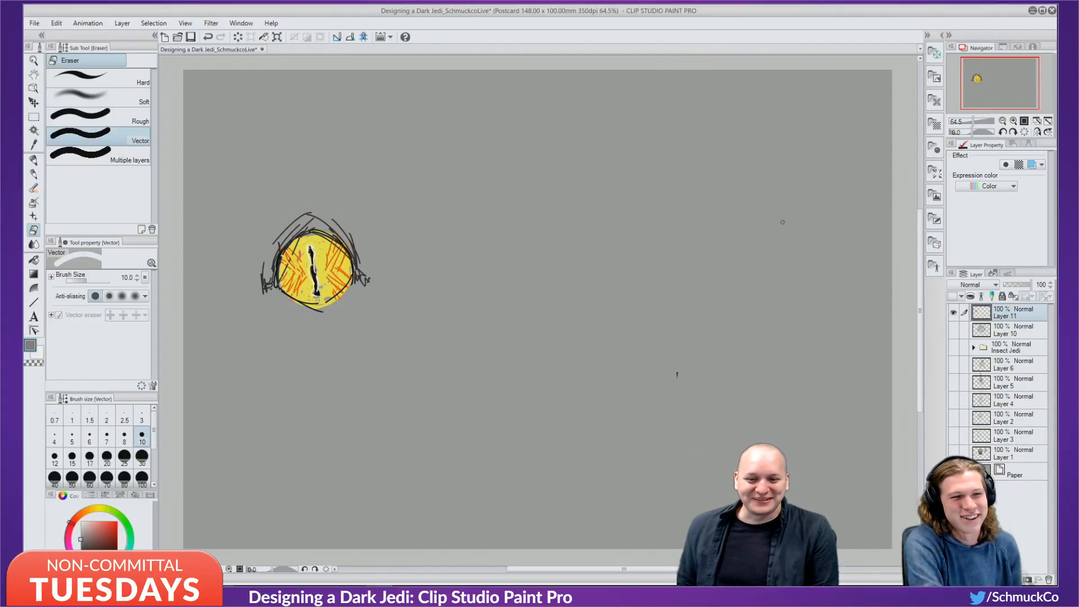
key(ctrl+shift+n)
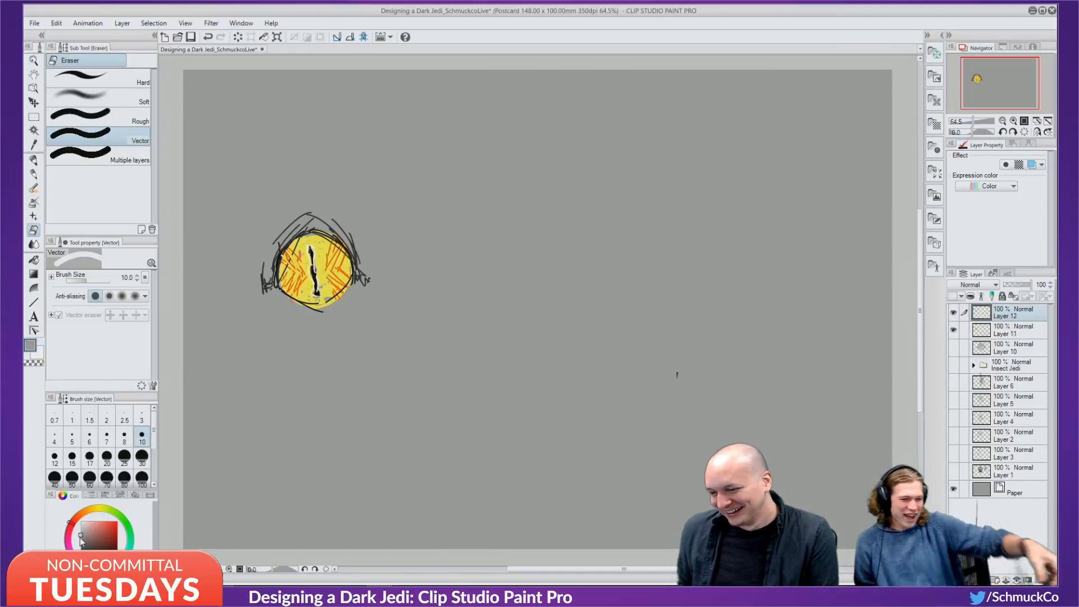
drag(82, 538, 79, 543)
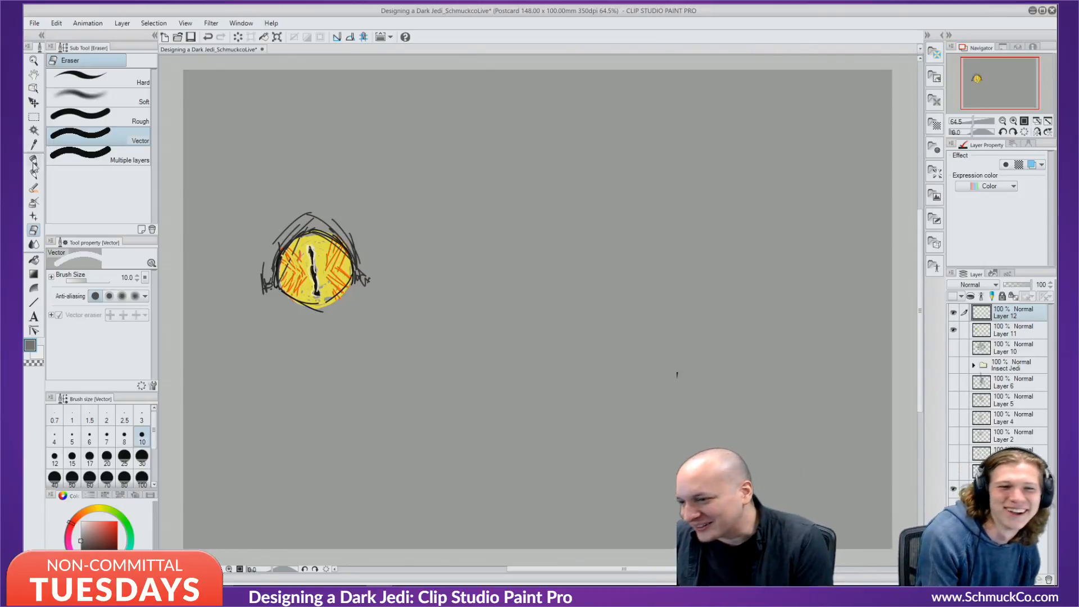
key(p)
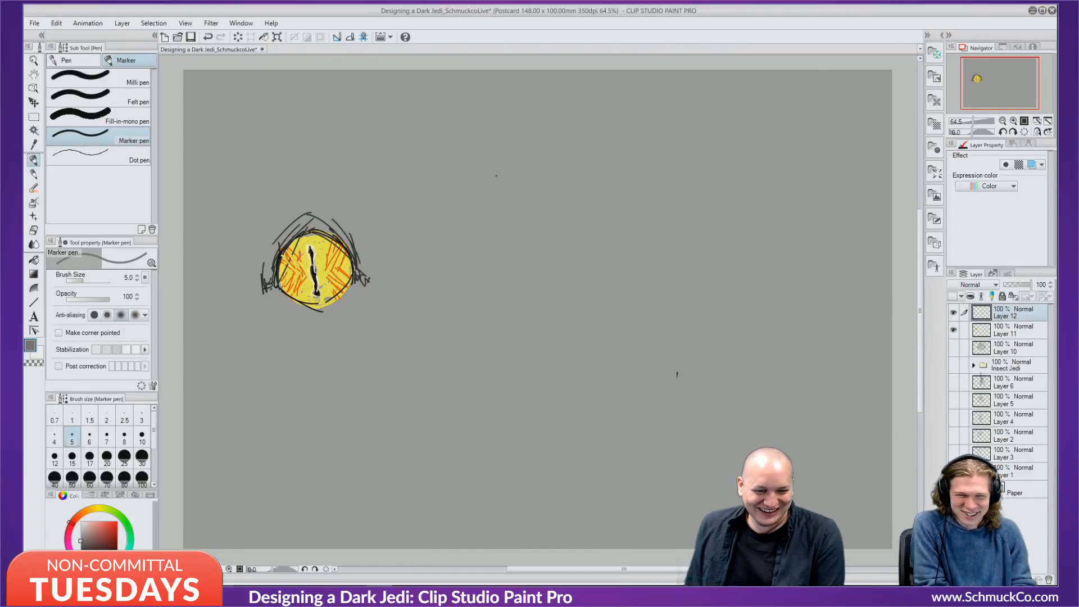
Sketch rough circles and long diagonals right of the yellow eye, then undo them.
mouse_move(439, 258)
mouse_down()
mouse_move(427, 246)
mouse_move(496, 219)
mouse_move(508, 168)
mouse_move(513, 239)
mouse_move(659, 216)
mouse_up()
drag(568, 222, 641, 163)
drag(646, 214, 593, 235)
mouse_move(497, 250)
mouse_down()
mouse_move(405, 276)
mouse_move(405, 309)
mouse_move(416, 353)
mouse_up()
mouse_move(408, 312)
mouse_down()
mouse_move(424, 354)
mouse_move(502, 417)
mouse_up()
drag(485, 405, 483, 427)
mouse_move(637, 240)
mouse_down()
mouse_move(656, 281)
mouse_move(633, 368)
mouse_up()
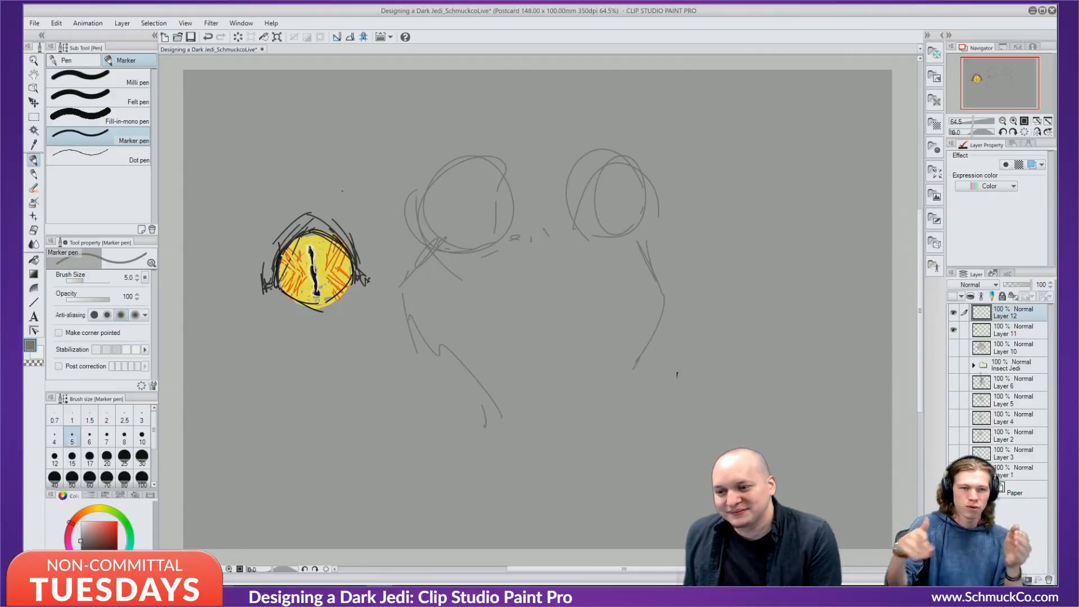
drag(335, 170, 453, 349)
drag(369, 217, 440, 344)
drag(349, 176, 452, 341)
key(ctrl+z)
key(ctrl+z)
key(ctrl+z)
key(ctrl+z)
key(ctrl+z)
key(ctrl+z)
key(ctrl+z)
key(ctrl+z)
key(ctrl+z)
key(ctrl+z)
key(ctrl+z)
key(ctrl+z)
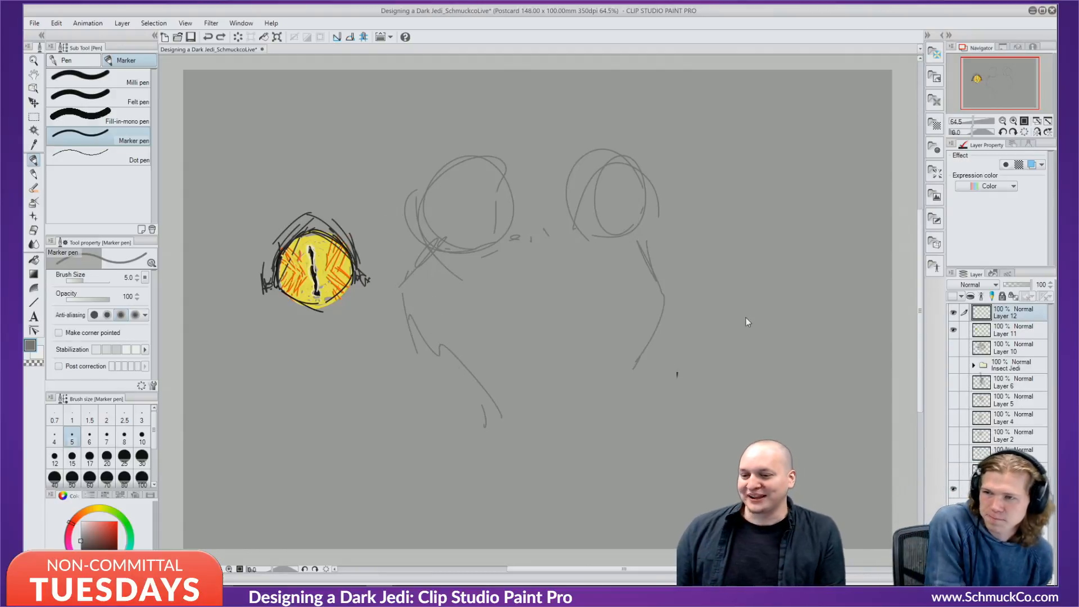
Draw a cone shape with a flat top curve and side strokes, undoing the vertical centre strokes.
drag(385, 164, 675, 160)
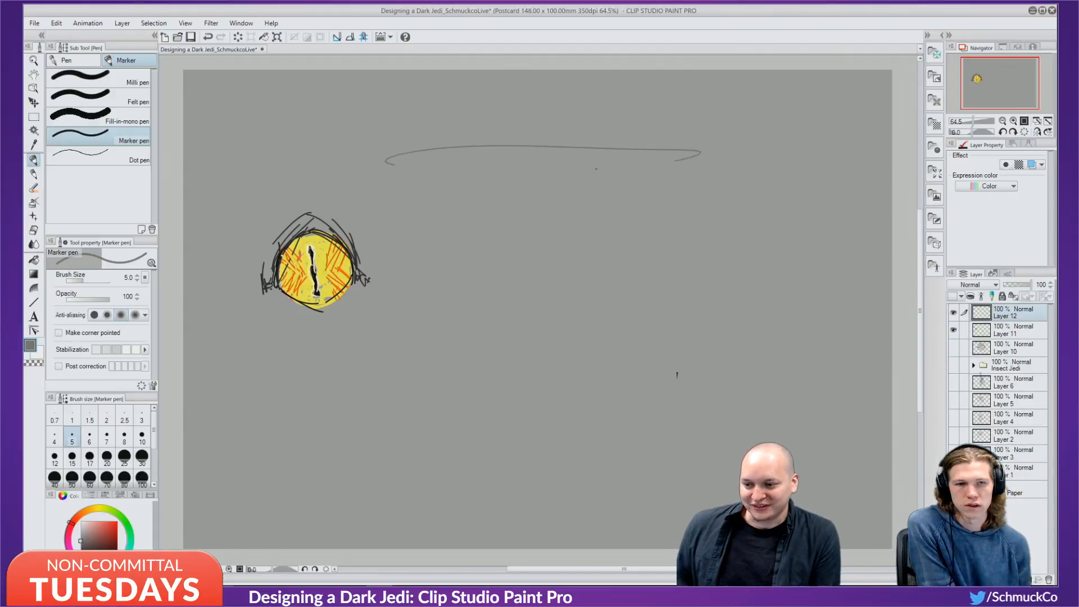
drag(377, 161, 471, 344)
drag(397, 225, 505, 410)
mouse_move(681, 165)
mouse_down()
mouse_move(548, 403)
mouse_move(671, 185)
mouse_up()
drag(642, 239, 556, 390)
mouse_move(378, 168)
mouse_down()
mouse_move(496, 411)
mouse_move(572, 415)
mouse_up()
drag(505, 138, 522, 436)
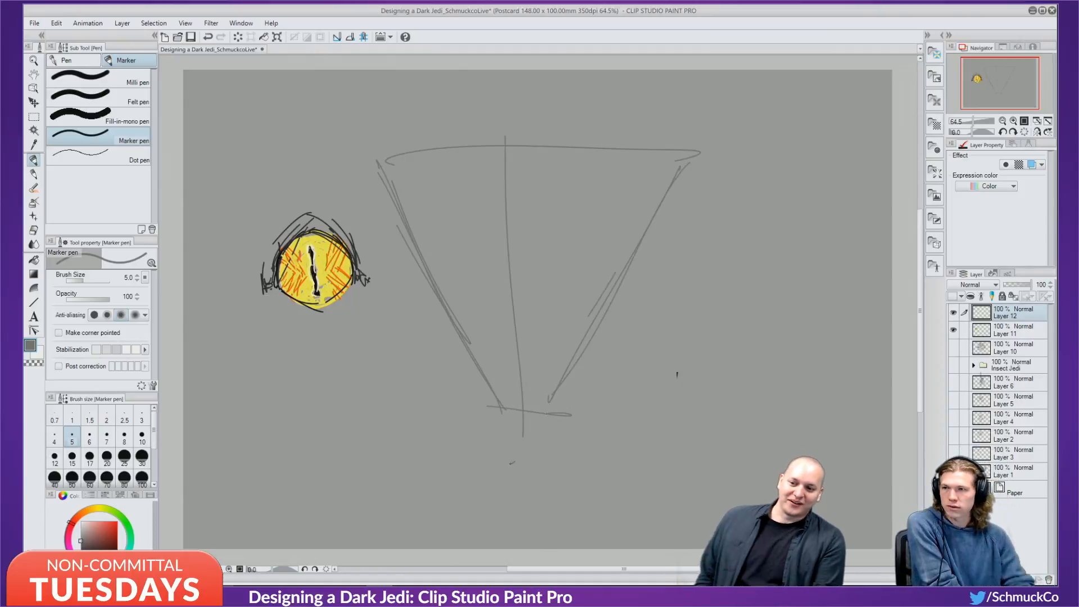
drag(538, 173, 526, 425)
key(ctrl+z)
key(ctrl+z)
key(ctrl+z)
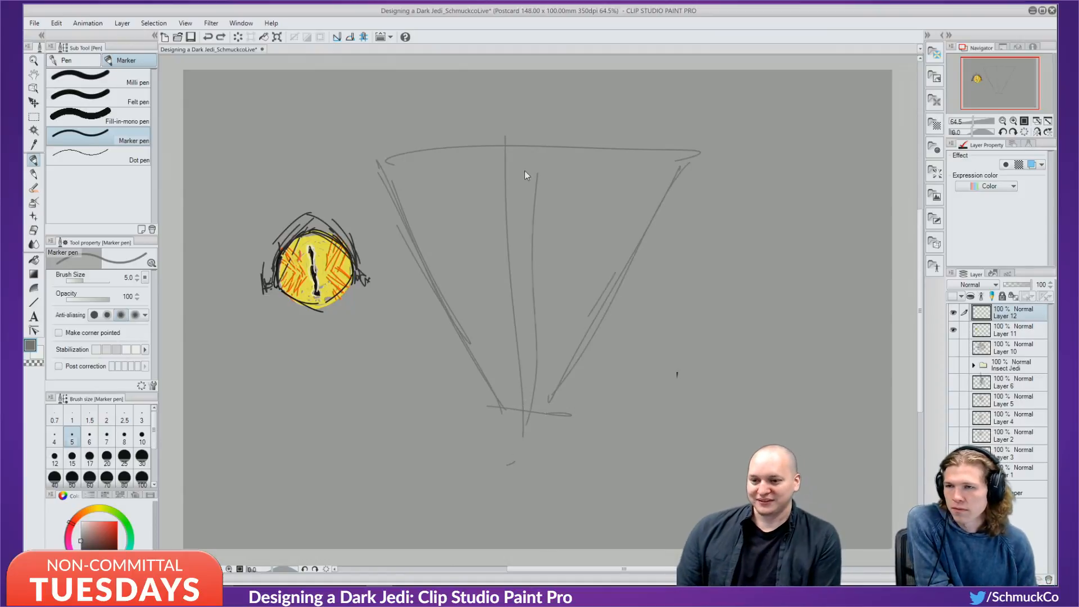
Redraw the cone's centre line and try curves along its left side, undoing the extra strokes.
drag(521, 139, 527, 393)
drag(523, 290, 536, 409)
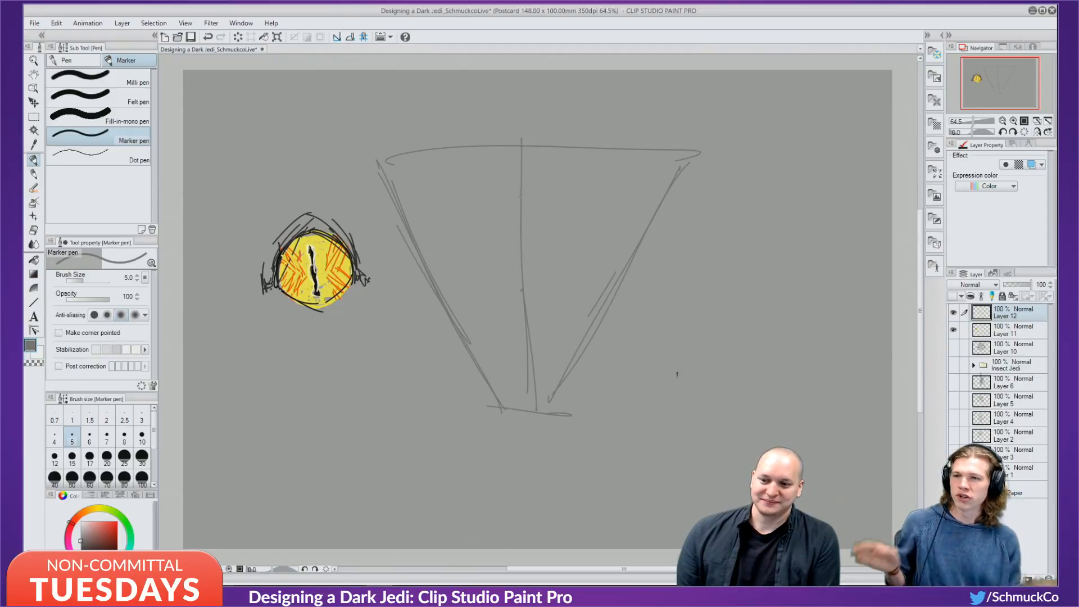
drag(529, 147, 526, 161)
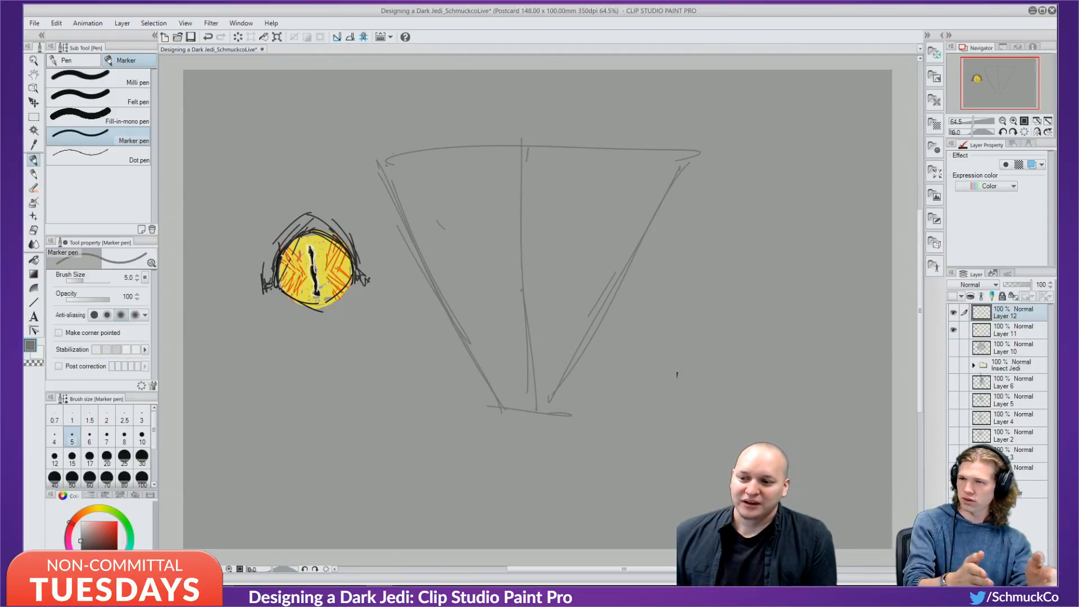
drag(394, 152, 396, 283)
mouse_move(400, 162)
mouse_down()
mouse_move(404, 299)
mouse_move(417, 311)
mouse_up()
mouse_move(401, 162)
mouse_down()
mouse_move(394, 266)
mouse_move(440, 354)
mouse_up()
drag(395, 286, 494, 411)
drag(417, 335, 450, 369)
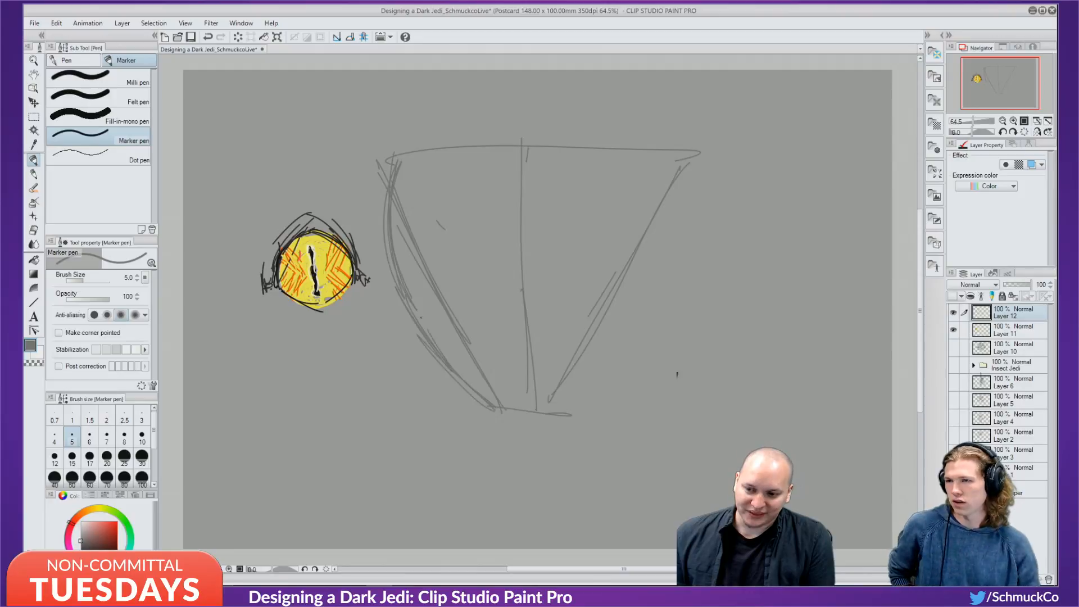
key(ctrl+z)
key(ctrl+z)
key(ctrl+z)
key(ctrl+z)
key(ctrl+z)
key(ctrl+z)
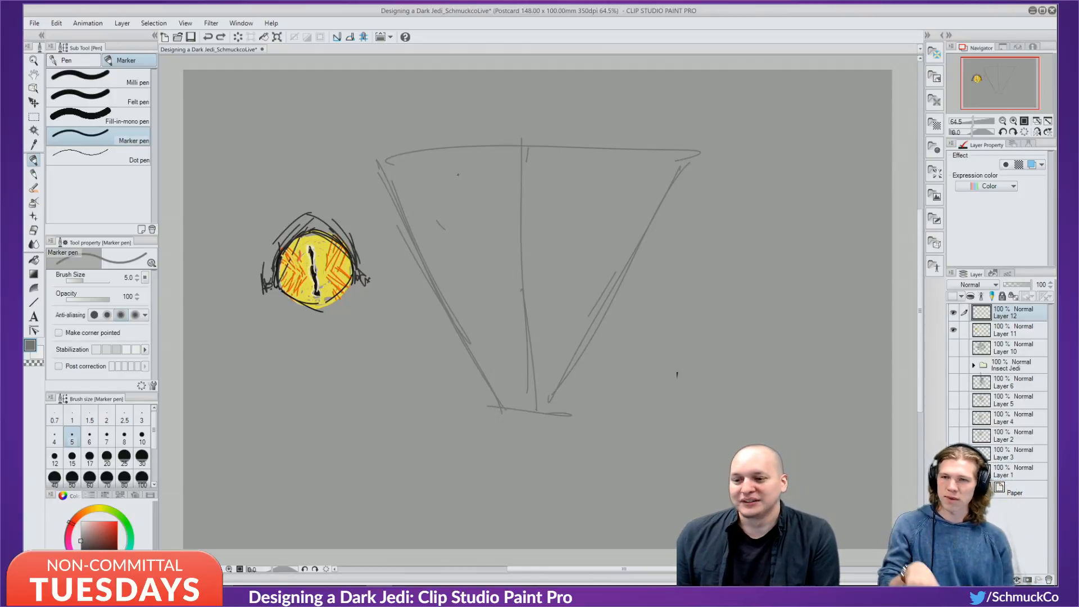
Try another set of curves along the cone's left side, then undo them.
drag(398, 155, 443, 324)
drag(402, 222, 475, 364)
drag(400, 176, 490, 390)
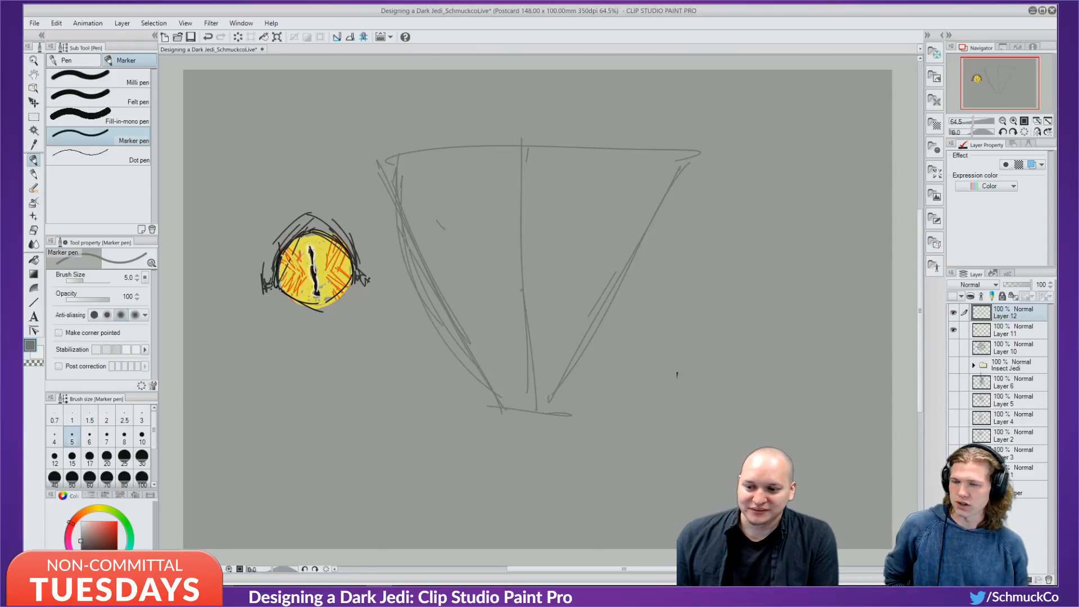
mouse_move(410, 156)
mouse_down()
mouse_move(485, 387)
mouse_move(477, 365)
mouse_move(544, 422)
mouse_up()
key(ctrl+z)
key(ctrl+z)
key(ctrl+z)
key(ctrl+z)
key(ctrl+z)
Reinforce the cone's bottom point and right side, undoing the pointed top-right shape.
mouse_move(460, 365)
mouse_down()
mouse_move(533, 410)
mouse_move(586, 372)
mouse_up()
drag(545, 415, 594, 360)
drag(557, 394, 666, 212)
drag(595, 389, 613, 336)
mouse_move(639, 148)
mouse_down()
mouse_move(643, 195)
mouse_move(617, 163)
mouse_move(735, 130)
mouse_move(597, 160)
mouse_move(647, 221)
mouse_move(698, 227)
mouse_up()
key(ctrl+z)
key(ctrl+z)
key(ctrl+z)
drag(695, 153, 590, 374)
key(ctrl+z)
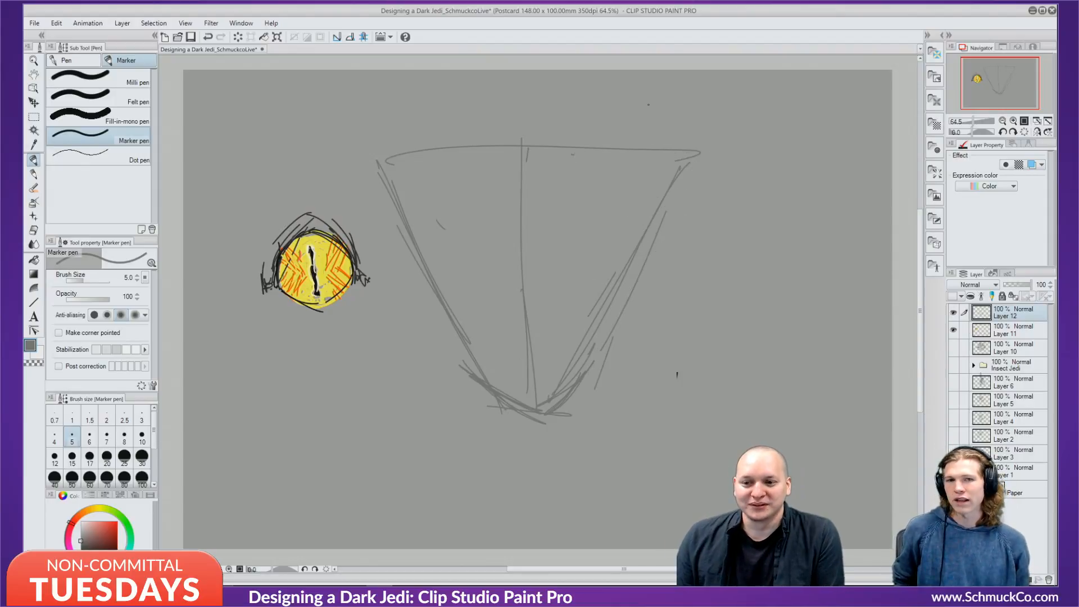
Sketch mirrored horns at the cone's top right and top left, then undo them.
drag(649, 105, 611, 223)
mouse_move(650, 111)
mouse_down()
mouse_move(658, 223)
mouse_move(578, 157)
mouse_up()
drag(374, 156, 404, 99)
drag(403, 105, 387, 158)
drag(405, 106, 452, 160)
key(ctrl+z)
key(ctrl+z)
key(ctrl+z)
key(ctrl+z)
key(ctrl+z)
key(ctrl+z)
key(ctrl+z)
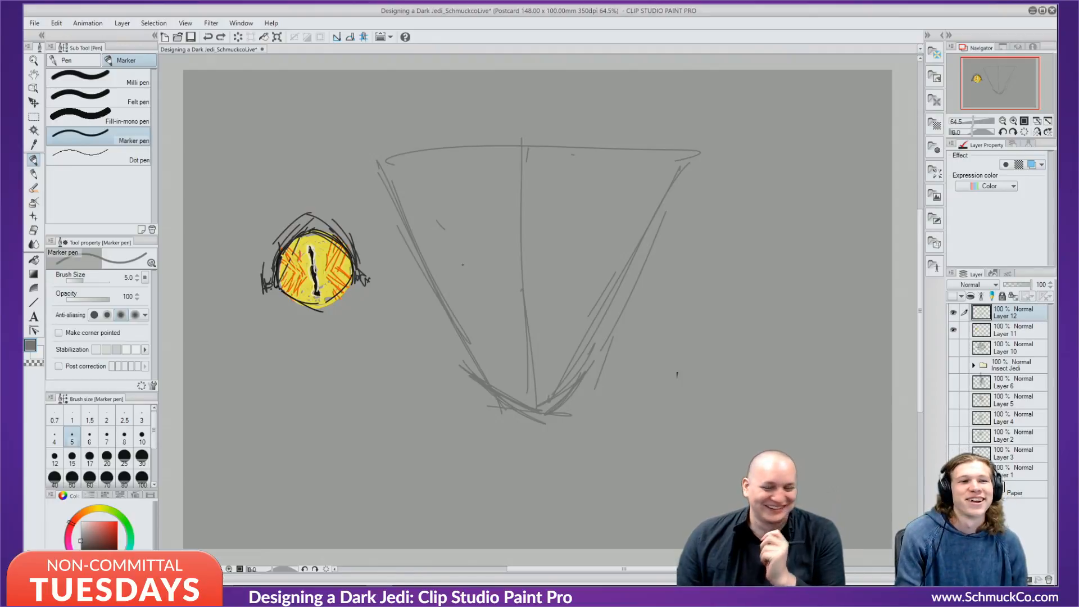
Add curved strokes down the head's upper-left side.
mouse_move(400, 152)
mouse_down()
mouse_move(390, 182)
mouse_move(396, 260)
mouse_up()
drag(387, 240, 412, 304)
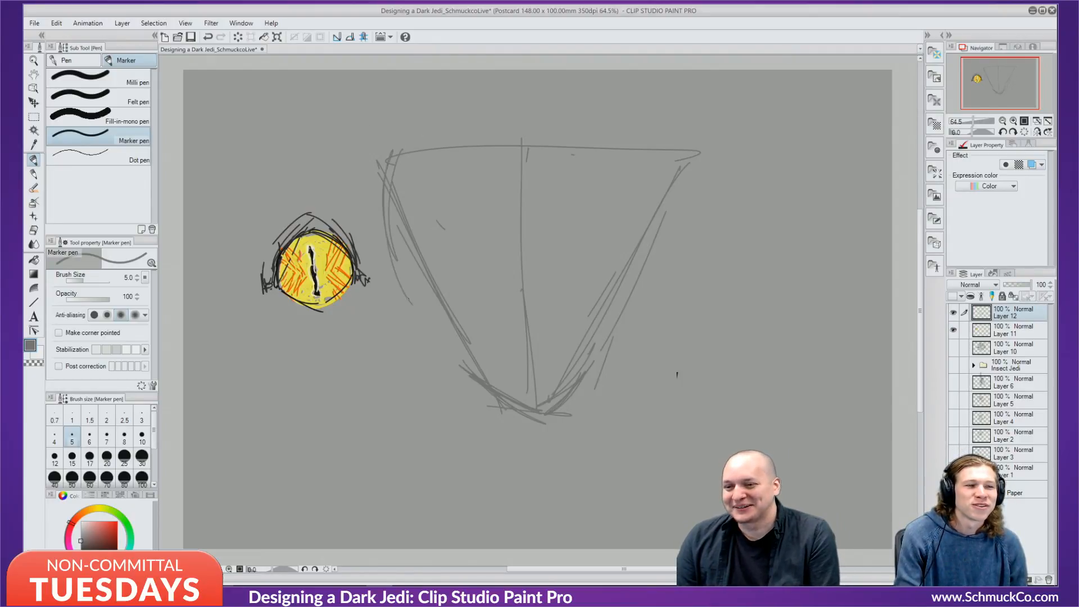
mouse_move(392, 202)
mouse_down()
mouse_move(431, 318)
mouse_move(424, 290)
mouse_move(451, 329)
mouse_up()
drag(401, 257, 453, 326)
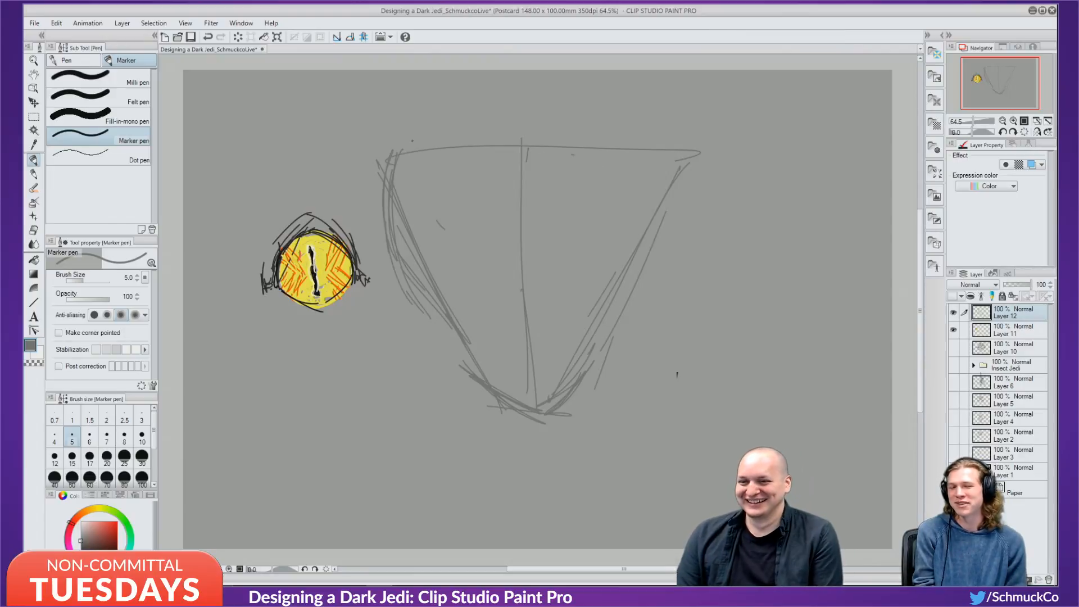
Round off the head top and thicken its right edge and jaw.
mouse_move(398, 192)
mouse_down()
mouse_move(421, 154)
mouse_move(411, 146)
mouse_move(440, 111)
mouse_move(452, 124)
mouse_move(521, 132)
mouse_up()
mouse_move(478, 124)
mouse_down()
mouse_move(552, 152)
mouse_move(590, 113)
mouse_move(650, 173)
mouse_up()
drag(613, 109, 640, 218)
drag(626, 126, 638, 246)
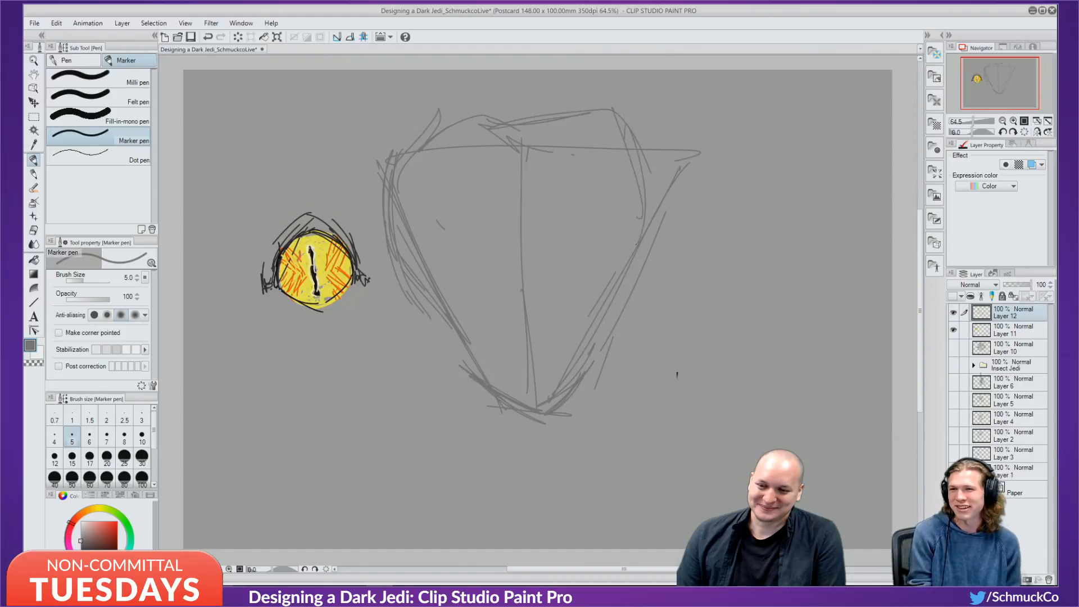
drag(648, 192, 588, 331)
drag(644, 244, 612, 333)
mouse_move(643, 153)
mouse_down()
mouse_move(650, 250)
mouse_move(578, 352)
mouse_up()
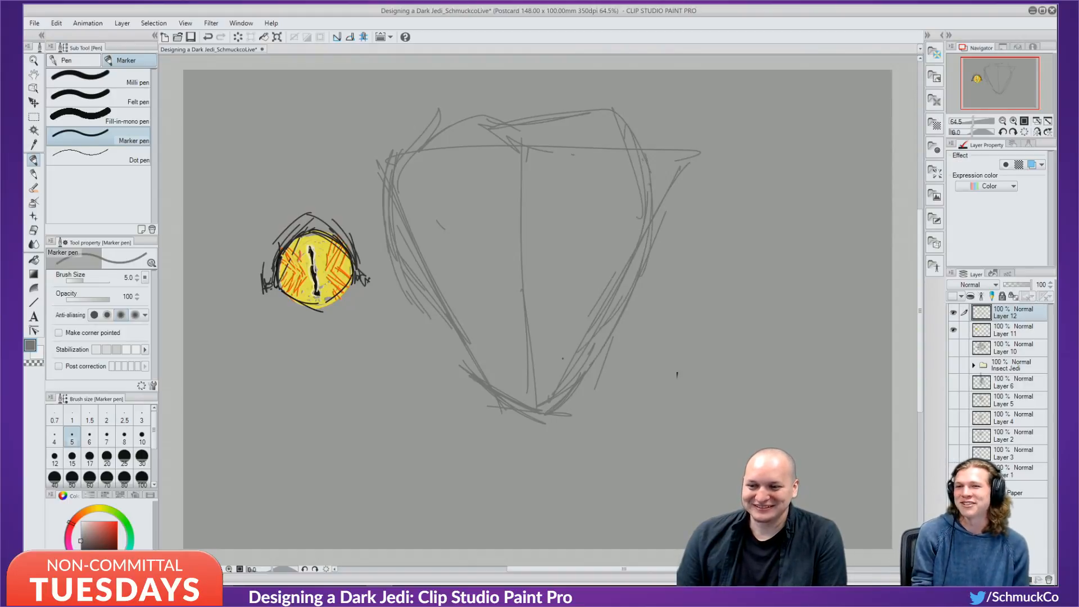
Replace first-attempt round eye circles with two oval eyes on either side of the head.
mouse_move(486, 209)
mouse_down()
mouse_move(444, 253)
mouse_move(500, 236)
mouse_move(445, 217)
mouse_up()
drag(495, 211, 514, 269)
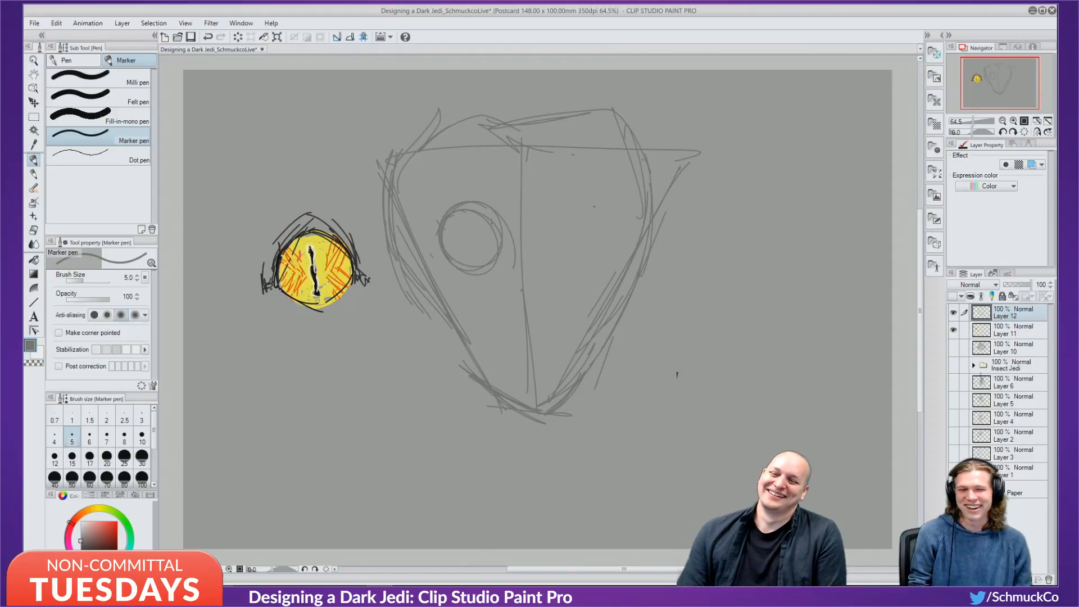
mouse_move(584, 203)
mouse_down()
mouse_move(557, 262)
mouse_move(593, 219)
mouse_up()
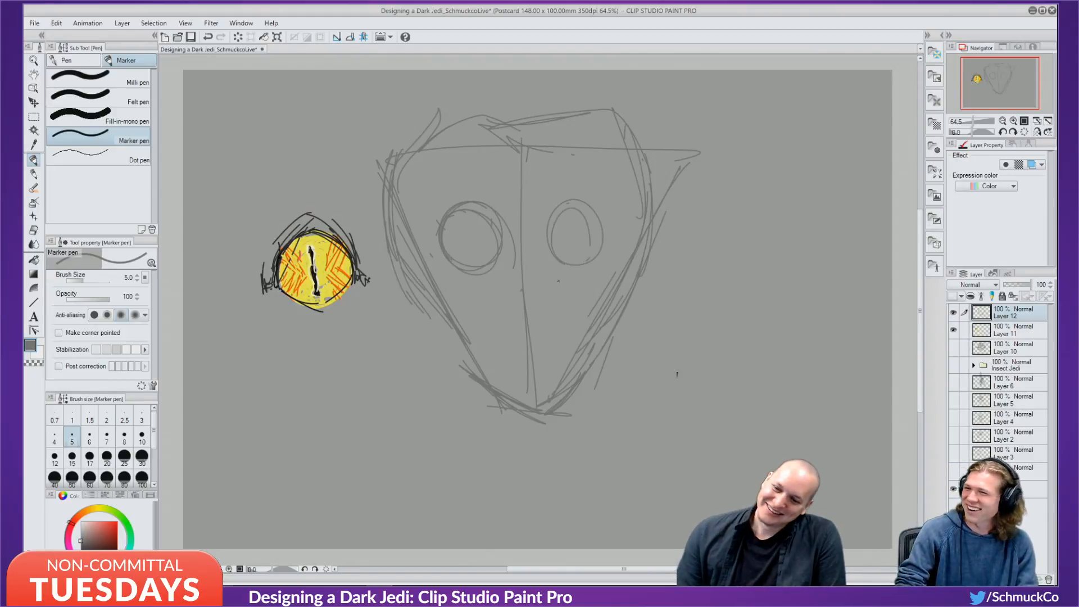
key(ctrl+z)
key(ctrl+z)
key(ctrl+z)
key(ctrl+z)
key(ctrl+z)
key(ctrl+z)
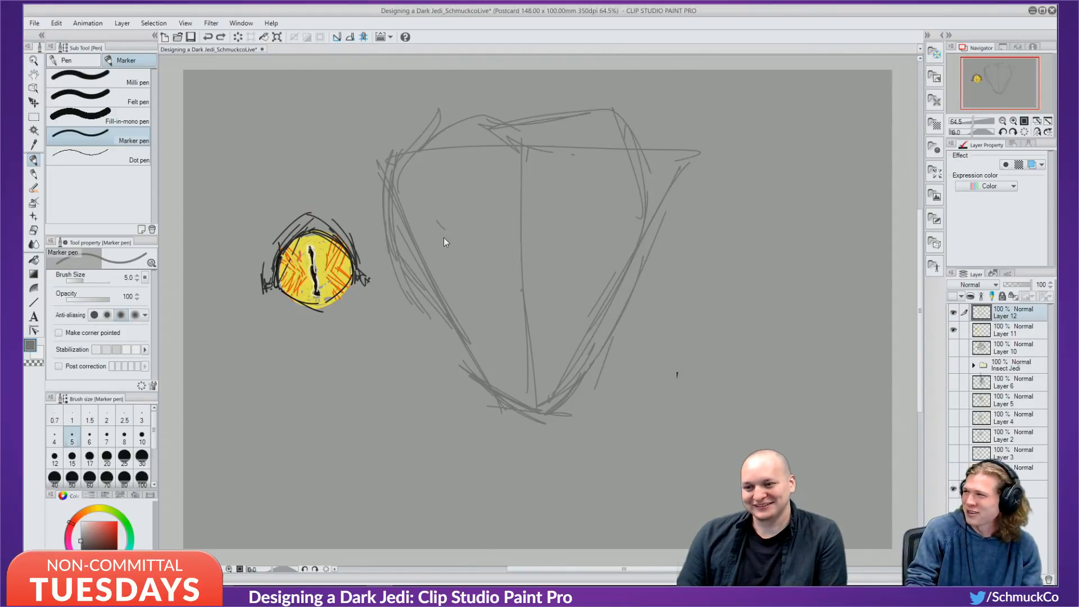
drag(432, 205, 467, 279)
drag(466, 209, 424, 250)
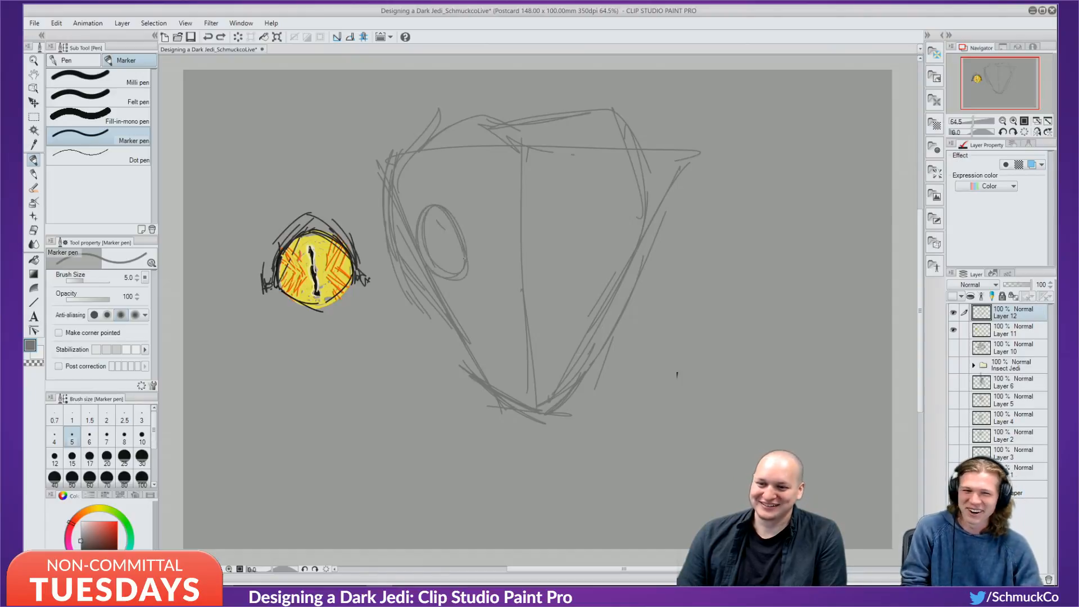
drag(417, 207, 445, 278)
mouse_move(609, 203)
mouse_down()
mouse_move(582, 279)
mouse_move(624, 270)
mouse_up()
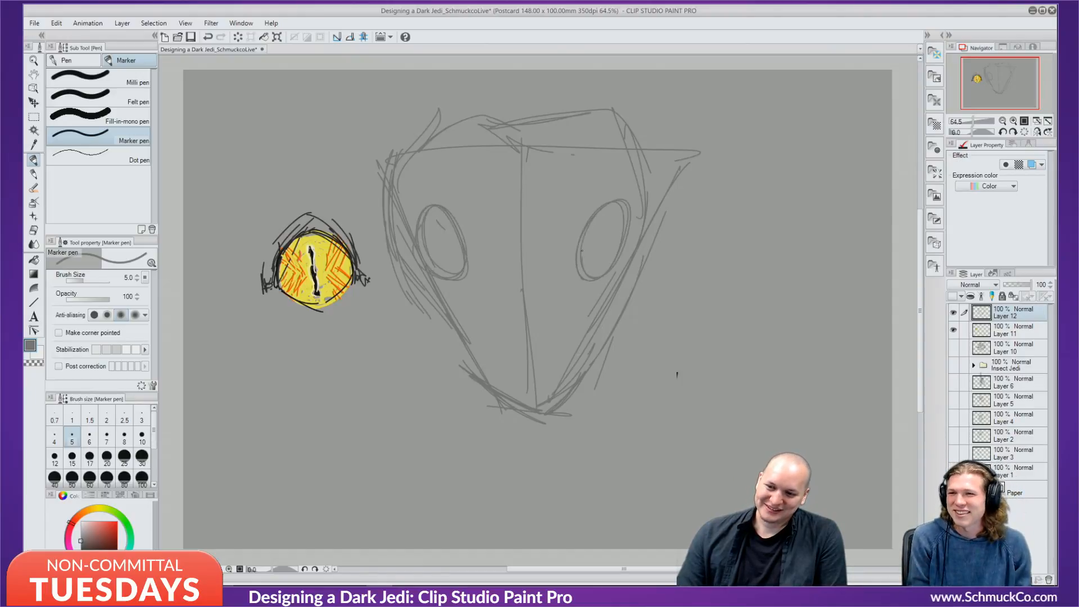
drag(585, 228, 587, 256)
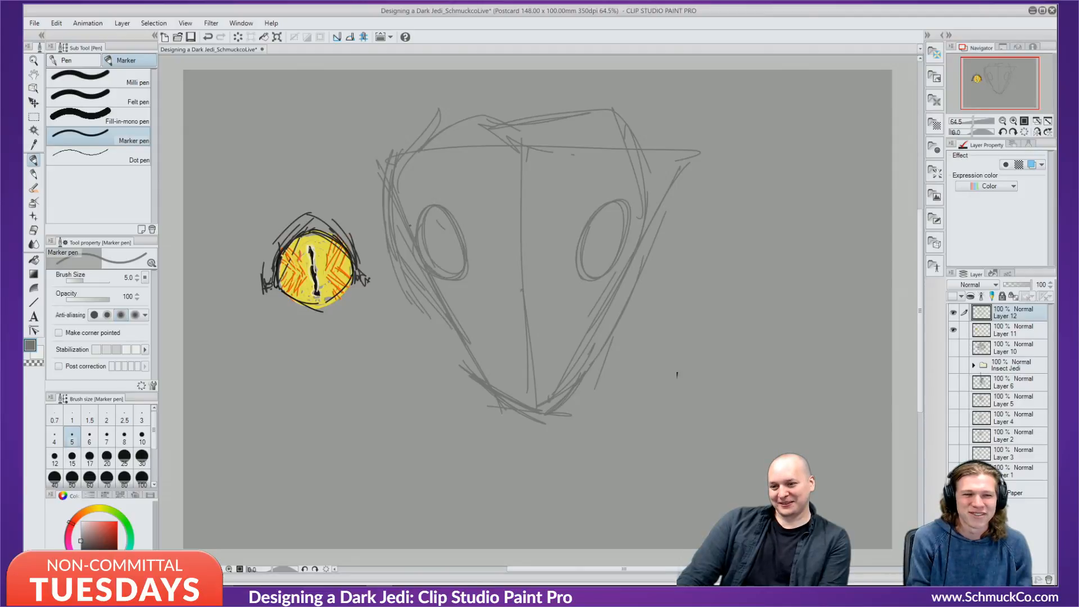
Enlarge and reinforce both eye outlines and add vertical mouth marks in the face centre.
drag(432, 204, 466, 286)
drag(449, 186, 473, 263)
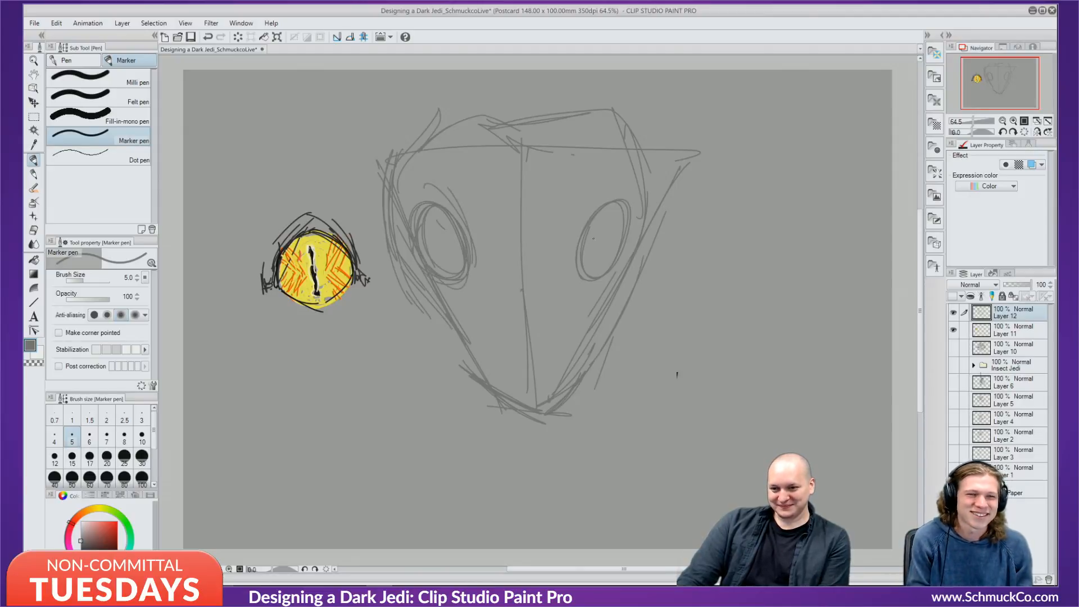
drag(601, 177, 568, 273)
drag(601, 190, 574, 258)
drag(410, 191, 449, 275)
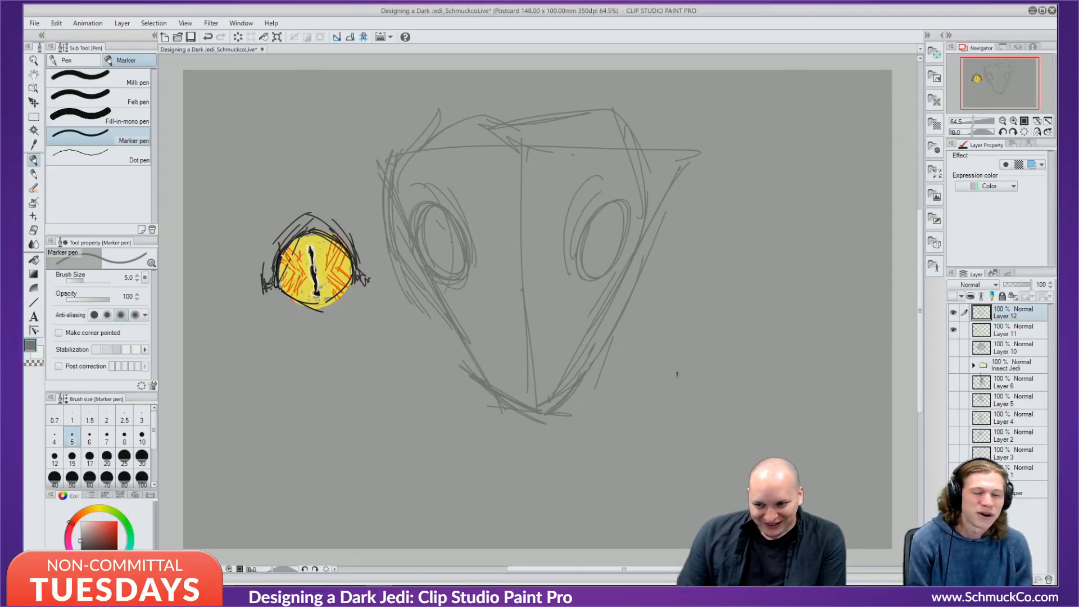
mouse_move(475, 188)
mouse_down()
mouse_move(472, 275)
mouse_move(515, 296)
mouse_up()
drag(543, 259, 552, 305)
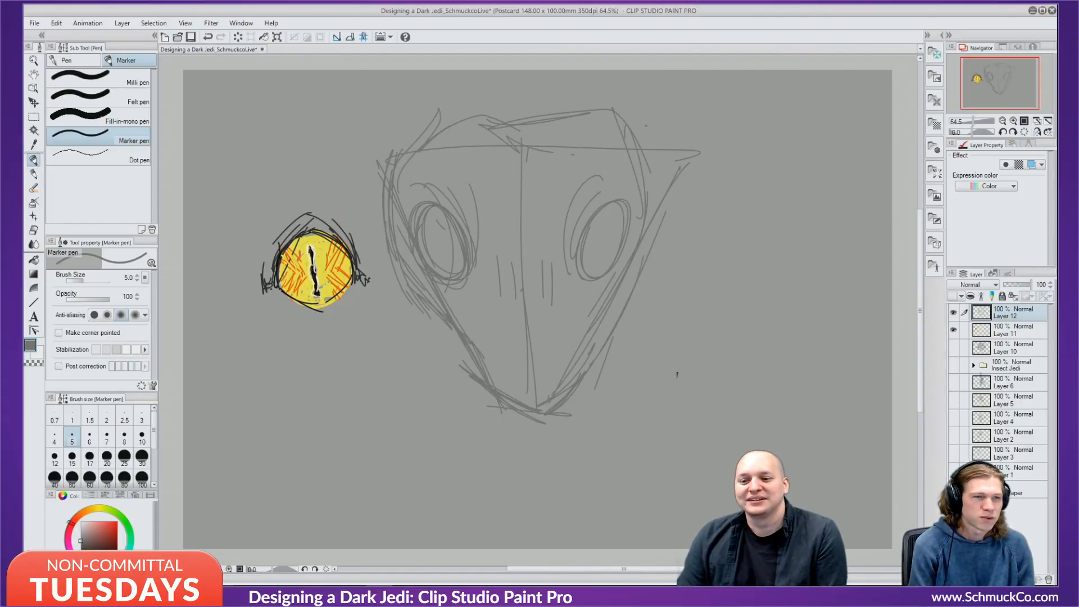
Add a spike and brow at the upper right and strengthen the left jaw line.
mouse_move(685, 150)
mouse_down()
mouse_move(670, 150)
mouse_move(663, 208)
mouse_up()
drag(657, 157, 647, 248)
mouse_move(608, 179)
mouse_down()
mouse_move(632, 162)
mouse_move(617, 180)
mouse_move(647, 172)
mouse_up()
drag(658, 162, 645, 177)
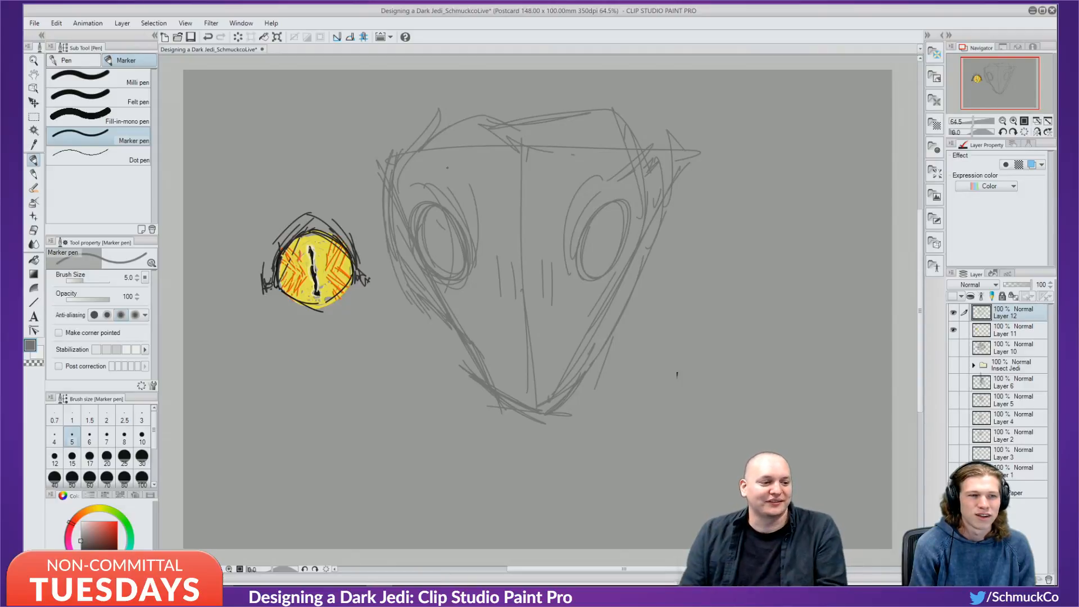
drag(433, 323, 470, 363)
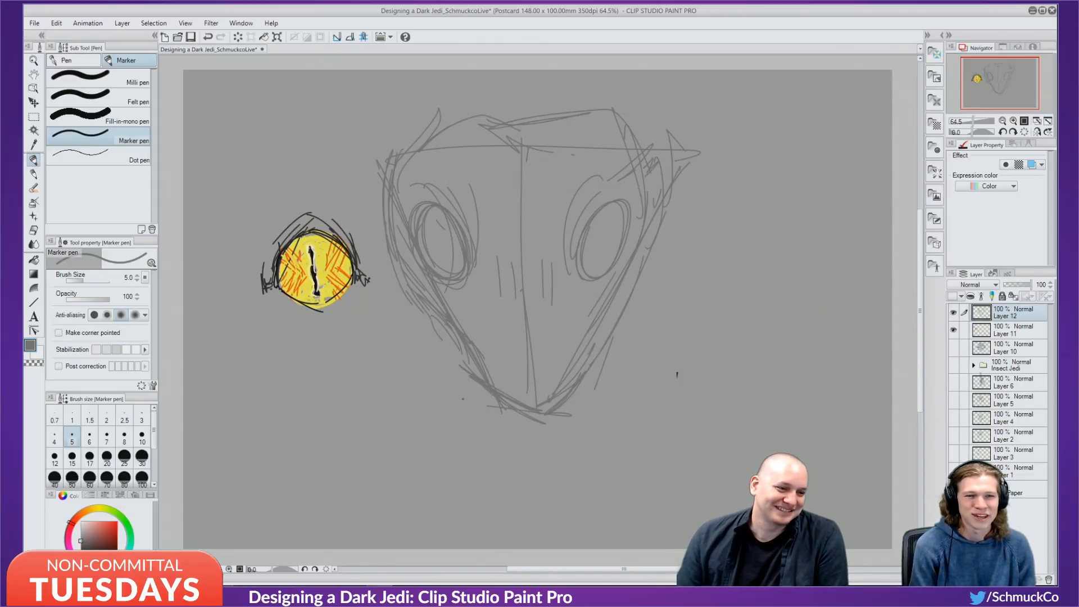
mouse_move(416, 302)
mouse_down()
mouse_move(455, 332)
mouse_move(462, 372)
mouse_up()
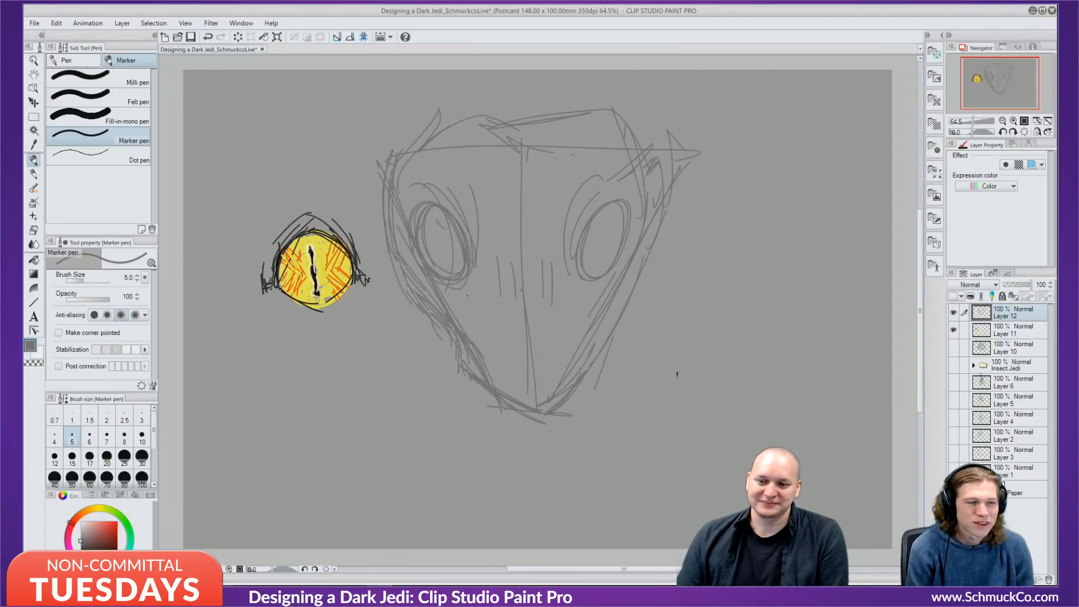
Hatch the snout either side of the centre line and darken the right eye's left edge.
drag(477, 293, 509, 346)
drag(482, 290, 516, 347)
drag(490, 291, 518, 339)
drag(563, 291, 543, 342)
drag(548, 339, 541, 358)
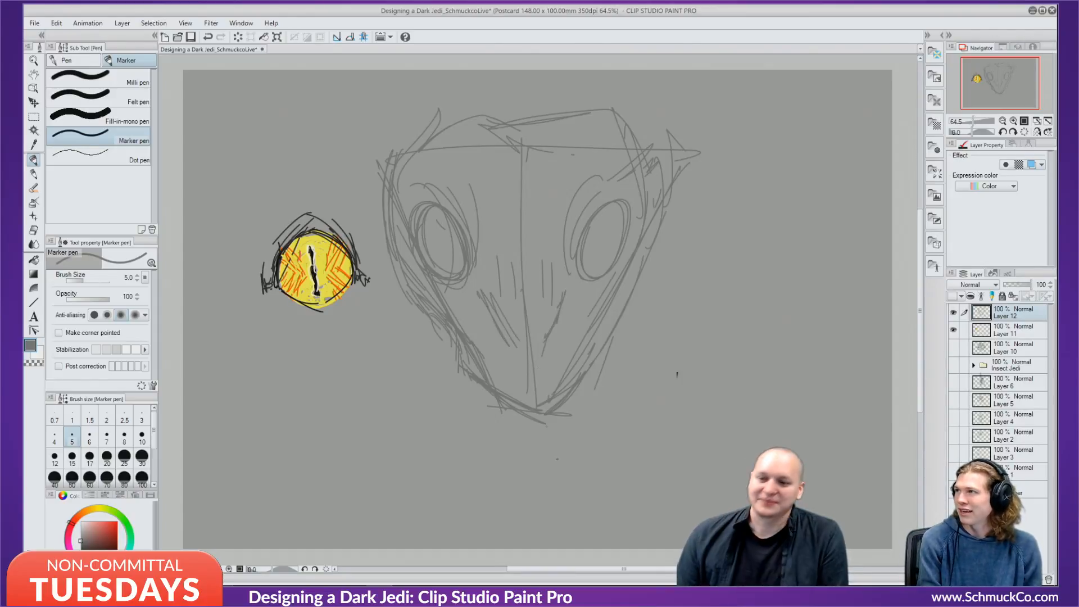
drag(573, 208, 567, 271)
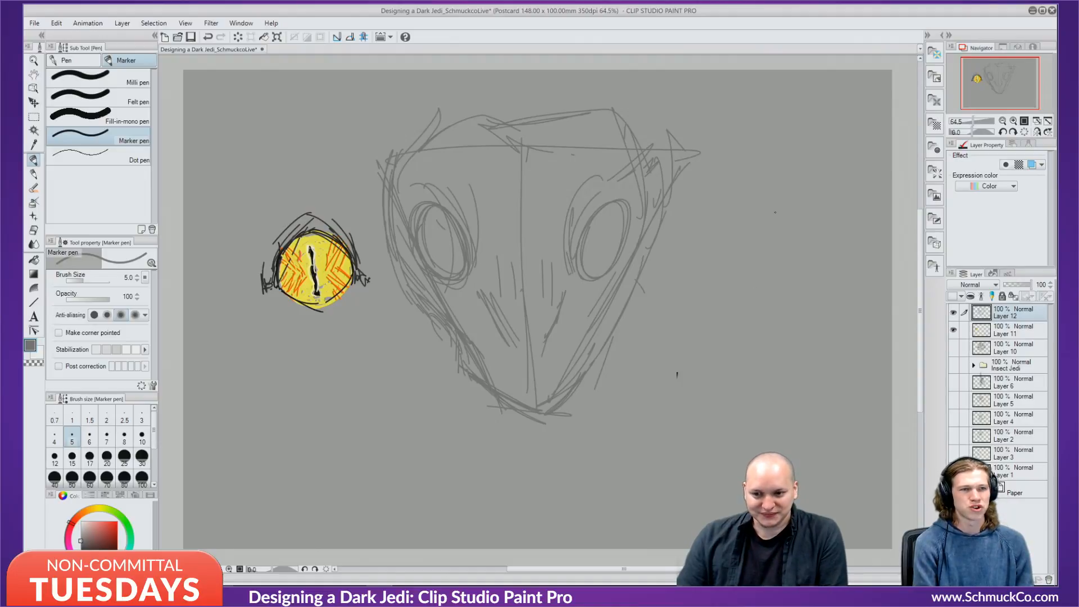
Draw an almond eye outline right of the head with a small iris, undoing the last iris stroke.
mouse_move(656, 337)
mouse_down()
mouse_move(757, 226)
mouse_move(783, 298)
mouse_up()
drag(780, 236, 789, 360)
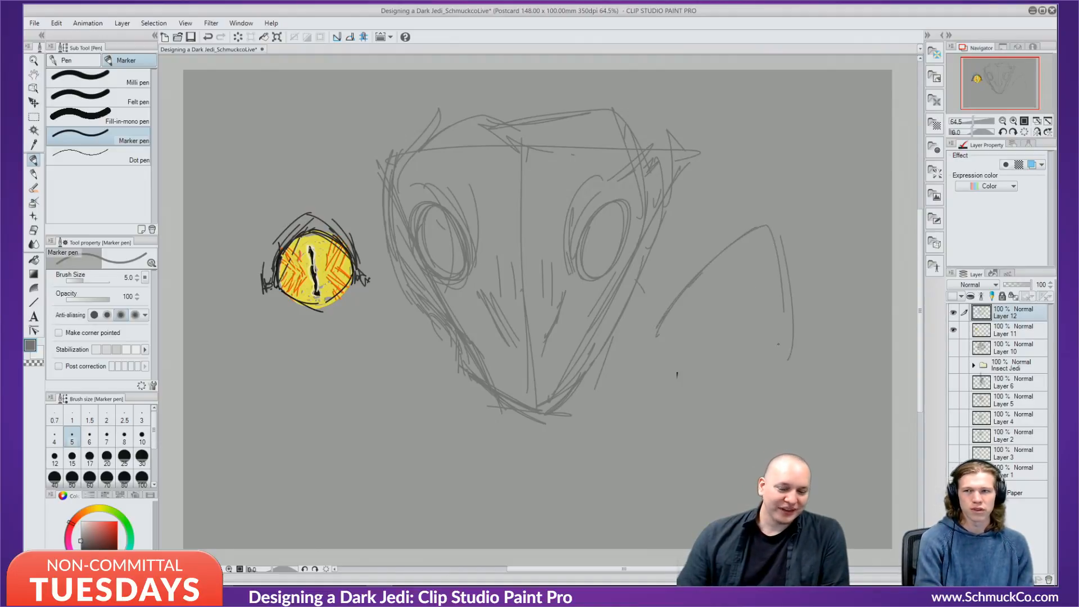
drag(644, 337, 750, 380)
mouse_move(656, 360)
mouse_down()
mouse_move(787, 371)
mouse_move(775, 374)
mouse_move(753, 242)
mouse_up()
drag(669, 292, 813, 212)
mouse_move(745, 243)
mouse_down()
mouse_move(825, 233)
mouse_move(837, 290)
mouse_up()
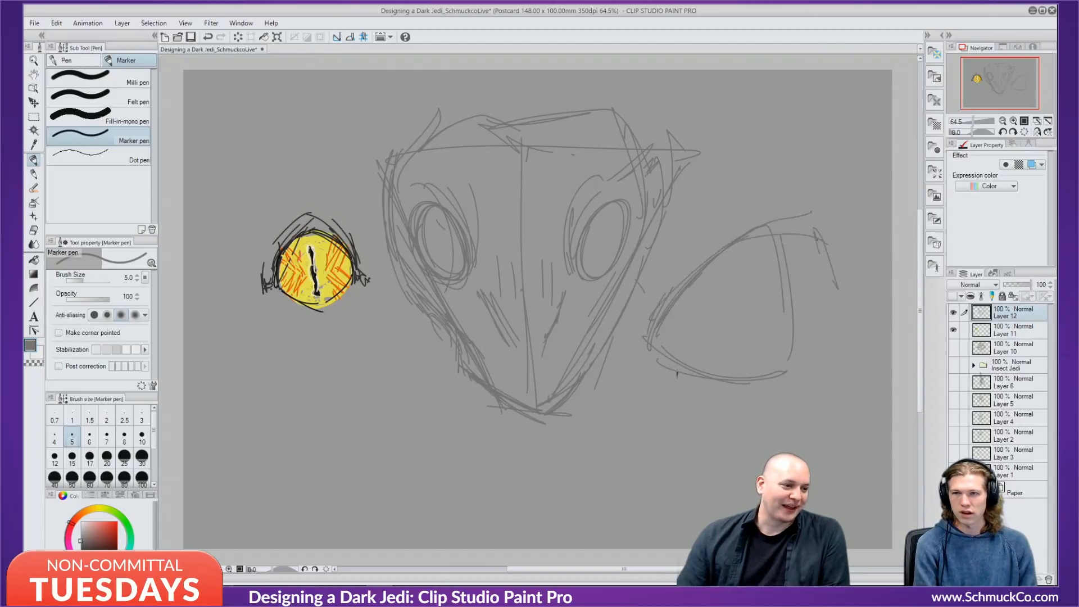
mouse_move(816, 242)
mouse_down()
mouse_move(841, 329)
mouse_move(737, 375)
mouse_move(667, 387)
mouse_up()
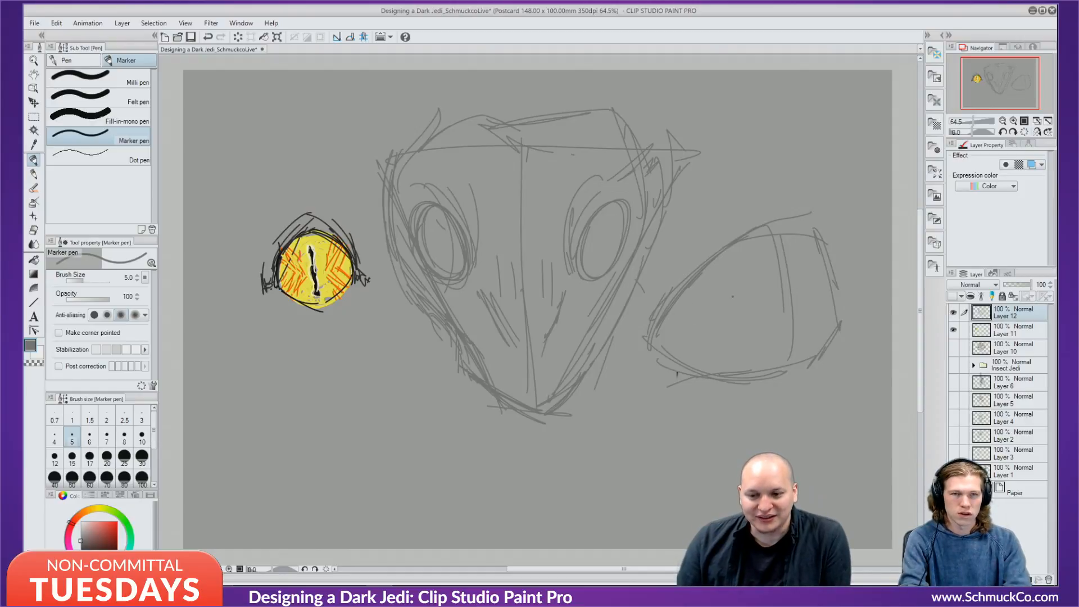
mouse_move(731, 281)
mouse_down()
mouse_move(743, 302)
mouse_move(736, 280)
mouse_up()
key(ctrl+z)
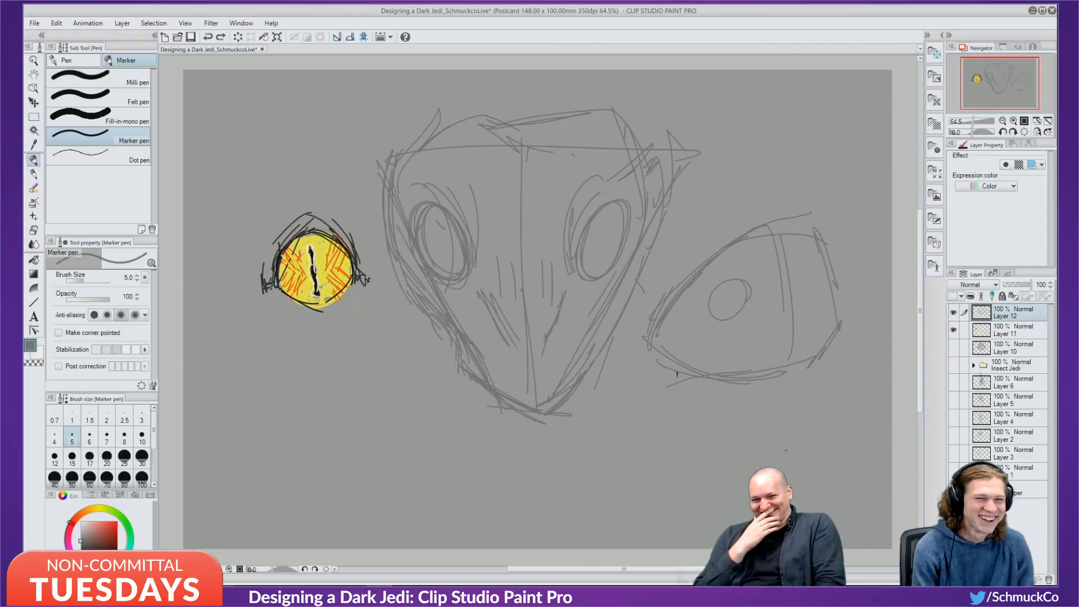
Loop strokes around the iris, add dark strokes right of it and darken the left corner.
drag(767, 401, 710, 347)
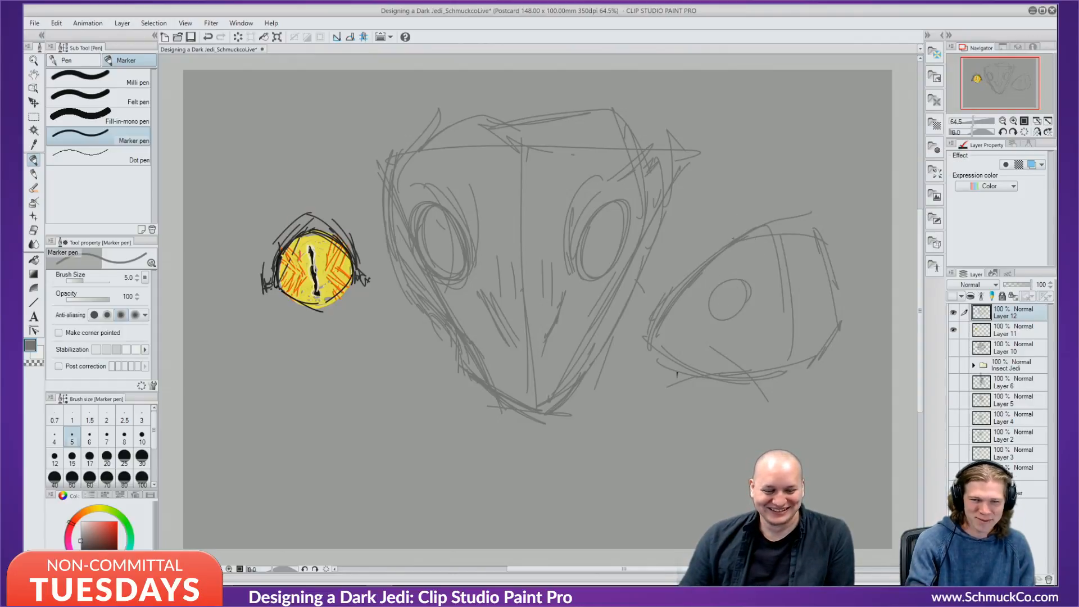
mouse_move(710, 315)
mouse_down()
mouse_move(718, 270)
mouse_move(713, 317)
mouse_move(745, 316)
mouse_move(745, 281)
mouse_move(715, 282)
mouse_move(712, 317)
mouse_move(730, 331)
mouse_move(703, 290)
mouse_up()
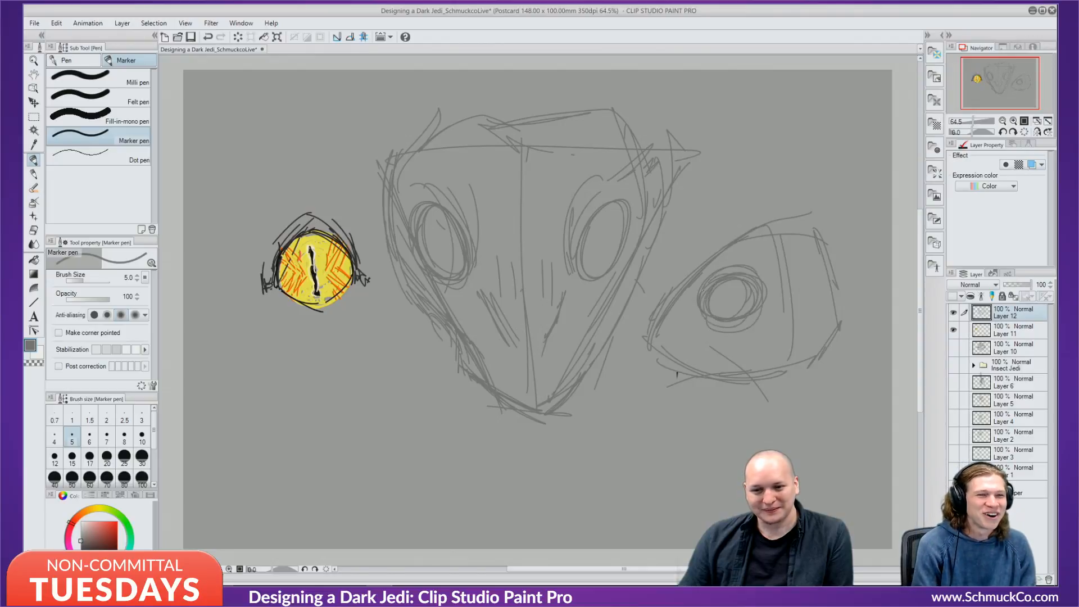
drag(769, 276, 779, 294)
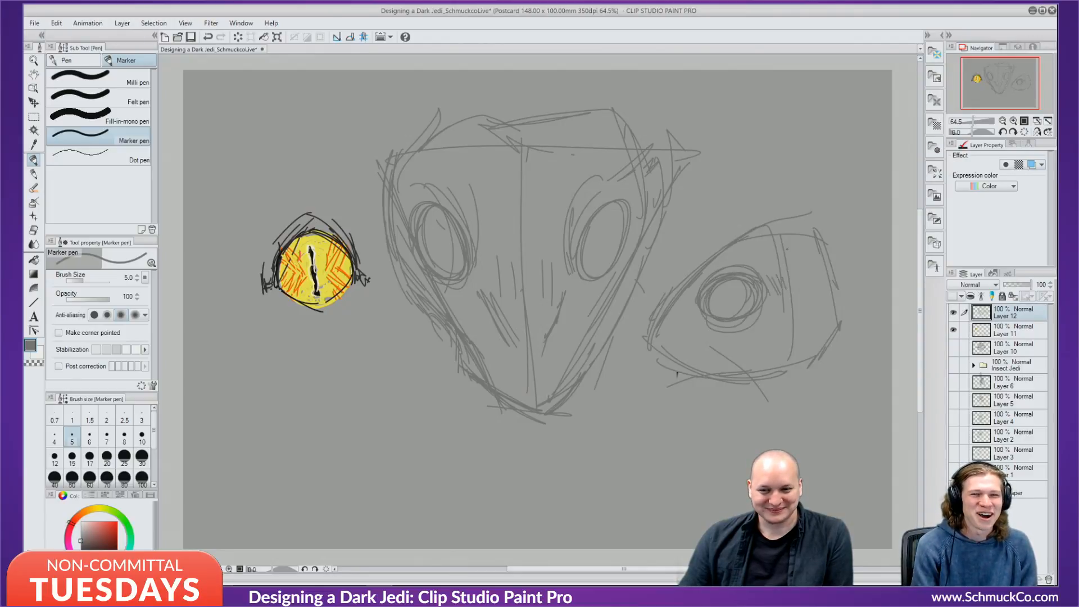
drag(785, 251, 787, 286)
drag(790, 282, 800, 273)
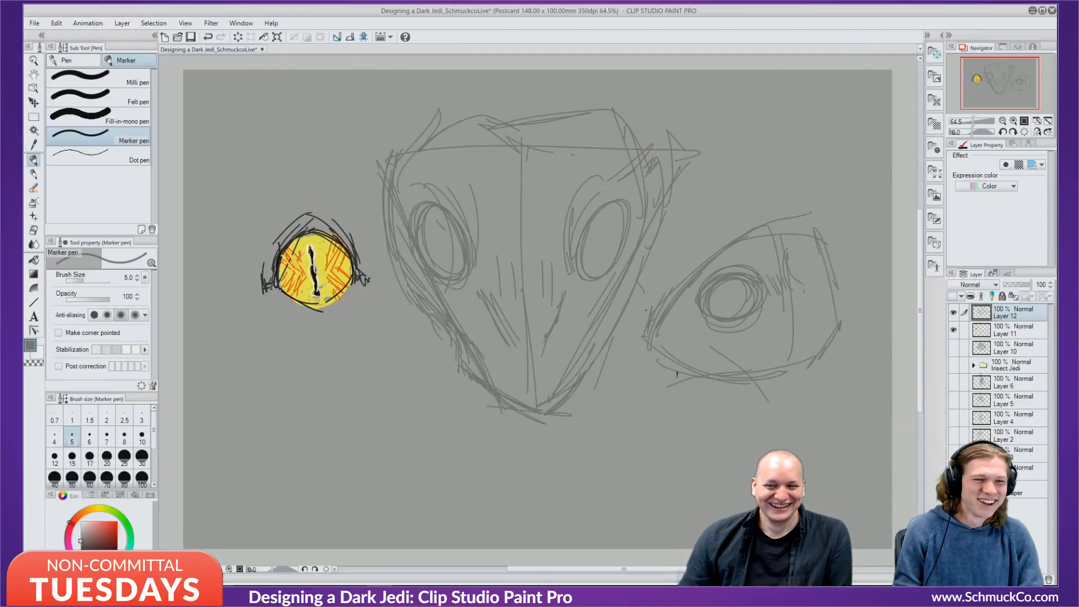
drag(646, 310, 647, 324)
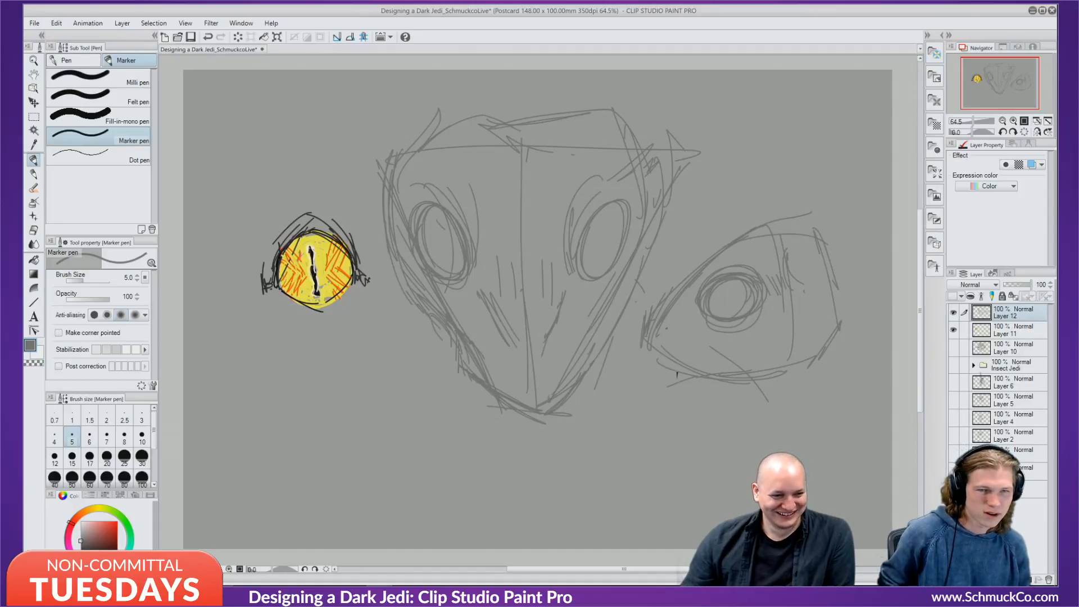
Undo stray strokes across the lower eye and strengthen the upper lid.
drag(667, 349, 753, 342)
drag(673, 349, 792, 337)
key(ctrl+z)
key(ctrl+z)
mouse_move(687, 268)
mouse_down()
mouse_move(753, 240)
mouse_move(813, 259)
mouse_up()
drag(712, 262, 745, 248)
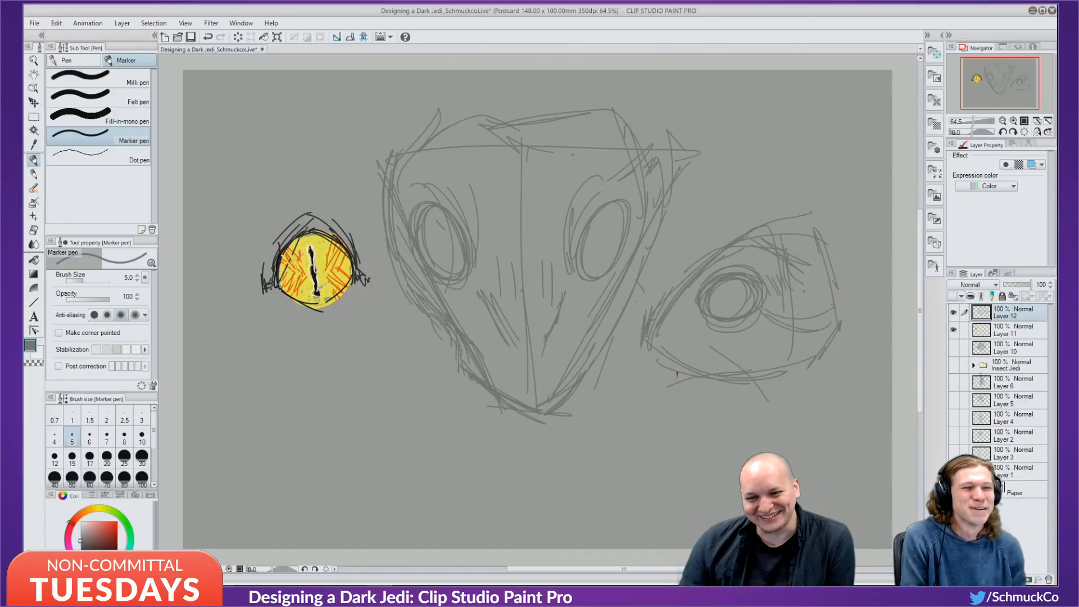
Hatch and extend the eye's right end, lower lid line and inner corner left of the iris.
drag(812, 326, 844, 304)
drag(823, 322, 845, 308)
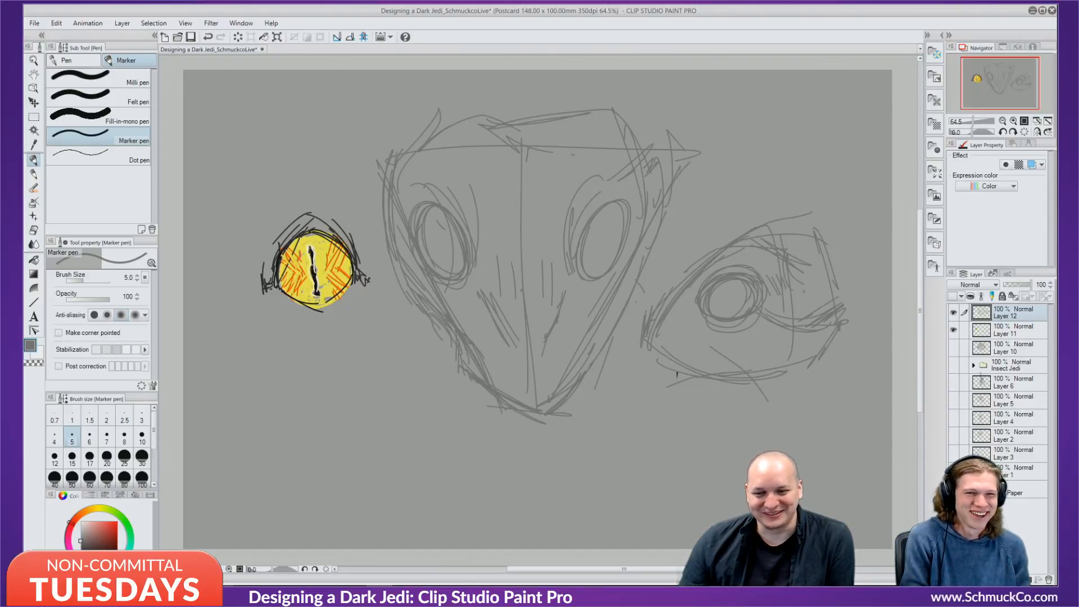
mouse_move(850, 271)
mouse_down()
mouse_move(862, 312)
mouse_move(844, 328)
mouse_up()
mouse_move(770, 228)
mouse_down()
mouse_move(852, 245)
mouse_move(867, 265)
mouse_up()
drag(864, 262, 868, 313)
drag(794, 323, 819, 321)
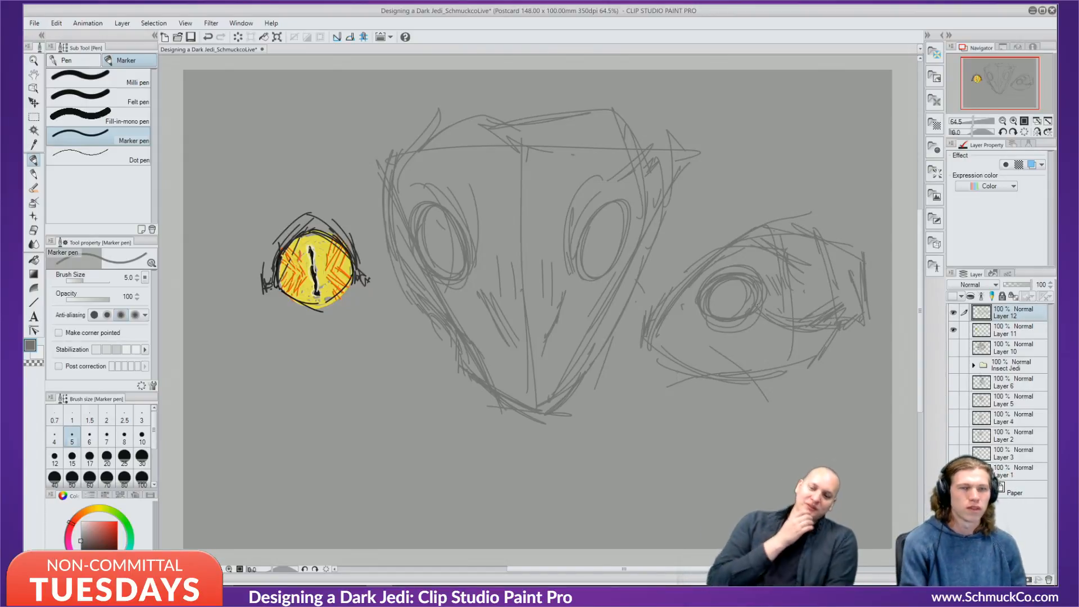
drag(687, 304, 674, 317)
drag(680, 316, 667, 322)
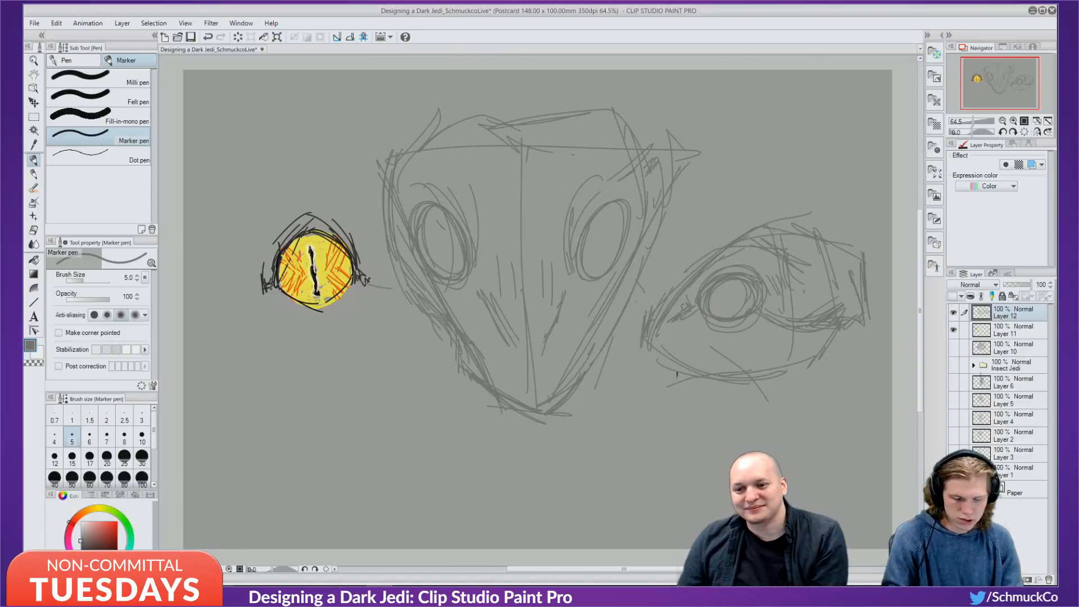
Try a jaw line under the right head, undoing the stray curve and lower-jaw strokes.
drag(324, 238, 392, 288)
key(ctrl+z)
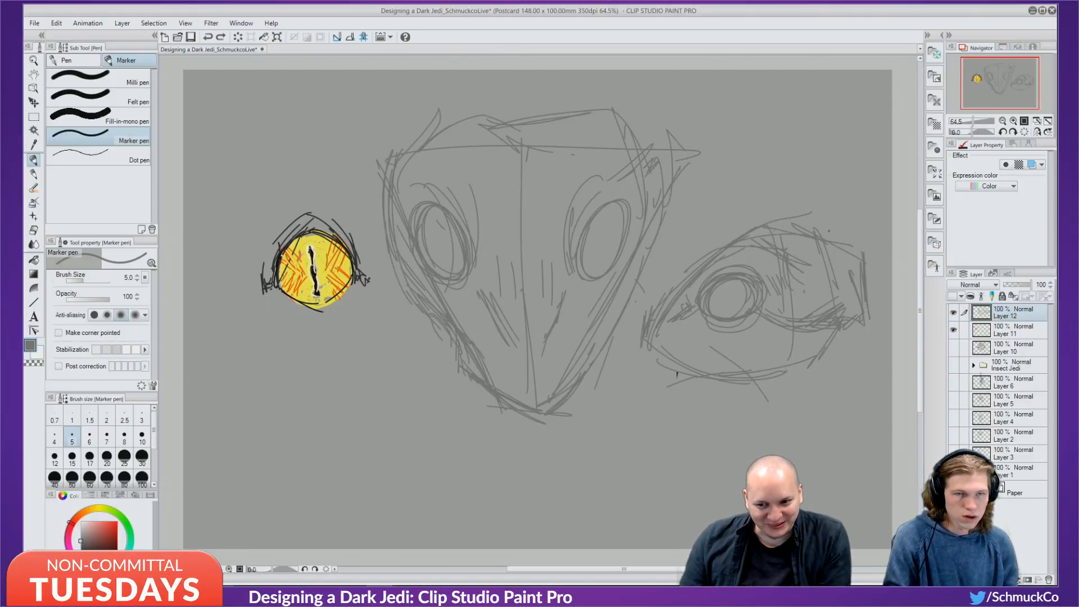
drag(794, 256, 806, 260)
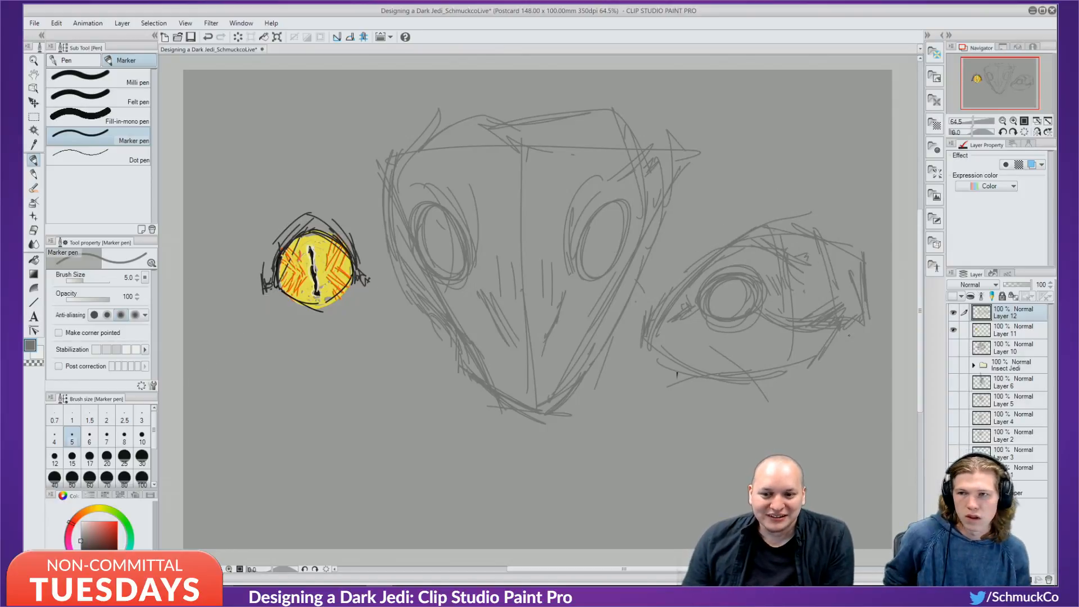
mouse_move(854, 329)
mouse_down()
mouse_move(844, 356)
mouse_move(781, 376)
mouse_up()
drag(669, 365, 753, 398)
mouse_move(736, 376)
mouse_down()
mouse_move(625, 373)
mouse_move(734, 386)
mouse_move(861, 368)
mouse_up()
mouse_move(859, 328)
mouse_down()
mouse_move(843, 389)
mouse_move(605, 366)
mouse_up()
key(ctrl+z)
key(ctrl+z)
key(ctrl+z)
key(ctrl+z)
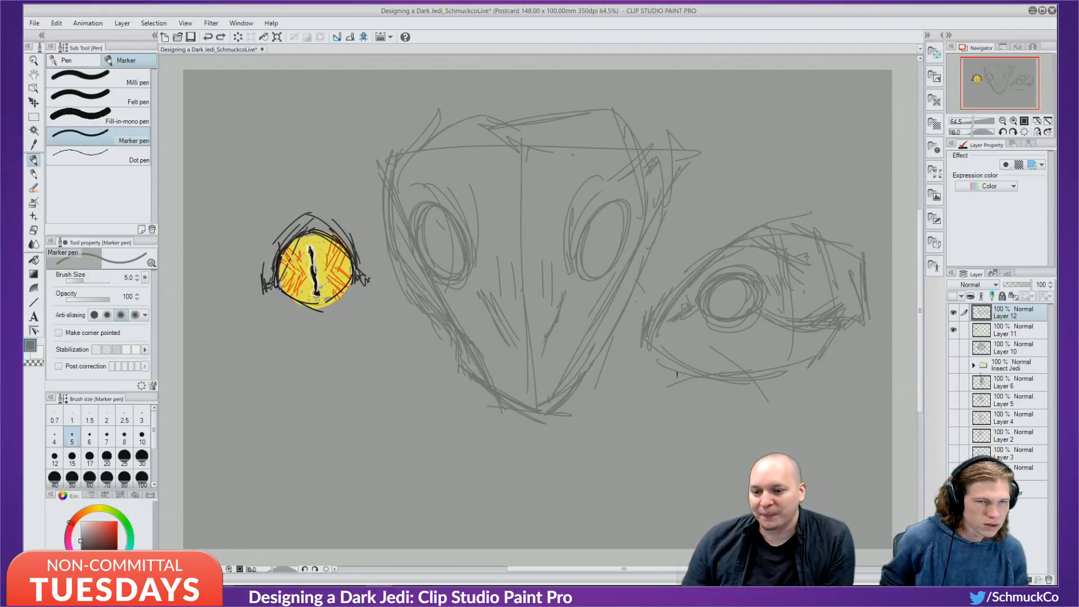
click(638, 333)
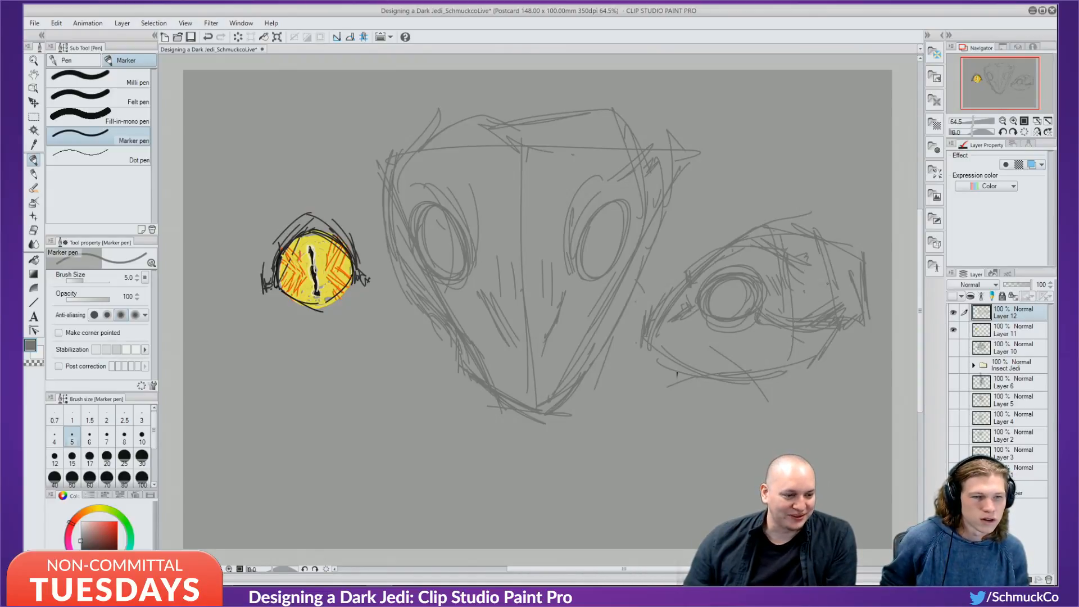
Add a lower-lid crease, redraw the mouth stroke and darken the right head's inner eye contour.
drag(870, 306, 862, 318)
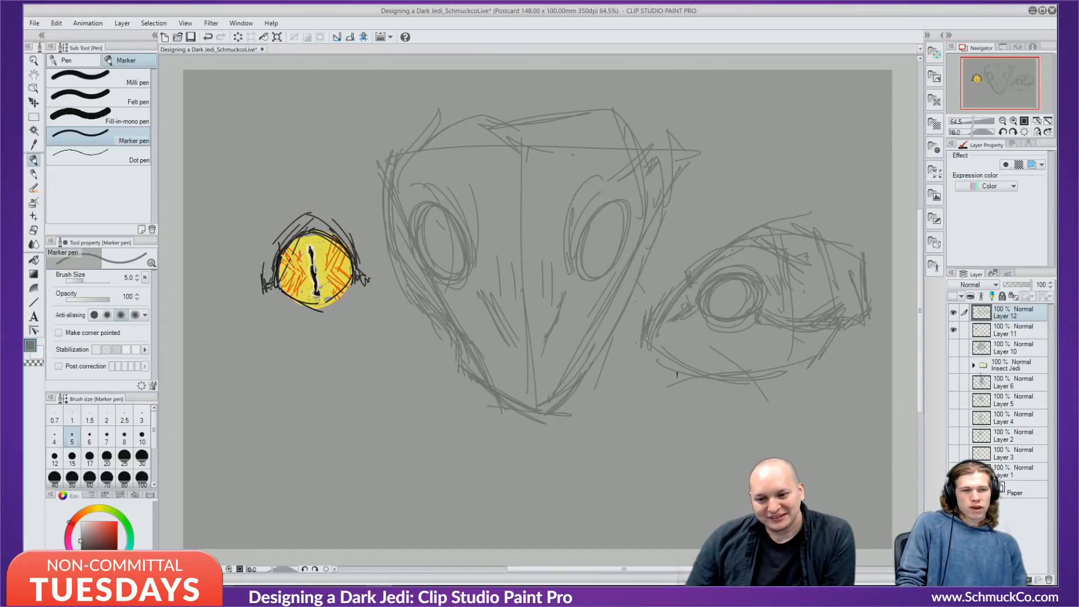
mouse_move(702, 345)
mouse_down()
mouse_move(736, 342)
mouse_move(728, 338)
mouse_up()
mouse_move(720, 336)
mouse_down()
mouse_move(769, 355)
mouse_move(693, 340)
mouse_up()
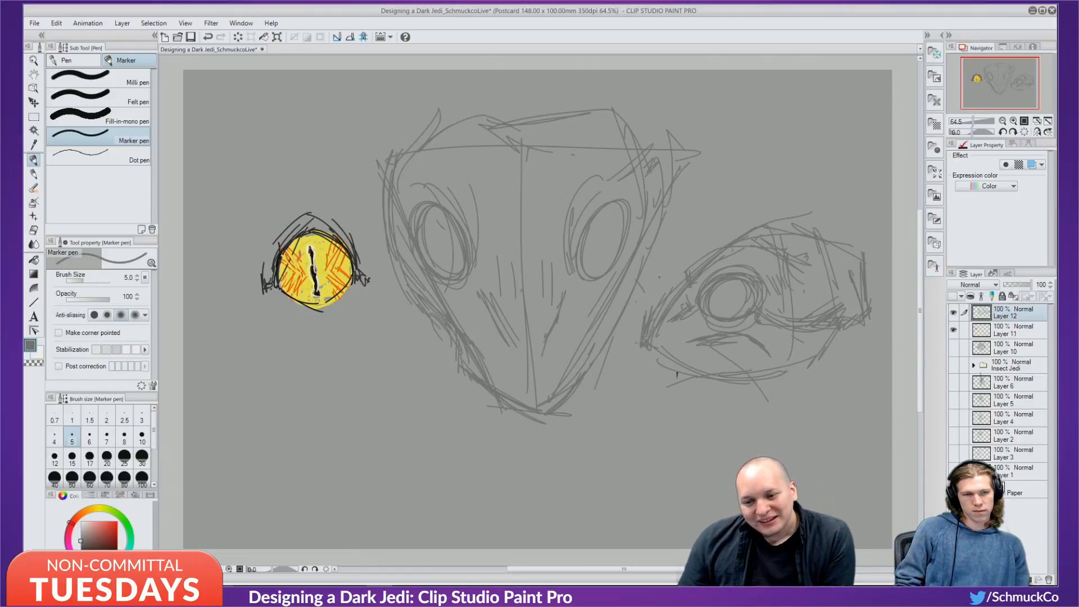
mouse_move(683, 341)
mouse_down()
mouse_move(643, 352)
mouse_move(750, 338)
mouse_move(631, 360)
mouse_up()
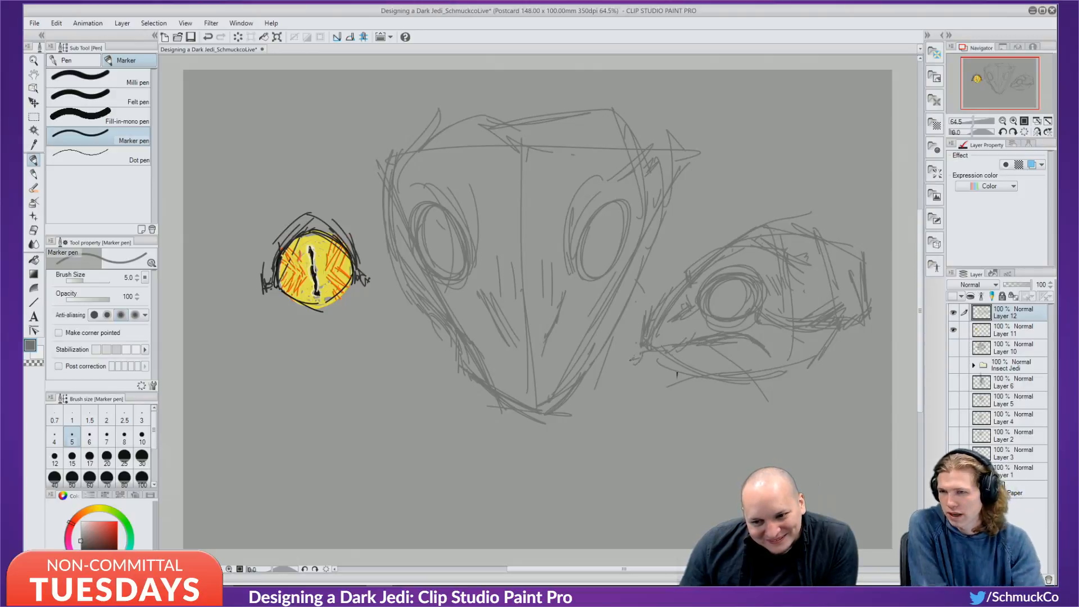
key(ctrl+z)
key(ctrl+z)
key(ctrl+z)
key(ctrl+z)
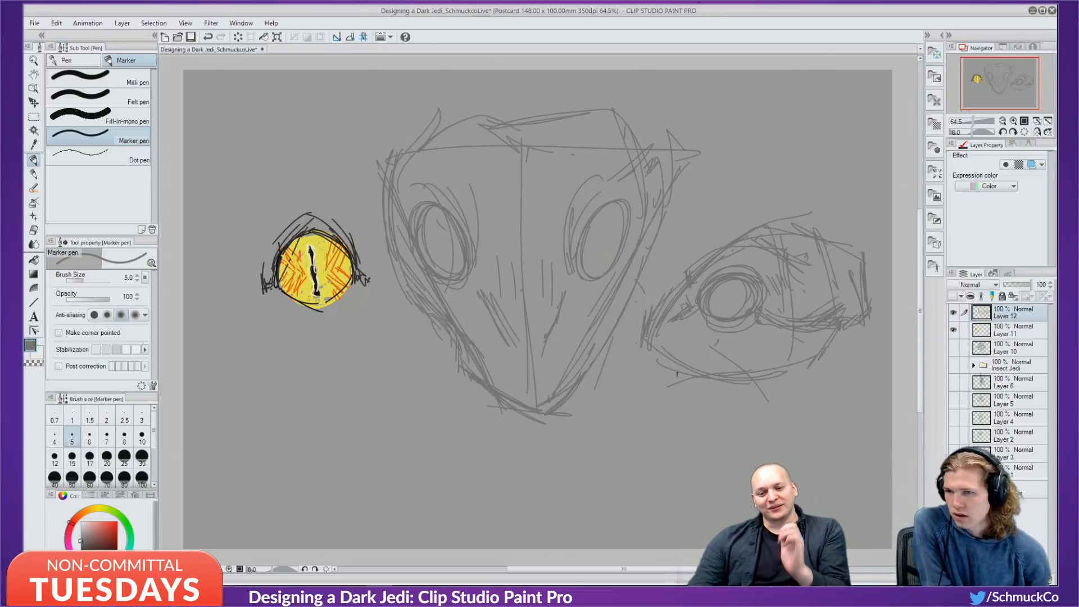
key(ctrl+z)
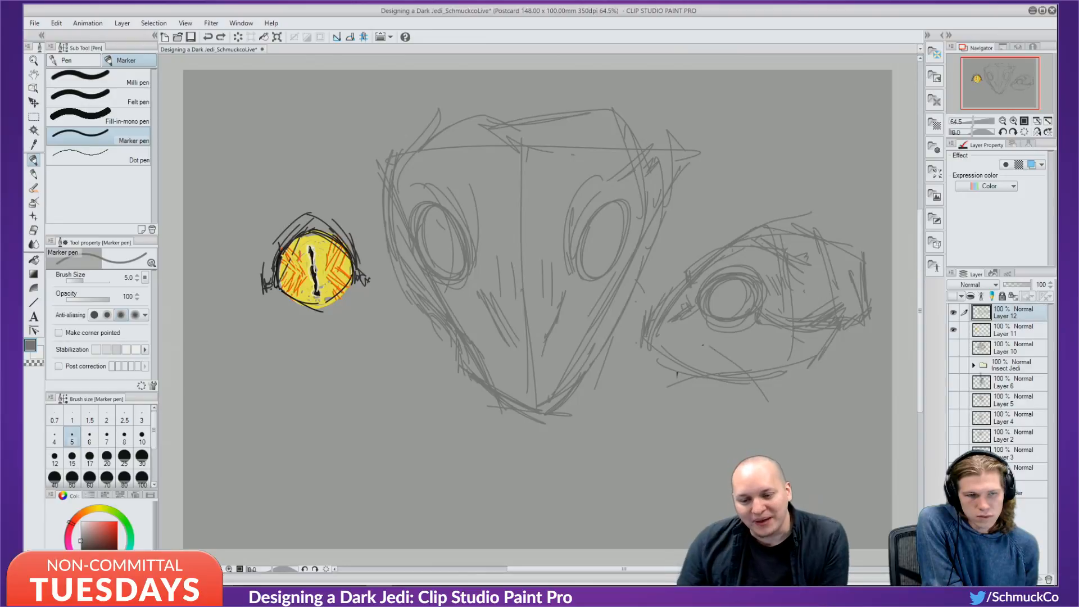
drag(702, 345, 743, 360)
drag(697, 318, 756, 325)
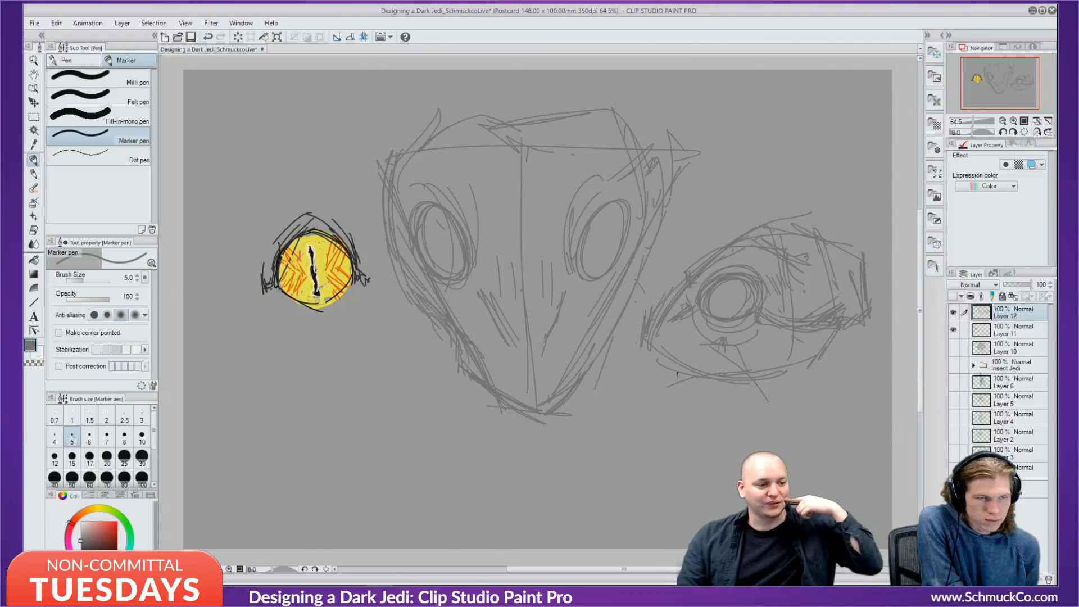
Doodle a tiny face of two small circles and a short line below the yellow eye.
drag(274, 380, 336, 377)
drag(301, 445, 321, 444)
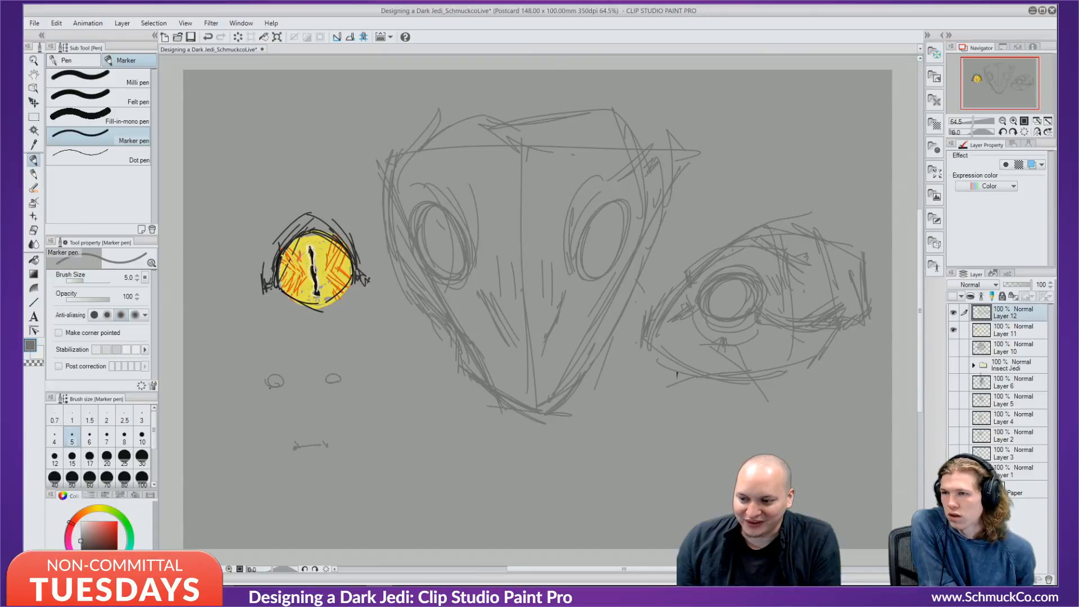
drag(263, 387, 343, 383)
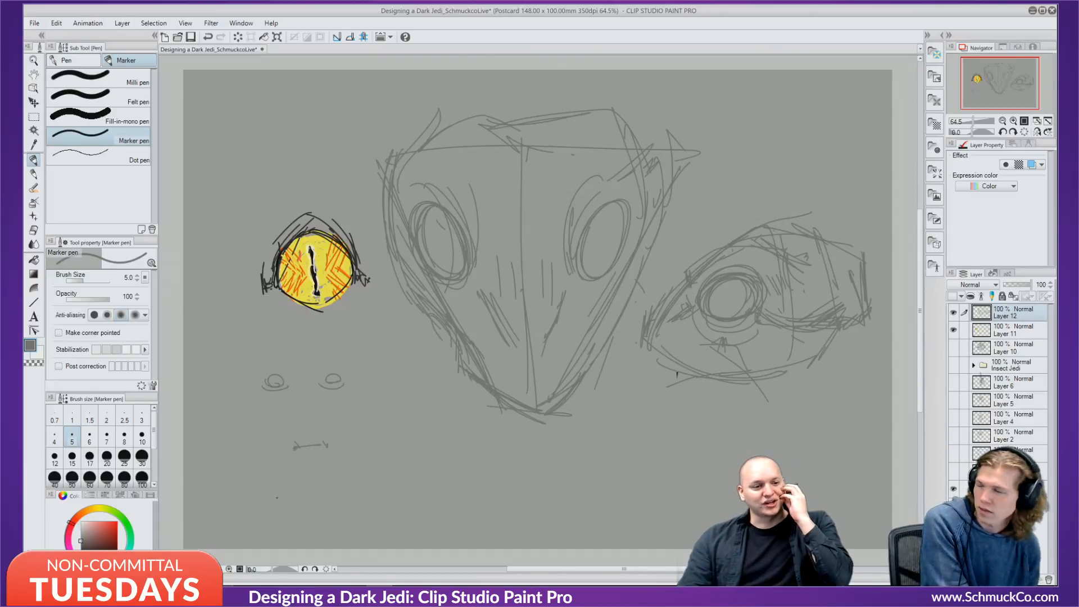
Undo the tiny face doodle and sketch under-eye and jaw strokes on the right head.
key(ctrl+z)
key(ctrl+z)
key(ctrl+z)
key(ctrl+z)
key(ctrl+z)
key(ctrl+z)
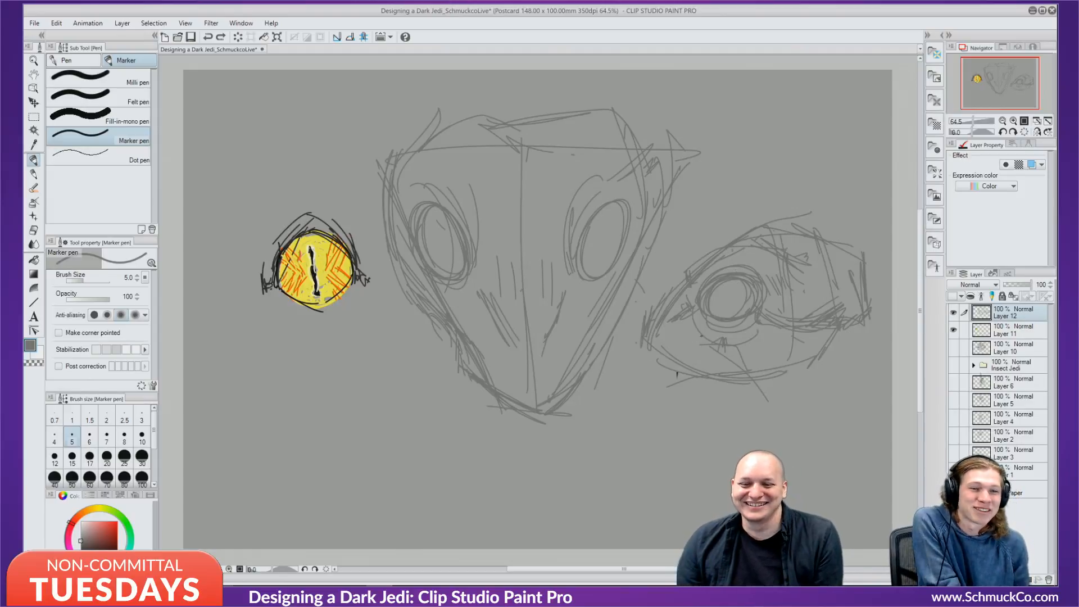
drag(702, 336, 639, 358)
drag(639, 324, 630, 342)
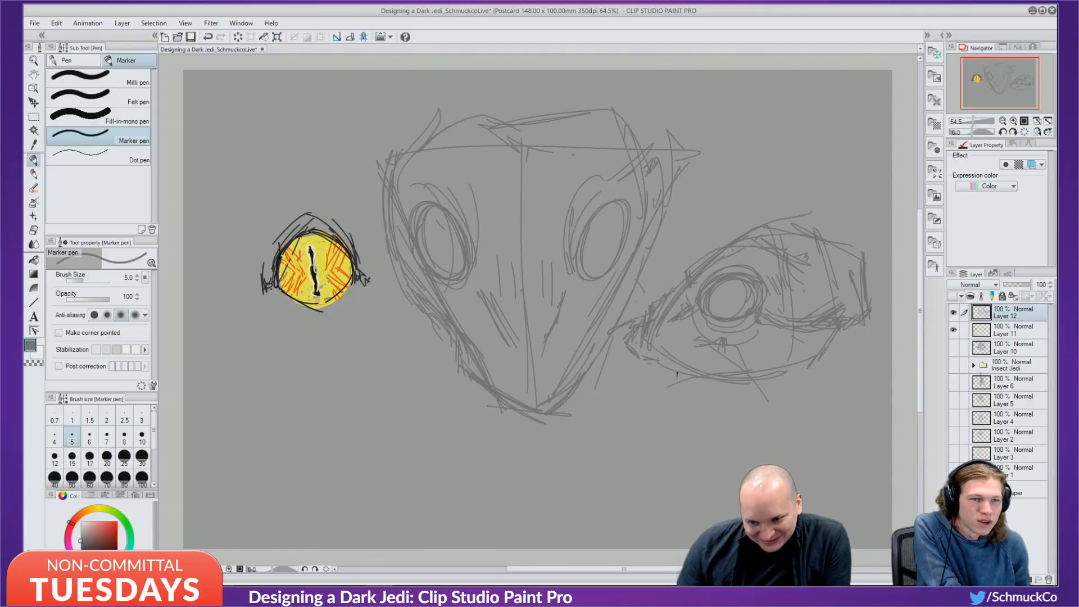
drag(685, 355, 737, 369)
drag(645, 355, 729, 368)
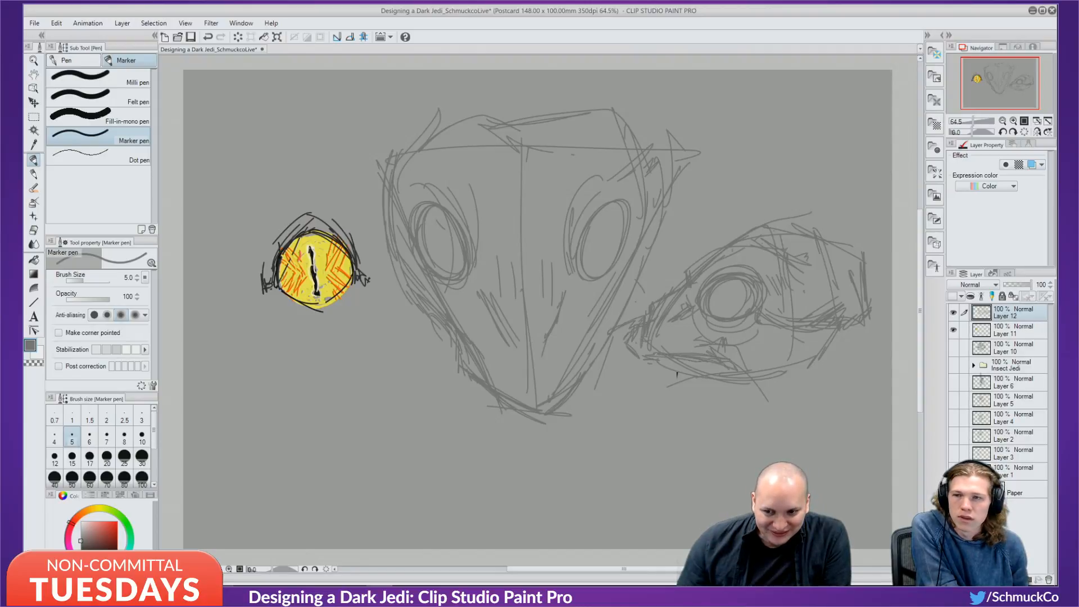
drag(642, 358, 690, 362)
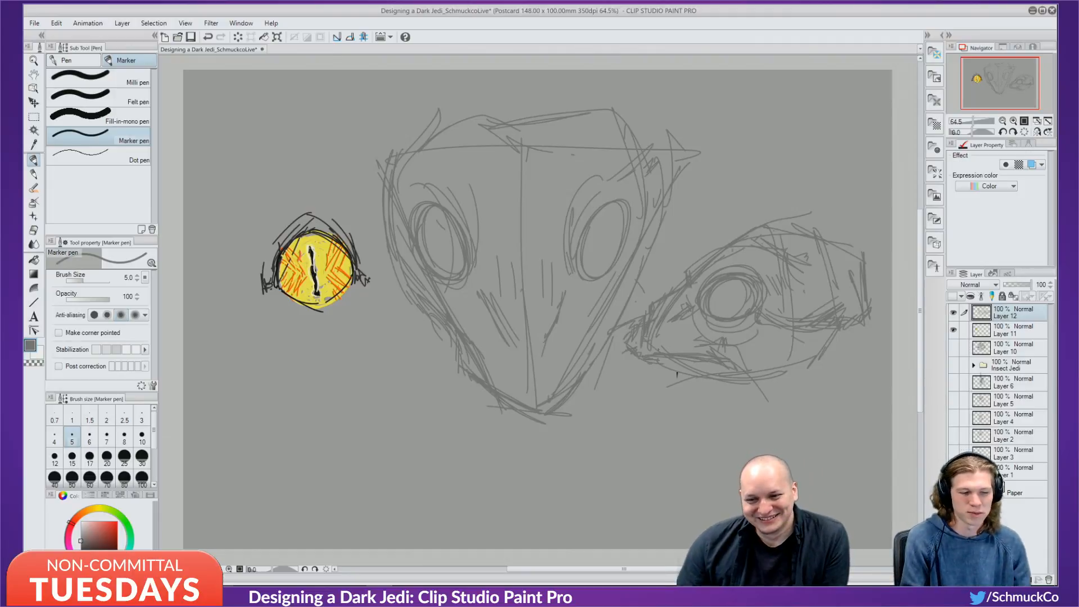
Paint over some beak lines in background grey, then raise the marker size to 12.
alt+click(672, 332)
mouse_move(700, 355)
mouse_down()
mouse_move(657, 355)
mouse_move(694, 355)
mouse_up()
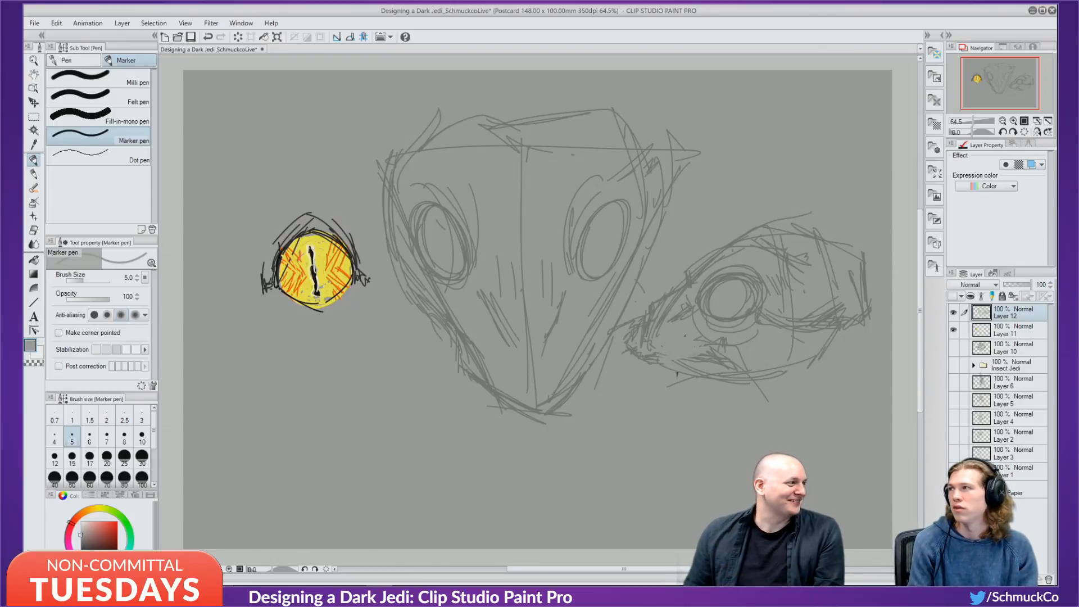
key(bracketright)
key(bracketright)
key(bracketright)
key(bracketright)
key(bracketright)
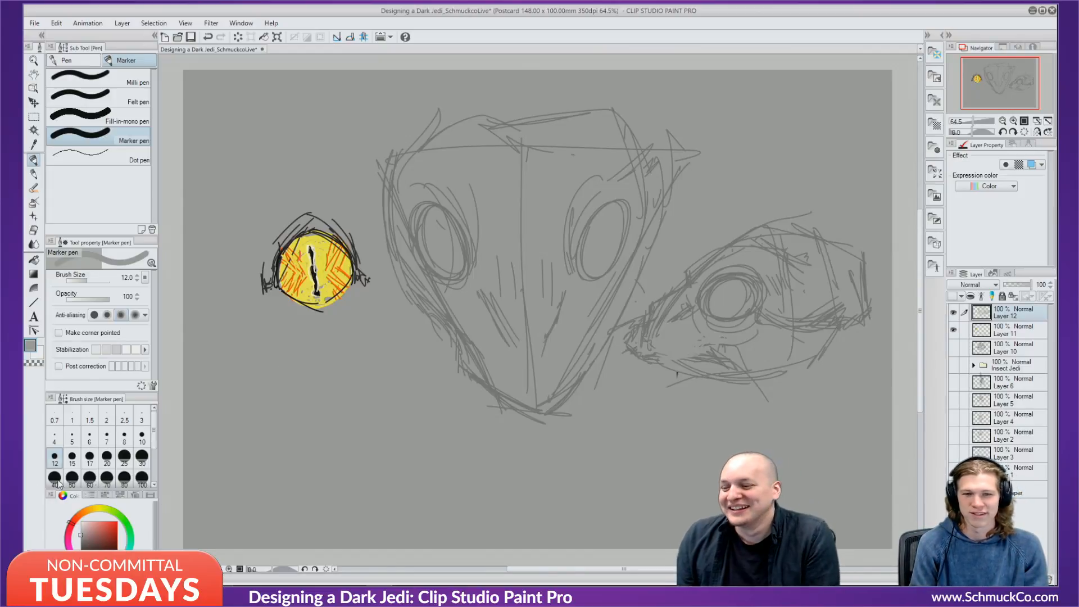
Switch to a darker grey at marker size 6, then try and undo a spiked crest.
click(80, 541)
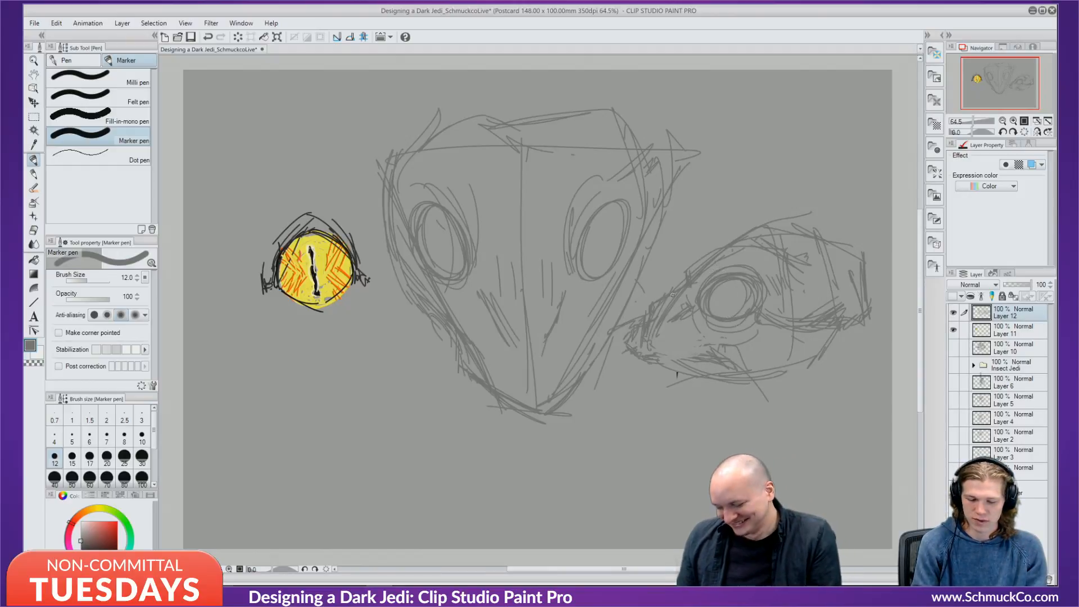
key(bracketleft)
key(bracketleft)
key(bracketleft)
key(bracketleft)
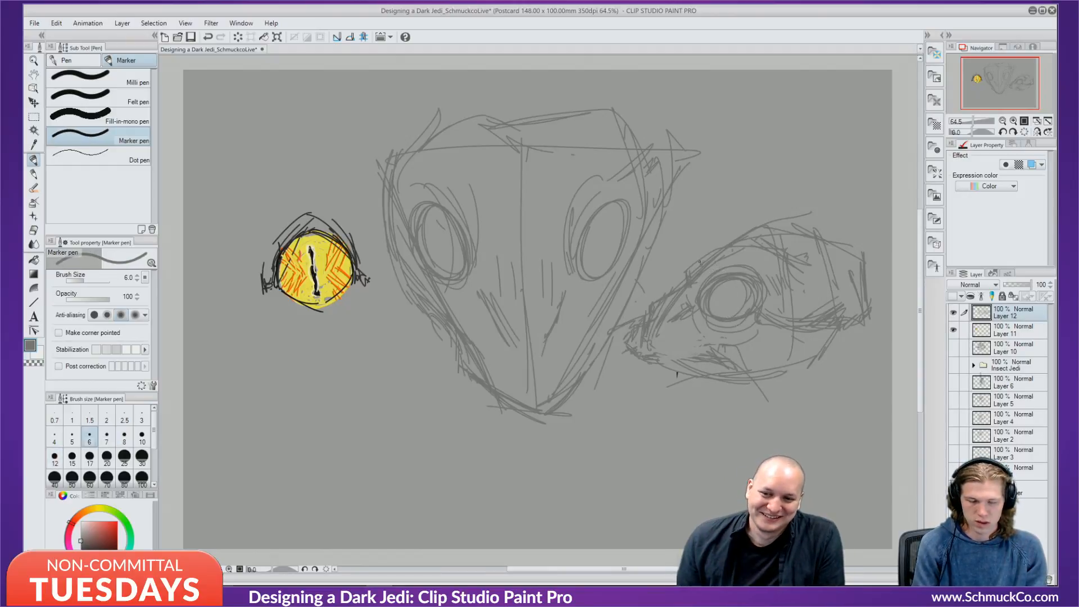
drag(705, 241, 722, 233)
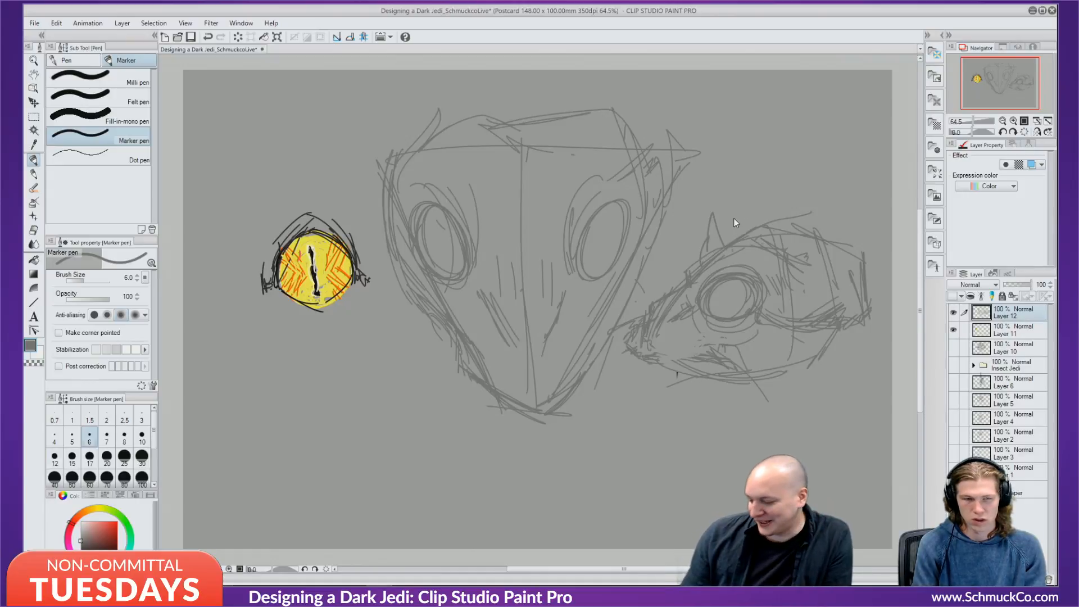
mouse_move(727, 243)
mouse_down()
mouse_move(729, 215)
mouse_move(801, 145)
mouse_move(811, 195)
mouse_move(831, 226)
mouse_up()
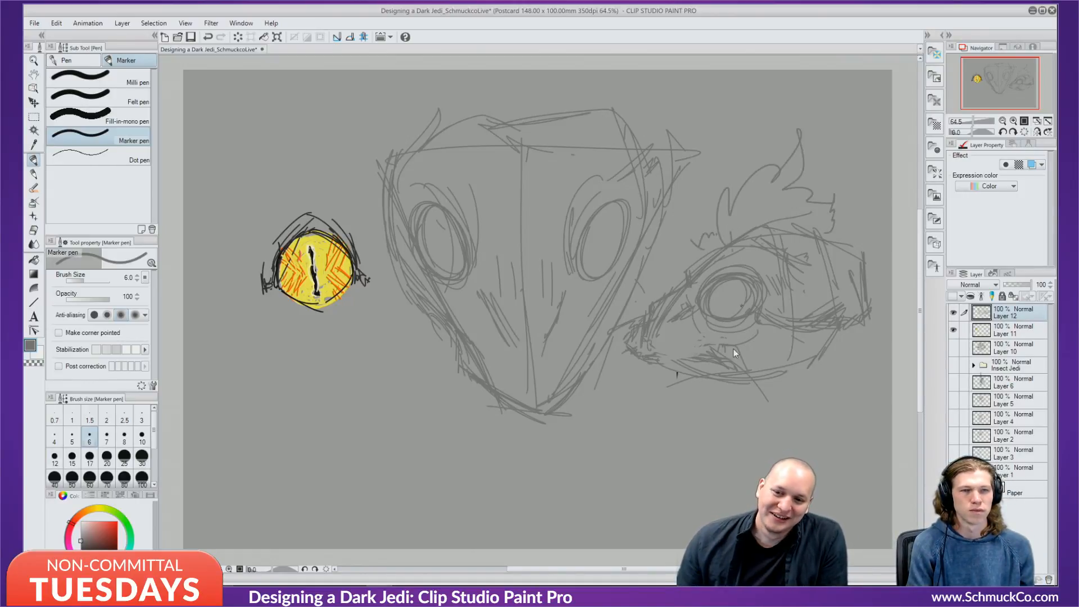
key(ctrl+z)
key(ctrl+z)
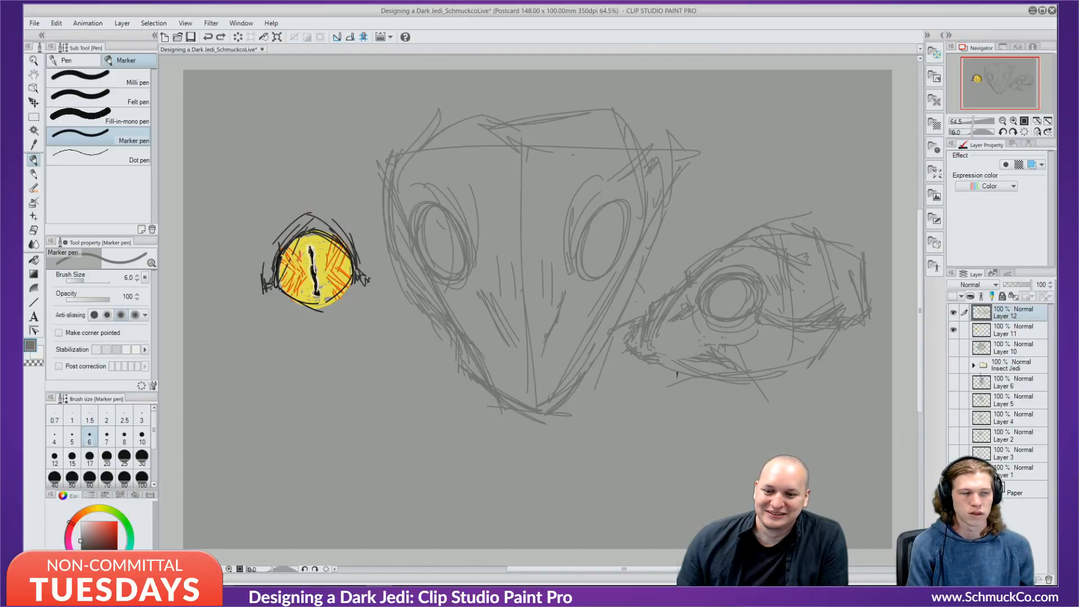
Try wavy and curvy crest strokes above the right head, undoing each attempt.
mouse_move(699, 260)
mouse_down()
mouse_move(690, 233)
mouse_move(735, 191)
mouse_move(751, 182)
mouse_move(746, 199)
mouse_move(780, 172)
mouse_move(798, 187)
mouse_move(808, 171)
mouse_move(800, 200)
mouse_move(829, 194)
mouse_move(843, 228)
mouse_up()
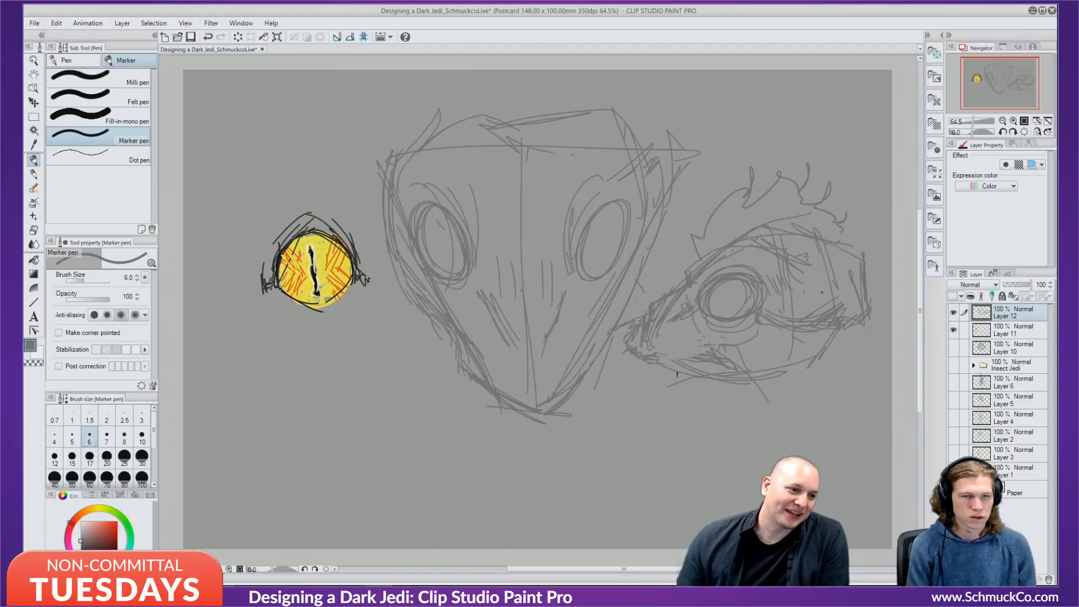
key(ctrl+z)
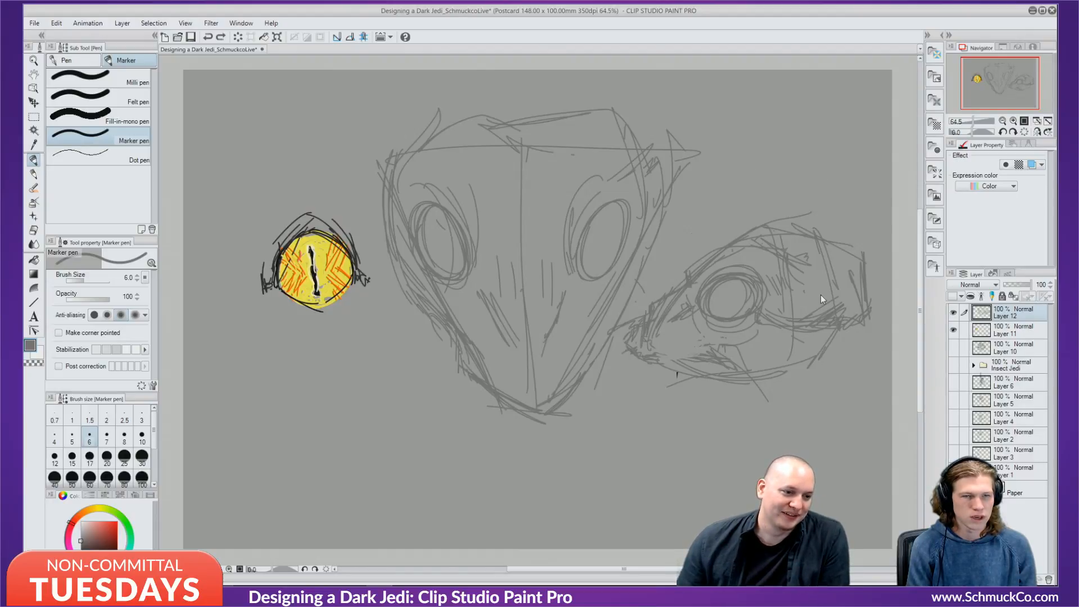
mouse_move(833, 232)
mouse_down()
mouse_move(784, 175)
mouse_move(750, 158)
mouse_move(681, 239)
mouse_up()
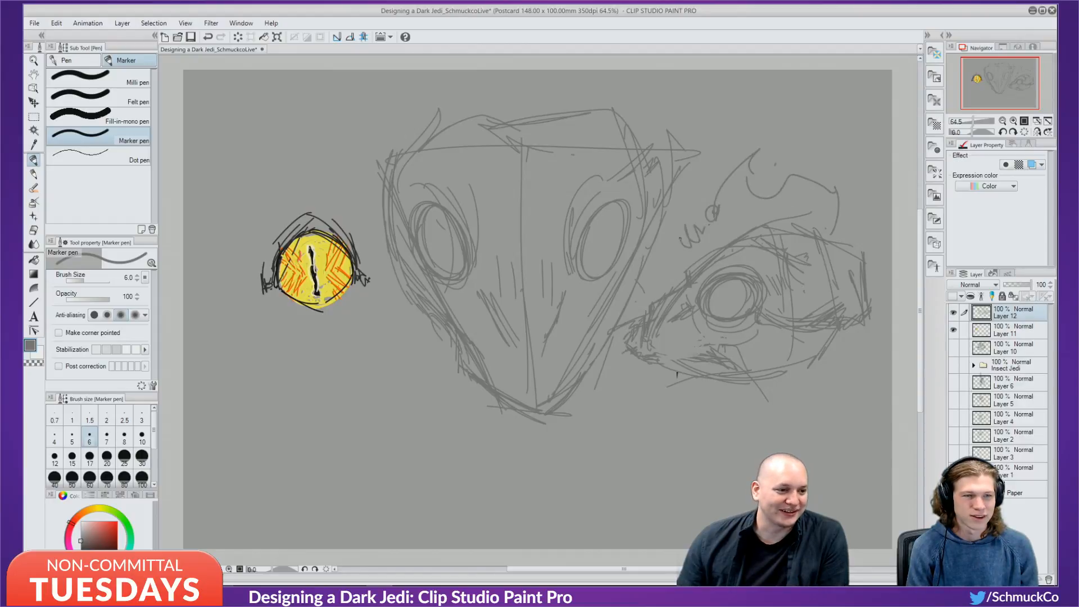
mouse_move(685, 247)
mouse_down()
mouse_move(661, 259)
mouse_move(714, 256)
mouse_up()
key(ctrl+z)
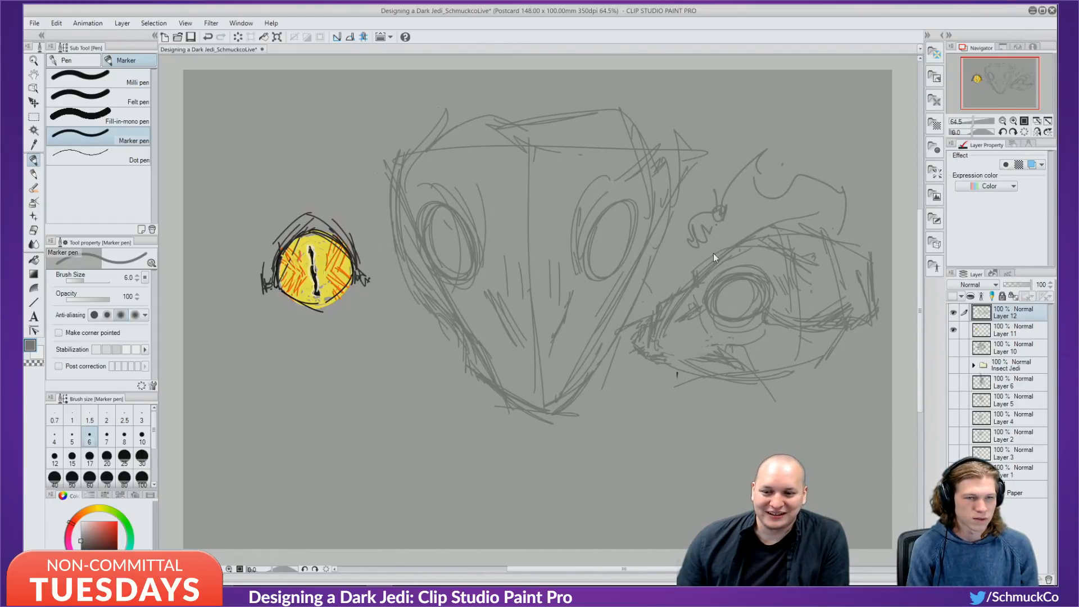
key(ctrl+z)
key(ctrl+z)
key(ctrl+z)
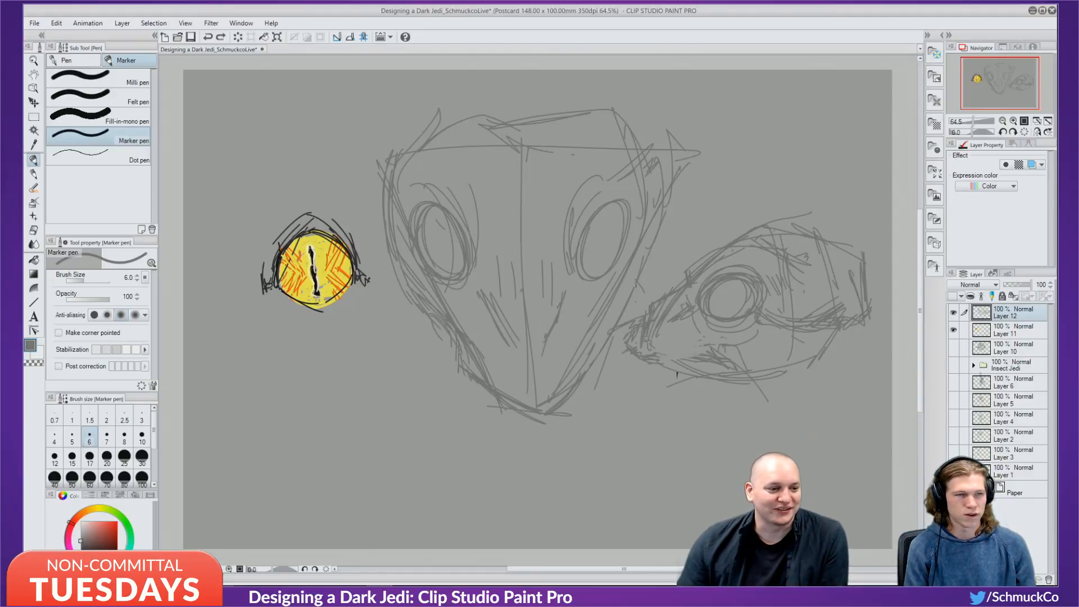
Sketch trial neck and body strokes below the right head.
mouse_move(658, 364)
mouse_down()
mouse_move(650, 435)
mouse_move(637, 428)
mouse_up()
mouse_move(625, 374)
mouse_down()
mouse_move(638, 400)
mouse_move(643, 459)
mouse_move(671, 485)
mouse_move(676, 467)
mouse_move(732, 471)
mouse_up()
drag(706, 414, 744, 474)
drag(719, 423, 758, 479)
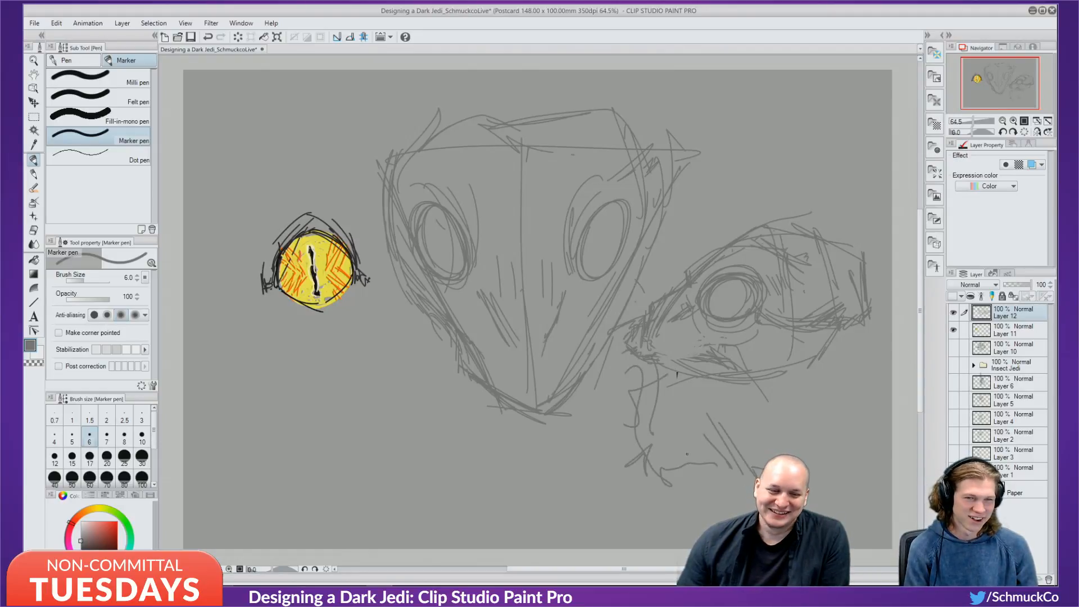
drag(671, 448, 728, 497)
mouse_move(762, 413)
mouse_down()
mouse_move(777, 453)
mouse_move(809, 466)
mouse_up()
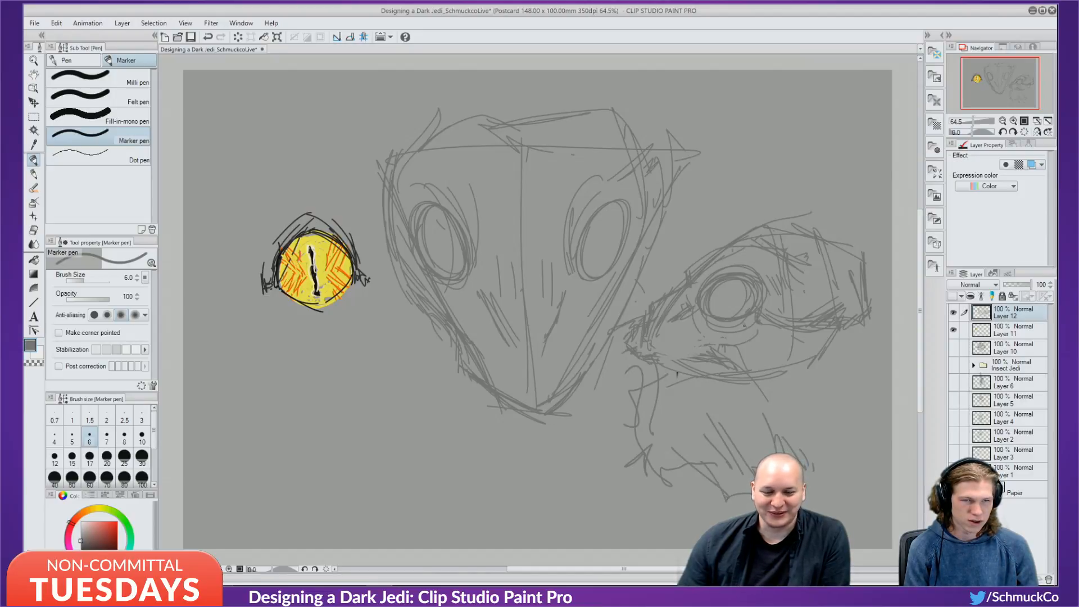
Hatch the lower jaw and the area beneath it with short marker strokes.
mouse_move(787, 336)
mouse_down()
mouse_move(741, 365)
mouse_move(785, 364)
mouse_up()
mouse_move(792, 365)
mouse_down()
mouse_move(818, 401)
mouse_move(824, 373)
mouse_move(847, 396)
mouse_up()
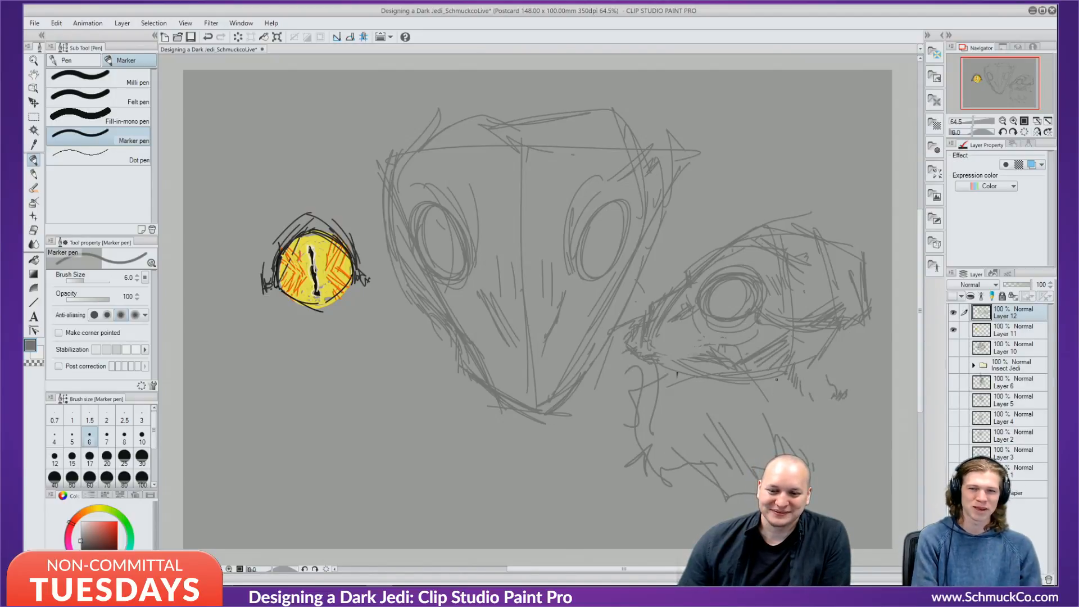
drag(786, 375, 749, 402)
drag(784, 389, 754, 407)
drag(792, 391, 748, 417)
mouse_move(782, 397)
mouse_down()
mouse_move(758, 420)
mouse_move(781, 409)
mouse_move(770, 424)
mouse_up()
drag(783, 410, 783, 422)
drag(794, 404, 797, 427)
drag(802, 402, 814, 429)
drag(817, 419, 821, 435)
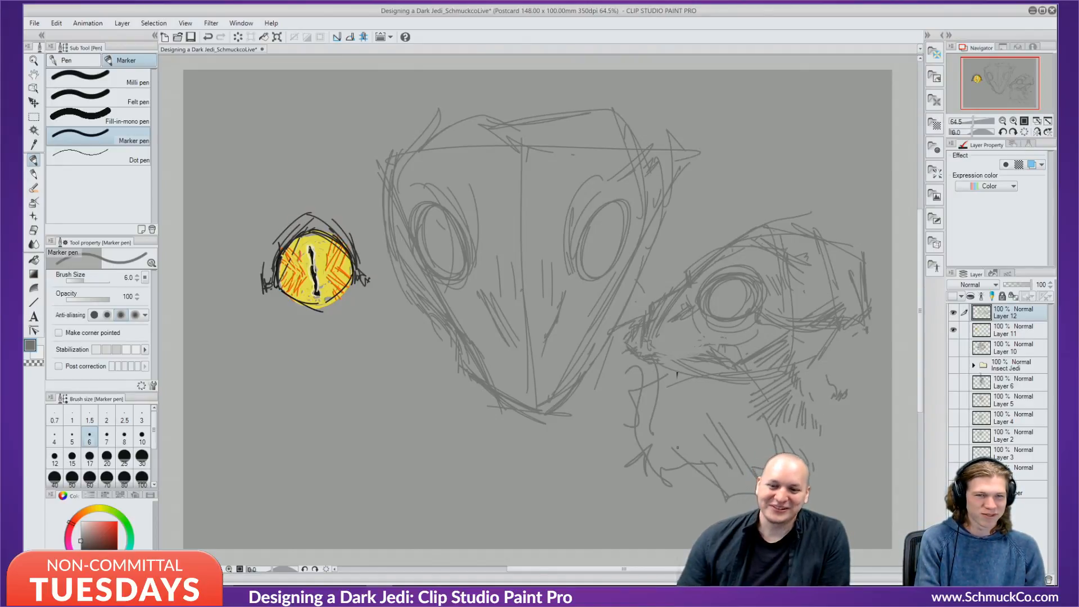
Undo the hatching and neck strokes, then redraw the right head's lower jaw line.
key(ctrl+z)
key(ctrl+z)
key(ctrl+z)
key(ctrl+z)
key(ctrl+z)
key(ctrl+z)
key(ctrl+z)
key(ctrl+z)
key(ctrl+z)
key(ctrl+z)
key(ctrl+z)
key(ctrl+z)
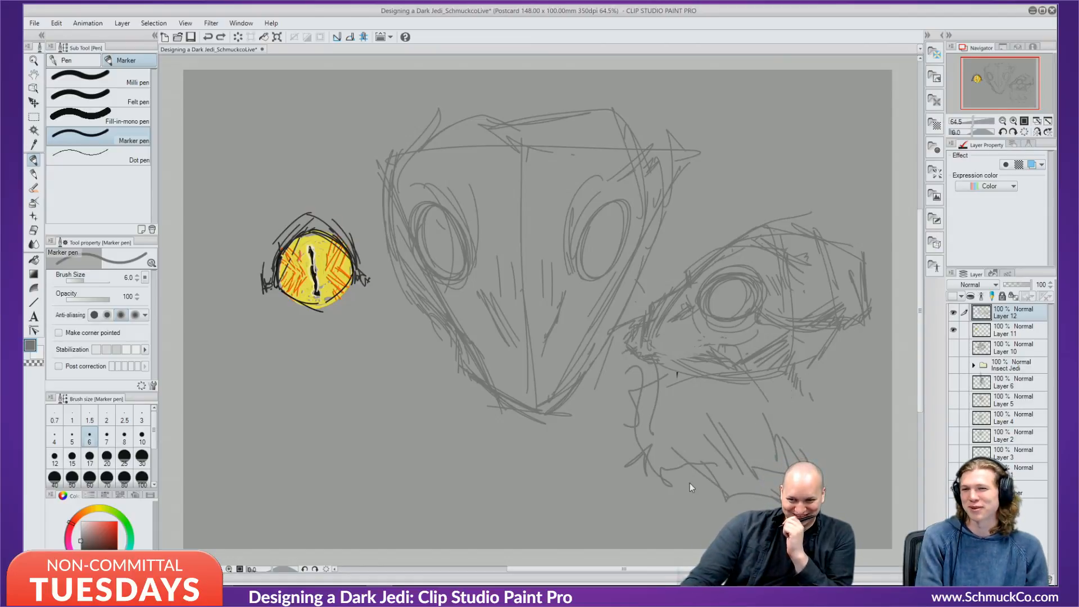
key(ctrl+z)
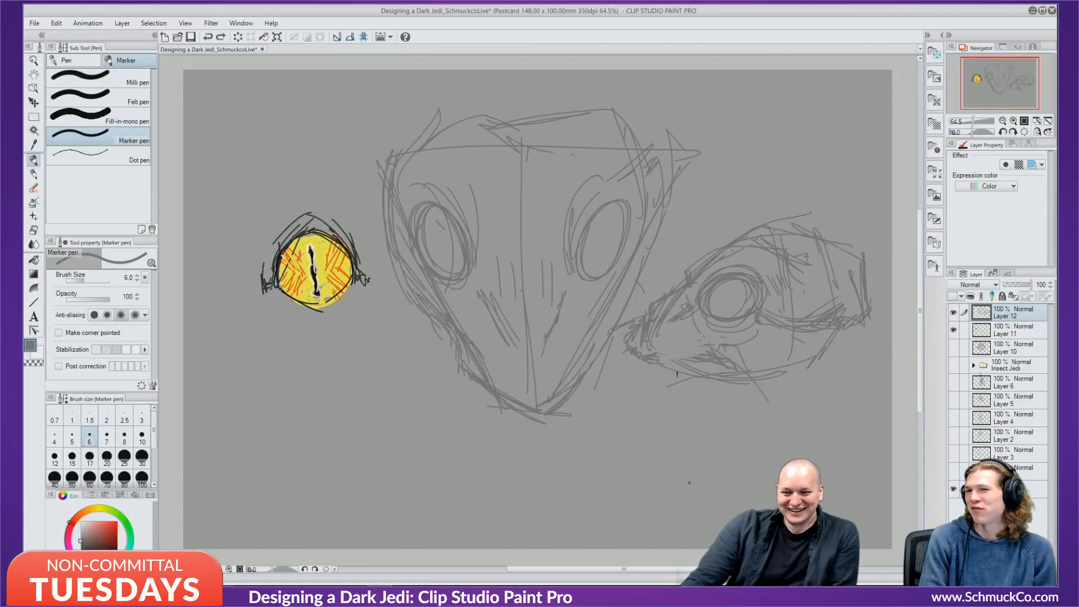
mouse_move(594, 366)
mouse_down()
mouse_move(636, 399)
mouse_move(630, 386)
mouse_move(652, 400)
mouse_move(748, 388)
mouse_move(648, 406)
mouse_up()
drag(627, 348, 601, 370)
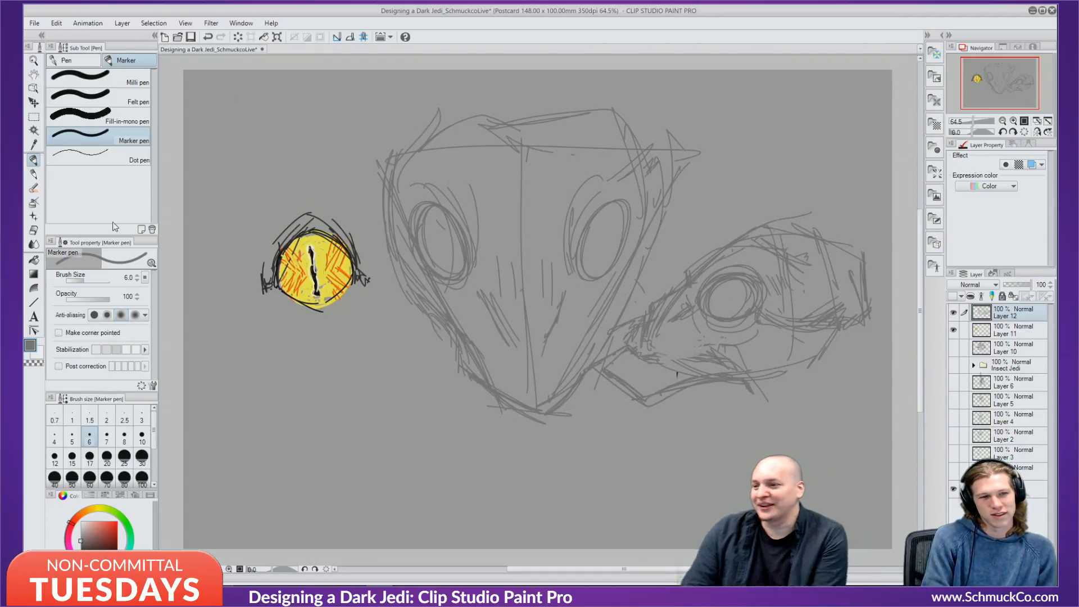
Lasso the right-hand side-view head and cut it out of its layer.
click(34, 130)
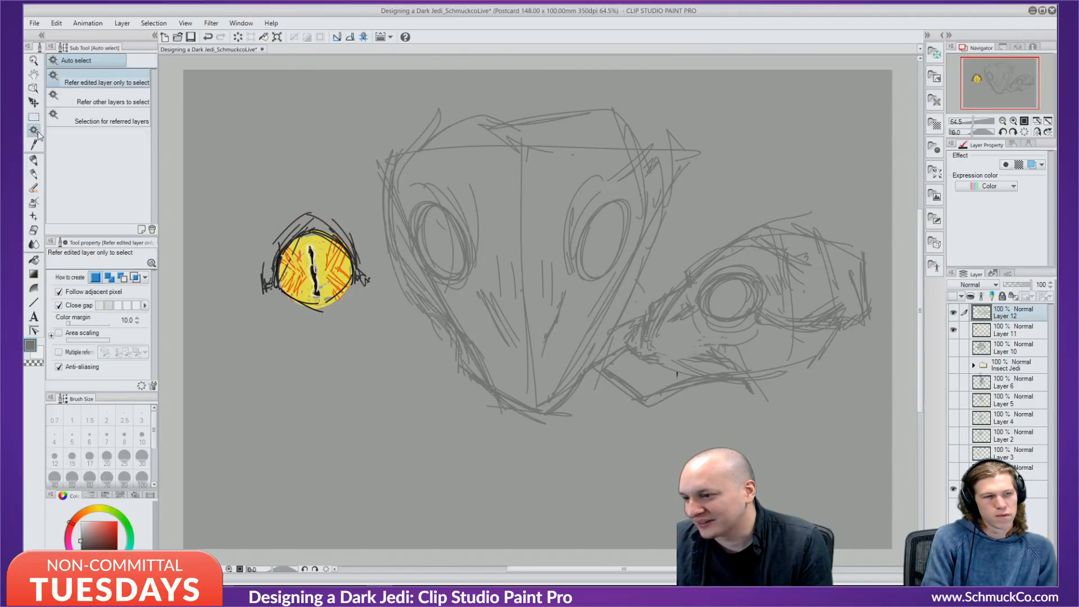
click(34, 116)
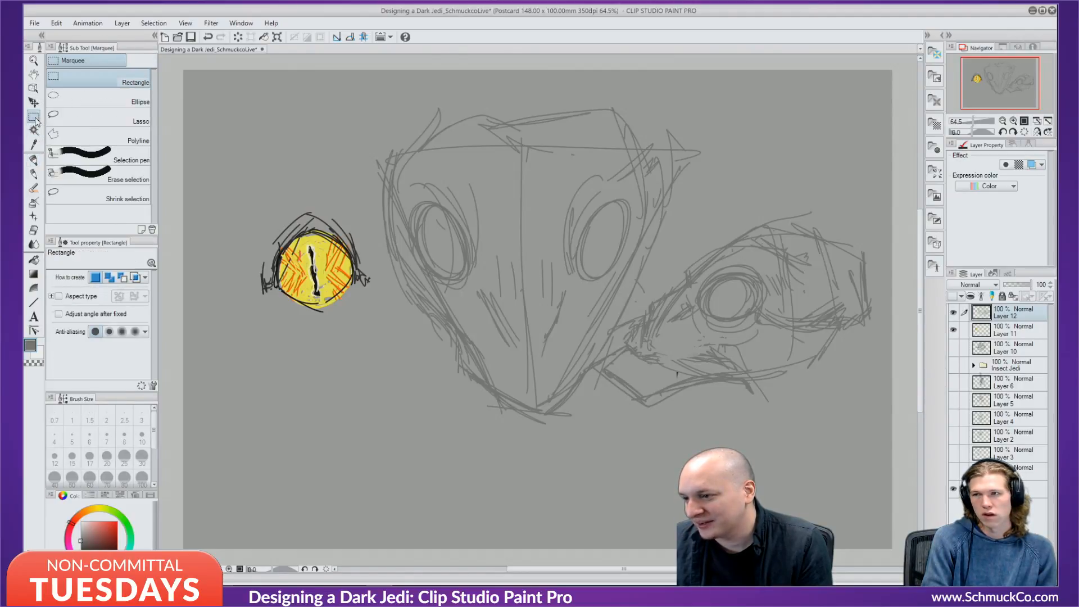
click(88, 119)
mouse_move(638, 457)
mouse_down()
mouse_move(630, 295)
mouse_move(857, 314)
mouse_move(787, 393)
mouse_up()
click(794, 433)
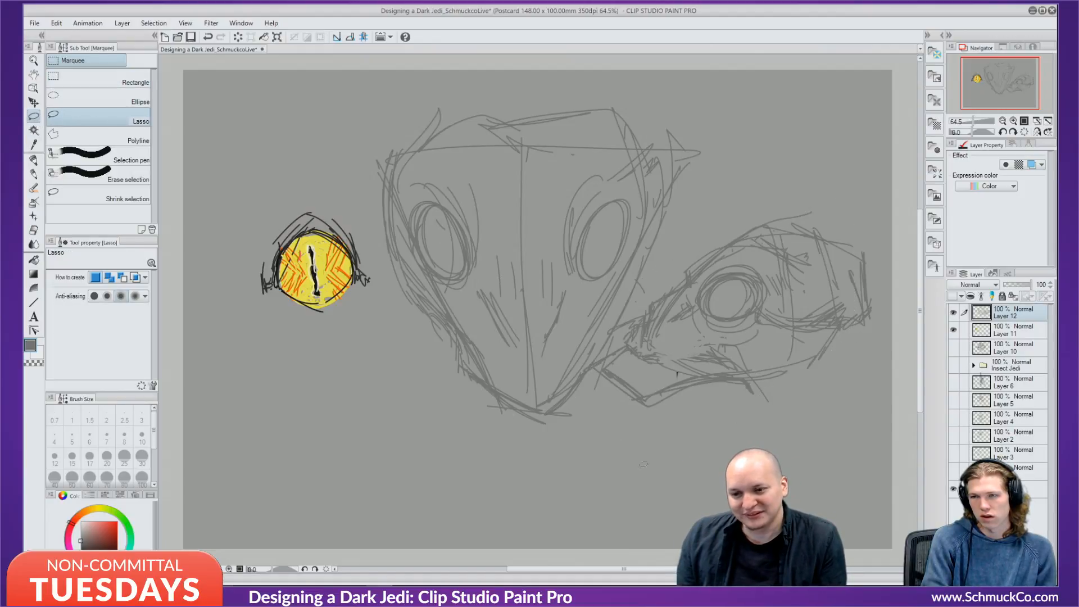
mouse_move(644, 464)
mouse_down()
mouse_move(708, 247)
mouse_move(890, 365)
mouse_move(613, 449)
mouse_move(635, 467)
mouse_up()
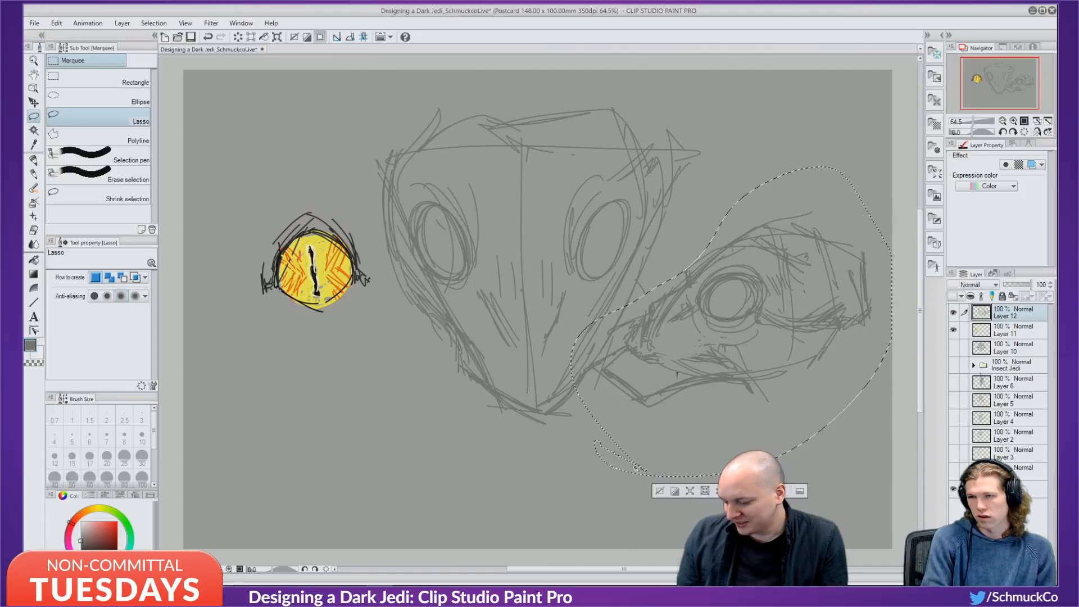
key(Delete)
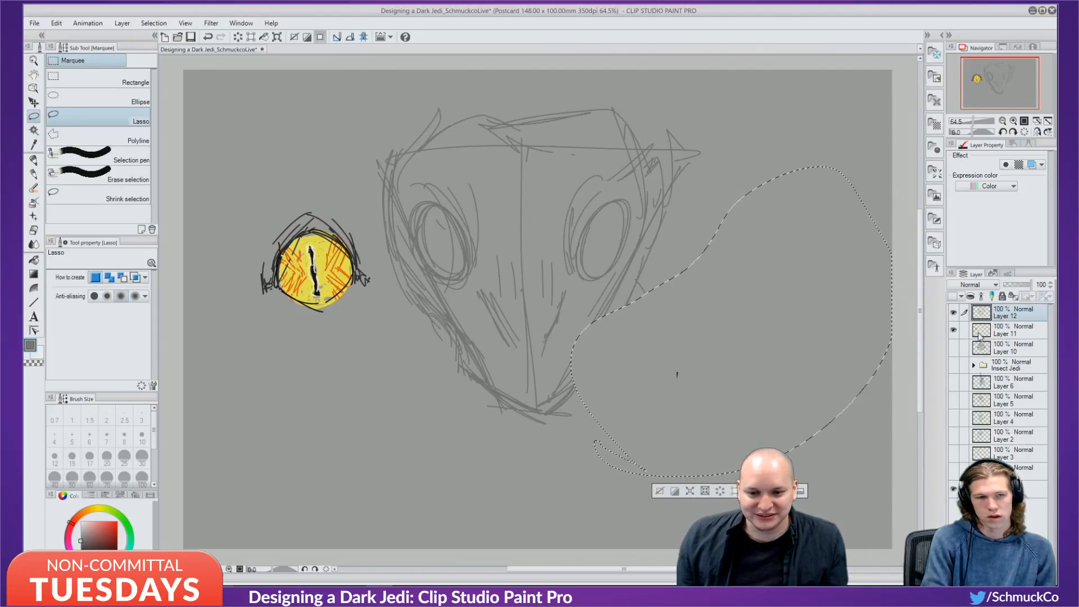
Hide Layers 12 and 11, paste the head onto a new layer, and deselect.
click(953, 313)
click(953, 330)
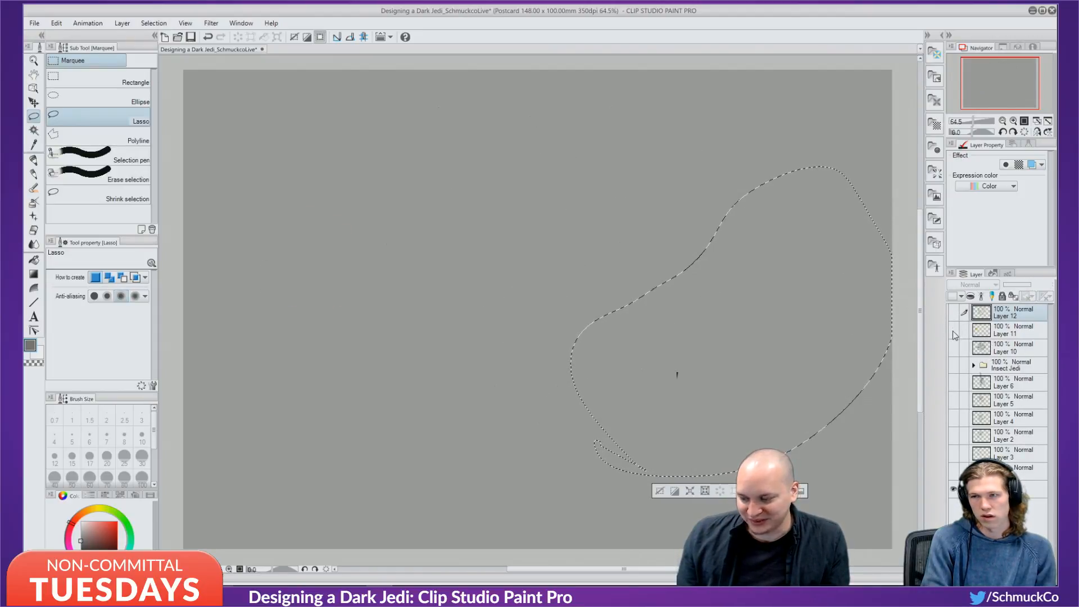
key(ctrl+v)
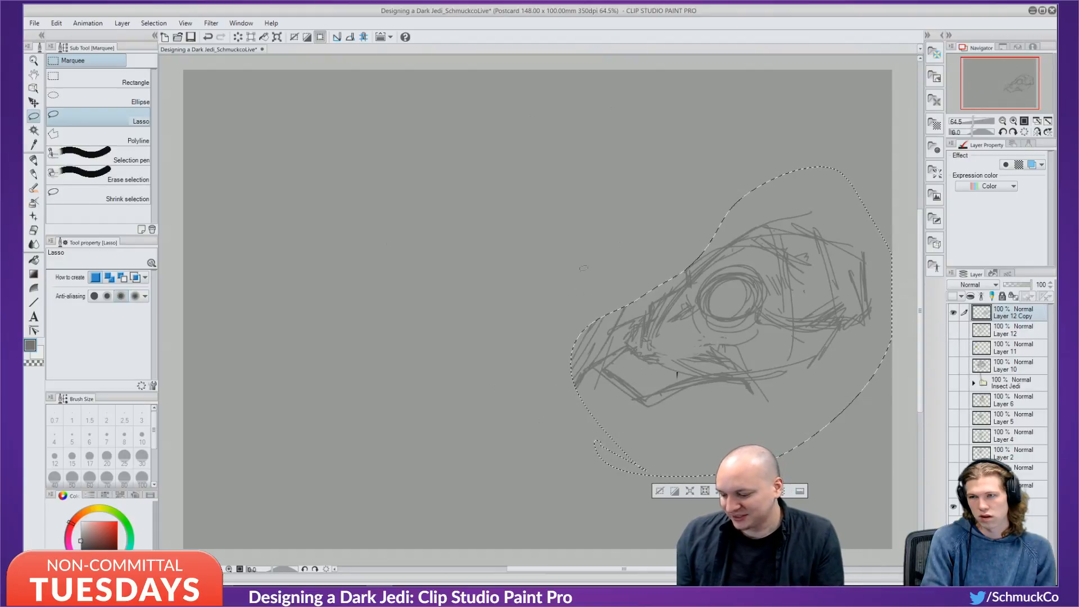
key(x)
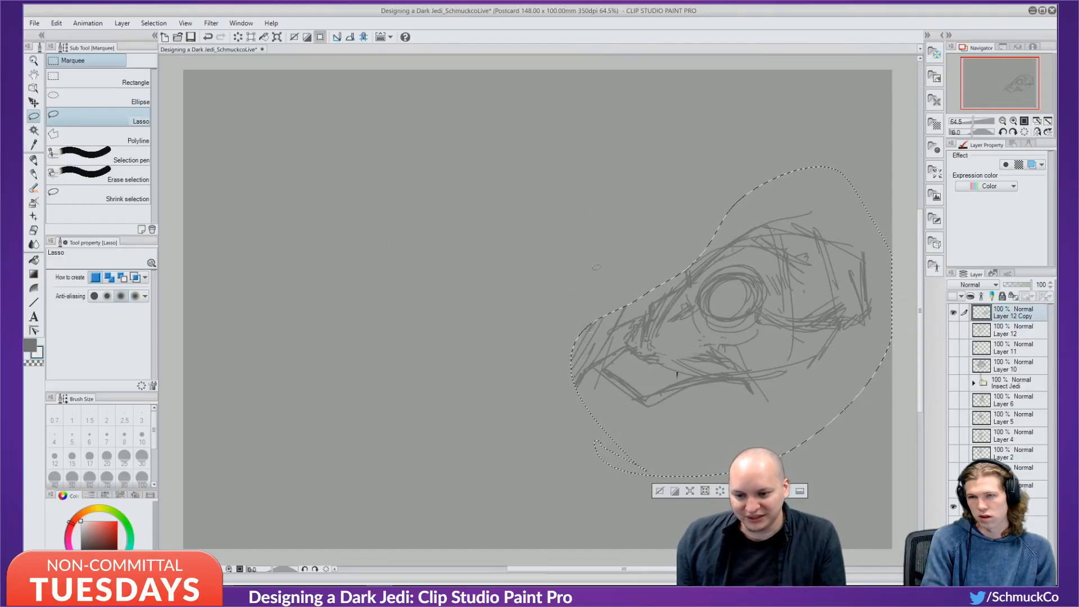
key(c)
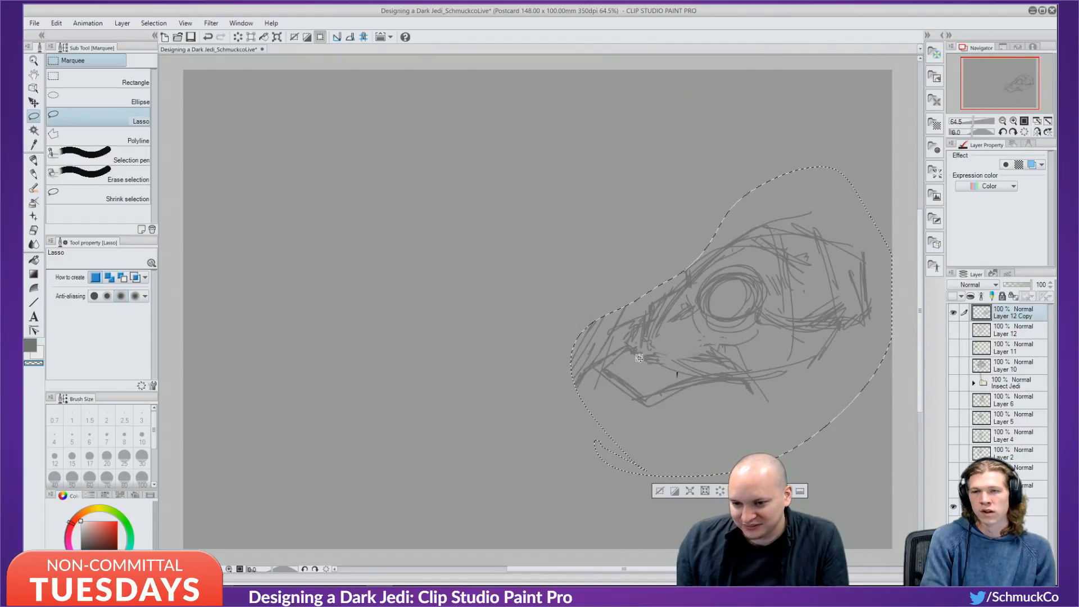
mouse_move(610, 382)
mouse_down()
mouse_move(619, 375)
mouse_move(351, 294)
mouse_move(245, 350)
mouse_up()
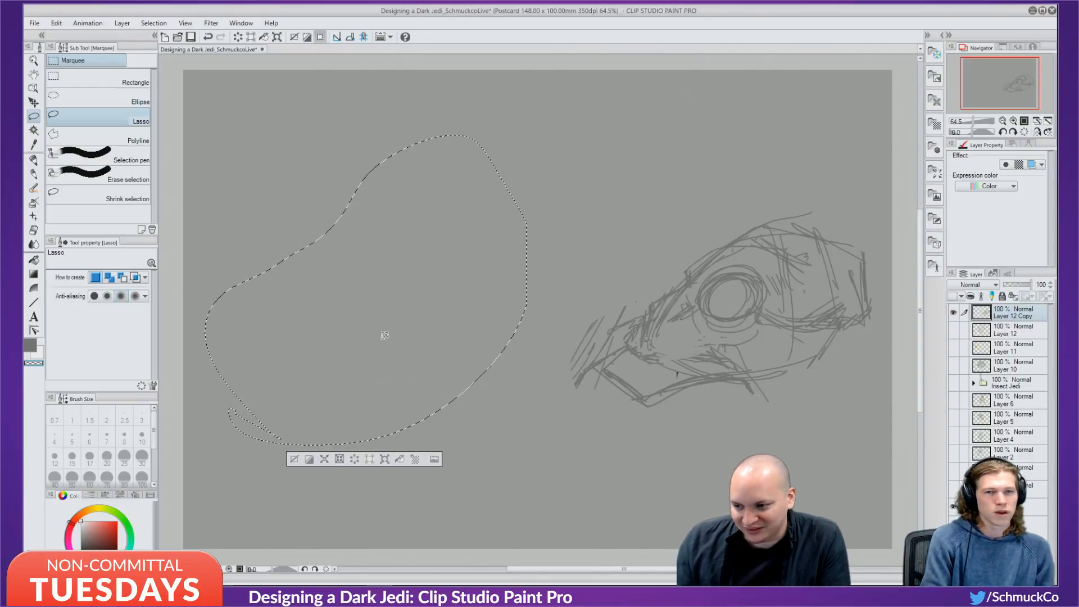
key(ctrl+d)
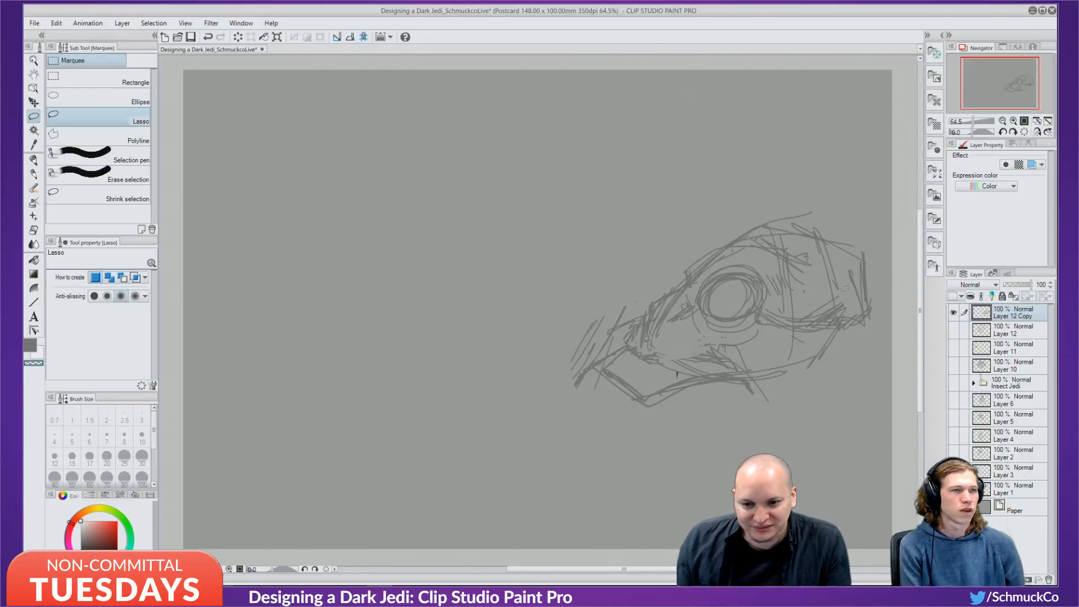
Move the pasted head layer from the right edge to the canvas centre.
key(c)
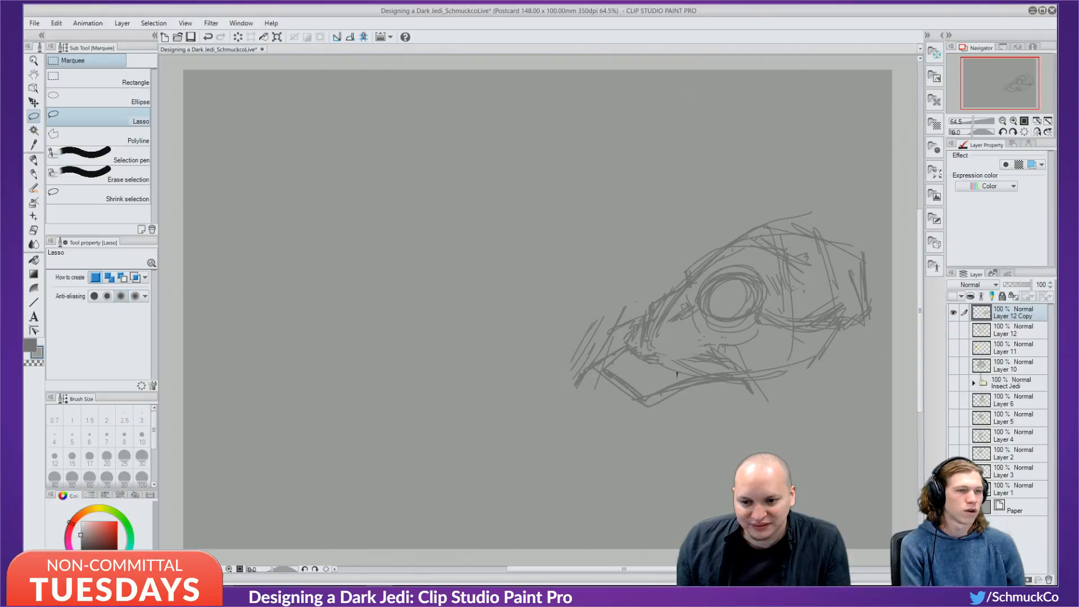
key(alt)
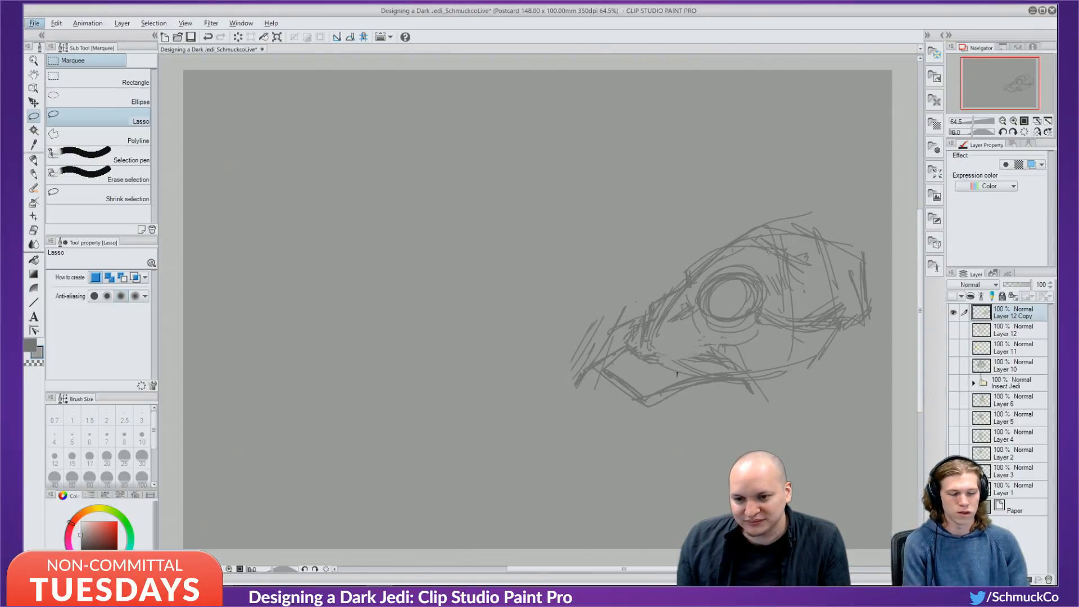
click(35, 104)
mouse_move(714, 315)
mouse_down()
mouse_move(599, 264)
mouse_move(471, 264)
mouse_move(470, 273)
mouse_up()
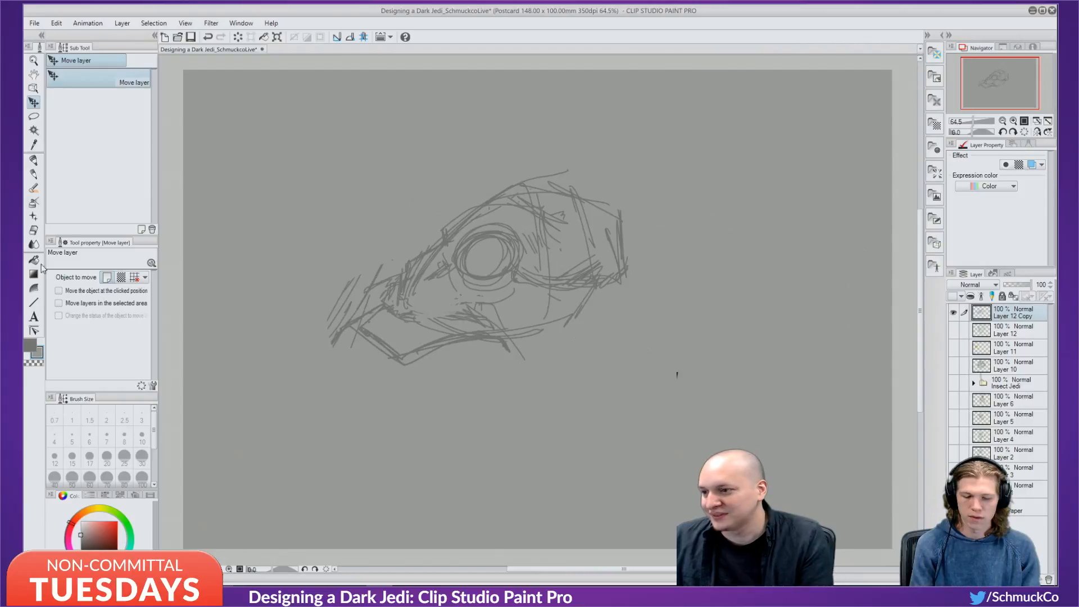
Erase the old snout and jaw lines on the centred head with transparent colour.
click(34, 160)
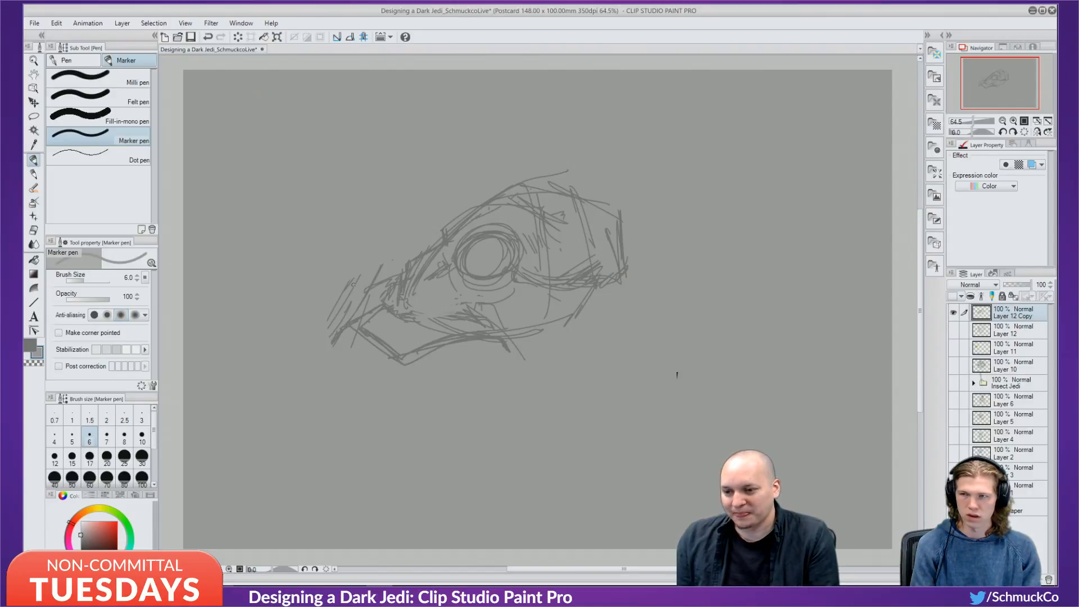
mouse_move(352, 290)
mouse_down()
mouse_move(389, 270)
mouse_move(376, 298)
mouse_move(336, 333)
mouse_move(378, 291)
mouse_move(344, 303)
mouse_move(369, 270)
mouse_move(364, 306)
mouse_up()
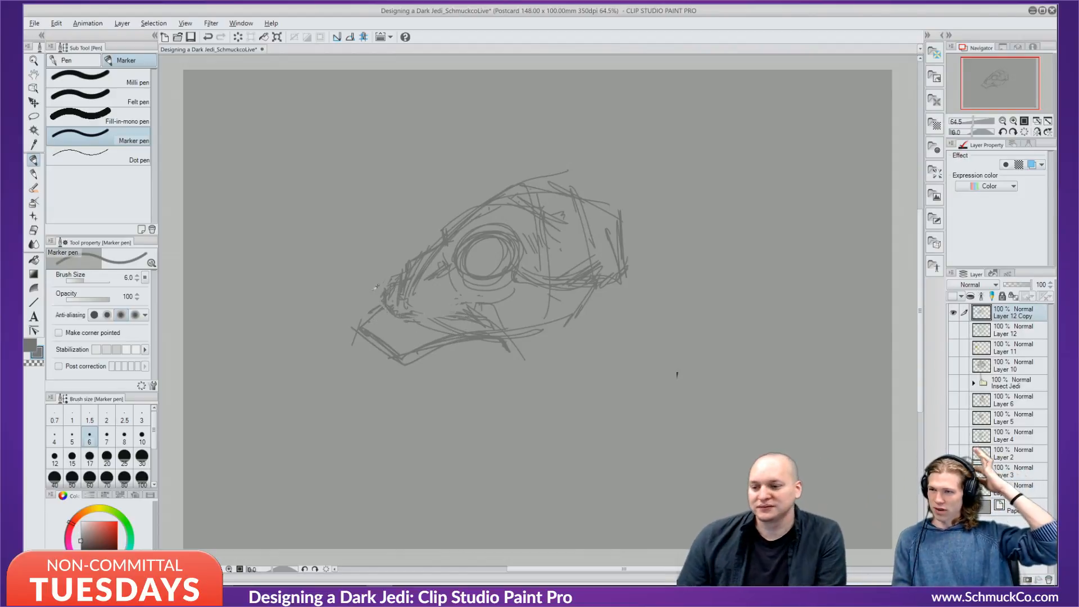
key(alt)
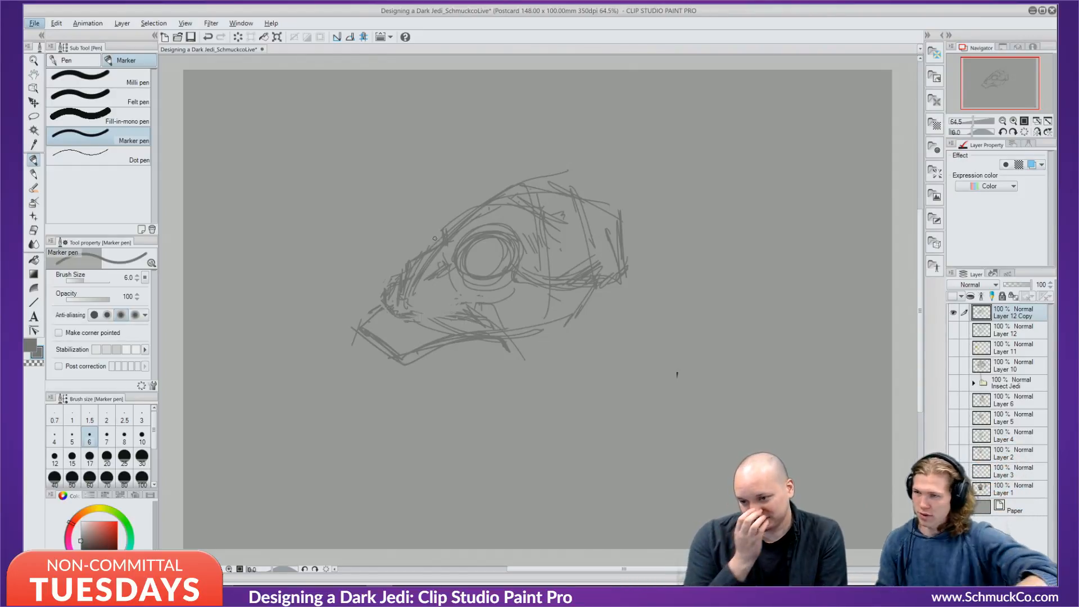
key(alt)
mouse_move(383, 309)
mouse_down()
mouse_move(385, 331)
mouse_move(368, 307)
mouse_move(372, 337)
mouse_move(357, 314)
mouse_move(372, 365)
mouse_move(373, 319)
mouse_move(368, 357)
mouse_move(371, 333)
mouse_move(366, 342)
mouse_move(340, 314)
mouse_move(398, 375)
mouse_move(374, 327)
mouse_move(396, 364)
mouse_move(426, 330)
mouse_move(403, 373)
mouse_move(472, 321)
mouse_move(440, 358)
mouse_move(480, 327)
mouse_move(467, 352)
mouse_move(503, 339)
mouse_up()
drag(451, 325, 438, 326)
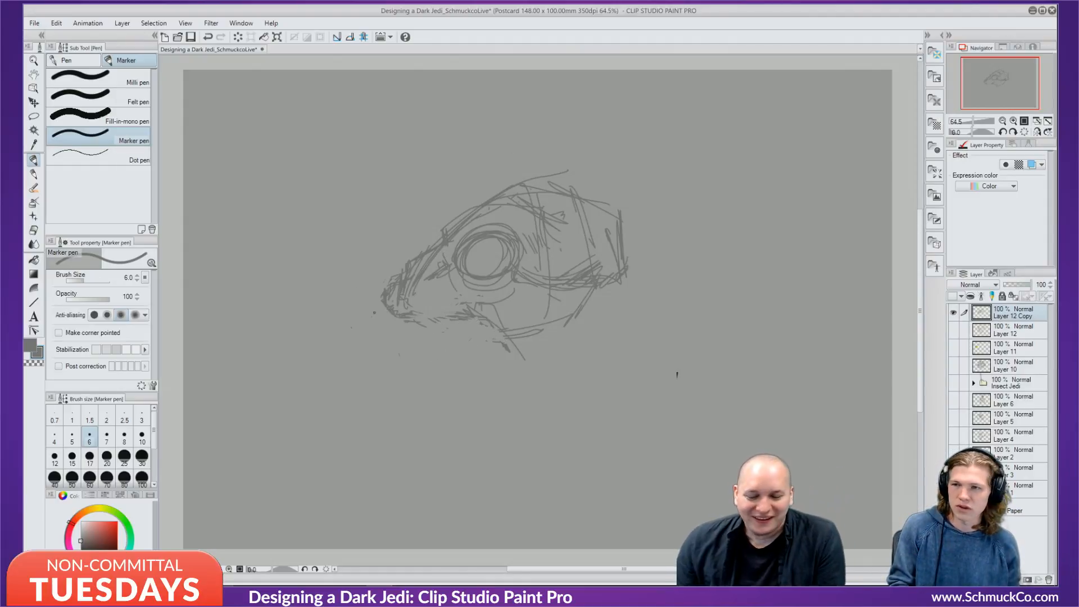
Draw a new upper jaw and lower lip, extending the lower jaw line to the right.
mouse_move(418, 317)
mouse_down()
mouse_move(466, 308)
mouse_move(450, 319)
mouse_up()
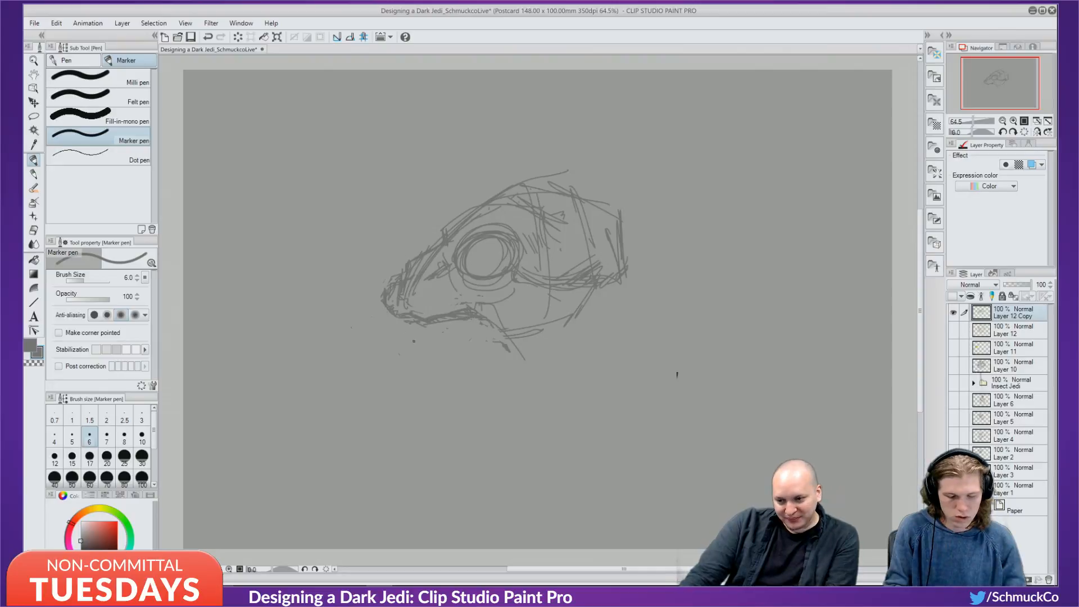
mouse_move(405, 321)
mouse_down()
mouse_move(424, 339)
mouse_move(462, 329)
mouse_up()
drag(432, 336, 447, 331)
mouse_move(460, 328)
mouse_down()
mouse_move(490, 333)
mouse_move(472, 326)
mouse_move(531, 359)
mouse_up()
mouse_move(521, 347)
mouse_down()
mouse_move(604, 317)
mouse_move(596, 338)
mouse_up()
drag(618, 314, 567, 349)
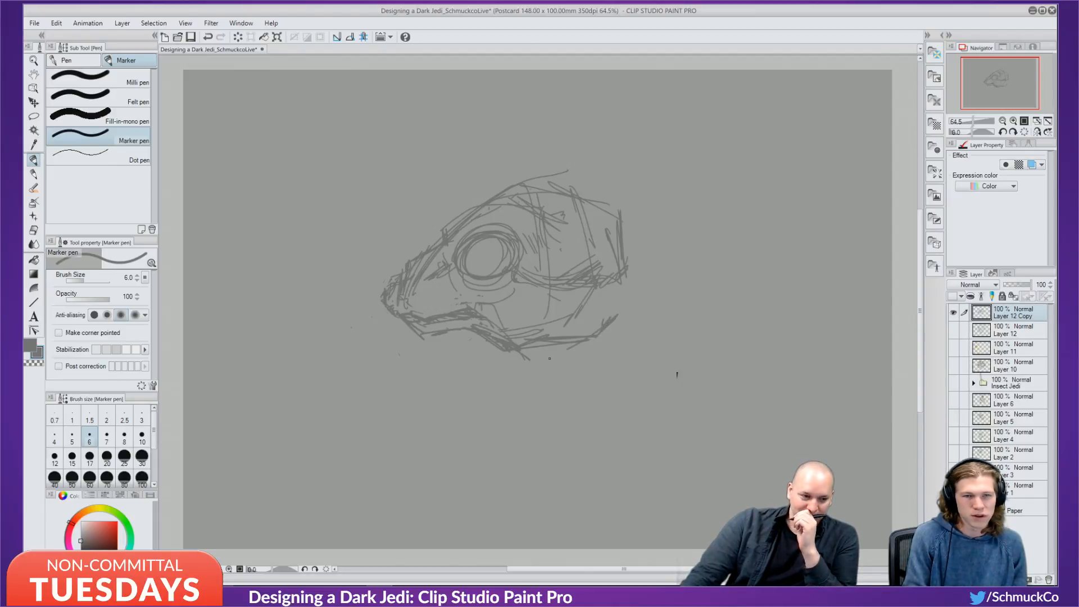
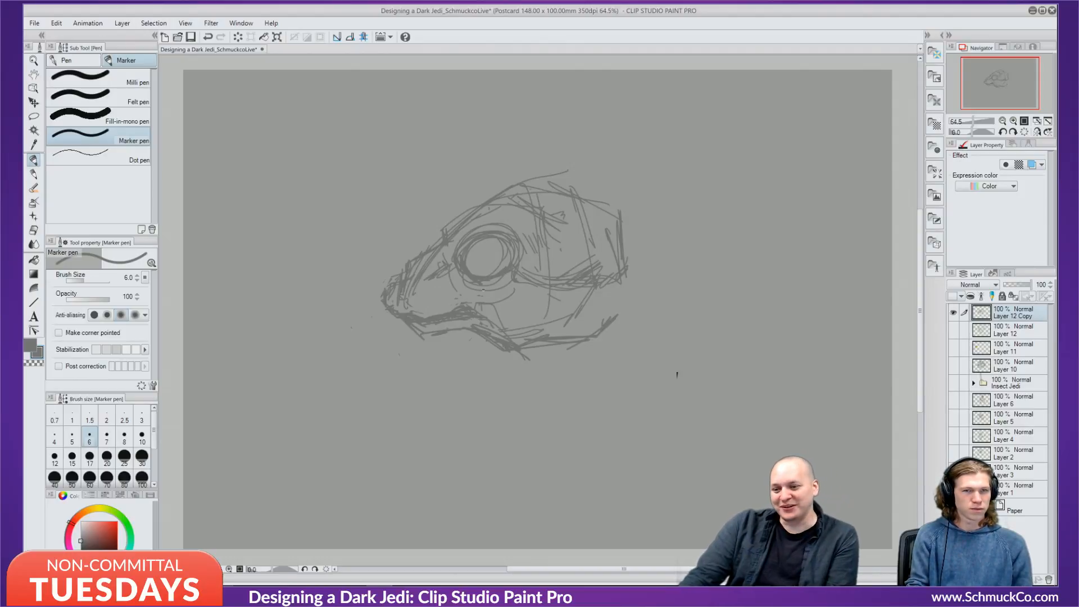
Try zigzag teeth, a stroke above the mouth and a fang, keeping the fang and a darker jaw stroke.
mouse_move(425, 320)
mouse_down()
mouse_move(439, 295)
mouse_move(453, 308)
mouse_up()
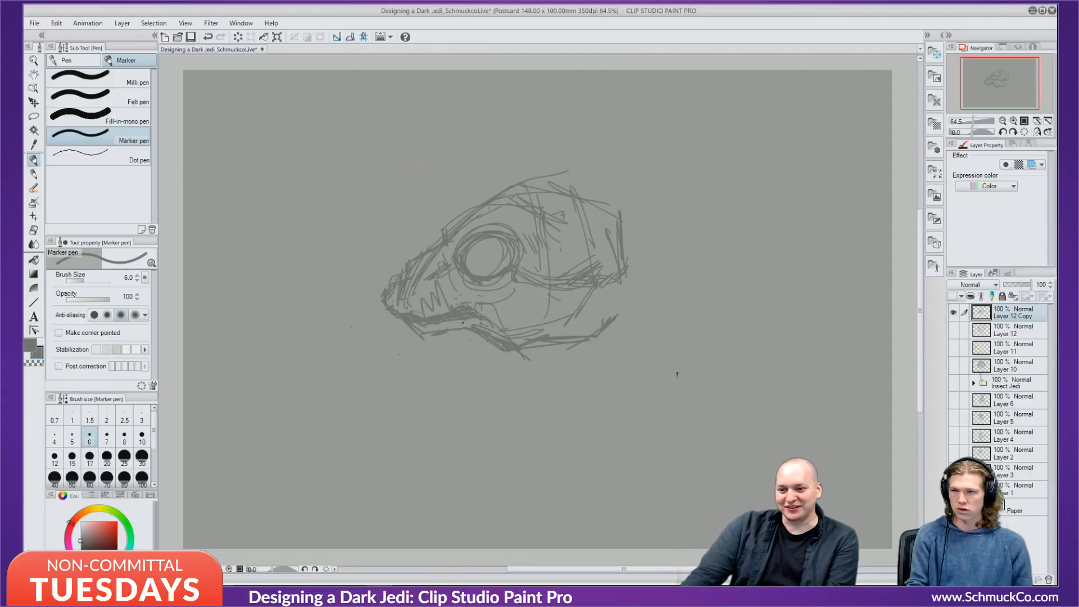
key(ctrl+z)
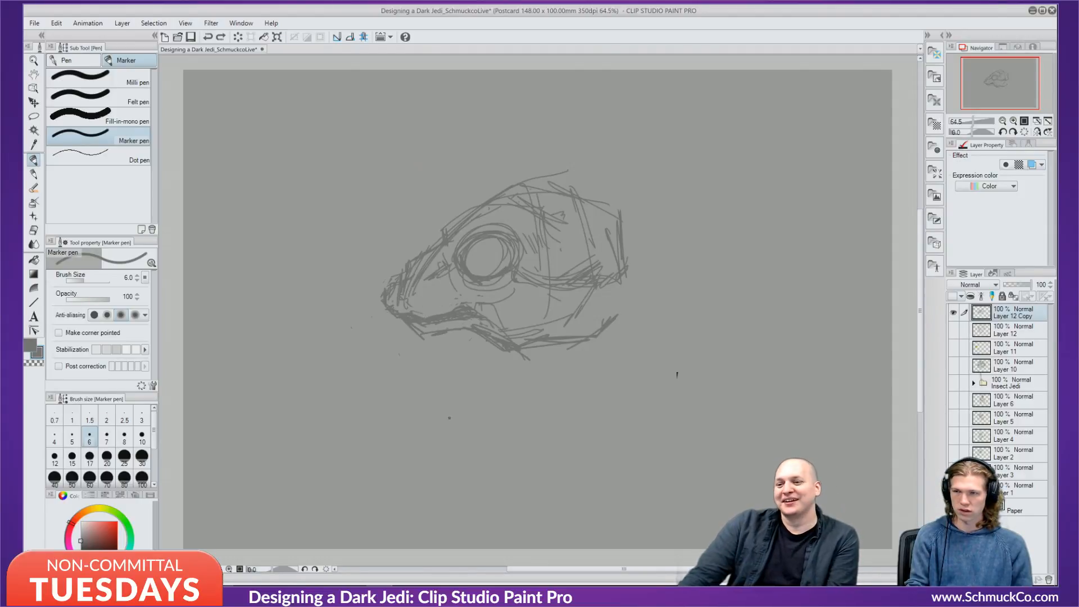
drag(432, 305, 456, 308)
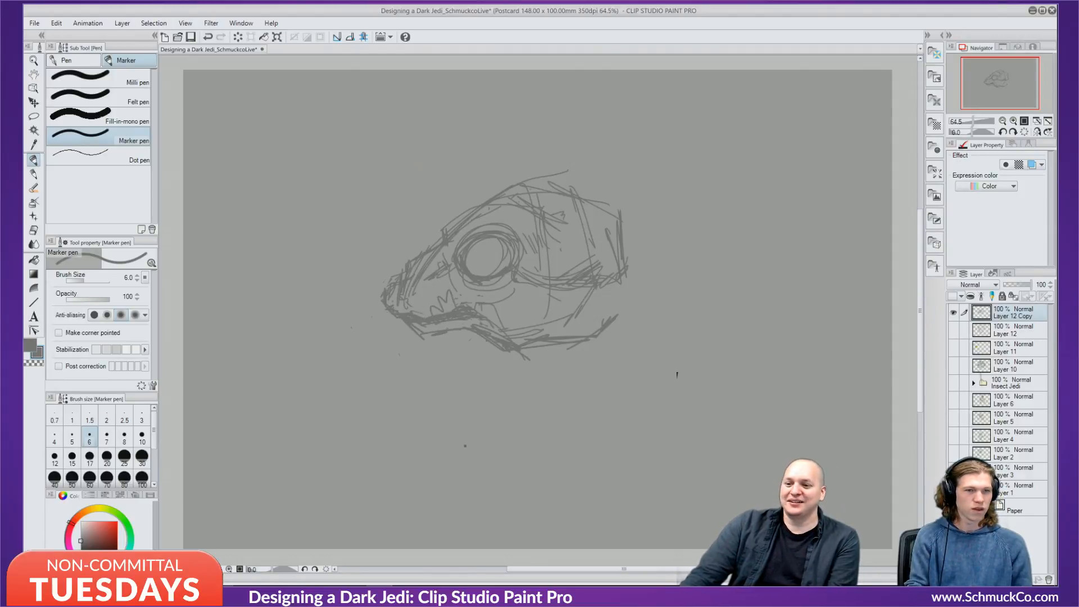
key(ctrl+z)
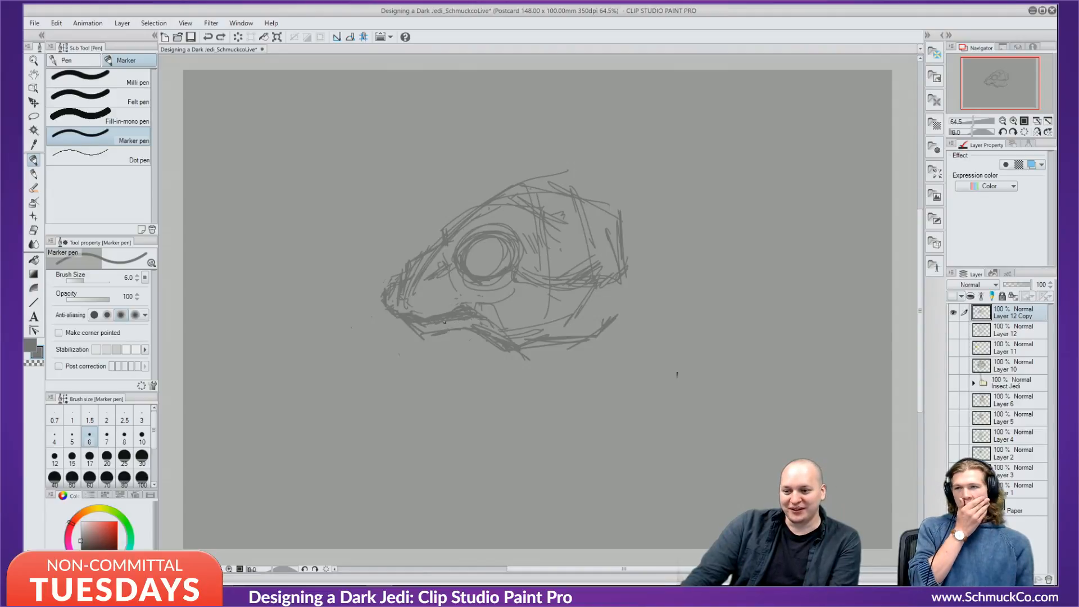
mouse_move(449, 330)
mouse_down()
mouse_move(460, 351)
mouse_move(454, 313)
mouse_move(439, 340)
mouse_up()
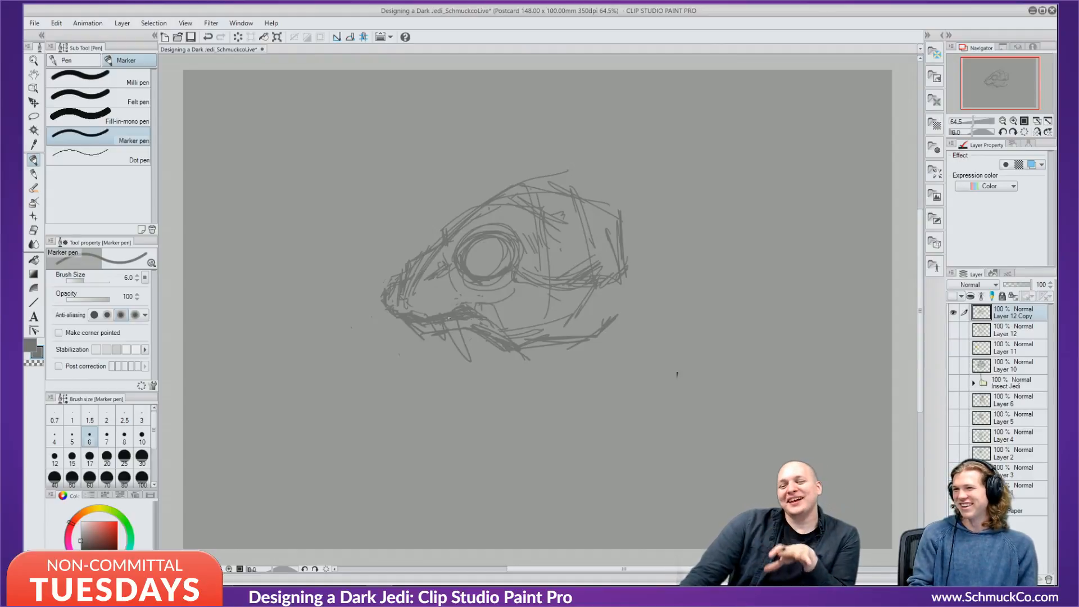
key(ctrl+z)
key(ctrl+z)
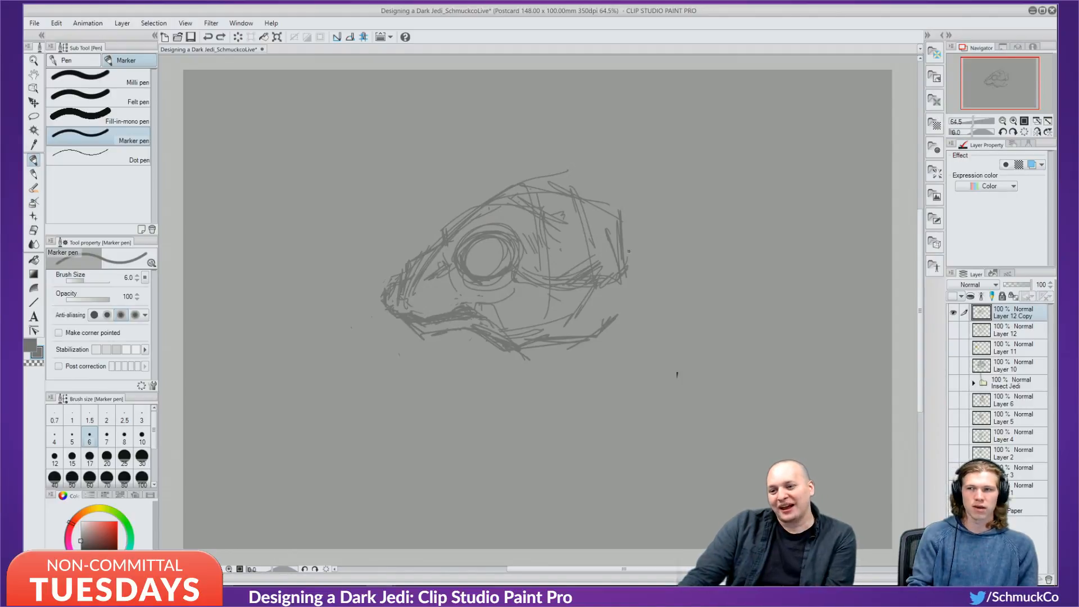
key(ctrl+y)
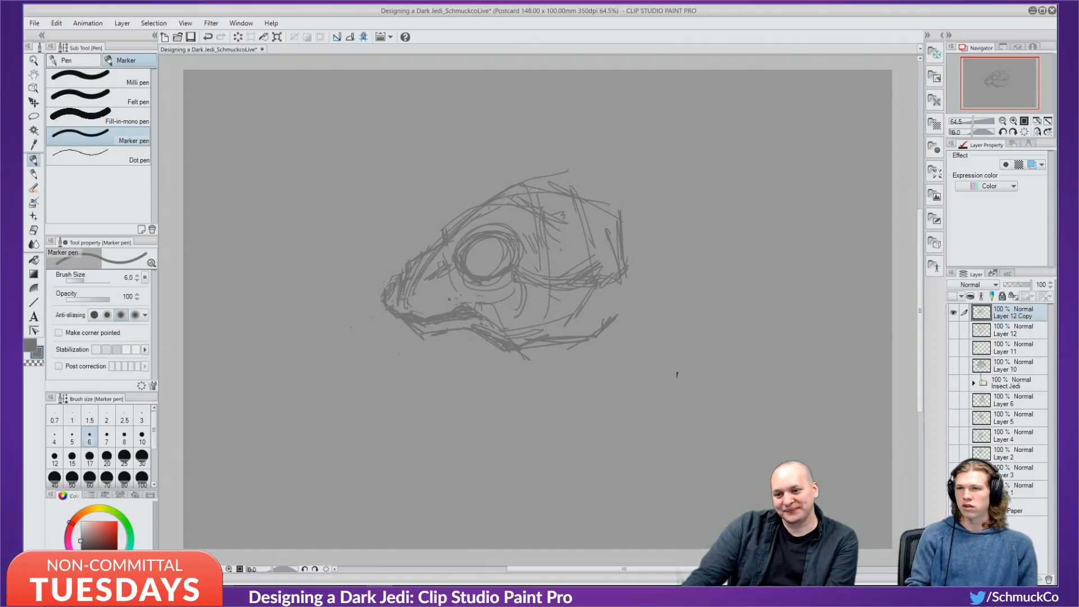
drag(492, 314, 504, 328)
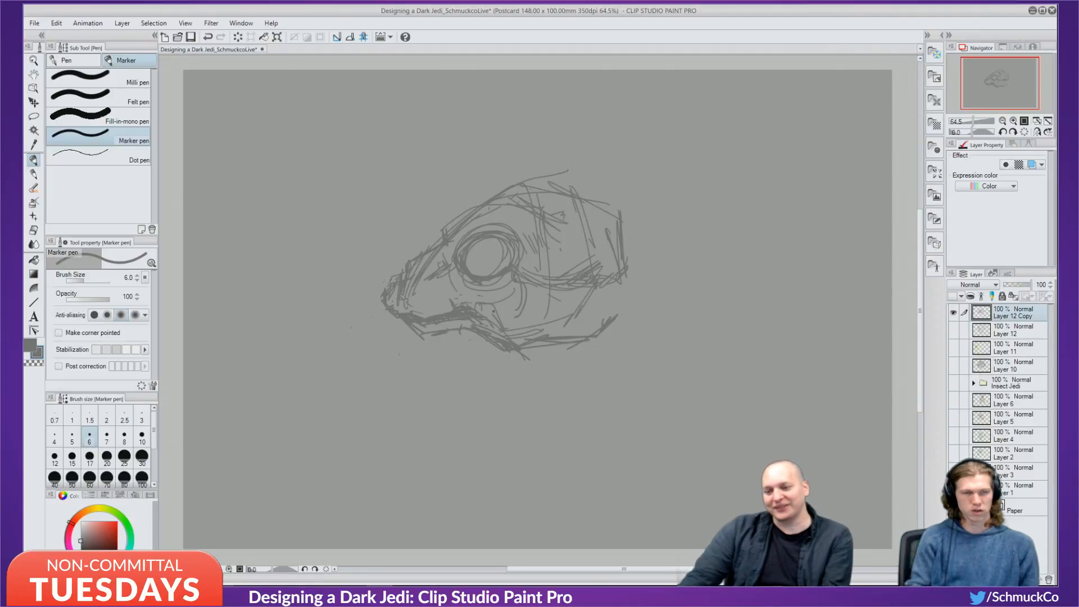
Sketch lower jaw lines below the mouth, undoing the extra jaw strokes.
mouse_move(459, 330)
mouse_down()
mouse_move(410, 361)
mouse_move(462, 340)
mouse_move(461, 324)
mouse_move(444, 352)
mouse_move(406, 367)
mouse_up()
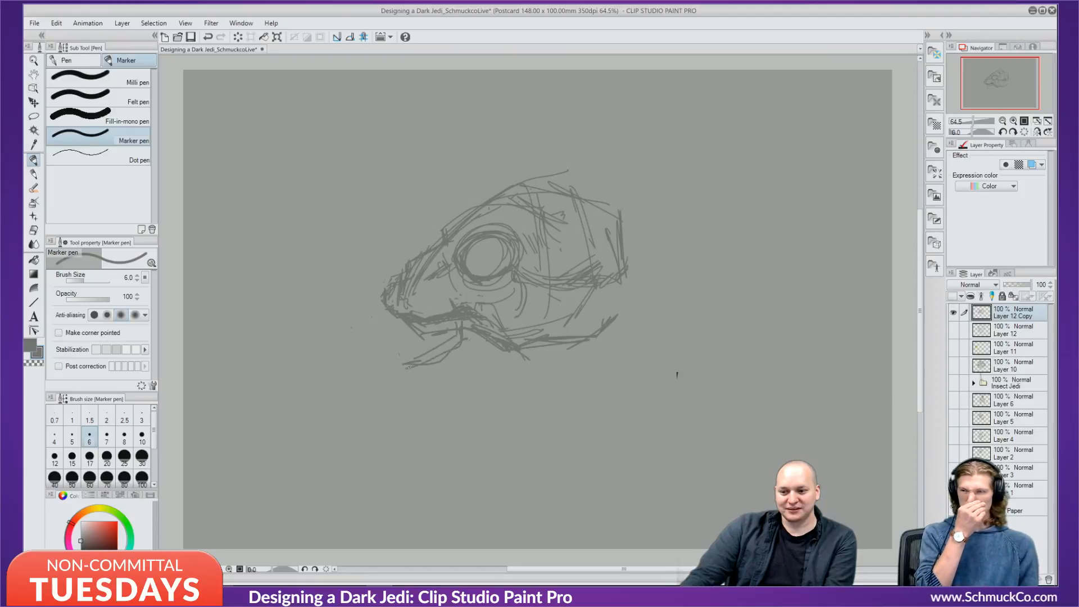
drag(450, 321, 414, 362)
key(ctrl+z)
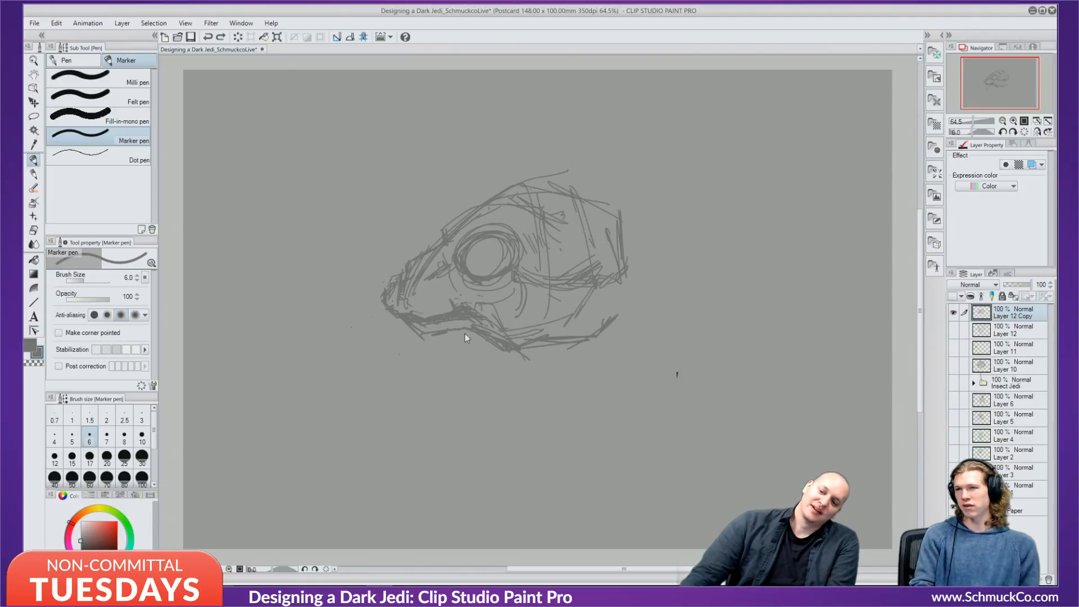
mouse_move(462, 329)
mouse_down()
mouse_move(454, 366)
mouse_move(404, 360)
mouse_move(430, 372)
mouse_up()
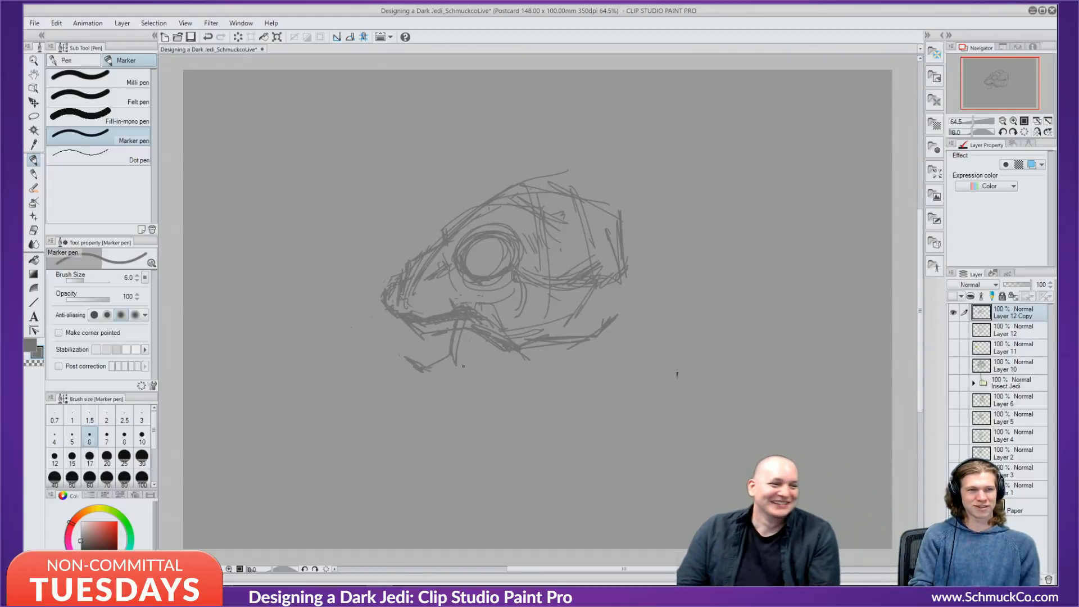
mouse_move(400, 354)
mouse_down()
mouse_move(428, 359)
mouse_move(454, 351)
mouse_up()
drag(452, 358, 435, 364)
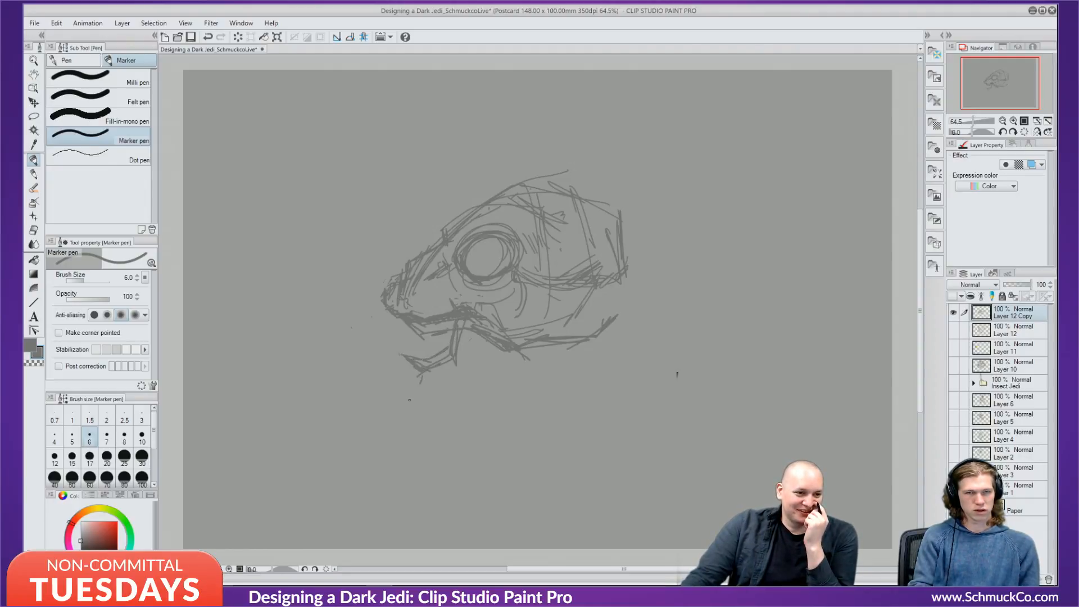
key(ctrl+z)
key(ctrl+z)
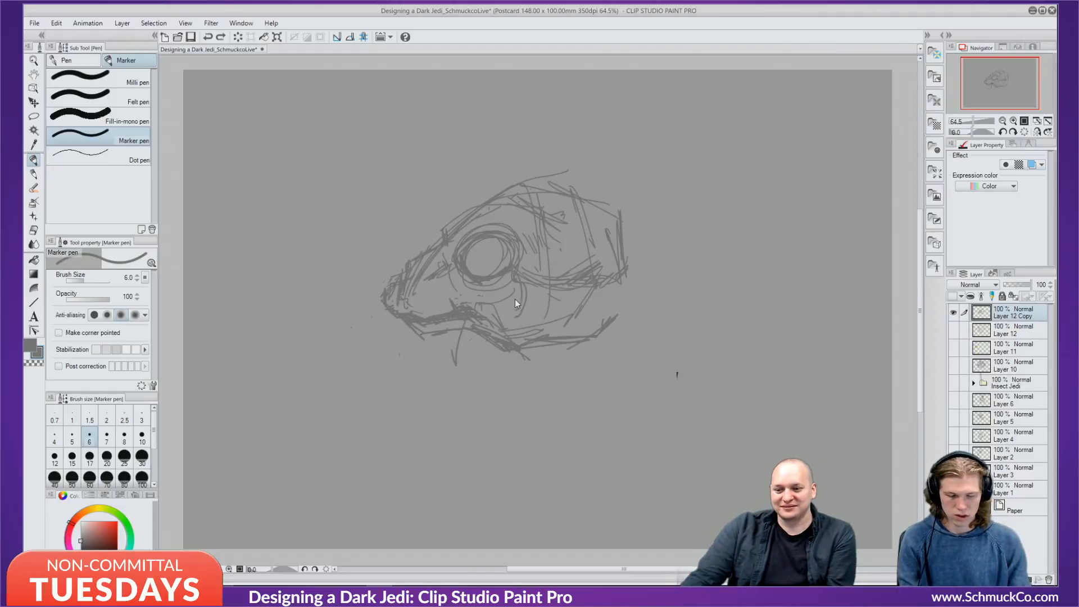
key(ctrl+z)
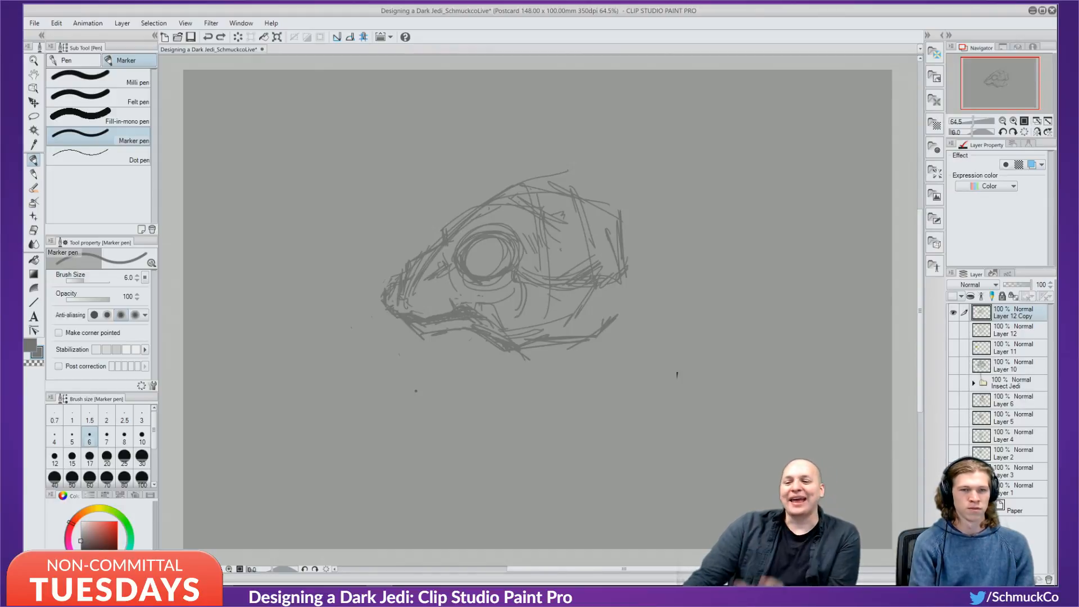
Sketch a box-headed figure with long body lines at the upper right of the canvas.
mouse_move(699, 186)
mouse_down()
mouse_move(721, 231)
mouse_move(722, 166)
mouse_move(722, 244)
mouse_up()
drag(705, 151, 720, 242)
drag(694, 169, 781, 223)
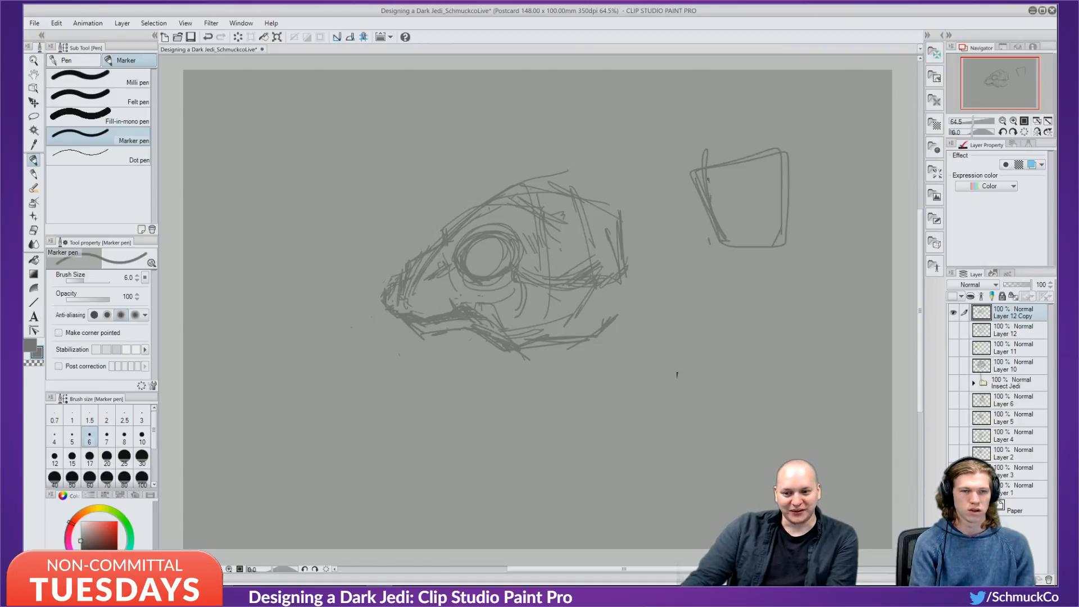
drag(706, 176, 703, 326)
drag(697, 209, 715, 364)
drag(719, 243, 759, 364)
drag(785, 198, 804, 324)
mouse_move(778, 248)
mouse_down()
mouse_move(798, 362)
mouse_move(807, 359)
mouse_up()
Add eyes, wavy body lines and diagonal marks to the box figure, then undo it.
mouse_move(719, 201)
mouse_down()
mouse_move(729, 218)
mouse_move(737, 207)
mouse_move(767, 220)
mouse_up()
drag(716, 269, 733, 332)
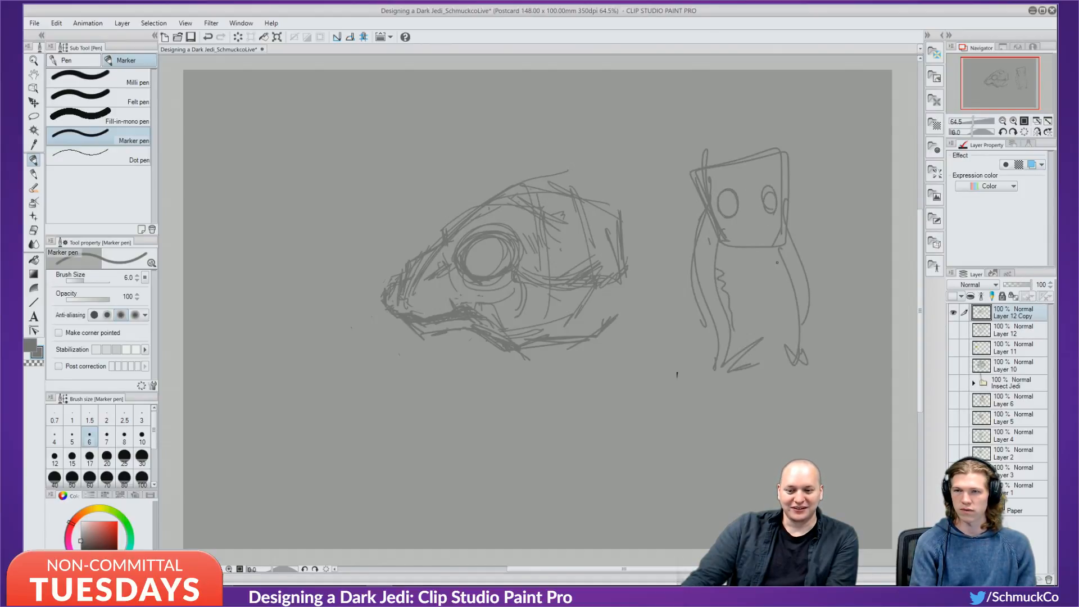
drag(779, 267, 796, 334)
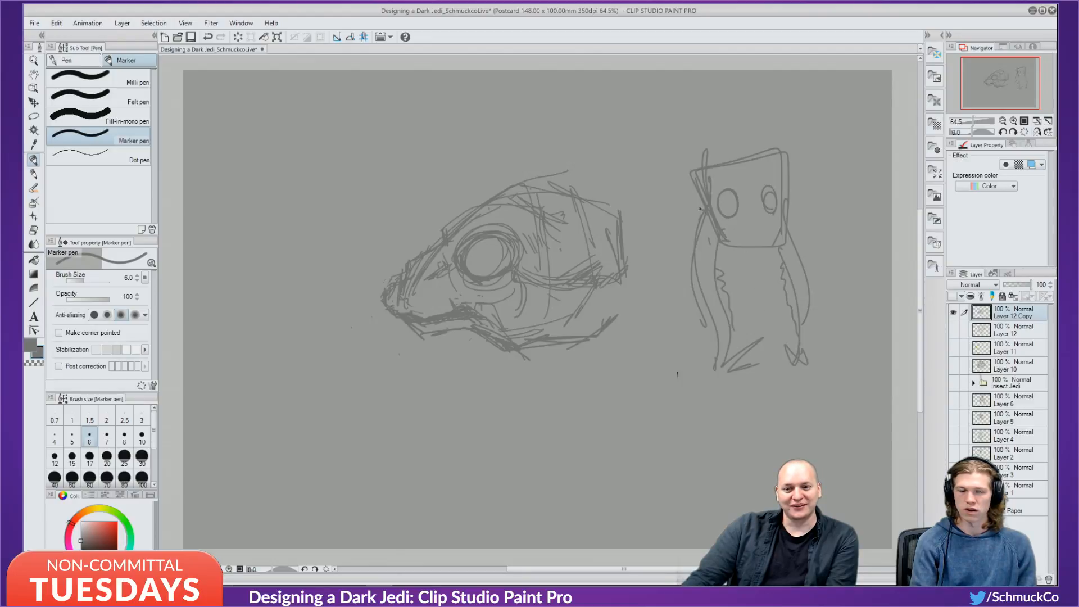
drag(686, 202, 730, 227)
mouse_move(717, 218)
mouse_down()
mouse_move(731, 230)
mouse_move(779, 214)
mouse_move(750, 245)
mouse_move(761, 245)
mouse_up()
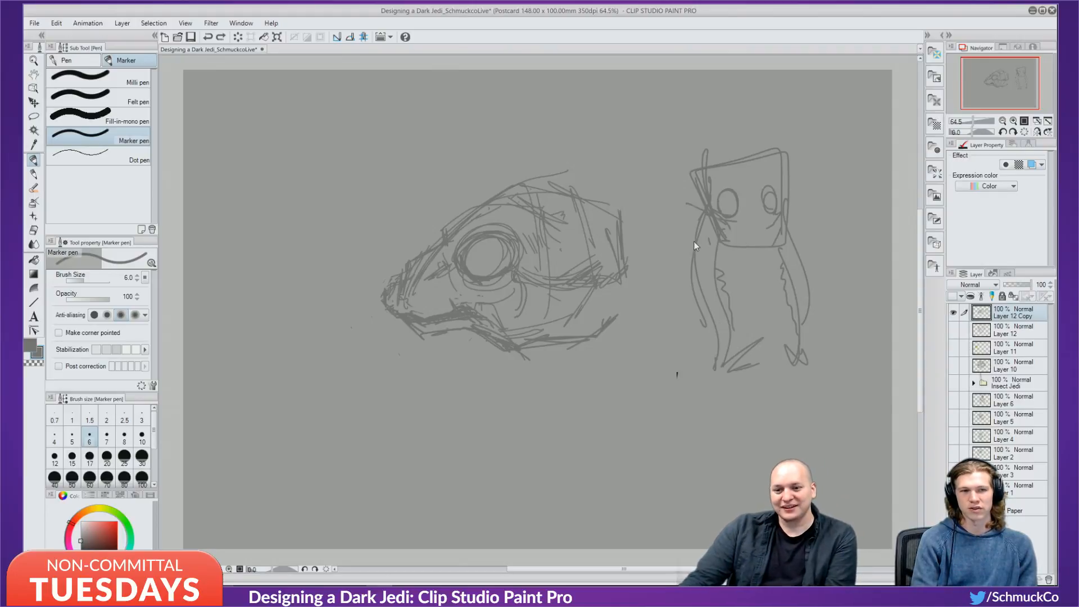
key(ctrl+z)
key(ctrl+z)
key(ctrl+z)
key(ctrl+z)
key(ctrl+z)
key(ctrl+z)
key(ctrl+z)
key(ctrl+z)
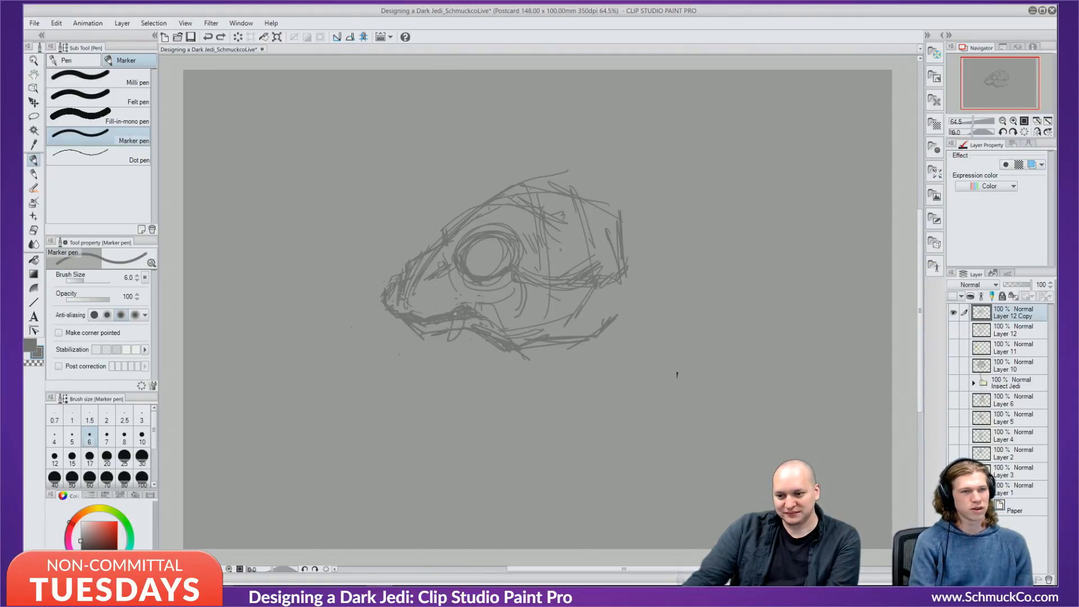
Shape an angular lower beak, hatch under the jaw and eye, and darken the mouth line.
mouse_move(467, 319)
mouse_down()
mouse_move(456, 344)
mouse_move(402, 343)
mouse_move(428, 352)
mouse_up()
mouse_move(404, 349)
mouse_down()
mouse_move(430, 358)
mouse_move(462, 335)
mouse_up()
key(ctrl+z)
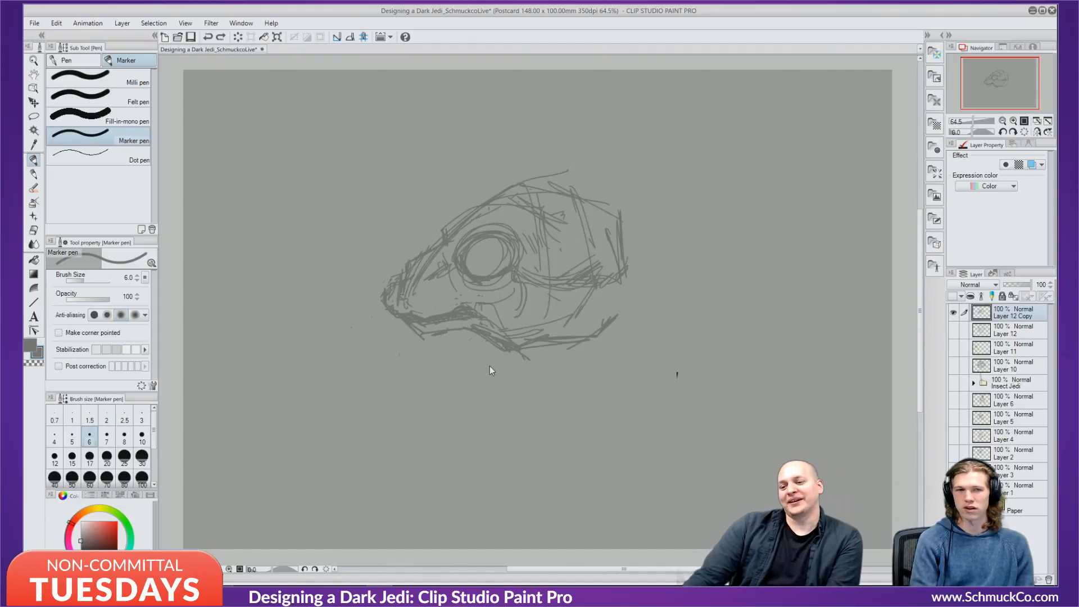
mouse_move(400, 319)
mouse_down()
mouse_move(368, 338)
mouse_move(426, 365)
mouse_up()
mouse_move(426, 364)
mouse_down()
mouse_move(489, 334)
mouse_move(420, 363)
mouse_up()
mouse_move(379, 336)
mouse_down()
mouse_move(408, 358)
mouse_move(460, 335)
mouse_move(485, 349)
mouse_up()
drag(481, 342, 504, 355)
mouse_move(502, 309)
mouse_down()
mouse_move(507, 341)
mouse_move(517, 310)
mouse_move(542, 296)
mouse_move(519, 347)
mouse_move(557, 353)
mouse_up()
mouse_move(386, 347)
mouse_down()
mouse_move(403, 358)
mouse_move(388, 340)
mouse_move(430, 342)
mouse_up()
drag(451, 328, 473, 319)
Extend the back of the head and draw lines down from the lower jaw and underside.
drag(598, 266, 635, 318)
drag(607, 245, 655, 357)
drag(560, 357, 544, 395)
mouse_move(530, 348)
mouse_down()
mouse_move(536, 357)
mouse_move(637, 343)
mouse_up()
drag(556, 296, 566, 383)
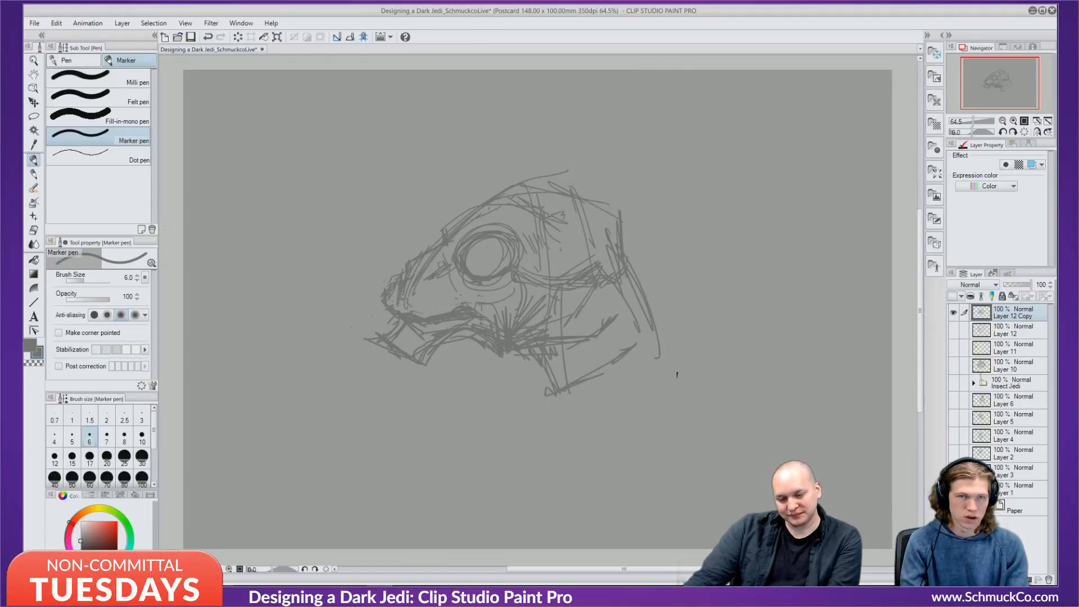
drag(574, 264, 569, 224)
Sketch a small second eye, redrawing its oval and adding inner detail.
mouse_move(550, 236)
mouse_down()
mouse_move(554, 267)
mouse_move(567, 215)
mouse_up()
drag(578, 246, 562, 264)
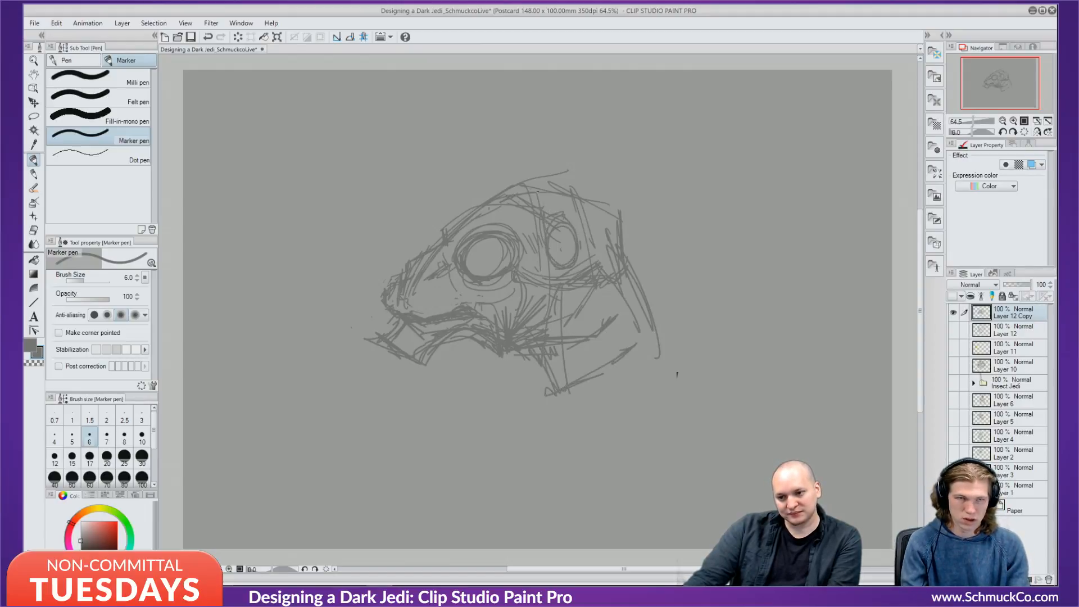
key(ctrl+z)
key(ctrl+z)
key(ctrl+z)
key(ctrl+z)
mouse_move(565, 252)
mouse_down()
mouse_move(550, 220)
mouse_move(571, 249)
mouse_up()
drag(562, 243, 588, 251)
drag(498, 197, 603, 201)
Add strokes along the head top and lower jaw, then pick a darker drawing colour.
mouse_move(578, 203)
mouse_down()
mouse_move(645, 206)
mouse_move(620, 207)
mouse_move(645, 238)
mouse_move(625, 253)
mouse_move(669, 271)
mouse_move(607, 371)
mouse_move(556, 400)
mouse_up()
mouse_move(507, 351)
mouse_down()
mouse_move(545, 407)
mouse_move(634, 318)
mouse_move(595, 368)
mouse_up()
mouse_move(683, 289)
mouse_down()
mouse_move(600, 365)
mouse_move(636, 345)
mouse_move(591, 403)
mouse_up()
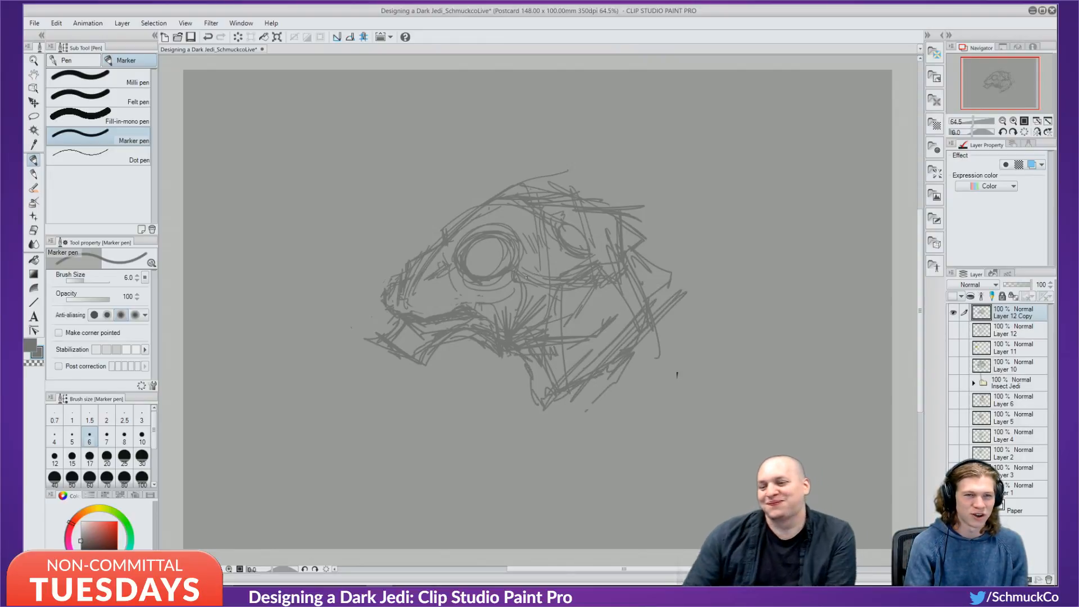
click(84, 544)
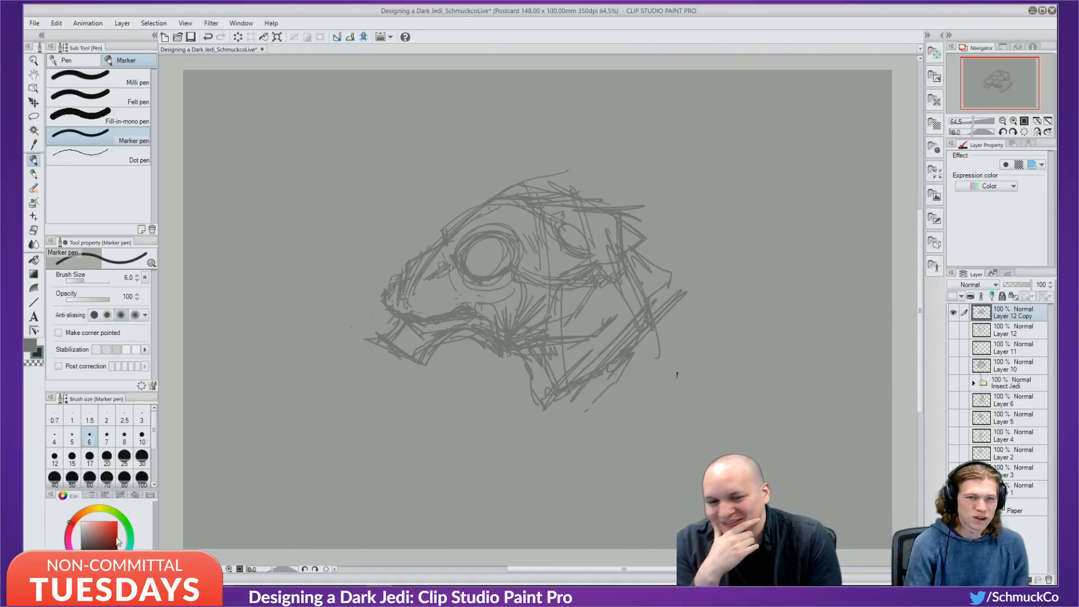
Add Layer 13 and ink the upper eyelid and left edge of the eye in dark marker.
key(ctrl+shift+n)
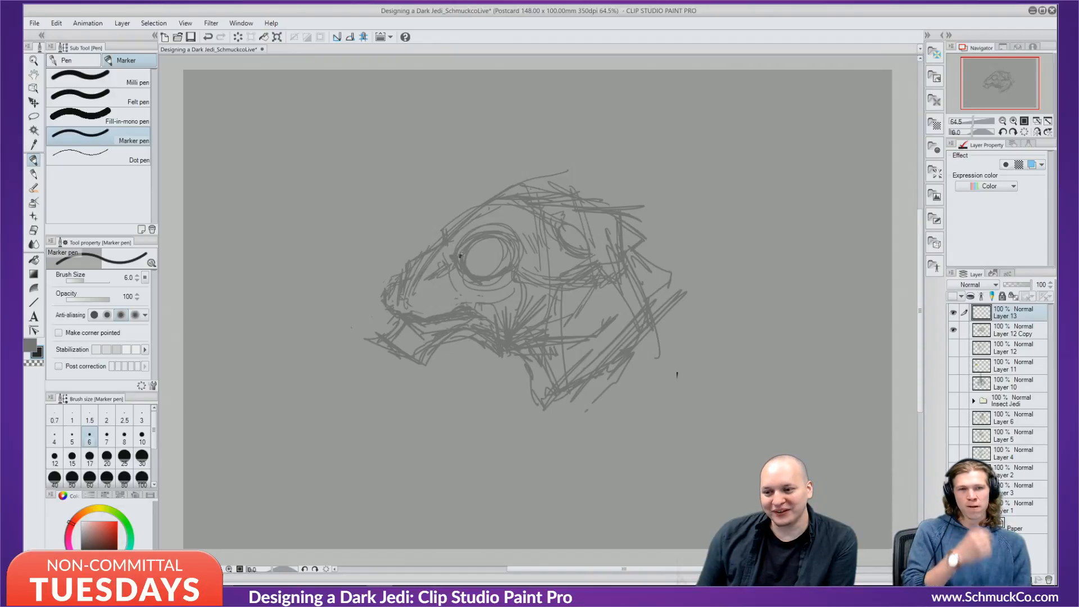
mouse_move(461, 255)
mouse_down()
mouse_move(485, 232)
mouse_move(510, 244)
mouse_move(470, 262)
mouse_up()
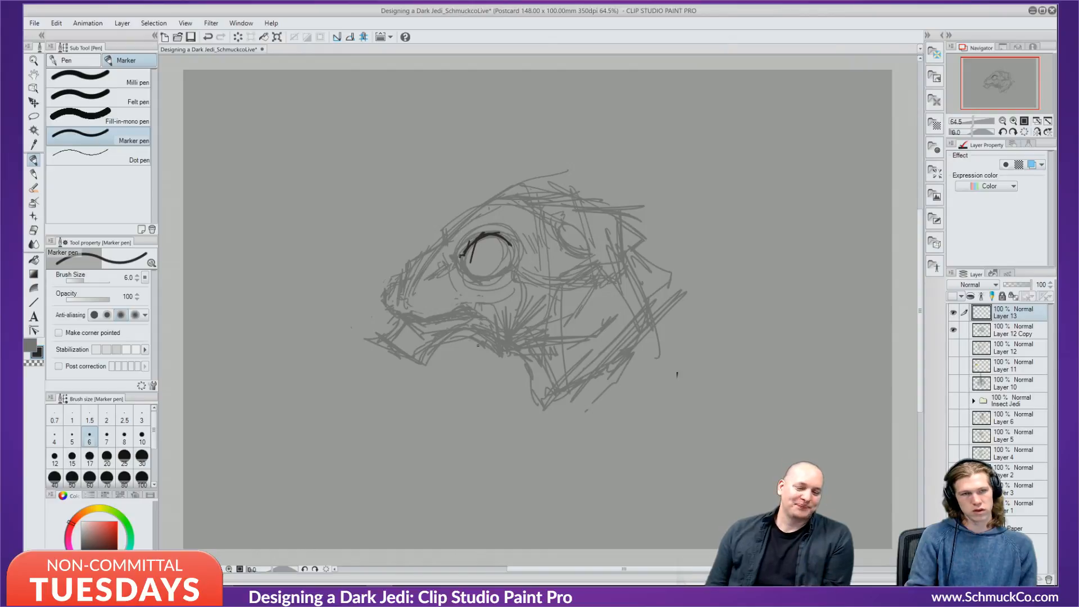
key(ctrl+z)
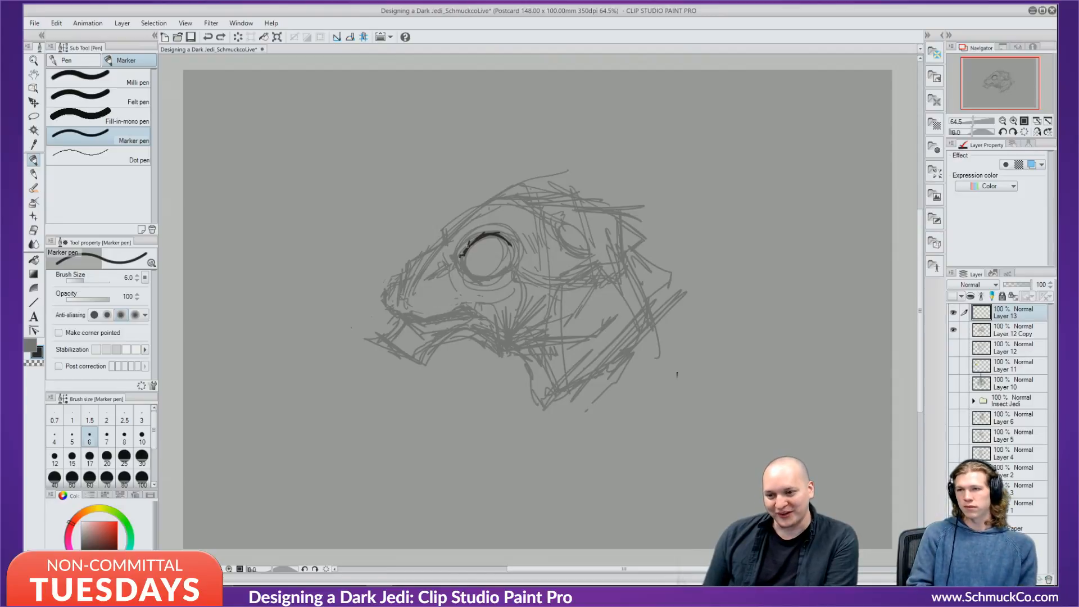
mouse_move(465, 247)
mouse_down()
mouse_move(506, 240)
mouse_move(494, 224)
mouse_move(515, 241)
mouse_move(469, 241)
mouse_move(482, 238)
mouse_move(457, 256)
mouse_up()
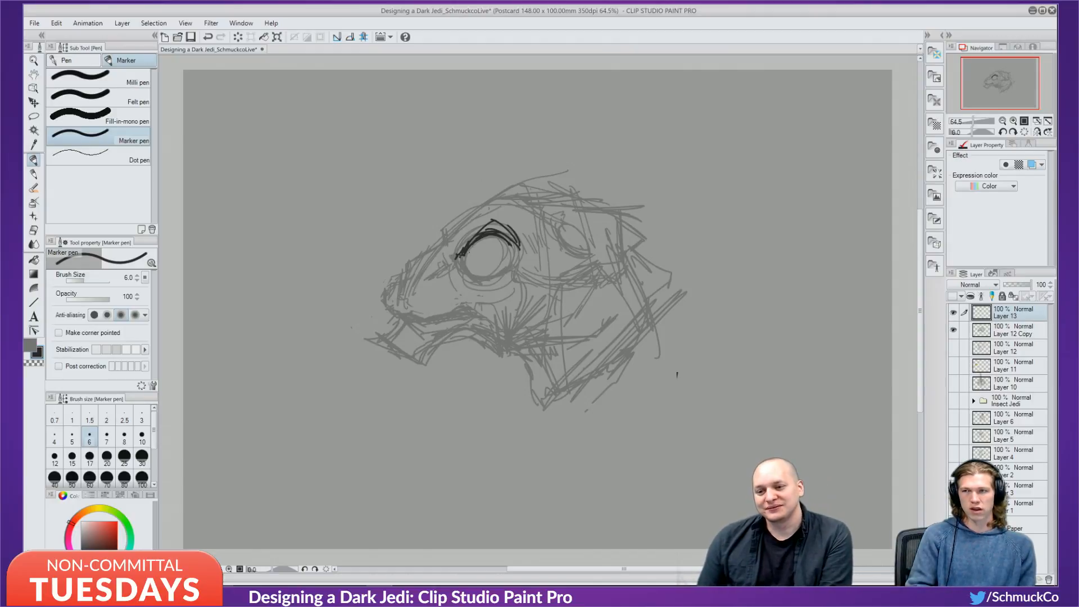
mouse_move(477, 239)
mouse_down()
mouse_move(467, 270)
mouse_move(482, 237)
mouse_move(497, 235)
mouse_move(471, 272)
mouse_move(430, 246)
mouse_move(424, 253)
mouse_move(452, 212)
mouse_move(458, 219)
mouse_move(541, 183)
mouse_up()
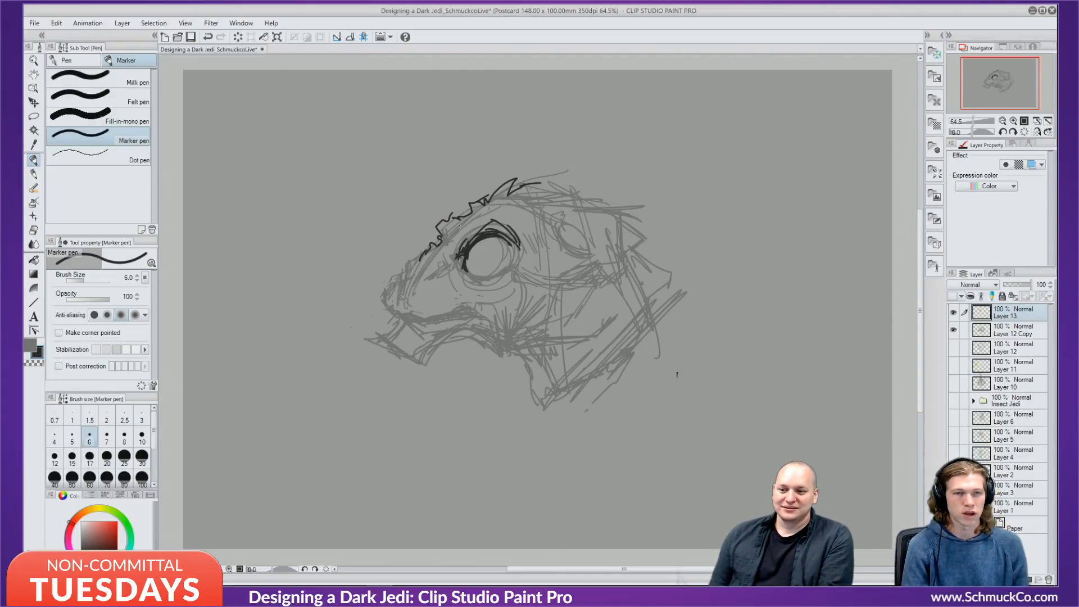
Hatch above the eye, thicken its lower-left rim and ink its inner right edge.
drag(447, 223, 453, 236)
mouse_move(453, 223)
mouse_down()
mouse_move(462, 238)
mouse_move(445, 272)
mouse_move(459, 278)
mouse_up()
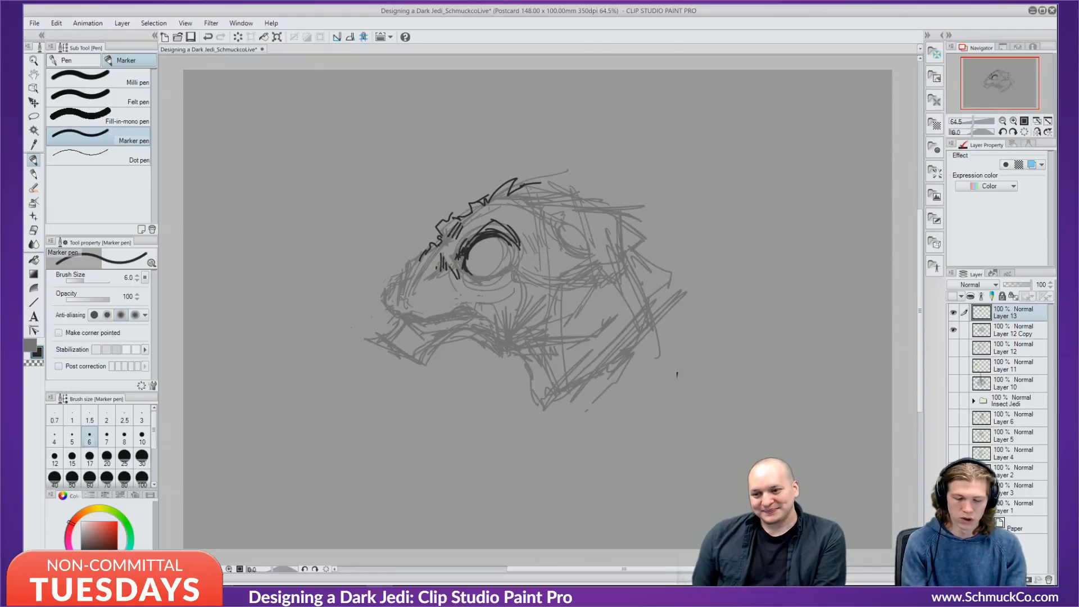
mouse_move(462, 254)
mouse_down()
mouse_move(461, 271)
mouse_move(476, 279)
mouse_up()
drag(463, 263, 485, 278)
mouse_move(478, 276)
mouse_down()
mouse_move(510, 274)
mouse_move(500, 277)
mouse_up()
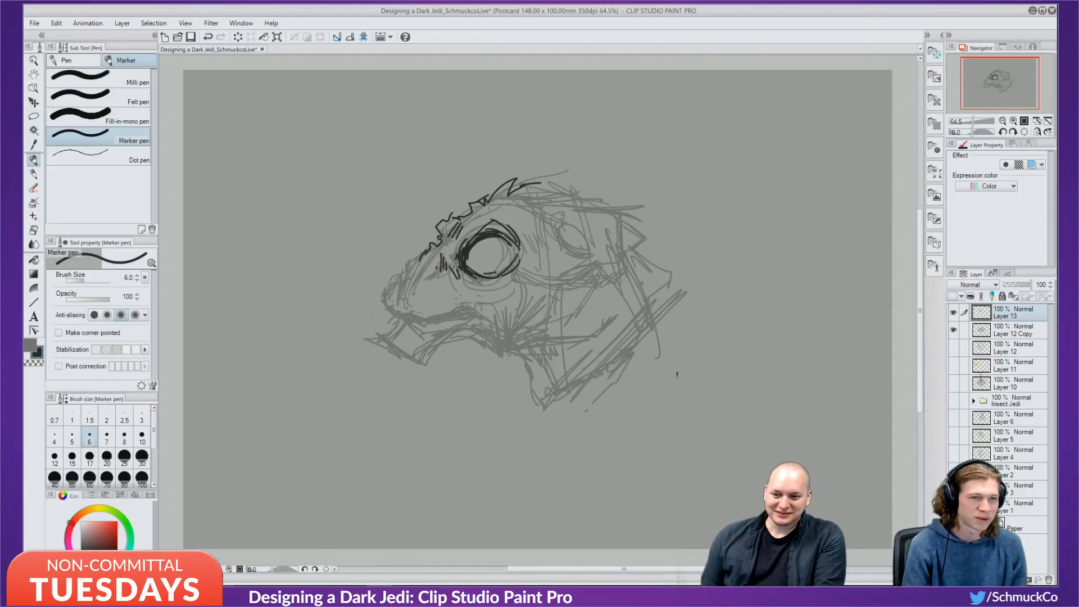
drag(512, 251, 498, 273)
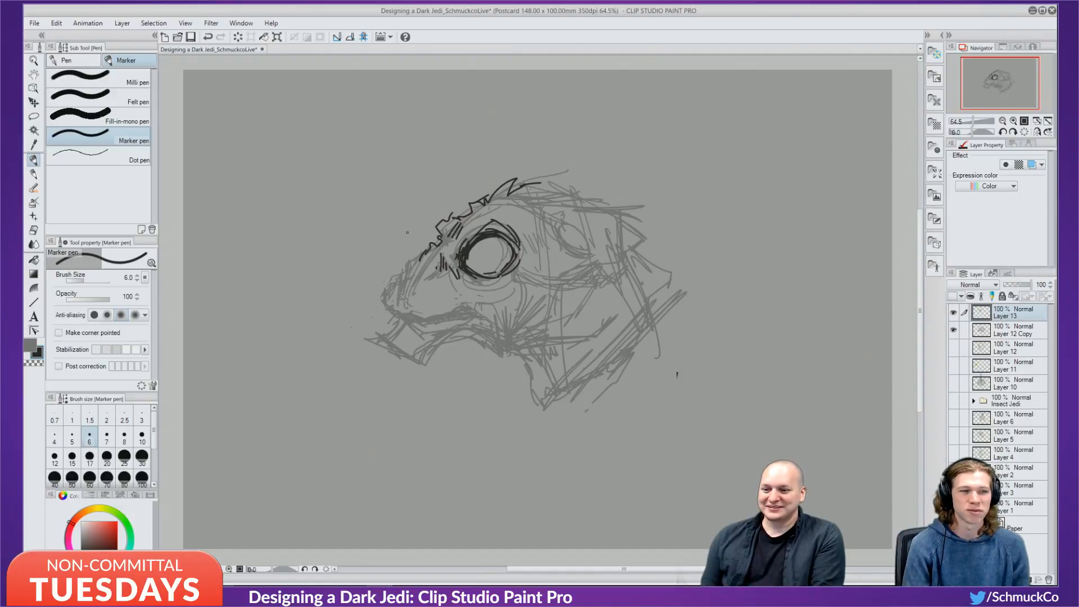
Draw a vertical slit pupil after one retry, and add short strokes right of the eye.
drag(477, 256, 501, 254)
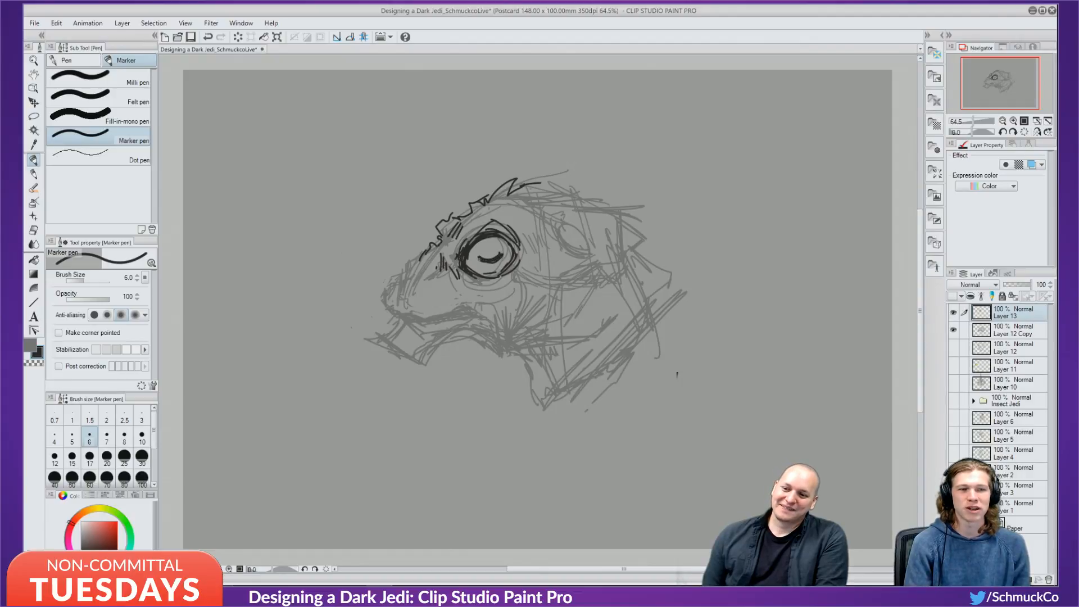
key(ctrl+z)
key(ctrl+z)
key(ctrl+z)
key(ctrl+z)
key(ctrl+z)
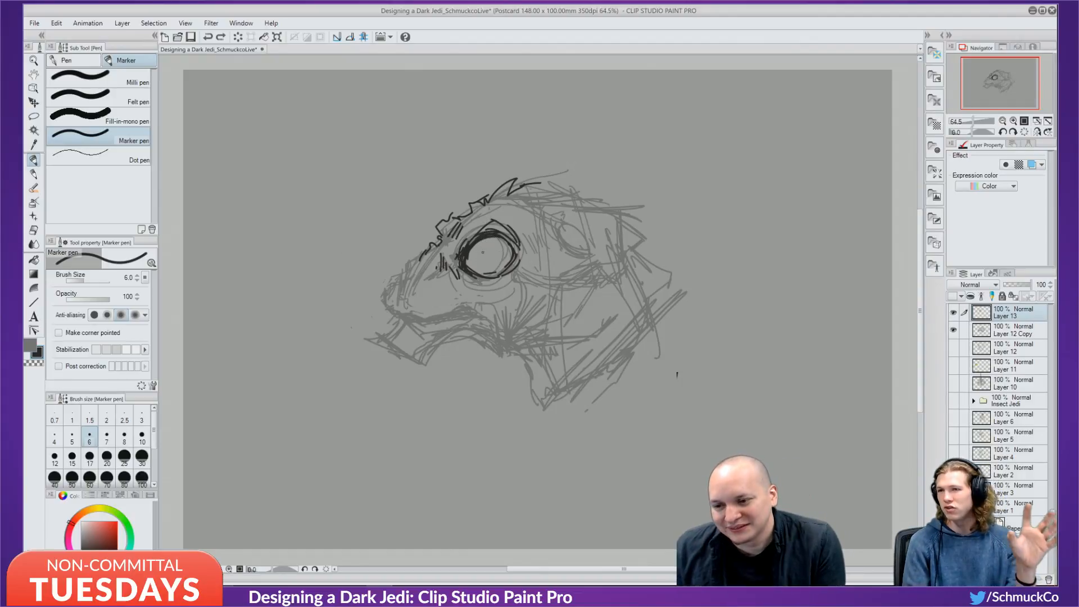
drag(484, 246, 482, 259)
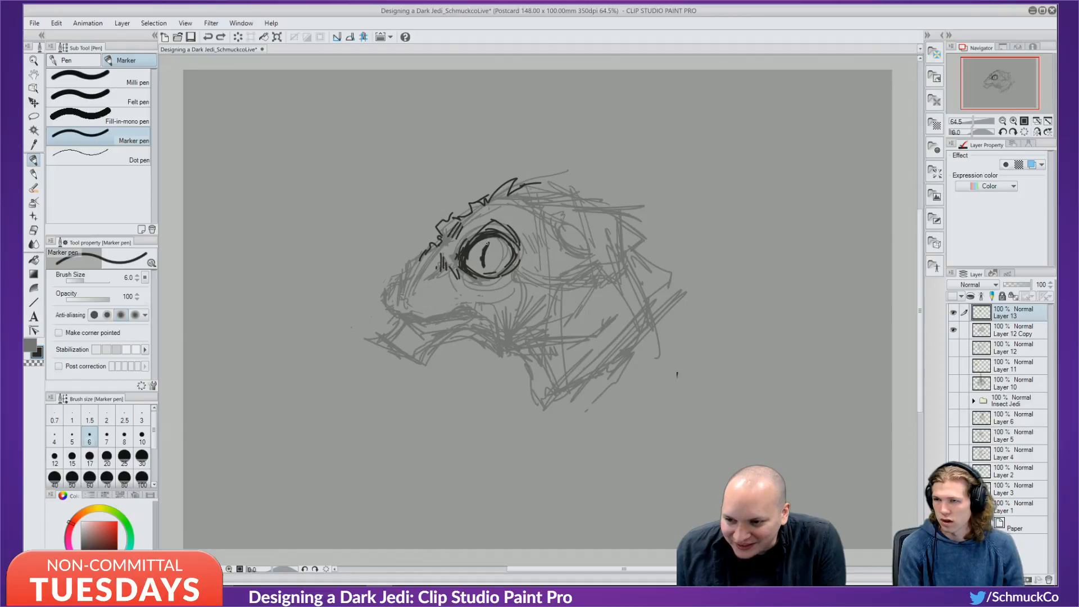
drag(489, 243, 484, 264)
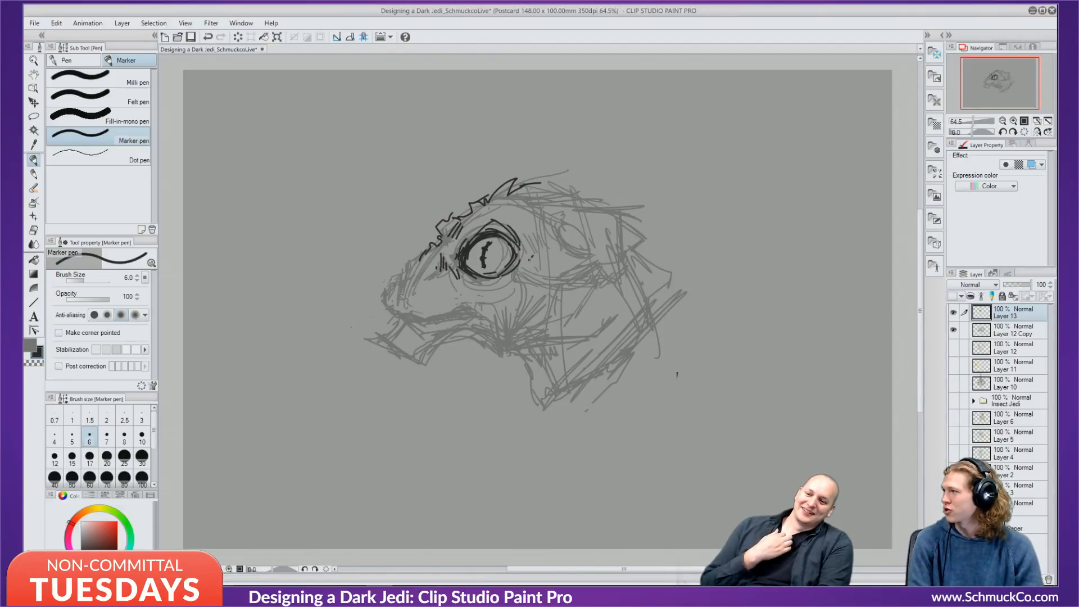
drag(522, 255, 557, 260)
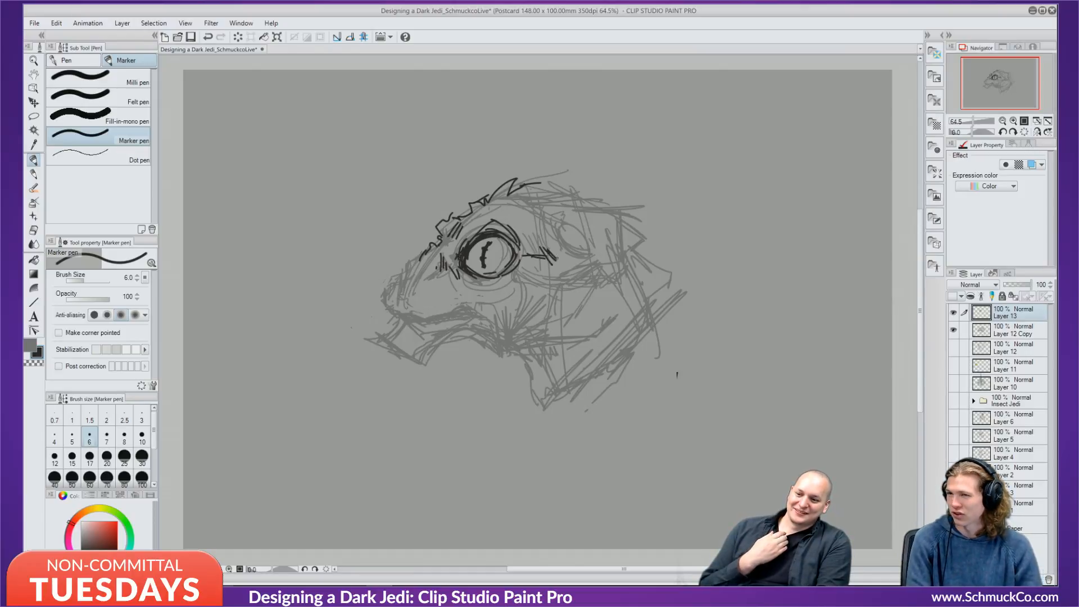
Ink the outline along the top and back of the head, plus strokes above the eye.
mouse_move(525, 183)
mouse_down()
mouse_move(597, 203)
mouse_move(576, 203)
mouse_move(621, 225)
mouse_up()
mouse_move(541, 188)
mouse_down()
mouse_move(618, 223)
mouse_move(629, 268)
mouse_up()
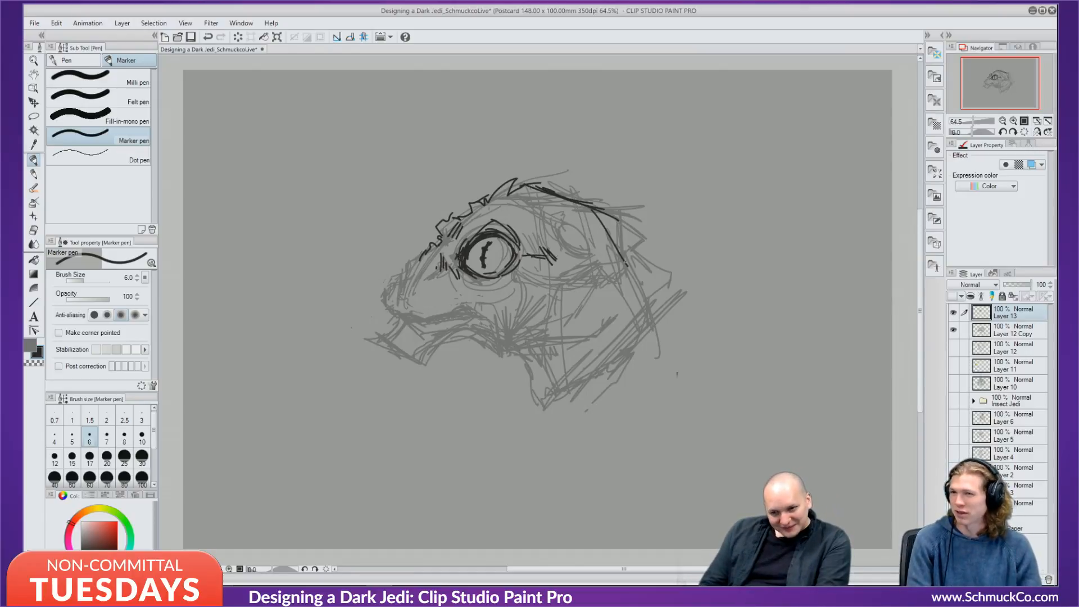
mouse_move(597, 218)
mouse_down()
mouse_move(630, 274)
mouse_move(623, 258)
mouse_move(651, 280)
mouse_up()
drag(646, 275, 651, 298)
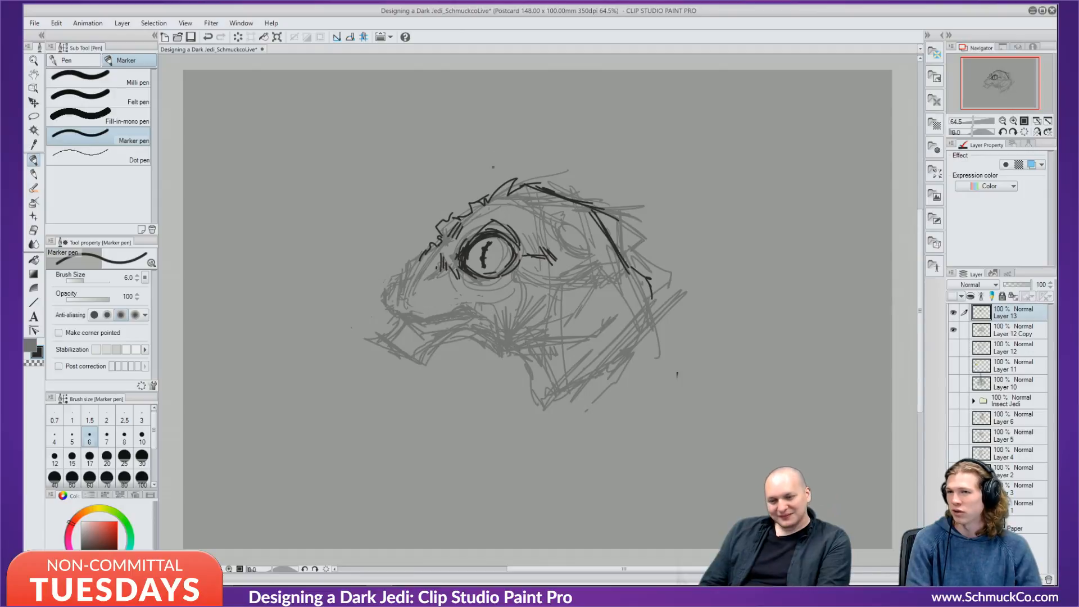
drag(514, 209, 566, 231)
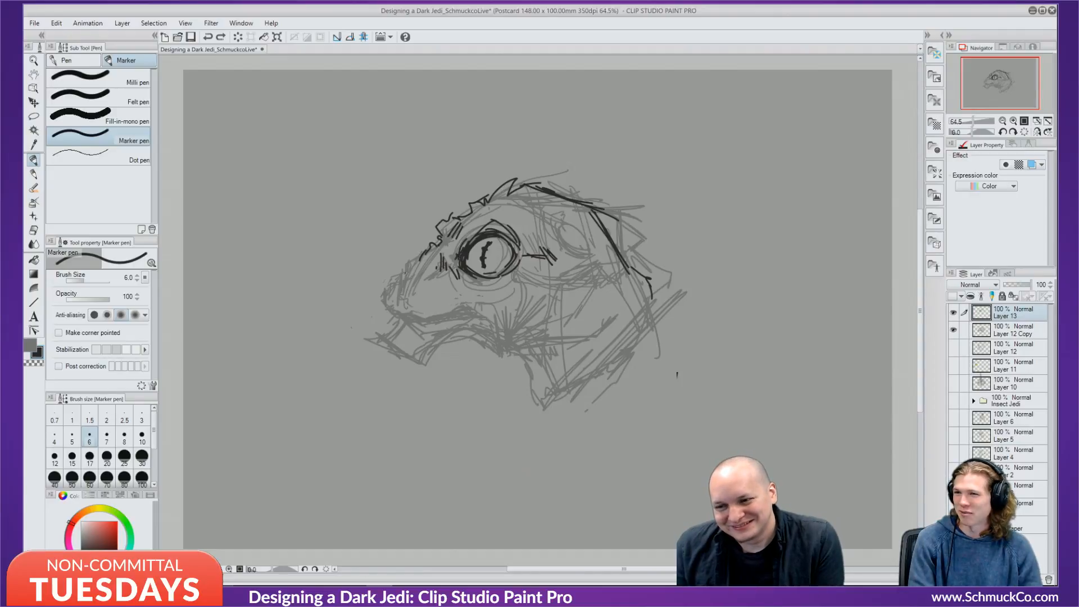
Redraw the snout underside and mouth line, hatch the cheek and ink the lower jaw.
mouse_move(412, 263)
mouse_down()
mouse_move(403, 297)
mouse_move(407, 278)
mouse_move(380, 304)
mouse_move(453, 307)
mouse_up()
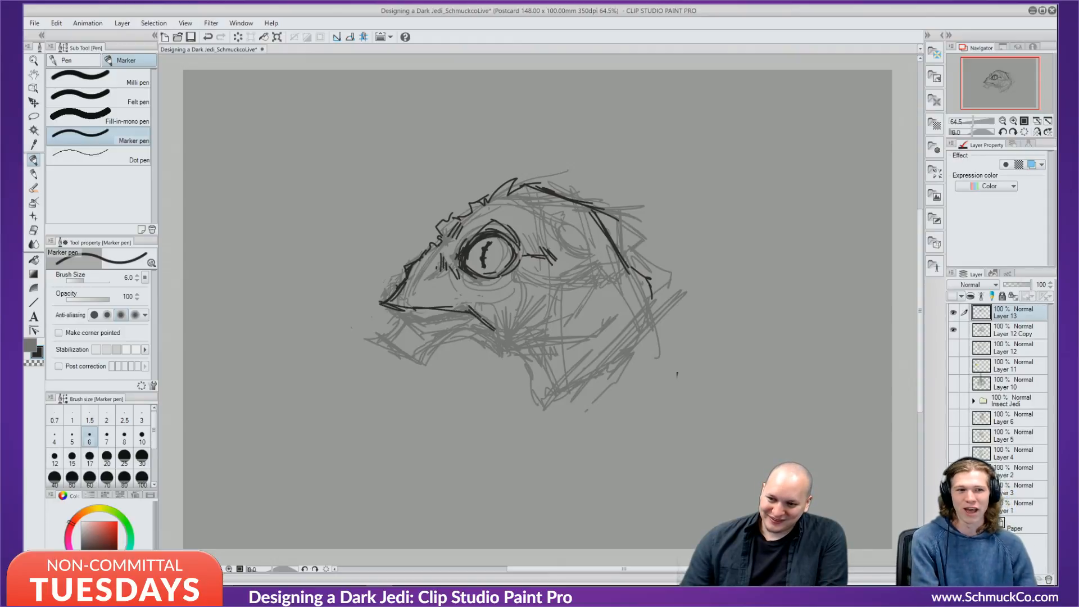
key(ctrl+z)
key(ctrl+z)
key(ctrl+z)
key(ctrl+z)
mouse_move(392, 287)
mouse_down()
mouse_move(467, 306)
mouse_move(500, 327)
mouse_move(470, 308)
mouse_move(502, 323)
mouse_move(481, 323)
mouse_move(573, 311)
mouse_up()
drag(582, 292, 583, 311)
mouse_move(398, 317)
mouse_down()
mouse_move(367, 348)
mouse_move(381, 344)
mouse_move(416, 373)
mouse_move(431, 374)
mouse_move(436, 352)
mouse_up()
mouse_move(433, 355)
mouse_down()
mouse_move(464, 343)
mouse_move(568, 365)
mouse_move(540, 373)
mouse_move(547, 383)
mouse_up()
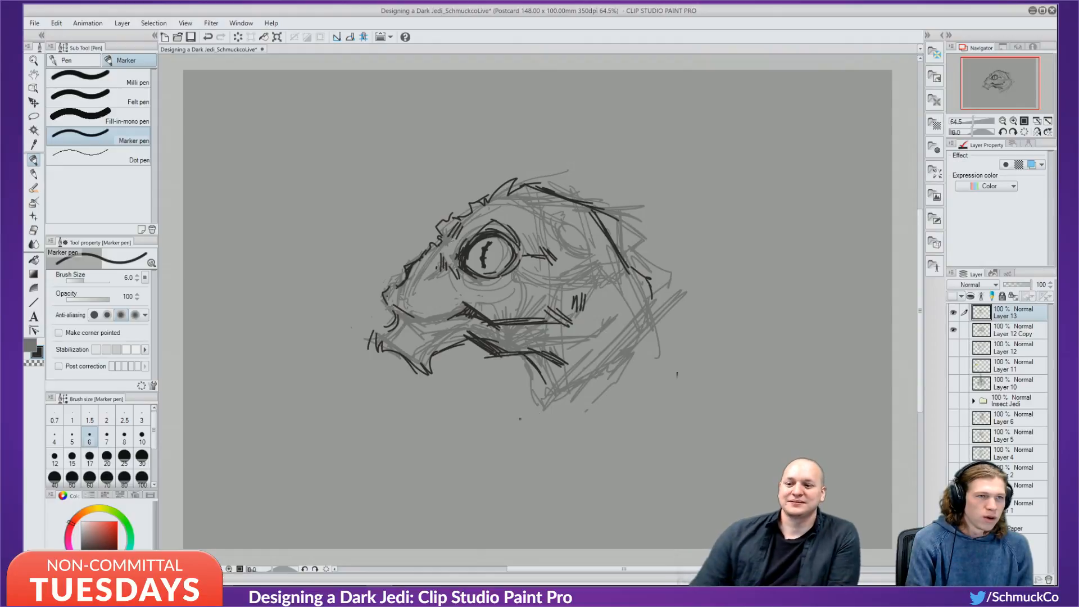
Re-ink the lower jaw, draw long throat lines down-right and add cheek strokes.
key(ctrl+z)
key(ctrl+z)
key(ctrl+z)
key(ctrl+z)
key(ctrl+z)
mouse_move(467, 335)
mouse_down()
mouse_move(496, 340)
mouse_move(493, 362)
mouse_move(526, 361)
mouse_move(556, 397)
mouse_up()
drag(523, 358, 599, 429)
mouse_move(573, 316)
mouse_down()
mouse_move(558, 346)
mouse_move(571, 348)
mouse_up()
drag(552, 266, 556, 301)
drag(555, 294, 562, 312)
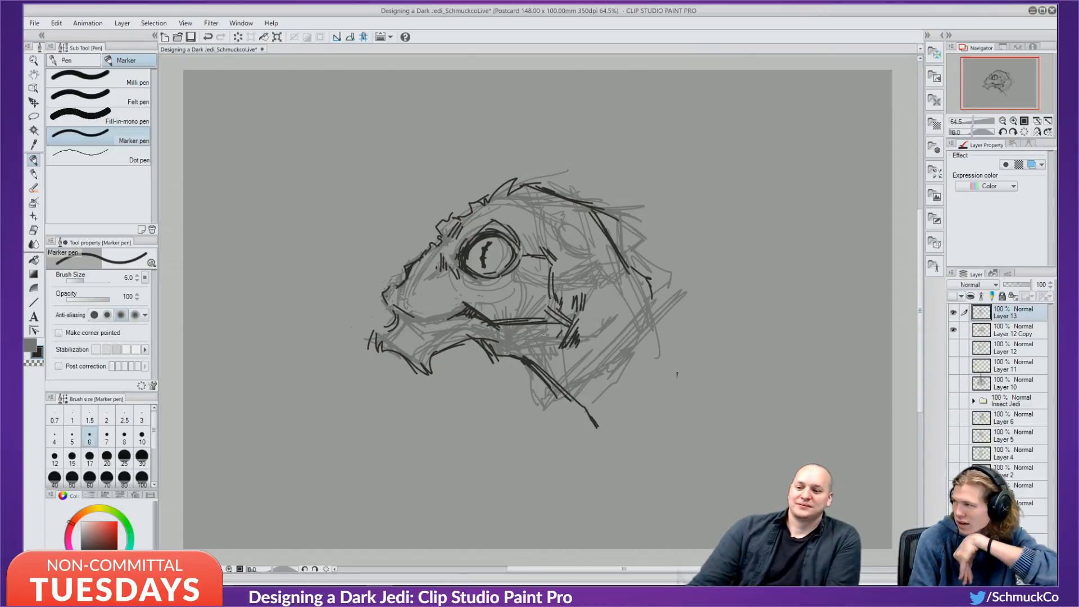
Replace the long lower-jaw strokes with two shorter ones and reinforce the mouth line.
drag(398, 351, 417, 402)
drag(413, 371, 437, 410)
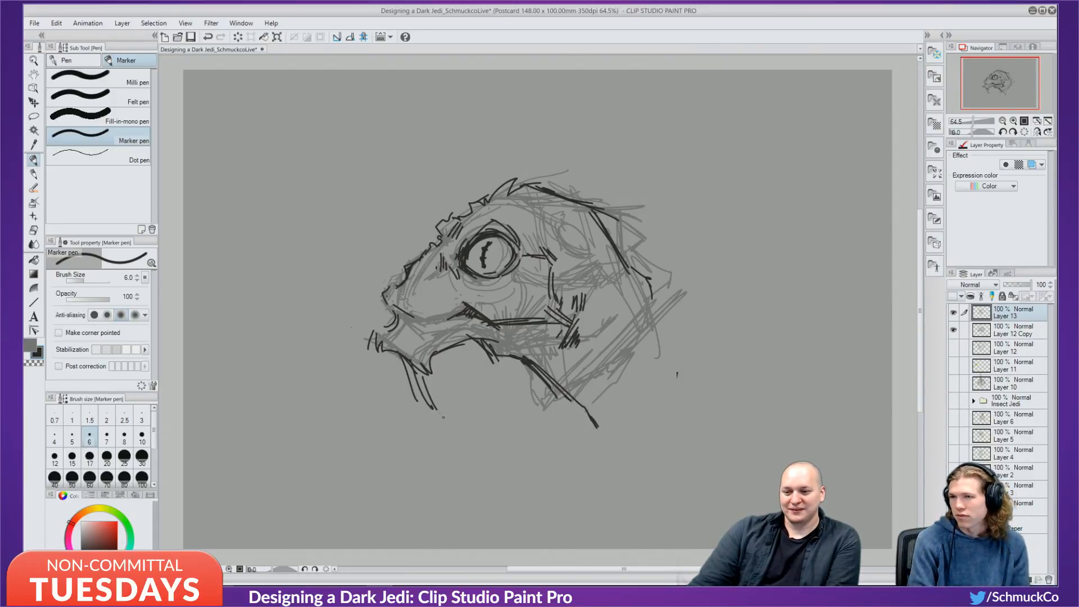
key(ctrl+z)
key(ctrl+z)
key(ctrl+z)
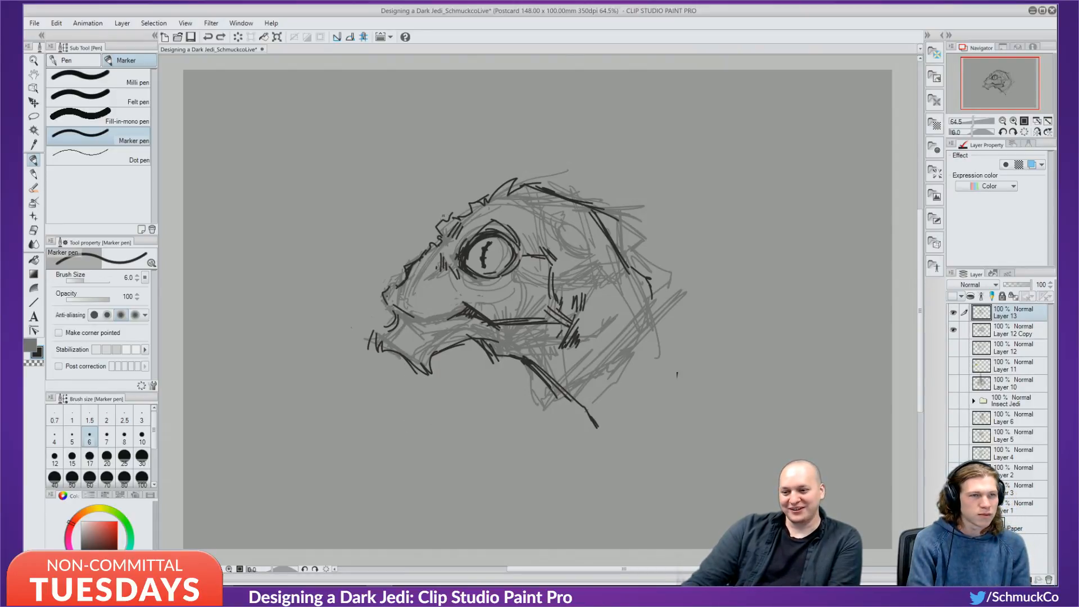
mouse_move(393, 349)
mouse_down()
mouse_move(414, 377)
mouse_move(413, 395)
mouse_up()
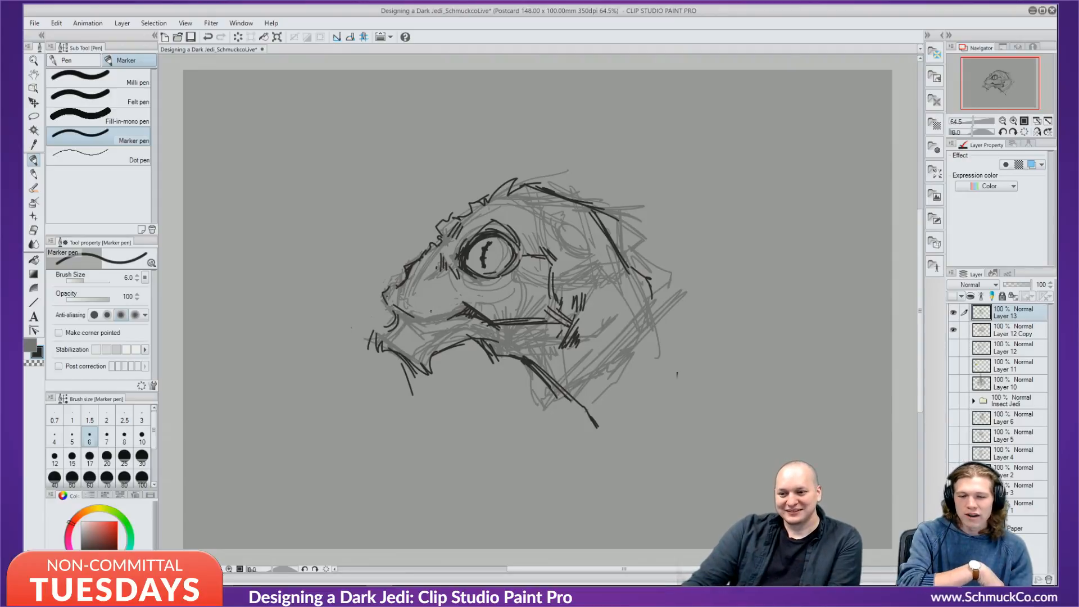
mouse_move(418, 311)
mouse_down()
mouse_move(460, 318)
mouse_move(414, 316)
mouse_up()
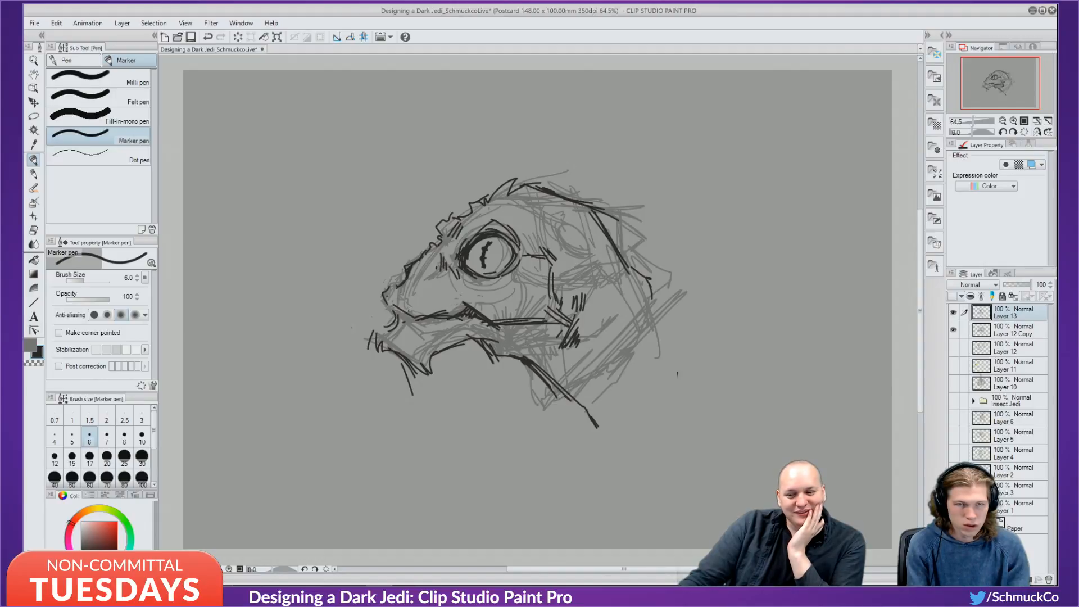
key(ctrl+z)
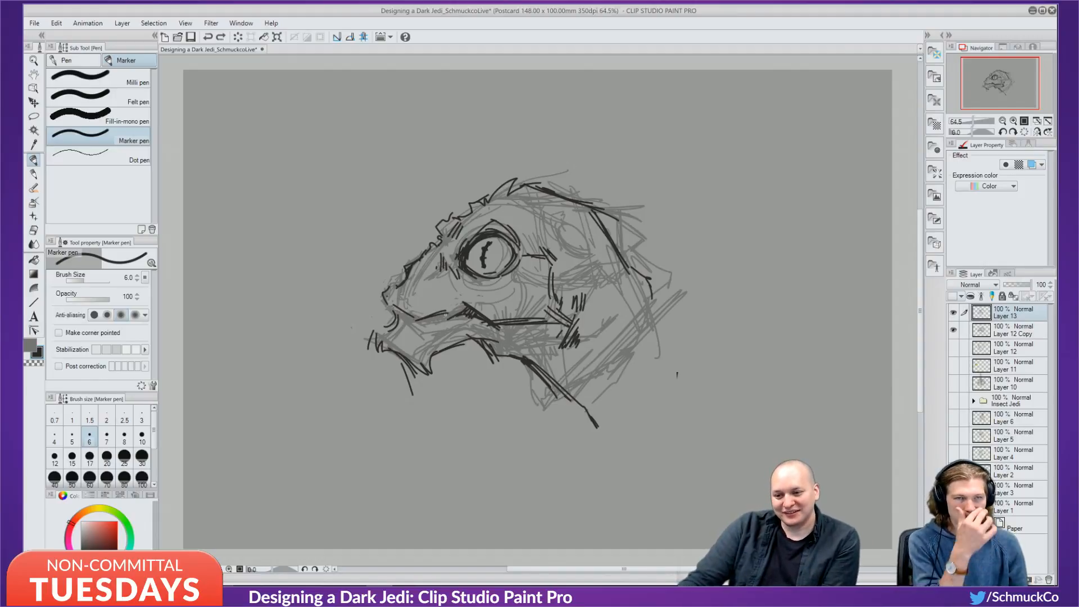
key(ctrl+y)
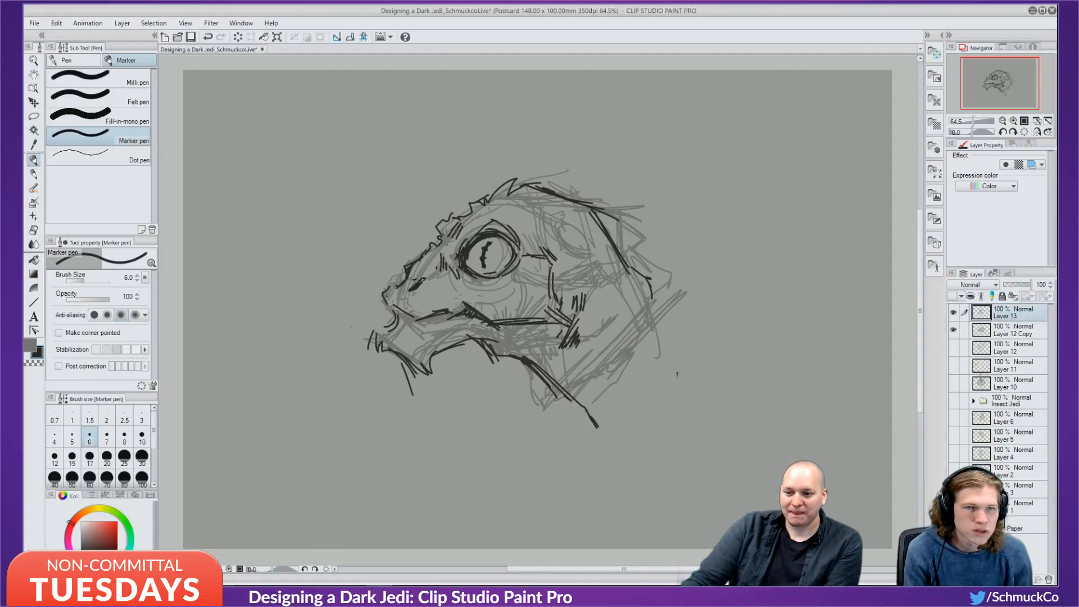
key(ctrl+z)
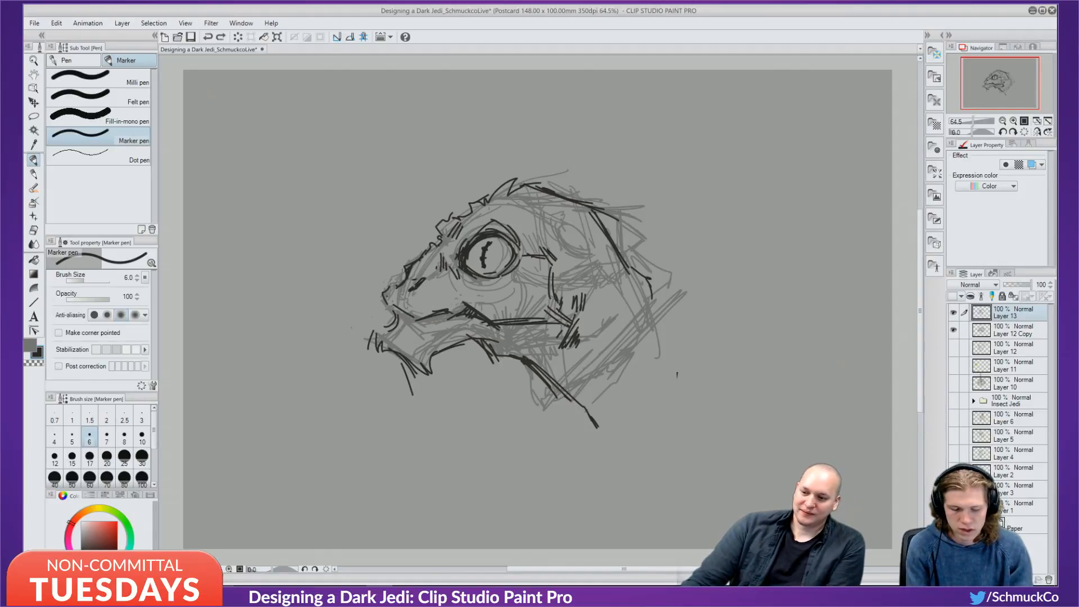
key(ctrl+y)
Hatch the head band right of the eye densely, then undo it.
mouse_move(553, 241)
mouse_down()
mouse_move(552, 261)
mouse_move(566, 245)
mouse_up()
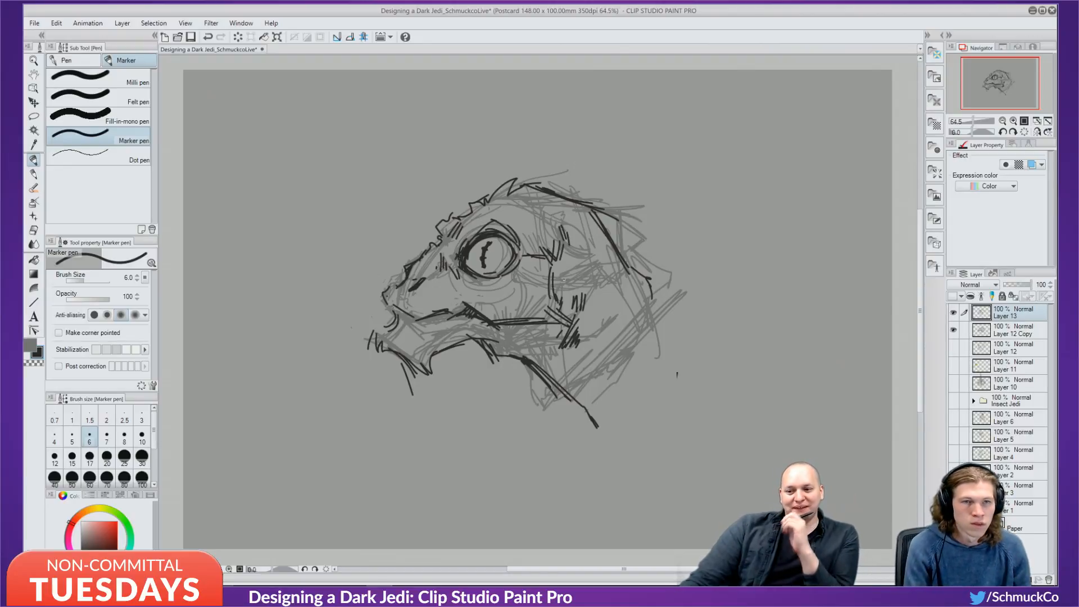
mouse_move(572, 217)
mouse_down()
mouse_move(566, 228)
mouse_move(587, 241)
mouse_move(568, 236)
mouse_up()
drag(581, 228, 577, 248)
drag(590, 234, 577, 258)
drag(588, 248, 580, 263)
drag(590, 255, 588, 266)
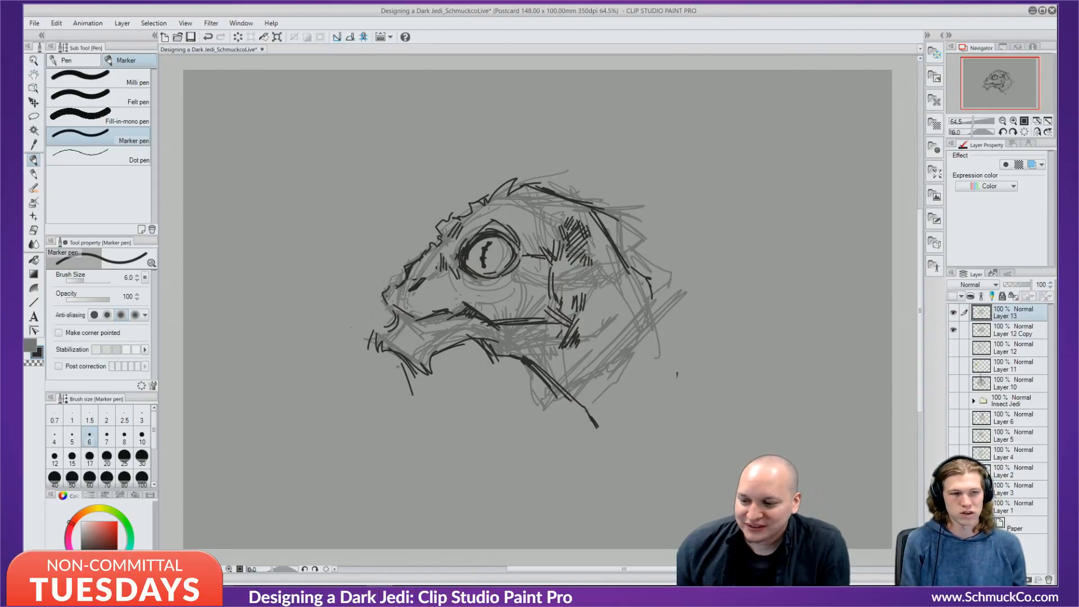
key(ctrl+z)
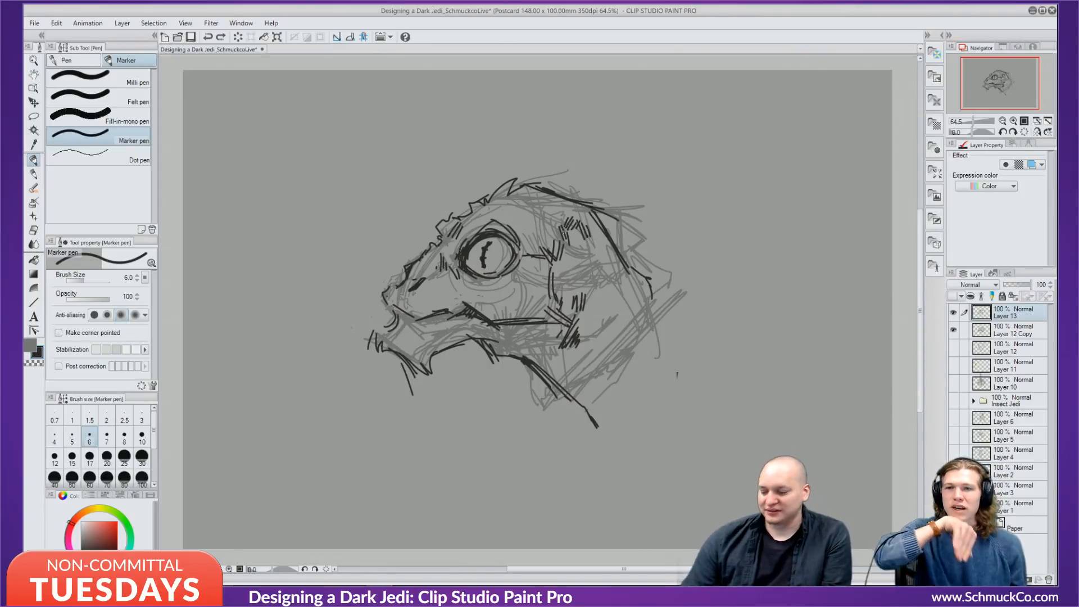
Redraw the hatching behind the eye and on the cheek, then ink the crest top and lower jaw.
drag(567, 222, 592, 260)
drag(591, 251, 600, 260)
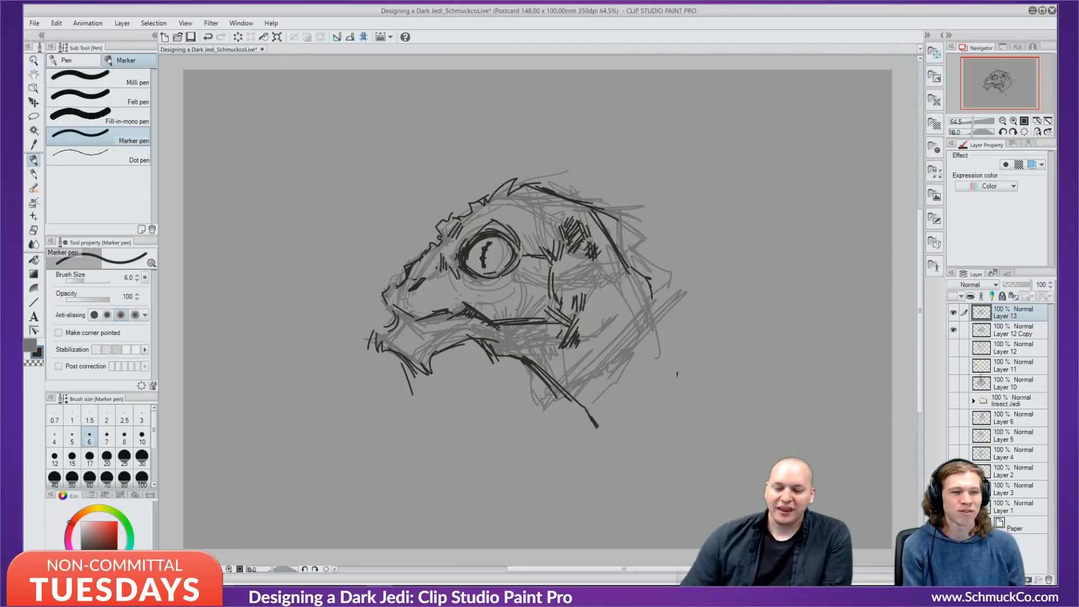
mouse_move(528, 178)
mouse_down()
mouse_move(606, 209)
mouse_move(646, 271)
mouse_up()
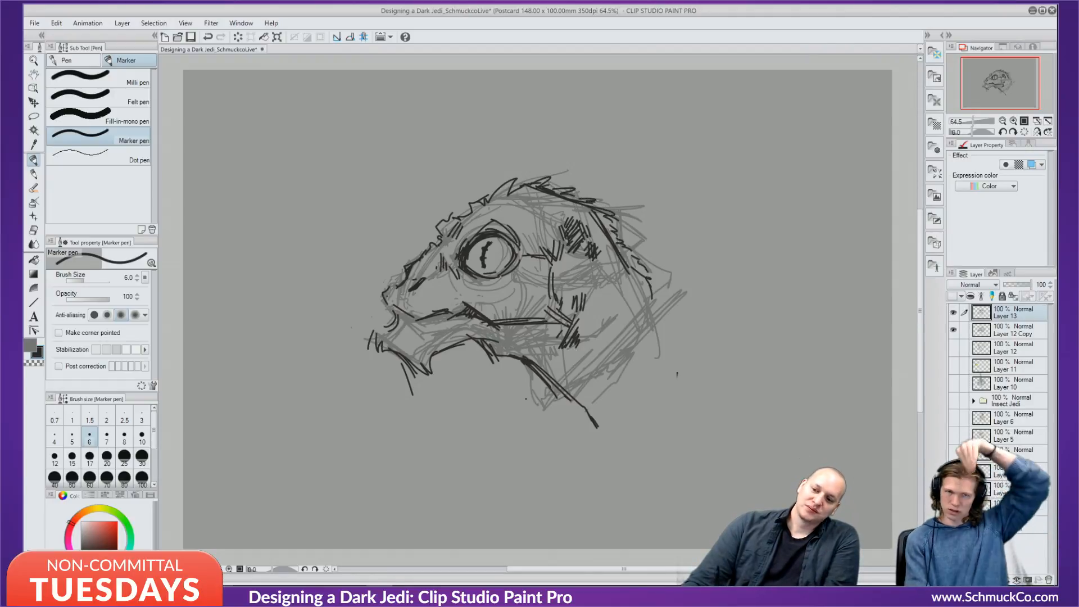
mouse_move(393, 352)
mouse_down()
mouse_move(438, 369)
mouse_move(458, 347)
mouse_move(495, 349)
mouse_move(505, 375)
mouse_move(500, 354)
mouse_move(514, 355)
mouse_move(553, 399)
mouse_move(538, 377)
mouse_move(558, 425)
mouse_up()
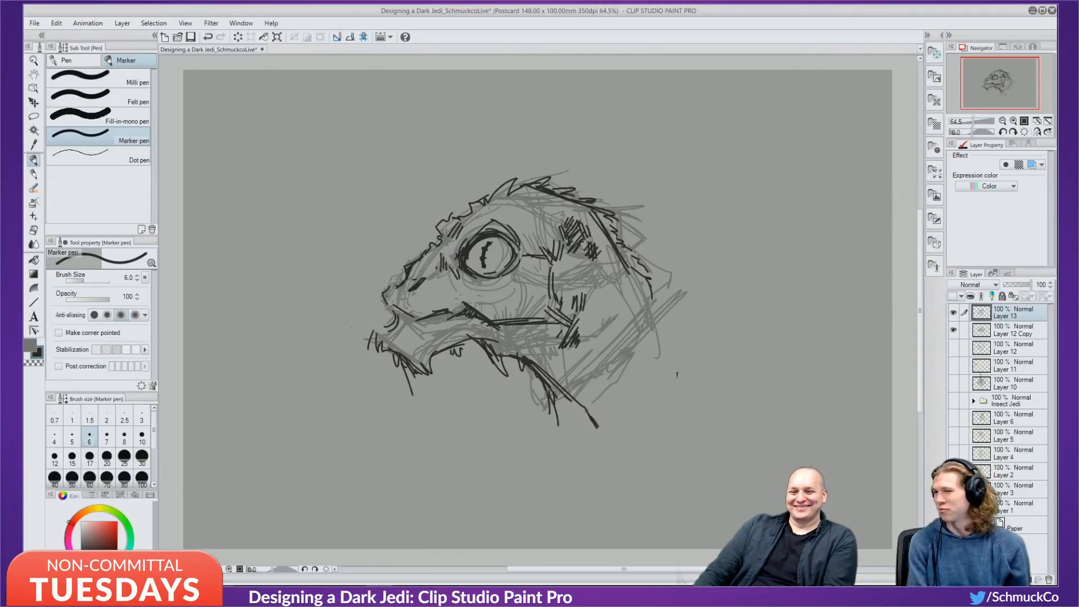
Draw neck lines and a loose robe with a curved collar and fold lines below the head.
mouse_move(640, 292)
mouse_down()
mouse_move(586, 444)
mouse_move(688, 318)
mouse_up()
drag(605, 425, 731, 325)
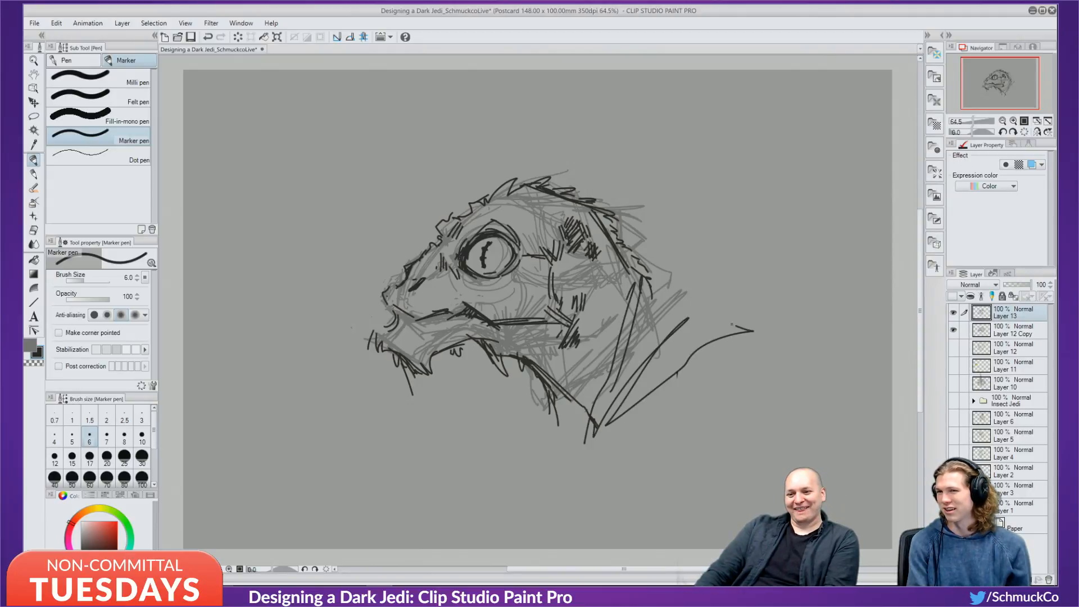
mouse_move(657, 284)
mouse_down()
mouse_move(750, 331)
mouse_move(865, 550)
mouse_up()
mouse_move(729, 325)
mouse_down()
mouse_move(739, 394)
mouse_move(763, 438)
mouse_up()
mouse_move(548, 399)
mouse_down()
mouse_move(527, 476)
mouse_move(606, 435)
mouse_move(585, 463)
mouse_up()
drag(580, 457, 566, 528)
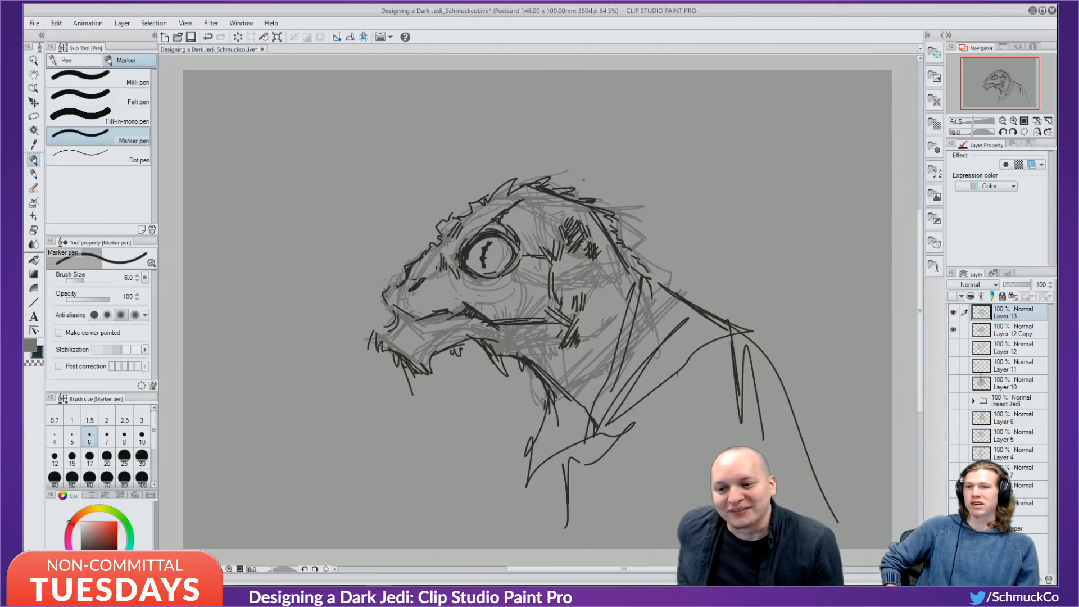
Hatch the upper head, left of the eye and behind the eye, then add Layer 14.
drag(552, 205, 548, 213)
drag(556, 206, 558, 218)
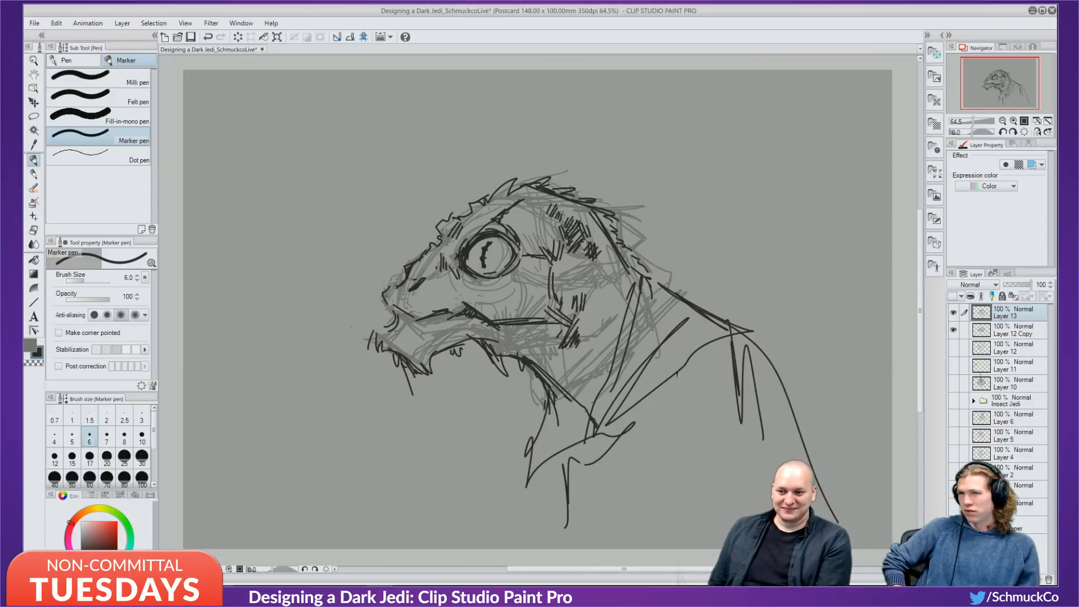
drag(456, 263, 450, 269)
drag(451, 263, 441, 273)
drag(457, 264, 437, 280)
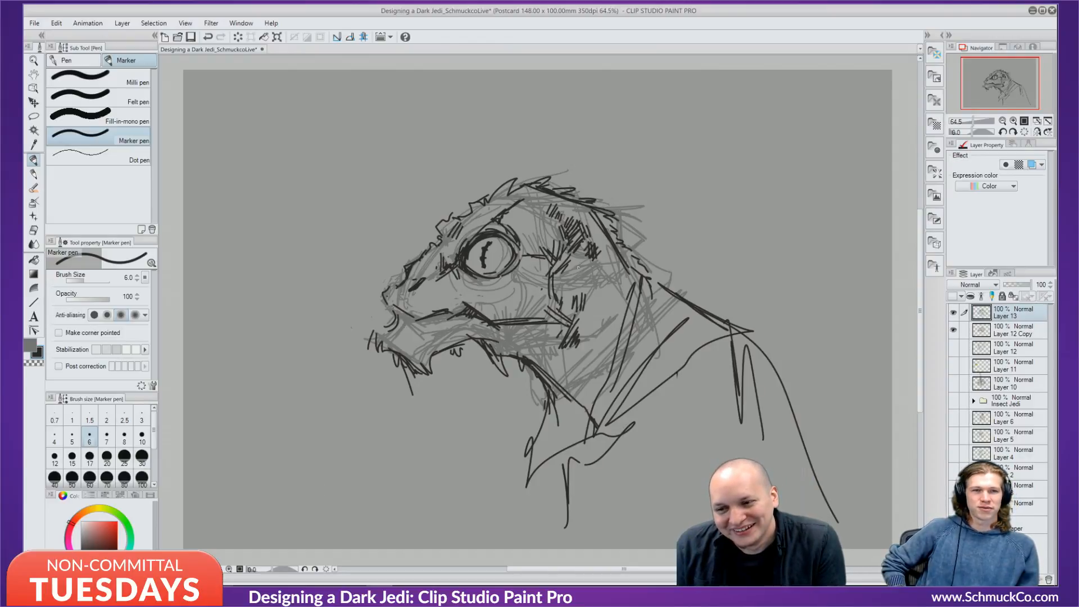
drag(579, 268, 583, 282)
mouse_move(587, 269)
mouse_down()
mouse_move(587, 284)
mouse_move(596, 270)
mouse_up()
drag(607, 263, 597, 280)
mouse_move(616, 266)
mouse_down()
mouse_move(603, 279)
mouse_move(611, 309)
mouse_move(584, 303)
mouse_move(597, 312)
mouse_up()
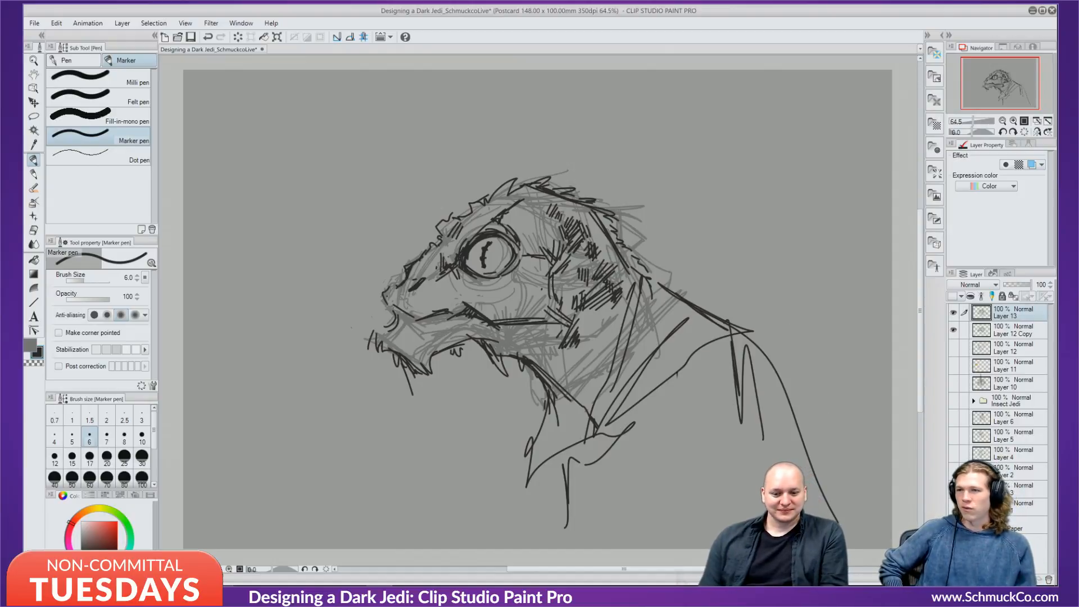
key(ctrl+shift+n)
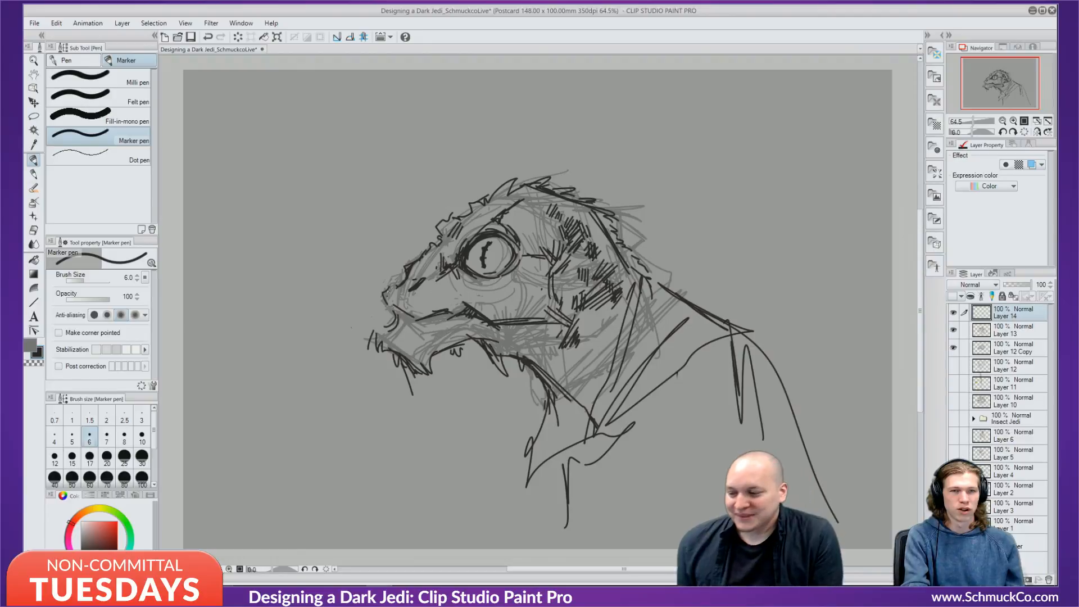
In black, hatch the band above the eye and darken the eye's rim.
click(110, 527)
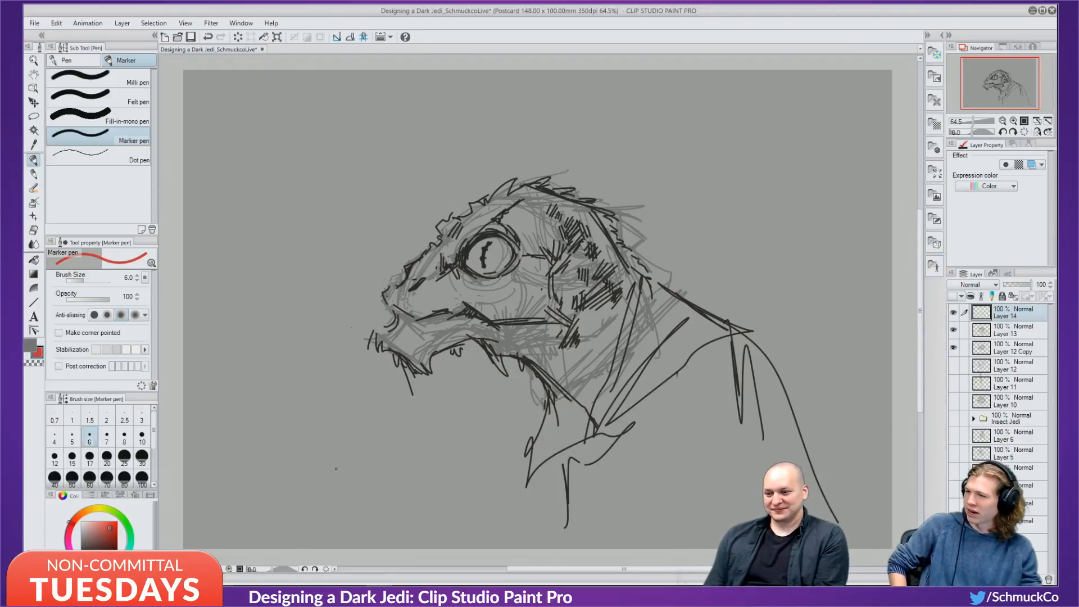
click(96, 555)
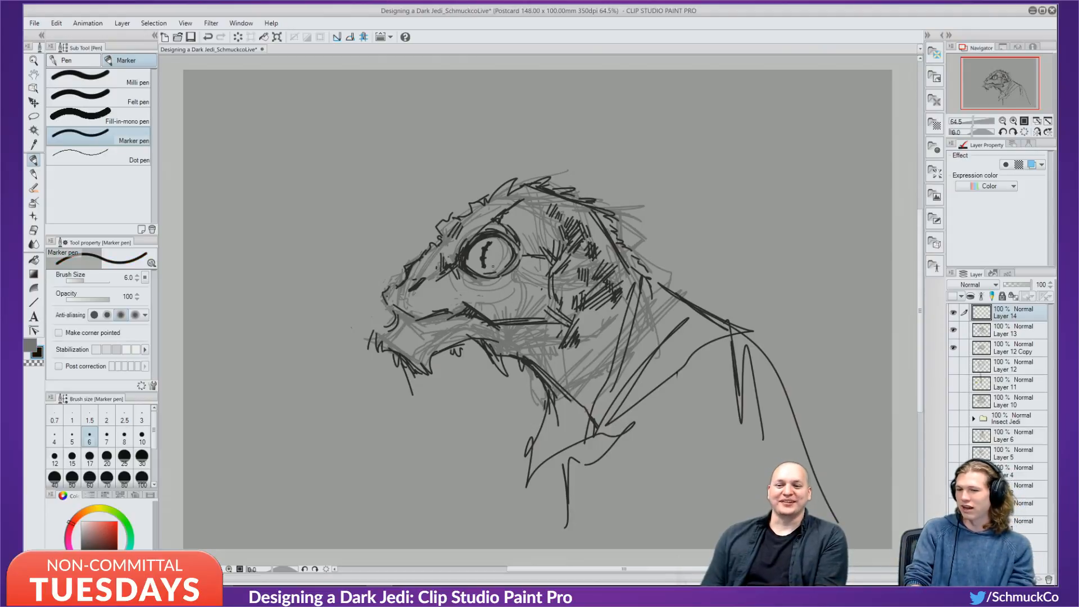
mouse_move(492, 223)
mouse_down()
mouse_move(508, 235)
mouse_move(489, 225)
mouse_move(420, 279)
mouse_up()
drag(434, 276, 422, 280)
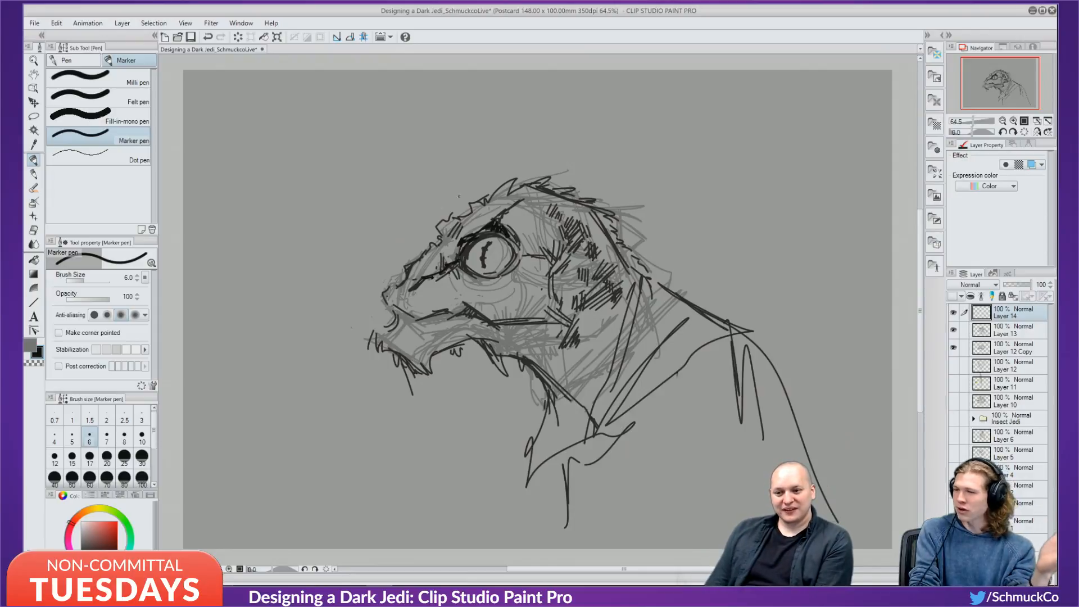
mouse_move(523, 222)
mouse_down()
mouse_move(516, 239)
mouse_move(529, 217)
mouse_move(559, 198)
mouse_move(562, 206)
mouse_move(538, 203)
mouse_up()
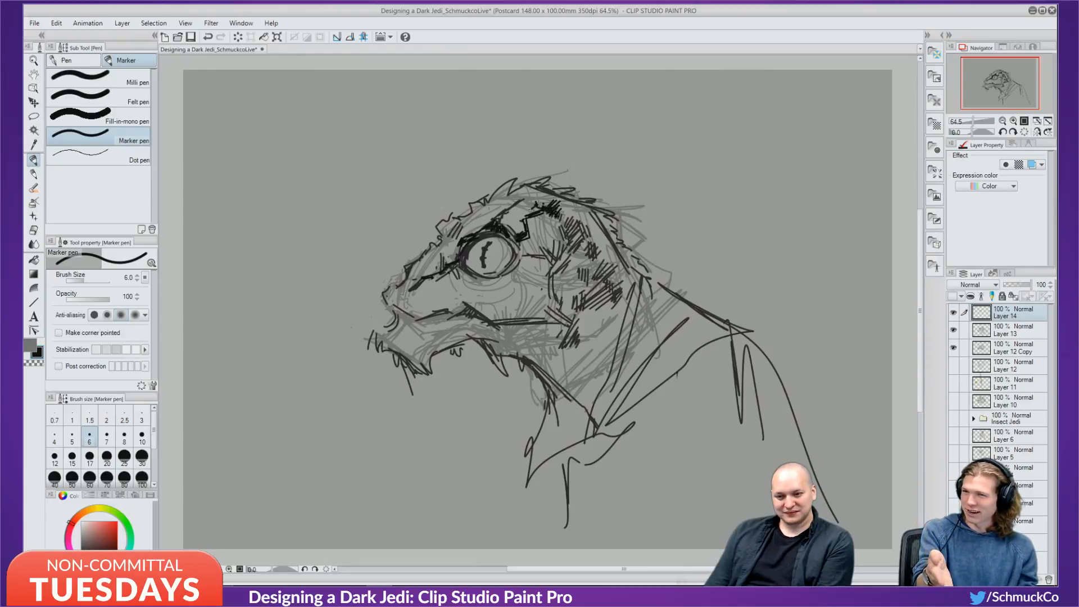
mouse_move(521, 246)
mouse_down()
mouse_move(504, 236)
mouse_move(532, 257)
mouse_move(500, 235)
mouse_up()
mouse_move(500, 236)
mouse_down()
mouse_move(476, 237)
mouse_move(494, 232)
mouse_move(447, 262)
mouse_up()
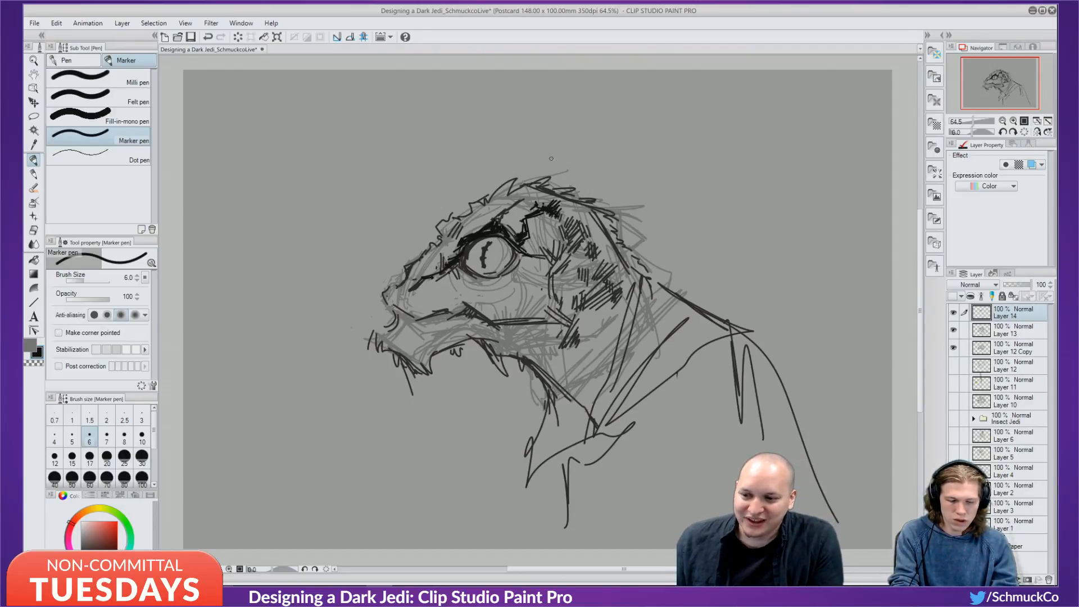
Erase the zigzag between brow and head band, then add diagonal hatching behind the eye.
mouse_move(527, 217)
mouse_down()
mouse_move(522, 236)
mouse_move(536, 203)
mouse_move(564, 220)
mouse_up()
drag(538, 203, 585, 244)
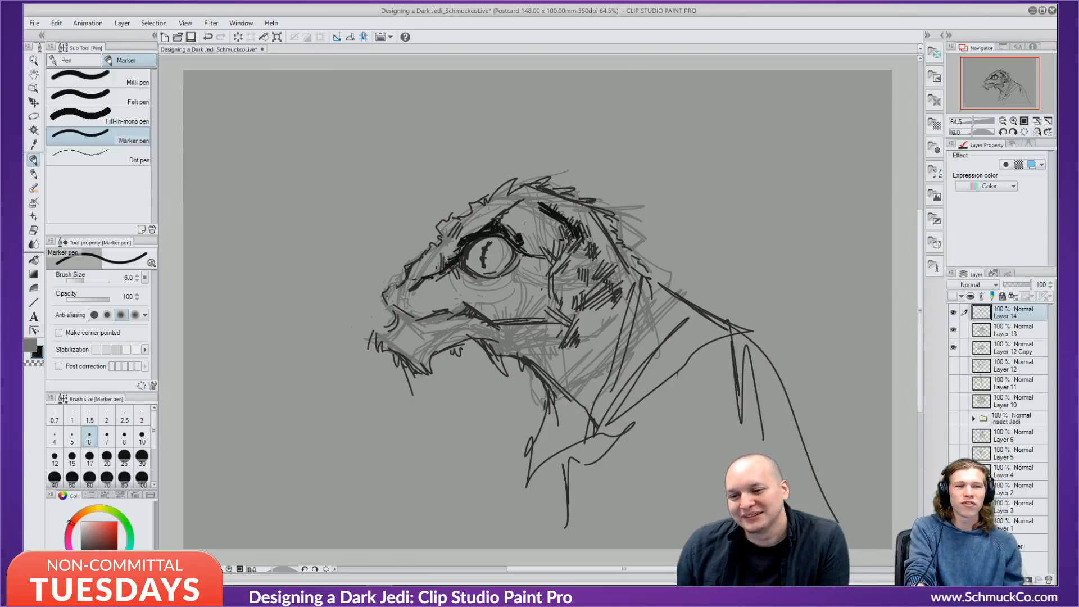
mouse_move(575, 228)
mouse_down()
mouse_move(588, 267)
mouse_move(595, 256)
mouse_move(591, 295)
mouse_move(581, 286)
mouse_move(567, 253)
mouse_move(580, 245)
mouse_move(614, 296)
mouse_up()
Raise the Marker size to 10 and add dark strokes and hatching above and below the eye.
key(bracketright)
key(bracketright)
key(bracketright)
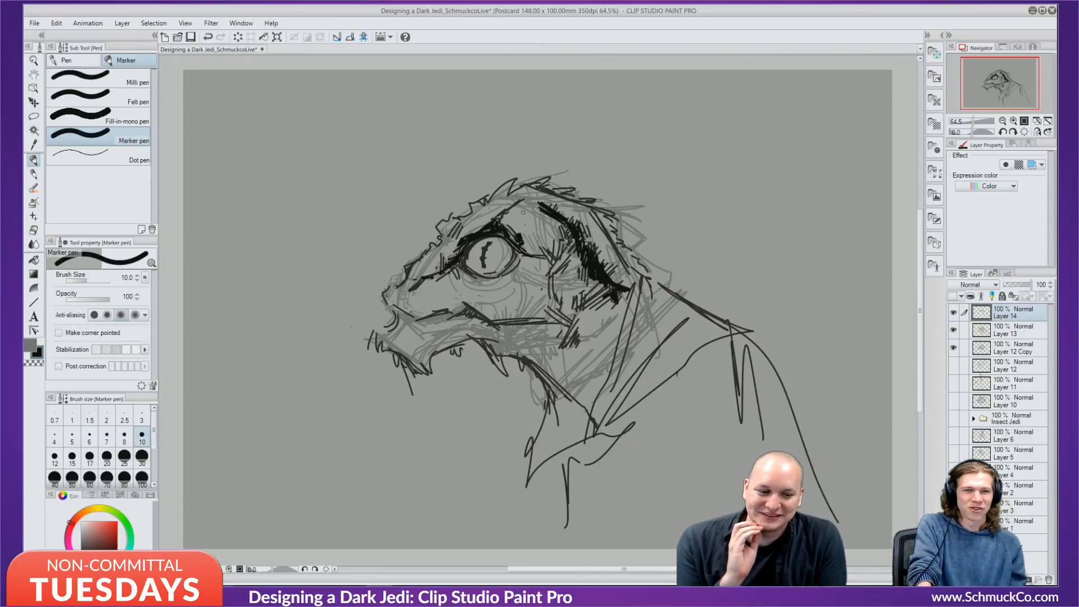
mouse_move(523, 213)
mouse_down()
mouse_move(499, 221)
mouse_move(533, 214)
mouse_move(508, 221)
mouse_move(549, 240)
mouse_up()
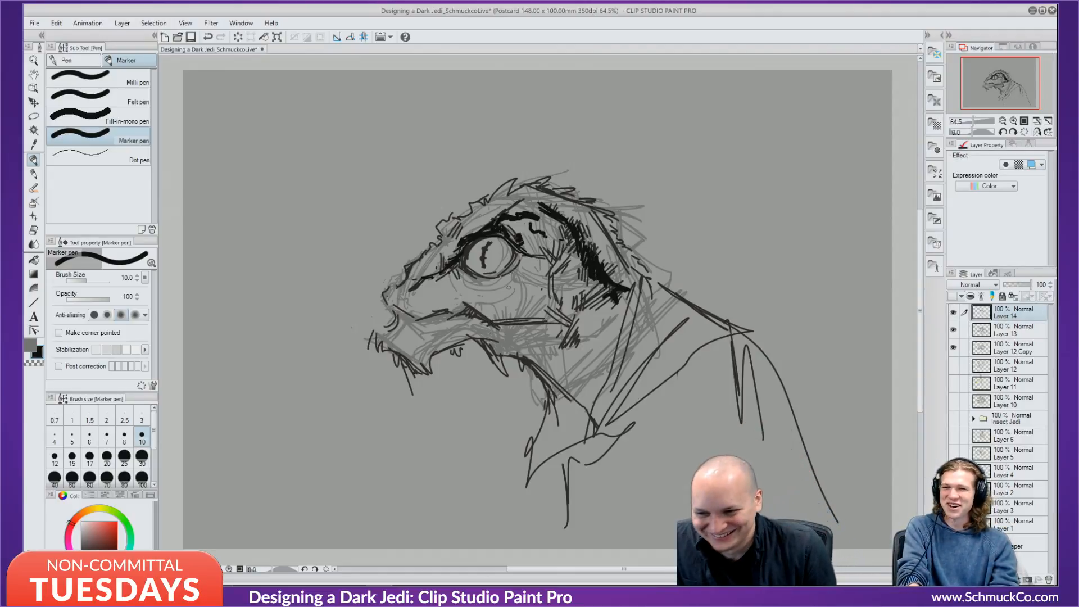
drag(518, 277, 502, 295)
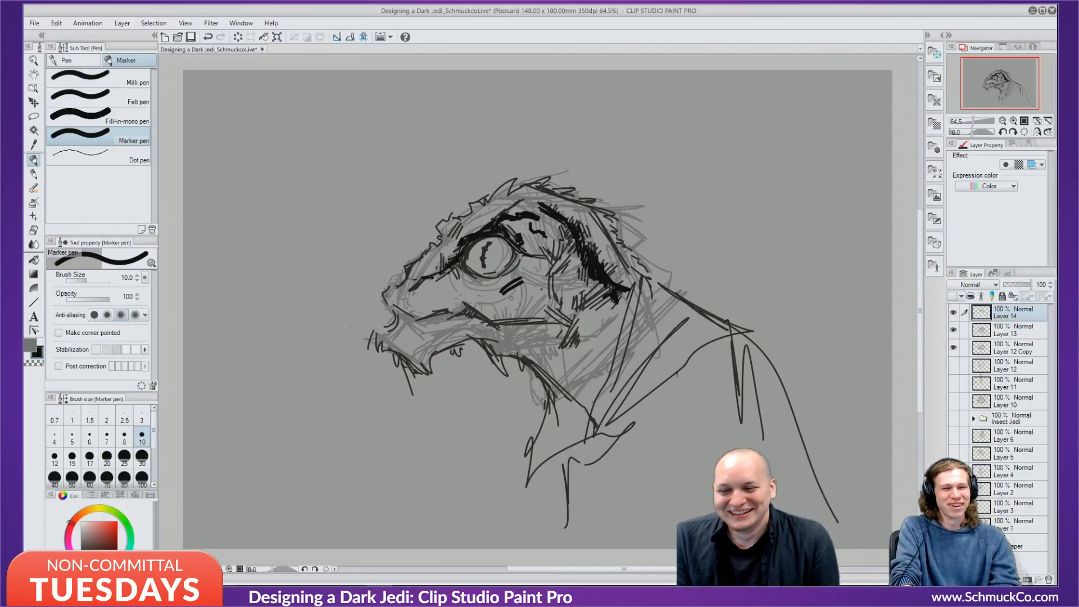
drag(519, 293, 517, 298)
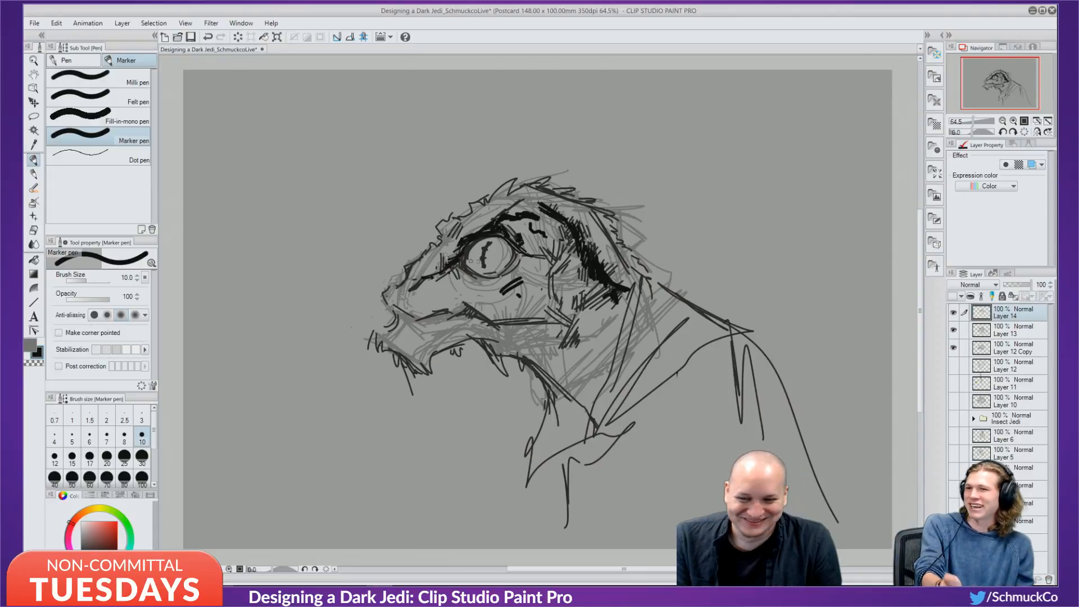
drag(463, 282, 493, 293)
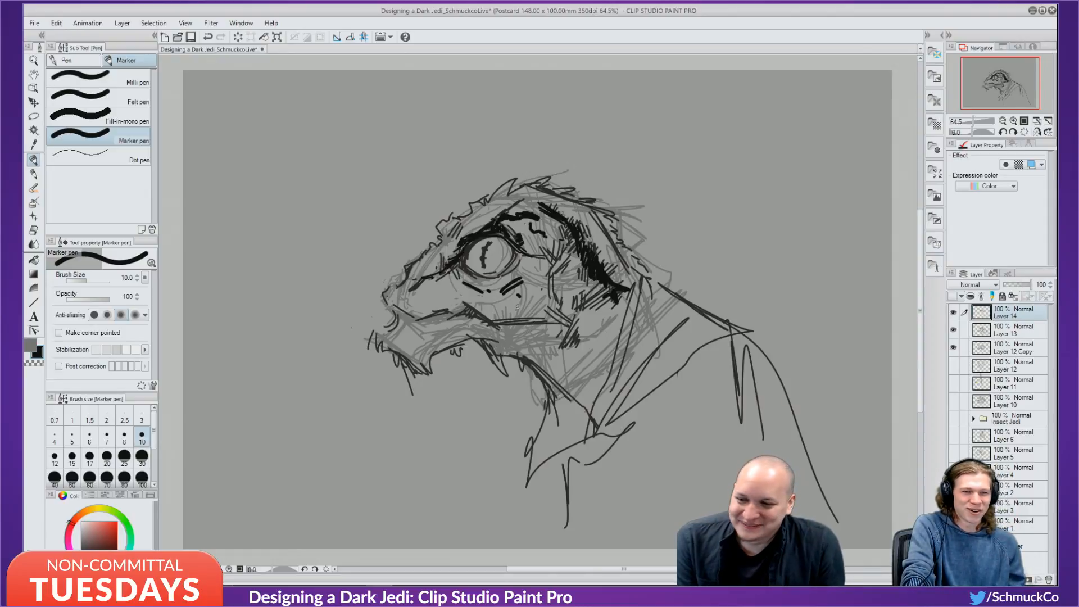
drag(461, 283, 443, 292)
click(438, 295)
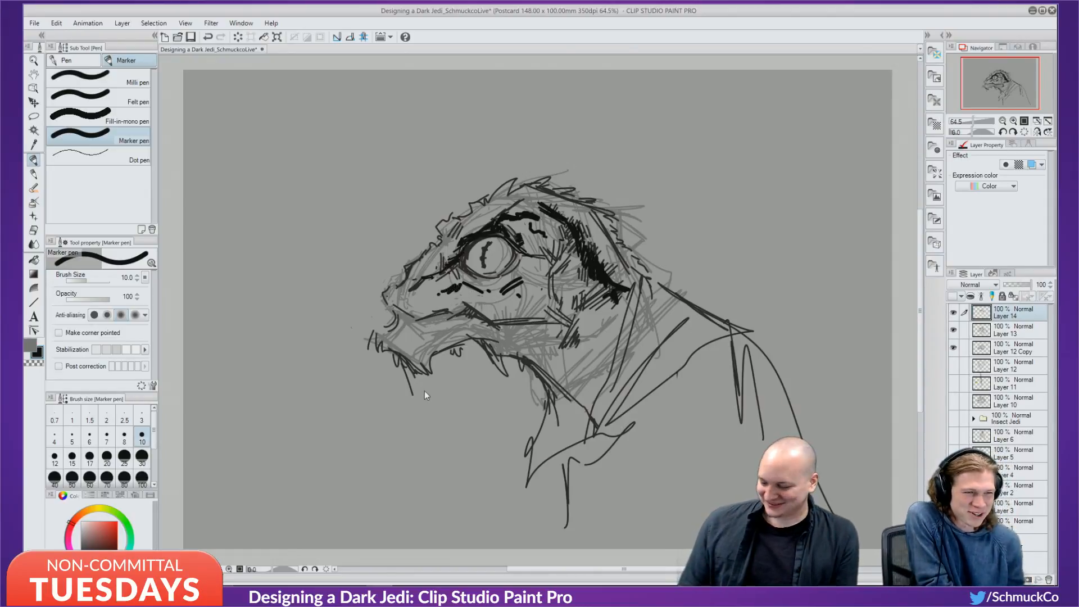
Undo the extra under-eye marks, add a short stroke left of the eye, and set Marker size to 8.
key(ctrl+z)
key(ctrl+z)
key(ctrl+z)
key(ctrl+z)
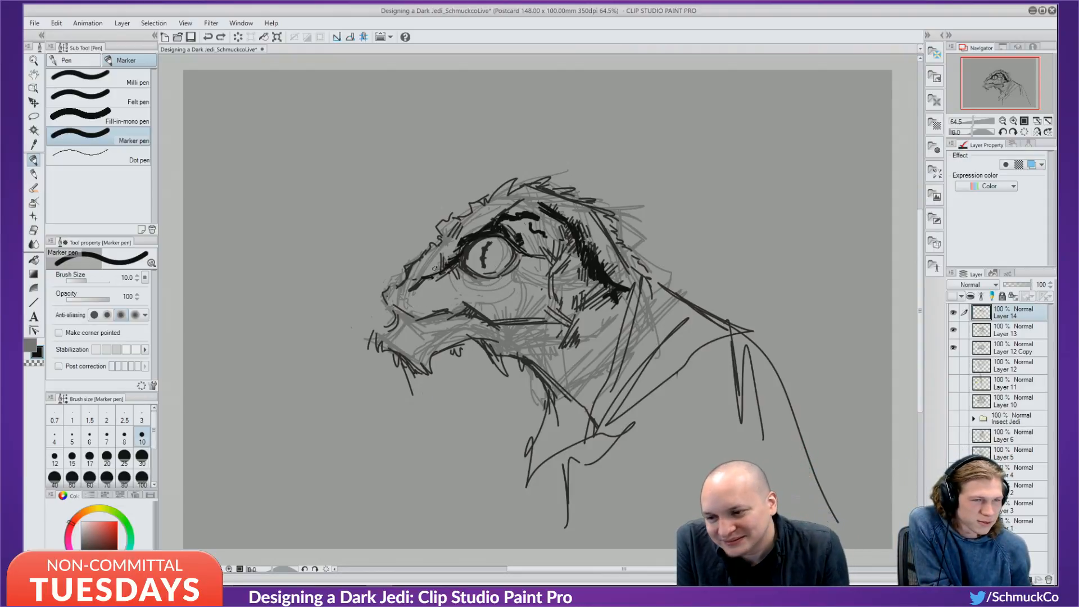
drag(426, 278, 421, 290)
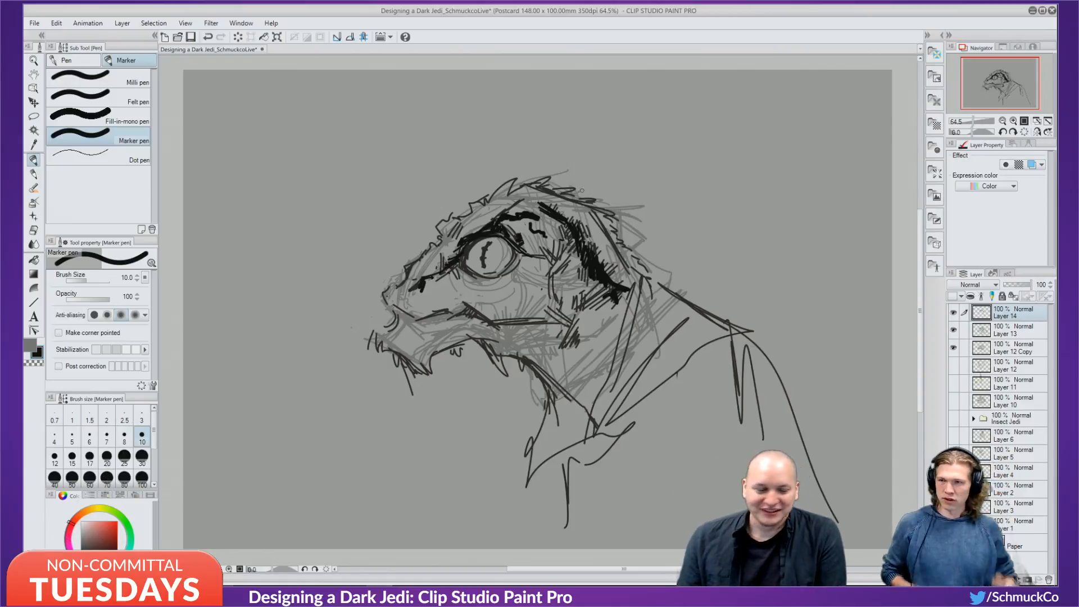
key(bracketleft)
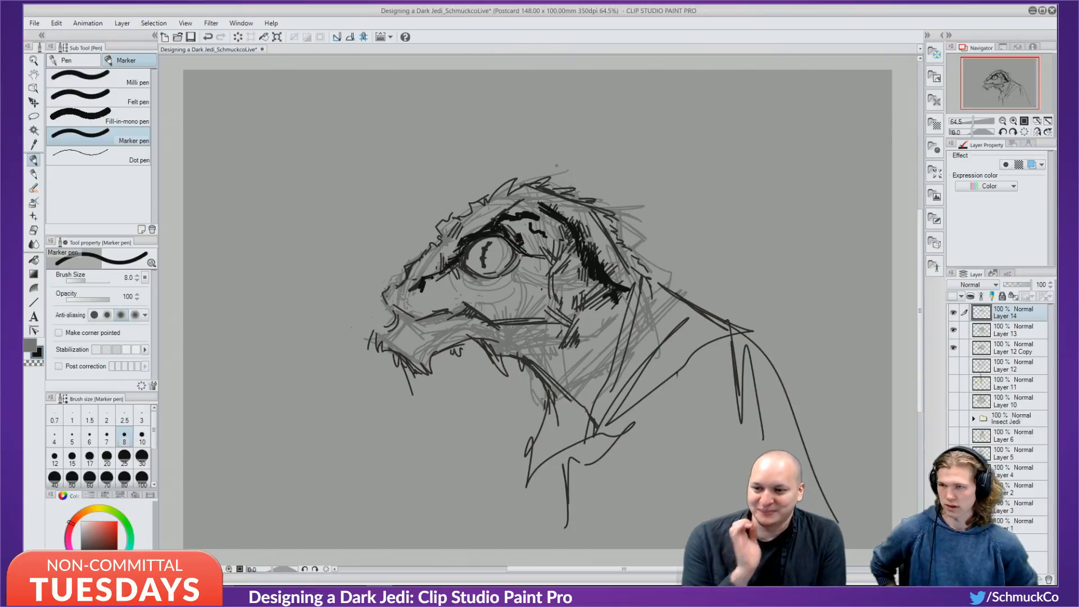
Draw a long double-lined antenna from the head top, plus neck lines and a jaw-corner stroke.
mouse_move(528, 186)
mouse_down()
mouse_move(753, 138)
mouse_move(606, 191)
mouse_move(562, 194)
mouse_move(664, 110)
mouse_move(520, 189)
mouse_up()
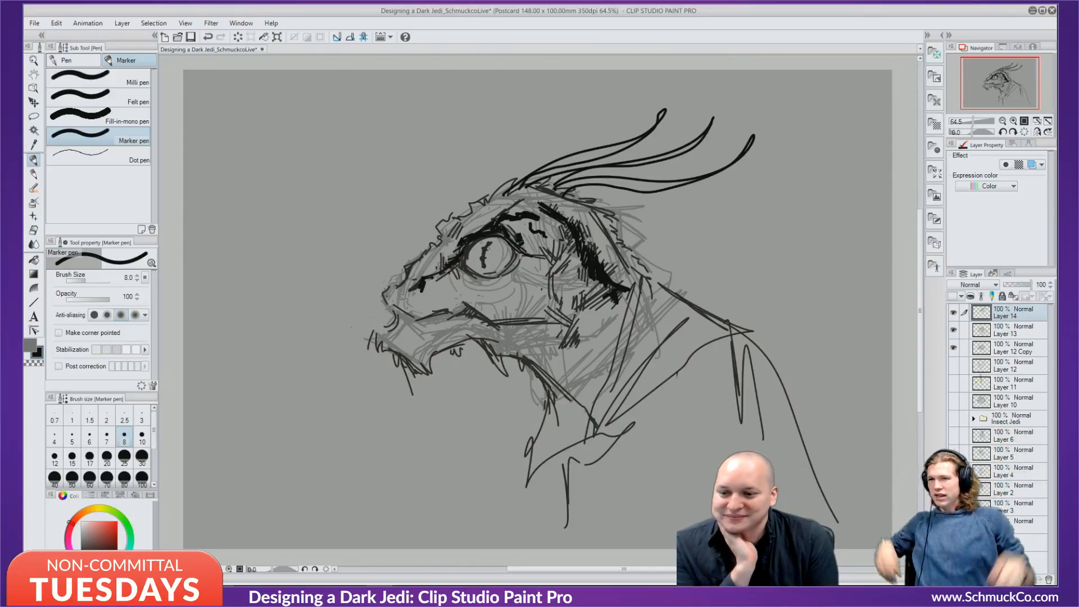
drag(578, 192, 599, 210)
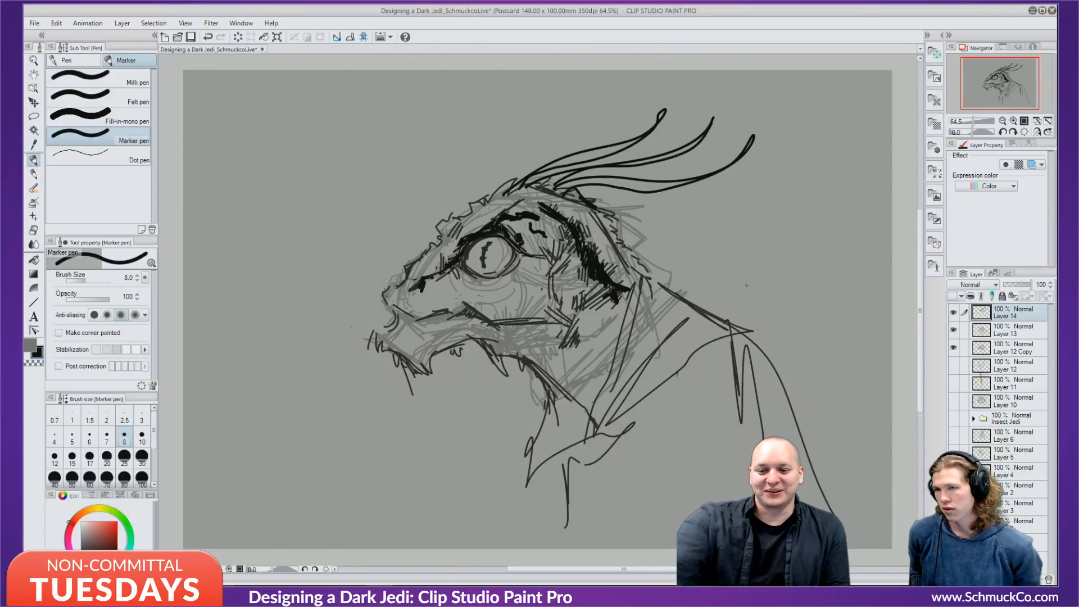
mouse_move(669, 287)
mouse_down()
mouse_move(746, 387)
mouse_move(659, 285)
mouse_up()
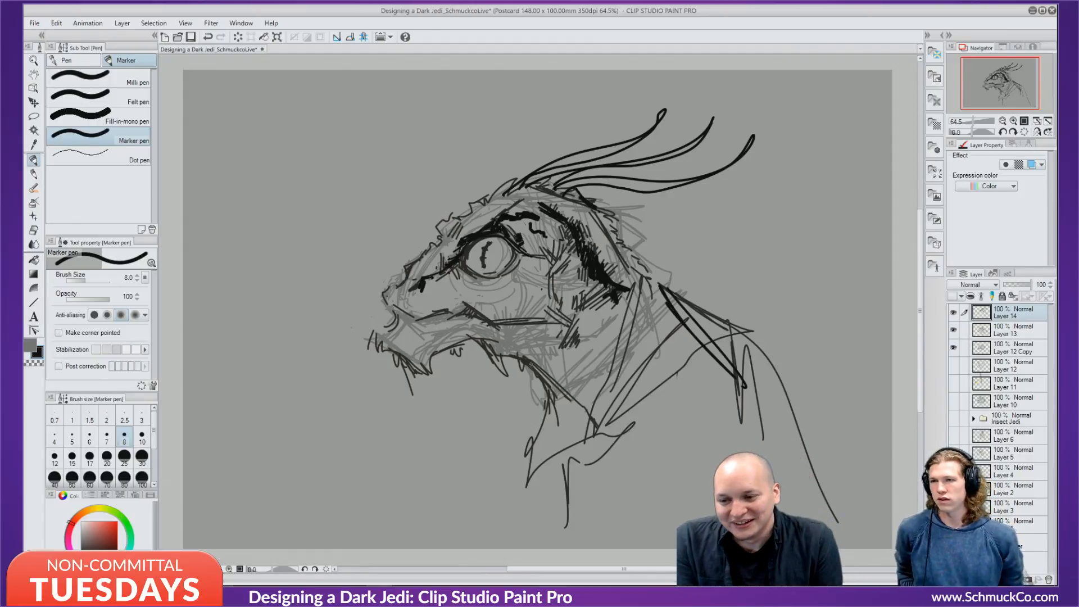
drag(532, 365, 528, 371)
Firm up the snout, tooth, jaw hatching and under-eye curves, then erase the topmost antenna.
drag(394, 309, 392, 318)
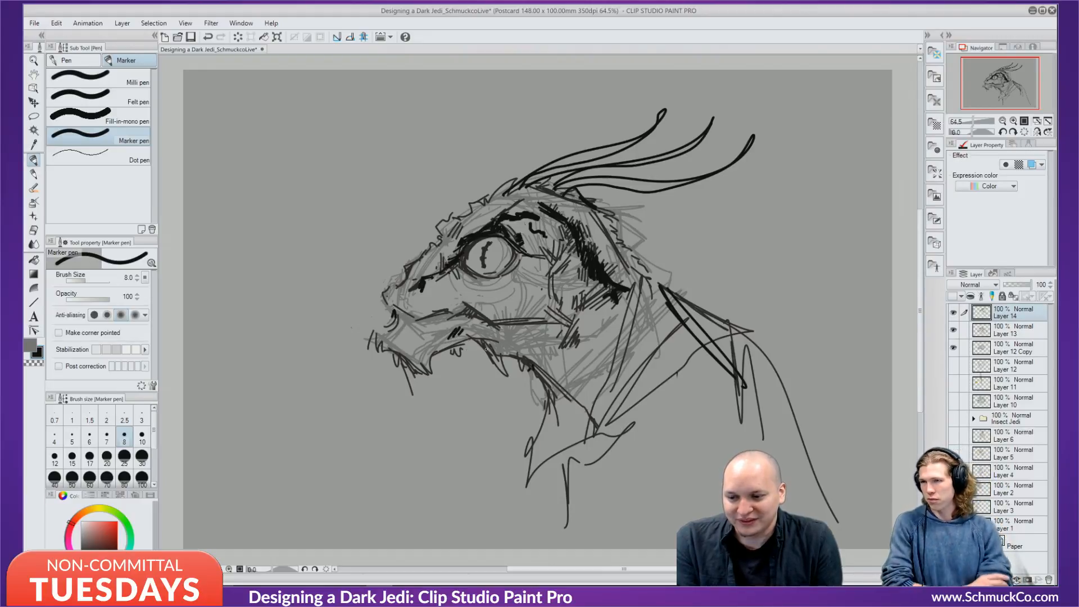
drag(487, 350, 506, 376)
drag(514, 337, 533, 350)
drag(531, 342, 543, 356)
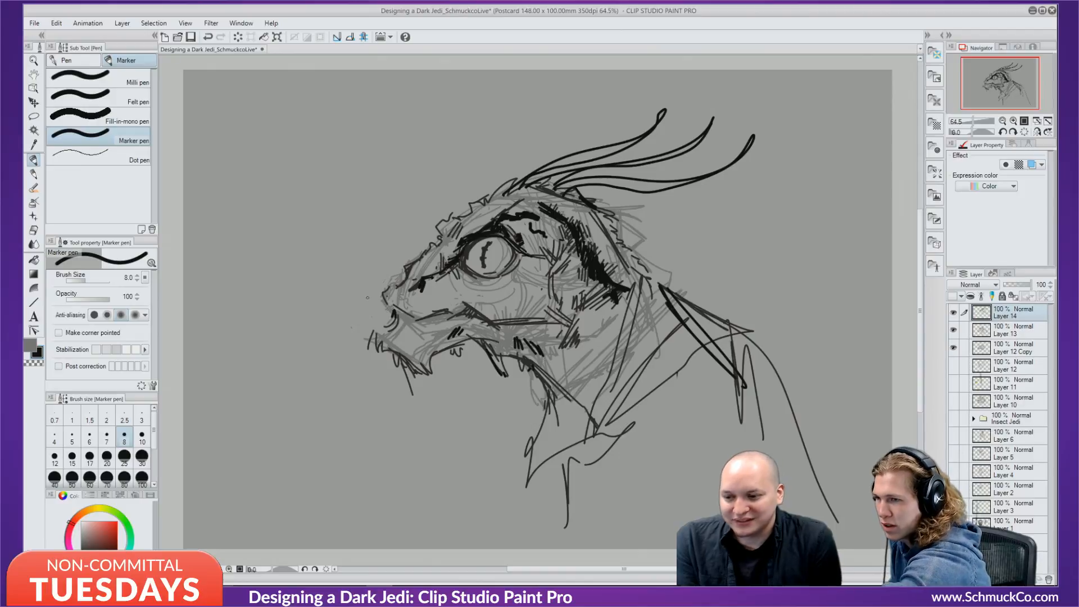
mouse_move(403, 309)
mouse_down()
mouse_move(450, 311)
mouse_move(393, 306)
mouse_move(388, 289)
mouse_move(400, 282)
mouse_up()
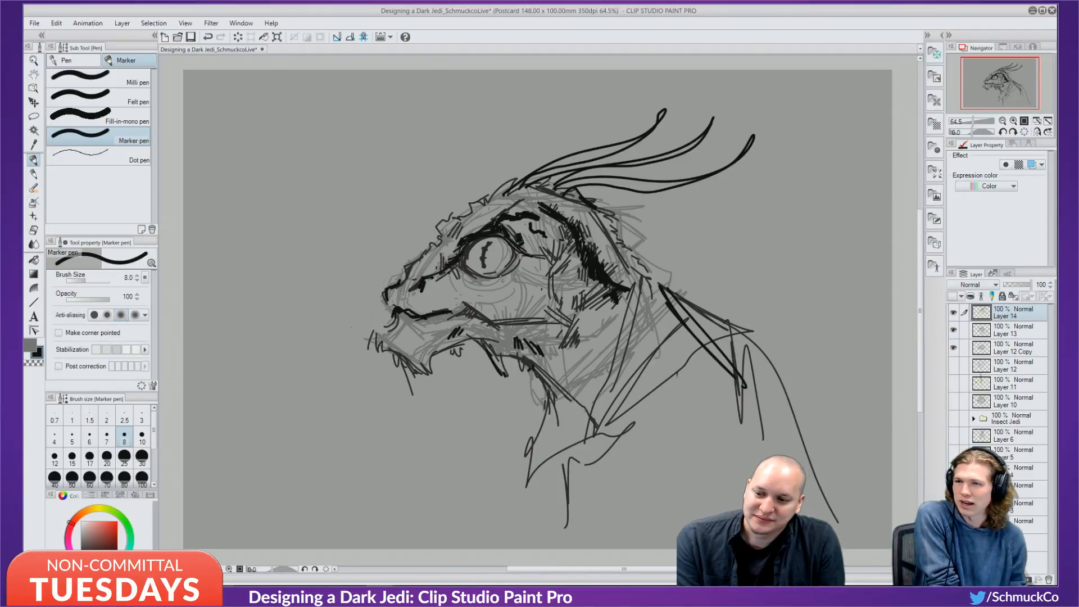
mouse_move(500, 286)
mouse_down()
mouse_move(522, 265)
mouse_move(509, 289)
mouse_move(525, 302)
mouse_move(503, 297)
mouse_up()
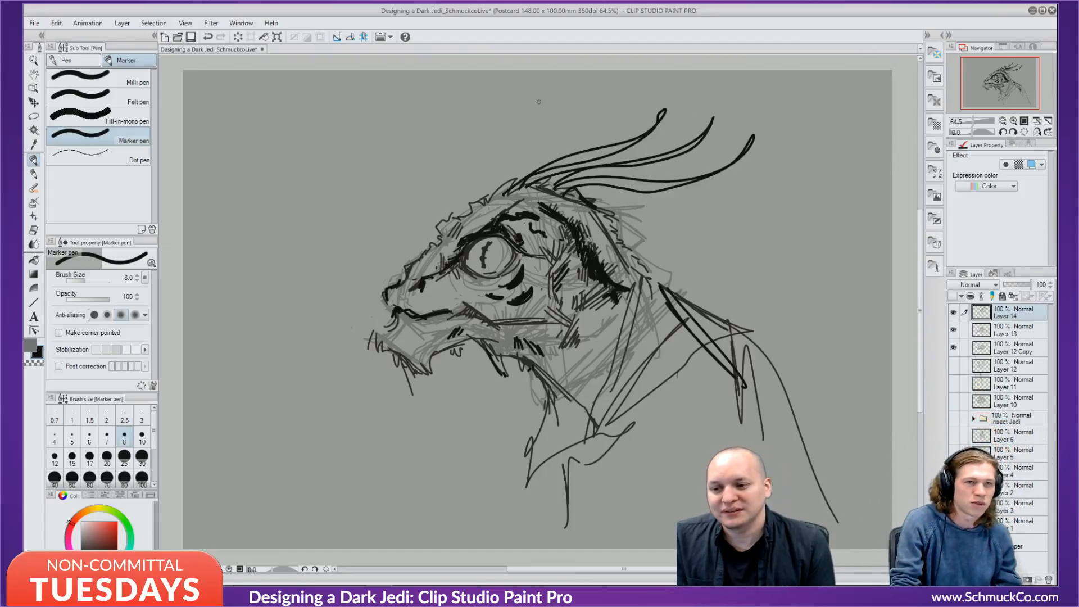
mouse_move(505, 193)
mouse_down()
mouse_move(564, 156)
mouse_move(540, 171)
mouse_move(602, 147)
mouse_move(553, 176)
mouse_move(658, 125)
mouse_move(666, 107)
mouse_up()
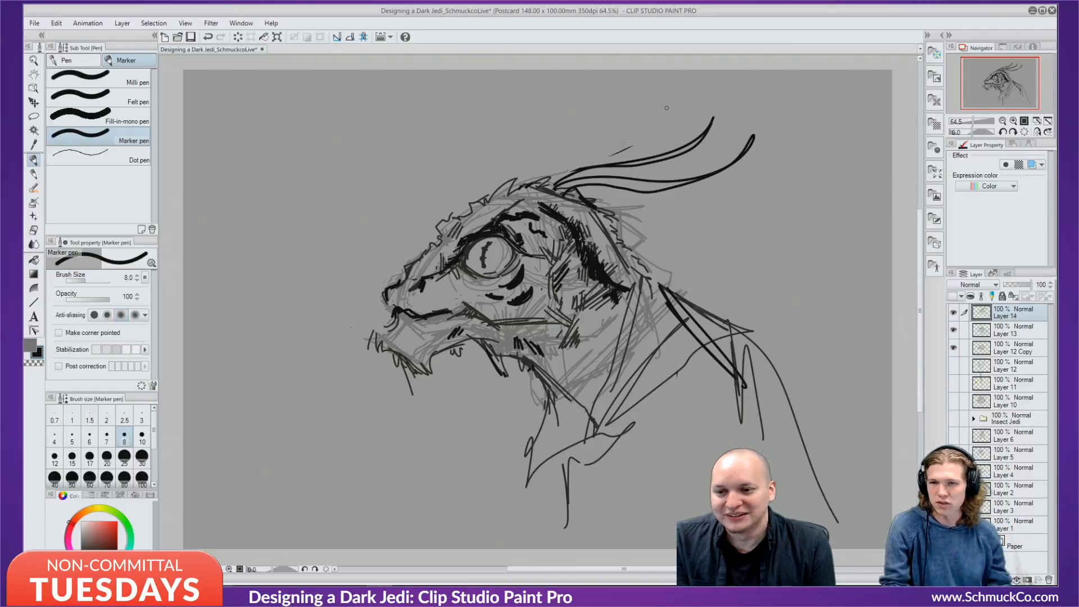
Erase the leftover antenna strokes above the head with the Eraser.
drag(614, 150, 631, 146)
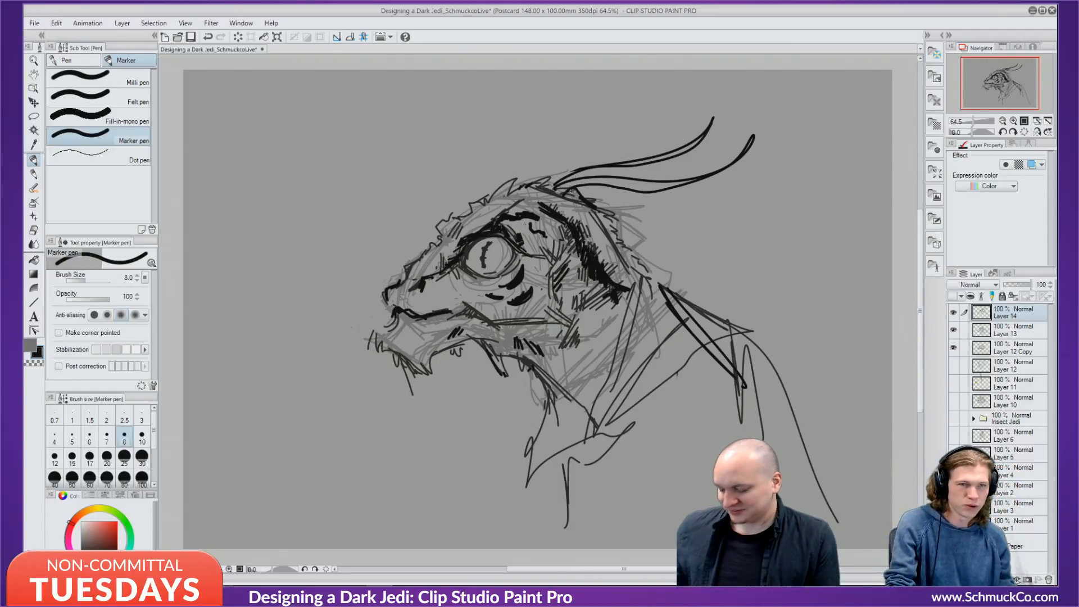
mouse_move(561, 181)
mouse_down()
mouse_move(594, 163)
mouse_move(628, 177)
mouse_move(646, 136)
mouse_move(660, 184)
mouse_move(649, 137)
mouse_move(652, 193)
mouse_move(703, 138)
mouse_move(711, 181)
mouse_move(755, 102)
mouse_move(735, 151)
mouse_move(754, 121)
mouse_up()
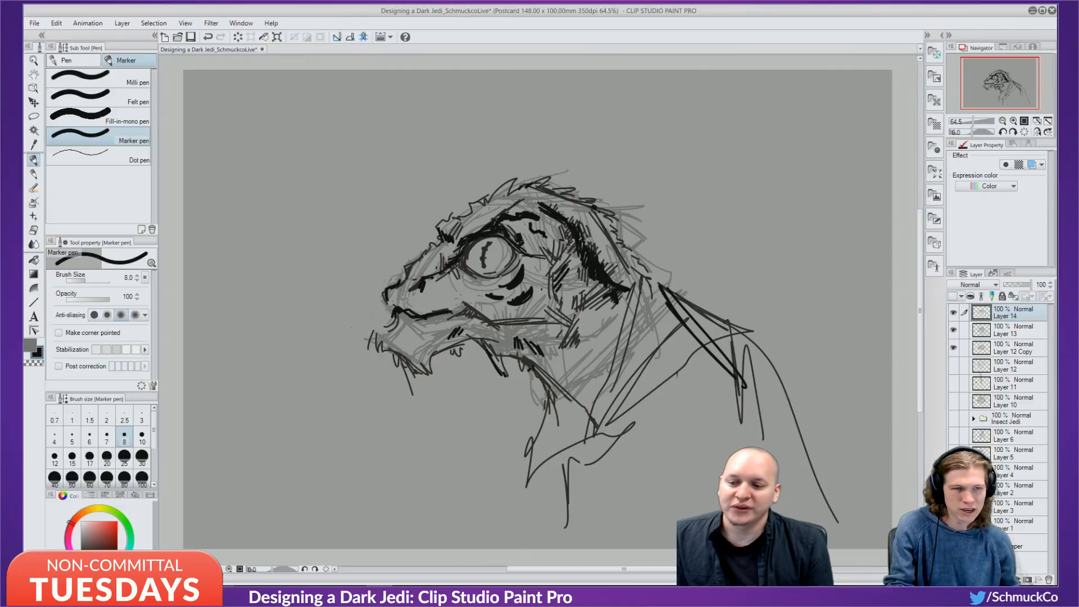
Draw a horn sweeping up-right from the head, undo the fin strokes, and add a second line with a curved tip.
mouse_move(508, 188)
mouse_down()
mouse_move(692, 126)
mouse_move(581, 183)
mouse_move(562, 206)
mouse_up()
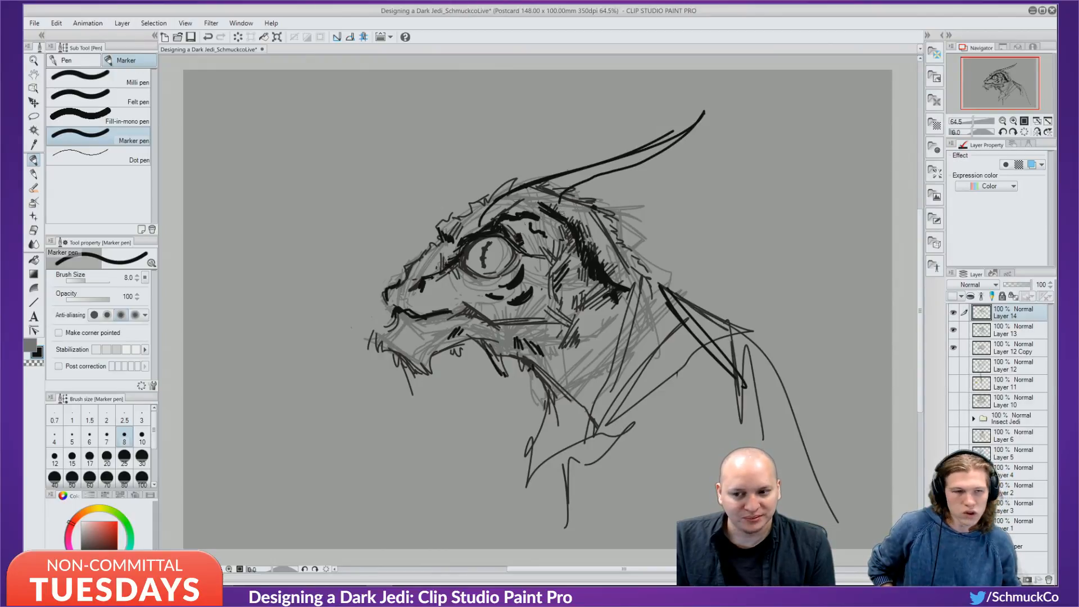
mouse_move(693, 130)
mouse_down()
mouse_move(658, 192)
mouse_move(691, 213)
mouse_move(656, 215)
mouse_move(680, 242)
mouse_up()
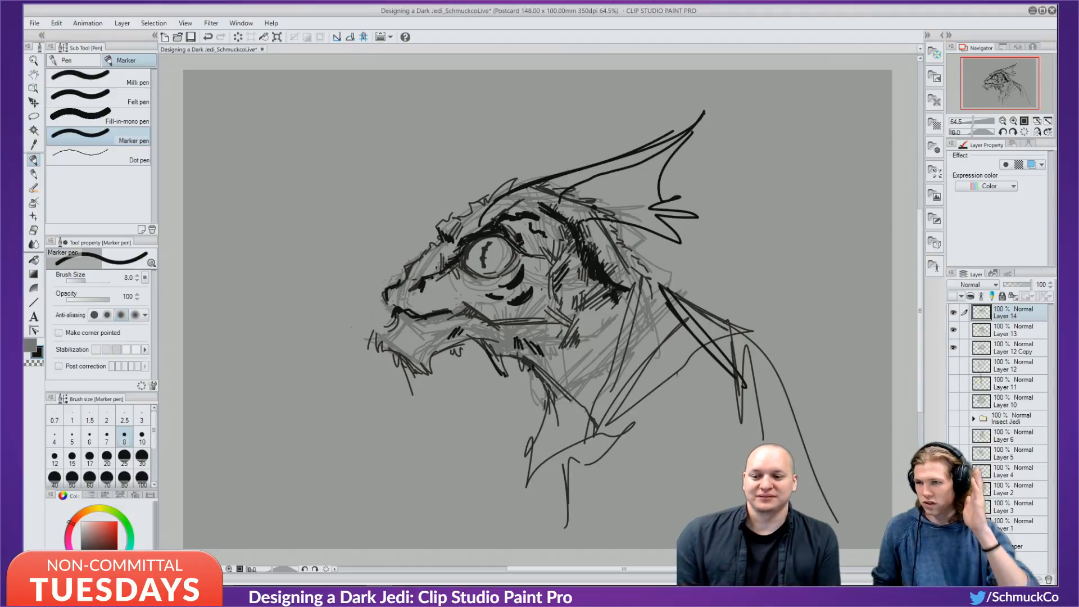
key(ctrl+z)
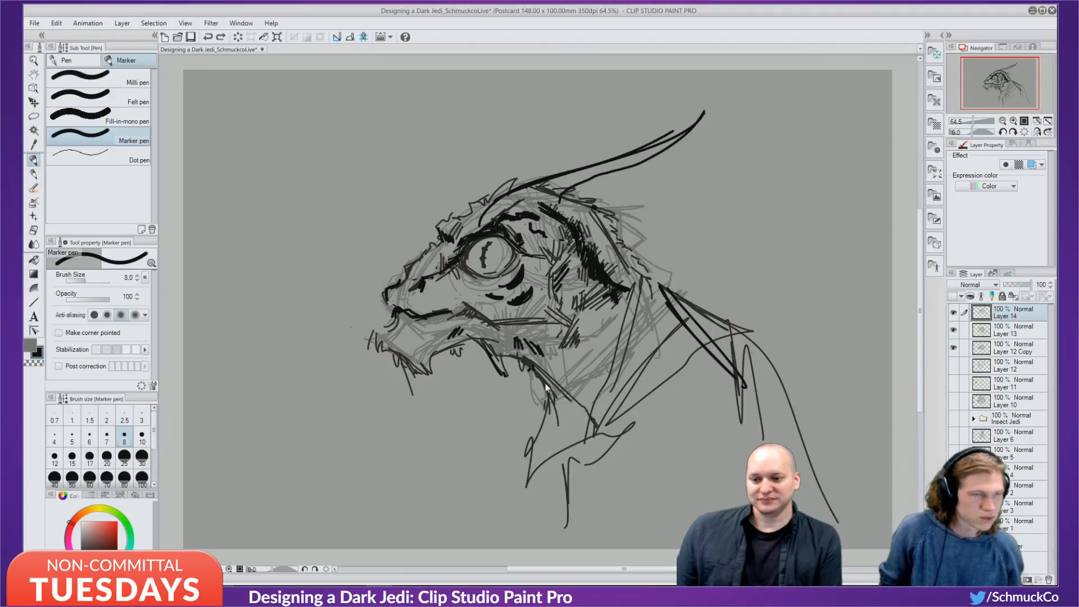
key(ctrl+z)
key(ctrl+z)
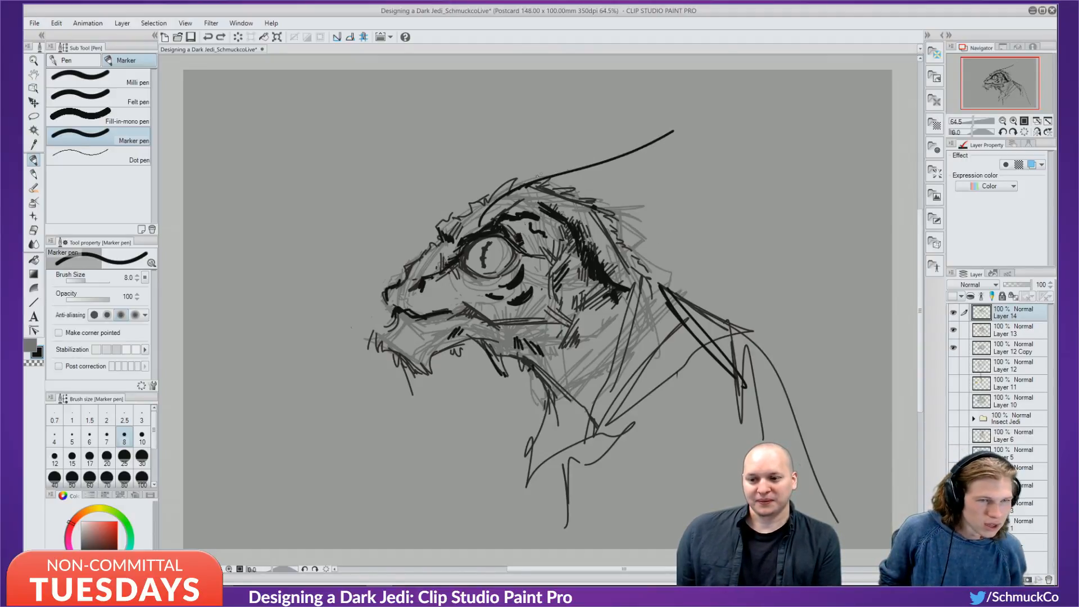
drag(531, 182, 688, 119)
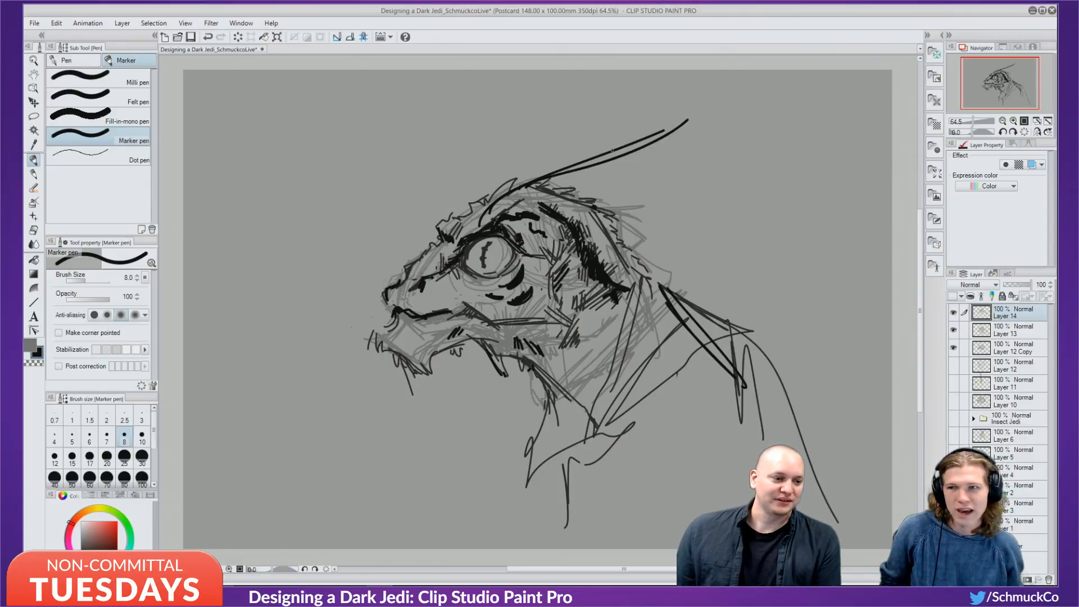
mouse_move(622, 152)
mouse_down()
mouse_move(693, 115)
mouse_move(652, 149)
mouse_up()
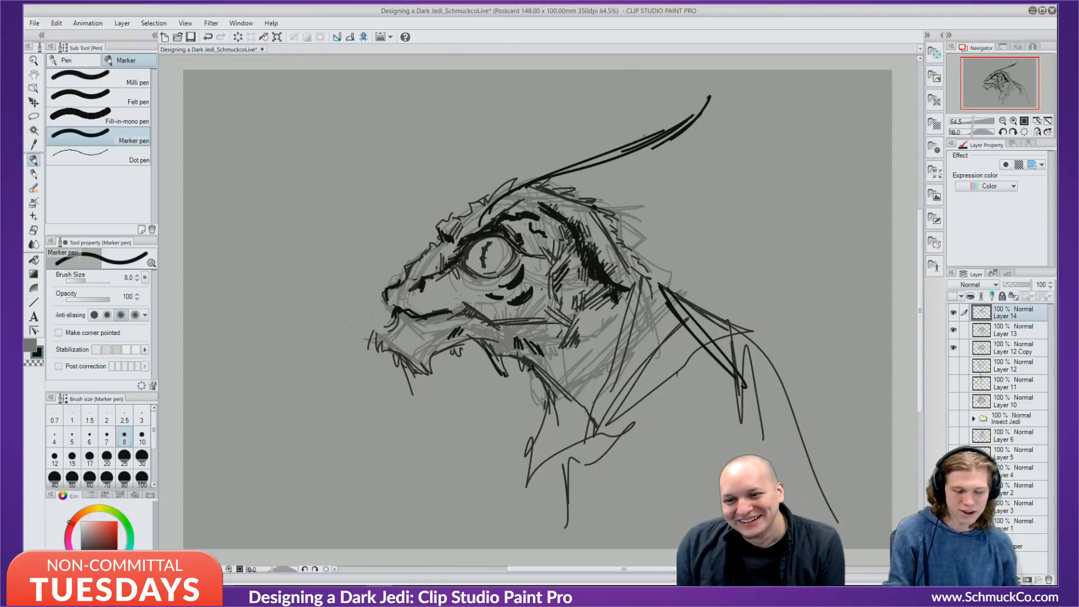
Stroke and reinforce the horn's lower edge and add a second horn line from the brow.
drag(692, 121, 584, 188)
drag(657, 151, 522, 205)
mouse_move(547, 192)
mouse_down()
mouse_move(515, 208)
mouse_move(528, 165)
mouse_up()
mouse_move(484, 200)
mouse_down()
mouse_move(589, 155)
mouse_move(712, 147)
mouse_move(625, 172)
mouse_up()
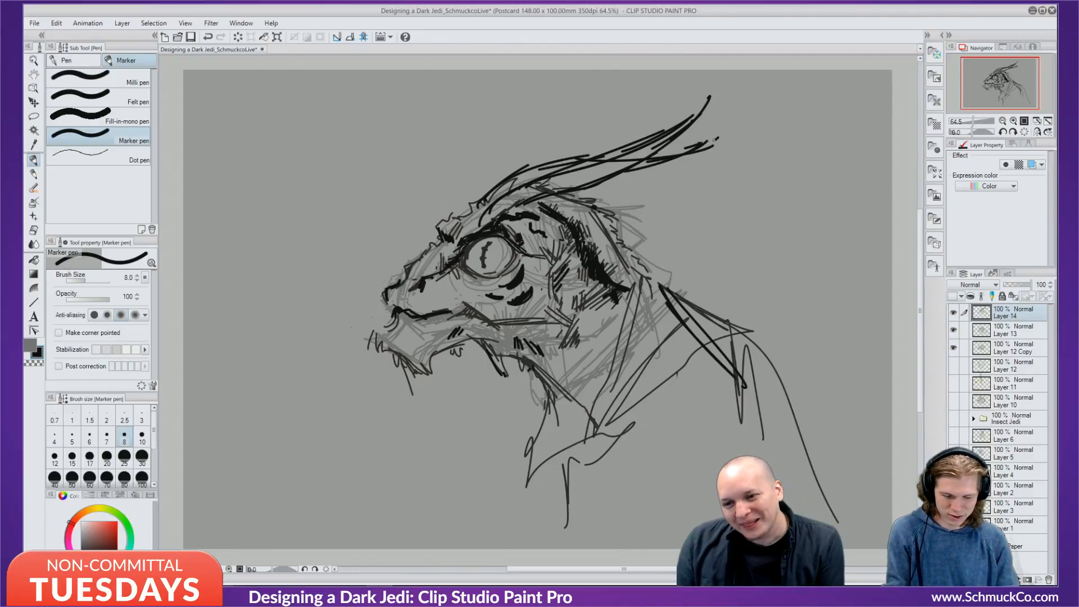
drag(714, 139, 616, 176)
drag(652, 164, 582, 183)
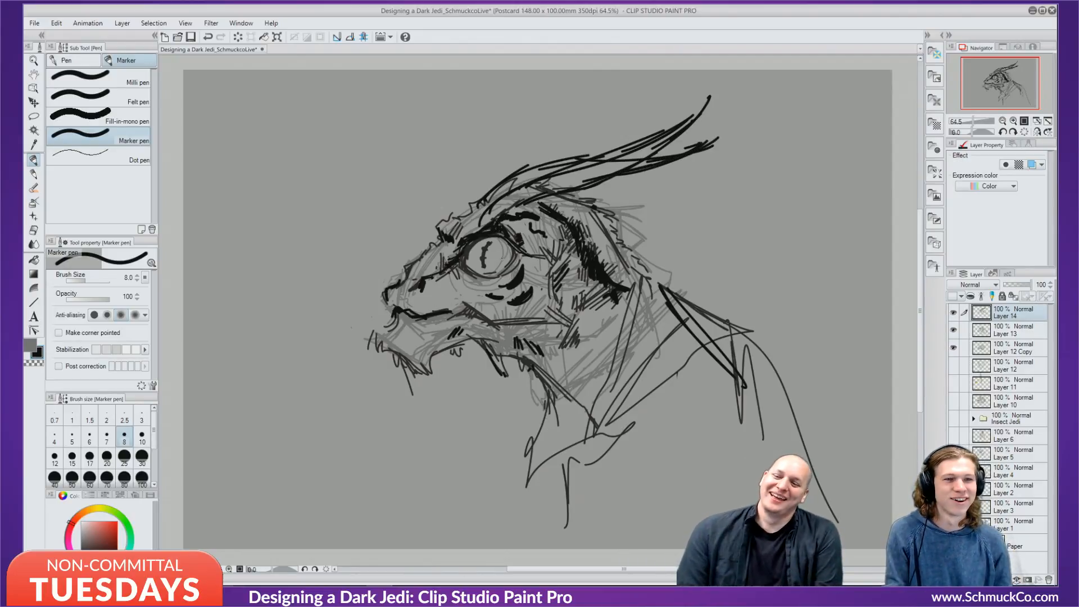
Eyedrop grey to soften the pupil lines inside the eye, then switch back to black.
alt+click(489, 262)
drag(487, 269, 481, 247)
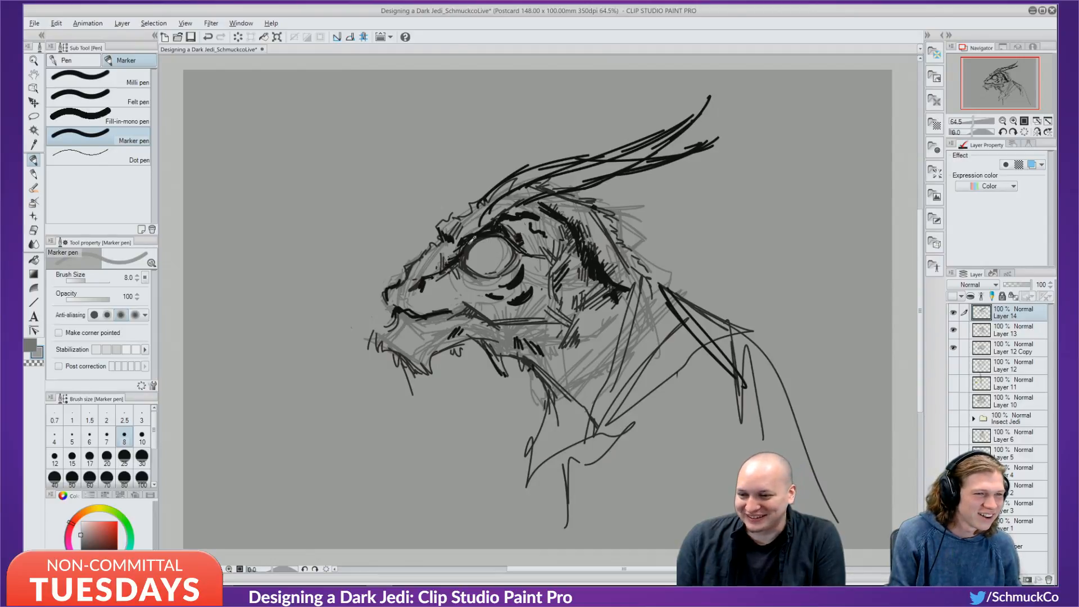
key(x)
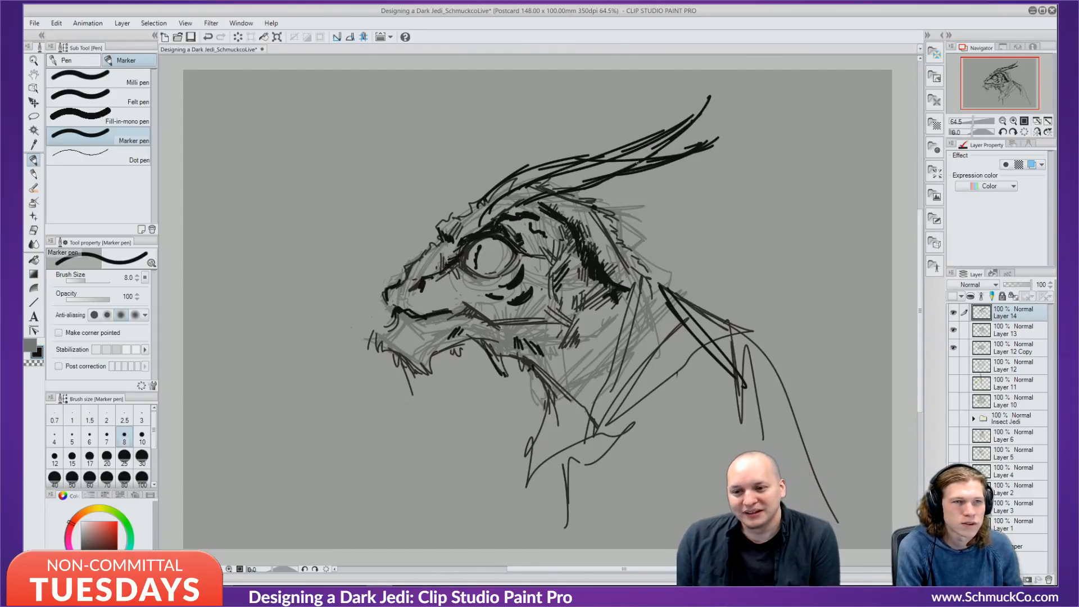
Draw and thicken diagonal lines running back from the eye and a curve beneath the horn.
mouse_move(678, 150)
mouse_down()
mouse_move(661, 158)
mouse_move(658, 220)
mouse_move(522, 236)
mouse_move(656, 217)
mouse_up()
key(ctrl+z)
drag(546, 245, 641, 217)
mouse_move(625, 176)
mouse_down()
mouse_move(639, 220)
mouse_move(657, 219)
mouse_move(540, 278)
mouse_move(645, 226)
mouse_up()
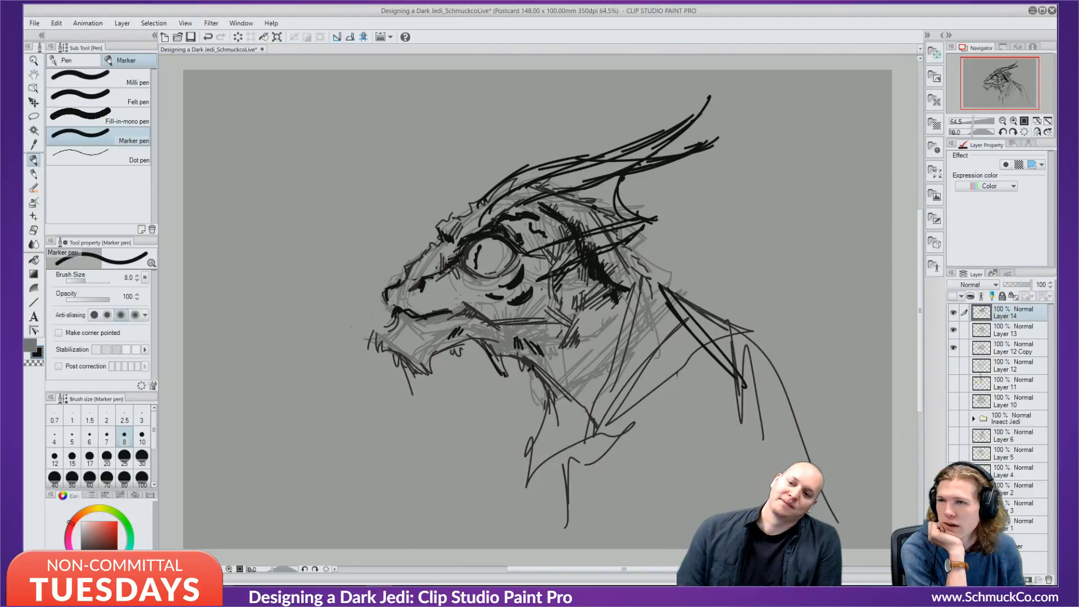
drag(550, 275, 644, 234)
drag(625, 175, 646, 218)
drag(642, 227, 543, 273)
drag(542, 274, 578, 256)
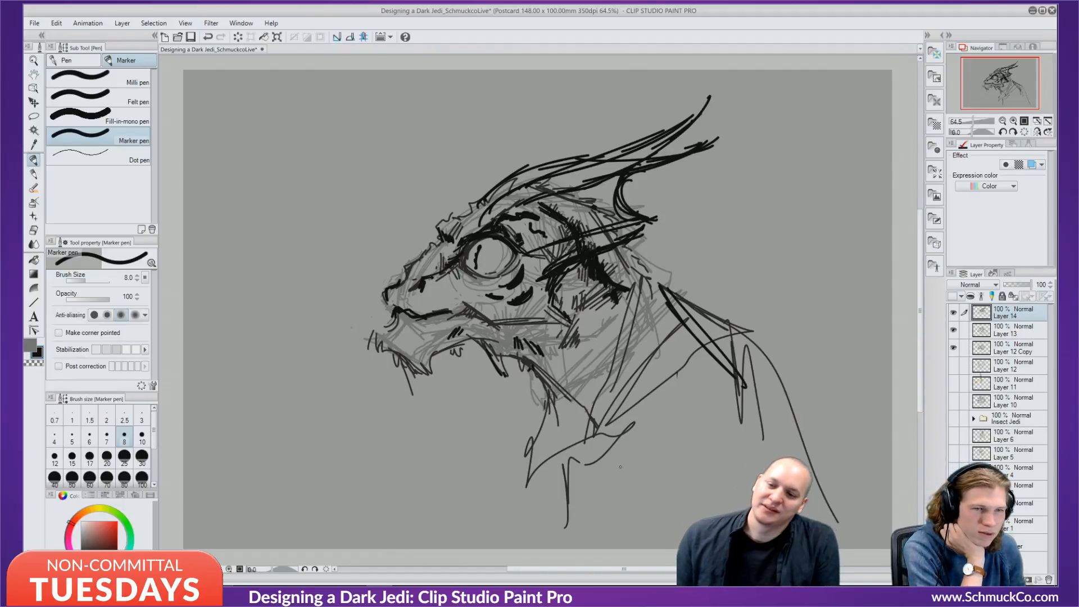
Try several horns above the head, undoing the looped ones and keeping a sharp spike.
mouse_move(488, 192)
mouse_down()
mouse_move(497, 149)
mouse_move(629, 73)
mouse_up()
mouse_move(629, 73)
mouse_down()
mouse_move(493, 195)
mouse_move(642, 84)
mouse_up()
mouse_move(641, 83)
mouse_down()
mouse_move(538, 172)
mouse_move(534, 189)
mouse_up()
key(ctrl+z)
key(ctrl+z)
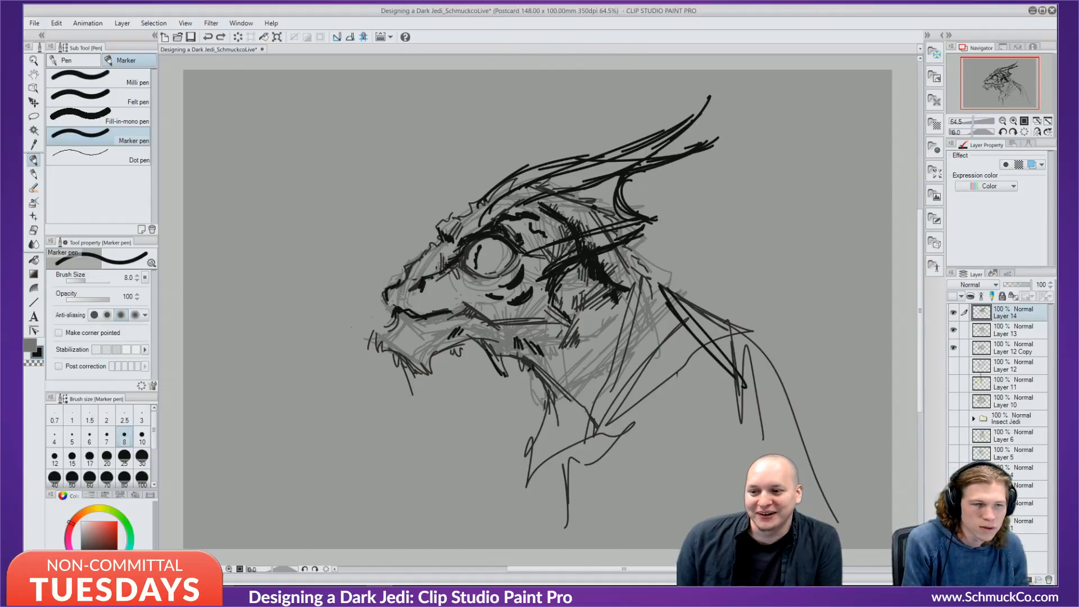
mouse_move(449, 228)
mouse_down()
mouse_move(475, 187)
mouse_move(585, 82)
mouse_move(471, 209)
mouse_move(520, 118)
mouse_move(477, 212)
mouse_move(524, 163)
mouse_up()
key(ctrl+z)
mouse_move(493, 202)
mouse_down()
mouse_move(543, 157)
mouse_move(520, 185)
mouse_up()
mouse_move(448, 225)
mouse_down()
mouse_move(397, 179)
mouse_move(452, 214)
mouse_move(407, 174)
mouse_move(463, 227)
mouse_up()
key(ctrl+z)
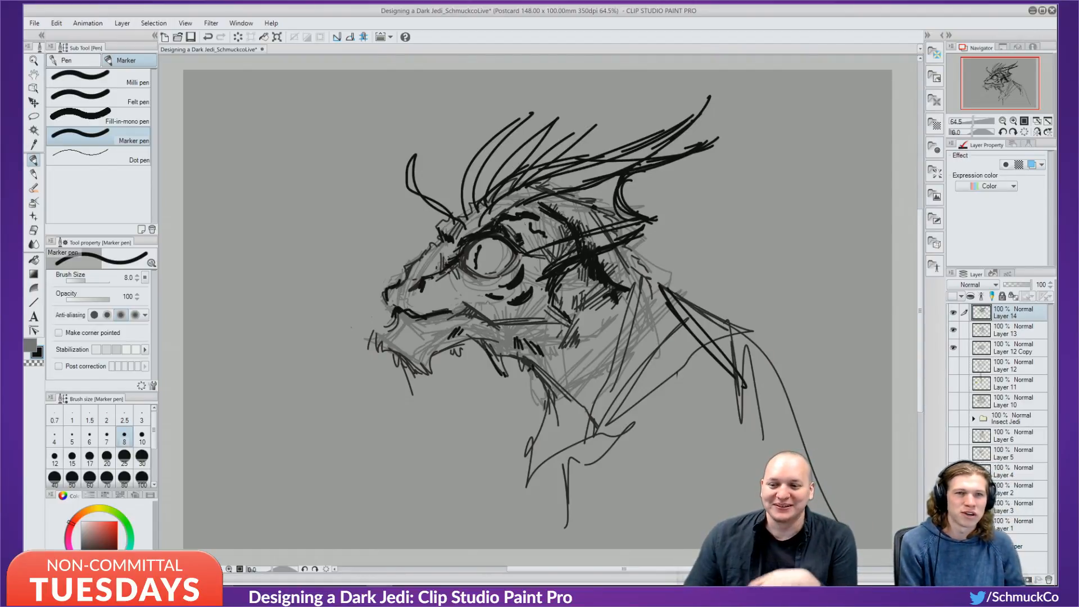
Eyedrop grey and shade along the rear horn and the lower horn.
alt+click(489, 265)
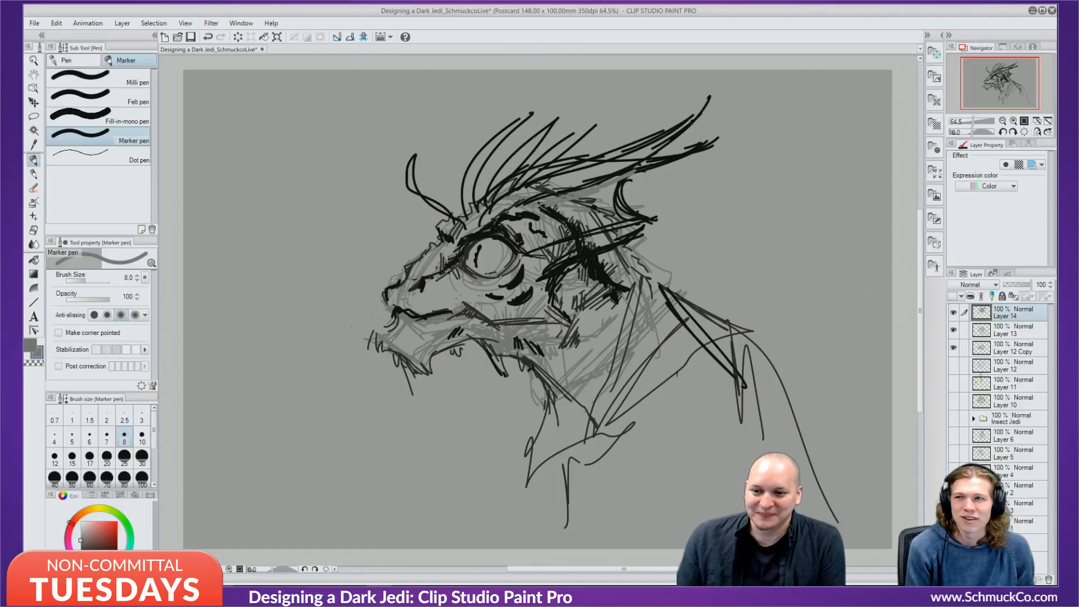
mouse_move(635, 170)
mouse_down()
mouse_move(678, 135)
mouse_move(606, 182)
mouse_up()
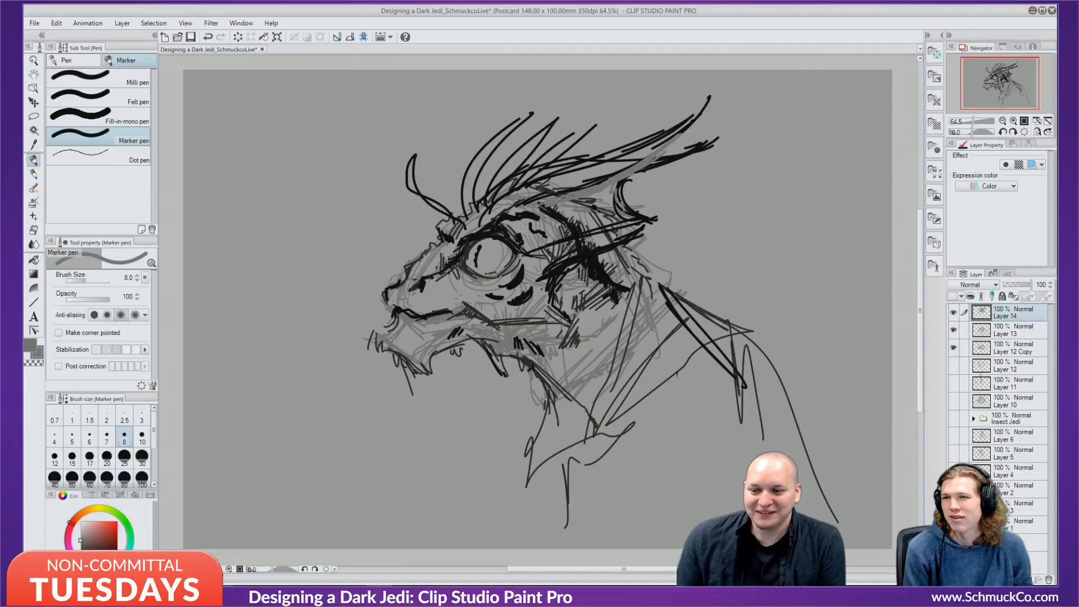
mouse_move(581, 248)
mouse_down()
mouse_move(625, 236)
mouse_move(552, 247)
mouse_move(629, 225)
mouse_move(577, 254)
mouse_up()
drag(610, 244, 541, 280)
Eyedrop a lighter grey and cover the black marks on the upper head.
alt+click(553, 226)
drag(570, 215, 558, 224)
drag(544, 223, 538, 231)
drag(590, 205, 543, 225)
drag(593, 201, 529, 220)
mouse_move(590, 200)
mouse_down()
mouse_move(570, 206)
mouse_move(598, 204)
mouse_up()
drag(613, 207, 588, 218)
drag(582, 215, 552, 232)
drag(617, 212, 602, 221)
drag(582, 223, 557, 232)
mouse_move(589, 226)
mouse_down()
mouse_move(548, 239)
mouse_move(530, 222)
mouse_up()
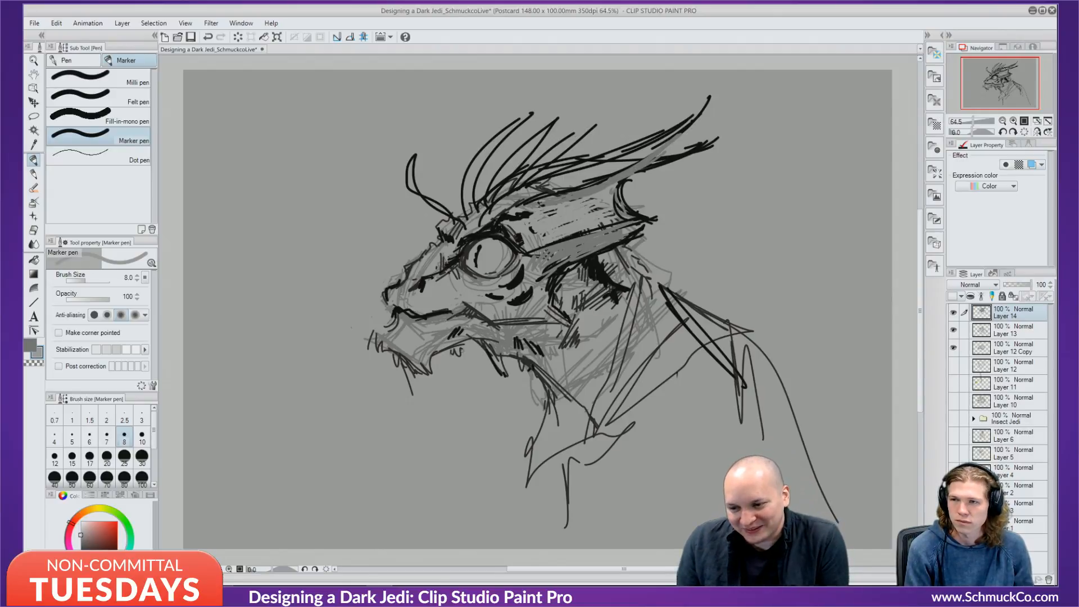
Soften the dark lines below the mouth and part of the jaw line in grey.
drag(449, 339, 454, 353)
drag(453, 342, 498, 359)
drag(495, 345, 505, 360)
drag(504, 347, 508, 357)
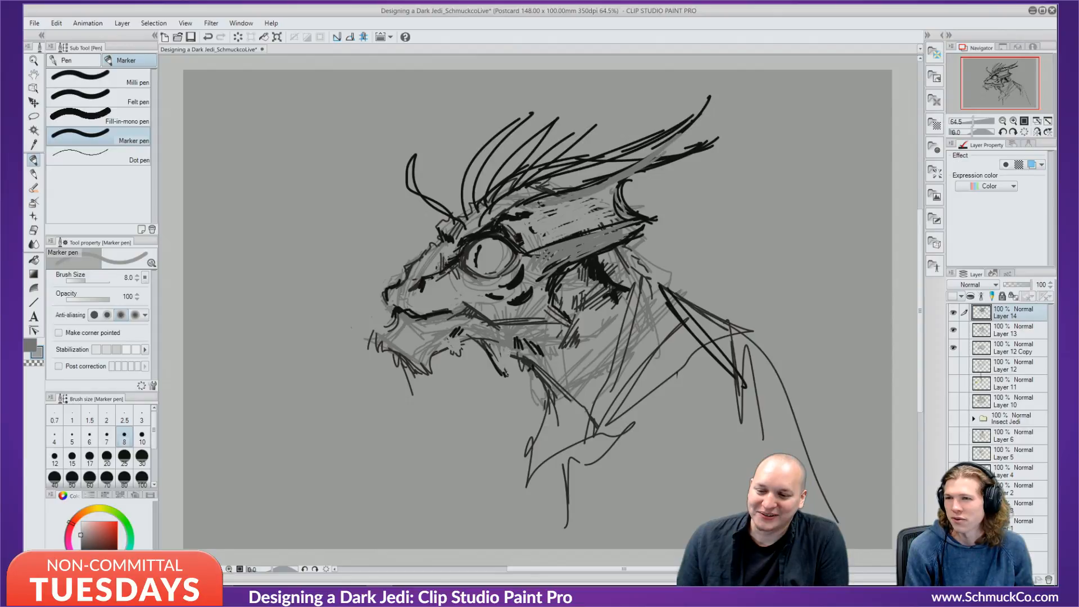
Switch back to black and add short strokes and teeth marks along the lower jaw.
key(x)
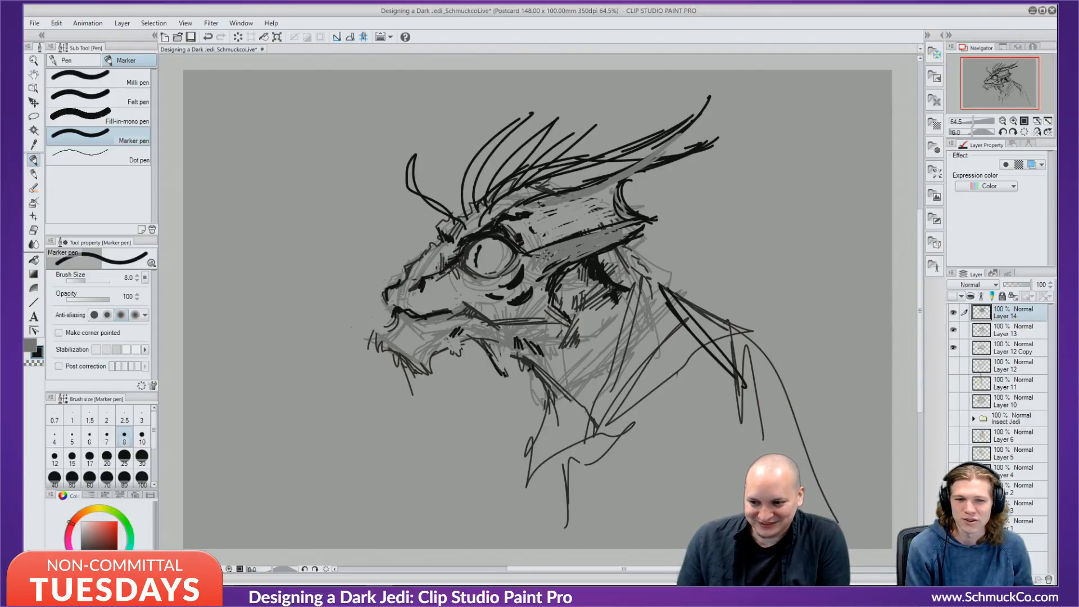
drag(486, 350, 497, 364)
mouse_move(495, 361)
mouse_down()
mouse_move(502, 370)
mouse_move(513, 358)
mouse_move(538, 376)
mouse_up()
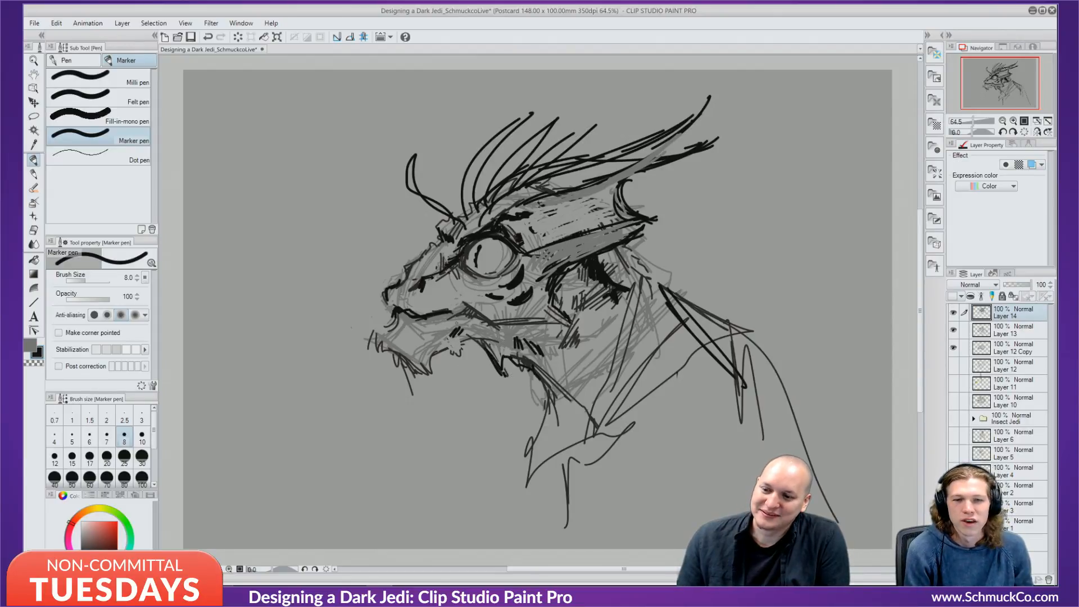
mouse_move(460, 337)
mouse_down()
mouse_move(421, 366)
mouse_move(454, 335)
mouse_move(451, 312)
mouse_move(364, 345)
mouse_move(383, 350)
mouse_up()
Hatch the cheek, neck and the area below and along the ear base in black.
drag(526, 329, 554, 310)
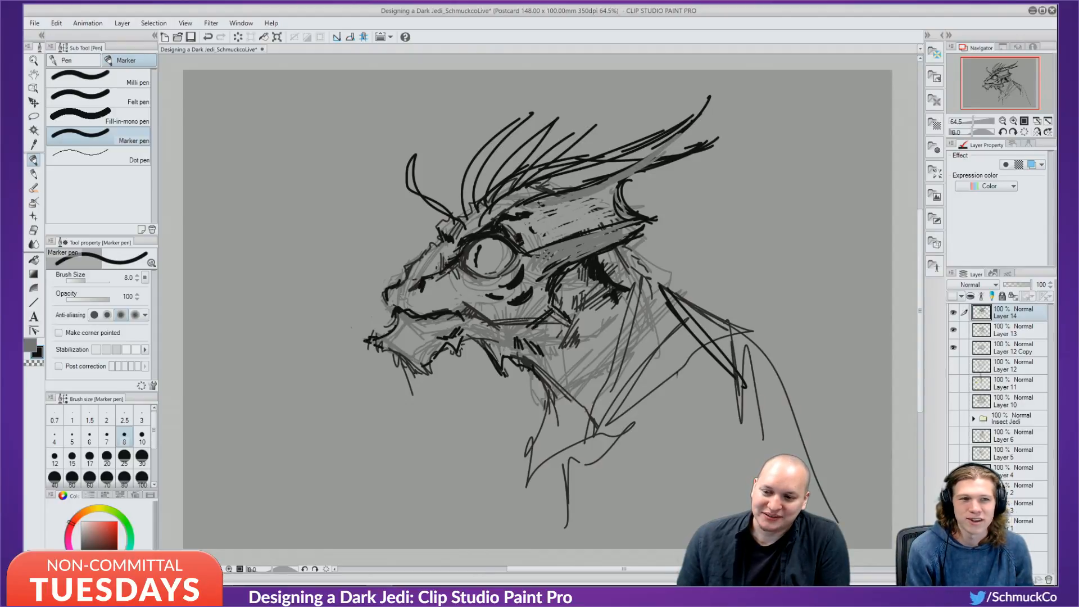
mouse_move(489, 329)
mouse_down()
mouse_move(556, 315)
mouse_move(554, 333)
mouse_up()
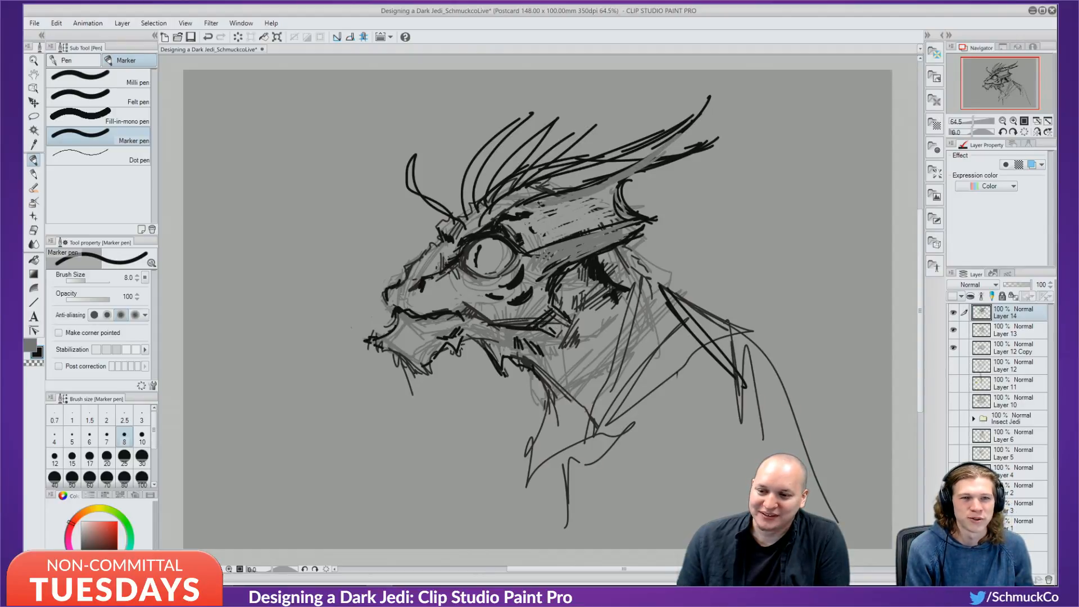
drag(547, 247, 547, 266)
drag(561, 242, 557, 268)
mouse_move(575, 238)
mouse_down()
mouse_move(564, 262)
mouse_move(571, 254)
mouse_up()
mouse_move(590, 234)
mouse_down()
mouse_move(574, 260)
mouse_move(585, 256)
mouse_up()
drag(602, 228, 594, 253)
mouse_move(613, 225)
mouse_down()
mouse_move(600, 249)
mouse_move(610, 246)
mouse_up()
drag(628, 222, 621, 239)
drag(639, 222, 632, 233)
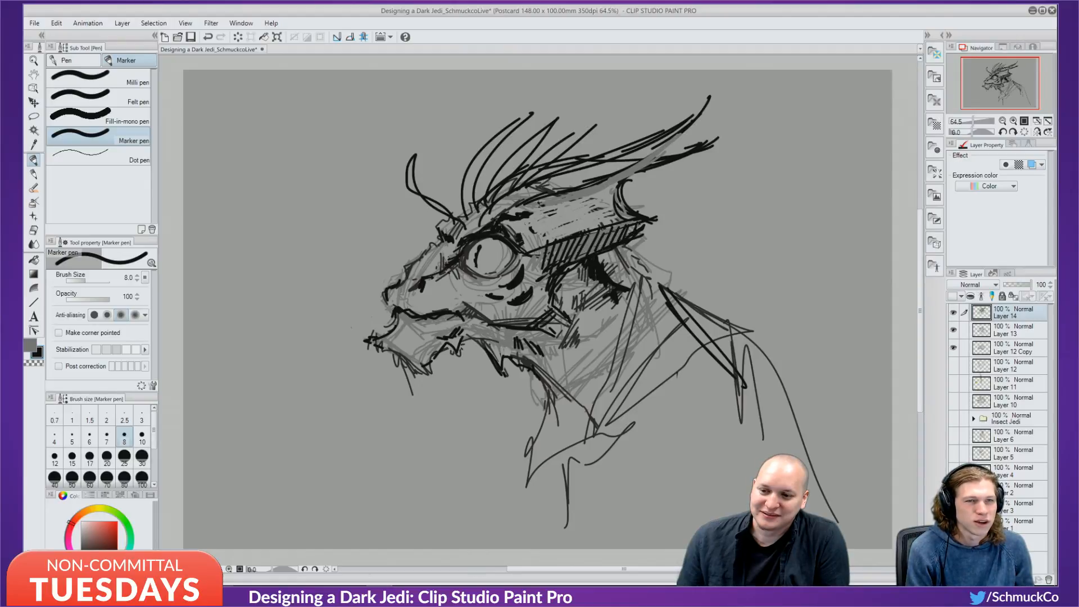
Eyedrop grey and shade the left horn, second horn and front antenna tip.
alt+click(601, 181)
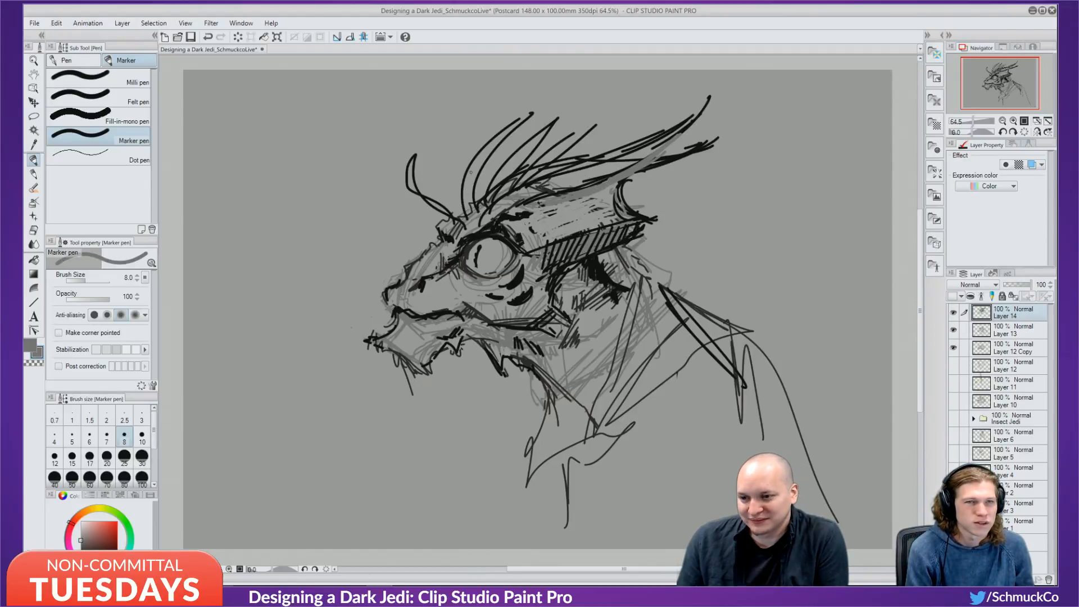
drag(471, 212, 469, 174)
drag(467, 204, 474, 171)
mouse_move(472, 207)
mouse_down()
mouse_move(479, 136)
mouse_move(494, 147)
mouse_move(510, 127)
mouse_up()
drag(488, 189, 530, 141)
drag(494, 196, 538, 138)
drag(498, 189, 535, 146)
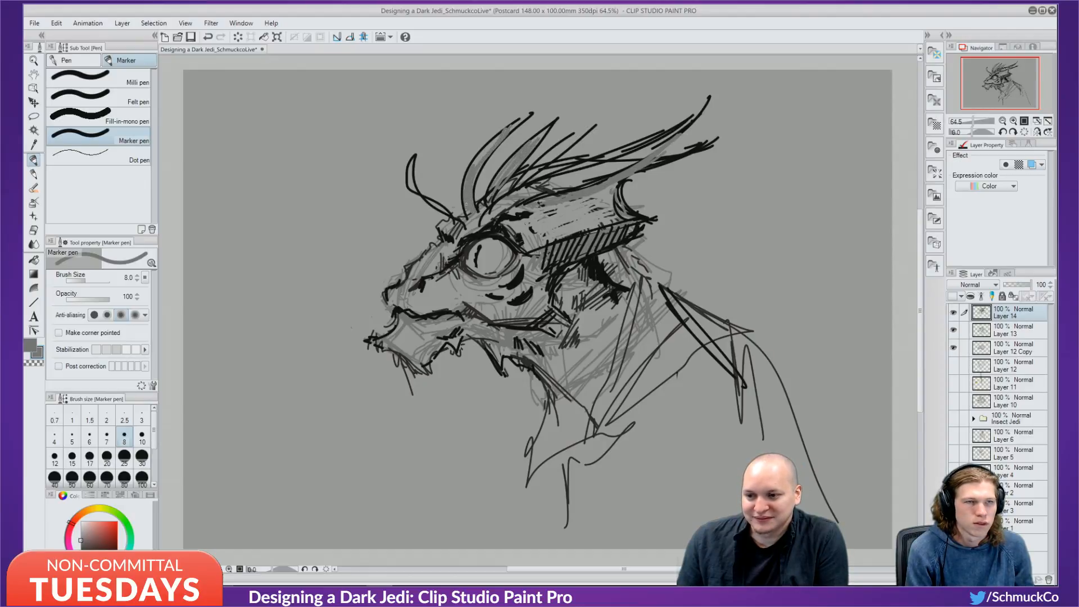
drag(411, 182, 410, 166)
mouse_move(412, 170)
mouse_down()
mouse_move(414, 160)
mouse_move(409, 186)
mouse_move(456, 222)
mouse_up()
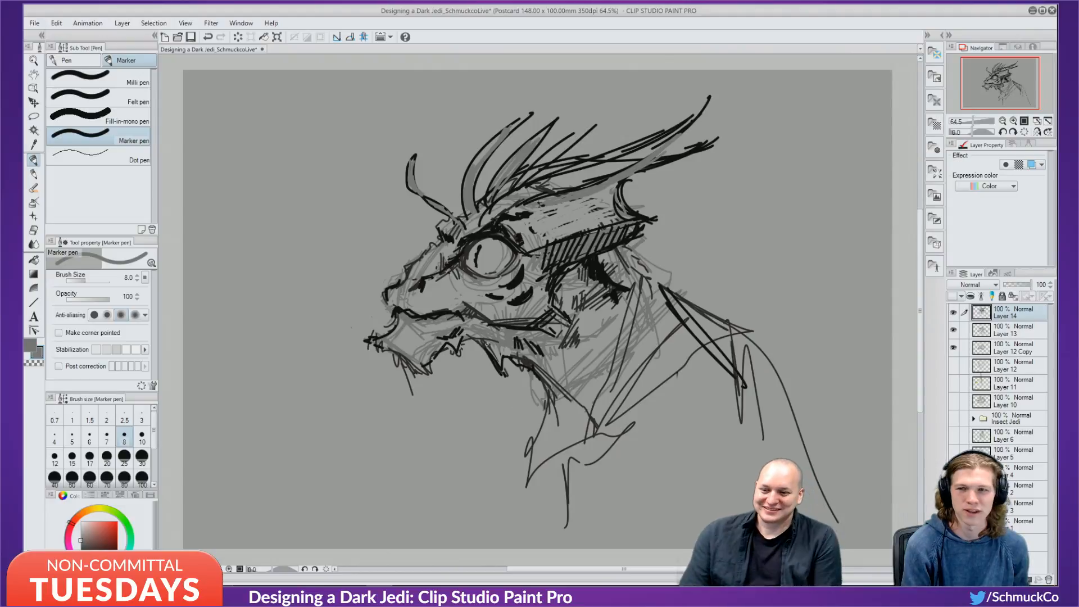
Eyedrop black from the eye's rim and darken the eye's lower rim.
alt+click(509, 241)
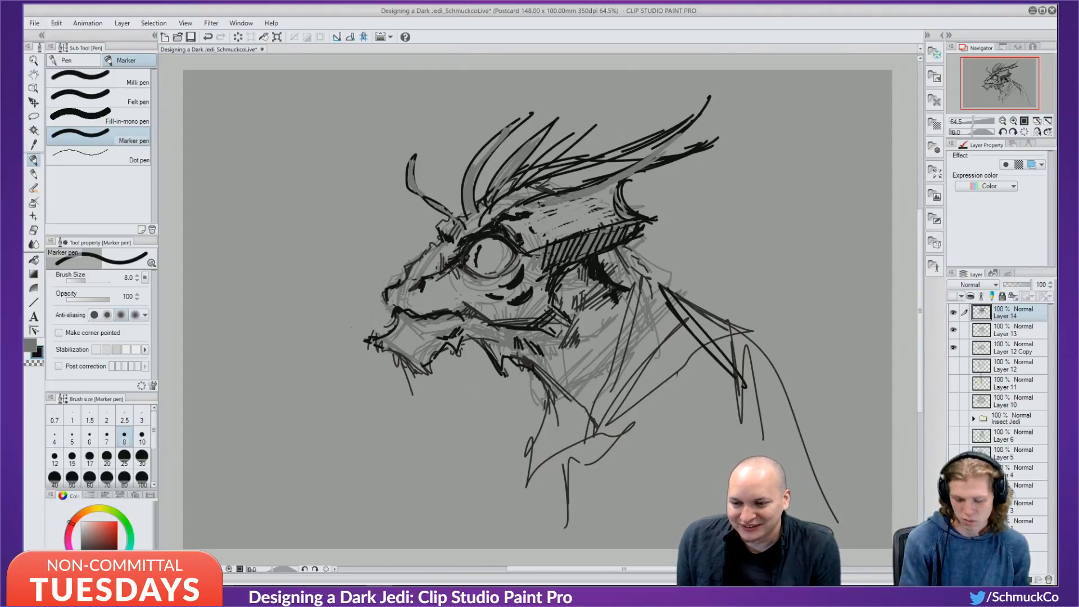
alt+click(472, 250)
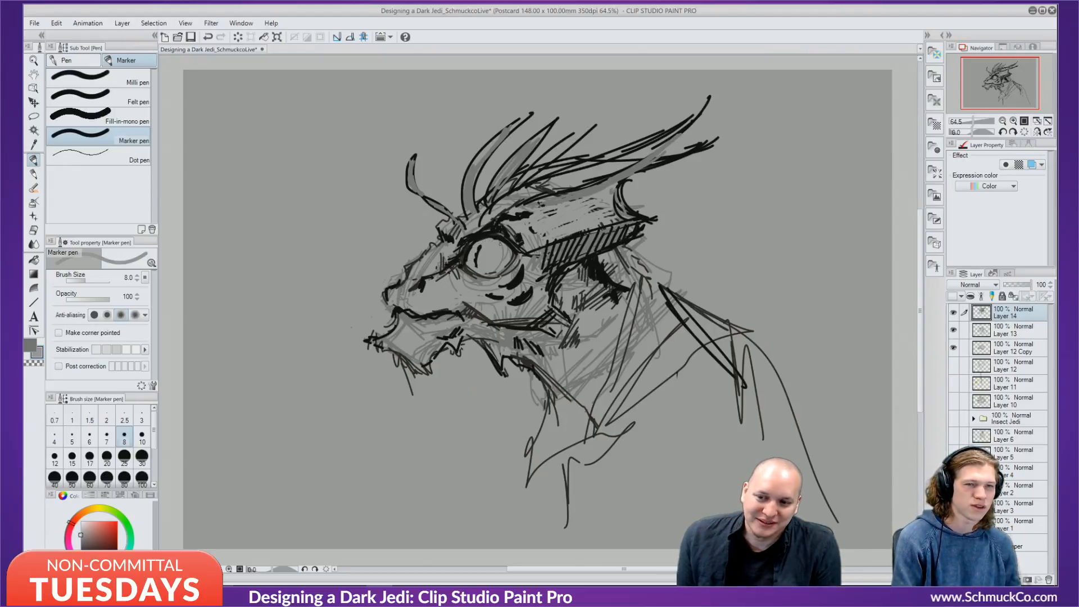
alt+click(481, 236)
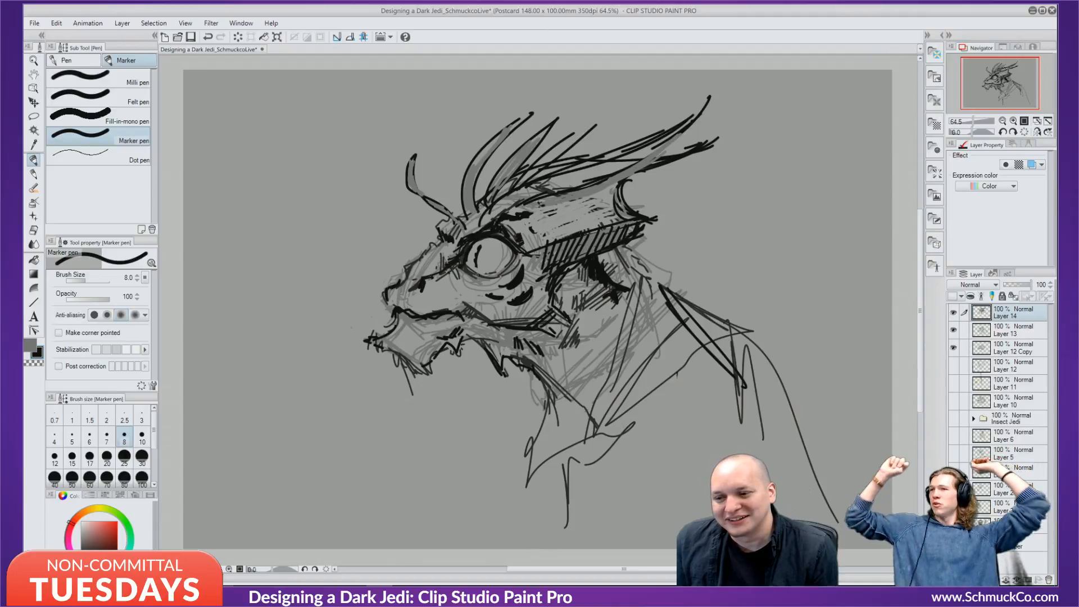
mouse_move(478, 274)
mouse_down()
mouse_move(510, 264)
mouse_move(476, 274)
mouse_up()
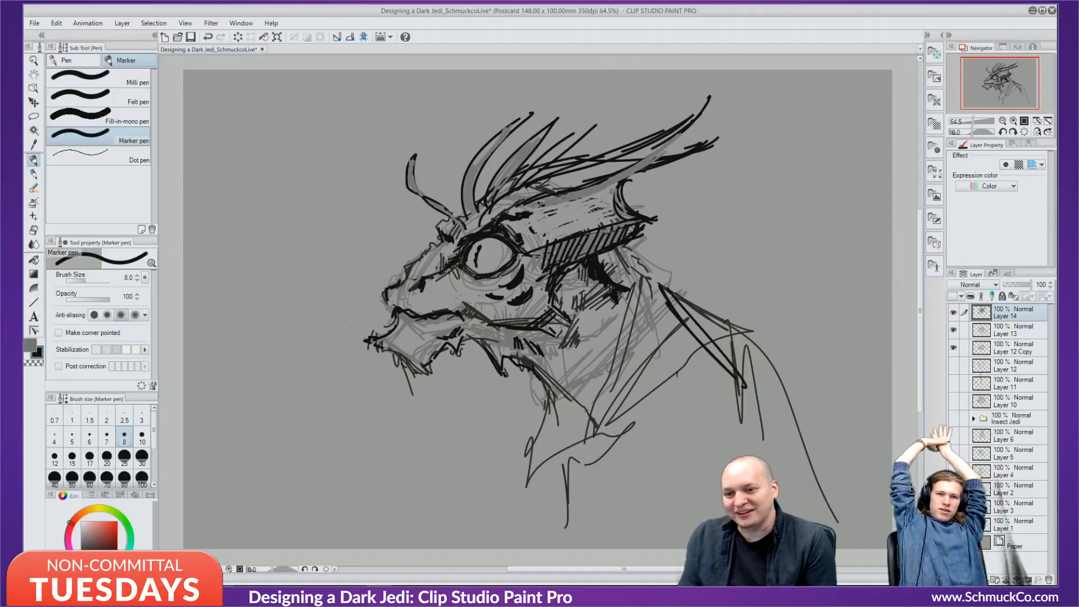
Hatch the band along the head crest in black, extending it up the crest.
drag(553, 197, 546, 206)
mouse_move(566, 193)
mouse_down()
mouse_move(557, 202)
mouse_move(566, 198)
mouse_up()
mouse_move(569, 194)
mouse_down()
mouse_move(561, 203)
mouse_move(592, 193)
mouse_up()
mouse_move(608, 179)
mouse_down()
mouse_move(599, 193)
mouse_move(609, 189)
mouse_up()
mouse_move(623, 172)
mouse_down()
mouse_move(616, 185)
mouse_move(622, 179)
mouse_up()
mouse_move(637, 166)
mouse_down()
mouse_move(629, 177)
mouse_move(640, 170)
mouse_up()
drag(639, 173, 625, 185)
mouse_move(667, 148)
mouse_down()
mouse_move(647, 163)
mouse_move(662, 166)
mouse_move(640, 176)
mouse_up()
alt+click(678, 172)
Grey out the dark flicks at the crest's upper right, then underline the crest hatching in black.
drag(703, 143, 676, 161)
drag(695, 143, 689, 153)
mouse_move(712, 144)
mouse_down()
mouse_move(681, 157)
mouse_move(696, 153)
mouse_up()
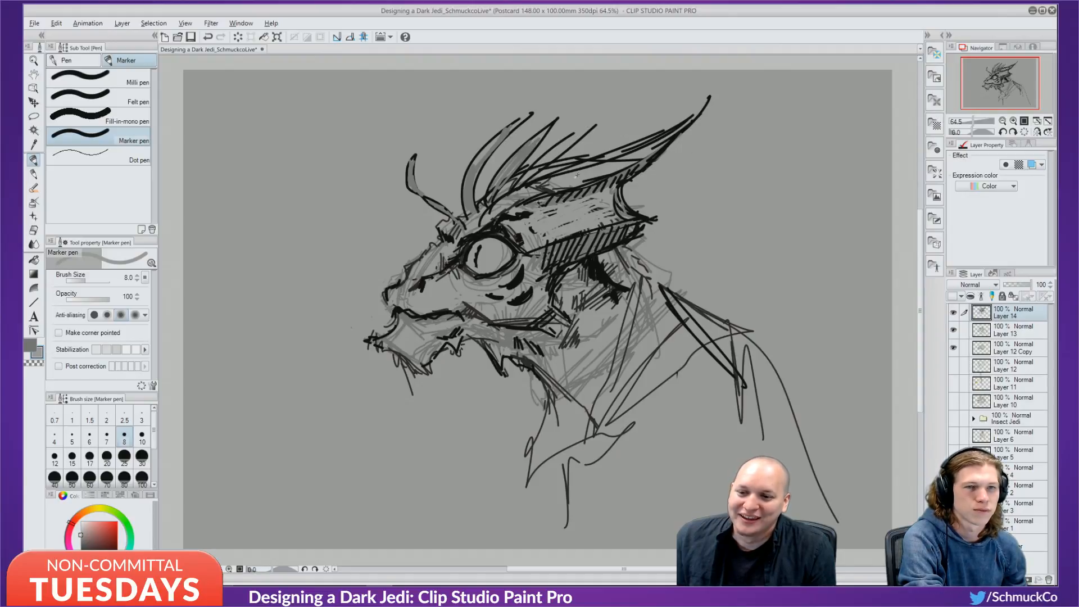
key(x)
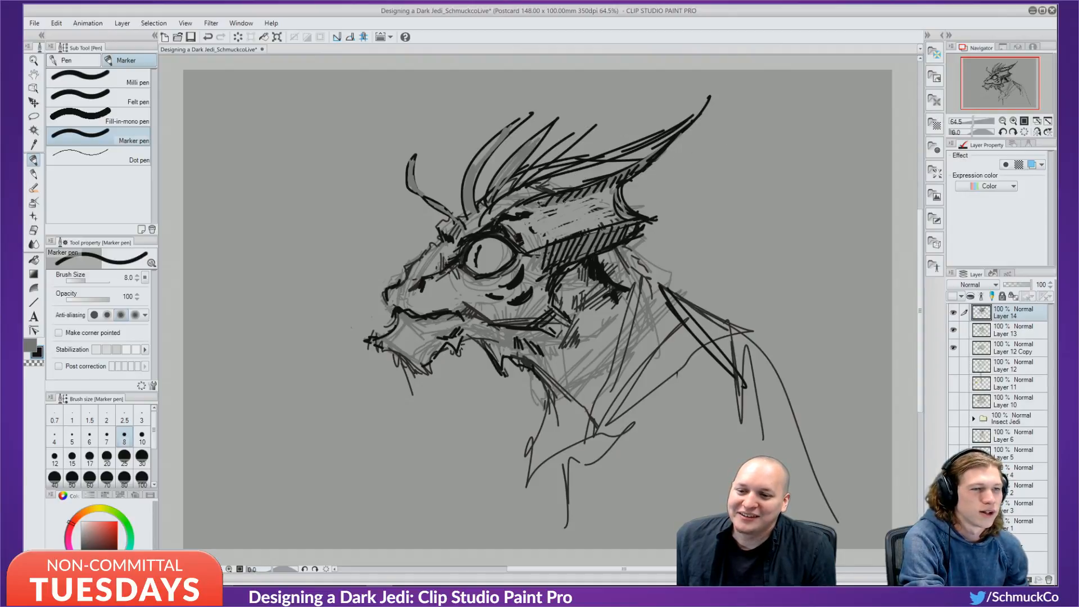
mouse_move(546, 206)
mouse_down()
mouse_move(617, 186)
mouse_move(538, 208)
mouse_up()
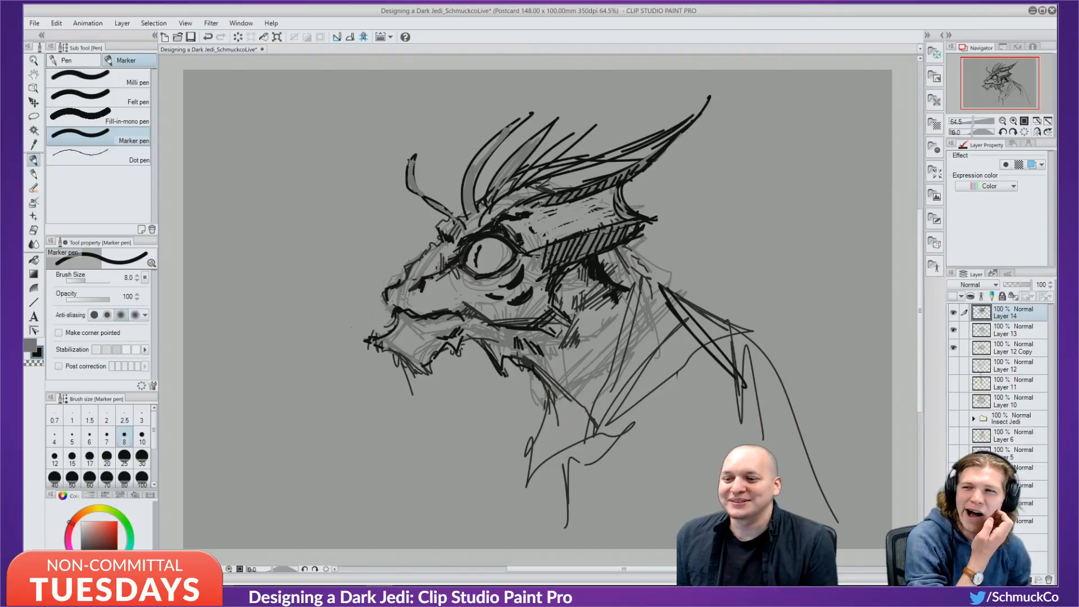
Extend the front antenna tip upward in black and soften its top with a darker grey.
mouse_move(426, 136)
mouse_down()
mouse_move(408, 168)
mouse_move(426, 132)
mouse_move(411, 173)
mouse_move(458, 219)
mouse_up()
key(x)
alt+click(414, 179)
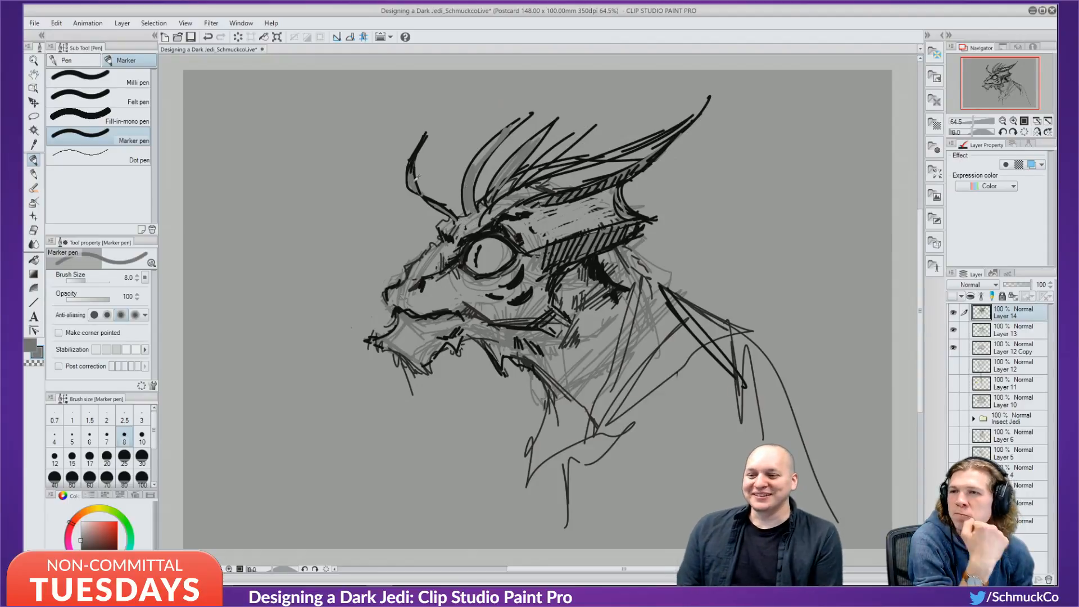
drag(413, 155, 415, 169)
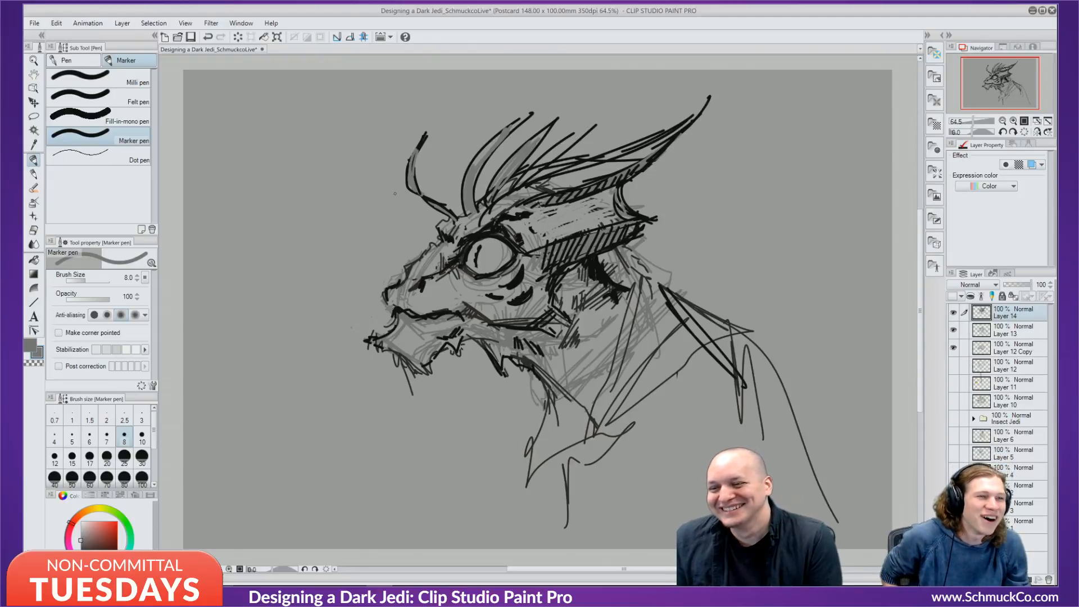
key(alt)
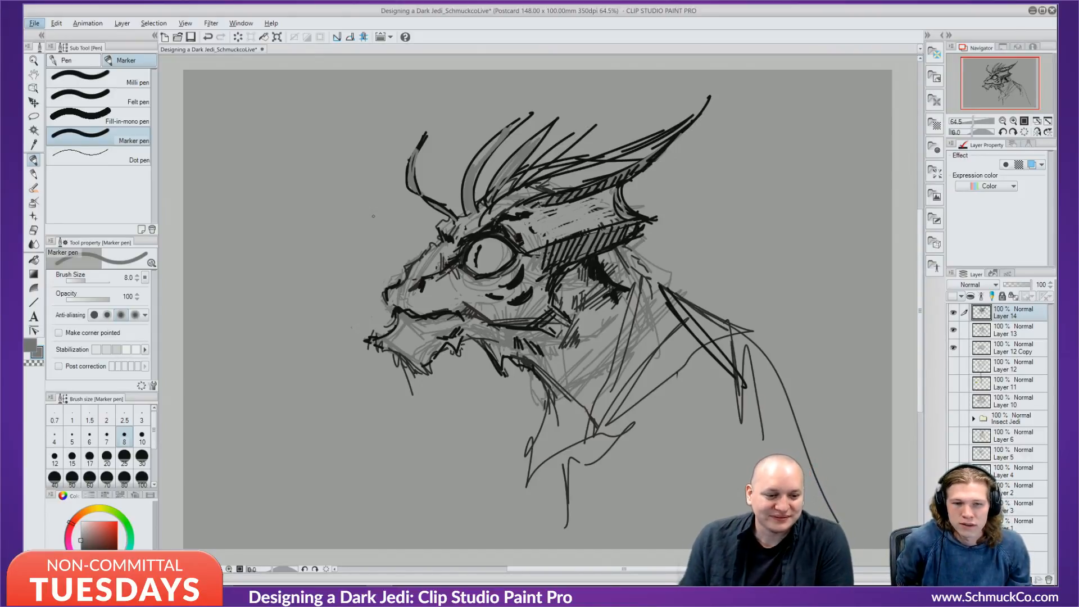
key(alt)
Eyedrop black, darken the left horn's edge, and fill the upper parts of the second and third horns.
alt+click(413, 163)
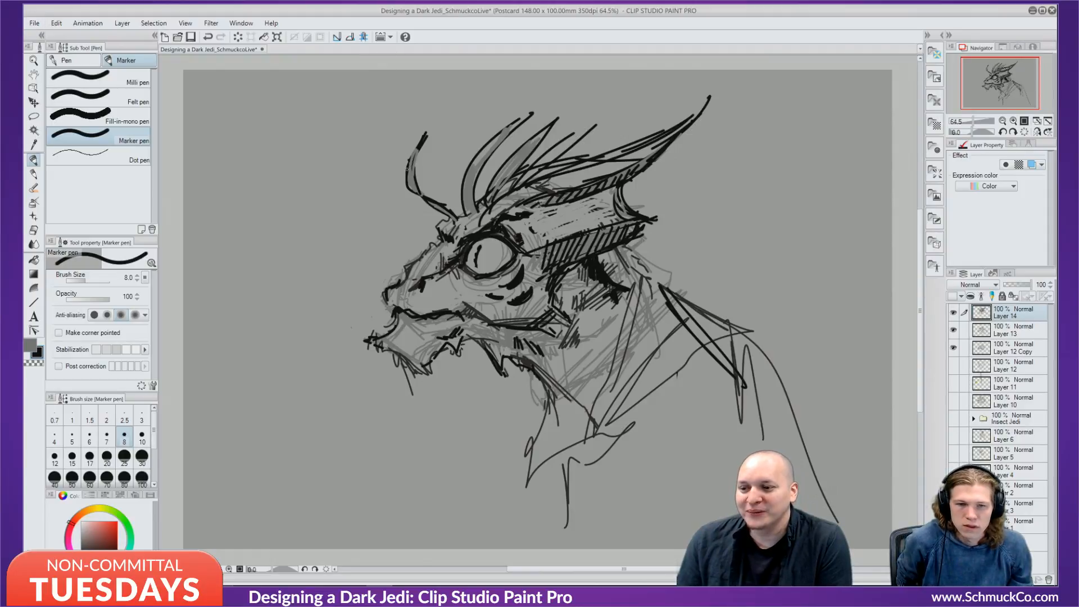
mouse_move(408, 168)
mouse_down()
mouse_move(420, 143)
mouse_move(417, 197)
mouse_up()
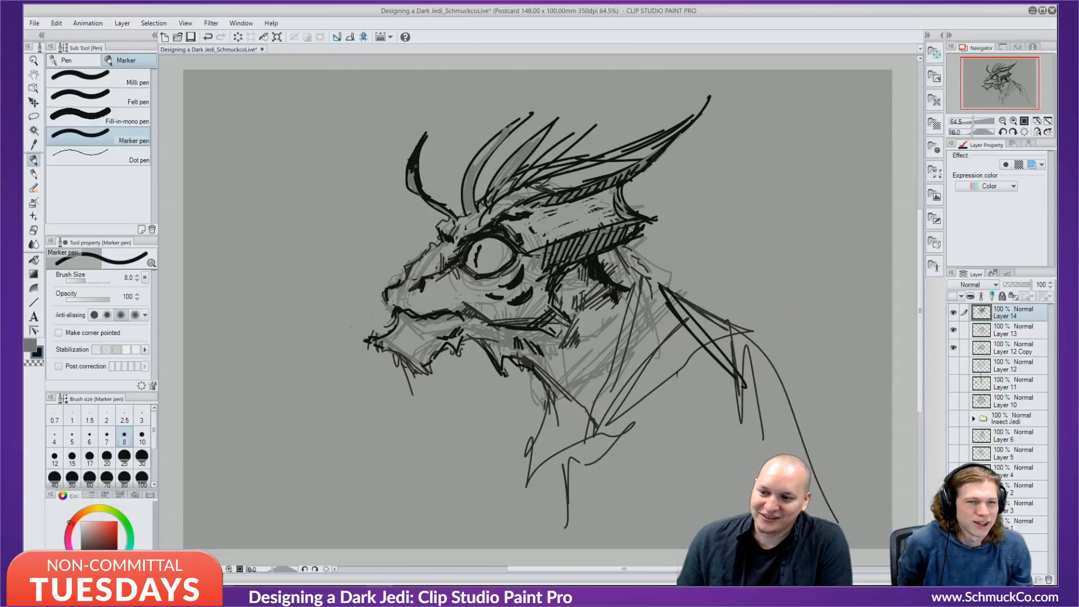
drag(489, 147, 522, 118)
drag(527, 115, 476, 168)
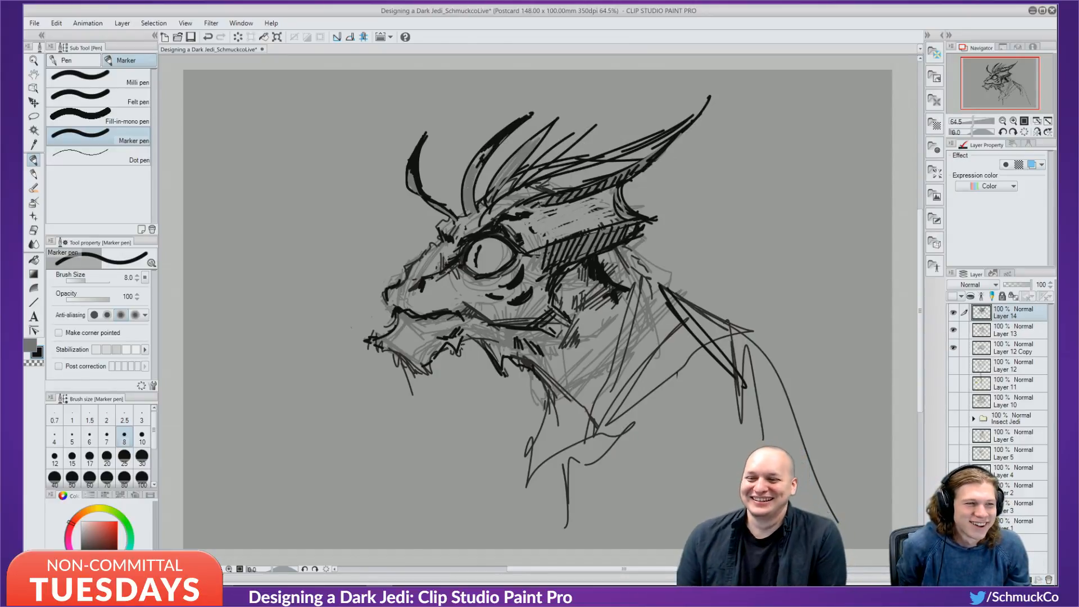
drag(545, 131, 516, 155)
drag(550, 122, 529, 154)
drag(545, 131, 518, 161)
drag(529, 154, 510, 176)
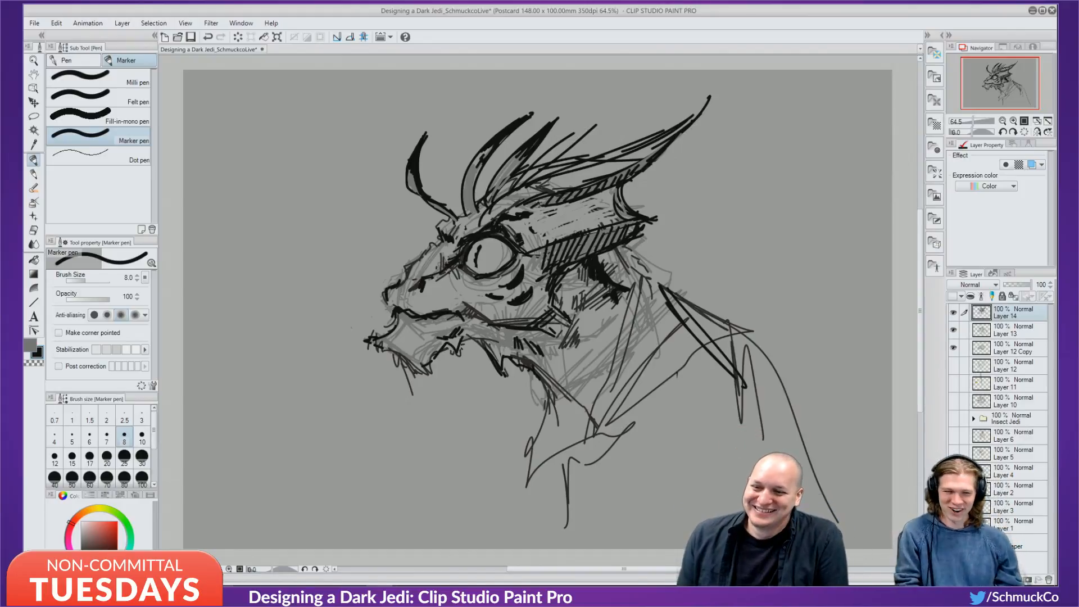
Hatch inside the second, third and fourth horns and along the front horn's base.
drag(474, 164, 468, 200)
drag(476, 193, 471, 202)
drag(514, 163, 504, 178)
mouse_move(510, 170)
mouse_down()
mouse_move(501, 190)
mouse_move(589, 130)
mouse_move(512, 192)
mouse_up()
alt+click(501, 178)
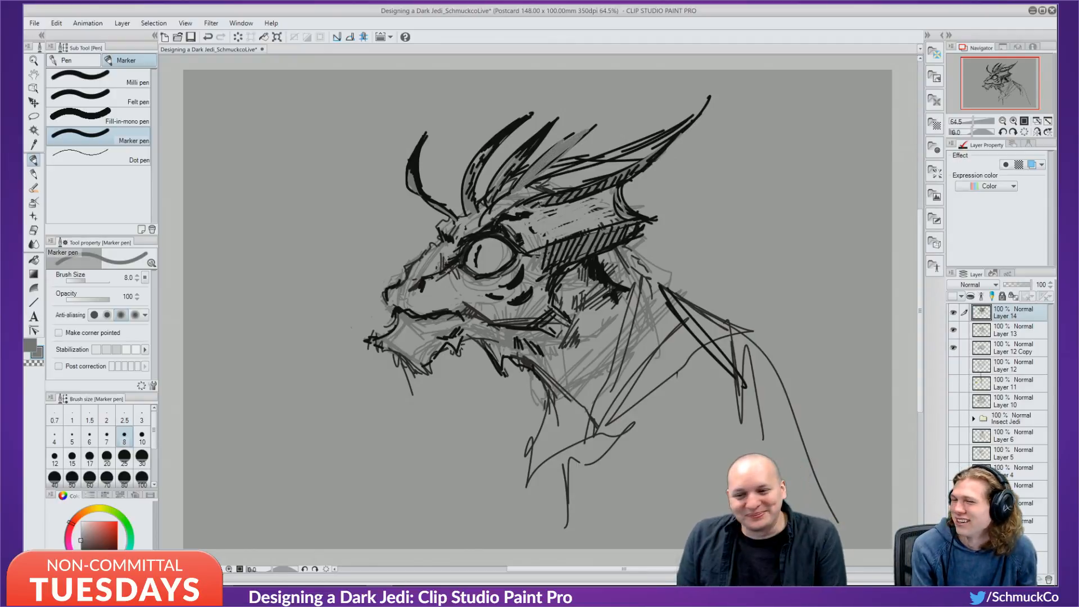
alt+click(491, 230)
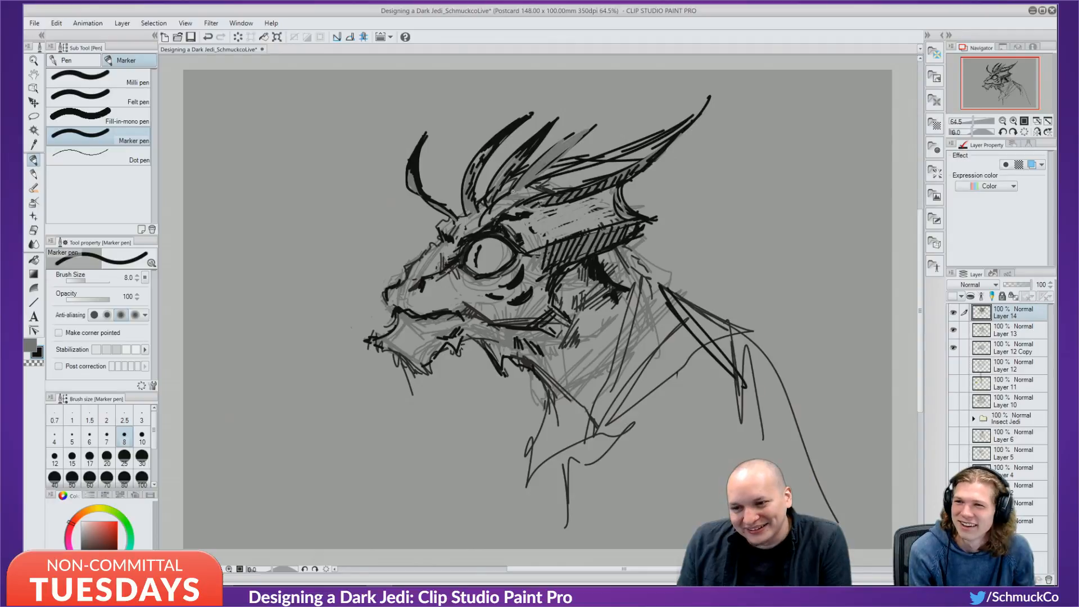
mouse_move(513, 195)
mouse_down()
mouse_move(596, 115)
mouse_move(532, 181)
mouse_move(544, 186)
mouse_up()
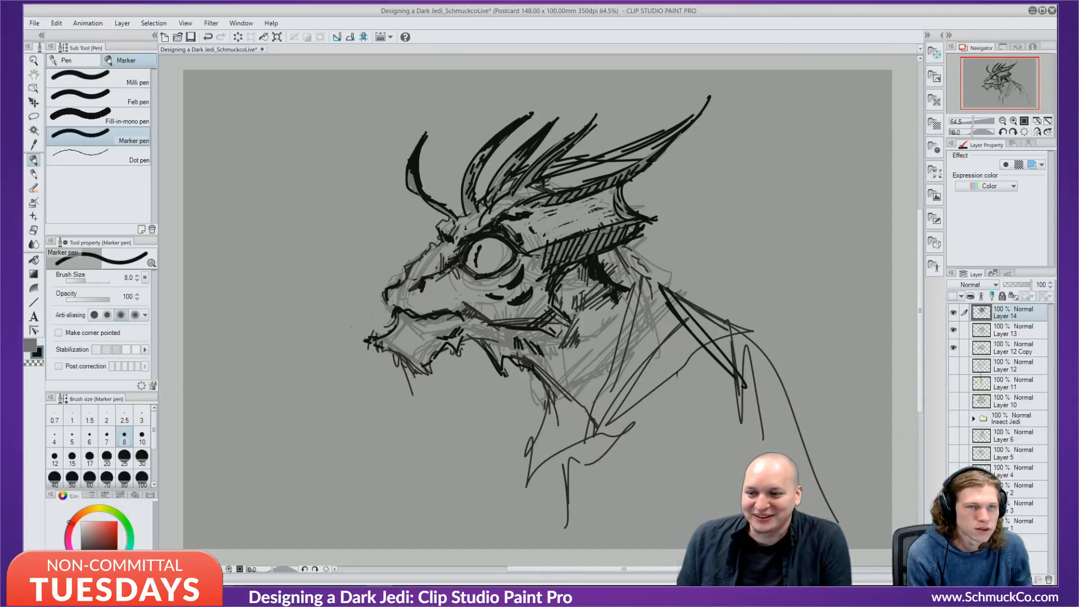
drag(455, 202, 465, 215)
drag(467, 211, 442, 231)
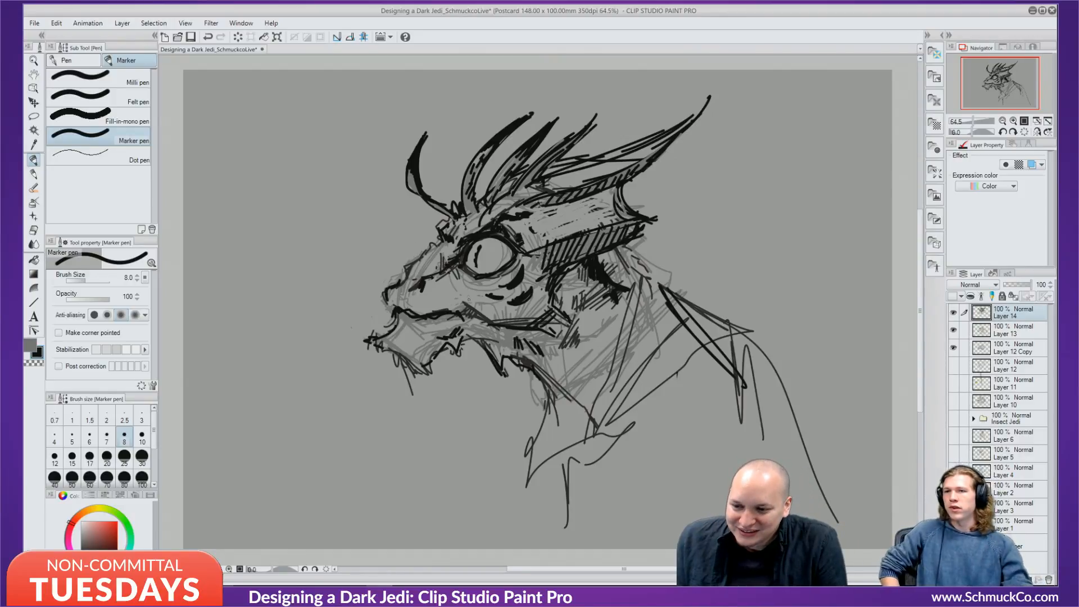
Shade a sampled grey stroke beneath the eye and add short black marks on the brow ridge.
alt+click(529, 266)
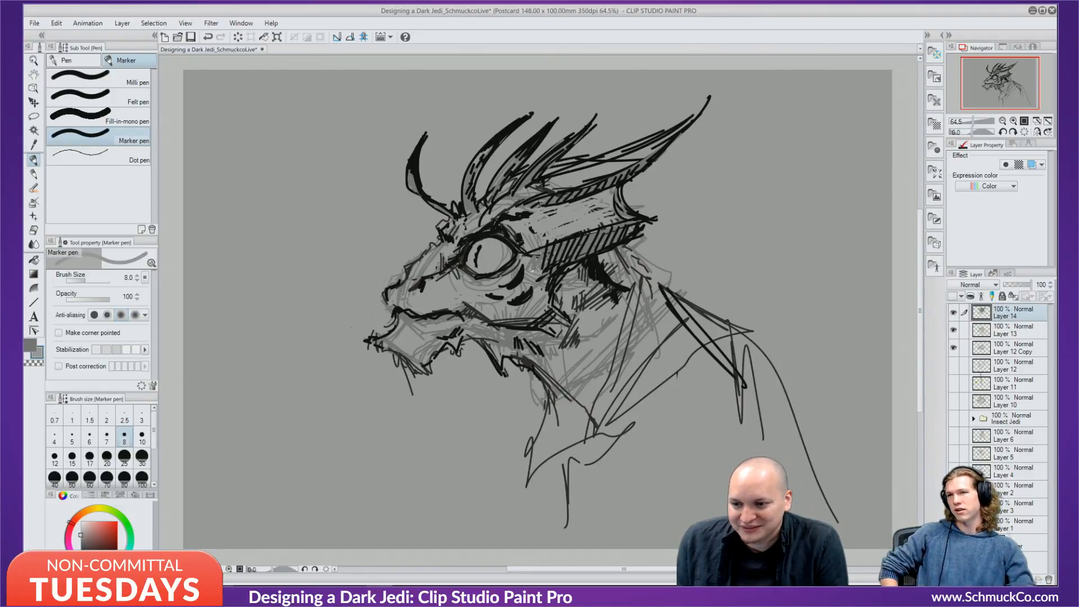
alt+click(528, 254)
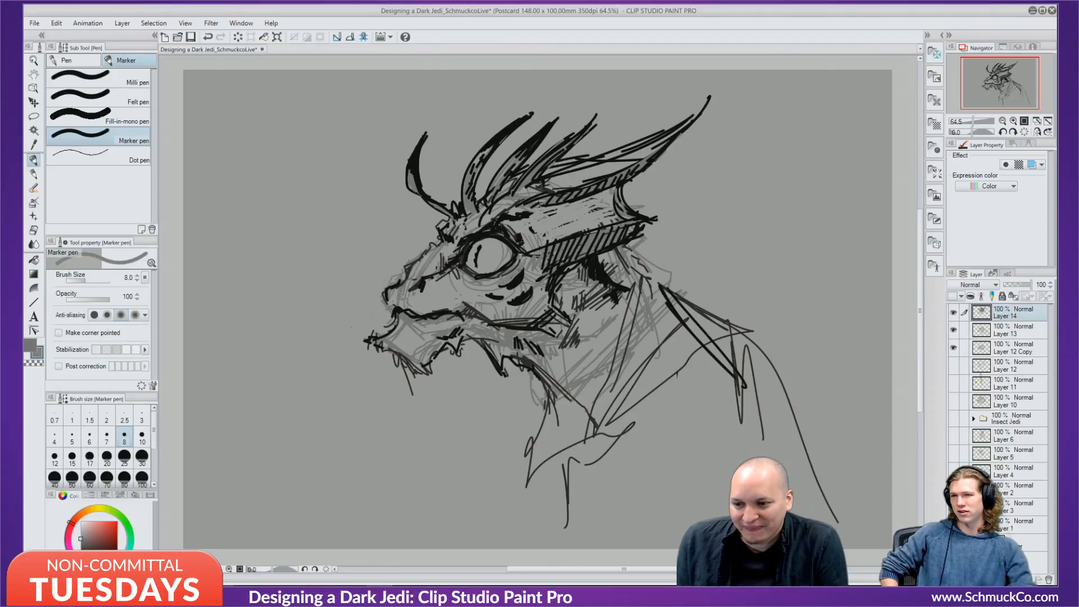
mouse_move(493, 288)
mouse_down()
mouse_move(435, 298)
mouse_move(454, 274)
mouse_up()
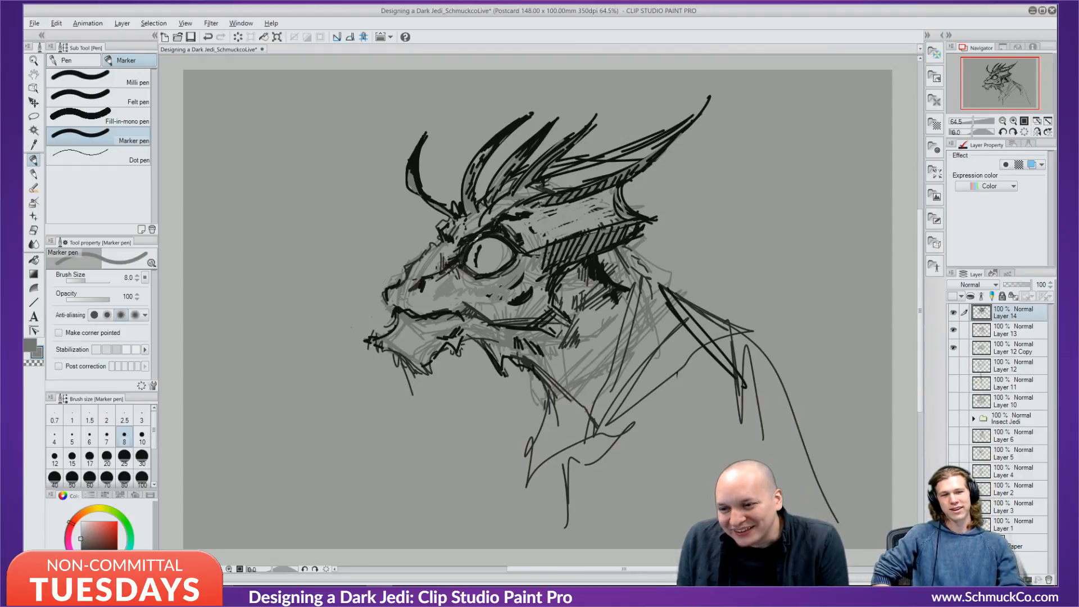
key(x)
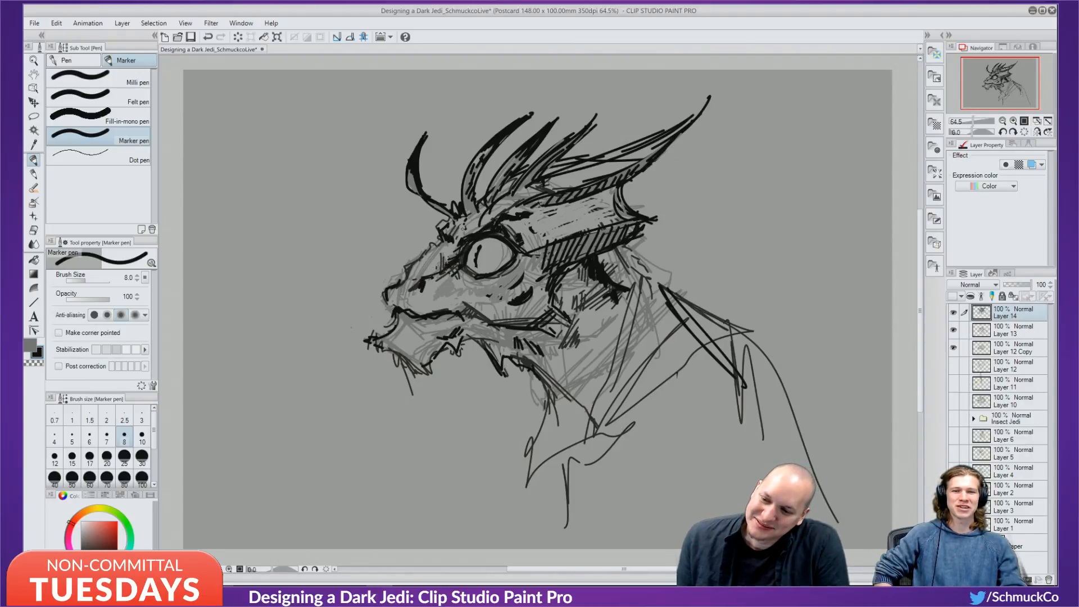
drag(541, 217, 555, 214)
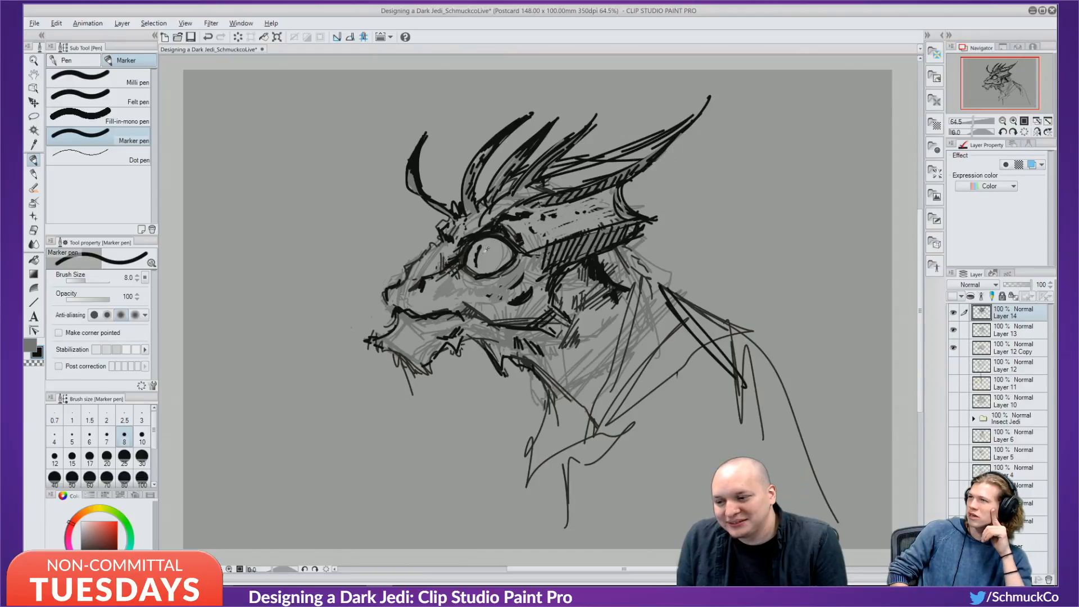
Paint a near-white highlight inside the eye and a light touch at its upper edge.
drag(80, 531, 75, 527)
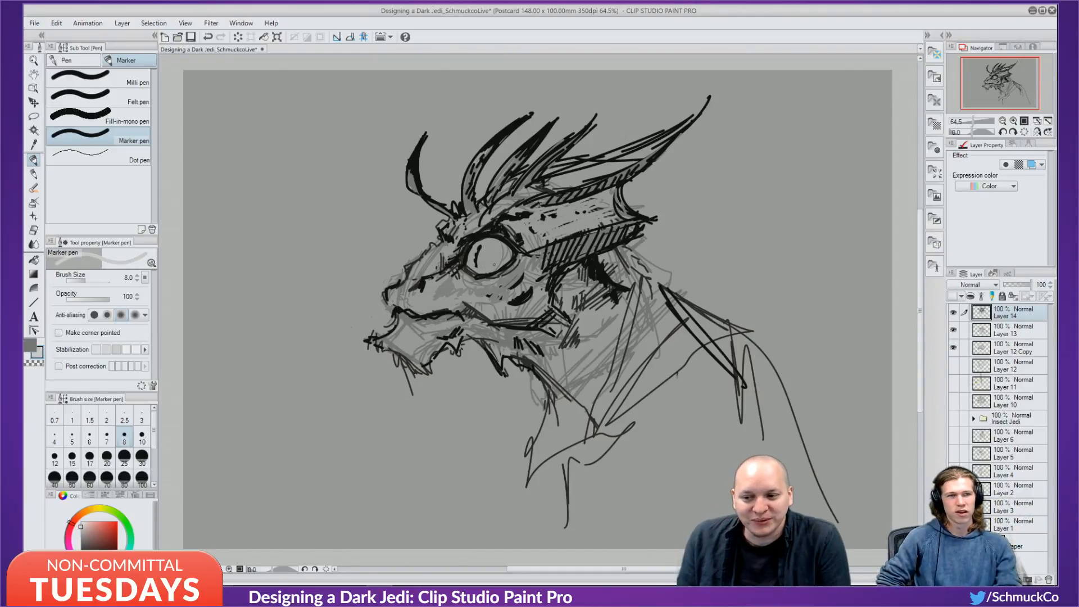
drag(482, 263, 489, 250)
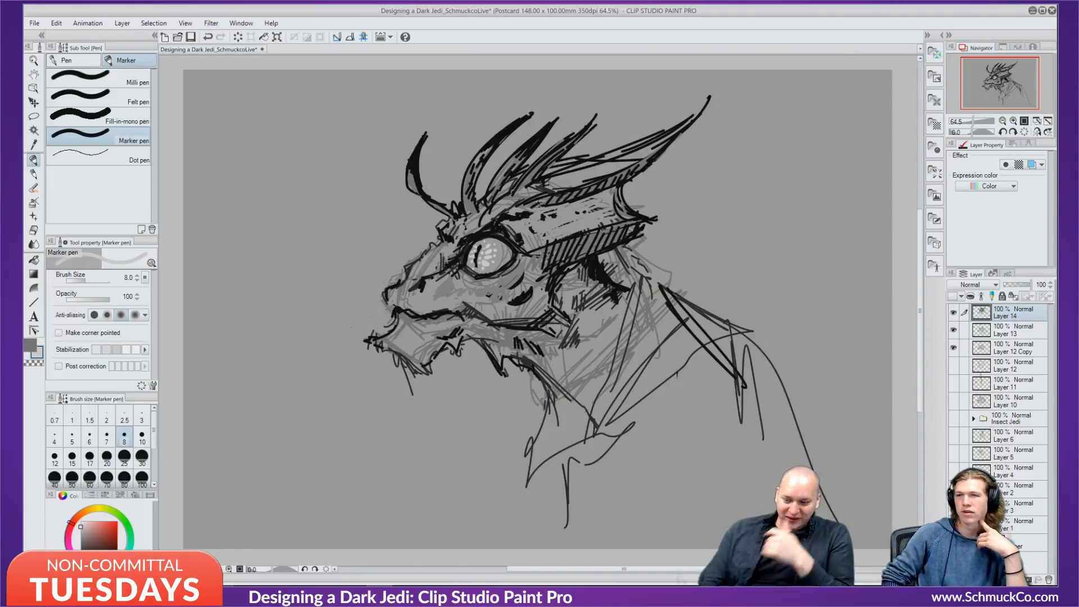
drag(509, 238, 505, 243)
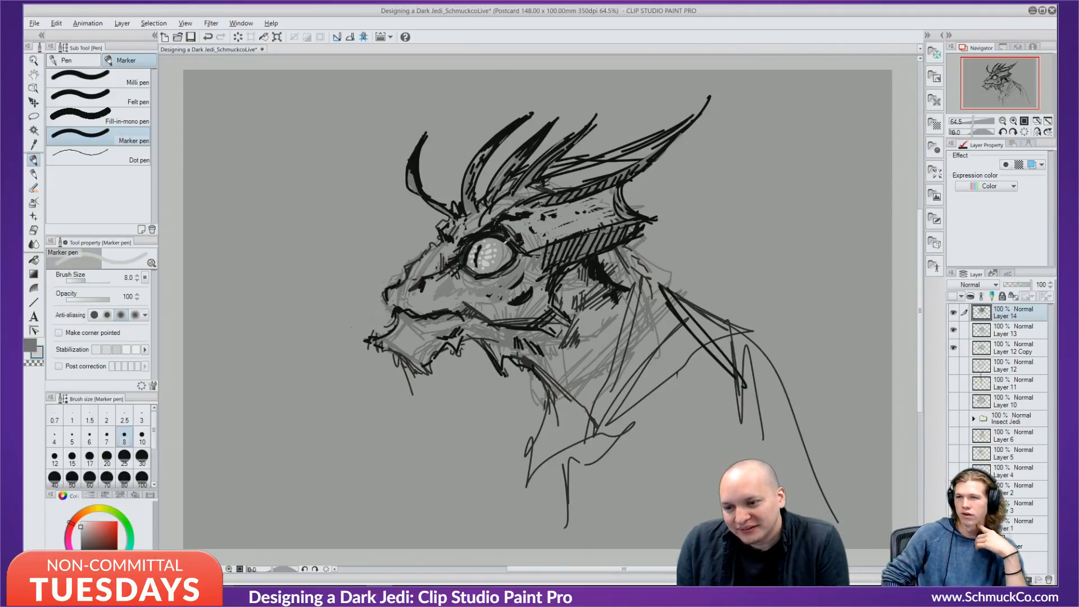
Break the line at the left horn's base and paint out the curved front horn in grey at size 60.
alt+click(506, 241)
alt+click(503, 245)
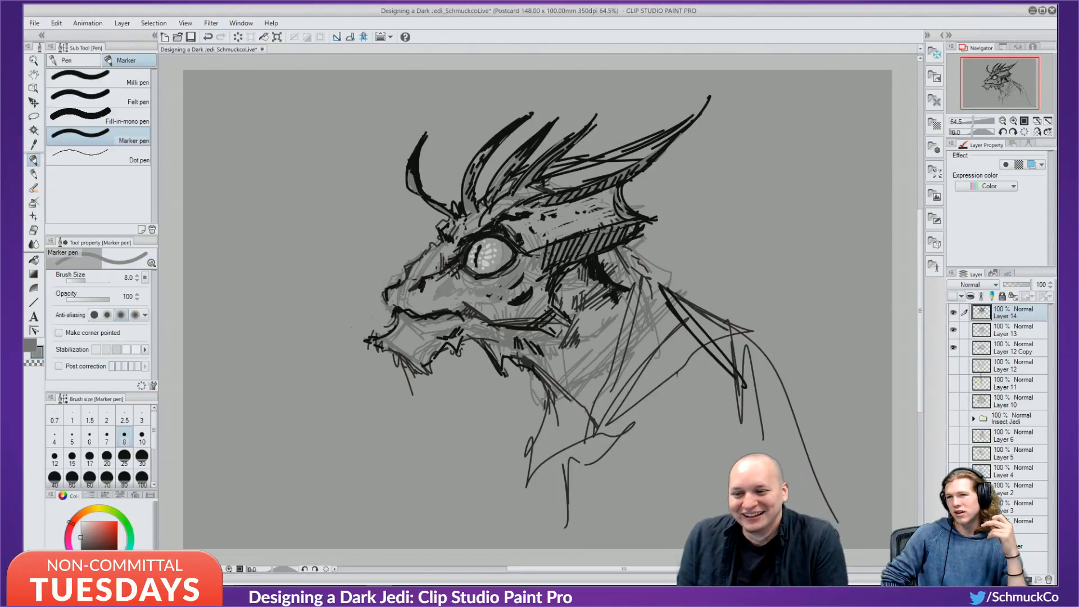
key(x)
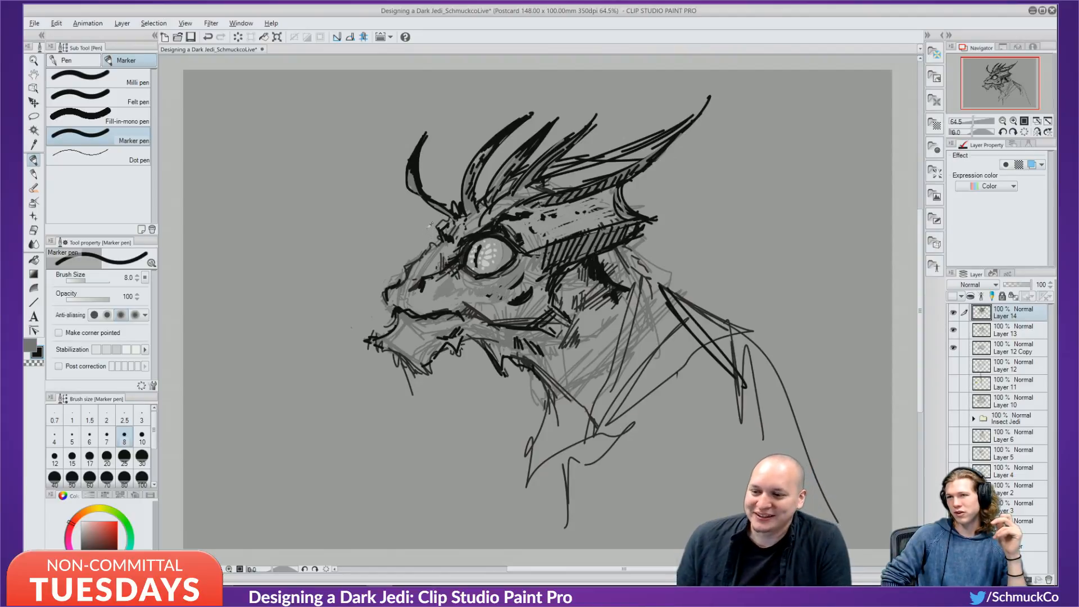
key(x)
drag(450, 216, 423, 194)
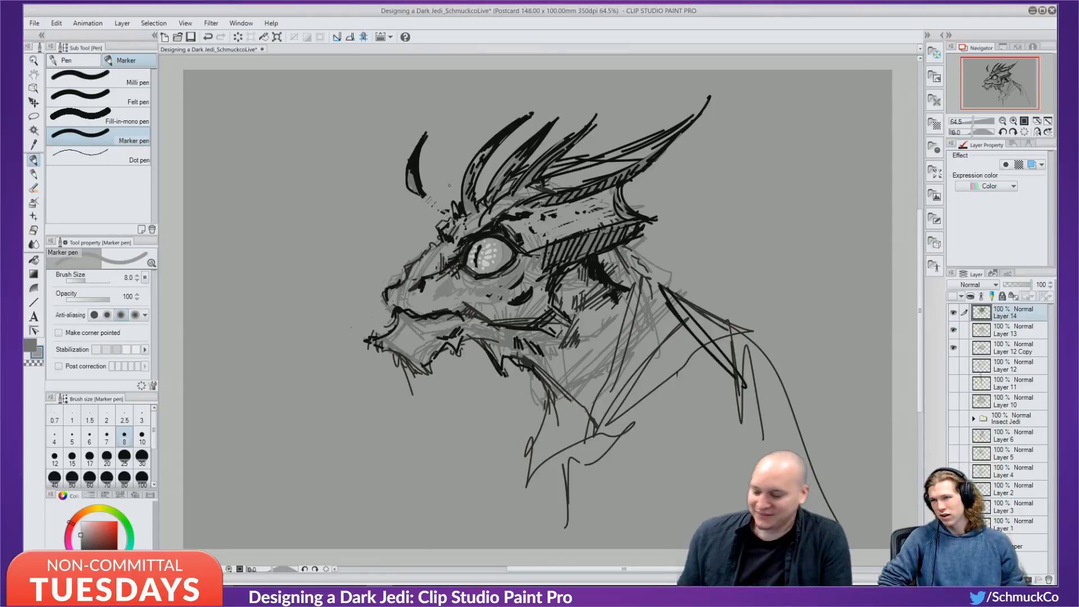
key(bracketright)
key(bracketright)
key(bracketright)
key(bracketright)
key(bracketright)
key(bracketright)
key(bracketright)
key(bracketright)
key(bracketright)
key(bracketright)
drag(417, 149, 416, 188)
mouse_move(422, 135)
mouse_down()
mouse_move(417, 167)
mouse_move(427, 202)
mouse_move(439, 204)
mouse_up()
Draw bold black panel-like markings on the head band with a size 10 brush.
key(bracketleft)
key(bracketleft)
key(bracketleft)
key(bracketleft)
key(bracketleft)
key(bracketleft)
key(bracketleft)
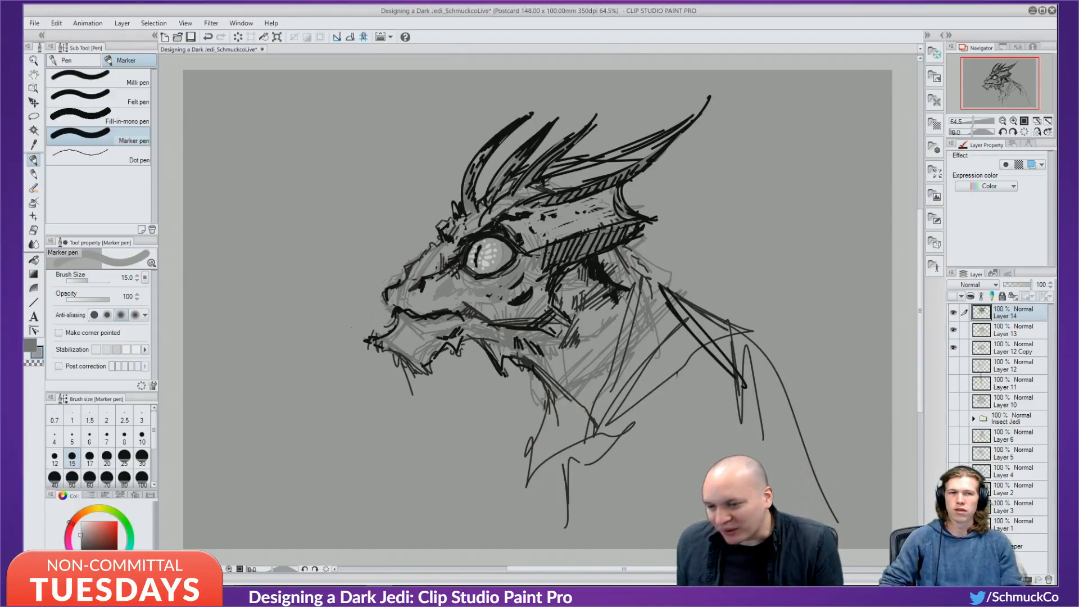
key(bracketleft)
key(bracketleft)
key(x)
mouse_move(528, 206)
mouse_down()
mouse_move(556, 225)
mouse_move(606, 193)
mouse_move(575, 215)
mouse_move(606, 203)
mouse_move(583, 234)
mouse_up()
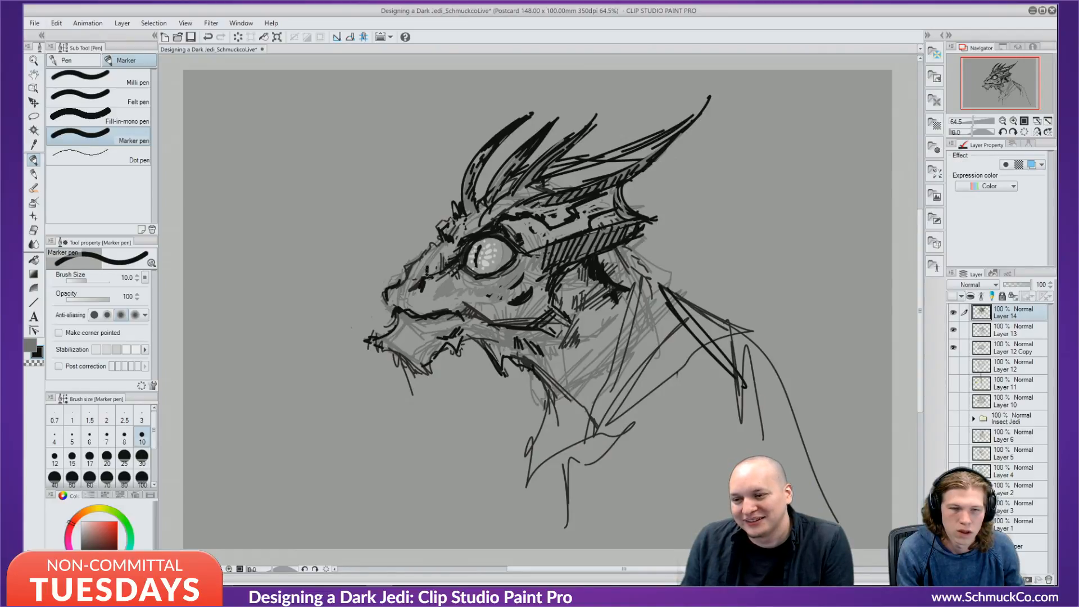
Cover part of the dark snout line with sampled grey, then alternate black and grey around the cheek.
alt+click(436, 279)
mouse_move(432, 261)
mouse_down()
mouse_move(428, 276)
mouse_move(406, 281)
mouse_up()
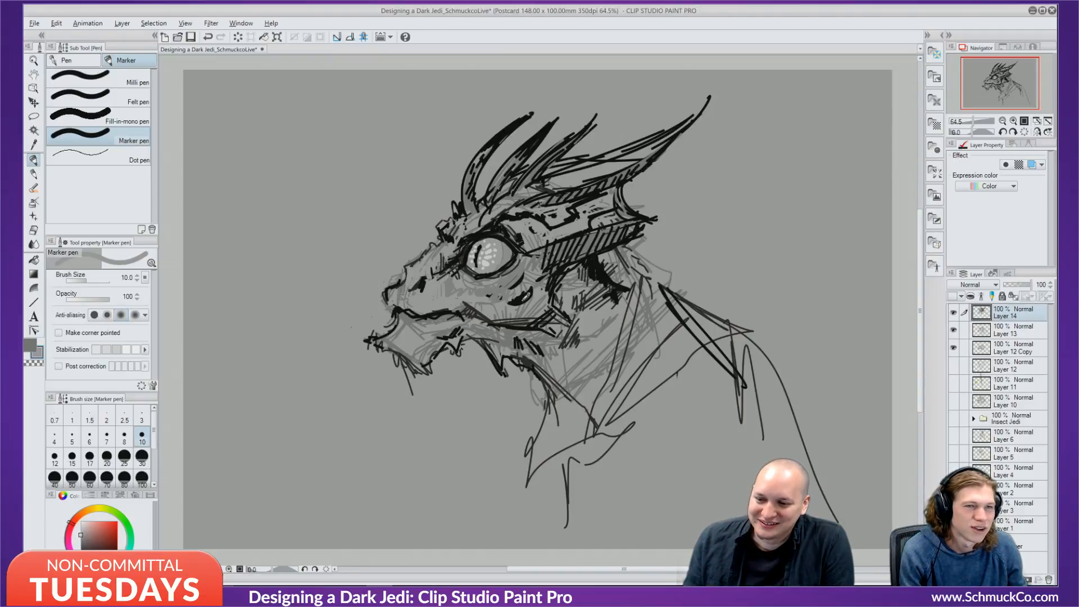
key(x)
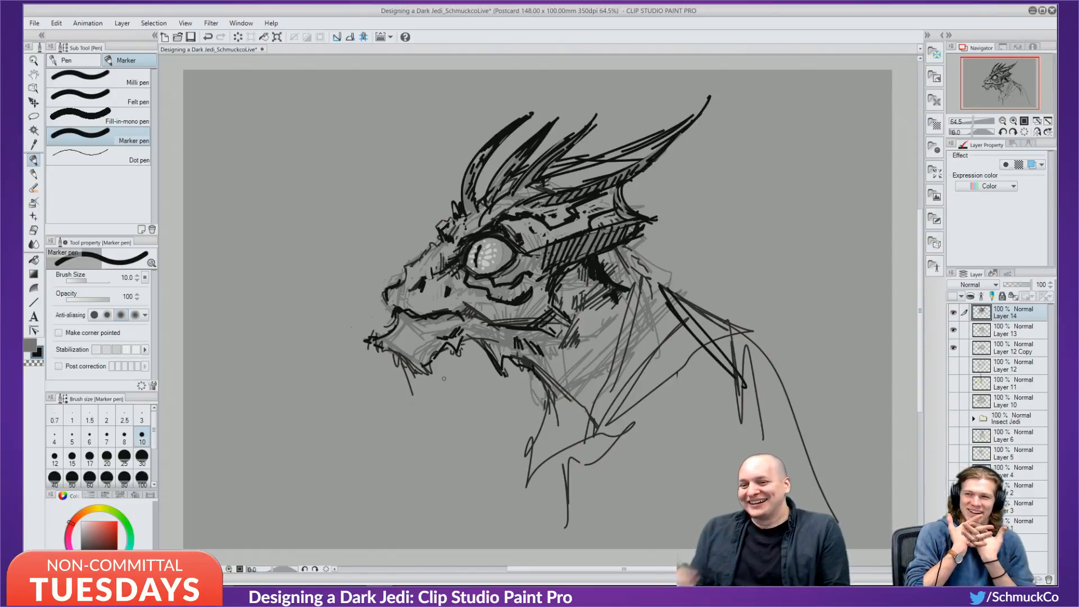
alt+click(421, 271)
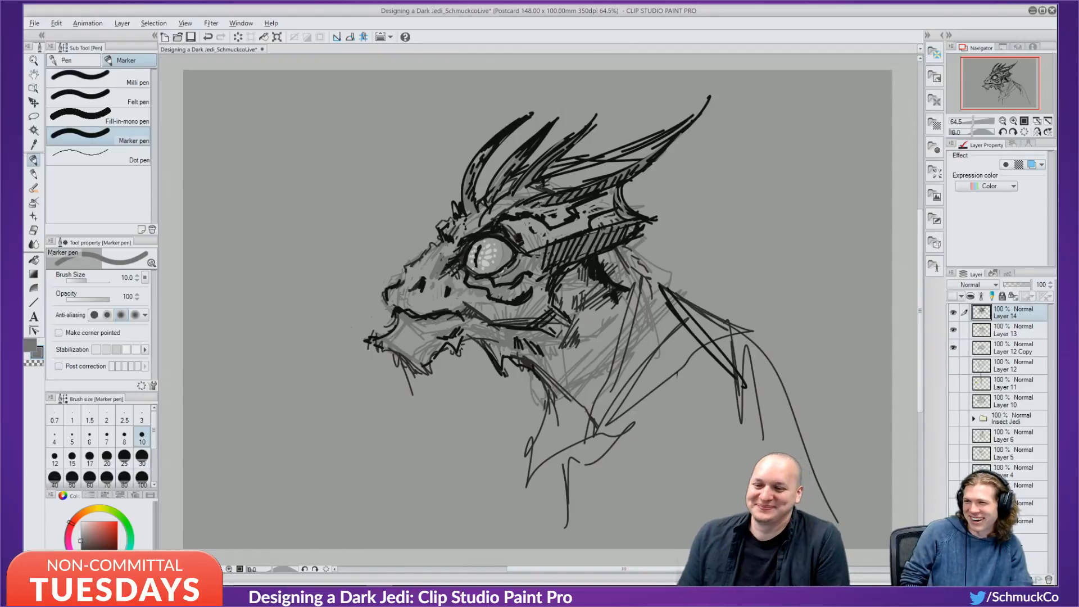
Undo a stray black stroke below the eye and hatch behind the eye along the brow plate.
key(x)
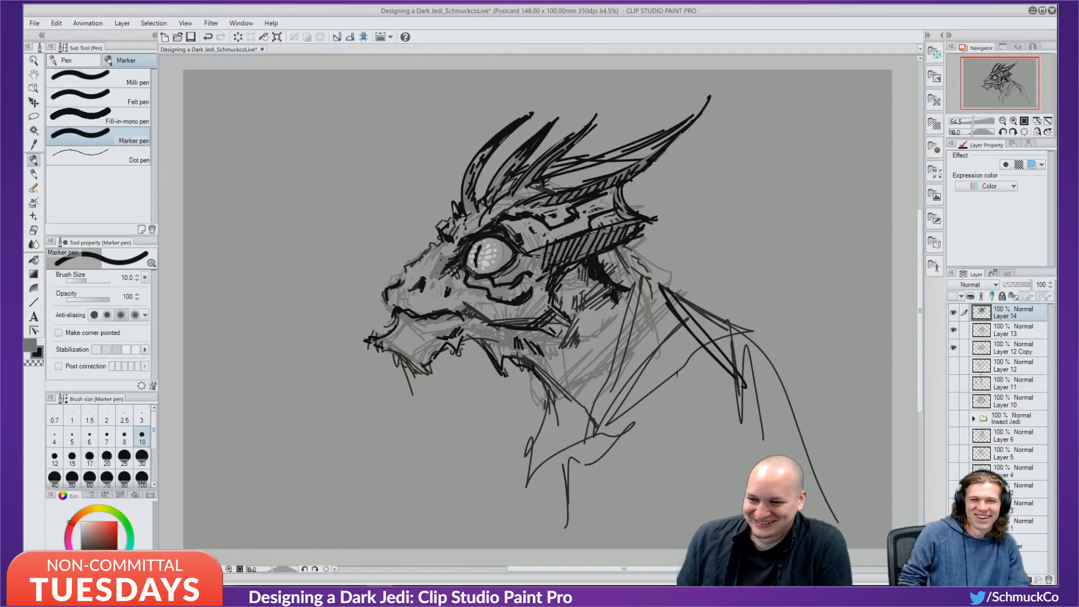
drag(450, 289, 472, 298)
key(ctrl+z)
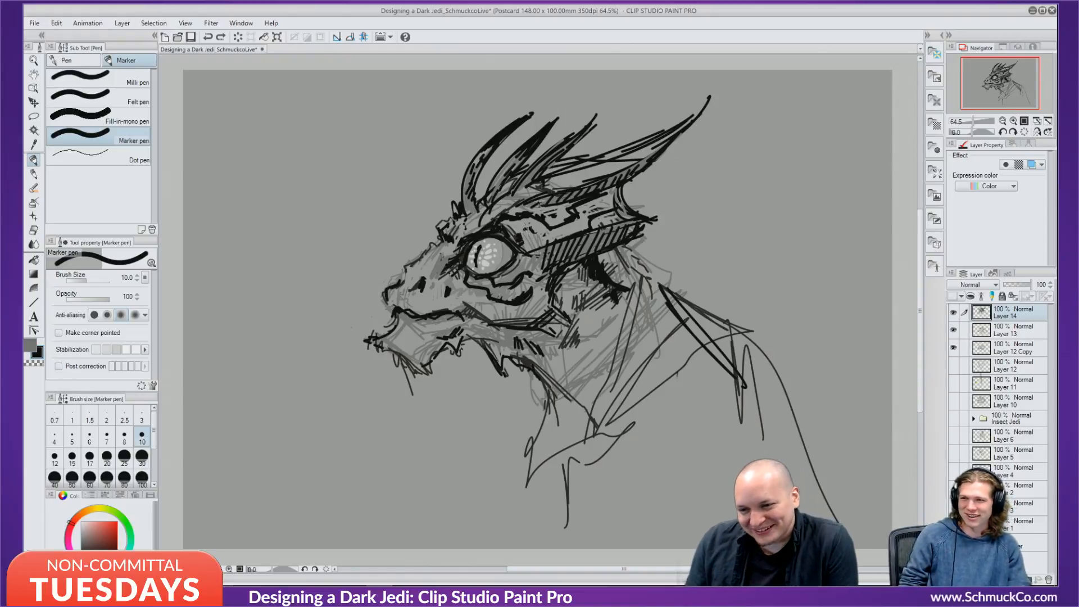
mouse_move(526, 228)
mouse_down()
mouse_move(560, 241)
mouse_move(581, 231)
mouse_move(570, 234)
mouse_up()
drag(597, 219, 608, 214)
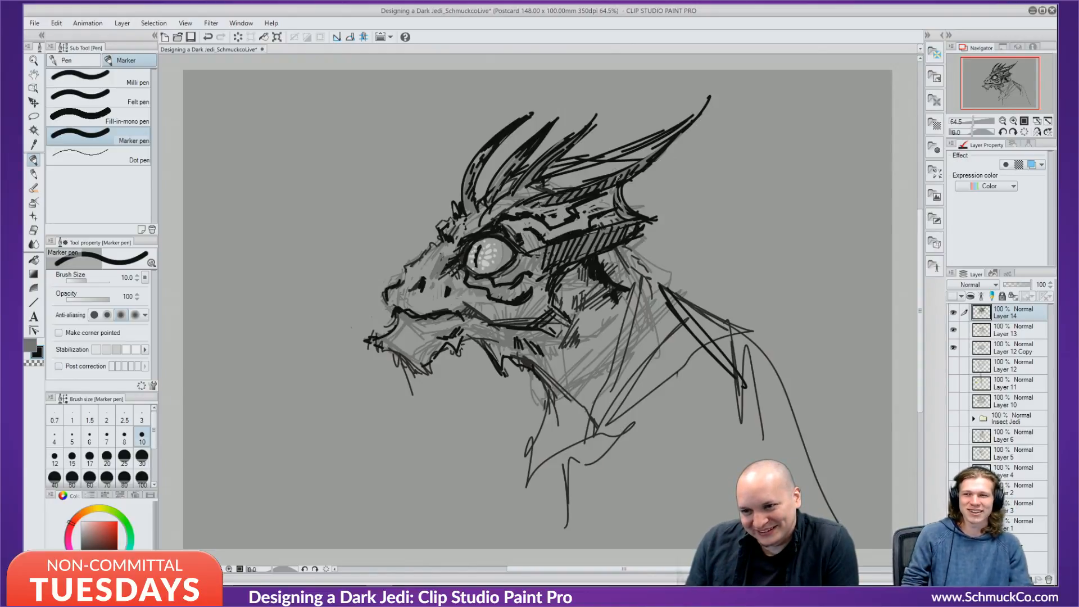
Hatch along the upper horn, thicken the frill edge, and hatch down the jaw and neck.
mouse_move(580, 160)
mouse_down()
mouse_move(668, 130)
mouse_move(609, 178)
mouse_move(627, 179)
mouse_move(623, 199)
mouse_move(657, 218)
mouse_move(630, 242)
mouse_up()
mouse_move(567, 263)
mouse_down()
mouse_move(599, 248)
mouse_move(586, 259)
mouse_move(595, 277)
mouse_move(559, 273)
mouse_up()
mouse_move(553, 311)
mouse_down()
mouse_move(567, 297)
mouse_move(576, 306)
mouse_up()
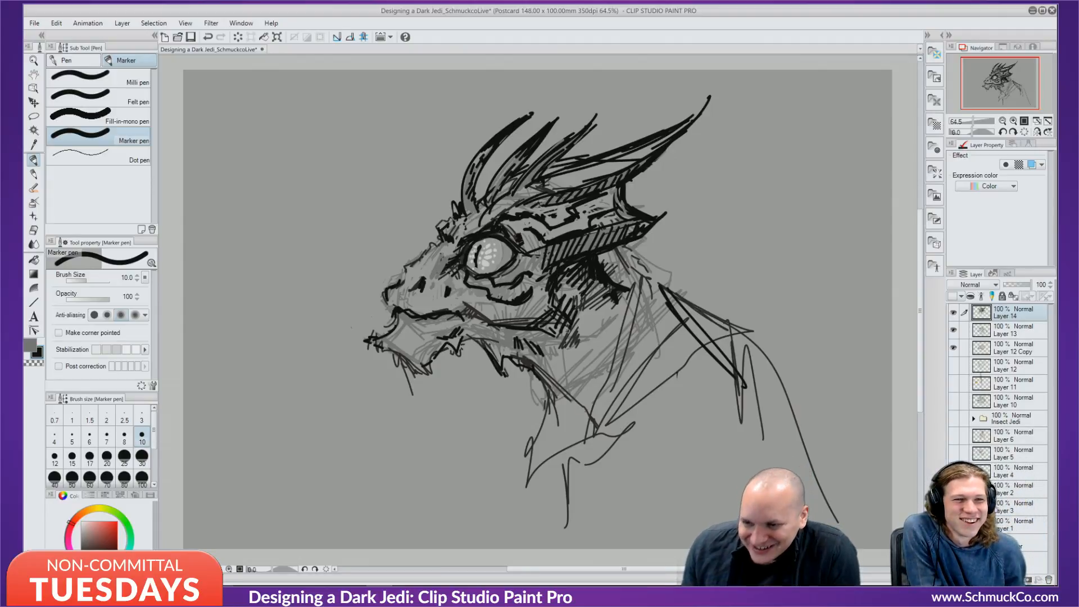
drag(566, 343, 578, 323)
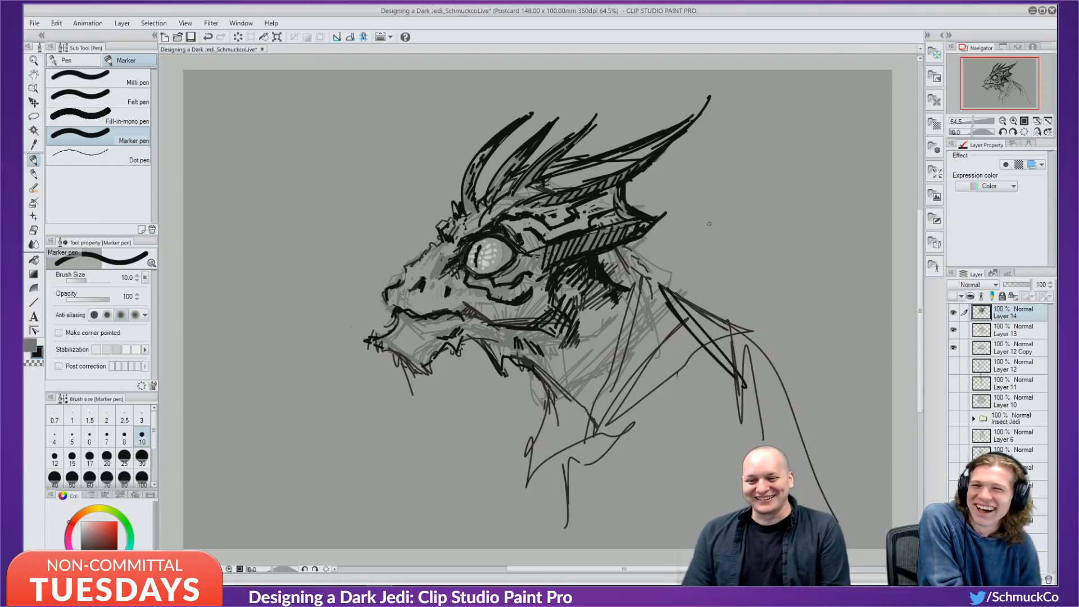
Erase the small black dash right of the crest and grey sketch lines below the lower horn.
key(super)
key(super)
key(c)
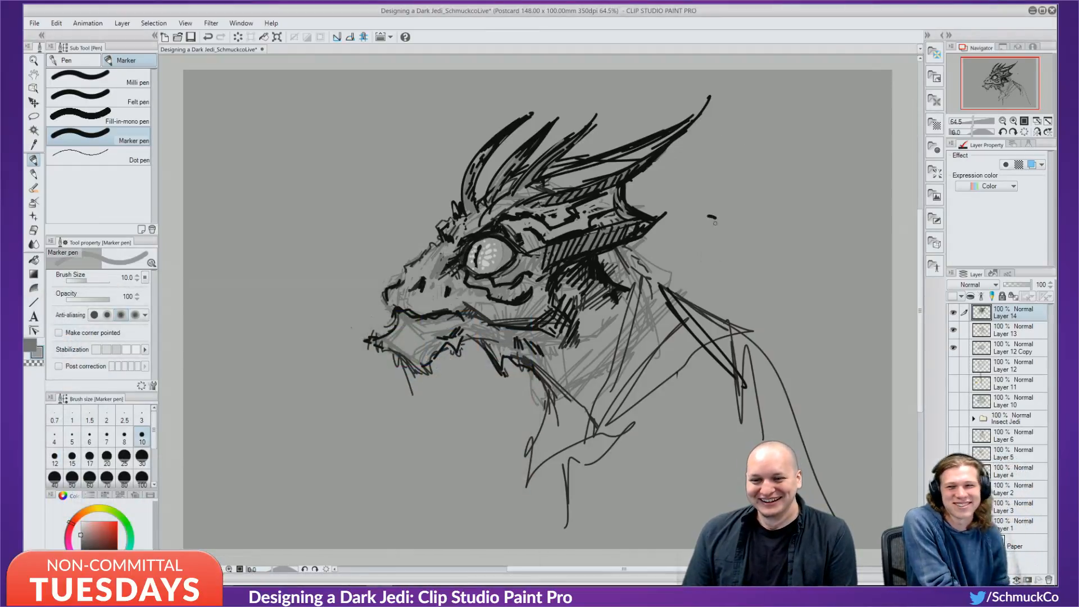
drag(716, 216, 706, 216)
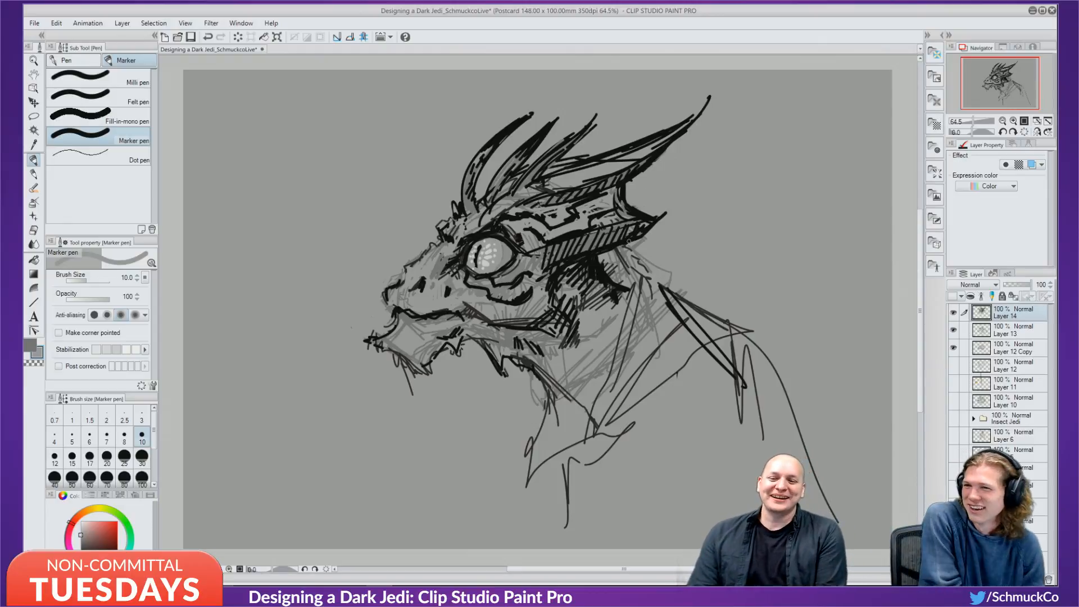
mouse_move(644, 239)
mouse_down()
mouse_move(605, 254)
mouse_move(616, 251)
mouse_move(606, 269)
mouse_move(629, 277)
mouse_move(610, 258)
mouse_move(640, 259)
mouse_move(625, 270)
mouse_move(634, 277)
mouse_up()
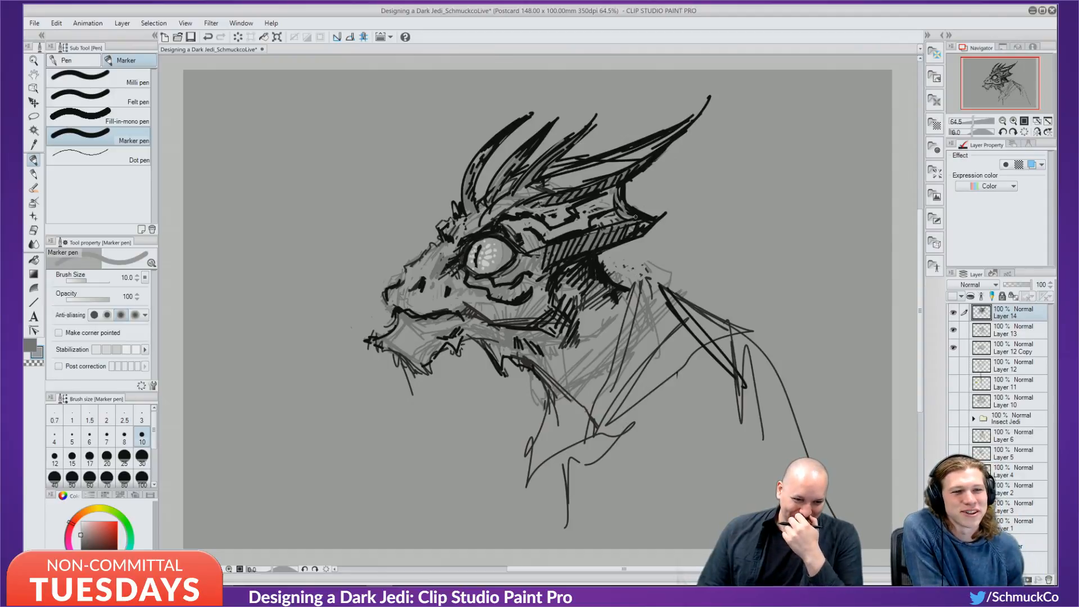
Paint broad grey strokes over the specks under the lower horn and the lower collar sketch lines.
key(])
key(])
key(])
key(])
key(])
key(])
key(])
key(])
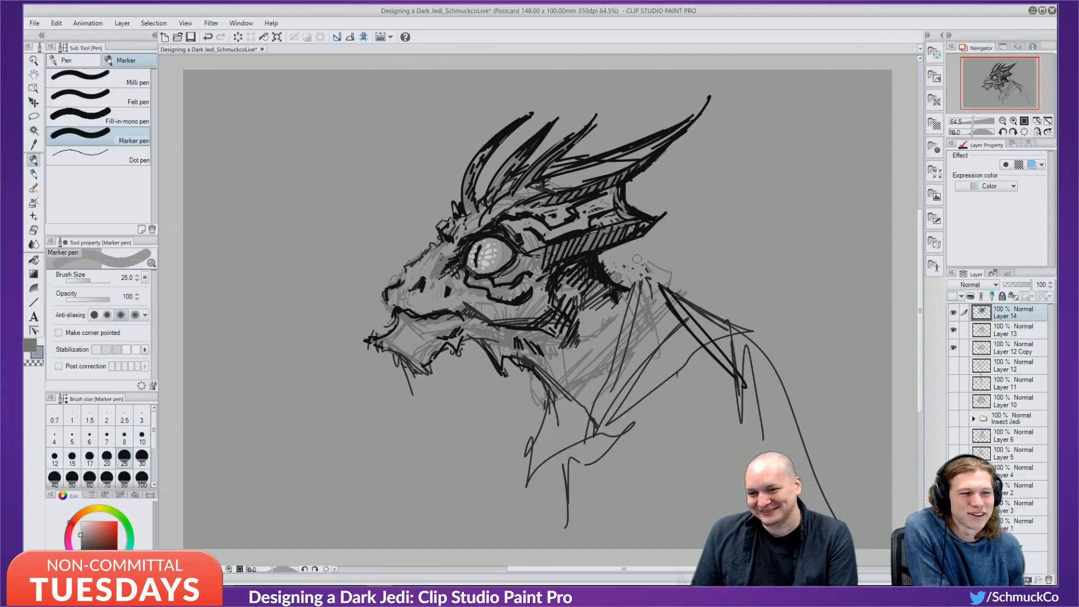
mouse_move(618, 259)
mouse_down()
mouse_move(661, 259)
mouse_move(656, 273)
mouse_move(674, 275)
mouse_move(663, 306)
mouse_move(685, 285)
mouse_move(708, 313)
mouse_move(712, 367)
mouse_move(715, 276)
mouse_move(714, 371)
mouse_move(733, 370)
mouse_move(726, 420)
mouse_move(687, 442)
mouse_move(756, 263)
mouse_move(743, 396)
mouse_move(766, 368)
mouse_move(755, 337)
mouse_move(782, 400)
mouse_up()
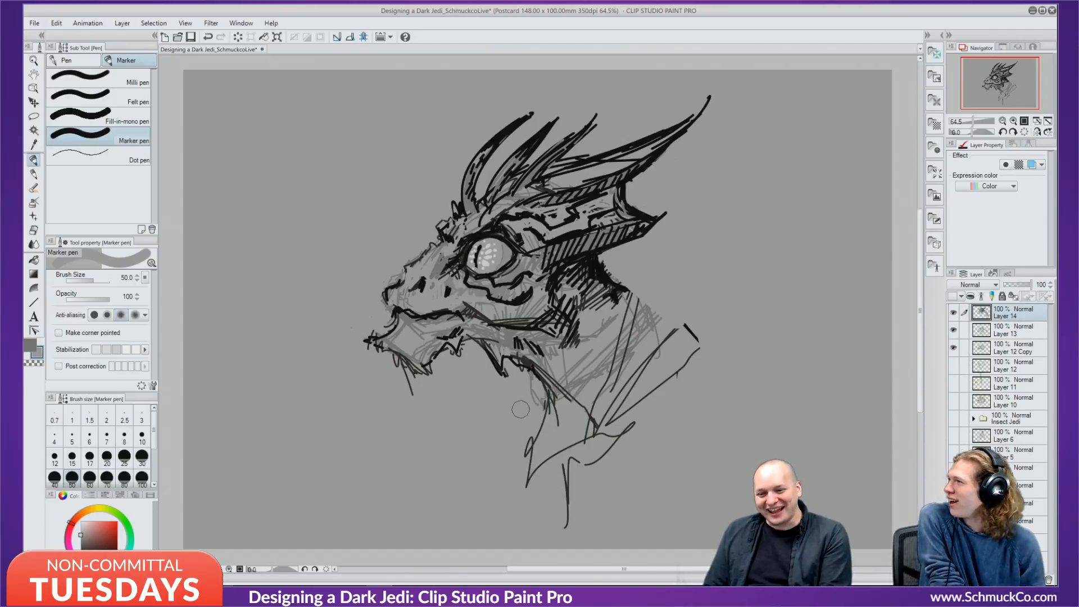
mouse_move(521, 409)
mouse_down()
mouse_move(522, 464)
mouse_move(536, 489)
mouse_move(580, 513)
mouse_up()
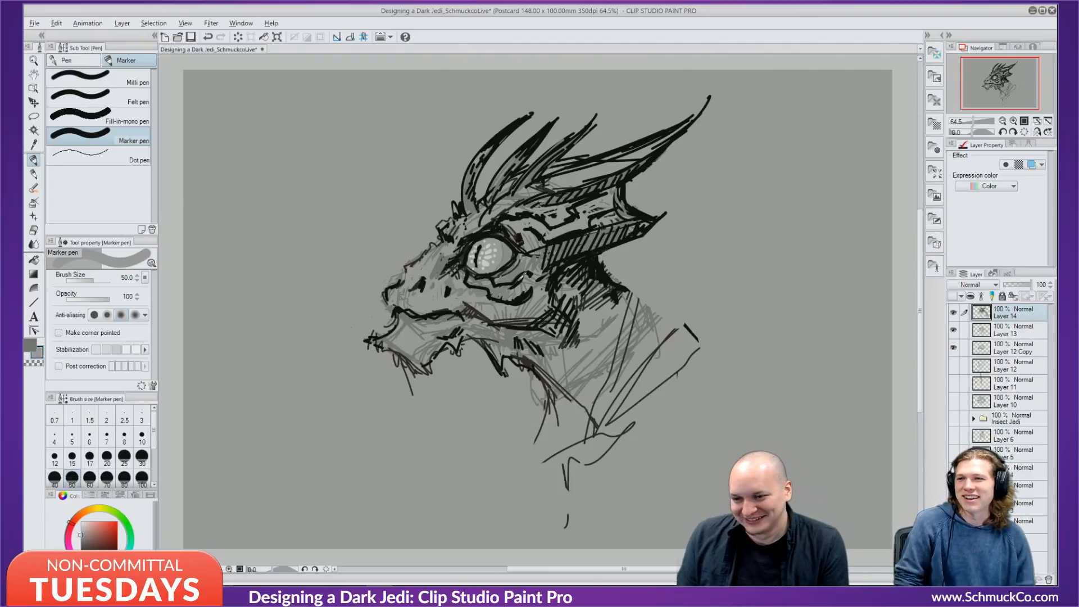
key(x)
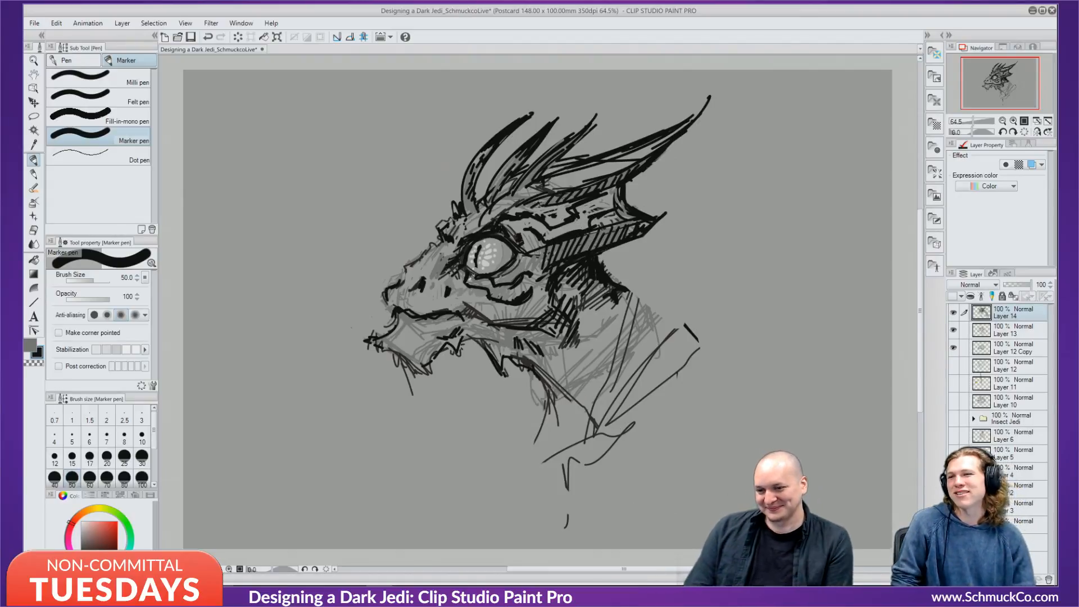
key(bracketleft)
key(bracketleft)
key(bracketleft)
key(bracketleft)
key(bracketleft)
key(bracketleft)
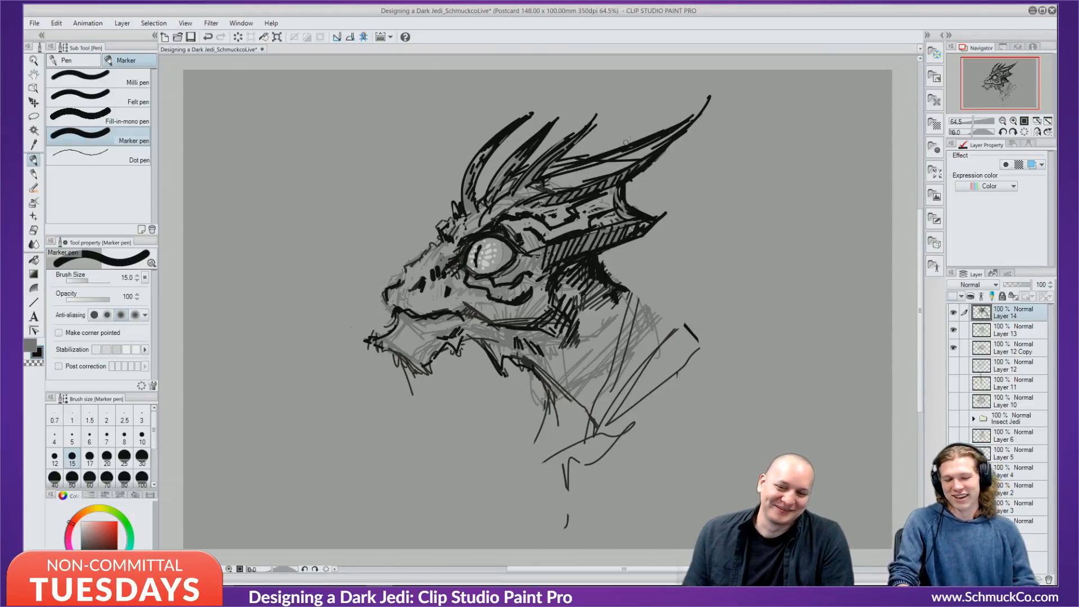
Add black strokes in the large horn, bolden the snout at size 10, and soften upper horn hatching with grey.
mouse_move(640, 149)
mouse_down()
mouse_move(593, 173)
mouse_move(603, 177)
mouse_up()
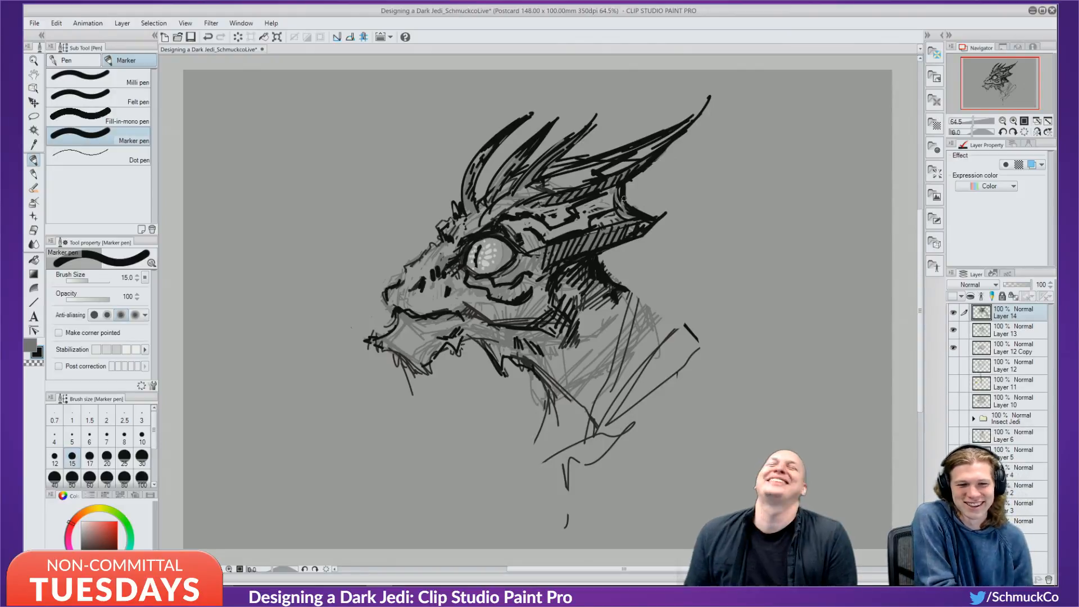
key(bracketleft)
key(bracketleft)
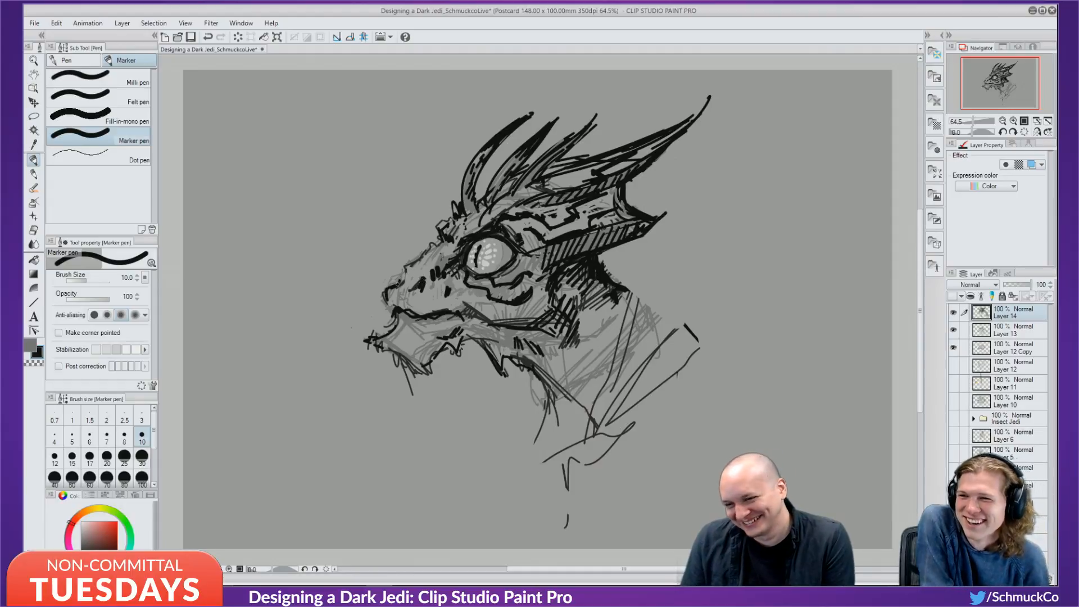
drag(398, 284, 407, 265)
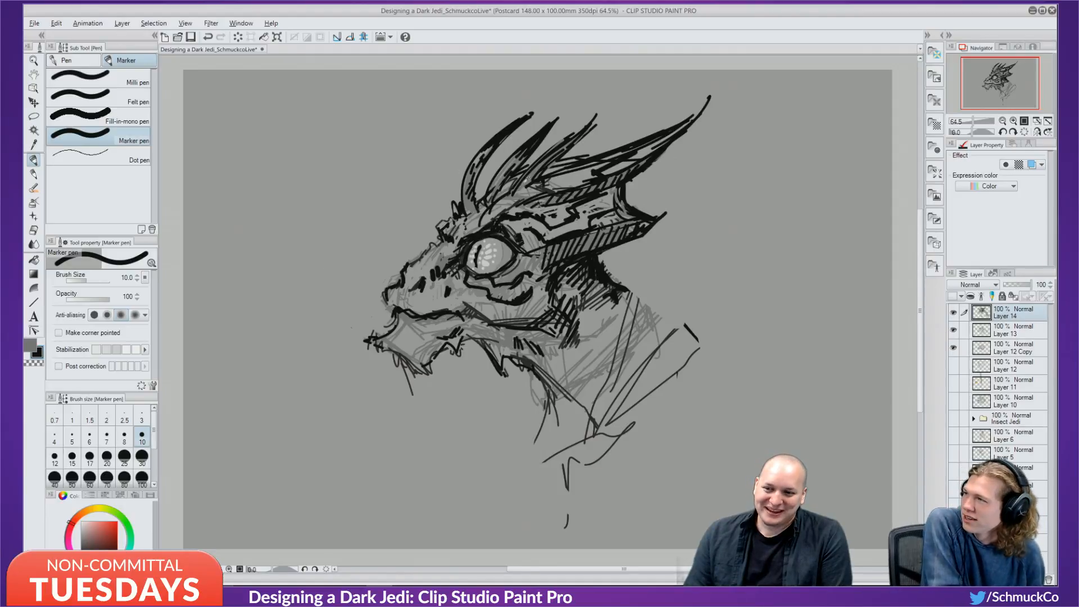
alt+click(531, 177)
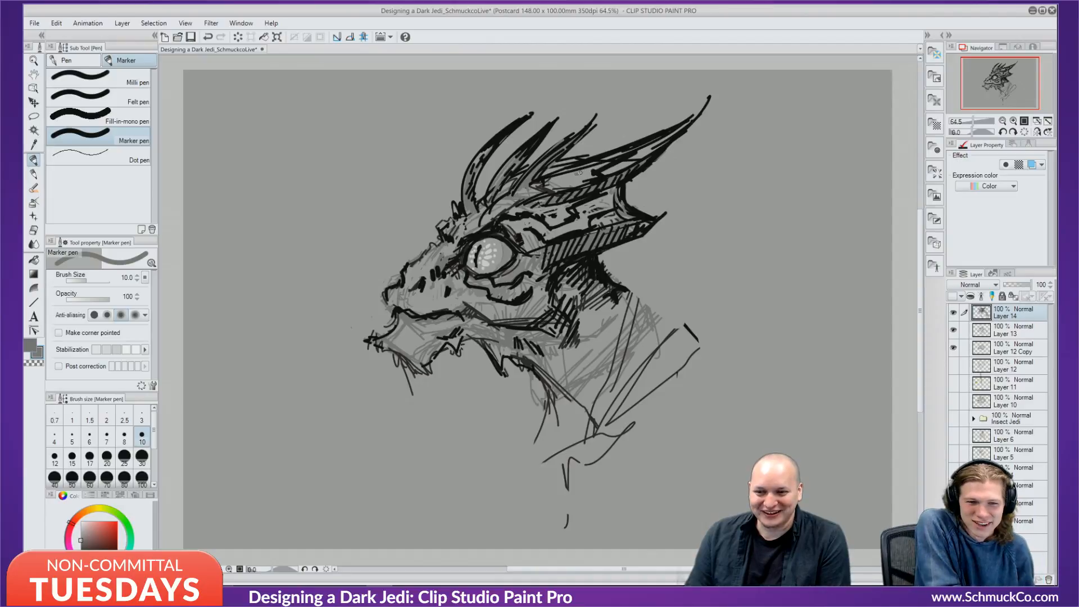
mouse_move(579, 172)
mouse_down()
mouse_move(613, 158)
mouse_move(558, 177)
mouse_move(587, 169)
mouse_move(578, 182)
mouse_move(566, 186)
mouse_move(656, 145)
mouse_move(617, 166)
mouse_move(658, 137)
mouse_up()
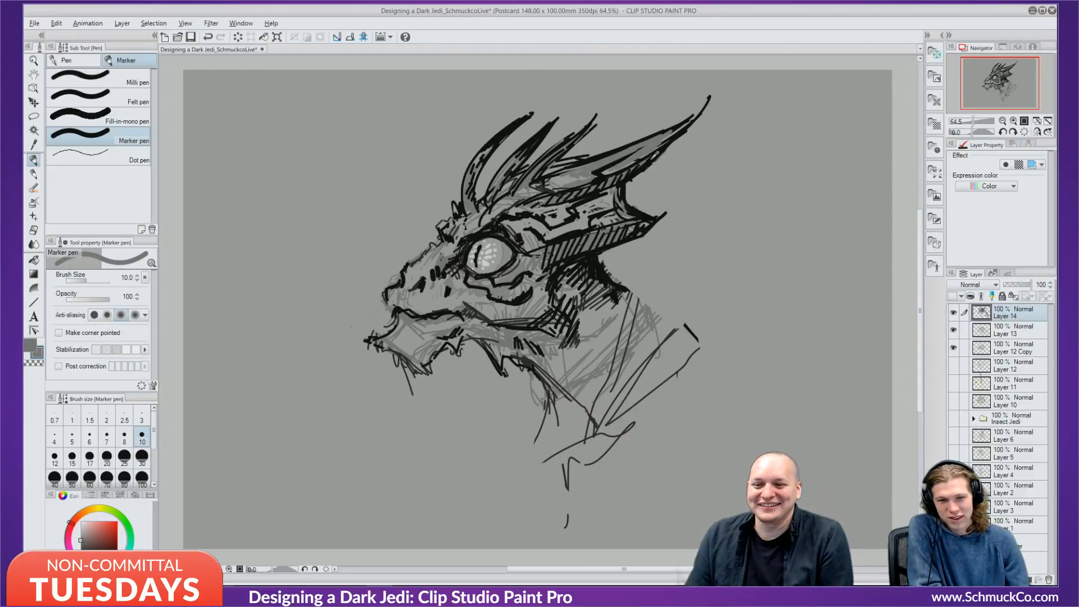
Trace the upper and lower horn edges and back of the head with black size 6 lines.
key(x)
key(bracketleft)
key(bracketleft)
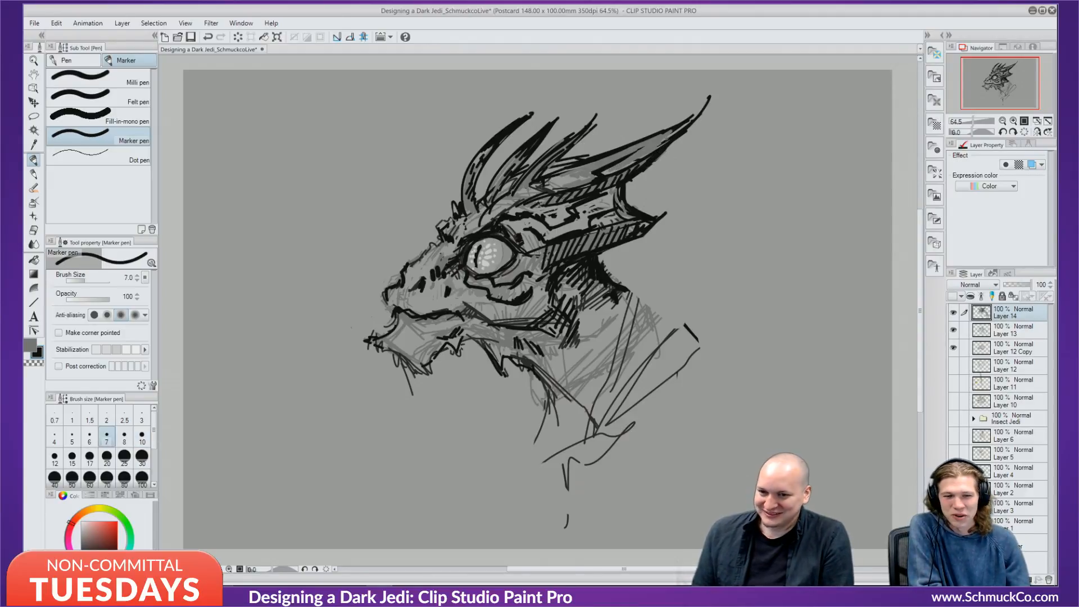
key(bracketleft)
mouse_move(646, 137)
mouse_down()
mouse_move(686, 121)
mouse_move(681, 130)
mouse_up()
drag(613, 171, 669, 140)
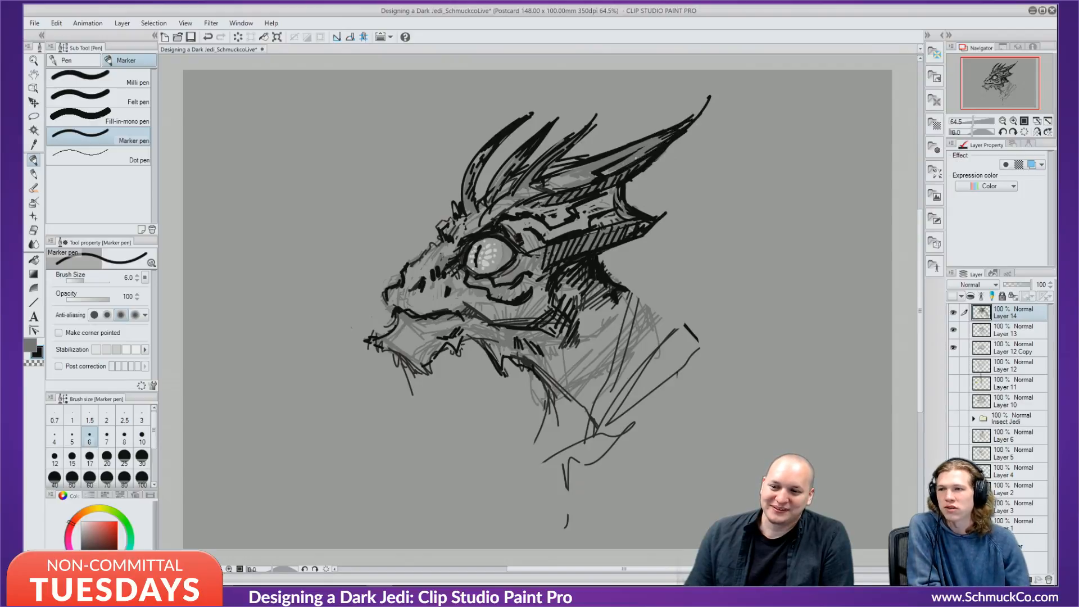
drag(625, 201, 630, 185)
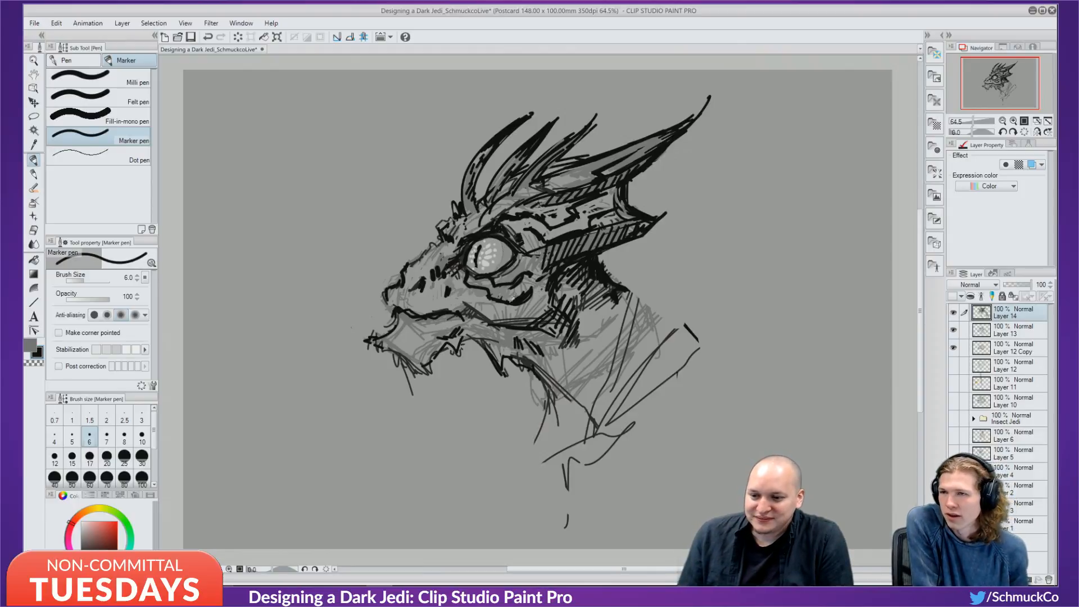
Undo a stray cheek mark, then ink the ear ridge and the back of the neck.
key(ctrl+z)
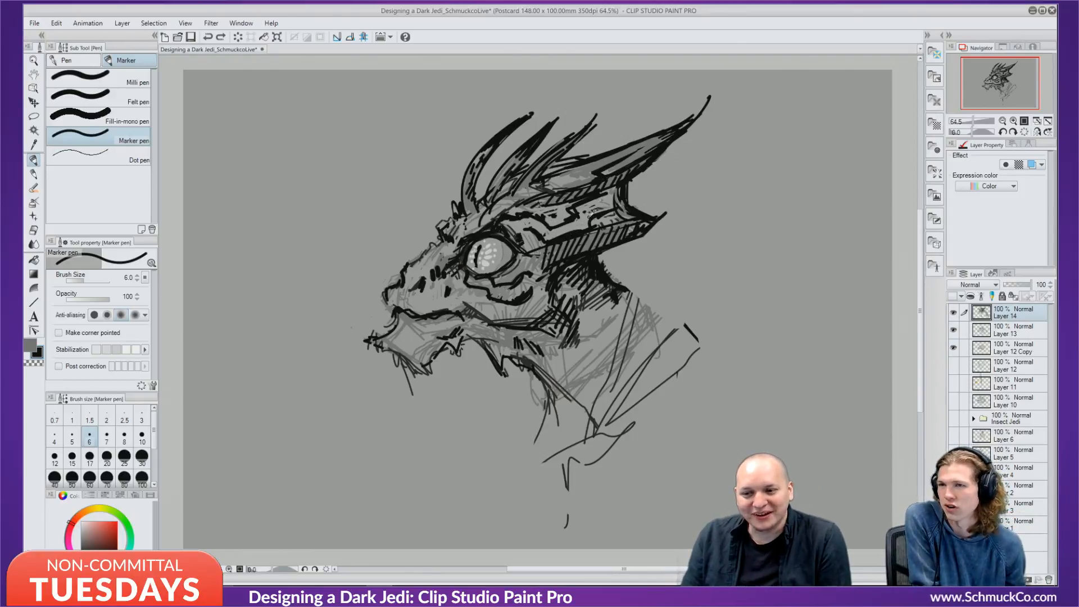
drag(596, 197, 614, 191)
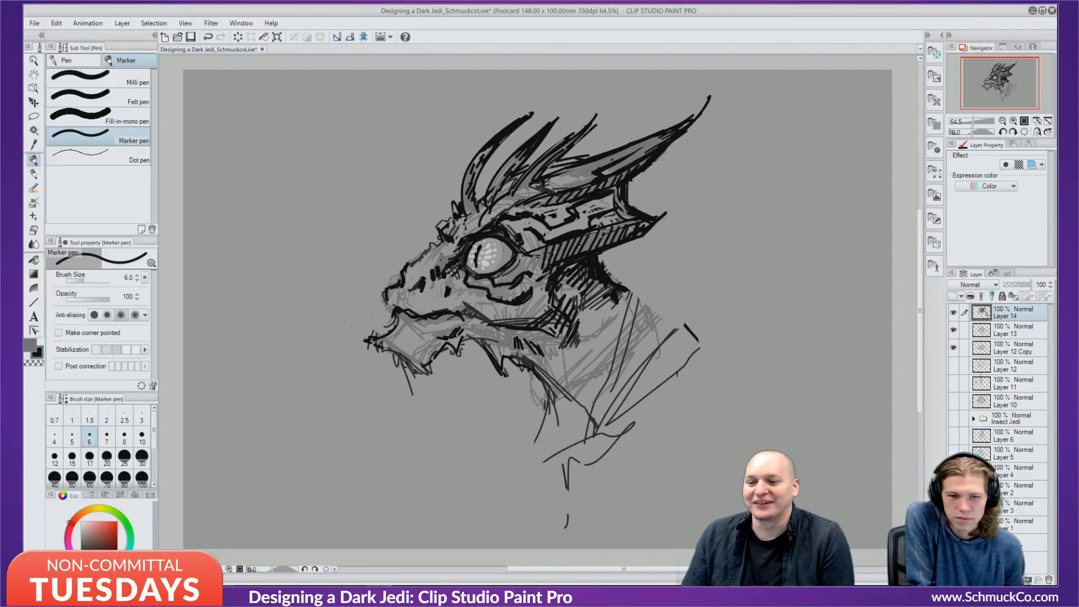
drag(598, 258, 635, 307)
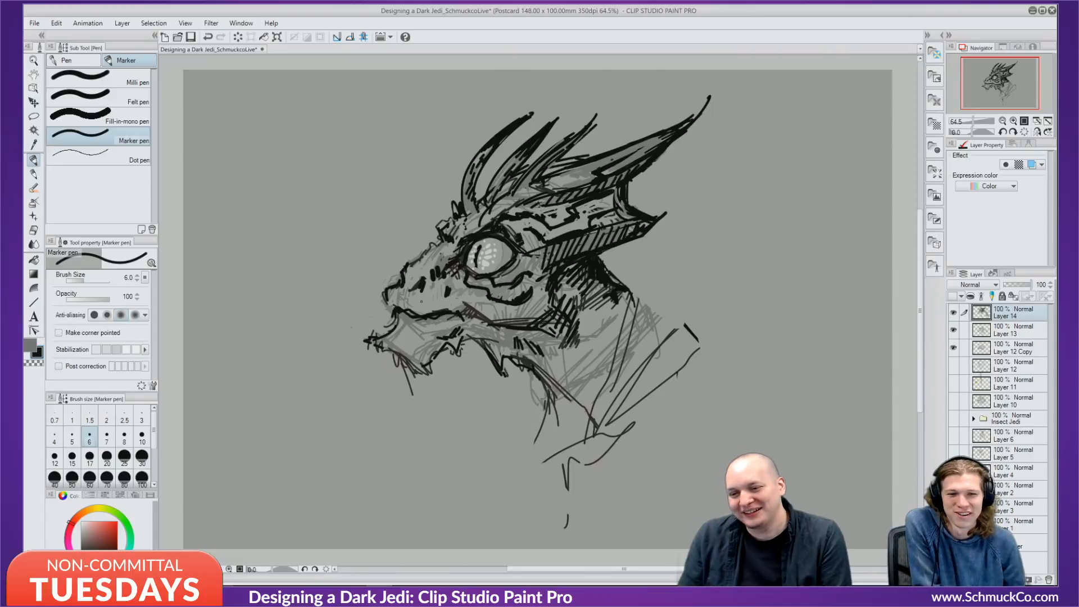
key(x)
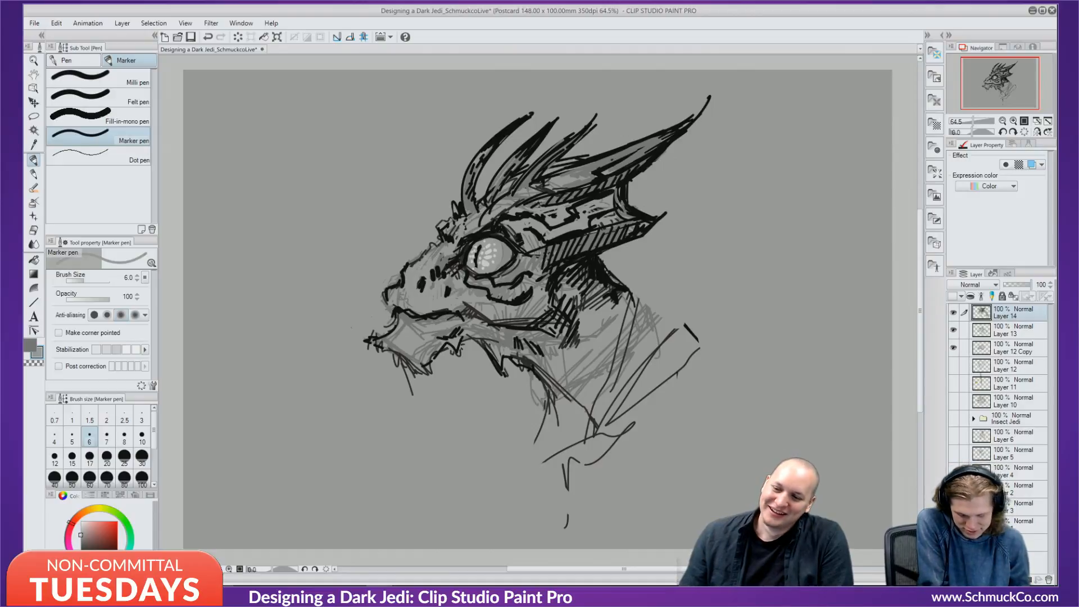
Hatch the brow left of the eye in black and shade over the dark brow lines in grey.
key(x)
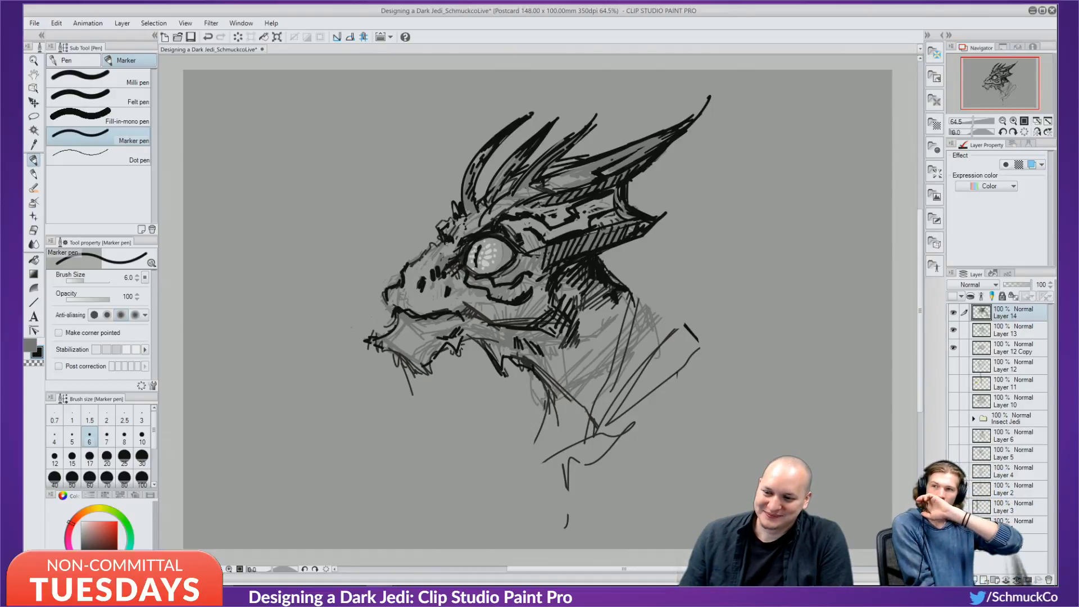
drag(449, 238, 457, 243)
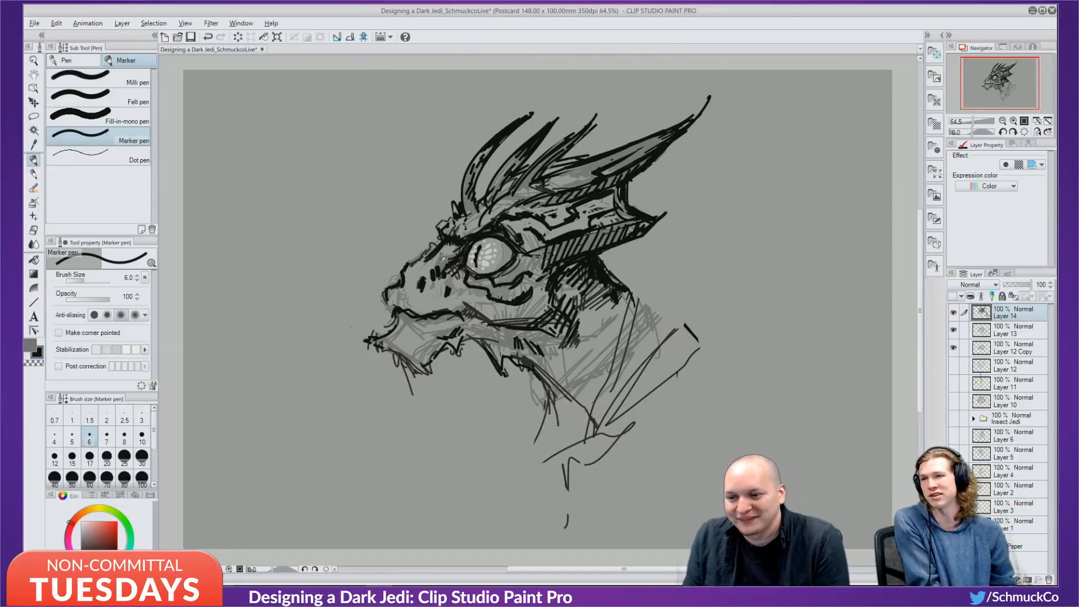
alt+click(447, 253)
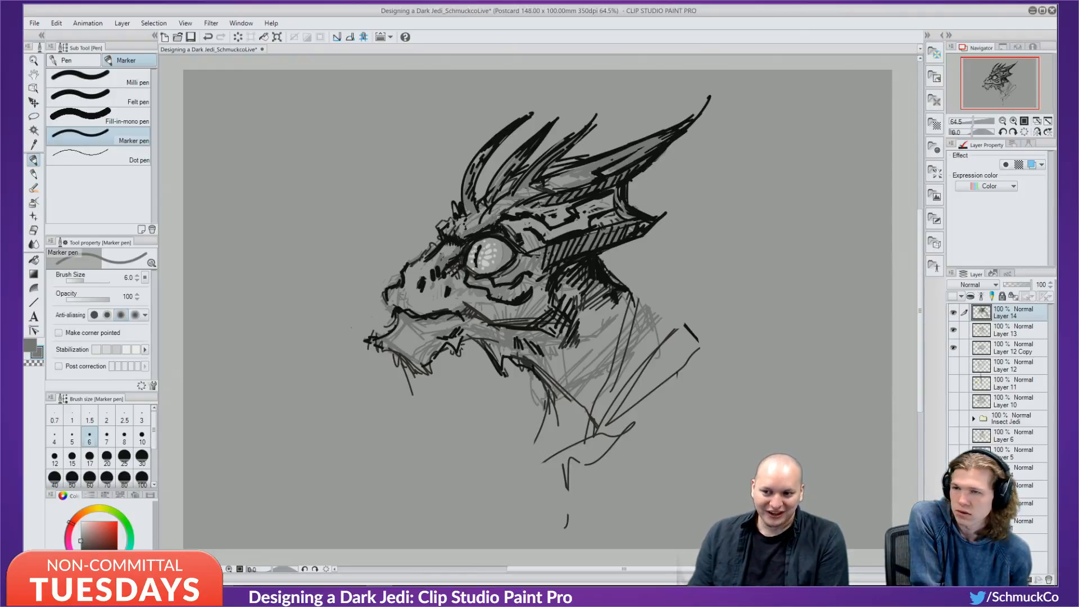
key(x)
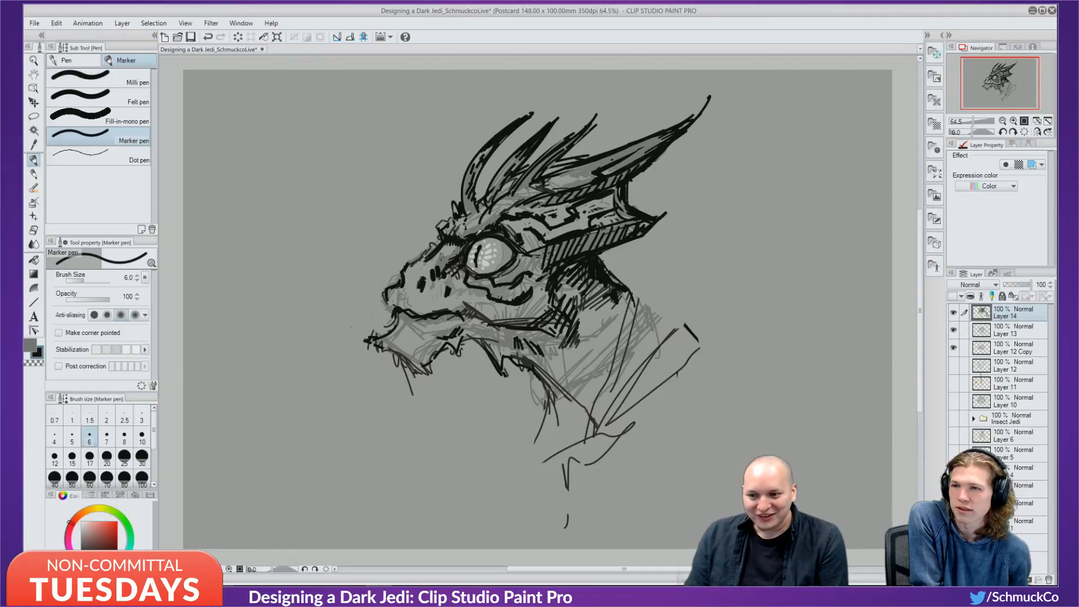
drag(492, 222, 478, 231)
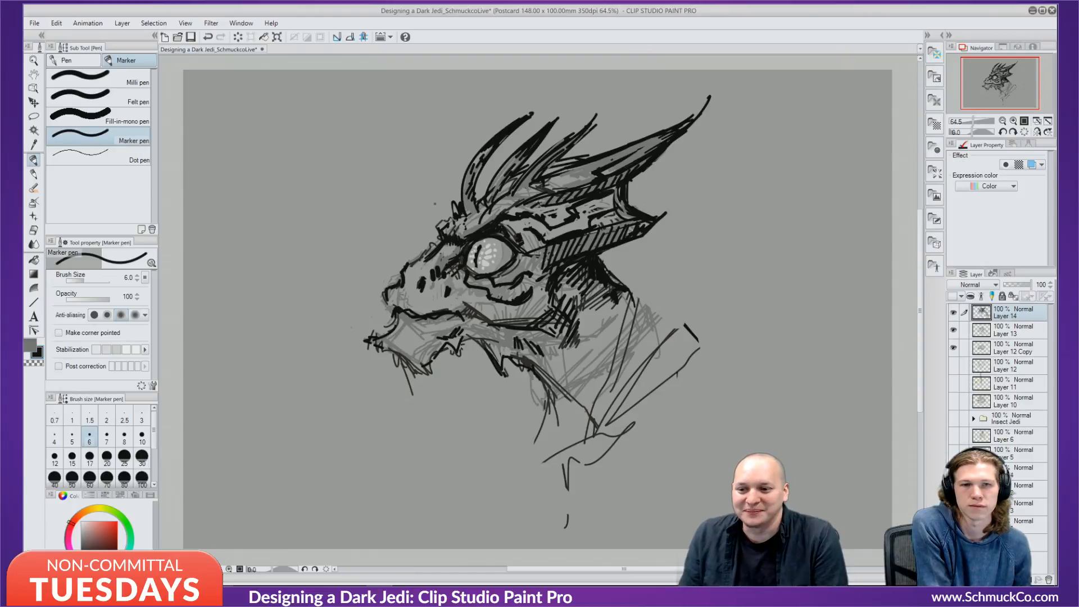
Add small strokes above the eye using sampled greys, then touch up the brow ridge with grey and black.
alt+click(481, 224)
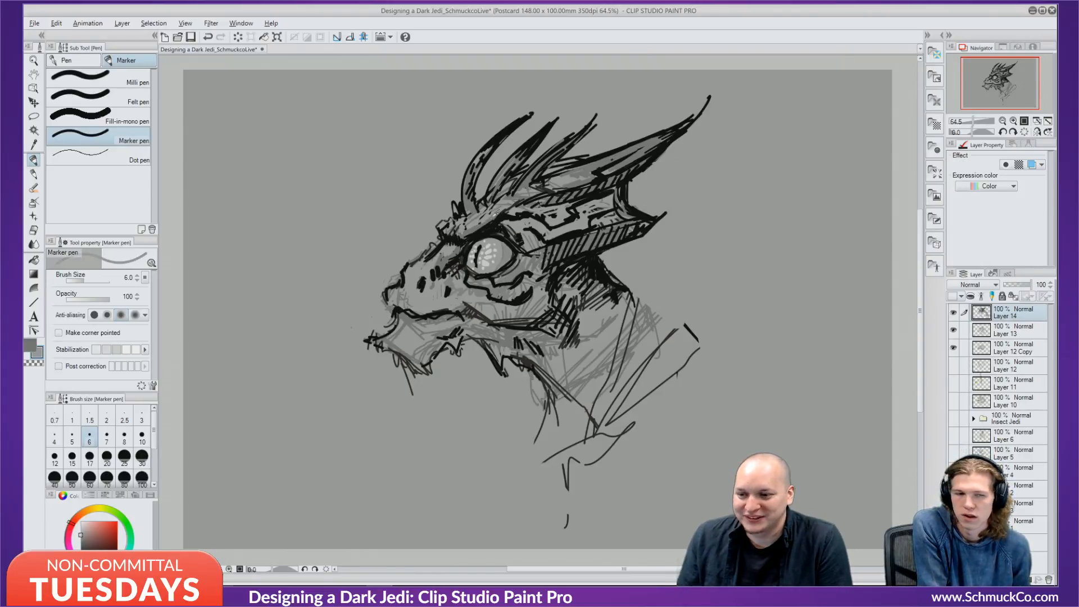
alt+click(496, 215)
drag(497, 217, 461, 235)
alt+click(490, 230)
alt+click(488, 214)
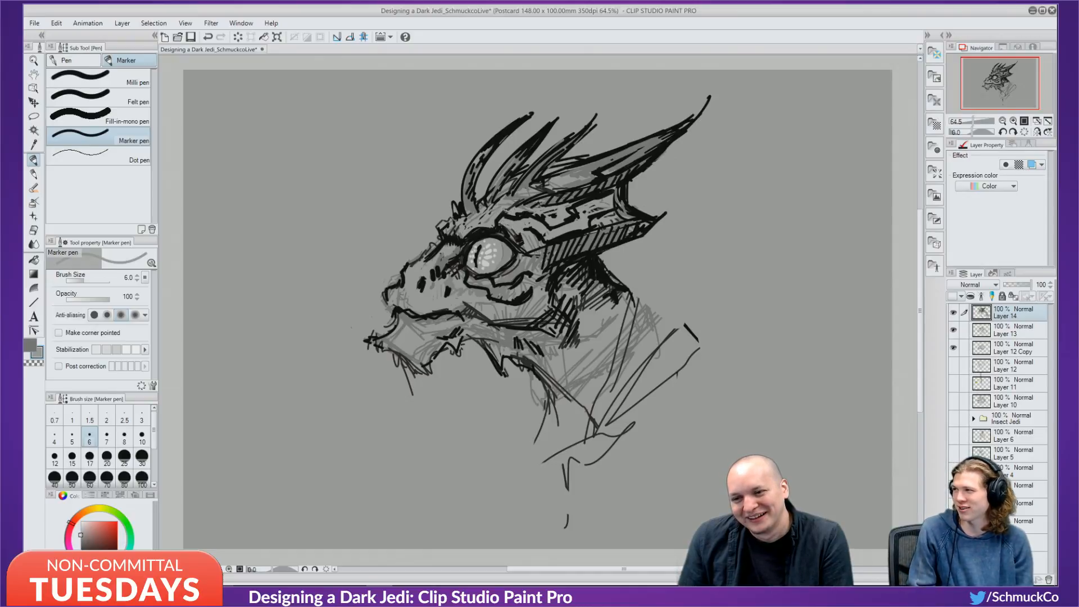
mouse_move(521, 204)
mouse_down()
mouse_move(504, 216)
mouse_move(514, 203)
mouse_move(580, 219)
mouse_up()
alt+click(501, 217)
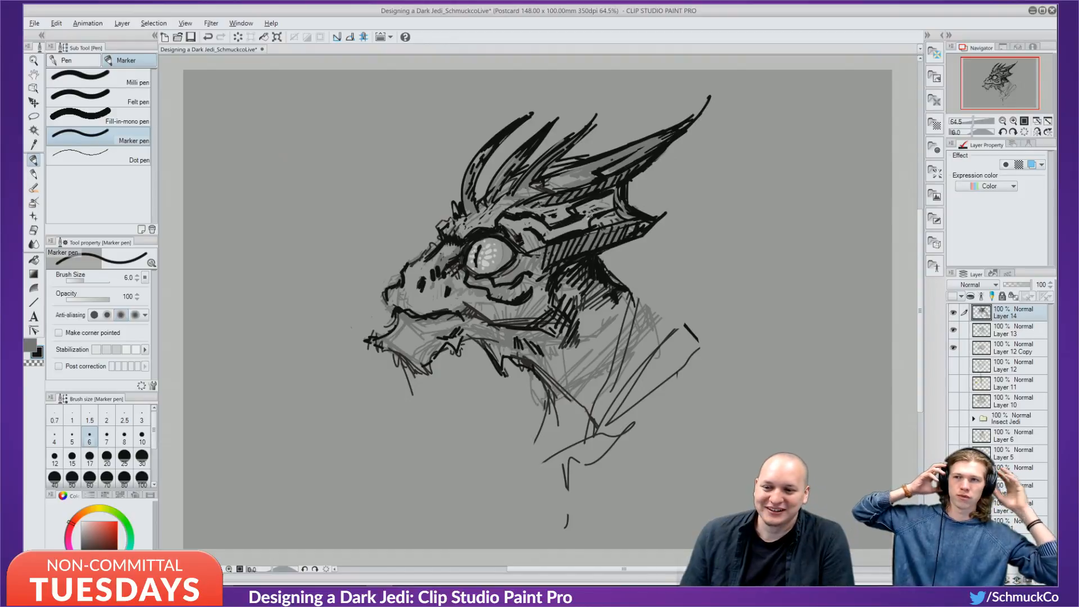
alt+click(588, 217)
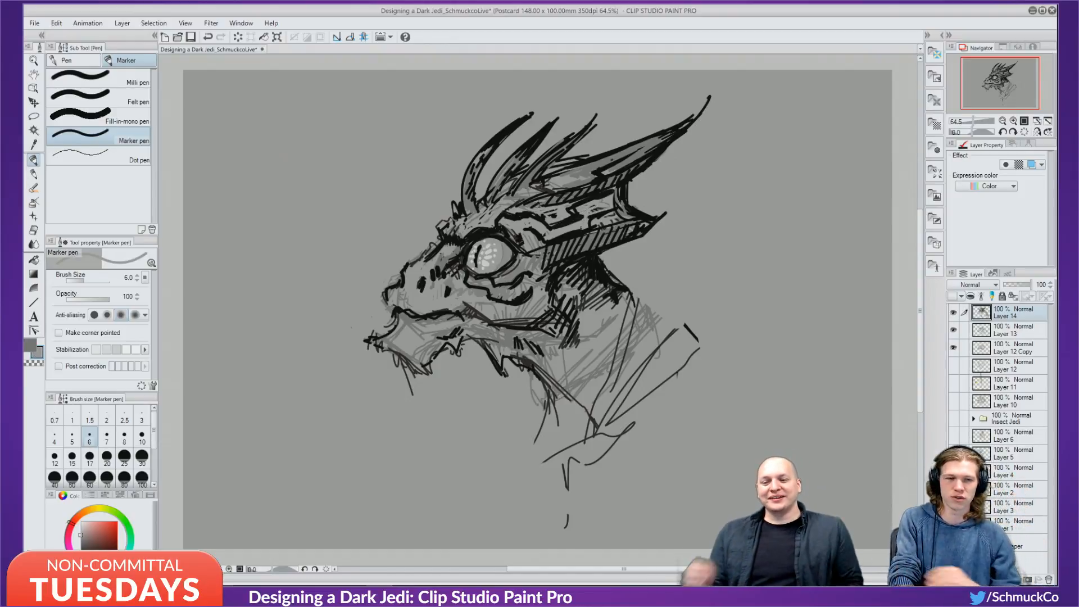
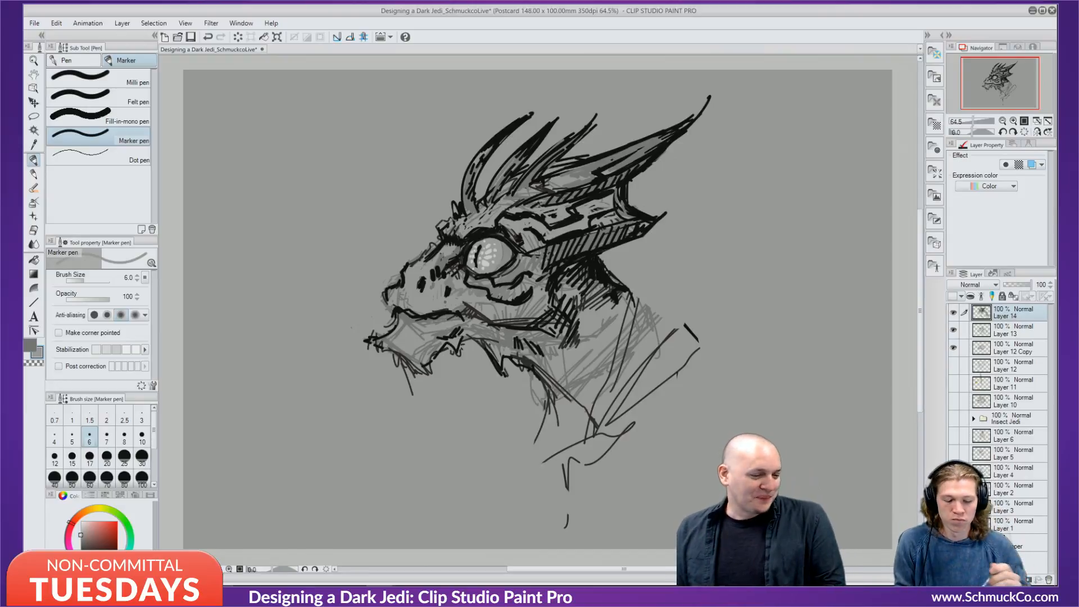
Cycle the drawing colour between black and several greys, ending on black.
key(x)
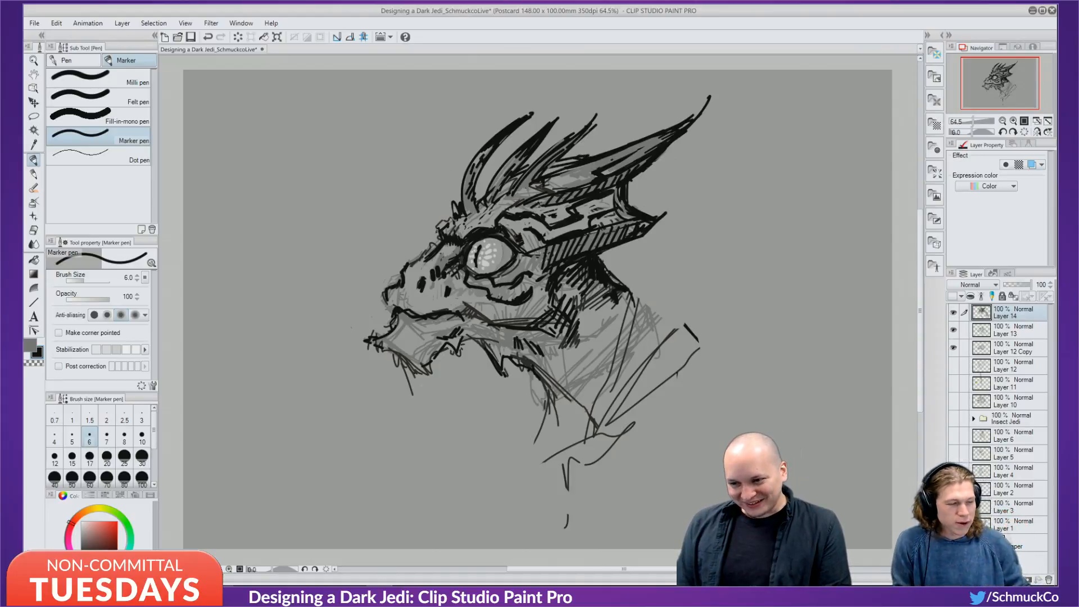
alt+click(442, 218)
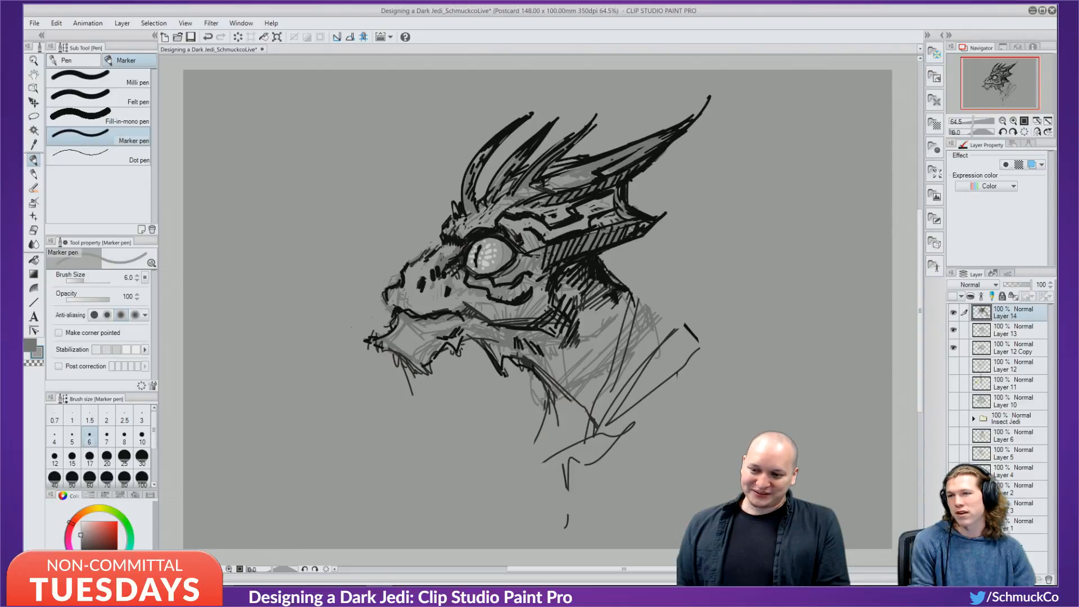
alt+click(458, 234)
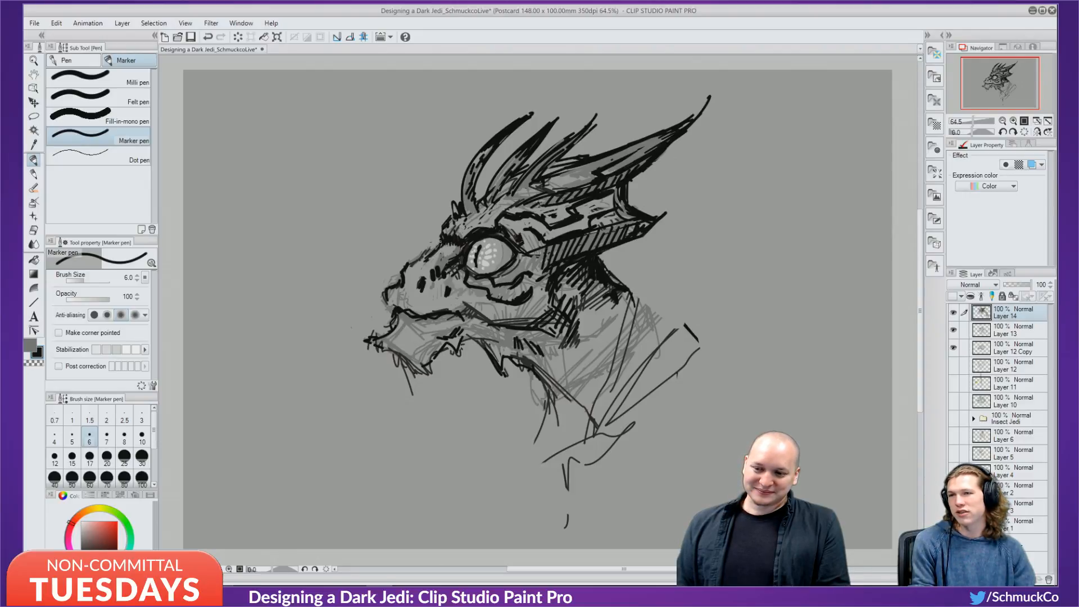
alt+click(450, 248)
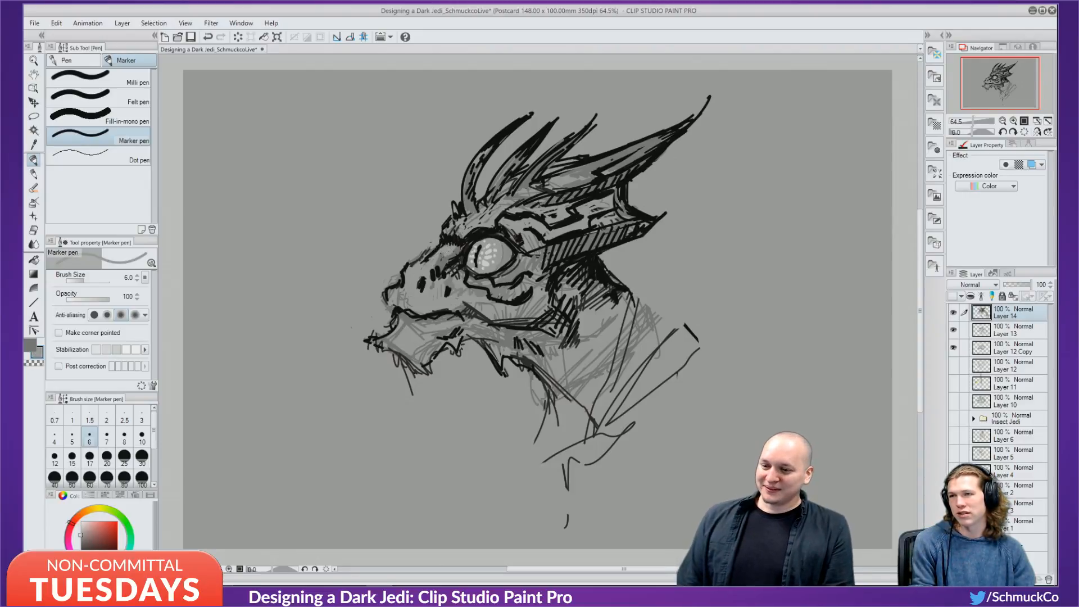
alt+click(459, 251)
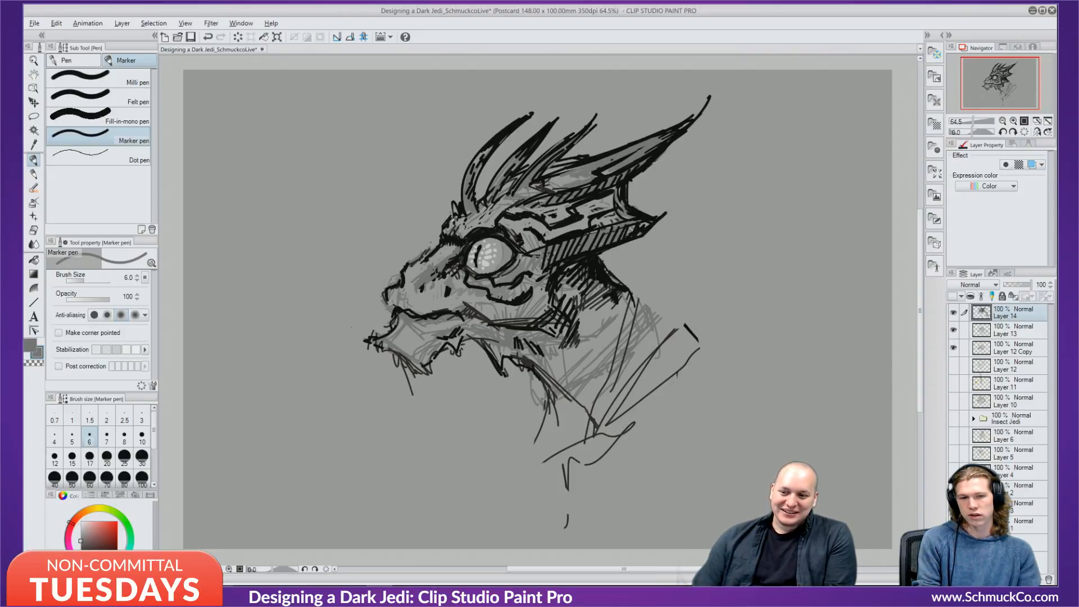
alt+click(471, 239)
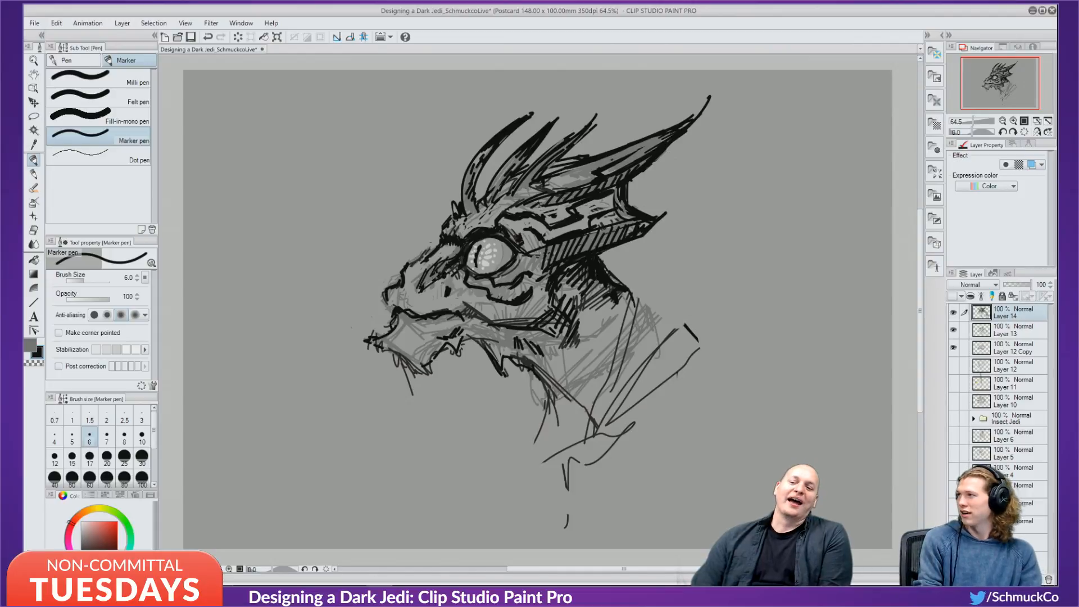
alt+click(419, 269)
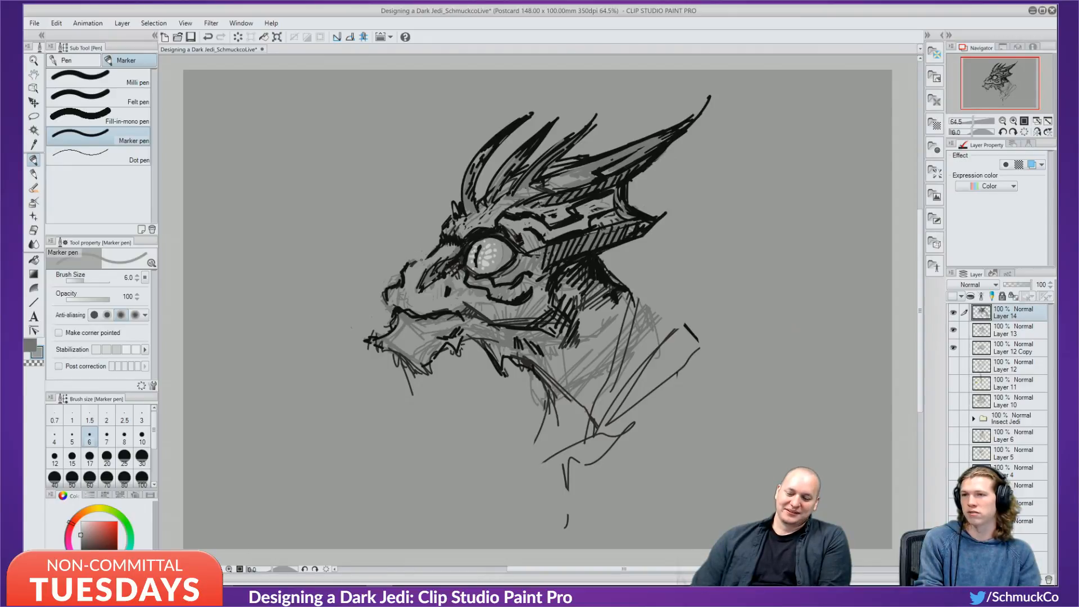
key(x)
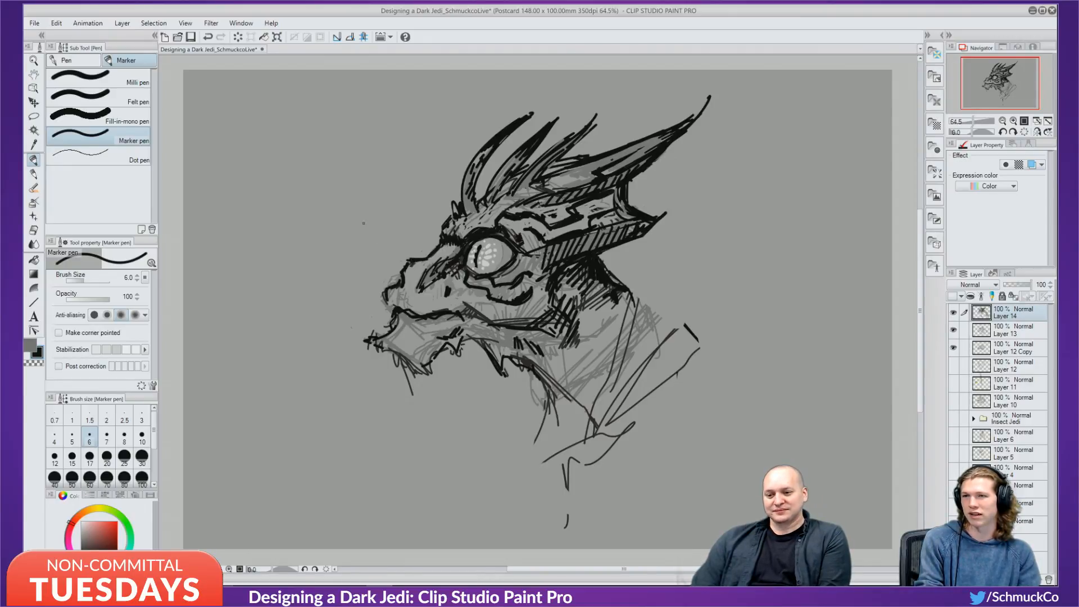
Ink a black stroke left from the snout, discard extra strokes, then load grey at size 17.
drag(410, 262, 377, 256)
key(ctrl+z)
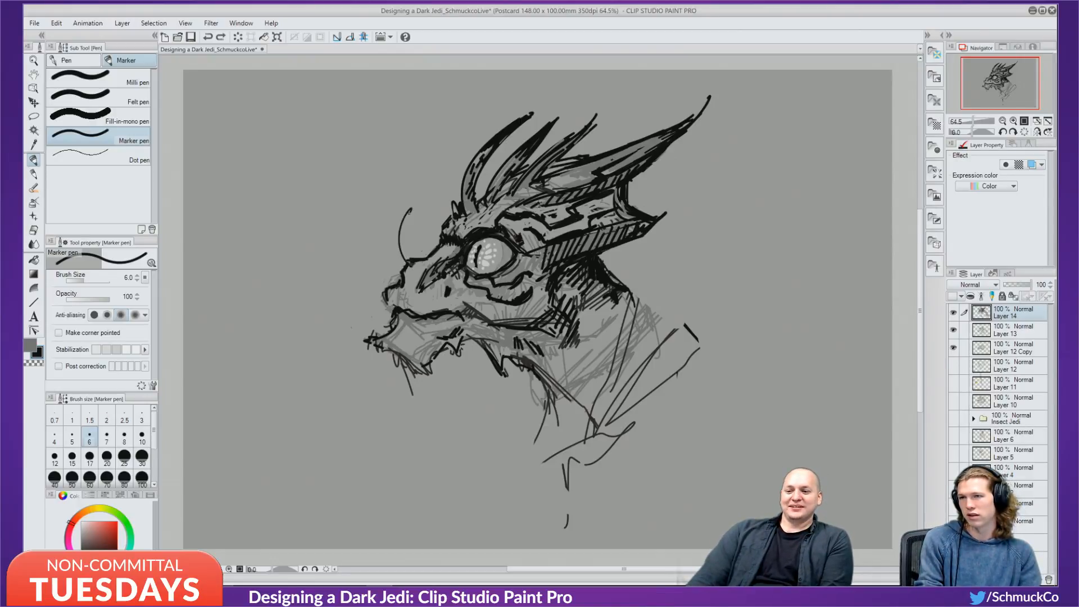
mouse_move(407, 263)
mouse_down()
mouse_move(411, 234)
mouse_move(429, 281)
mouse_move(447, 260)
mouse_move(417, 282)
mouse_up()
key(ctrl+z)
key(ctrl+z)
key(ctrl+z)
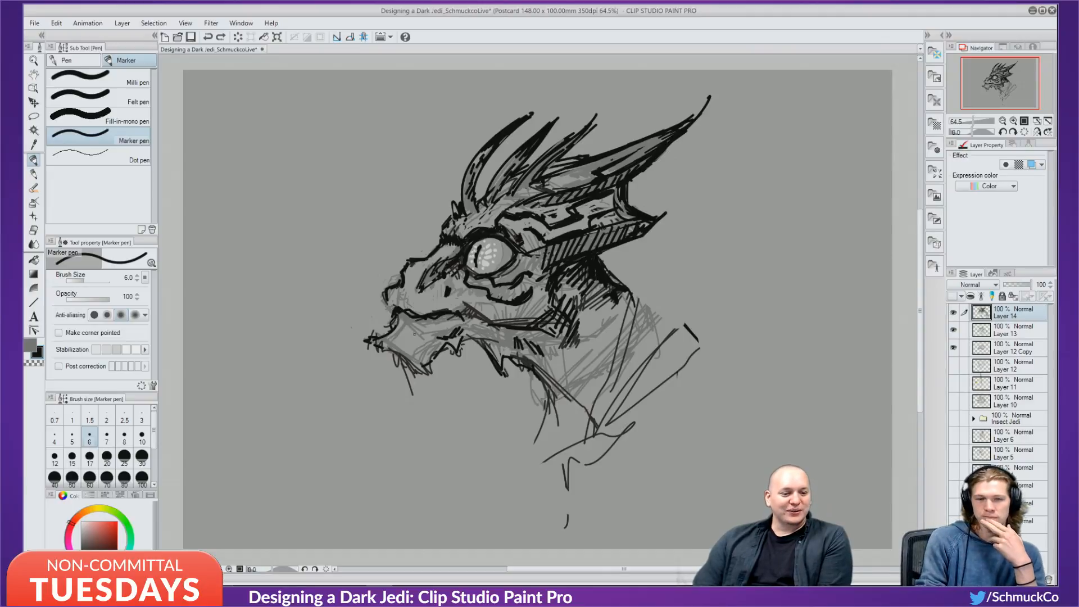
alt+click(421, 277)
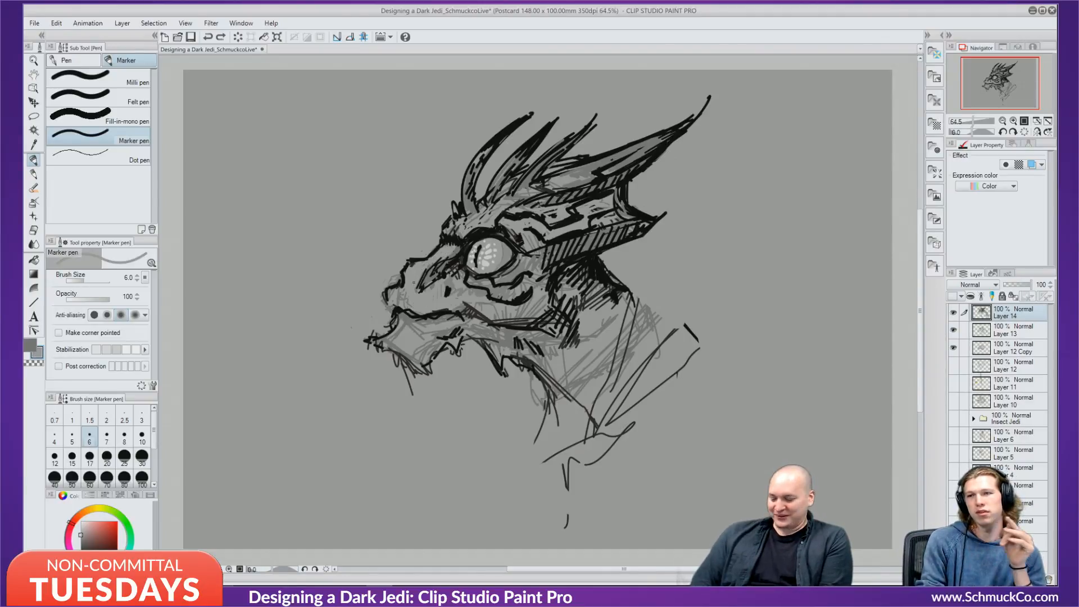
key(bracketright)
key(bracketright)
key(bracketright)
key(bracketright)
key(bracketright)
key(bracketright)
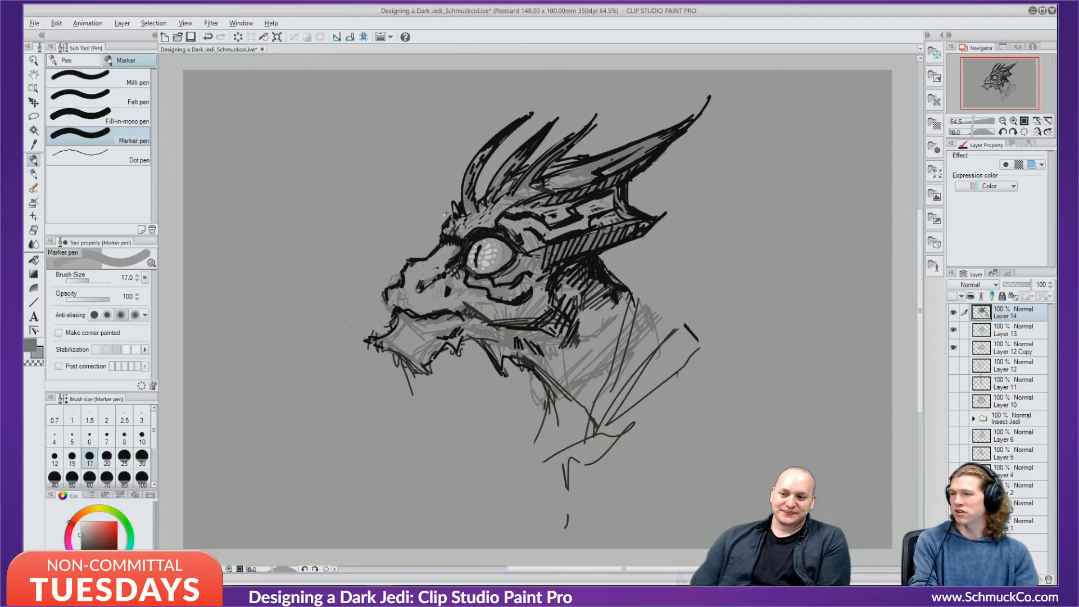
Shade the snout below and left of the eye with grey marker strokes and hatching.
alt+click(464, 244)
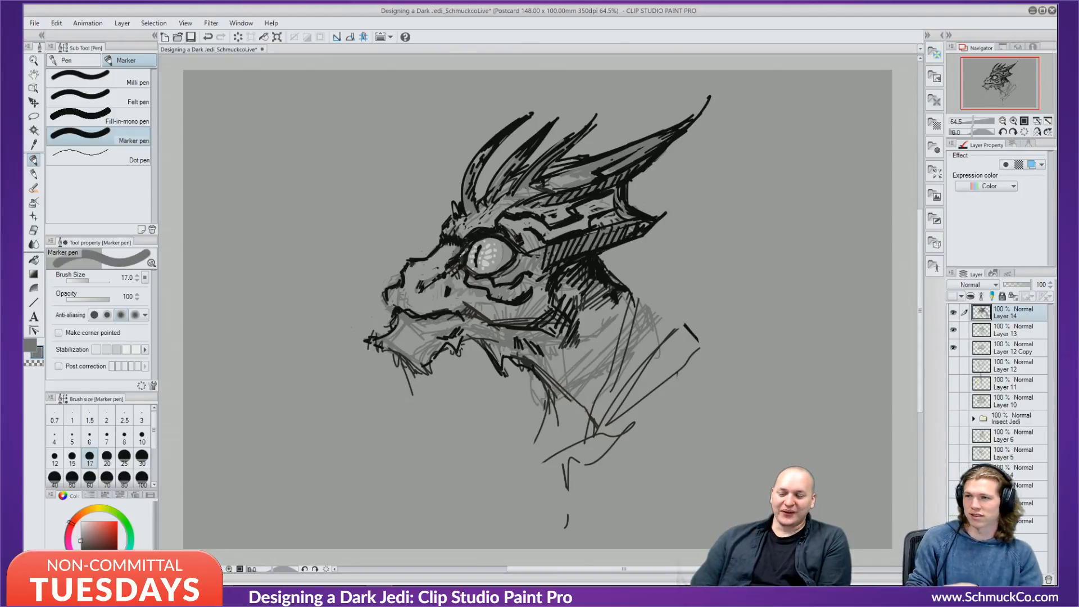
mouse_move(424, 278)
mouse_down()
mouse_move(412, 292)
mouse_move(443, 276)
mouse_up()
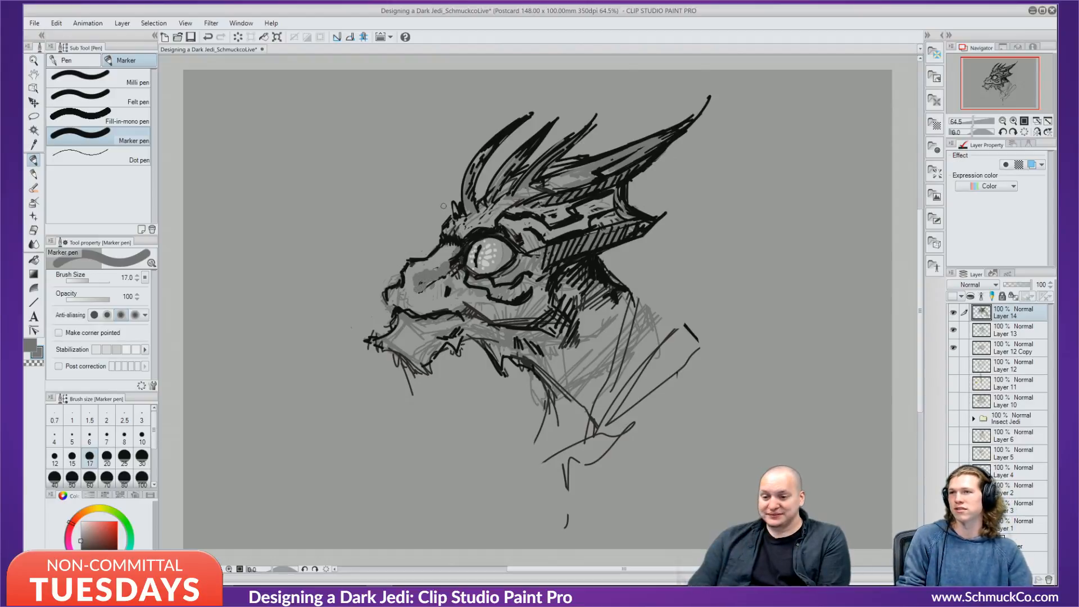
key(x)
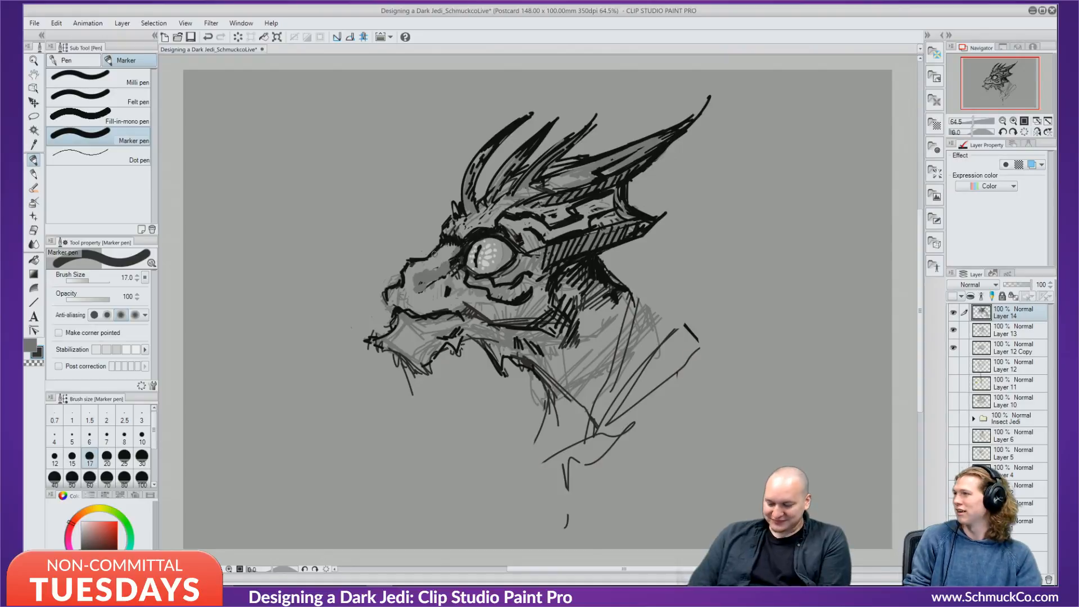
key(bracketleft)
key(bracketleft)
key(bracketleft)
key(bracketleft)
key(bracketleft)
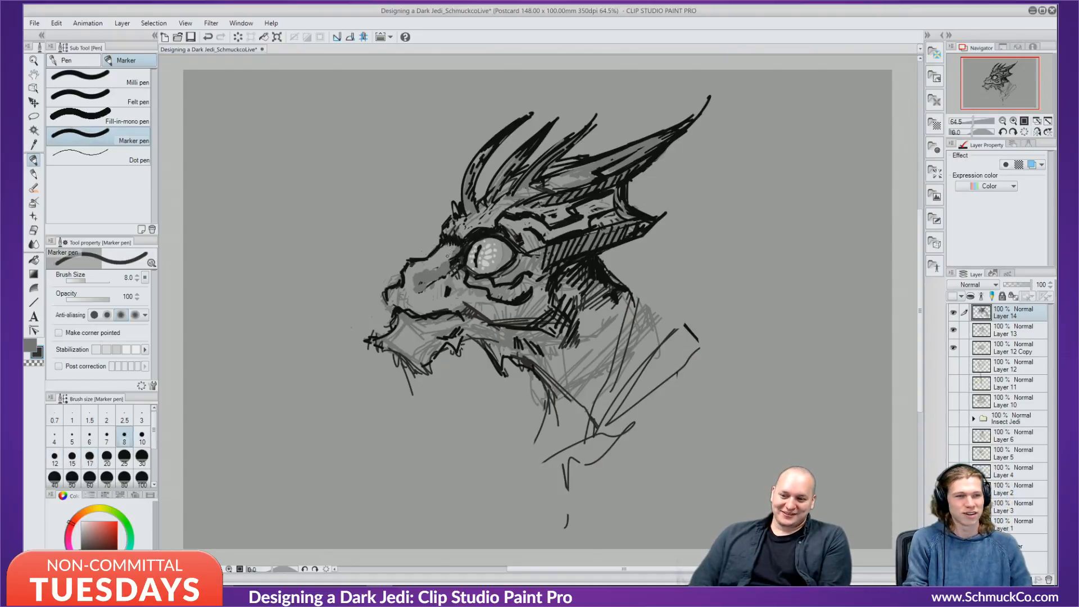
mouse_move(415, 278)
mouse_down()
mouse_move(455, 253)
mouse_move(435, 271)
mouse_up()
drag(454, 258, 442, 276)
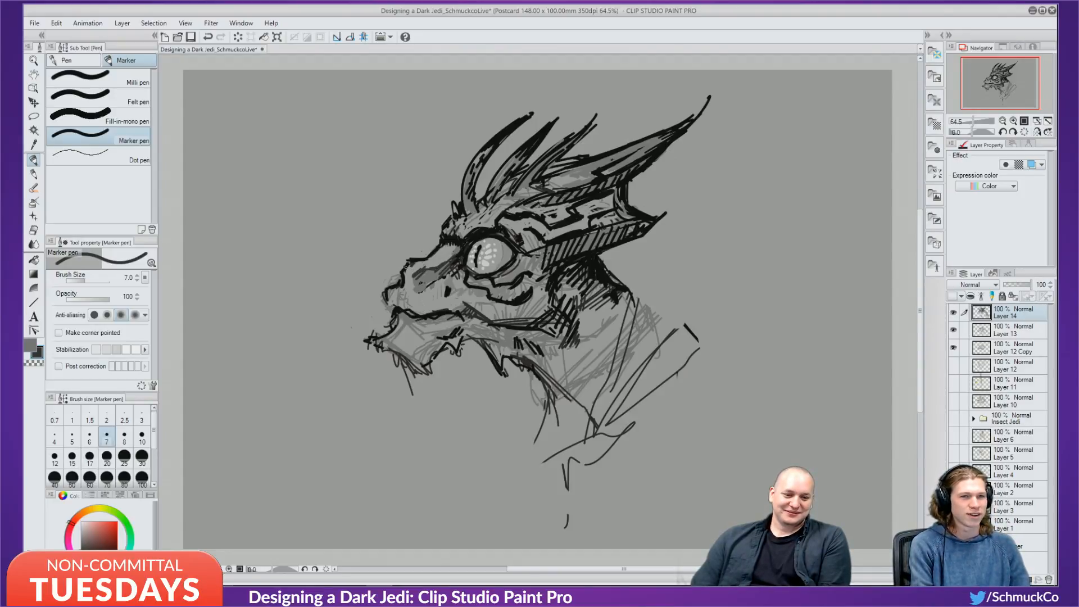
mouse_move(416, 279)
mouse_down()
mouse_move(440, 292)
mouse_move(405, 290)
mouse_up()
drag(412, 273, 408, 285)
alt+click(422, 263)
mouse_move(412, 275)
mouse_down()
mouse_move(408, 291)
mouse_move(430, 285)
mouse_up()
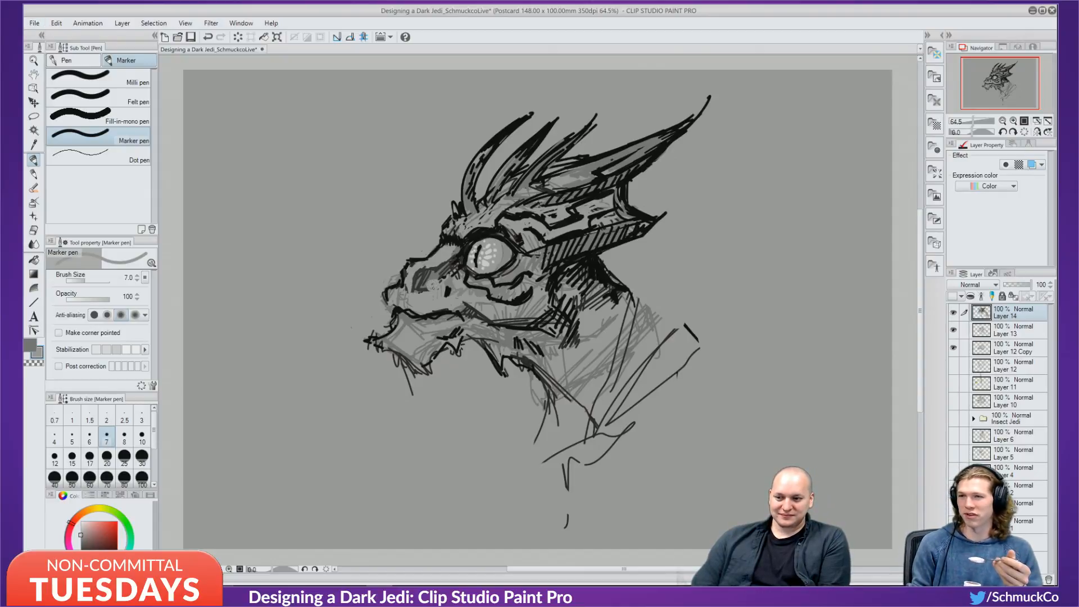
Add short black strokes around the snout and left of the eye, then set the marker to 6.
alt+click(465, 247)
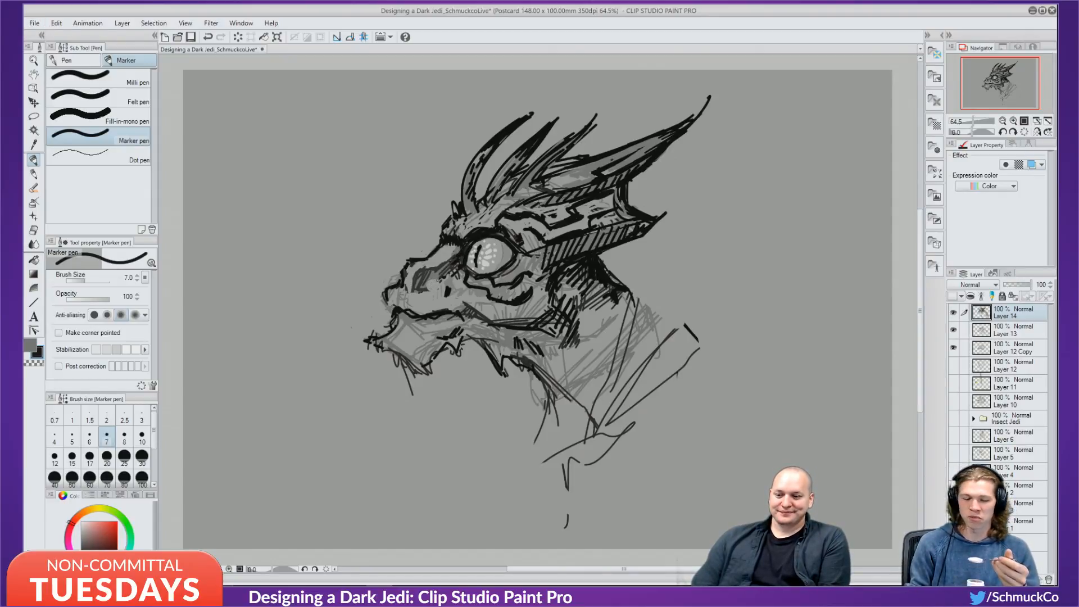
drag(440, 279, 418, 291)
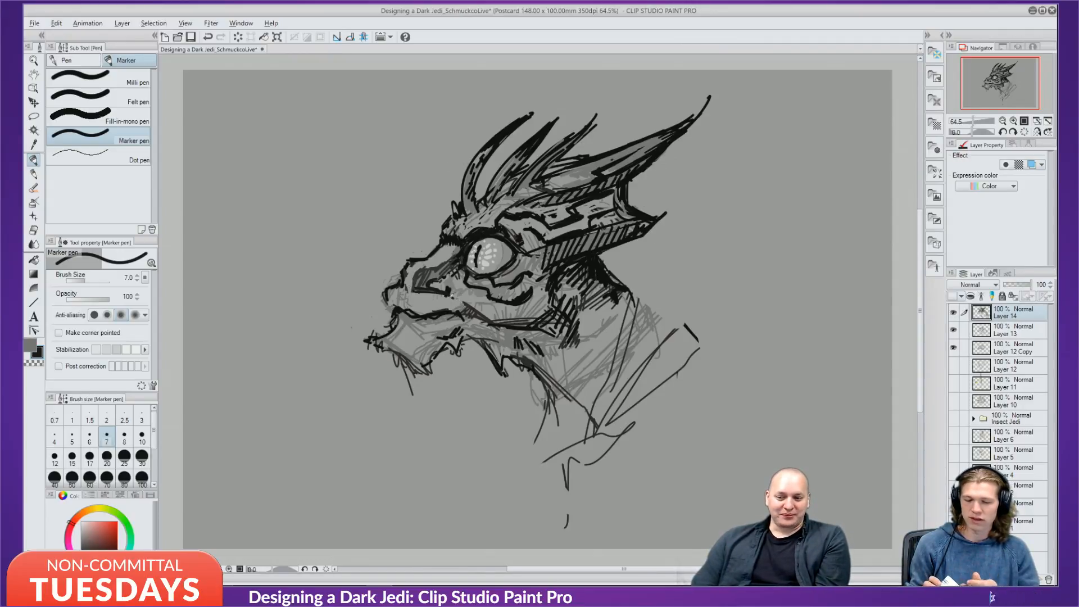
key(x)
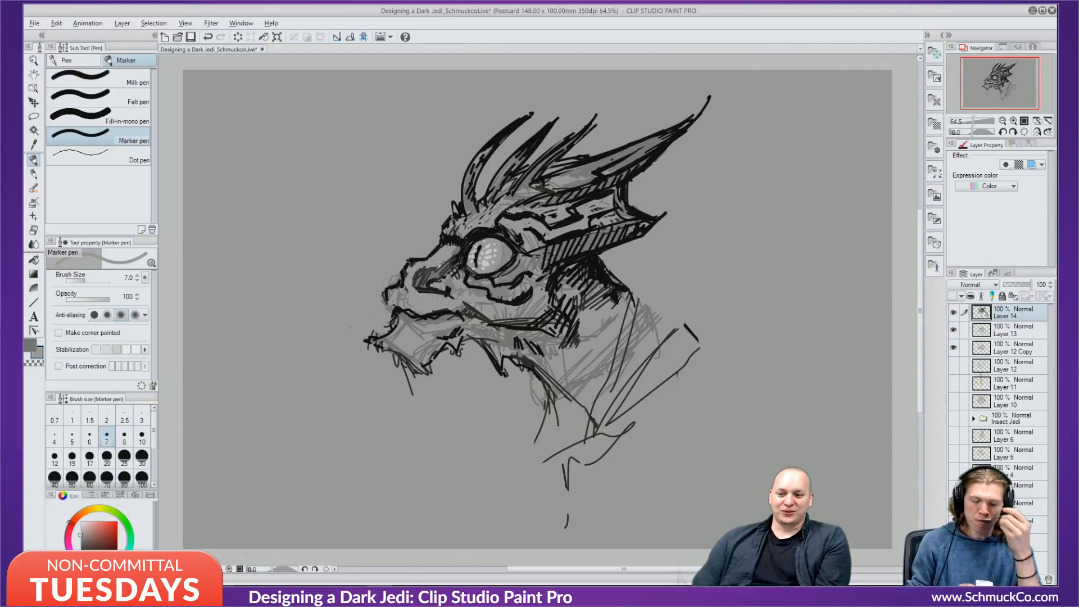
key(x)
alt+click(442, 274)
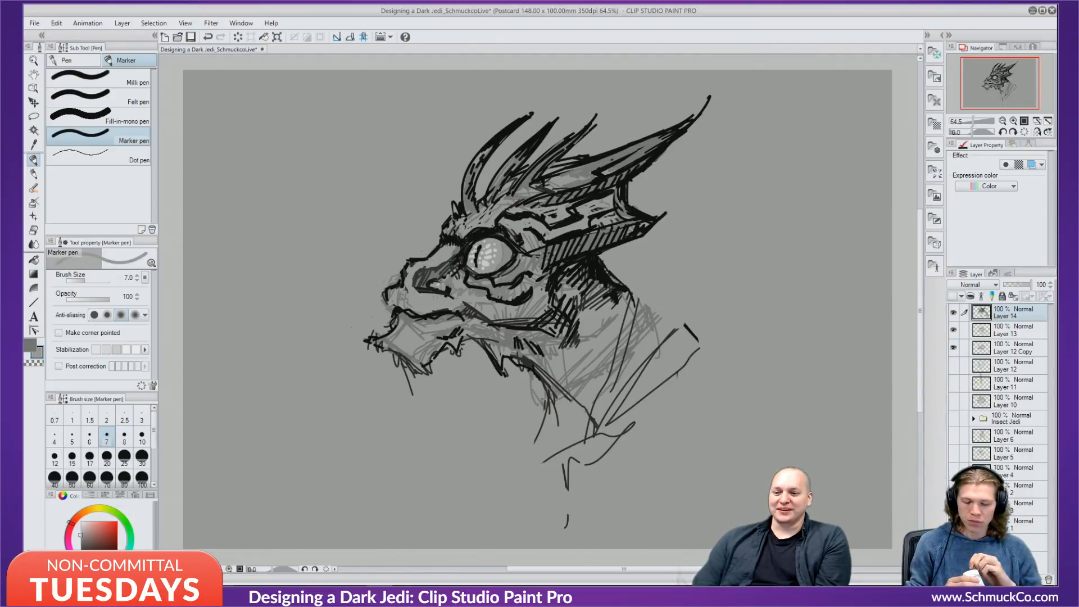
alt+click(441, 273)
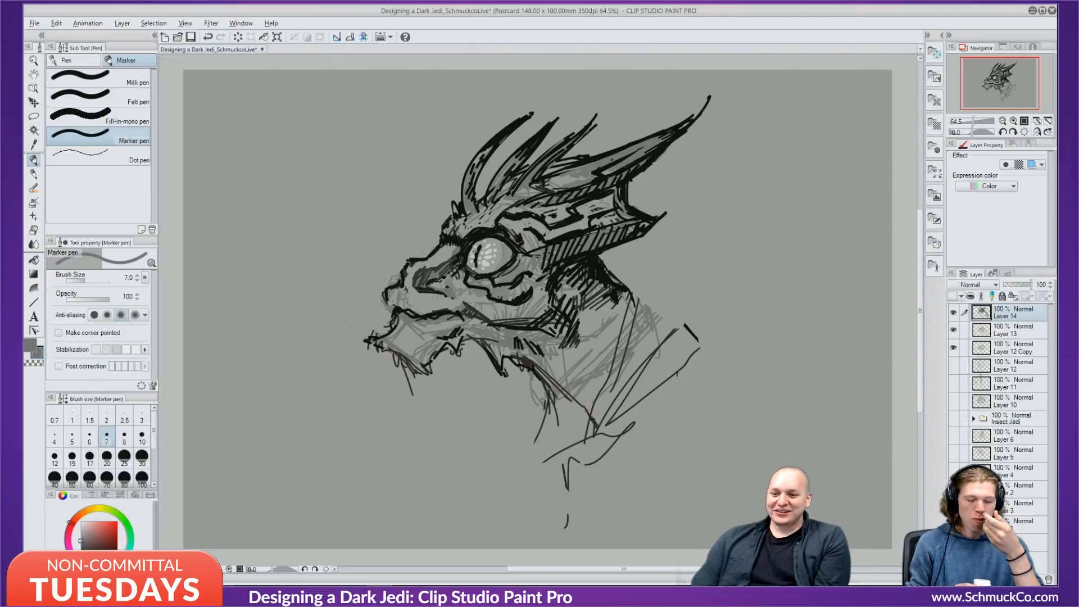
alt+click(455, 256)
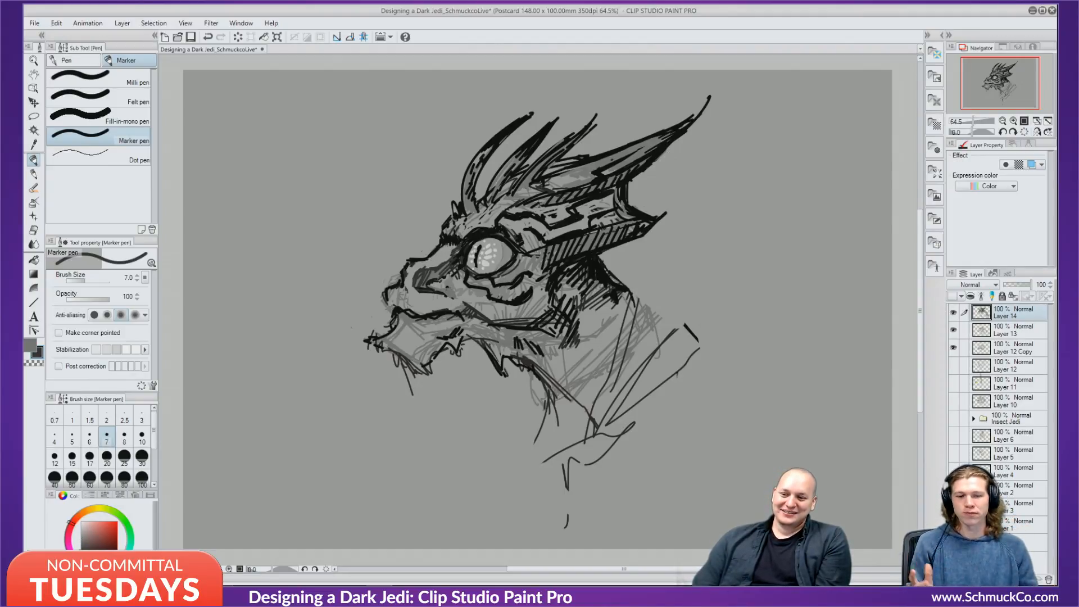
alt+click(472, 243)
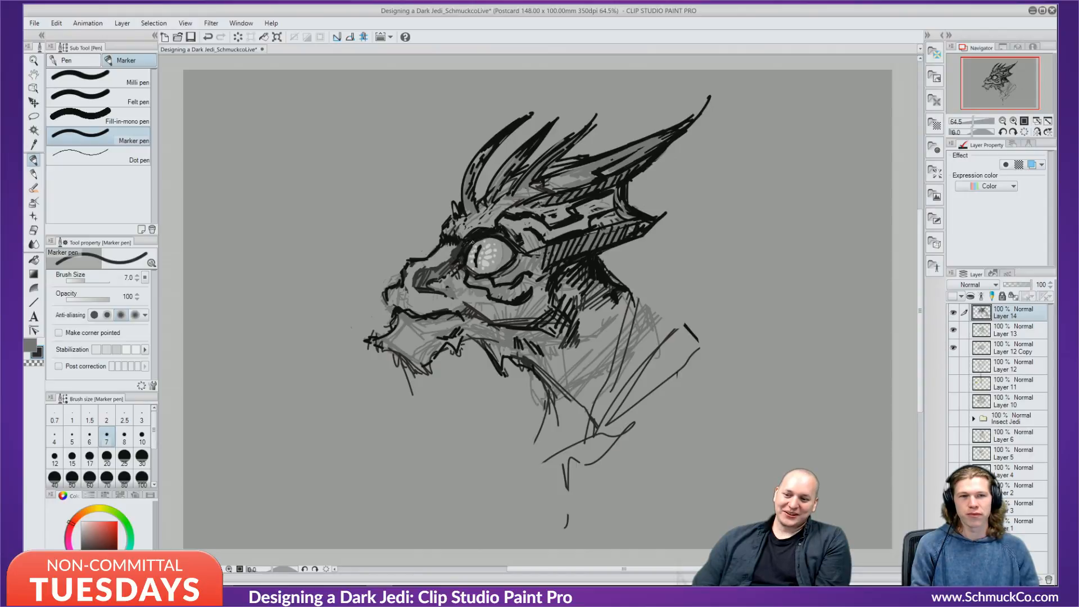
alt+click(484, 237)
drag(471, 243, 464, 261)
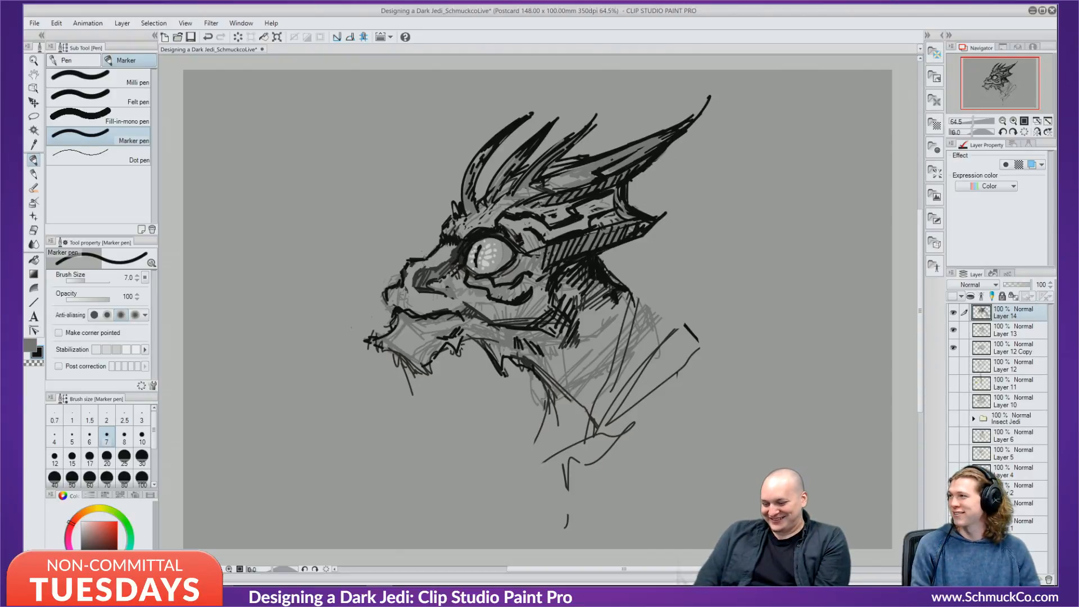
key(bracketleft)
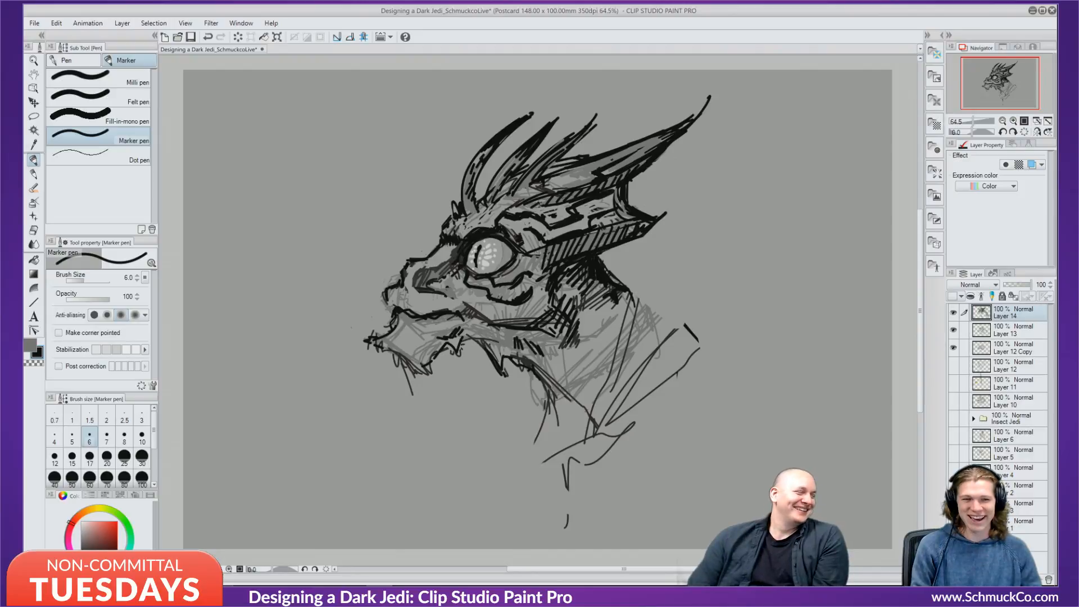
Darken the snout outline and lip with short black strokes, switching between grey and black.
alt+click(412, 275)
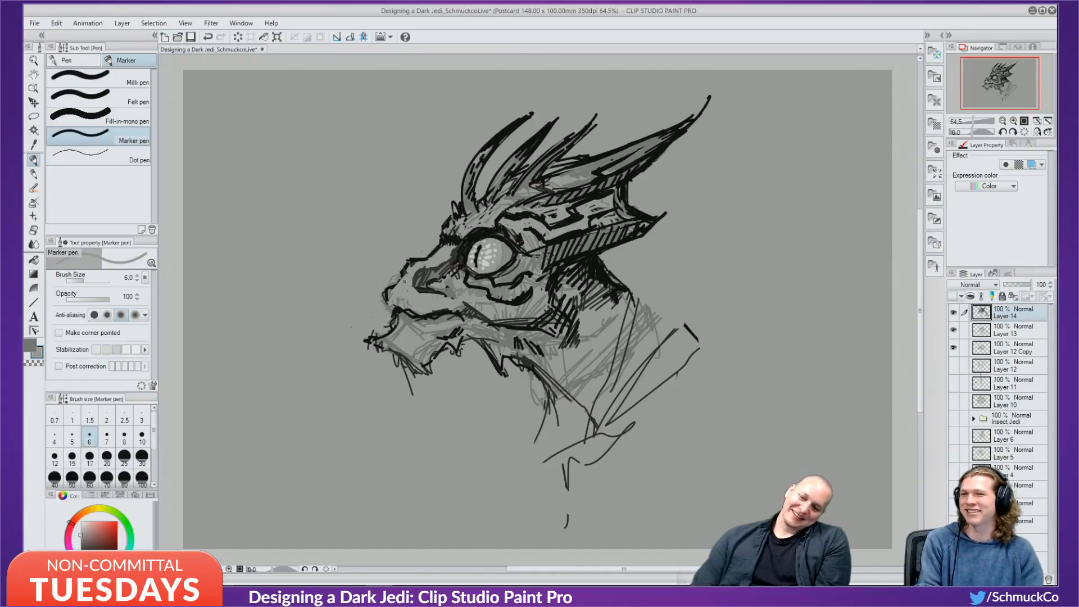
alt+click(476, 233)
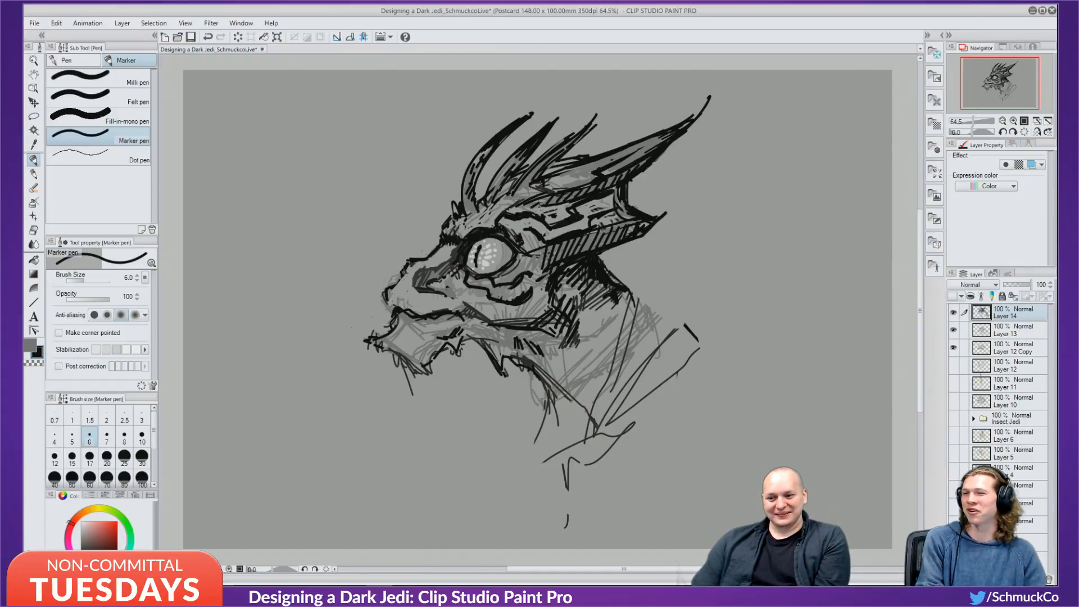
mouse_move(402, 280)
mouse_down()
mouse_move(395, 286)
mouse_move(411, 287)
mouse_up()
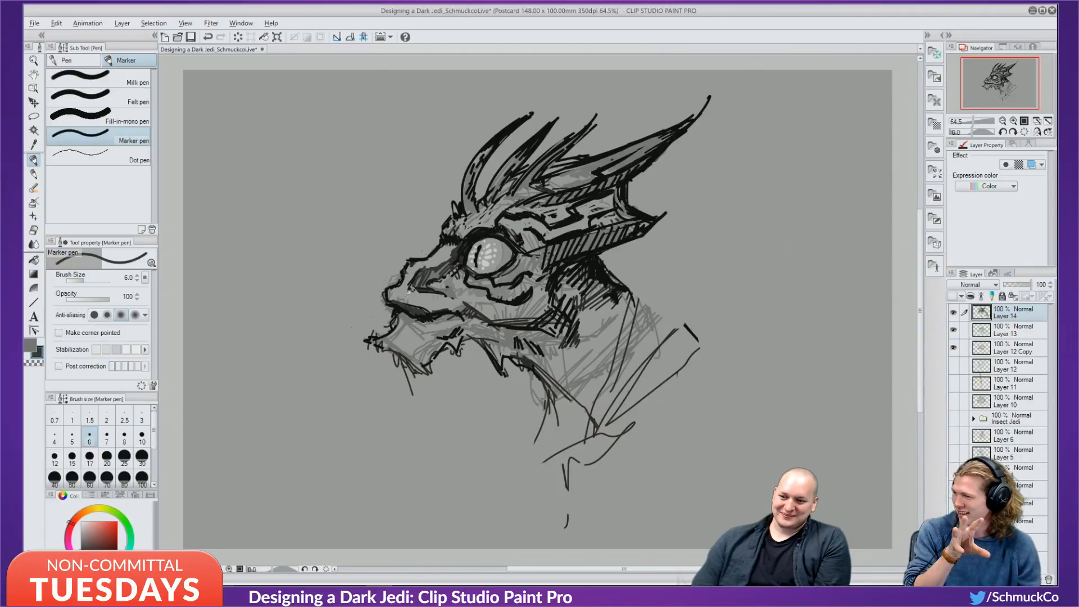
alt+click(409, 293)
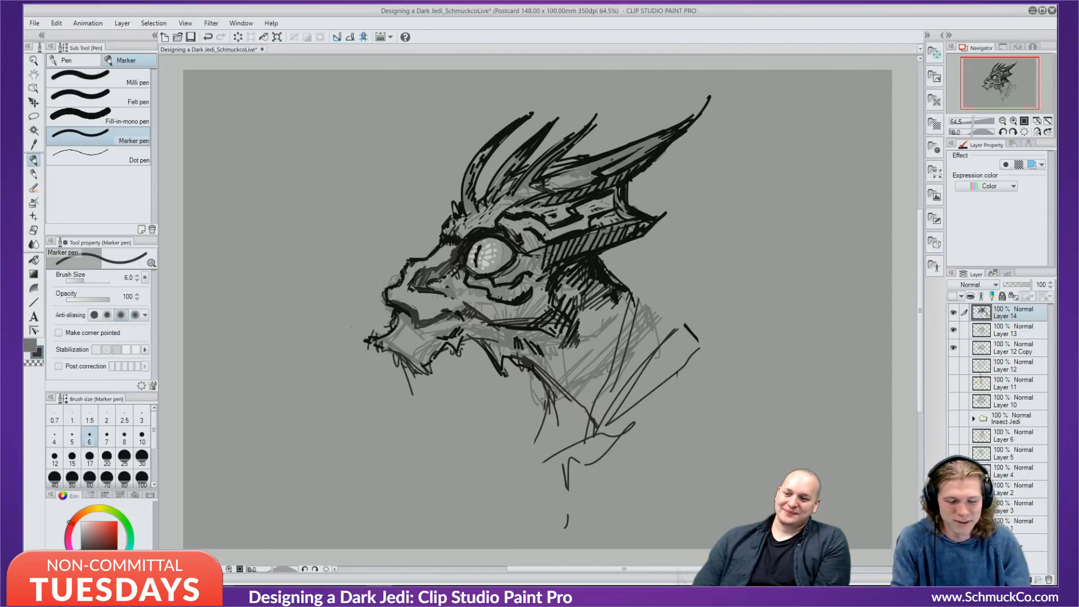
drag(450, 315, 427, 326)
alt+click(407, 309)
alt+click(409, 310)
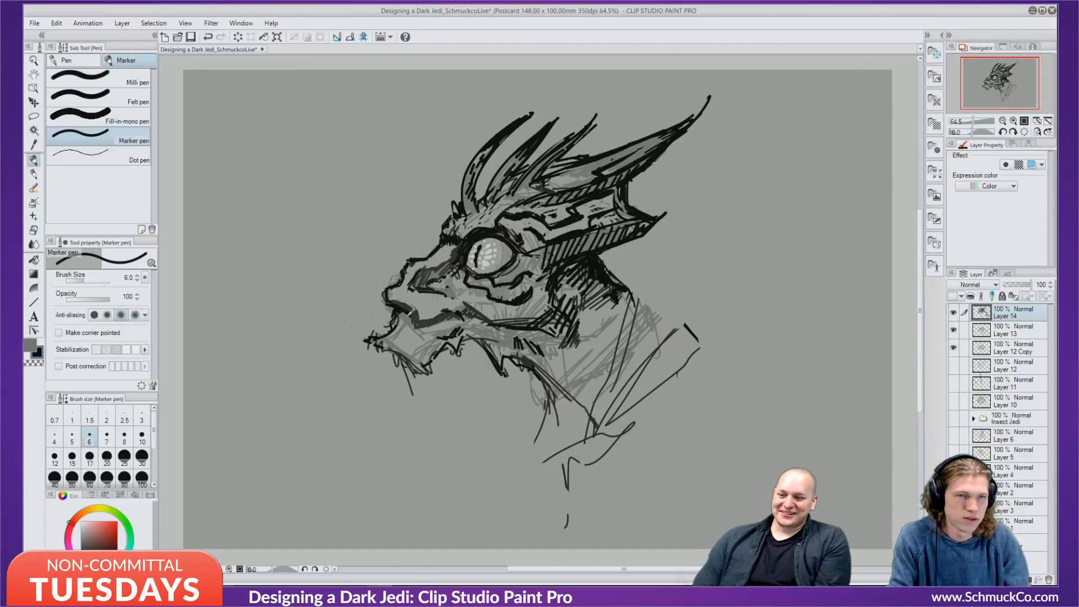
alt+click(408, 311)
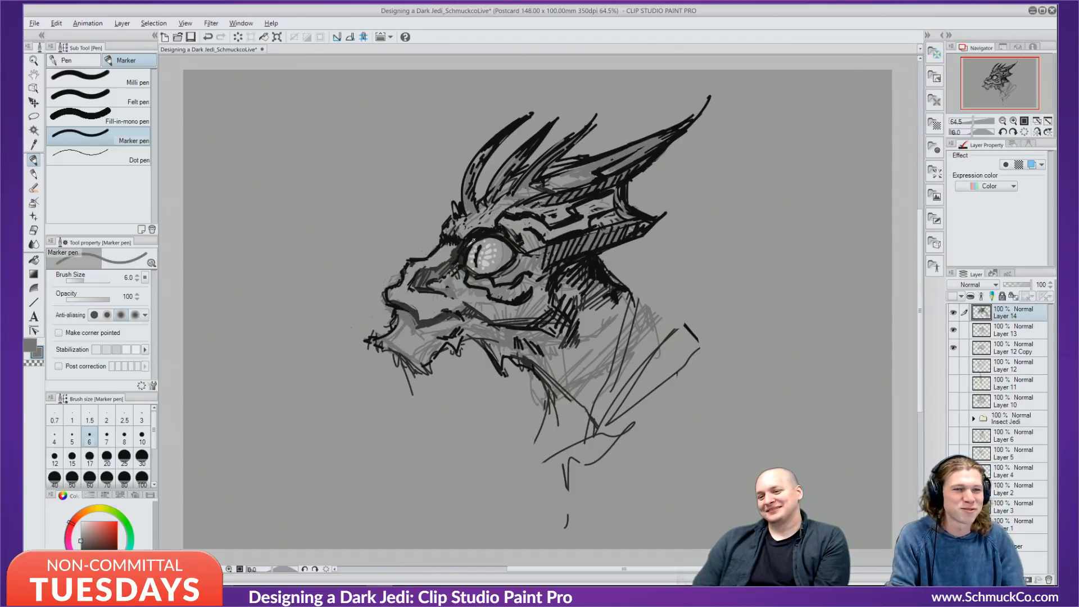
alt+click(488, 233)
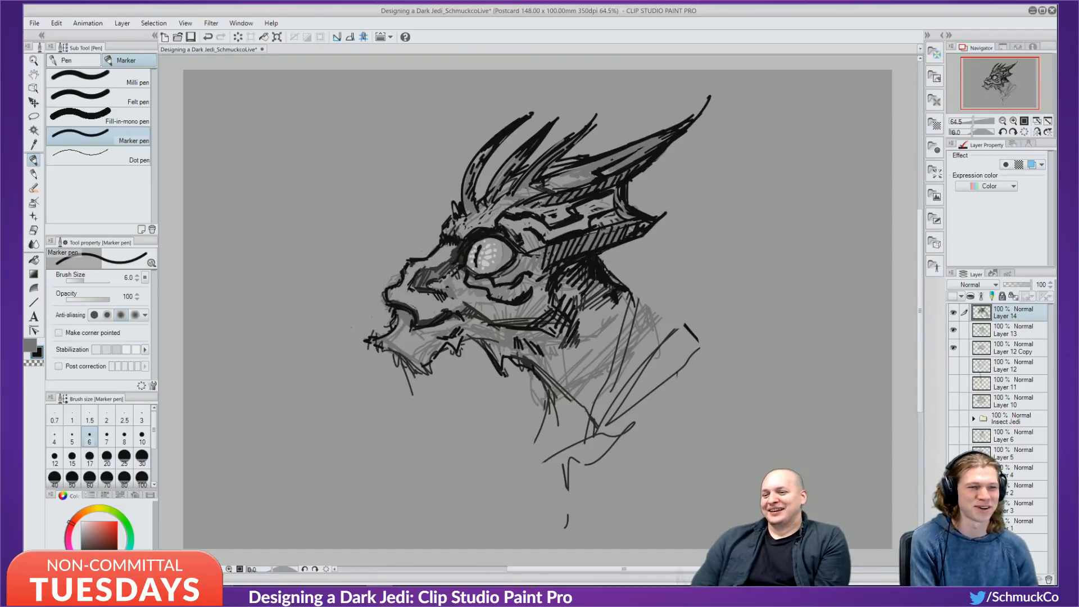
Touch up the snout left of the eye with small strokes in sampled greys.
drag(437, 280, 436, 292)
alt+click(432, 273)
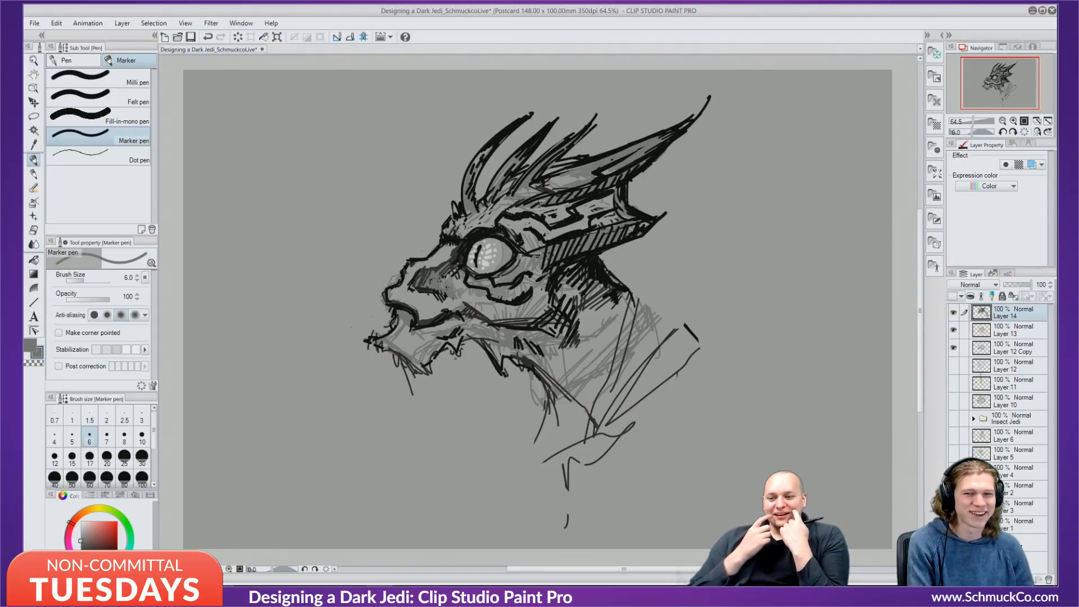
alt+click(417, 307)
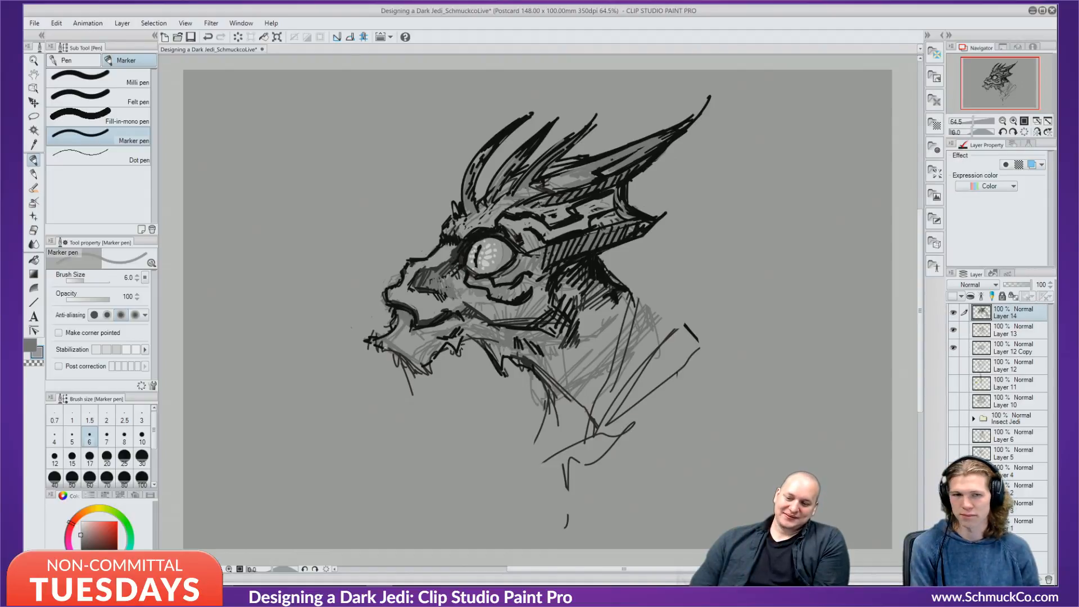
alt+click(423, 287)
drag(419, 285, 426, 291)
alt+click(423, 294)
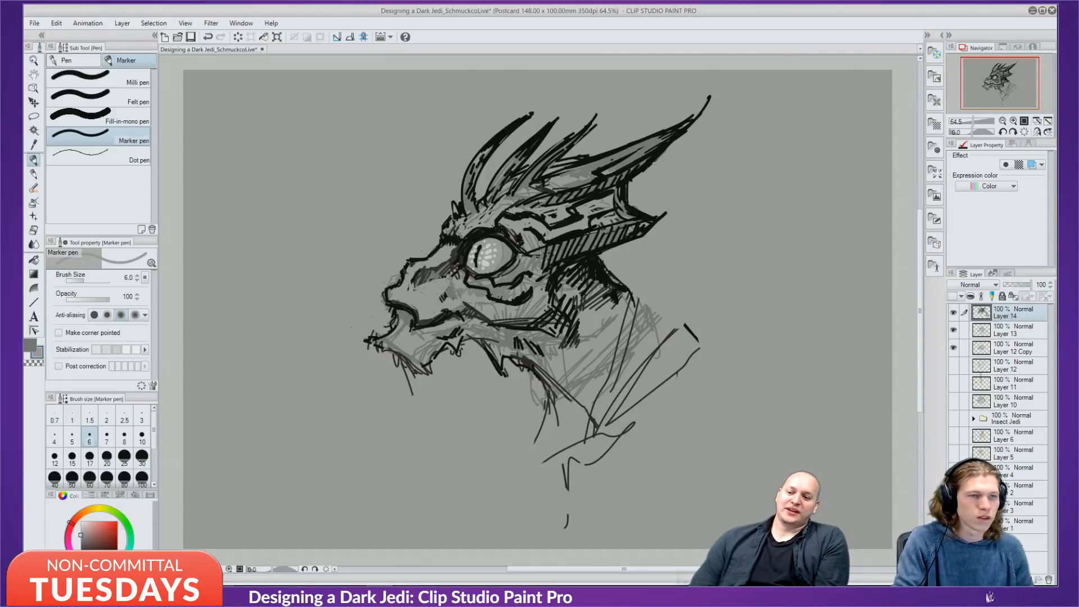
alt+click(455, 256)
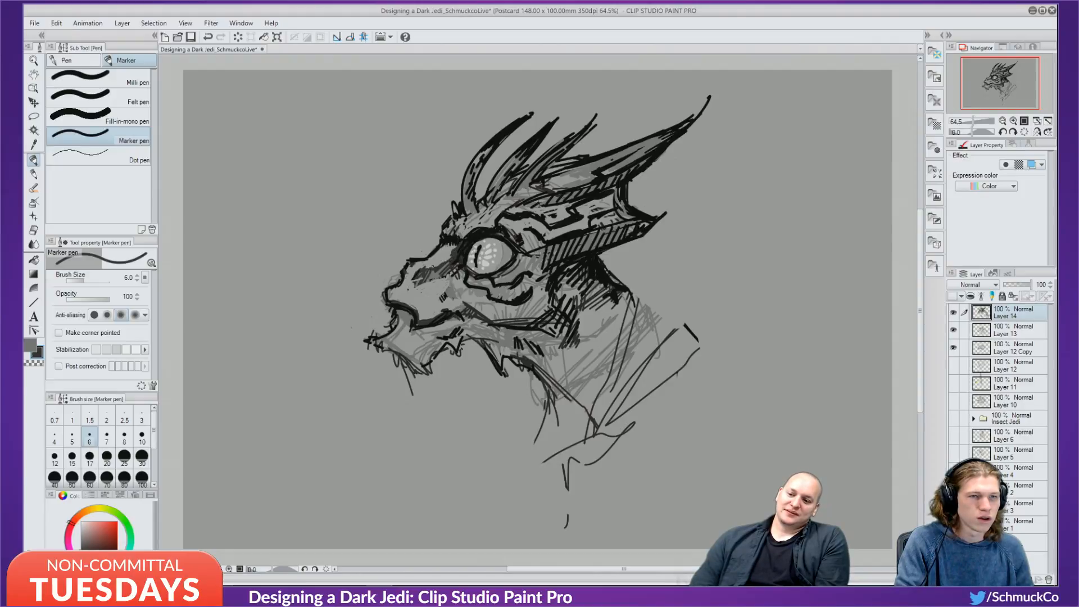
mouse_move(447, 276)
mouse_down()
mouse_move(437, 296)
mouse_move(446, 291)
mouse_move(437, 286)
mouse_move(413, 294)
mouse_move(436, 295)
mouse_up()
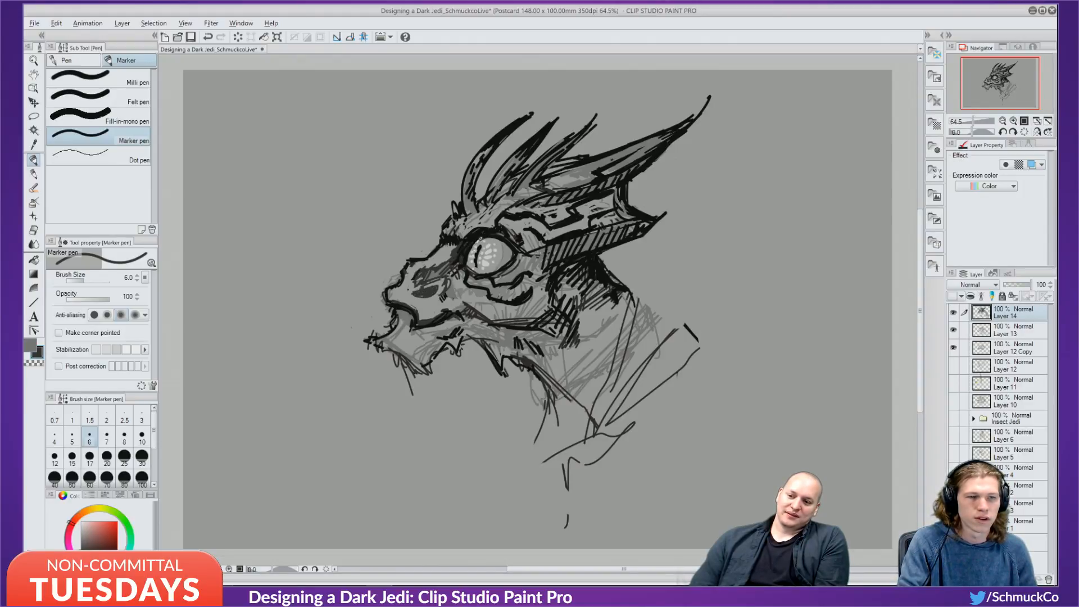
Fill the nostril with black ink and cover its left tip in grey.
key(x)
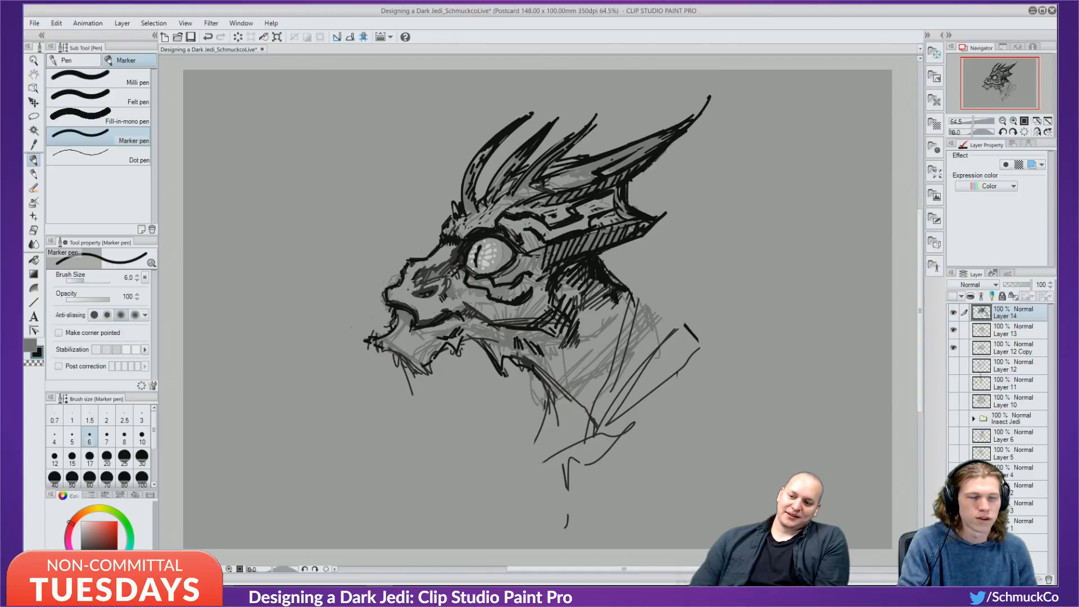
mouse_move(427, 294)
mouse_down()
mouse_move(416, 295)
mouse_move(448, 278)
mouse_up()
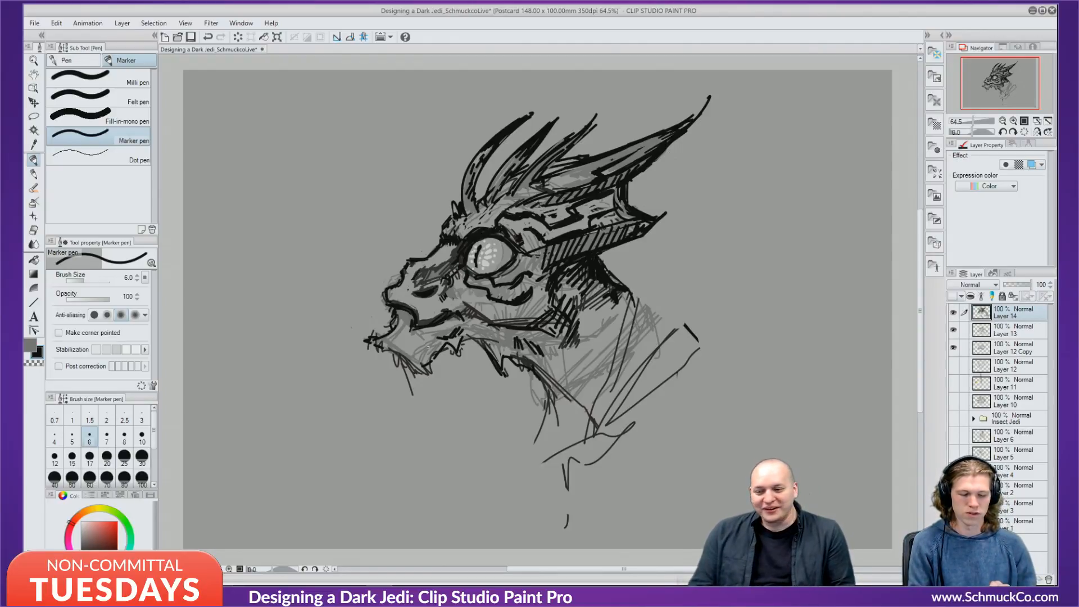
alt+click(416, 313)
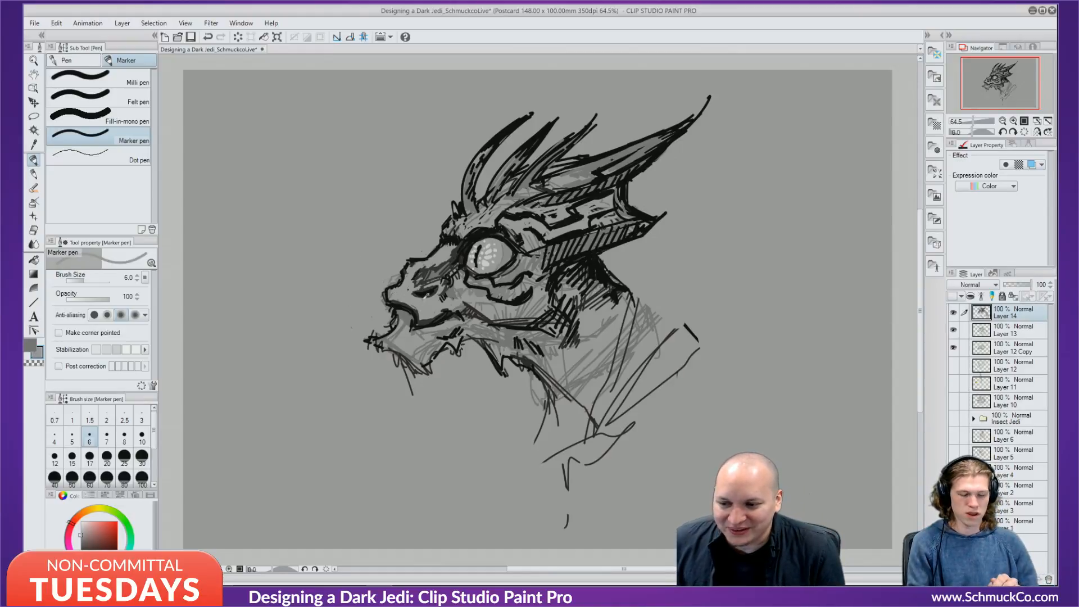
drag(413, 294, 422, 290)
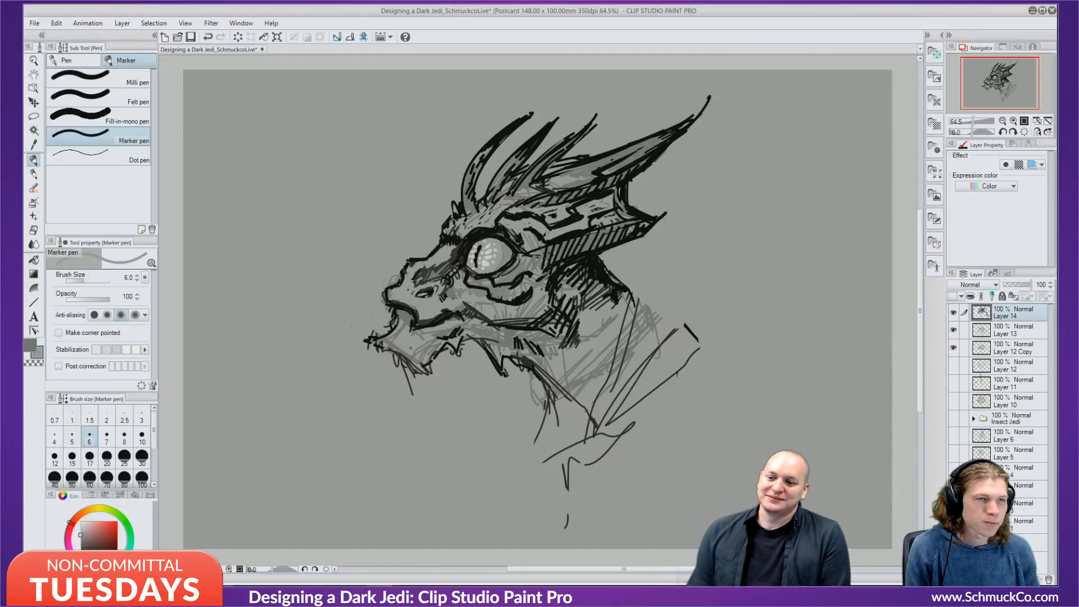
key(x)
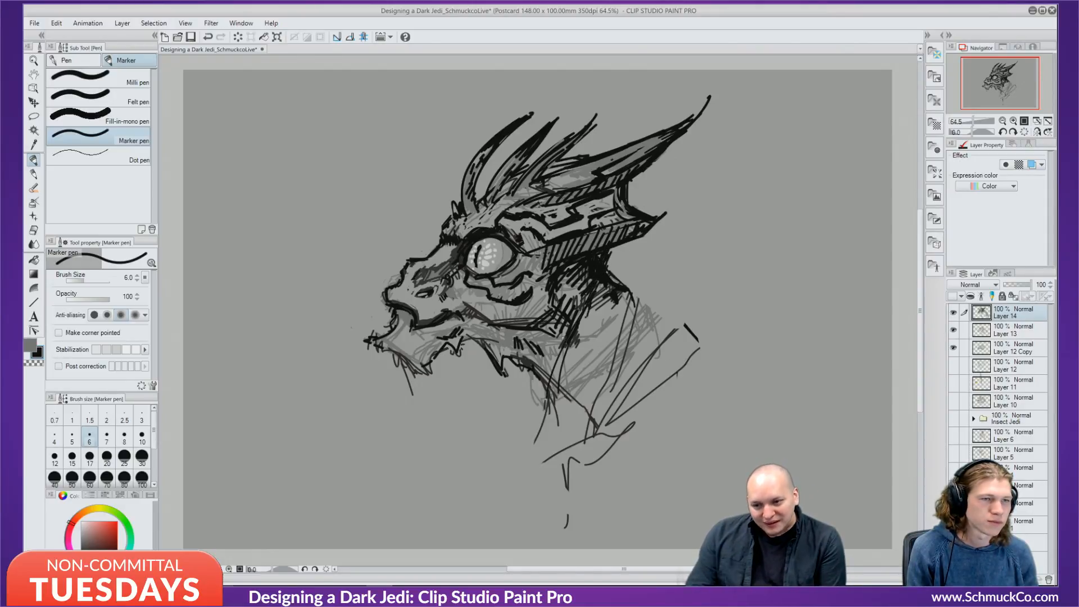
Hatch dark strokes down the neck and sweep loose whisker curves out from the jaw.
mouse_move(567, 330)
mouse_down()
mouse_move(544, 383)
mouse_move(538, 375)
mouse_move(538, 401)
mouse_up()
drag(601, 284, 578, 329)
drag(639, 178, 647, 188)
drag(626, 247, 700, 321)
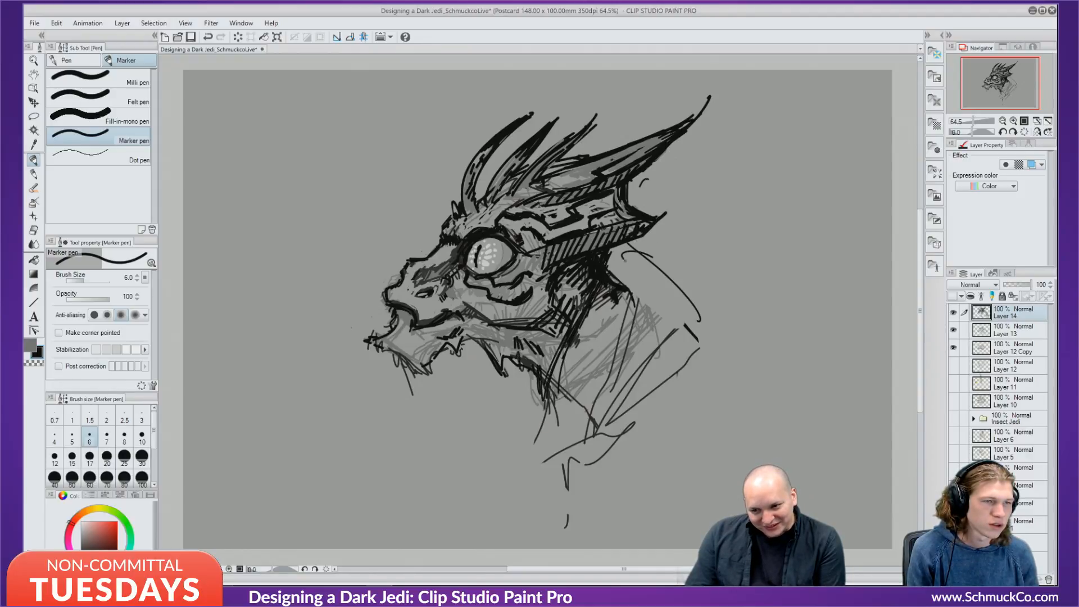
drag(669, 261, 607, 441)
drag(680, 303, 525, 537)
drag(558, 344, 516, 503)
mouse_move(559, 403)
mouse_down()
mouse_move(637, 274)
mouse_move(753, 291)
mouse_up()
mouse_move(652, 228)
mouse_down()
mouse_move(803, 245)
mouse_move(762, 327)
mouse_move(679, 295)
mouse_move(584, 476)
mouse_up()
mouse_move(642, 298)
mouse_down()
mouse_move(438, 441)
mouse_move(405, 483)
mouse_up()
mouse_move(484, 381)
mouse_down()
mouse_move(477, 392)
mouse_move(285, 348)
mouse_move(368, 449)
mouse_move(537, 388)
mouse_move(543, 395)
mouse_up()
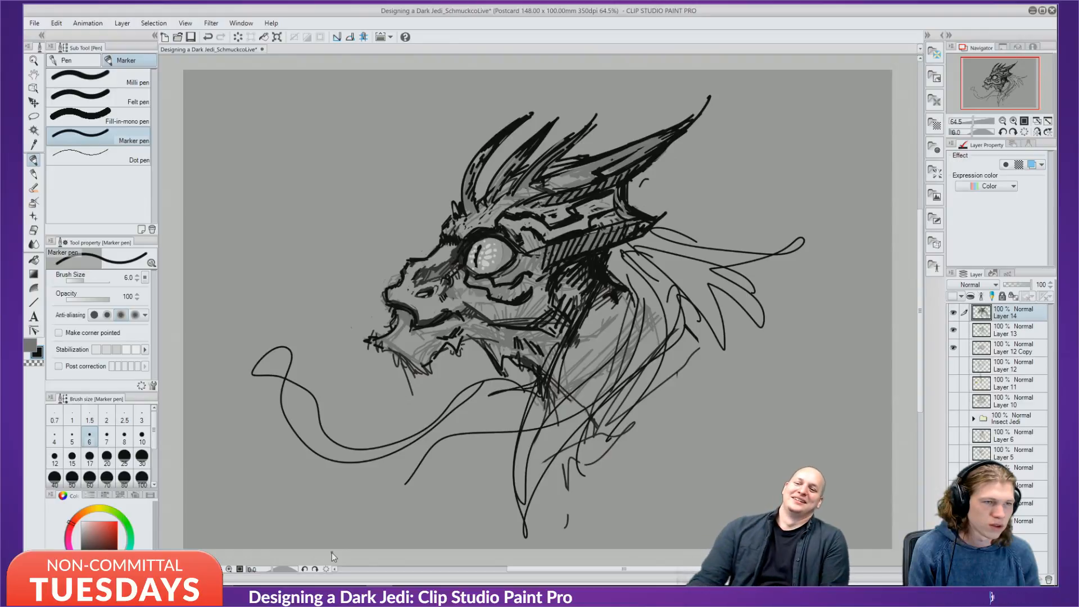
Remove the looping whisker, redraw a short mouth-corner stroke, and soften it with mid grey.
key(ctrl+z)
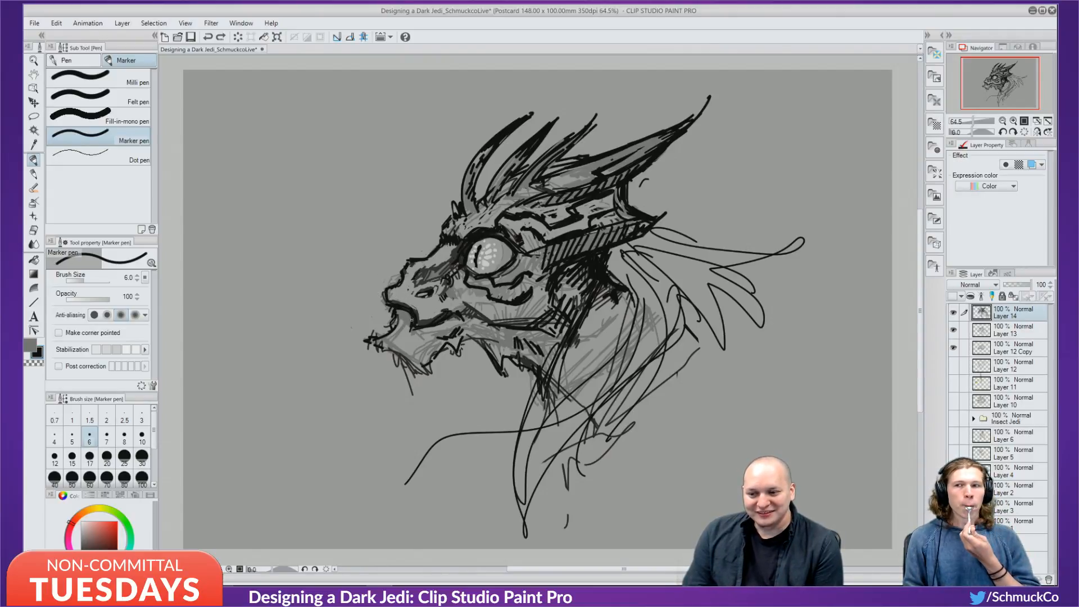
drag(416, 330, 459, 315)
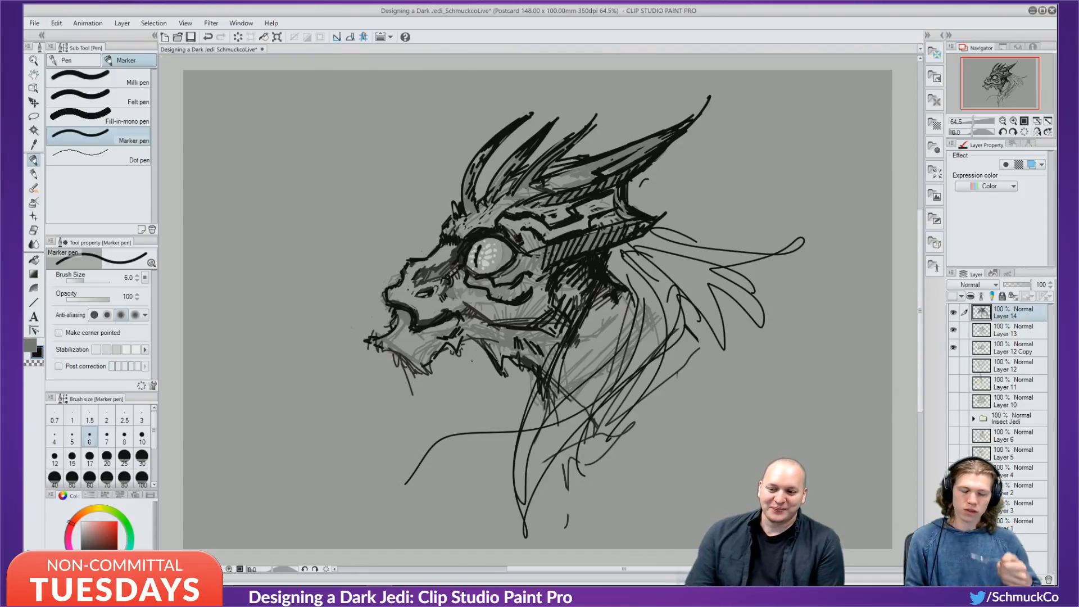
key(ctrl+z)
drag(457, 315, 457, 324)
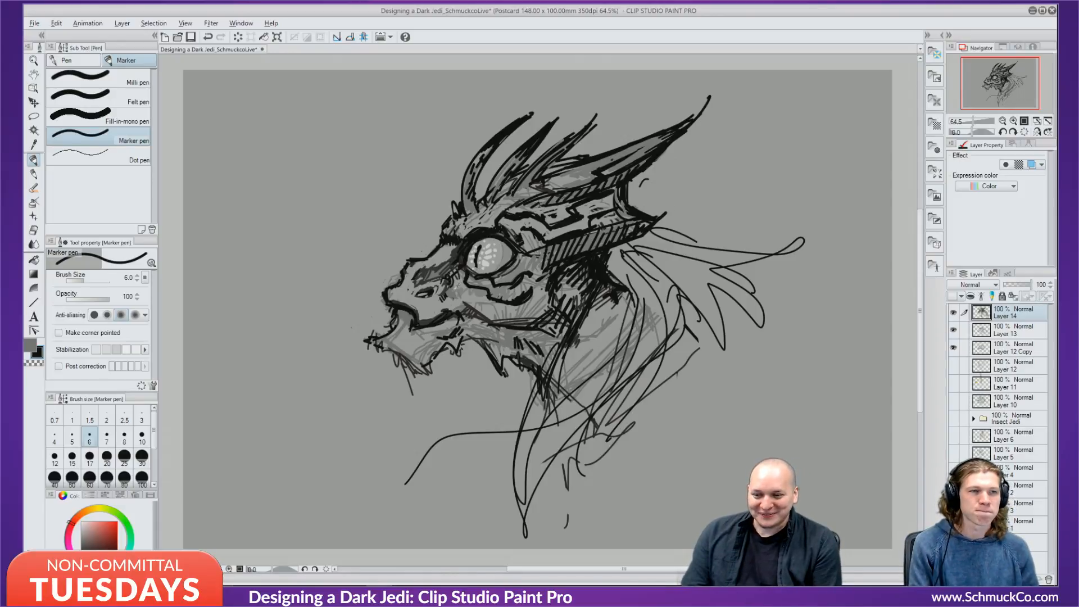
alt+click(456, 289)
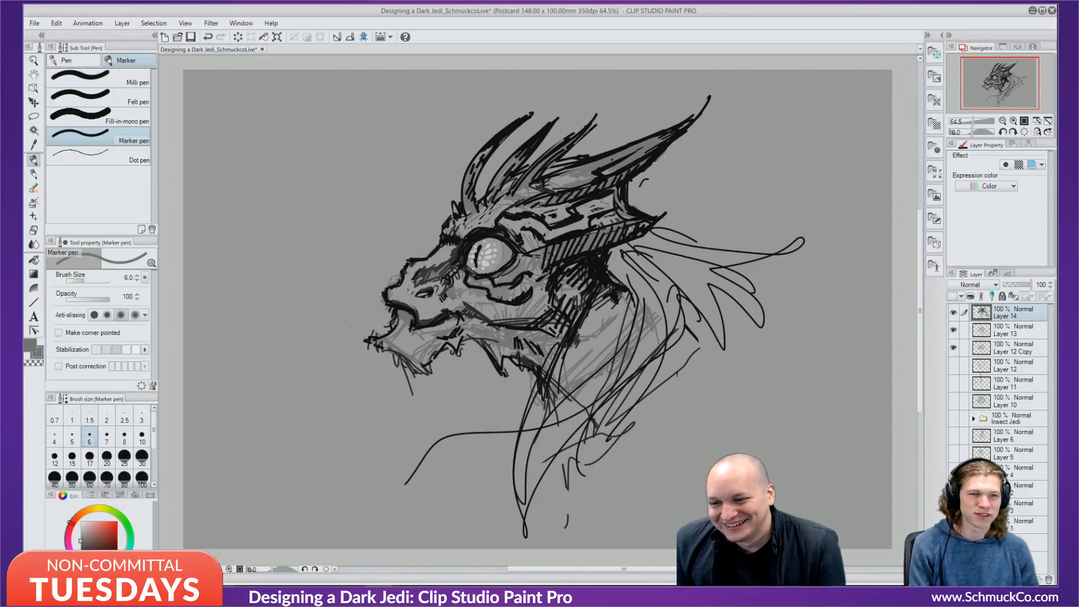
mouse_move(450, 316)
mouse_down()
mouse_move(454, 302)
mouse_move(476, 305)
mouse_move(461, 291)
mouse_up()
Hatch light grey over the cheek beside the mouth and lighten the black lip line.
alt+click(451, 299)
drag(453, 306, 466, 298)
drag(450, 322, 475, 299)
drag(448, 331, 483, 304)
drag(457, 332, 486, 314)
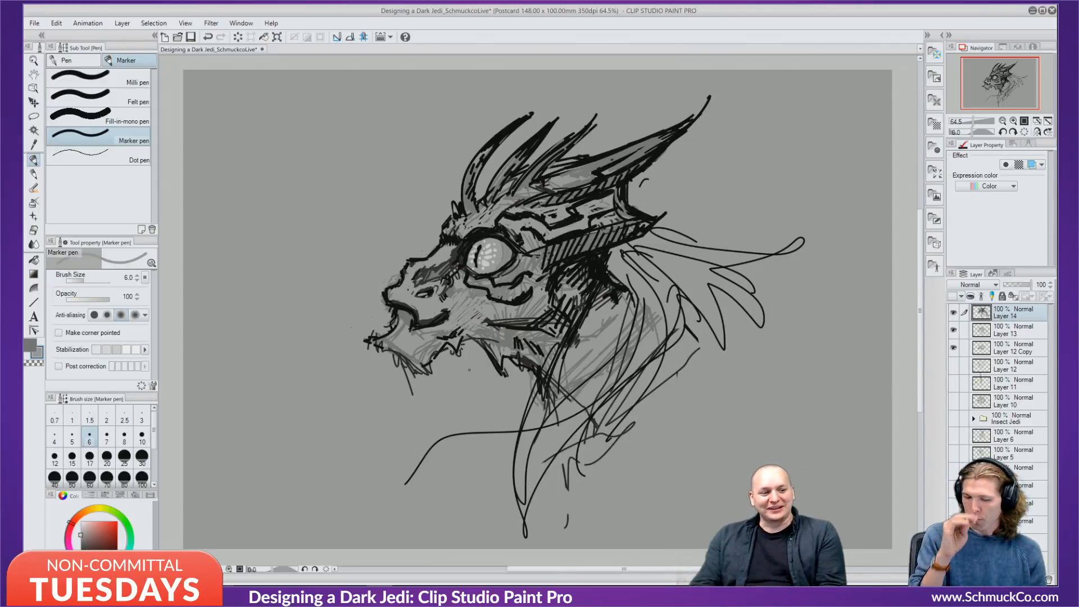
drag(442, 324, 448, 318)
mouse_move(432, 328)
mouse_down()
mouse_move(452, 308)
mouse_move(439, 319)
mouse_up()
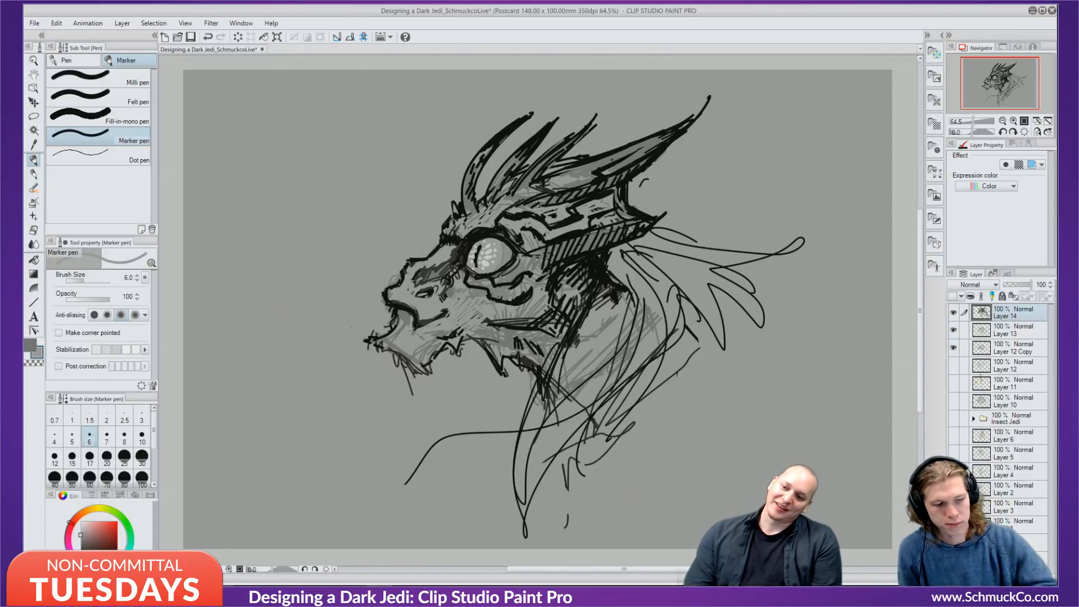
Add dark strokes at the mouth corner, thin them with grey, and darken the mouth line black.
key(x)
alt+click(449, 308)
drag(448, 312, 463, 308)
drag(448, 315, 460, 310)
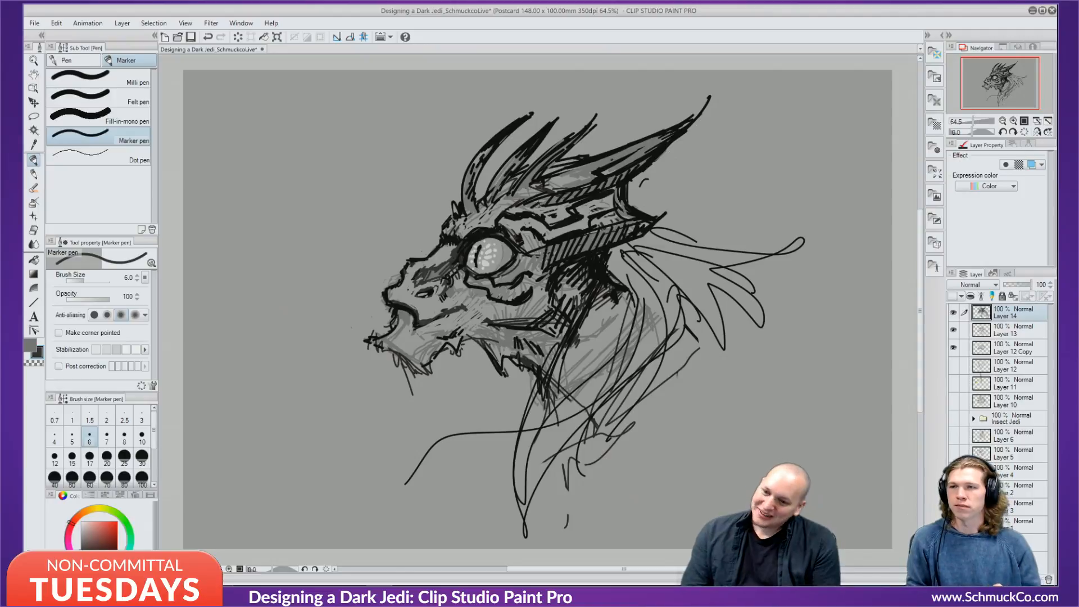
alt+click(450, 294)
drag(458, 306, 416, 321)
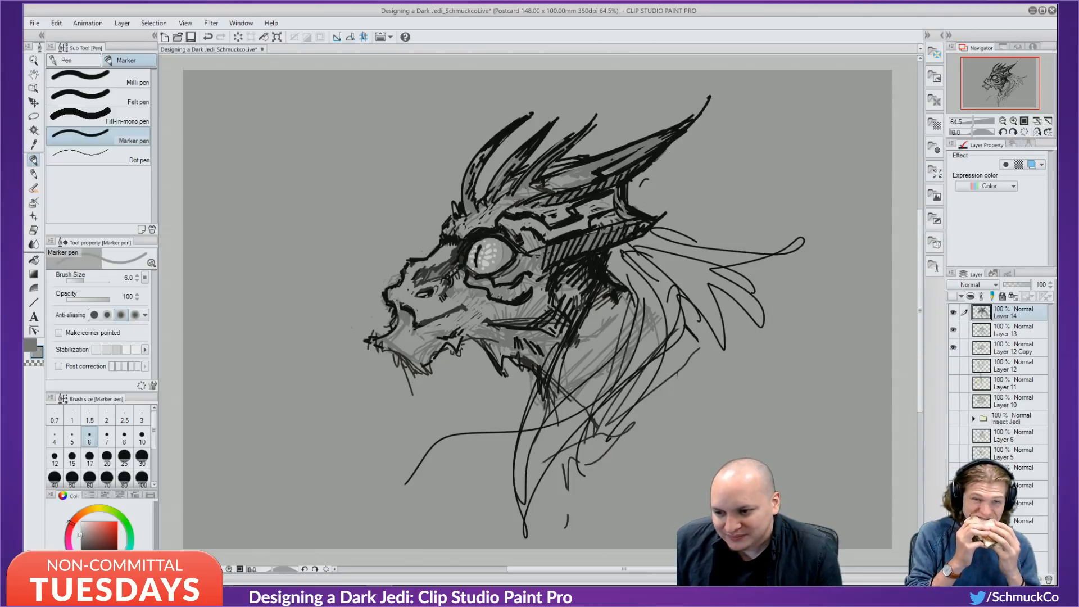
alt+click(393, 301)
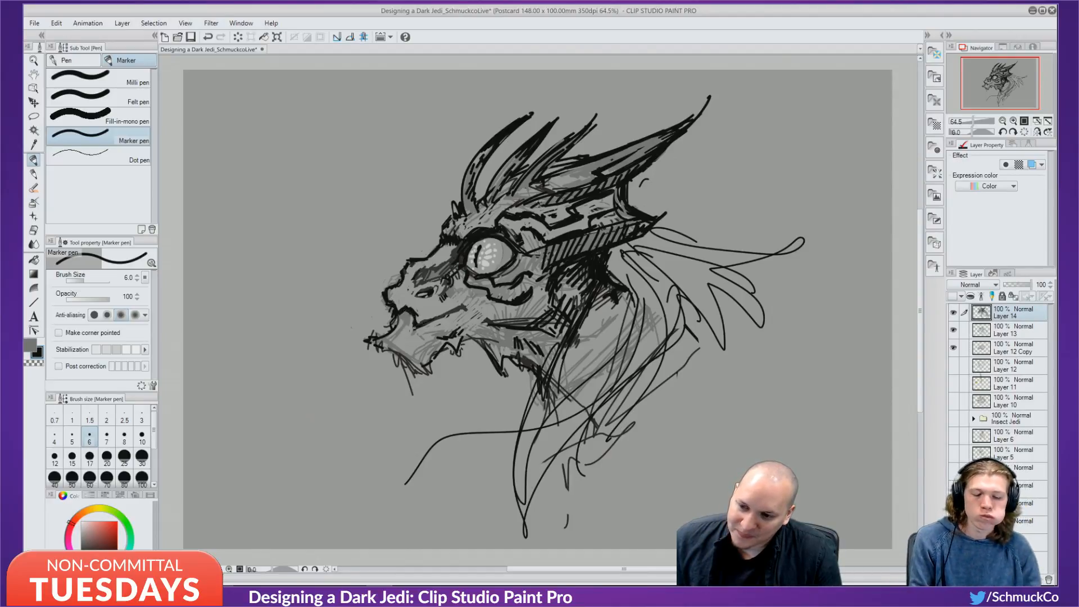
drag(415, 326, 466, 307)
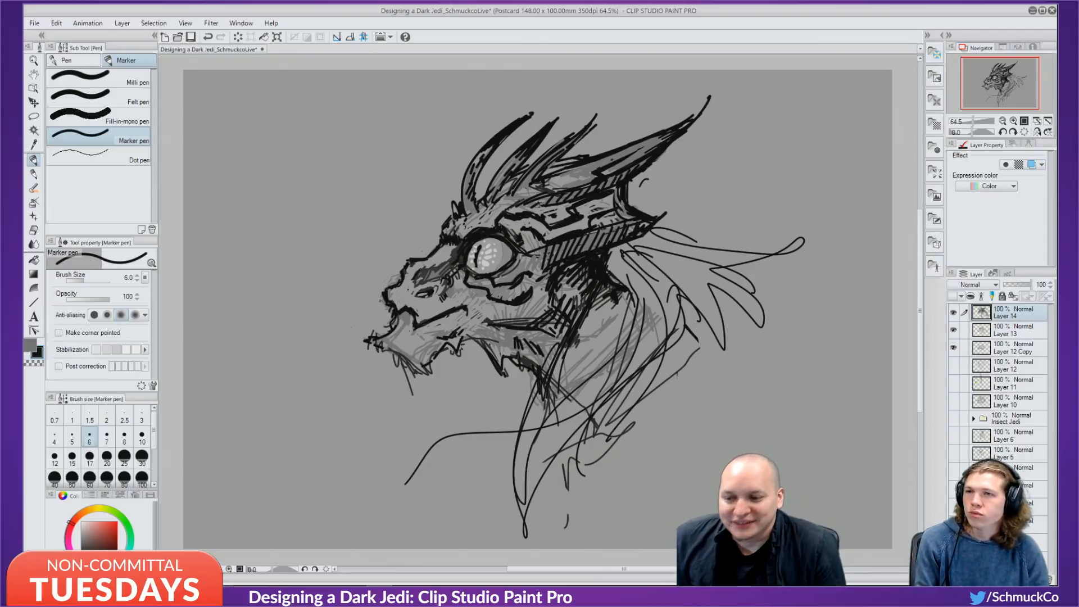
Try short strokes above the snout and eye, undoing them.
drag(410, 264, 399, 308)
key(ctrl+z)
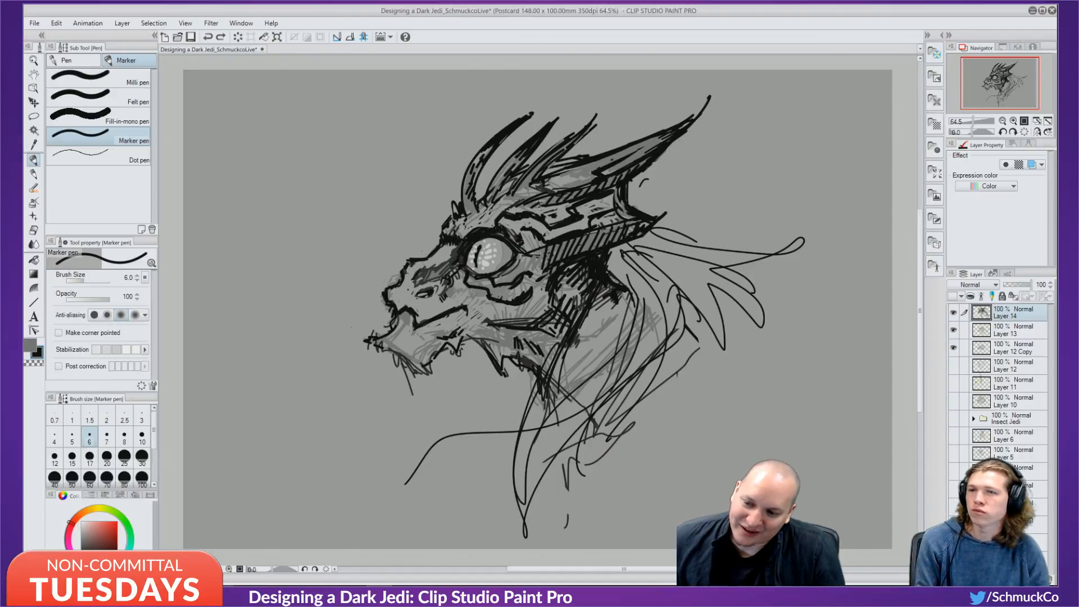
key(ctrl+y)
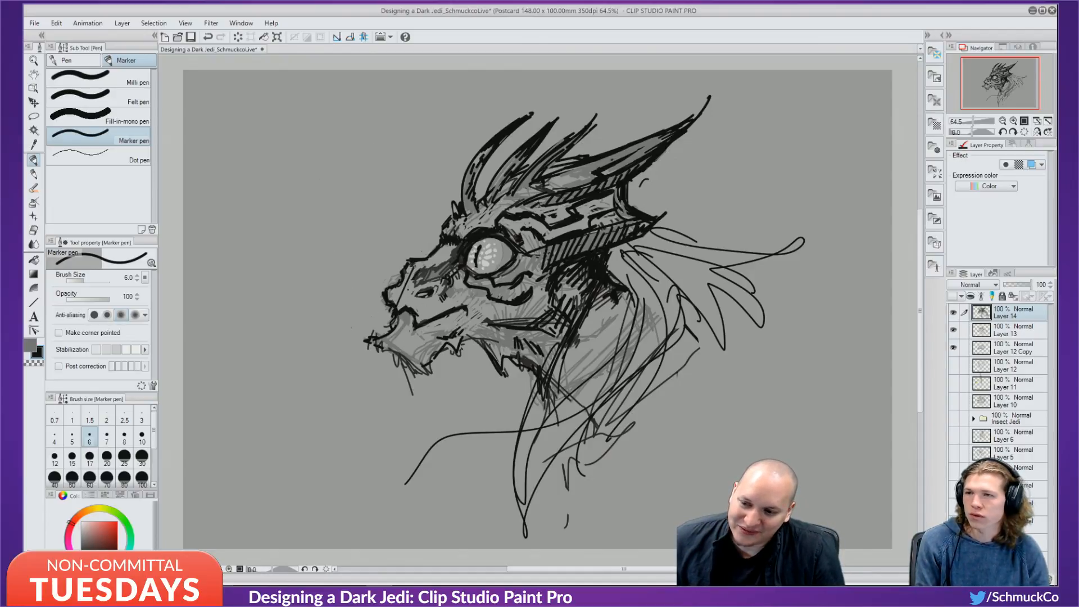
drag(414, 266, 446, 247)
key(ctrl+z)
key(ctrl+z)
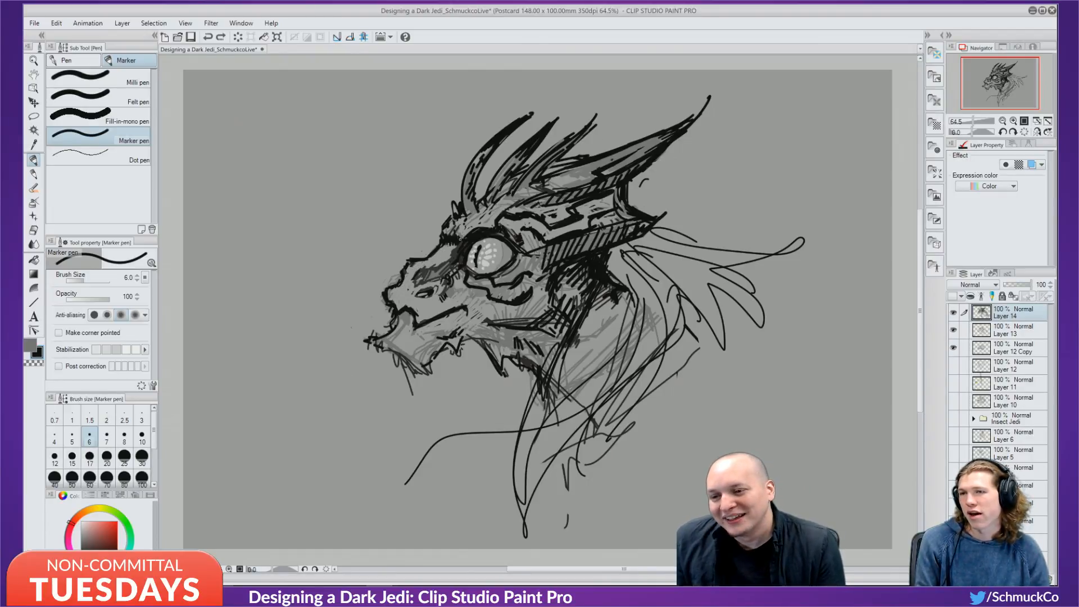
drag(460, 239, 471, 229)
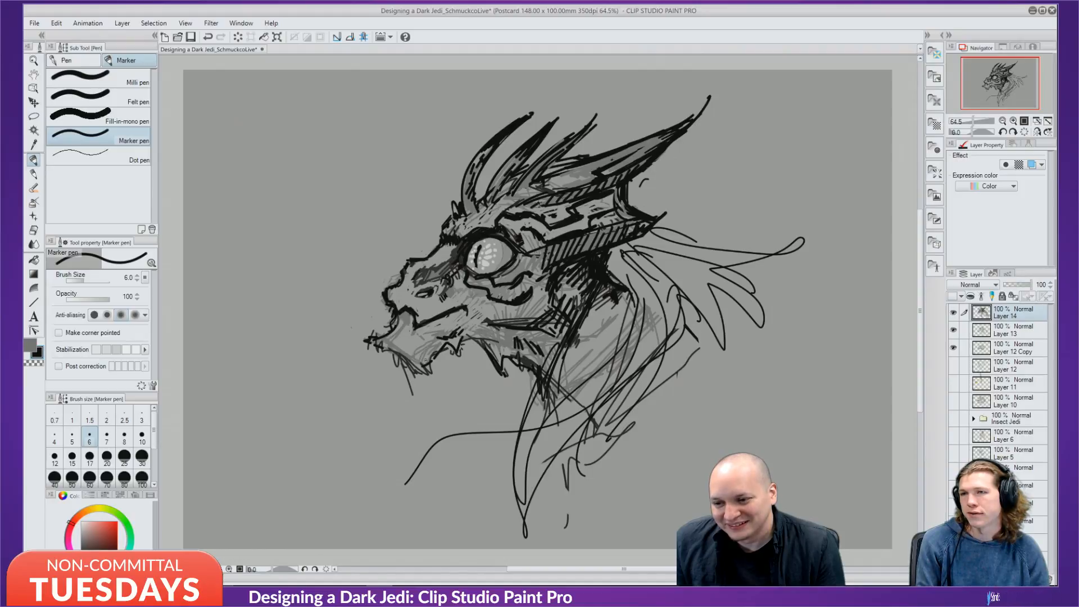
key(ctrl+z)
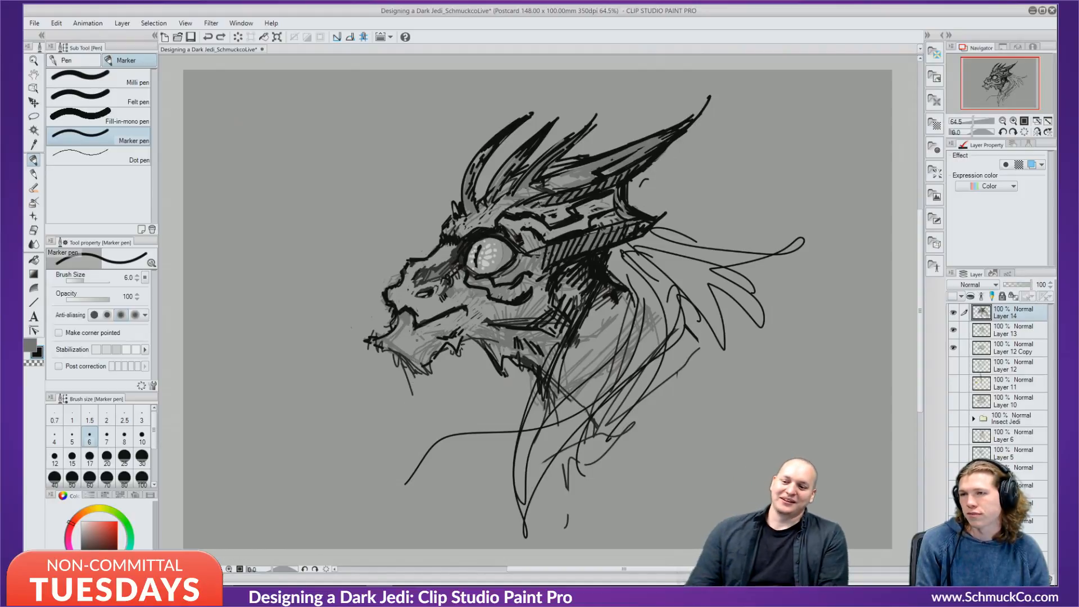
Ink the jaw line, chin and dark shading behind the cheek, undoing stray strokes.
drag(393, 331, 407, 357)
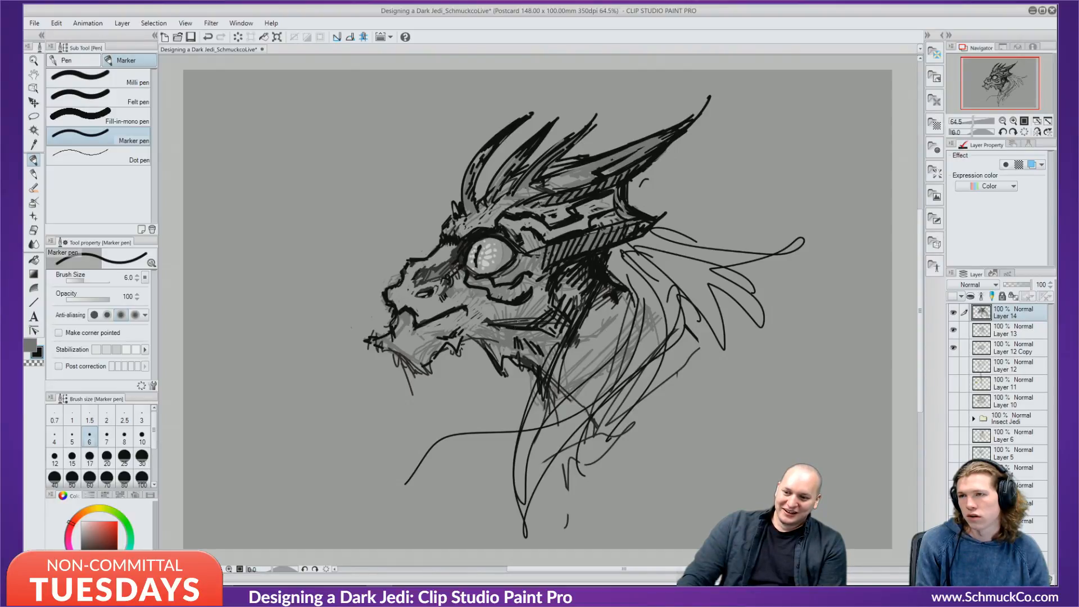
drag(492, 322, 585, 347)
drag(563, 301, 585, 348)
mouse_move(514, 323)
mouse_down()
mouse_move(485, 310)
mouse_move(460, 329)
mouse_up()
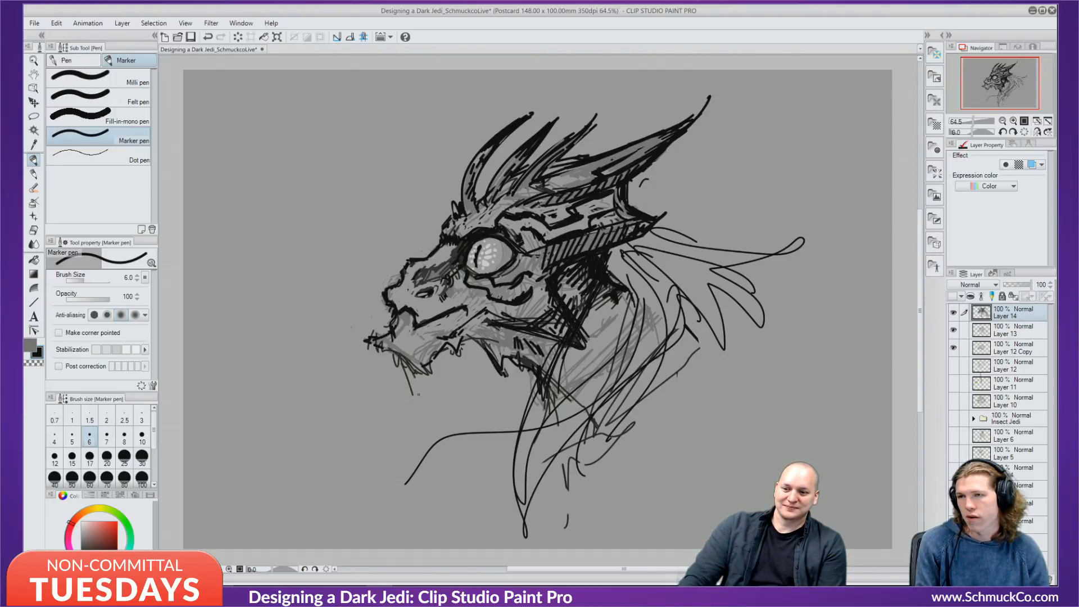
key(ctrl+z)
key(ctrl+z)
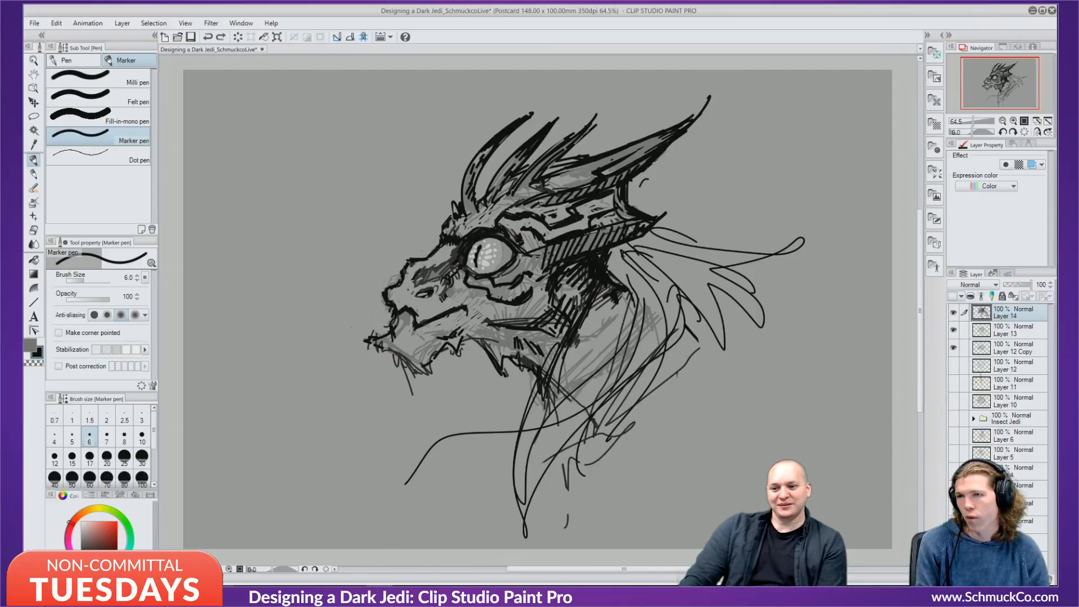
drag(558, 287, 585, 302)
mouse_move(550, 298)
mouse_down()
mouse_move(510, 304)
mouse_move(579, 295)
mouse_move(571, 326)
mouse_up()
key(ctrl+z)
mouse_move(546, 273)
mouse_down()
mouse_move(562, 315)
mouse_move(534, 332)
mouse_up()
drag(494, 321, 453, 340)
drag(480, 317, 453, 341)
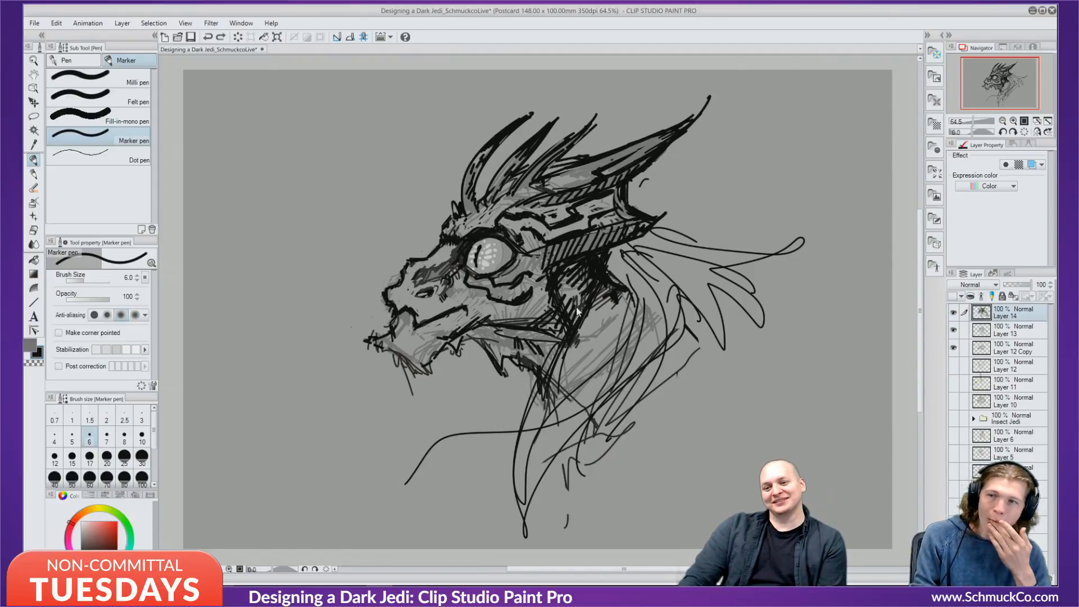
key(ctrl+z)
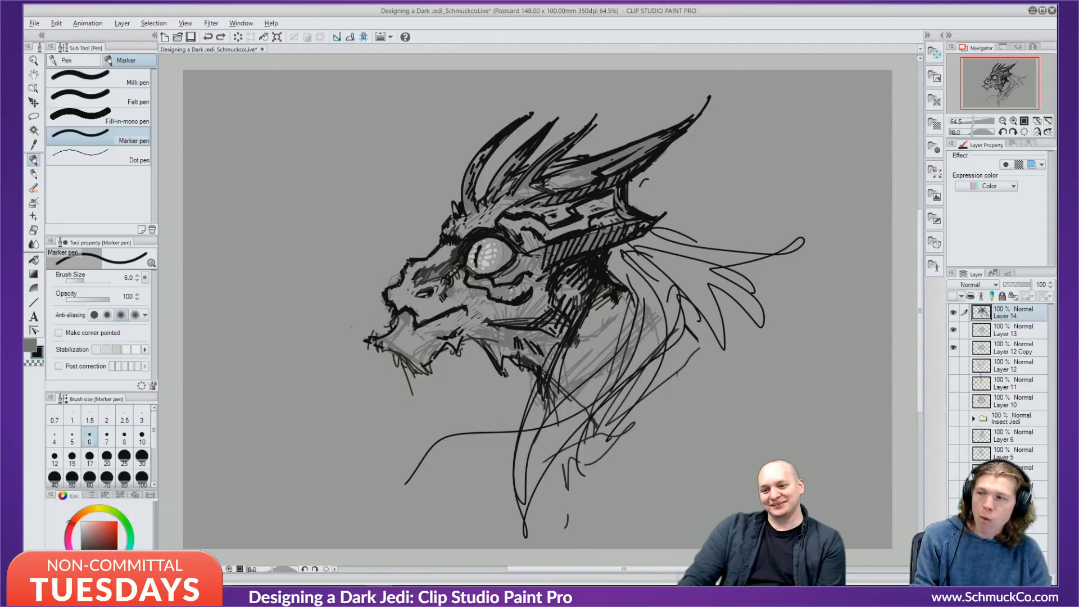
Hatch mid grey over the black jaw shading.
alt+click(502, 310)
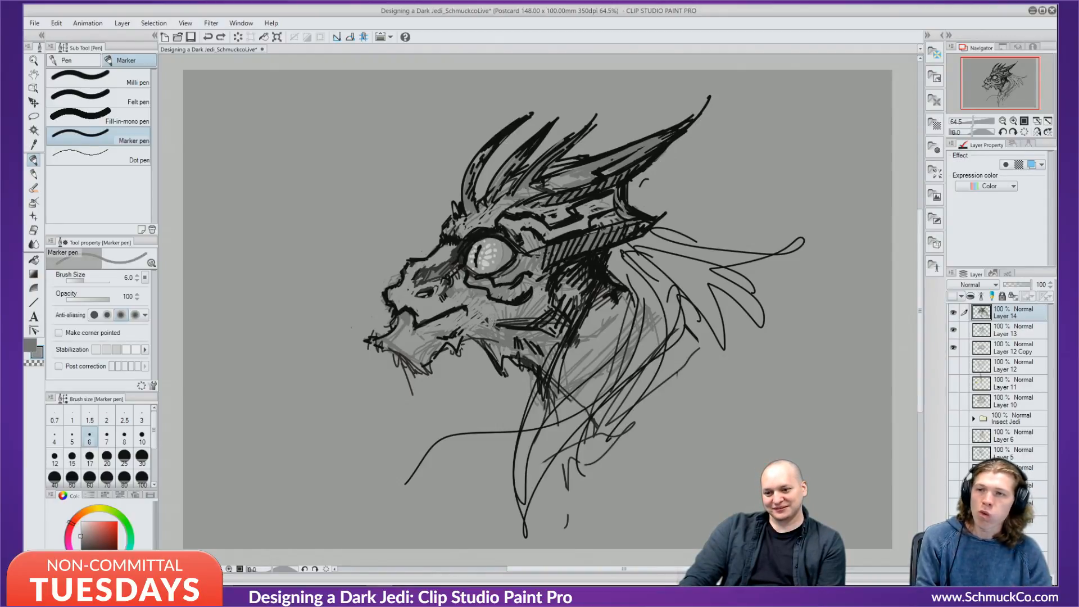
drag(512, 319, 500, 335)
mouse_move(521, 316)
mouse_down()
mouse_move(504, 336)
mouse_move(512, 331)
mouse_up()
drag(534, 311, 509, 339)
drag(548, 310, 522, 338)
mouse_move(551, 317)
mouse_down()
mouse_move(527, 340)
mouse_move(572, 343)
mouse_up()
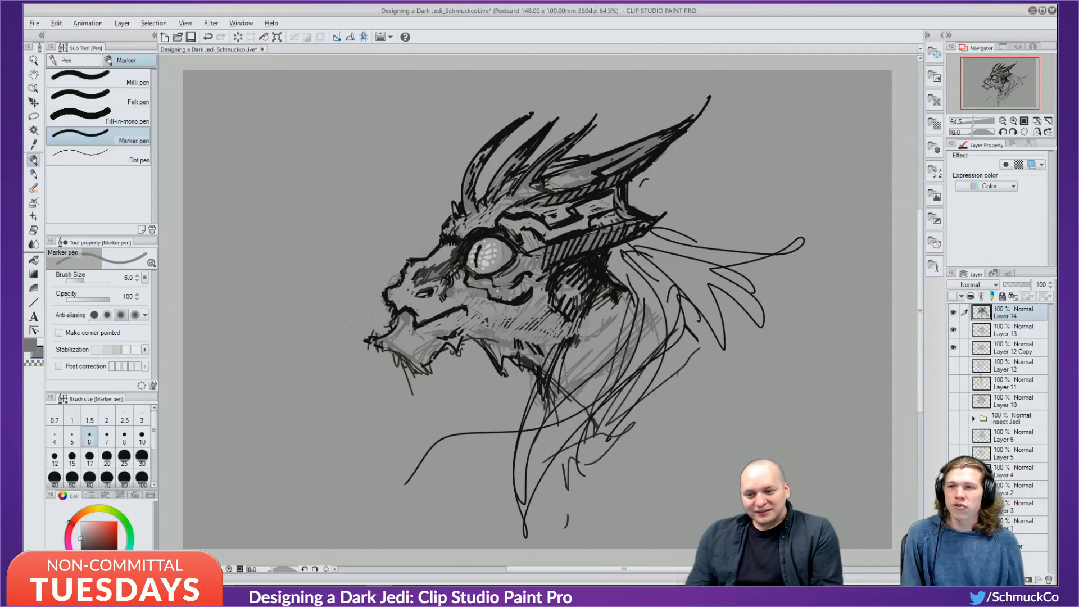
Ink a black mouth line from the jaw toward the upper lip.
alt+click(527, 293)
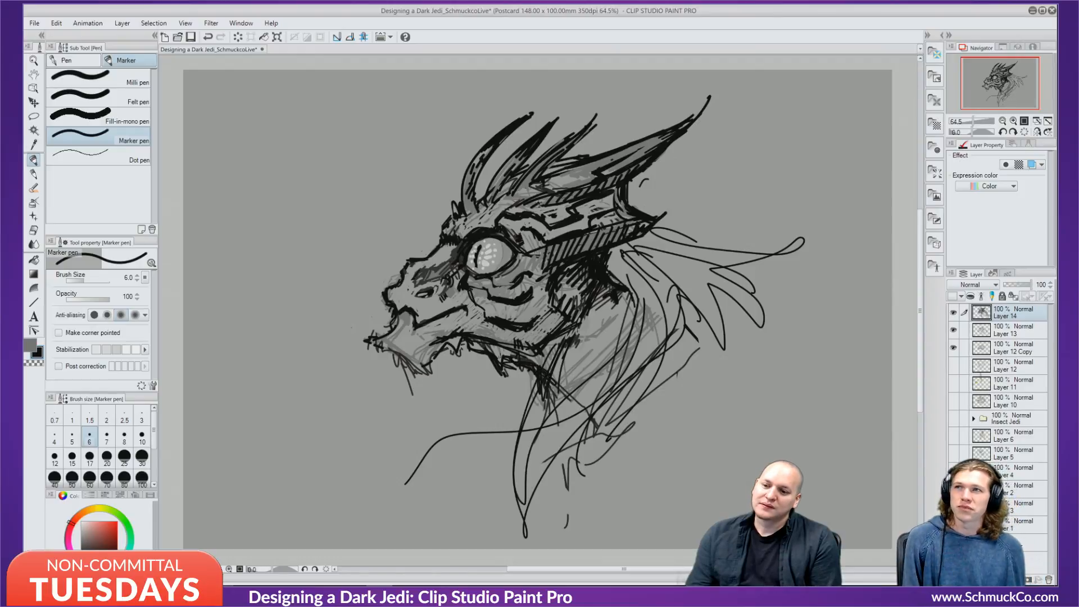
mouse_move(460, 340)
mouse_down()
mouse_move(362, 330)
mouse_move(393, 321)
mouse_up()
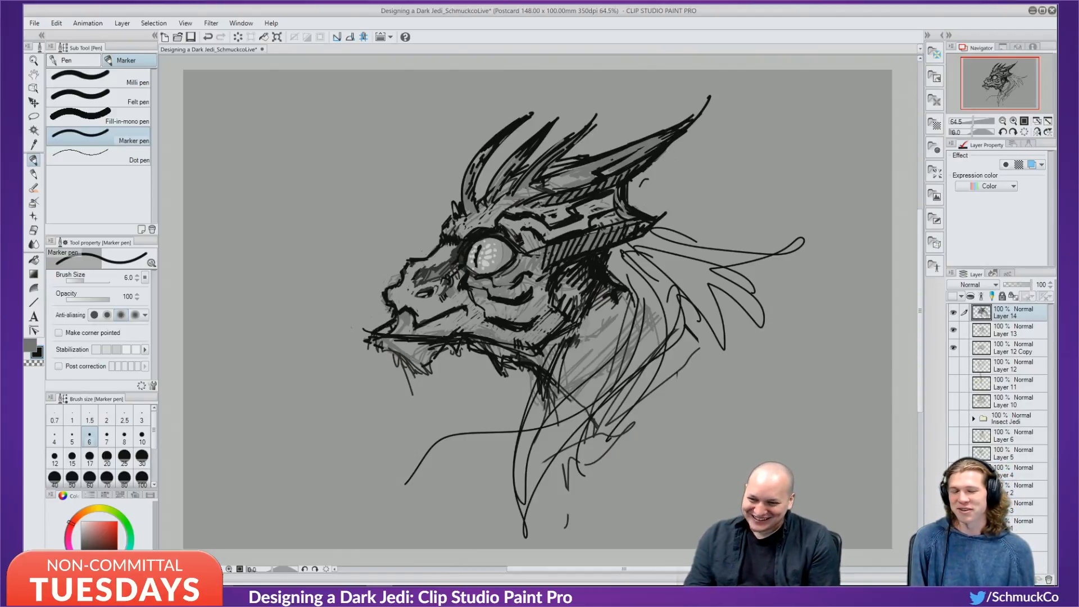
drag(384, 323, 368, 329)
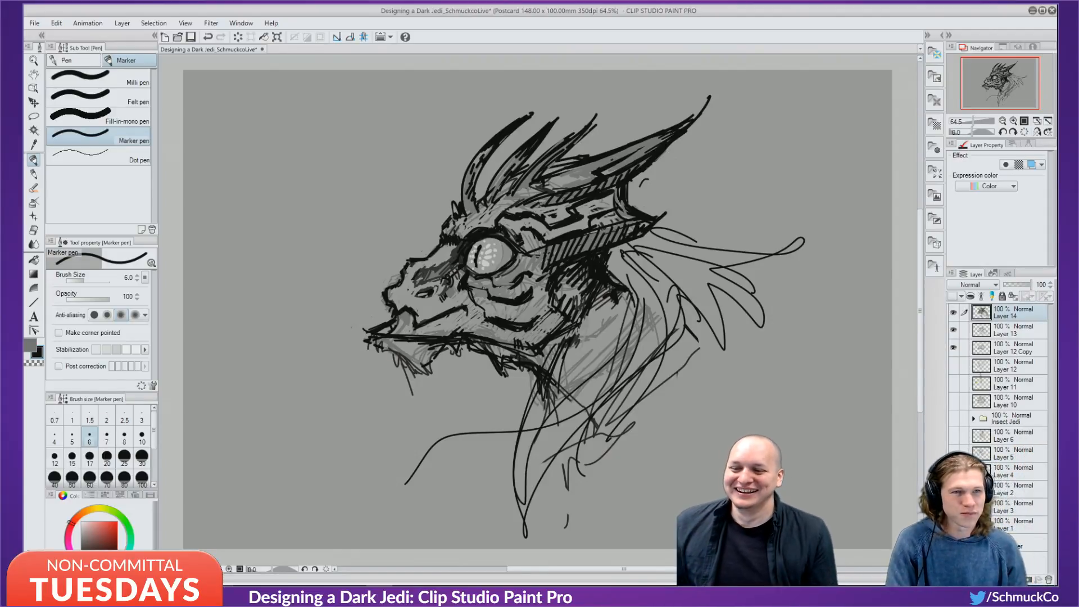
Paint broad grey strokes over the chin lines at brush size 17.
alt+click(368, 358)
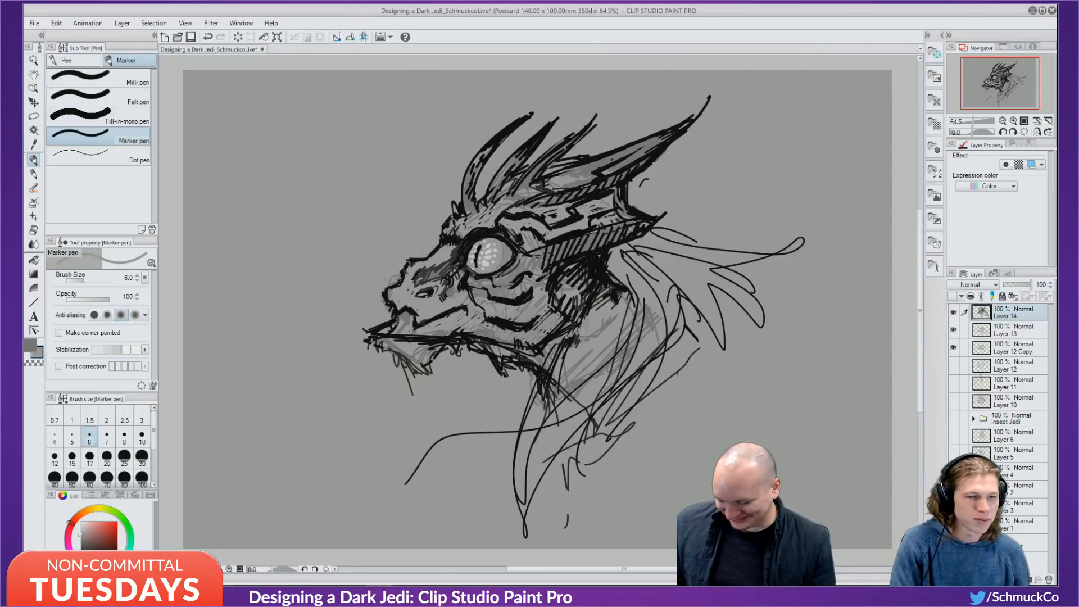
click(89, 456)
mouse_move(354, 351)
mouse_down()
mouse_move(391, 348)
mouse_move(359, 340)
mouse_move(457, 352)
mouse_move(409, 349)
mouse_move(376, 370)
mouse_move(431, 360)
mouse_move(376, 393)
mouse_move(418, 384)
mouse_up()
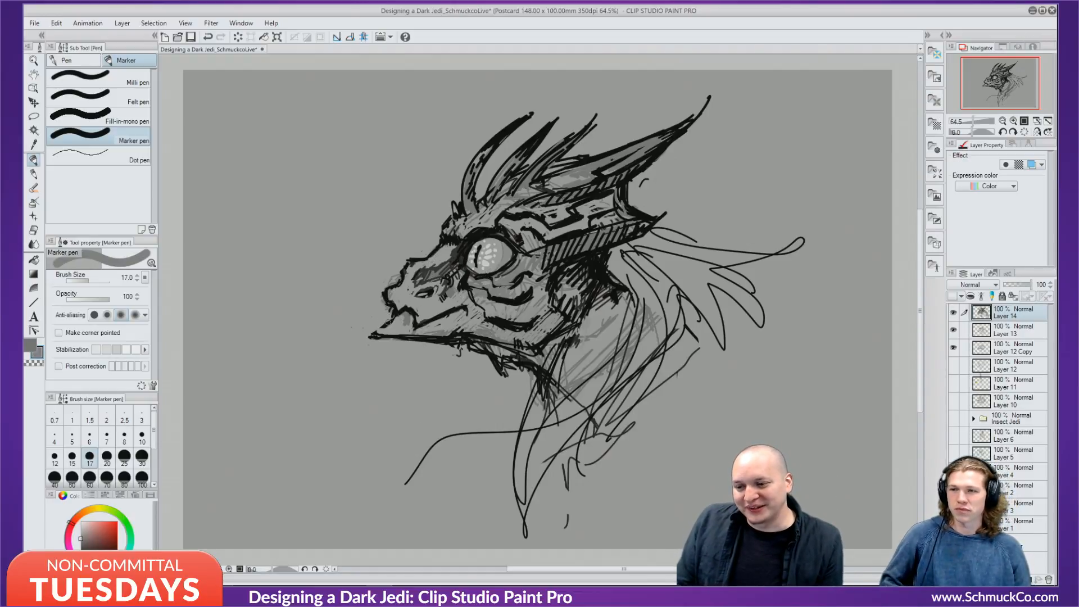
Shade grey along the underside of the jaw.
mouse_move(401, 333)
mouse_down()
mouse_move(358, 346)
mouse_move(457, 325)
mouse_move(402, 357)
mouse_up()
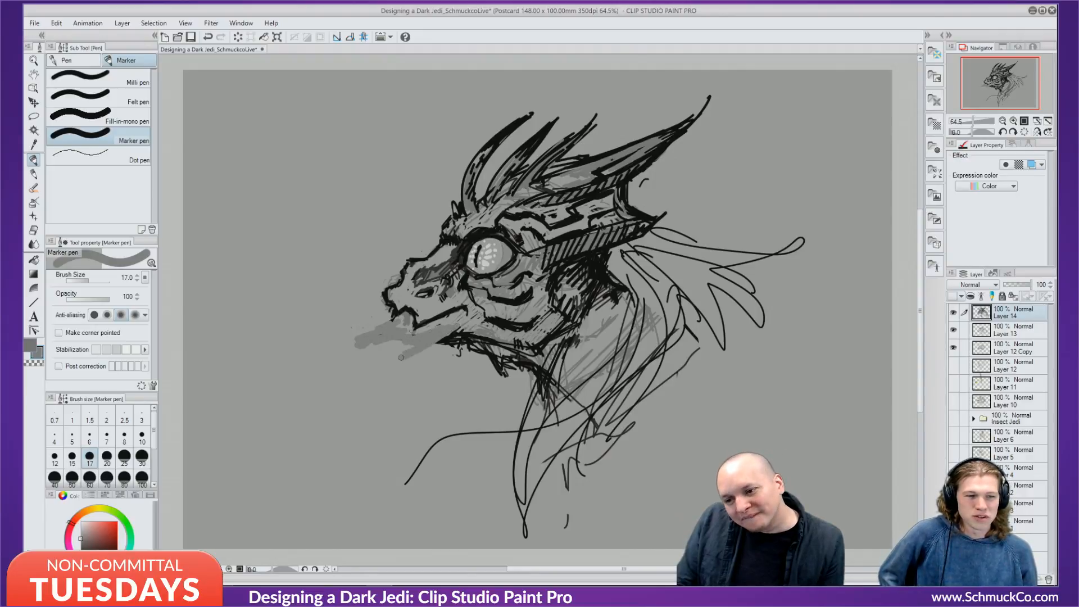
key(ctrl+z)
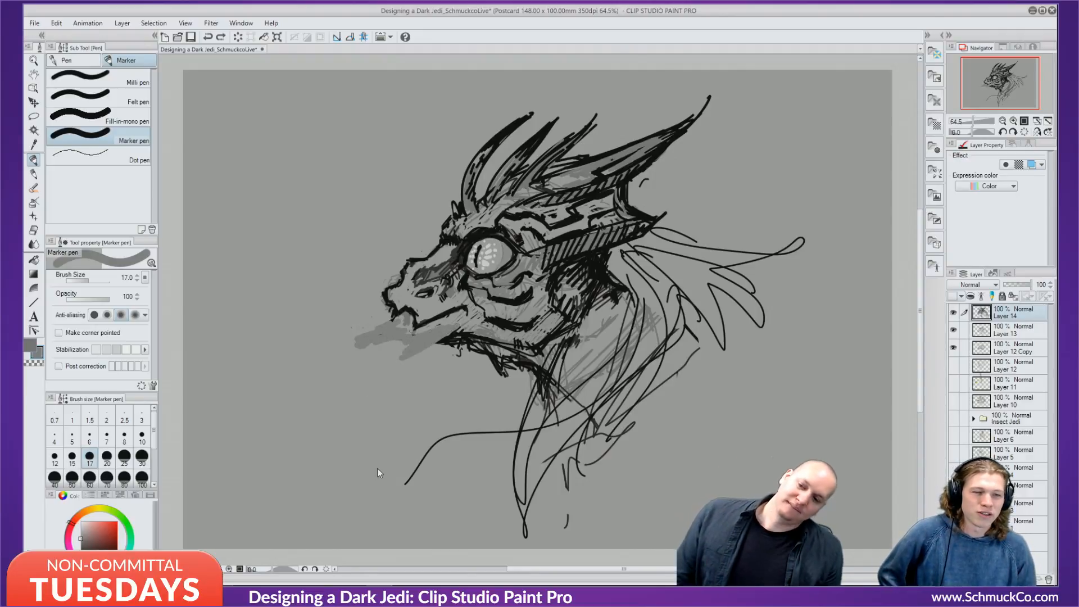
mouse_move(405, 341)
mouse_down()
mouse_move(525, 357)
mouse_move(558, 386)
mouse_move(580, 379)
mouse_move(596, 390)
mouse_move(563, 357)
mouse_move(586, 386)
mouse_move(551, 364)
mouse_move(576, 374)
mouse_up()
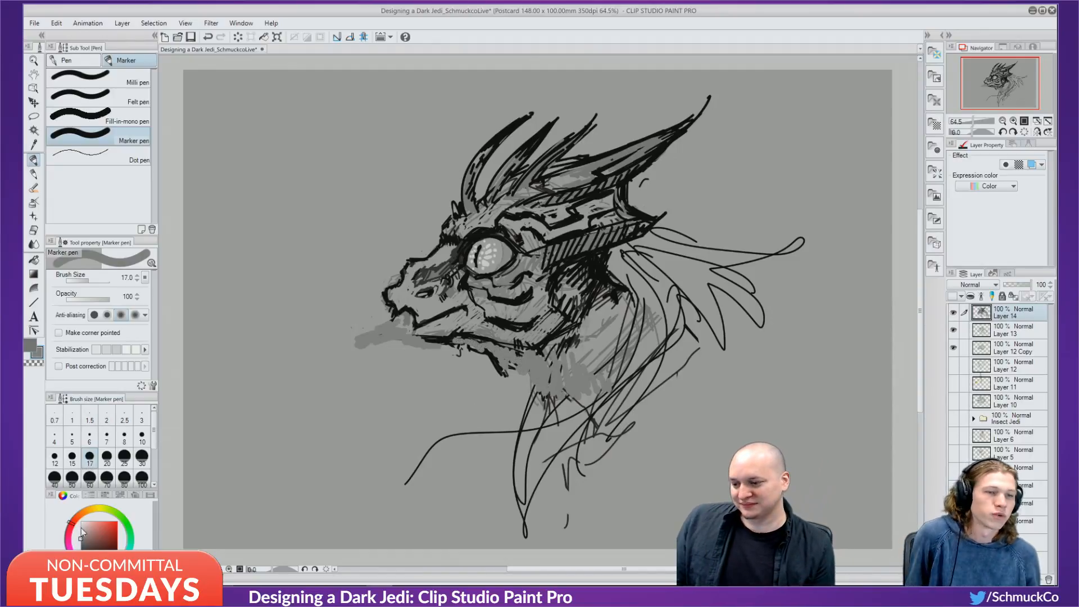
Outline a pointed, beak-like lower jaw in black at marker size 6.
alt+click(425, 259)
key(bracketleft)
key(bracketleft)
key(bracketleft)
key(bracketleft)
key(bracketleft)
key(bracketleft)
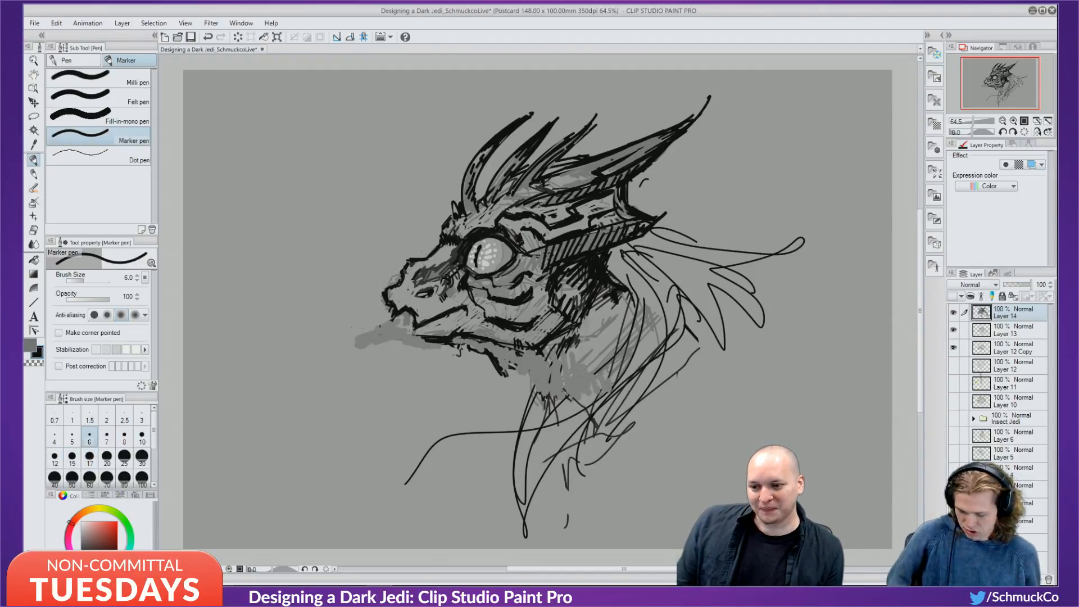
mouse_move(396, 316)
mouse_down()
mouse_move(356, 337)
mouse_move(371, 330)
mouse_up()
mouse_move(356, 337)
mouse_down()
mouse_move(503, 344)
mouse_move(464, 356)
mouse_move(473, 360)
mouse_move(486, 353)
mouse_move(453, 346)
mouse_move(475, 353)
mouse_up()
Redo the beak's nostril mark, add dark jaw and neck strokes, and extend the snout tip left.
key(ctrl+z)
key(ctrl+z)
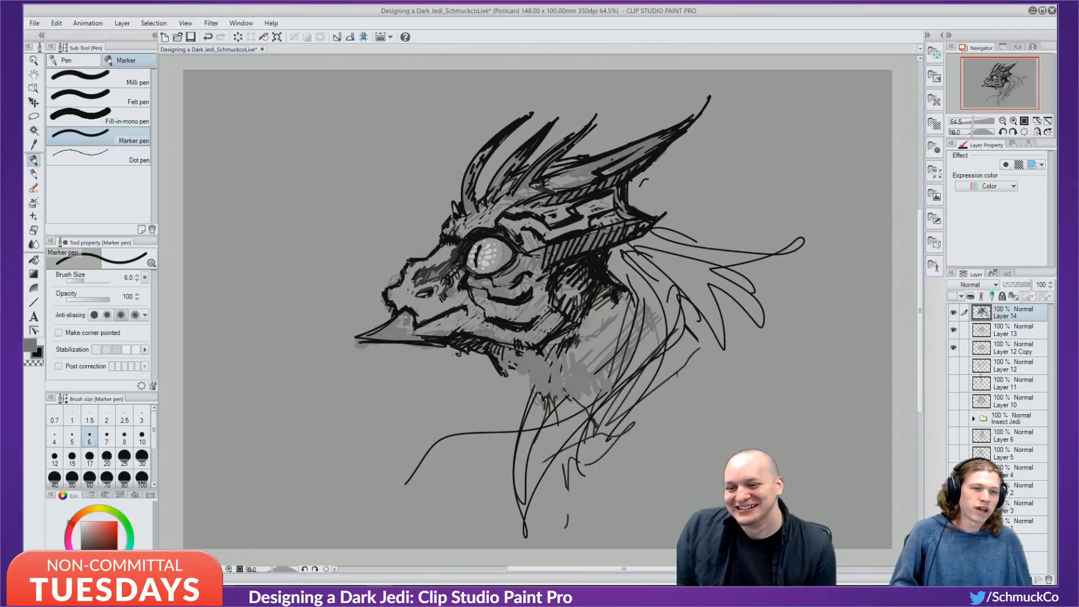
drag(404, 323, 394, 330)
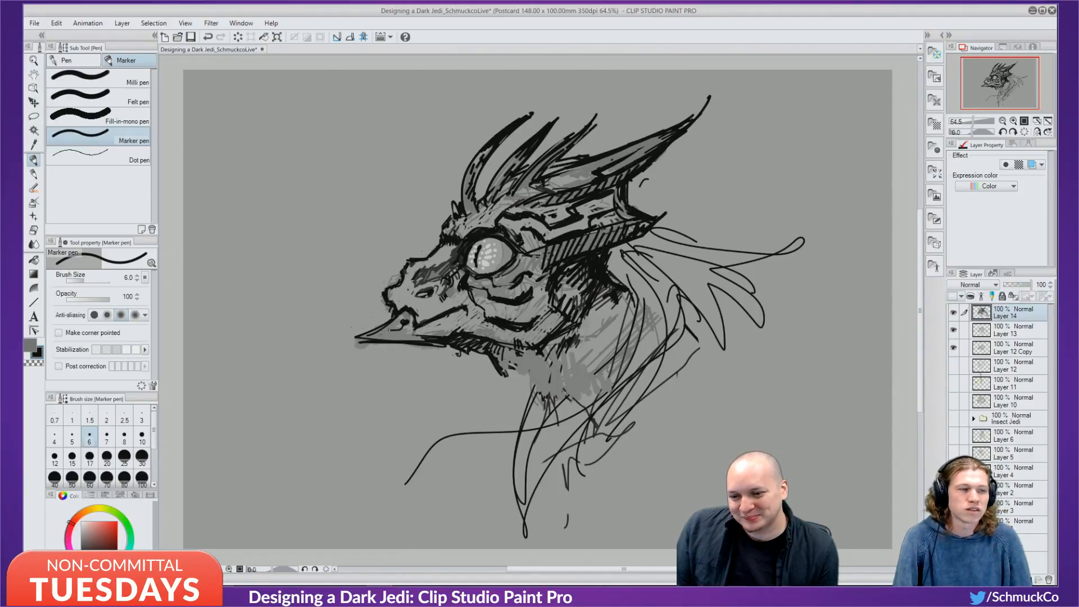
key(ctrl+z)
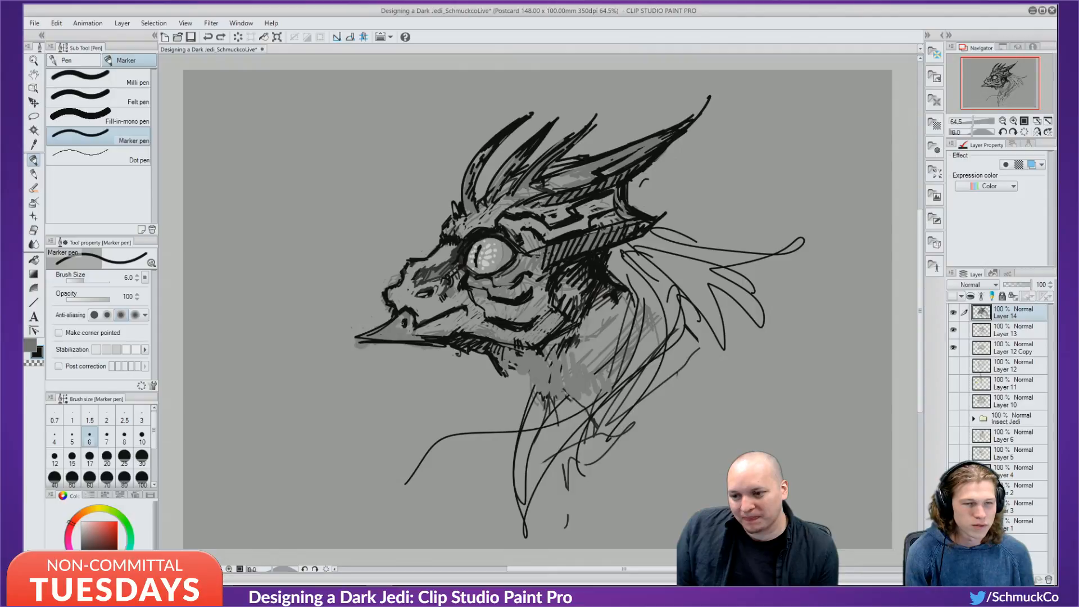
click(404, 321)
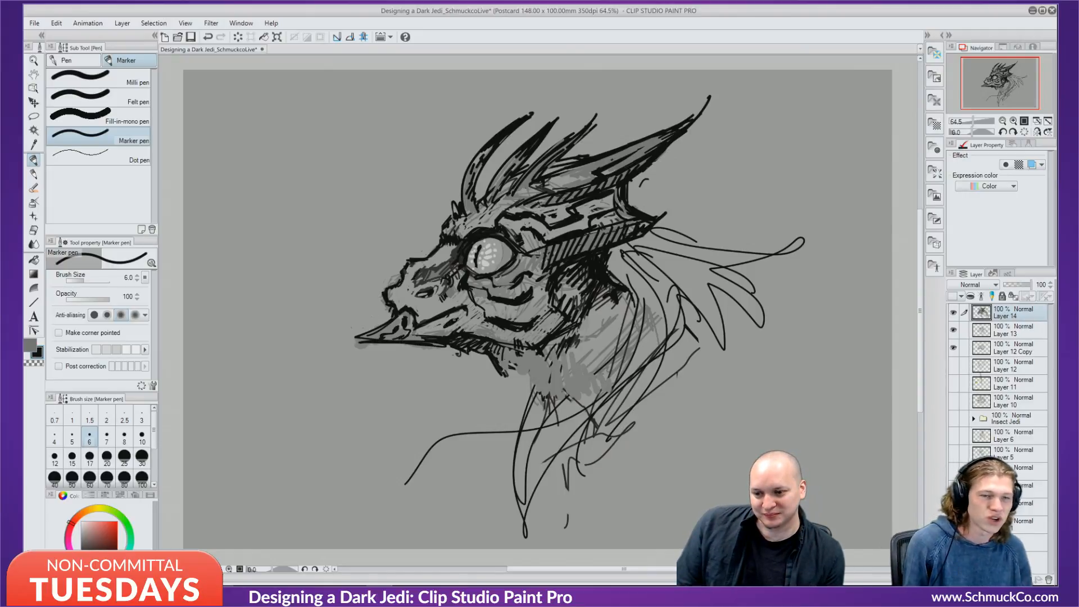
drag(453, 320, 438, 327)
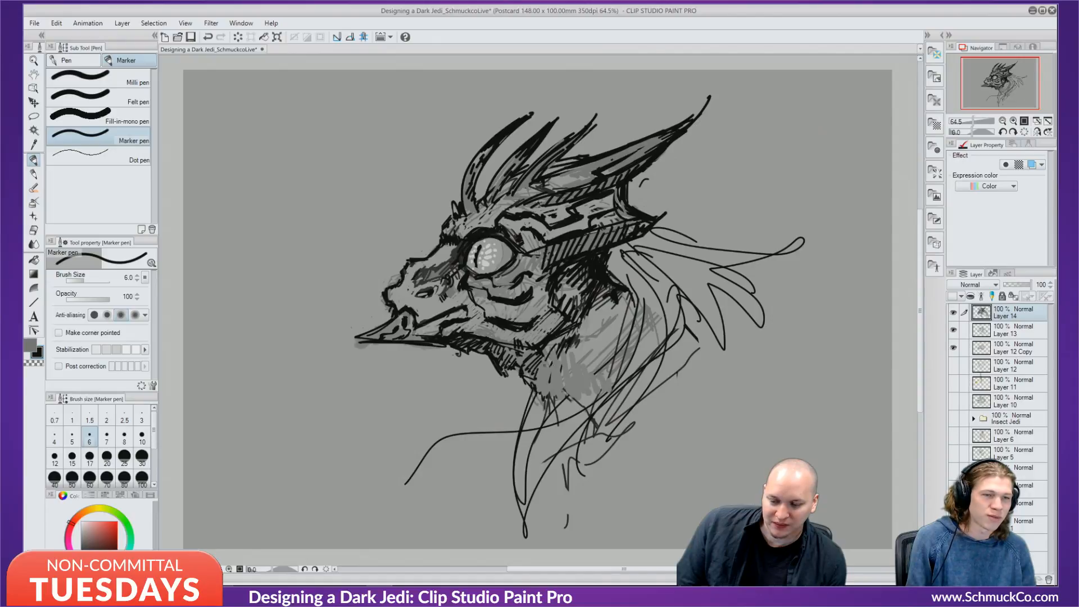
mouse_move(541, 363)
mouse_down()
mouse_move(547, 396)
mouse_move(586, 392)
mouse_up()
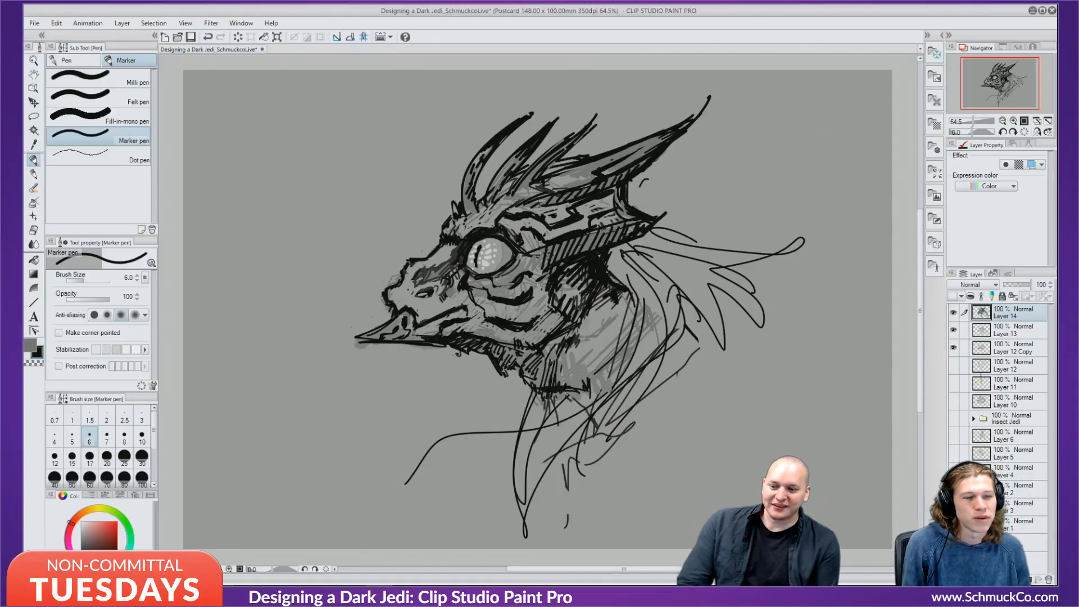
alt+click(433, 322)
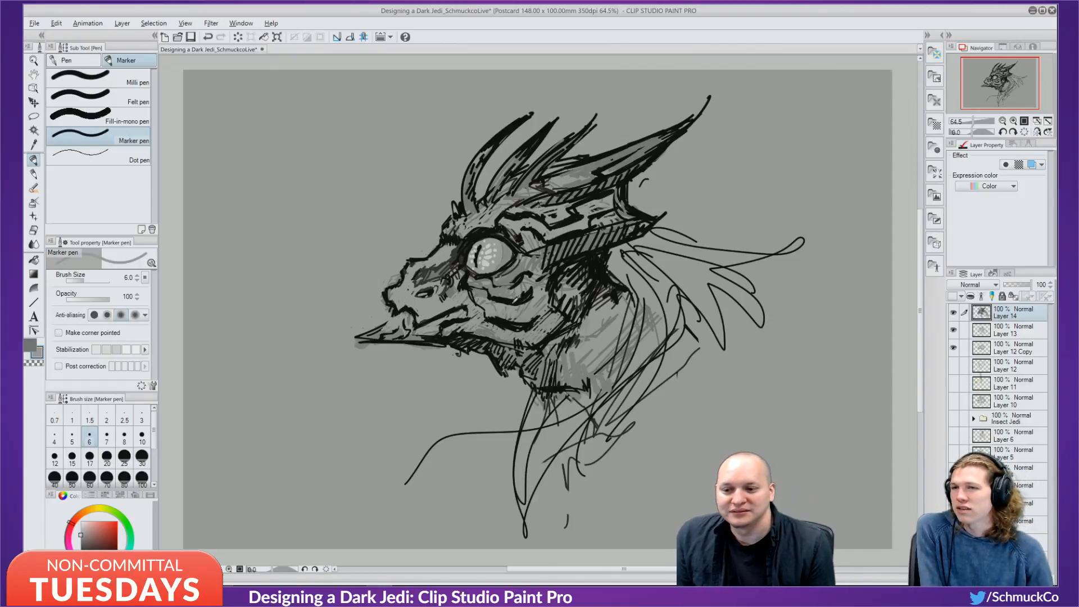
alt+click(513, 302)
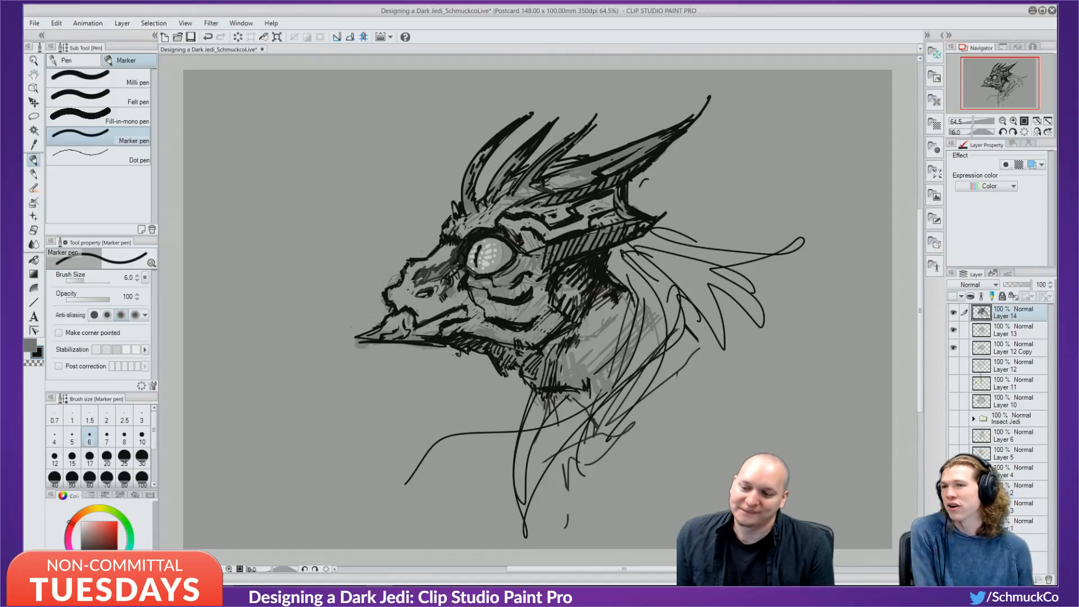
mouse_move(380, 323)
mouse_down()
mouse_move(342, 326)
mouse_move(437, 349)
mouse_up()
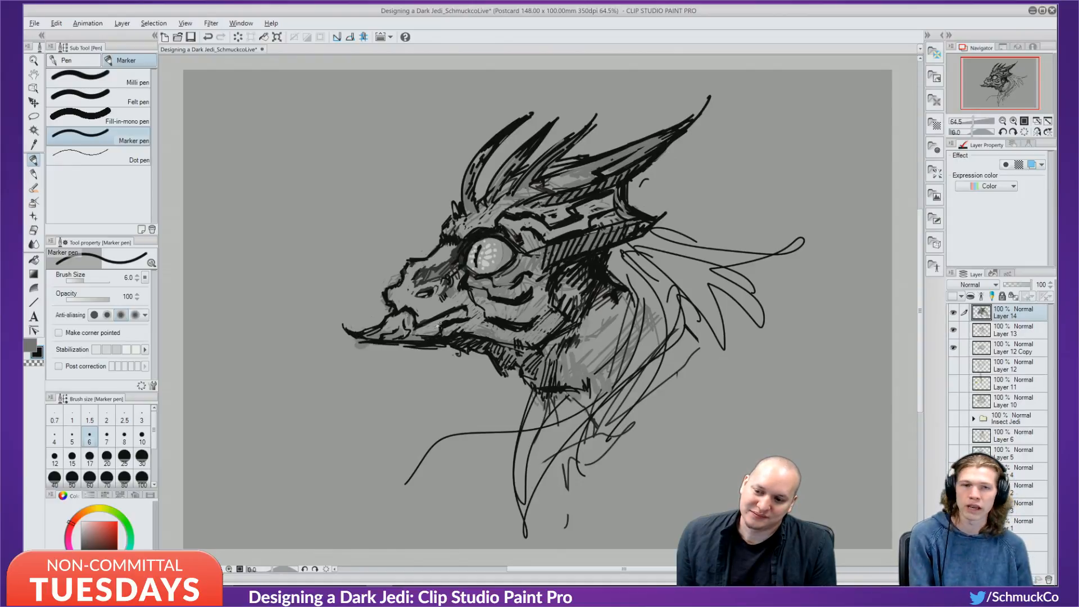
Sample greys from the drawing and soften the lower jaw and snout edge with grey strokes.
alt+click(439, 325)
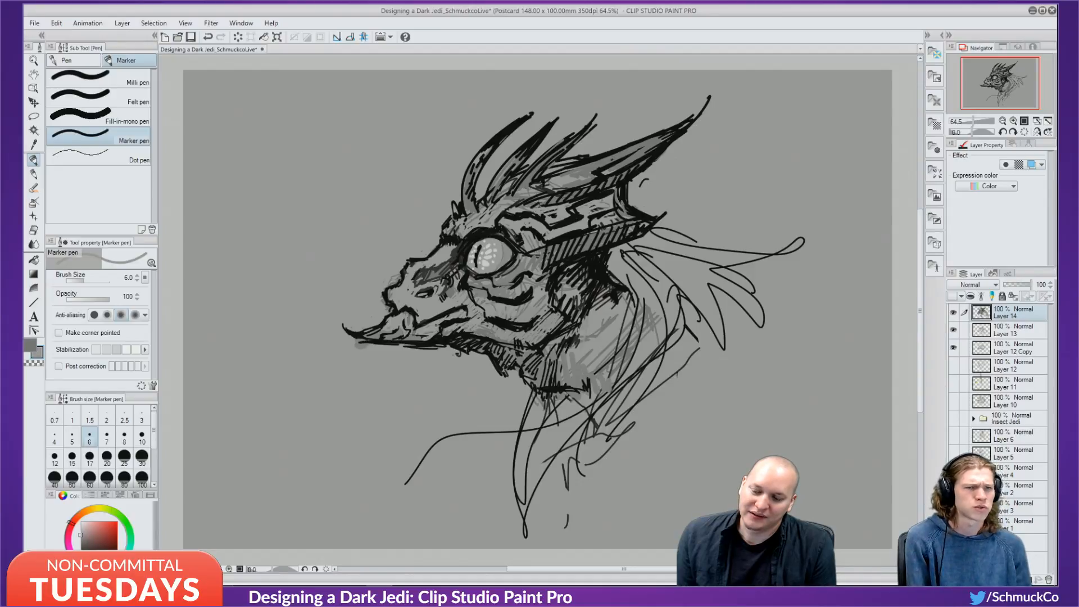
drag(417, 340, 433, 335)
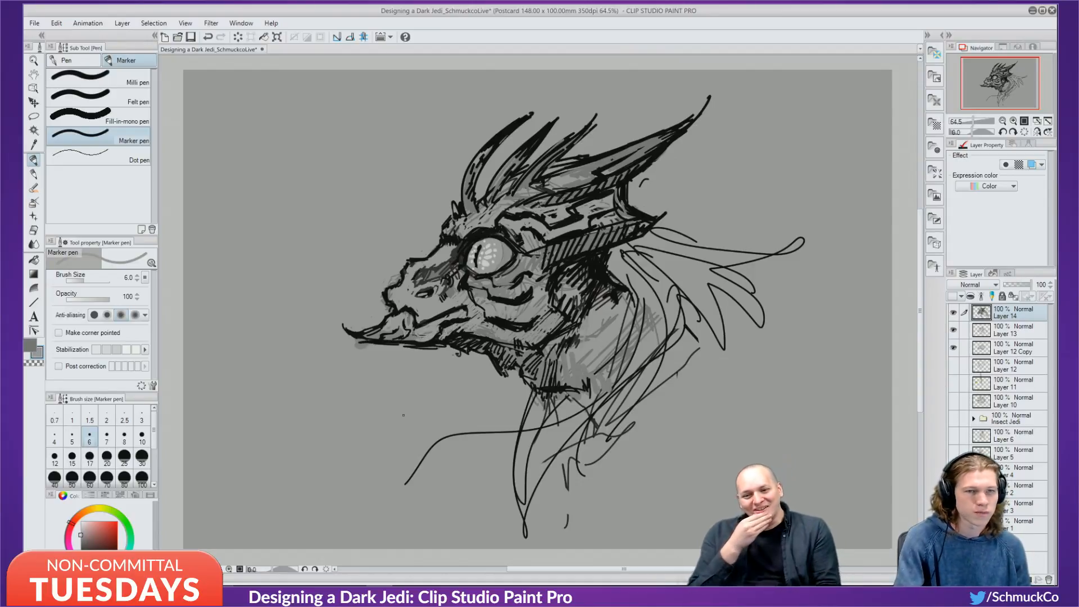
alt+click(415, 333)
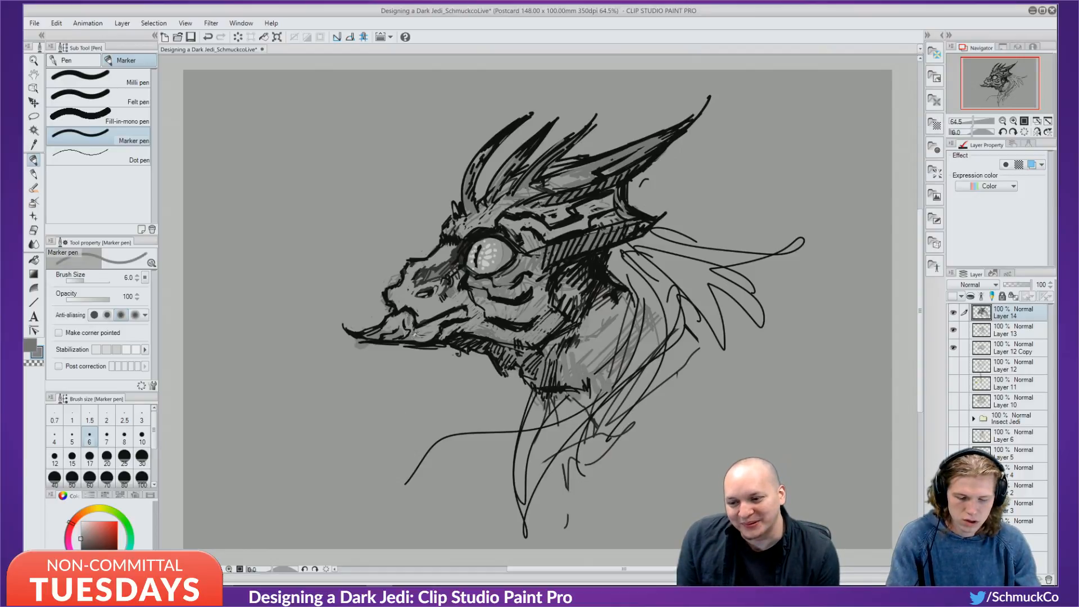
drag(414, 344, 431, 341)
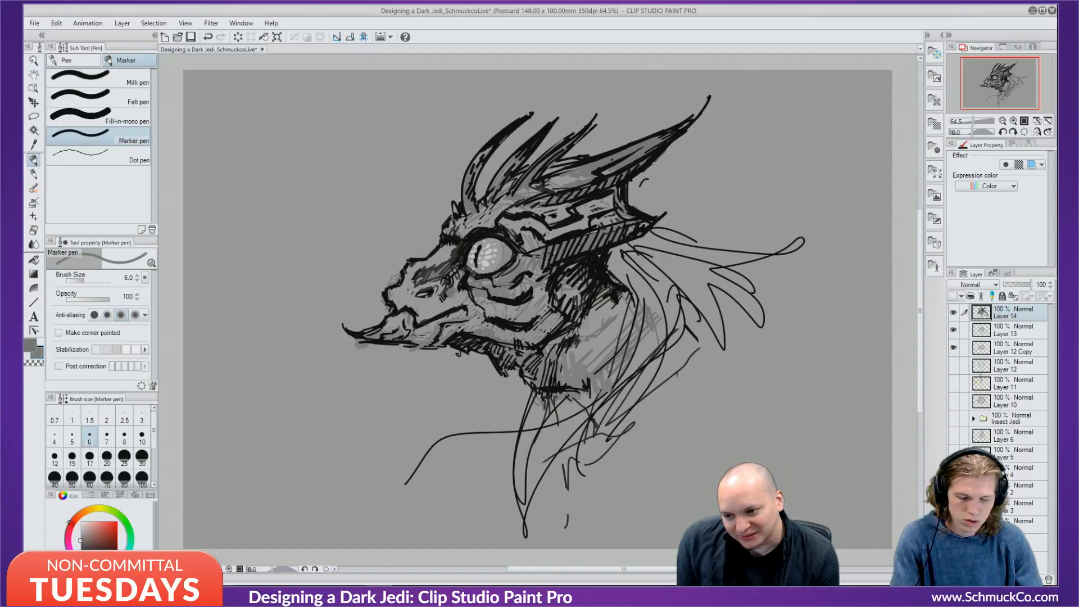
alt+click(428, 335)
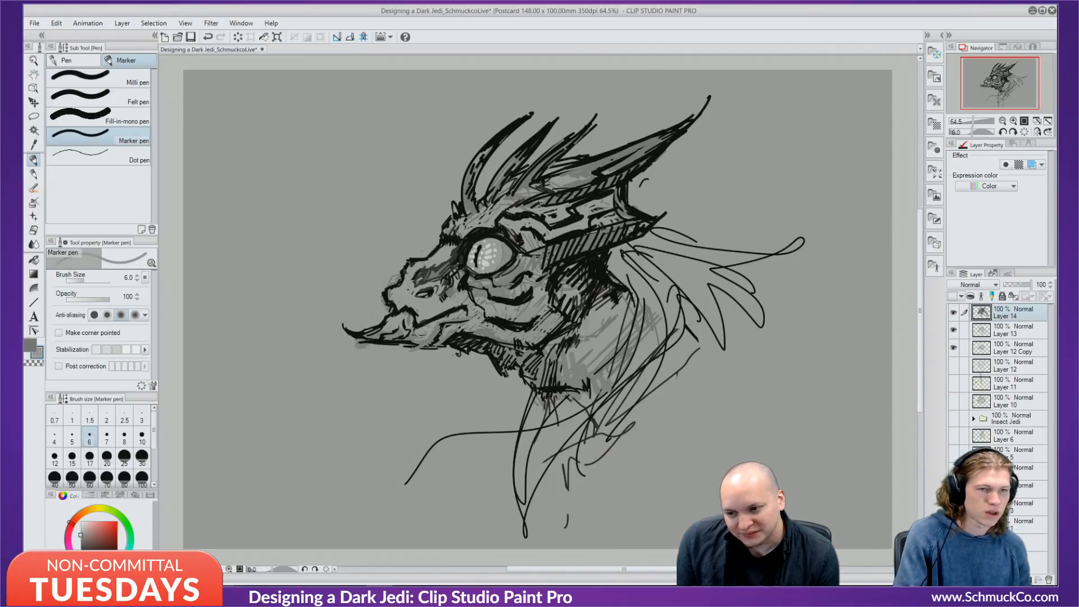
drag(425, 336, 419, 347)
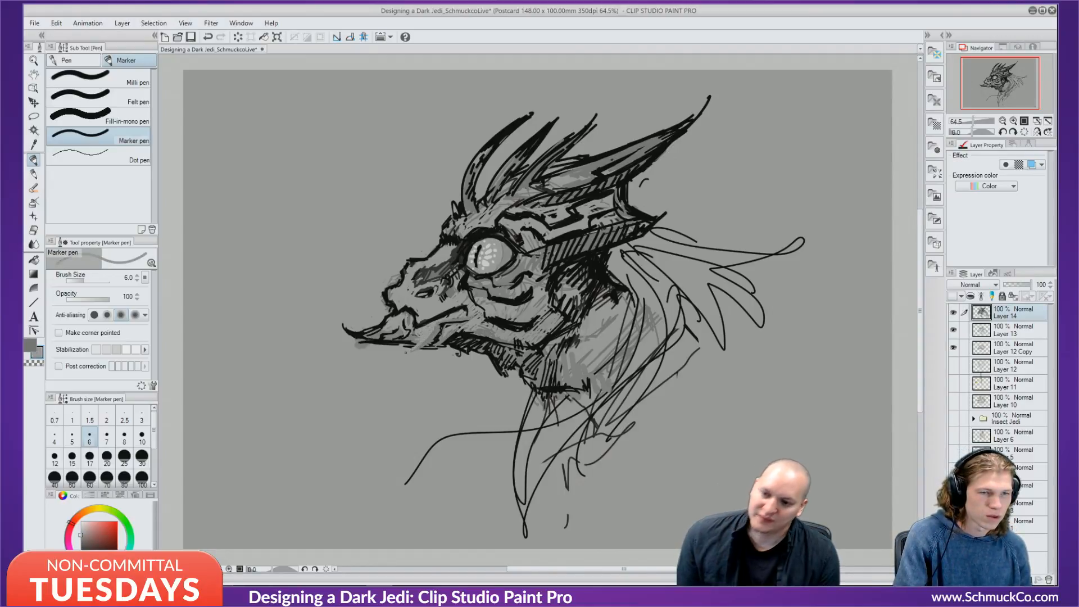
mouse_move(388, 309)
mouse_down()
mouse_move(386, 342)
mouse_move(413, 349)
mouse_up()
Ink the lower jaw edge and the area under the beak tip in black.
alt+click(389, 340)
mouse_move(434, 342)
mouse_down()
mouse_move(408, 351)
mouse_move(444, 344)
mouse_move(398, 356)
mouse_up()
drag(404, 353, 381, 351)
mouse_move(391, 347)
mouse_down()
mouse_move(374, 354)
mouse_move(399, 350)
mouse_up()
alt+click(378, 360)
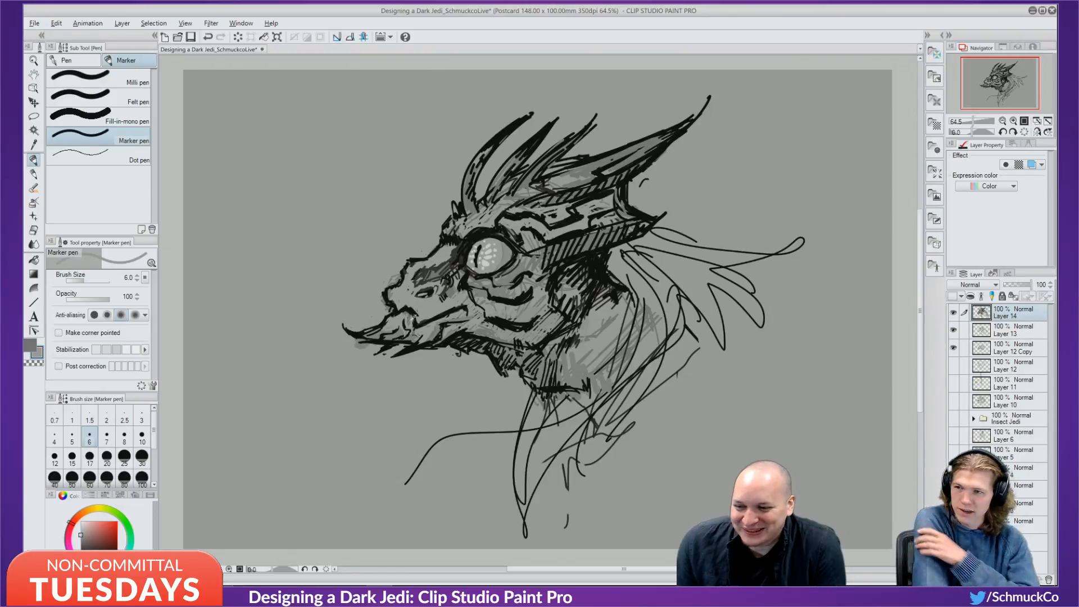
alt+click(422, 340)
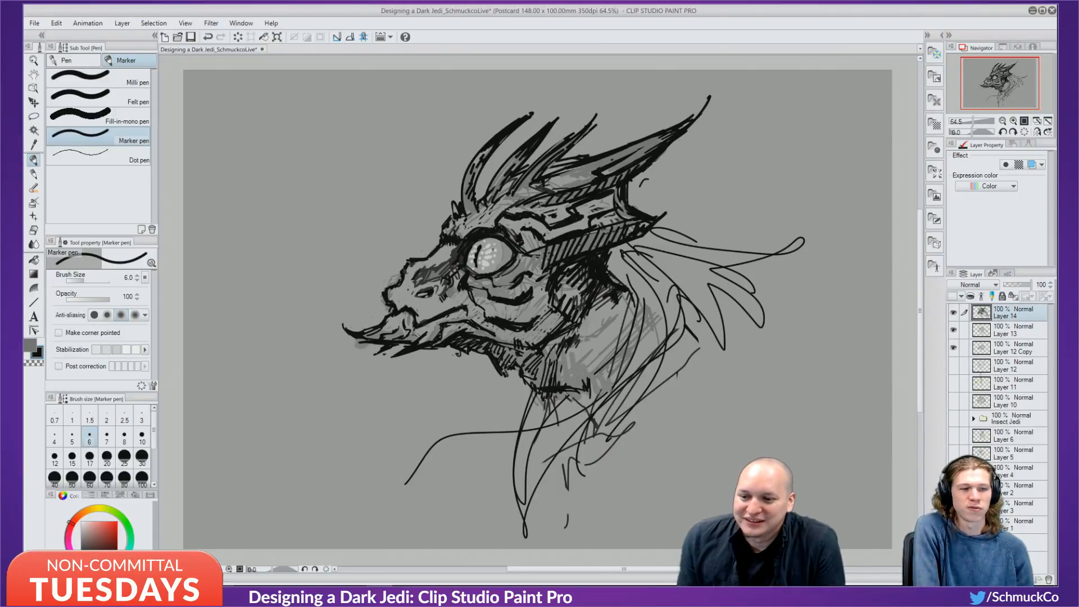
alt+click(514, 251)
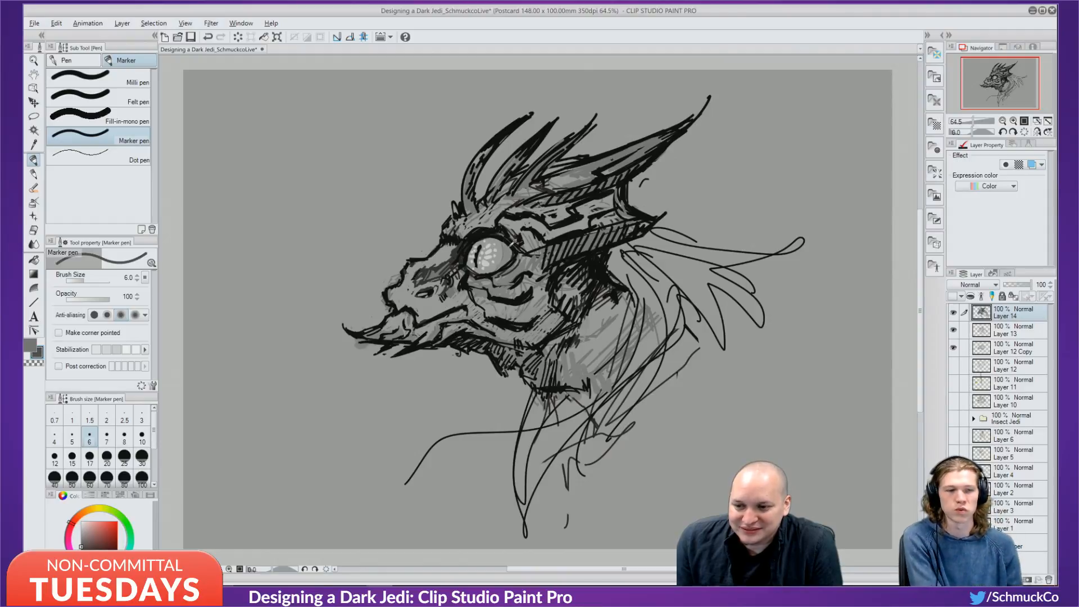
alt+click(513, 246)
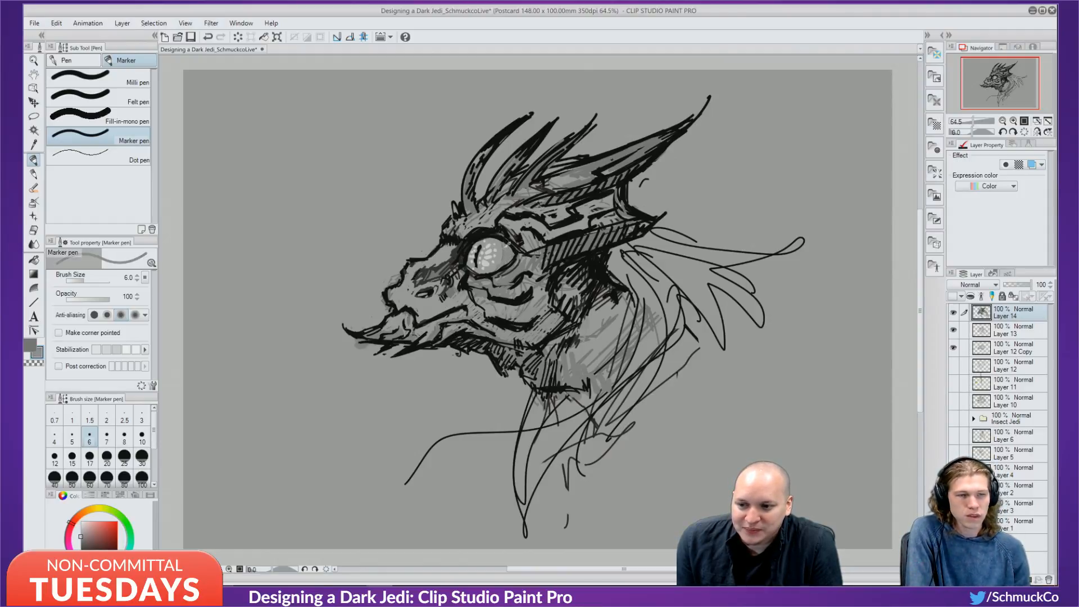
key(ctrl+z)
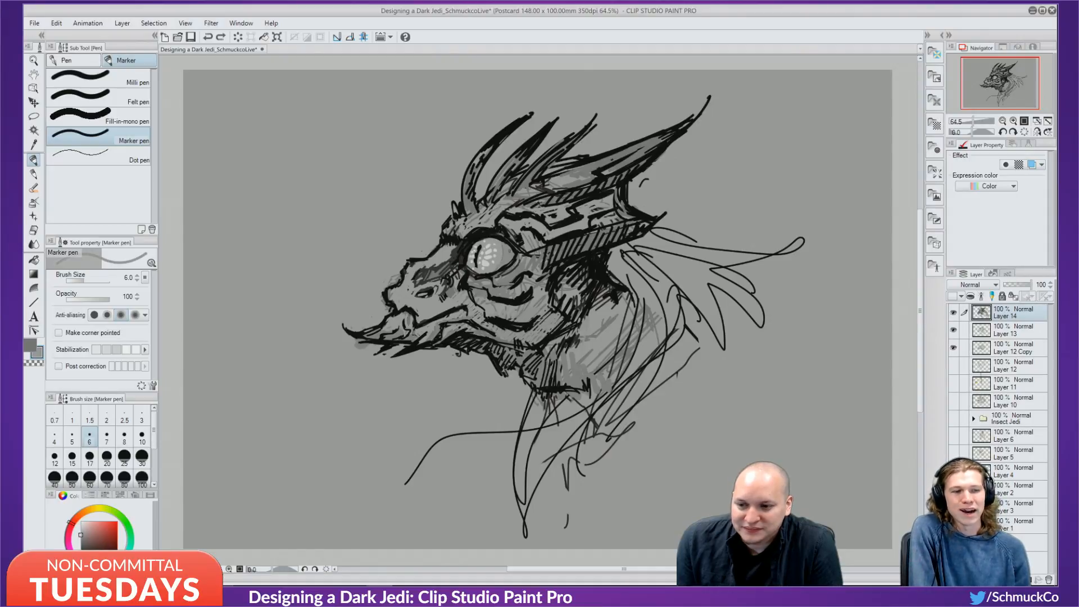
alt+click(508, 246)
alt+click(509, 246)
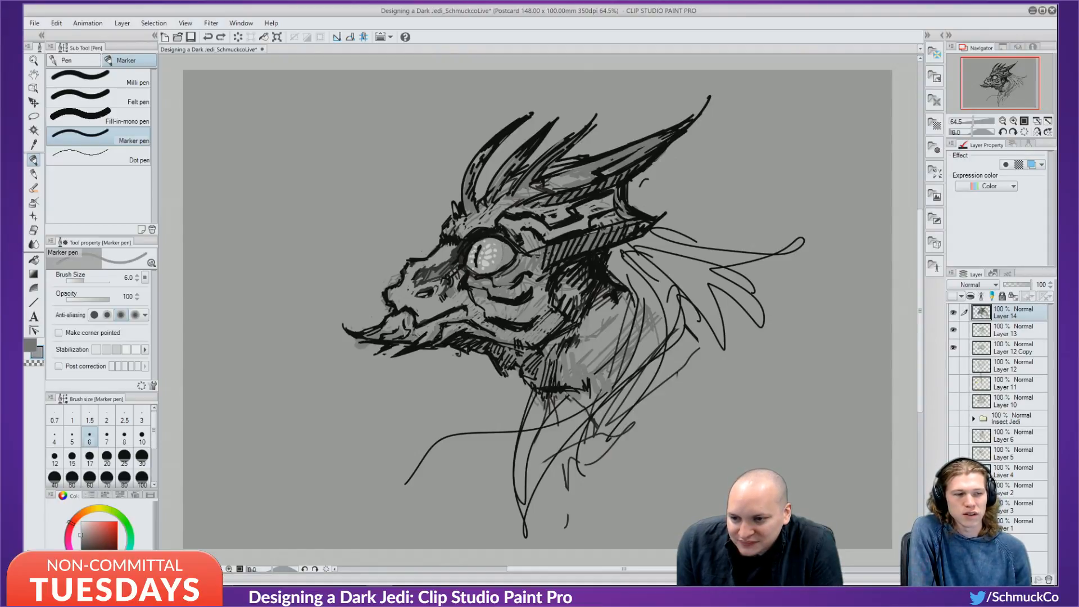
drag(502, 249, 496, 260)
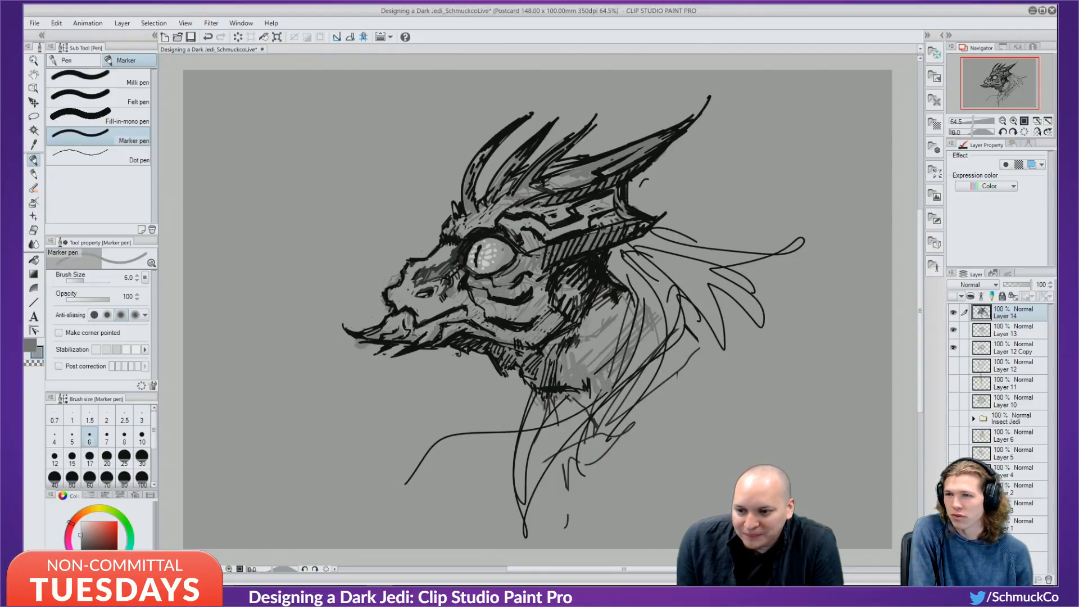
key(ctrl+z)
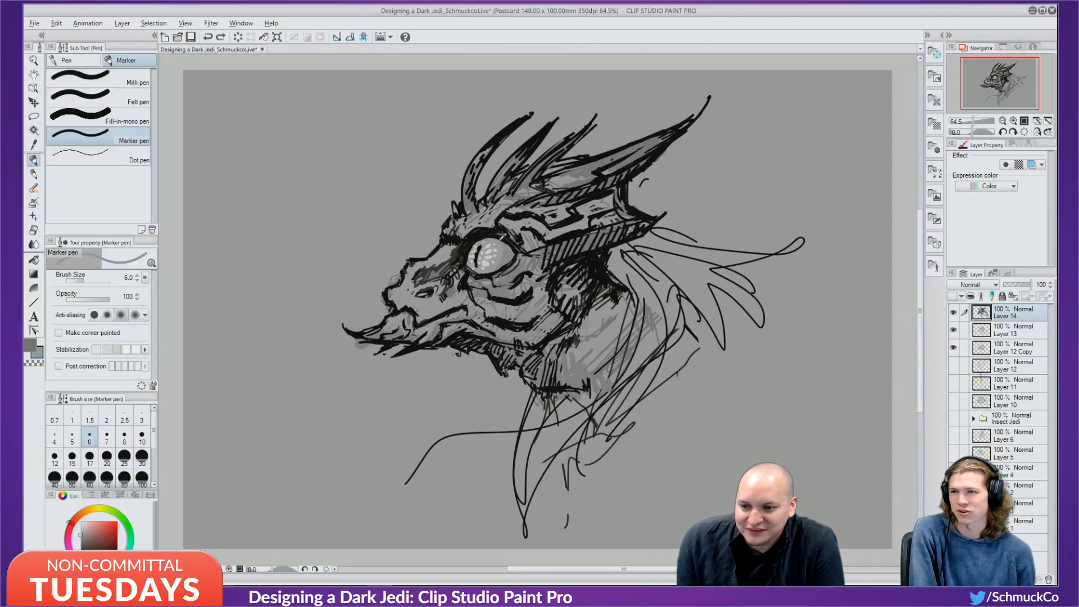
key(alt)
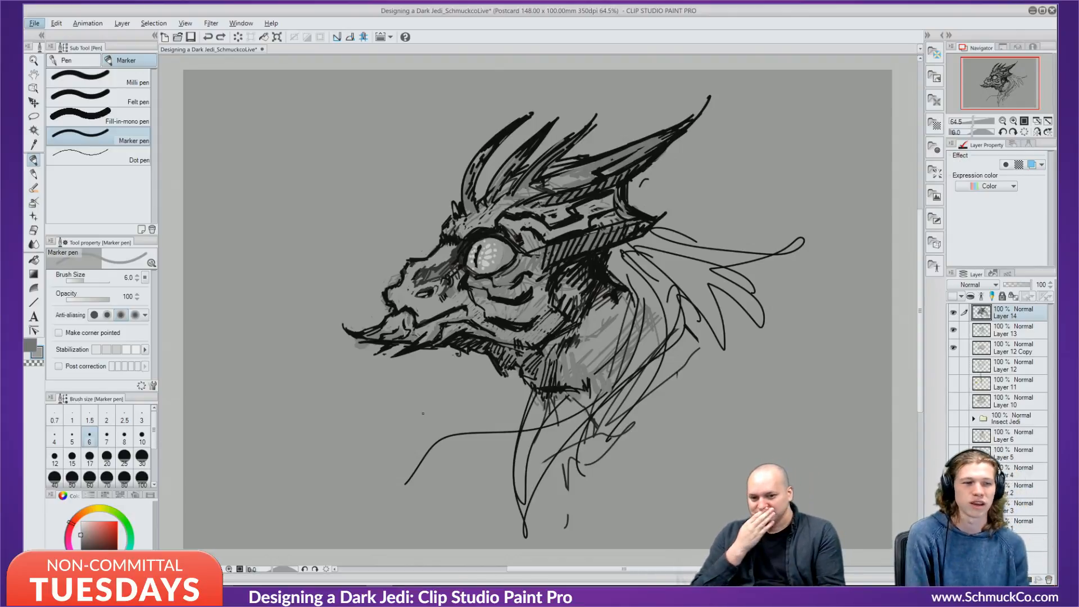
Create a new folder, move Layers 14, 13 and 12 Copy into it, and collapse it.
click(954, 313)
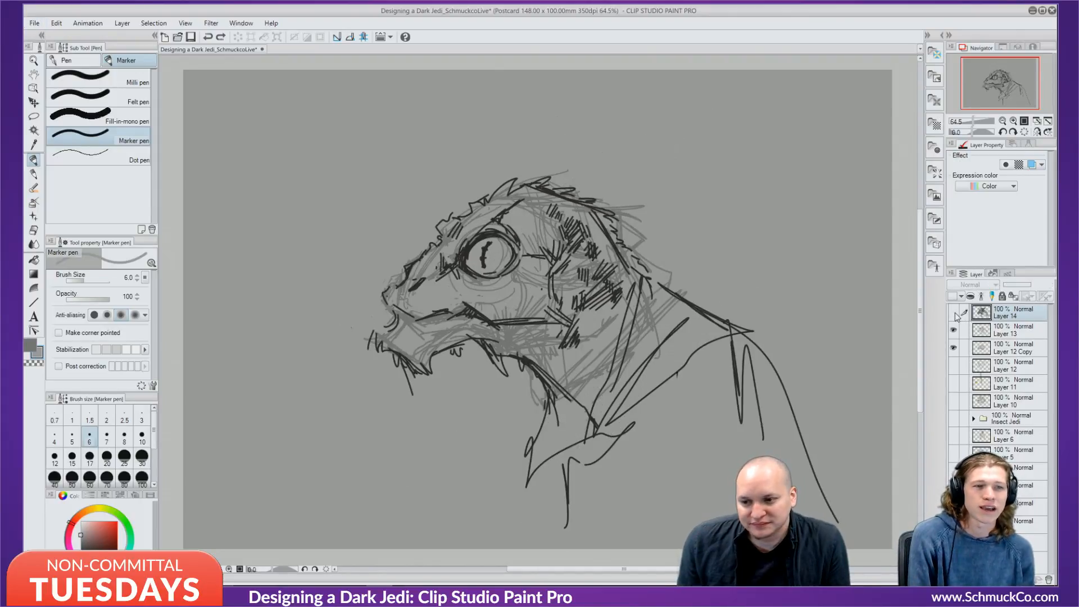
click(954, 313)
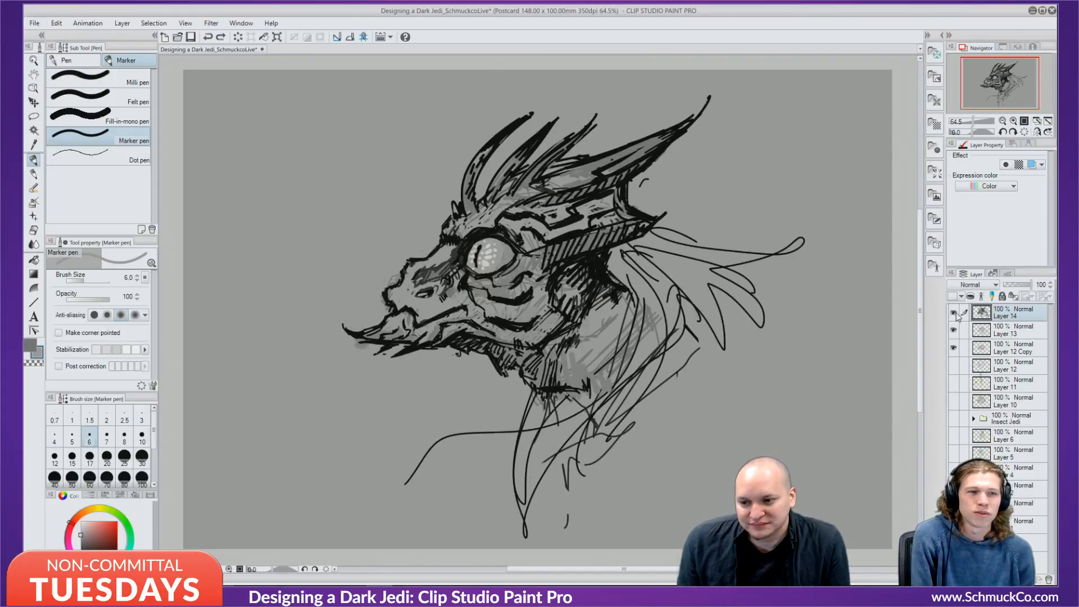
click(1012, 333)
click(1019, 315)
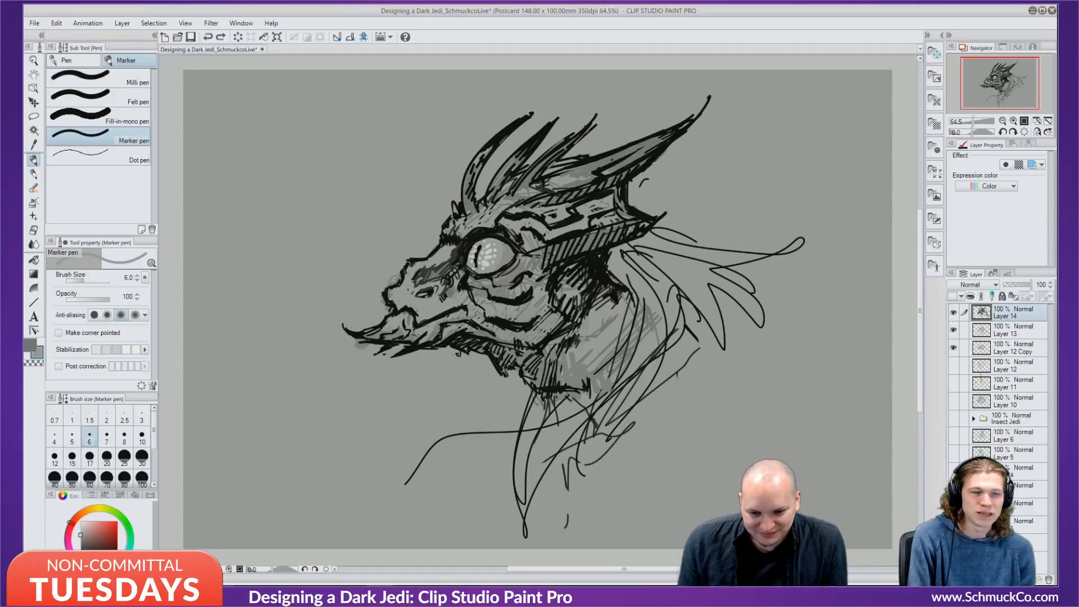
click(995, 579)
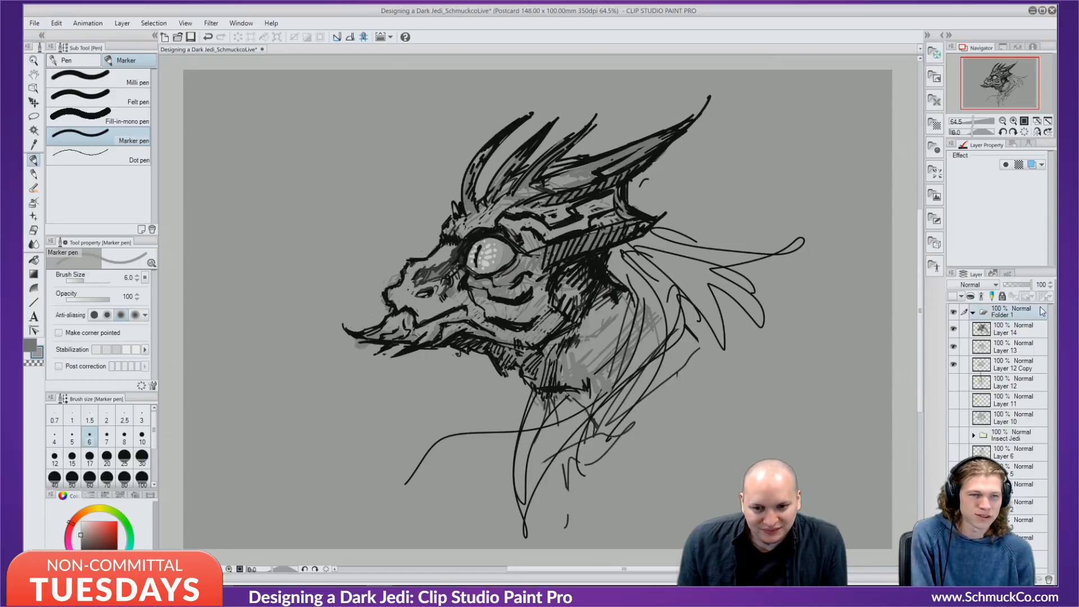
click(1020, 327)
shift+click(1015, 363)
drag(1016, 324, 1015, 309)
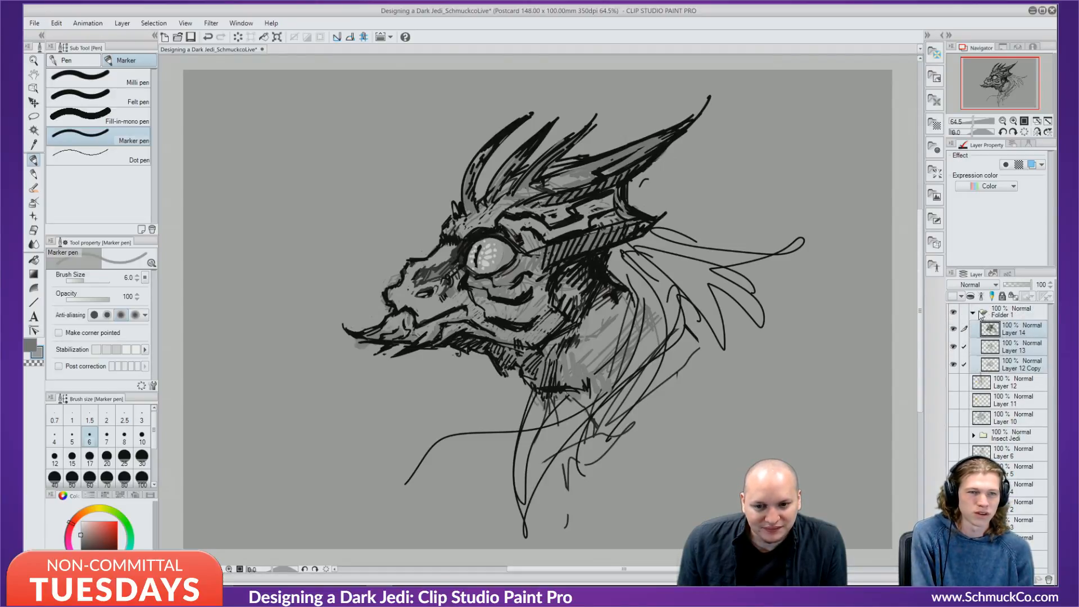
click(992, 313)
click(974, 312)
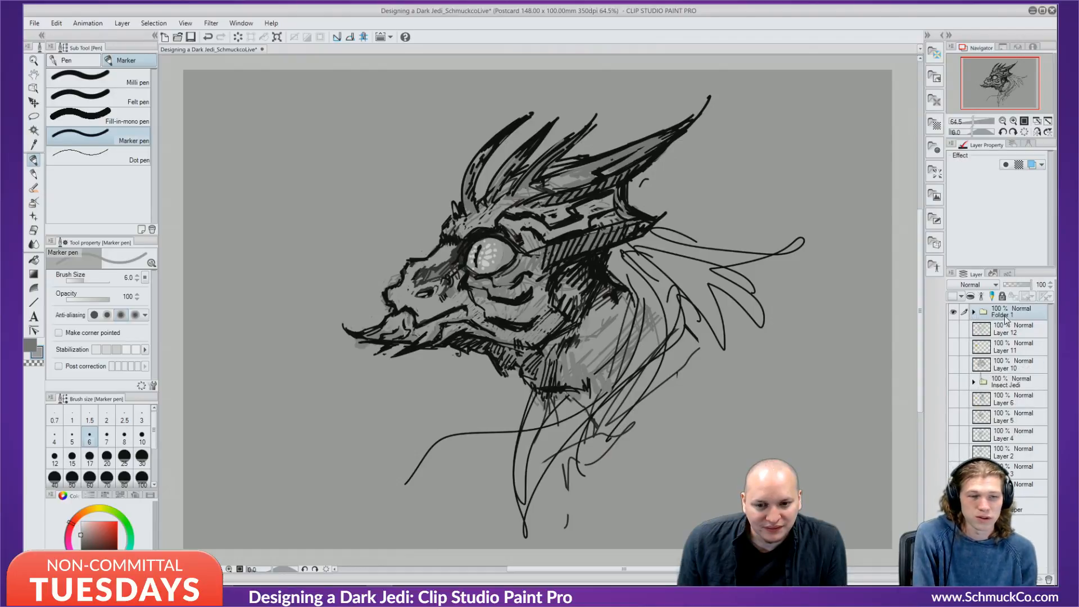
Rename the folder to 'Ikbkian' and duplicate it as 'Ikbkian Copy'.
double_click(1024, 318)
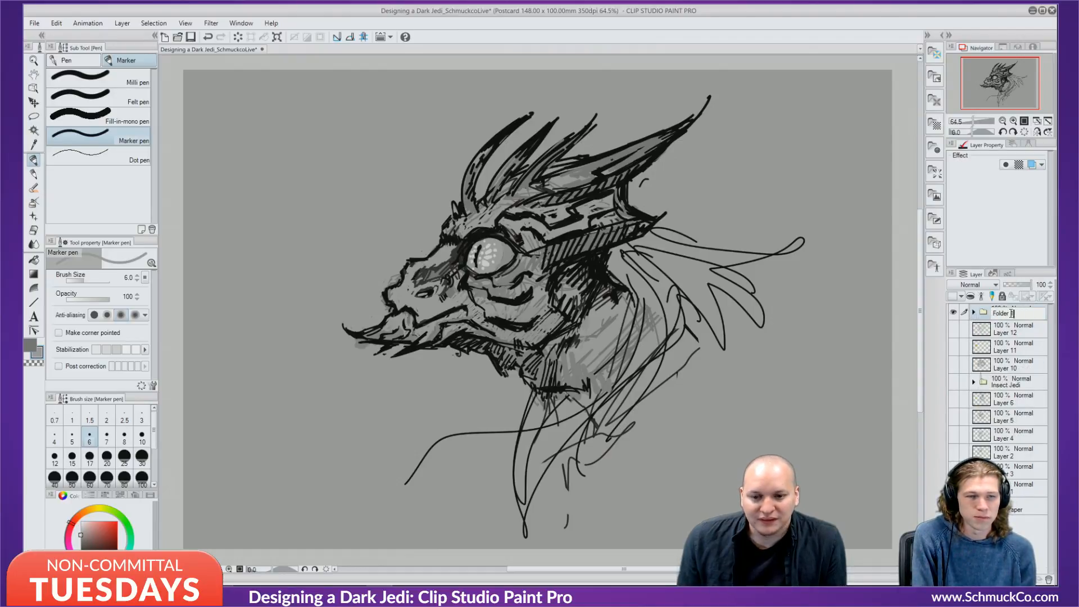
key(BackSpace)
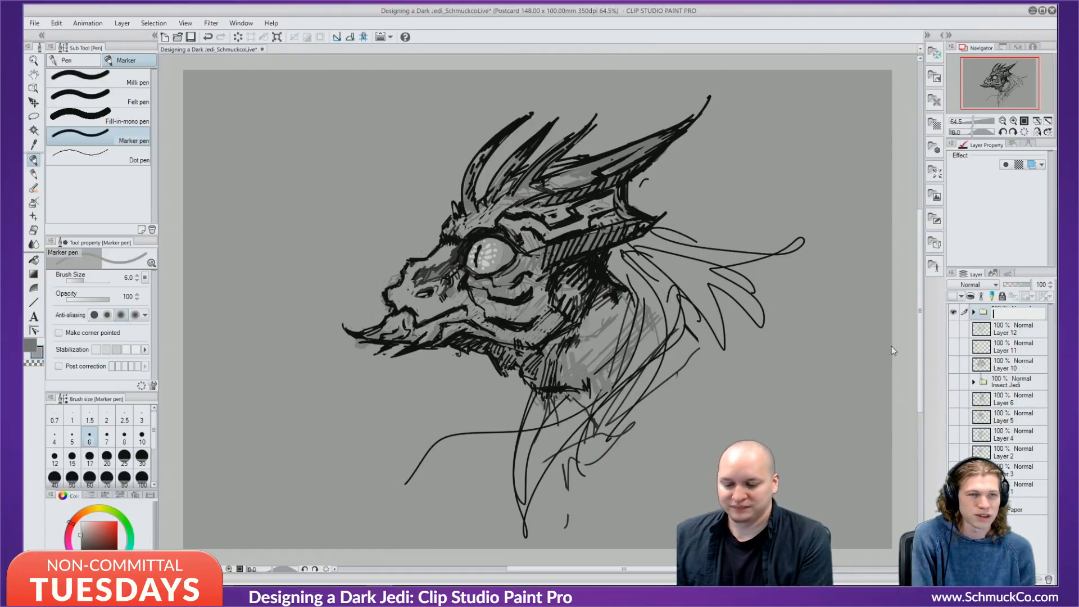
text(Ikbkian)
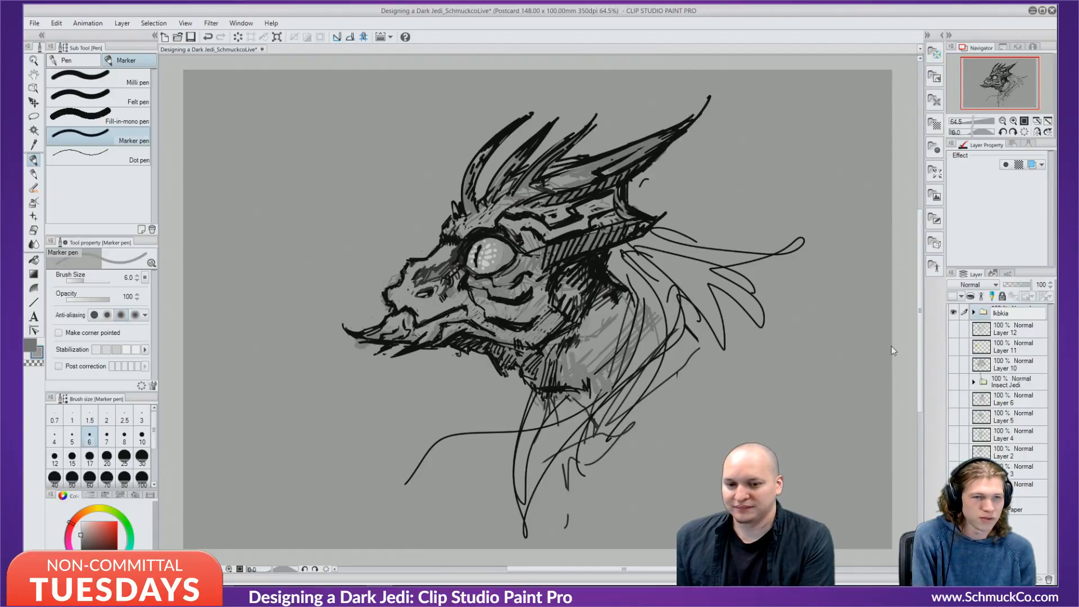
key(Return)
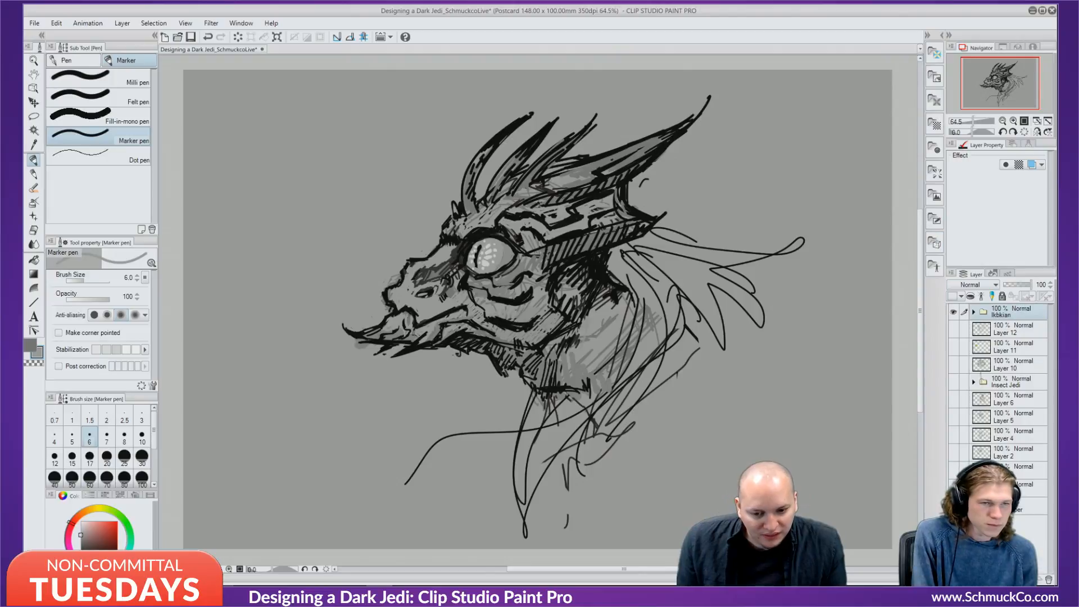
key(ctrl+c)
key(ctrl+v)
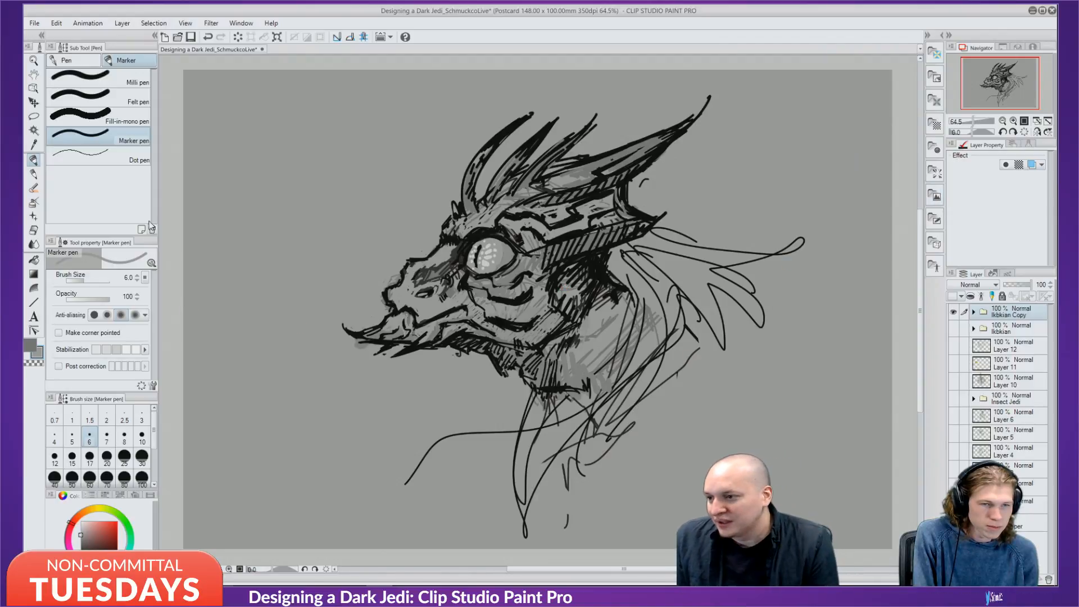
Scale the copied inked head down to 49% and place it in the canvas's upper left.
click(35, 106)
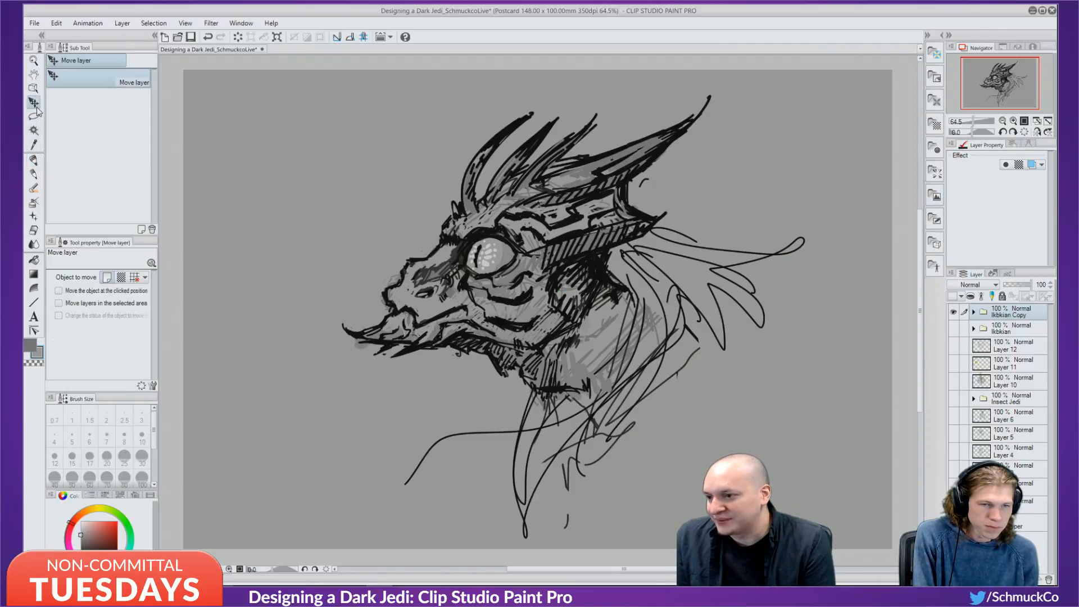
click(33, 160)
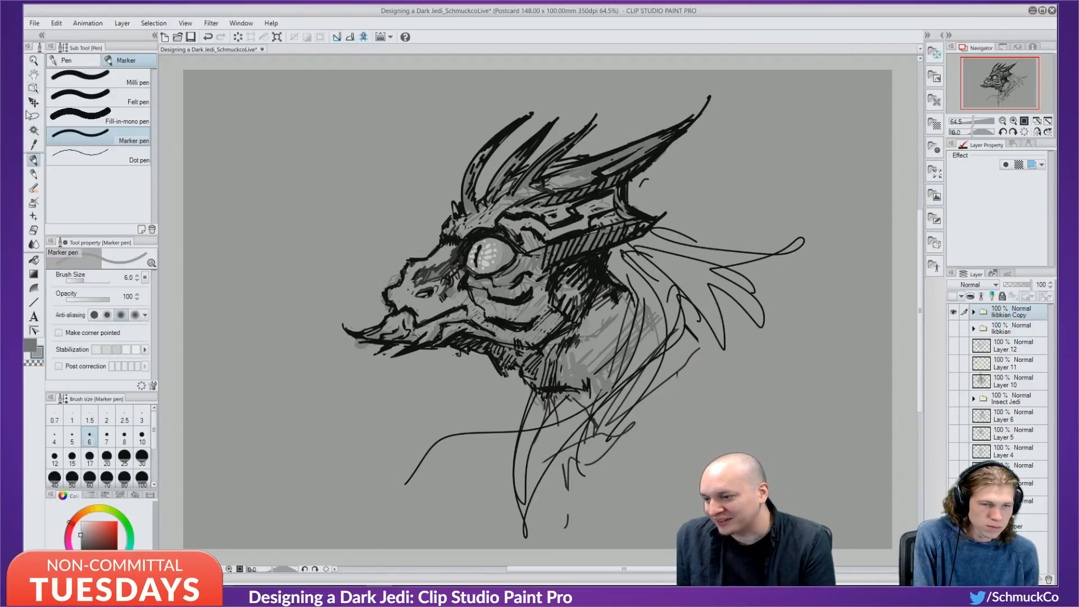
key(ctrl+t)
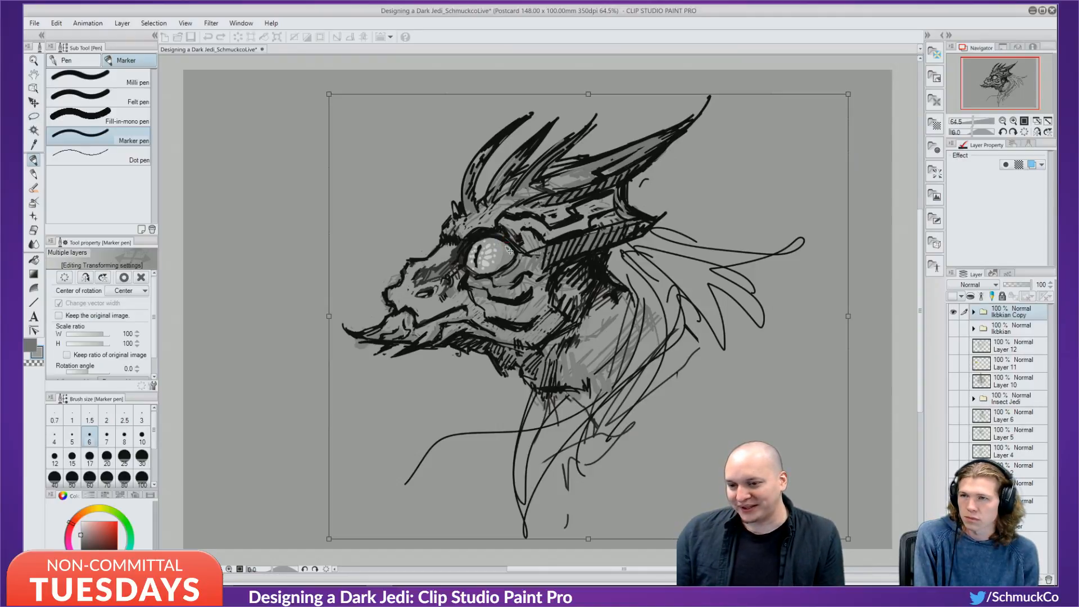
drag(330, 95, 522, 262)
drag(673, 368, 421, 191)
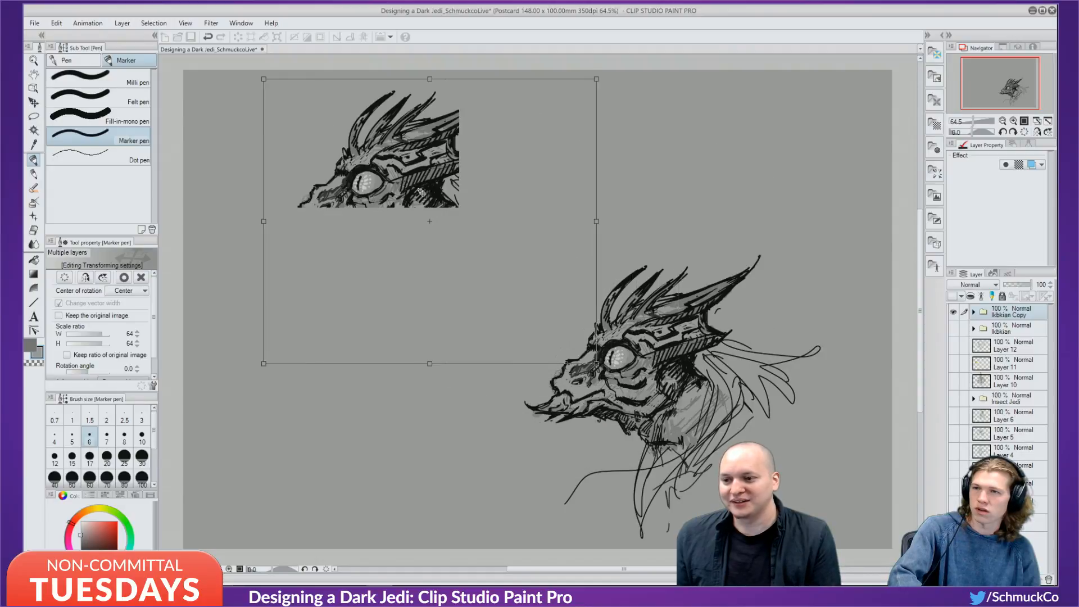
drag(265, 81, 319, 128)
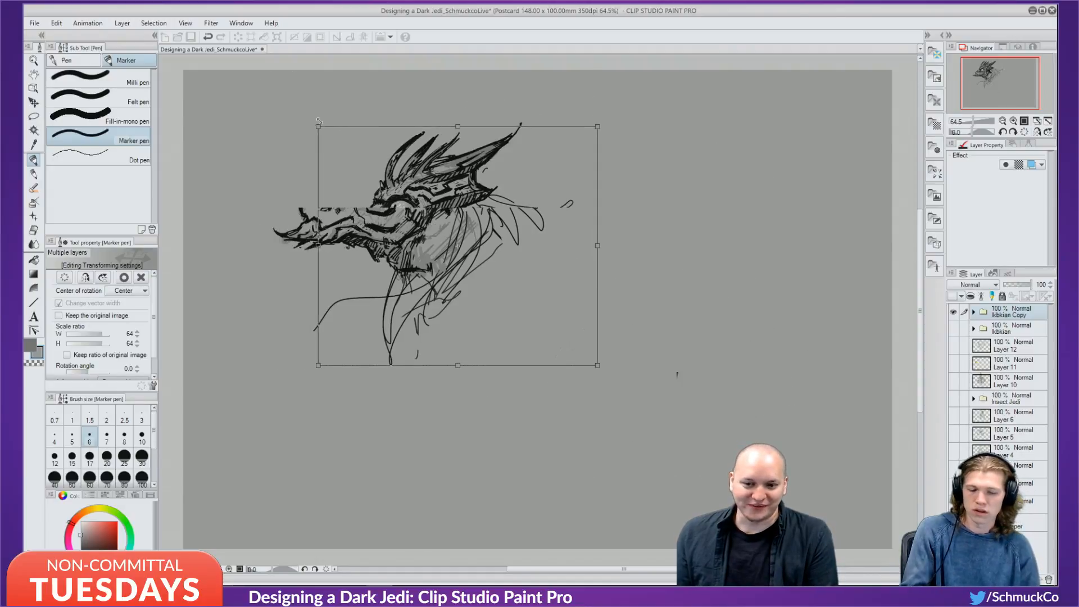
drag(458, 216, 353, 187)
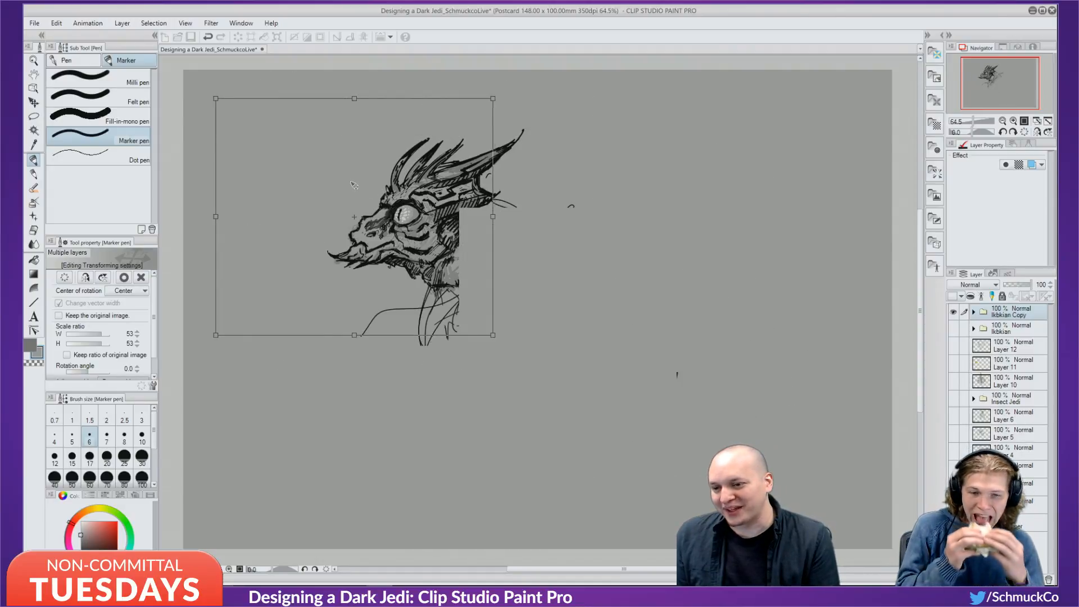
drag(215, 100, 236, 120)
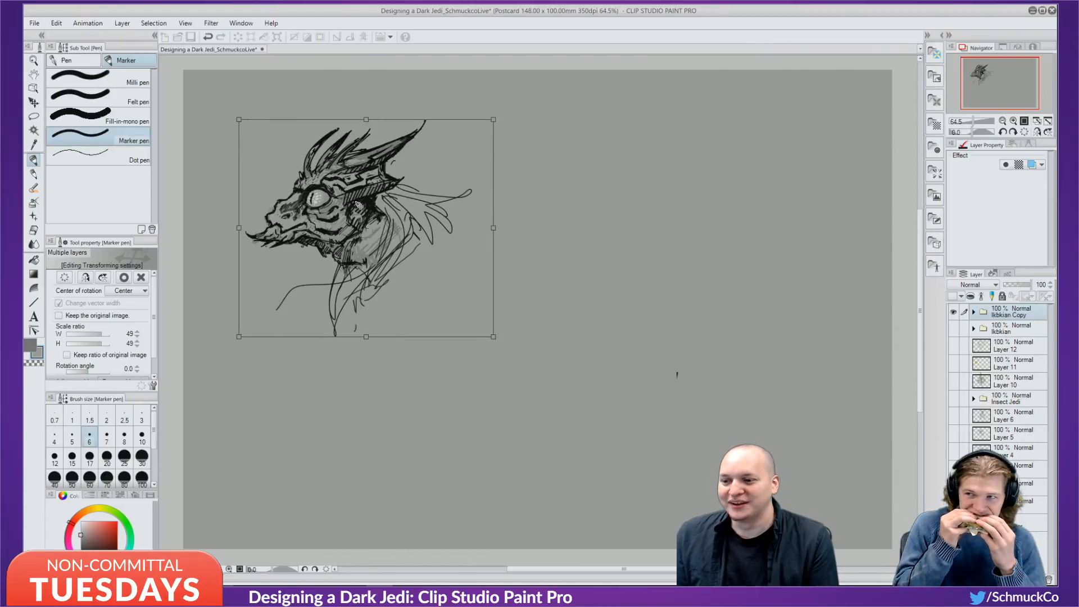
drag(352, 214, 325, 187)
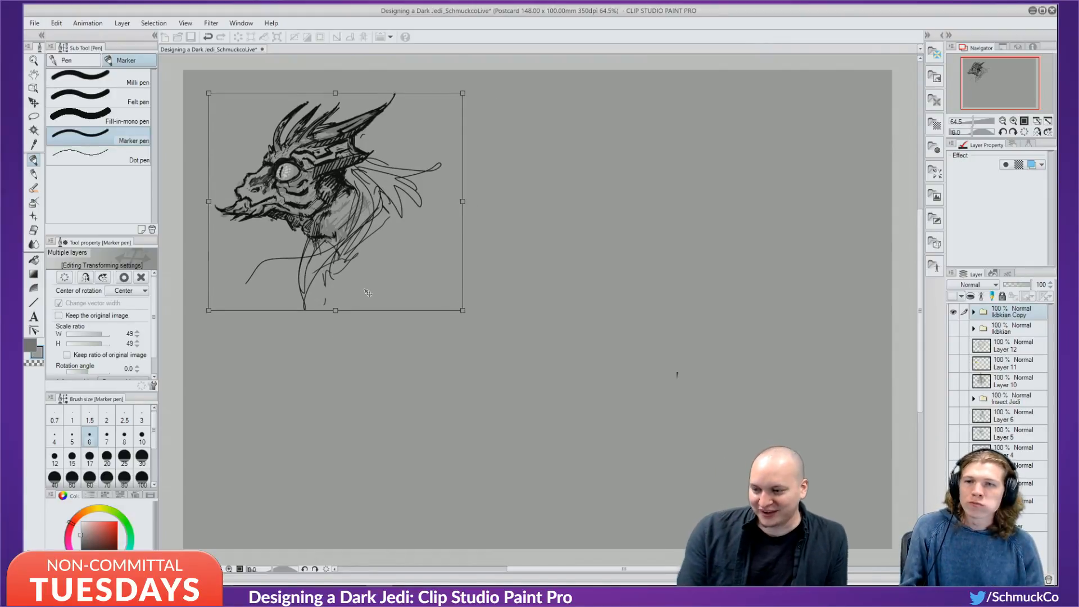
key(Return)
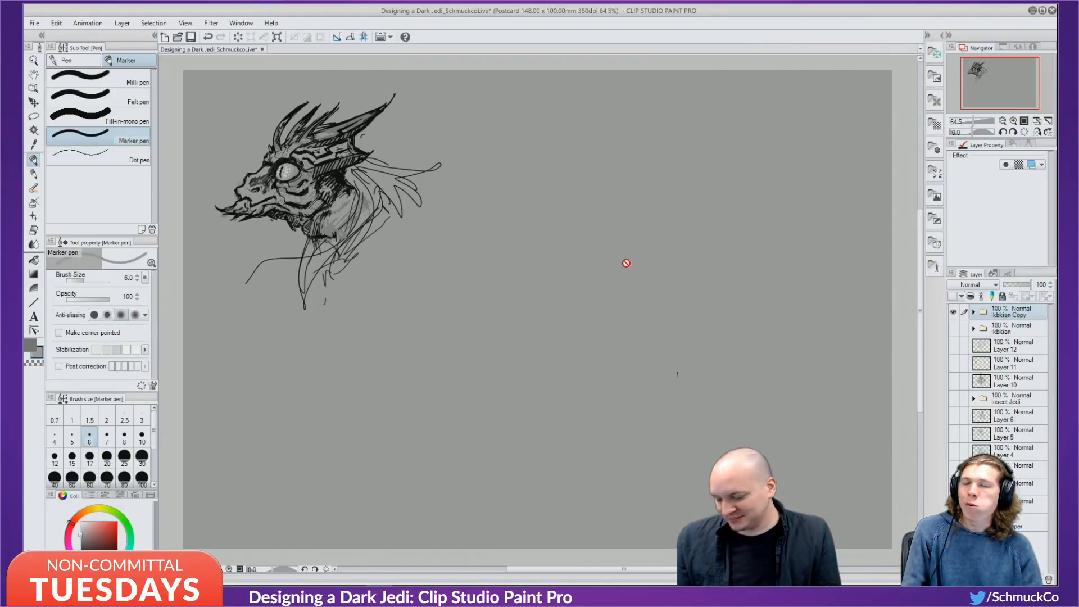
Add a new Layer 15 above Layer 12, try the airbrush at size 4, then return to the Marker pen.
key(b)
click(1005, 348)
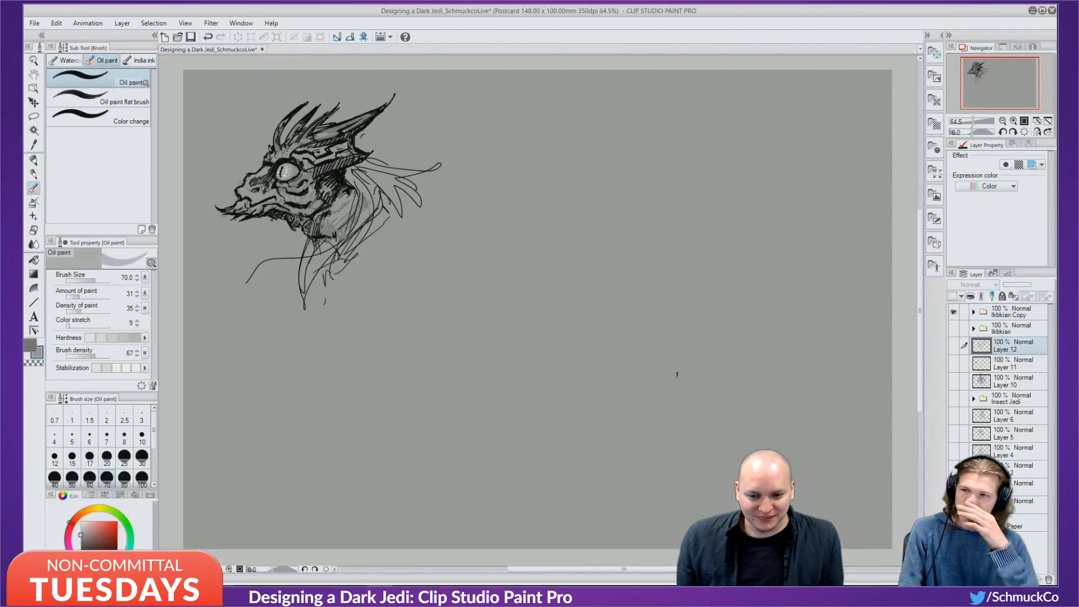
key(ctrl+shift+n)
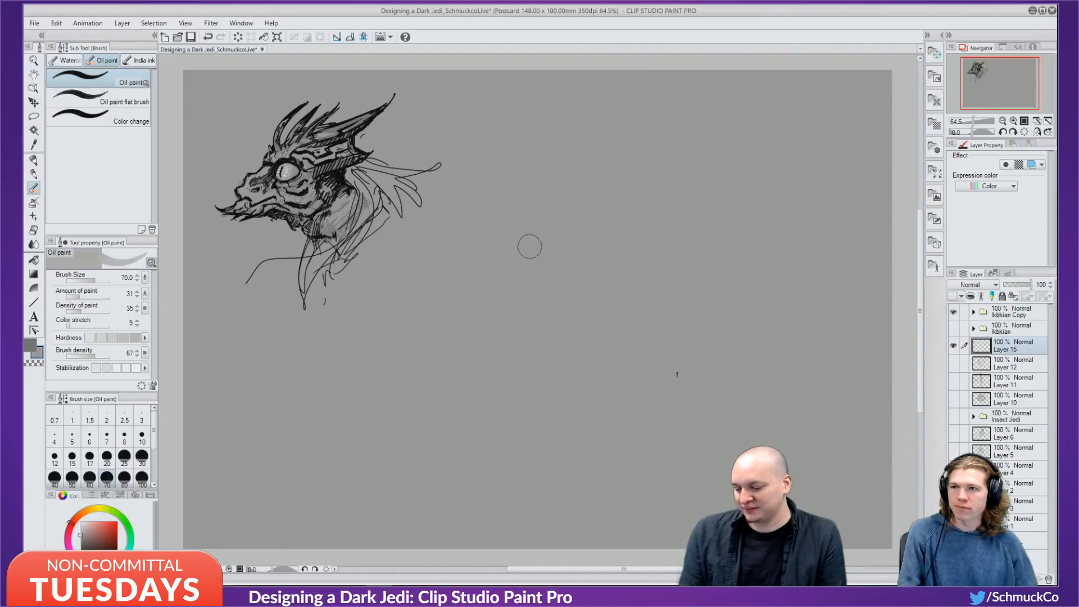
key(b)
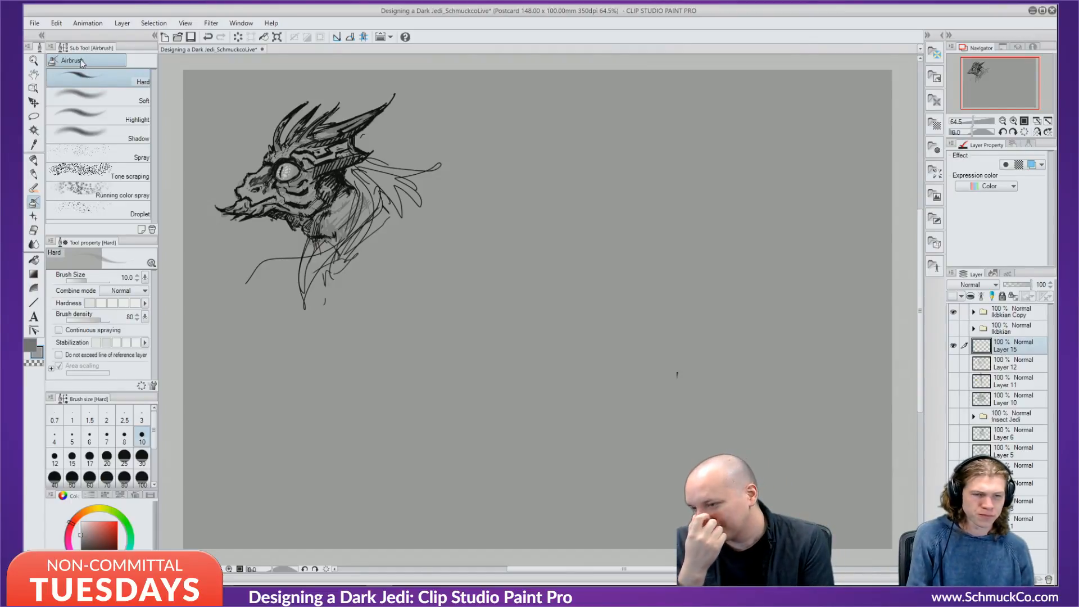
click(55, 436)
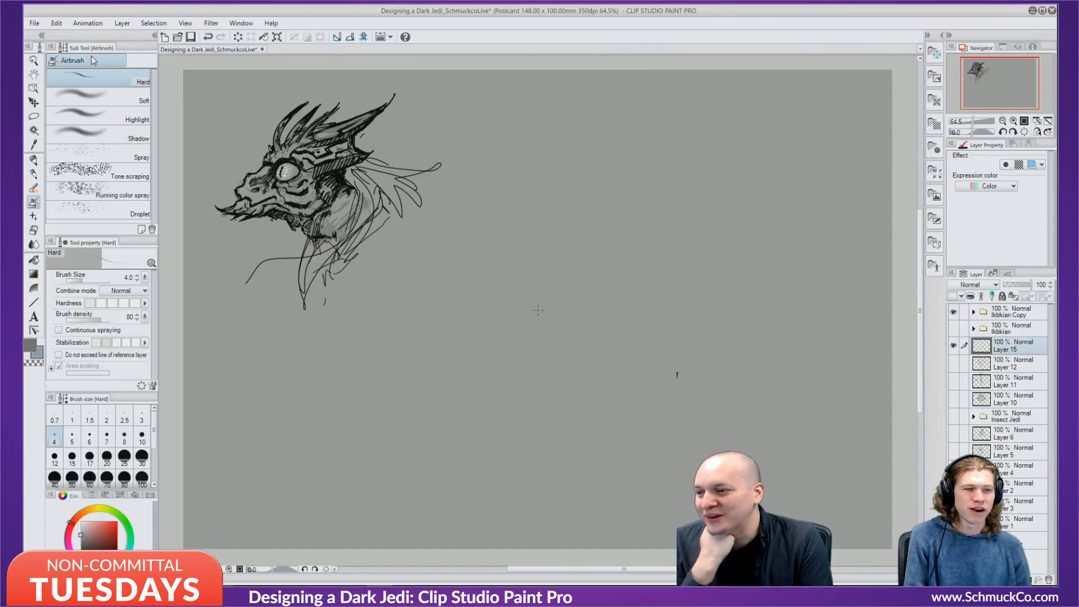
click(33, 162)
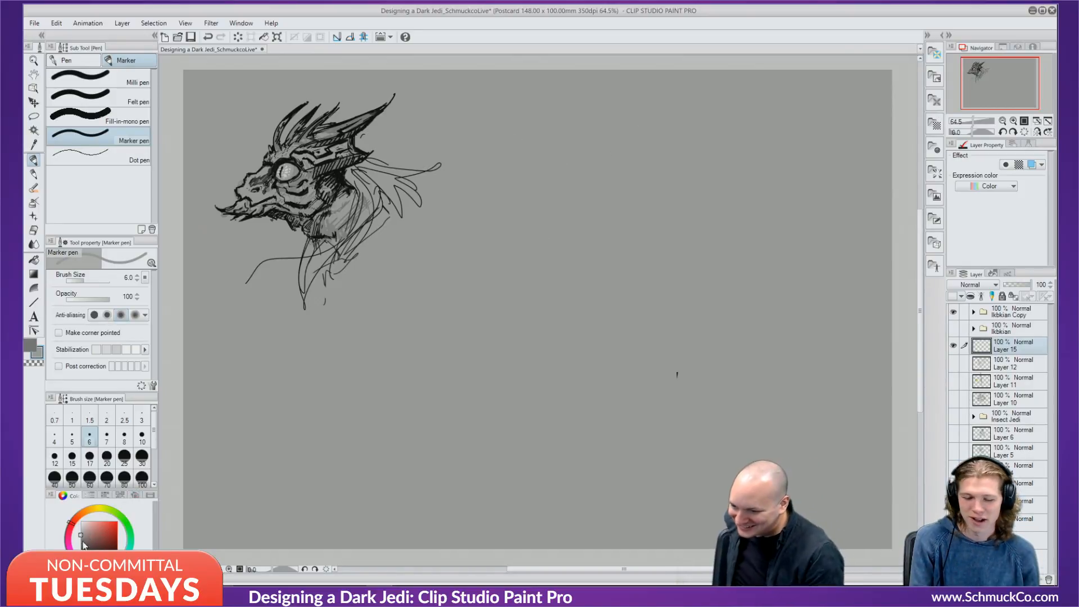
Draw black trial strokes and a horn outline on the right, then undo them.
drag(82, 542, 78, 583)
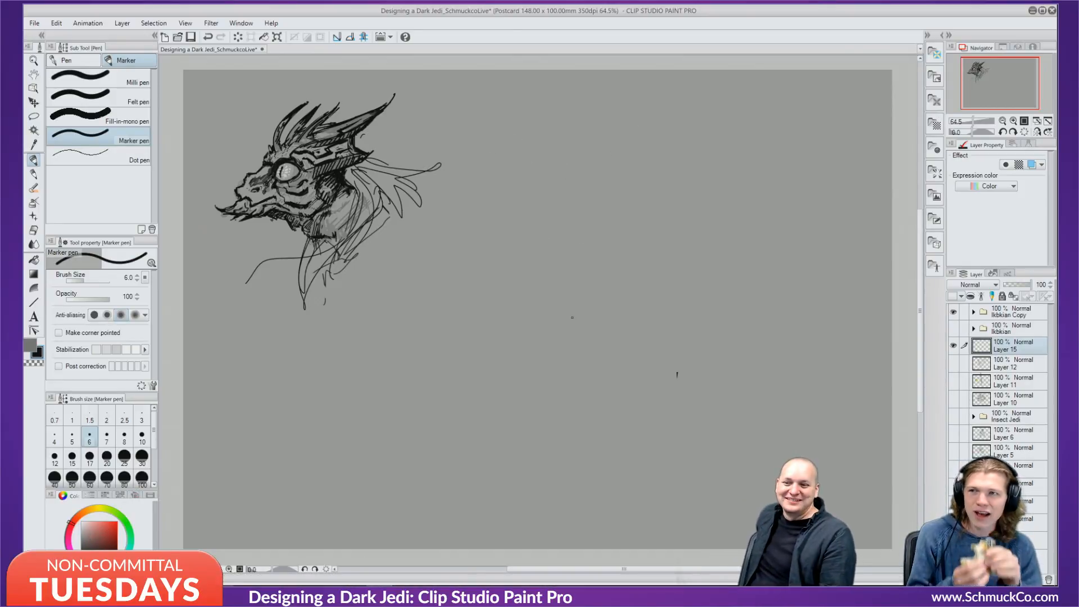
drag(572, 319, 568, 320)
drag(554, 304, 548, 280)
drag(564, 210, 614, 167)
mouse_move(604, 175)
mouse_down()
mouse_move(580, 206)
mouse_move(643, 153)
mouse_move(636, 186)
mouse_move(604, 223)
mouse_move(608, 262)
mouse_up()
drag(604, 273, 597, 278)
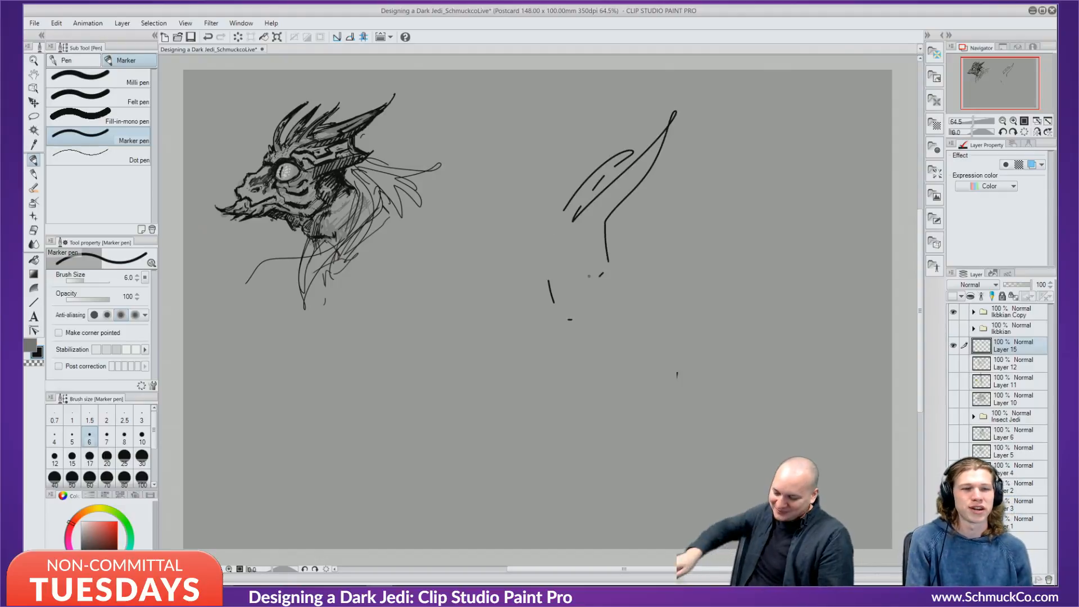
key(ctrl+z)
key(ctrl+z)
key(ctrl+z)
key(ctrl+z)
key(ctrl+z)
key(ctrl+z)
key(ctrl+z)
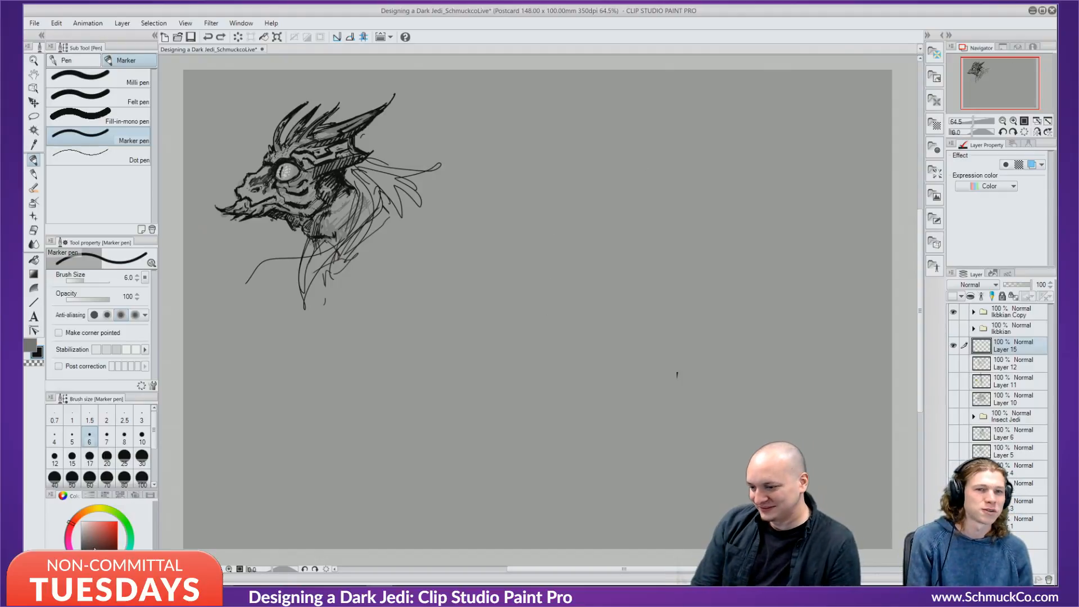
In grey, sketch a looping curve, a wing-like shape and diagonals on the right.
drag(82, 547, 79, 539)
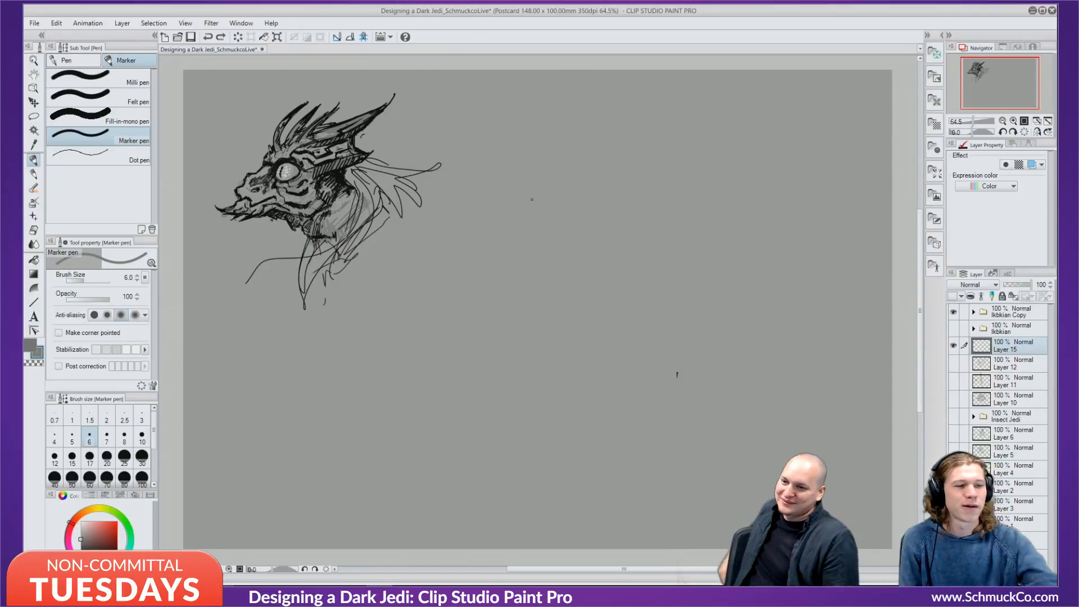
mouse_move(521, 302)
mouse_down()
mouse_move(523, 279)
mouse_move(682, 169)
mouse_move(590, 203)
mouse_up()
drag(722, 141, 688, 148)
mouse_move(746, 109)
mouse_down()
mouse_move(681, 171)
mouse_move(706, 227)
mouse_up()
mouse_move(674, 178)
mouse_down()
mouse_move(747, 180)
mouse_move(727, 201)
mouse_move(711, 275)
mouse_up()
mouse_move(711, 270)
mouse_down()
mouse_move(691, 291)
mouse_move(590, 330)
mouse_up()
mouse_move(649, 297)
mouse_down()
mouse_move(595, 367)
mouse_move(498, 344)
mouse_up()
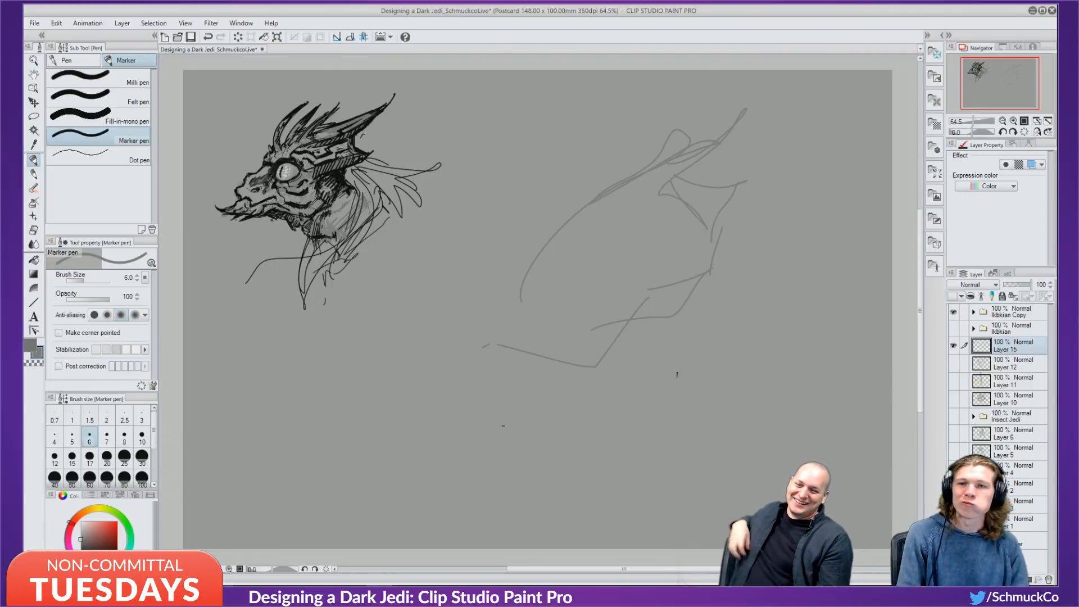
Rough in the head's diagonals, an arched brow, a round eye and lines across the top.
mouse_move(517, 252)
mouse_down()
mouse_move(511, 310)
mouse_move(600, 186)
mouse_move(655, 144)
mouse_up()
mouse_move(602, 208)
mouse_down()
mouse_move(651, 197)
mouse_move(704, 203)
mouse_up()
drag(683, 199, 707, 240)
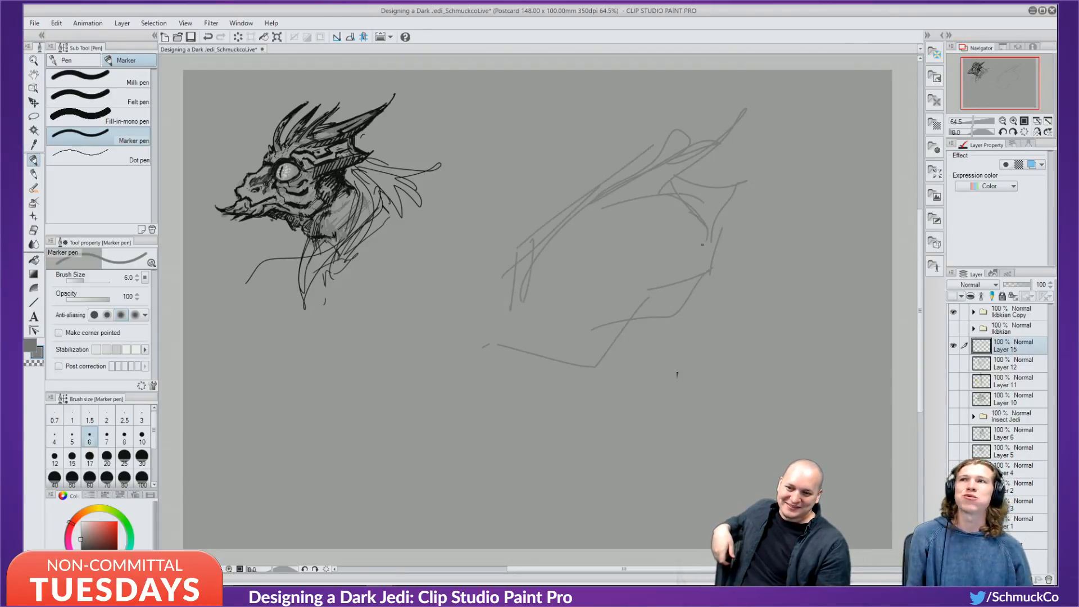
mouse_move(625, 264)
mouse_down()
mouse_move(659, 207)
mouse_move(660, 258)
mouse_up()
mouse_move(588, 232)
mouse_down()
mouse_move(703, 241)
mouse_move(556, 261)
mouse_move(538, 299)
mouse_up()
mouse_move(552, 260)
mouse_down()
mouse_move(526, 305)
mouse_move(481, 297)
mouse_move(634, 159)
mouse_up()
mouse_move(537, 221)
mouse_down()
mouse_move(657, 134)
mouse_move(634, 151)
mouse_up()
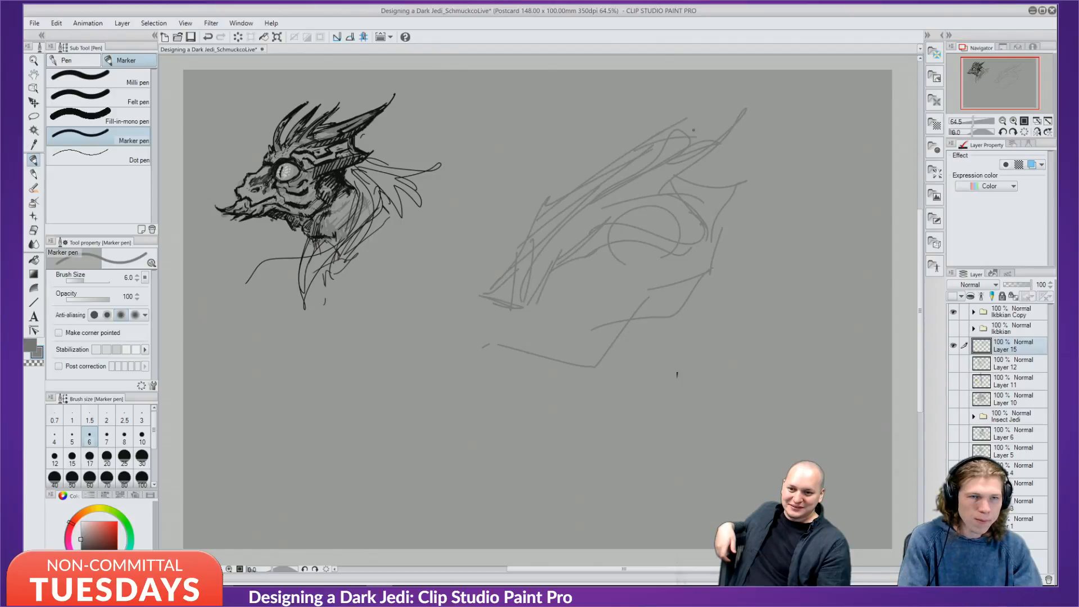
mouse_move(692, 131)
mouse_down()
mouse_move(753, 138)
mouse_move(754, 264)
mouse_up()
drag(765, 128, 723, 237)
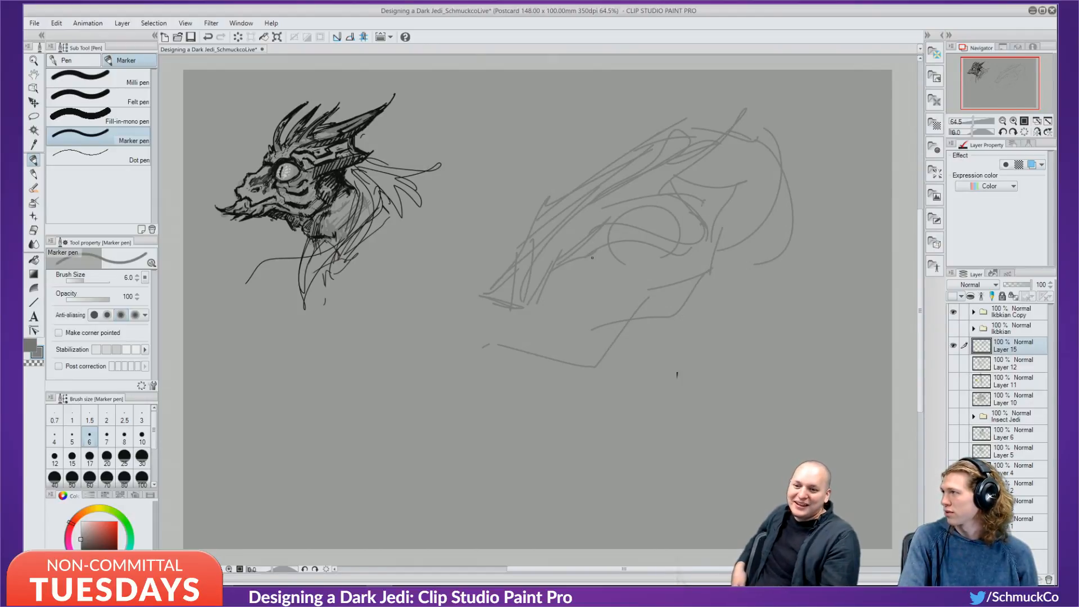
Sketch and reinforce the long beak lines, then add a hook at the crest top.
mouse_move(509, 307)
mouse_down()
mouse_move(454, 347)
mouse_move(611, 270)
mouse_up()
drag(474, 345, 648, 251)
mouse_move(581, 279)
mouse_down()
mouse_move(475, 345)
mouse_move(655, 254)
mouse_up()
mouse_move(536, 315)
mouse_down()
mouse_move(699, 257)
mouse_move(690, 250)
mouse_move(717, 220)
mouse_up()
drag(693, 256, 752, 184)
mouse_move(722, 234)
mouse_down()
mouse_move(676, 271)
mouse_move(627, 268)
mouse_move(532, 325)
mouse_move(582, 283)
mouse_move(454, 348)
mouse_up()
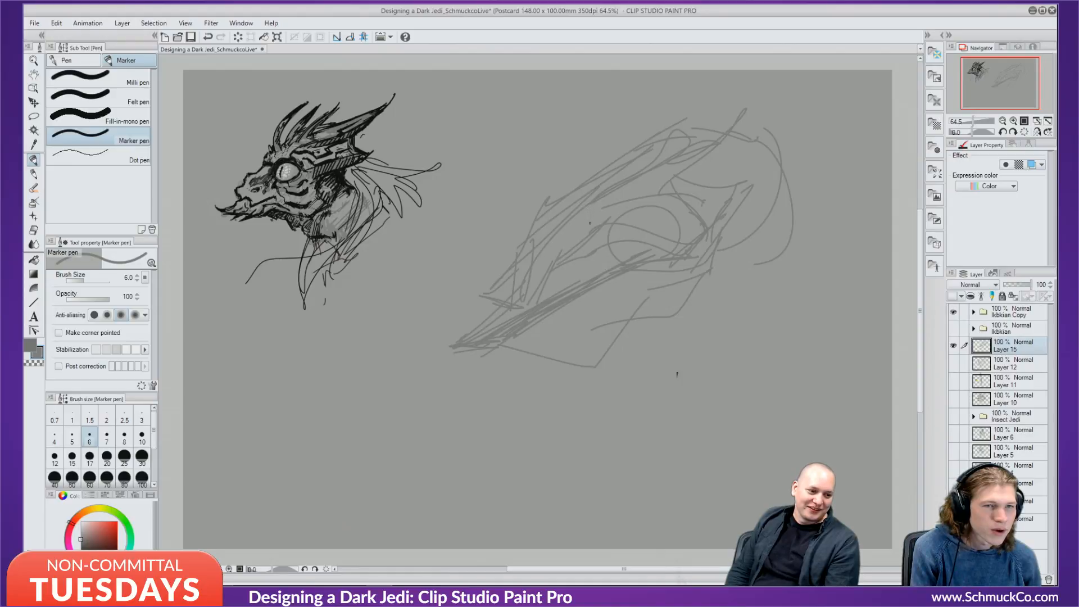
mouse_move(685, 119)
mouse_down()
mouse_move(696, 136)
mouse_move(567, 193)
mouse_up()
drag(567, 192, 613, 196)
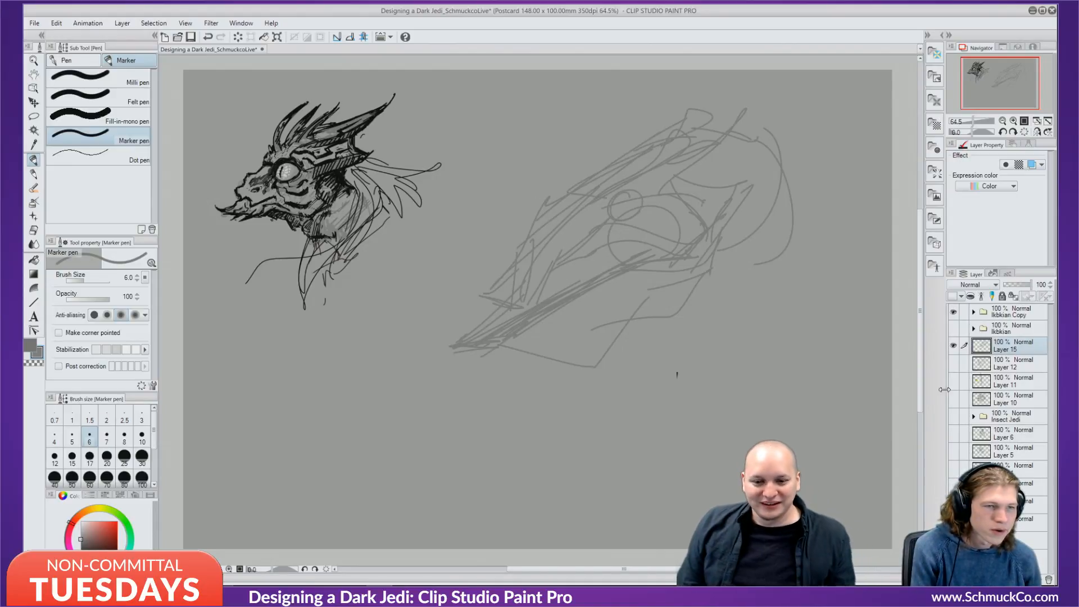
Delete Layer 15, undo the deletion, and raise the brush size to 7.
click(1048, 580)
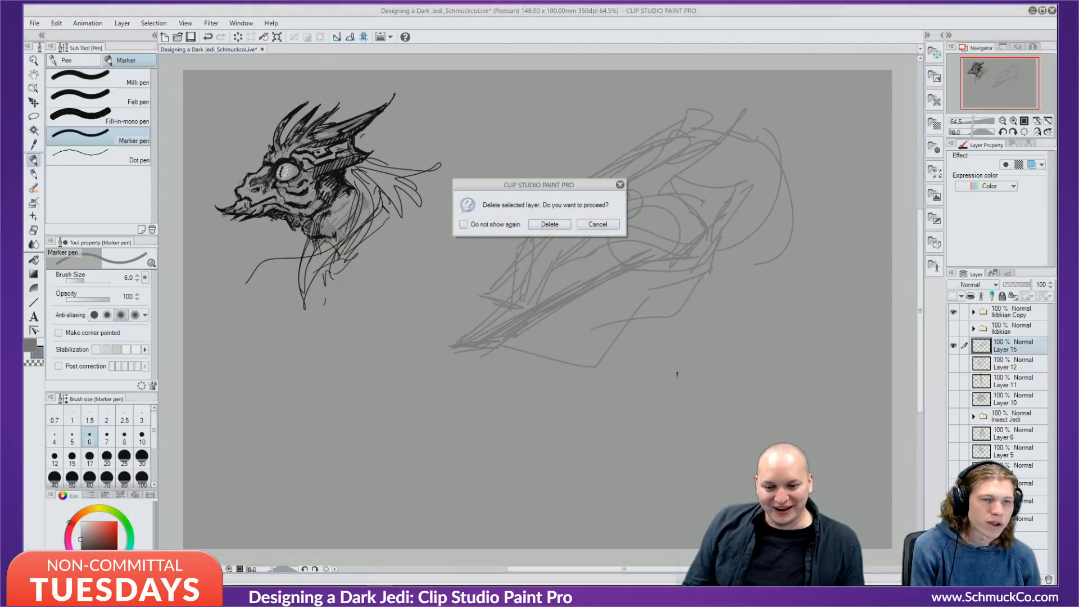
click(549, 224)
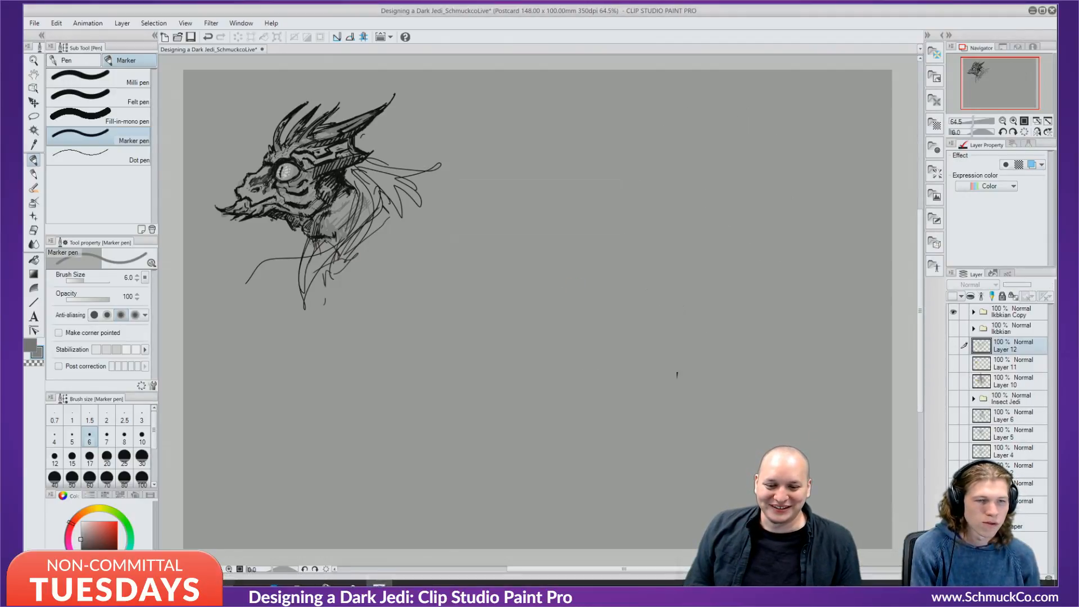
key(ctrl+z)
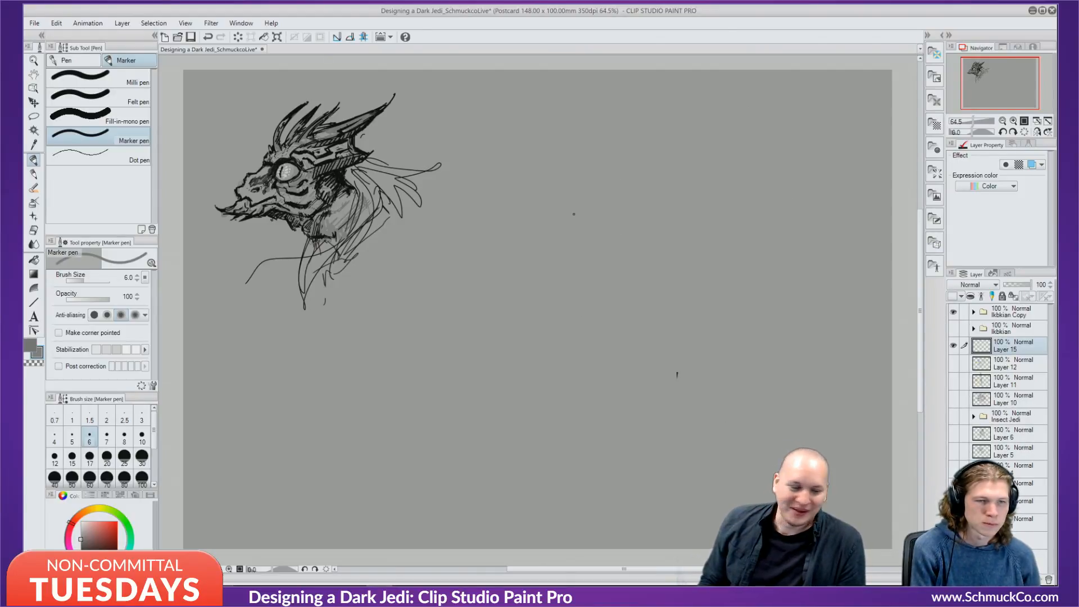
key(bracketright)
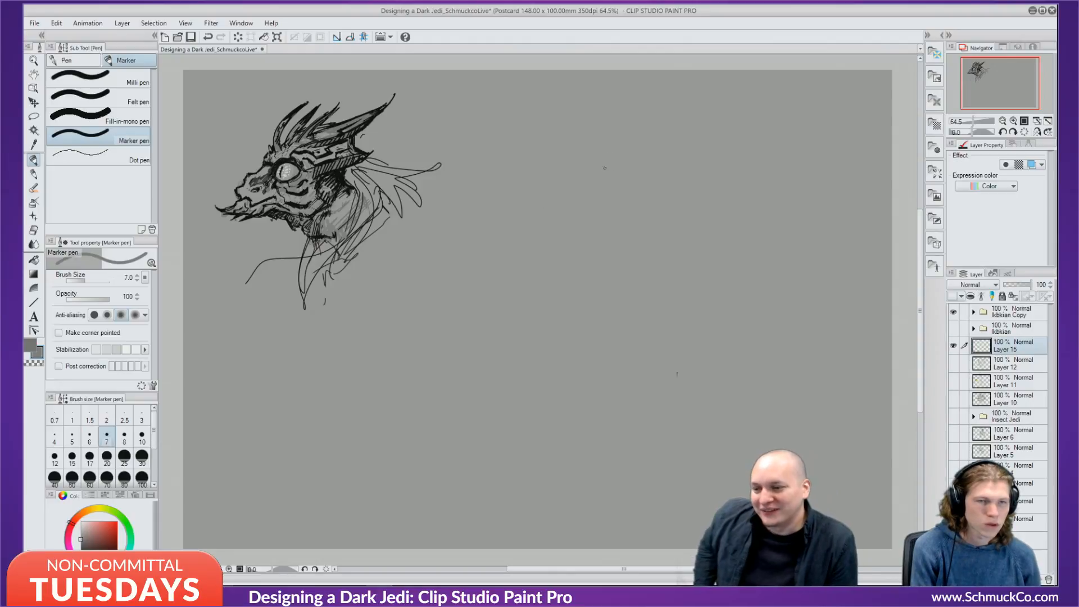
Rough in the new head's top arc, long diagonals and a fin shape in grey.
drag(623, 141, 635, 131)
mouse_move(566, 229)
mouse_down()
mouse_move(544, 238)
mouse_move(679, 129)
mouse_move(654, 125)
mouse_up()
drag(645, 138, 758, 141)
mouse_move(659, 127)
mouse_down()
mouse_move(671, 126)
mouse_move(661, 225)
mouse_up()
mouse_move(741, 131)
mouse_down()
mouse_move(622, 254)
mouse_move(539, 279)
mouse_up()
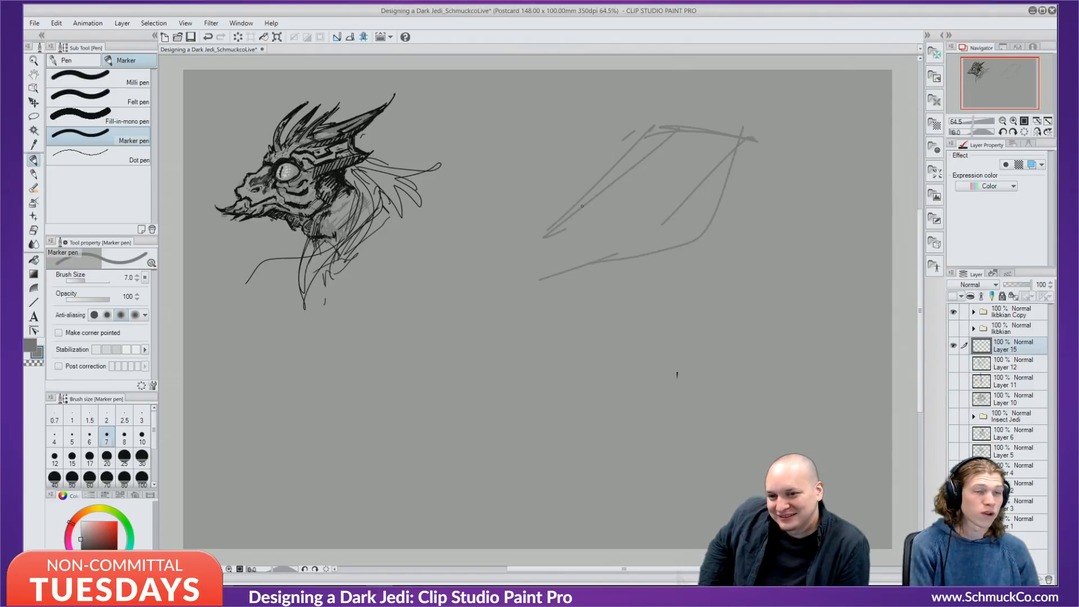
mouse_move(610, 188)
mouse_down()
mouse_move(751, 86)
mouse_move(716, 132)
mouse_move(735, 210)
mouse_up()
mouse_move(708, 140)
mouse_down()
mouse_move(712, 175)
mouse_move(772, 199)
mouse_move(726, 235)
mouse_up()
mouse_move(768, 206)
mouse_down()
mouse_move(735, 237)
mouse_move(559, 291)
mouse_up()
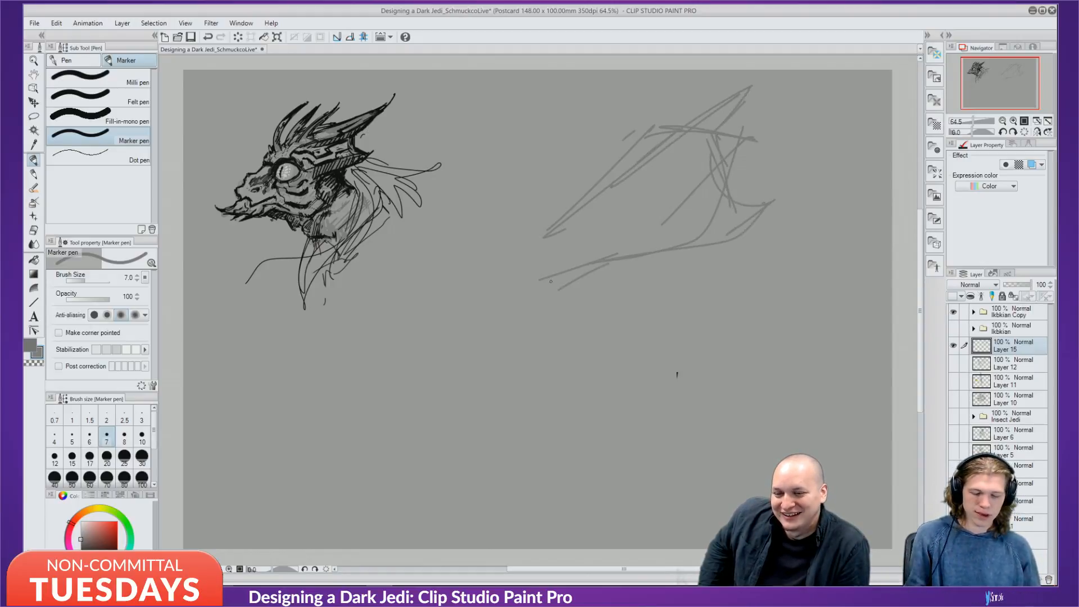
mouse_move(580, 218)
mouse_down()
mouse_move(516, 313)
mouse_move(548, 210)
mouse_move(629, 160)
mouse_up()
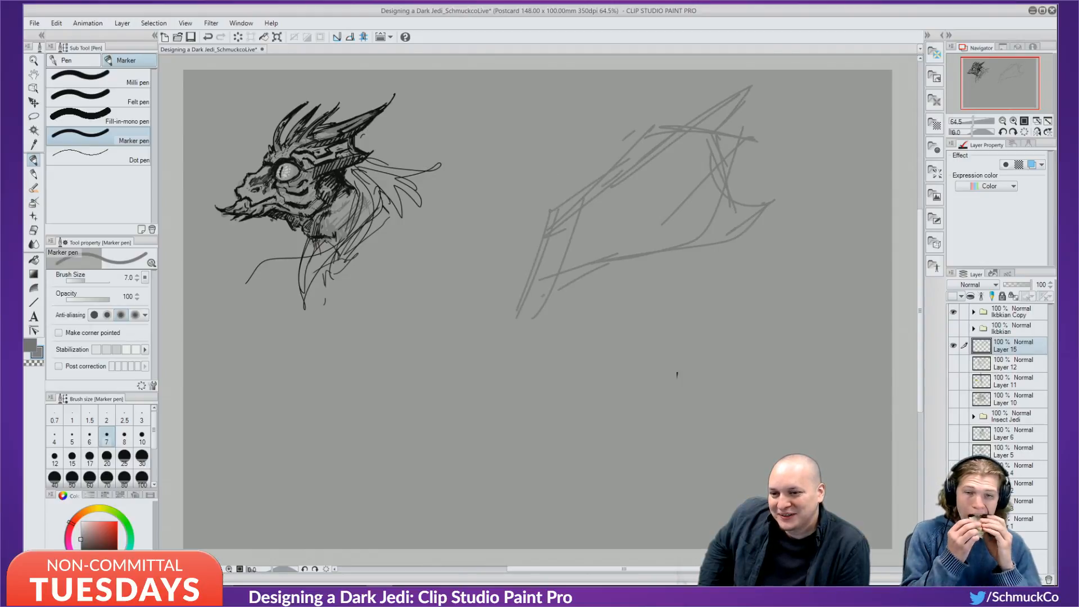
mouse_move(568, 247)
mouse_down()
mouse_move(575, 106)
mouse_move(548, 208)
mouse_move(608, 111)
mouse_up()
mouse_move(599, 162)
mouse_down()
mouse_move(589, 182)
mouse_move(616, 200)
mouse_up()
Sketch a jaw line, a hooked curve, downward sweeps and loop shapes below the head.
mouse_move(453, 315)
mouse_down()
mouse_move(480, 337)
mouse_move(562, 338)
mouse_move(551, 342)
mouse_move(678, 302)
mouse_up()
drag(622, 323, 678, 303)
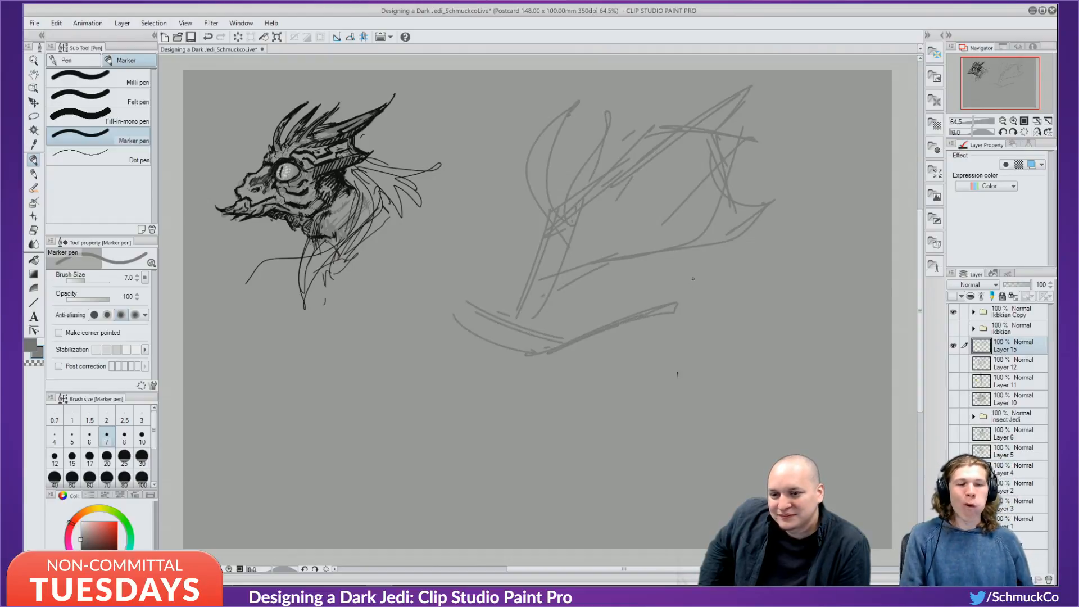
mouse_move(686, 250)
mouse_down()
mouse_move(700, 294)
mouse_move(652, 329)
mouse_up()
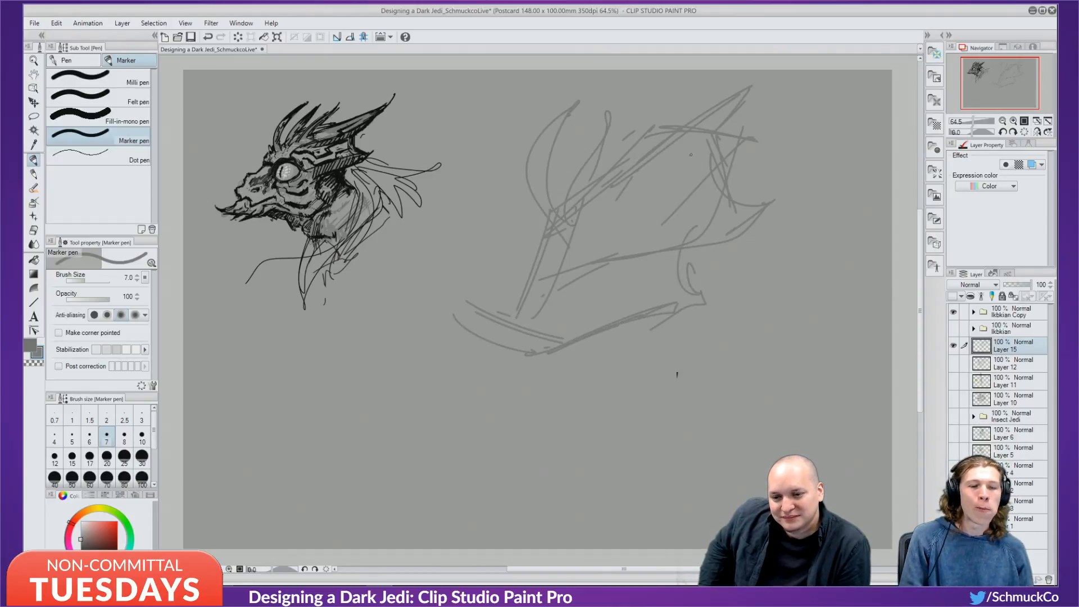
drag(697, 163, 770, 316)
drag(712, 140, 789, 322)
drag(772, 324, 686, 421)
drag(753, 309, 642, 430)
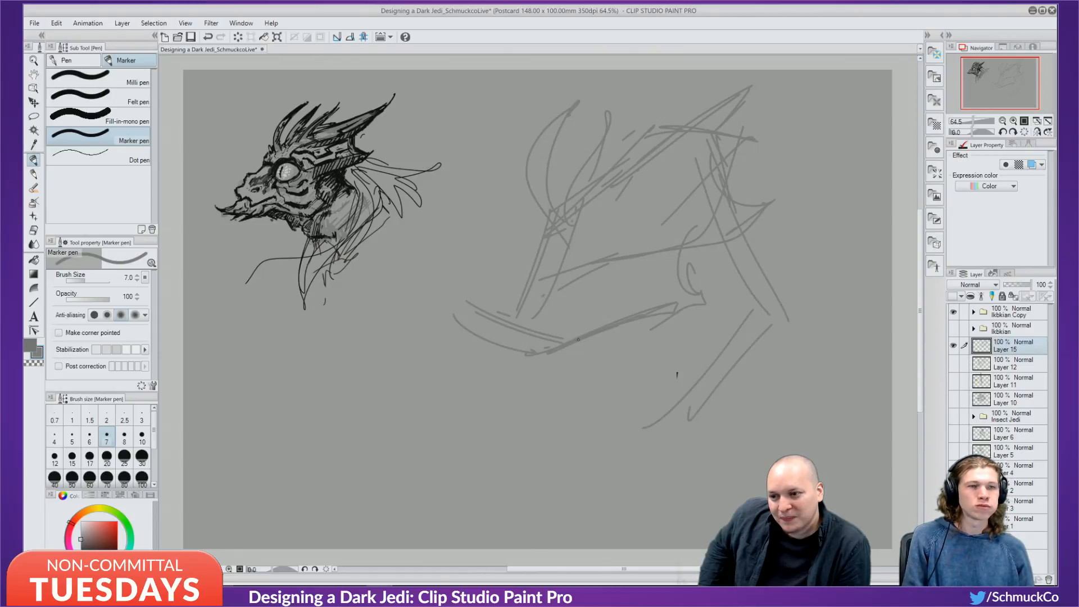
mouse_move(581, 340)
mouse_down()
mouse_move(619, 363)
mouse_move(605, 350)
mouse_move(639, 415)
mouse_up()
drag(624, 381, 681, 420)
drag(618, 363, 660, 394)
mouse_move(571, 349)
mouse_down()
mouse_move(603, 355)
mouse_move(634, 407)
mouse_up()
Add strokes down the right side, a long curve to lower right, and two bottom strokes.
drag(720, 209, 752, 346)
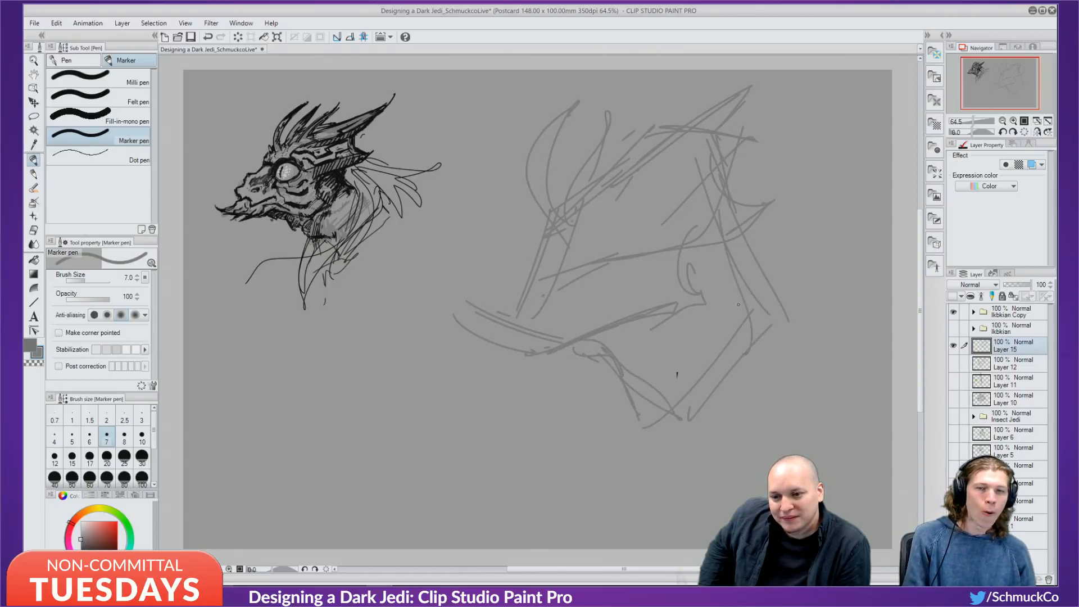
drag(740, 282, 749, 349)
drag(765, 312, 750, 406)
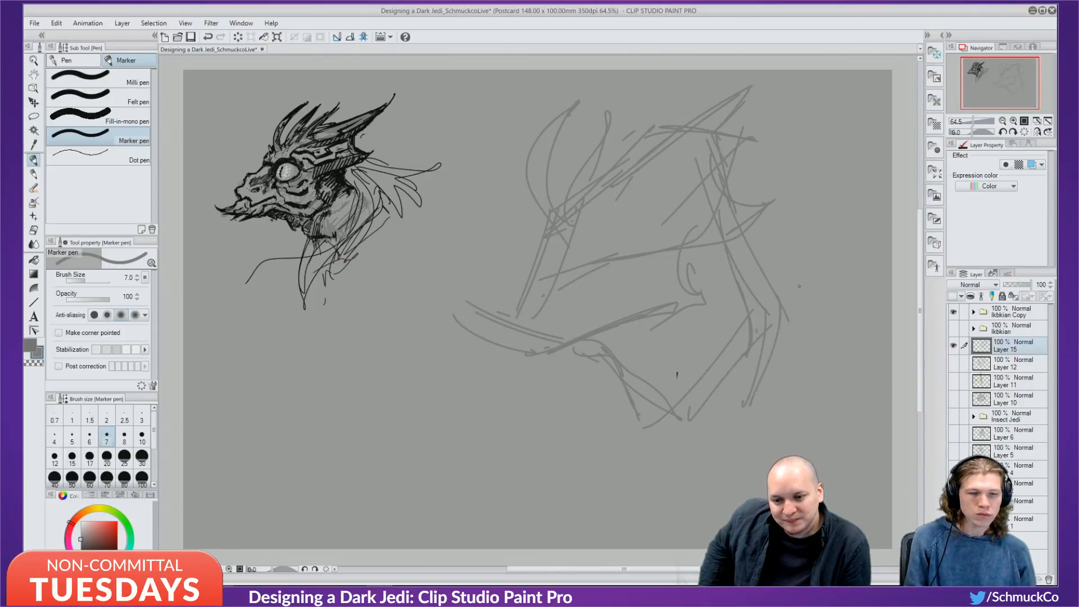
mouse_move(764, 308)
mouse_down()
mouse_move(850, 413)
mouse_move(859, 455)
mouse_up()
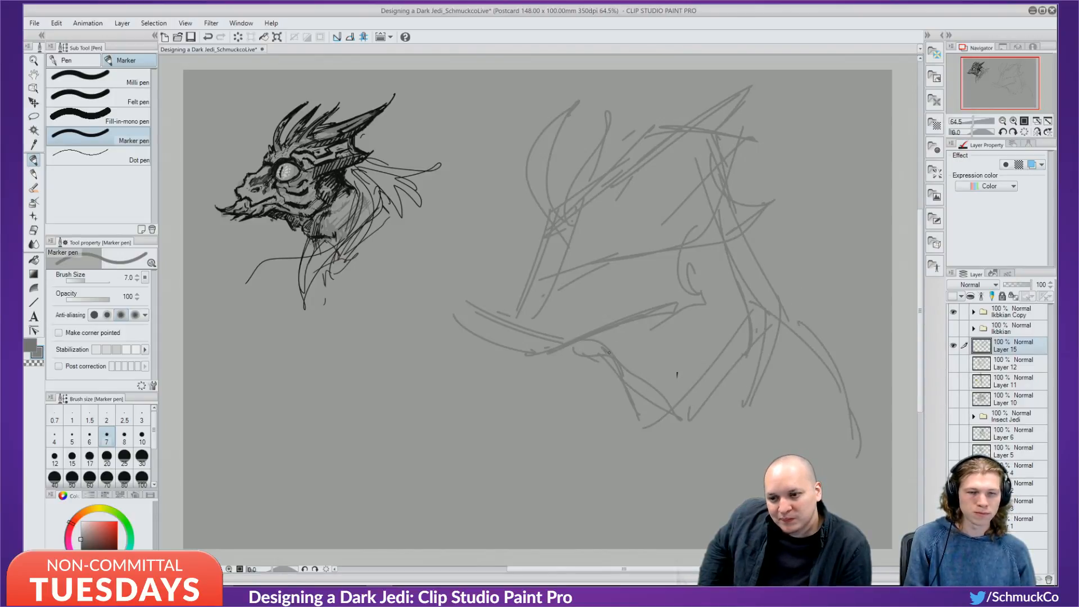
drag(610, 359, 556, 422)
drag(608, 385, 548, 448)
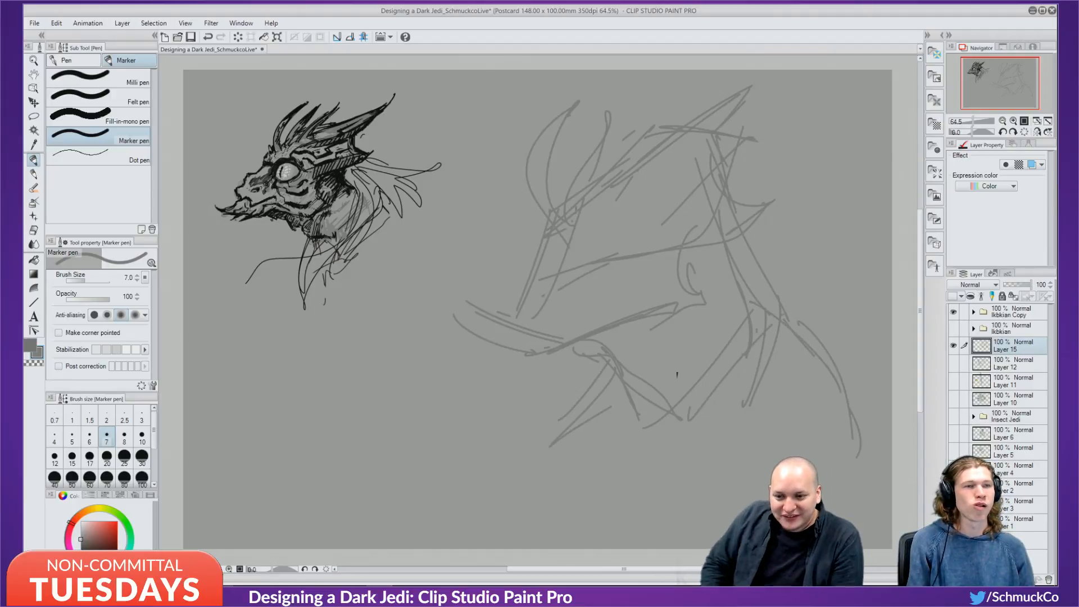
Draw the eye, darken and hatch the head top and horn edge, and sketch the brow.
mouse_move(593, 230)
mouse_down()
mouse_move(645, 245)
mouse_move(628, 240)
mouse_up()
mouse_move(607, 227)
mouse_down()
mouse_move(591, 250)
mouse_move(645, 240)
mouse_up()
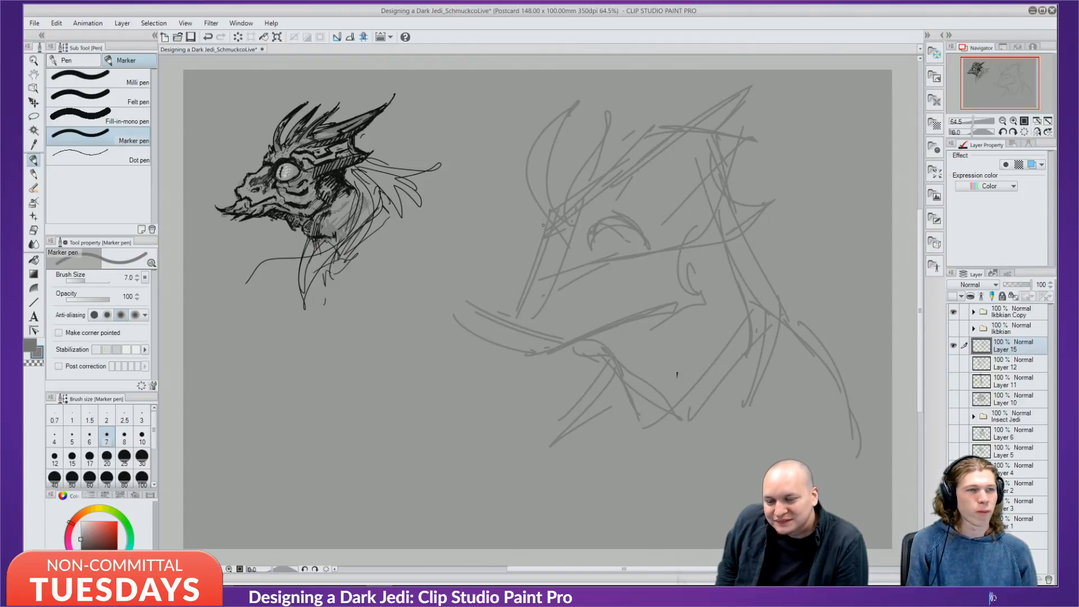
drag(545, 234, 538, 222)
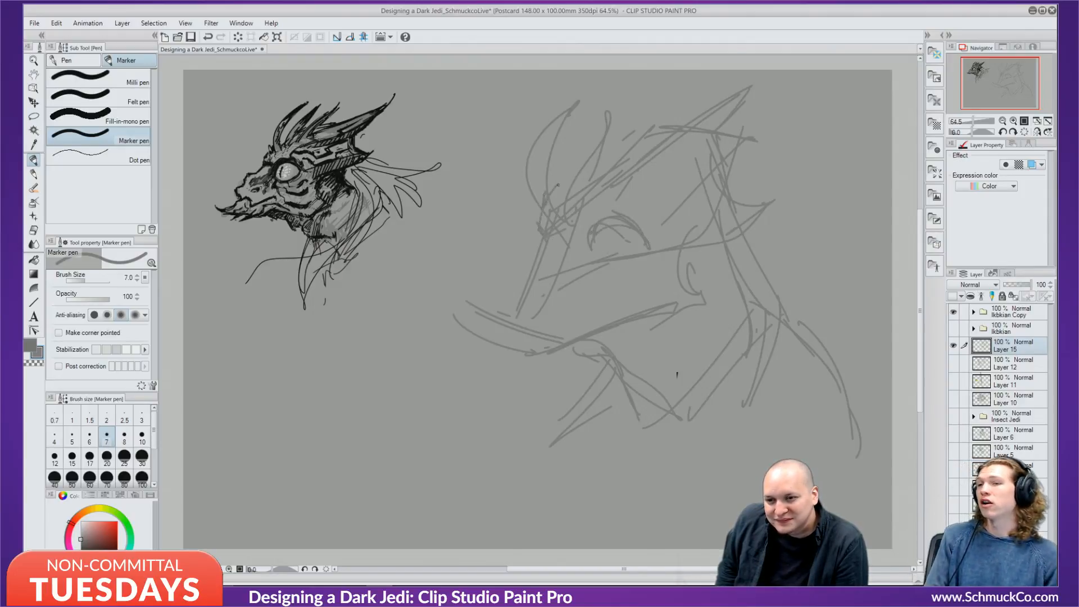
drag(595, 171, 741, 91)
drag(685, 145, 726, 111)
drag(655, 191, 691, 141)
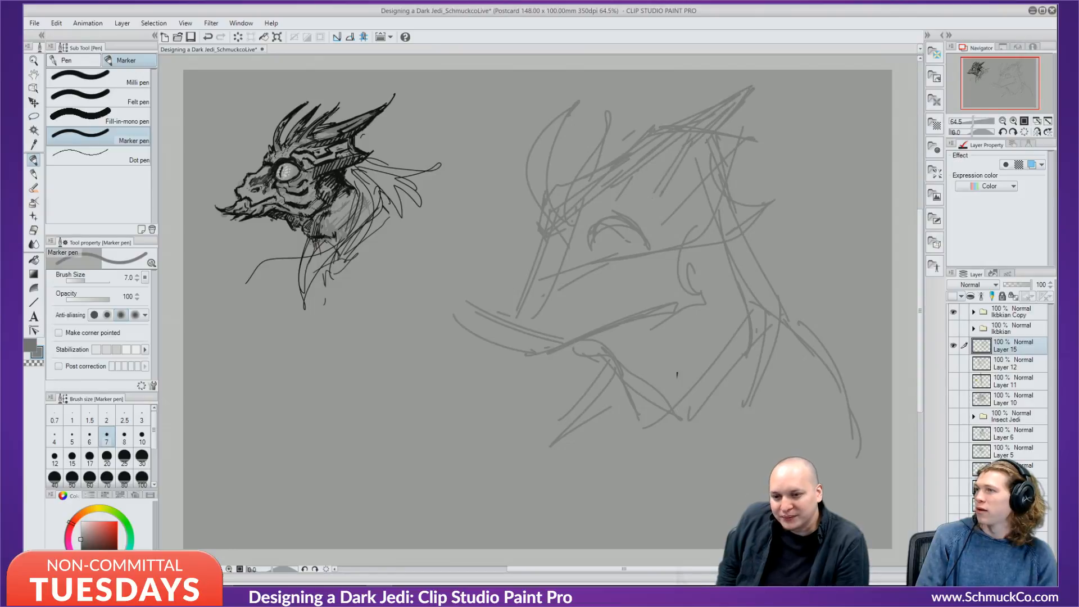
drag(659, 189, 639, 206)
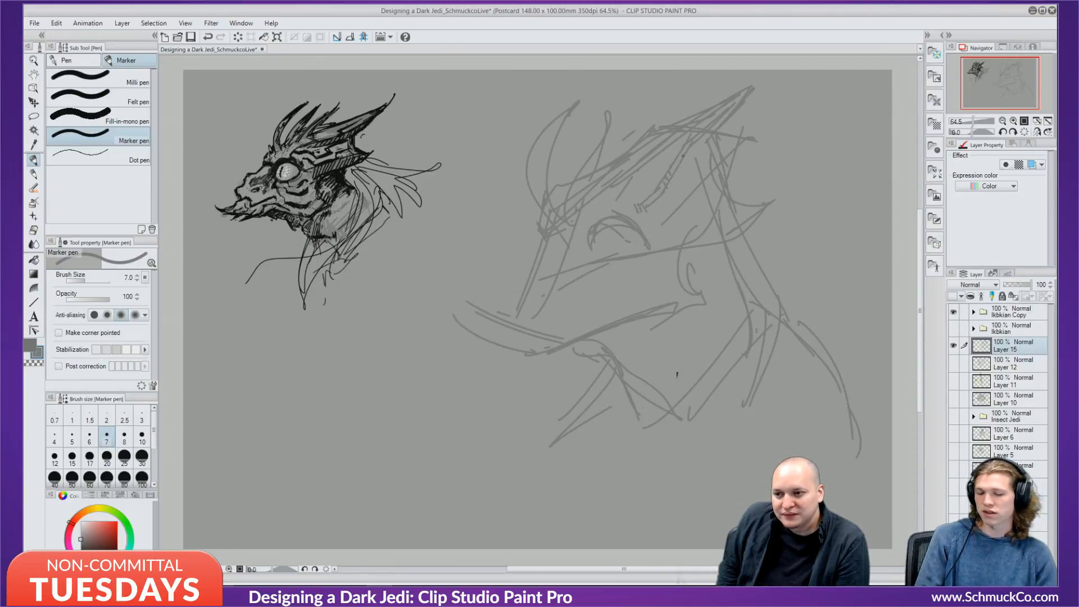
drag(690, 198, 708, 156)
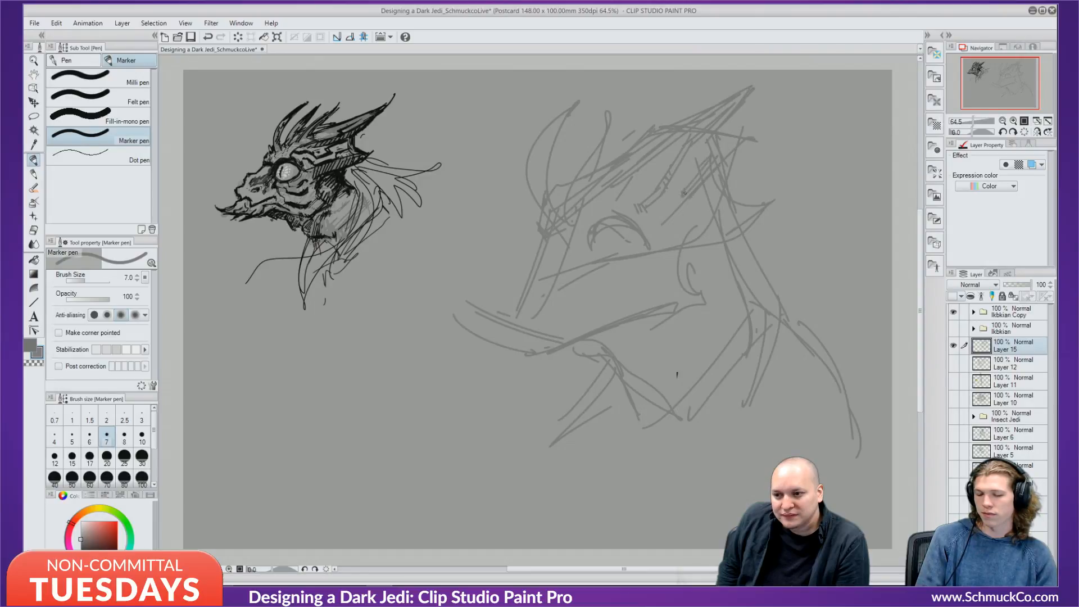
drag(703, 203, 642, 219)
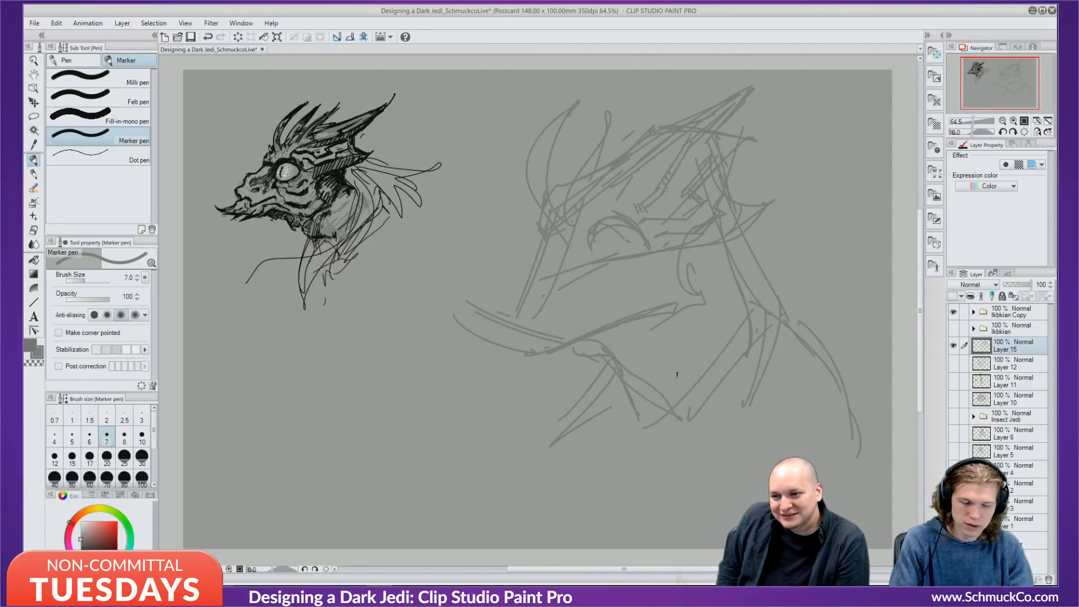
Add cheek strokes, hatching around and under the eye, and refine the snout tip and bridge.
drag(674, 277, 710, 246)
drag(707, 249, 659, 280)
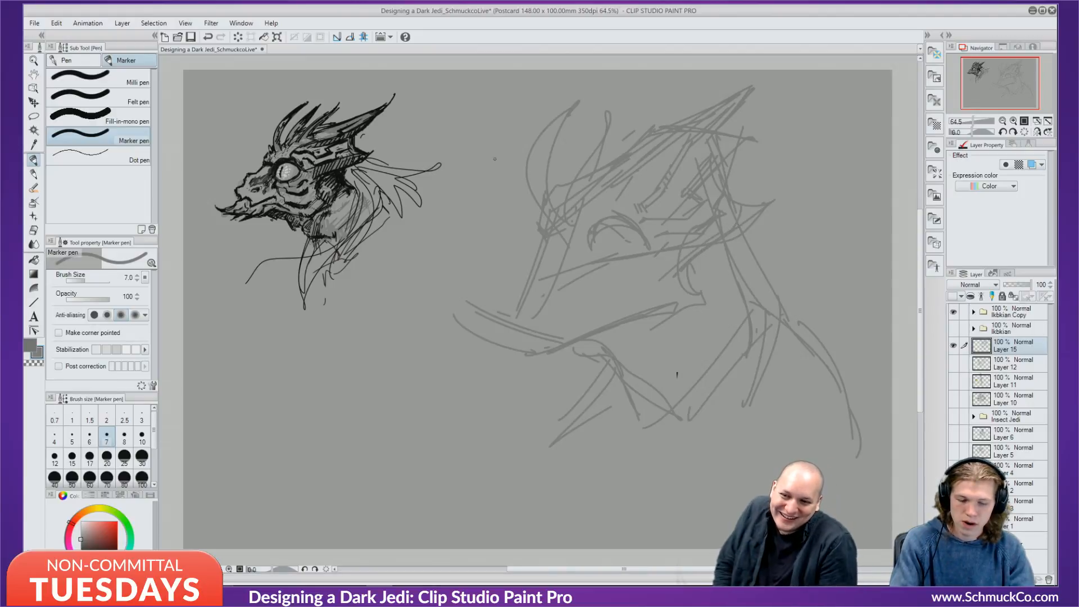
mouse_move(590, 209)
mouse_down()
mouse_move(588, 227)
mouse_move(599, 221)
mouse_move(647, 251)
mouse_up()
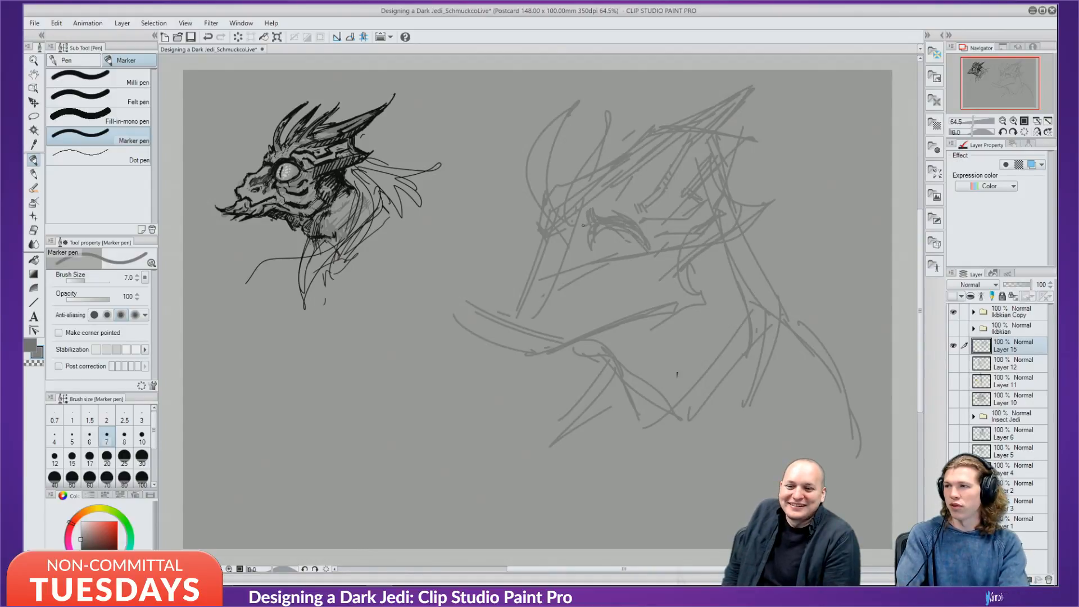
drag(571, 241, 649, 251)
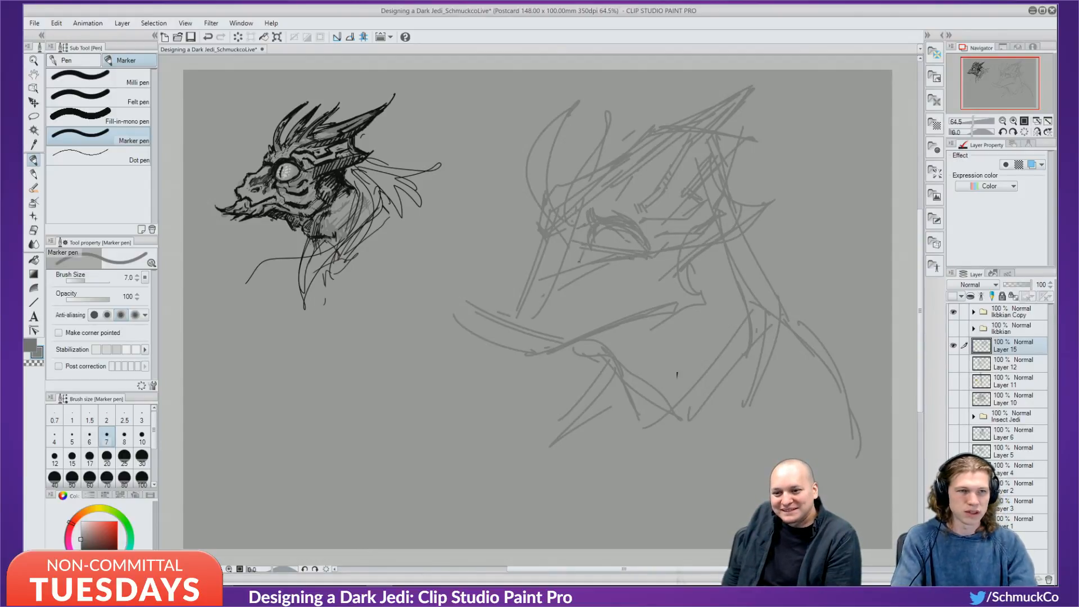
drag(584, 232, 574, 259)
mouse_move(576, 244)
mouse_down()
mouse_move(530, 285)
mouse_move(508, 285)
mouse_up()
mouse_move(503, 264)
mouse_down()
mouse_move(505, 278)
mouse_move(535, 240)
mouse_up()
mouse_move(510, 262)
mouse_down()
mouse_move(535, 244)
mouse_move(545, 253)
mouse_move(514, 264)
mouse_up()
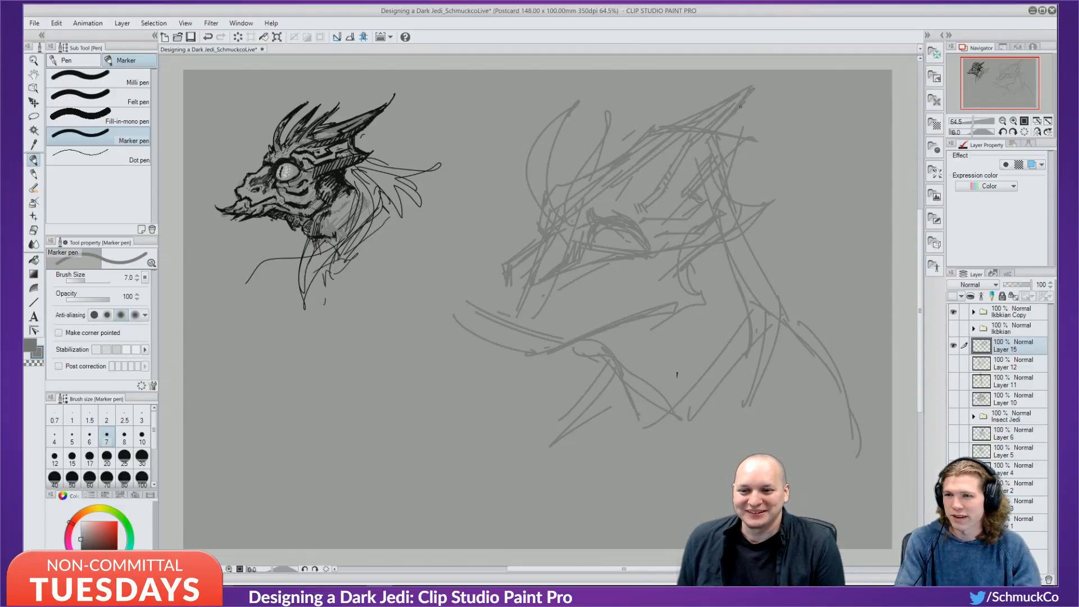
Sketch grey strokes atop the head, the eye's left and top outline, and cheek folds with shading.
mouse_move(740, 107)
mouse_down()
mouse_move(725, 130)
mouse_move(750, 97)
mouse_up()
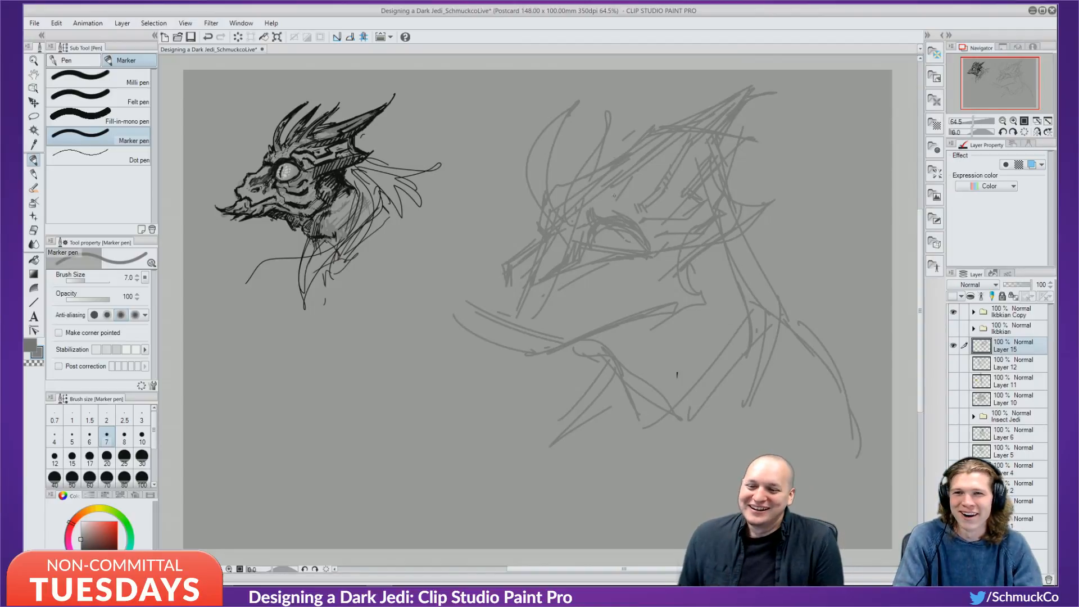
mouse_move(586, 246)
mouse_down()
mouse_move(646, 242)
mouse_move(625, 264)
mouse_up()
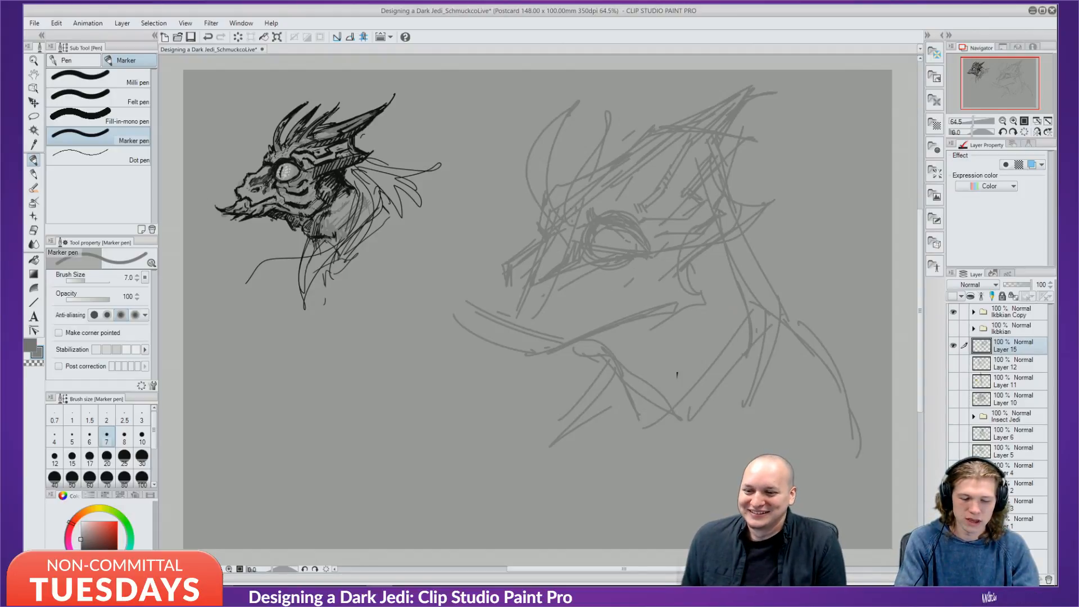
mouse_move(606, 277)
mouse_down()
mouse_move(640, 291)
mouse_move(667, 265)
mouse_up()
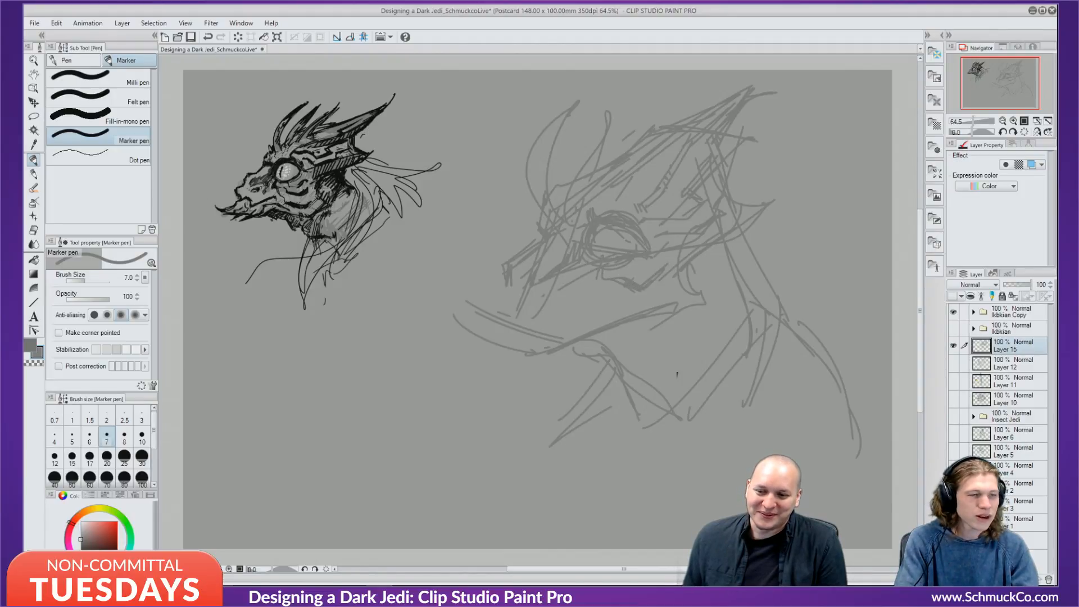
drag(584, 279, 610, 296)
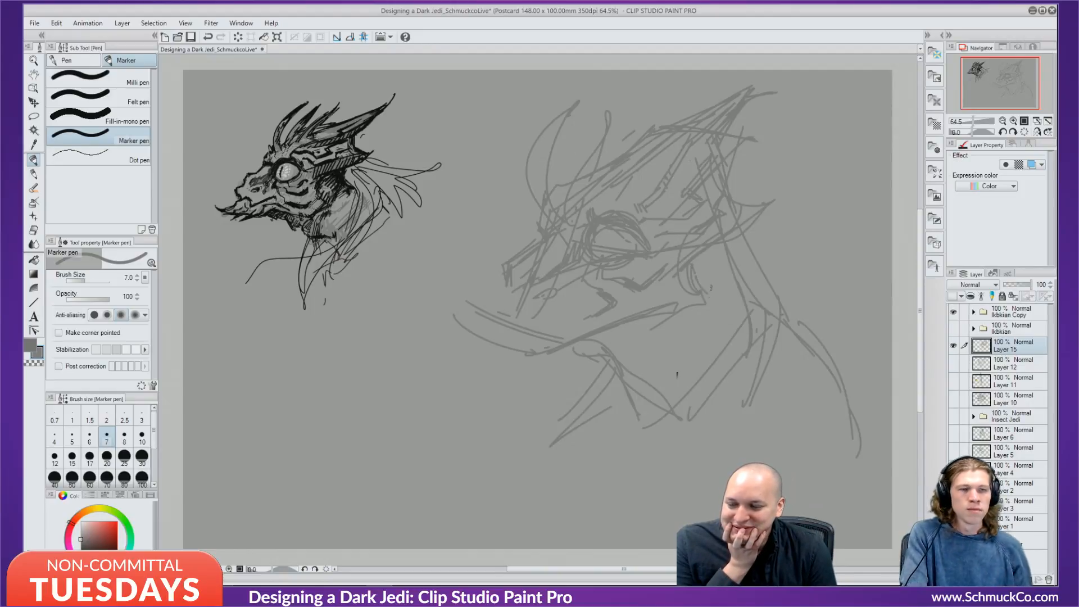
drag(721, 280, 685, 319)
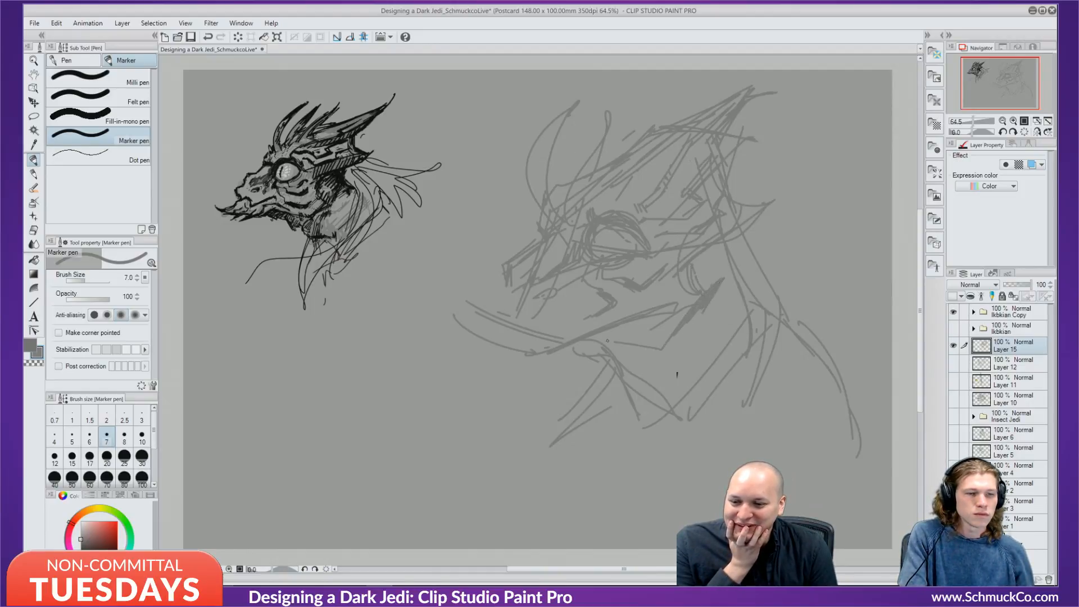
Sketch the jaw line to its lower-left end, the snout's left edge, and the brow crest.
drag(595, 340, 628, 345)
drag(579, 343, 647, 342)
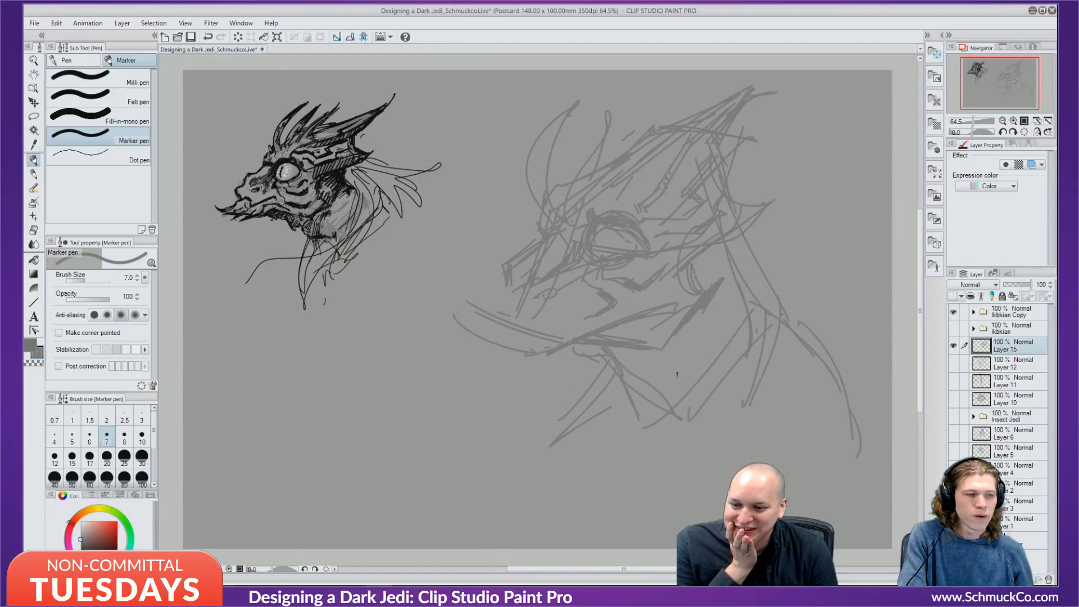
mouse_move(523, 354)
mouse_down()
mouse_move(501, 389)
mouse_move(510, 392)
mouse_move(484, 366)
mouse_move(481, 376)
mouse_up()
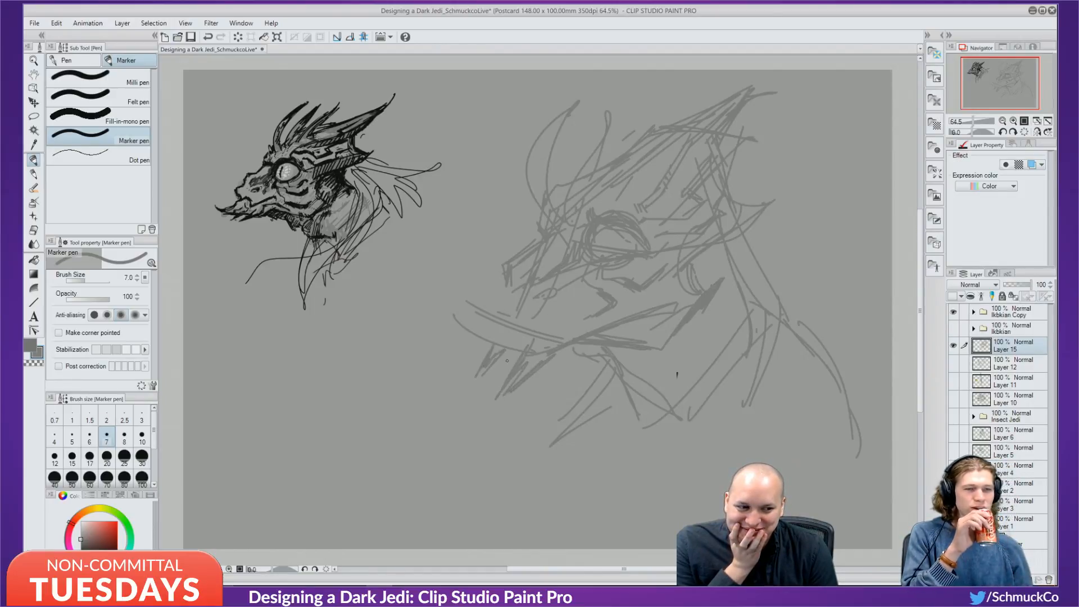
drag(495, 337, 473, 338)
drag(473, 337, 520, 355)
mouse_move(468, 344)
mouse_down()
mouse_move(489, 348)
mouse_move(439, 345)
mouse_up()
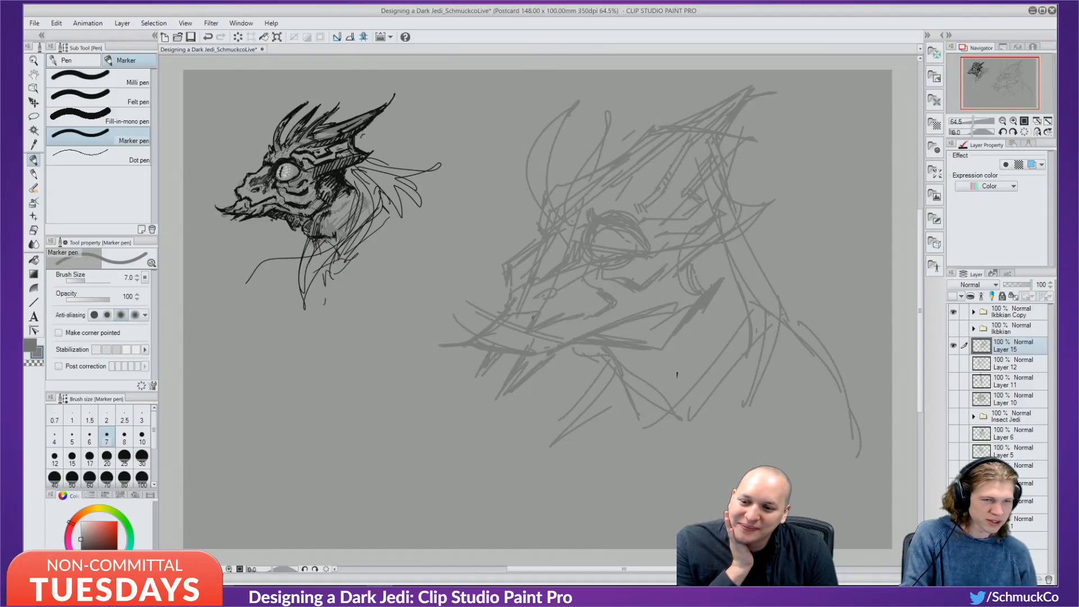
drag(501, 310, 508, 298)
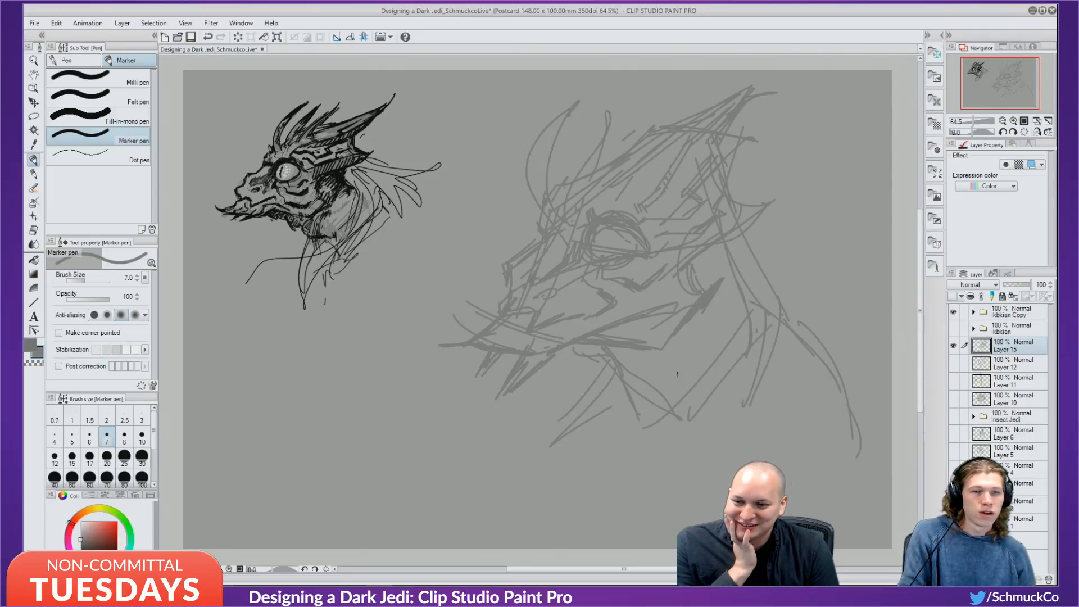
drag(595, 170, 638, 138)
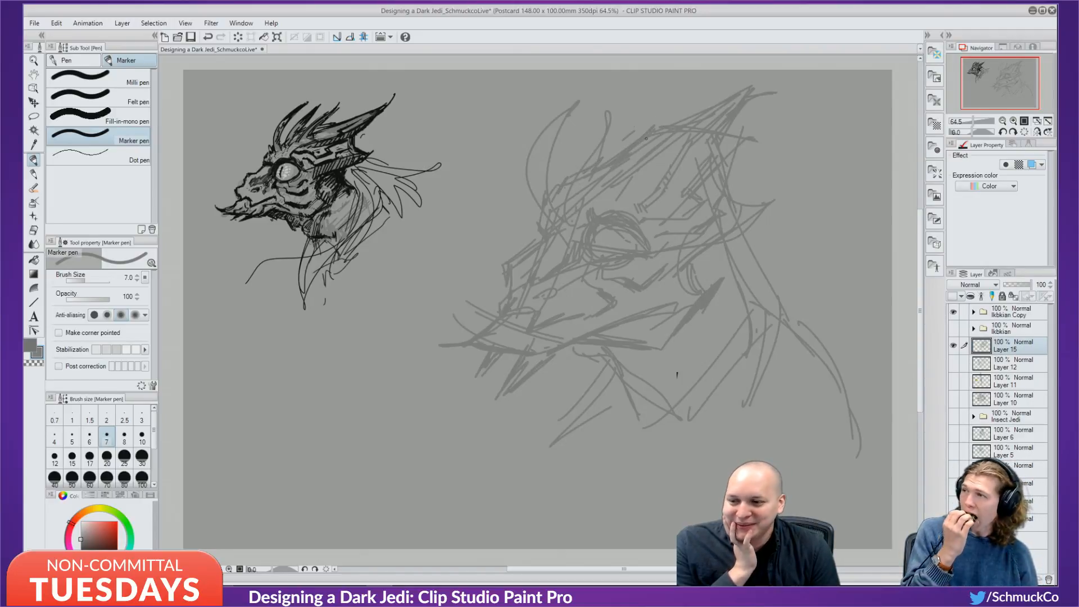
drag(725, 179, 752, 203)
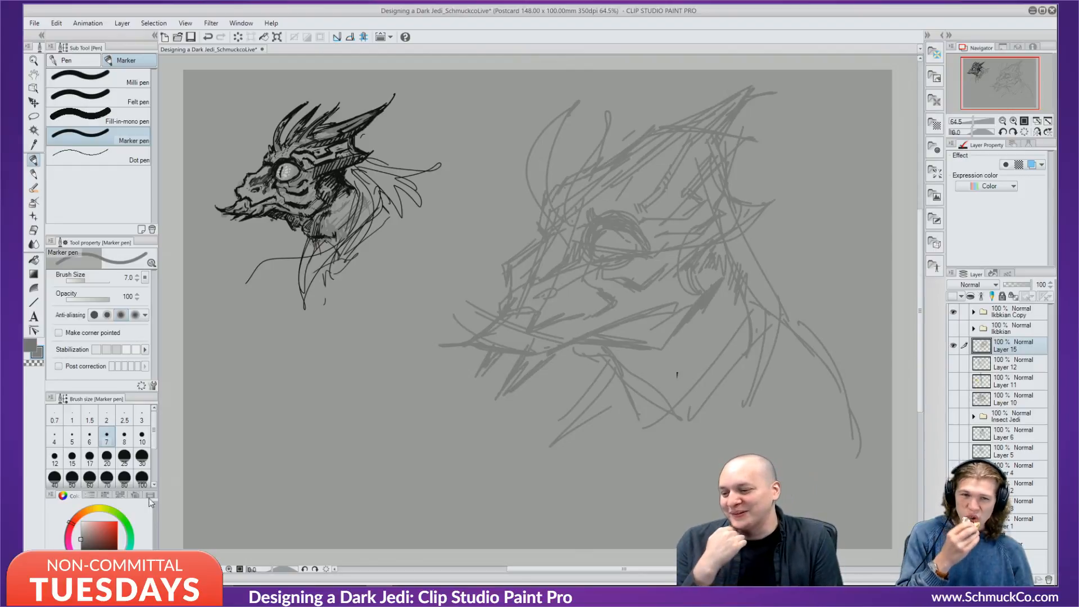
Try white in the eye, undo it, then retouch the eye interior with eyedropped canvas grey.
click(81, 522)
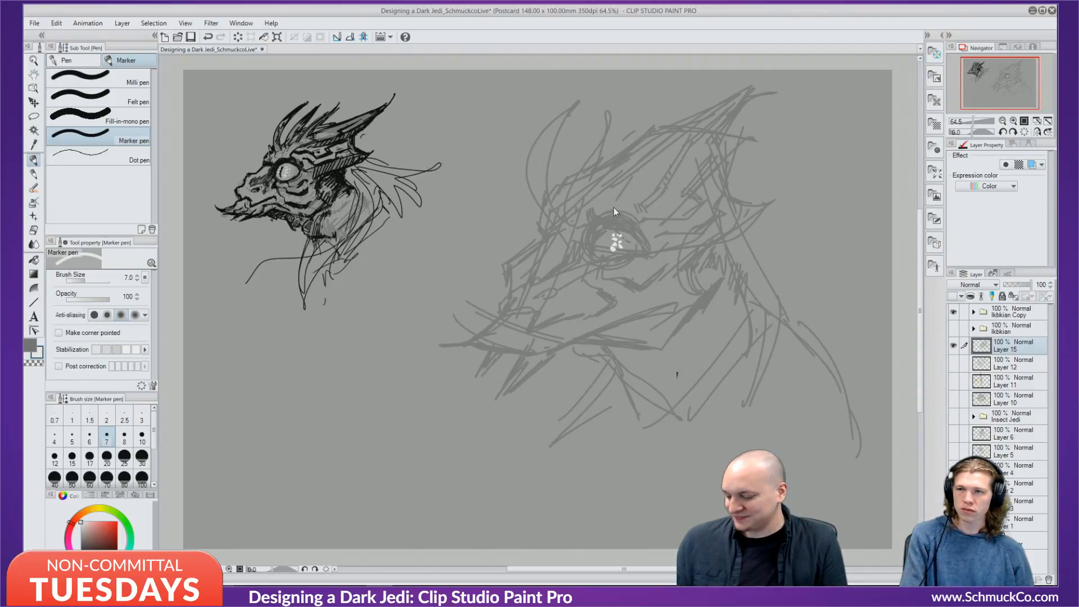
key(ctrl+z)
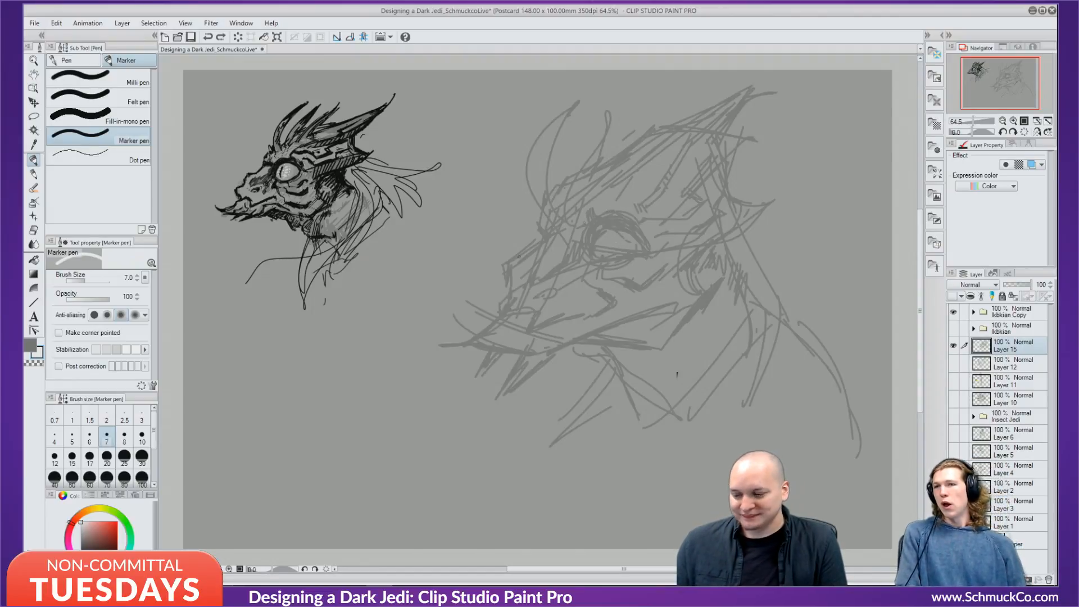
click(80, 529)
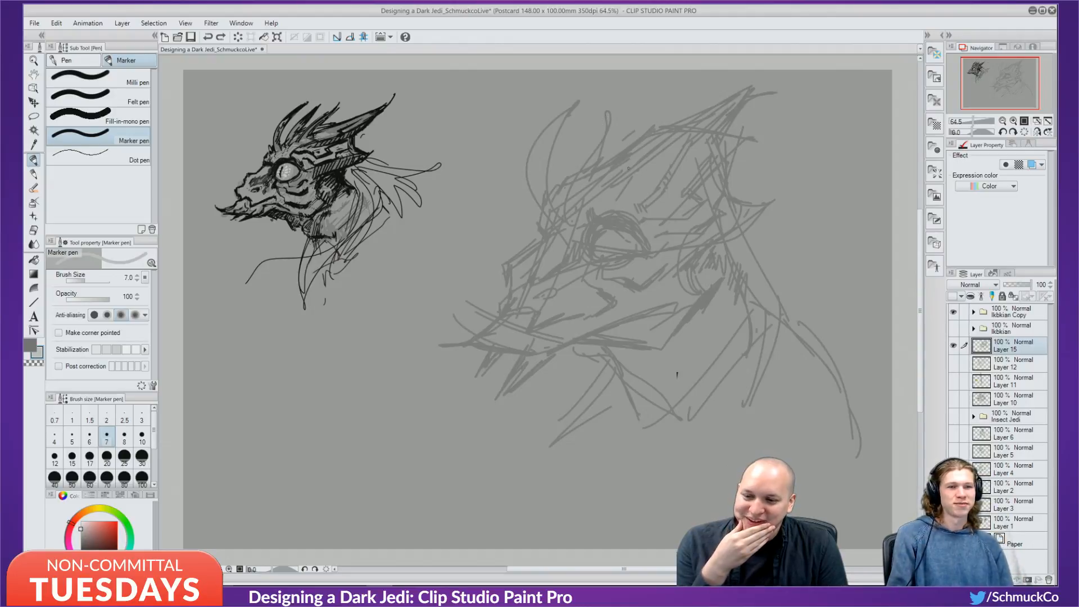
drag(607, 232, 595, 256)
key(ctrl+z)
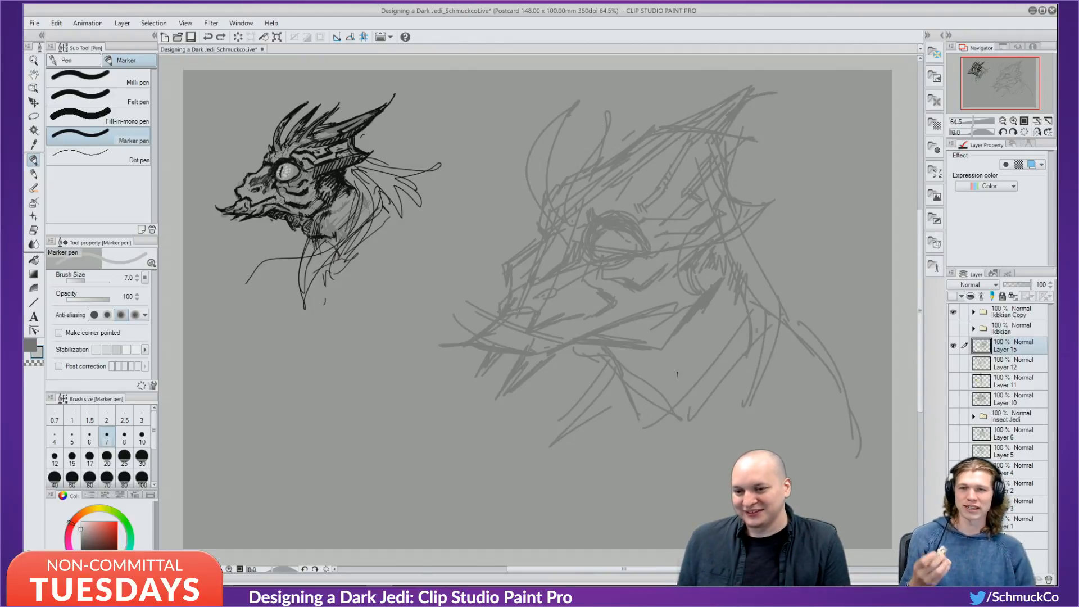
alt+click(614, 235)
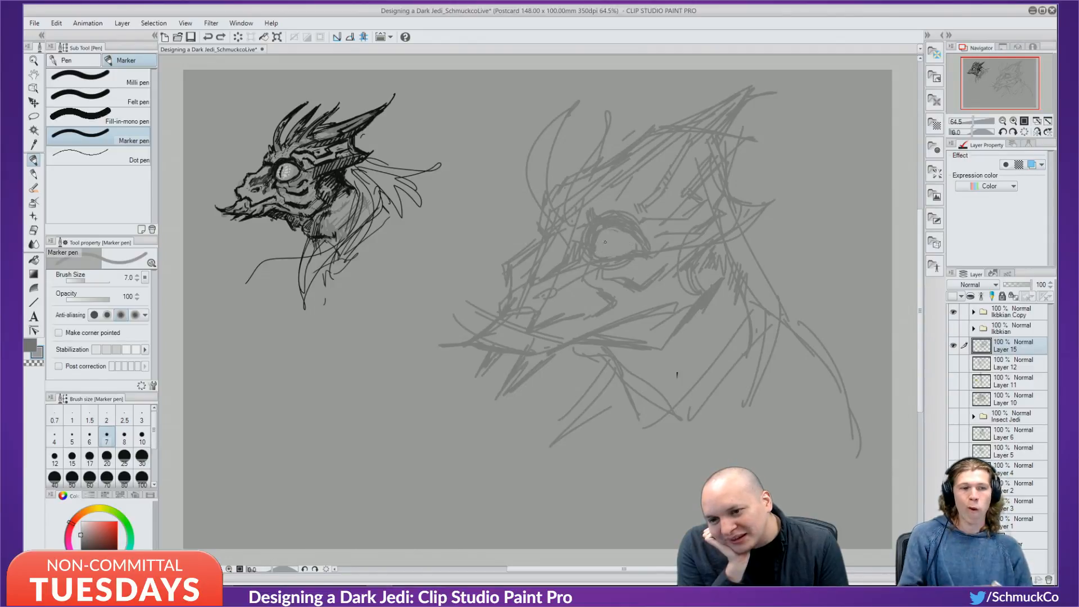
drag(605, 242, 620, 242)
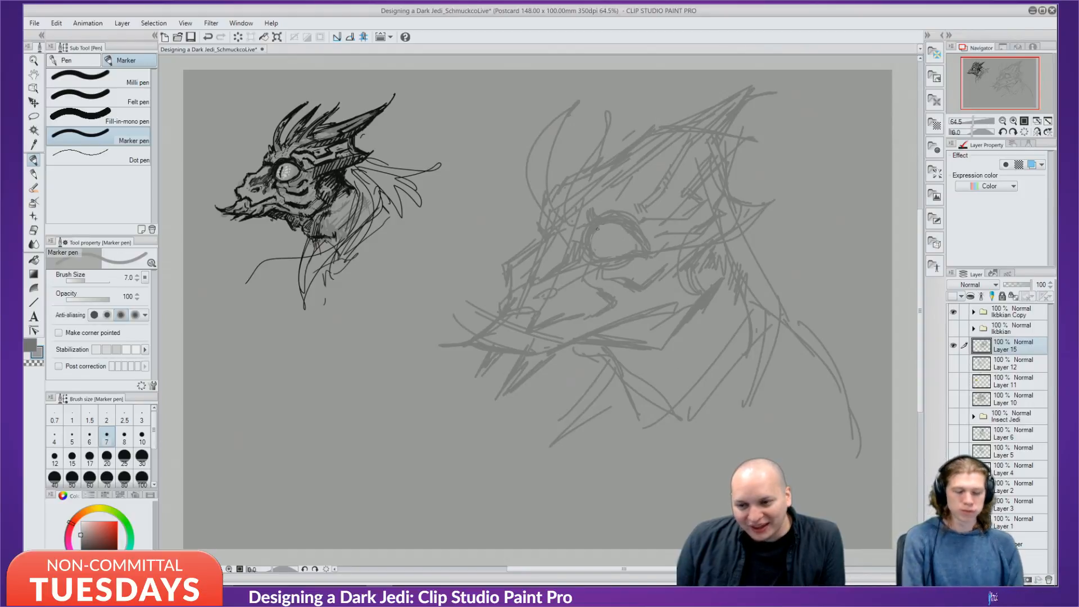
key(alt)
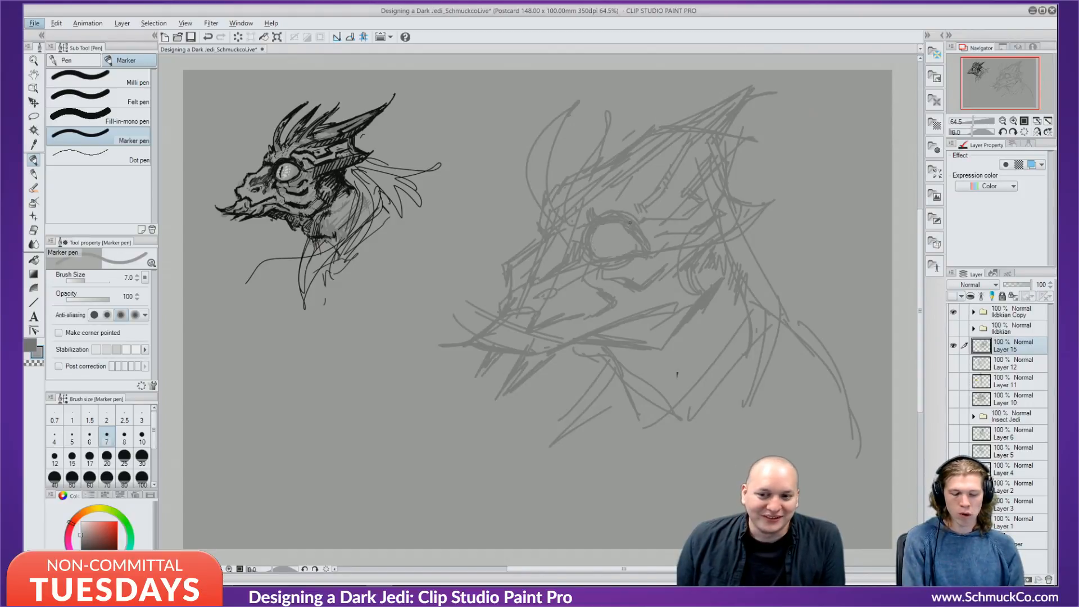
With a darker sampled grey, sketch along the eye's top and left edge and above it.
alt+click(701, 296)
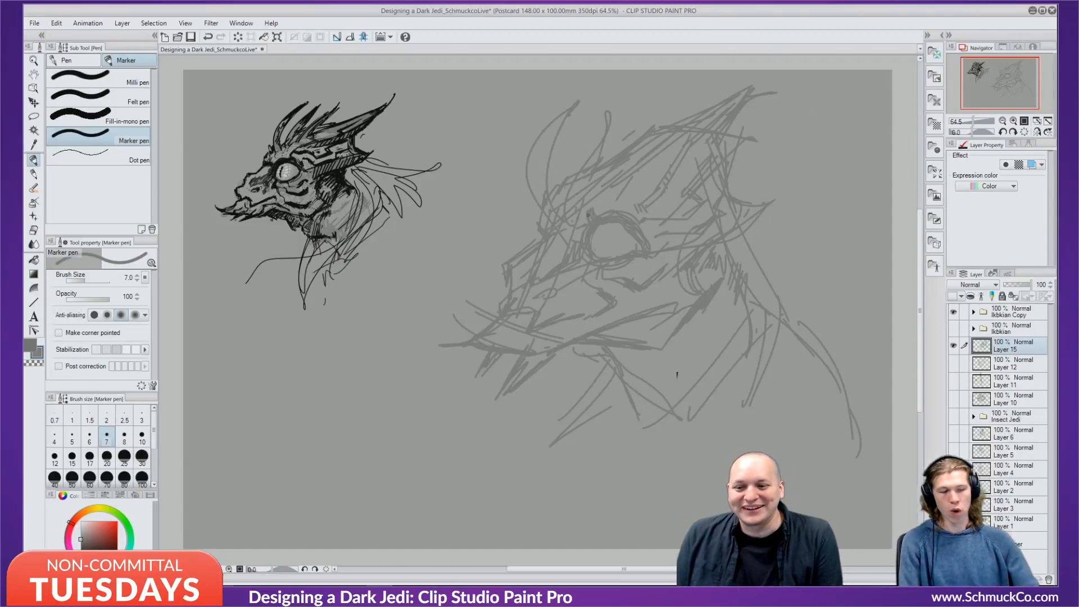
drag(595, 227, 634, 253)
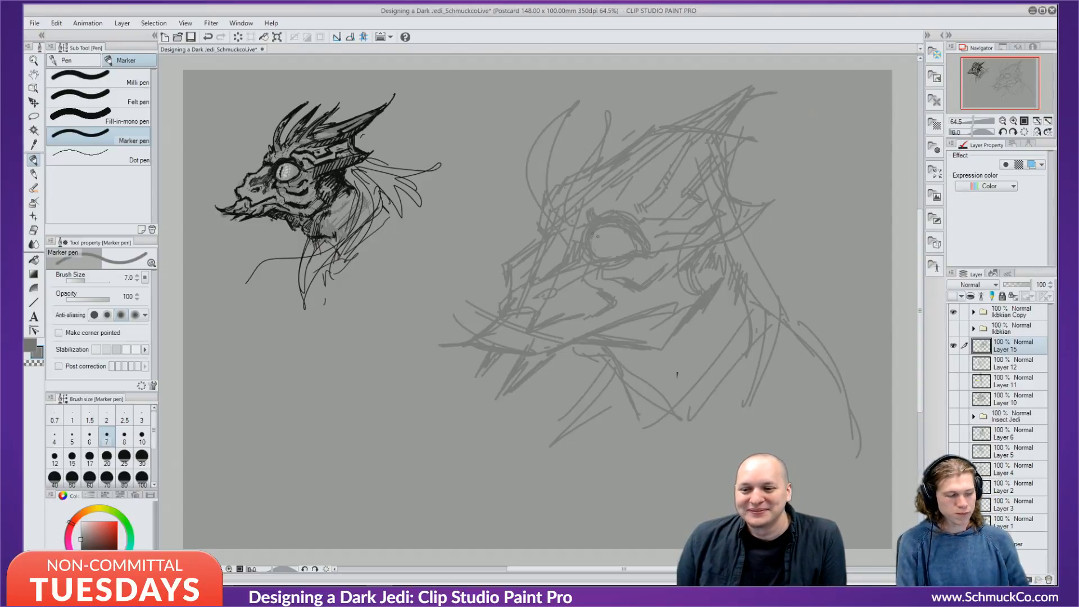
drag(632, 179, 592, 208)
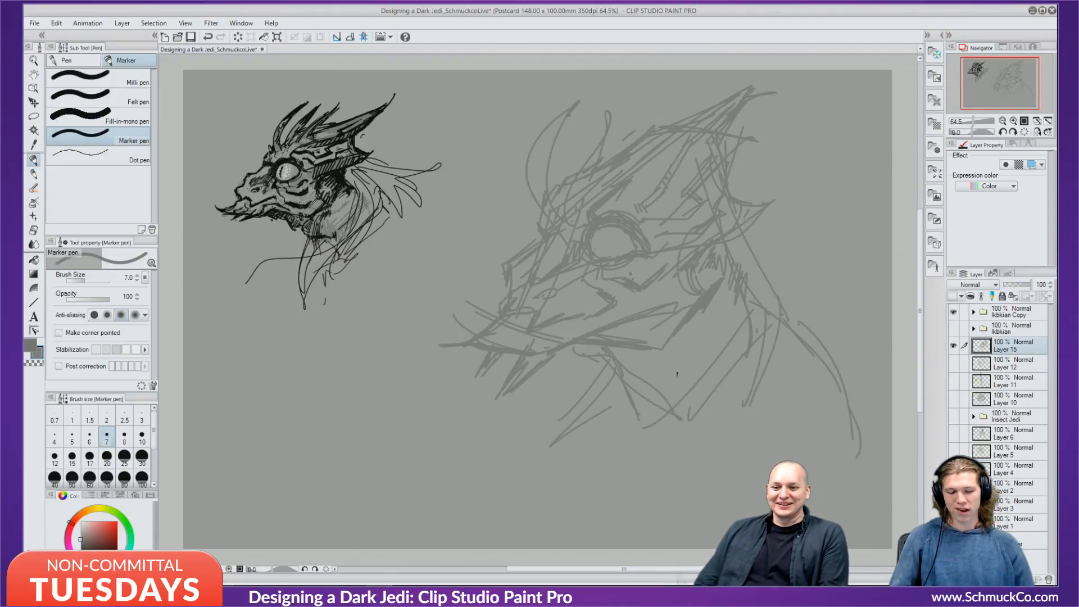
drag(601, 231, 596, 246)
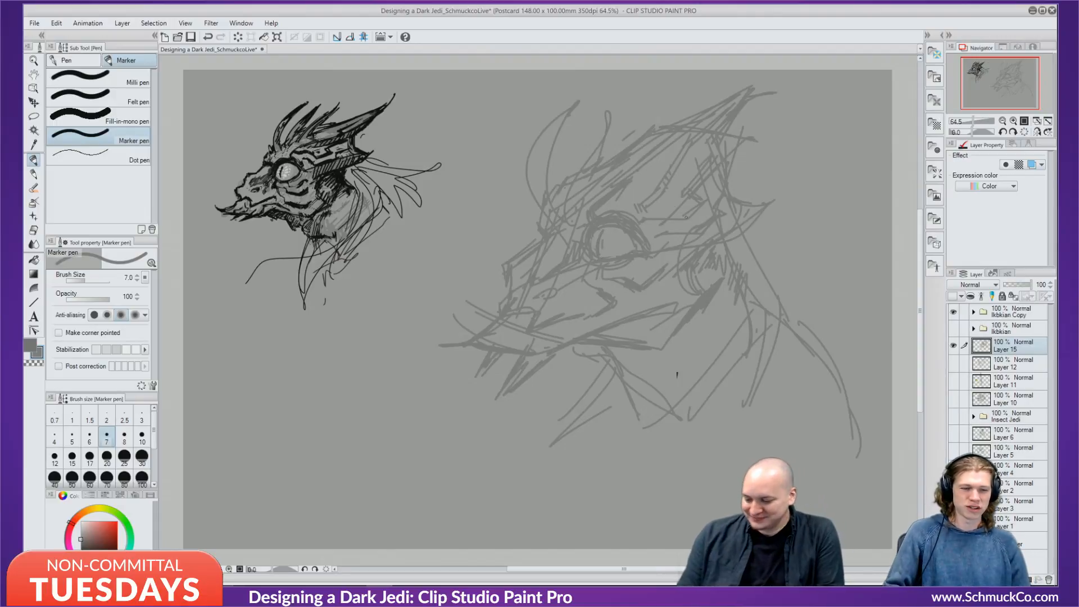
key(ctrl+z)
mouse_move(600, 251)
mouse_down()
mouse_move(605, 230)
mouse_move(603, 252)
mouse_up()
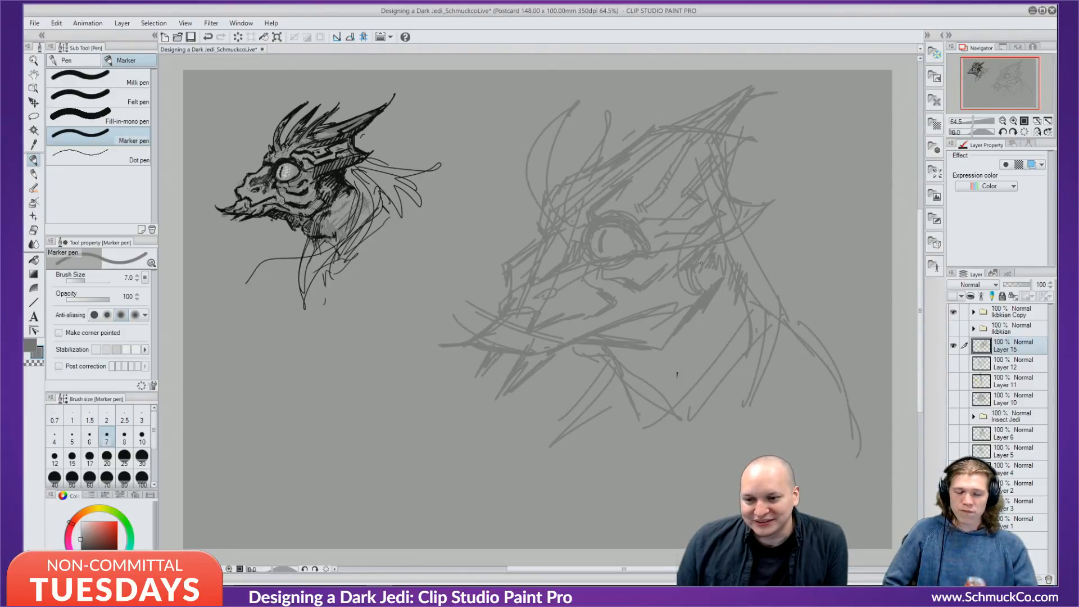
Hatch the ear area in grey, switch to near-black, and create new Layer 16.
drag(704, 257, 699, 282)
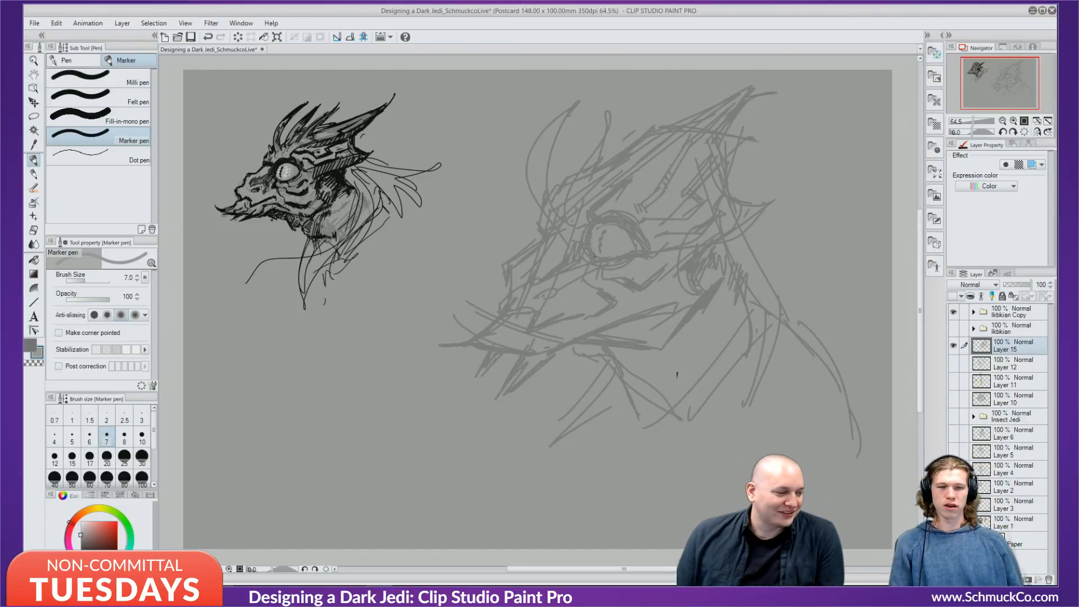
drag(106, 517, 105, 532)
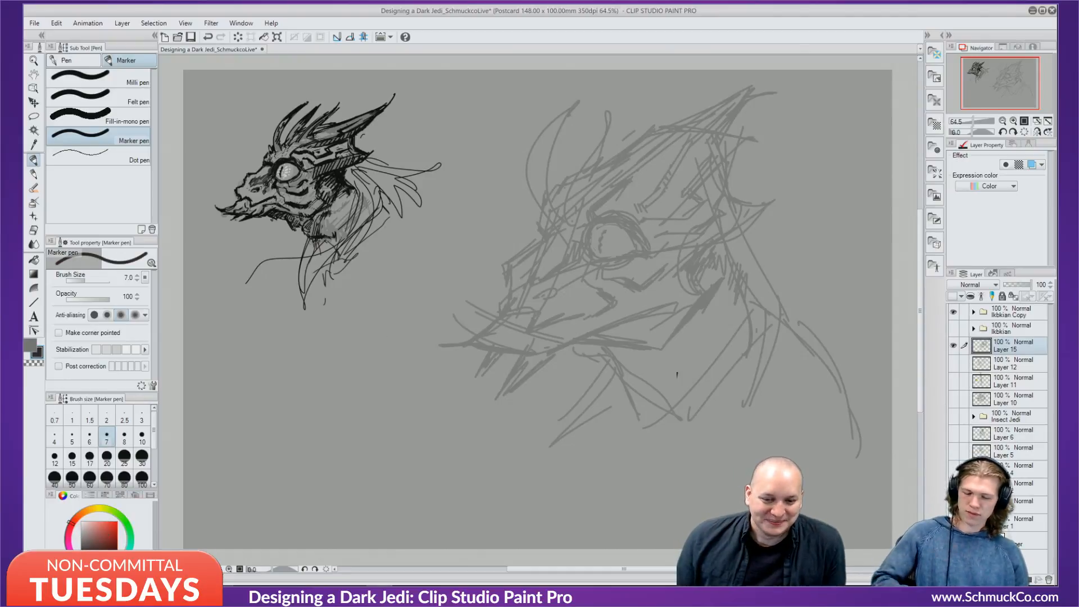
key(ctrl+shift+n)
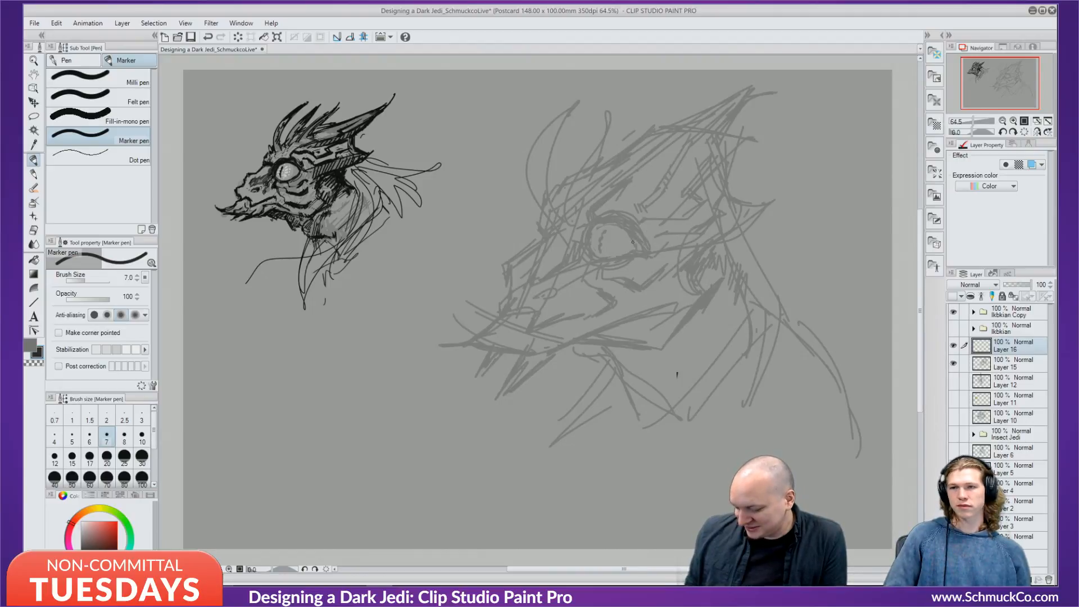
At pen size 4, ink the eye's outline, upper-left strokes and lower arc in black, redoing bad strokes.
key(bracketleft)
key(bracketleft)
key(bracketleft)
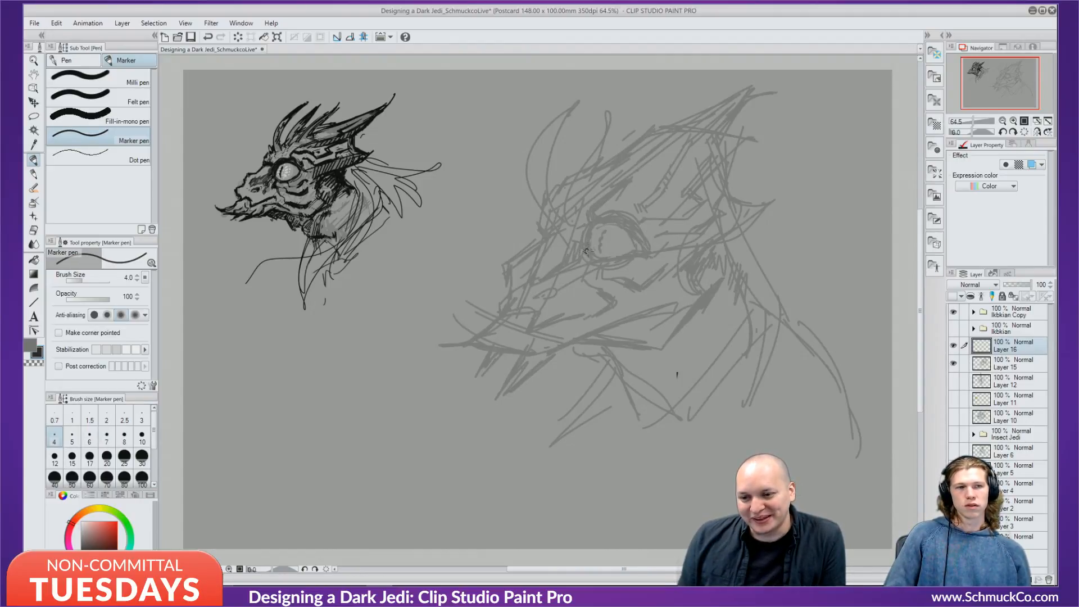
mouse_move(586, 251)
mouse_down()
mouse_move(597, 227)
mouse_move(606, 223)
mouse_move(591, 241)
mouse_move(632, 231)
mouse_up()
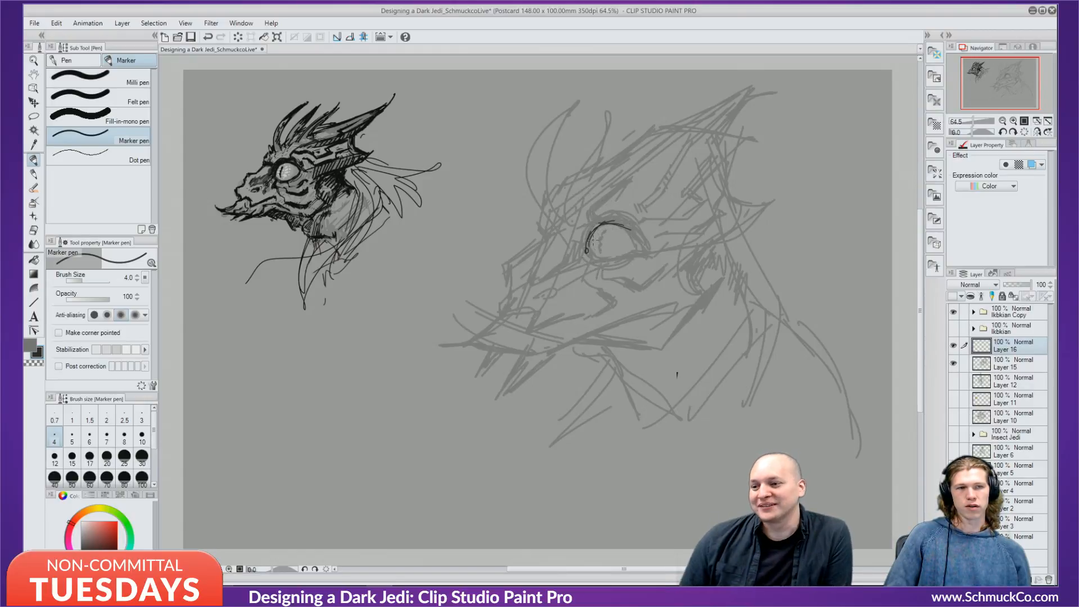
key(ctrl+z)
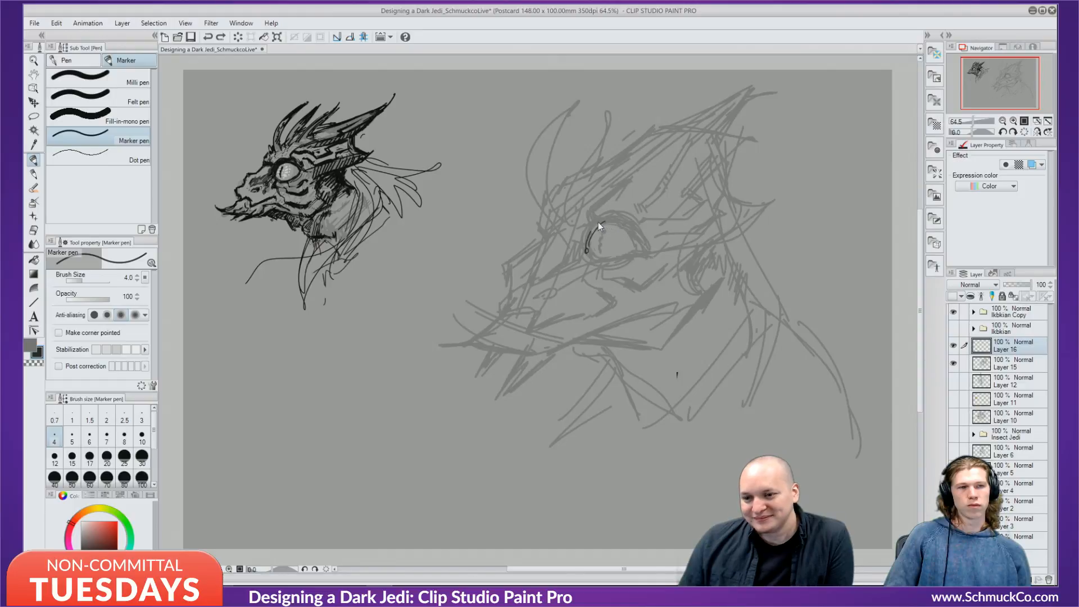
mouse_move(588, 247)
mouse_down()
mouse_move(596, 220)
mouse_move(614, 219)
mouse_move(639, 248)
mouse_up()
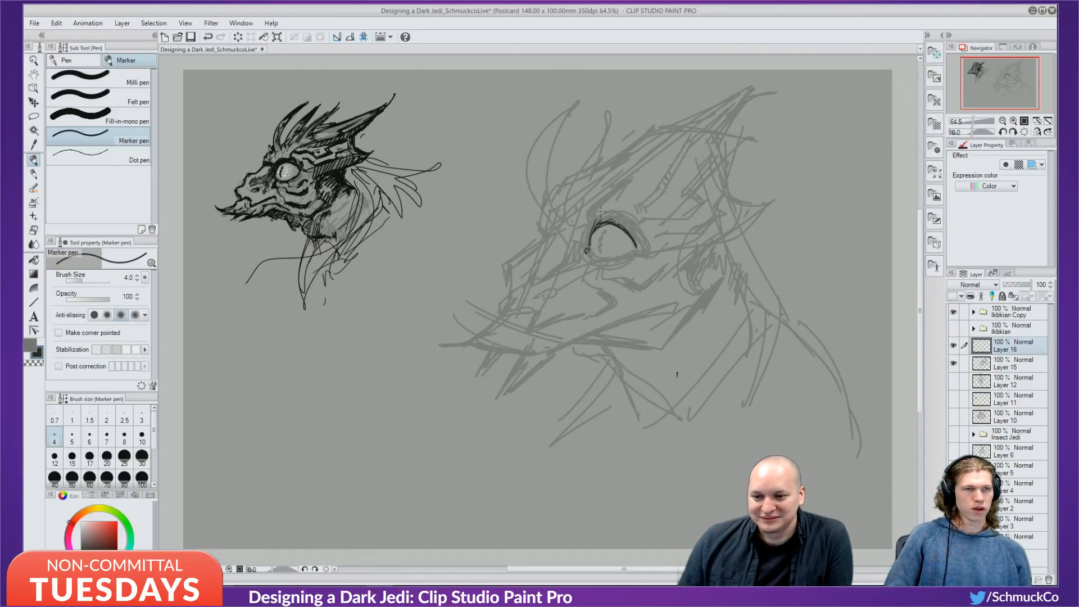
mouse_move(597, 212)
mouse_down()
mouse_move(644, 247)
mouse_move(597, 218)
mouse_up()
key(ctrl+z)
key(ctrl+z)
key(ctrl+z)
mouse_move(597, 223)
mouse_down()
mouse_move(620, 206)
mouse_move(643, 245)
mouse_move(610, 210)
mouse_move(642, 252)
mouse_move(596, 259)
mouse_move(623, 257)
mouse_up()
drag(628, 255, 610, 259)
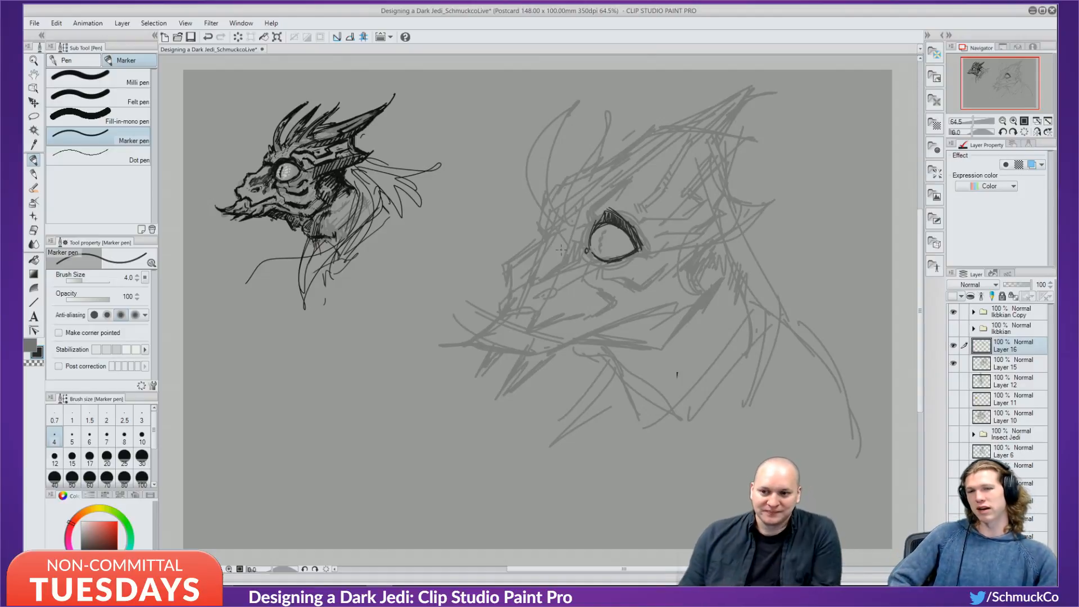
Ink and thicken the crest's back edge down its length and its lower edge in black.
mouse_move(747, 97)
mouse_down()
mouse_move(729, 126)
mouse_move(747, 101)
mouse_move(717, 141)
mouse_move(721, 134)
mouse_move(741, 204)
mouse_up()
mouse_move(726, 192)
mouse_down()
mouse_move(738, 202)
mouse_move(726, 192)
mouse_up()
drag(731, 162, 724, 188)
drag(720, 145, 730, 165)
drag(736, 116, 722, 136)
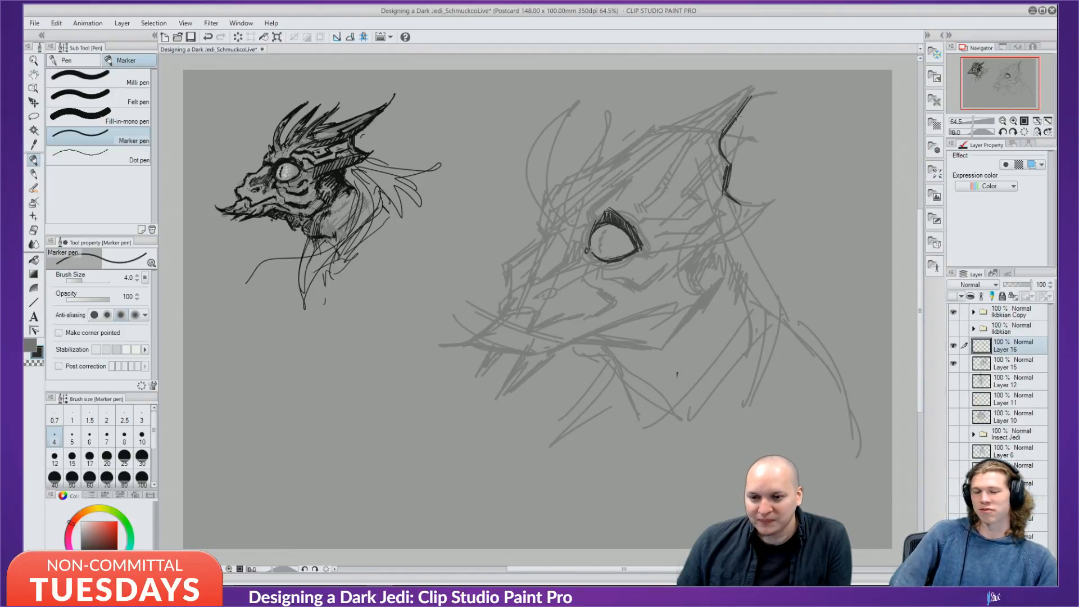
mouse_move(753, 89)
mouse_down()
mouse_move(723, 132)
mouse_move(742, 109)
mouse_move(723, 164)
mouse_move(725, 185)
mouse_move(760, 206)
mouse_move(733, 240)
mouse_move(668, 278)
mouse_up()
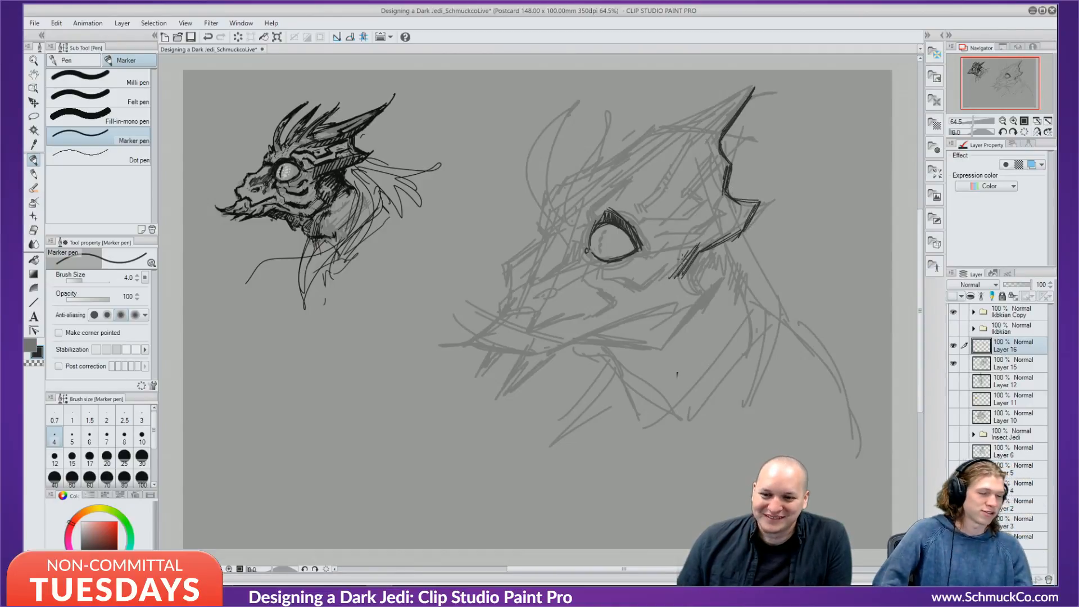
mouse_move(732, 235)
mouse_down()
mouse_move(696, 251)
mouse_move(677, 273)
mouse_move(688, 277)
mouse_up()
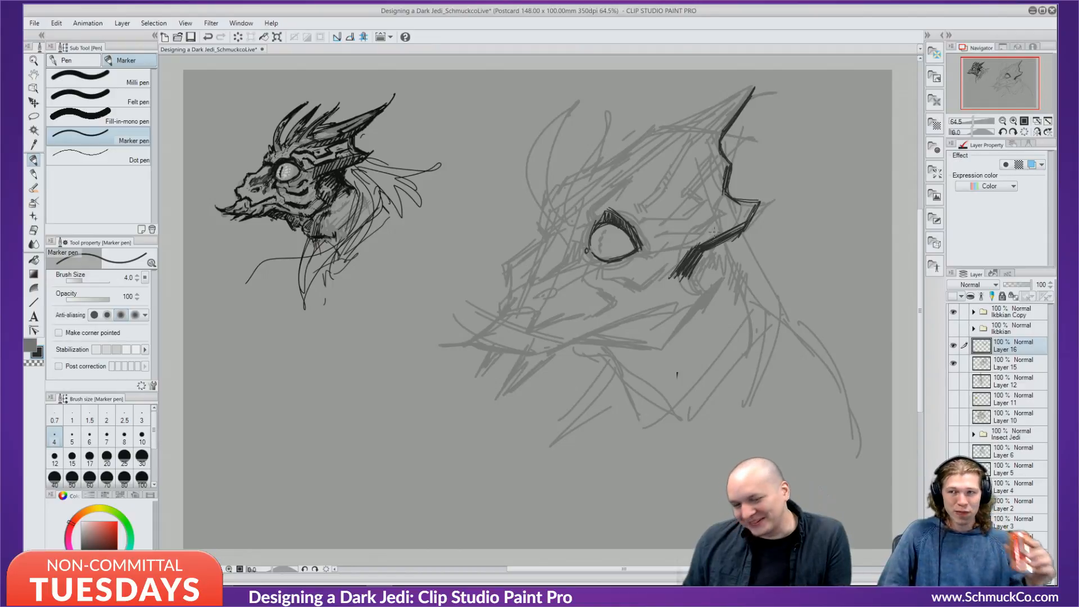
At pen size 5, draw the brow line above the eye, extend it up-right, and hatch beside it.
key(bracketright)
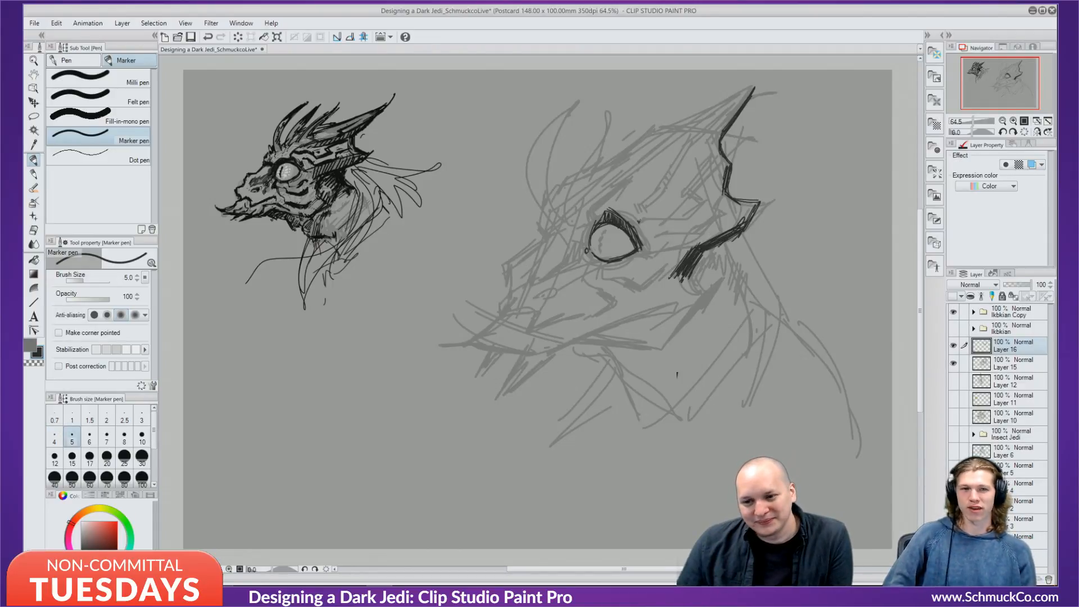
drag(640, 217, 669, 220)
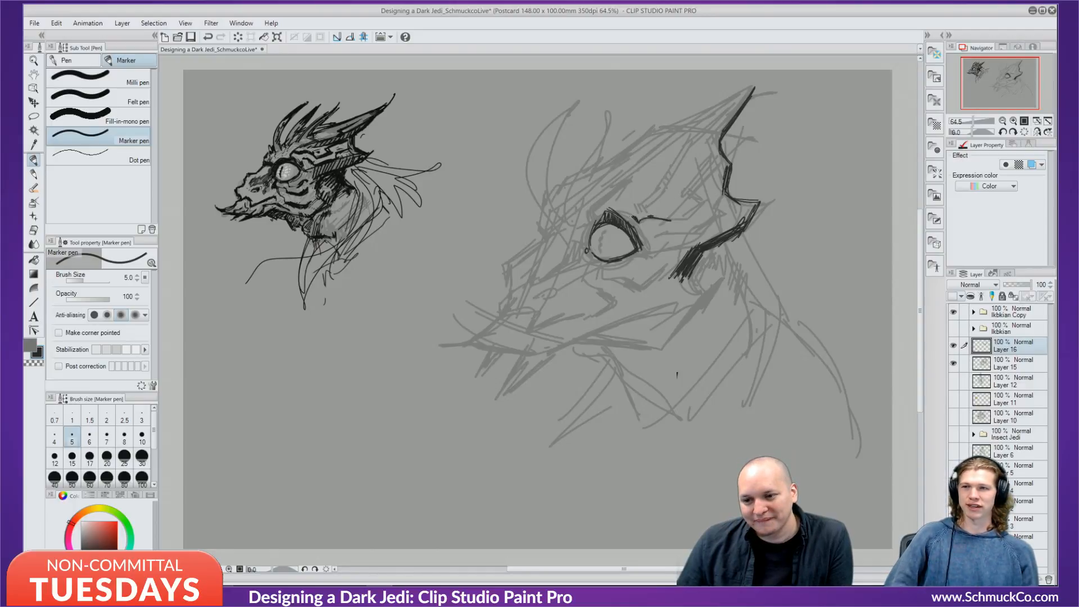
mouse_move(653, 217)
mouse_down()
mouse_move(699, 219)
mouse_move(706, 204)
mouse_up()
mouse_move(689, 217)
mouse_down()
mouse_move(708, 201)
mouse_move(694, 212)
mouse_up()
mouse_move(707, 173)
mouse_down()
mouse_move(707, 201)
mouse_move(692, 185)
mouse_move(691, 197)
mouse_up()
drag(701, 189, 697, 200)
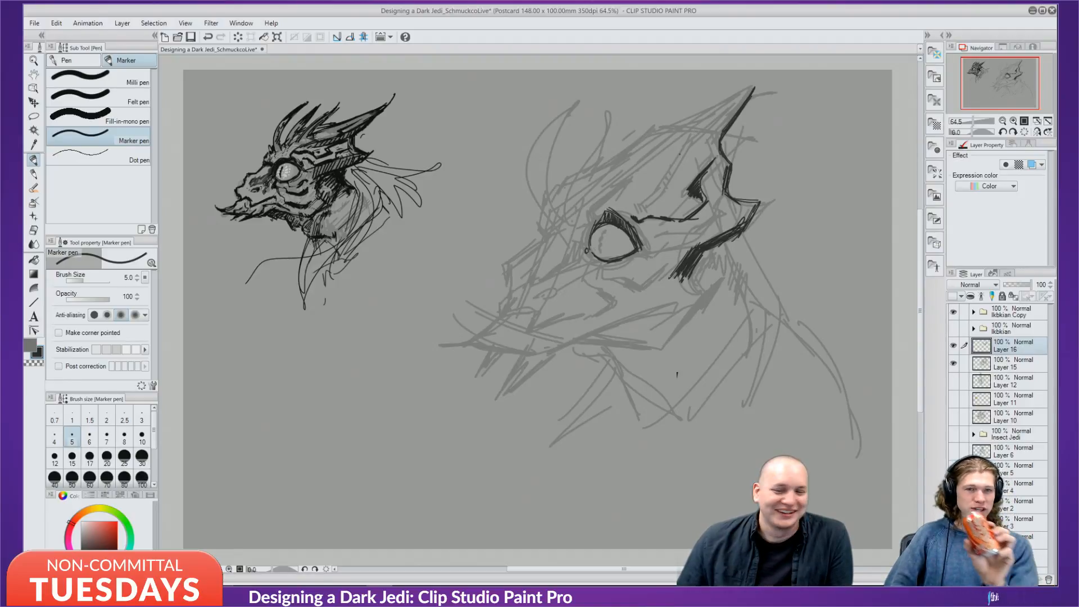
Add brow hatching and short strokes above the eye, redo one, and ink the horn's upper edge.
drag(706, 191, 686, 217)
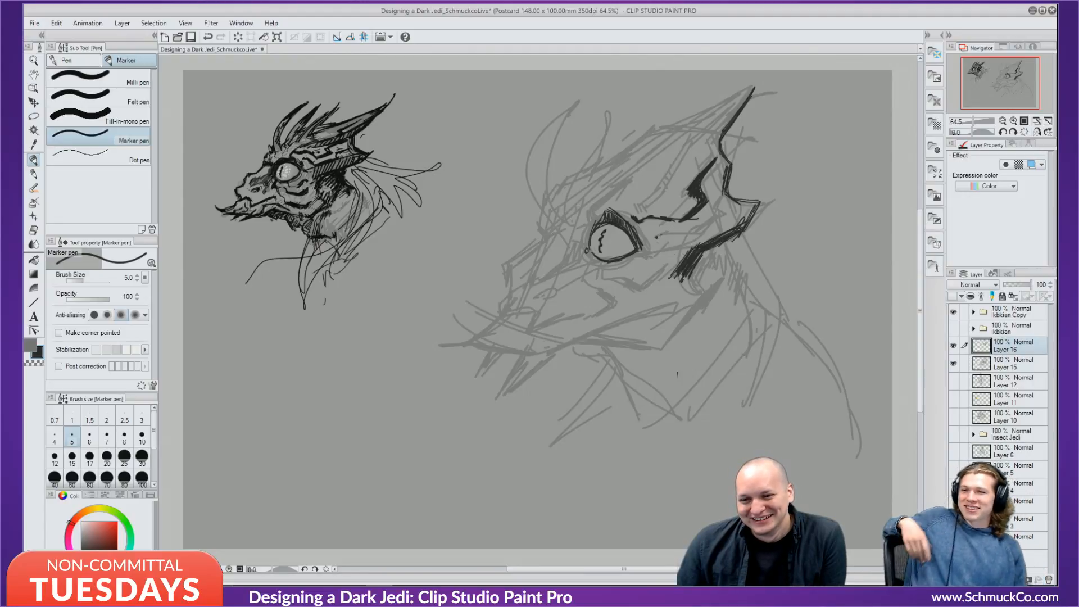
mouse_move(654, 242)
mouse_down()
mouse_move(711, 228)
mouse_move(722, 198)
mouse_move(717, 208)
mouse_up()
key(ctrl+z)
key(ctrl+z)
key(ctrl+z)
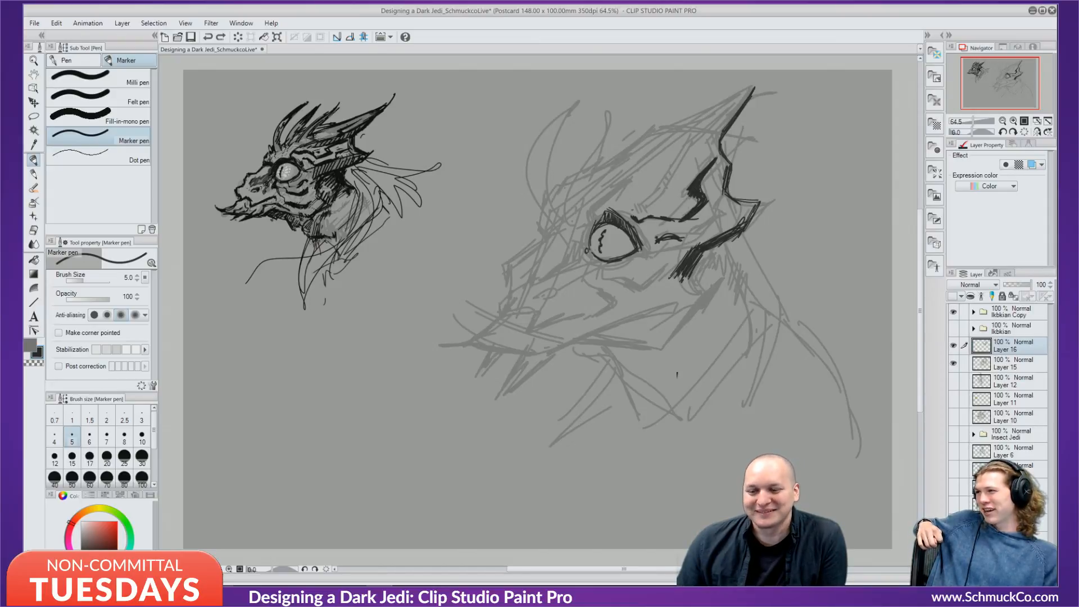
mouse_move(635, 204)
mouse_down()
mouse_move(644, 212)
mouse_move(680, 150)
mouse_move(740, 98)
mouse_up()
drag(698, 140, 717, 122)
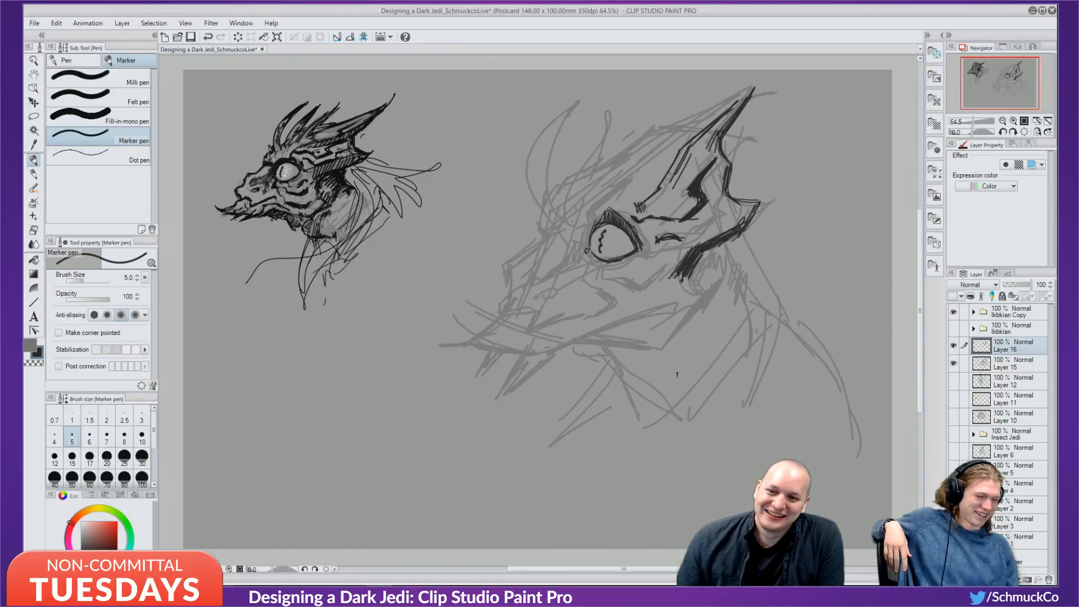
Extend the horn's upper edge to its tip, hatch the eye's upper left, and thicken the horn's left outline.
mouse_move(674, 126)
mouse_down()
mouse_move(737, 101)
mouse_move(752, 81)
mouse_up()
mouse_move(707, 107)
mouse_down()
mouse_move(751, 84)
mouse_move(716, 130)
mouse_up()
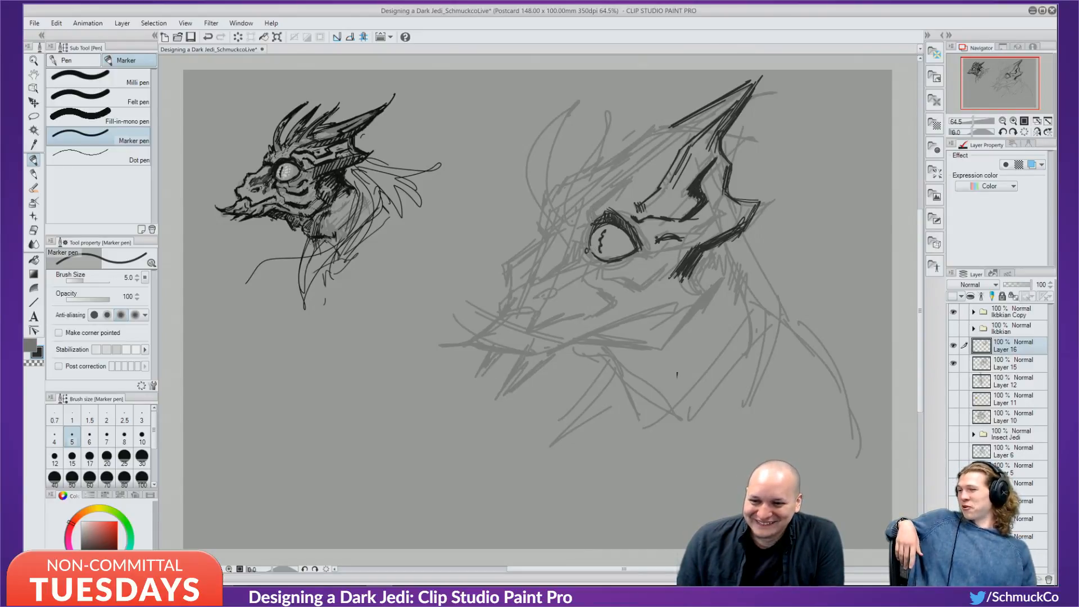
drag(589, 207, 592, 222)
mouse_move(592, 206)
mouse_down()
mouse_move(594, 220)
mouse_move(608, 195)
mouse_up()
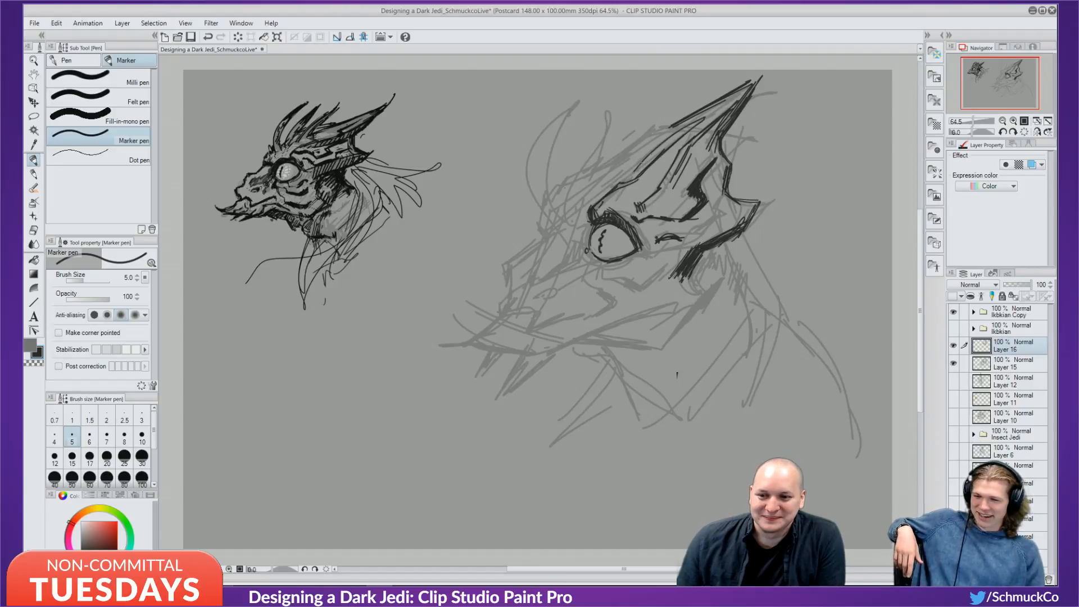
mouse_move(631, 179)
mouse_down()
mouse_move(696, 123)
mouse_move(604, 202)
mouse_up()
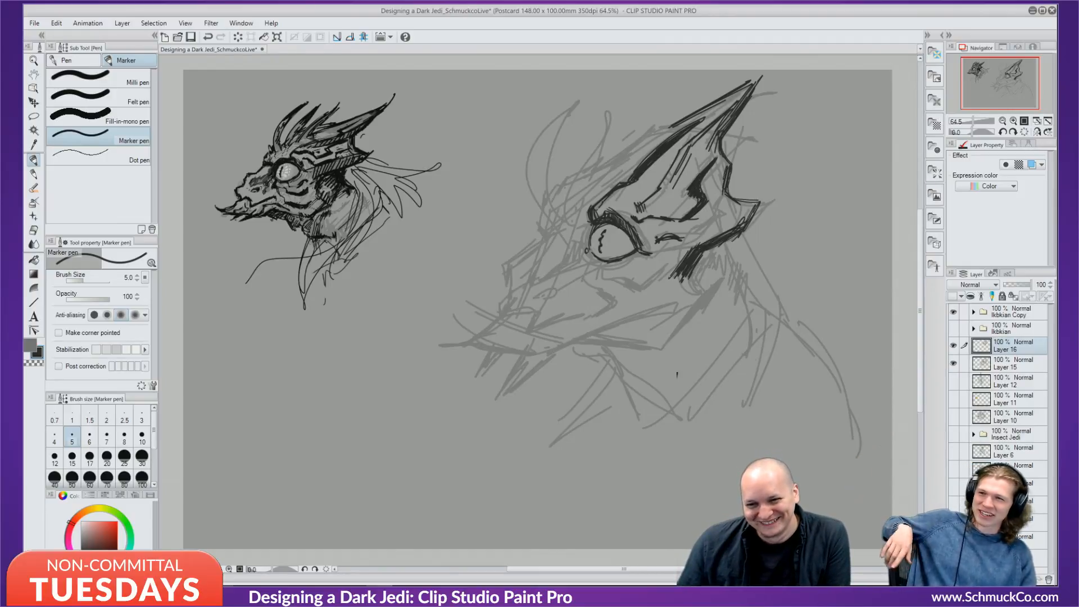
Ink the eye's lower rim and jaw line, hatch below the cheek, and undo the dense right-side hatching.
mouse_move(612, 266)
mouse_down()
mouse_move(635, 258)
mouse_move(601, 282)
mouse_move(639, 289)
mouse_up()
drag(634, 285, 653, 286)
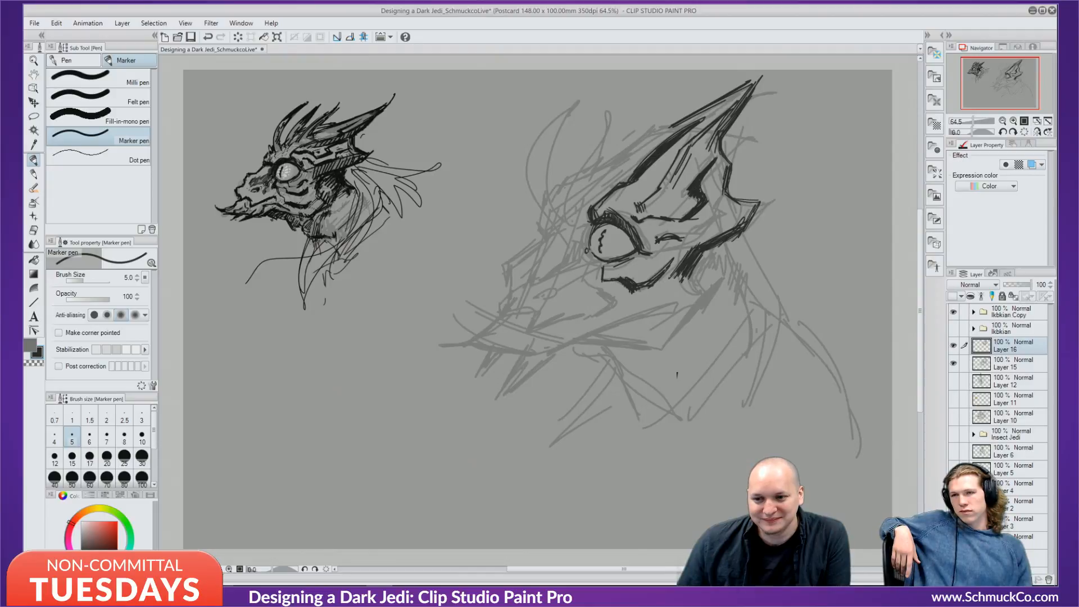
drag(684, 286, 663, 298)
drag(682, 291, 660, 308)
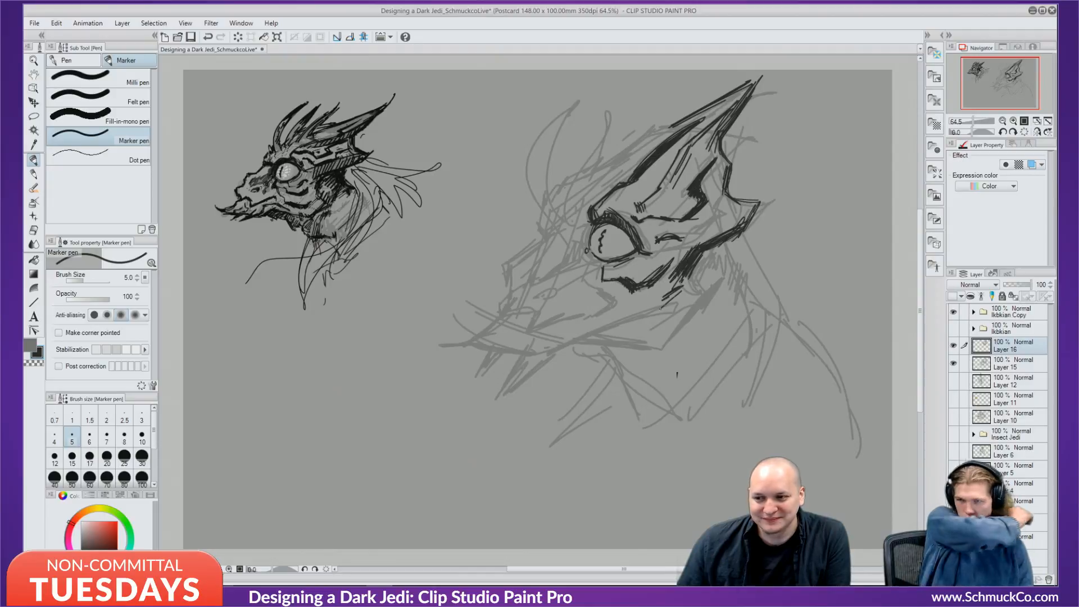
mouse_move(711, 248)
mouse_down()
mouse_move(694, 278)
mouse_move(709, 287)
mouse_up()
key(ctrl+z)
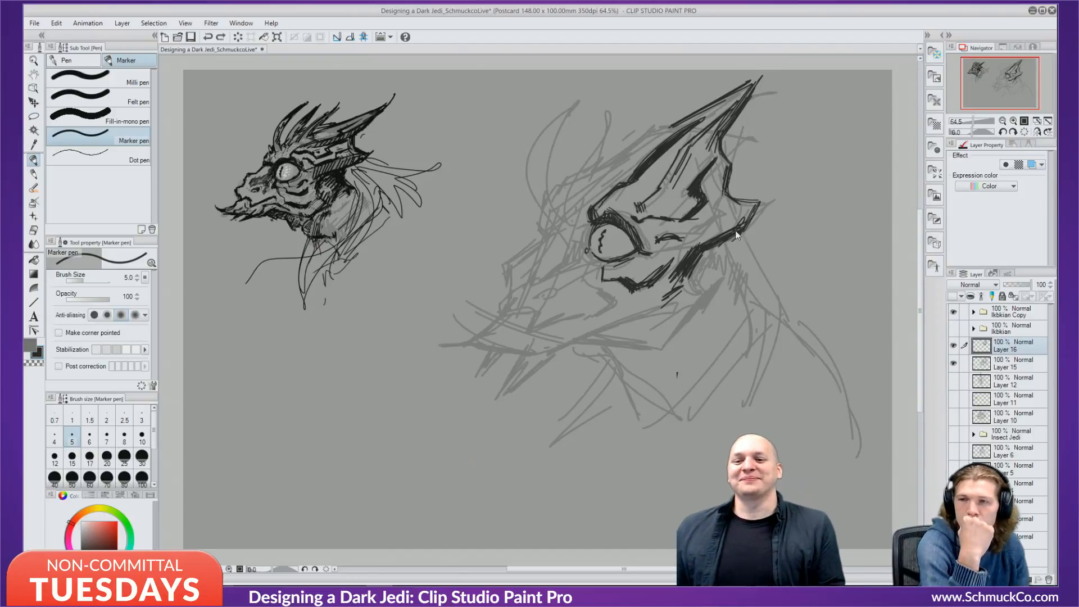
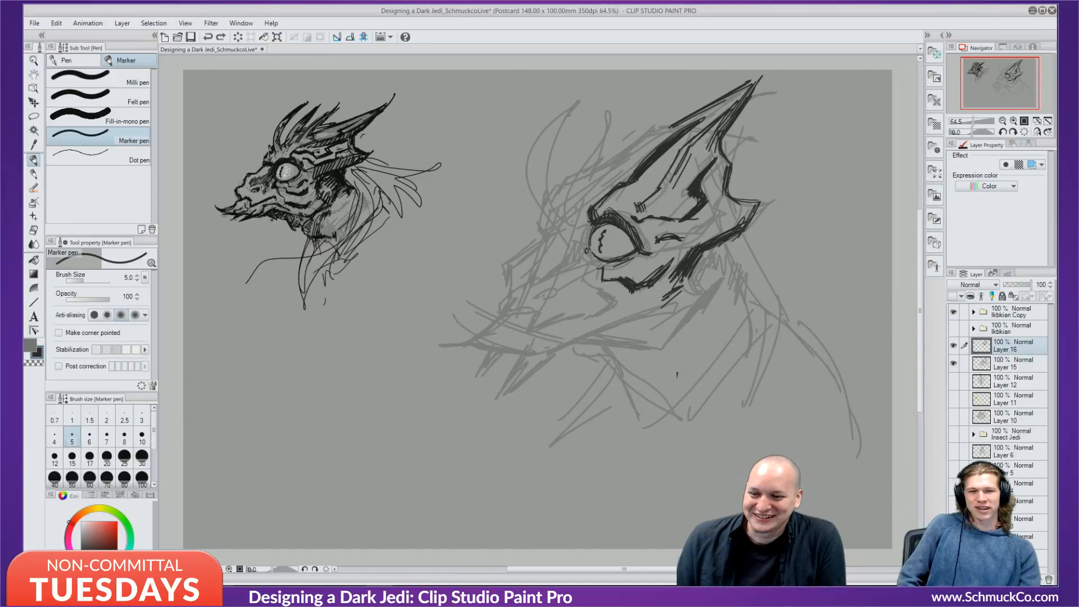
Thicken the eye's lower stroke and left outline, undoing the strokes trailing down-left.
mouse_move(602, 267)
mouse_down()
mouse_move(603, 279)
mouse_move(586, 280)
mouse_move(598, 306)
mouse_up()
mouse_move(595, 224)
mouse_down()
mouse_move(573, 253)
mouse_move(584, 235)
mouse_up()
drag(593, 228, 576, 251)
drag(587, 242, 524, 288)
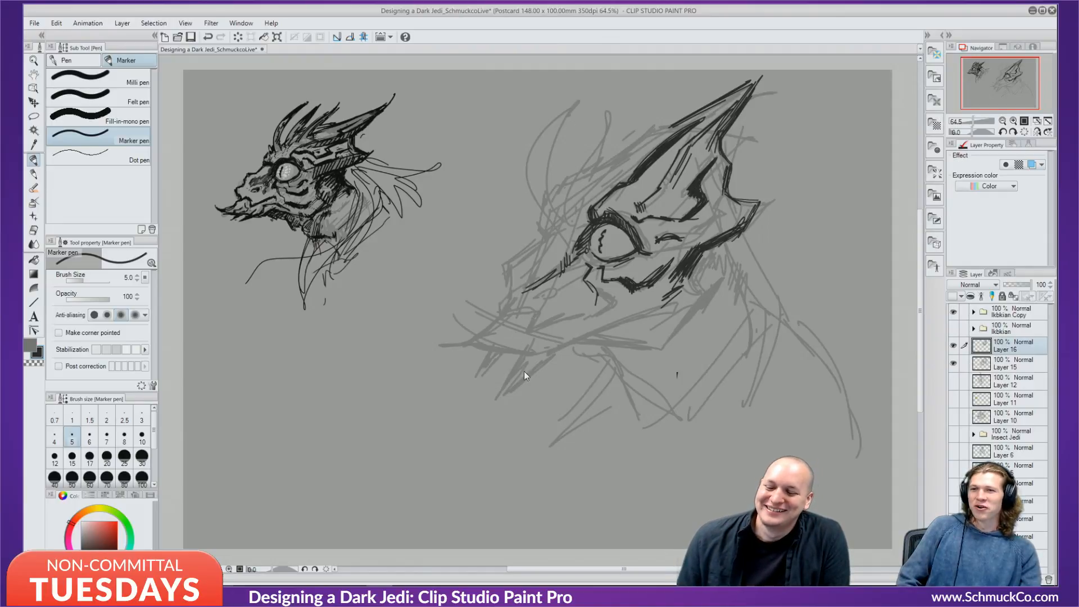
key(ctrl+z)
key(ctrl+z)
Hatch the areas left of and above the eye.
mouse_move(547, 245)
mouse_down()
mouse_move(532, 257)
mouse_move(540, 253)
mouse_up()
mouse_move(553, 229)
mouse_down()
mouse_move(542, 246)
mouse_move(547, 220)
mouse_up()
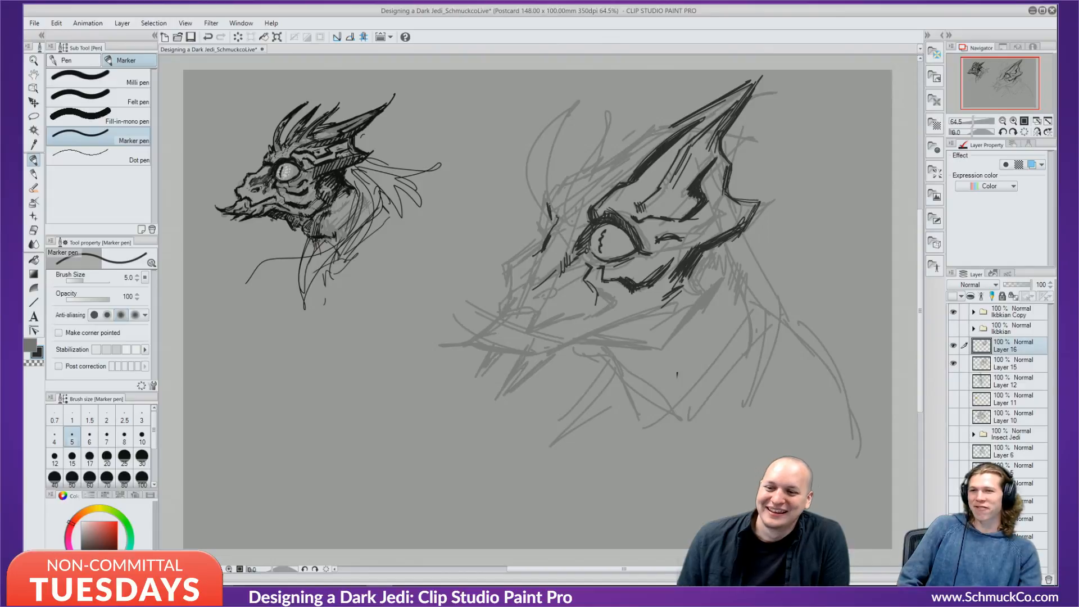
drag(571, 181, 550, 212)
drag(616, 163, 576, 182)
drag(638, 149, 618, 163)
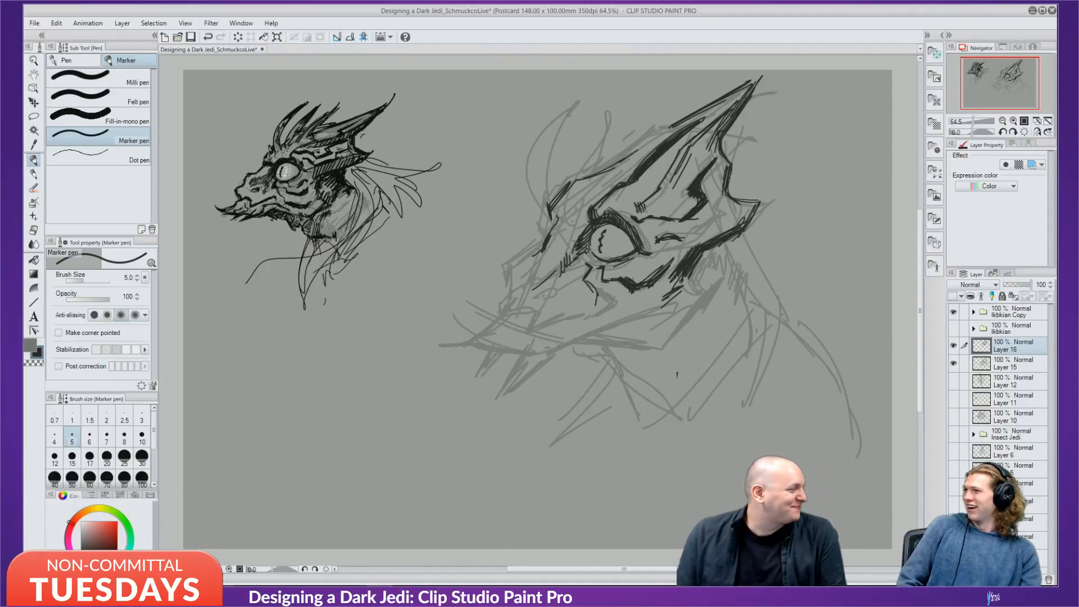
Ink the head's upper contour and raise the brush size to 17.
mouse_move(653, 127)
mouse_down()
mouse_move(610, 166)
mouse_move(621, 160)
mouse_up()
drag(675, 124, 652, 131)
drag(641, 138, 613, 164)
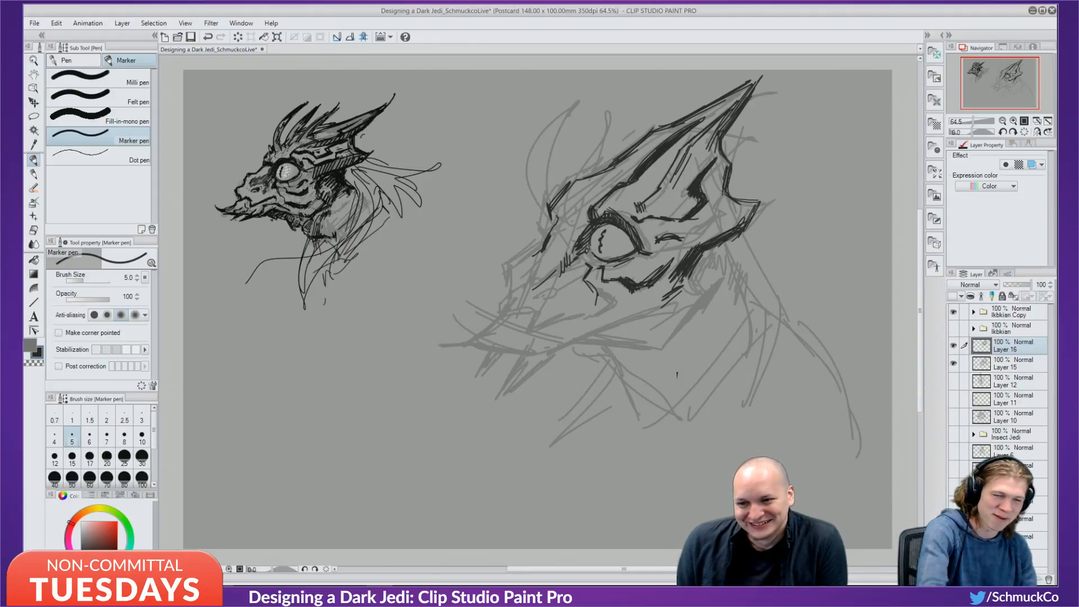
key(bracketright)
key(bracketright)
key(bracketright)
key(bracketright)
key(bracketright)
key(bracketright)
key(bracketright)
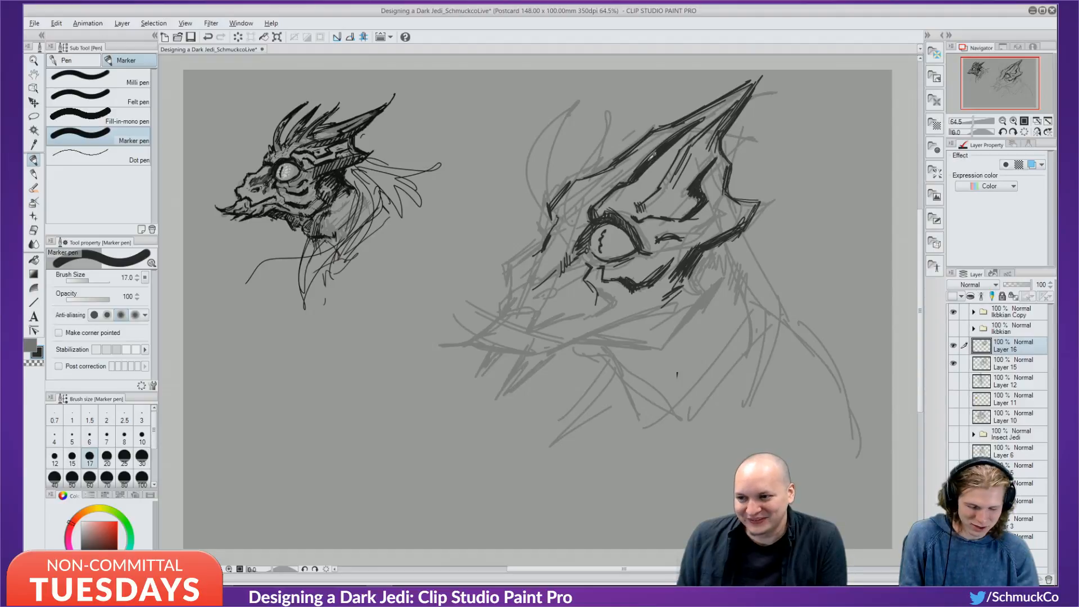
Shade the big head's upper horn, rear edge and upper edge with grey sampled from the small head.
alt+click(337, 126)
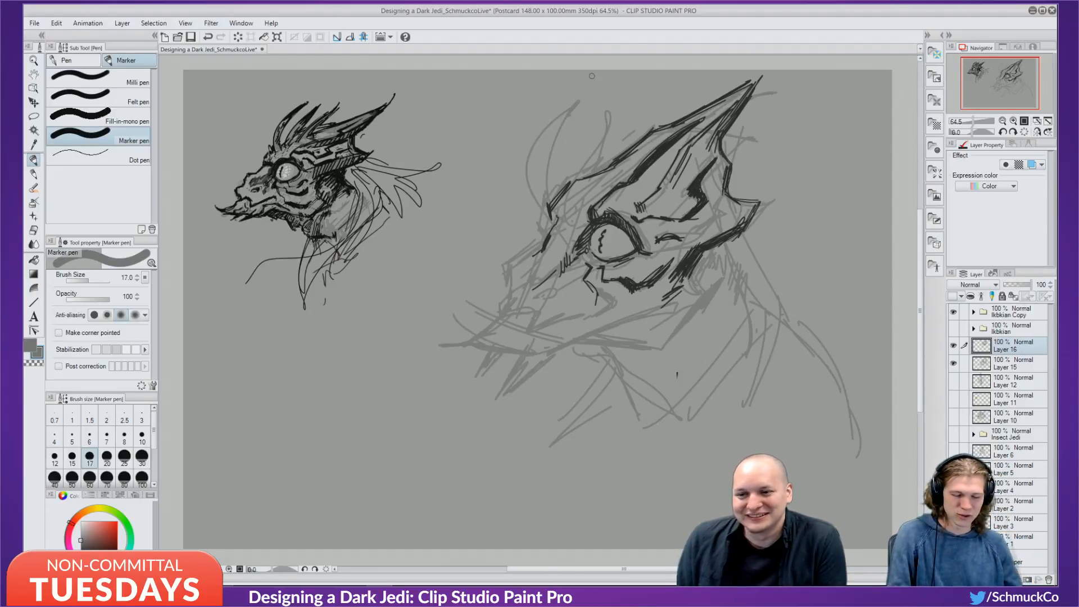
mouse_move(665, 136)
mouse_down()
mouse_move(733, 96)
mouse_move(647, 160)
mouse_move(656, 180)
mouse_move(680, 148)
mouse_move(714, 139)
mouse_move(694, 187)
mouse_up()
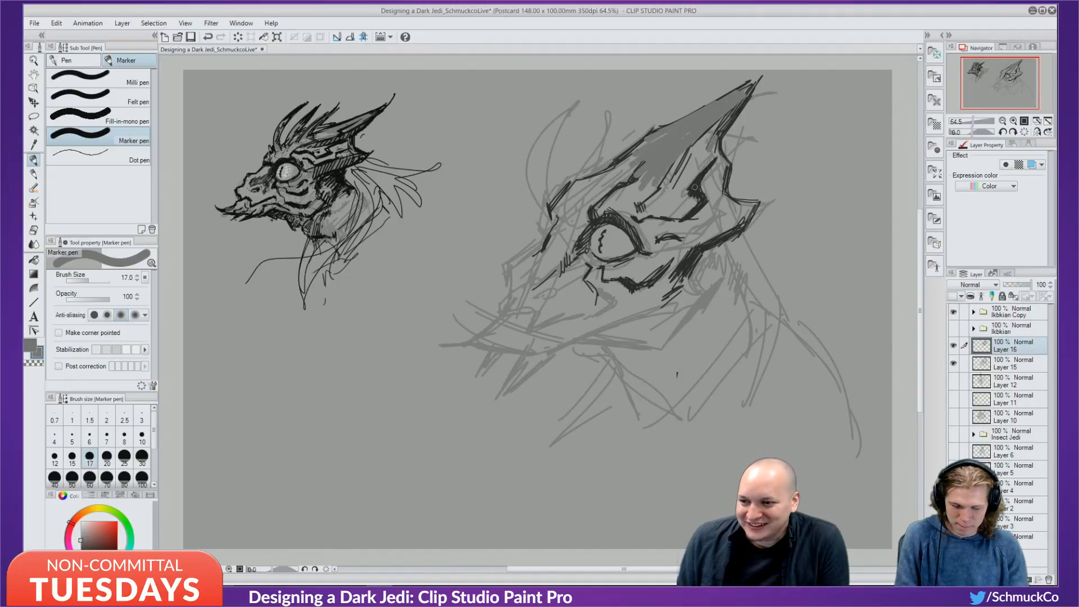
mouse_move(715, 150)
mouse_down()
mouse_move(719, 201)
mouse_move(751, 207)
mouse_move(680, 271)
mouse_up()
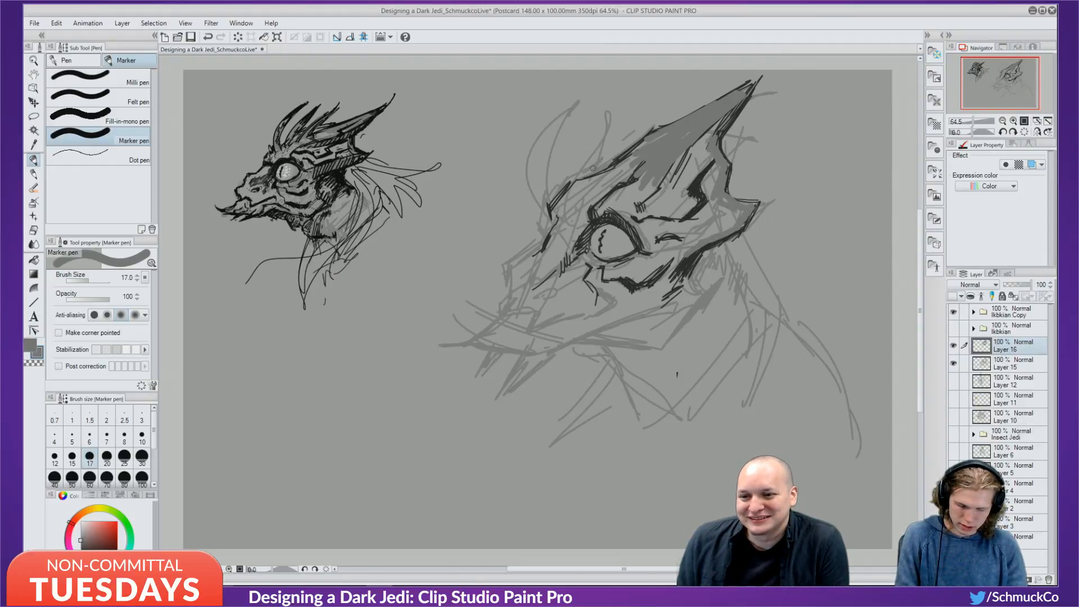
drag(585, 175, 638, 144)
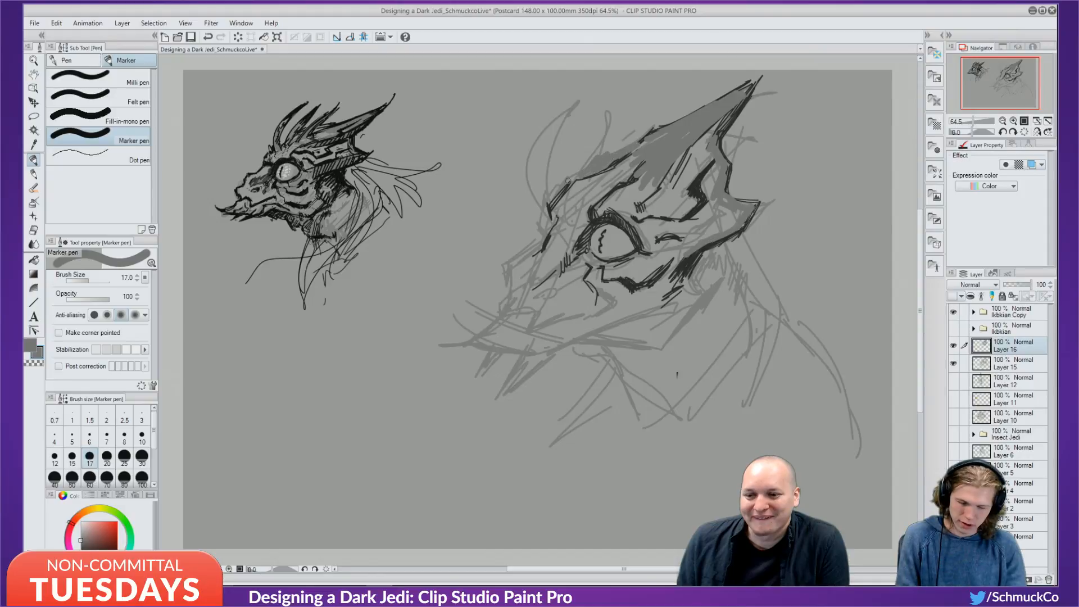
Switch to black at brush size 8 and ink the crest's upper-right edge.
drag(96, 539, 82, 584)
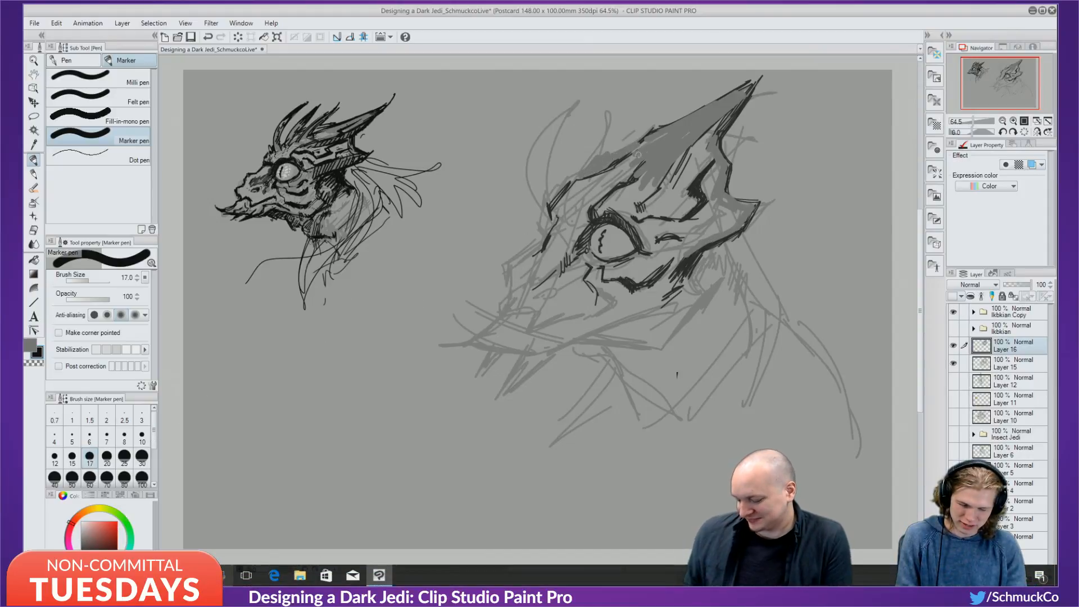
click(142, 437)
click(124, 437)
mouse_move(712, 136)
mouse_down()
mouse_move(731, 171)
mouse_move(725, 201)
mouse_up()
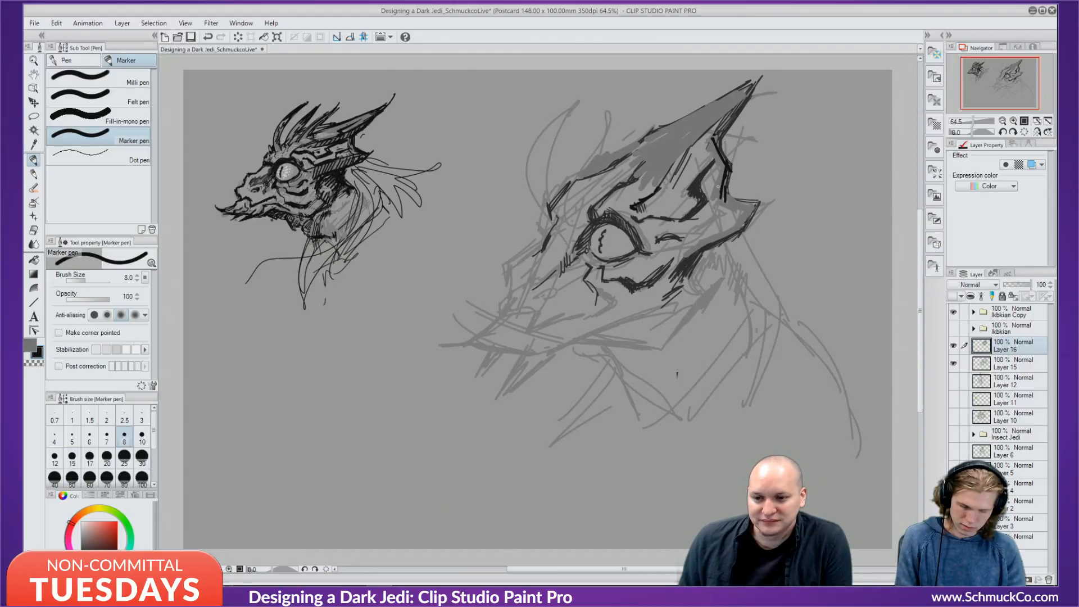
Redraw the crest's back edge as a spike toward the cheek and hatch the jaw at size 7.
mouse_move(718, 185)
mouse_down()
mouse_move(749, 213)
mouse_move(751, 202)
mouse_move(720, 188)
mouse_move(757, 216)
mouse_up()
key(ctrl+z)
mouse_move(770, 190)
mouse_down()
mouse_move(740, 235)
mouse_move(680, 245)
mouse_up()
drag(691, 239, 665, 268)
drag(685, 248, 666, 273)
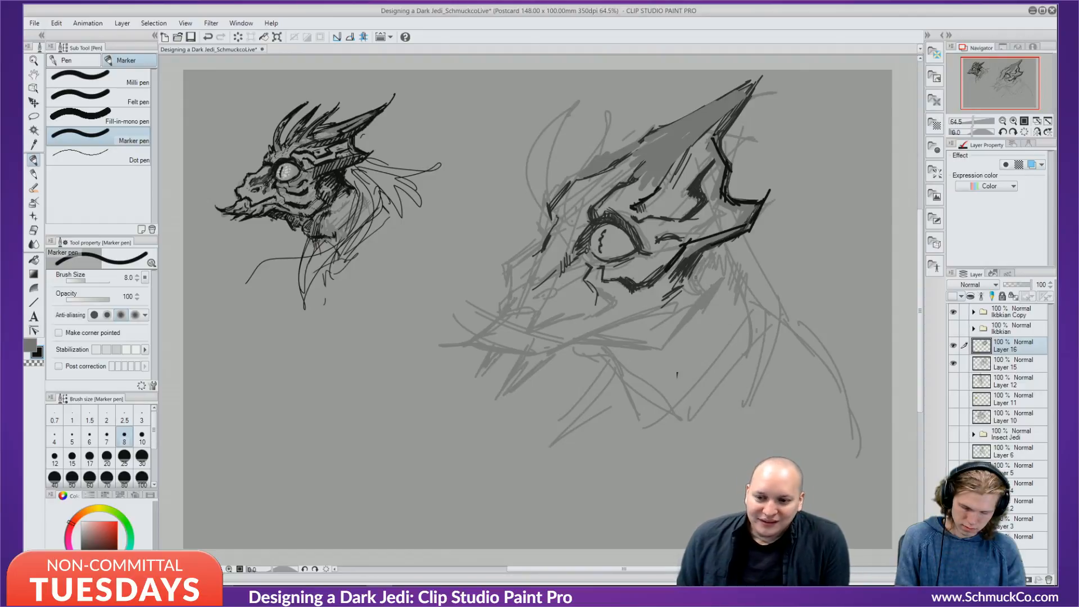
drag(700, 253, 695, 287)
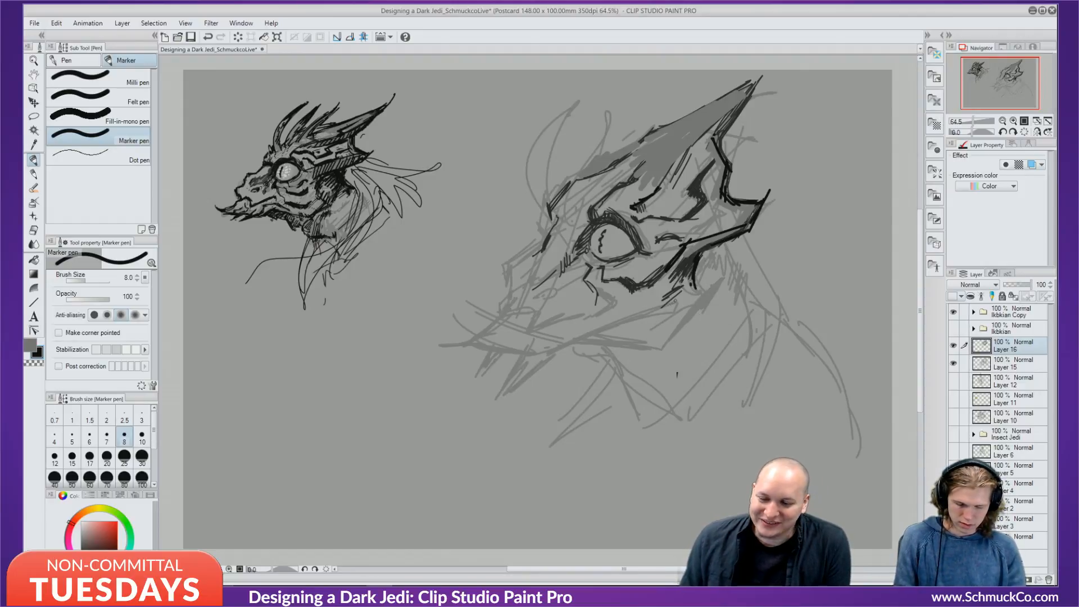
key(bracketleft)
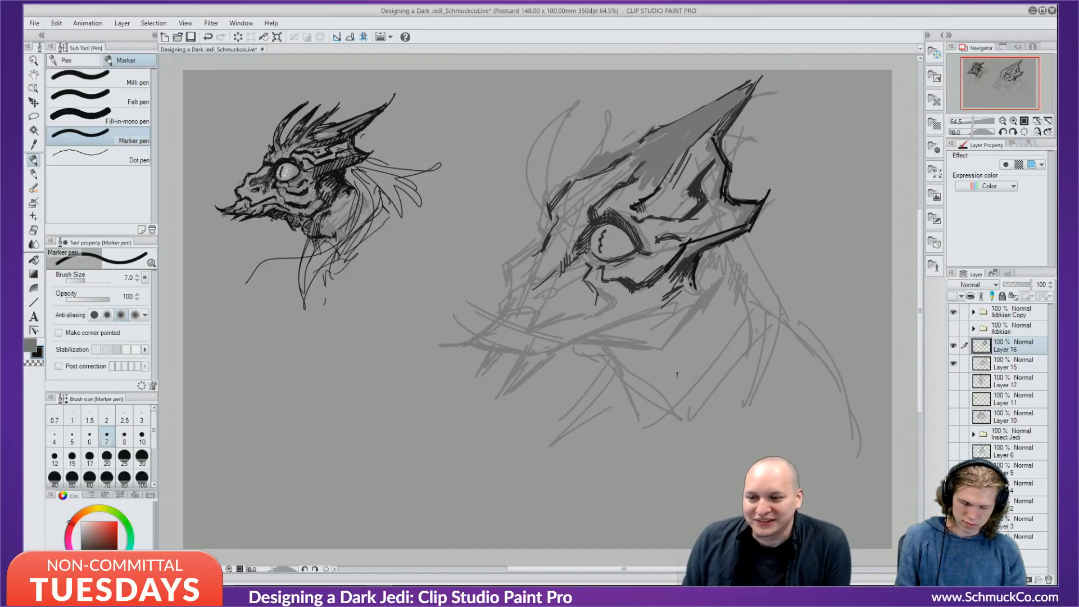
drag(686, 256, 709, 236)
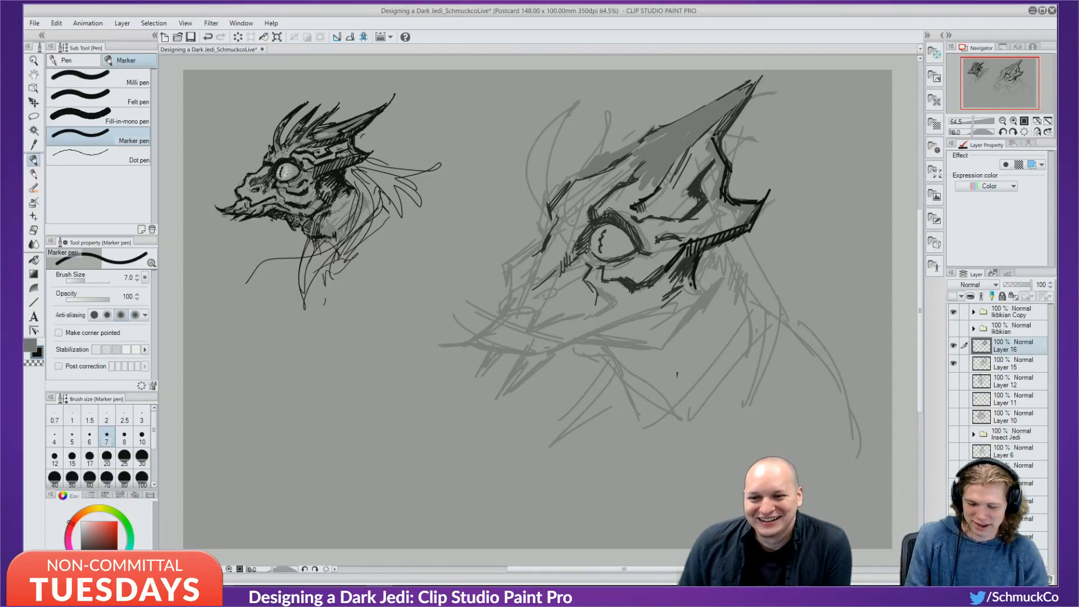
Ink and thicken the horn's lower and upper edges.
drag(707, 127, 767, 80)
drag(730, 114, 766, 74)
mouse_move(720, 136)
mouse_down()
mouse_move(745, 99)
mouse_move(718, 162)
mouse_up()
mouse_move(663, 127)
mouse_down()
mouse_move(753, 78)
mouse_move(726, 112)
mouse_up()
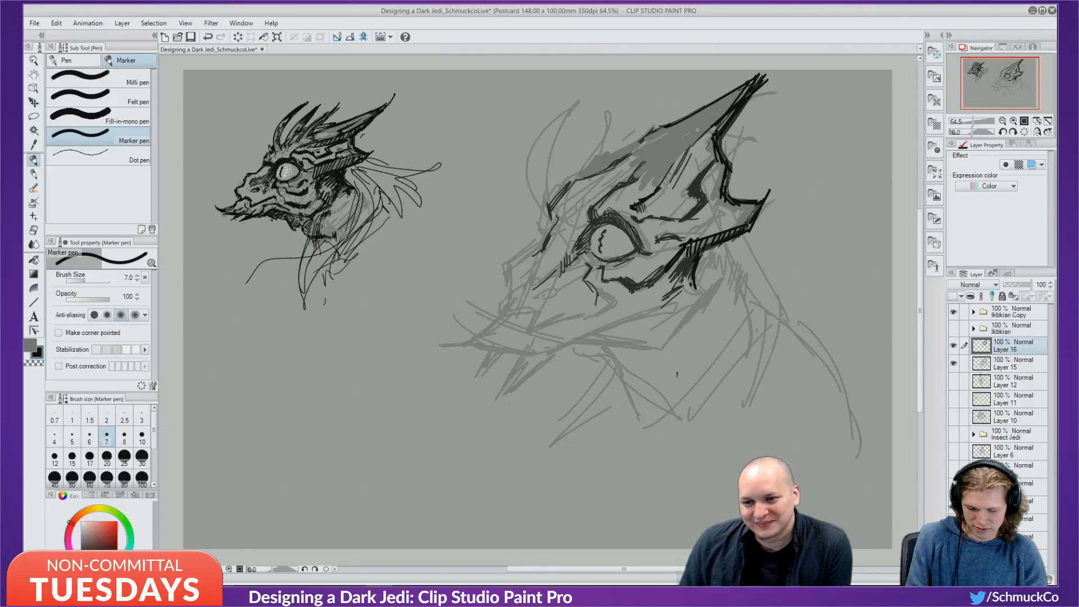
Darken the horn's inner lower edge and reinforce its upper edge in black.
drag(690, 142, 731, 106)
drag(676, 156, 723, 109)
drag(667, 180, 675, 158)
mouse_move(656, 192)
mouse_down()
mouse_move(678, 155)
mouse_move(670, 160)
mouse_up()
mouse_move(652, 193)
mouse_down()
mouse_move(672, 150)
mouse_move(724, 114)
mouse_move(712, 124)
mouse_move(707, 108)
mouse_up()
drag(643, 144, 666, 125)
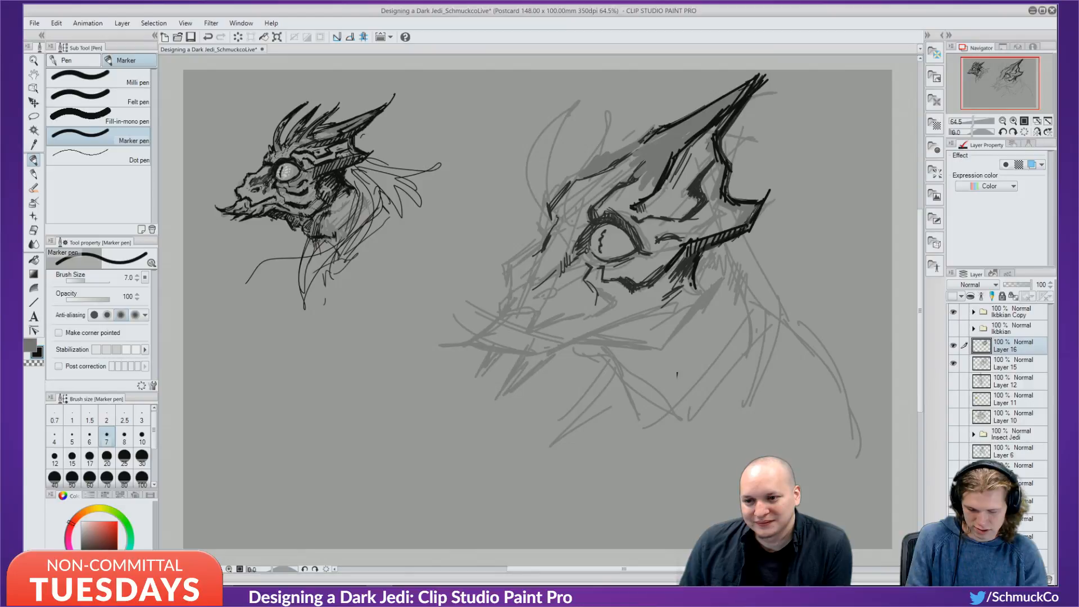
drag(629, 164, 653, 131)
drag(616, 172, 678, 117)
mouse_move(677, 120)
mouse_down()
mouse_move(744, 86)
mouse_move(689, 139)
mouse_up()
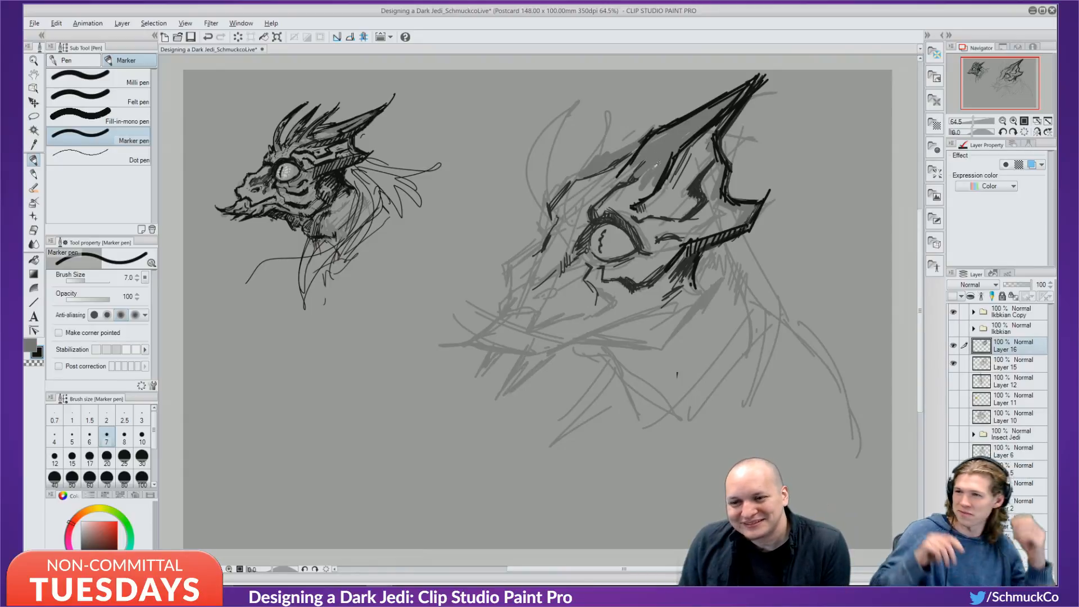
Sample near-black from the linework, shrink the brush to size 5, and undo a stray stroke.
key(alt)
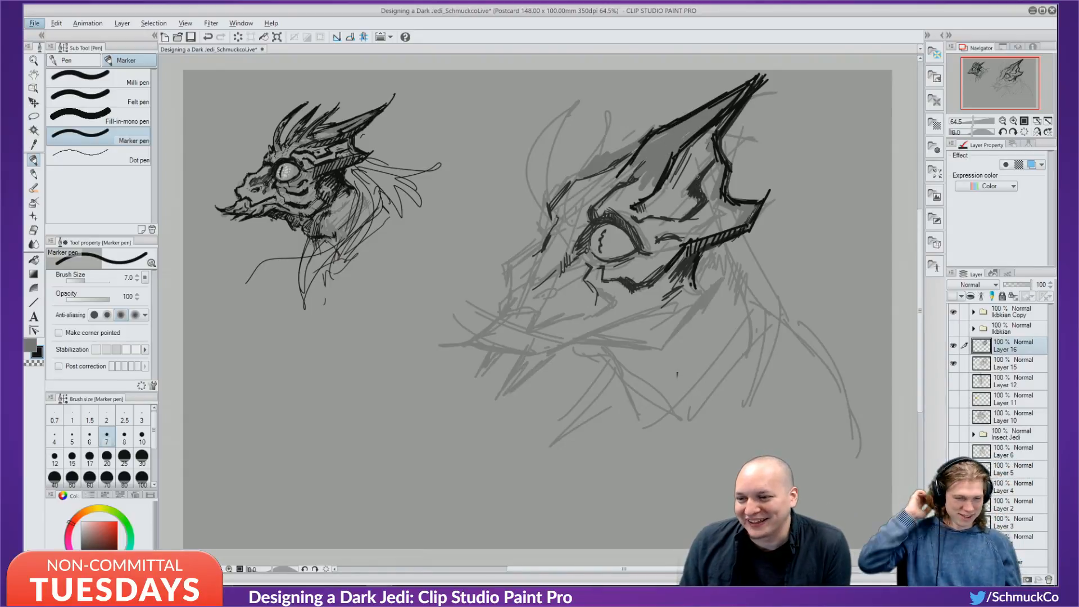
alt+click(715, 179)
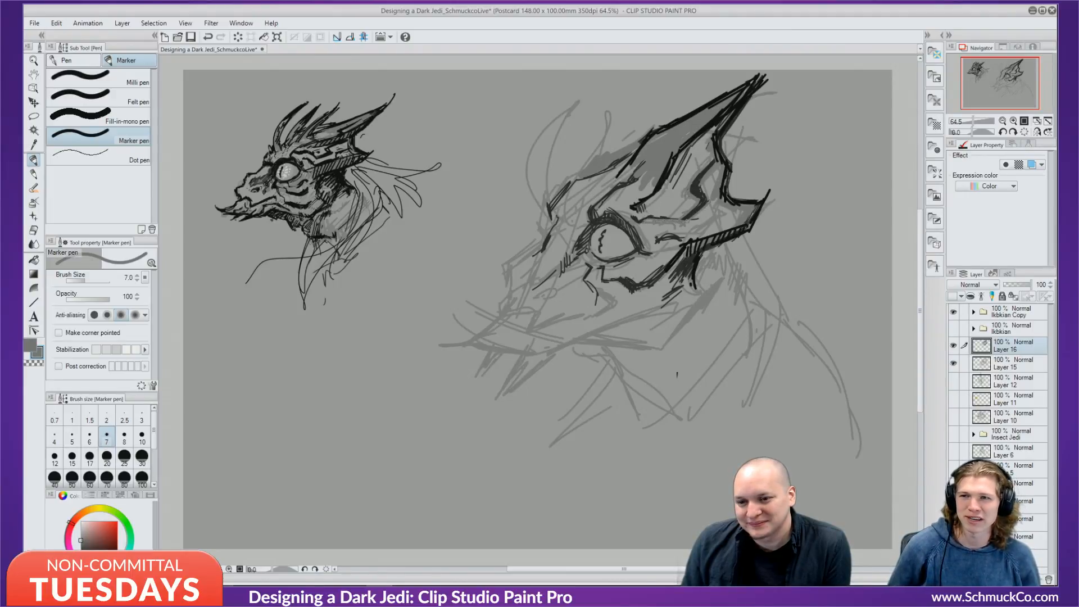
alt+click(664, 177)
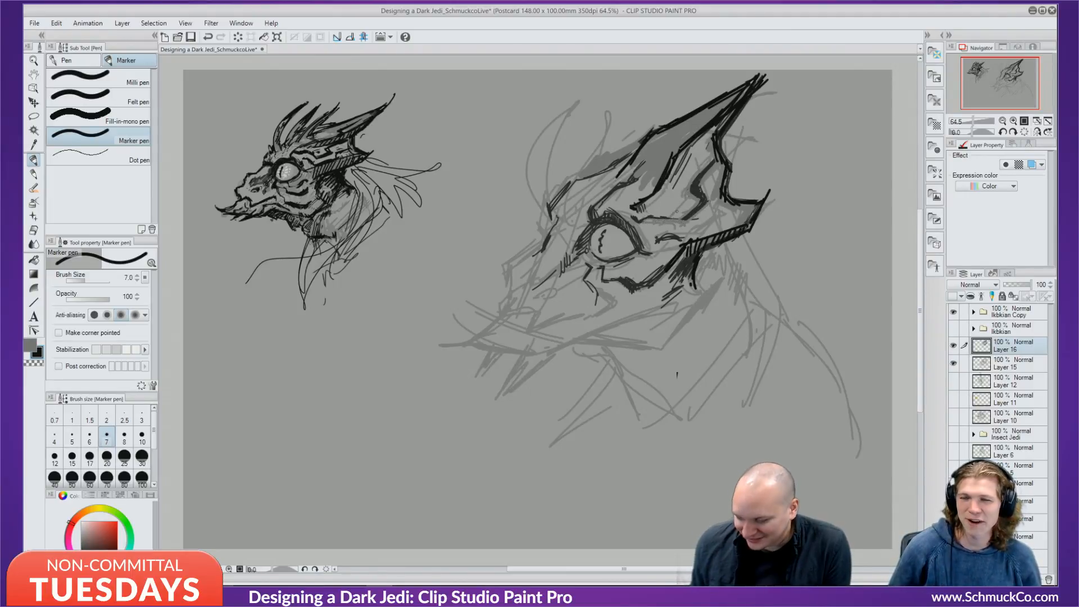
key(bracketleft)
key(bracketleft)
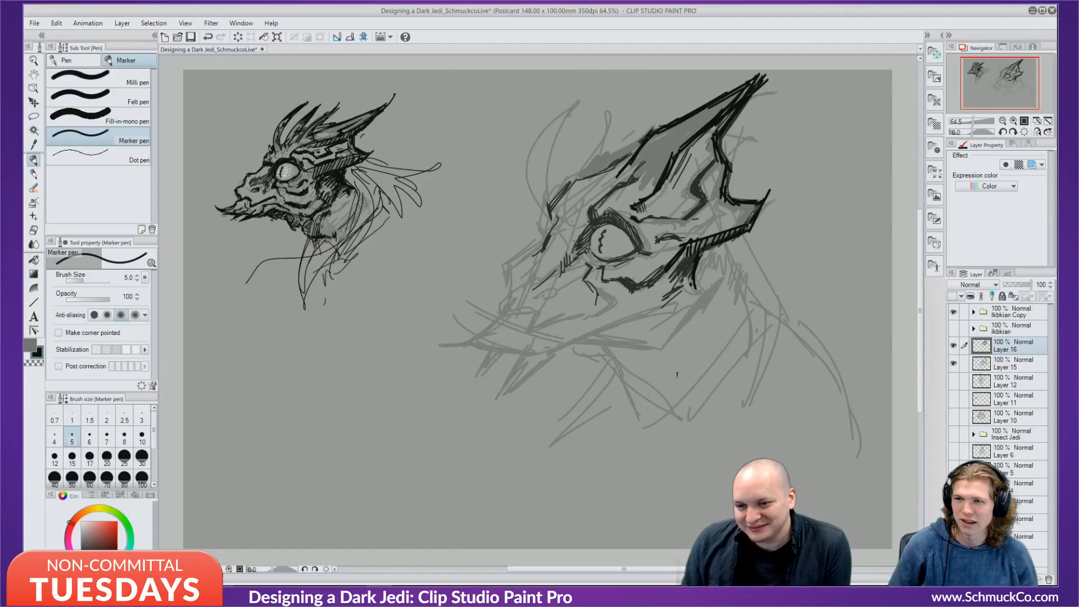
key(ctrl+z)
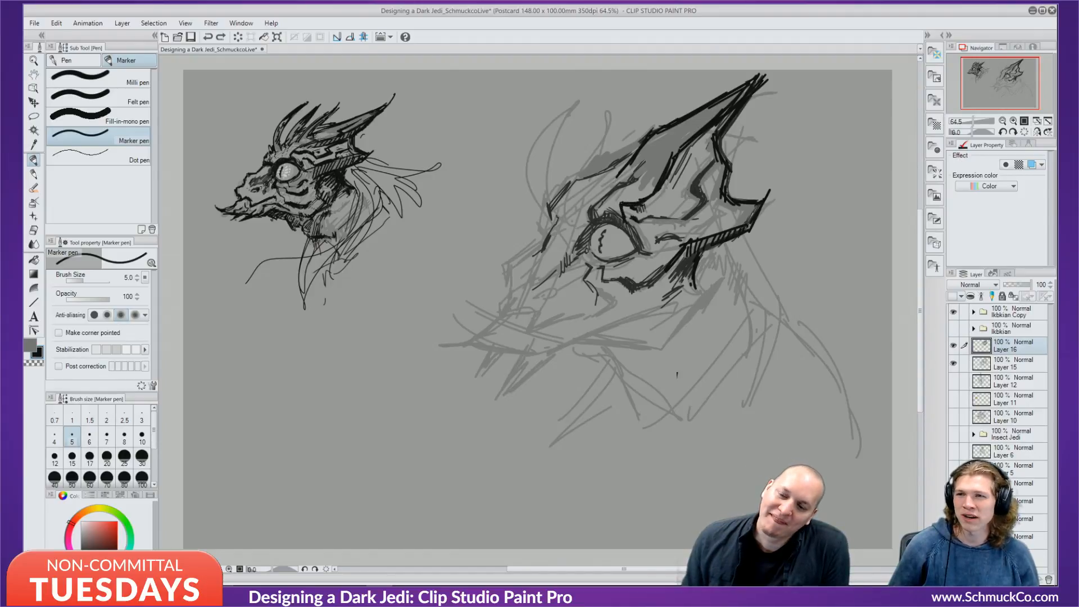
Ink the horn's lower contour, hatch inside it, sample background grey, and set brush size 25.
drag(645, 202, 724, 111)
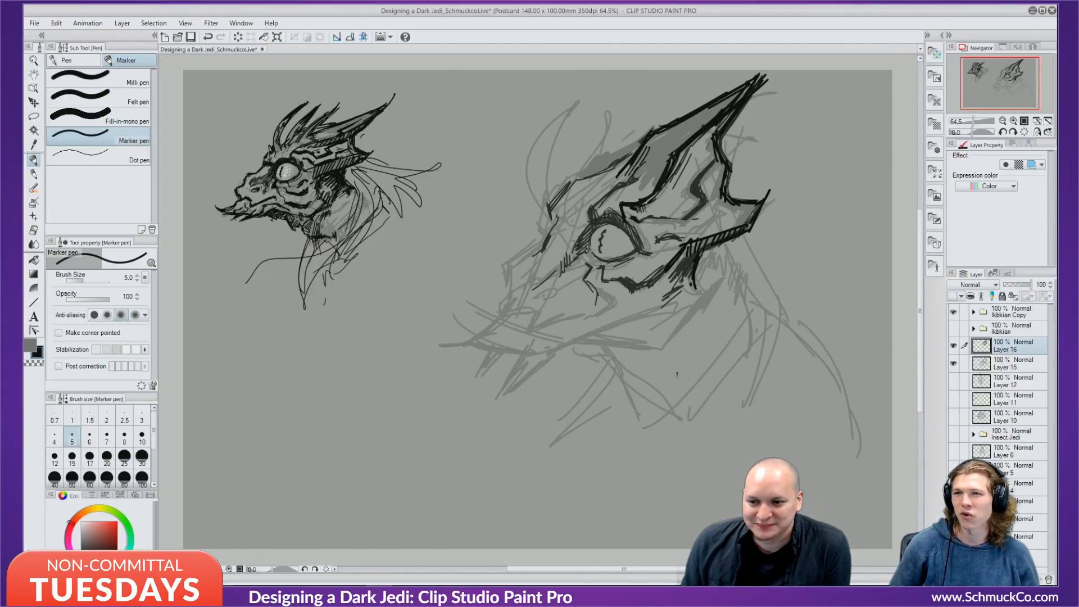
mouse_move(637, 176)
mouse_down()
mouse_move(657, 146)
mouse_move(667, 156)
mouse_up()
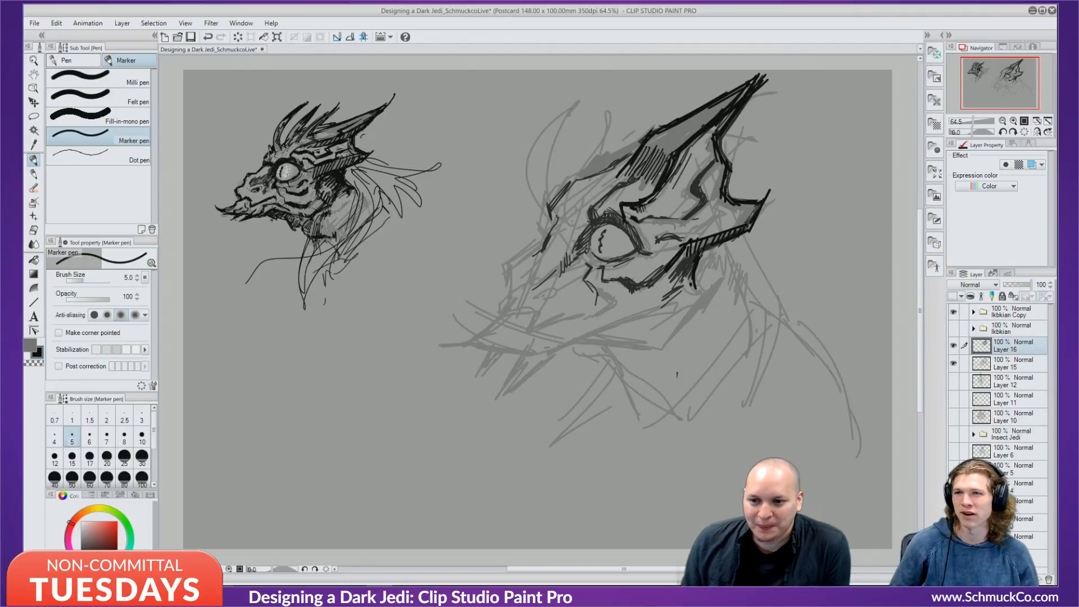
mouse_move(711, 199)
mouse_down()
mouse_move(722, 169)
mouse_move(717, 192)
mouse_up()
alt+click(710, 181)
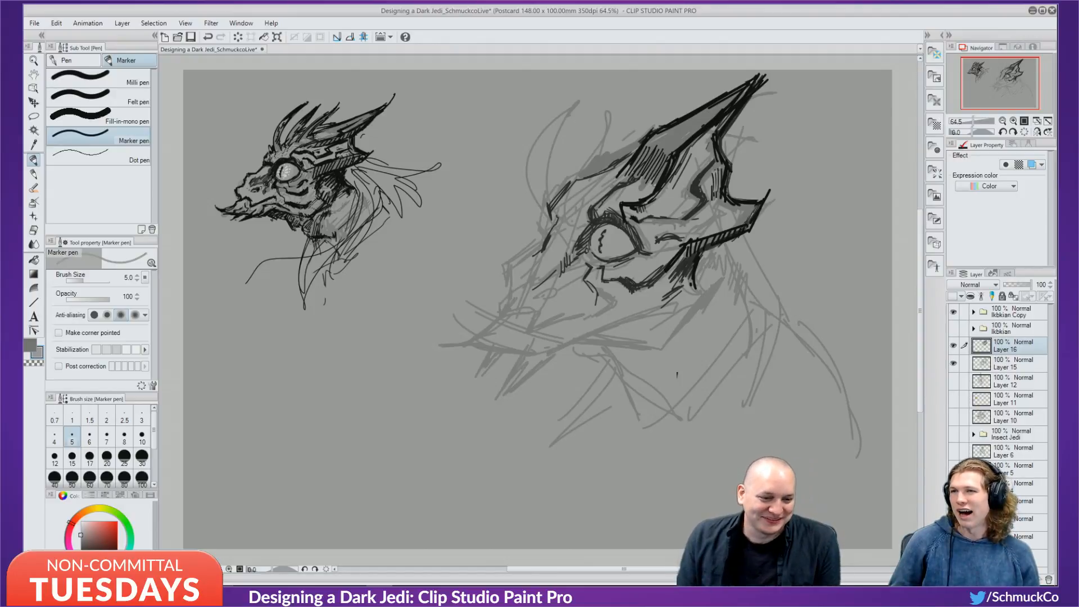
key(alt)
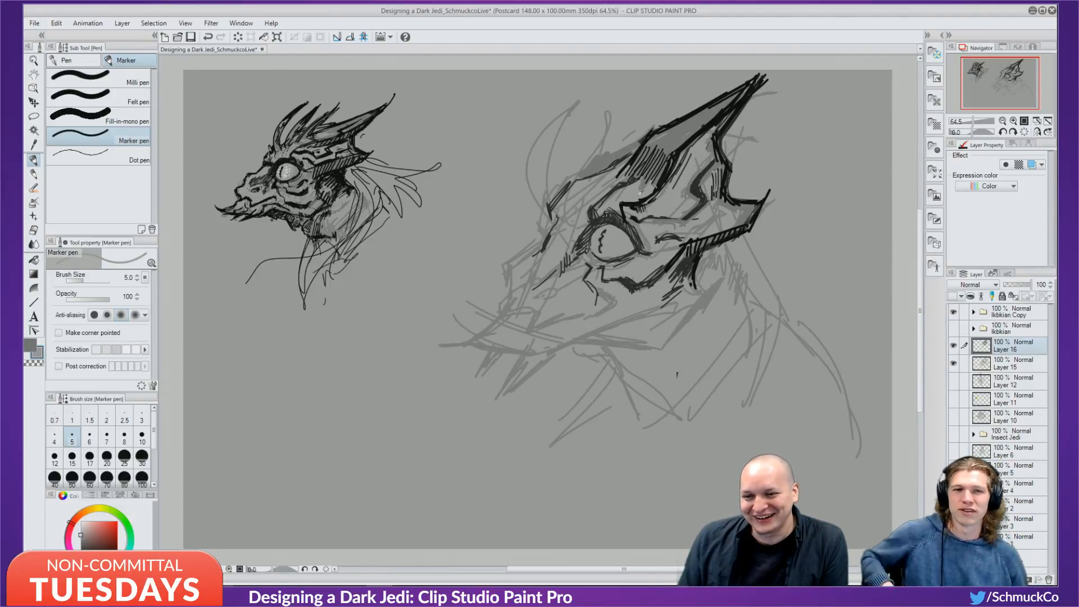
click(125, 457)
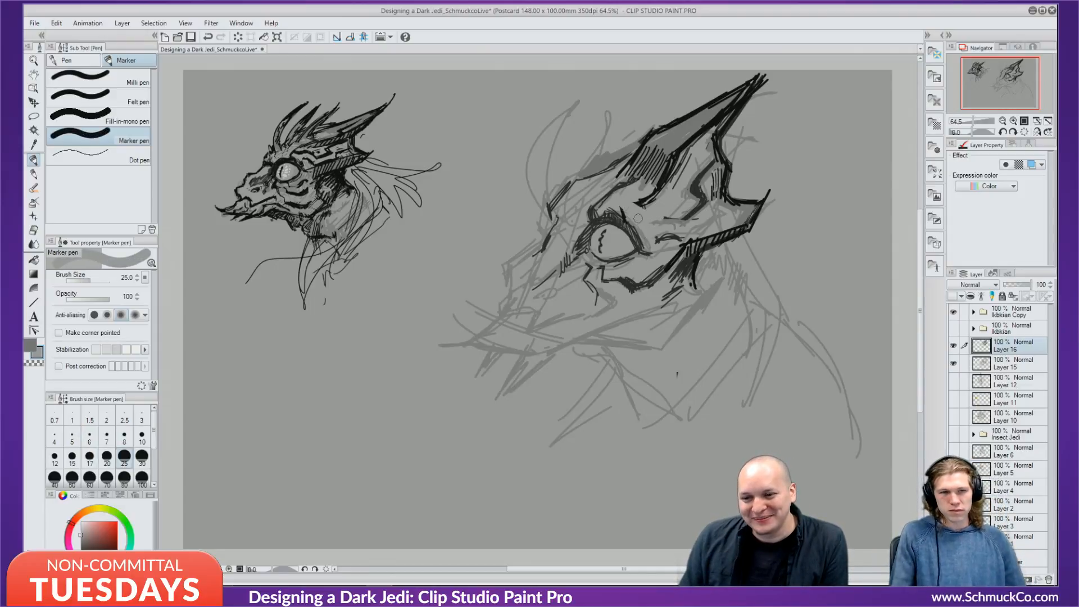
Paint grey over dark sketch lines, undo, and sample a darker grey for hatching.
mouse_move(629, 200)
mouse_down()
mouse_move(690, 221)
mouse_move(690, 175)
mouse_move(718, 180)
mouse_move(720, 166)
mouse_move(716, 185)
mouse_move(717, 175)
mouse_move(692, 185)
mouse_move(676, 203)
mouse_move(697, 203)
mouse_move(657, 235)
mouse_move(719, 224)
mouse_move(670, 243)
mouse_move(683, 216)
mouse_up()
mouse_move(677, 172)
mouse_down()
mouse_move(717, 119)
mouse_move(636, 161)
mouse_move(649, 151)
mouse_move(610, 183)
mouse_move(654, 173)
mouse_move(588, 209)
mouse_move(619, 171)
mouse_move(669, 159)
mouse_move(659, 189)
mouse_move(688, 179)
mouse_move(656, 207)
mouse_move(656, 228)
mouse_move(677, 231)
mouse_move(700, 201)
mouse_move(745, 205)
mouse_up()
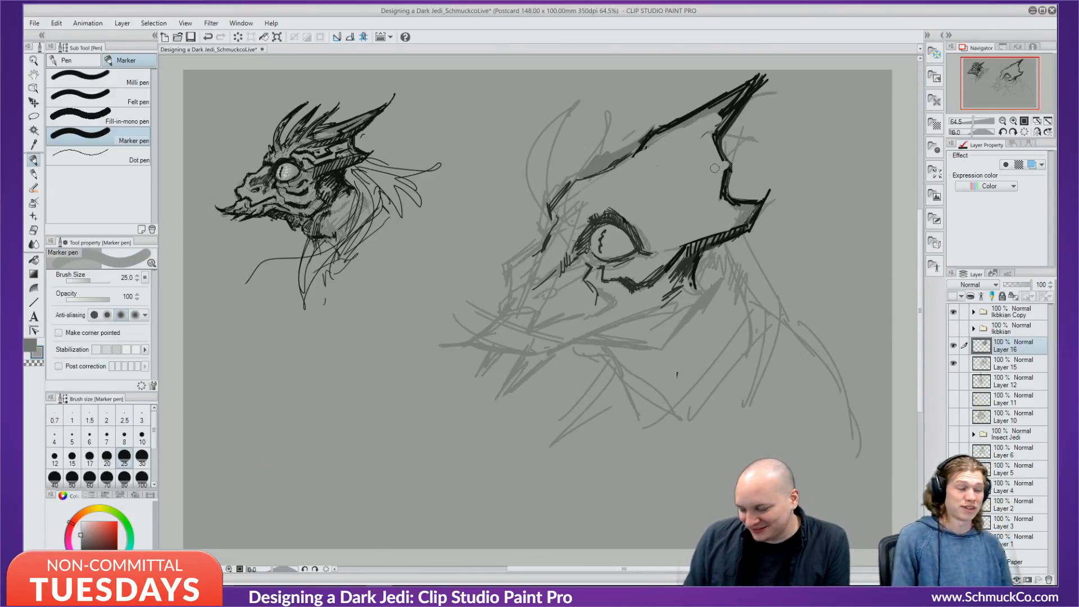
key(ctrl+z)
alt+click(750, 206)
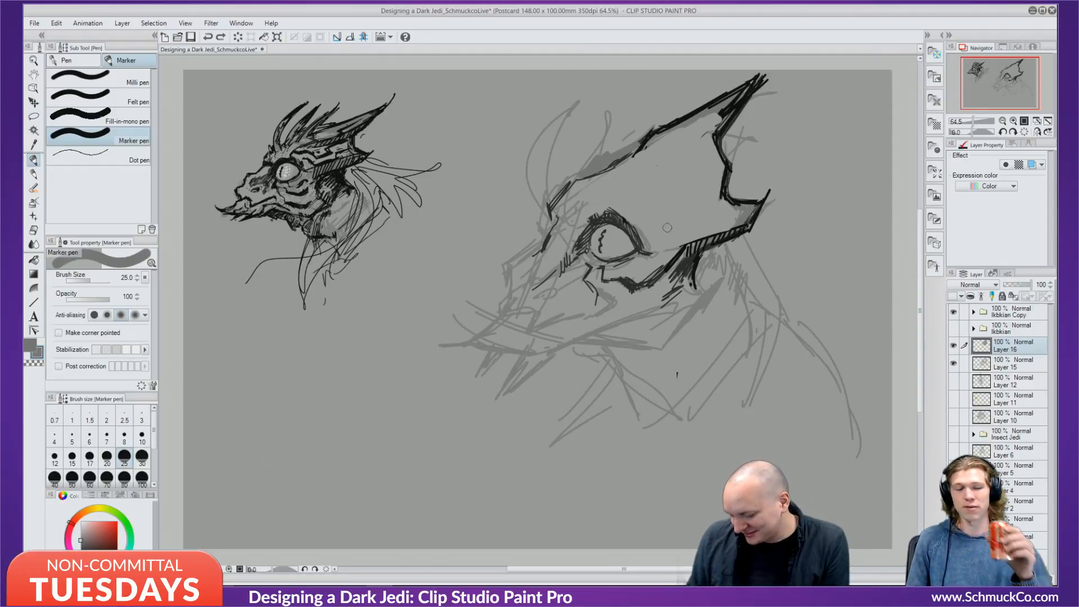
click(54, 458)
key(ctrl+z)
Hatch grey diagonal strokes across the crest above the eye, plus a jaw-crest line.
drag(649, 199, 720, 113)
drag(724, 174, 706, 206)
drag(710, 179, 690, 217)
mouse_move(691, 190)
mouse_down()
mouse_move(681, 214)
mouse_move(667, 214)
mouse_up()
drag(667, 209, 641, 219)
mouse_move(697, 198)
mouse_down()
mouse_move(733, 199)
mouse_move(731, 226)
mouse_move(666, 246)
mouse_up()
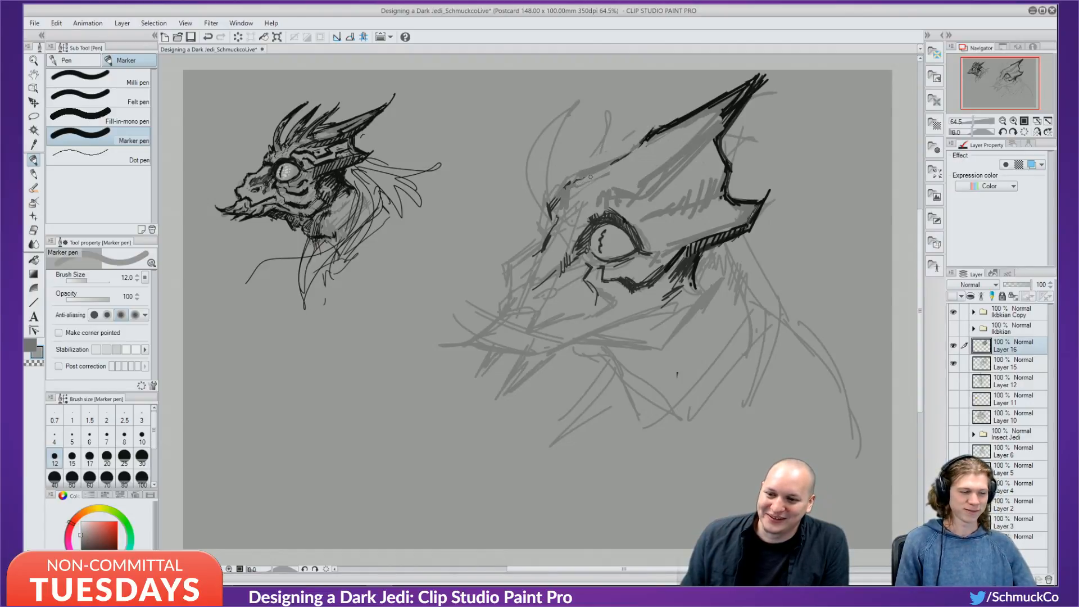
Switch to black, ink the head's top edge, and draw an arrow shaft between the heads.
key(x)
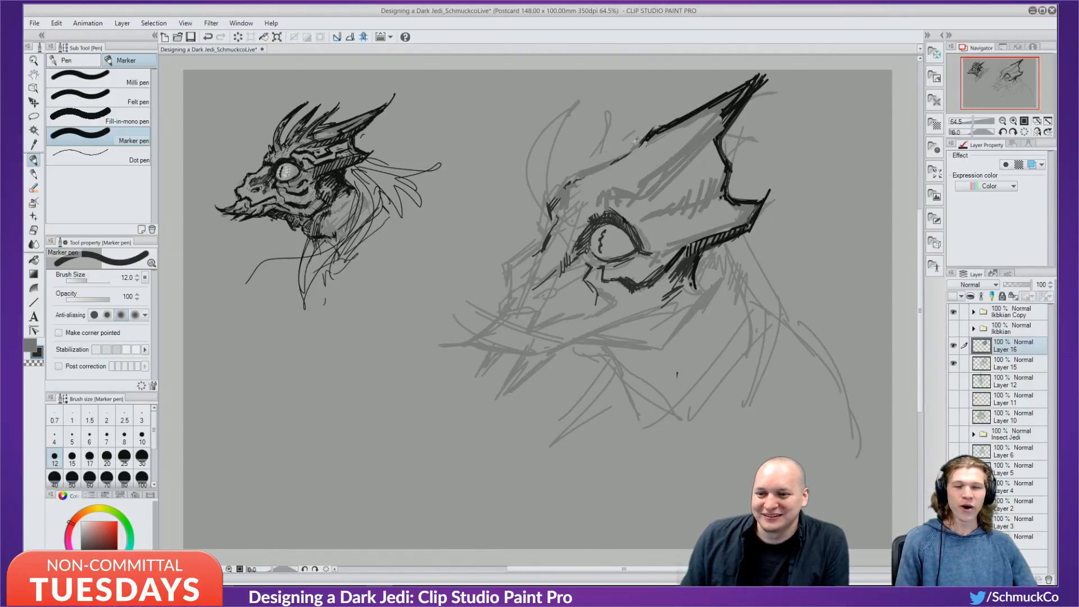
drag(647, 134, 579, 183)
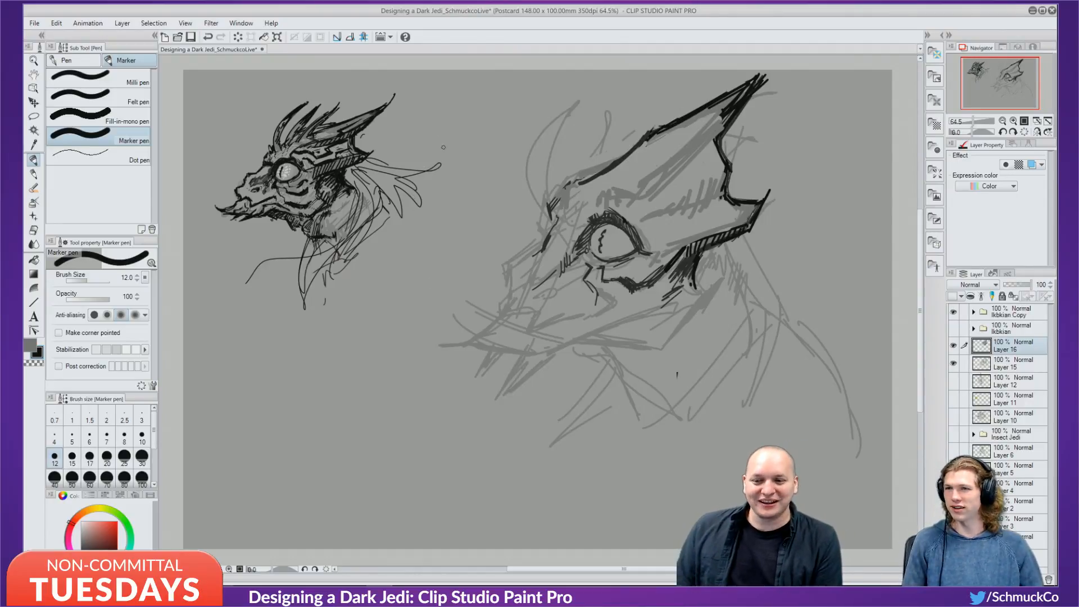
mouse_move(386, 142)
mouse_down()
mouse_move(479, 132)
mouse_move(459, 148)
mouse_up()
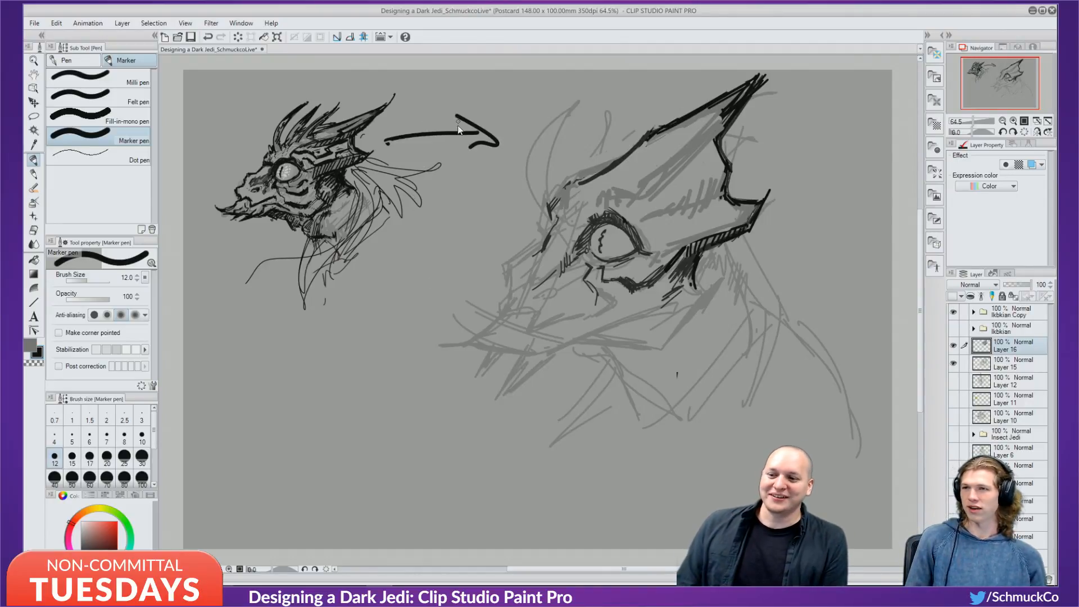
key(ctrl+z)
key(ctrl+z)
mouse_move(391, 135)
mouse_down()
mouse_move(476, 143)
mouse_move(456, 147)
mouse_up()
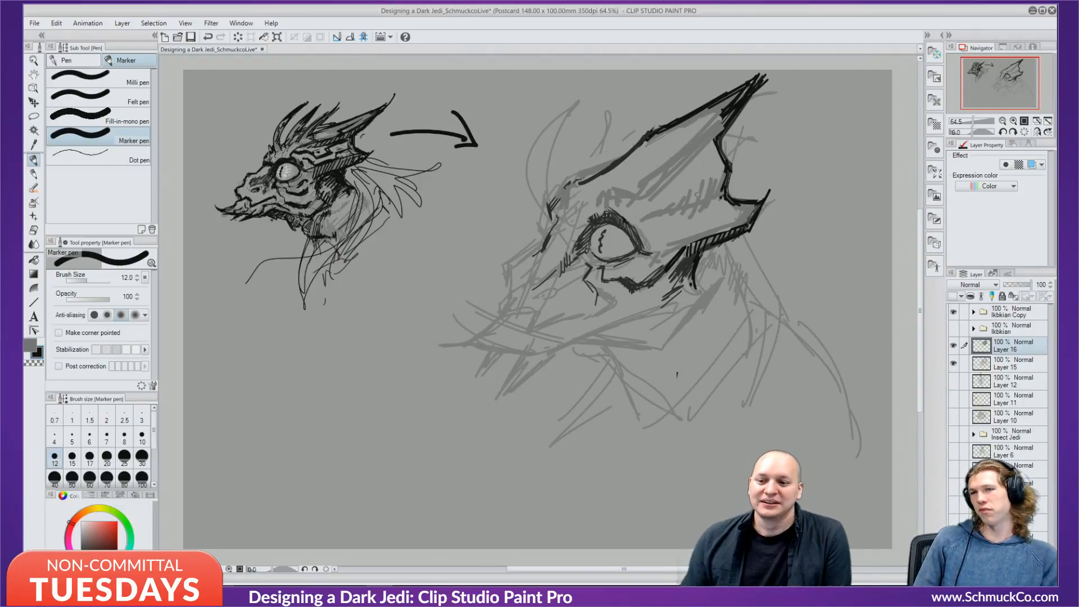
key(ctrl+z)
key(ctrl+z)
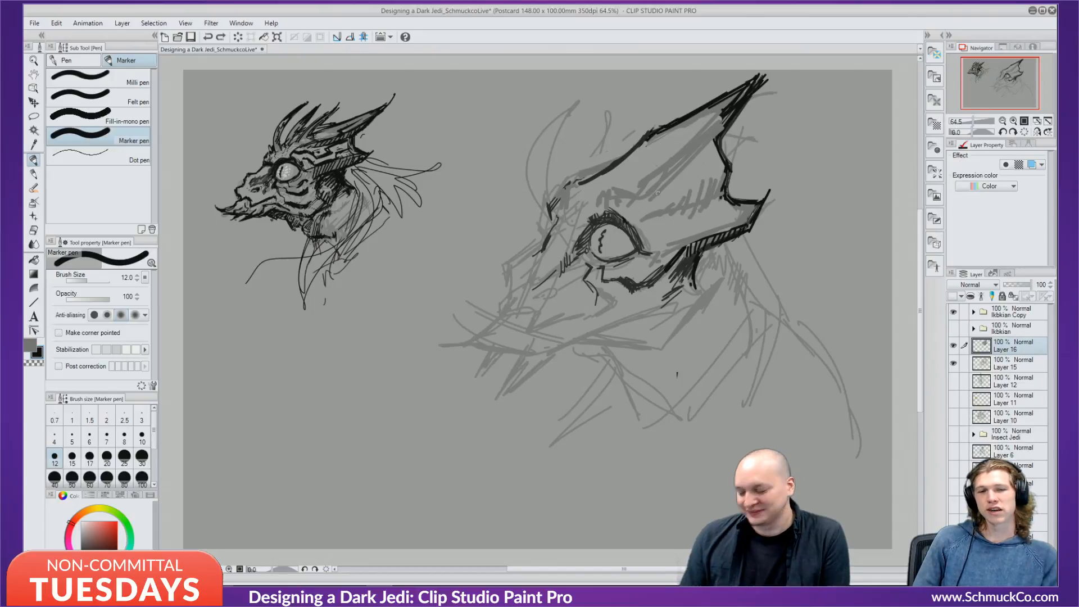
At brush size 8, ink black plate lines along the brow and a short line above the eye.
key(bracketleft)
key(bracketleft)
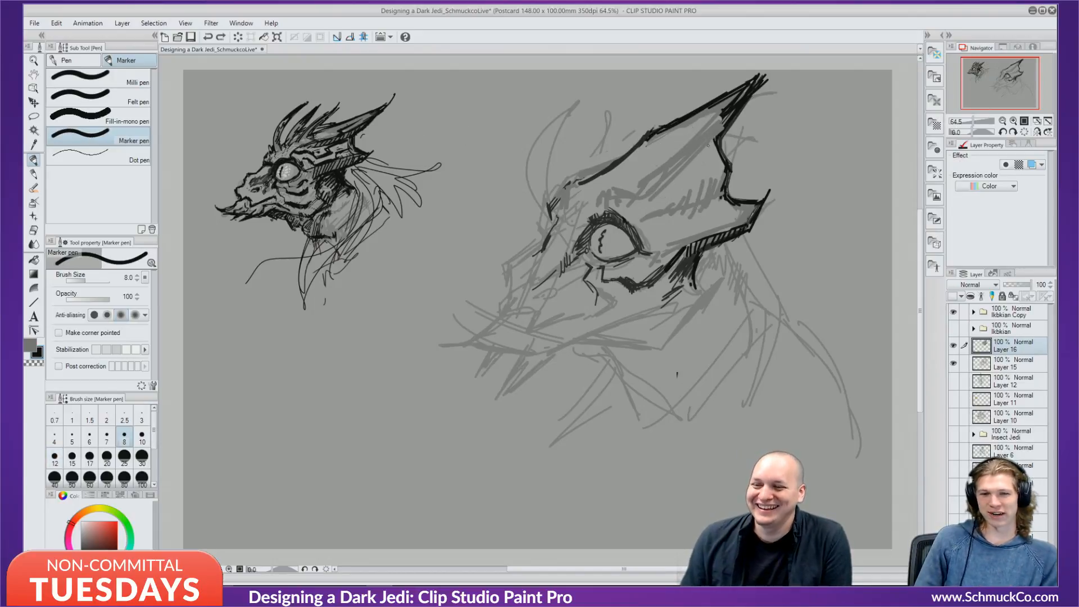
mouse_move(688, 136)
mouse_down()
mouse_move(709, 116)
mouse_move(687, 168)
mouse_up()
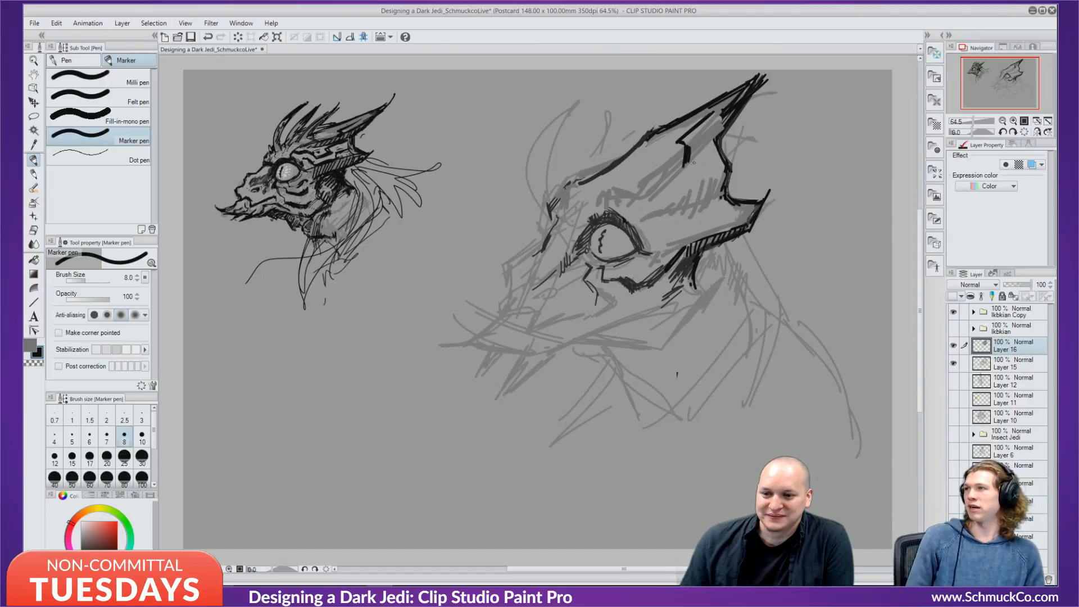
mouse_move(684, 163)
mouse_down()
mouse_move(669, 200)
mouse_move(625, 196)
mouse_up()
key(ctrl+z)
key(ctrl+z)
key(ctrl+z)
key(ctrl+z)
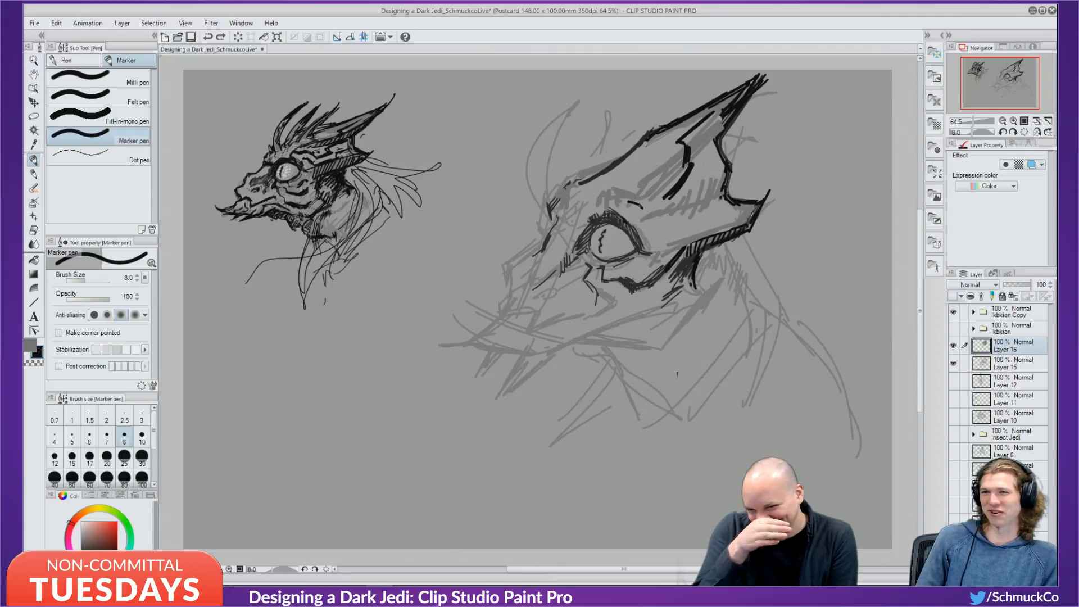
mouse_move(628, 203)
mouse_down()
mouse_move(646, 209)
mouse_move(637, 201)
mouse_move(674, 192)
mouse_move(654, 208)
mouse_move(620, 197)
mouse_move(641, 204)
mouse_move(611, 210)
mouse_up()
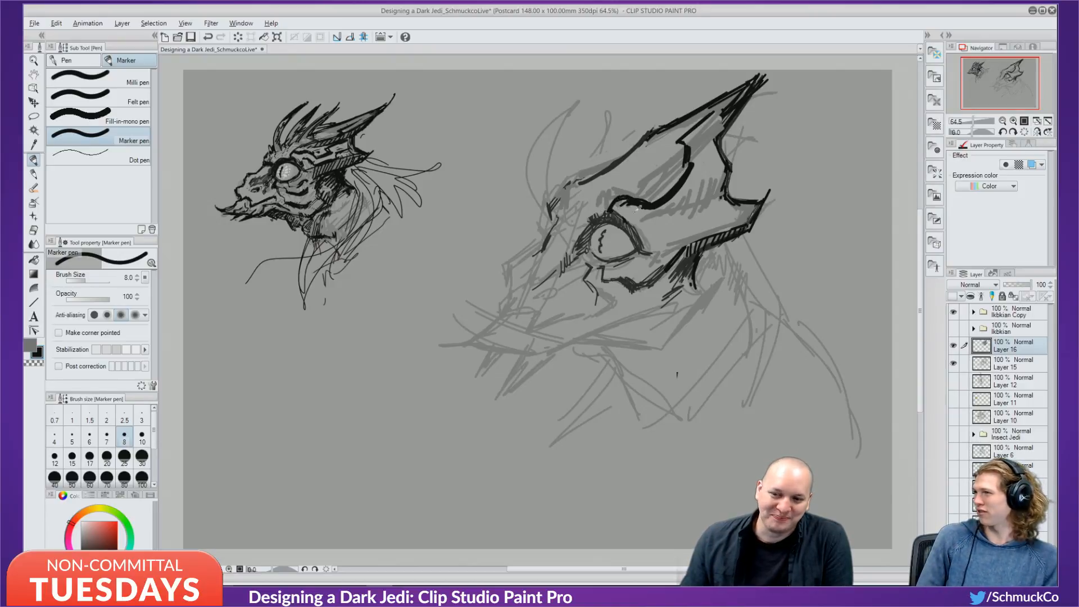
Toggle between grey and black to touch up the horn's thin line, then undo the touch-ups.
key(x)
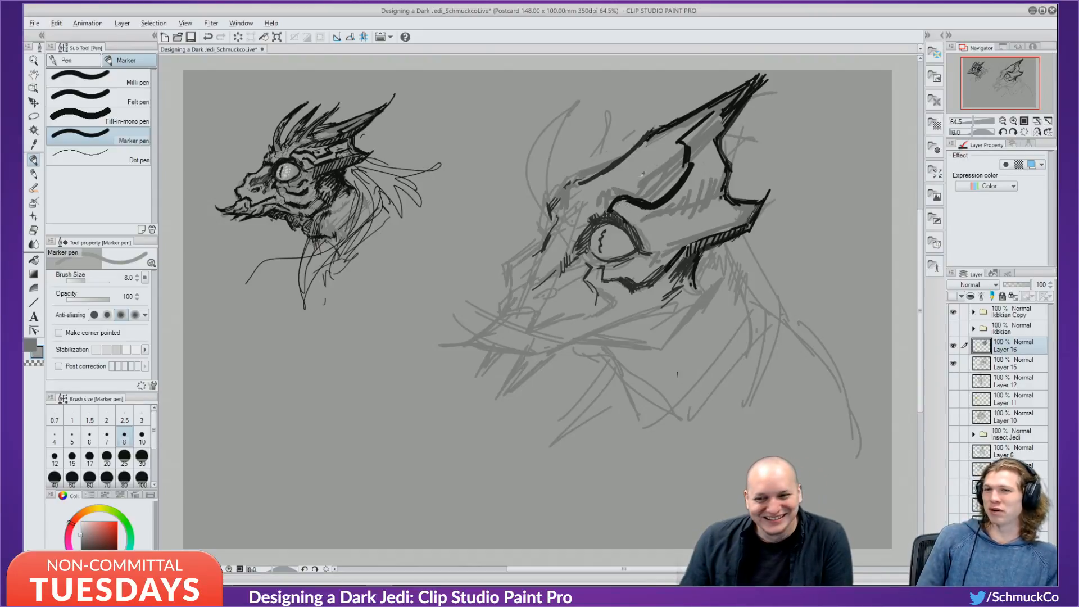
key(x)
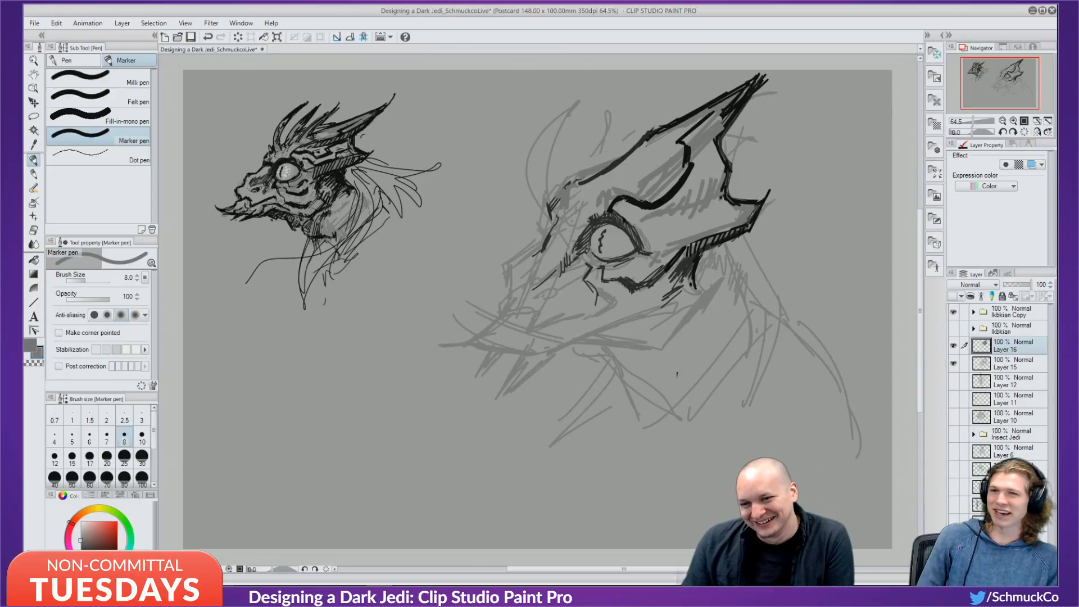
key(x)
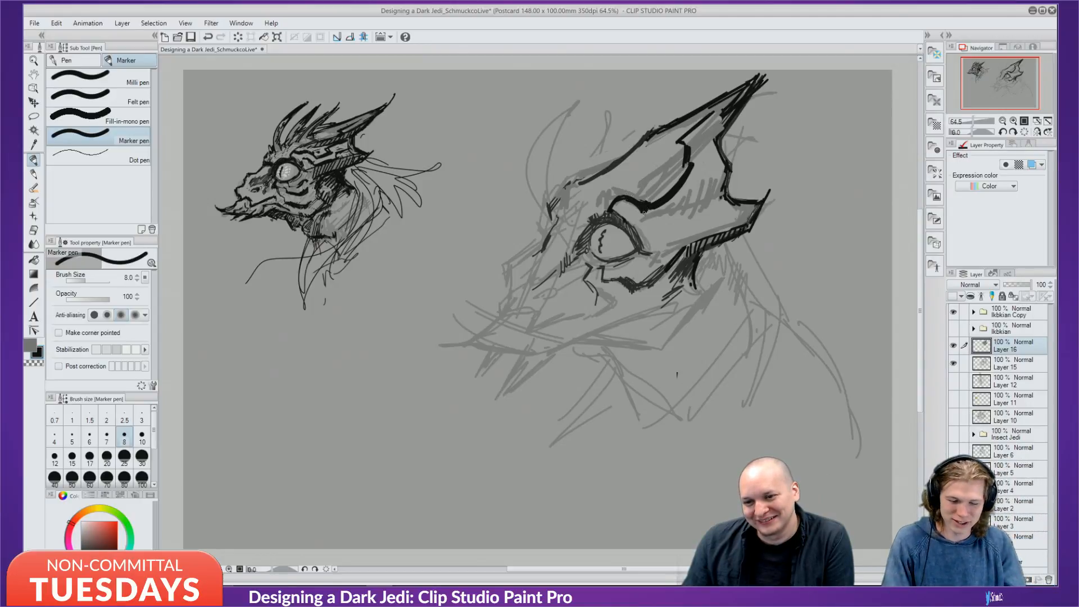
key(x)
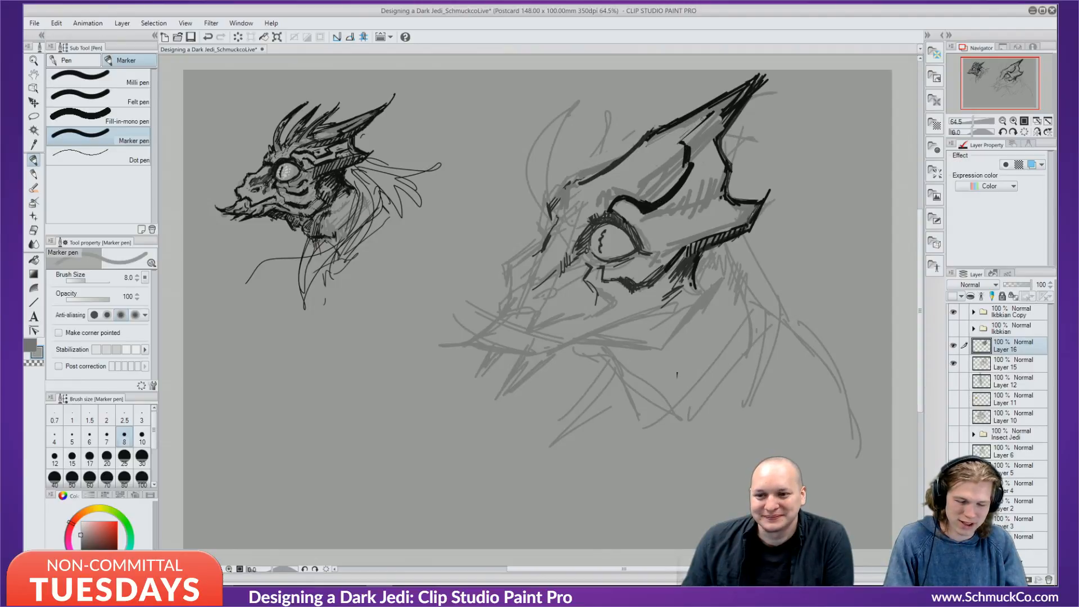
drag(704, 119, 677, 142)
key(x)
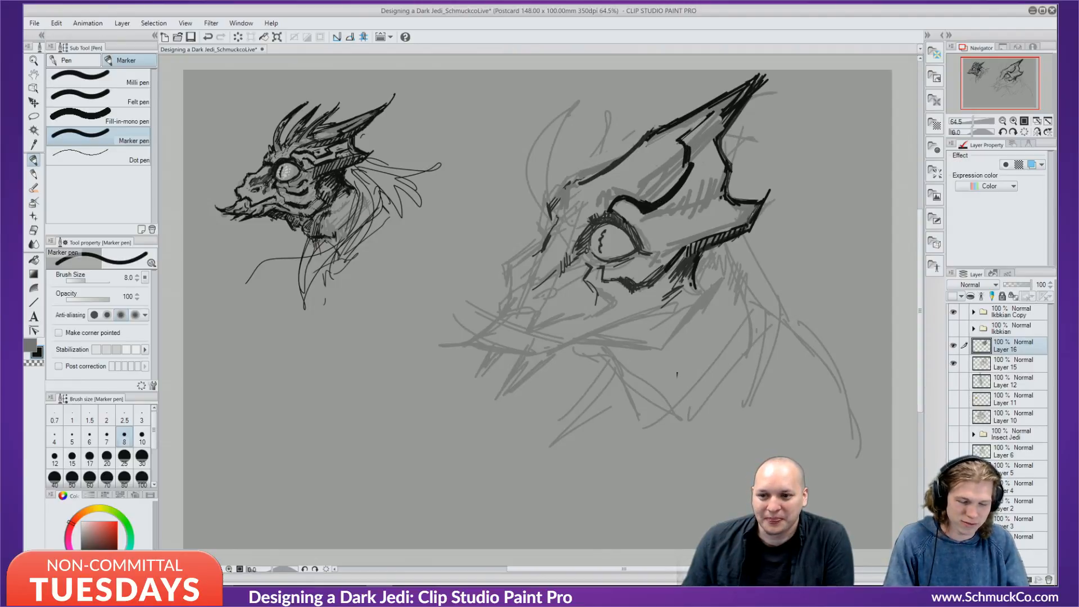
key(ctrl+z)
key(ctrl+z)
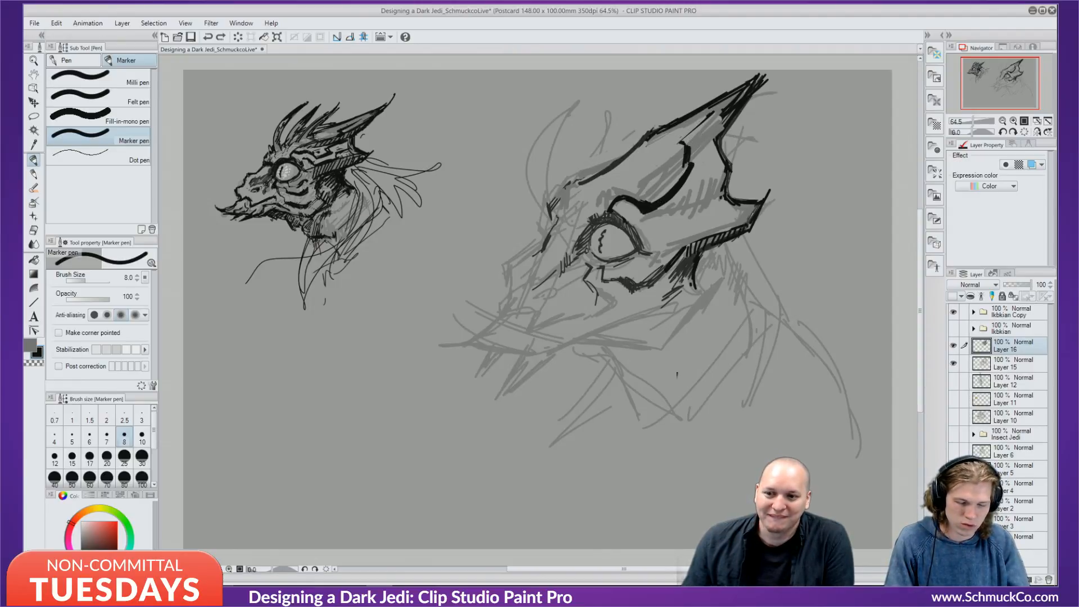
Paint out leftover dark marks near the horn with background grey, then return to black.
mouse_move(679, 124)
mouse_down()
mouse_move(642, 146)
mouse_move(663, 128)
mouse_move(641, 136)
mouse_move(621, 157)
mouse_move(691, 118)
mouse_up()
alt+click(660, 146)
alt+click(669, 129)
key(ctrl+z)
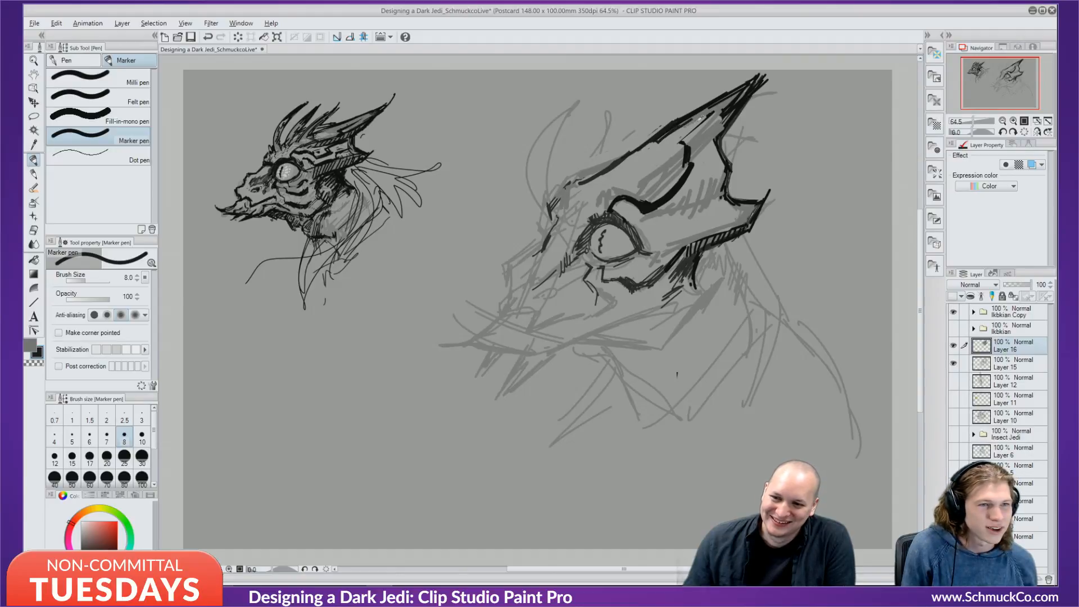
alt+click(700, 119)
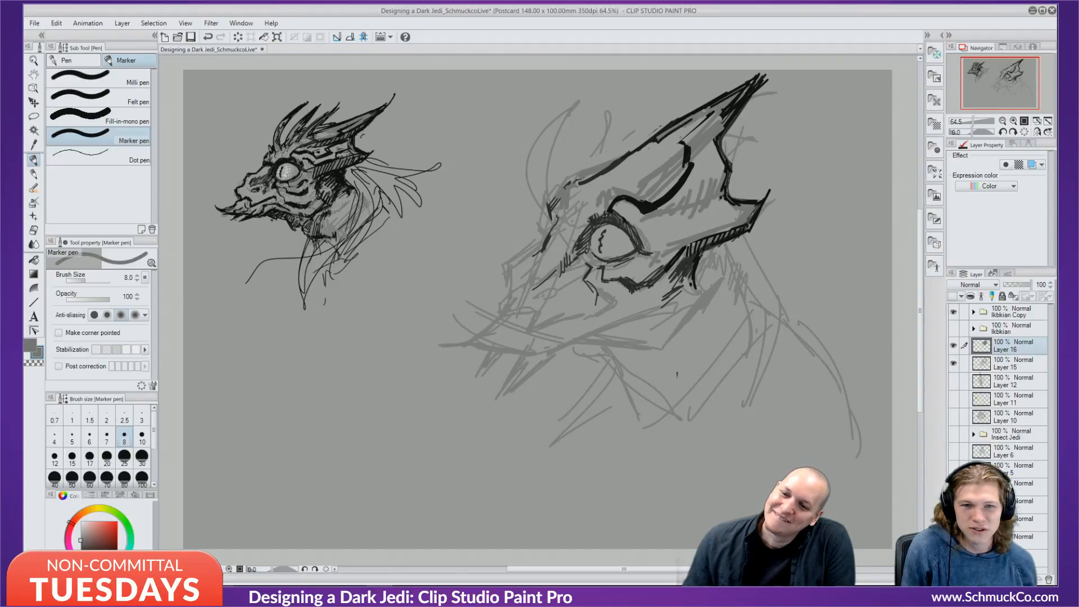
alt+click(667, 137)
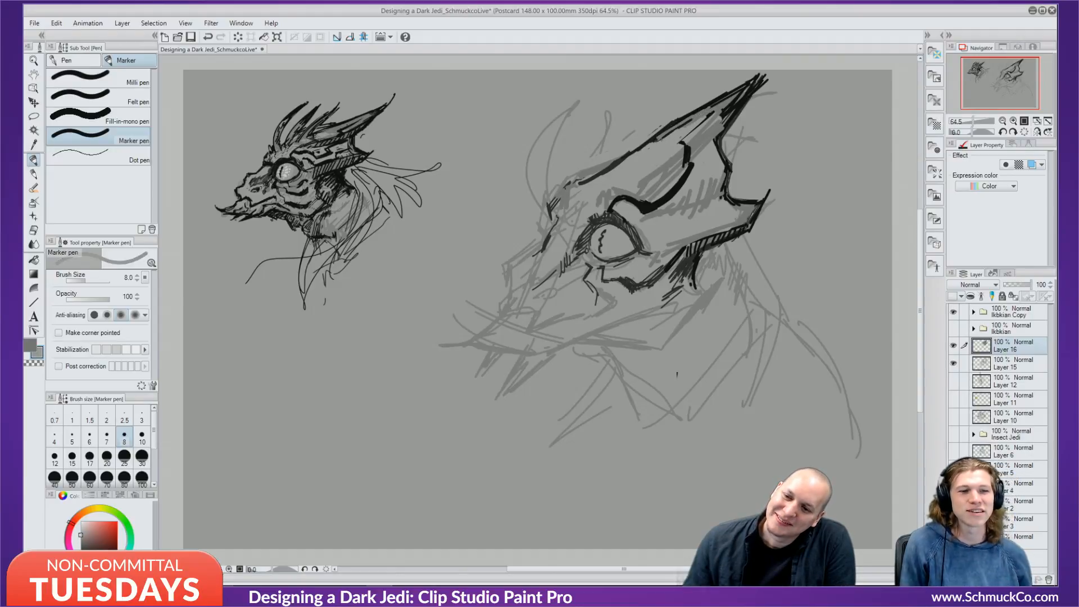
key(x)
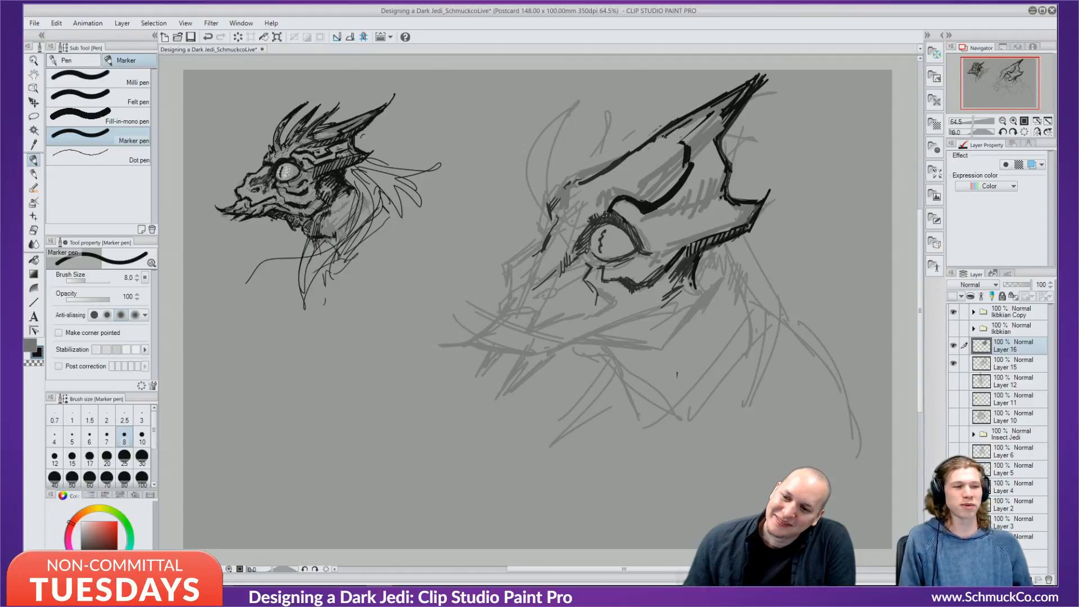
Ink black strokes along the horn's inner edge and below its upper edge, then set size 7.
drag(665, 137, 708, 114)
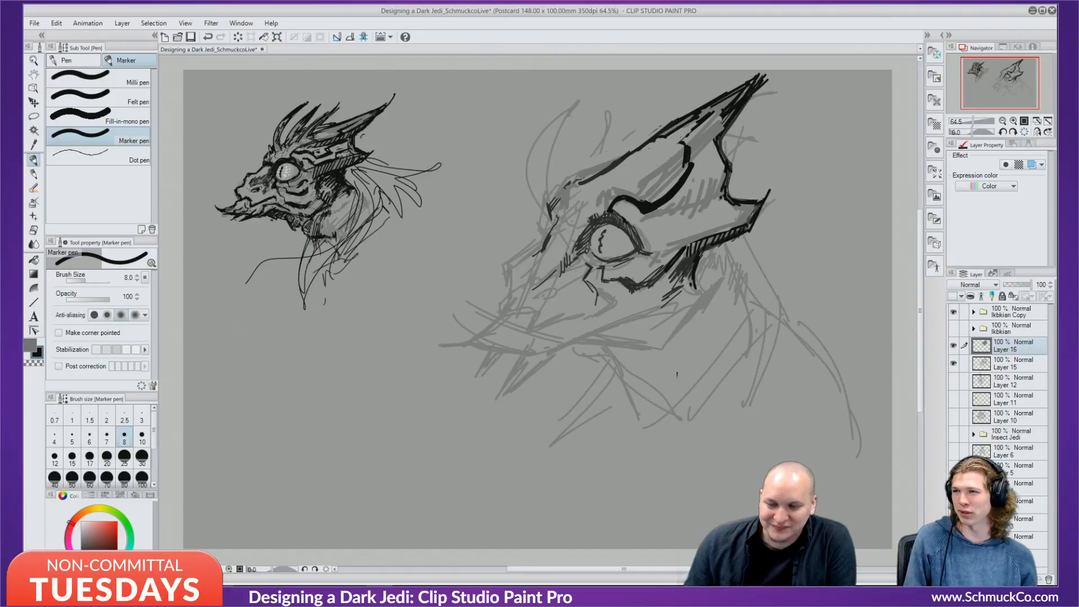
mouse_move(636, 159)
mouse_down()
mouse_move(659, 145)
mouse_move(648, 162)
mouse_move(656, 150)
mouse_move(628, 164)
mouse_move(640, 156)
mouse_up()
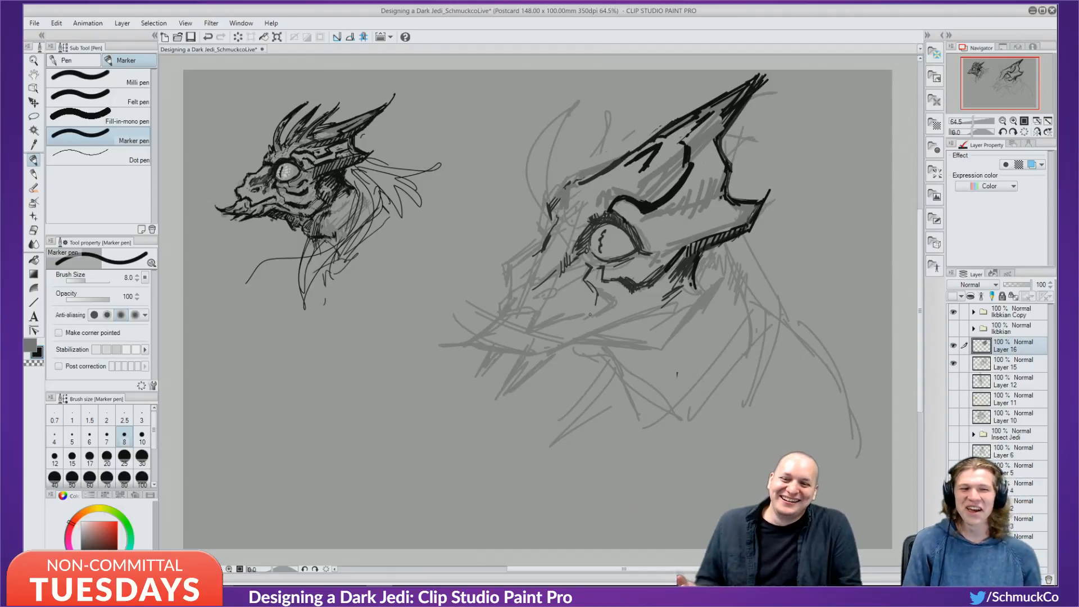
drag(552, 109, 563, 106)
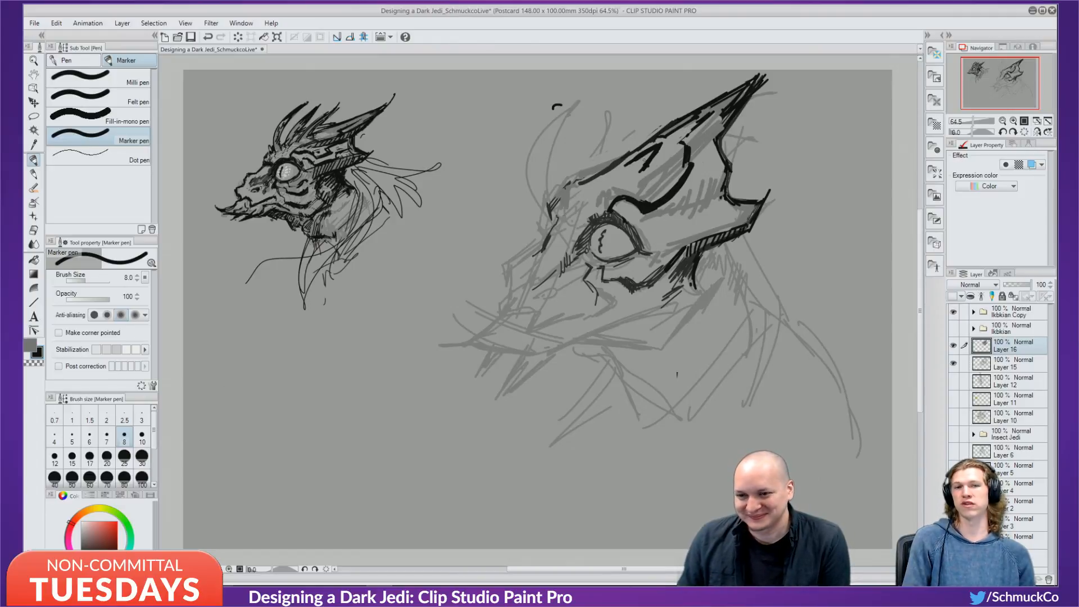
key(bracketleft)
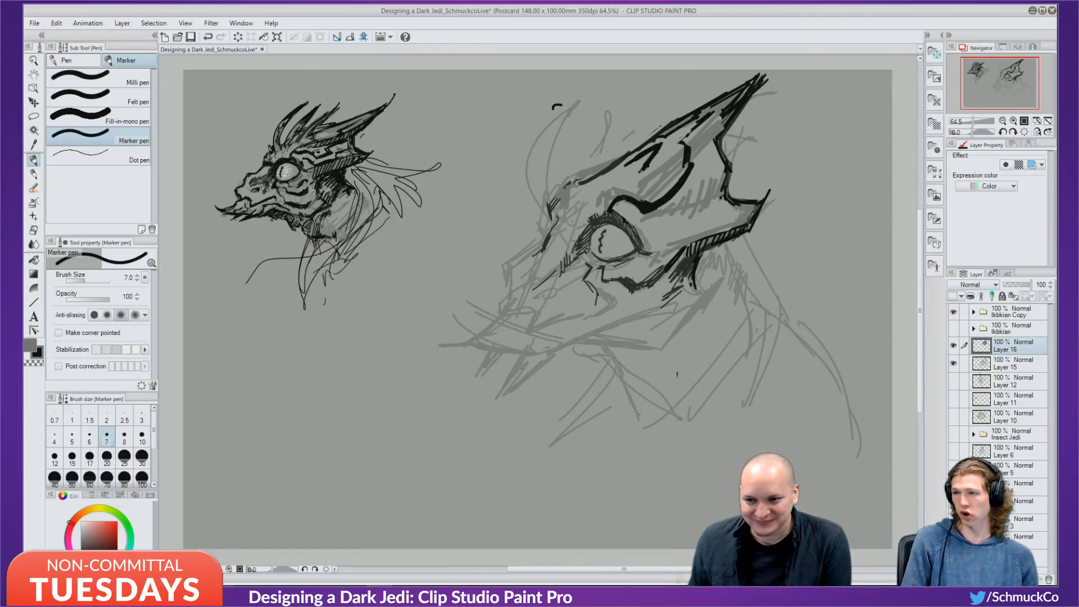
Add a short dark stroke on the head and extend the brow mark's tip in black.
drag(639, 177, 654, 170)
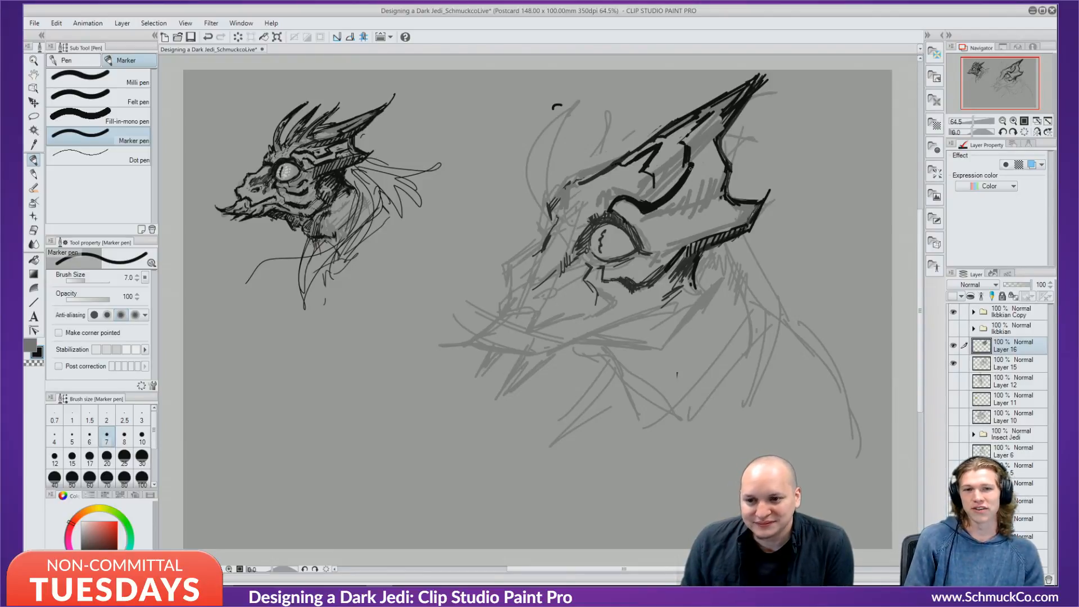
alt+click(681, 176)
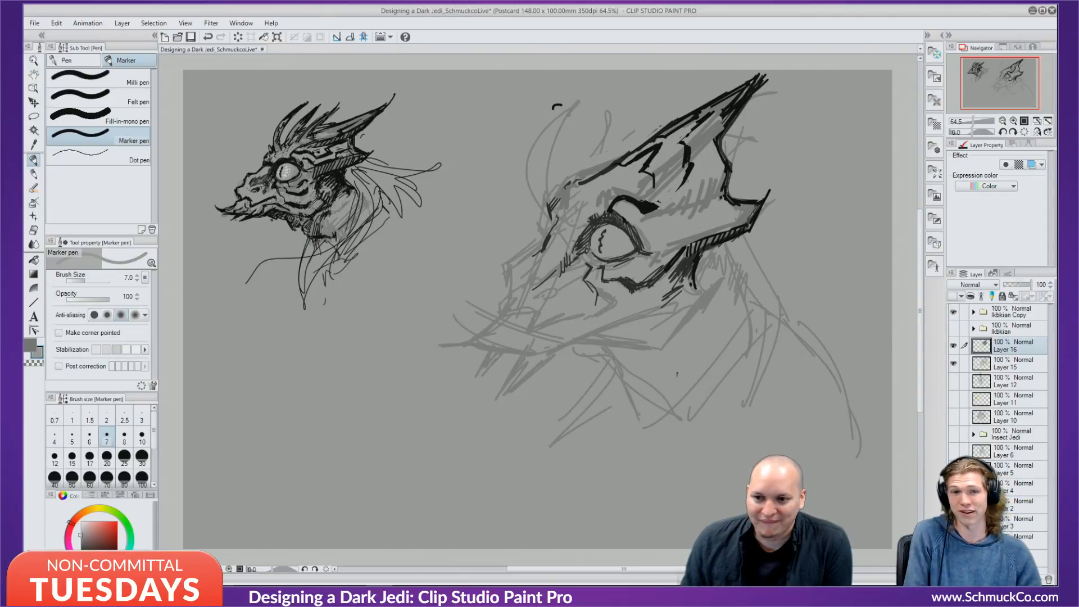
alt+click(653, 206)
mouse_move(655, 206)
mouse_down()
mouse_move(665, 210)
mouse_move(692, 185)
mouse_move(673, 208)
mouse_up()
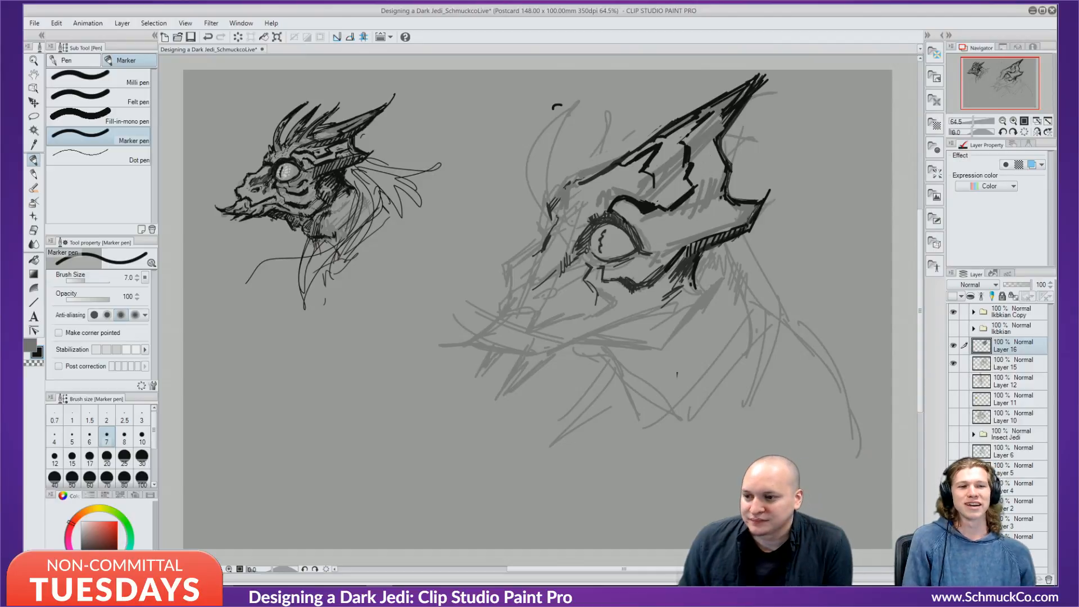
Thicken the horn base line and fill the double line behind the eye solid black.
mouse_move(709, 141)
mouse_down()
mouse_move(705, 200)
mouse_move(712, 184)
mouse_up()
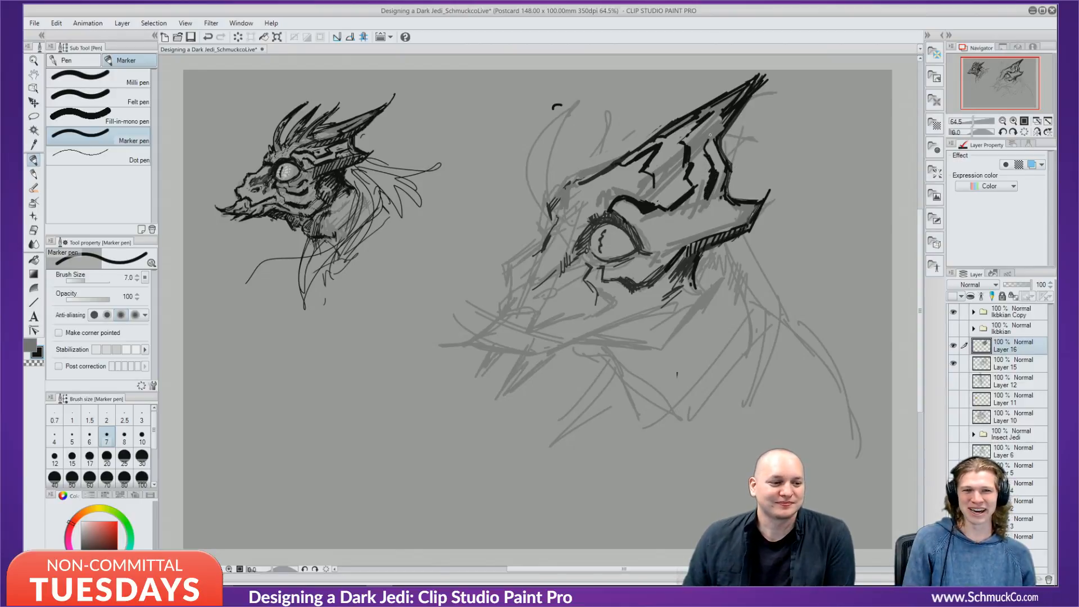
drag(716, 169, 710, 161)
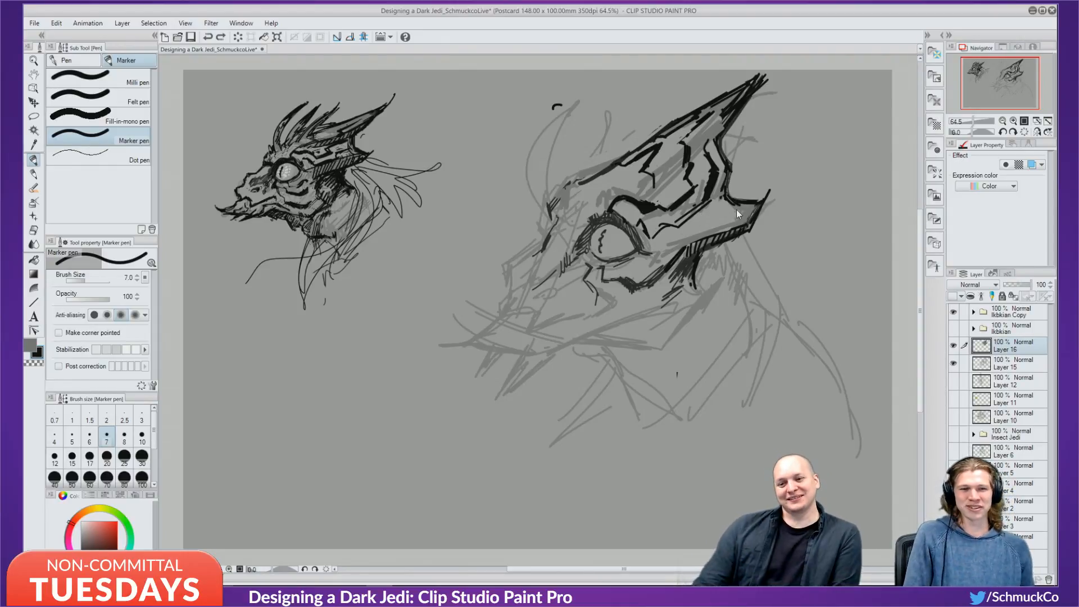
drag(704, 205, 665, 227)
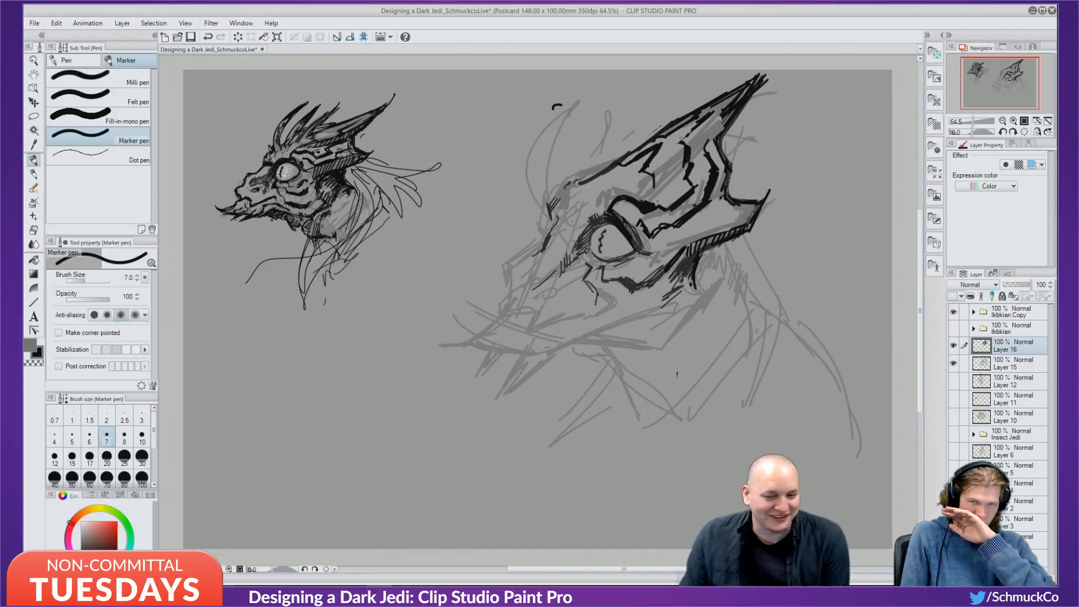
Paint out the brow line's left end in canvas grey and redraw it darker in black.
alt+click(623, 187)
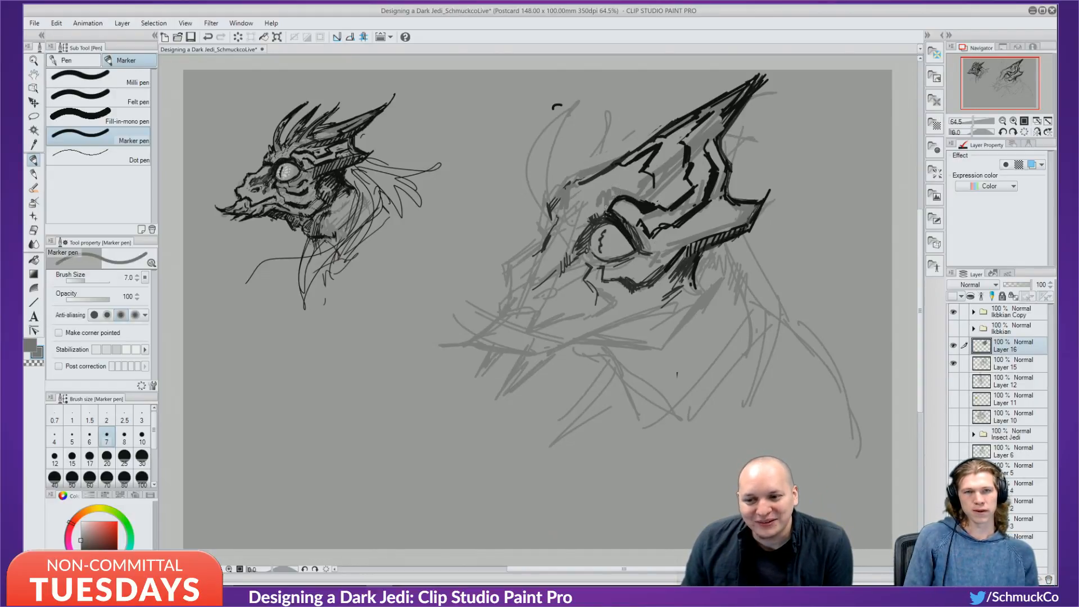
drag(606, 207, 616, 197)
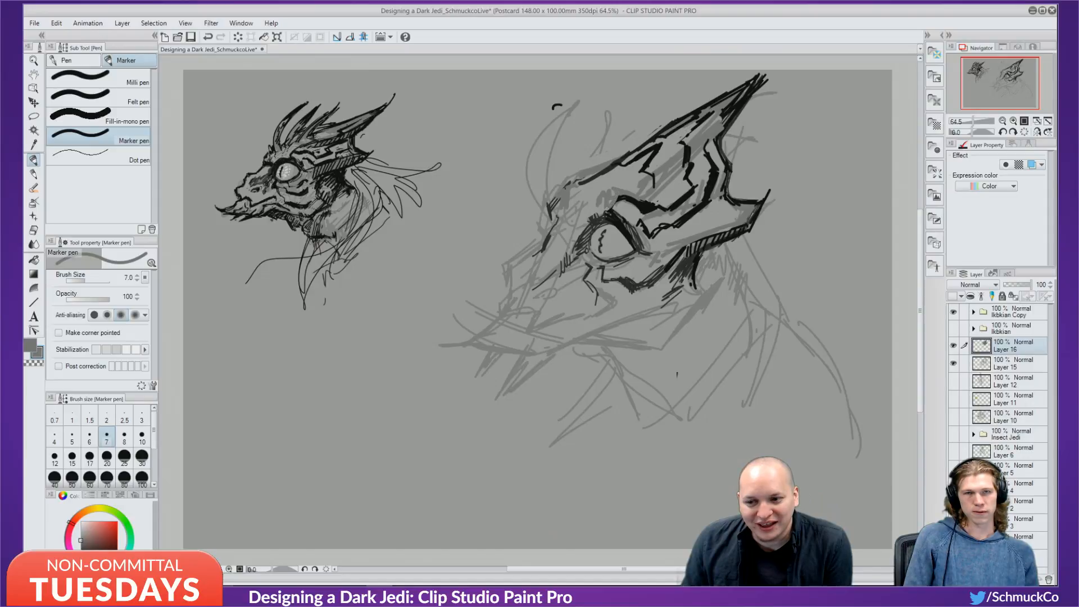
alt+click(618, 195)
drag(612, 208, 618, 194)
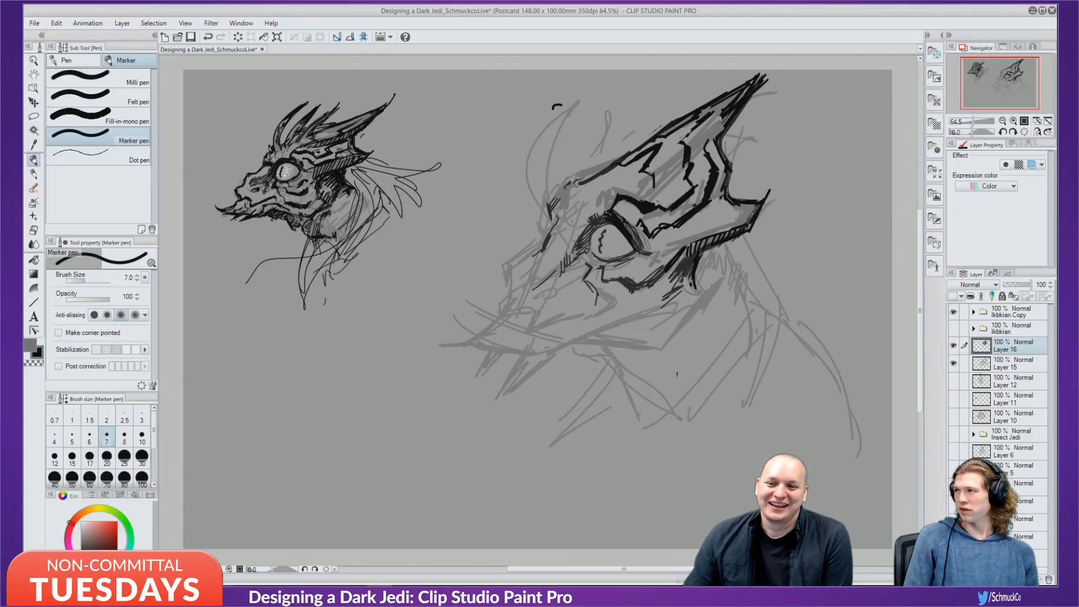
Extend the brow stroke downward and thicken the horn's first ridge line in black.
mouse_move(651, 167)
mouse_down()
mouse_move(653, 191)
mouse_move(673, 200)
mouse_up()
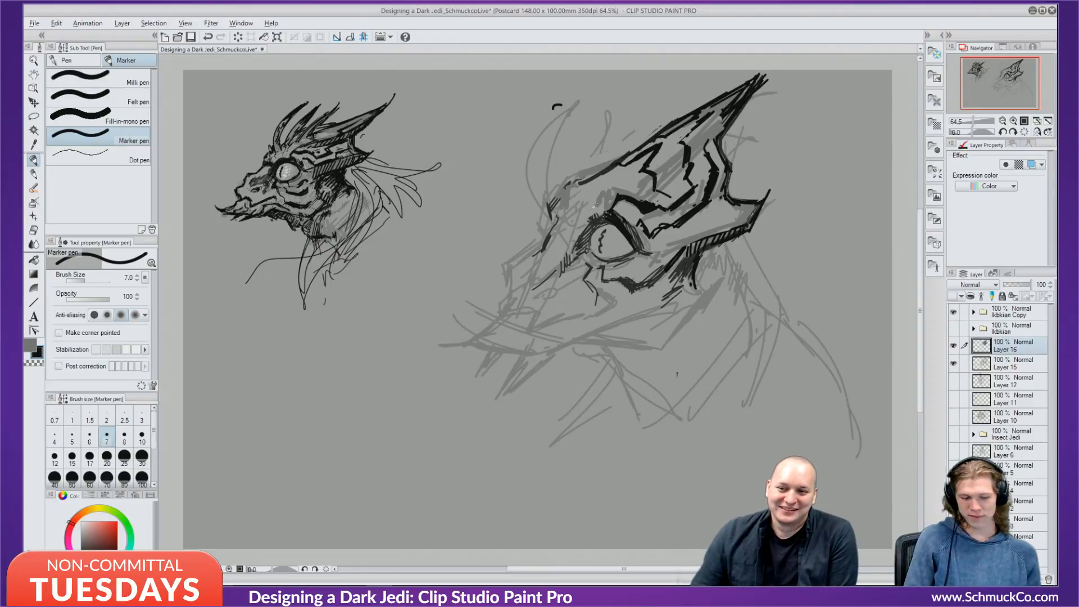
alt+click(677, 375)
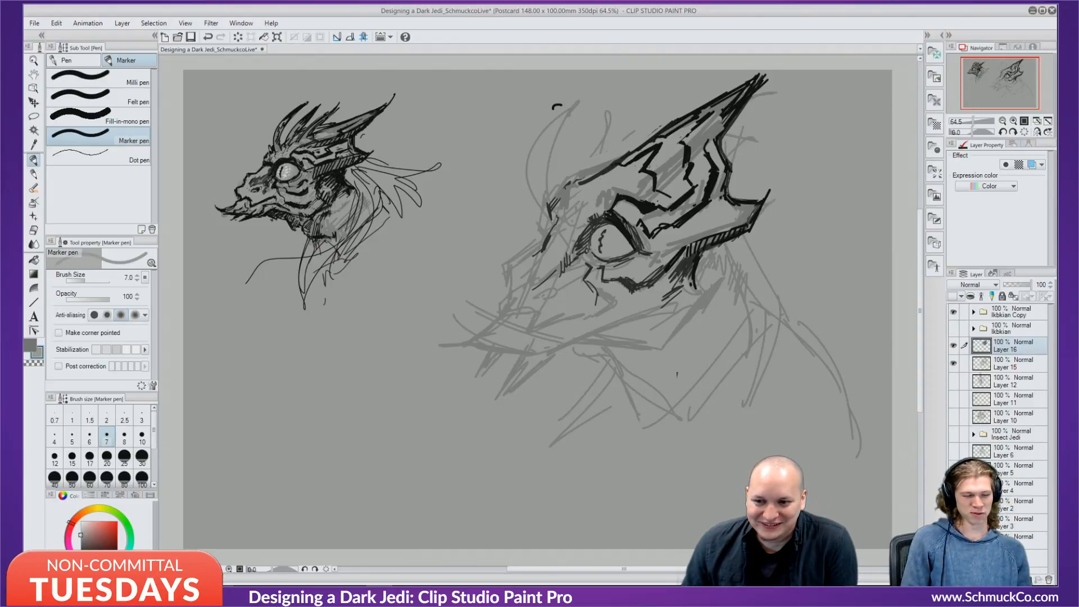
alt+click(660, 147)
mouse_move(660, 146)
mouse_down()
mouse_move(648, 169)
mouse_move(635, 155)
mouse_move(646, 155)
mouse_up()
Trim the horn tip in canvas grey, soften its inner edge, and add a dark lower-crest stroke.
alt+click(639, 169)
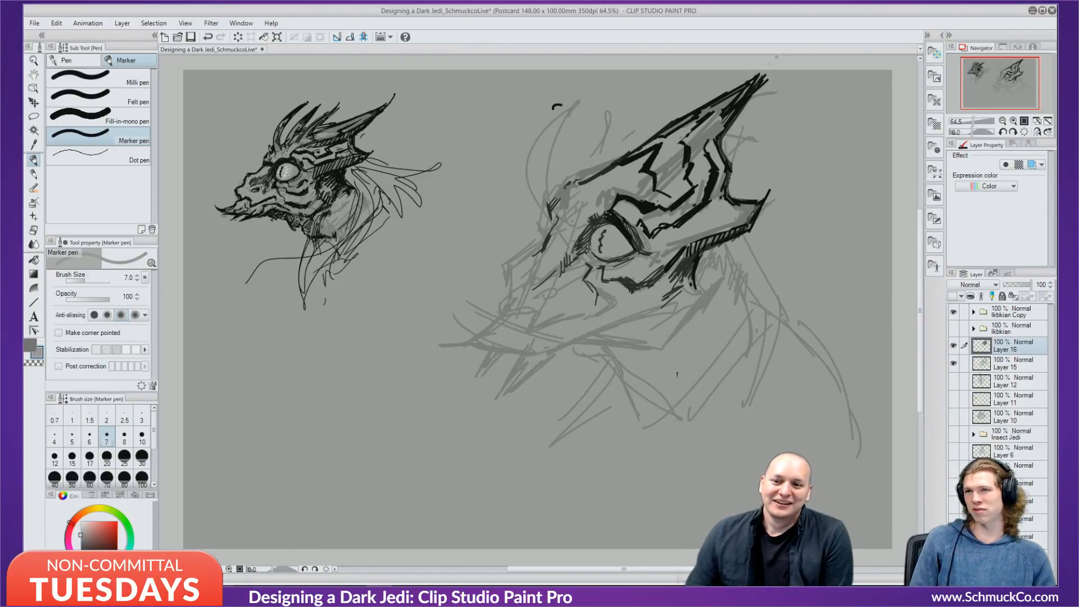
drag(738, 86, 767, 75)
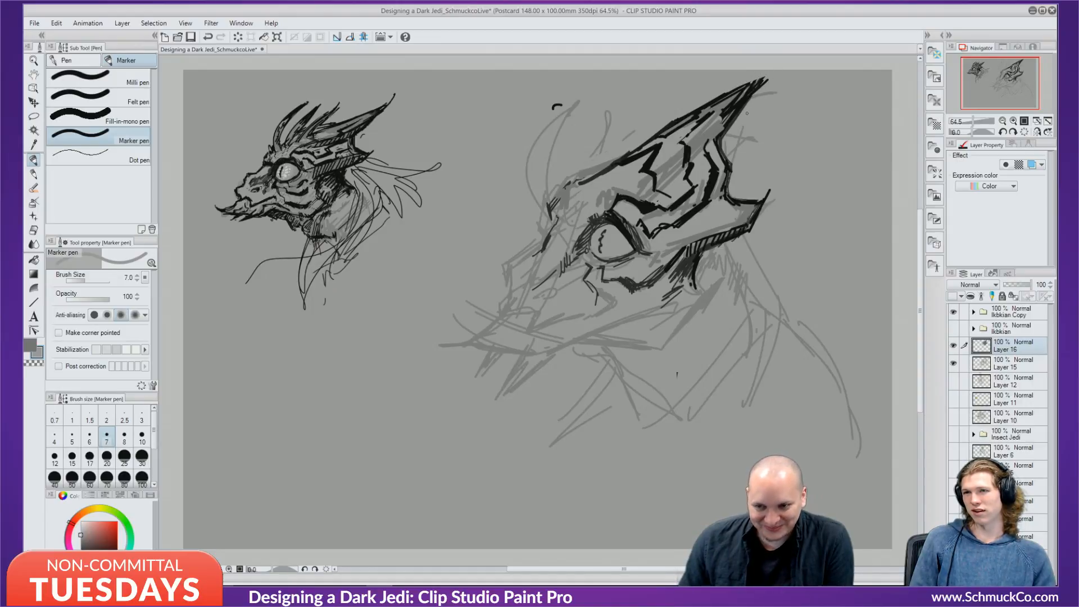
alt+click(734, 97)
mouse_move(742, 91)
mouse_down()
mouse_move(710, 129)
mouse_move(748, 94)
mouse_move(715, 137)
mouse_move(737, 96)
mouse_move(706, 137)
mouse_up()
alt+click(744, 99)
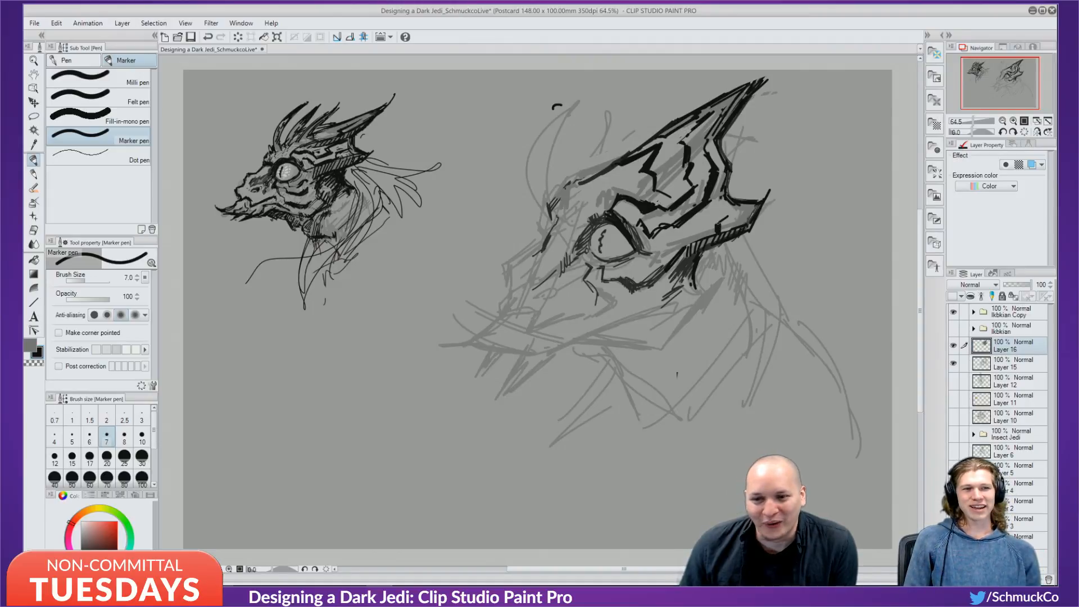
drag(738, 212, 719, 224)
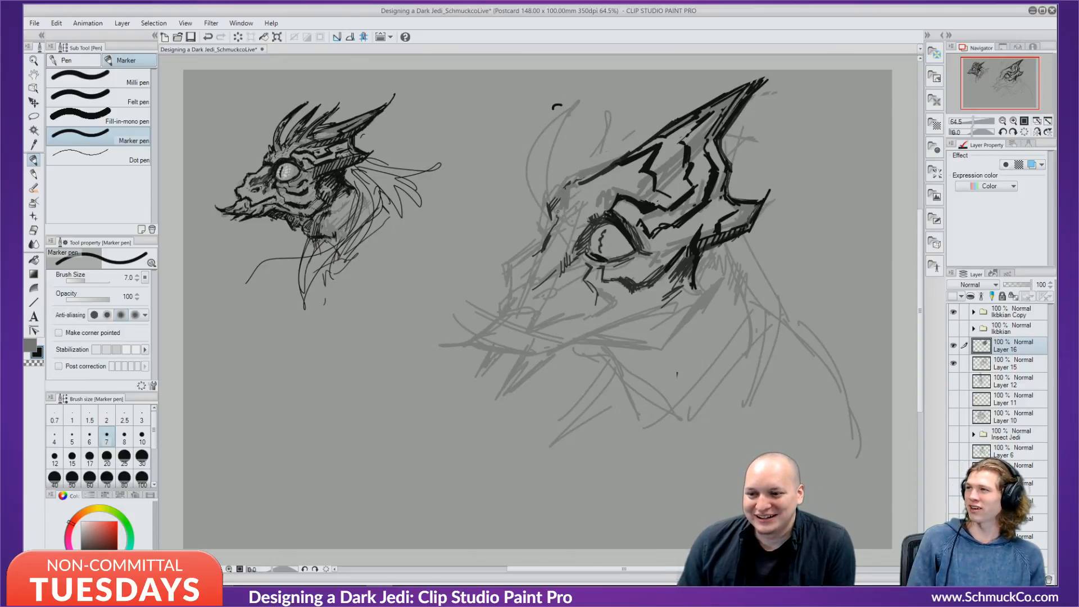
Hatch short strokes left of the eye, then paint over some of them in grey.
drag(558, 197, 563, 213)
drag(561, 204, 568, 224)
mouse_move(566, 195)
mouse_down()
mouse_move(572, 225)
mouse_move(585, 226)
mouse_move(575, 219)
mouse_up()
drag(575, 216, 579, 222)
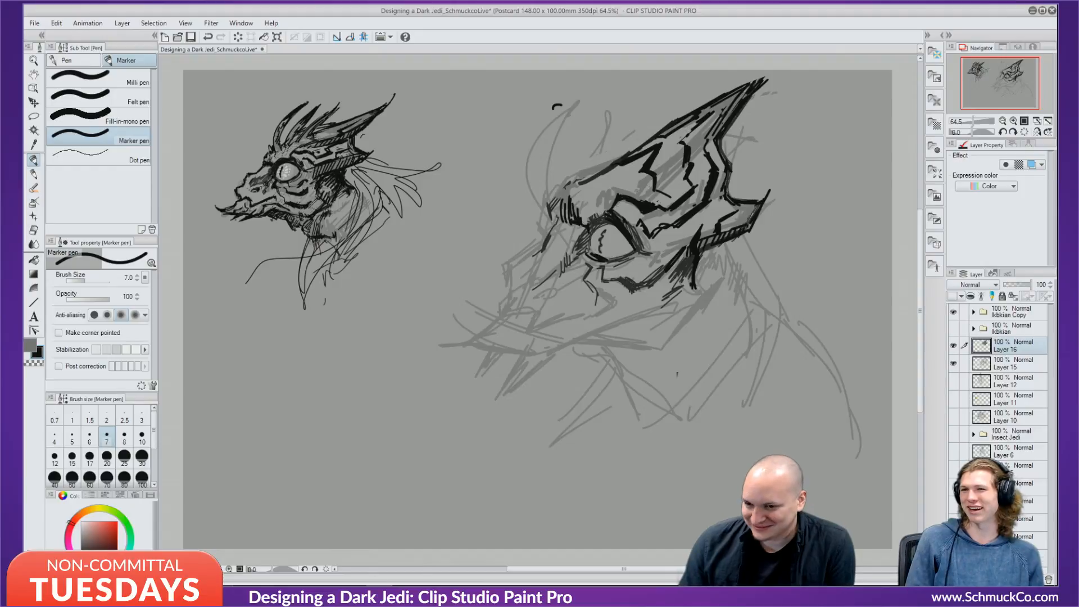
key(x)
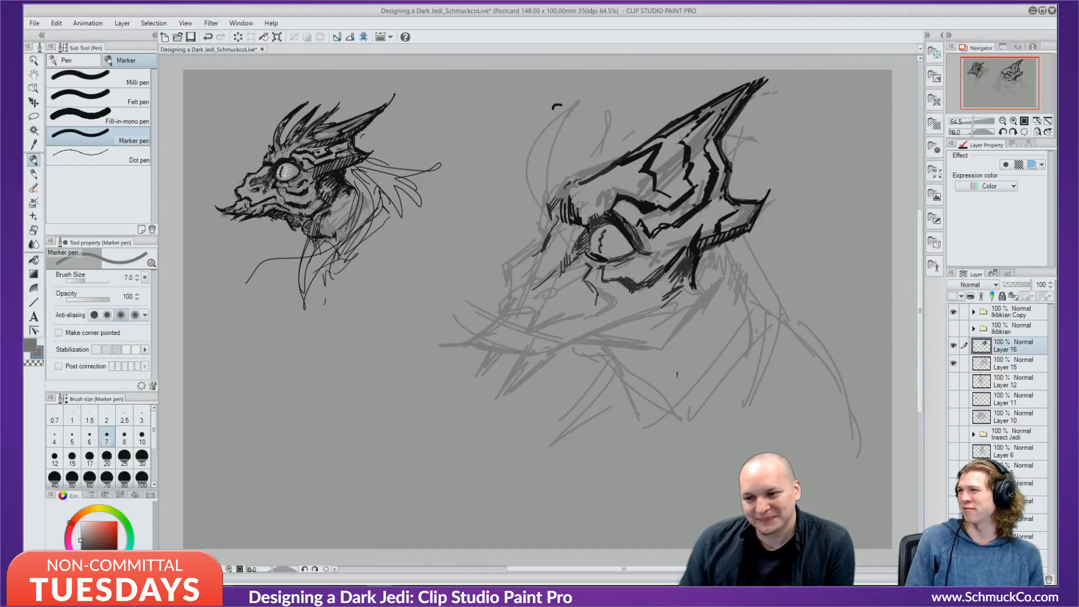
drag(552, 205, 575, 225)
drag(576, 212, 580, 225)
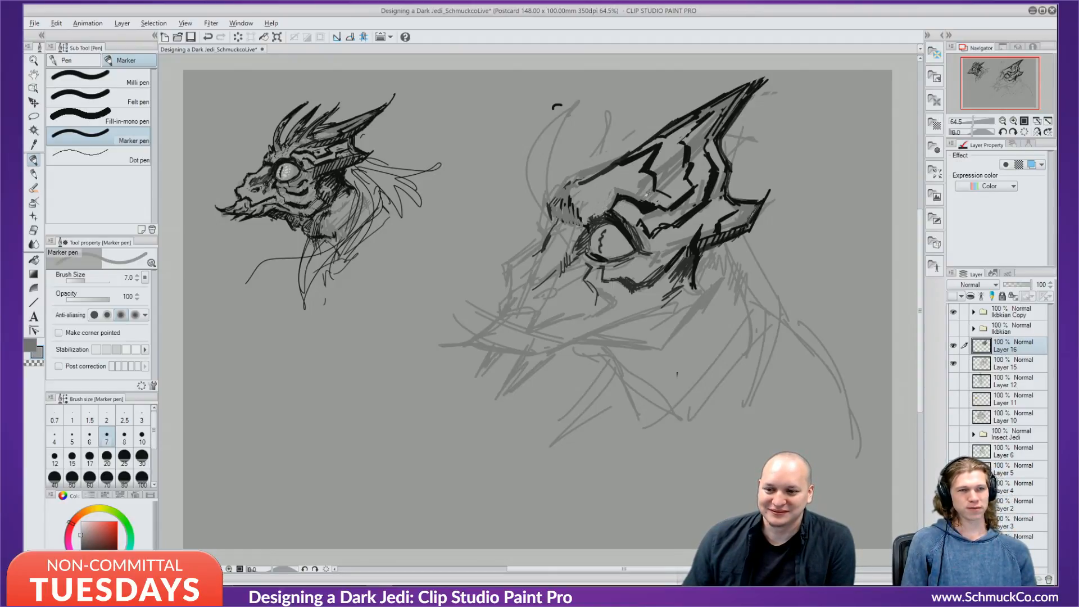
Thicken the armored head's upper eyelid into a heavy black line.
key(x)
drag(593, 220, 607, 211)
drag(597, 210, 611, 215)
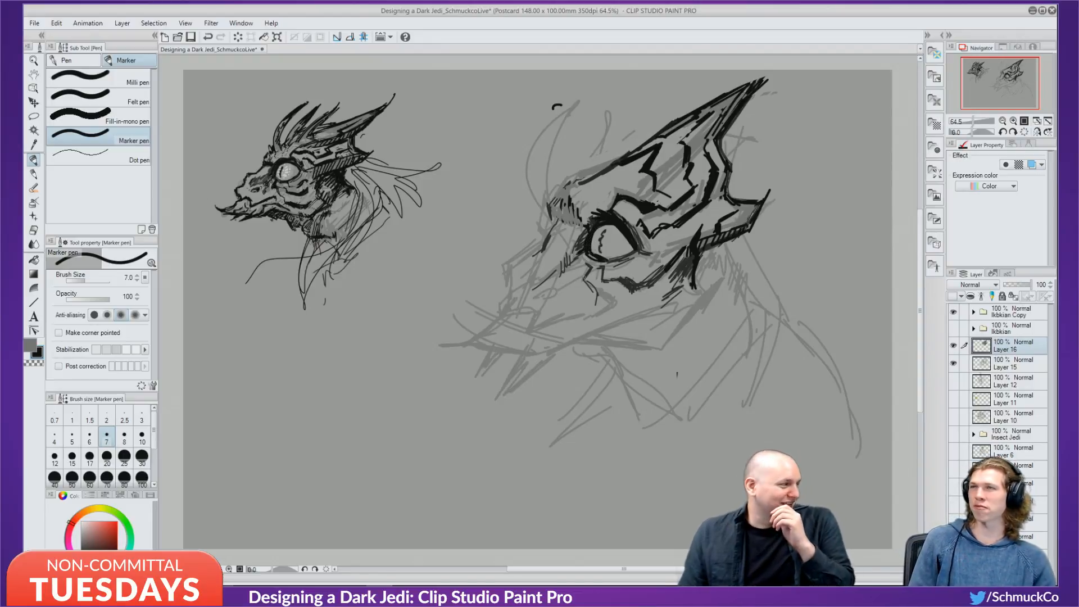
alt+click(617, 246)
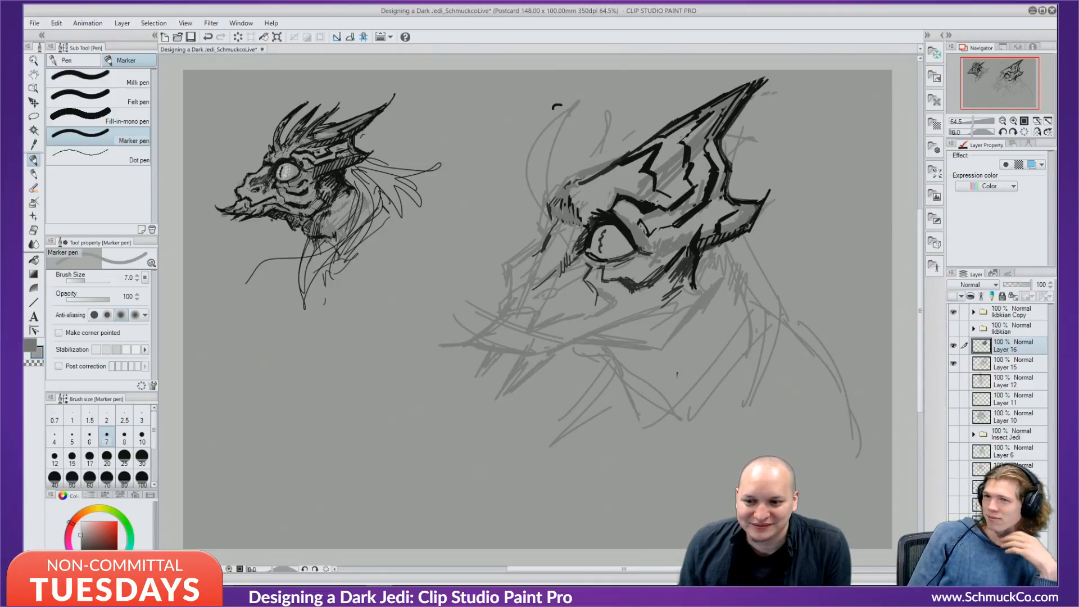
alt+click(685, 220)
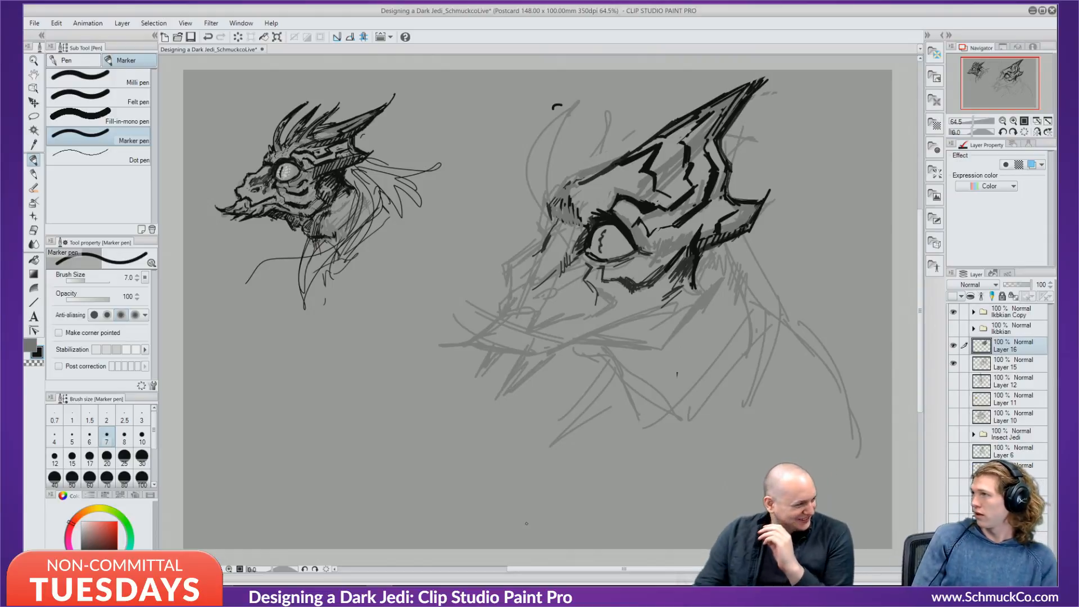
Add hatch strokes at the eyelid's upper-left edge, then pick a lighter grey.
drag(587, 209, 592, 218)
drag(590, 207, 595, 216)
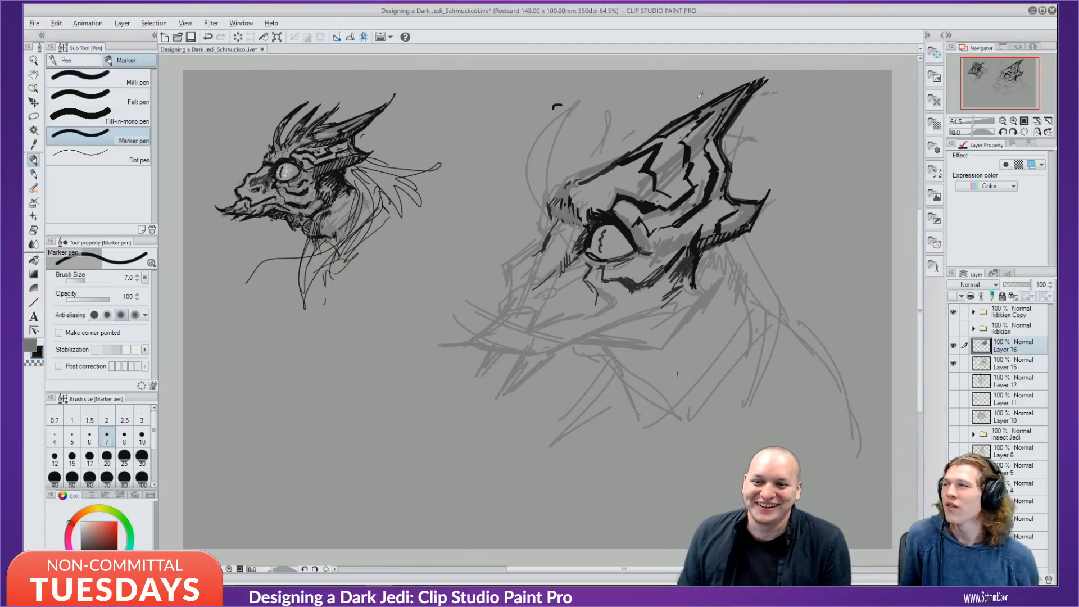
alt+click(707, 112)
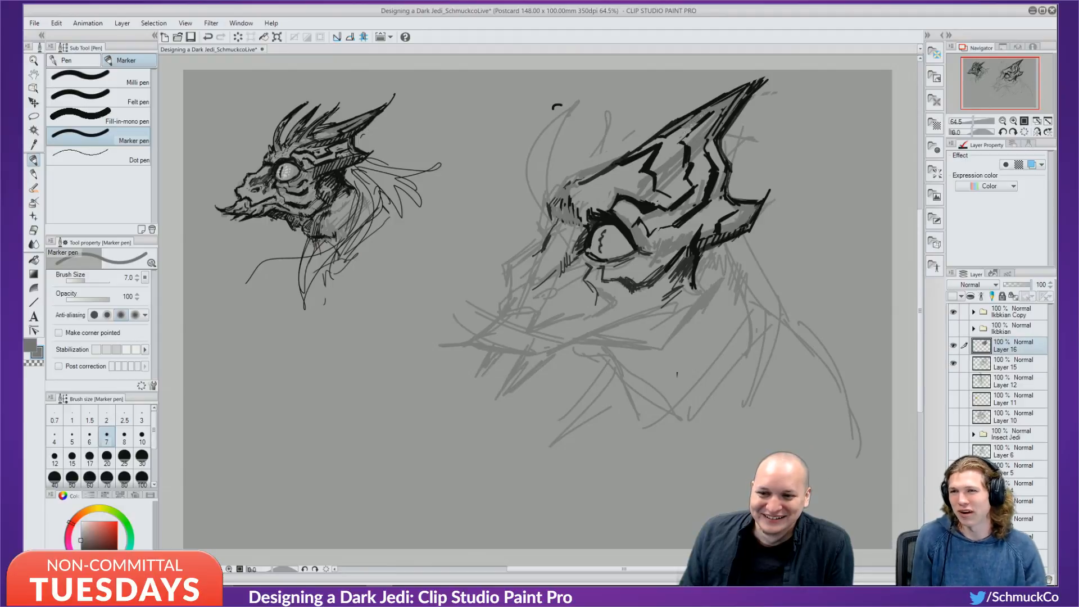
alt+click(680, 134)
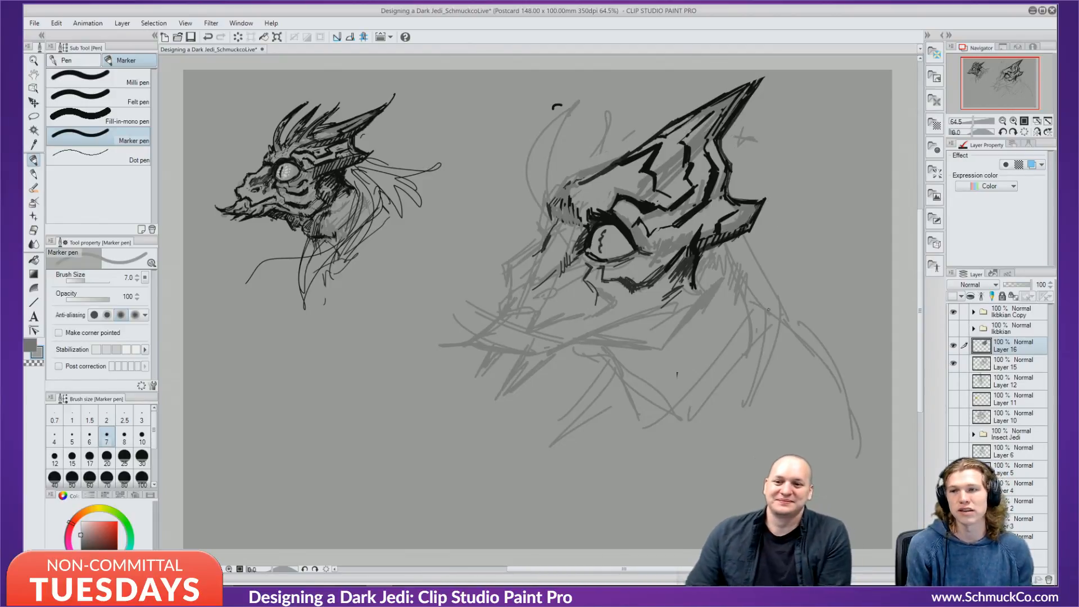
Switch to black at marker size 5.0 and ink the brow edge and thick upper head outline.
key(x)
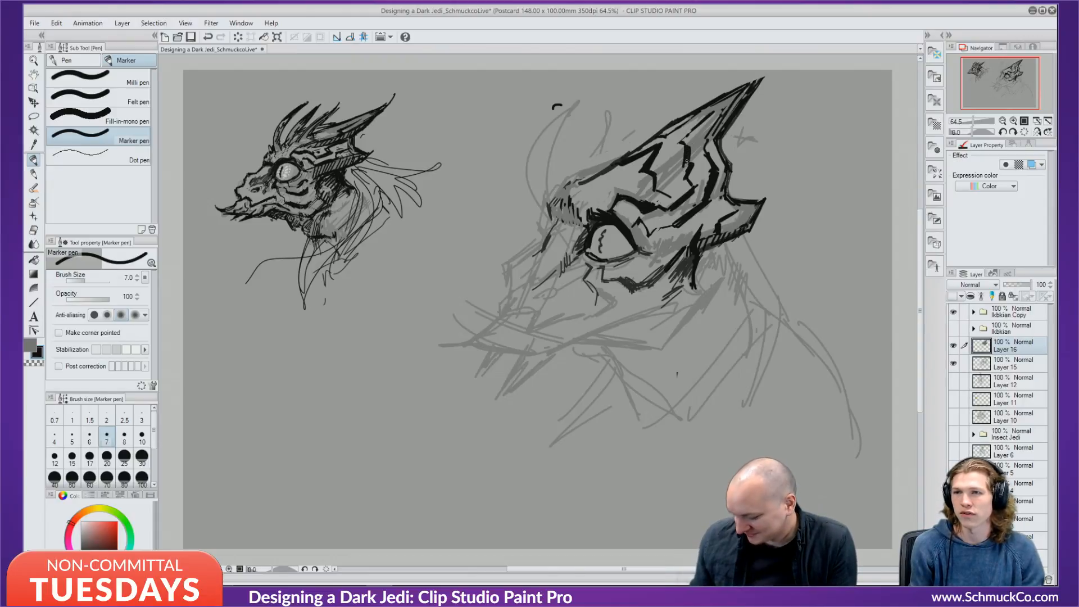
key(bracketleft)
key(bracketleft)
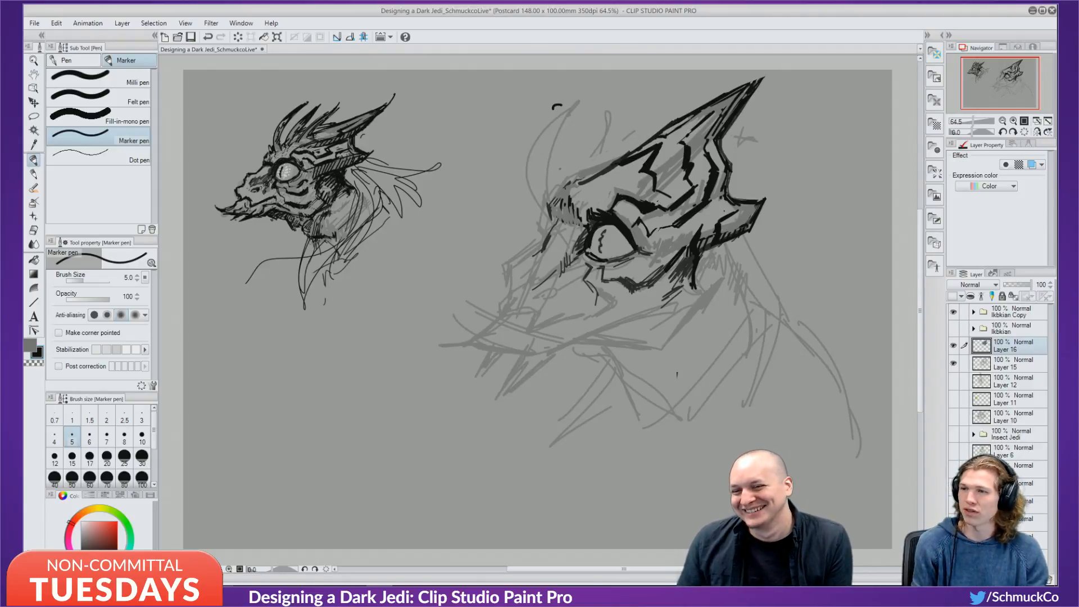
drag(549, 209, 555, 220)
mouse_move(555, 199)
mouse_down()
mouse_move(558, 217)
mouse_move(557, 201)
mouse_up()
mouse_move(572, 176)
mouse_down()
mouse_move(558, 194)
mouse_move(571, 175)
mouse_up()
mouse_move(569, 176)
mouse_down()
mouse_move(604, 157)
mouse_move(591, 164)
mouse_up()
drag(596, 162, 638, 145)
drag(587, 169, 636, 141)
drag(593, 171, 648, 130)
drag(636, 140, 658, 125)
drag(615, 164, 647, 132)
drag(649, 132, 662, 120)
drag(627, 154, 659, 124)
drag(647, 137, 684, 123)
Thin the upper outline with grey, then redraw it in black and darken the crest's right edge.
alt+click(688, 102)
key(ctrl+z)
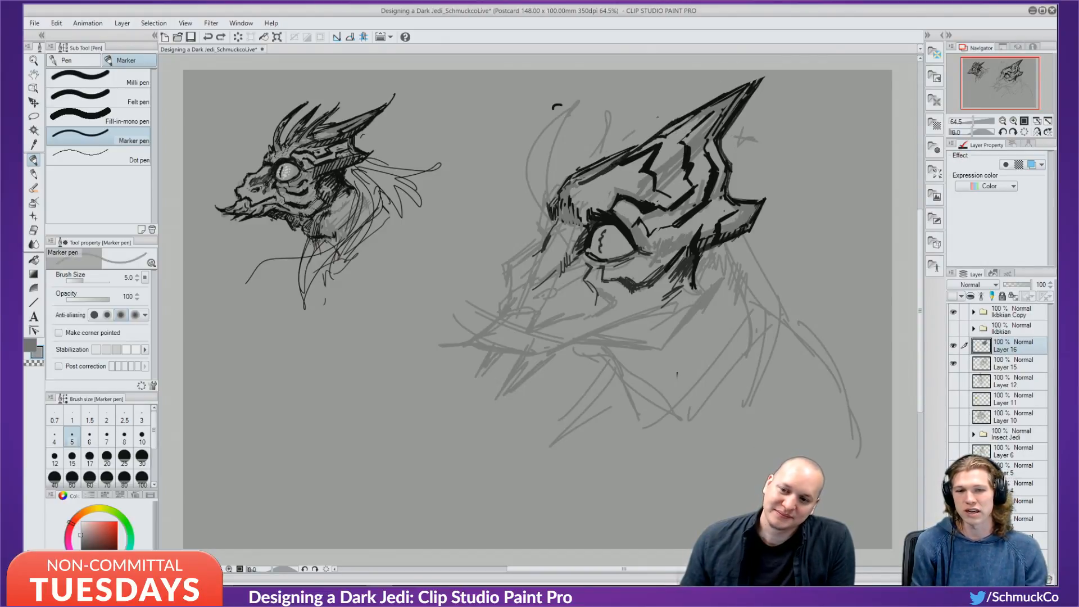
drag(617, 161, 644, 145)
drag(639, 150, 650, 142)
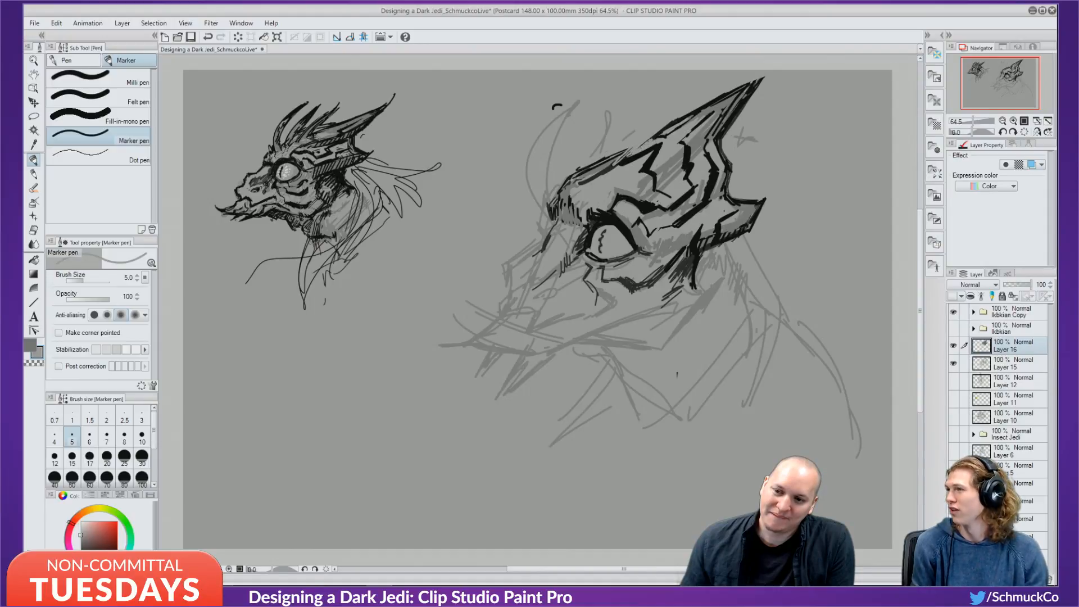
alt+click(667, 130)
mouse_move(665, 130)
mouse_down()
mouse_move(675, 121)
mouse_move(636, 145)
mouse_up()
drag(653, 136, 605, 166)
drag(633, 146, 599, 170)
mouse_move(644, 139)
mouse_down()
mouse_move(632, 146)
mouse_move(648, 136)
mouse_up()
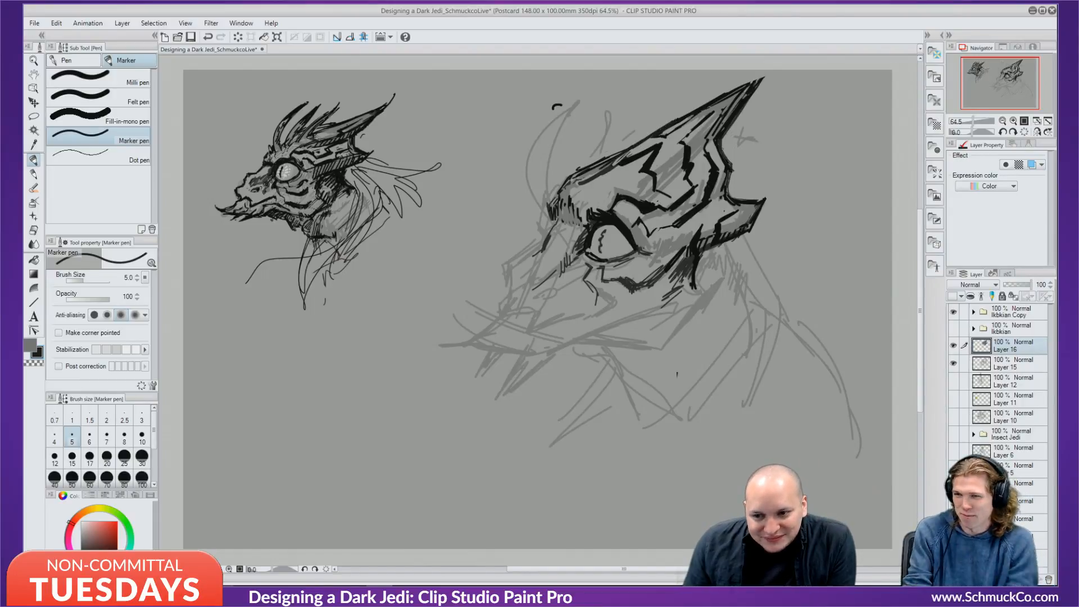
drag(723, 147, 730, 163)
drag(731, 169, 728, 190)
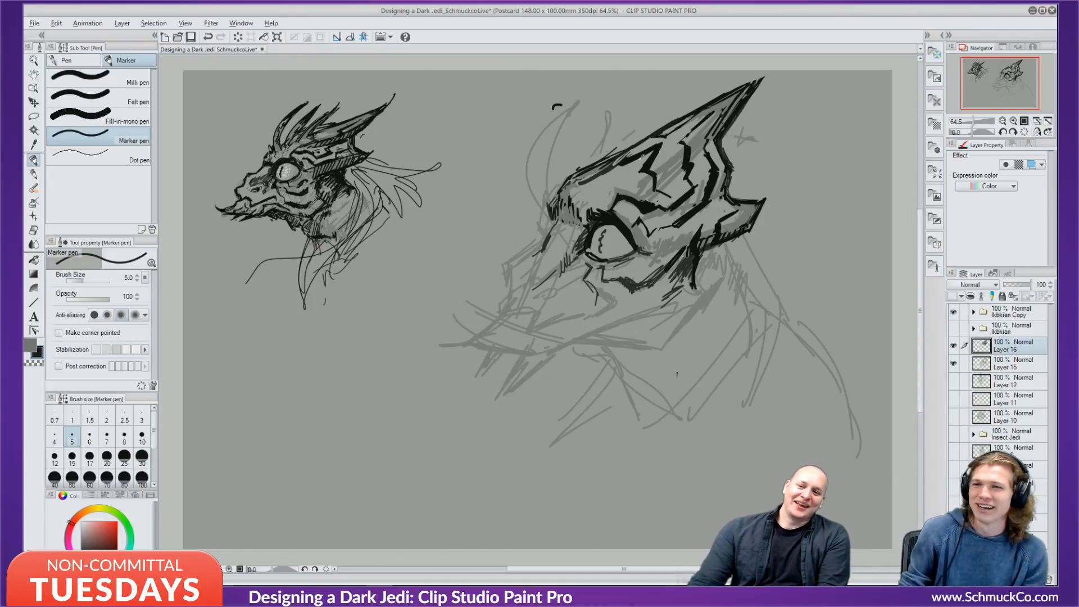
Cover stray inner lines in grey and shade the large horn grey, ending on light grey.
alt+click(701, 147)
mouse_move(604, 173)
mouse_down()
mouse_move(662, 144)
mouse_move(611, 169)
mouse_up()
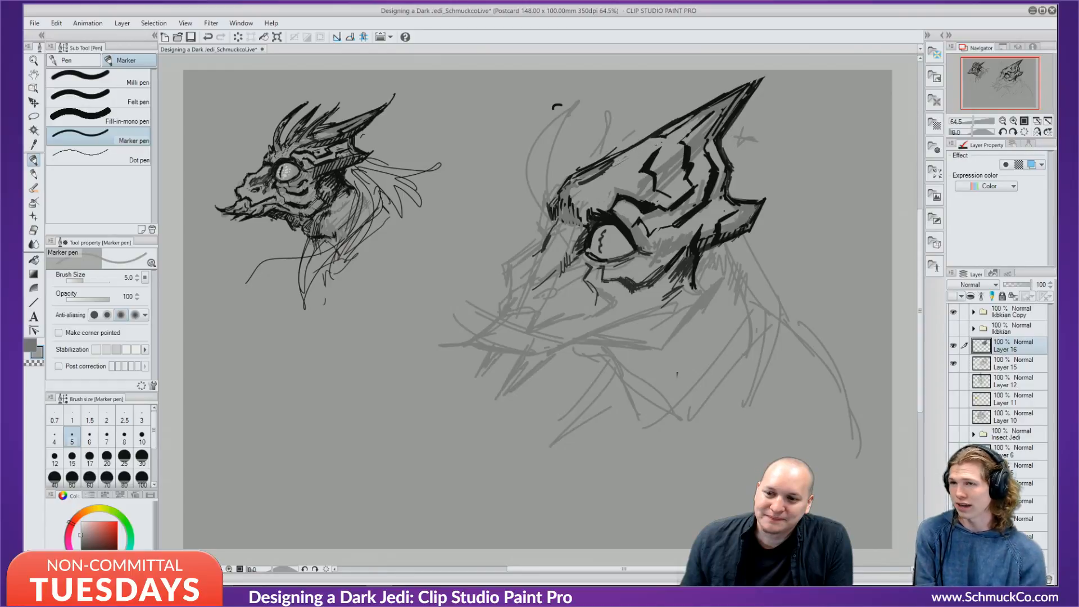
drag(667, 144, 611, 162)
alt+click(664, 137)
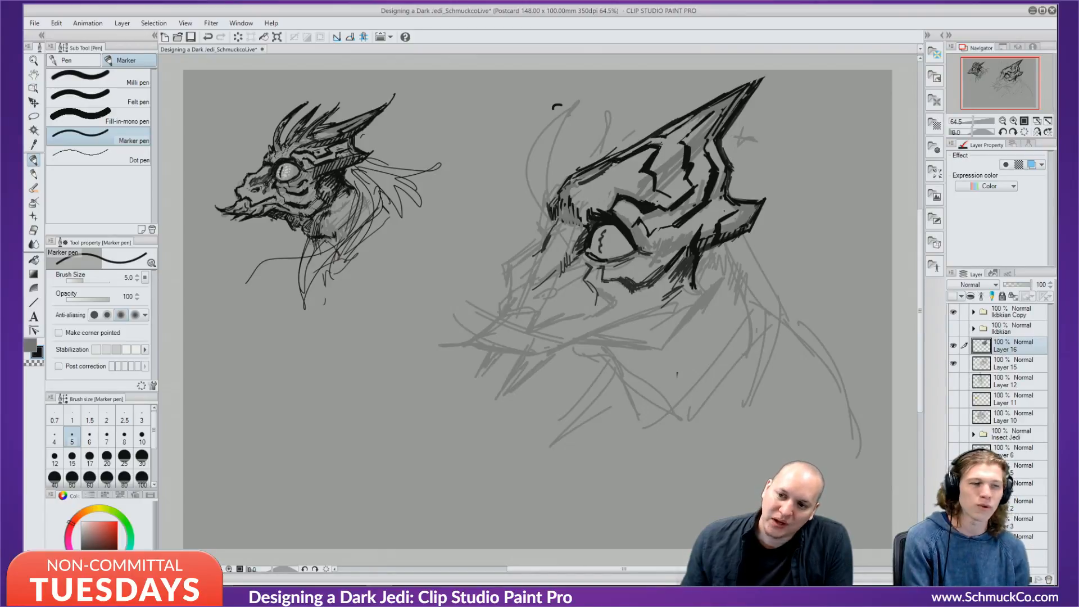
drag(700, 120, 679, 140)
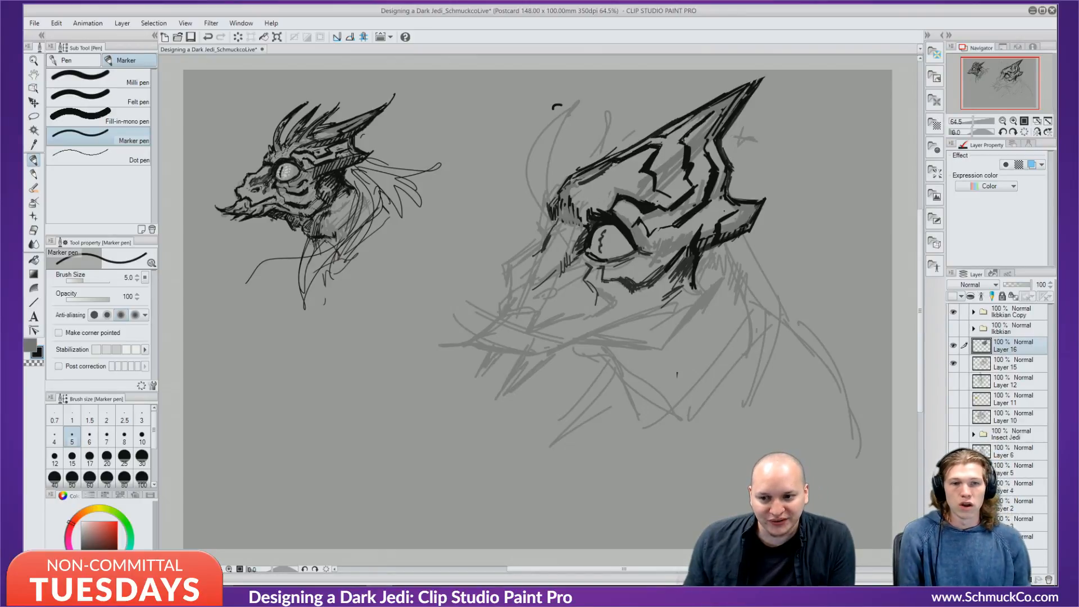
drag(721, 107, 668, 133)
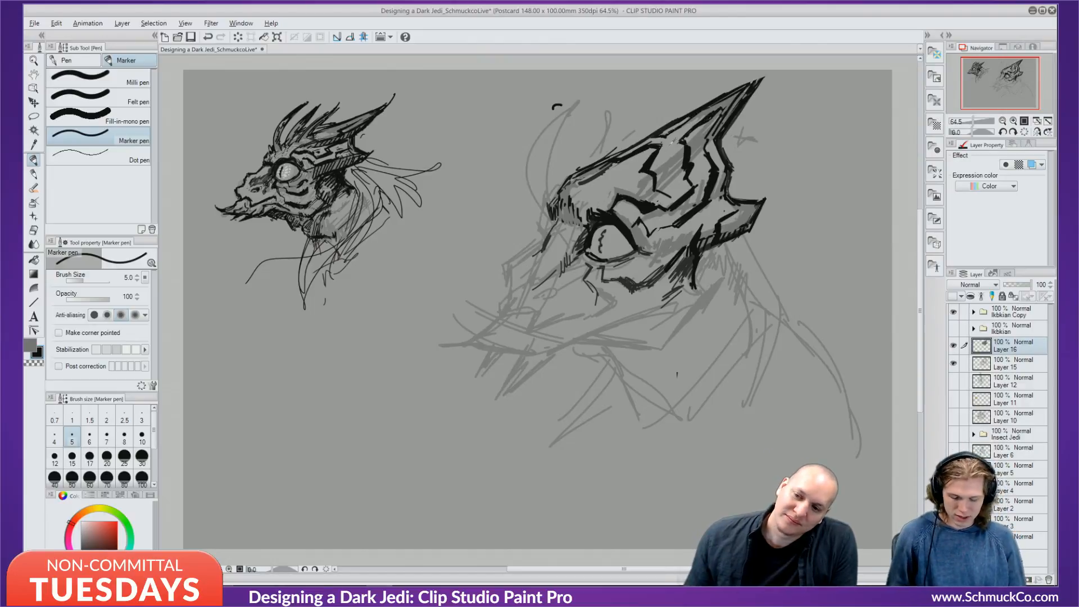
alt+click(661, 151)
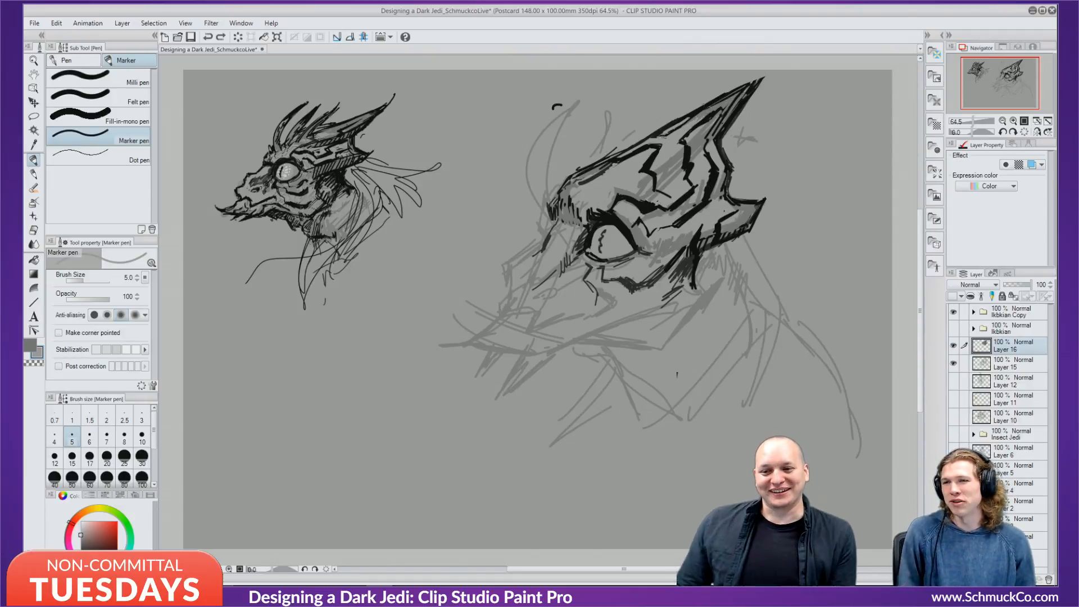
Add light grey strokes along the horn's upper edge, thicken the brow line in black, and set brush size 10.
mouse_move(699, 115)
mouse_down()
mouse_move(742, 89)
mouse_move(727, 119)
mouse_move(736, 178)
mouse_up()
key(x)
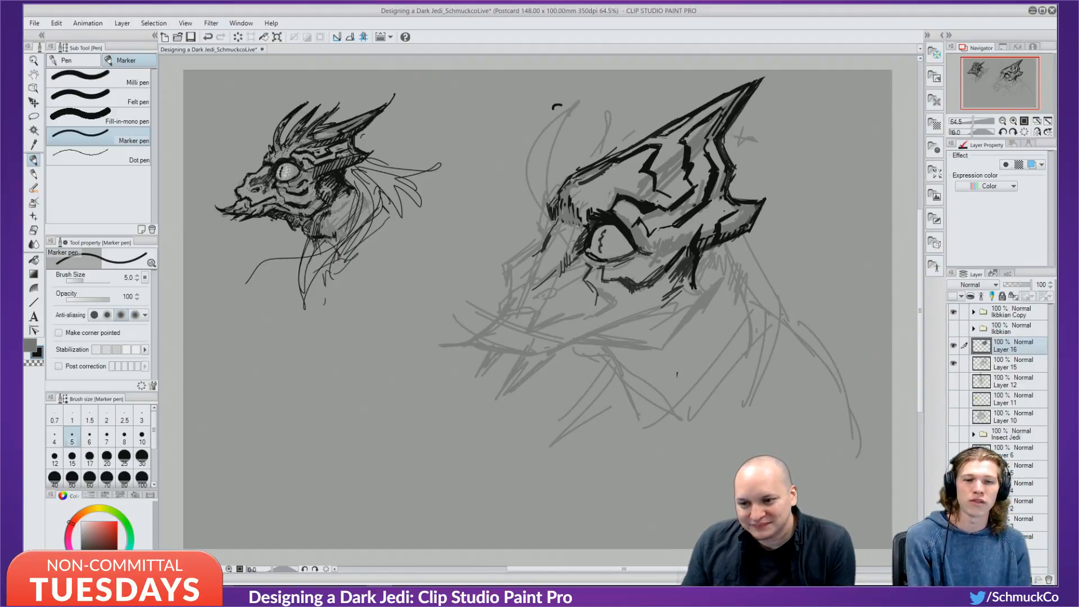
drag(617, 198, 612, 213)
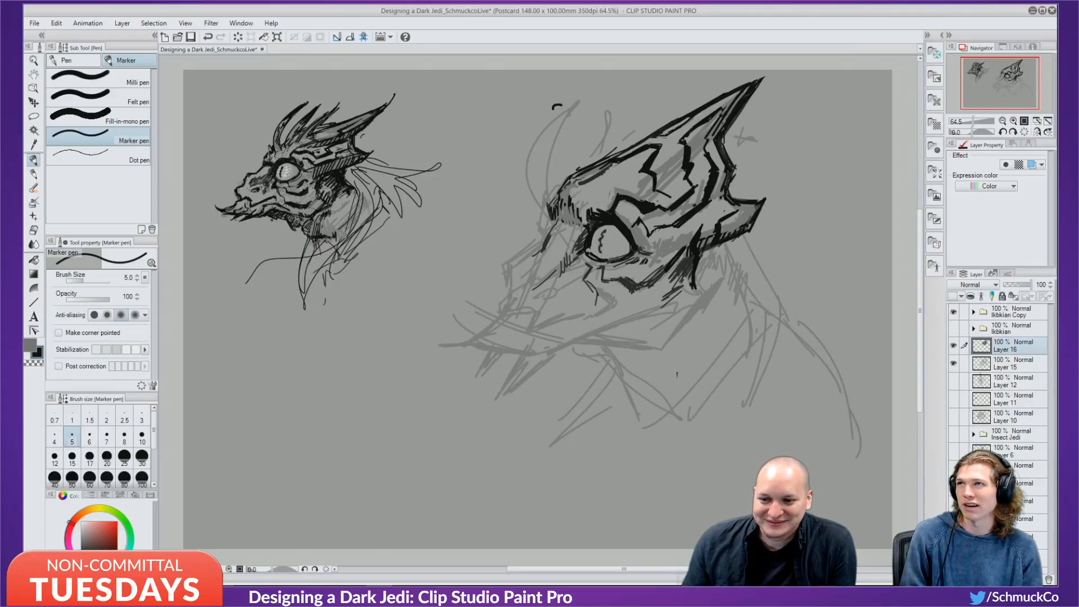
key(x)
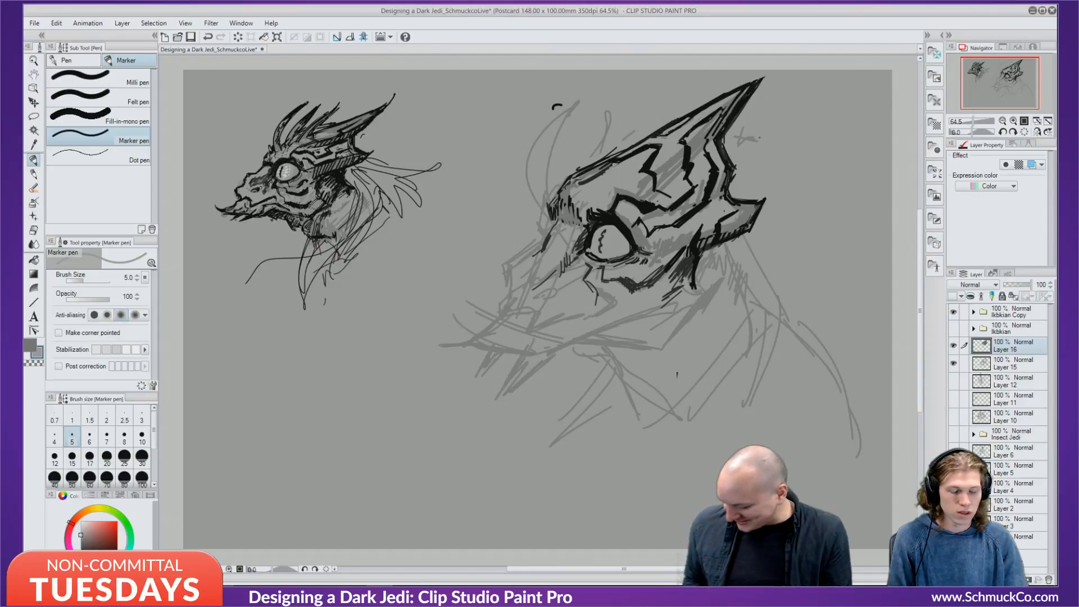
key(bracketright)
key(bracketright)
key(bracketright)
key(bracketright)
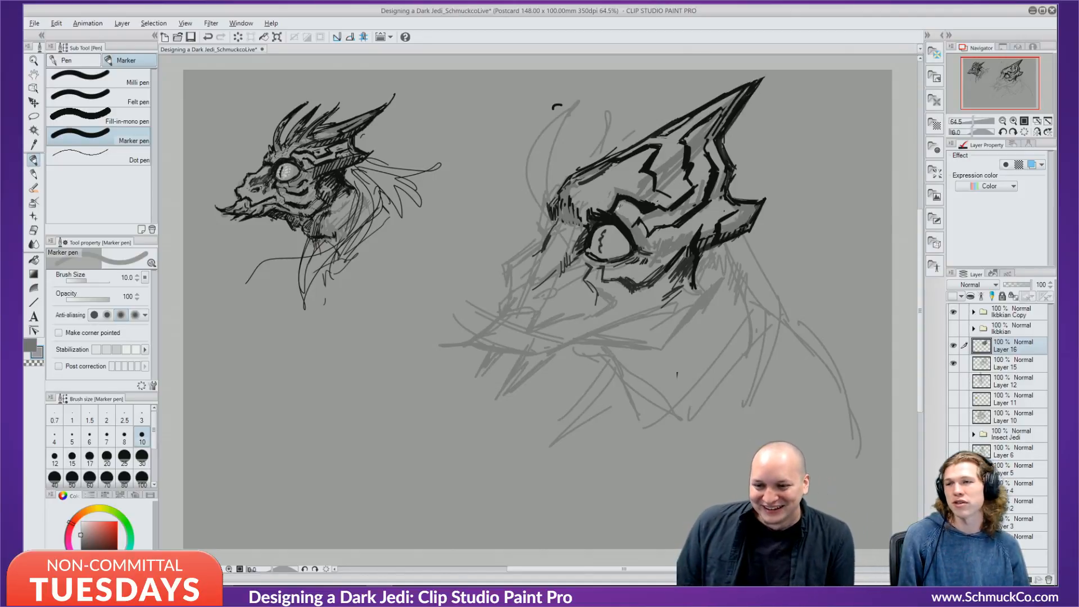
right_click(622, 219)
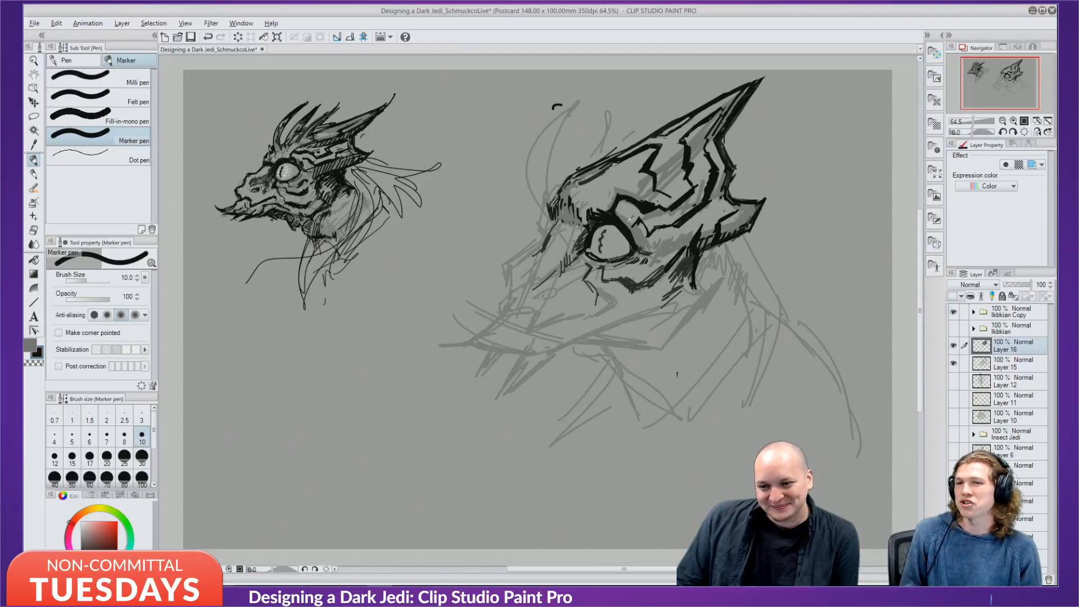
At size 6, bolden the eye outline's upper-right edge and outer corner in black, undoing trial brow hatching.
key(bracketleft)
key(bracketleft)
key(bracketleft)
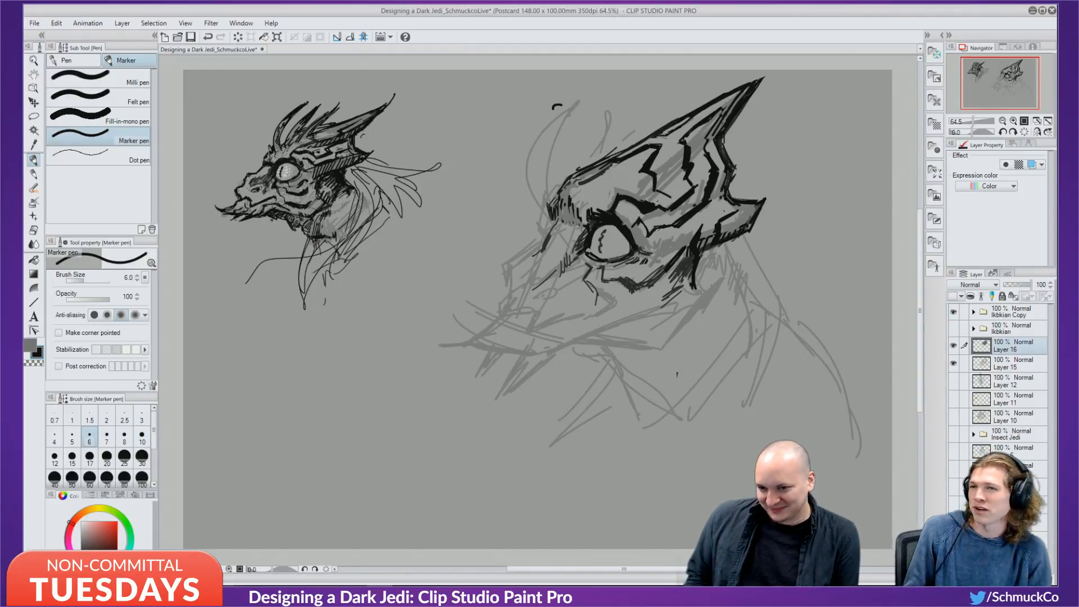
mouse_move(621, 221)
mouse_down()
mouse_move(635, 239)
mouse_move(619, 220)
mouse_up()
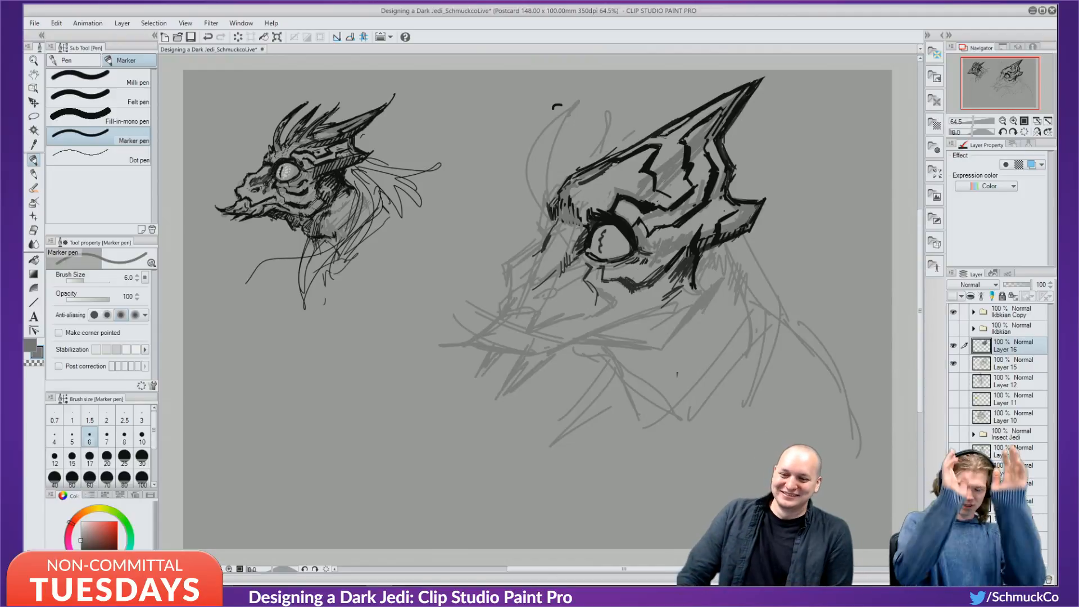
alt+click(635, 240)
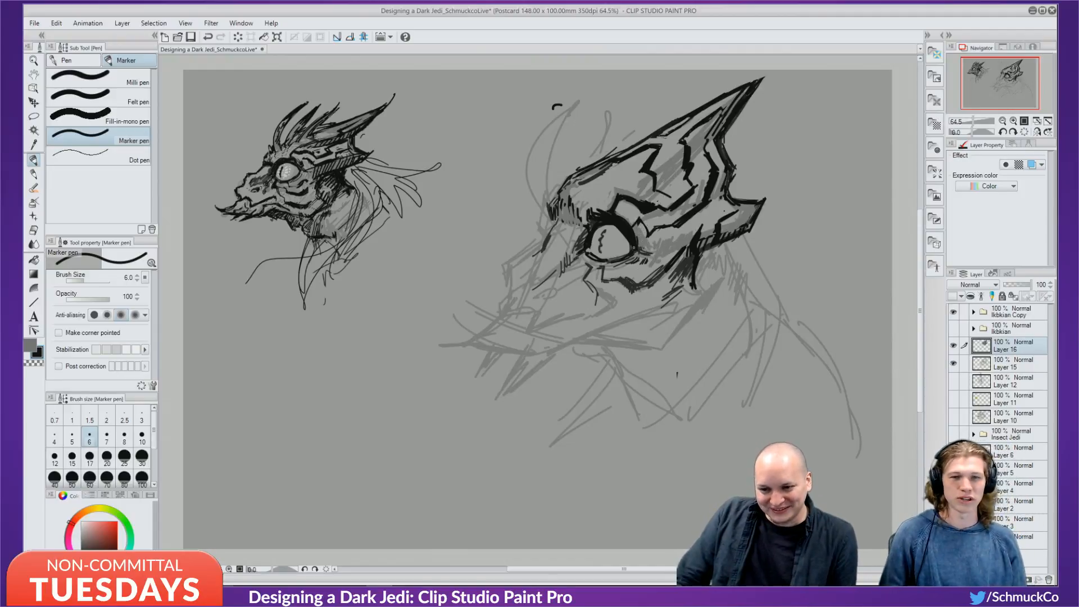
drag(637, 246, 676, 250)
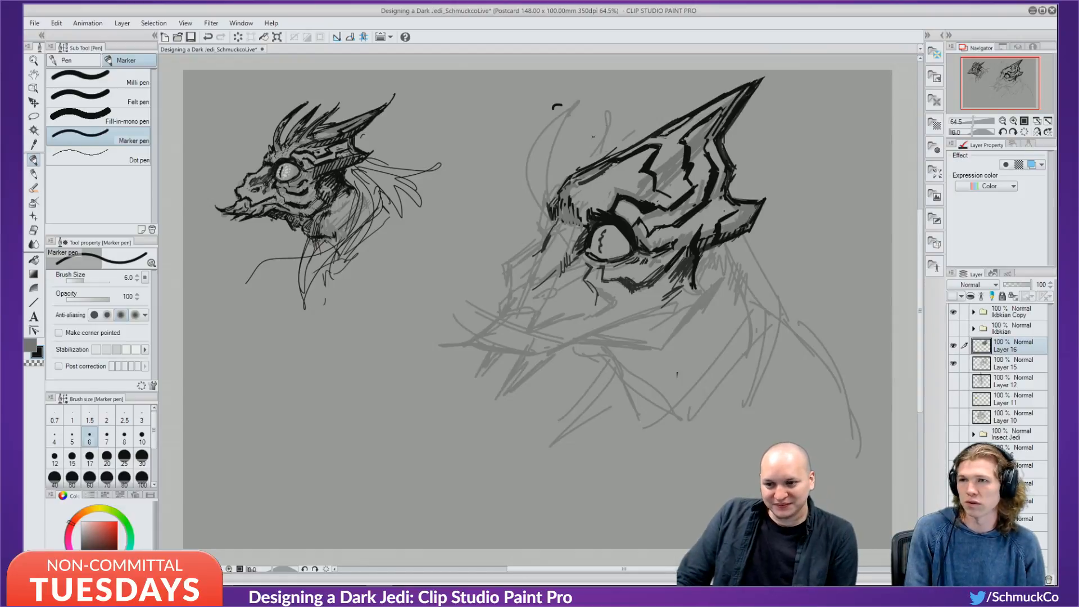
mouse_move(569, 200)
mouse_down()
mouse_move(624, 164)
mouse_move(587, 185)
mouse_move(562, 226)
mouse_move(569, 245)
mouse_up()
mouse_move(582, 238)
mouse_down()
mouse_move(575, 249)
mouse_move(554, 235)
mouse_up()
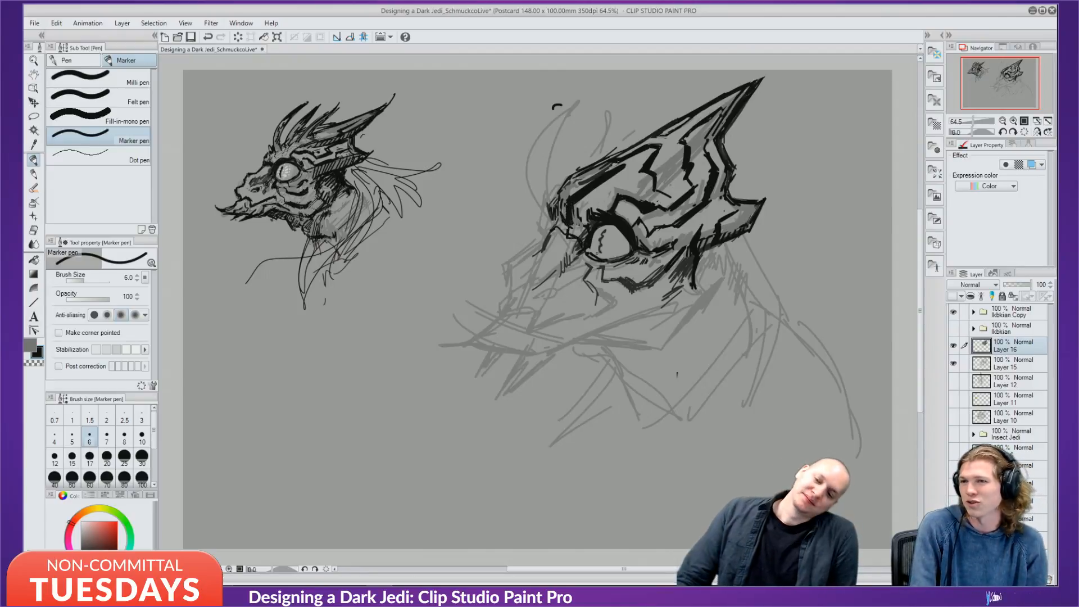
key(ctrl+z)
key(ctrl+z)
key(ctrl+z)
key(ctrl+z)
key(ctrl+z)
key(ctrl+z)
key(ctrl+z)
key(ctrl+z)
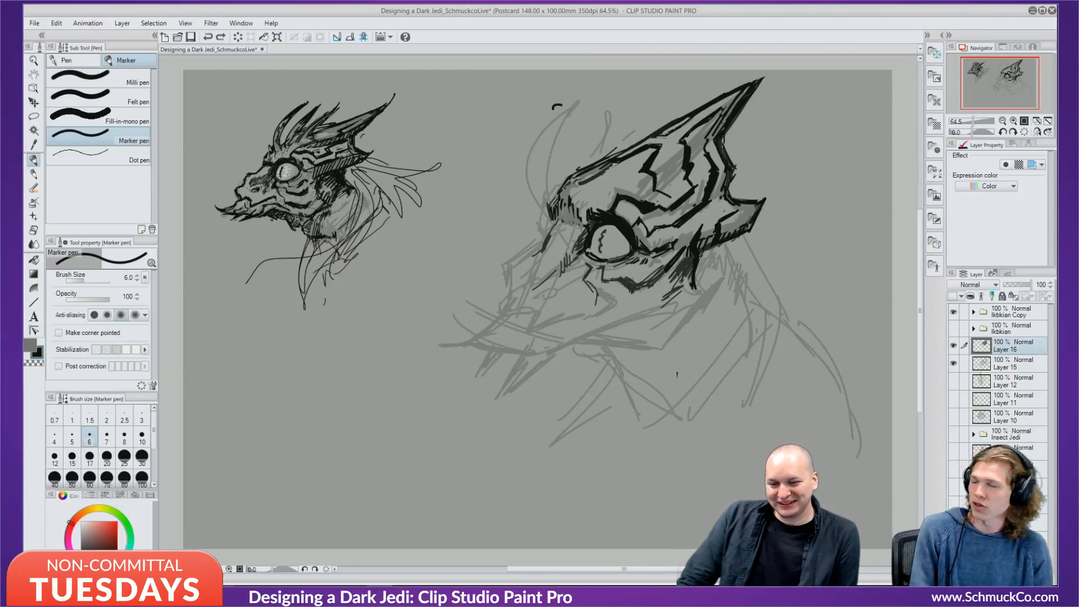
Ink the bold jaw line, the right jaw side and the lower jaw extending into the neck.
mouse_move(691, 269)
mouse_down()
mouse_move(679, 289)
mouse_move(618, 302)
mouse_move(600, 327)
mouse_up()
mouse_move(683, 289)
mouse_down()
mouse_move(622, 306)
mouse_move(682, 293)
mouse_up()
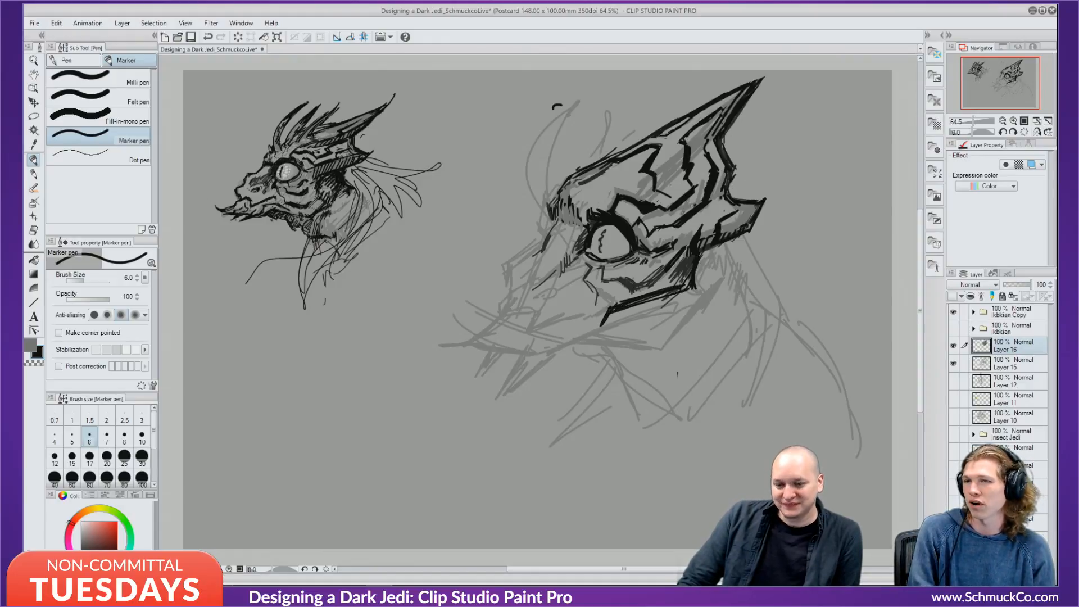
mouse_move(723, 247)
mouse_down()
mouse_move(718, 291)
mouse_move(681, 336)
mouse_up()
mouse_move(718, 296)
mouse_down()
mouse_move(694, 341)
mouse_move(720, 298)
mouse_up()
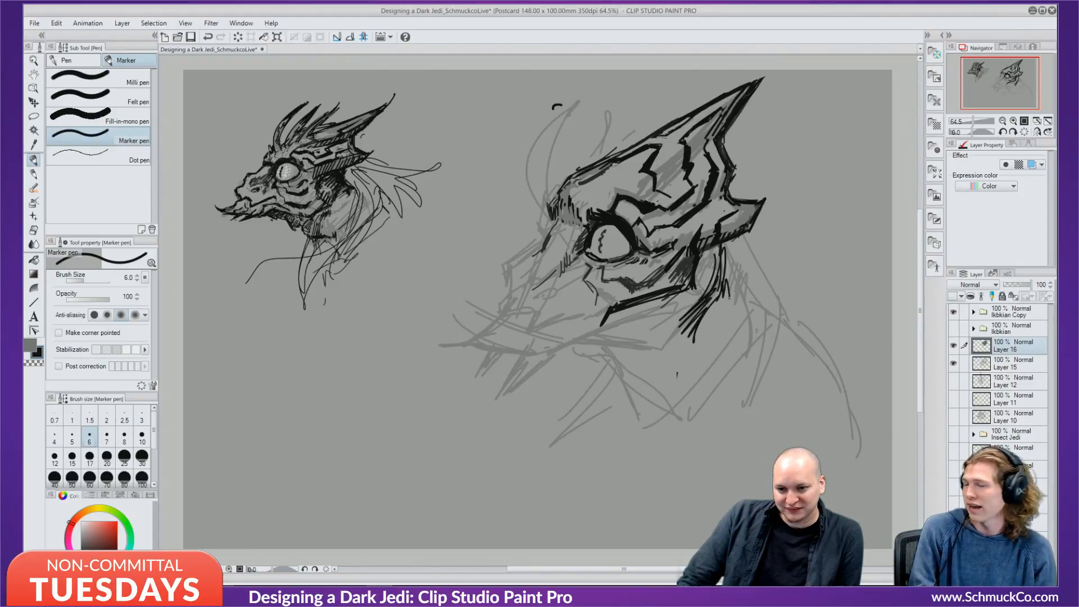
mouse_move(725, 255)
mouse_down()
mouse_move(725, 296)
mouse_move(737, 322)
mouse_move(698, 382)
mouse_up()
drag(727, 303, 700, 394)
drag(719, 323, 679, 409)
drag(705, 351, 676, 410)
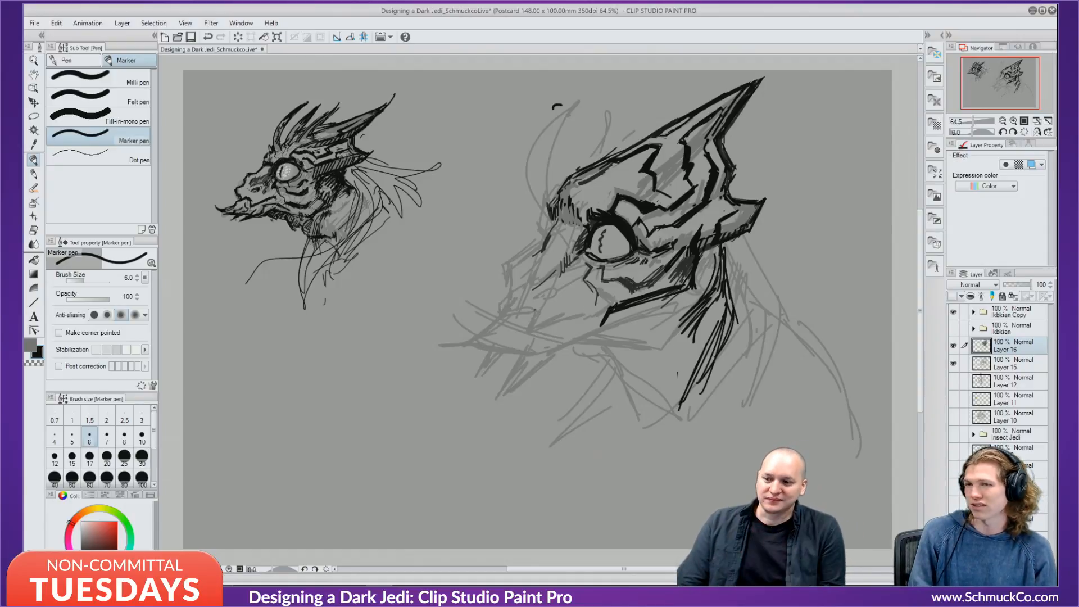
mouse_move(550, 344)
mouse_down()
mouse_move(618, 327)
mouse_move(646, 336)
mouse_up()
mouse_move(581, 340)
mouse_down()
mouse_move(666, 336)
mouse_move(565, 351)
mouse_move(518, 387)
mouse_move(683, 320)
mouse_move(651, 342)
mouse_up()
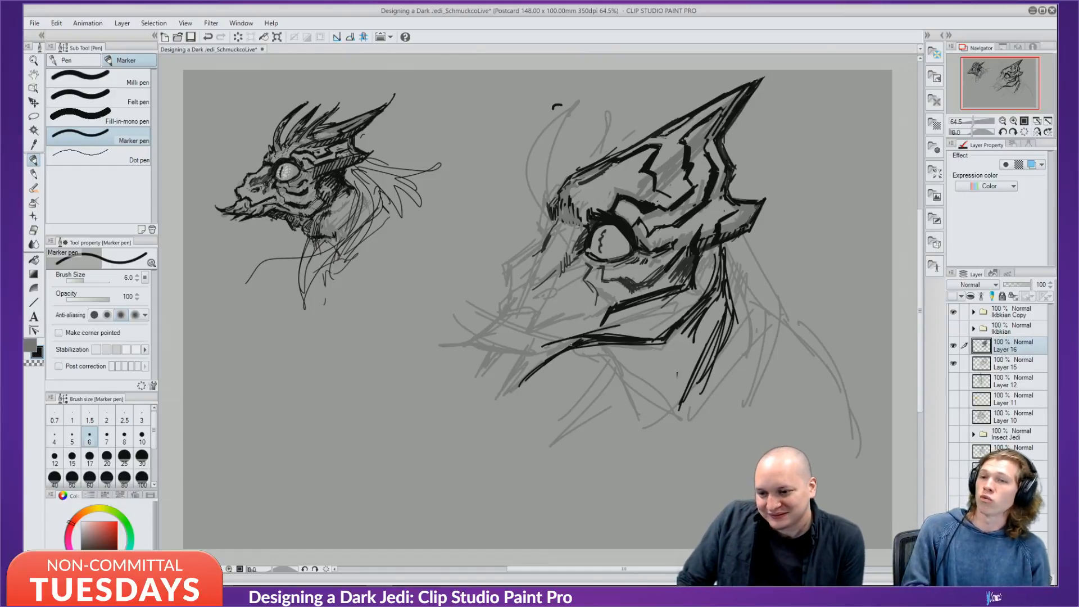
mouse_move(575, 348)
mouse_down()
mouse_move(628, 374)
mouse_move(674, 419)
mouse_up()
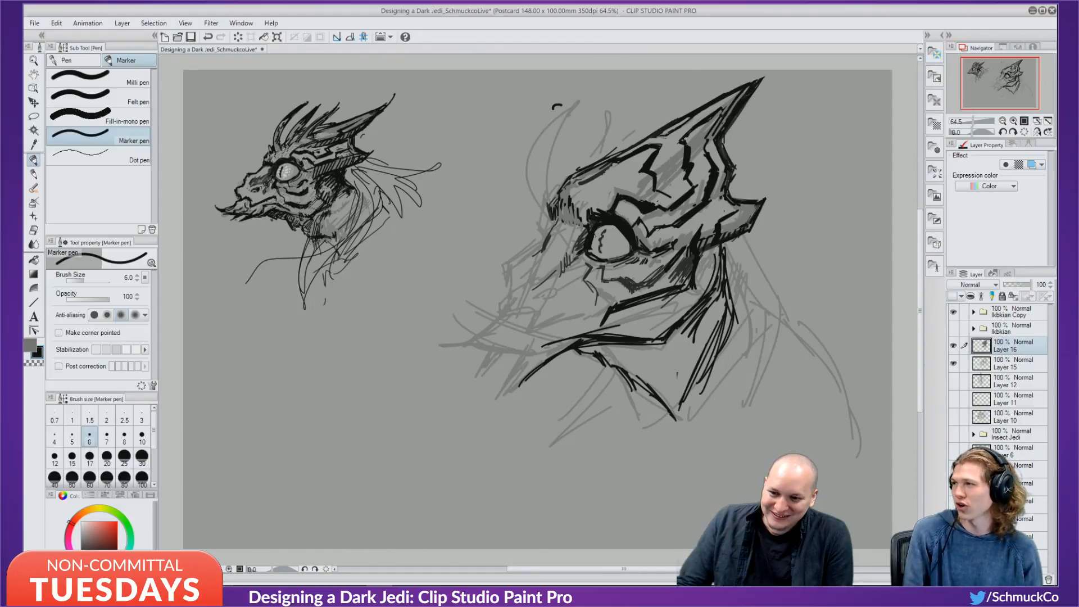
key(ctrl+z)
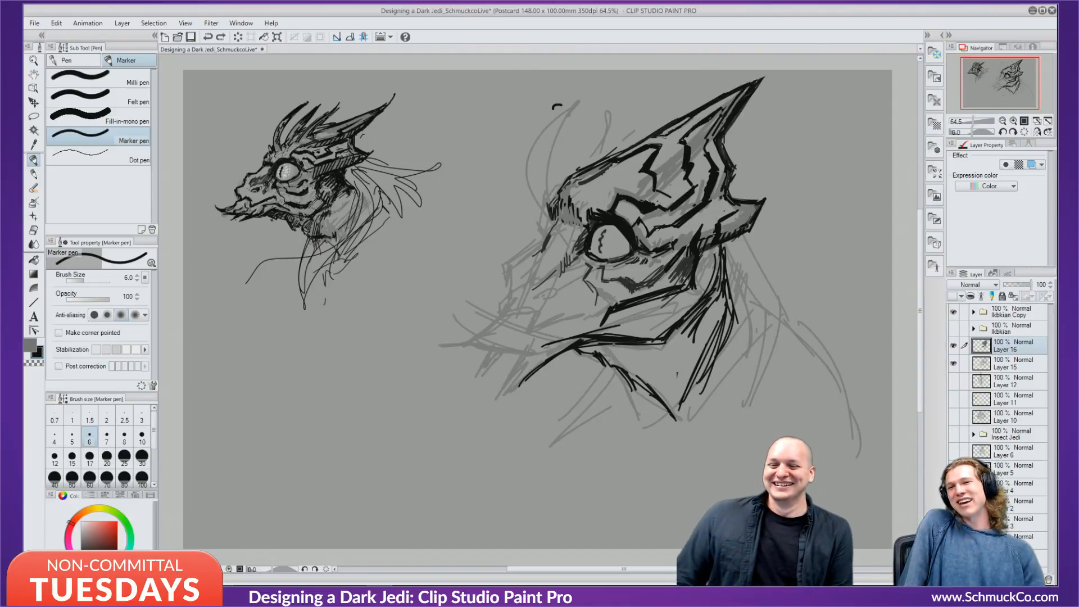
Hatch under the jaw and draw diagonal prongs jutting left from the snout.
mouse_move(614, 345)
mouse_down()
mouse_move(640, 352)
mouse_move(679, 340)
mouse_up()
mouse_move(664, 367)
mouse_down()
mouse_move(679, 352)
mouse_move(676, 361)
mouse_up()
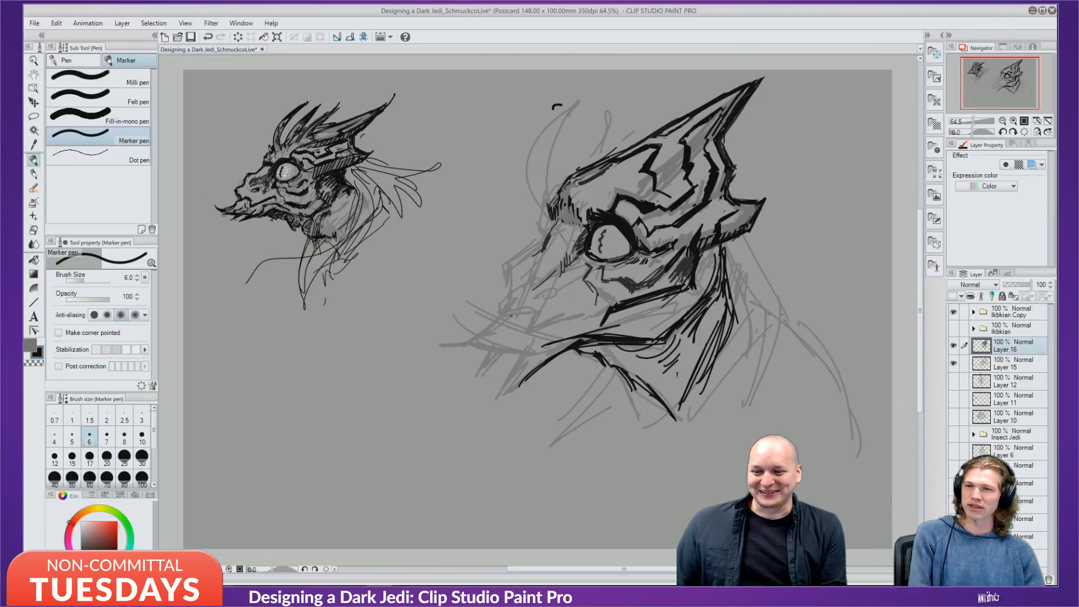
mouse_move(451, 335)
mouse_down()
mouse_move(507, 353)
mouse_move(478, 341)
mouse_move(534, 340)
mouse_move(502, 383)
mouse_up()
drag(532, 339, 488, 399)
drag(549, 363, 507, 389)
mouse_move(495, 350)
mouse_down()
mouse_move(463, 391)
mouse_move(474, 382)
mouse_up()
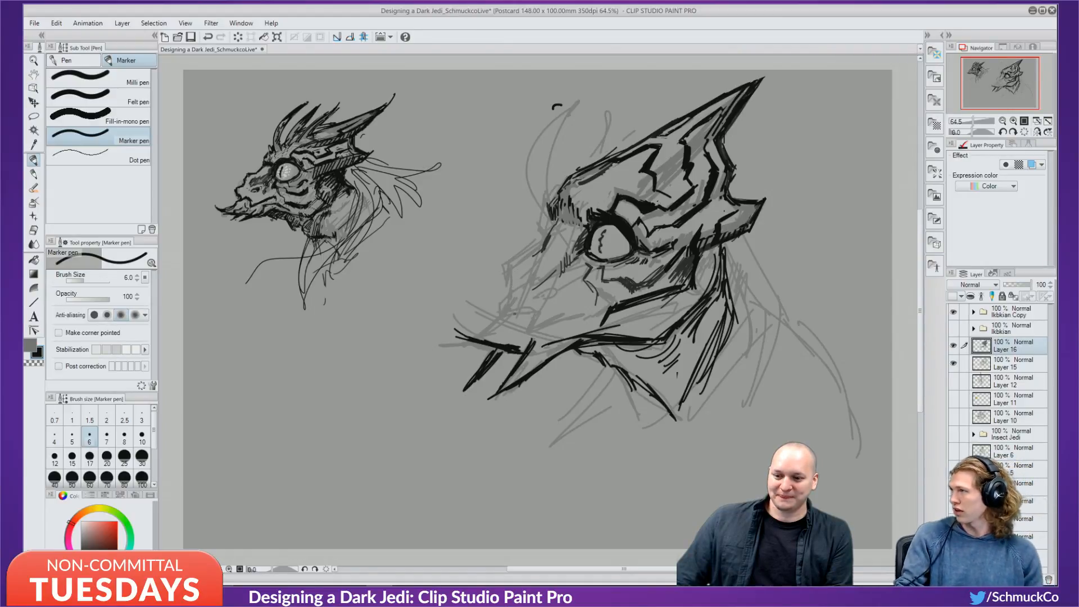
Retry strokes under the eye, hatch left of the eye, and thicken the cheek contour.
mouse_move(510, 306)
mouse_down()
mouse_move(536, 309)
mouse_move(533, 326)
mouse_move(596, 320)
mouse_up()
key(ctrl+z)
key(ctrl+z)
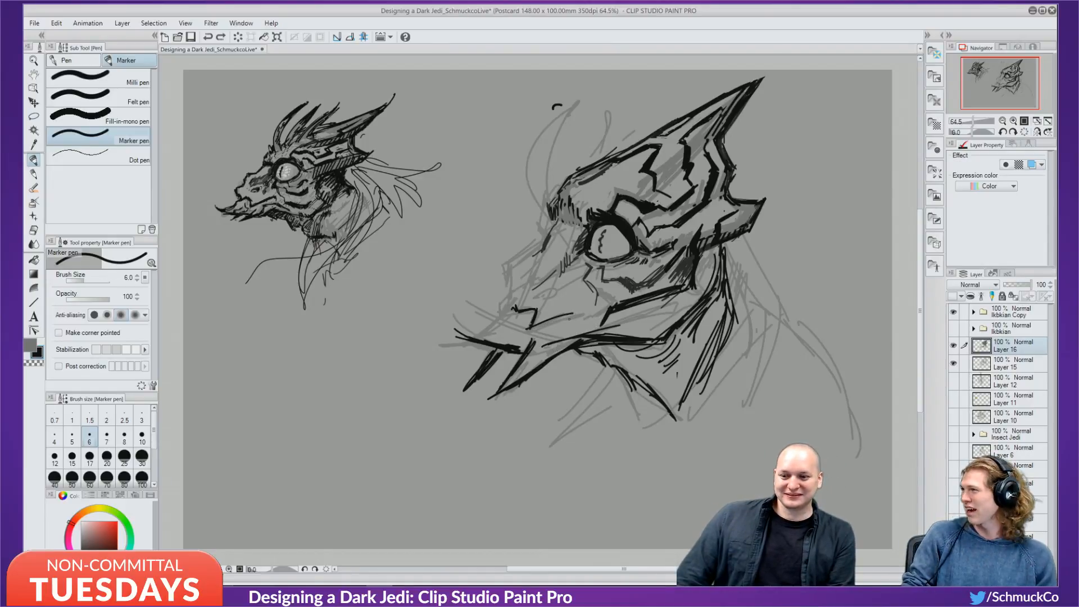
mouse_move(525, 333)
mouse_down()
mouse_move(596, 298)
mouse_move(594, 306)
mouse_up()
key(ctrl+z)
key(ctrl+z)
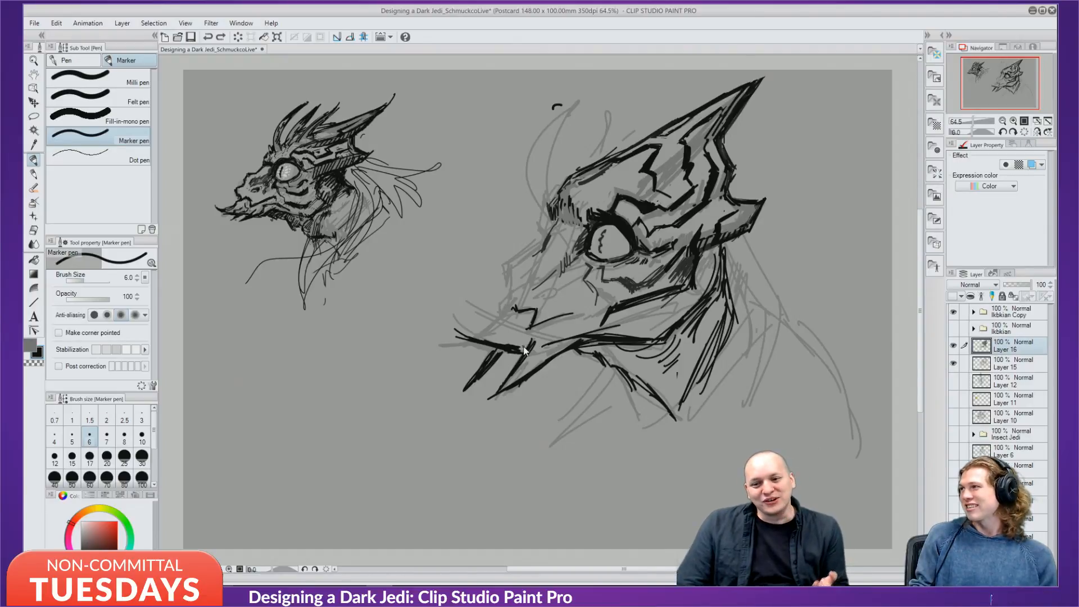
key(ctrl+z)
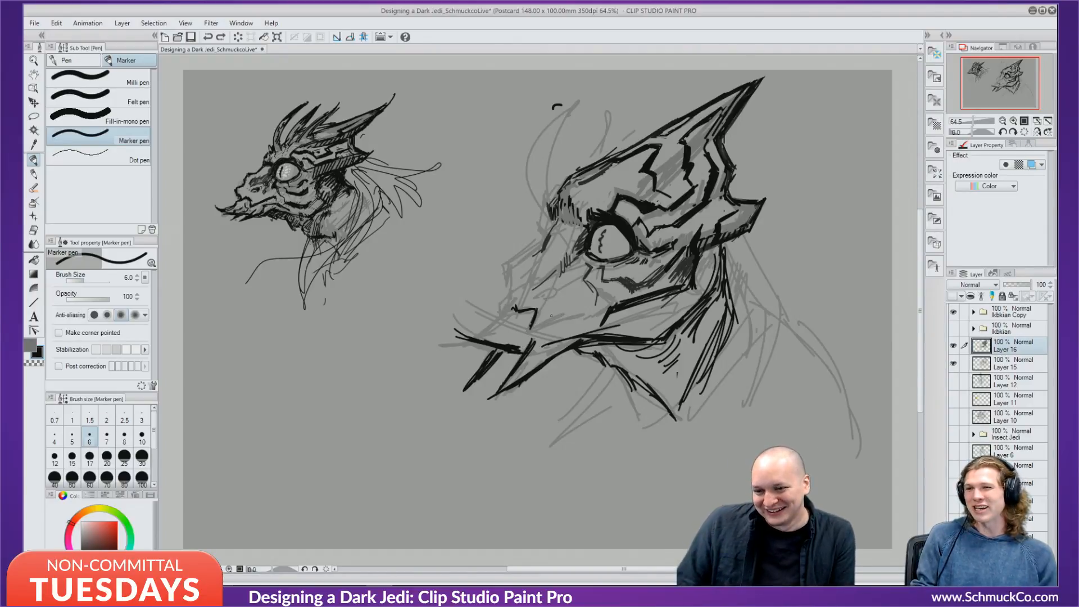
mouse_move(529, 324)
mouse_down()
mouse_move(560, 315)
mouse_move(538, 326)
mouse_move(502, 316)
mouse_move(512, 291)
mouse_move(513, 315)
mouse_move(515, 306)
mouse_up()
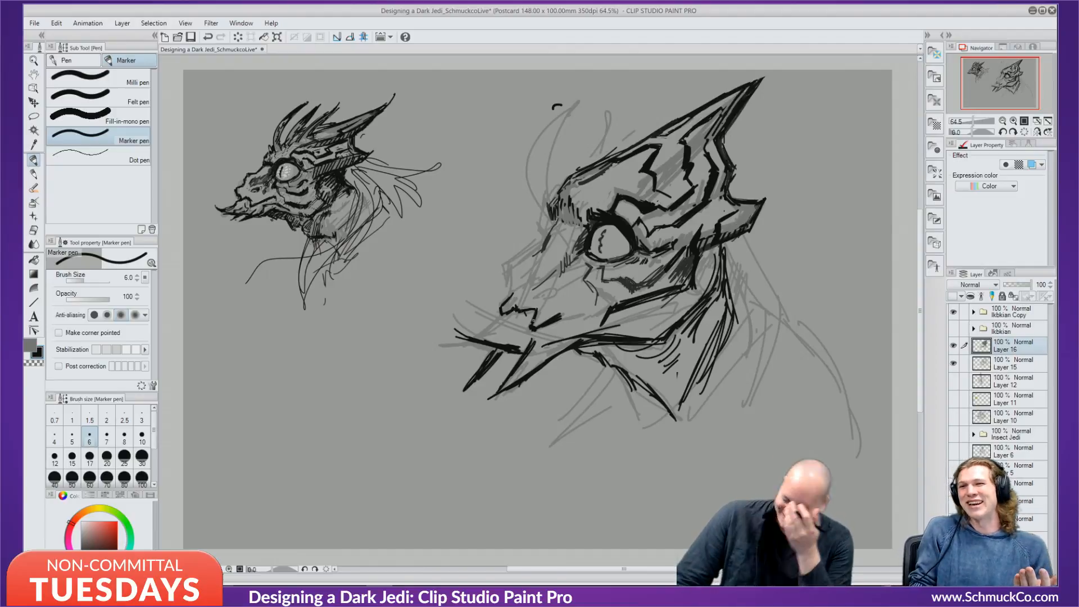
key(ctrl+z)
key(ctrl+z)
key(ctrl+z)
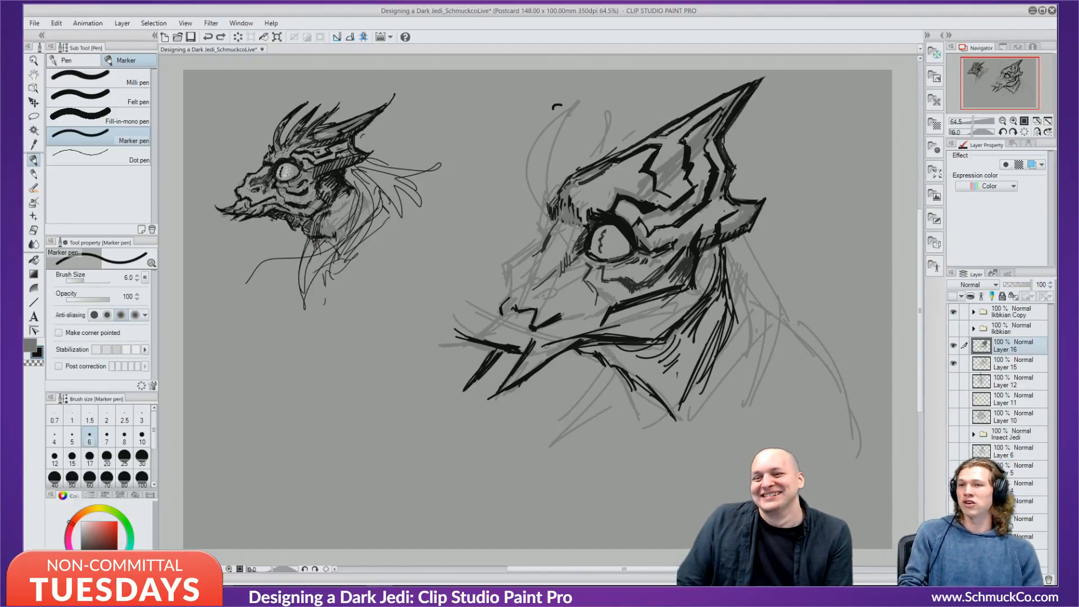
drag(549, 215, 547, 230)
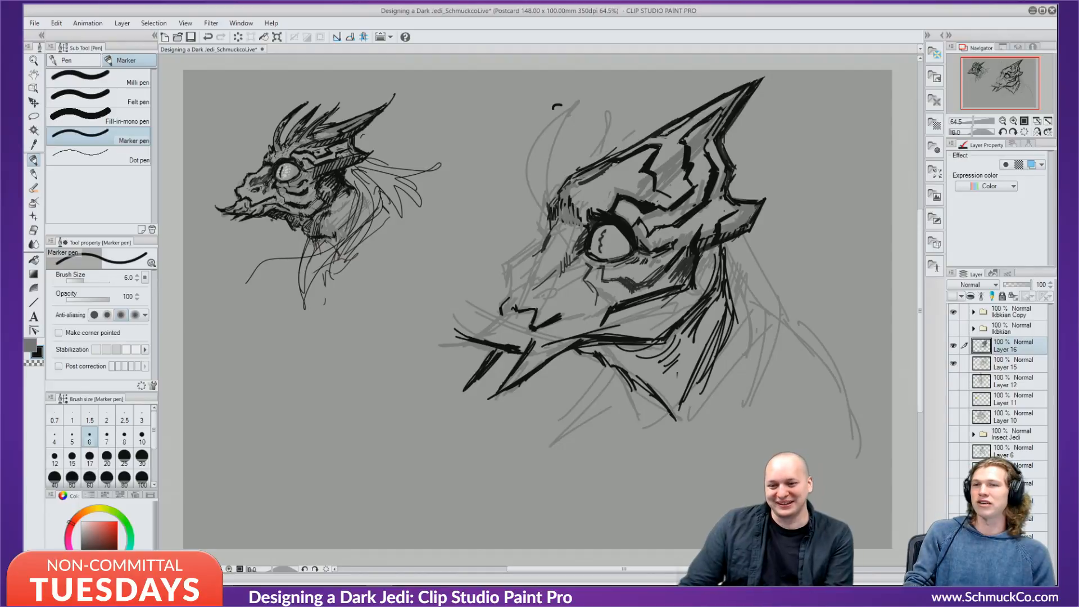
drag(546, 228, 536, 251)
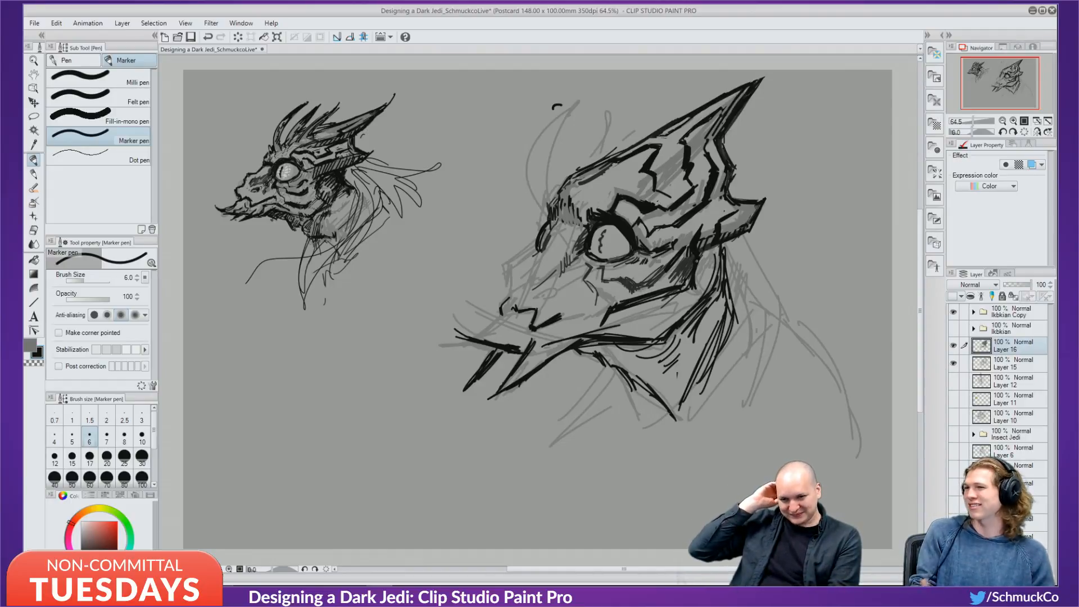
drag(692, 300, 704, 256)
Thicken the right head's jaw line and hatch the shadow under its cheek.
drag(699, 300, 643, 337)
drag(694, 302, 648, 341)
drag(606, 345, 588, 348)
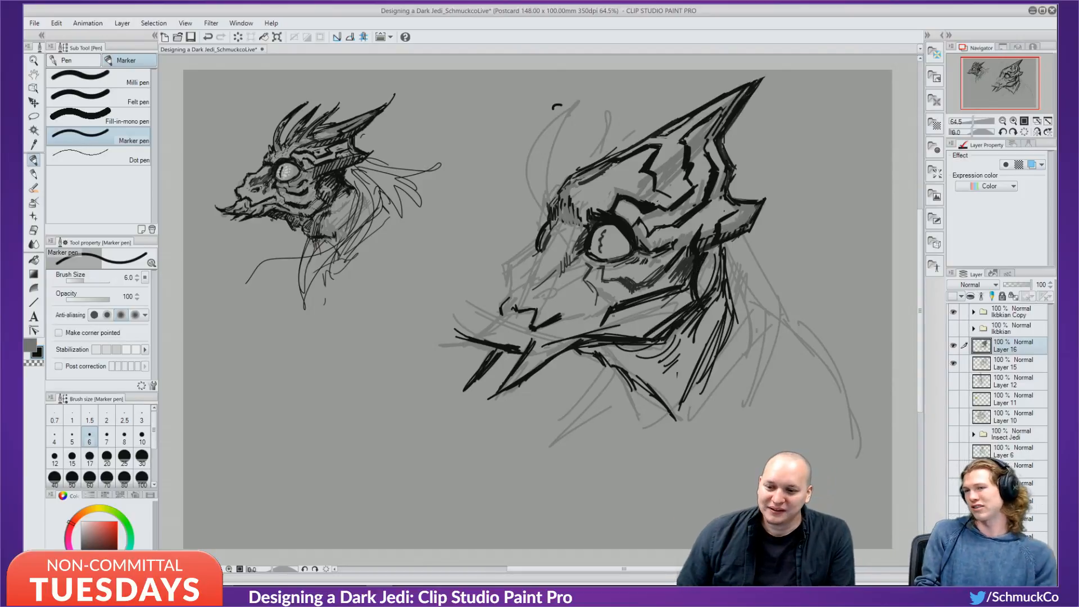
drag(626, 309, 613, 318)
mouse_move(621, 311)
mouse_down()
mouse_move(603, 326)
mouse_move(615, 323)
mouse_up()
drag(649, 299, 619, 329)
mouse_move(670, 296)
mouse_down()
mouse_move(612, 336)
mouse_move(637, 328)
mouse_up()
mouse_move(680, 297)
mouse_down()
mouse_move(627, 335)
mouse_move(649, 332)
mouse_up()
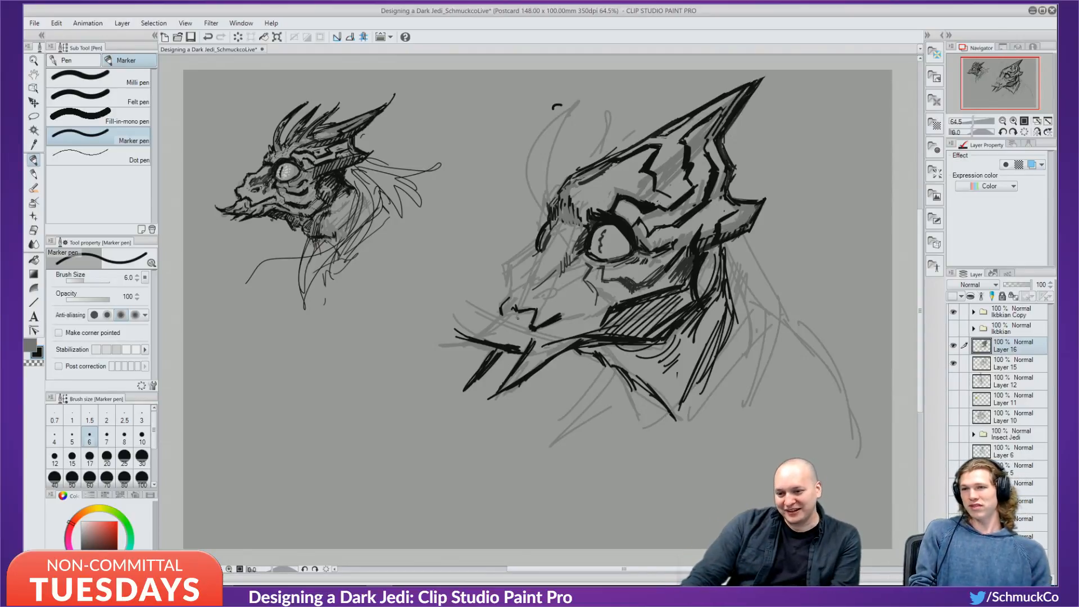
Thicken the lower beak line and spikes, undo one stroke, and darken the nostril.
drag(519, 370, 504, 388)
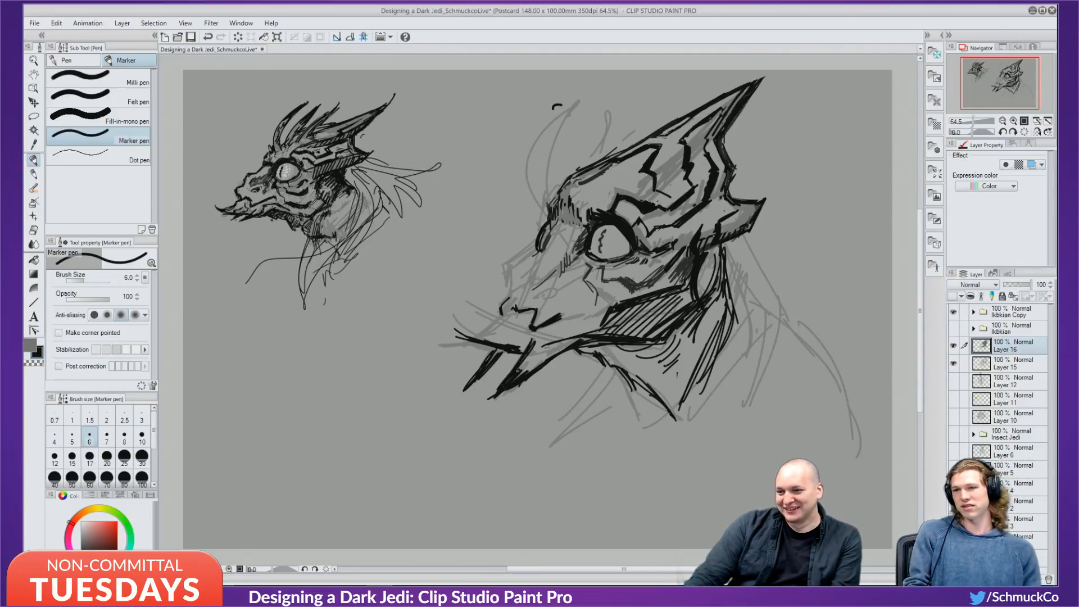
mouse_move(460, 315)
mouse_down()
mouse_move(475, 340)
mouse_move(499, 322)
mouse_move(473, 331)
mouse_move(511, 333)
mouse_move(500, 343)
mouse_move(516, 328)
mouse_up()
key(ctrl+z)
key(ctrl+z)
mouse_move(523, 319)
mouse_down()
mouse_move(514, 344)
mouse_move(502, 327)
mouse_up()
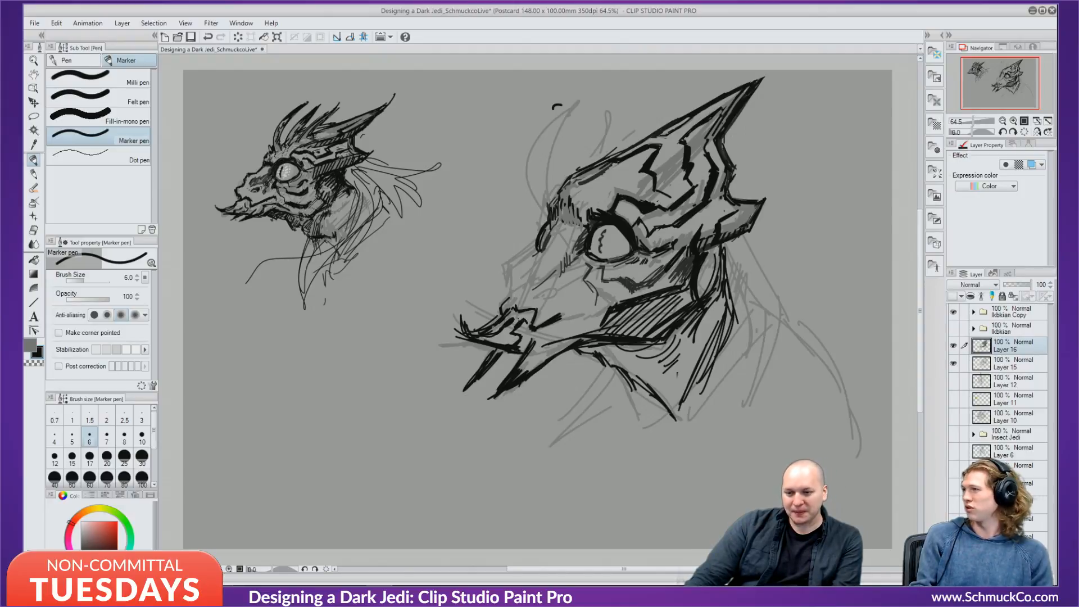
Hatch the area right of the mouth line in black.
alt+click(521, 318)
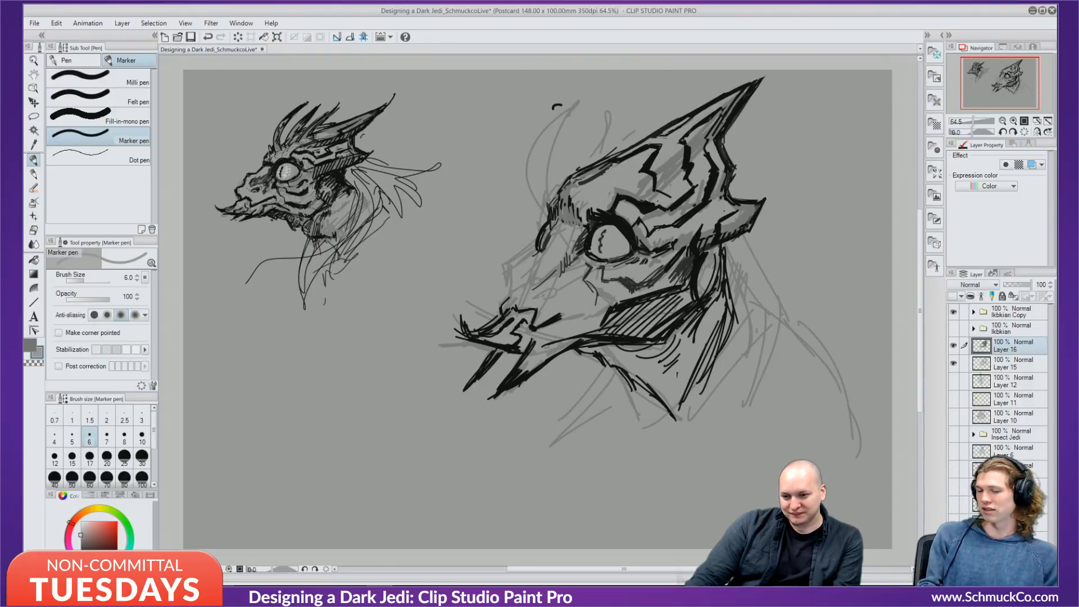
alt+click(522, 321)
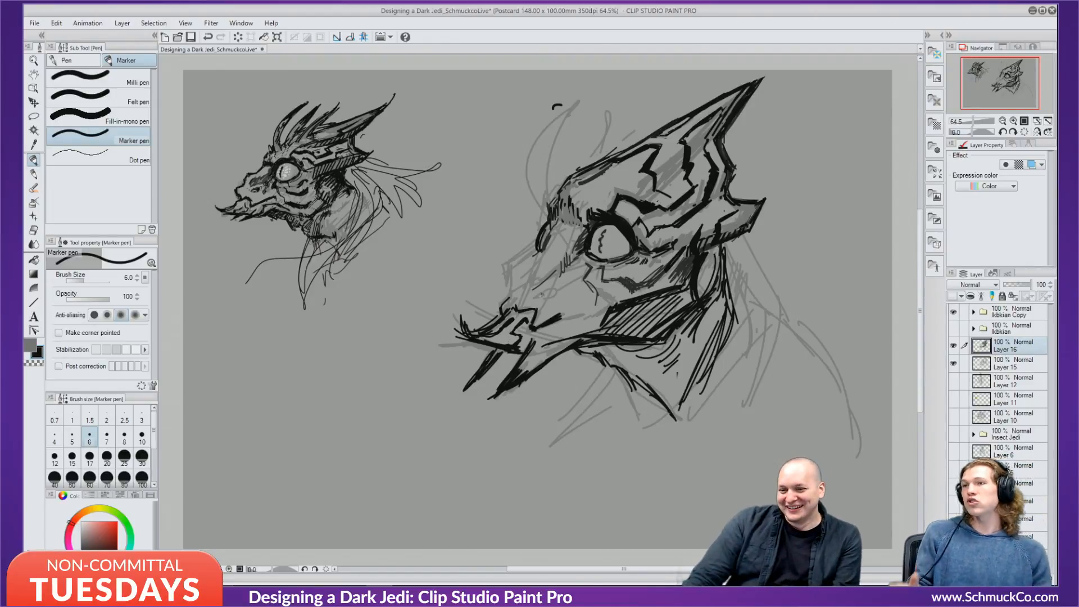
drag(569, 320, 581, 306)
drag(580, 319, 588, 310)
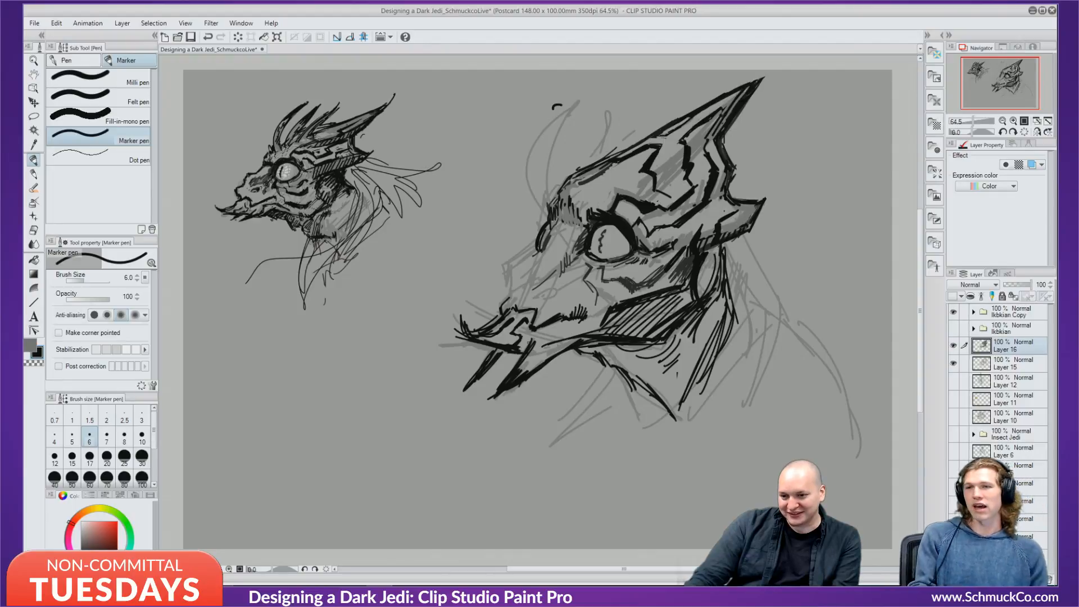
Trim the lower beak line with background grey, then ink small curves around the nostril in black.
key(x)
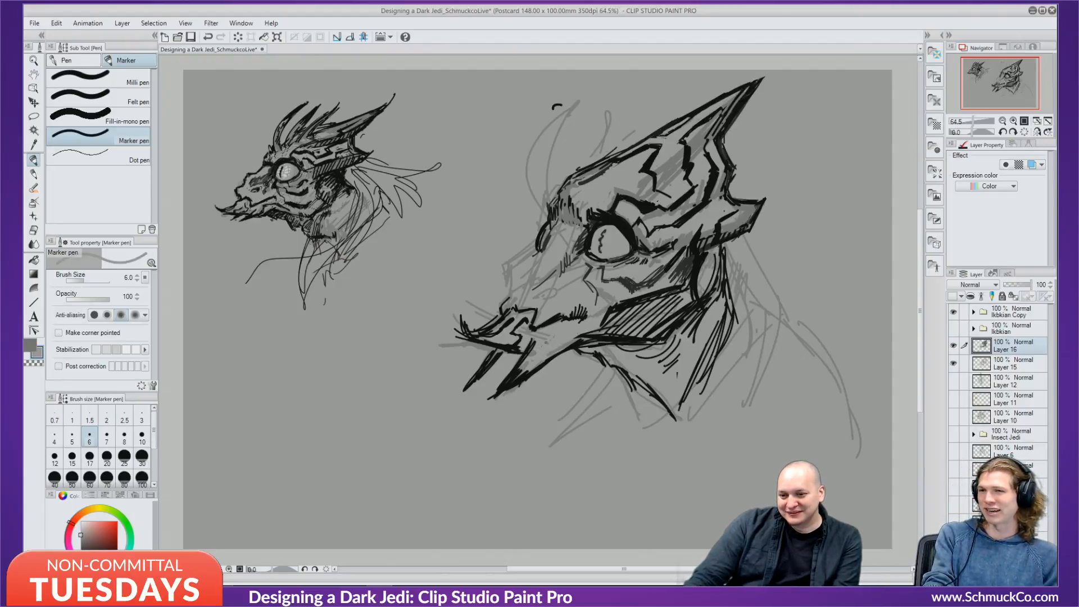
drag(528, 364, 502, 386)
key(x)
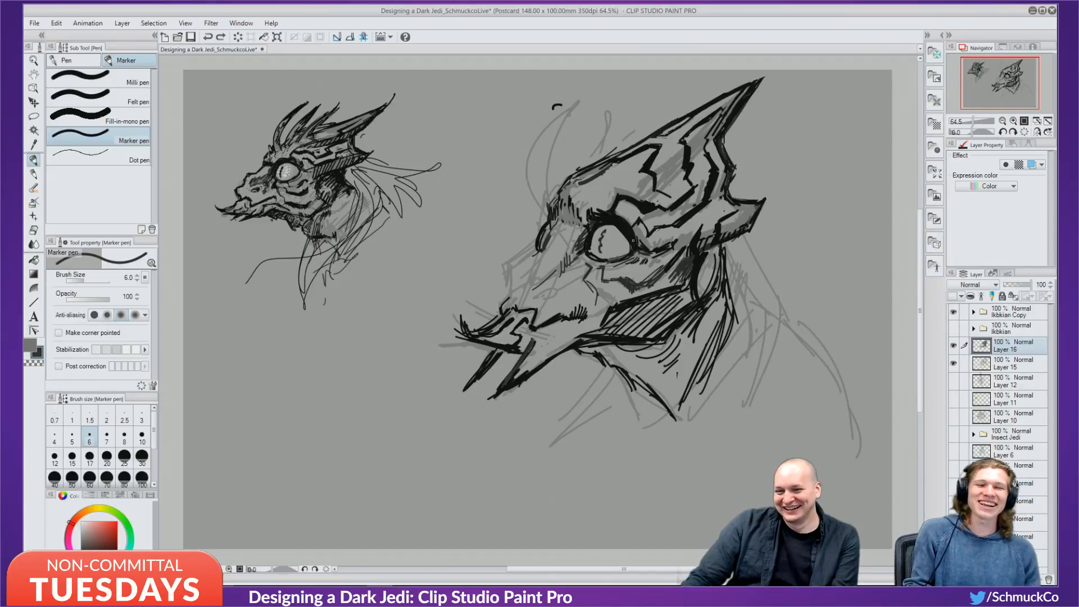
mouse_move(551, 287)
mouse_down()
mouse_move(548, 301)
mouse_move(569, 280)
mouse_move(562, 294)
mouse_up()
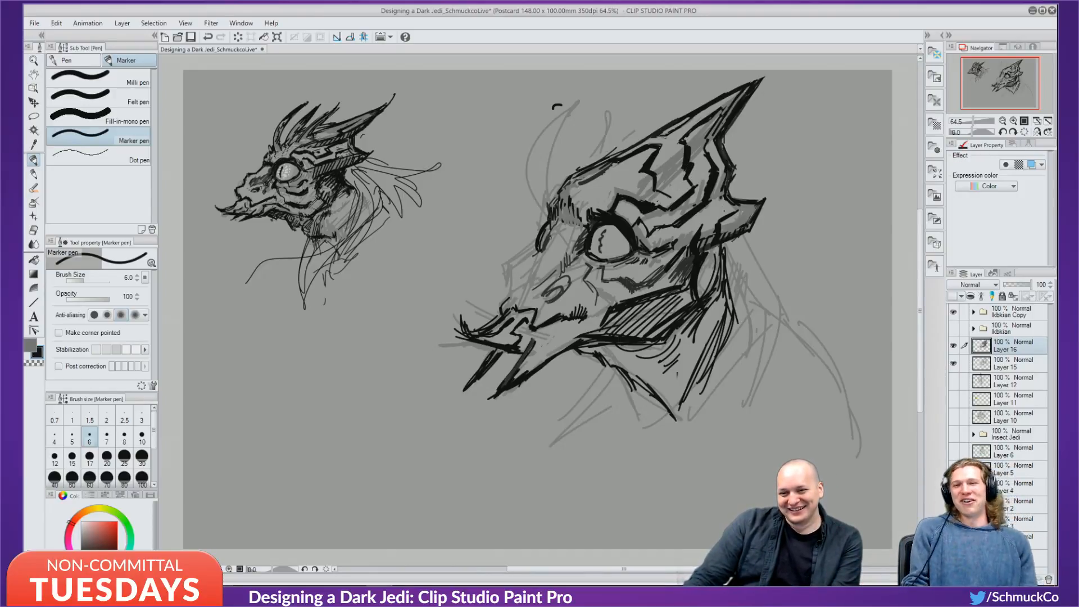
drag(548, 292, 562, 286)
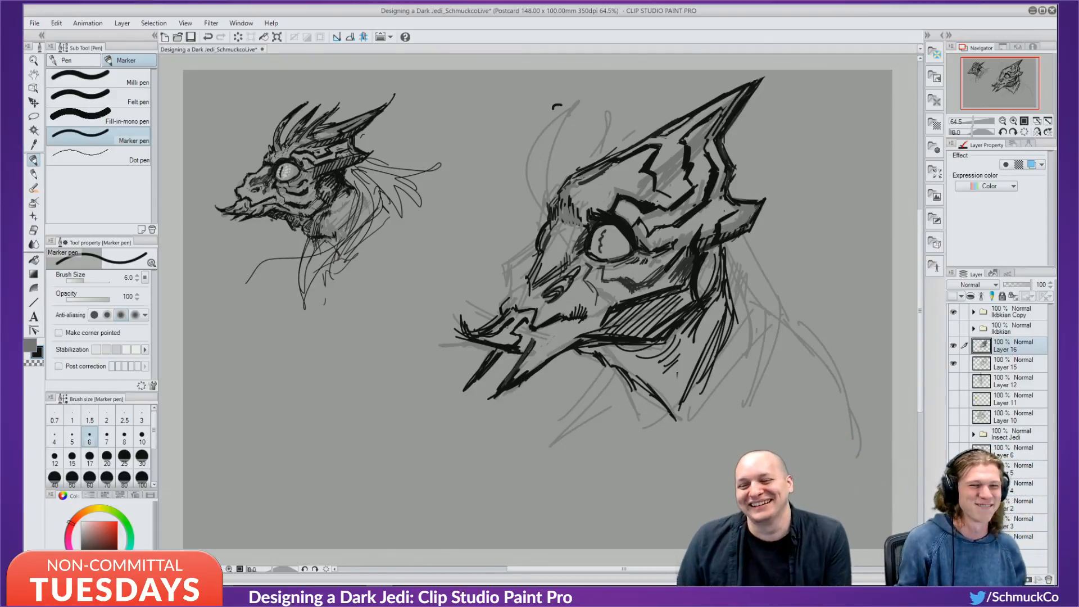
Ink a short stroke above the beak, paint out sketch lines left of the snout in canvas grey, and bolden the lower jaw in black.
mouse_move(509, 302)
mouse_down()
mouse_move(535, 256)
mouse_move(501, 308)
mouse_up()
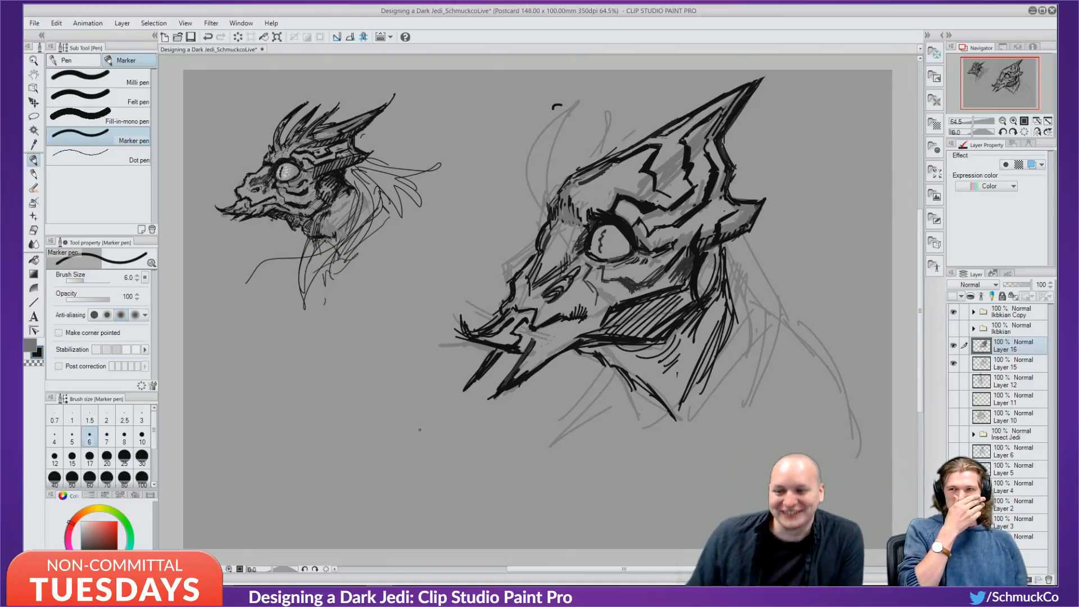
alt+click(487, 284)
mouse_move(516, 256)
mouse_down()
mouse_move(499, 287)
mouse_move(519, 254)
mouse_up()
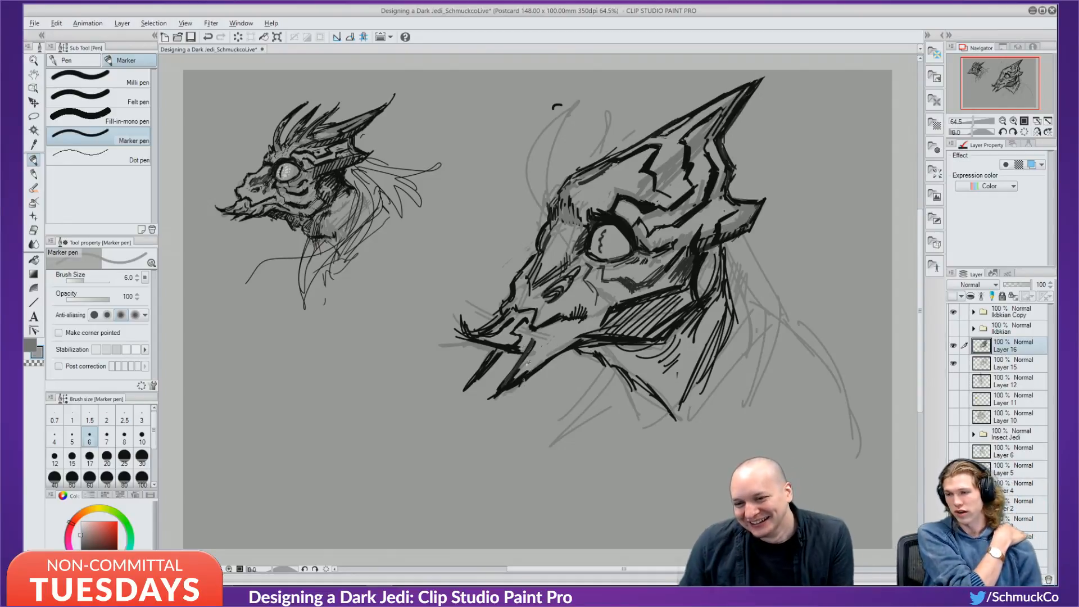
key(x)
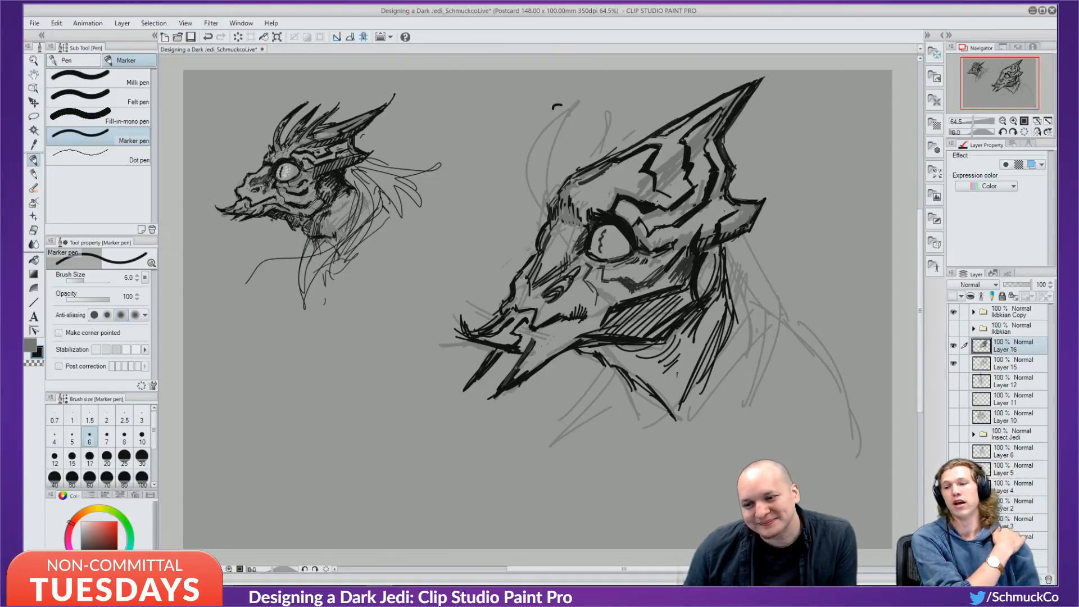
drag(516, 367, 527, 350)
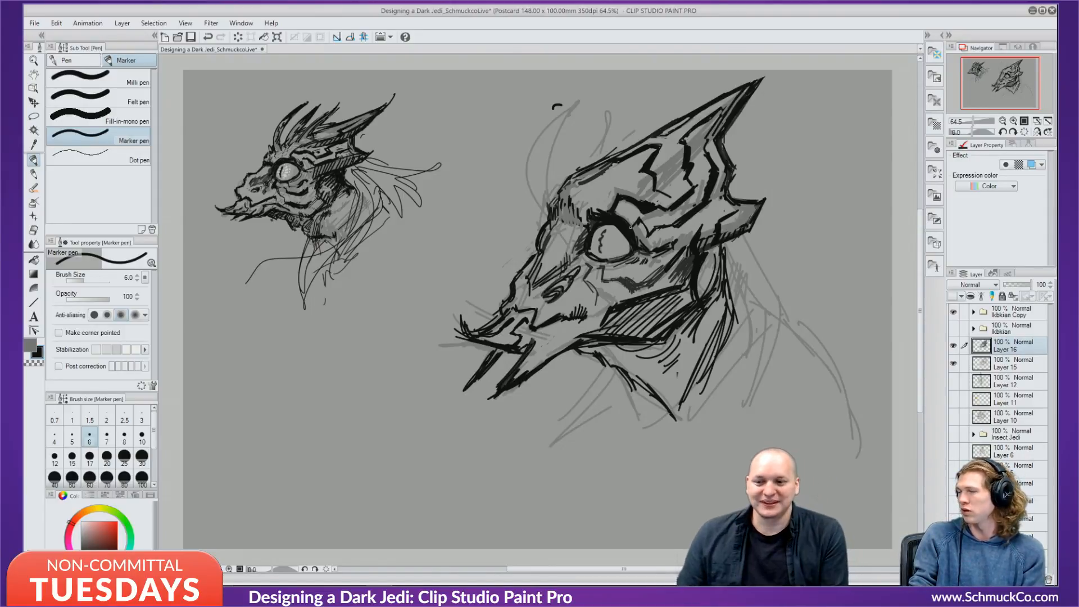
Ink spines rising above the forehead and hatch shading down the neck.
drag(563, 218, 586, 129)
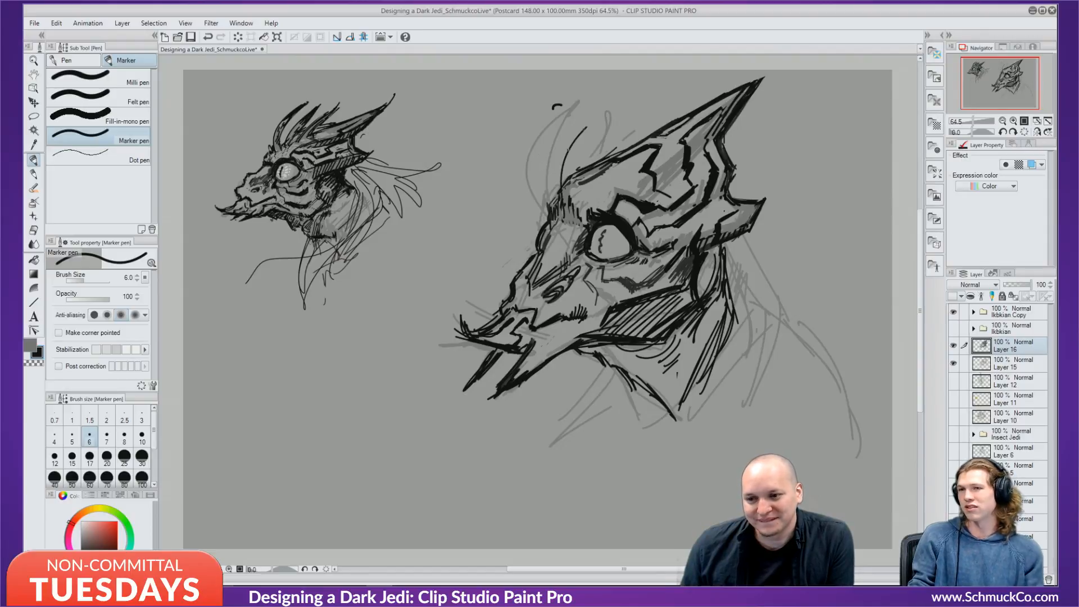
mouse_move(560, 162)
mouse_down()
mouse_move(623, 98)
mouse_move(570, 196)
mouse_move(635, 119)
mouse_up()
mouse_move(610, 156)
mouse_down()
mouse_move(650, 101)
mouse_move(591, 188)
mouse_up()
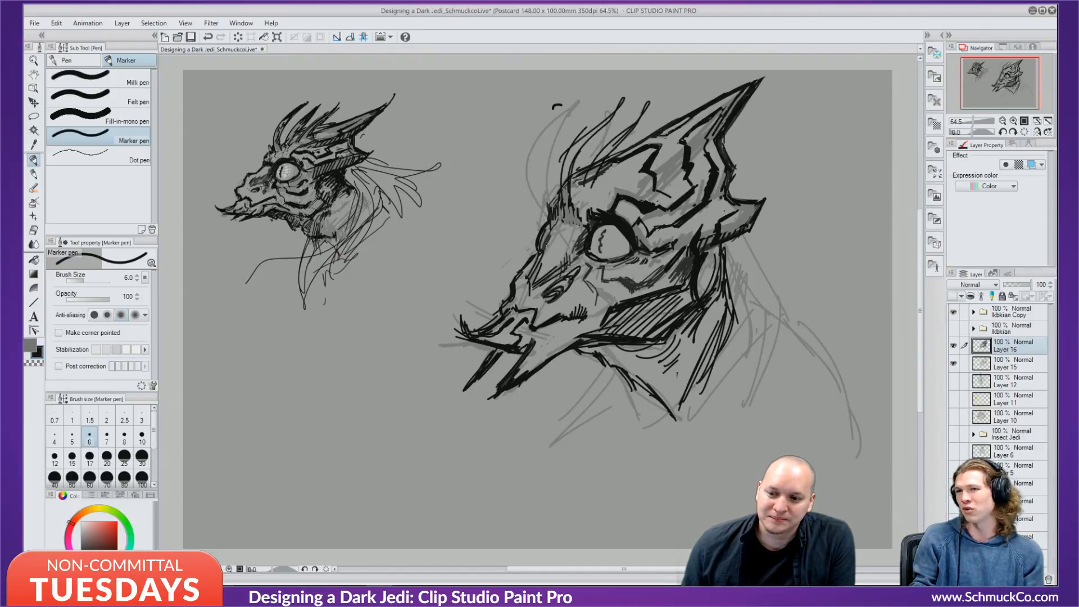
mouse_move(555, 240)
mouse_down()
mouse_move(515, 163)
mouse_move(564, 233)
mouse_up()
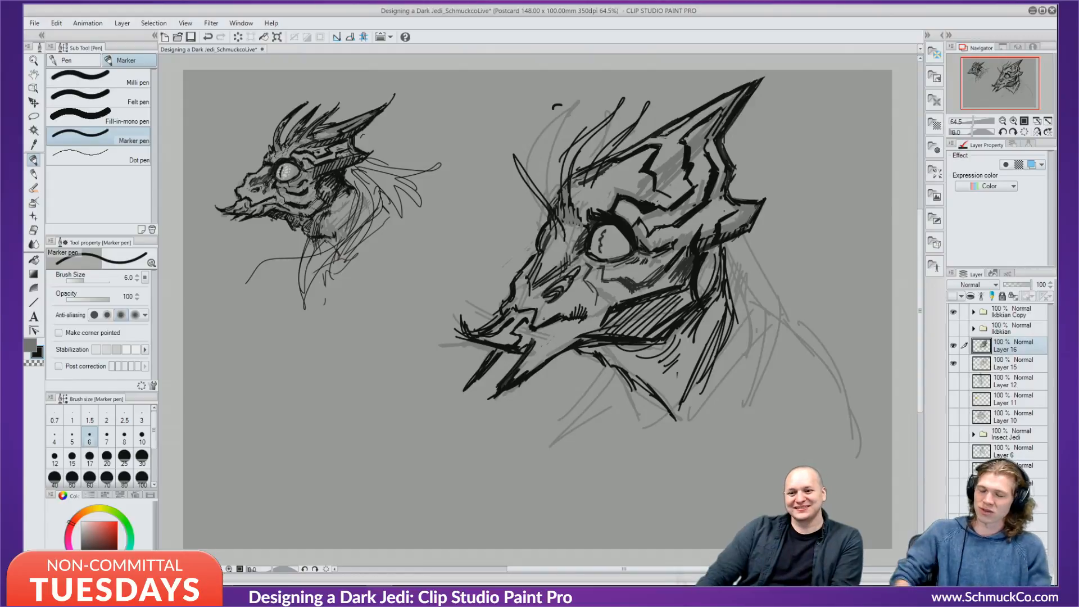
drag(646, 351, 673, 392)
drag(669, 390, 674, 402)
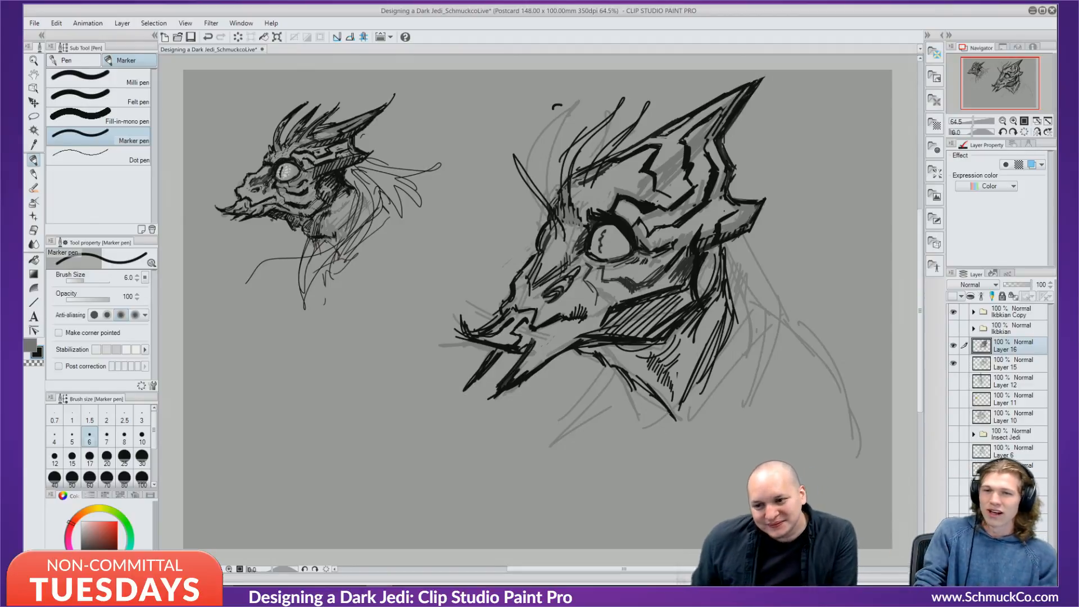
drag(551, 220, 548, 240)
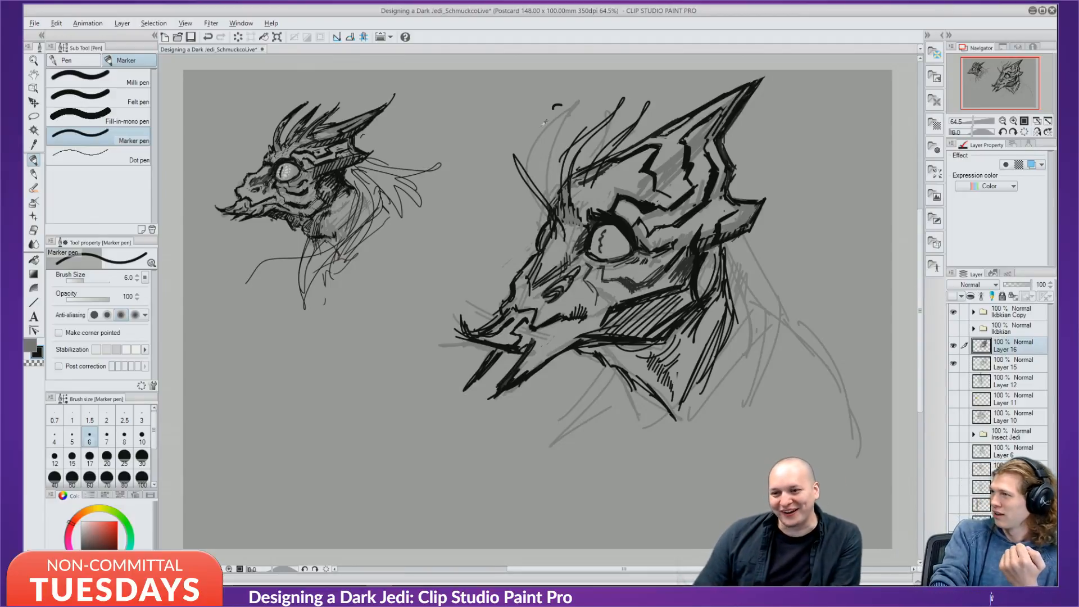
Paint over the faint top sketch line with sampled canvas grey and enlarge the brush to 20.
alt+click(543, 124)
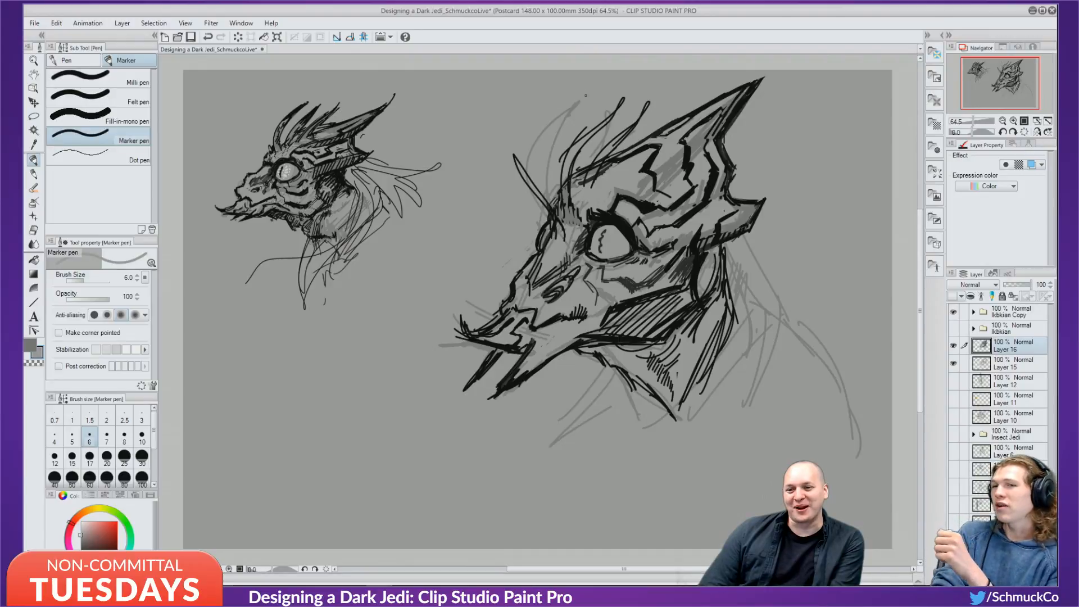
drag(586, 95, 537, 125)
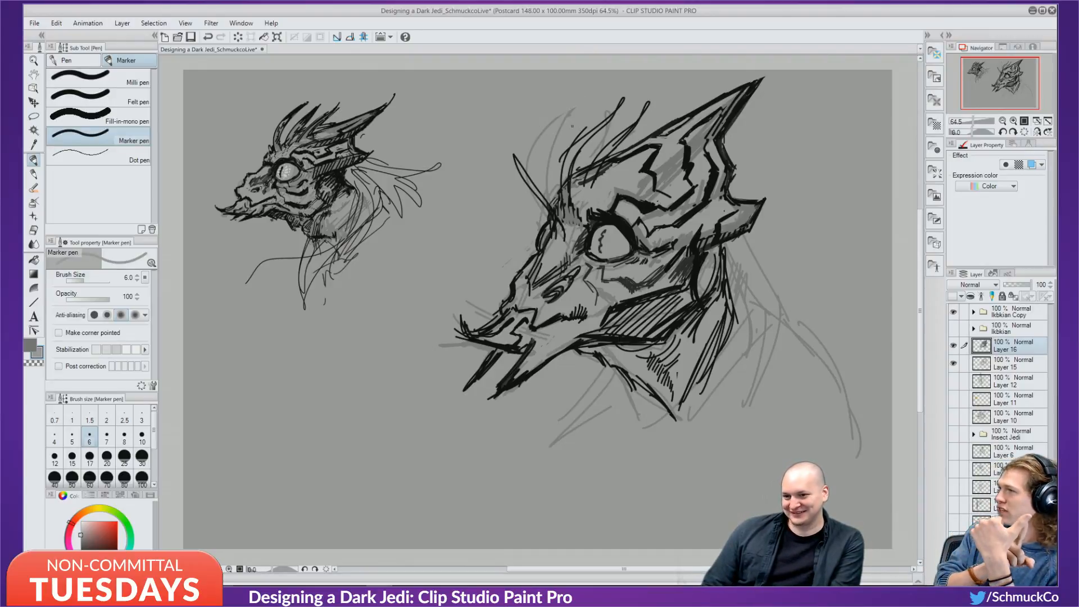
key(bracketright)
key(bracketright)
key(bracketright)
key(bracketright)
key(bracketright)
key(bracketright)
key(bracketright)
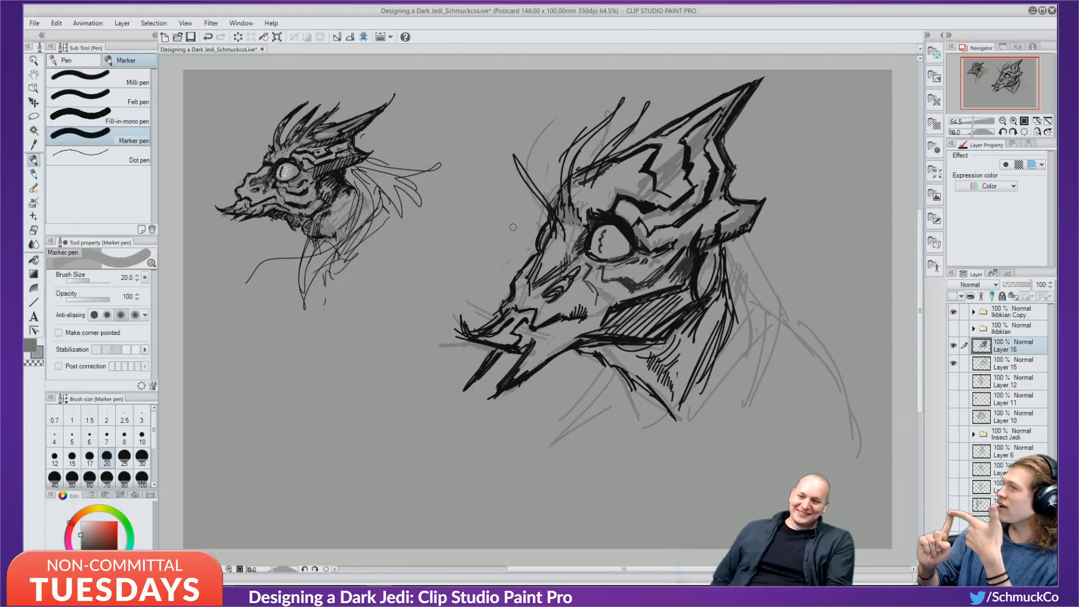
Paint out faint sketch lines between the crest spikes in grey, then sample black and set brush size 8.
mouse_move(547, 161)
mouse_down()
mouse_move(545, 175)
mouse_move(513, 178)
mouse_up()
mouse_move(548, 126)
mouse_down()
mouse_move(507, 181)
mouse_move(538, 197)
mouse_move(544, 214)
mouse_move(541, 191)
mouse_move(529, 198)
mouse_up()
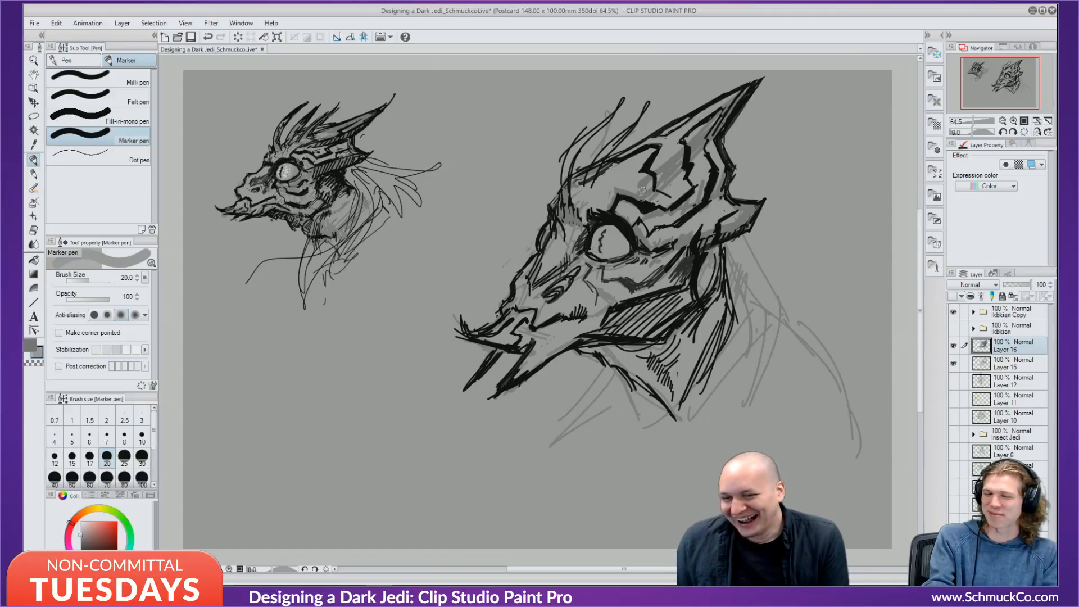
key(alt)
mouse_move(588, 144)
mouse_down()
mouse_move(594, 155)
mouse_move(608, 125)
mouse_up()
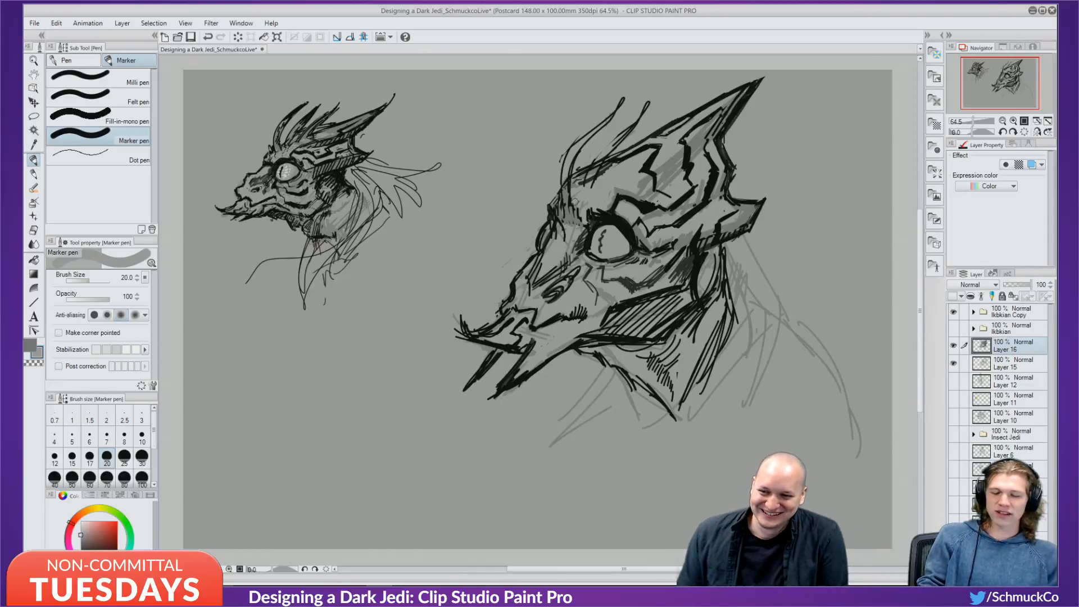
alt+click(632, 201)
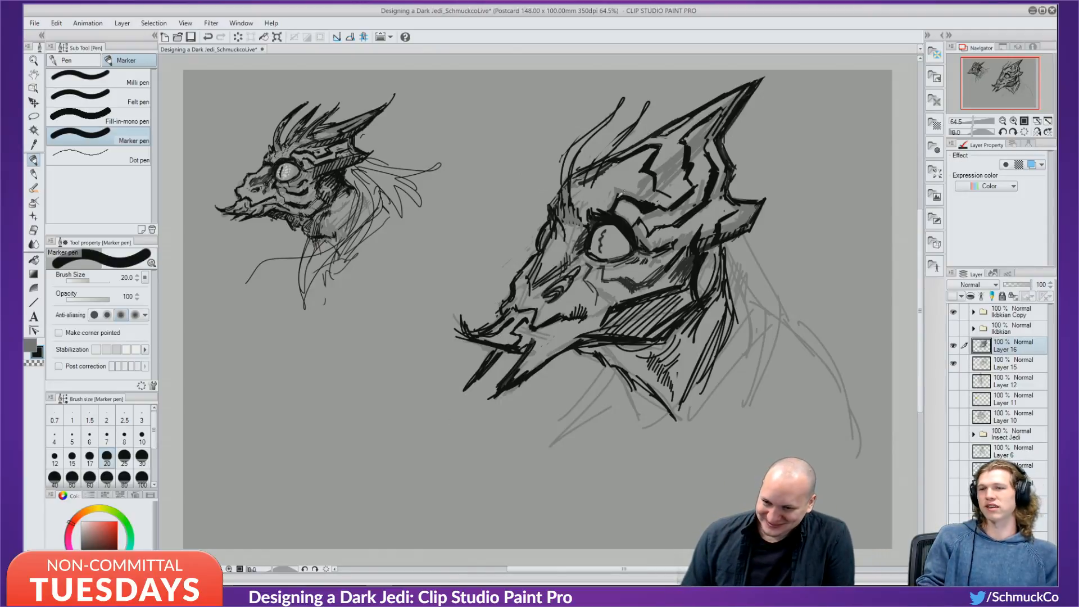
key(bracketleft)
key(bracketleft)
key(bracketleft)
key(bracketleft)
key(bracketleft)
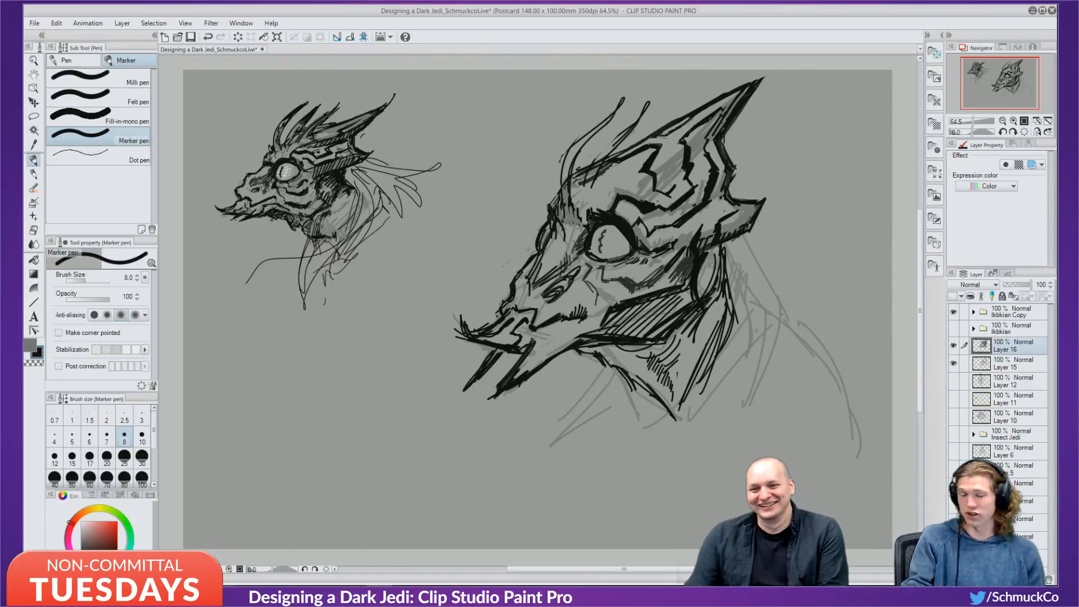
key(x)
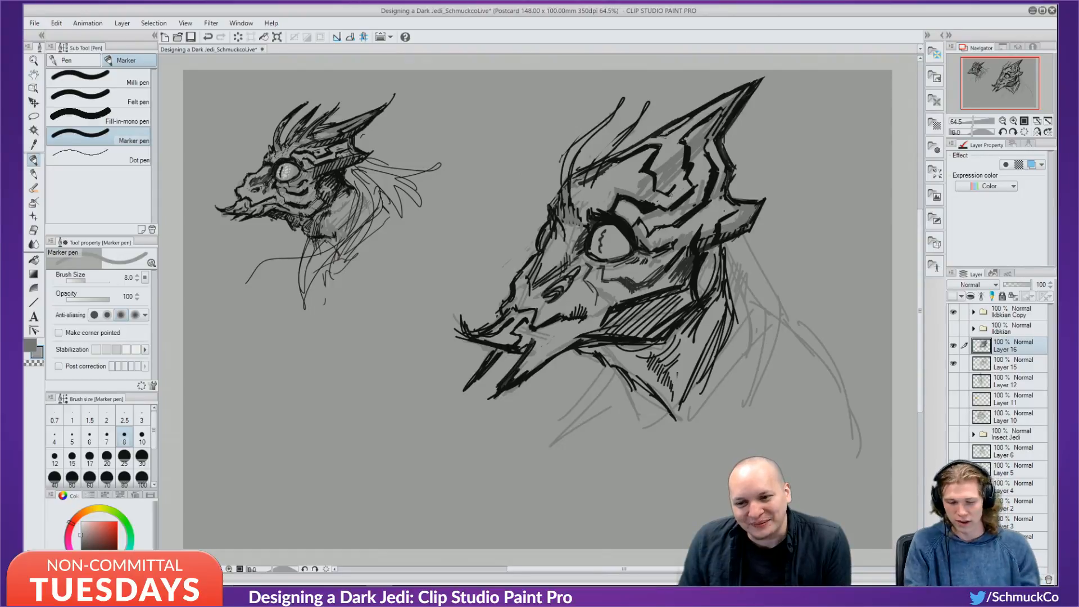
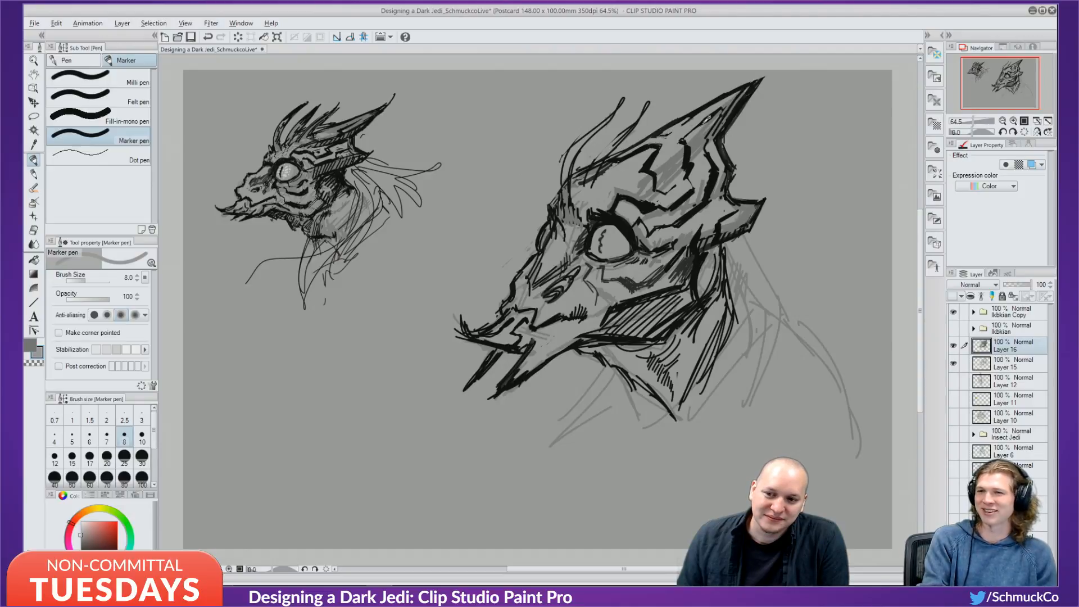
Switch to black and shrink the marker brush, undoing then restoring the last stroke.
key(x)
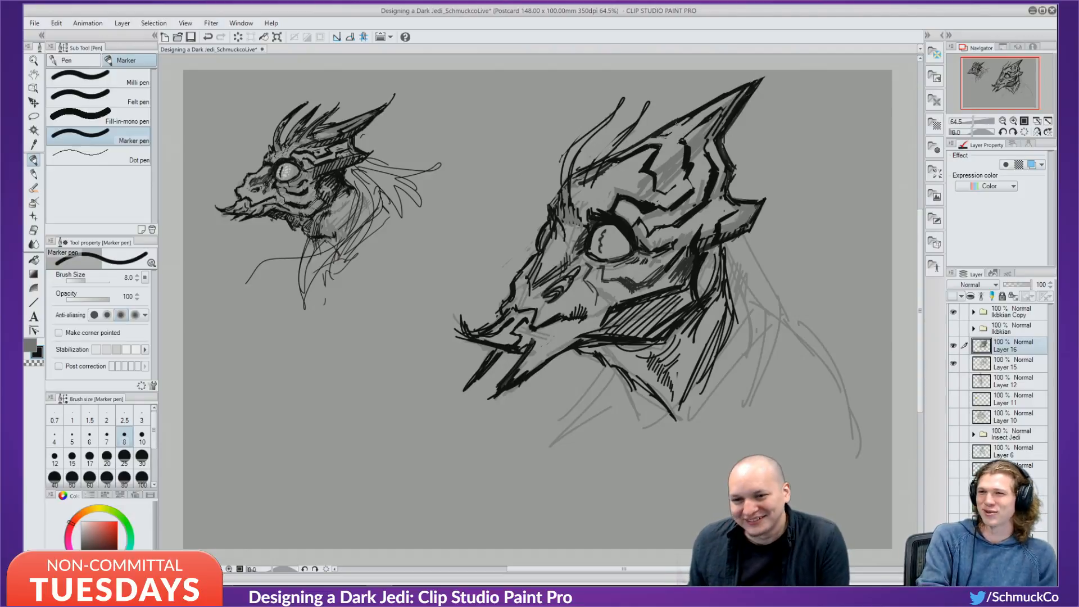
key(bracketleft)
key(bracketleft)
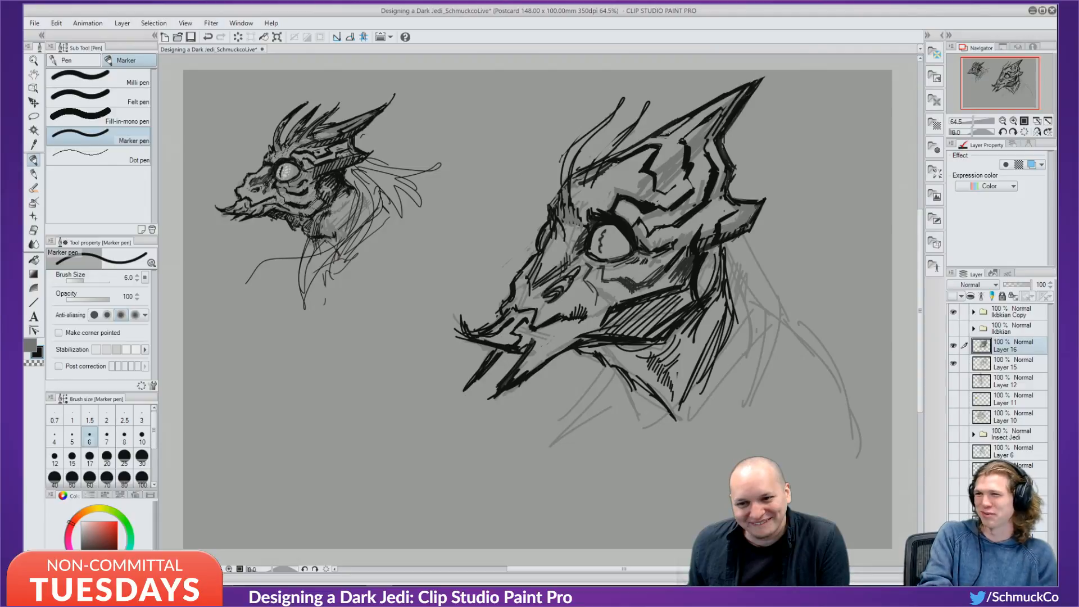
key(ctrl+z)
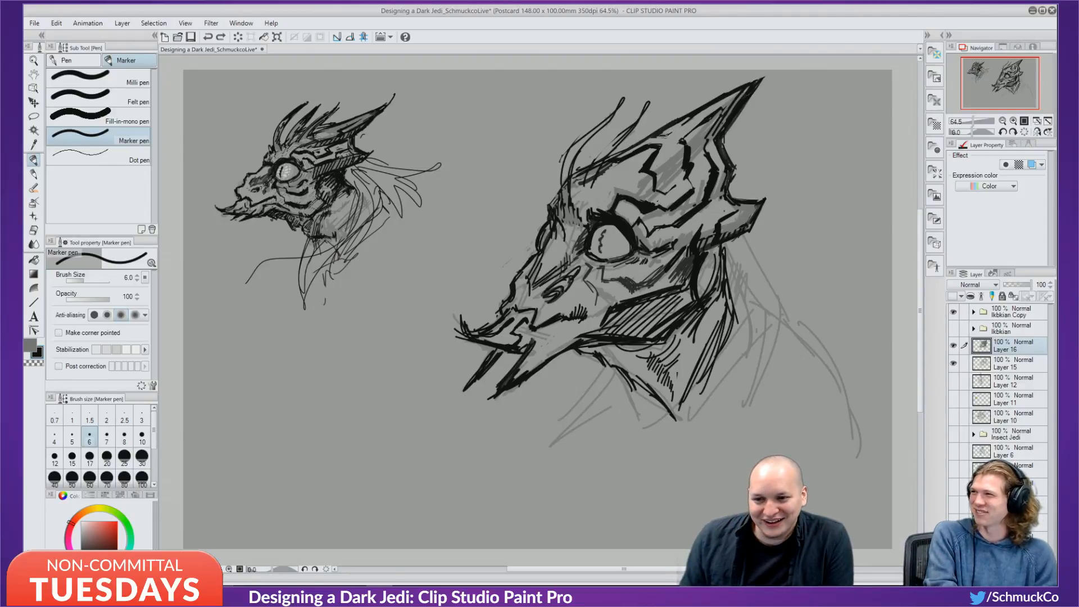
key(ctrl+y)
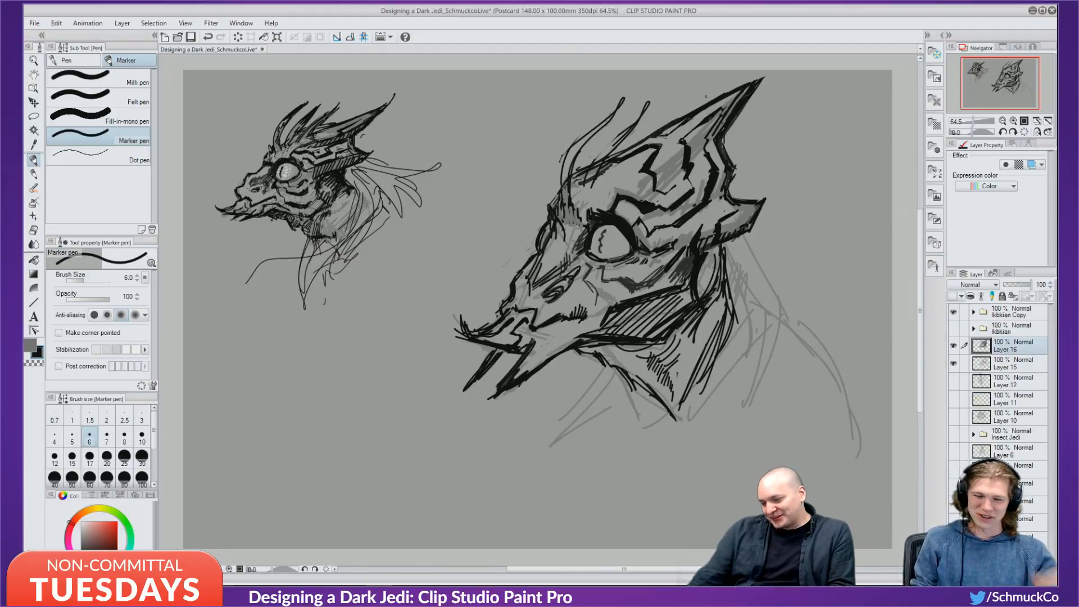
Sample greys from the drawing to lay two faint grey strokes above the eye, then sample black.
alt+click(621, 191)
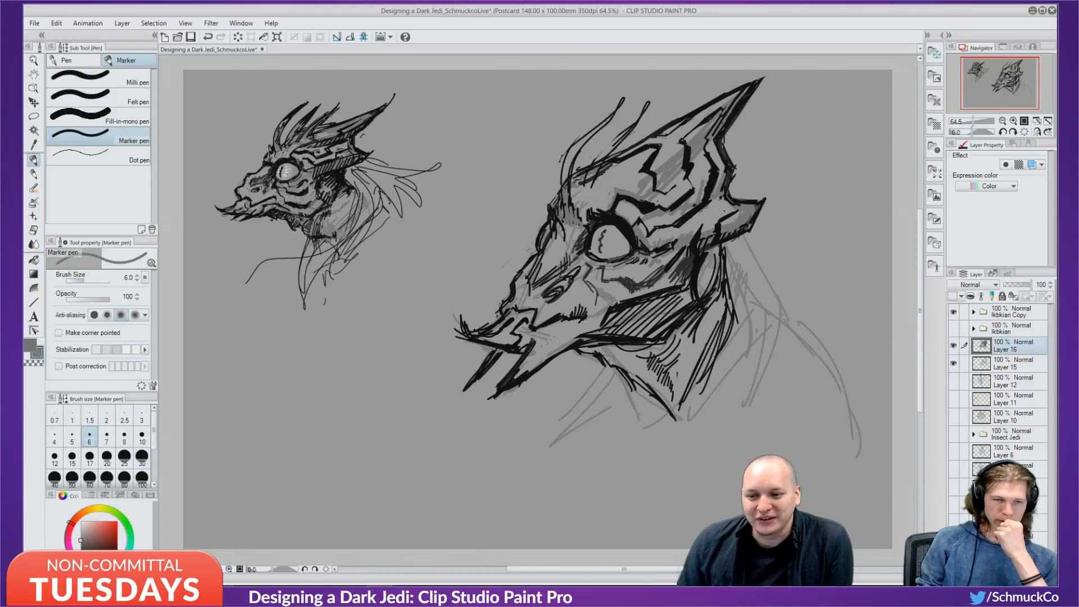
drag(620, 183, 606, 200)
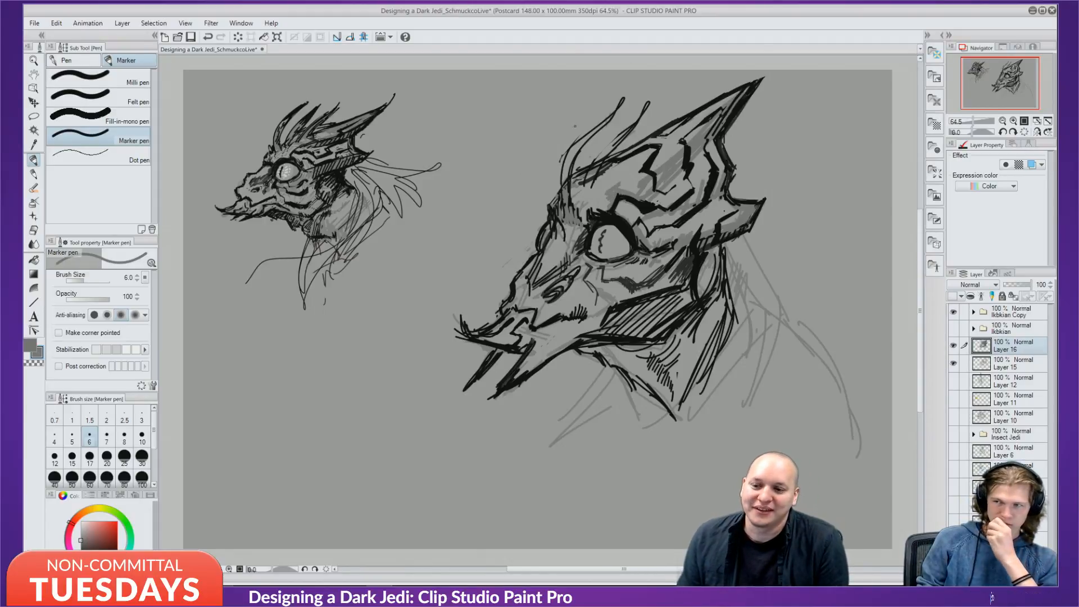
alt+click(615, 180)
drag(619, 183, 605, 193)
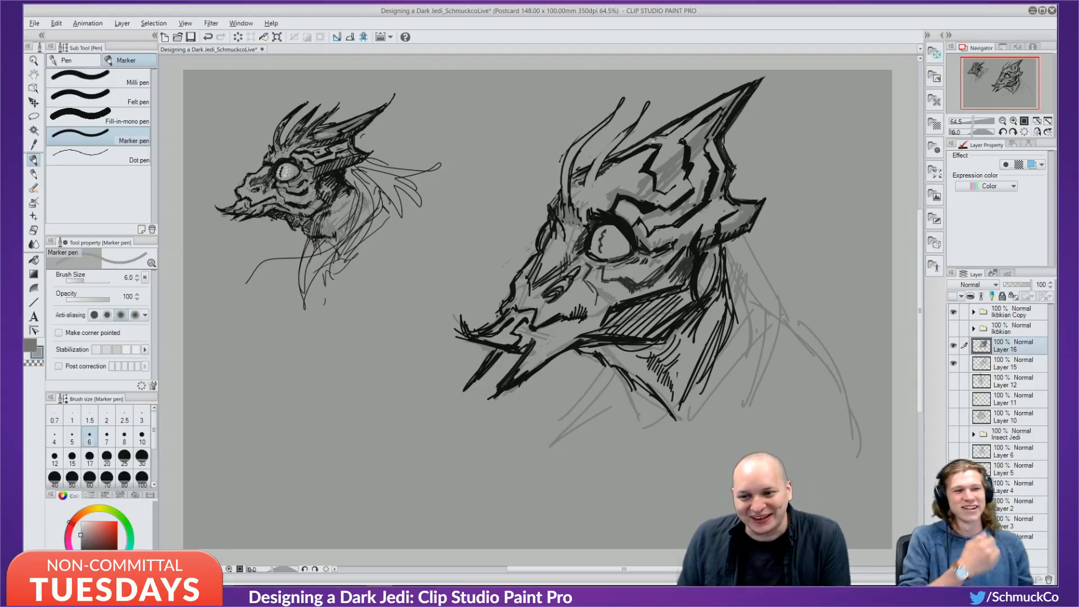
alt+click(639, 150)
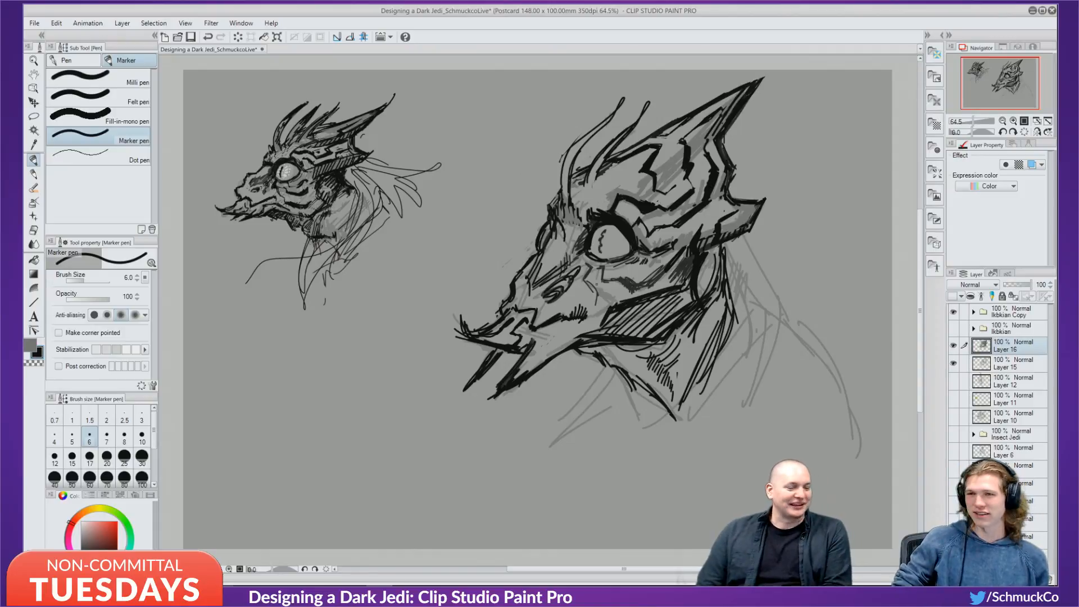
At marker size 3, ink short strokes along the spine base, then undo a trial brow spike and swap to grey.
key(bracketleft)
key(bracketleft)
key(bracketleft)
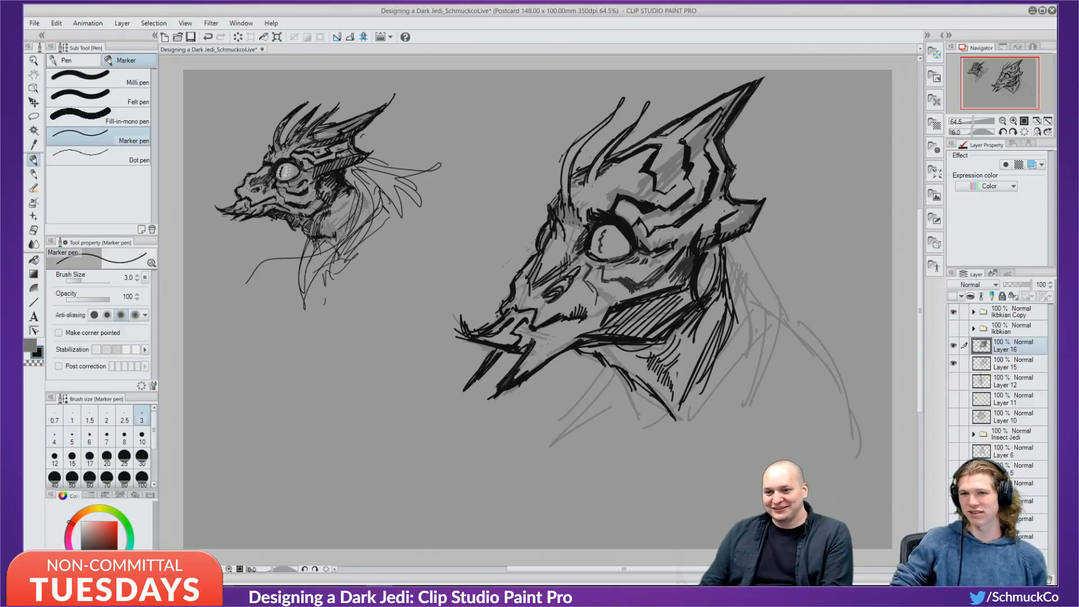
drag(610, 158, 593, 188)
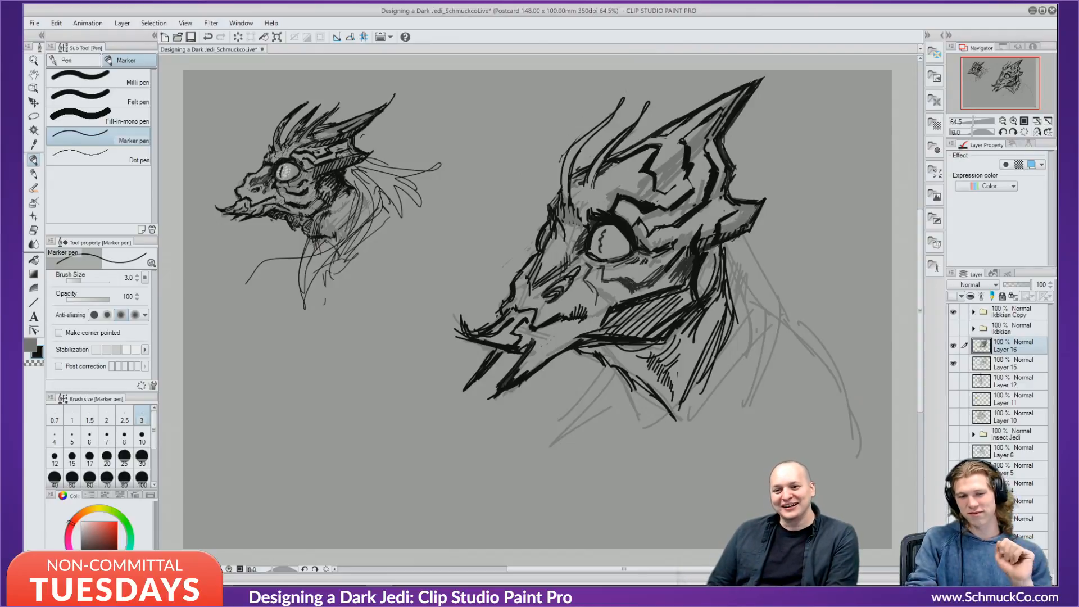
mouse_move(644, 139)
mouse_down()
mouse_move(685, 96)
mouse_move(675, 110)
mouse_up()
drag(673, 115, 676, 108)
drag(667, 110, 688, 93)
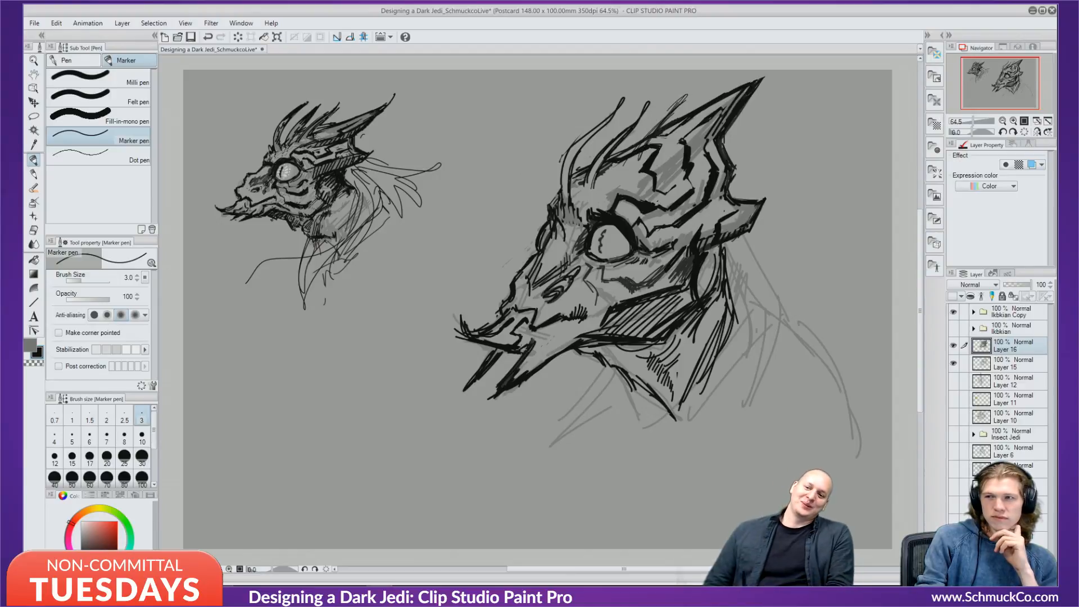
key(ctrl+z)
key(ctrl+z)
key(ctrl+z)
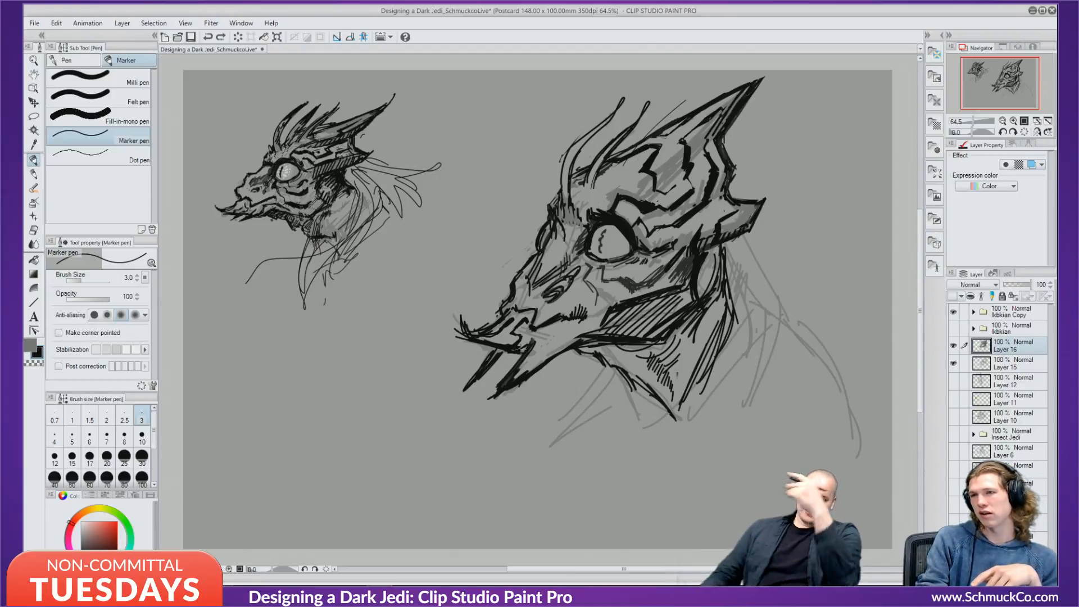
key(ctrl+z)
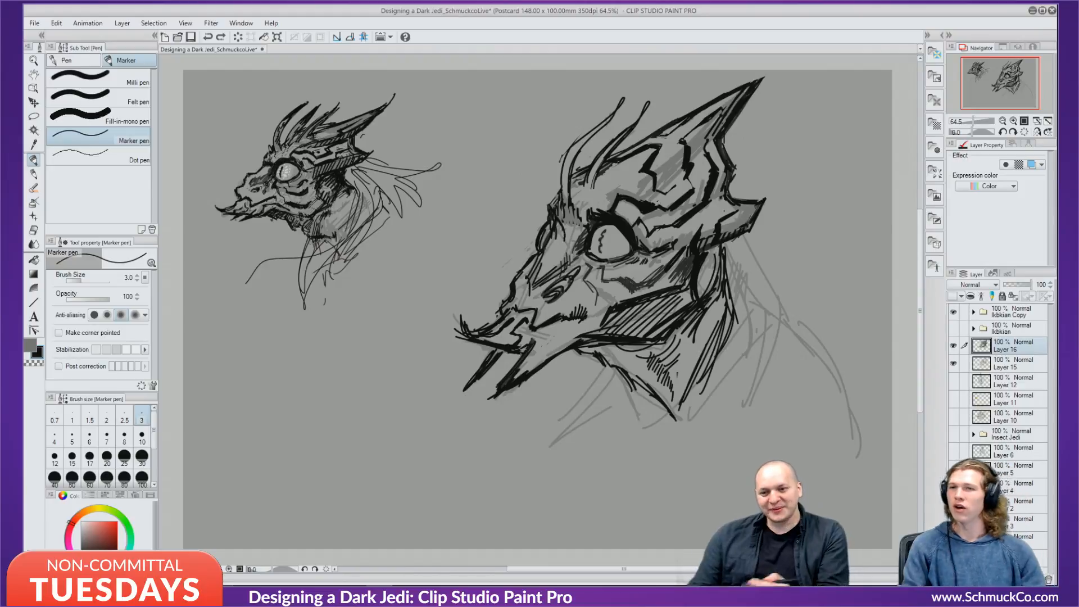
key(x)
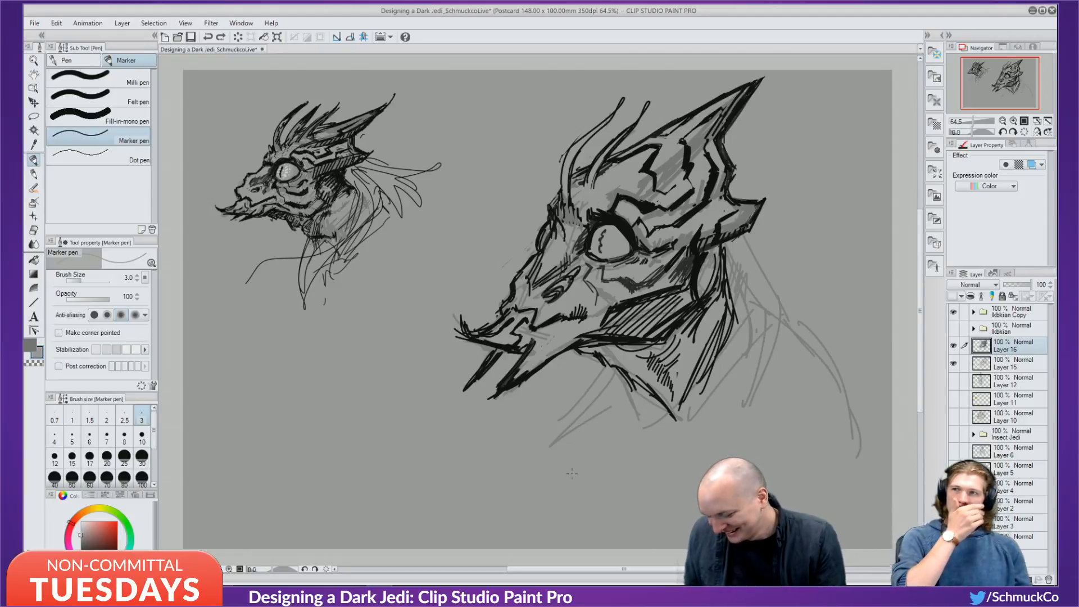
Enlarge the marker to size 12 and paint grey over the long left crest lines.
key(bracketright)
key(bracketright)
key(bracketright)
key(bracketright)
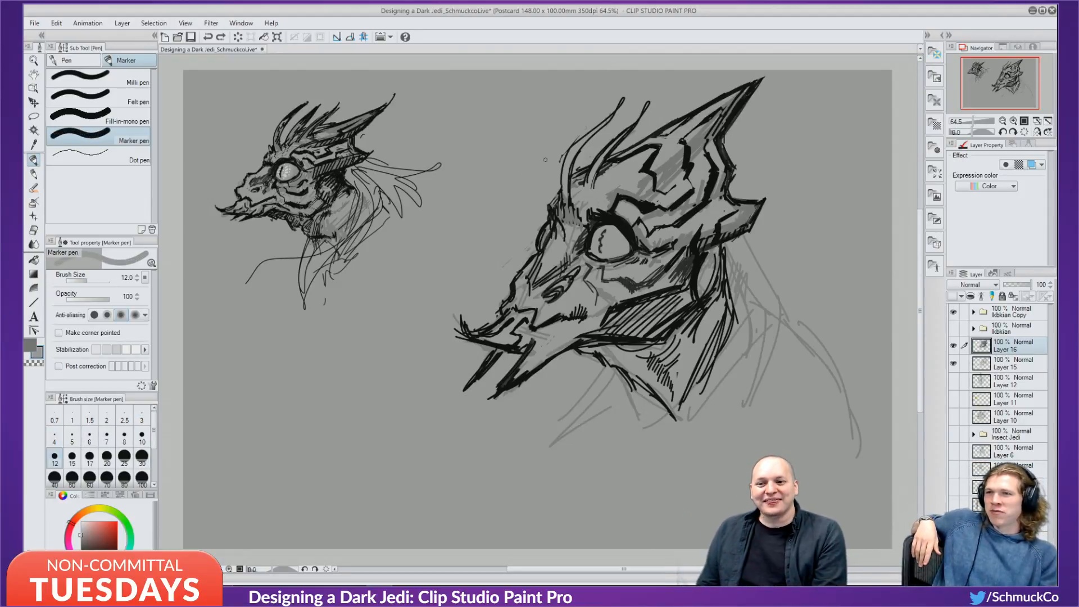
mouse_move(613, 116)
mouse_down()
mouse_move(566, 152)
mouse_move(620, 104)
mouse_move(571, 171)
mouse_move(618, 138)
mouse_move(589, 163)
mouse_move(615, 149)
mouse_move(647, 113)
mouse_move(623, 101)
mouse_up()
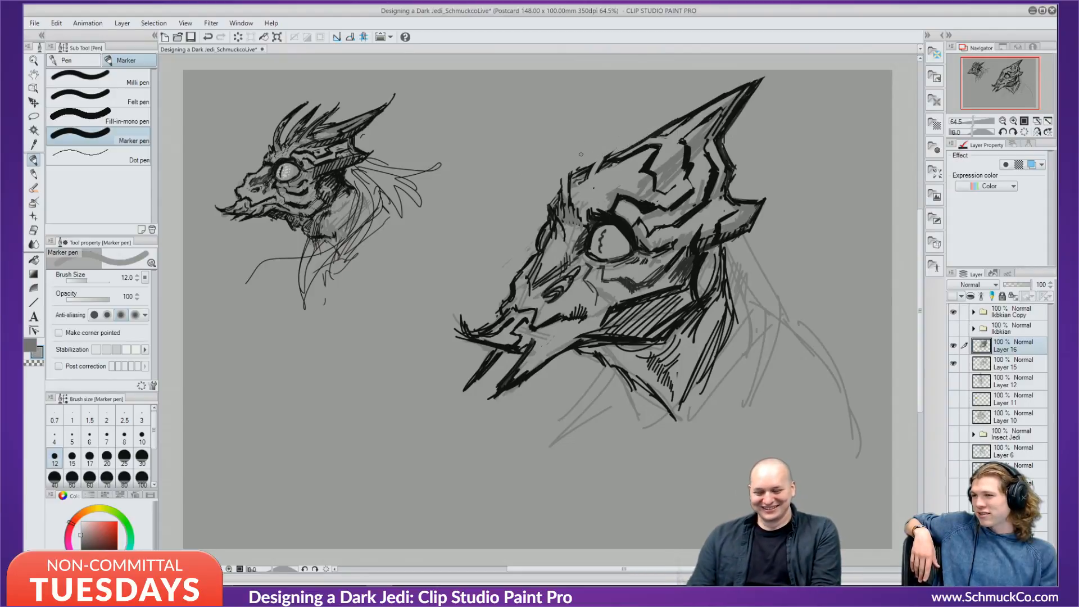
At marker size 7, ink the left horn edge in black, then toggle between black and grey.
key(bracketleft)
key(bracketleft)
key(bracketleft)
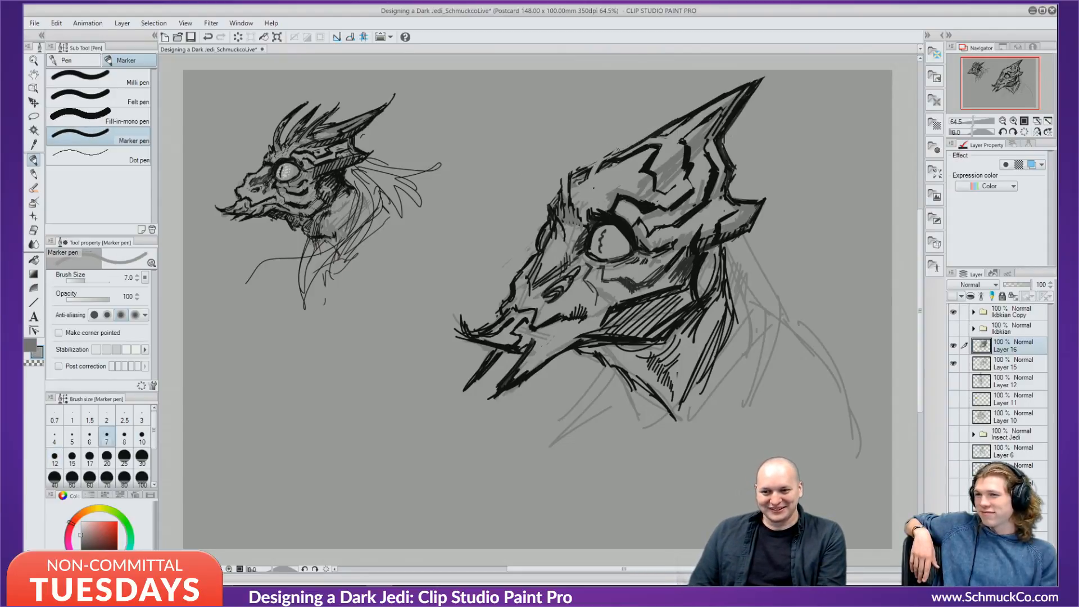
key(x)
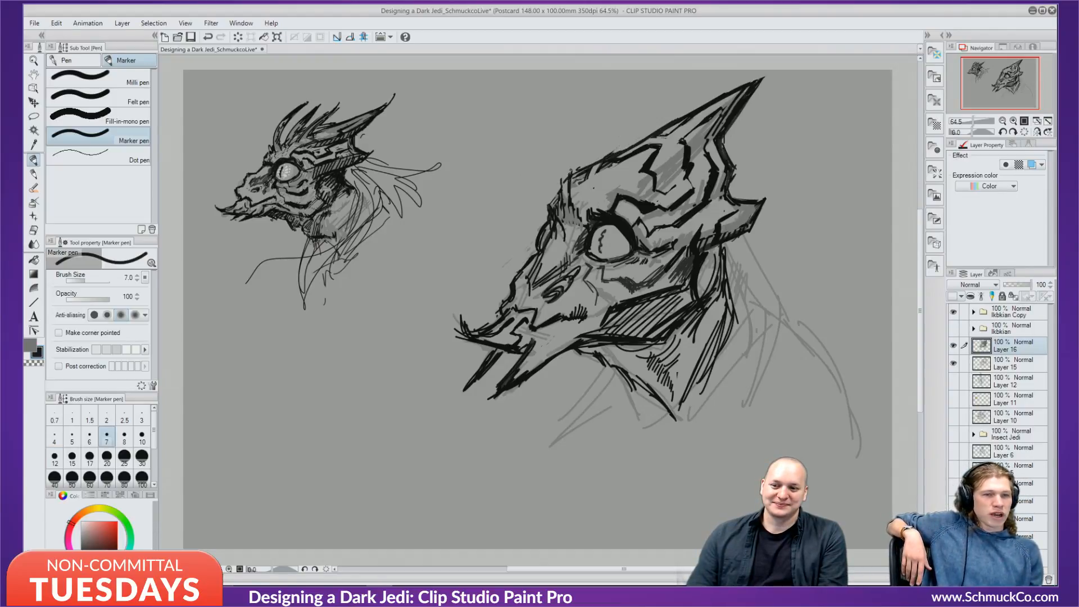
drag(566, 161, 585, 218)
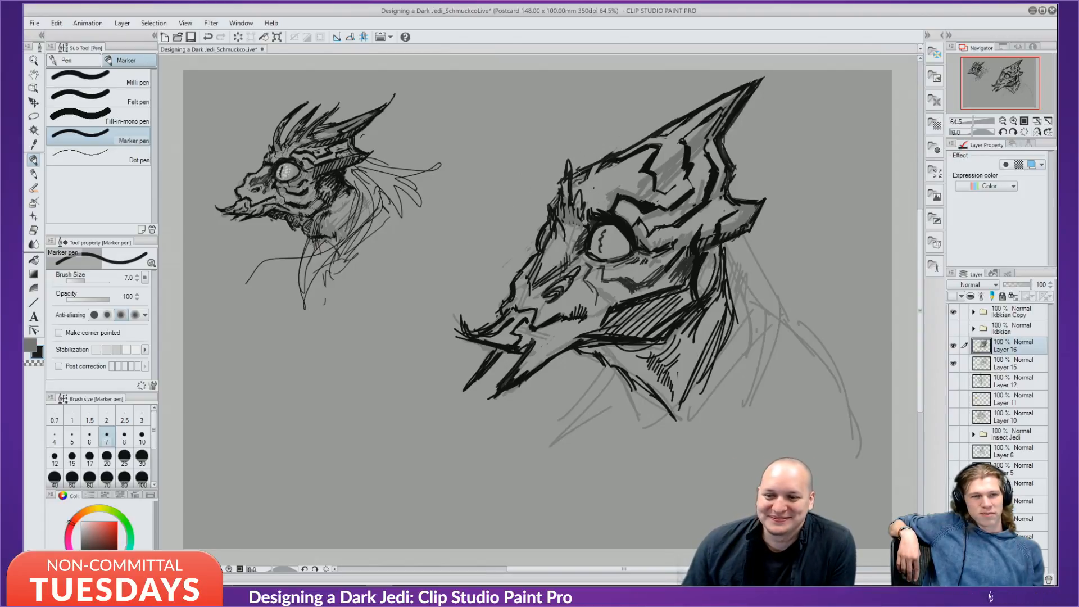
key(x)
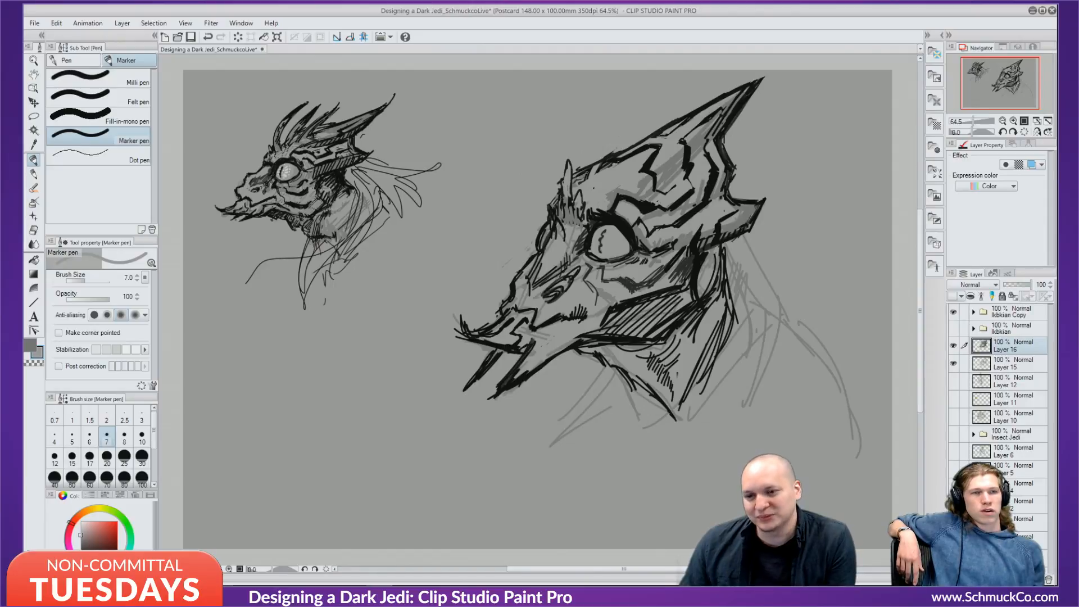
key(x)
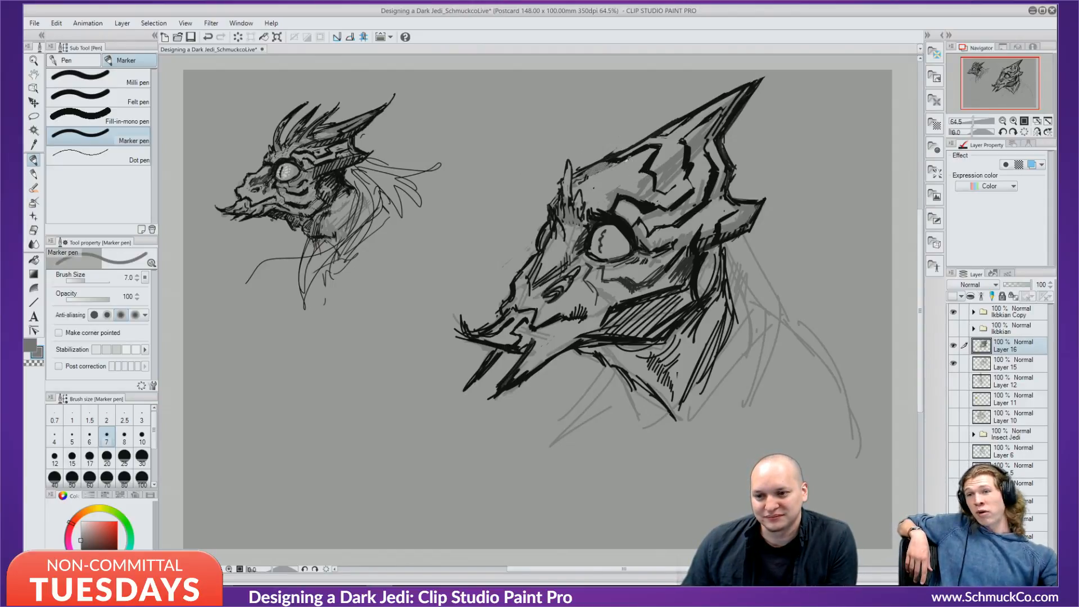
key(x)
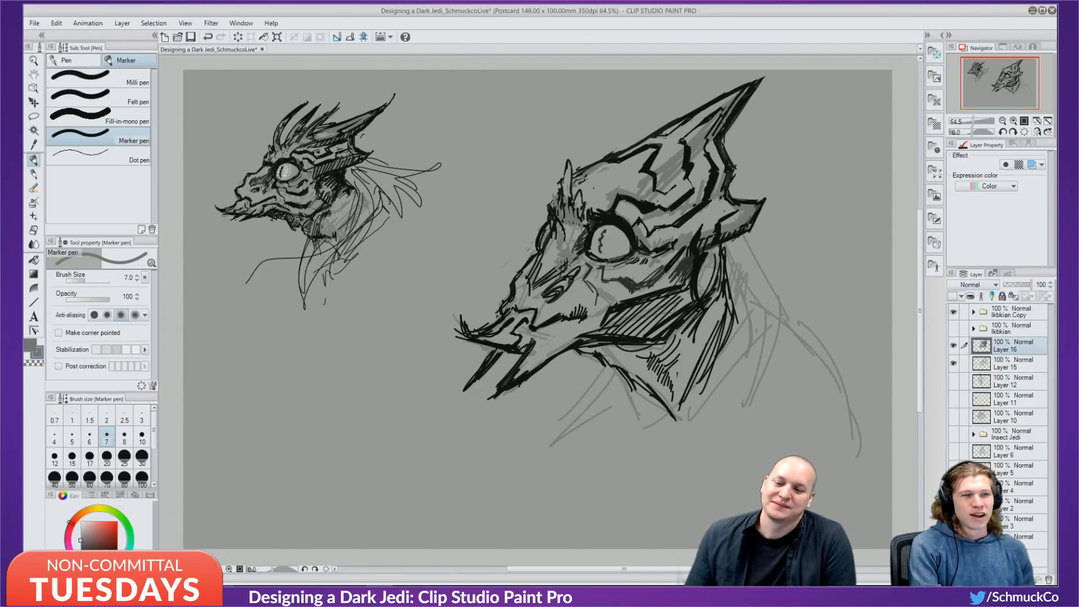
Add a dark stroke beside the nostril in black, then sample a mid grey.
key(x)
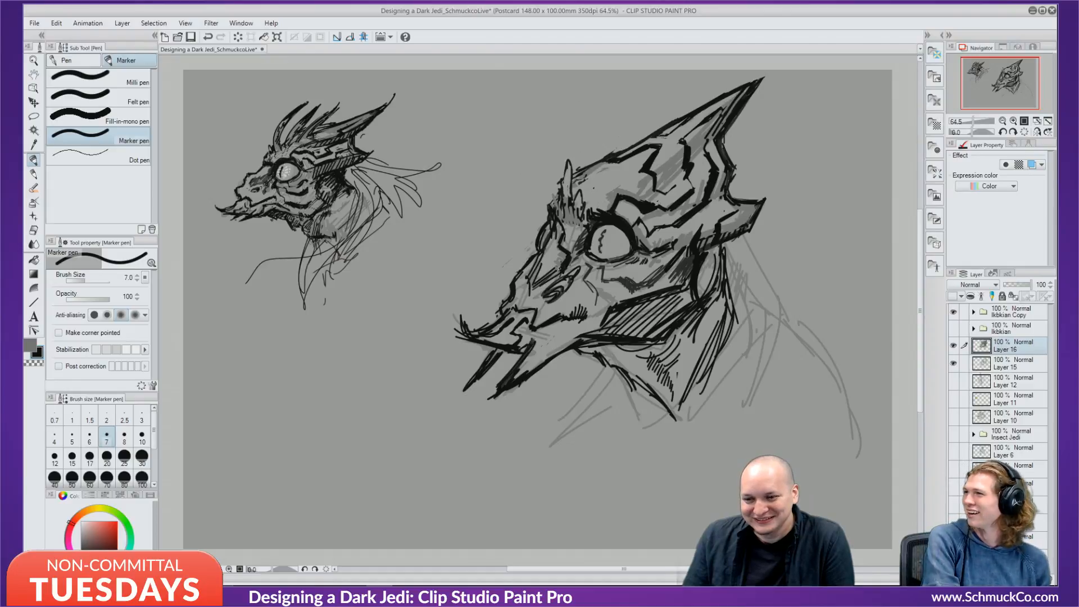
drag(553, 275, 548, 283)
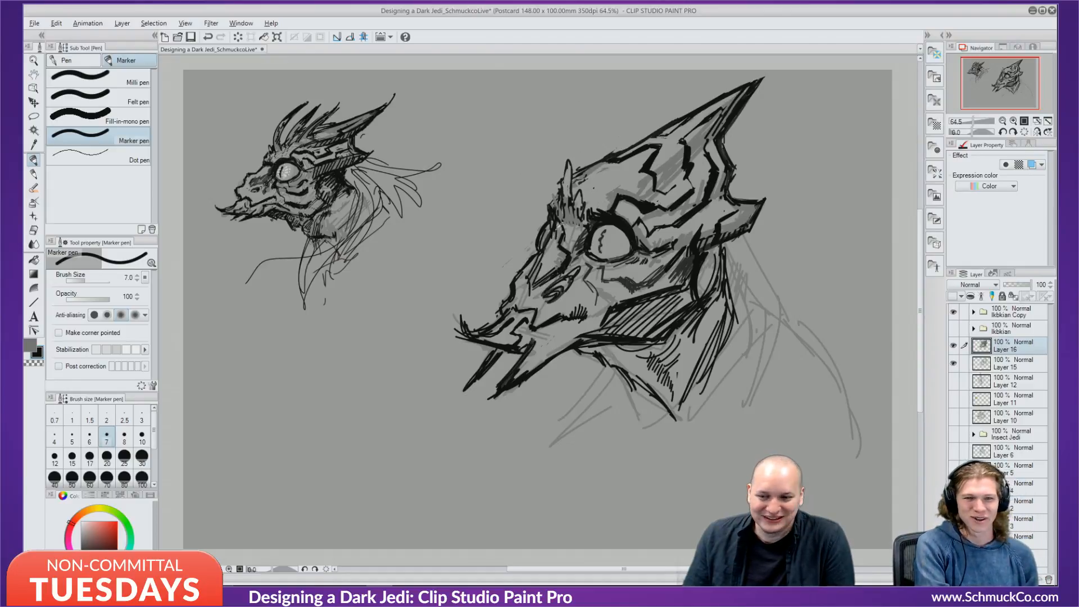
alt+click(556, 242)
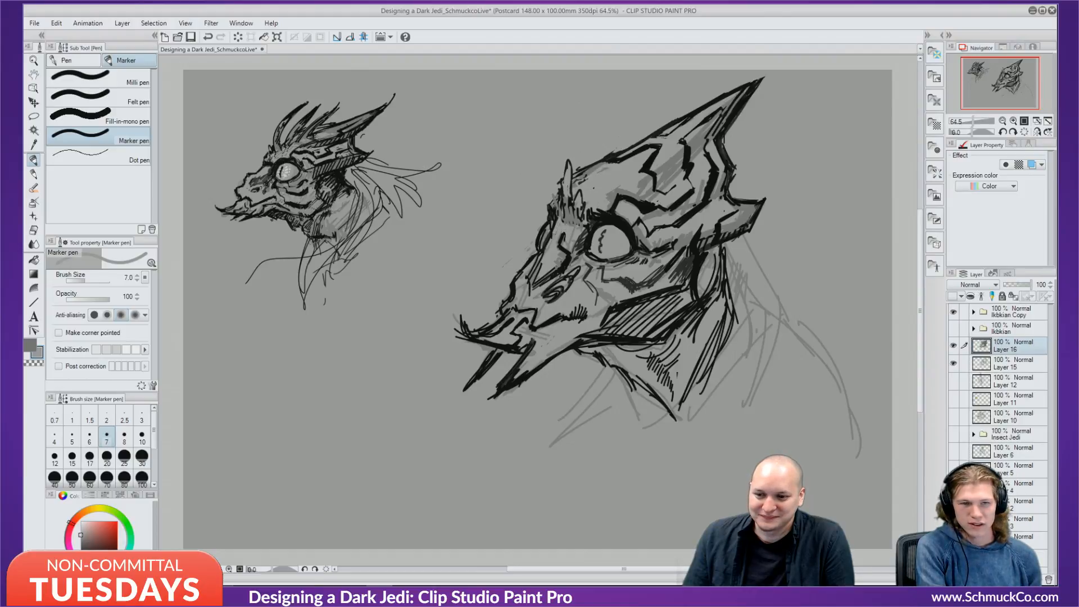
key(x)
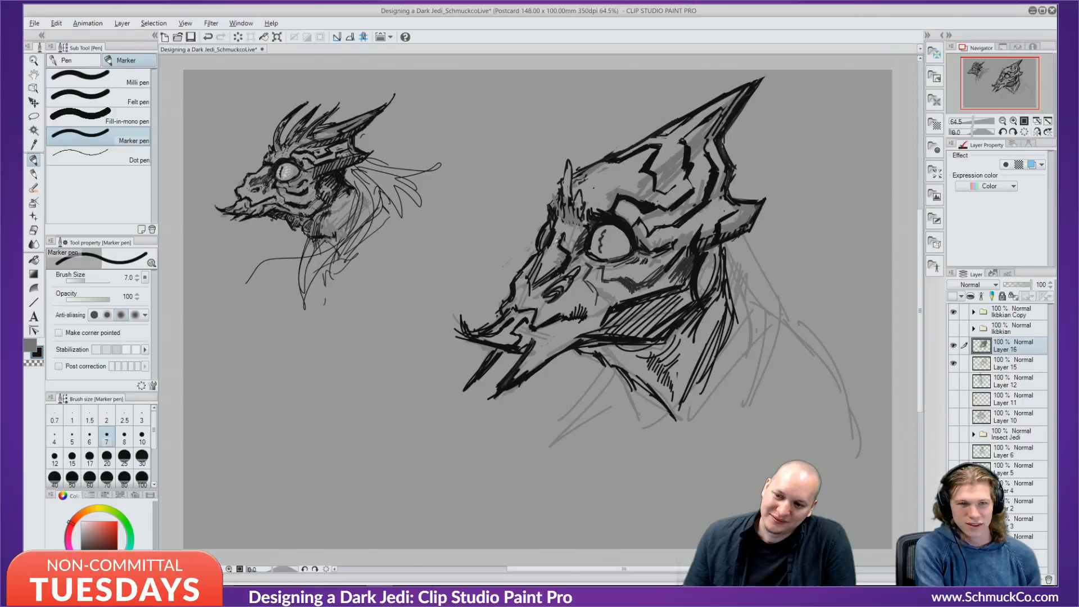
key(x)
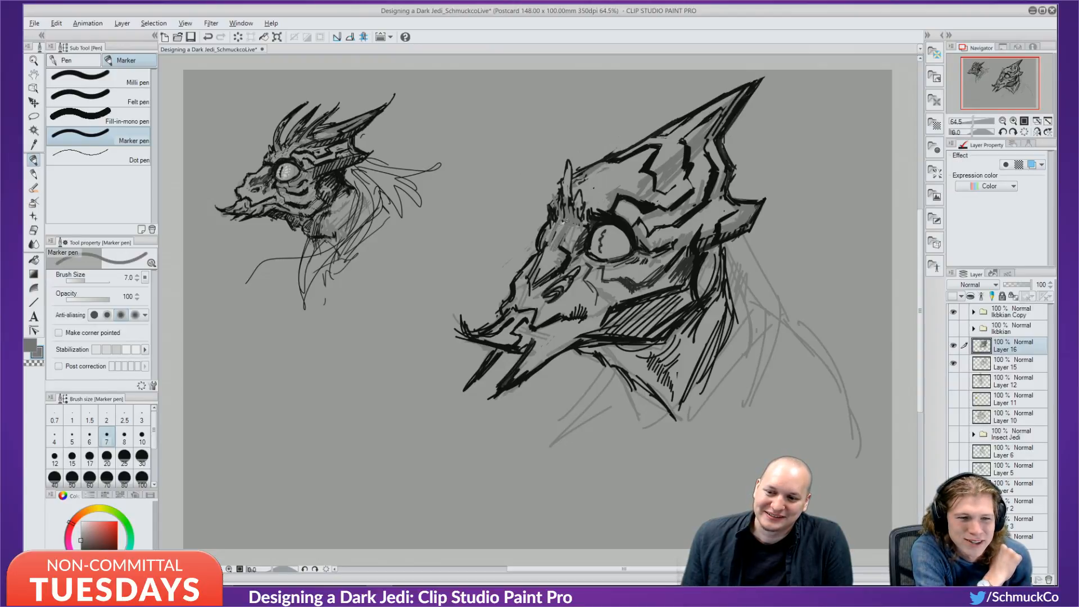
Sample a lighter grey to shade near the snout, then sample black from the linework.
alt+click(563, 223)
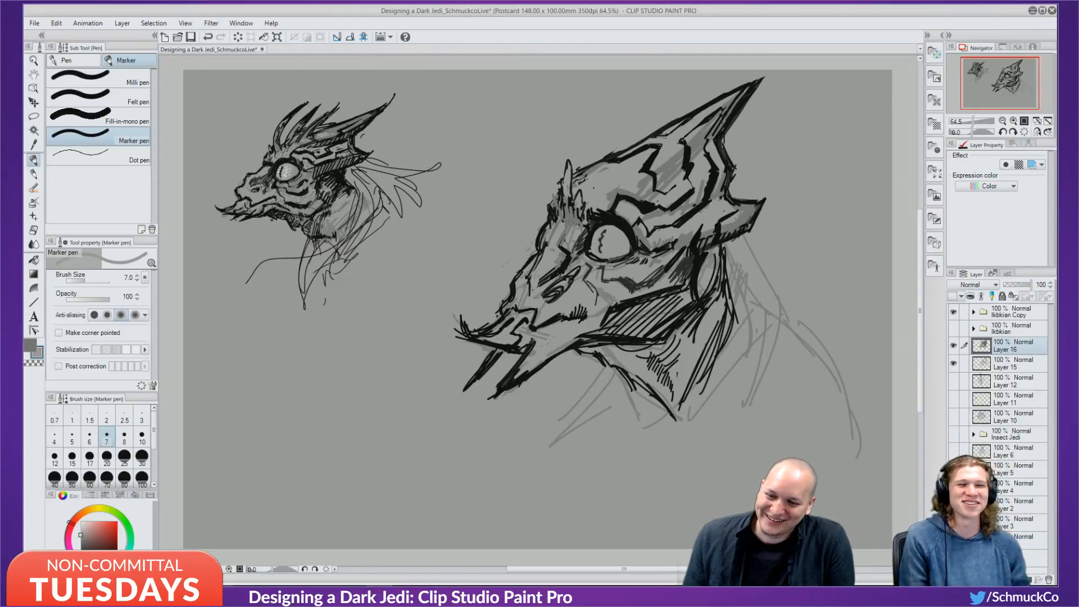
drag(532, 278, 529, 294)
alt+click(547, 275)
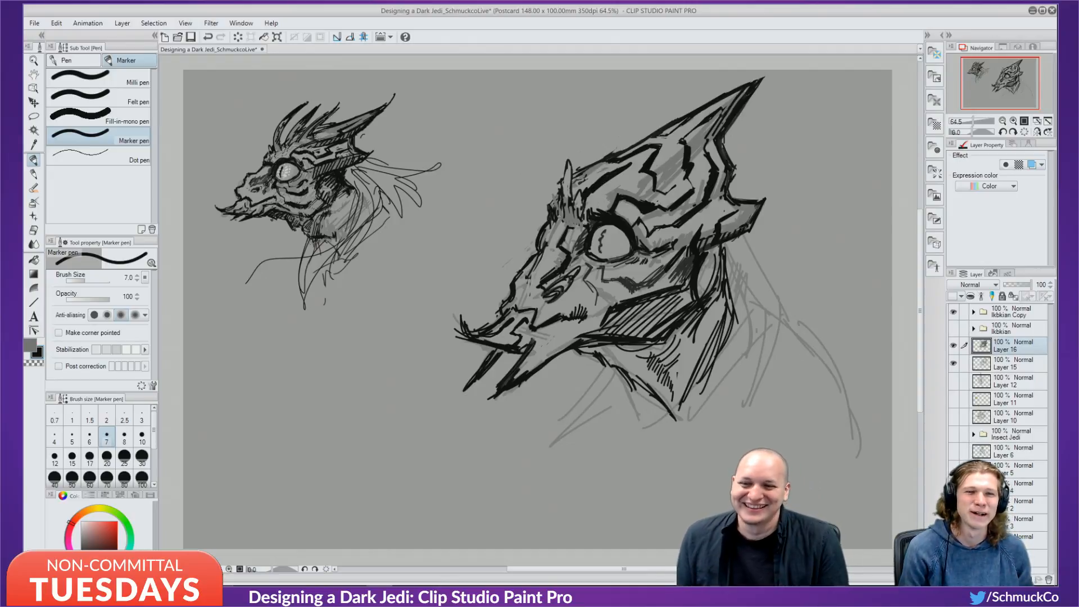
Shade the crest in grey beside the black plate line and pick grey as the sub colour.
drag(659, 150, 653, 159)
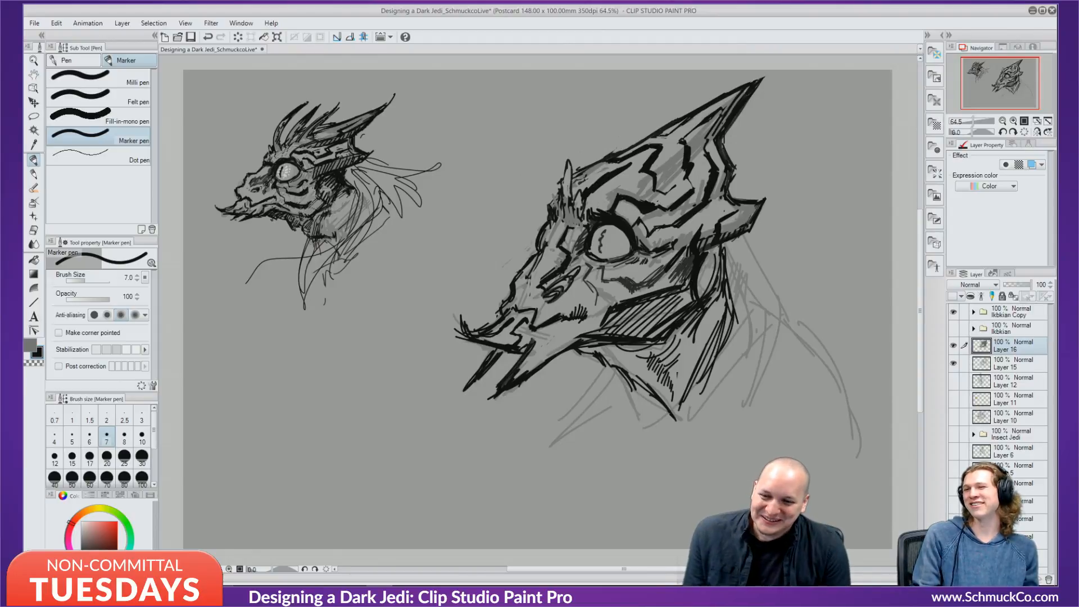
right_click(616, 195)
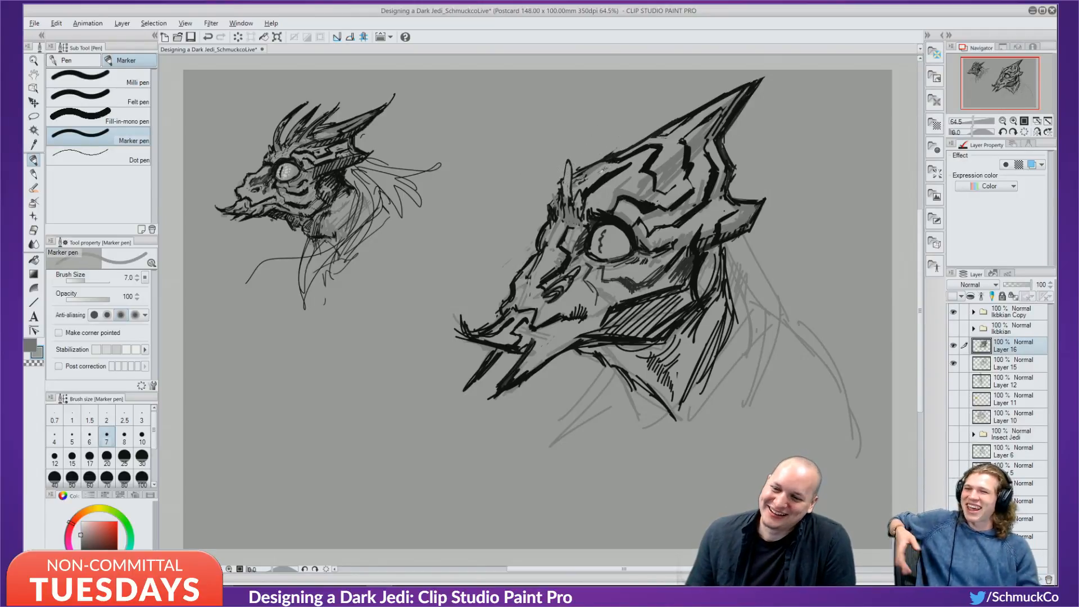
Darken the outline beside the brow spike in black, undo the trial forehead strokes, then sample light grey.
key(x)
drag(596, 170, 579, 190)
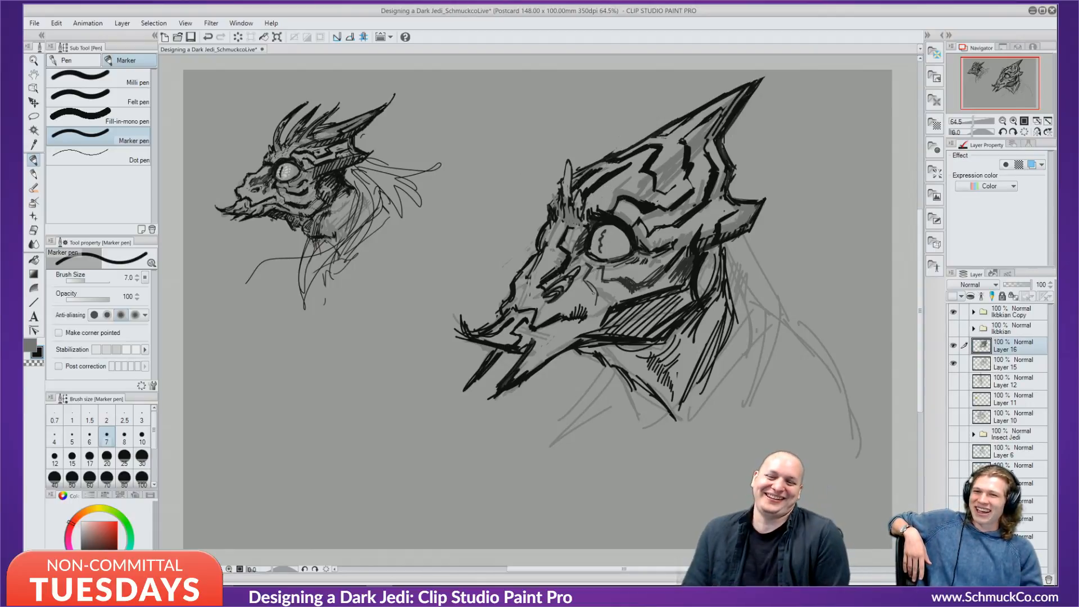
drag(597, 196, 609, 187)
mouse_move(592, 210)
mouse_down()
mouse_move(621, 178)
mouse_move(638, 180)
mouse_up()
drag(623, 184, 594, 206)
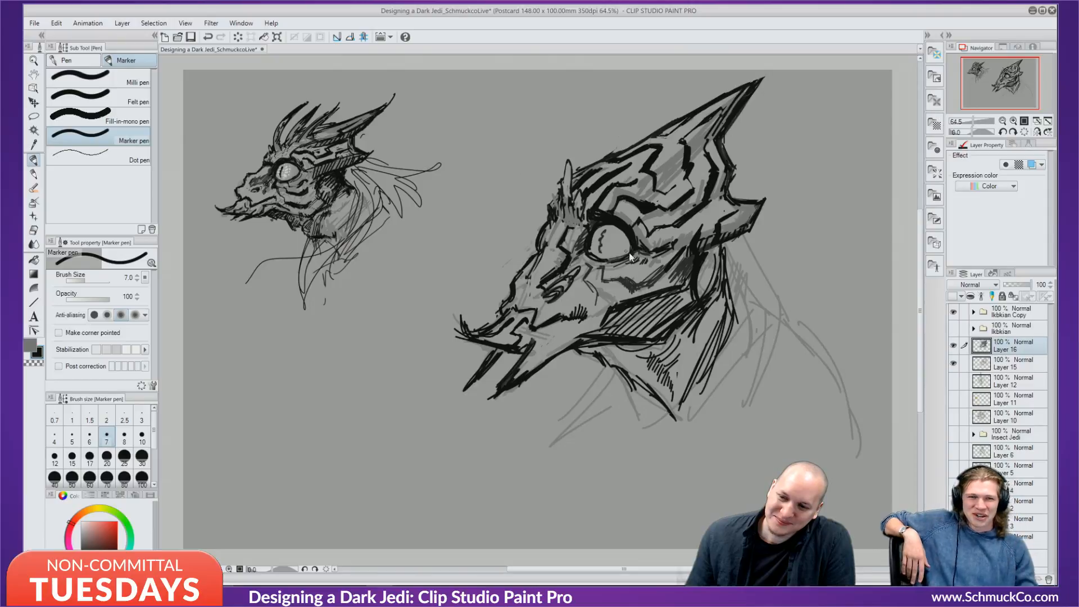
key(ctrl+z)
key(ctrl+z)
key(ctrl+z)
key(ctrl+z)
key(ctrl+z)
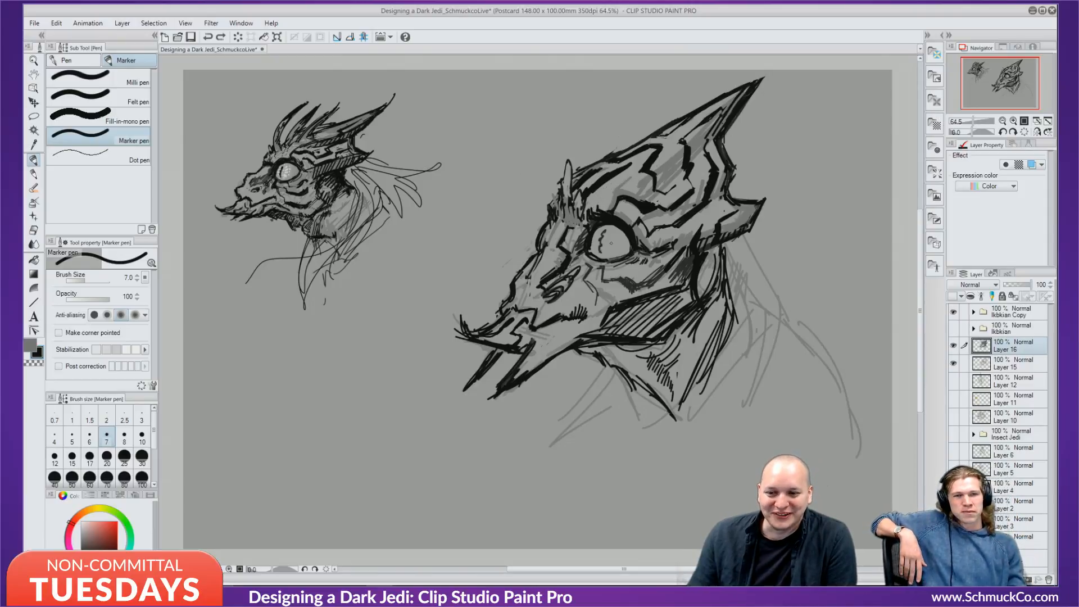
alt+click(571, 179)
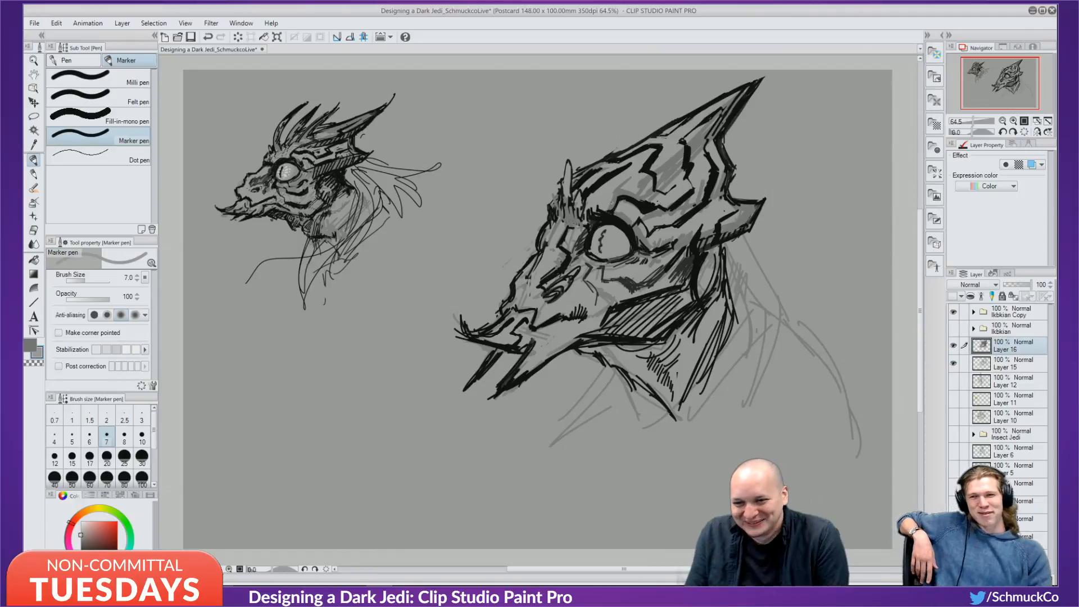
Shade below the brow spikes in darker grey and add black accents left of the zigzag.
alt+click(570, 220)
drag(560, 222, 556, 234)
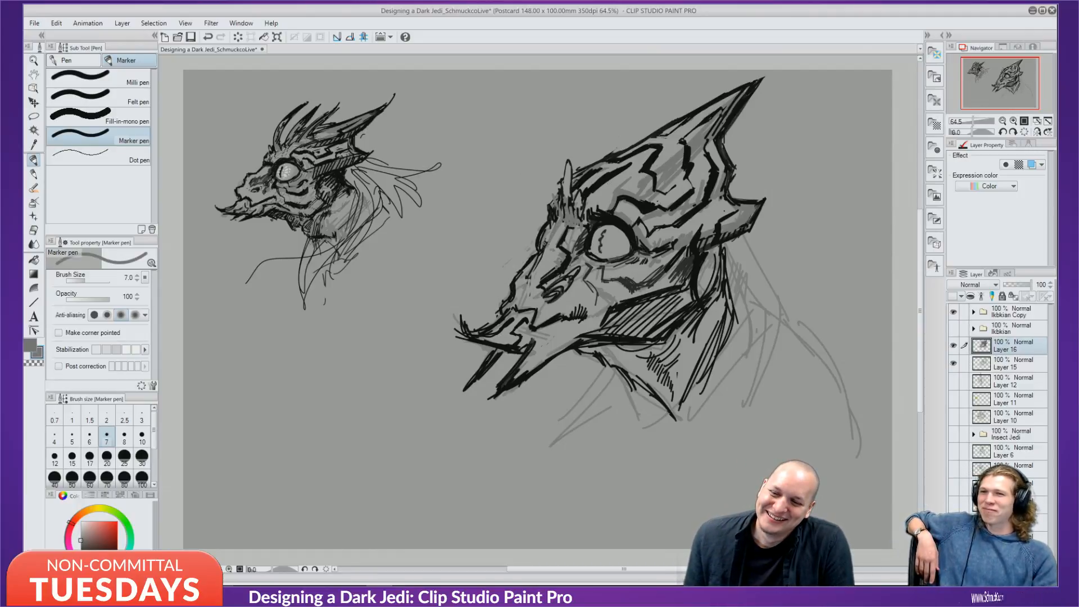
alt+click(564, 241)
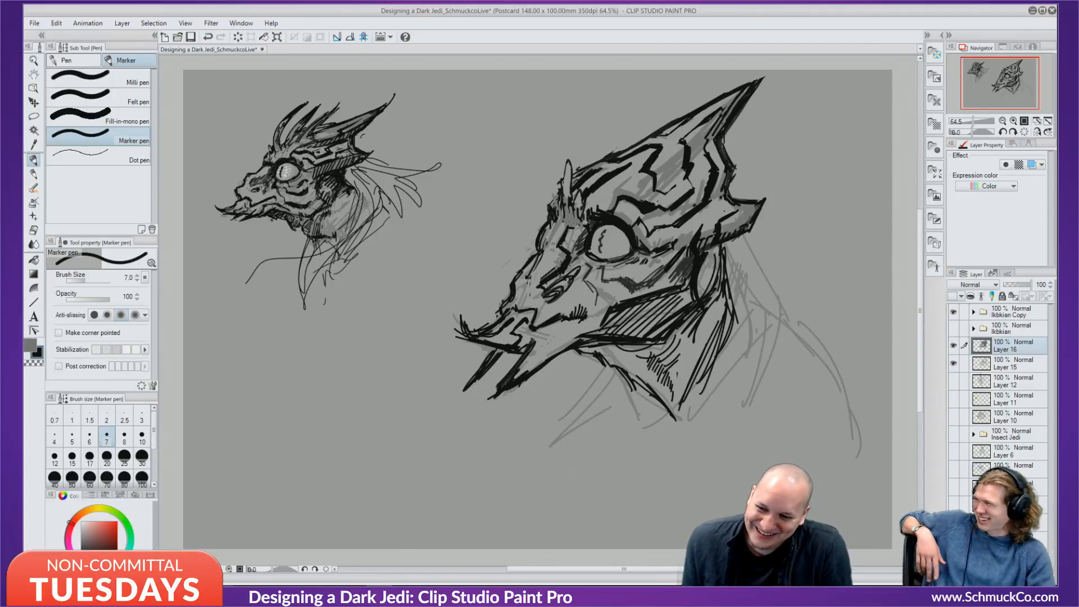
mouse_move(562, 226)
mouse_down()
mouse_move(547, 248)
mouse_move(551, 239)
mouse_up()
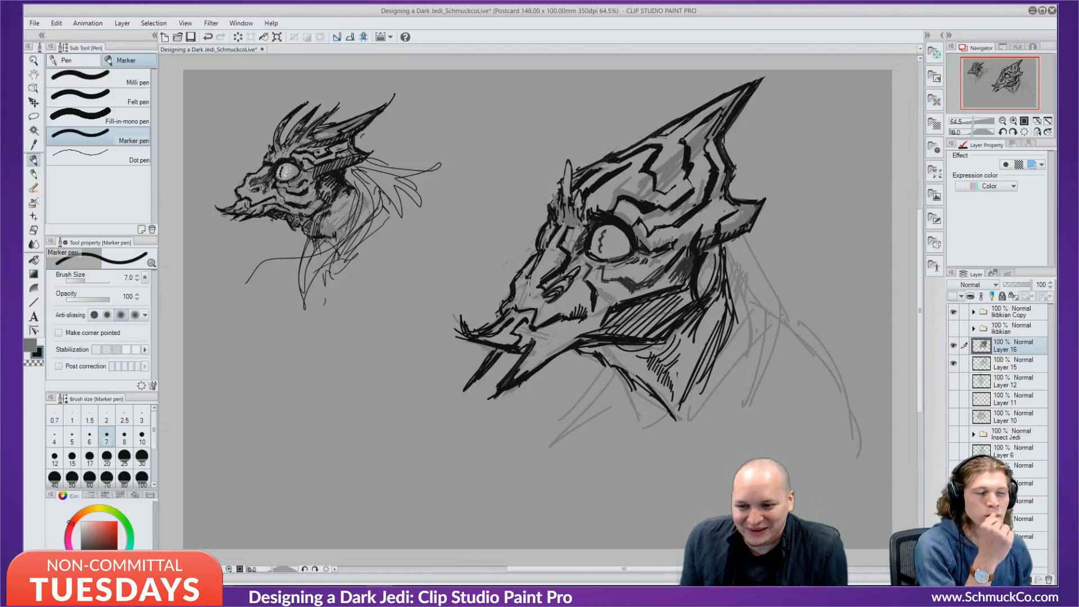
Hatch grey shading below the eye and across the cheek patch, plus a stroke on the cheek horn.
alt+click(588, 261)
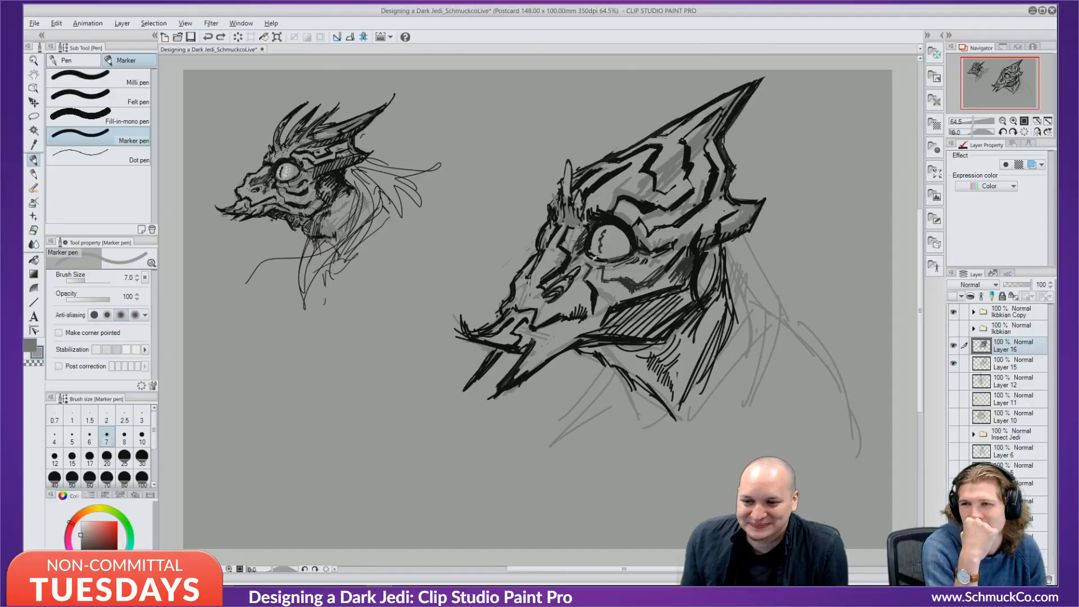
alt+click(594, 258)
mouse_move(594, 262)
mouse_down()
mouse_move(589, 282)
mouse_move(635, 275)
mouse_up()
mouse_move(644, 268)
mouse_down()
mouse_move(637, 274)
mouse_move(658, 287)
mouse_up()
mouse_move(667, 277)
mouse_down()
mouse_move(661, 287)
mouse_move(674, 281)
mouse_up()
drag(681, 263, 681, 282)
drag(686, 259, 684, 284)
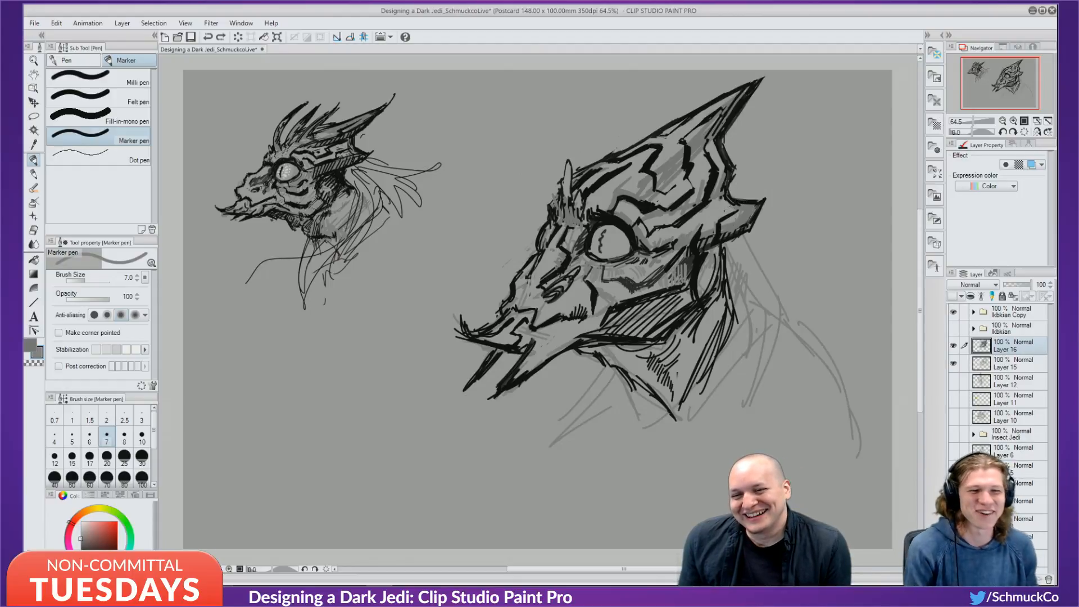
drag(729, 209, 709, 214)
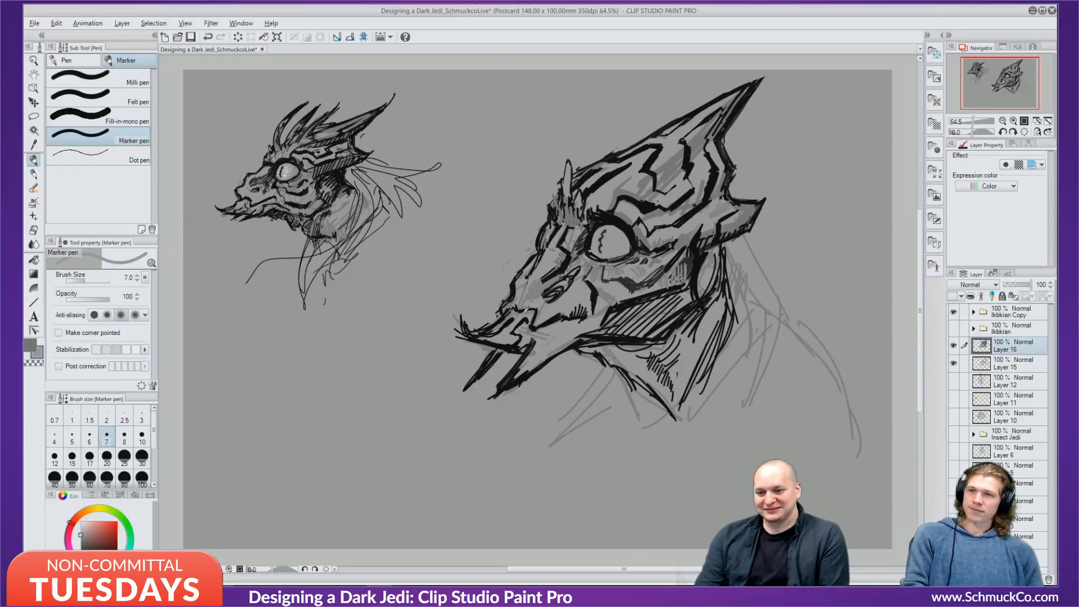
Retrace the mouth line in black and extend its corner downward, then swap colours.
alt+click(526, 308)
mouse_move(519, 310)
mouse_down()
mouse_move(538, 307)
mouse_move(535, 316)
mouse_up()
alt+click(538, 302)
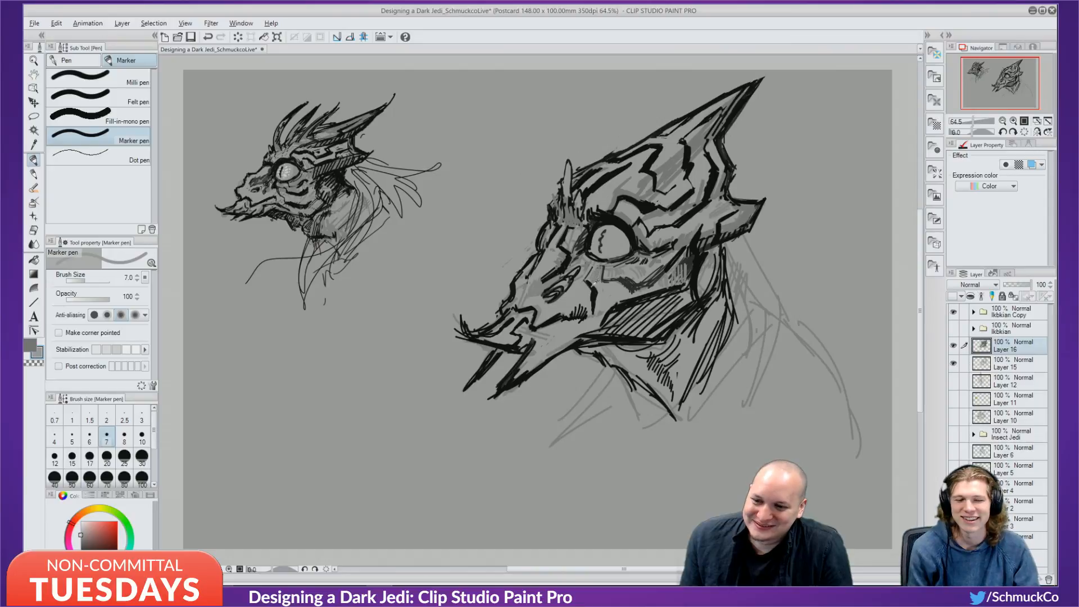
key(x)
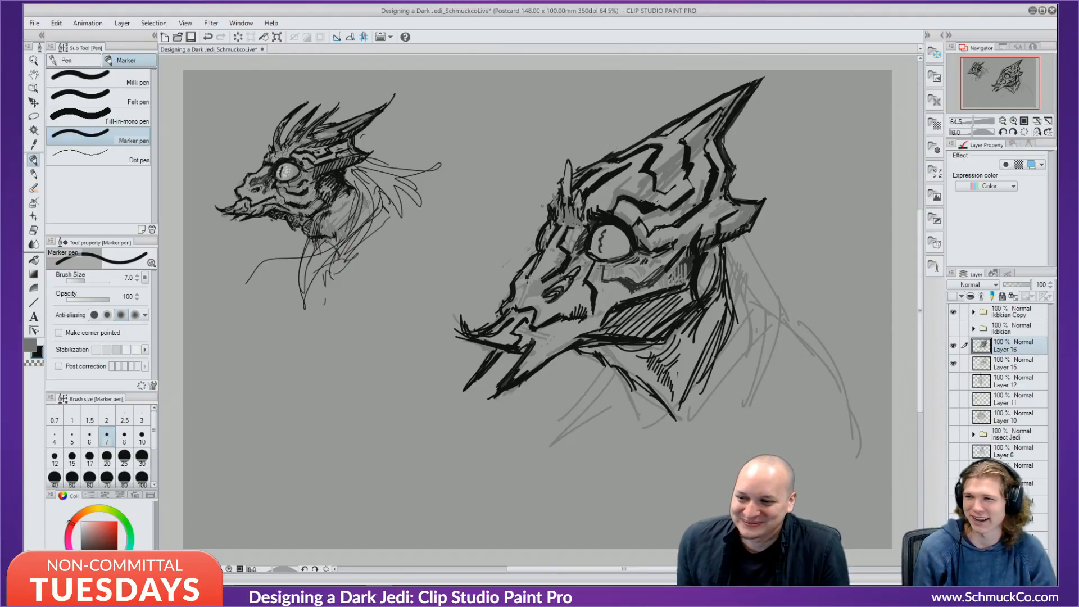
Draw a dark line down beneath the eye turning right, then set the marker size to 17 in black.
key(alt)
drag(593, 261, 589, 287)
key(x)
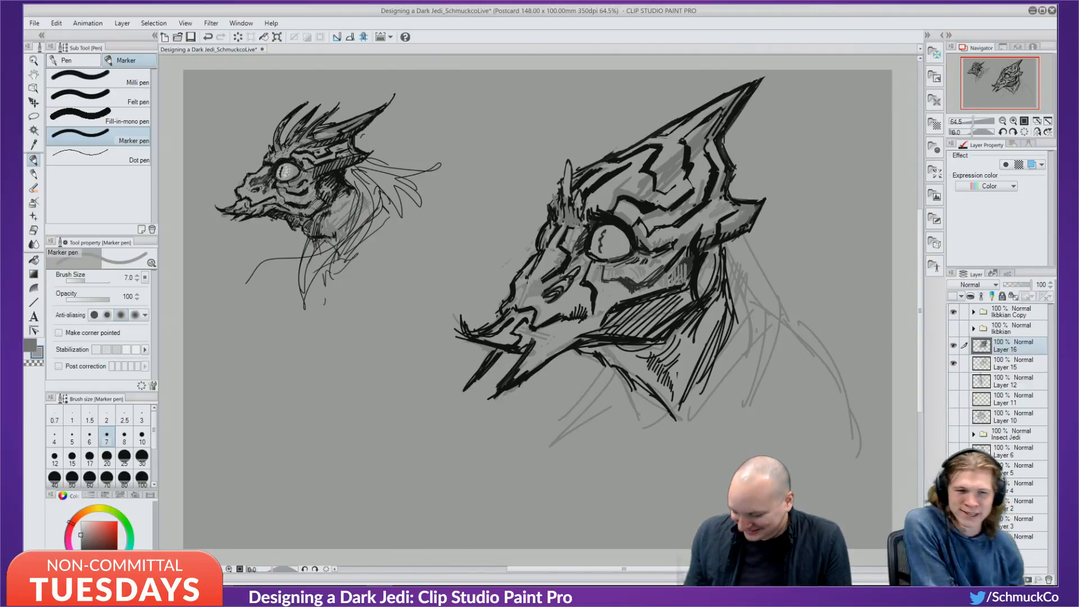
click(90, 456)
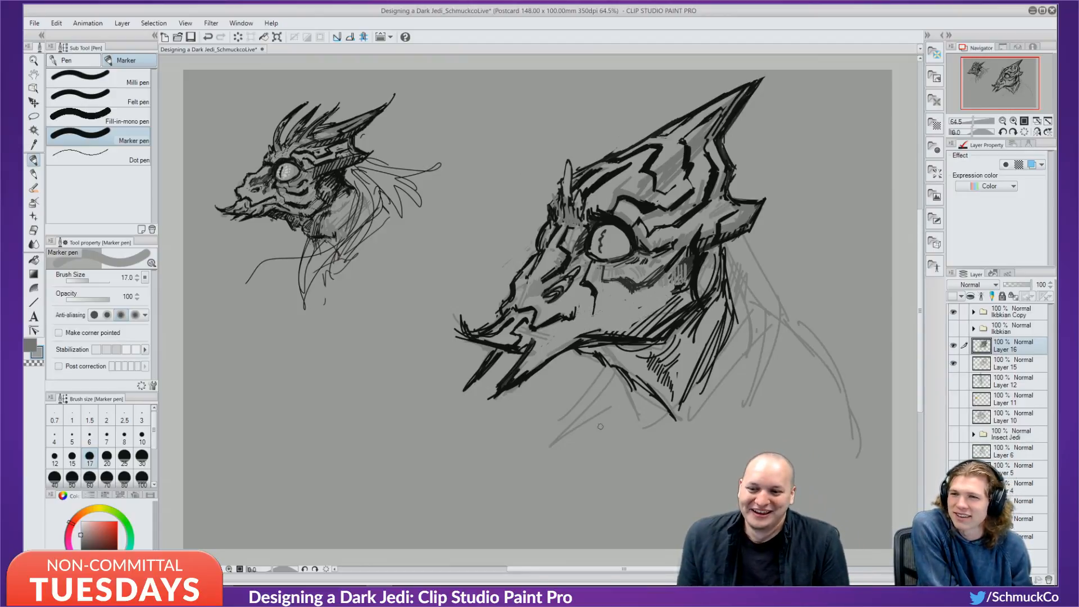
key(x)
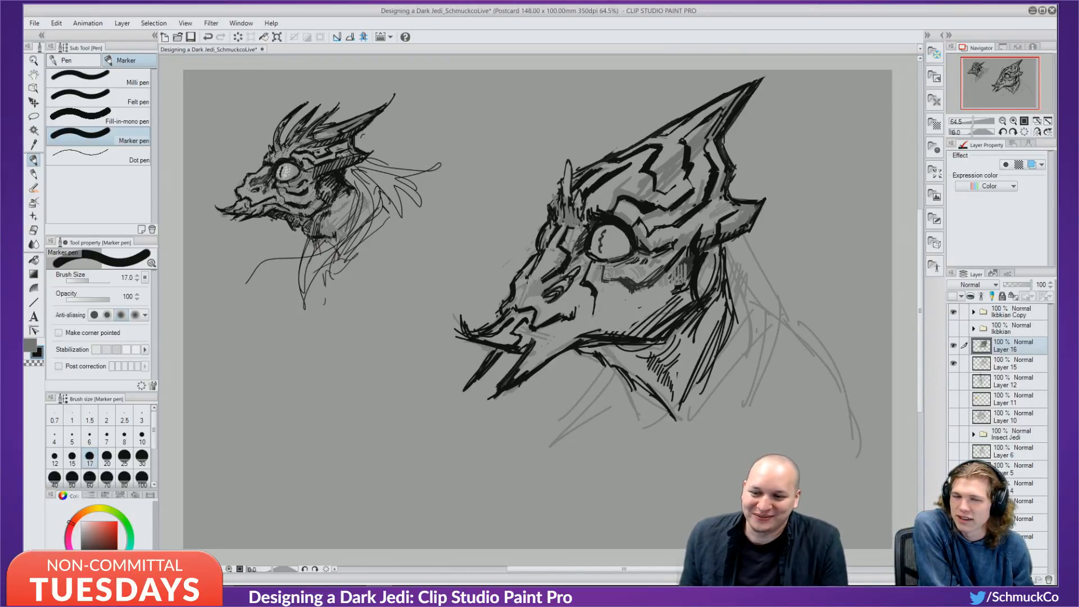
Shrink the marker to size 7 and clean up the small stray marking below the eye.
key(bracketleft)
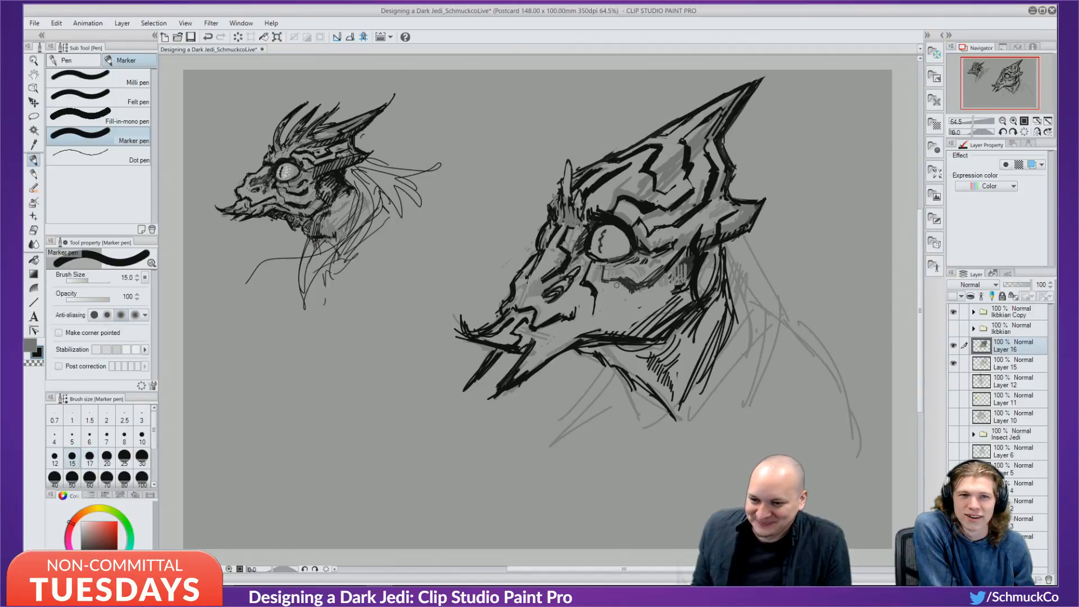
key(bracketleft)
key(bracketleft)
key(bracketleft)
key(bracketleft)
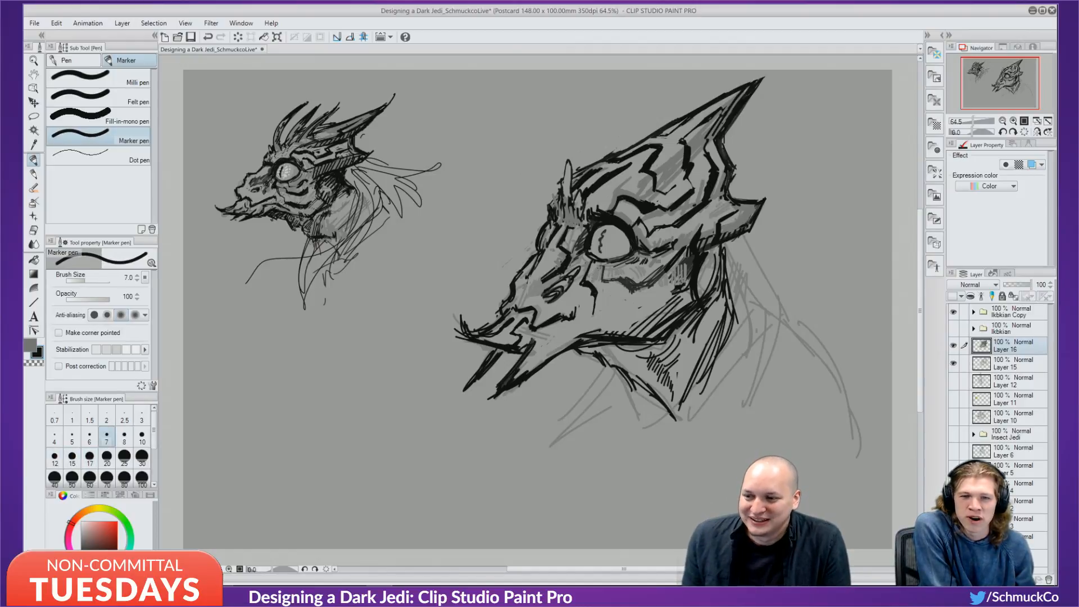
mouse_move(589, 262)
mouse_down()
mouse_move(578, 287)
mouse_move(603, 277)
mouse_up()
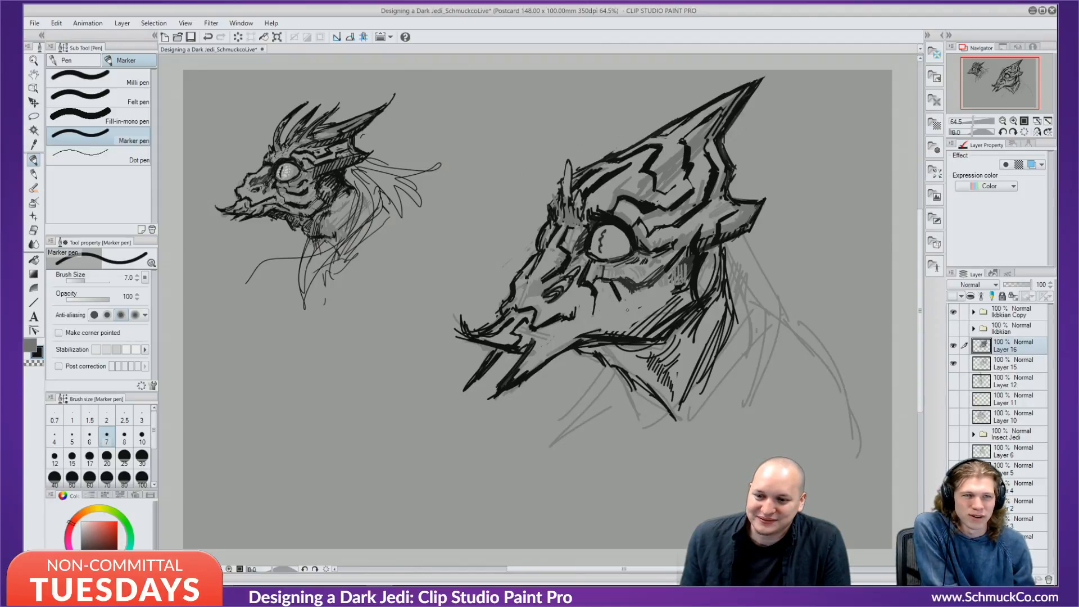
key(ctrl+z)
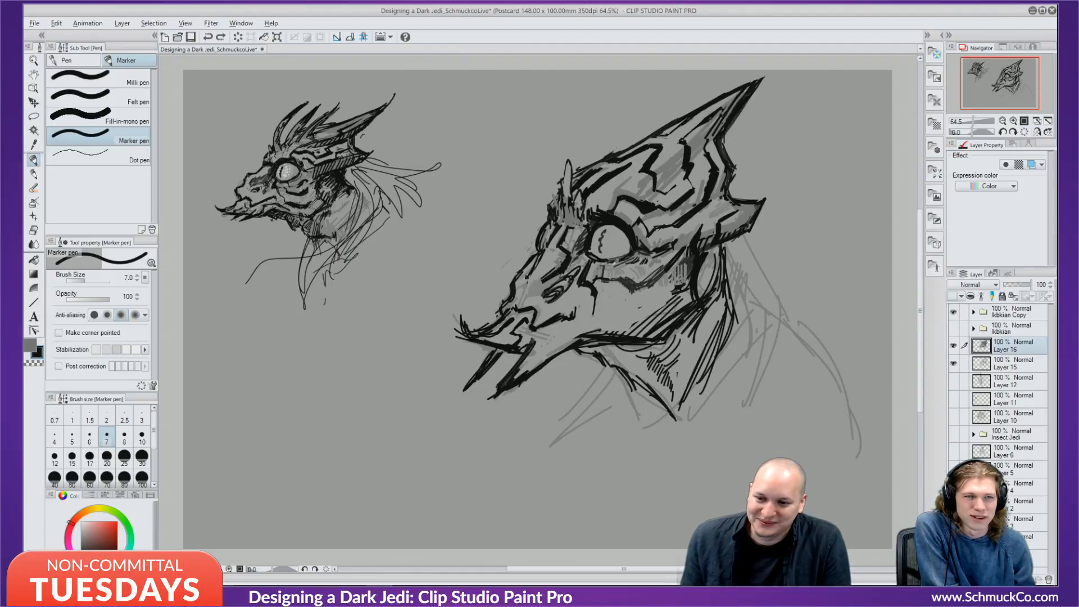
key(c)
drag(605, 270, 601, 269)
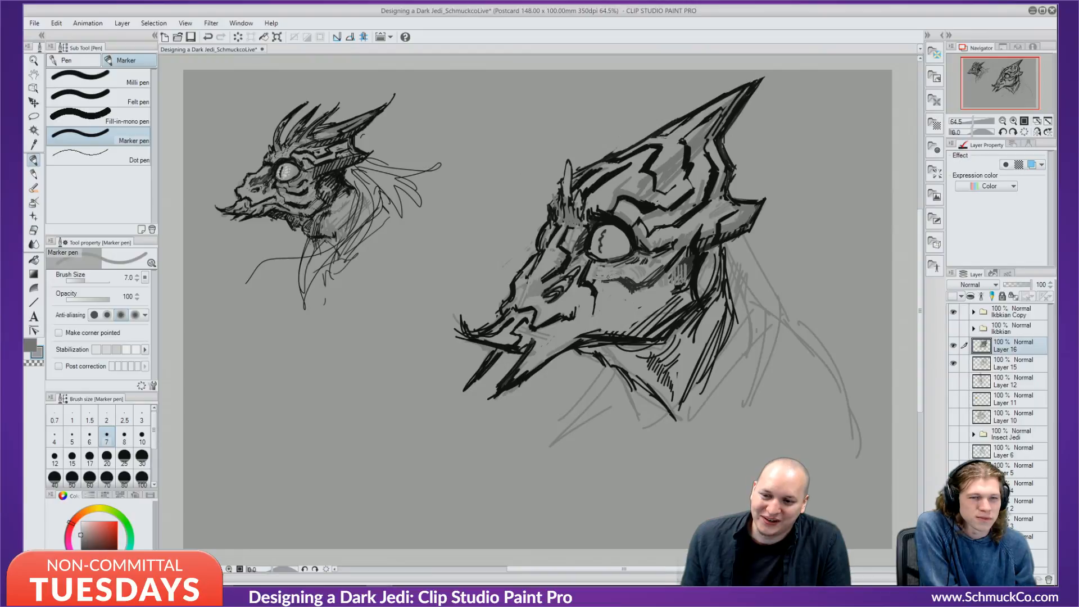
key(c)
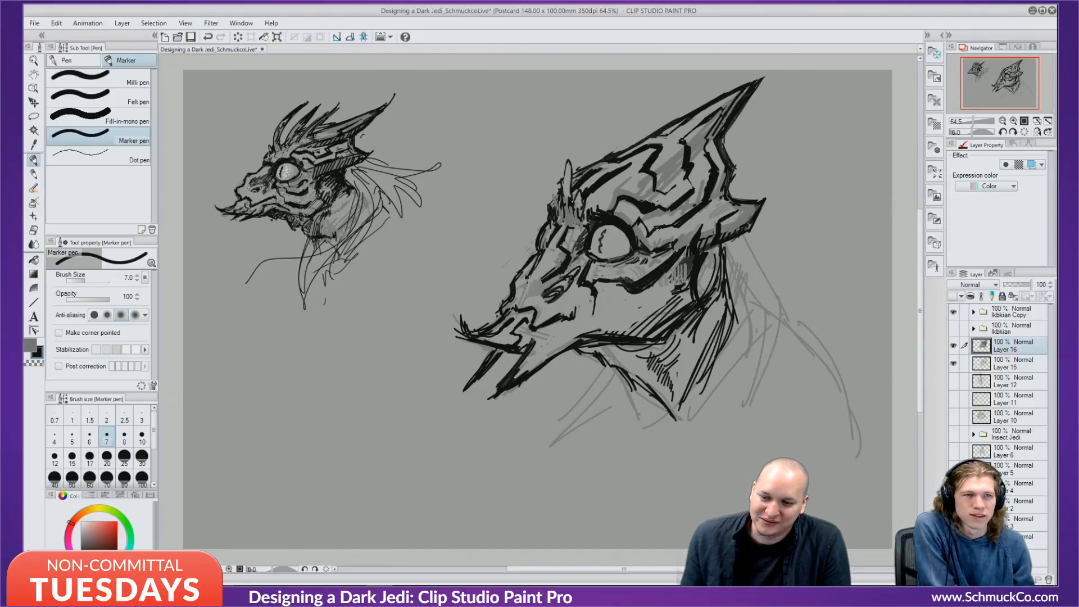
Draw a zigzag black marking across the cheek toward the jaw, redoing the stray extensions.
mouse_move(595, 291)
mouse_down()
mouse_move(594, 311)
mouse_move(611, 303)
mouse_move(633, 316)
mouse_move(678, 282)
mouse_move(645, 312)
mouse_up()
mouse_move(669, 296)
mouse_down()
mouse_move(629, 324)
mouse_move(634, 314)
mouse_up()
drag(643, 310, 623, 318)
key(ctrl+z)
key(ctrl+z)
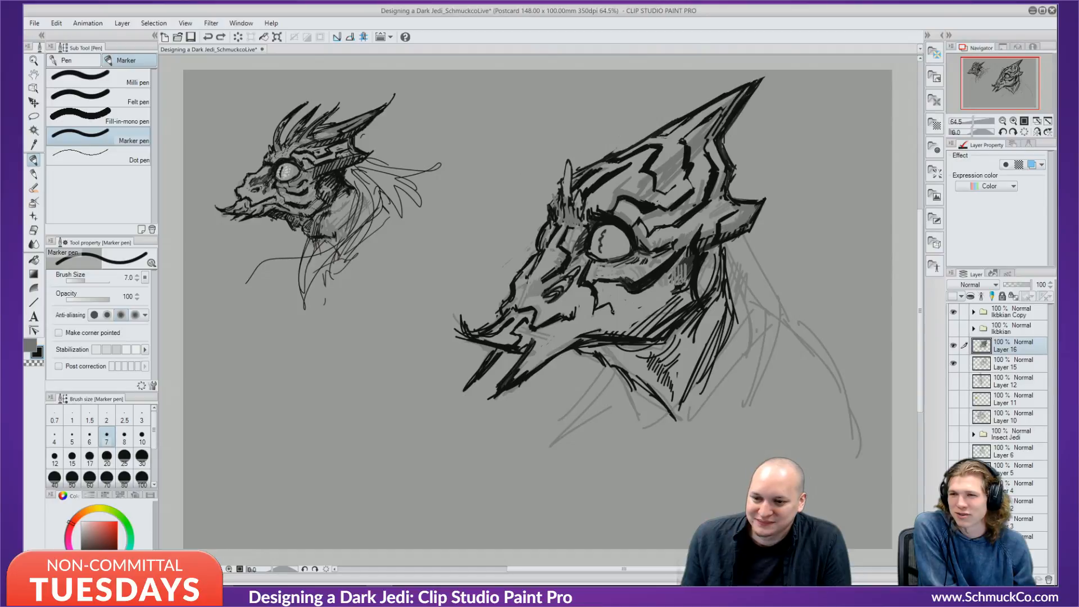
mouse_move(614, 312)
mouse_down()
mouse_move(623, 302)
mouse_move(638, 312)
mouse_move(673, 287)
mouse_up()
mouse_move(641, 307)
mouse_down()
mouse_move(681, 277)
mouse_move(643, 312)
mouse_up()
drag(651, 306, 635, 314)
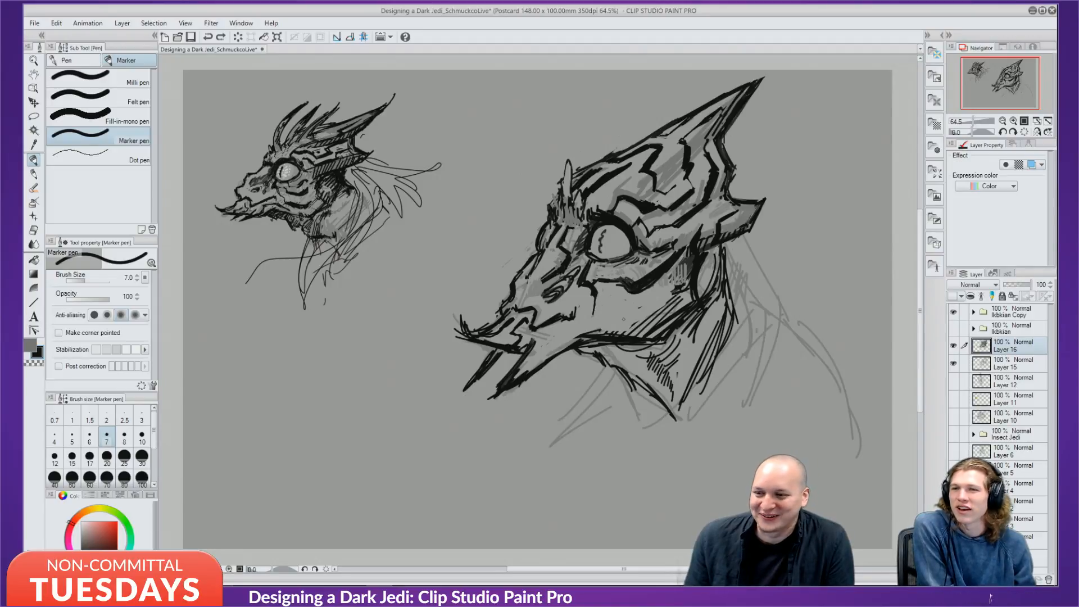
key(ctrl+z)
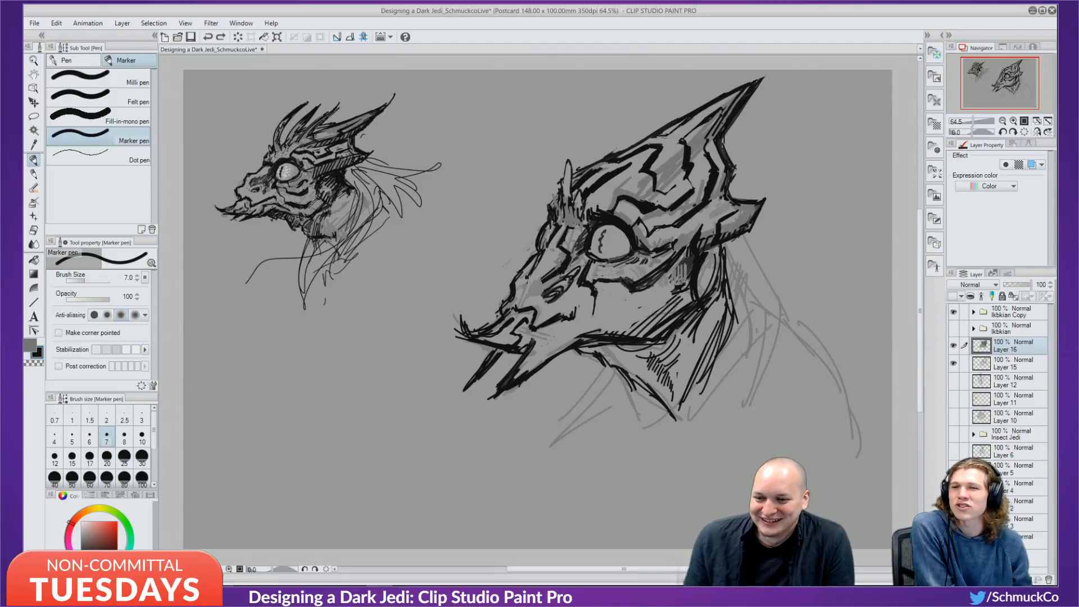
Paint grey over part of the cheek line, then return to black ink.
alt+click(587, 308)
mouse_move(594, 304)
mouse_down()
mouse_move(592, 315)
mouse_move(591, 291)
mouse_move(593, 313)
mouse_up()
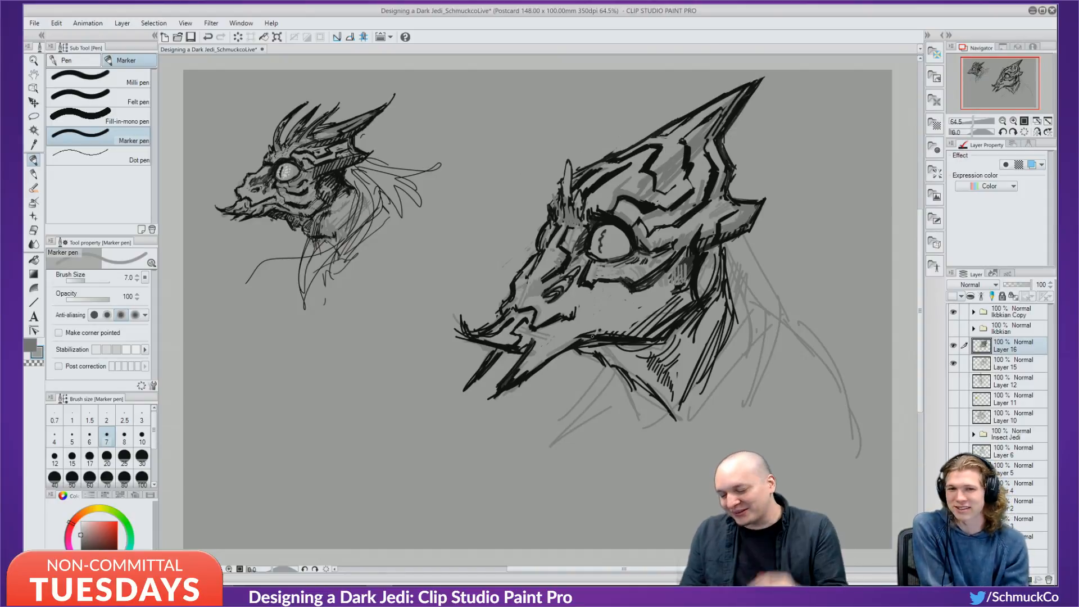
key(x)
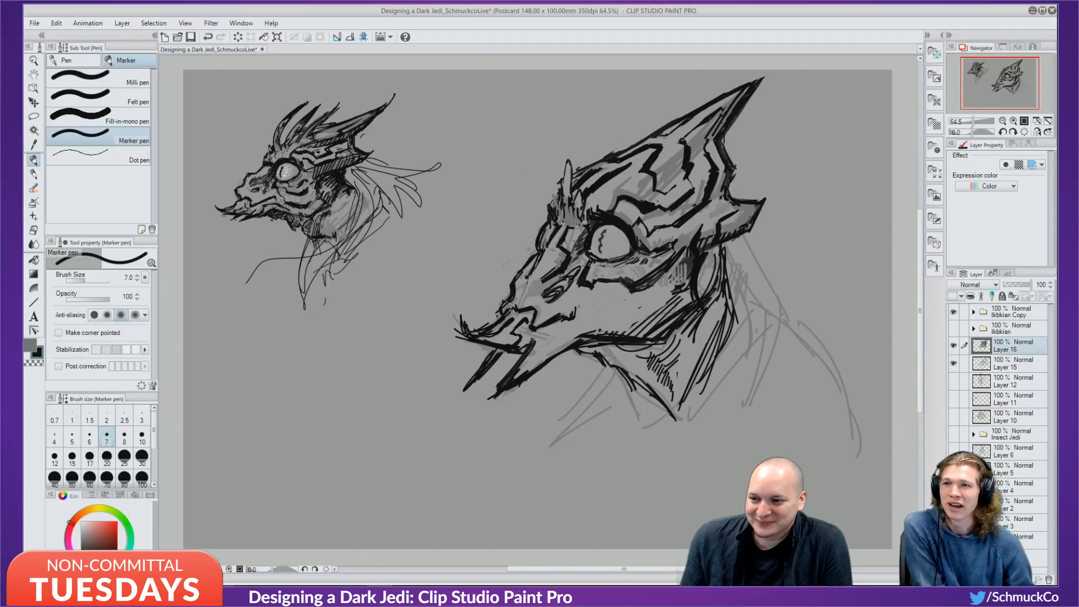
key(x)
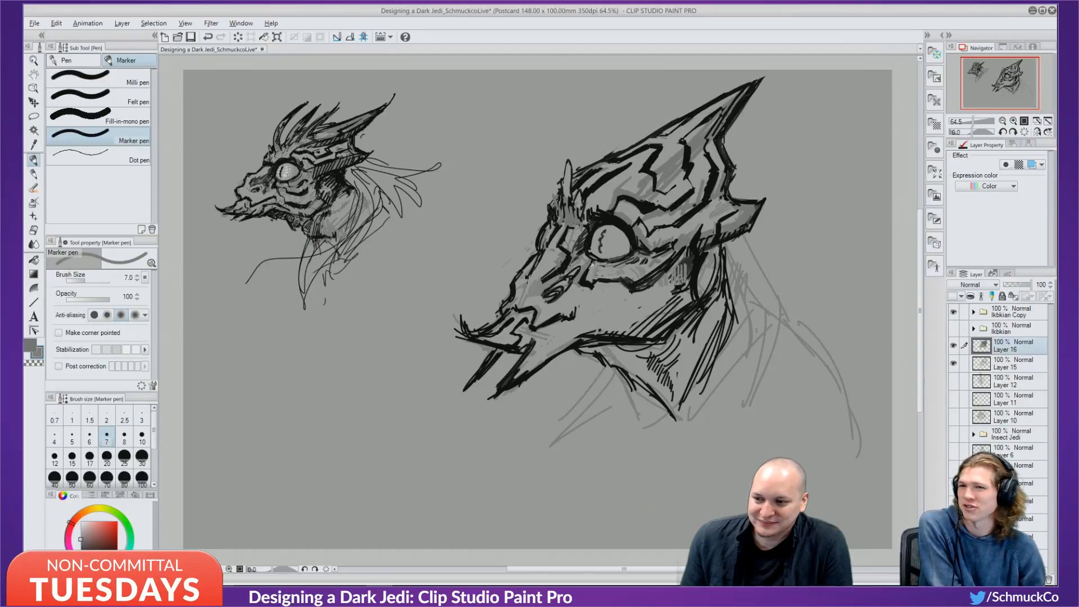
key(x)
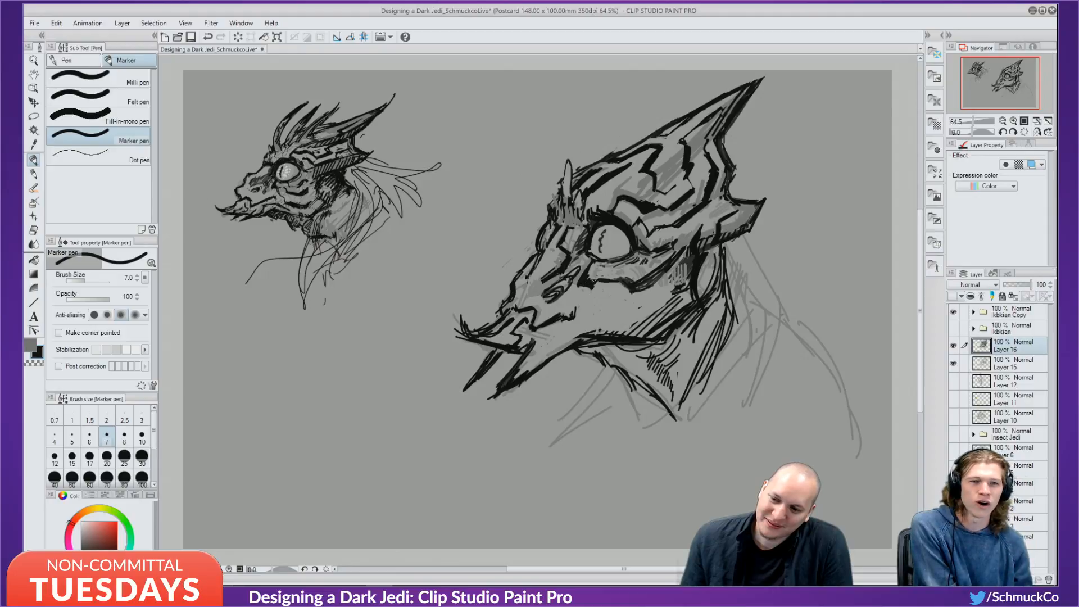
key(x)
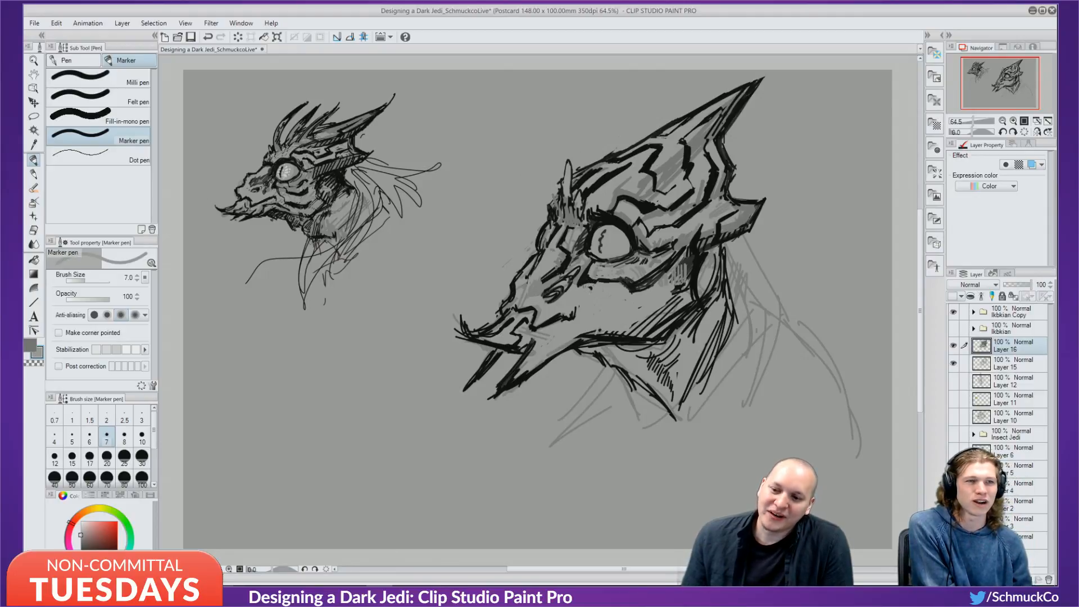
key(x)
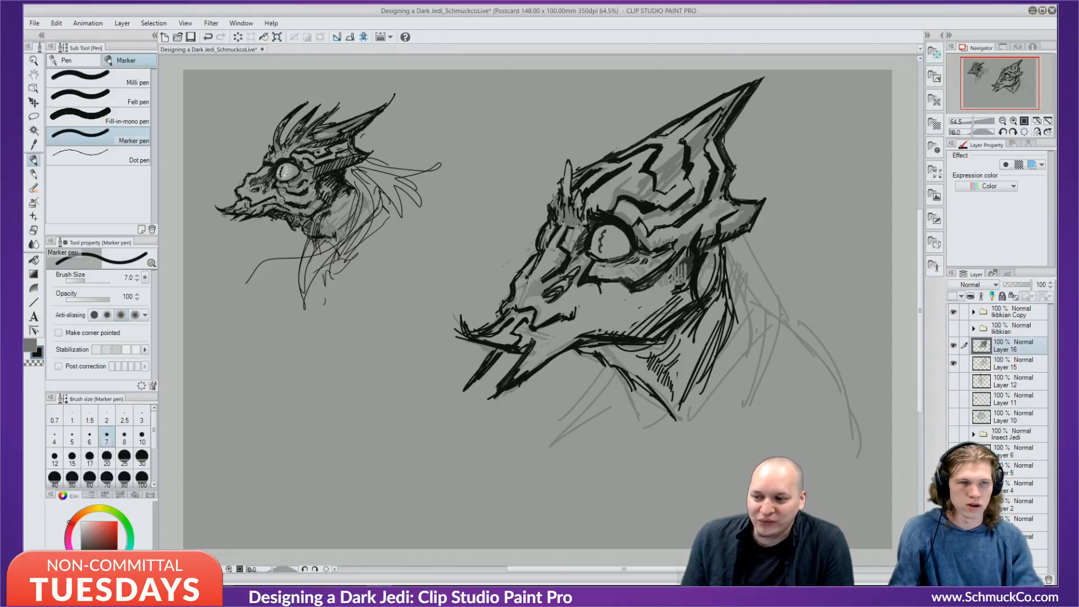
Ink short black strokes below the eye, thin their lower edge with grey, and reduce the marker to size 6.
drag(597, 284, 600, 305)
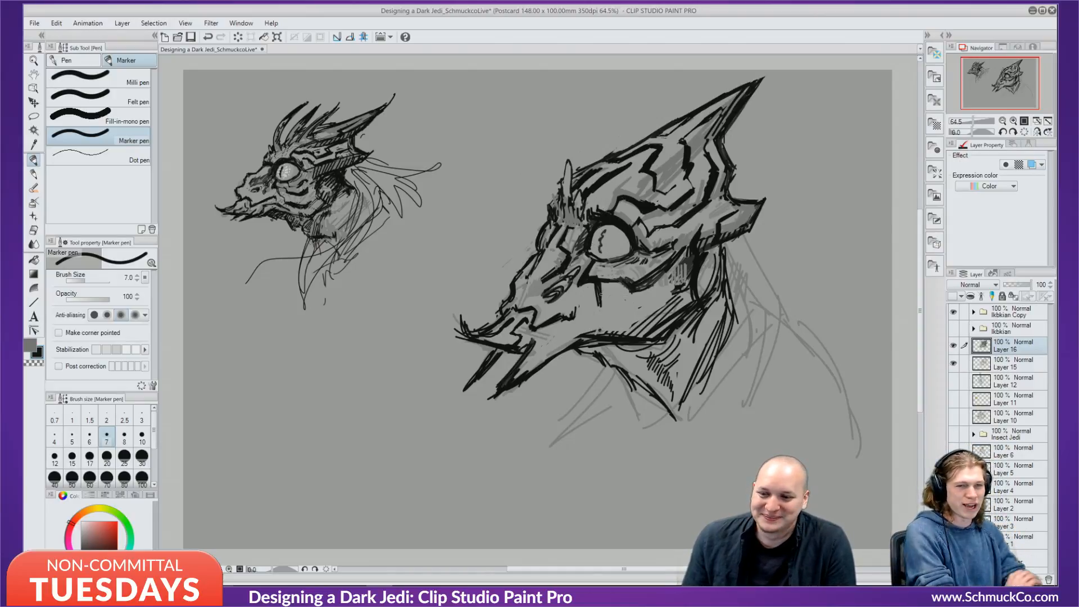
drag(597, 302, 619, 313)
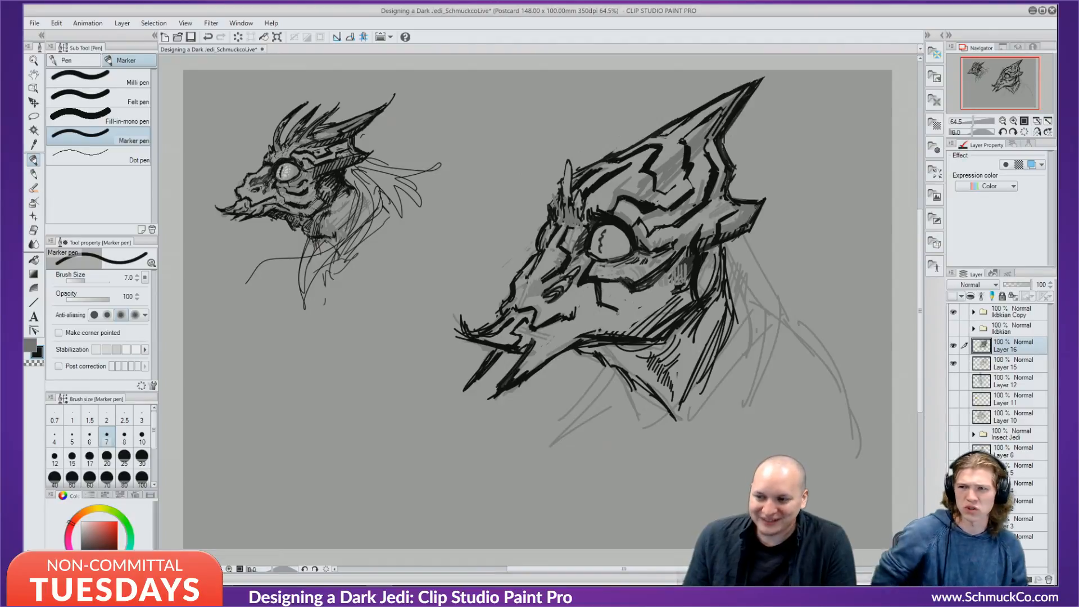
key(x)
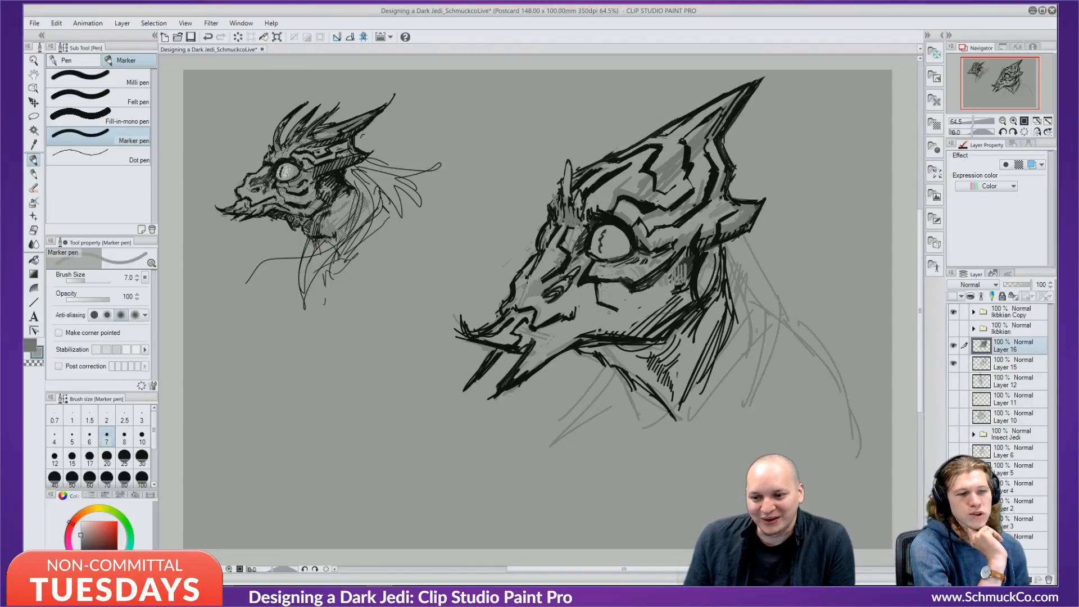
mouse_move(600, 307)
mouse_down()
mouse_move(616, 313)
mouse_move(594, 292)
mouse_move(596, 302)
mouse_move(626, 280)
mouse_move(632, 293)
mouse_up()
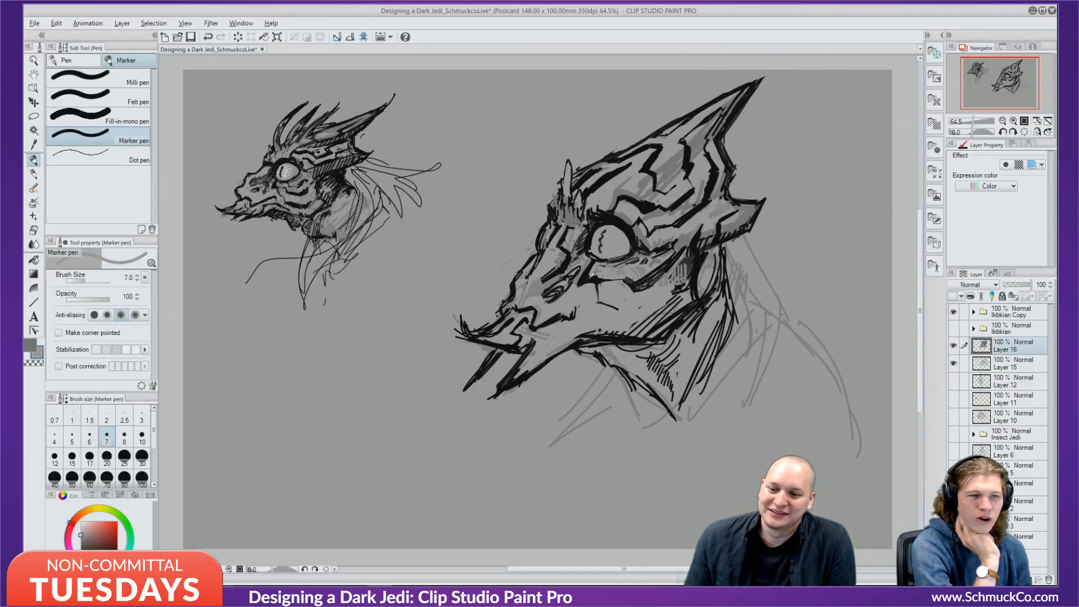
key(x)
key(bracketleft)
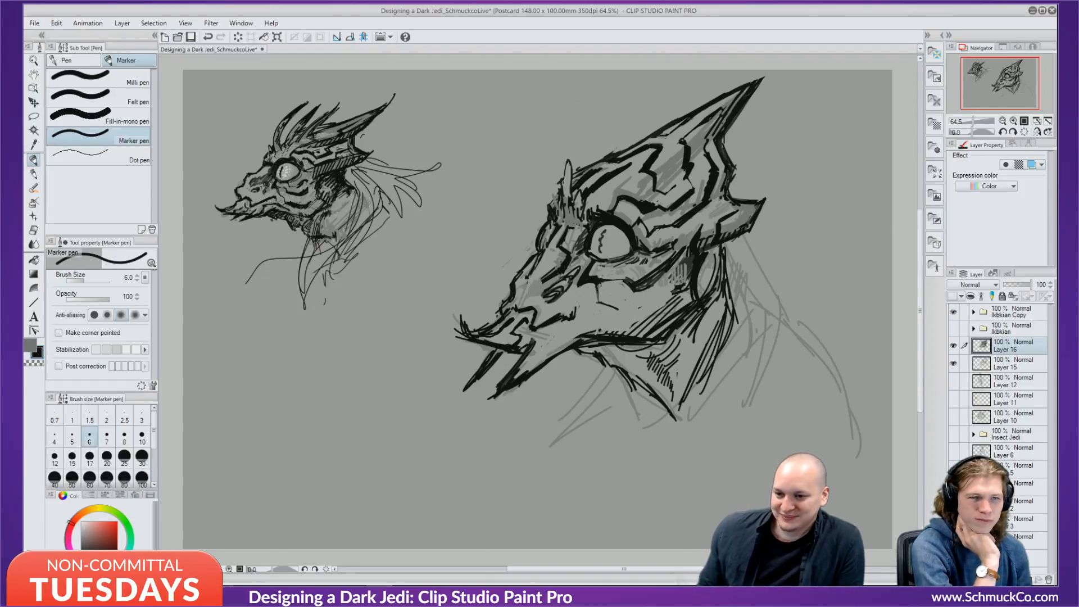
Darken the strokes under the eye, hatch grey behind the eye, and ink the rear spike tip black.
mouse_move(598, 282)
mouse_down()
mouse_move(599, 303)
mouse_move(630, 280)
mouse_up()
mouse_move(604, 279)
mouse_down()
mouse_move(661, 271)
mouse_move(653, 280)
mouse_up()
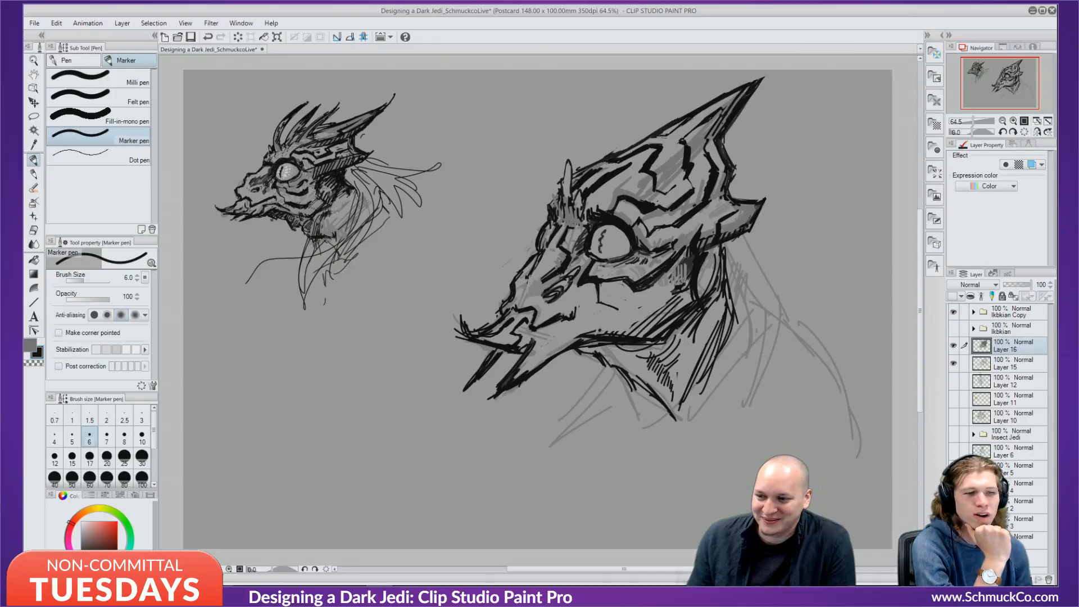
key(x)
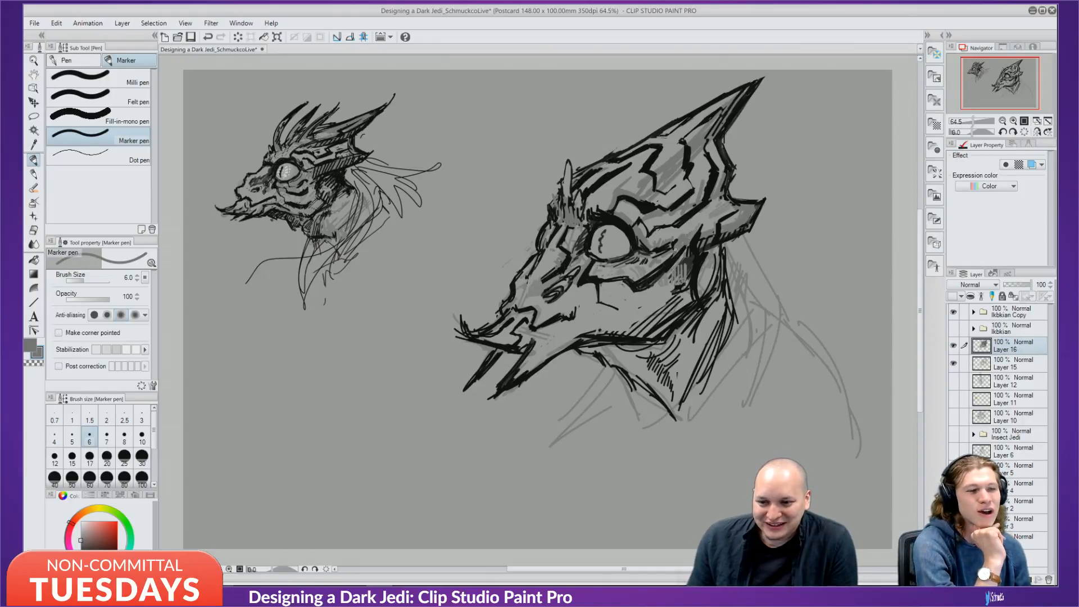
mouse_move(679, 248)
mouse_down()
mouse_move(688, 251)
mouse_move(678, 271)
mouse_move(690, 266)
mouse_move(682, 294)
mouse_up()
alt+click(702, 255)
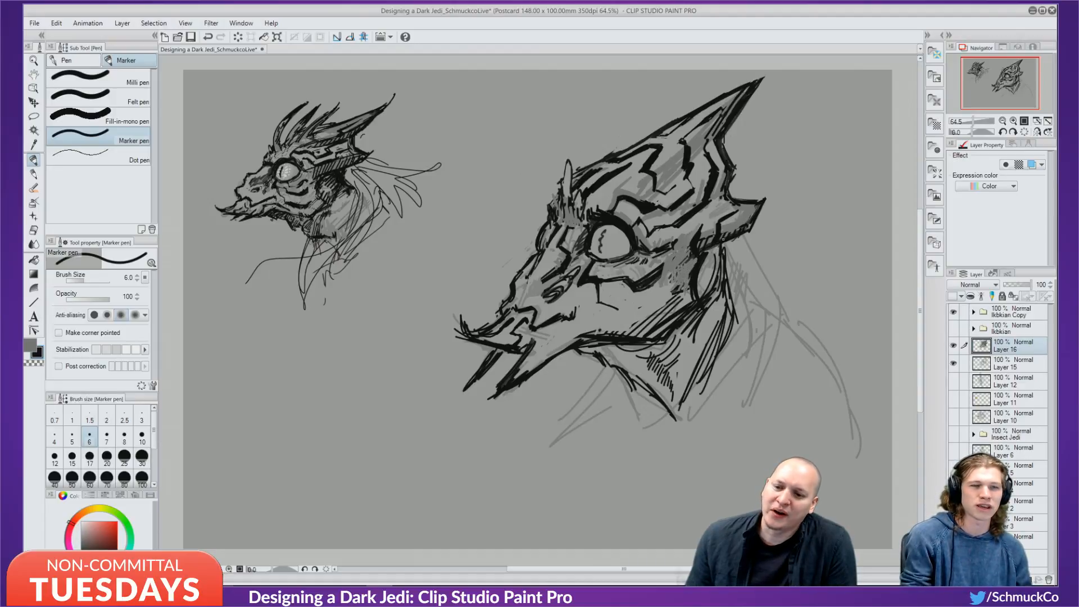
drag(759, 207, 740, 229)
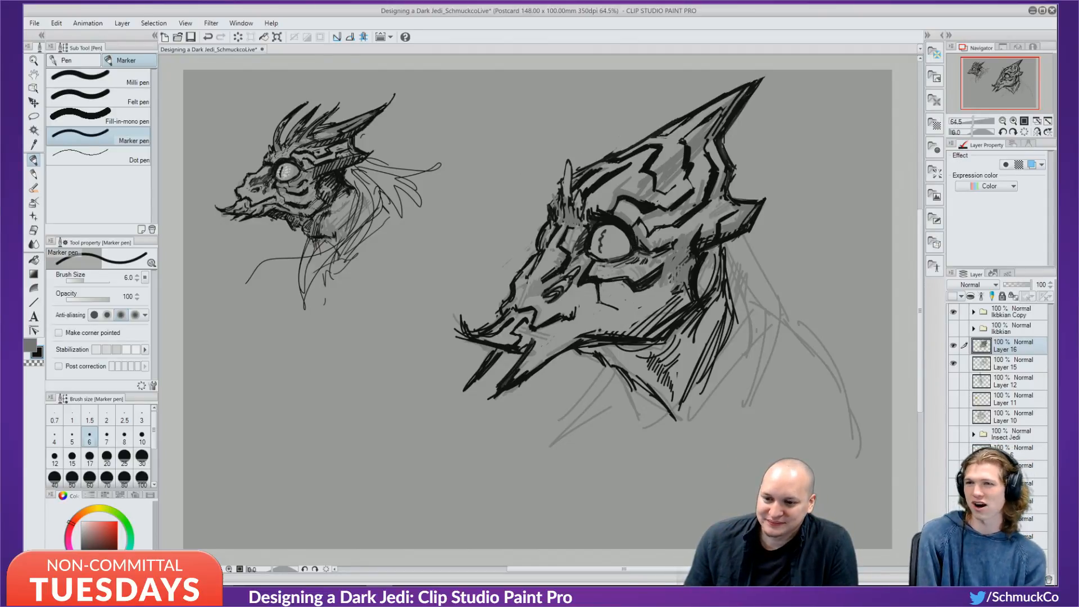
Cover the cheek line's corner with grey and add small black strokes below the eye.
alt+click(604, 298)
drag(598, 304, 604, 303)
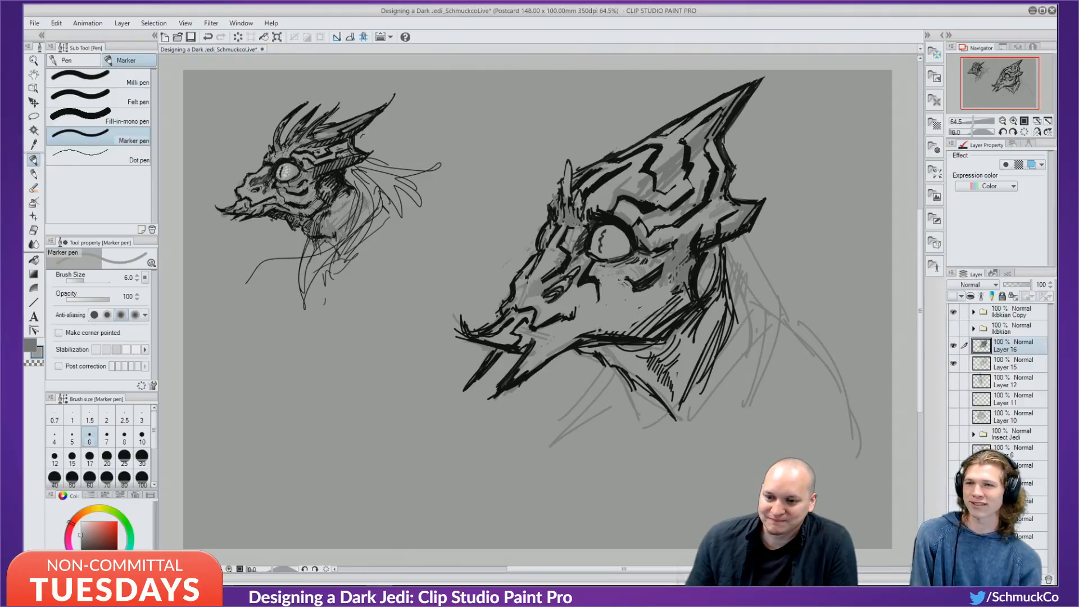
alt+click(595, 282)
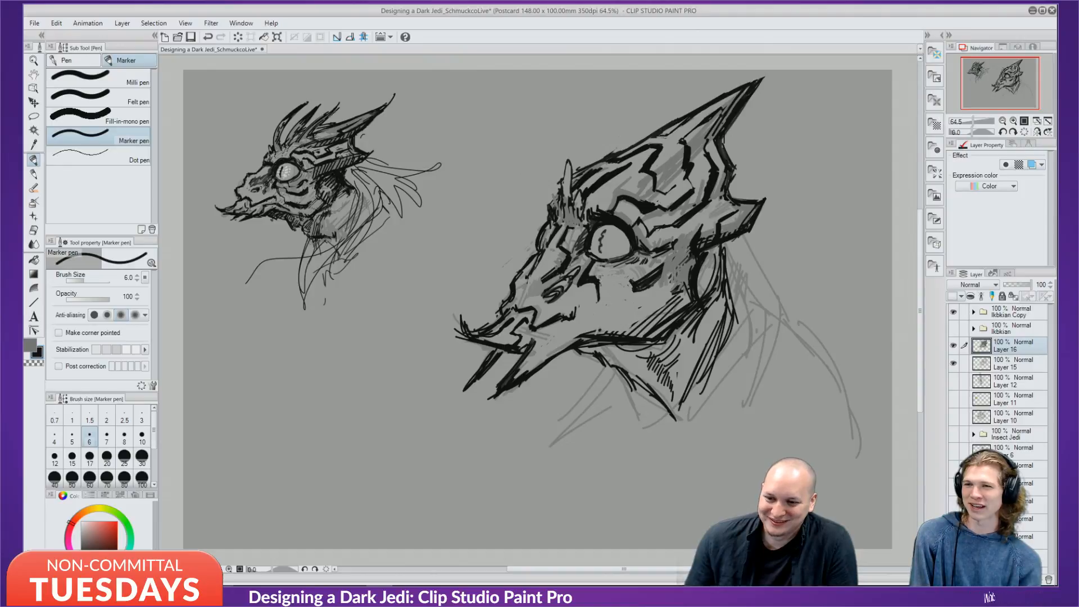
drag(598, 282, 605, 276)
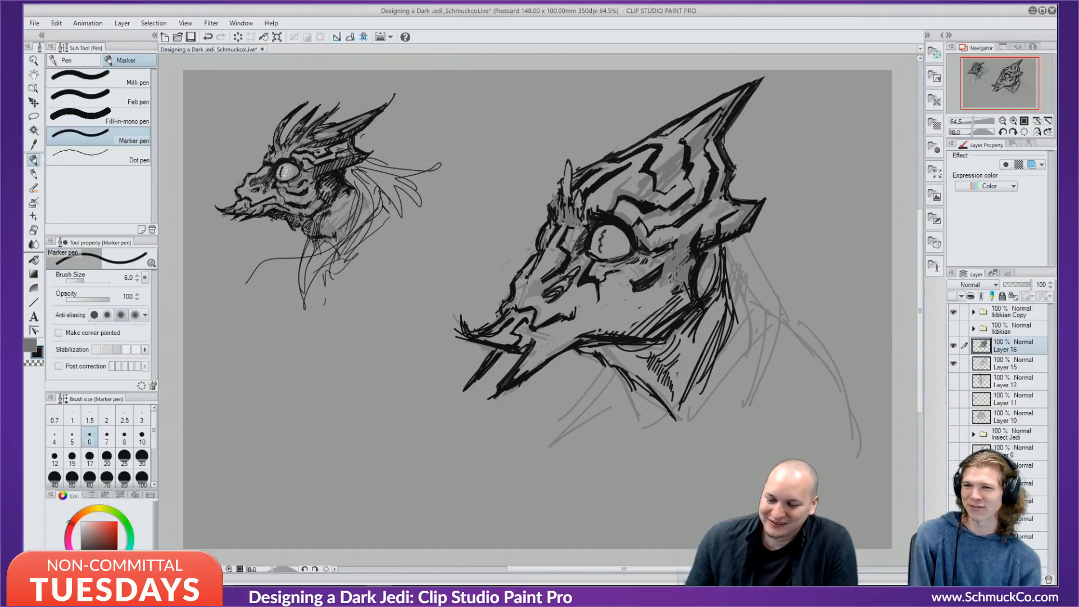
drag(623, 278, 636, 283)
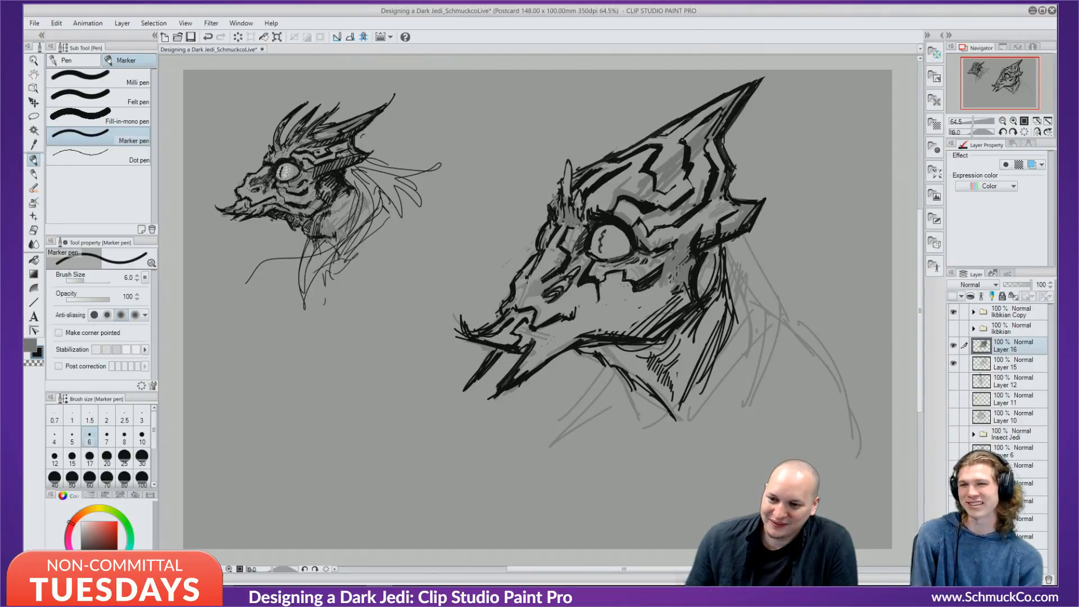
alt+click(608, 281)
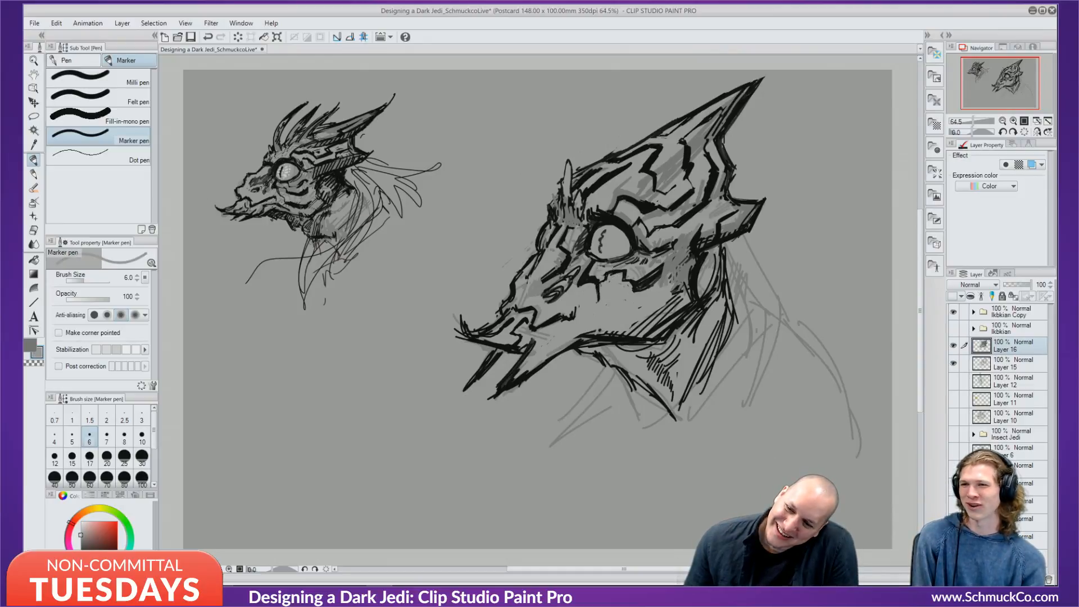
drag(599, 285, 605, 276)
alt+click(596, 283)
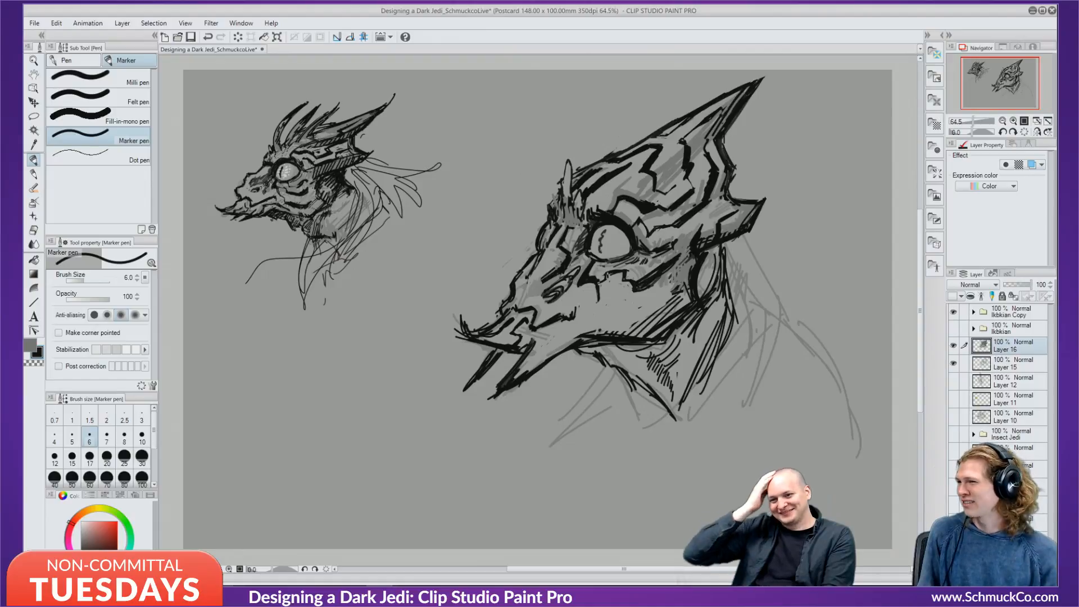
Hatch small crack lines on the cheek and extend a zigzag line across it.
mouse_move(599, 298)
mouse_down()
mouse_move(618, 320)
mouse_move(657, 305)
mouse_up()
mouse_move(626, 312)
mouse_down()
mouse_move(672, 290)
mouse_move(637, 319)
mouse_up()
drag(665, 298, 618, 319)
drag(681, 273, 626, 321)
key(ctrl+z)
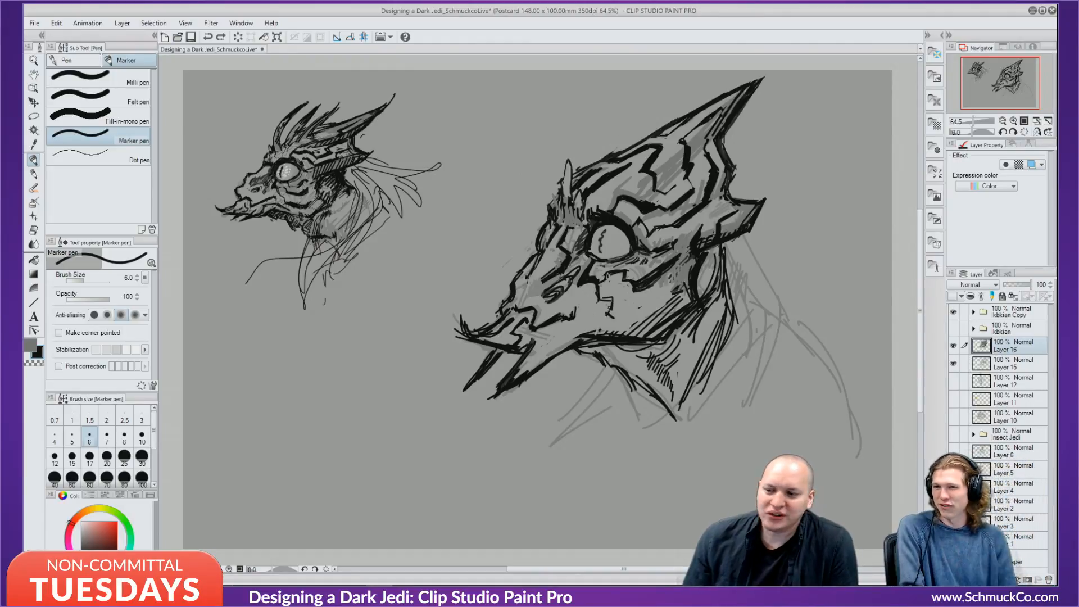
mouse_move(614, 317)
mouse_down()
mouse_move(631, 307)
mouse_move(651, 329)
mouse_move(635, 310)
mouse_move(632, 323)
mouse_move(659, 321)
mouse_move(674, 304)
mouse_move(655, 315)
mouse_up()
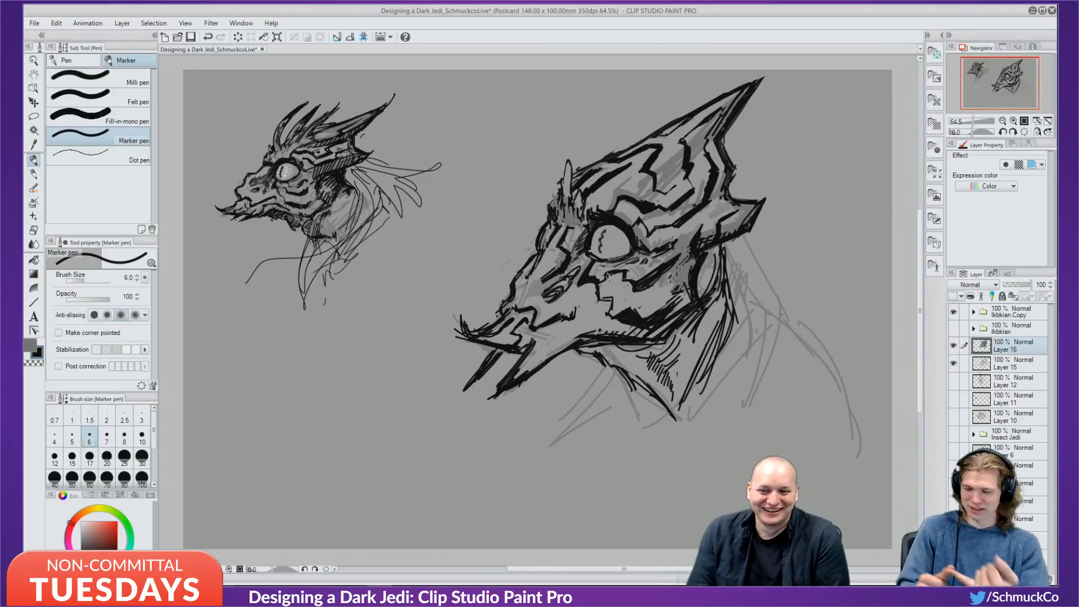
Eyedrop a darker grey and shade over the black marks below the eye.
alt+click(566, 285)
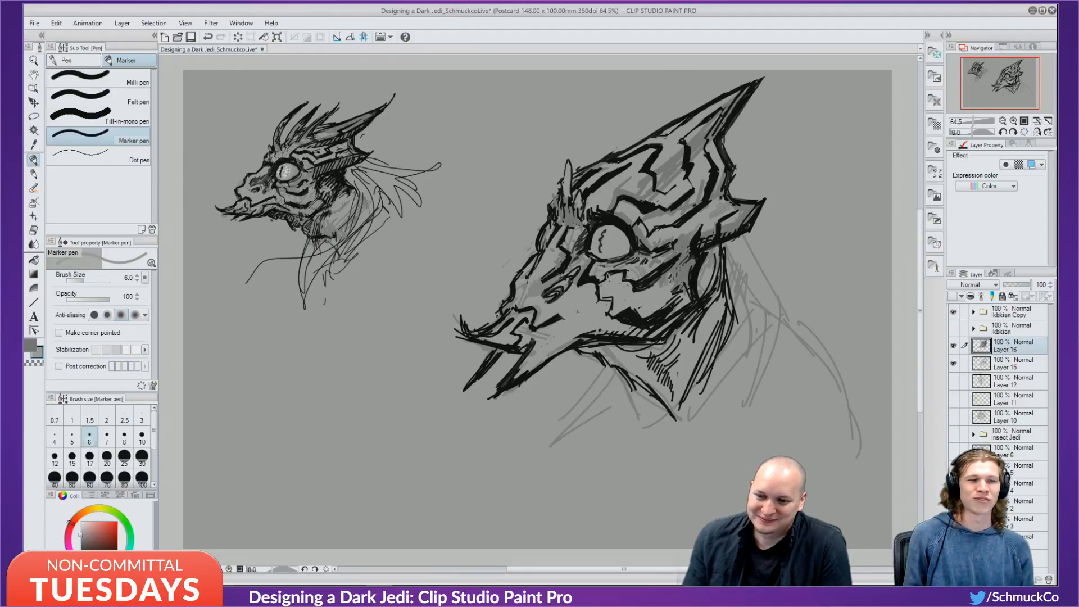
alt+click(545, 295)
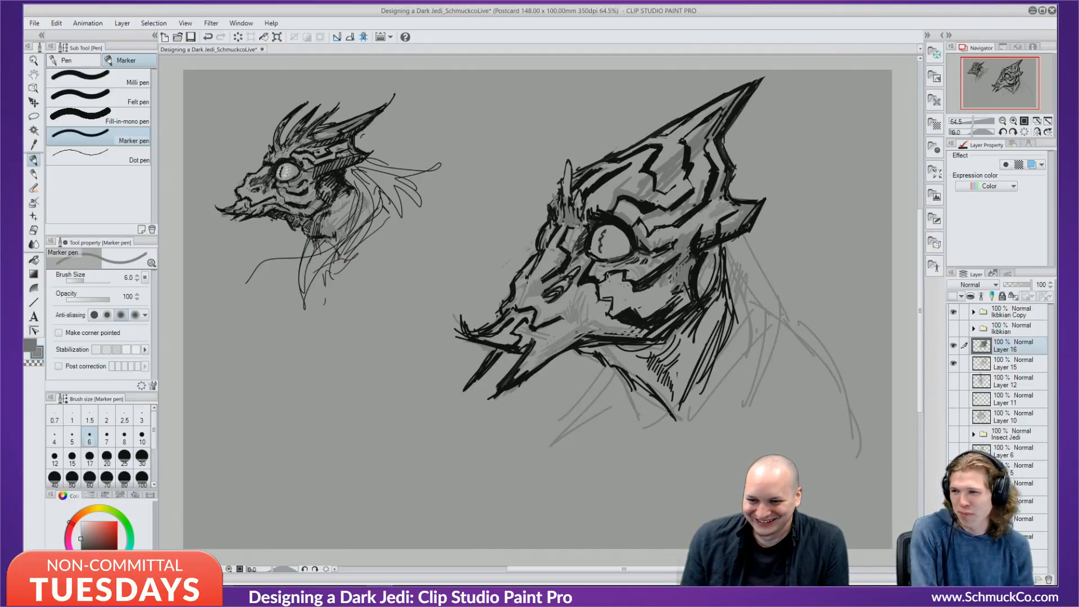
key(x)
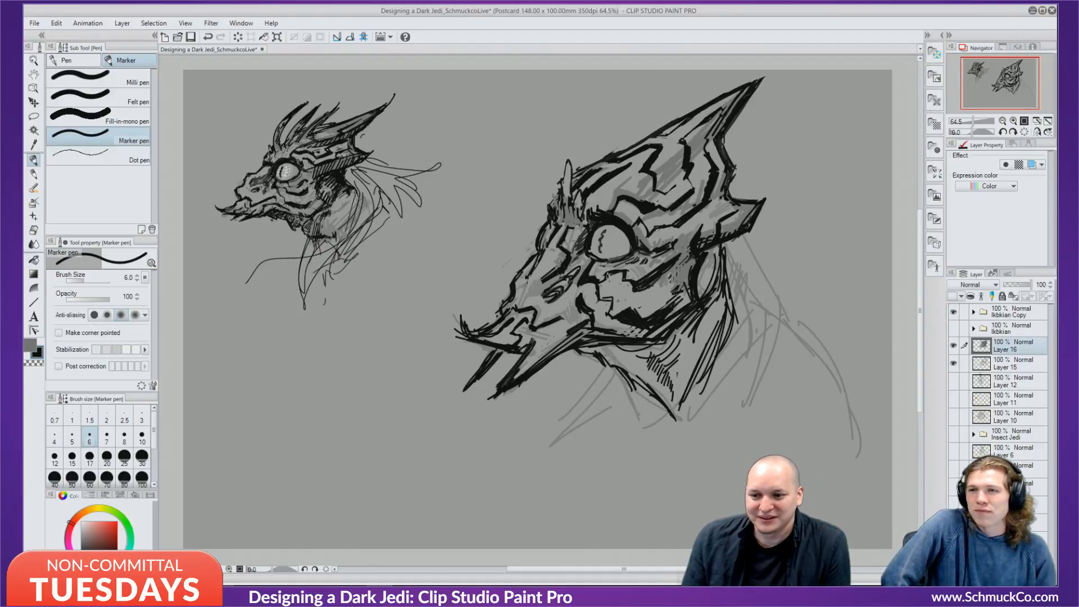
alt+click(604, 268)
mouse_move(601, 279)
mouse_down()
mouse_move(653, 276)
mouse_move(616, 303)
mouse_move(636, 294)
mouse_up()
alt+click(648, 282)
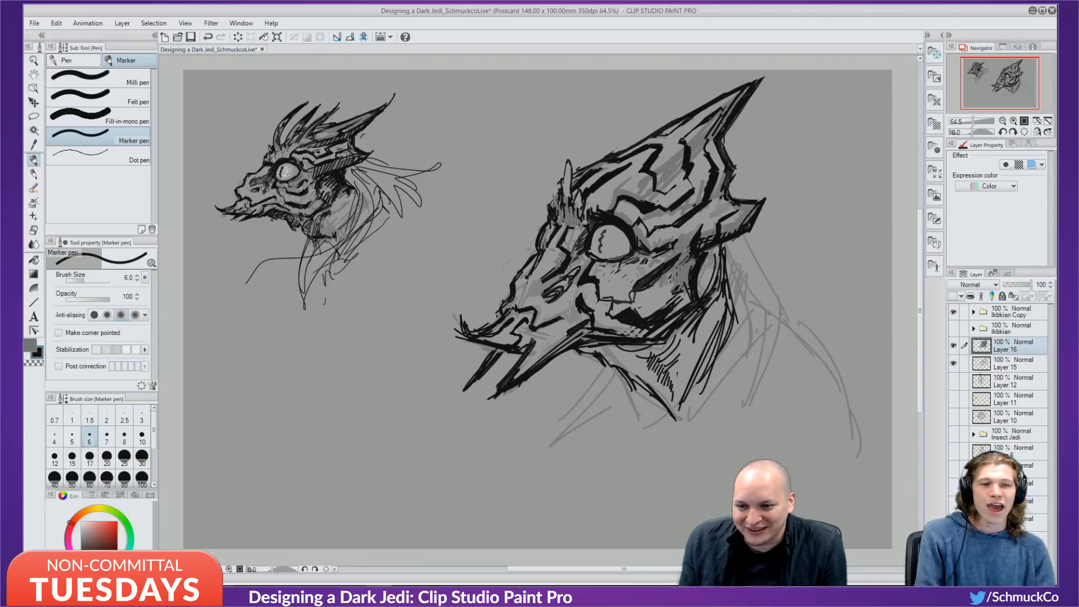
Thicken the eye's lower lid and add a short black stroke at its right edge.
key(ctrl+z)
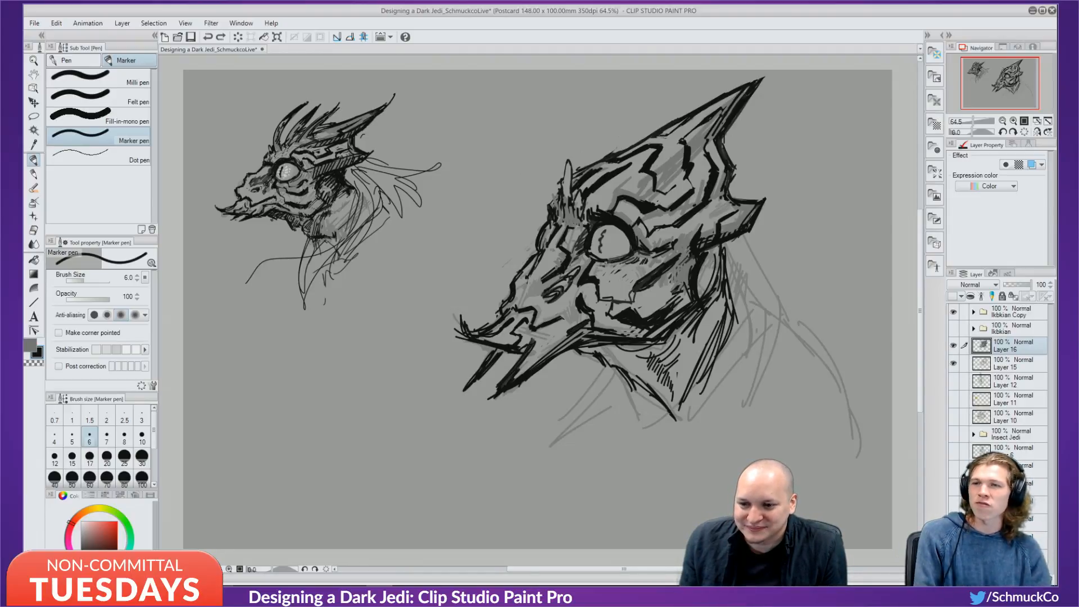
drag(616, 262, 625, 272)
key(ctrl+z)
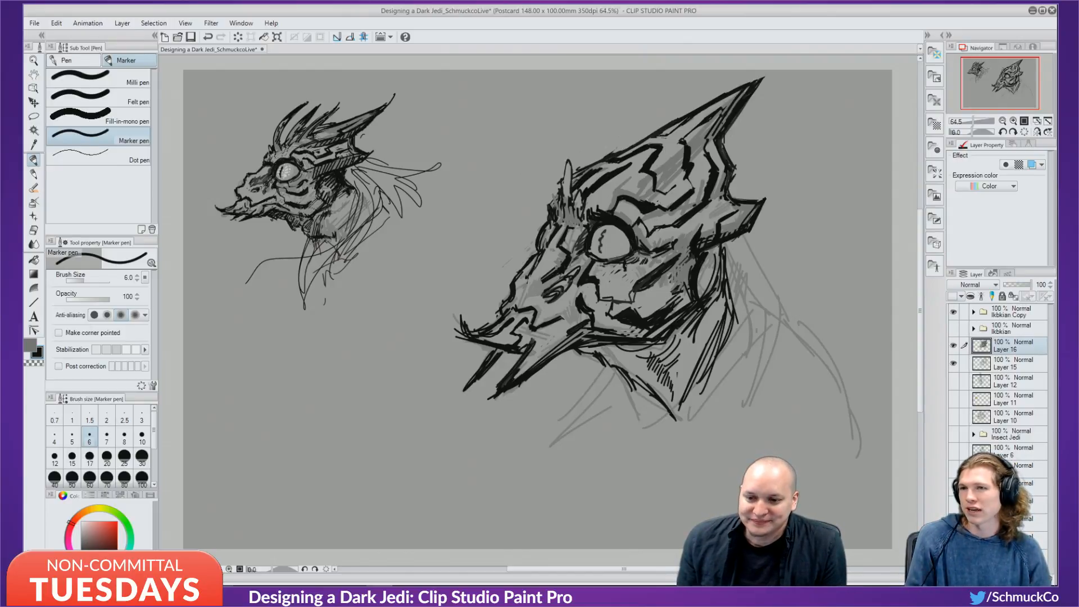
drag(625, 271, 645, 274)
key(ctrl+z)
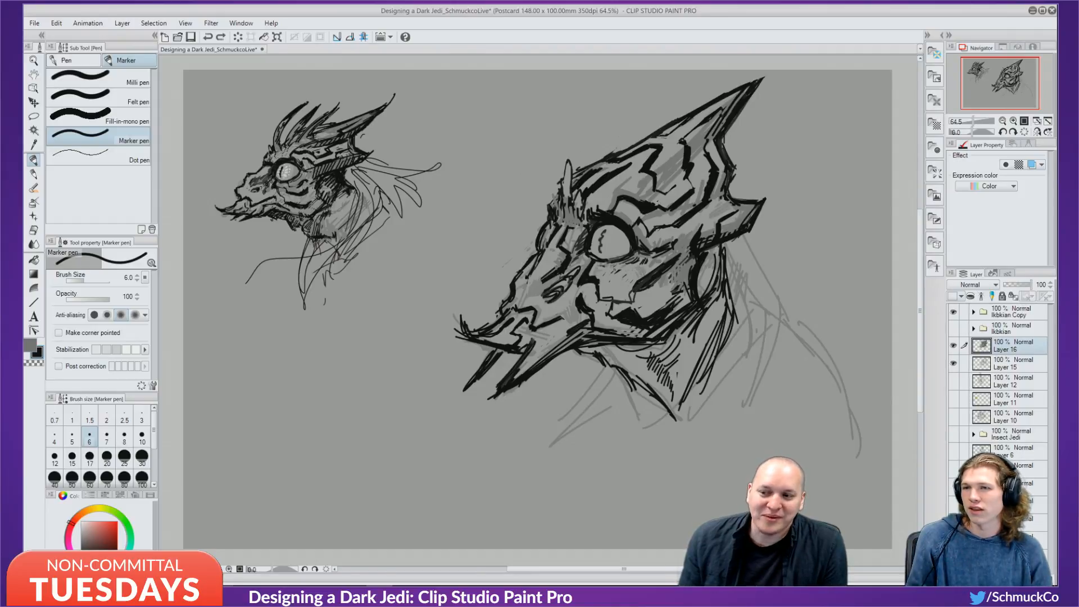
mouse_move(619, 258)
mouse_down()
mouse_move(630, 258)
mouse_move(594, 256)
mouse_up()
alt+click(614, 271)
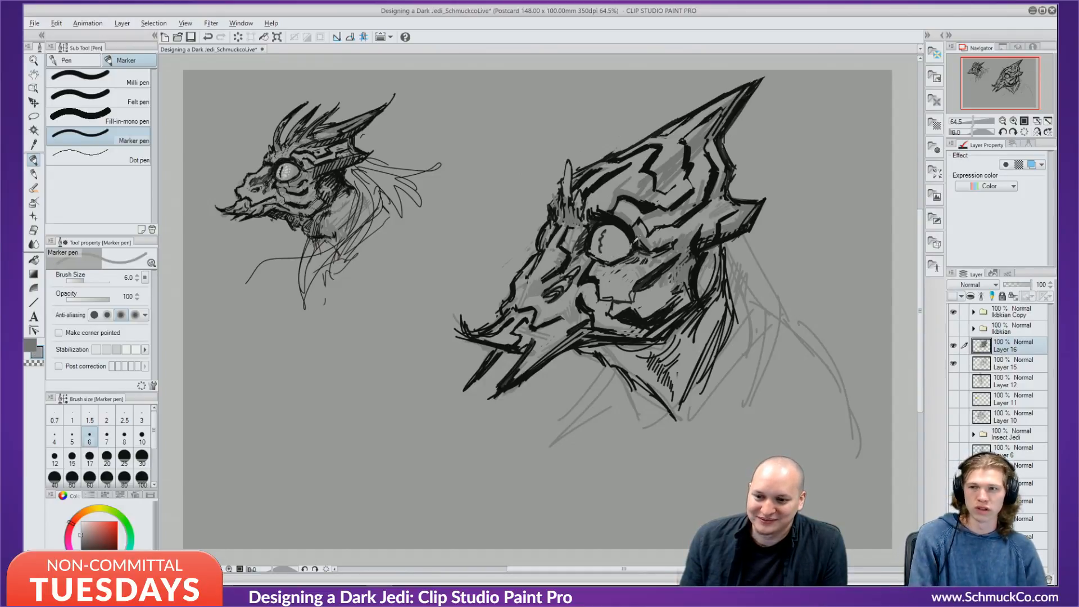
key(ctrl+z)
key(x)
drag(634, 239, 632, 247)
alt+click(626, 240)
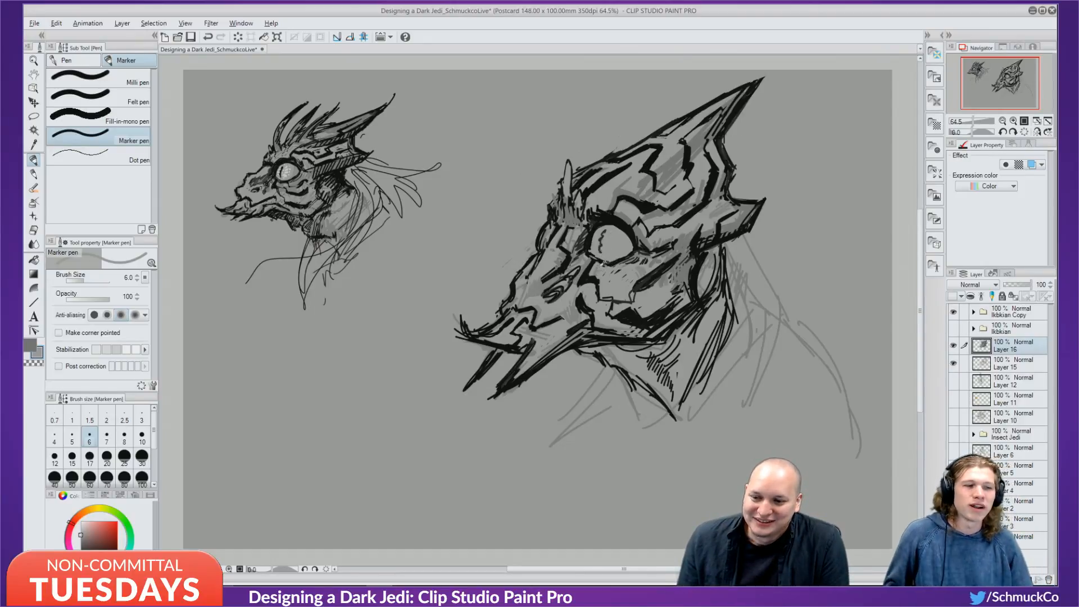
Switch to black and hatch a short dark mark just below the eye.
alt+click(602, 266)
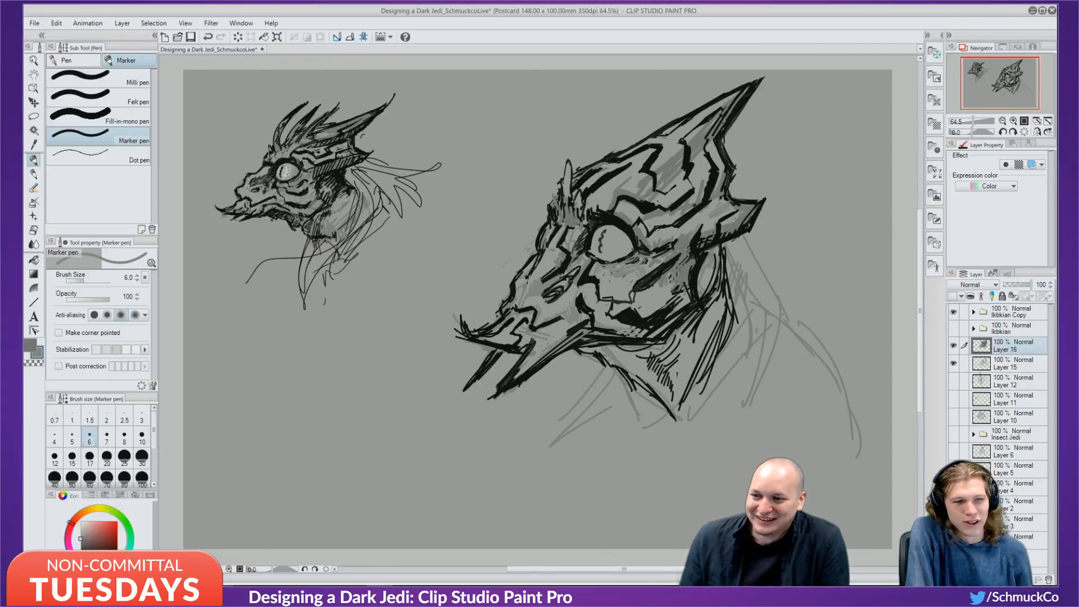
alt+click(645, 278)
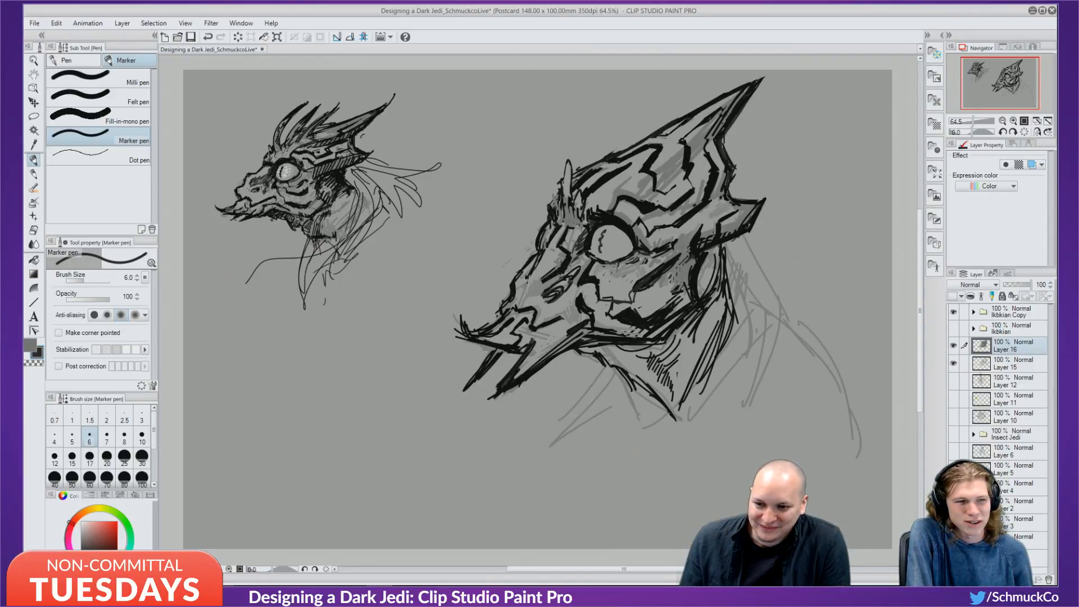
mouse_move(620, 261)
mouse_down()
mouse_move(617, 270)
mouse_move(648, 267)
mouse_up()
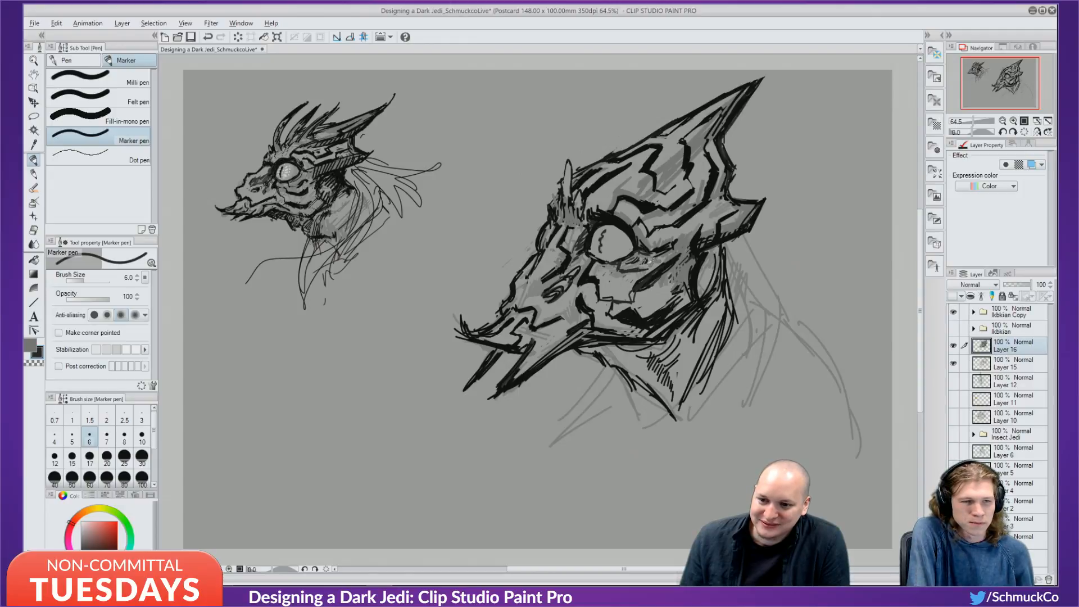
alt+click(639, 267)
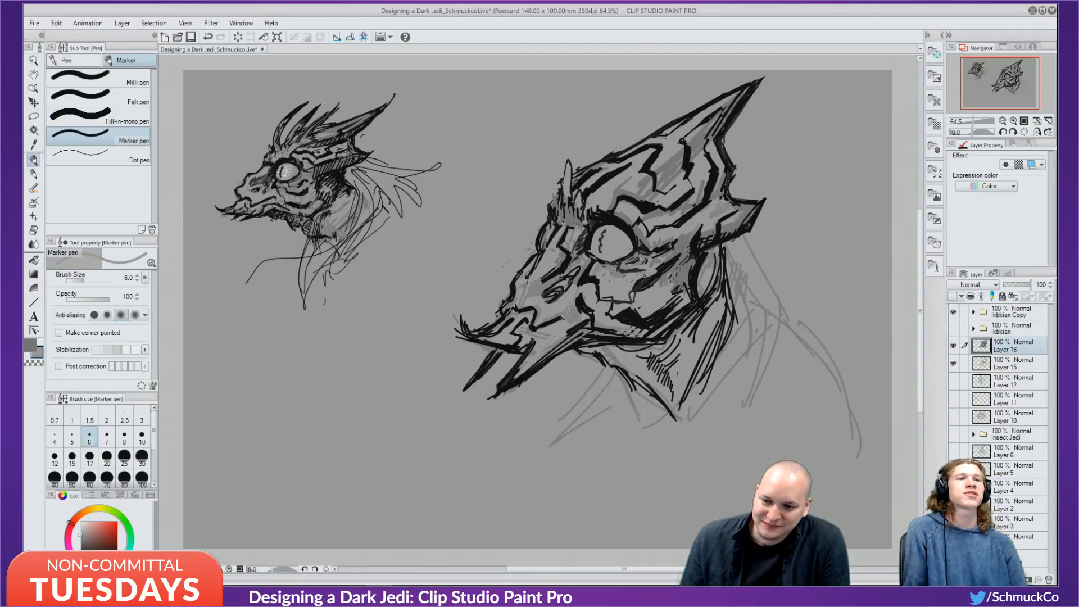
alt+click(654, 272)
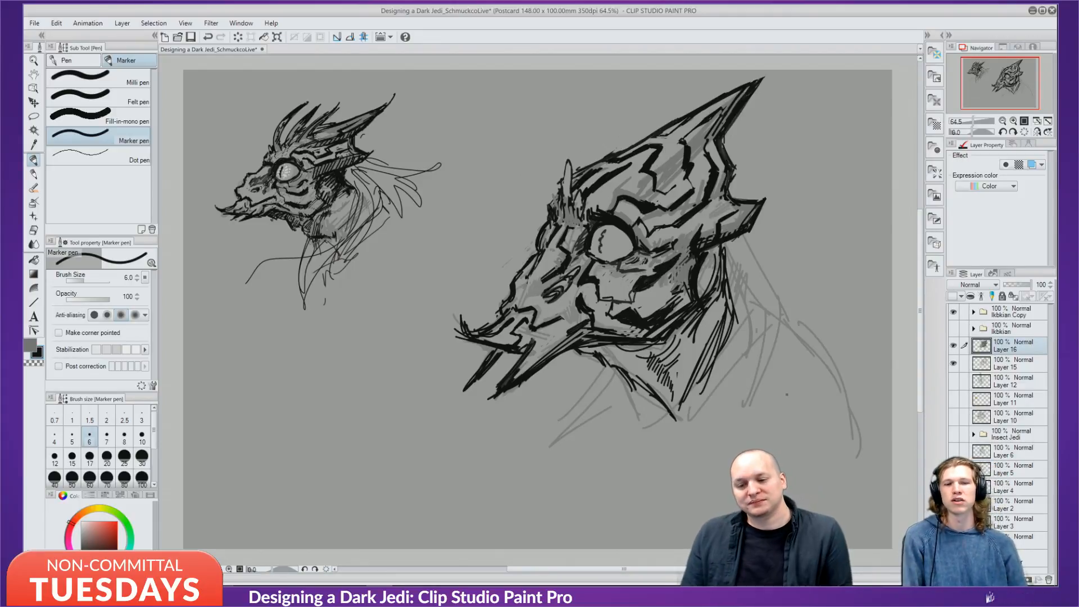
Undo the stray strokes near the eye and dab a tiny mark on its upper rim.
alt+click(654, 267)
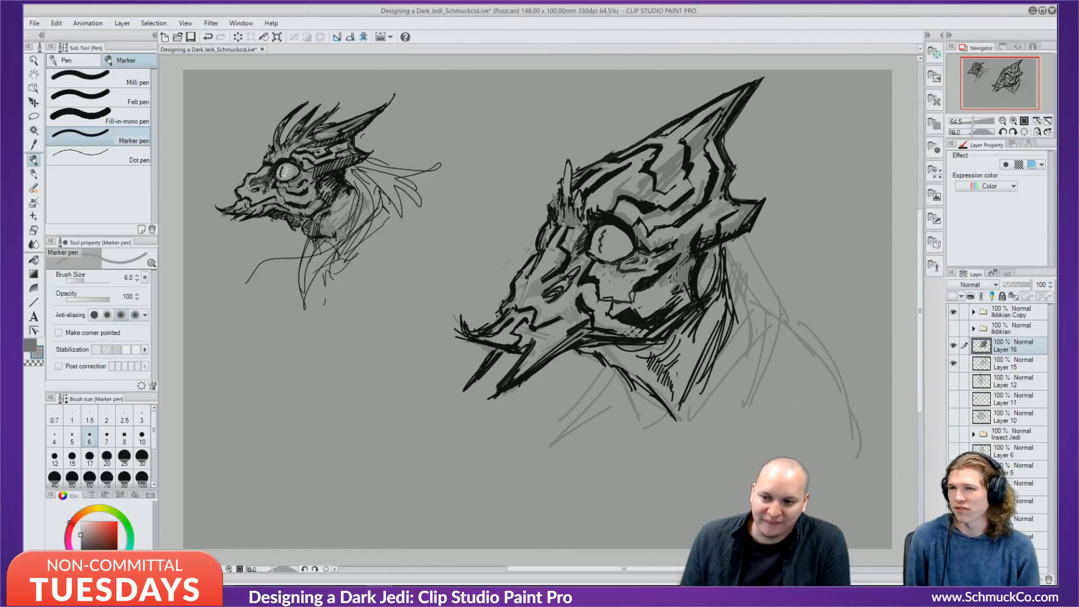
key(ctrl+z)
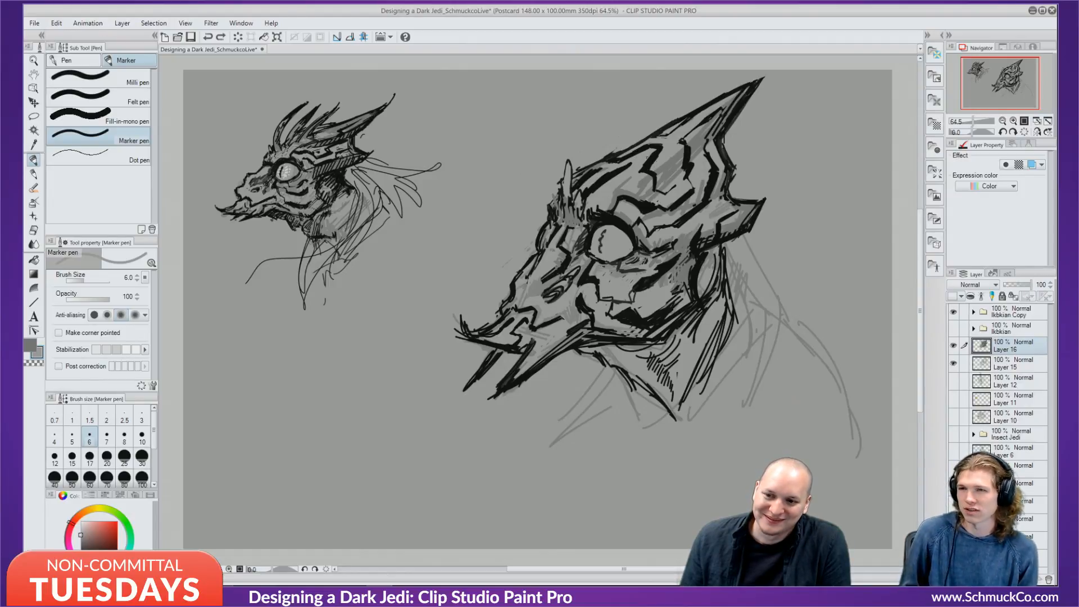
drag(646, 159, 633, 161)
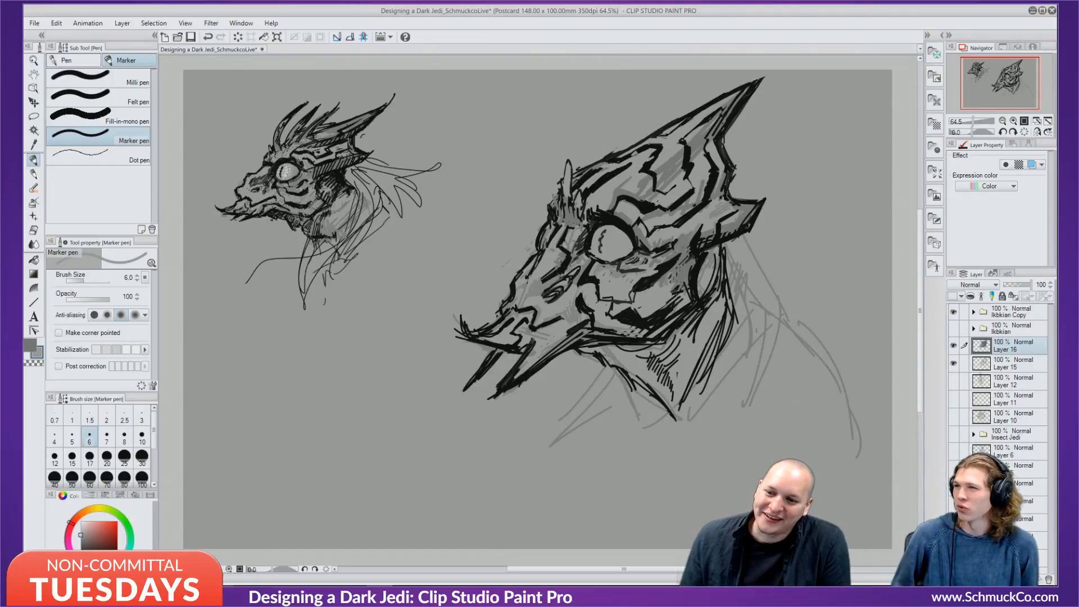
key(ctrl+z)
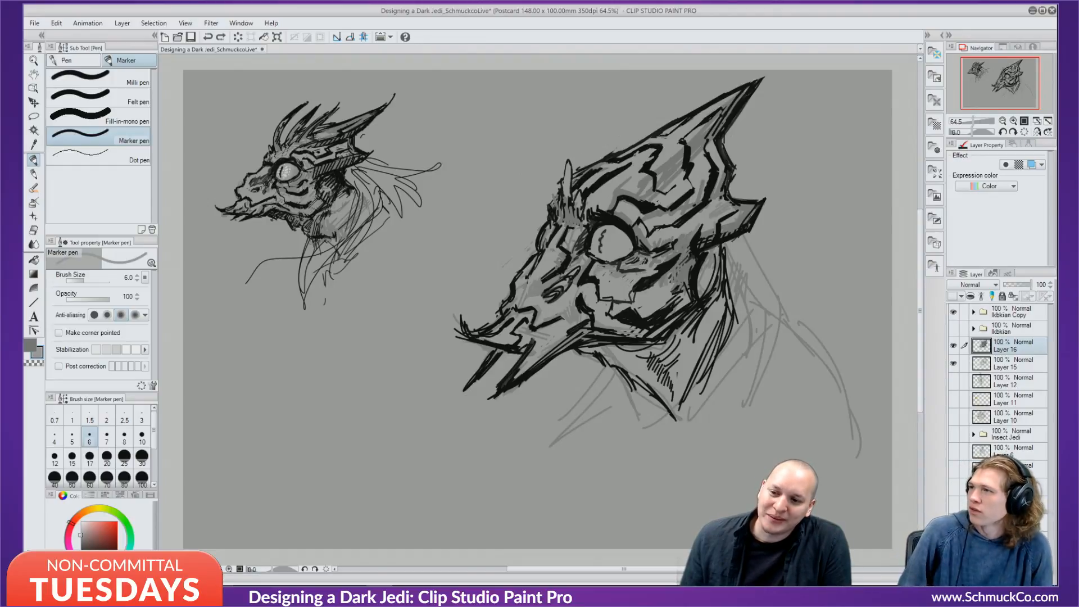
click(600, 222)
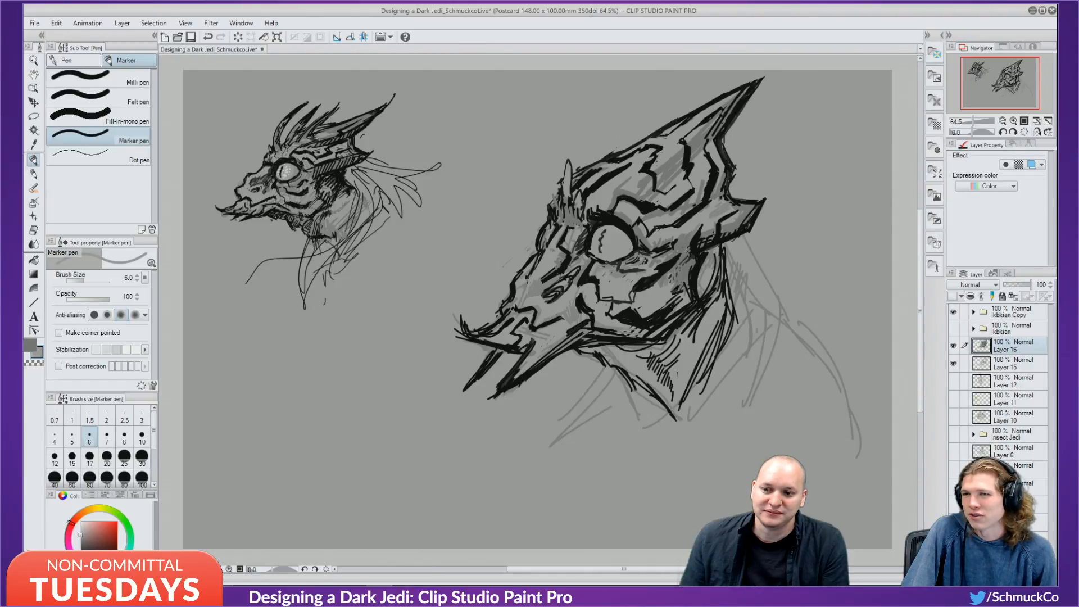
alt+click(656, 152)
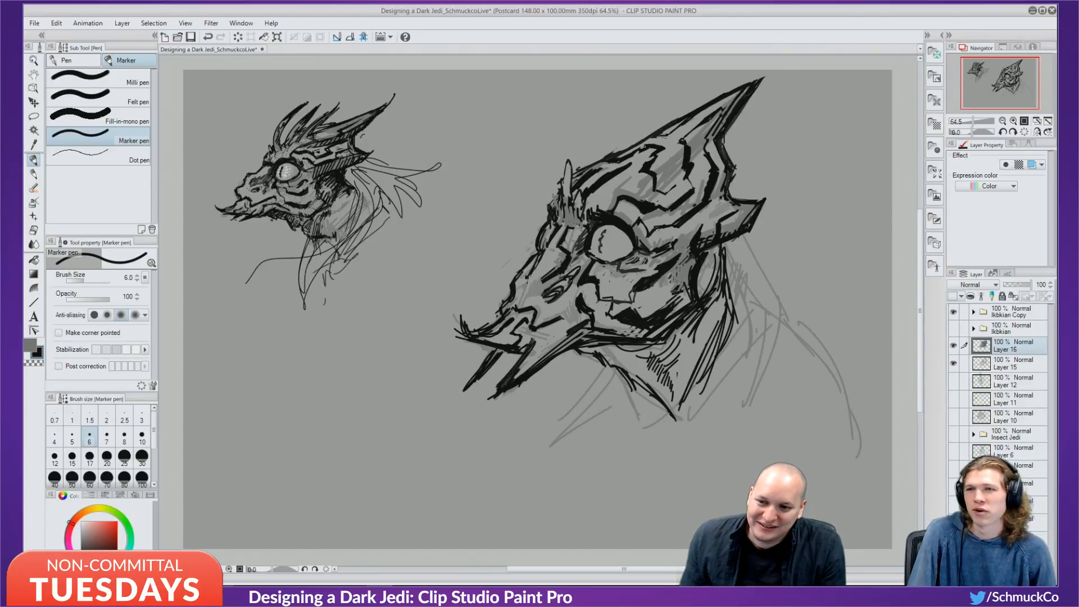
key(x)
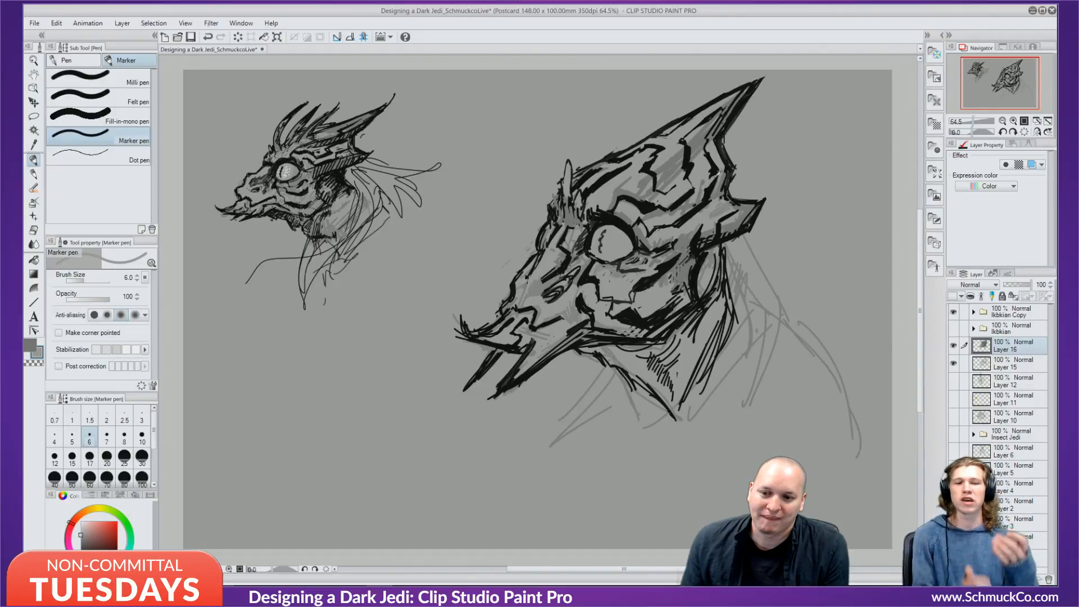
key(x)
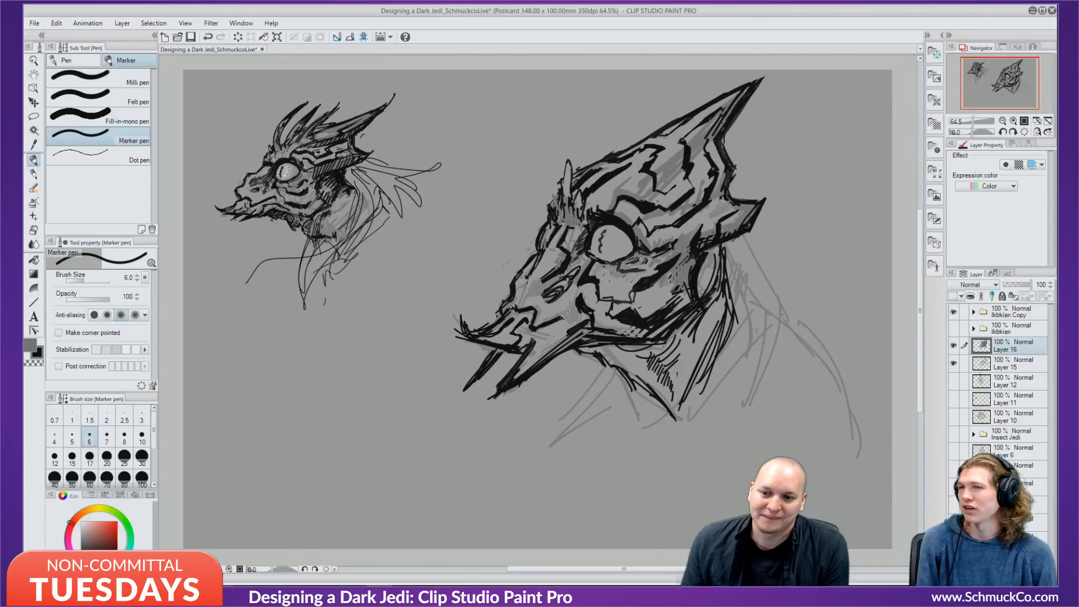
key(x)
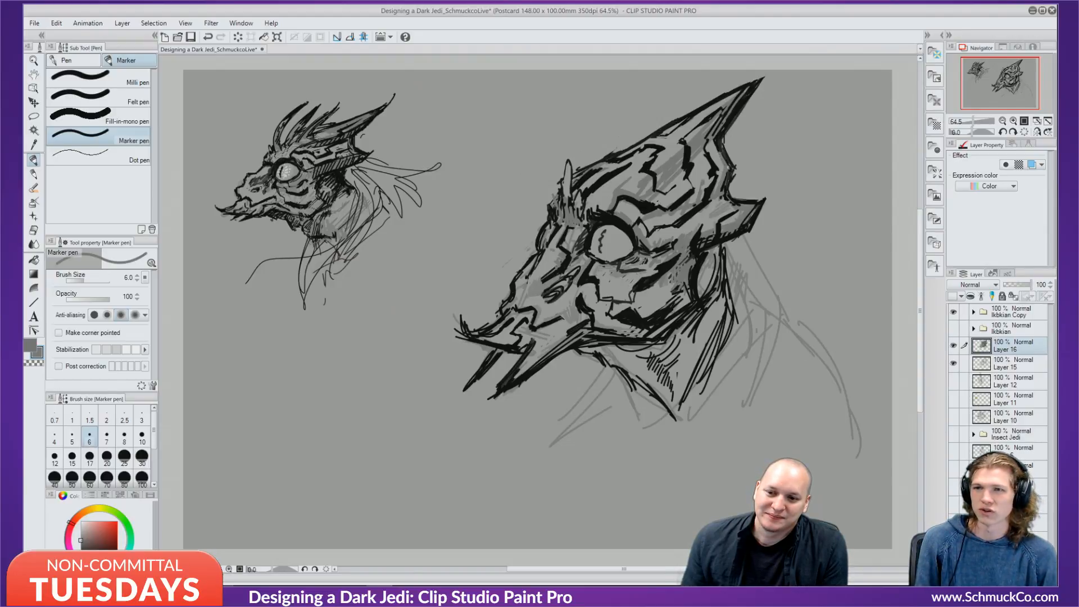
key(x)
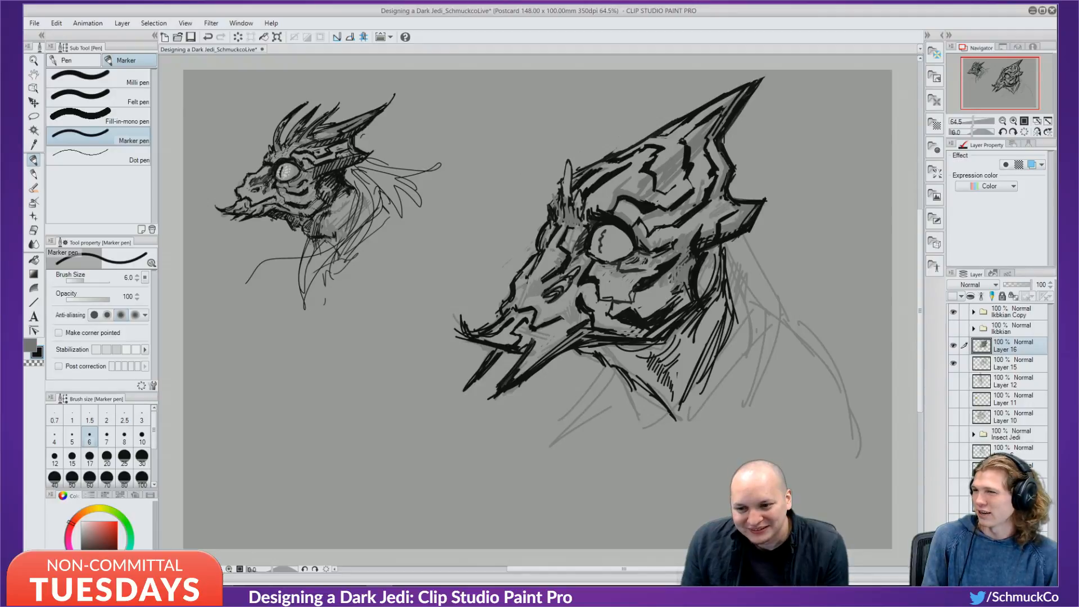
alt+click(644, 297)
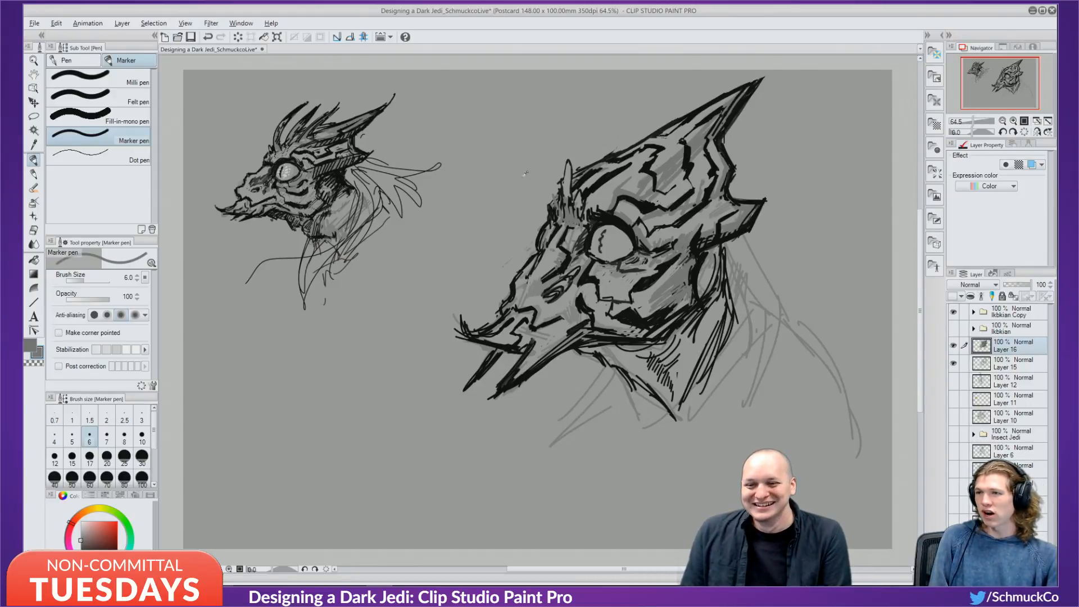
Touch up the tall spike's base with light grey and small dark marks.
alt+click(570, 183)
mouse_move(563, 195)
mouse_down()
mouse_move(582, 214)
mouse_move(555, 211)
mouse_move(560, 197)
mouse_move(561, 215)
mouse_up()
key(x)
key(x)
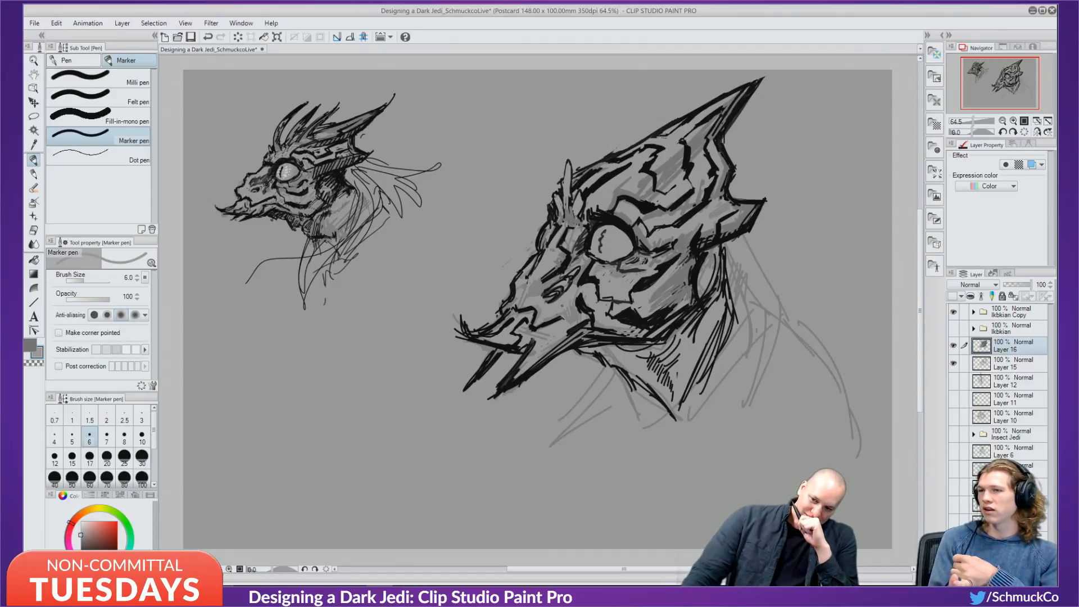
key(ctrl+z)
key(ctrl+z)
key(ctrl+z)
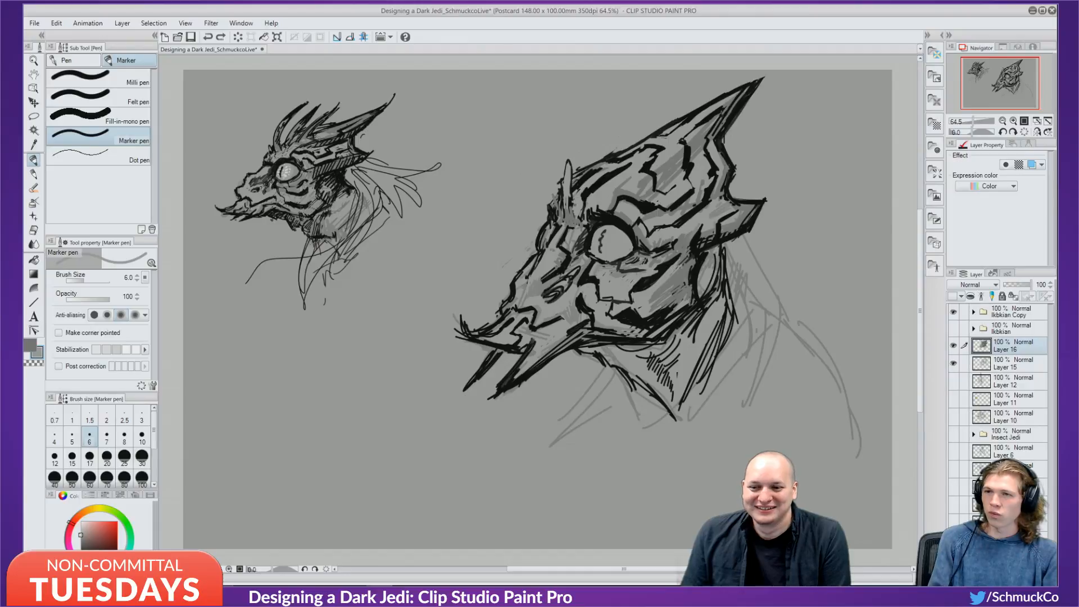
drag(572, 205, 575, 214)
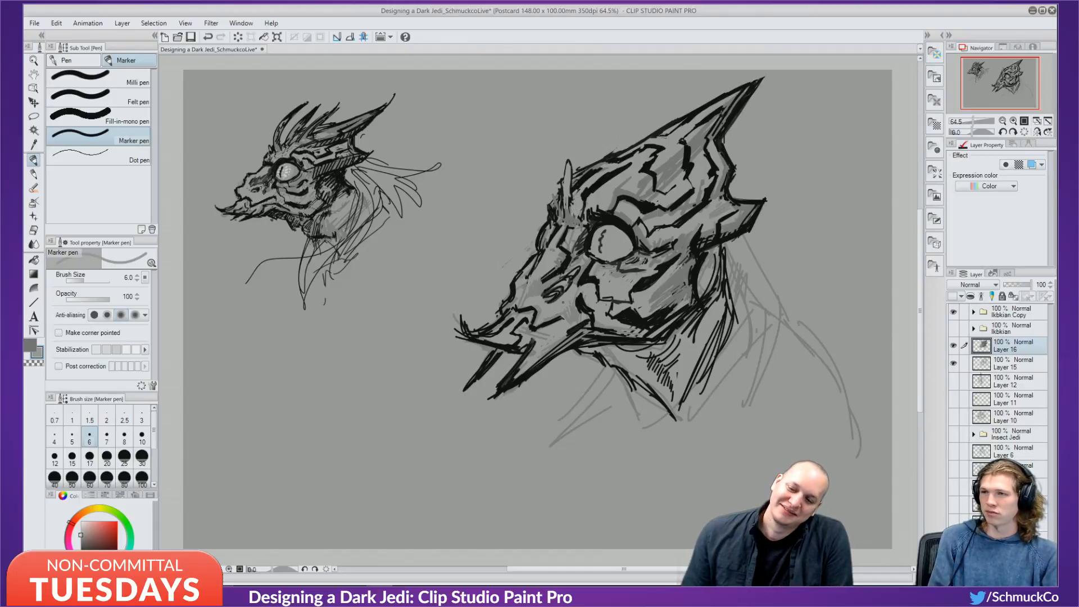
alt+click(594, 188)
mouse_move(579, 209)
mouse_down()
mouse_move(584, 228)
mouse_move(555, 208)
mouse_up()
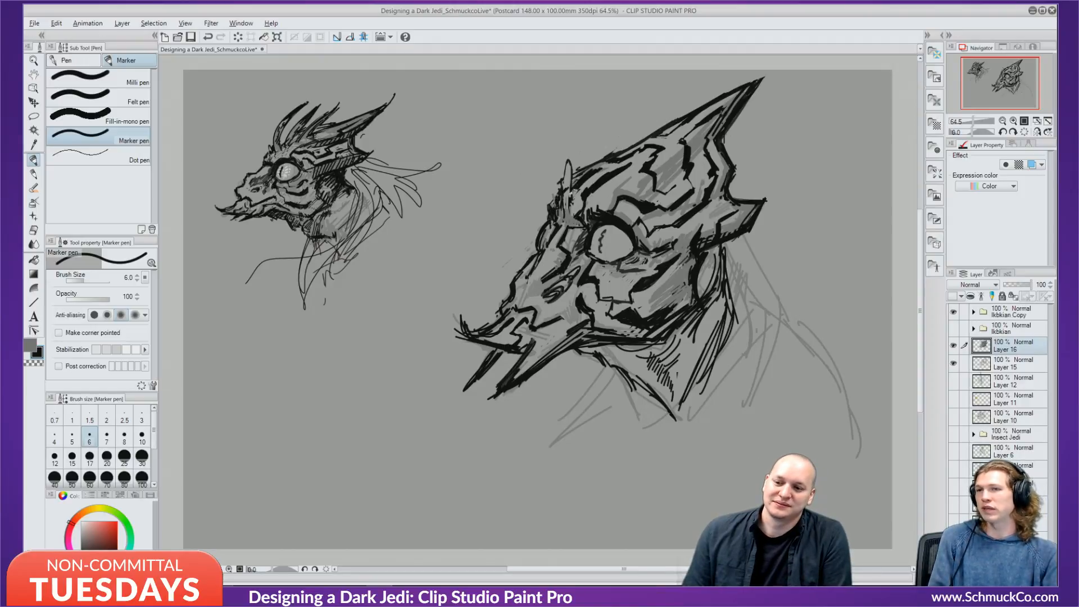
alt+click(572, 192)
drag(567, 186, 563, 196)
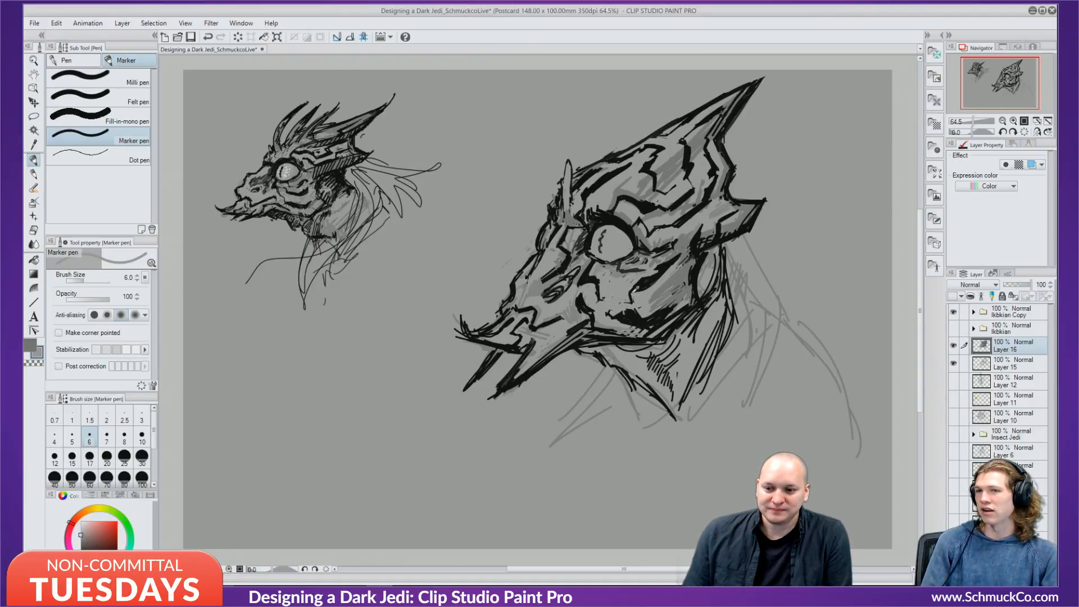
Try a short black stroke below the eye, then undo the stray black strokes.
alt+click(633, 291)
mouse_move(596, 299)
mouse_down()
mouse_move(621, 288)
mouse_move(630, 301)
mouse_move(618, 280)
mouse_move(640, 276)
mouse_move(607, 286)
mouse_up()
key(ctrl+z)
key(ctrl+z)
key(ctrl+z)
key(ctrl+z)
key(ctrl+z)
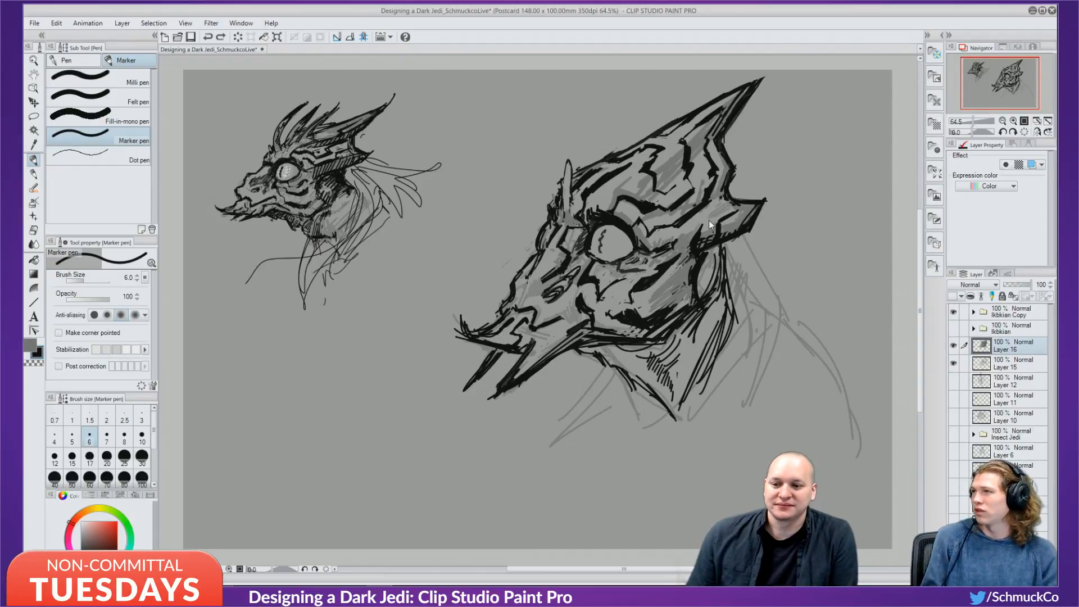
key(ctrl+z)
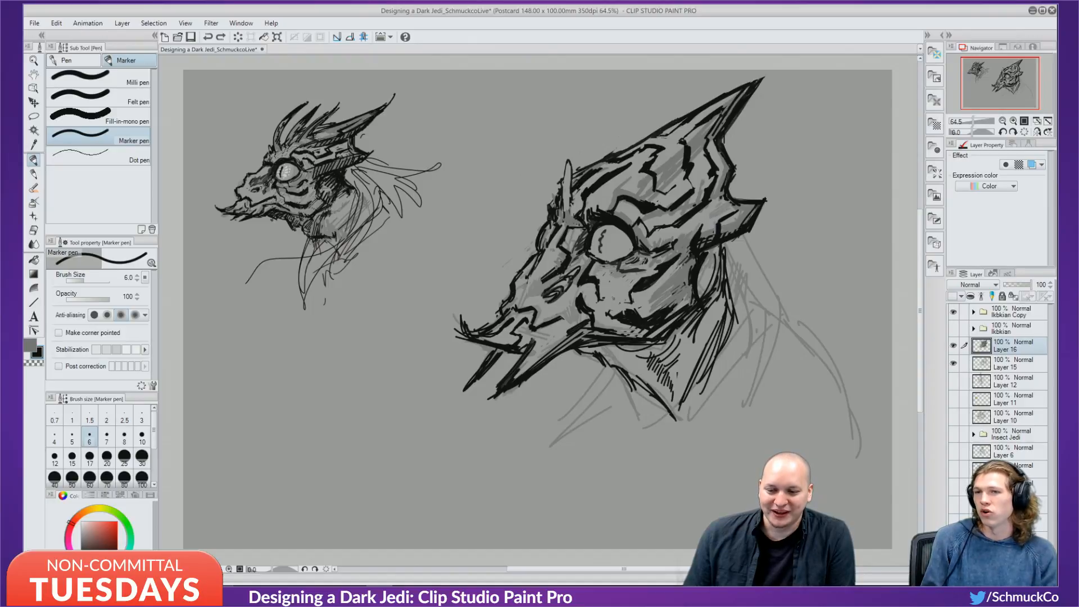
Lighten the dark line below the eye with grey and hatch diagonal grey shading across the cheek.
key(alt)
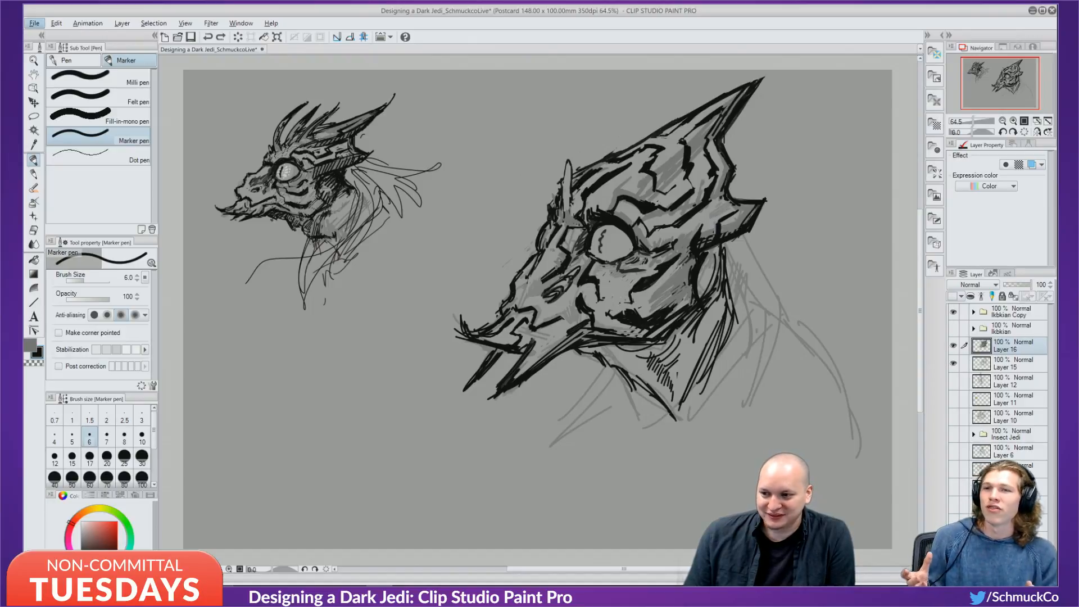
drag(616, 262, 643, 268)
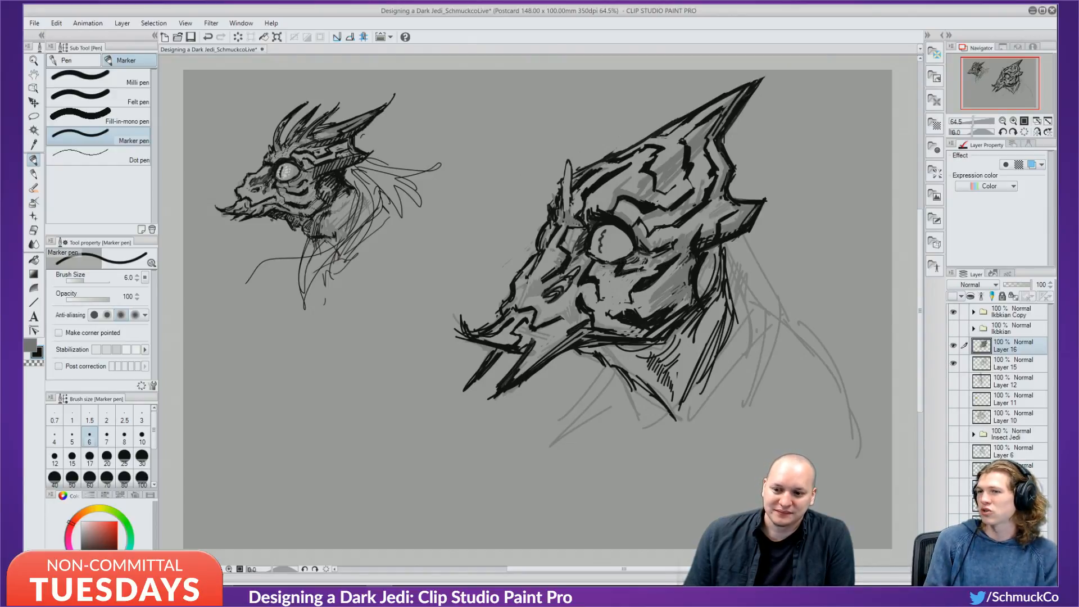
alt+click(628, 268)
mouse_move(626, 262)
mouse_down()
mouse_move(616, 274)
mouse_move(649, 264)
mouse_move(623, 271)
mouse_move(635, 270)
mouse_up()
alt+click(628, 271)
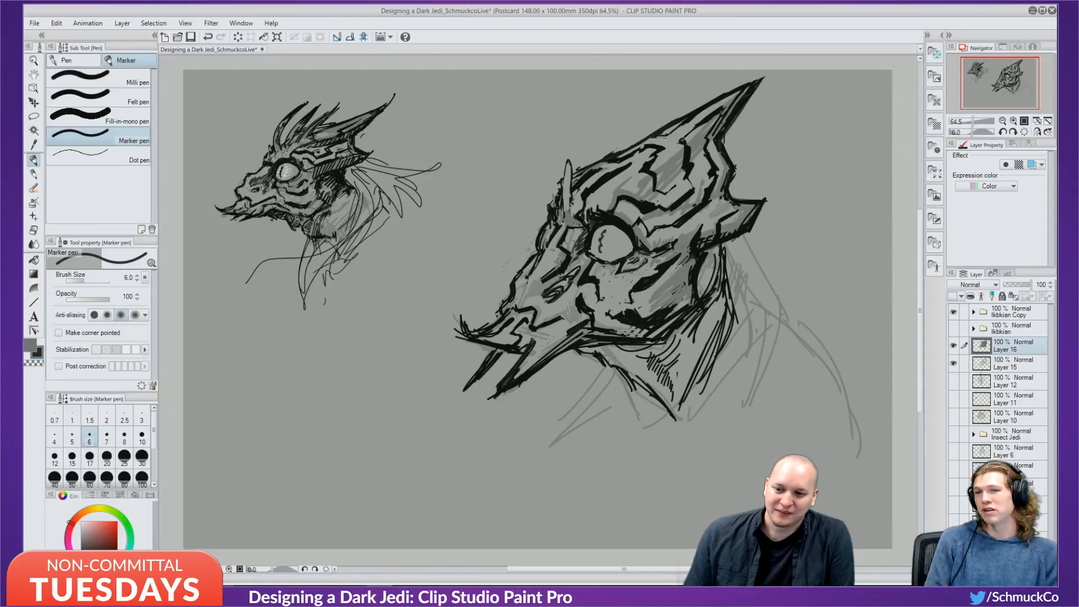
alt+click(642, 267)
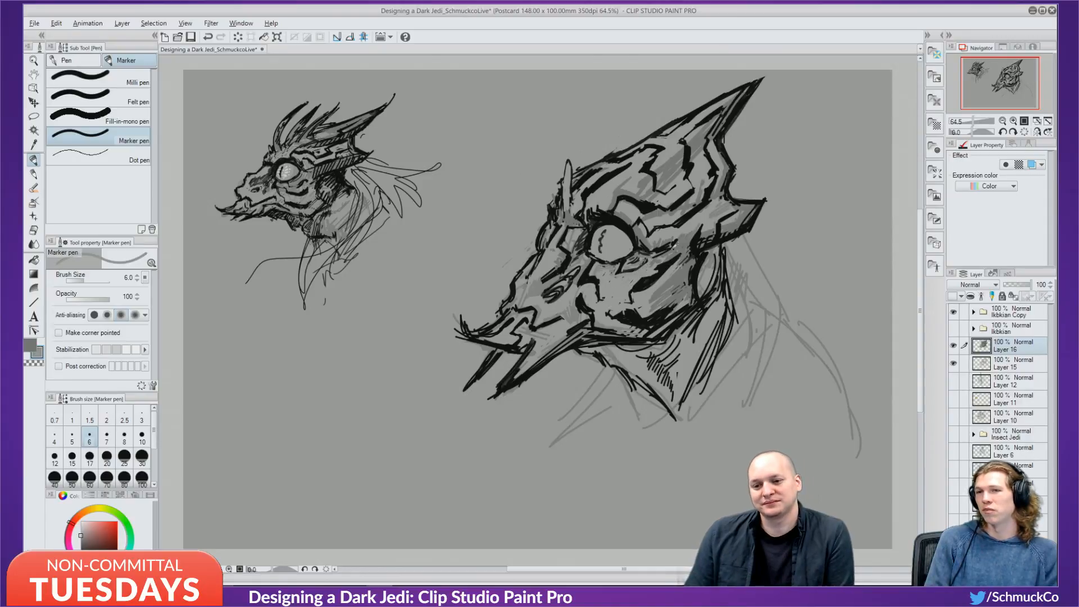
drag(618, 295, 676, 258)
mouse_move(627, 295)
mouse_down()
mouse_move(675, 261)
mouse_move(661, 280)
mouse_up()
drag(615, 315, 650, 292)
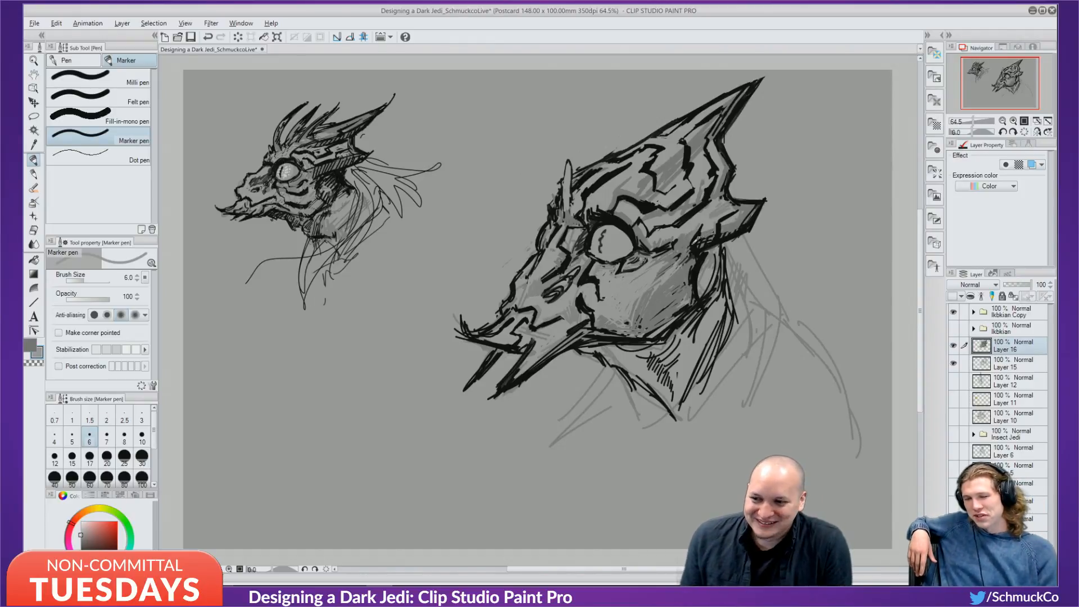
Test black strokes along the head's edge, then remove the recent black jaw strokes.
key(x)
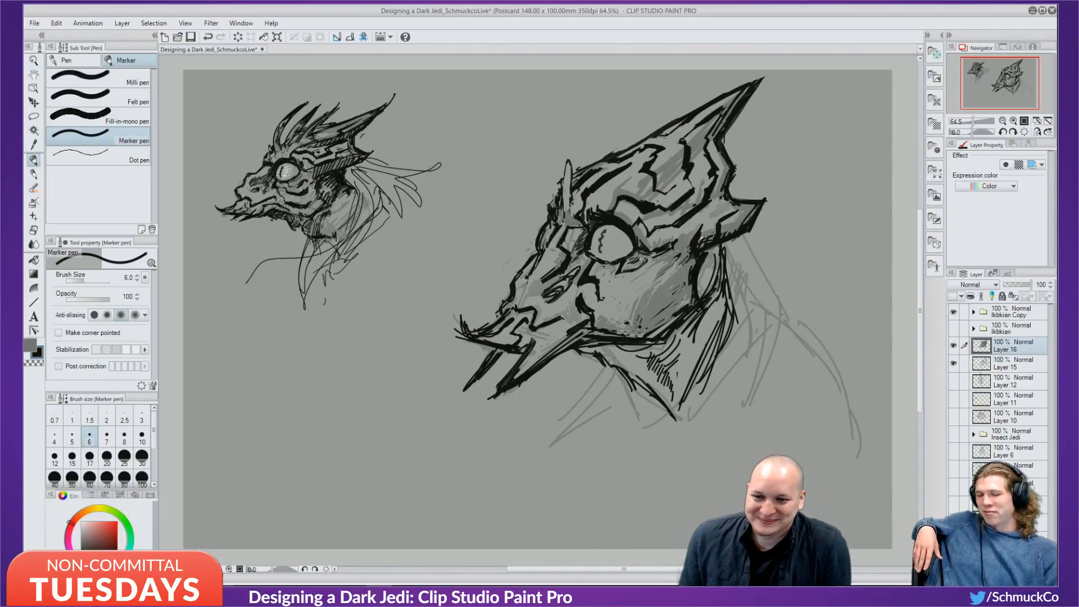
drag(721, 234, 738, 230)
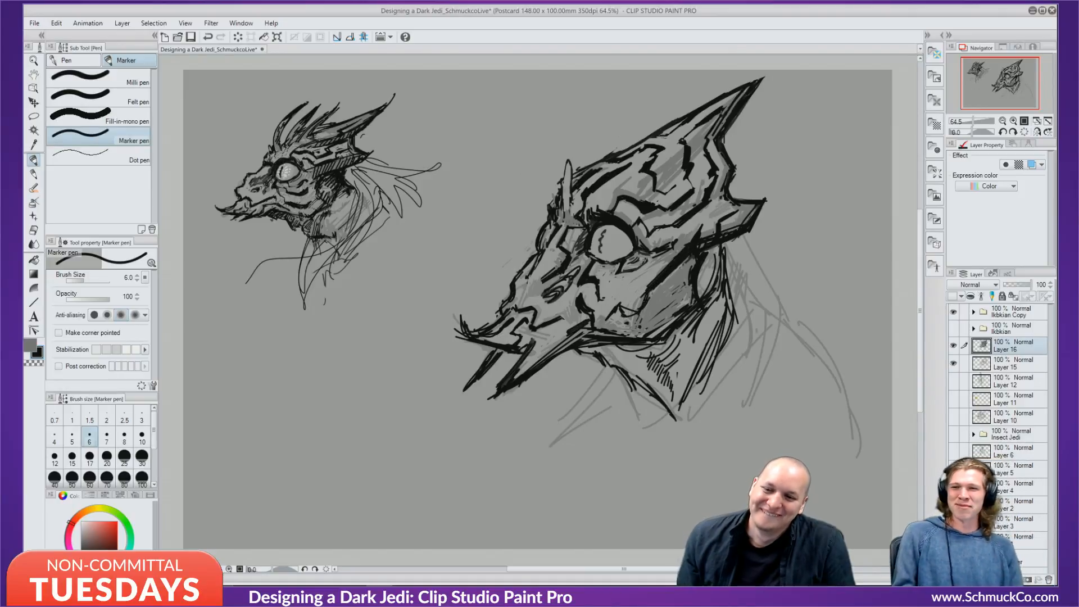
key(ctrl+z)
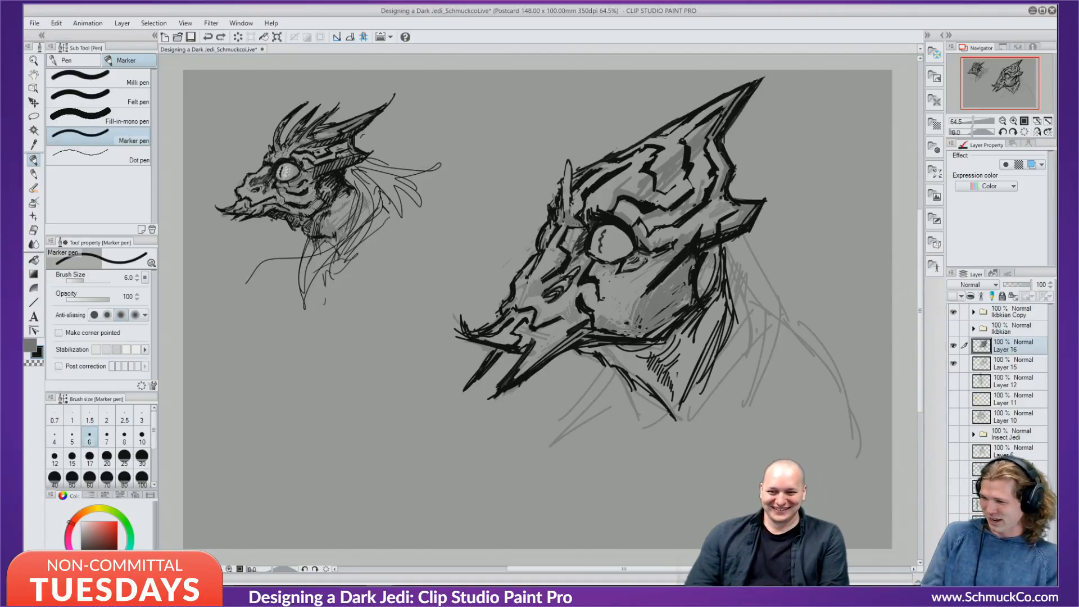
key(ctrl+y)
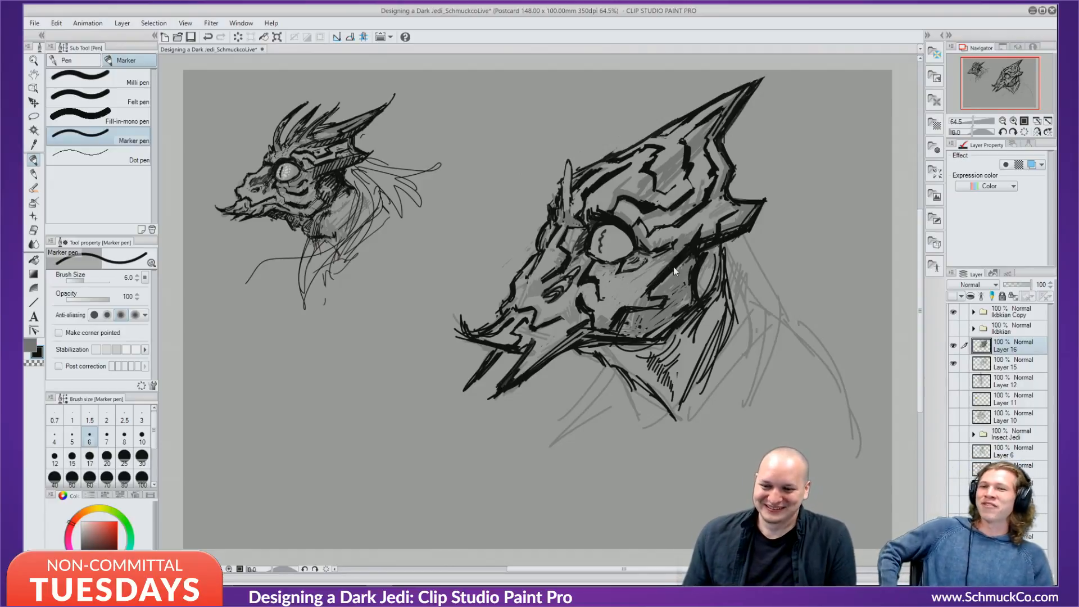
key(ctrl+z)
key(ctrl+z)
key(ctrl+z)
key(ctrl+z)
key(ctrl+z)
key(ctrl+z)
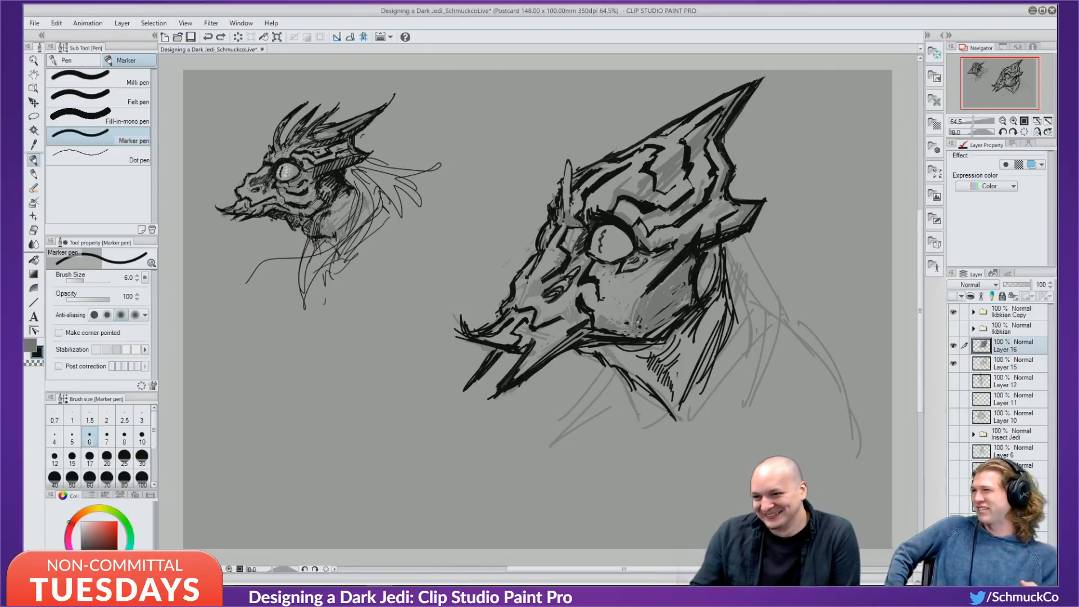
Cover the black cheek mark with eyedropped grey and resample black from a sketch line.
alt+click(594, 294)
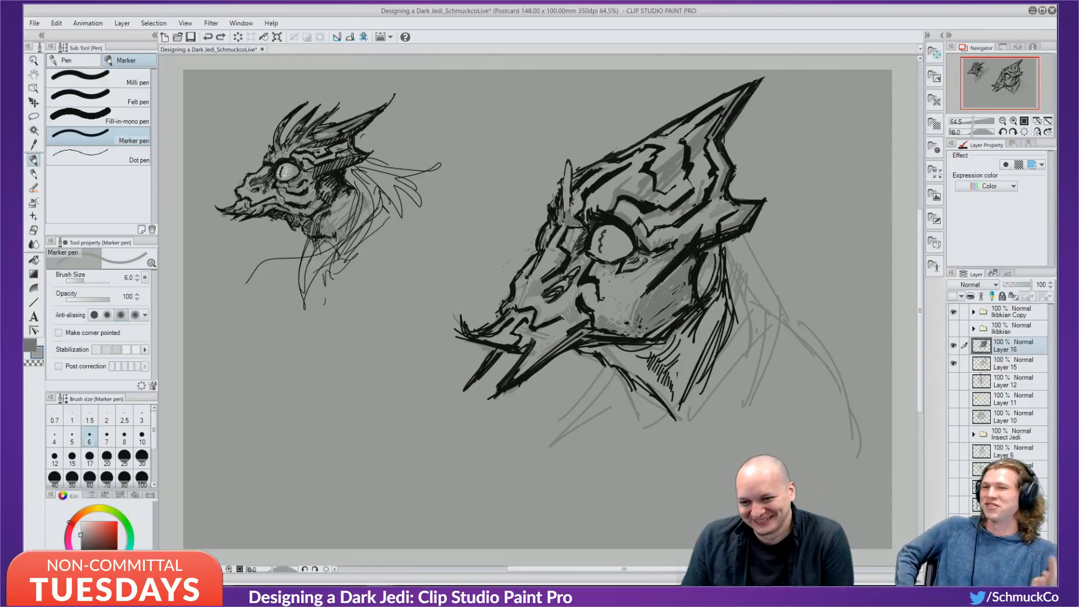
mouse_move(580, 292)
mouse_down()
mouse_move(588, 324)
mouse_move(622, 320)
mouse_up()
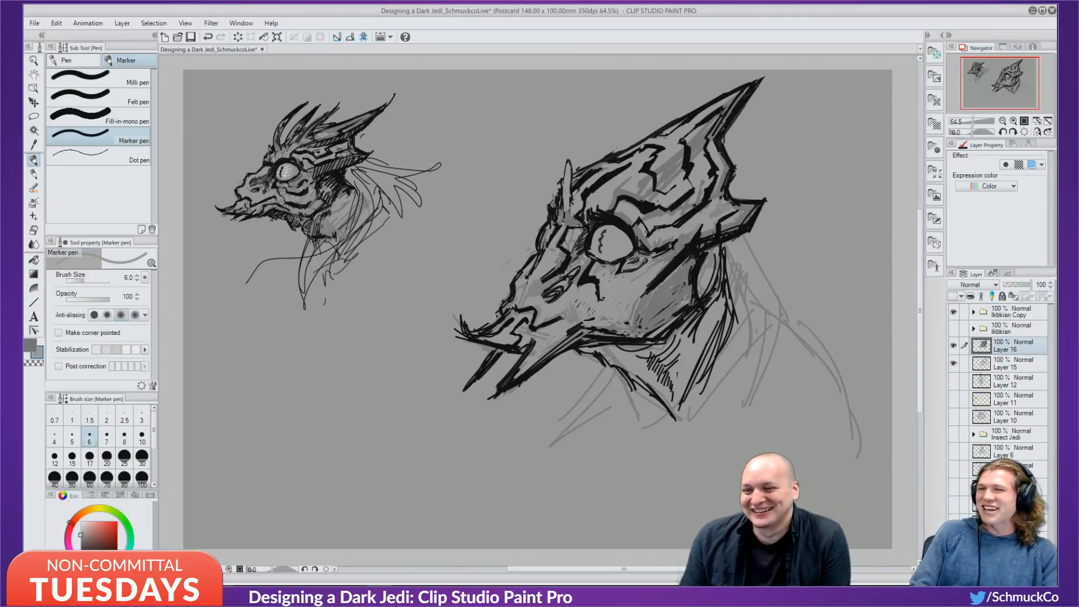
alt+click(600, 293)
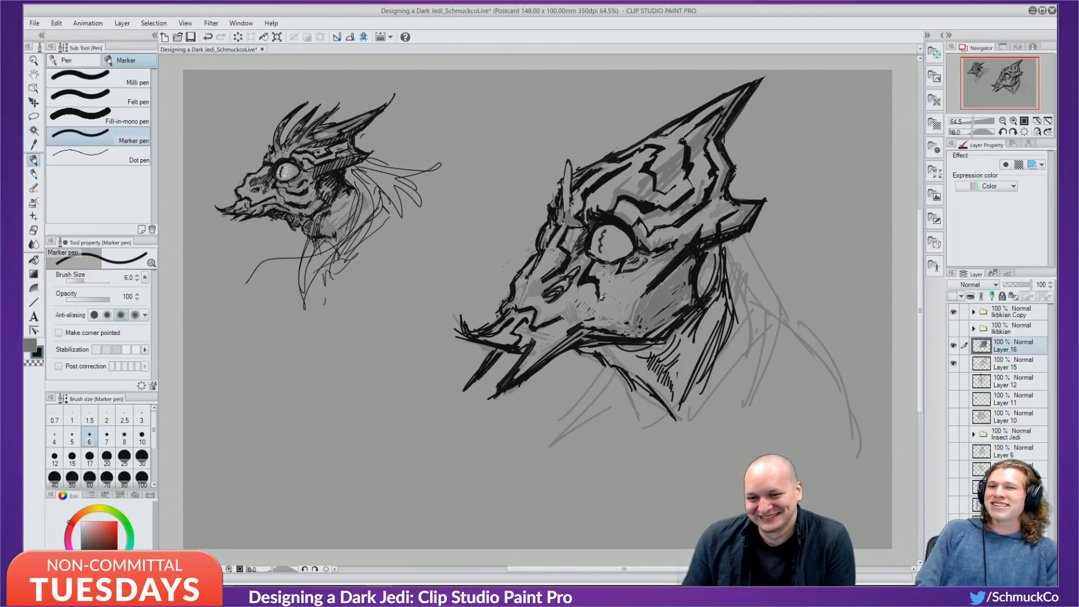
alt+click(603, 296)
alt+click(604, 285)
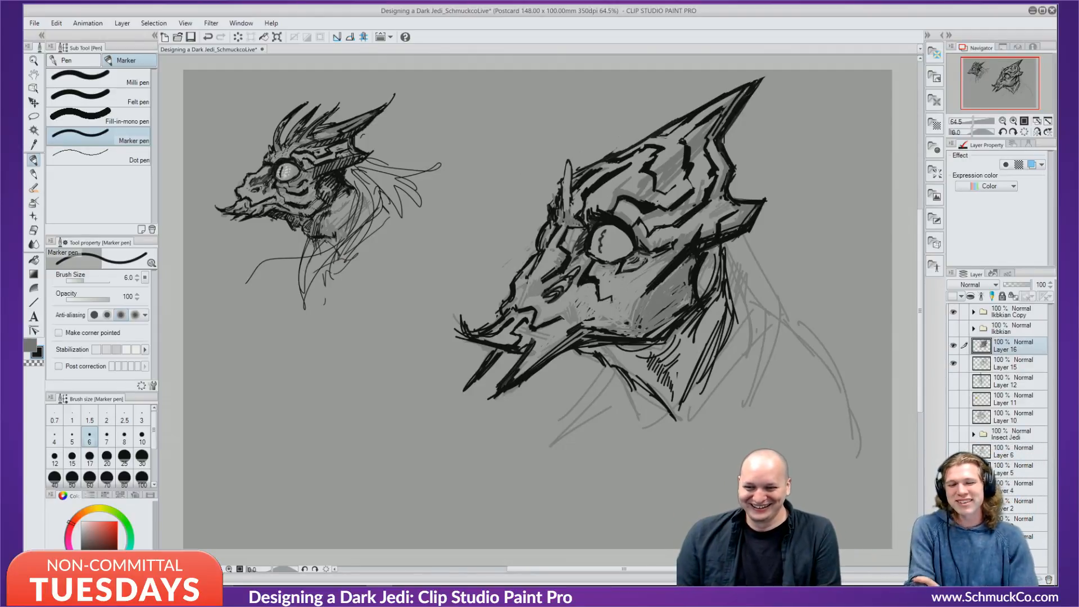
Draw a bold dark curved jaw line across the cheek, redoing its short strokes.
mouse_move(610, 297)
mouse_down()
mouse_move(643, 309)
mouse_move(675, 292)
mouse_move(663, 305)
mouse_move(685, 271)
mouse_move(669, 292)
mouse_move(654, 287)
mouse_up()
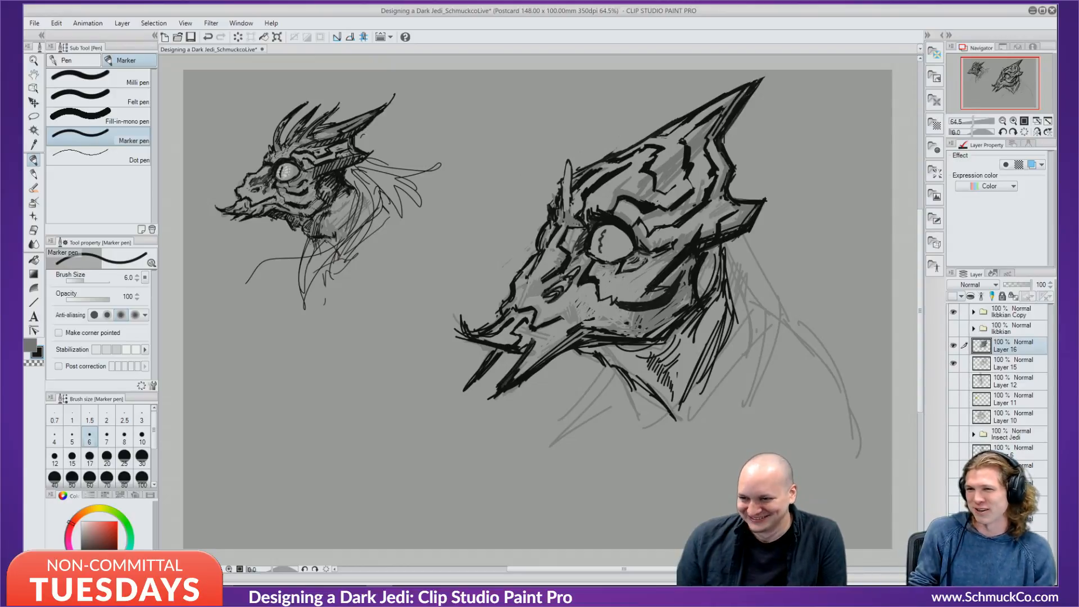
drag(576, 305, 628, 327)
drag(606, 318, 625, 323)
mouse_move(591, 308)
mouse_down()
mouse_move(624, 321)
mouse_move(593, 308)
mouse_move(625, 331)
mouse_up()
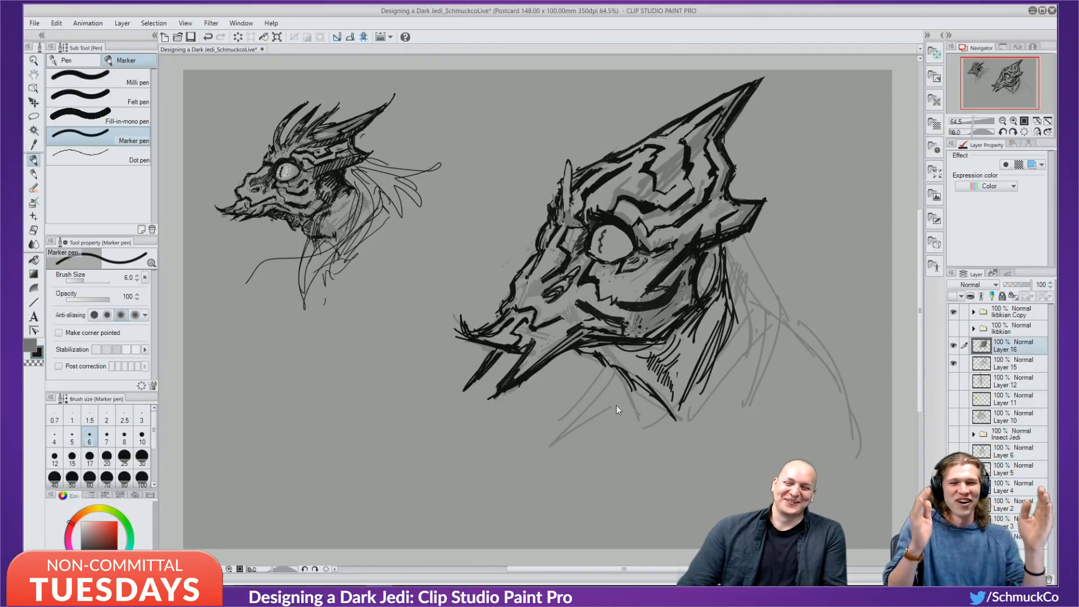
key(ctrl+z)
key(ctrl+z)
key(ctrl+z)
key(ctrl+z)
key(ctrl+z)
key(ctrl+z)
key(ctrl+z)
key(ctrl+z)
key(ctrl+z)
key(ctrl+z)
key(ctrl+z)
key(ctrl+z)
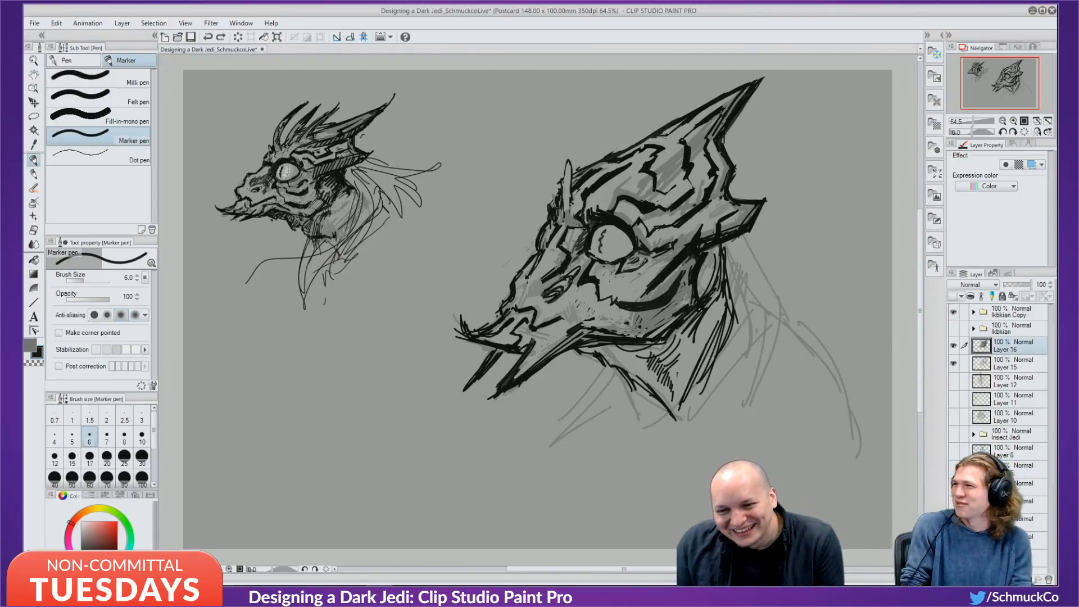
mouse_move(656, 293)
mouse_down()
mouse_move(648, 291)
mouse_move(672, 287)
mouse_up()
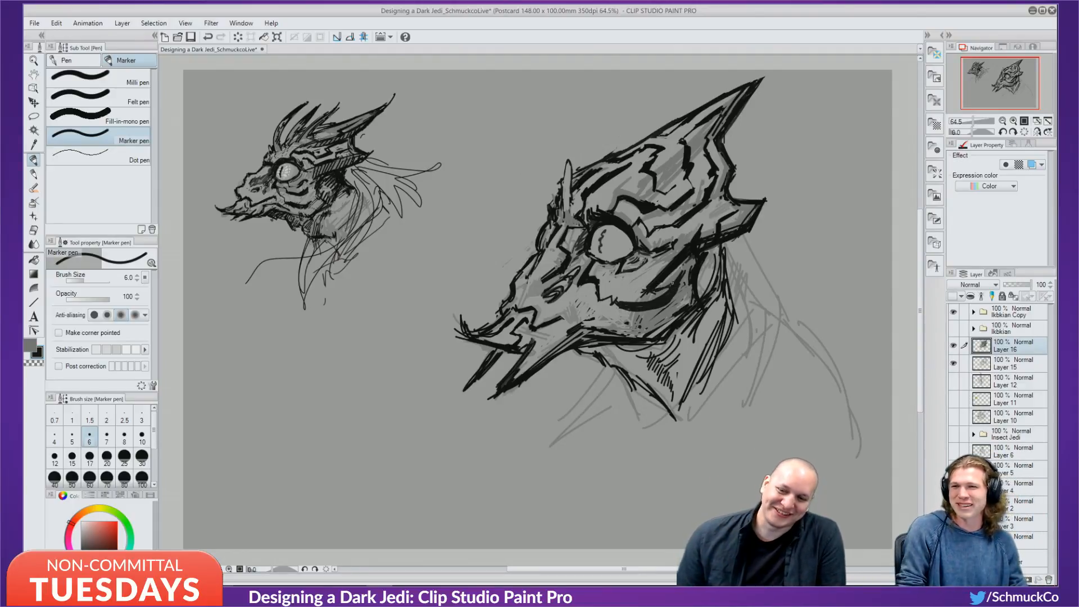
key(ctrl+z)
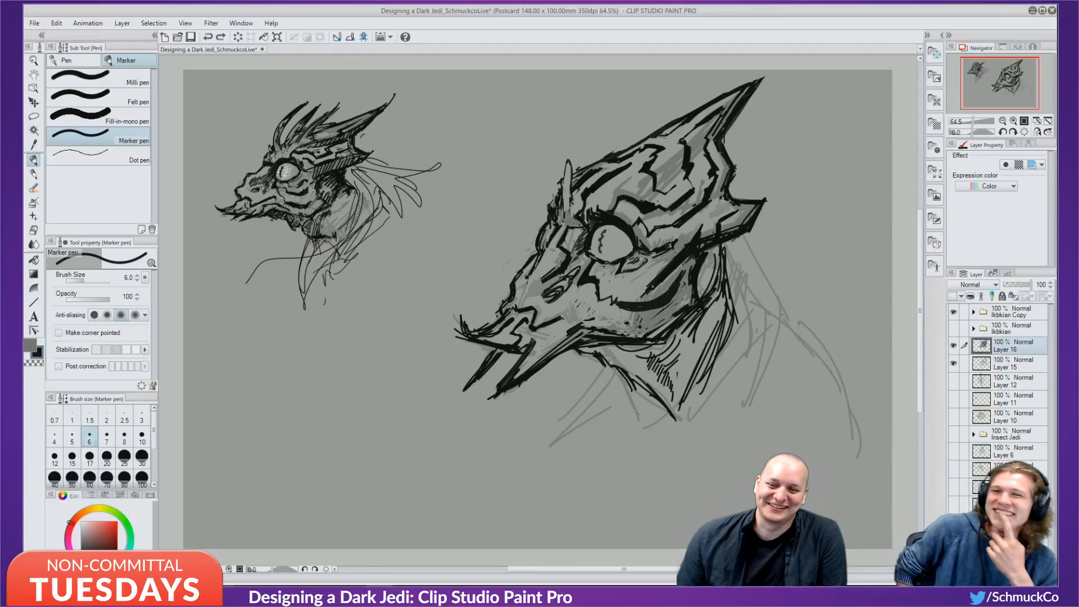
drag(647, 291, 662, 285)
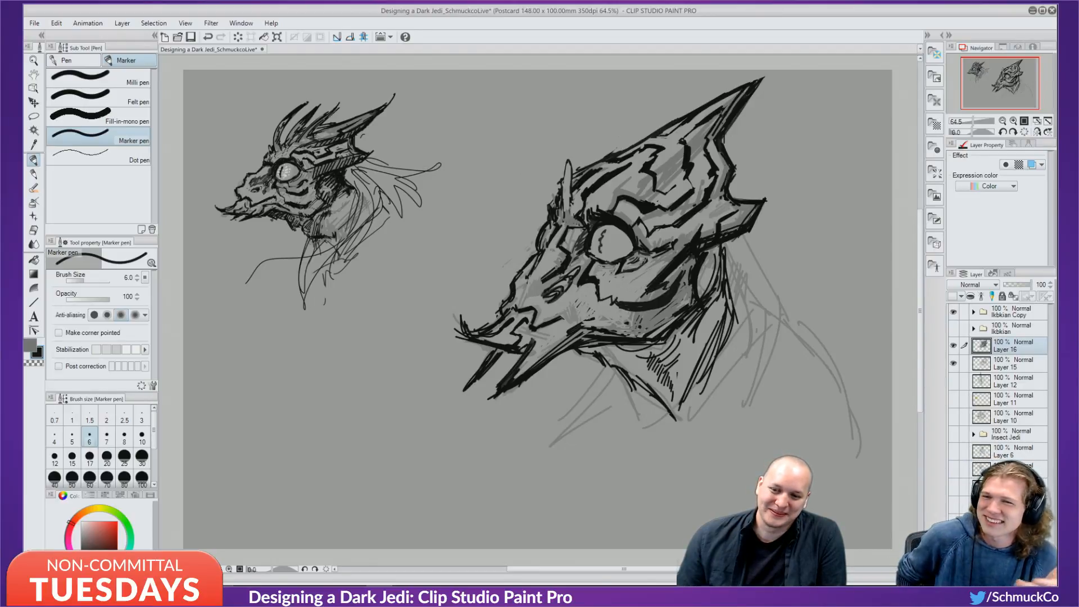
Add short dark strokes below the eye using colours sampled from the sketch.
key(x)
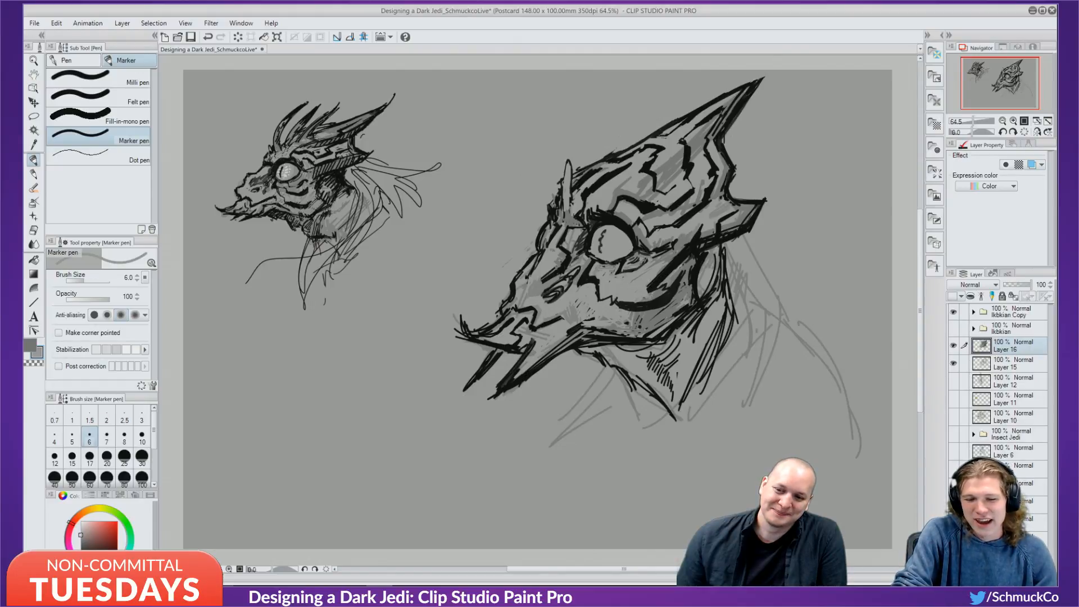
alt+click(620, 266)
drag(620, 266, 624, 294)
alt+click(627, 268)
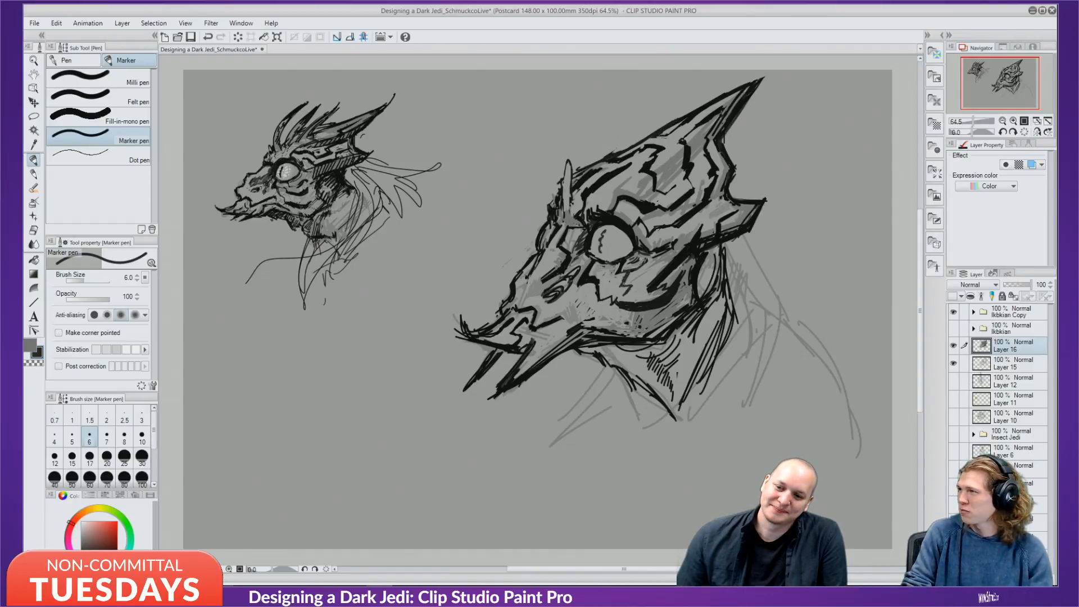
alt+click(625, 291)
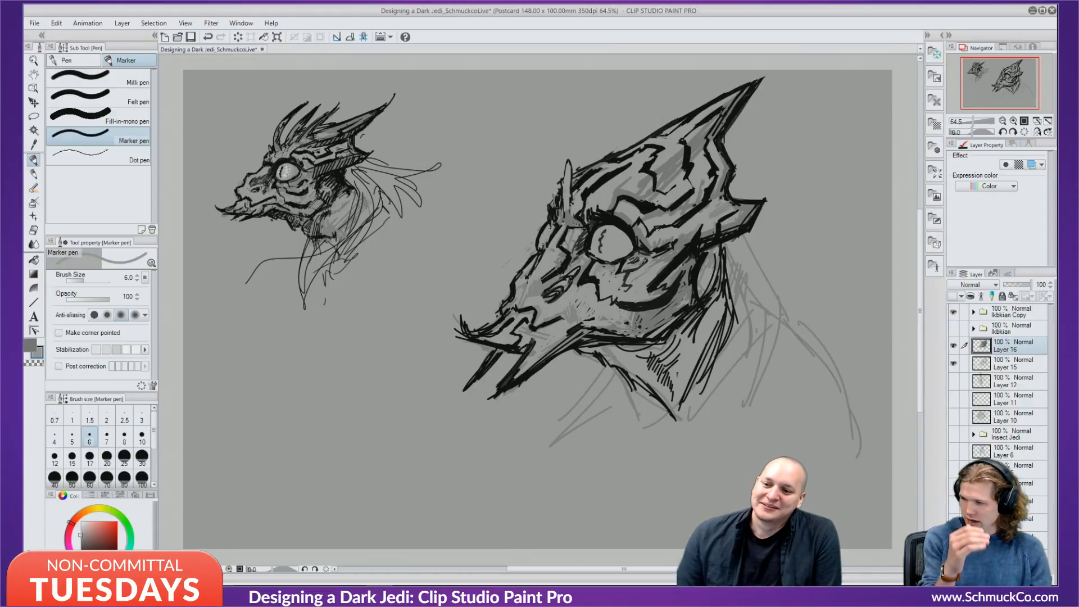
key(x)
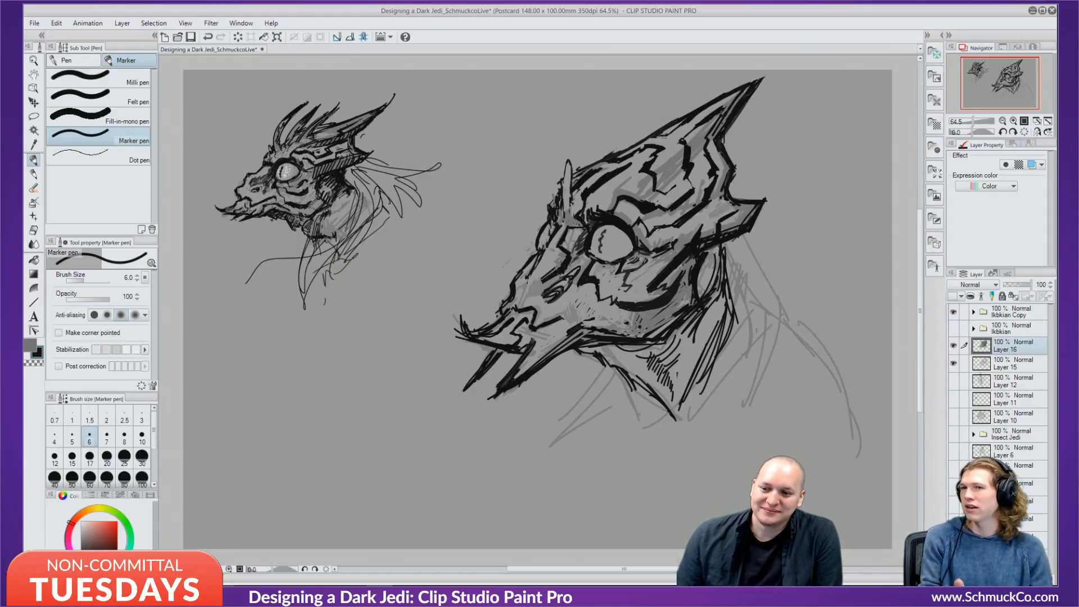
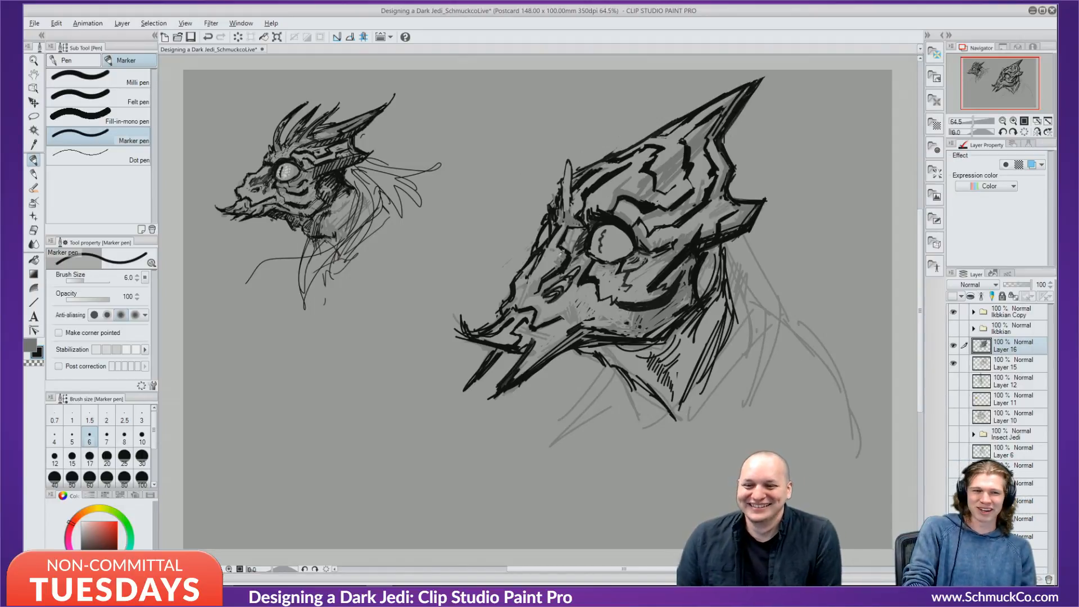
Try several grey swatches and shade a small grey patch below the eye's corner.
alt+click(552, 262)
alt+click(553, 260)
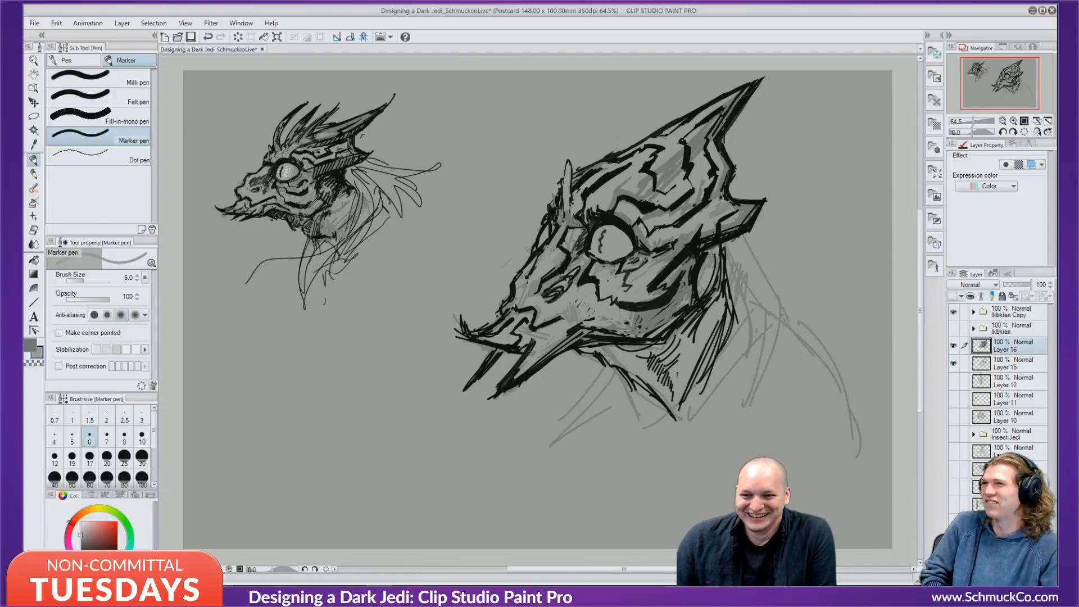
key(x)
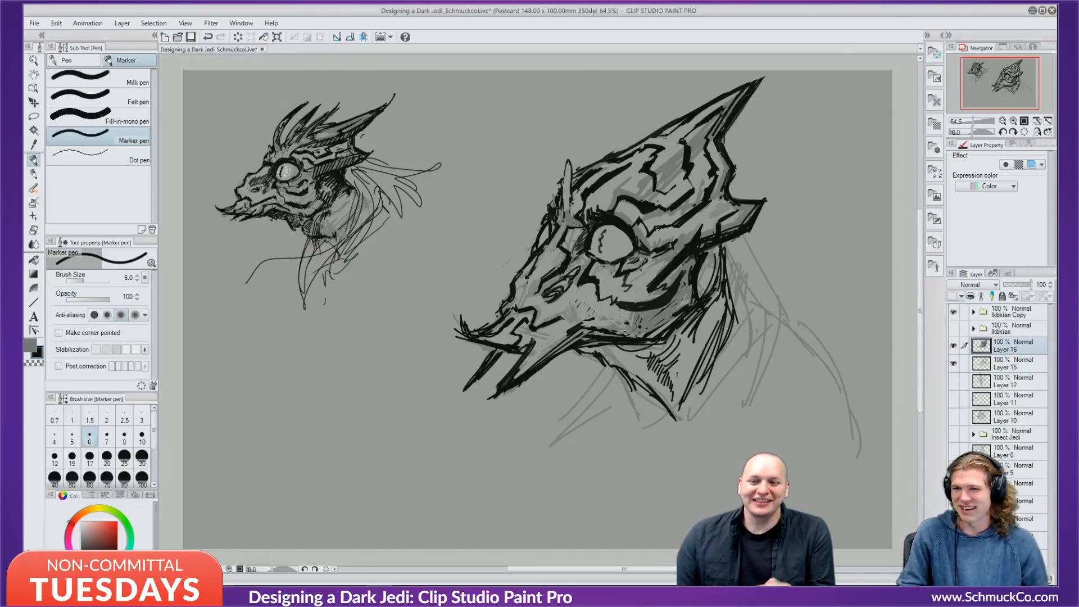
key(x)
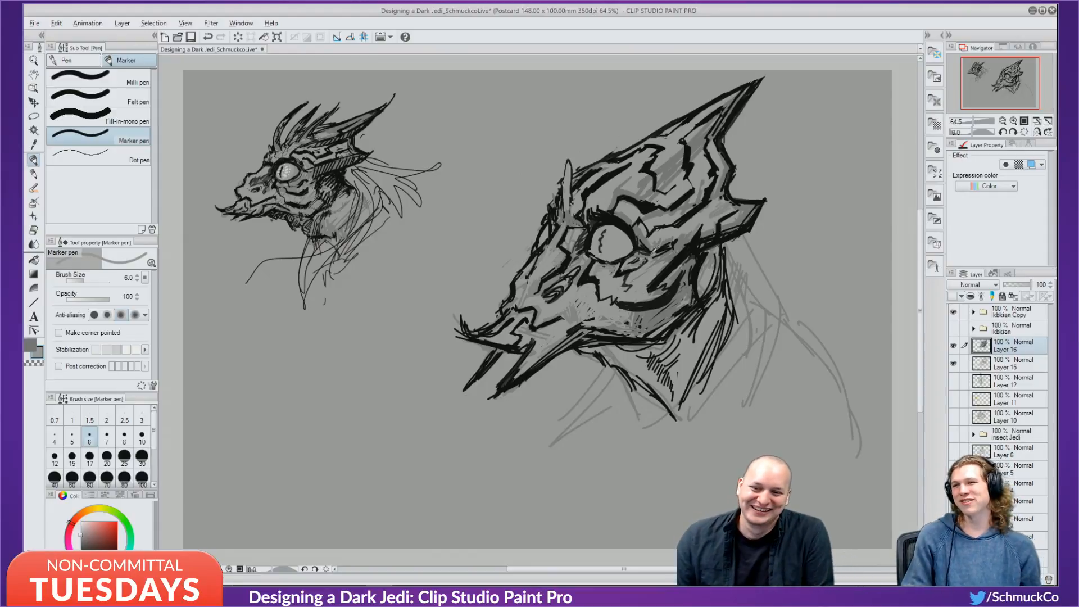
alt+click(665, 253)
drag(640, 258, 630, 263)
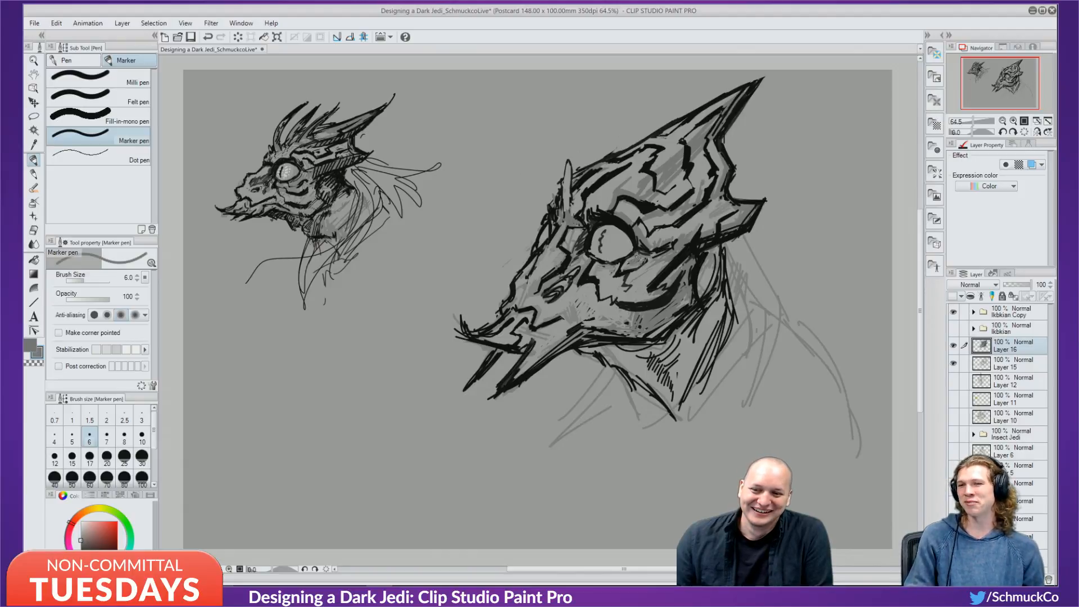
alt+click(656, 262)
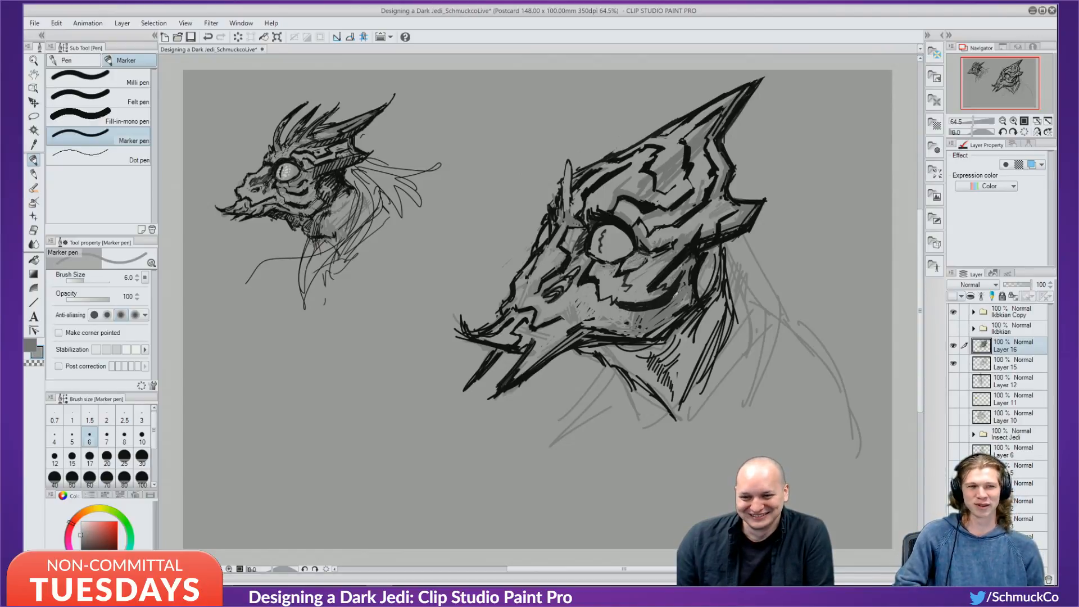
alt+click(663, 309)
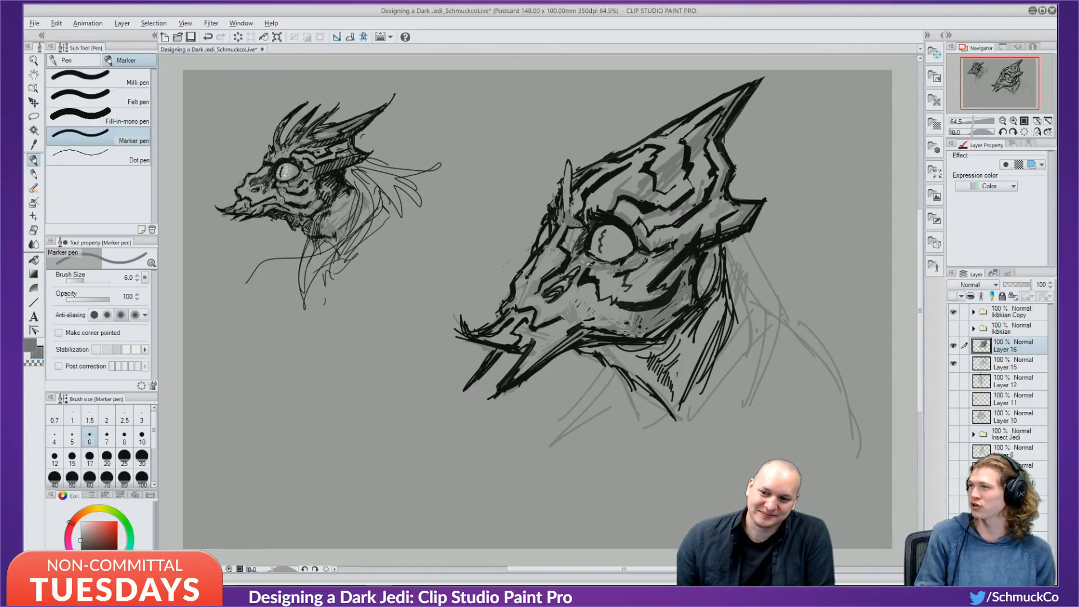
alt+click(590, 264)
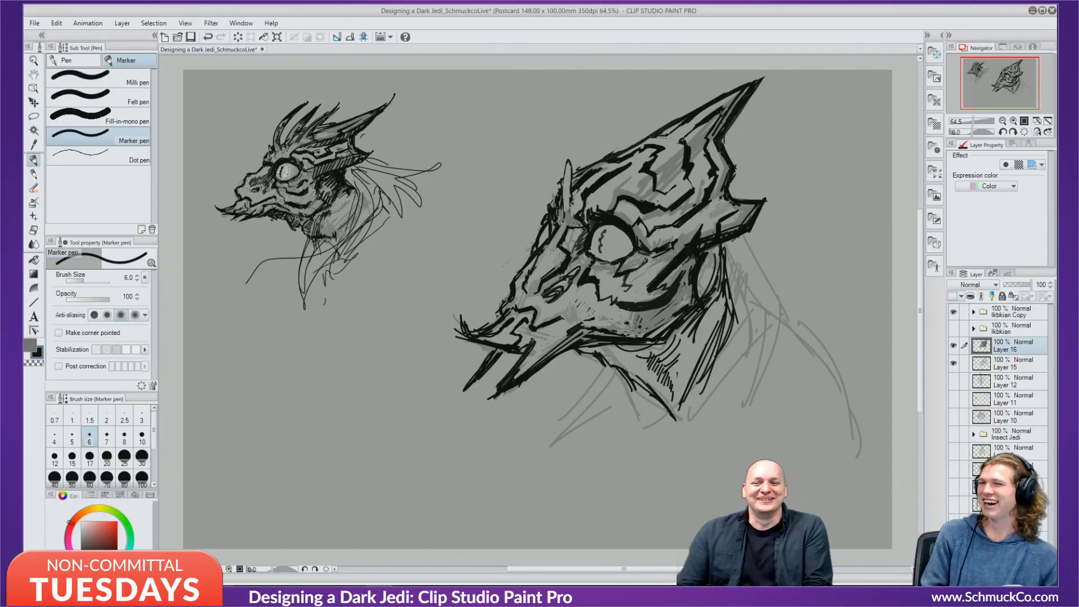
Shade the snout's left edge in grey, undoing two earlier snout attempts.
mouse_move(528, 284)
mouse_down()
mouse_move(549, 251)
mouse_move(529, 286)
mouse_up()
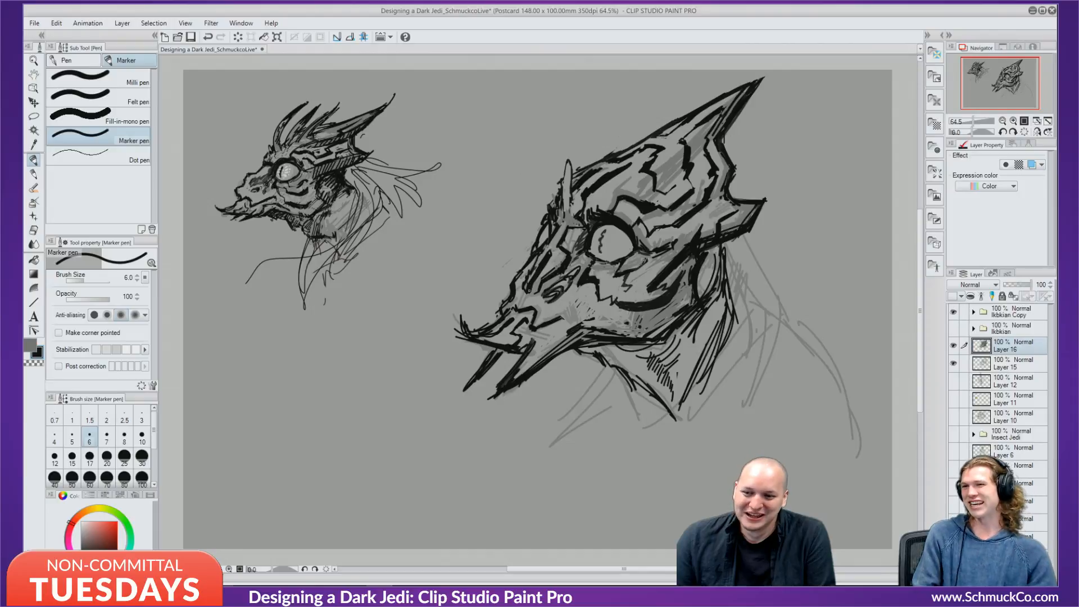
key(ctrl+z)
key(ctrl+z)
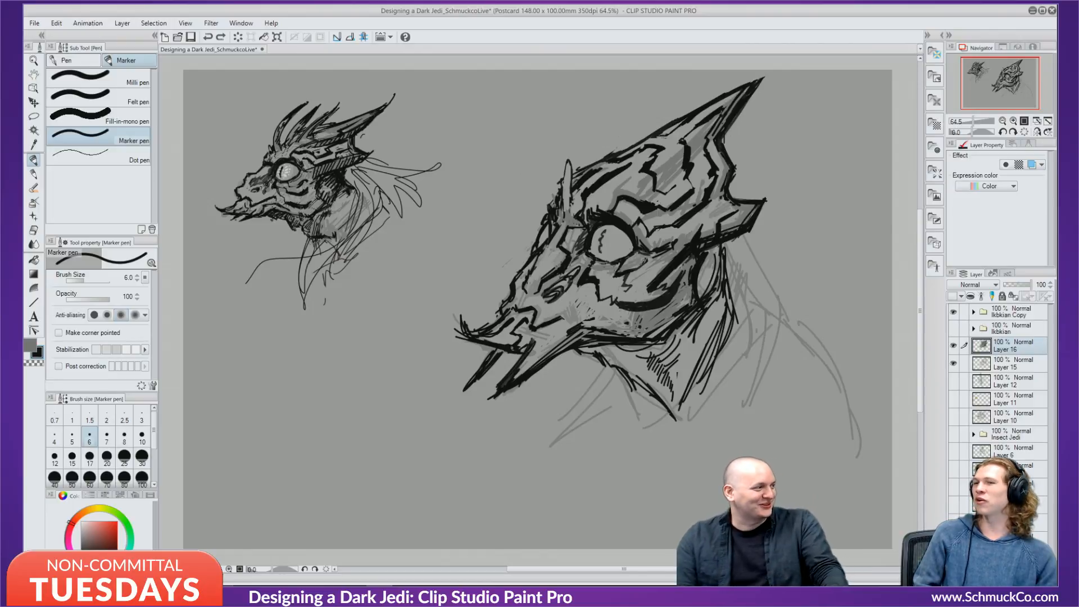
mouse_move(538, 256)
mouse_down()
mouse_move(546, 254)
mouse_move(535, 276)
mouse_up()
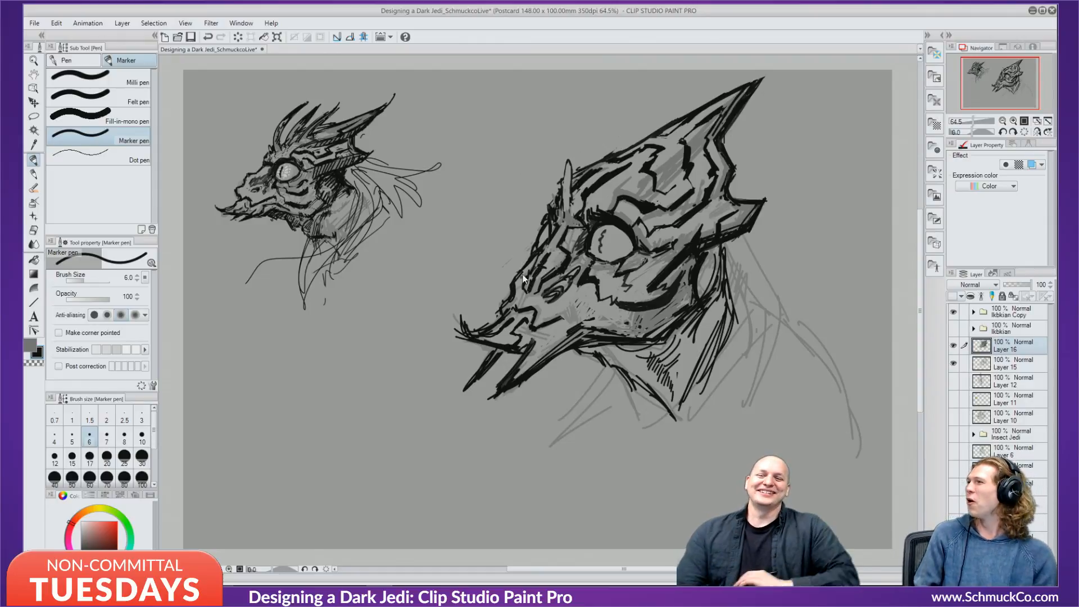
key(ctrl+z)
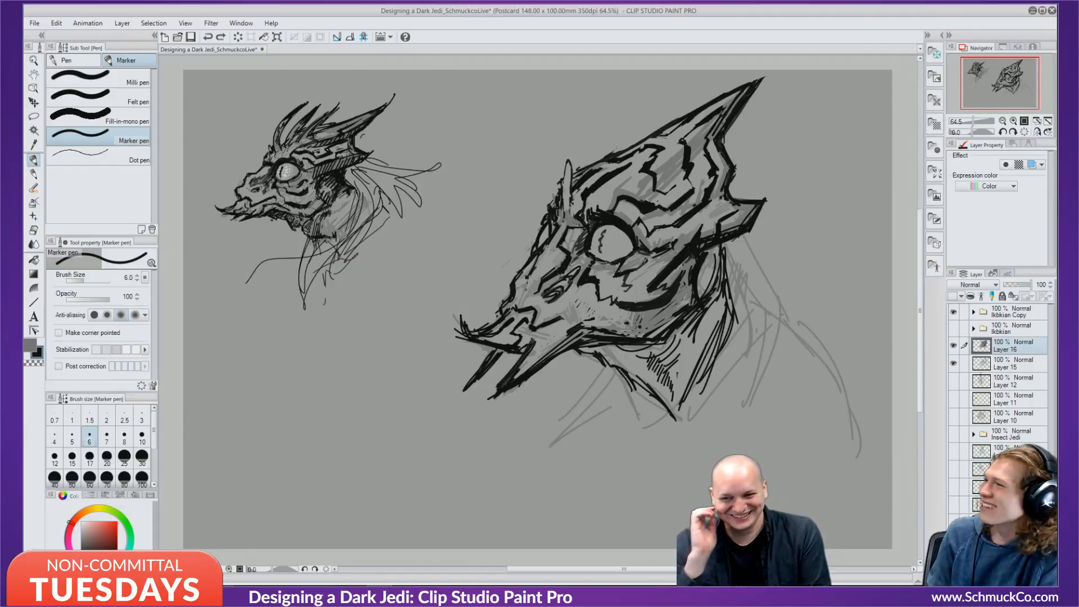
mouse_move(525, 290)
mouse_down()
mouse_move(528, 278)
mouse_move(526, 302)
mouse_up()
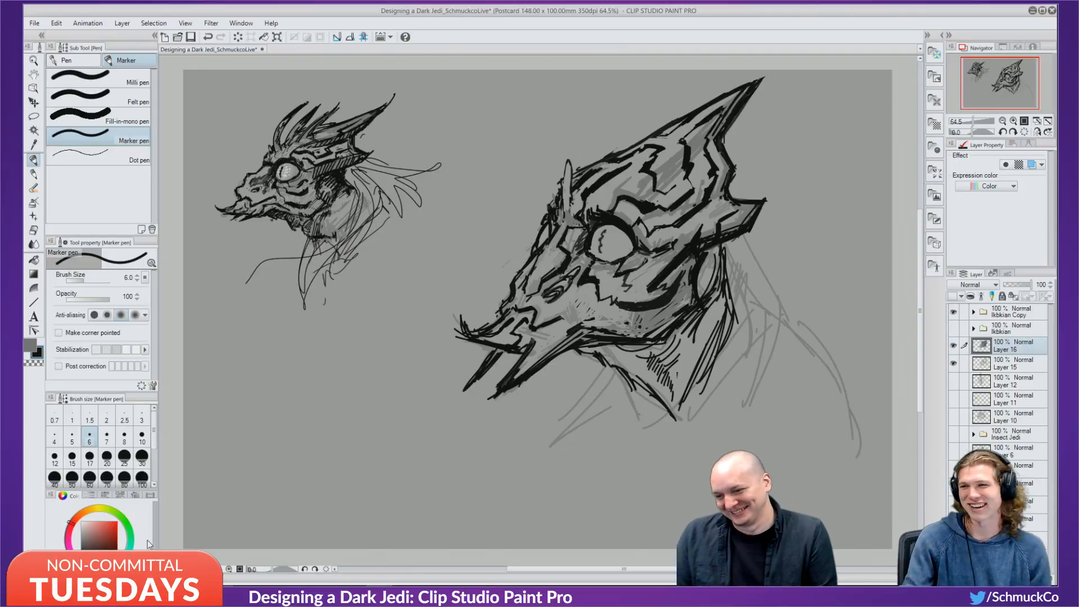
Pick a light grey, shrink the marker to size 3, and keep a small mark near the eye.
click(82, 522)
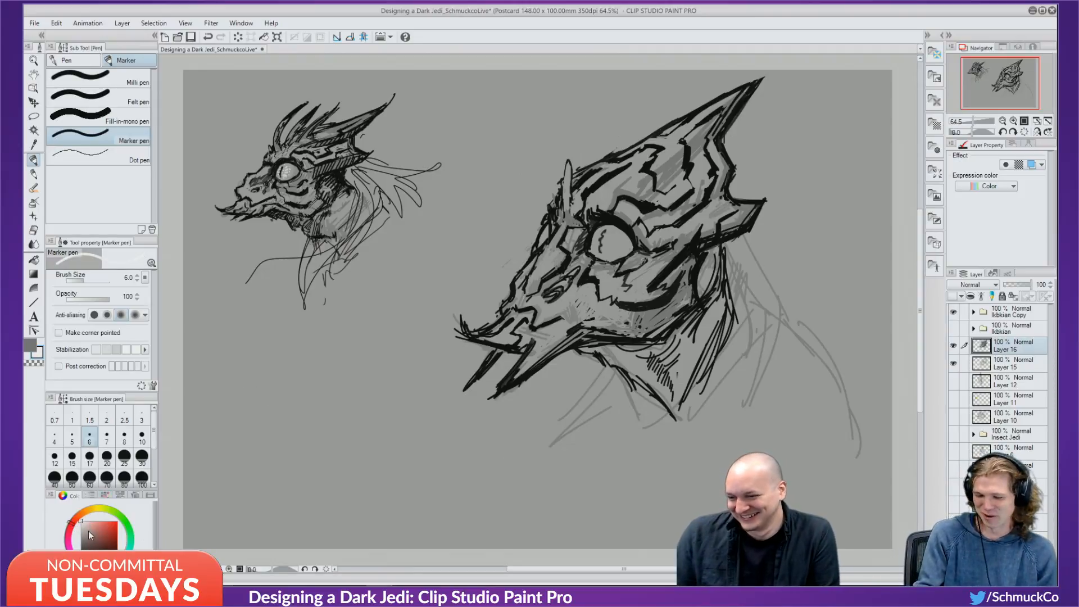
click(81, 525)
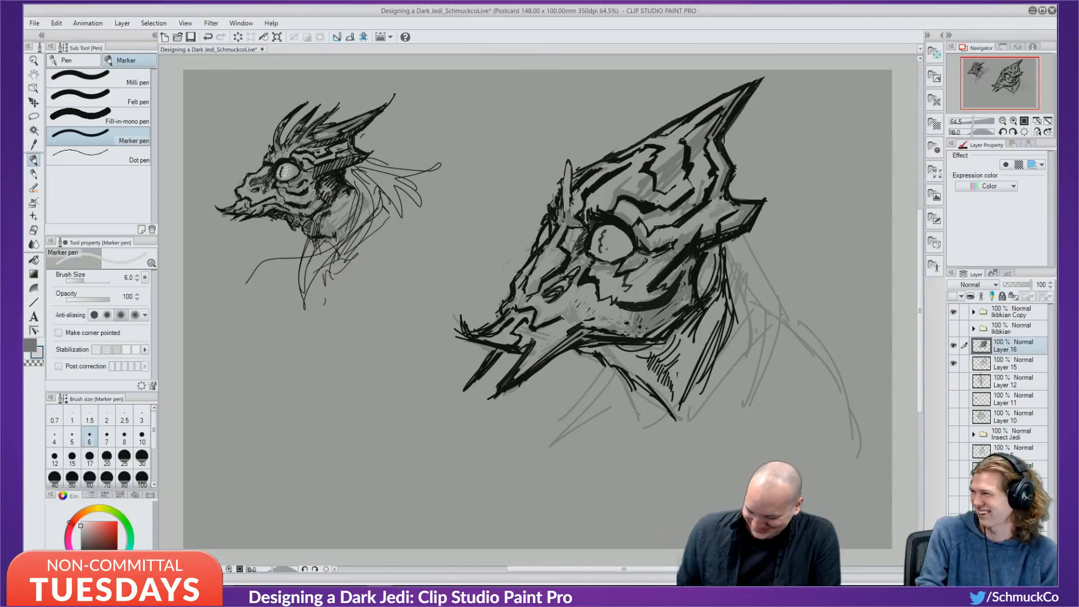
key(bracketleft)
key(bracketleft)
key(bracketleft)
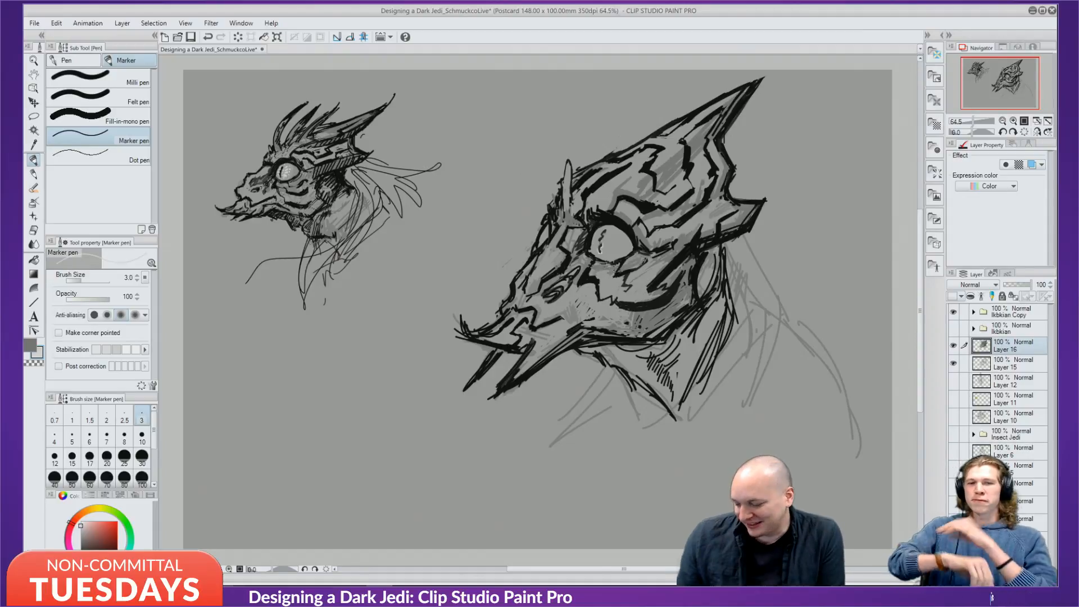
key(ctrl+z)
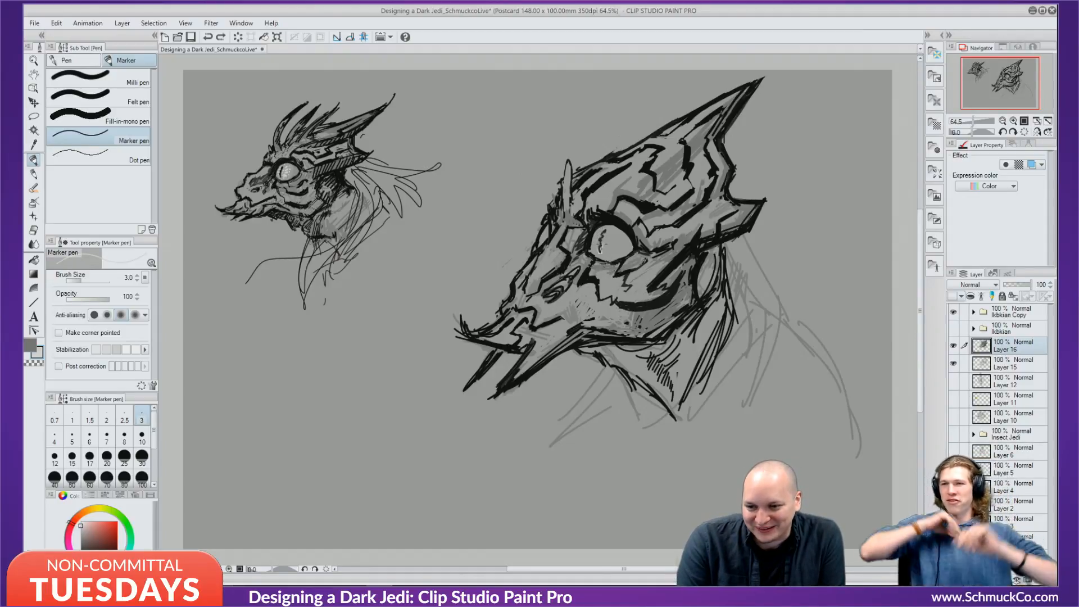
key(ctrl+y)
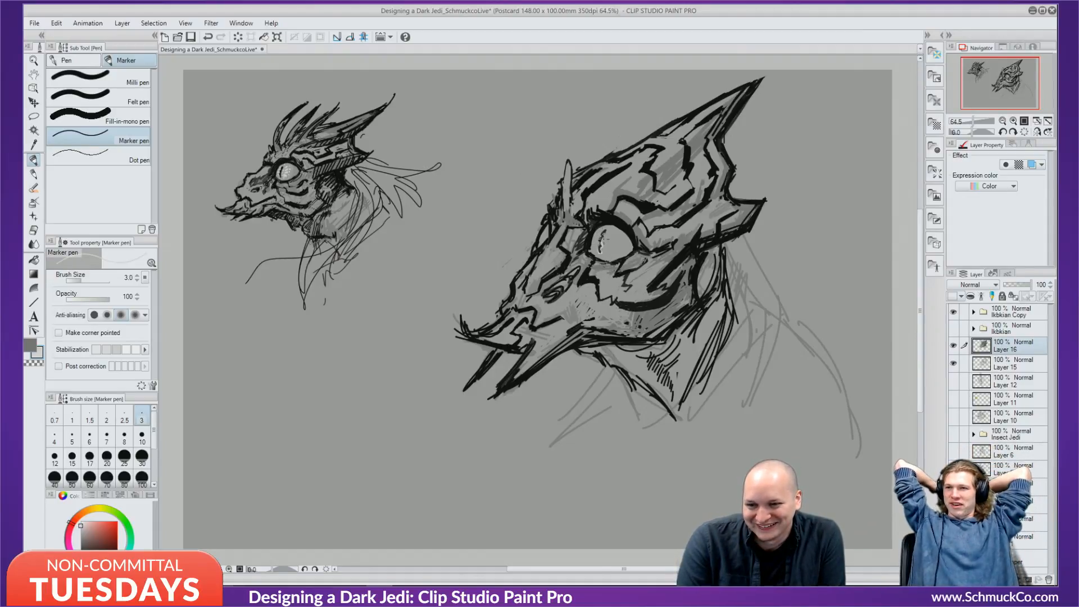
key(ctrl+z)
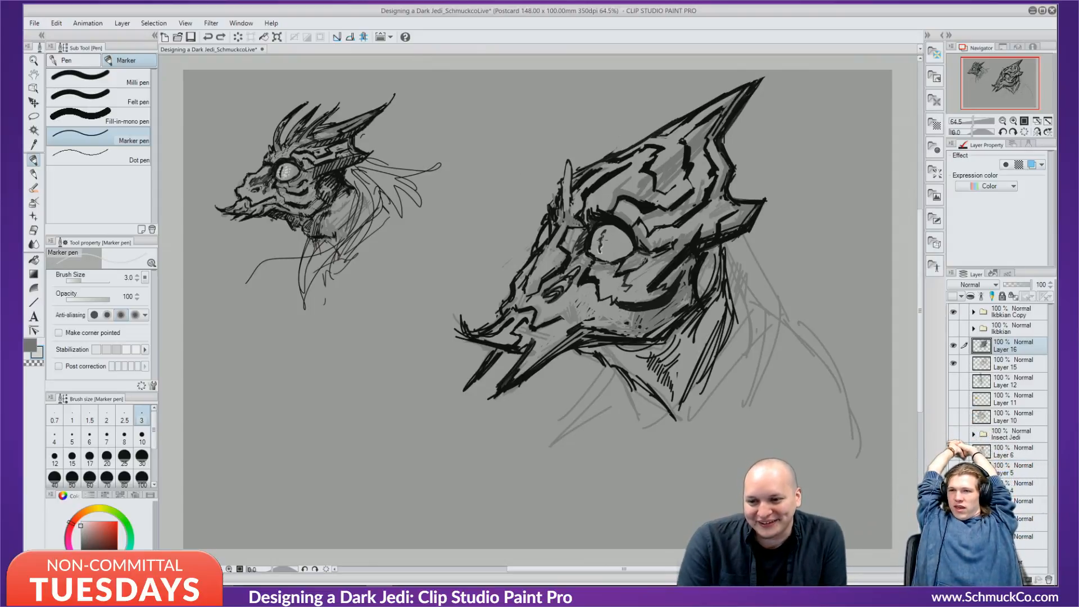
key(ctrl+y)
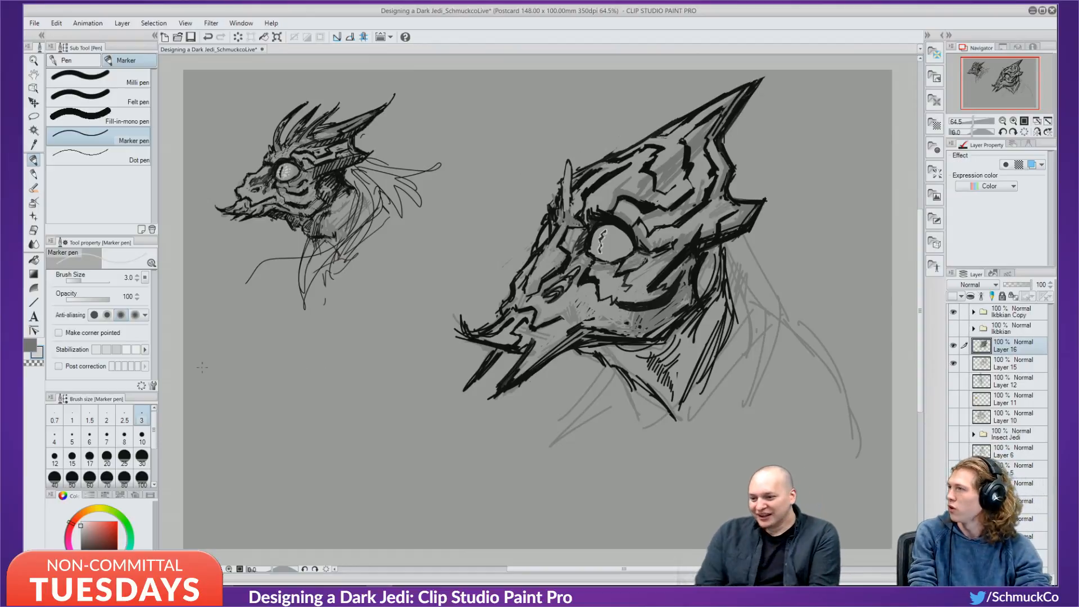
Darken the grey slightly and set the marker size to 15.
click(80, 530)
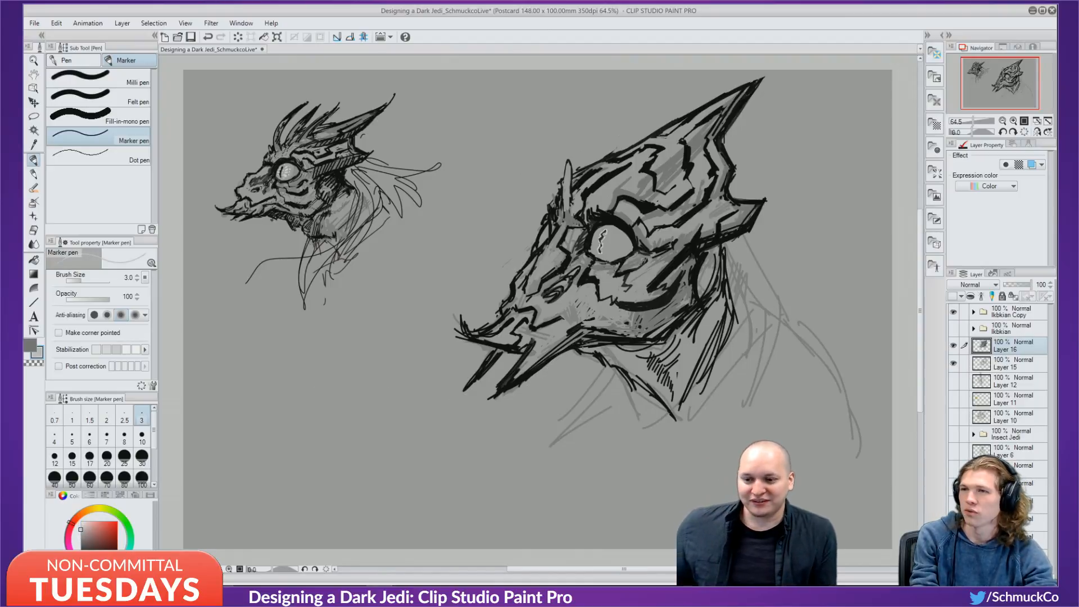
click(89, 436)
click(72, 457)
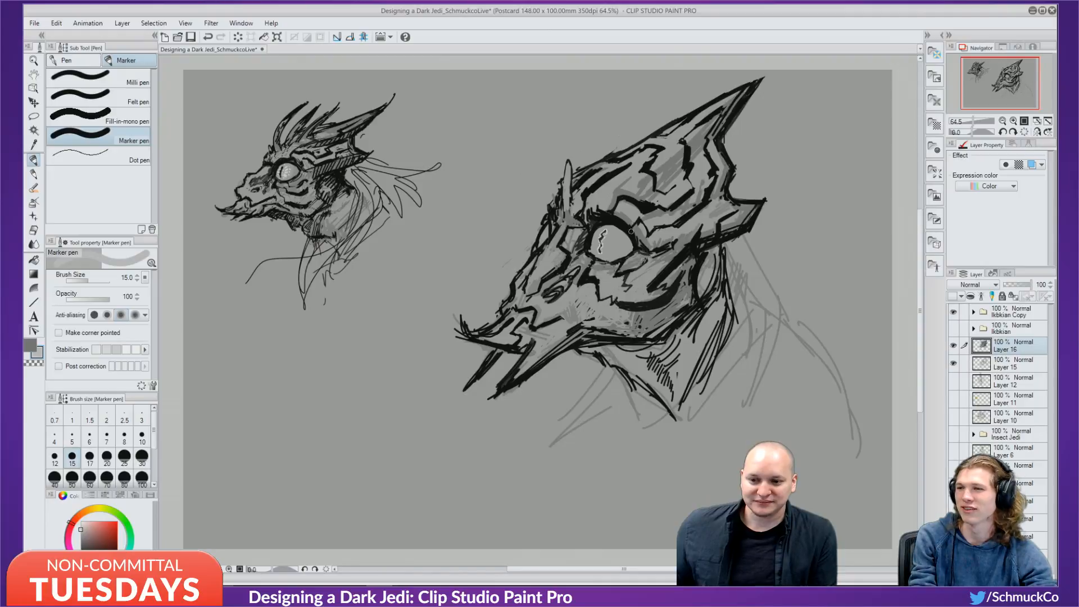
Undo the last stroke and upper highlight dabs, and reduce the marker size to 12.
key(ctrl+z)
click(607, 250)
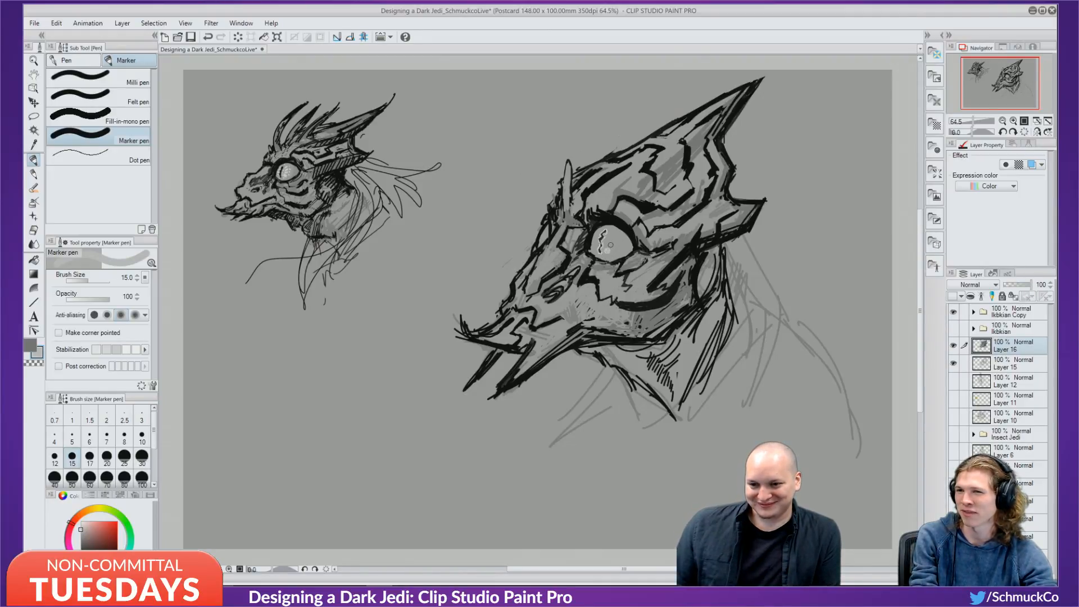
key(ctrl+z)
click(607, 243)
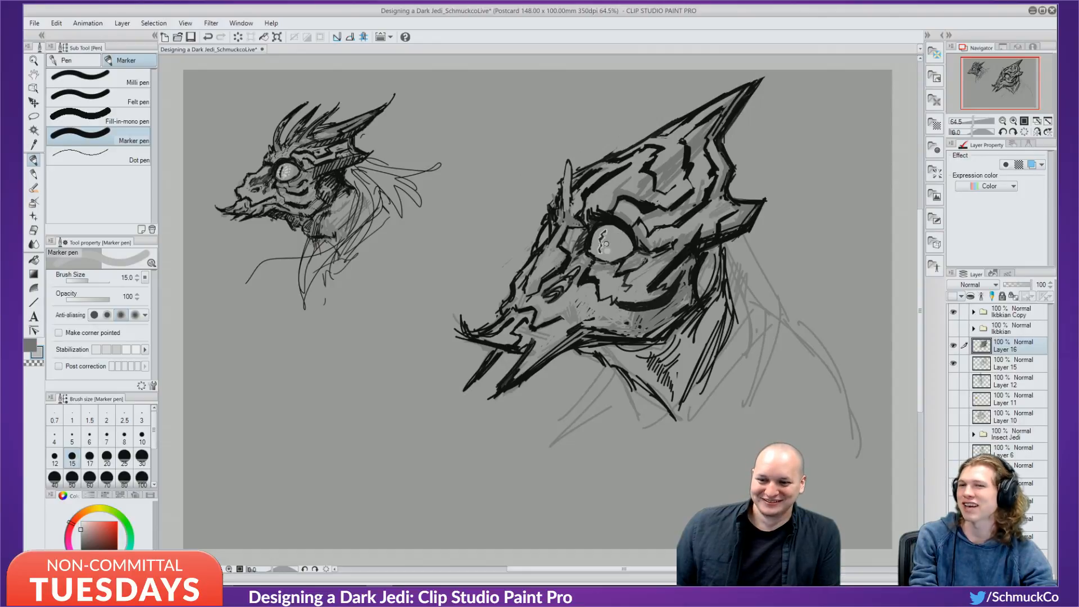
key(ctrl+z)
key(bracketleft)
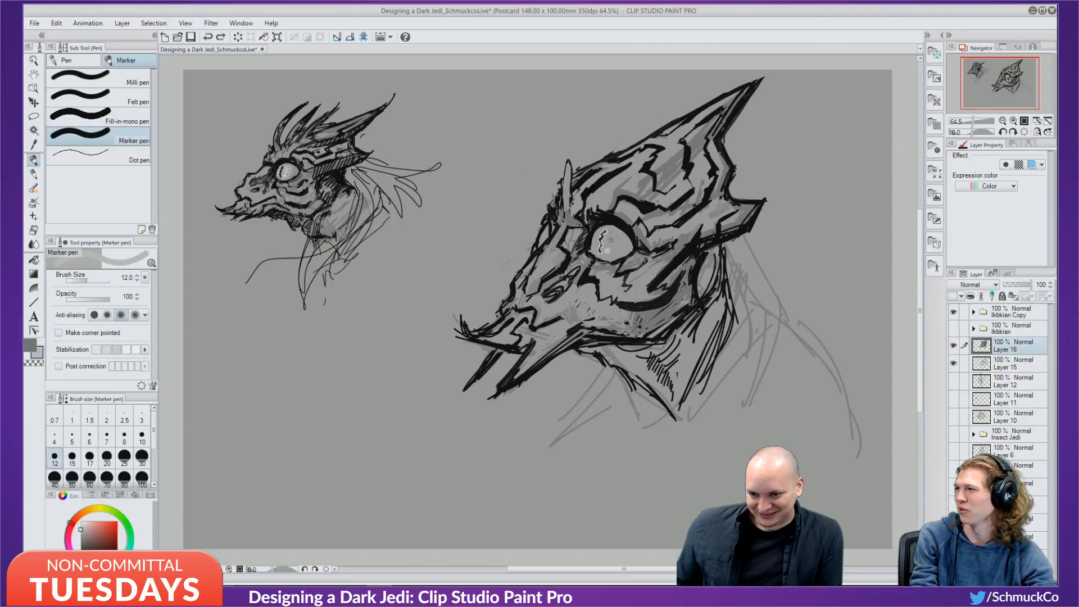
Dab several light highlights inside the large eye, then undo them.
click(607, 243)
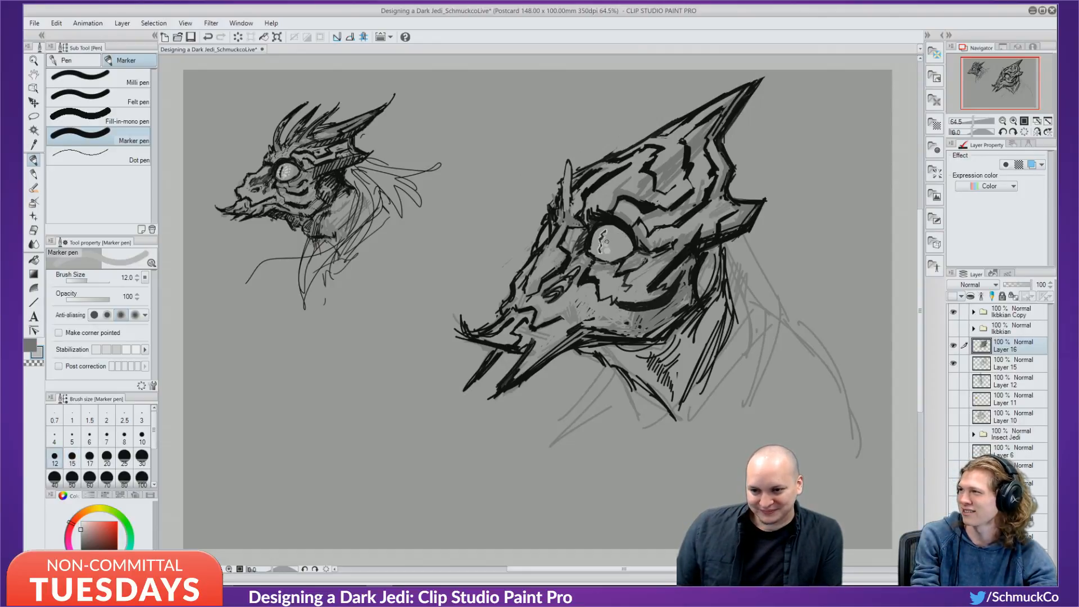
click(606, 240)
click(612, 243)
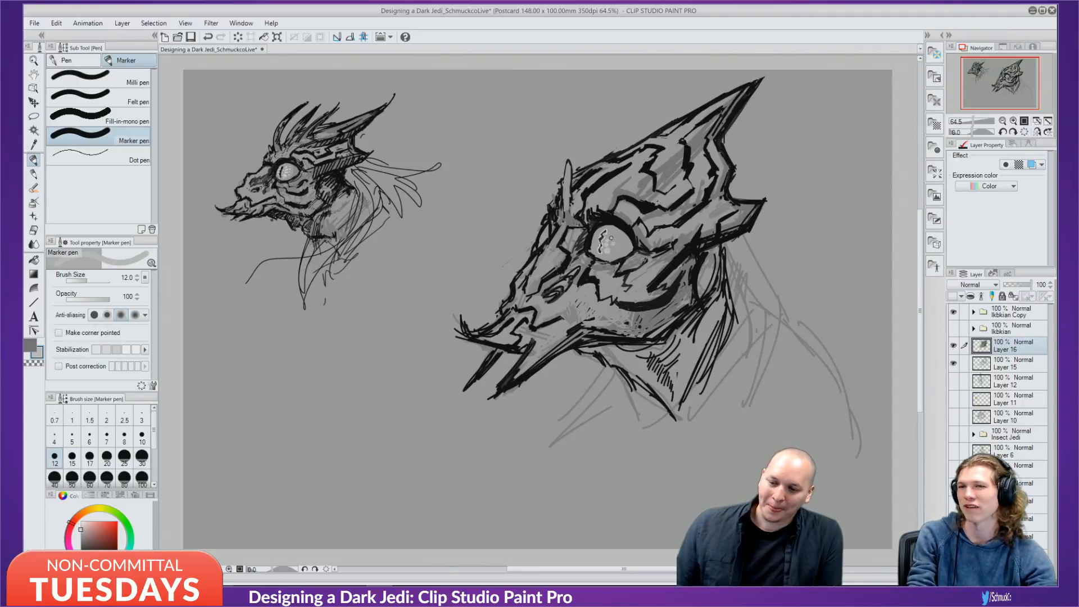
click(610, 237)
key(ctrl+z)
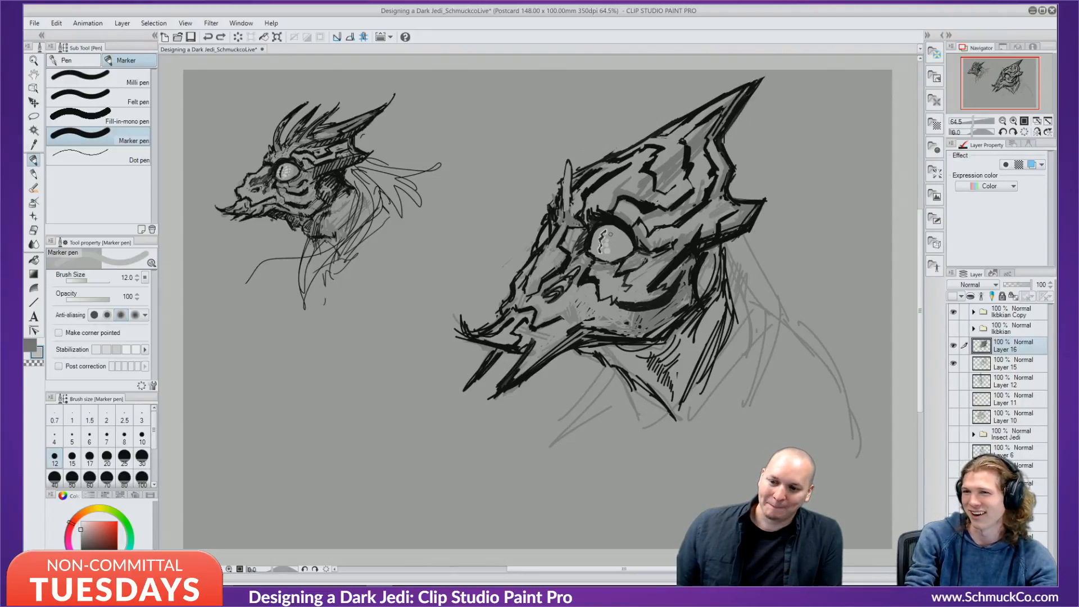
click(610, 234)
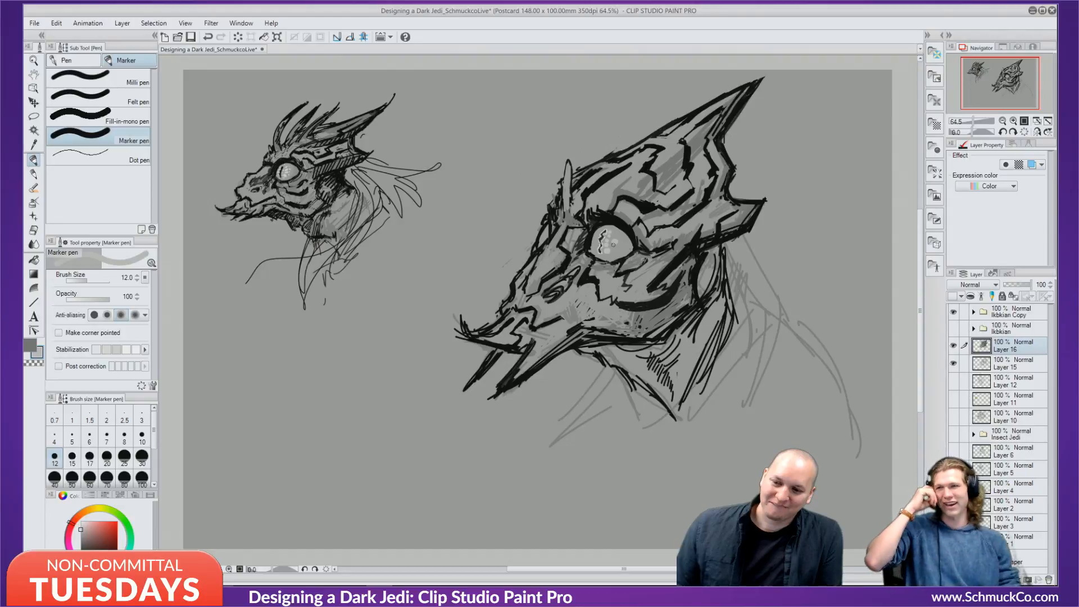
click(612, 246)
click(615, 251)
click(616, 238)
click(614, 235)
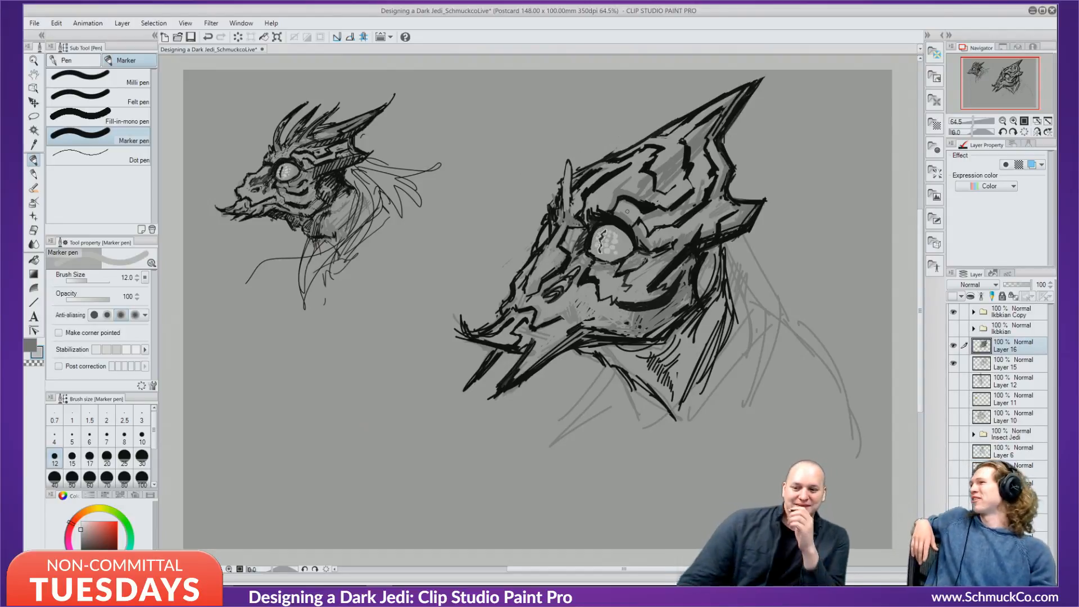
key(ctrl+z)
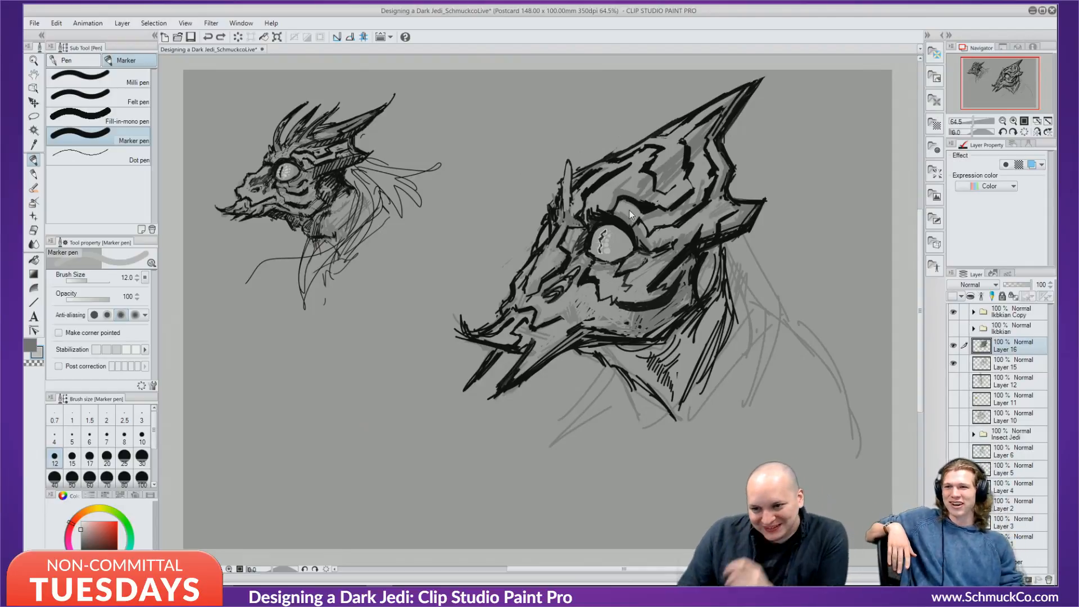
key(ctrl+z)
key(ctrl+z)
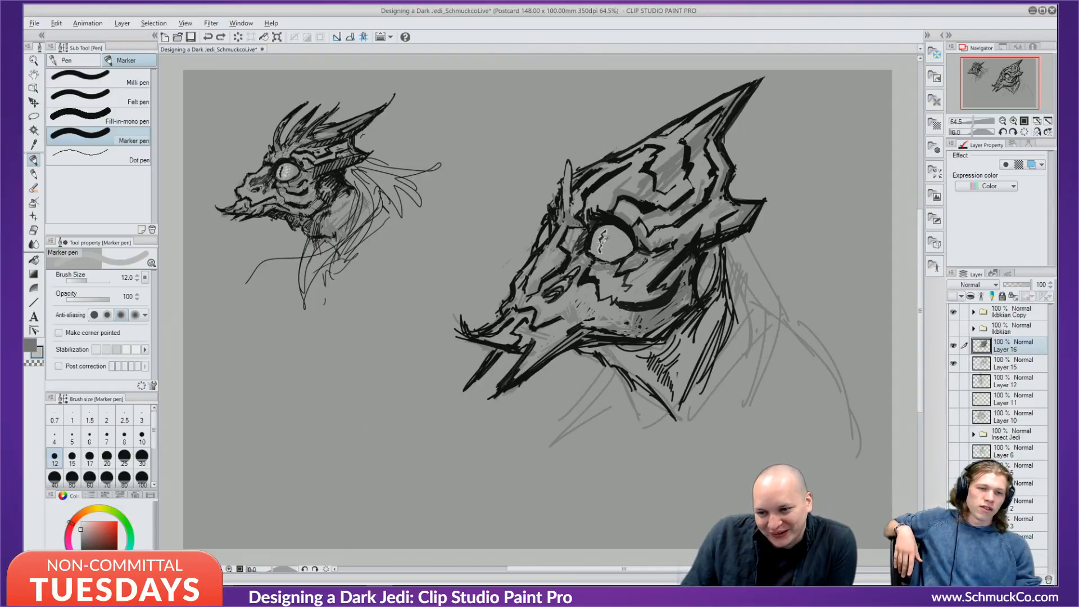
Paint a short gray stroke and dab in the eye, then pick a slightly darker gray.
drag(597, 244, 597, 249)
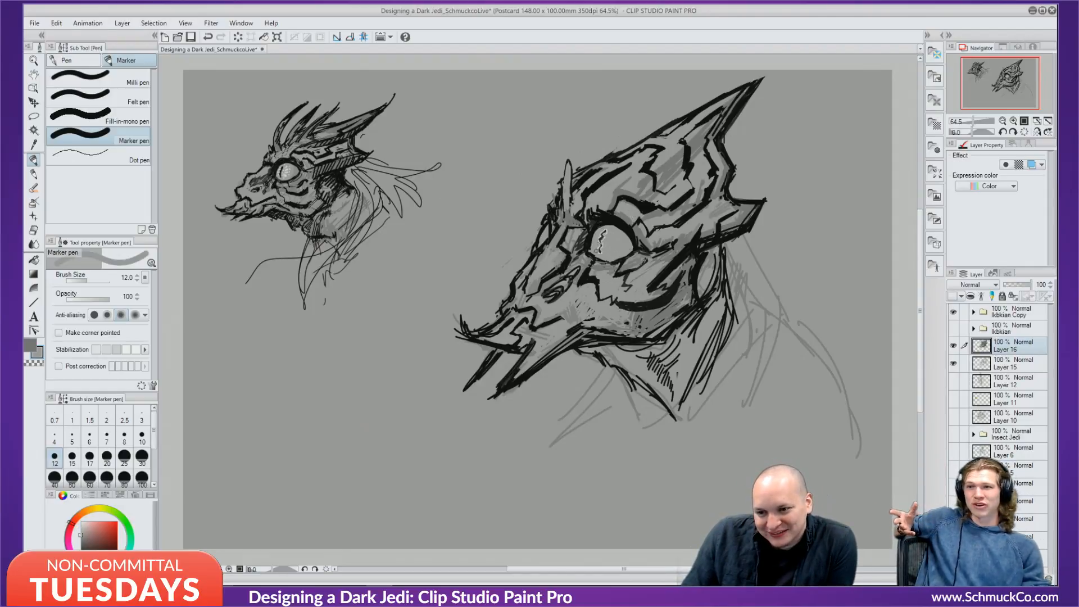
alt+click(604, 234)
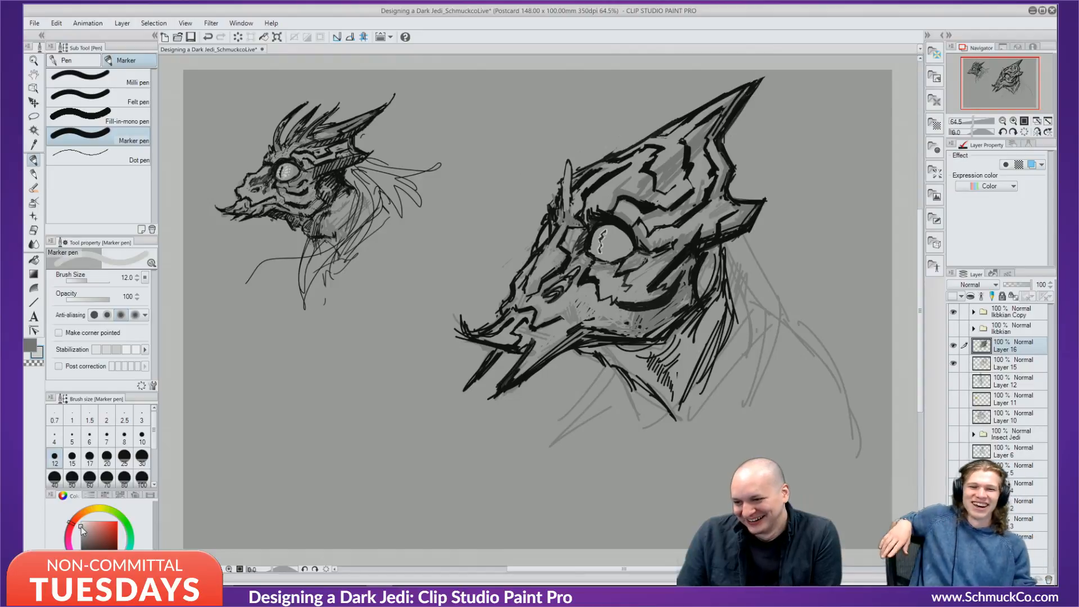
drag(81, 528, 83, 529)
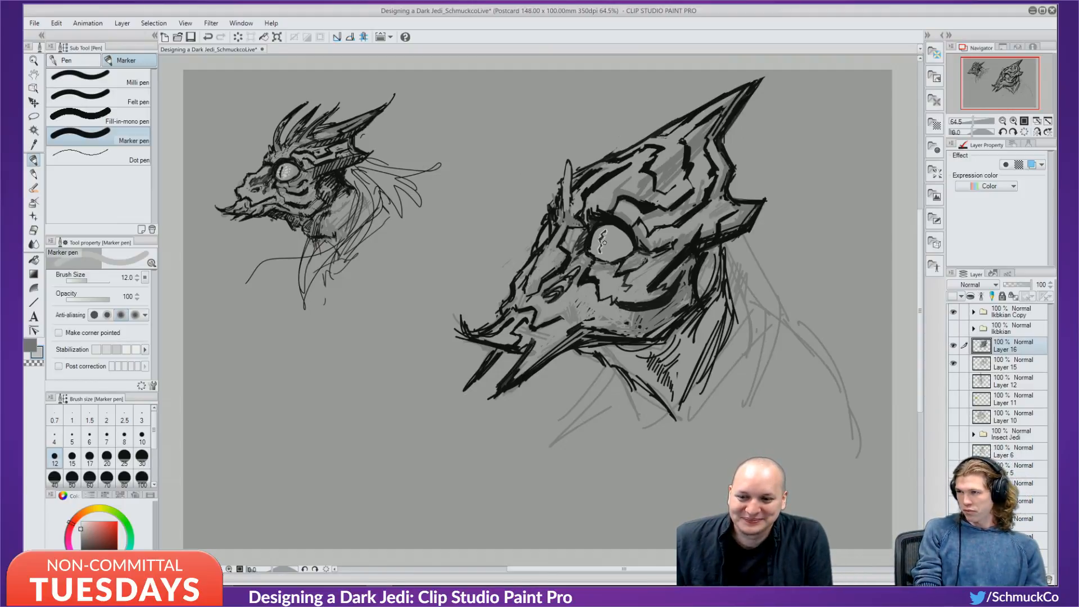
Remove the light mark in the eye and reduce the brush size to 10.
key(ctrl+z)
drag(604, 241, 608, 245)
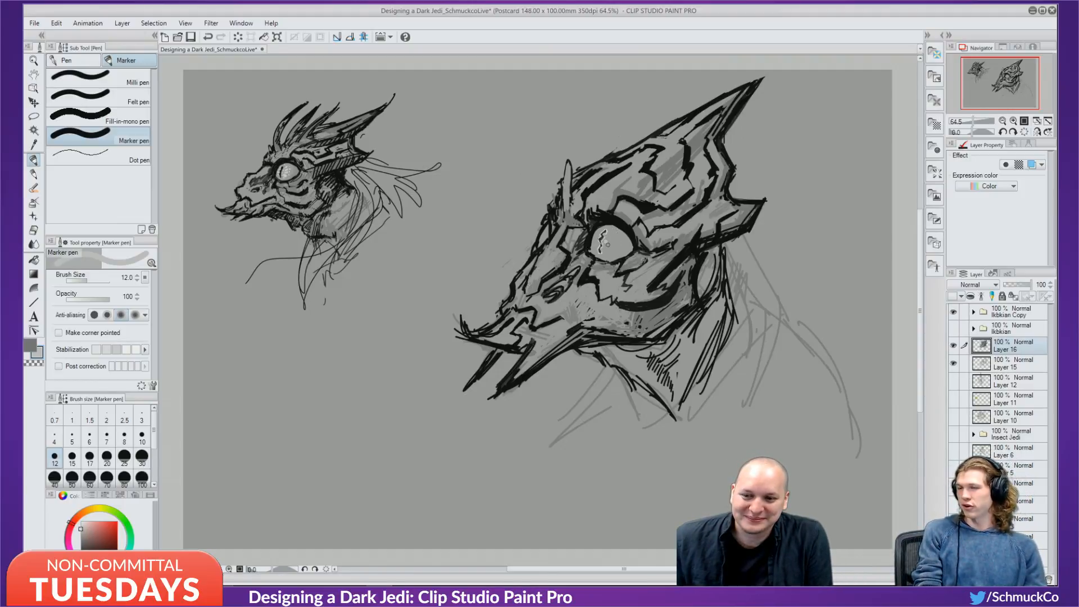
key(ctrl+z)
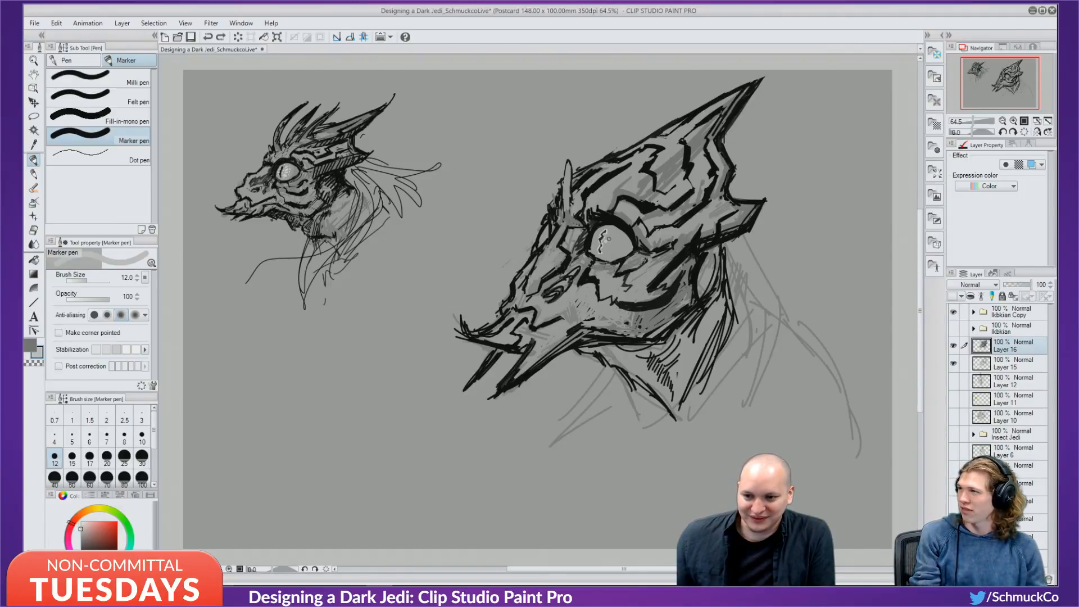
key(bracketleft)
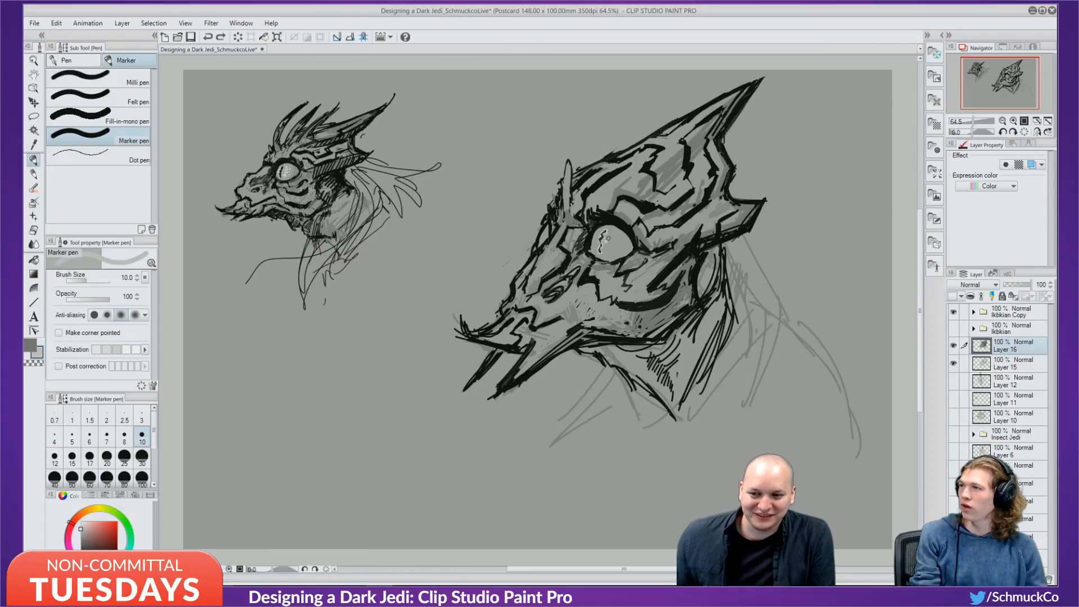
Dot light highlights beside the pupil, retrying placements until a tiny mark sits on the eye's left.
click(607, 238)
click(605, 245)
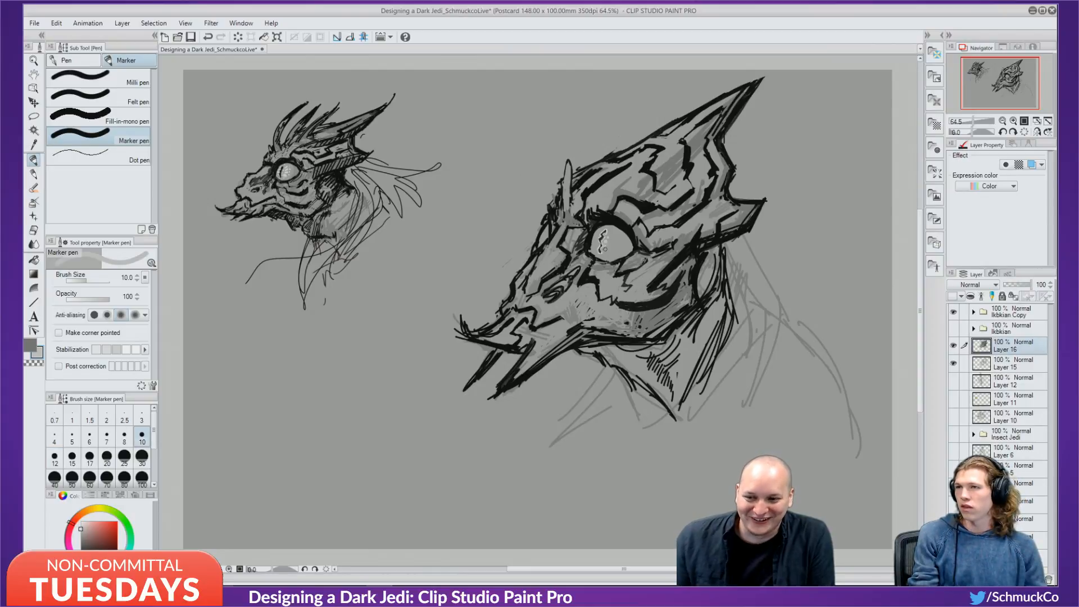
key(ctrl+z)
click(607, 247)
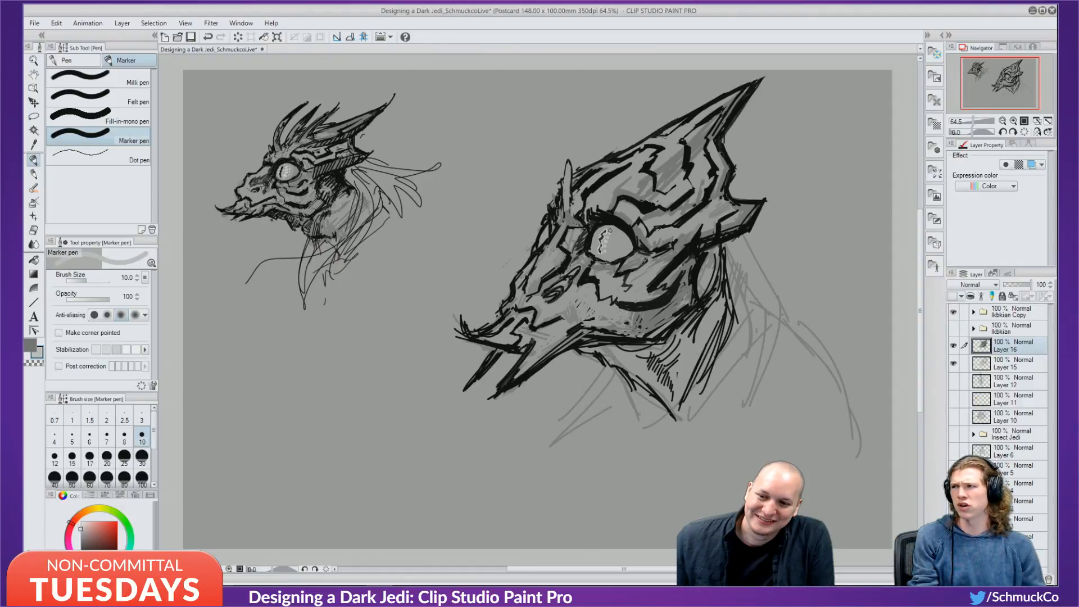
key(ctrl+z)
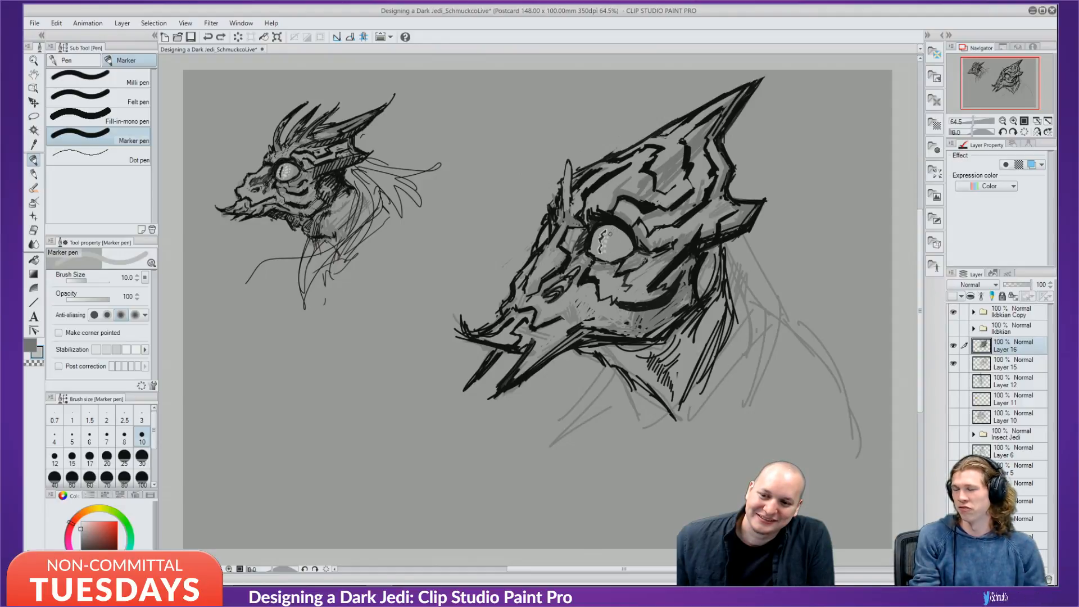
click(613, 230)
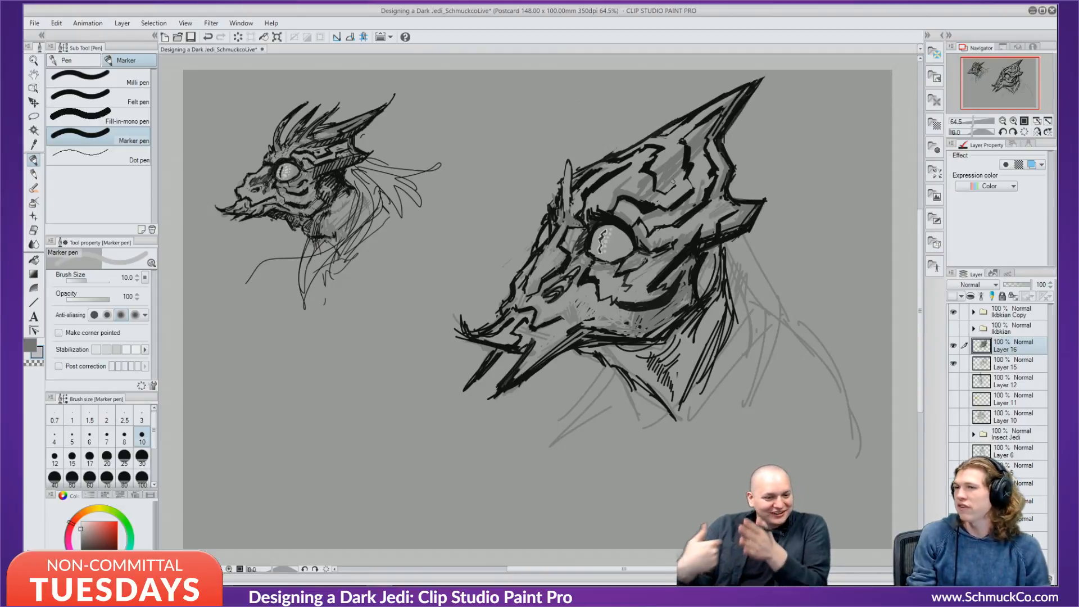
key(ctrl+z)
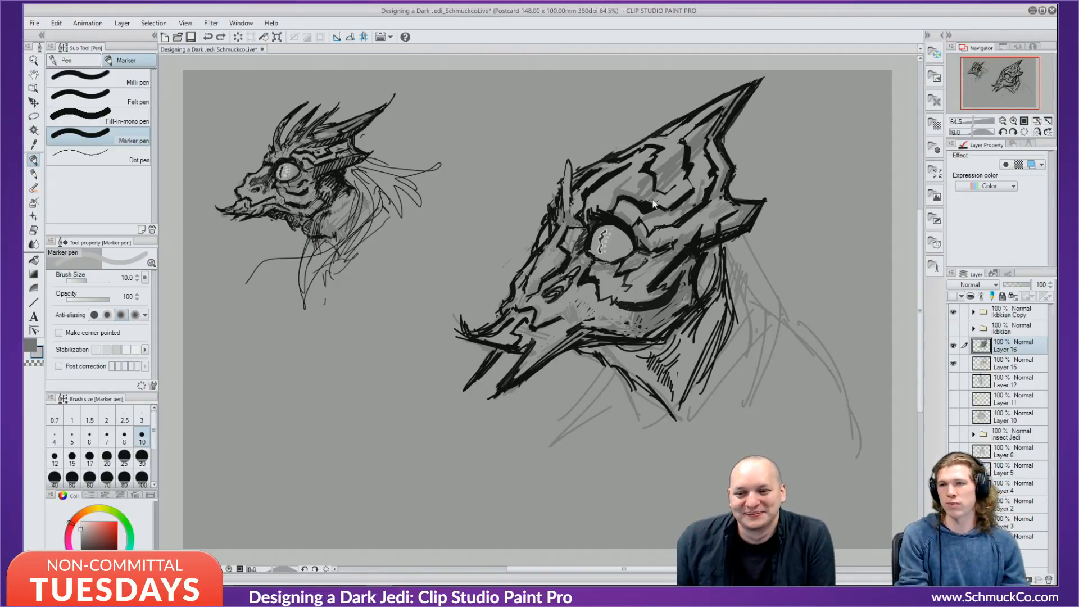
click(597, 233)
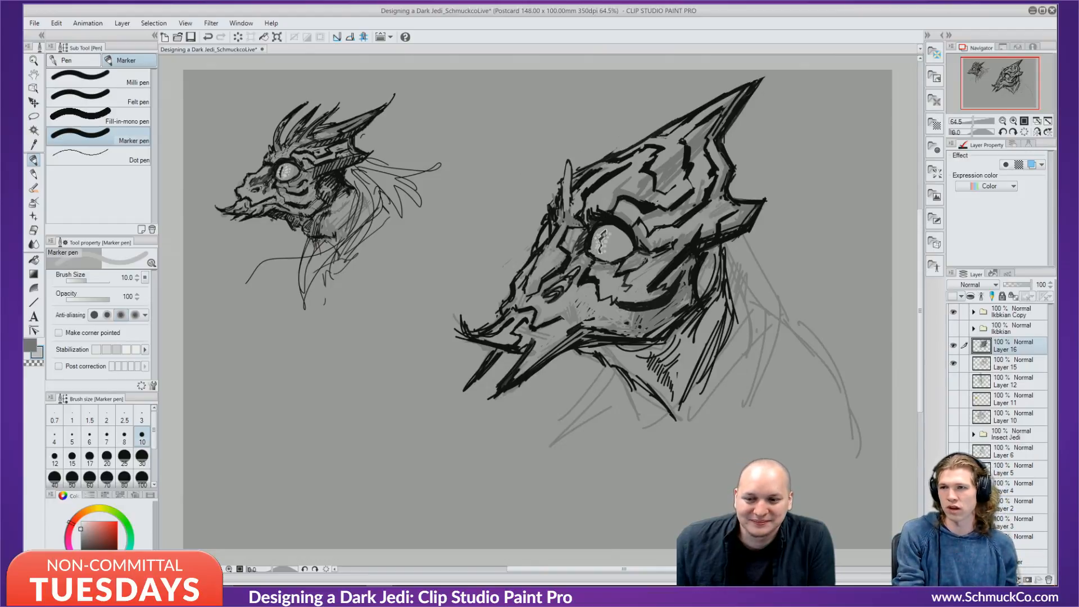
Paint pale speckled blobs and small marks in the eye, retrying several, then shrink the brush to 7.
key(ctrl+z)
click(595, 250)
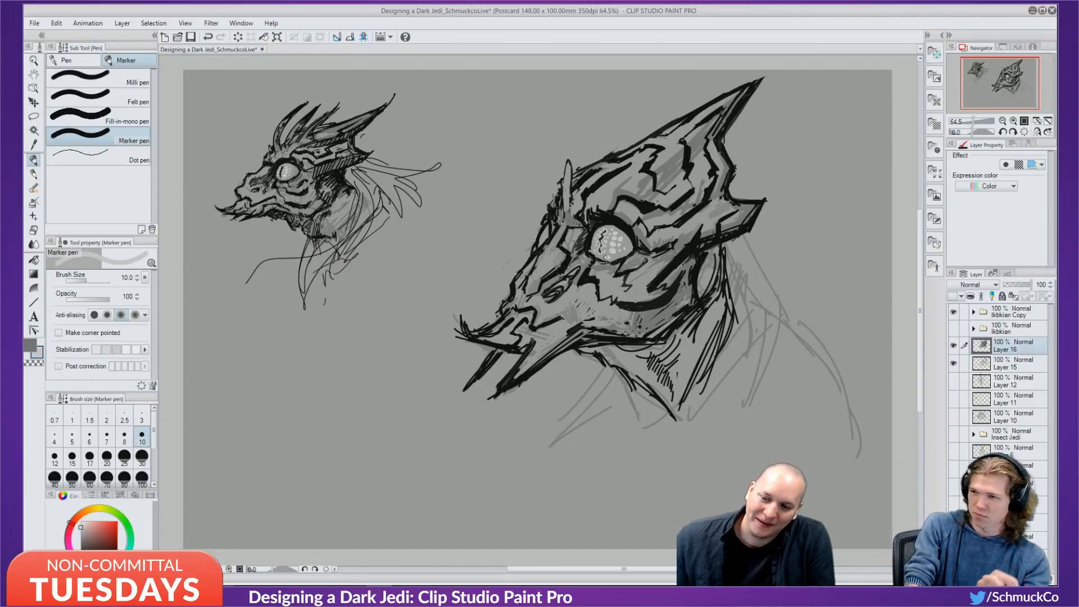
key(ctrl+z)
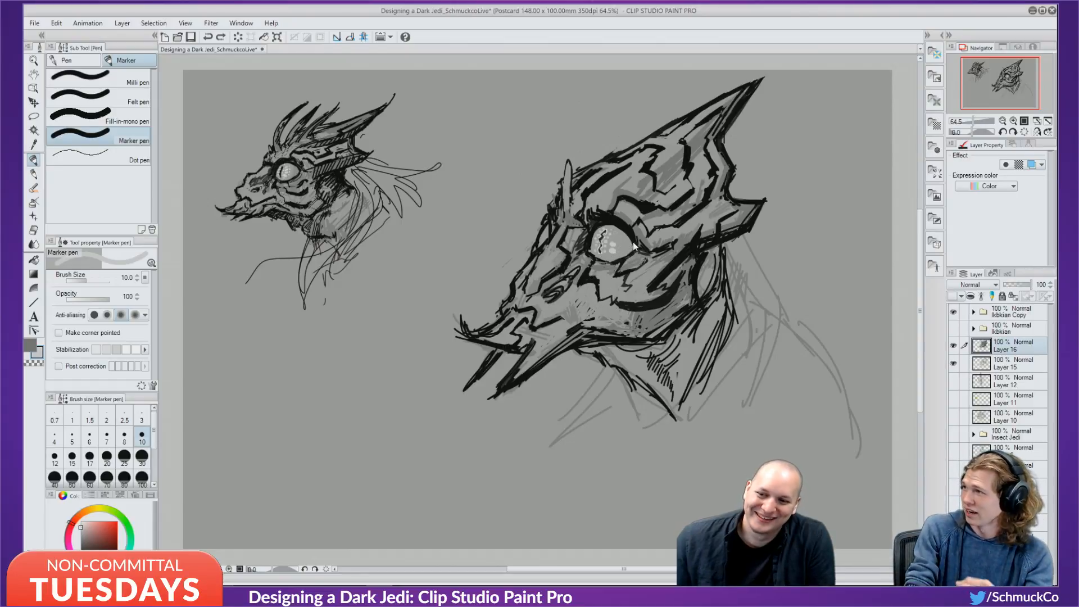
drag(611, 253, 611, 243)
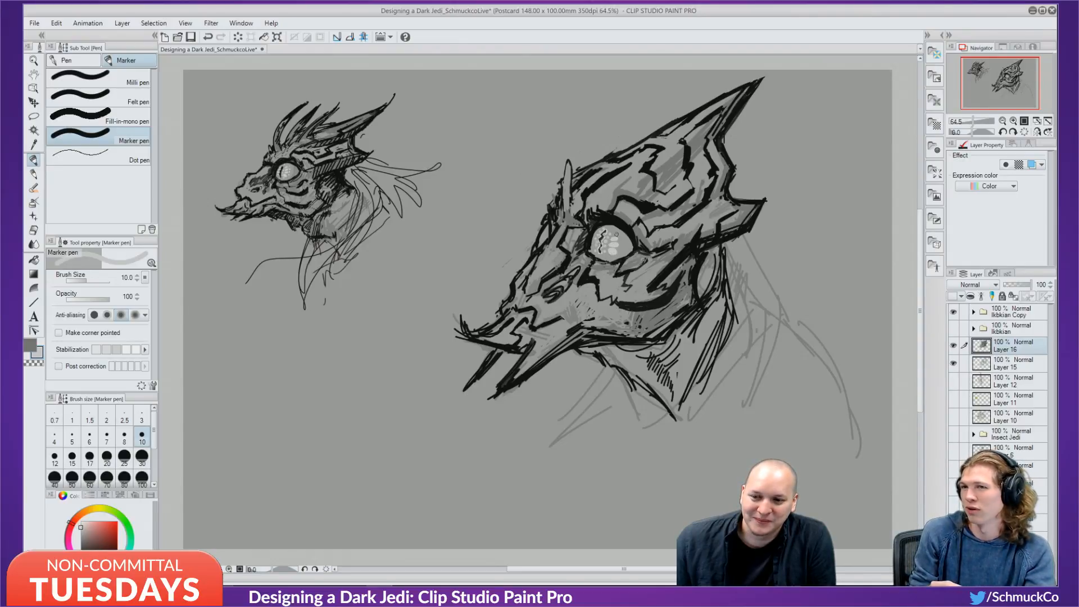
key(ctrl+z)
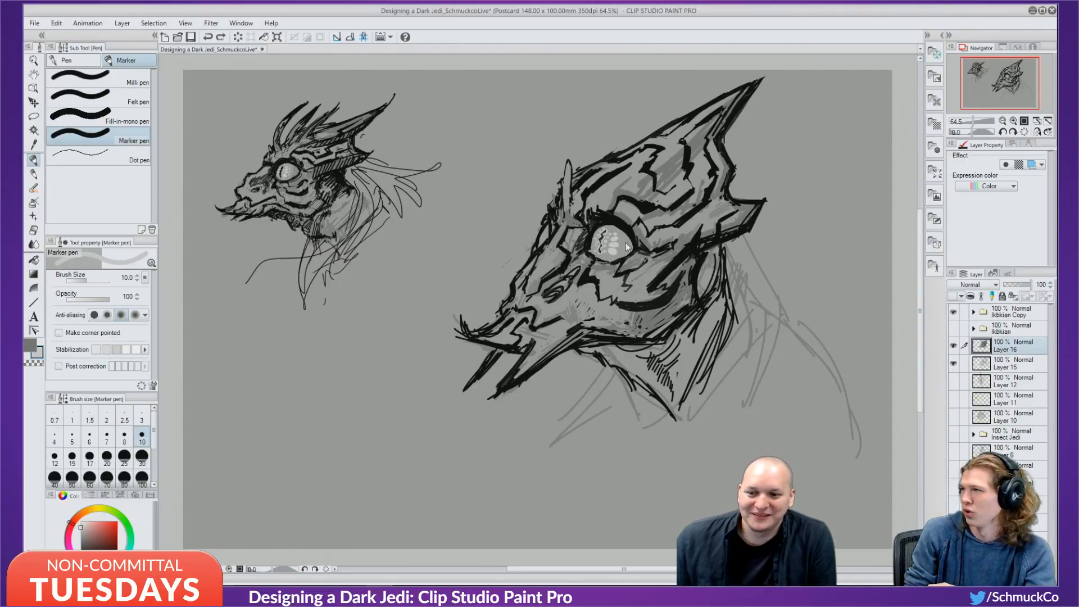
click(621, 250)
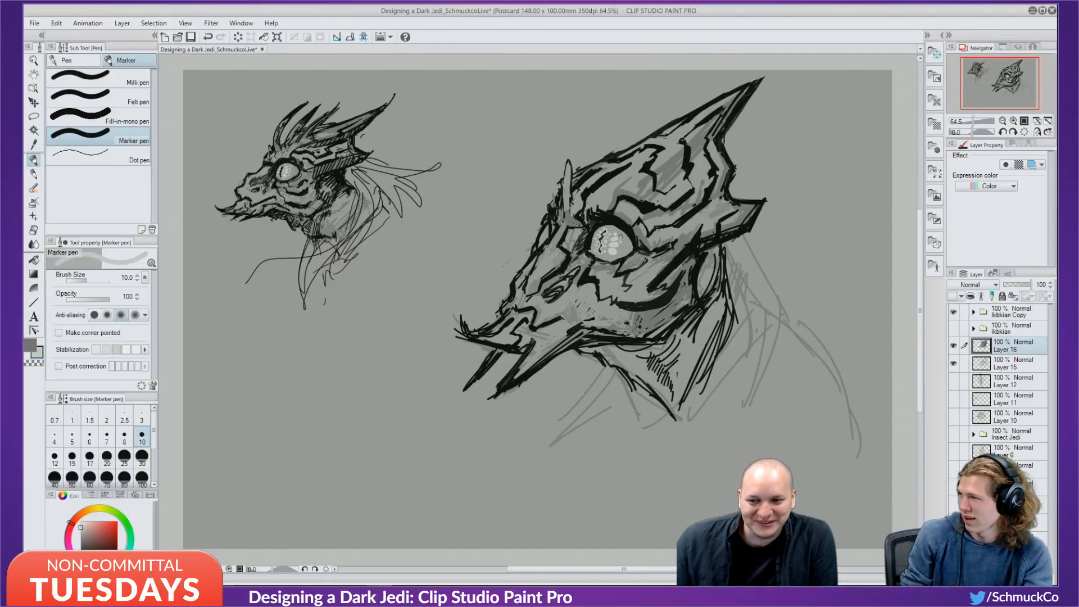
key(ctrl+z)
click(621, 242)
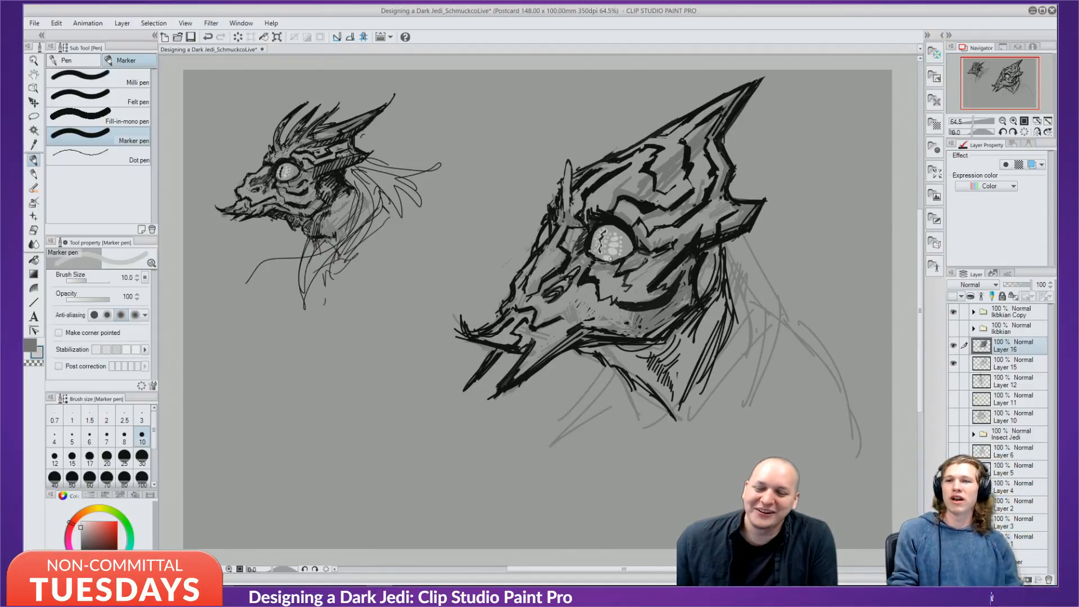
key(ctrl+z)
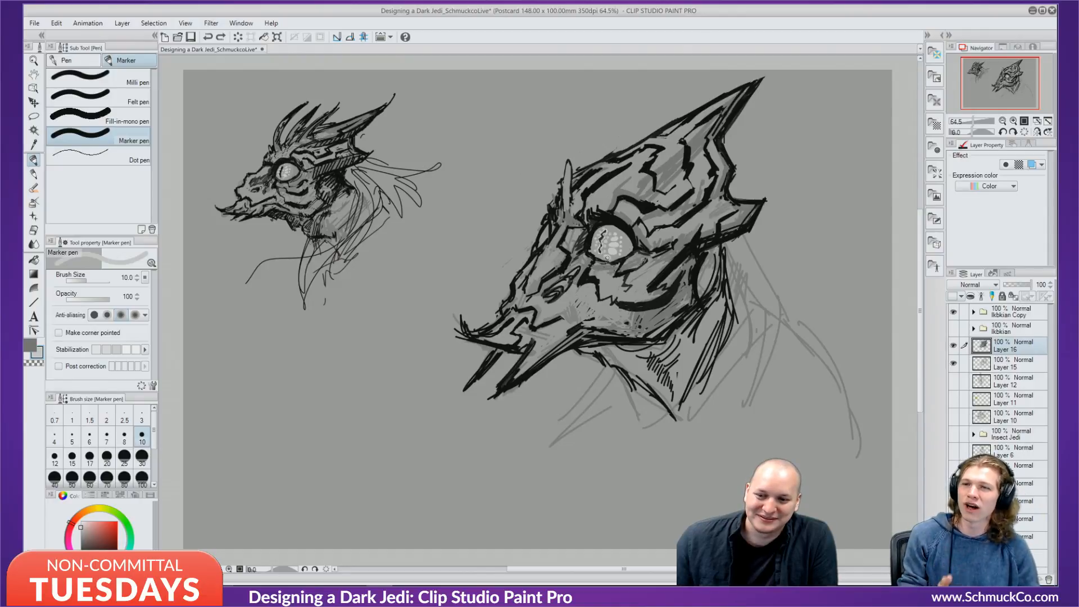
click(605, 254)
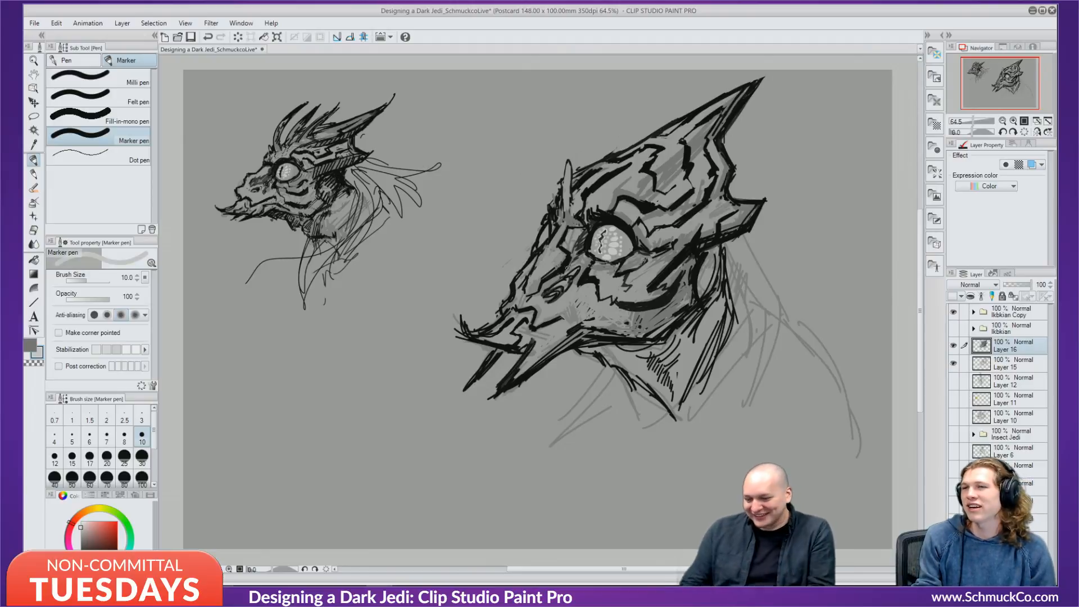
key(bracketleft)
key(bracketleft)
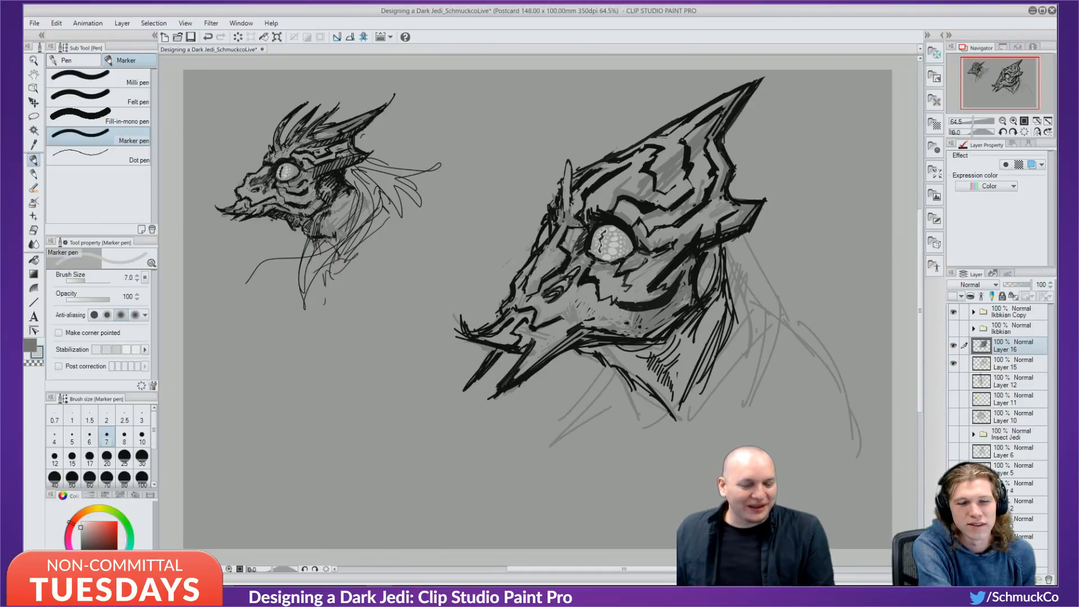
Try a red colour, toggle the dark head's layer to compare, and refine the eye's dark marks with sampled near-black.
click(103, 525)
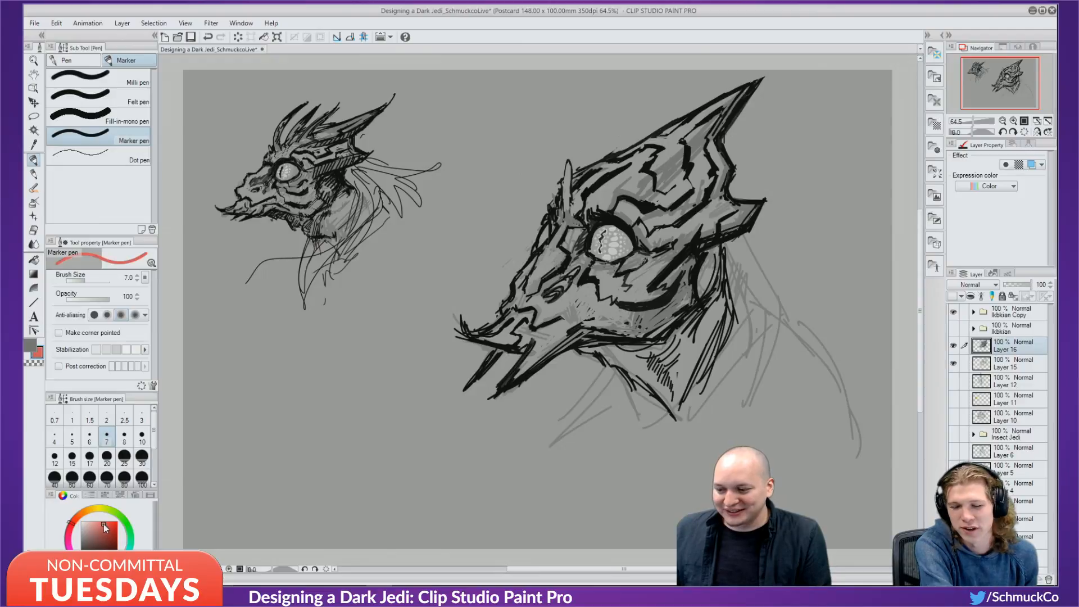
click(105, 527)
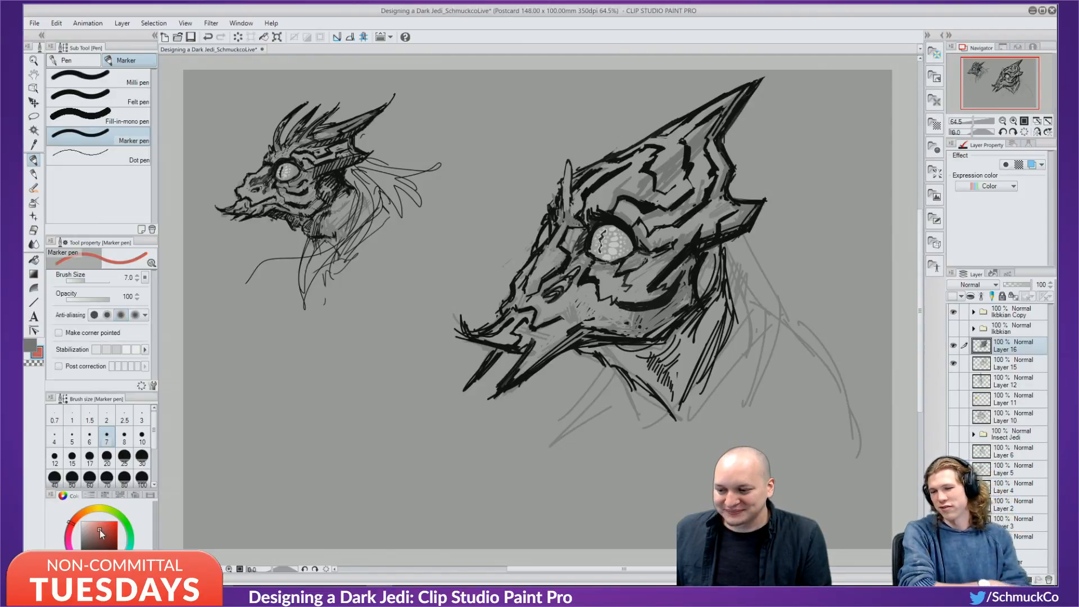
click(953, 345)
click(953, 345)
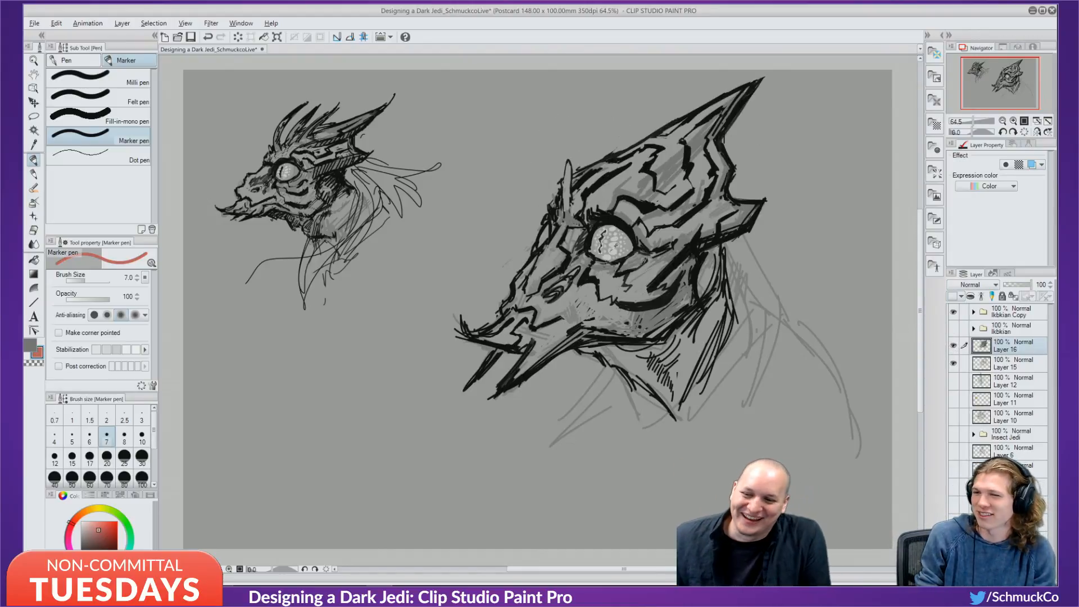
alt+click(615, 247)
alt+click(605, 234)
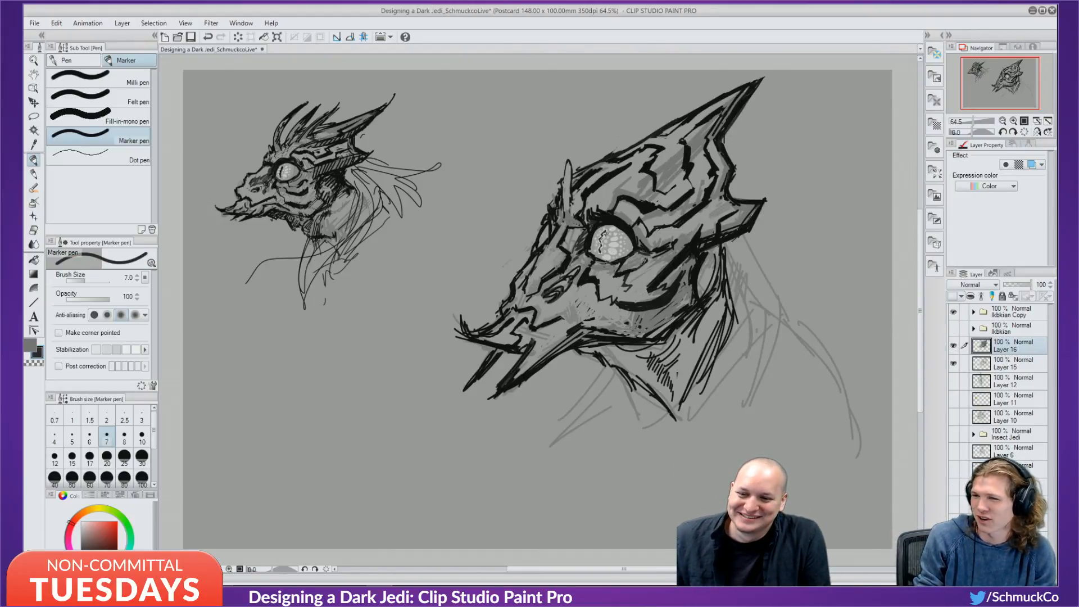
drag(605, 232, 600, 240)
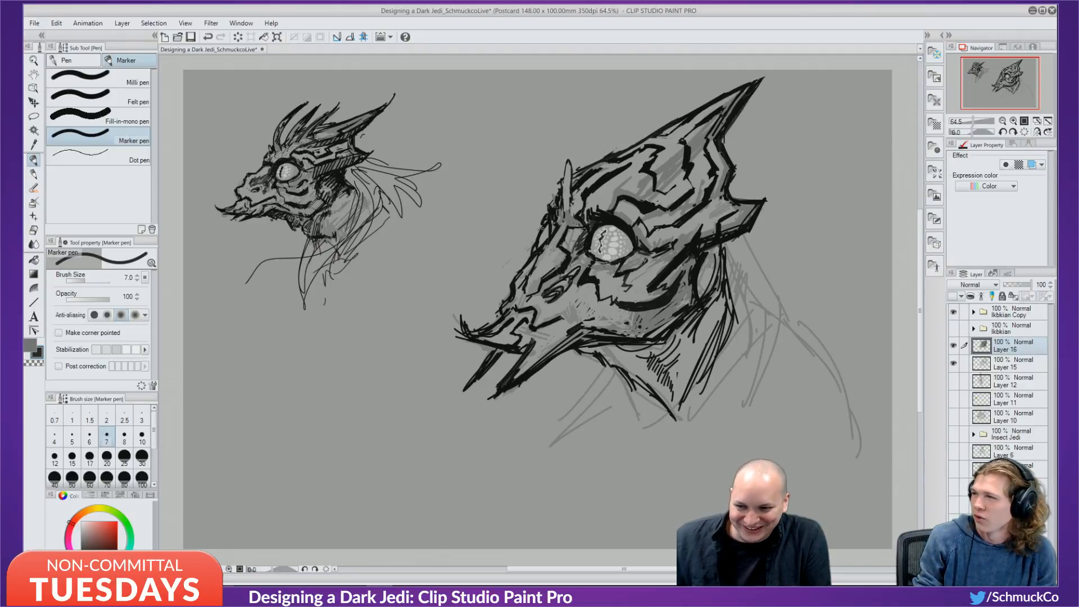
Redraw the small stroke at the left brow edge, try light and darker greys, and return to black.
key(ctrl+z)
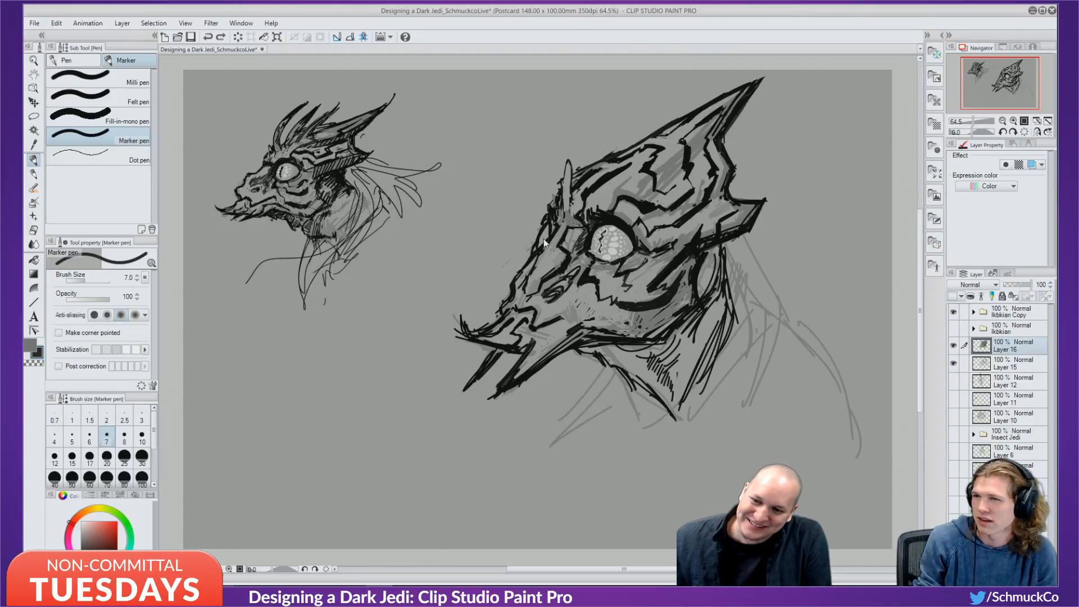
drag(543, 228, 547, 238)
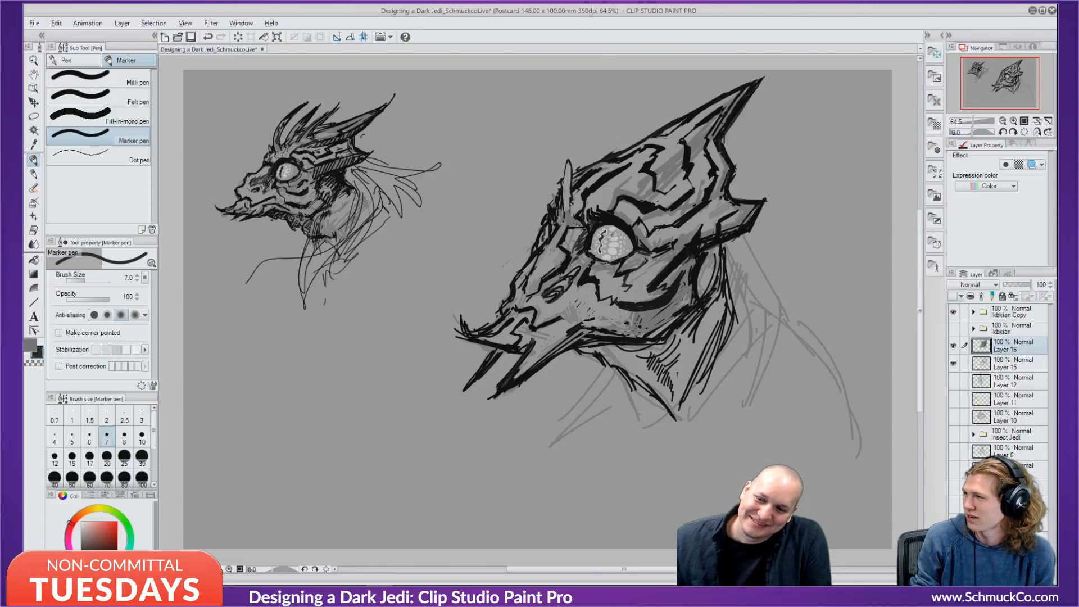
alt+click(609, 235)
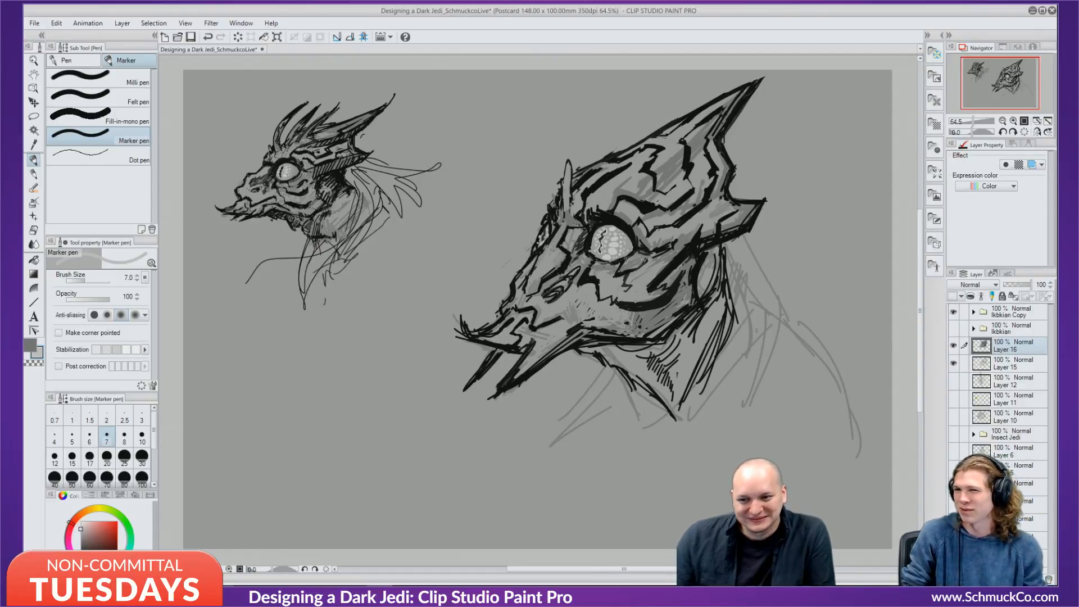
alt+click(558, 244)
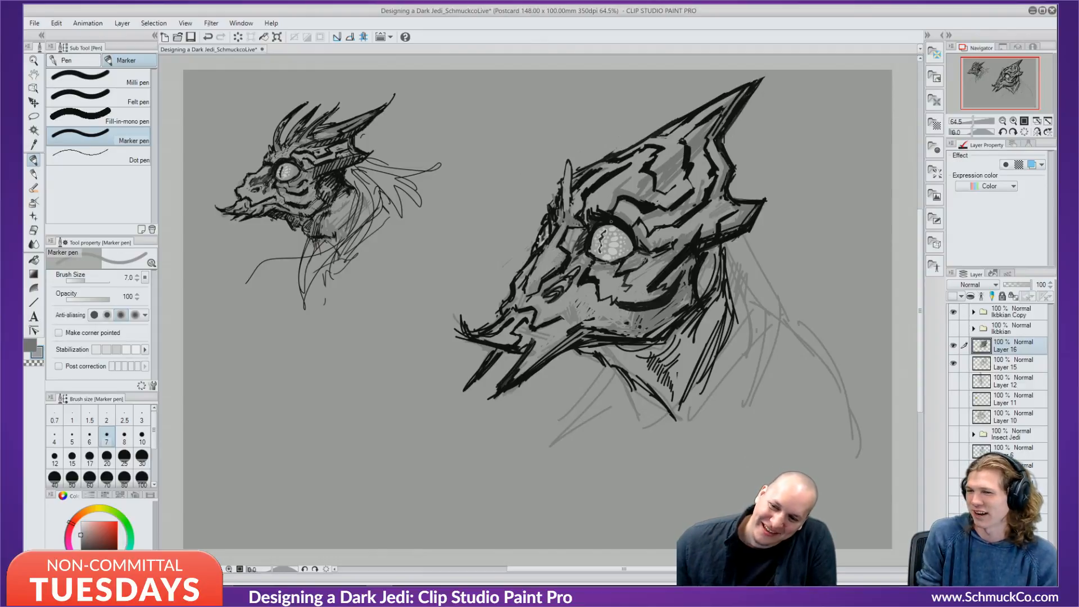
alt+click(602, 224)
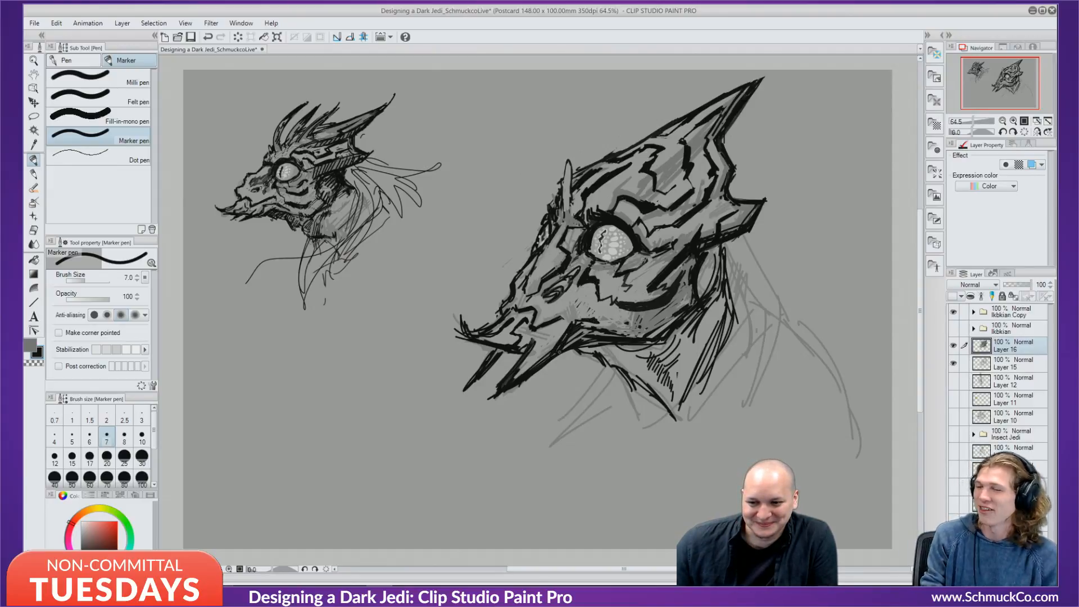
Thicken the lower jaw and mouth-corner lines in black, removing stray hatching near the tusk base.
drag(560, 352, 499, 389)
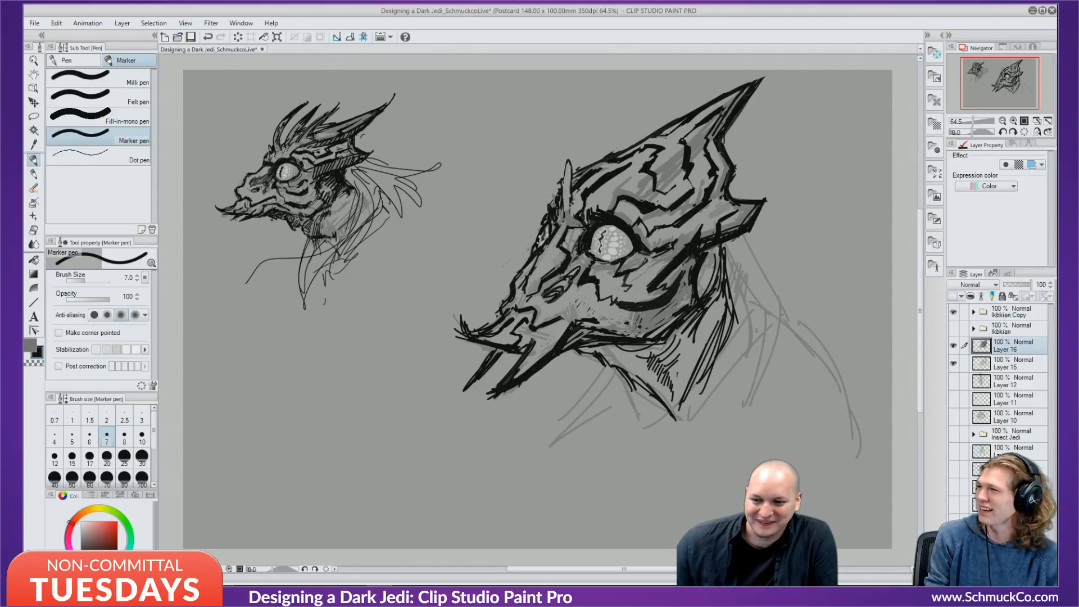
mouse_move(573, 326)
mouse_down()
mouse_move(580, 316)
mouse_move(624, 327)
mouse_move(601, 310)
mouse_up()
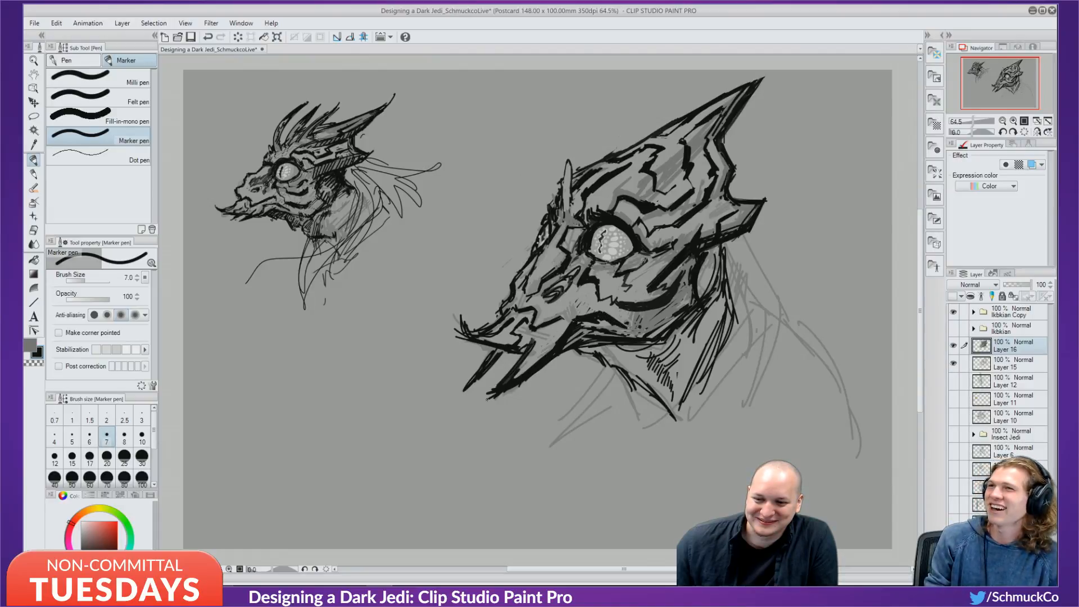
drag(486, 400, 453, 390)
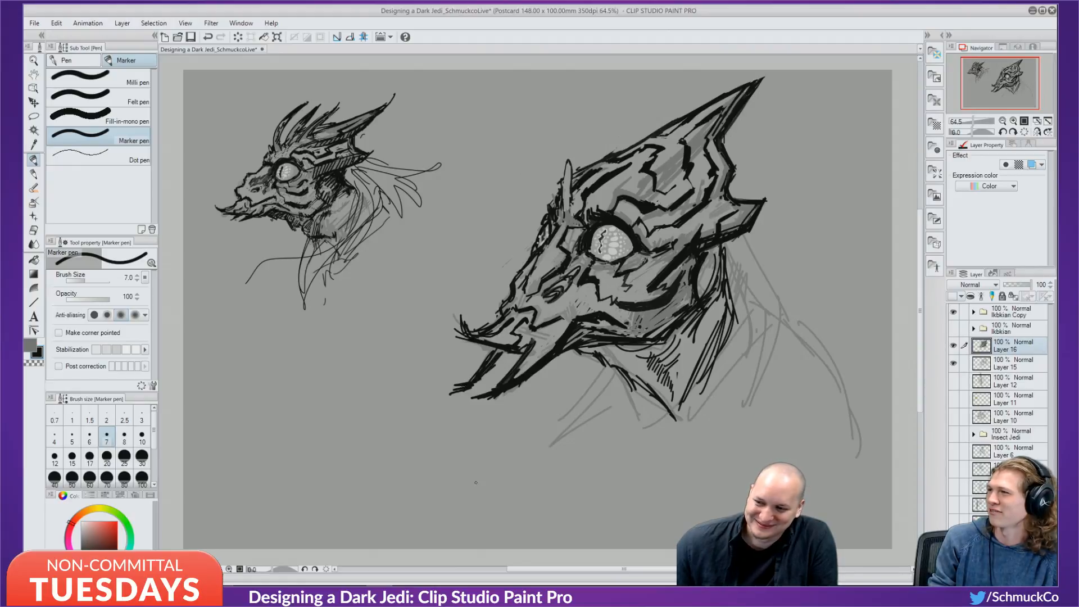
drag(525, 353, 548, 333)
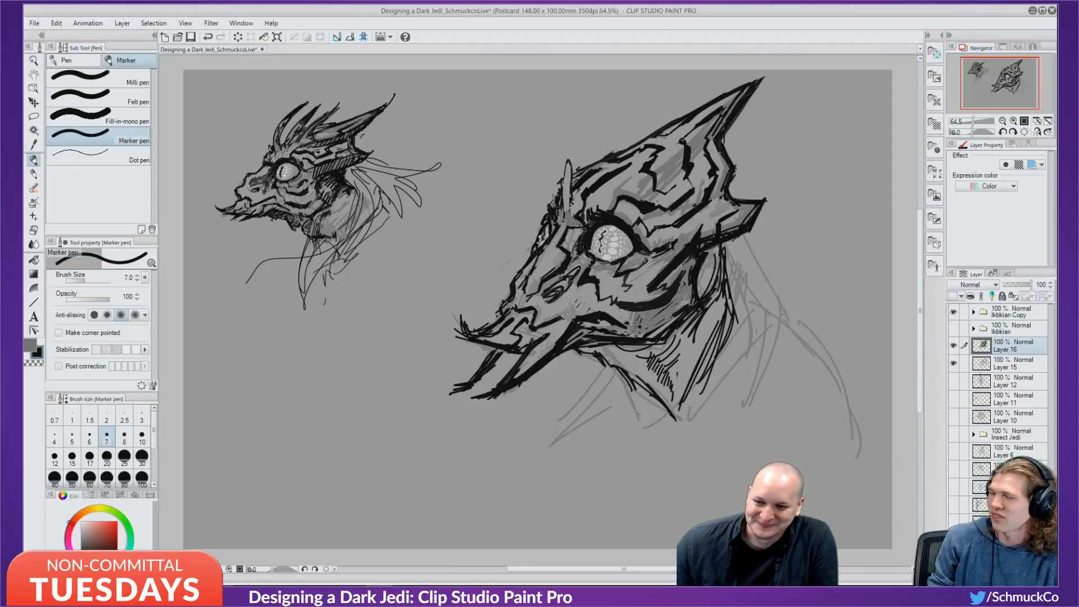
key(ctrl+z)
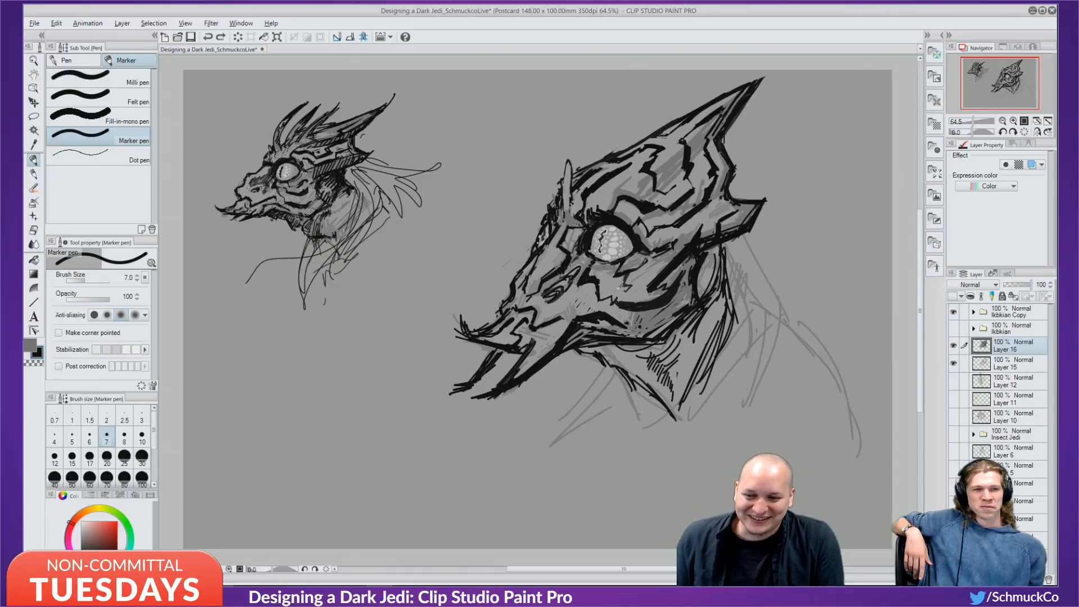
Eyedrop grey from the drawing and add a grey stroke on the cheek.
alt+click(622, 289)
drag(615, 298, 606, 305)
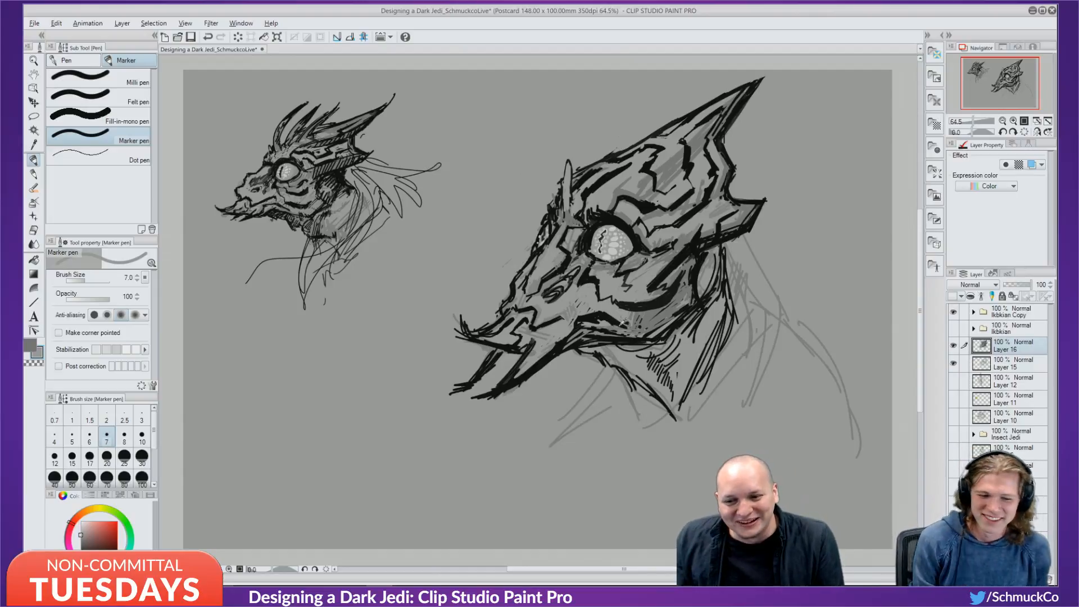
key(x)
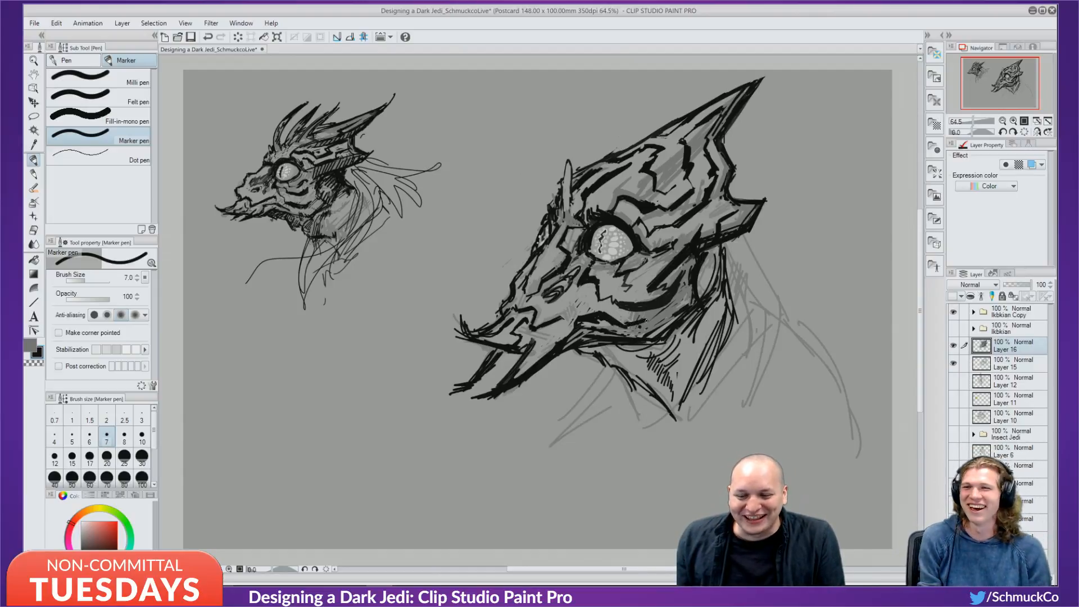
key(x)
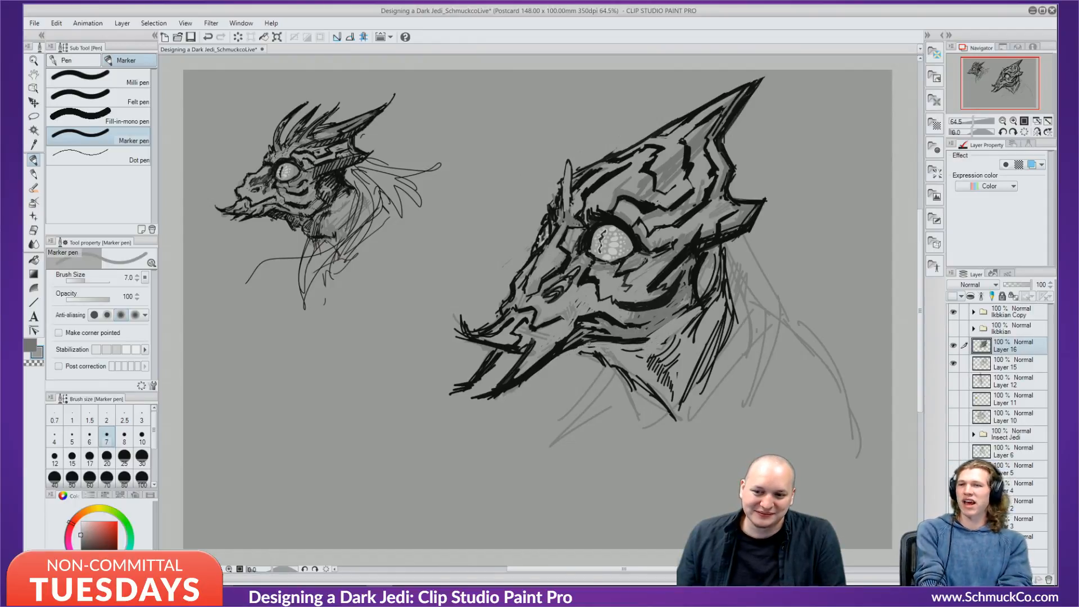
Darken the lower jaw line in black and draw a dark line along the snout.
alt+click(553, 354)
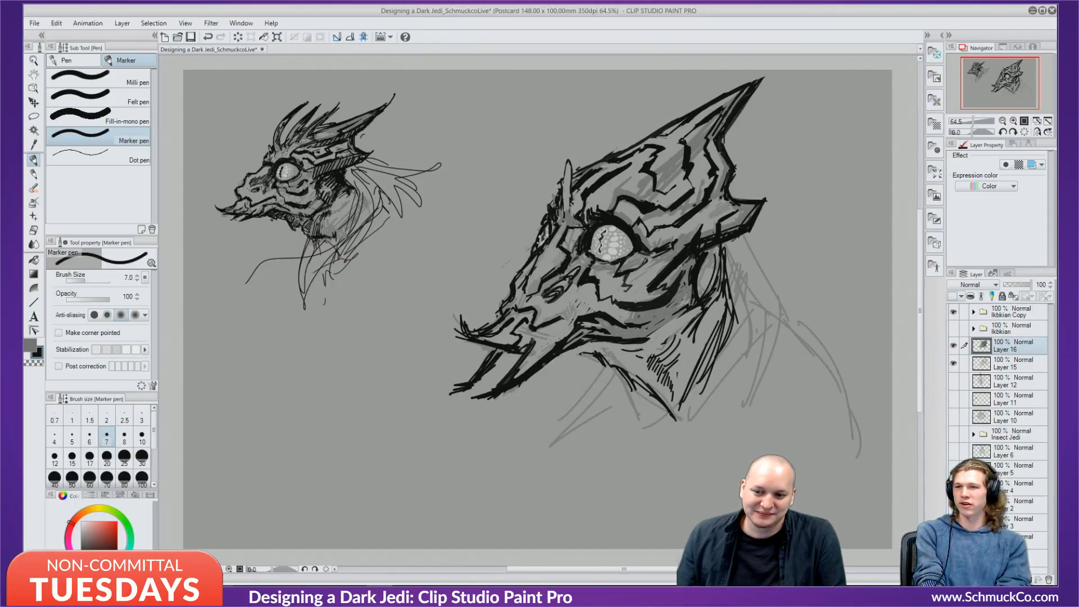
drag(545, 363, 641, 334)
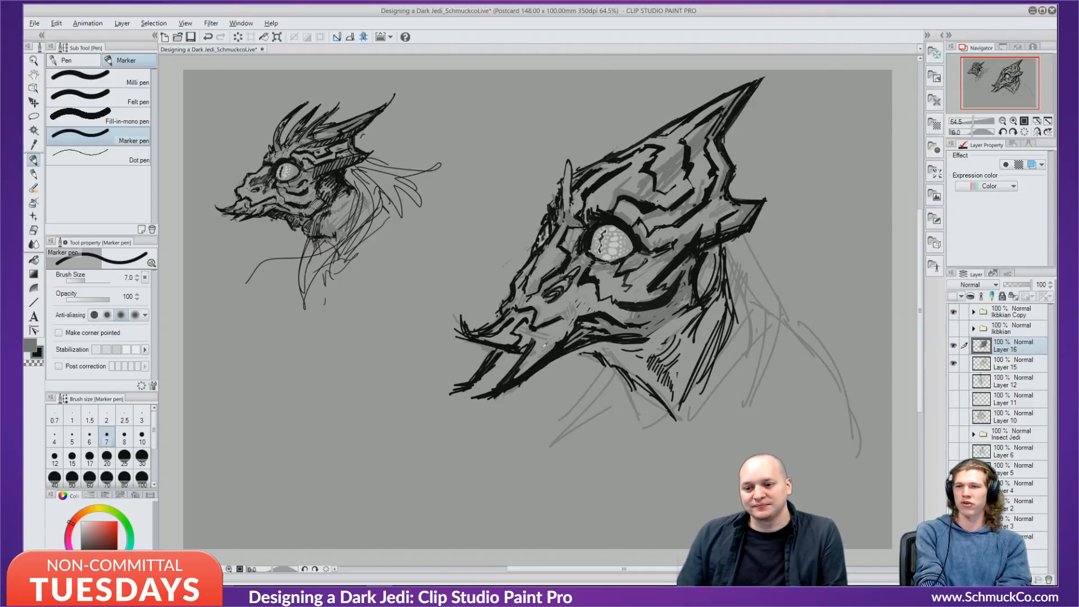
alt+click(544, 341)
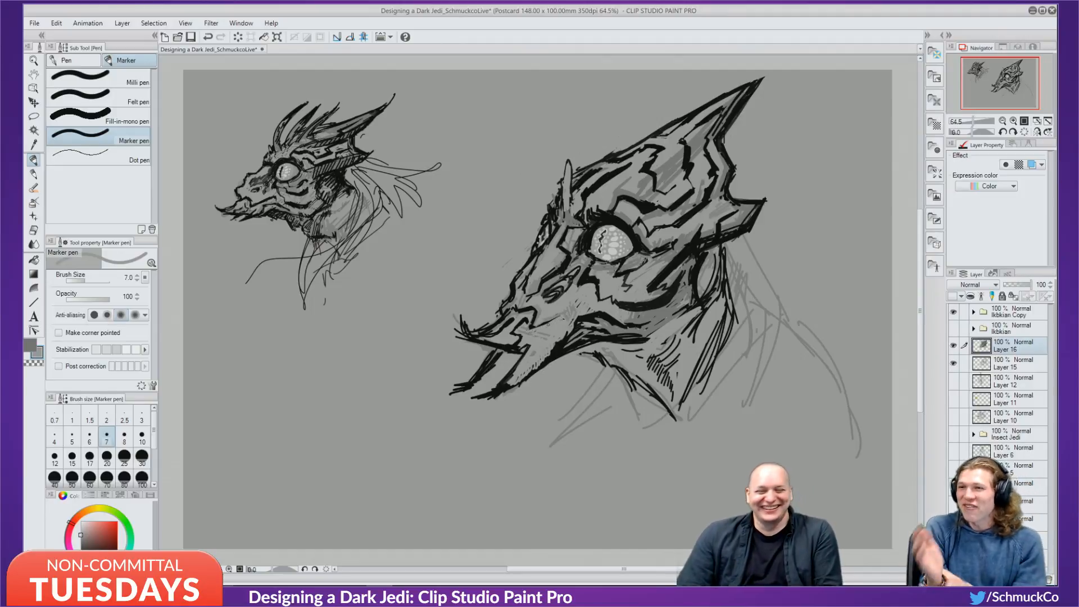
key(x)
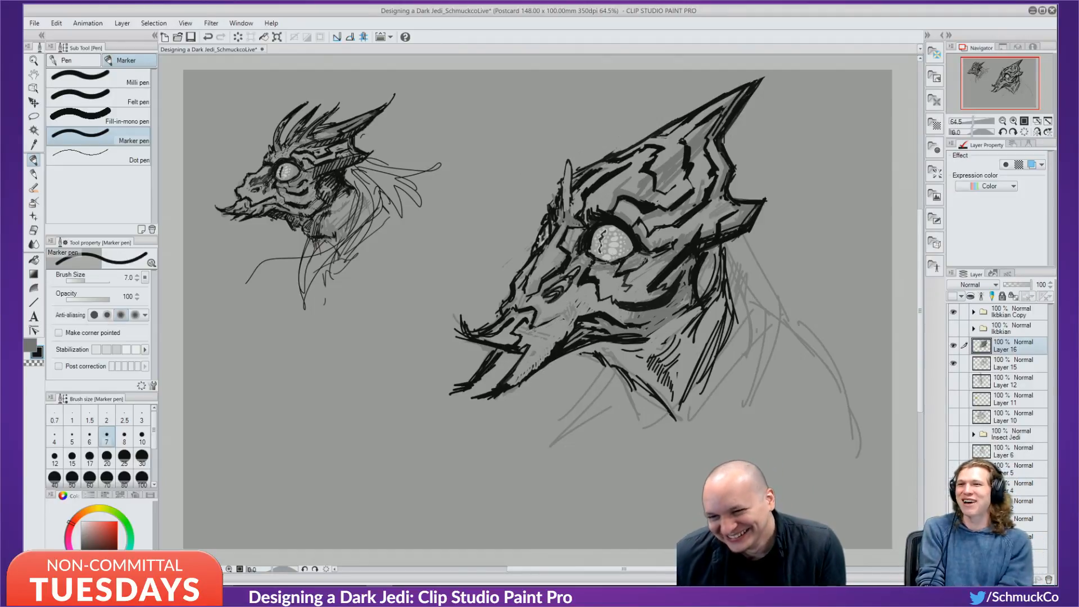
drag(534, 328, 563, 311)
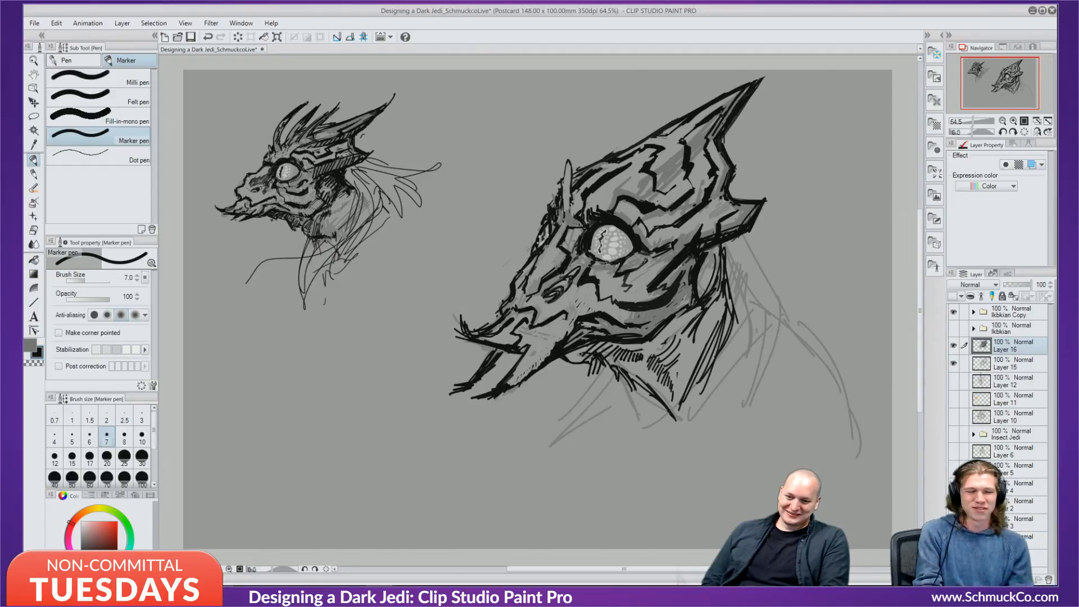
Hatch the throat under the jaw and along the neck, adding a small dark jaw mark.
drag(646, 369, 635, 377)
drag(646, 372, 628, 390)
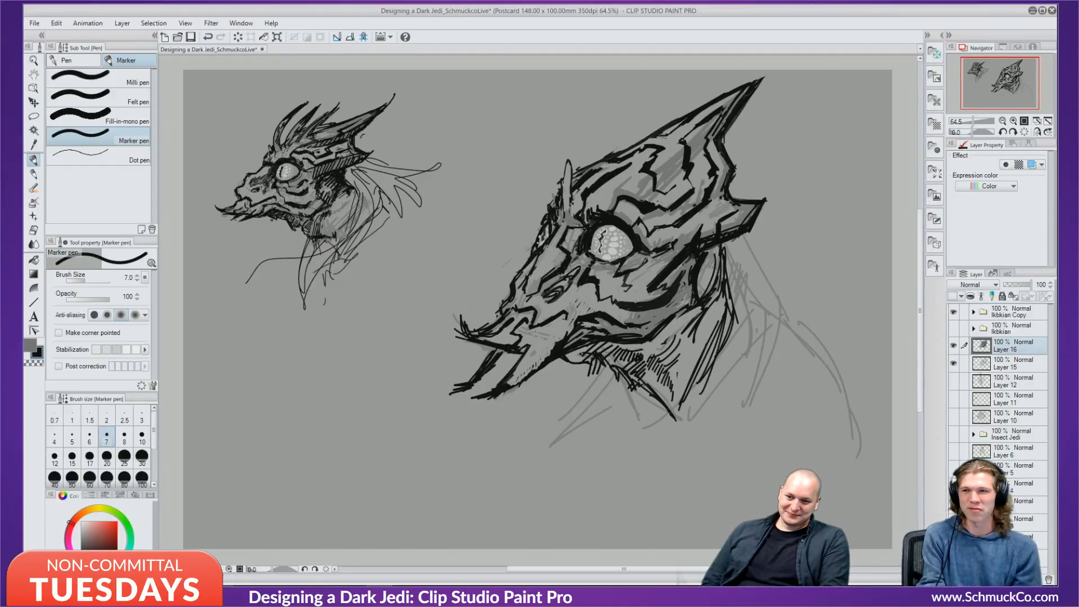
mouse_move(718, 301)
mouse_down()
mouse_move(776, 337)
mouse_move(802, 332)
mouse_move(826, 386)
mouse_up()
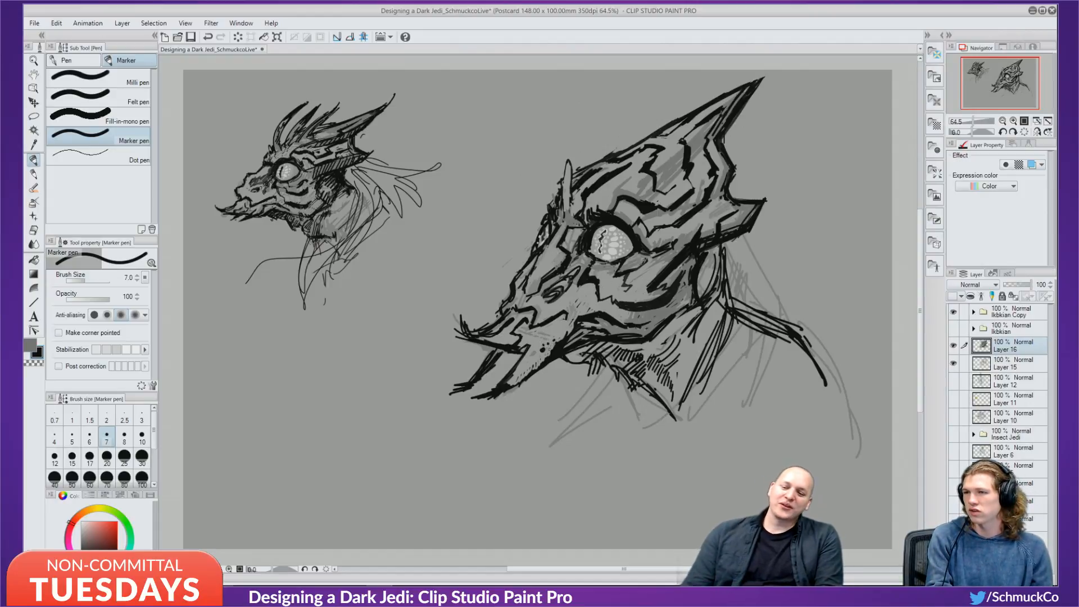
drag(546, 357, 551, 353)
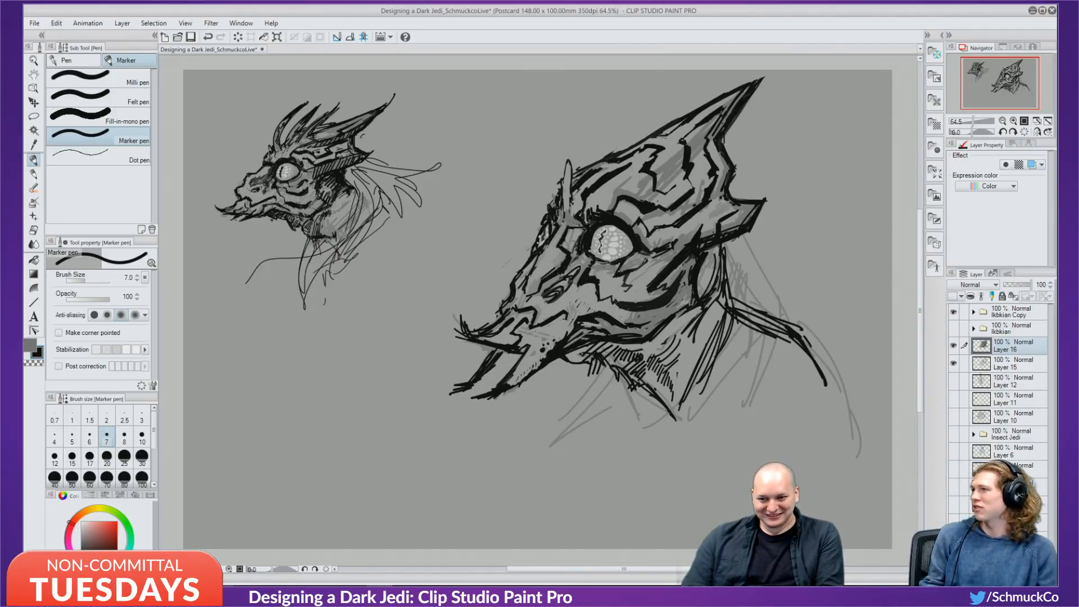
alt+click(555, 327)
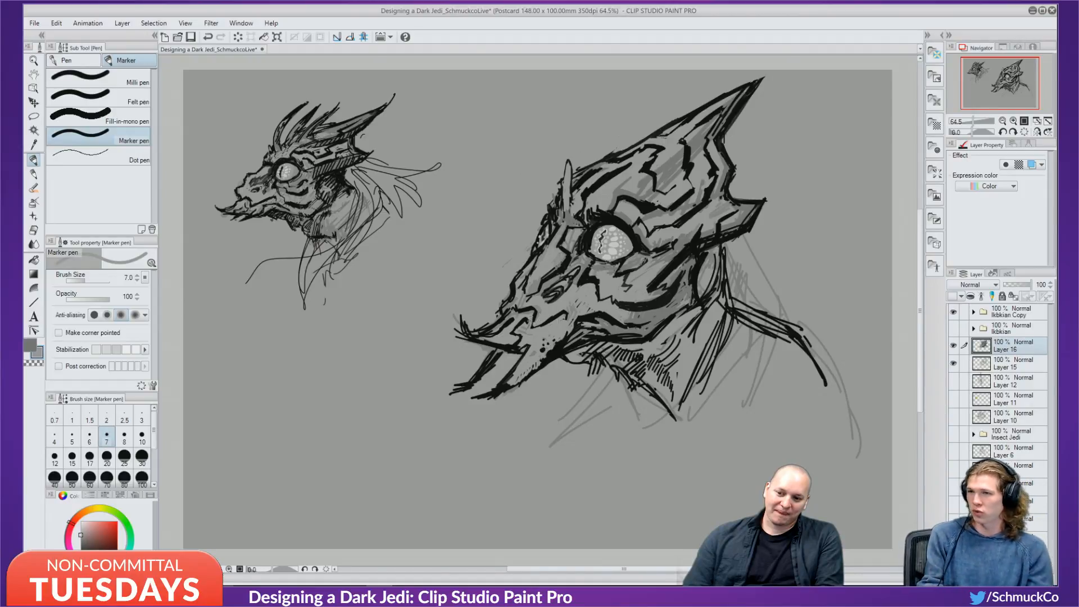
alt+click(538, 310)
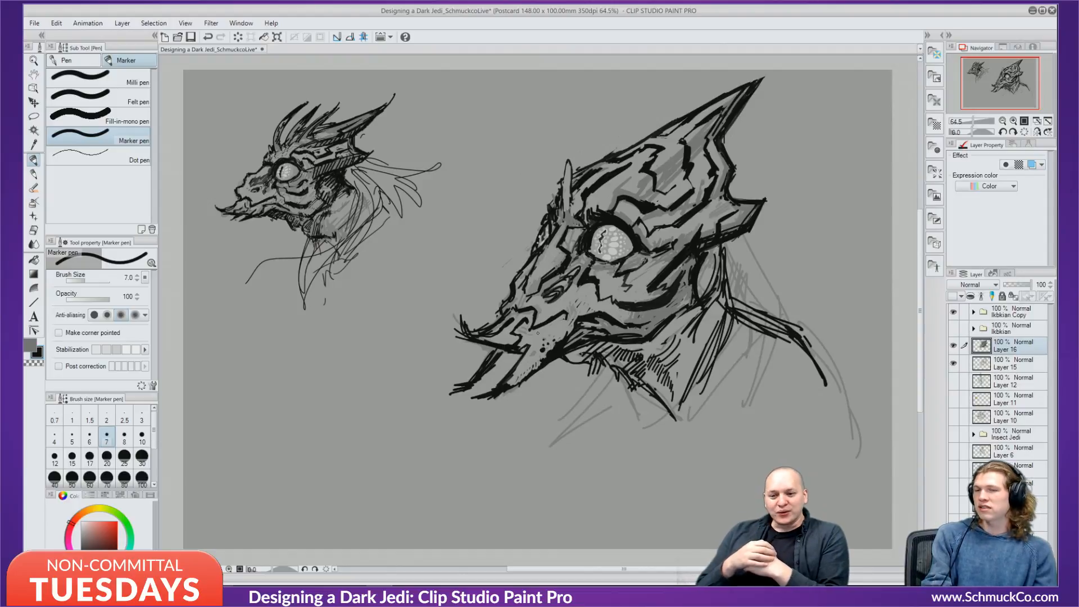
Shade the neck behind the jaw in grey with the marker enlarged to size 12.
key(x)
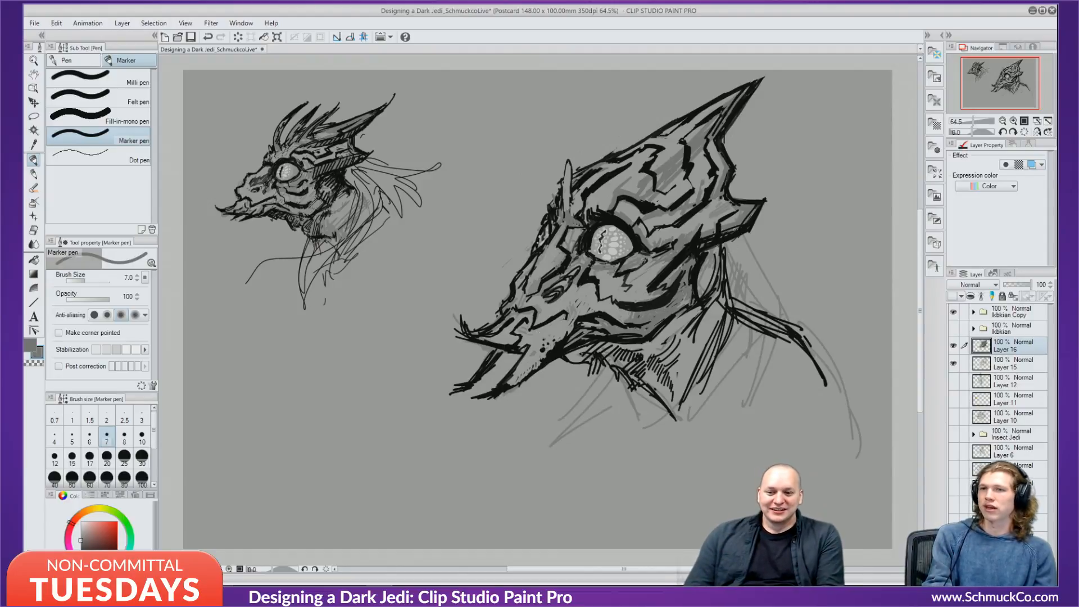
mouse_move(721, 251)
mouse_down()
mouse_move(702, 277)
mouse_move(718, 295)
mouse_up()
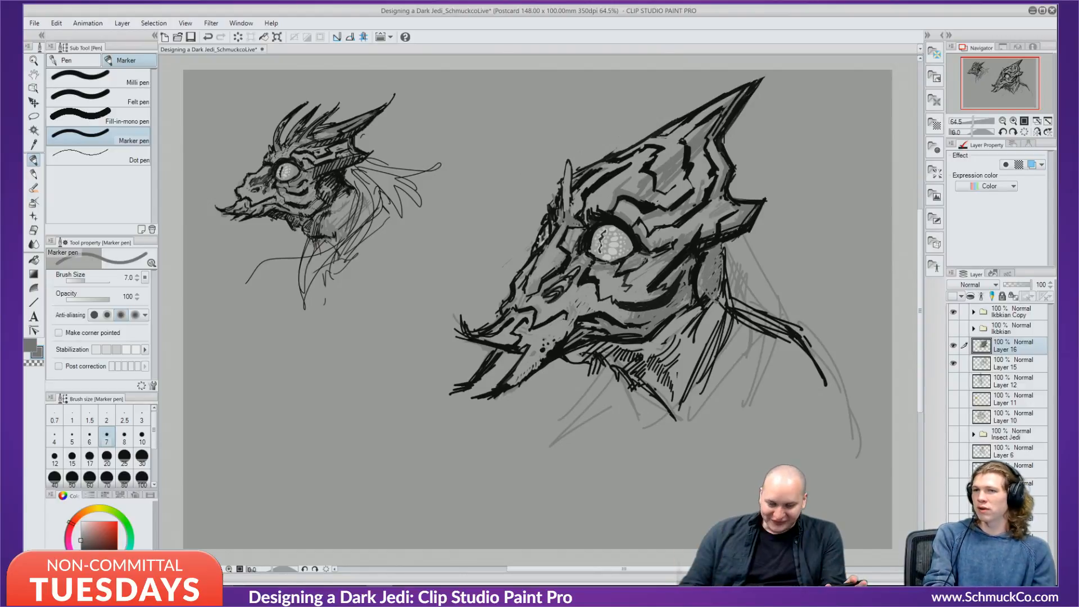
key(bracketright)
key(bracketright)
key(bracketright)
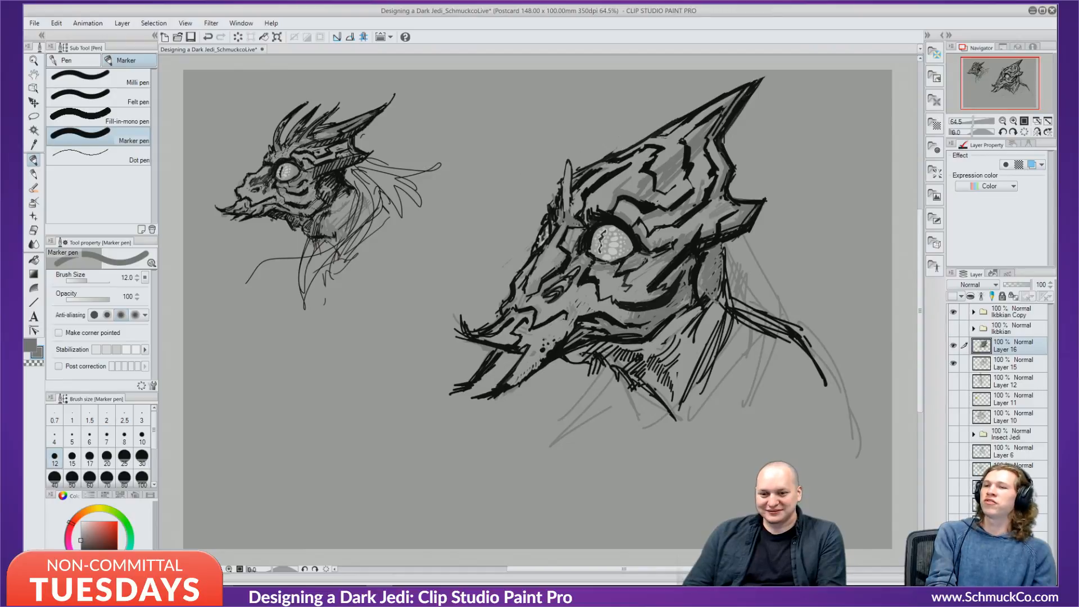
mouse_move(707, 275)
mouse_down()
mouse_move(714, 303)
mouse_move(692, 361)
mouse_move(728, 352)
mouse_move(774, 368)
mouse_move(776, 350)
mouse_move(798, 358)
mouse_move(735, 374)
mouse_move(726, 361)
mouse_move(704, 394)
mouse_move(689, 357)
mouse_move(671, 402)
mouse_move(714, 397)
mouse_move(667, 412)
mouse_move(672, 426)
mouse_move(668, 400)
mouse_move(663, 370)
mouse_up()
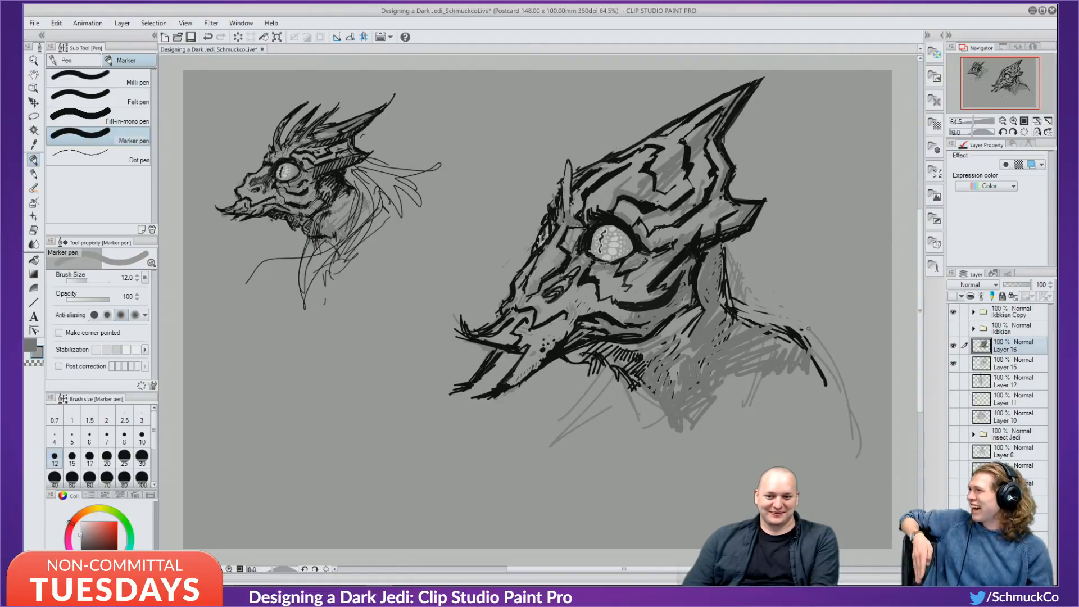
key(x)
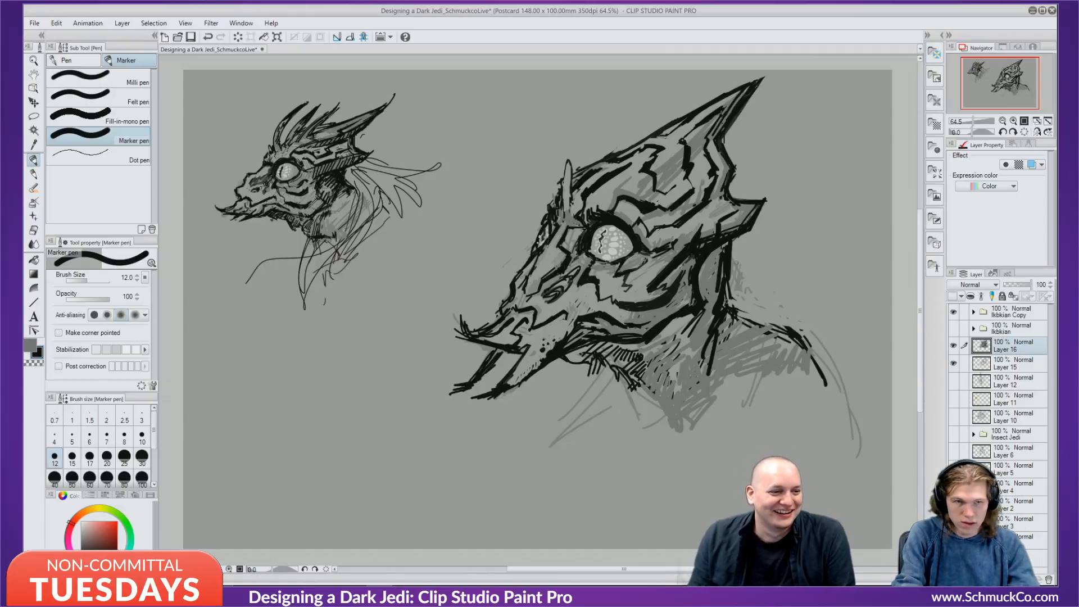
Ink black strokes down the back of the neck and draw a spike jutting from its right edge.
drag(731, 251, 766, 319)
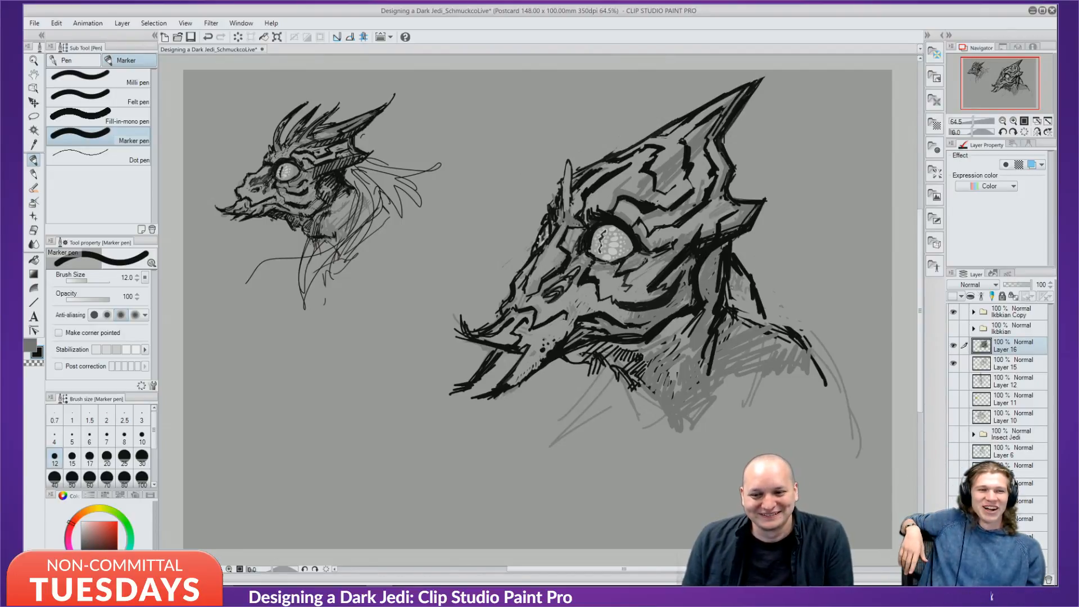
drag(743, 272, 733, 299)
drag(743, 297, 726, 340)
drag(744, 312, 756, 302)
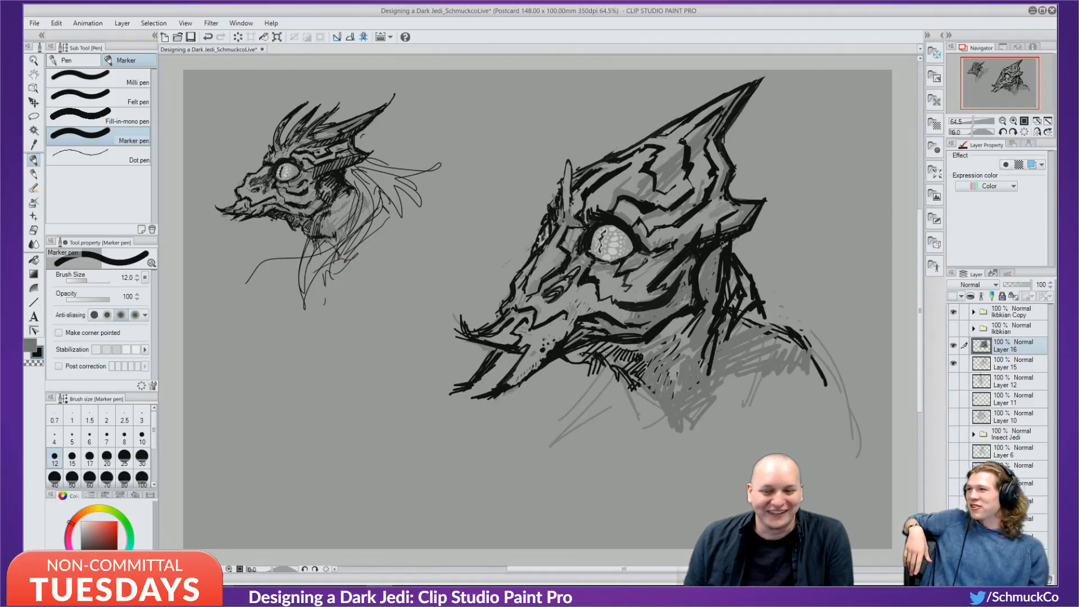
mouse_move(764, 255)
mouse_down()
mouse_move(752, 275)
mouse_move(761, 296)
mouse_move(738, 261)
mouse_move(747, 273)
mouse_move(792, 233)
mouse_up()
mouse_move(792, 232)
mouse_down()
mouse_move(754, 273)
mouse_move(761, 295)
mouse_move(770, 284)
mouse_move(792, 296)
mouse_move(766, 318)
mouse_move(817, 340)
mouse_up()
Switch to grey and fill the gaps between the right-side neck spikes with marker shading.
key(x)
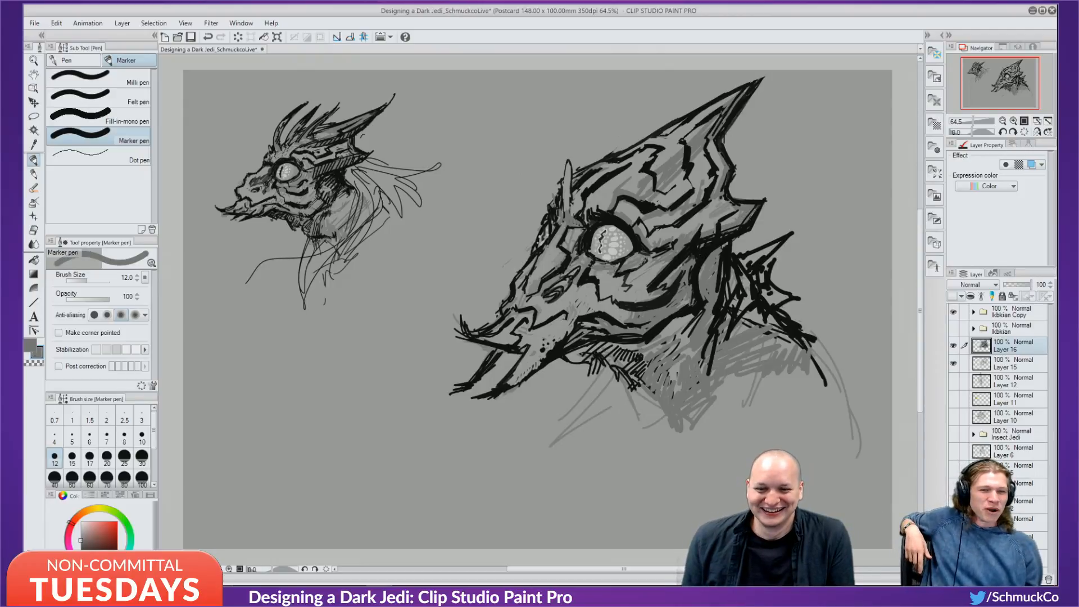
mouse_move(753, 262)
mouse_down()
mouse_move(779, 243)
mouse_move(749, 266)
mouse_move(789, 299)
mouse_move(783, 307)
mouse_move(746, 285)
mouse_move(741, 309)
mouse_move(806, 349)
mouse_up()
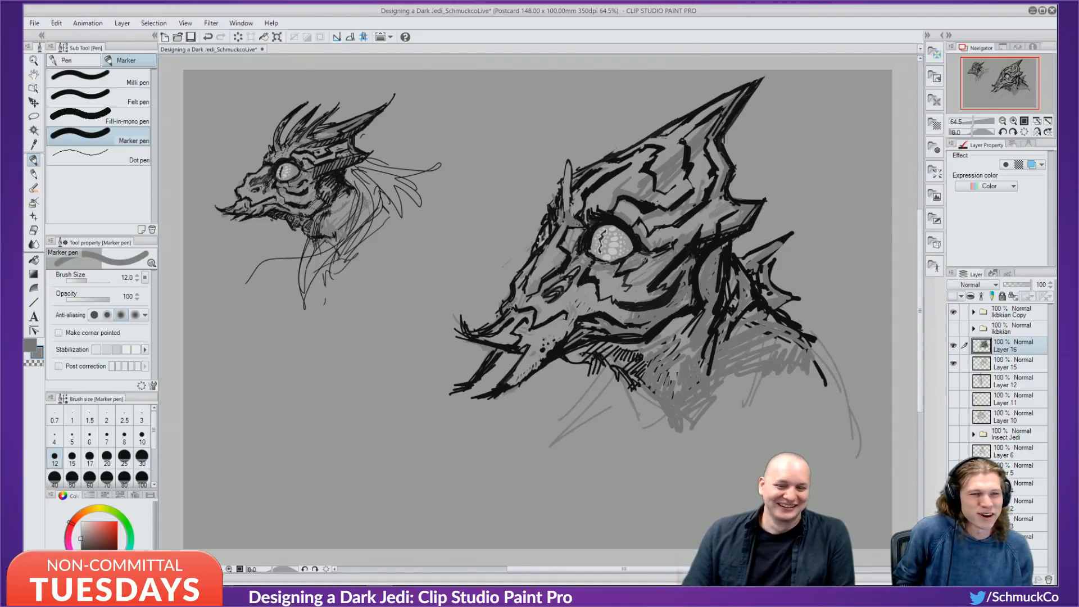
On a new layer above Layer 16, try red strokes in the large eye at brush size 7, then undo them.
key(alt)
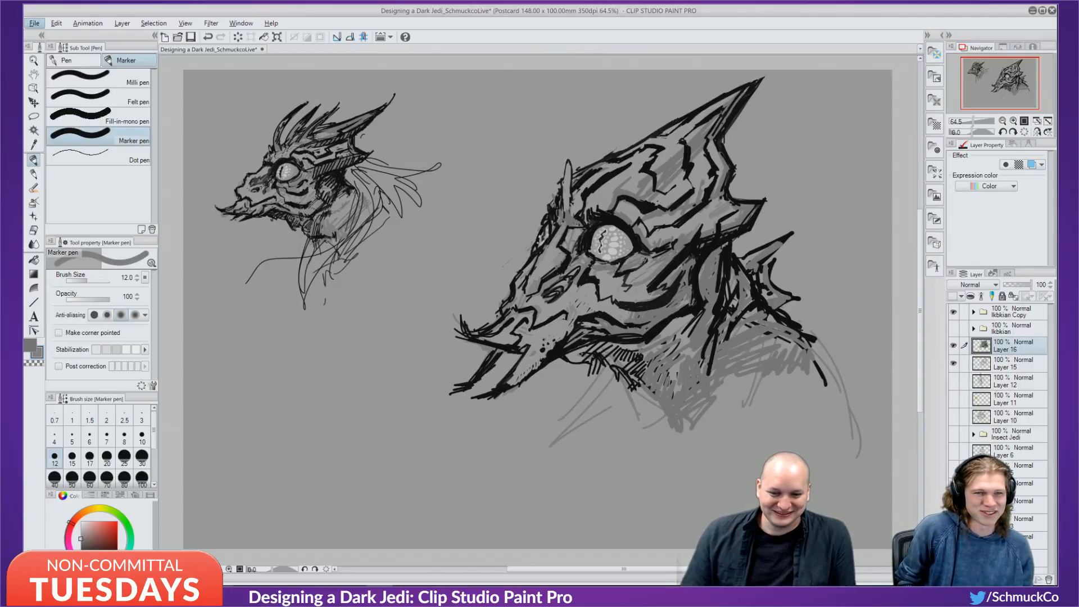
key(ctrl+shift+n)
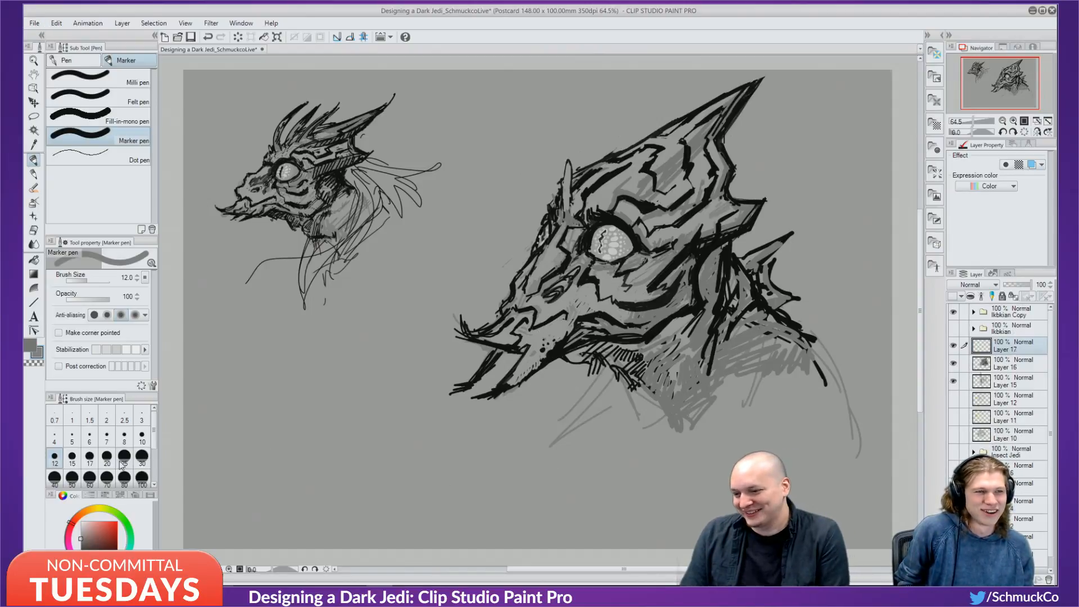
click(107, 535)
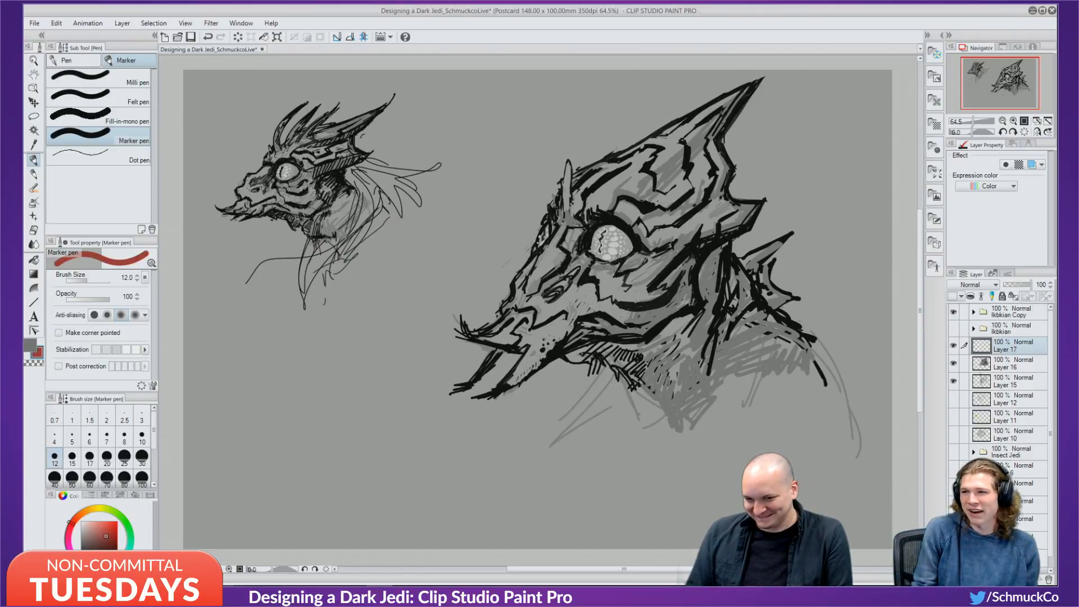
key(bracketleft)
key(bracketleft)
key(bracketleft)
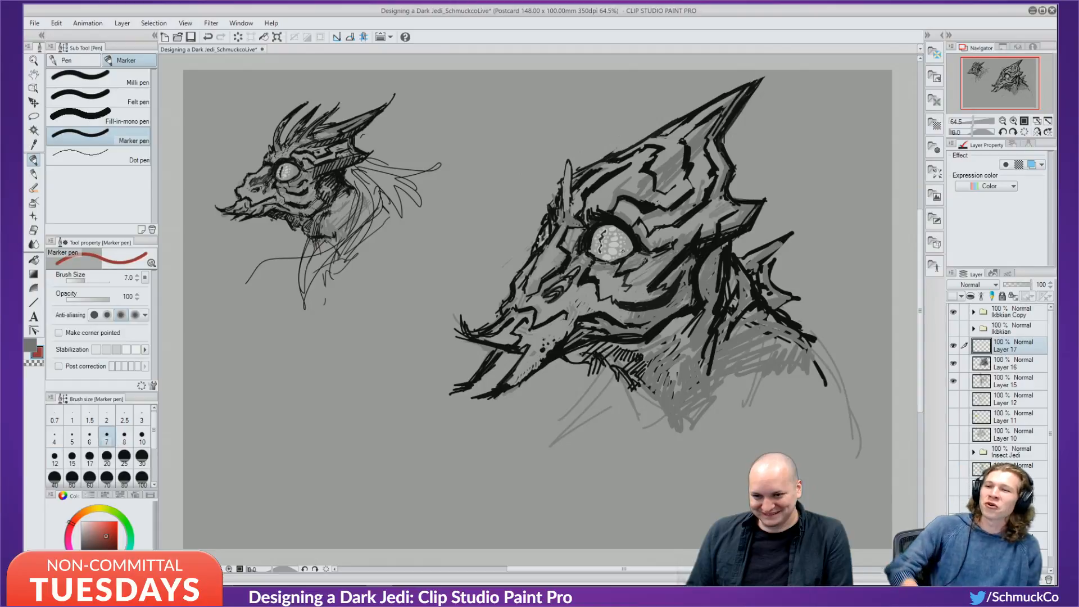
key(bracketleft)
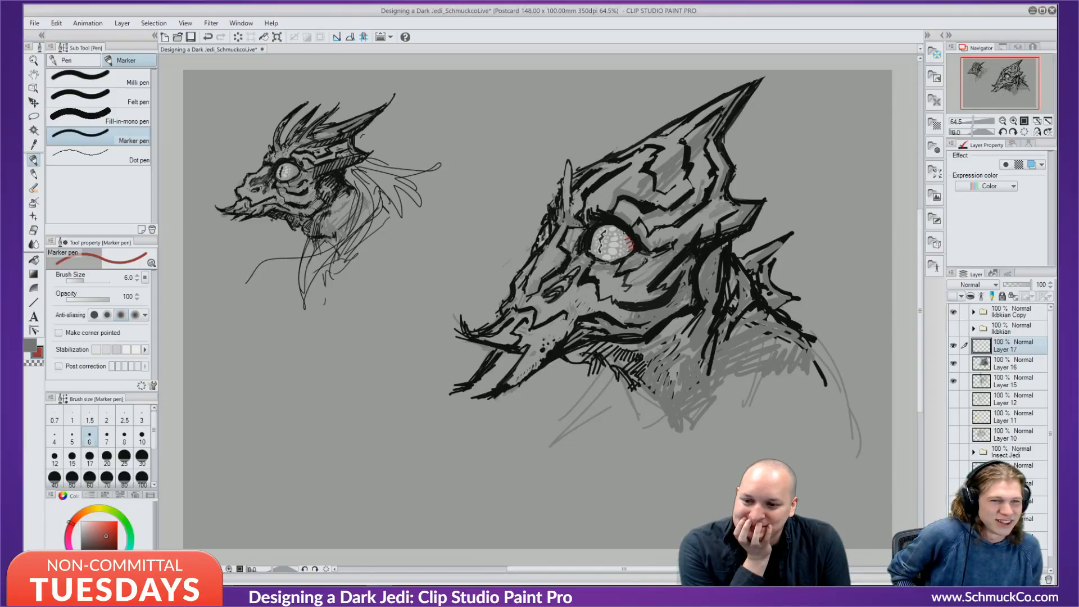
drag(618, 241, 609, 244)
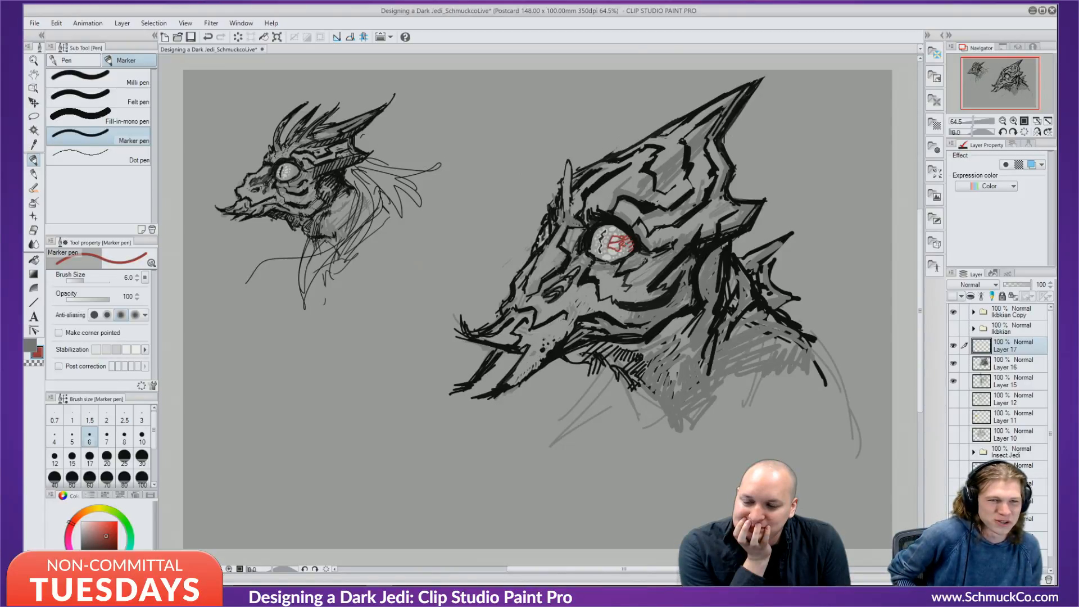
drag(621, 243, 630, 249)
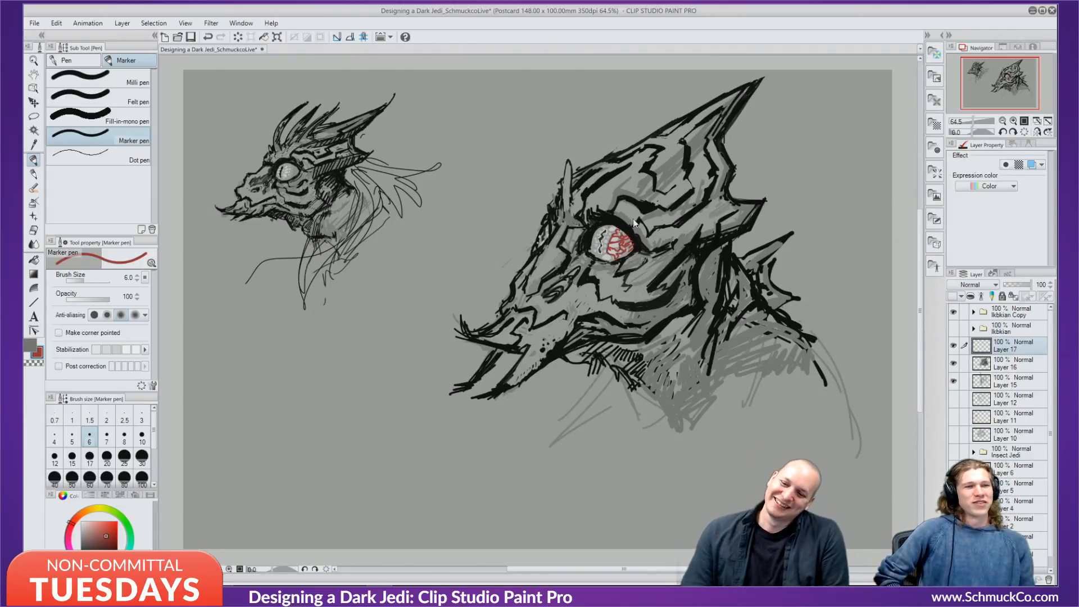
key(ctrl+z)
key(ctrl+z)
key(ctrl+z)
key(ctrl+z)
key(ctrl+z)
key(ctrl+z)
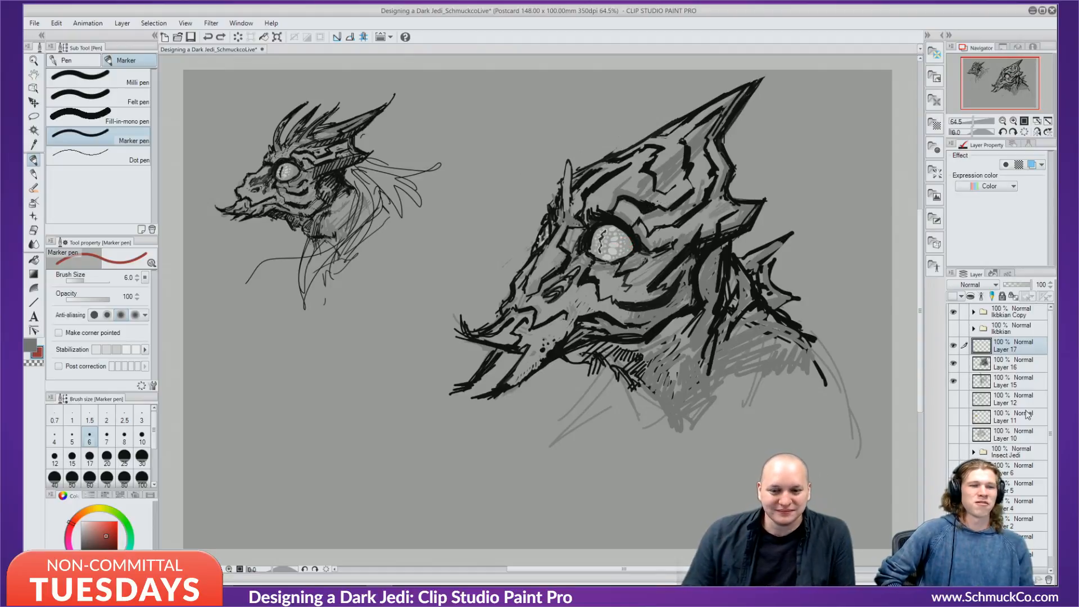
Add Layer 18 below Layer 16 and try red hatching over the eye, undoing each attempt.
click(1016, 371)
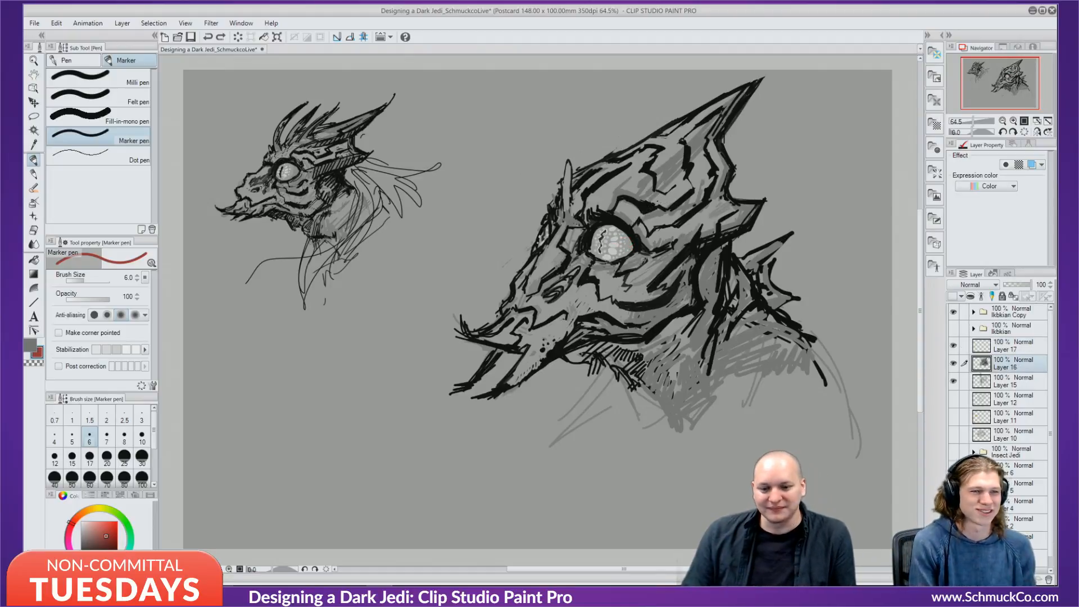
key(ctrl+shift+n)
mouse_move(605, 229)
mouse_down()
mouse_move(593, 244)
mouse_move(616, 249)
mouse_up()
key(ctrl+z)
drag(1009, 362, 1007, 390)
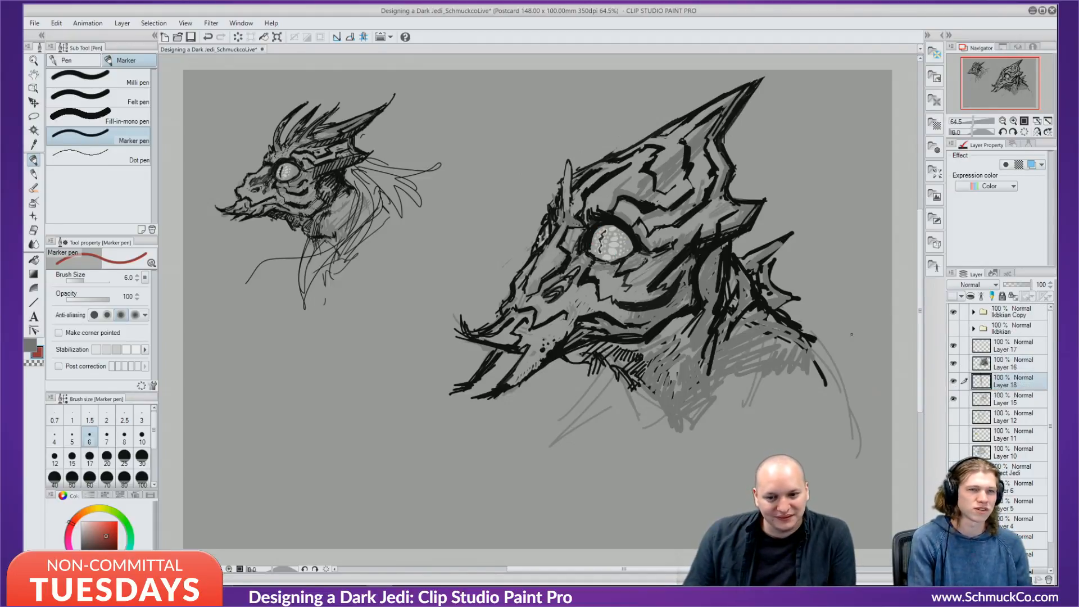
mouse_move(606, 230)
mouse_down()
mouse_move(612, 251)
mouse_move(625, 248)
mouse_move(587, 238)
mouse_up()
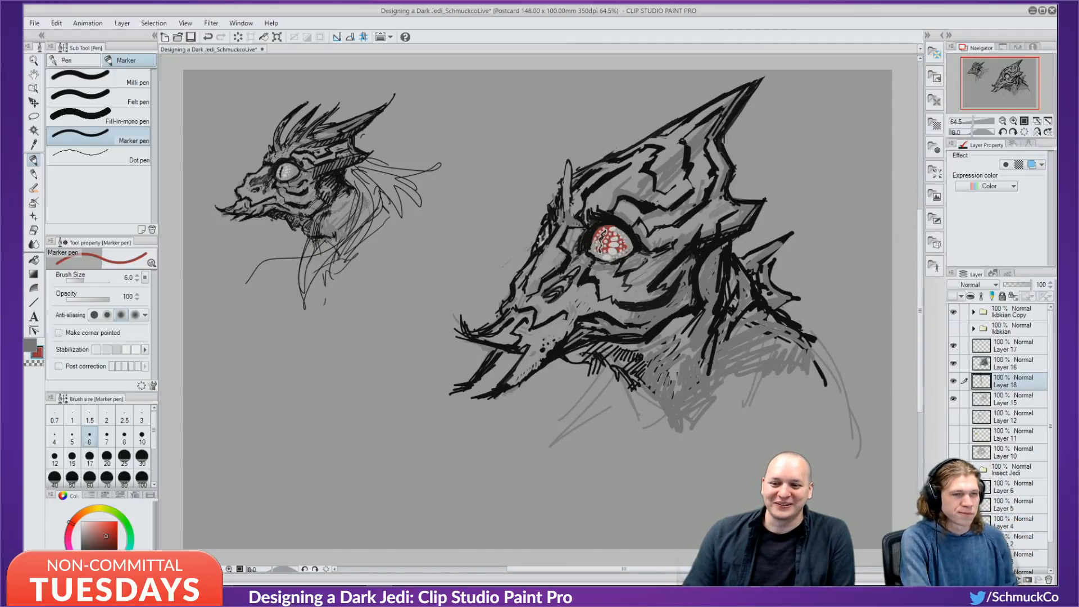
key(ctrl+z)
key(ctrl+z)
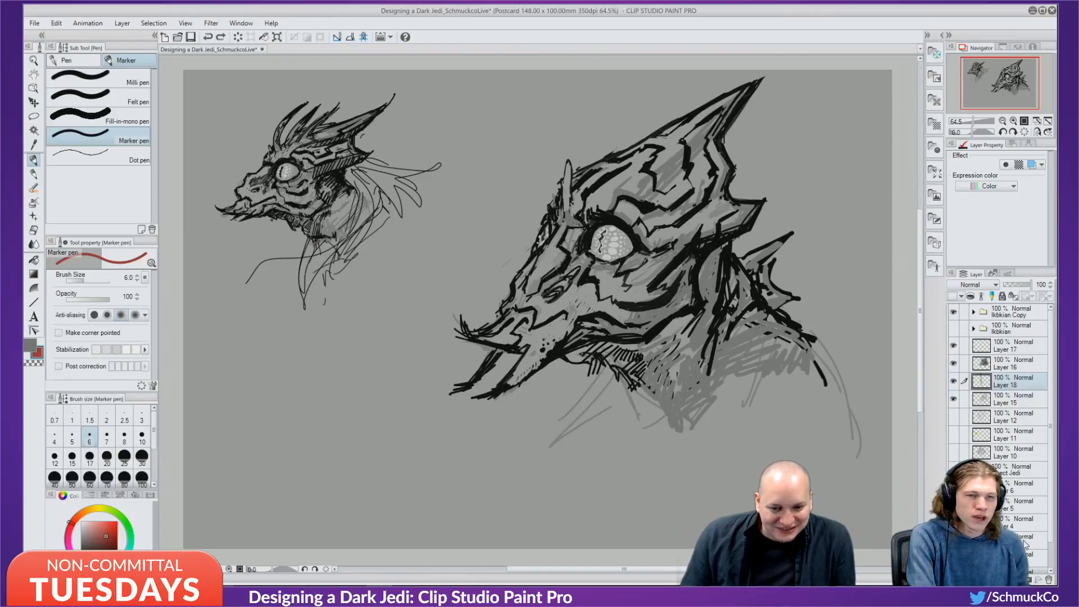
Delete Layer 18 and Layer 17, leaving Layer 16 as the top drawing layer.
click(1048, 579)
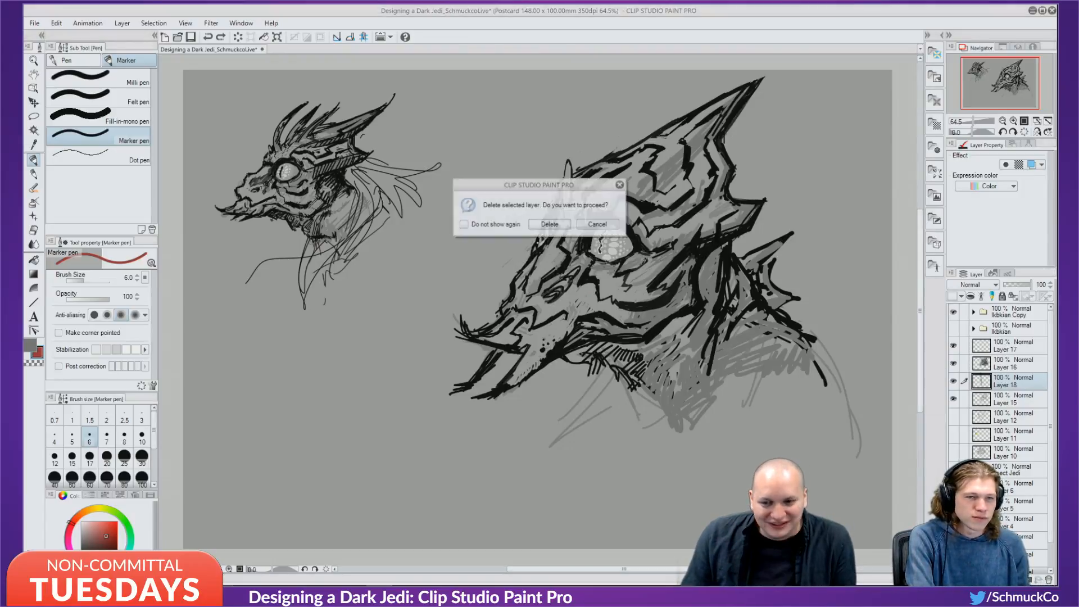
click(559, 225)
click(1014, 366)
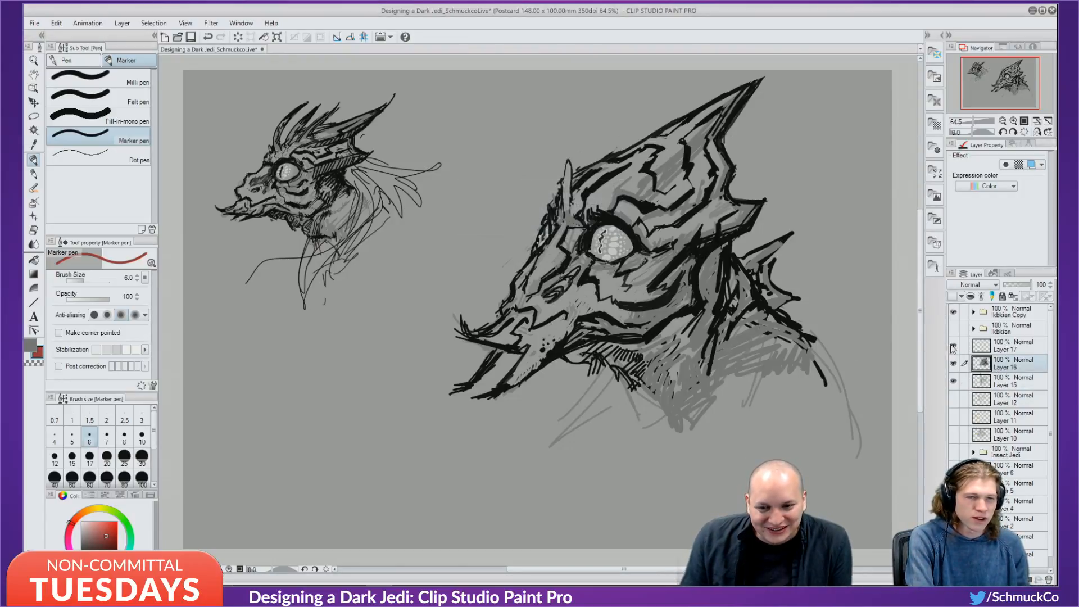
click(954, 347)
click(955, 347)
click(955, 347)
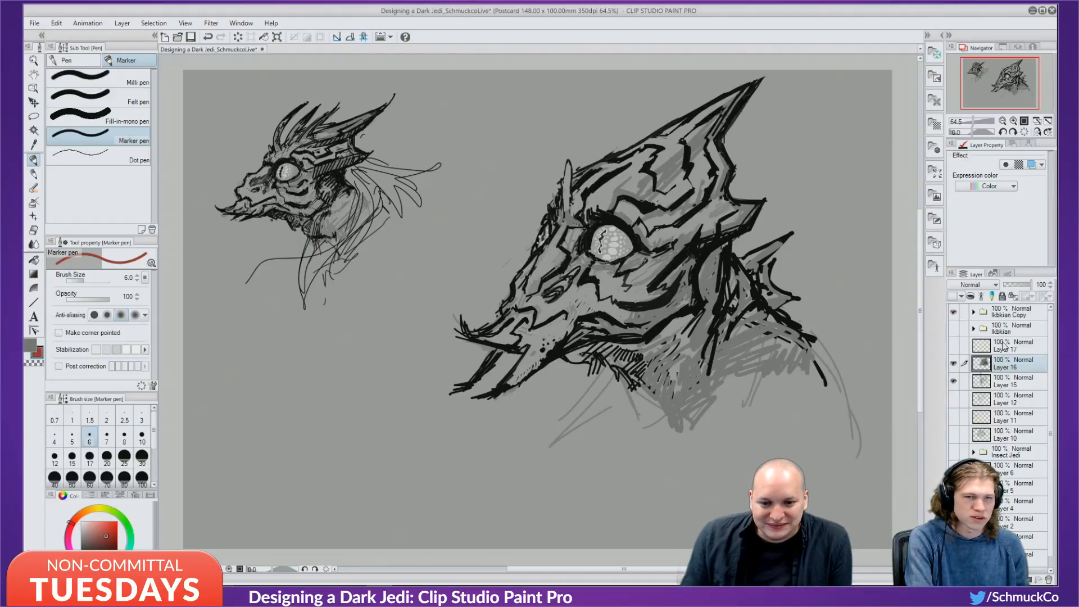
click(1005, 346)
click(1049, 579)
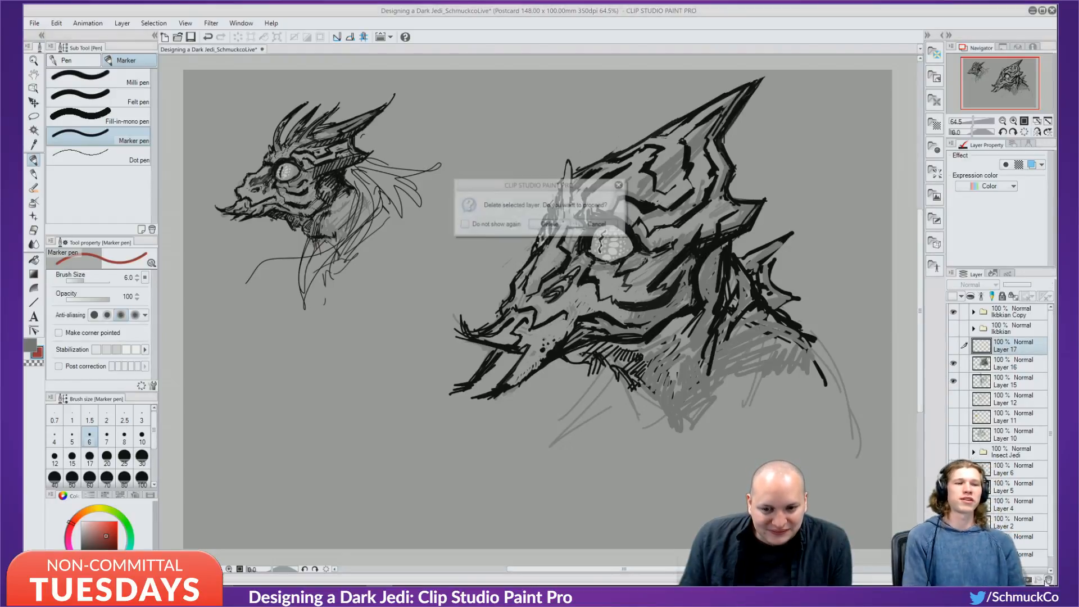
click(559, 228)
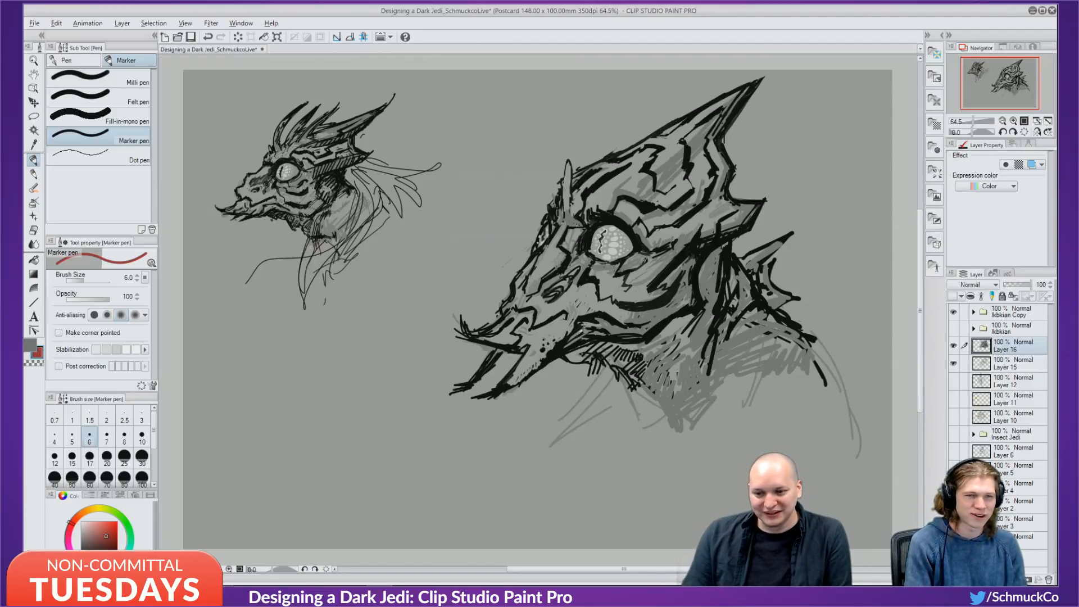
Shade the dotted lower jaw and tusk with grey marker.
alt+click(579, 333)
drag(564, 331, 516, 384)
mouse_move(545, 349)
mouse_down()
mouse_move(504, 391)
mouse_move(513, 386)
mouse_up()
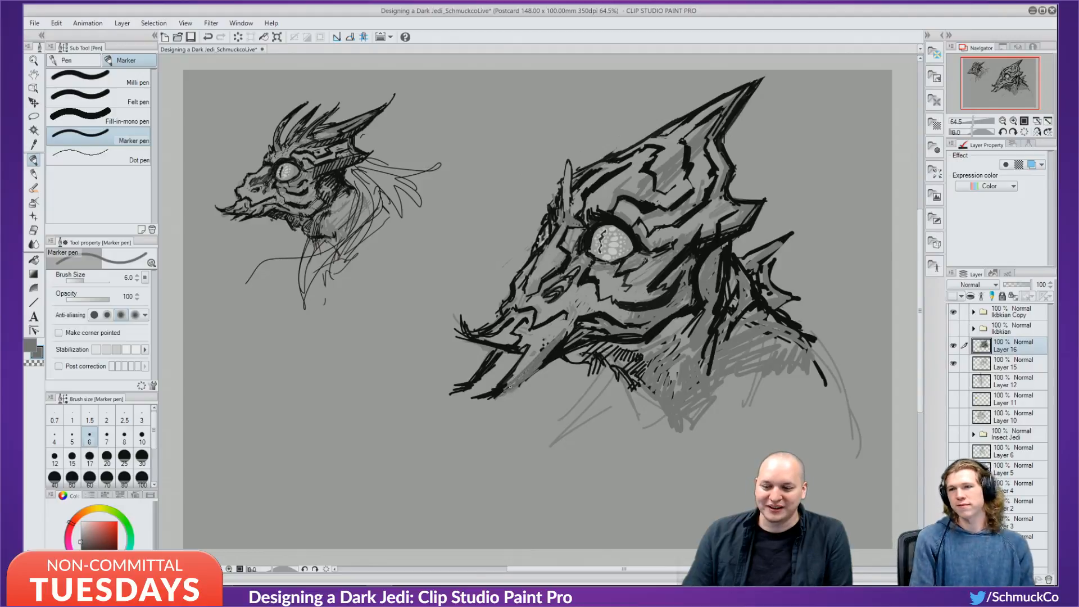
Ink a thicker black lower edge on the tusk, lightening one spot with grey.
alt+click(555, 354)
drag(561, 338, 494, 398)
mouse_move(542, 362)
mouse_down()
mouse_move(500, 392)
mouse_move(528, 372)
mouse_up()
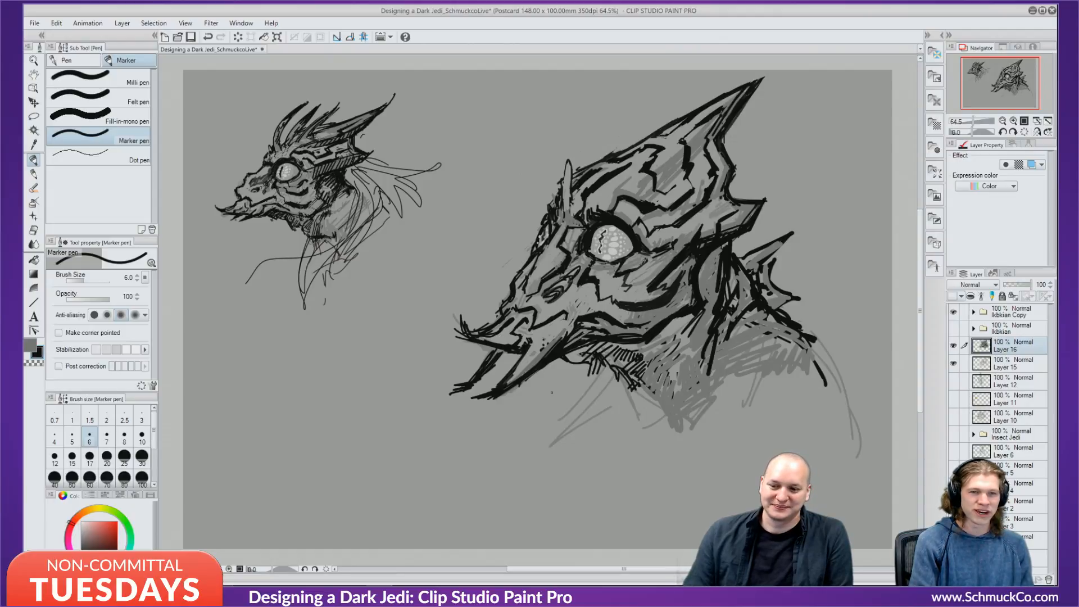
alt+click(529, 335)
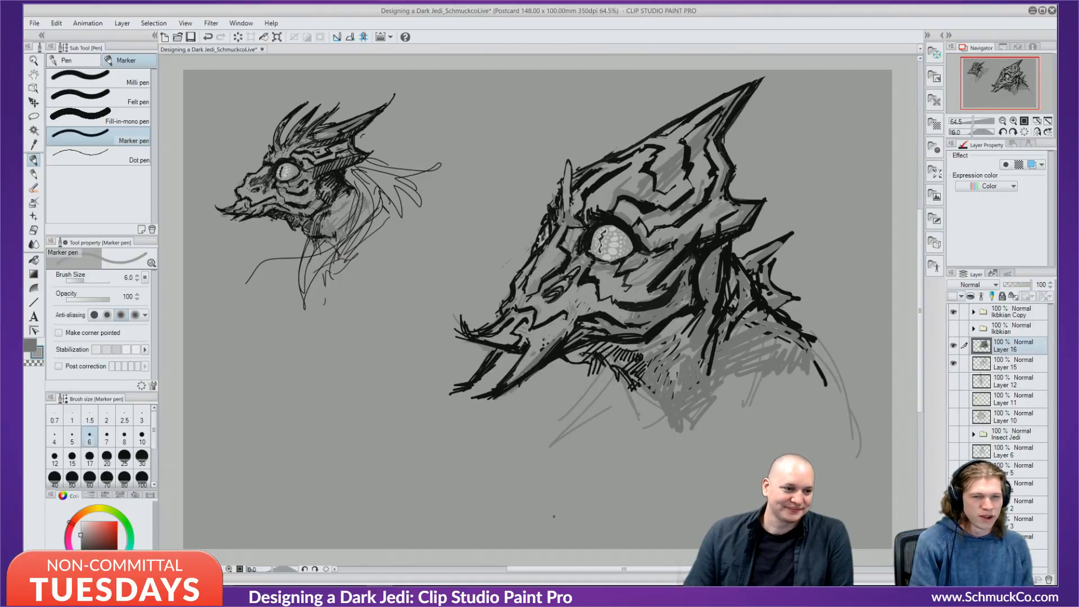
mouse_move(492, 359)
mouse_down()
mouse_move(485, 371)
mouse_move(494, 349)
mouse_up()
alt+click(494, 357)
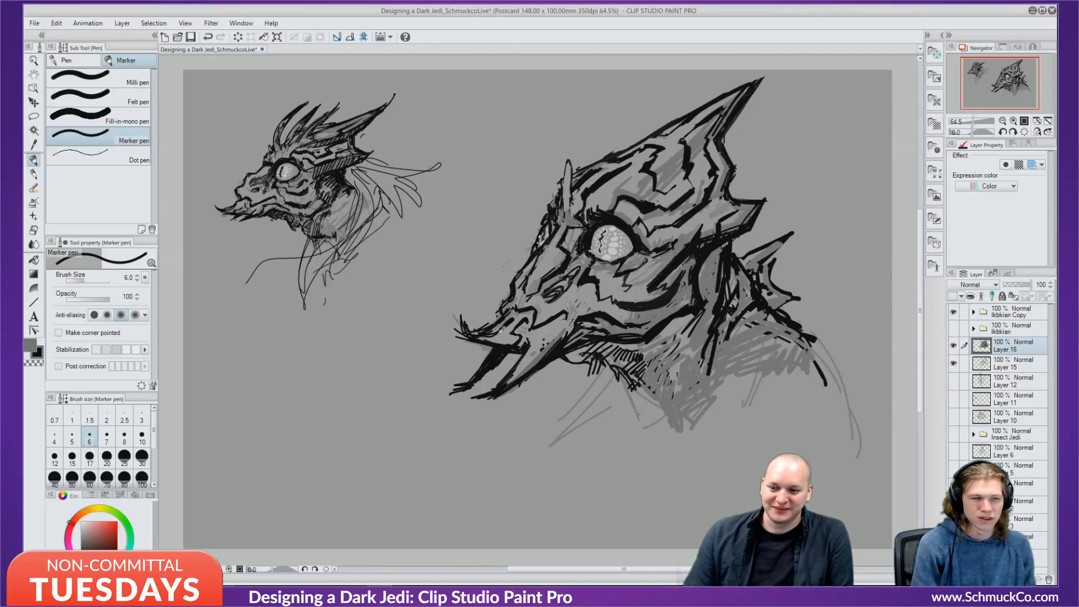
alt+click(501, 331)
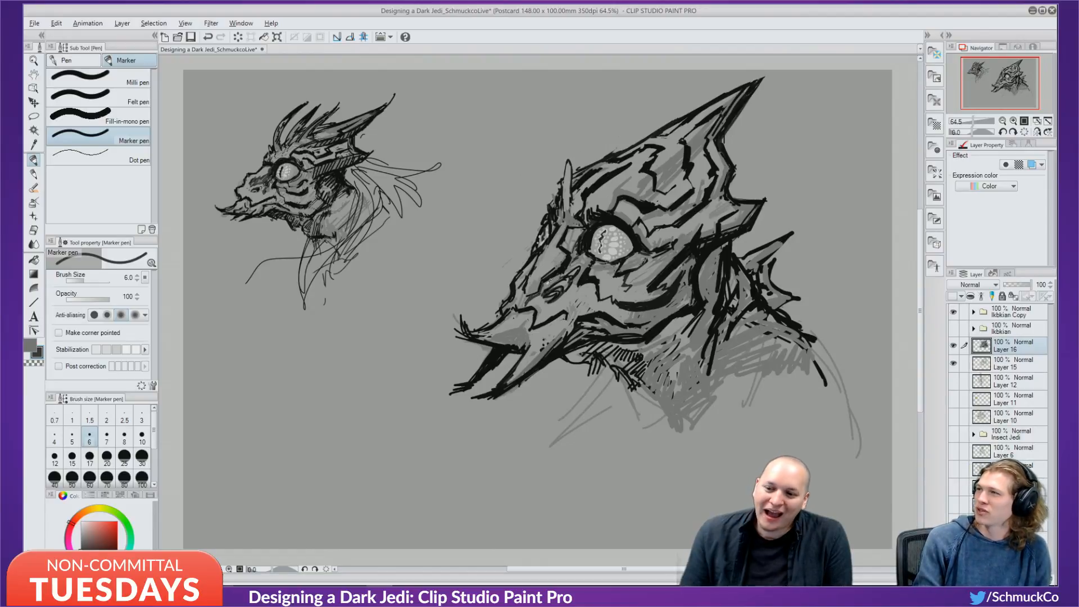
Touch up the snout outline with grey sampled from the head's shading.
alt+click(545, 286)
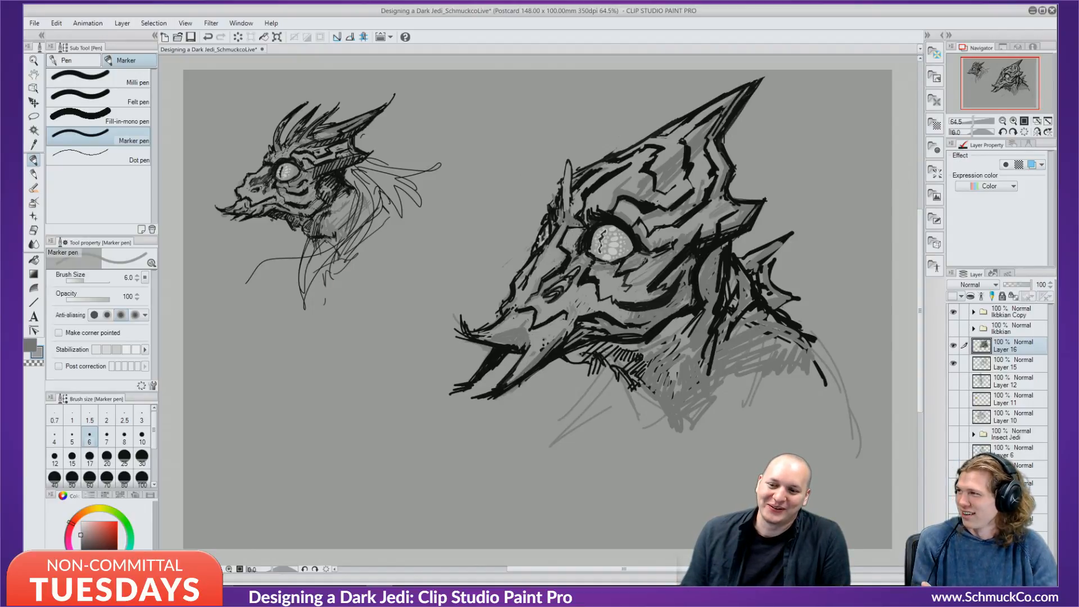
alt+click(588, 229)
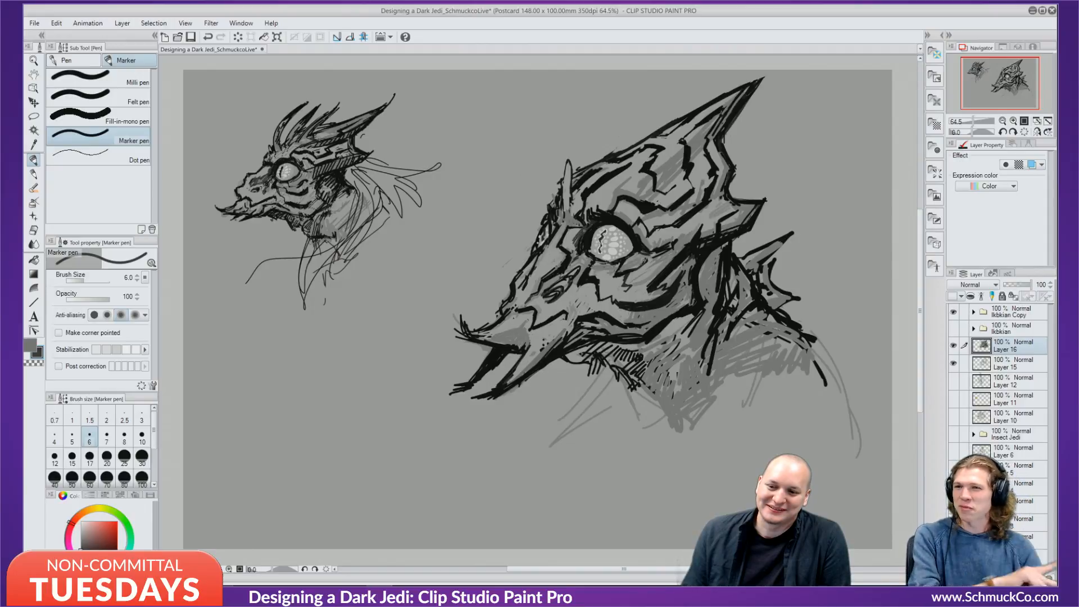
alt+click(598, 224)
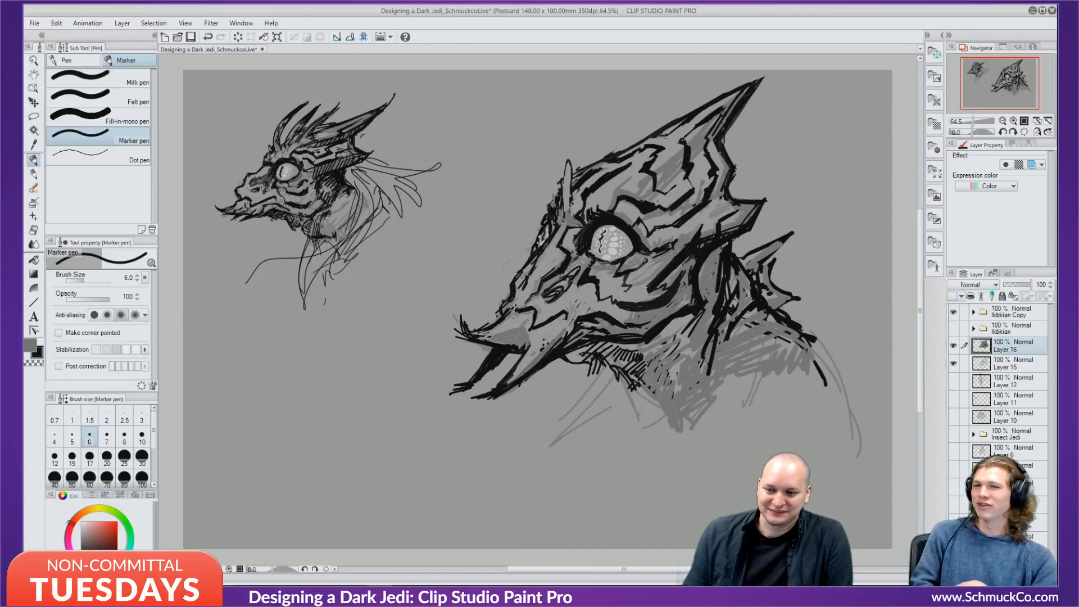
alt+click(528, 280)
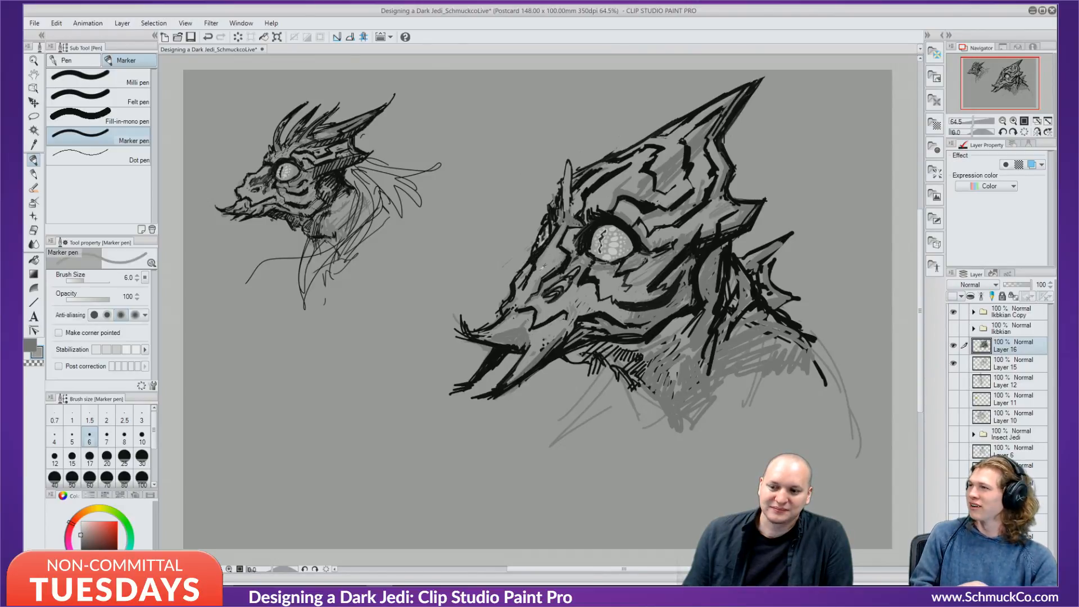
drag(531, 276, 537, 259)
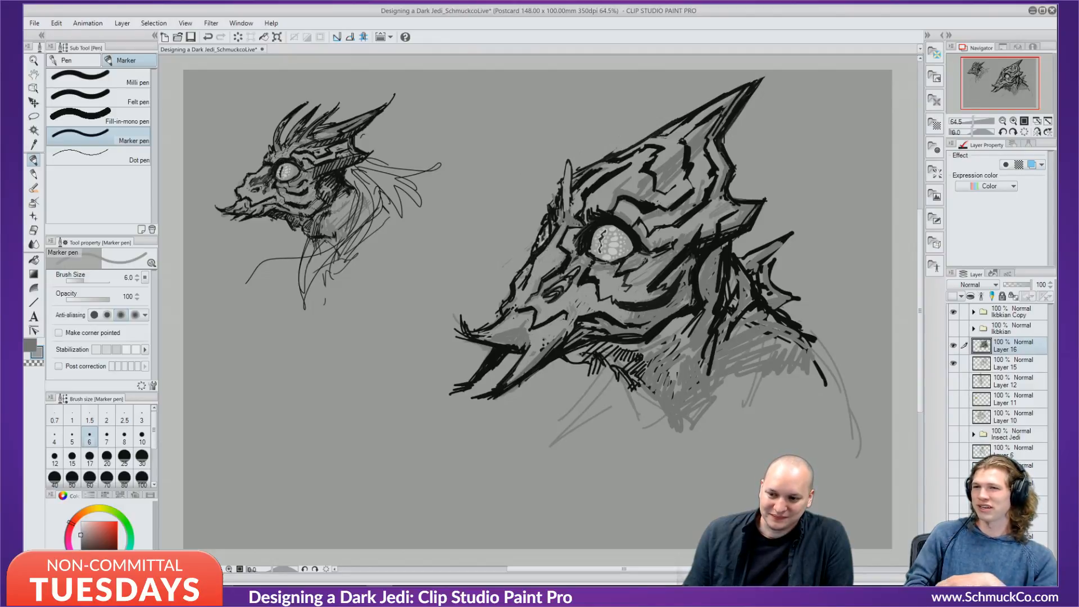
alt+click(534, 253)
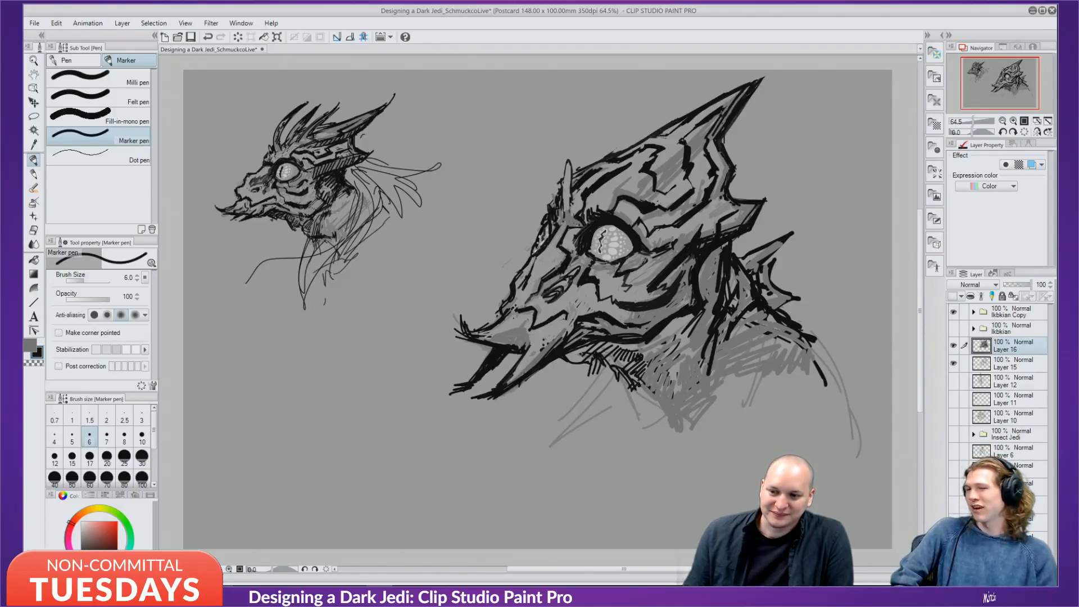
drag(536, 249, 531, 272)
alt+click(537, 254)
Darken the small horn tip in black, then sample light grey and set the brush to size 15.
alt+click(537, 254)
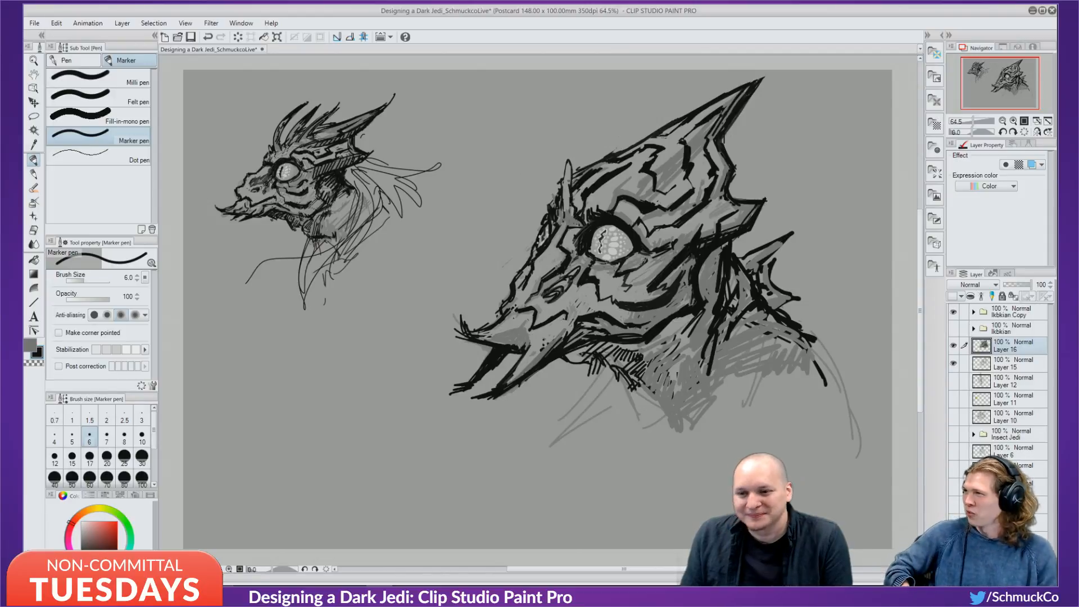
drag(569, 167, 567, 162)
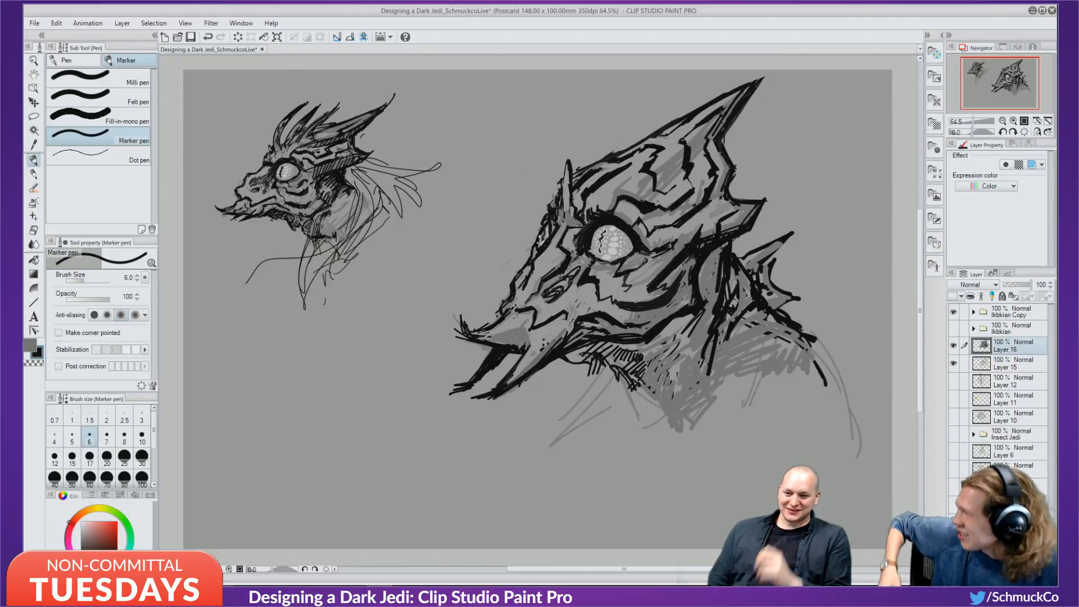
alt+click(548, 313)
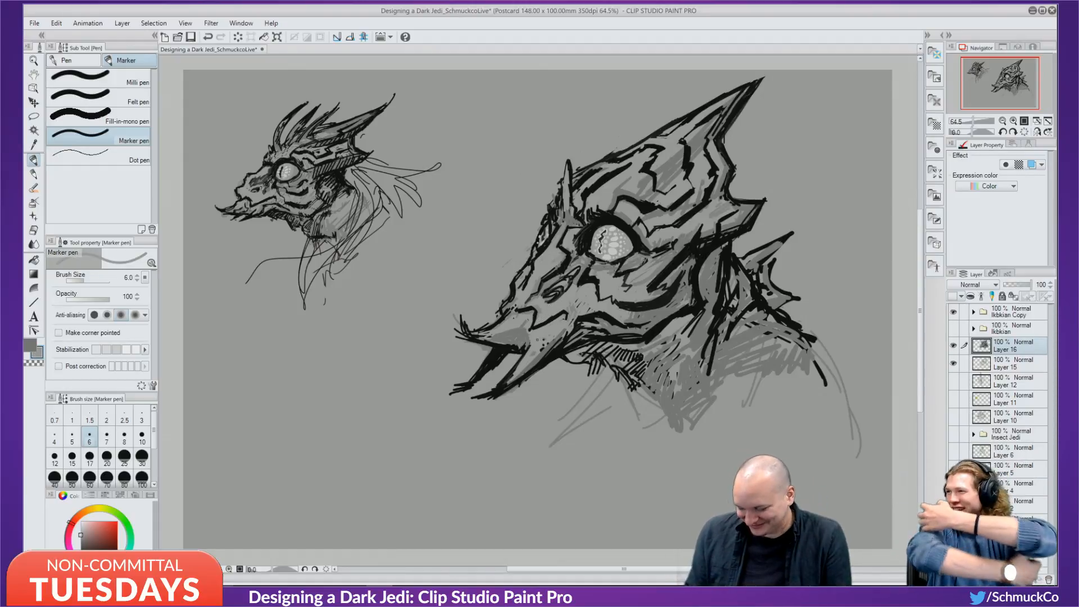
key(bracketright)
key(bracketright)
key(bracketright)
key(bracketright)
key(bracketright)
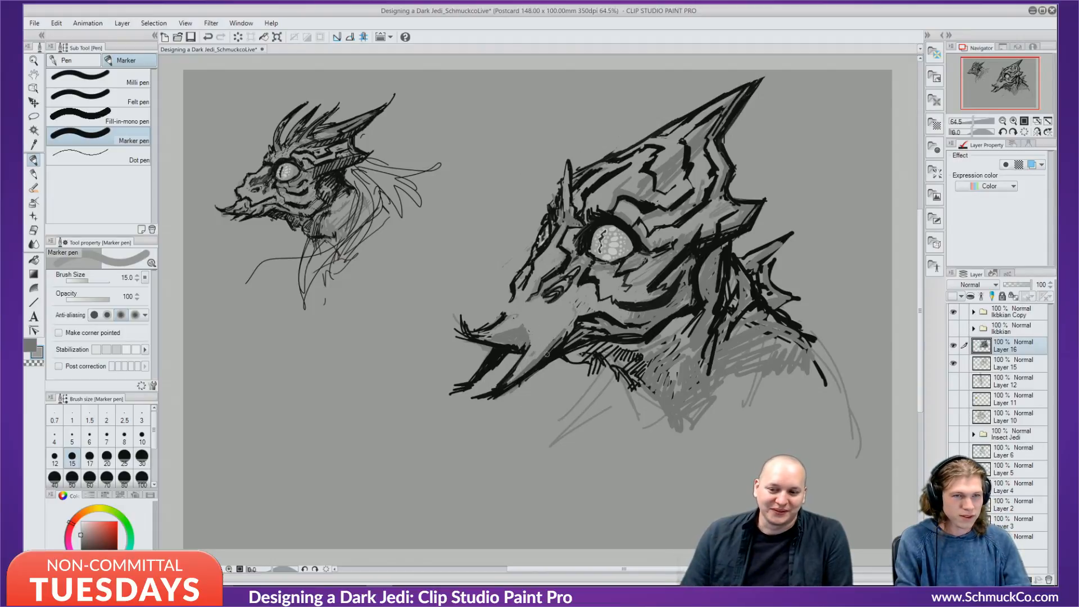
At brush size 8 in black, extend the snout outline, hatch the jaw edge and darken around the nostril.
key(x)
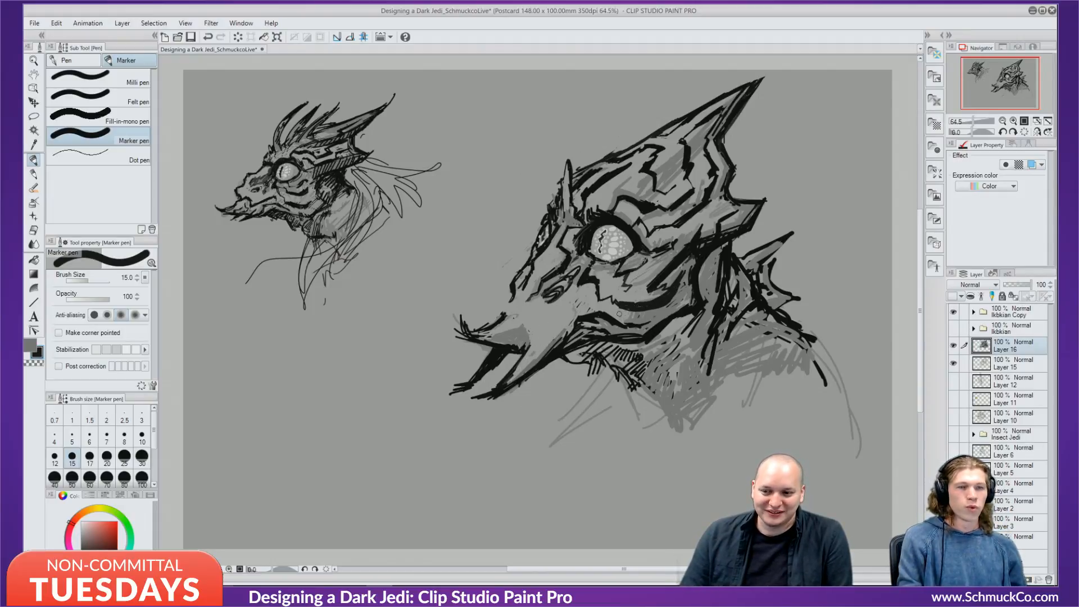
key(bracketleft)
key(bracketleft)
key(bracketleft)
drag(514, 293, 500, 324)
drag(574, 321, 554, 344)
drag(576, 316, 552, 344)
drag(572, 315, 552, 344)
mouse_move(524, 290)
mouse_down()
mouse_move(529, 301)
mouse_move(544, 283)
mouse_move(520, 310)
mouse_up()
drag(526, 303, 521, 312)
drag(530, 301, 523, 311)
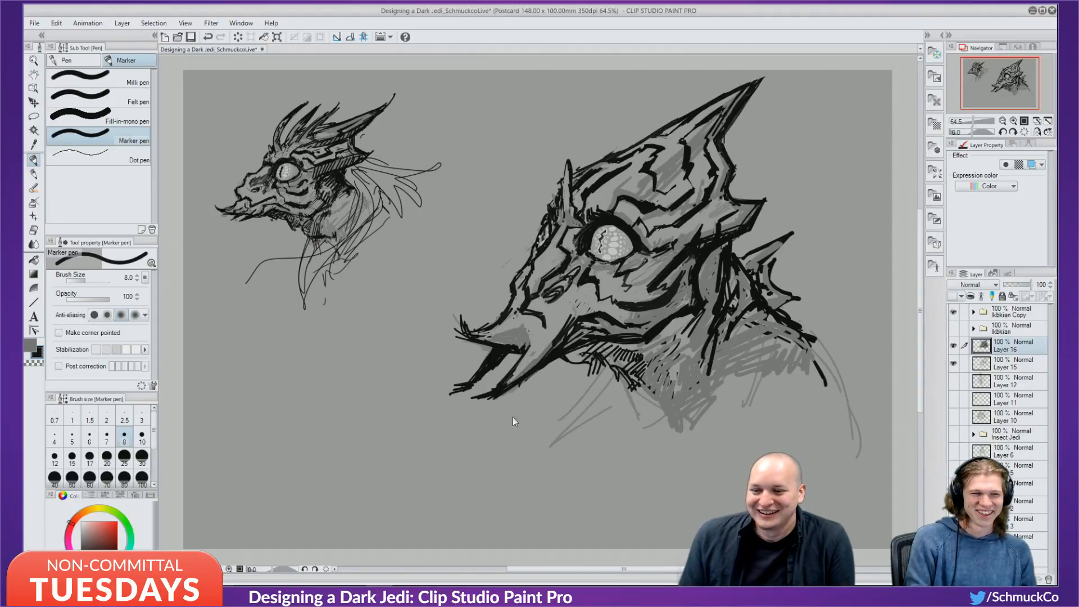
Redraw the beak strokes and add a thick dark diagonal line across the beak.
key(ctrl+z)
mouse_move(522, 311)
mouse_down()
mouse_move(542, 330)
mouse_move(512, 311)
mouse_up()
key(ctrl+z)
key(ctrl+z)
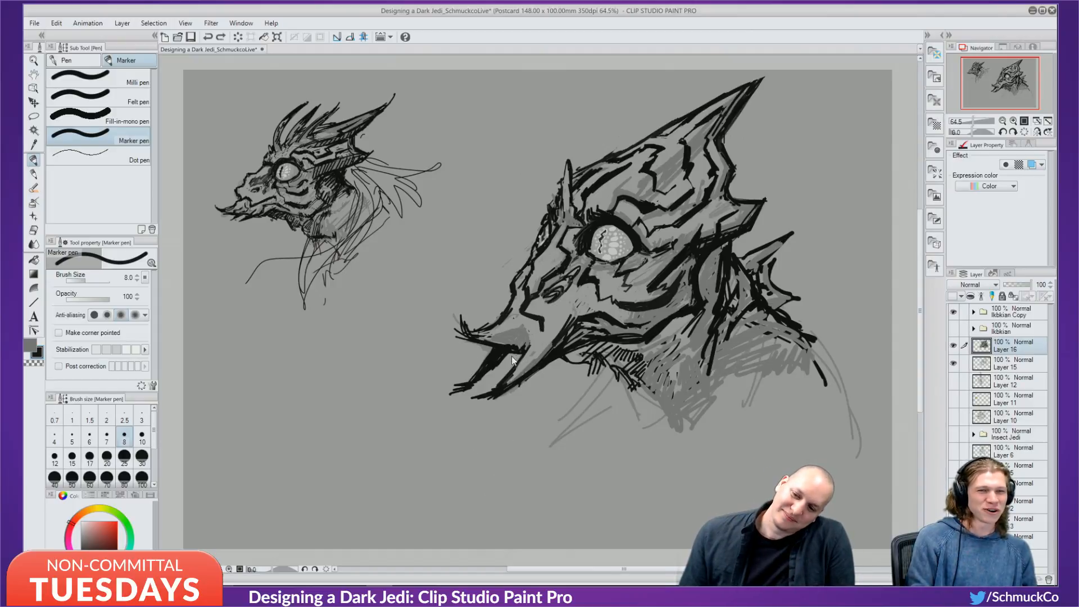
drag(537, 318, 535, 337)
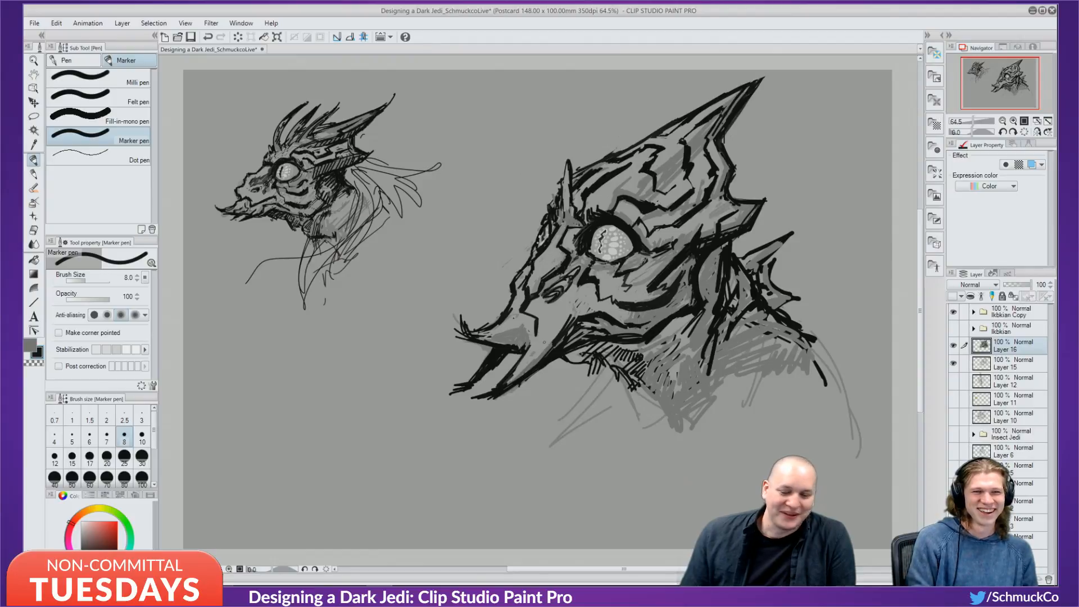
drag(538, 336, 558, 311)
mouse_move(538, 334)
mouse_down()
mouse_move(565, 306)
mouse_move(525, 312)
mouse_up()
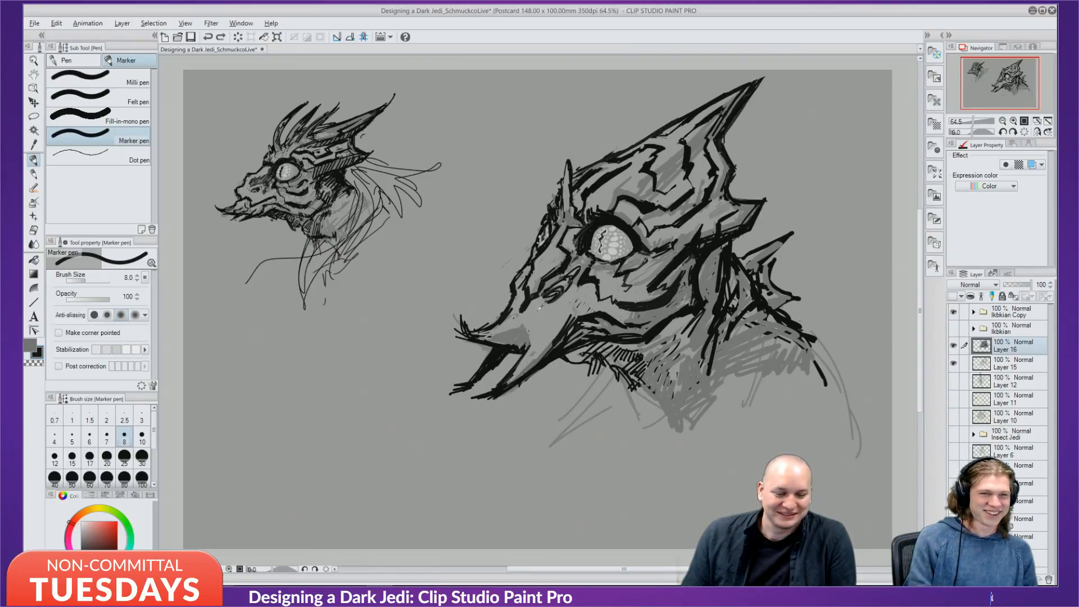
Darken the nostril and upper-left eye rim in black, softening marks beside the eye with grey.
key(x)
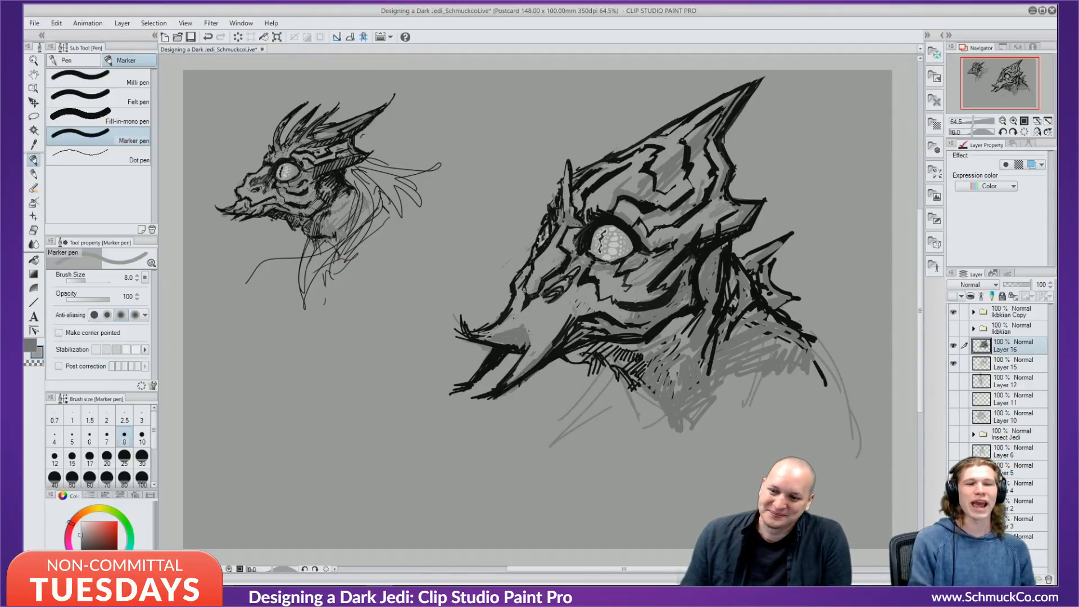
key(x)
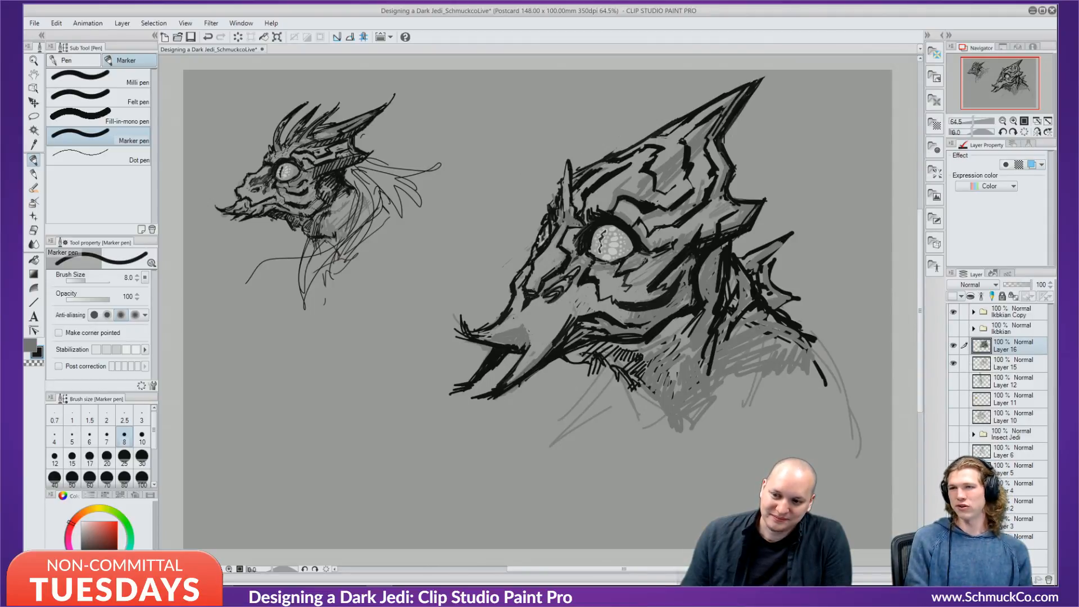
drag(525, 290, 533, 287)
drag(561, 235, 584, 225)
key(x)
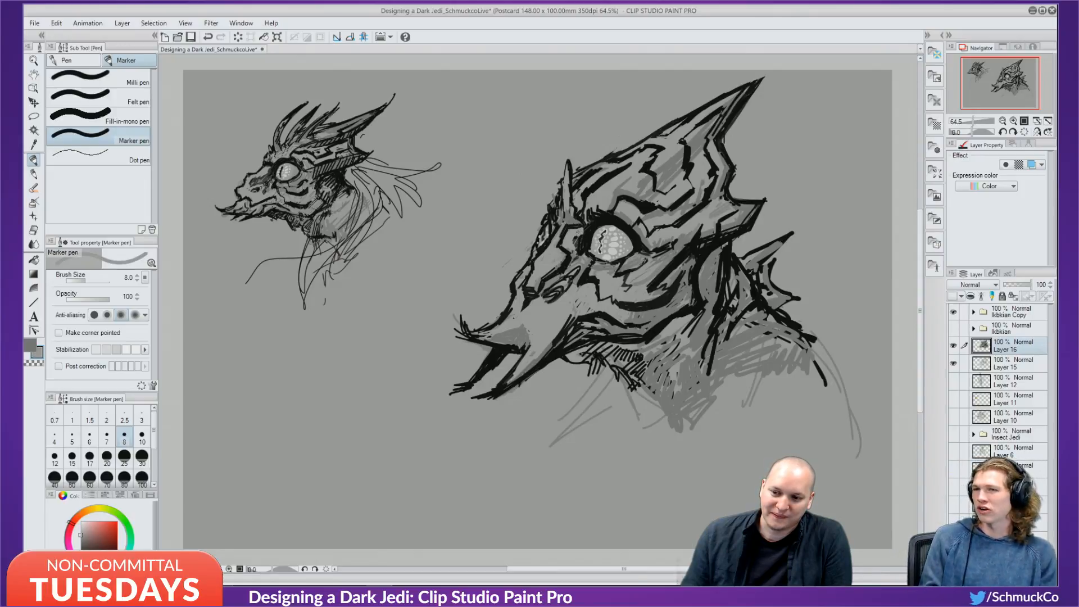
mouse_move(577, 232)
mouse_down()
mouse_move(573, 244)
mouse_move(564, 228)
mouse_move(556, 247)
mouse_up()
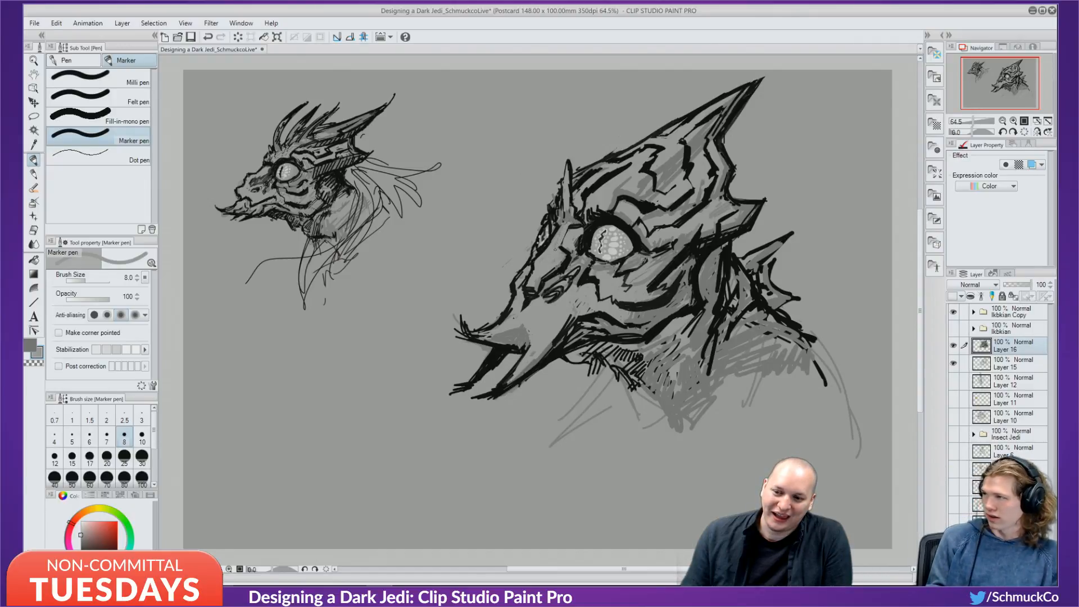
Set the black marker to size 5 and sample grey and black from the drawing.
key(alt)
key(alt)
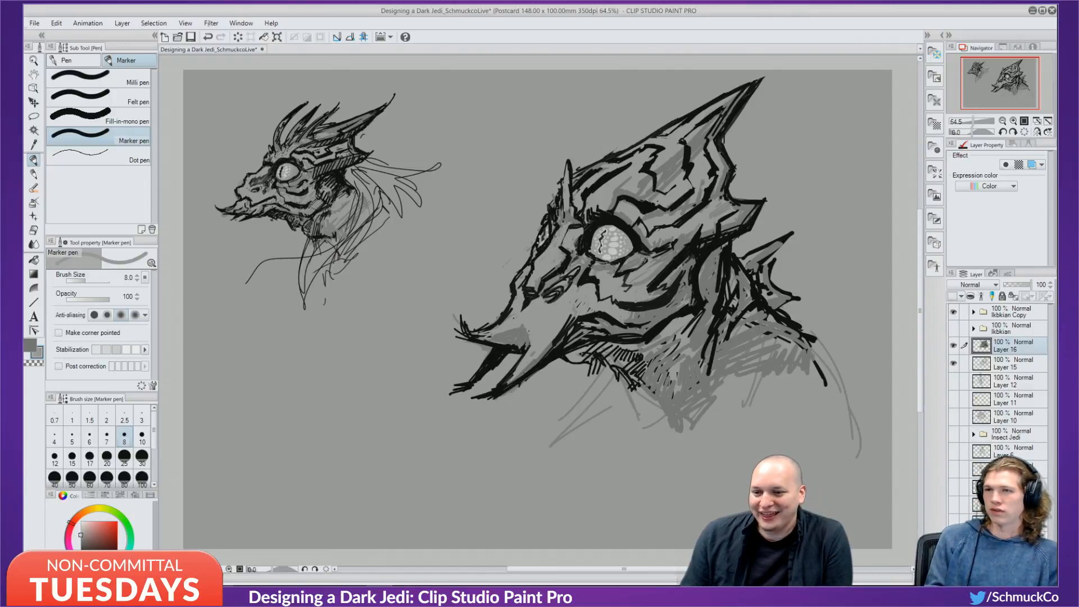
key(x)
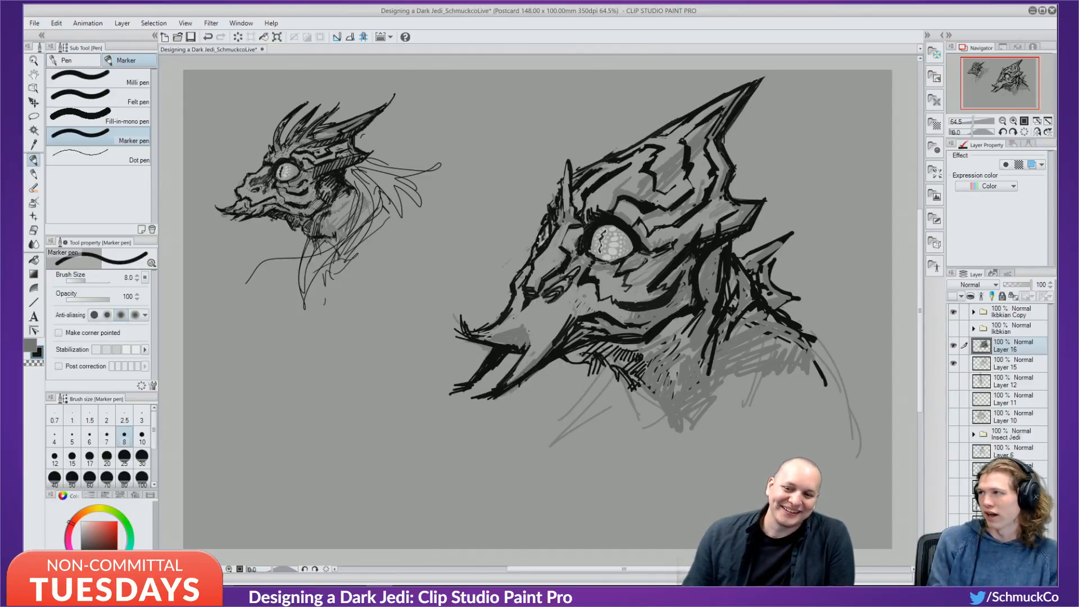
key(bracketleft)
key(bracketleft)
key(bracketleft)
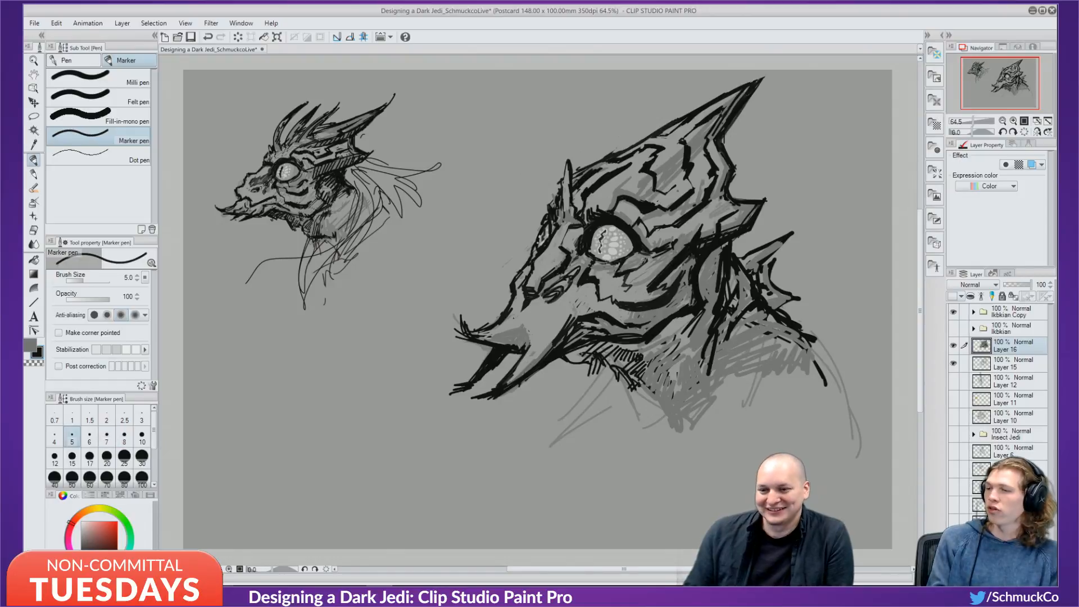
alt+click(654, 189)
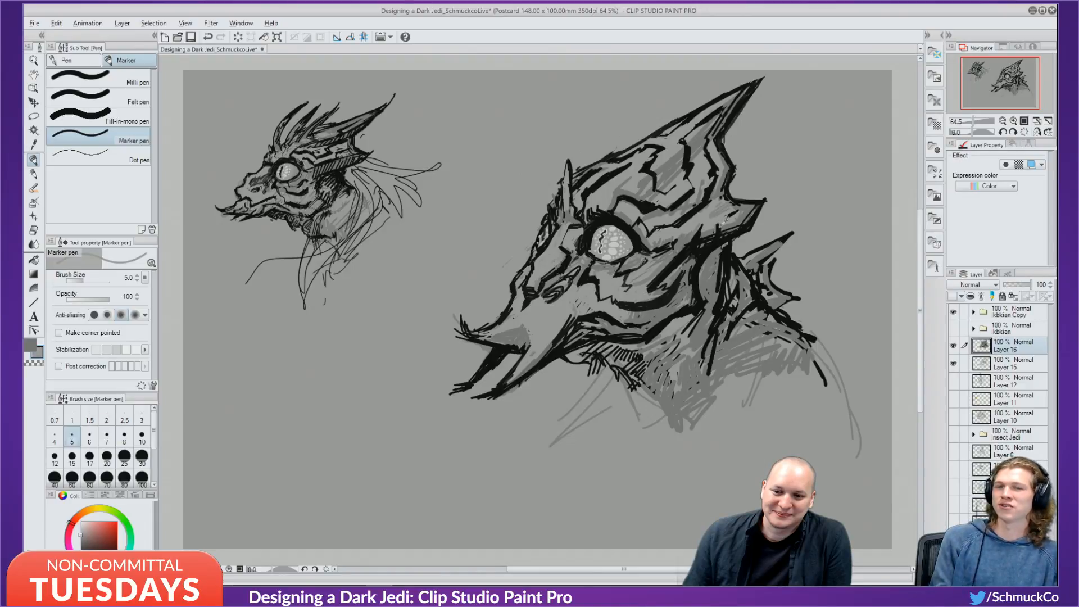
alt+click(725, 224)
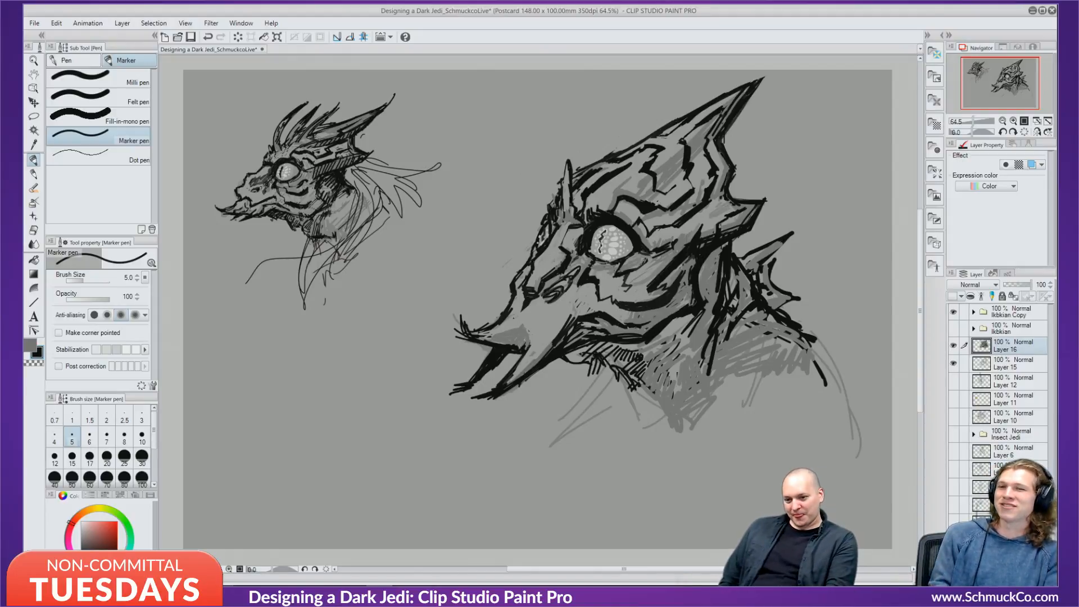
Draw and thicken an angled black line running down-left from the beak corner.
mouse_move(538, 328)
mouse_down()
mouse_move(521, 363)
mouse_move(531, 341)
mouse_up()
mouse_move(515, 319)
mouse_down()
mouse_move(539, 324)
mouse_move(523, 321)
mouse_move(526, 345)
mouse_up()
drag(537, 330, 510, 370)
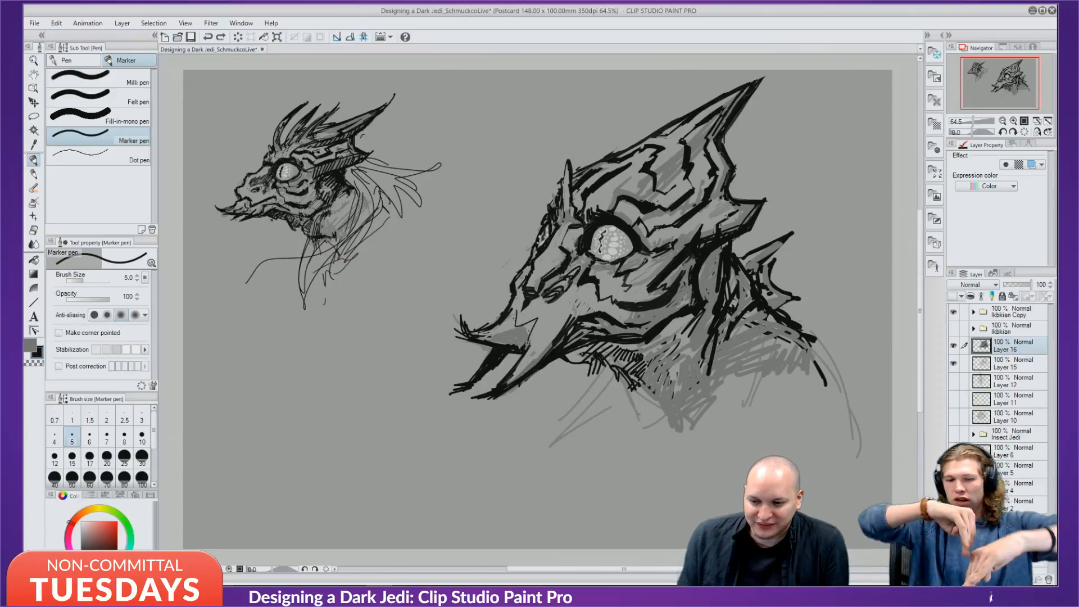
drag(532, 319, 528, 344)
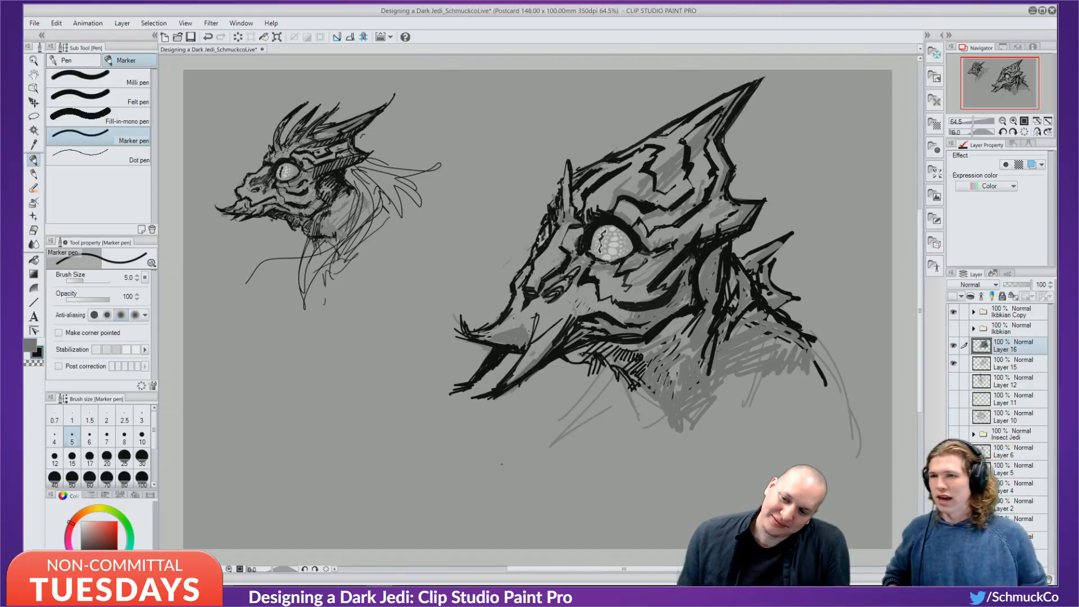
key(ctrl+z)
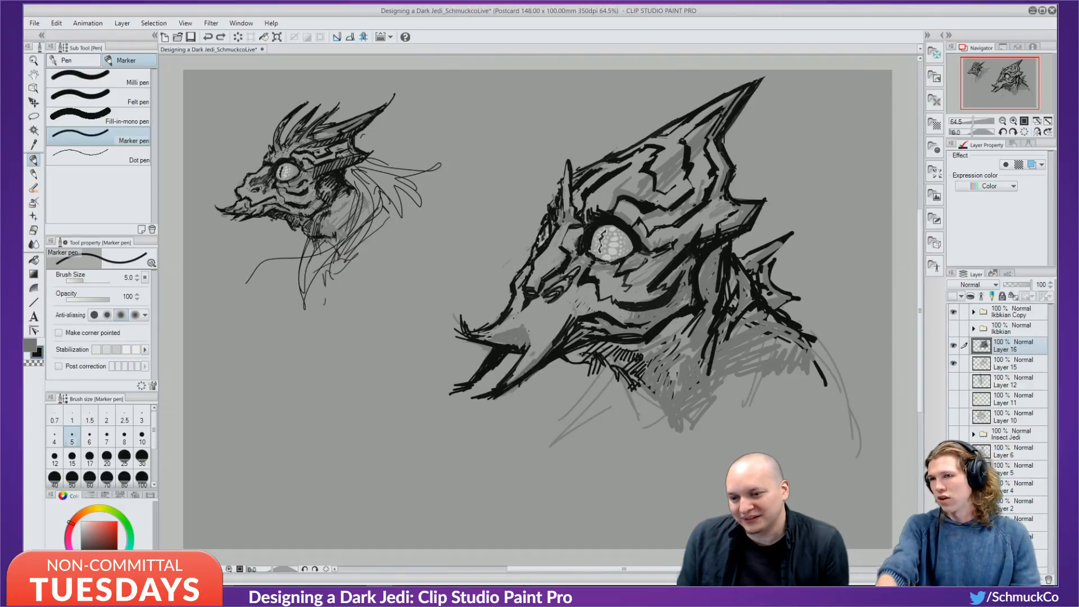
Try a V-shaped beak notch and small beak-corner marks, undoing the rejected strokes.
mouse_move(521, 320)
mouse_down()
mouse_move(537, 328)
mouse_move(535, 344)
mouse_move(556, 322)
mouse_move(538, 353)
mouse_move(513, 316)
mouse_move(501, 317)
mouse_move(526, 324)
mouse_move(537, 345)
mouse_up()
drag(537, 344, 555, 322)
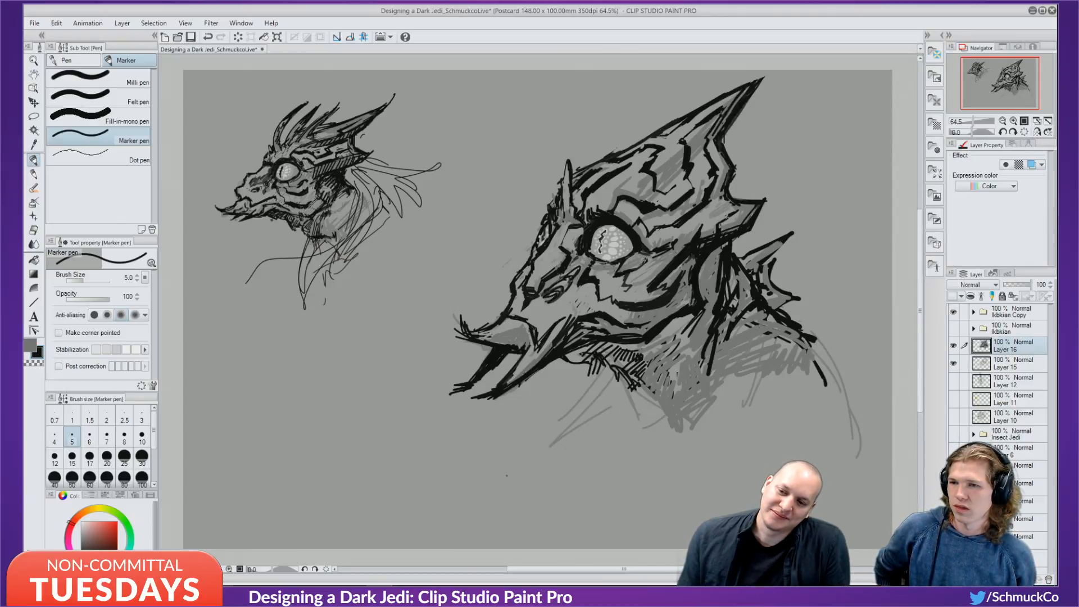
key(ctrl+z)
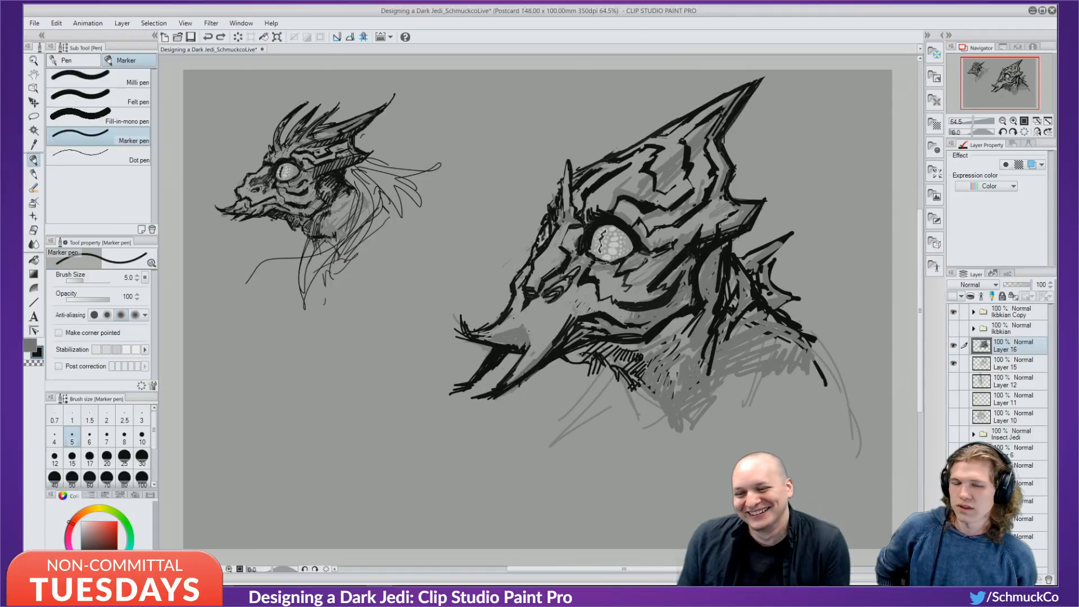
drag(522, 322, 536, 336)
mouse_move(531, 326)
mouse_down()
mouse_move(538, 338)
mouse_move(537, 326)
mouse_up()
mouse_move(515, 319)
mouse_down()
mouse_move(545, 341)
mouse_move(578, 304)
mouse_move(520, 318)
mouse_move(528, 324)
mouse_up()
key(ctrl+z)
key(ctrl+z)
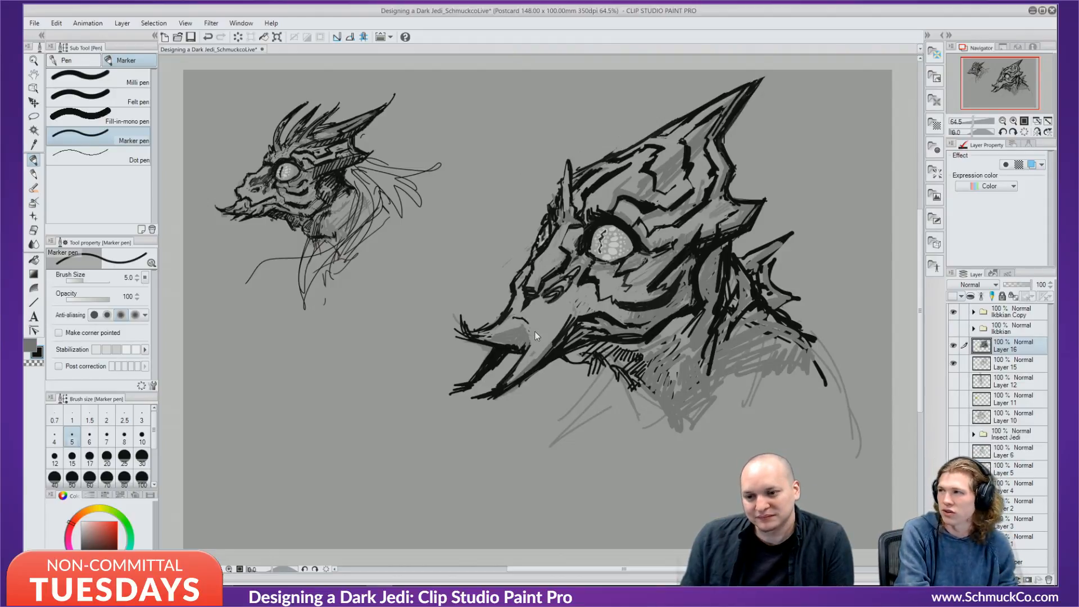
key(ctrl+z)
Shade the beak edge with grey and sample a lighter grey.
key(x)
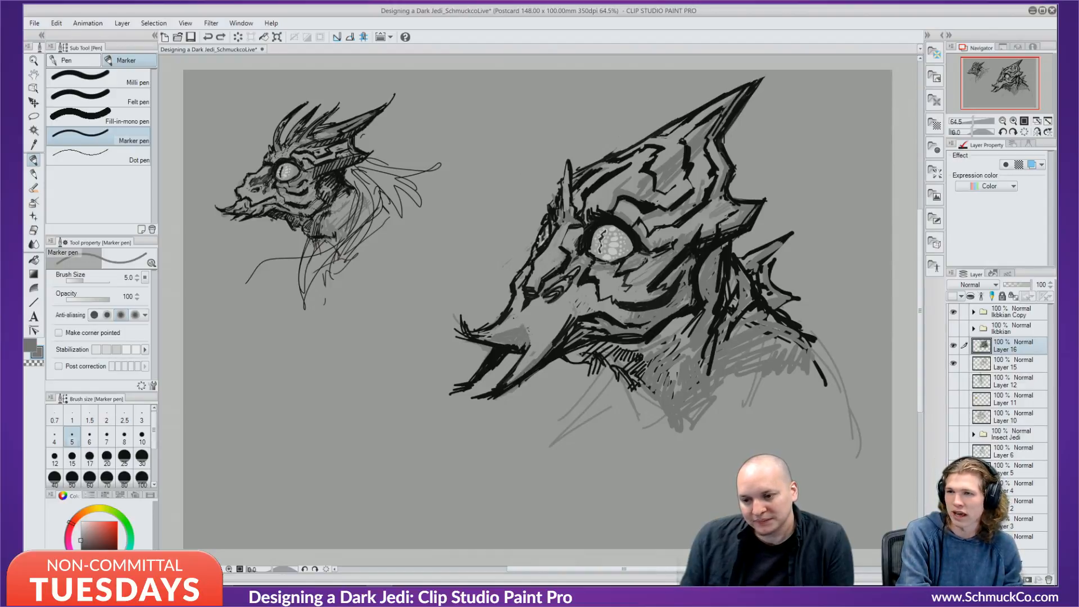
mouse_move(534, 329)
mouse_down()
mouse_move(529, 342)
mouse_move(519, 324)
mouse_move(533, 336)
mouse_up()
alt+click(531, 319)
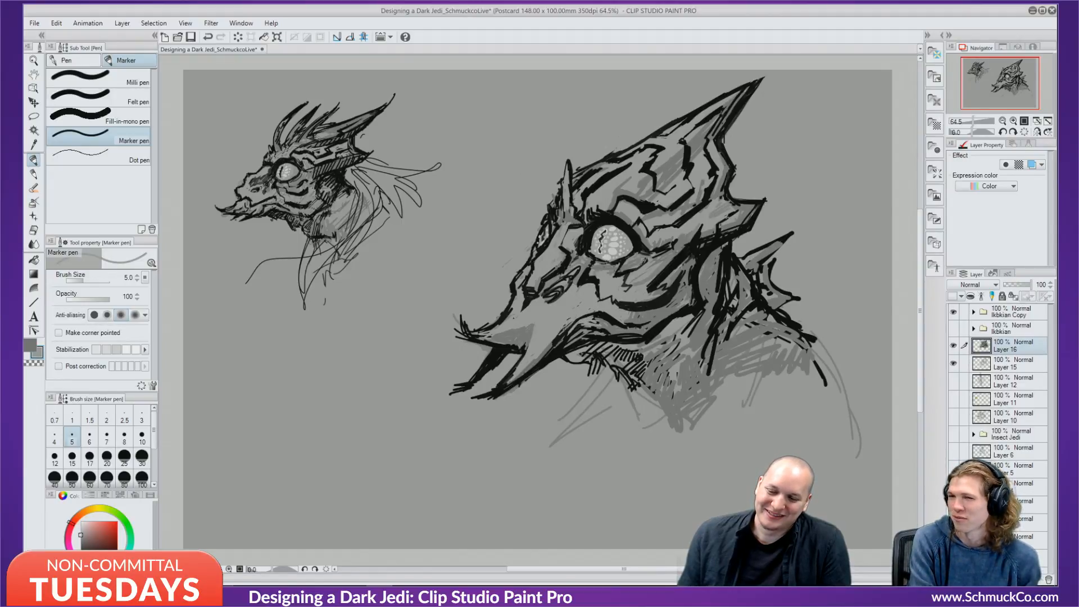
Try a black line from the mouth corner up the snout, undo it and the corner mark, then sample grey.
alt+click(595, 277)
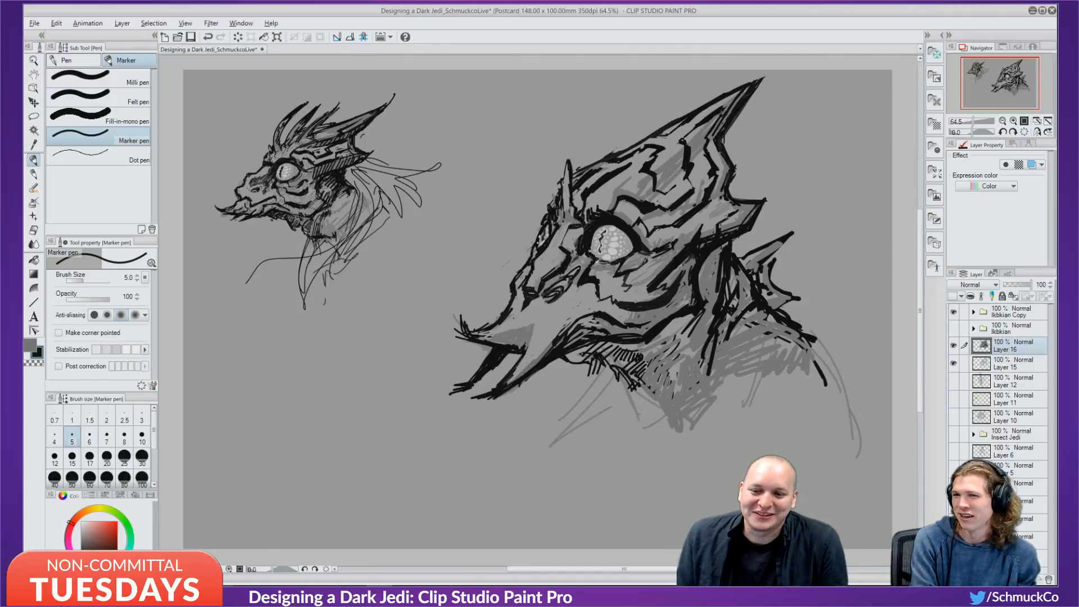
alt+click(597, 262)
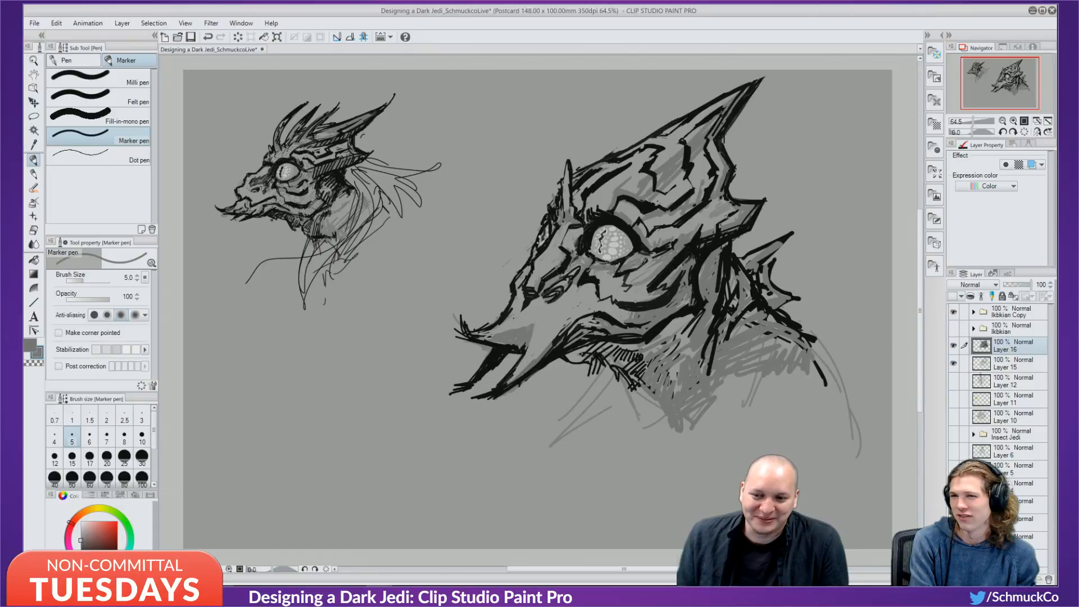
alt+click(585, 272)
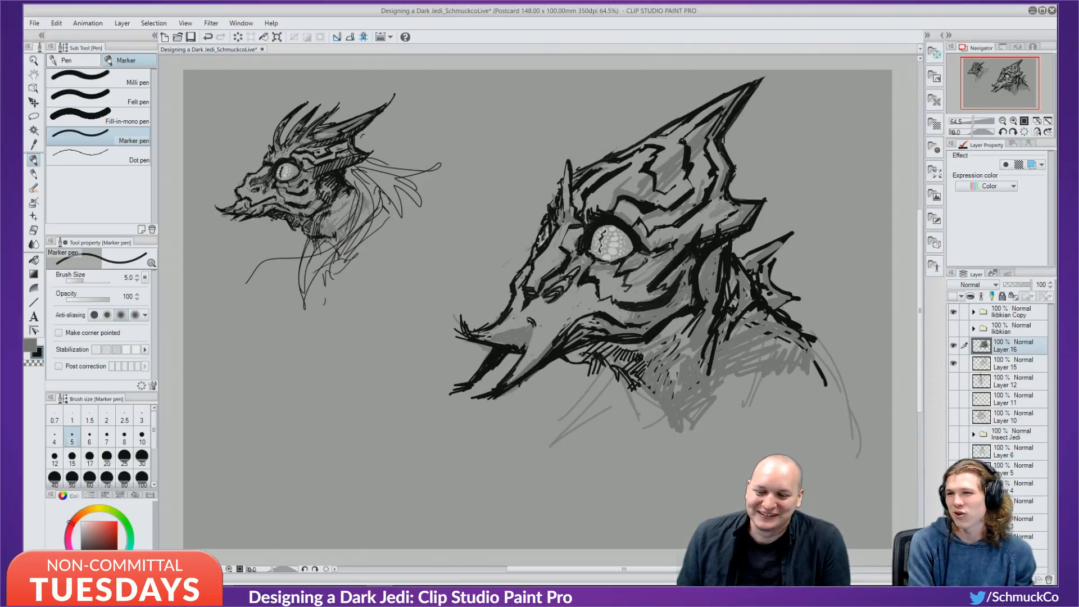
drag(540, 325, 579, 304)
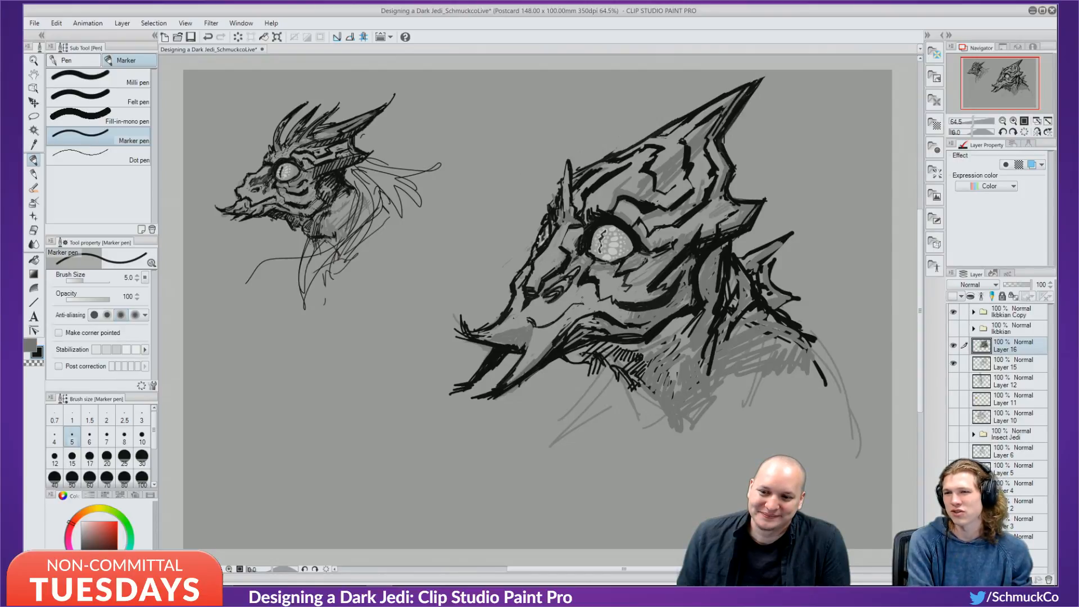
key(ctrl+z)
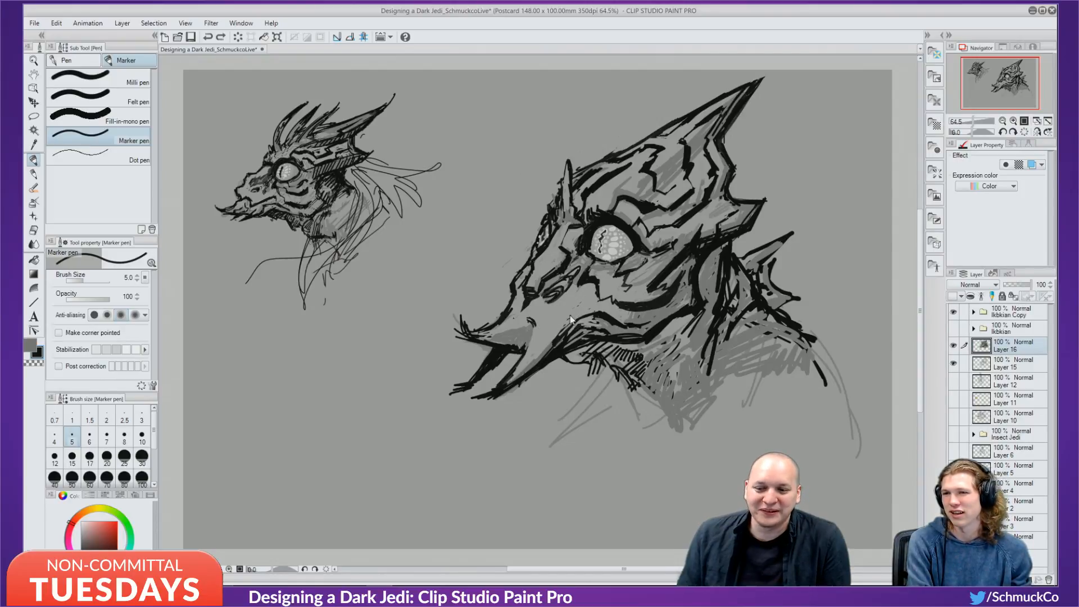
key(ctrl+z)
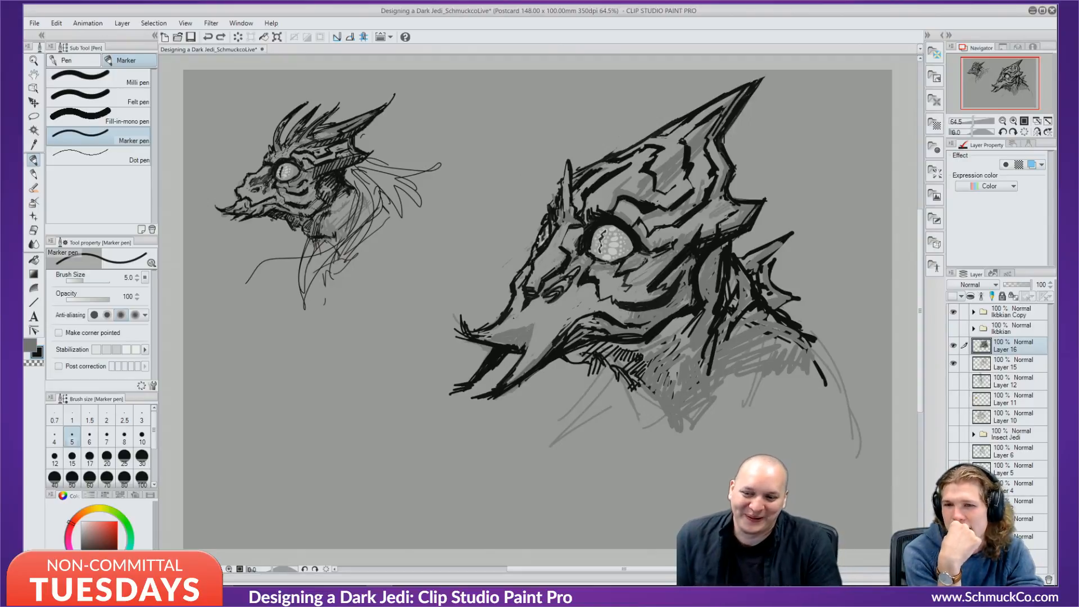
alt+click(526, 304)
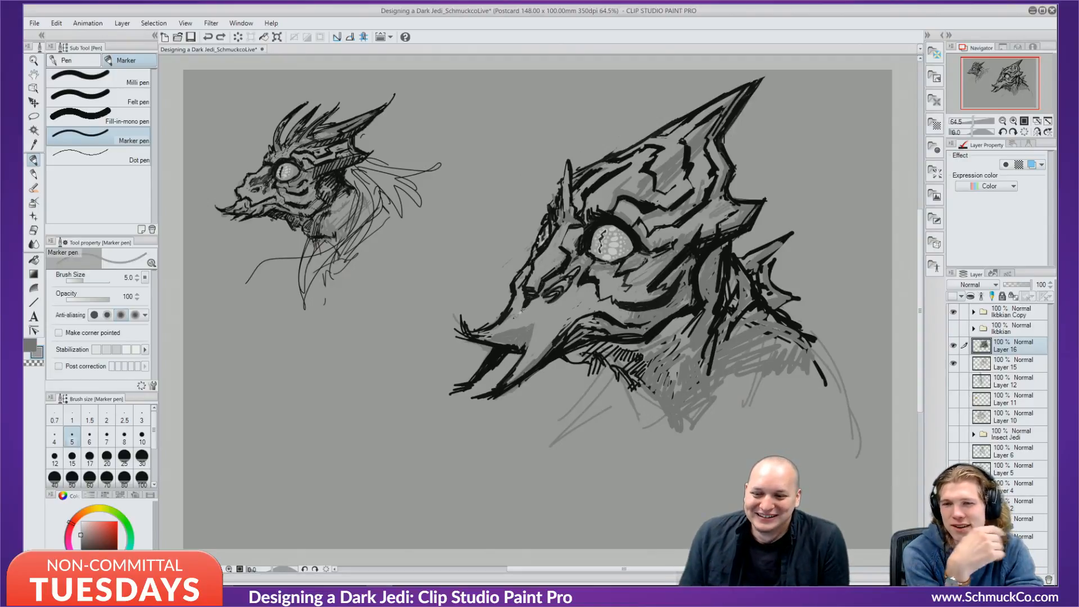
Soften a dark snout line with grey, then try black nostril and jaw strokes and undo them.
drag(526, 298, 522, 311)
alt+click(530, 298)
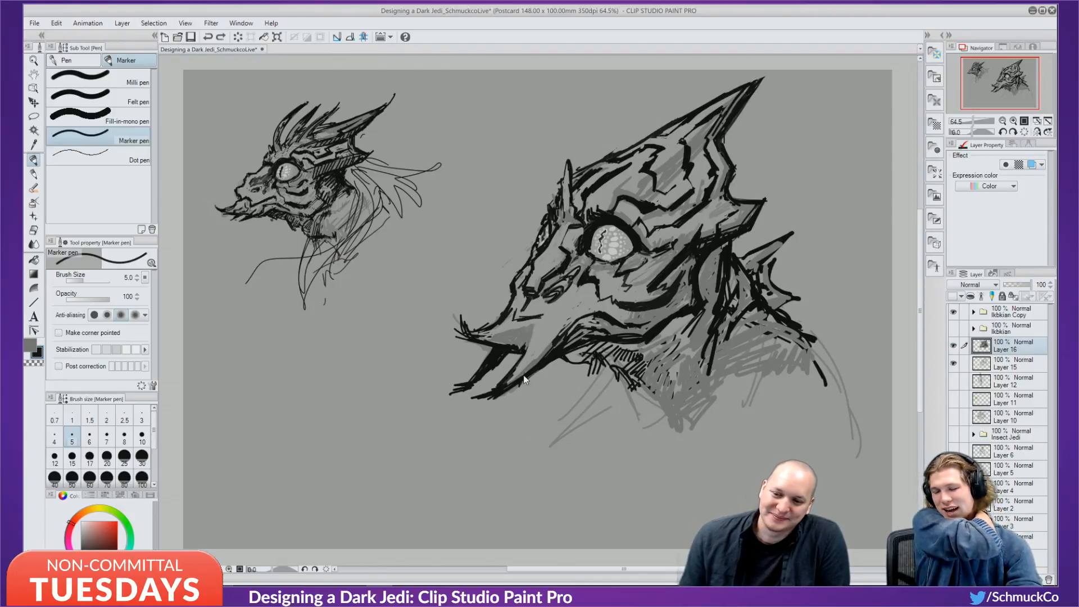
key(ctrl+z)
key(ctrl+z)
drag(549, 321, 544, 346)
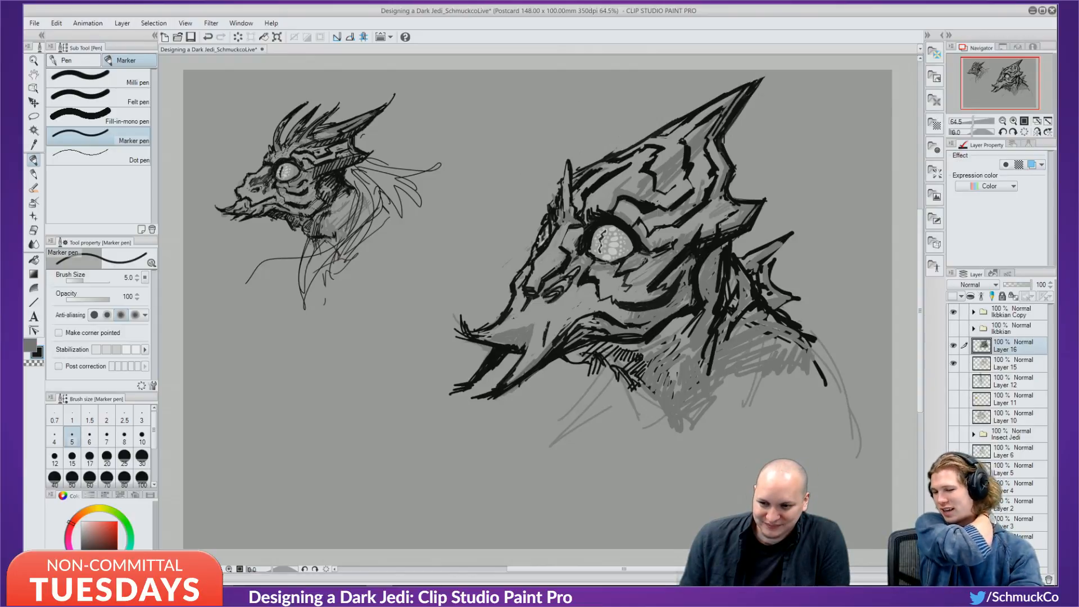
mouse_move(527, 308)
mouse_down()
mouse_move(551, 317)
mouse_move(543, 339)
mouse_up()
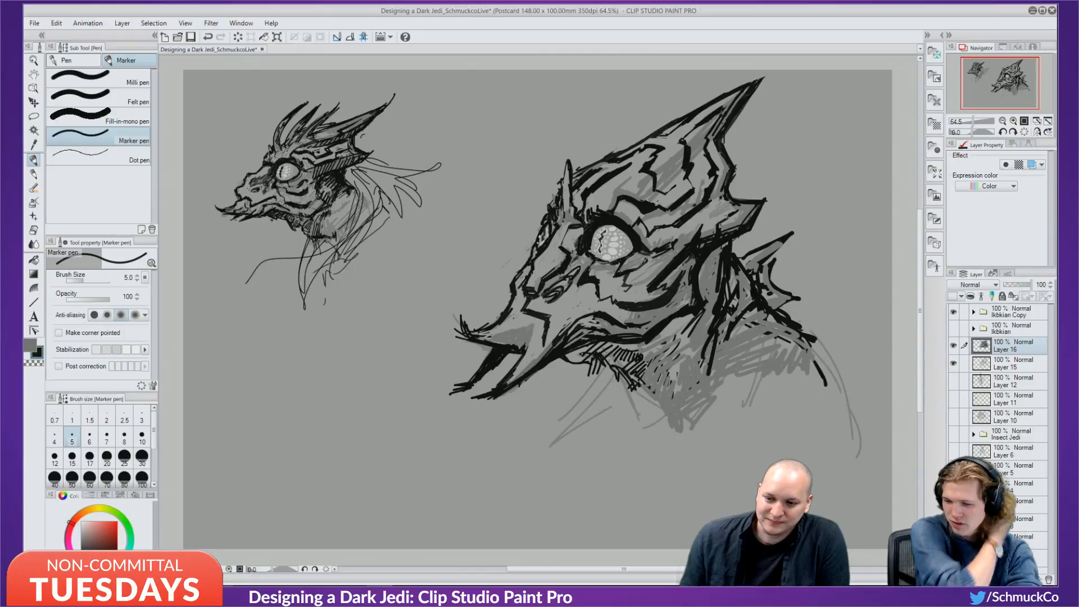
key(ctrl+z)
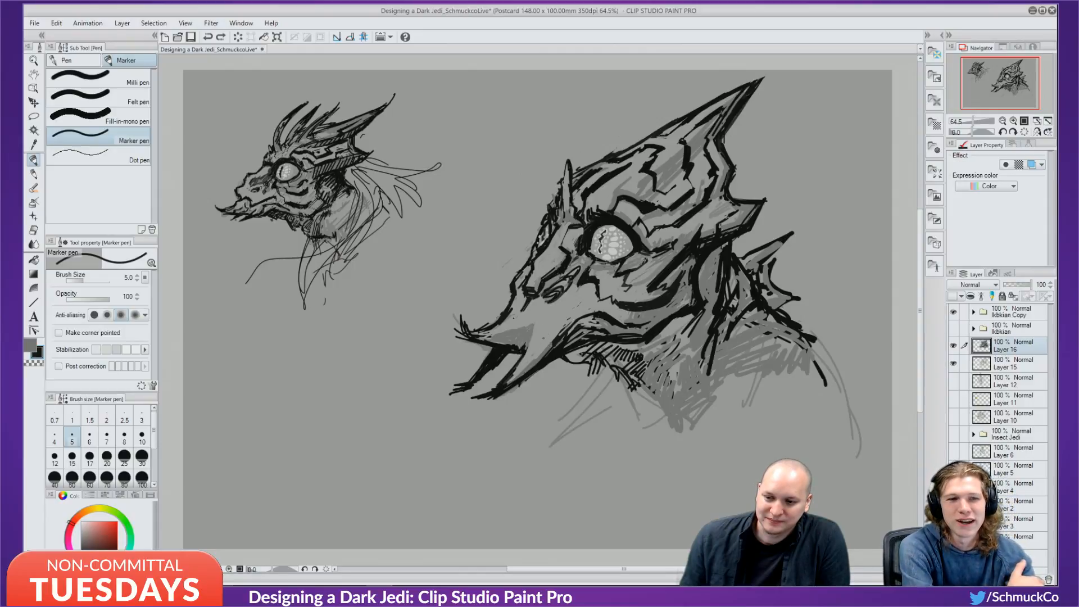
Try curved snout, mouth and cheek strokes, undo them all, then sample grey.
mouse_move(549, 318)
mouse_down()
mouse_move(541, 341)
mouse_move(555, 314)
mouse_up()
mouse_move(525, 312)
mouse_down()
mouse_move(554, 314)
mouse_move(548, 322)
mouse_up()
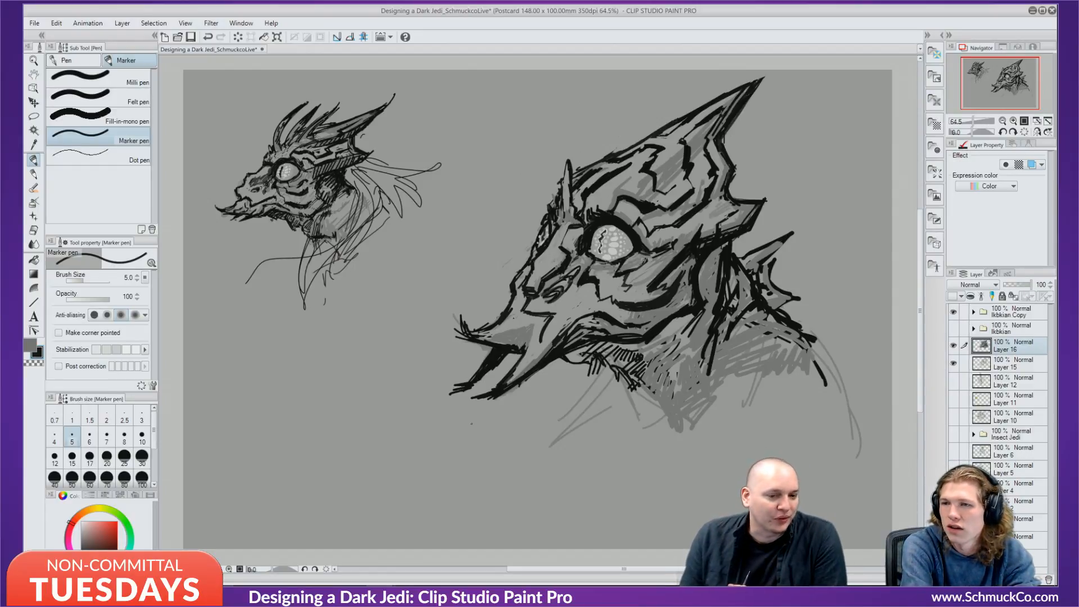
key(ctrl+z)
key(ctrl+z)
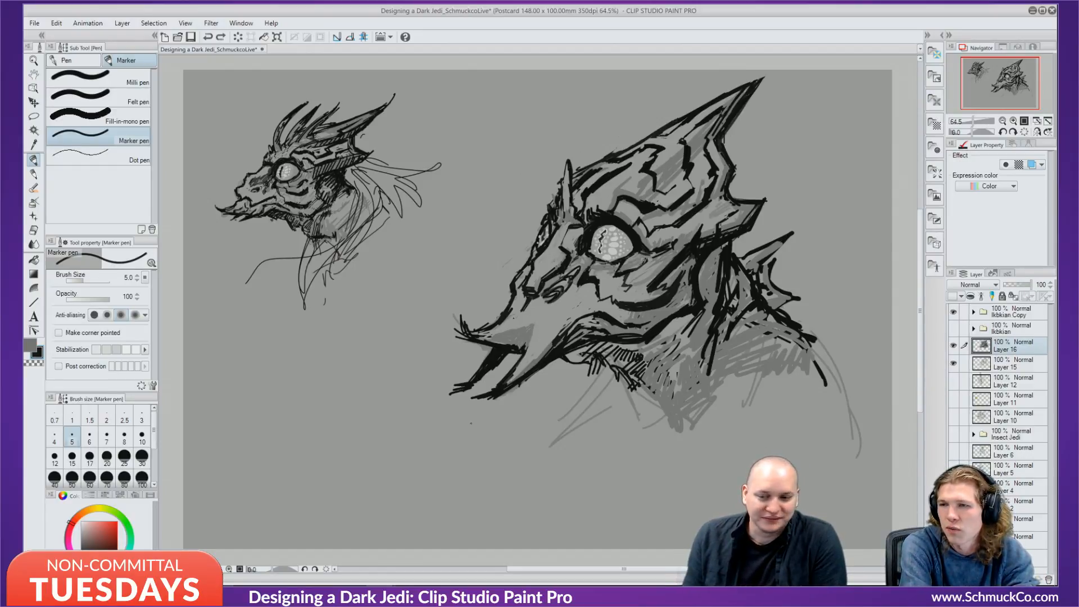
mouse_move(519, 312)
mouse_down()
mouse_move(548, 314)
mouse_move(534, 339)
mouse_move(535, 324)
mouse_move(542, 342)
mouse_move(509, 315)
mouse_move(540, 331)
mouse_up()
key(ctrl+z)
key(ctrl+z)
key(ctrl+z)
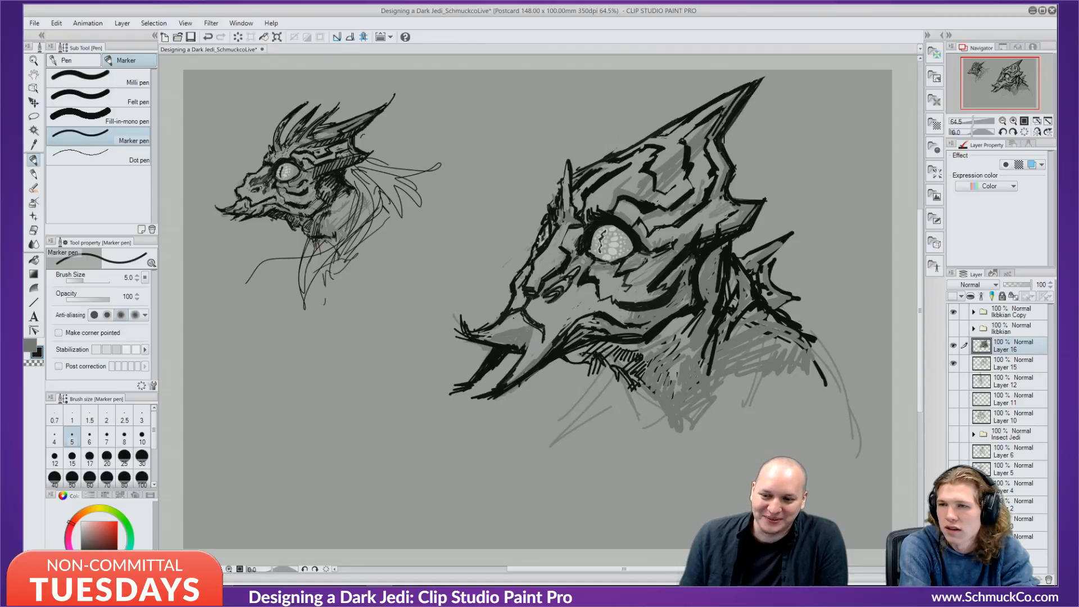
key(ctrl+z)
key(ctrl+z)
key(ctrl+z)
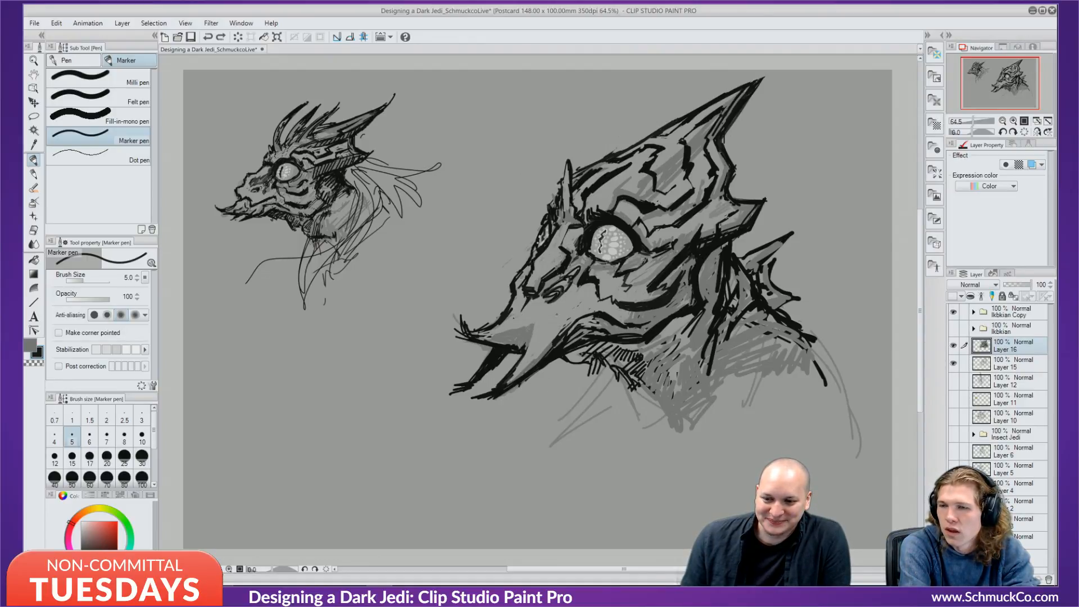
drag(562, 311, 563, 319)
key(ctrl+z)
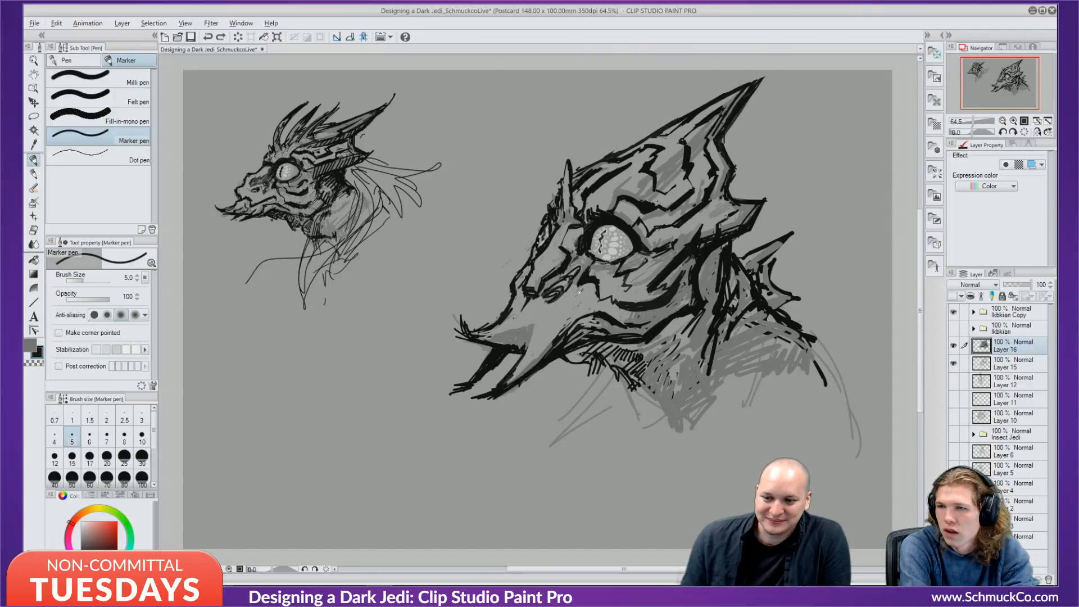
alt+click(577, 294)
Cover black lines near the mouth and hatch across the snout in grey.
drag(566, 325, 551, 342)
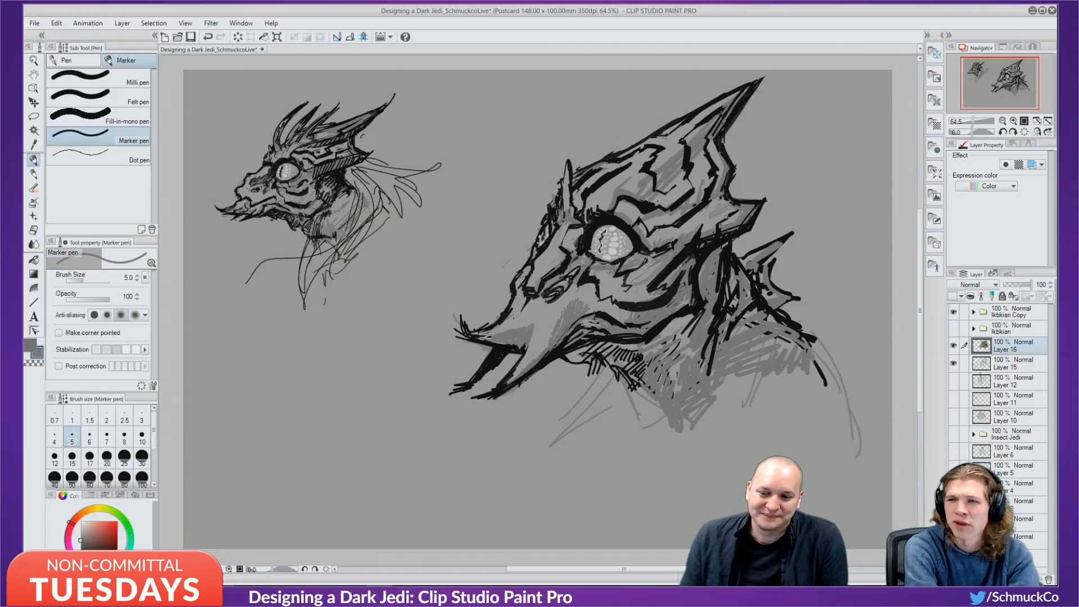
drag(549, 337, 532, 354)
drag(559, 317, 536, 340)
drag(569, 299, 545, 322)
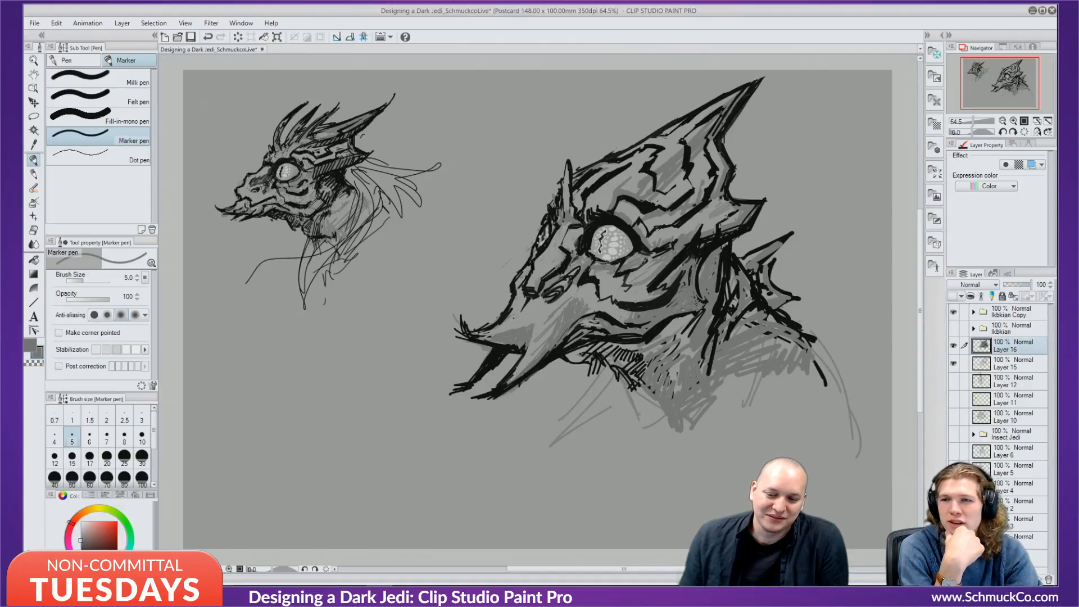
Thicken the curved line behind the jaw in black and add short black hatch strokes beside it.
key(x)
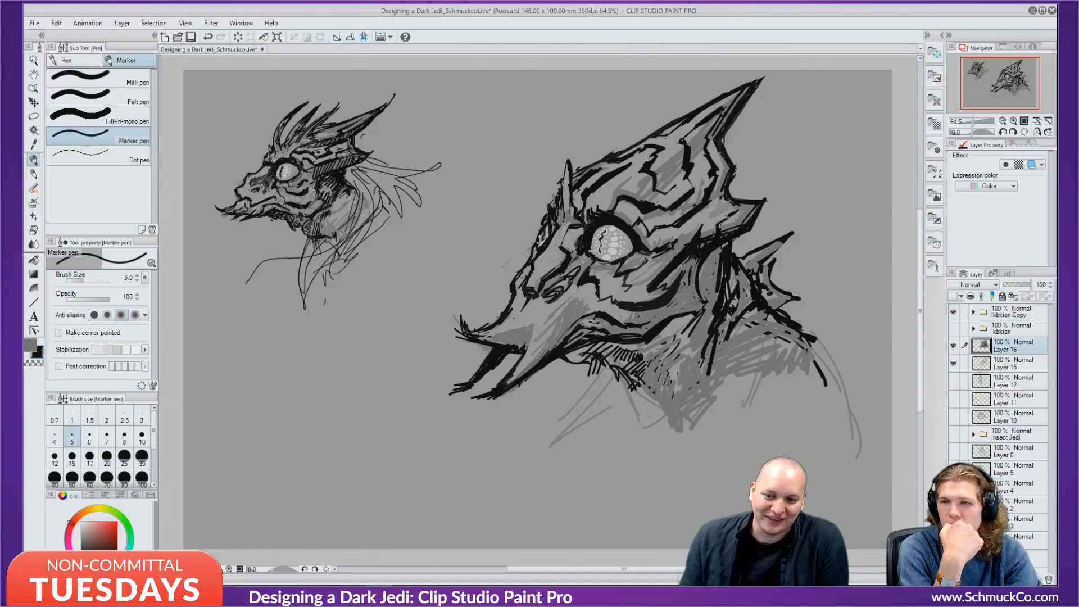
mouse_move(708, 266)
mouse_down()
mouse_move(696, 296)
mouse_move(705, 307)
mouse_move(690, 309)
mouse_up()
drag(699, 299, 696, 311)
mouse_move(702, 303)
mouse_down()
mouse_move(651, 324)
mouse_move(672, 313)
mouse_up()
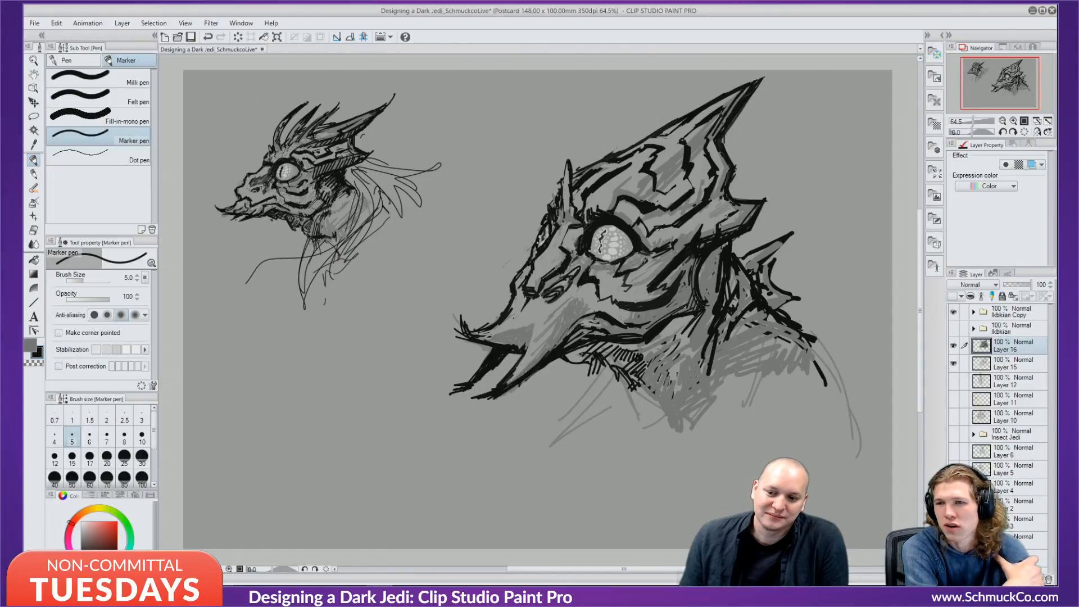
alt+click(749, 209)
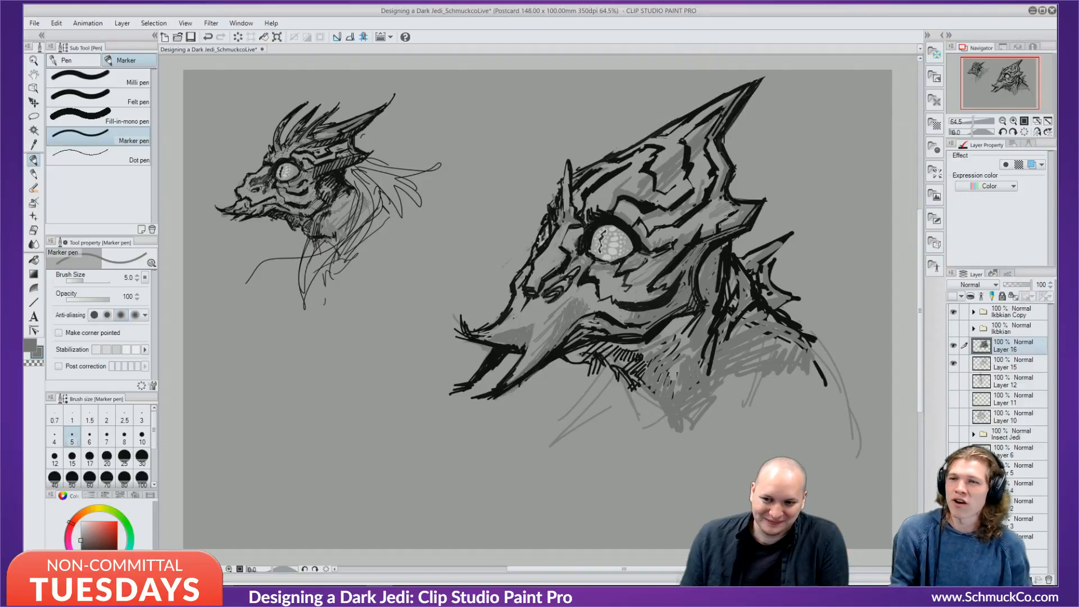
key(x)
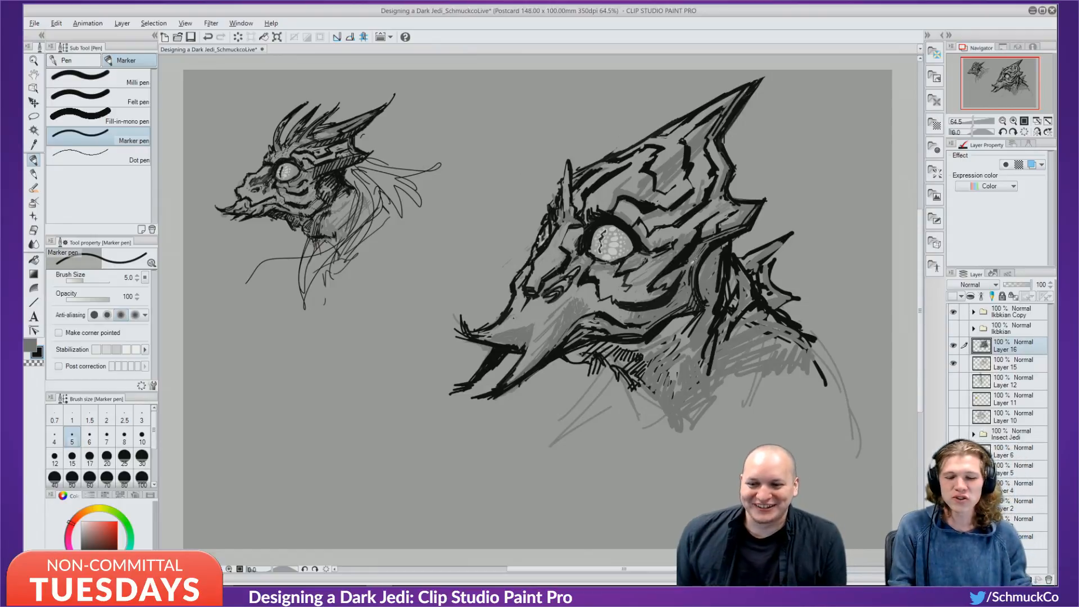
alt+click(688, 284)
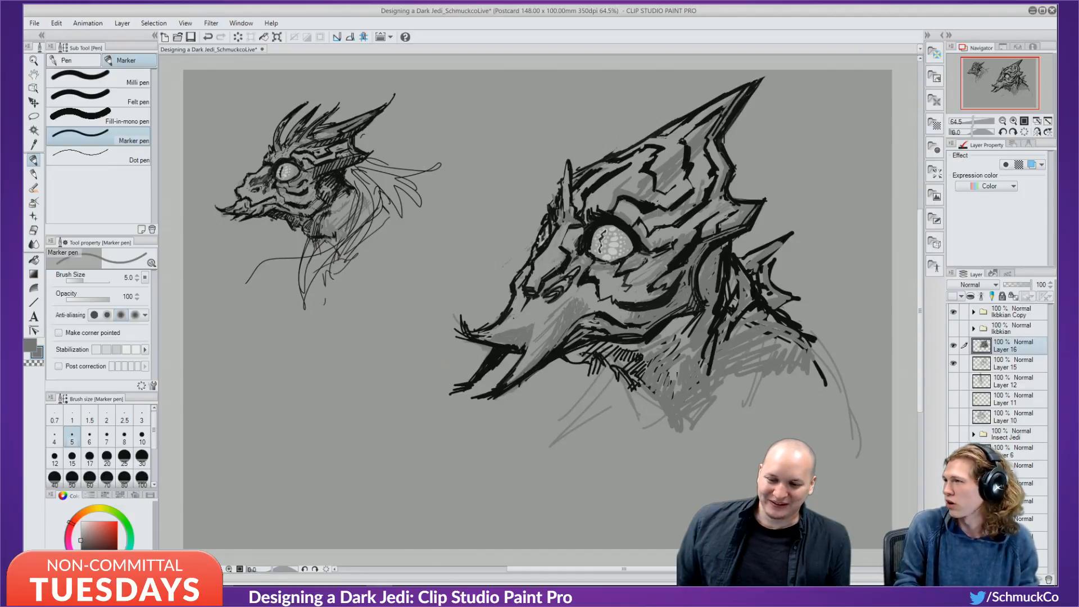
alt+click(644, 270)
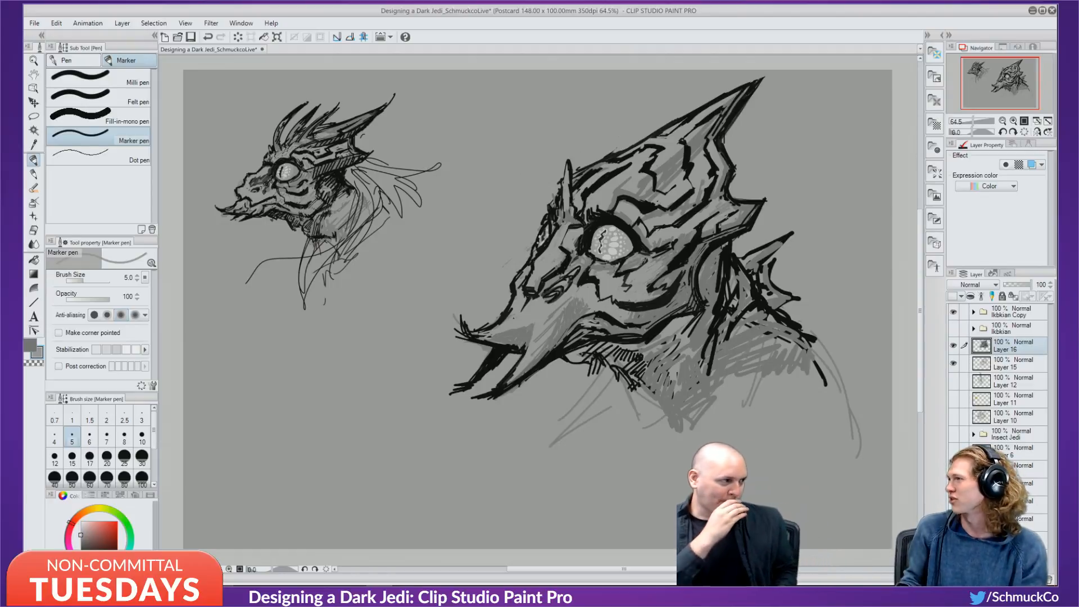
alt+click(668, 253)
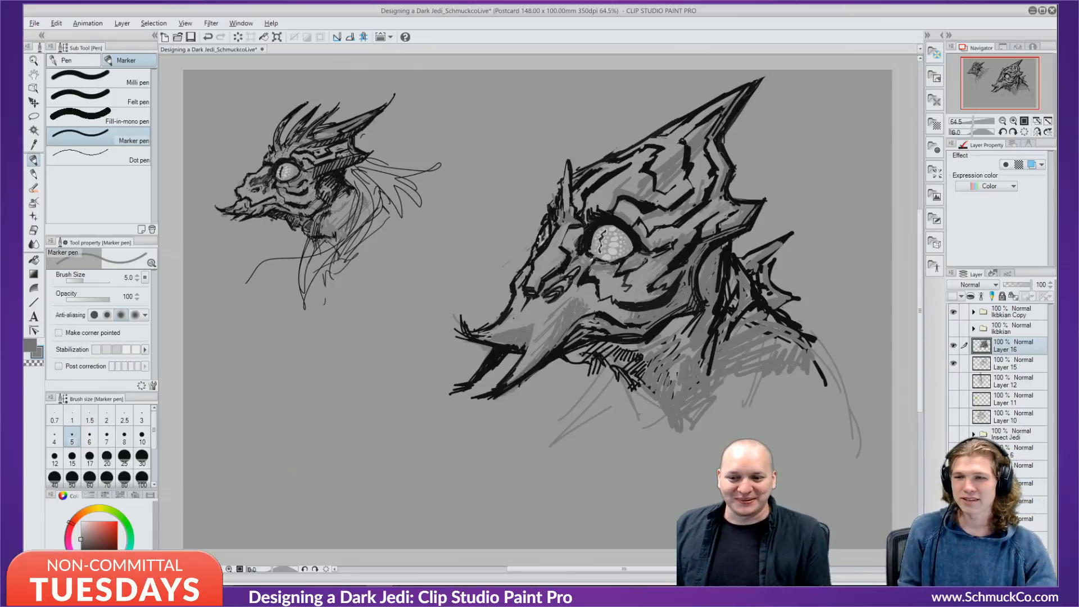
alt+click(591, 272)
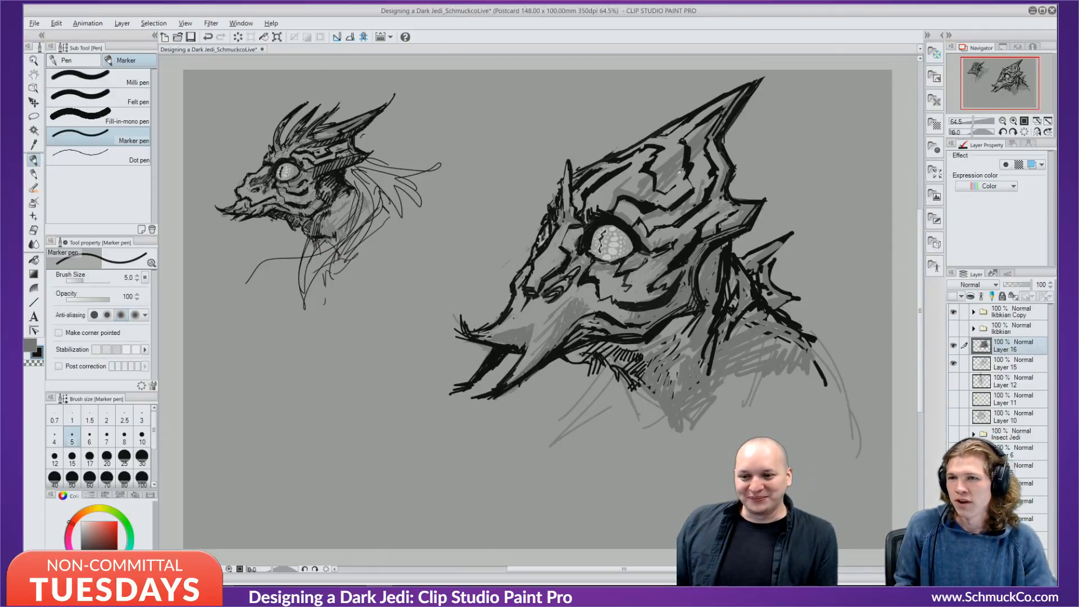
alt+click(684, 178)
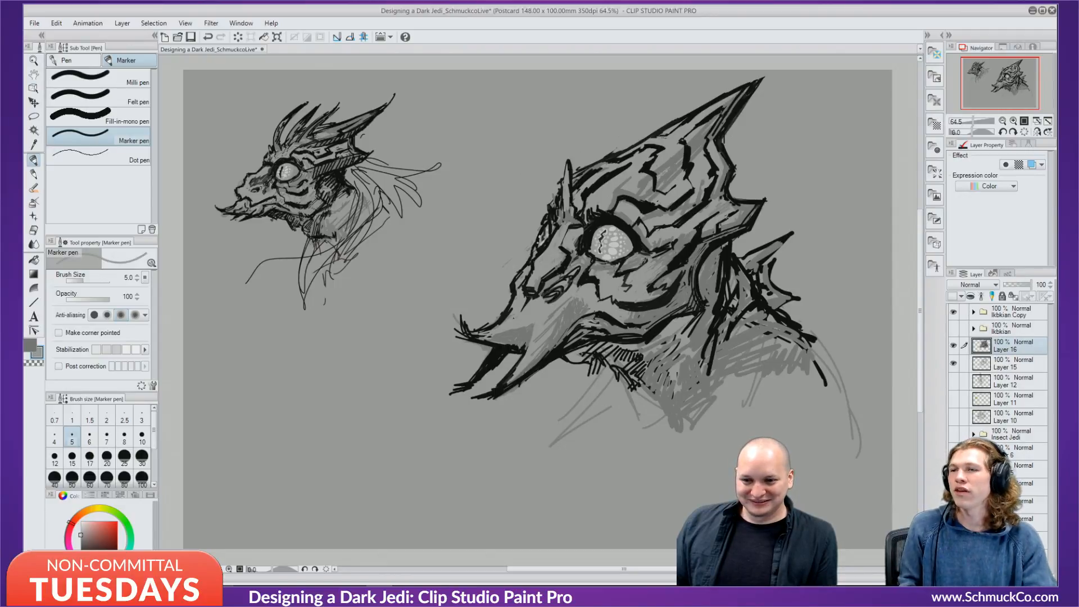
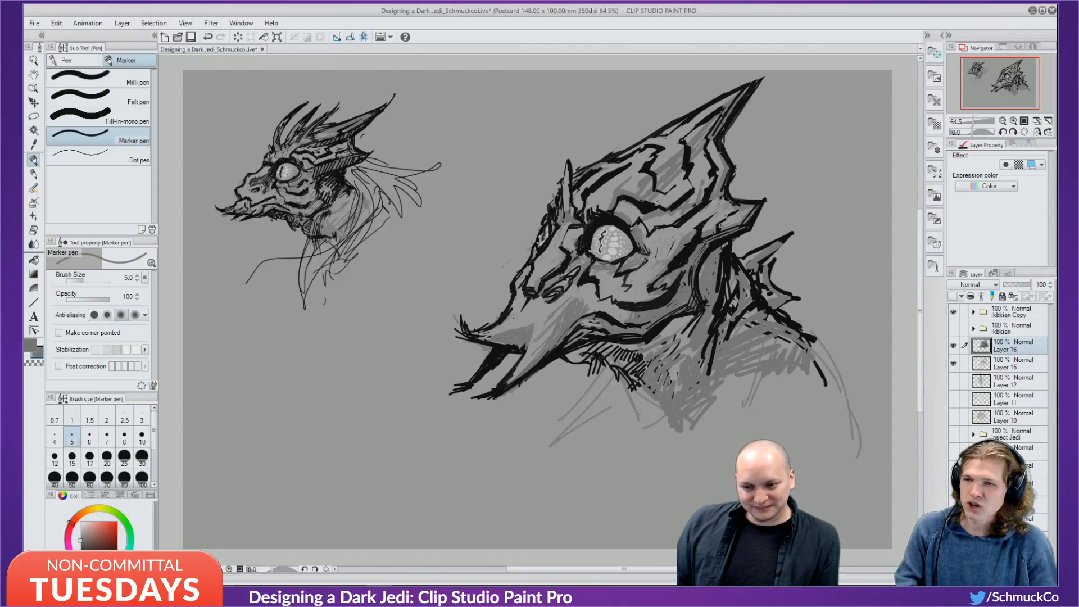
Add small black marks at the top of the eye, swapping between black and grey.
key(x)
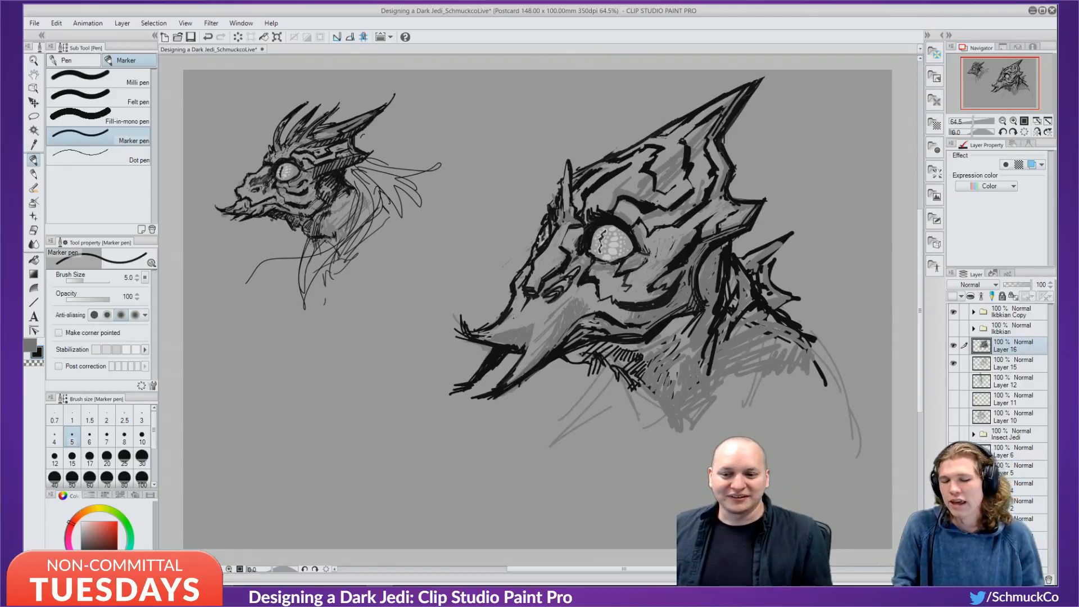
alt+click(632, 237)
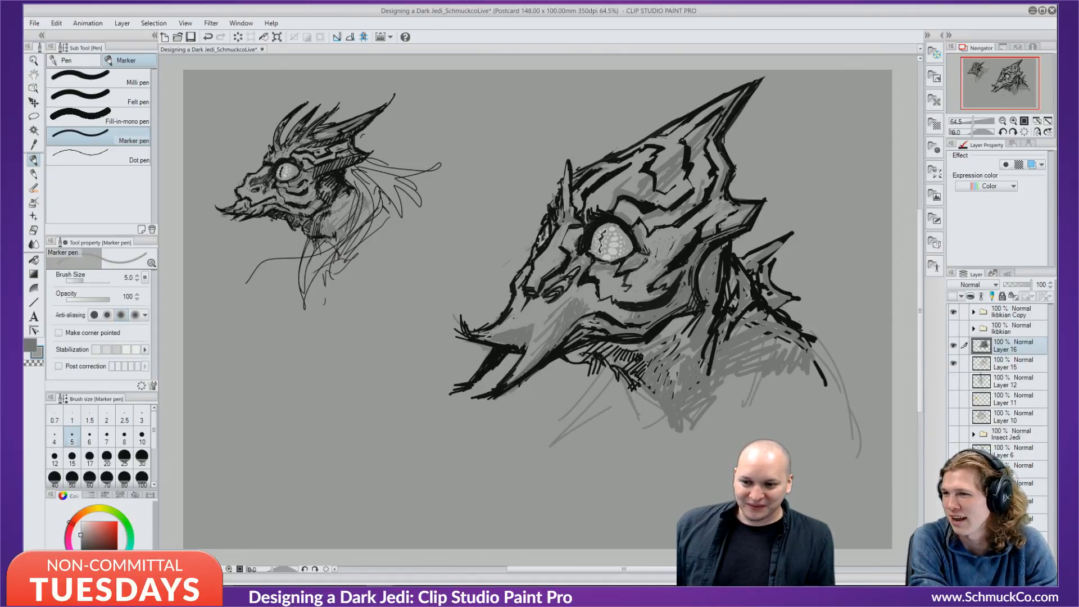
key(ctrl+z)
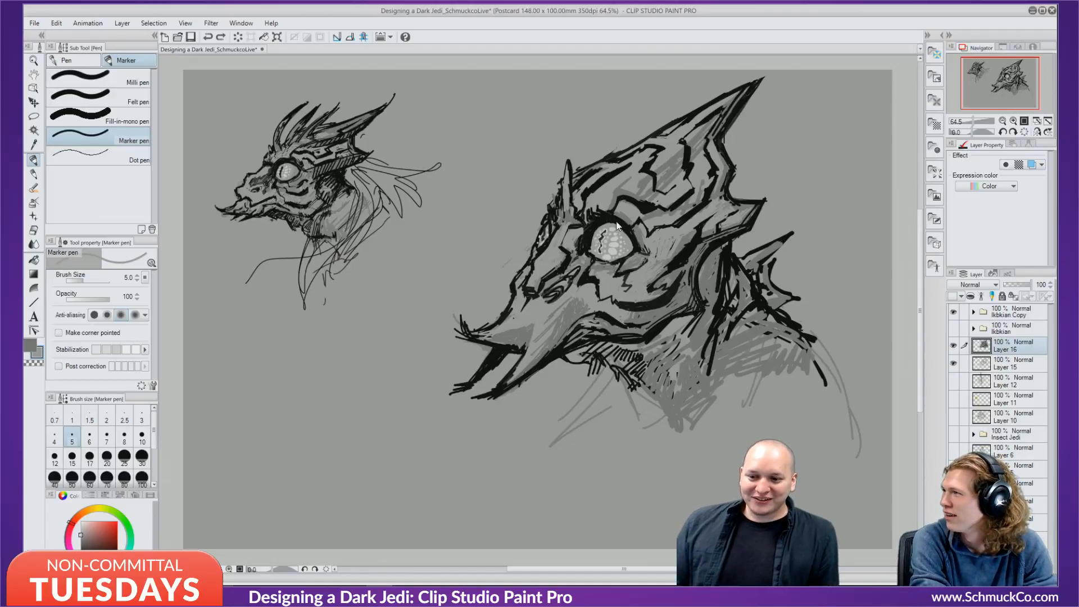
alt+click(618, 221)
drag(608, 216, 615, 224)
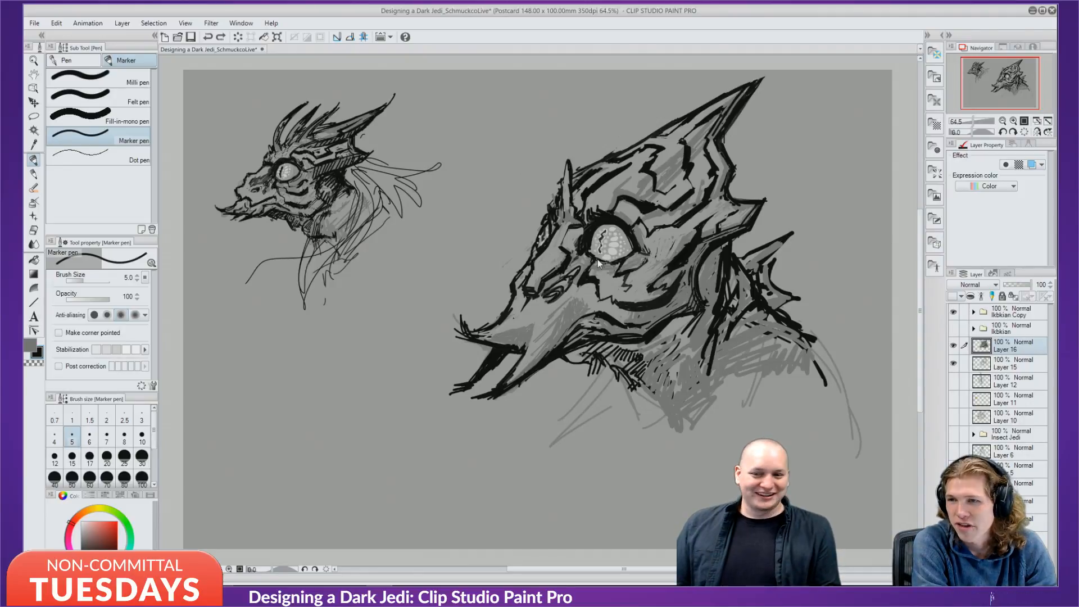
key(alt)
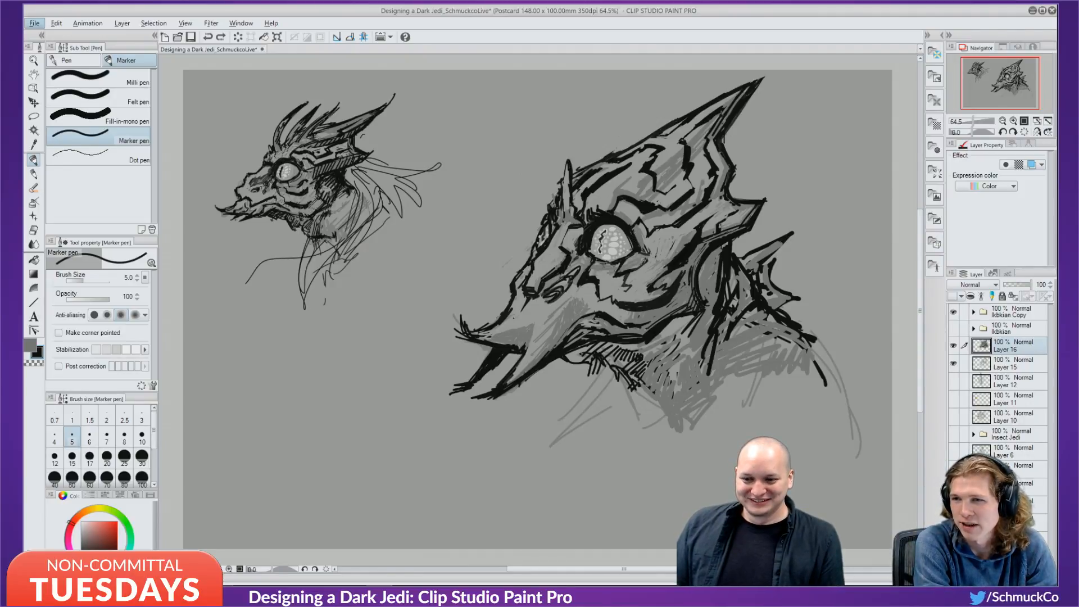
click(632, 236)
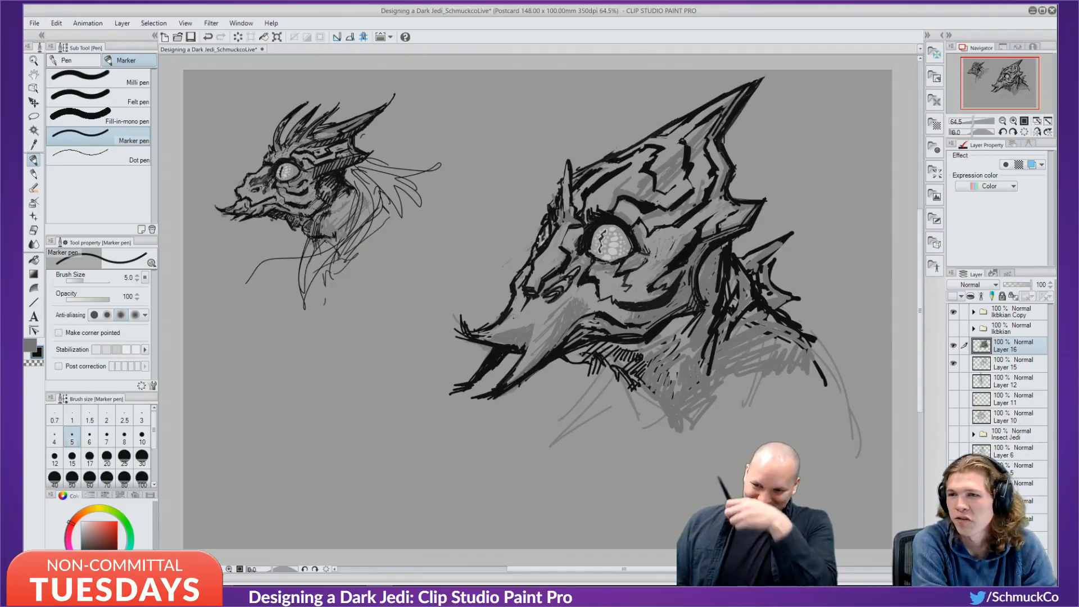
drag(82, 543, 72, 526)
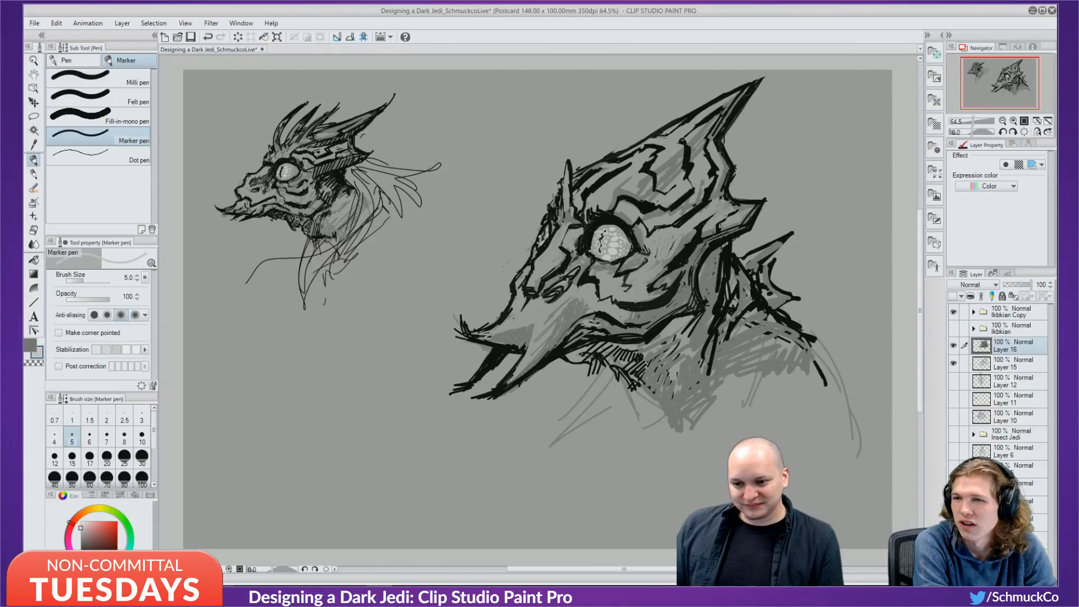
key(ctrl+z)
Add tiny grey marker strokes inside the eye, undoing and restoring them.
drag(618, 233, 619, 239)
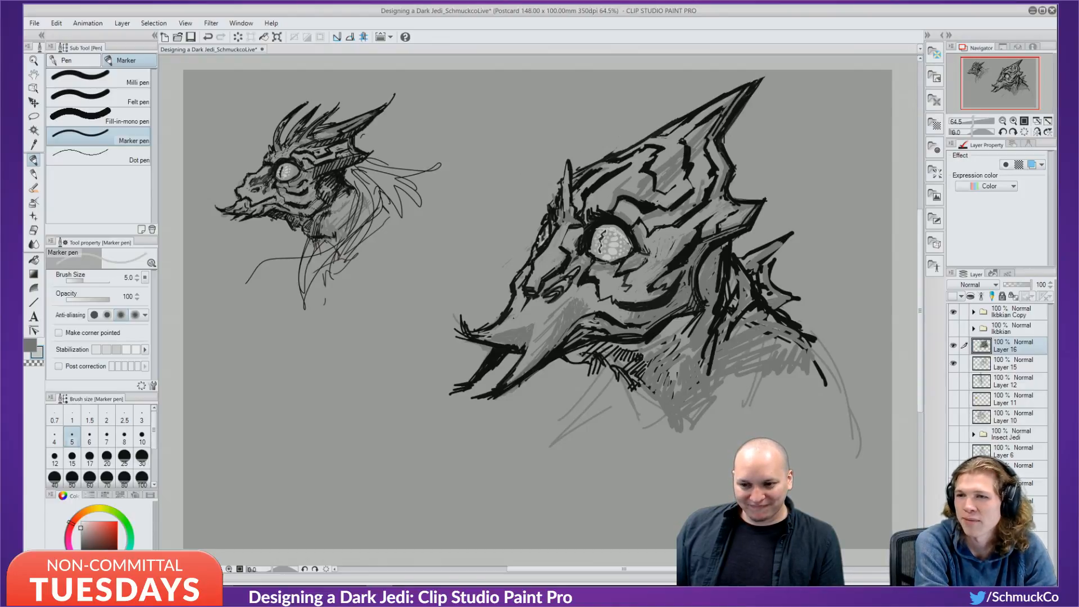
key(ctrl+z)
key(ctrl+y)
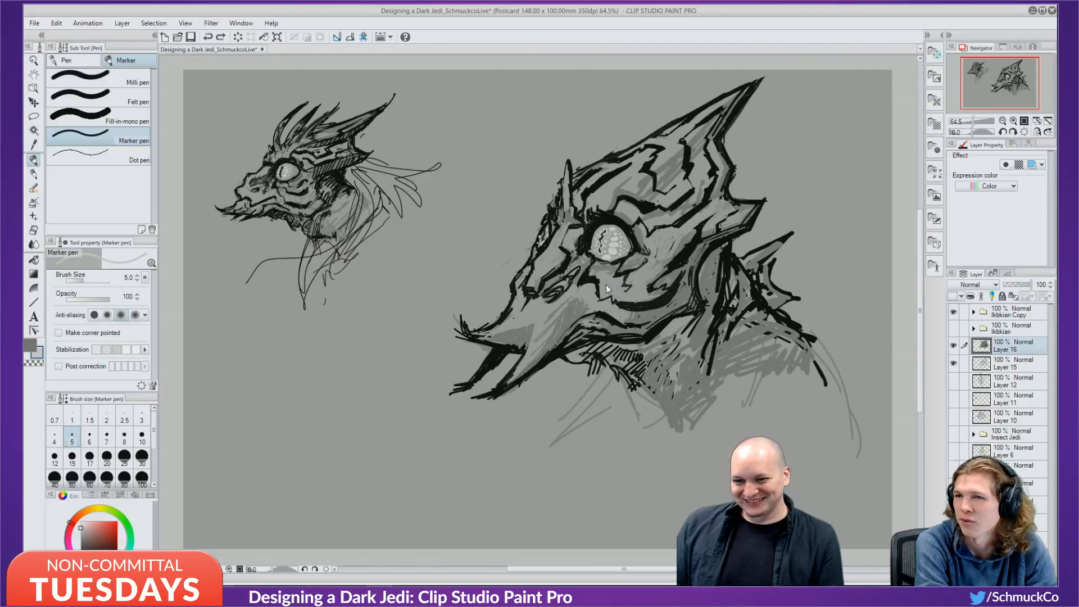
alt+click(614, 229)
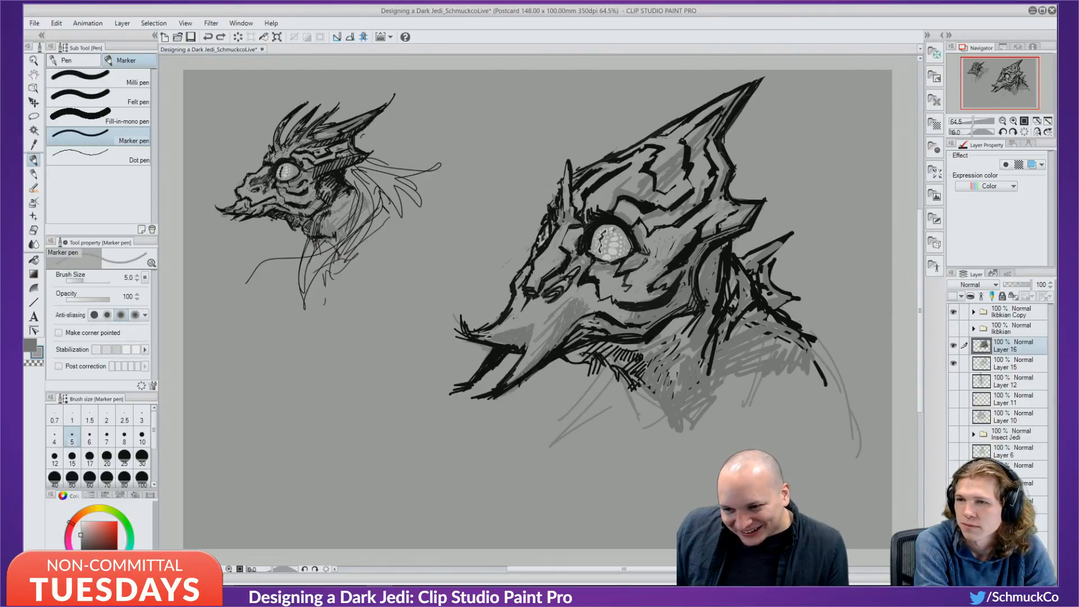
alt+click(614, 229)
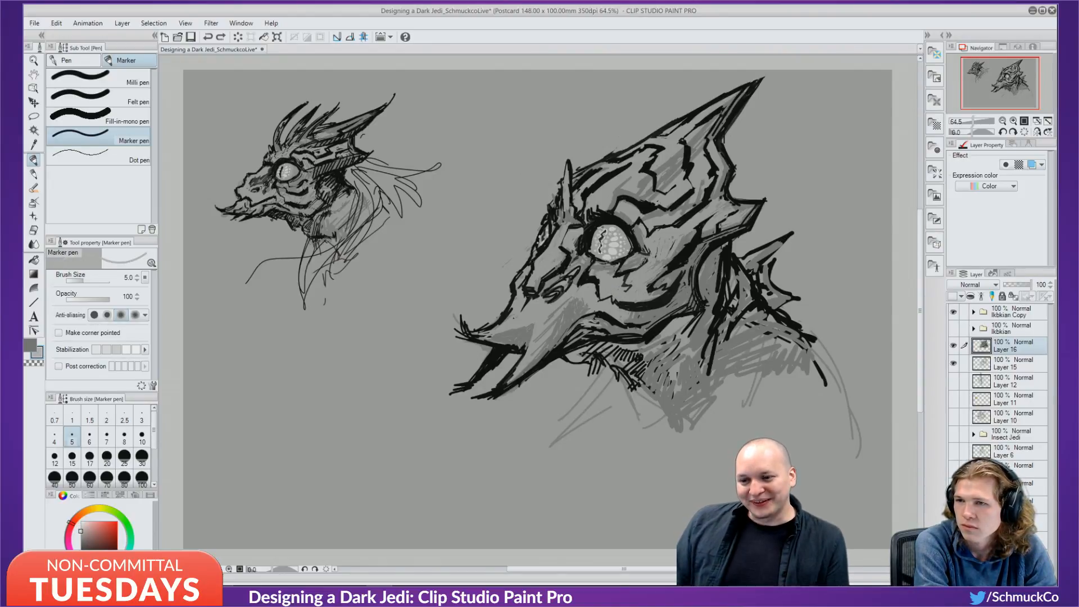
drag(613, 228, 611, 235)
key(ctrl+z)
key(ctrl+y)
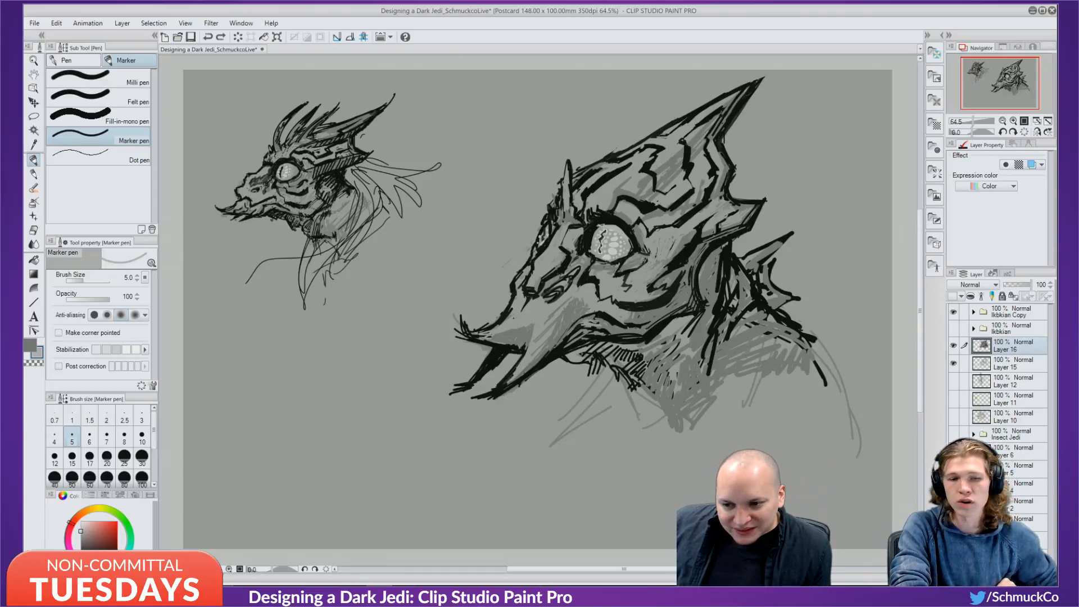
Add a short black stroke on the eyelid line, then set a lighter grey.
alt+click(600, 224)
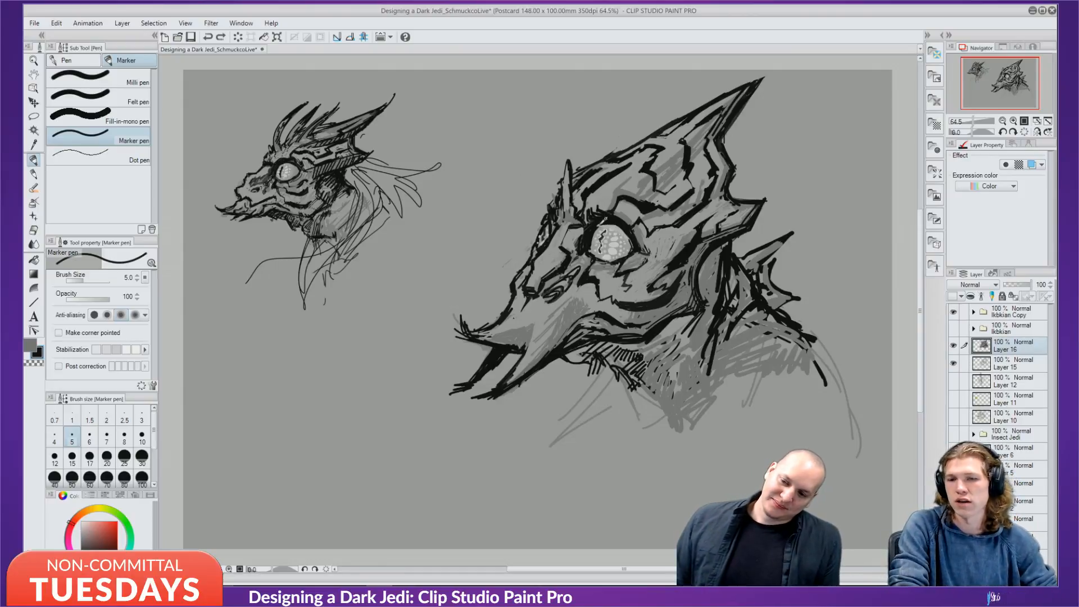
drag(602, 224, 594, 230)
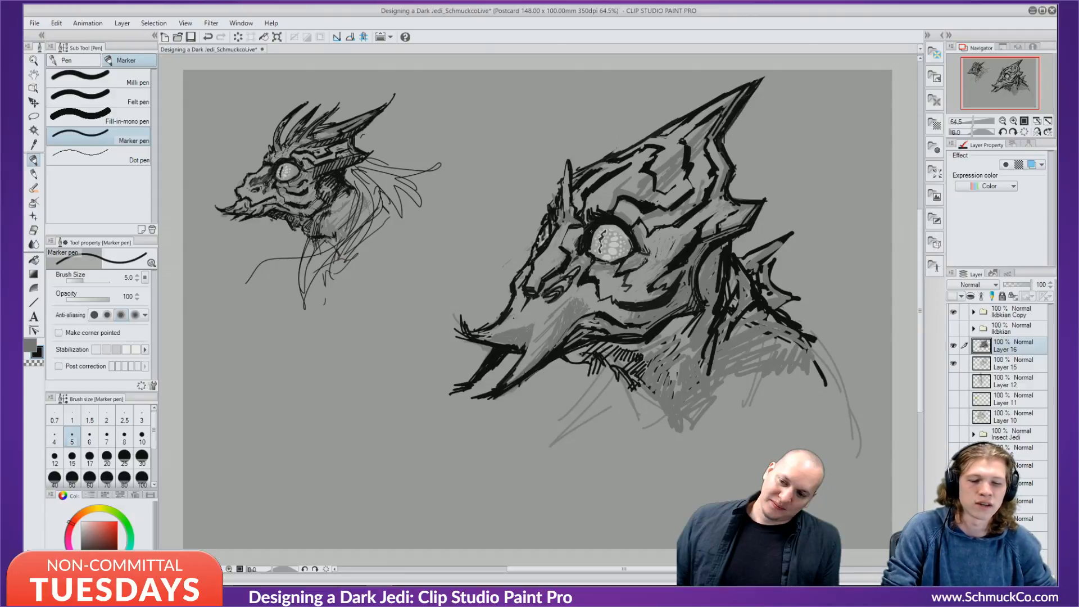
click(81, 540)
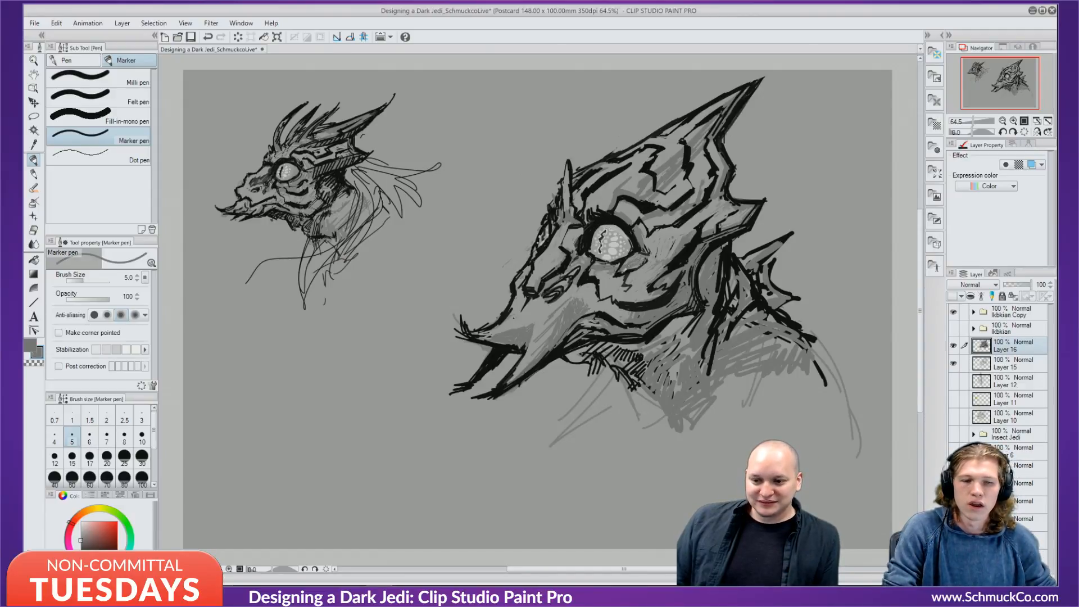
drag(81, 540, 81, 534)
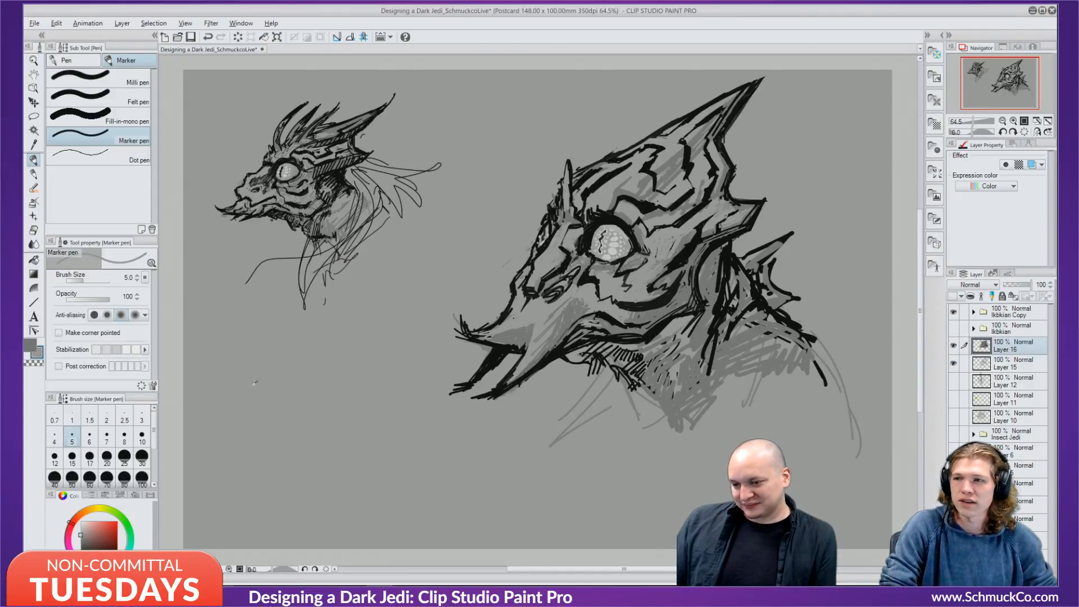
click(80, 531)
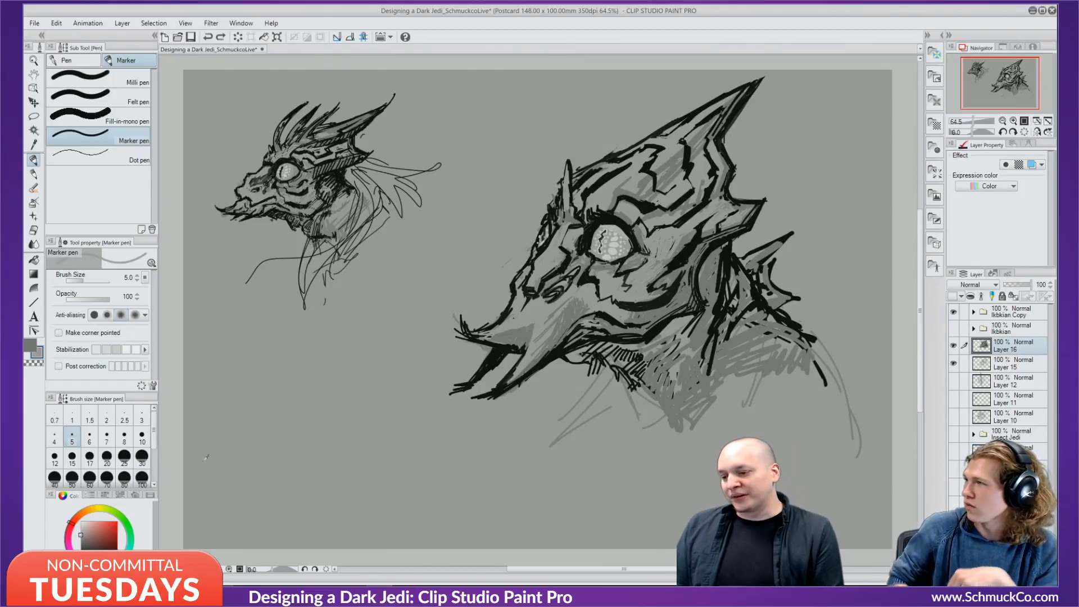
Add faint grey strokes over the eye and along its upper-right edge.
click(82, 538)
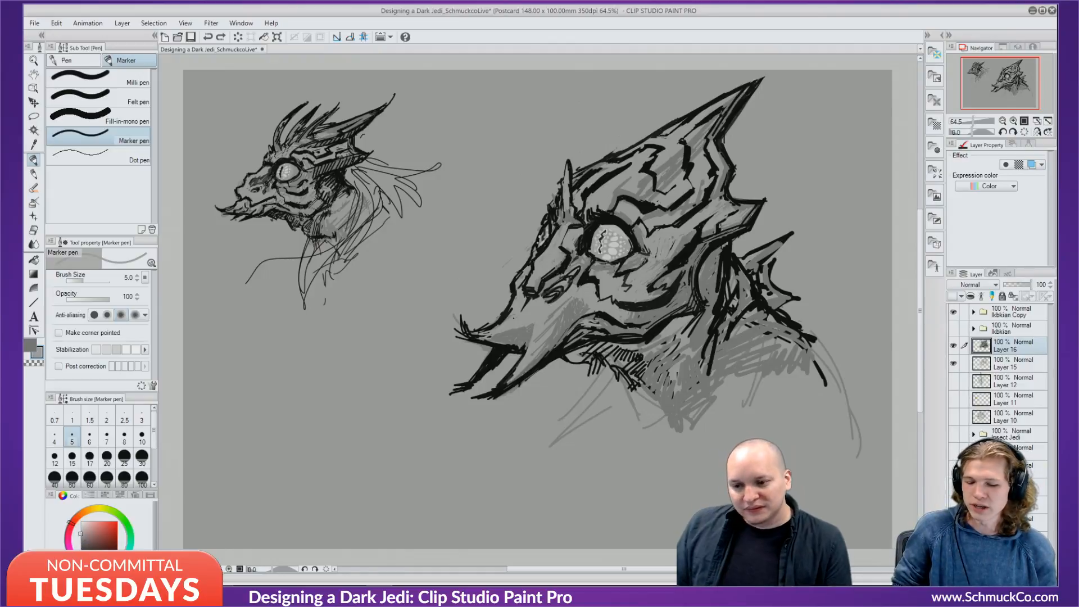
drag(607, 228, 611, 231)
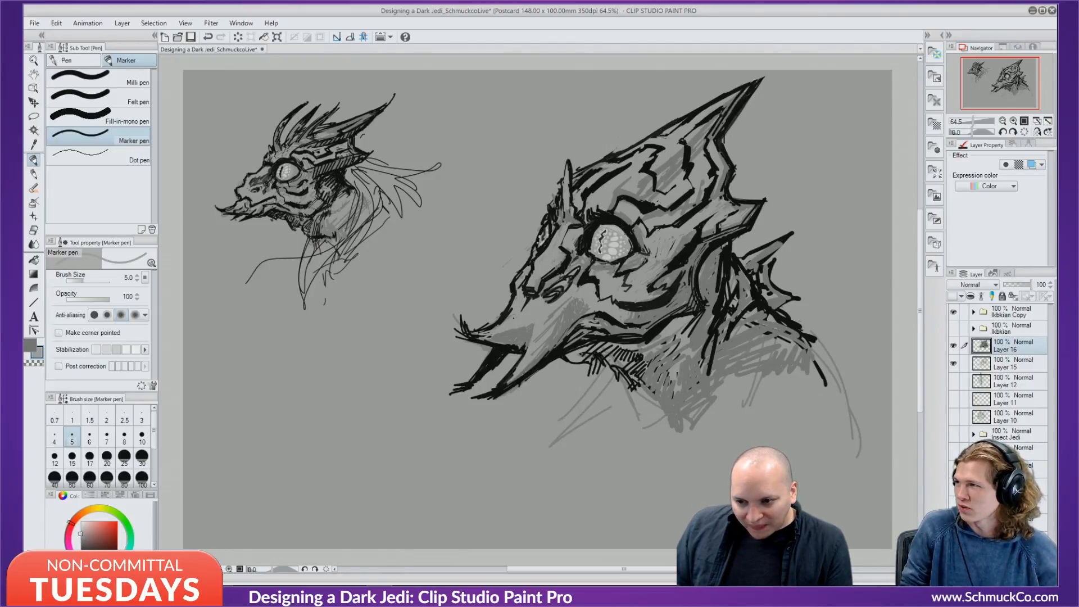
drag(615, 225, 628, 236)
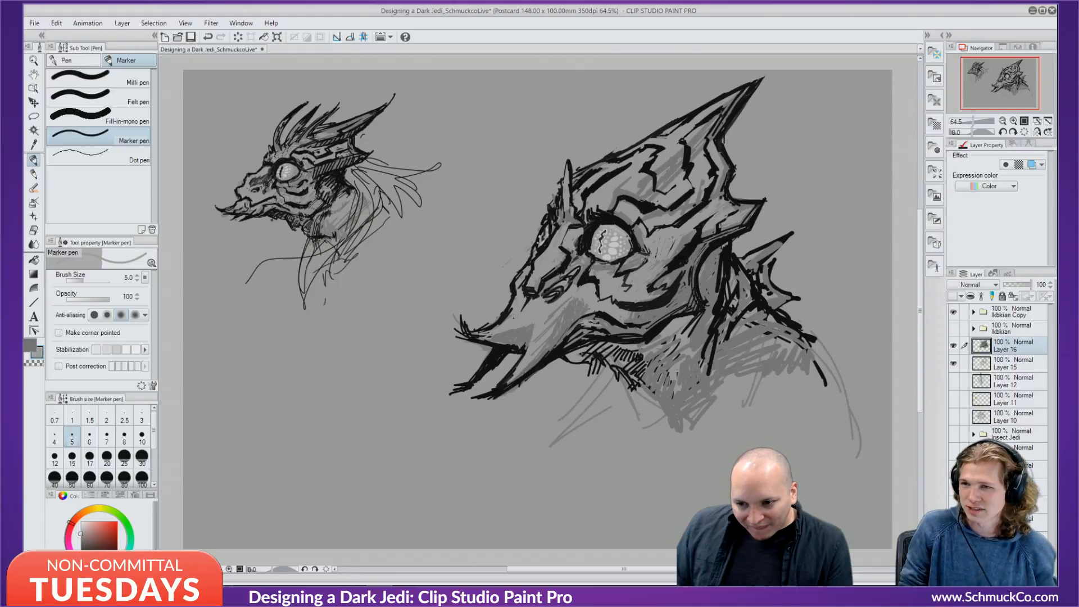
key(x)
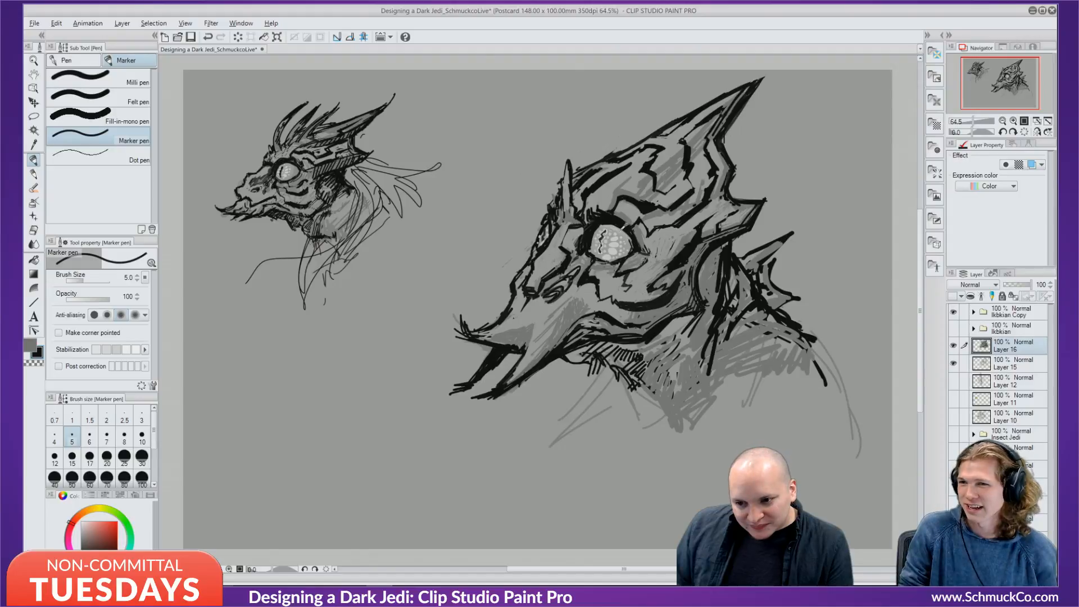
key(x)
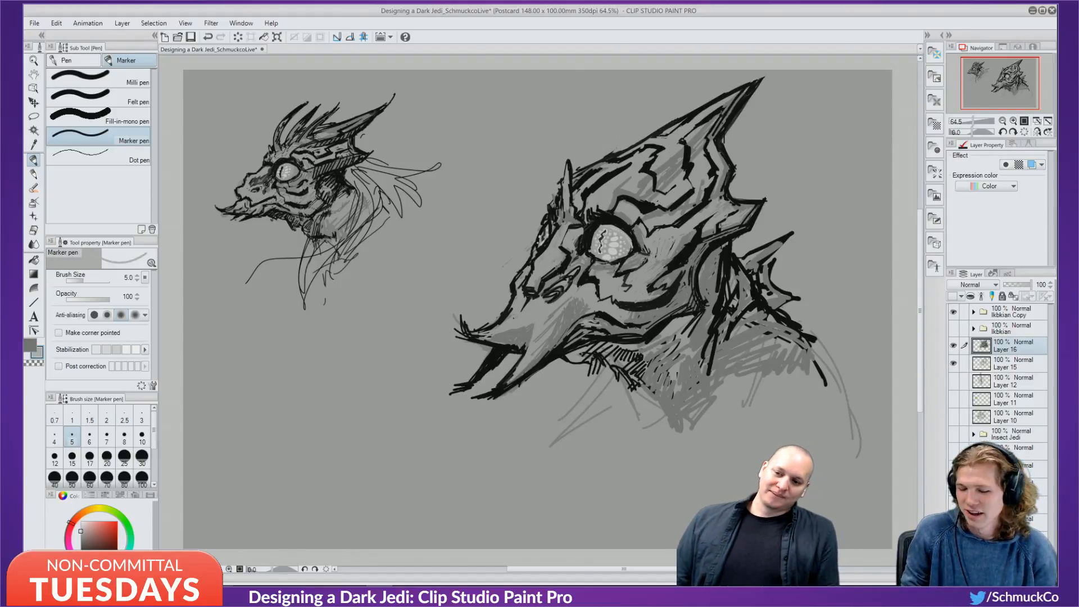
key(x)
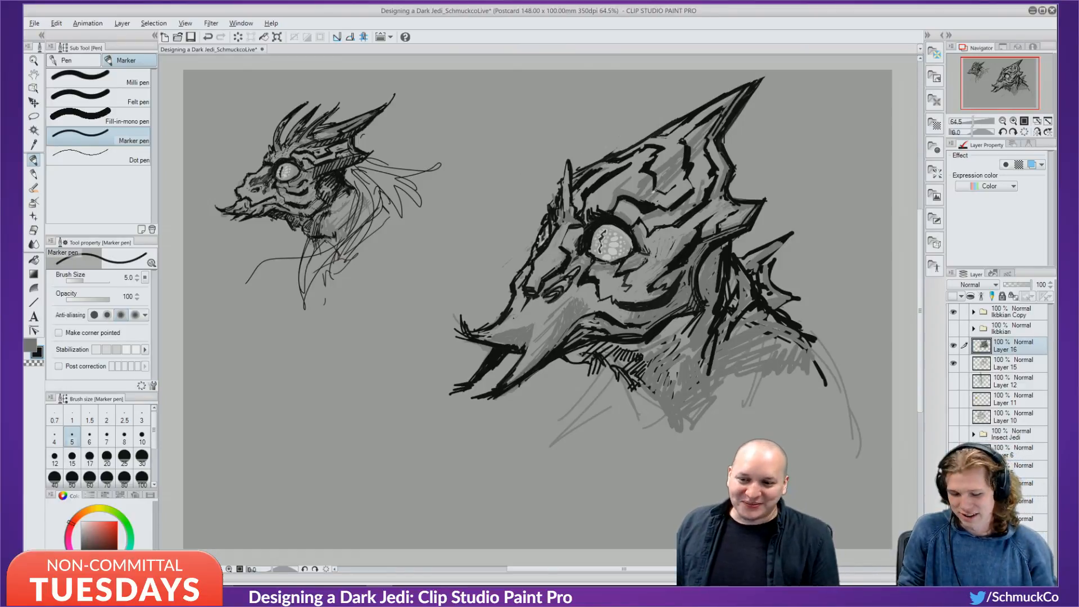
key(x)
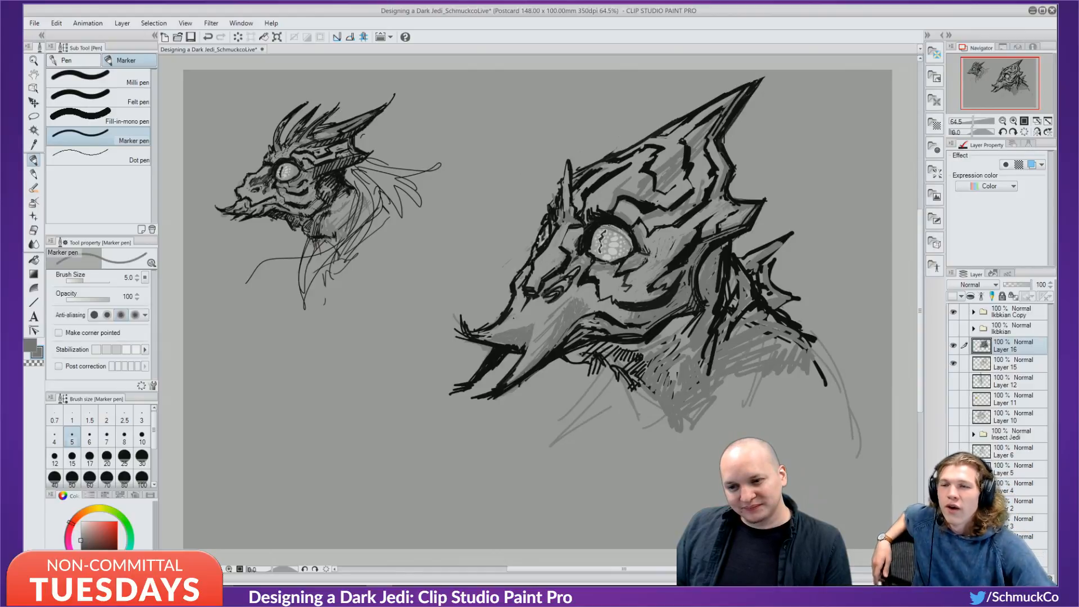
Lighten the eye's top rim in light grey and darken its right inner rim black.
alt+click(628, 228)
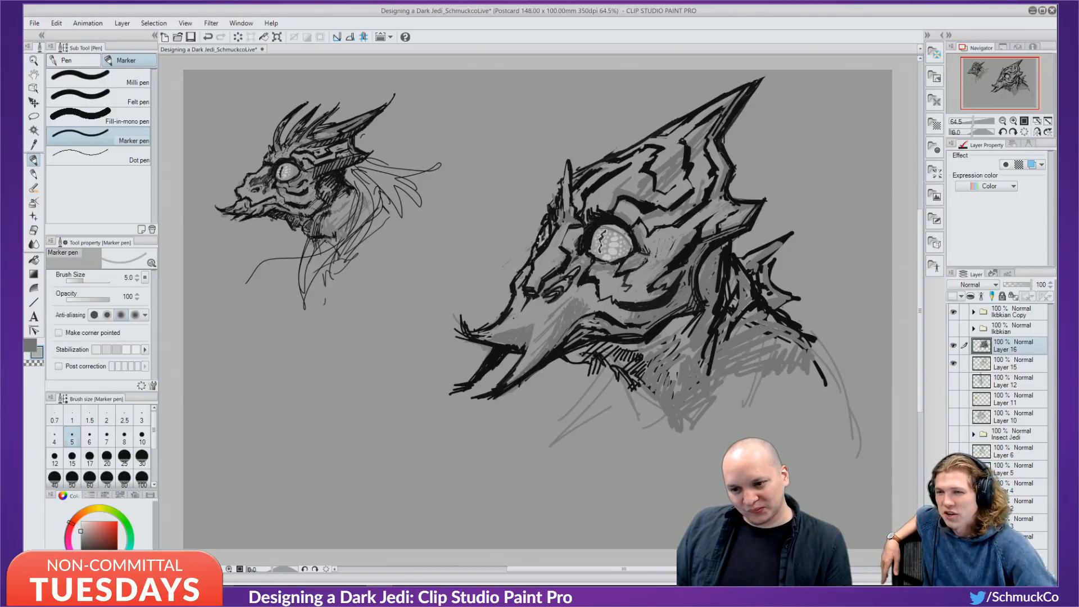
alt+click(617, 220)
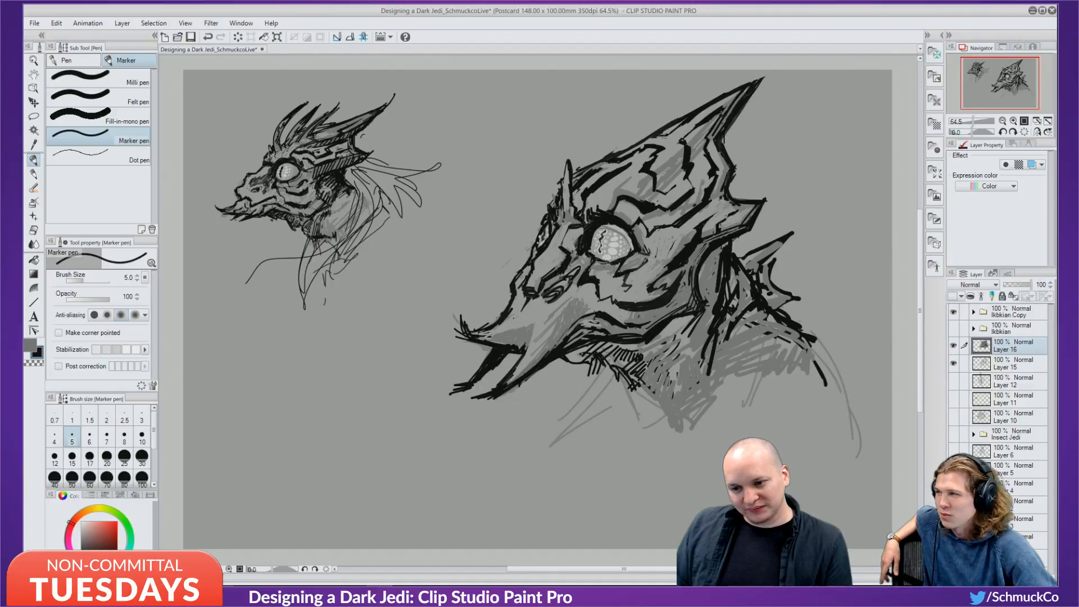
key(ctrl+z)
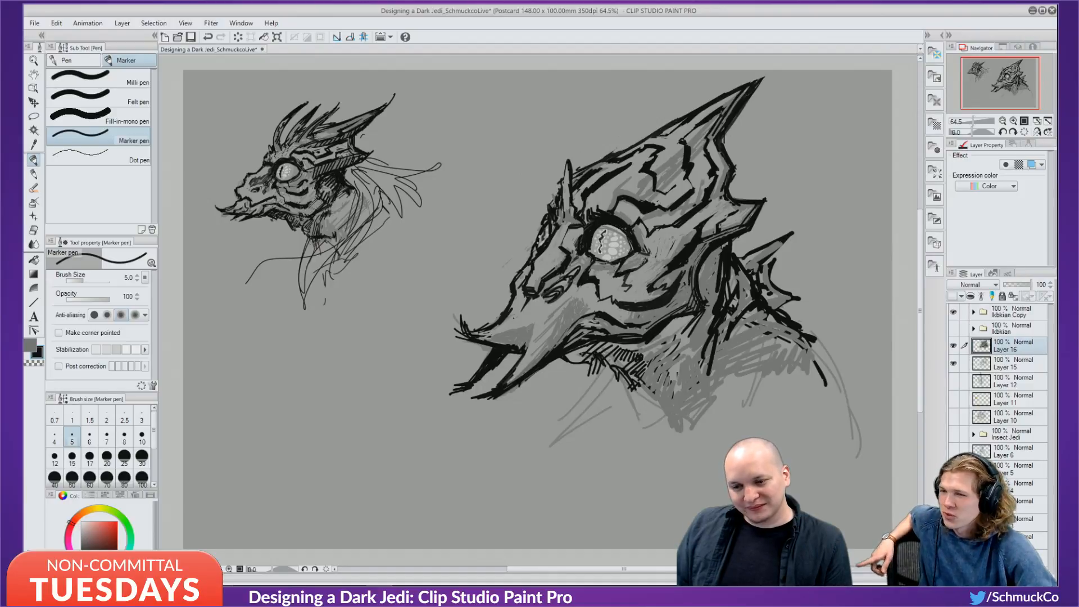
alt+click(617, 224)
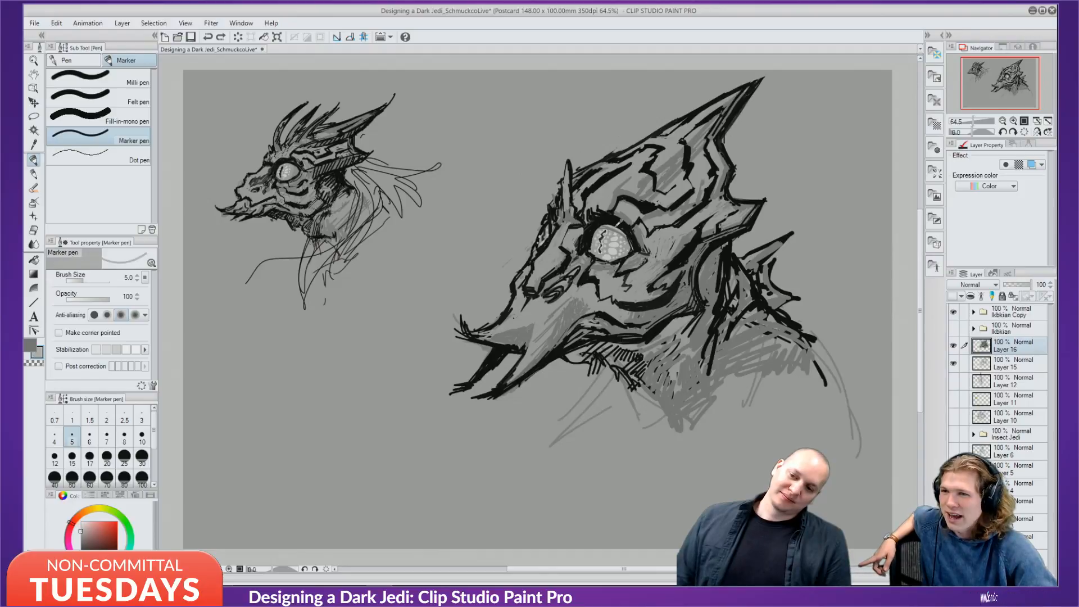
drag(616, 226, 633, 245)
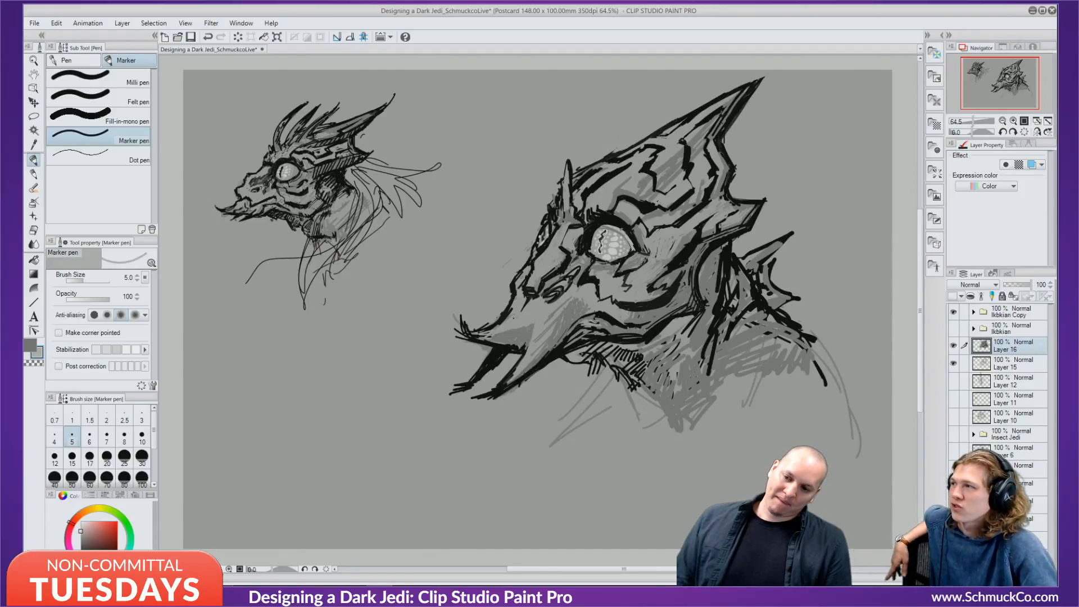
drag(600, 226, 622, 227)
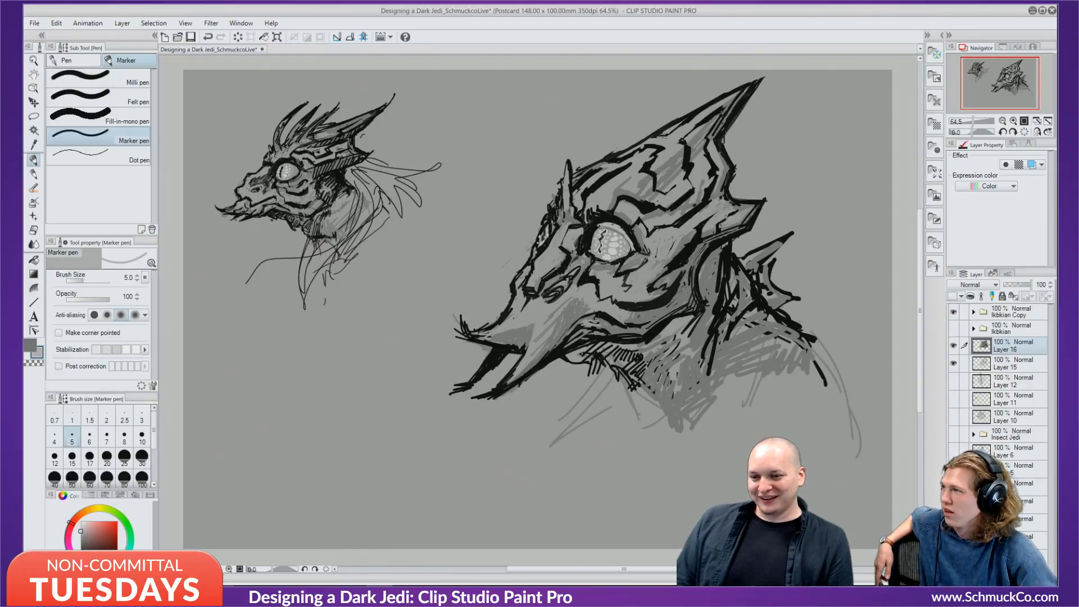
key(x)
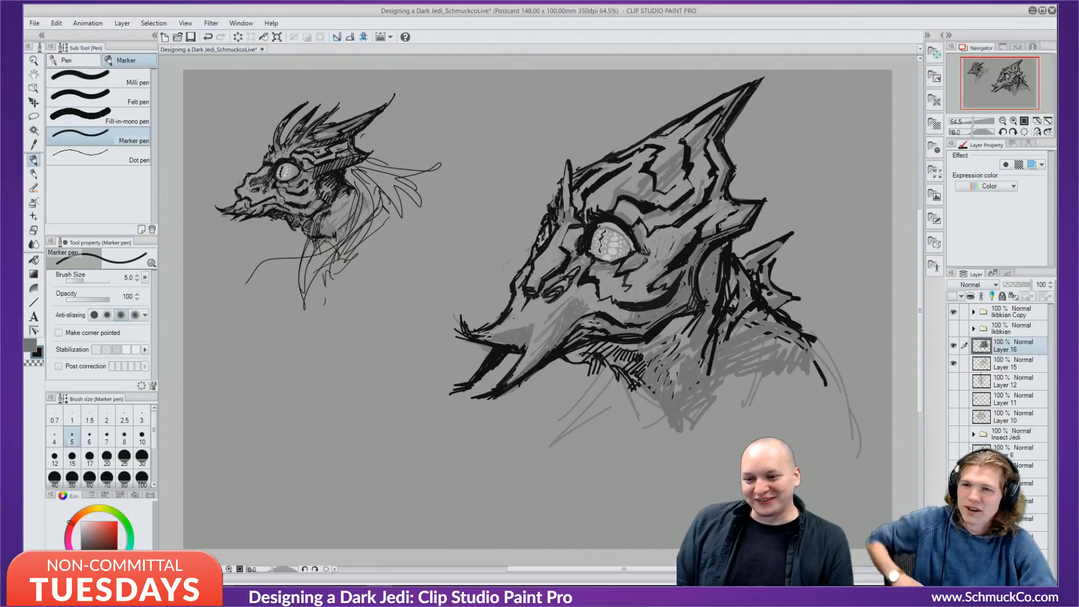
drag(629, 239, 632, 251)
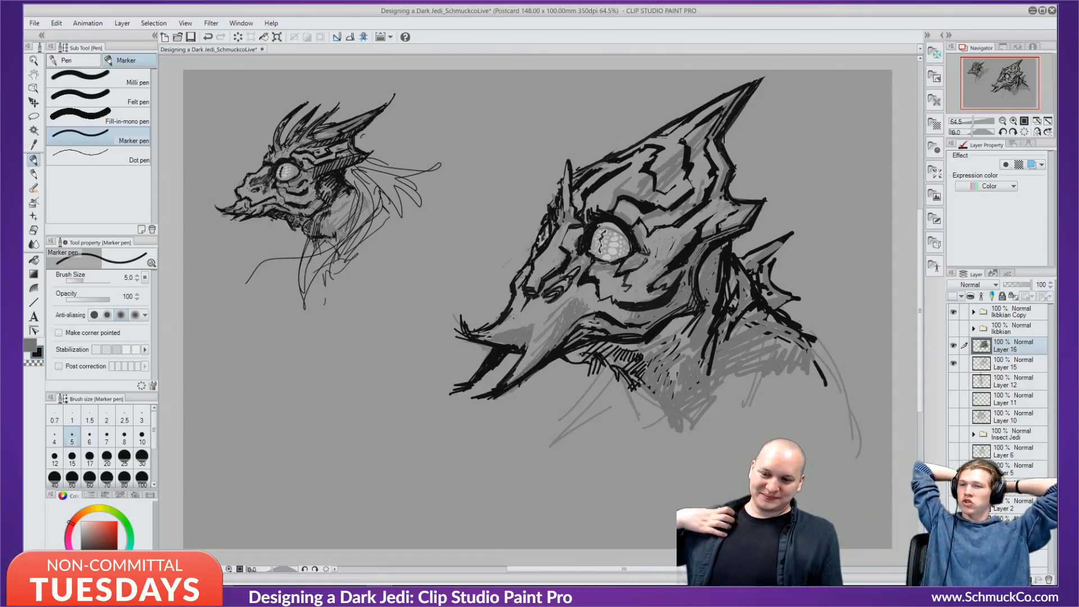
Fill the dark crescent behind the jaw with five black diagonal hatch strokes.
drag(728, 243, 701, 271)
drag(718, 260, 699, 282)
drag(717, 270, 700, 289)
drag(718, 278, 701, 299)
drag(717, 291, 706, 309)
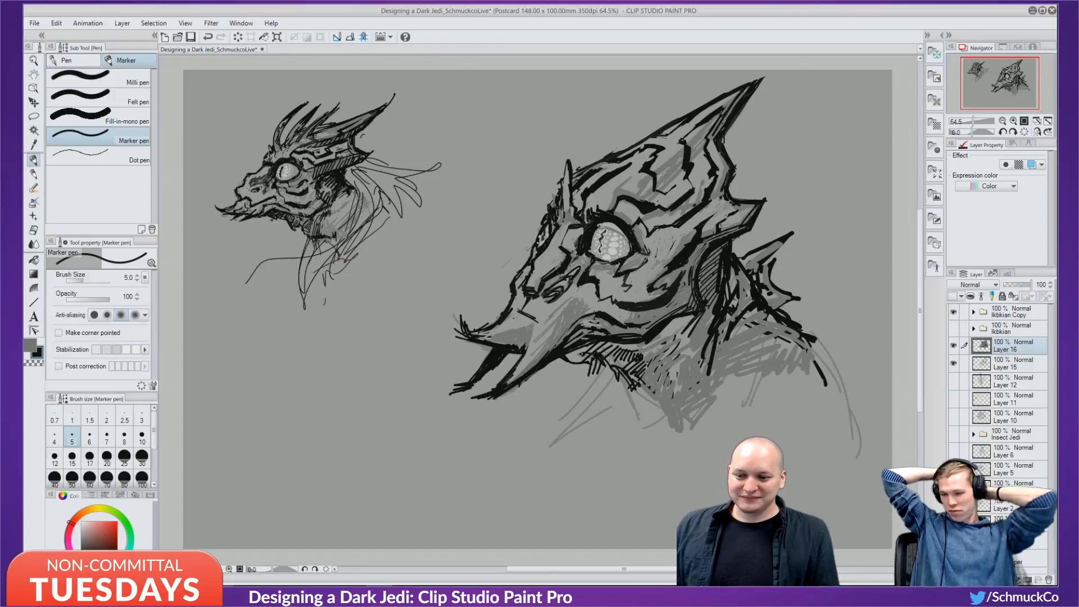
Redraw the mouth corner outline in bold black after undoing earlier attempts.
drag(544, 338, 572, 317)
key(ctrl+z)
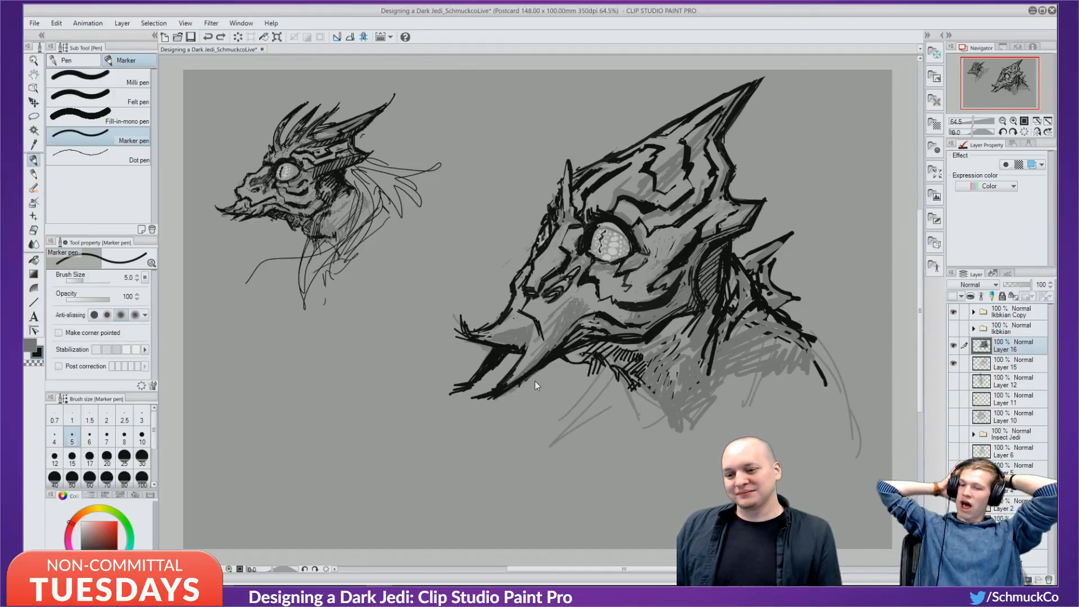
mouse_move(526, 352)
mouse_down()
mouse_move(536, 315)
mouse_move(523, 305)
mouse_move(512, 307)
mouse_move(538, 314)
mouse_move(518, 368)
mouse_up()
drag(541, 313, 529, 348)
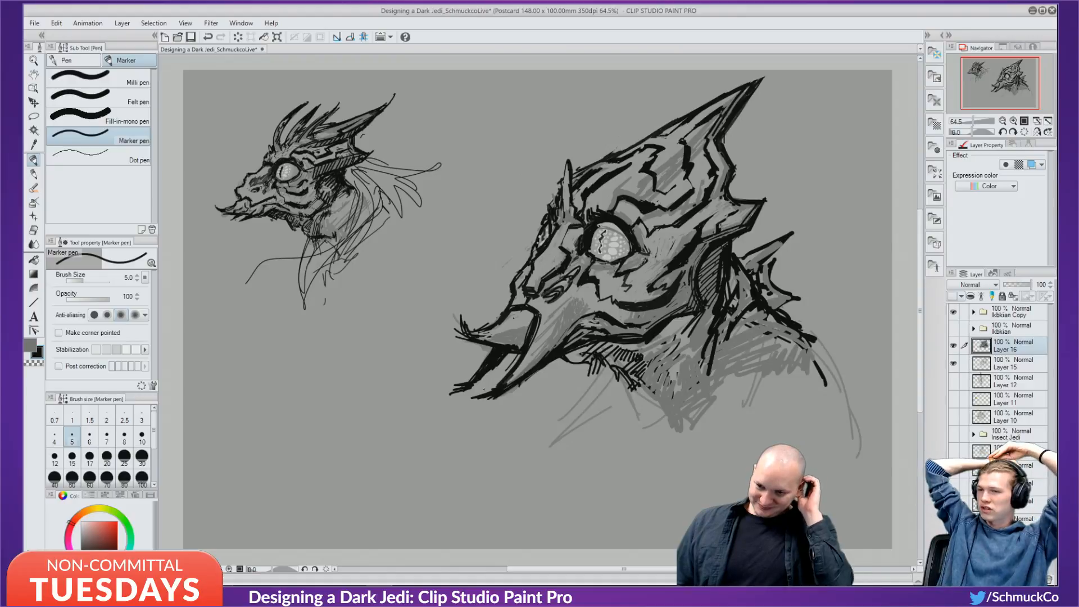
key(ctrl+z)
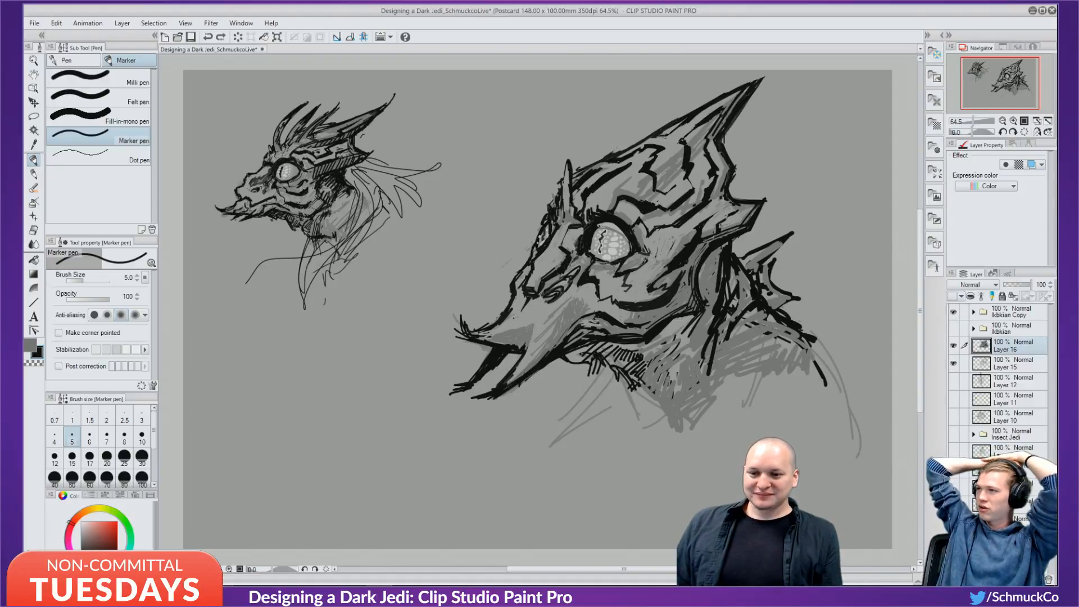
mouse_move(511, 371)
mouse_down()
mouse_move(536, 330)
mouse_move(530, 311)
mouse_up()
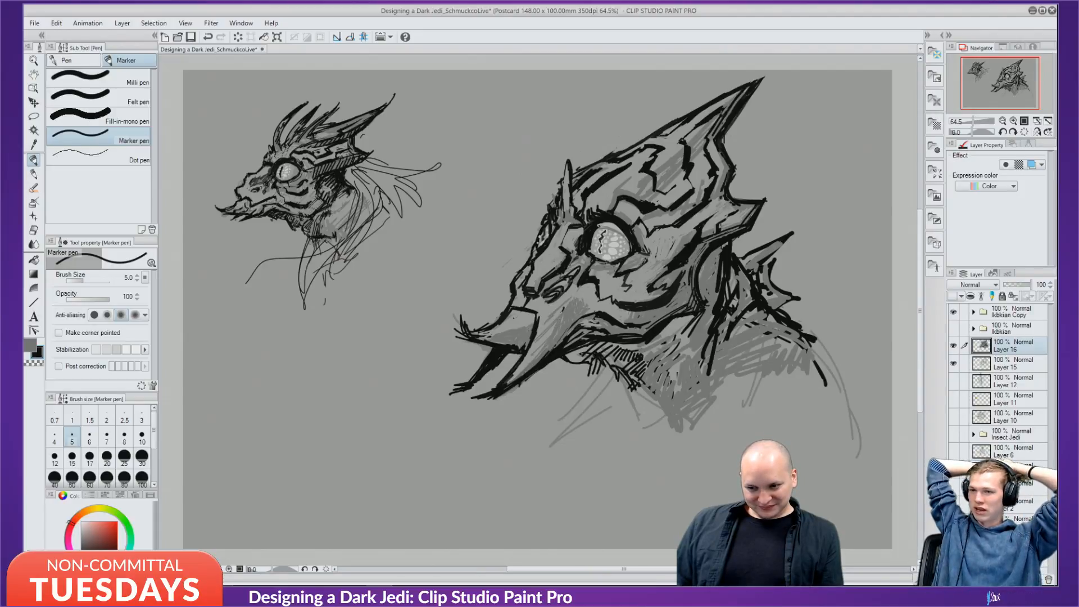
Draw a curved jaw line behind the beak and fill the narrow shape there black.
drag(563, 309, 556, 346)
drag(553, 332, 546, 351)
mouse_move(548, 326)
mouse_down()
mouse_move(585, 296)
mouse_move(557, 326)
mouse_up()
drag(569, 314, 558, 322)
mouse_move(579, 303)
mouse_down()
mouse_move(553, 326)
mouse_move(573, 309)
mouse_up()
mouse_move(583, 299)
mouse_down()
mouse_move(549, 350)
mouse_move(551, 328)
mouse_up()
Lighten a patch behind the beak in canvas grey, thicken the snout line, then soften its edge.
alt+click(589, 304)
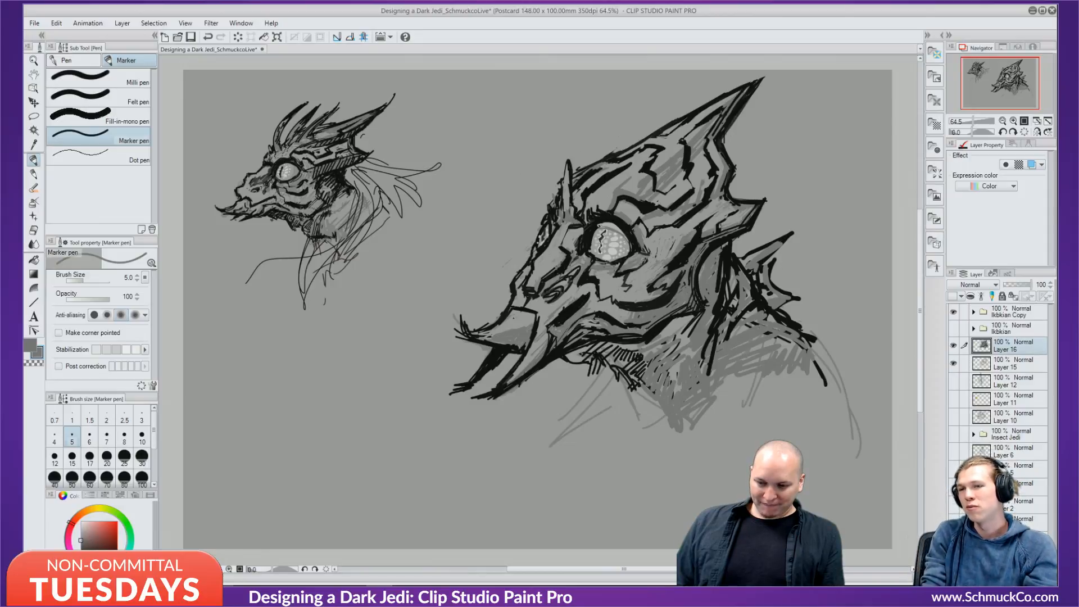
mouse_move(552, 338)
mouse_down()
mouse_move(544, 351)
mouse_move(573, 302)
mouse_up()
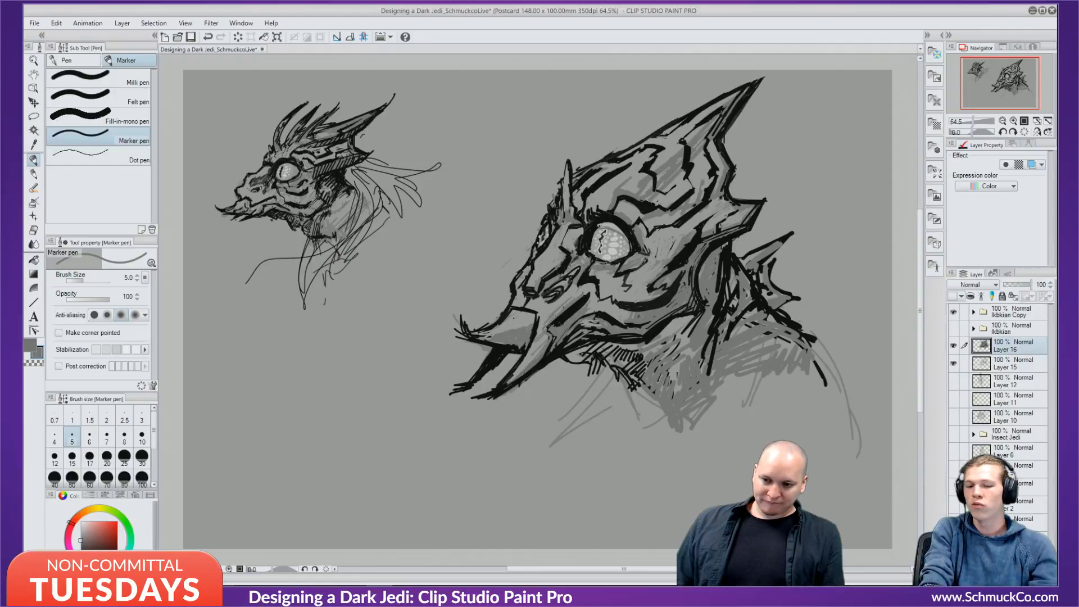
key(x)
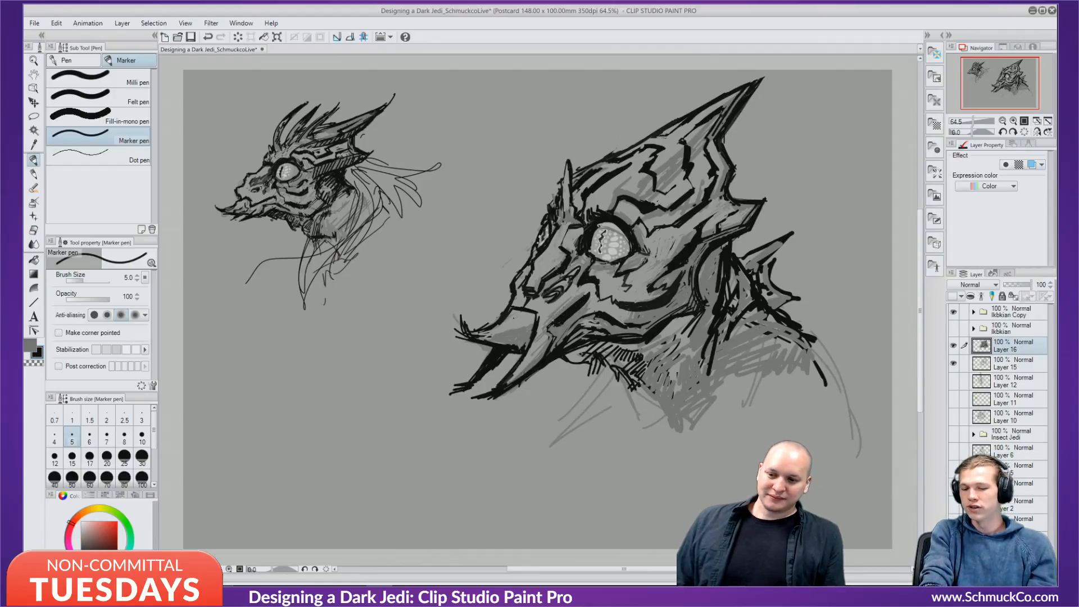
drag(586, 293, 564, 323)
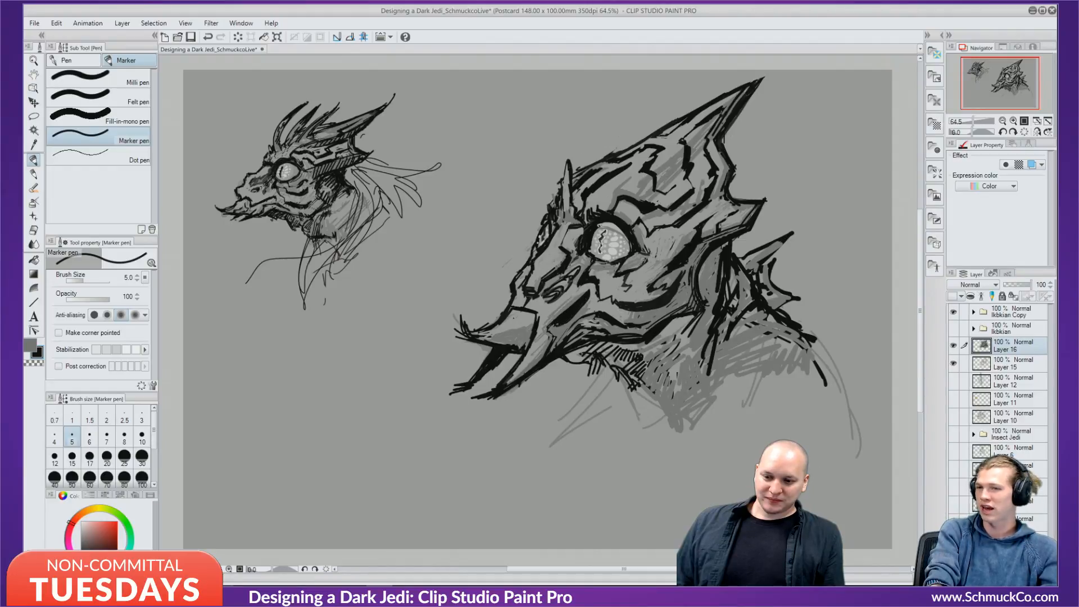
key(x)
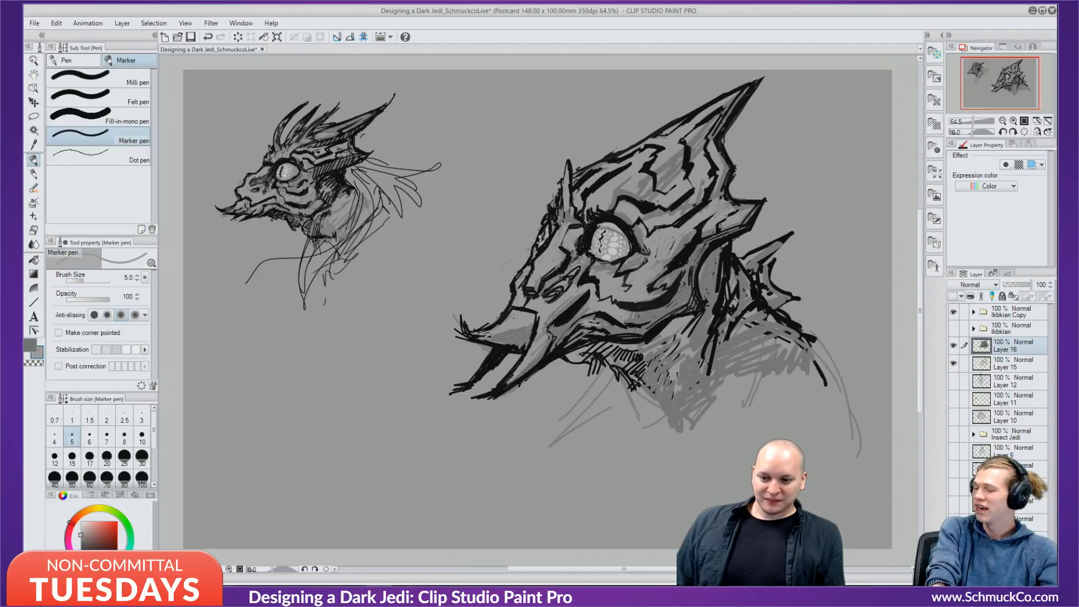
mouse_move(567, 308)
mouse_down()
mouse_move(546, 324)
mouse_move(590, 293)
mouse_up()
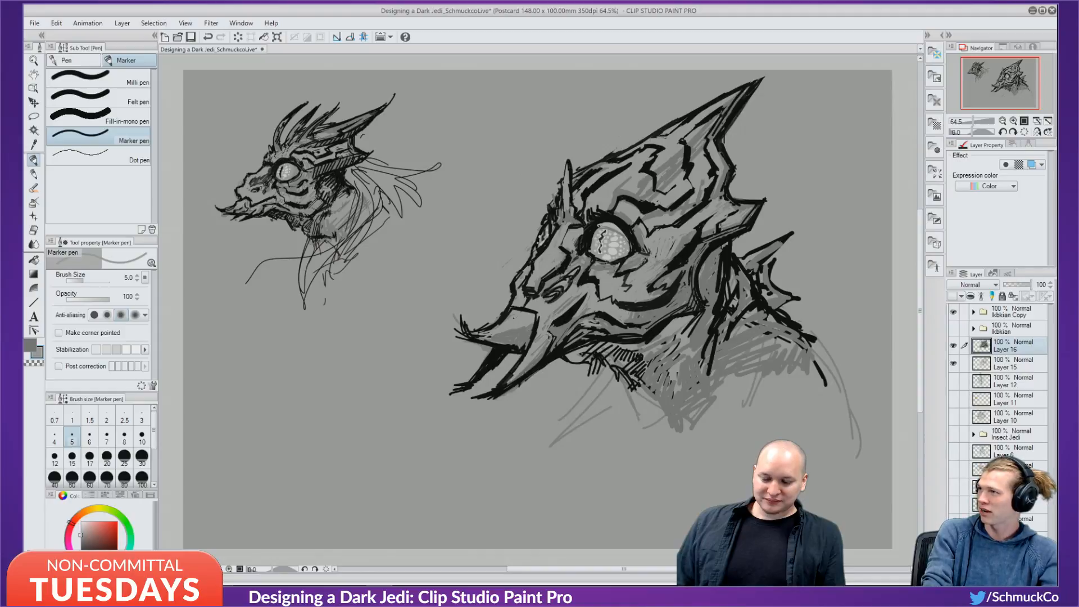
Add black strokes to the lower jaw and soften them with grey.
key(x)
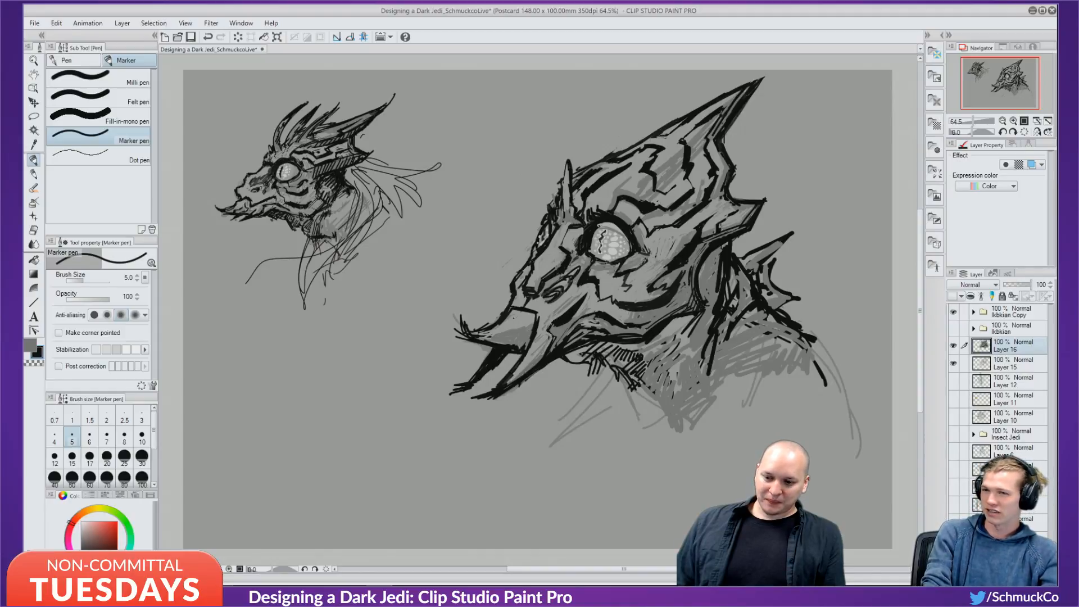
drag(531, 367, 542, 345)
alt+click(543, 334)
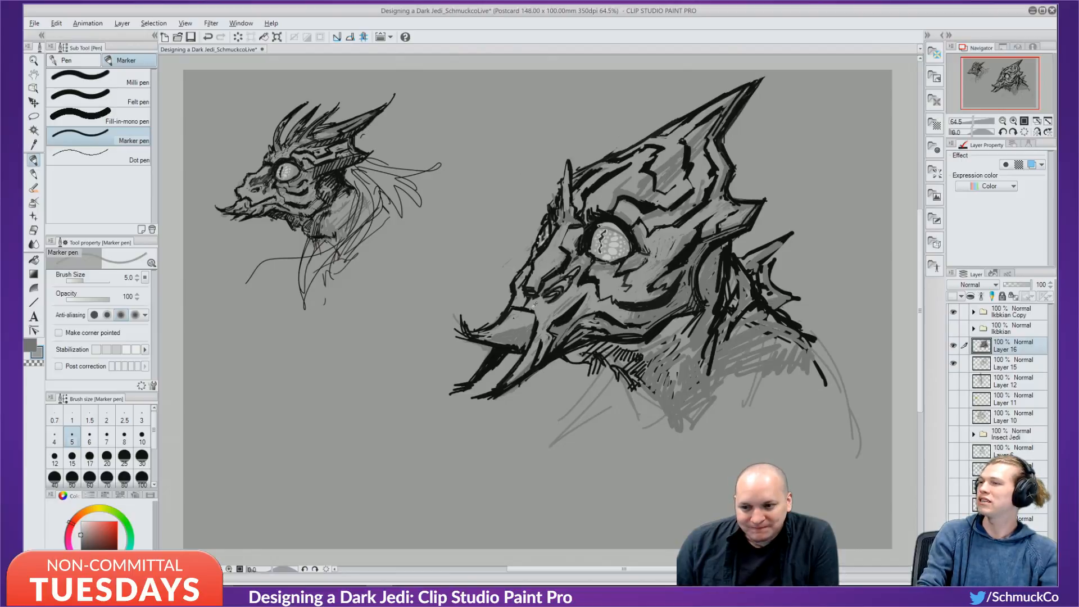
key(x)
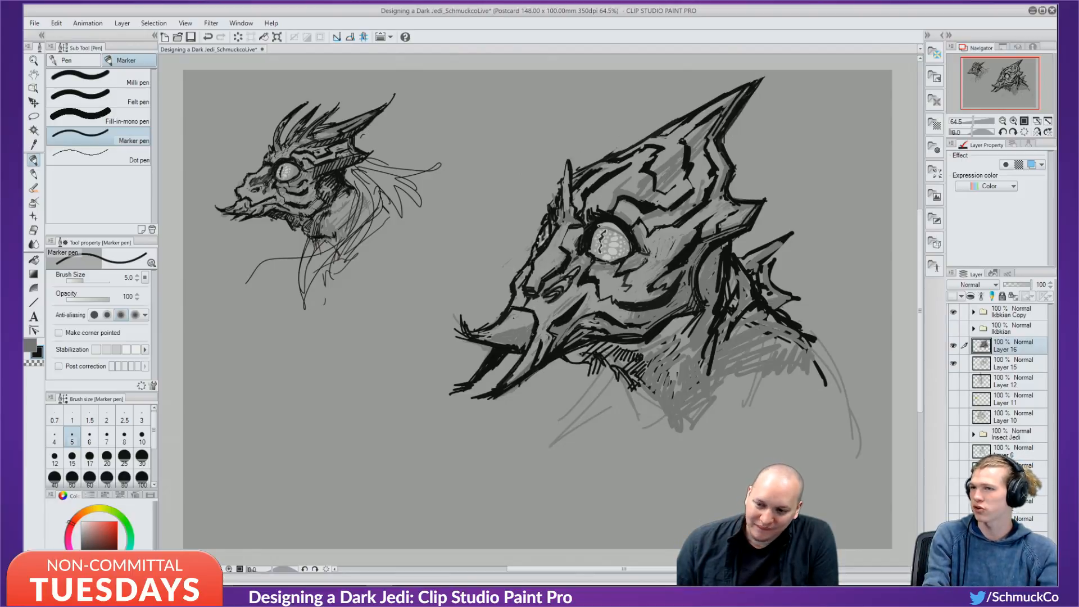
key(x)
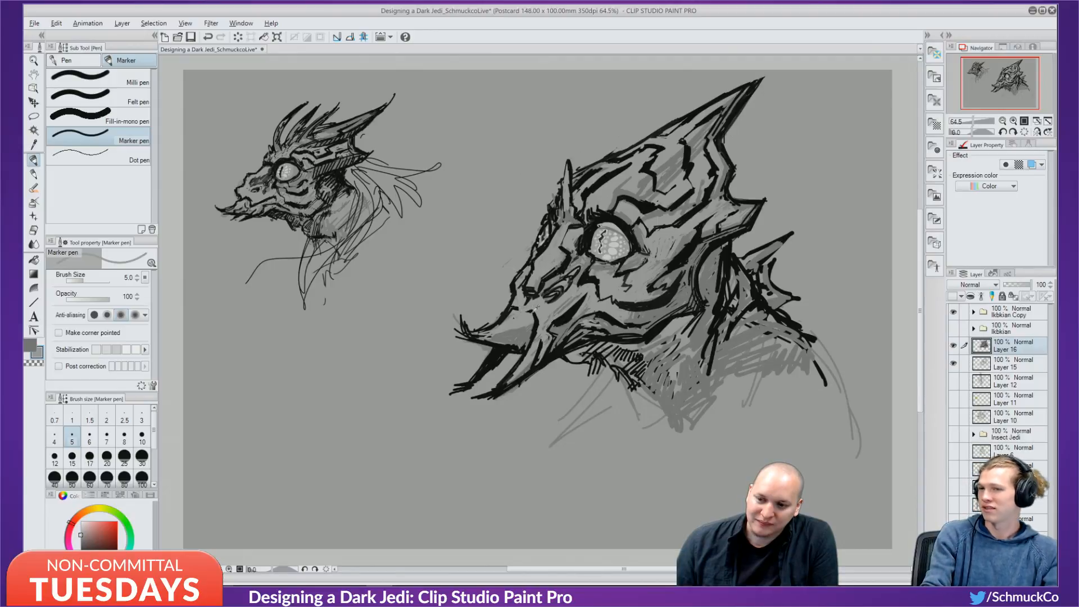
key(x)
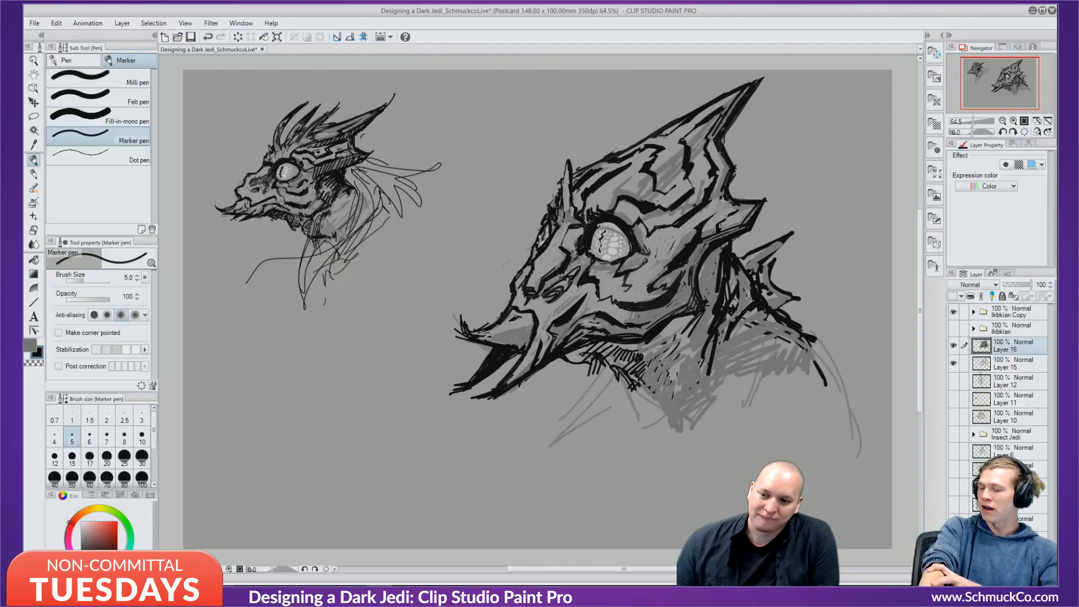
Add a small dark mark on the beak and lighten the nostril lines with sampled grey.
drag(521, 318, 513, 322)
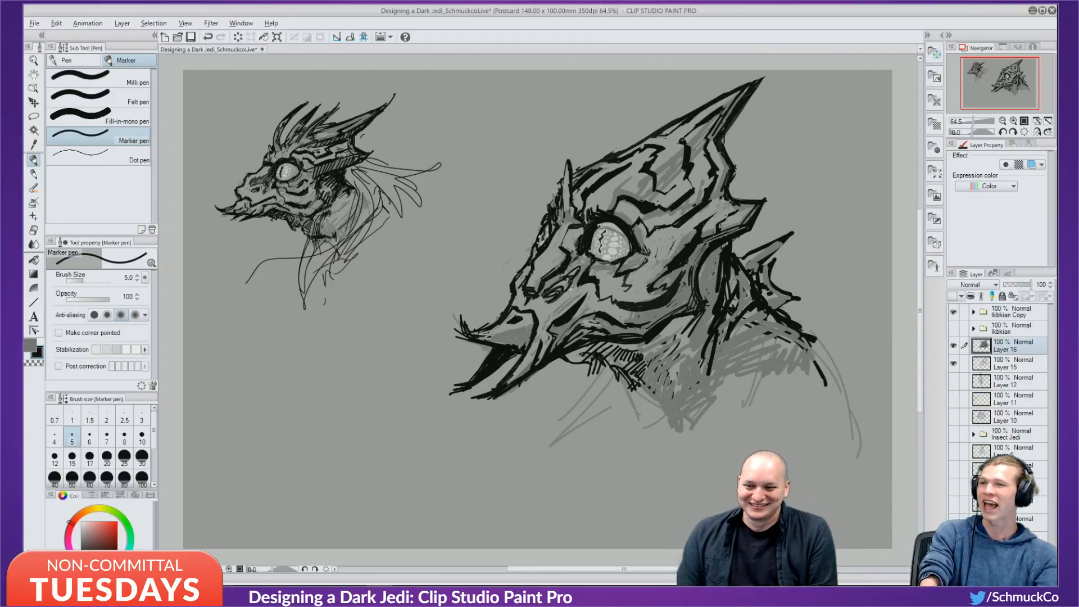
alt+click(565, 297)
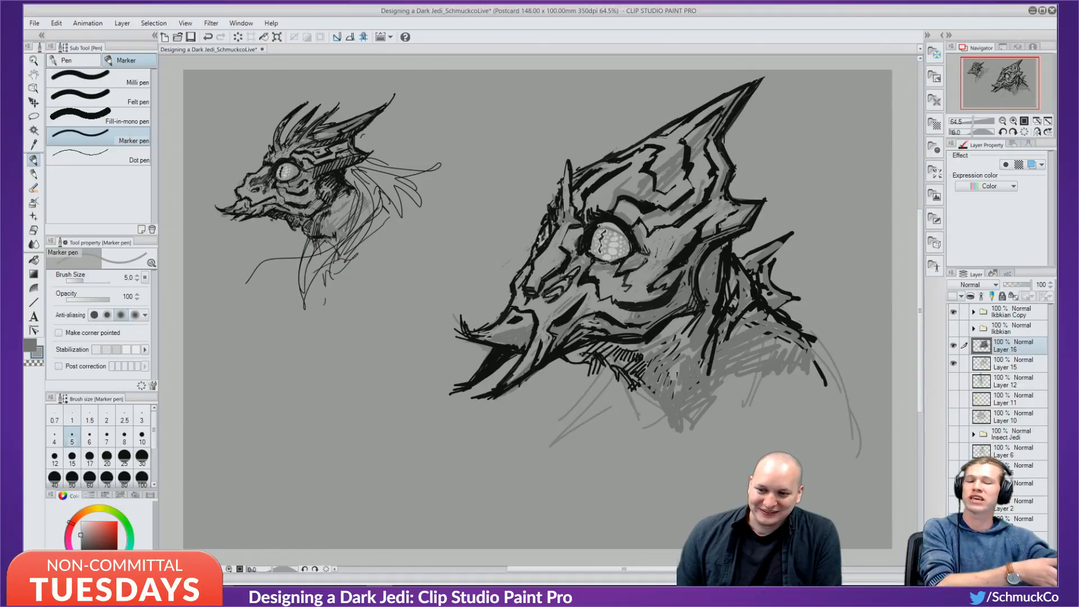
drag(557, 294, 546, 294)
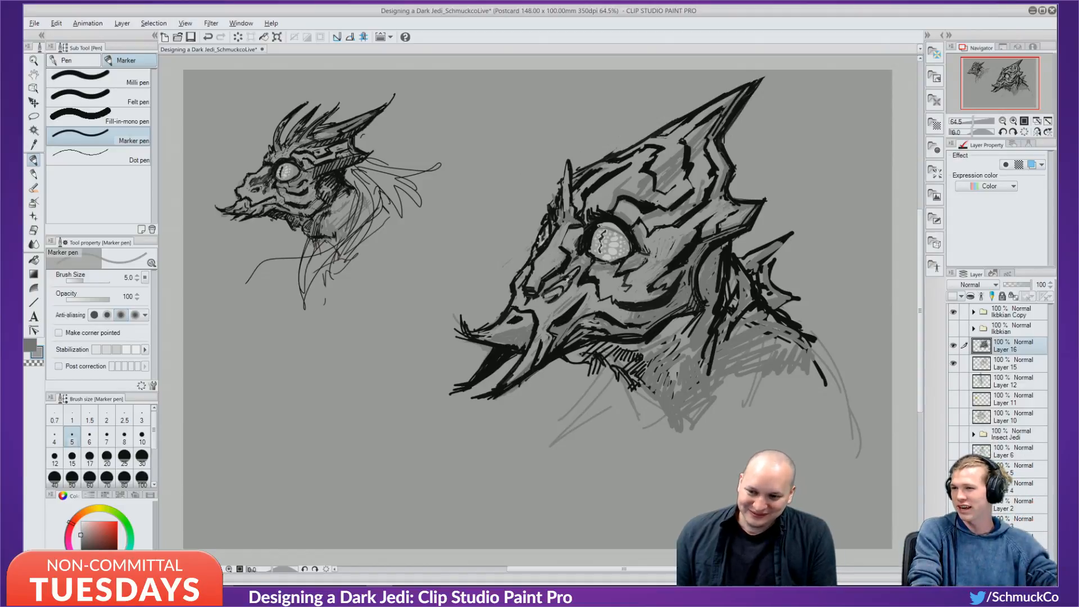
alt+click(564, 283)
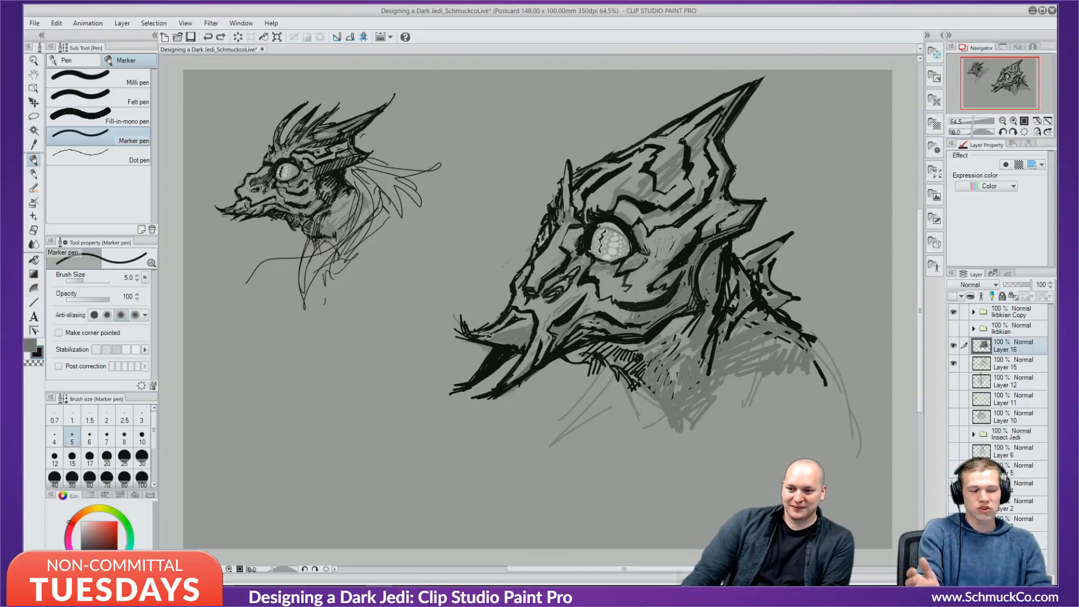
Try hatching inside the upper beak, undo it, and add a stroke to the neck spike.
mouse_move(503, 325)
mouse_down()
mouse_move(479, 336)
mouse_move(499, 343)
mouse_up()
drag(518, 325, 511, 346)
drag(528, 326, 514, 344)
key(ctrl+z)
key(ctrl+z)
key(ctrl+z)
key(ctrl+z)
key(ctrl+z)
key(ctrl+z)
key(ctrl+z)
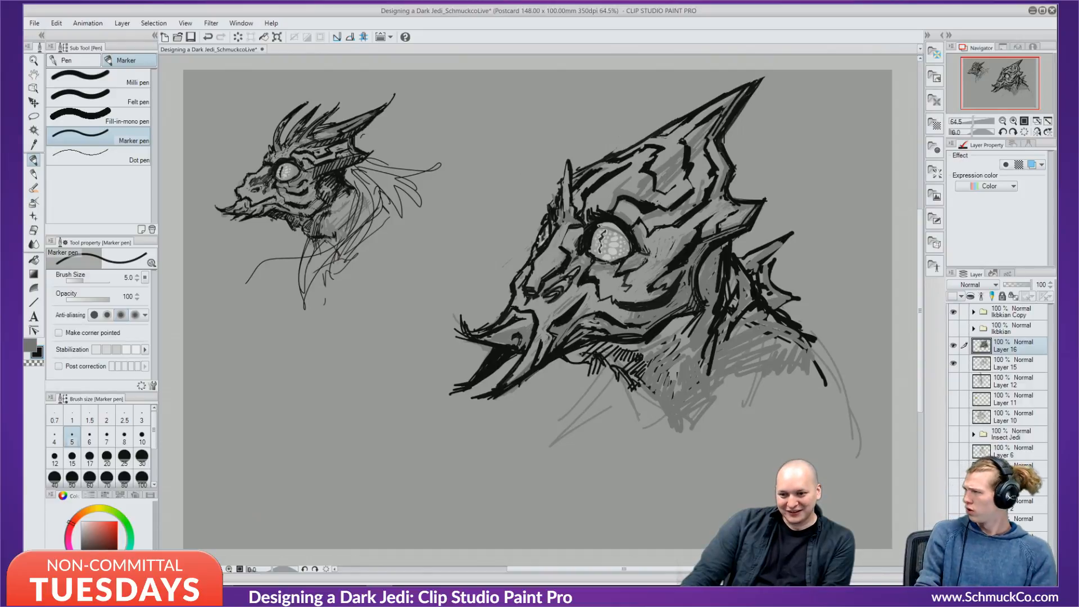
key(ctrl+z)
key(ctrl+z)
key(ctrl+z)
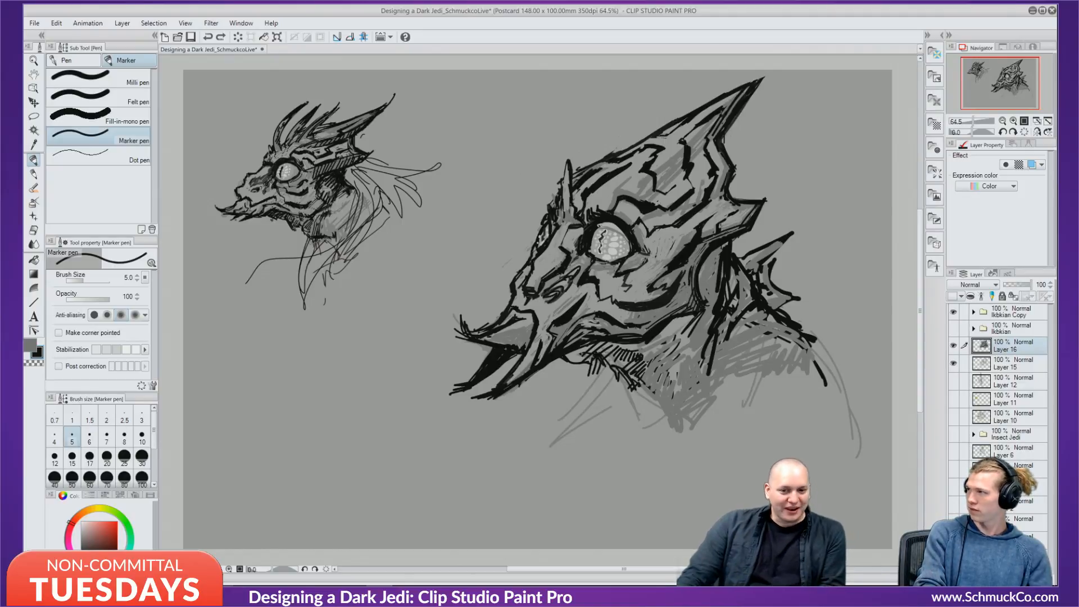
drag(783, 242, 778, 259)
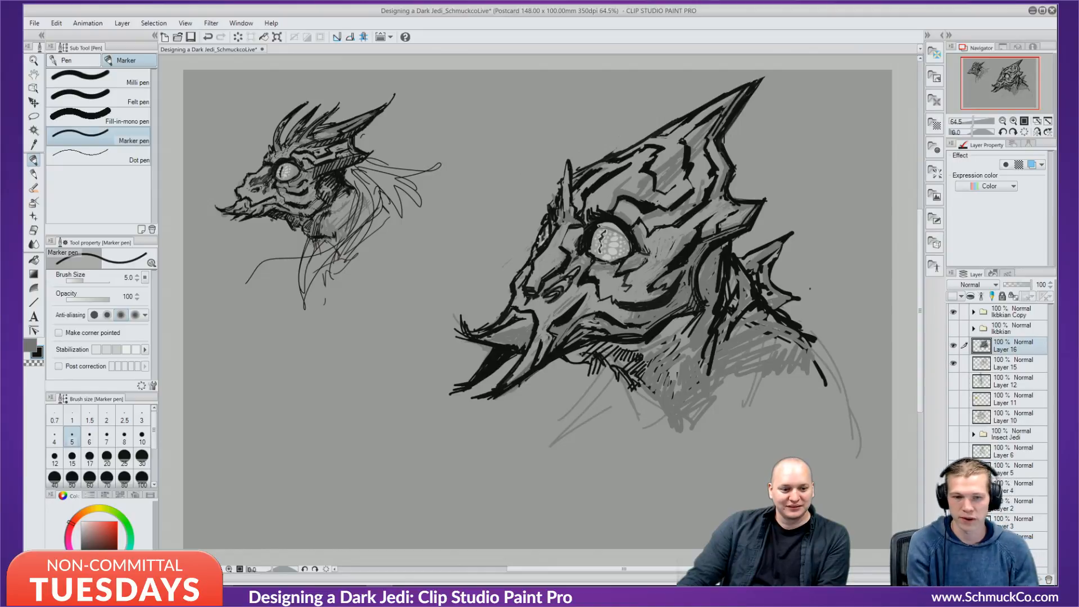
Undo three trial scribbles around the heads and switch the drawing colour to red.
mouse_move(836, 234)
mouse_down()
mouse_move(831, 252)
mouse_move(848, 267)
mouse_up()
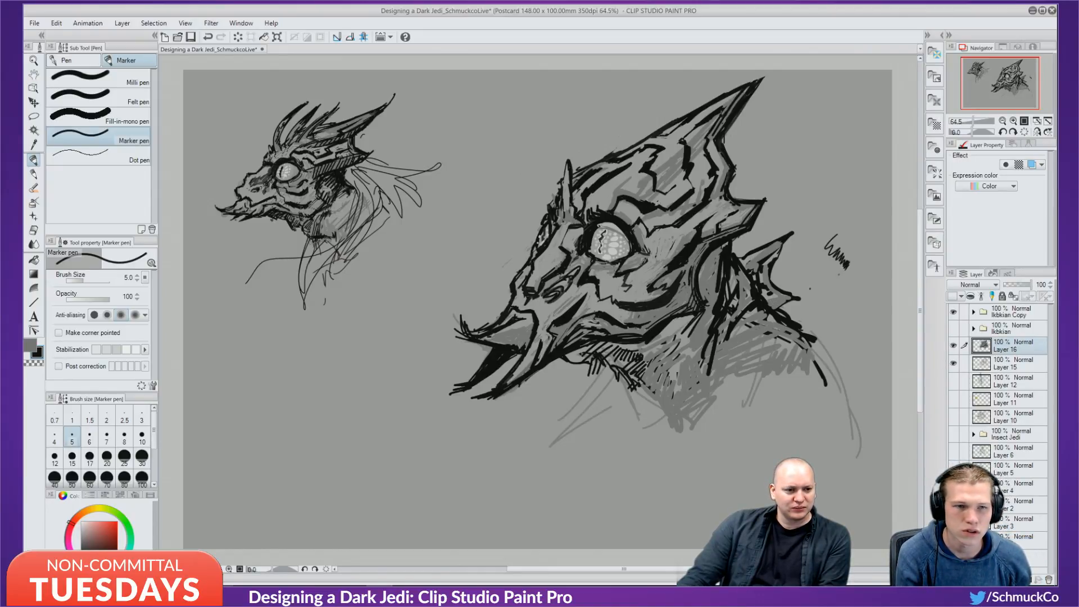
key(ctrl+z)
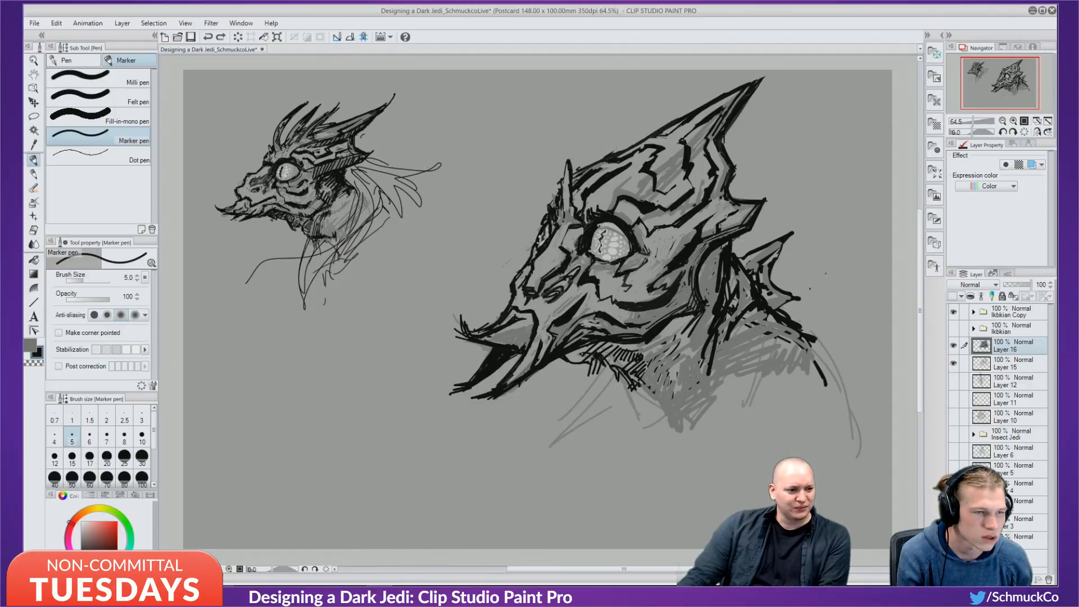
mouse_move(337, 294)
mouse_down()
mouse_move(316, 326)
mouse_move(374, 294)
mouse_move(402, 359)
mouse_move(385, 444)
mouse_move(413, 447)
mouse_move(326, 449)
mouse_move(389, 382)
mouse_move(364, 404)
mouse_move(400, 413)
mouse_up()
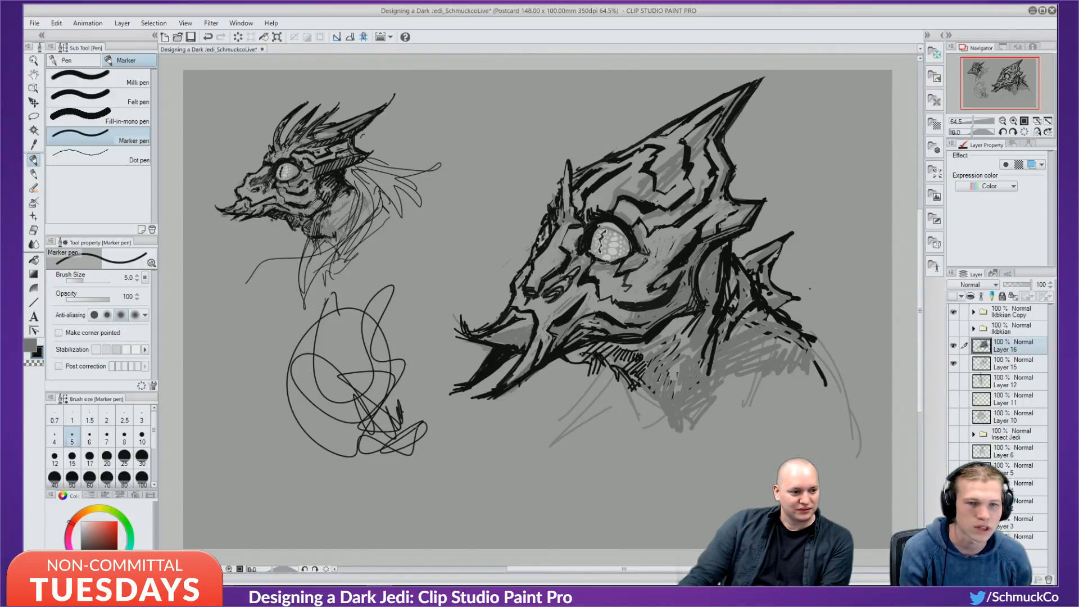
key(ctrl+z)
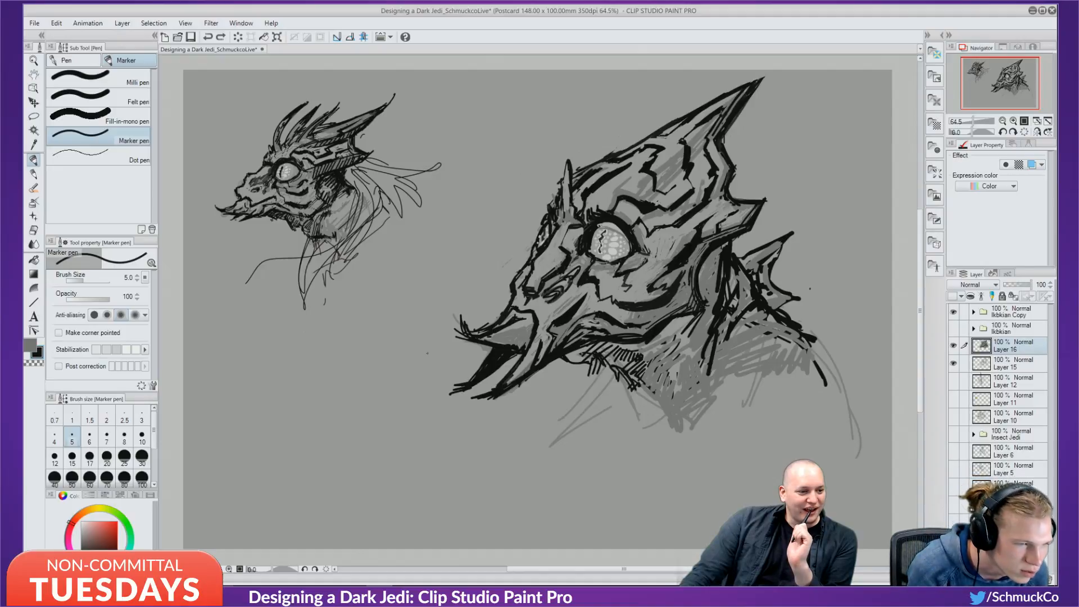
mouse_move(466, 247)
mouse_down()
mouse_move(462, 298)
mouse_move(422, 316)
mouse_move(466, 365)
mouse_up()
key(ctrl+z)
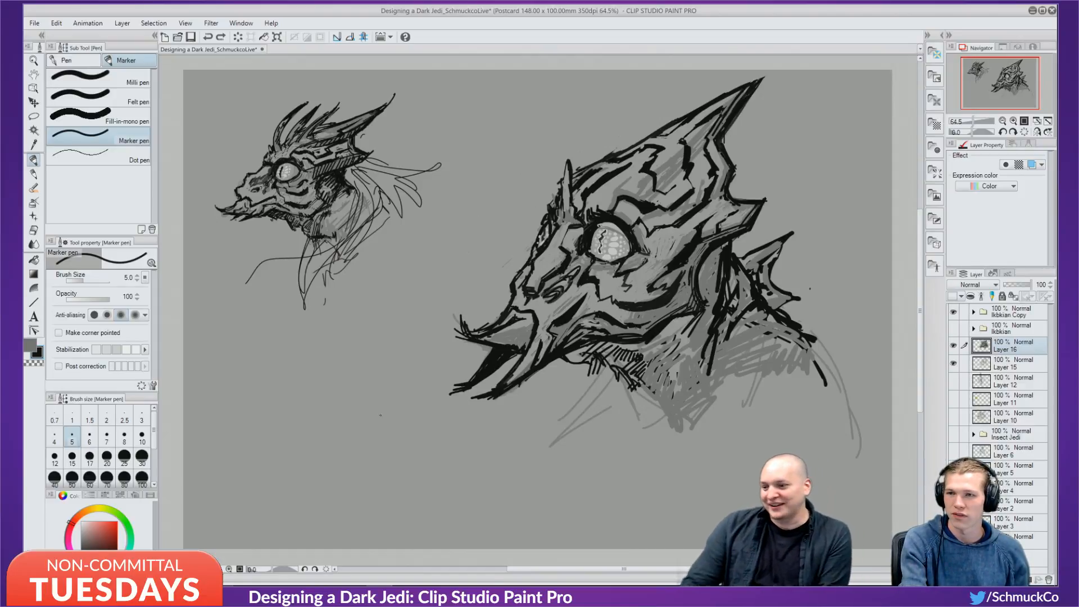
click(117, 521)
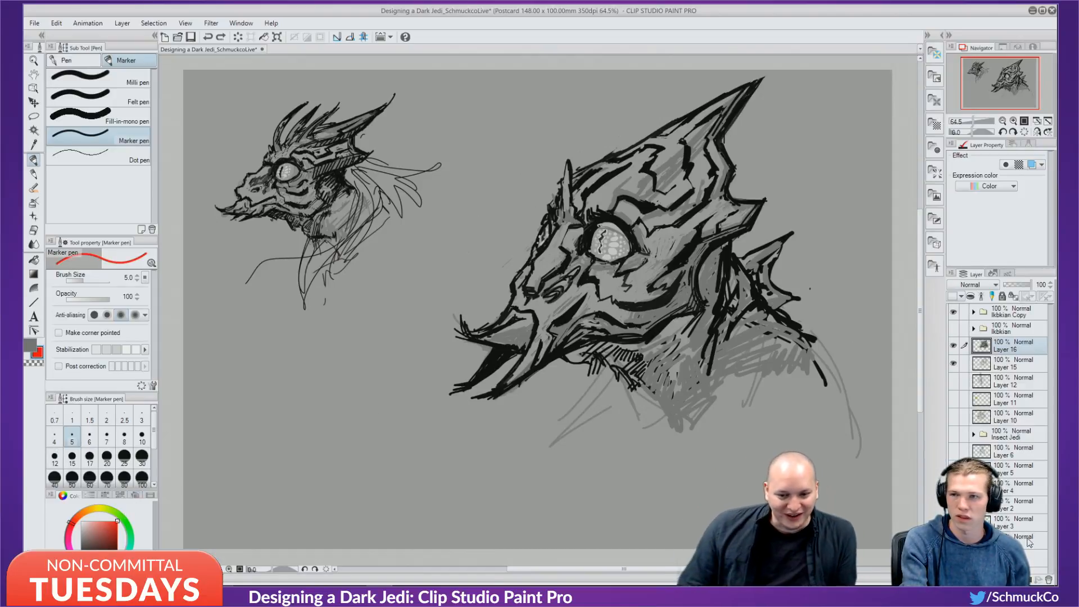
Add a new layer above Layer 16 and try red spiral, curve and loop sketches, undoing each.
key(ctrl+shift+n)
mouse_move(499, 460)
mouse_down()
mouse_move(621, 346)
mouse_move(516, 420)
mouse_move(430, 337)
mouse_move(509, 389)
mouse_up()
key(ctrl+z)
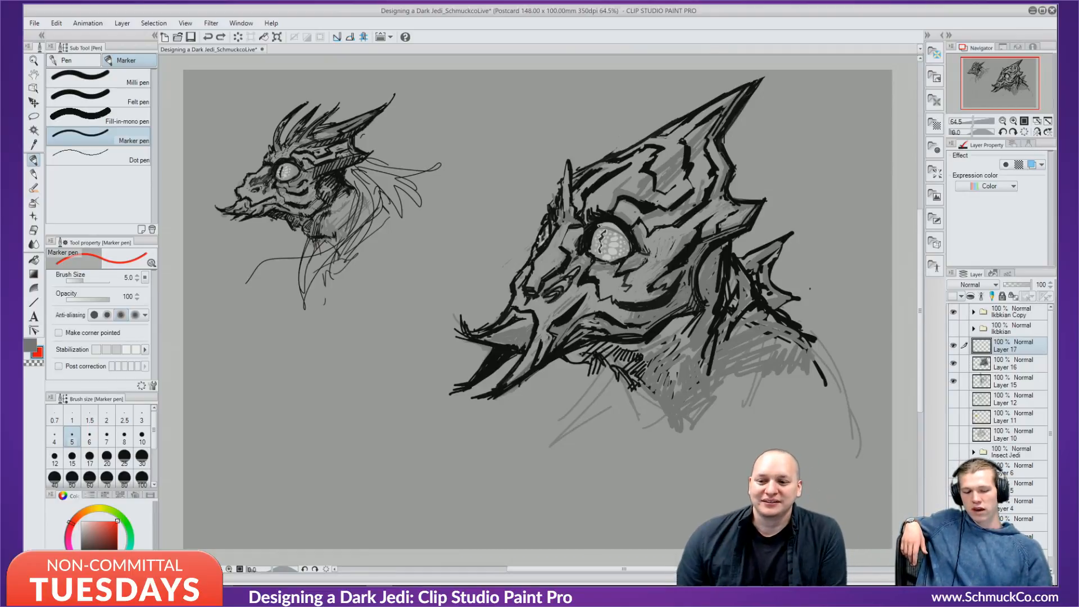
drag(443, 357, 543, 183)
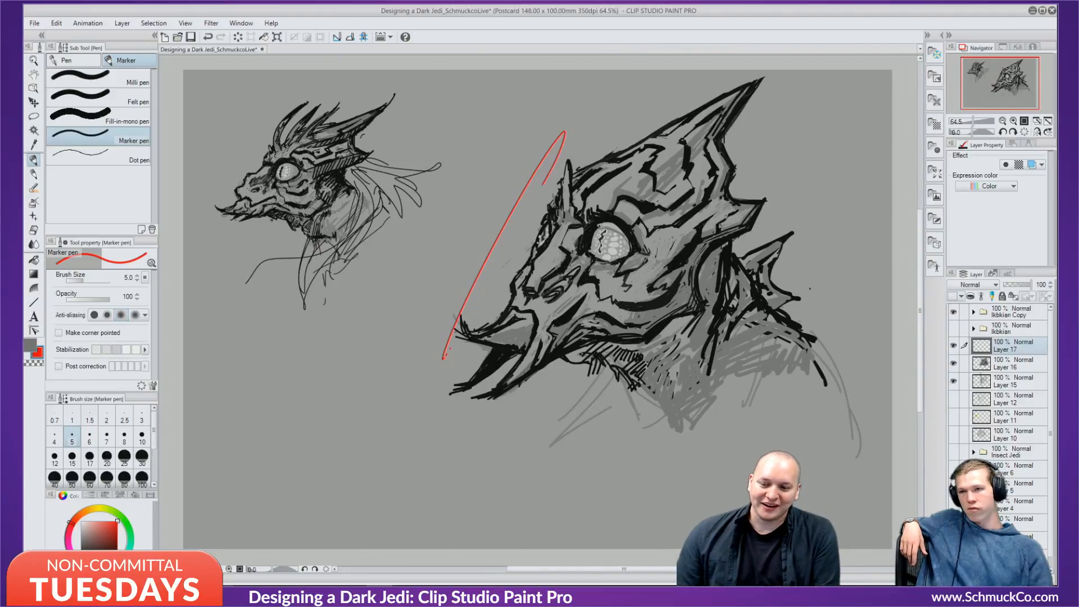
key(ctrl+z)
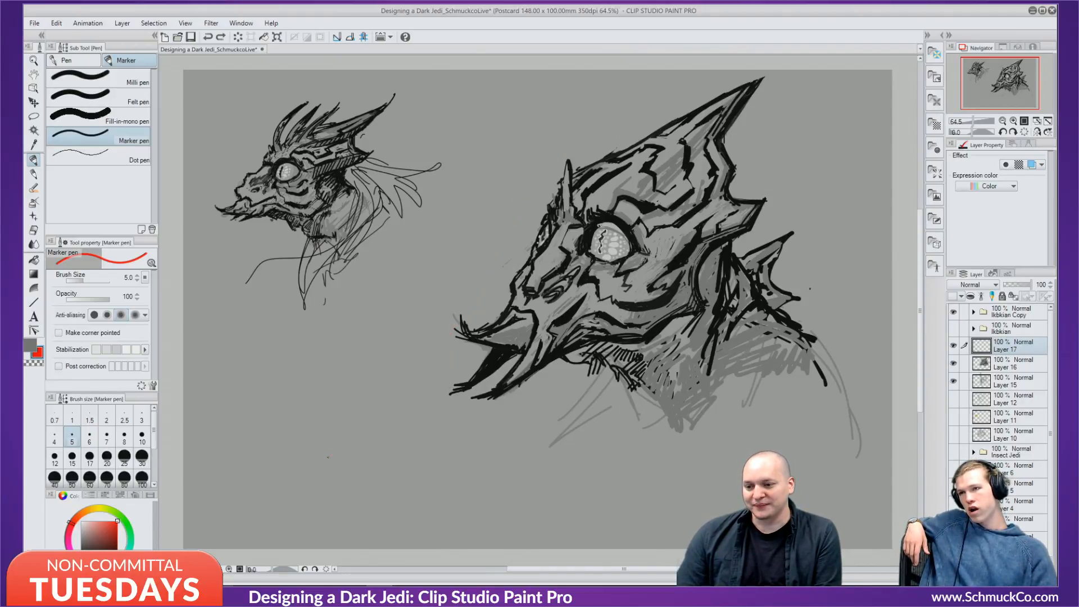
mouse_move(327, 458)
mouse_down()
mouse_move(386, 261)
mouse_move(330, 315)
mouse_move(328, 429)
mouse_up()
mouse_move(354, 301)
mouse_down()
mouse_move(339, 419)
mouse_move(323, 412)
mouse_move(368, 403)
mouse_up()
mouse_move(373, 361)
mouse_down()
mouse_move(409, 477)
mouse_move(404, 494)
mouse_up()
drag(349, 365, 329, 419)
drag(314, 455, 371, 495)
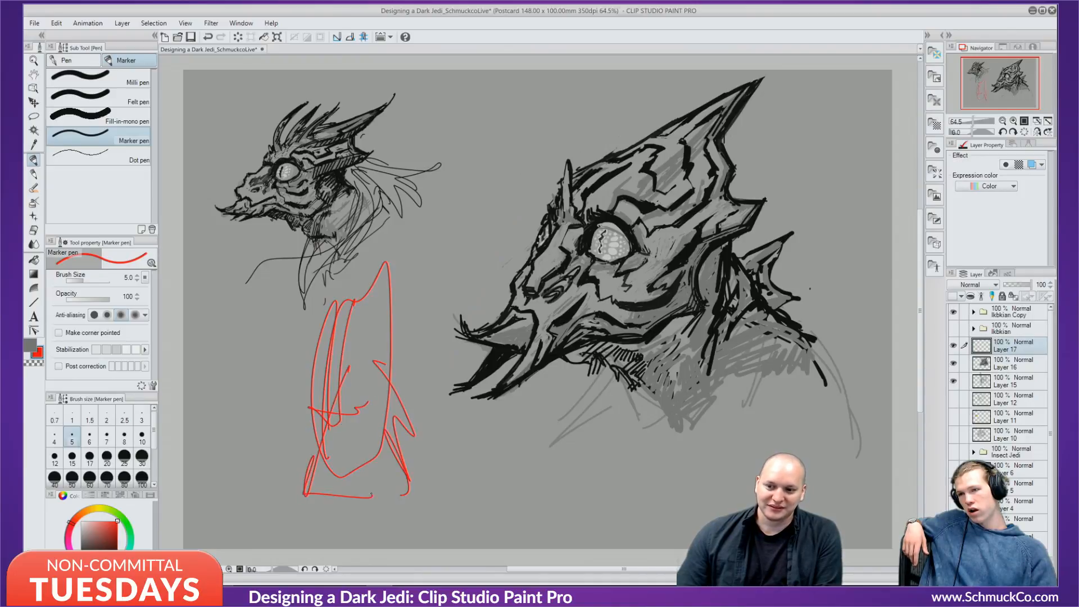
key(ctrl+z)
key(ctrl+z)
key(ctrl+z)
key(ctrl+z)
key(ctrl+z)
key(ctrl+z)
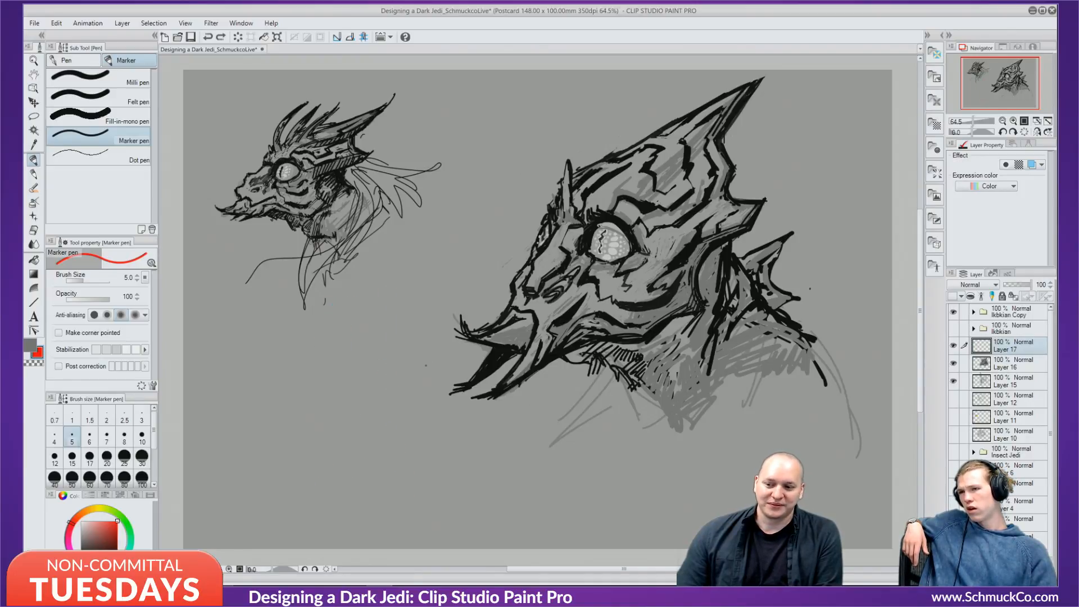
Sketch red guides over the large head (diagonal, eye curve, verticals), undoing the last strokes.
drag(796, 119, 461, 417)
mouse_move(615, 231)
mouse_down()
mouse_move(725, 349)
mouse_move(711, 371)
mouse_up()
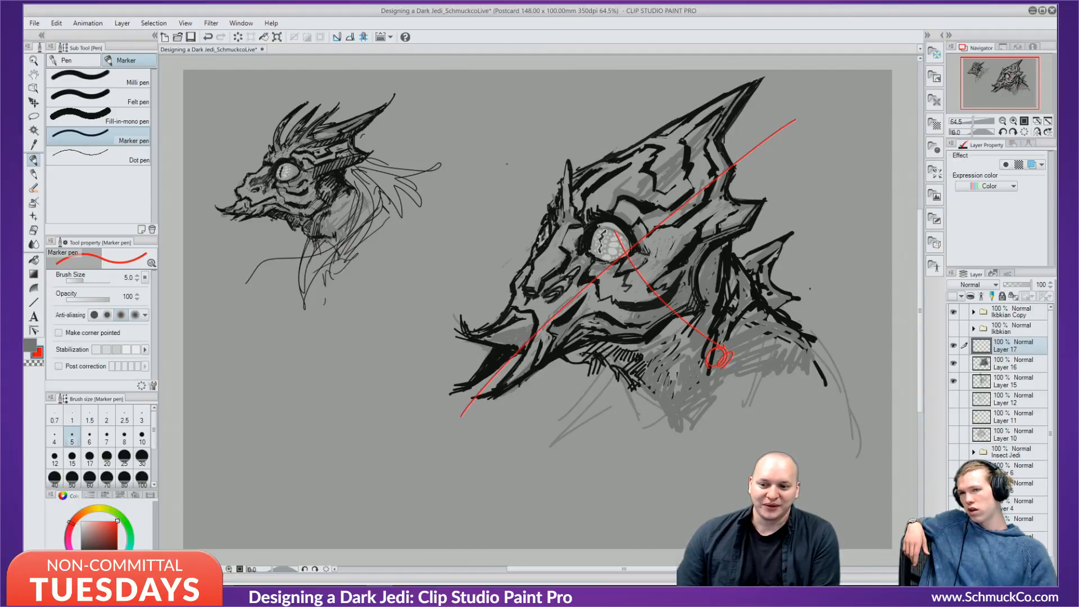
drag(530, 112, 498, 427)
drag(500, 143, 489, 428)
mouse_move(495, 419)
mouse_down()
mouse_move(486, 212)
mouse_move(565, 111)
mouse_move(548, 417)
mouse_move(497, 432)
mouse_up()
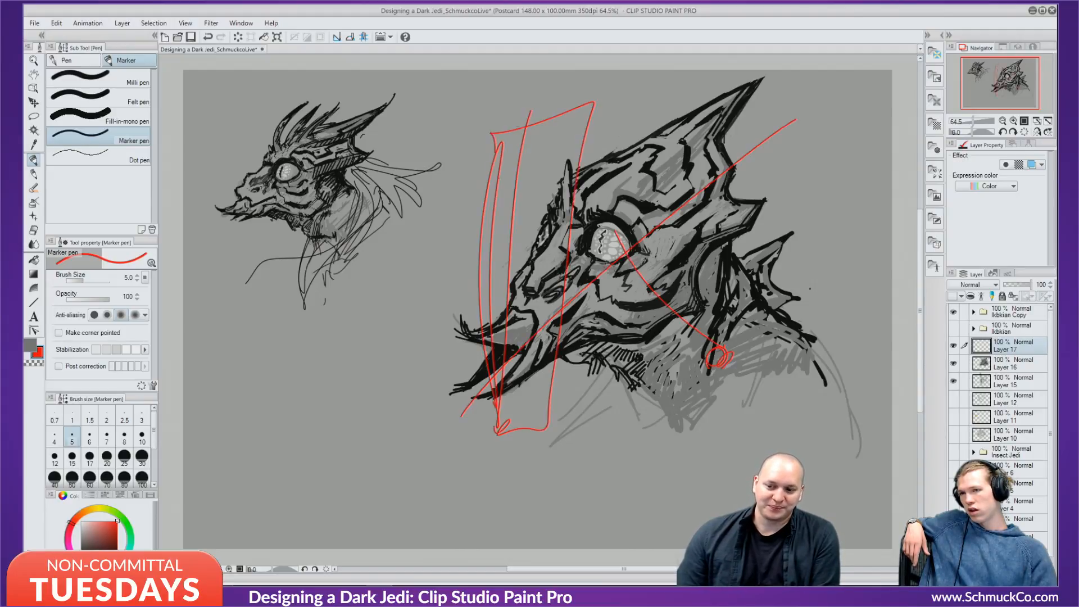
drag(524, 141, 512, 348)
drag(473, 257, 479, 264)
mouse_move(475, 206)
mouse_down()
mouse_move(497, 164)
mouse_move(561, 264)
mouse_move(589, 211)
mouse_up()
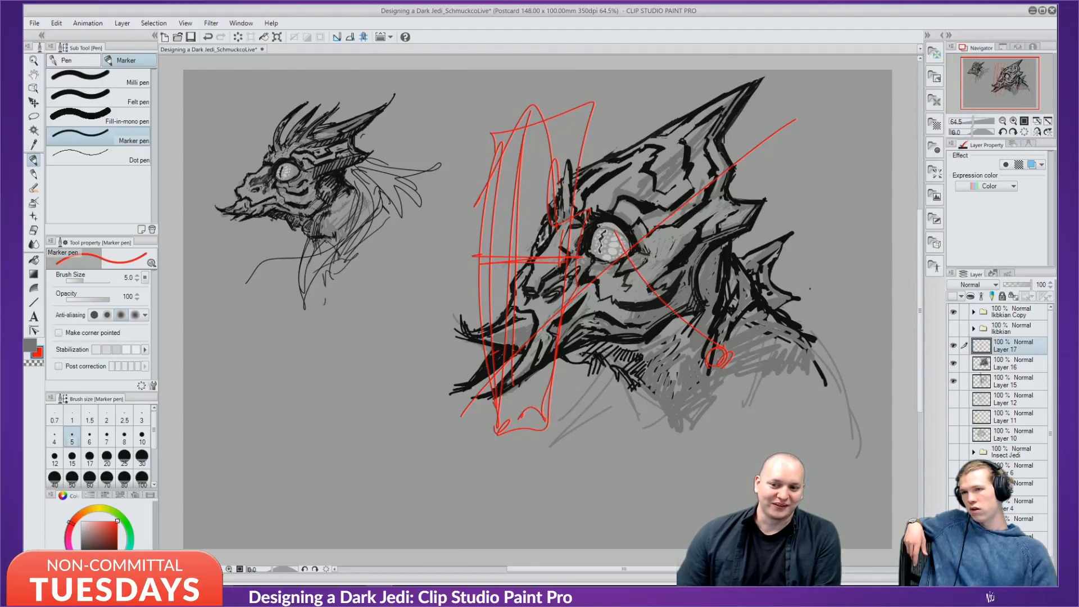
key(ctrl+z)
key(ctrl+z)
key(ctrl+z)
key(ctrl+z)
key(ctrl+z)
key(ctrl+z)
key(ctrl+z)
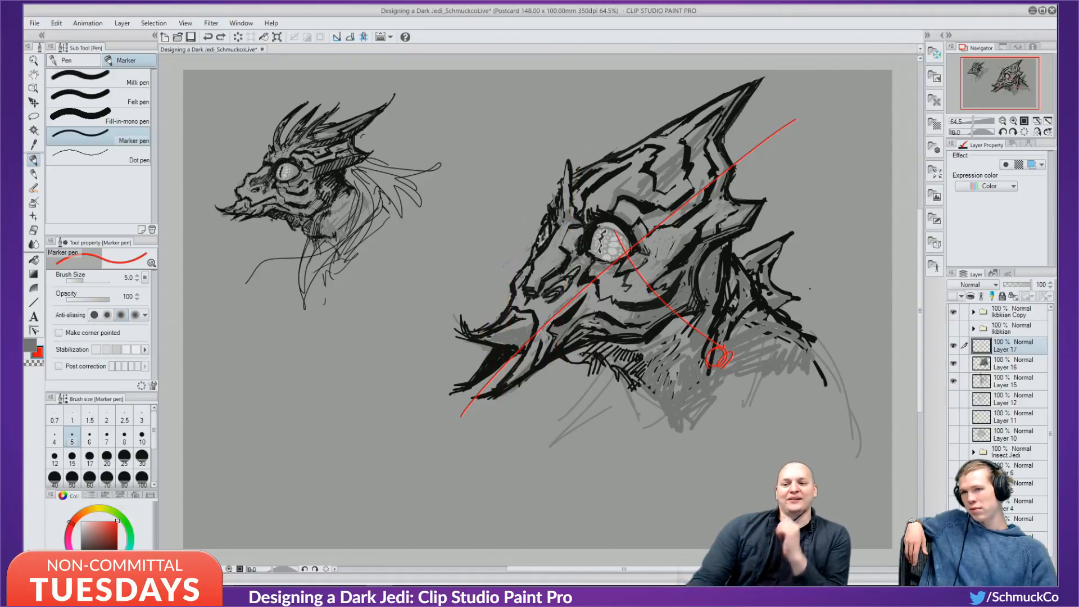
key(ctrl+z)
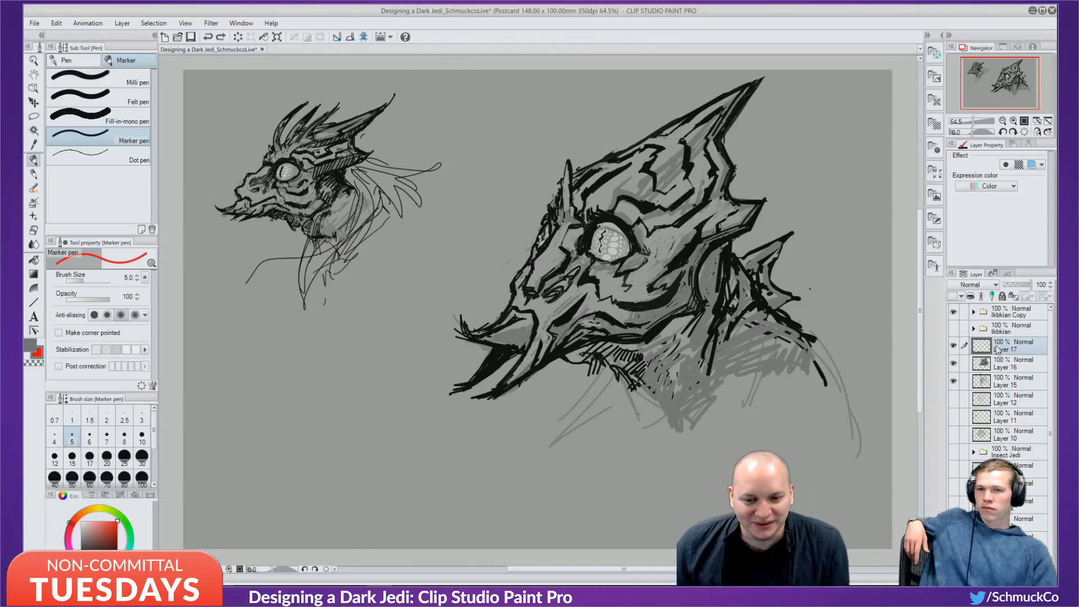
Compare Layer 16 against the Layer 15 sketch, then hide the small head in Ikbkian Copy.
click(953, 364)
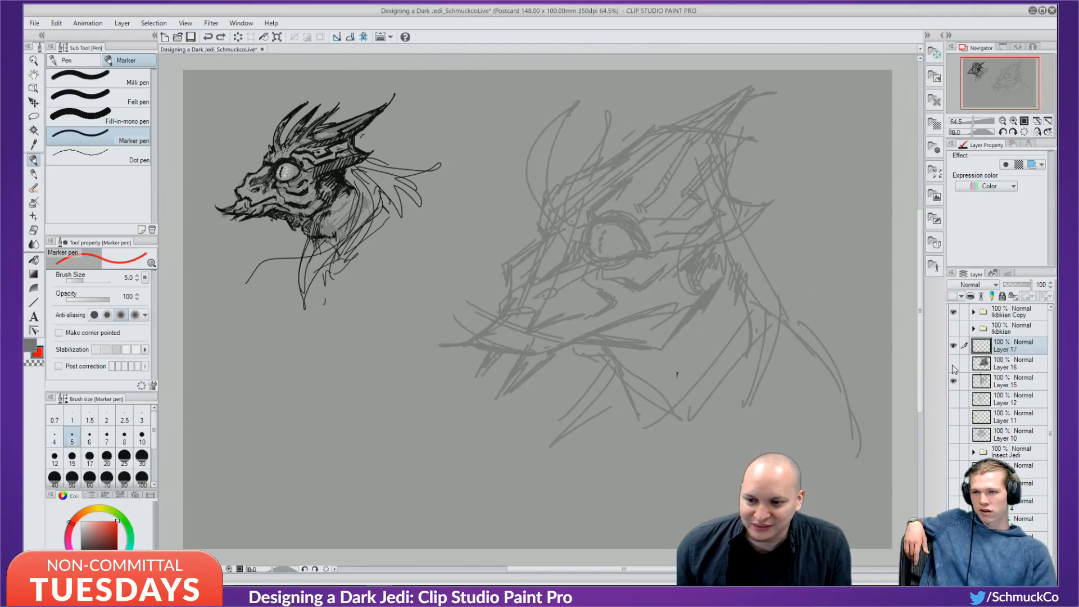
click(953, 364)
click(952, 379)
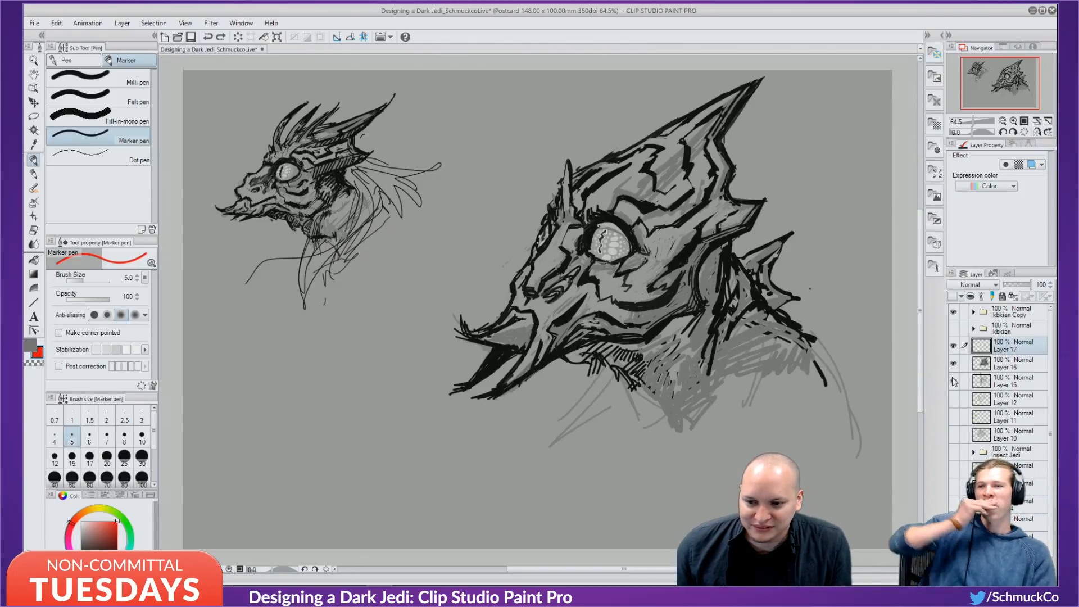
click(951, 365)
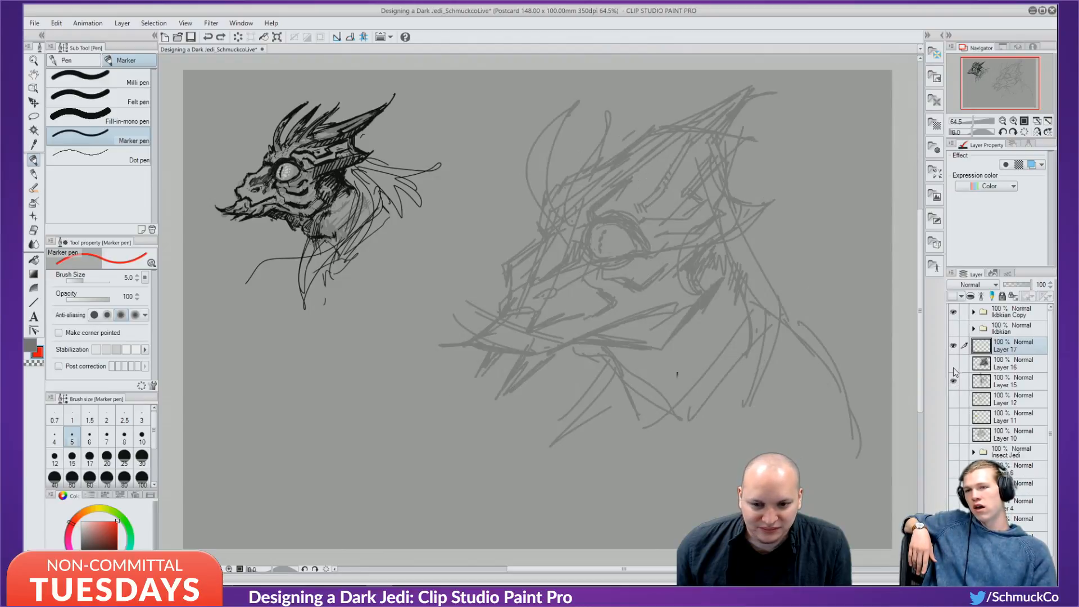
click(953, 363)
click(953, 312)
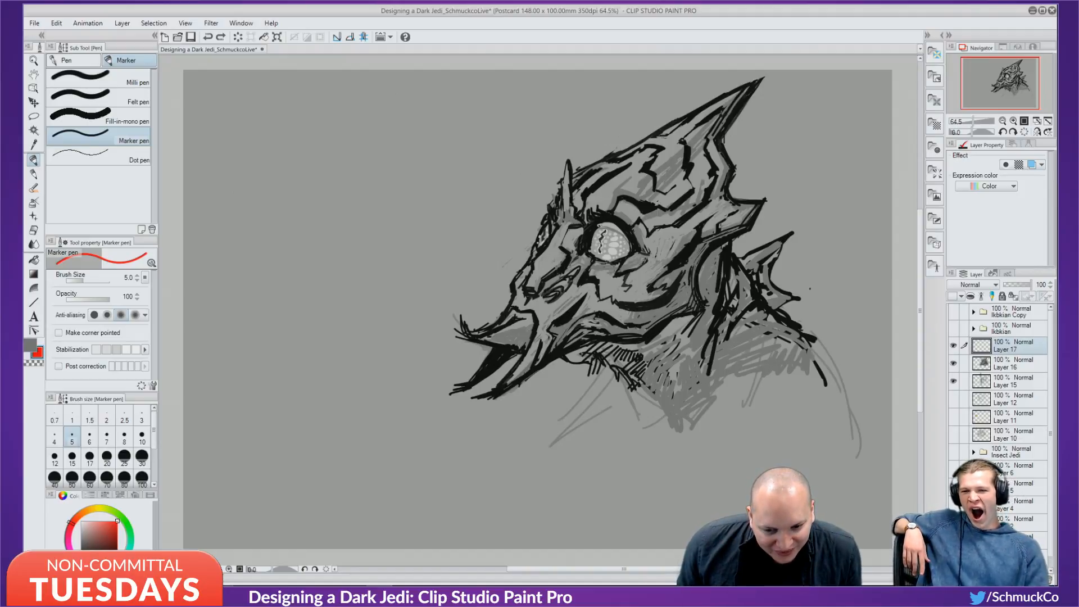
Group Layers 15–17 into a new folder named 'More Alien'.
click(989, 578)
click(1005, 367)
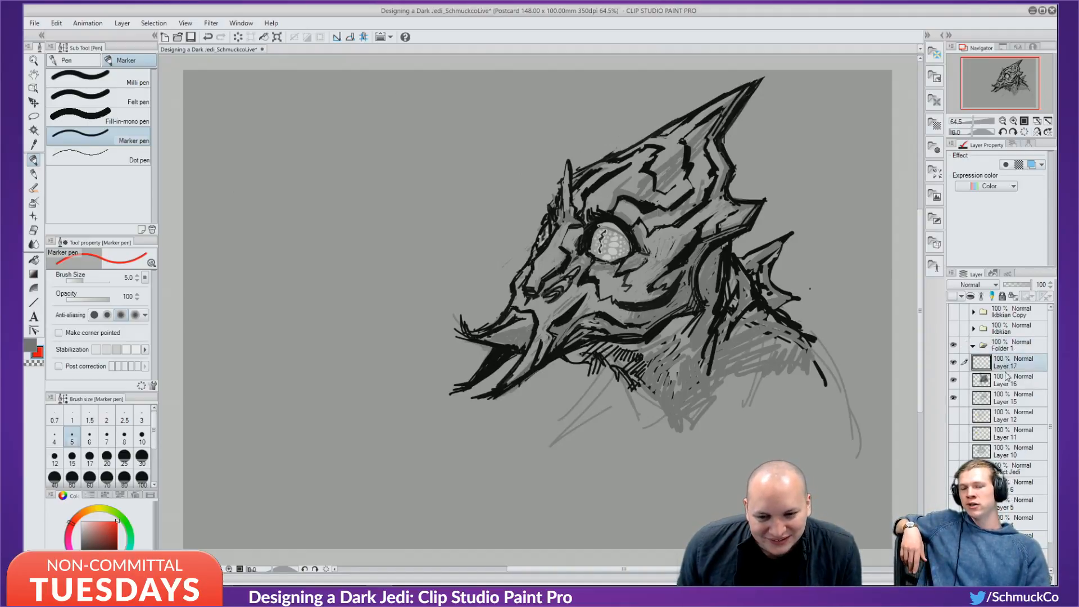
ctrl+click(1009, 386)
ctrl+click(1010, 397)
drag(1005, 362, 1002, 345)
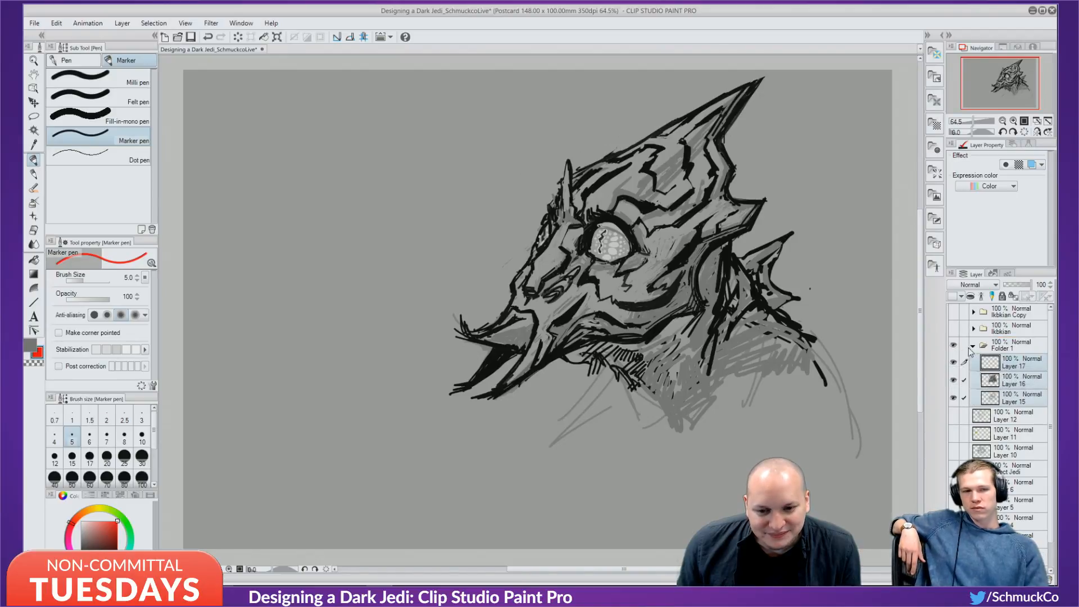
click(973, 346)
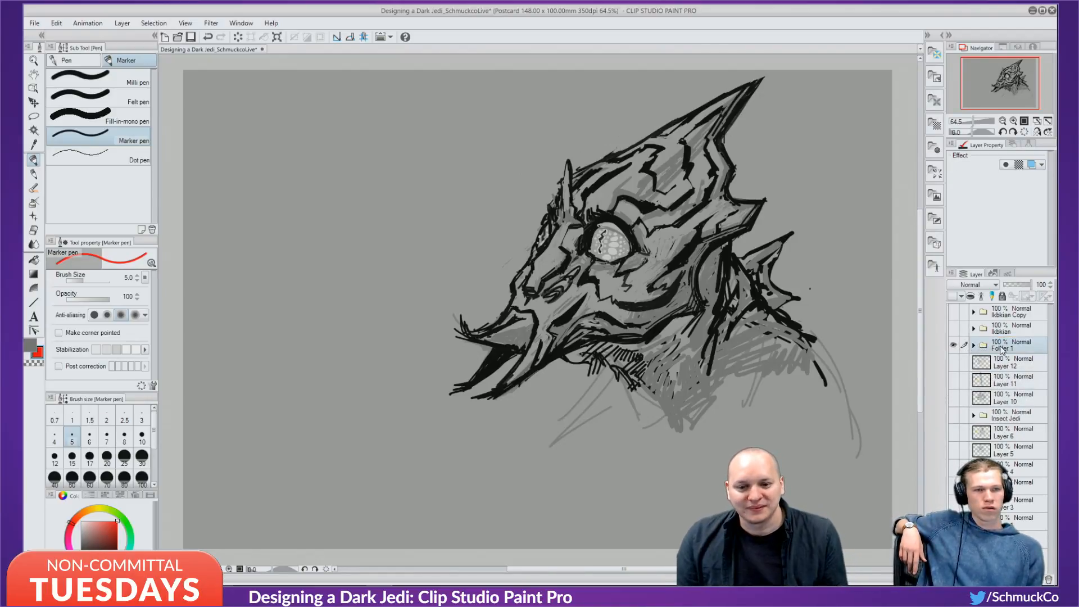
double_click(1002, 347)
key(BackSpace)
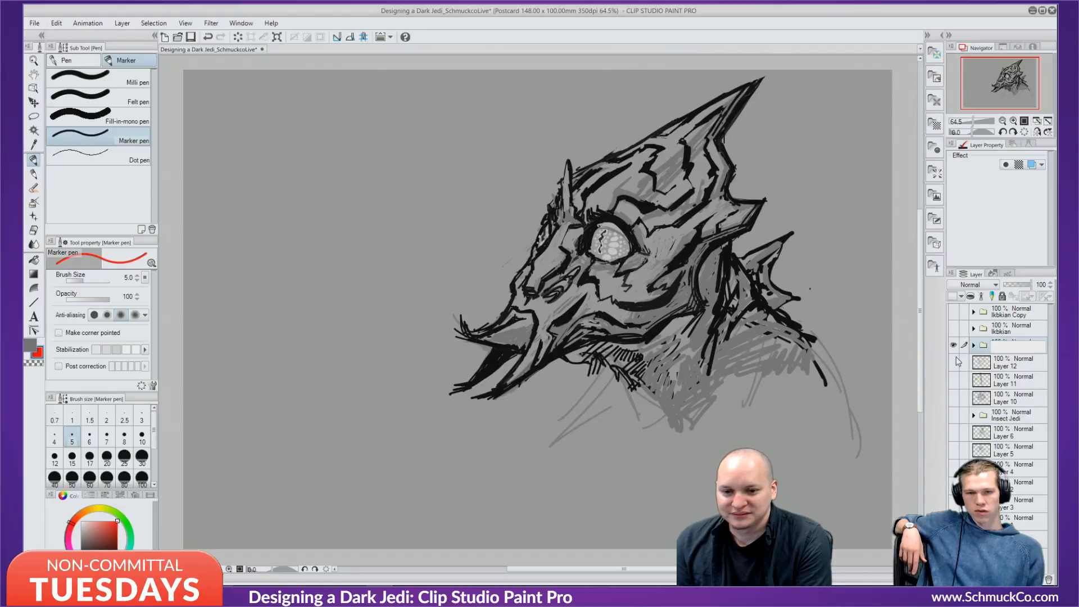
text(More Alien)
key(Return)
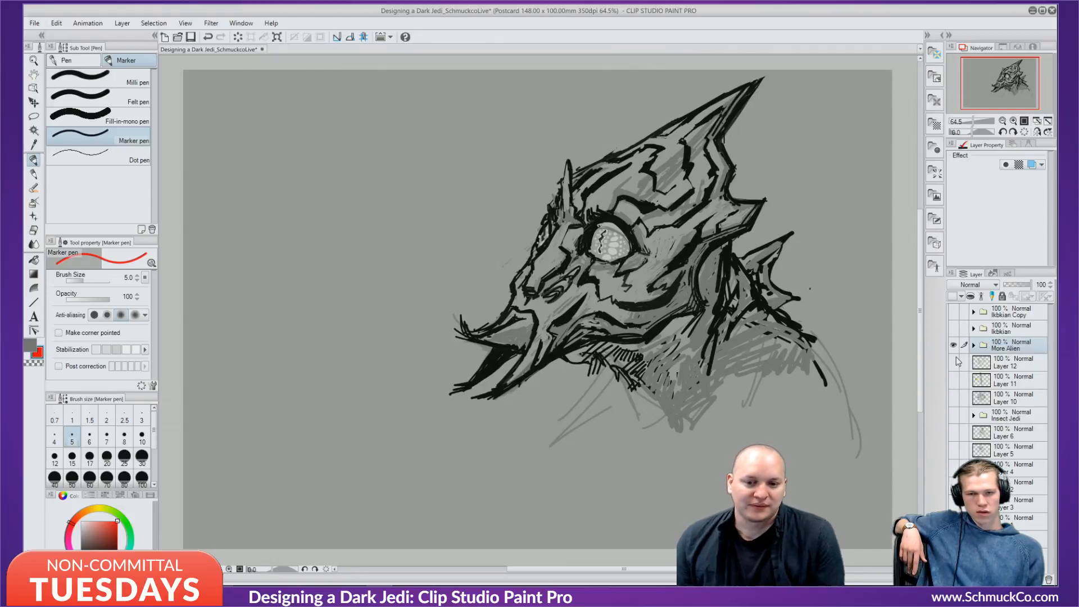
Duplicate the More Alien folder, hide the original, and move the copy to the top.
drag(992, 345, 1017, 428)
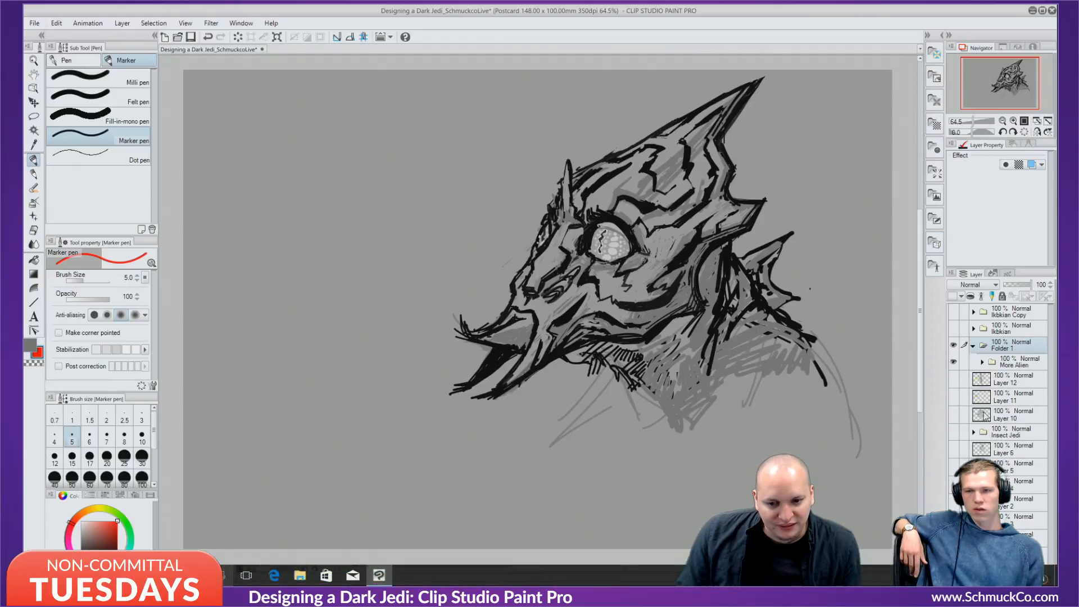
key(ctrl+z)
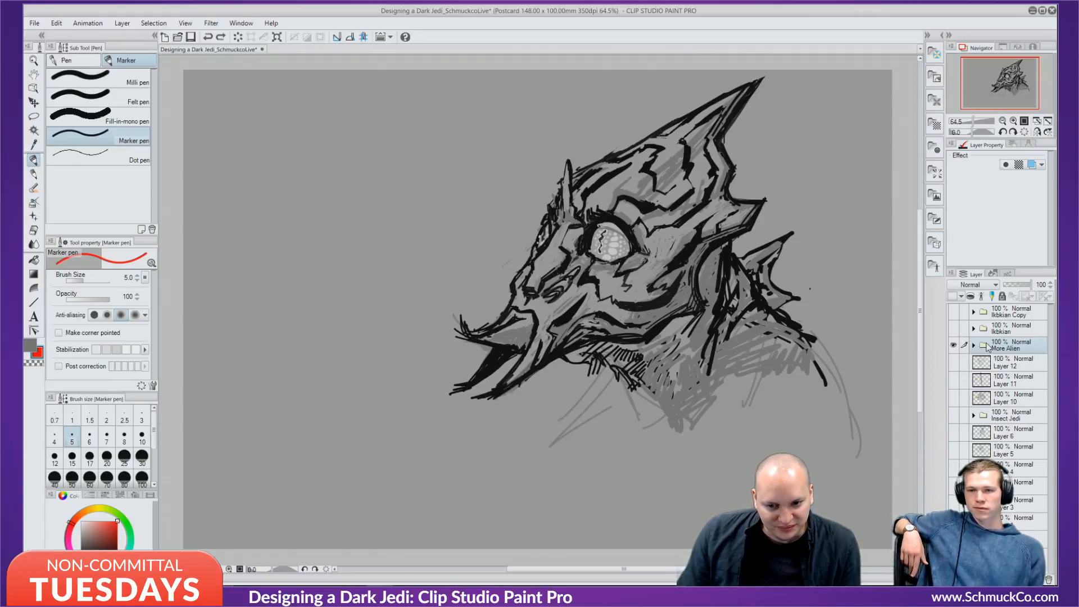
drag(986, 345, 954, 578)
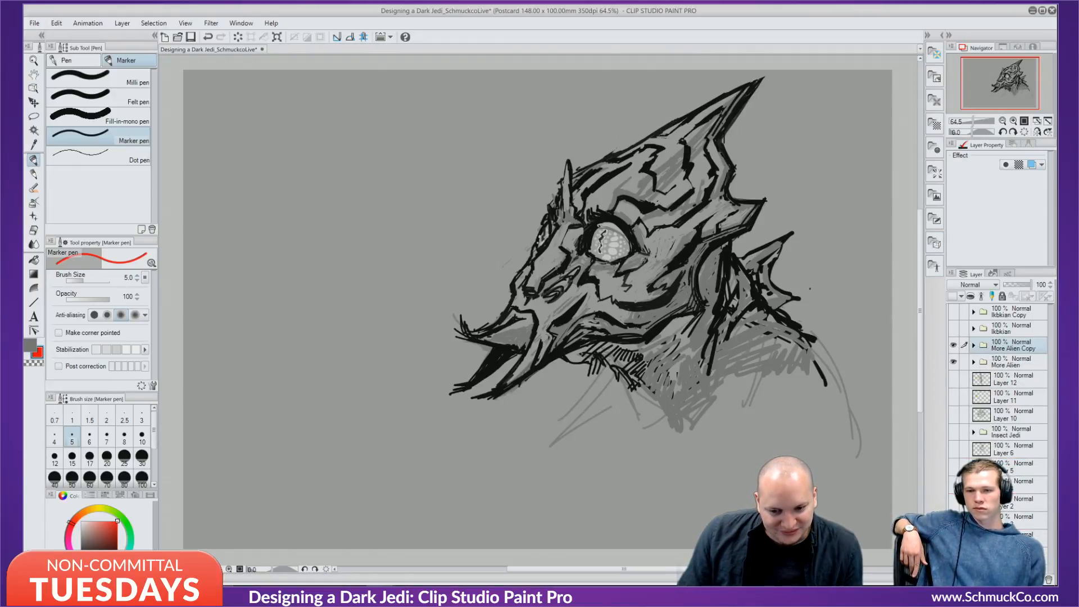
click(954, 363)
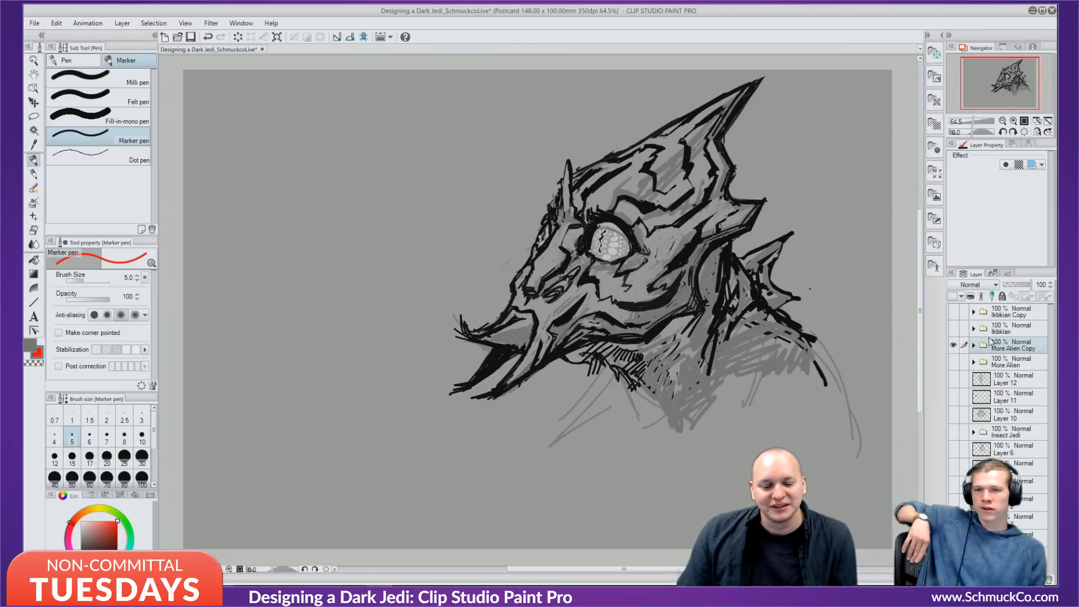
drag(1006, 345, 1001, 314)
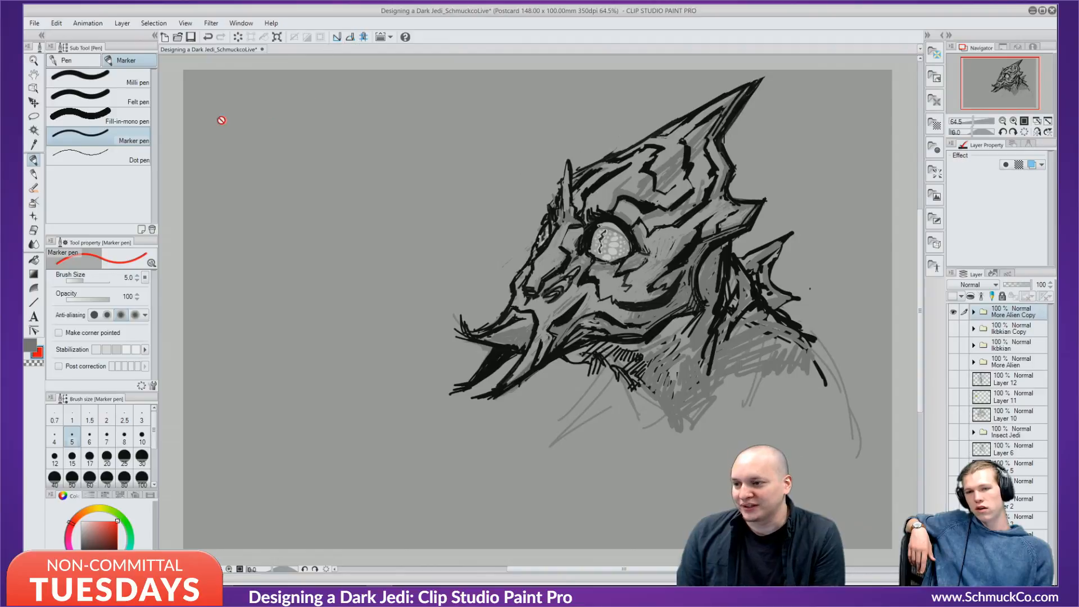
click(33, 103)
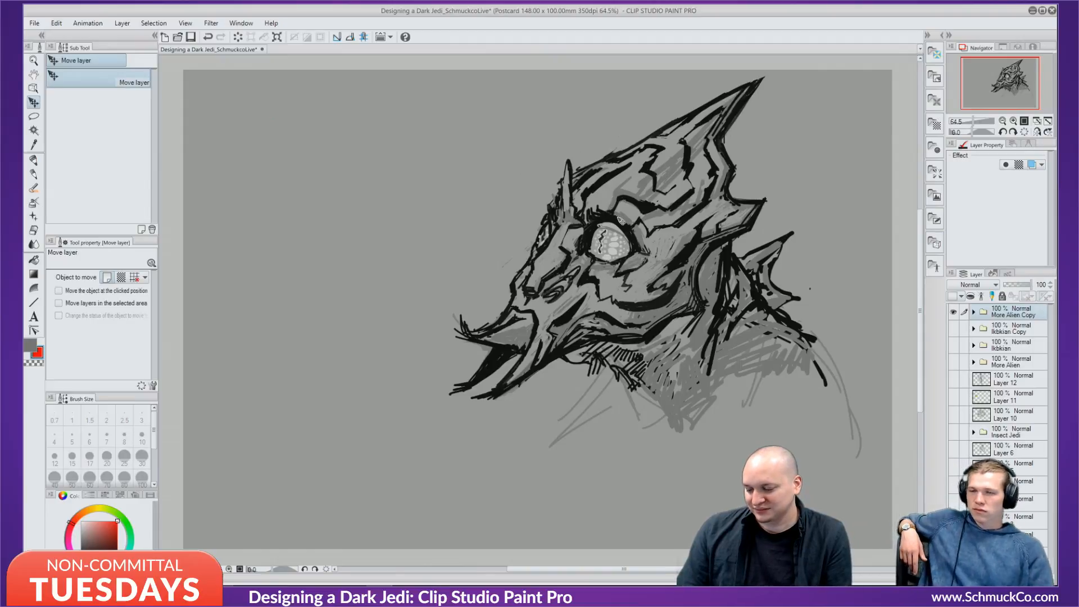
Scale the copied alien head to 51% in the upper-left corner, then add Layer 18.
key(ctrl+t)
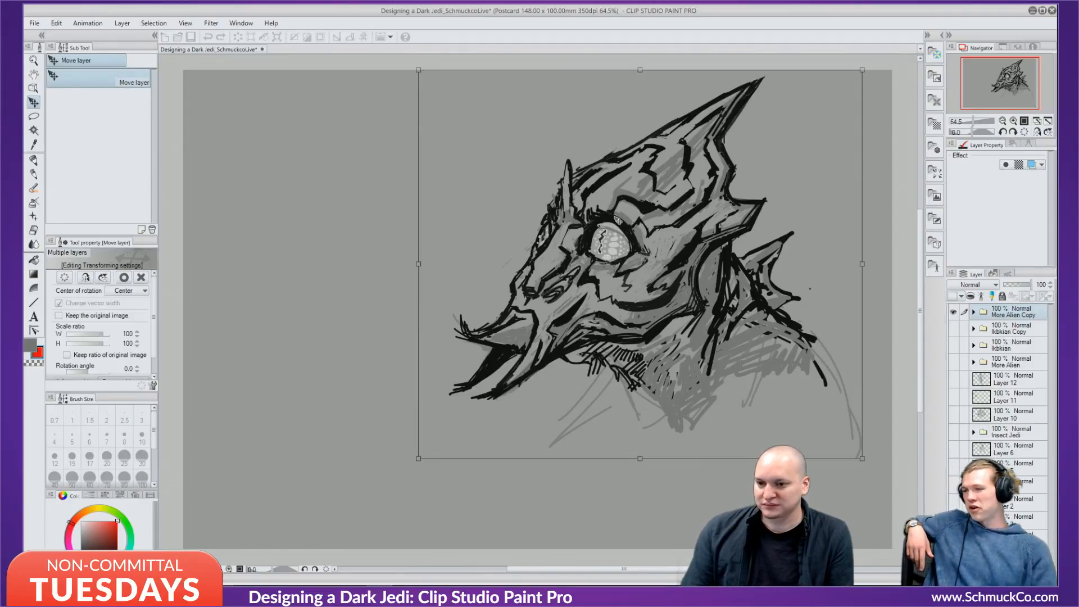
drag(419, 68, 614, 241)
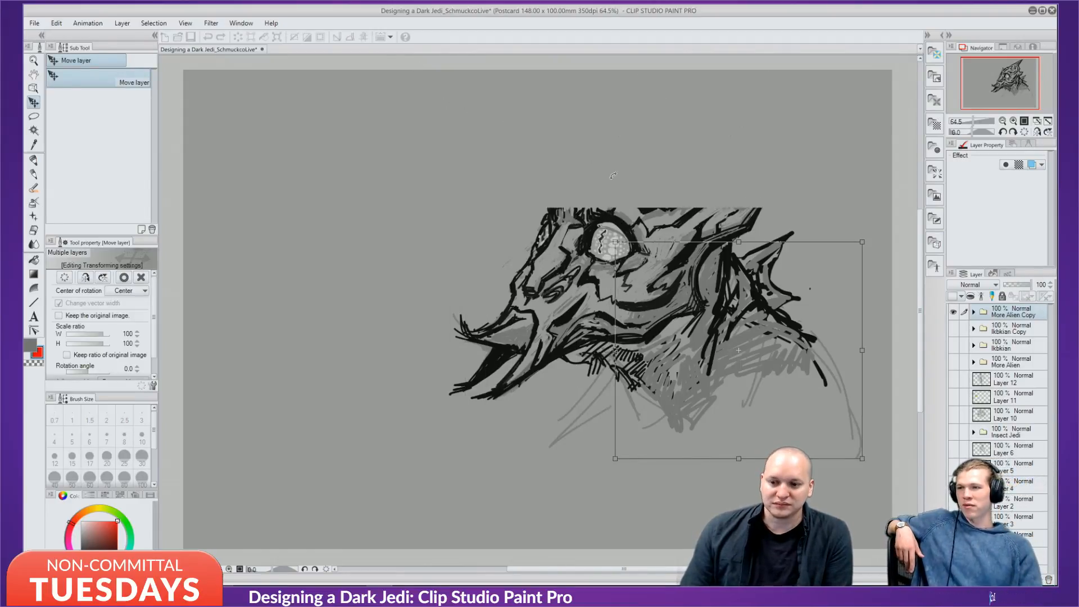
mouse_move(714, 290)
mouse_down()
mouse_move(389, 201)
mouse_move(304, 121)
mouse_up()
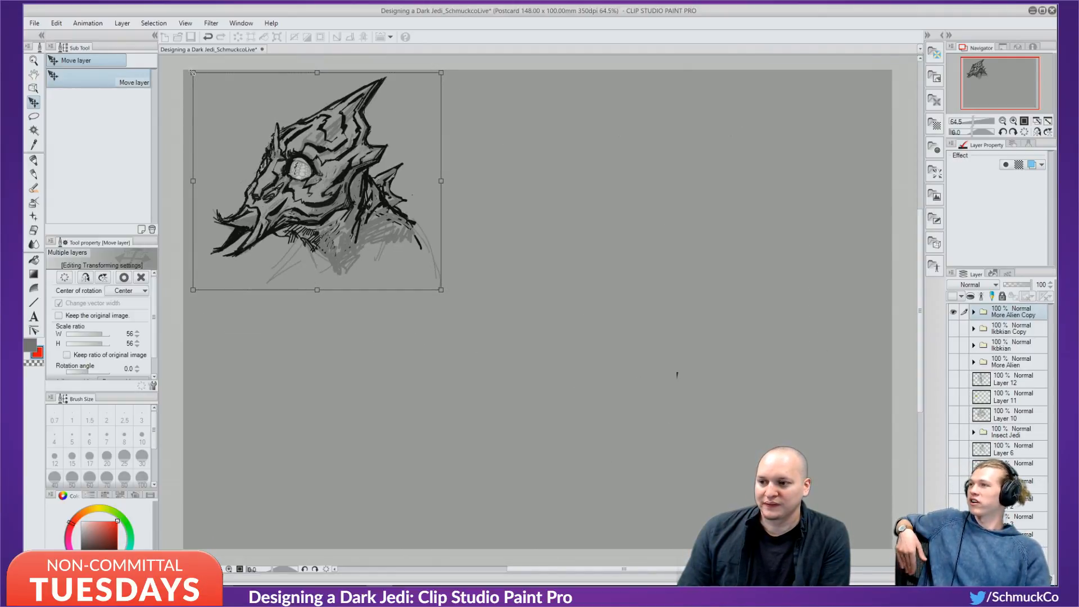
drag(192, 72, 212, 90)
drag(297, 170, 277, 161)
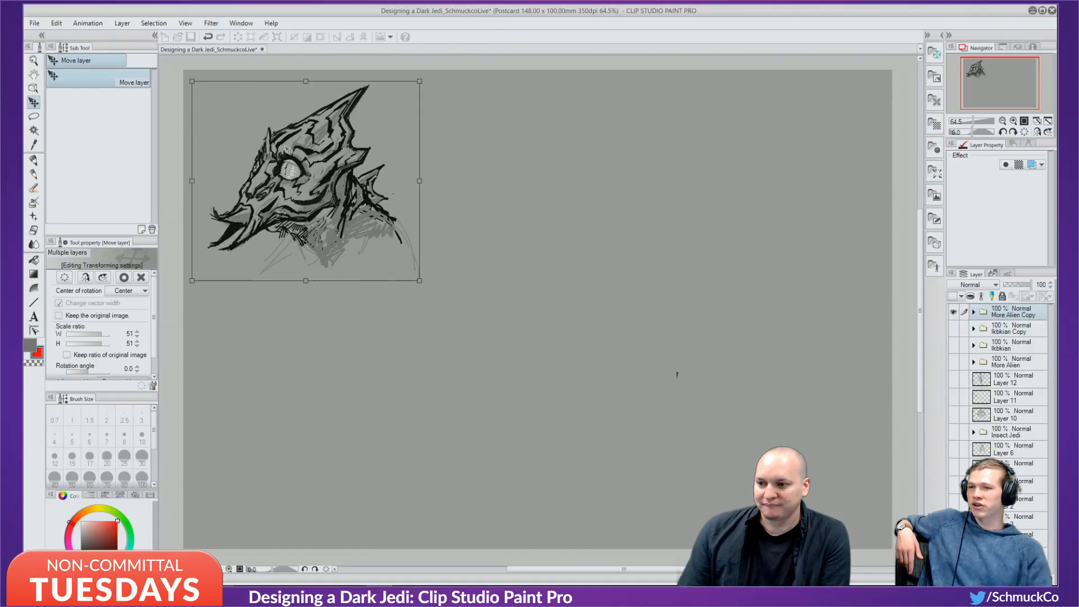
key(Return)
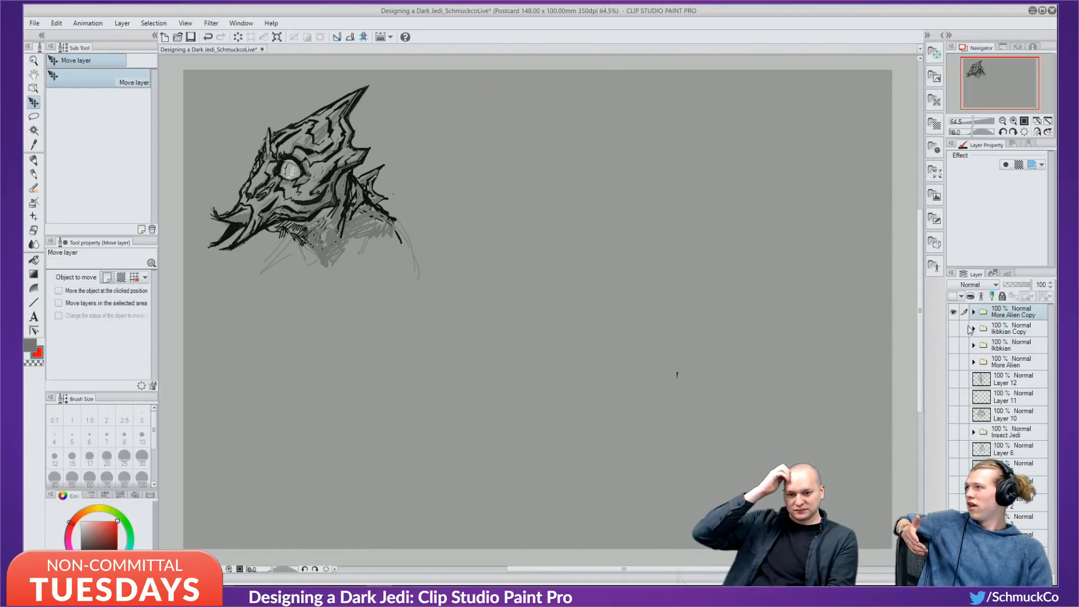
key(ctrl+shift+n)
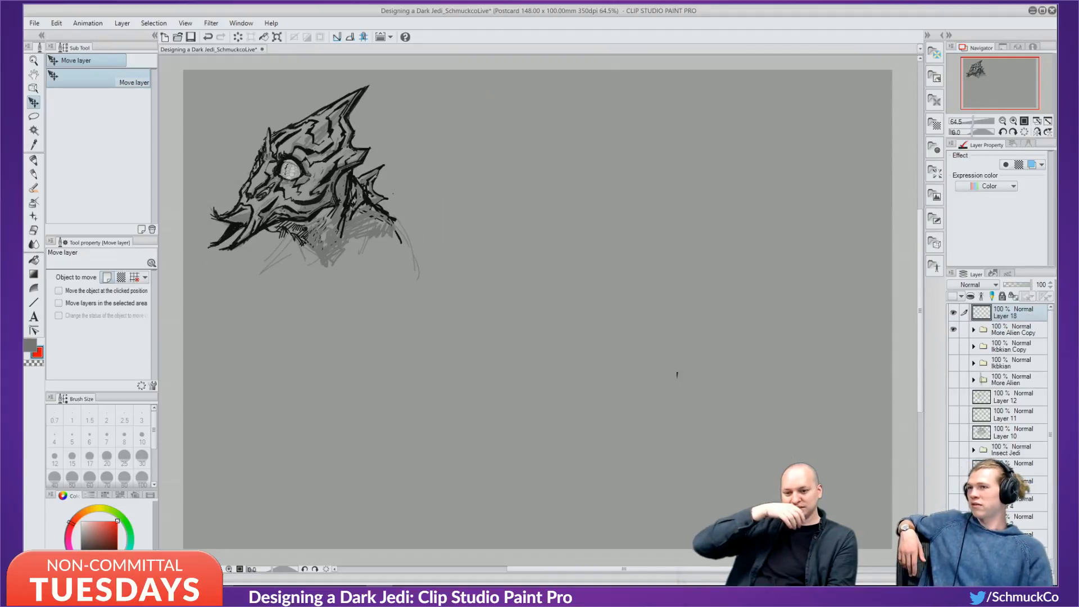
Switch to the Oil paint brush, eyedrop near-black from the sketch and set the brush size to 60.
key(b)
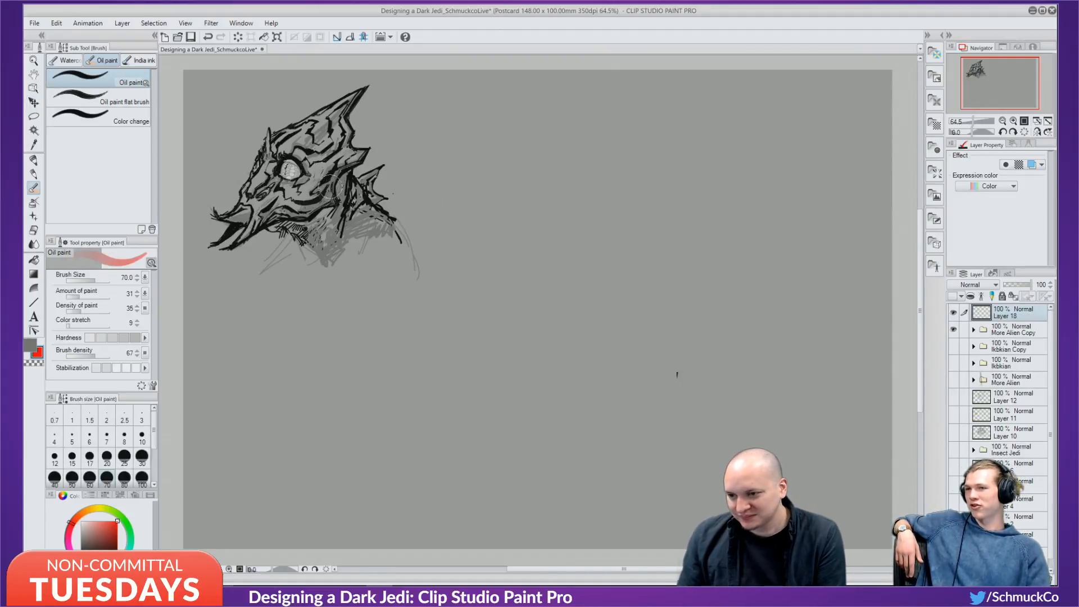
alt+click(237, 222)
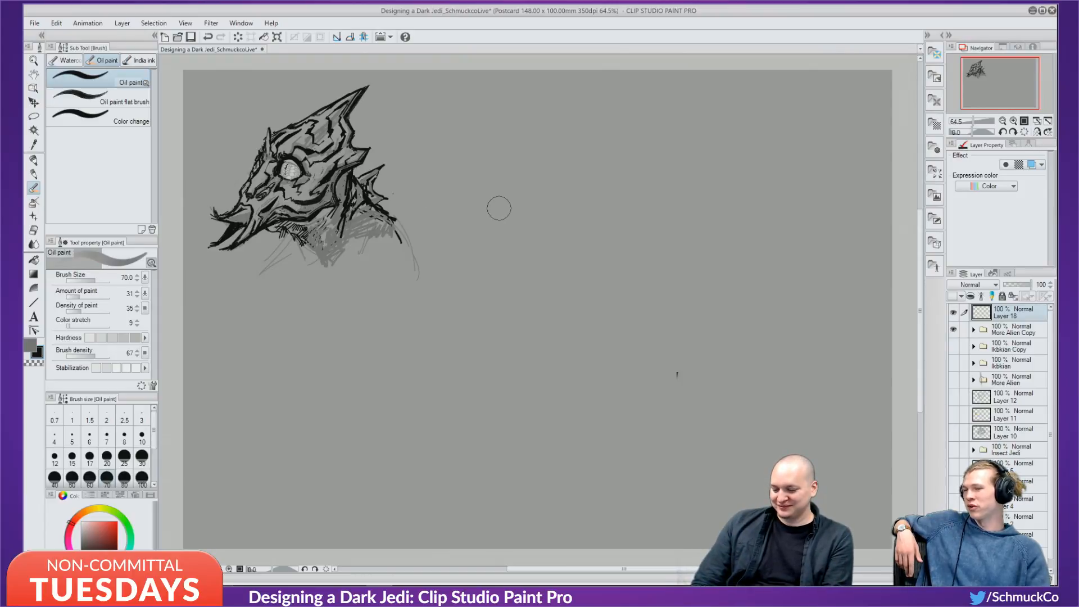
key(bracketleft)
key(bracketleft)
key(bracketleft)
key(bracketleft)
key(bracketleft)
key(bracketleft)
key(bracketleft)
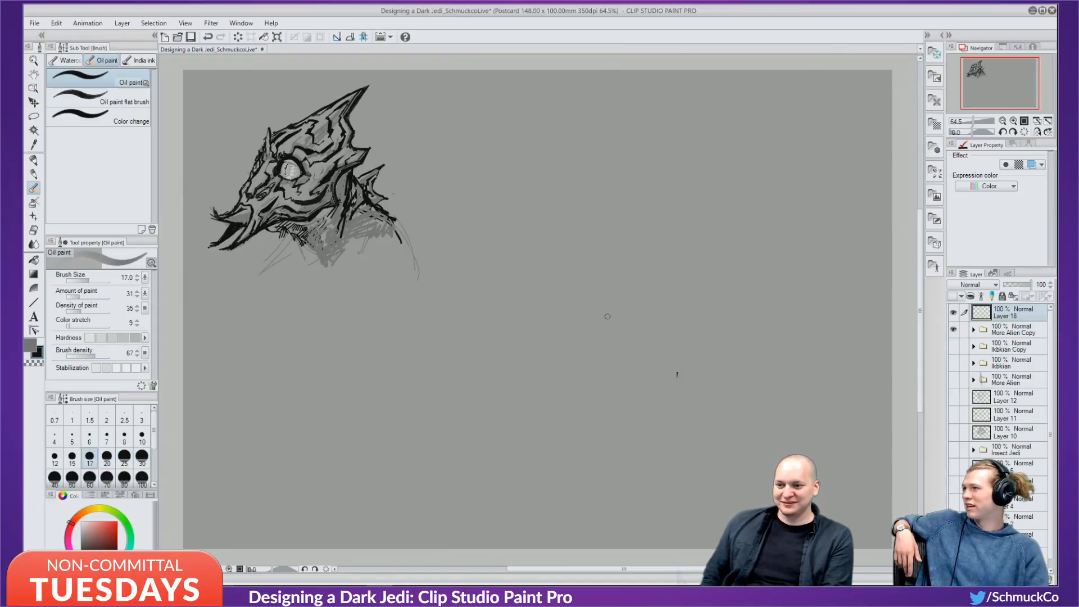
mouse_move(548, 234)
mouse_down()
mouse_move(607, 295)
mouse_move(542, 277)
mouse_up()
key(ctrl+z)
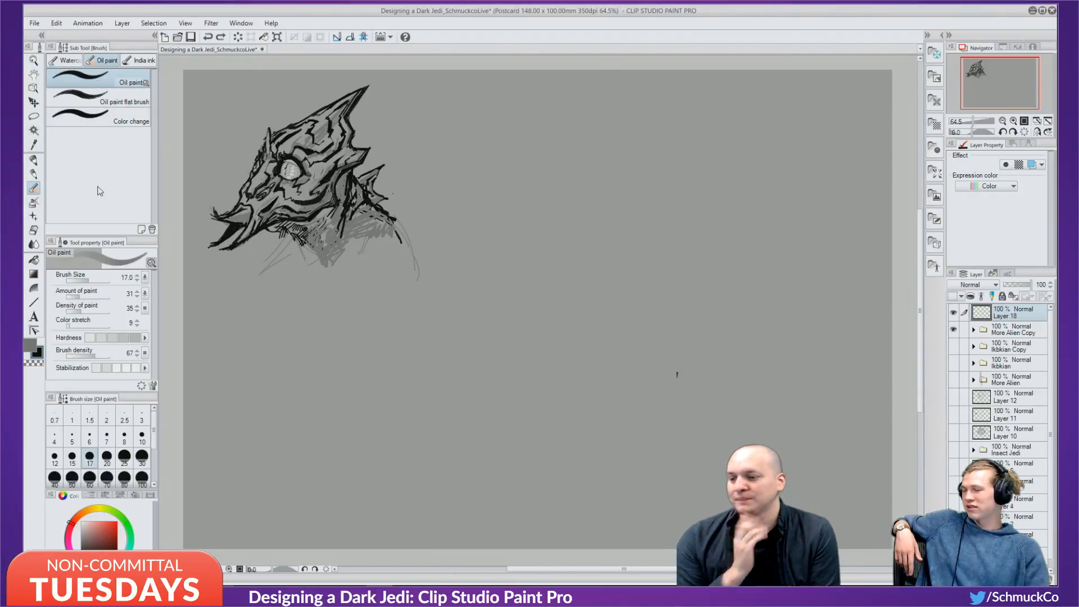
key(bracketright)
key(bracketright)
key(bracketright)
key(bracketright)
key(bracketright)
key(bracketright)
Block in a dark head silhouette with thick oil-paint strokes on Layer 18.
mouse_move(570, 169)
mouse_down()
mouse_move(543, 337)
mouse_move(574, 166)
mouse_move(616, 259)
mouse_up()
drag(538, 239, 655, 236)
drag(555, 256, 688, 251)
drag(663, 188, 669, 295)
drag(646, 152, 649, 359)
mouse_move(568, 188)
mouse_down()
mouse_move(641, 121)
mouse_move(624, 248)
mouse_move(562, 289)
mouse_move(591, 296)
mouse_up()
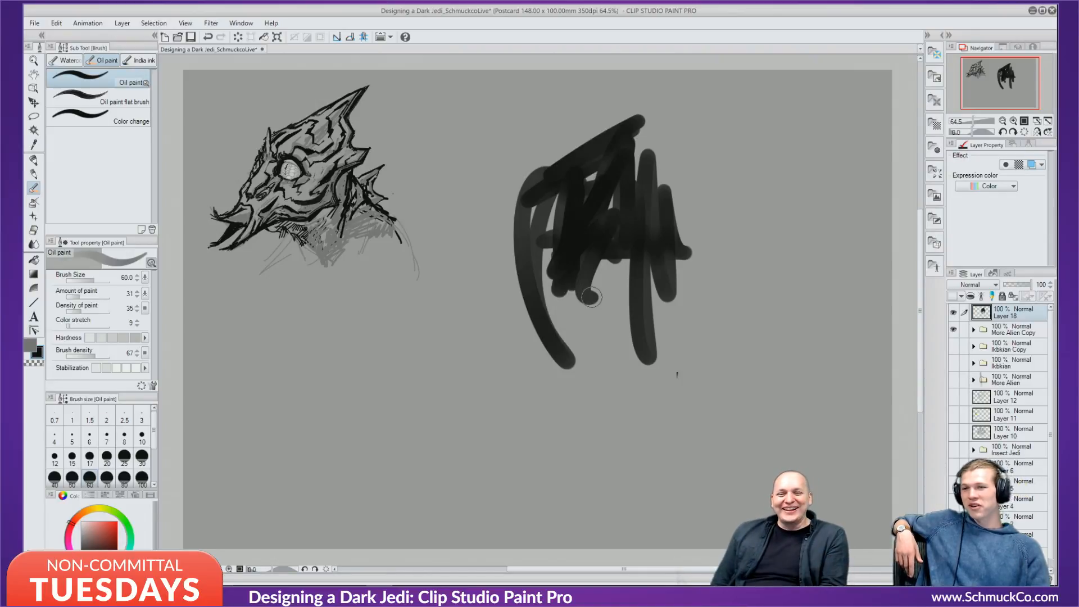
Fill out the silhouette's left side, lower-left extension and lower-right lobe, then pick dark red.
mouse_move(579, 163)
mouse_down()
mouse_move(565, 360)
mouse_move(550, 167)
mouse_move(573, 250)
mouse_move(624, 287)
mouse_move(511, 388)
mouse_move(532, 262)
mouse_move(544, 313)
mouse_move(621, 282)
mouse_move(612, 229)
mouse_move(653, 311)
mouse_up()
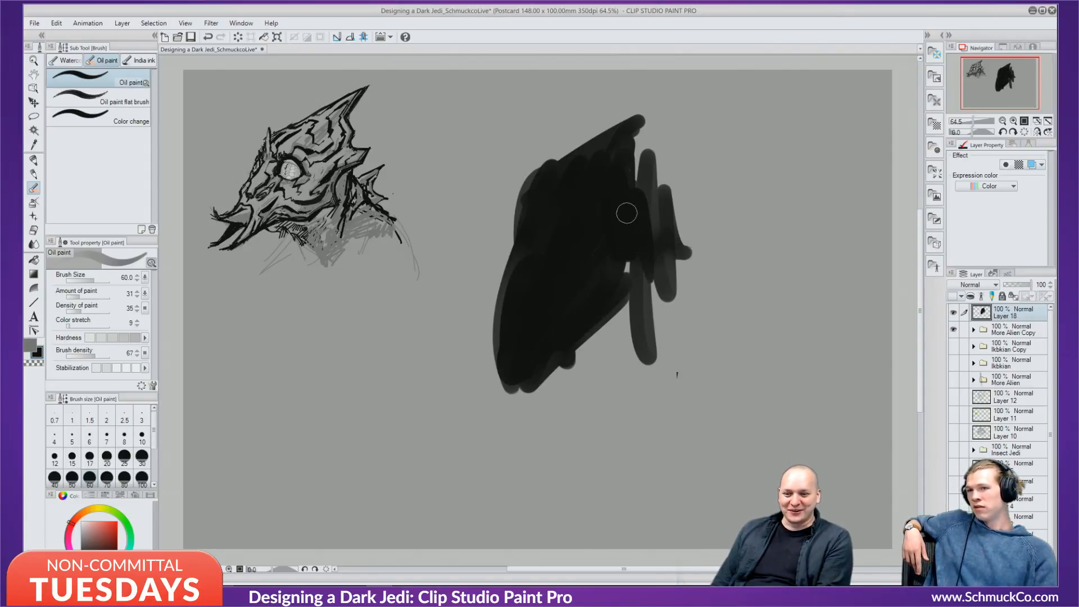
mouse_move(627, 213)
mouse_down()
mouse_move(627, 296)
mouse_move(534, 422)
mouse_move(630, 299)
mouse_move(552, 378)
mouse_move(586, 320)
mouse_move(536, 385)
mouse_move(521, 353)
mouse_move(523, 306)
mouse_move(510, 359)
mouse_move(599, 423)
mouse_move(583, 424)
mouse_move(628, 299)
mouse_move(583, 409)
mouse_up()
mouse_move(543, 351)
mouse_down()
mouse_move(537, 404)
mouse_move(552, 423)
mouse_move(651, 267)
mouse_move(620, 172)
mouse_move(631, 151)
mouse_move(594, 165)
mouse_move(669, 87)
mouse_move(602, 148)
mouse_move(643, 143)
mouse_move(644, 203)
mouse_move(672, 167)
mouse_move(678, 188)
mouse_move(692, 179)
mouse_move(695, 258)
mouse_move(693, 240)
mouse_move(705, 235)
mouse_move(712, 255)
mouse_move(655, 293)
mouse_move(660, 270)
mouse_move(699, 258)
mouse_move(575, 392)
mouse_move(615, 378)
mouse_up()
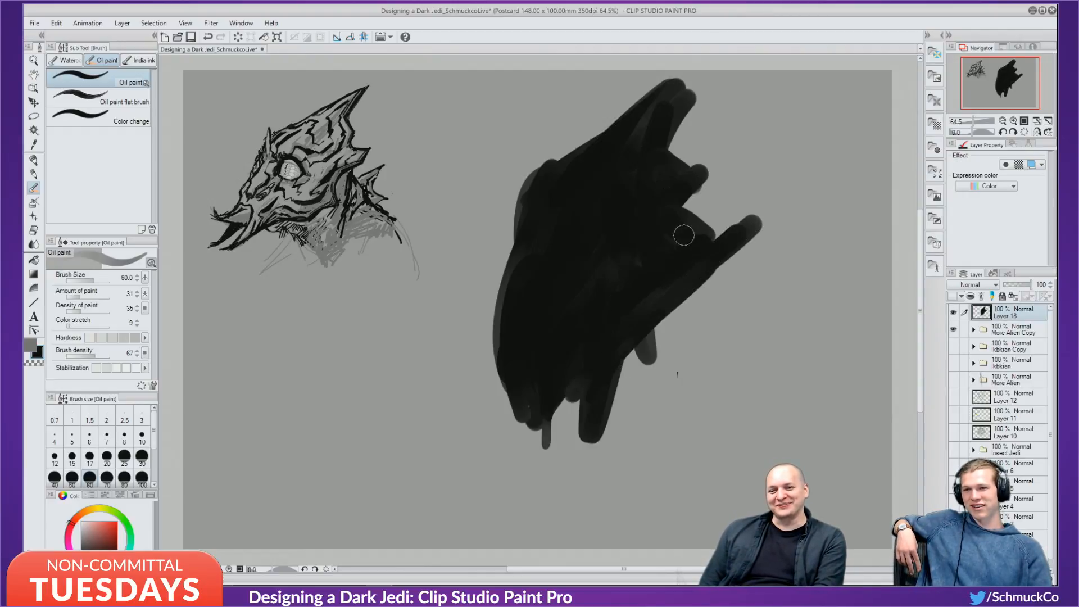
mouse_move(683, 235)
mouse_down()
mouse_move(648, 276)
mouse_move(639, 345)
mouse_move(674, 340)
mouse_move(701, 382)
mouse_move(691, 315)
mouse_move(722, 365)
mouse_move(686, 378)
mouse_move(670, 428)
mouse_move(589, 357)
mouse_move(534, 444)
mouse_move(506, 315)
mouse_move(506, 450)
mouse_move(501, 367)
mouse_move(515, 280)
mouse_move(561, 387)
mouse_move(554, 424)
mouse_move(630, 393)
mouse_move(600, 363)
mouse_move(584, 427)
mouse_move(639, 420)
mouse_move(719, 359)
mouse_move(698, 311)
mouse_move(717, 325)
mouse_up()
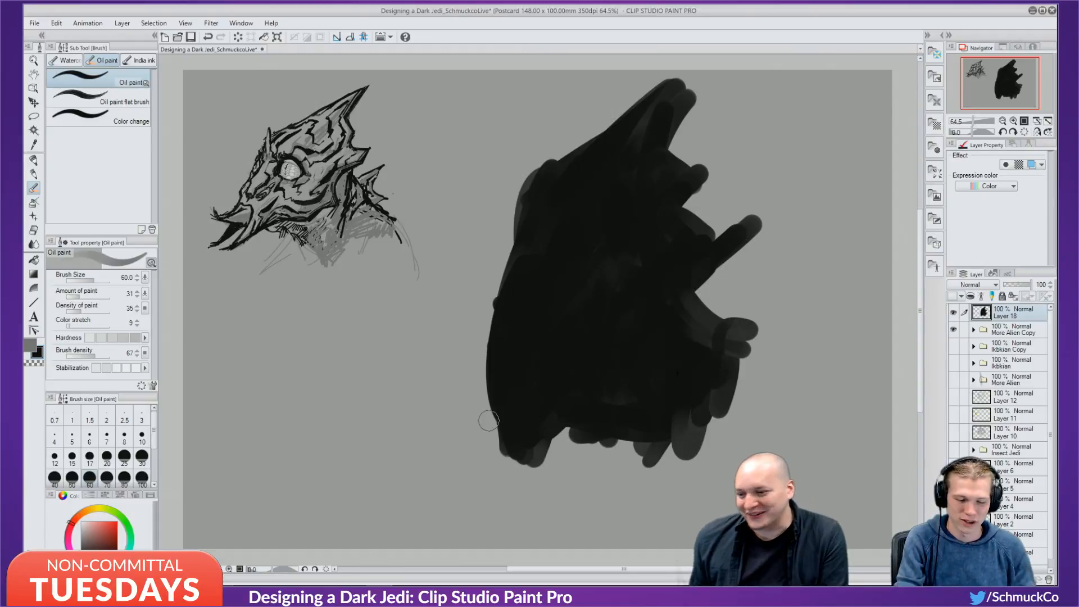
click(110, 539)
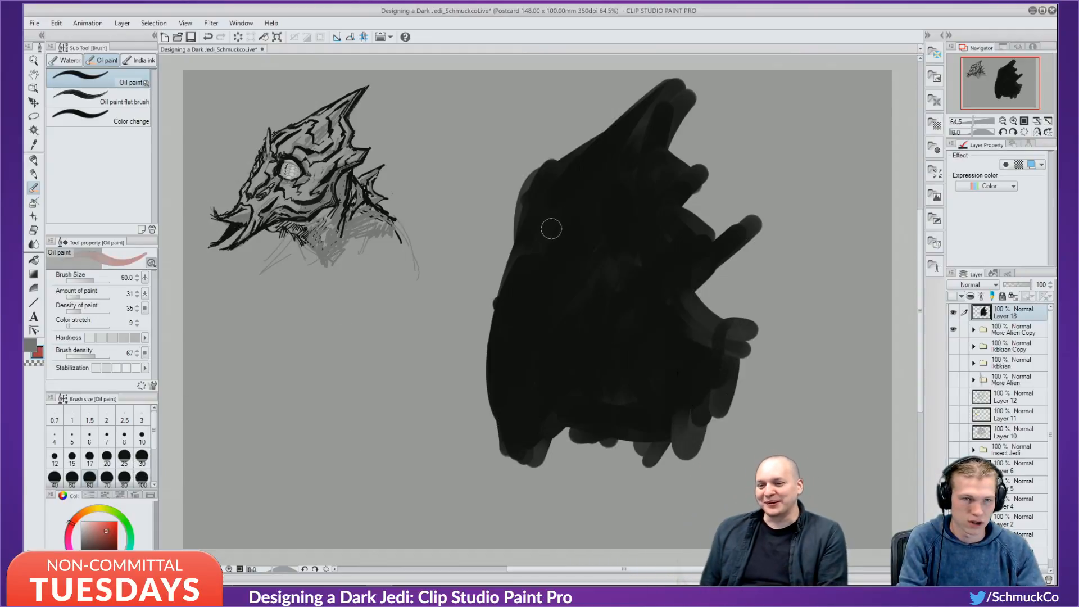
Paint red lightning-shaped crest plates along the silhouette's top with a size-25 brush.
mouse_move(618, 161)
mouse_down()
mouse_move(663, 93)
mouse_move(599, 174)
mouse_move(642, 115)
mouse_move(605, 165)
mouse_up()
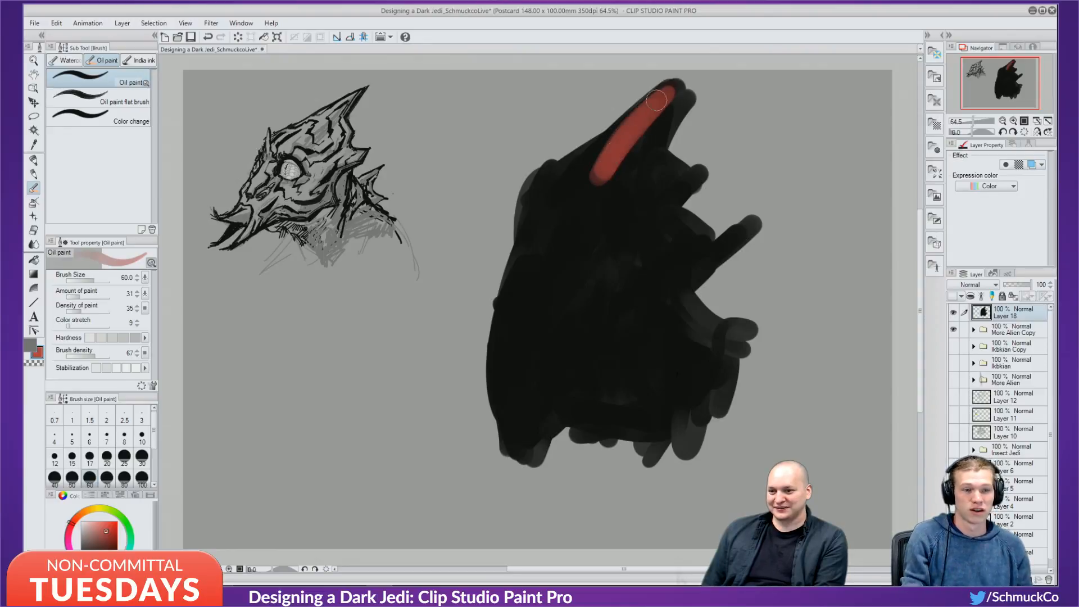
drag(656, 100, 615, 161)
key(bracketleft)
key(bracketleft)
key(bracketleft)
key(bracketleft)
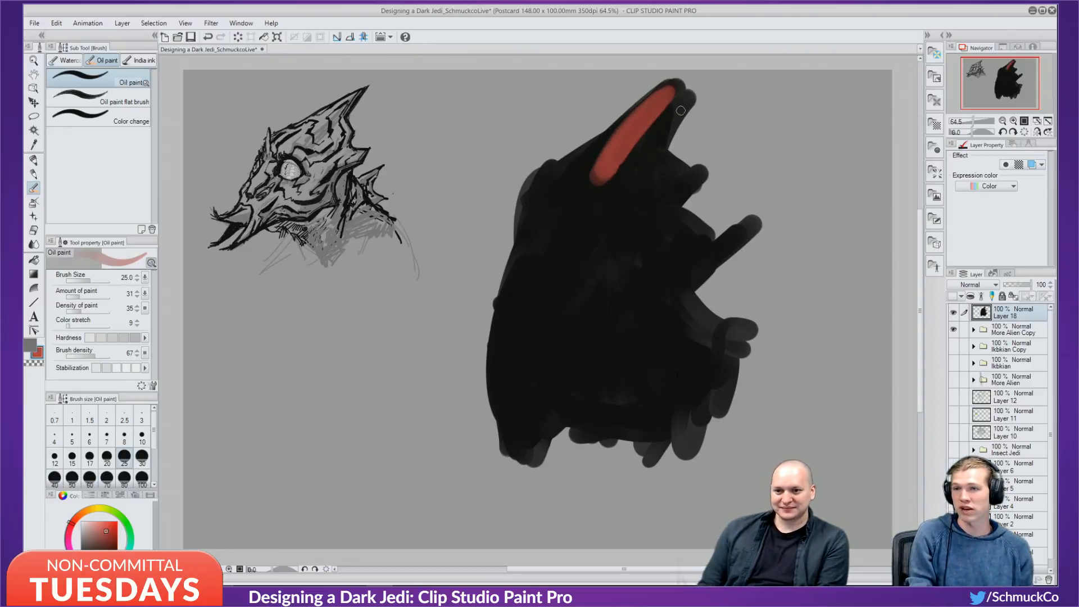
mouse_move(673, 97)
mouse_down()
mouse_move(650, 145)
mouse_move(682, 101)
mouse_move(655, 157)
mouse_move(666, 182)
mouse_move(675, 166)
mouse_move(672, 220)
mouse_up()
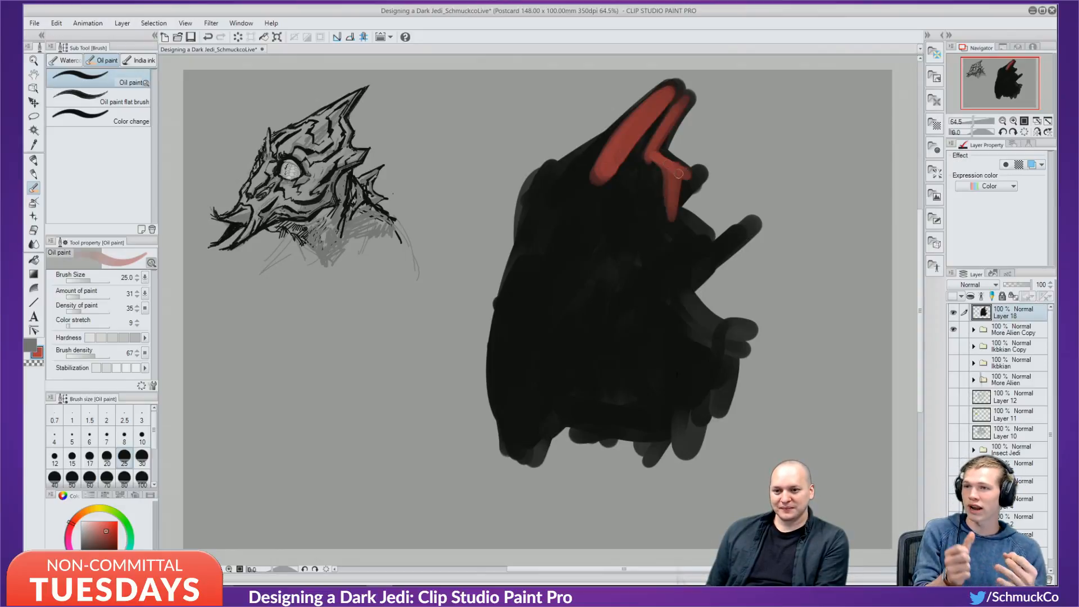
mouse_move(679, 174)
mouse_down()
mouse_move(673, 222)
mouse_move(681, 181)
mouse_up()
mouse_move(668, 221)
mouse_down()
mouse_move(714, 237)
mouse_move(675, 227)
mouse_up()
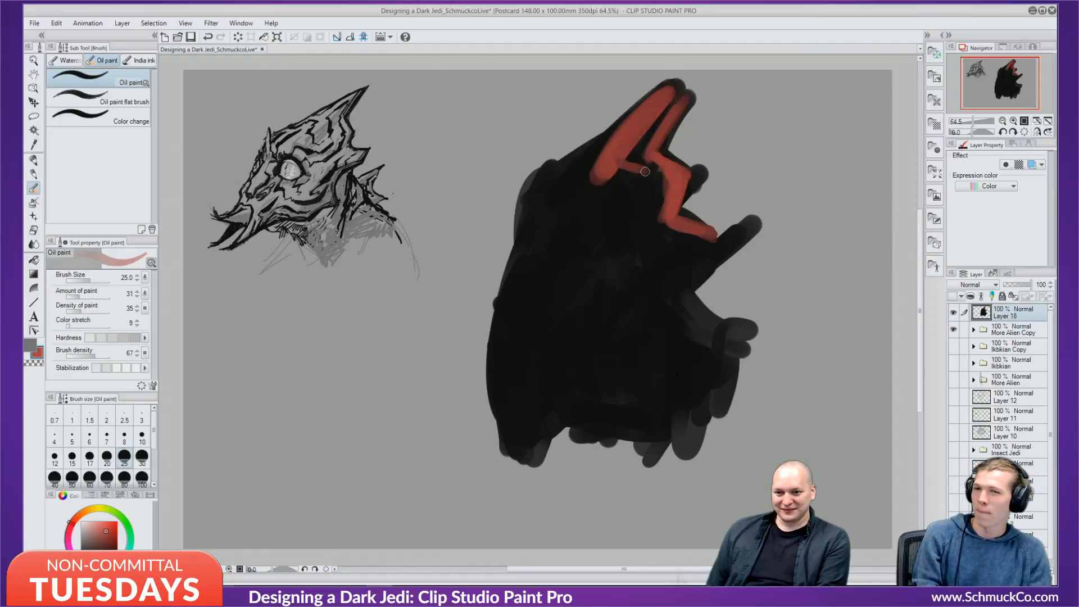
mouse_move(649, 179)
mouse_down()
mouse_move(616, 221)
mouse_move(639, 183)
mouse_move(617, 163)
mouse_move(642, 177)
mouse_move(638, 190)
mouse_move(630, 182)
mouse_move(606, 212)
mouse_move(622, 179)
mouse_move(599, 190)
mouse_move(643, 117)
mouse_move(587, 168)
mouse_up()
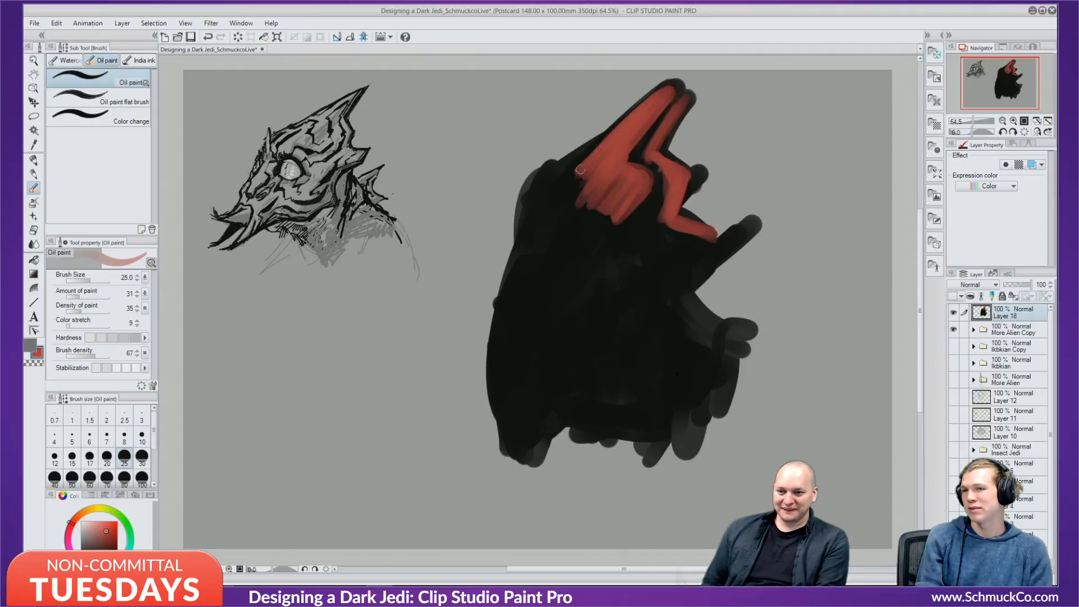
Darken the red shape's top-left edge and scrub red down into the dark area.
alt+click(667, 245)
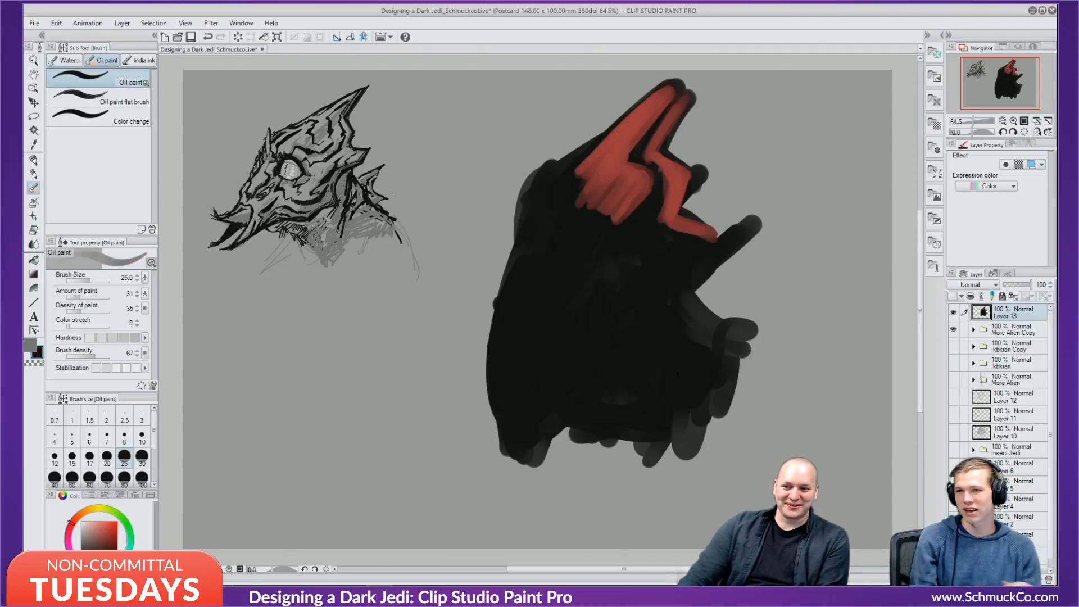
drag(590, 149, 606, 158)
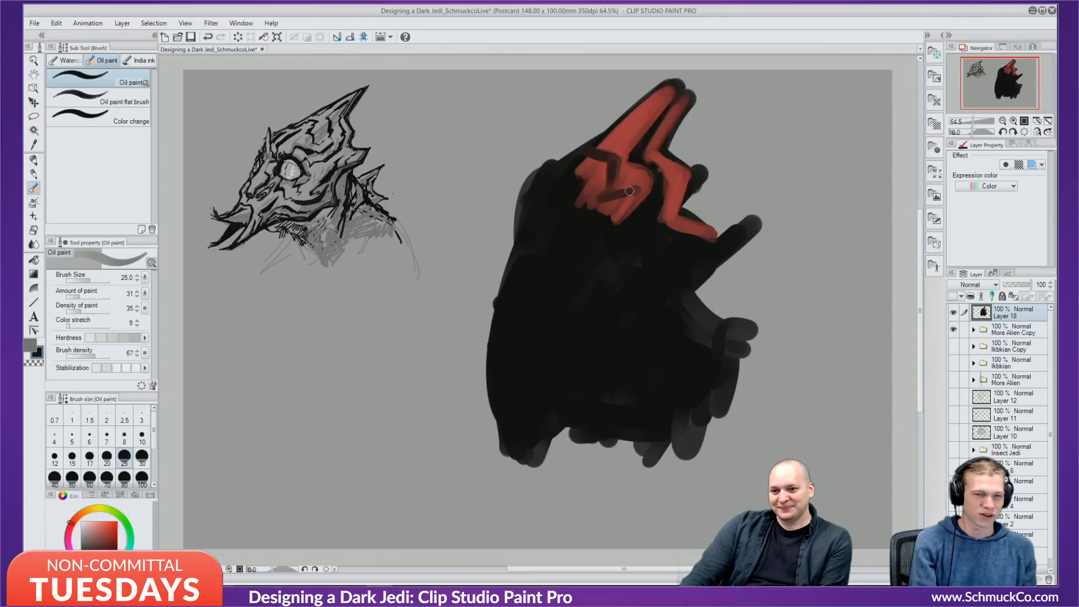
alt+click(624, 145)
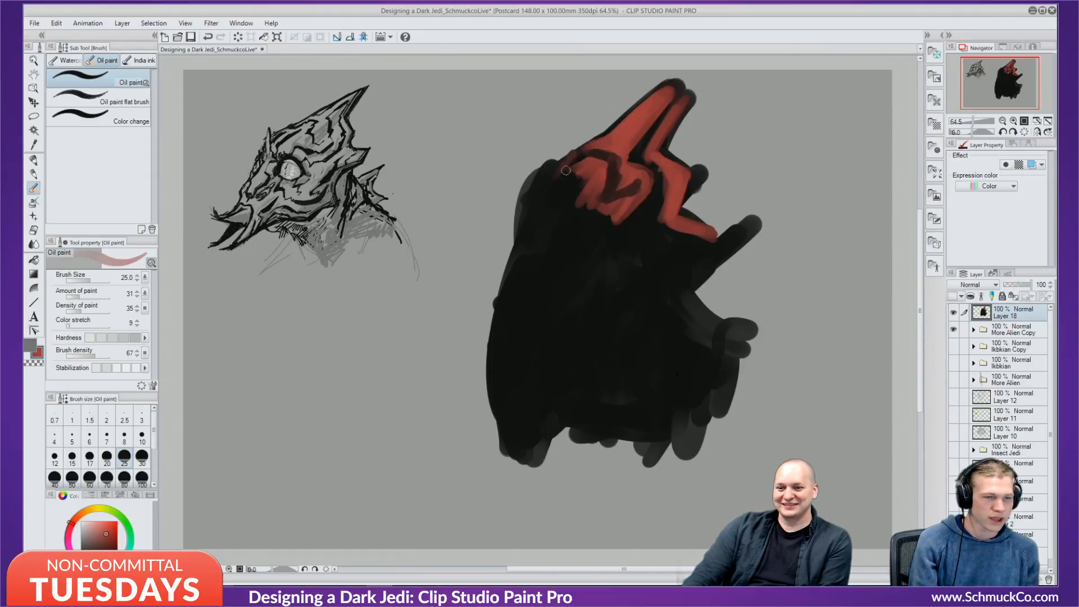
mouse_move(566, 170)
mouse_down()
mouse_move(544, 221)
mouse_move(595, 184)
mouse_move(588, 174)
mouse_move(567, 187)
mouse_move(571, 215)
mouse_move(638, 196)
mouse_up()
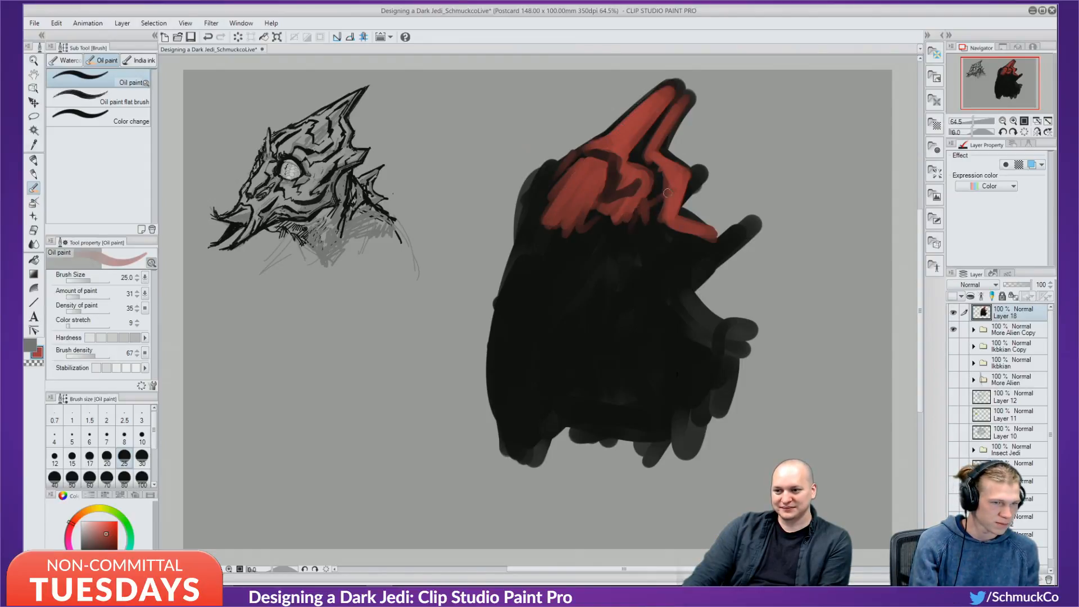
mouse_move(667, 192)
mouse_down()
mouse_move(645, 239)
mouse_move(610, 242)
mouse_move(596, 275)
mouse_move(592, 262)
mouse_move(637, 201)
mouse_move(590, 258)
mouse_up()
Paint a round bright yellow eye, then darken the colour and enlarge the brush to 80.
click(96, 509)
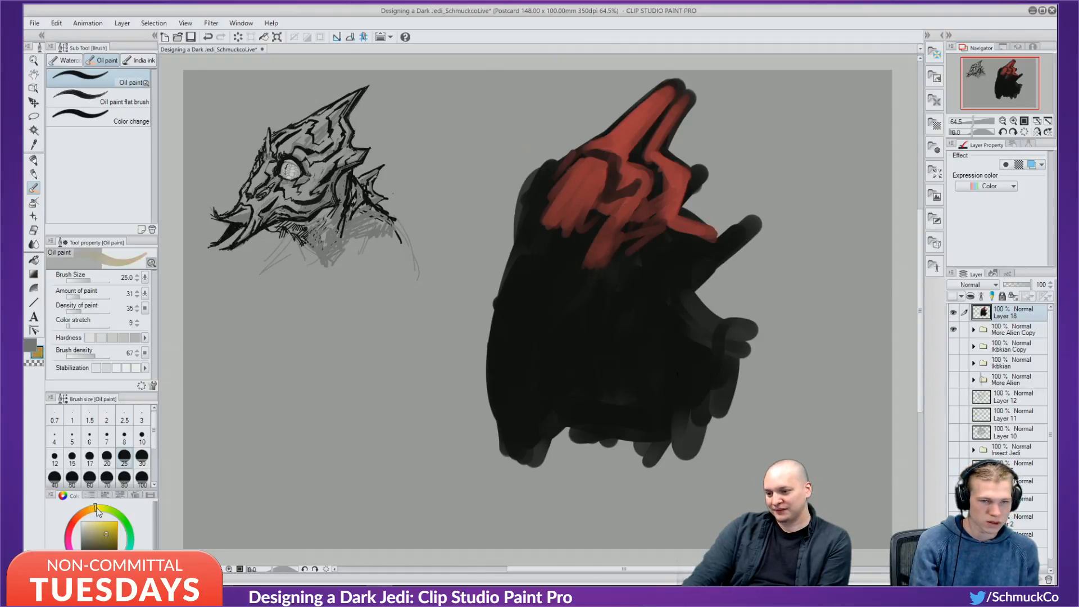
drag(111, 528, 117, 521)
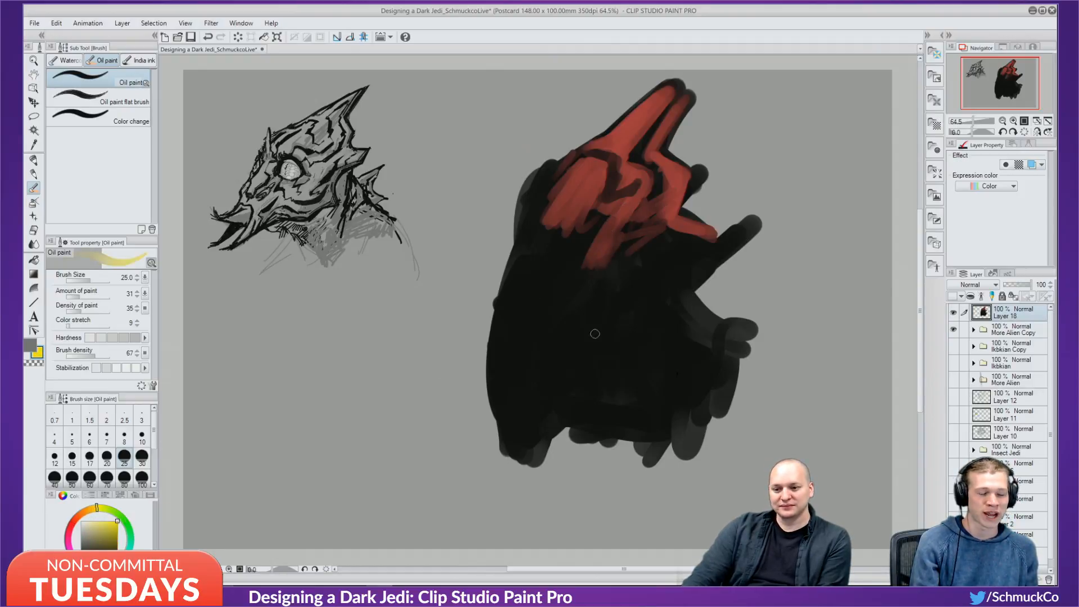
mouse_move(621, 327)
mouse_down()
mouse_move(633, 291)
mouse_move(617, 320)
mouse_move(633, 299)
mouse_move(614, 320)
mouse_move(596, 313)
mouse_move(604, 287)
mouse_move(614, 304)
mouse_move(591, 295)
mouse_move(586, 308)
mouse_move(593, 277)
mouse_move(630, 285)
mouse_move(607, 327)
mouse_move(595, 304)
mouse_move(599, 272)
mouse_move(596, 311)
mouse_move(587, 290)
mouse_move(617, 277)
mouse_move(630, 296)
mouse_move(603, 299)
mouse_move(629, 284)
mouse_up()
click(117, 544)
click(124, 479)
Paint dark red above and left of the eye, add a soft yellow glow, and cover its right side red.
alt+click(595, 248)
alt+click(597, 246)
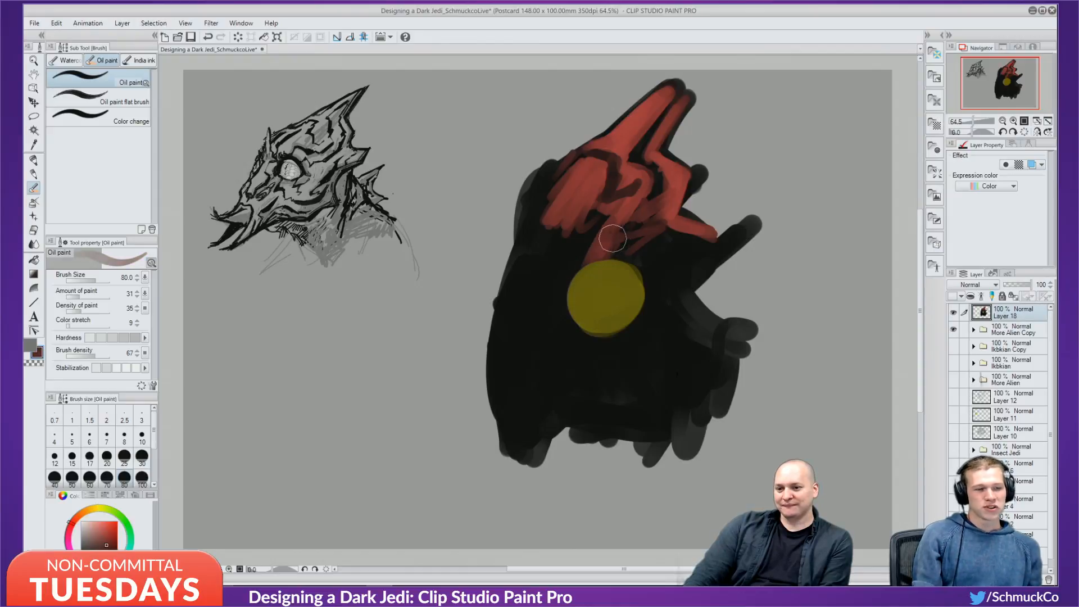
mouse_move(615, 239)
mouse_down()
mouse_move(564, 298)
mouse_move(559, 279)
mouse_move(618, 263)
mouse_move(570, 261)
mouse_move(614, 230)
mouse_move(573, 231)
mouse_move(538, 271)
mouse_move(570, 162)
mouse_move(557, 204)
mouse_move(534, 218)
mouse_move(521, 251)
mouse_move(523, 222)
mouse_move(582, 168)
mouse_move(576, 191)
mouse_move(536, 227)
mouse_move(564, 220)
mouse_move(561, 234)
mouse_move(590, 216)
mouse_move(653, 211)
mouse_move(666, 258)
mouse_move(684, 241)
mouse_move(714, 246)
mouse_move(696, 259)
mouse_move(668, 251)
mouse_move(681, 222)
mouse_move(611, 234)
mouse_move(634, 230)
mouse_move(672, 281)
mouse_move(640, 329)
mouse_move(660, 274)
mouse_move(681, 270)
mouse_move(670, 348)
mouse_move(692, 273)
mouse_move(642, 364)
mouse_move(681, 252)
mouse_move(655, 330)
mouse_up()
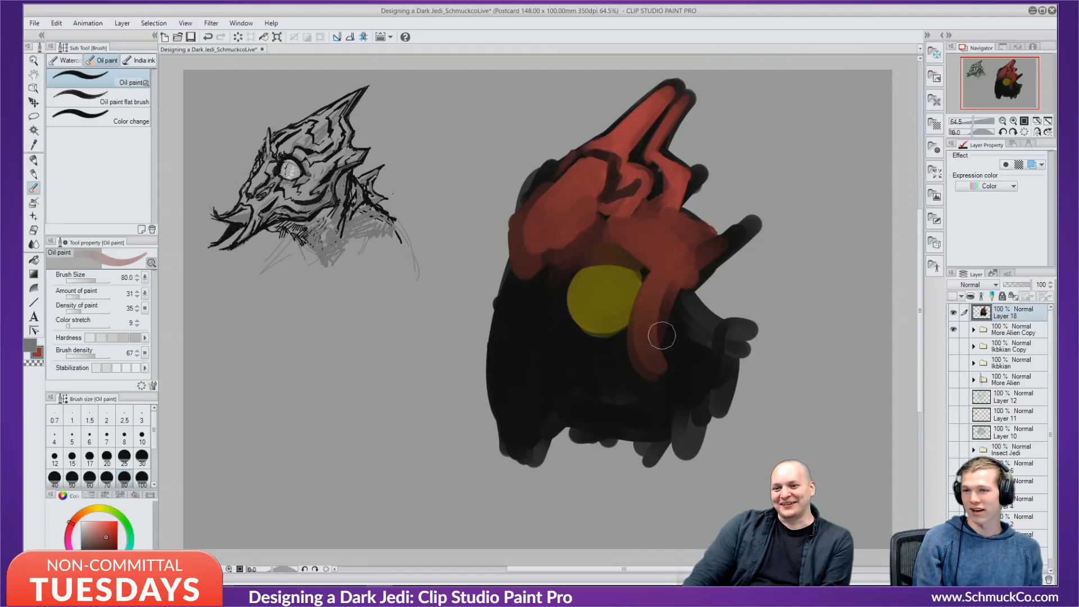
alt+click(600, 291)
mouse_move(600, 291)
mouse_down()
mouse_move(557, 281)
mouse_move(620, 300)
mouse_move(597, 308)
mouse_move(566, 286)
mouse_move(593, 263)
mouse_move(623, 283)
mouse_move(601, 301)
mouse_up()
alt+click(649, 241)
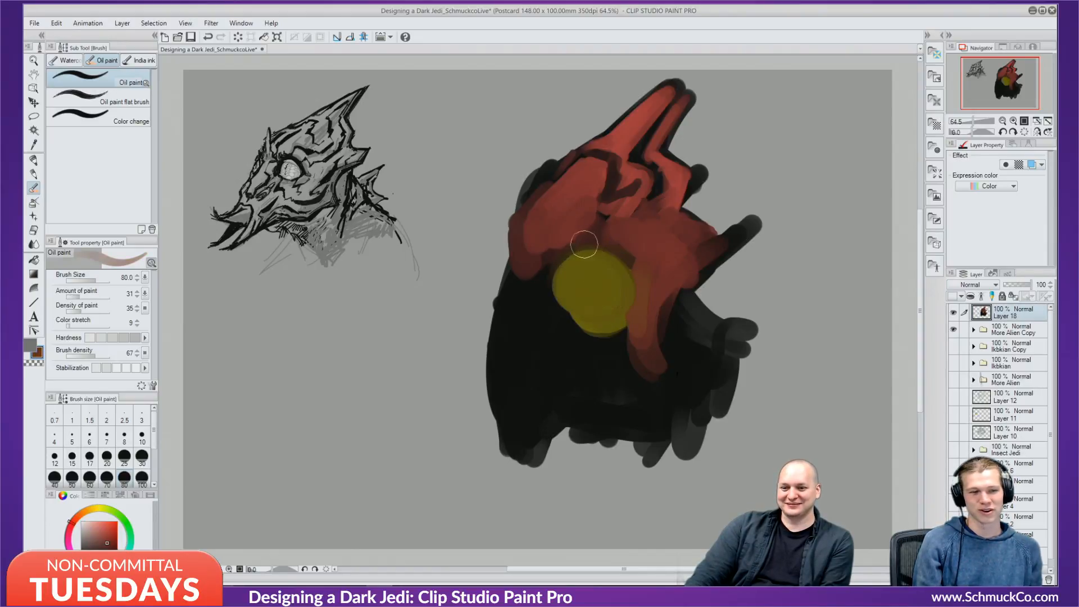
mouse_move(585, 245)
mouse_down()
mouse_move(638, 289)
mouse_move(575, 236)
mouse_up()
Paint a dark rim along the eye's upper edge at size 30, then extend the yellow over it.
alt+click(657, 185)
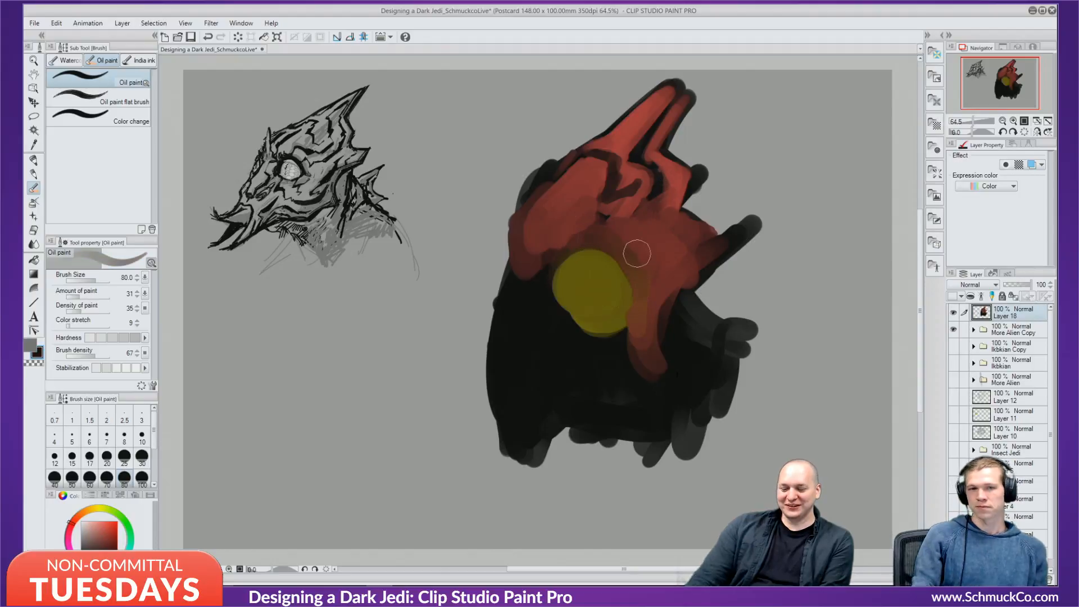
drag(637, 253, 634, 257)
key(bracketleft)
key(bracketleft)
key(bracketleft)
key(bracketleft)
key(bracketleft)
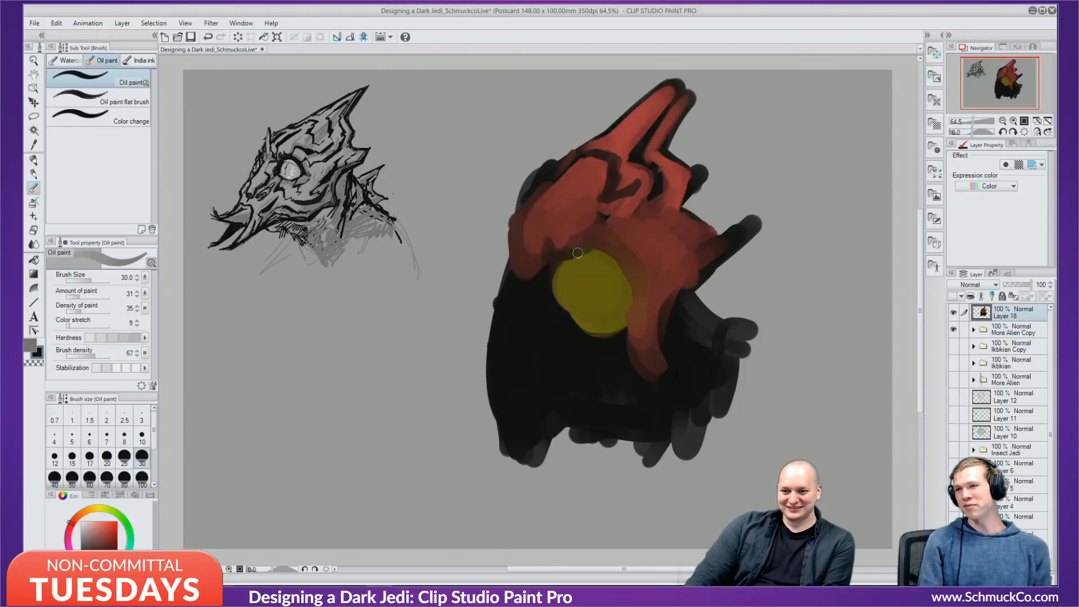
drag(578, 253, 619, 277)
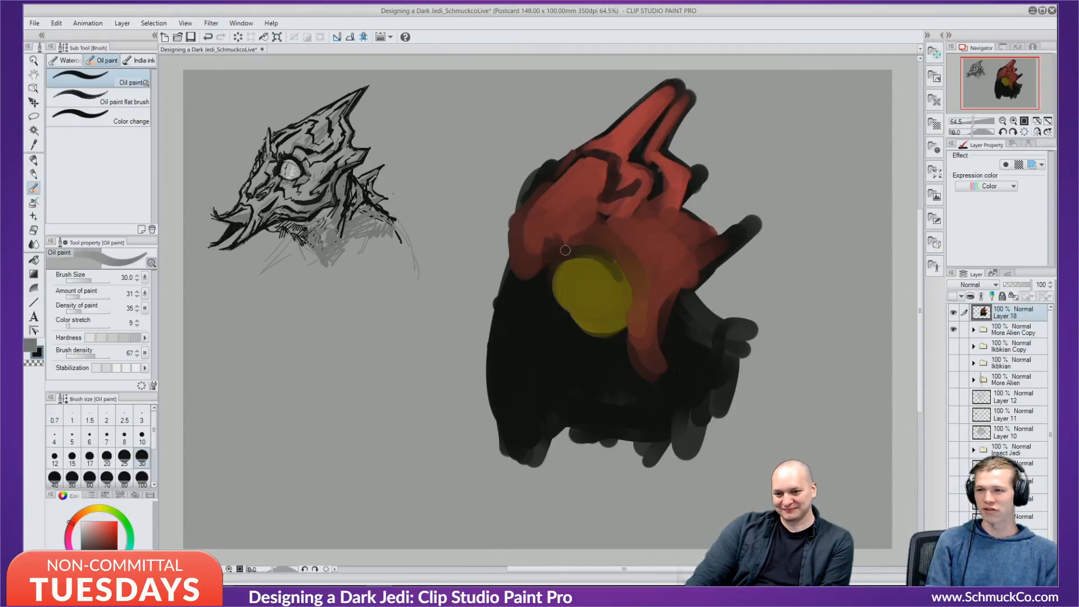
drag(565, 250, 622, 288)
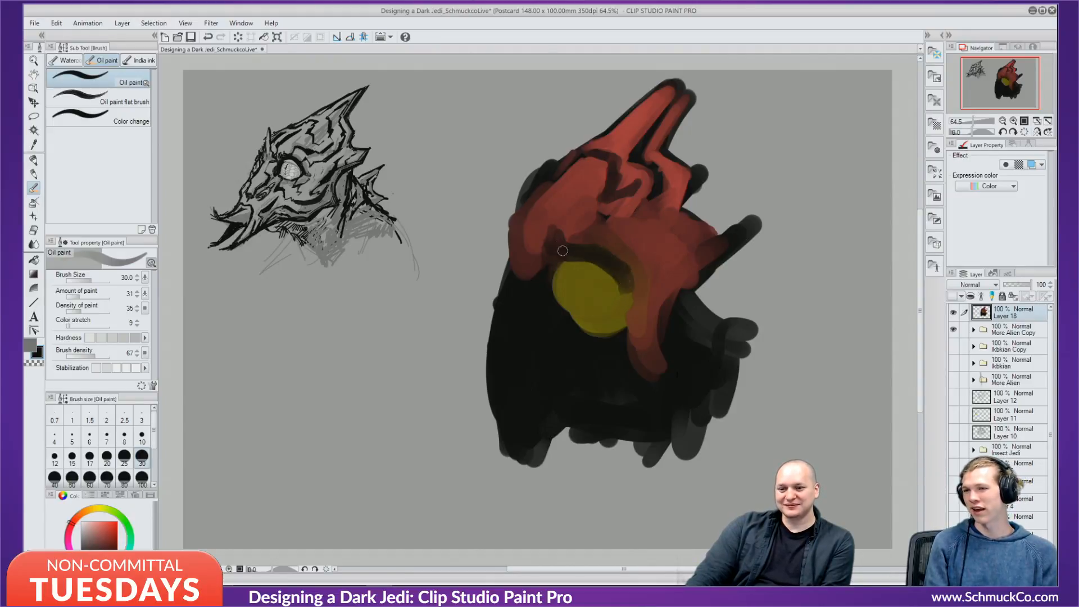
alt+click(578, 270)
mouse_move(559, 267)
mouse_down()
mouse_move(604, 273)
mouse_move(611, 286)
mouse_up()
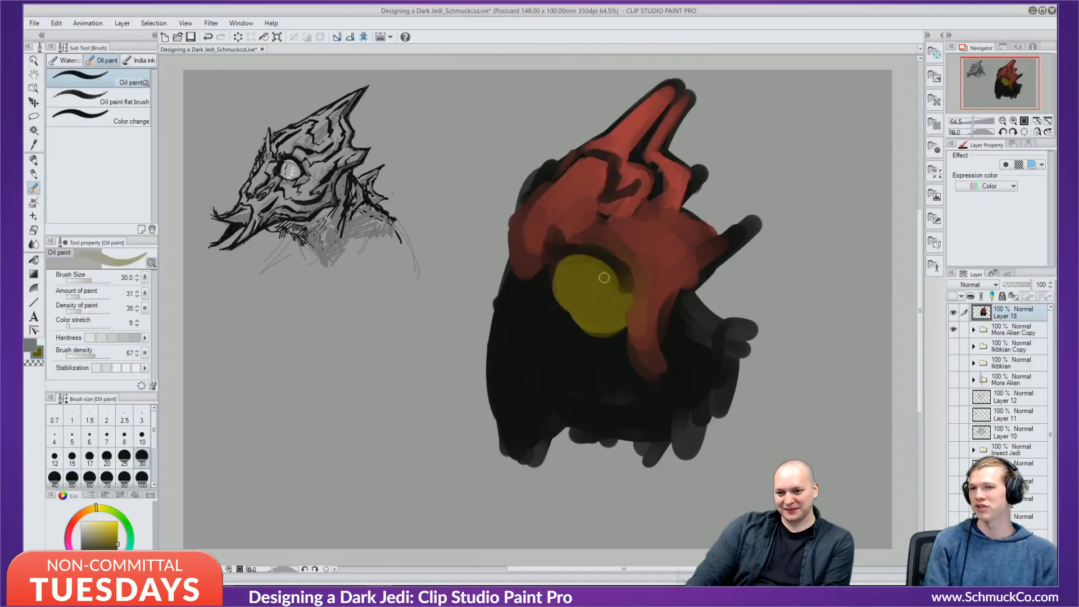
Shade the head's upper-left forehead and left edge with the dark rim colour.
alt+click(621, 263)
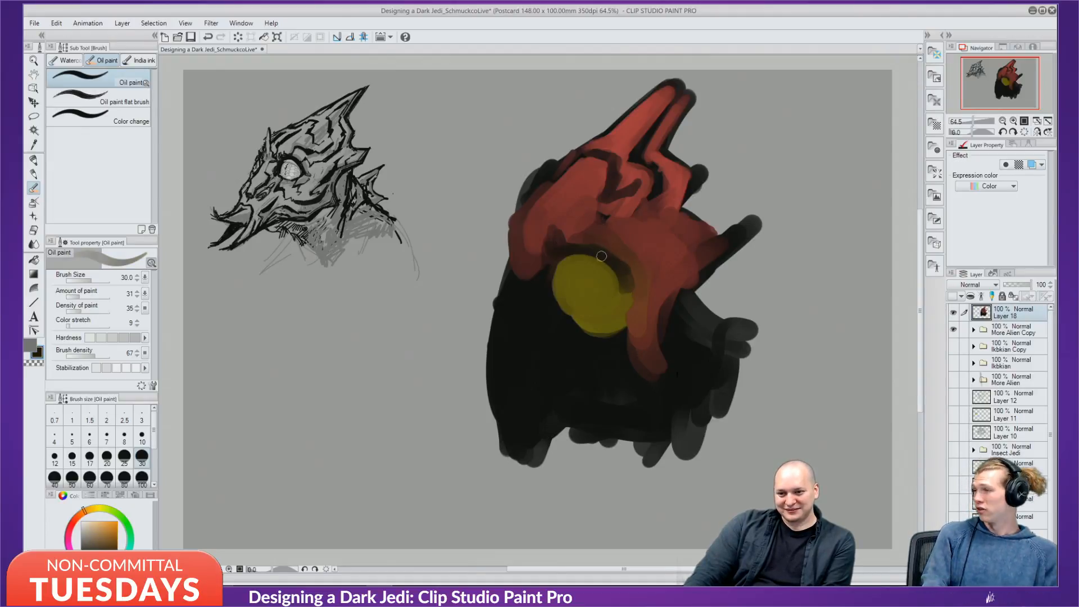
key(alt)
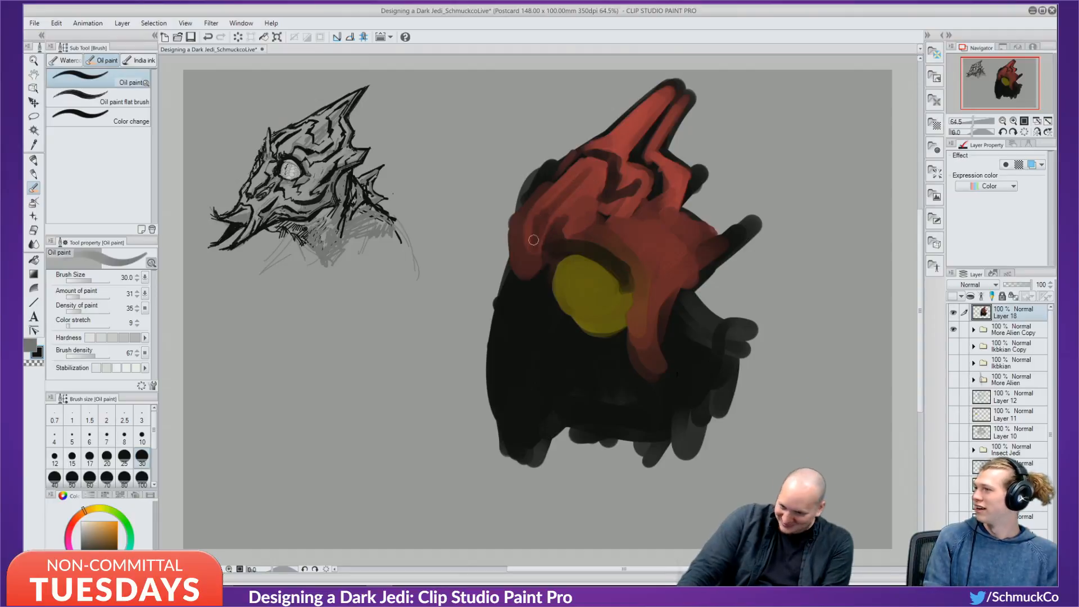
mouse_move(562, 176)
mouse_down()
mouse_move(533, 210)
mouse_move(496, 309)
mouse_up()
Extend red paint down the head's left edge and add a small yellow dab there.
alt+click(570, 219)
mouse_move(527, 264)
mouse_down()
mouse_move(504, 322)
mouse_move(529, 281)
mouse_move(498, 312)
mouse_up()
alt+click(588, 275)
mouse_move(507, 253)
mouse_down()
mouse_move(489, 324)
mouse_move(506, 326)
mouse_up()
alt+click(514, 290)
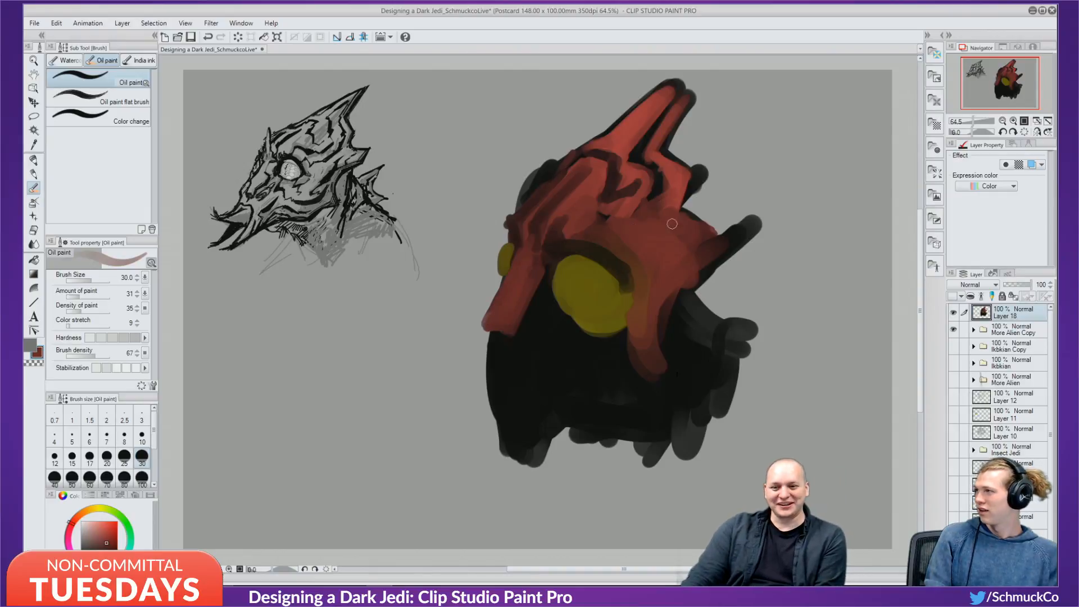
Cover the dark areas right of the eye and below the crest with brighter and darker reds.
mouse_move(654, 309)
mouse_down()
mouse_move(689, 274)
mouse_move(683, 285)
mouse_move(700, 283)
mouse_move(654, 312)
mouse_move(714, 251)
mouse_up()
alt+click(683, 180)
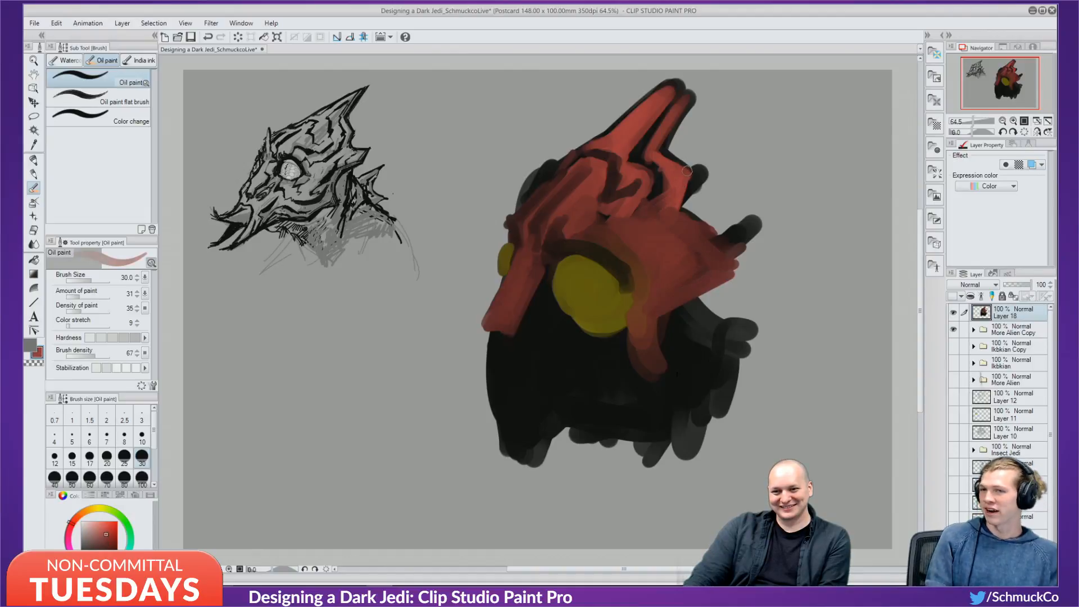
mouse_move(686, 172)
mouse_down()
mouse_move(681, 203)
mouse_move(707, 233)
mouse_move(683, 210)
mouse_move(688, 222)
mouse_move(675, 223)
mouse_move(698, 232)
mouse_up()
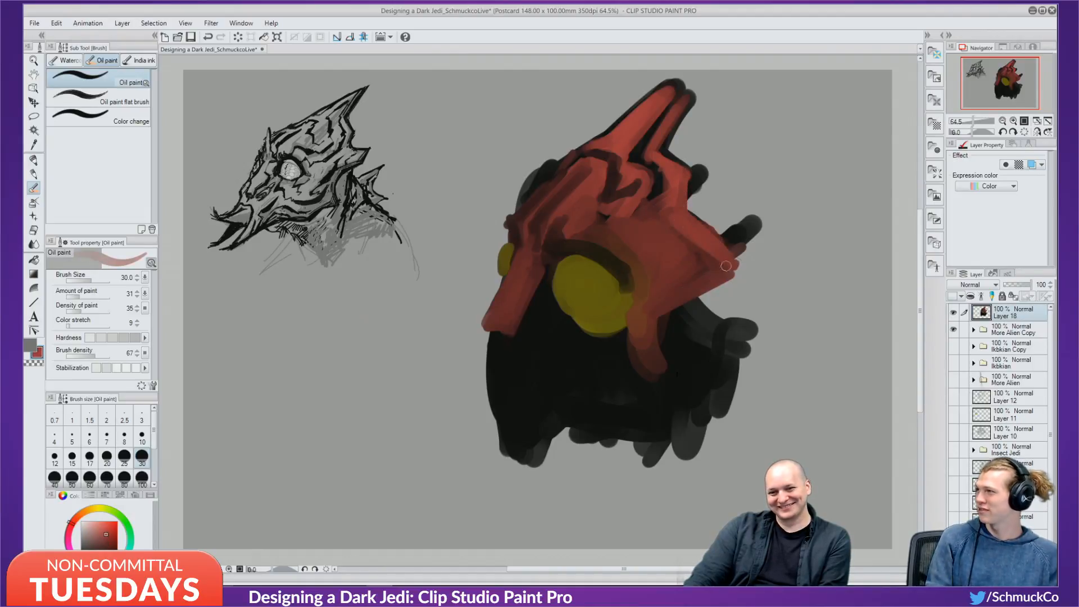
mouse_move(725, 266)
mouse_down()
mouse_move(657, 312)
mouse_move(678, 285)
mouse_move(644, 341)
mouse_move(654, 294)
mouse_move(644, 364)
mouse_move(653, 327)
mouse_move(724, 261)
mouse_move(658, 287)
mouse_up()
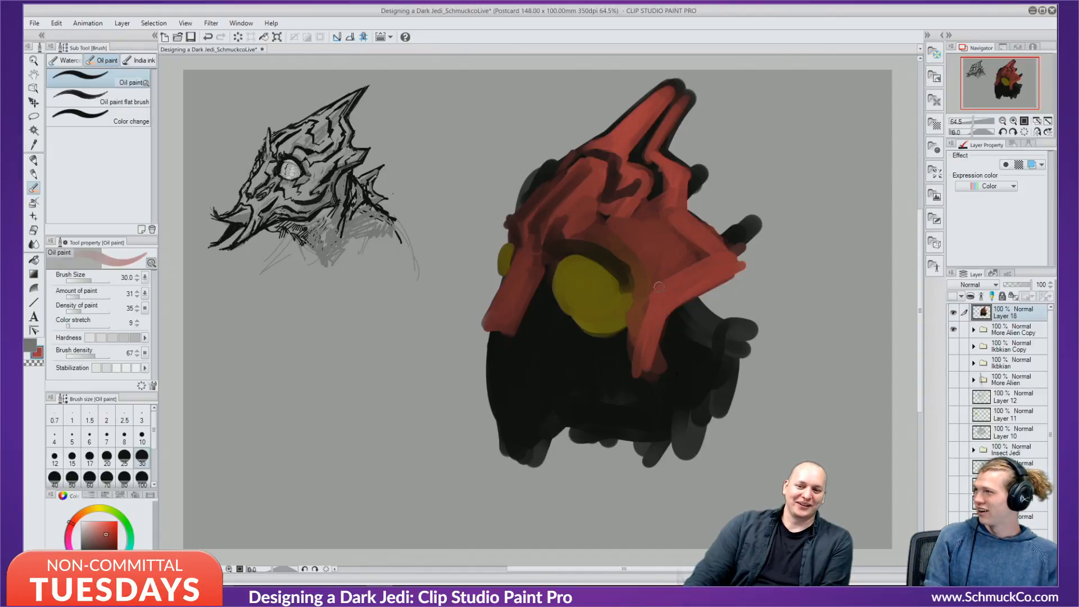
alt+click(684, 192)
mouse_move(688, 180)
mouse_down()
mouse_move(694, 205)
mouse_move(690, 181)
mouse_move(710, 208)
mouse_move(684, 211)
mouse_move(698, 200)
mouse_move(686, 226)
mouse_move(718, 222)
mouse_up()
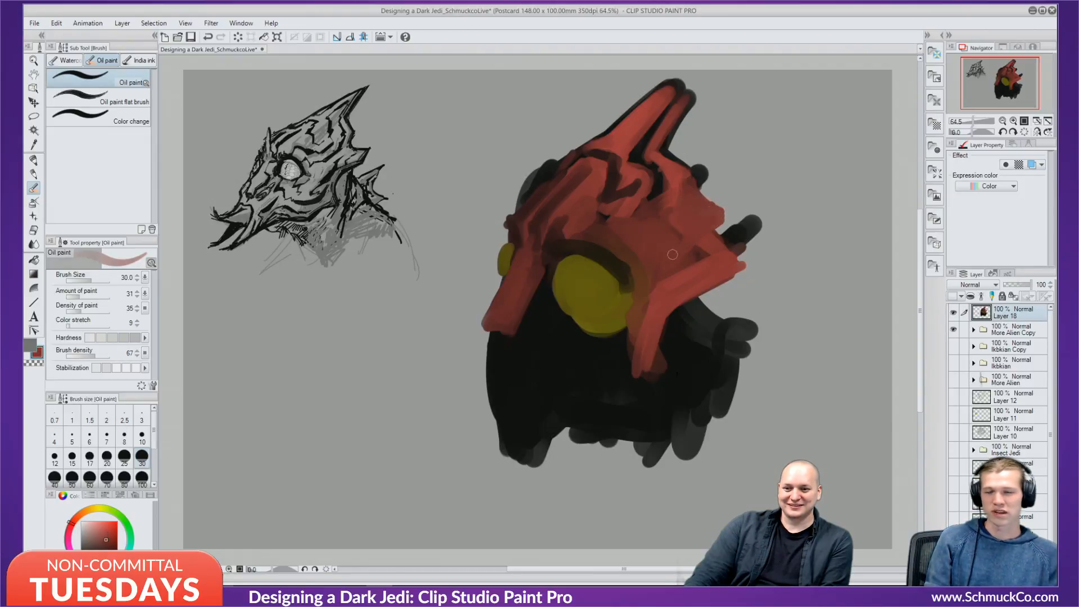
Trim the crest into a narrow horn using the grey background colour.
alt+click(711, 167)
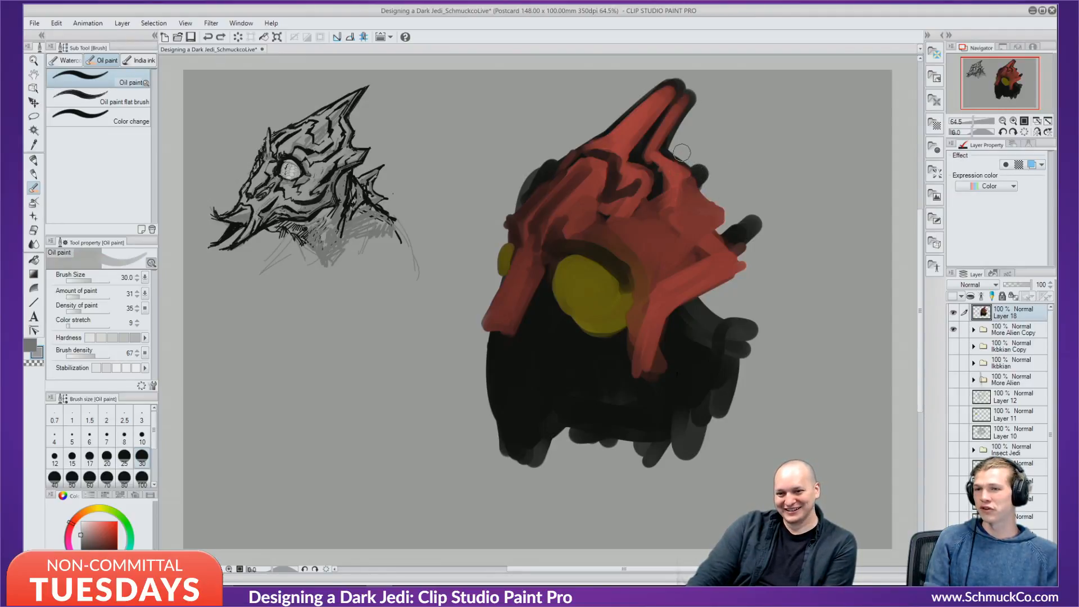
mouse_move(681, 157)
mouse_down()
mouse_move(694, 179)
mouse_move(711, 176)
mouse_move(703, 214)
mouse_move(713, 205)
mouse_move(720, 227)
mouse_move(742, 224)
mouse_move(695, 219)
mouse_move(712, 168)
mouse_move(685, 153)
mouse_move(688, 112)
mouse_move(709, 85)
mouse_move(679, 139)
mouse_up()
mouse_move(597, 128)
mouse_down()
mouse_move(663, 87)
mouse_move(590, 134)
mouse_move(708, 80)
mouse_up()
drag(680, 127, 712, 83)
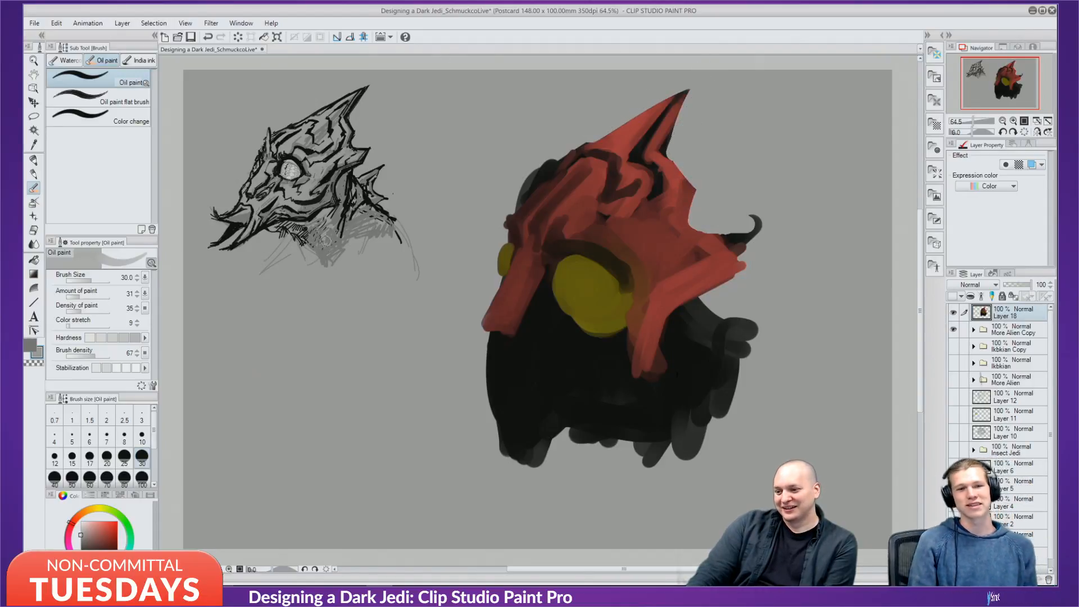
Outline the horn's upper-left and right edges in near-black at brush size 17.
click(90, 555)
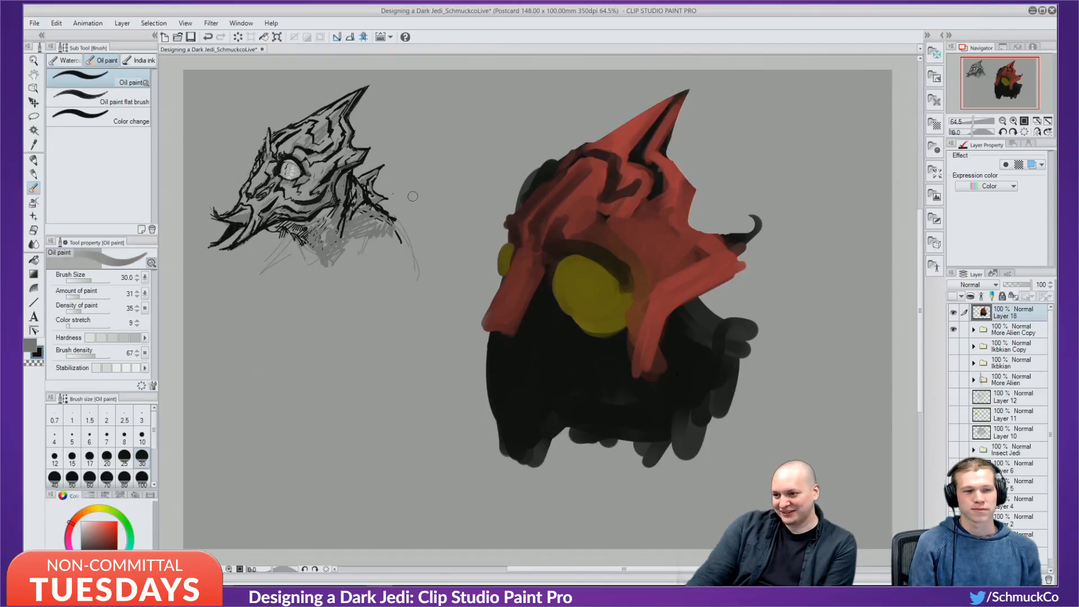
key(bracketleft)
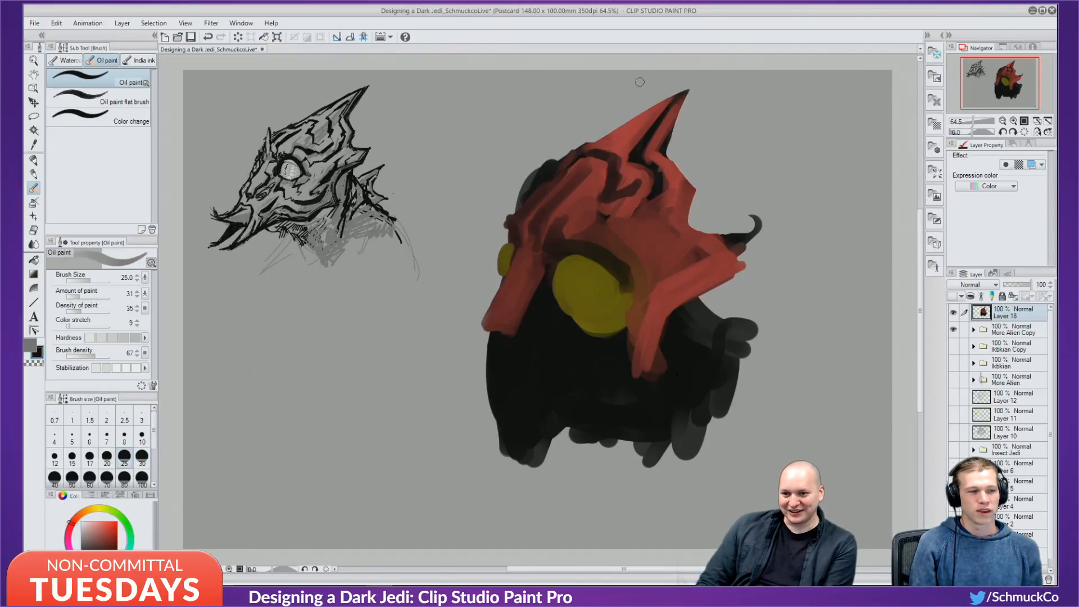
key(bracketleft)
key(bracketleft)
drag(593, 145, 685, 84)
drag(594, 141, 681, 89)
mouse_move(618, 121)
mouse_down()
mouse_move(690, 84)
mouse_move(675, 127)
mouse_up()
drag(694, 82, 668, 134)
mouse_move(686, 97)
mouse_down()
mouse_move(667, 135)
mouse_move(631, 115)
mouse_move(640, 110)
mouse_up()
drag(621, 132, 644, 107)
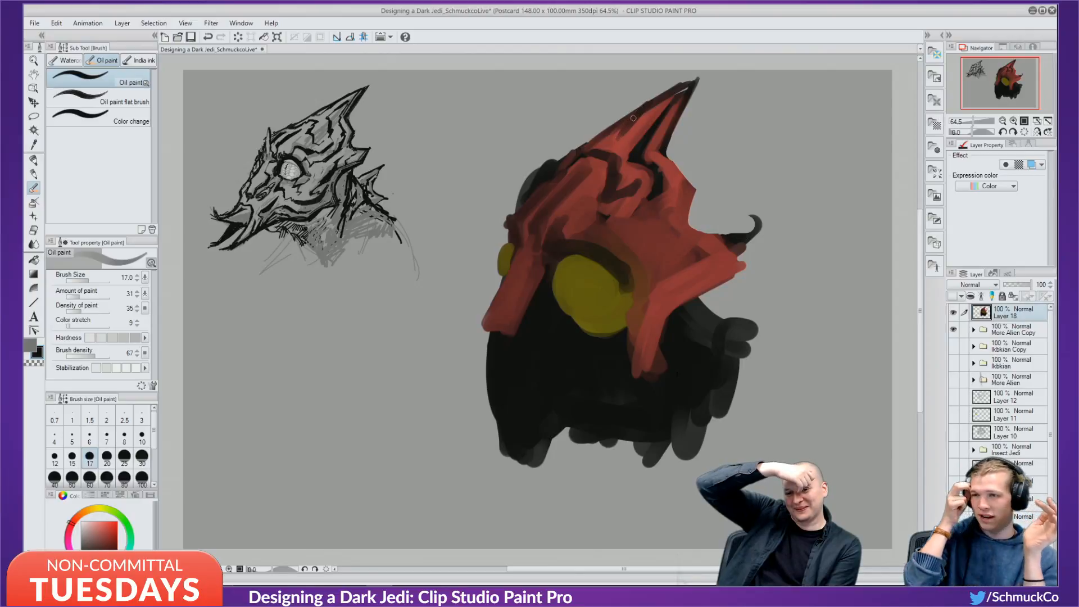
mouse_move(620, 133)
mouse_down()
mouse_move(605, 137)
mouse_move(621, 137)
mouse_move(671, 90)
mouse_up()
drag(674, 96, 658, 110)
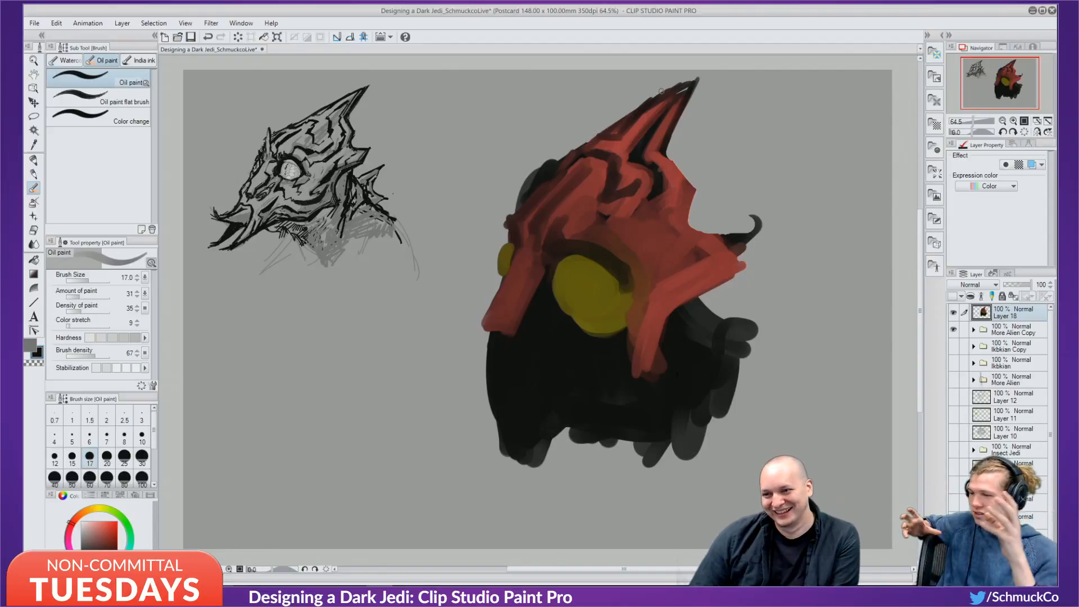
Add dark strokes down the head's right edge and cover the dark notch with red.
drag(664, 145, 691, 194)
drag(671, 161, 683, 170)
mouse_move(693, 196)
mouse_down()
mouse_move(671, 228)
mouse_move(693, 196)
mouse_move(655, 232)
mouse_move(681, 230)
mouse_up()
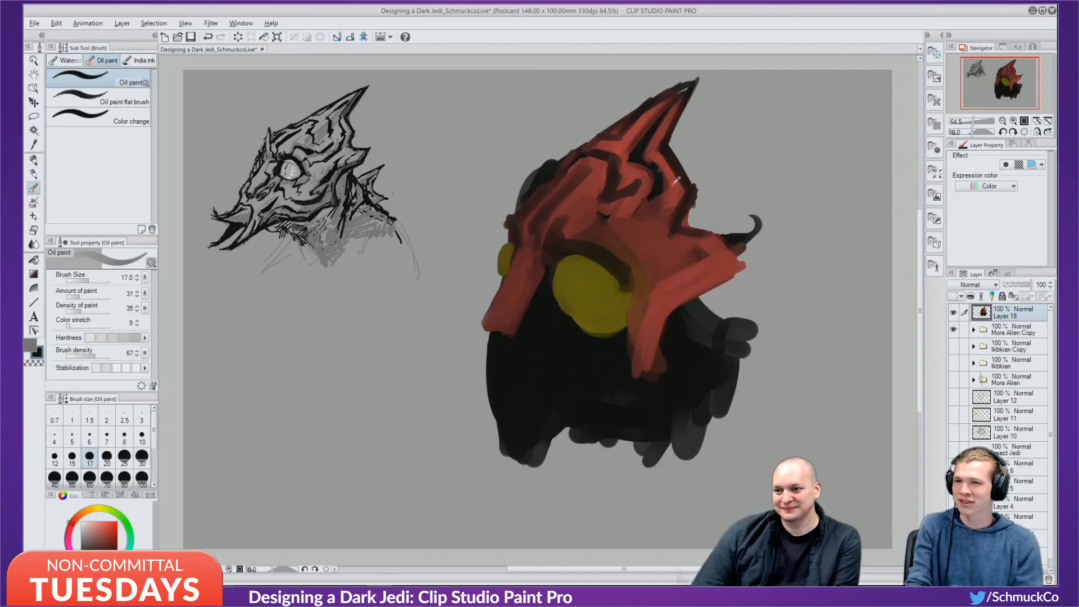
alt+click(675, 173)
drag(682, 186, 684, 198)
drag(685, 192, 661, 227)
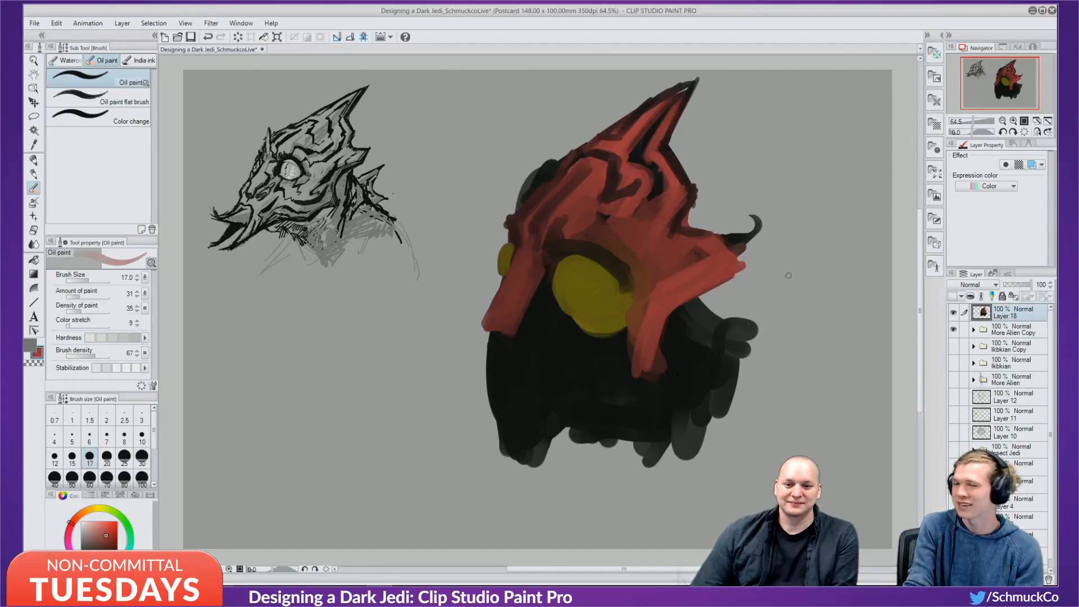
Hide the painted layers, show the More Alien inked head, duplicate its folder and hide the original.
click(953, 313)
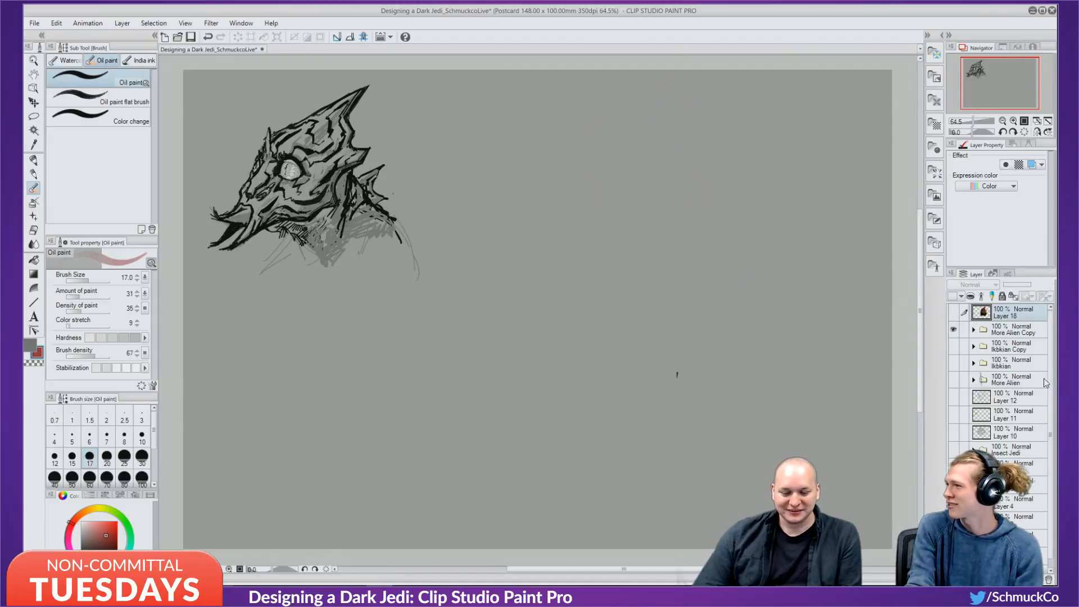
click(998, 332)
click(954, 329)
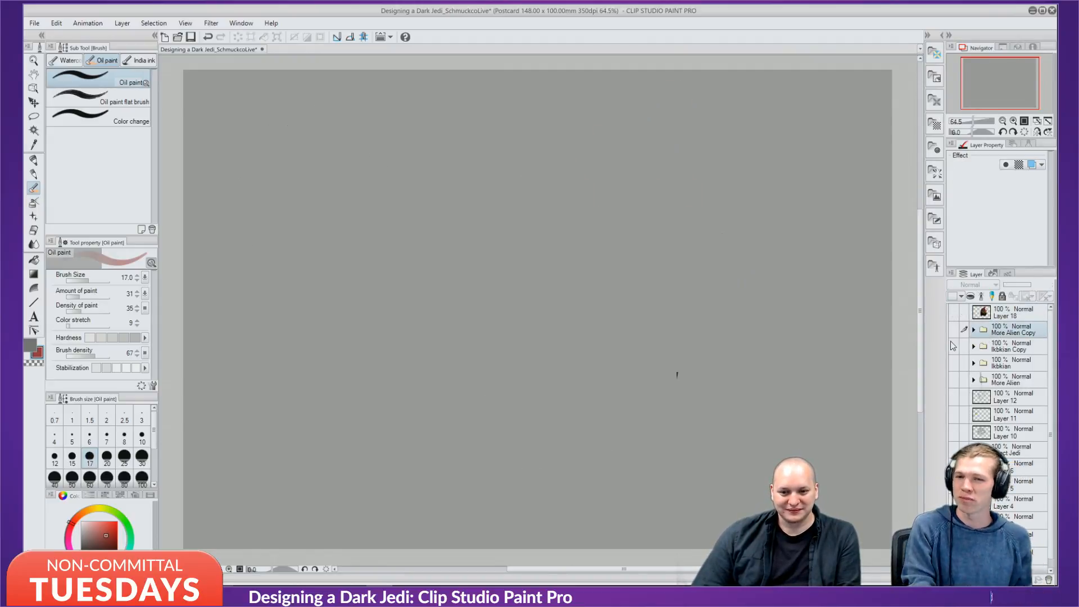
click(954, 346)
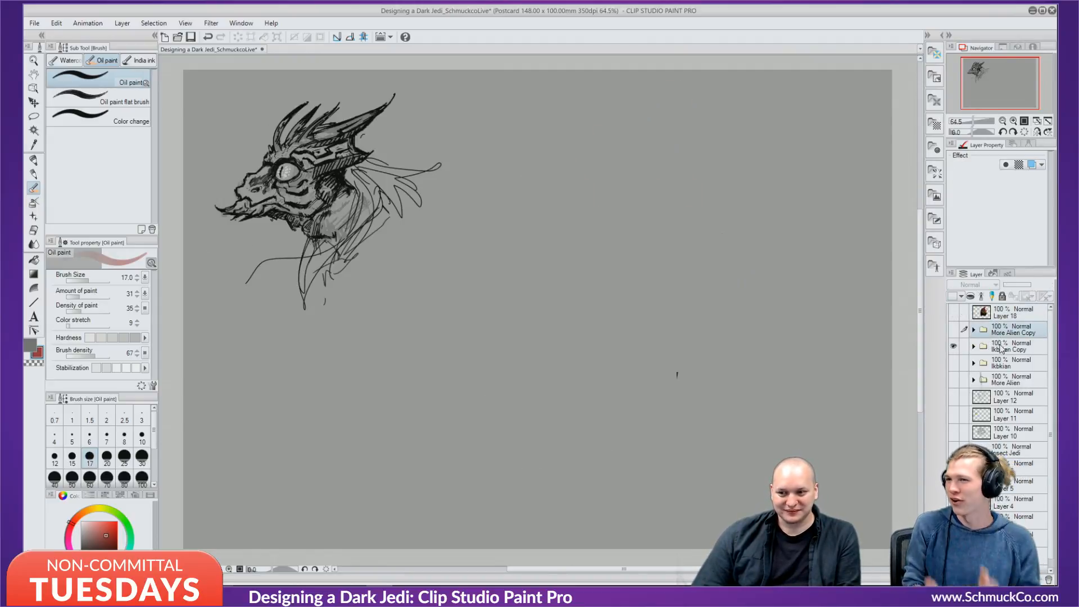
click(954, 347)
click(954, 380)
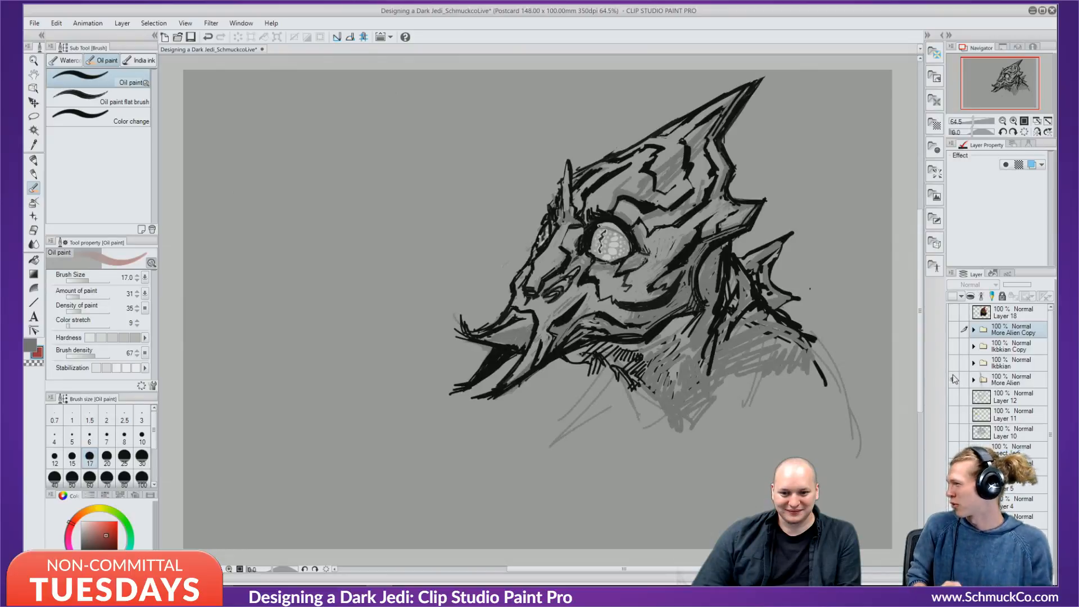
click(1007, 367)
click(989, 380)
drag(988, 380, 966, 580)
click(953, 388)
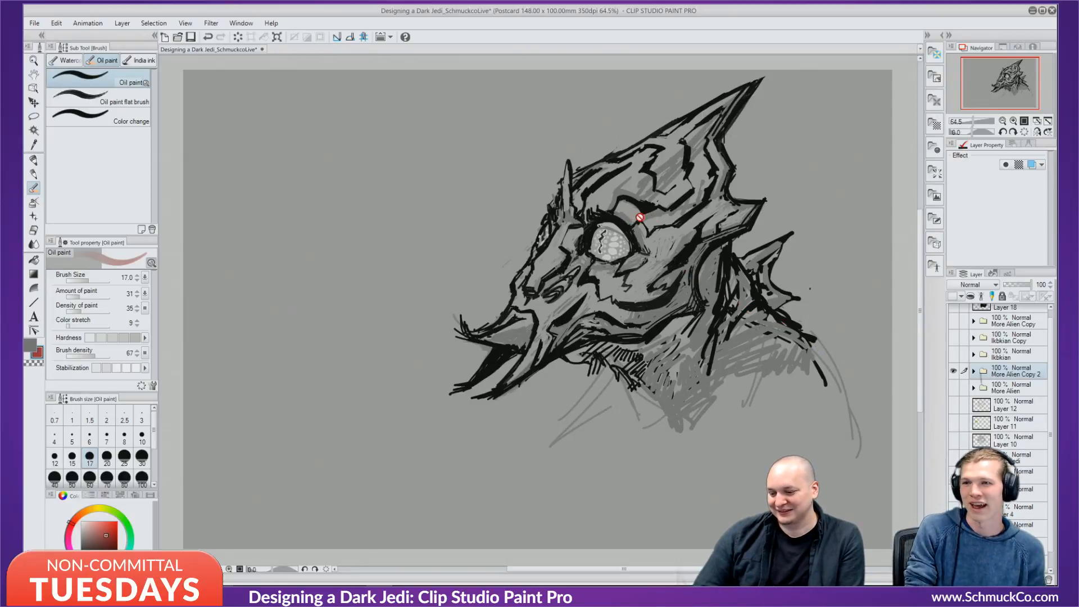
Free-transform the copied sketch to 111% scale and -14.1° rotation, position it, and commit.
key(ctrl+t)
drag(654, 222, 593, 241)
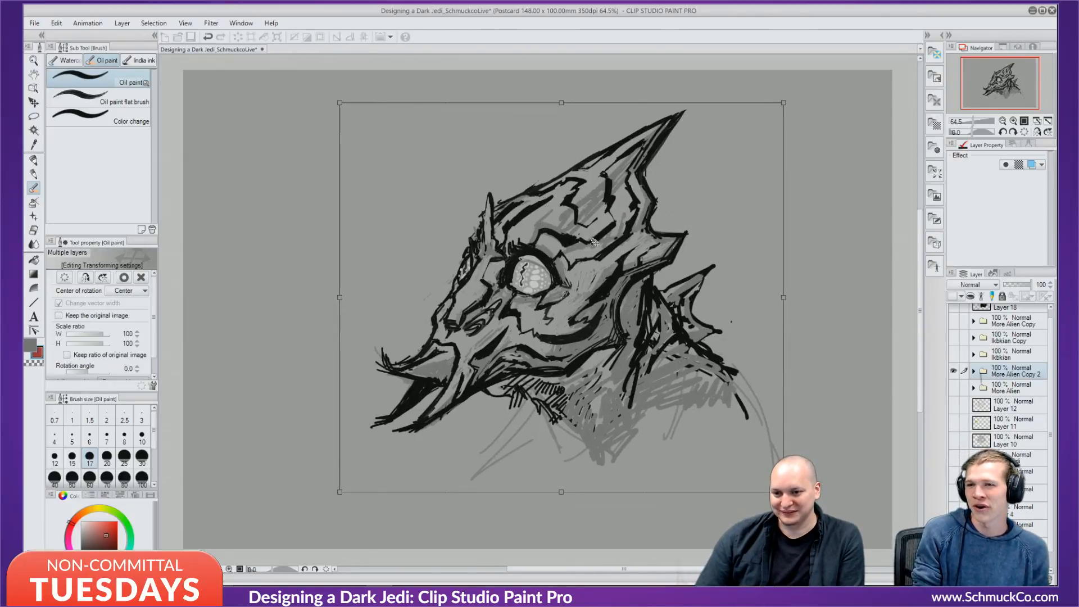
drag(800, 103, 733, 74)
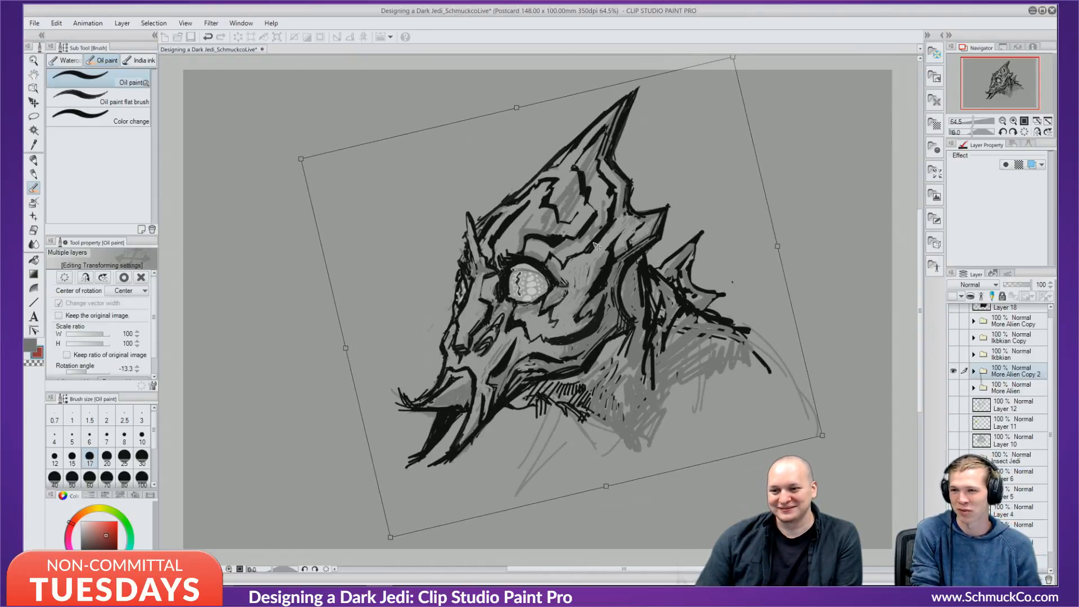
drag(747, 375, 741, 368)
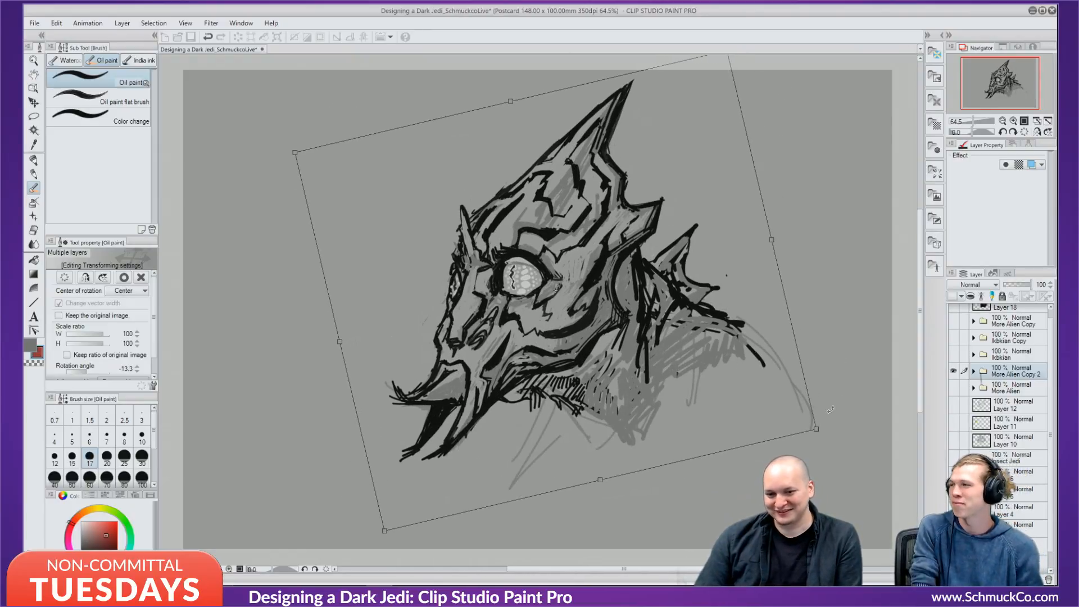
drag(815, 430, 839, 441)
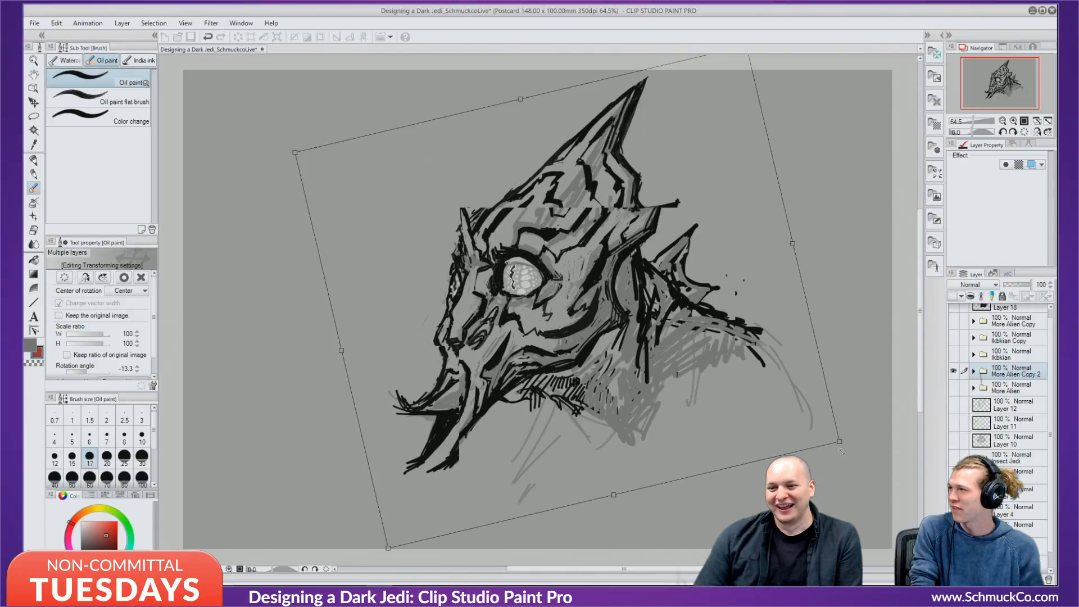
drag(760, 391, 737, 389)
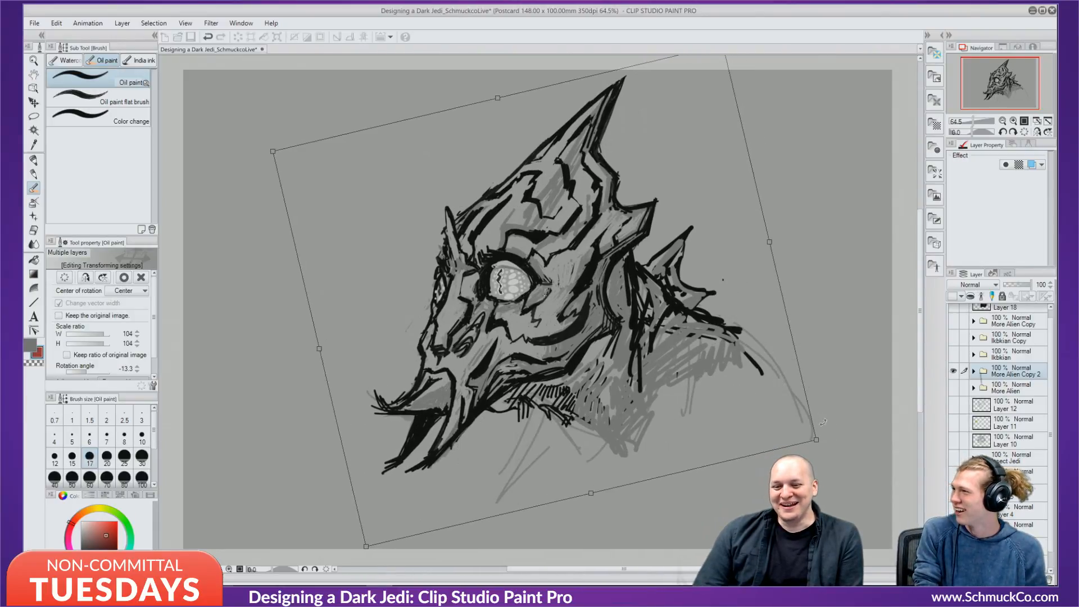
drag(815, 440, 835, 449)
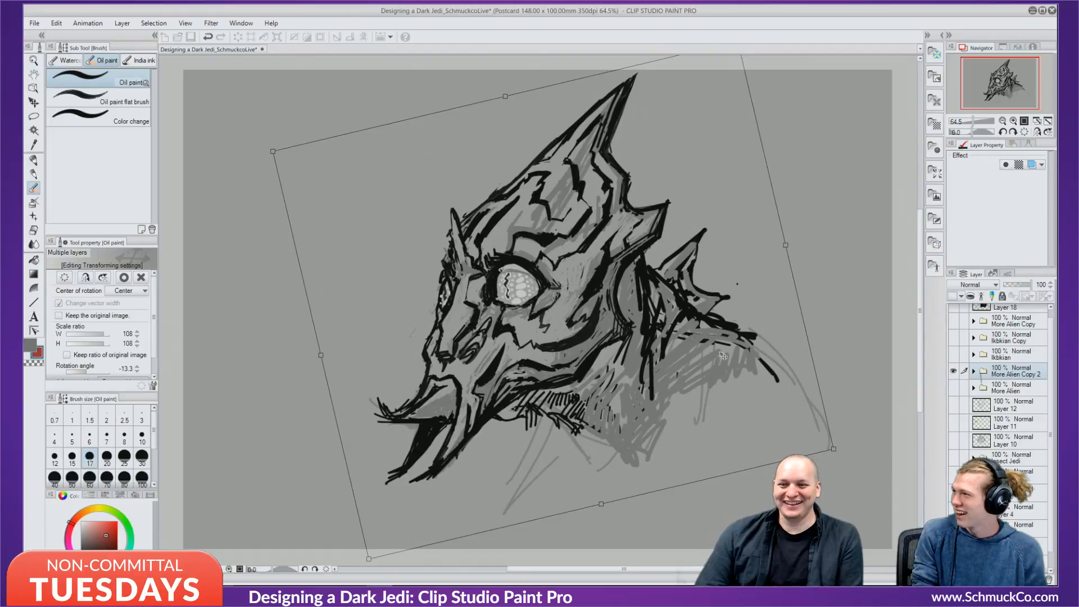
drag(723, 360, 690, 377)
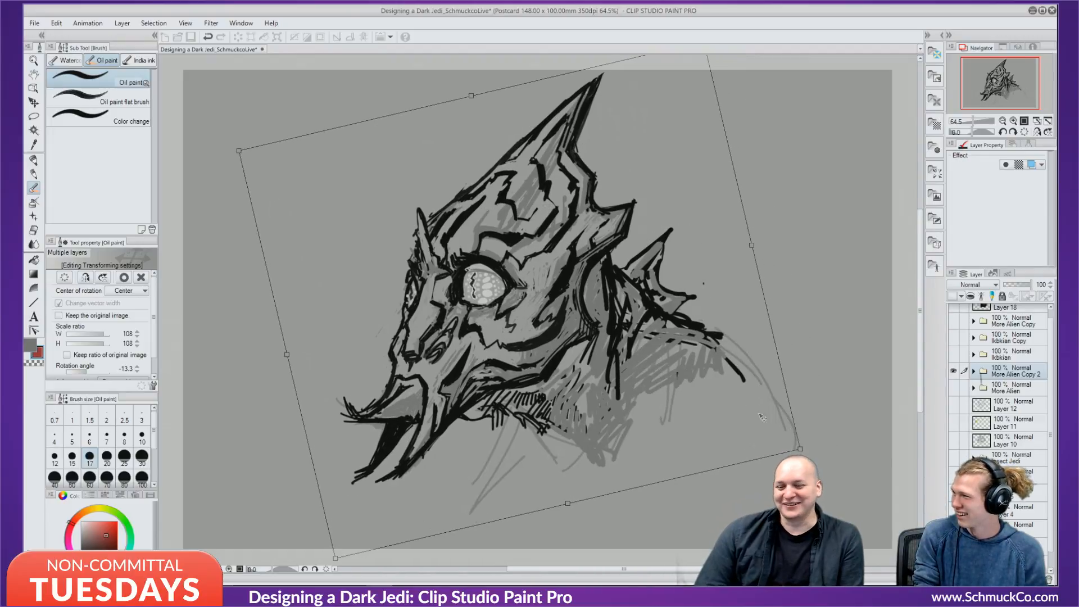
drag(803, 451, 819, 481)
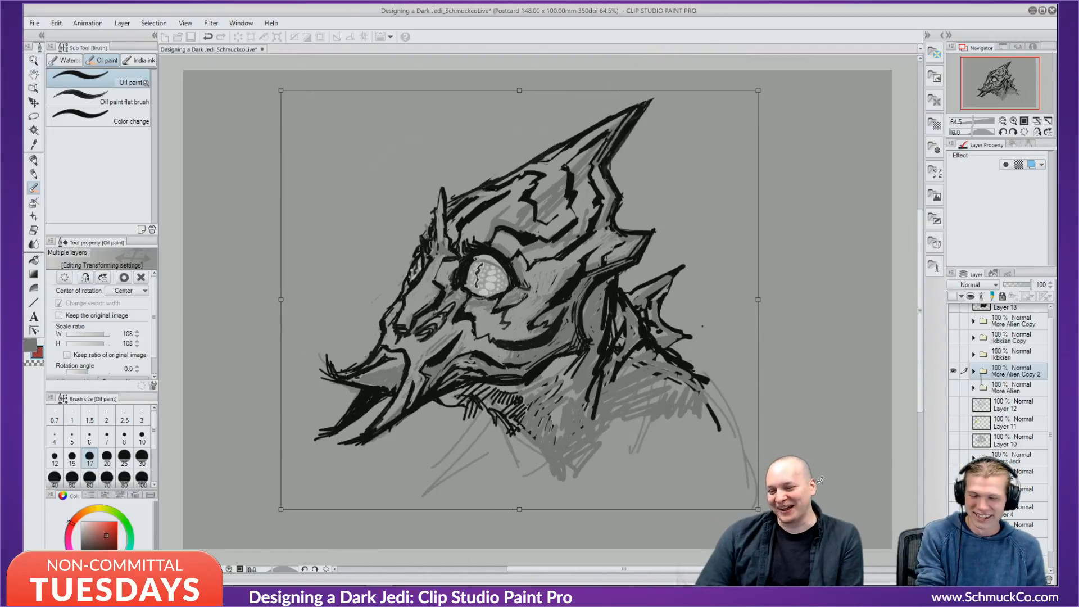
mouse_move(760, 507)
mouse_down()
mouse_move(803, 443)
mouse_move(822, 454)
mouse_up()
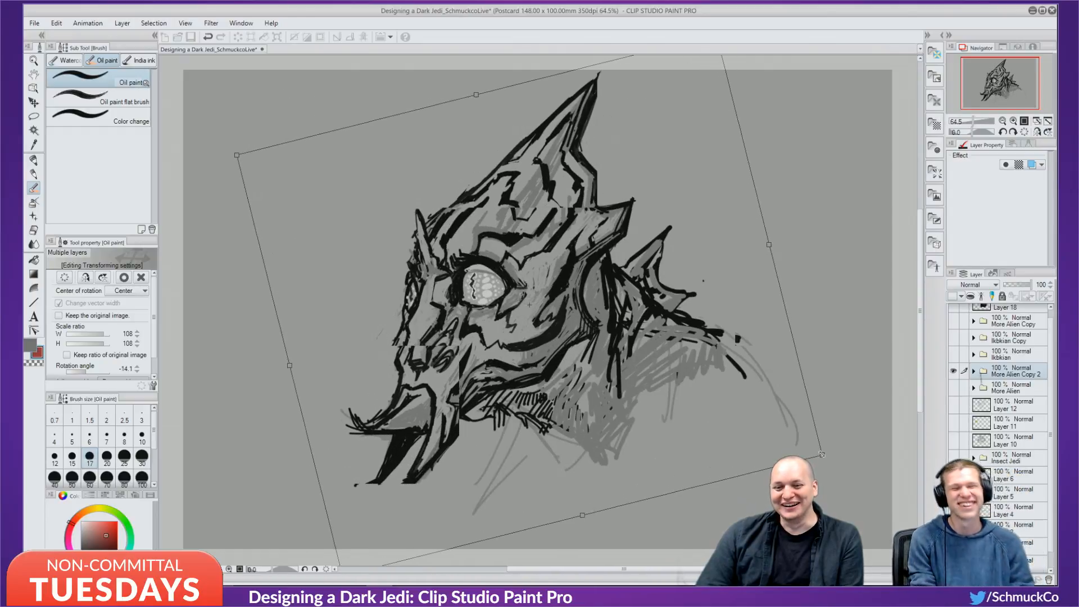
drag(696, 272, 692, 275)
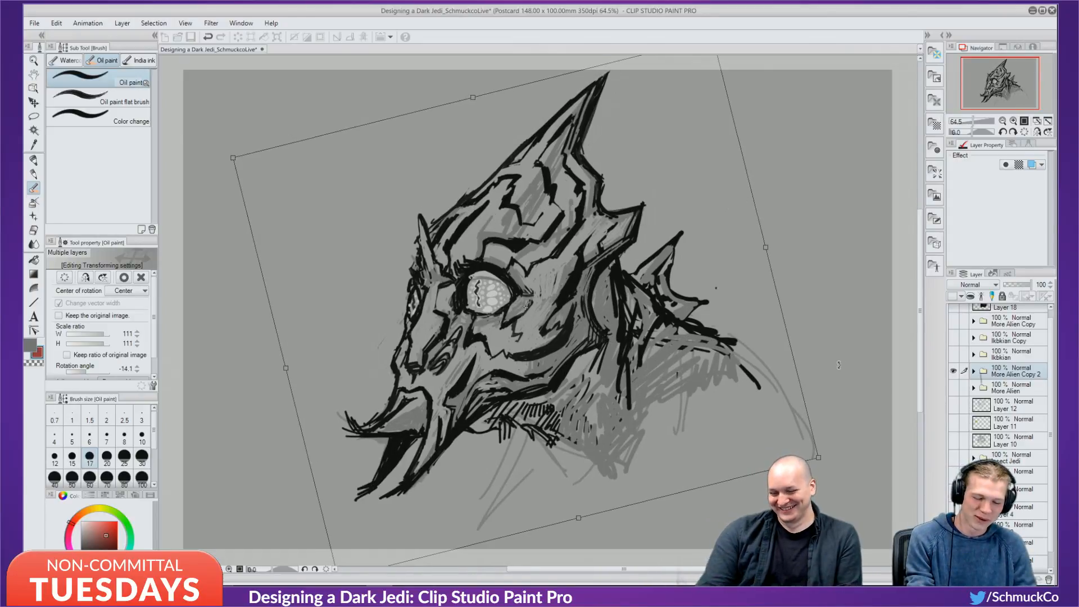
key(Return)
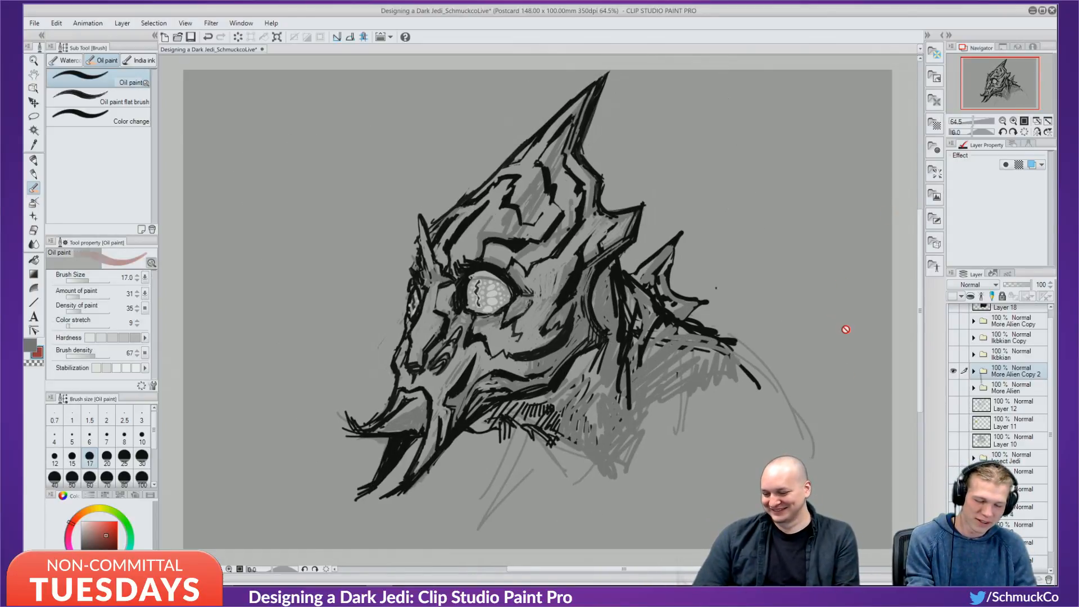
scroll(1011, 393, up, 1)
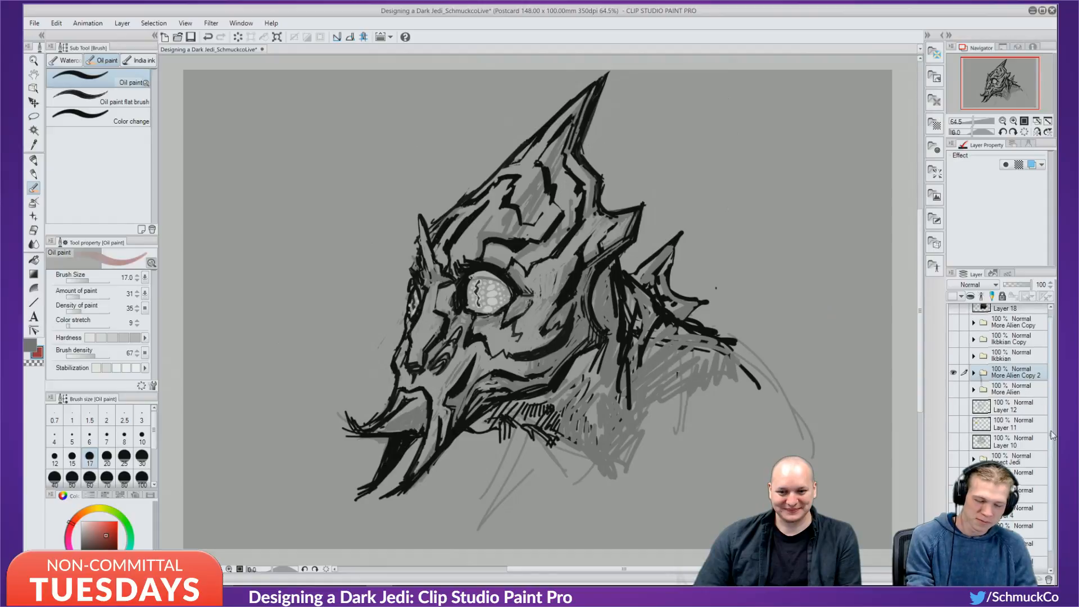
Add a new layer in the More Alien Copy folder and paint red over the spike and brow.
click(1015, 331)
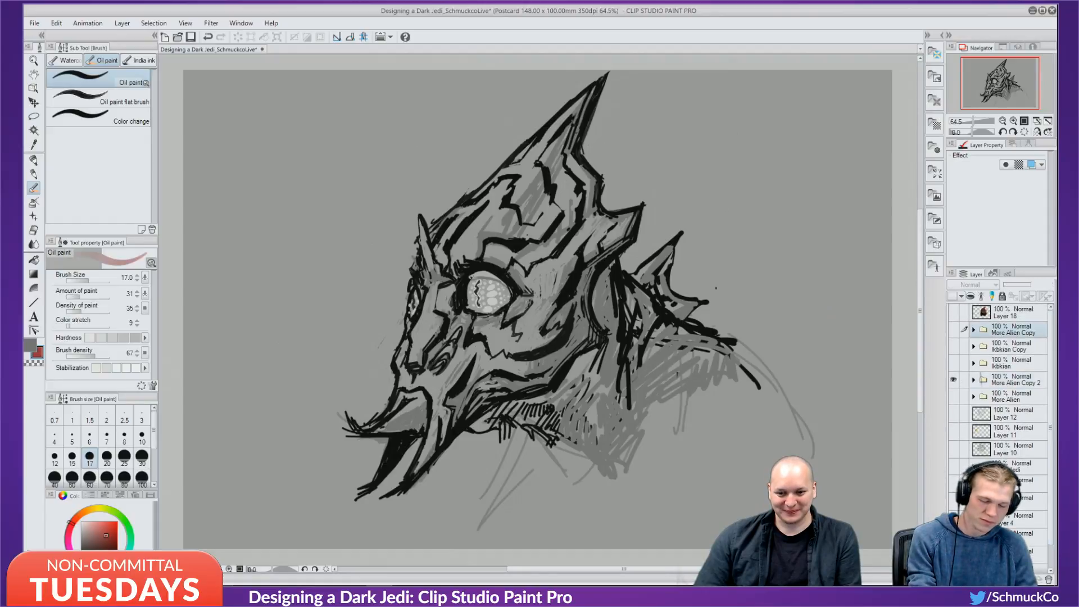
key(ctrl+shift+n)
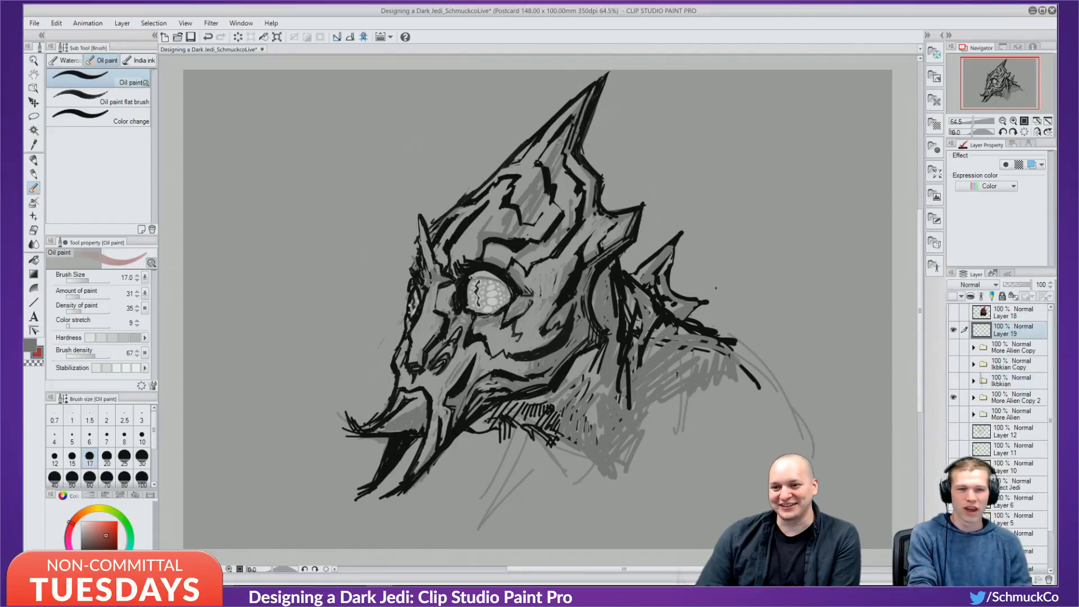
mouse_move(584, 97)
mouse_down()
mouse_move(528, 155)
mouse_move(565, 109)
mouse_move(539, 186)
mouse_move(512, 200)
mouse_move(517, 179)
mouse_move(495, 178)
mouse_move(541, 135)
mouse_up()
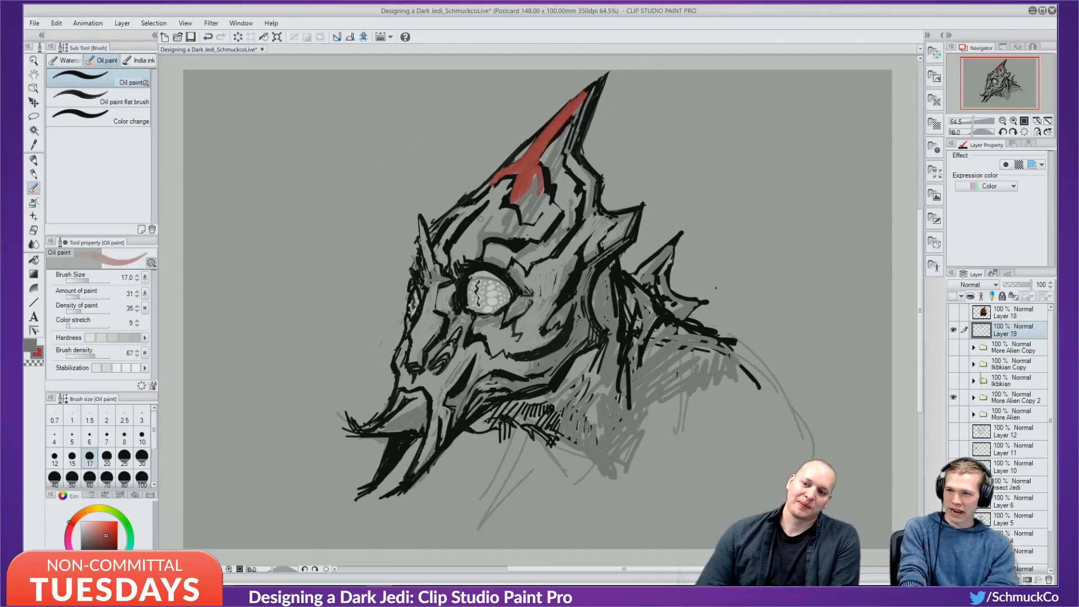
mouse_move(471, 210)
mouse_down()
mouse_move(450, 259)
mouse_move(465, 236)
mouse_move(474, 257)
mouse_move(509, 225)
mouse_move(486, 208)
mouse_move(502, 190)
mouse_move(486, 217)
mouse_move(582, 179)
mouse_move(537, 236)
mouse_move(486, 254)
mouse_move(522, 264)
mouse_move(513, 253)
mouse_move(548, 233)
mouse_move(559, 253)
mouse_move(572, 173)
mouse_move(587, 179)
mouse_move(578, 163)
mouse_move(554, 196)
mouse_move(579, 197)
mouse_up()
mouse_move(564, 248)
mouse_down()
mouse_move(612, 236)
mouse_move(548, 261)
mouse_move(621, 224)
mouse_move(527, 290)
mouse_move(547, 276)
mouse_move(540, 281)
mouse_up()
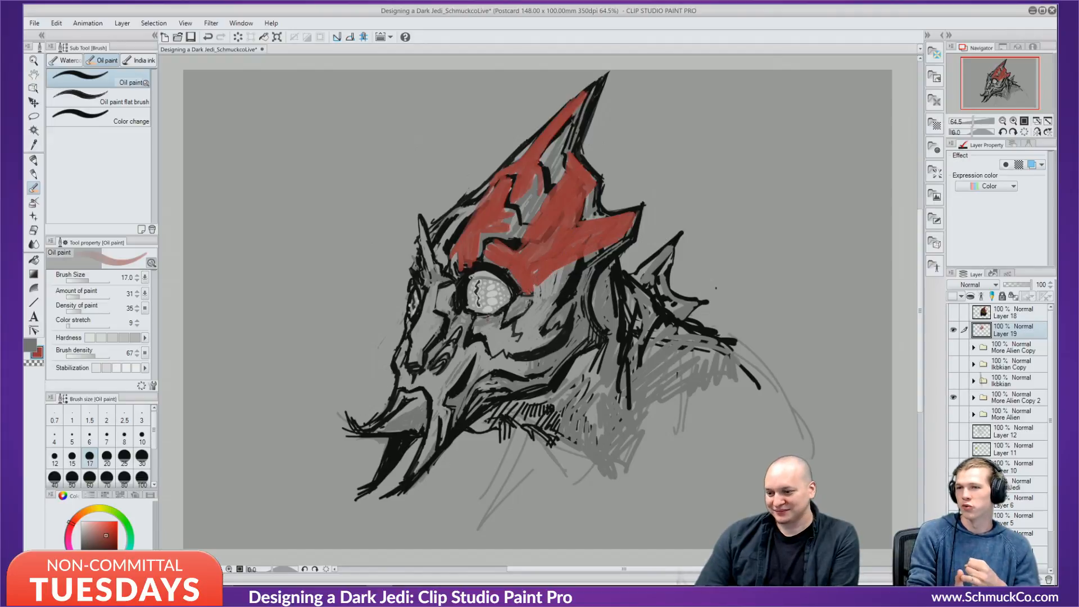
Darken the helmet's lower edge near the eye and the horn's inner area with deeper red.
click(101, 545)
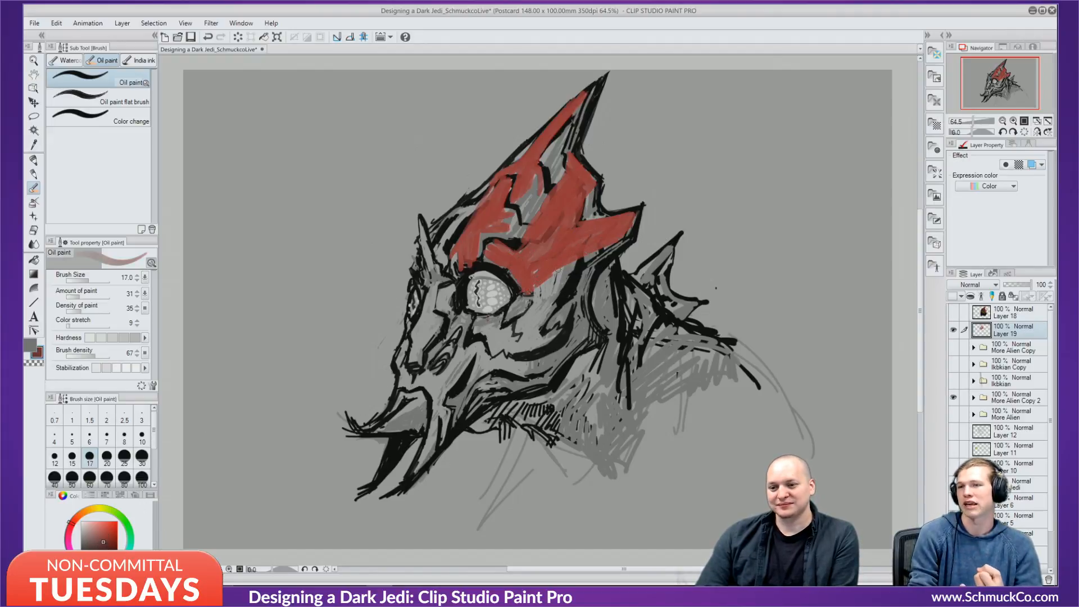
drag(584, 257, 538, 291)
drag(618, 244, 536, 297)
drag(573, 262, 537, 286)
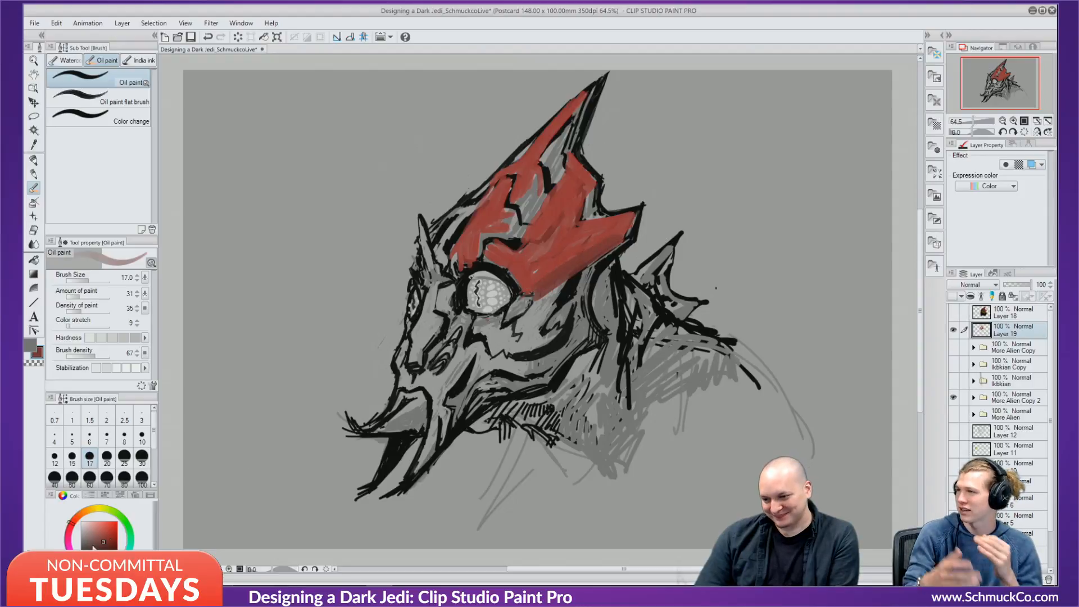
drag(100, 541, 103, 549)
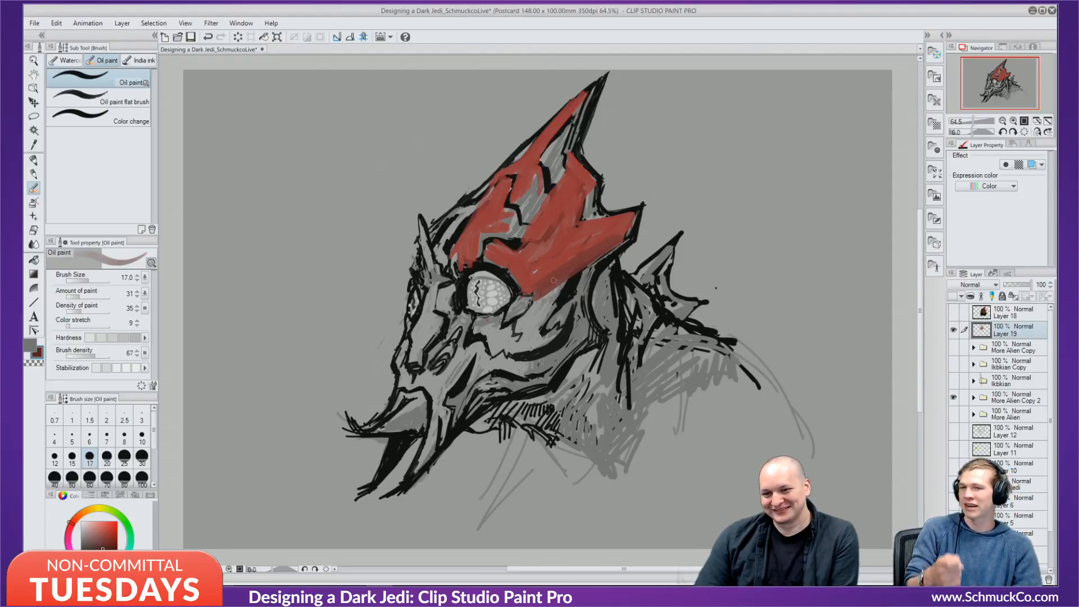
drag(526, 294, 620, 241)
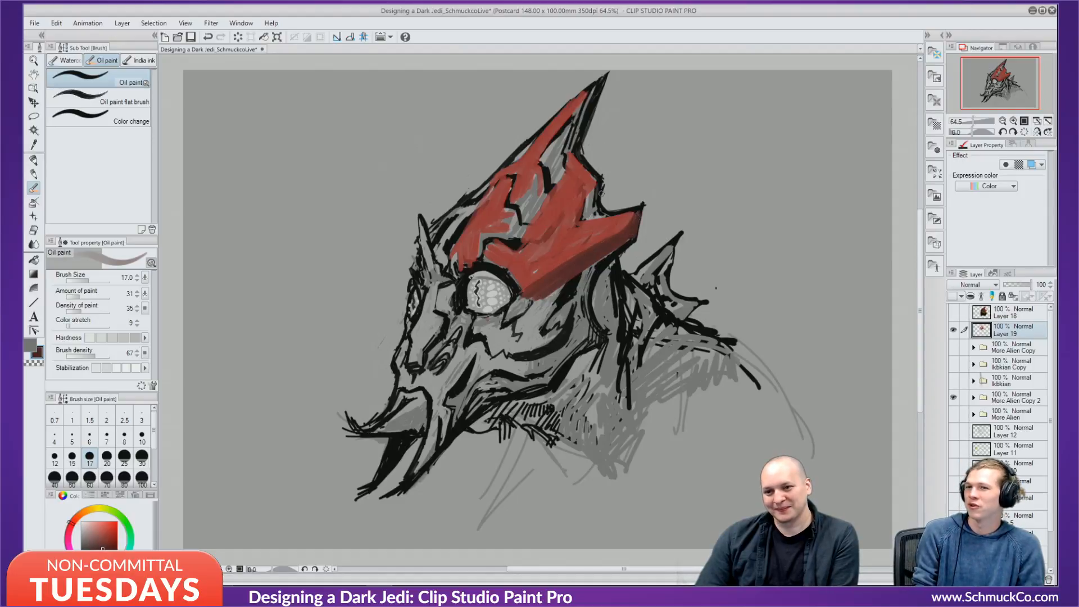
mouse_move(601, 193)
mouse_down()
mouse_move(589, 209)
mouse_move(579, 153)
mouse_move(558, 164)
mouse_up()
mouse_move(578, 130)
mouse_down()
mouse_move(536, 203)
mouse_move(557, 171)
mouse_move(547, 180)
mouse_up()
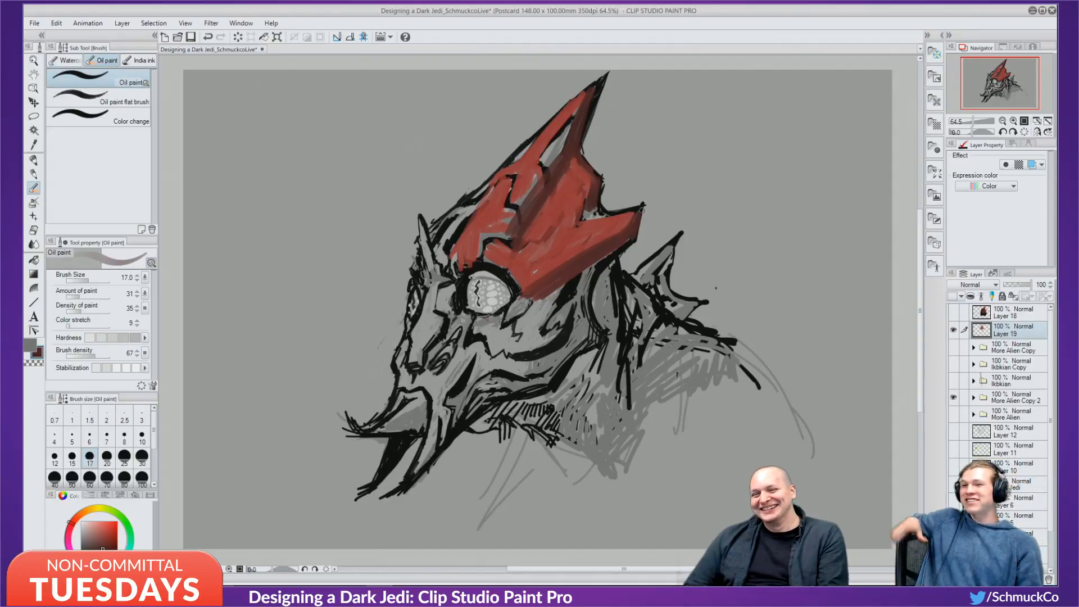
Run dark red down the jaw and neck, and cover the helmet's left edge, tip, right edge and spike gap.
mouse_move(584, 264)
mouse_down()
mouse_move(587, 306)
mouse_move(589, 275)
mouse_move(556, 379)
mouse_move(503, 390)
mouse_move(519, 383)
mouse_move(444, 433)
mouse_move(424, 475)
mouse_move(482, 388)
mouse_move(451, 425)
mouse_up()
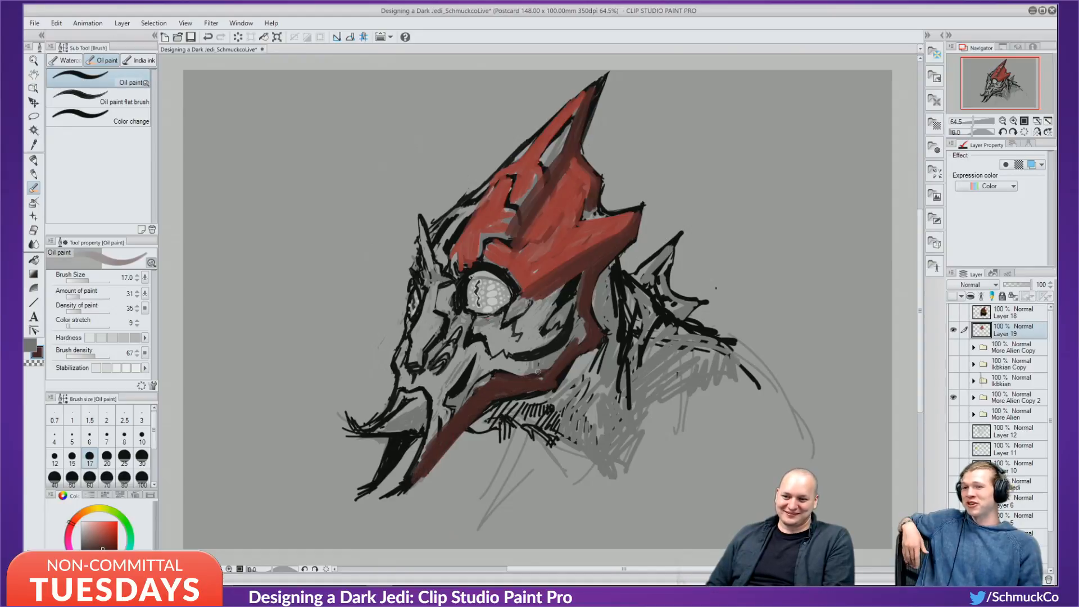
mouse_move(538, 372)
mouse_down()
mouse_move(543, 387)
mouse_move(550, 367)
mouse_up()
drag(593, 319, 597, 281)
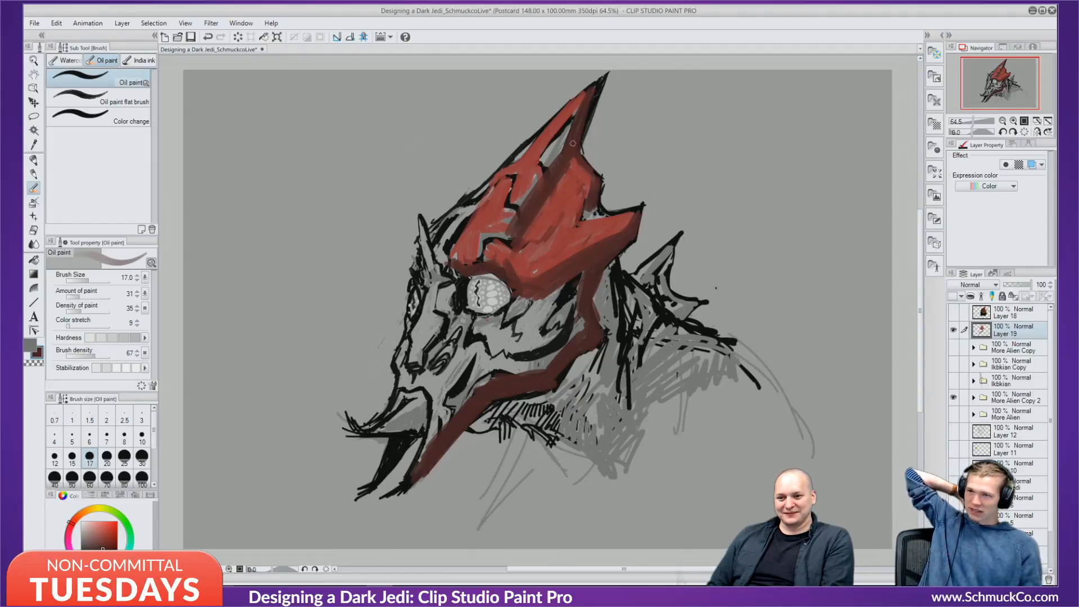
mouse_move(456, 216)
mouse_down()
mouse_move(547, 120)
mouse_move(445, 239)
mouse_move(507, 163)
mouse_move(458, 232)
mouse_move(476, 204)
mouse_up()
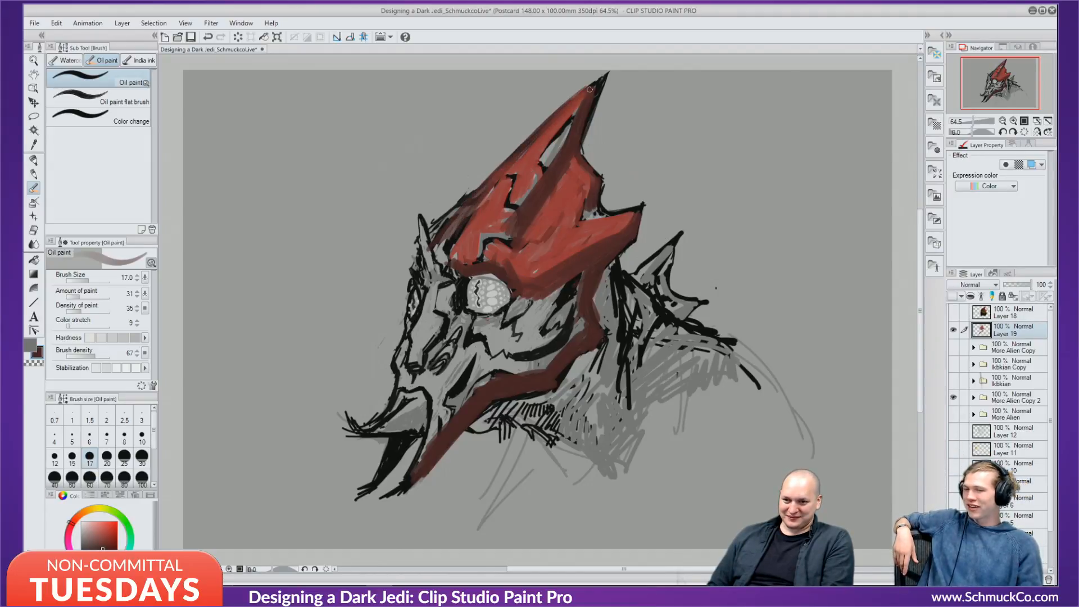
drag(590, 89, 581, 121)
mouse_move(584, 158)
mouse_down()
mouse_move(601, 173)
mouse_move(575, 224)
mouse_move(644, 204)
mouse_move(645, 215)
mouse_up()
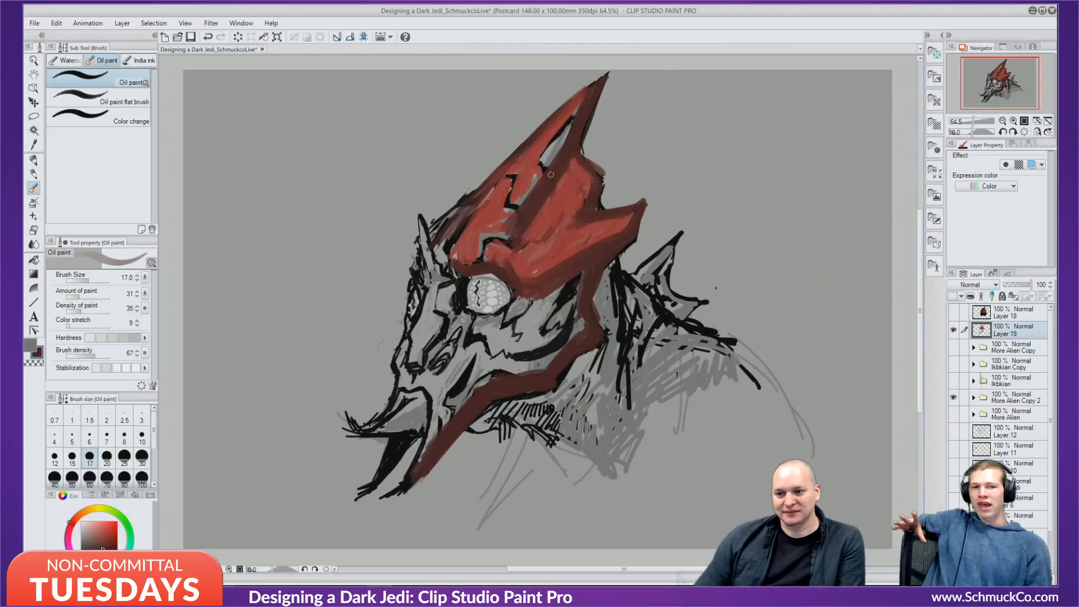
mouse_move(551, 175)
mouse_down()
mouse_move(575, 111)
mouse_move(511, 215)
mouse_move(580, 111)
mouse_move(585, 165)
mouse_up()
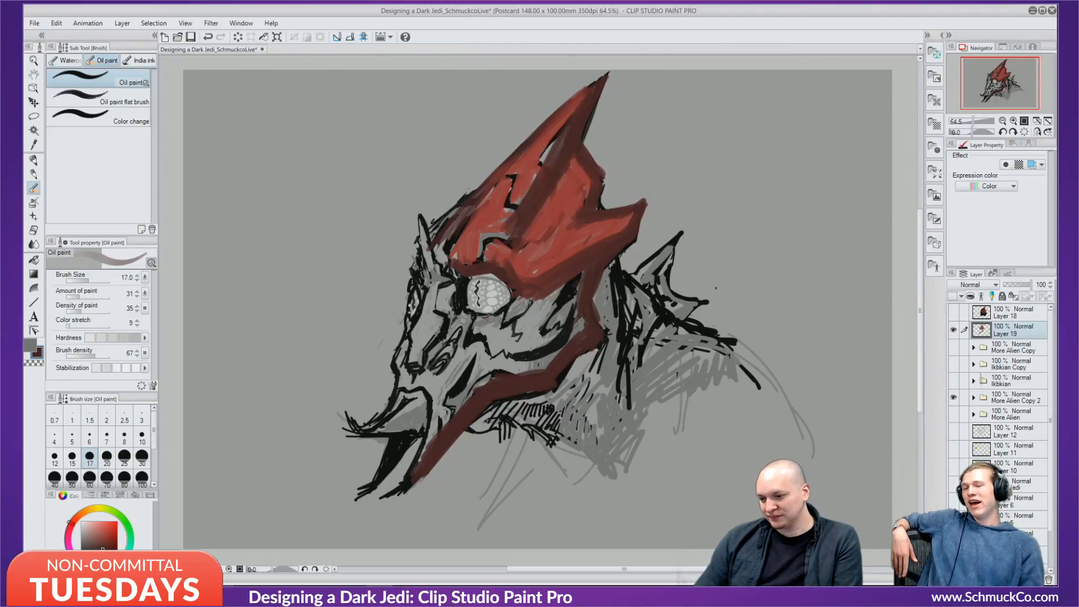
Shade the helmet streak, right edge, right side and lower neck line in dark navy-purple.
alt+click(601, 194)
click(102, 549)
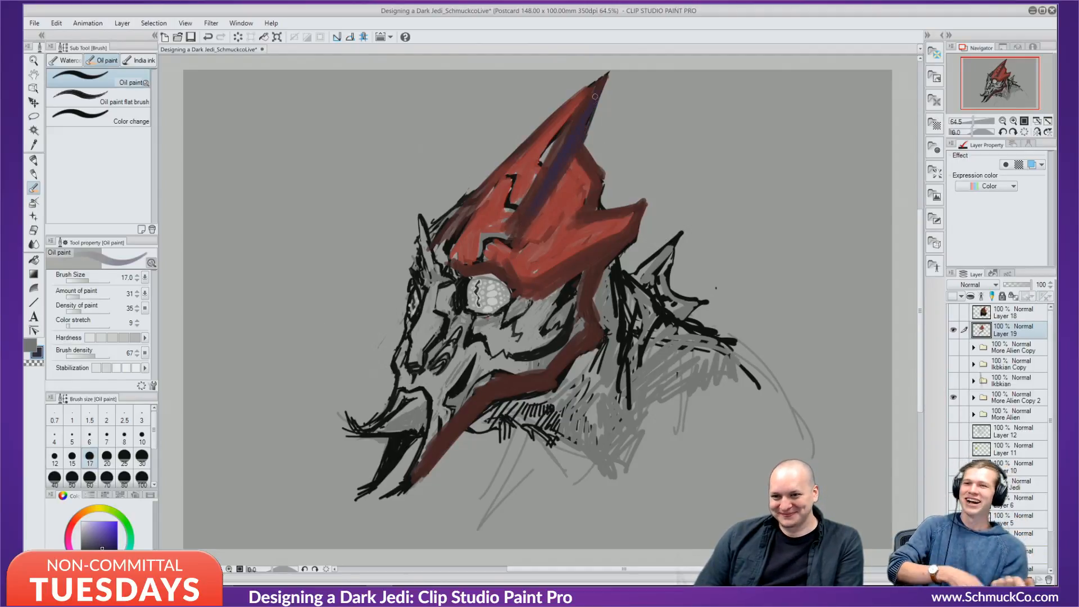
drag(580, 137, 581, 144)
drag(594, 184, 588, 197)
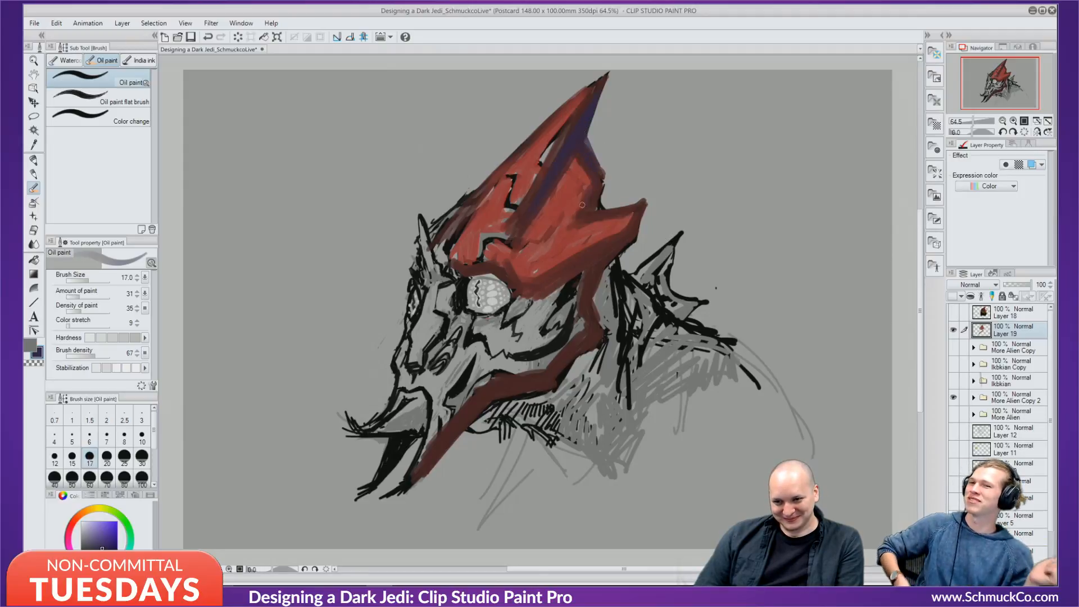
mouse_move(634, 226)
mouse_down()
mouse_move(603, 256)
mouse_move(633, 215)
mouse_move(621, 251)
mouse_move(634, 236)
mouse_move(586, 259)
mouse_move(596, 265)
mouse_move(583, 310)
mouse_move(596, 283)
mouse_move(586, 327)
mouse_move(585, 311)
mouse_move(607, 333)
mouse_move(579, 334)
mouse_move(601, 341)
mouse_move(548, 377)
mouse_up()
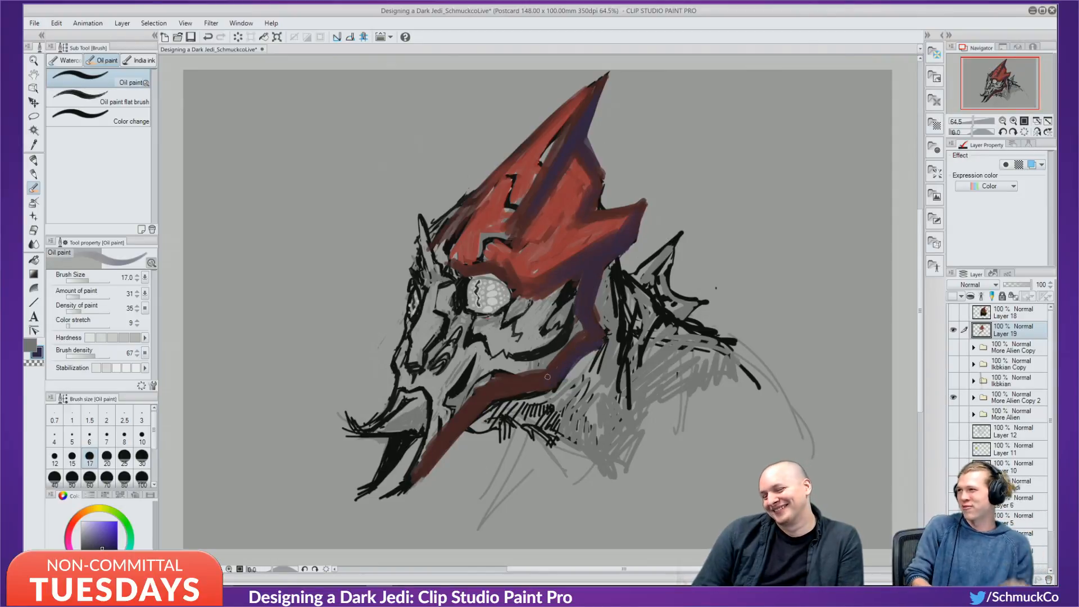
mouse_move(423, 471)
mouse_down()
mouse_move(448, 440)
mouse_move(555, 383)
mouse_up()
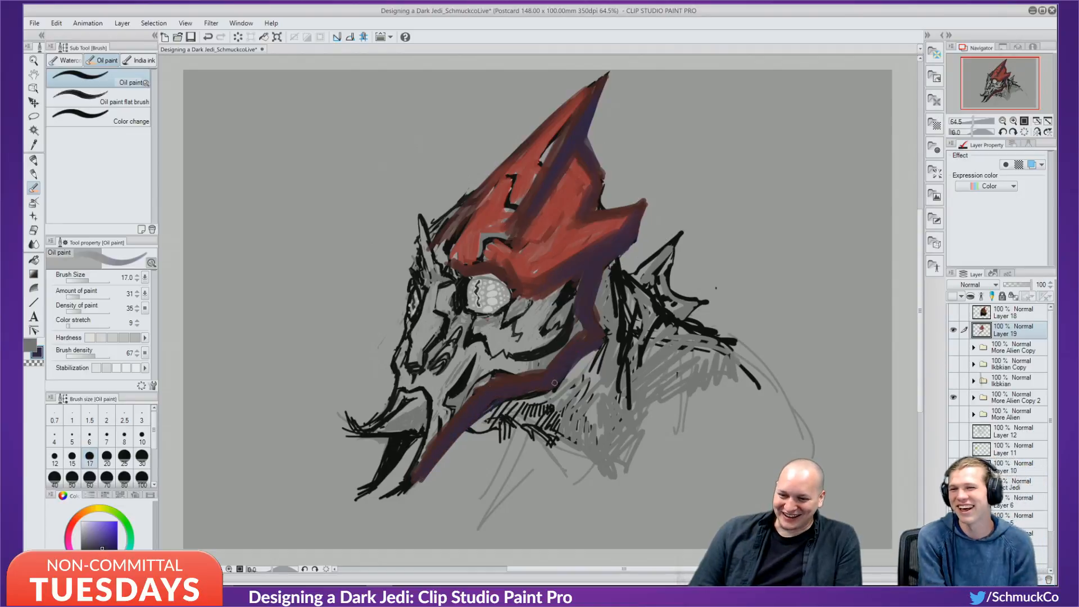
Paint red along the cheek edge and dark red-brown over the jaw and left of the eye.
alt+click(572, 198)
mouse_move(560, 334)
mouse_down()
mouse_move(595, 179)
mouse_move(545, 339)
mouse_move(580, 302)
mouse_move(545, 373)
mouse_move(591, 324)
mouse_move(543, 359)
mouse_move(590, 261)
mouse_move(522, 337)
mouse_move(544, 340)
mouse_move(465, 376)
mouse_move(440, 408)
mouse_move(469, 377)
mouse_move(491, 386)
mouse_move(480, 365)
mouse_up()
alt+click(590, 200)
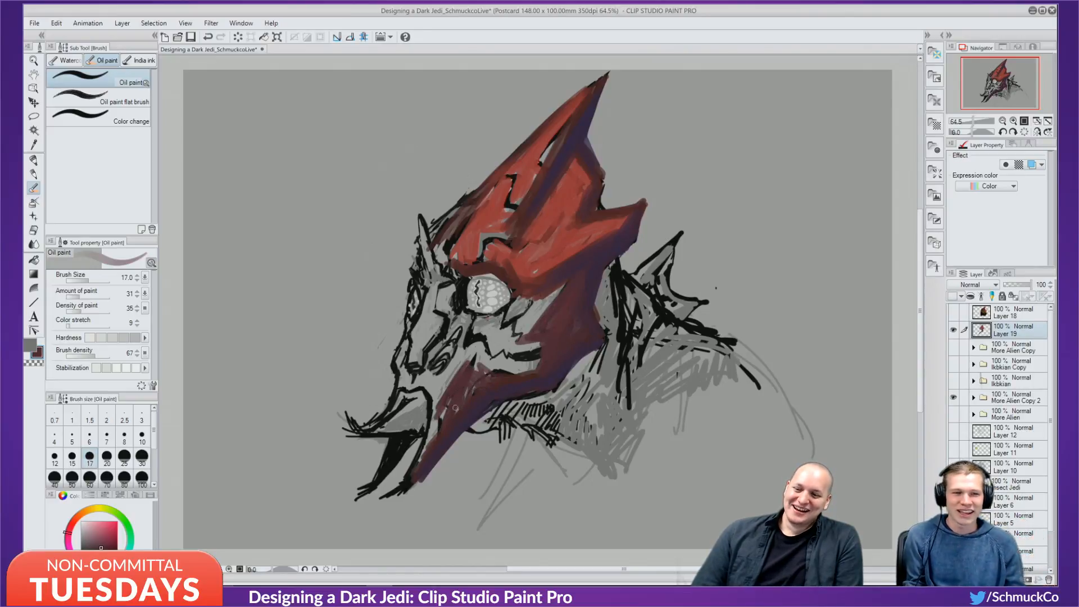
mouse_move(436, 304)
mouse_down()
mouse_move(448, 277)
mouse_move(462, 280)
mouse_move(453, 316)
mouse_move(444, 308)
mouse_move(456, 321)
mouse_move(436, 361)
mouse_move(430, 349)
mouse_move(449, 355)
mouse_move(459, 278)
mouse_move(491, 271)
mouse_up()
Cover the grey patches below, right of and left of the eye with brighter red.
alt+click(509, 274)
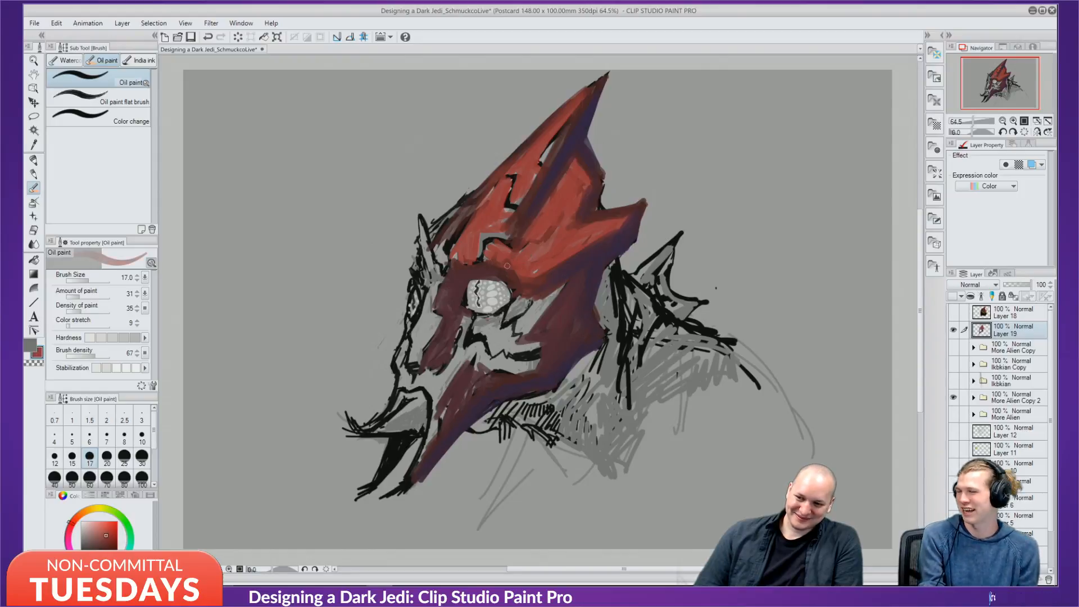
mouse_move(535, 323)
mouse_down()
mouse_move(540, 294)
mouse_move(518, 337)
mouse_move(561, 291)
mouse_move(525, 298)
mouse_move(500, 332)
mouse_move(525, 311)
mouse_move(523, 324)
mouse_move(484, 342)
mouse_move(489, 323)
mouse_move(466, 328)
mouse_move(427, 398)
mouse_move(466, 340)
mouse_move(441, 407)
mouse_move(474, 354)
mouse_move(469, 312)
mouse_up()
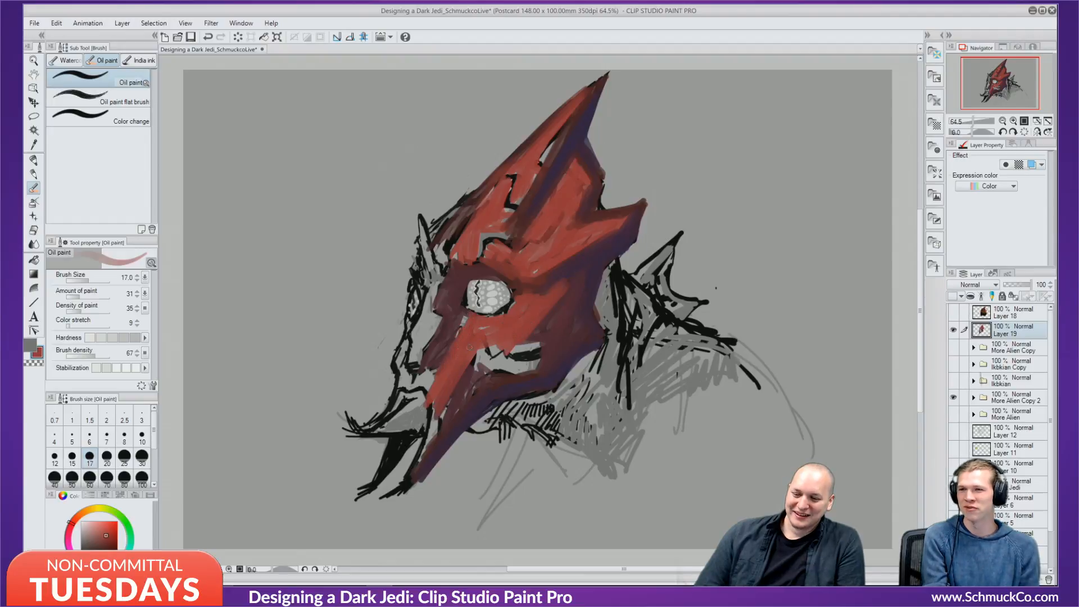
mouse_move(479, 352)
mouse_down()
mouse_move(500, 369)
mouse_move(489, 335)
mouse_move(522, 361)
mouse_move(520, 347)
mouse_move(497, 346)
mouse_move(537, 342)
mouse_move(521, 361)
mouse_move(532, 357)
mouse_move(500, 372)
mouse_up()
mouse_move(464, 325)
mouse_down()
mouse_move(438, 367)
mouse_move(436, 285)
mouse_up()
drag(436, 284, 412, 349)
drag(412, 349, 421, 323)
mouse_move(444, 270)
mouse_down()
mouse_move(427, 342)
mouse_move(441, 321)
mouse_move(416, 360)
mouse_up()
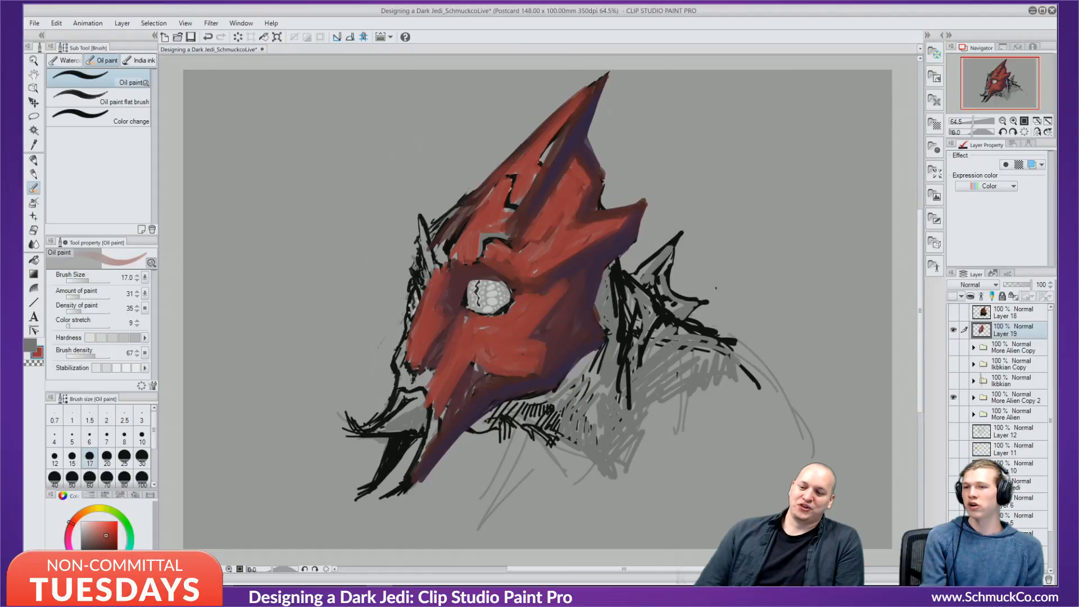
Shade the eye's upper-right edge, the brow and the mask's left edge in dark maroon.
alt+click(475, 274)
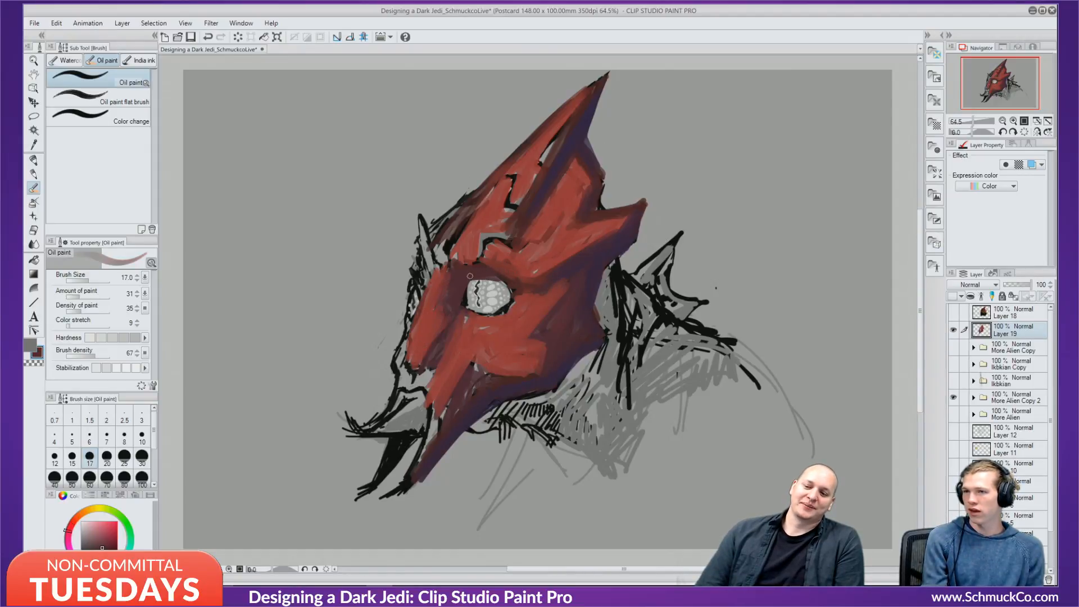
drag(488, 276, 521, 291)
alt+click(494, 269)
drag(448, 265, 478, 258)
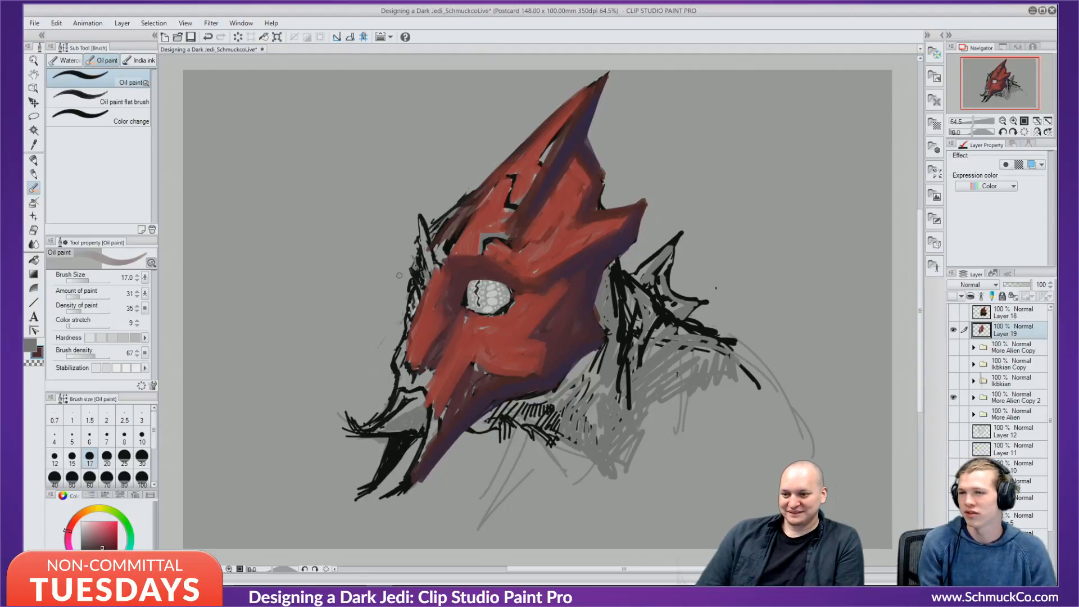
mouse_move(400, 277)
mouse_down()
mouse_move(417, 268)
mouse_move(421, 282)
mouse_up()
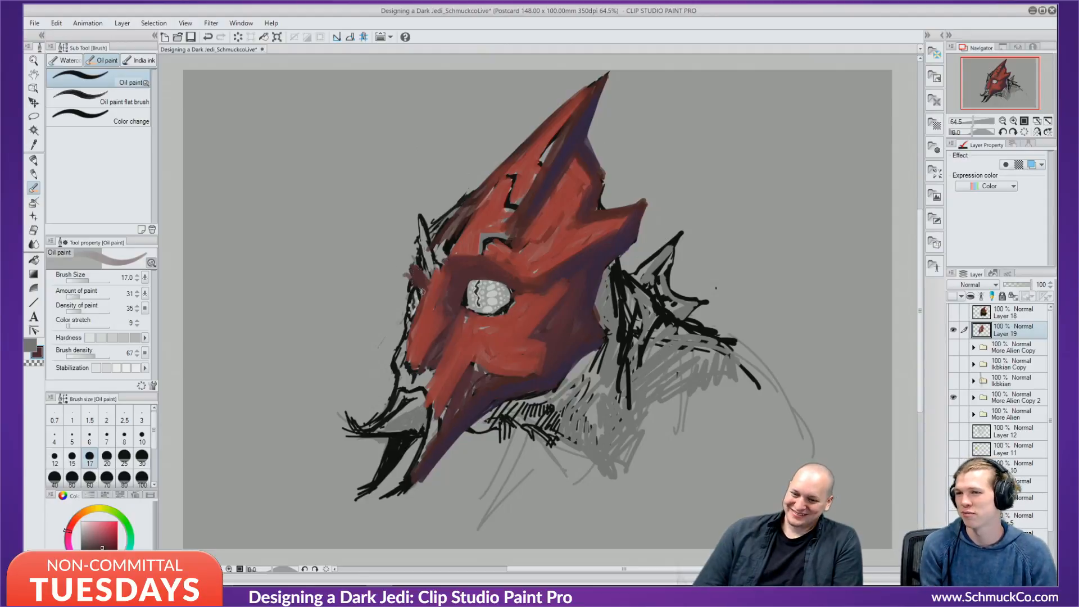
drag(414, 333, 407, 362)
drag(428, 285, 417, 328)
mouse_move(407, 359)
mouse_down()
mouse_move(408, 321)
mouse_move(431, 359)
mouse_move(408, 382)
mouse_move(475, 314)
mouse_move(461, 353)
mouse_move(428, 373)
mouse_move(386, 434)
mouse_move(390, 415)
mouse_move(424, 412)
mouse_move(422, 401)
mouse_move(422, 416)
mouse_move(470, 374)
mouse_up()
alt+click(464, 339)
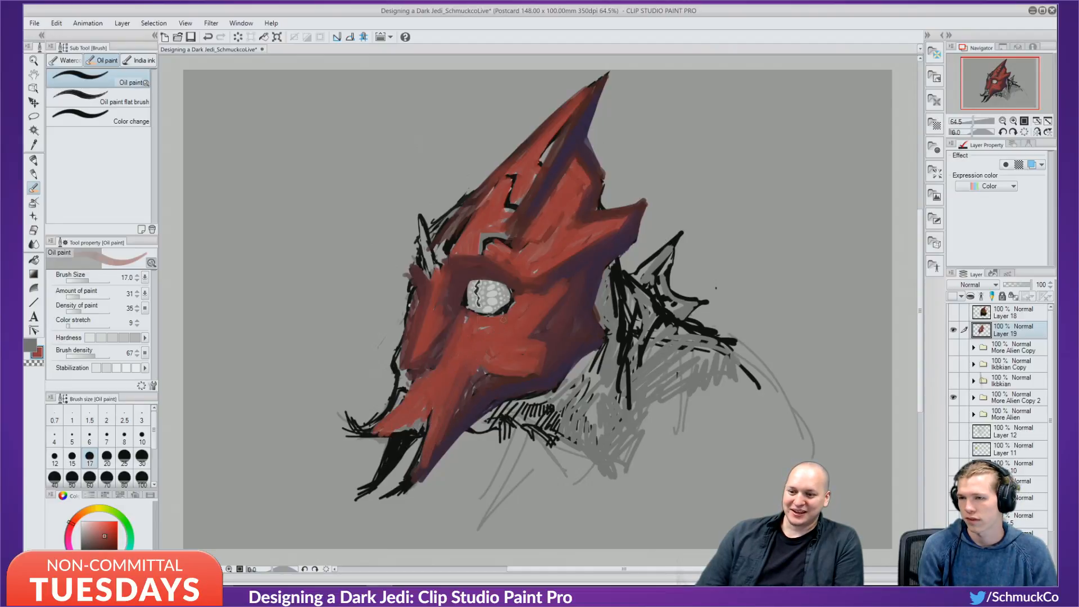
Brush purple shading across the crest, fill its grey gaps with red, and darken its right edge purple.
alt+click(583, 260)
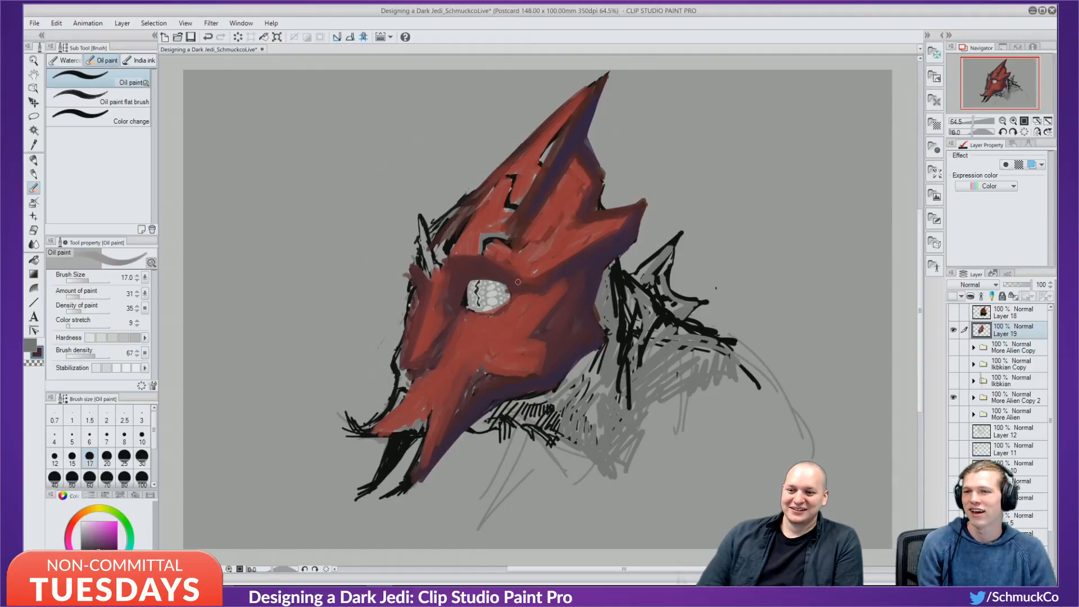
mouse_move(592, 197)
mouse_down()
mouse_move(553, 235)
mouse_move(587, 191)
mouse_move(527, 238)
mouse_move(582, 166)
mouse_move(537, 209)
mouse_up()
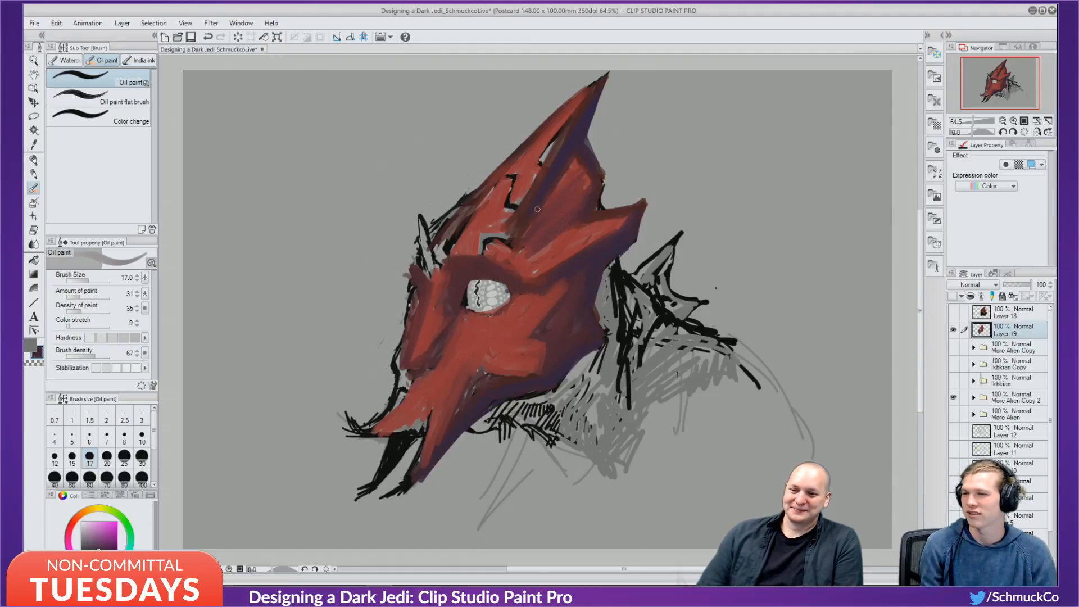
alt+click(571, 204)
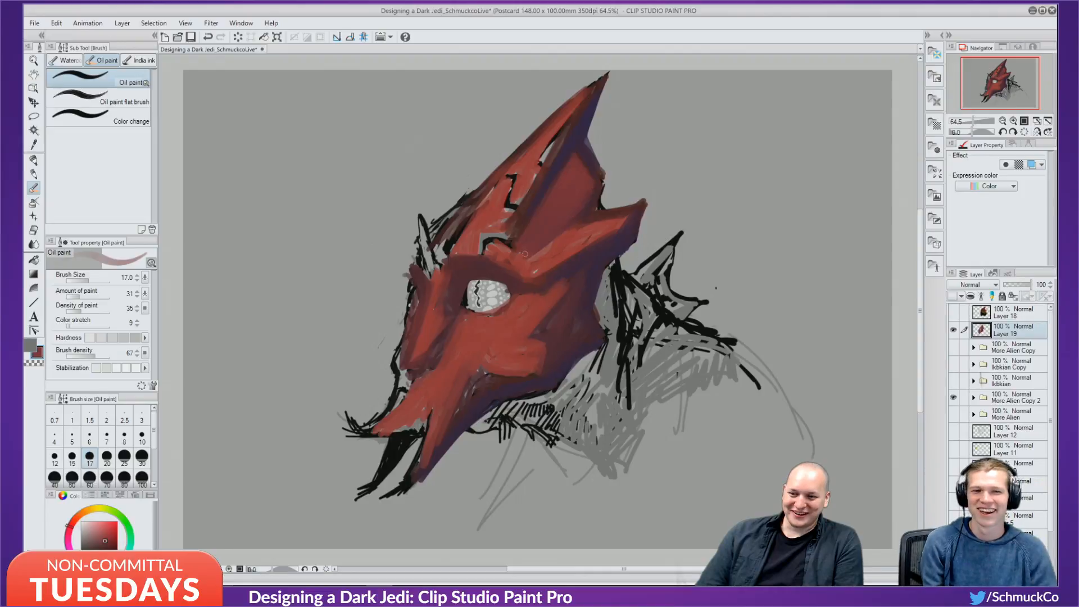
drag(508, 238, 570, 117)
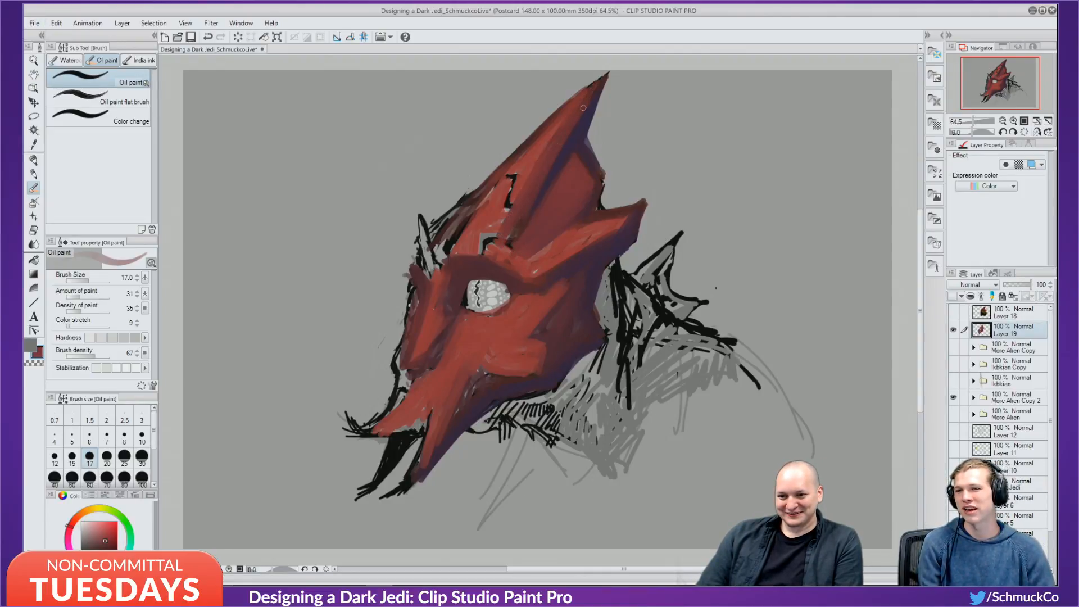
drag(493, 246, 521, 190)
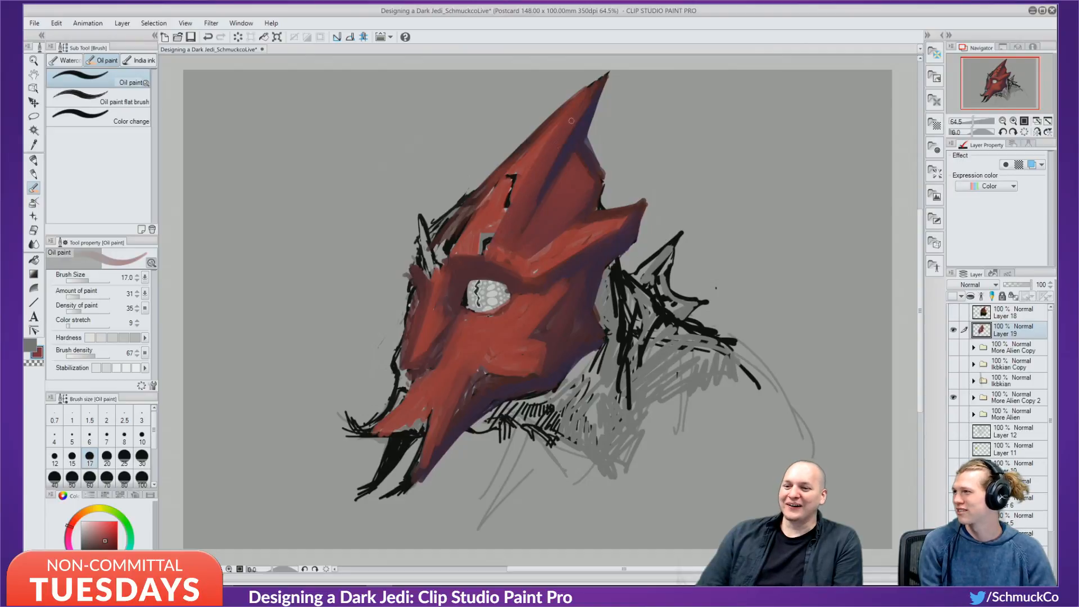
alt+click(567, 143)
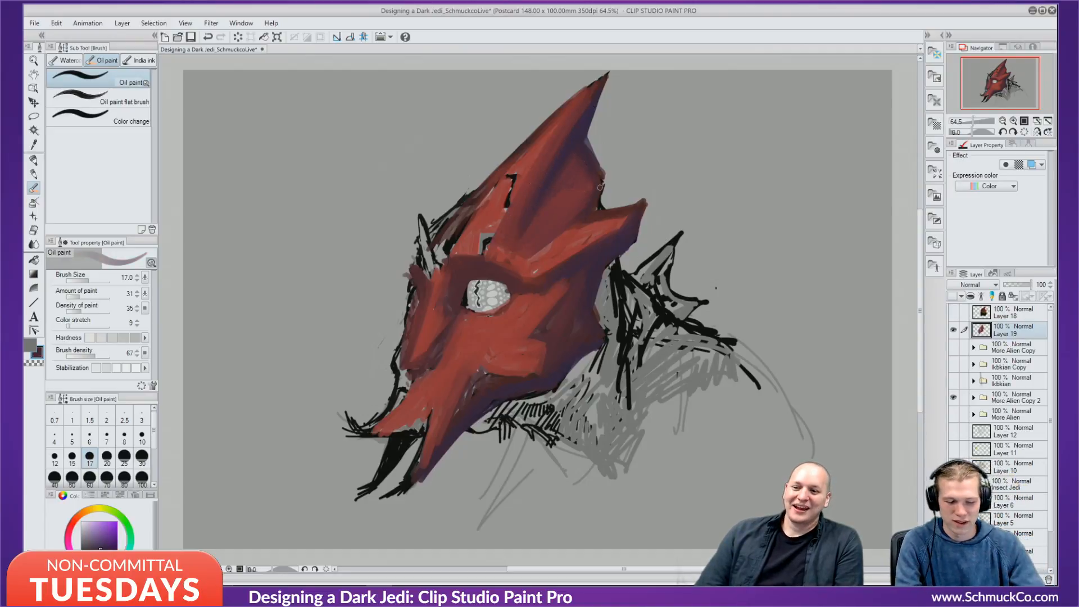
drag(591, 163, 584, 141)
mouse_move(599, 195)
mouse_down()
mouse_move(605, 182)
mouse_move(600, 208)
mouse_move(608, 183)
mouse_up()
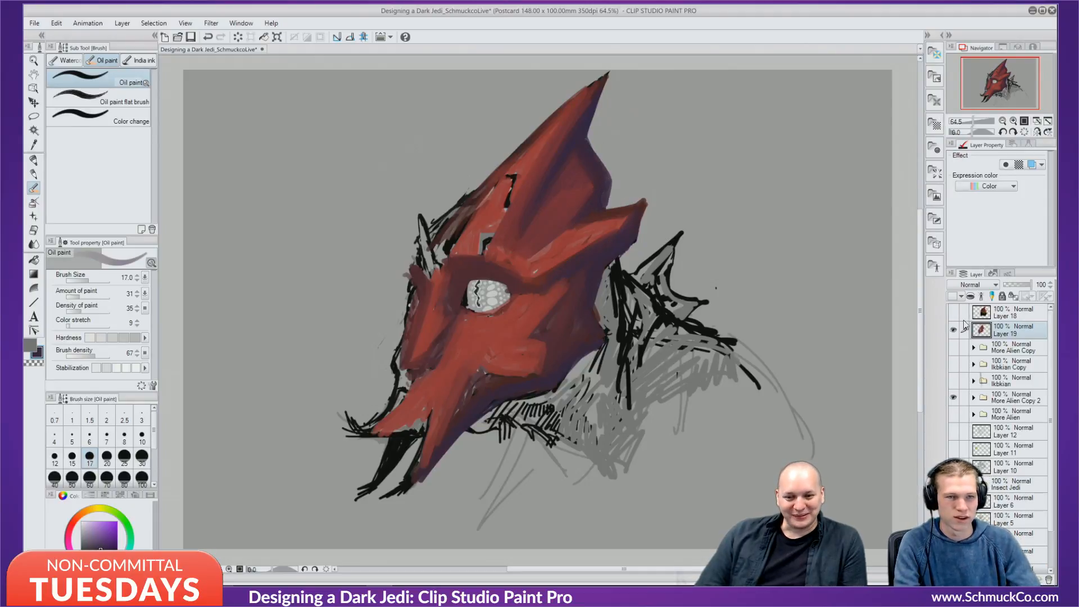
Toggle Layer 19 and the More Alien Copy sketch on and off to compare the painting with the sketch.
click(954, 329)
click(954, 329)
click(954, 328)
click(954, 327)
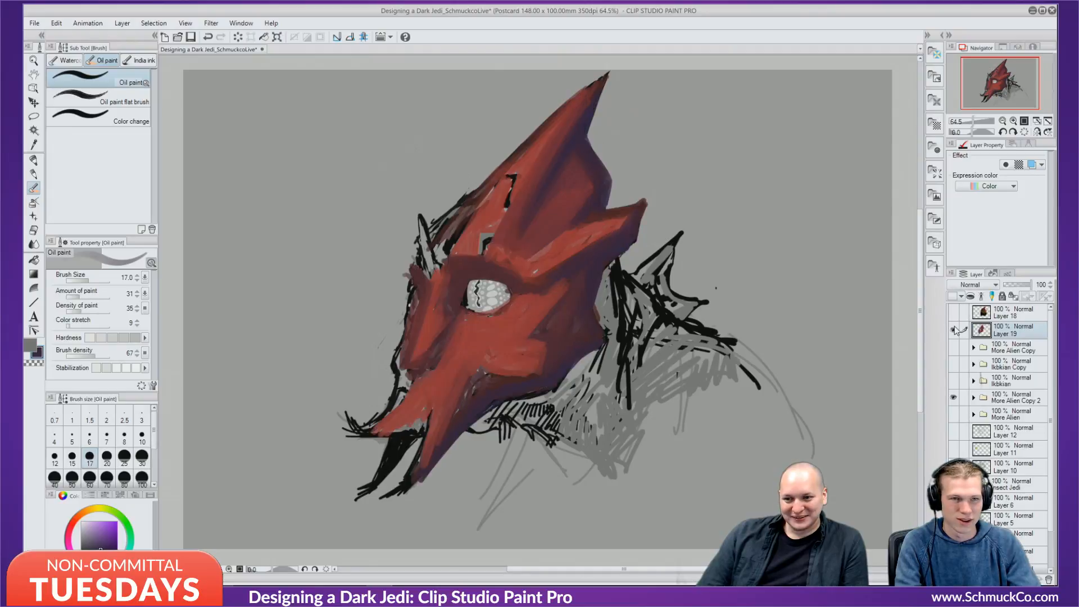
click(955, 327)
click(953, 346)
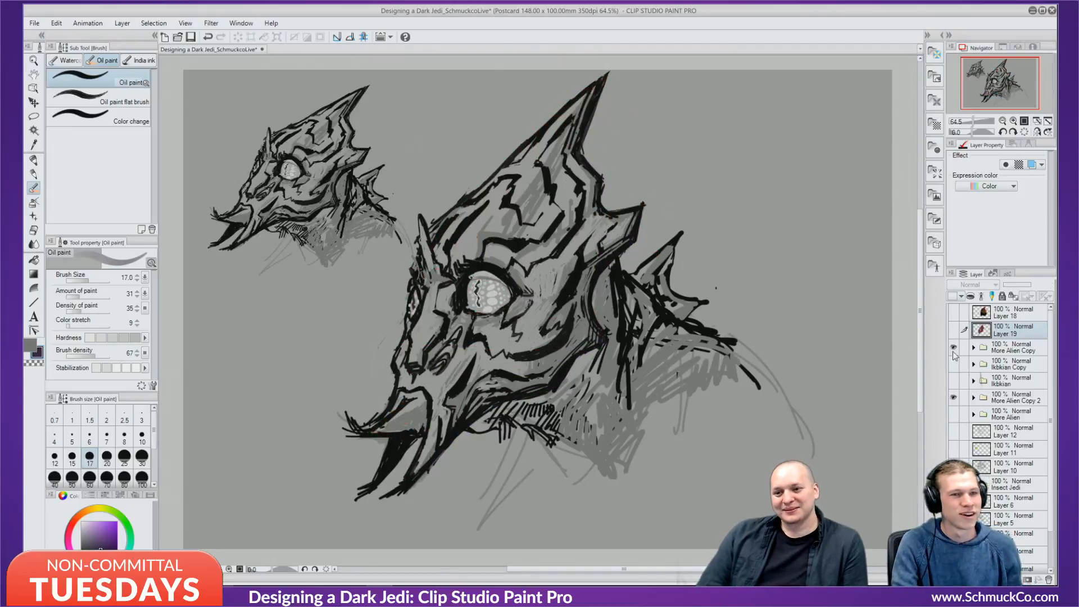
click(953, 346)
click(953, 330)
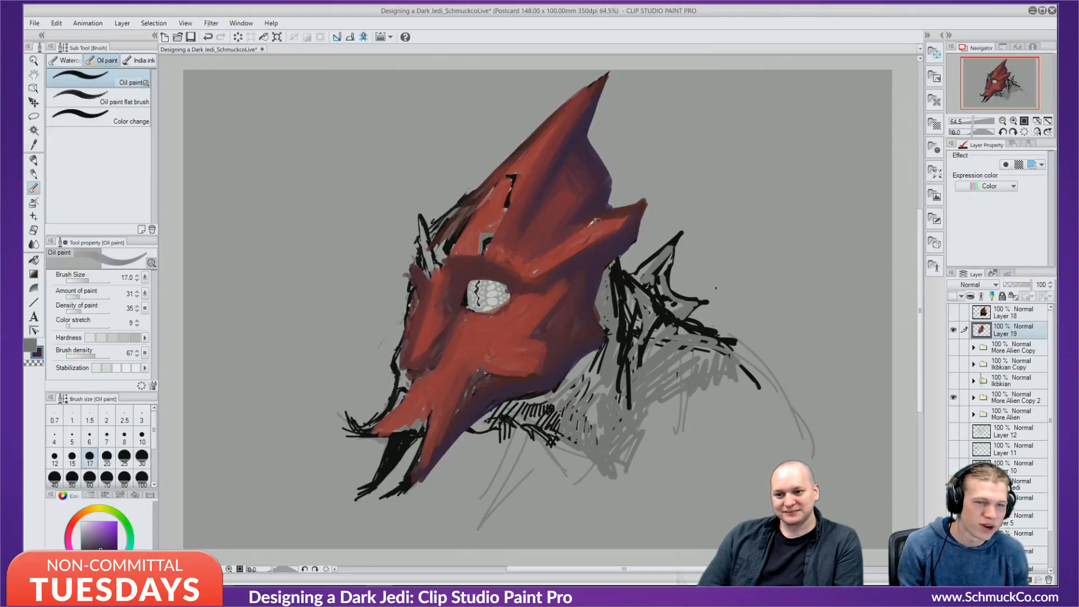
Sample a brighter red and paint over the black mark and the head's dark left edge.
alt+click(608, 218)
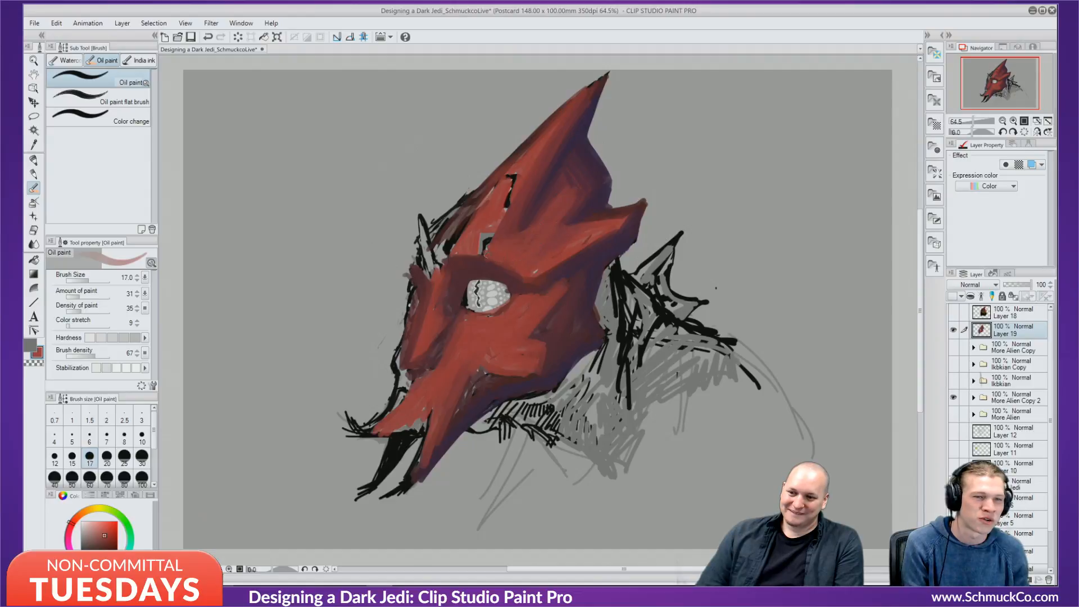
alt+click(475, 258)
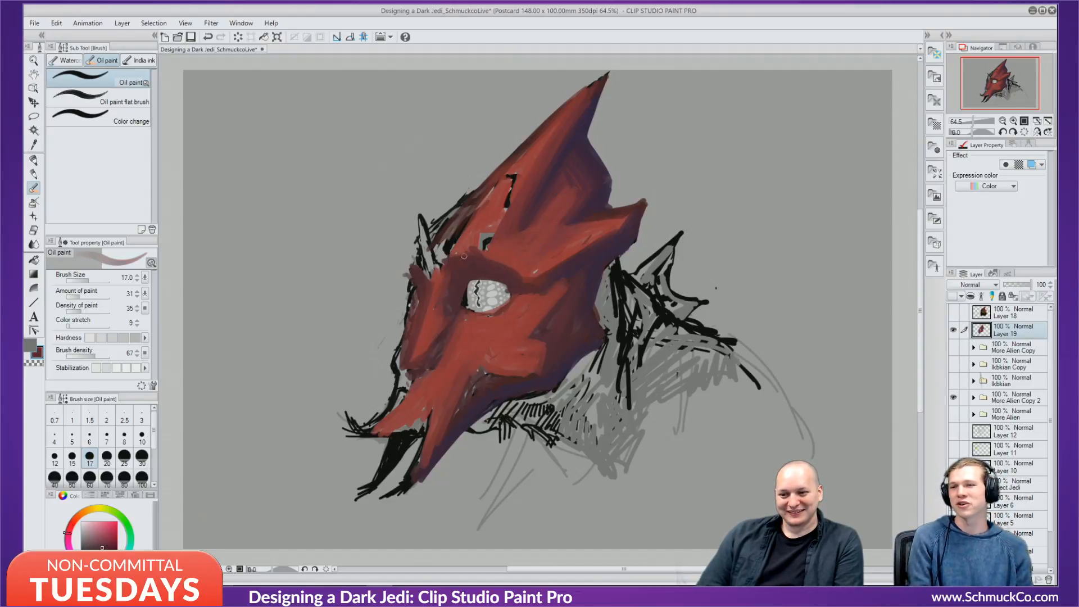
alt+click(500, 245)
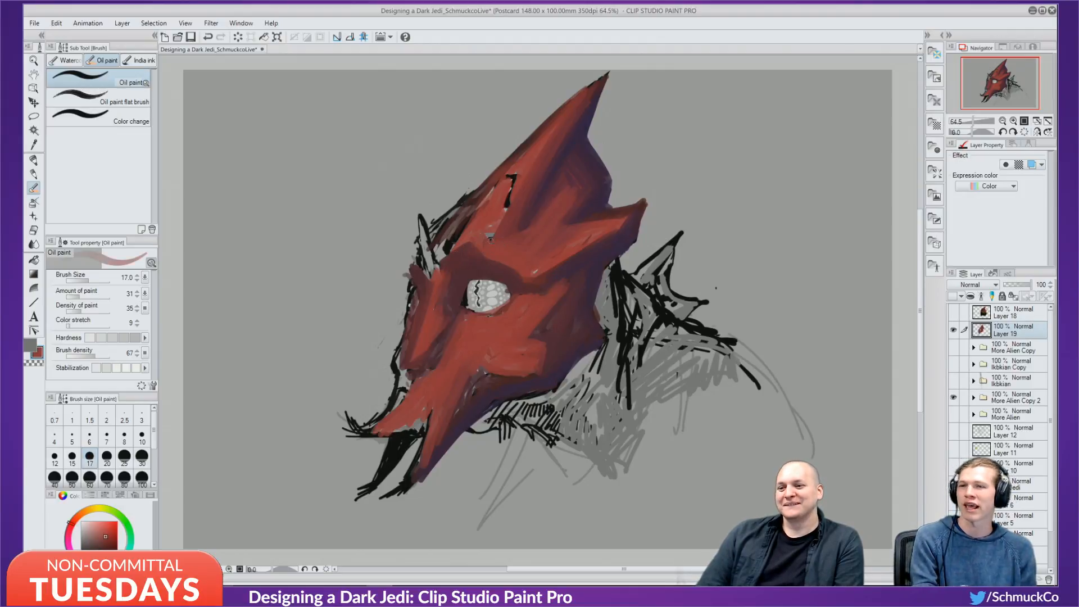
drag(505, 211, 511, 176)
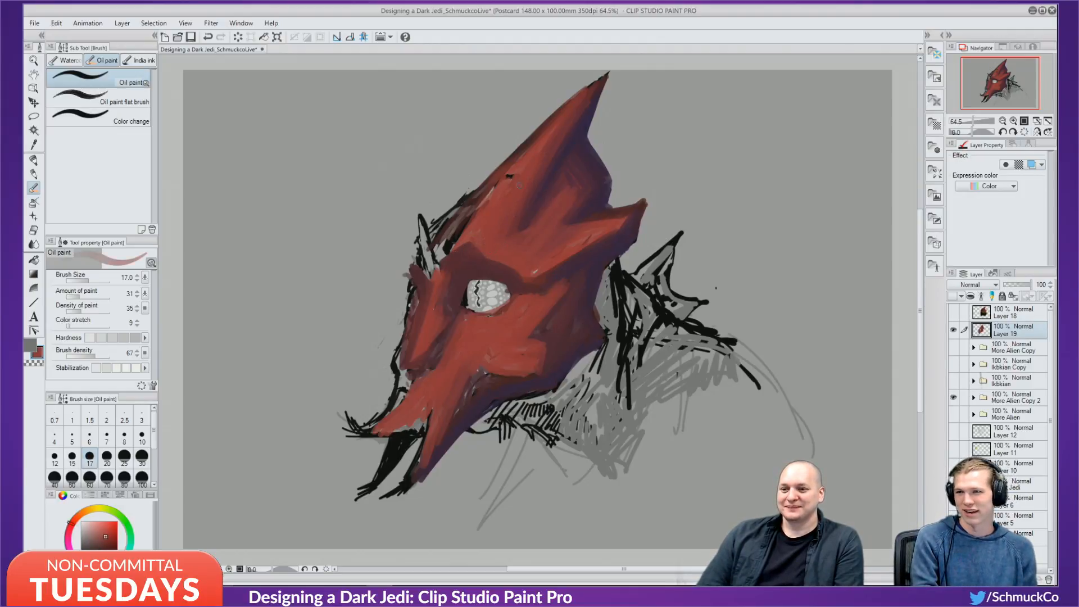
mouse_move(473, 224)
mouse_down()
mouse_move(453, 246)
mouse_move(500, 175)
mouse_move(477, 199)
mouse_move(531, 139)
mouse_up()
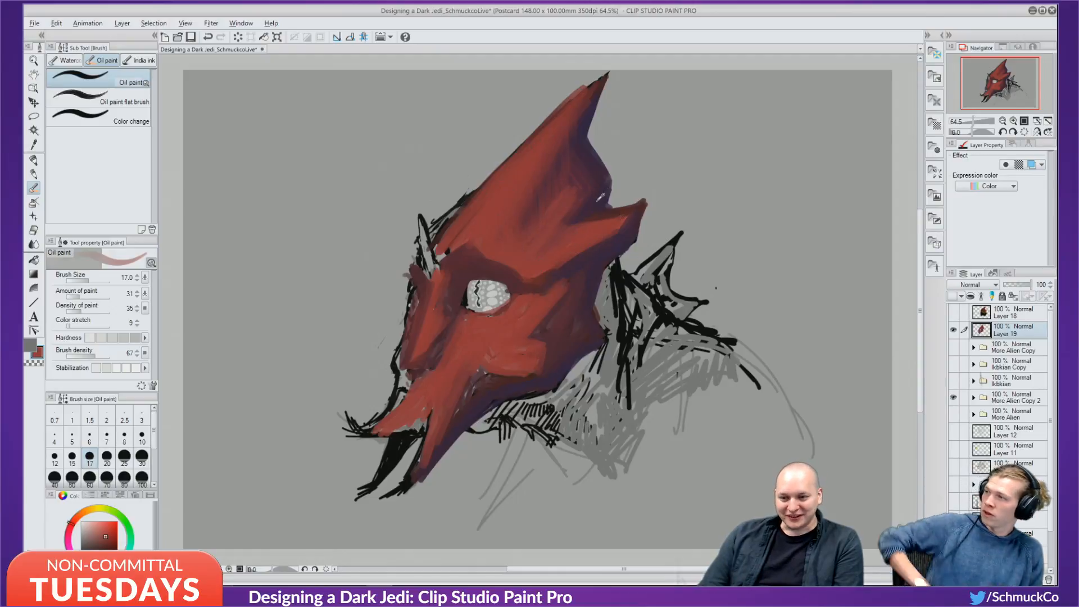
Add a darker red-purple stroke, then paint red along the forehead's left edge and up the crest over the outline.
alt+click(571, 222)
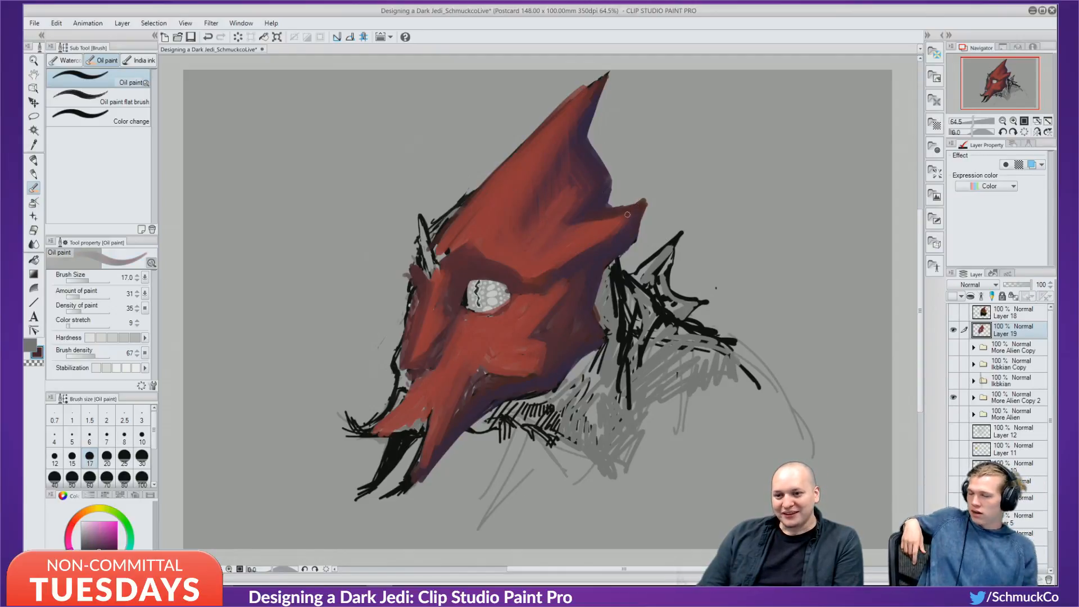
drag(532, 278, 558, 262)
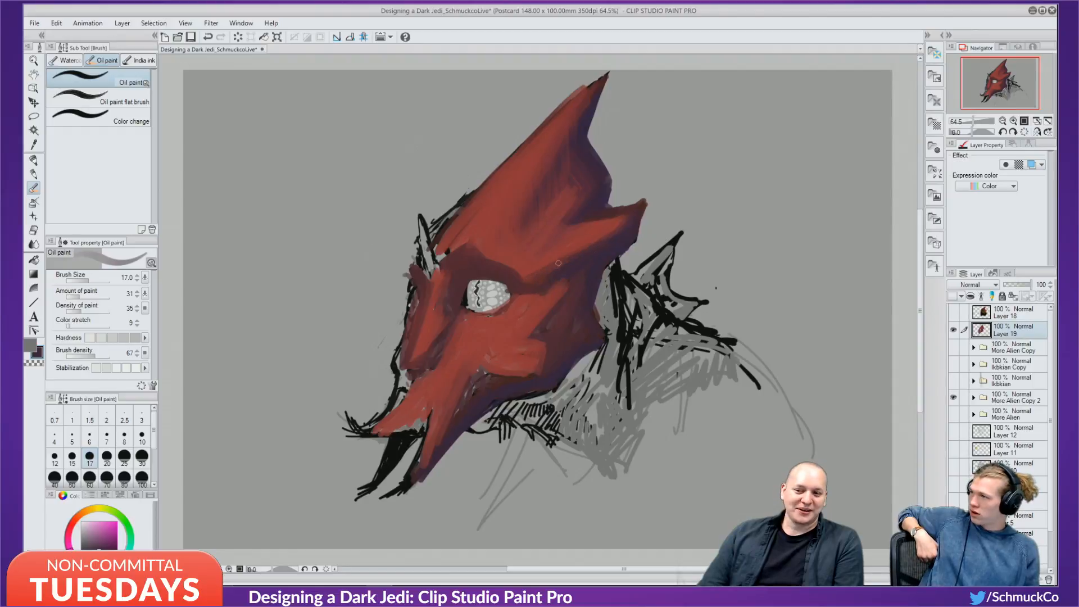
alt+click(517, 300)
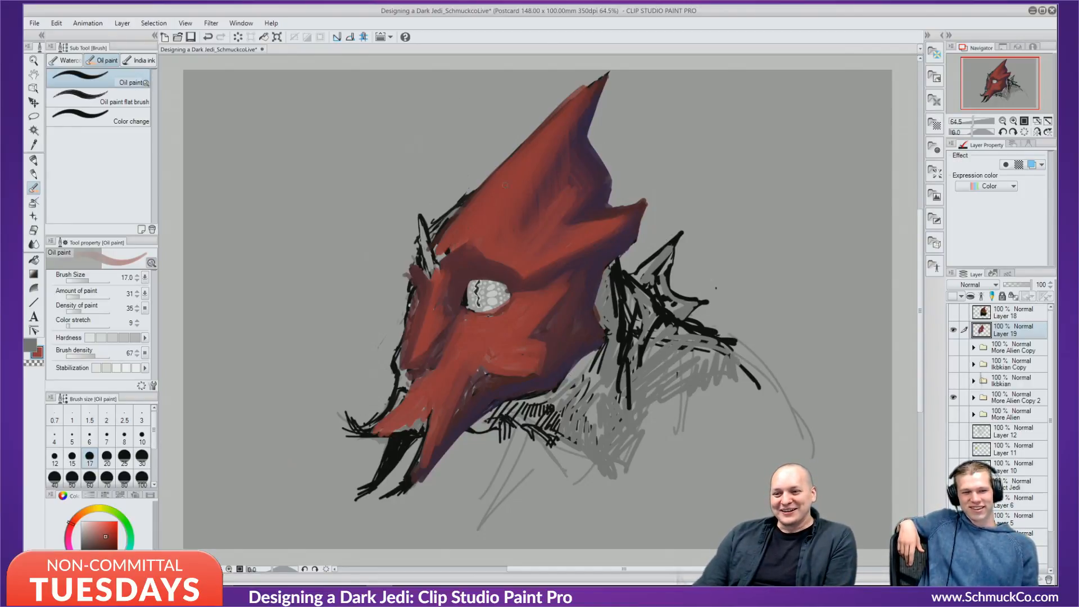
mouse_move(445, 247)
mouse_down()
mouse_move(435, 257)
mouse_move(518, 148)
mouse_up()
mouse_move(431, 245)
mouse_down()
mouse_move(469, 199)
mouse_move(426, 286)
mouse_move(448, 250)
mouse_up()
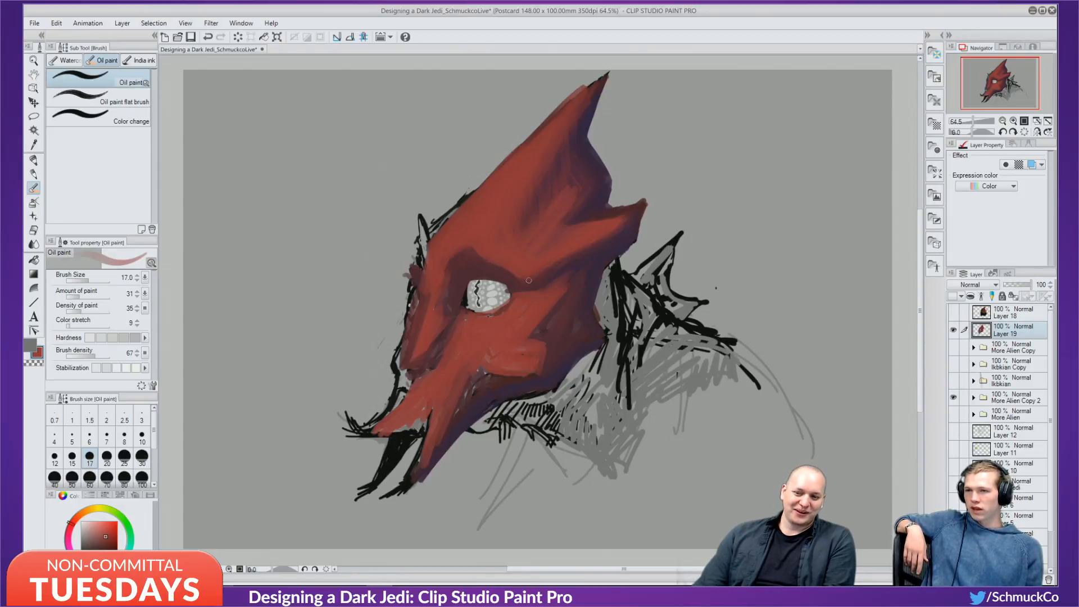
alt+click(475, 253)
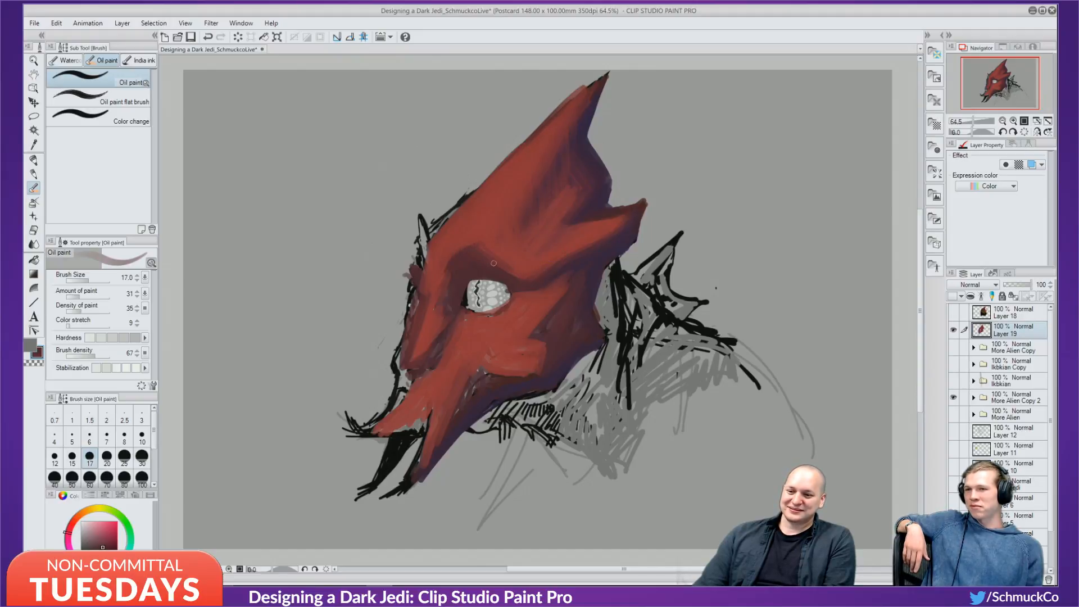
alt+click(498, 247)
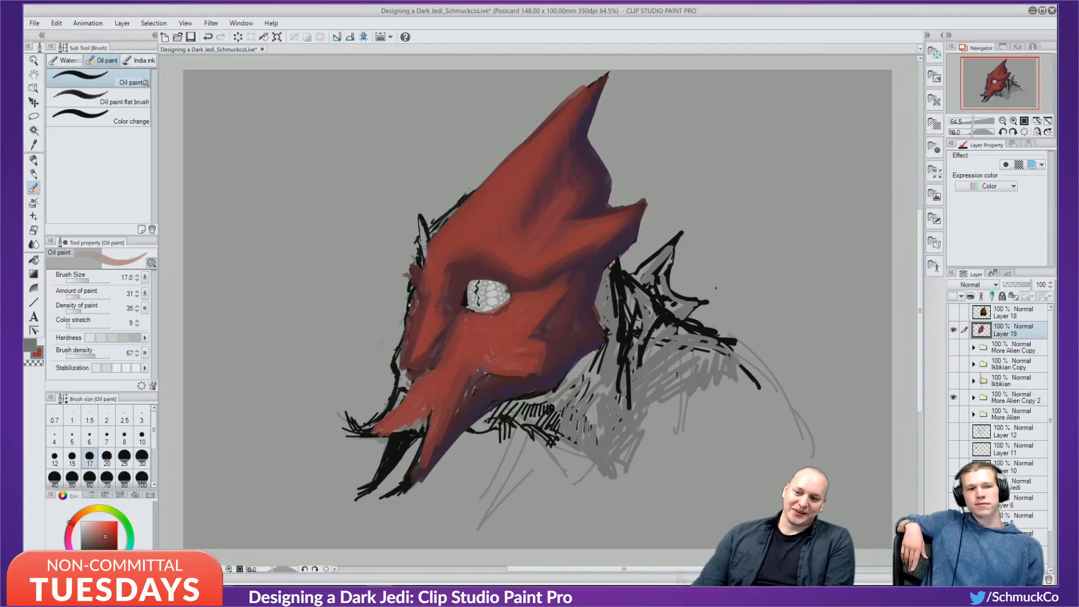
alt+click(505, 276)
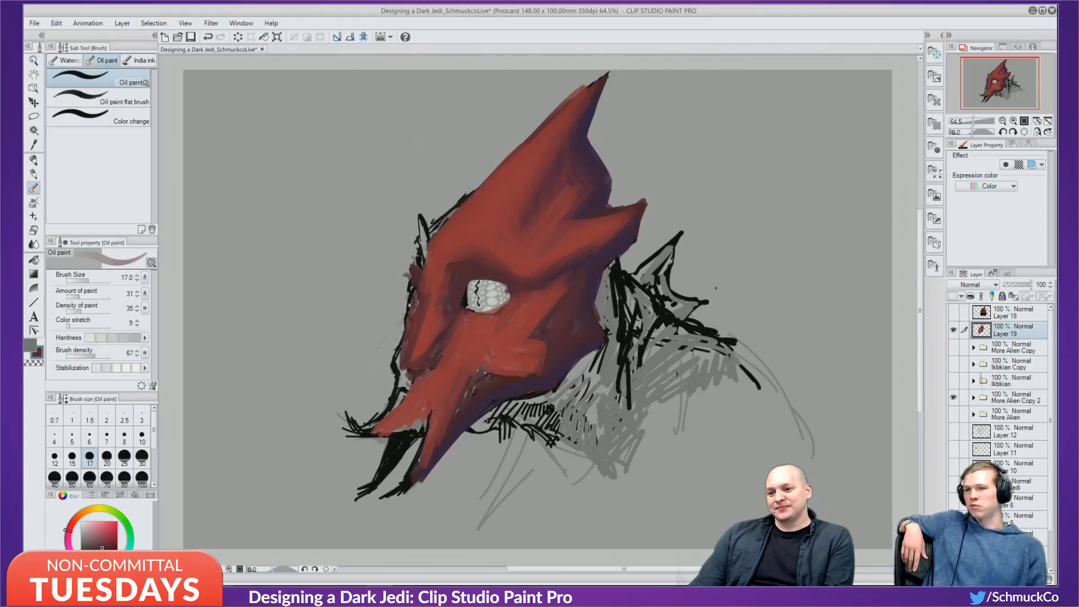
alt+click(544, 296)
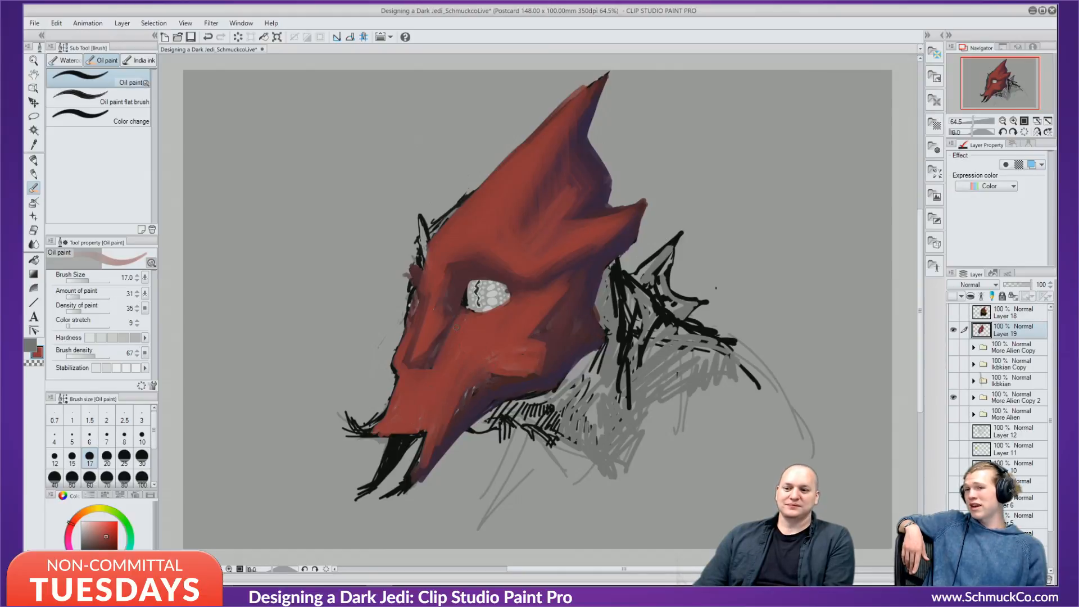
Compare against the sketch, then darken the jaw tip with purple sampled from the head's edge.
click(954, 329)
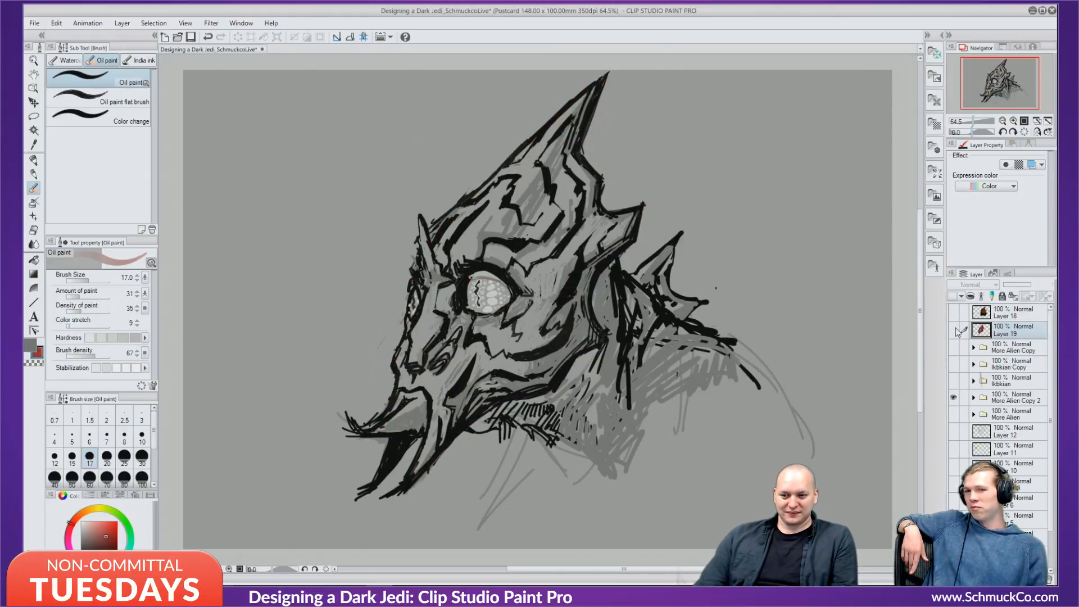
click(953, 328)
alt+click(559, 319)
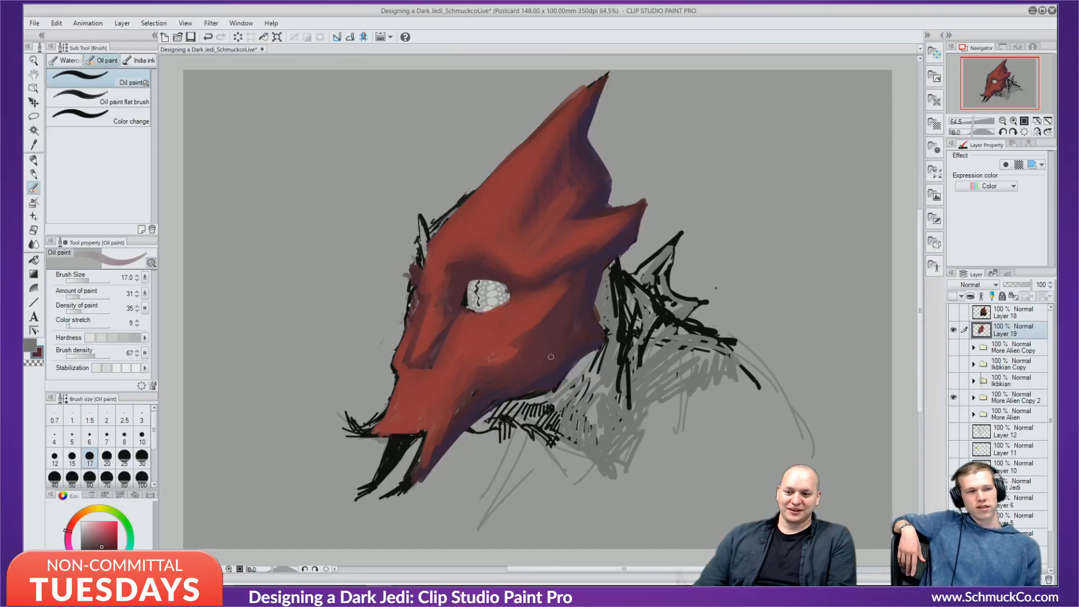
alt+click(601, 267)
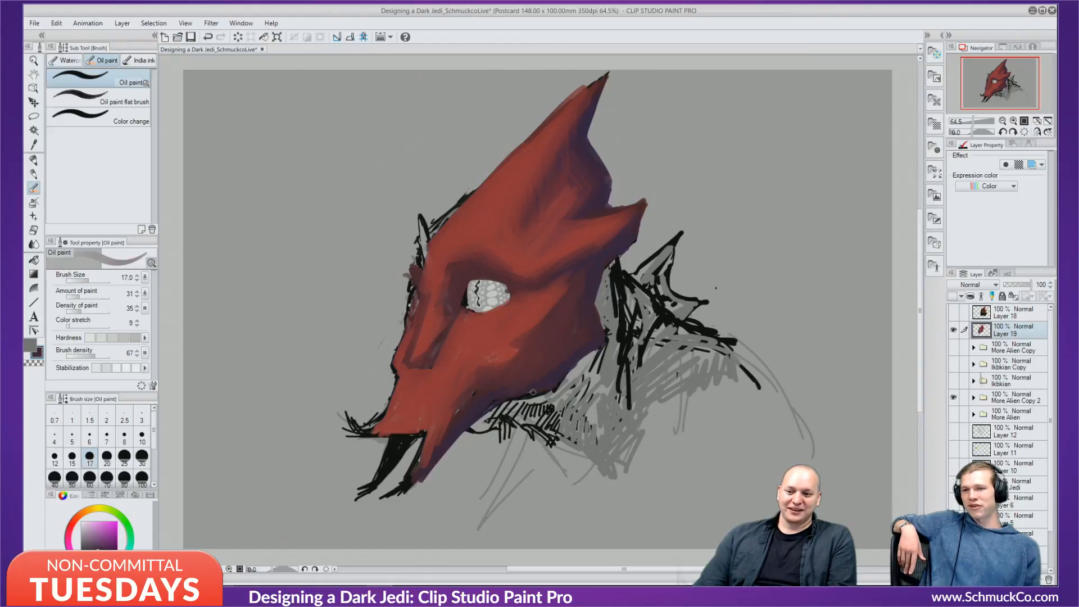
drag(422, 481, 409, 487)
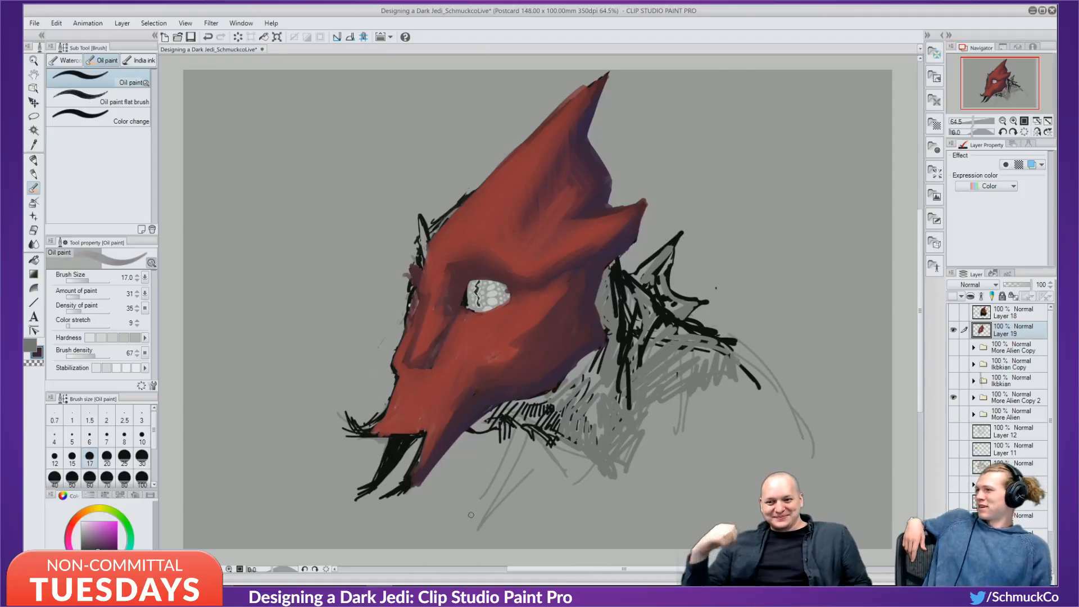
Paint maroon over the mandible below the mouth and red over the hatching under the snout tip.
click(954, 331)
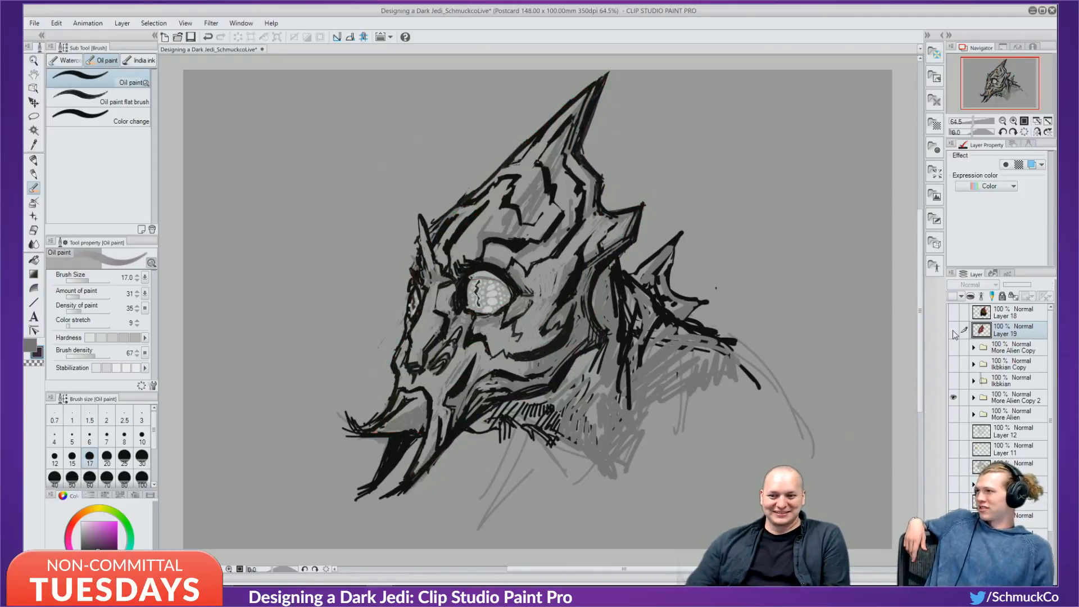
click(954, 331)
click(954, 331)
click(953, 330)
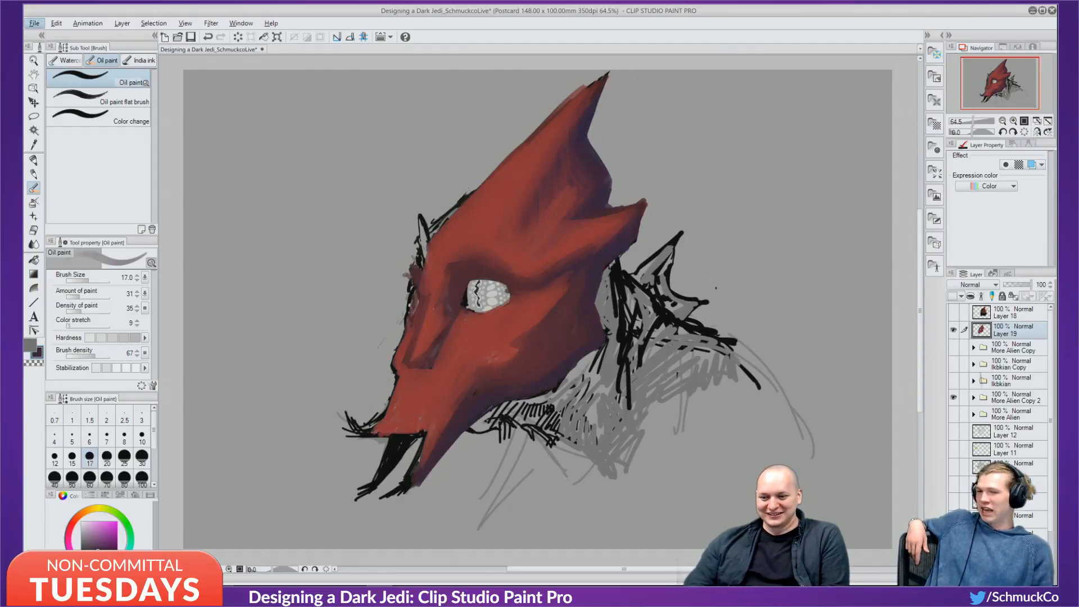
alt+click(466, 414)
alt+click(467, 415)
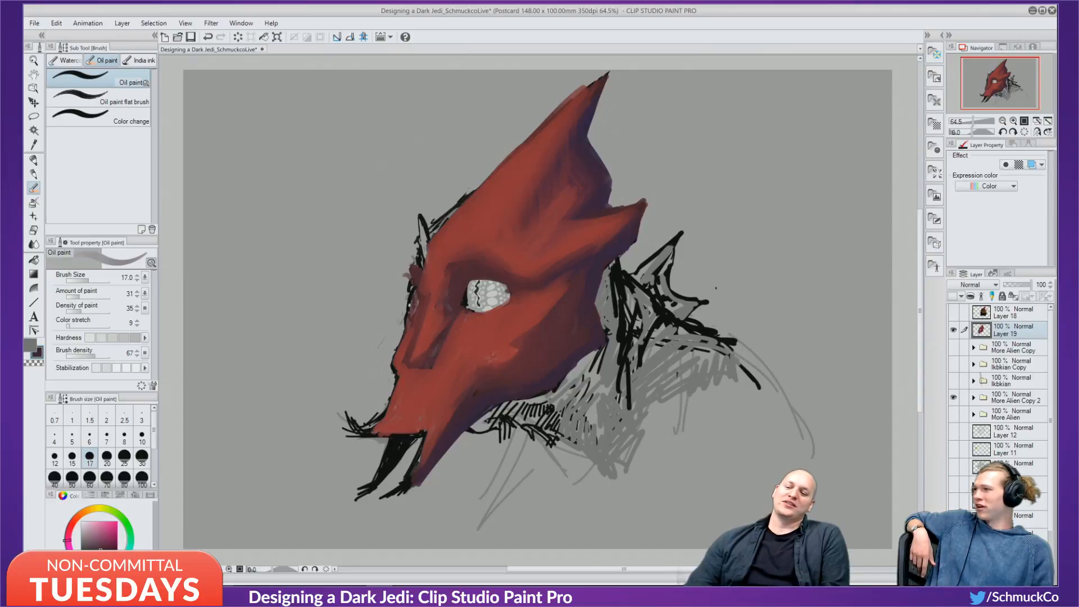
mouse_move(409, 438)
mouse_down()
mouse_move(381, 467)
mouse_move(412, 438)
mouse_move(351, 427)
mouse_move(372, 427)
mouse_move(405, 398)
mouse_up()
alt+click(415, 421)
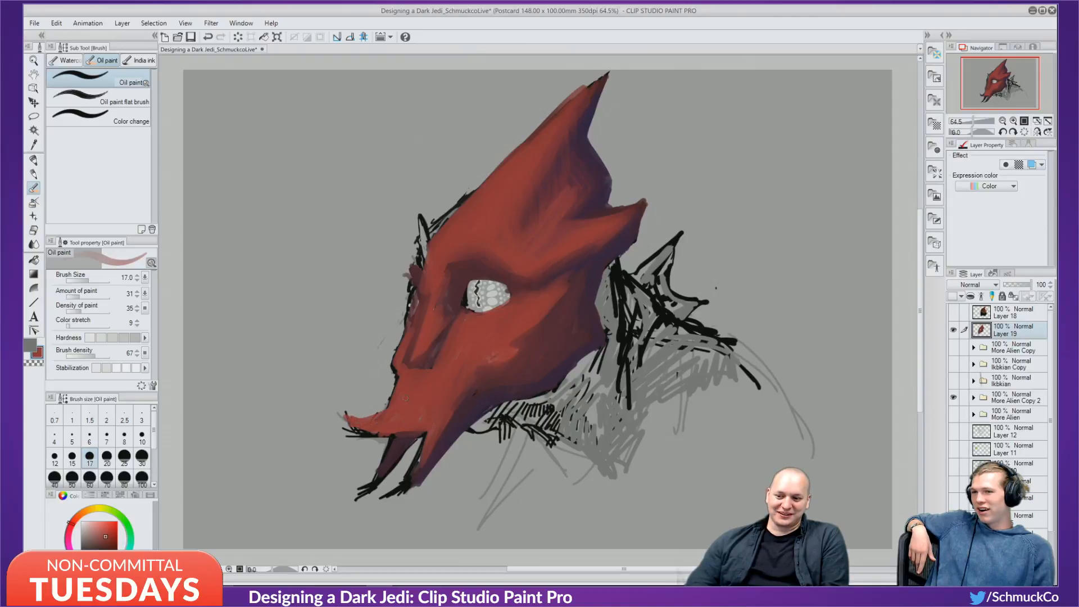
drag(350, 427, 372, 431)
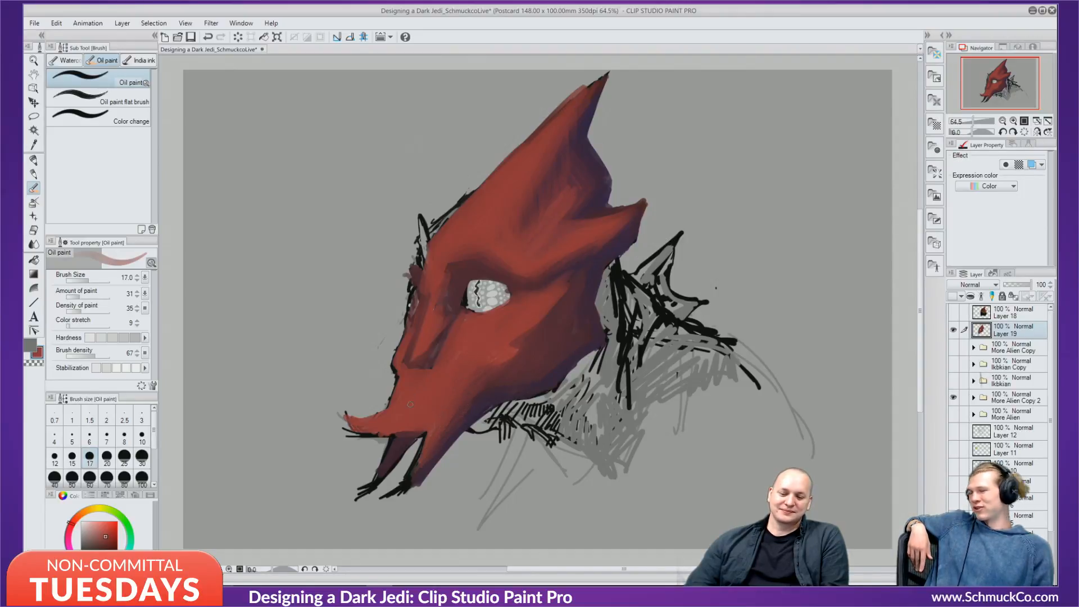
Check the sketch again and paint the snout's red over the lower tusk's outline.
click(953, 331)
click(953, 331)
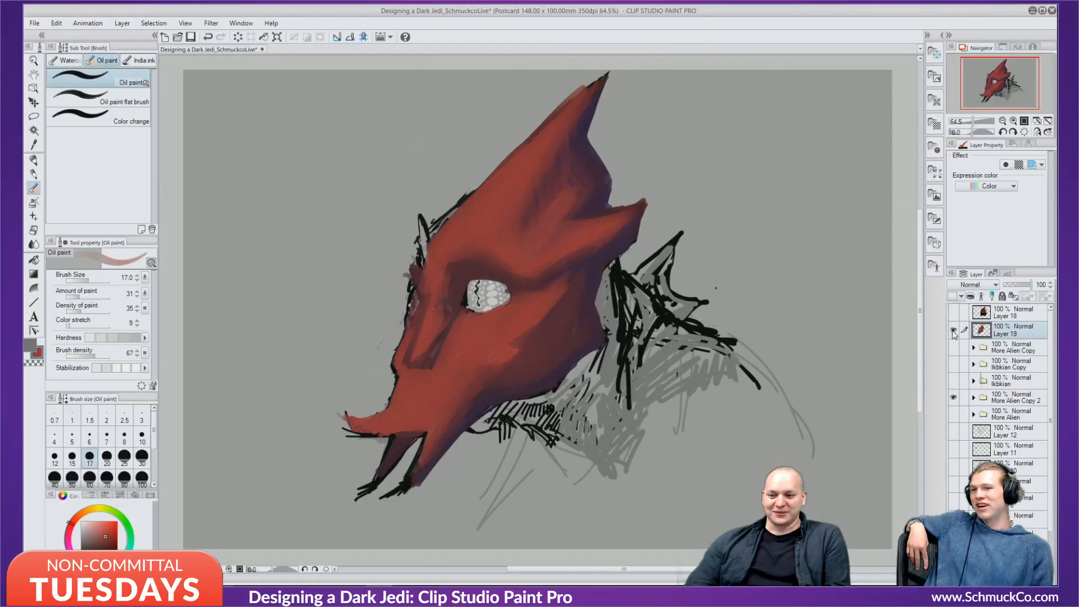
click(953, 330)
click(953, 331)
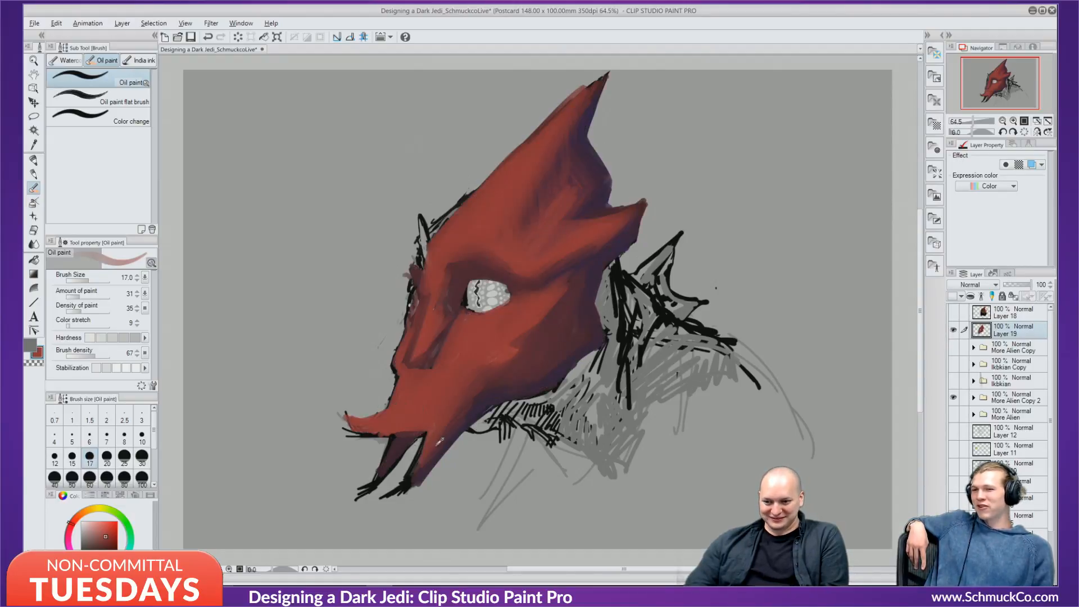
alt+click(443, 442)
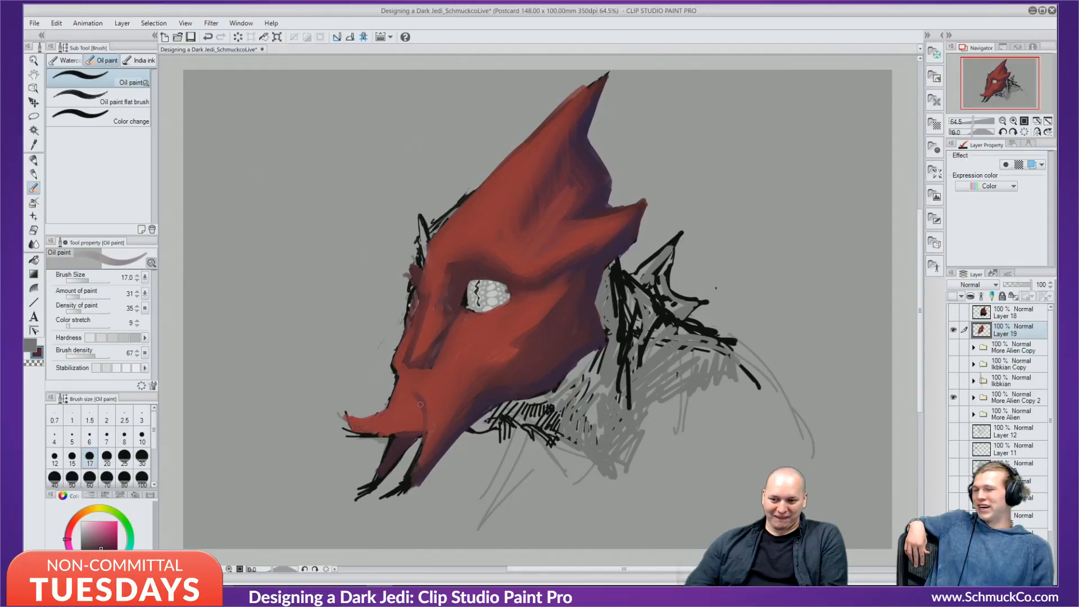
alt+click(427, 410)
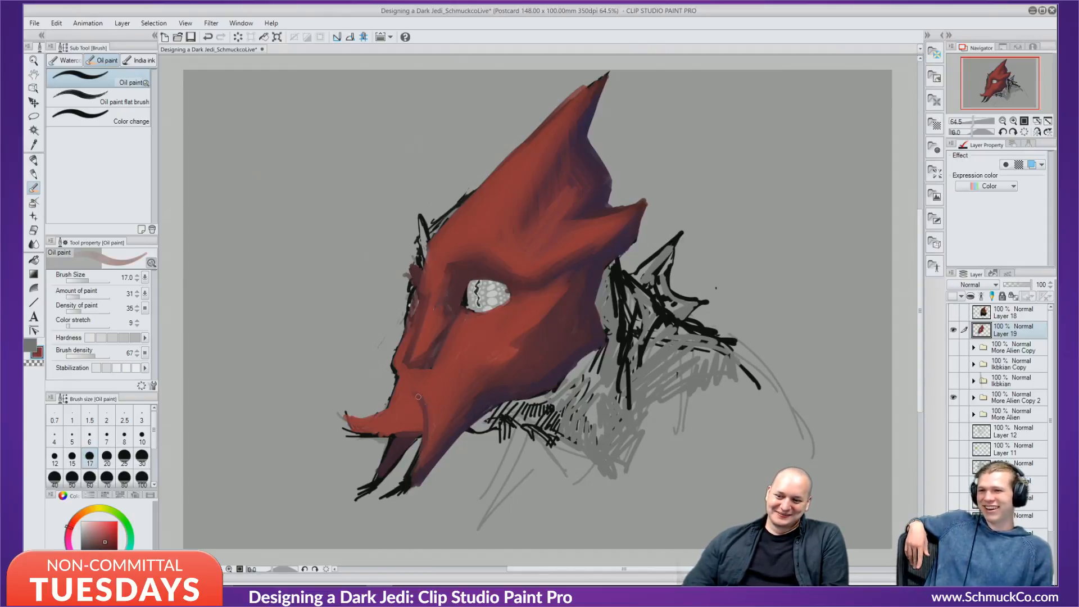
drag(416, 460, 388, 498)
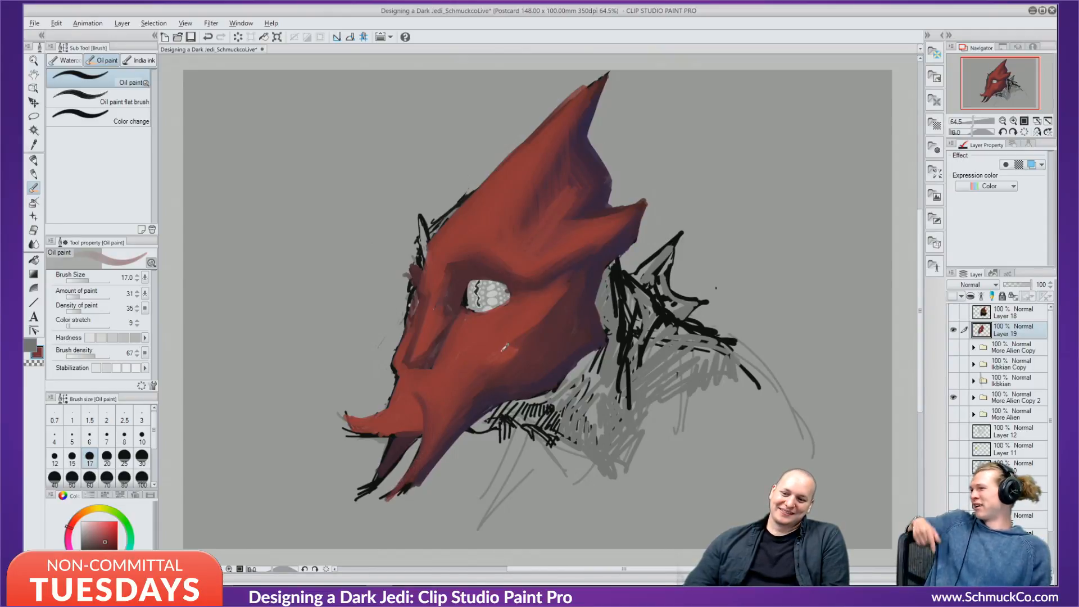
Add salmon highlights on the cheek beside the mouth and below the eye.
alt+click(491, 357)
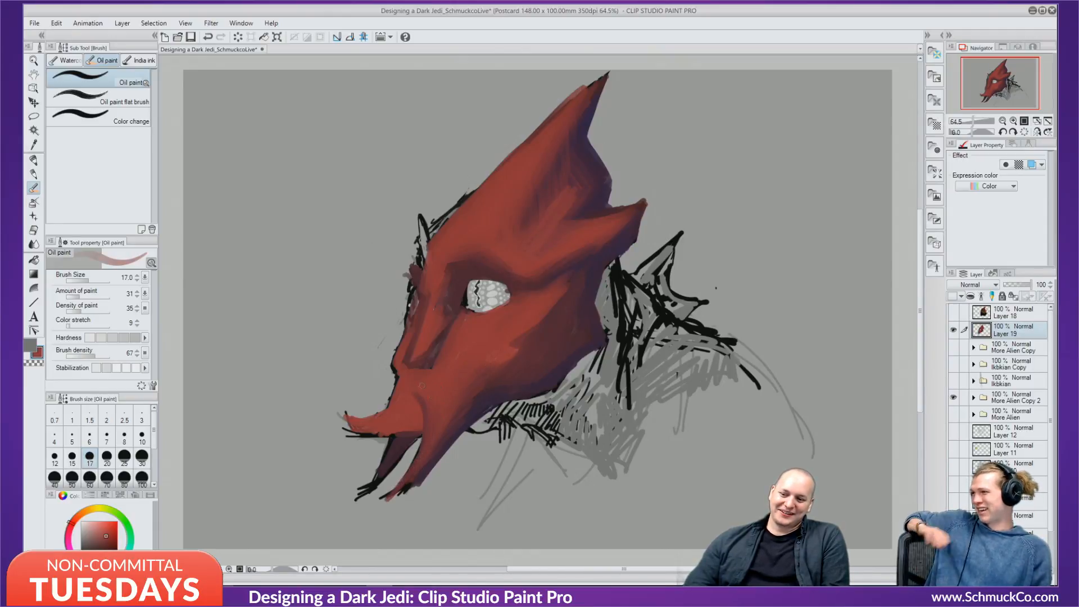
click(95, 528)
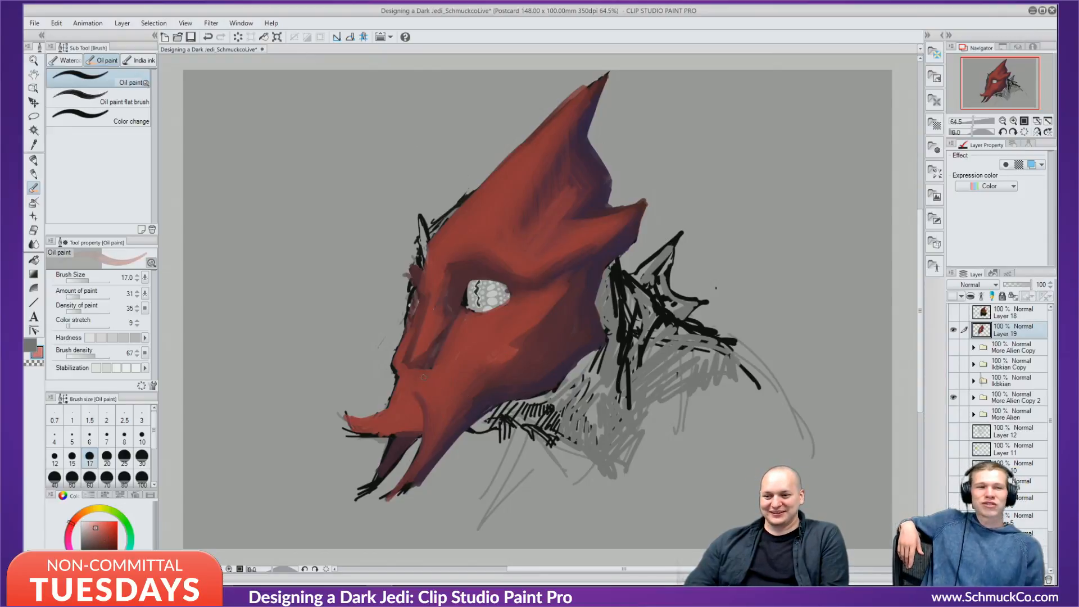
mouse_move(444, 370)
mouse_down()
mouse_move(429, 393)
mouse_move(441, 394)
mouse_move(416, 383)
mouse_move(433, 393)
mouse_up()
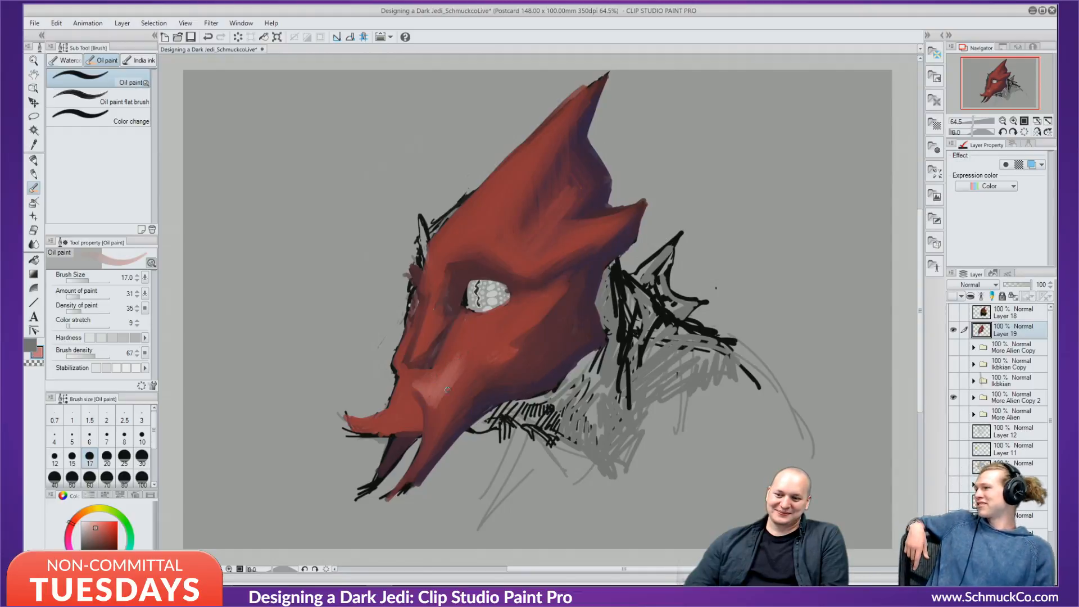
mouse_move(492, 335)
mouse_down()
mouse_move(461, 352)
mouse_move(490, 338)
mouse_up()
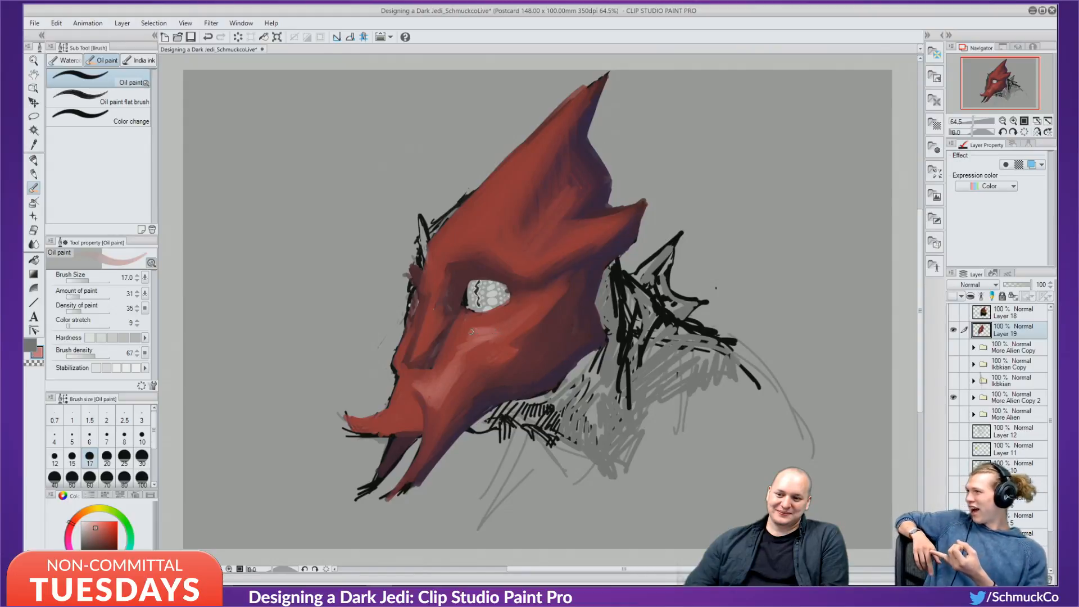
drag(483, 345, 453, 389)
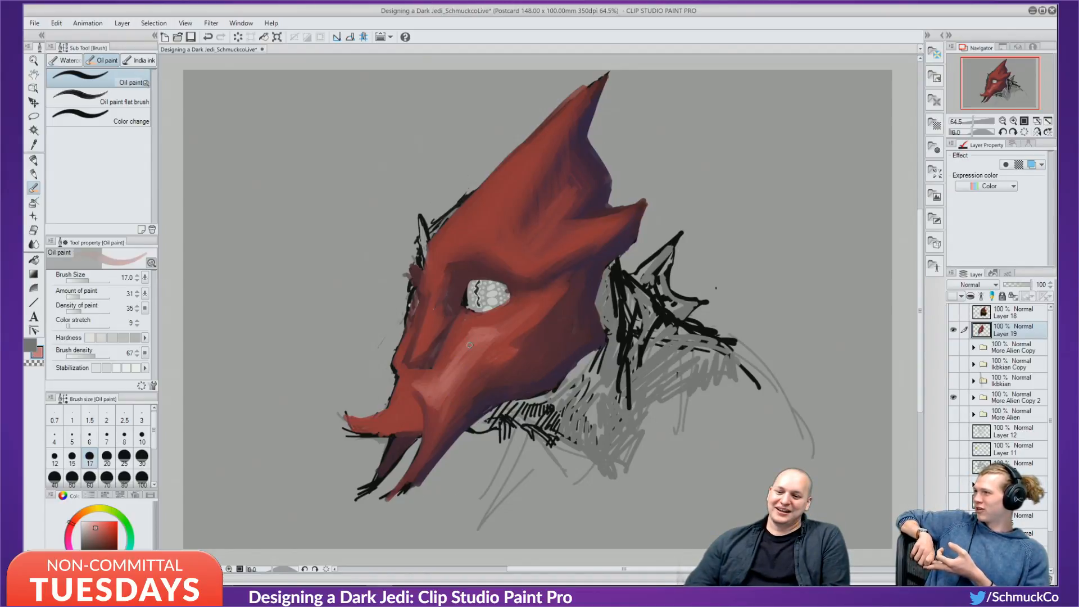
Paint darker red over the snout's left outline and adjust toward a deeper red.
alt+click(425, 395)
drag(400, 387, 388, 394)
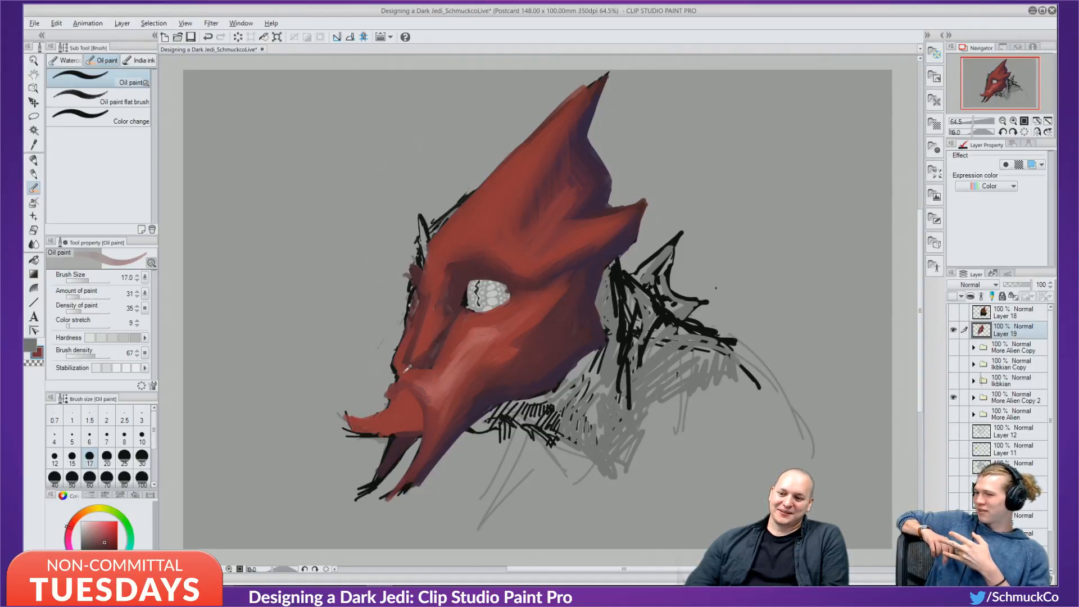
alt+click(389, 394)
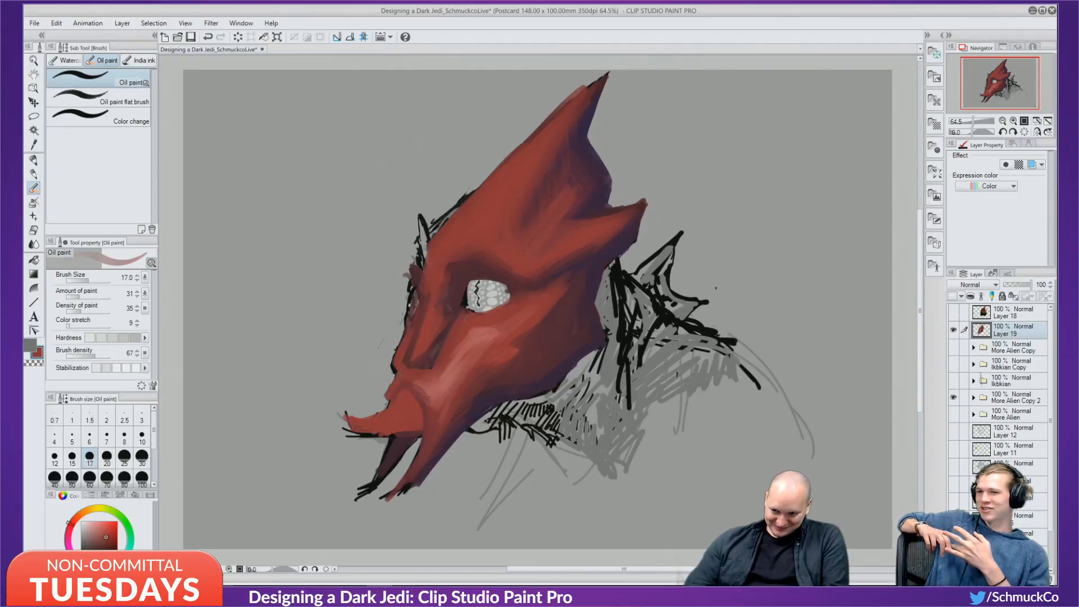
alt+click(426, 388)
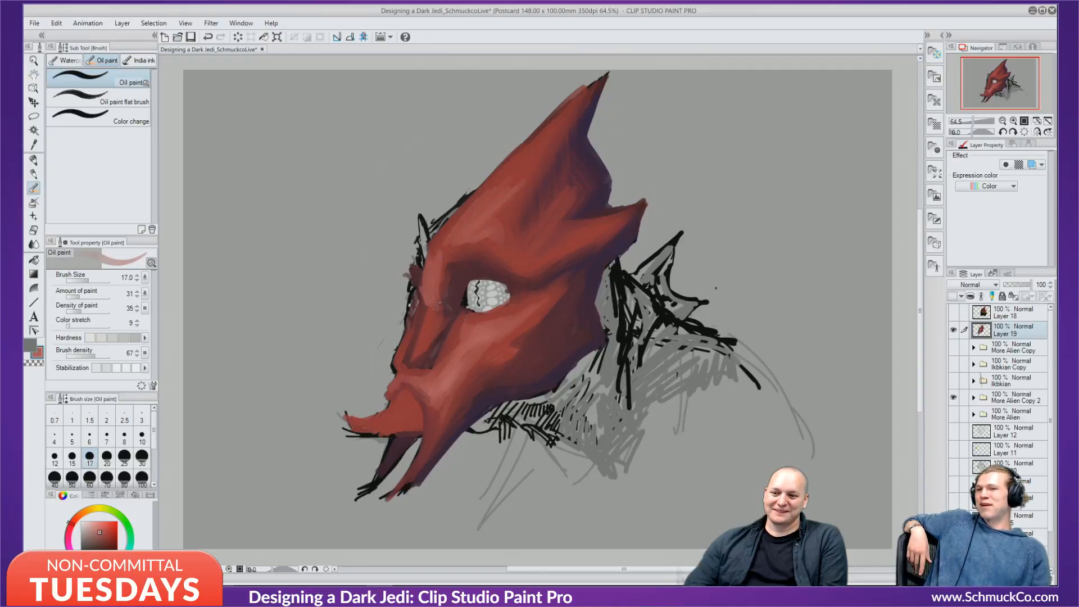
alt+click(441, 318)
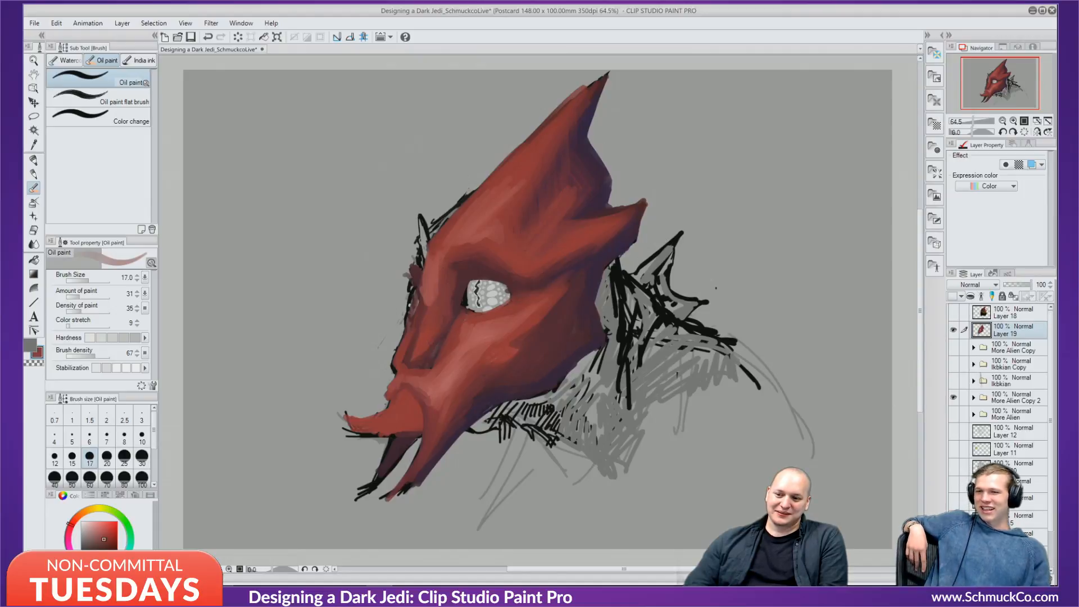
alt+click(464, 307)
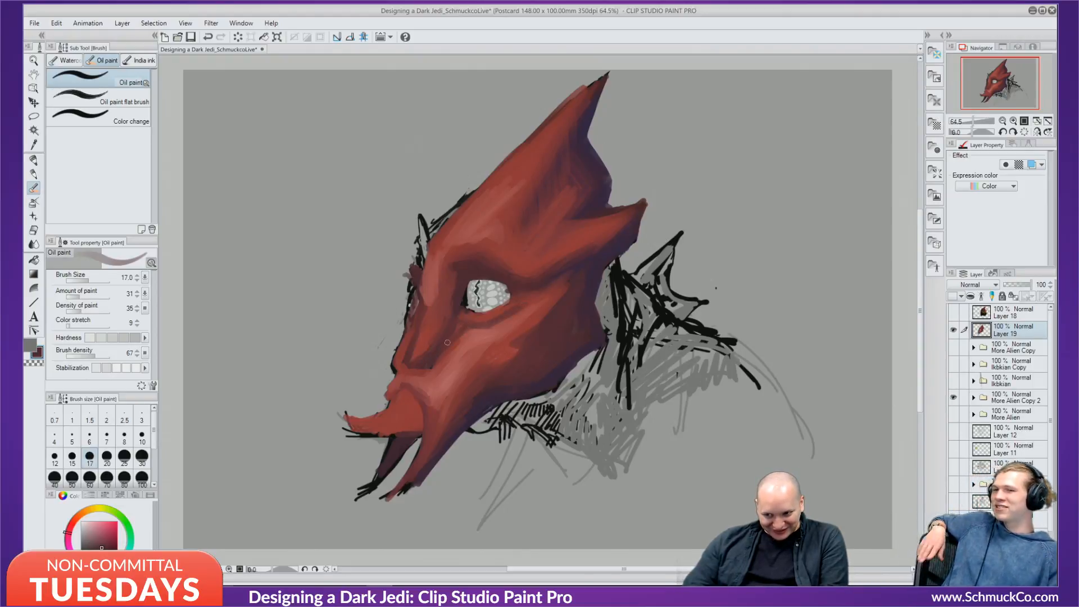
Sample reds around the eye, dab a less saturated lighter red on the cheek, and set brush size 10.
alt+click(466, 318)
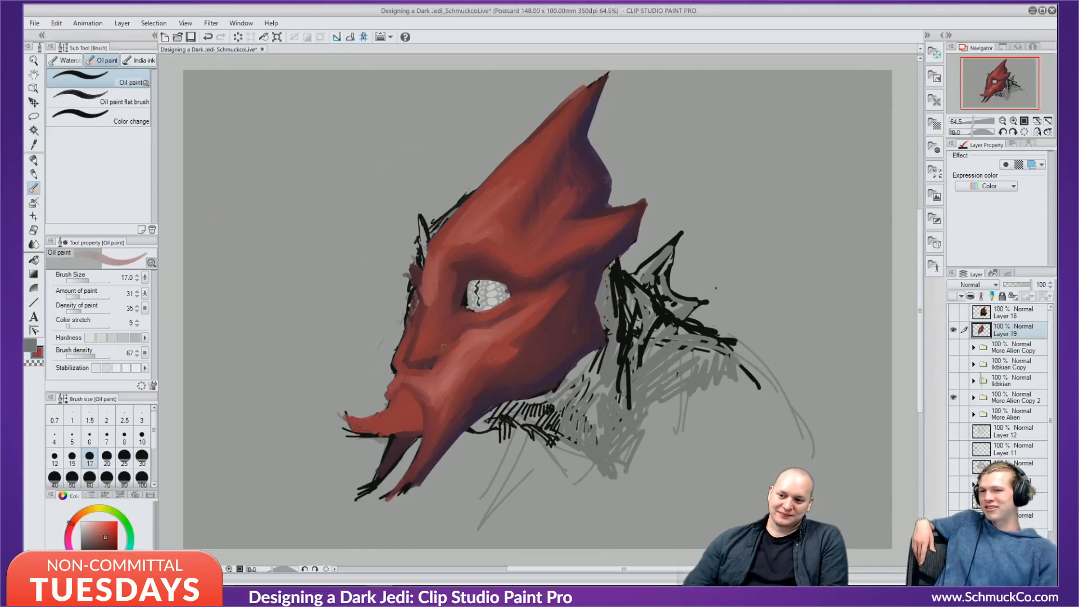
alt+click(510, 310)
alt+click(491, 318)
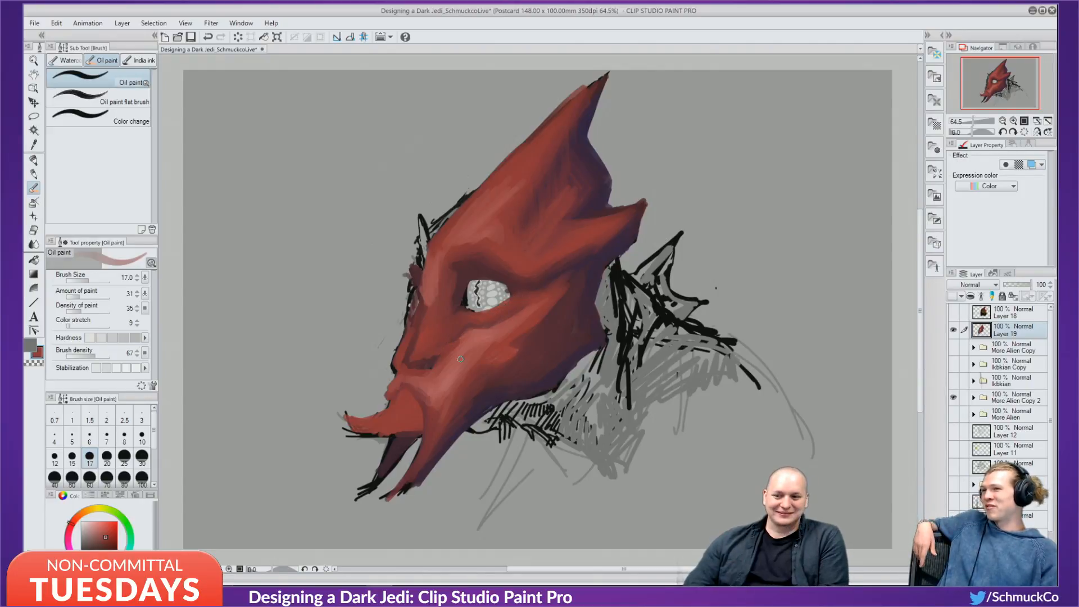
alt+click(469, 325)
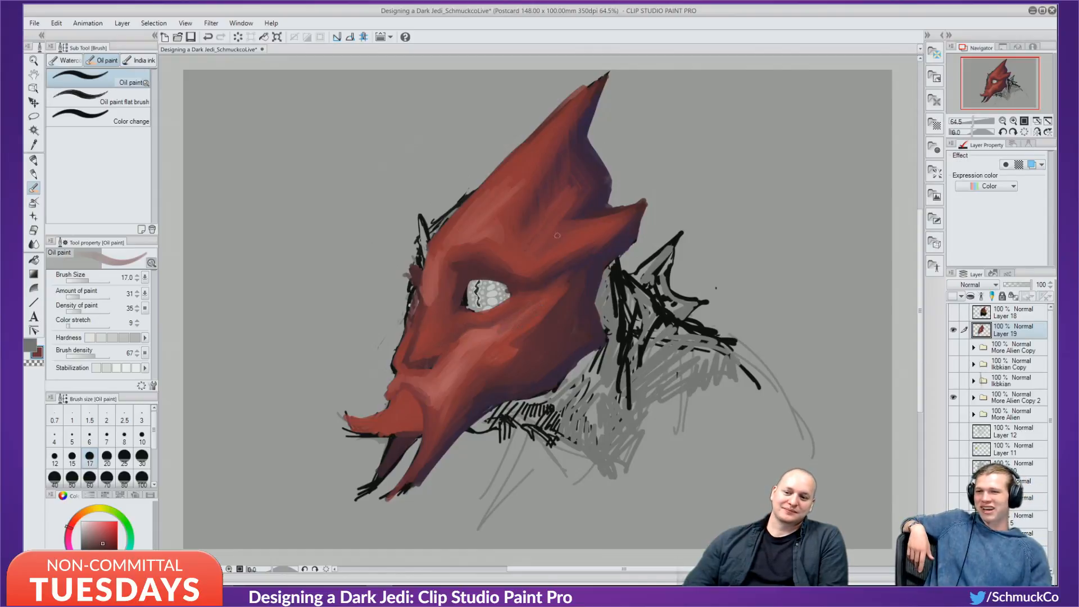
alt+click(473, 342)
alt+click(504, 338)
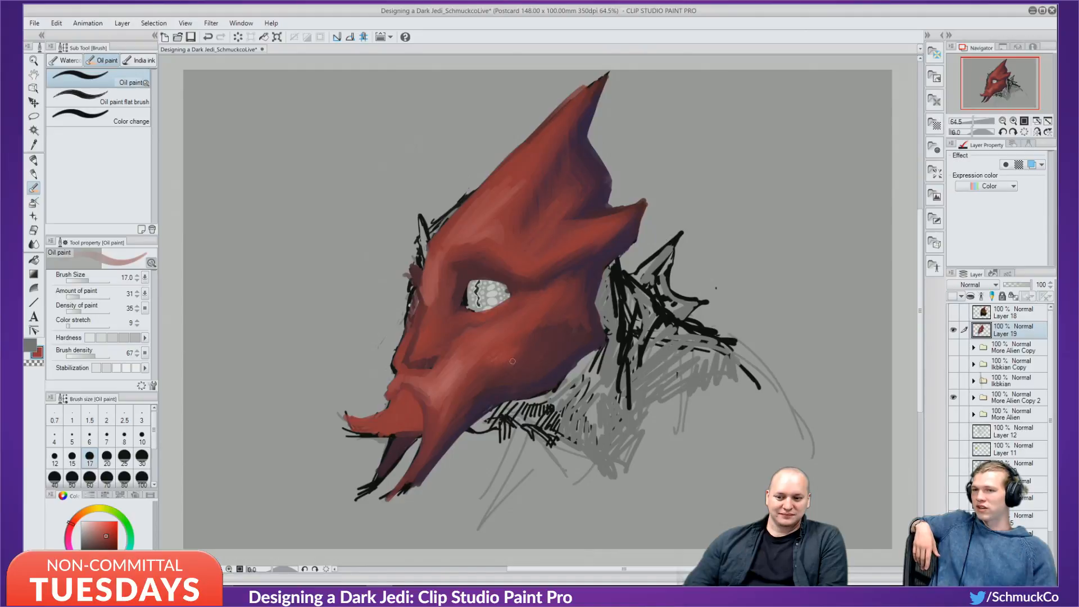
alt+click(446, 374)
drag(431, 388, 425, 401)
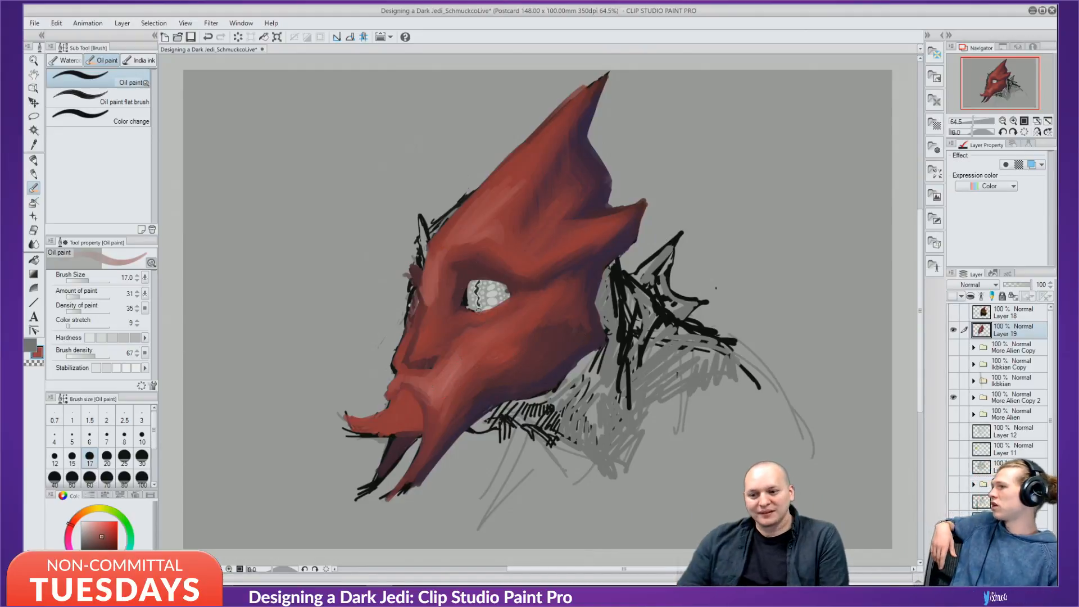
alt+click(549, 369)
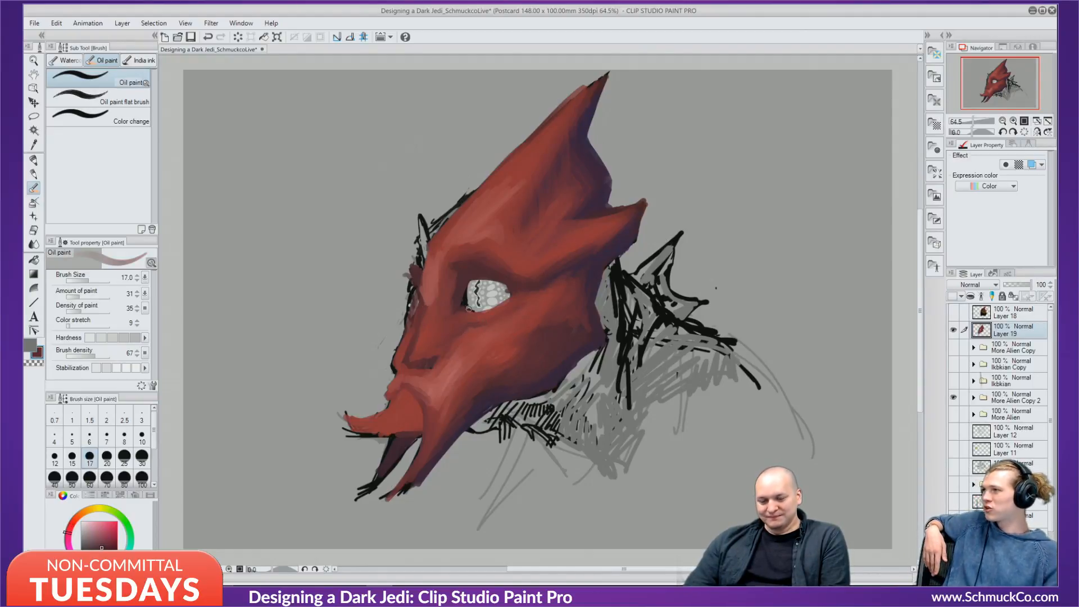
key(bracketleft)
key(bracketleft)
key(bracketleft)
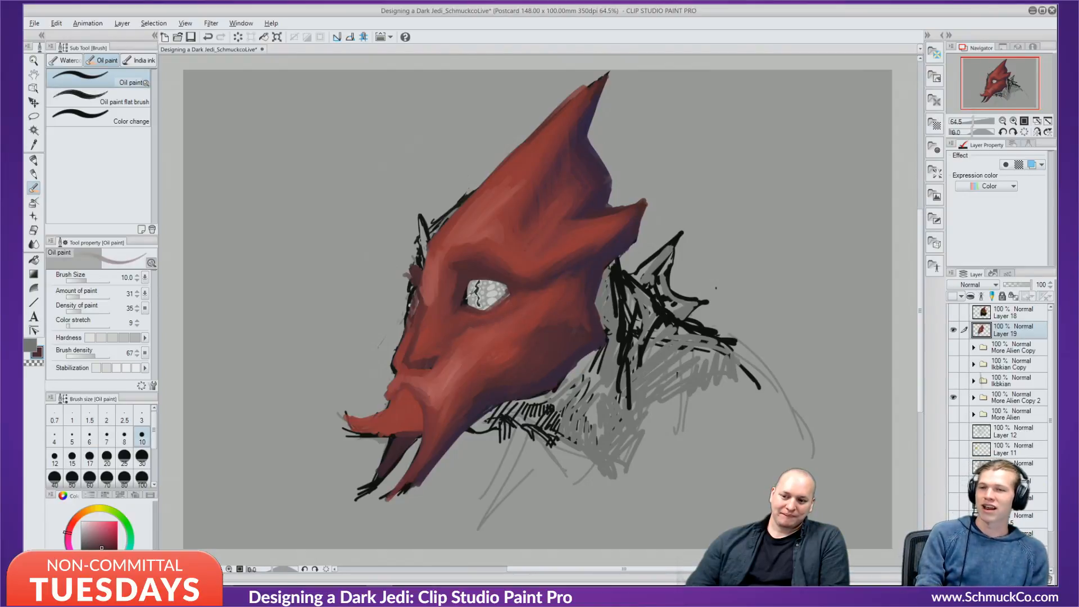
Paint a near-black line along the eye's upper lid, undoing a first stroke across the eye.
alt+click(465, 304)
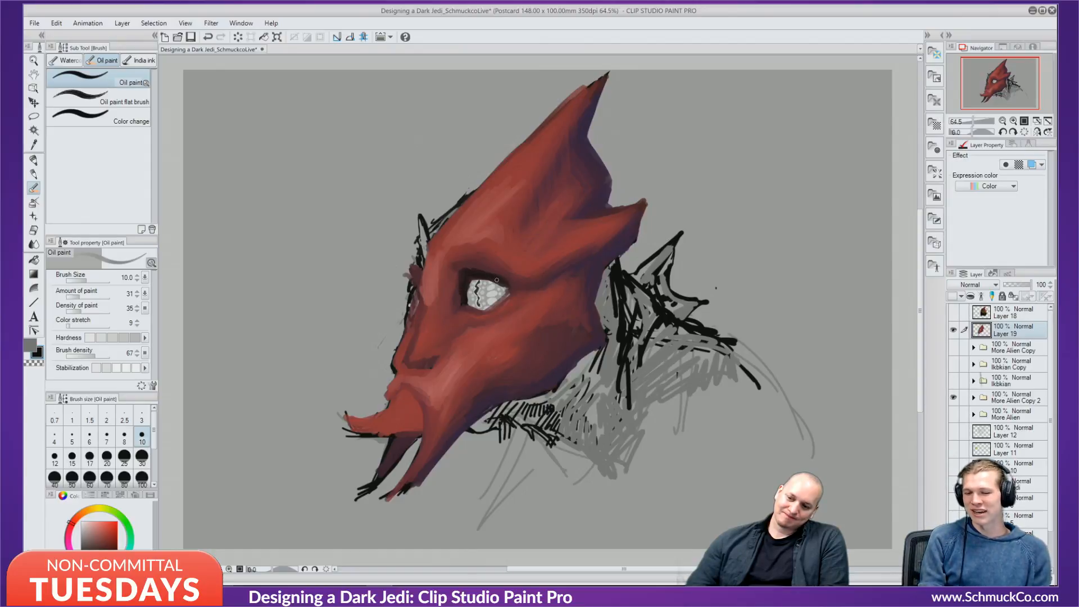
mouse_move(484, 281)
mouse_down()
mouse_move(503, 299)
mouse_move(500, 286)
mouse_up()
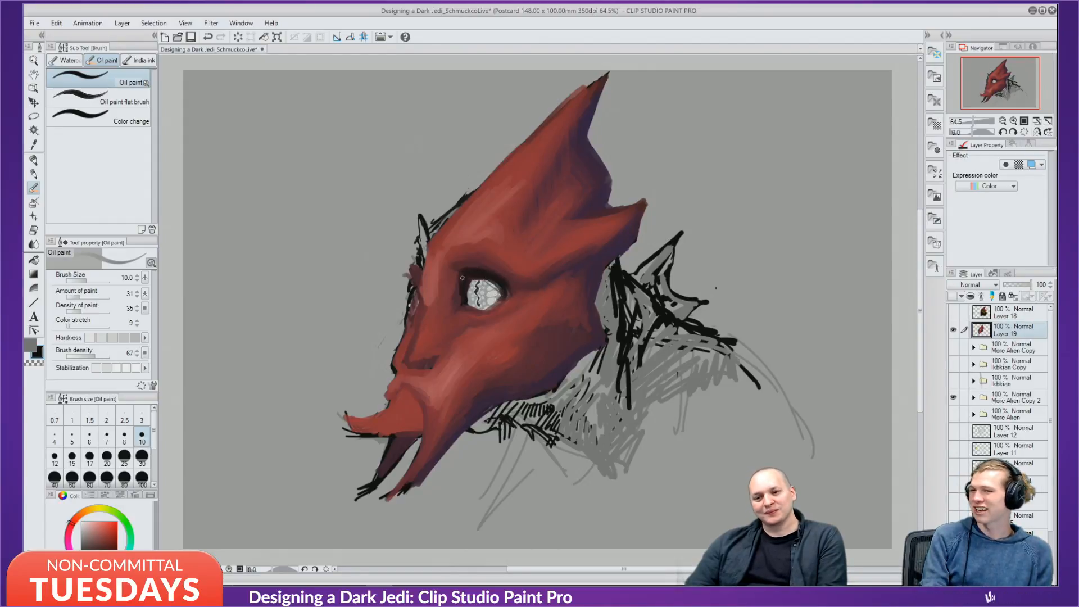
key(ctrl+z)
key(ctrl+z)
key(ctrl+z)
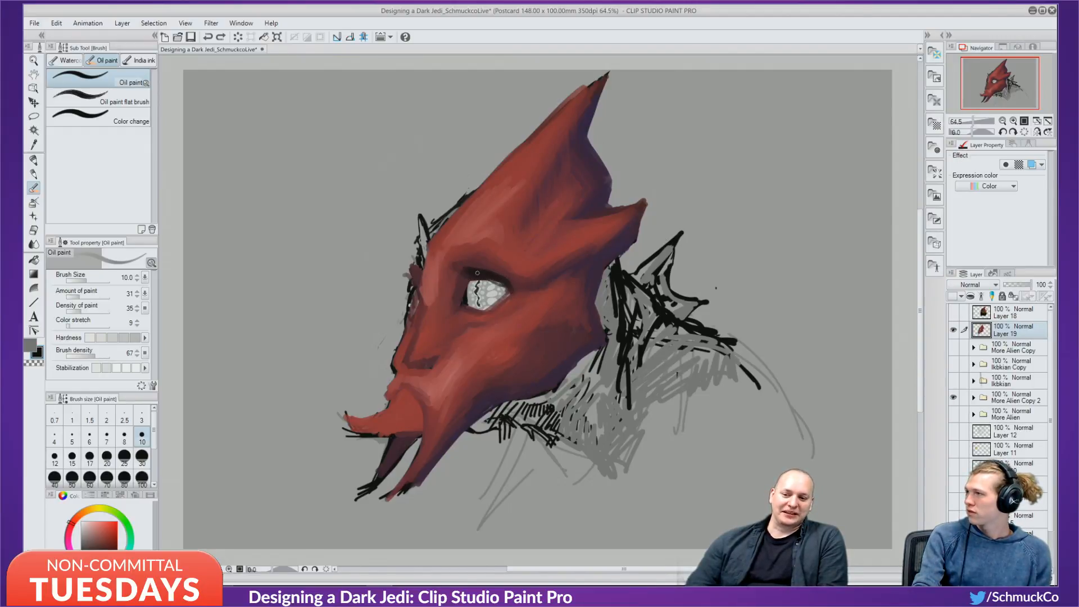
drag(477, 274, 508, 282)
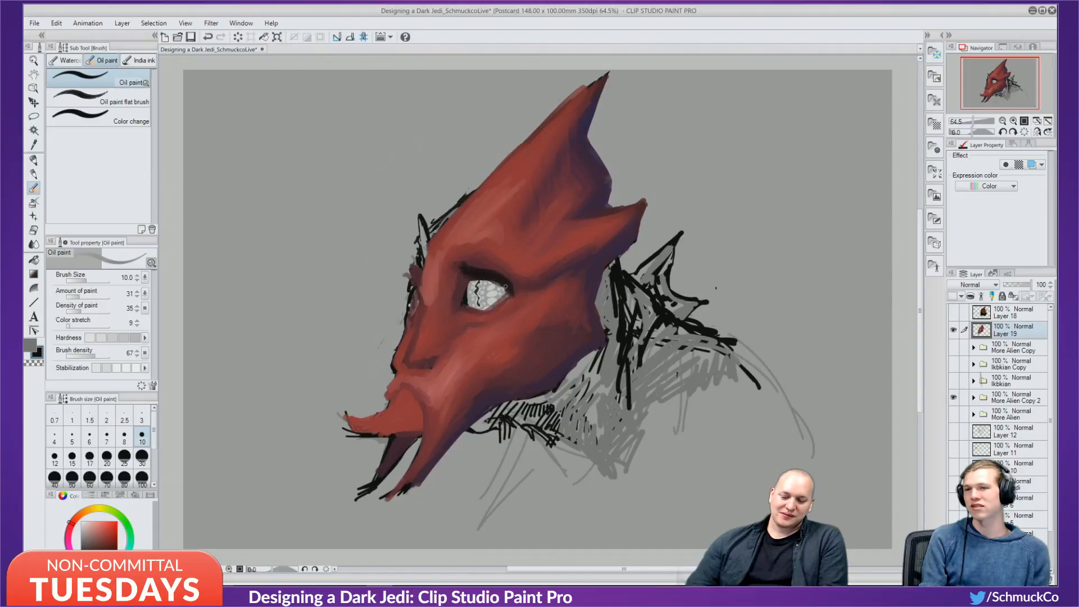
Compare Layer 19 with the sketch, then dab light grey marks on the eye's left side.
click(953, 330)
click(953, 330)
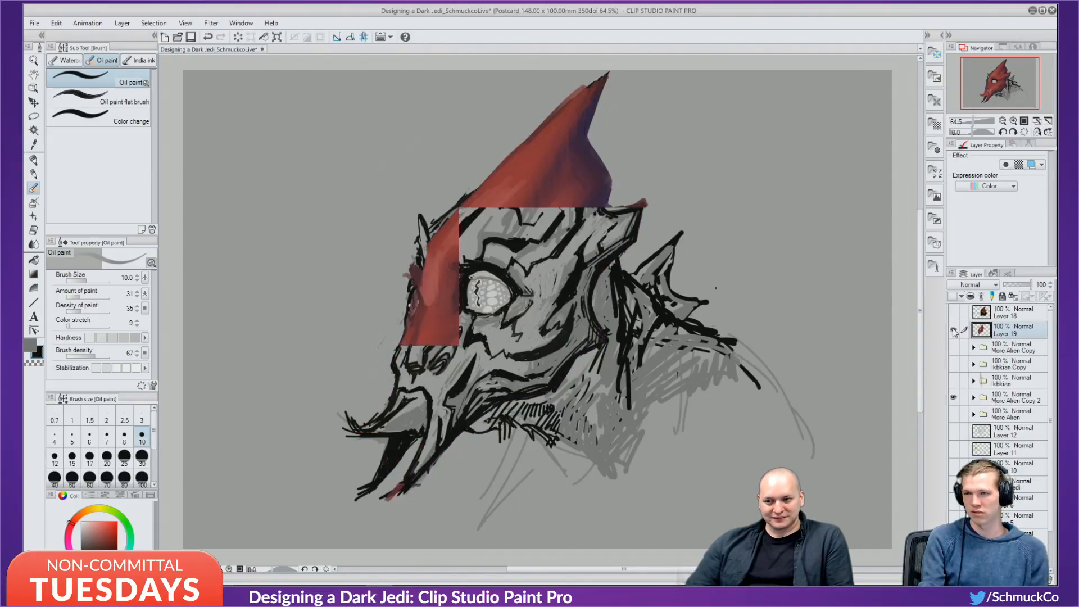
click(953, 330)
click(953, 330)
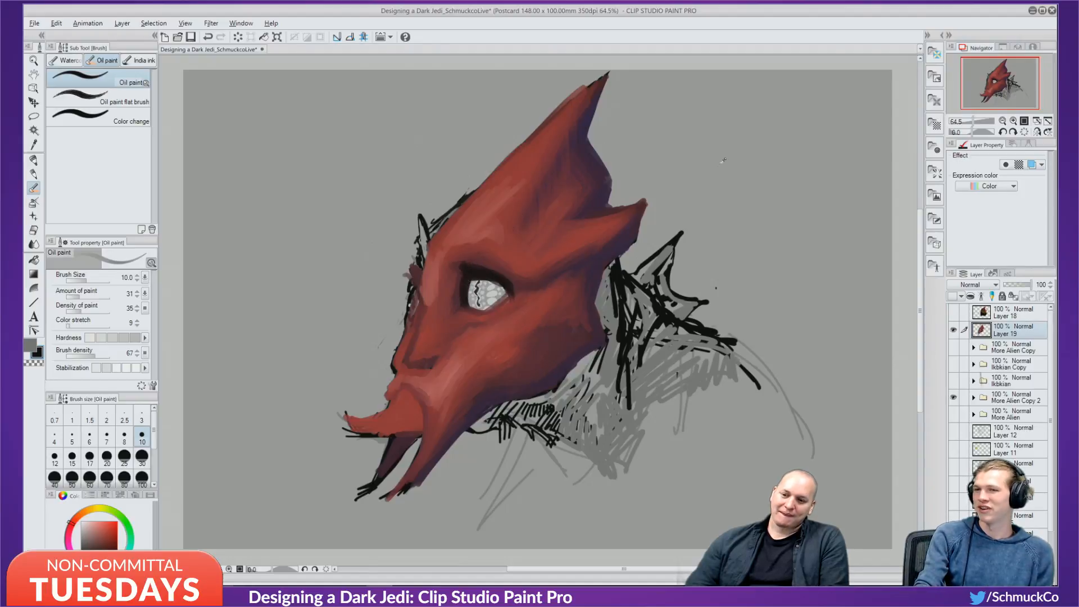
alt+click(473, 289)
drag(473, 282, 470, 301)
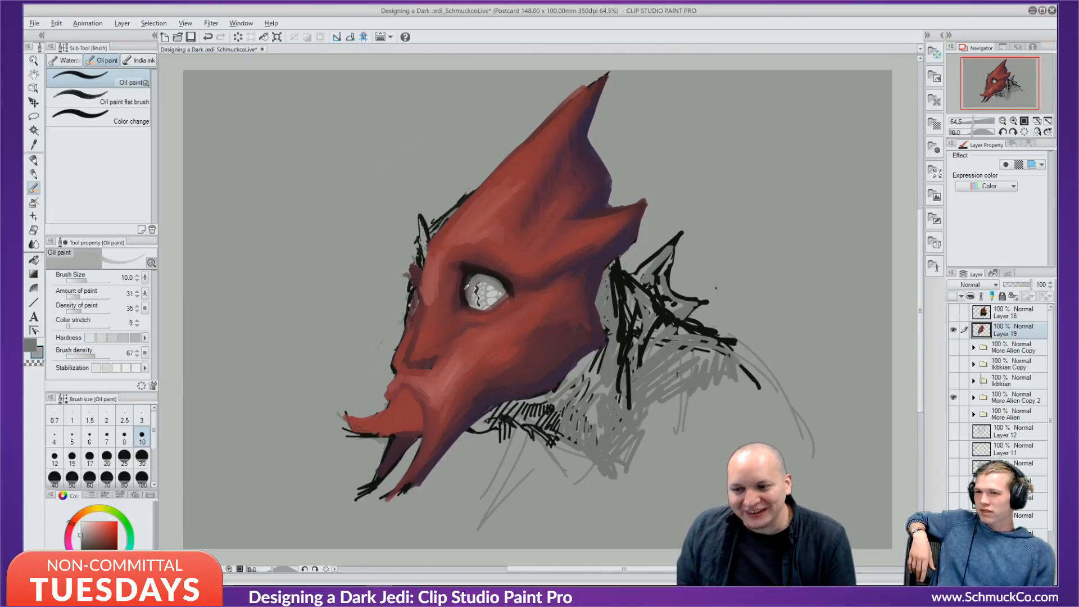
Repaint a dark rim on the eye's lower-right edge and brighten its right side with background grey.
alt+click(475, 263)
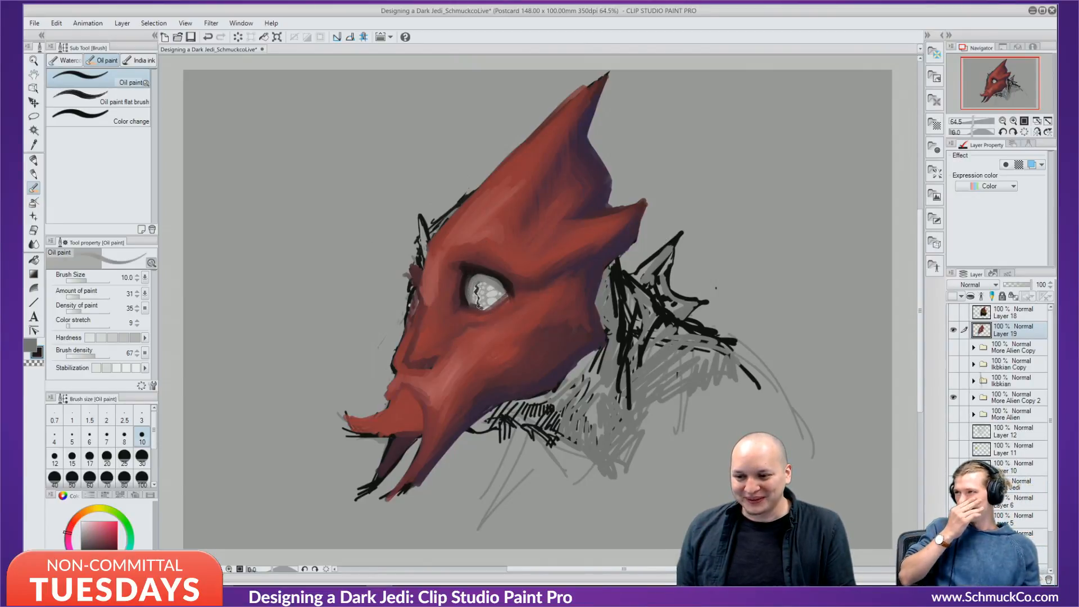
key(ctrl+z)
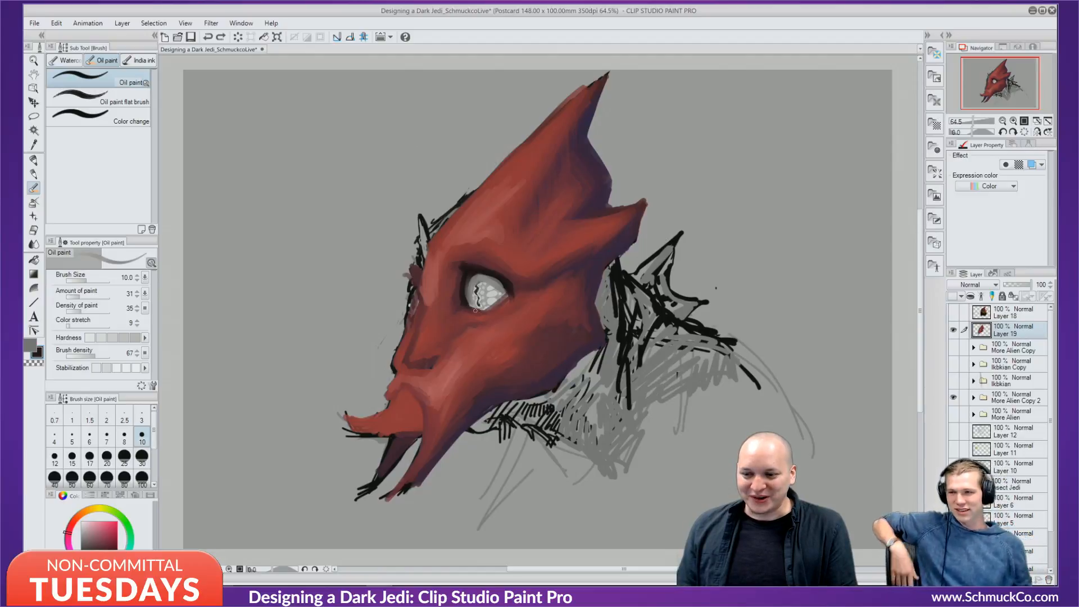
mouse_move(471, 308)
mouse_down()
mouse_move(496, 305)
mouse_move(485, 306)
mouse_move(506, 290)
mouse_up()
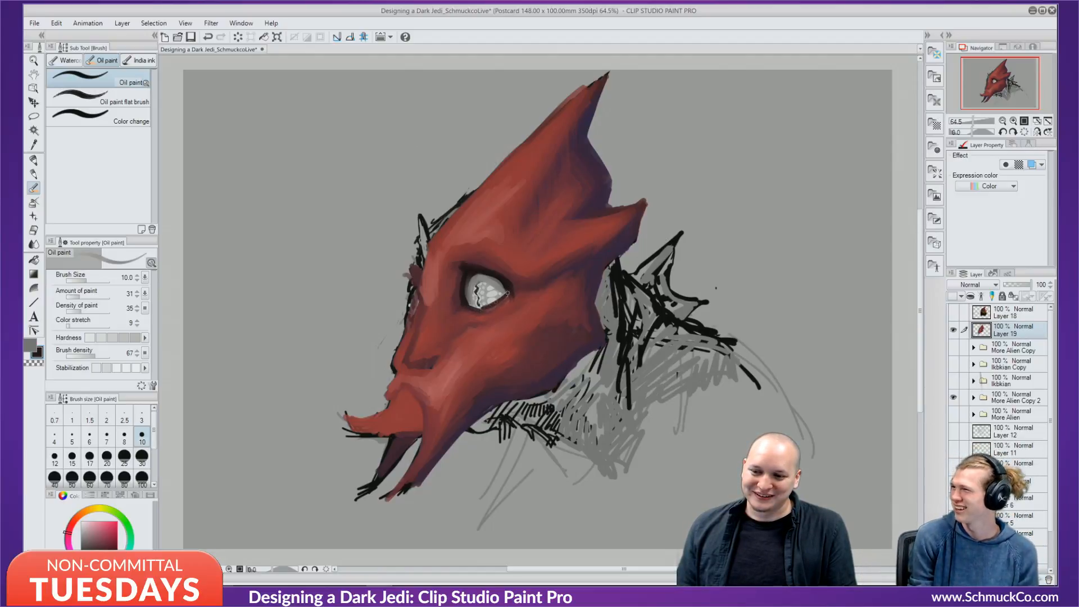
key(ctrl+z)
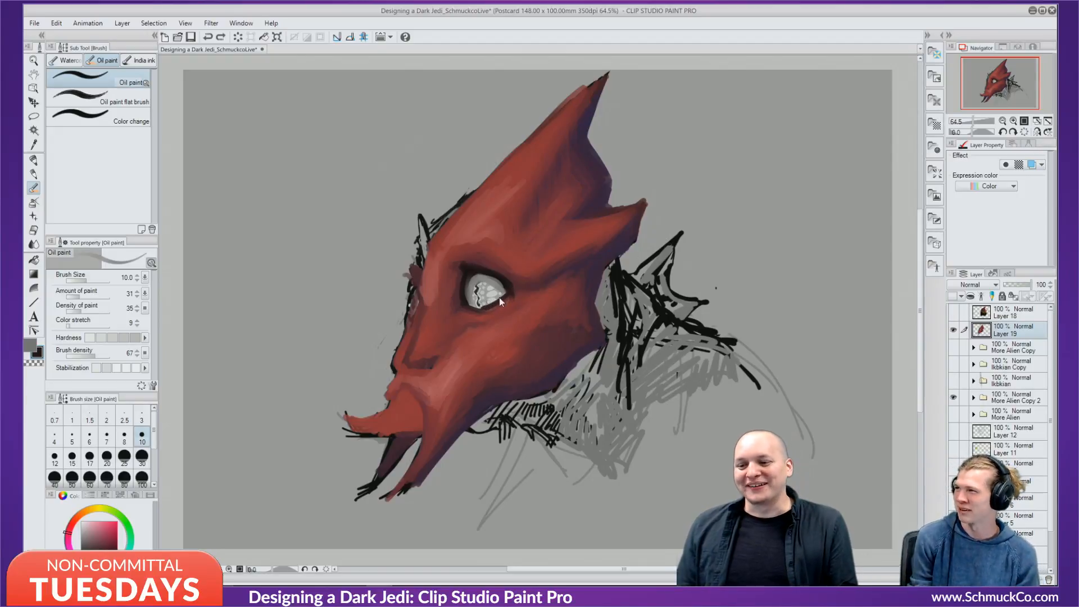
mouse_move(503, 295)
mouse_down()
mouse_move(488, 308)
mouse_move(502, 303)
mouse_up()
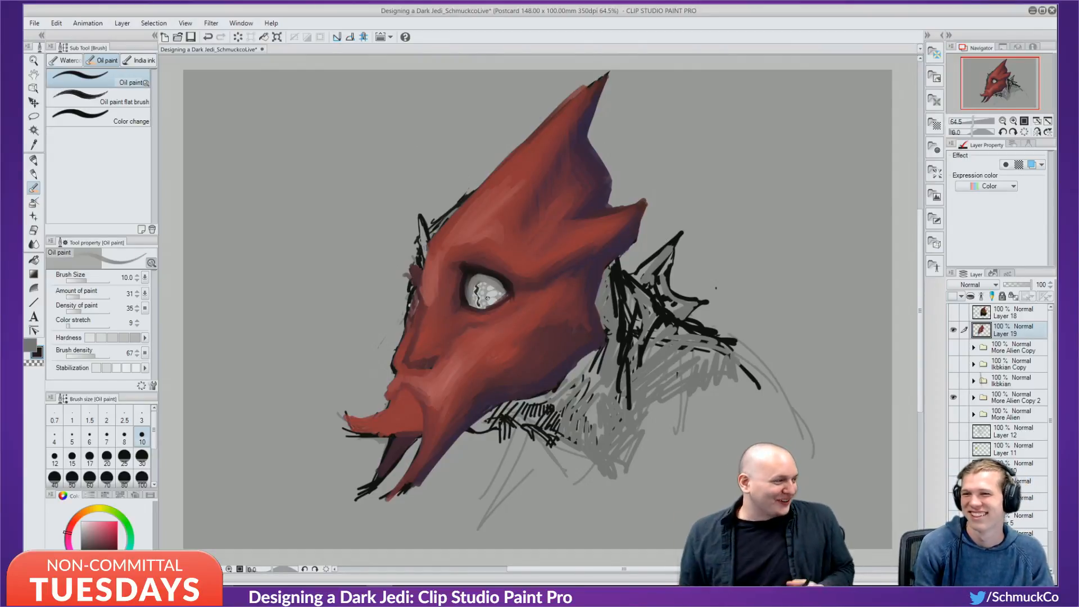
alt+click(841, 245)
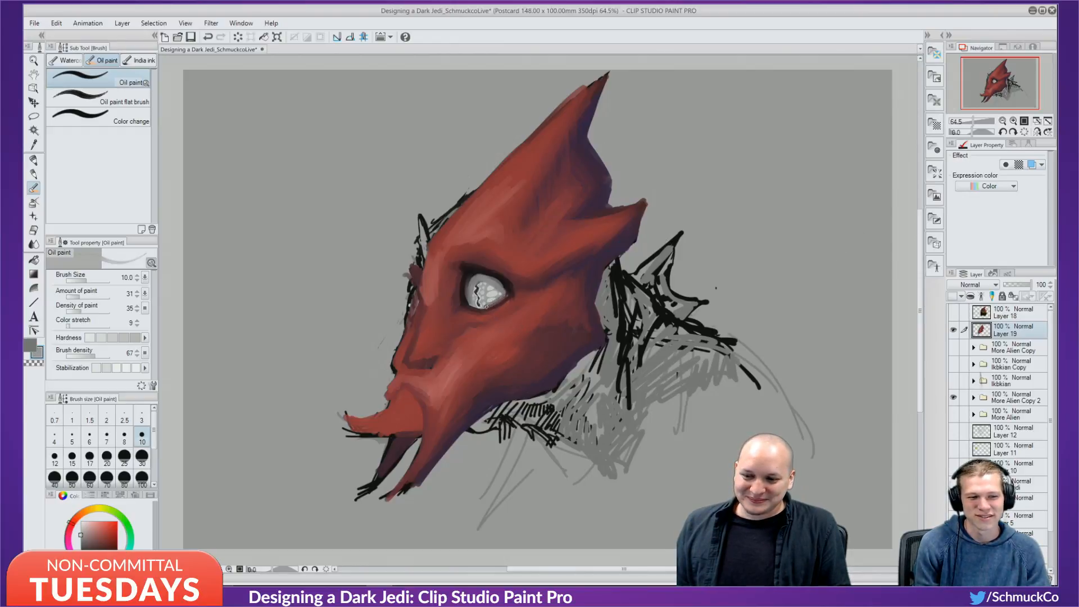
key(ctrl+z)
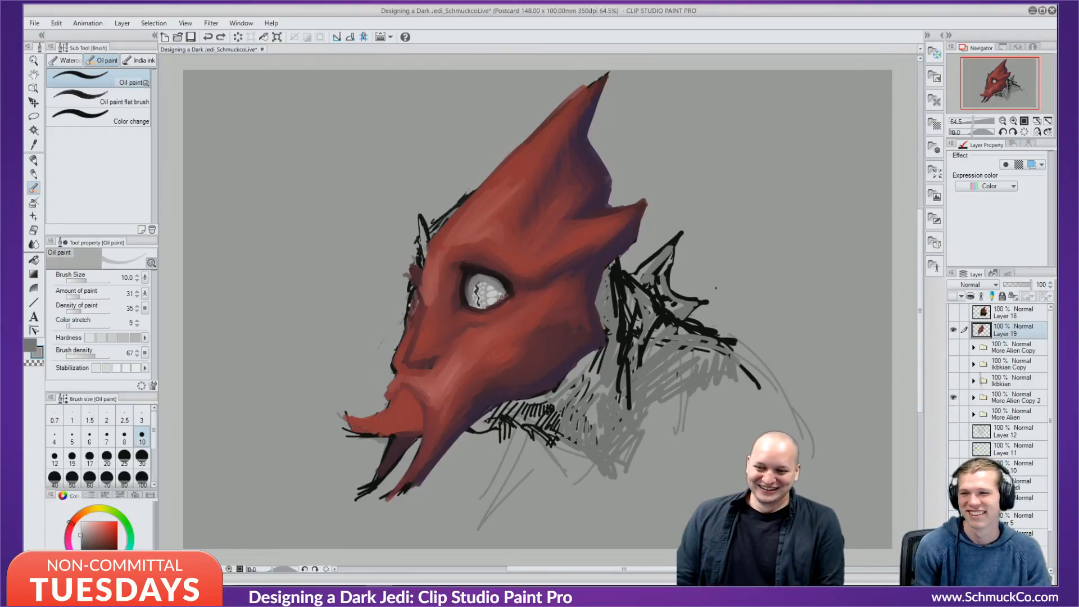
drag(500, 297, 484, 306)
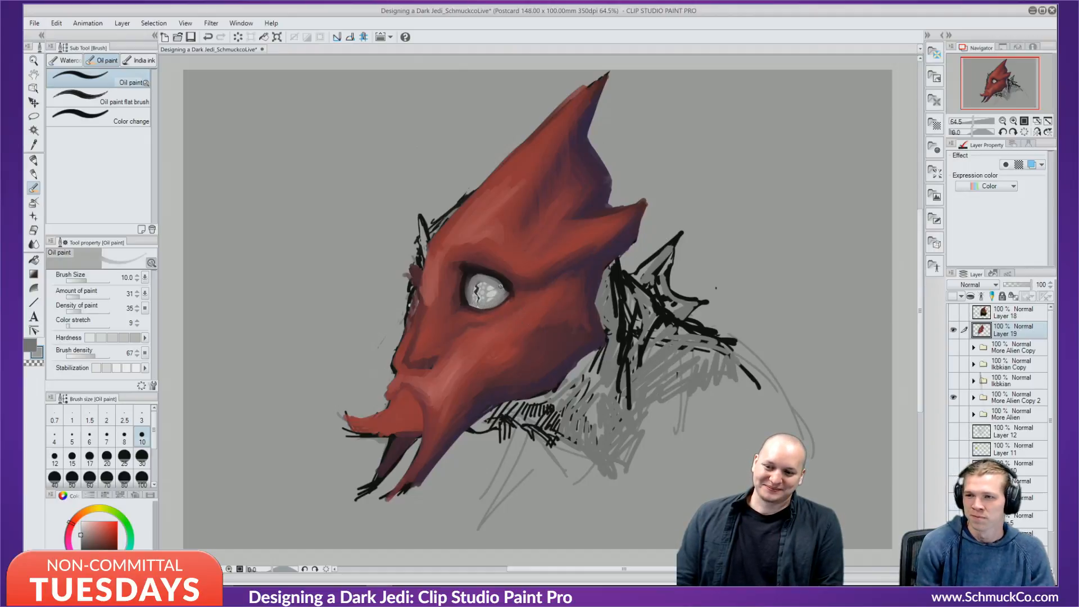
alt+click(496, 274)
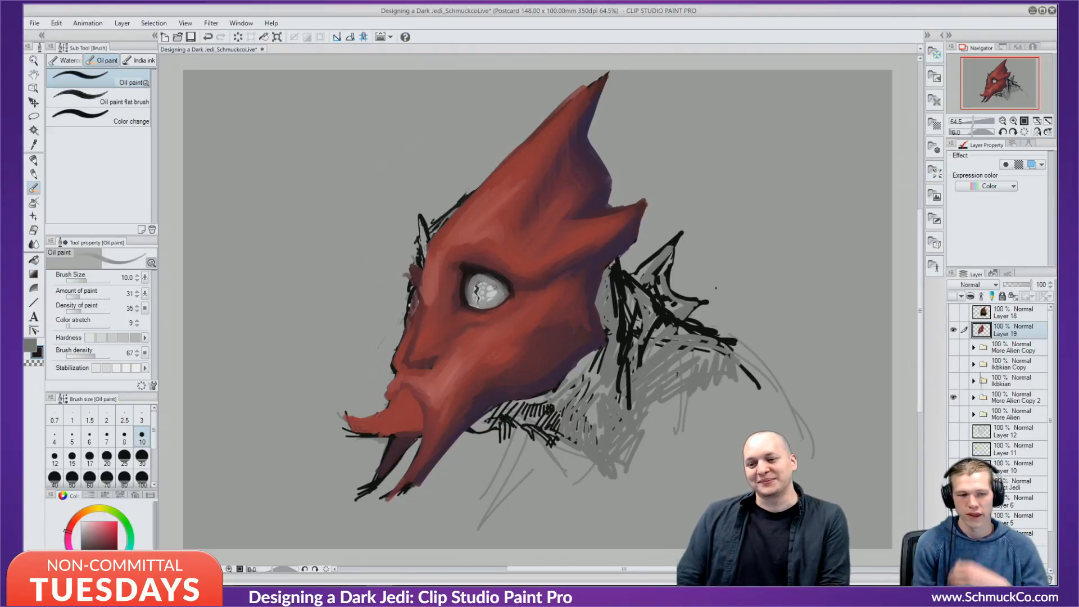
Sample a colour from the eye's inner corner and toggle Layer 19 to compare with the sketch.
alt+click(468, 268)
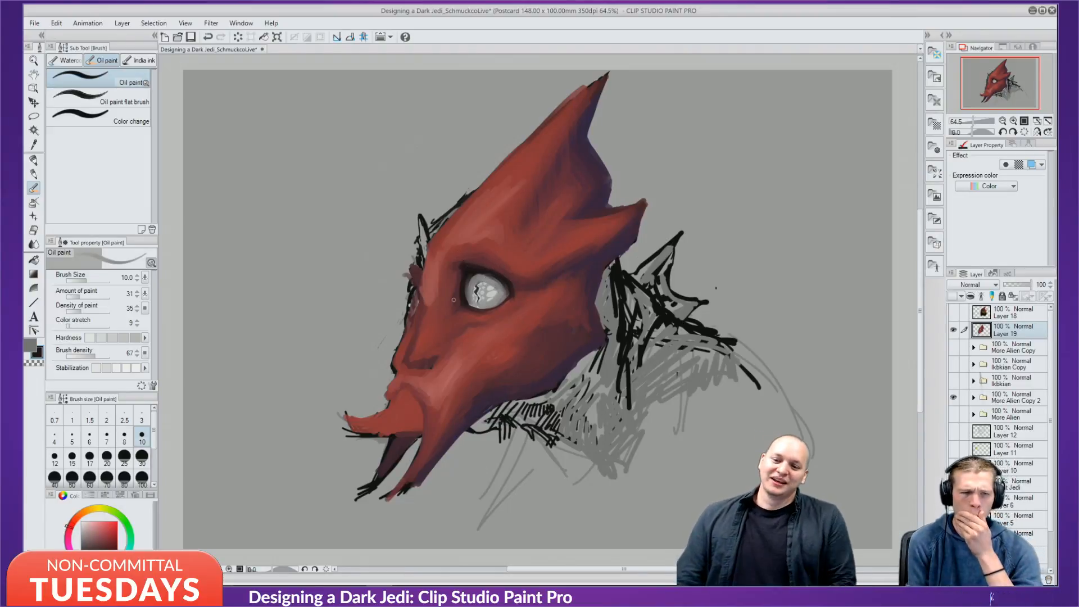
click(953, 328)
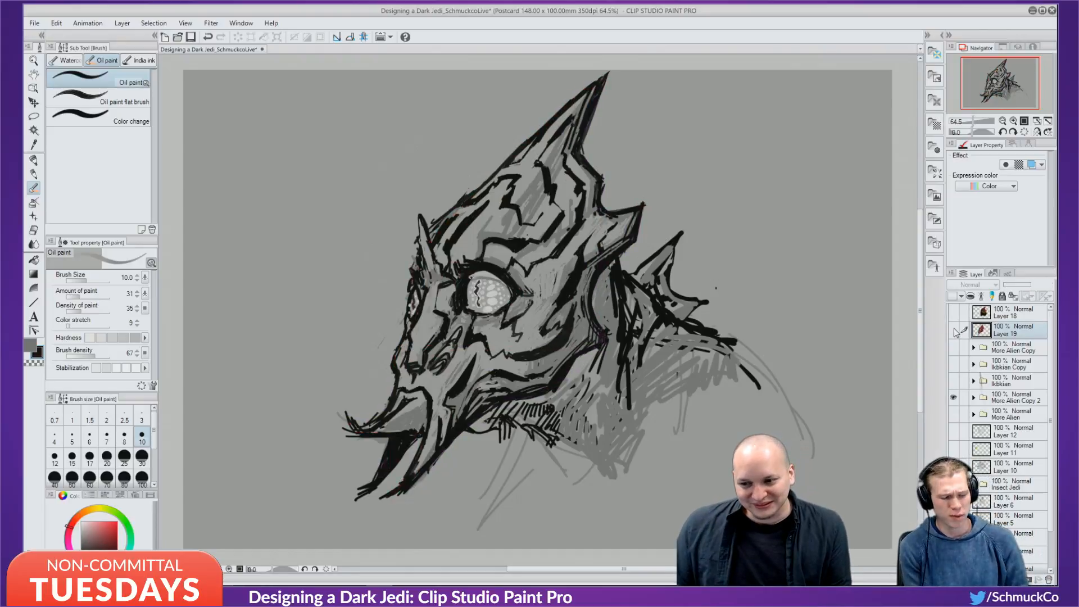
click(954, 328)
click(954, 328)
click(955, 327)
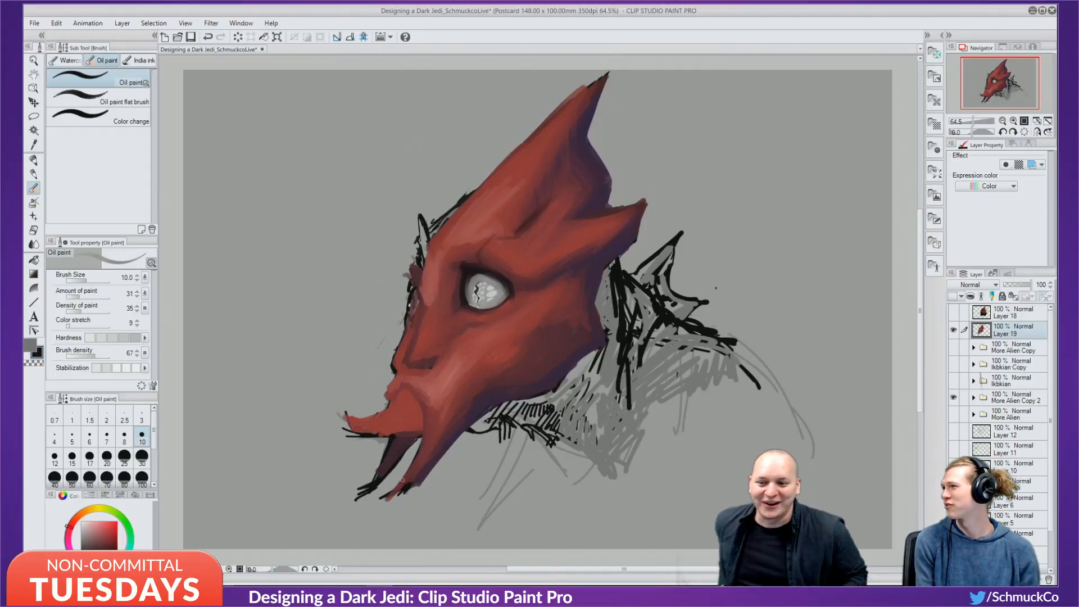
Check the sketch once more and save the drawing with Ctrl+S.
click(34, 23)
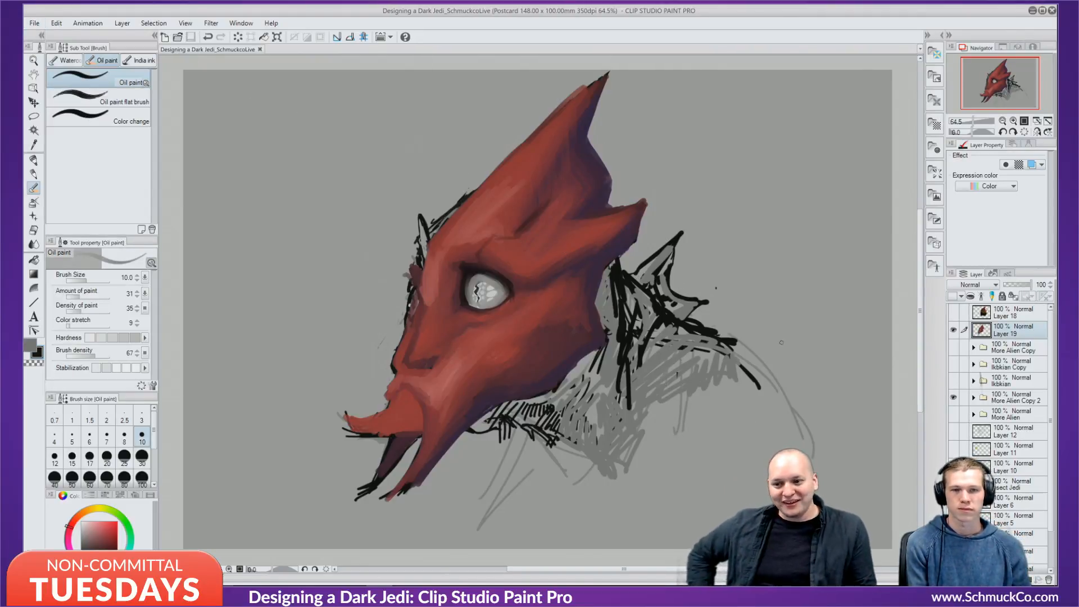
click(953, 335)
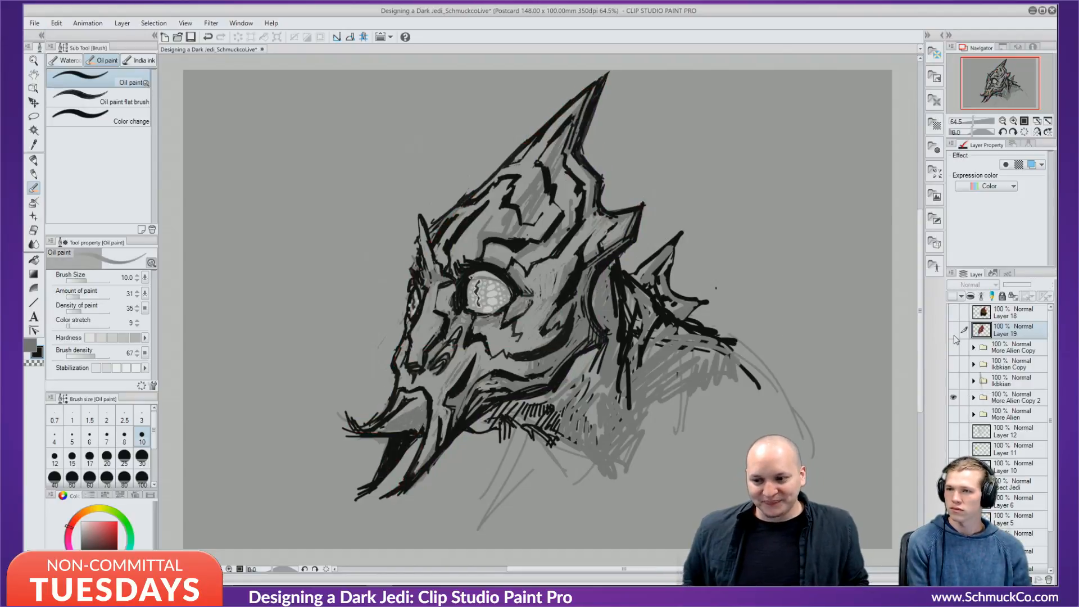
click(953, 335)
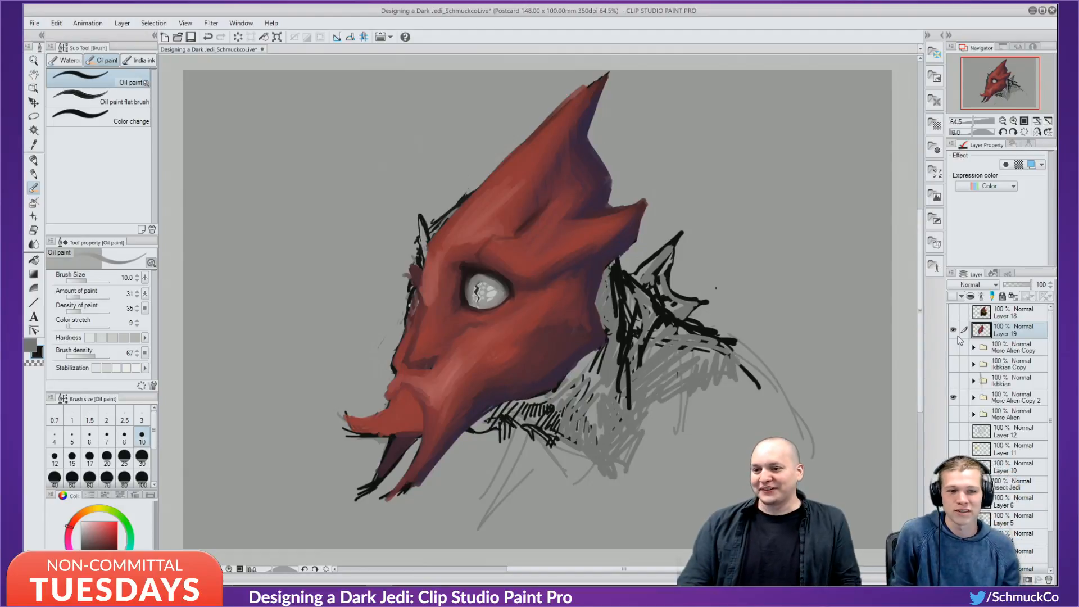
key(ctrl+s)
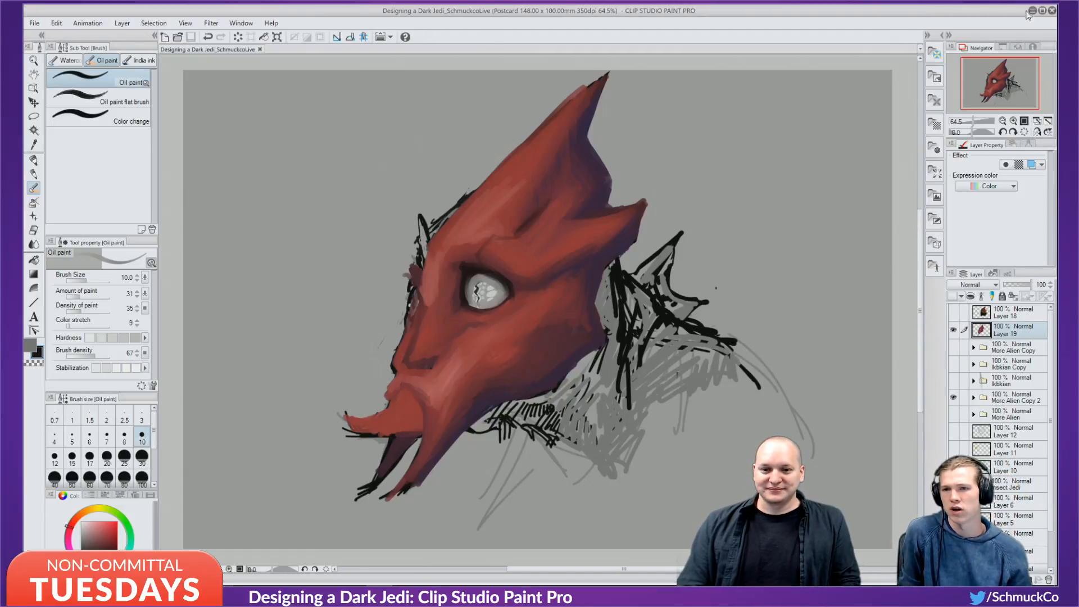